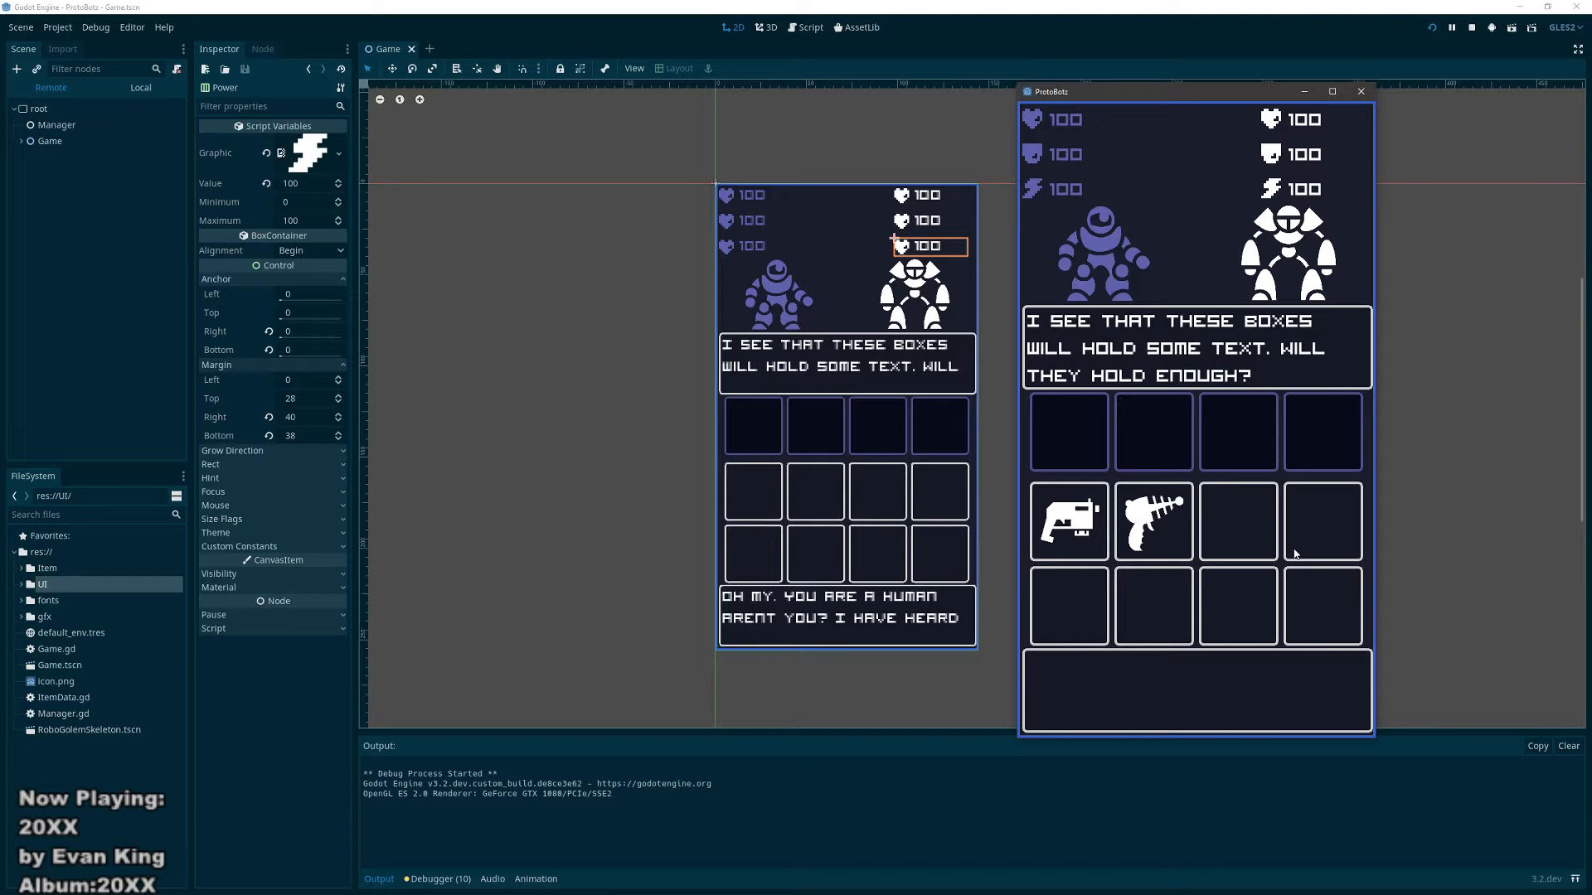
Step: Inspect the Bolt Gun and Ray Gun descriptions in the running game and try moving the items out of their inventory slots
{"action": "mouse_move", "coordinate": [1174, 542]}
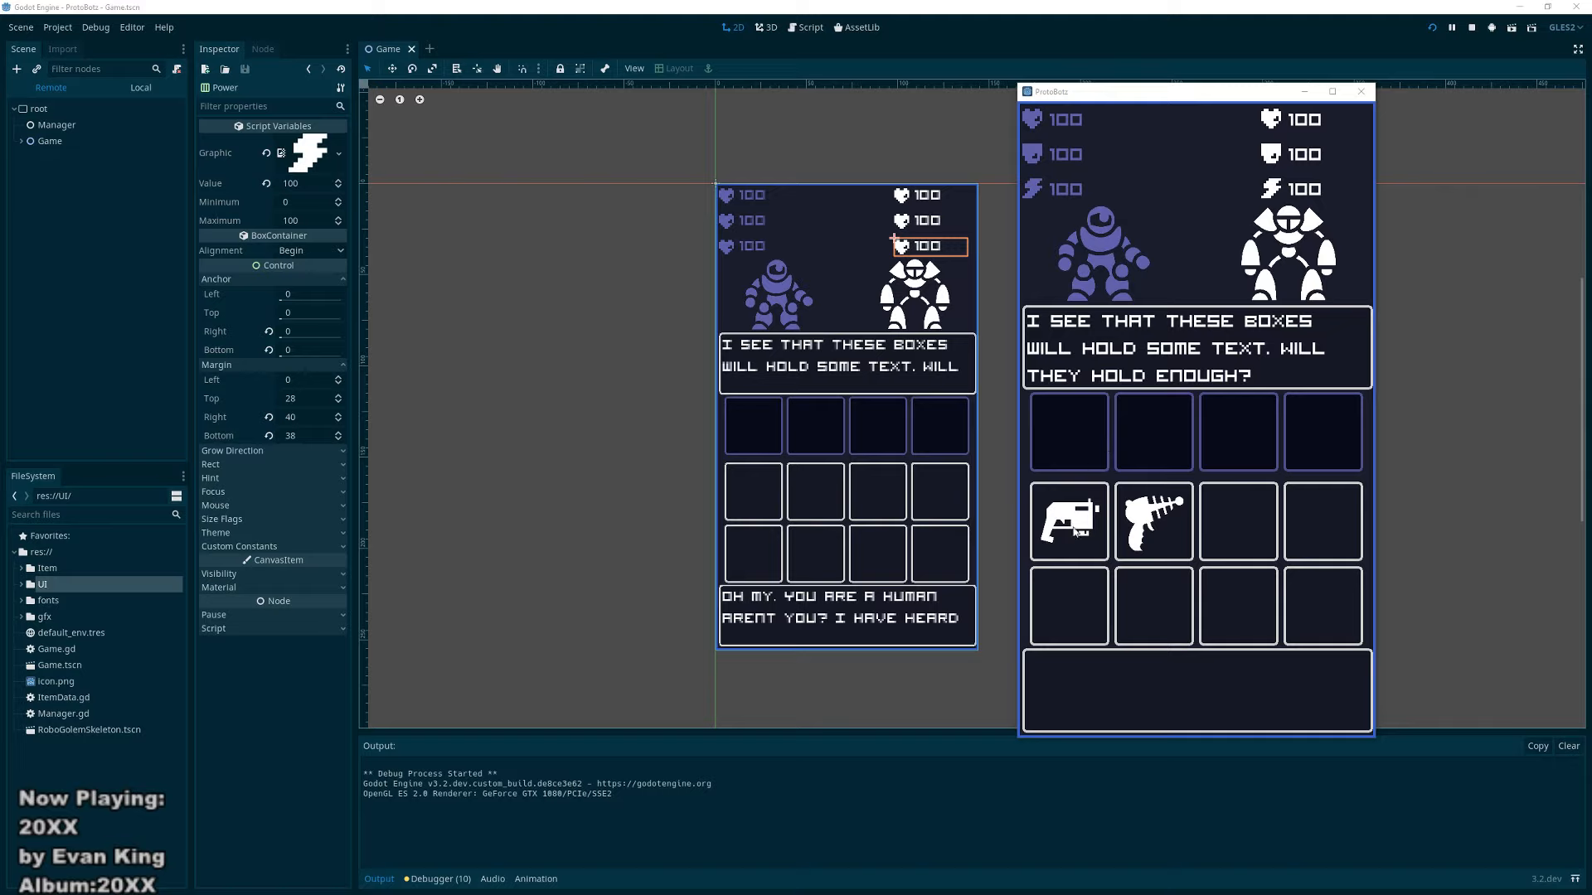
{"action": "mouse_move", "coordinate": [1065, 521]}
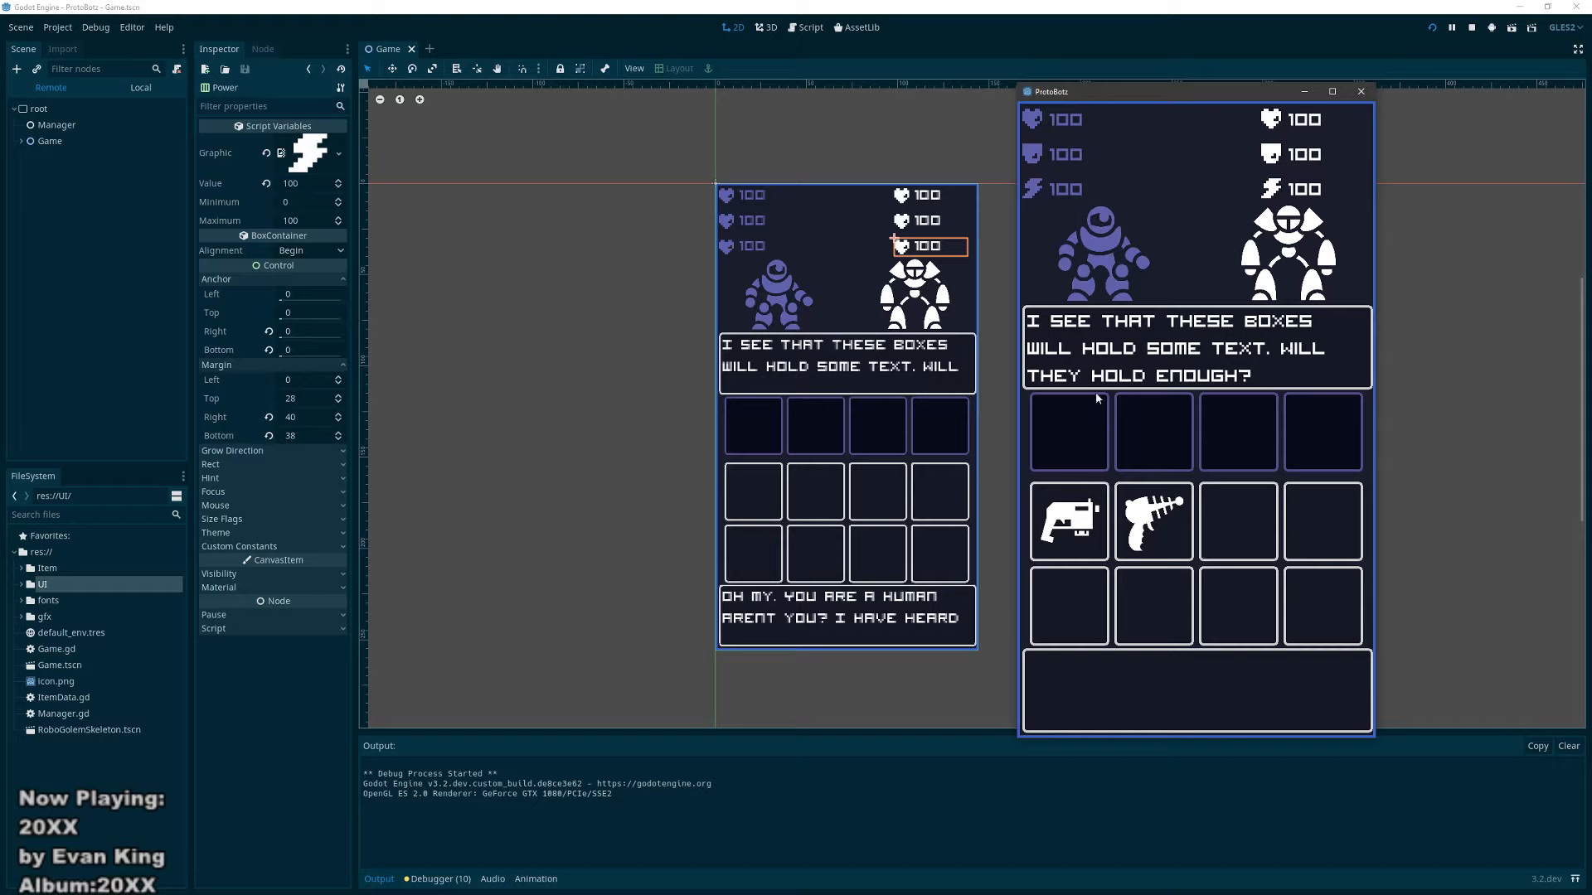
{"action": "left_click_drag", "start_coordinate": [1075, 522], "coordinate": [1194, 286]}
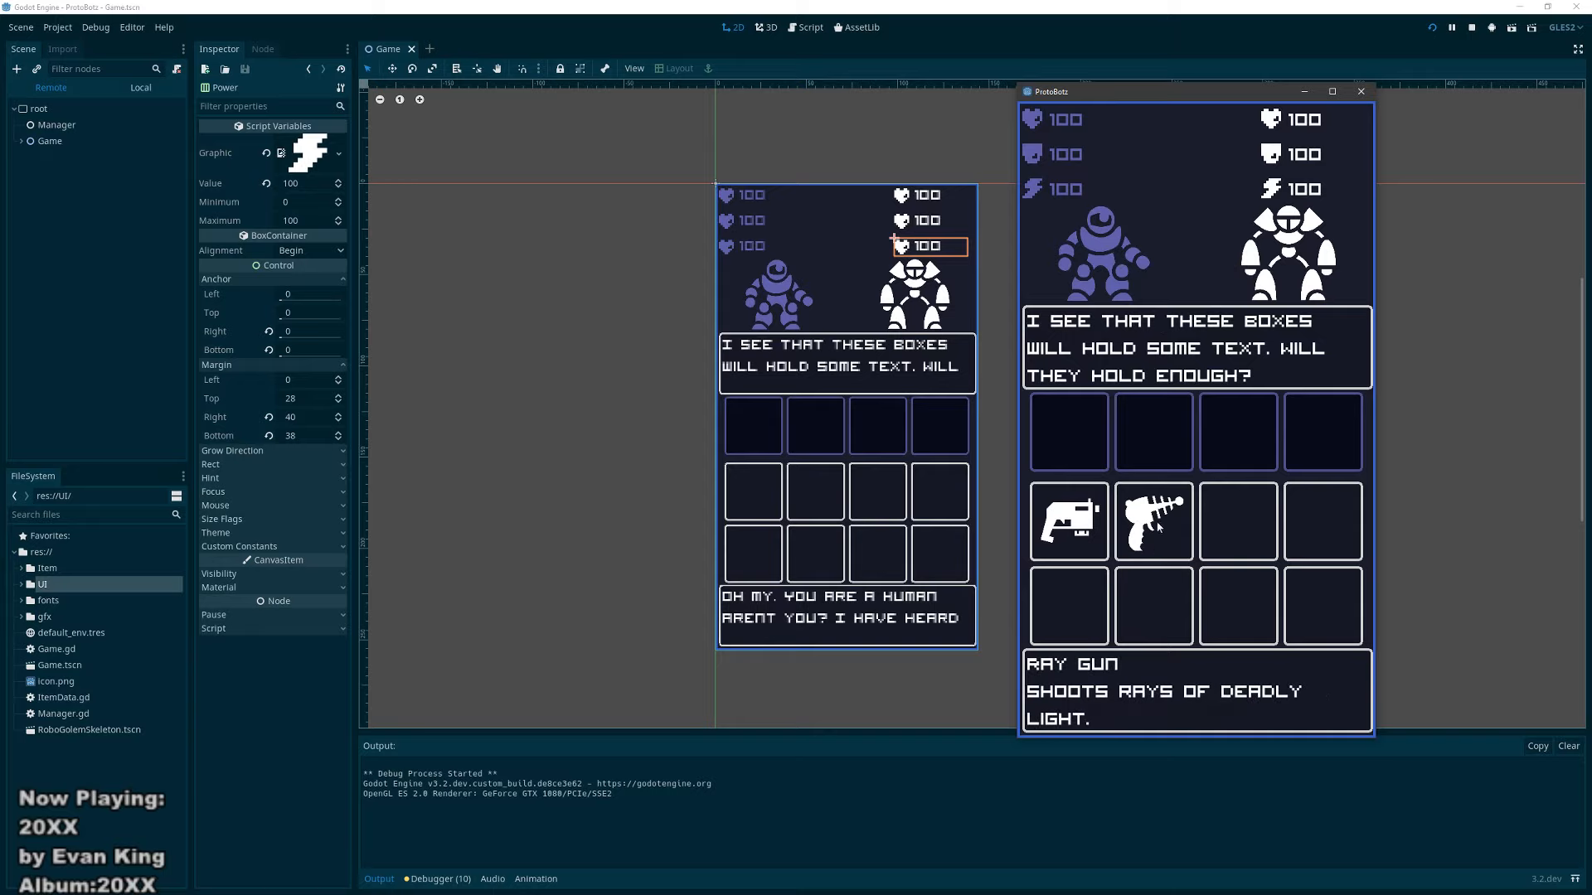
{"action": "left_click_drag", "start_coordinate": [1159, 524], "coordinate": [1181, 257]}
{"action": "left_click_drag", "start_coordinate": [1145, 517], "coordinate": [1191, 286]}
{"action": "left_click_drag", "start_coordinate": [1154, 521], "coordinate": [1256, 312]}
{"action": "mouse_move", "coordinate": [1154, 521]}
{"action": "left_mouse_down"}
{"action": "mouse_move", "coordinate": [1327, 199]}
{"action": "mouse_move", "coordinate": [1152, 437]}
{"action": "mouse_move", "coordinate": [1136, 274]}
{"action": "mouse_move", "coordinate": [1252, 491]}
{"action": "mouse_move", "coordinate": [1318, 434]}
{"action": "mouse_move", "coordinate": [1240, 433]}
{"action": "mouse_move", "coordinate": [1236, 515]}
{"action": "mouse_move", "coordinate": [1160, 521]}
{"action": "left_mouse_up"}
{"action": "mouse_move", "coordinate": [1070, 529]}
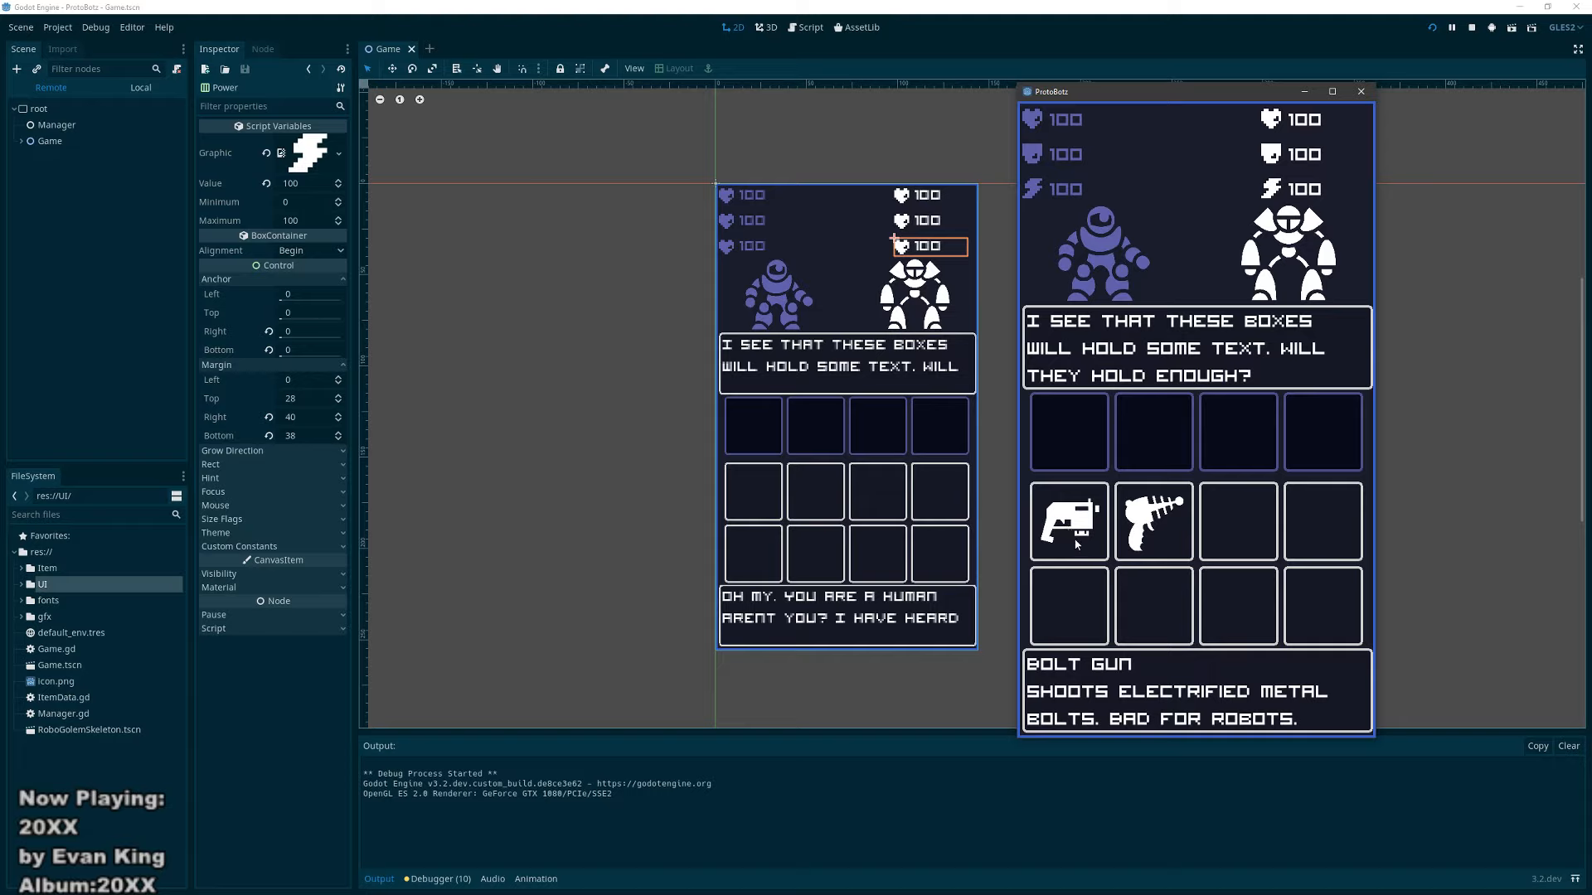
{"action": "mouse_move", "coordinate": [1151, 539]}
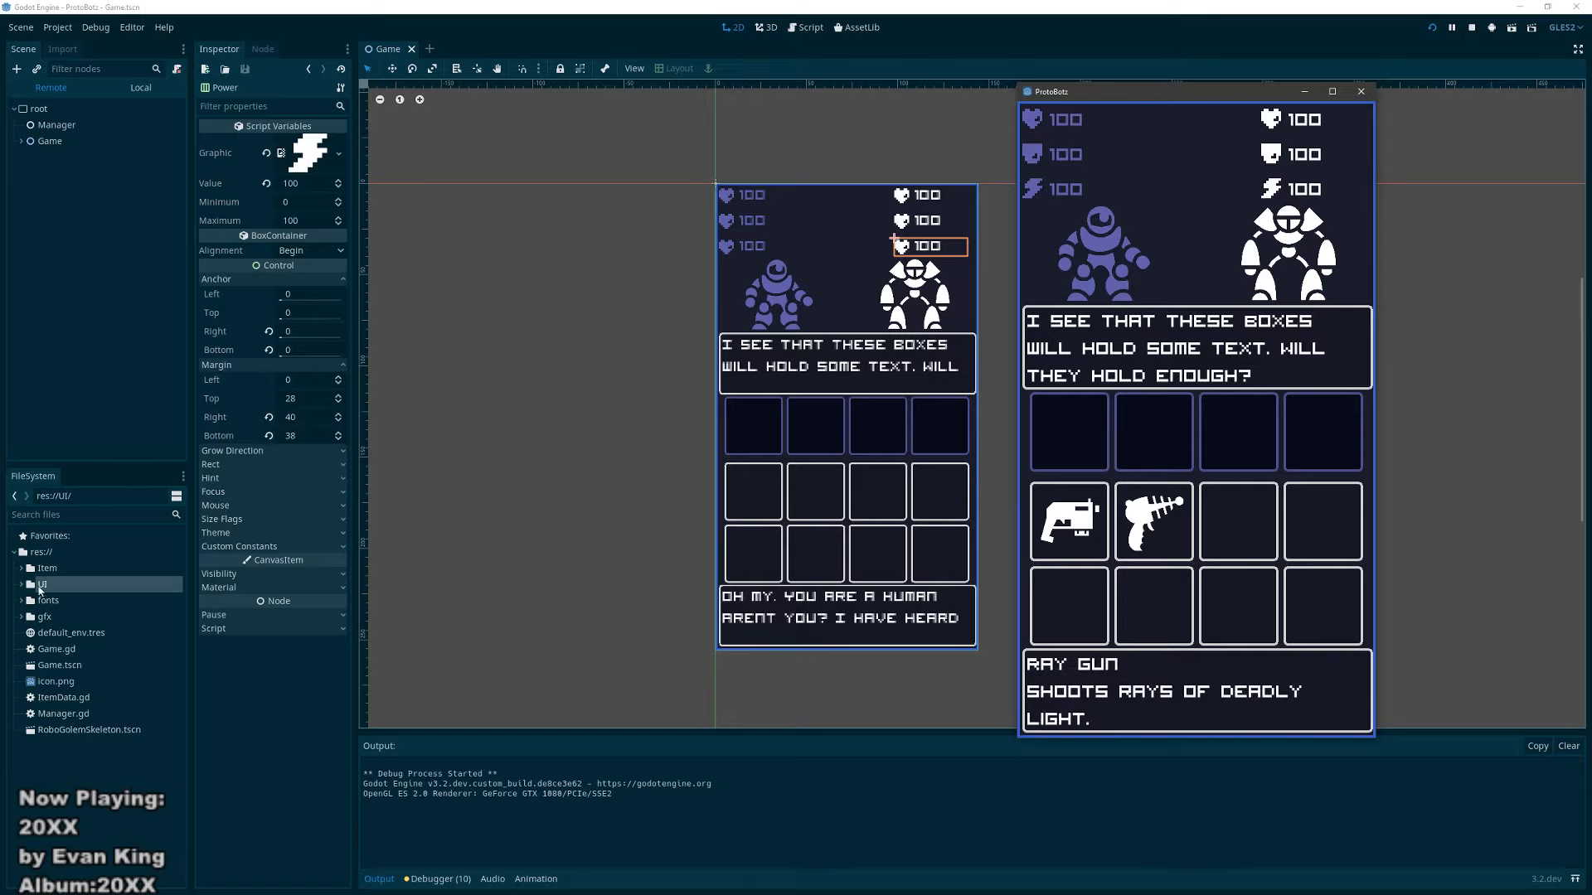
Step: Open the project's gfx folder in the system file manager
{"action": "left_click", "coordinate": [42, 617]}
{"action": "right_click", "coordinate": [40, 619]}
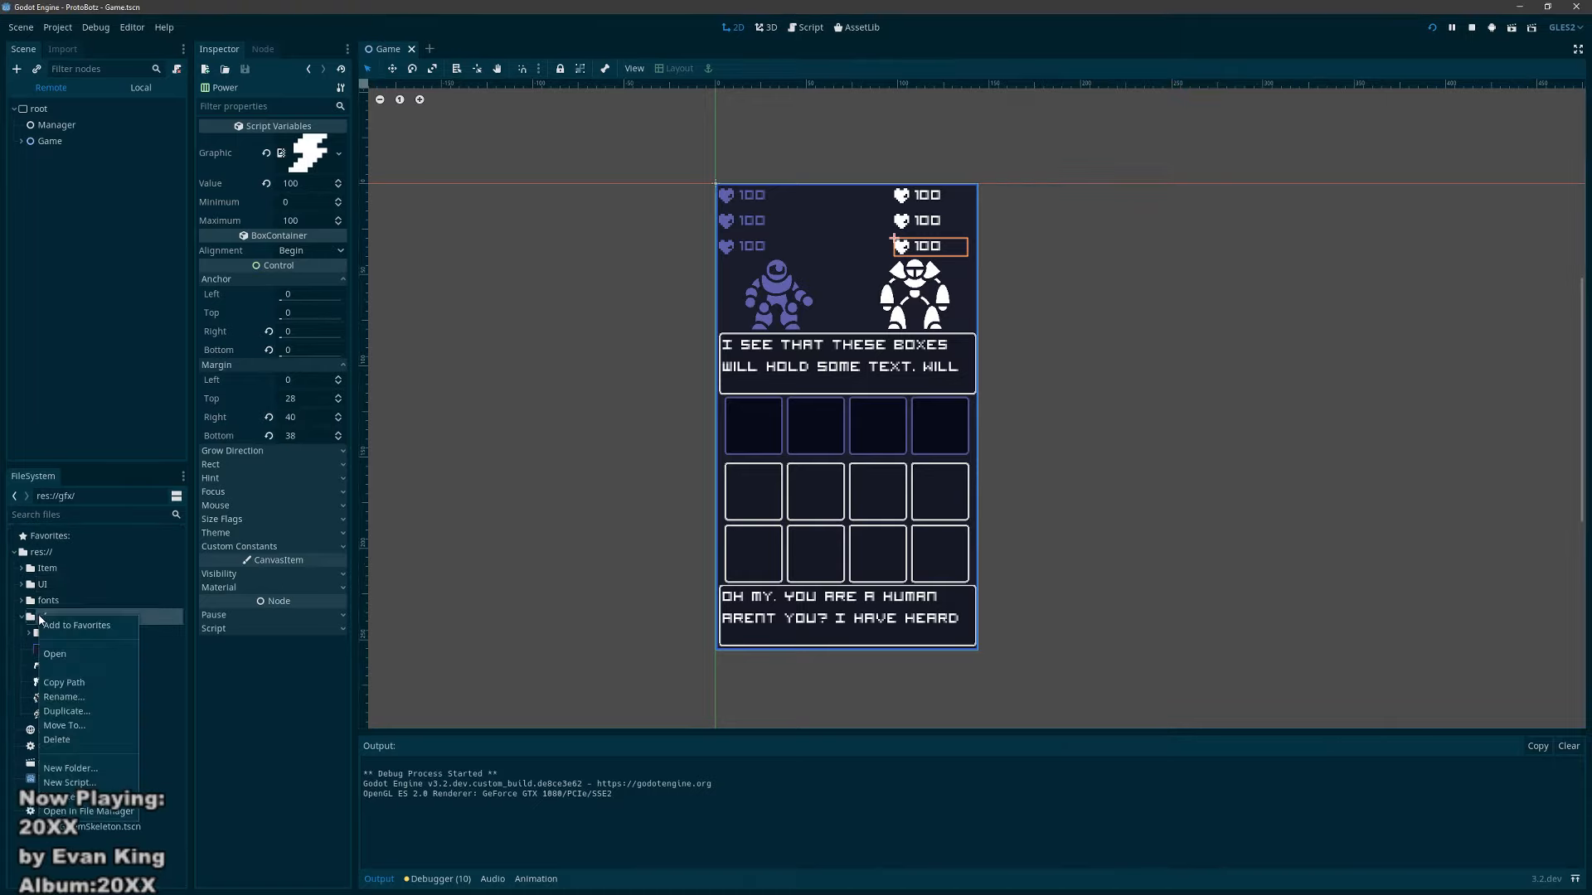
{"action": "left_click", "coordinate": [88, 811]}
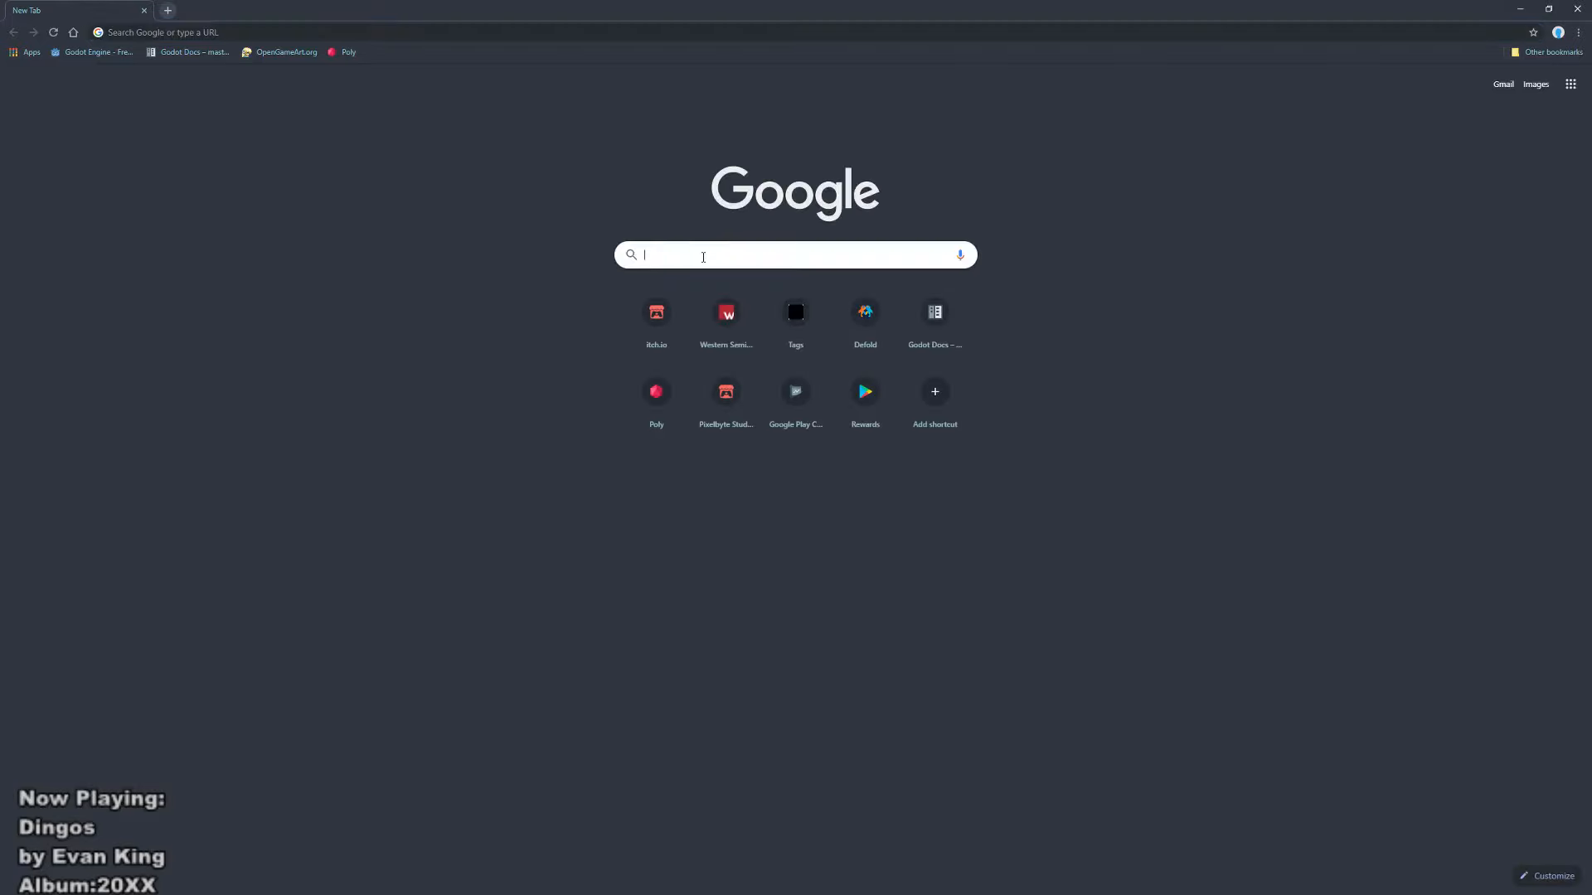
Step: Open game-icons.net/tags.html in the web browser and view the Lightning icons category
{"action": "type", "text": "game-icons.net/tags.html"}
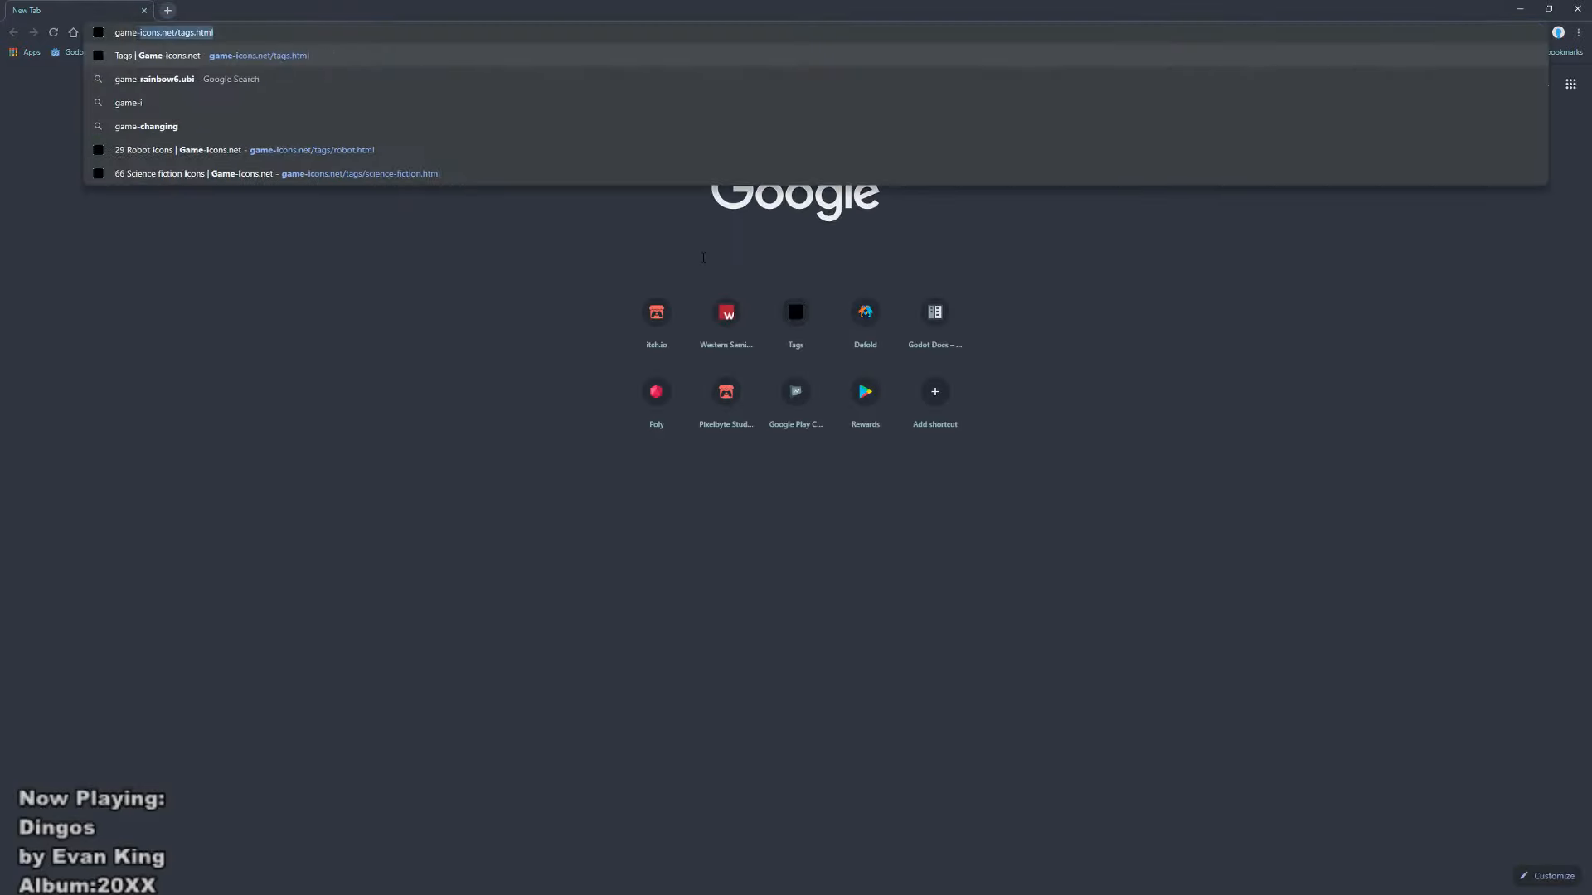
{"action": "key", "text": "Return"}
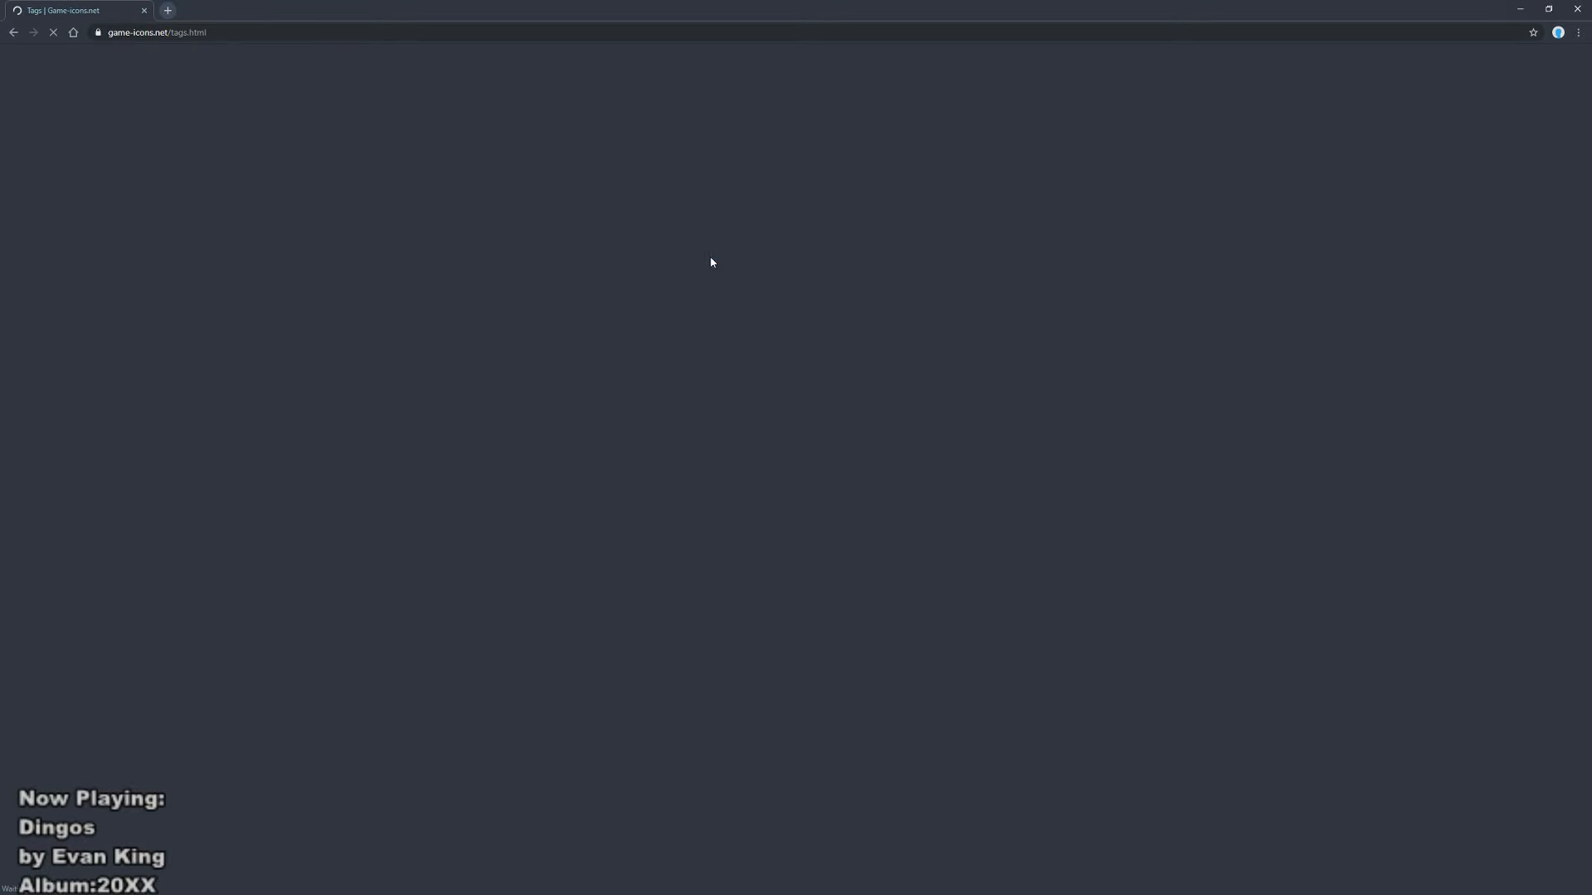
{"action": "scroll", "coordinate": [1042, 601], "scroll_direction": "down", "scroll_amount": 3}
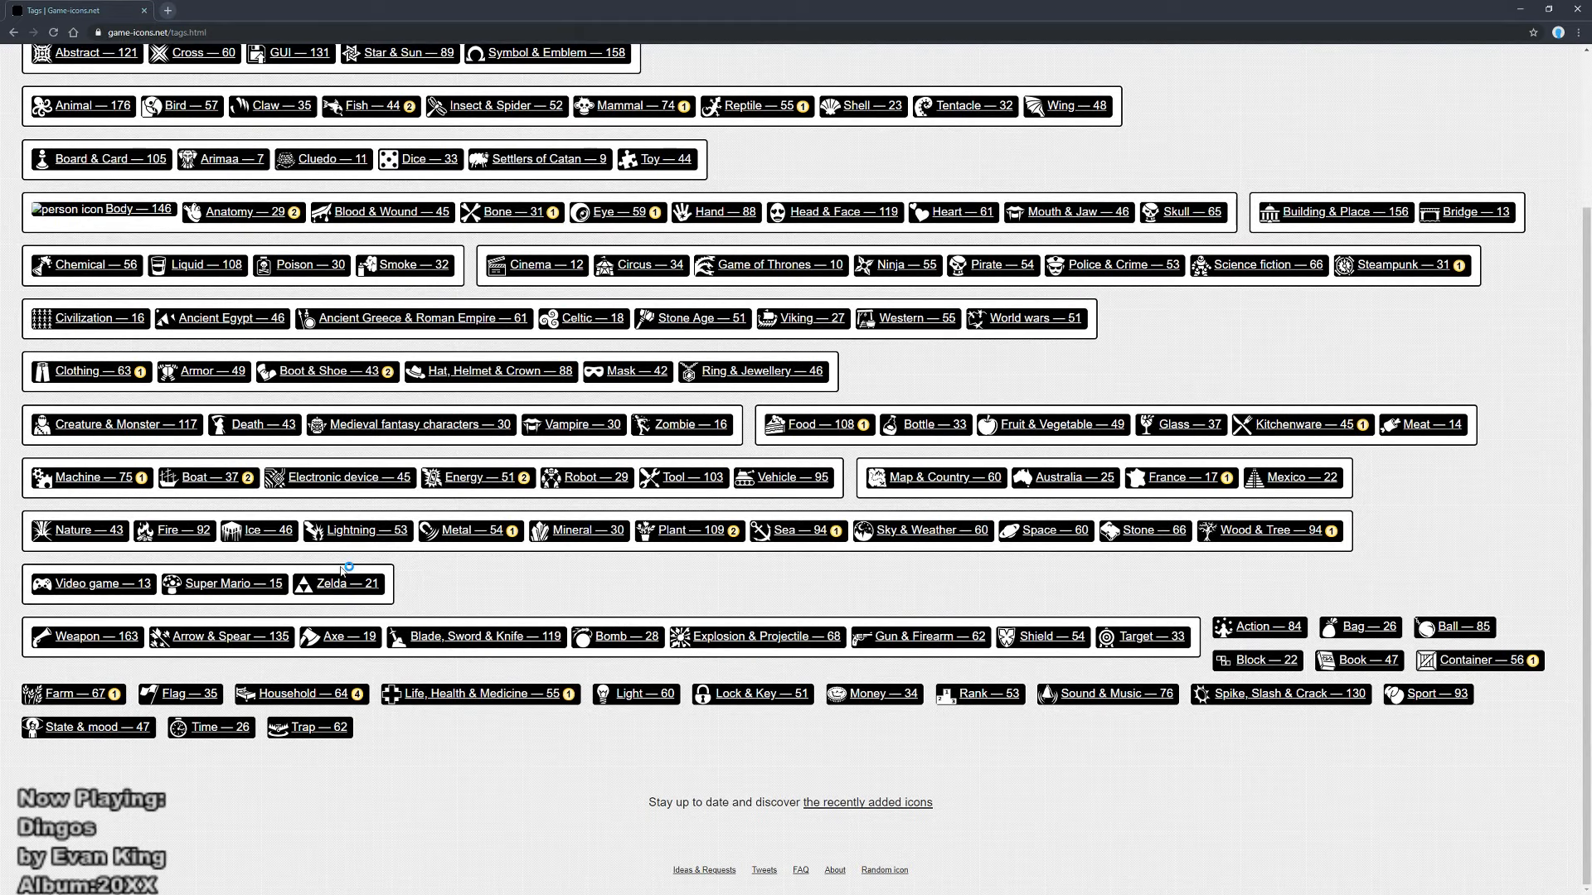
{"action": "left_click", "coordinate": [348, 539]}
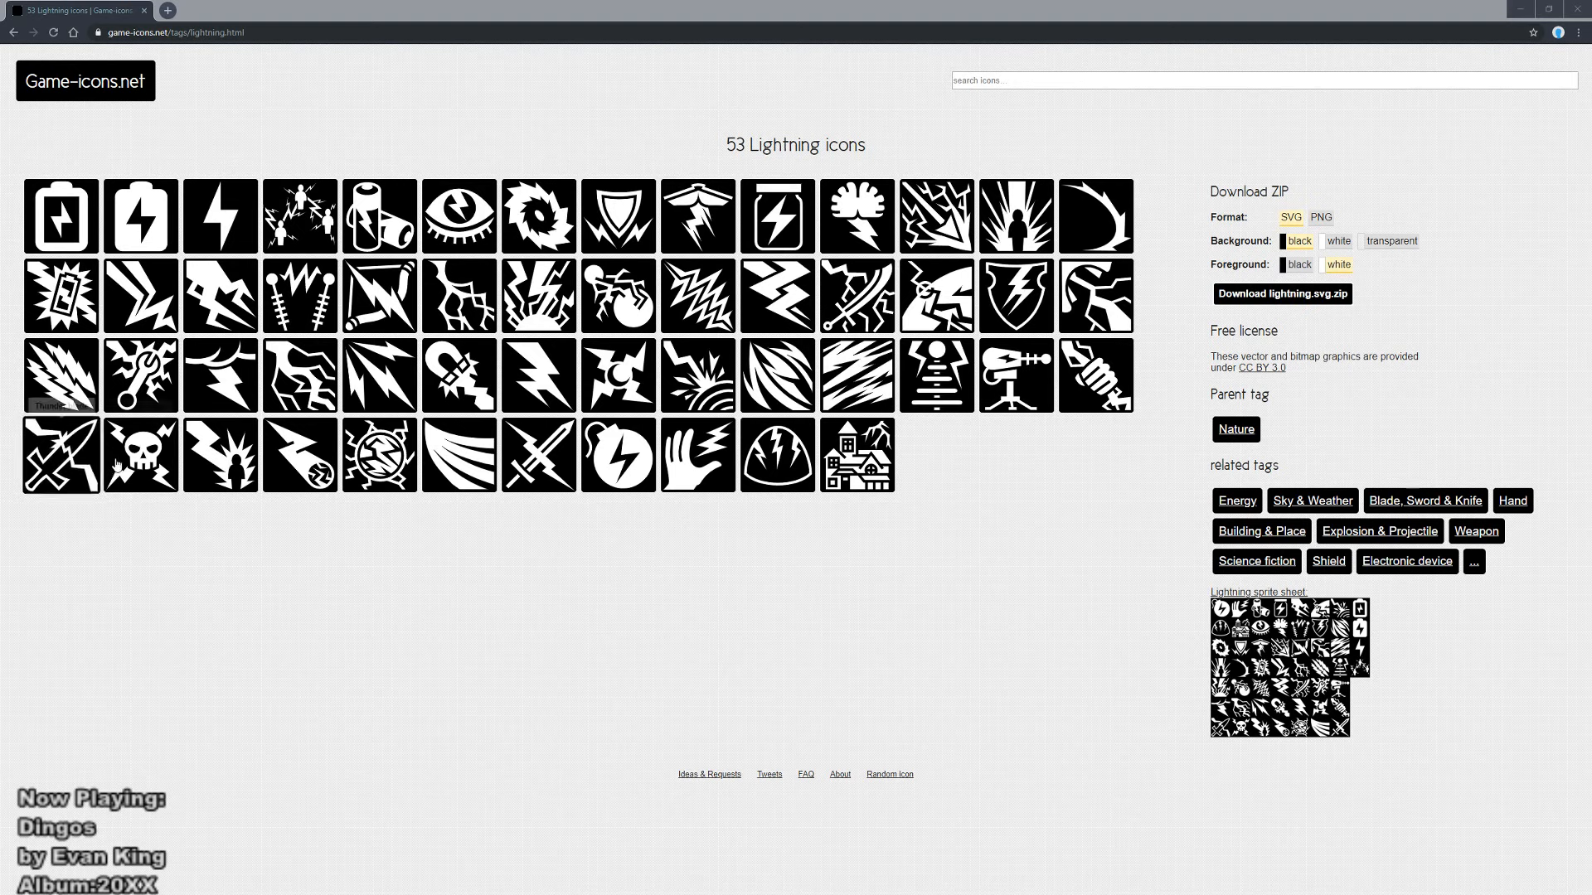
{"action": "left_click", "coordinate": [603, 126]}
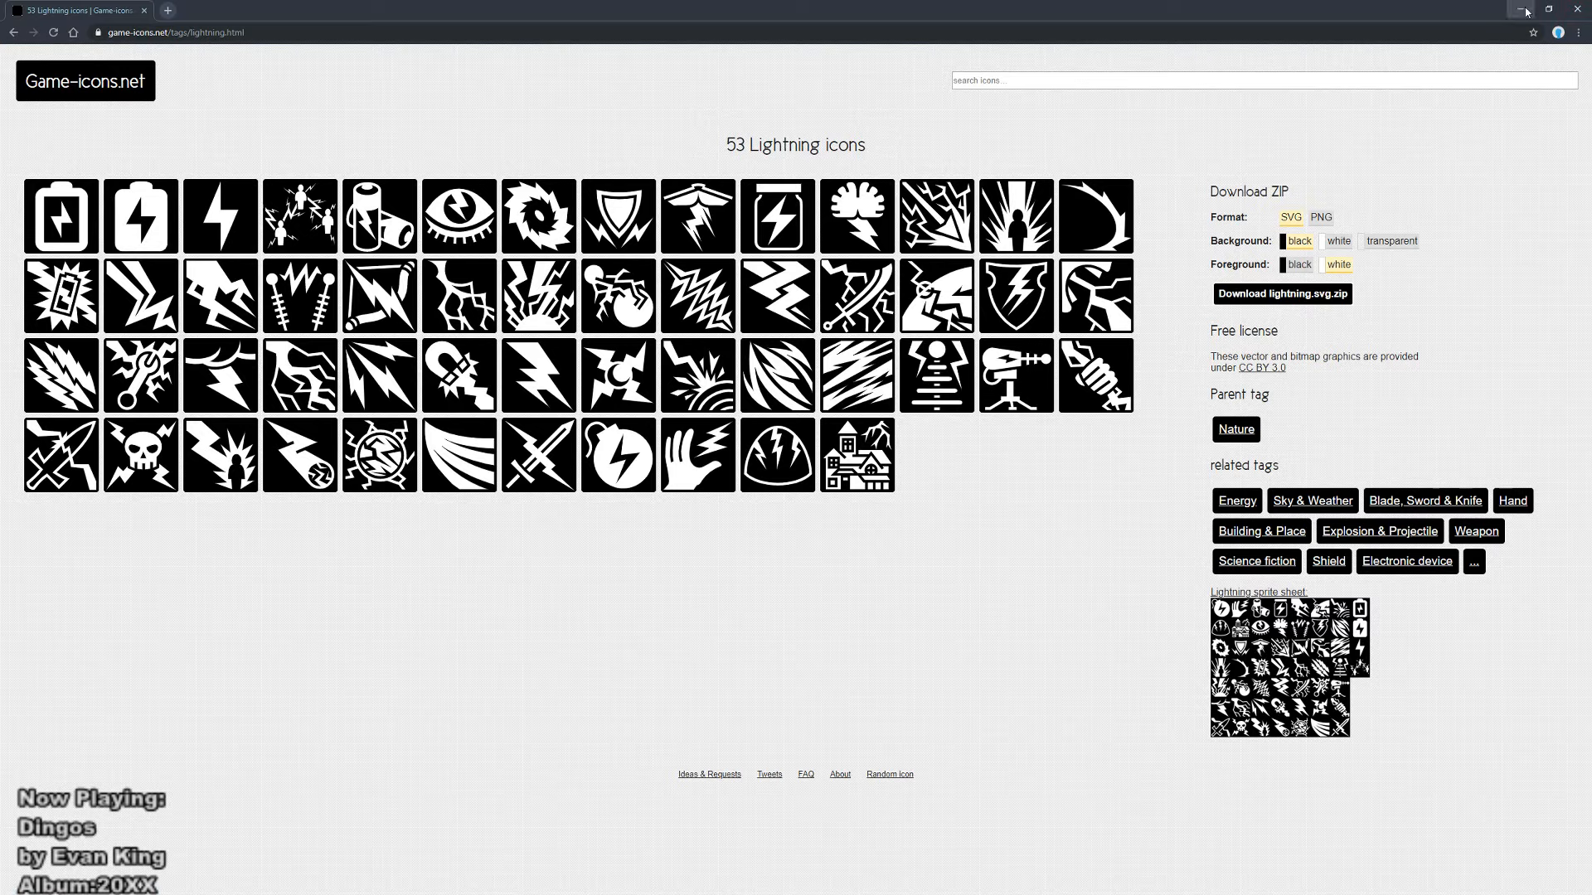
Step: Open the latest Godot Docs site in a new browser tab, then return to the Godot editor
{"action": "left_click", "coordinate": [167, 10]}
{"action": "type", "text": "godotengine."}
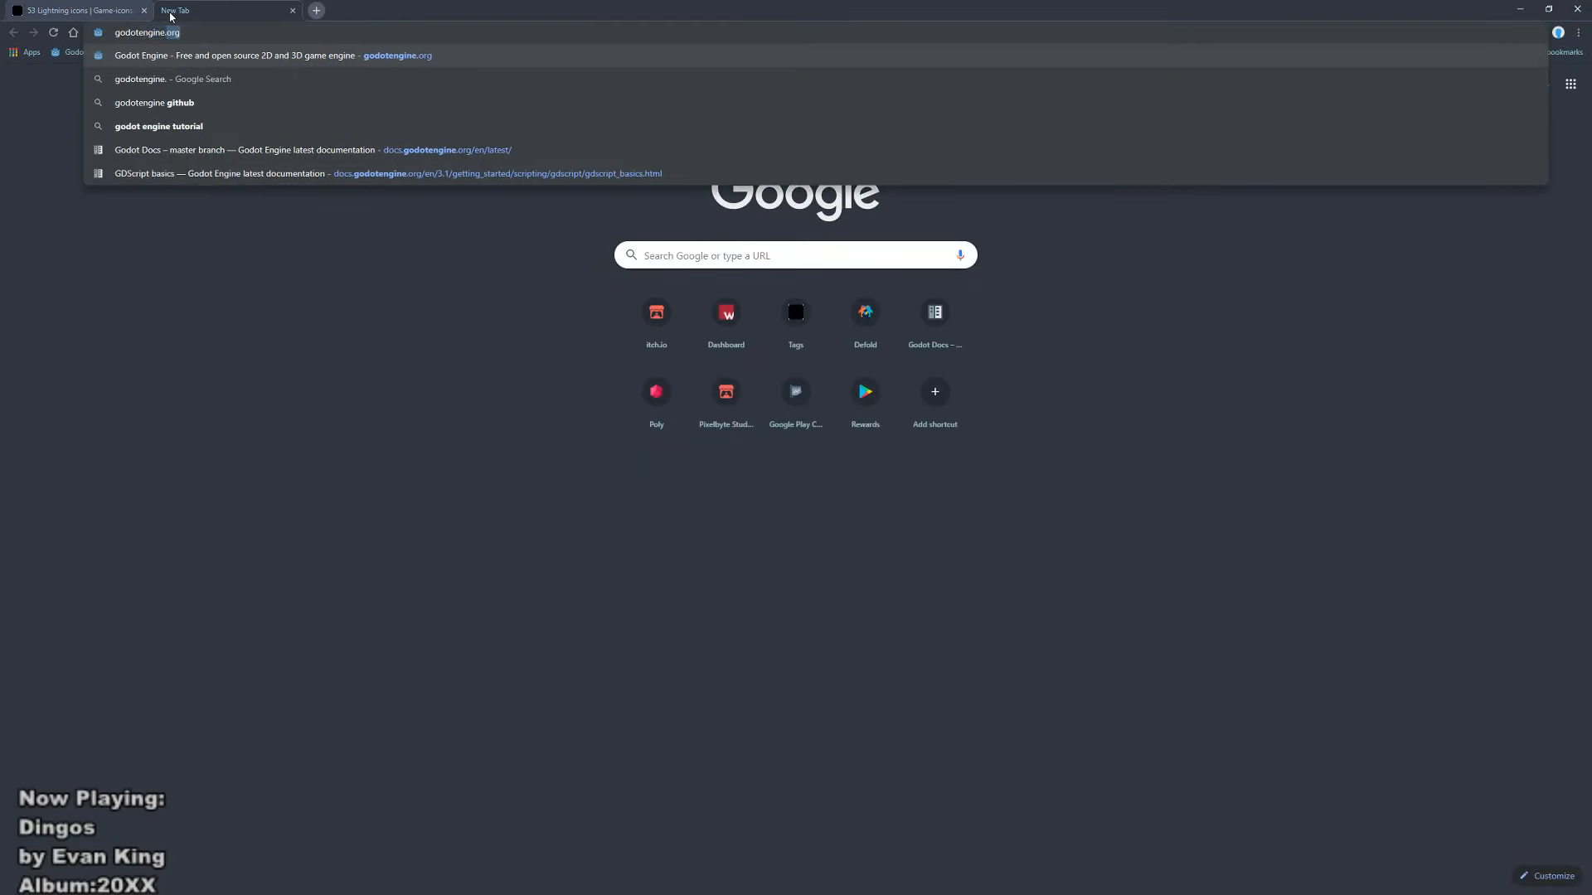
{"action": "key", "text": "Down"}
{"action": "key", "text": "Down"}
{"action": "key", "text": "Down"}
{"action": "key", "text": "Down"}
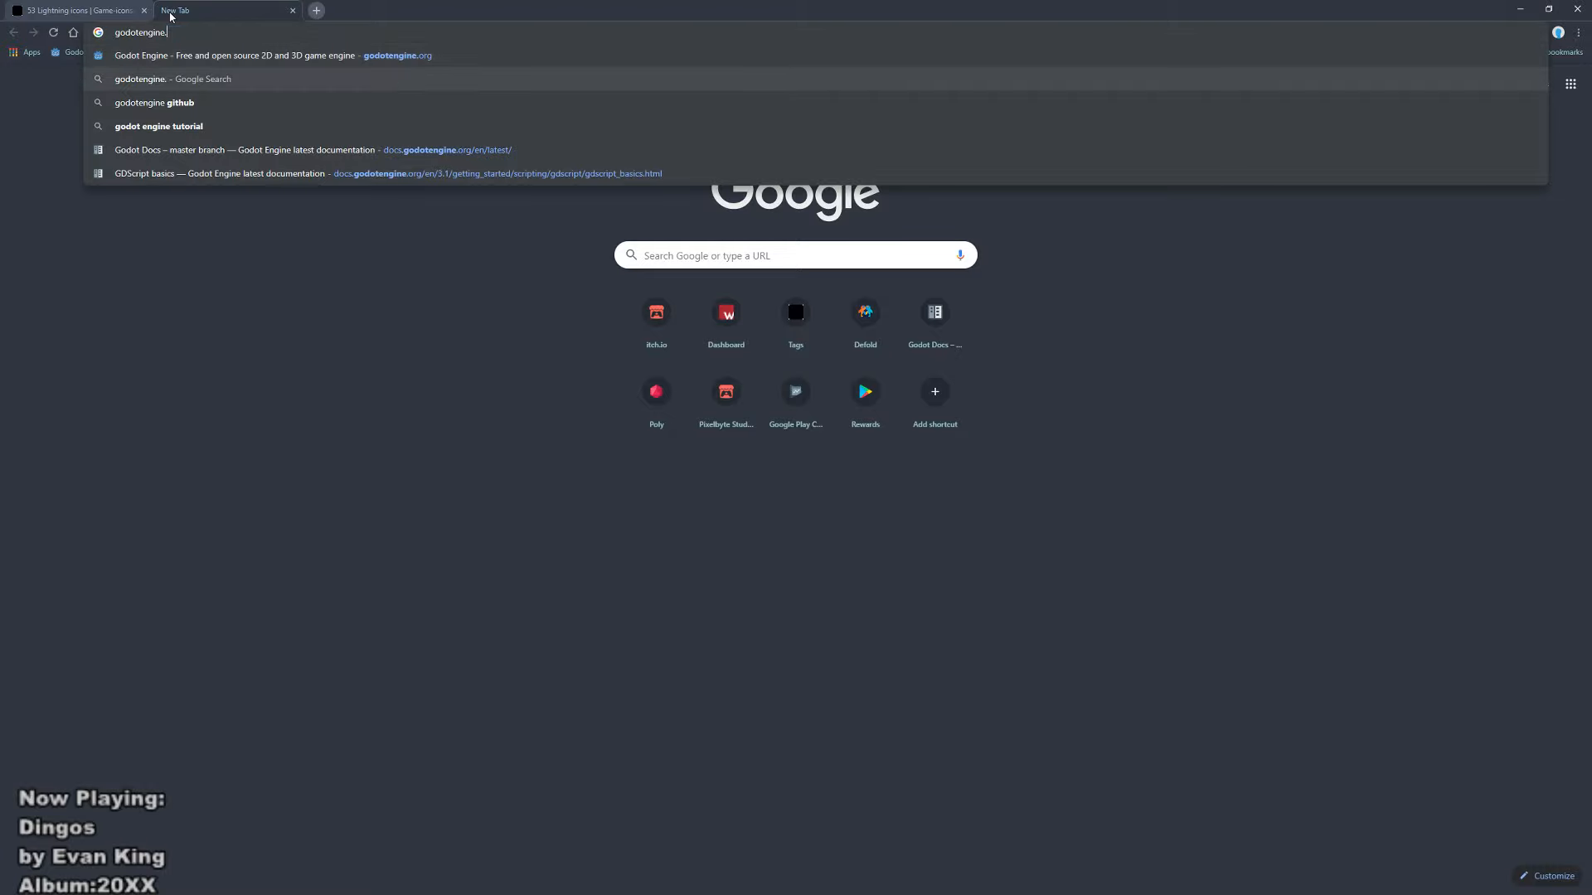
{"action": "key", "text": "Return"}
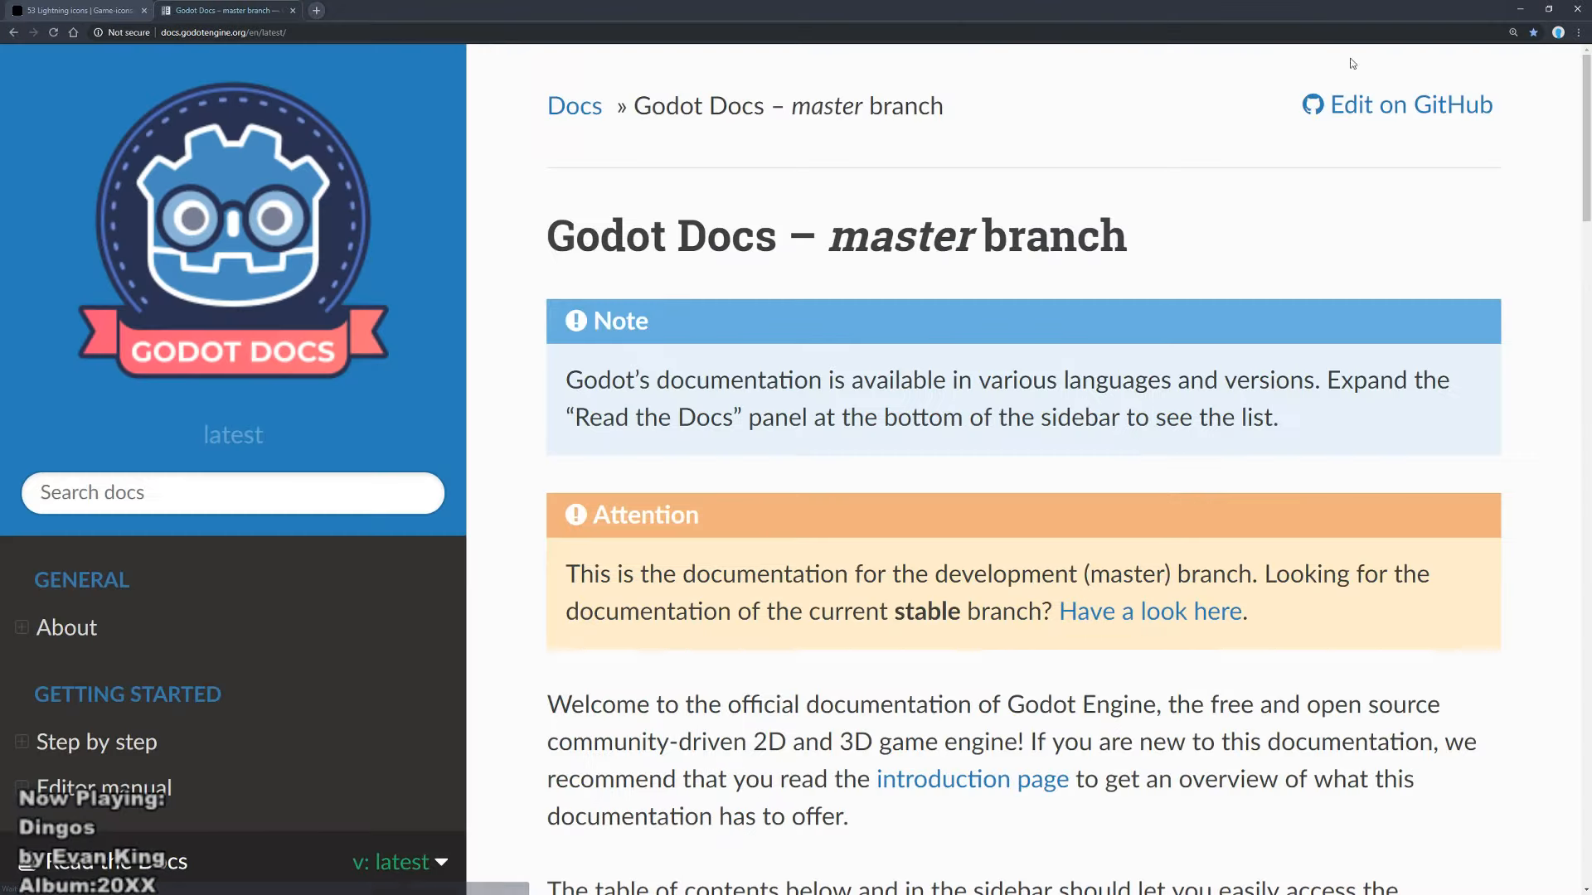
{"action": "left_click", "coordinate": [1519, 9]}
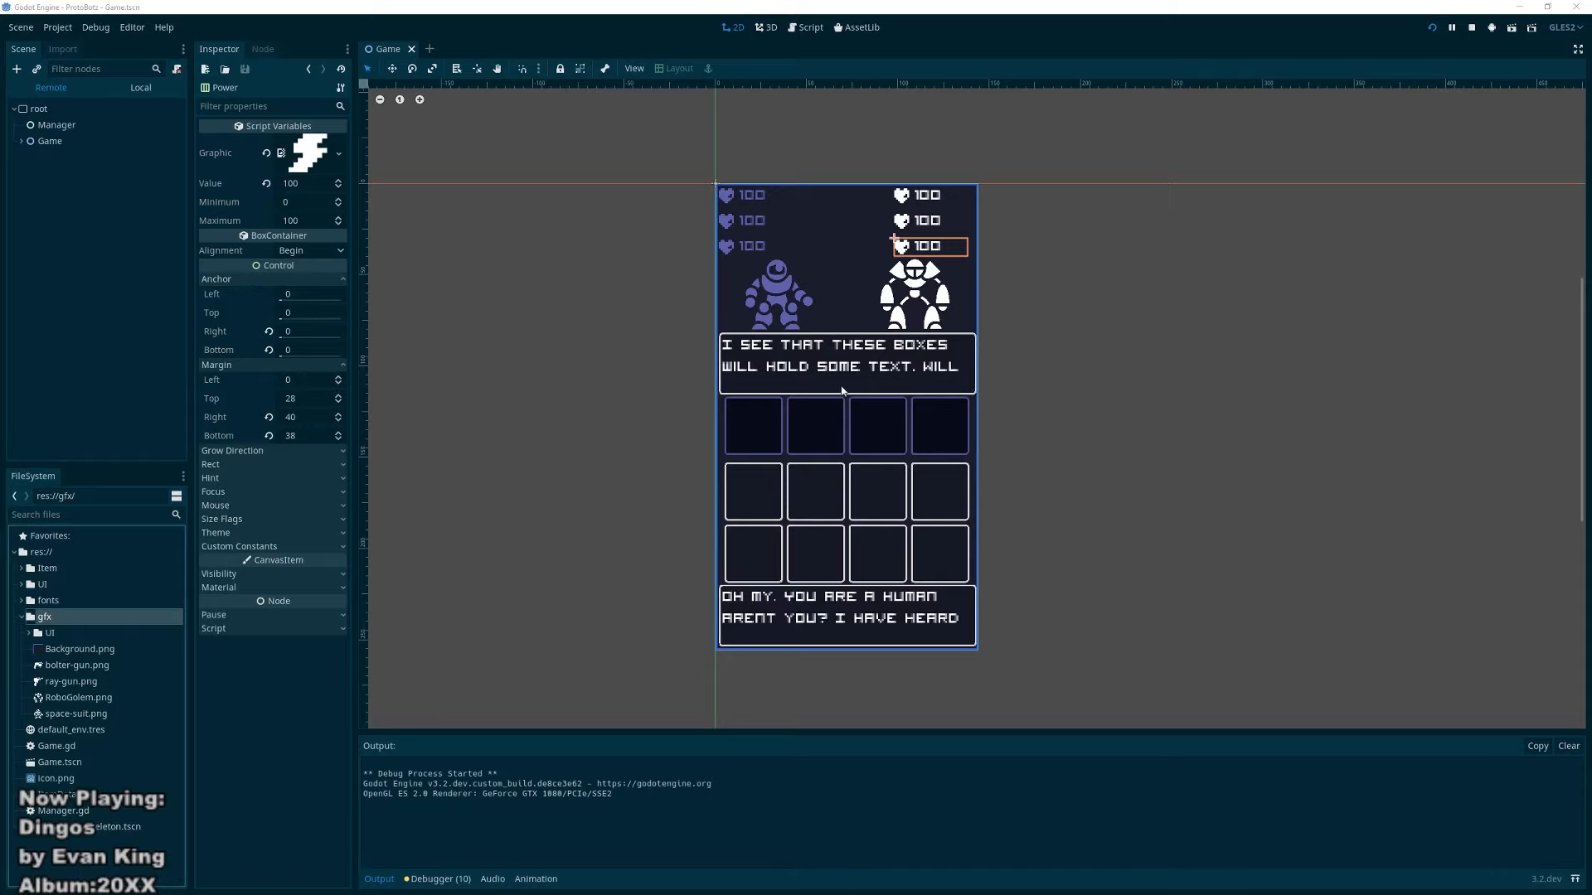
Step: Expand the Game node in the remote scene tree and bring up the running ProtoBotz game window
{"action": "scroll", "coordinate": [842, 389], "scroll_direction": "up", "scroll_amount": 2}
{"action": "scroll", "coordinate": [946, 346], "scroll_direction": "up", "scroll_amount": 1}
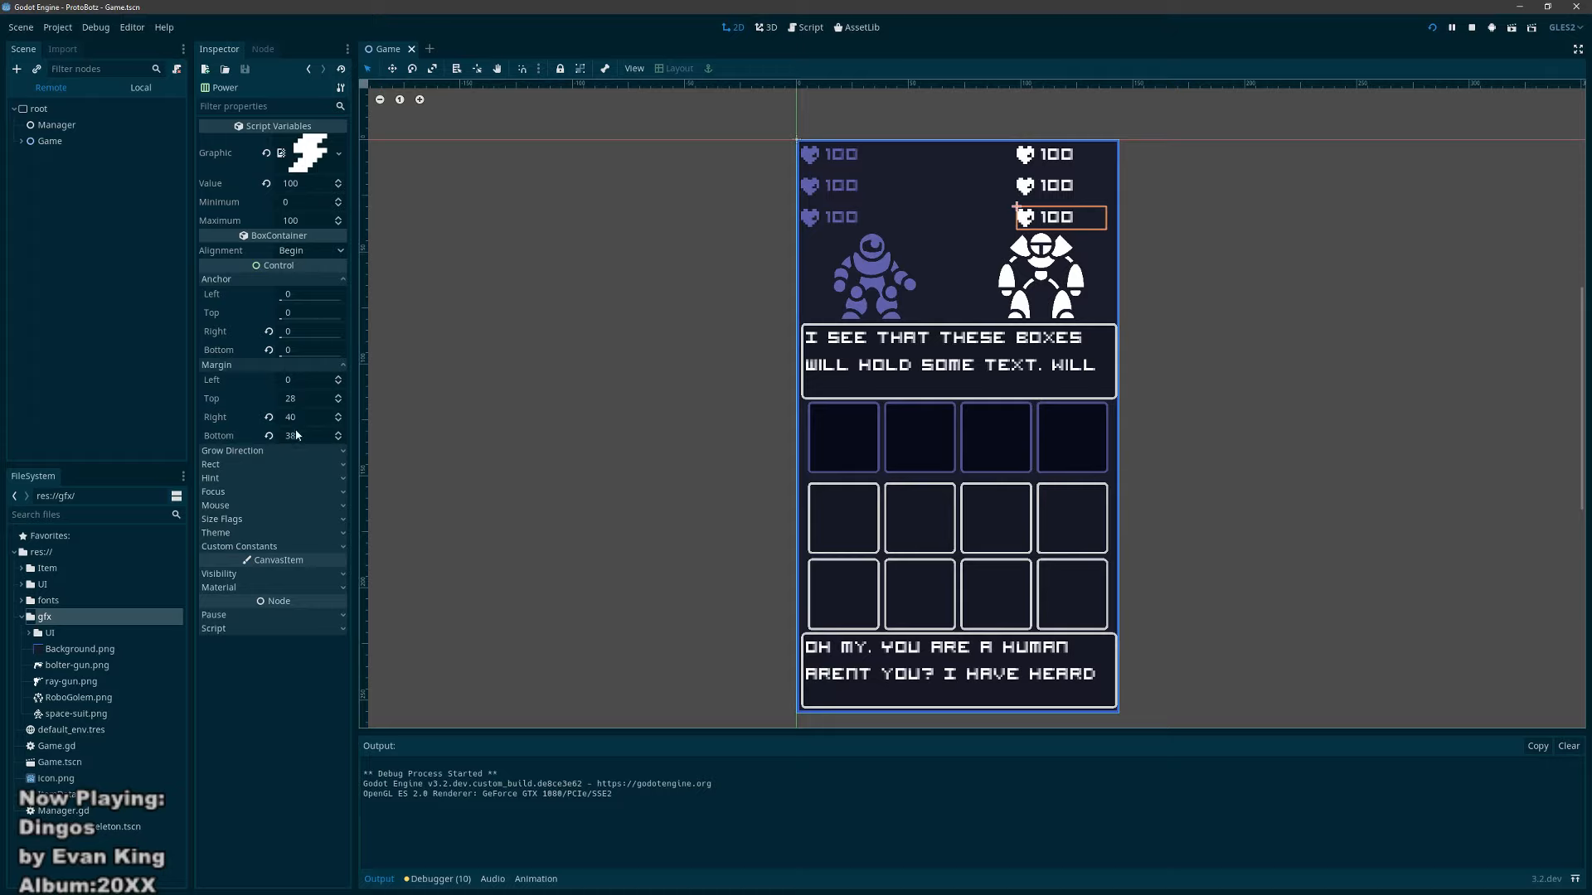
{"action": "left_click", "coordinate": [29, 144]}
{"action": "key", "text": "F5"}
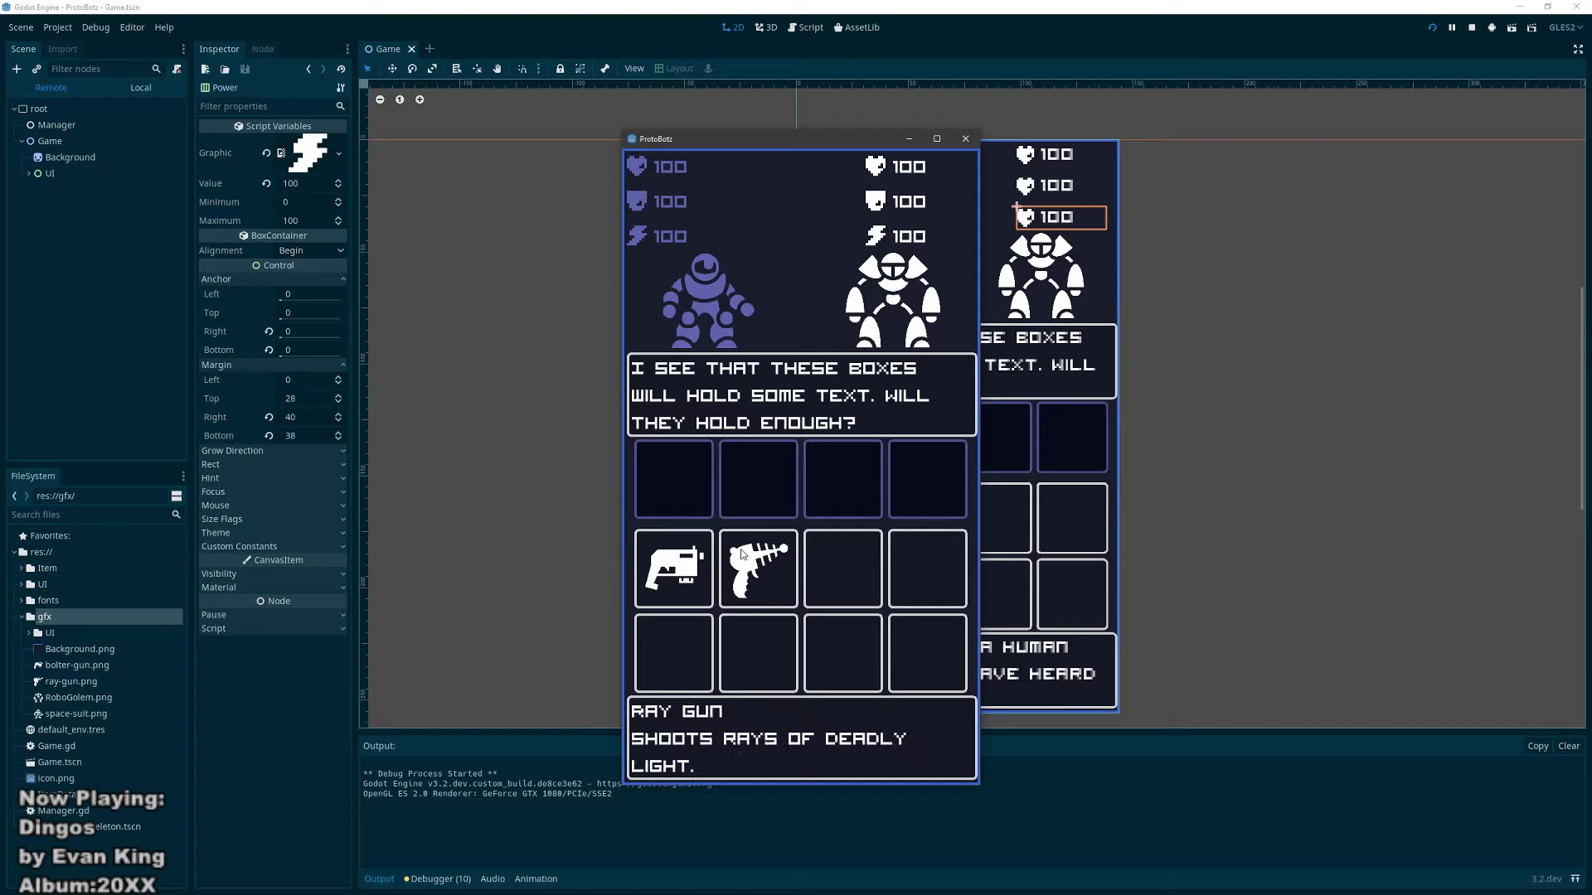
Step: Test moving the Ray Gun and Bolt Gun between slots in the running game, and close the game
{"action": "left_click_drag", "start_coordinate": [756, 562], "coordinate": [839, 497]}
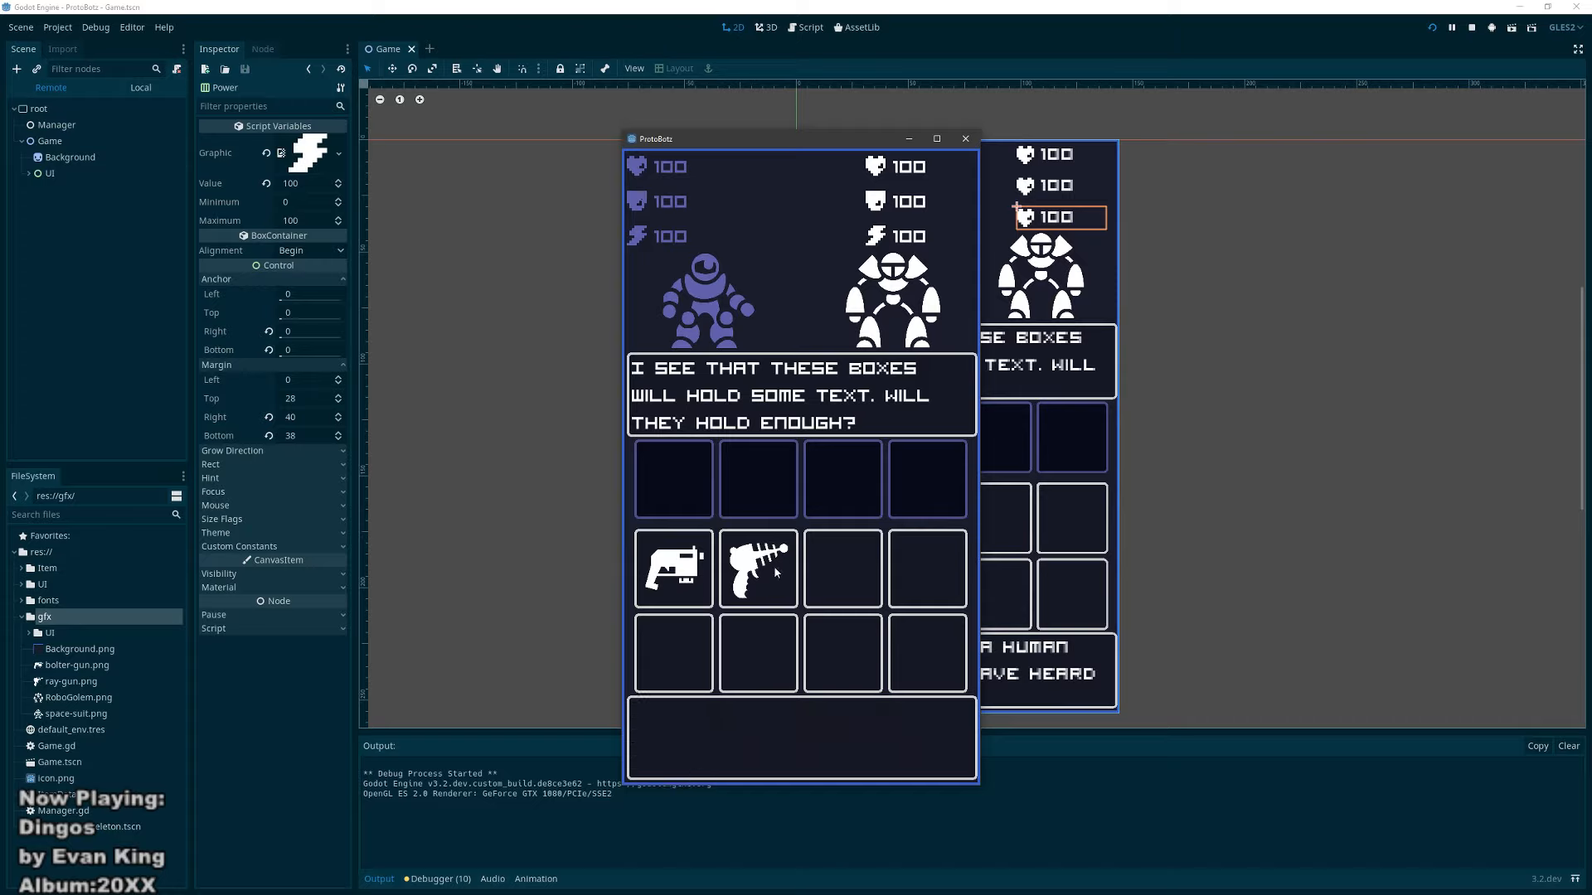
{"action": "mouse_move", "coordinate": [688, 578]}
{"action": "left_click_drag", "start_coordinate": [693, 568], "coordinate": [701, 570]}
{"action": "mouse_move", "coordinate": [772, 584]}
{"action": "mouse_move", "coordinate": [698, 578]}
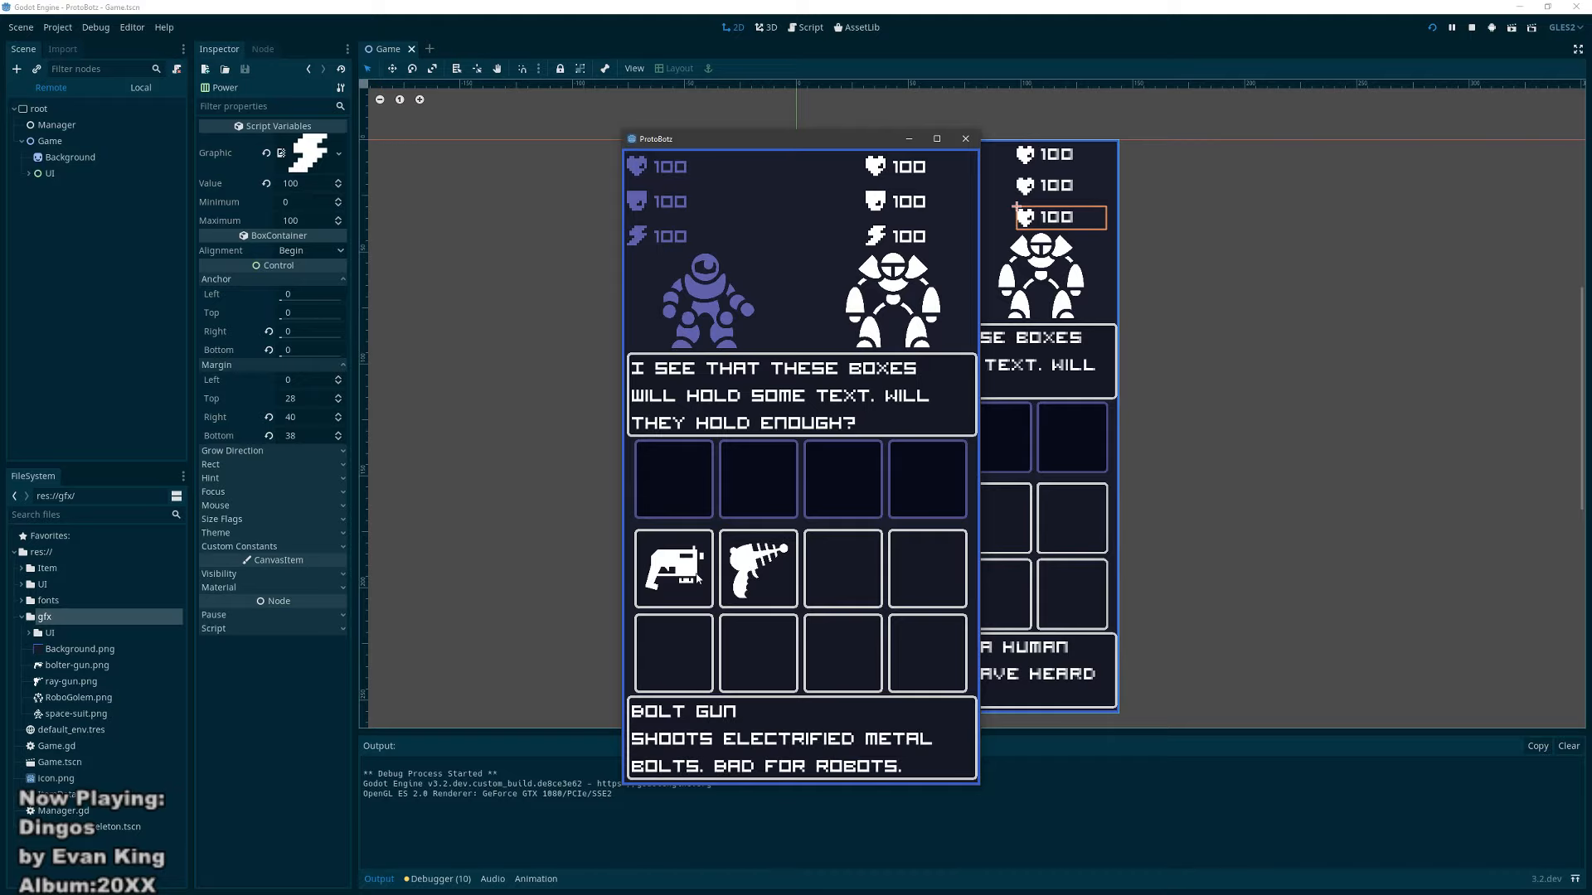
{"action": "left_click_drag", "start_coordinate": [751, 576], "coordinate": [760, 486]}
{"action": "left_click_drag", "start_coordinate": [682, 568], "coordinate": [759, 567]}
{"action": "left_click_drag", "start_coordinate": [757, 568], "coordinate": [674, 578]}
{"action": "mouse_move", "coordinate": [735, 493]}
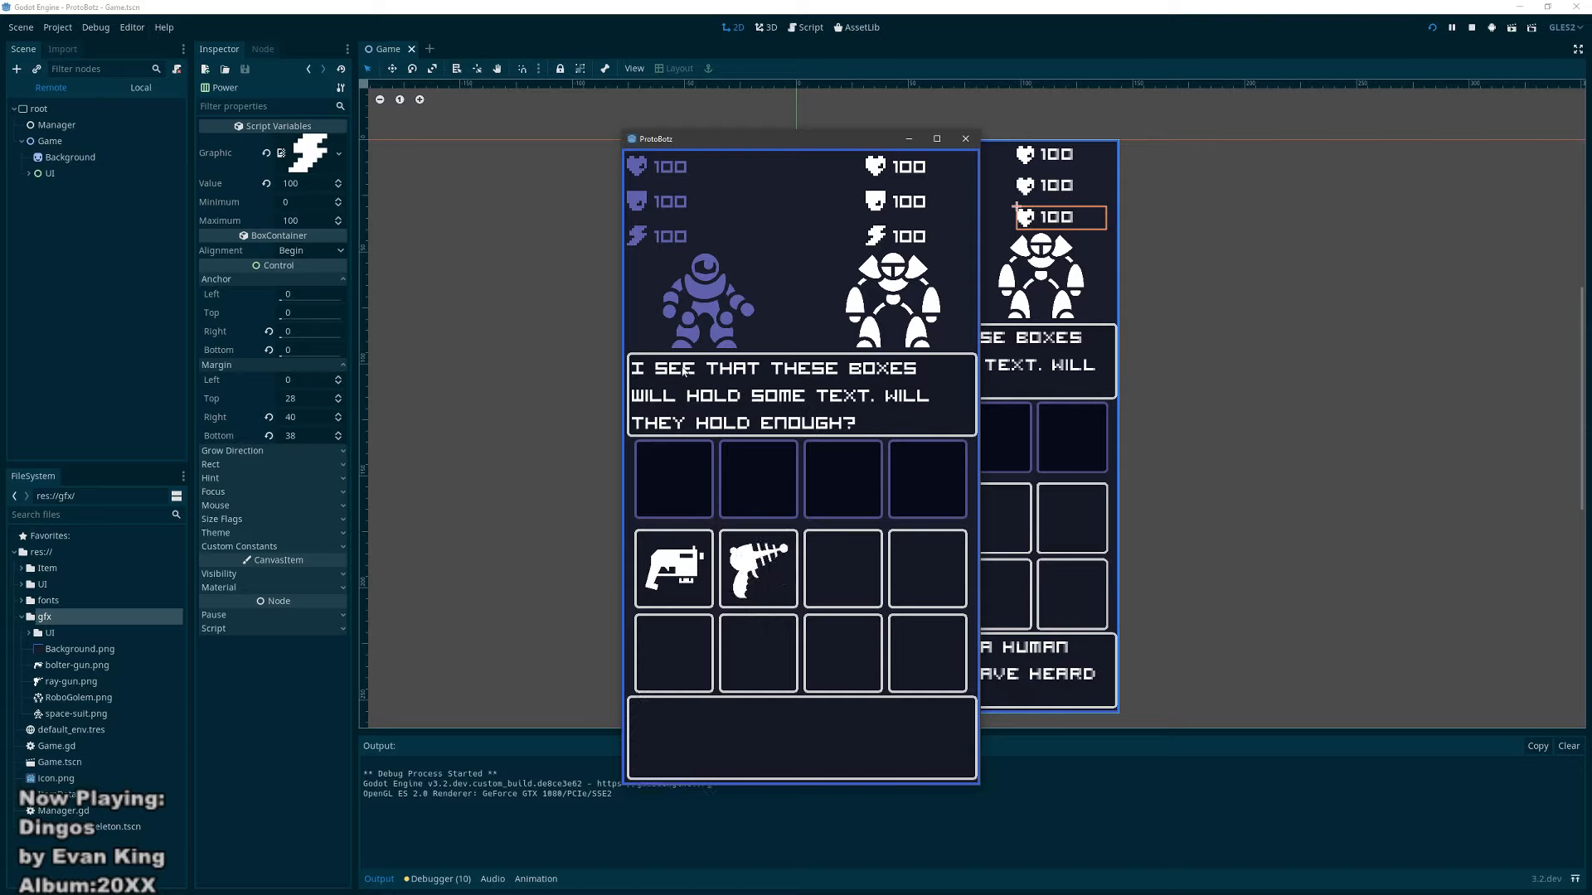
{"action": "left_click", "coordinate": [966, 140]}
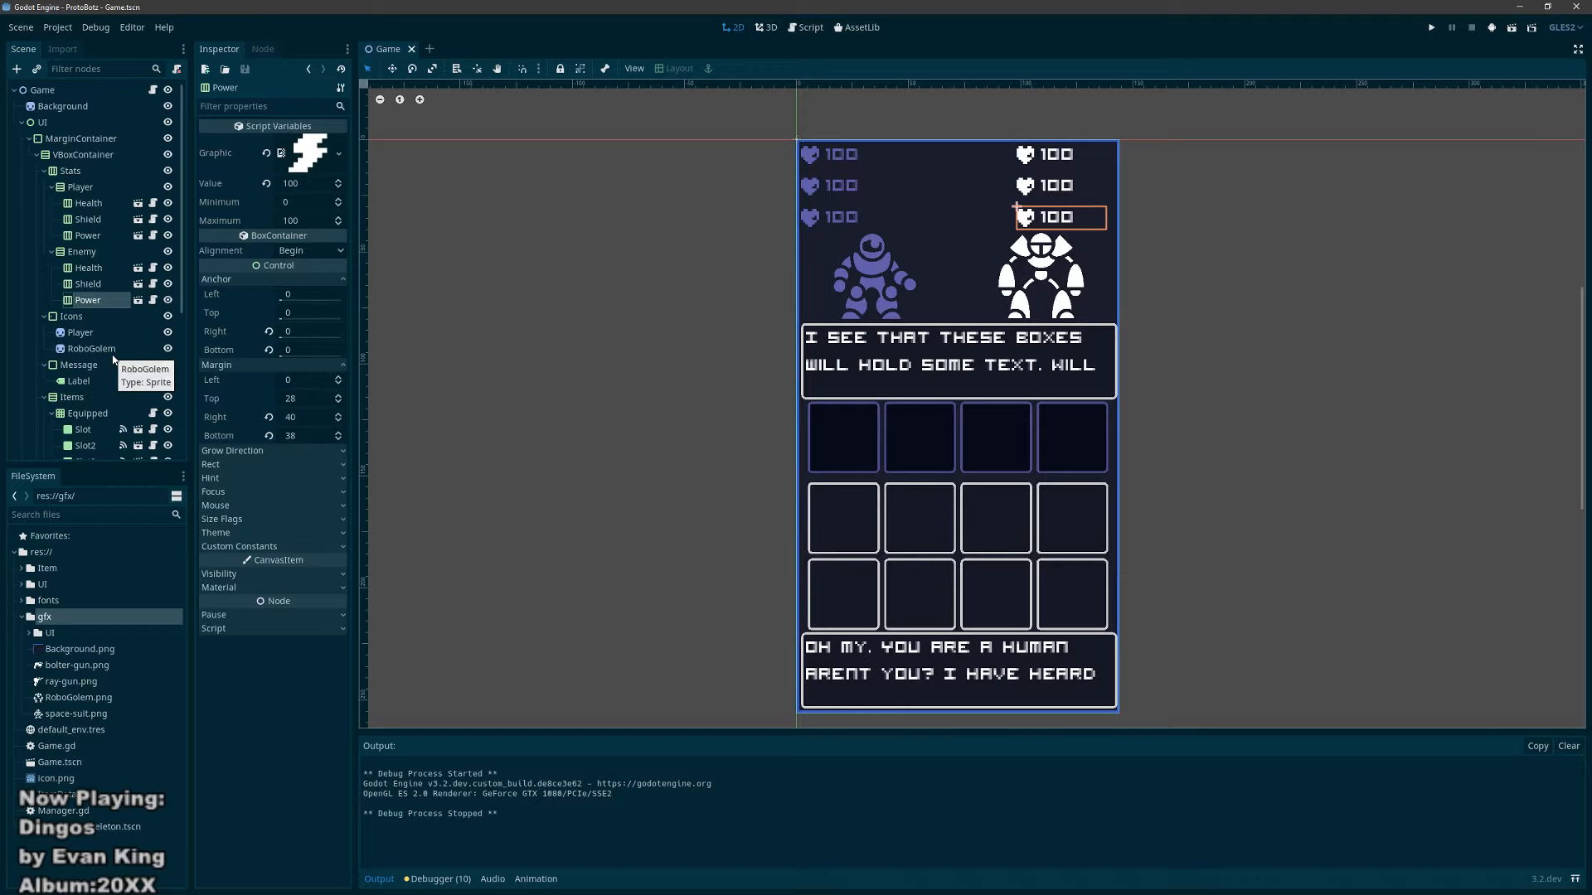
Step: Collapse the Stats branch and examine the Icons node with its Player and RoboGolem sprites in the scene tree
{"action": "left_click", "coordinate": [36, 156]}
{"action": "double_click", "coordinate": [39, 156]}
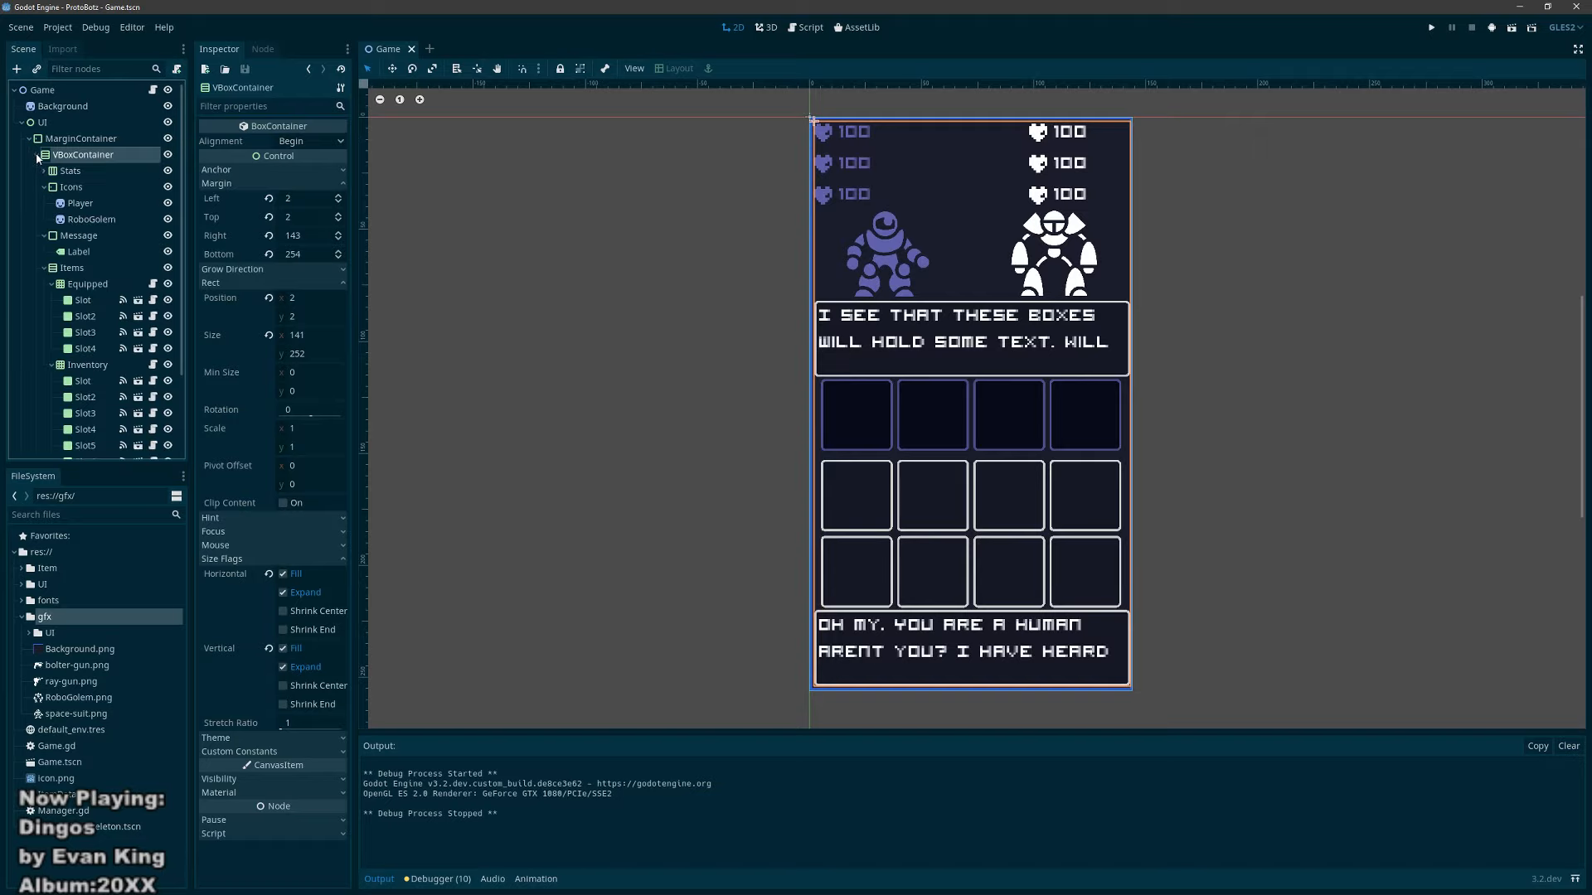
{"action": "left_click", "coordinate": [37, 155]}
{"action": "left_click", "coordinate": [66, 191]}
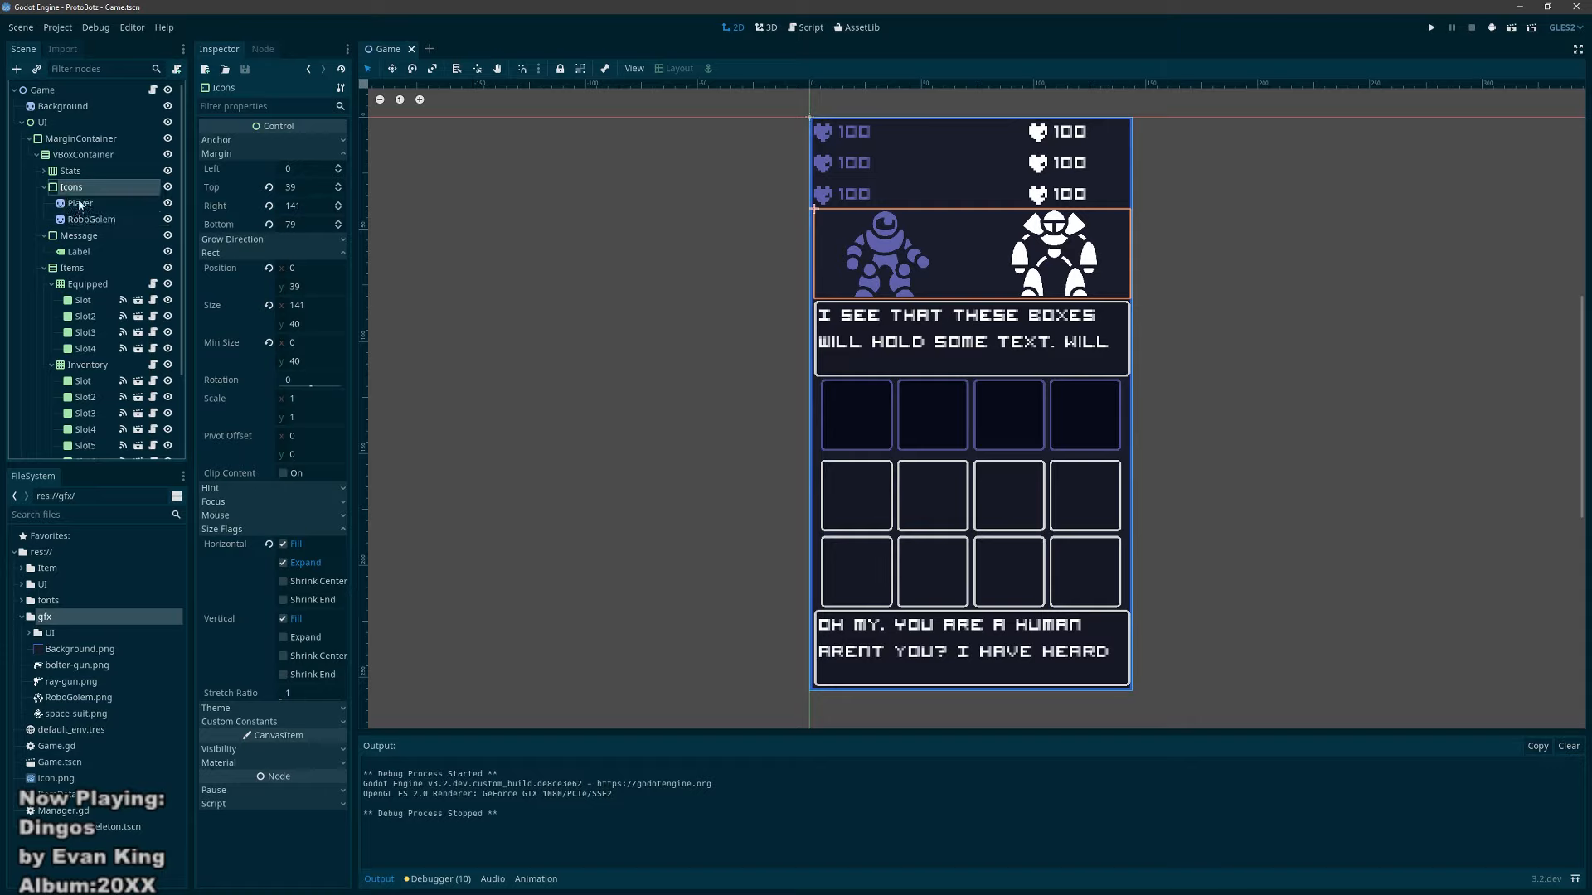
{"action": "left_click", "coordinate": [80, 206]}
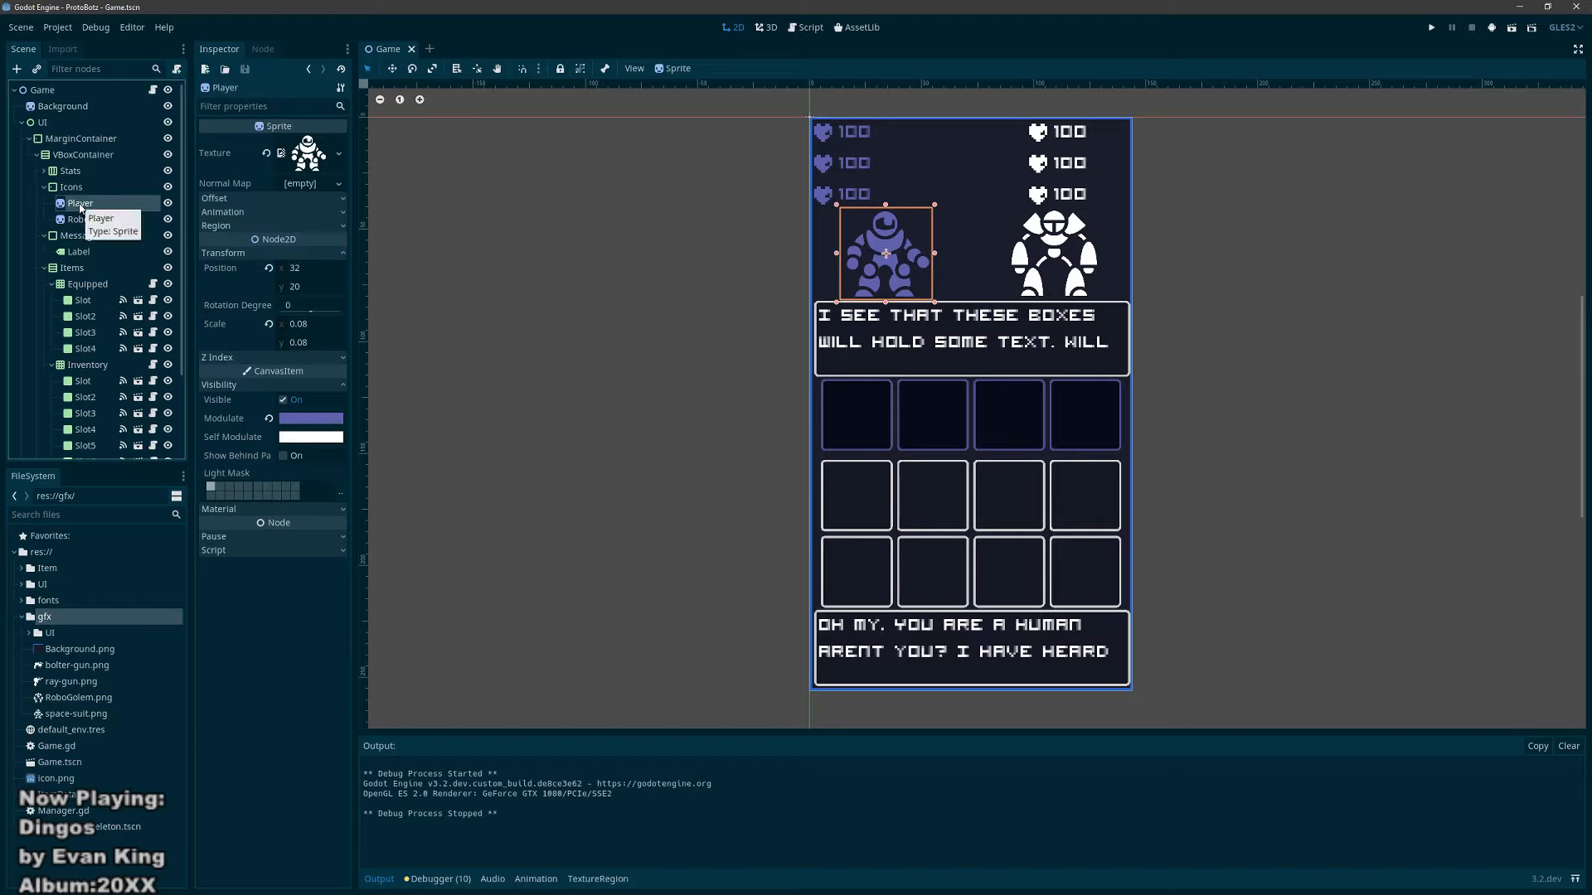
{"action": "left_click", "coordinate": [81, 220]}
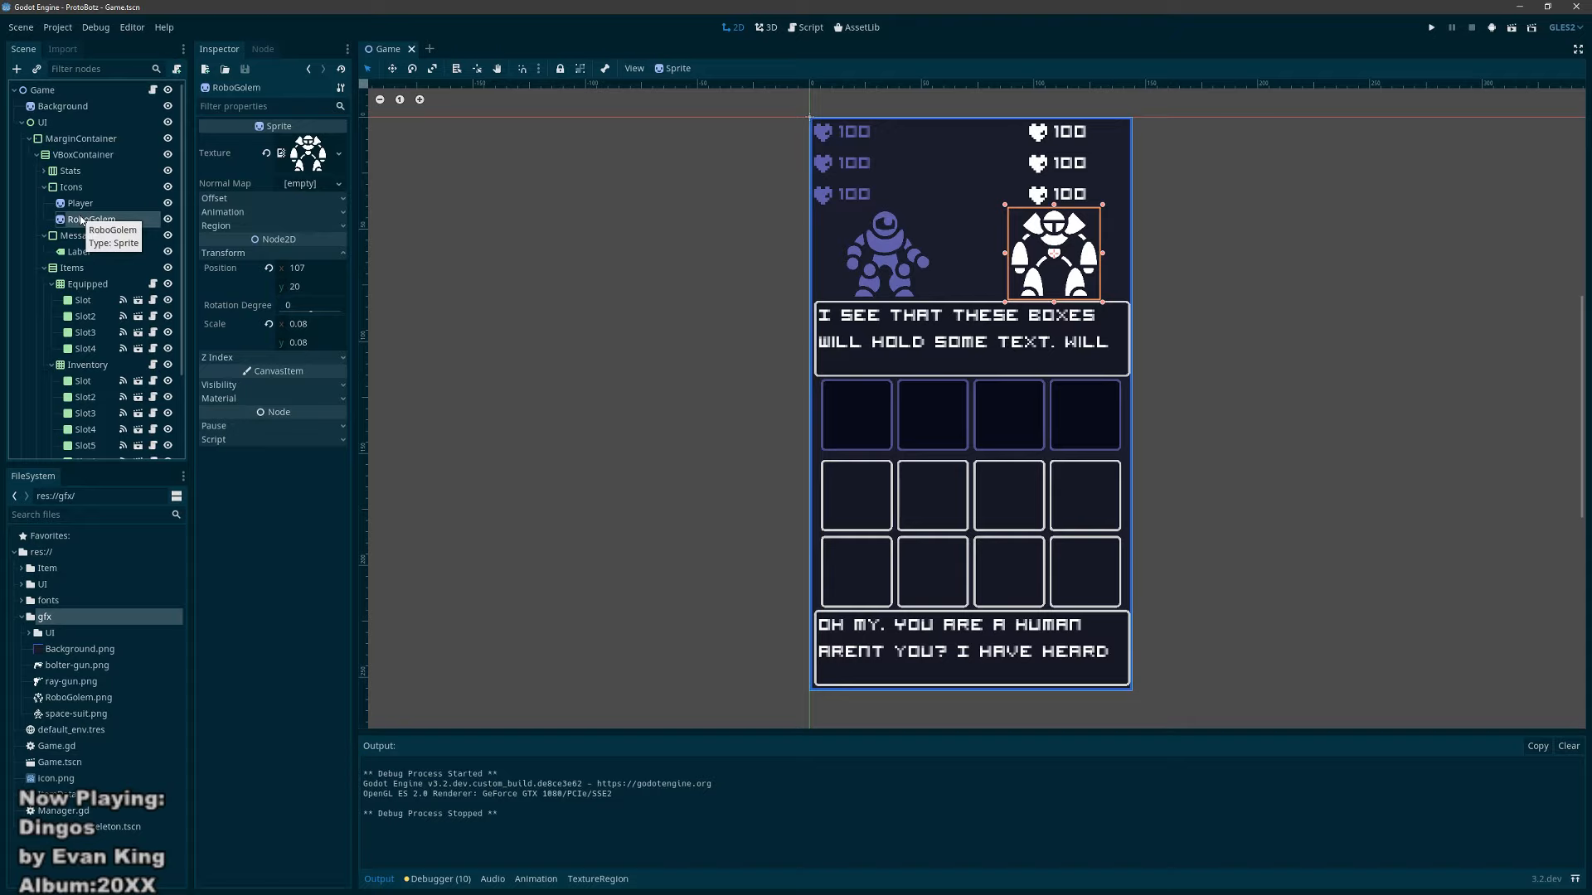
{"action": "left_click", "coordinate": [83, 205]}
{"action": "left_click", "coordinate": [82, 220]}
{"action": "left_click", "coordinate": [84, 205]}
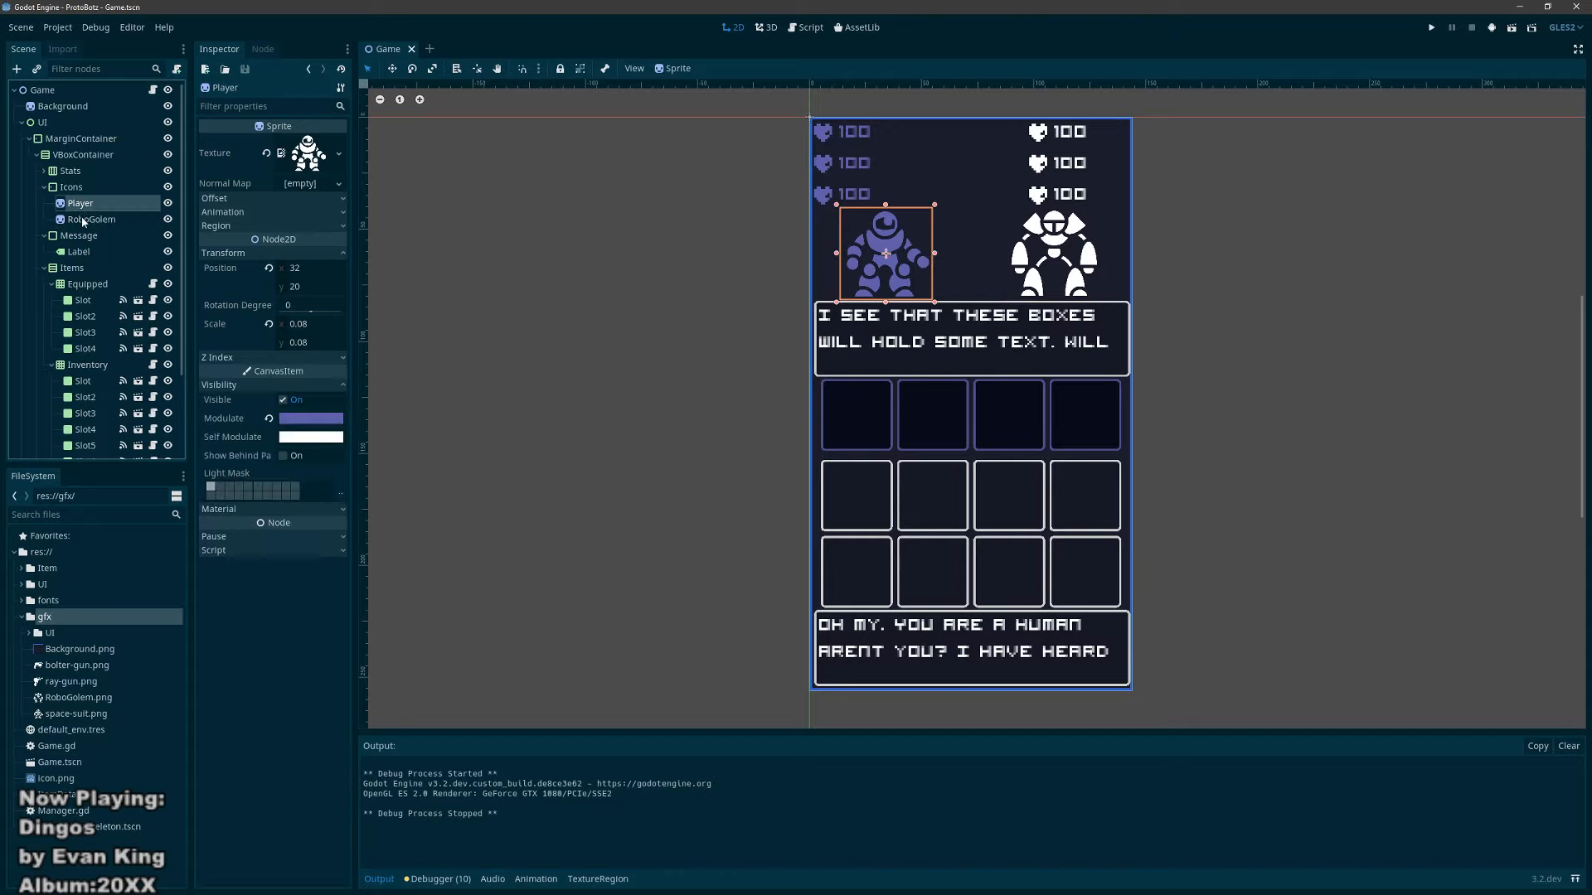
Step: Collapse the Icons branch and rename the Message node to ActionsPanel
{"action": "left_click", "coordinate": [44, 187]}
{"action": "left_click", "coordinate": [80, 204]}
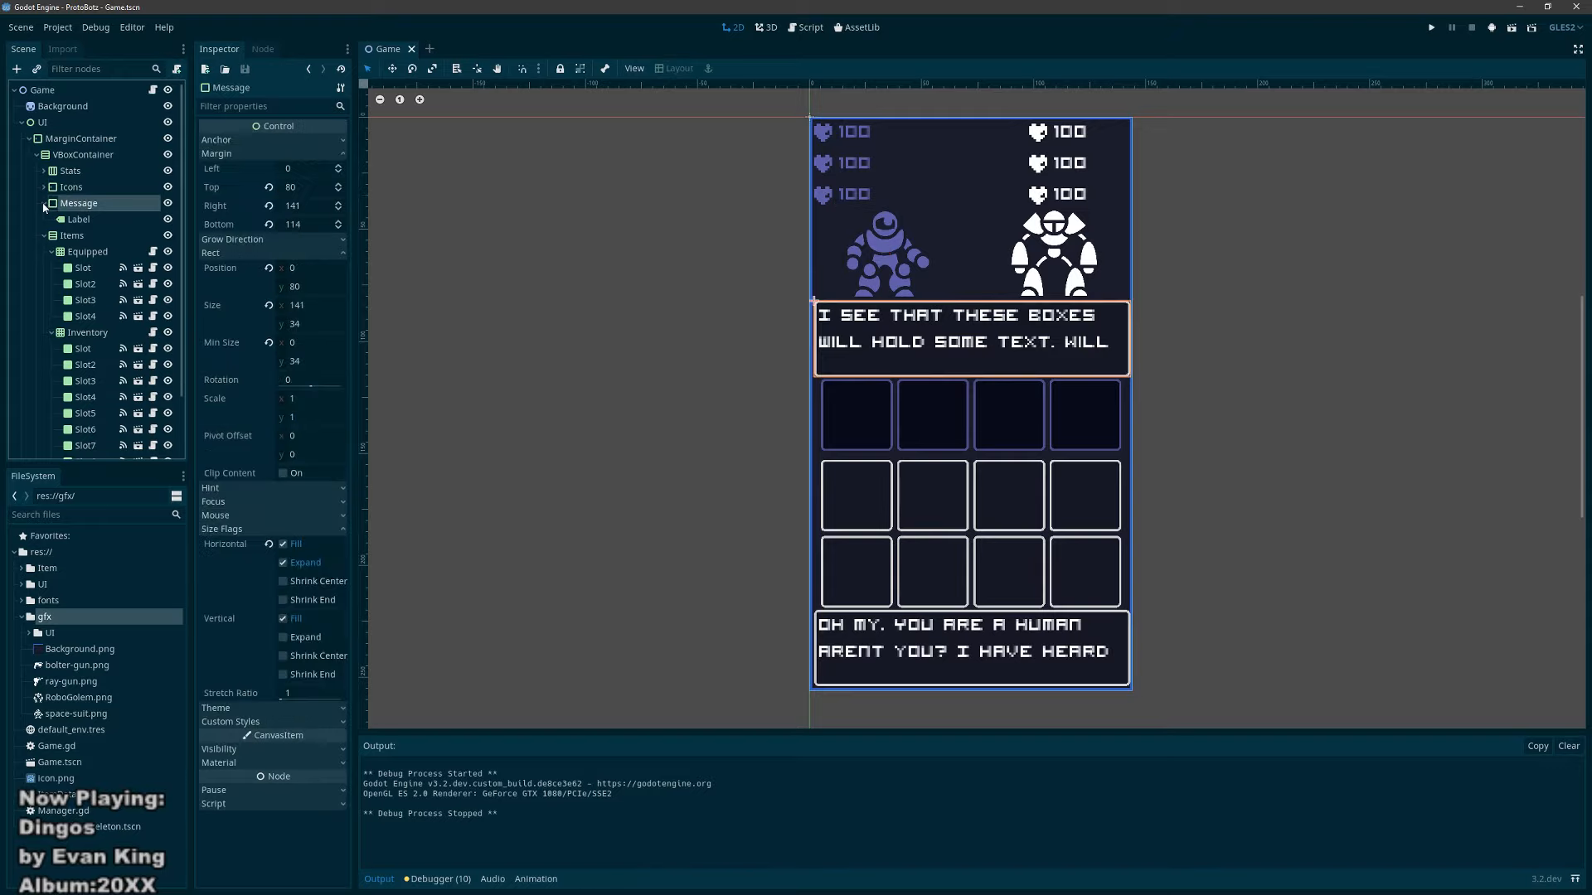
{"action": "double_click", "coordinate": [77, 205]}
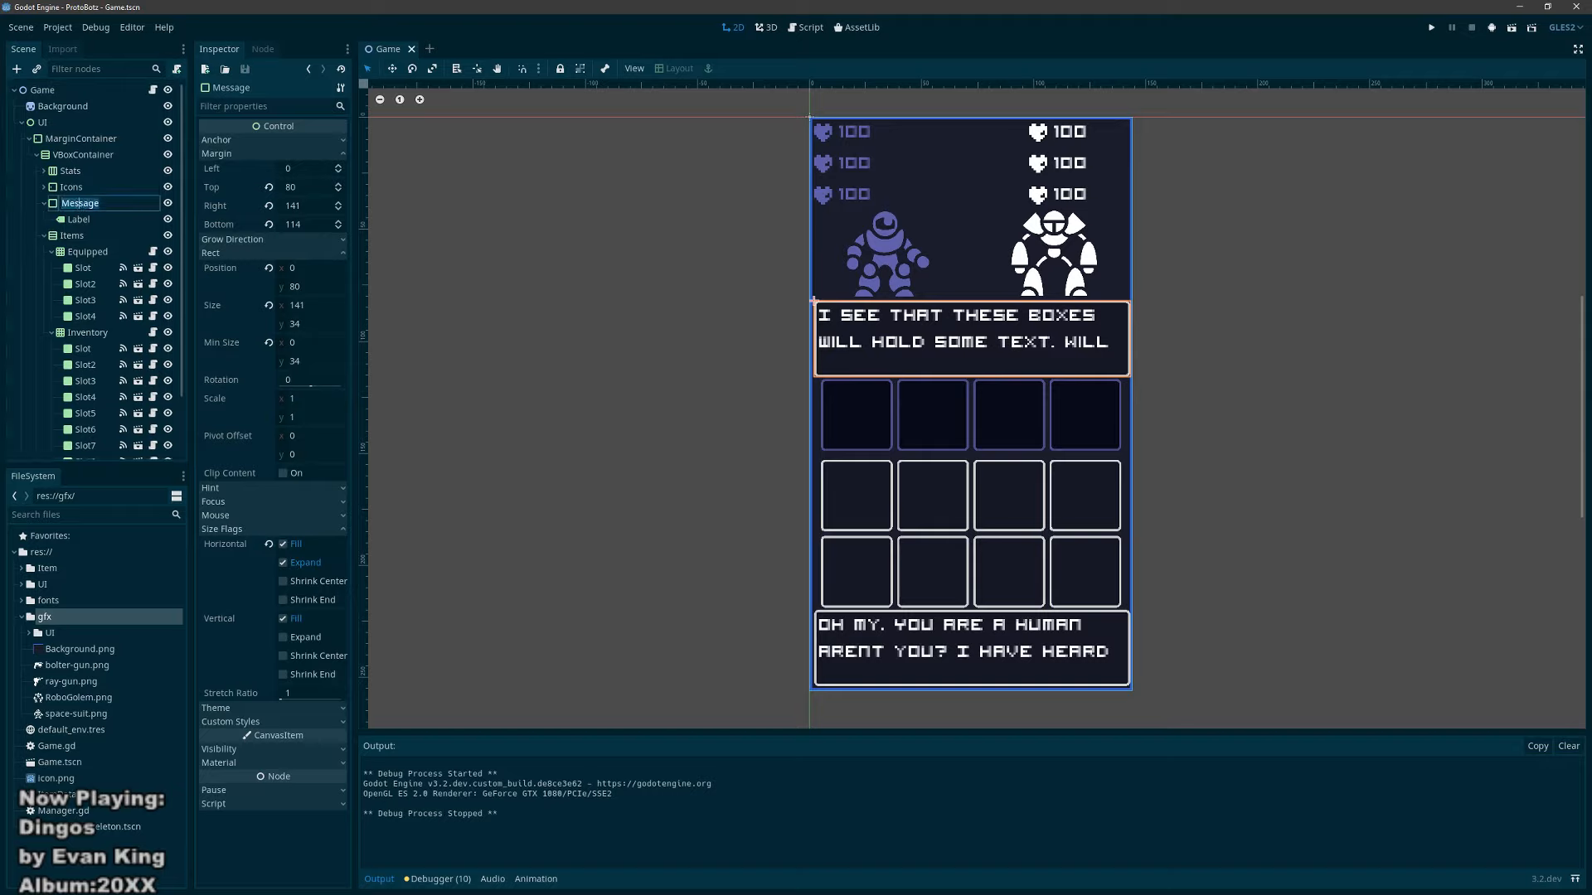
{"action": "type", "text": "ActionsPanel"}
{"action": "key", "text": "Return"}
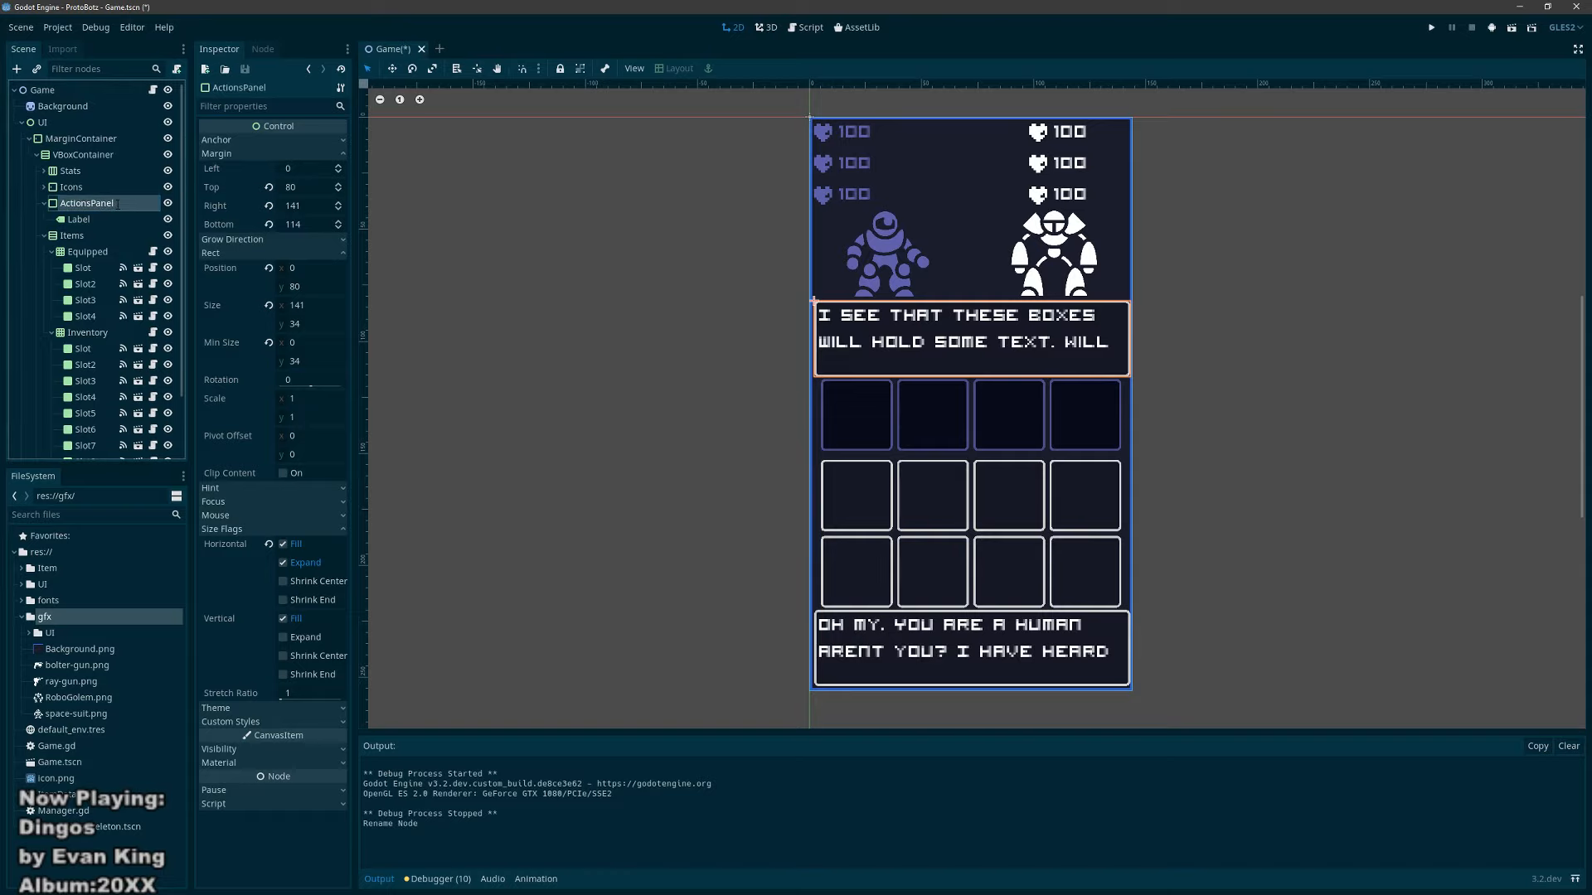
Step: Delete the Label node inside ActionsPanel
{"action": "left_click", "coordinate": [67, 222]}
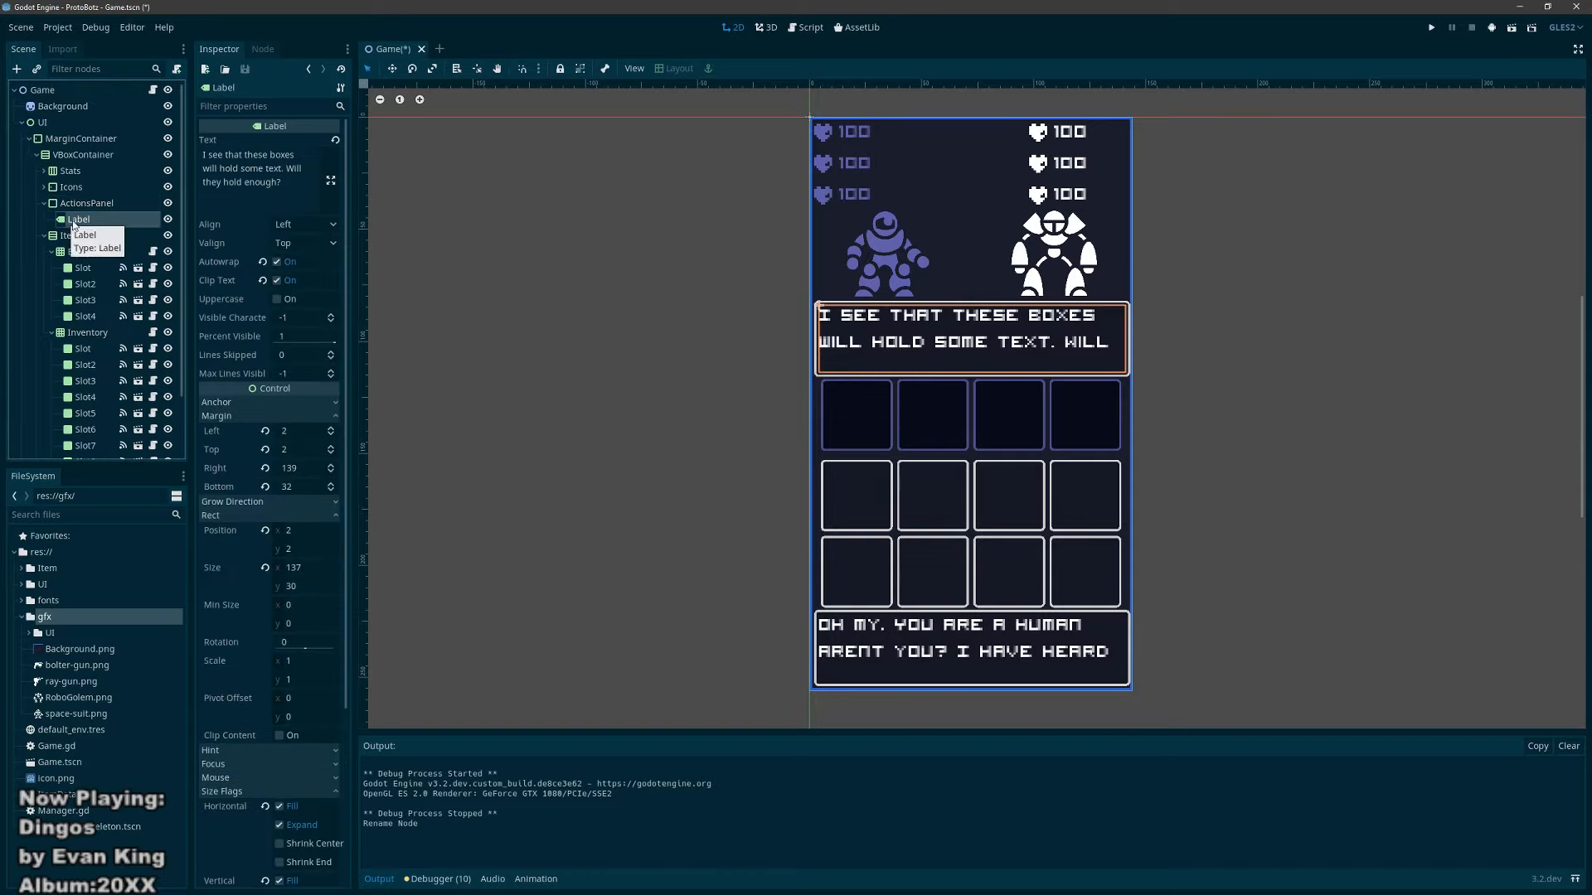
{"action": "left_click", "coordinate": [80, 206]}
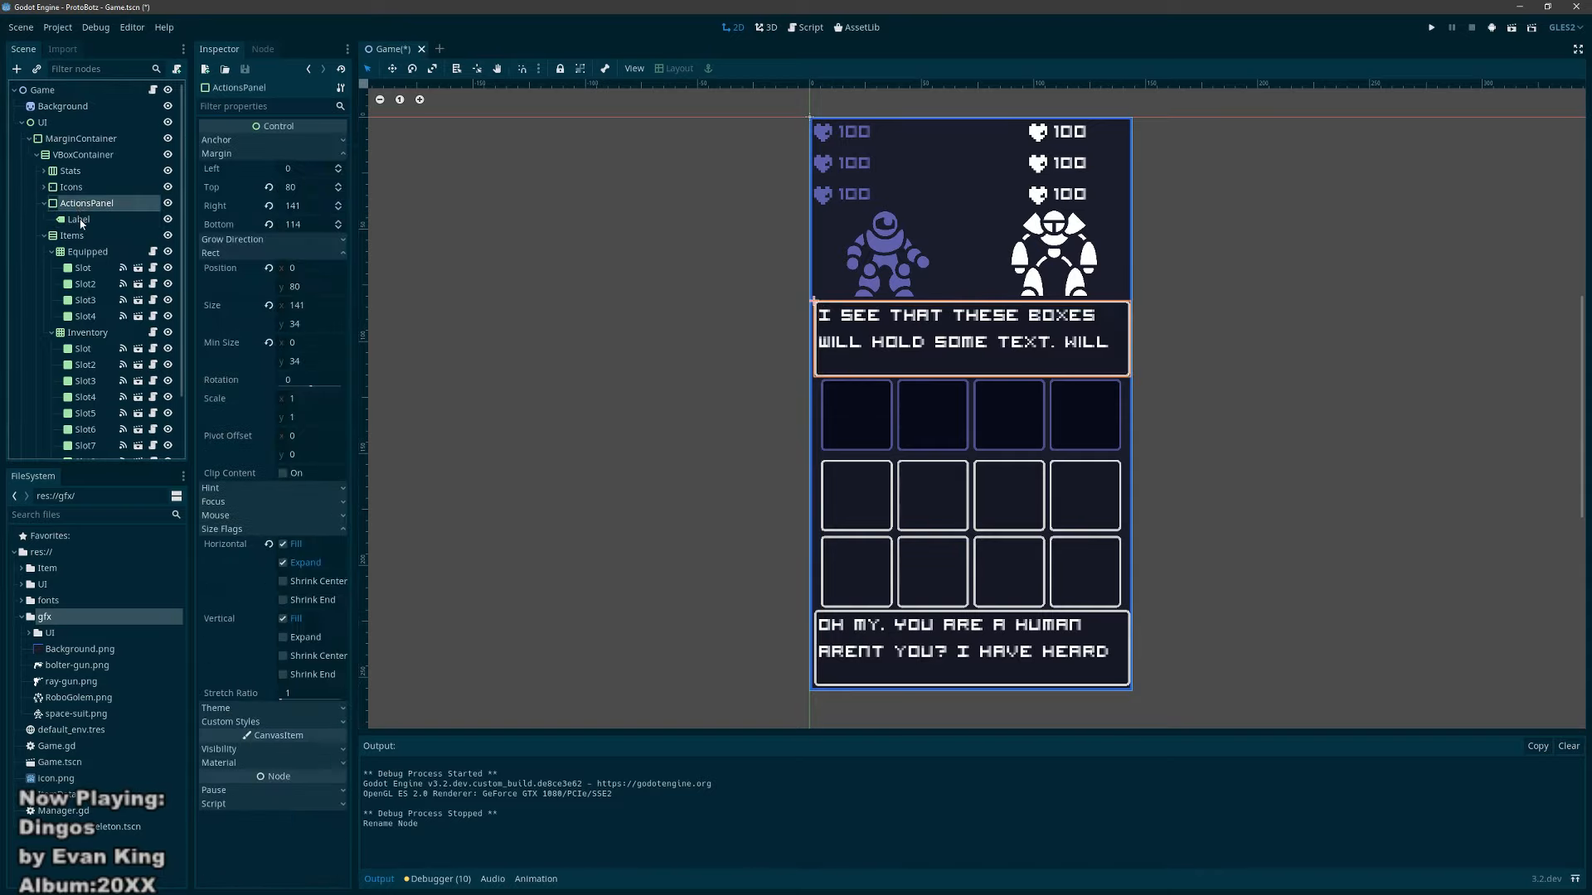
{"action": "left_click", "coordinate": [81, 220]}
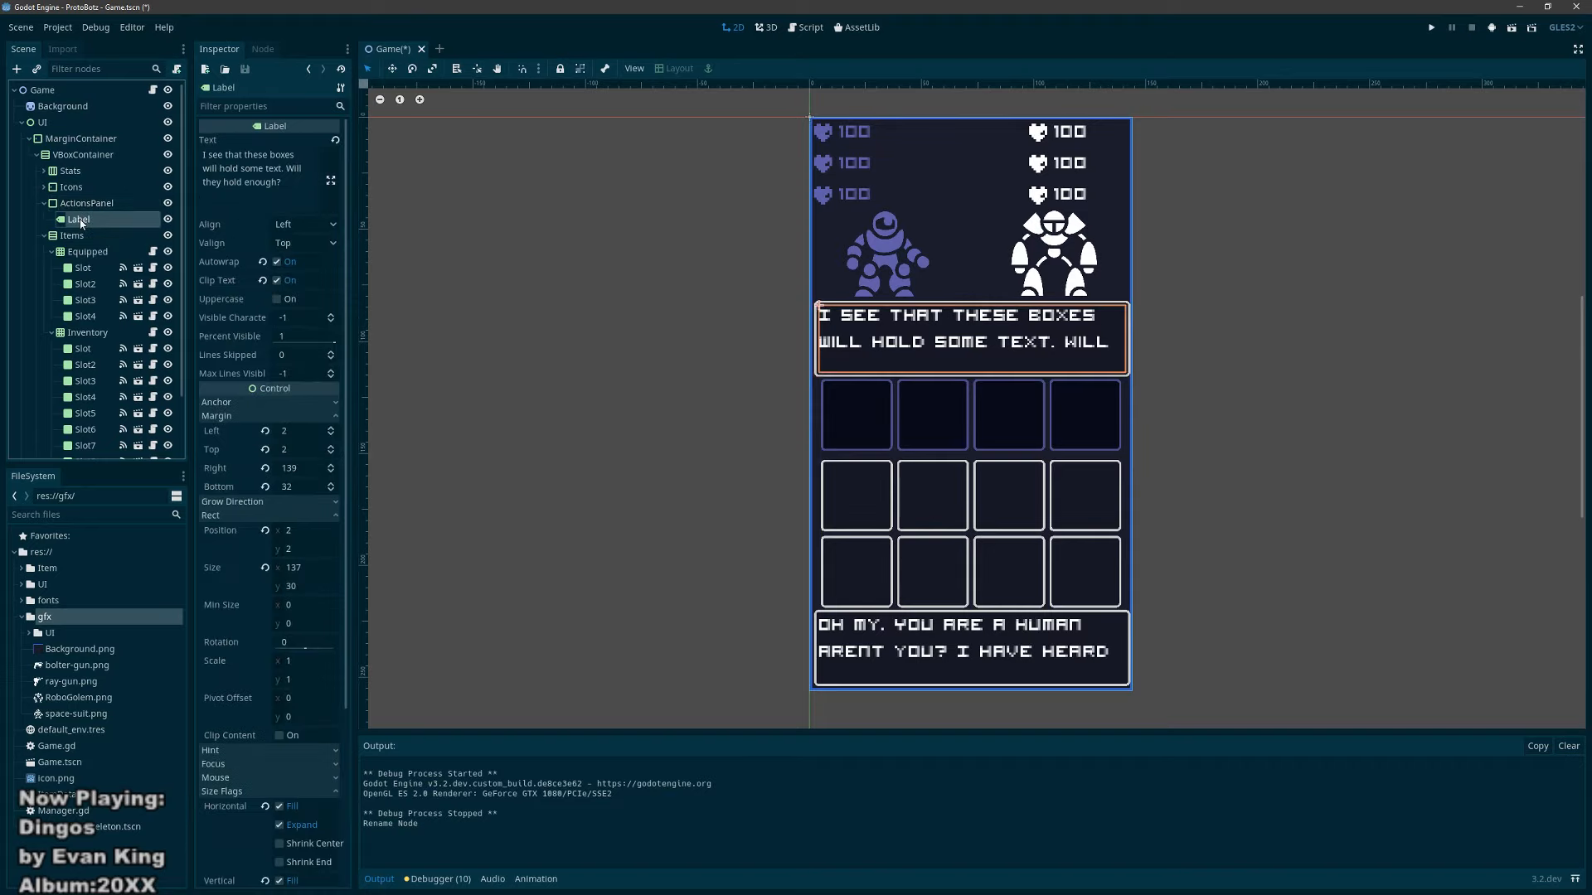
{"action": "key", "text": "Delete"}
{"action": "key", "text": "Return"}
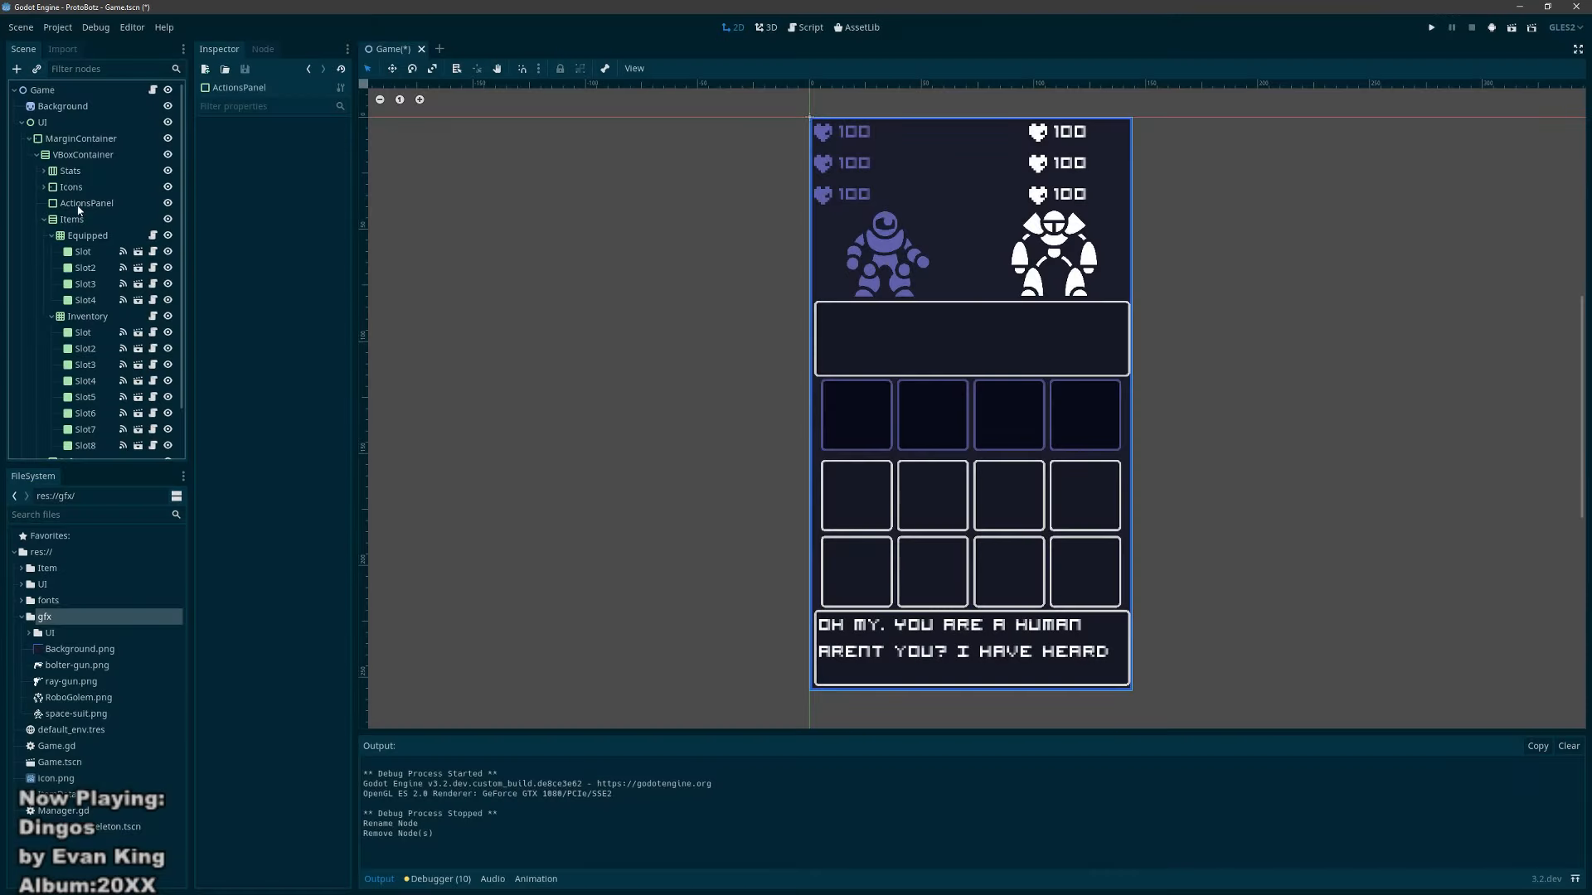
Step: Change the ActionsPanel node's type to GridContainer
{"action": "left_click", "coordinate": [79, 208]}
{"action": "right_click", "coordinate": [80, 209]}
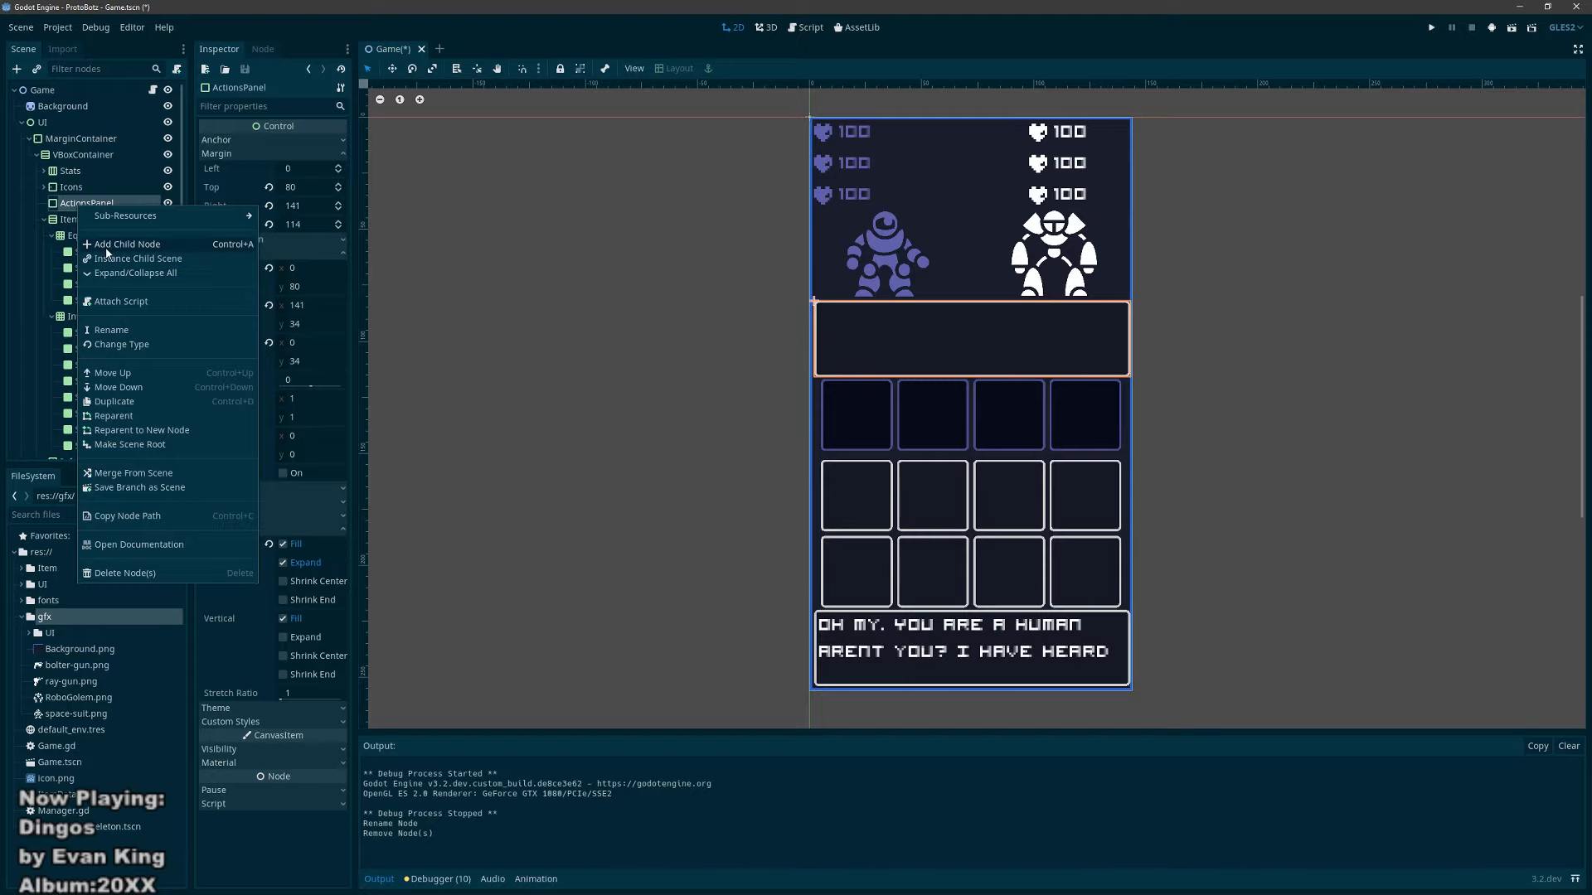
{"action": "left_click", "coordinate": [123, 344]}
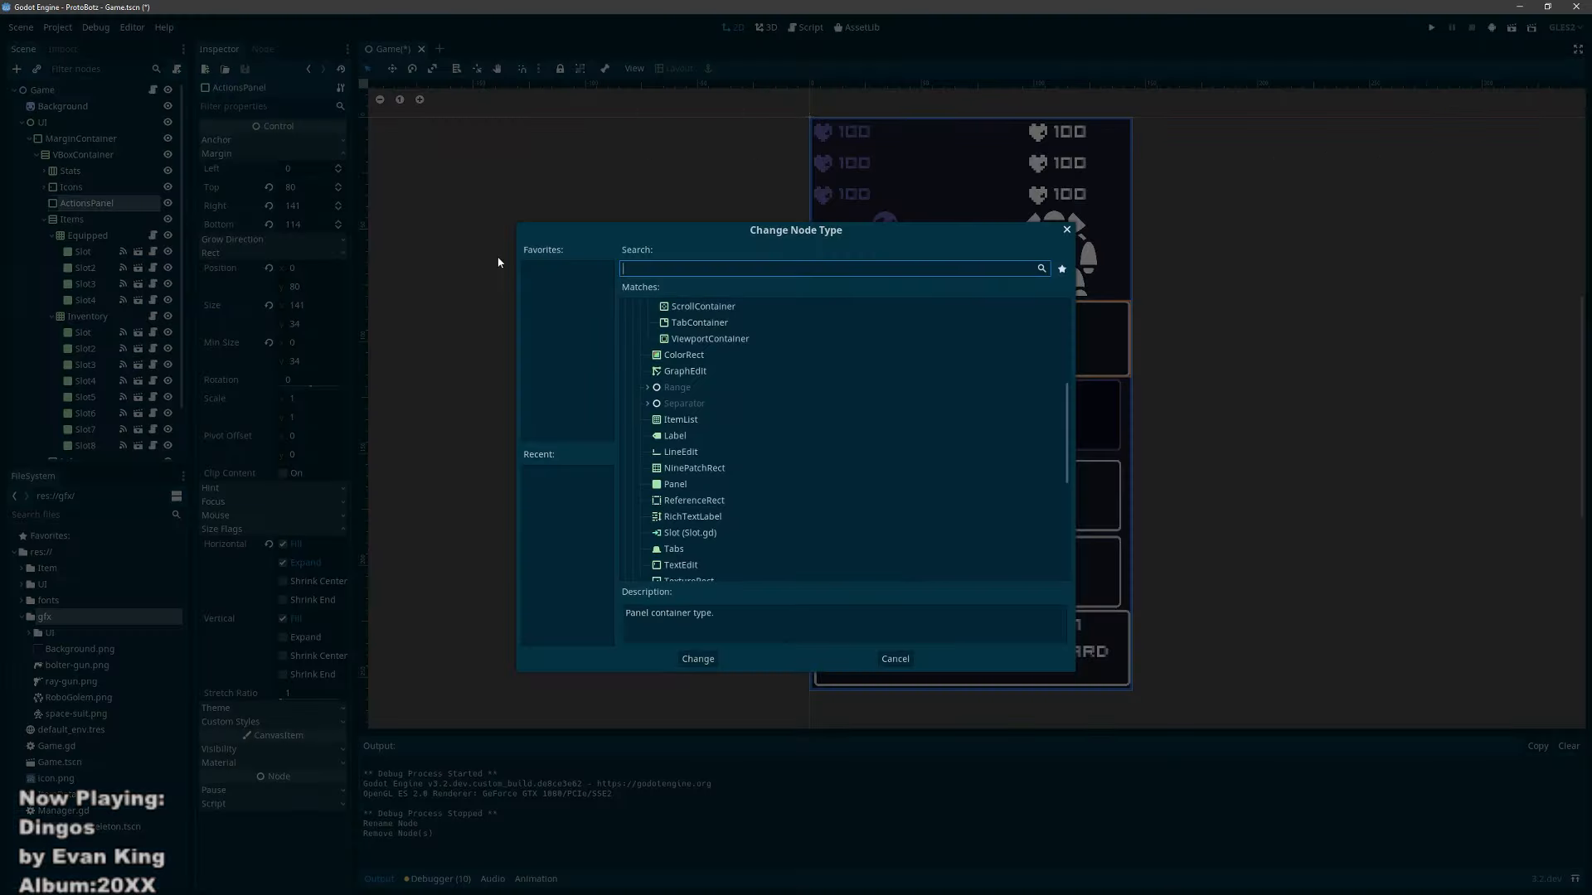
{"action": "type", "text": "grid"}
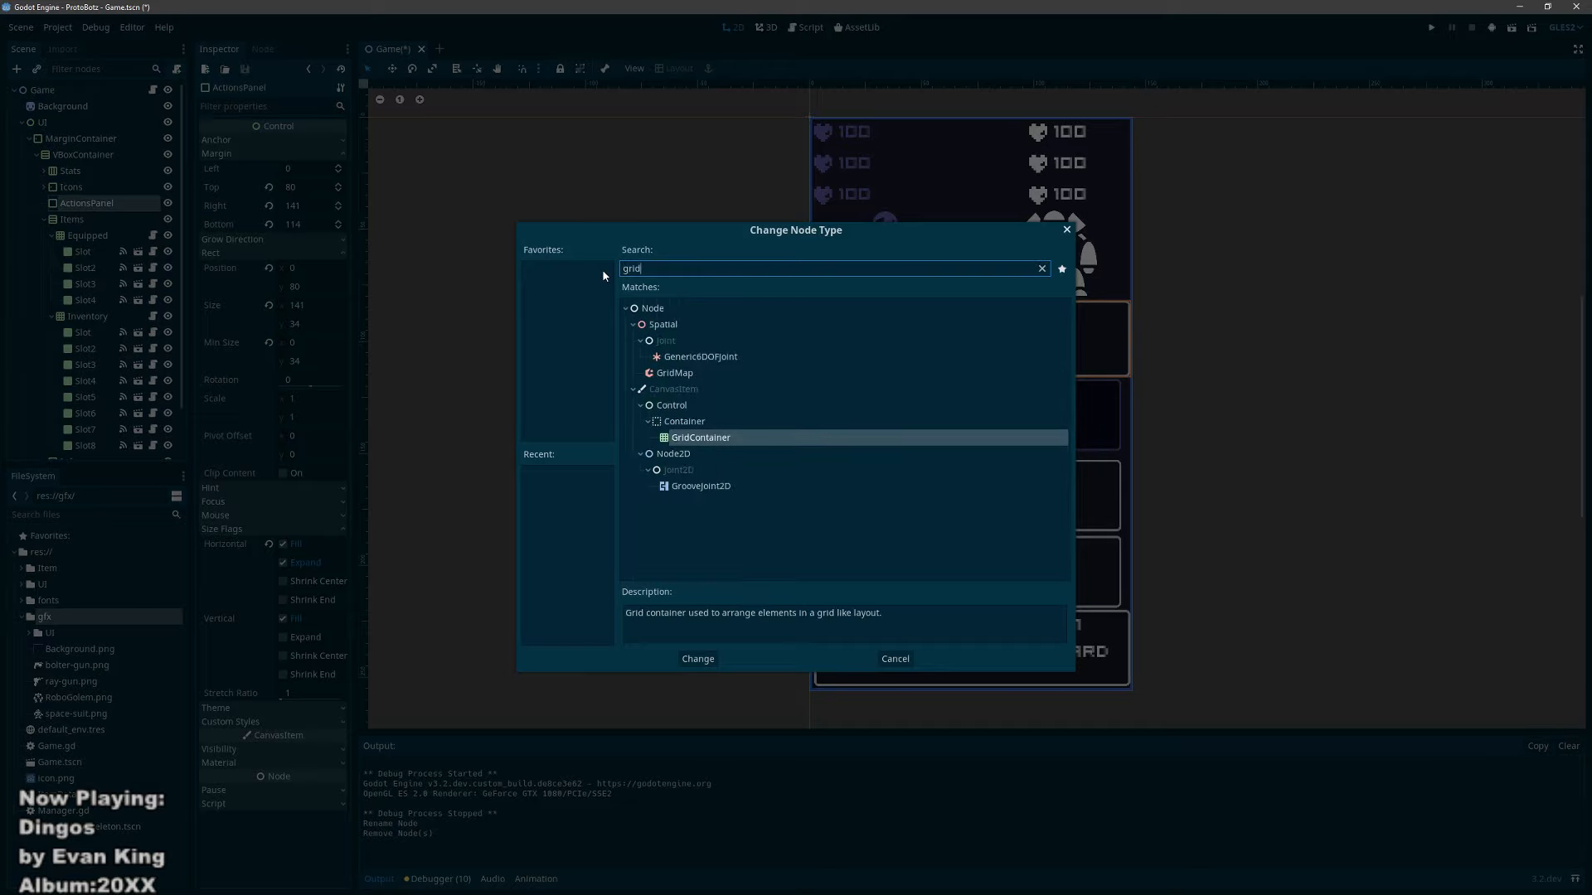
{"action": "key", "text": "Return"}
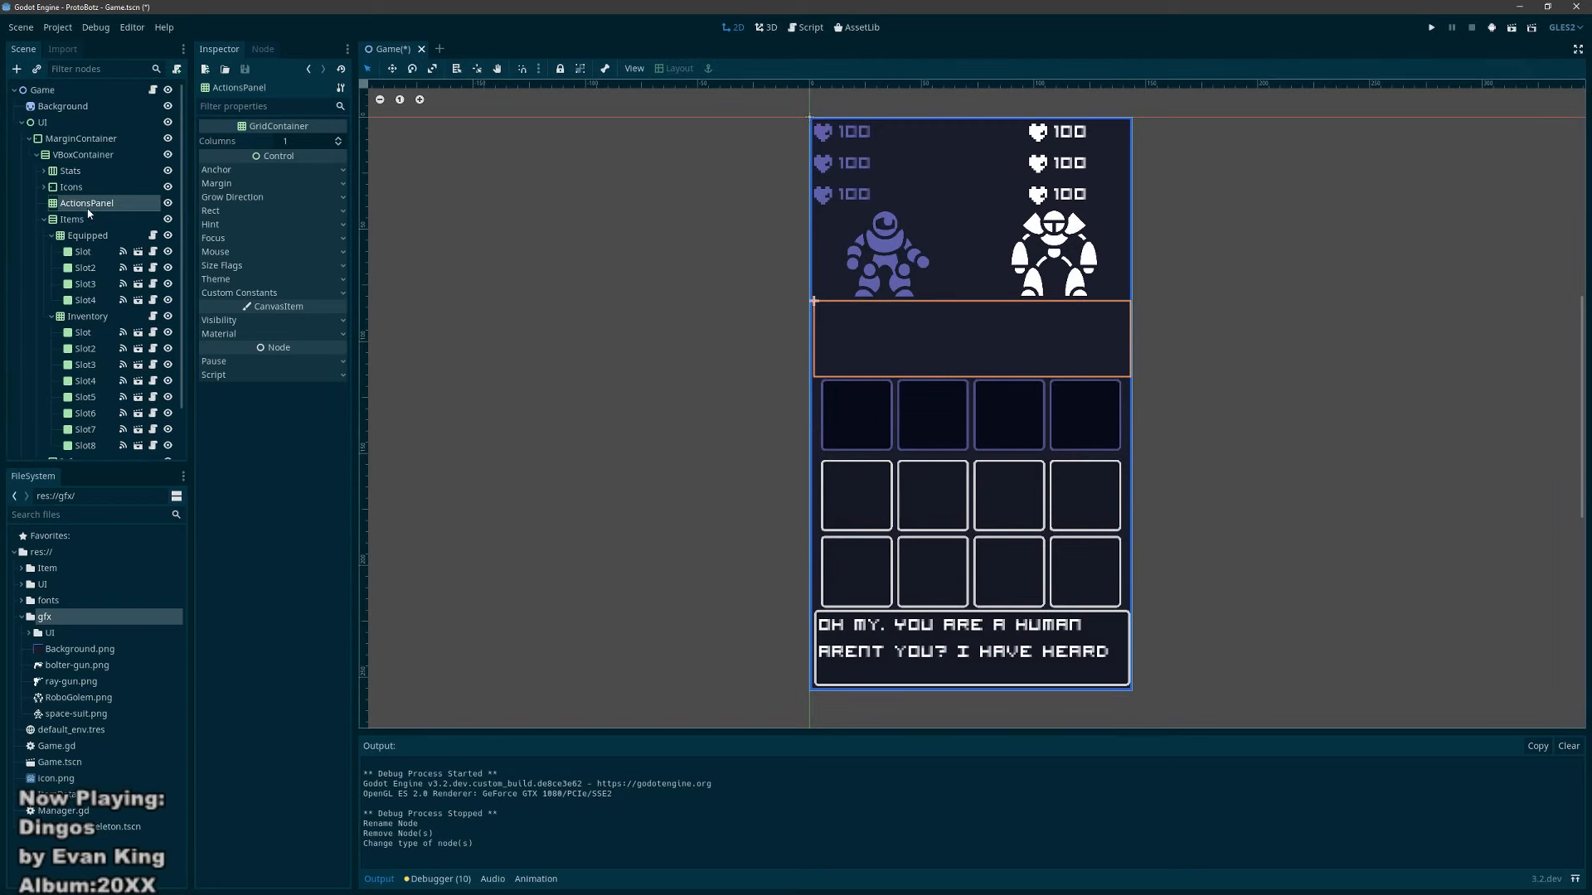
Step: Enable the ActionsPanel's custom vertical and horizontal separation constants and set both to 1
{"action": "left_click", "coordinate": [235, 293]}
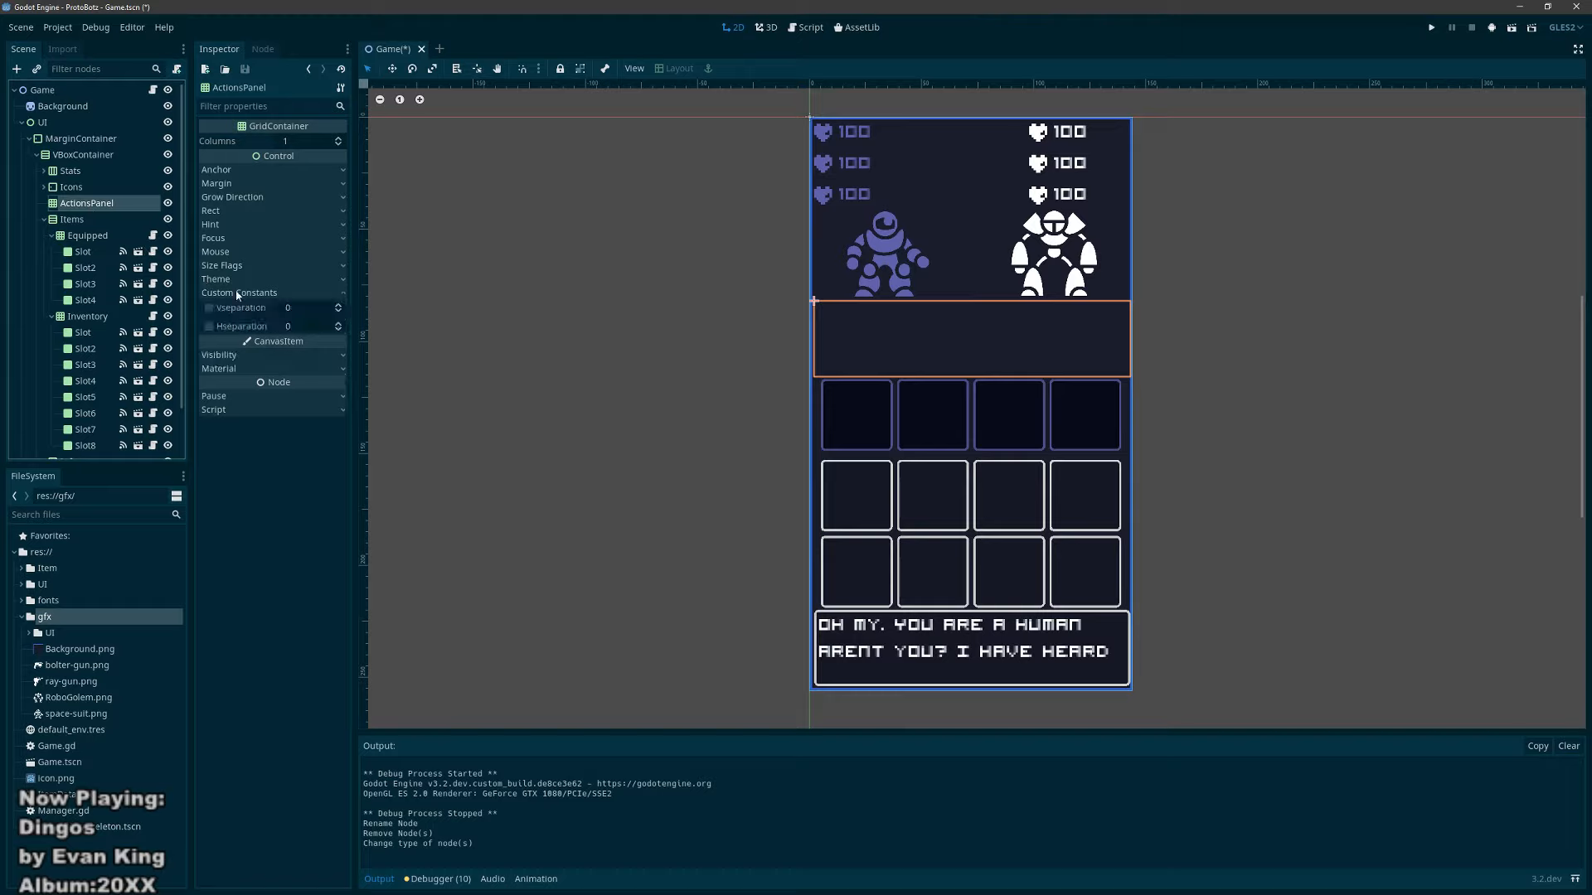
{"action": "left_click", "coordinate": [209, 308]}
{"action": "left_click", "coordinate": [209, 326]}
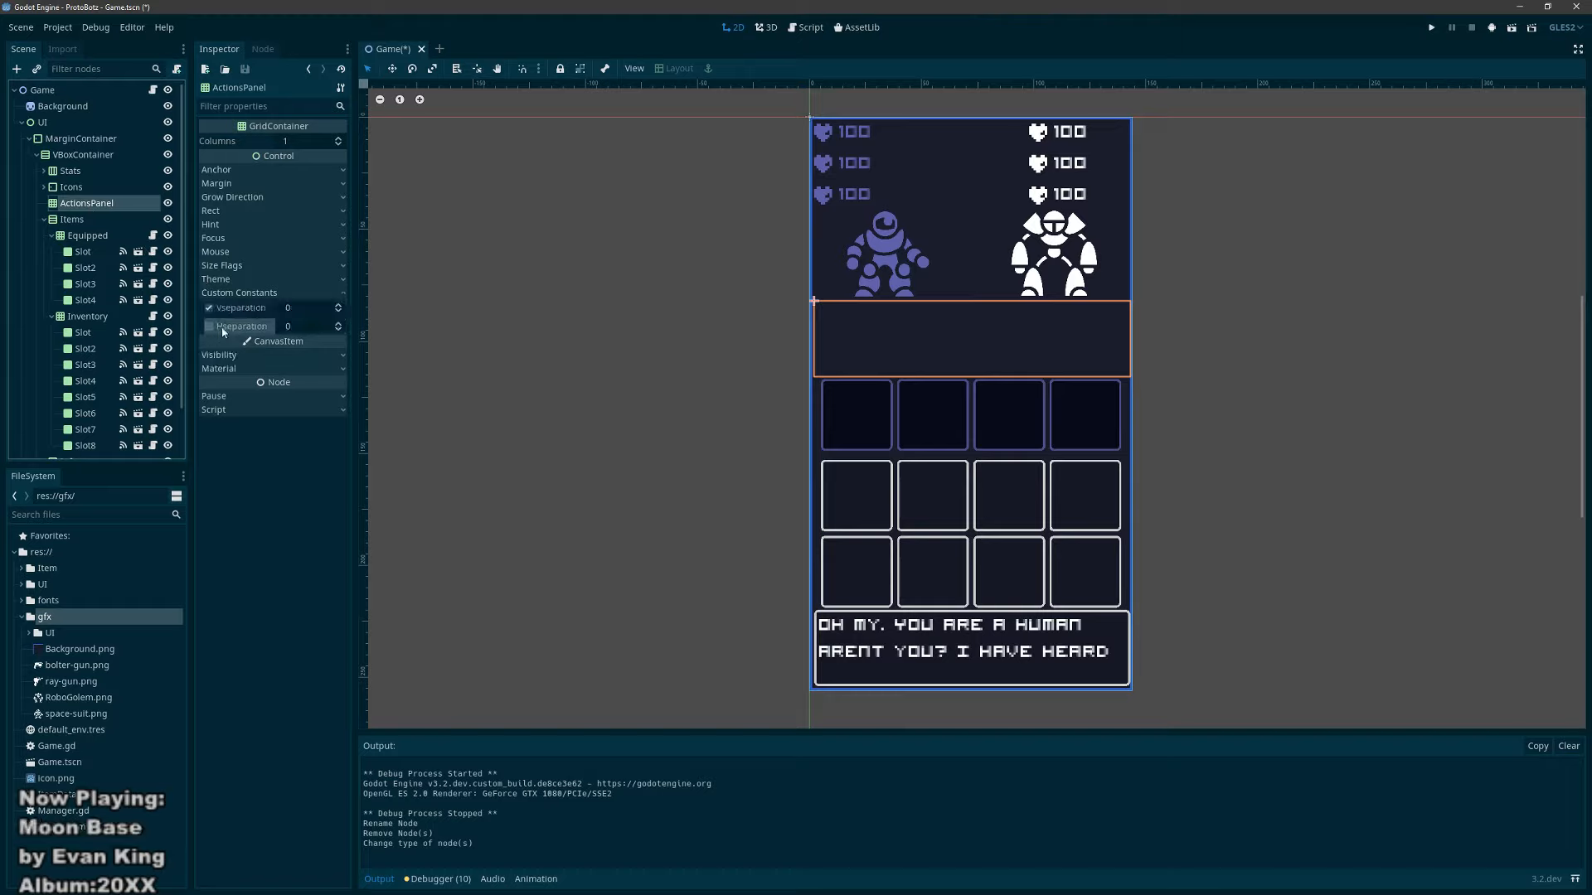
{"action": "left_click", "coordinate": [338, 304]}
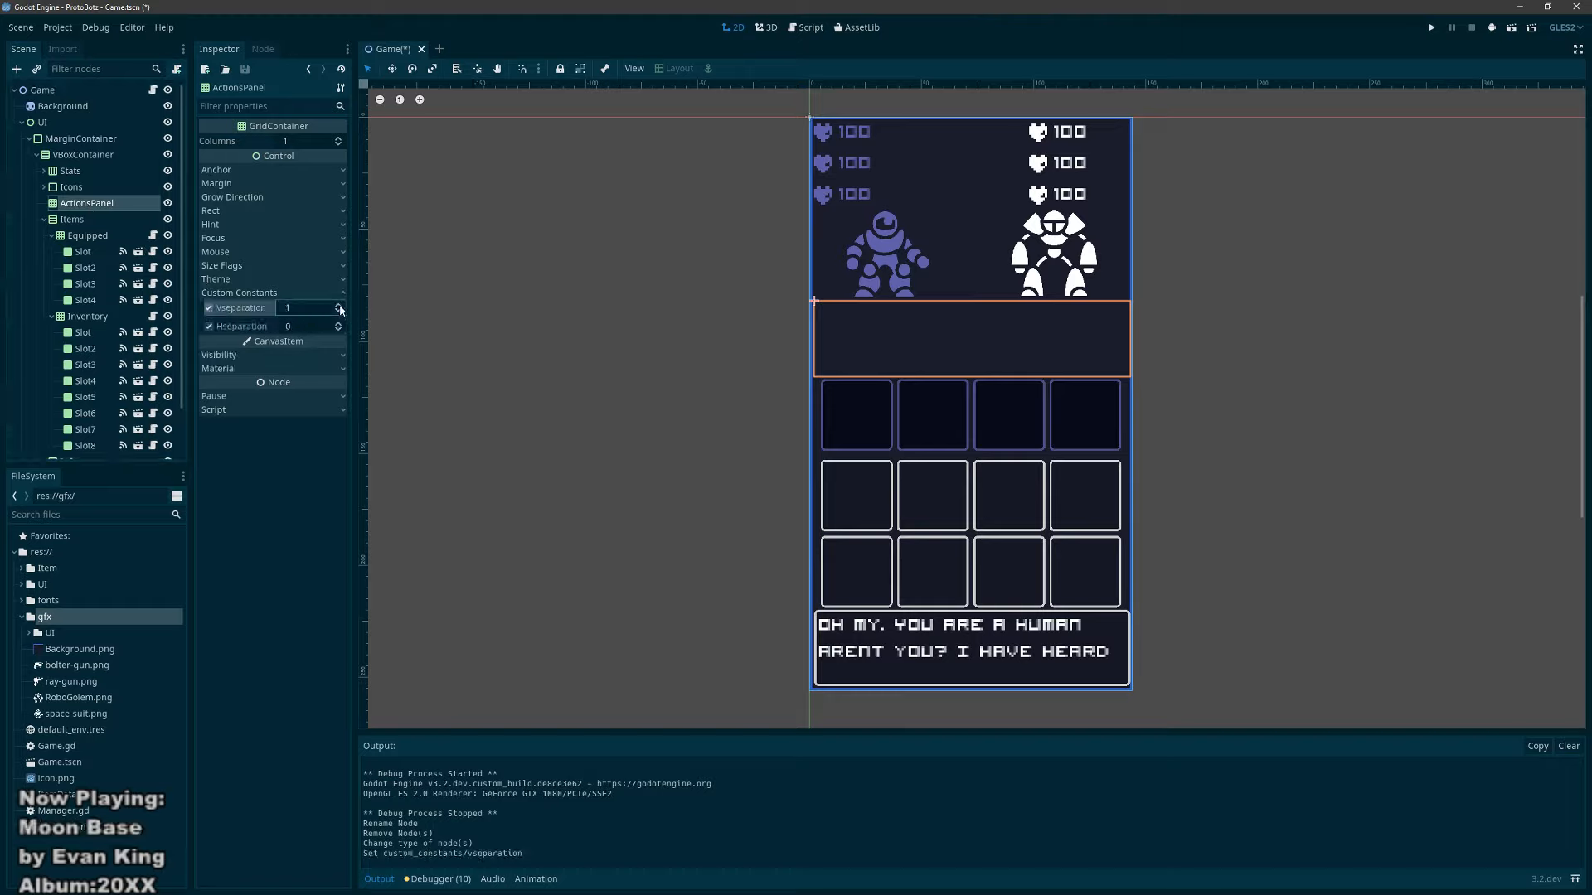
{"action": "left_click", "coordinate": [338, 323]}
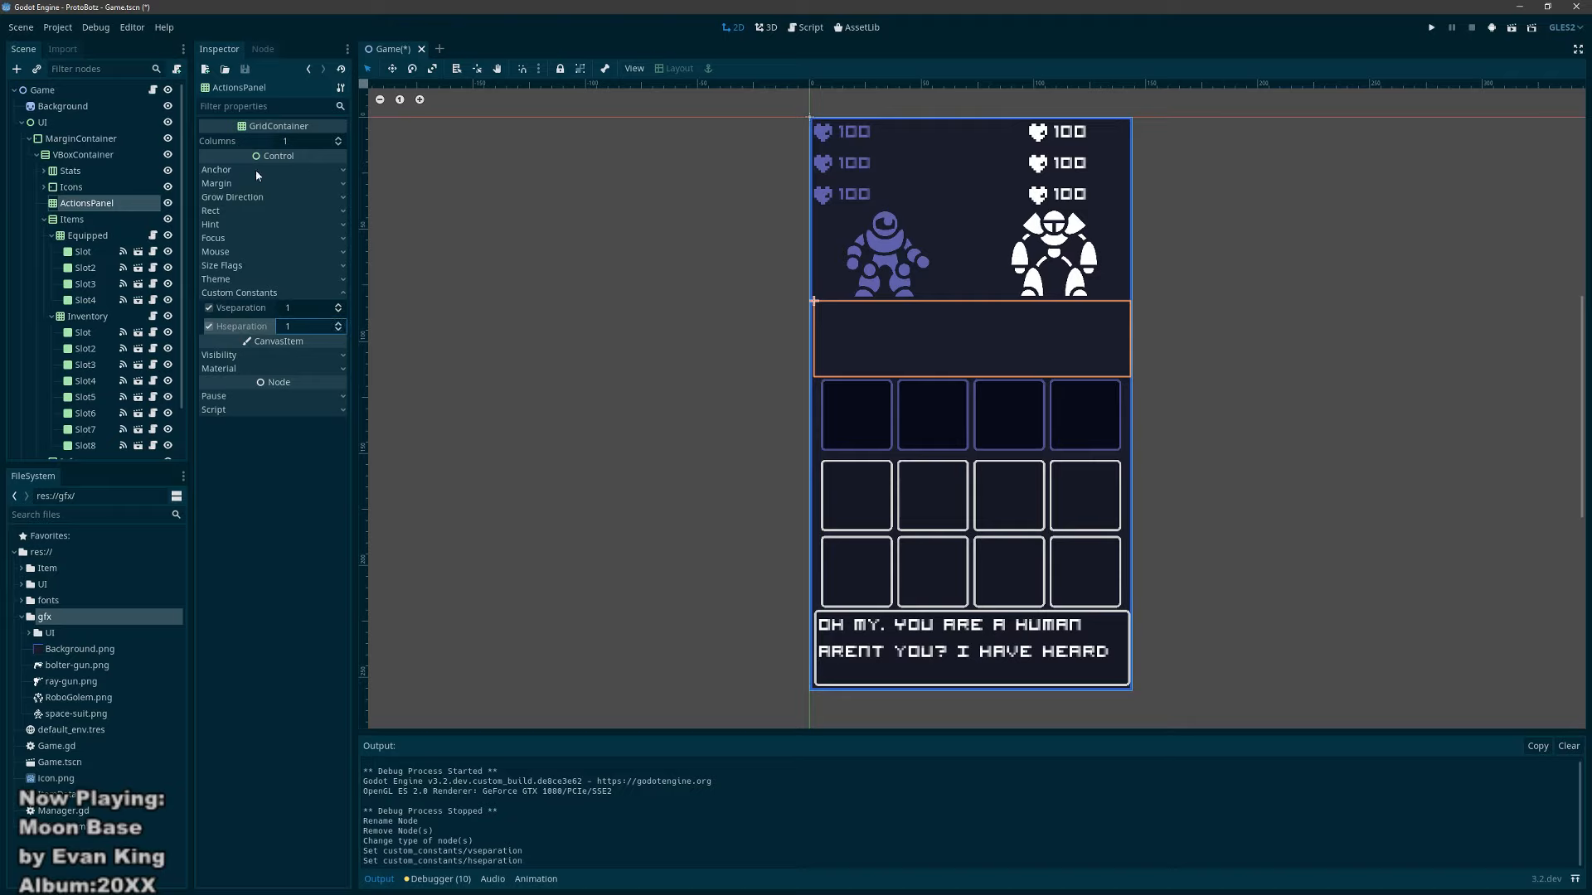
Step: Set the ActionsPanel grid to 3 columns and save the scene
{"action": "left_click", "coordinate": [342, 140]}
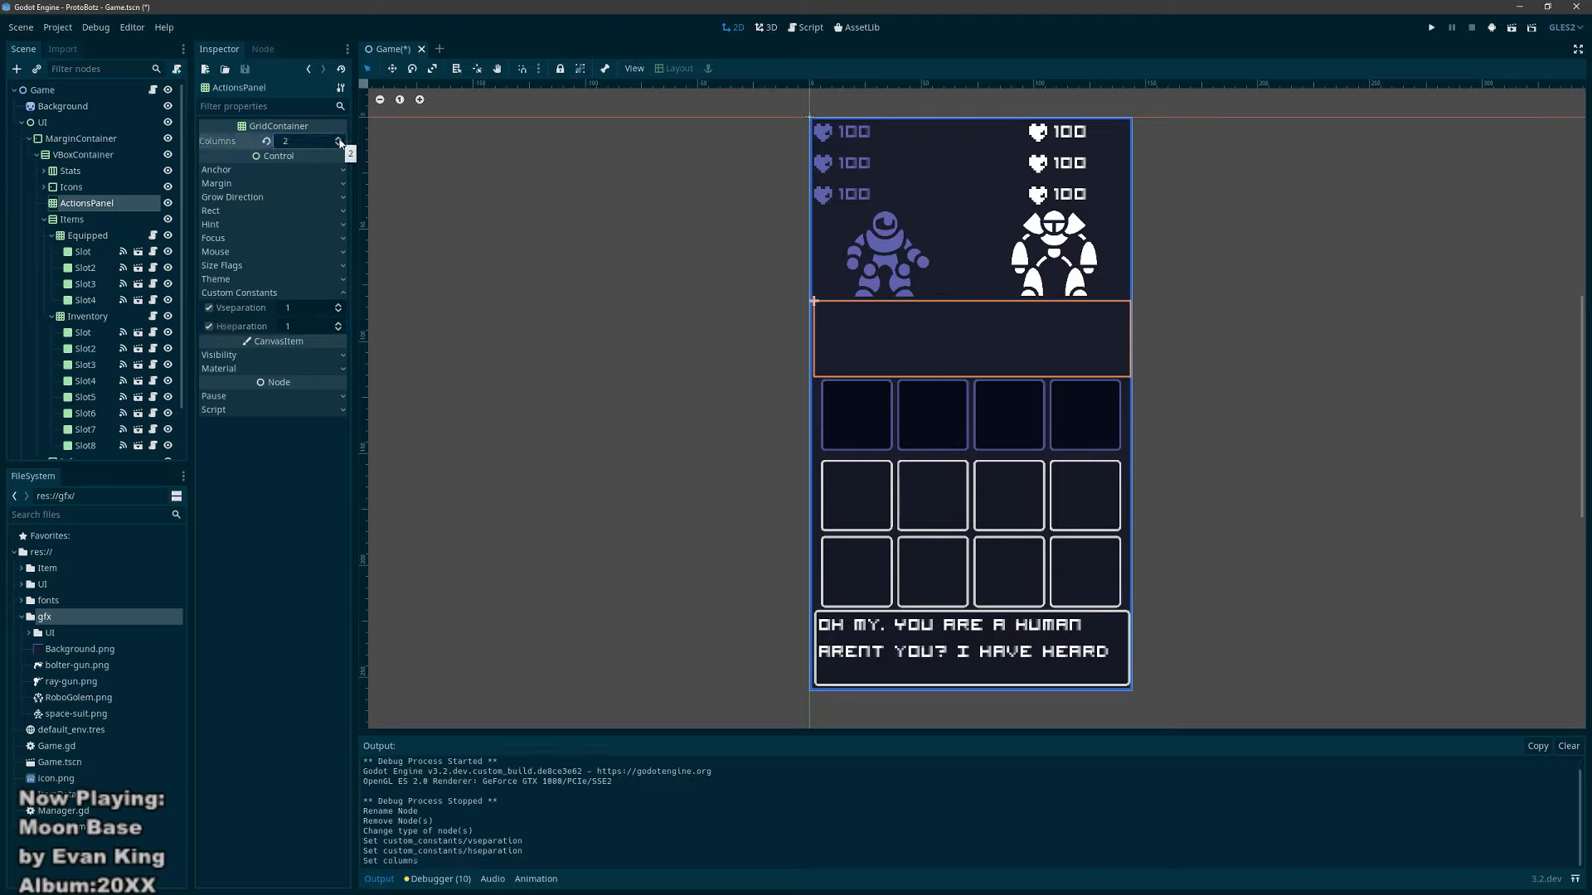
{"action": "left_click", "coordinate": [340, 139]}
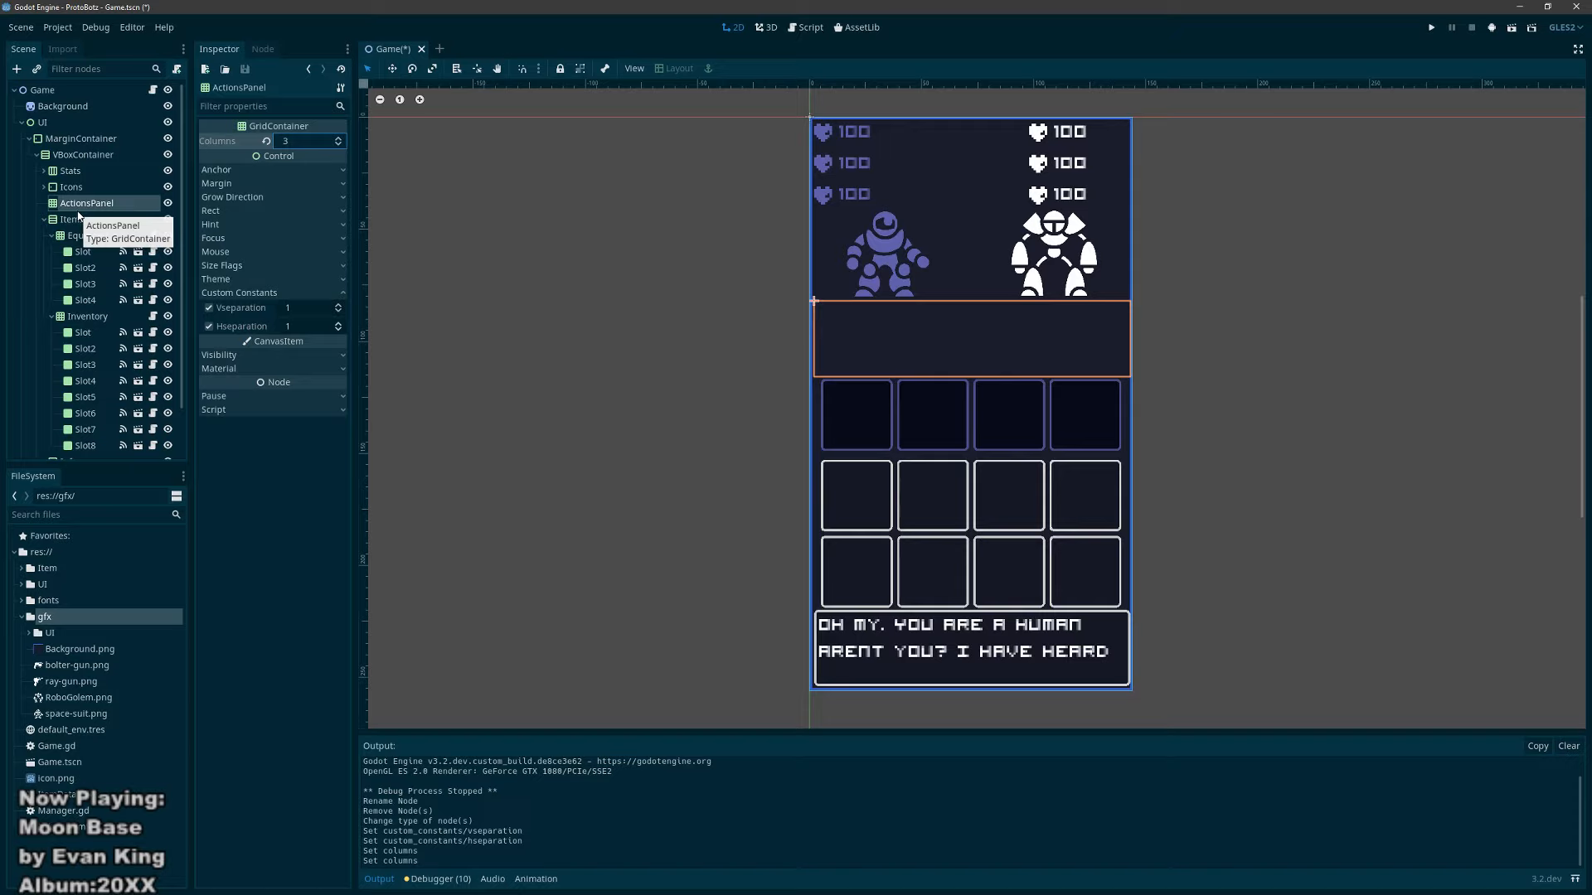
{"action": "key", "text": "ctrl+s"}
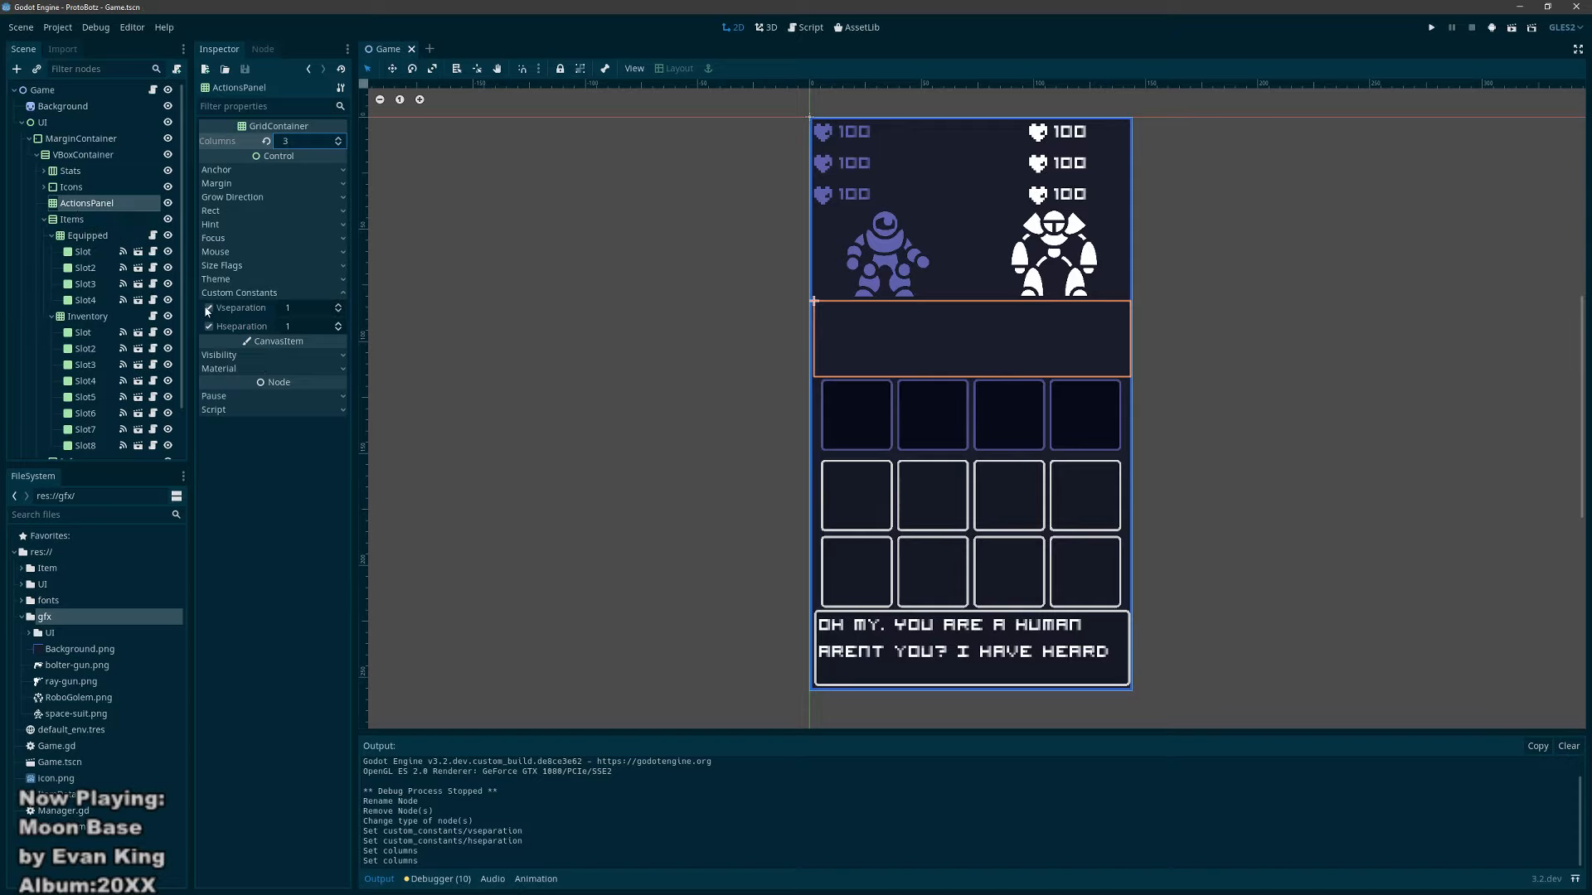
Step: Add a Button node as a child of ActionsPanel and set its text to "Attack"
{"action": "right_click", "coordinate": [87, 199]}
{"action": "right_click", "coordinate": [71, 206]}
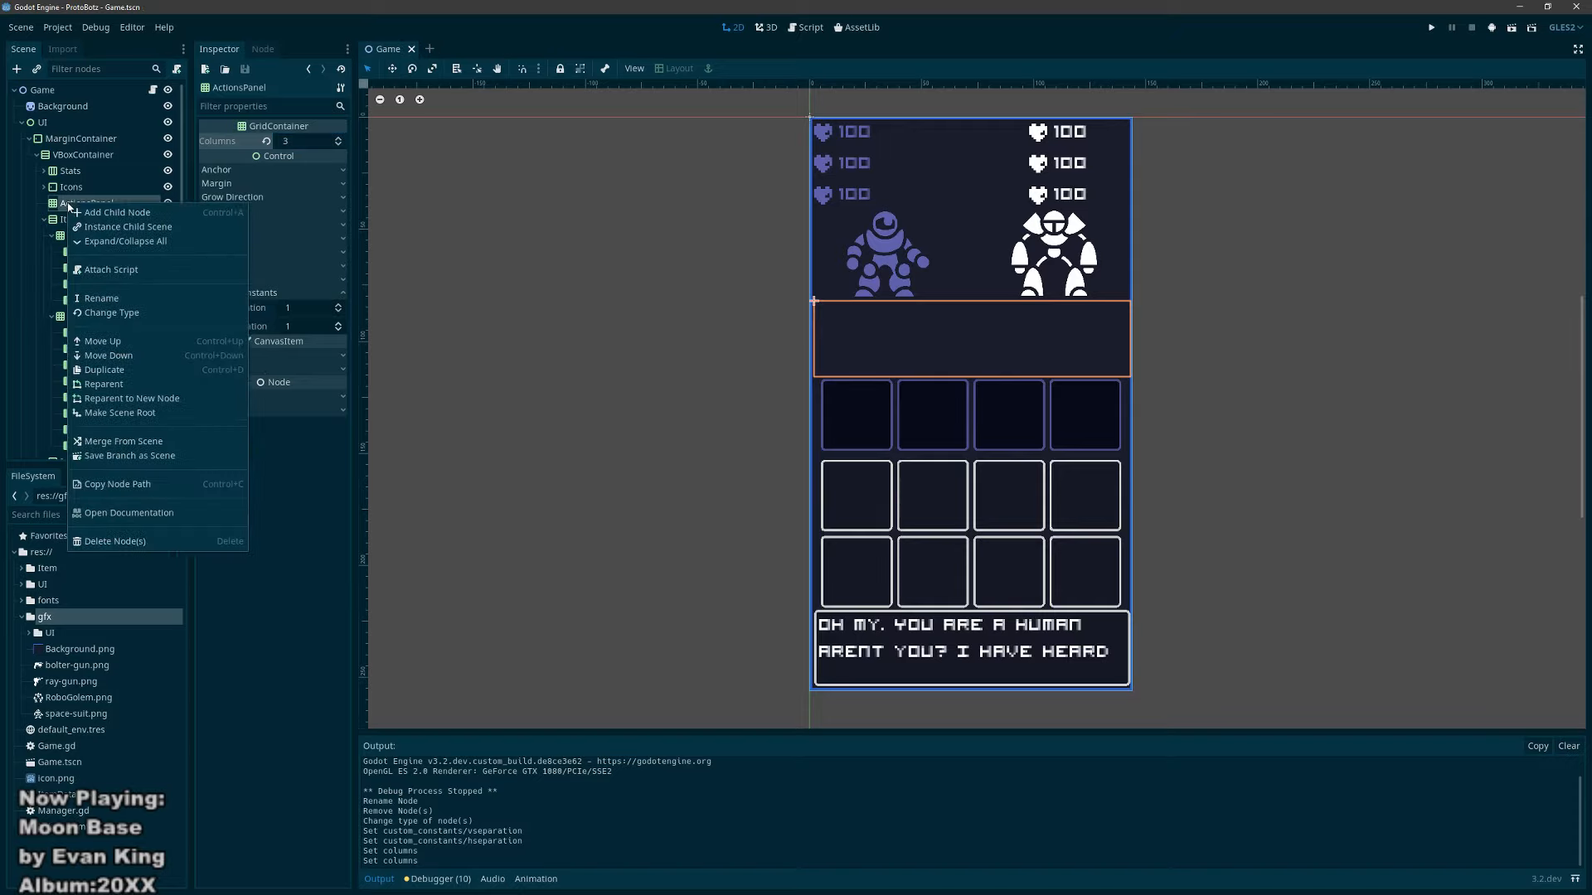
{"action": "left_click", "coordinate": [146, 214]}
{"action": "type", "text": "button"}
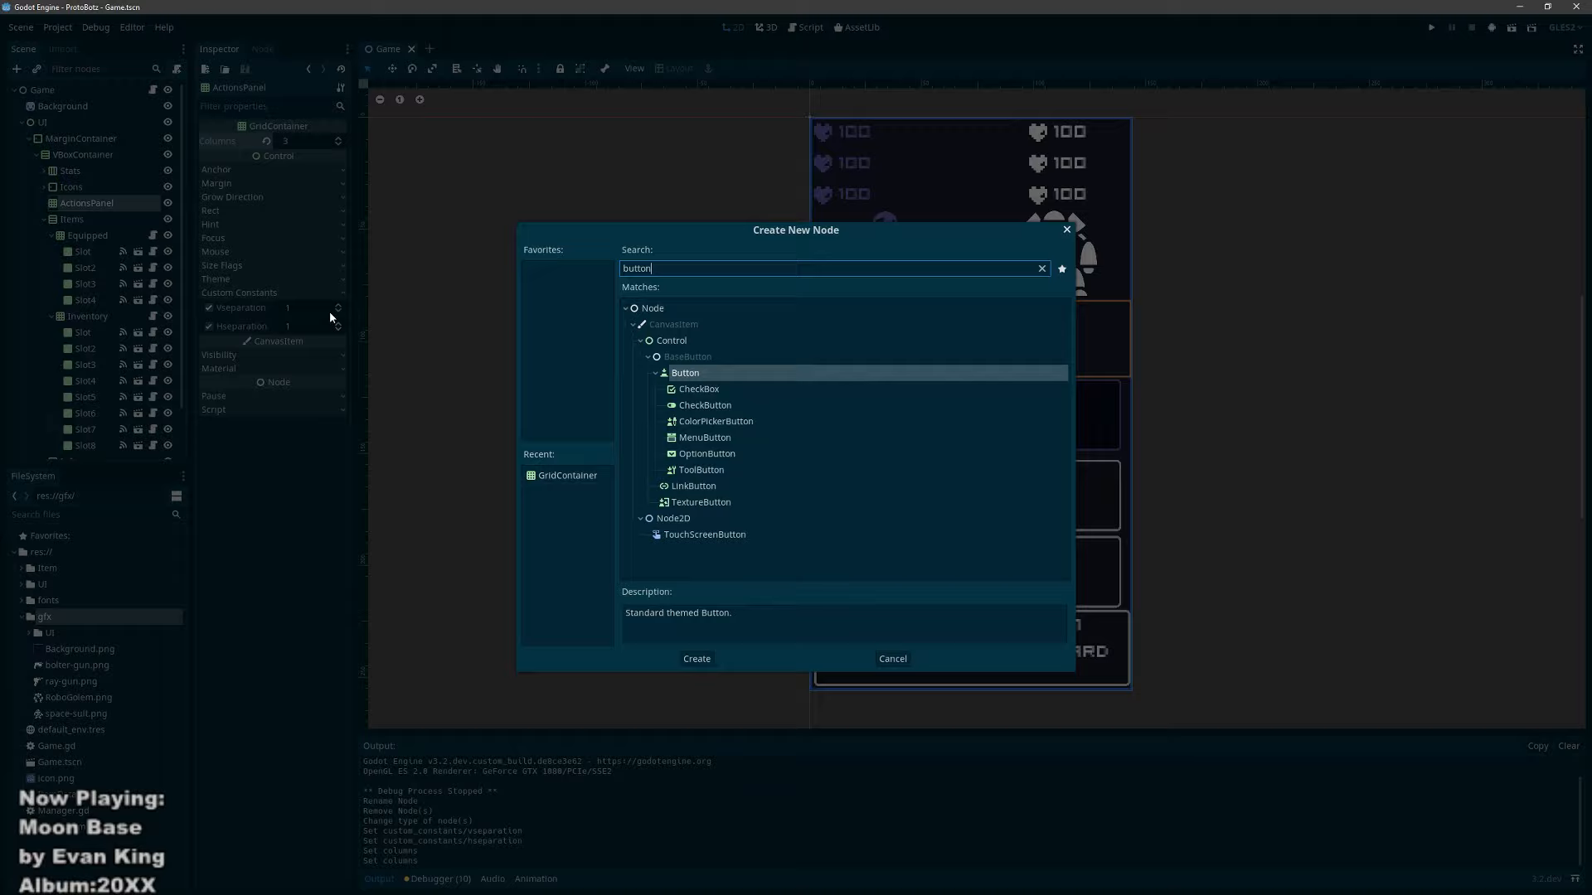
{"action": "key", "text": "Return"}
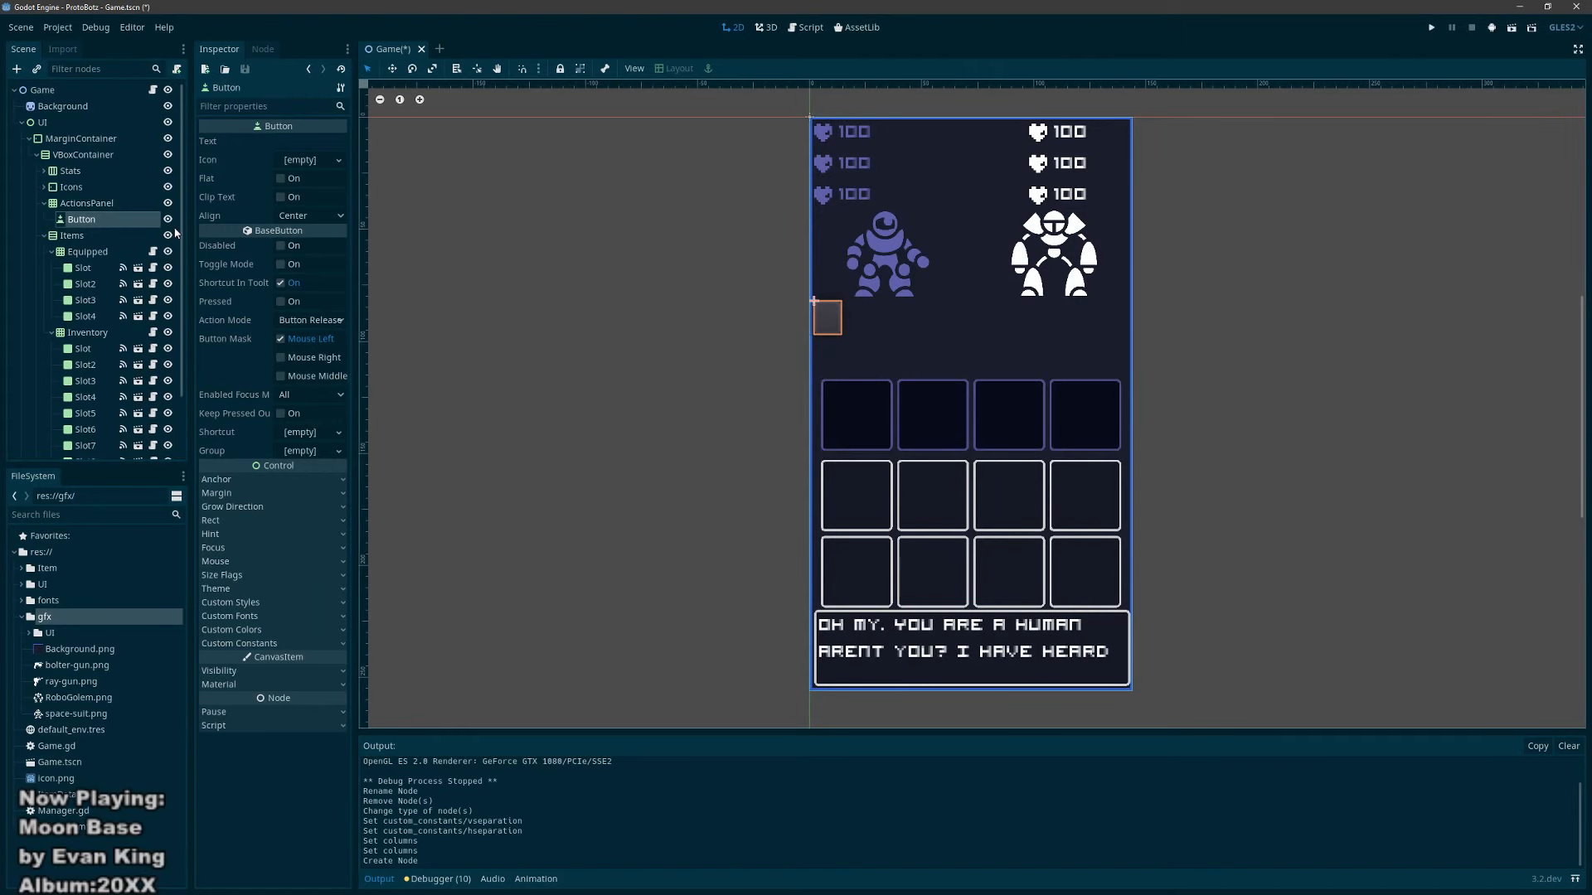
{"action": "left_click", "coordinate": [282, 142]}
{"action": "type", "text": "Attack"}
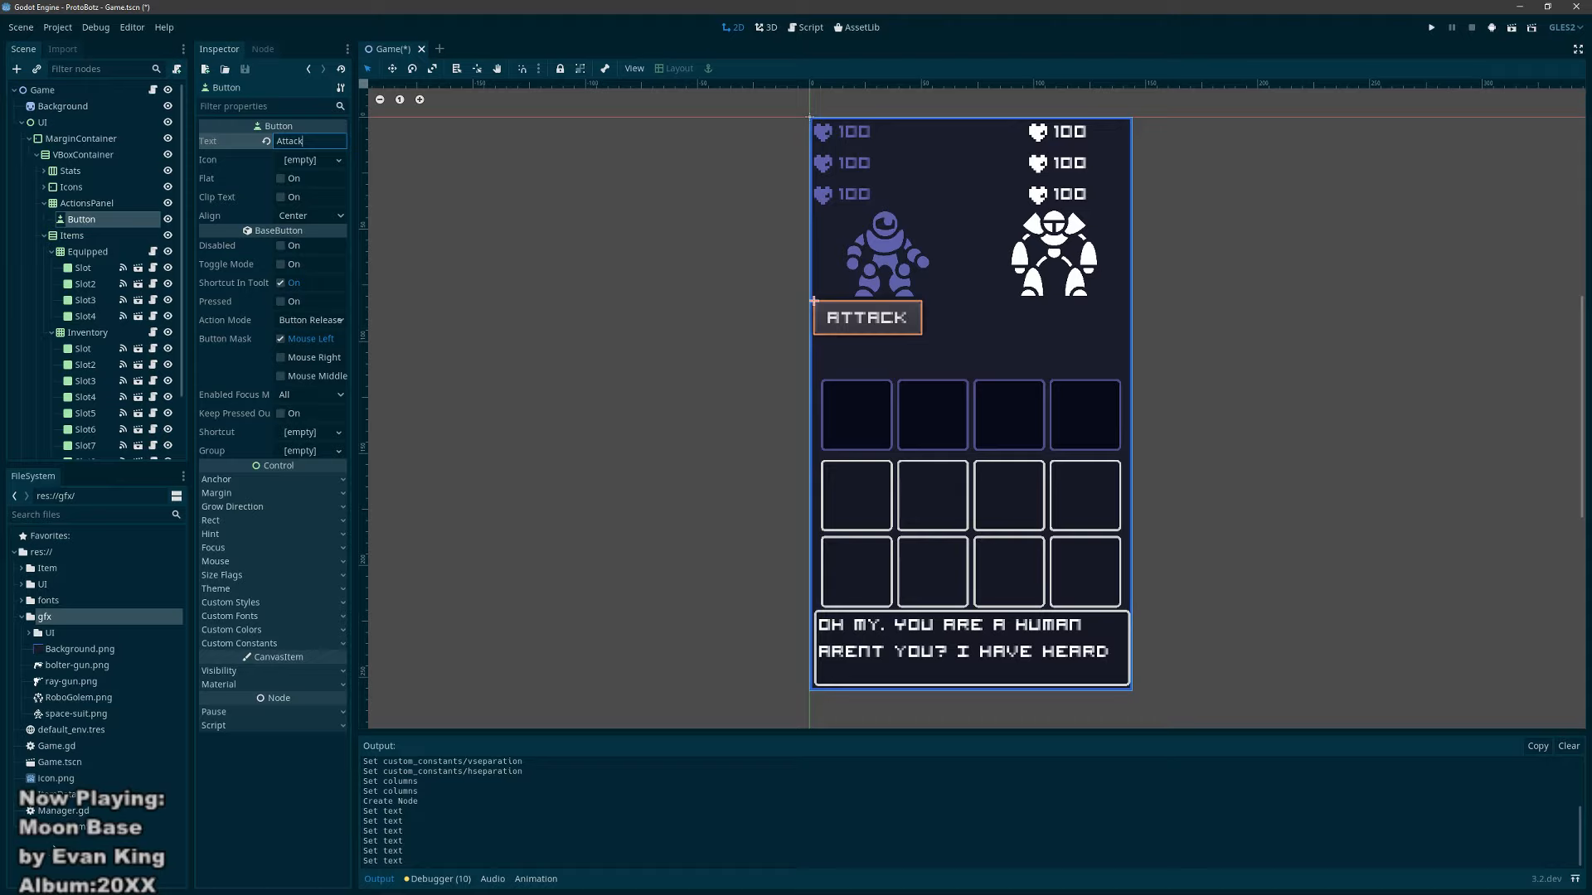
{"action": "right_click", "coordinate": [54, 847]}
{"action": "key", "text": "alt+Tab"}
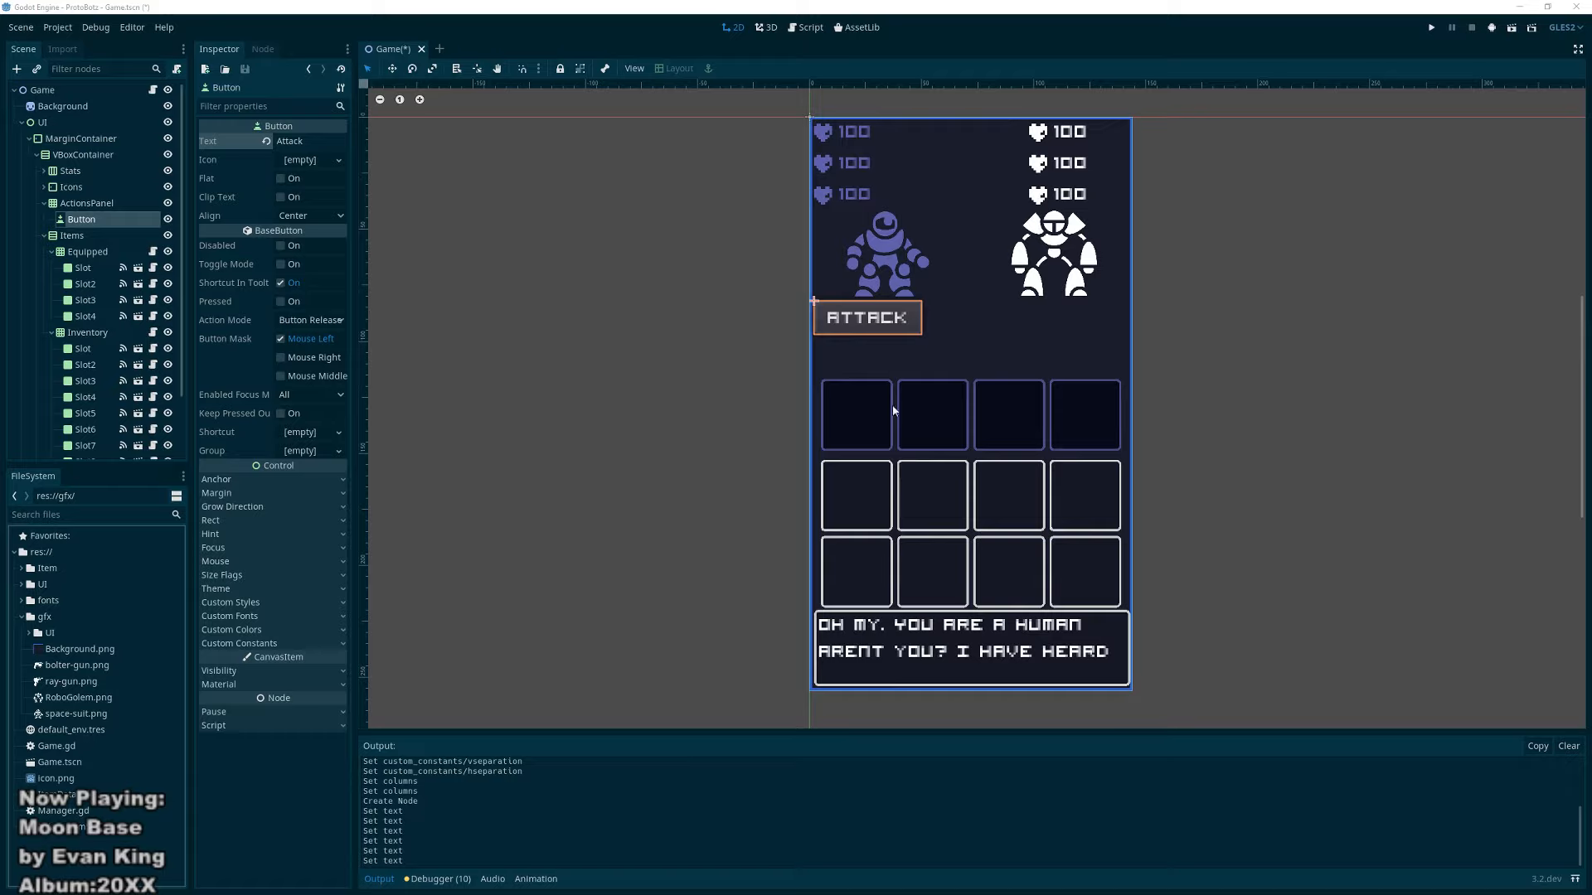
{"action": "right_click", "coordinate": [70, 843]}
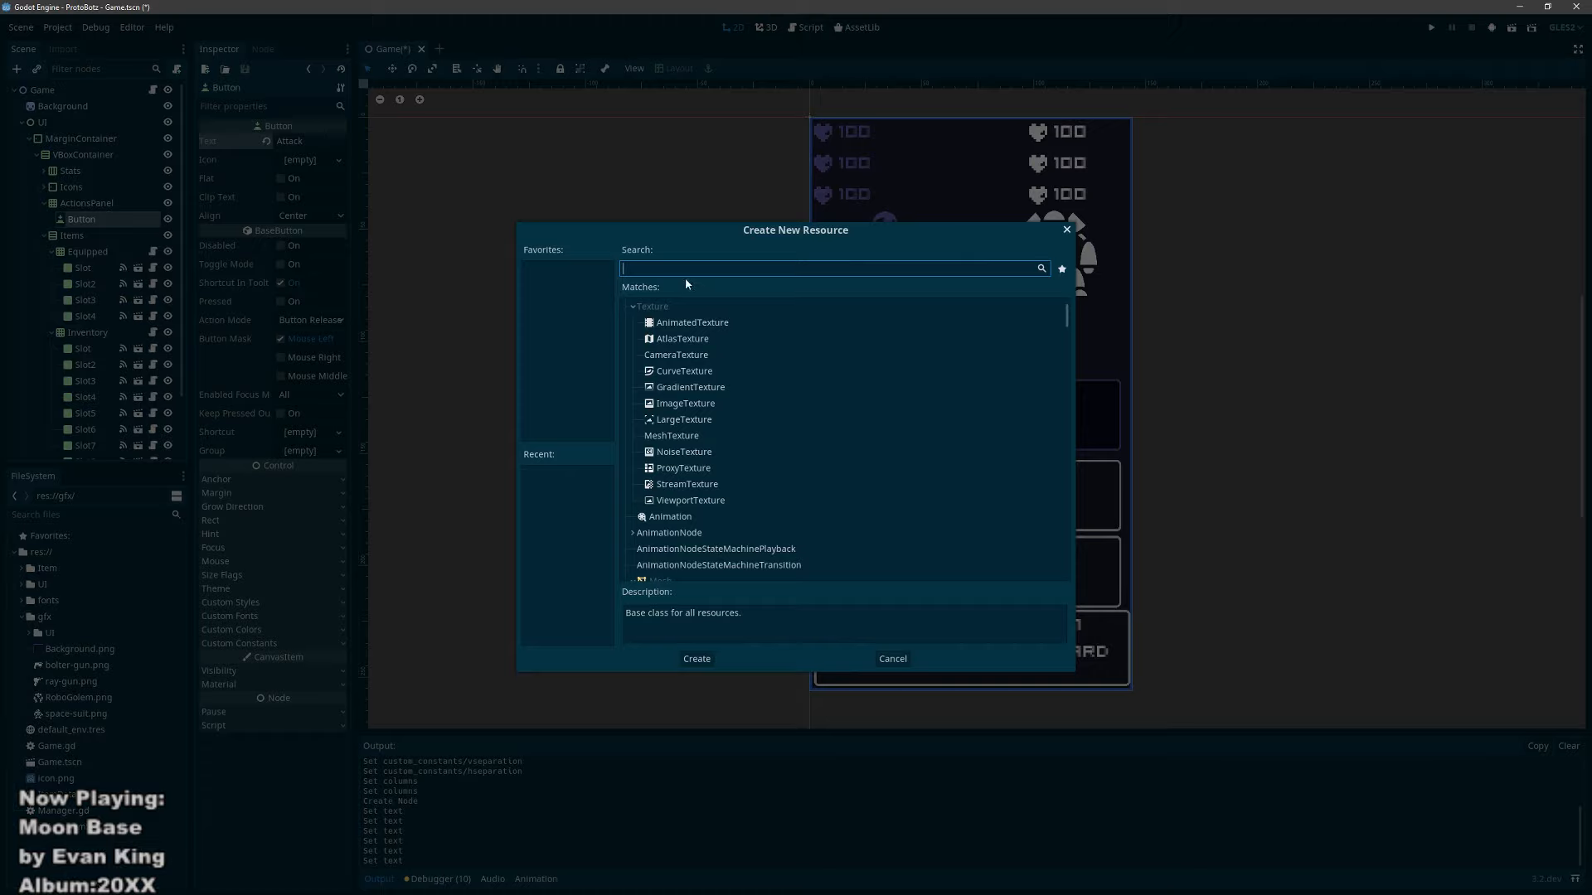
{"action": "type", "text": "style"}
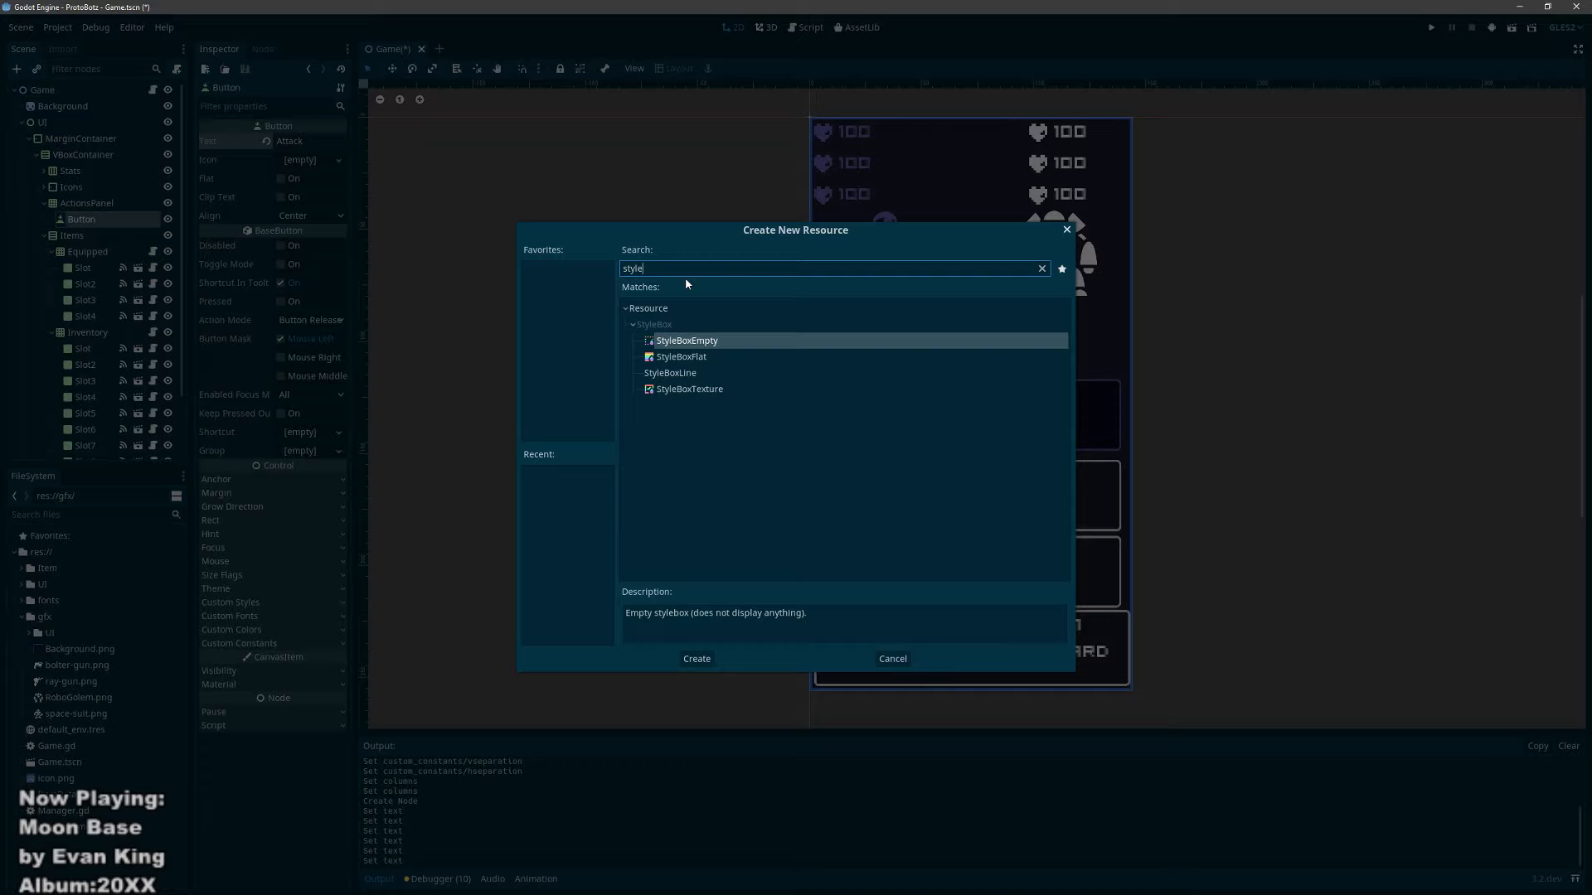
{"action": "key", "text": "Down"}
{"action": "key", "text": "Down"}
{"action": "key", "text": "Down"}
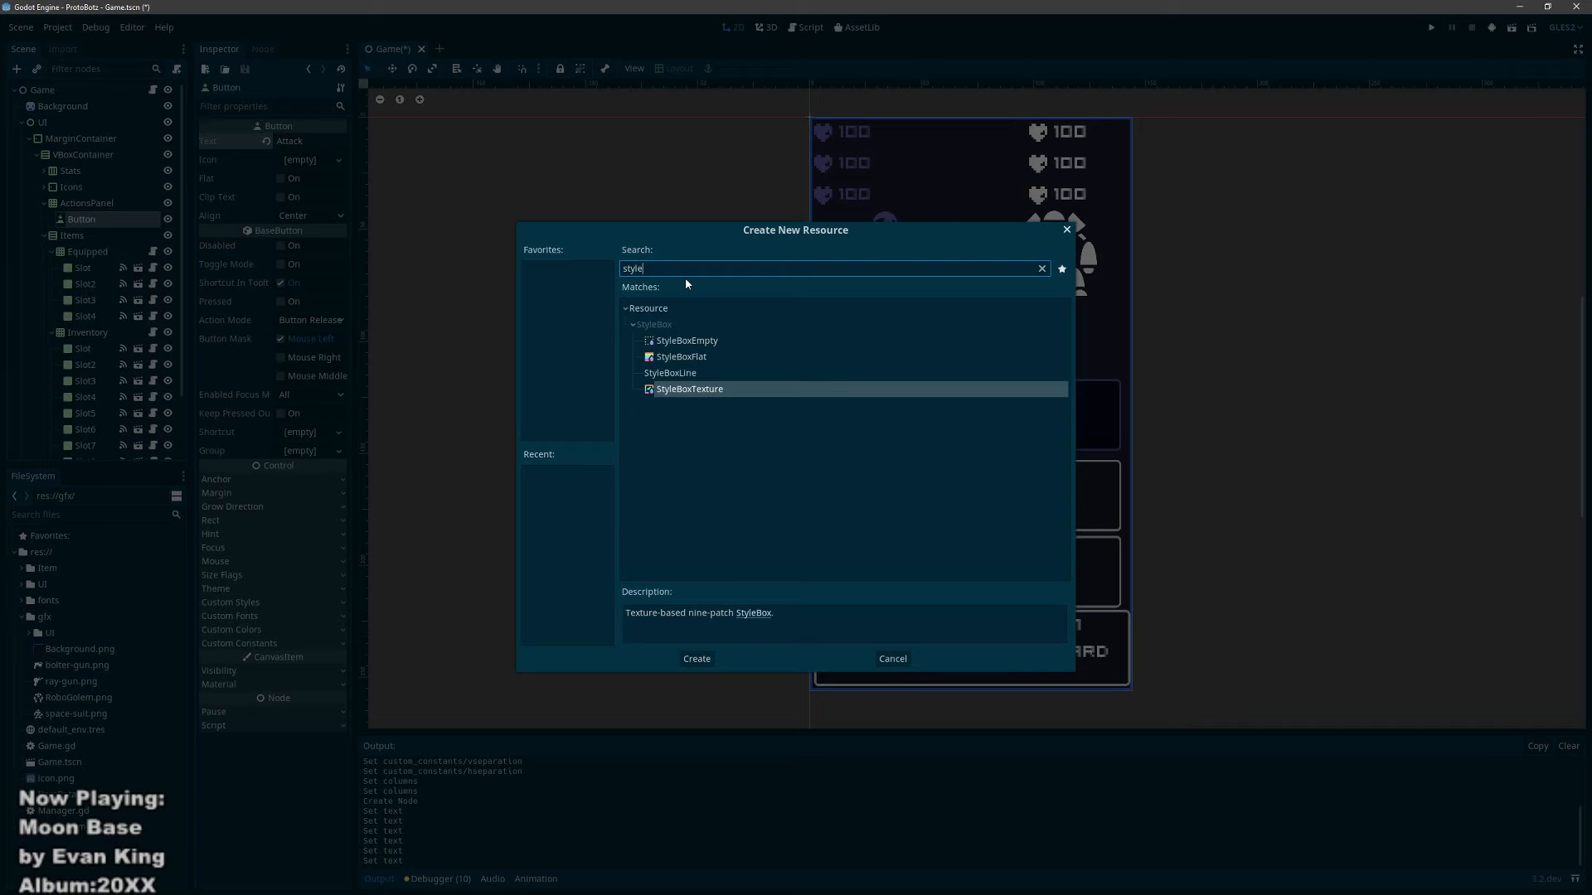
{"action": "key", "text": "Return"}
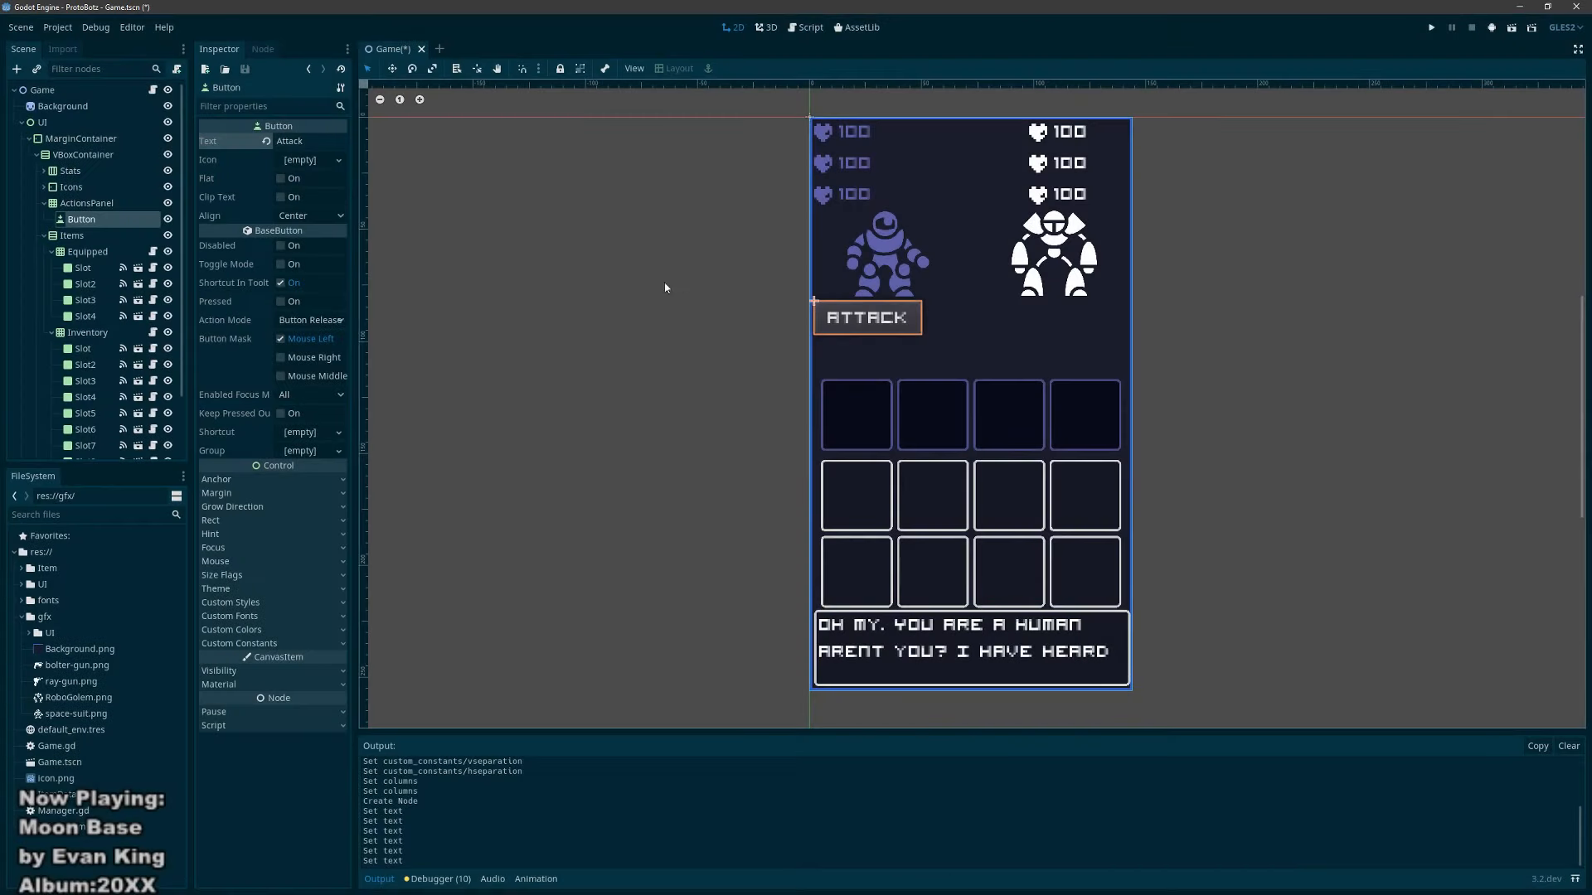
Step: Show the UI node's Theme property and create a new Theme resource saved as theme.tres in the project root
{"action": "left_click", "coordinate": [74, 141]}
{"action": "left_click", "coordinate": [52, 125]}
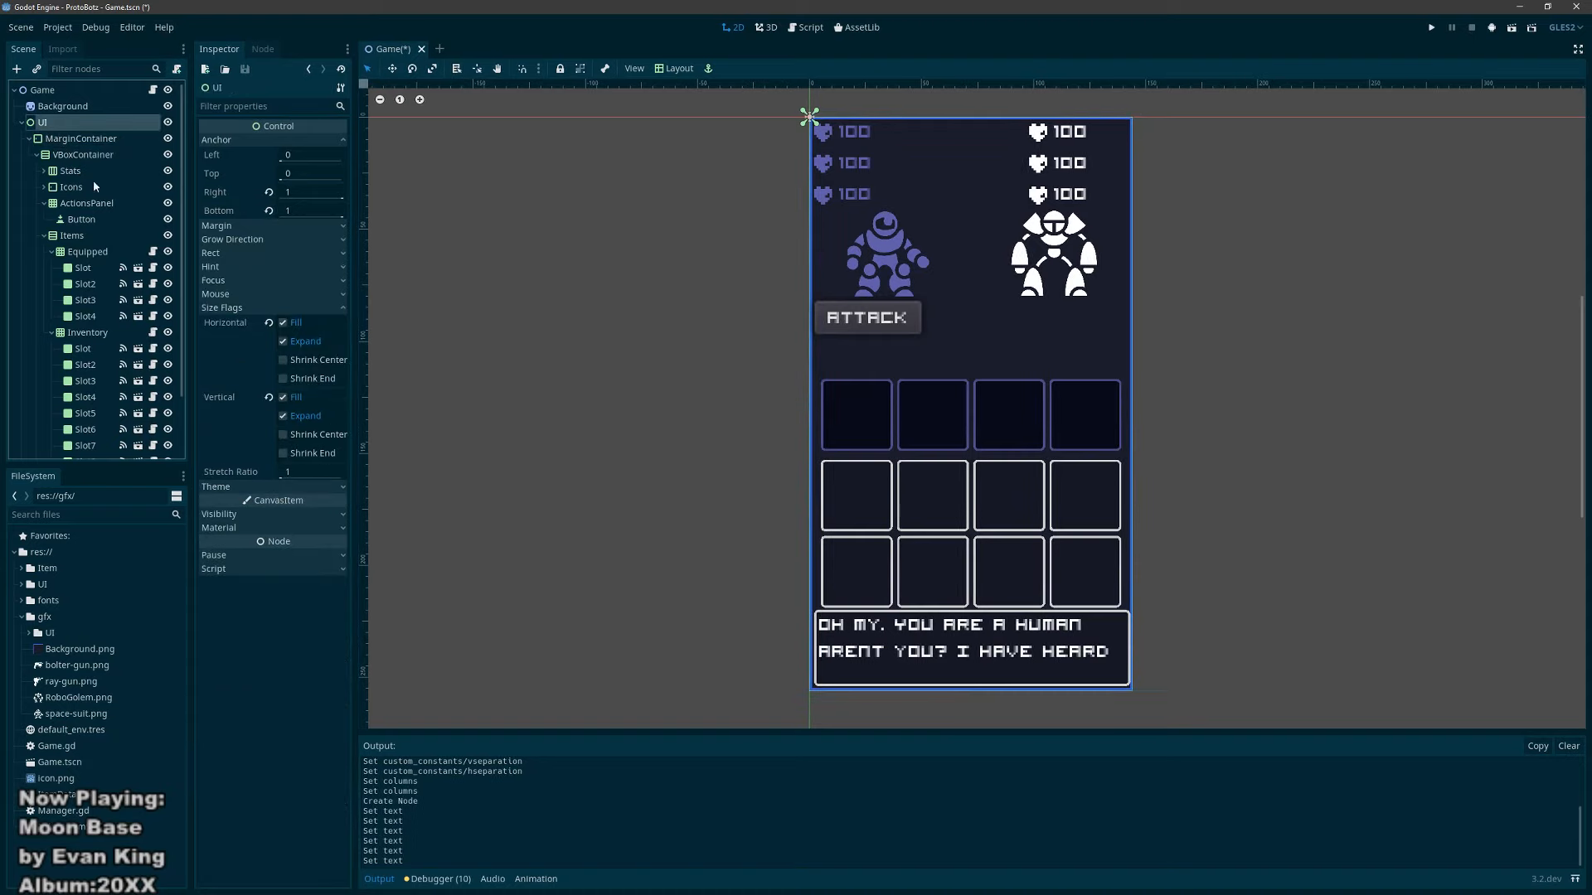
{"action": "left_click", "coordinate": [226, 489]}
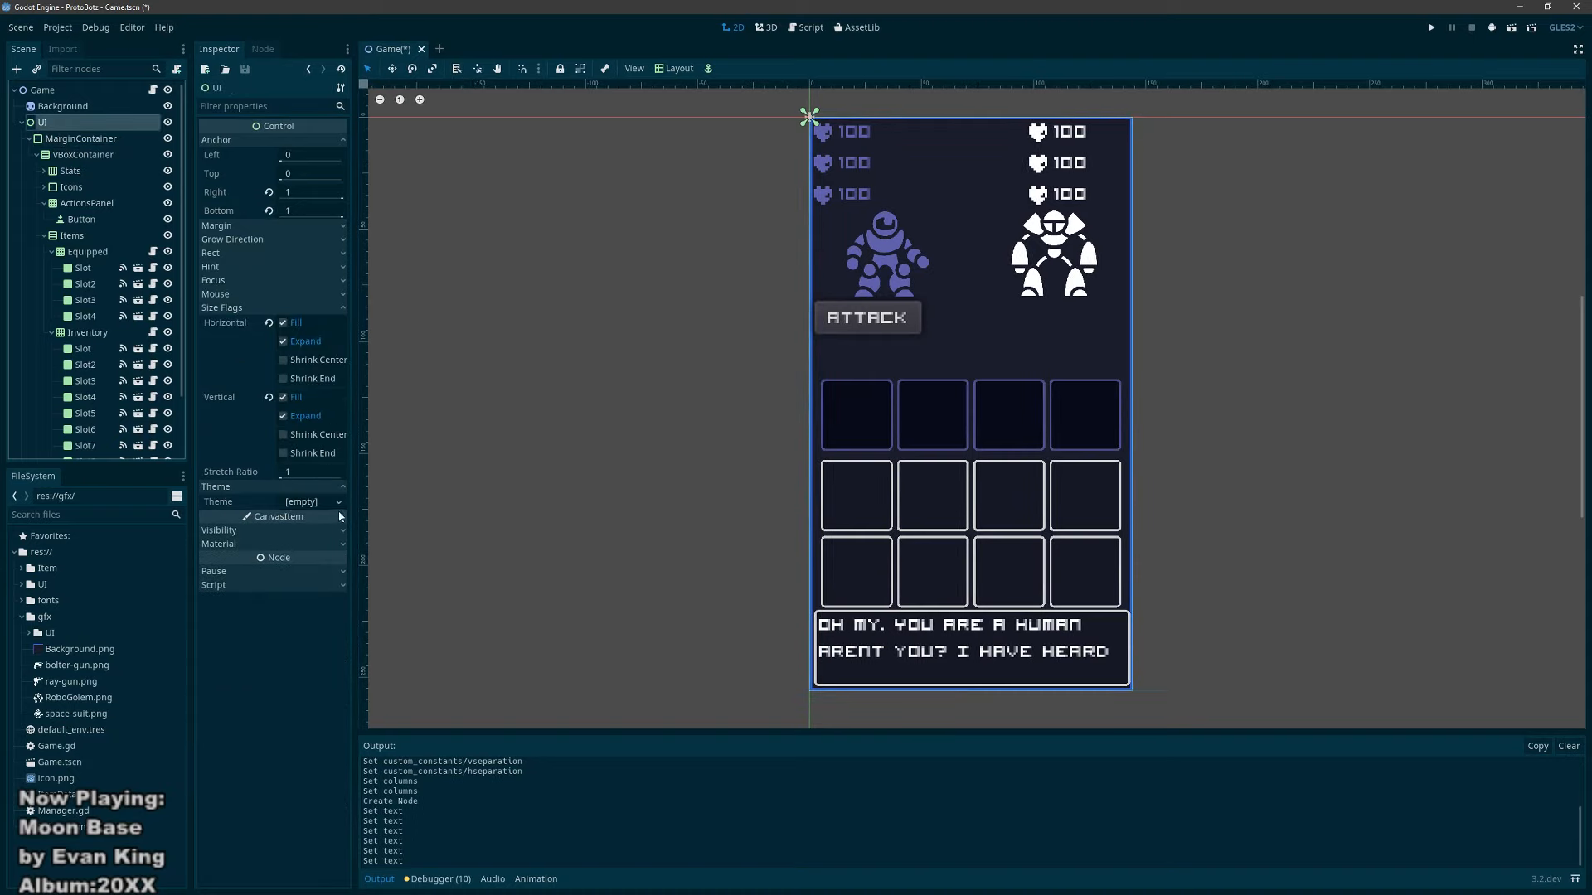
{"action": "right_click", "coordinate": [121, 847]}
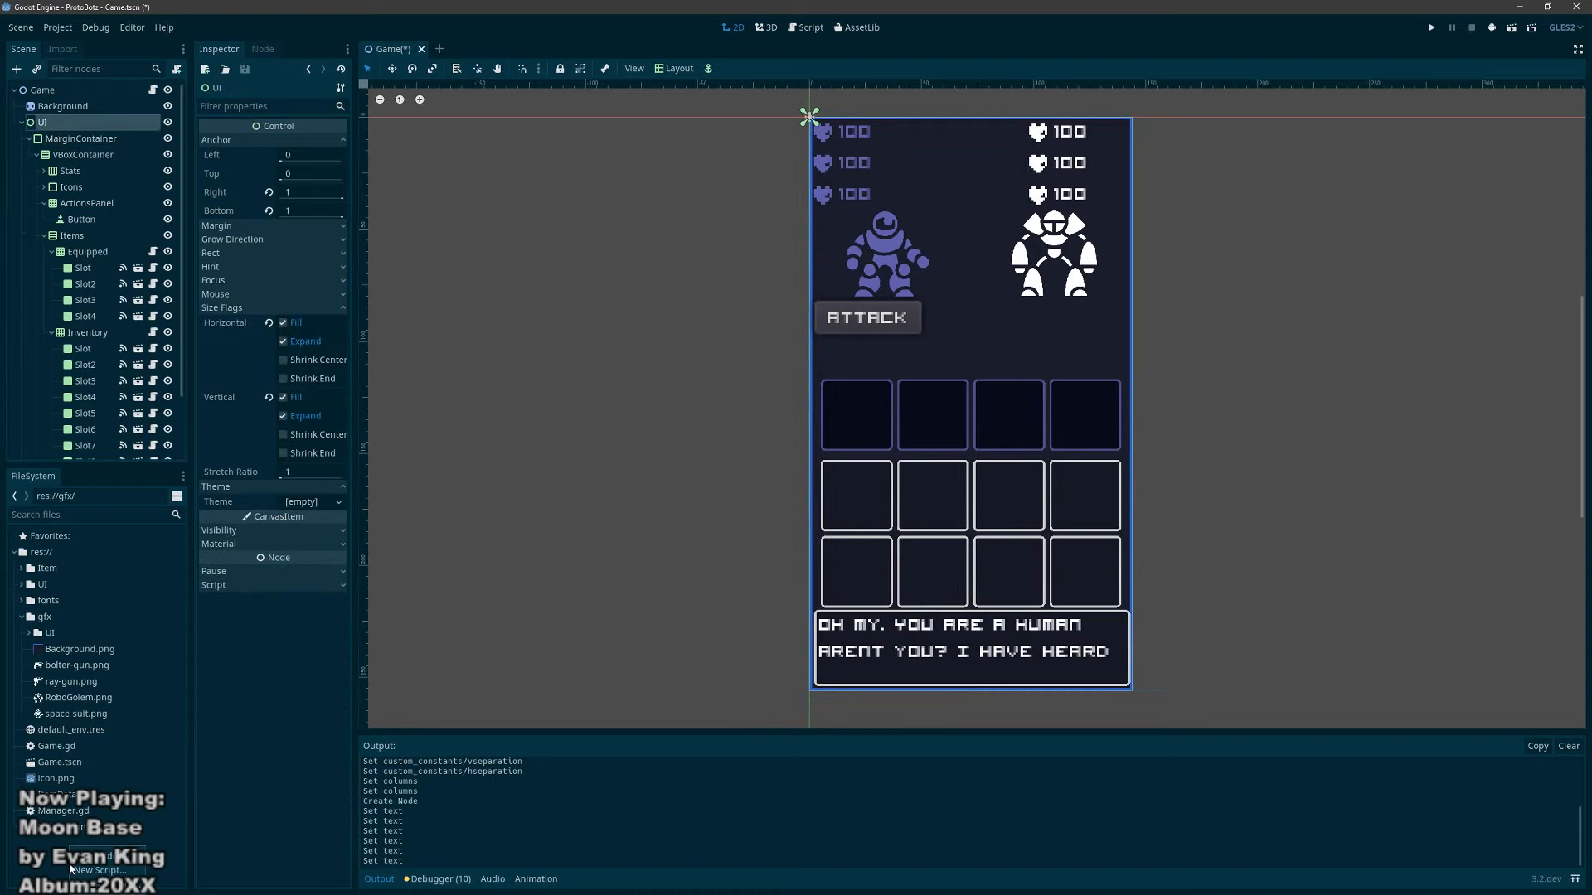
{"action": "left_click", "coordinate": [121, 893]}
{"action": "type", "text": "them"}
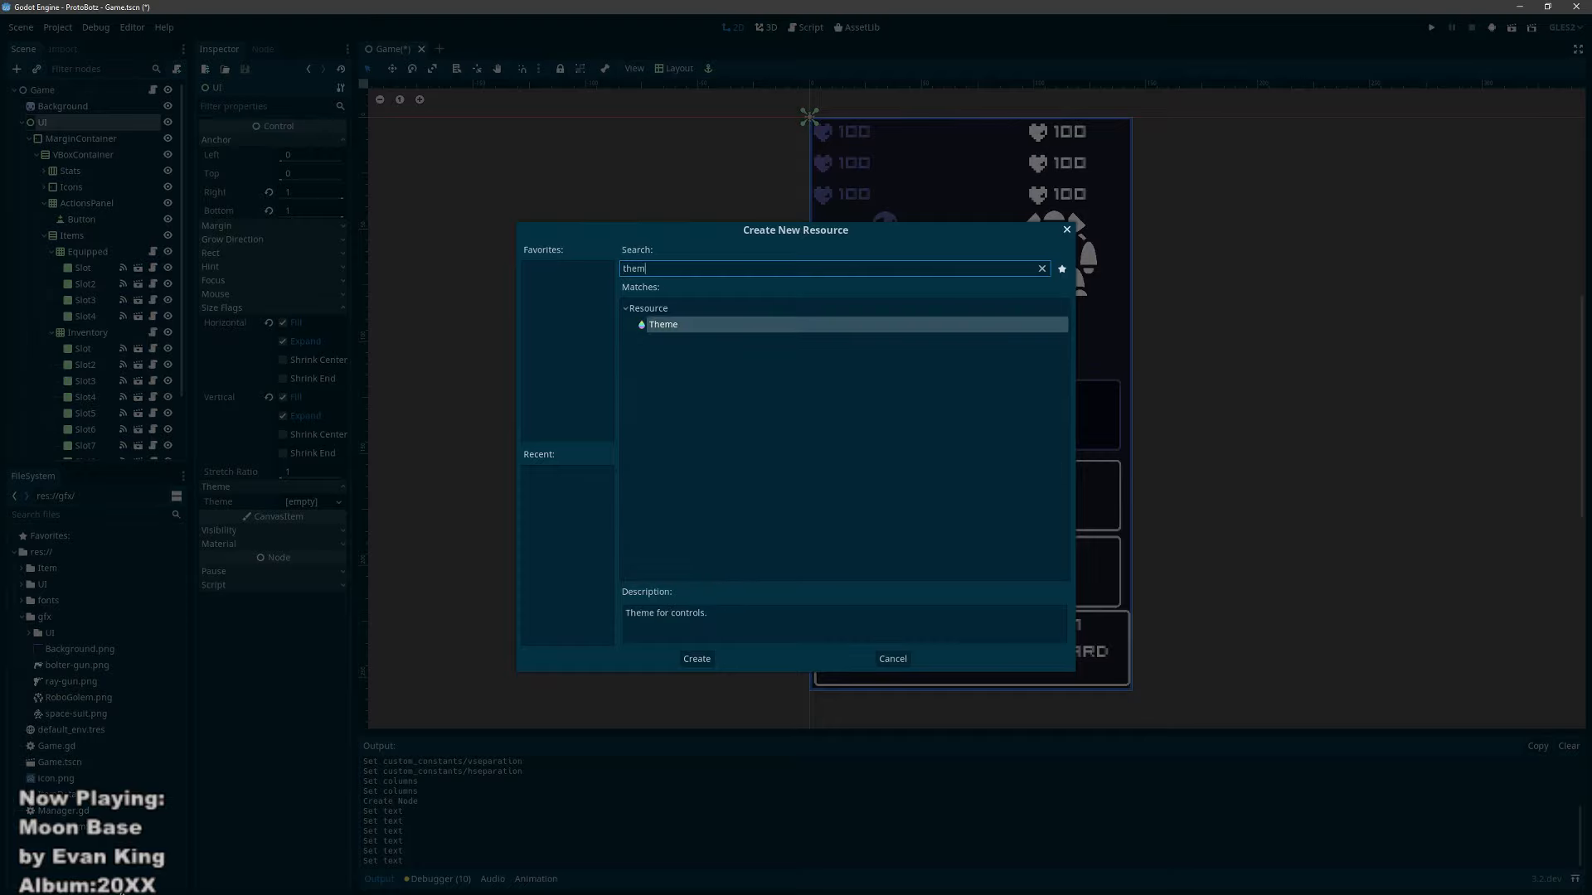
{"action": "key", "text": "Return"}
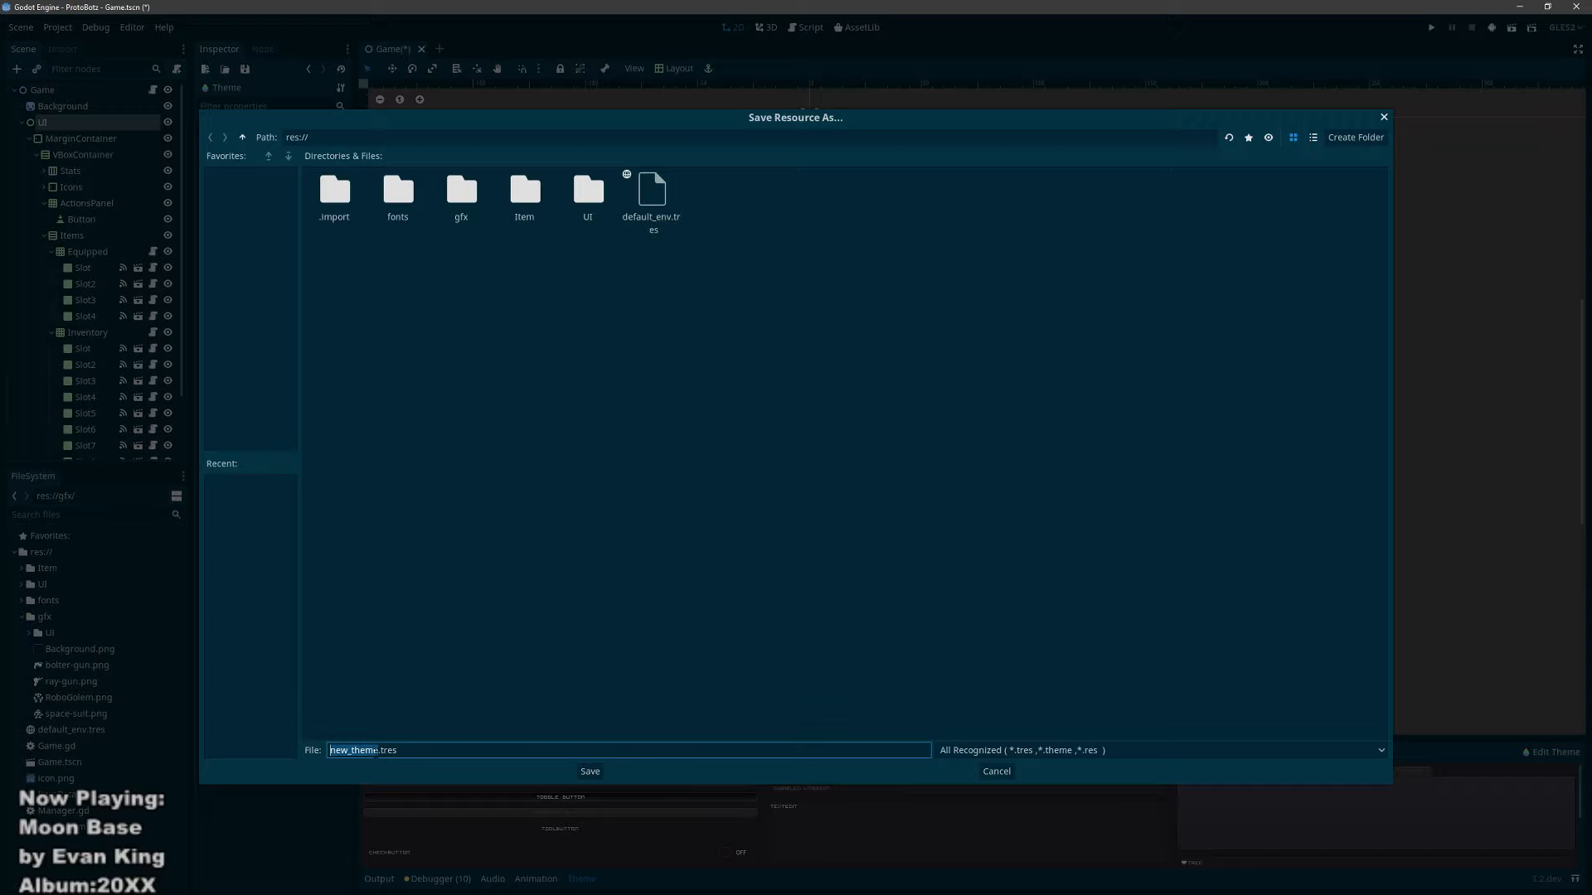
{"action": "type", "text": "game"}
{"action": "key", "text": "shift+Home"}
{"action": "type", "text": "theme"}
{"action": "key", "text": "Return"}
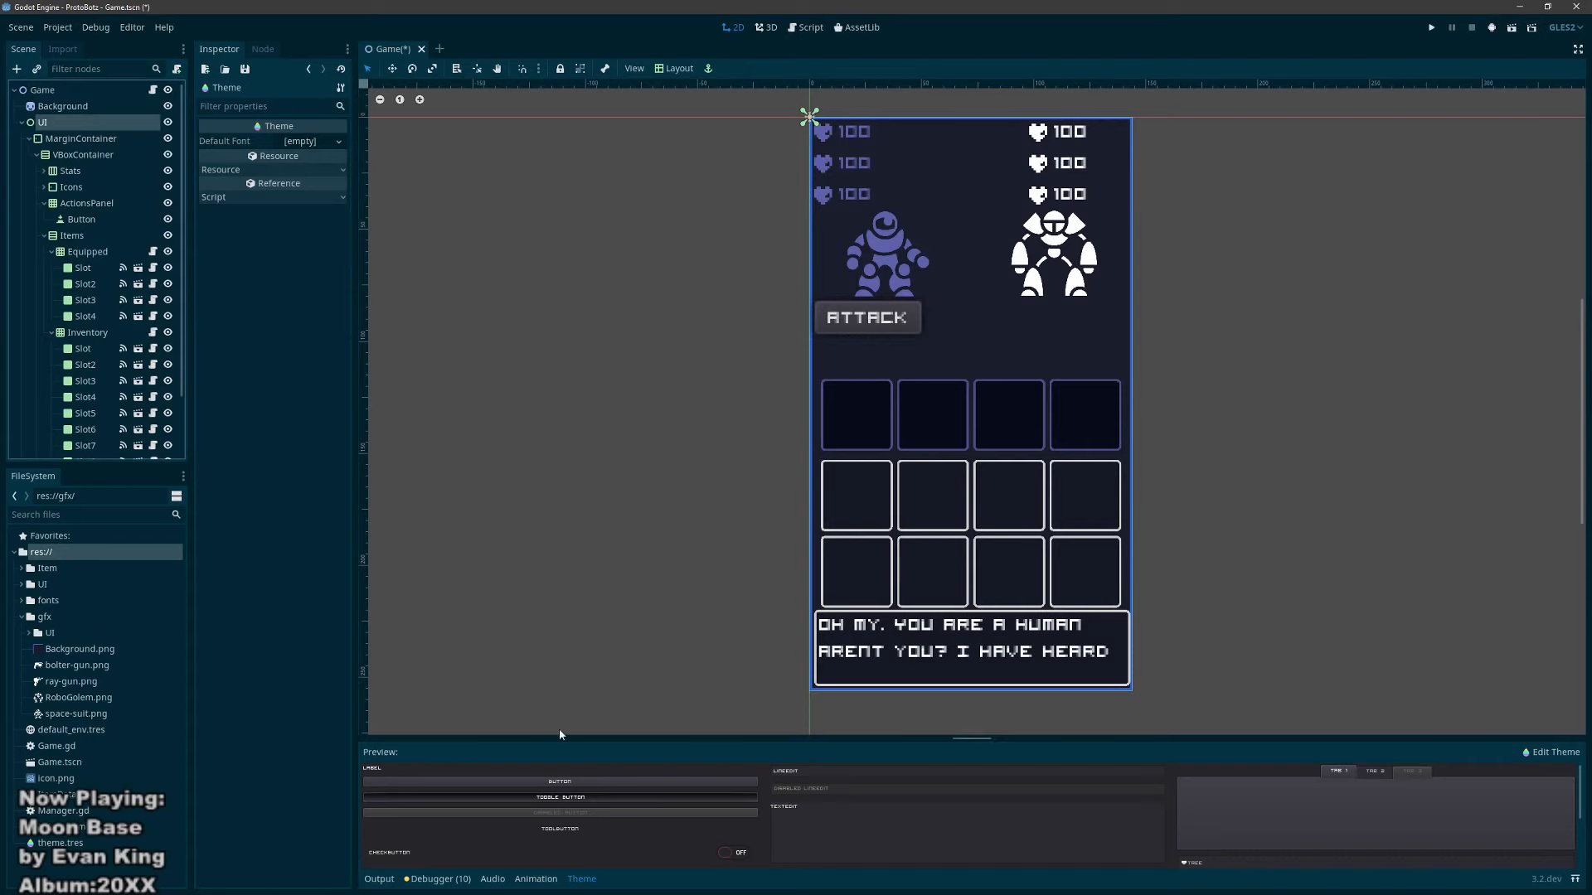
Step: Enlarge the theme preview area and create an empty template for the theme
{"action": "left_click_drag", "start_coordinate": [732, 738], "coordinate": [730, 405]}
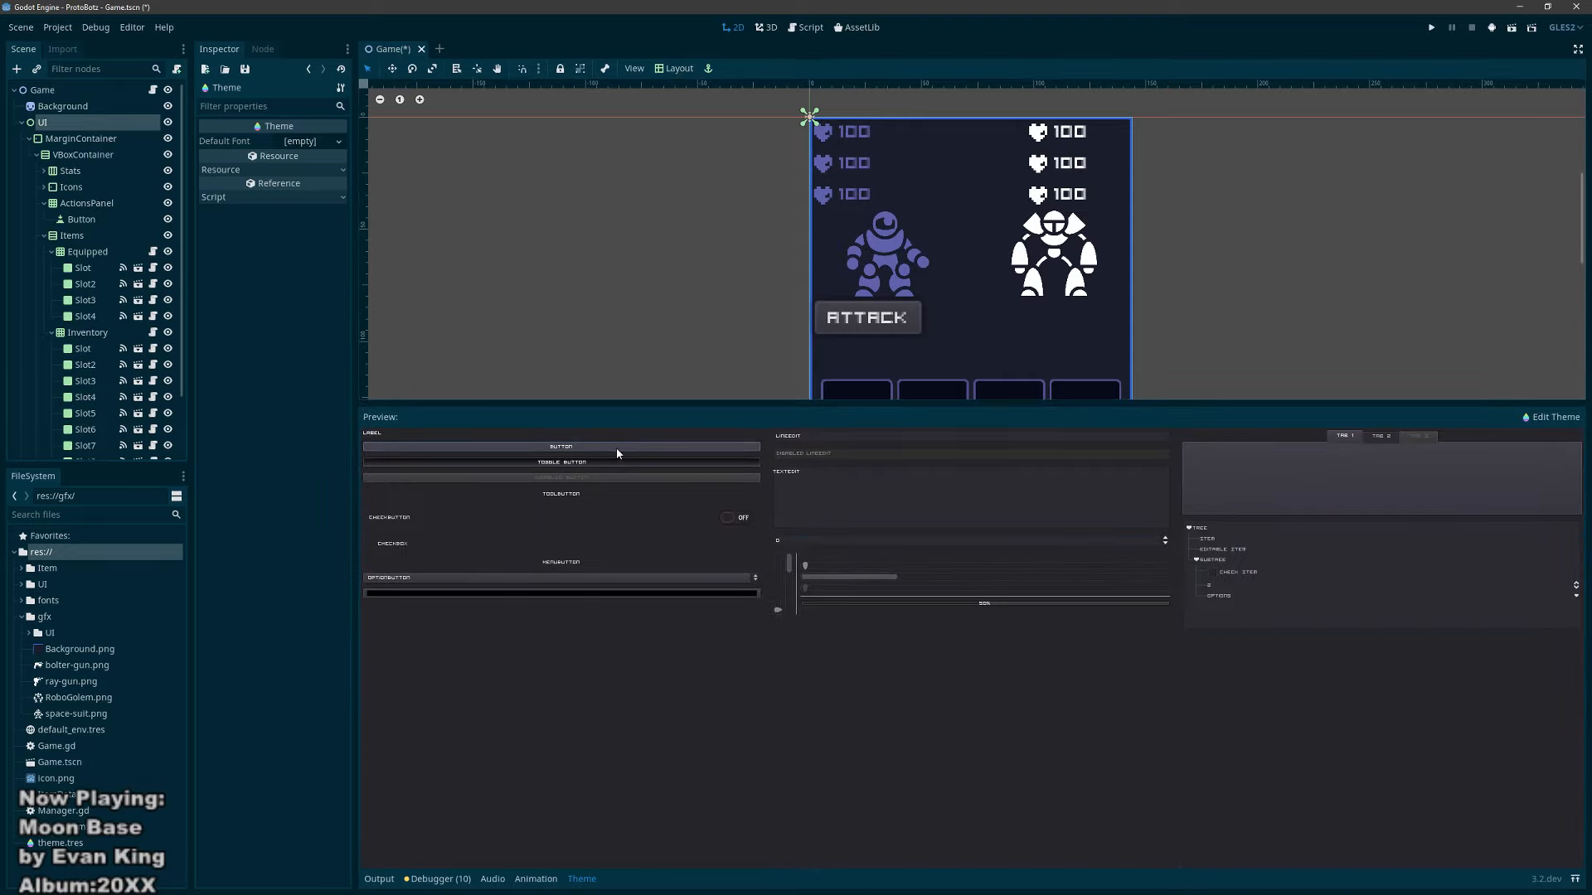
{"action": "left_click", "coordinate": [1554, 417]}
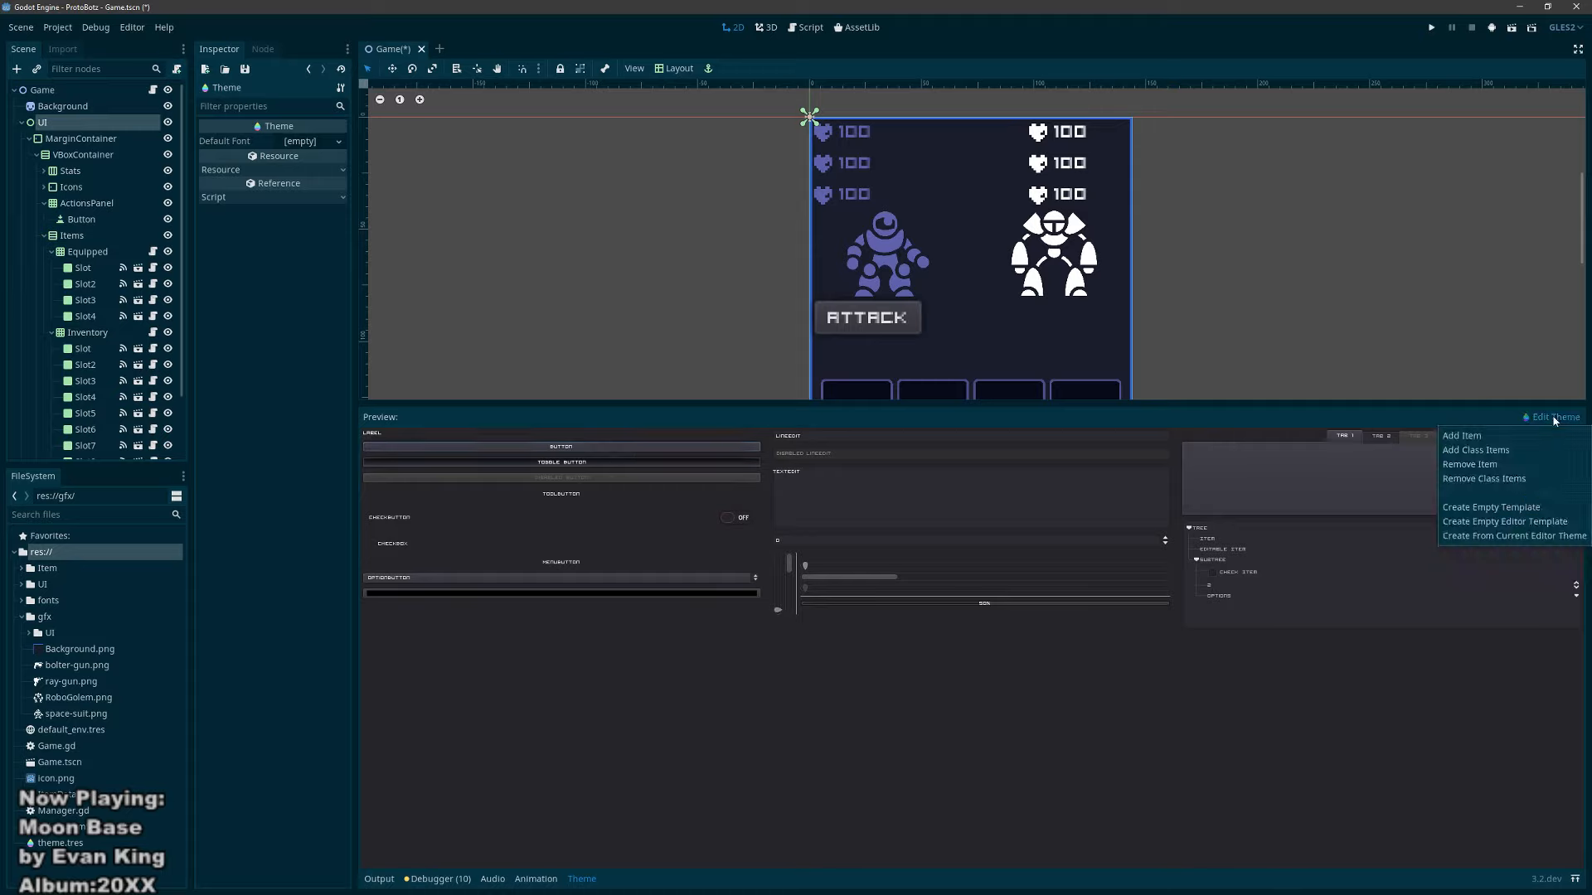
{"action": "left_click", "coordinate": [1488, 508]}
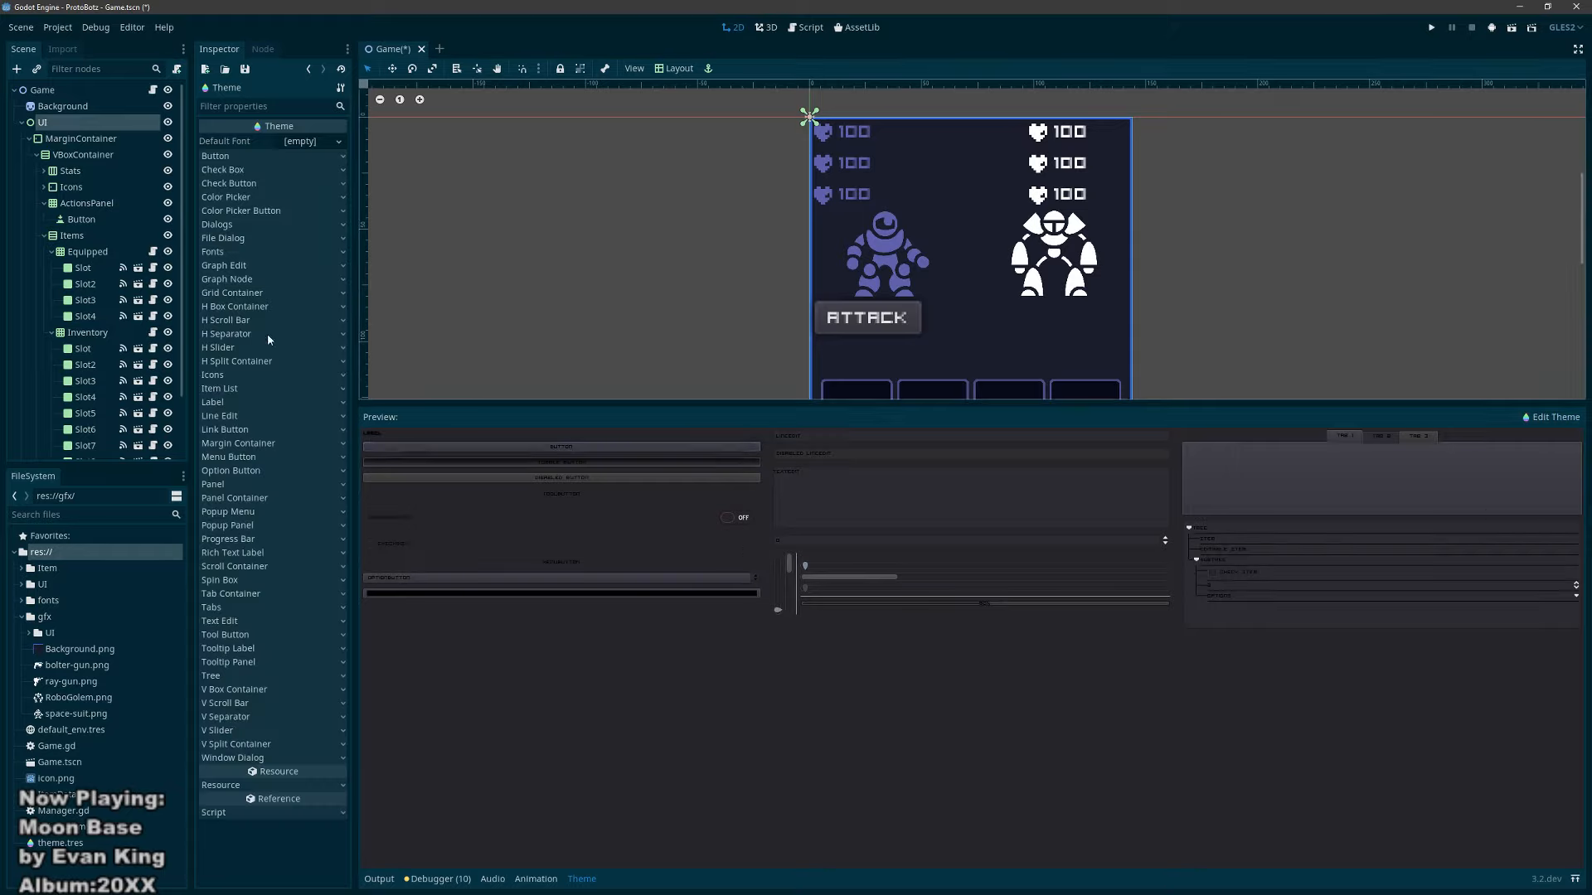
Step: Set the theme's Button font color to white
{"action": "left_click", "coordinate": [222, 160]}
{"action": "left_click", "coordinate": [269, 170]}
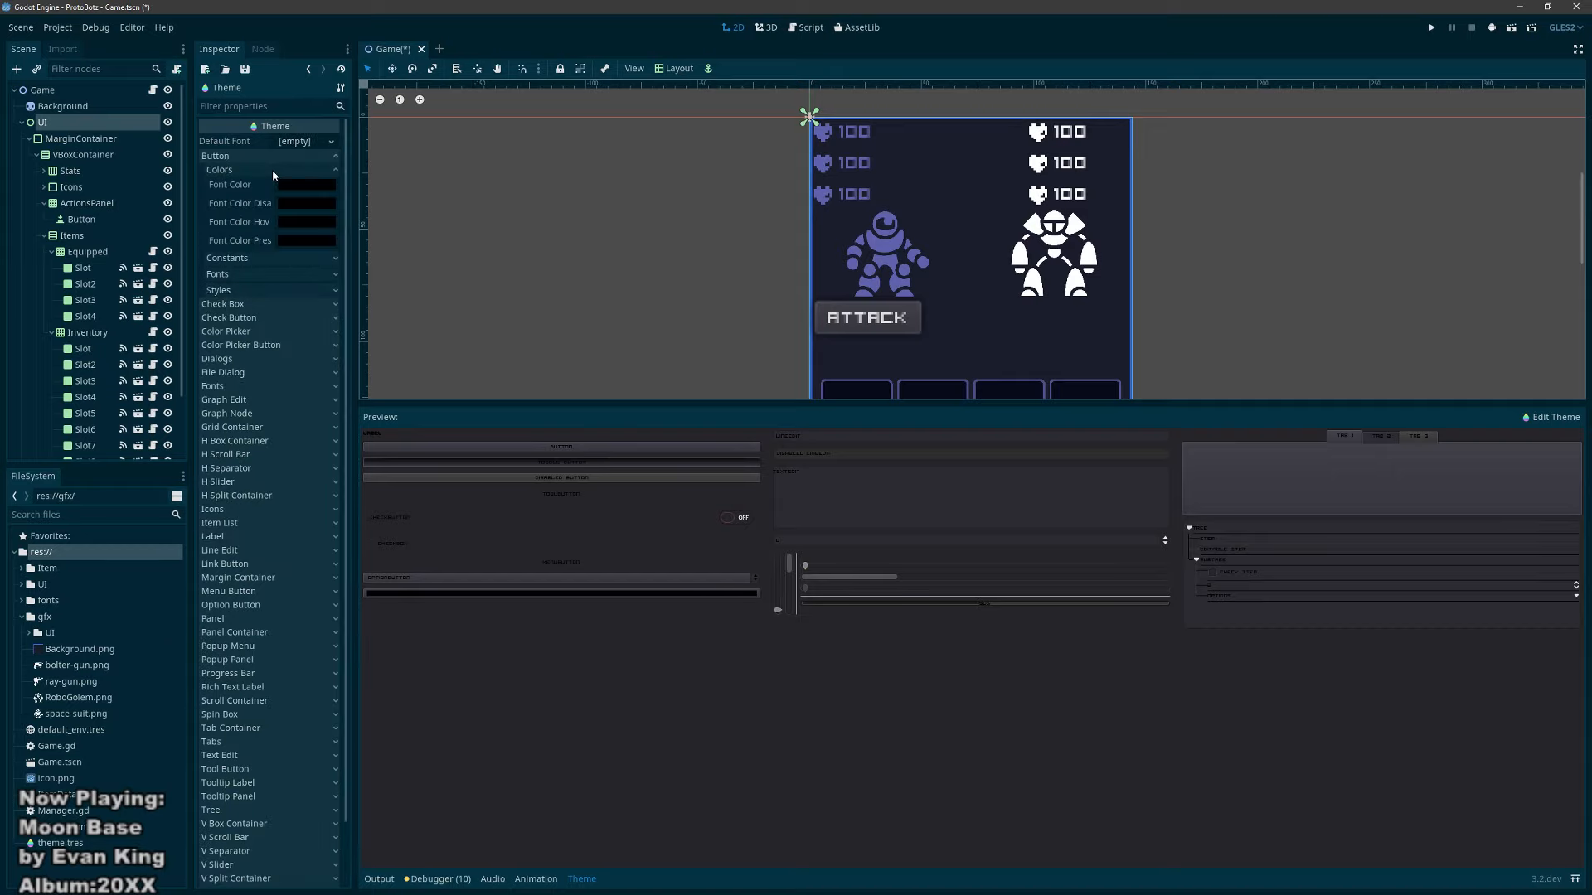
{"action": "left_click", "coordinate": [310, 185]}
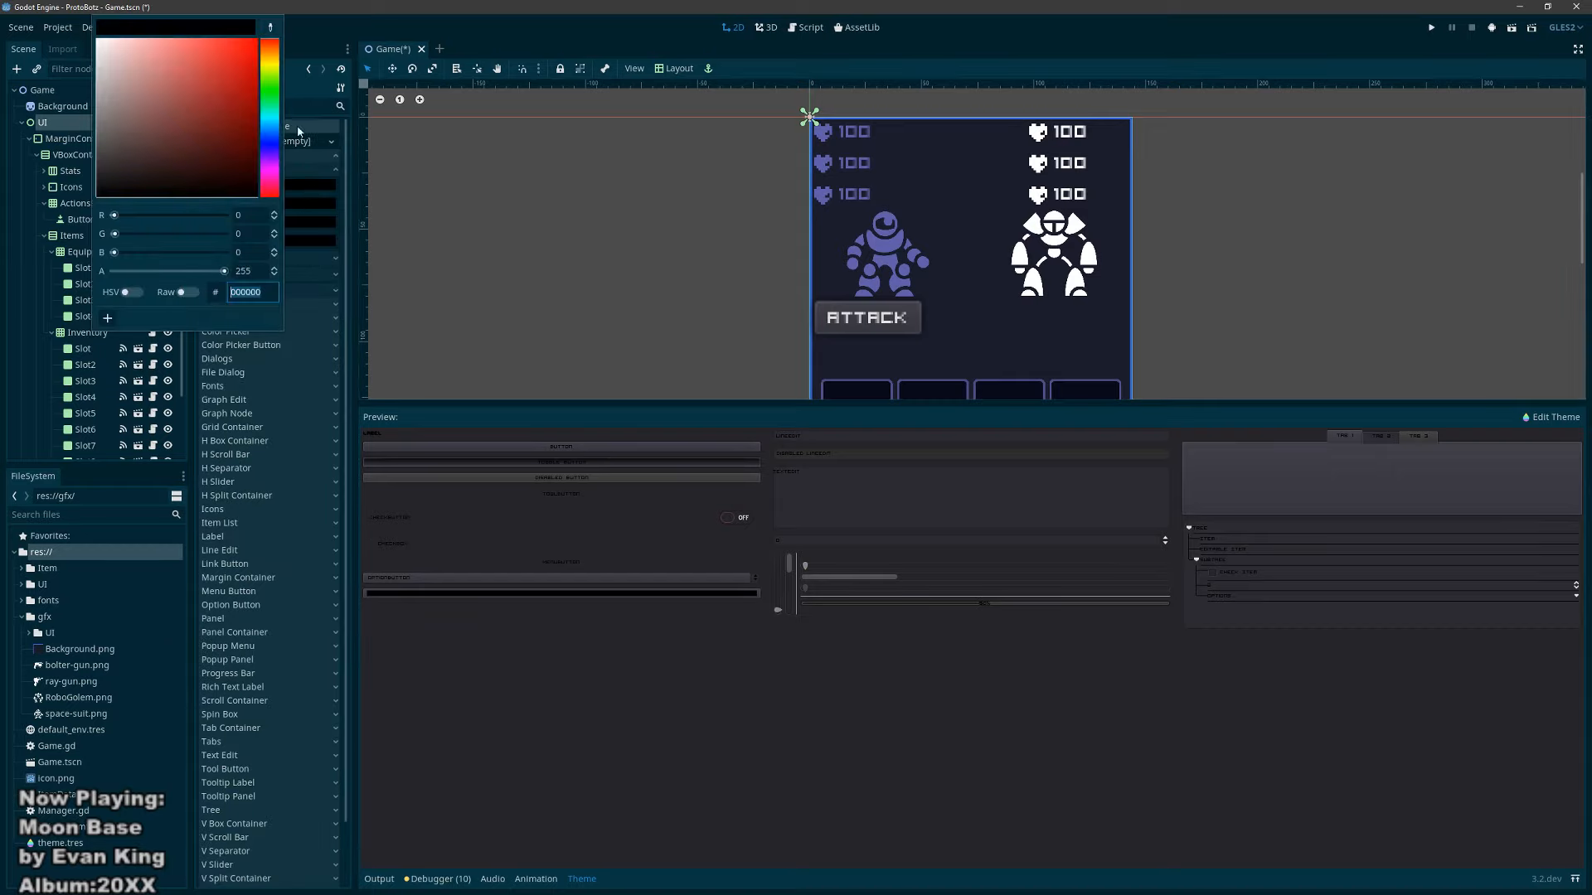
{"action": "left_click_drag", "start_coordinate": [175, 172], "coordinate": [78, 36]}
{"action": "left_click", "coordinate": [328, 202]}
{"action": "key", "text": "Escape"}
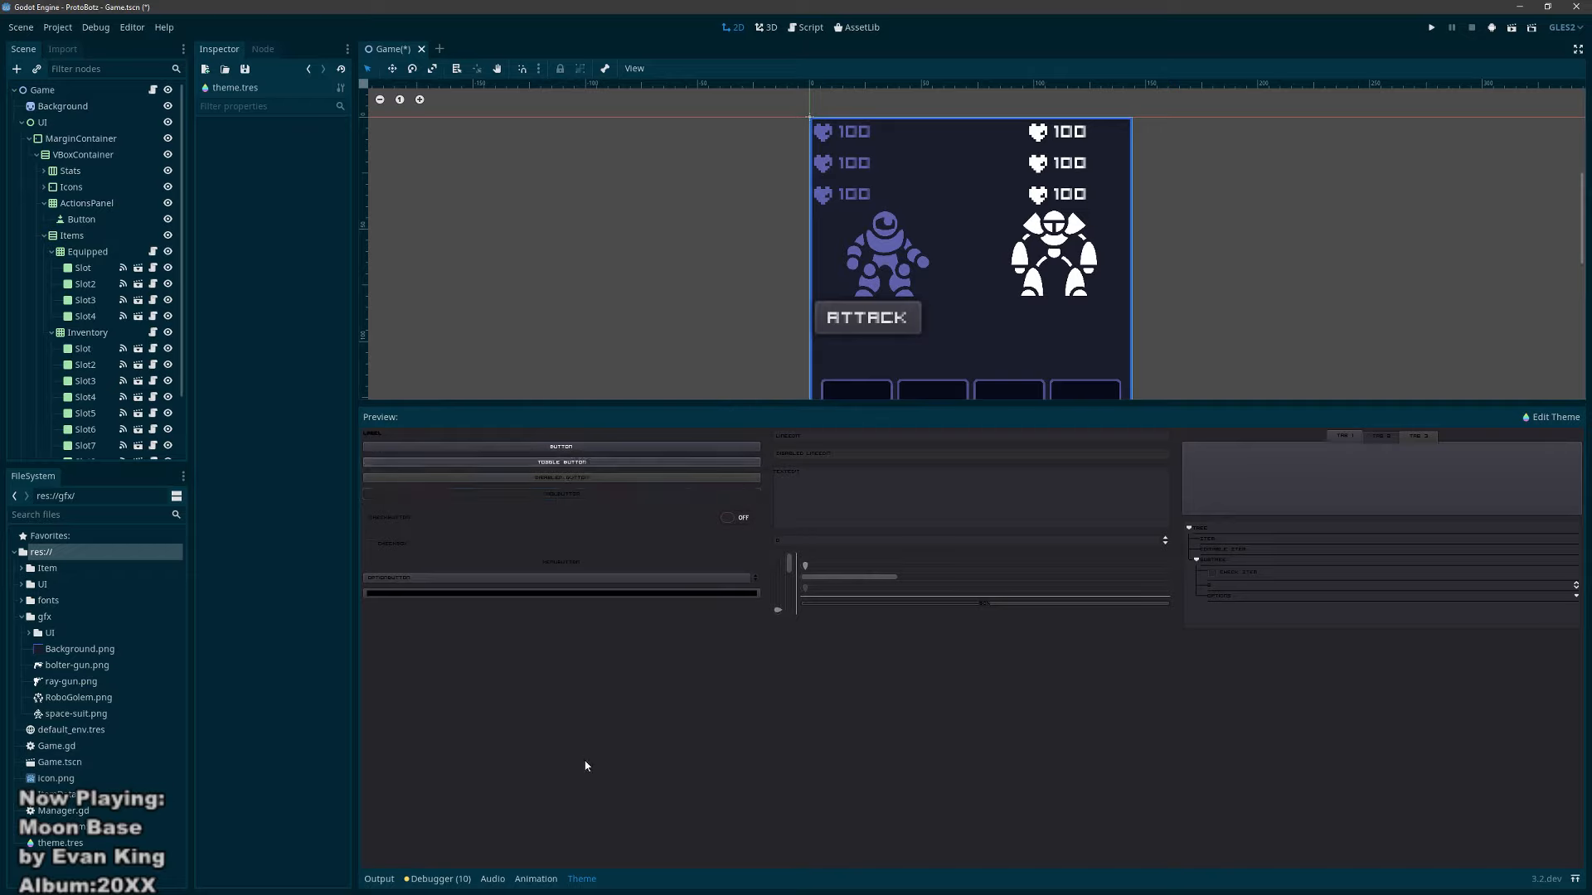
Step: Bring the properties of theme.tres back into the Inspector using the edited-object history
{"action": "left_click", "coordinate": [1548, 417]}
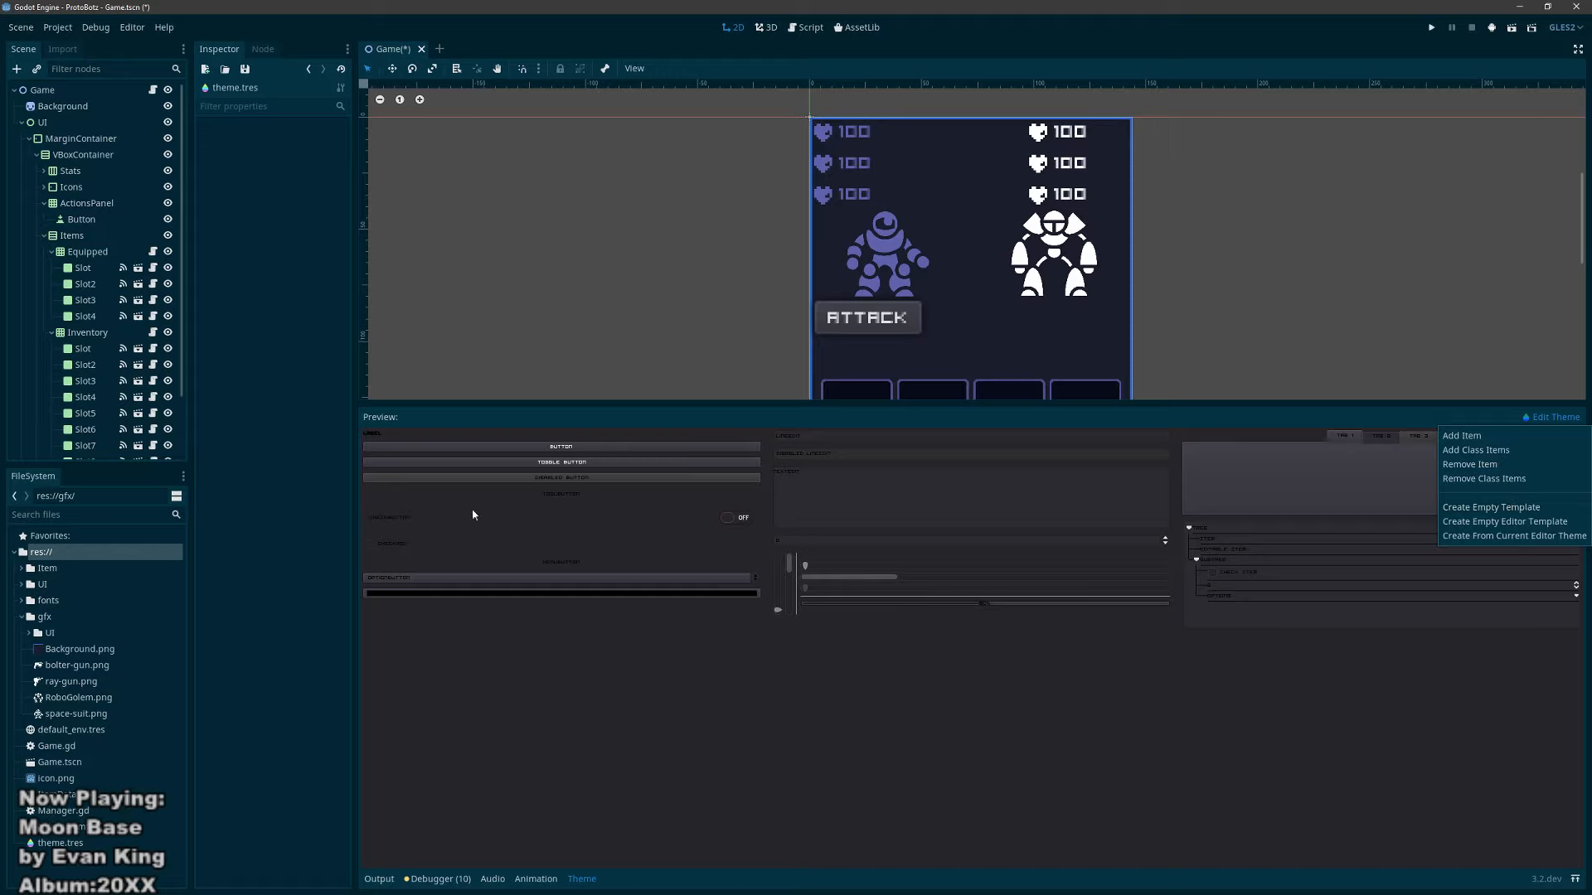
{"action": "left_click", "coordinate": [312, 70]}
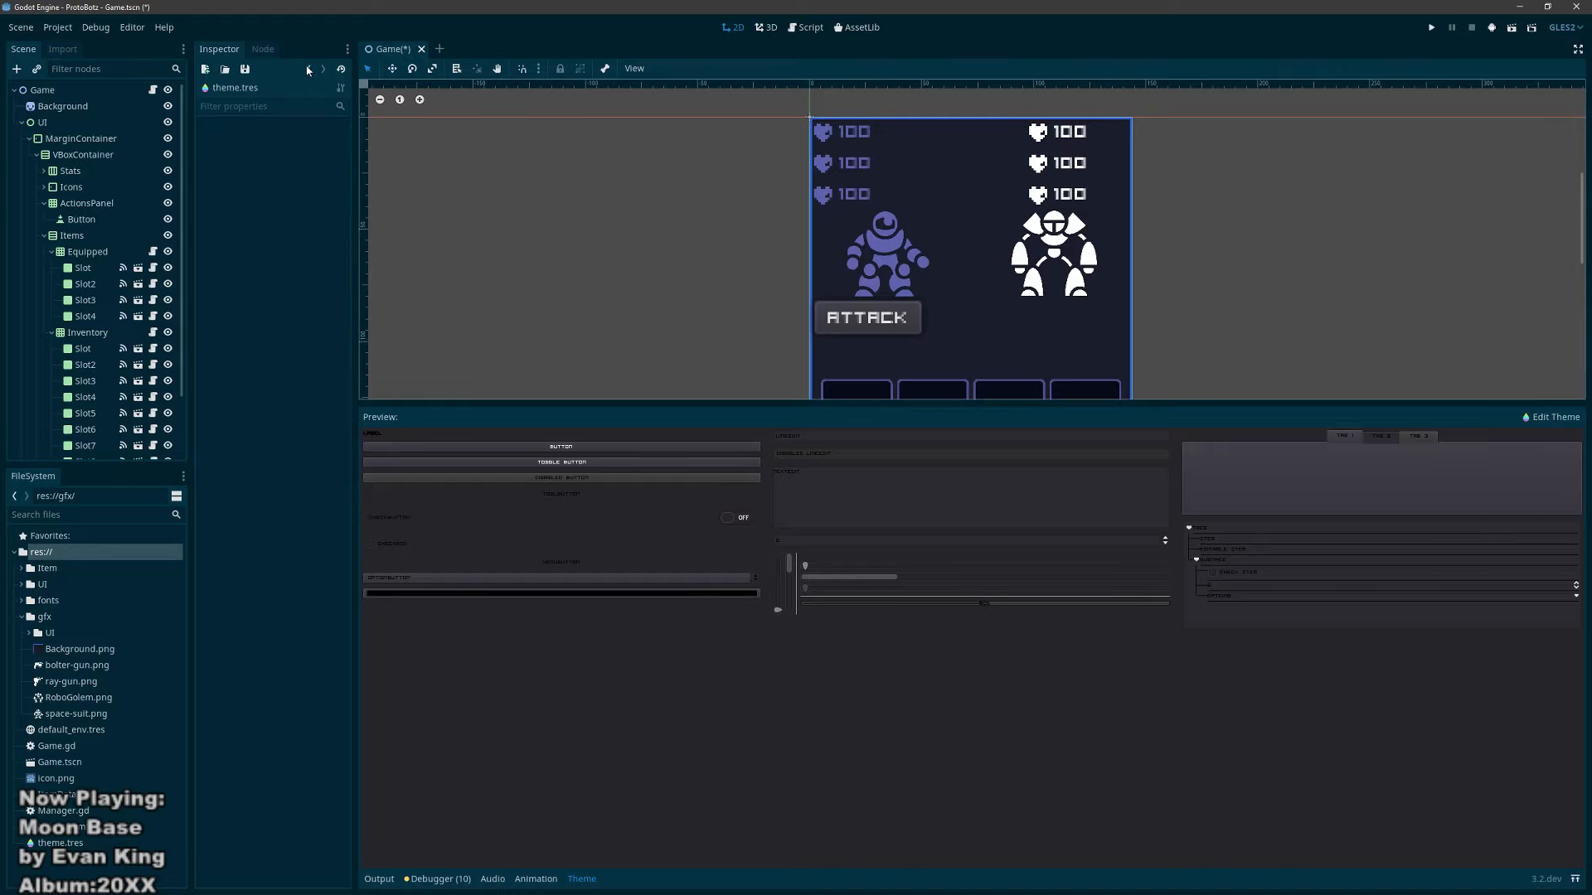
{"action": "left_click", "coordinate": [313, 70]}
{"action": "left_click", "coordinate": [323, 69]}
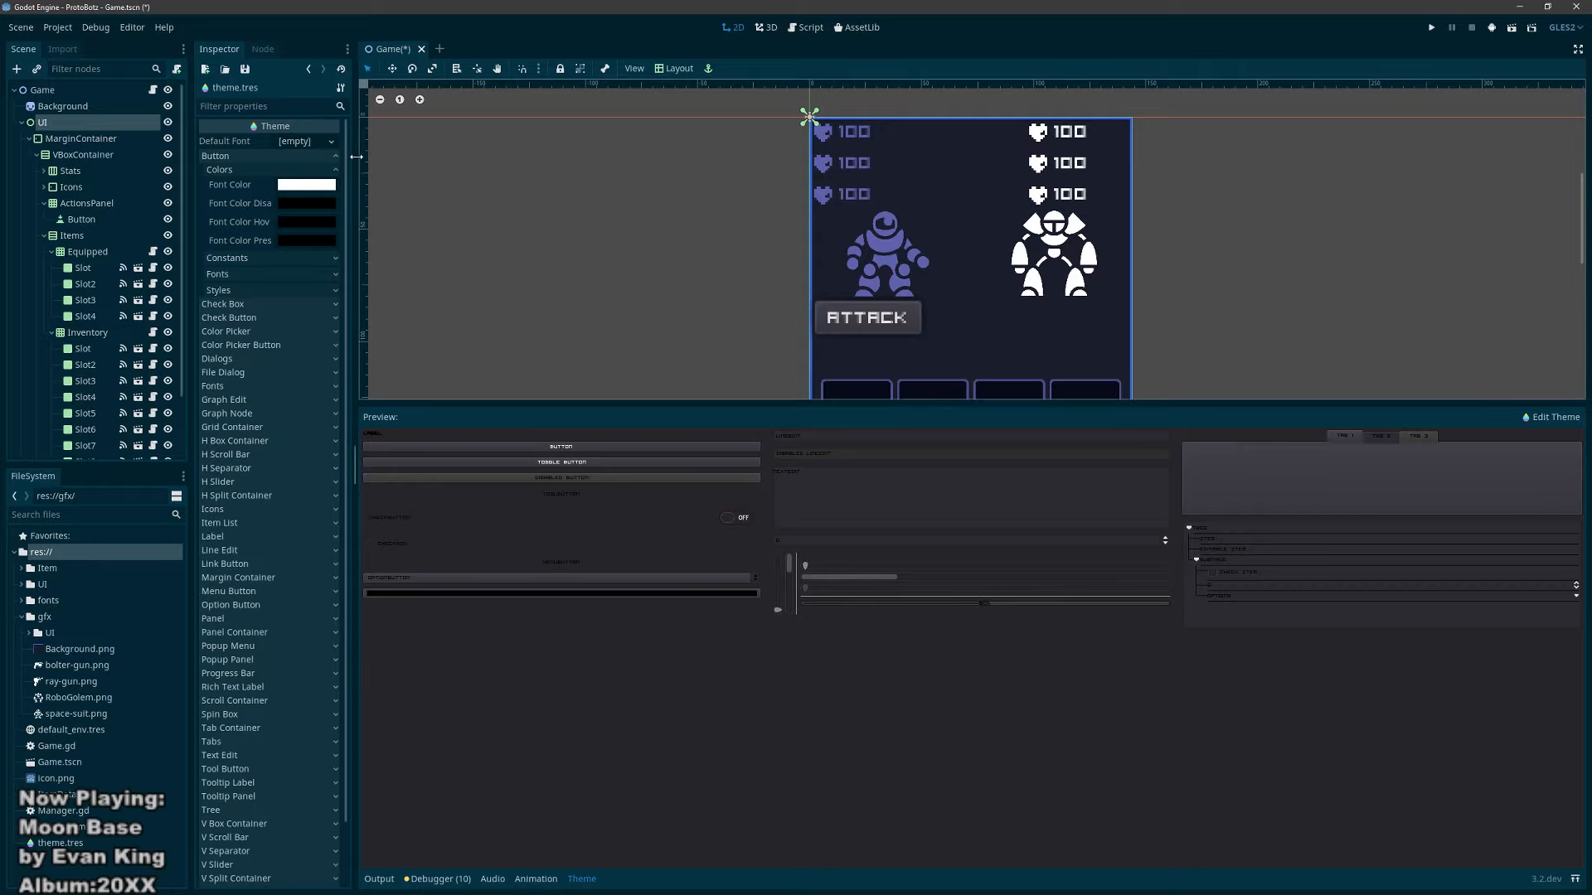
Step: Widen the Inspector and set the theme's Button disabled font color to grey 575757
{"action": "left_click_drag", "start_coordinate": [352, 157], "coordinate": [405, 157]}
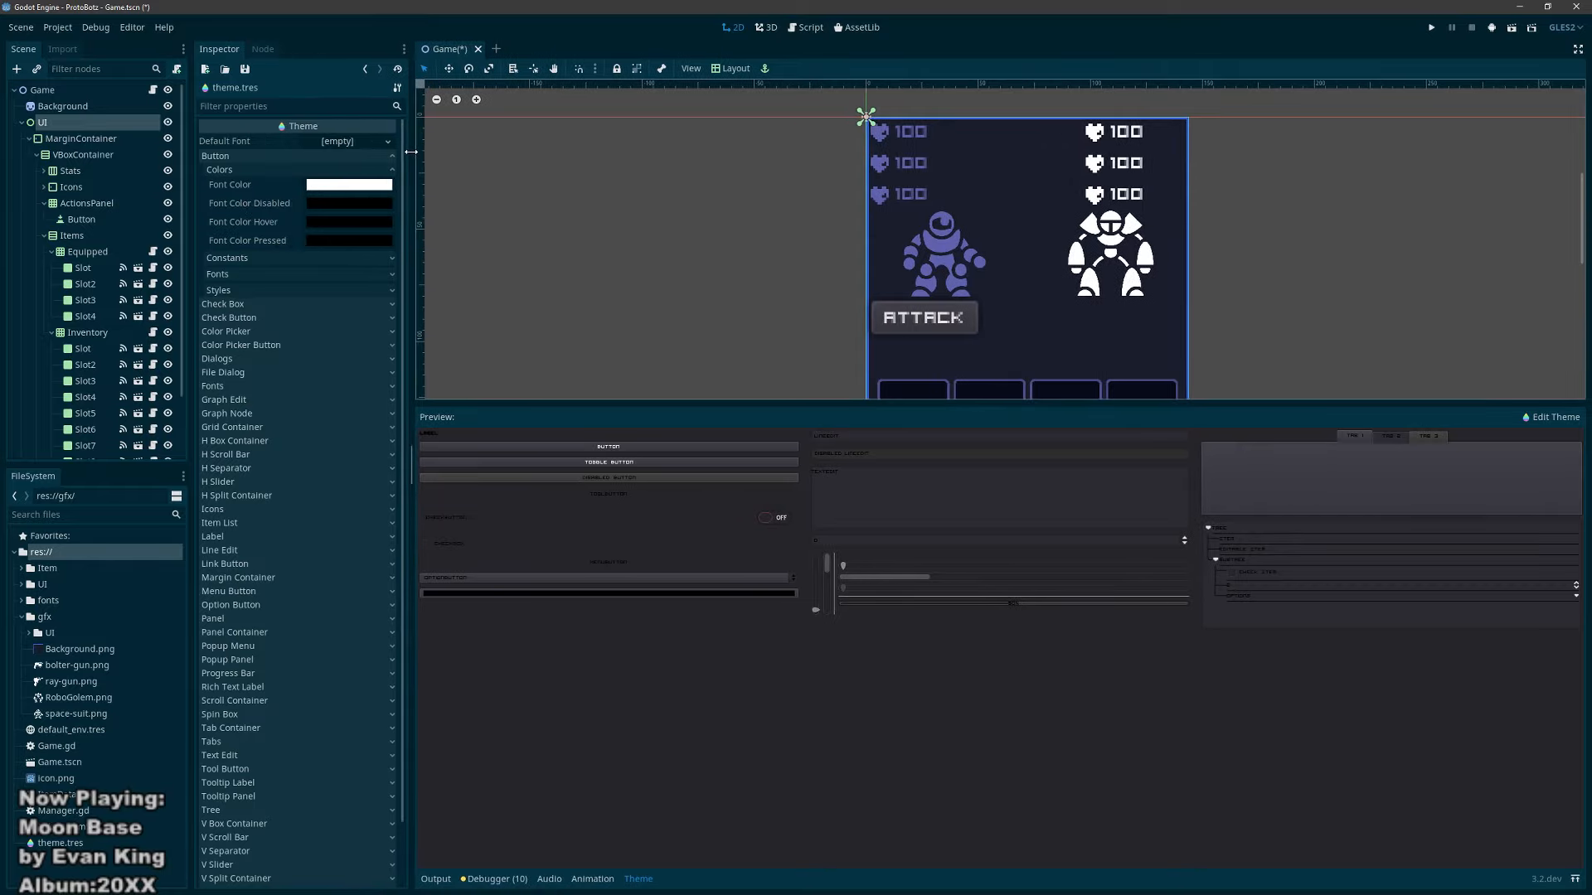
{"action": "left_click", "coordinate": [348, 203]}
{"action": "left_click_drag", "start_coordinate": [140, 88], "coordinate": [107, 148]}
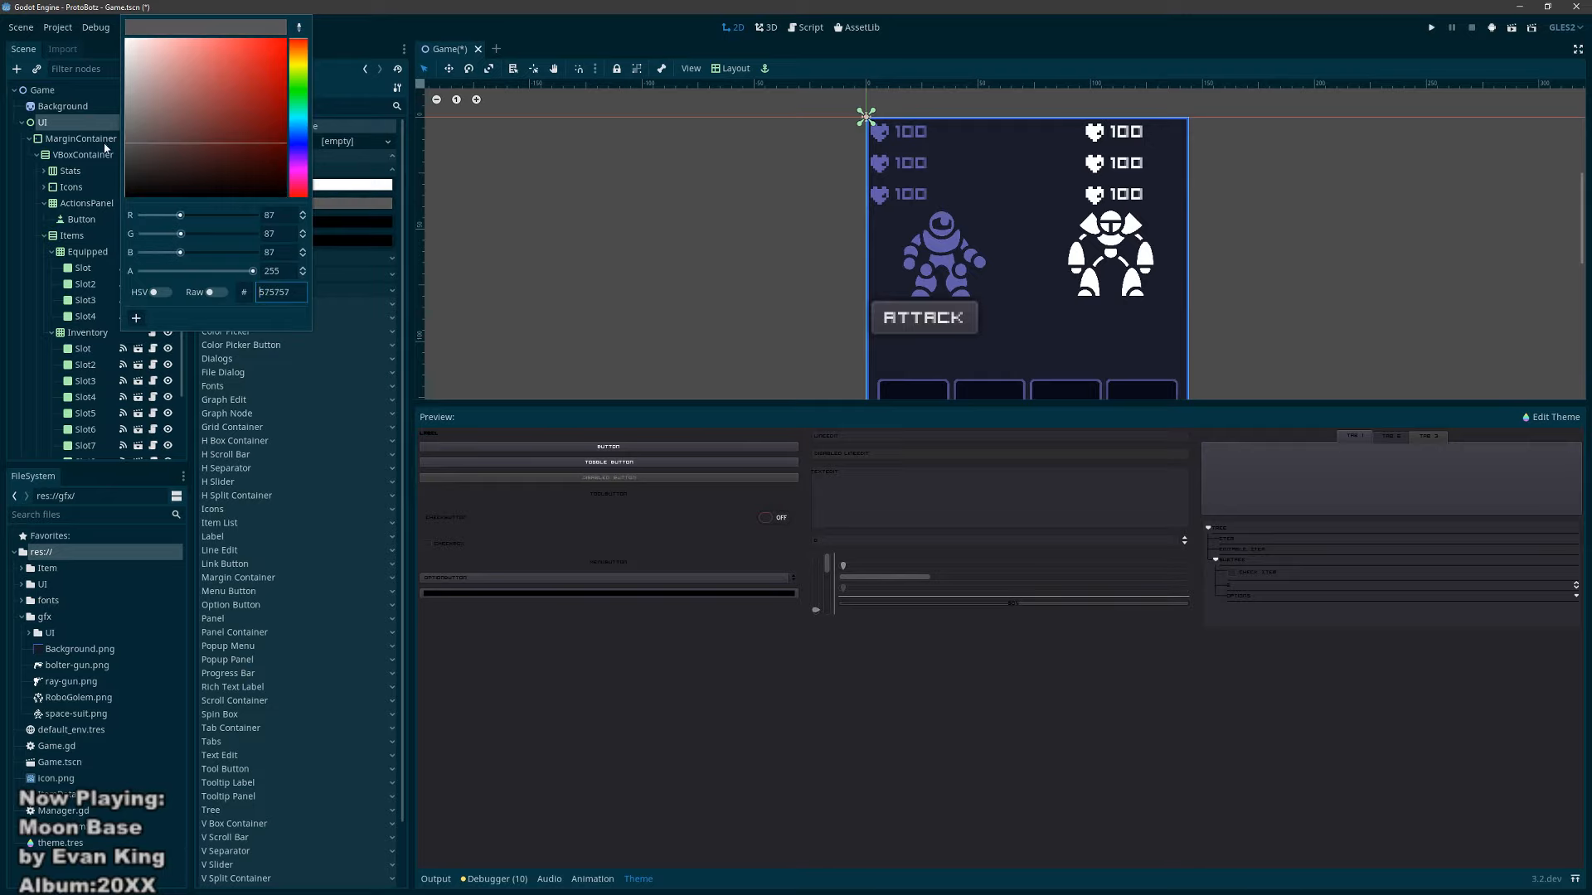
{"action": "left_click", "coordinate": [405, 188]}
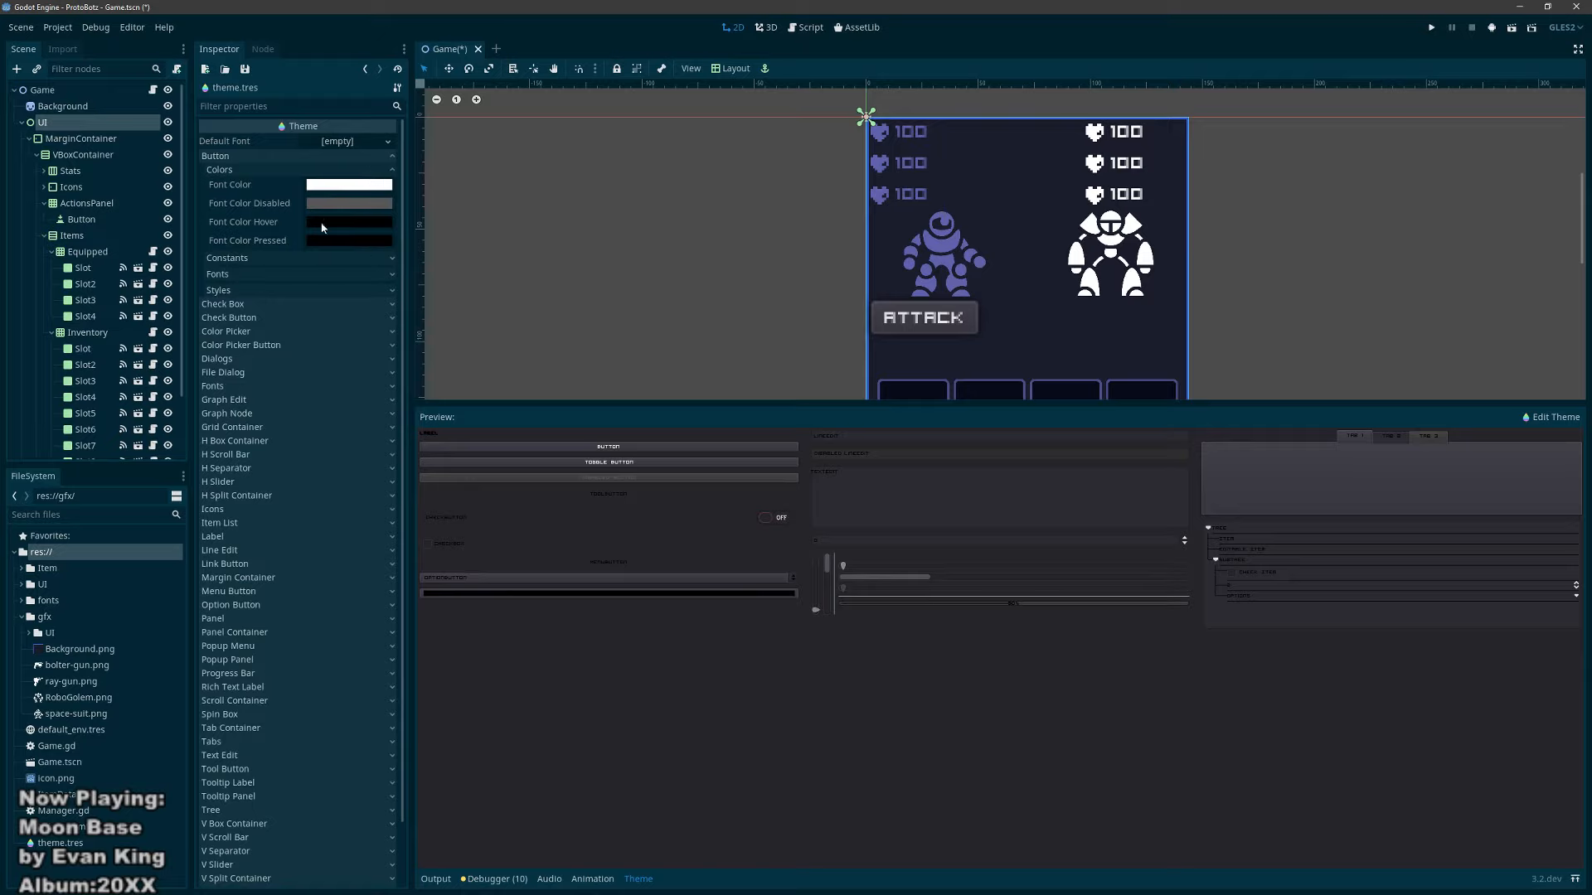
Step: Set the theme's Button hover font color to pale yellow fffaa9
{"action": "left_click", "coordinate": [323, 223]}
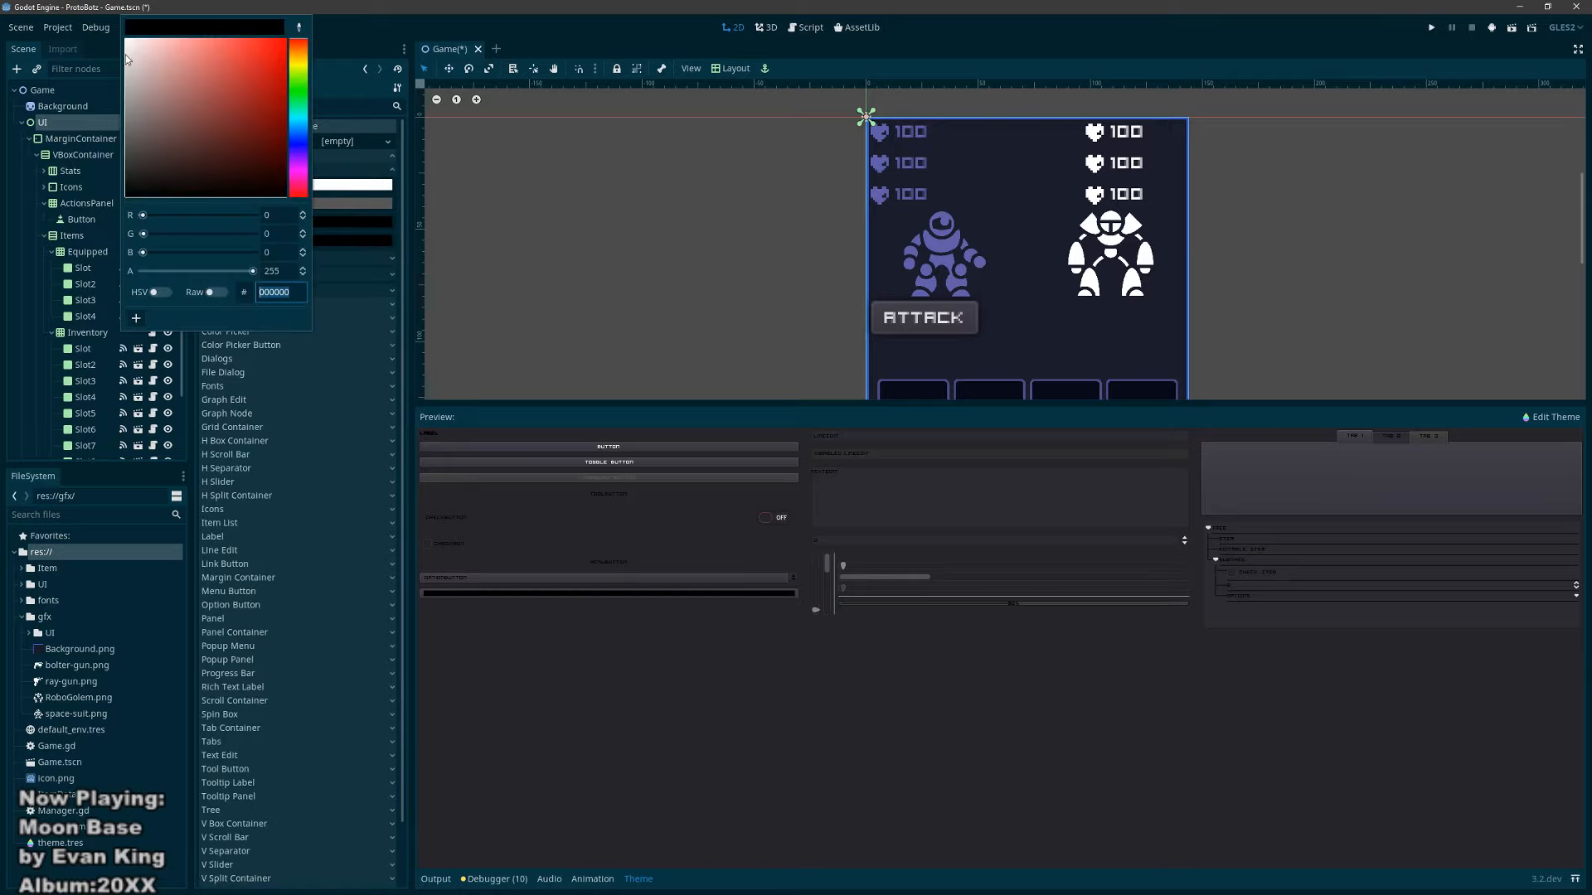
{"action": "mouse_move", "coordinate": [126, 54]}
{"action": "left_mouse_down"}
{"action": "mouse_move", "coordinate": [125, 37]}
{"action": "mouse_move", "coordinate": [159, 36]}
{"action": "left_mouse_up"}
{"action": "left_click", "coordinate": [300, 68]}
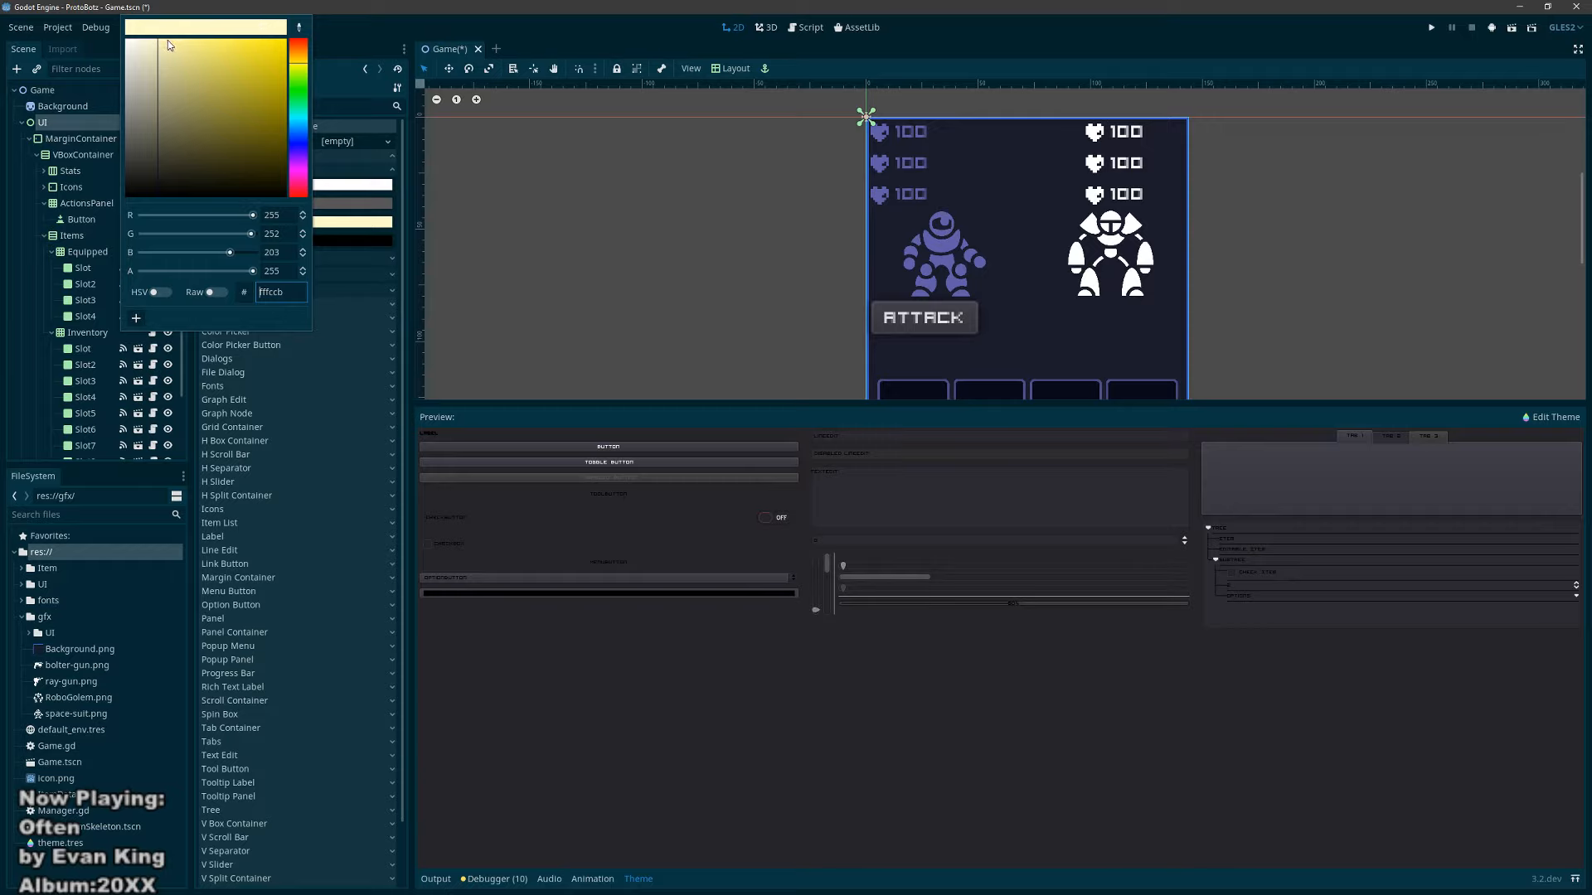
{"action": "left_click_drag", "start_coordinate": [167, 40], "coordinate": [181, 38]}
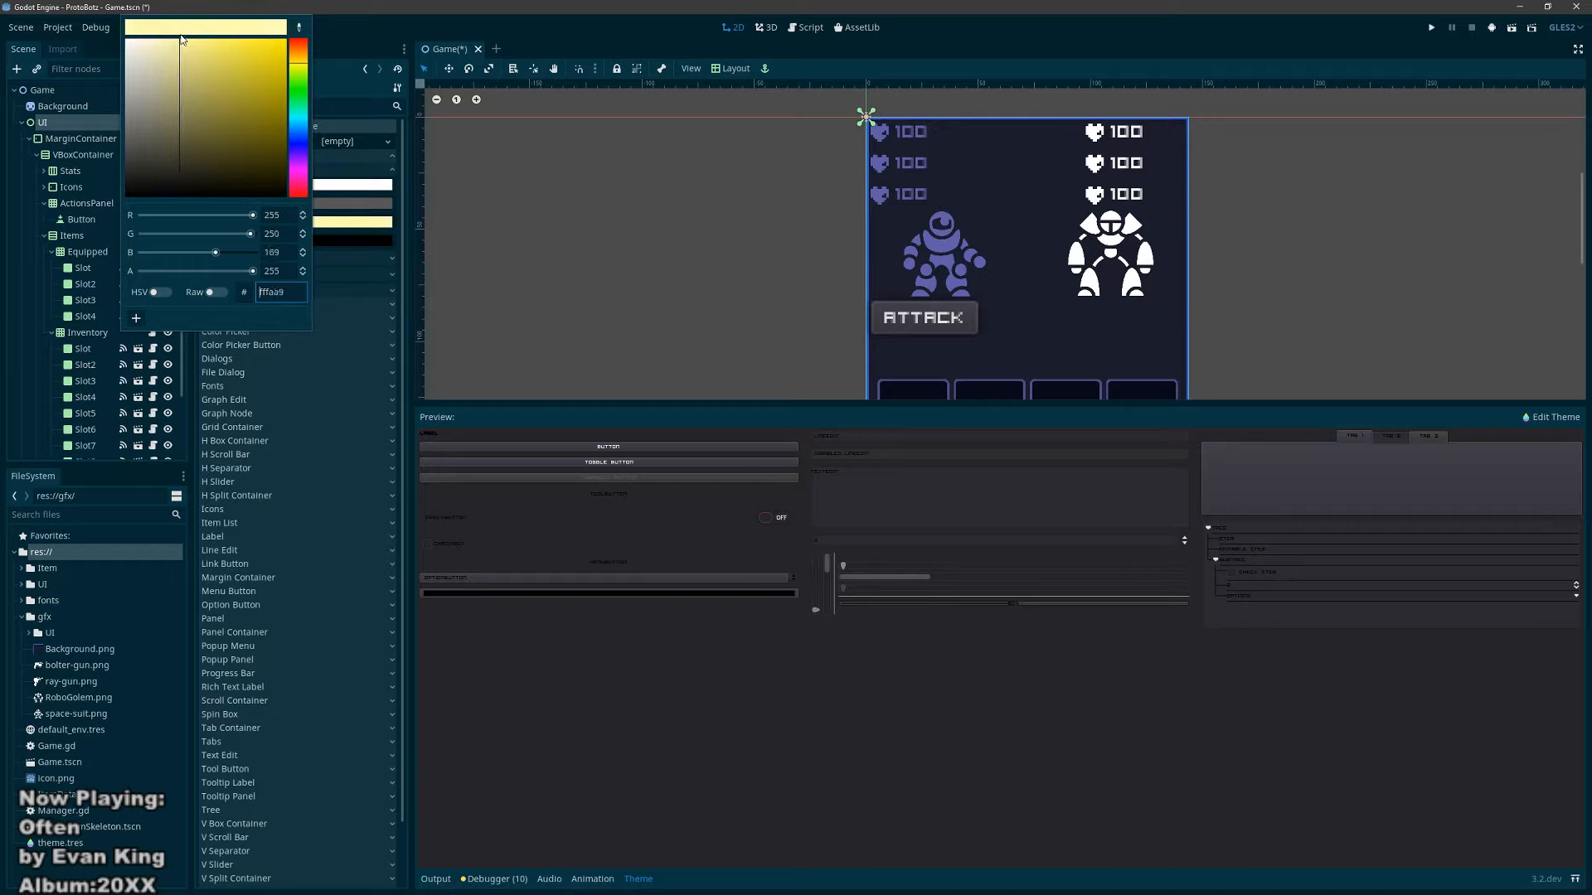
{"action": "left_click", "coordinate": [342, 106]}
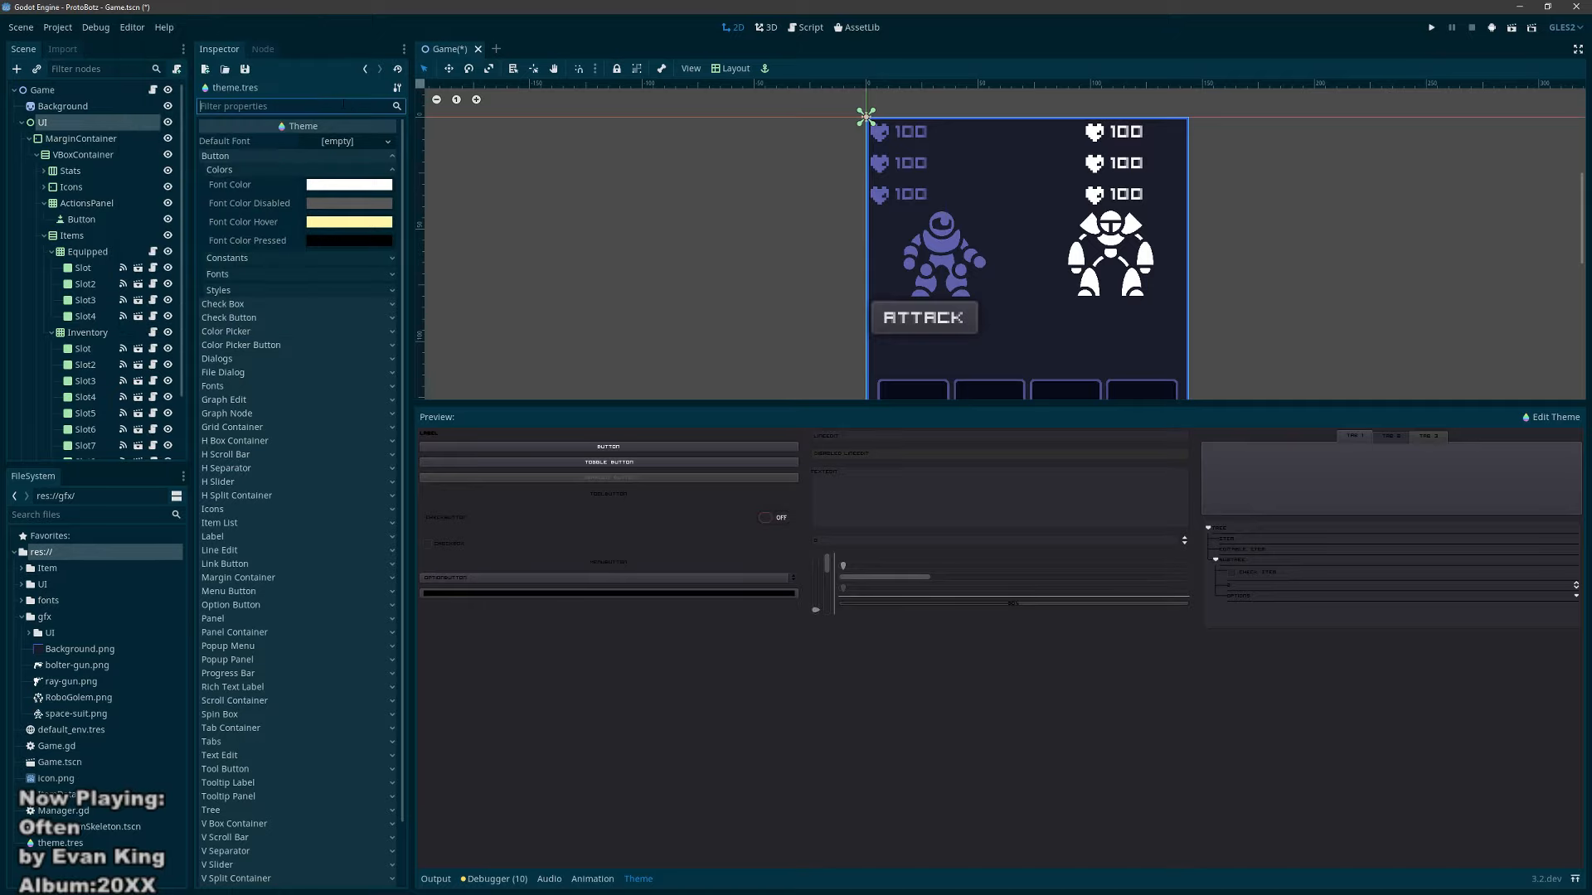
Step: Set the theme's Button pressed font color to white
{"action": "left_click", "coordinate": [331, 241]}
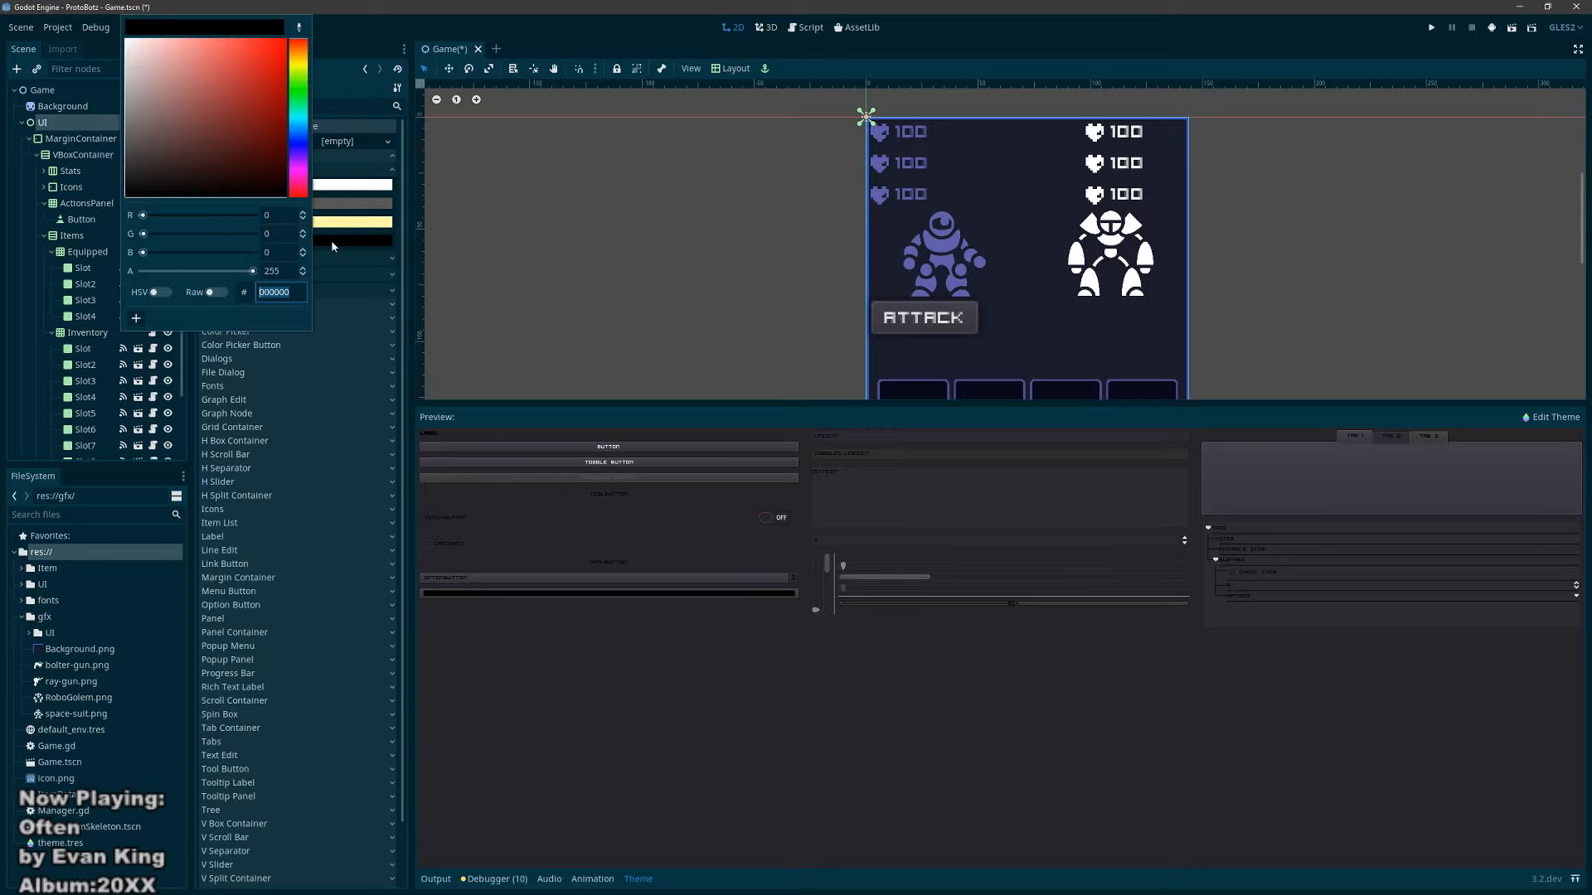
{"action": "left_click_drag", "start_coordinate": [163, 91], "coordinate": [112, 16]}
{"action": "left_click", "coordinate": [342, 109]}
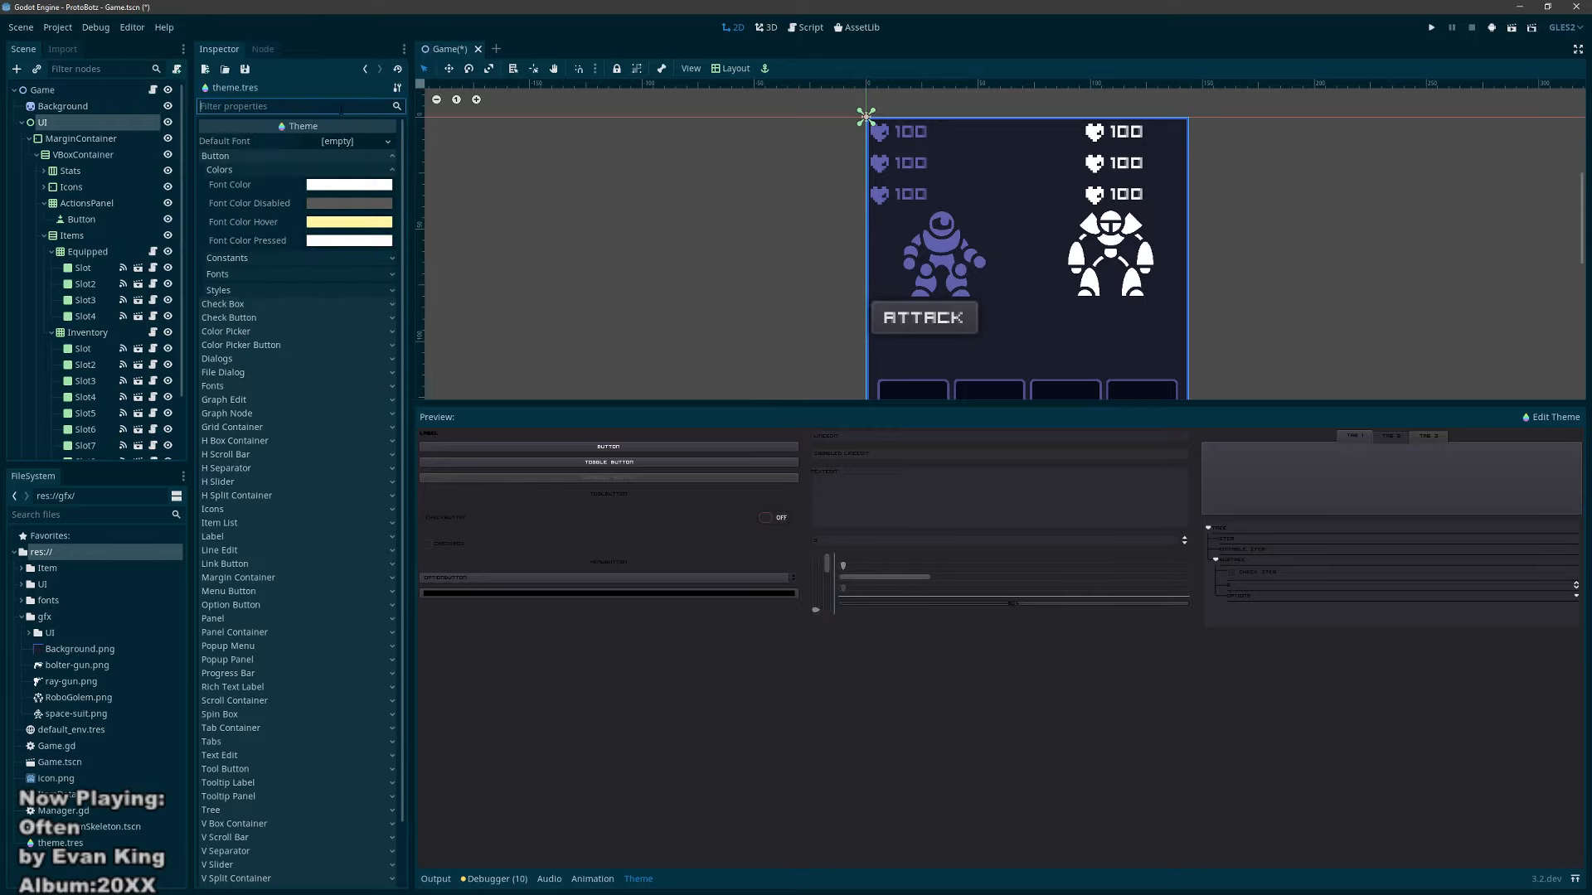
Step: Look over the Button constants and fonts, and assign visitor_12.tres from the fonts folder as the theme's default font
{"action": "left_click", "coordinate": [249, 170]}
{"action": "left_click", "coordinate": [241, 188]}
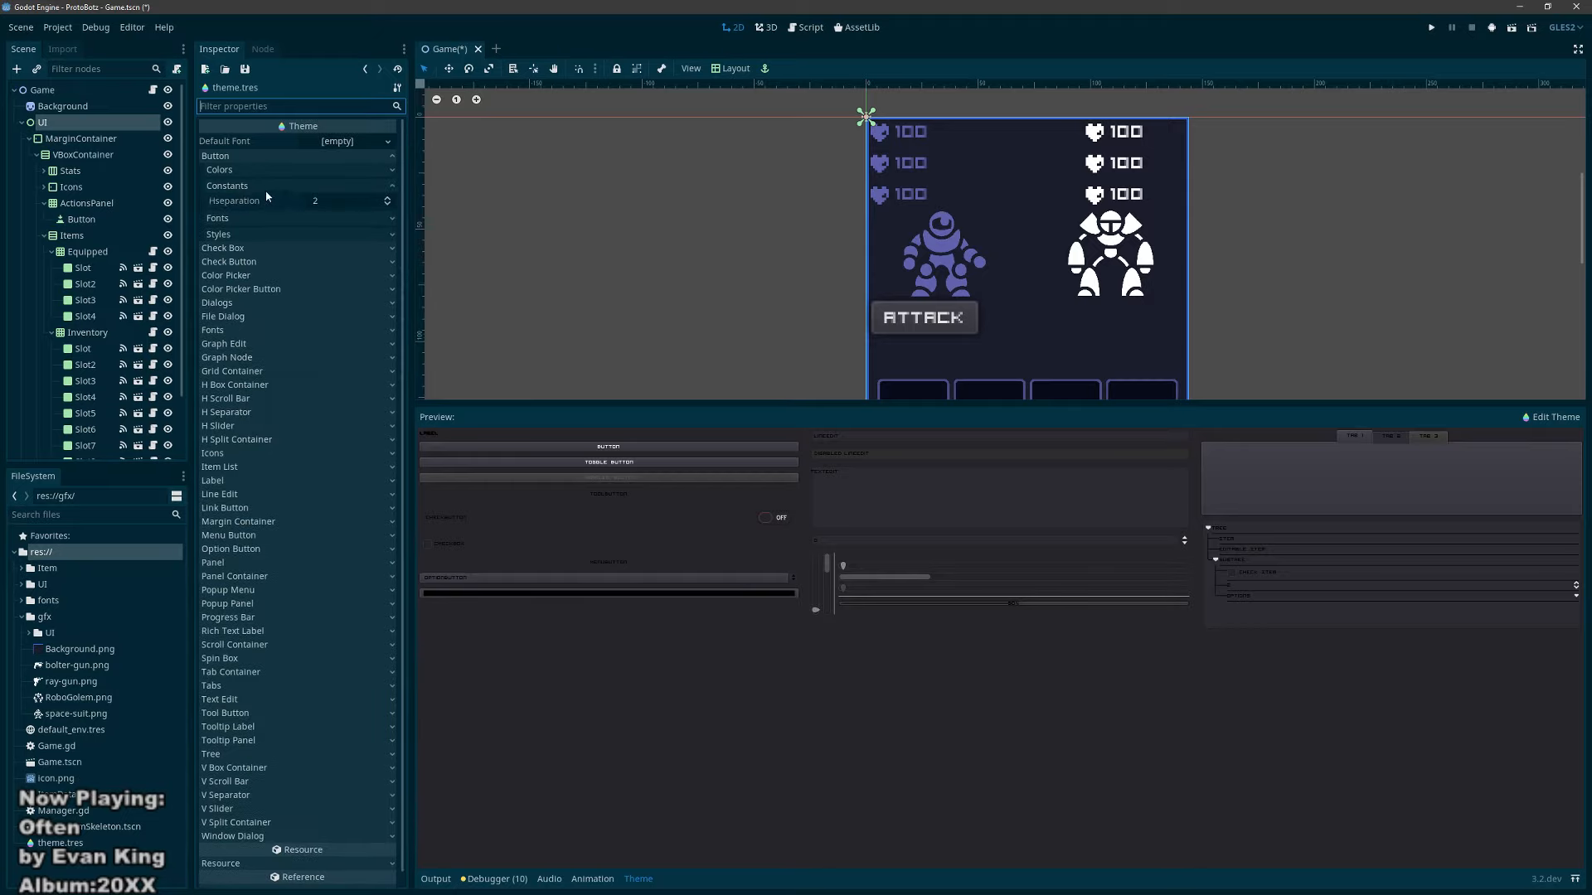
{"action": "left_click", "coordinate": [264, 187]}
{"action": "left_click", "coordinate": [256, 201]}
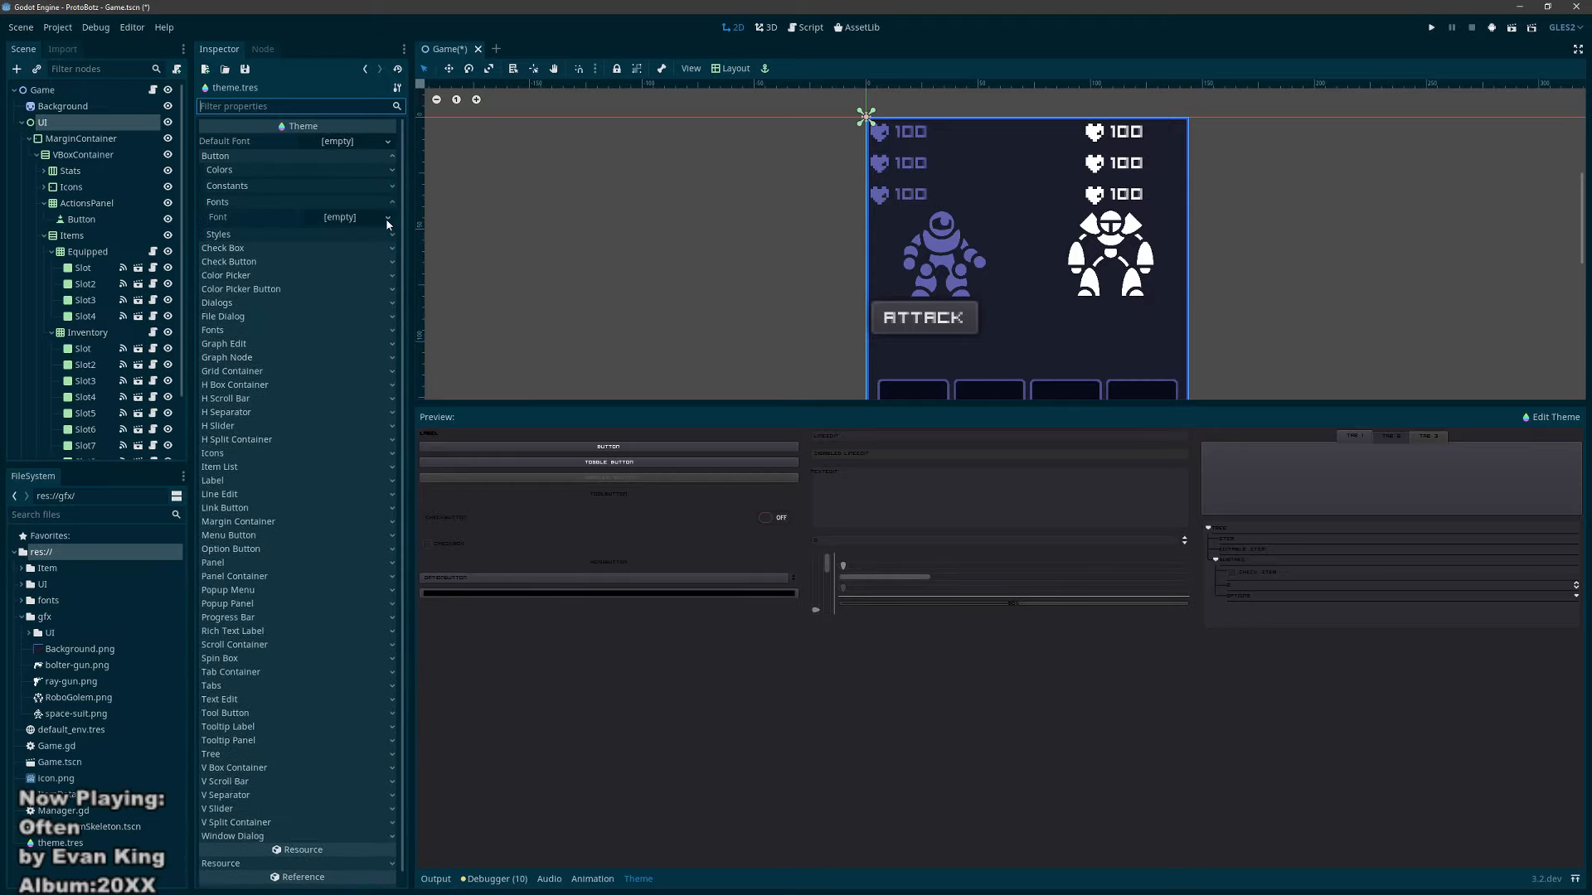
{"action": "left_click", "coordinate": [23, 601]}
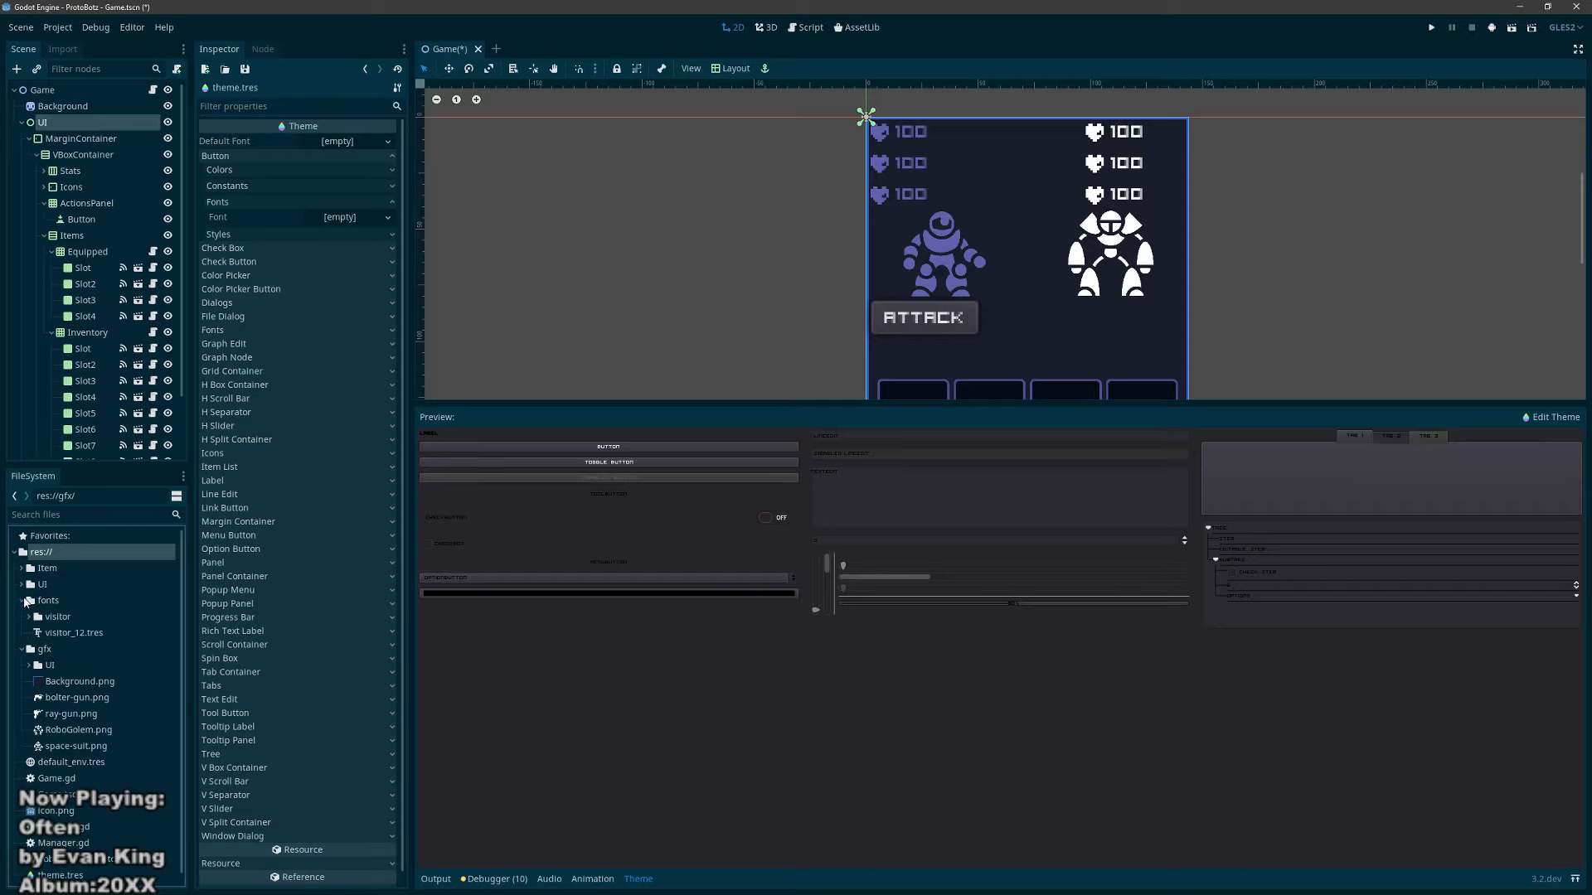
{"action": "left_click_drag", "start_coordinate": [74, 633], "coordinate": [347, 136]}
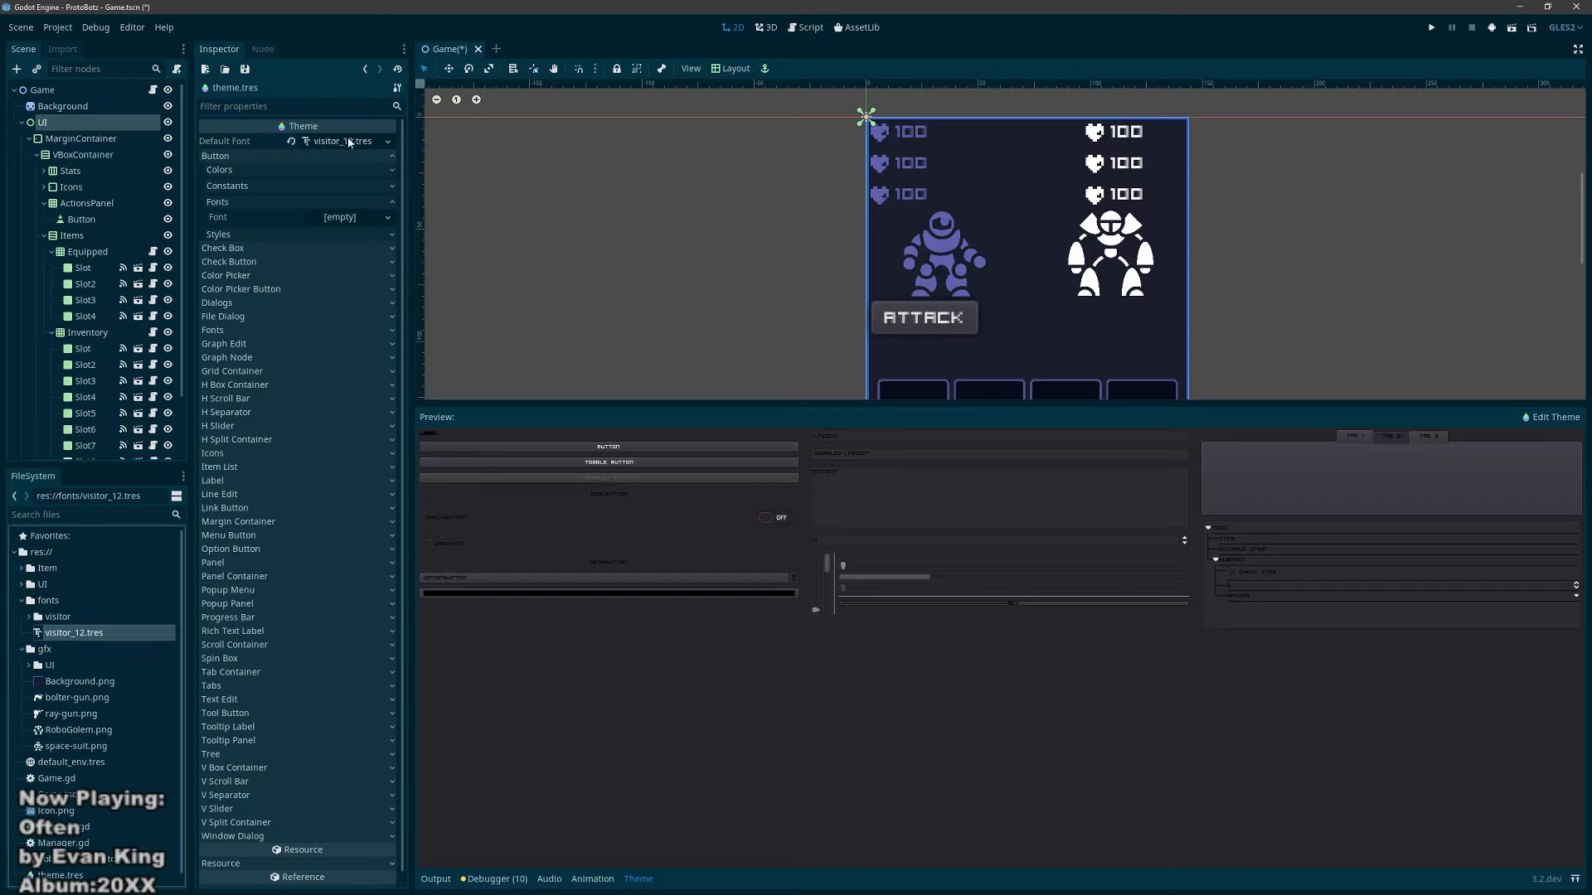
{"action": "left_click", "coordinate": [394, 206]}
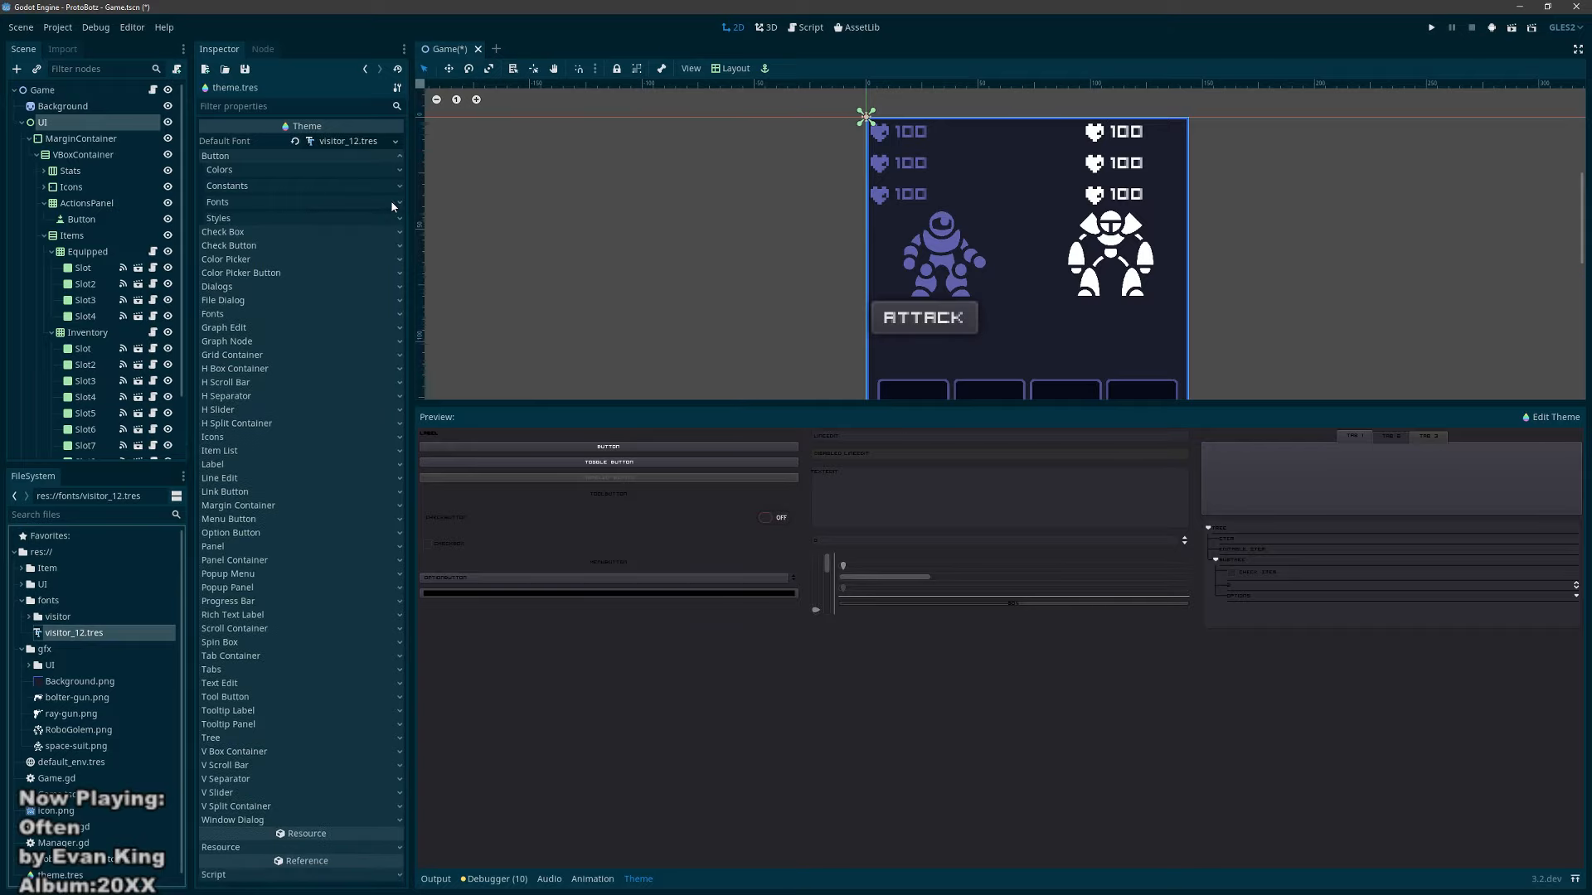
Step: Create a new StyleBoxFlat for the Button's Disabled style and reuse it for the Focus style
{"action": "left_click", "coordinate": [397, 220]}
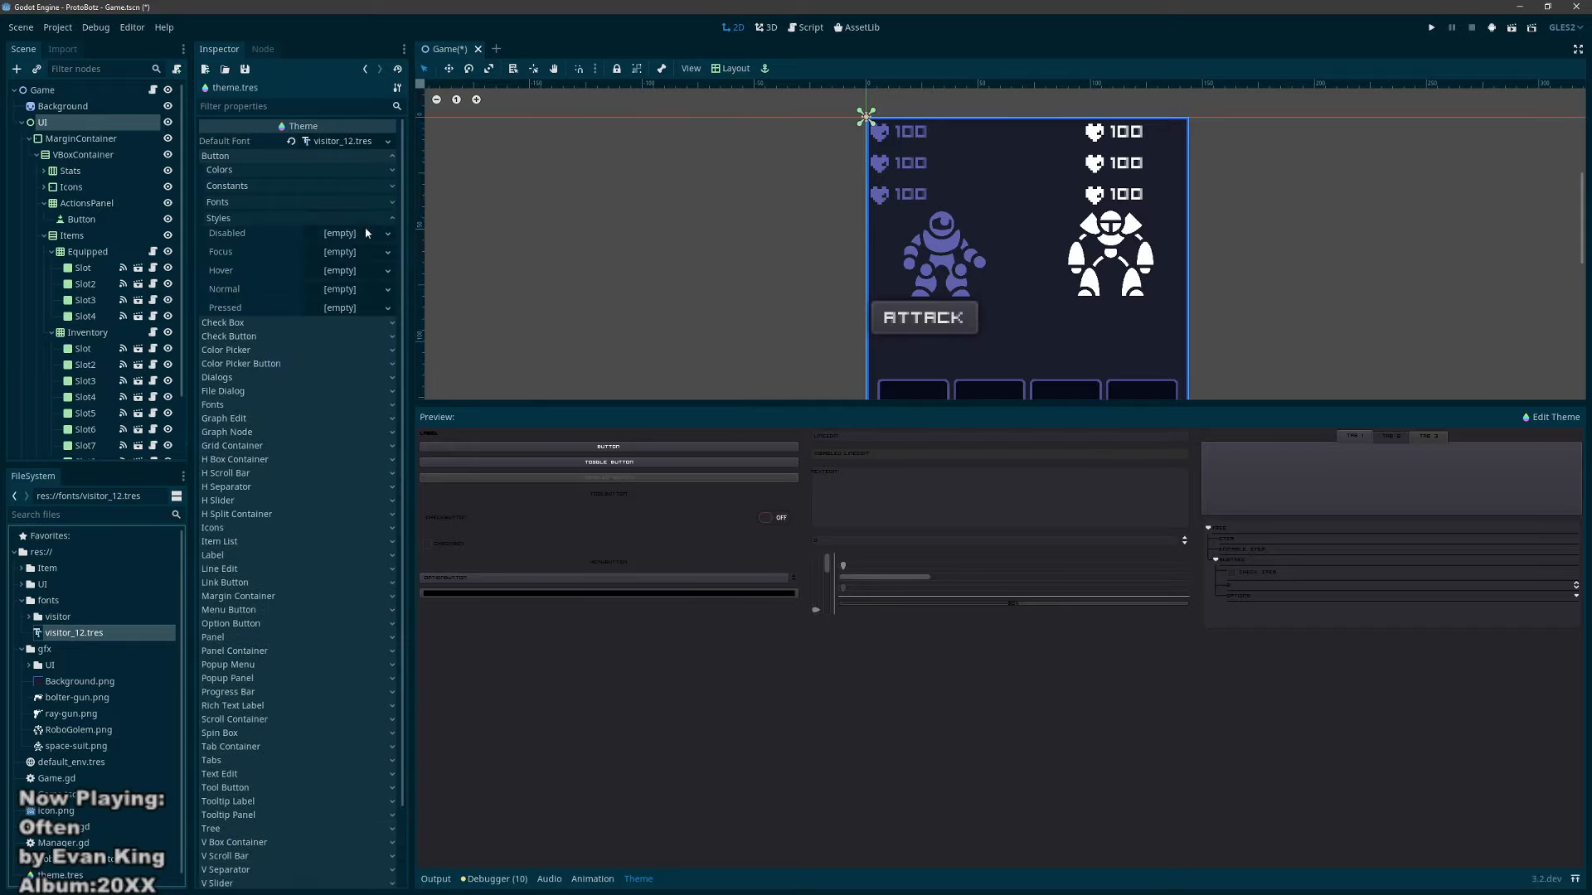
{"action": "left_click", "coordinate": [389, 234]}
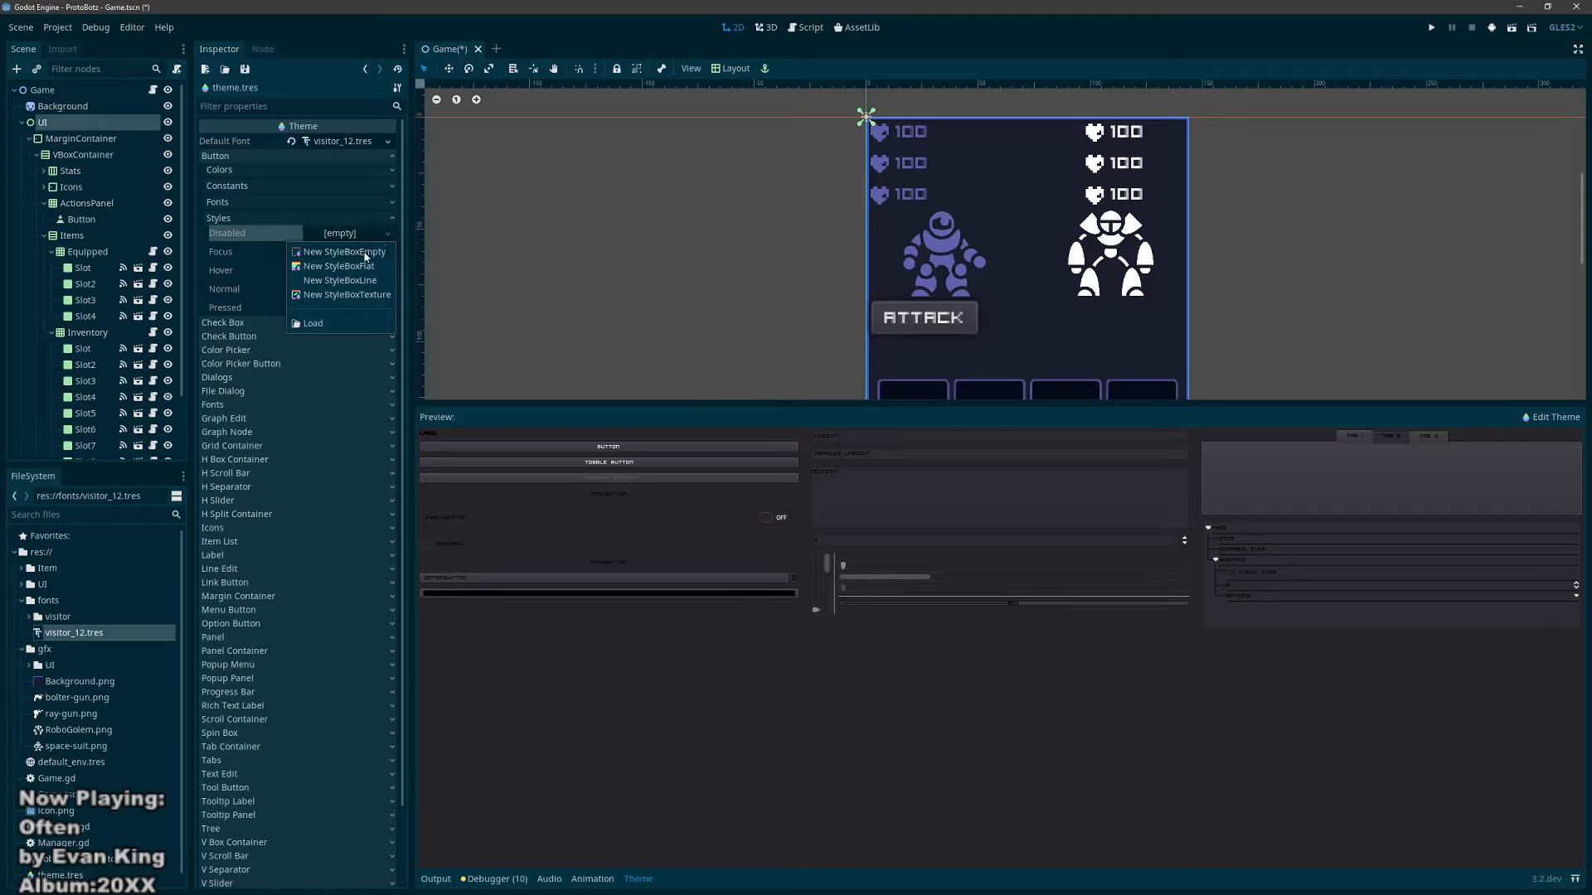
{"action": "left_click", "coordinate": [364, 266]}
{"action": "left_click_drag", "start_coordinate": [348, 234], "coordinate": [351, 254]}
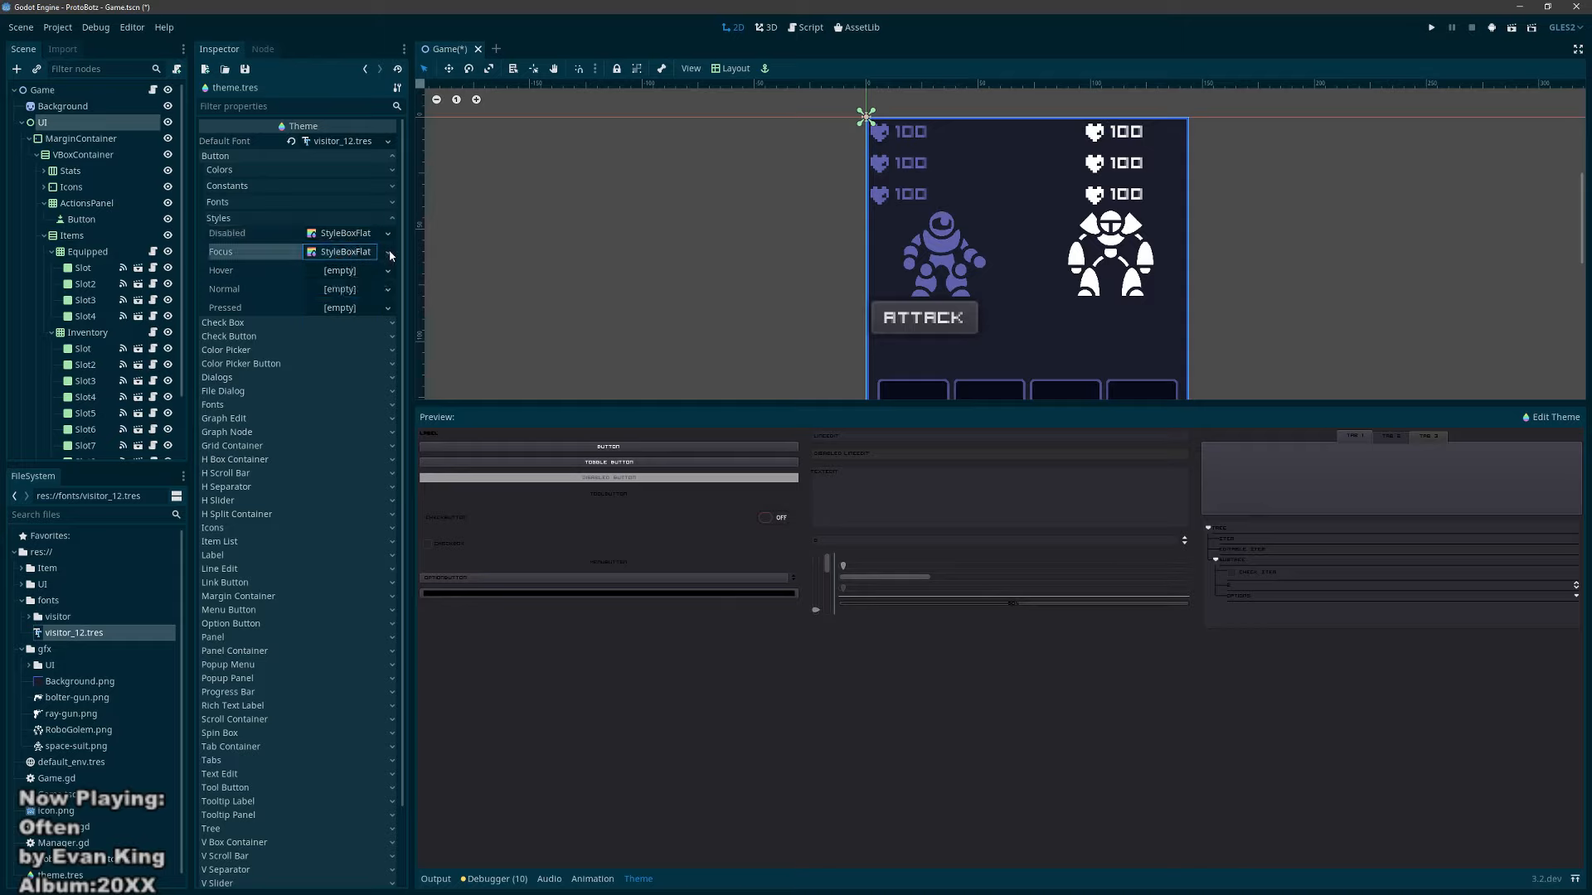
Step: Create new StyleBoxFlat resources for the Button's Normal and Pressed styles
{"action": "left_click", "coordinate": [388, 290]}
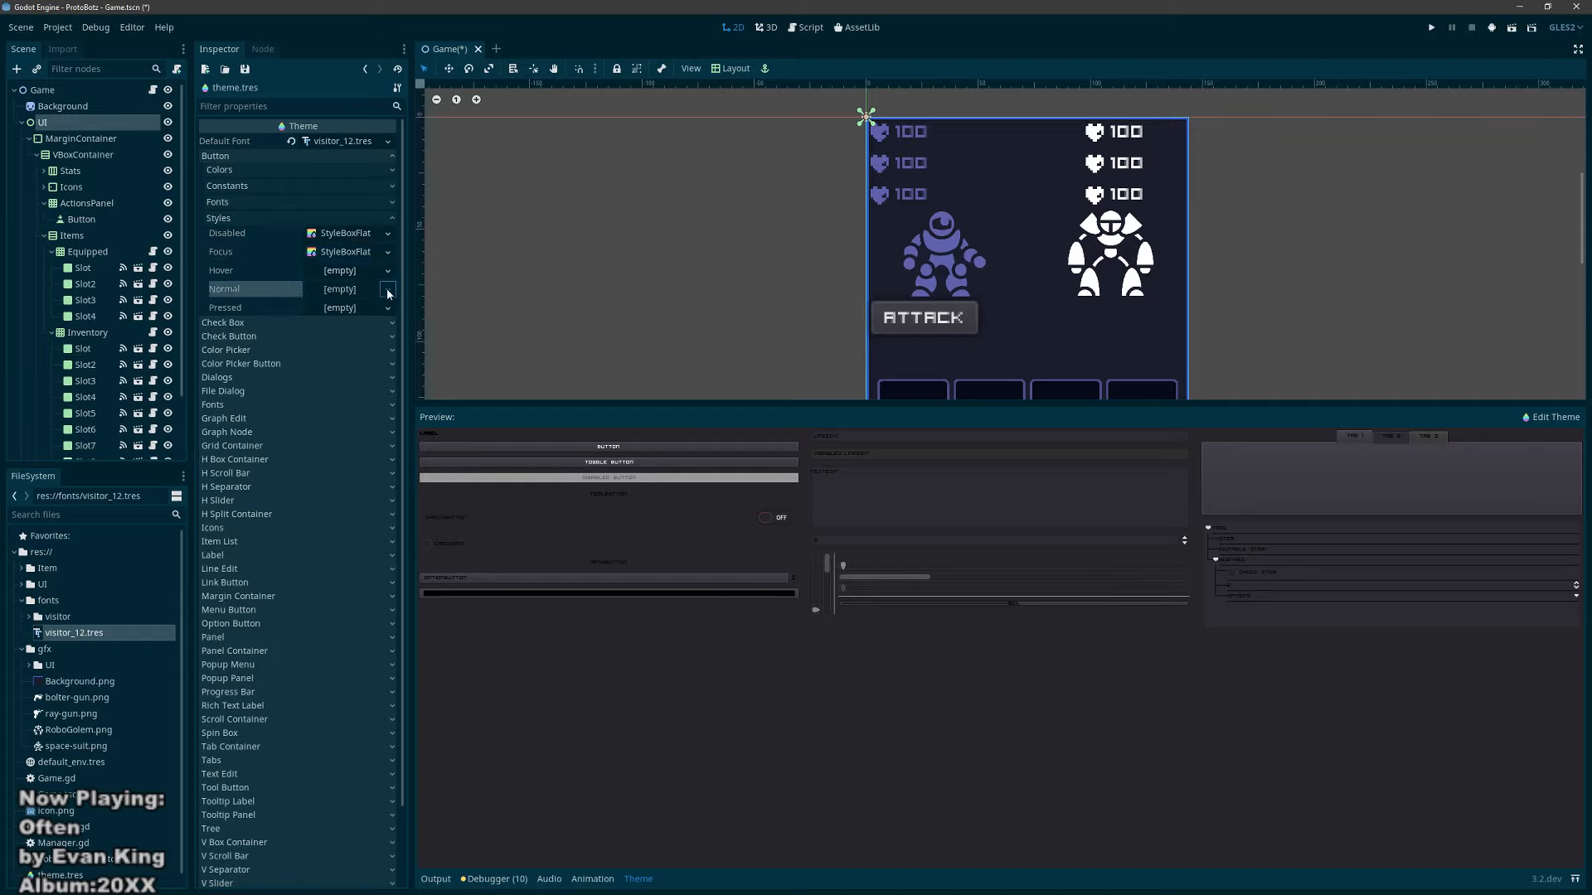
{"action": "left_click", "coordinate": [388, 290]}
{"action": "left_click", "coordinate": [357, 322]}
{"action": "scroll", "coordinate": [361, 303], "scroll_direction": "down", "scroll_amount": 2}
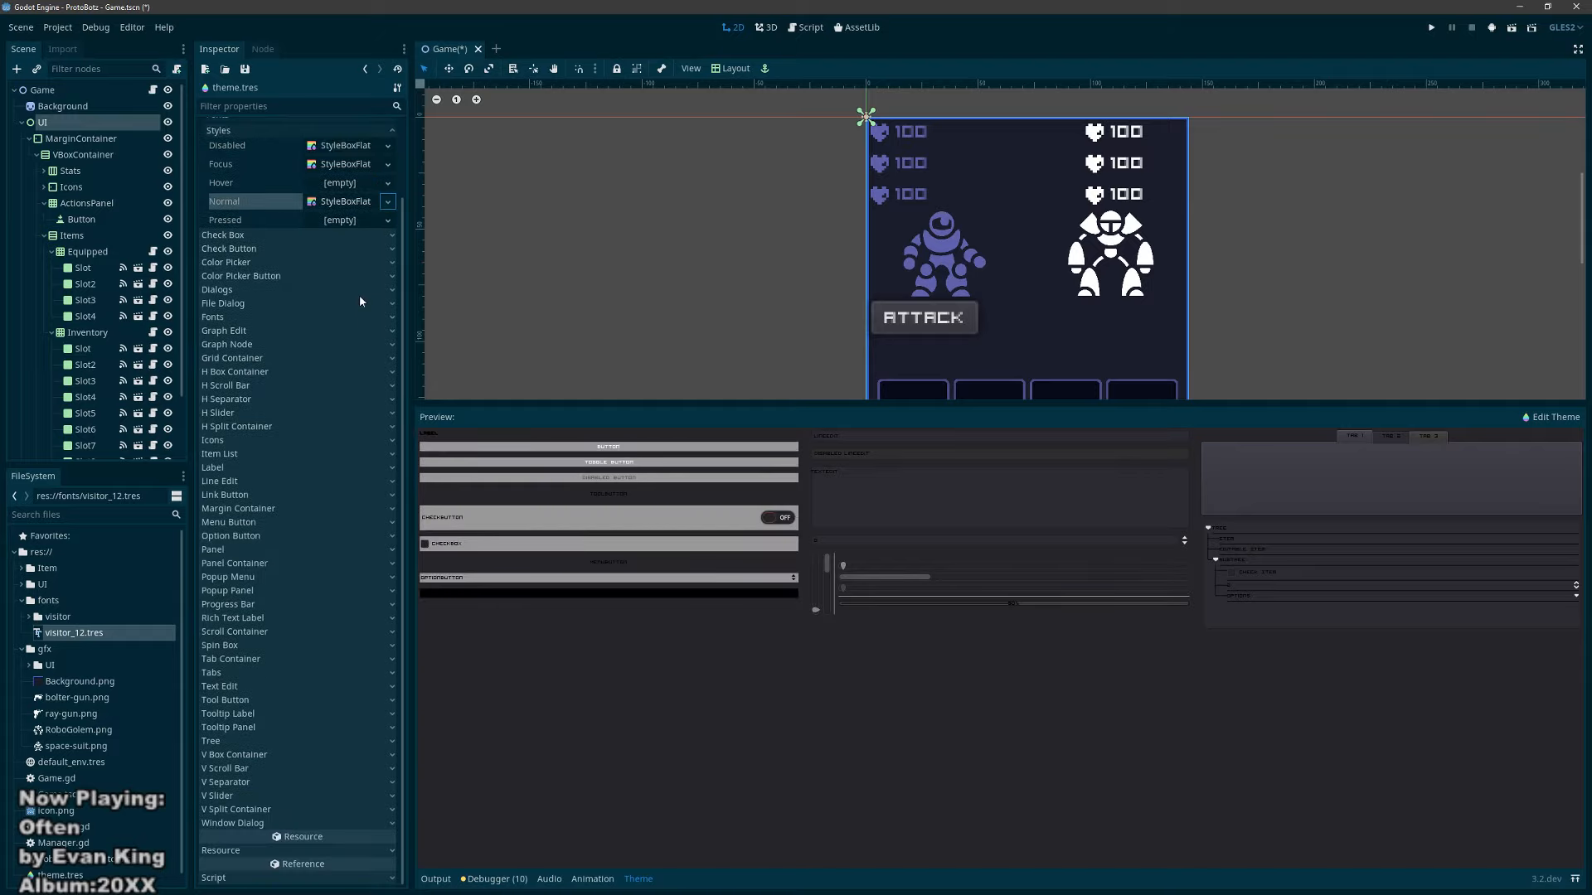
{"action": "scroll", "coordinate": [365, 298], "scroll_direction": "up", "scroll_amount": 2}
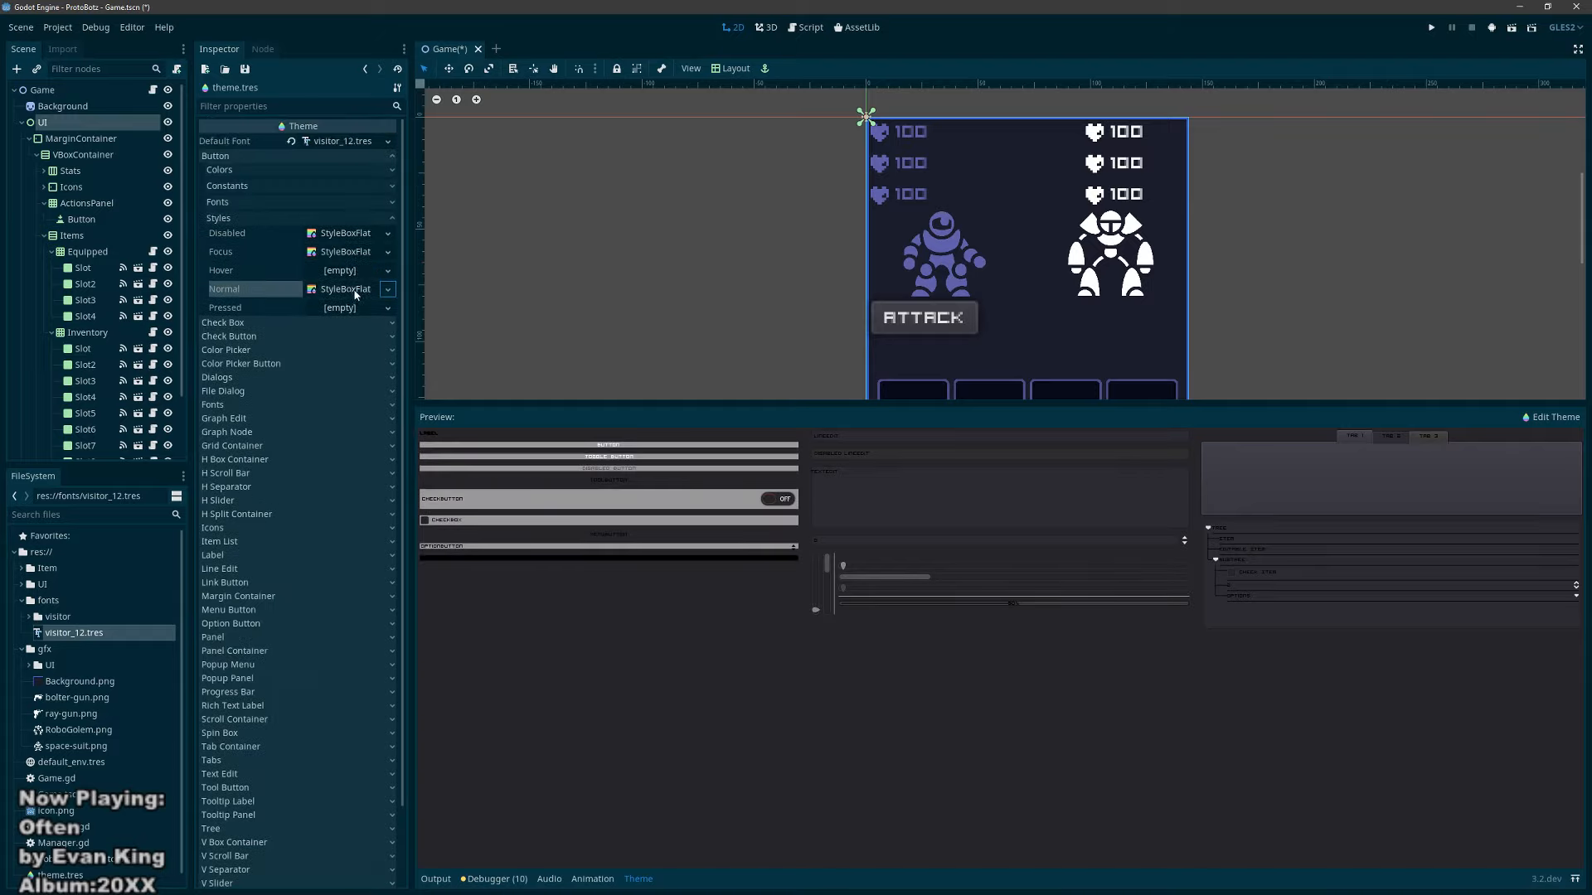
{"action": "left_click", "coordinate": [387, 308]}
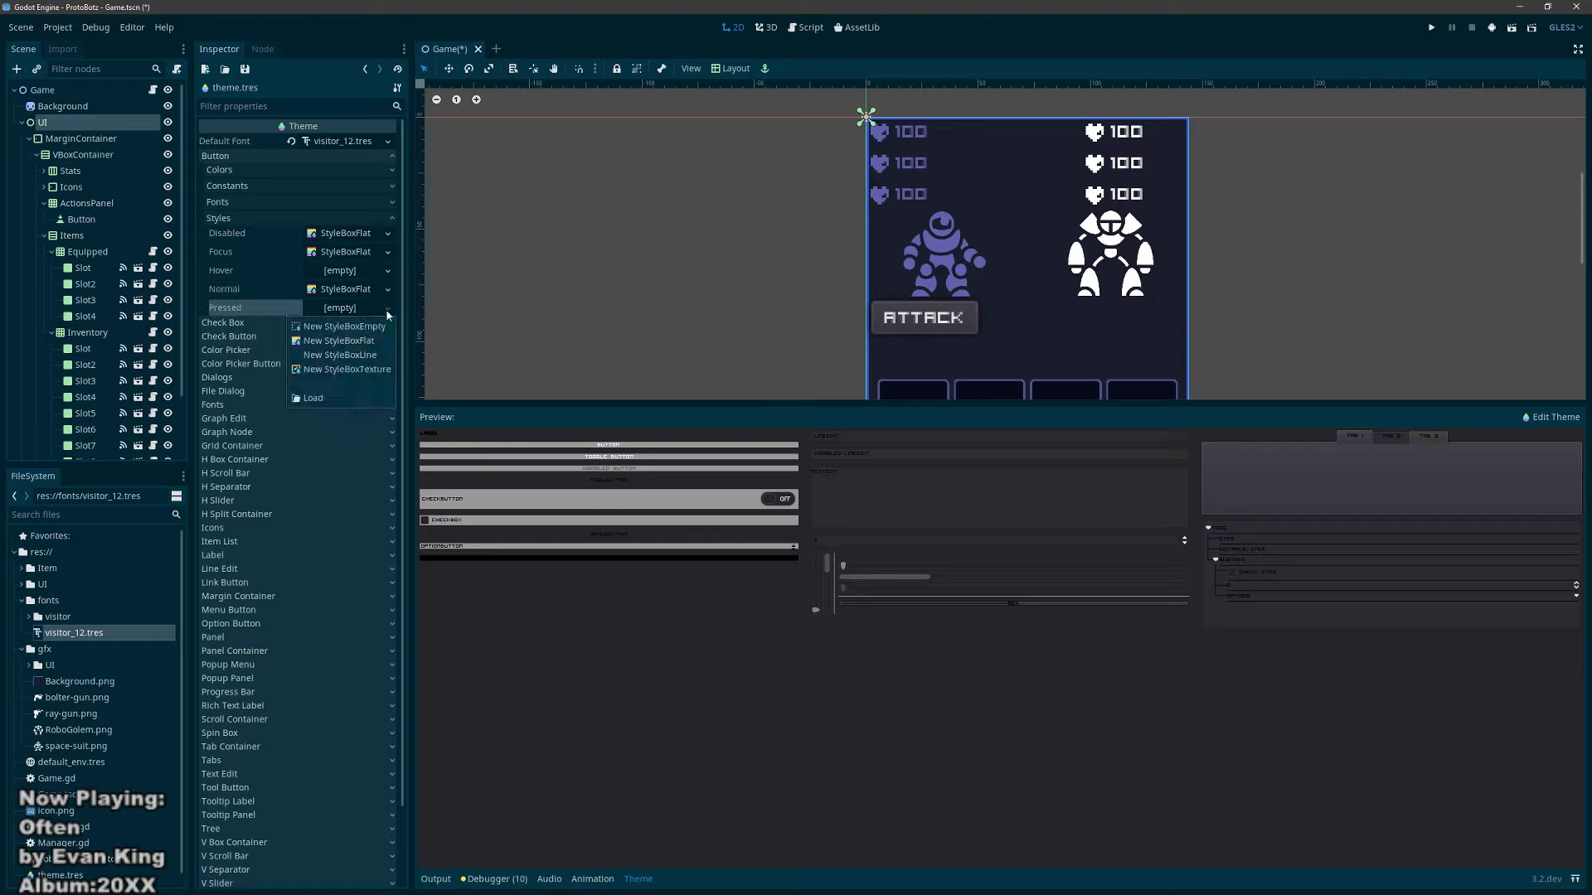
{"action": "left_click", "coordinate": [359, 344]}
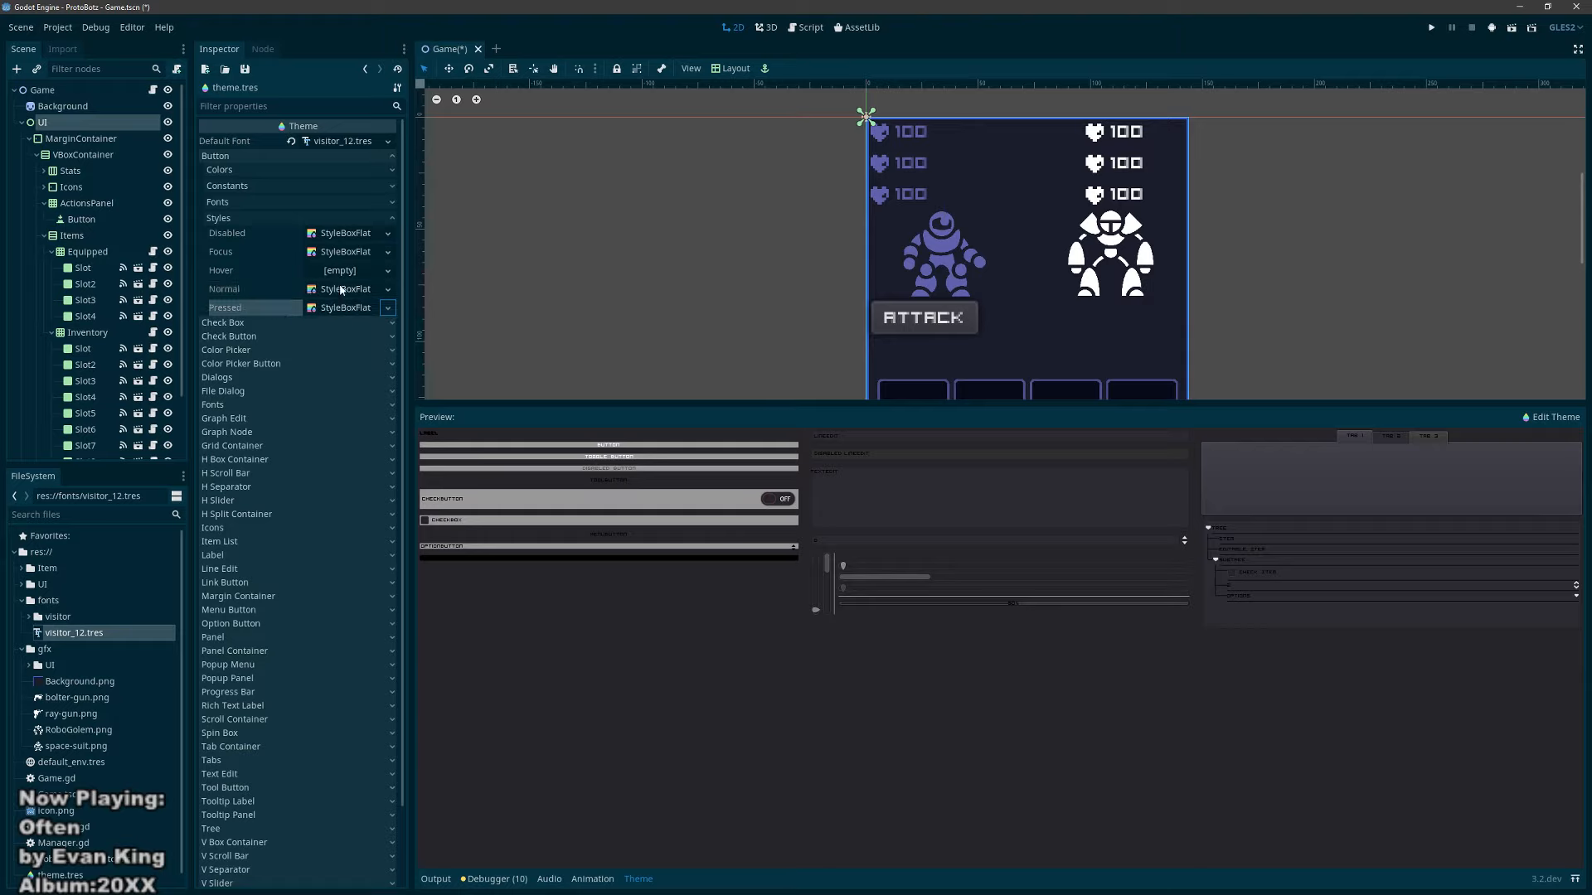
Step: Create a new StyleBoxFlat for the Button's Hover style and try out the button in the theme preview
{"action": "right_click", "coordinate": [355, 311]}
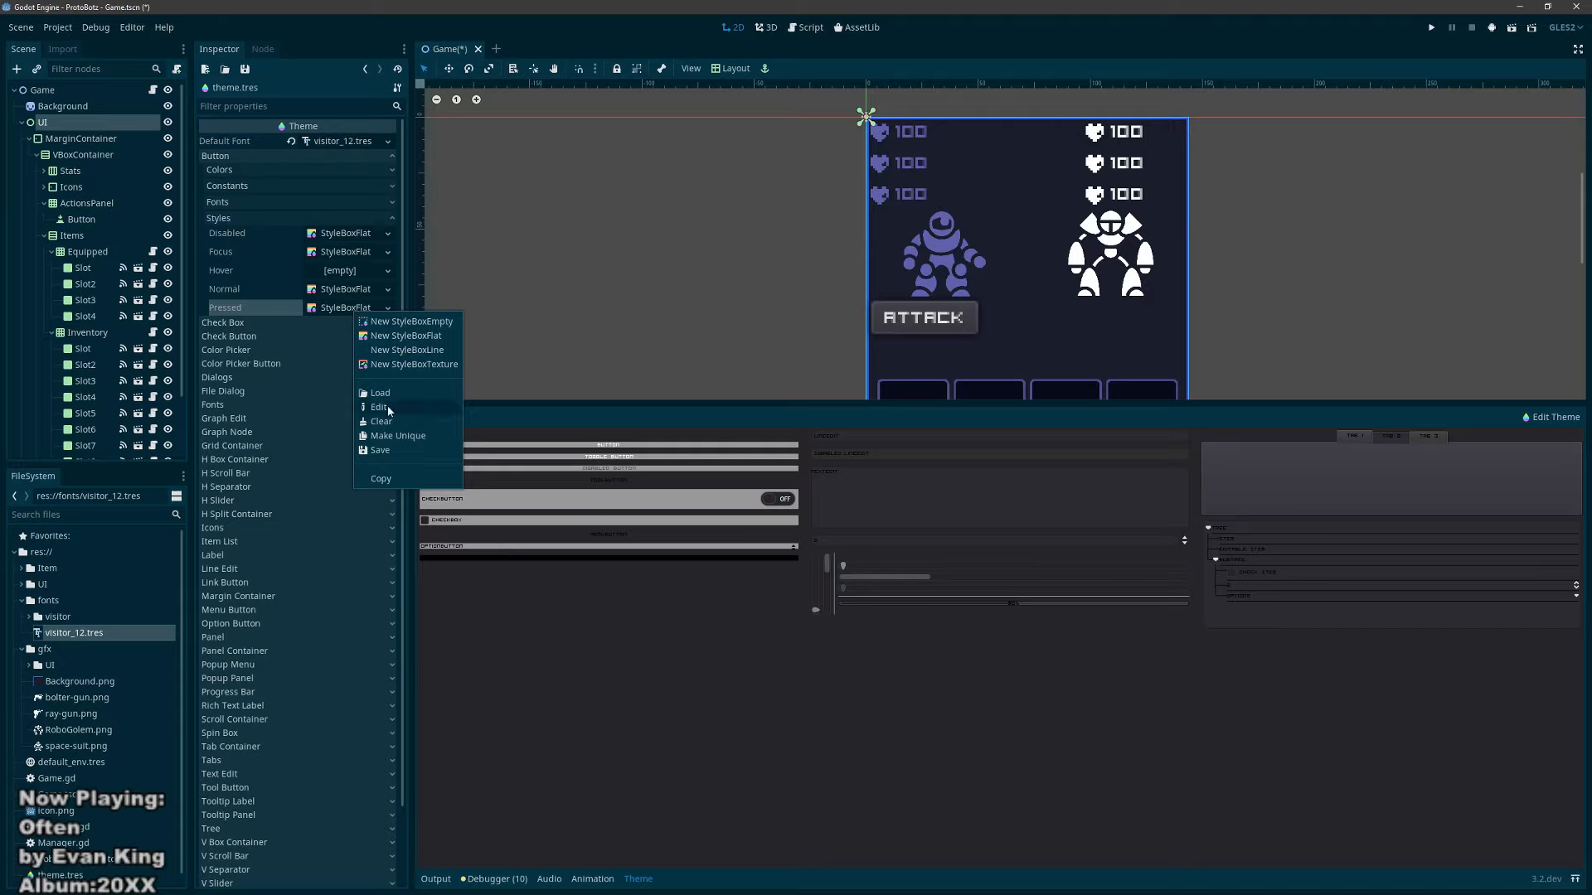
{"action": "left_click", "coordinate": [338, 272]}
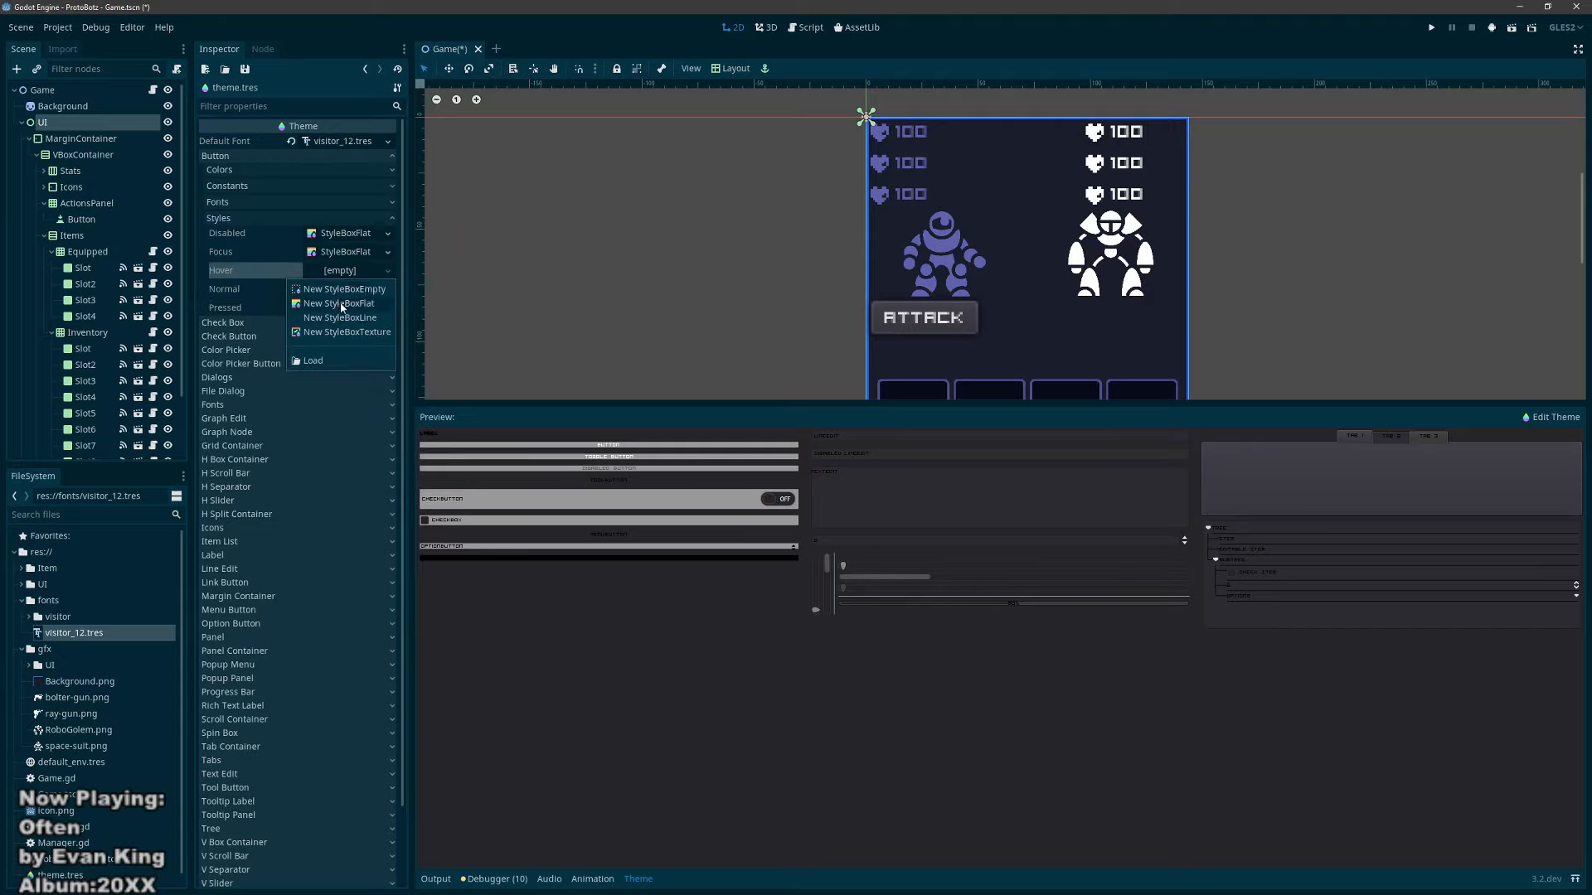
{"action": "left_click", "coordinate": [341, 305]}
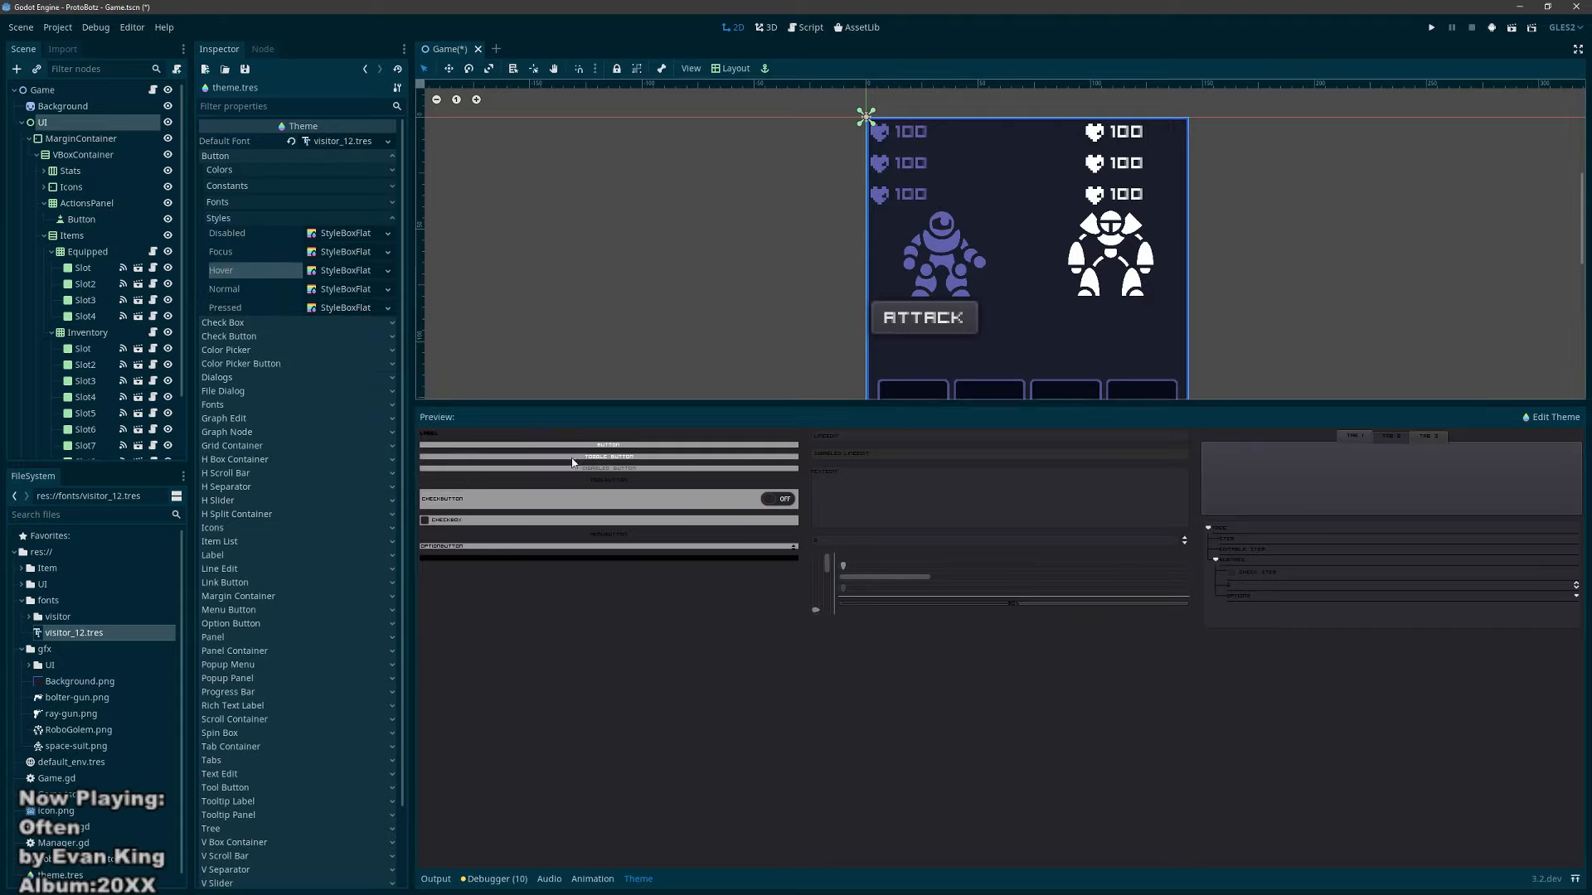
{"action": "left_click", "coordinate": [611, 445]}
Step: Set the background color of the Button's Normal StyleBoxFlat to dark navy blue 0c0e29
{"action": "left_click", "coordinate": [346, 290]}
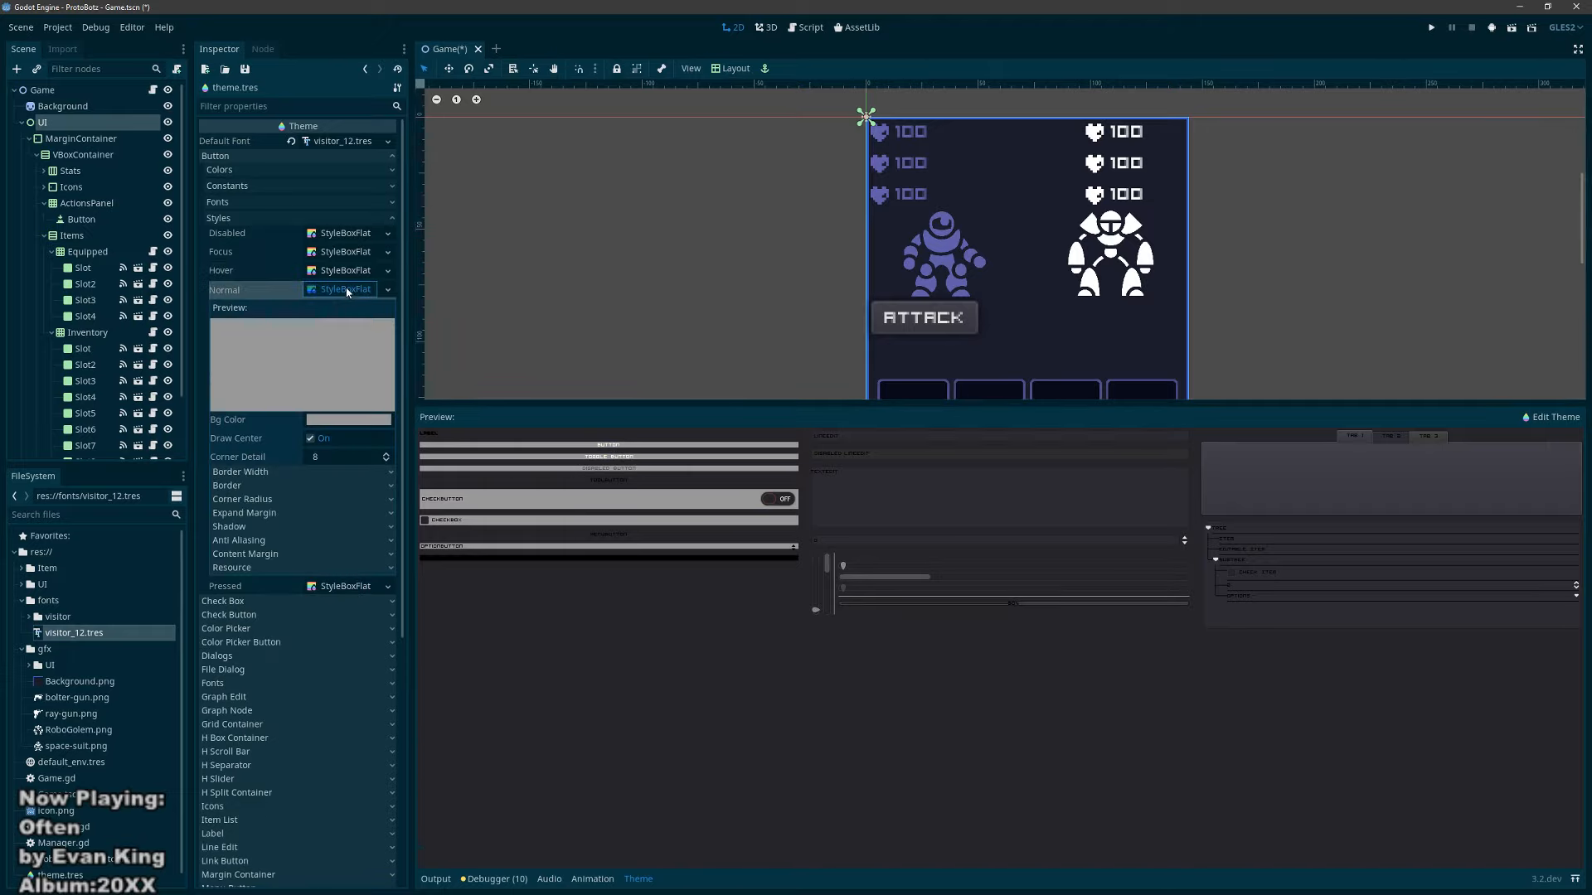
{"action": "left_click", "coordinate": [337, 421]}
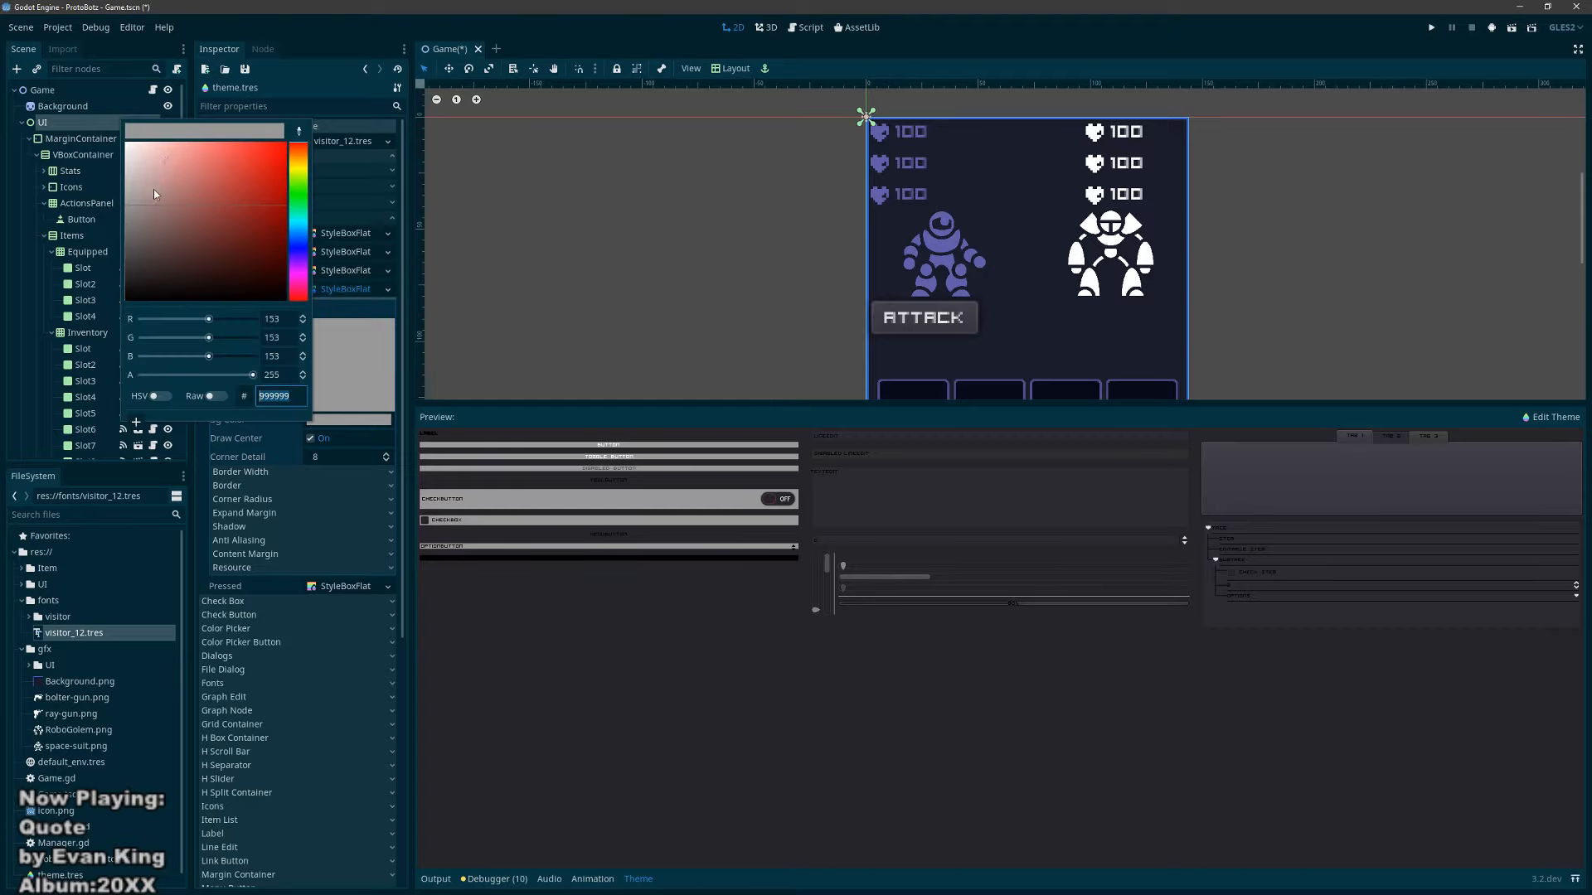
{"action": "left_click", "coordinate": [301, 249]}
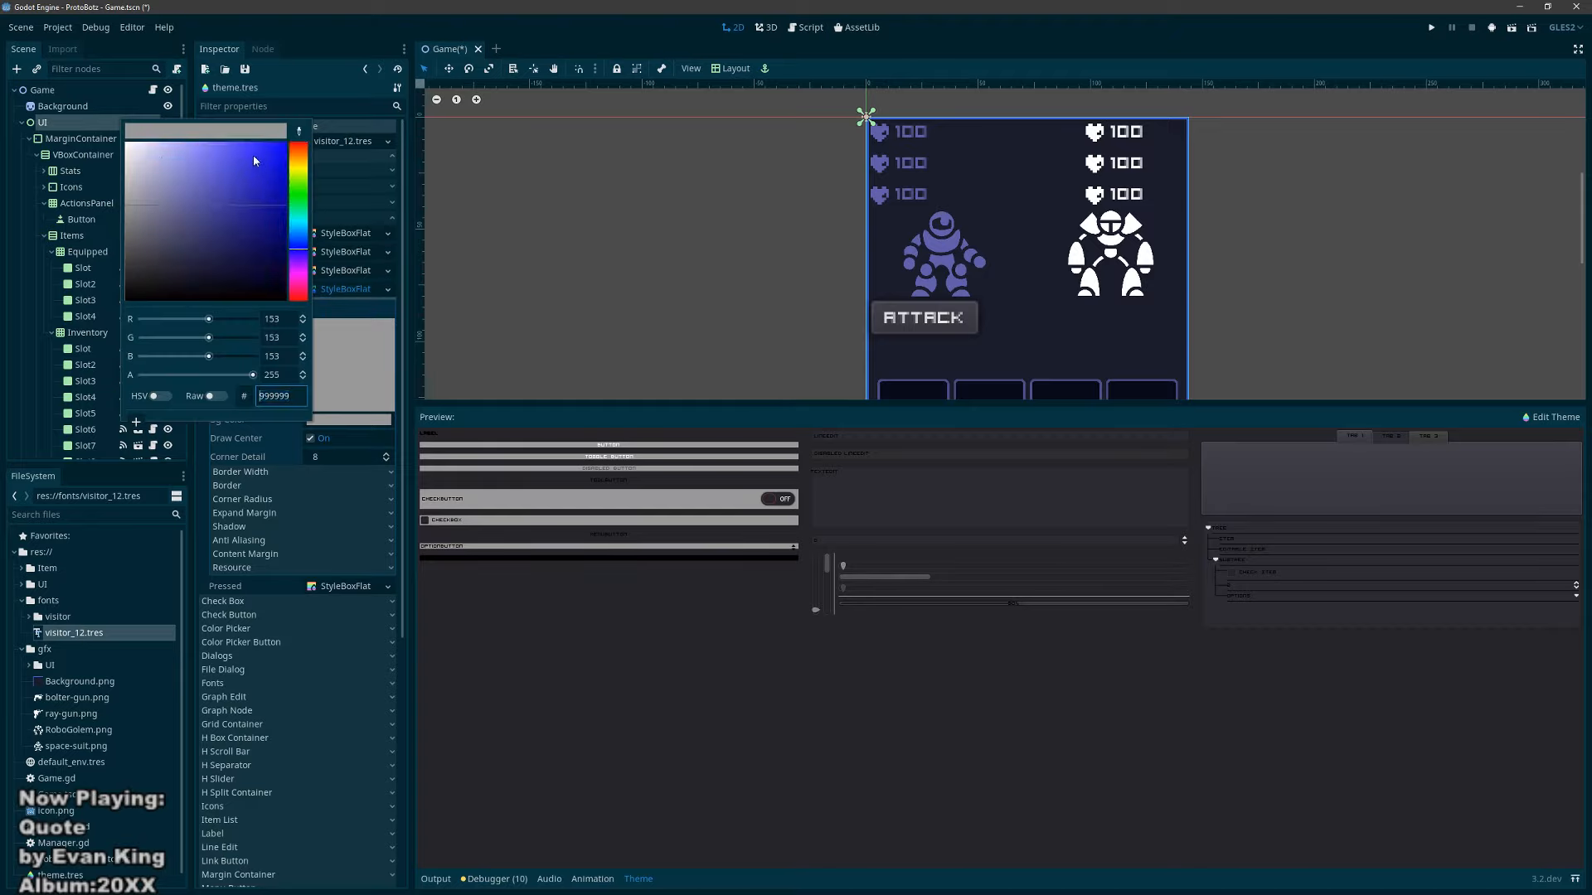
{"action": "left_click_drag", "start_coordinate": [254, 160], "coordinate": [276, 286]}
{"action": "left_click", "coordinate": [299, 132]}
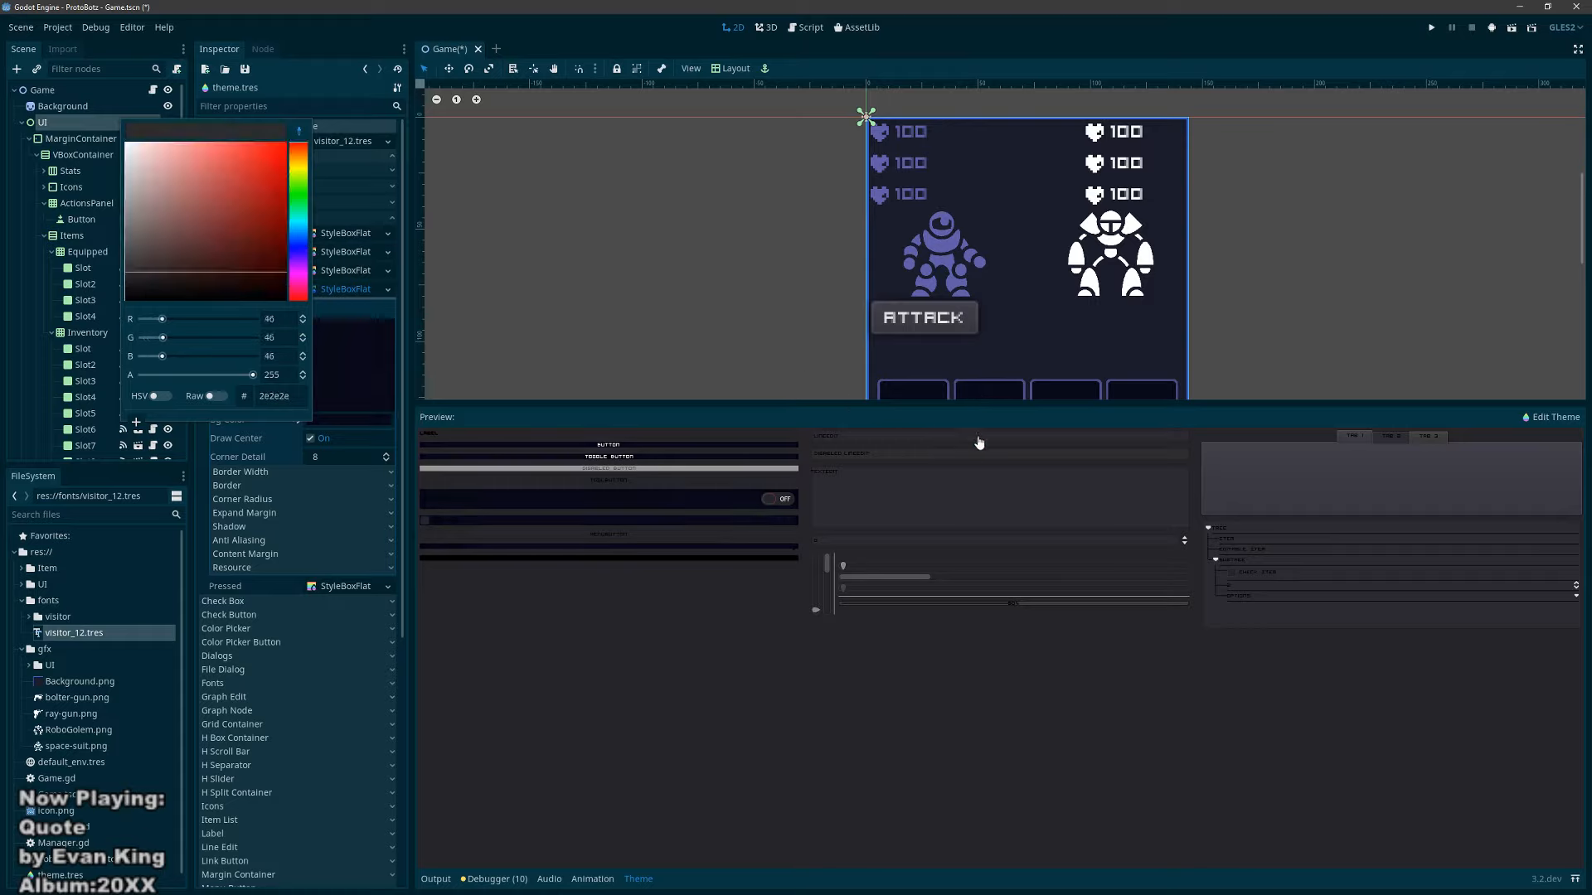
{"action": "left_click", "coordinate": [239, 277]}
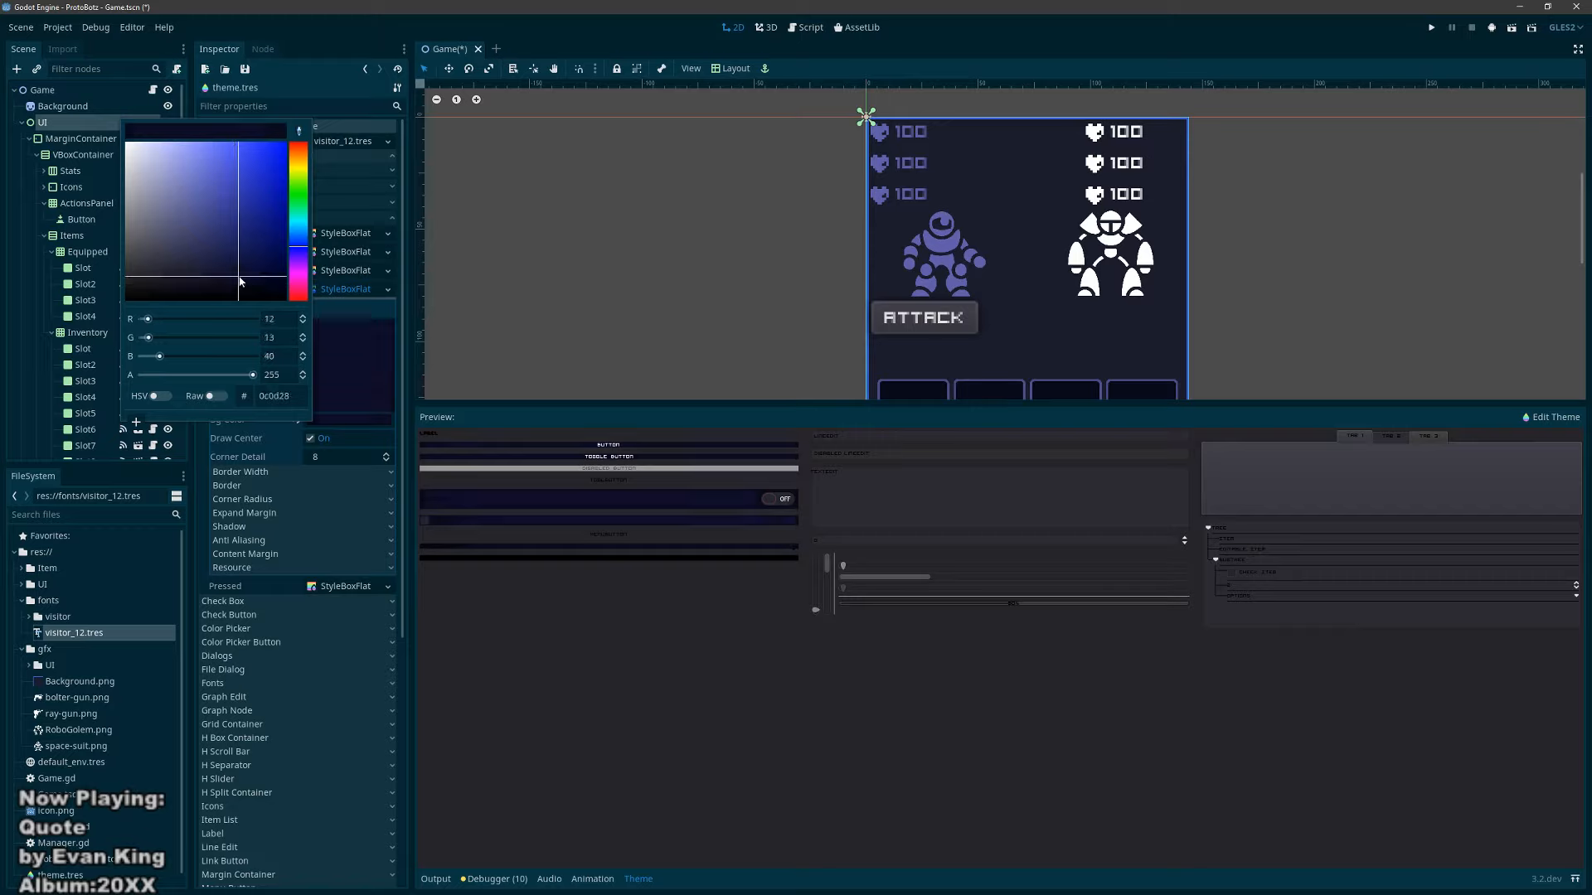
{"action": "left_click", "coordinate": [239, 274]}
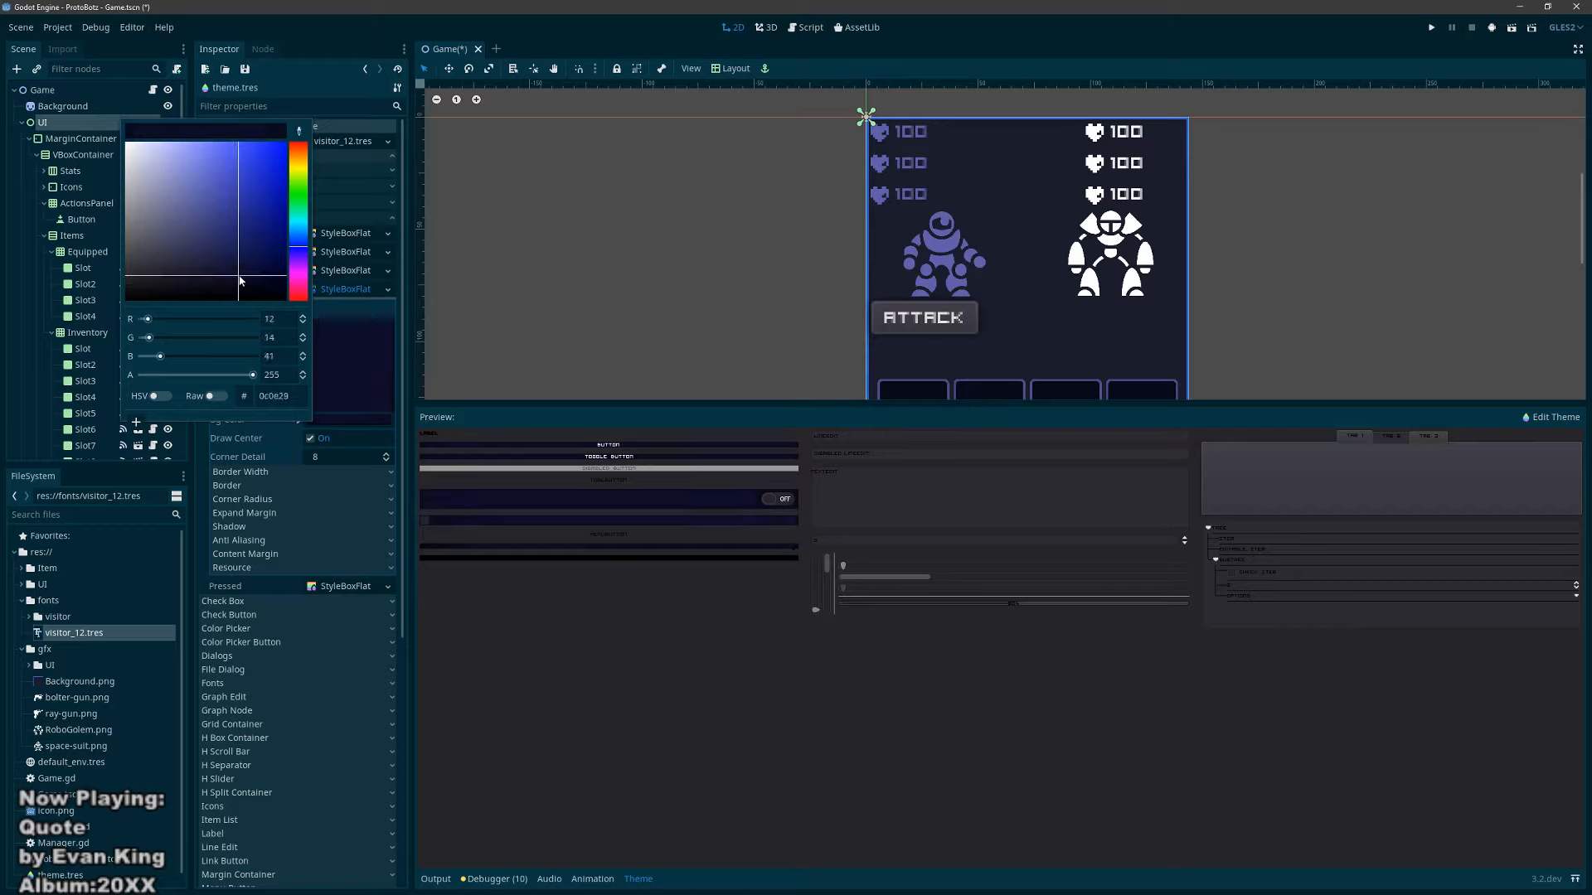
{"action": "left_click", "coordinate": [295, 397]}
{"action": "left_click", "coordinate": [351, 355]}
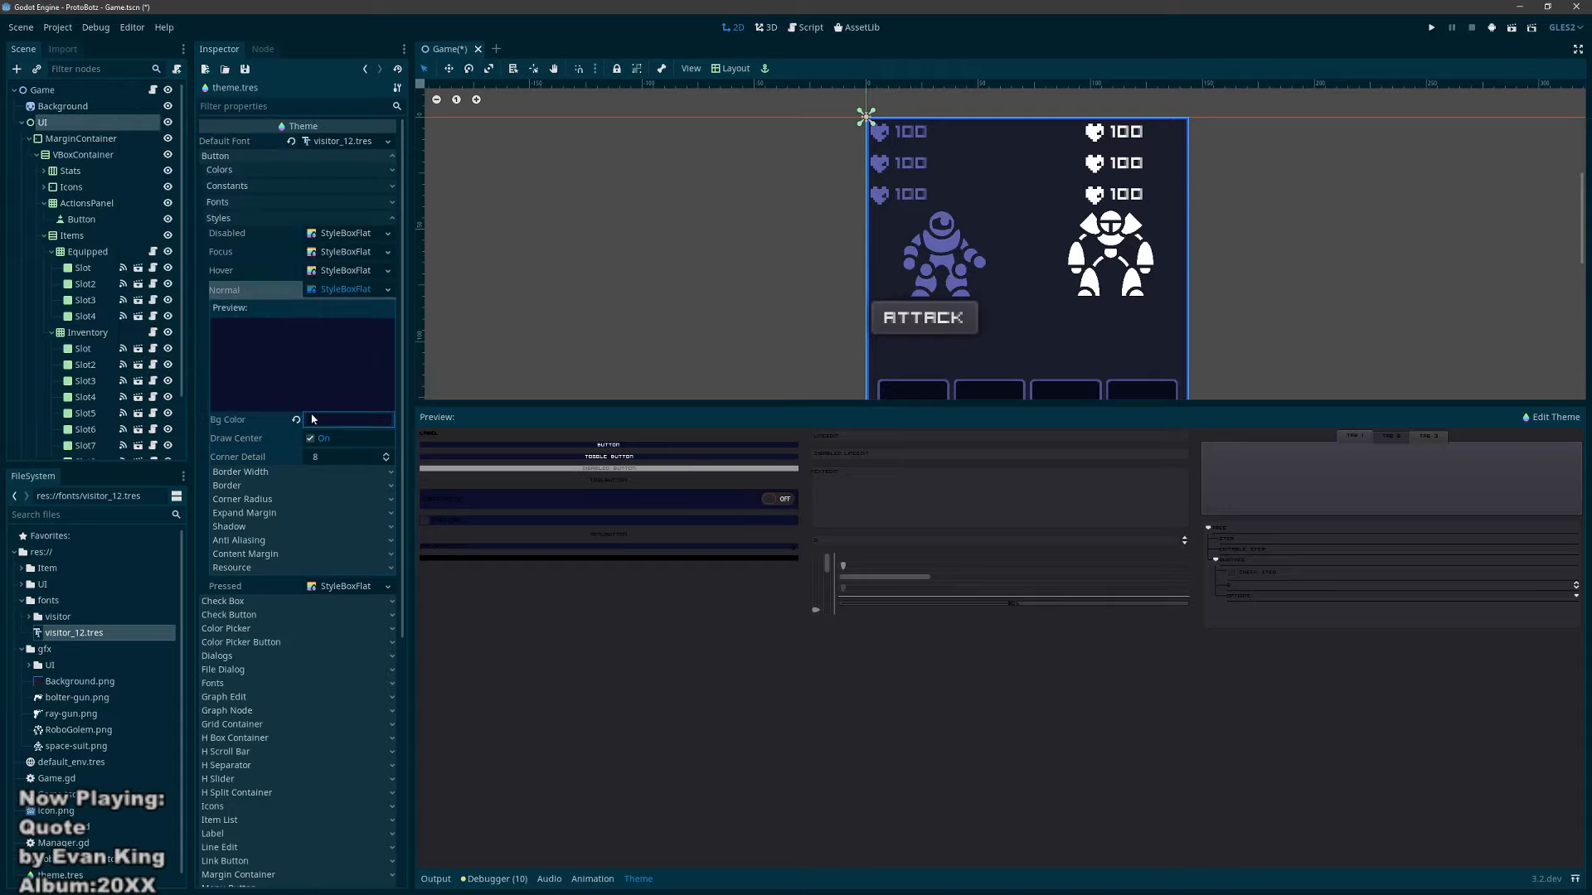
Step: Set the corner detail of the Button's Normal StyleBoxFlat to 7
{"action": "left_click", "coordinate": [386, 462]}
{"action": "left_click", "coordinate": [386, 462]}
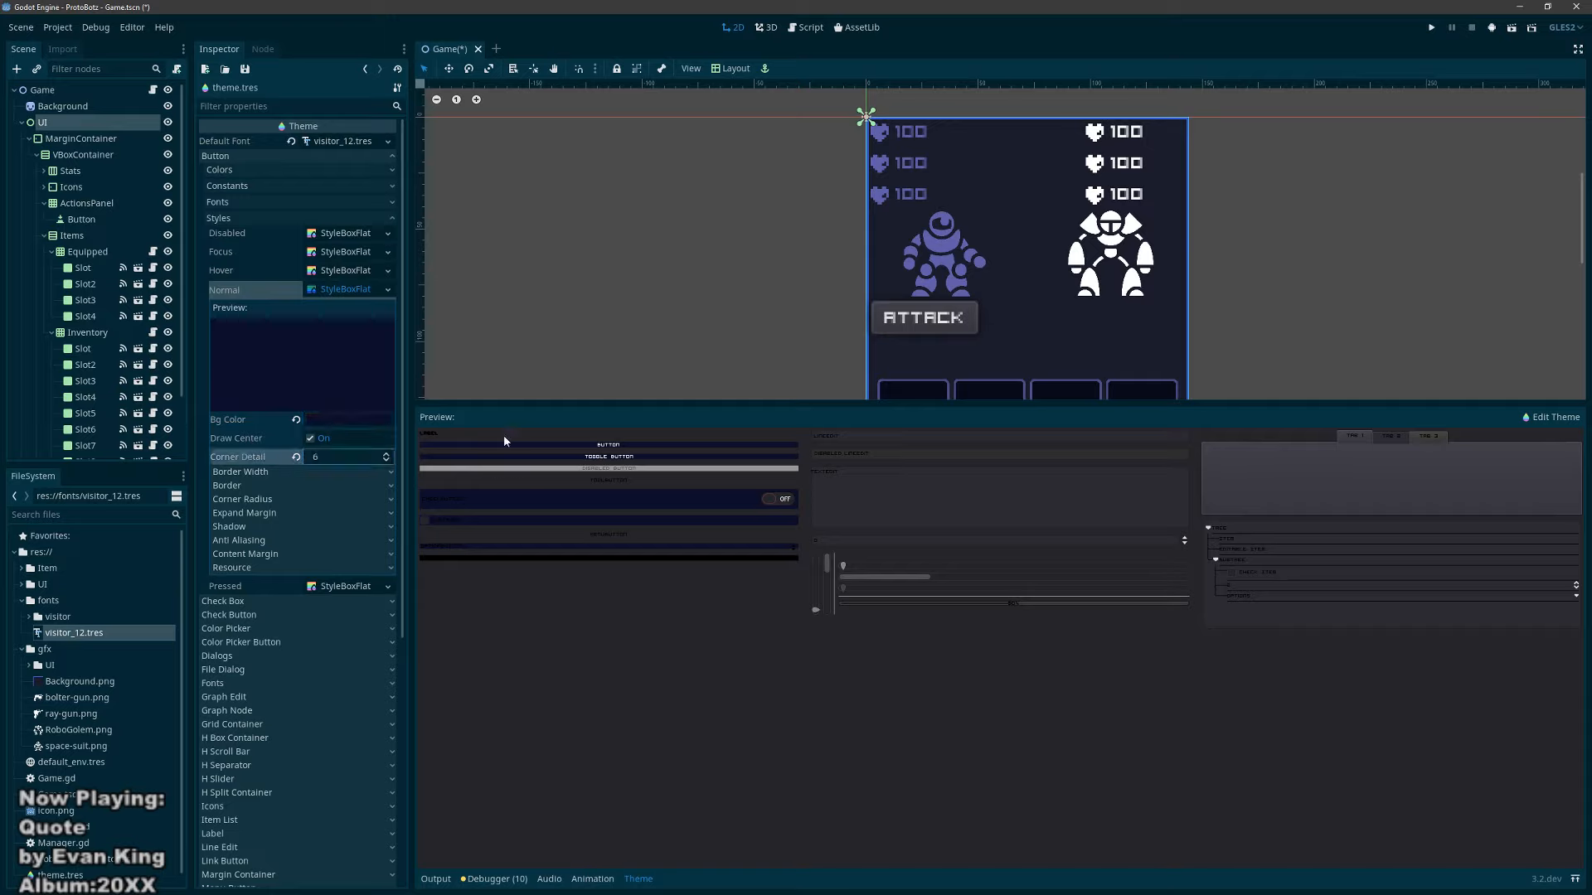
{"action": "left_click", "coordinate": [387, 459]}
Step: Set the border width of the Button's Normal StyleBoxFlat to 1 on all four sides
{"action": "left_click", "coordinate": [350, 471]}
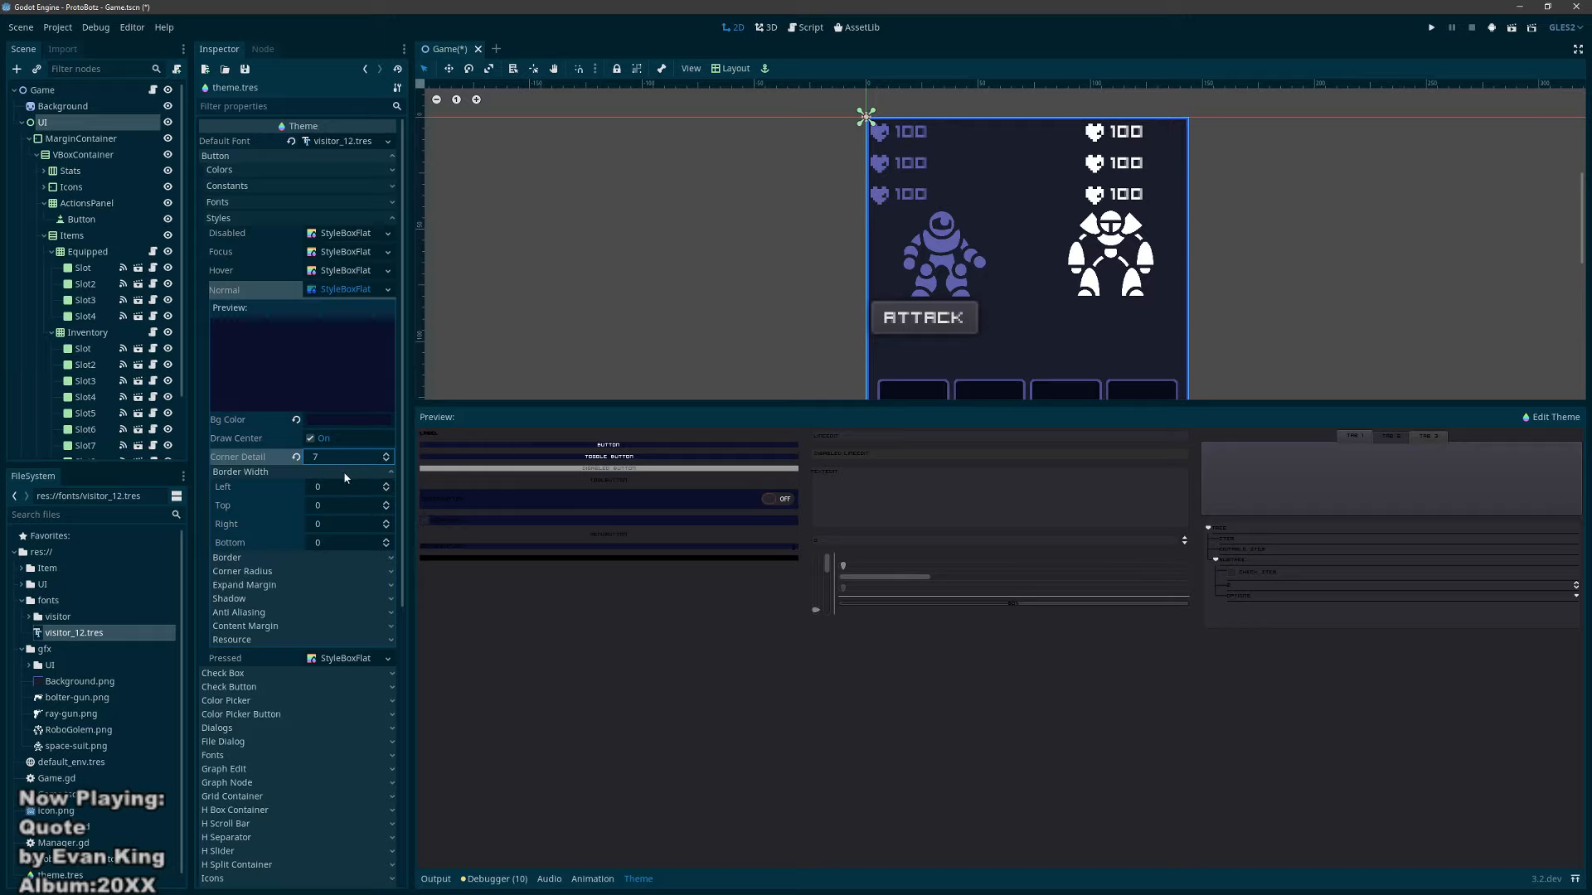
{"action": "left_click", "coordinate": [387, 484]}
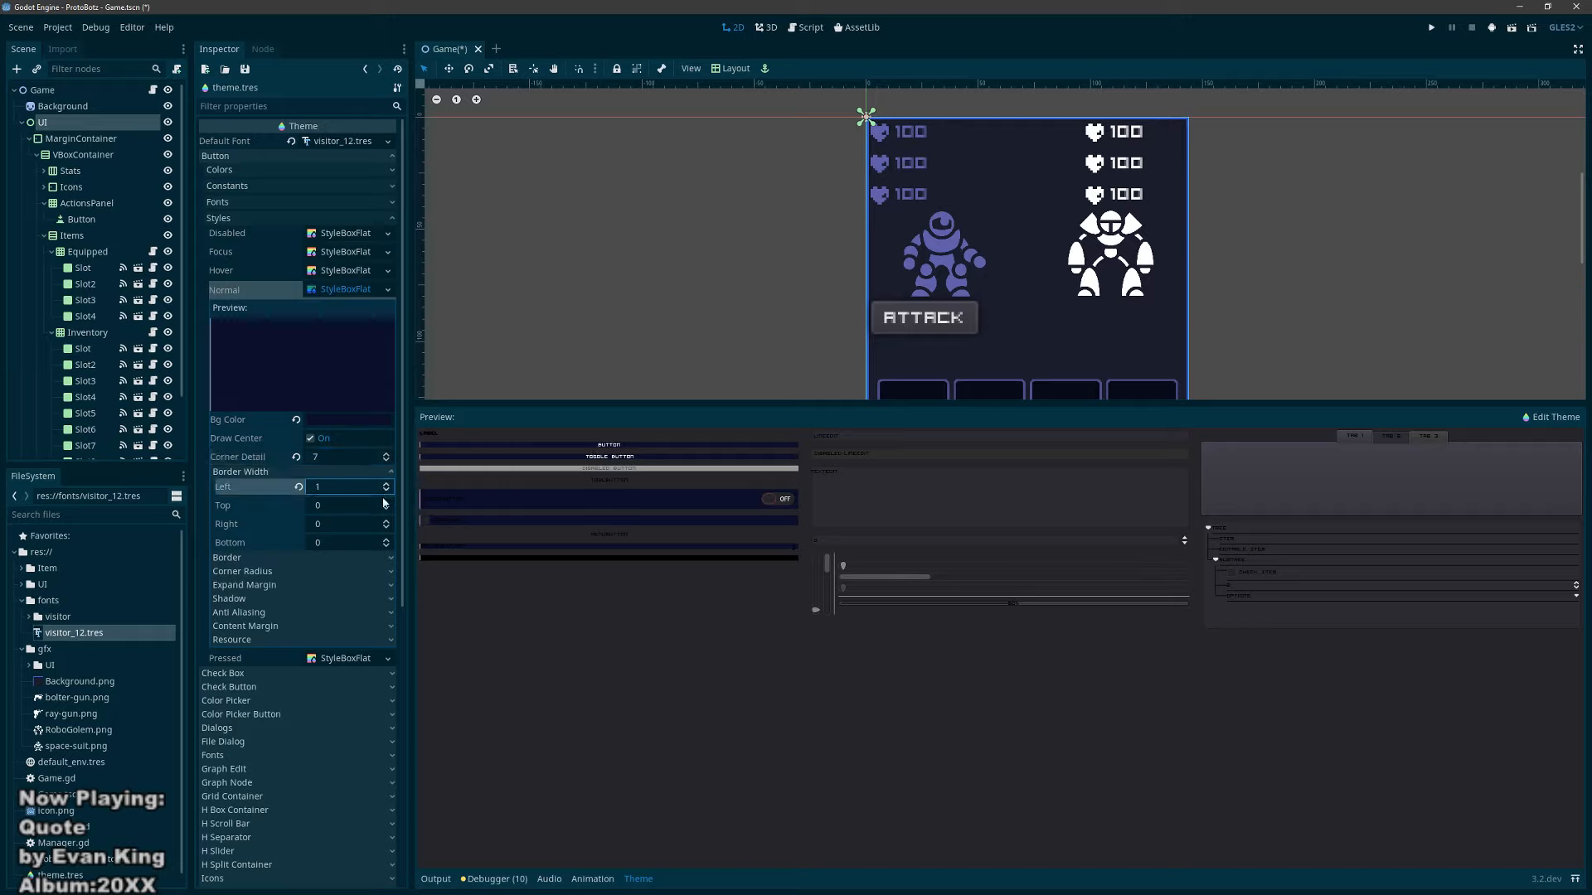
{"action": "left_click", "coordinate": [387, 503]}
{"action": "left_click", "coordinate": [387, 521]}
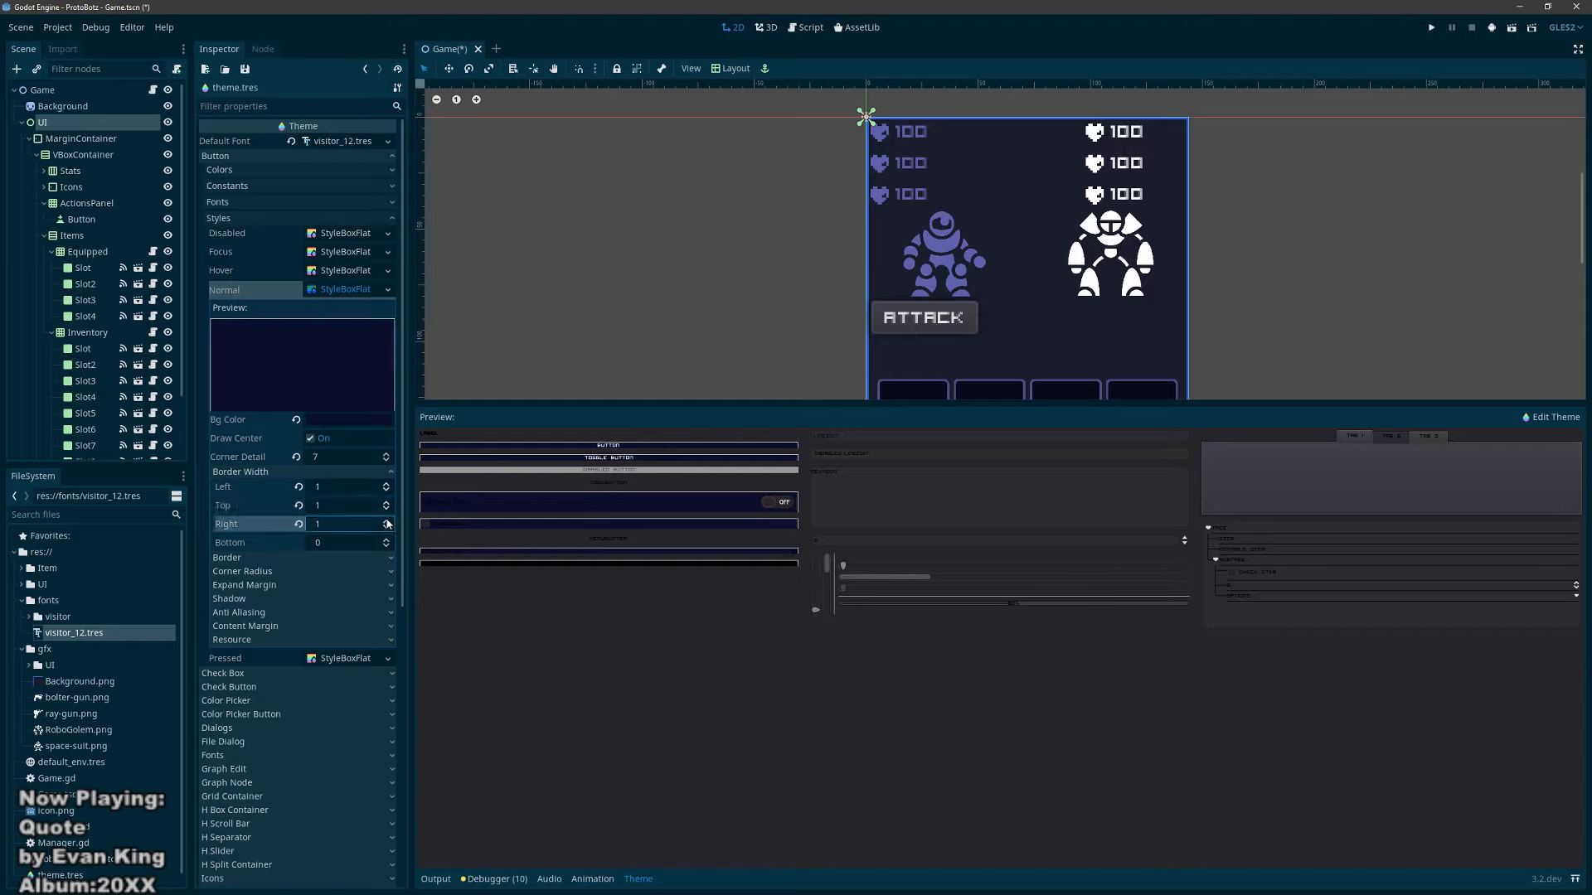
{"action": "left_click", "coordinate": [387, 539]}
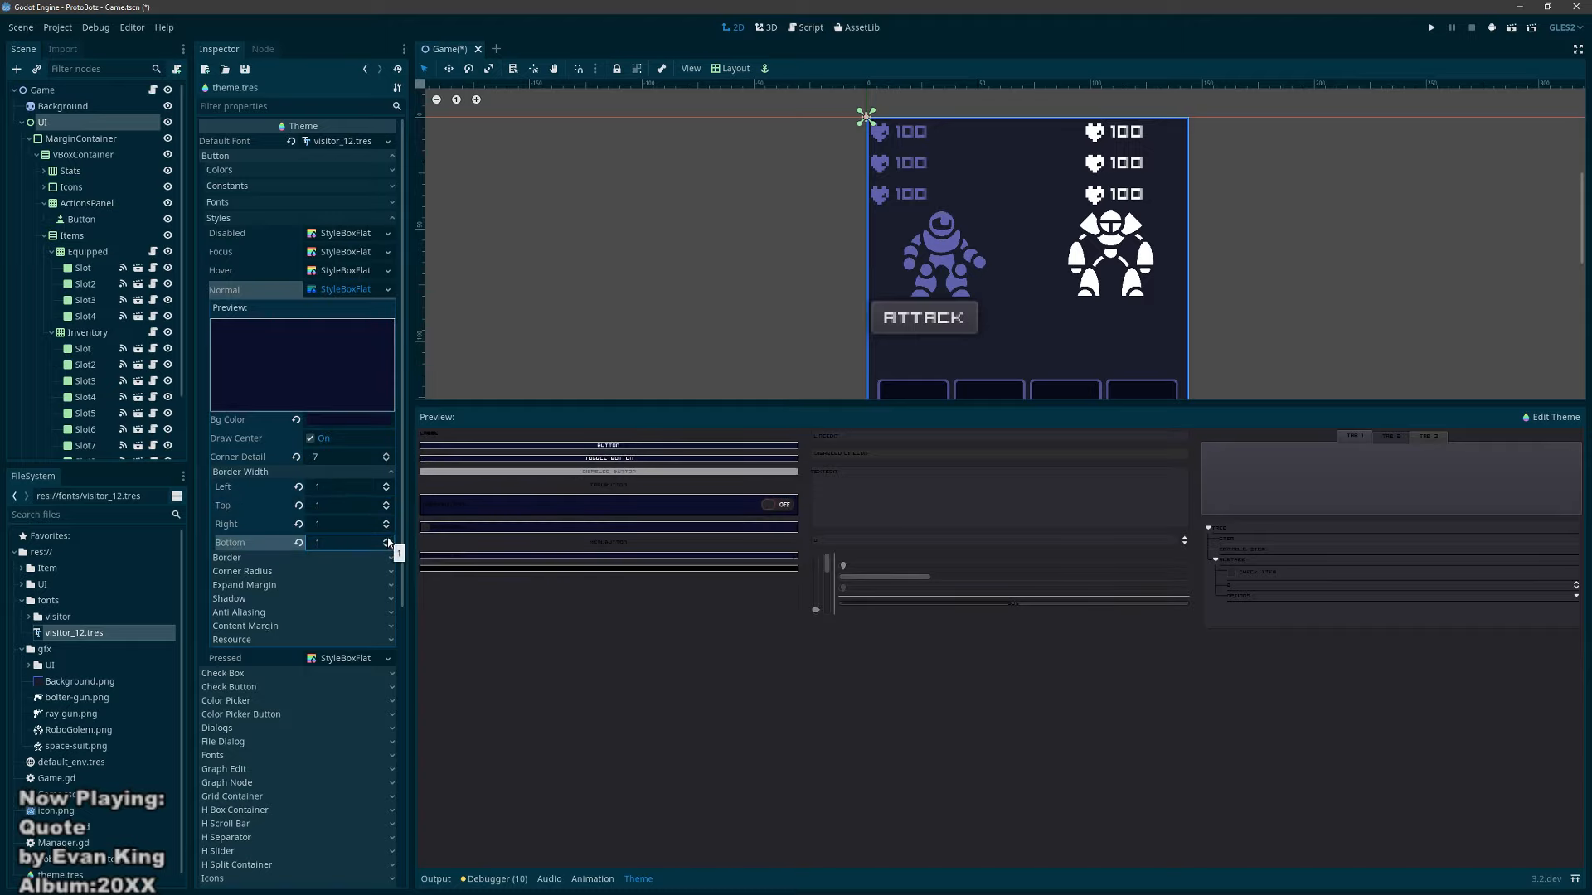
{"action": "left_click", "coordinate": [267, 470]}
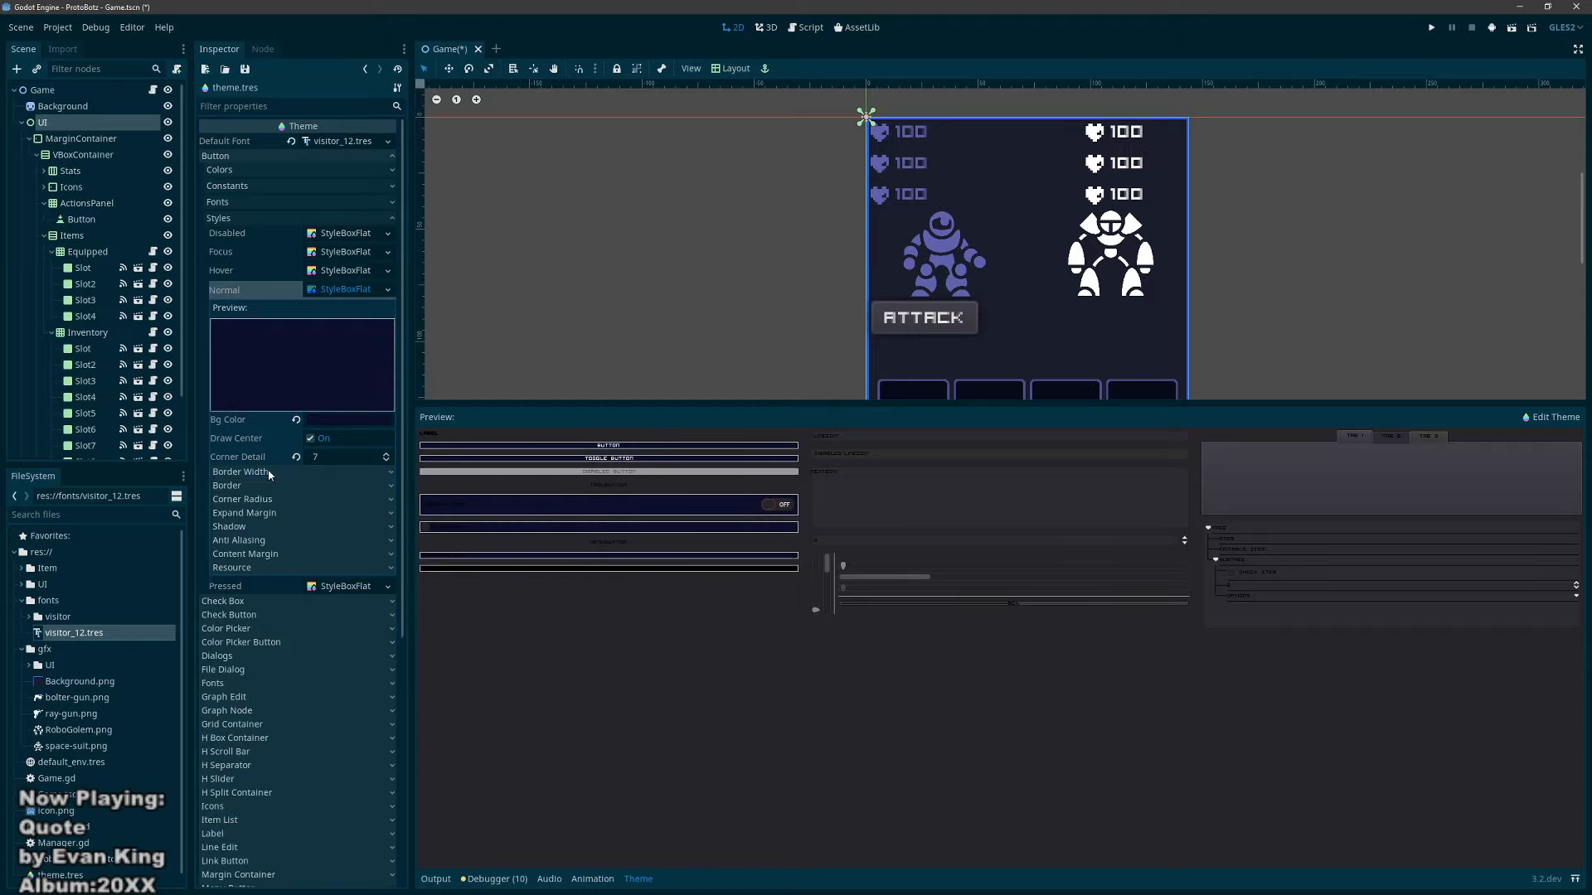
Step: Set the border color of the Button's Normal StyleBoxFlat to light violet 7068dc, starting from a color sampled from the item slot border
{"action": "left_click", "coordinate": [262, 484]}
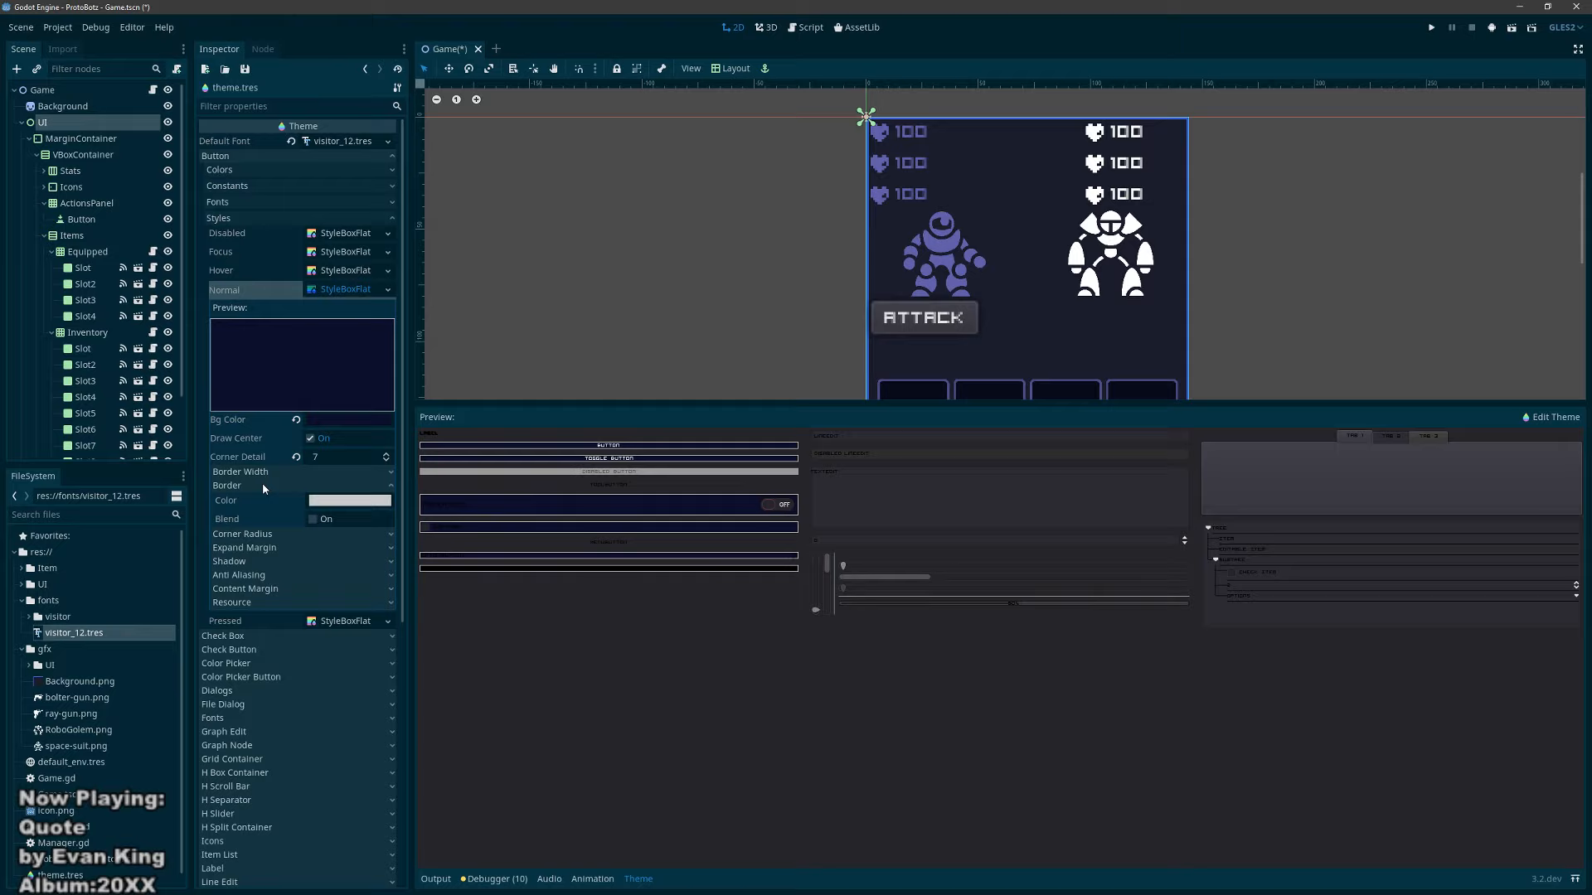
{"action": "left_click", "coordinate": [351, 503]}
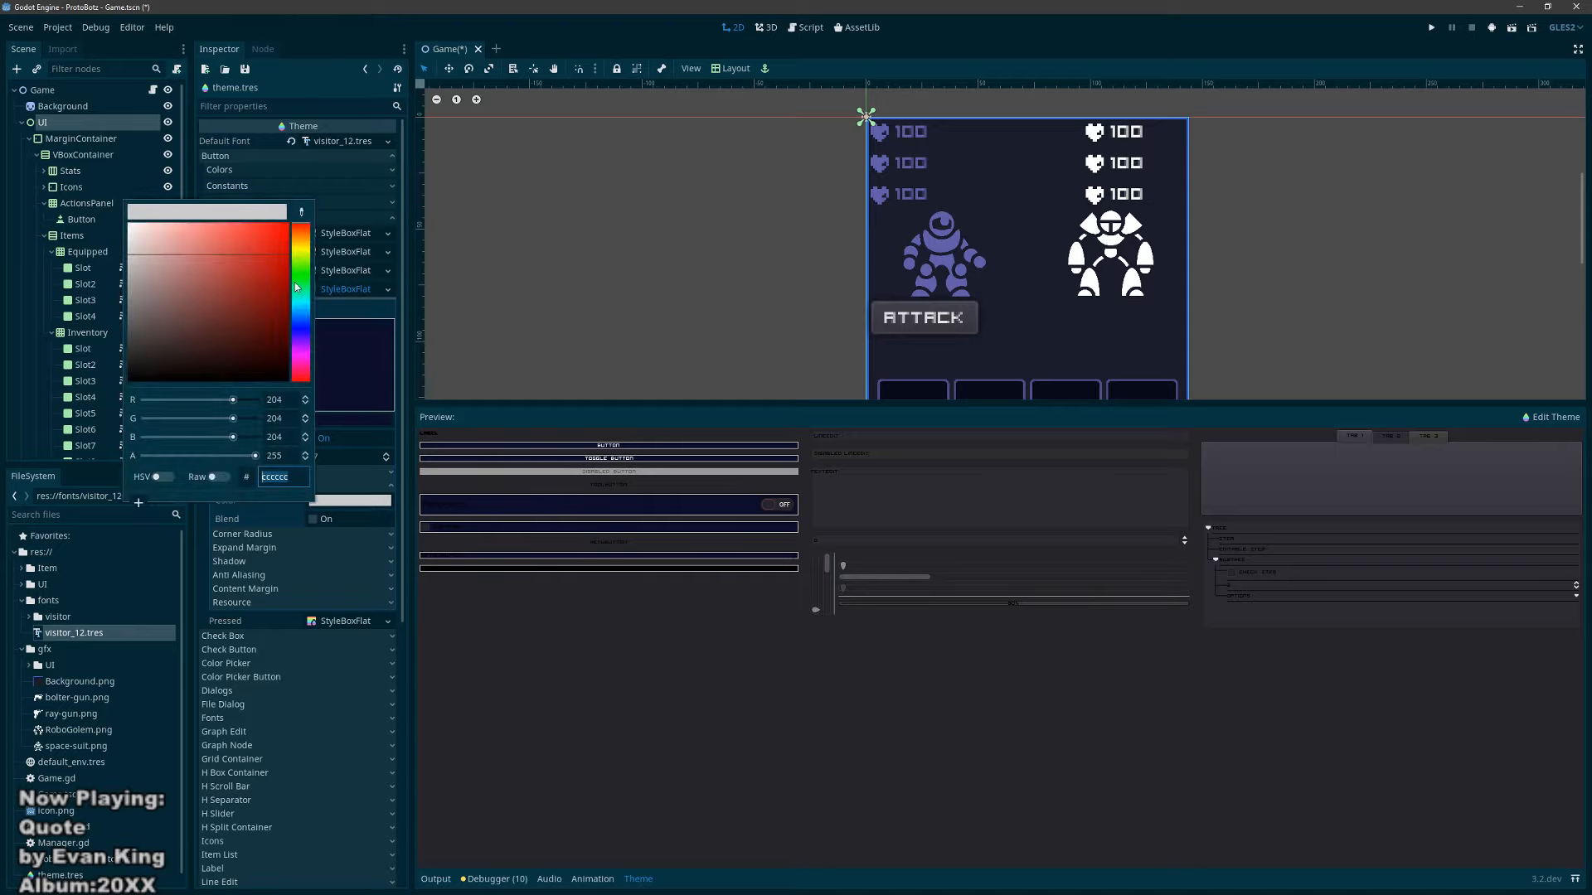
{"action": "left_click", "coordinate": [300, 213]}
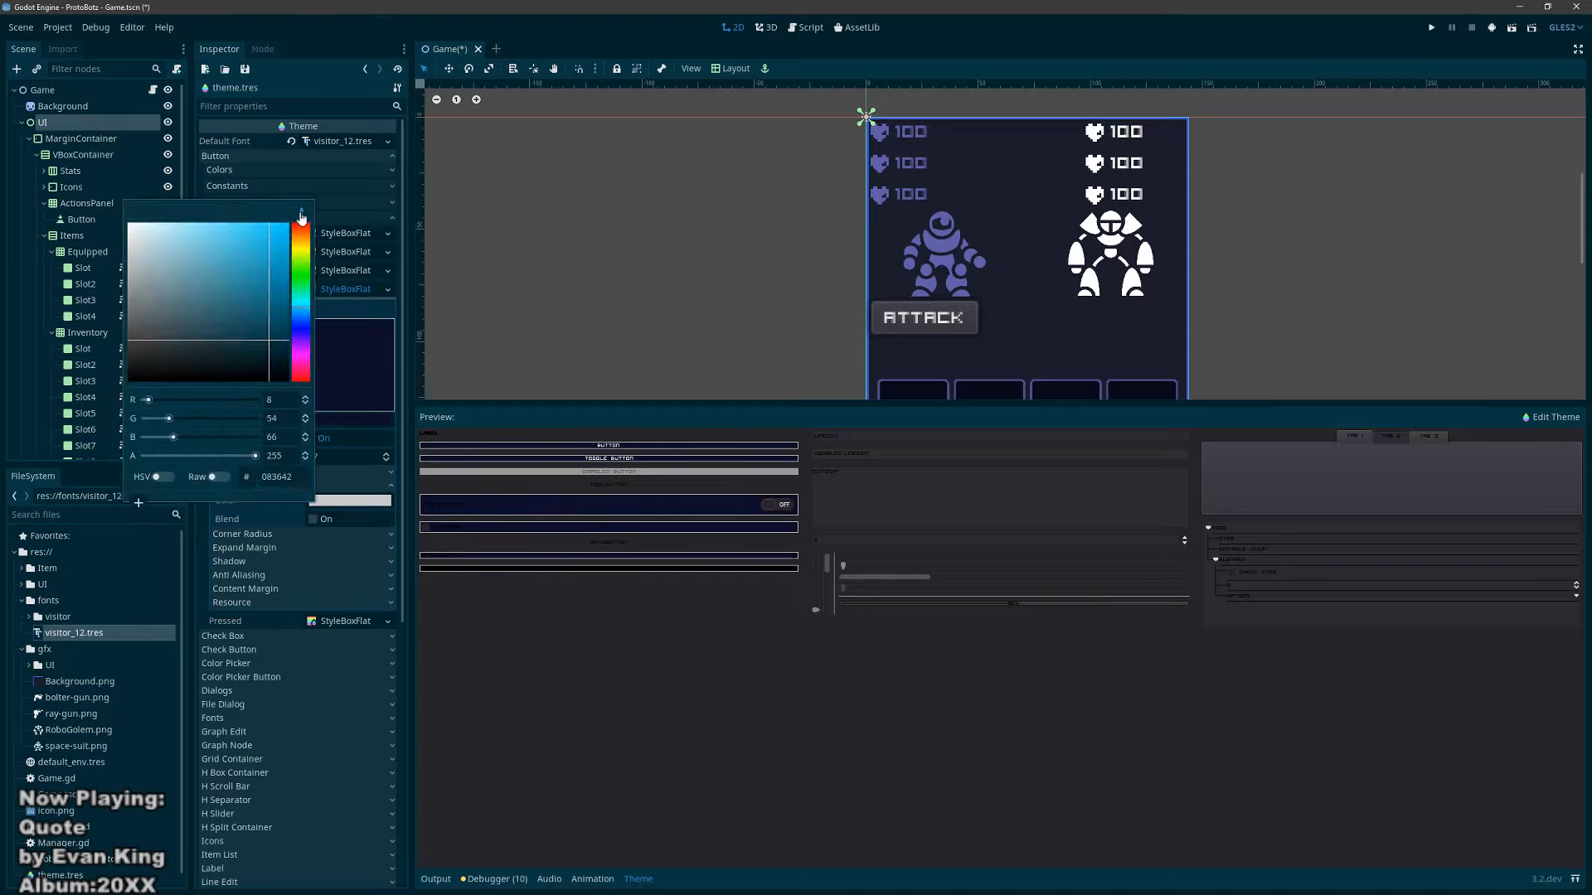
{"action": "left_click", "coordinate": [907, 383]}
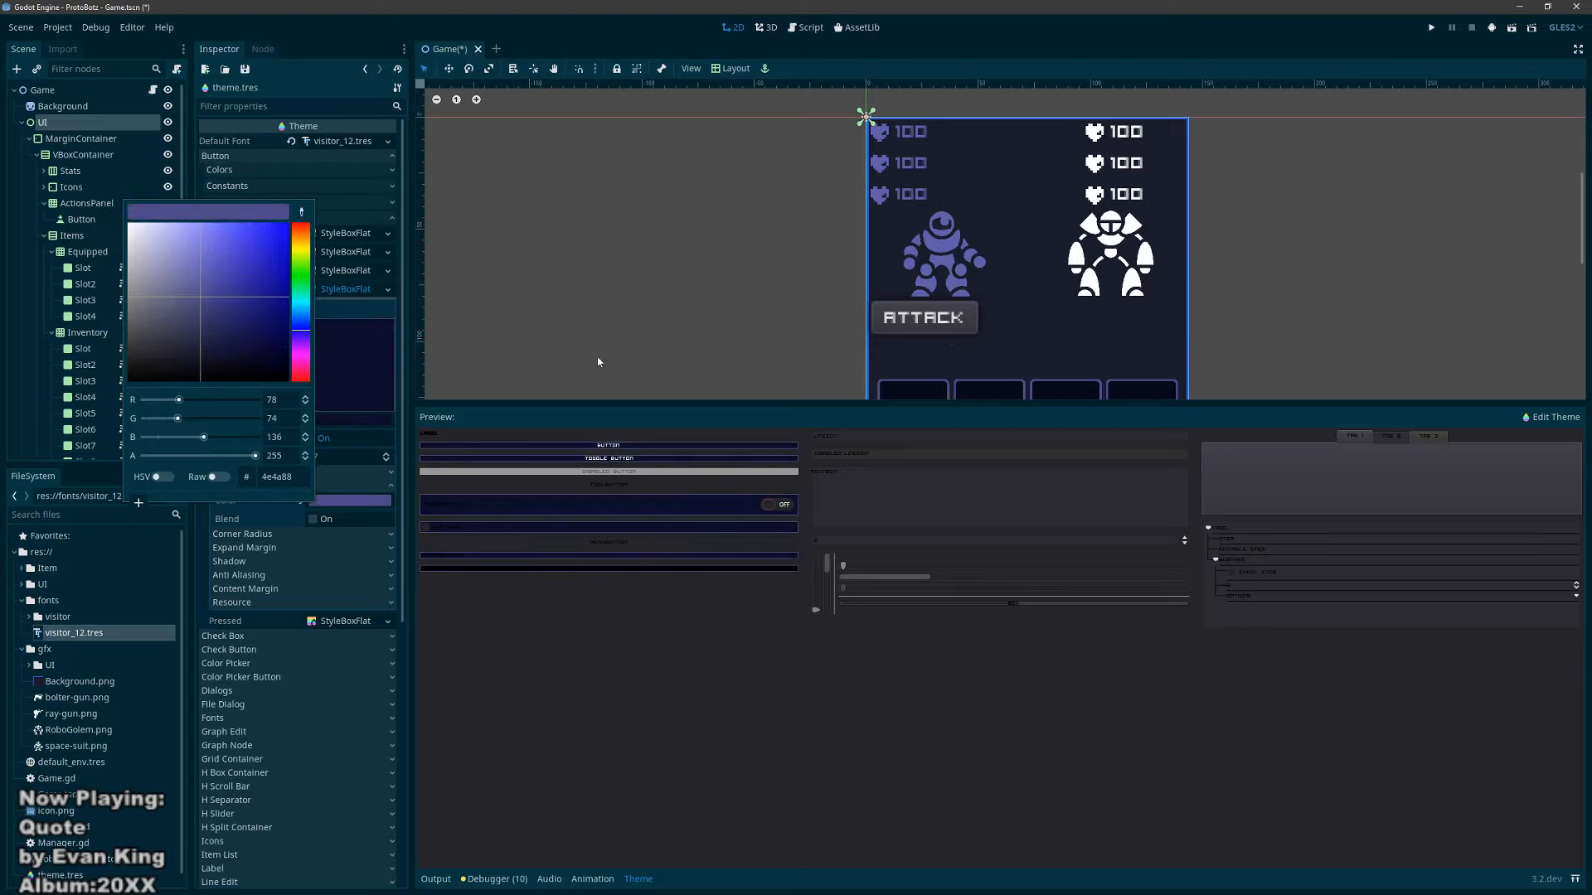
{"action": "left_click_drag", "start_coordinate": [206, 288], "coordinate": [212, 245]}
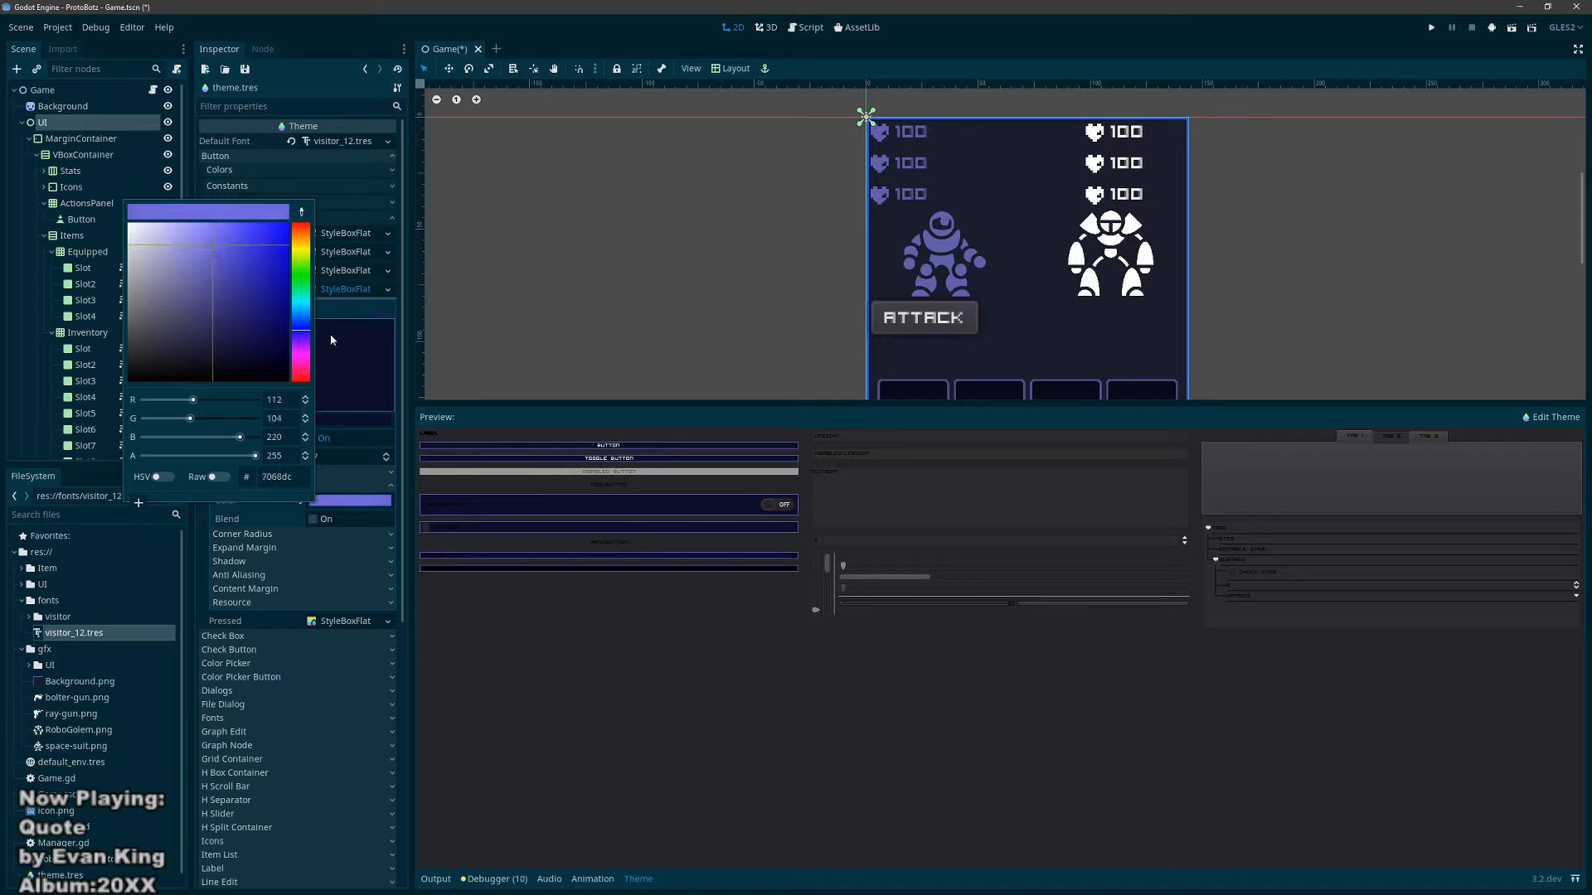
{"action": "left_click", "coordinate": [359, 355]}
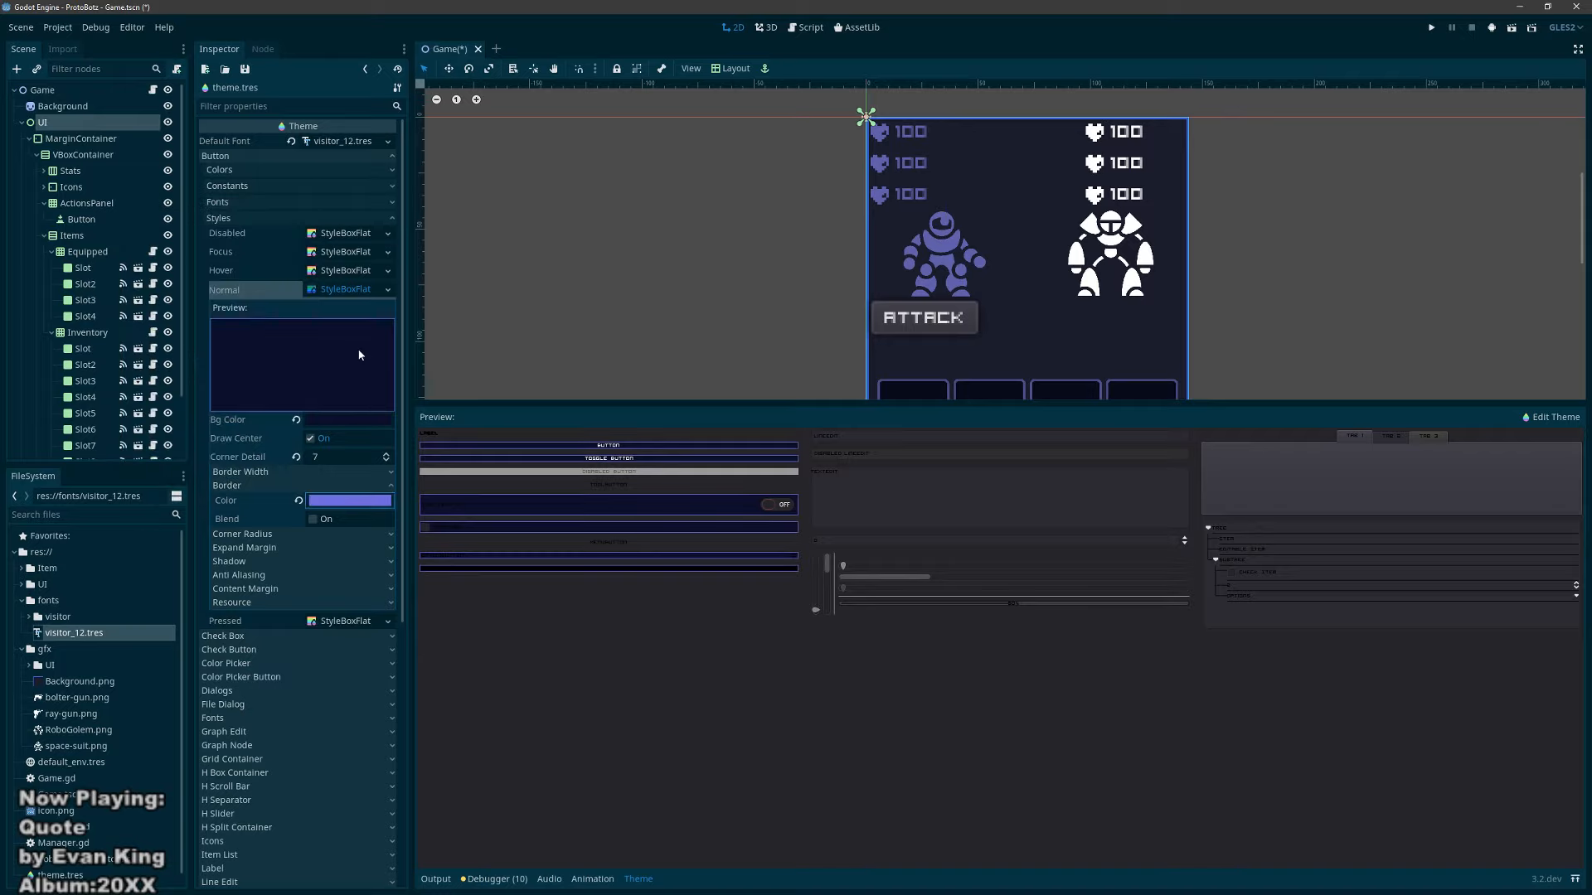
{"action": "left_click", "coordinate": [313, 522]}
{"action": "left_click", "coordinate": [314, 521]}
{"action": "left_click", "coordinate": [238, 486]}
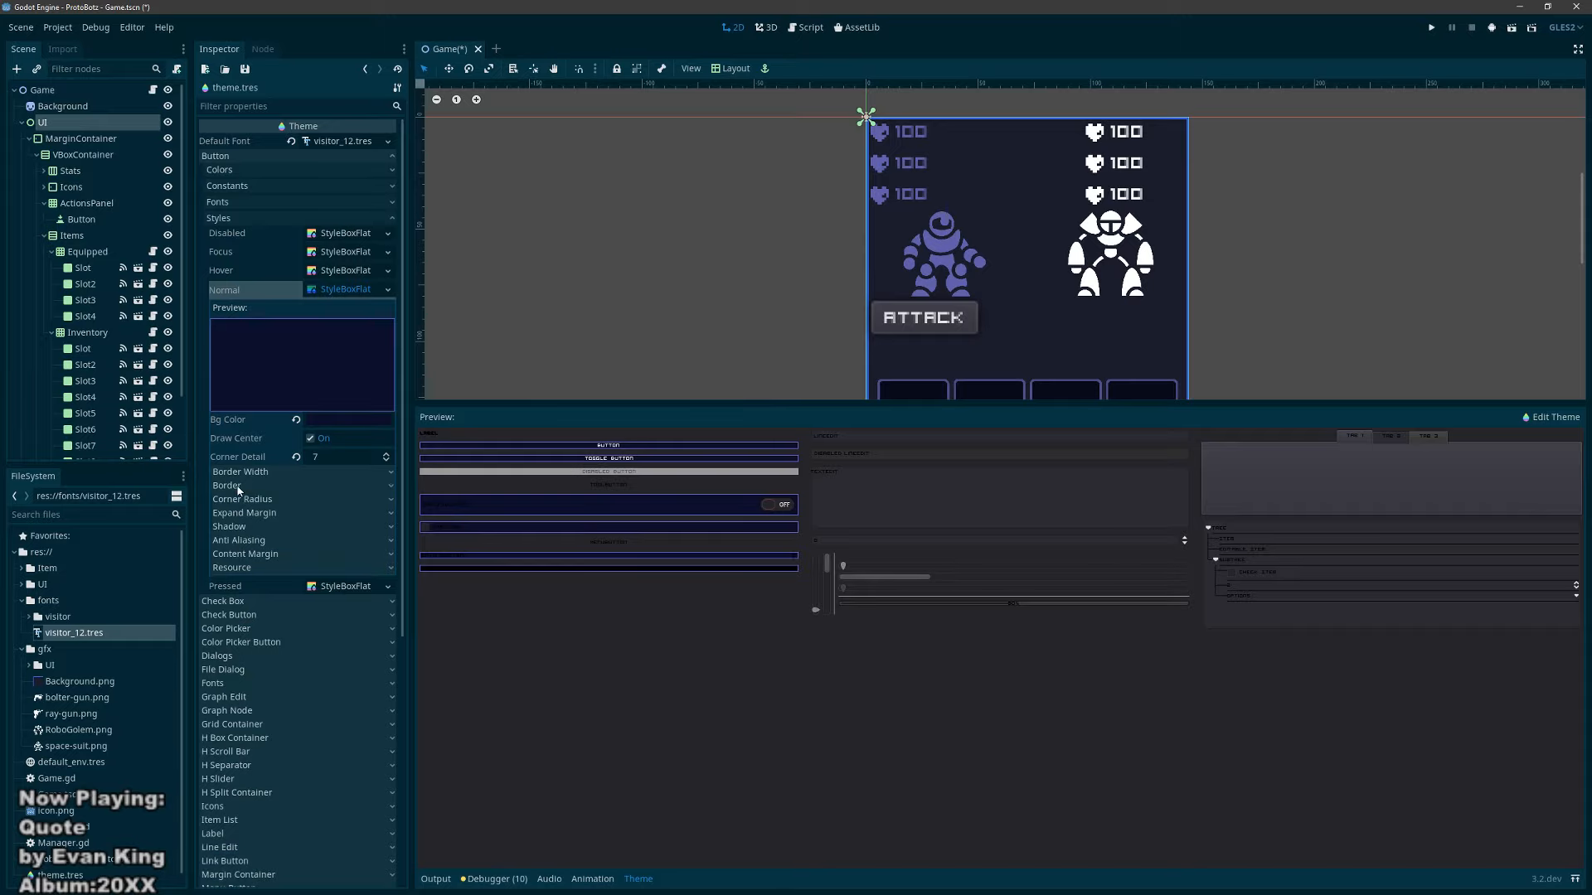
Step: Set all four corner radii of the Button's Normal StyleBoxFlat to 8
{"action": "left_click", "coordinate": [241, 501]}
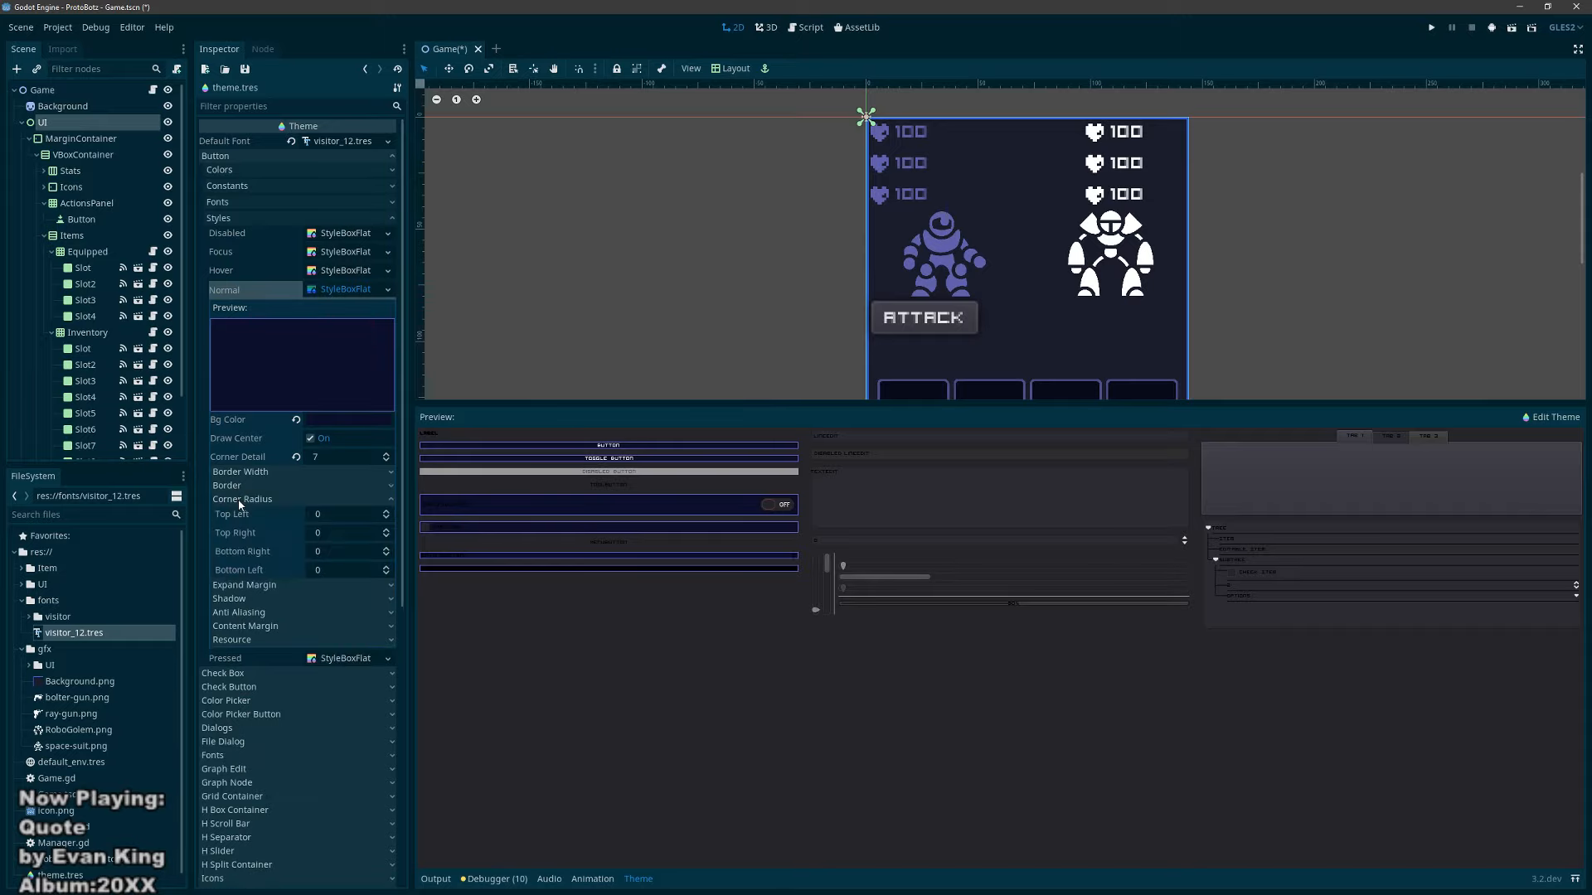
{"action": "left_click", "coordinate": [386, 511]}
{"action": "double_click", "coordinate": [385, 529]}
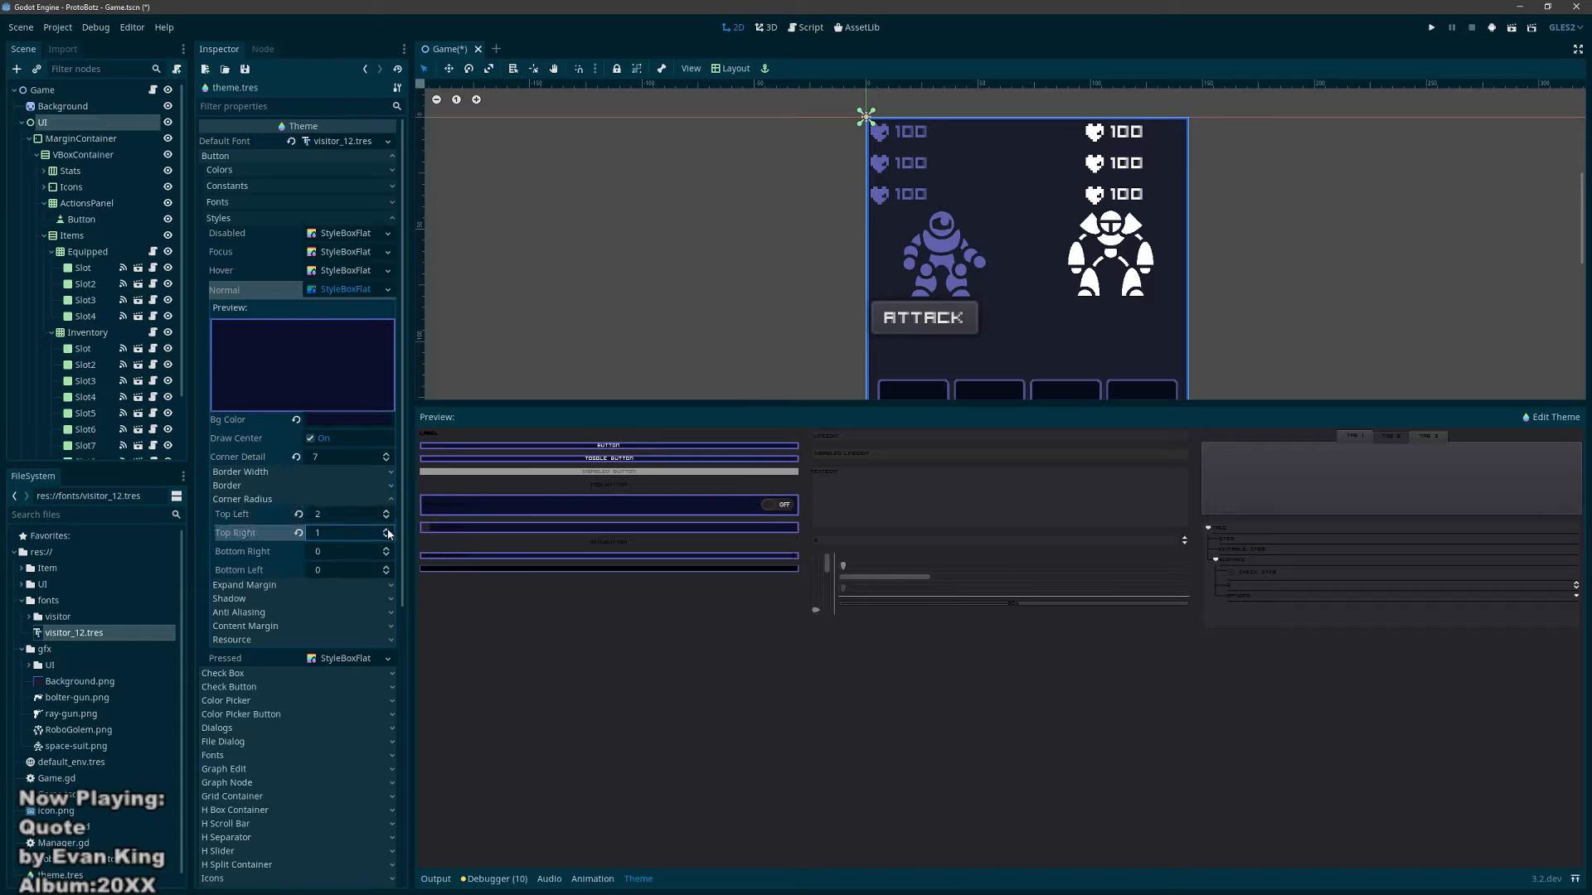
{"action": "double_click", "coordinate": [385, 549]}
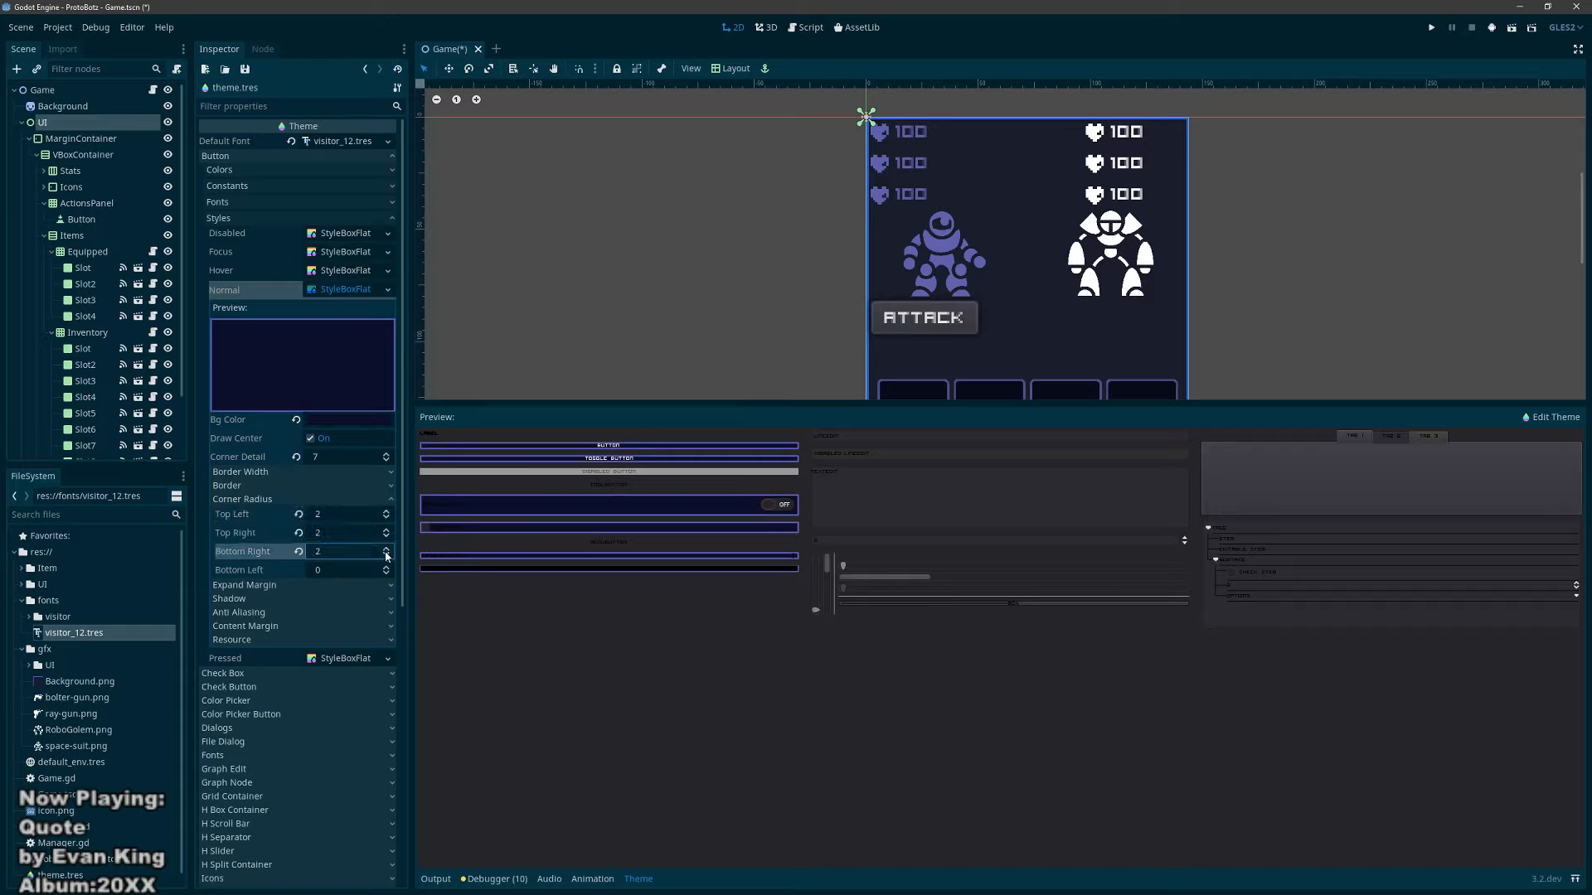
{"action": "double_click", "coordinate": [385, 567]}
{"action": "double_click", "coordinate": [385, 570]}
{"action": "left_click", "coordinate": [332, 514]}
{"action": "type", "text": "8"}
{"action": "key", "text": "Tab"}
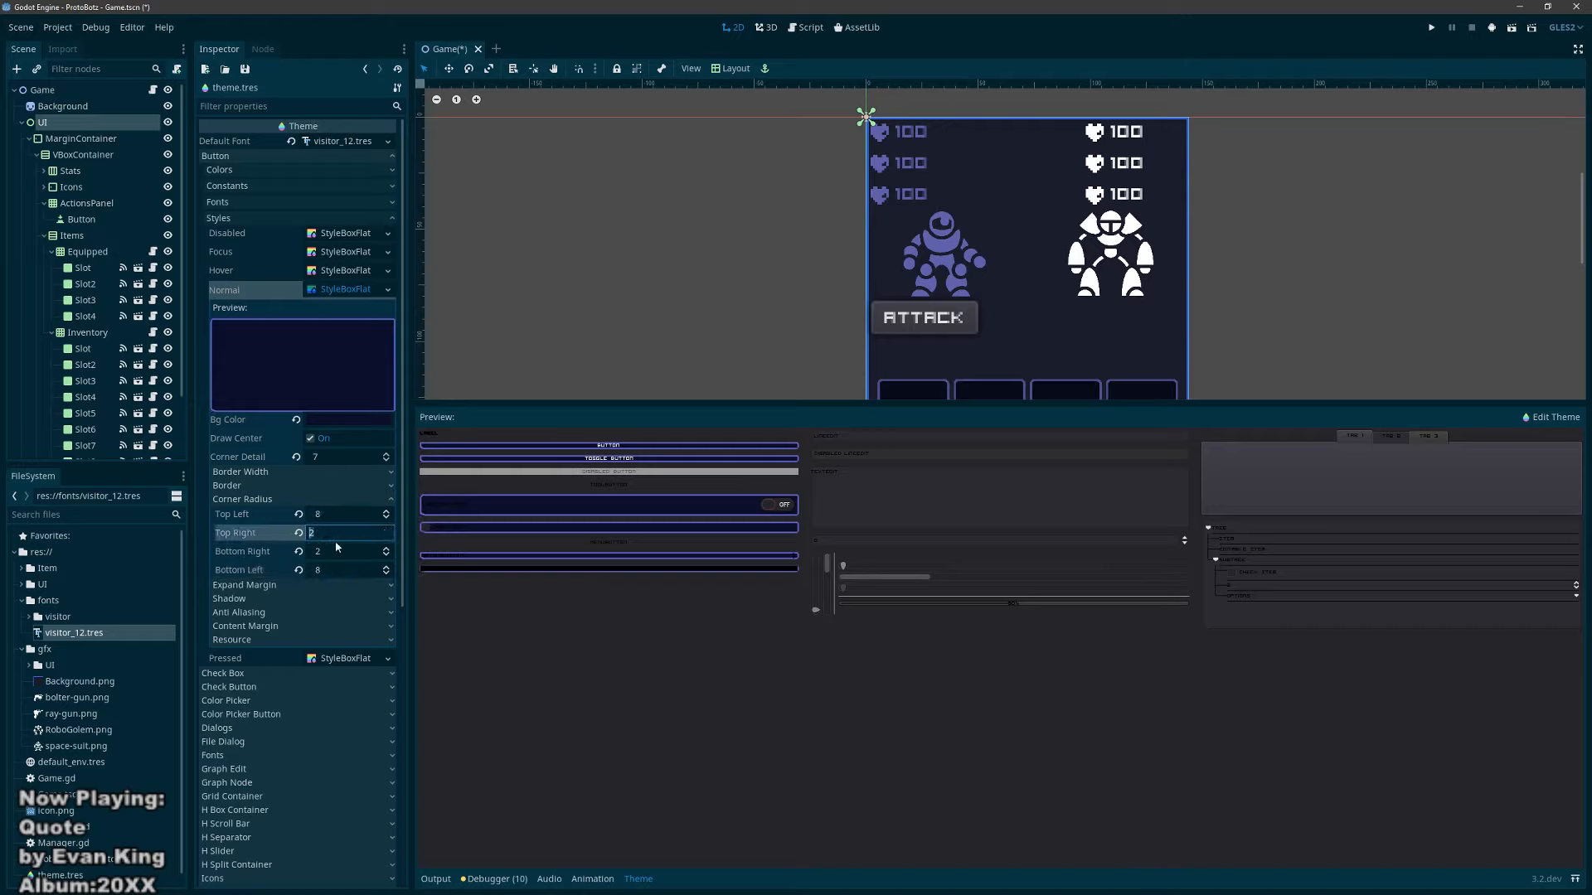
{"action": "type", "text": "9"}
{"action": "key", "text": "Tab"}
{"action": "type", "text": "8"}
{"action": "key", "text": "shift+Tab"}
{"action": "key", "text": "shift+Tab"}
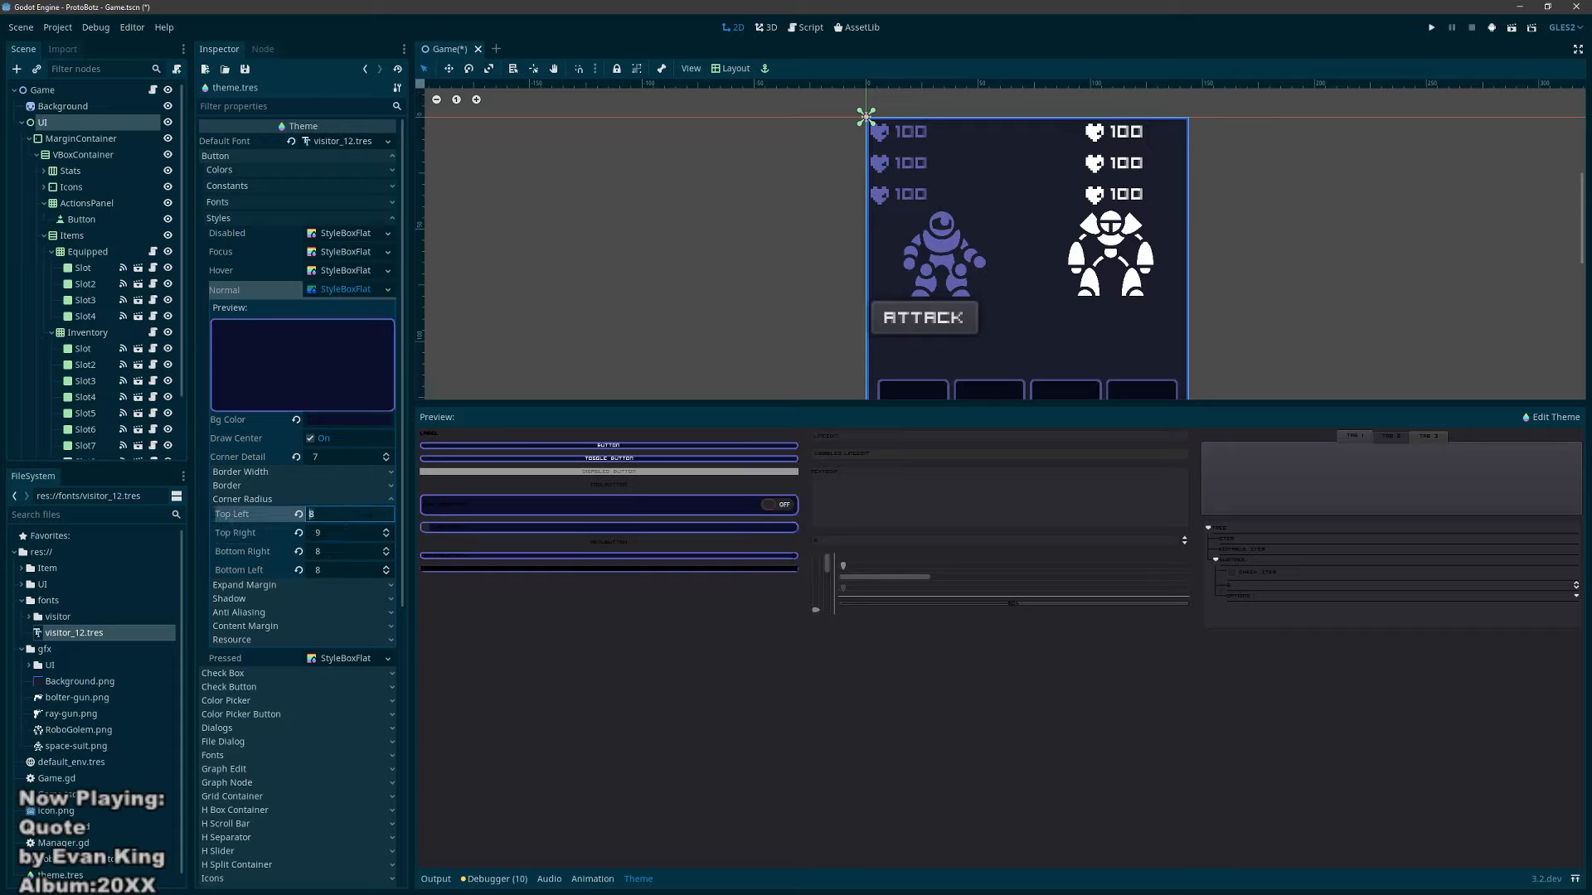
{"action": "key", "text": "Tab"}
{"action": "type", "text": "8"}
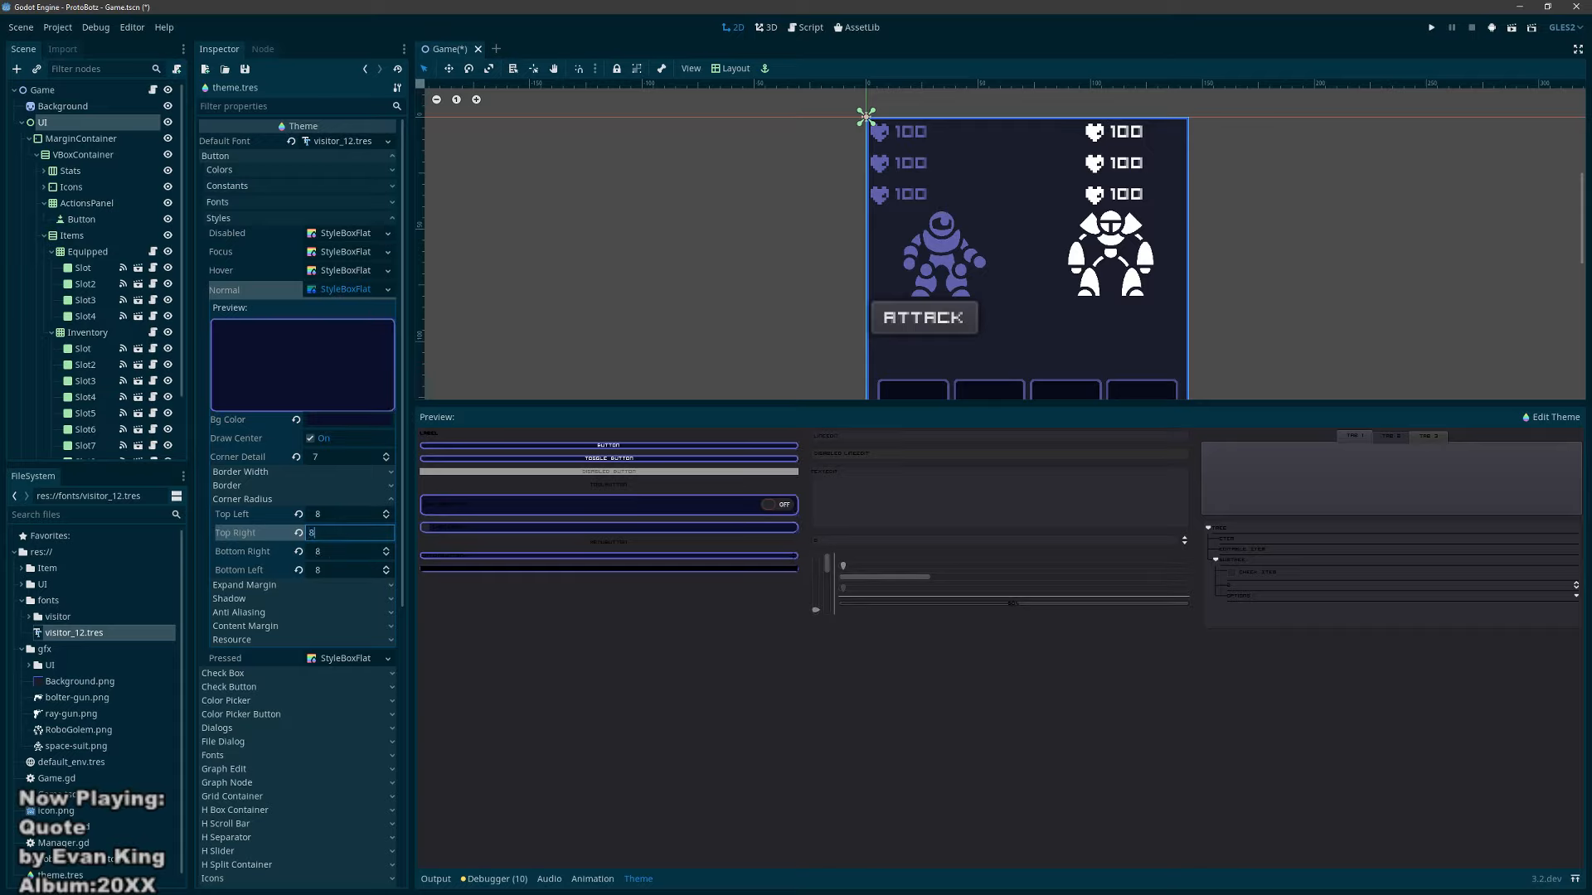
{"action": "left_click", "coordinate": [272, 501]}
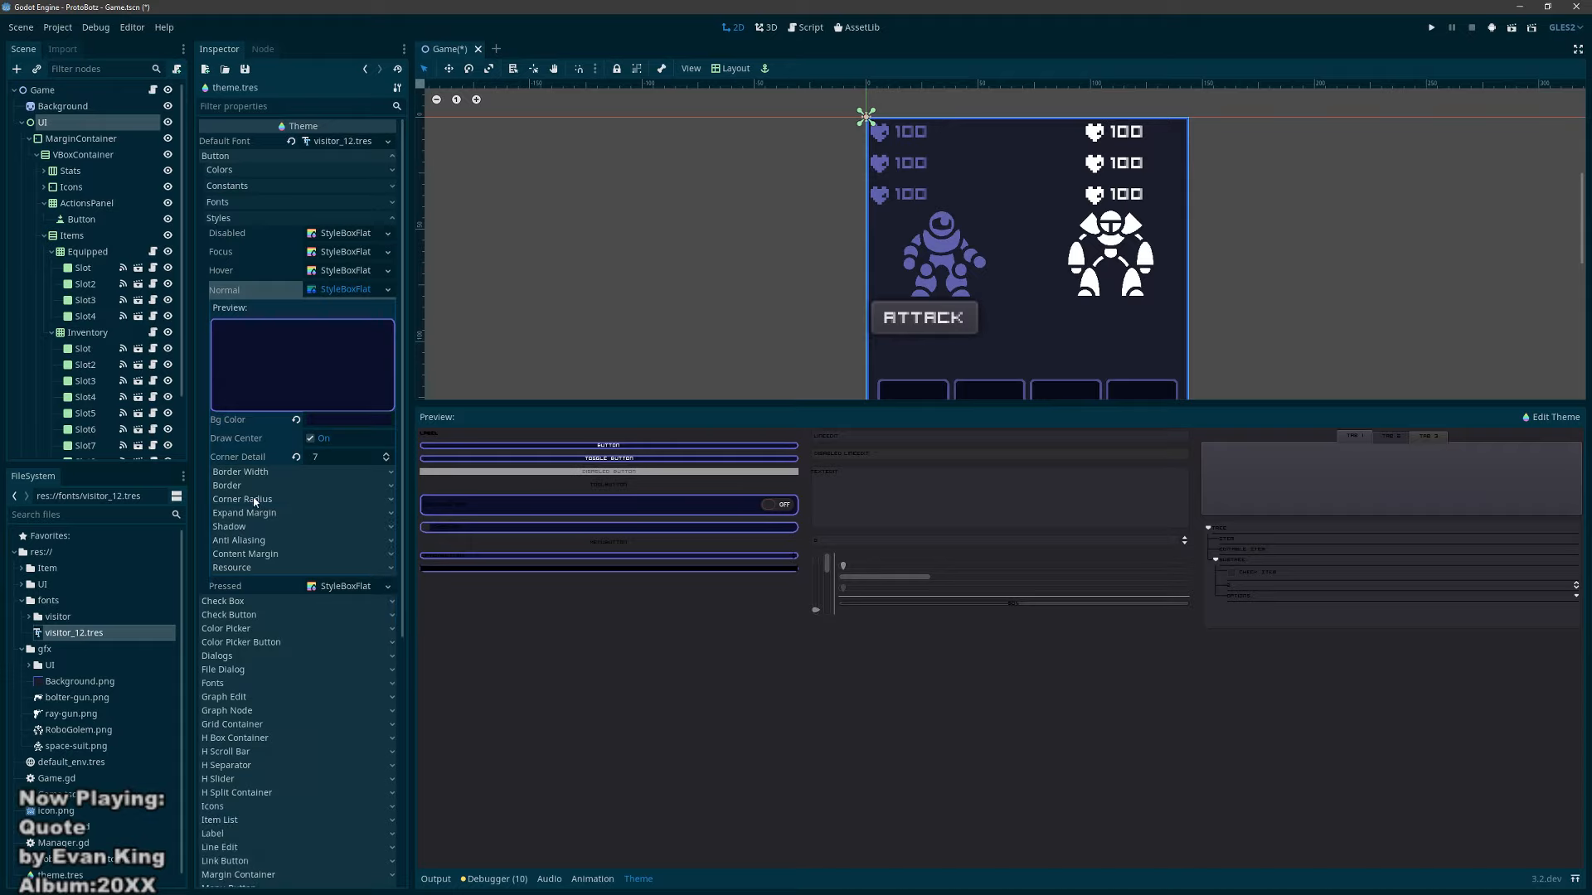
Step: Try the Button's Normal StyleBoxFlat with anti-aliasing off and on, leaving it enabled
{"action": "left_click", "coordinate": [253, 514]}
{"action": "left_click", "coordinate": [253, 516]}
{"action": "left_click", "coordinate": [250, 527]}
{"action": "left_click", "coordinate": [250, 527]}
{"action": "left_click", "coordinate": [256, 540]}
{"action": "left_click", "coordinate": [313, 556]}
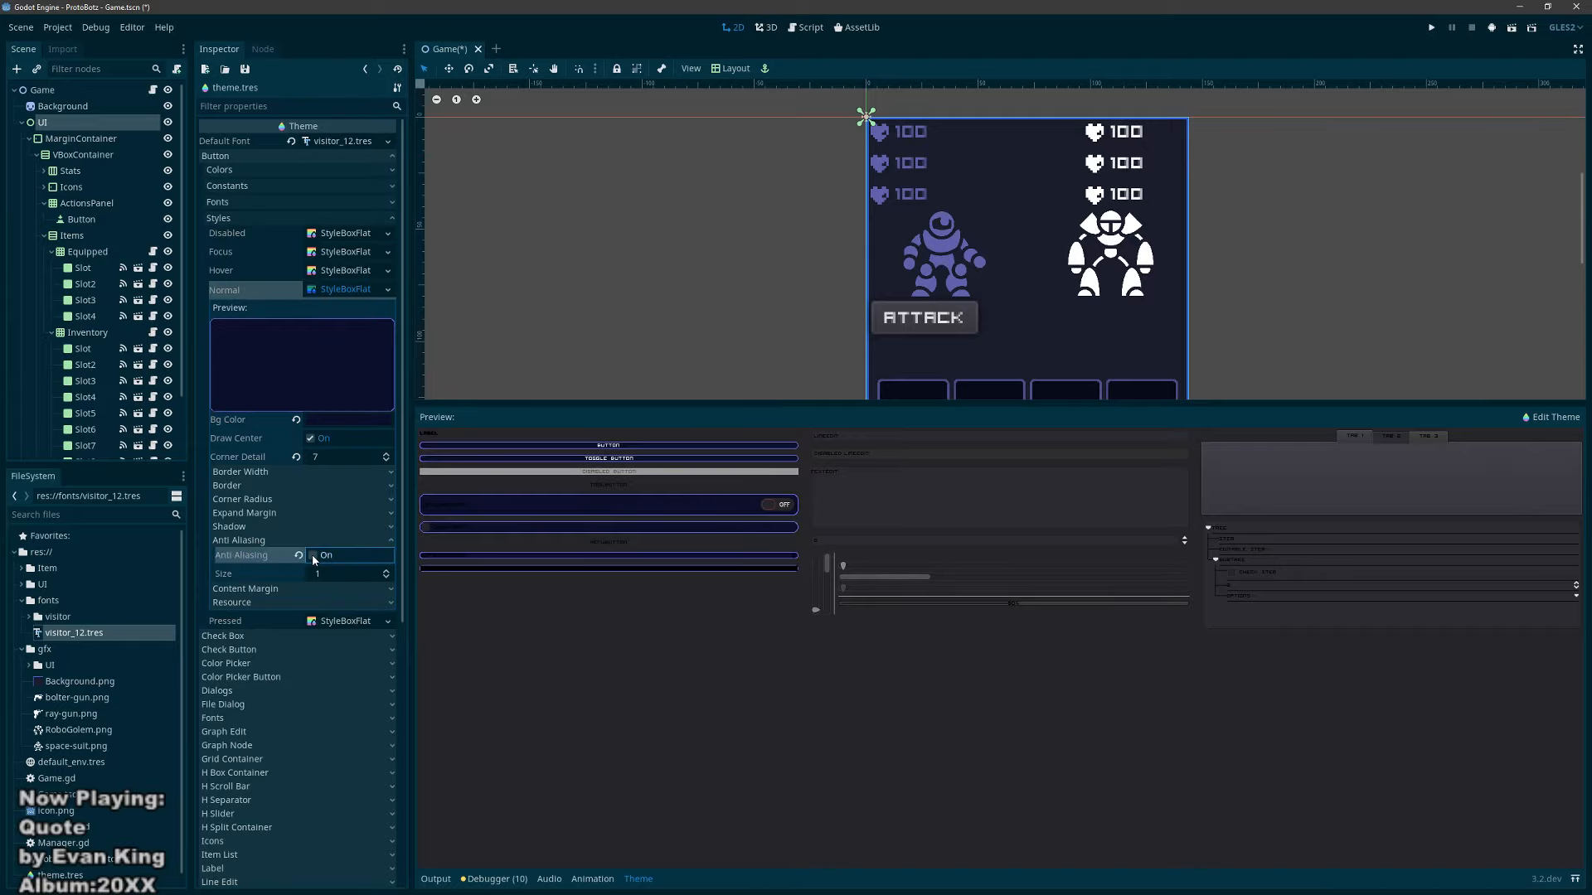
{"action": "left_click", "coordinate": [313, 556]}
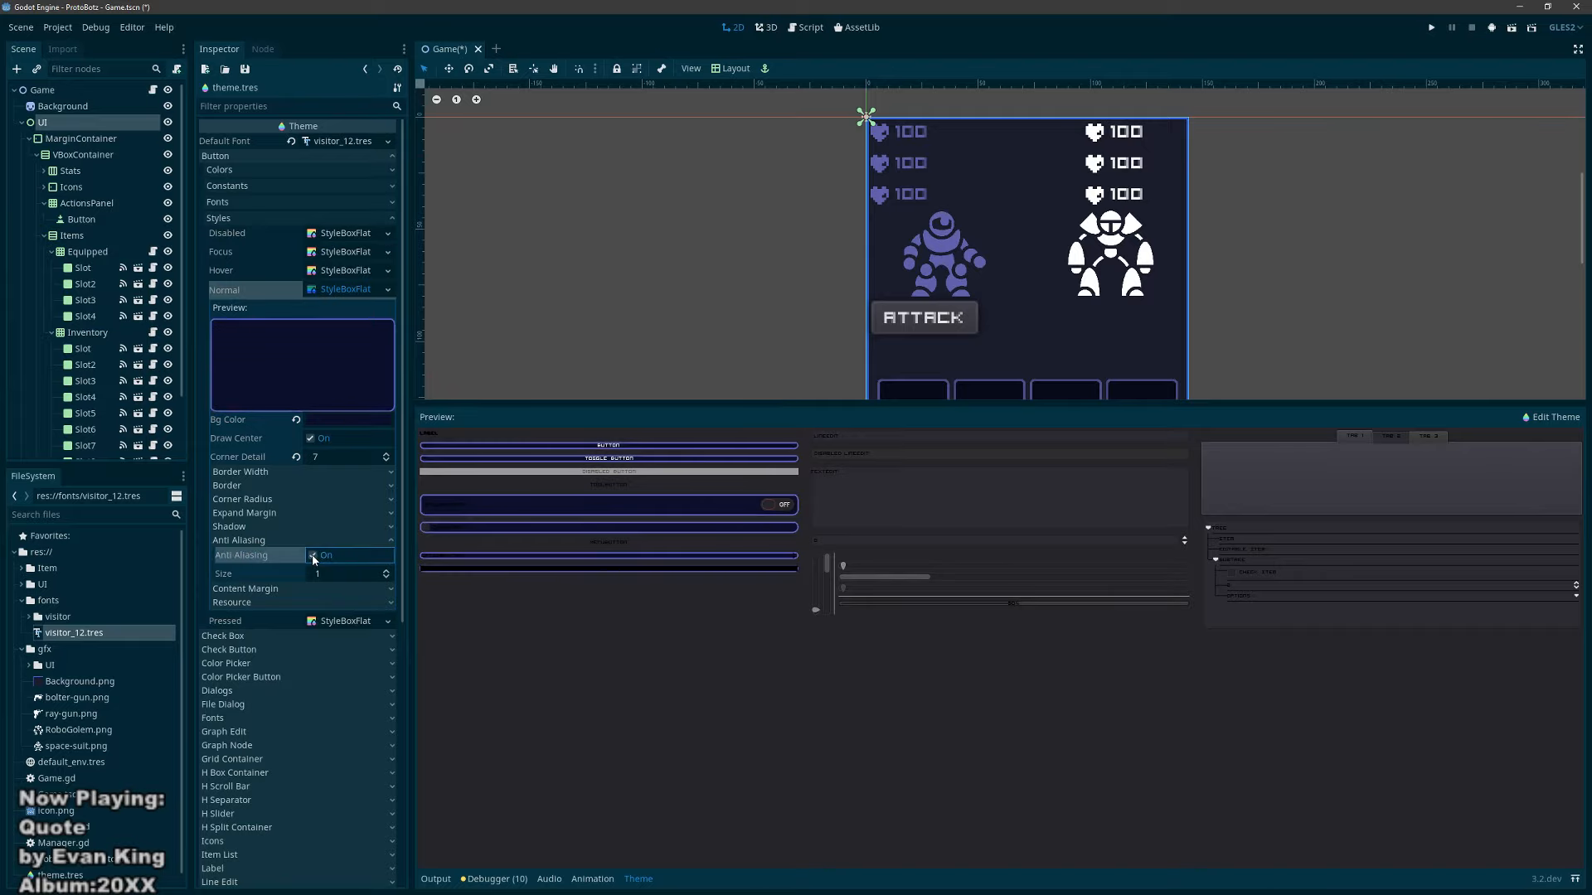
{"action": "left_click", "coordinate": [312, 556]}
{"action": "left_click", "coordinate": [313, 555]}
{"action": "left_click", "coordinate": [242, 541]}
Step: Try adjusting the left content margin of the Button's Normal StyleBoxFlat and review its anti-aliasing settings
{"action": "left_click", "coordinate": [240, 554]}
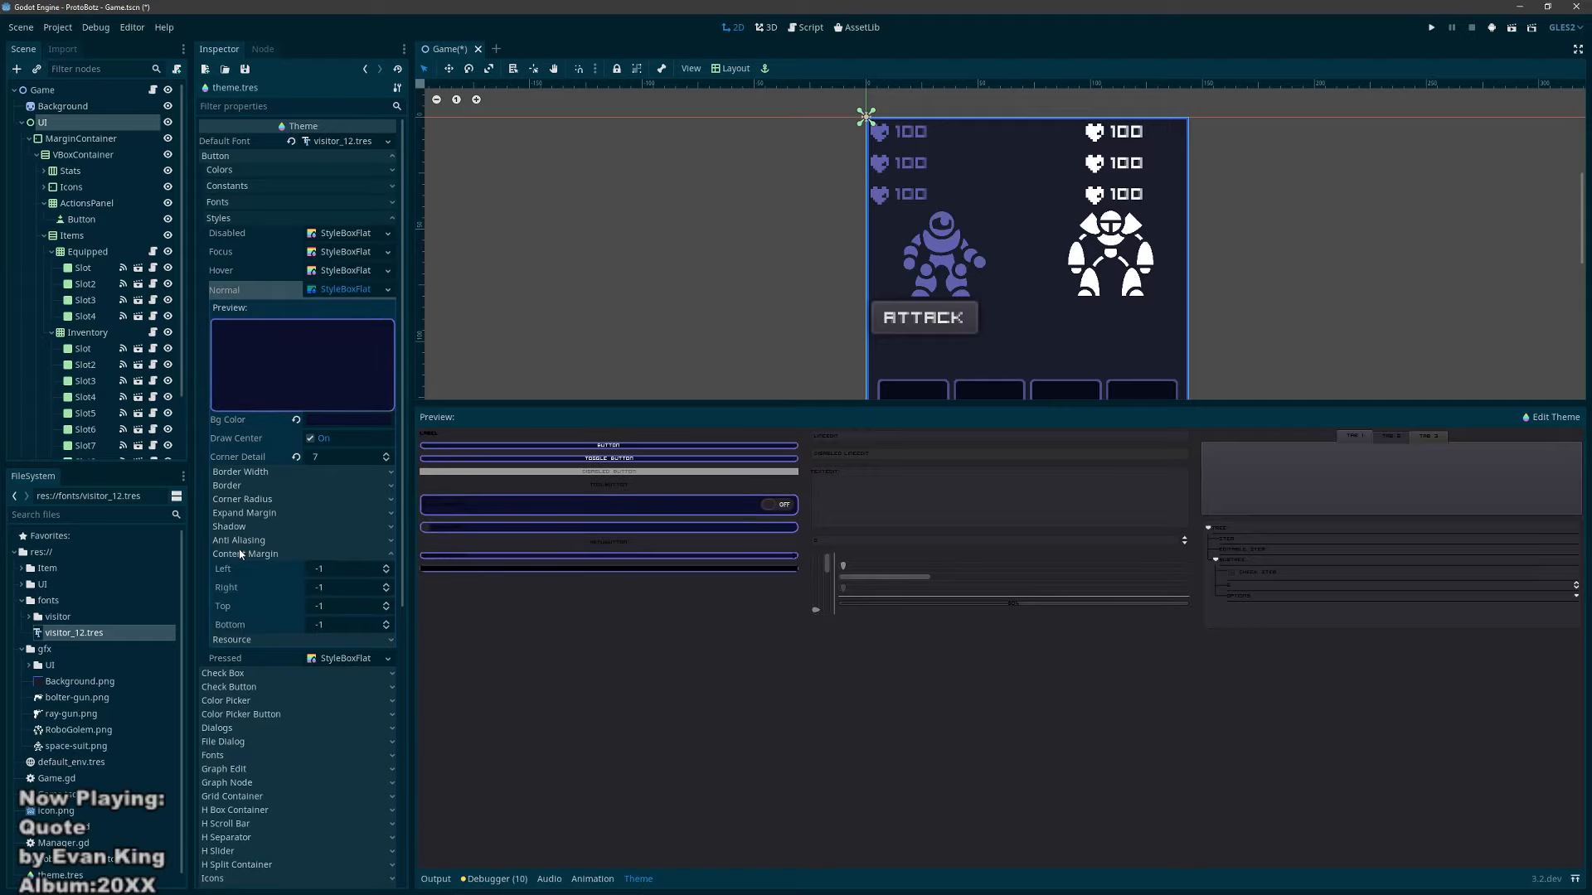
{"action": "left_click", "coordinate": [387, 566]}
{"action": "left_click", "coordinate": [388, 572]}
{"action": "left_click", "coordinate": [259, 557]}
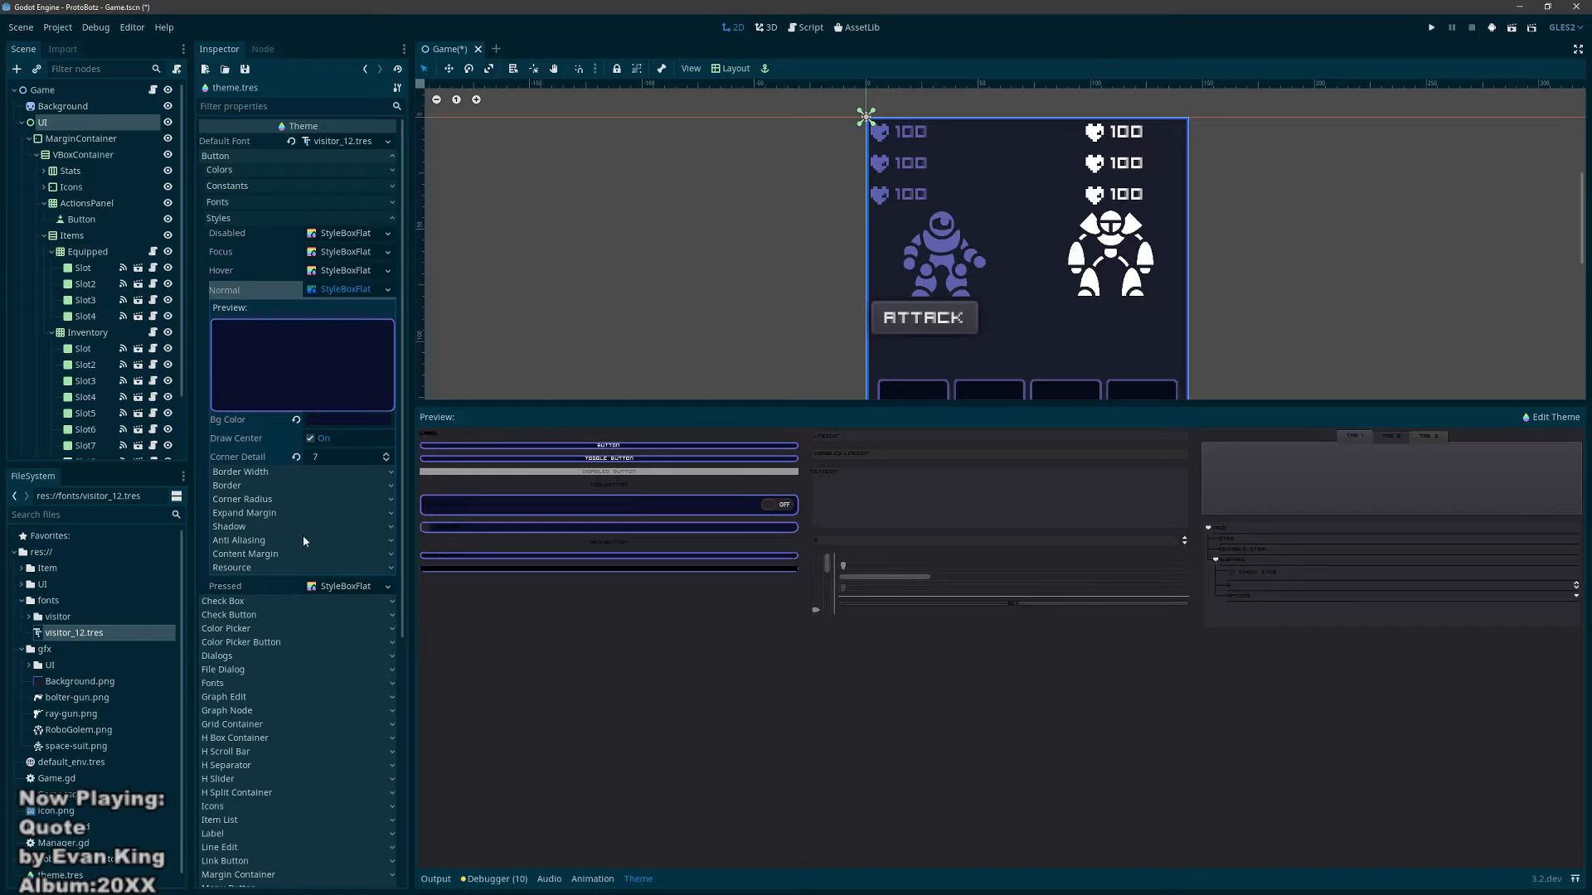
{"action": "left_click", "coordinate": [249, 540]}
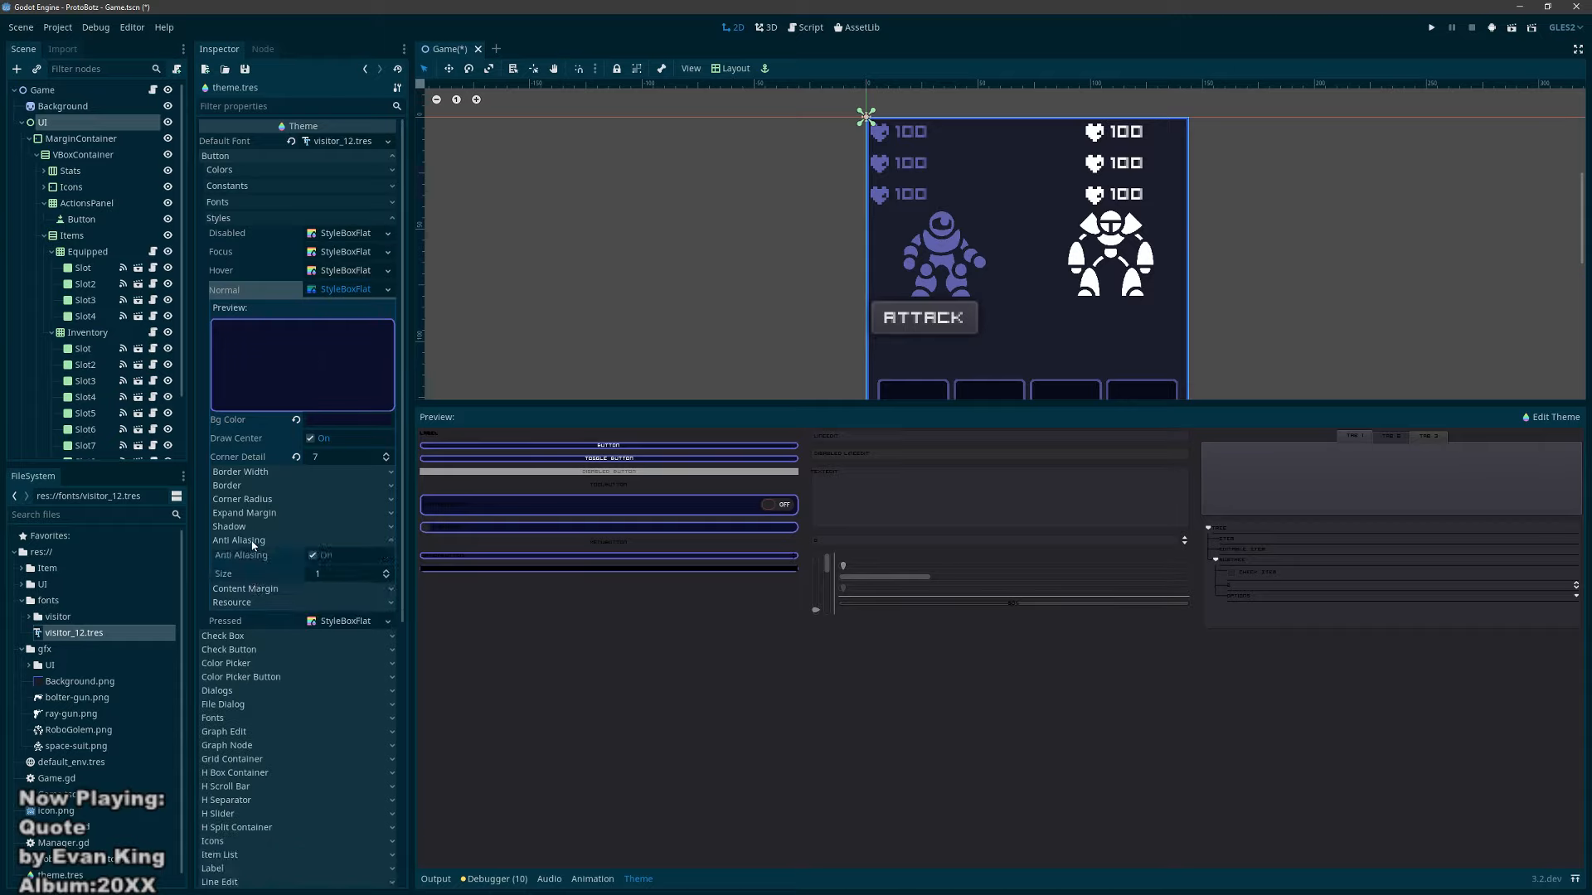
{"action": "left_click", "coordinate": [251, 541]}
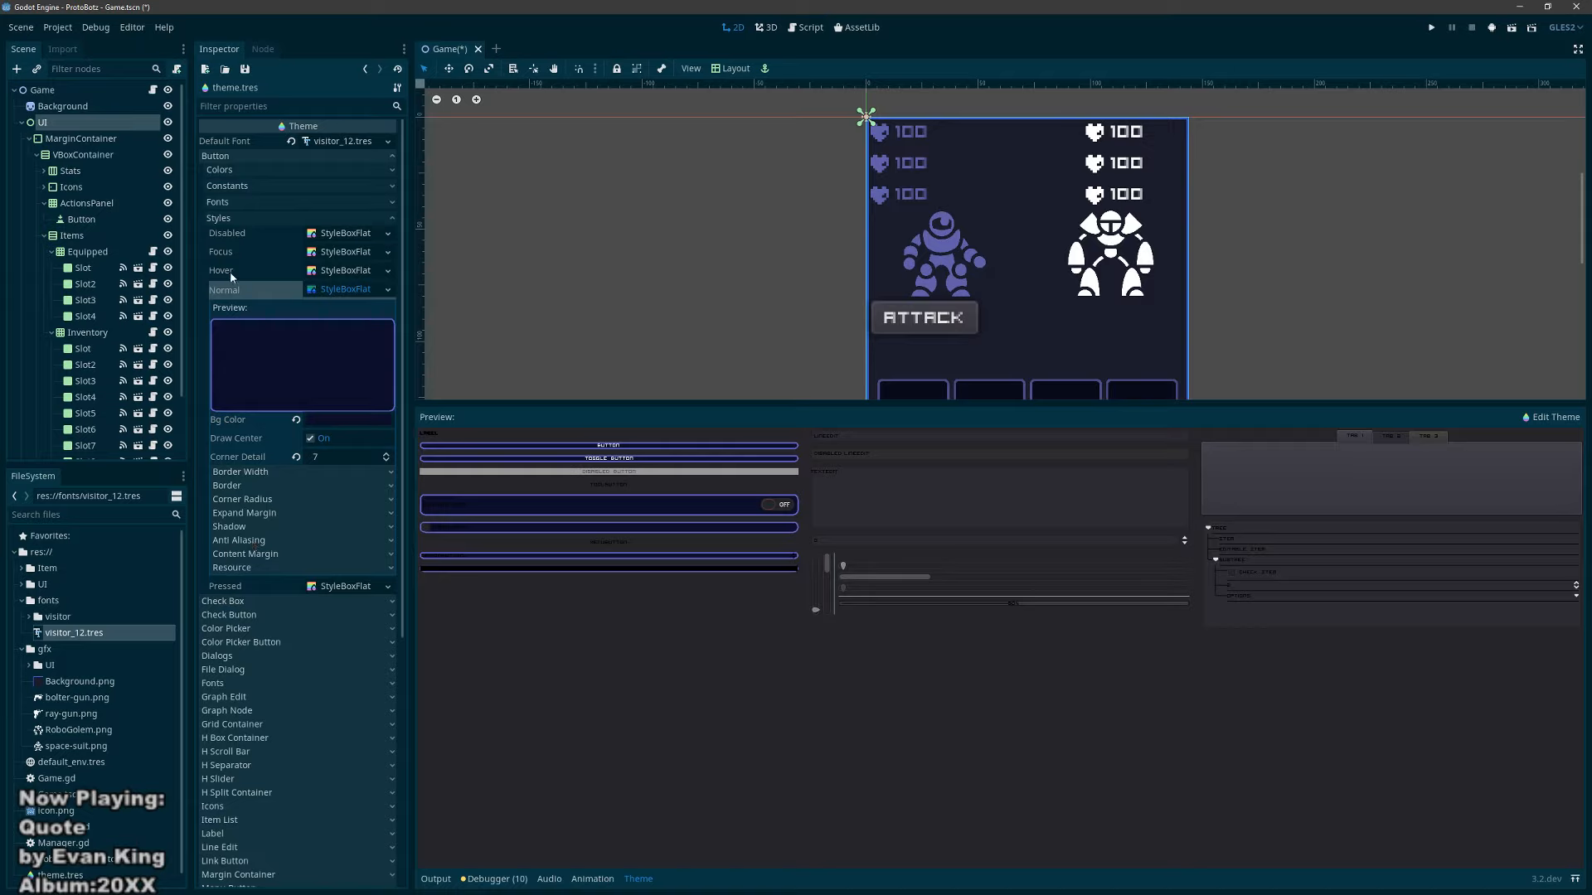
Step: Replace the Button's Hover style with a copy of its Normal StyleBoxFlat and make that copy unique
{"action": "left_click", "coordinate": [333, 286]}
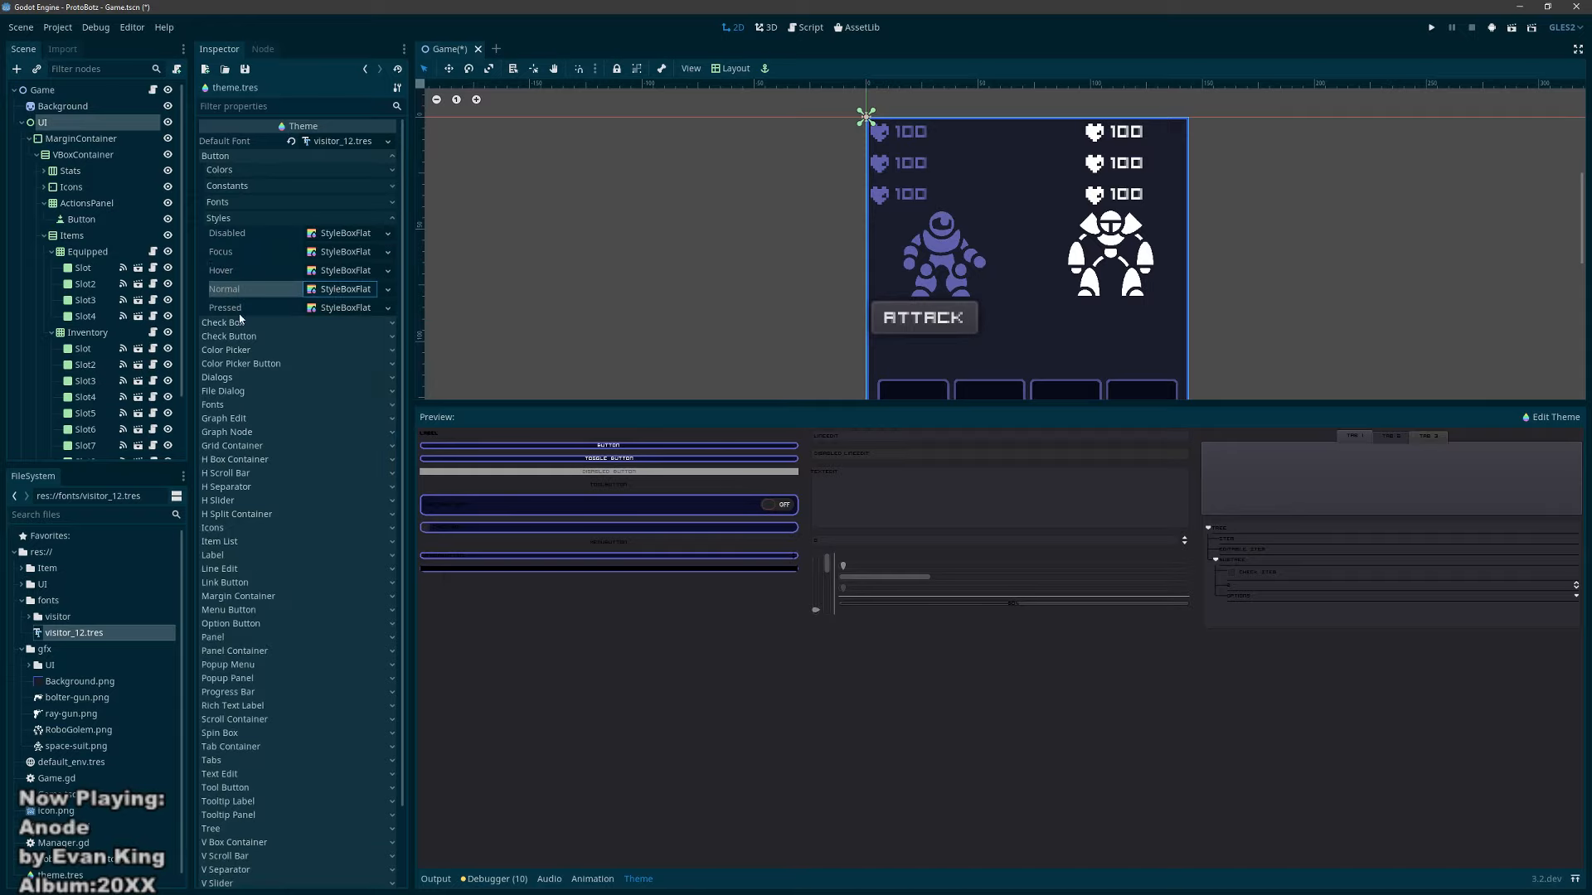
{"action": "left_click", "coordinate": [388, 272]}
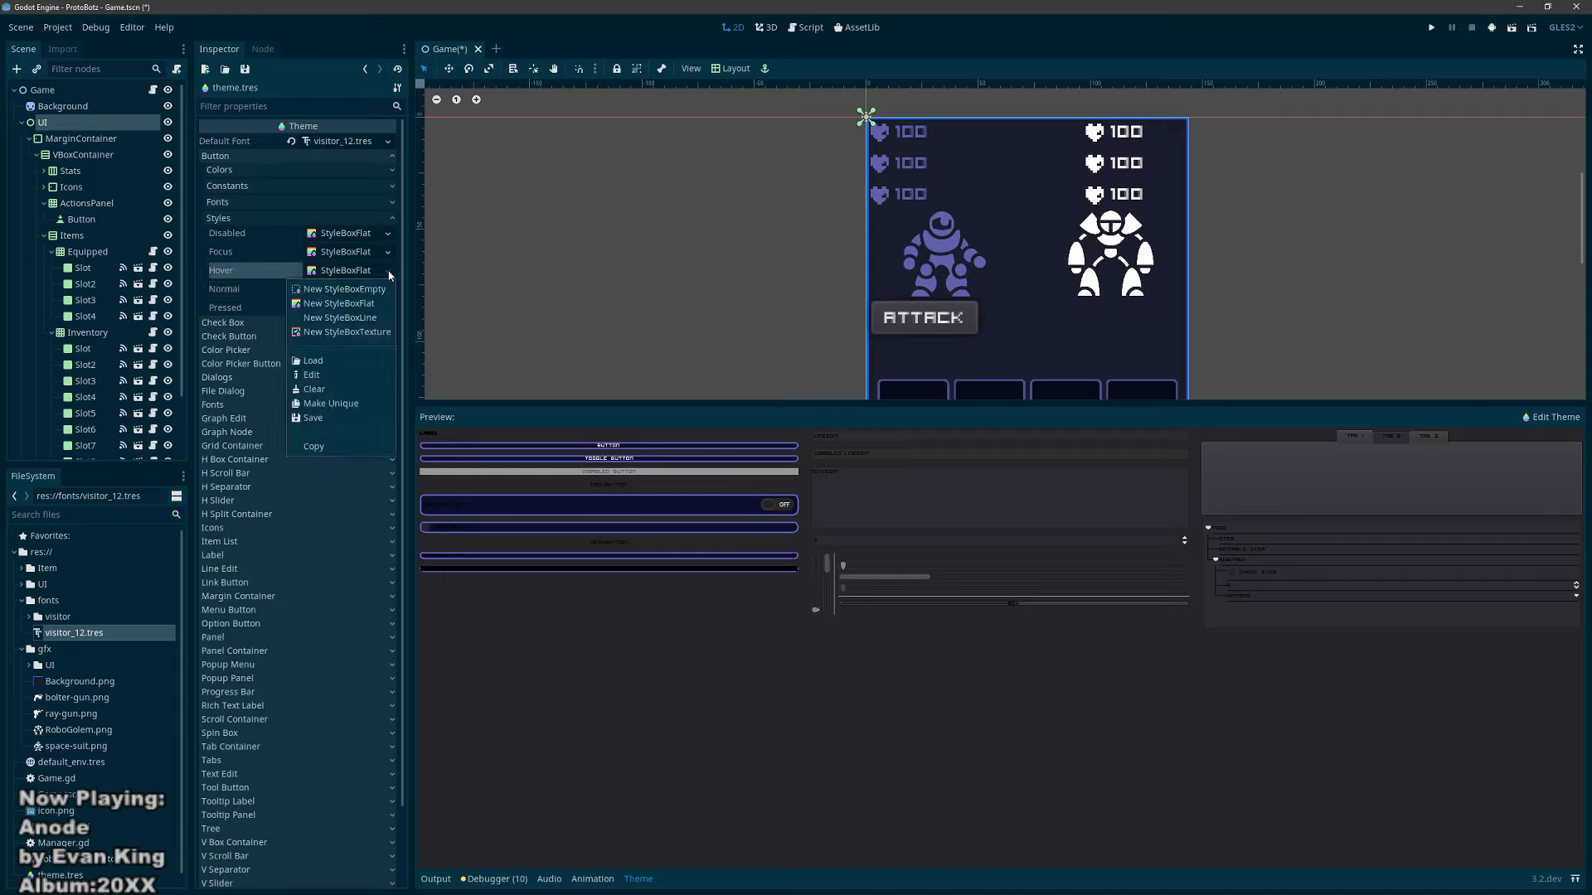
{"action": "left_click", "coordinate": [313, 389]}
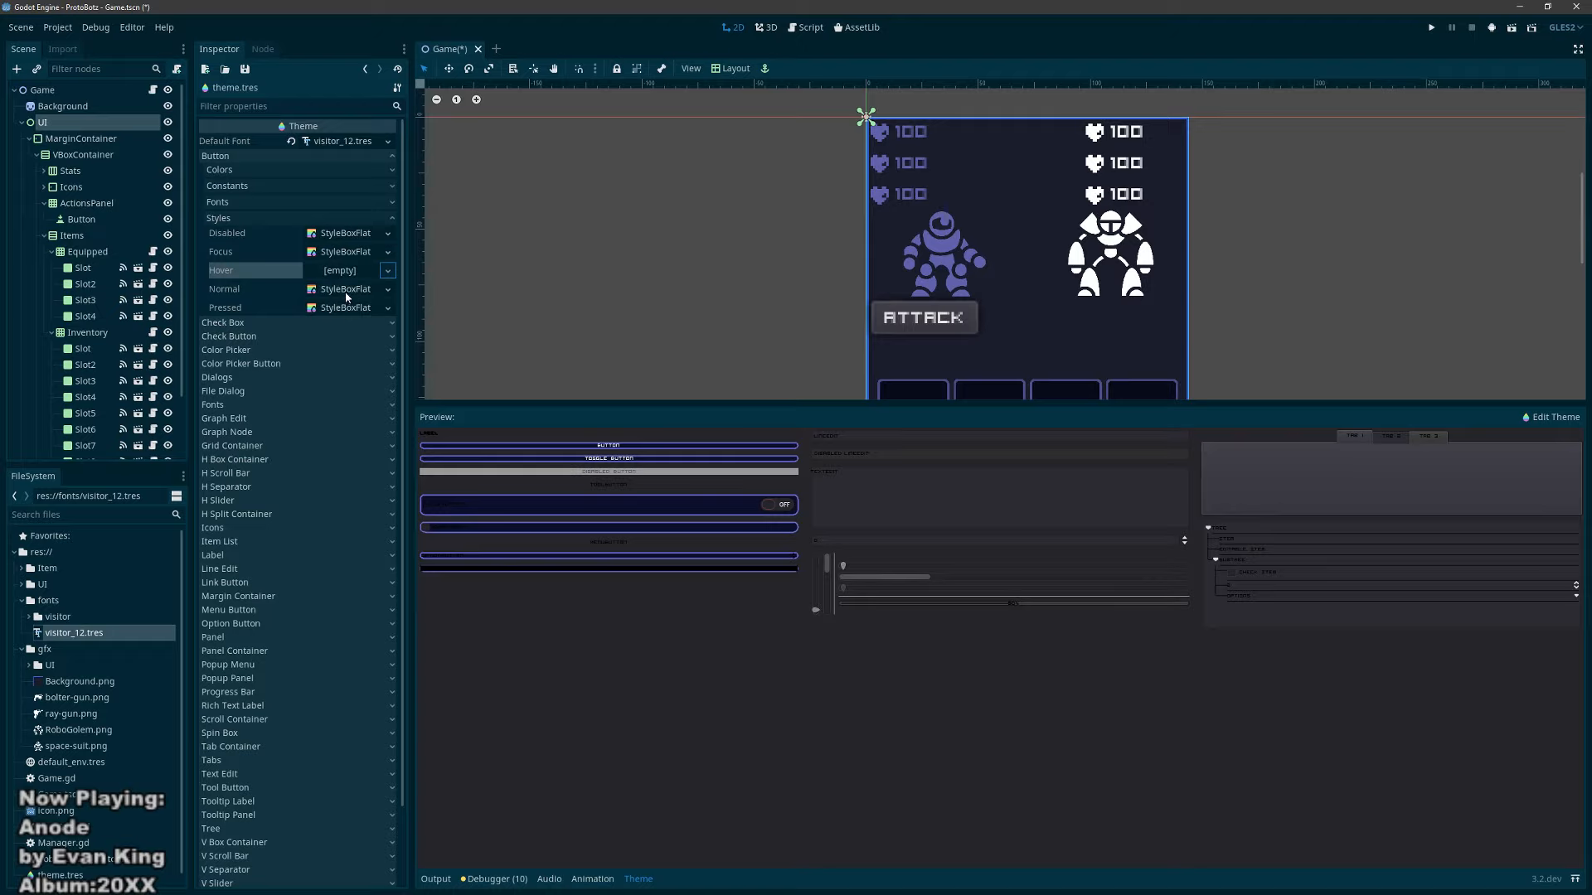
{"action": "left_click_drag", "start_coordinate": [340, 288], "coordinate": [349, 272]}
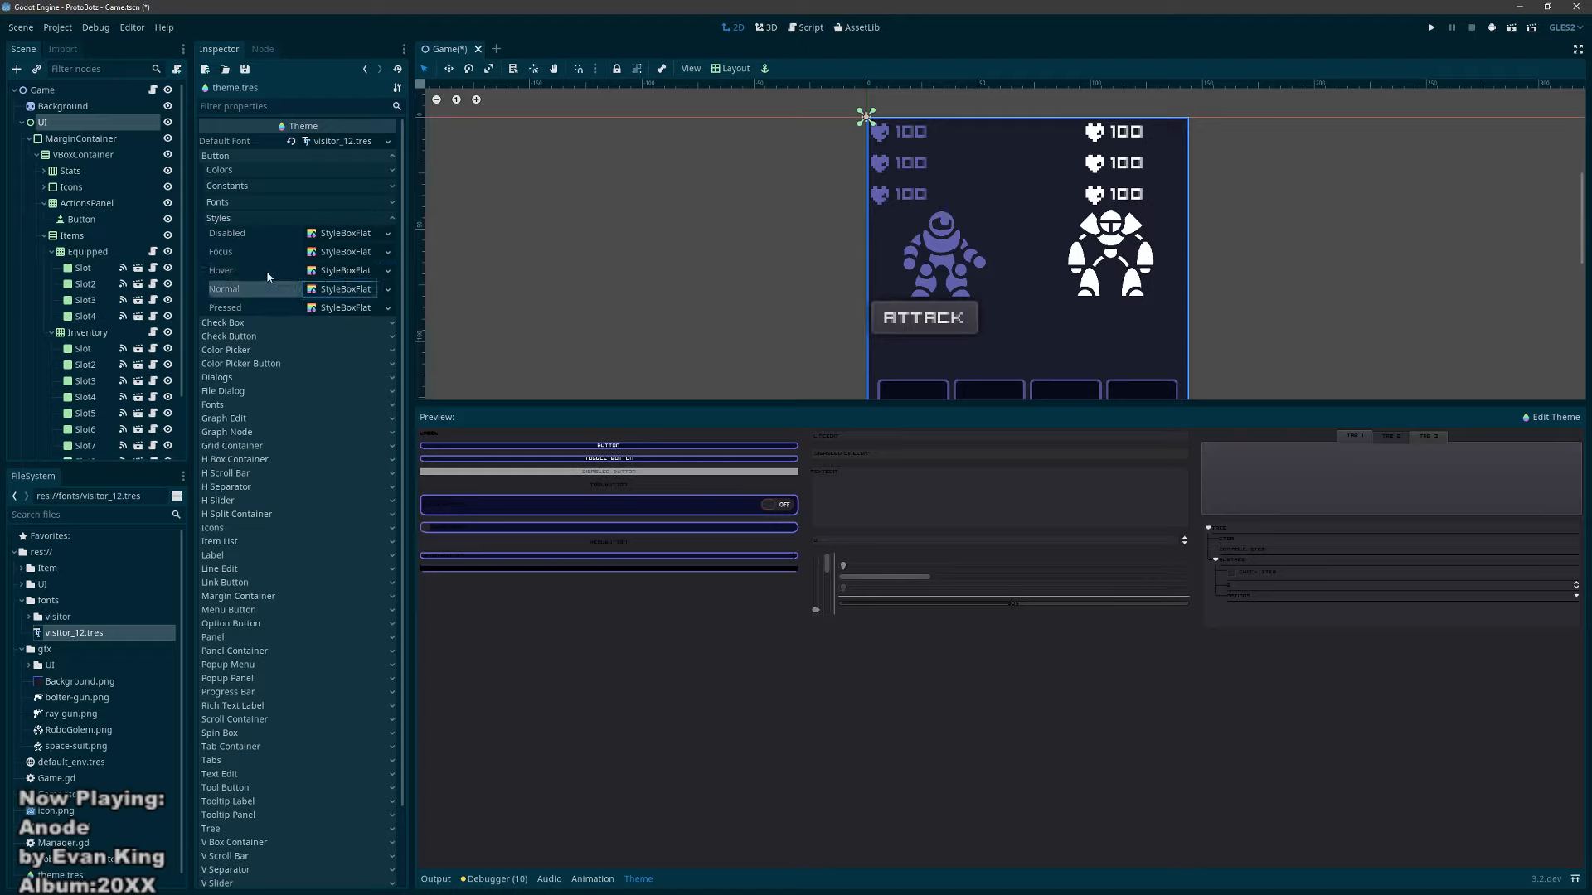
{"action": "left_click", "coordinate": [340, 271]}
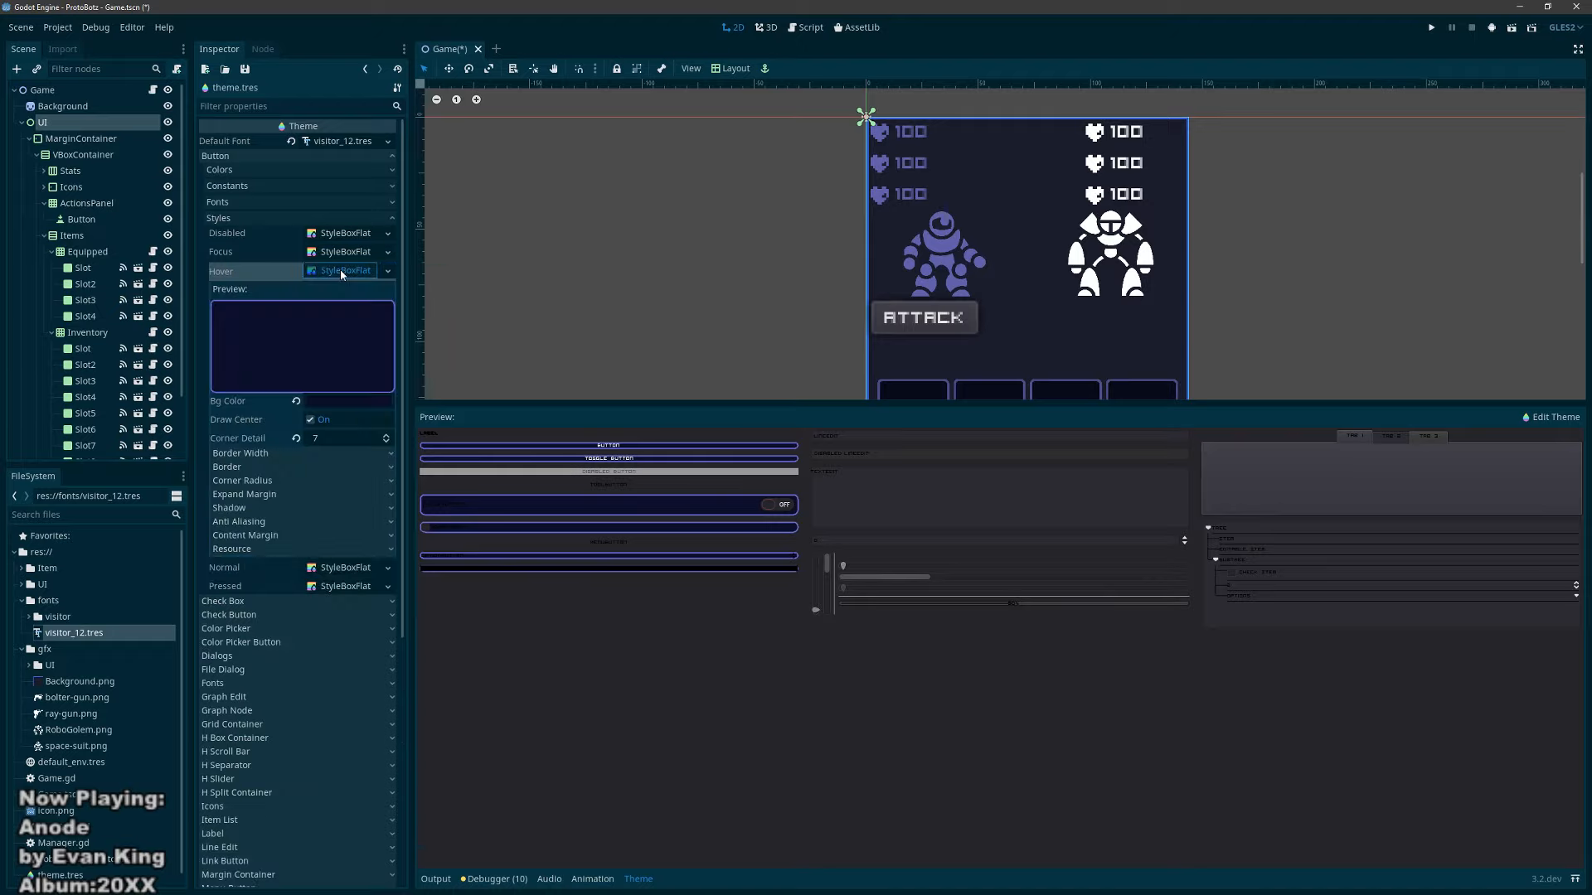
{"action": "right_click", "coordinate": [339, 270]}
{"action": "left_click", "coordinate": [379, 395]}
Step: Set the background color of the Button's Hover StyleBoxFlat to muted violet 393d70
{"action": "left_click", "coordinate": [359, 406]}
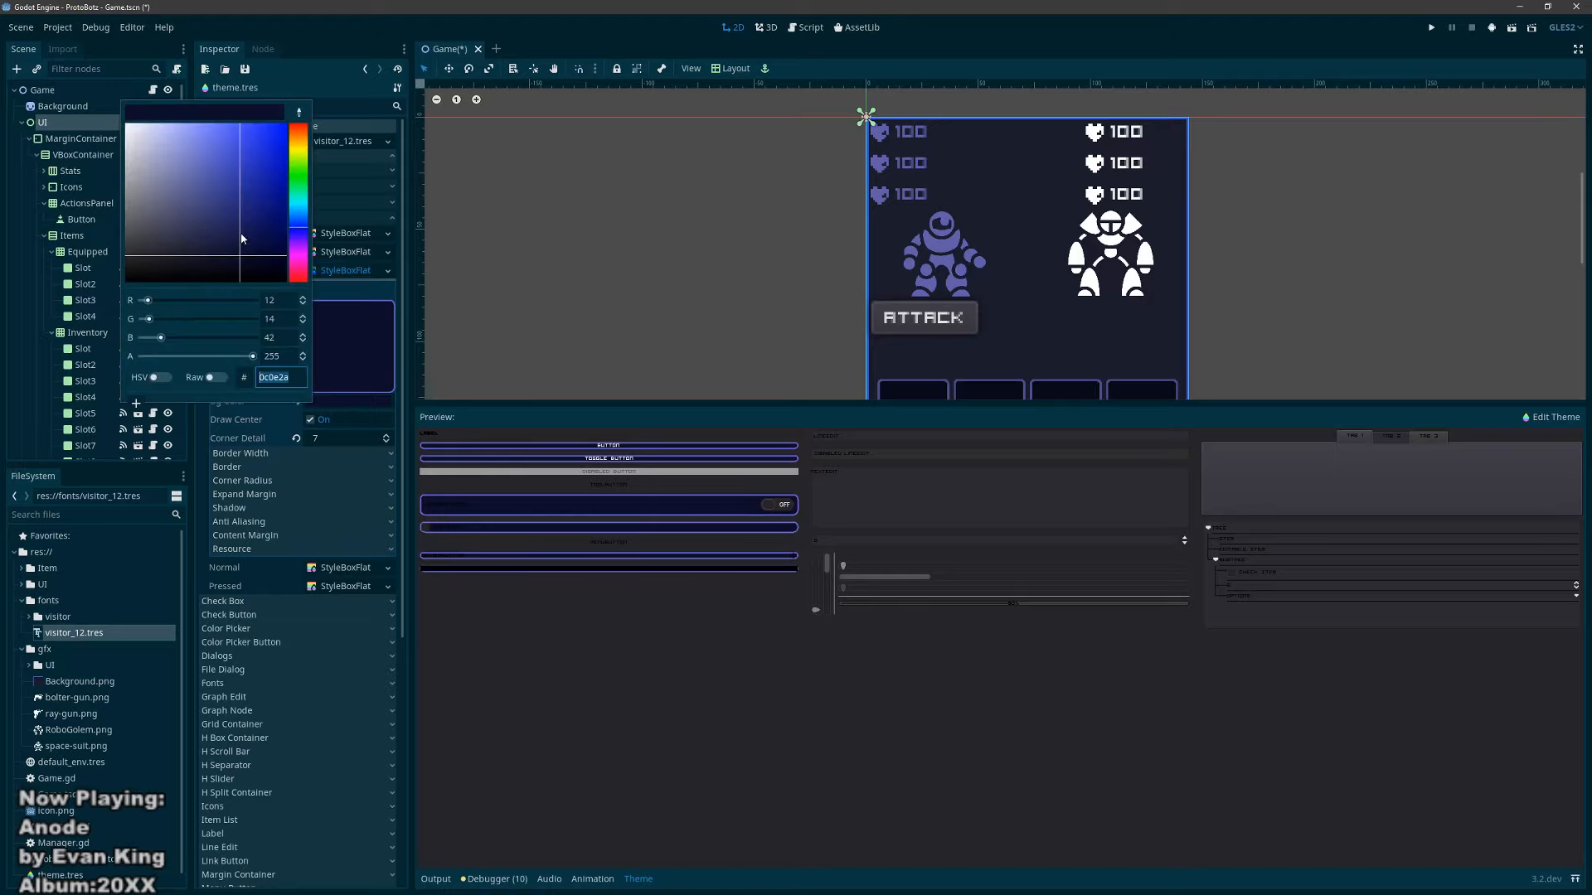
{"action": "left_click_drag", "start_coordinate": [238, 249], "coordinate": [204, 214]}
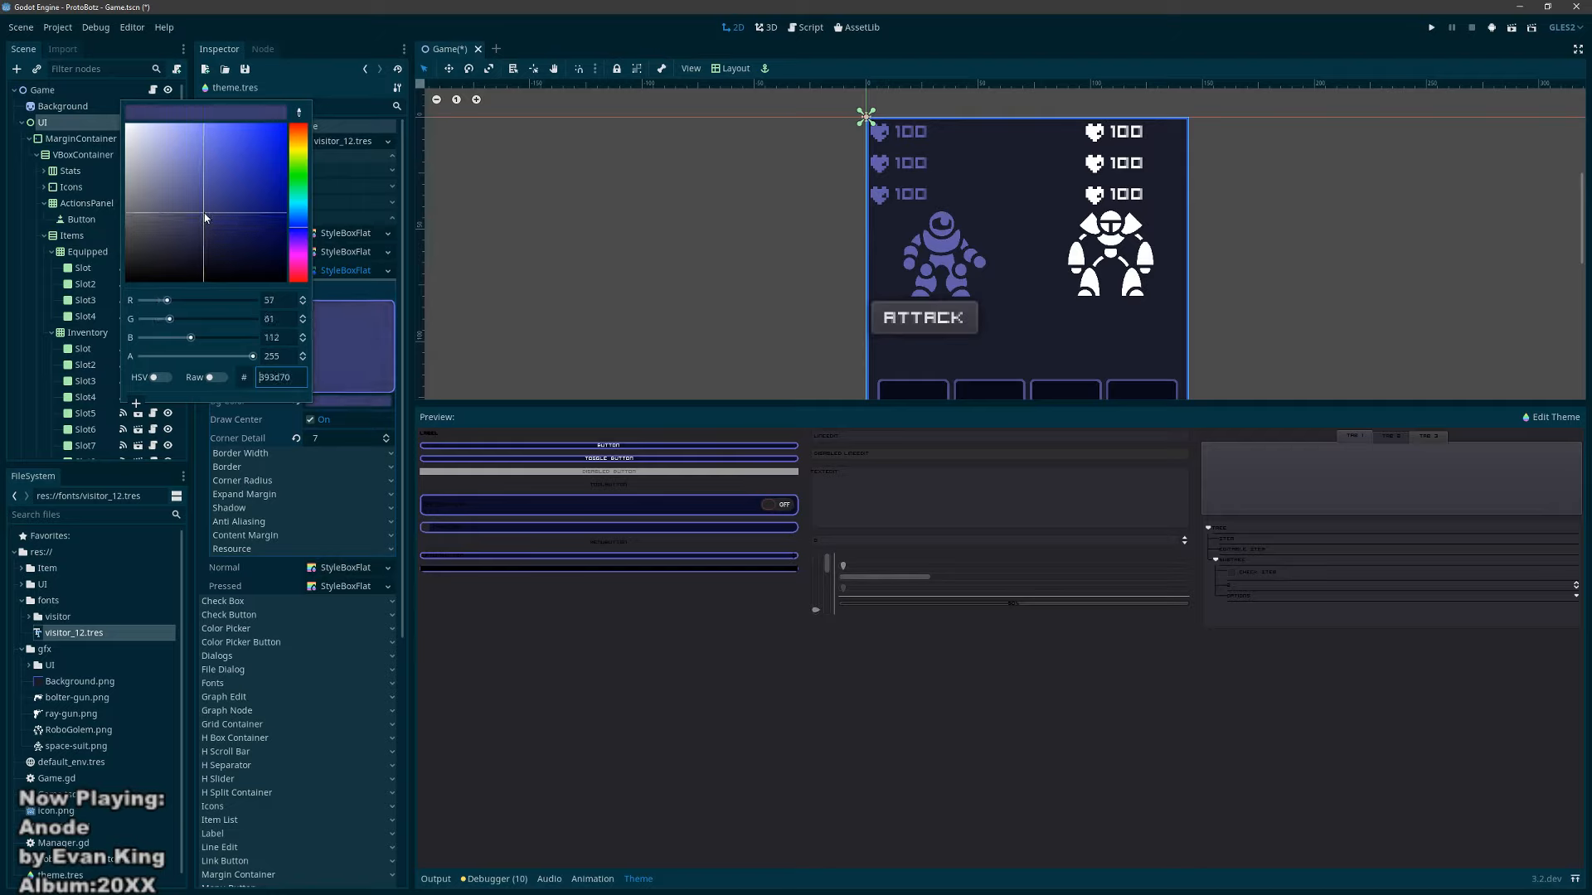
{"action": "left_click", "coordinate": [349, 107]}
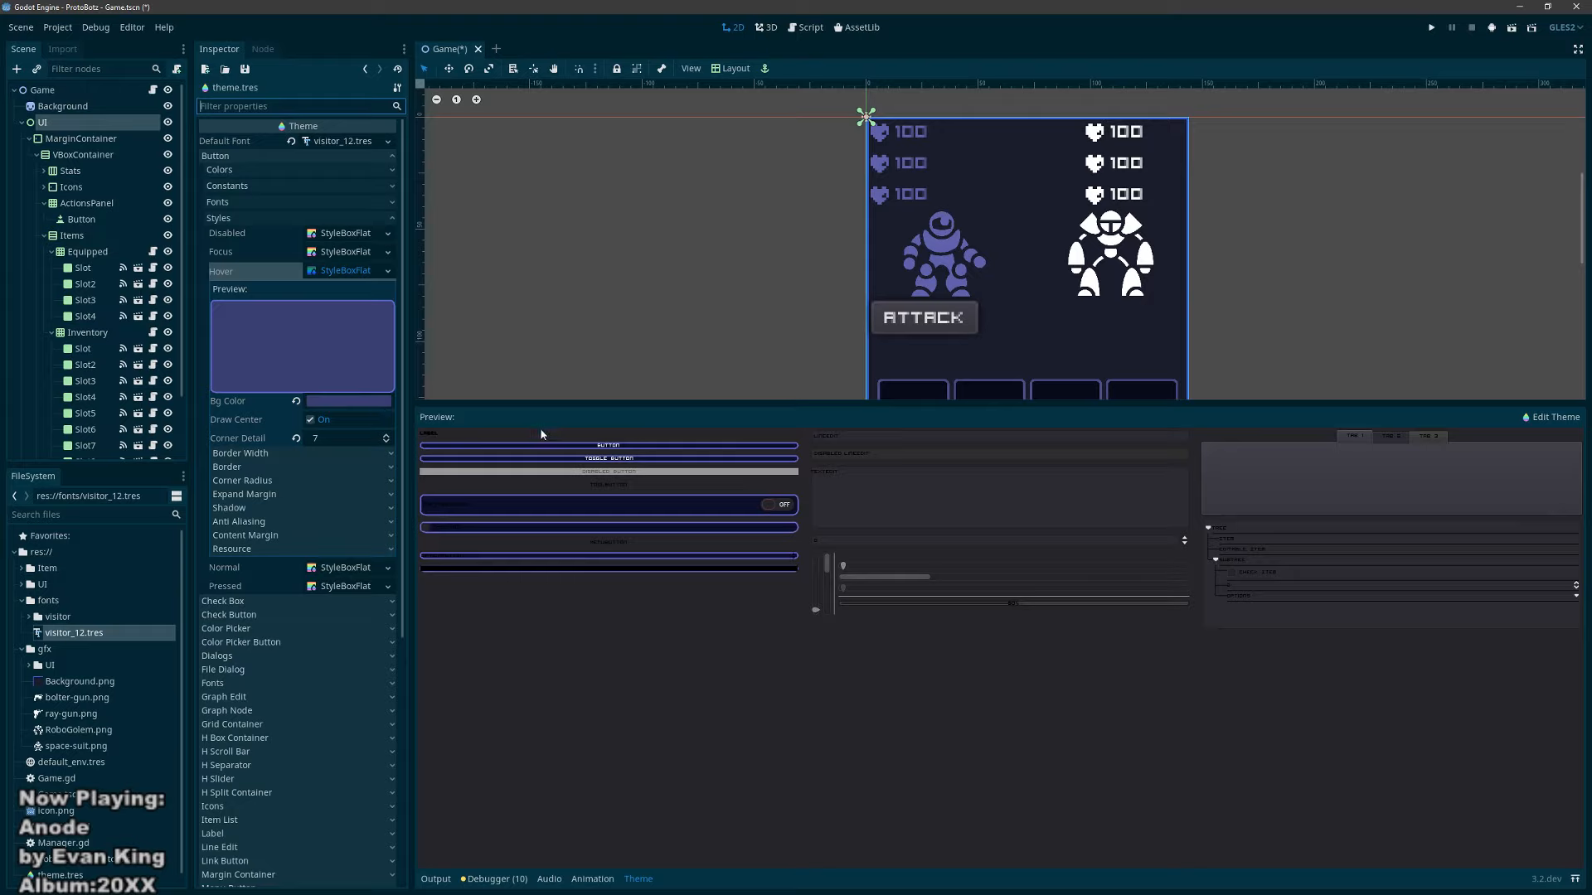
Step: Set the border color of the Button's Hover StyleBoxFlat to pale violet 948df8
{"action": "left_click", "coordinate": [278, 453]}
{"action": "left_click", "coordinate": [260, 452]}
{"action": "left_click", "coordinate": [260, 467]}
{"action": "left_click", "coordinate": [336, 482]}
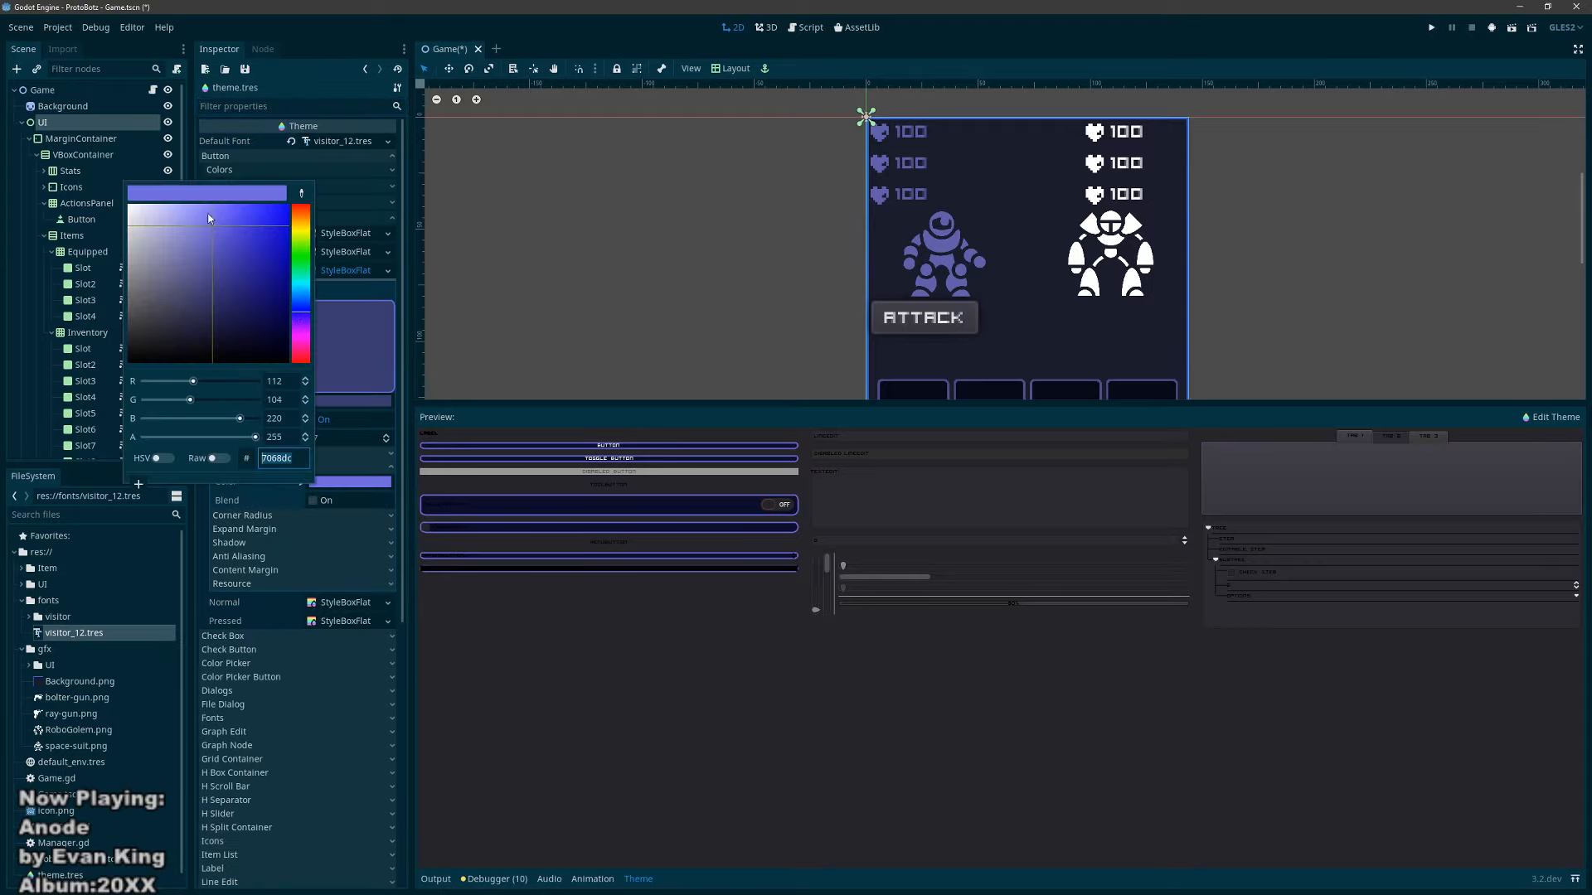
{"action": "left_click_drag", "start_coordinate": [208, 218], "coordinate": [198, 213]}
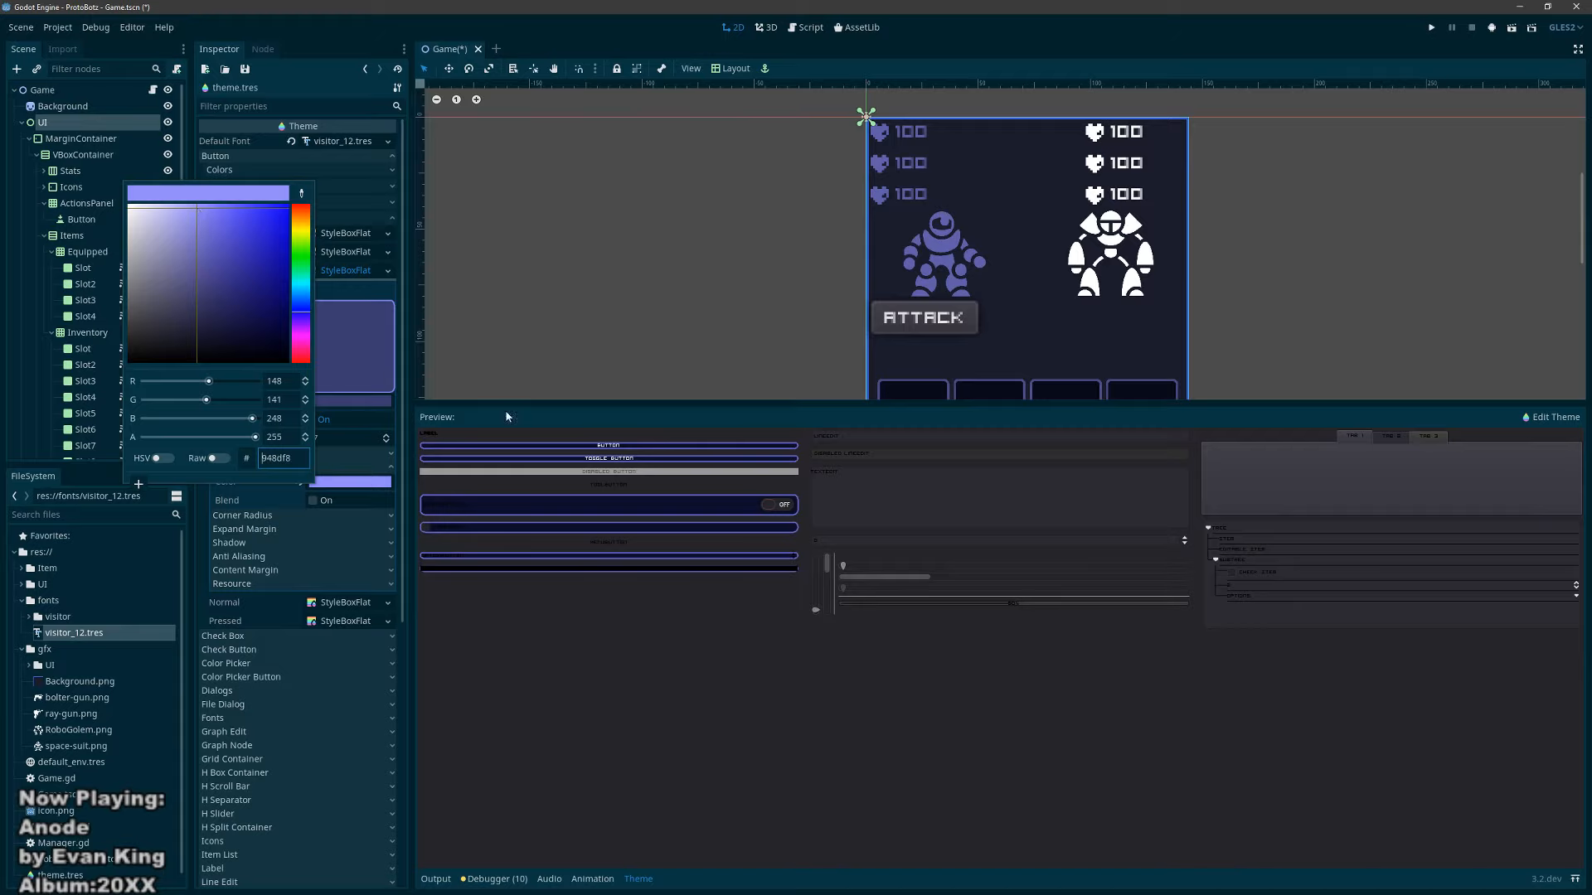
Step: Replace the Button's Pressed style with a copy of its Normal StyleBoxFlat and make that copy unique
{"action": "left_click", "coordinate": [531, 449]}
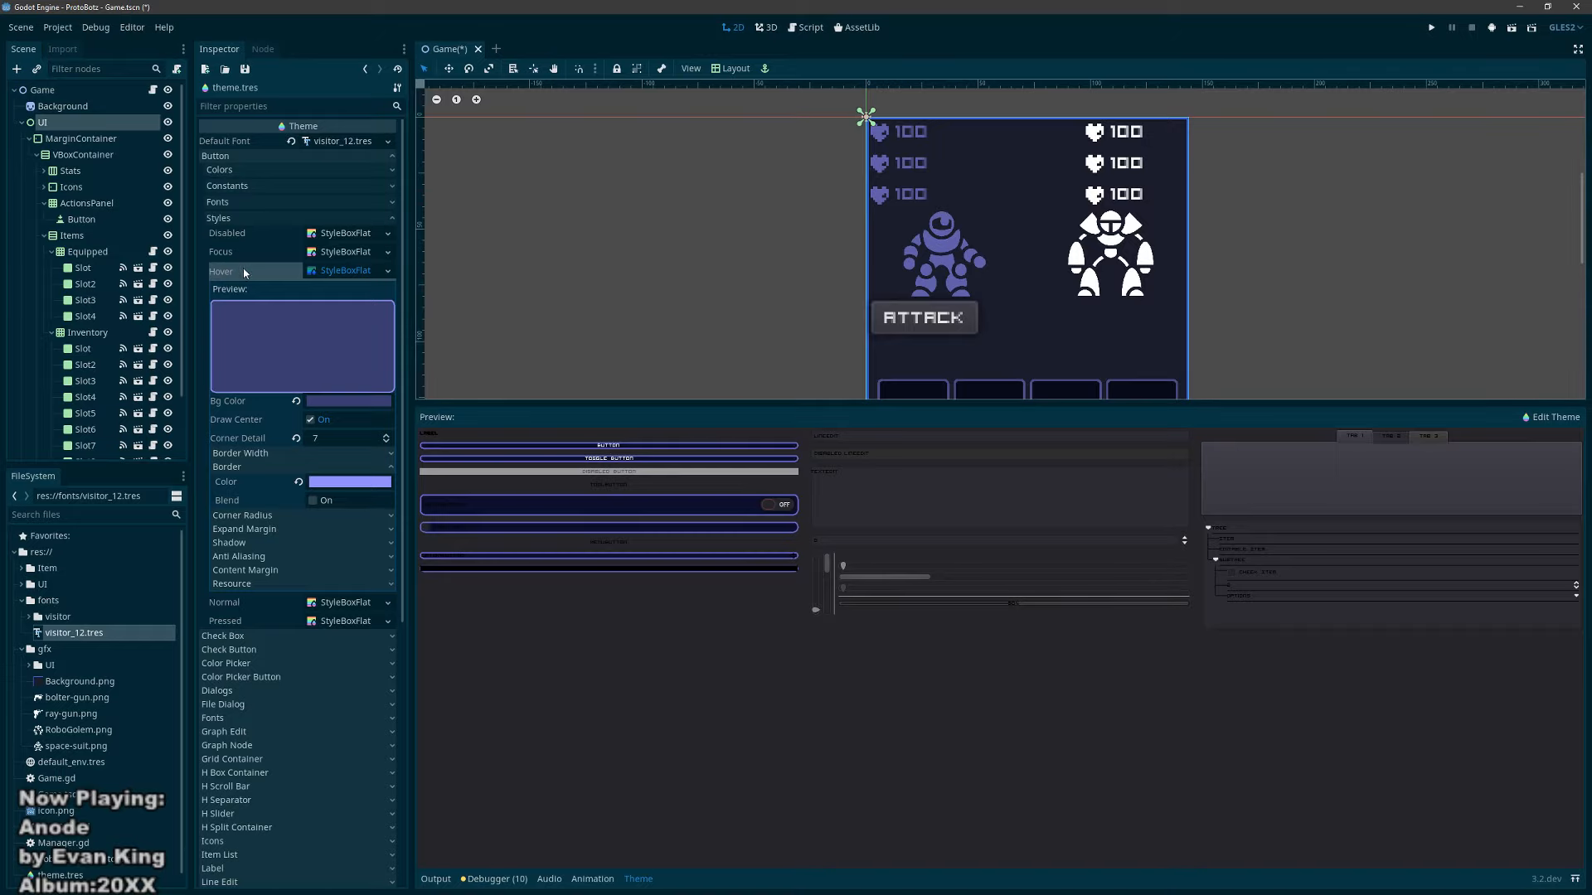
{"action": "left_click", "coordinate": [362, 271]}
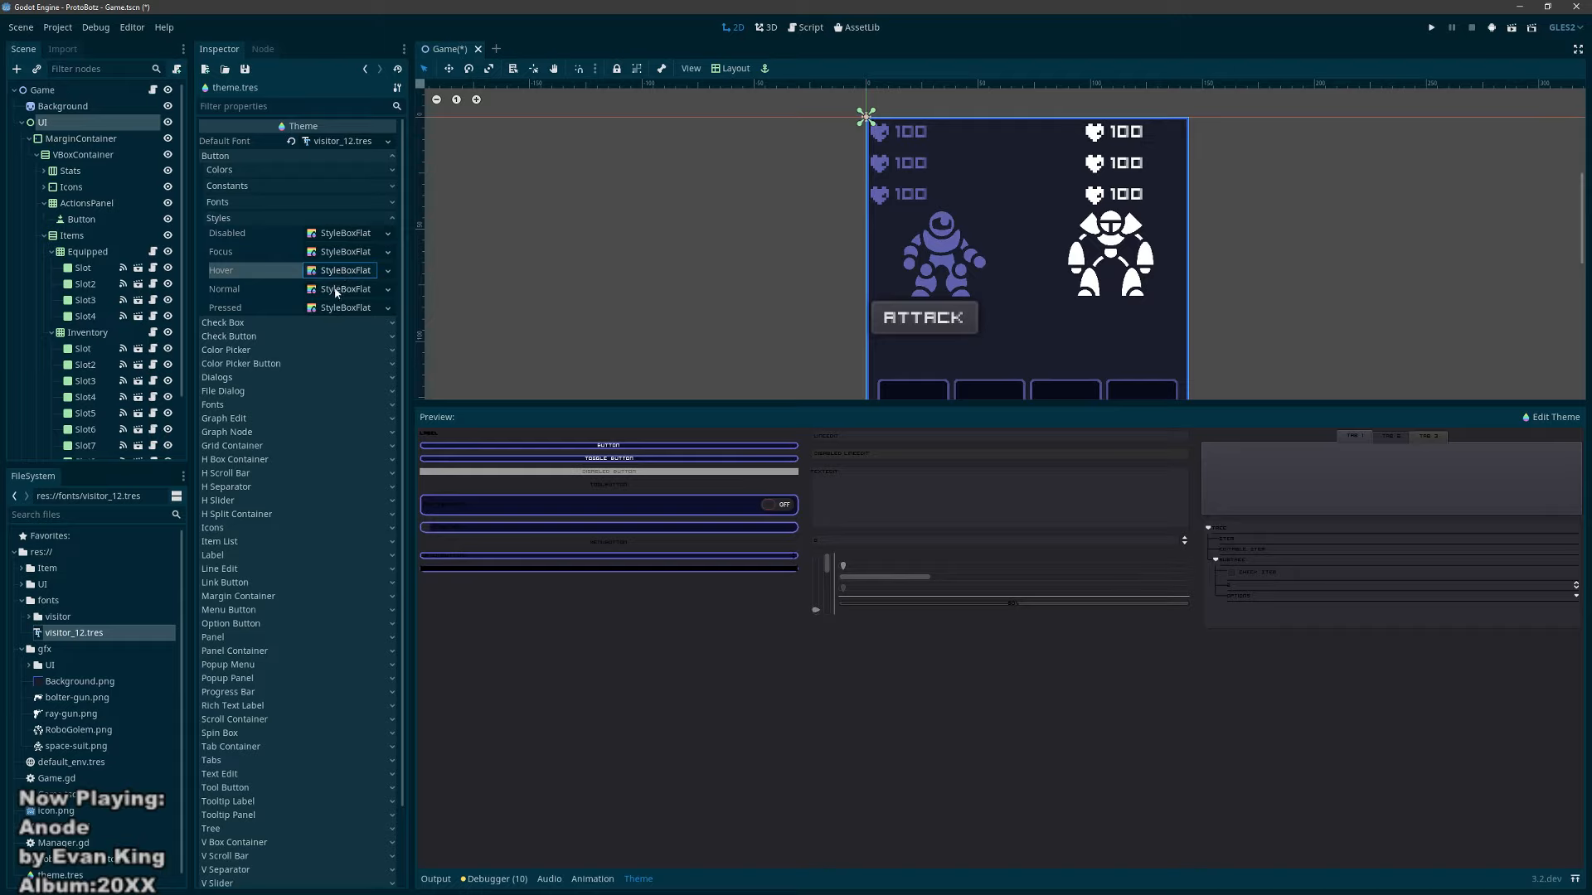
{"action": "left_click_drag", "start_coordinate": [336, 291], "coordinate": [335, 309]}
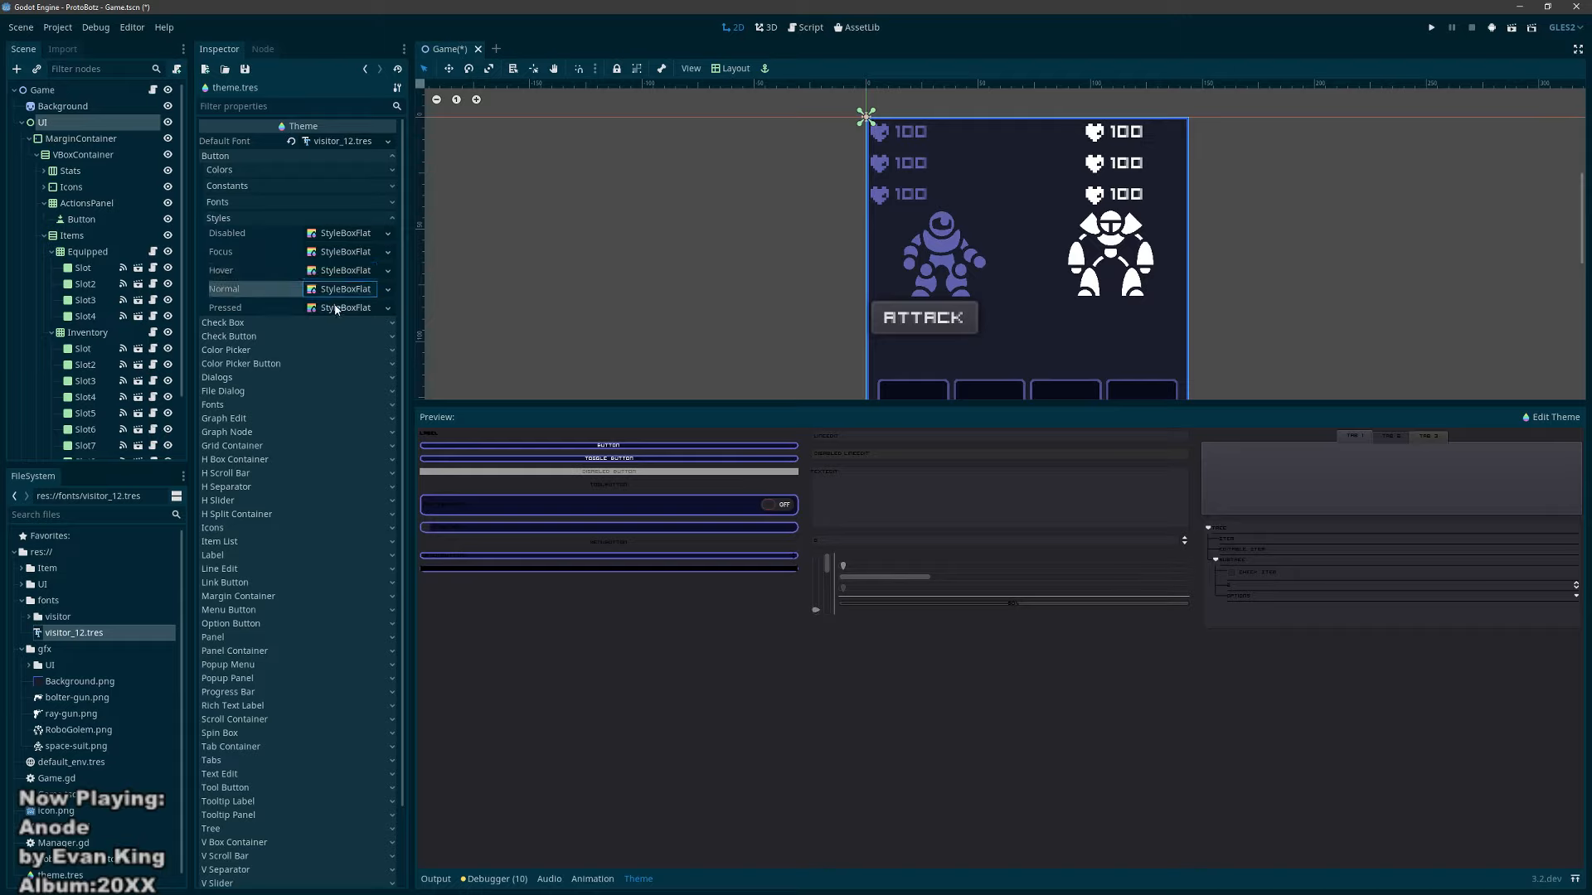
{"action": "right_click", "coordinate": [325, 311]}
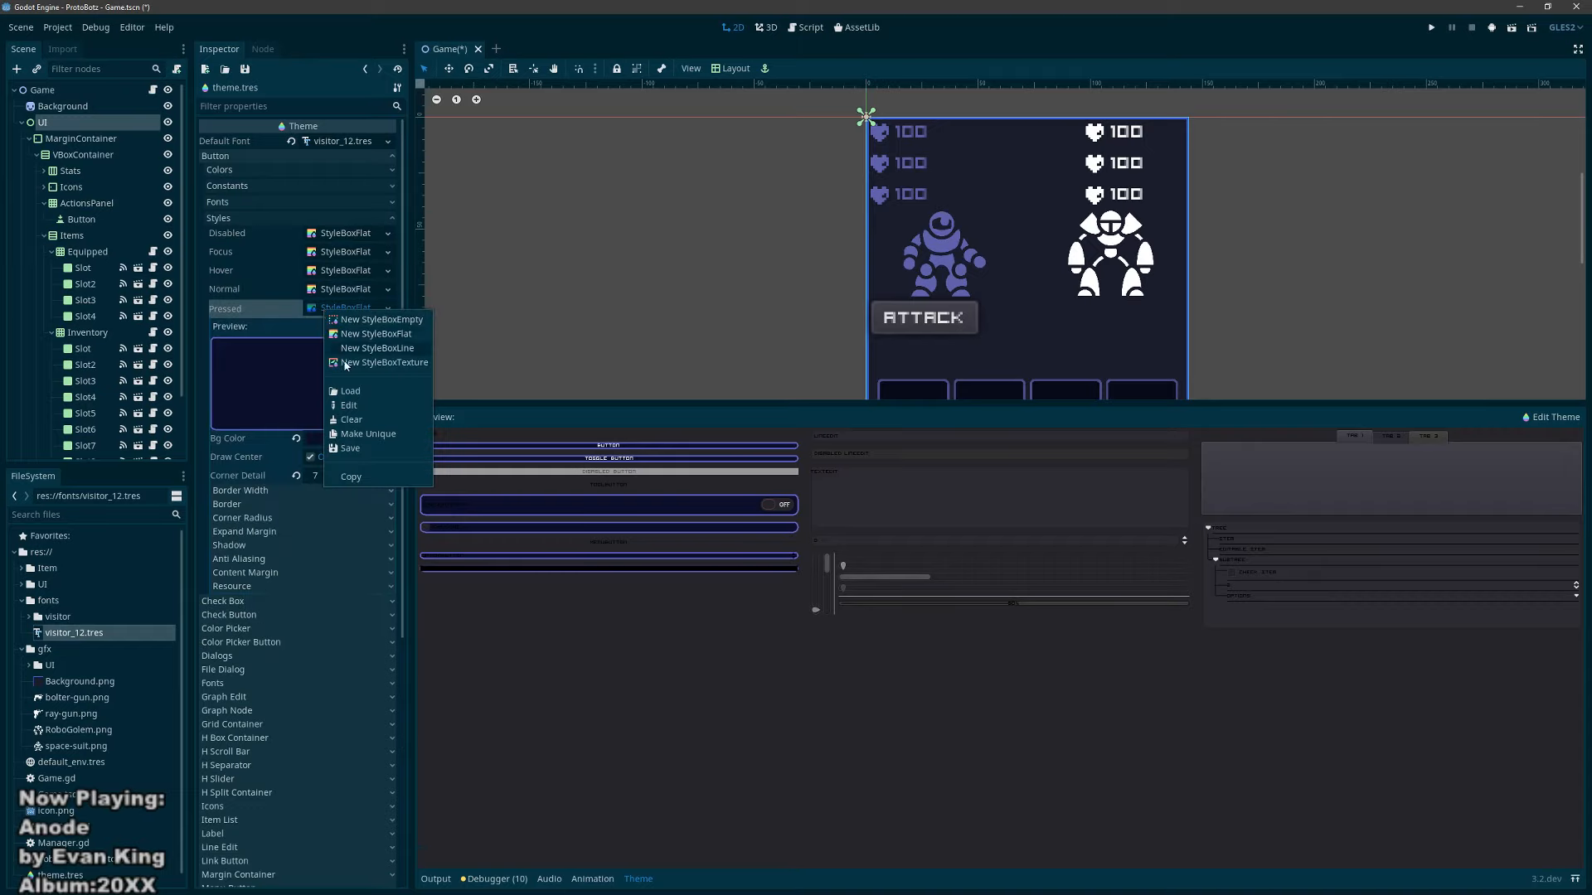
{"action": "left_click", "coordinate": [361, 434]}
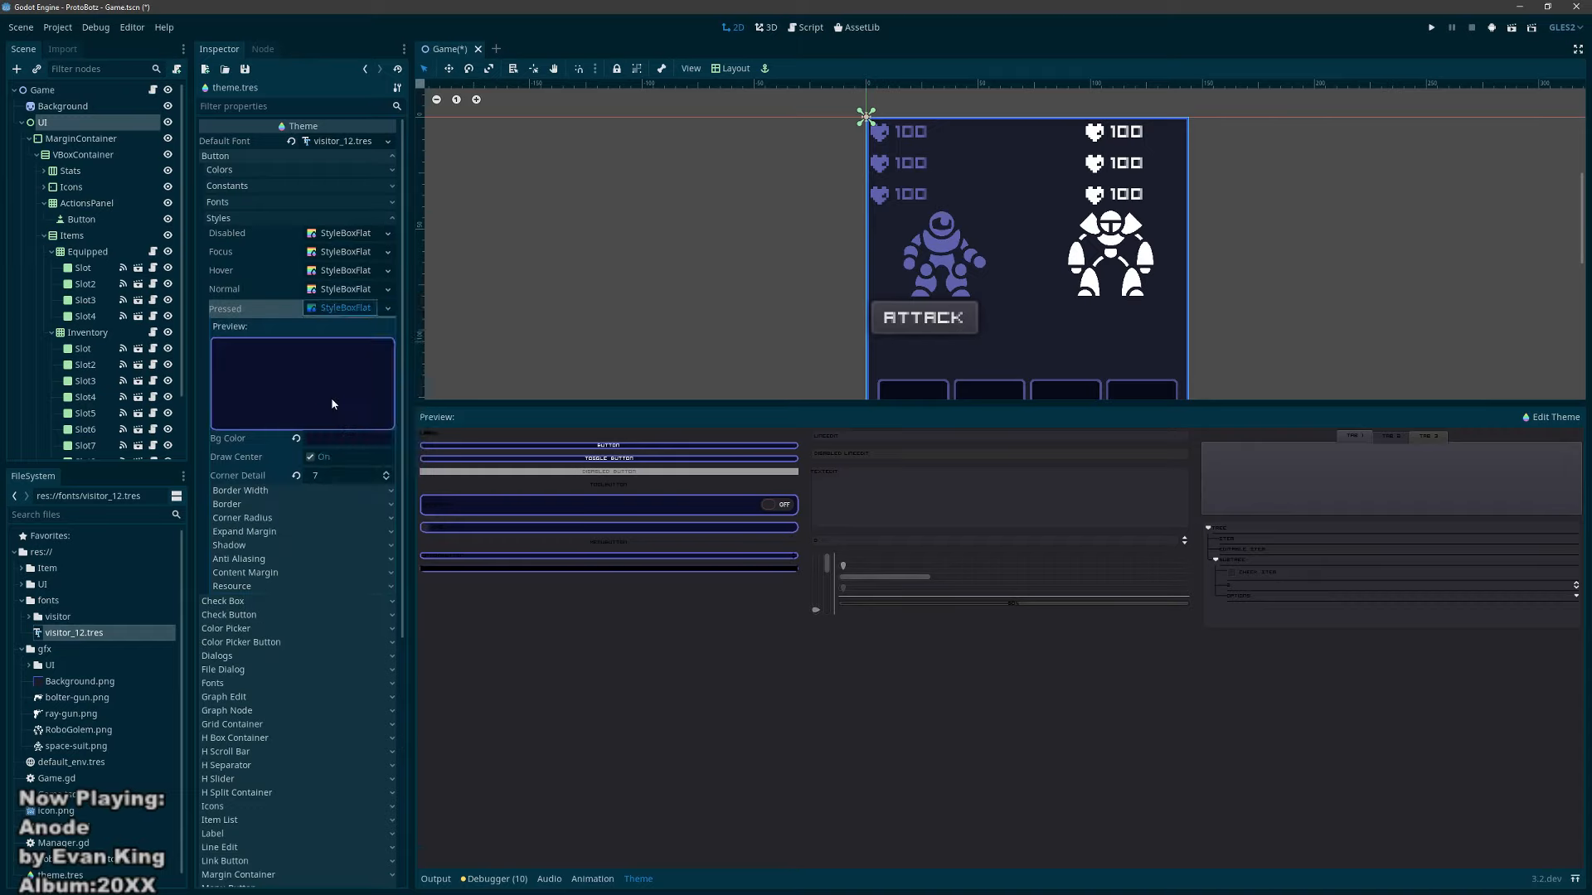
Step: Copy the background hex code of the Button's Pressed StyleBoxFlat and set its background color to medium blue 373e9e
{"action": "left_click", "coordinate": [348, 440]}
{"action": "key", "text": "ctrl+c"}
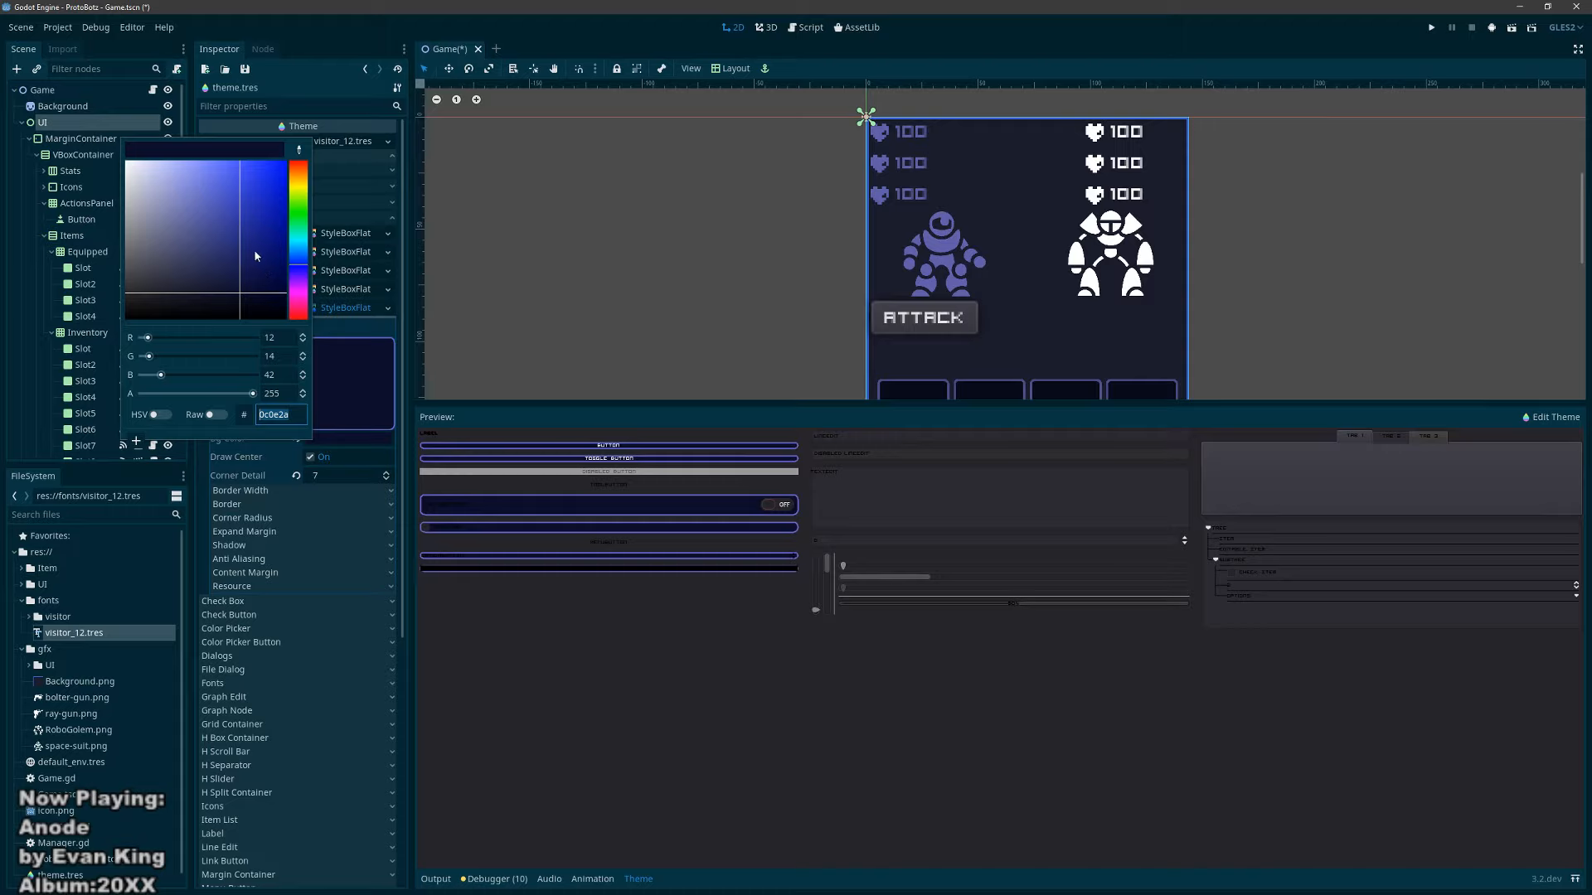
{"action": "left_click_drag", "start_coordinate": [242, 226], "coordinate": [231, 223]}
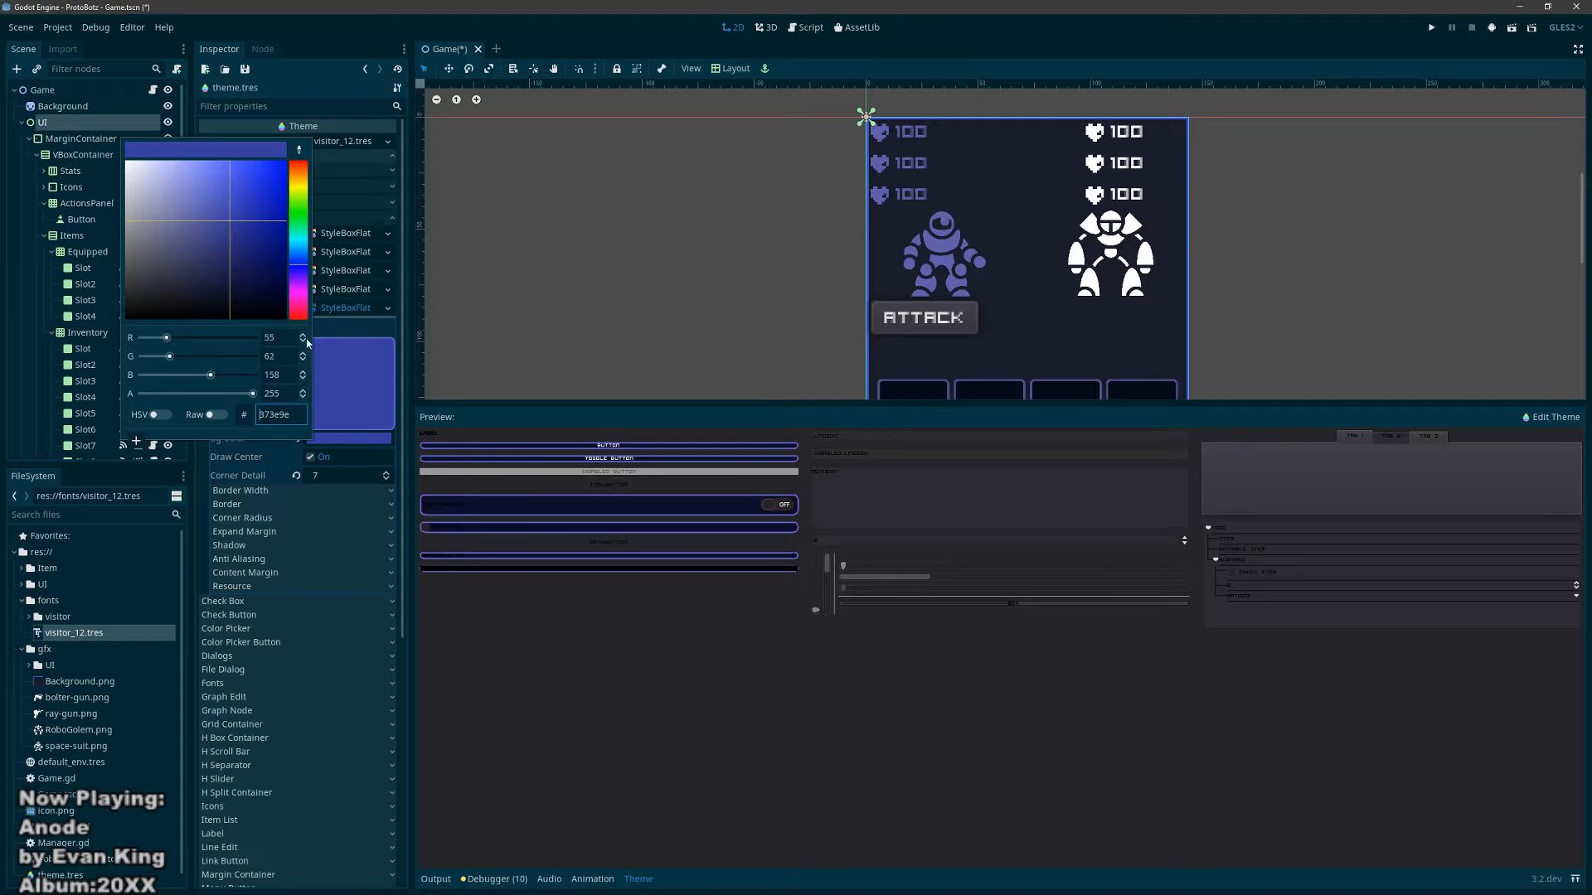
{"action": "left_click", "coordinate": [358, 356]}
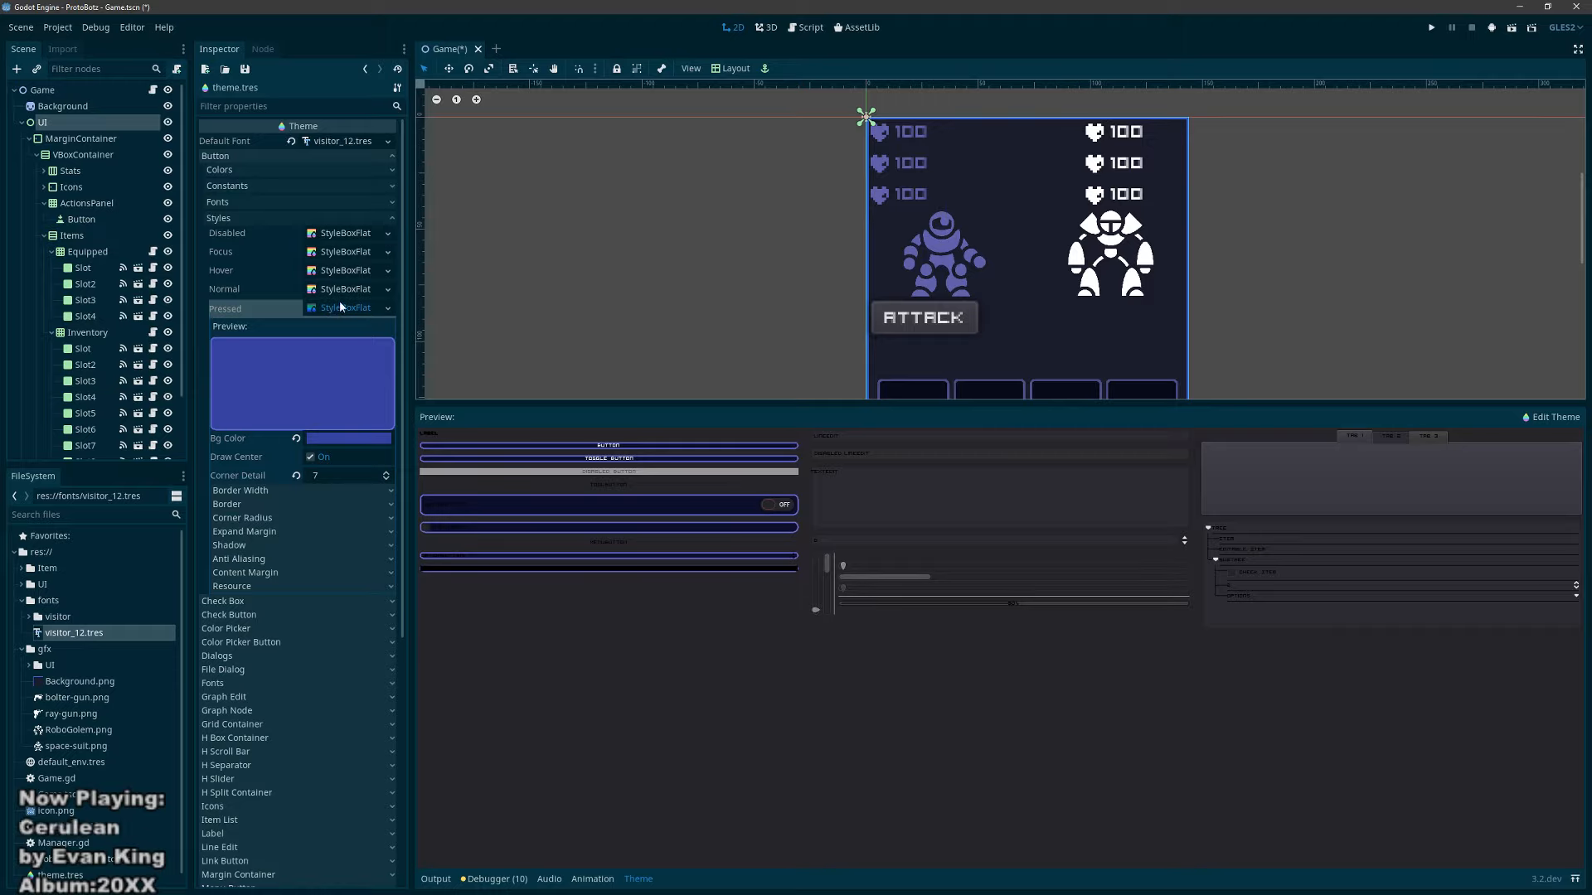
Step: Set the background color of the Button's Disabled StyleBoxFlat to the copied dark navy 0c0e2a
{"action": "left_click_drag", "start_coordinate": [340, 307], "coordinate": [352, 247]}
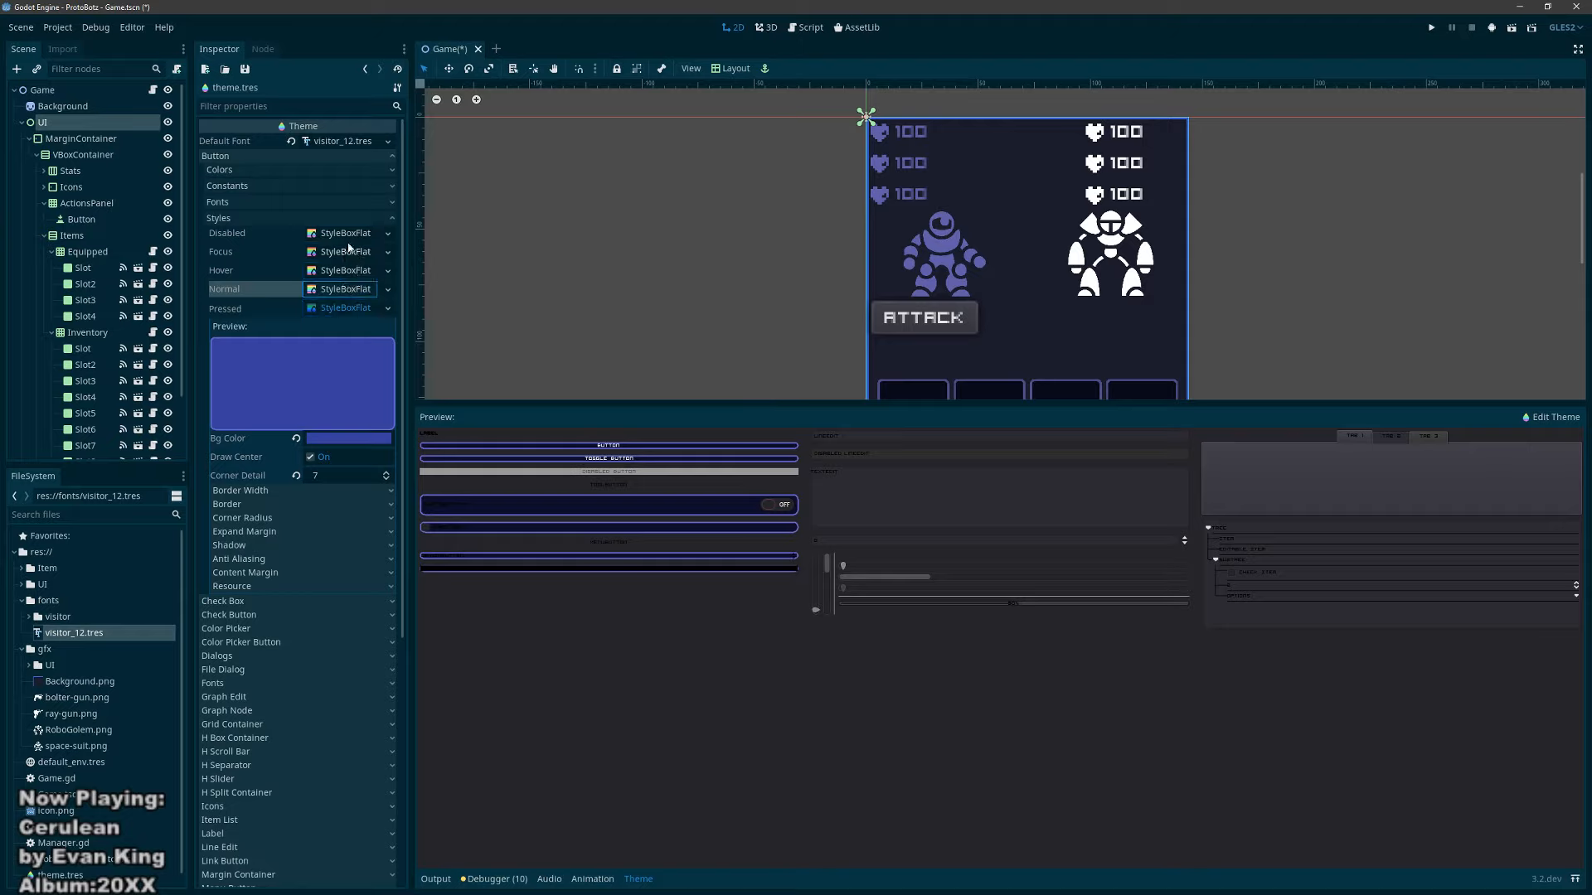
{"action": "left_click", "coordinate": [344, 235]}
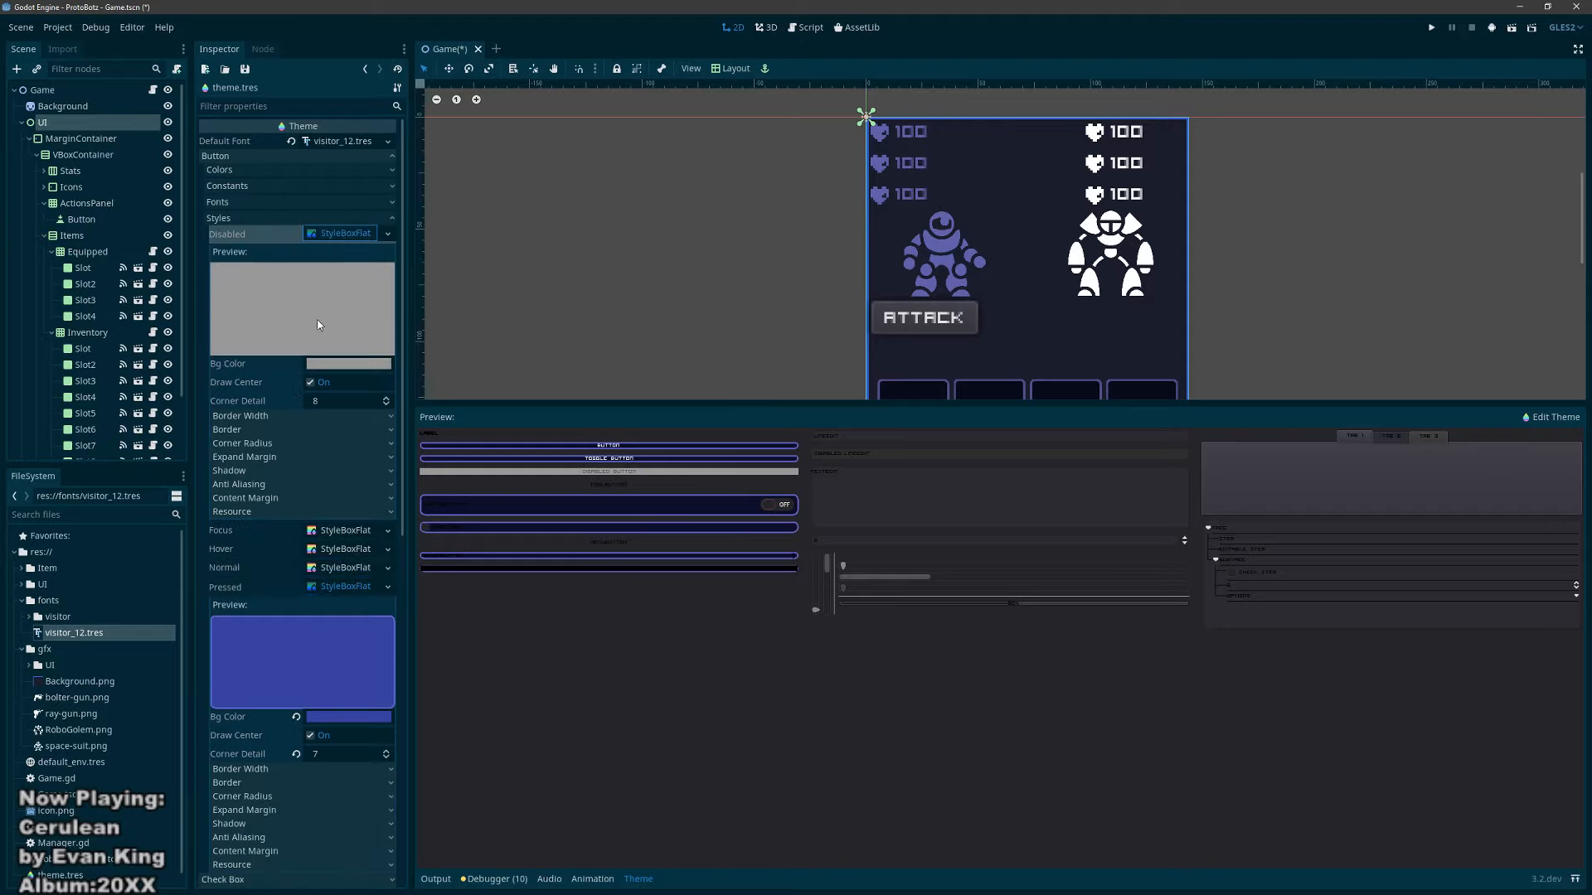
{"action": "left_click", "coordinate": [357, 365]}
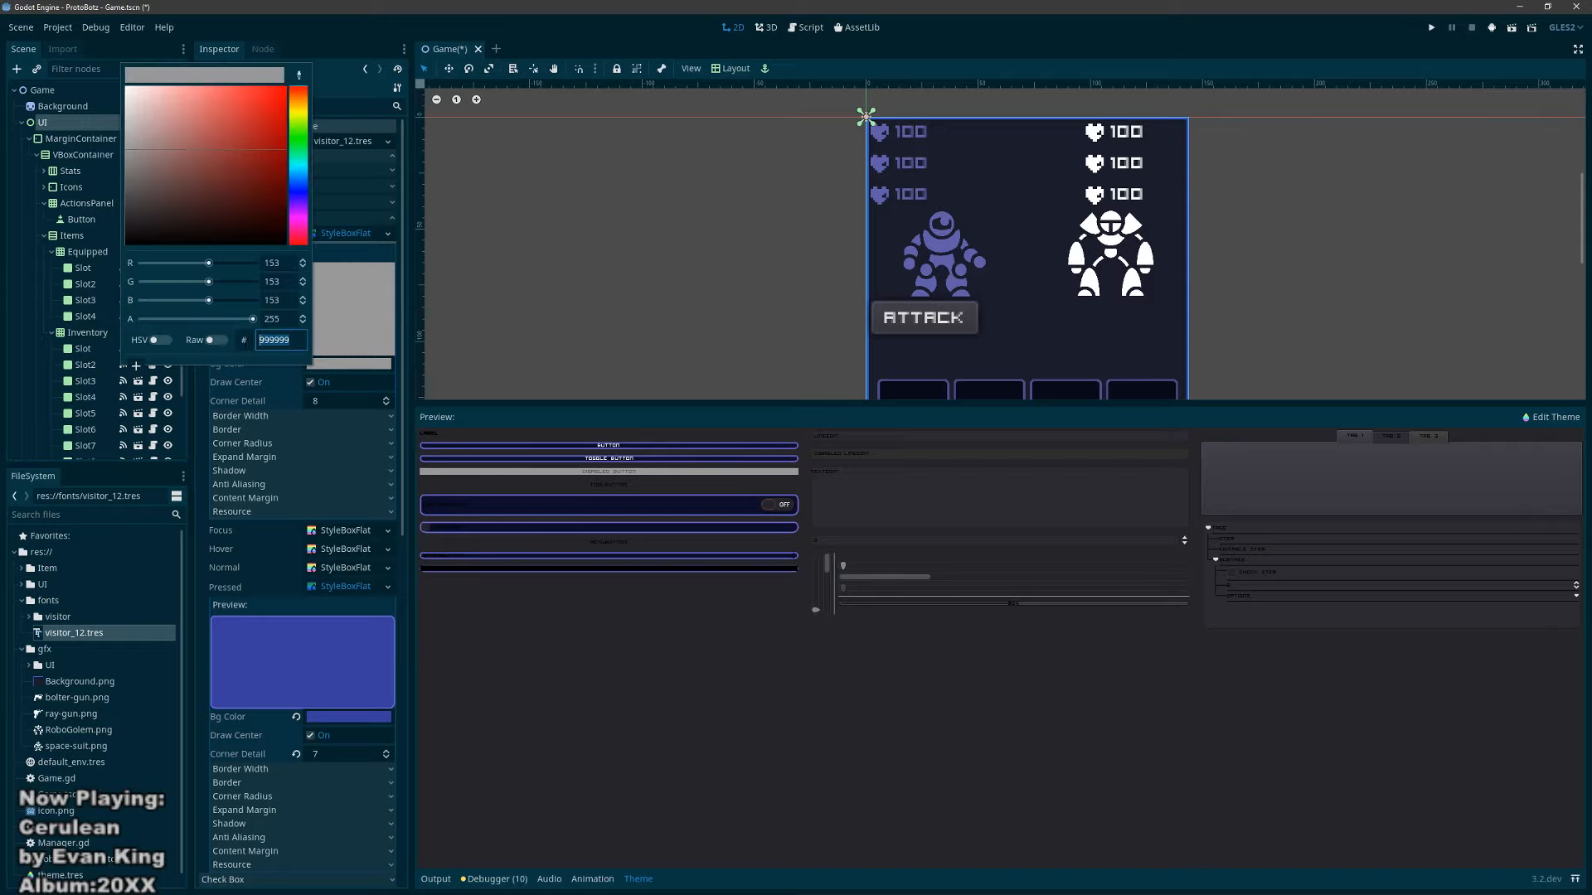
{"action": "key", "text": "ctrl+v"}
{"action": "key", "text": "Return"}
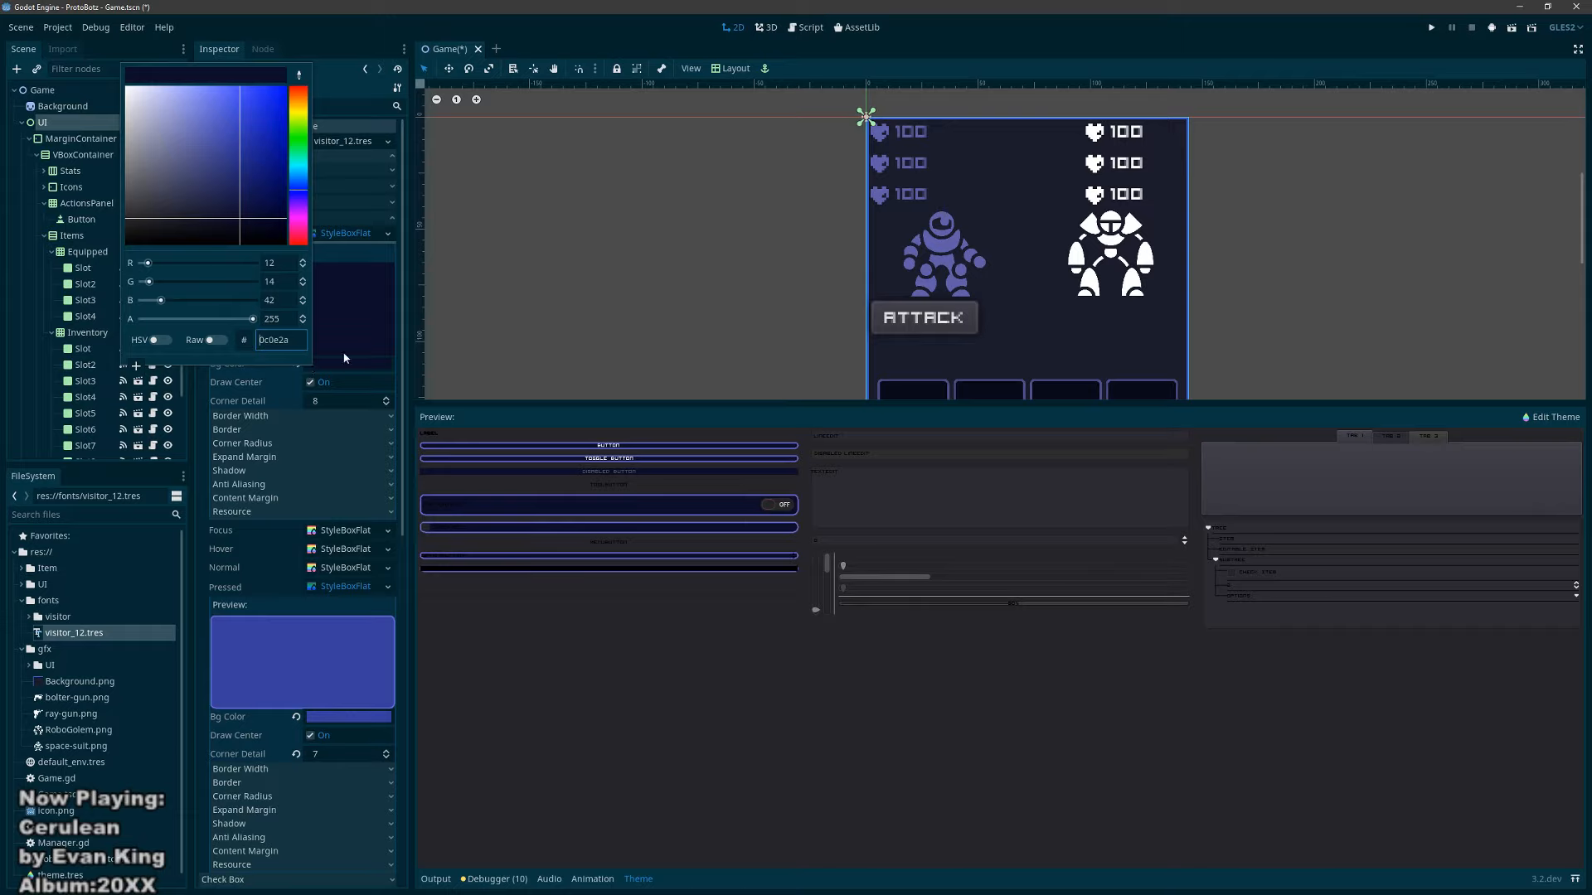
{"action": "left_click", "coordinate": [340, 84]}
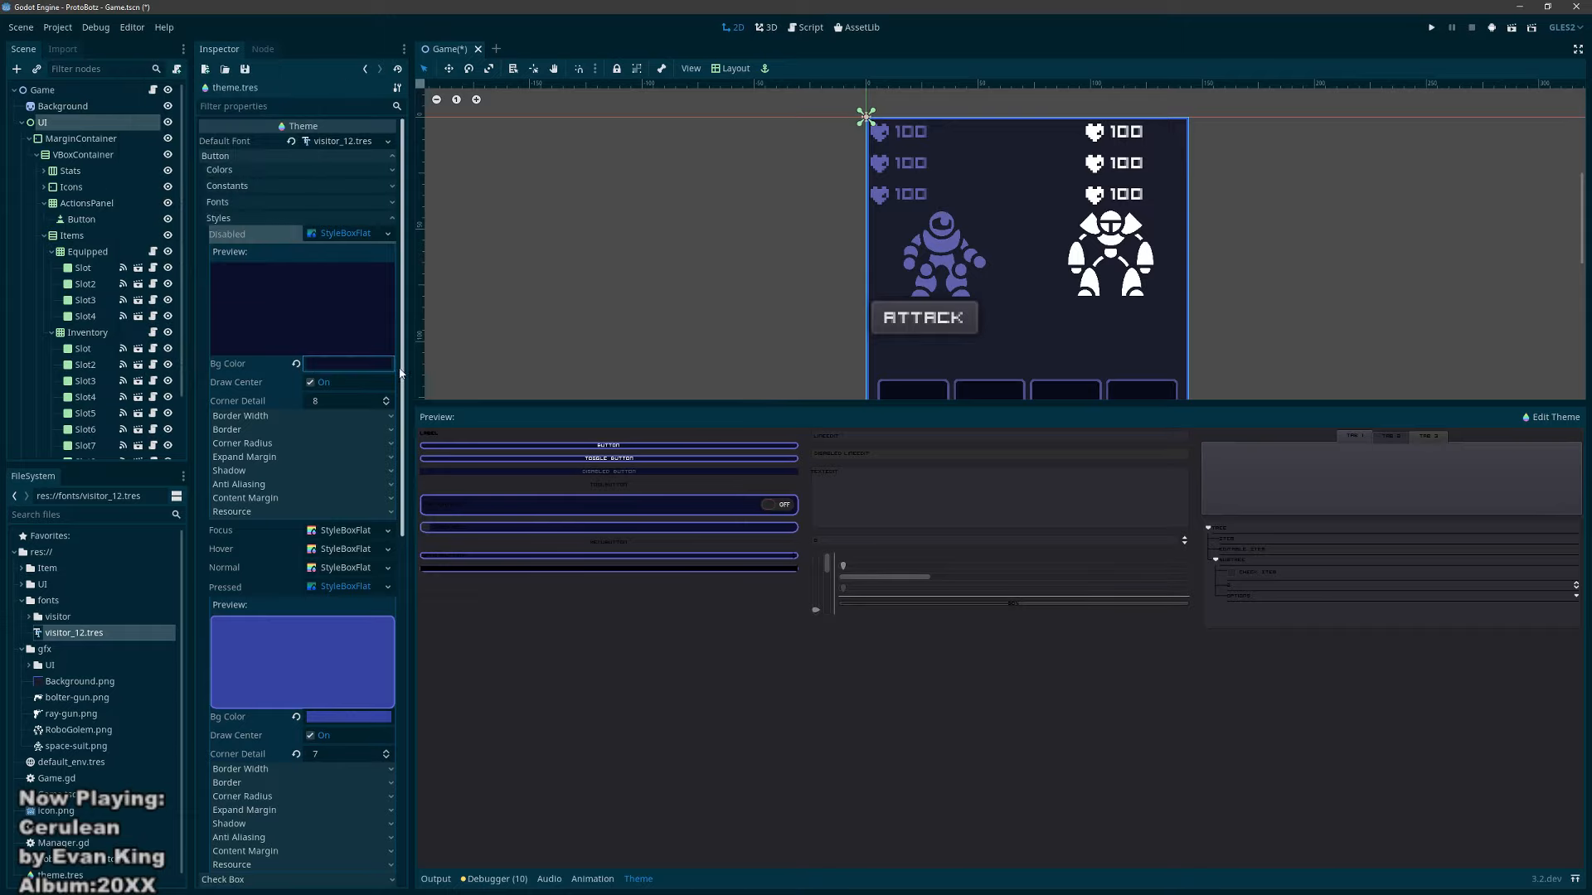
Step: Set the border color of the Button's Disabled StyleBoxFlat to gray 7b7b7b
{"action": "left_click", "coordinate": [304, 430]}
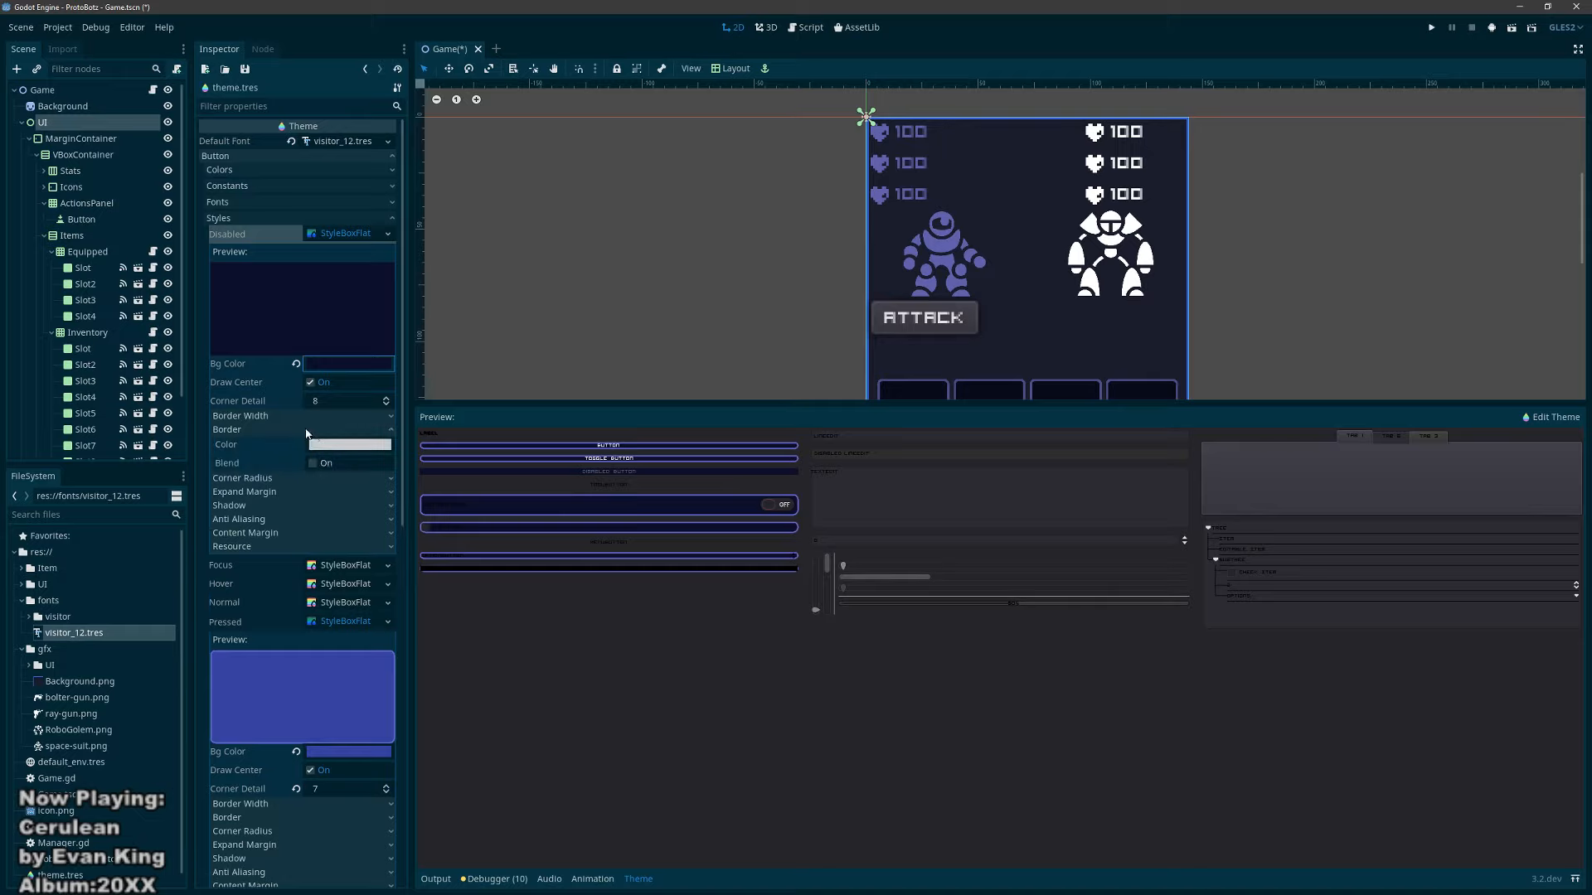
{"action": "left_click", "coordinate": [361, 448]}
{"action": "mouse_move", "coordinate": [166, 218]}
{"action": "left_mouse_down"}
{"action": "mouse_move", "coordinate": [132, 286]}
{"action": "mouse_move", "coordinate": [182, 274]}
{"action": "mouse_move", "coordinate": [70, 307]}
{"action": "mouse_move", "coordinate": [137, 228]}
{"action": "mouse_move", "coordinate": [152, 242]}
{"action": "mouse_move", "coordinate": [121, 253]}
{"action": "left_mouse_up"}
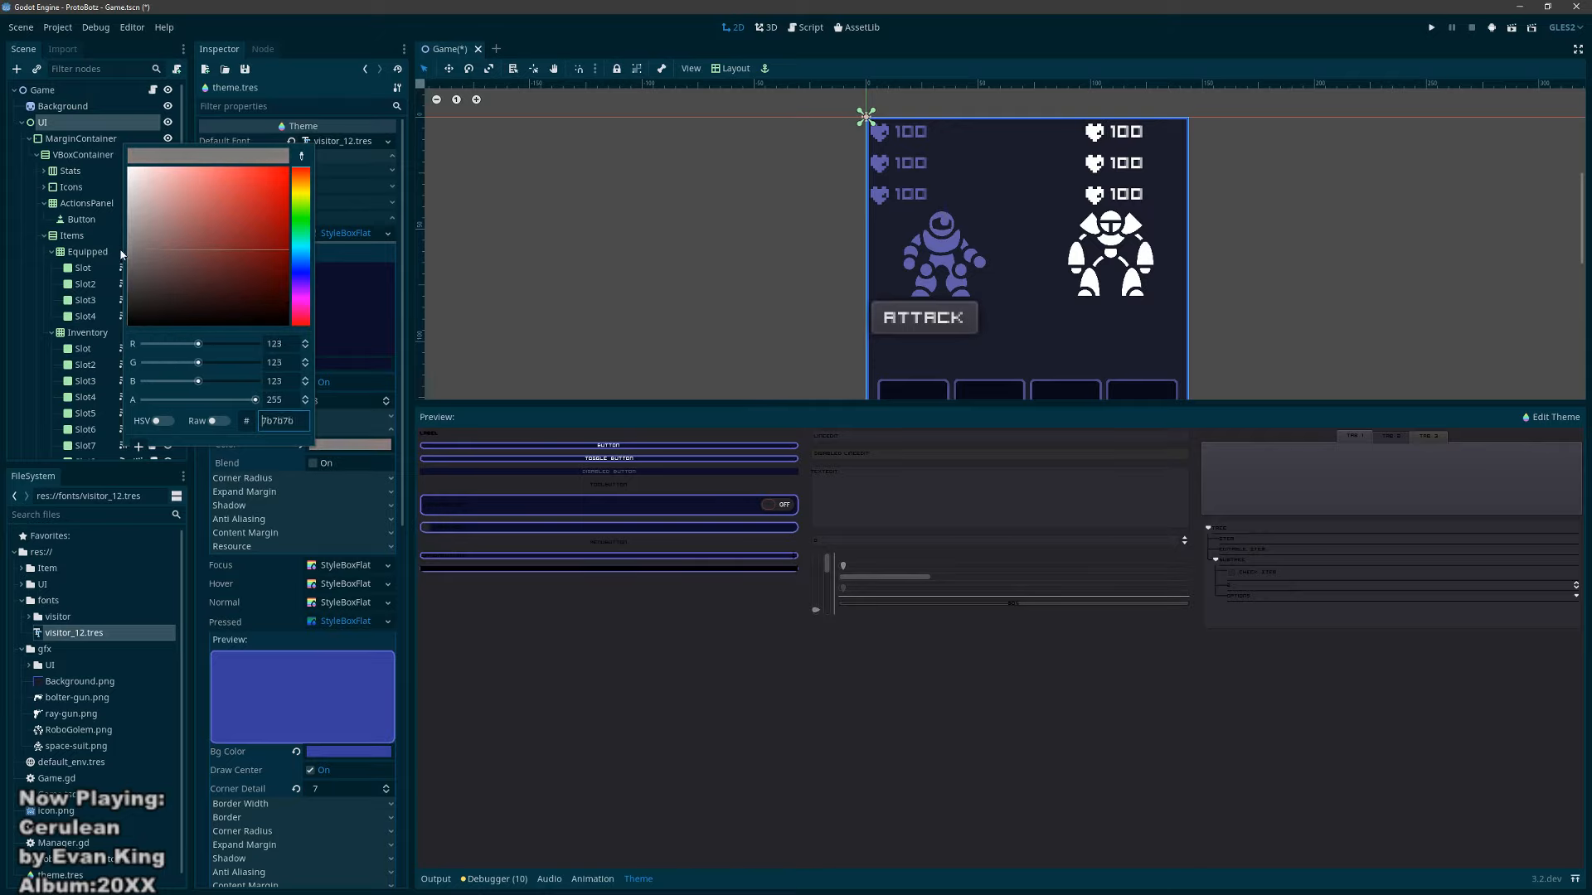
{"action": "left_click", "coordinate": [351, 286]}
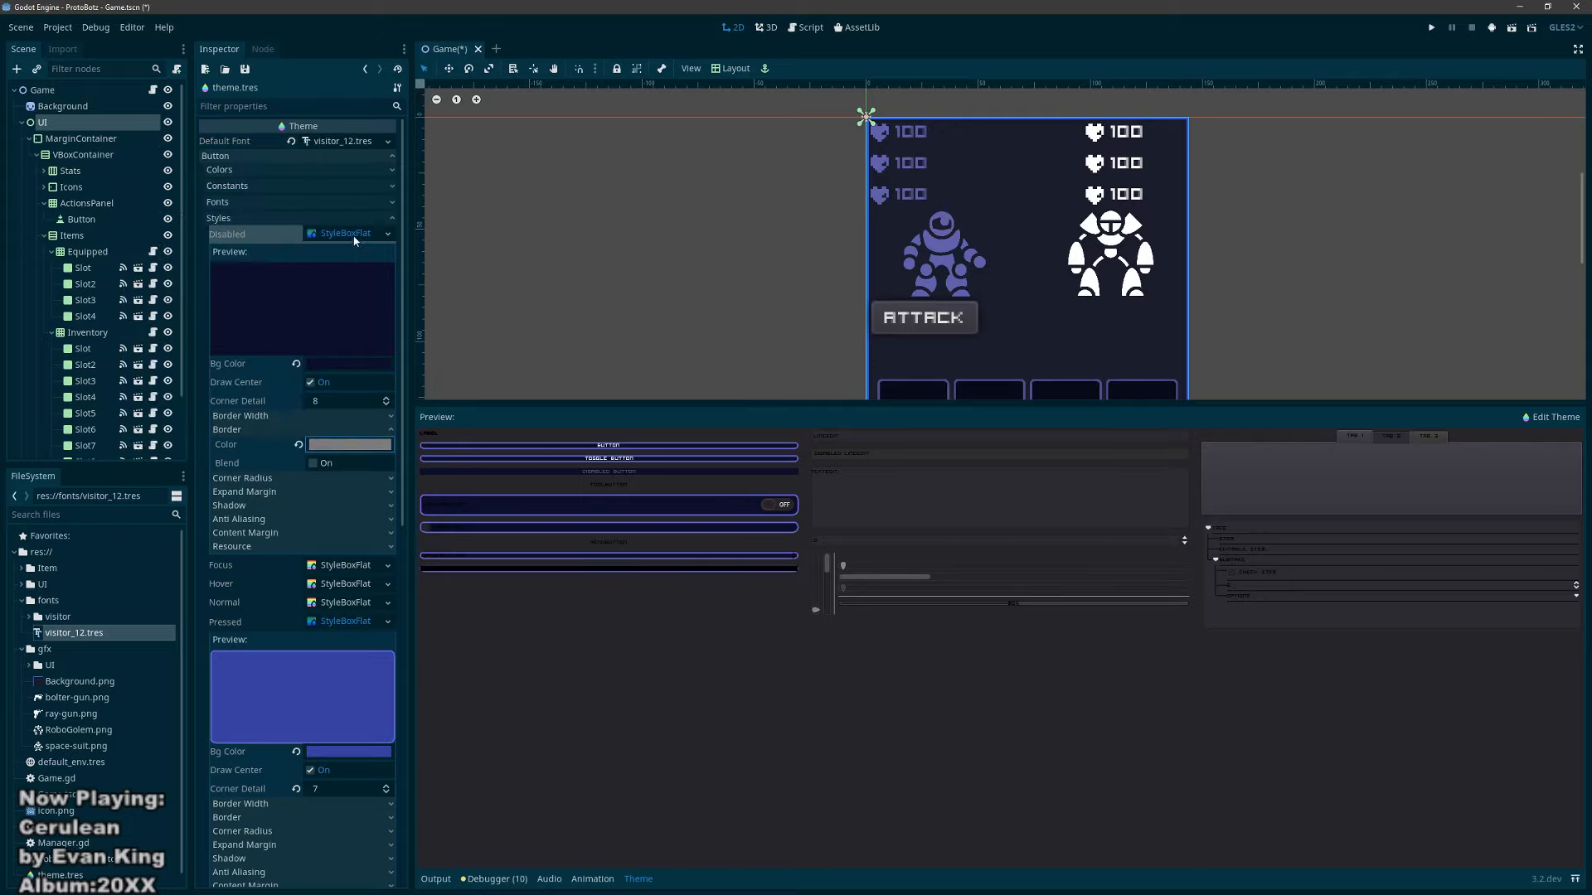
Step: Test the preview's Button and Toggle Button and check the anti-aliasing settings of the Disabled StyleBoxFlat
{"action": "left_click", "coordinate": [608, 460]}
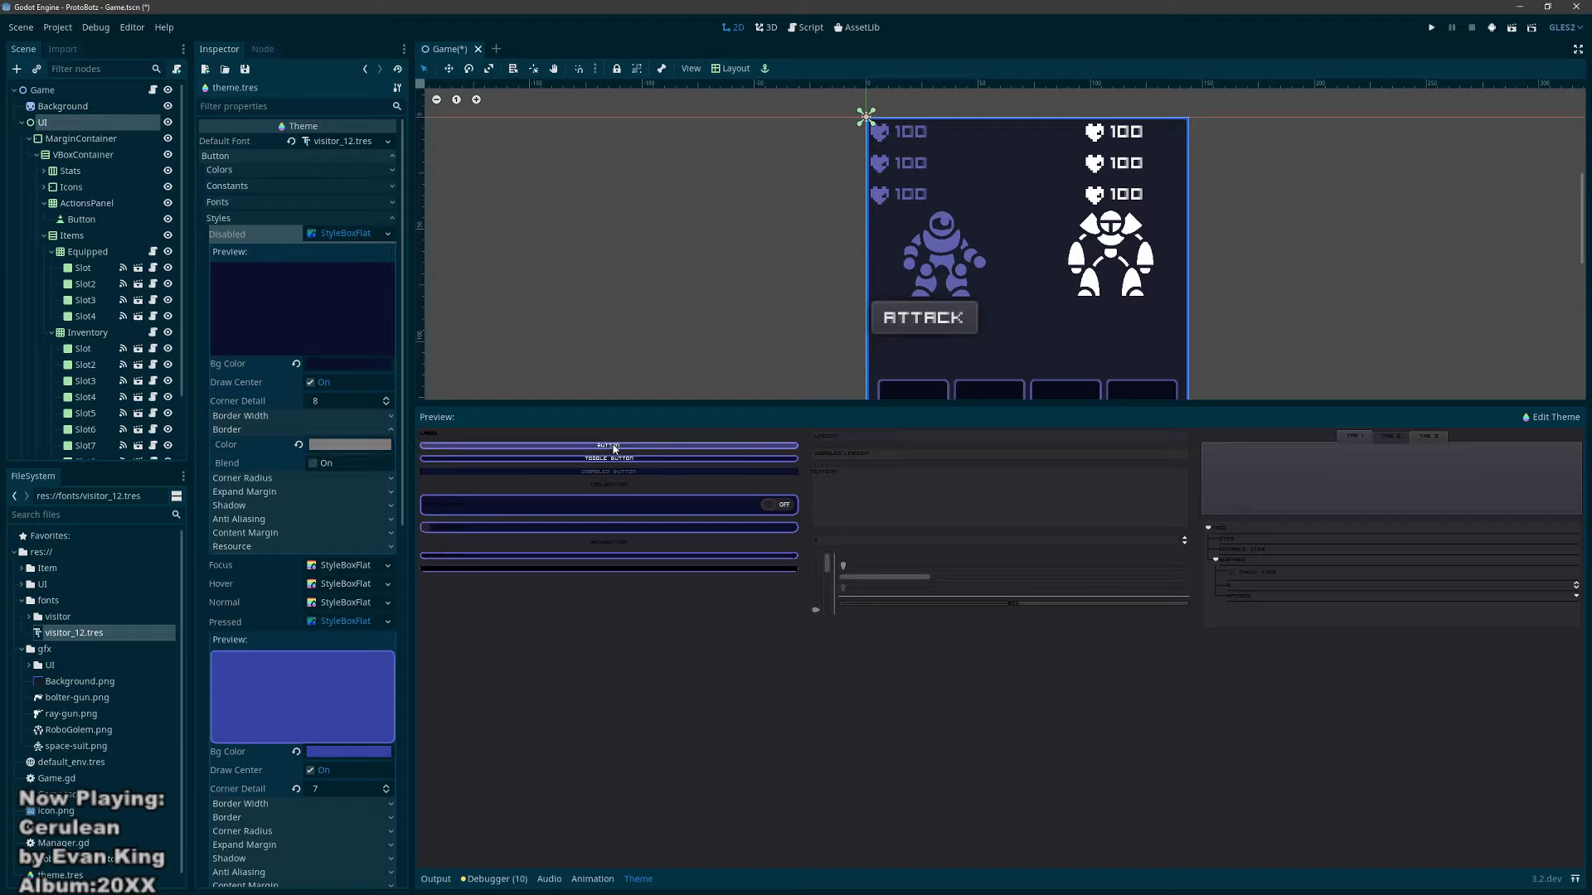
{"action": "left_click", "coordinate": [612, 446]}
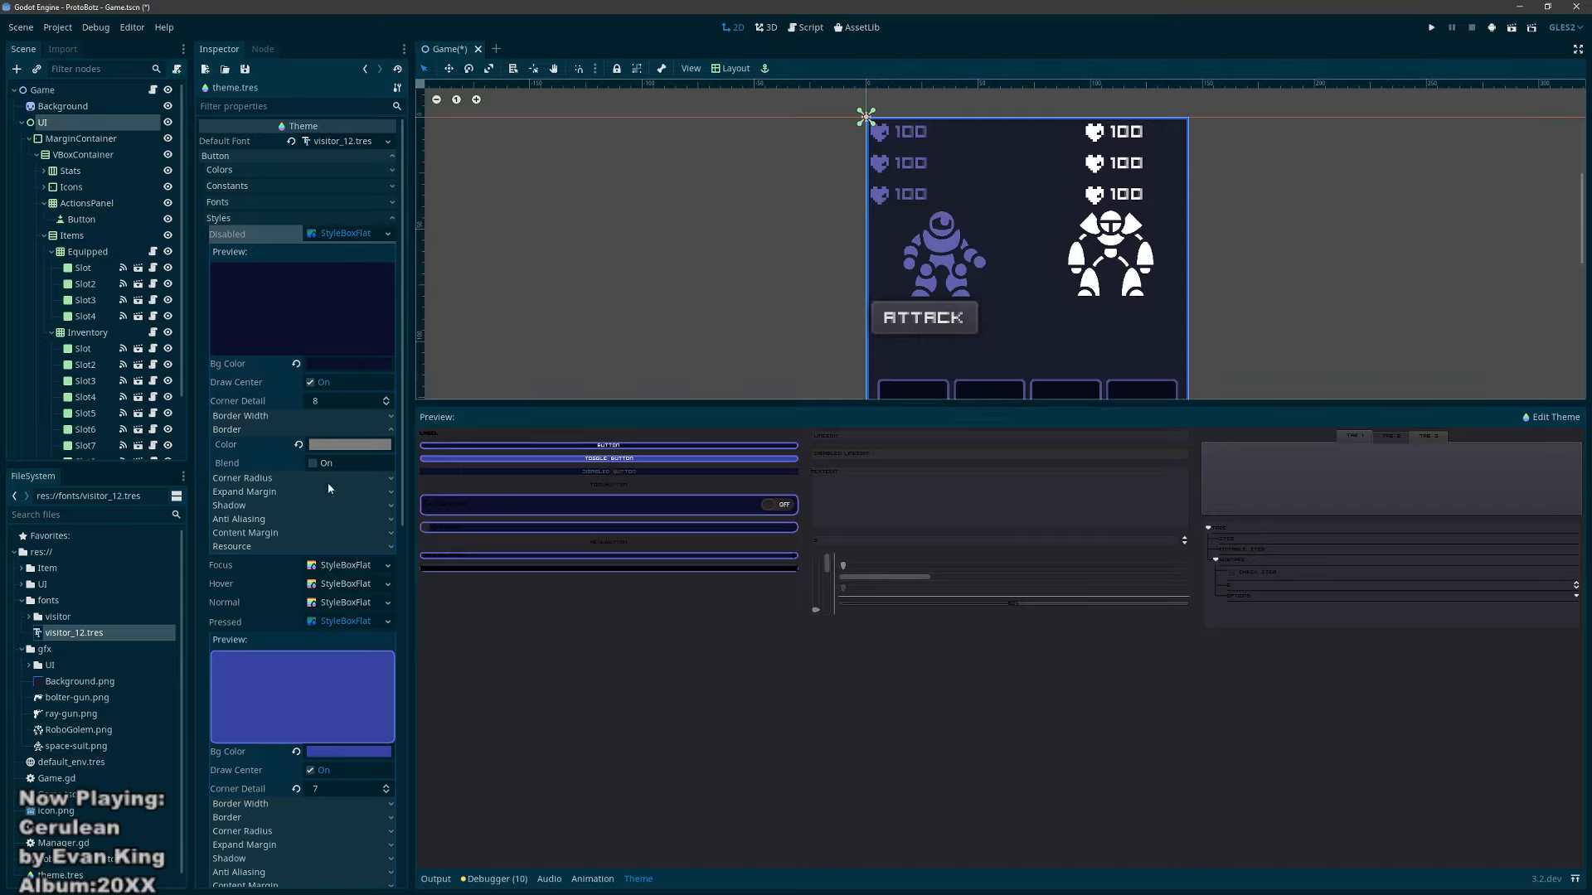
{"action": "left_click", "coordinate": [268, 519]}
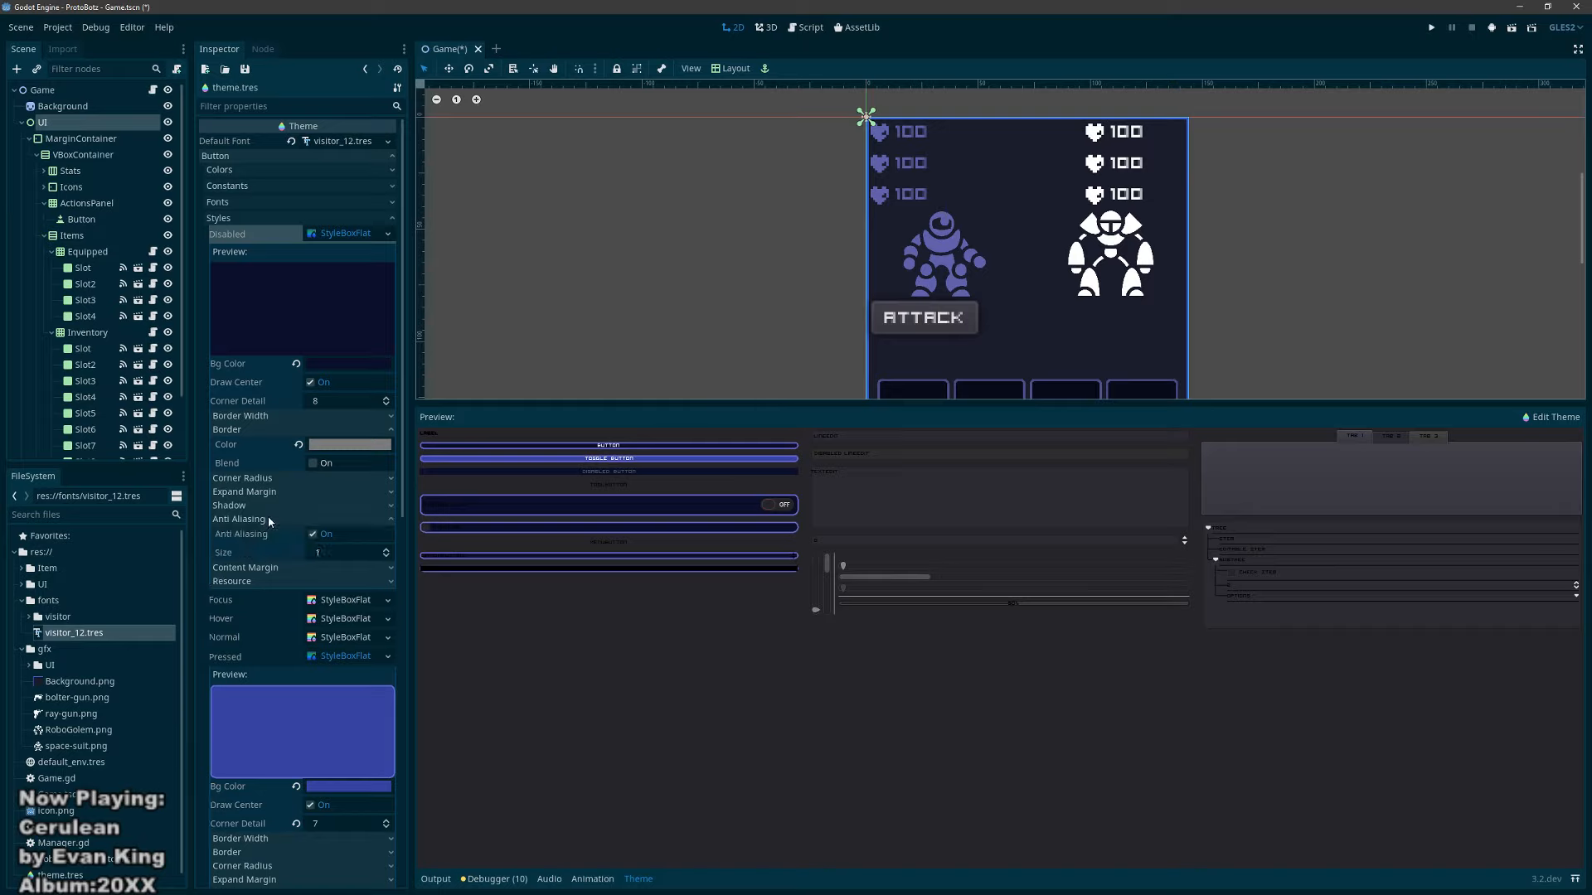
{"action": "left_click", "coordinate": [268, 520]}
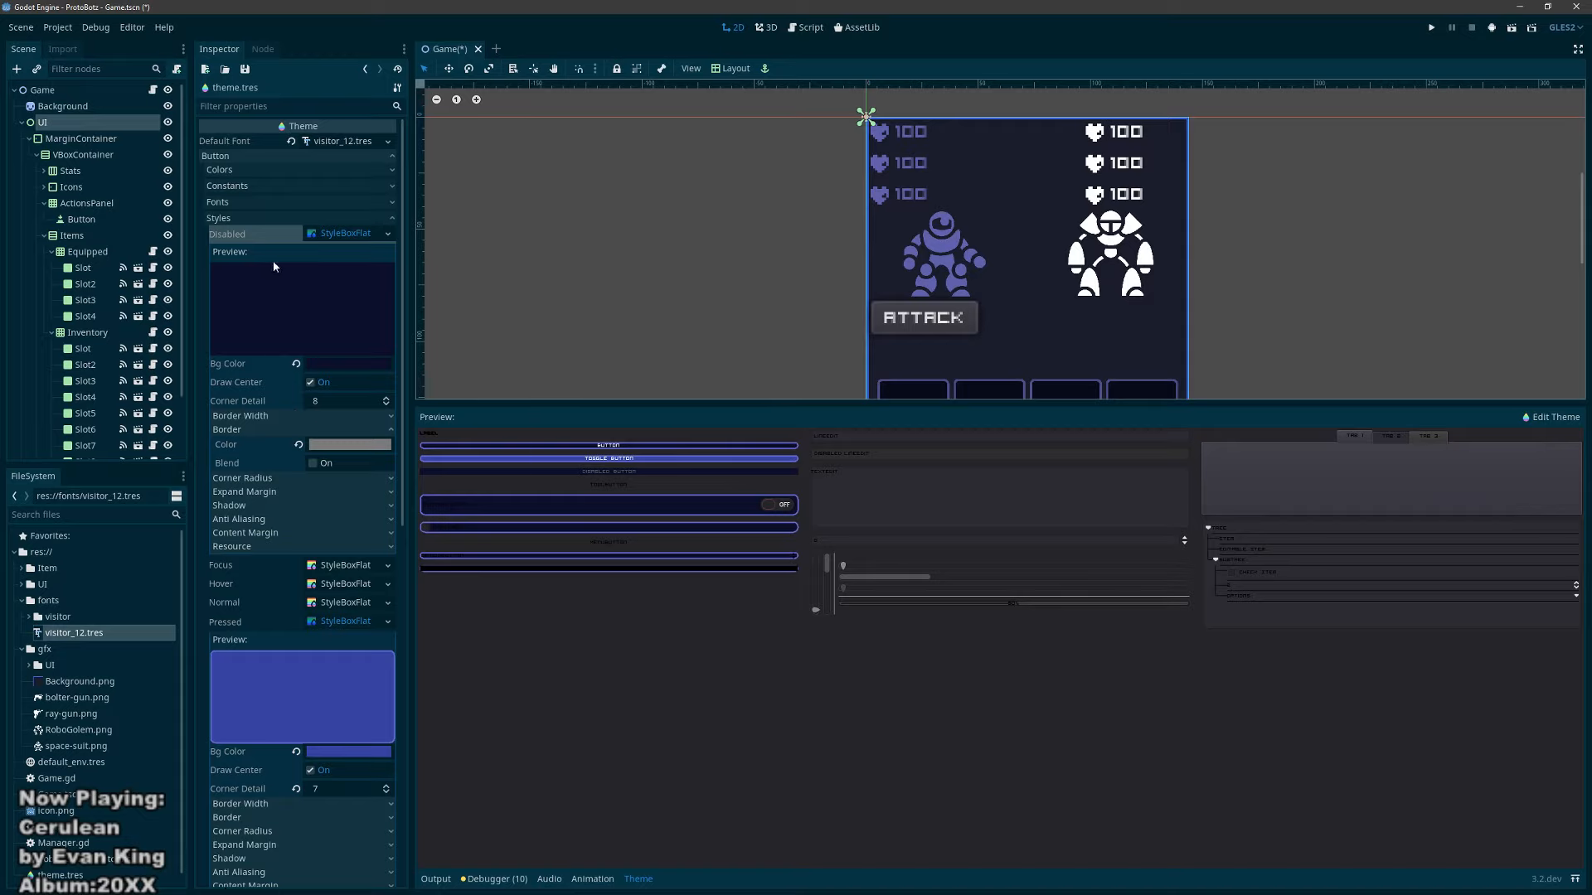
Step: Set all four corner radii of the Button's Disabled StyleBoxFlat to 6
{"action": "left_click", "coordinate": [277, 479]}
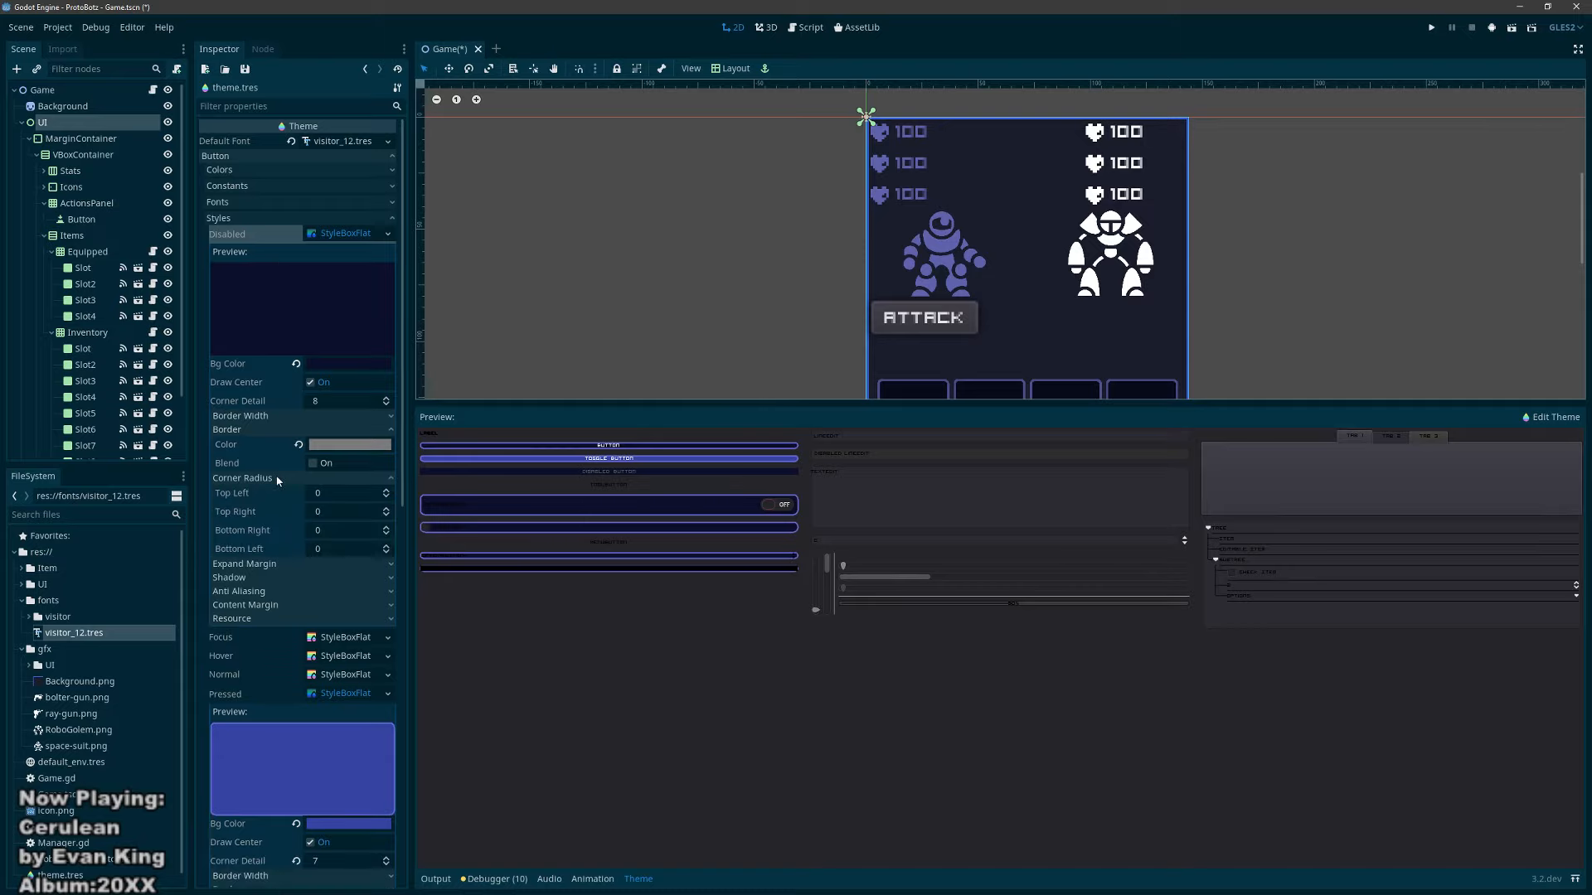
{"action": "double_click", "coordinate": [387, 492]}
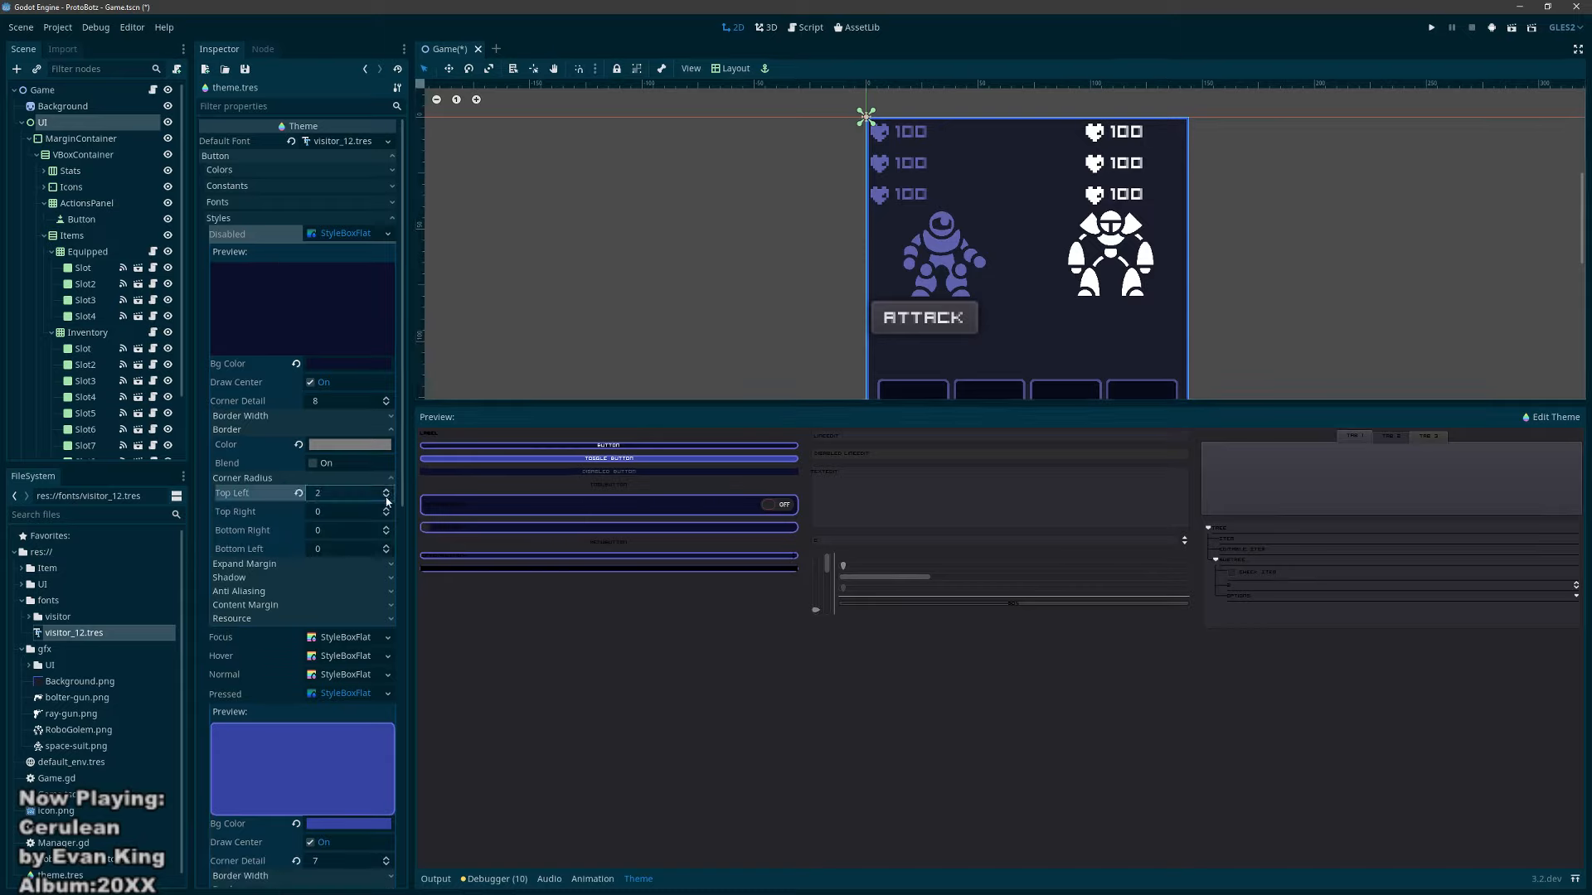
{"action": "double_click", "coordinate": [386, 508]}
{"action": "double_click", "coordinate": [387, 527]}
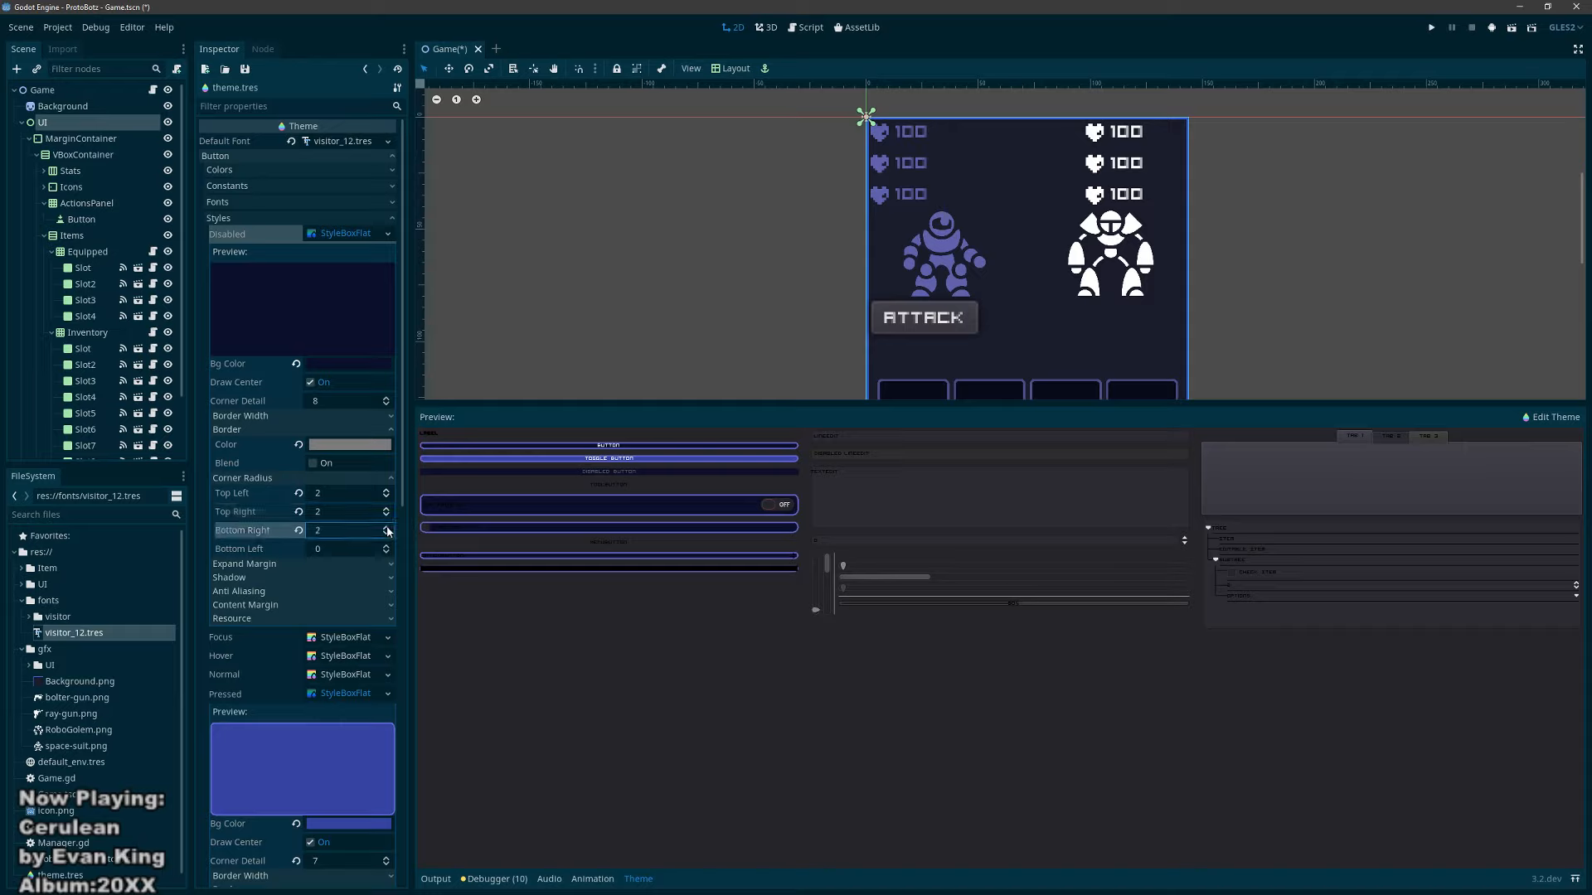
{"action": "double_click", "coordinate": [386, 545]}
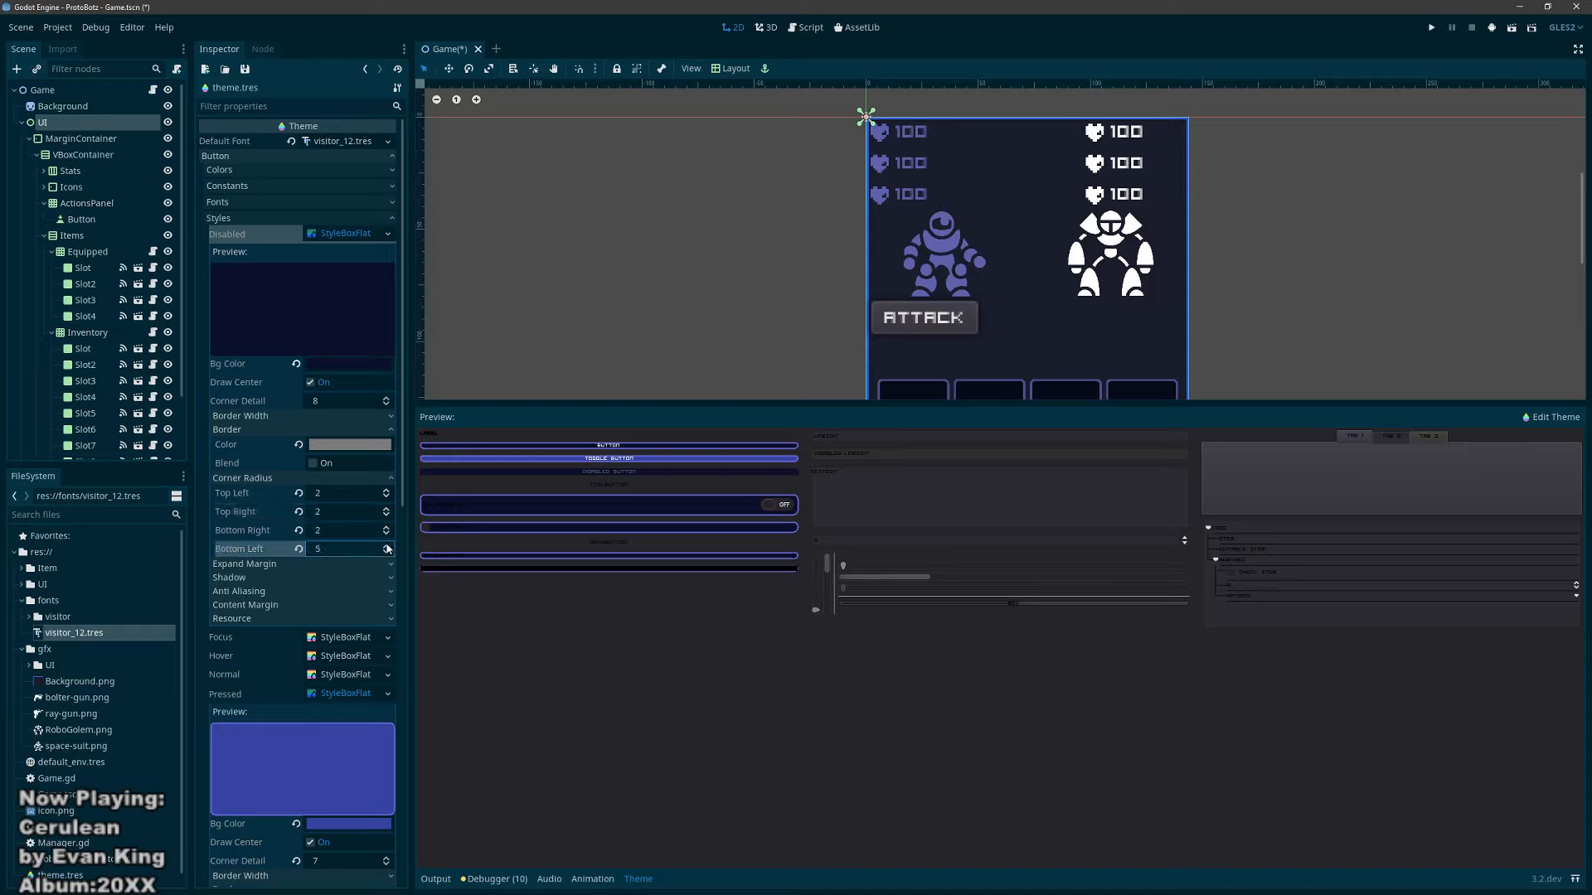
{"action": "left_click", "coordinate": [386, 546]}
{"action": "left_click", "coordinate": [386, 528]}
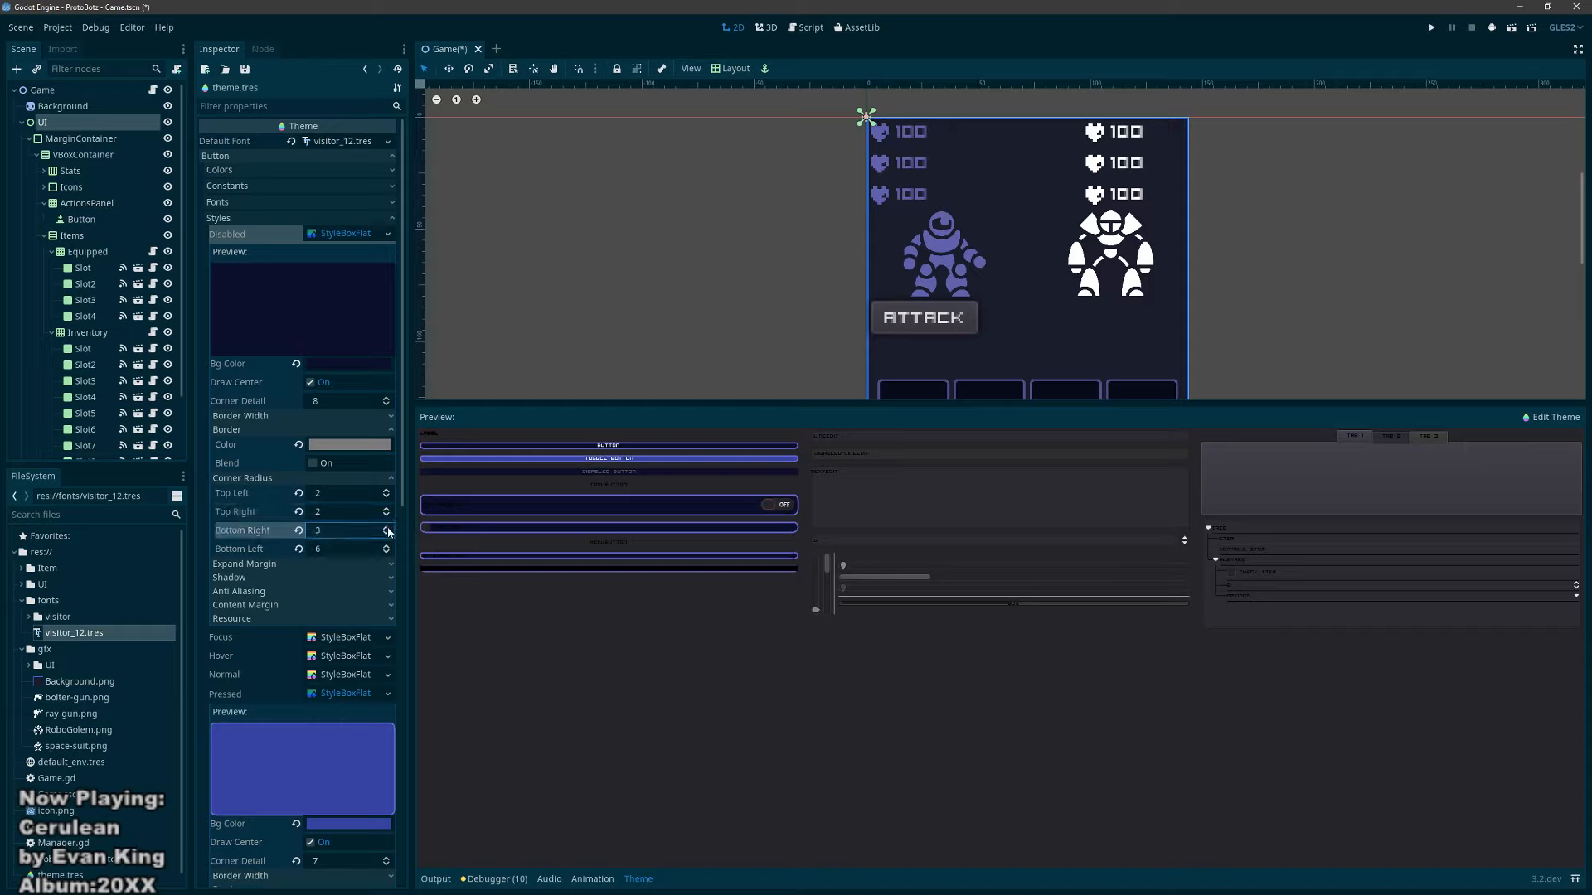
{"action": "left_click", "coordinate": [387, 508]}
{"action": "left_click", "coordinate": [387, 508]}
{"action": "left_click", "coordinate": [387, 508]}
{"action": "left_click", "coordinate": [387, 508]}
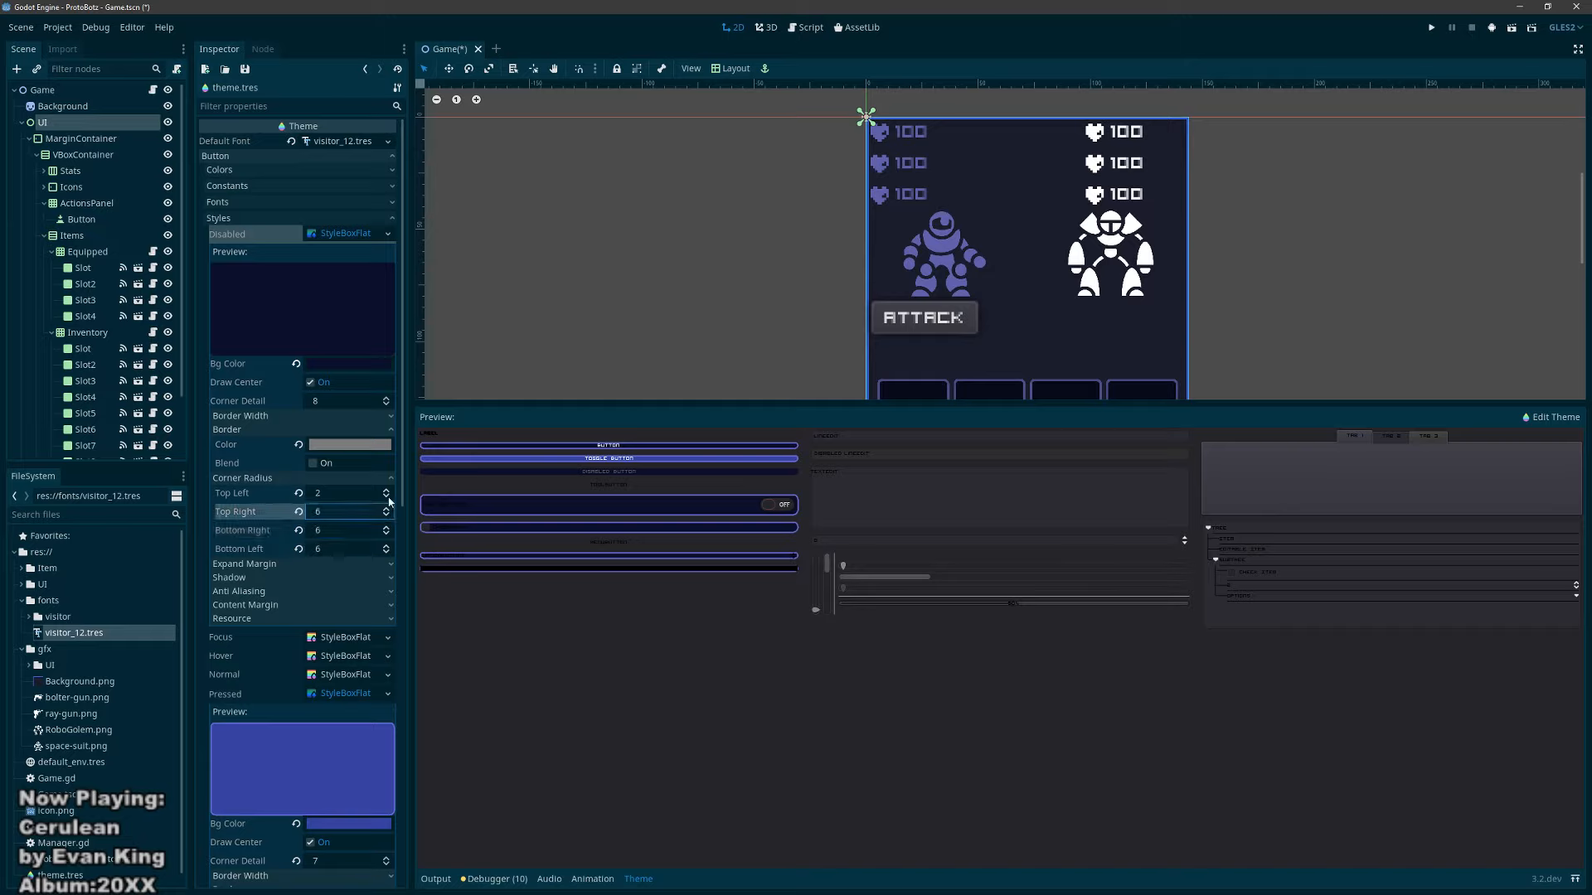
{"action": "left_click", "coordinate": [386, 490]}
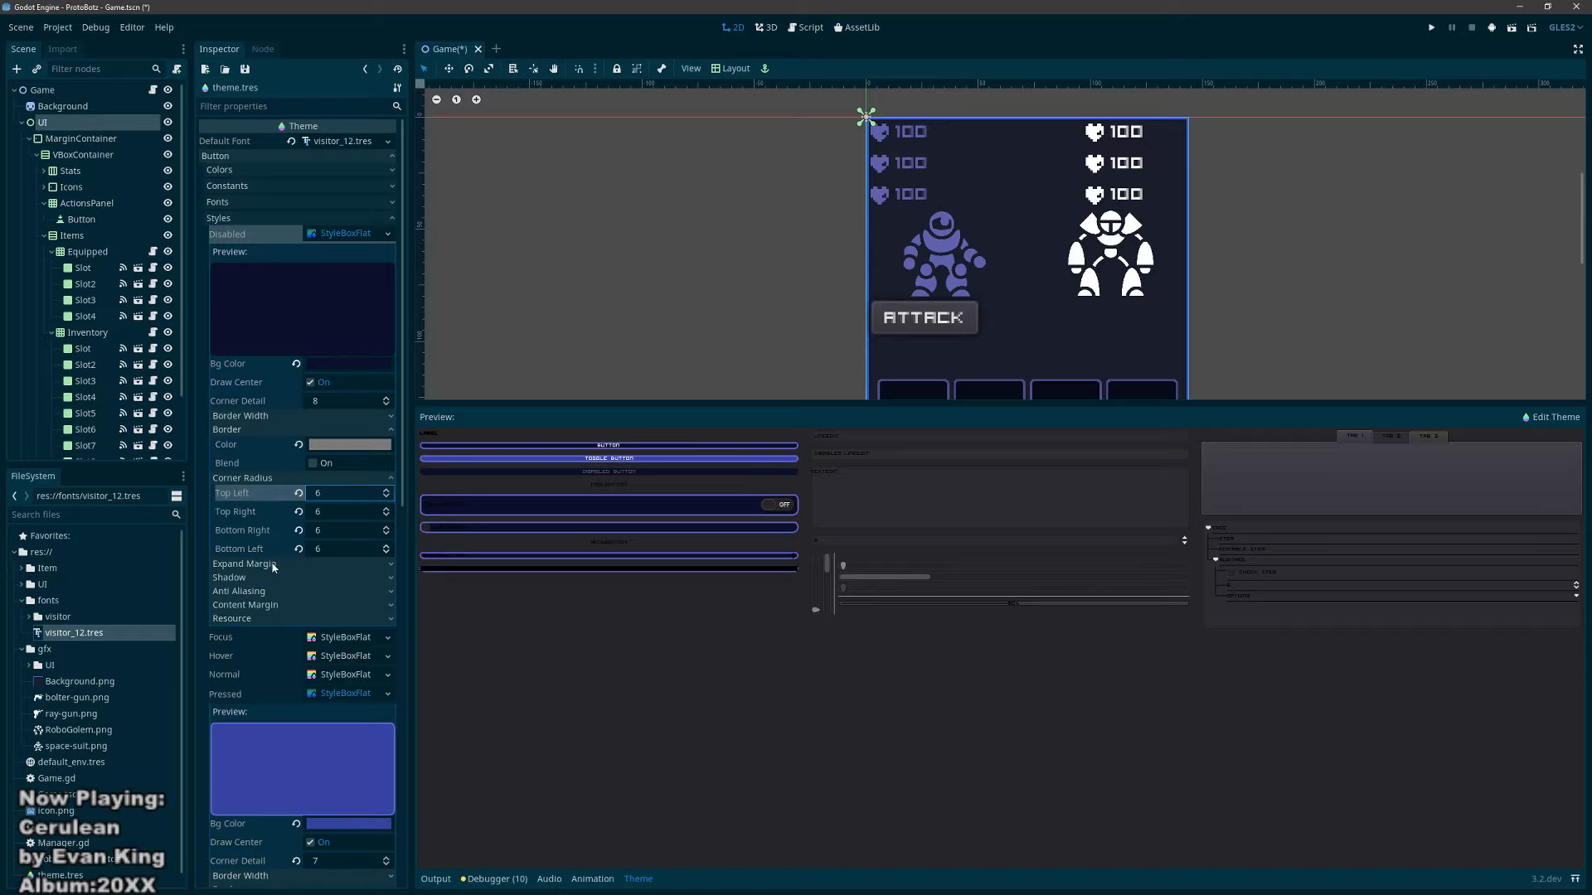
{"action": "left_click", "coordinate": [253, 479]}
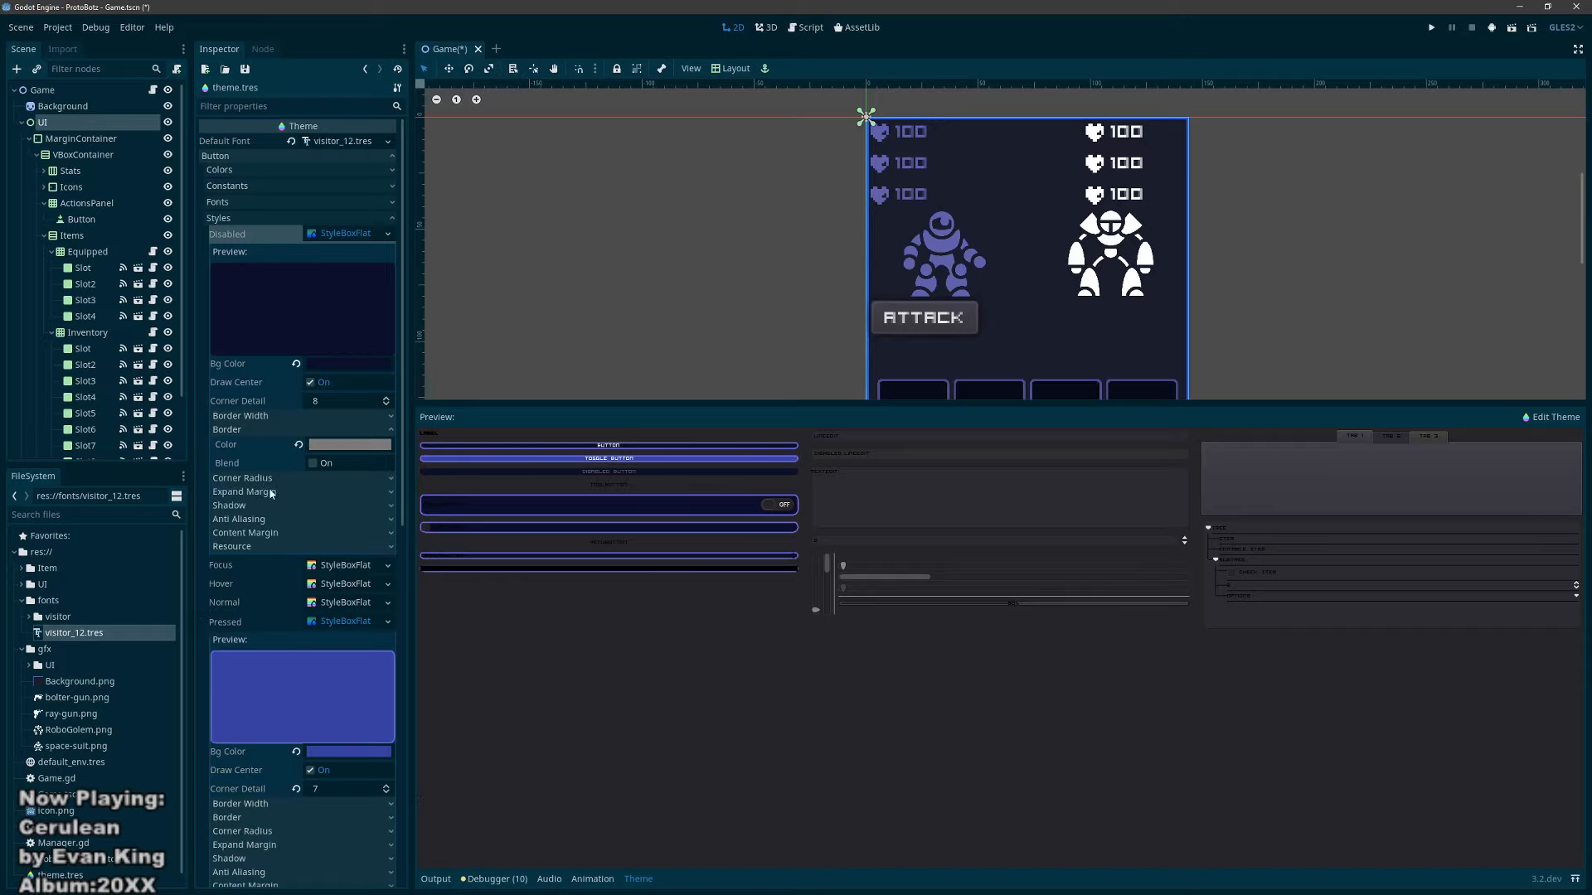
Step: Set the left, top, right and bottom border widths of the Button's Disabled StyleBoxFlat to 1
{"action": "left_click", "coordinate": [272, 493]}
{"action": "left_click", "coordinate": [272, 492]}
{"action": "left_click", "coordinate": [275, 418]}
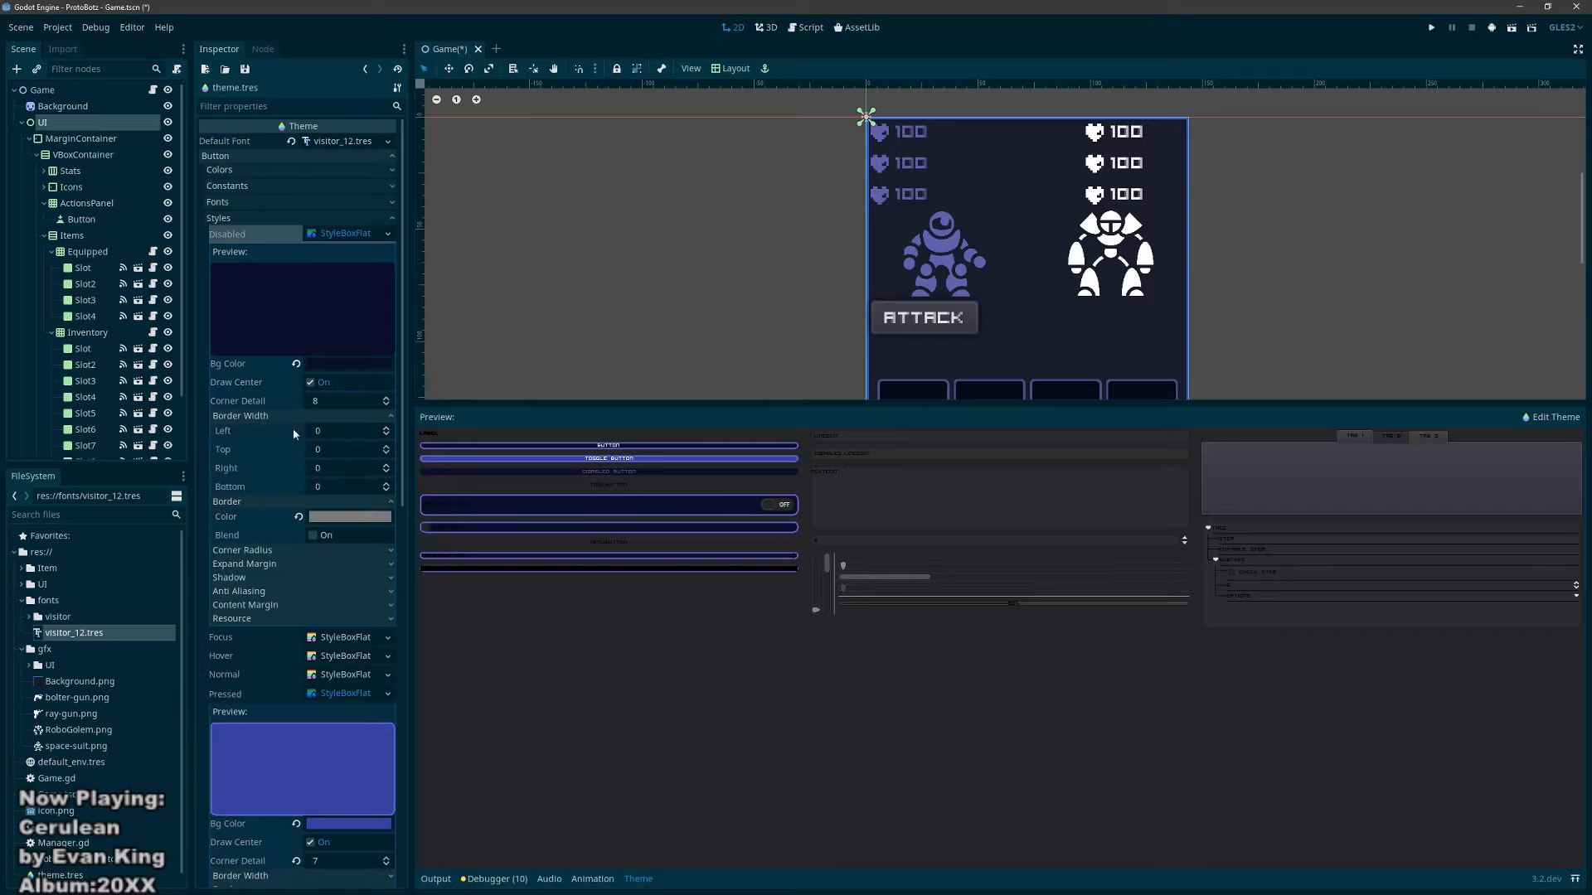
{"action": "left_click", "coordinate": [386, 430]}
{"action": "left_click", "coordinate": [385, 446]}
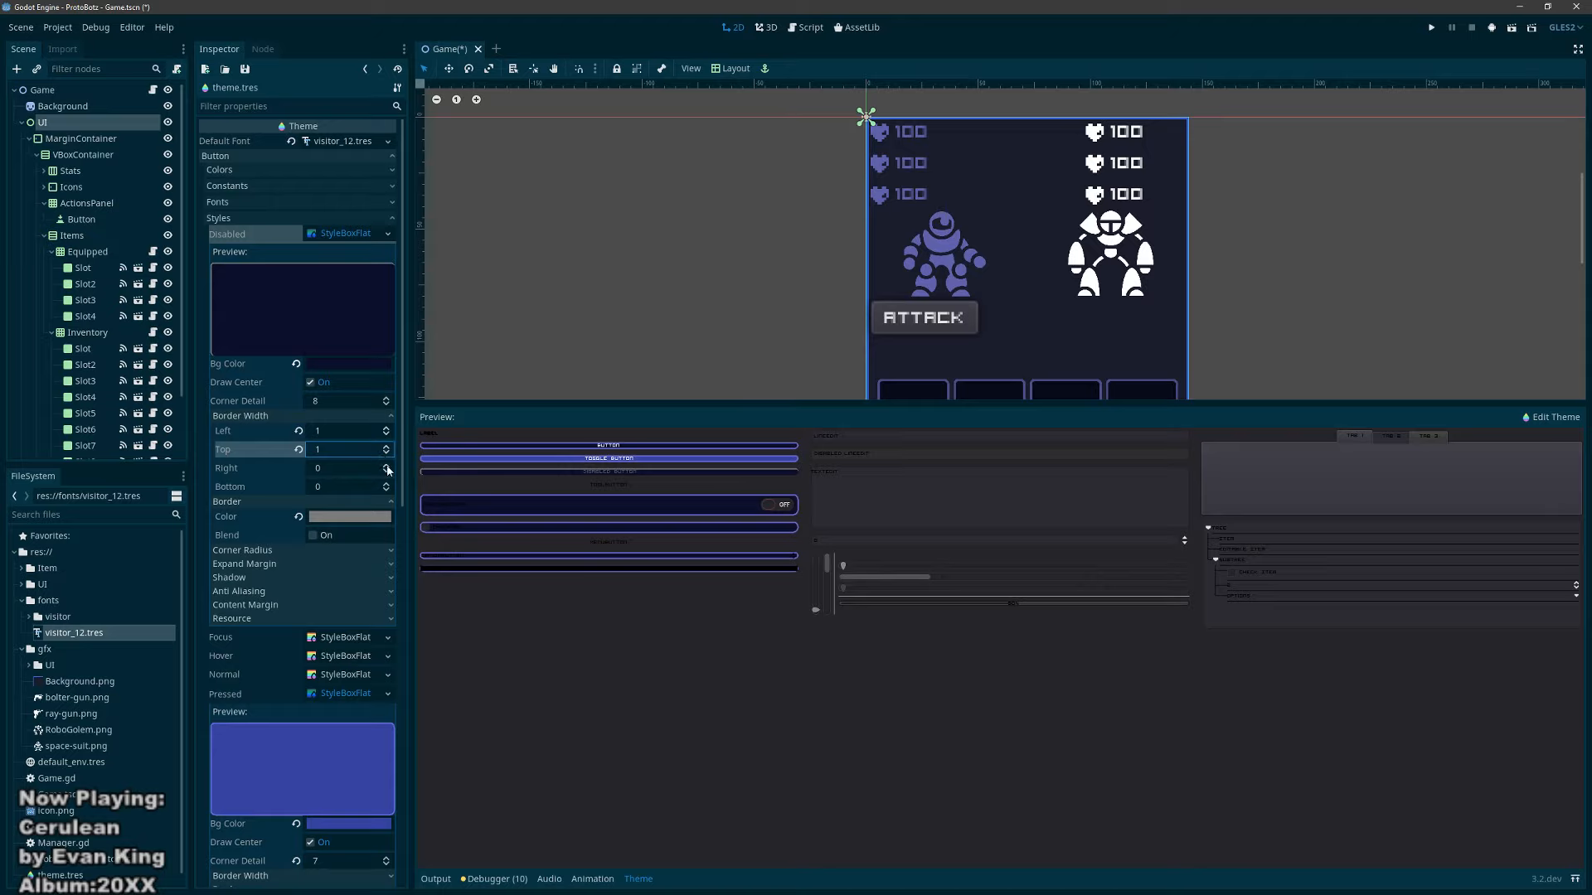
{"action": "left_click", "coordinate": [386, 465]}
{"action": "left_click", "coordinate": [386, 483]}
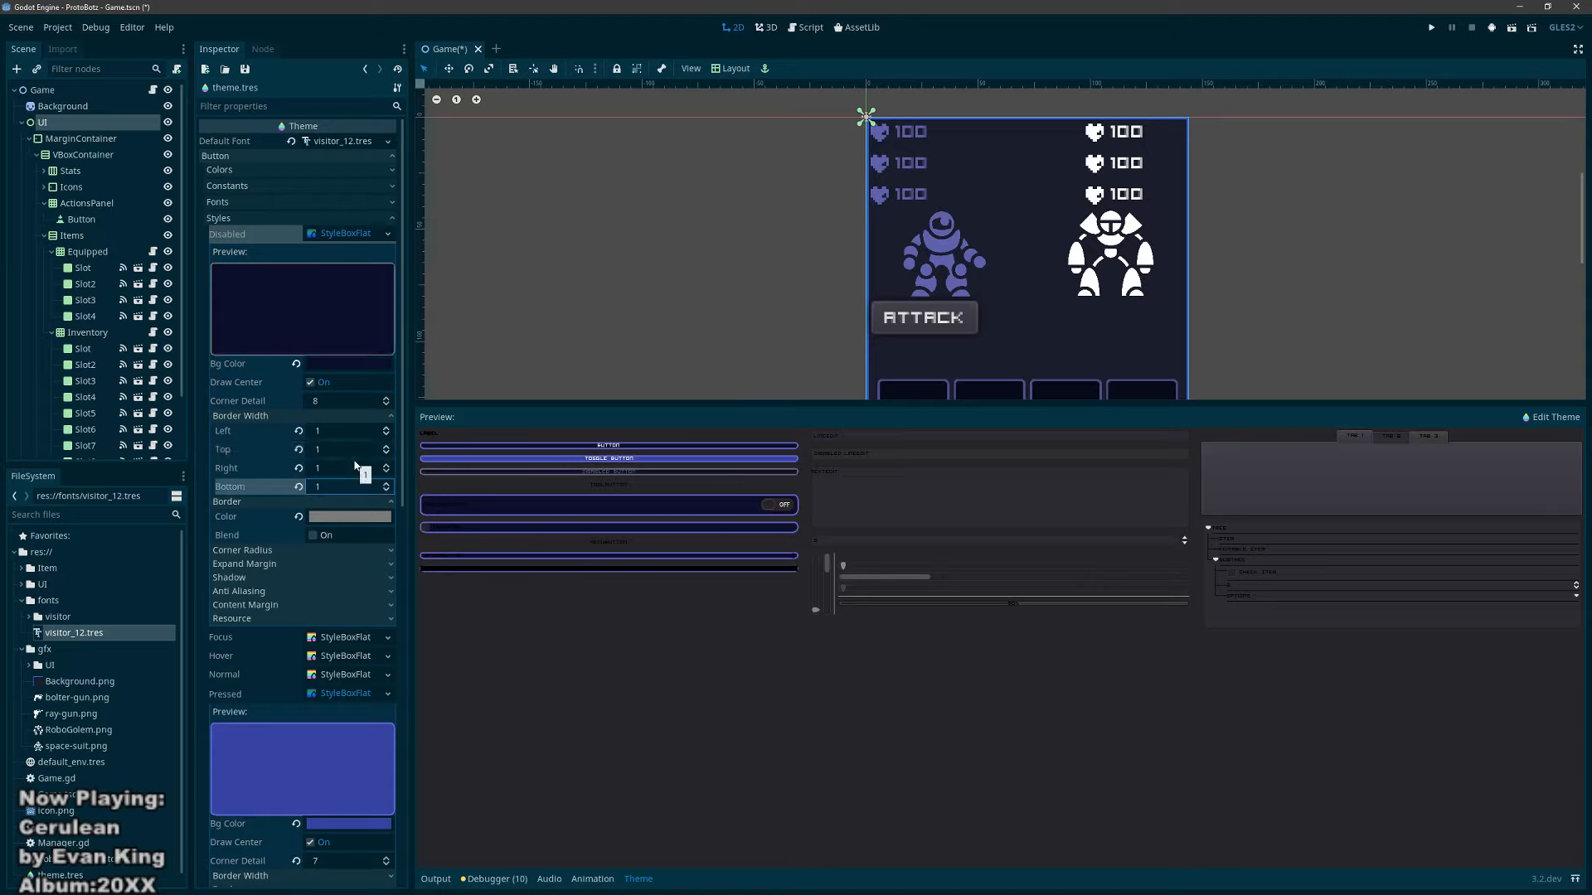
Step: Darken the border color of the Button's Disabled StyleBoxFlat to gray 494949
{"action": "left_click", "coordinate": [350, 516]}
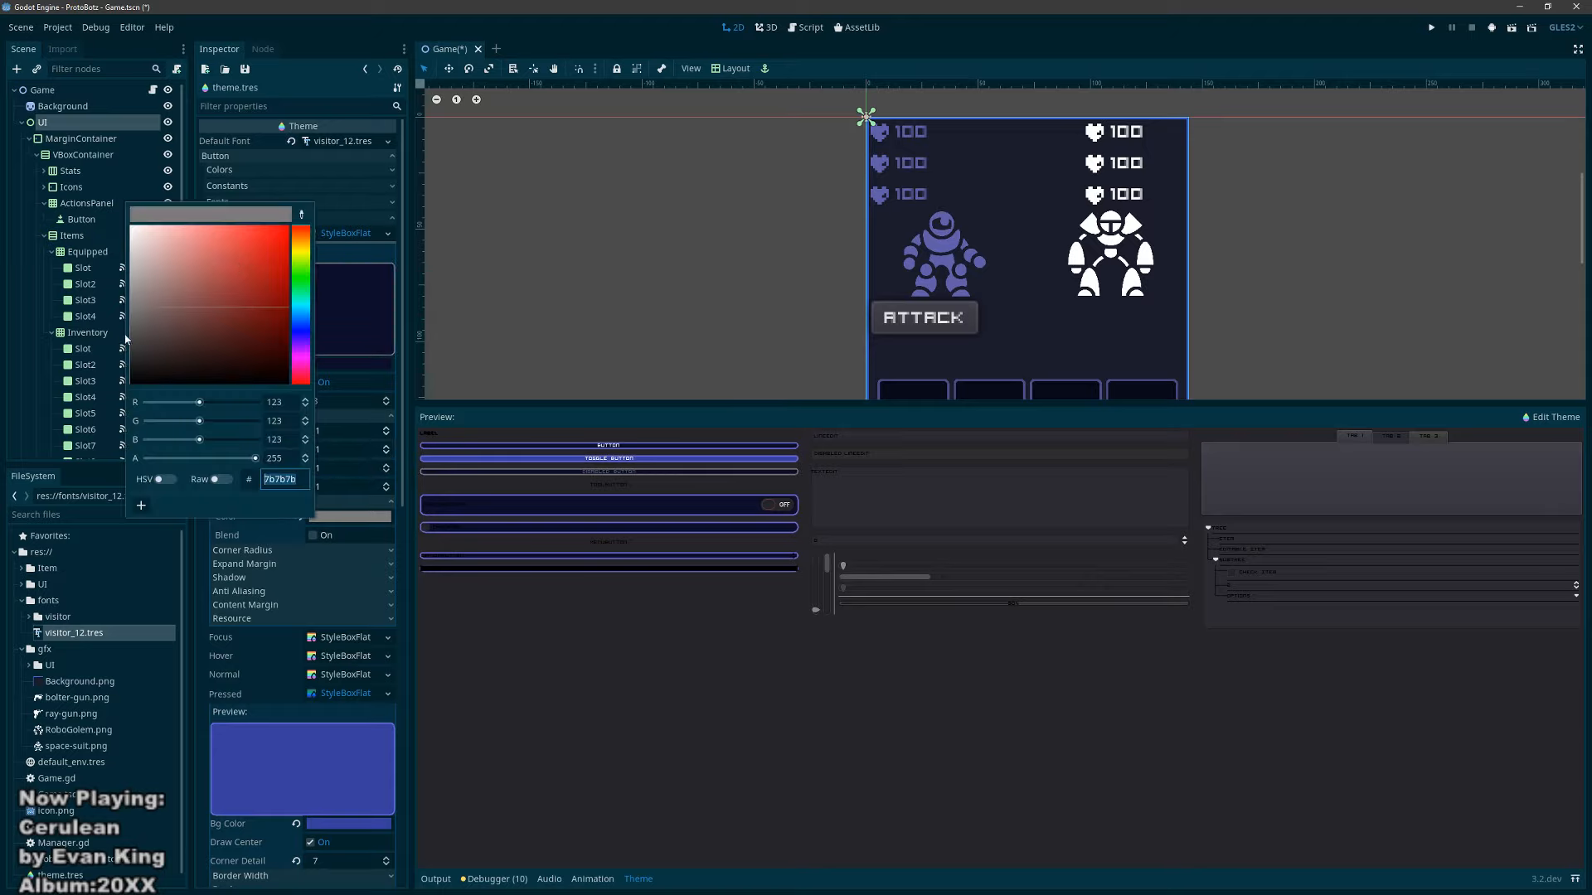
{"action": "left_click_drag", "start_coordinate": [126, 338], "coordinate": [129, 341]}
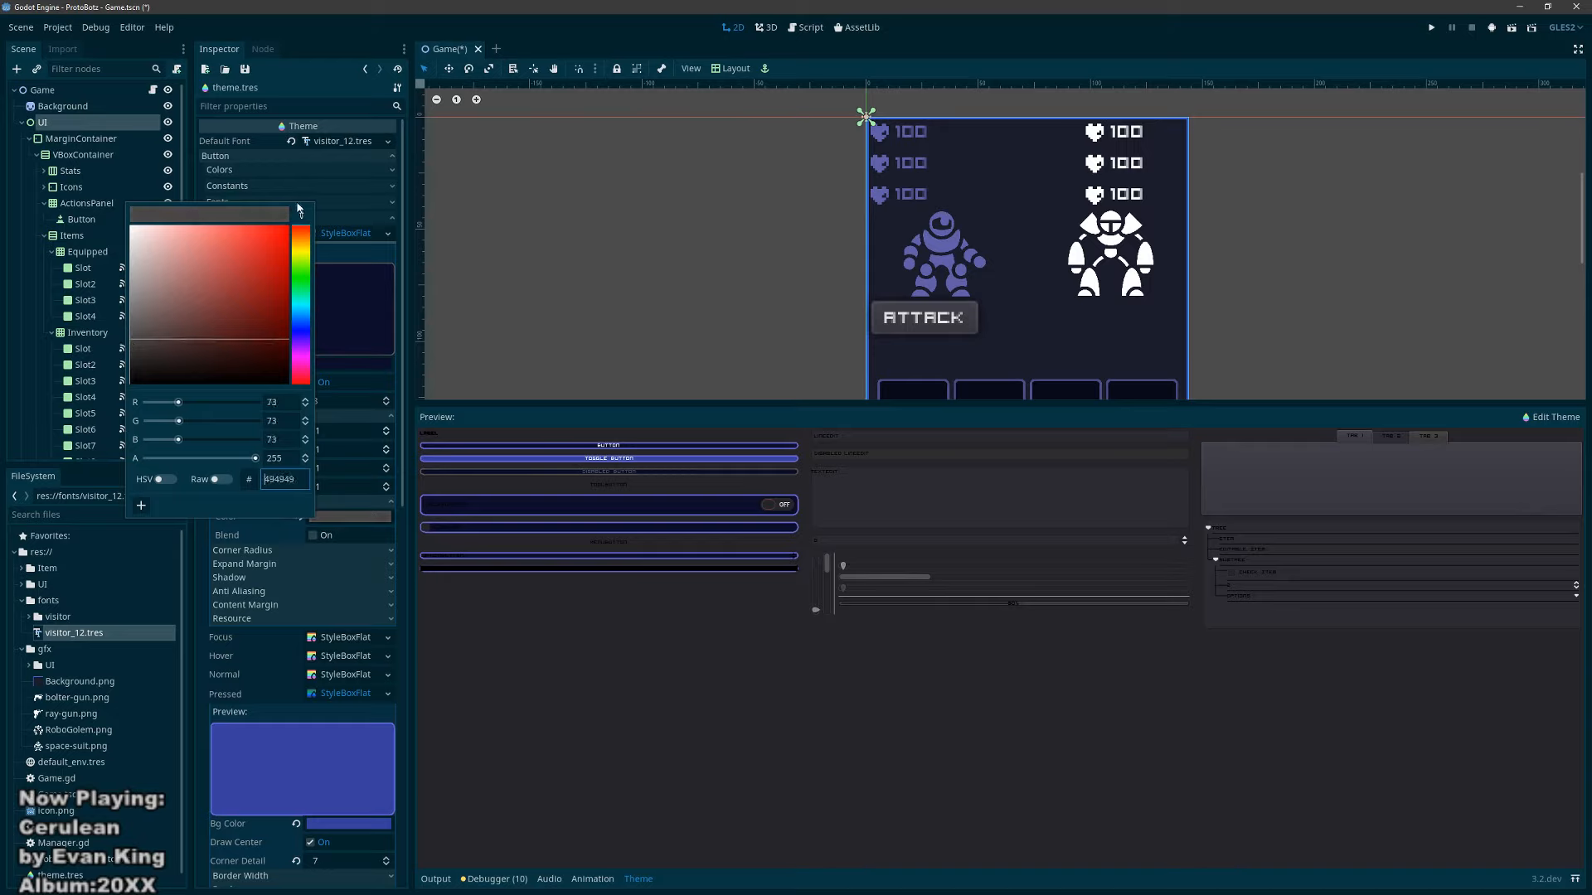
{"action": "left_click", "coordinate": [490, 298]}
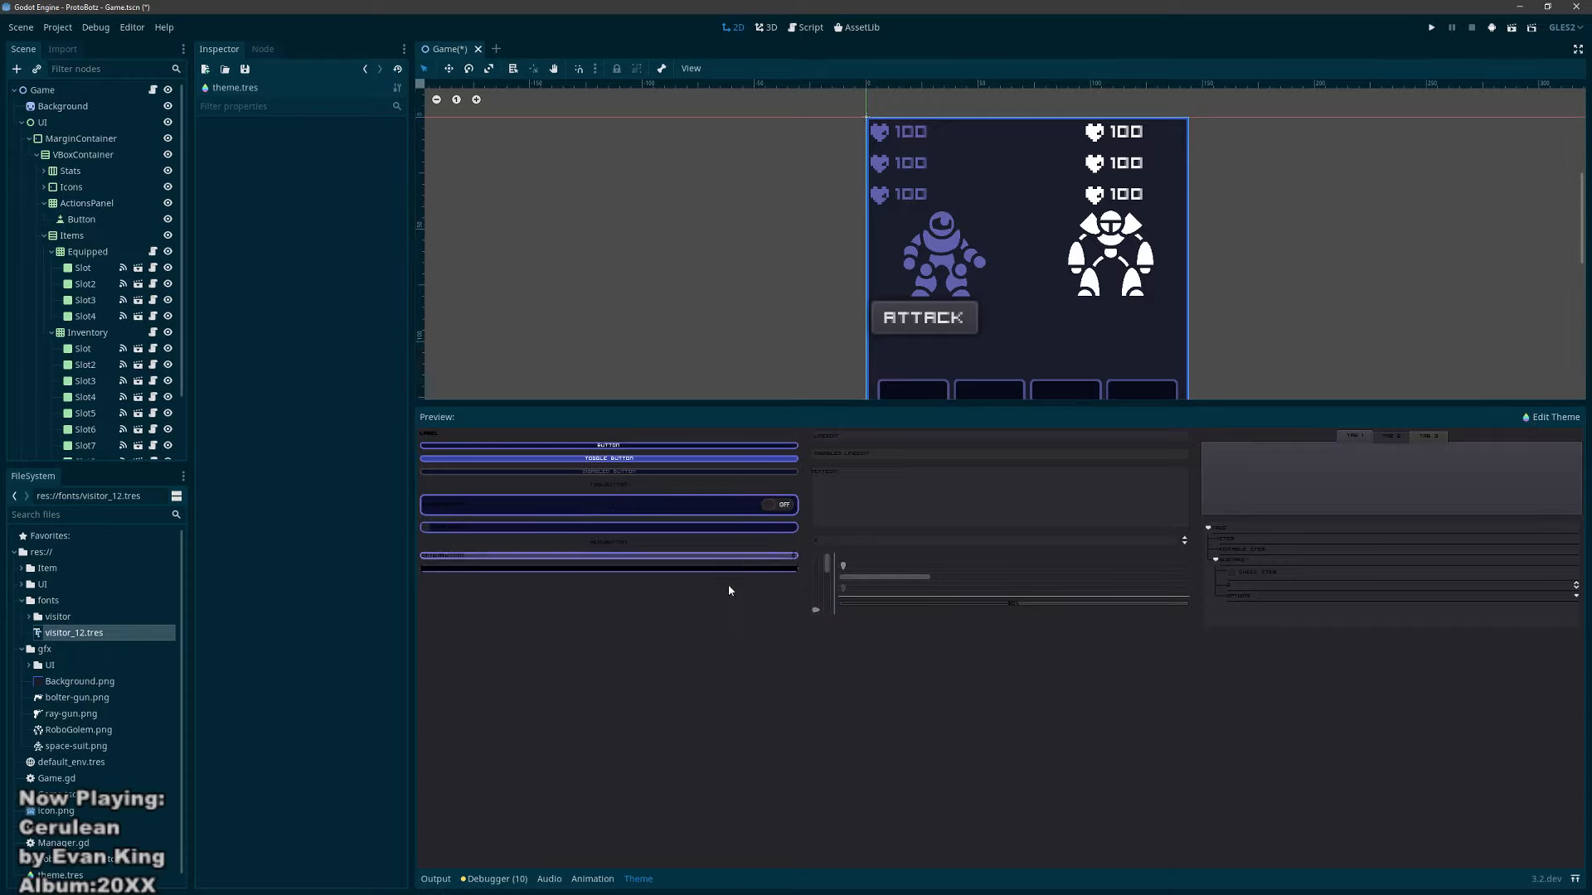
{"action": "left_click", "coordinate": [638, 879]}
{"action": "left_click", "coordinate": [637, 878]}
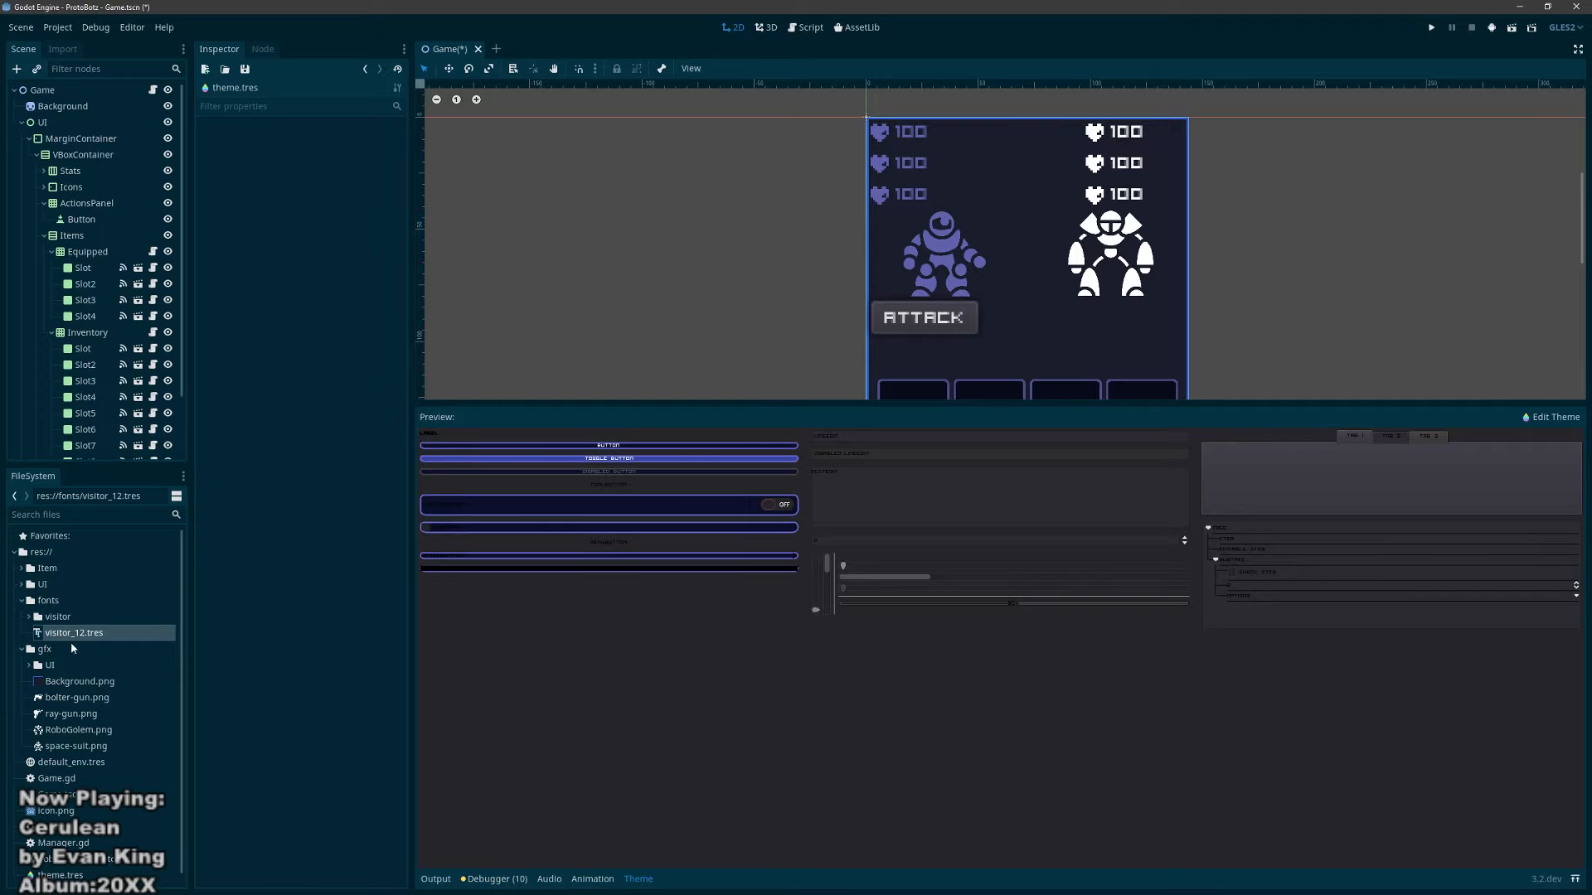
Step: Assign theme.tres from the project files as the theme of the UI node
{"action": "left_click", "coordinate": [60, 876]}
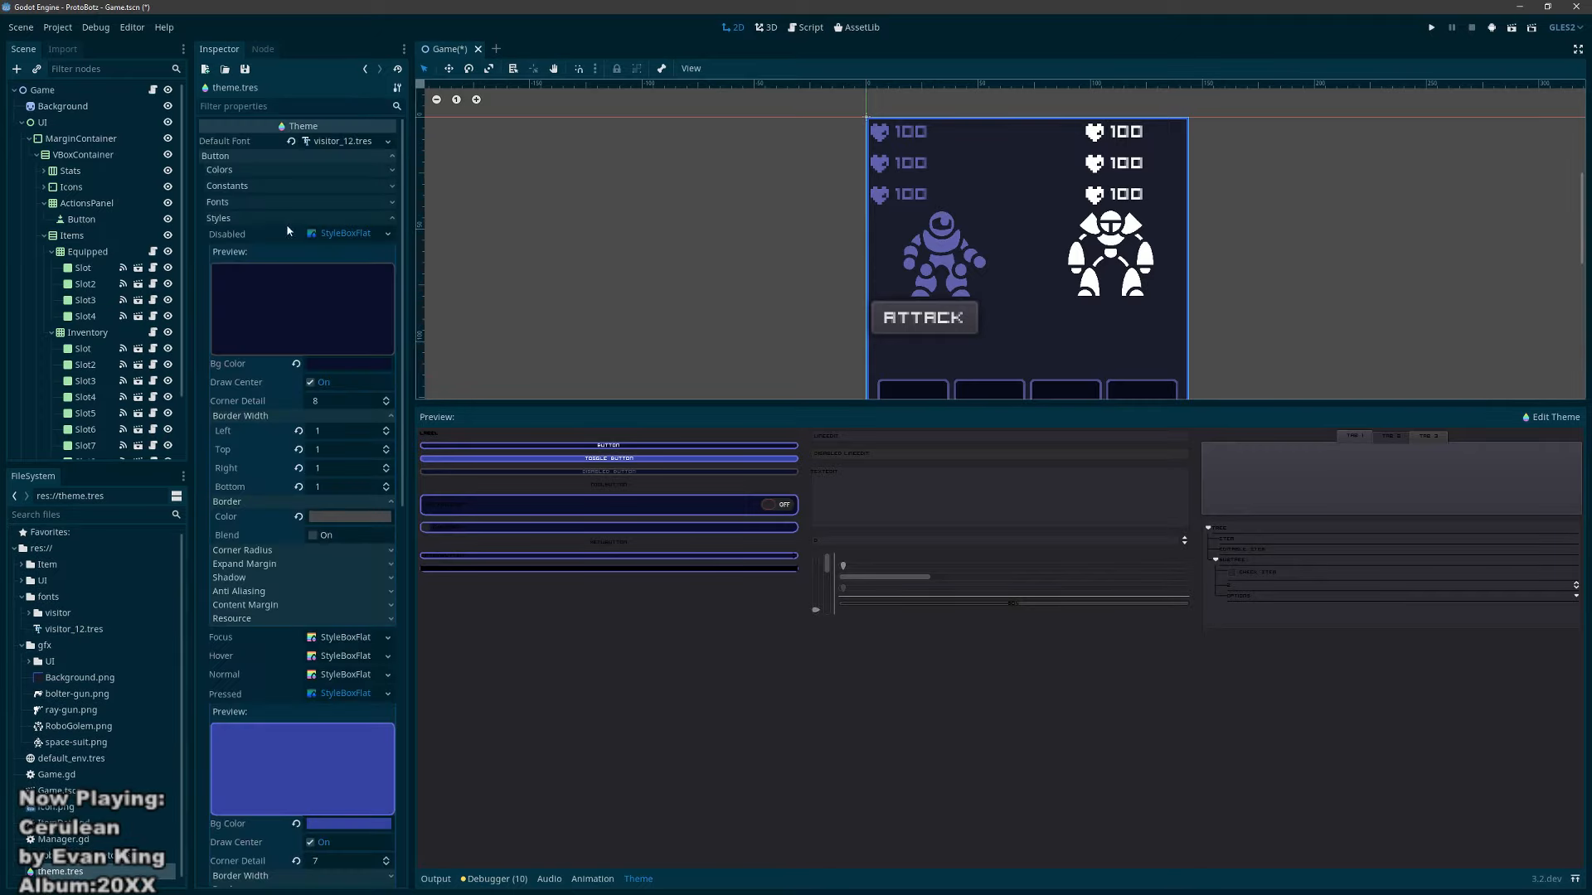
{"action": "left_click", "coordinate": [222, 220]}
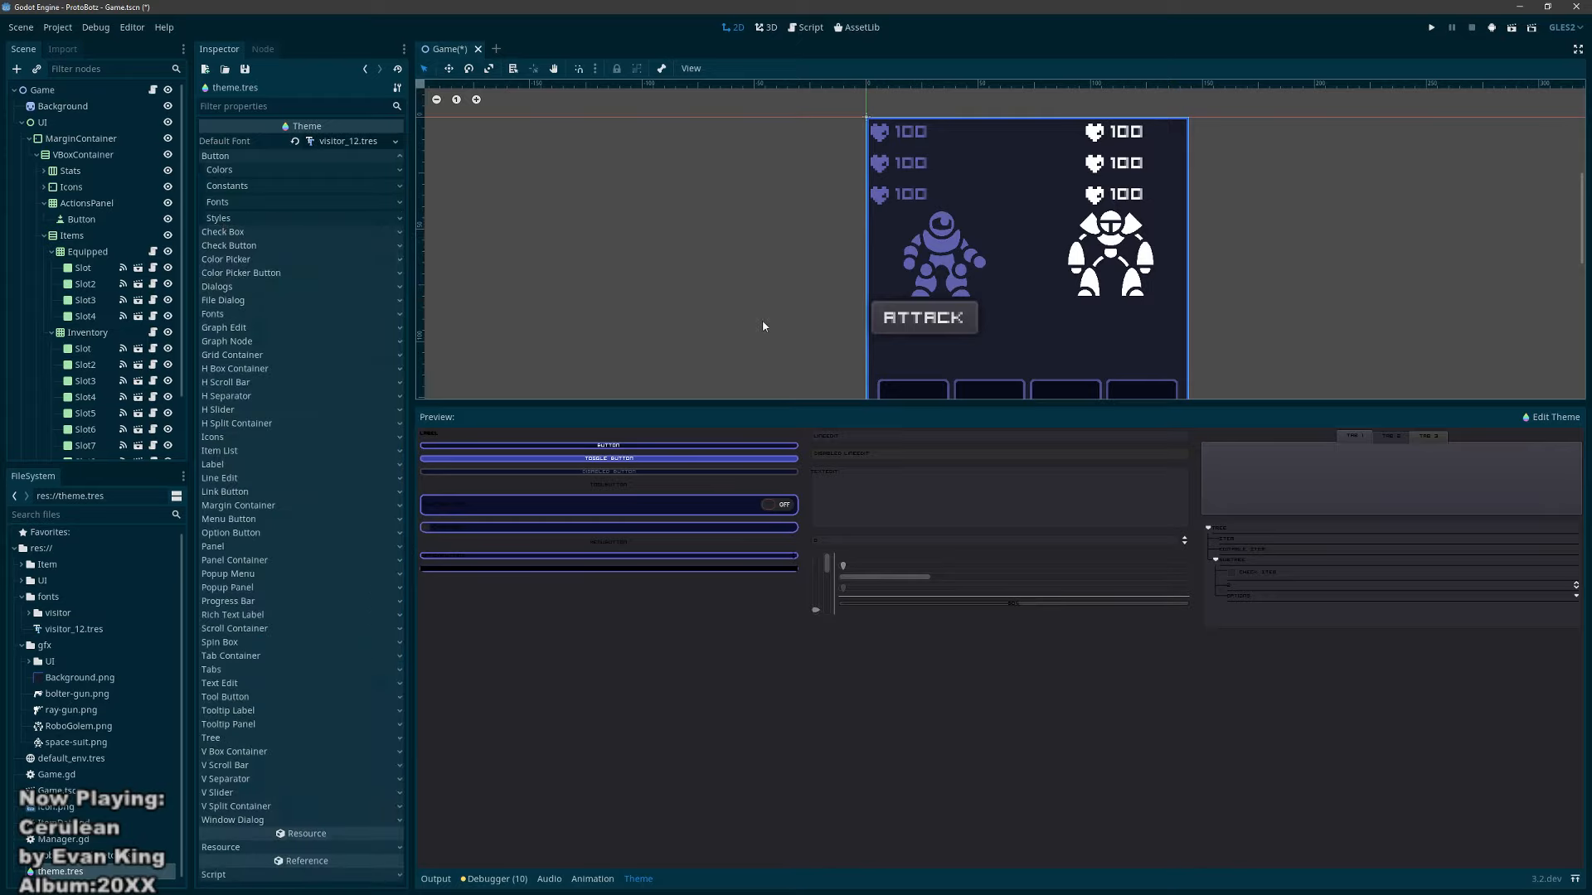
{"action": "left_click", "coordinate": [46, 123]}
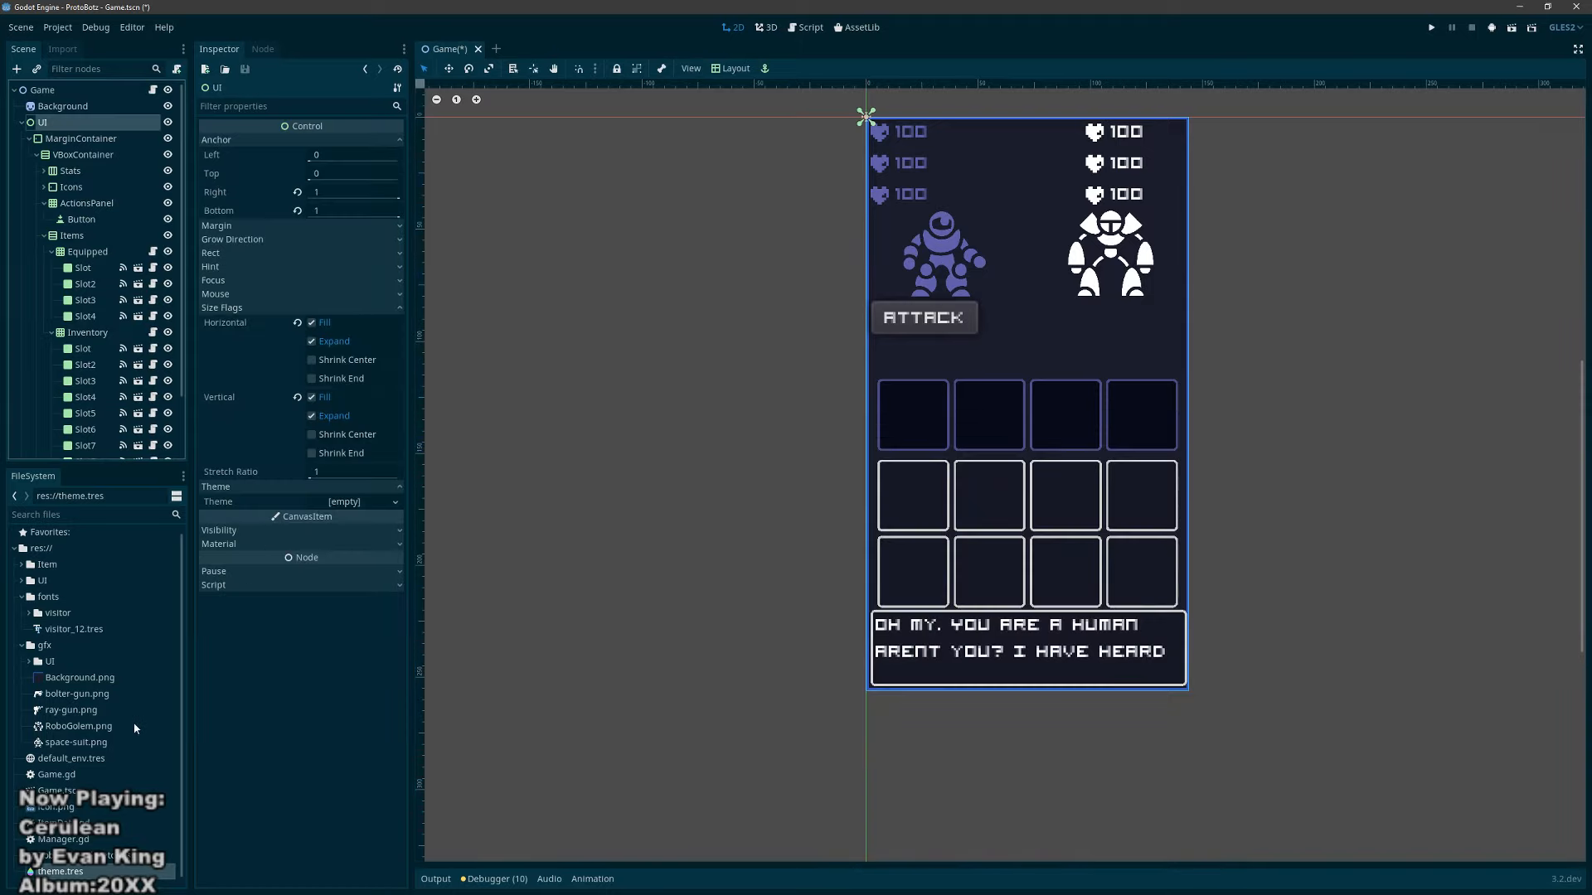
{"action": "left_click_drag", "start_coordinate": [58, 871], "coordinate": [350, 498]}
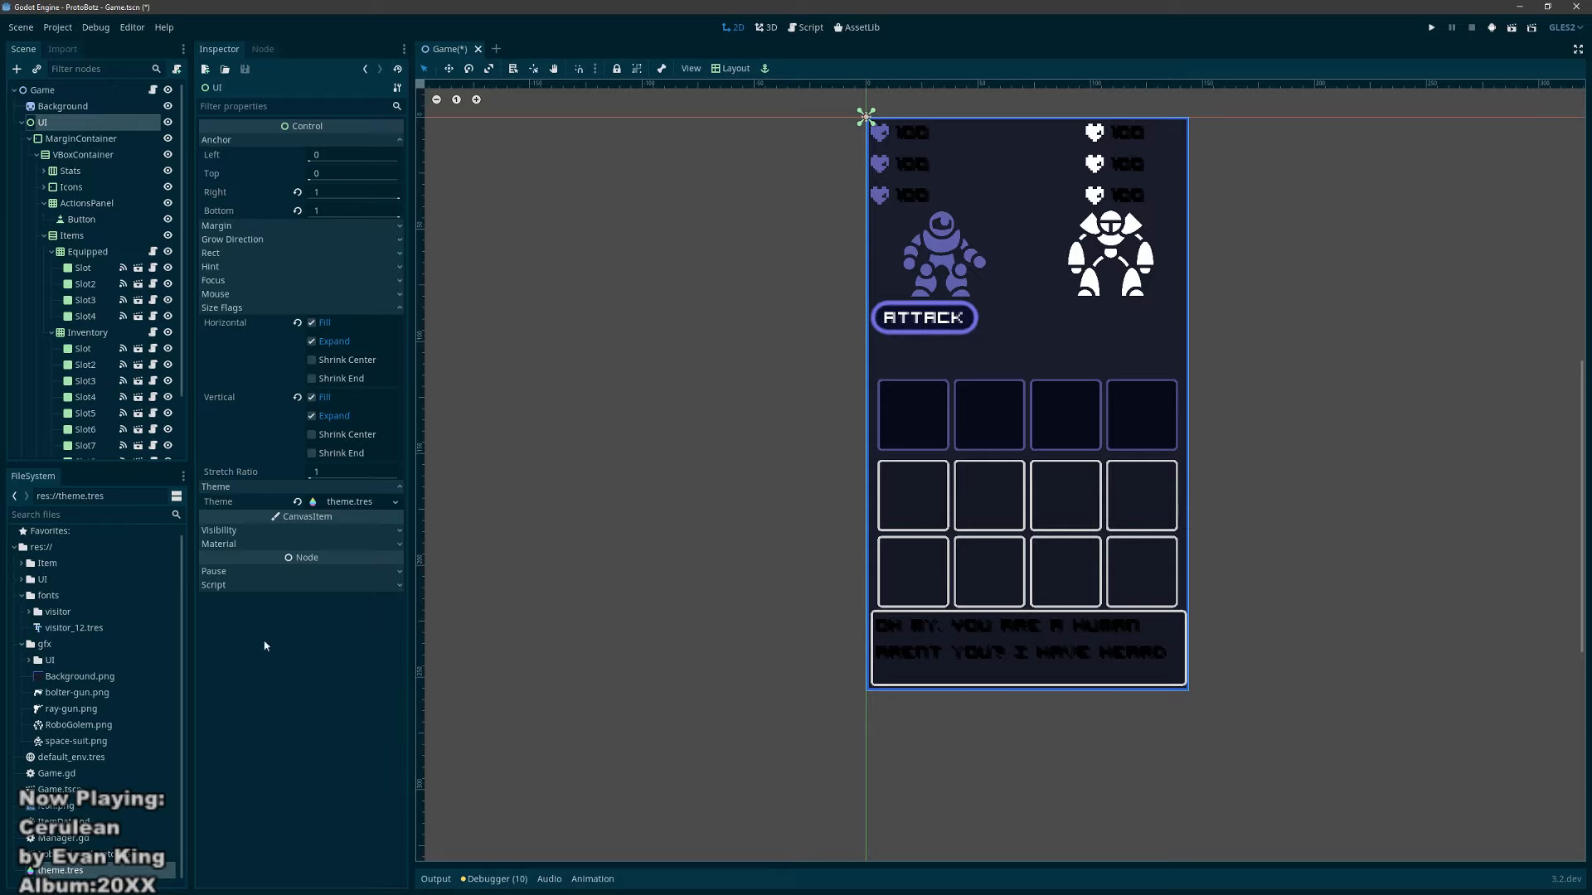
Step: Open theme.tres for editing and reveal the corner radius settings of the Button's Normal StyleBoxFlat
{"action": "double_click", "coordinate": [63, 870]}
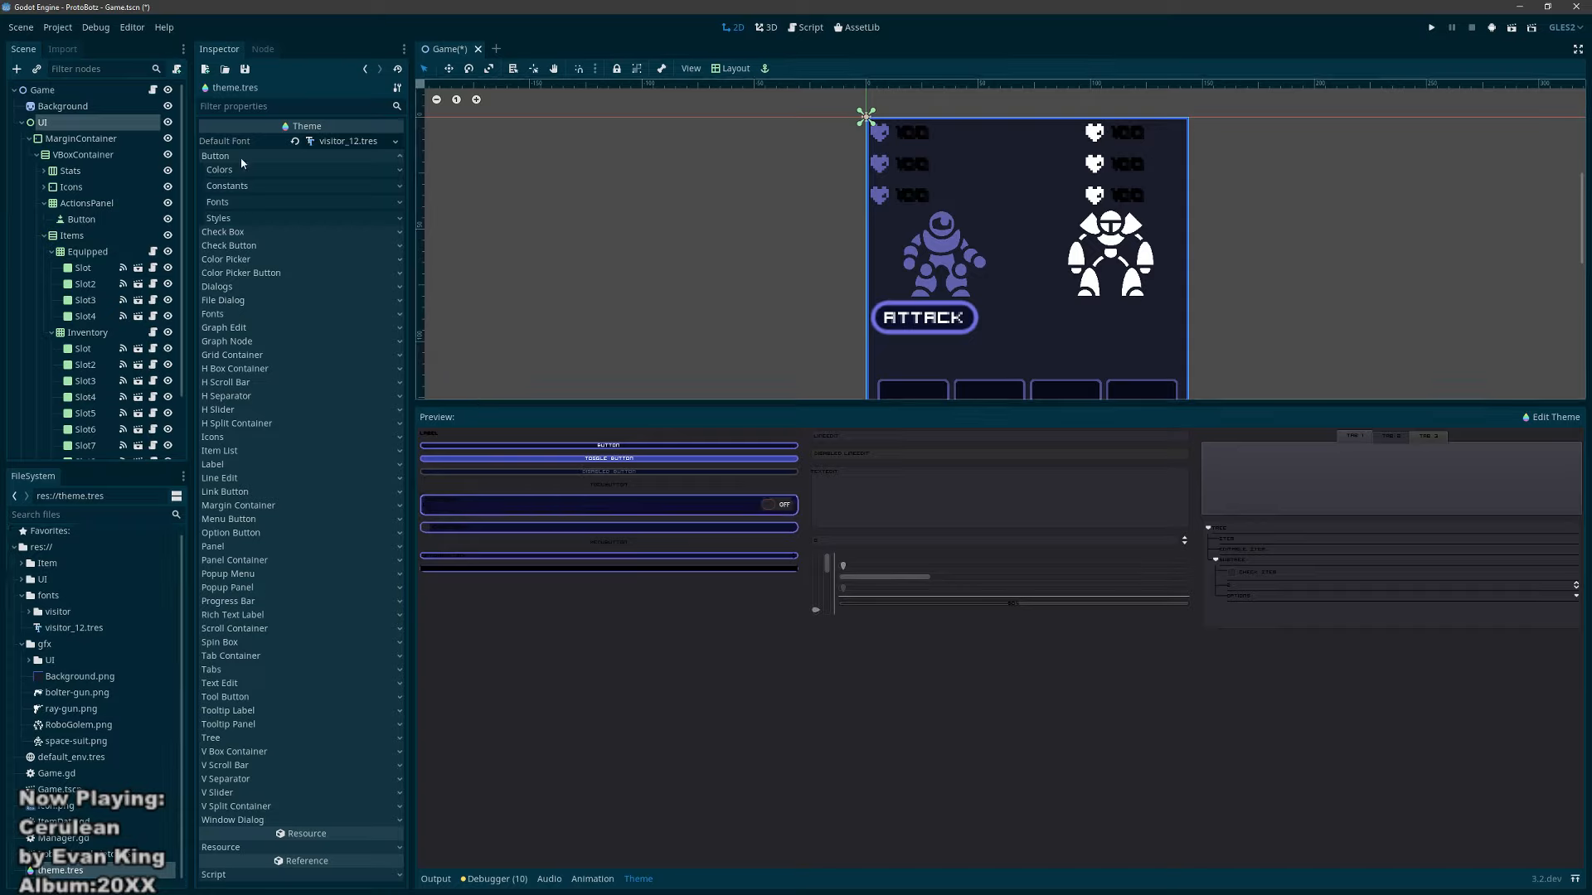
{"action": "left_click", "coordinate": [250, 219]}
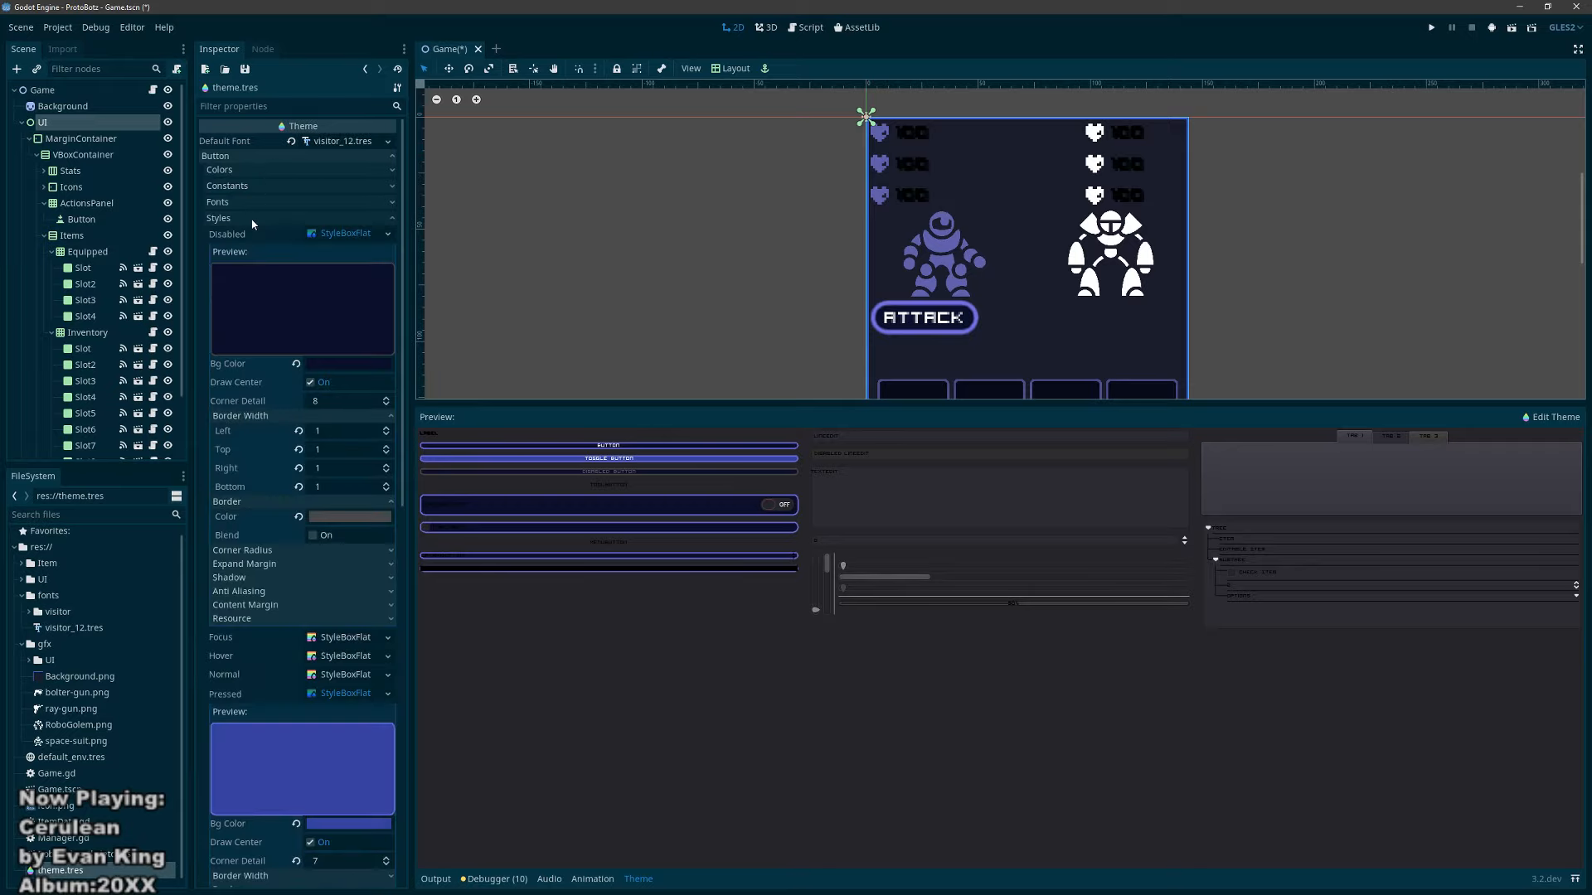
{"action": "left_click", "coordinate": [323, 237]}
{"action": "left_click", "coordinate": [341, 289]}
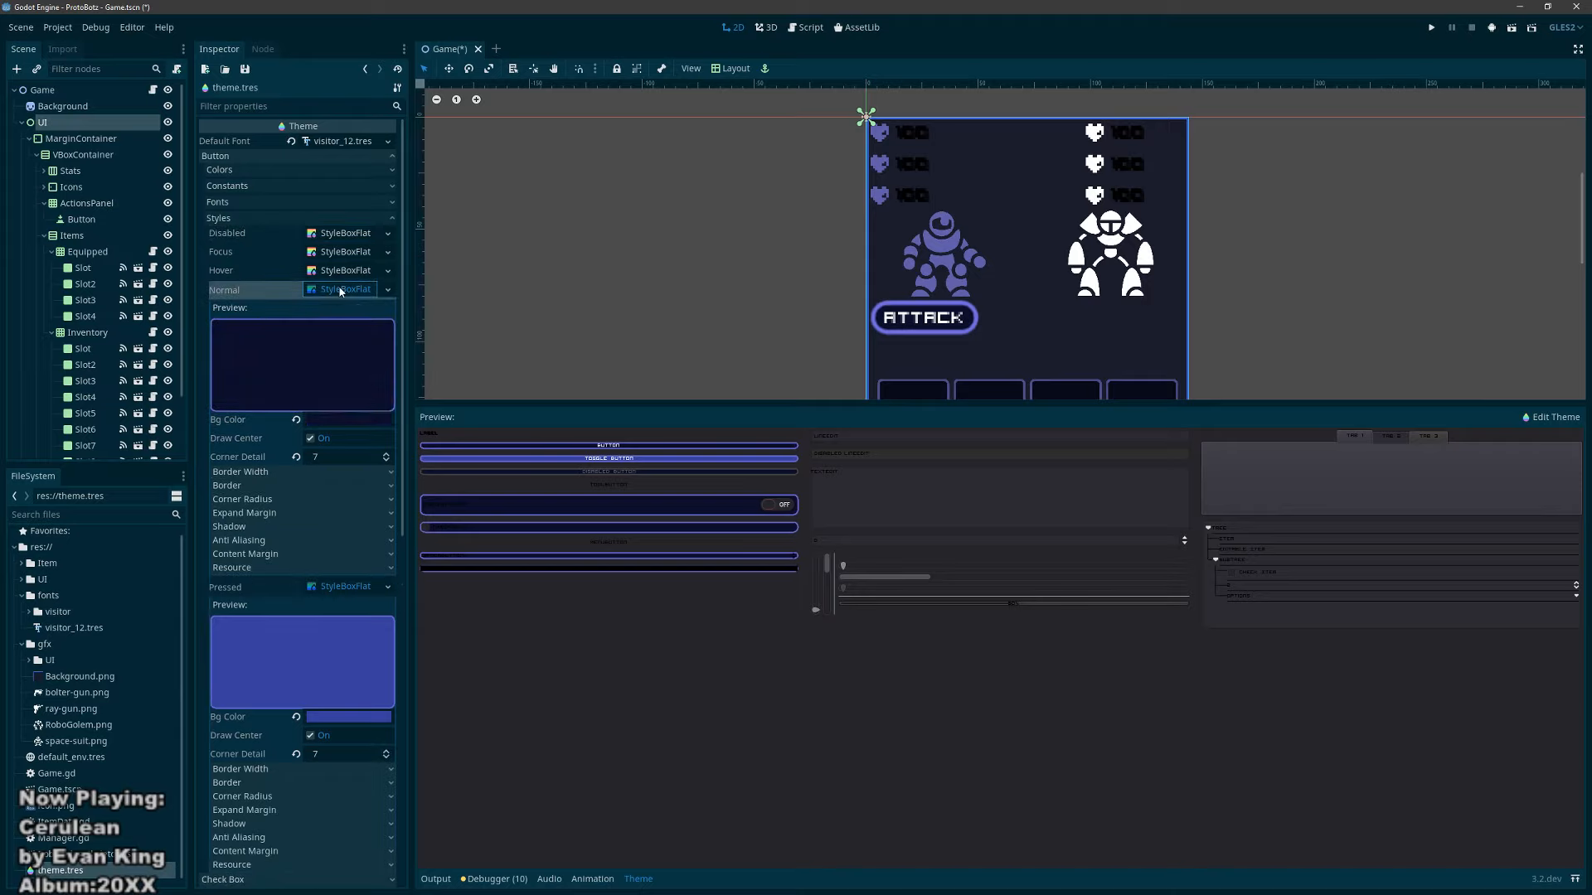
{"action": "left_click", "coordinate": [310, 498]}
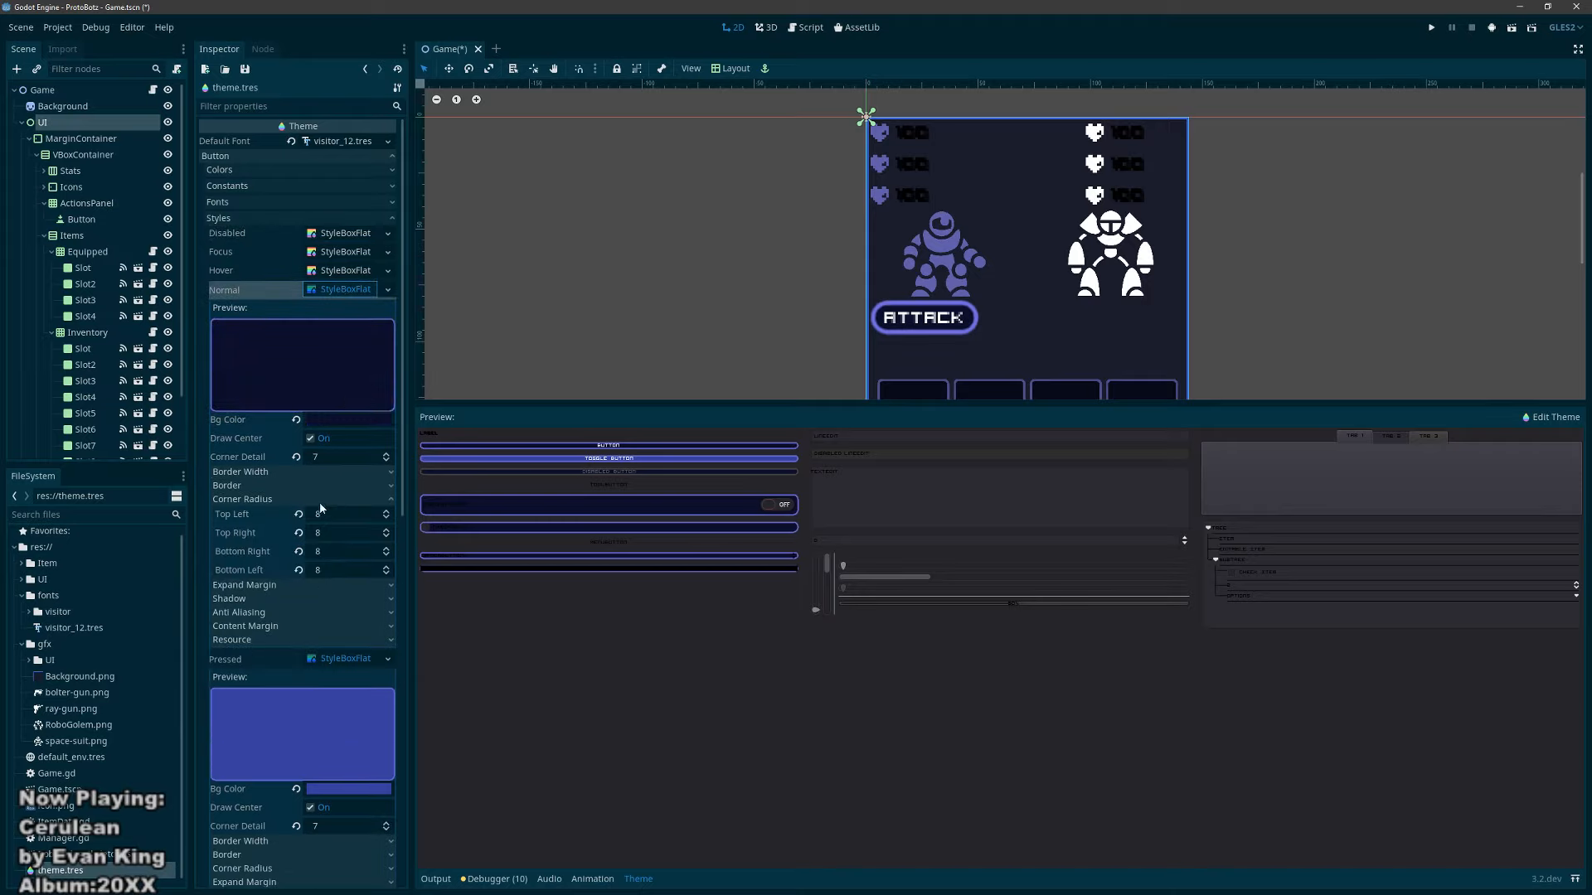
Step: Set all four corner radii of the Button's Normal StyleBoxFlat to 4
{"action": "left_click", "coordinate": [319, 514]}
{"action": "type", "text": "4"}
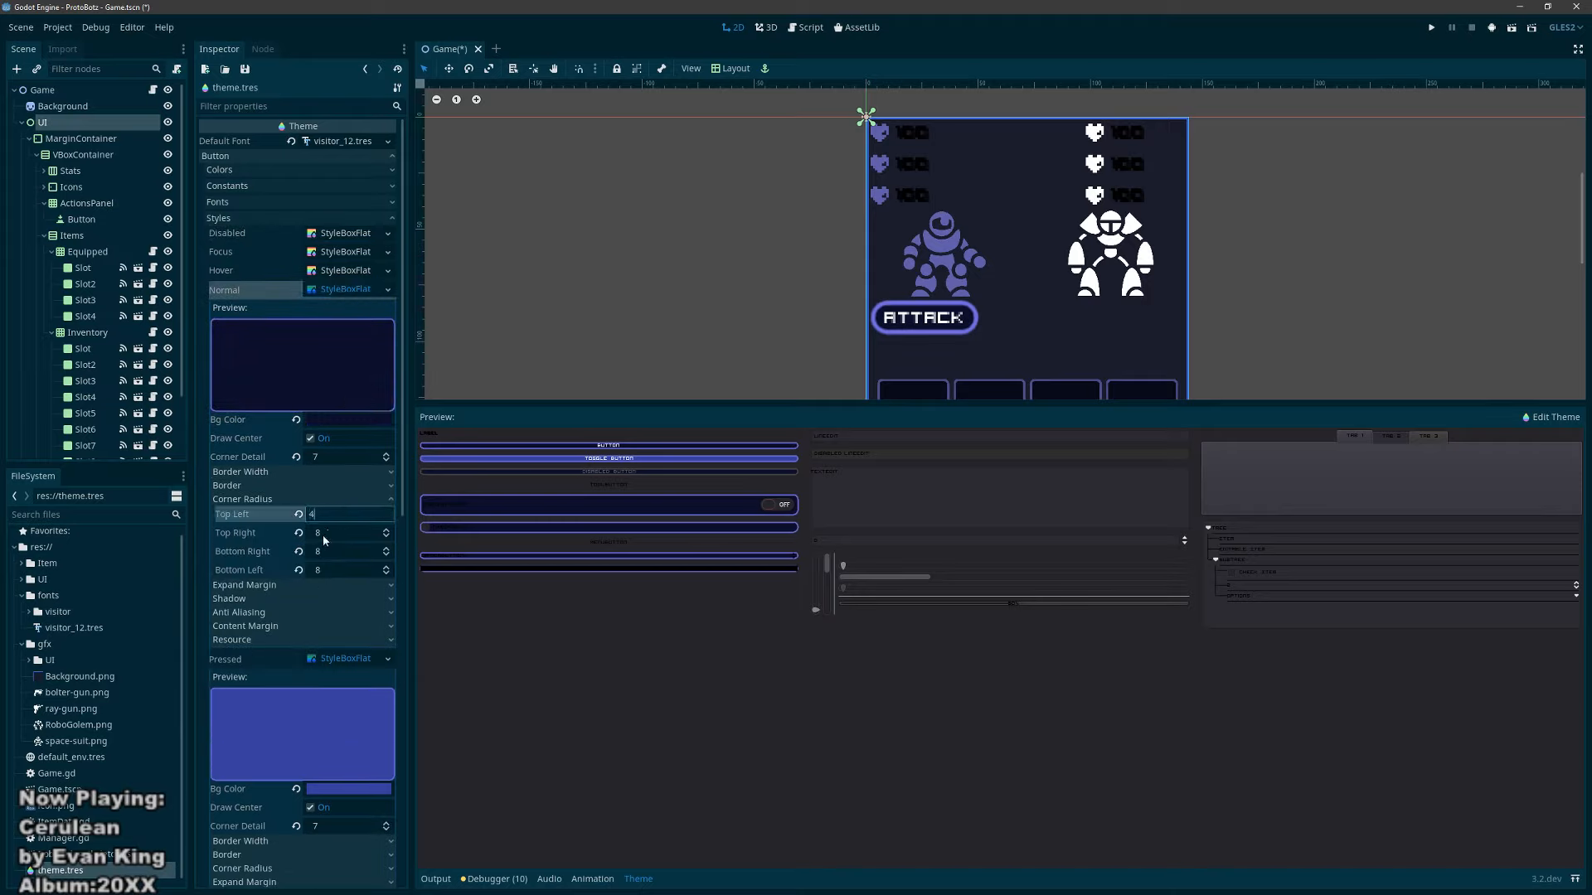
{"action": "left_click", "coordinate": [321, 533]}
{"action": "type", "text": "4"}
{"action": "left_click", "coordinate": [325, 550]}
{"action": "type", "text": "4"}
{"action": "left_click", "coordinate": [325, 570]}
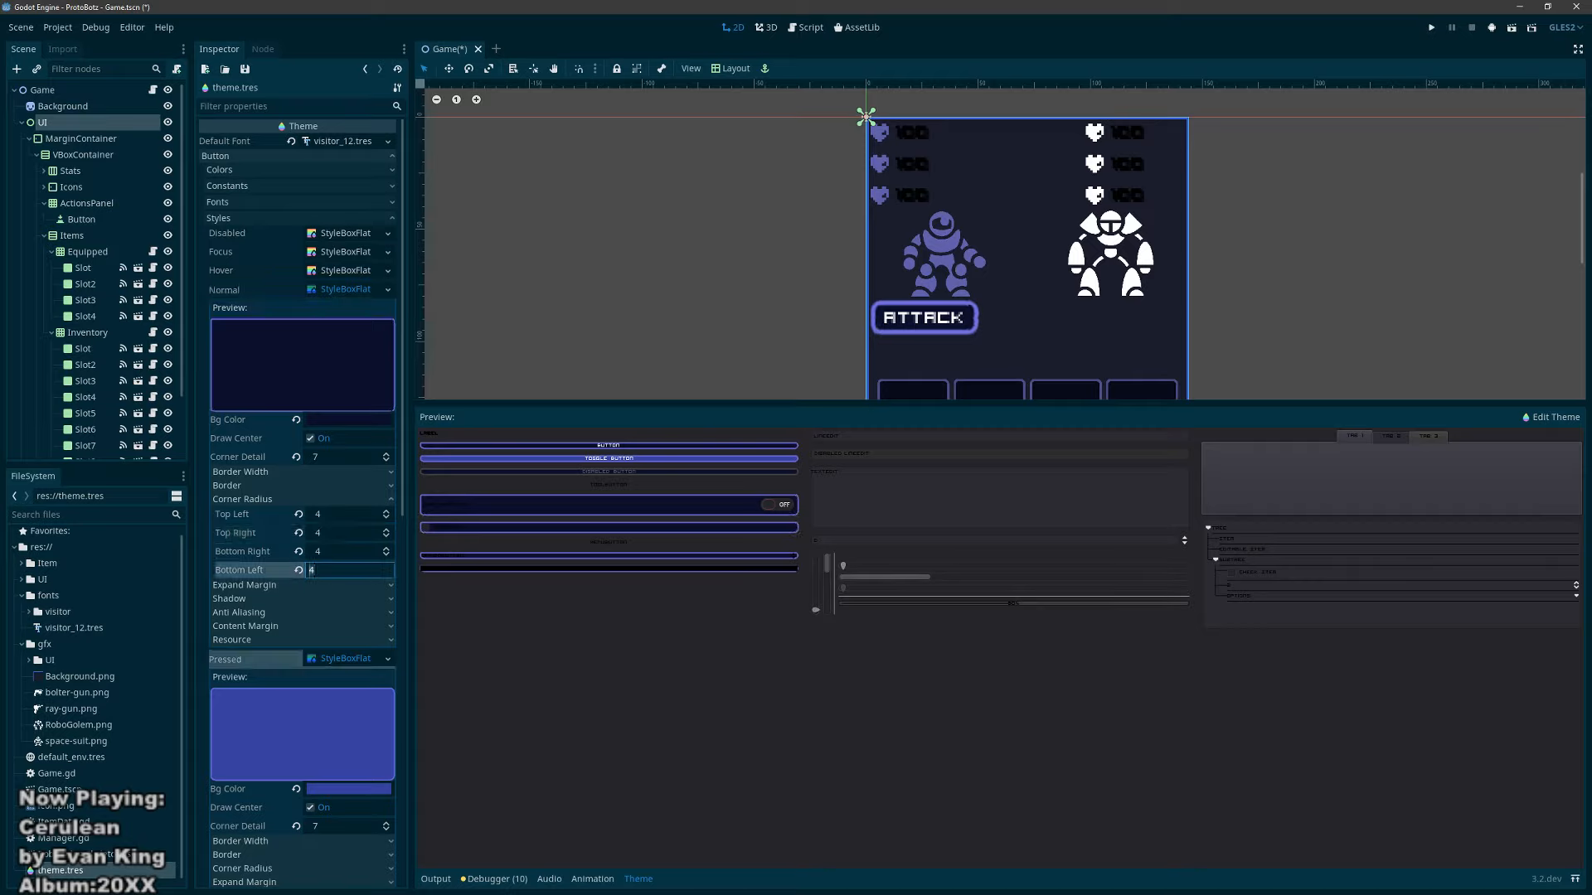
Step: Set all four corner radii of the Button's Normal StyleBoxFlat to 2
{"action": "left_click", "coordinate": [346, 515]}
{"action": "left_click", "coordinate": [323, 533]}
{"action": "type", "text": "2"}
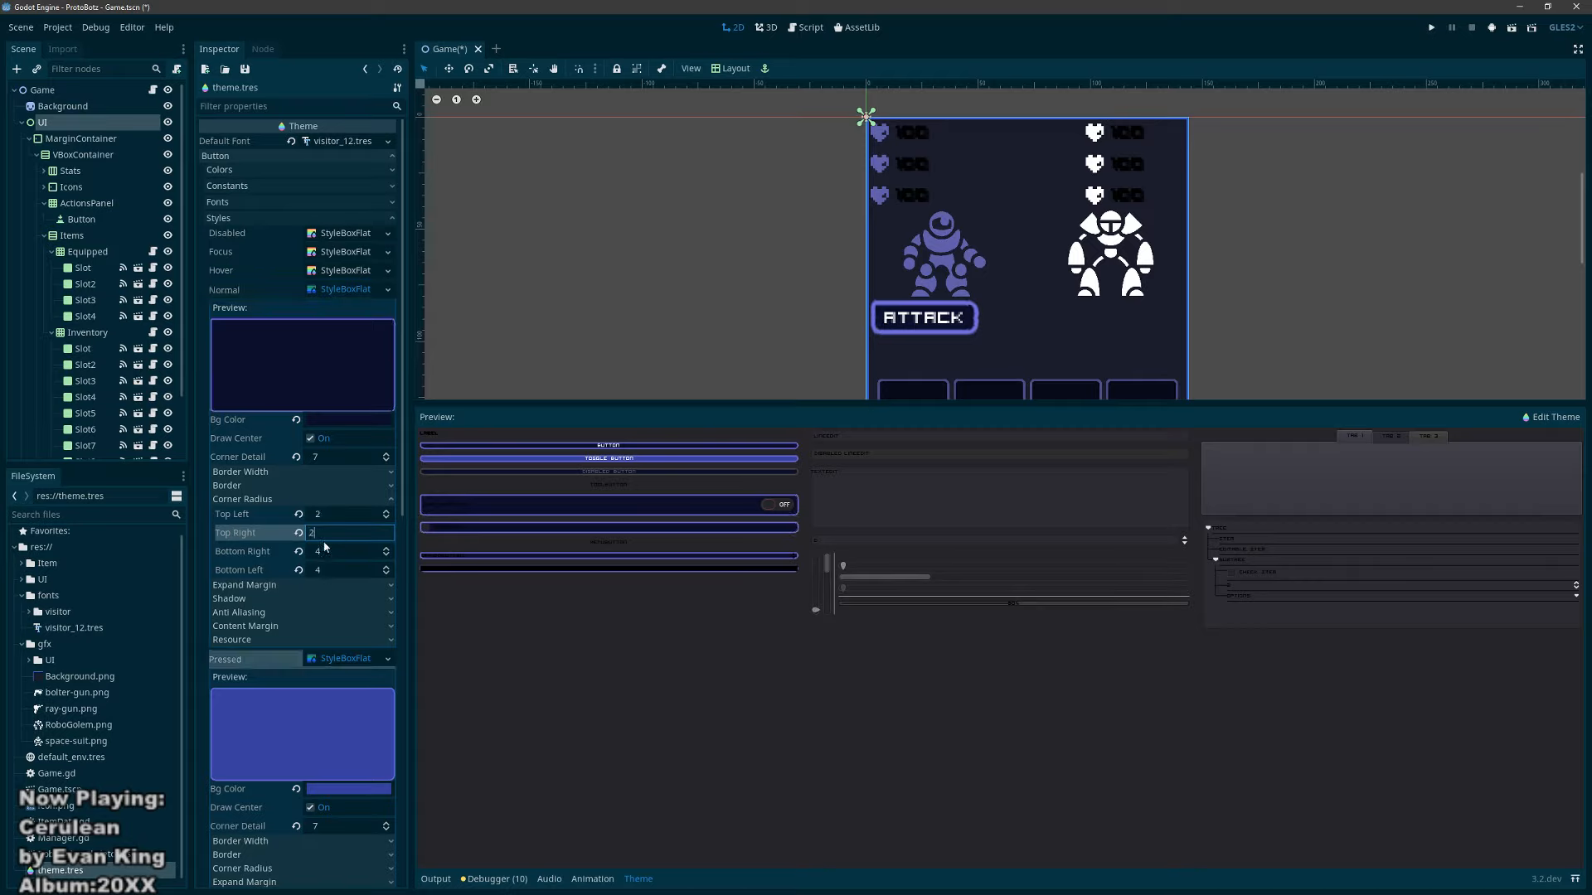
{"action": "left_click", "coordinate": [330, 571]}
{"action": "type", "text": "2"}
{"action": "left_click", "coordinate": [325, 551]}
{"action": "type", "text": "2"}
{"action": "key", "text": "Tab"}
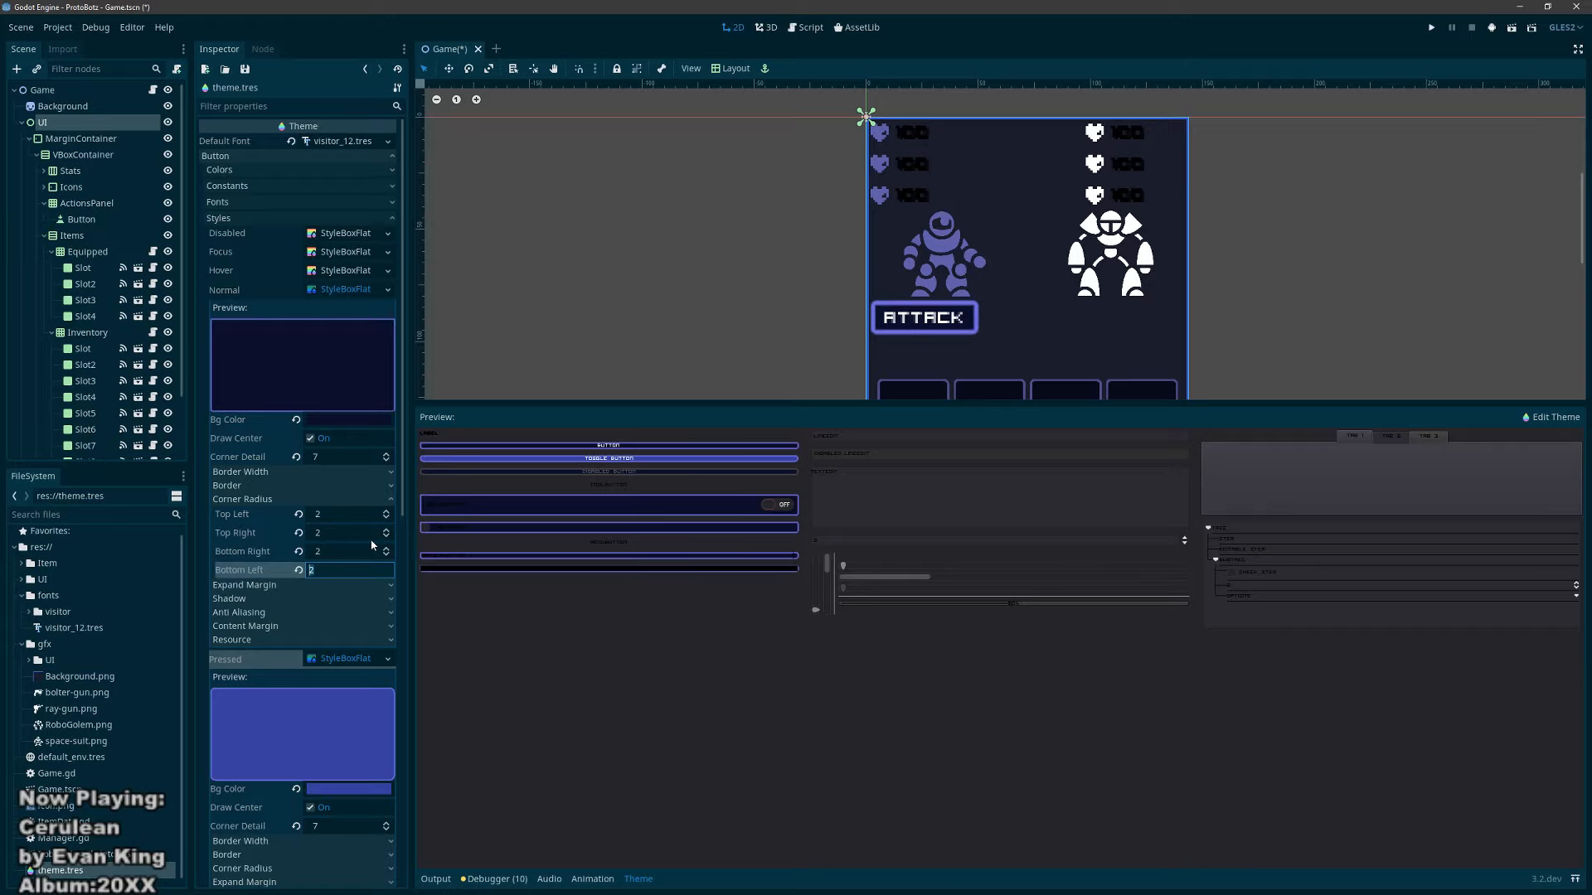
Step: Turn off anti-aliasing for the Button's Normal StyleBoxFlat and collapse its properties
{"action": "left_click", "coordinate": [259, 613]}
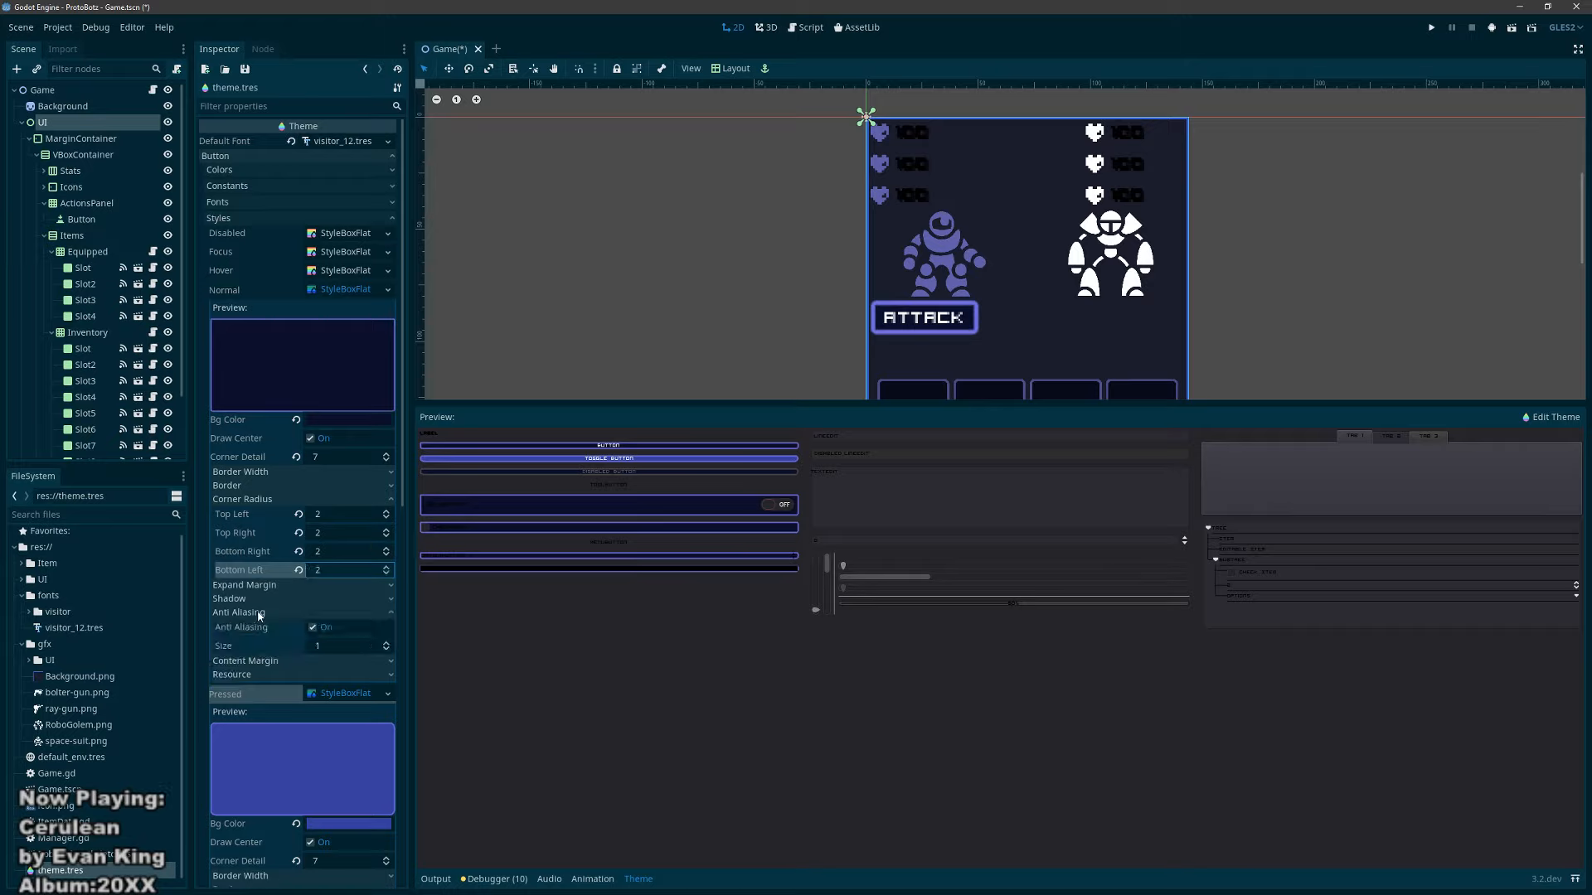
{"action": "left_click", "coordinate": [312, 627]}
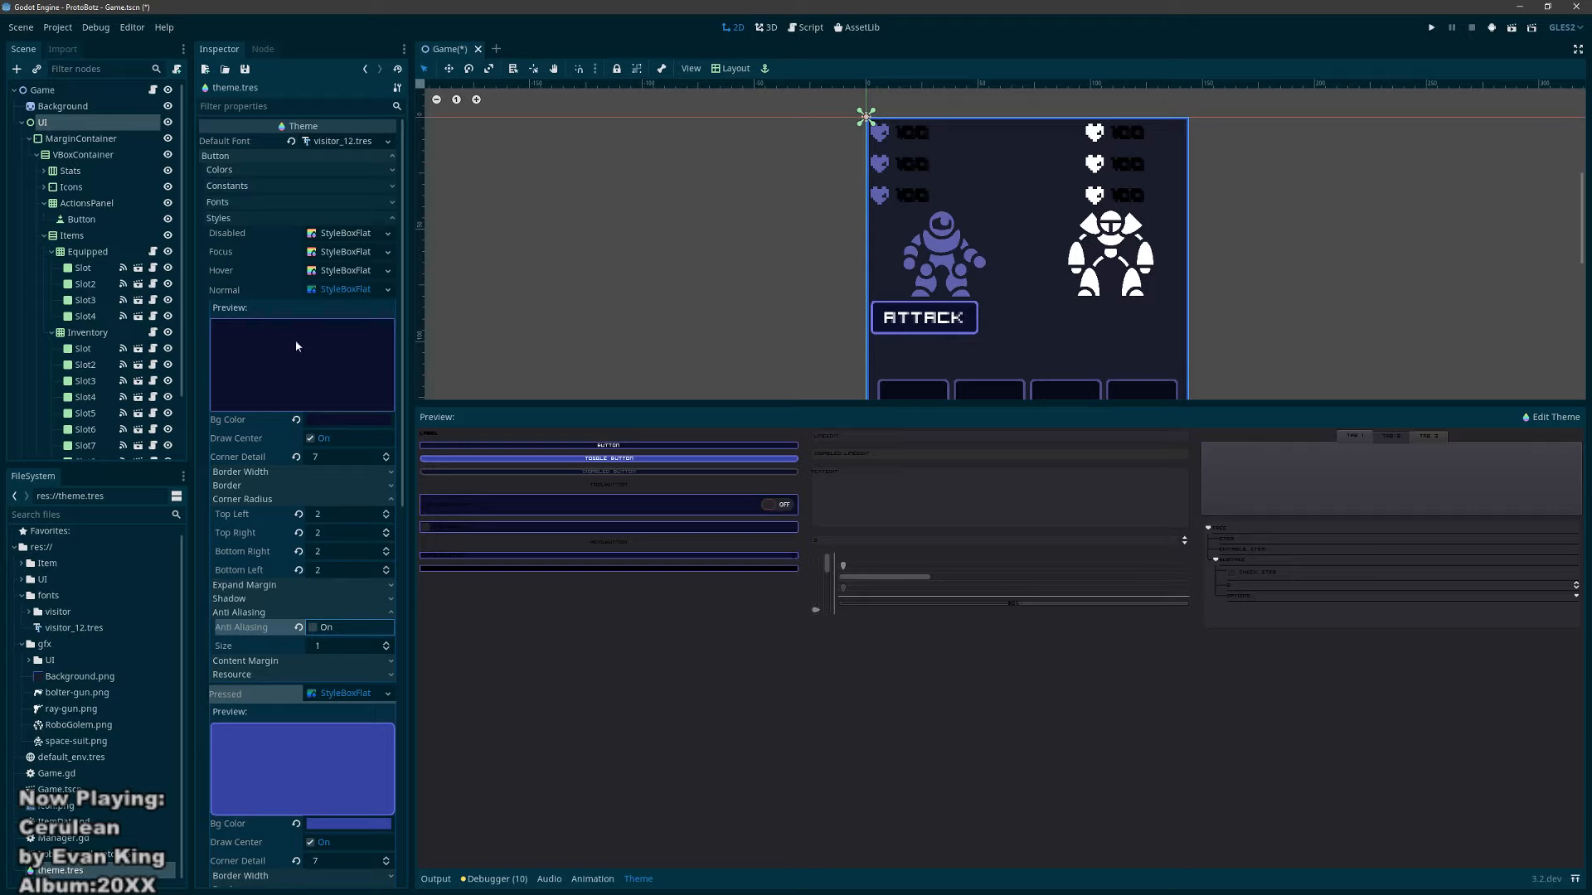
{"action": "left_click", "coordinate": [340, 290]}
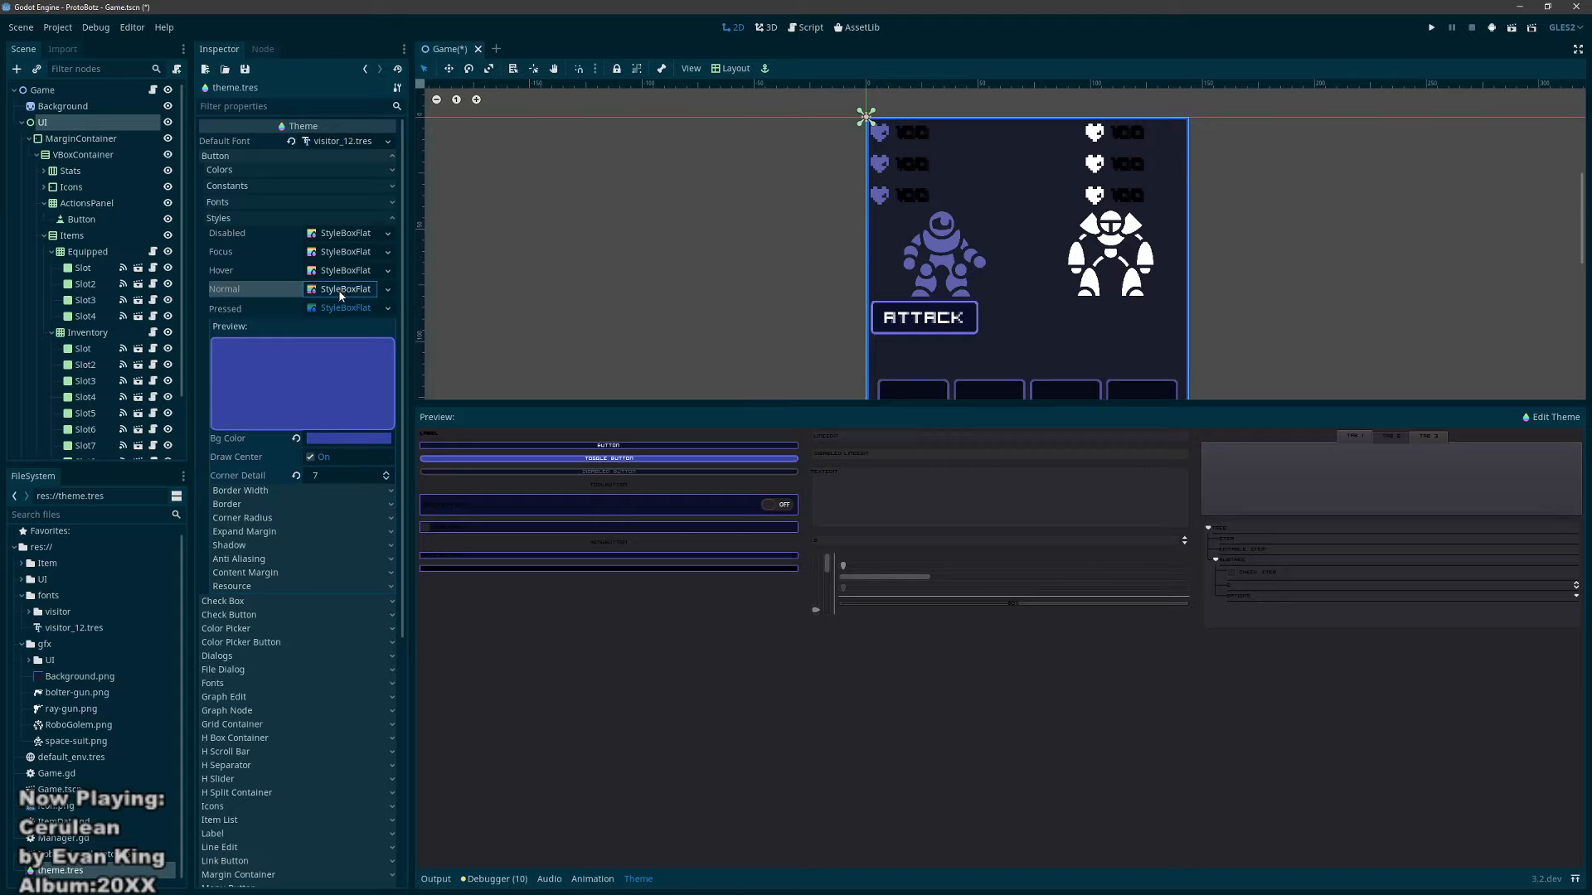
Step: Set all four corner radii of the Button's Pressed StyleBoxFlat to 2
{"action": "left_click", "coordinate": [345, 307]}
{"action": "left_click", "coordinate": [326, 306]}
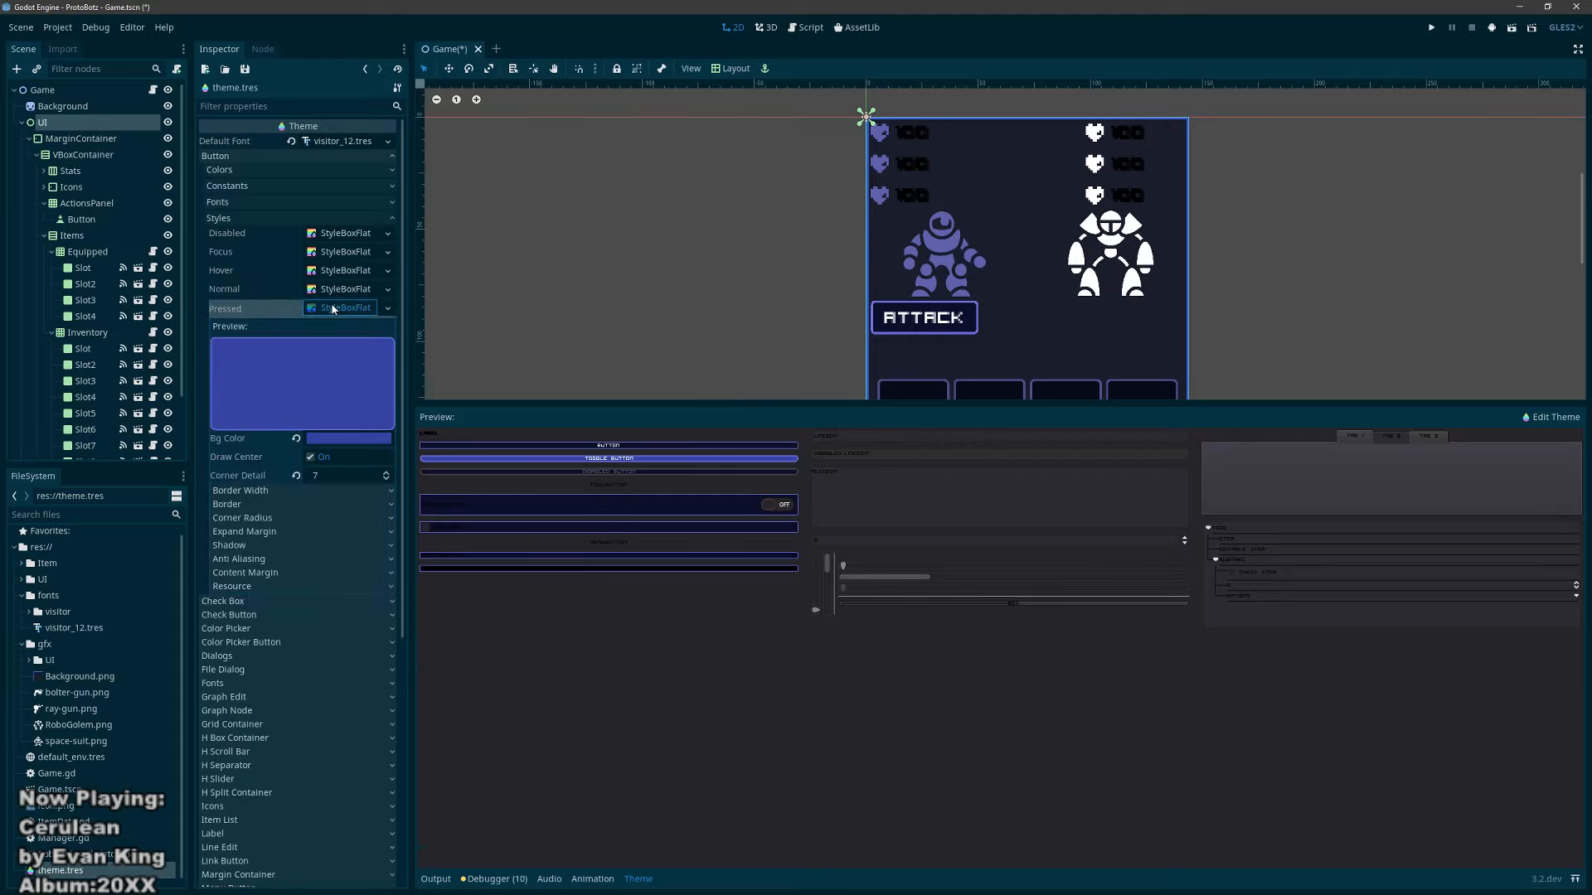
{"action": "left_click", "coordinate": [259, 520]}
{"action": "left_click", "coordinate": [315, 535]}
{"action": "type", "text": "2"}
{"action": "left_click", "coordinate": [324, 553]}
{"action": "type", "text": "2"}
{"action": "key", "text": "Tab"}
{"action": "type", "text": "2"}
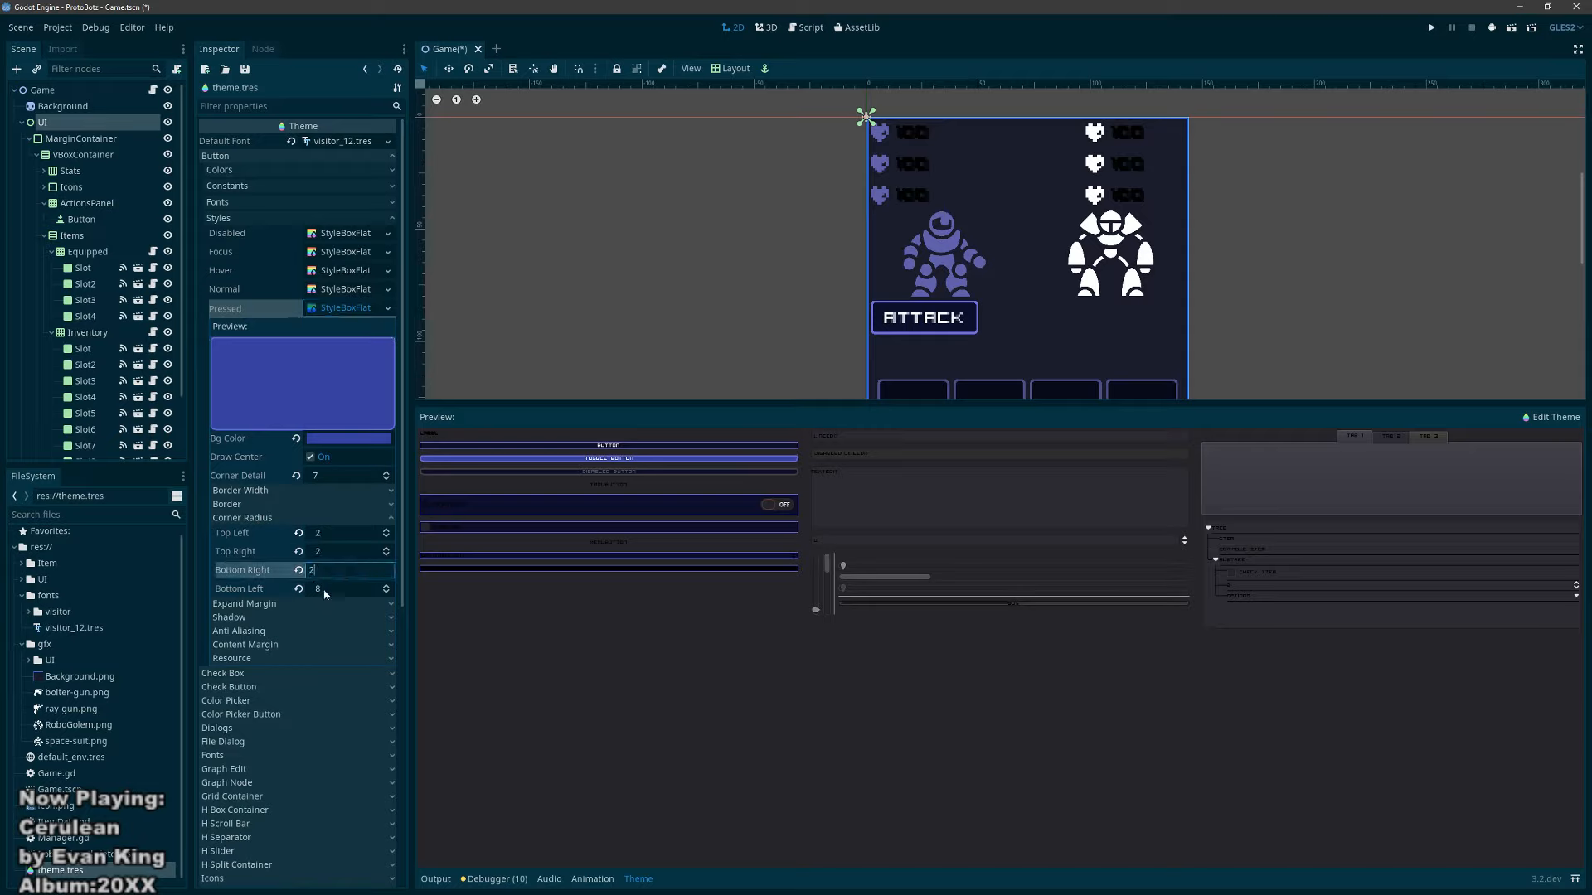
{"action": "key", "text": "Tab"}
{"action": "type", "text": "2"}
Step: Turn off anti-aliasing for the Button's Pressed StyleBoxFlat and collapse its properties
{"action": "left_click", "coordinate": [264, 632]}
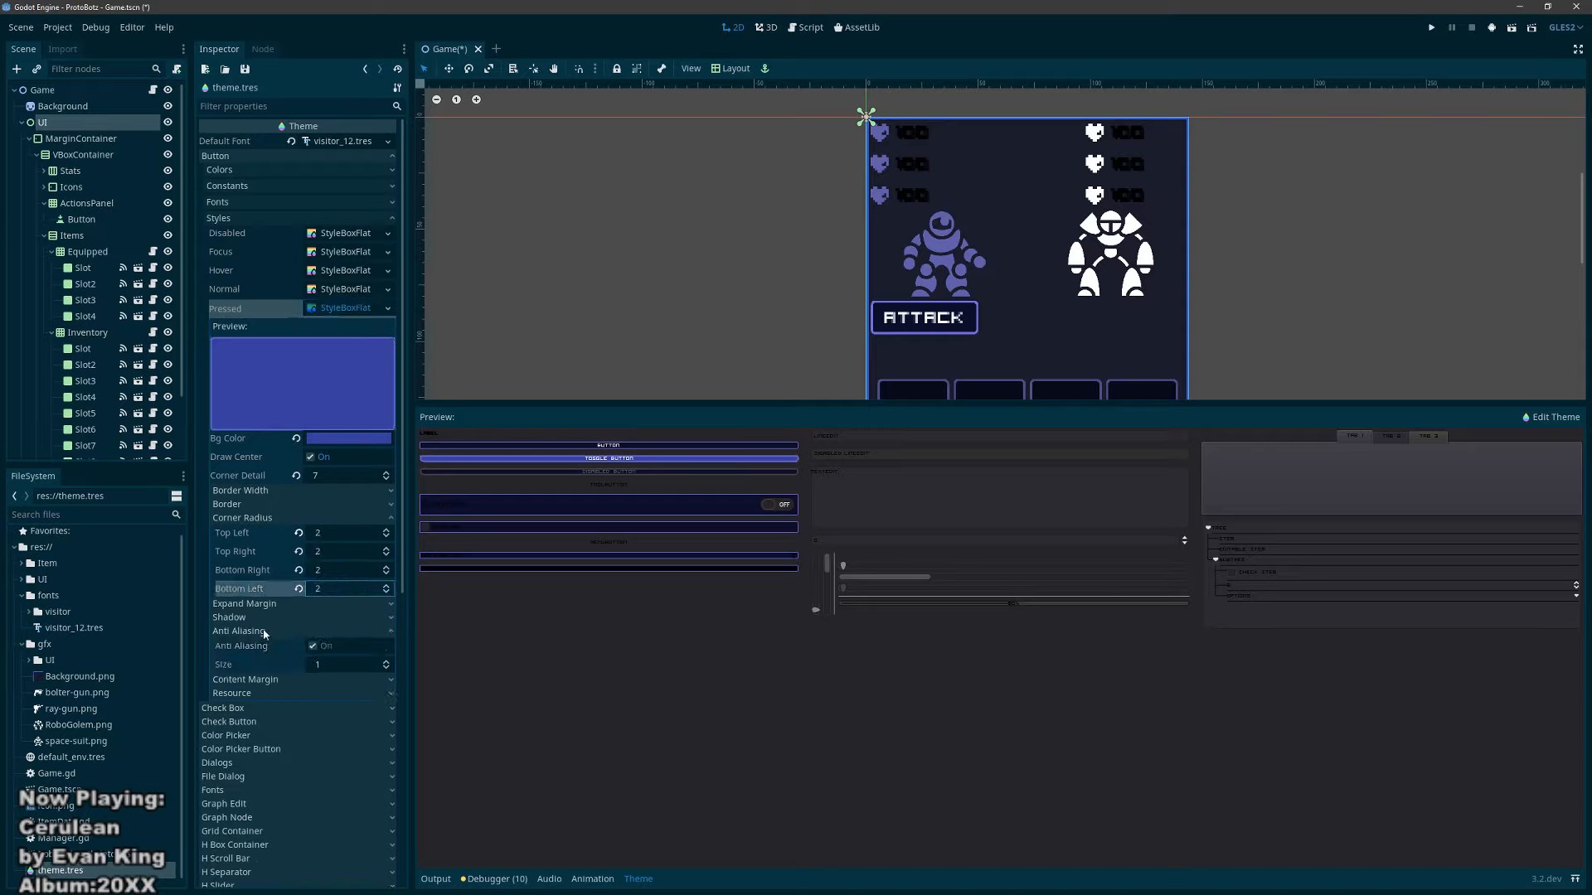
{"action": "left_click", "coordinate": [313, 646]}
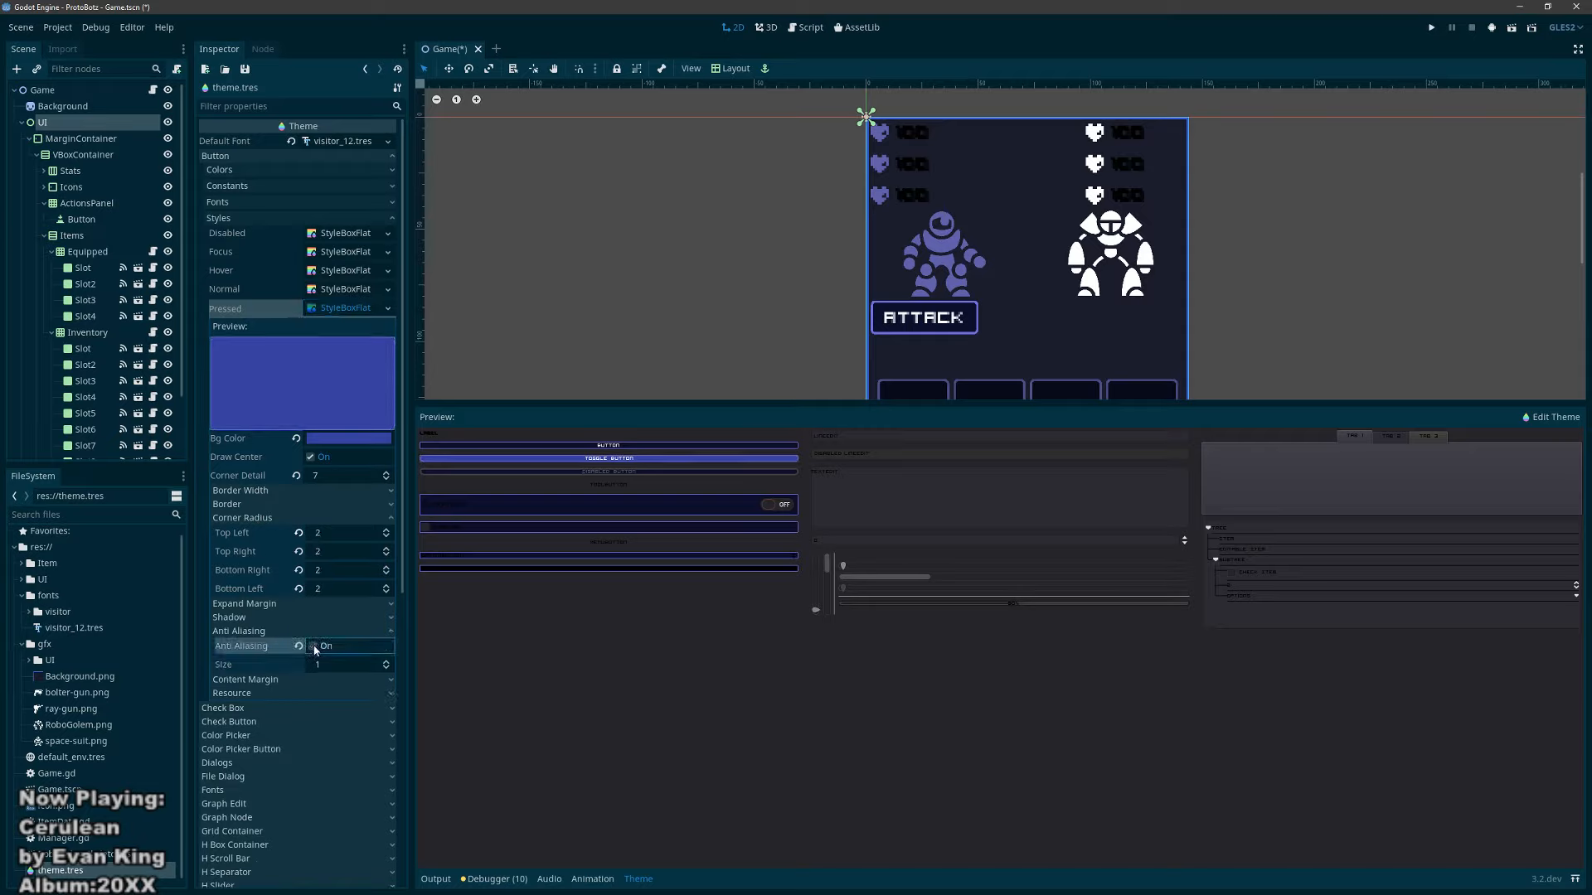
{"action": "left_click", "coordinate": [388, 308]}
{"action": "left_click", "coordinate": [363, 312]}
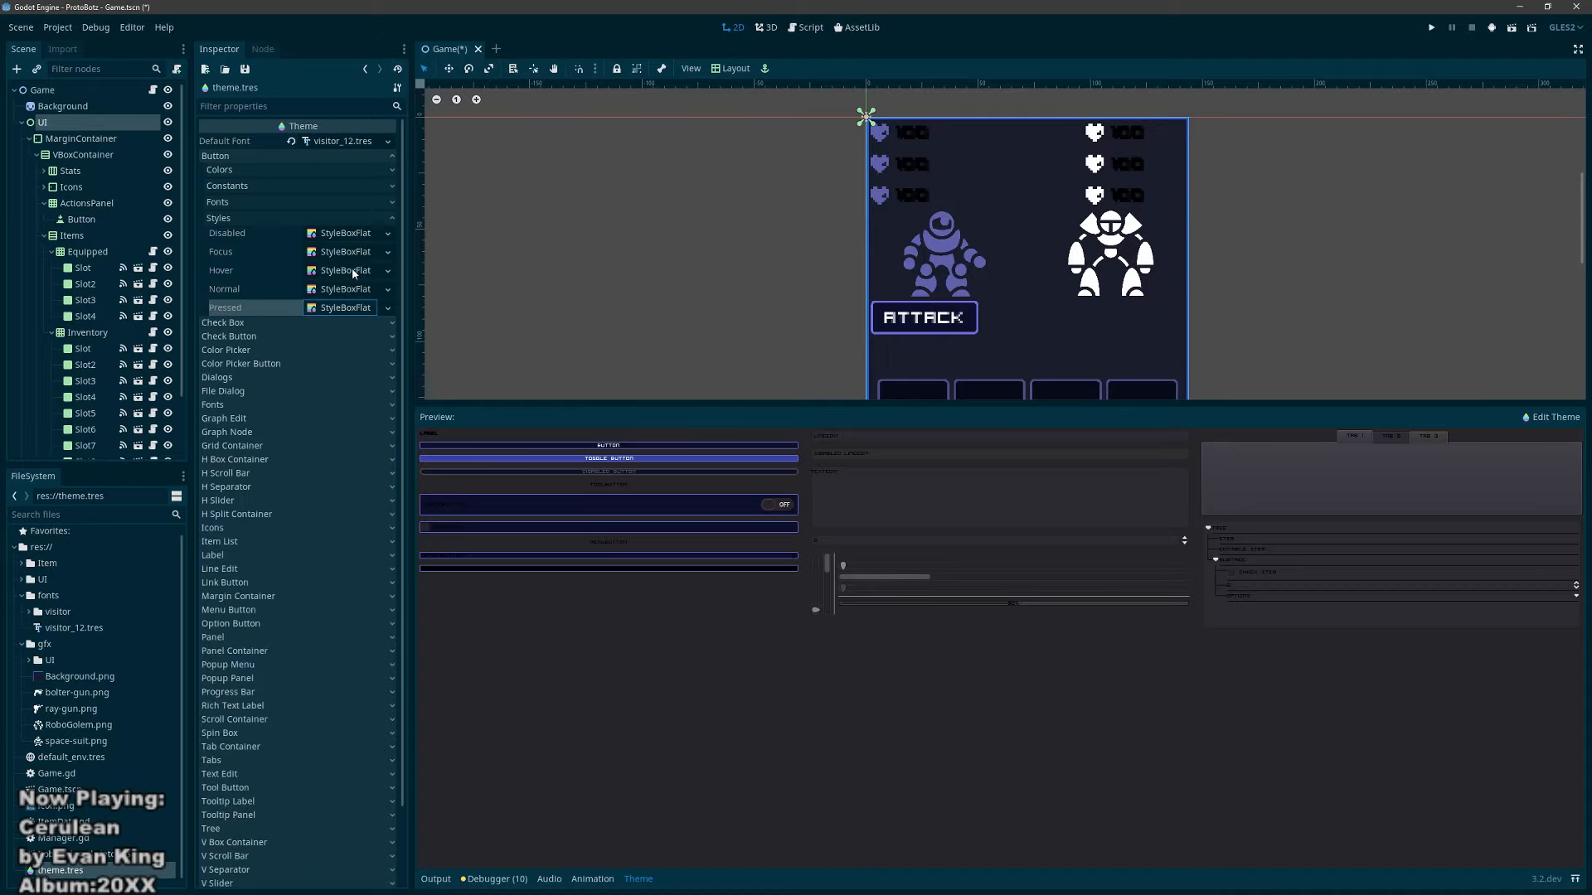
Step: Set all four corner radii of the Button's Hover StyleBoxFlat to 2
{"action": "left_click", "coordinate": [352, 270]}
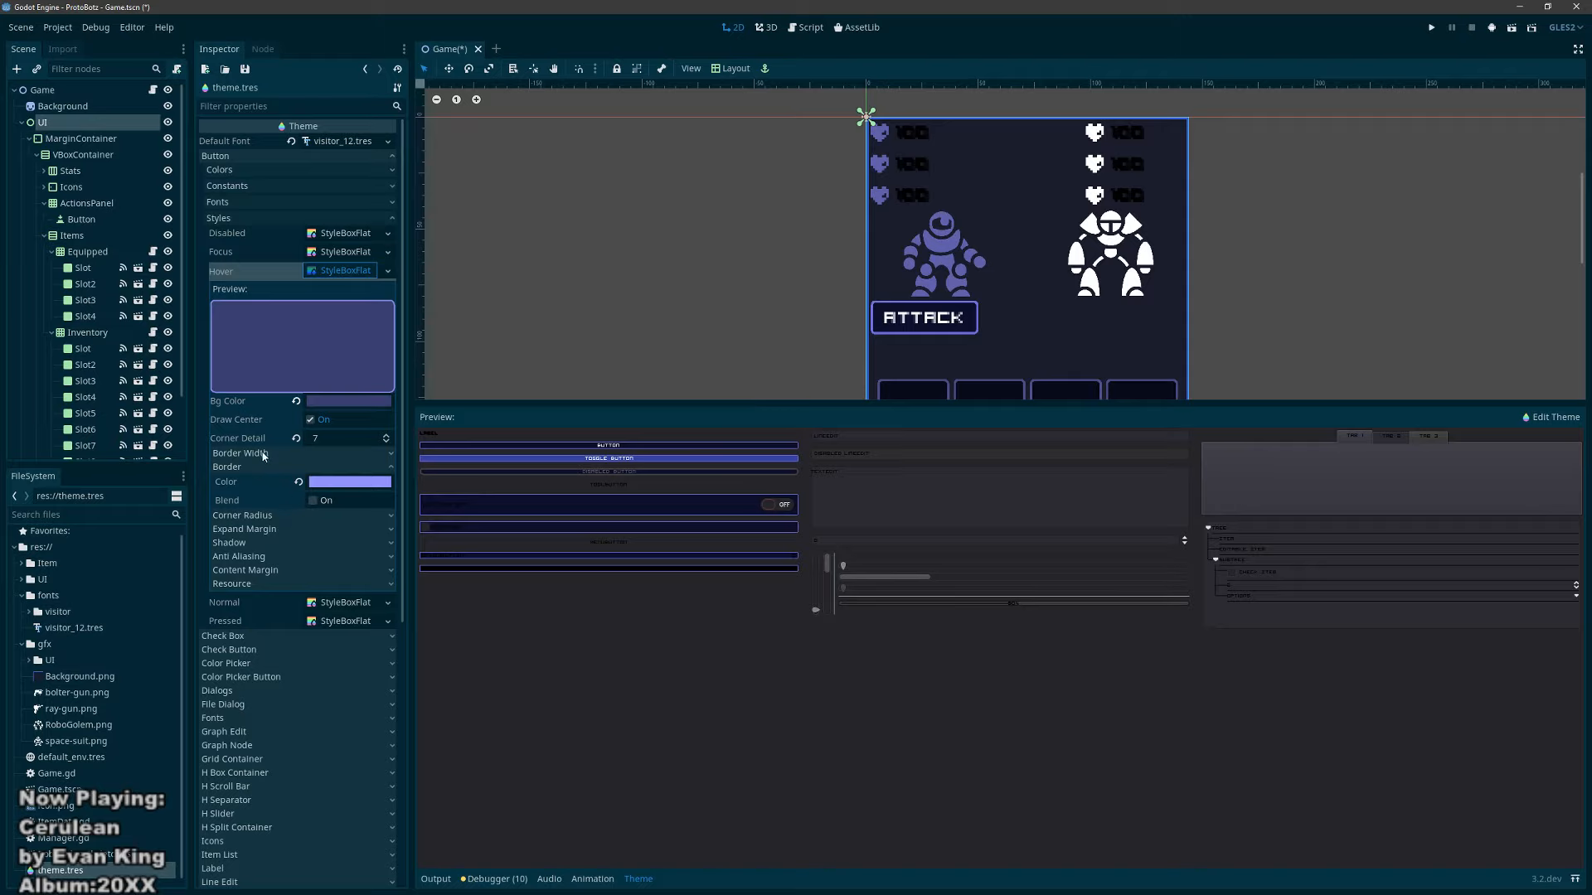
{"action": "left_click", "coordinate": [249, 515]}
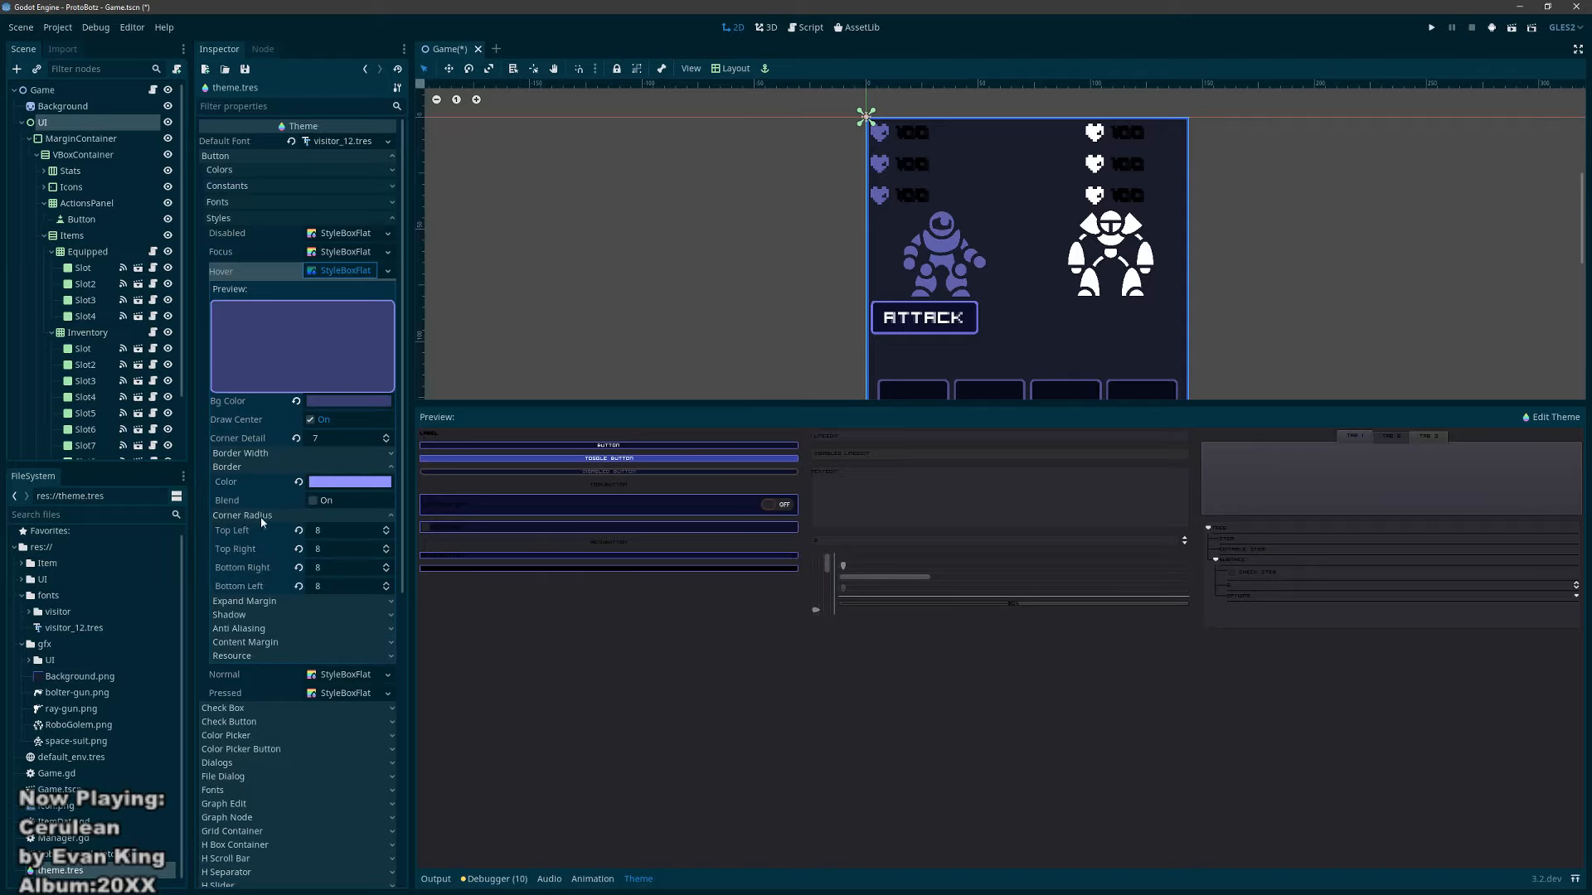
{"action": "left_click", "coordinate": [332, 533]}
{"action": "type", "text": "2"}
{"action": "key", "text": "Tab"}
{"action": "type", "text": "2"}
{"action": "key", "text": "Tab"}
{"action": "type", "text": "2"}
{"action": "key", "text": "Tab"}
{"action": "type", "text": "2"}
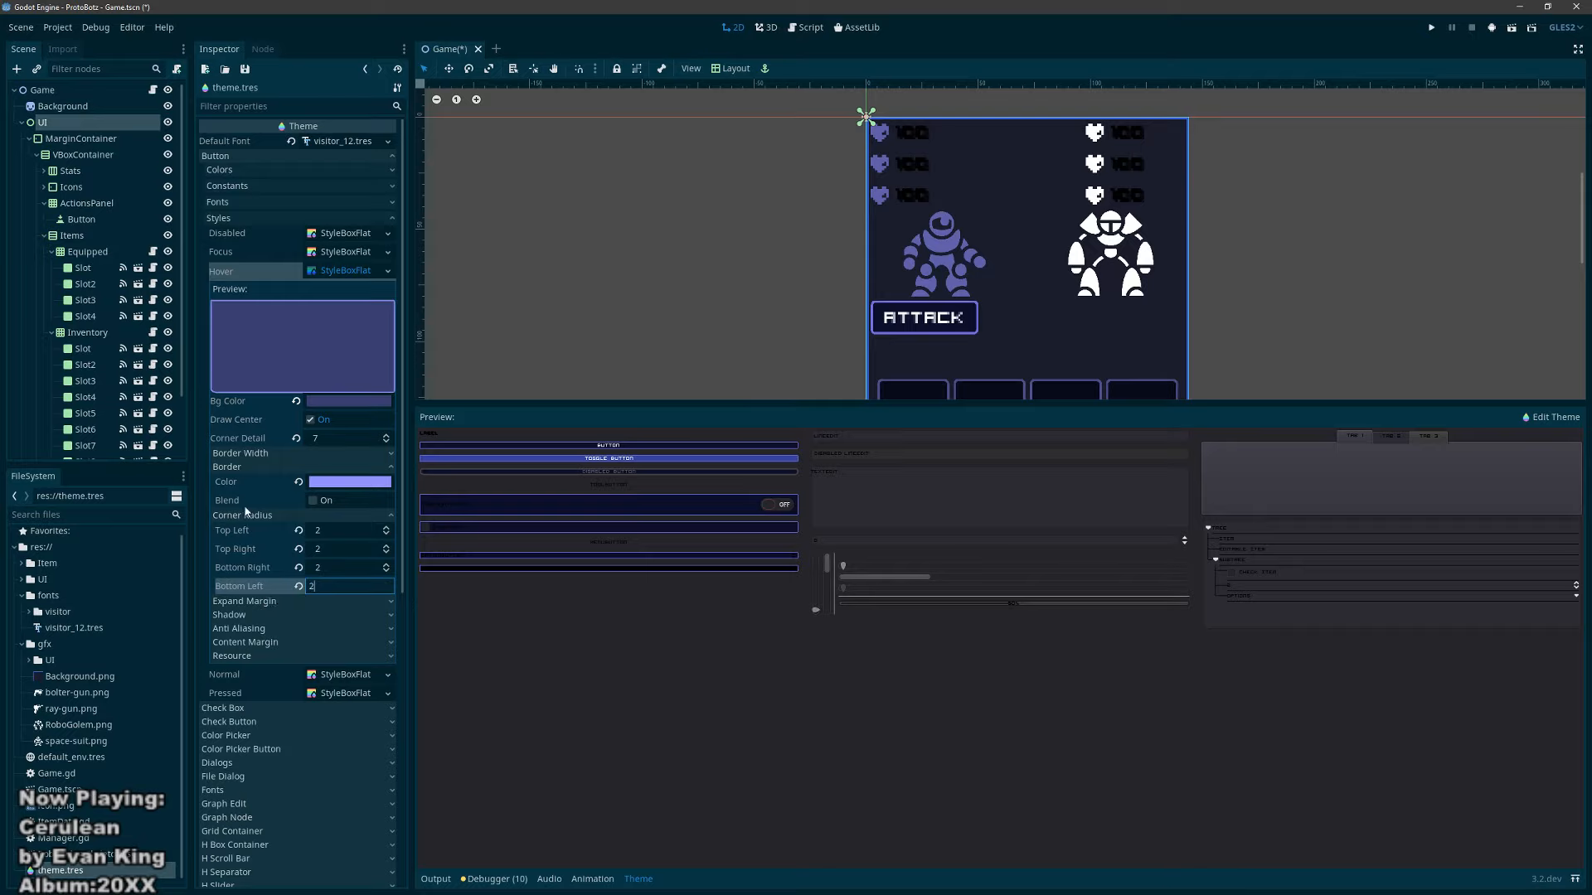
Step: Turn off anti-aliasing for the Button's Hover StyleBoxFlat
{"action": "left_click", "coordinate": [251, 455]}
{"action": "left_click", "coordinate": [251, 454]}
{"action": "left_click", "coordinate": [242, 515]}
{"action": "left_click", "coordinate": [241, 467]}
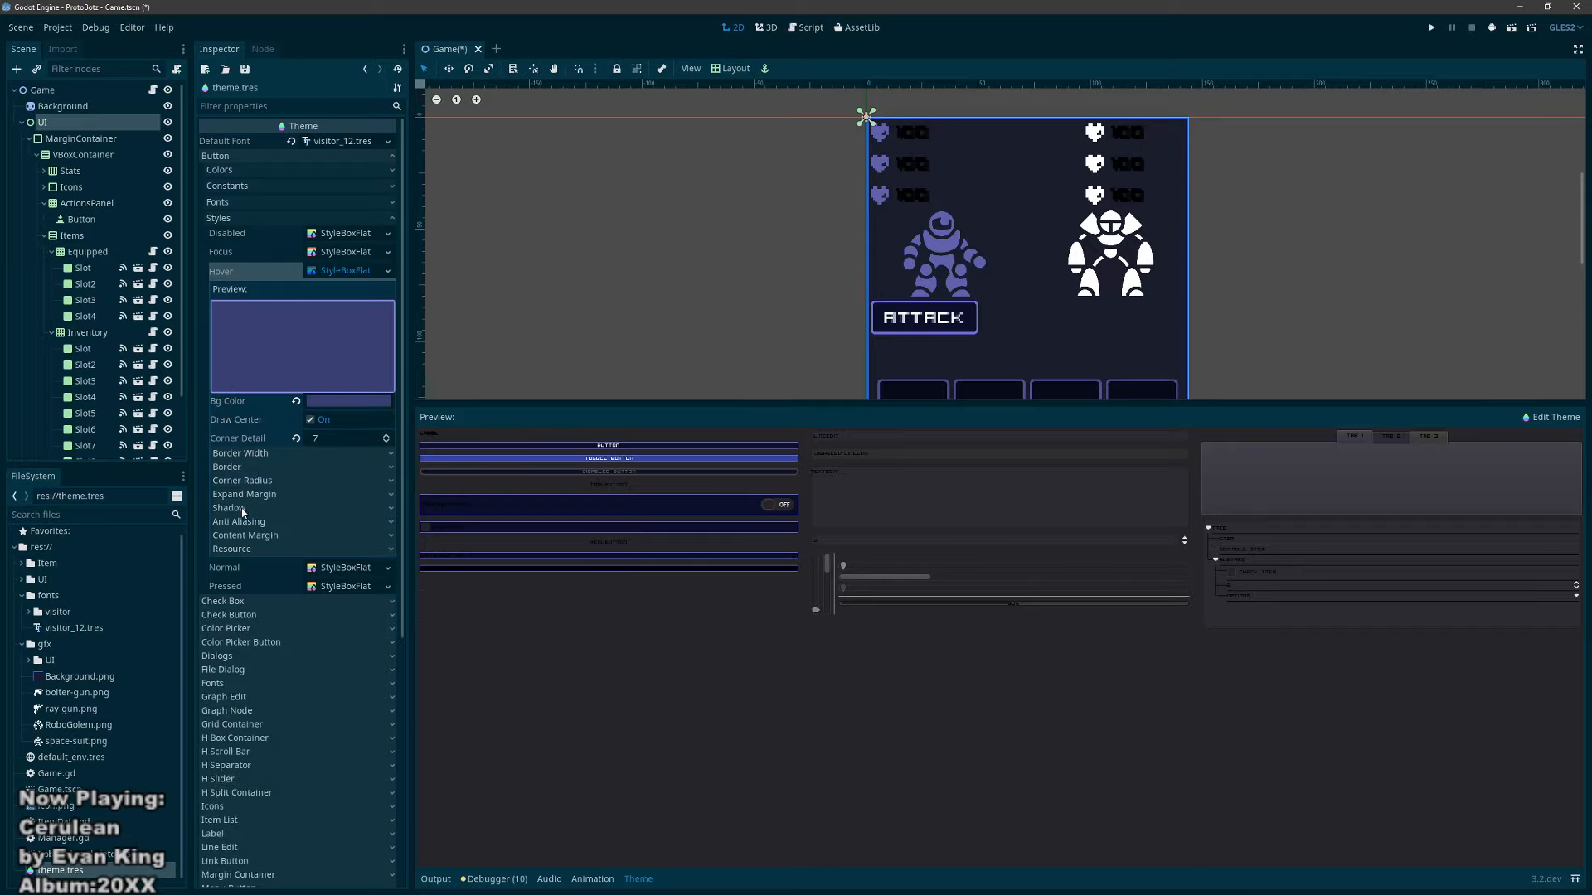
{"action": "left_click", "coordinate": [242, 523]}
{"action": "left_click", "coordinate": [313, 538]}
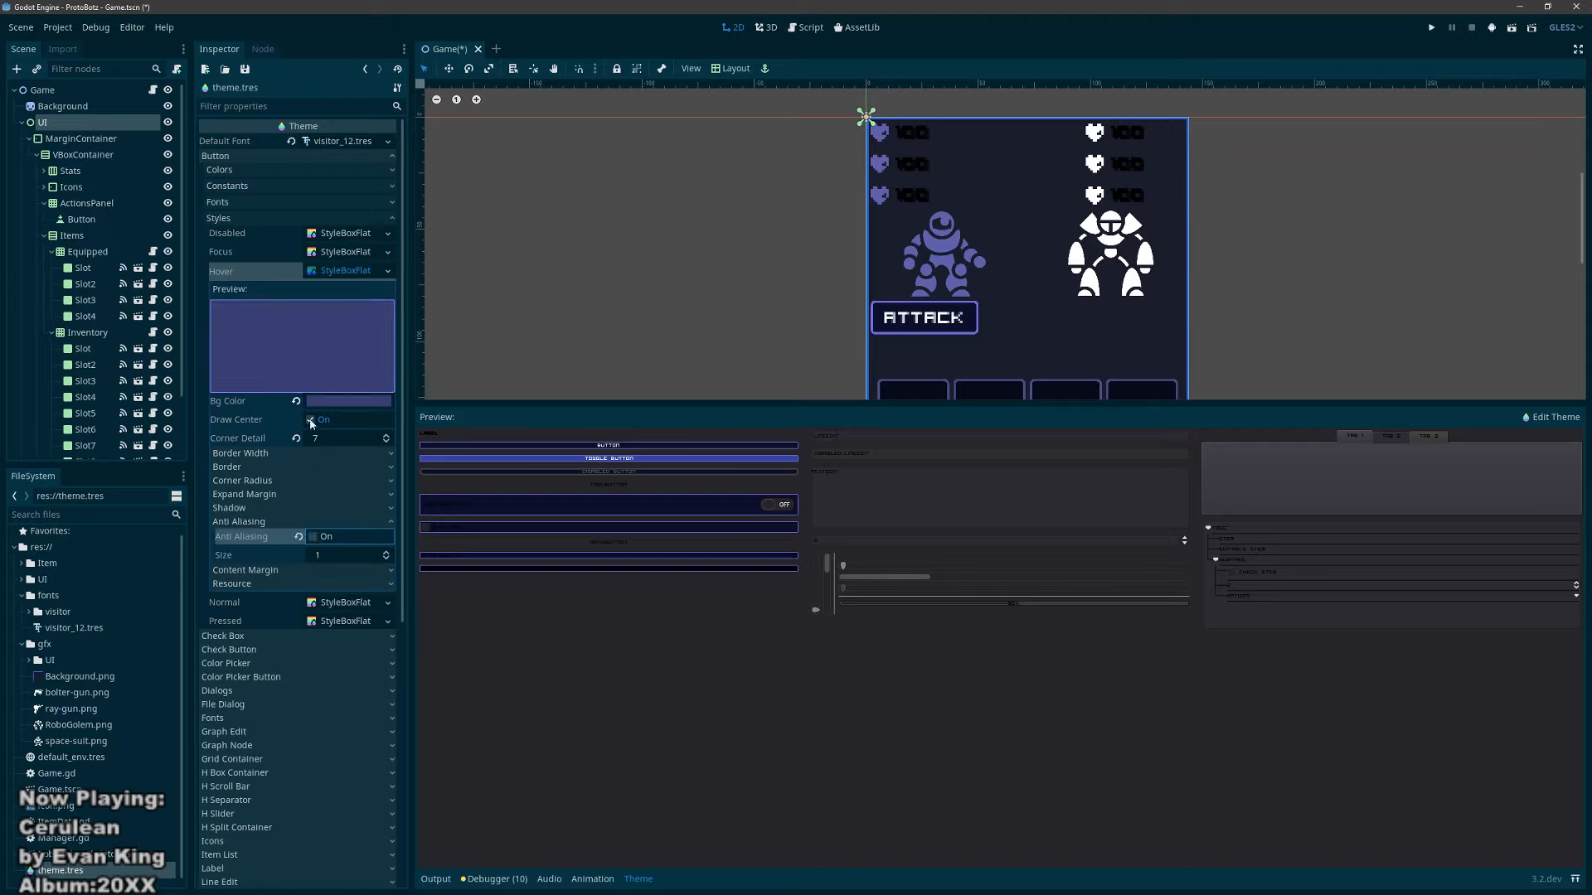
Step: Check the Button's Focus StyleBoxFlat and set all four corner radii of the Disabled StyleBoxFlat to 2
{"action": "left_click", "coordinate": [336, 253]}
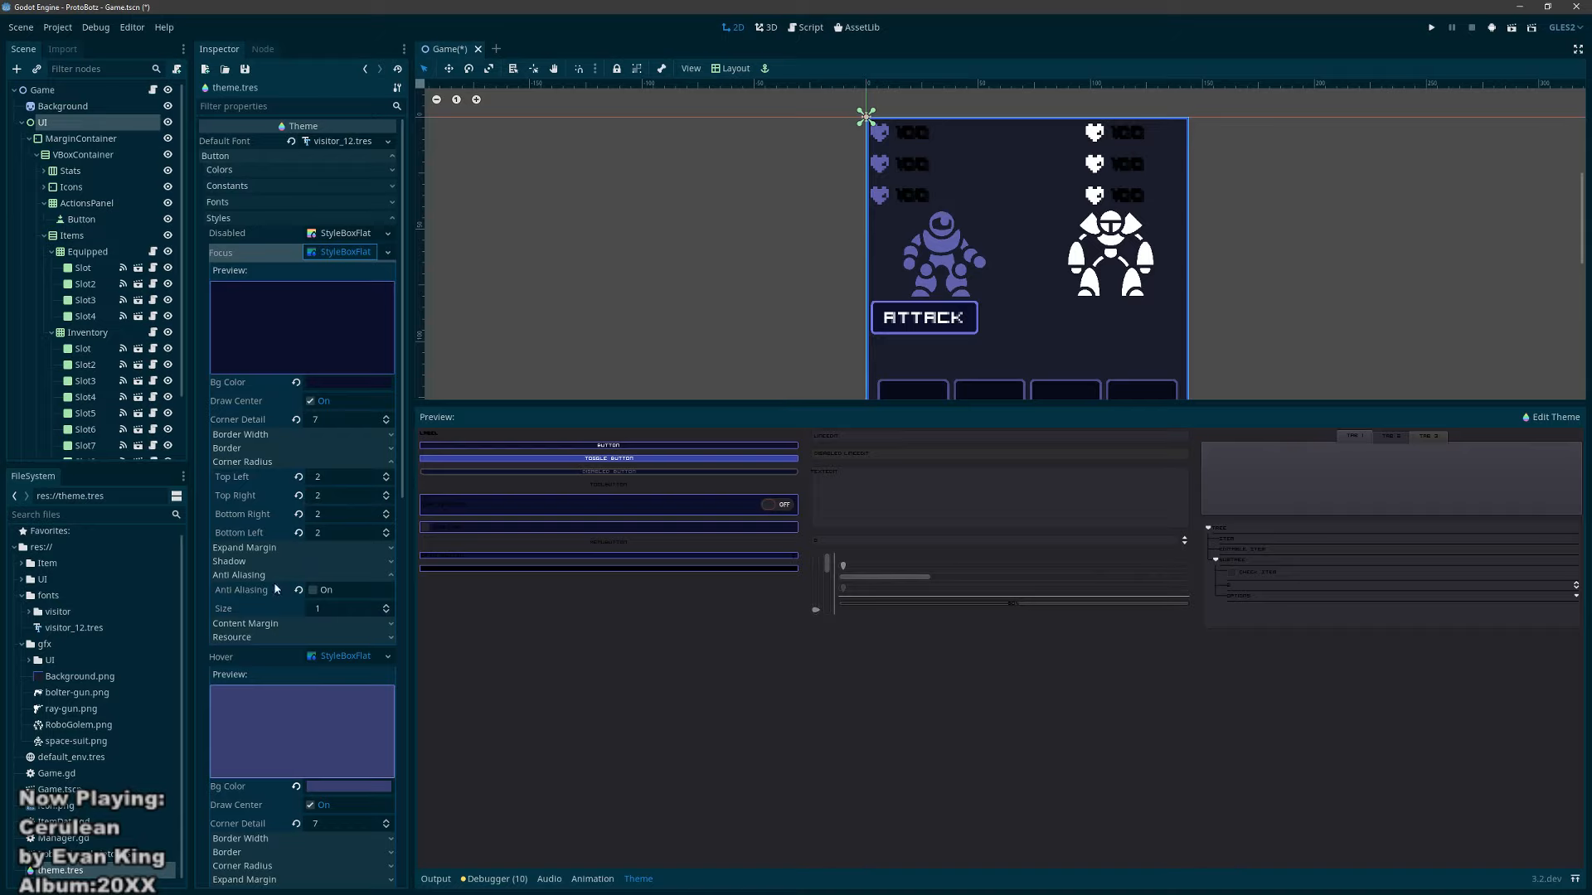
{"action": "left_click", "coordinate": [347, 234]}
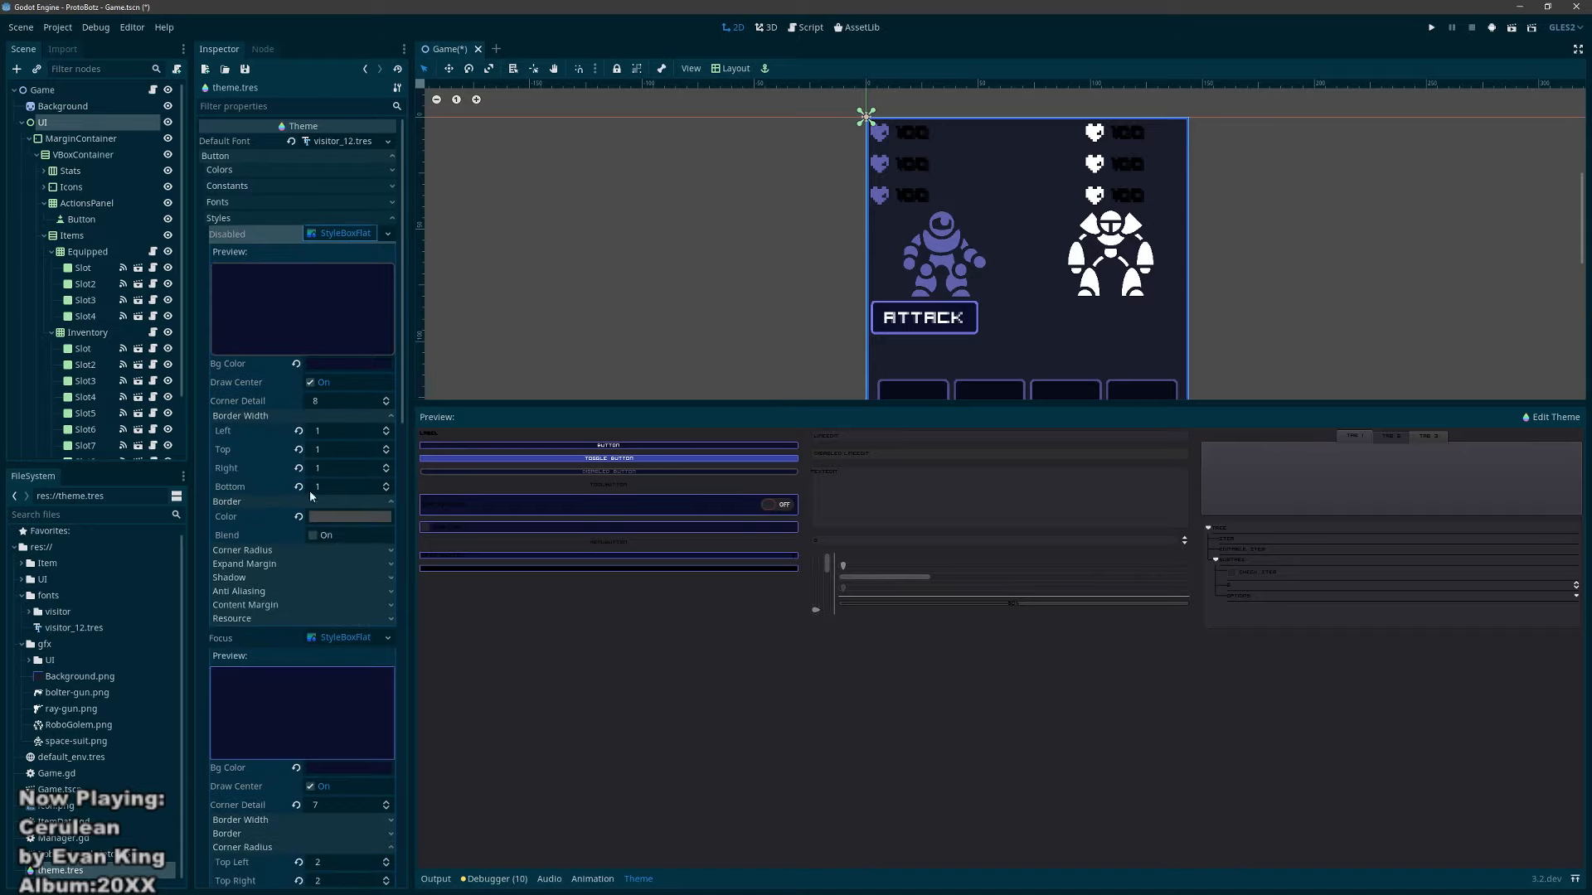
{"action": "left_click", "coordinate": [262, 553]}
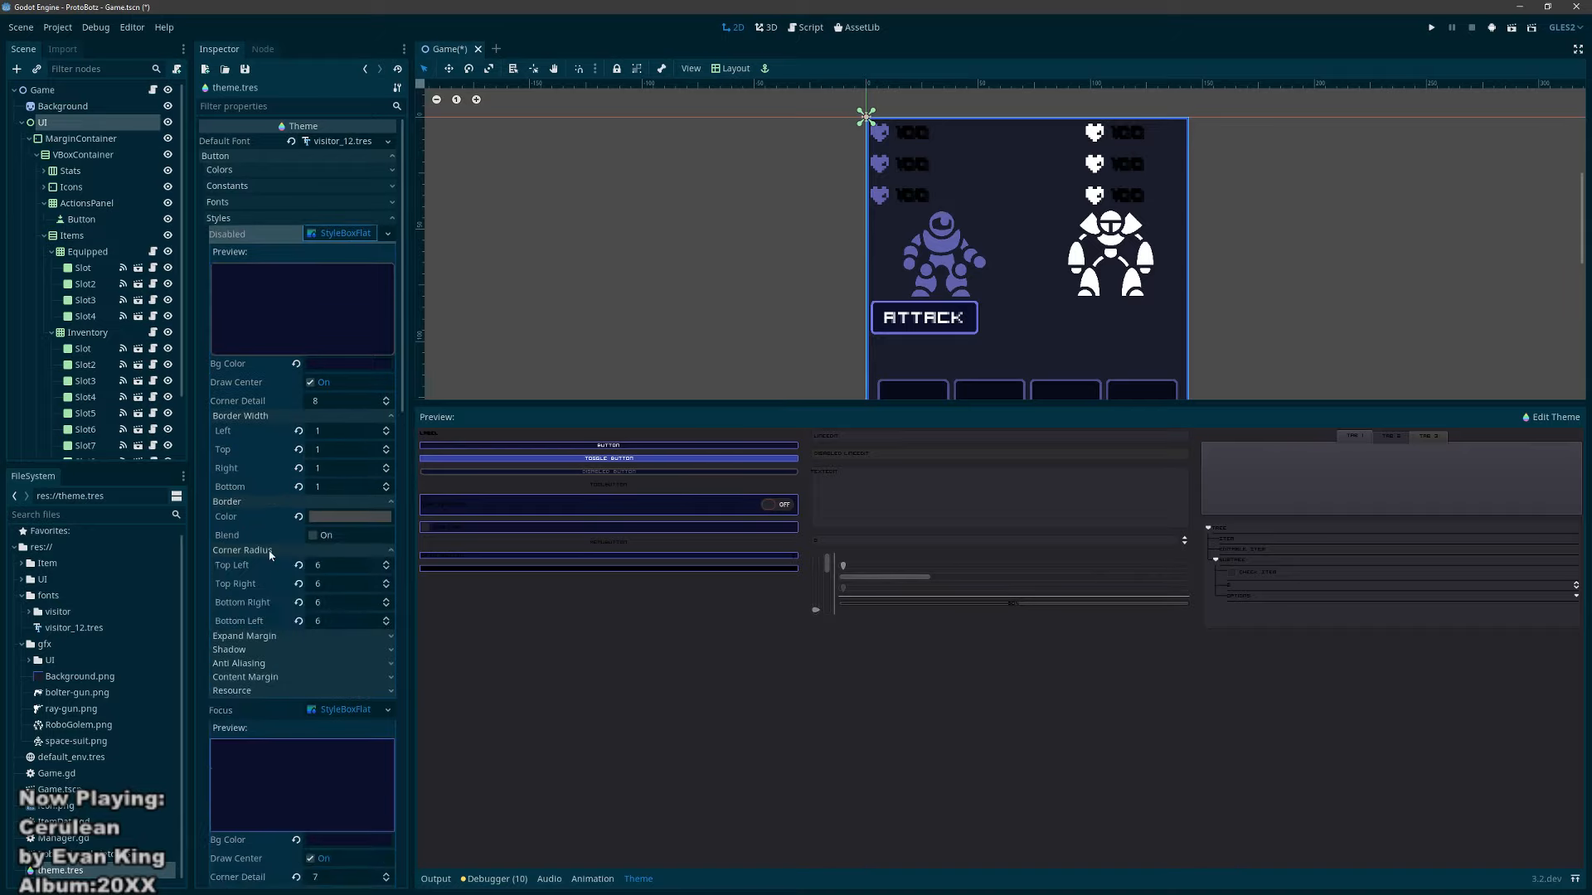
{"action": "left_click", "coordinate": [320, 565]}
{"action": "type", "text": "2"}
{"action": "left_click", "coordinate": [320, 584]}
{"action": "type", "text": "2"}
{"action": "left_click", "coordinate": [322, 604]}
{"action": "type", "text": "2"}
{"action": "left_click", "coordinate": [323, 622]}
{"action": "type", "text": "2"}
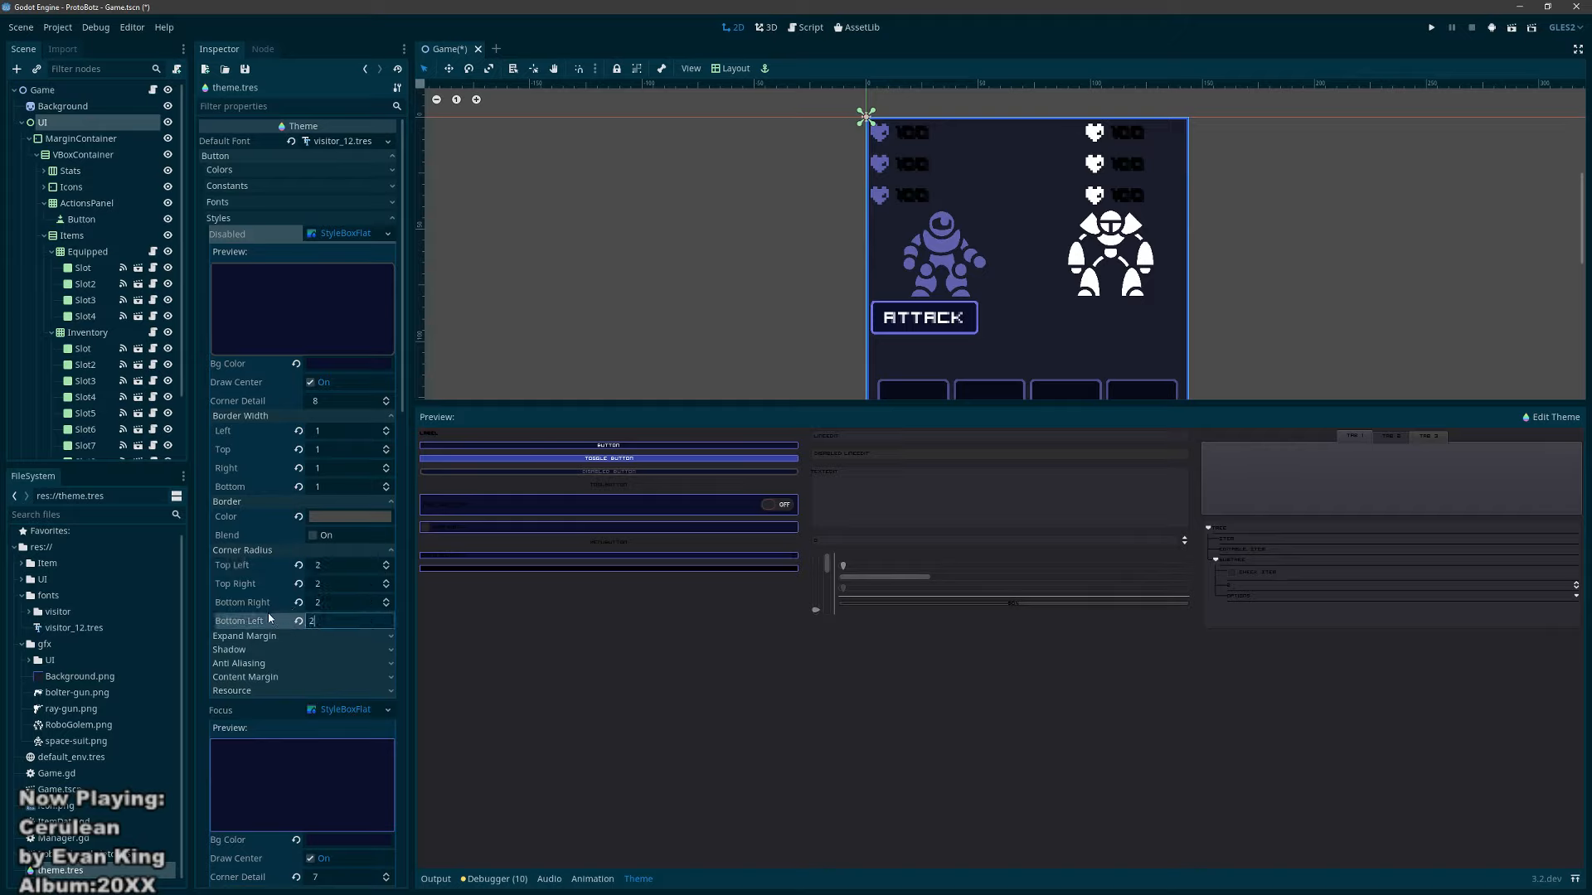
Step: Turn off anti-aliasing for the Button's Disabled StyleBoxFlat and save the scene
{"action": "left_click", "coordinate": [253, 665]}
{"action": "left_click", "coordinate": [313, 679]}
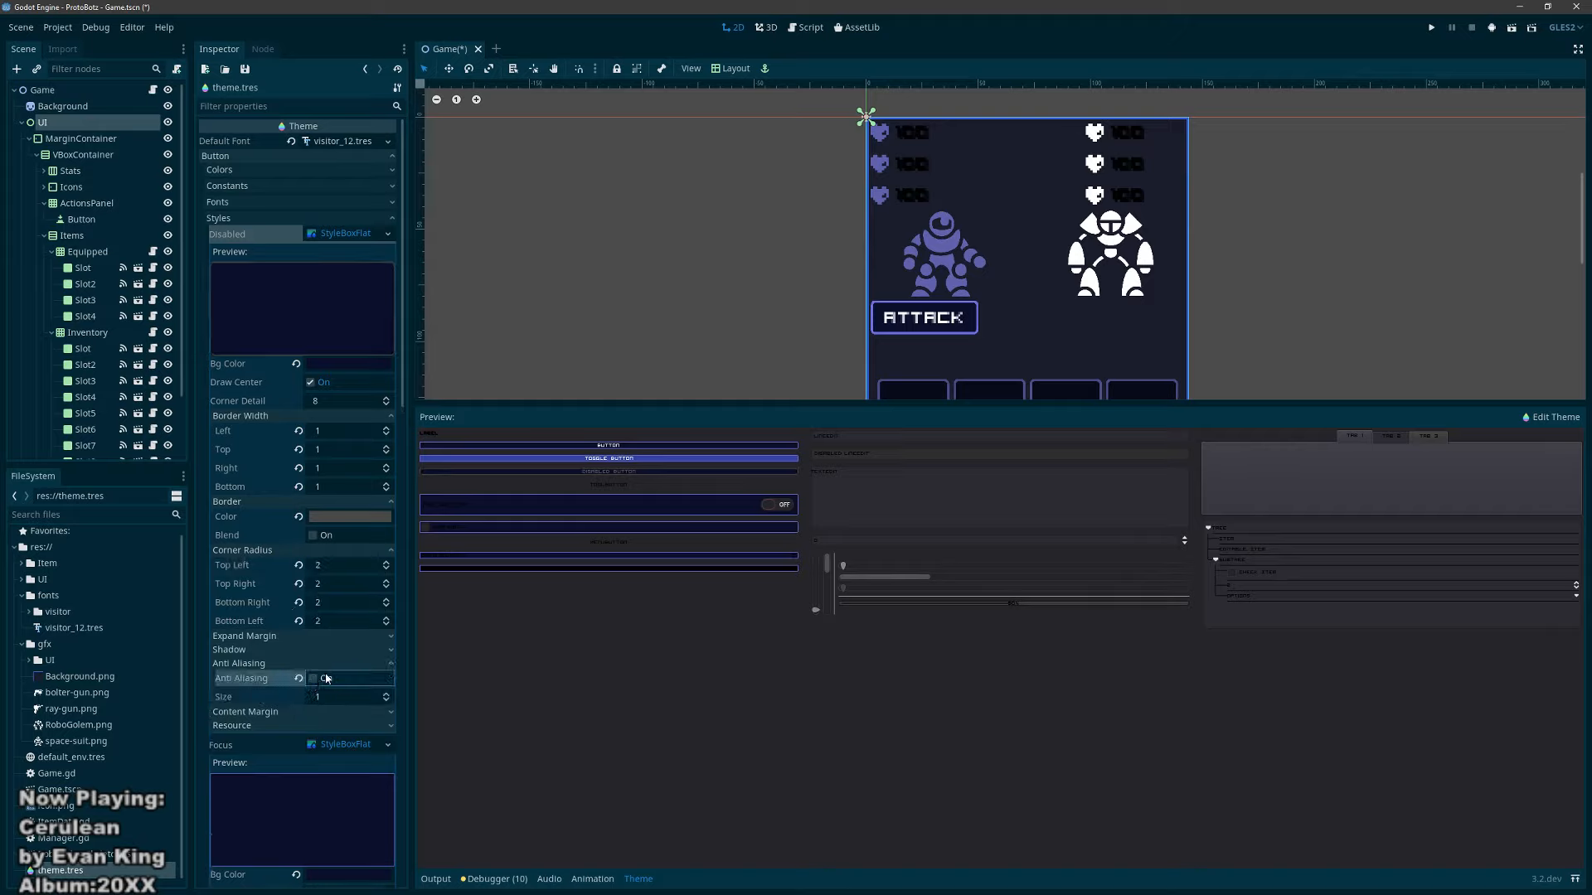
{"action": "key", "text": "ctrl+s"}
{"action": "left_click", "coordinate": [342, 235]}
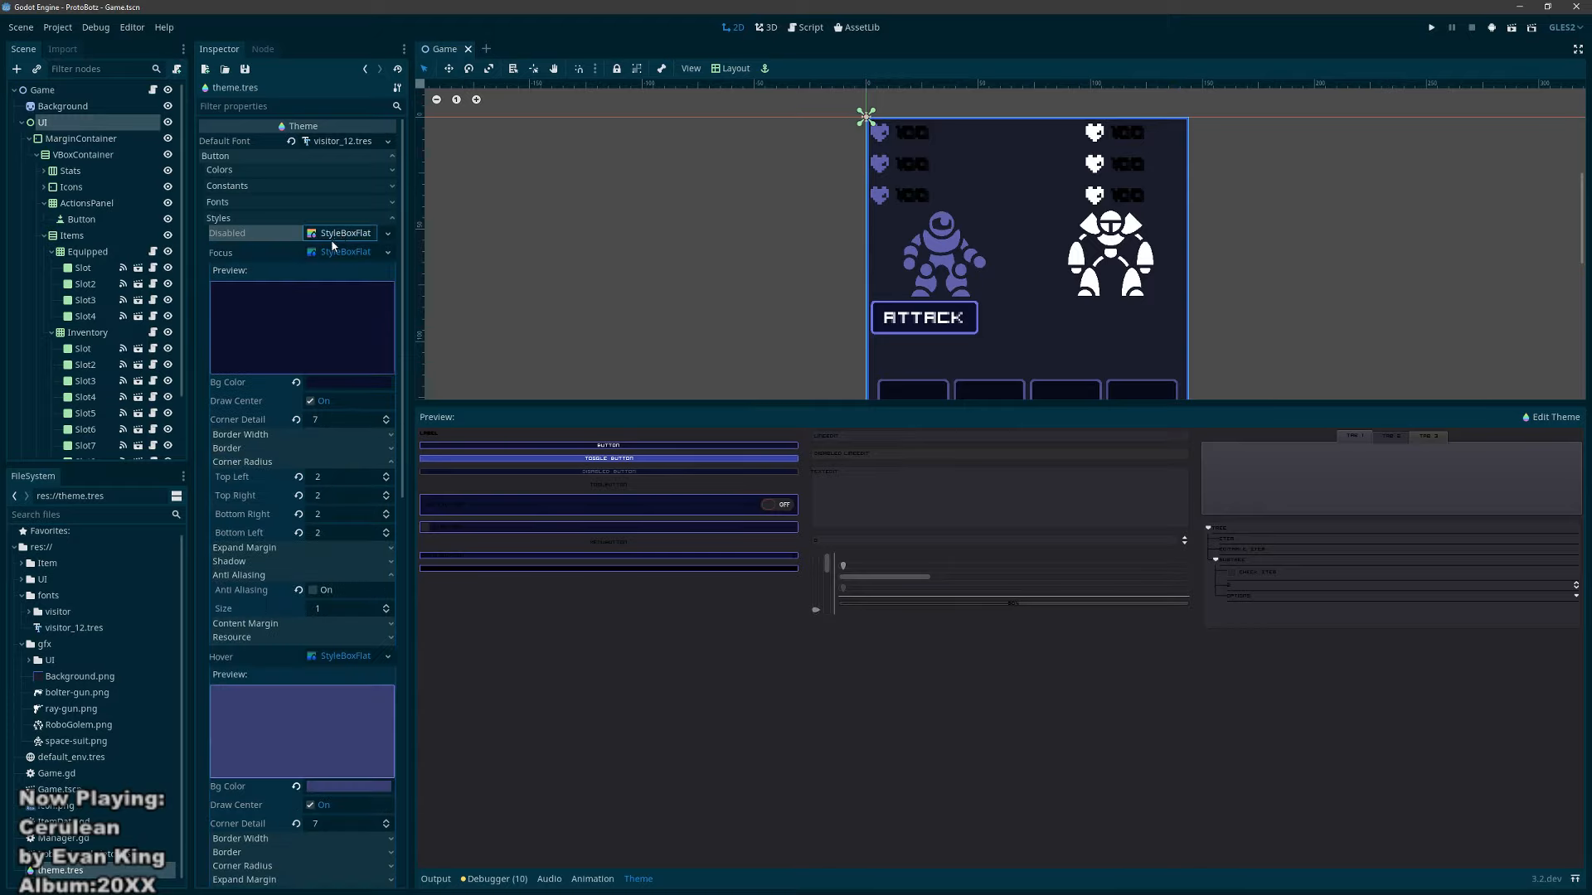
{"action": "left_click", "coordinate": [325, 252]}
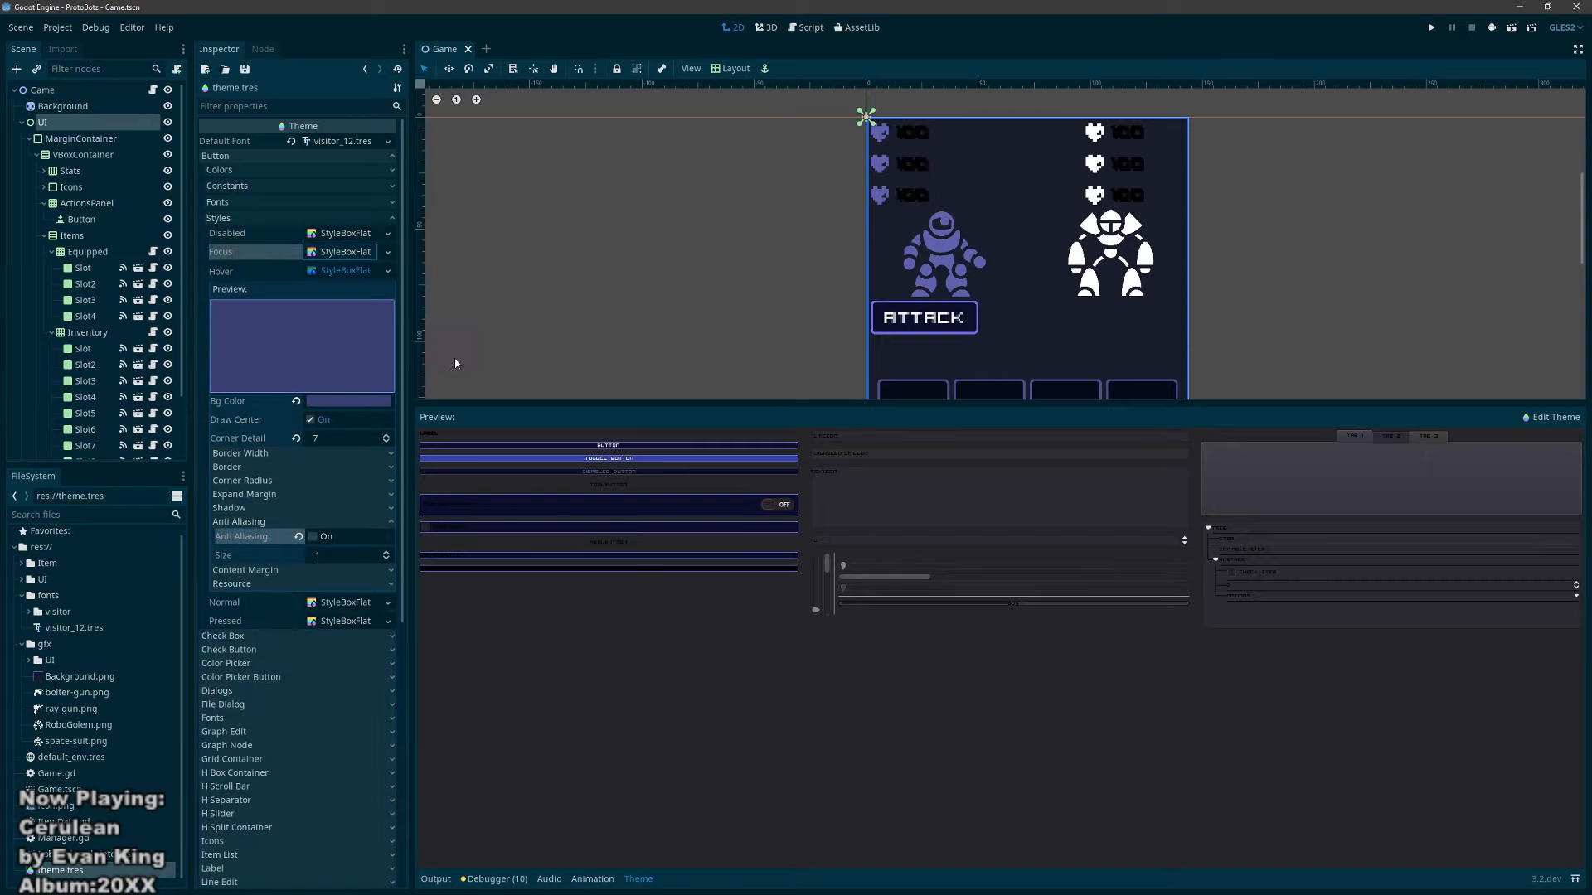
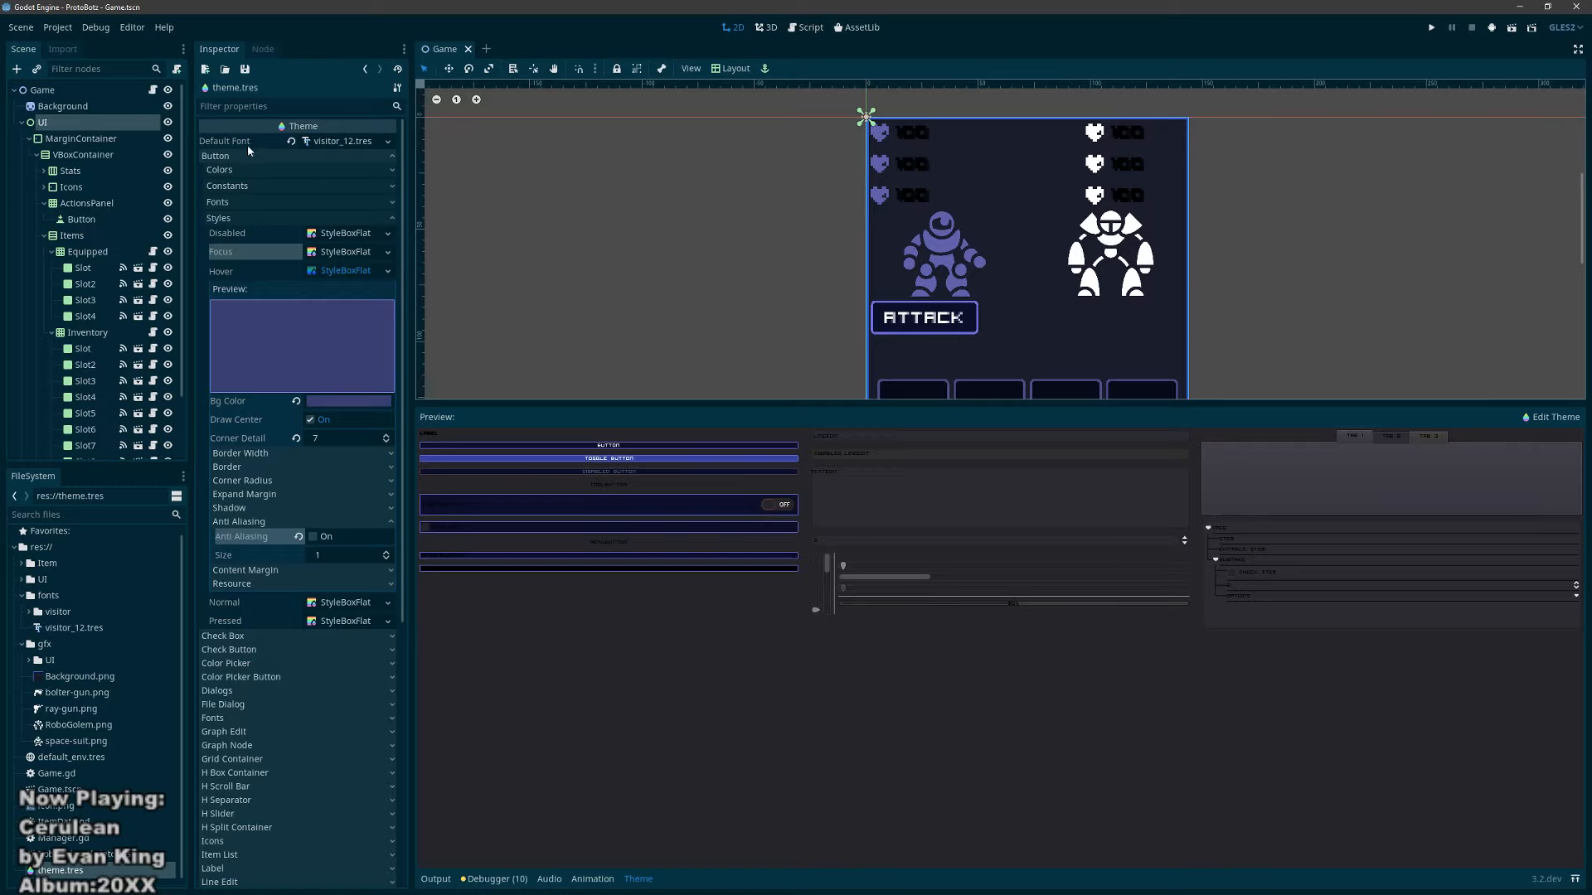
Step: Assign a new StyleBoxFlat to the theme's Panel style
{"action": "left_click", "coordinate": [227, 156]}
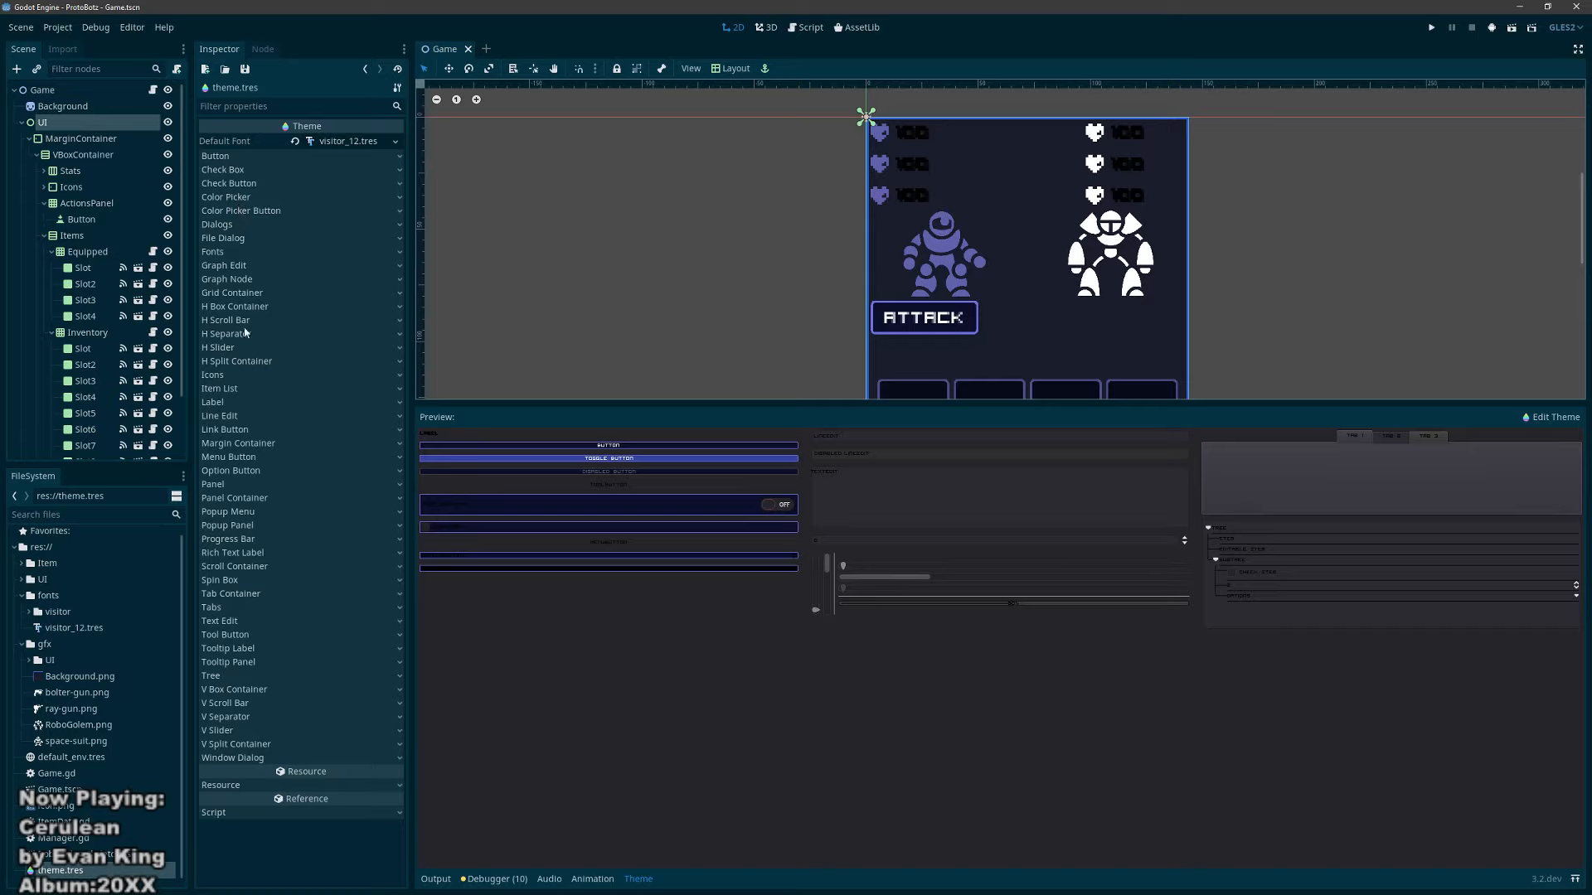
{"action": "left_click", "coordinate": [222, 484]}
{"action": "left_click", "coordinate": [222, 499]}
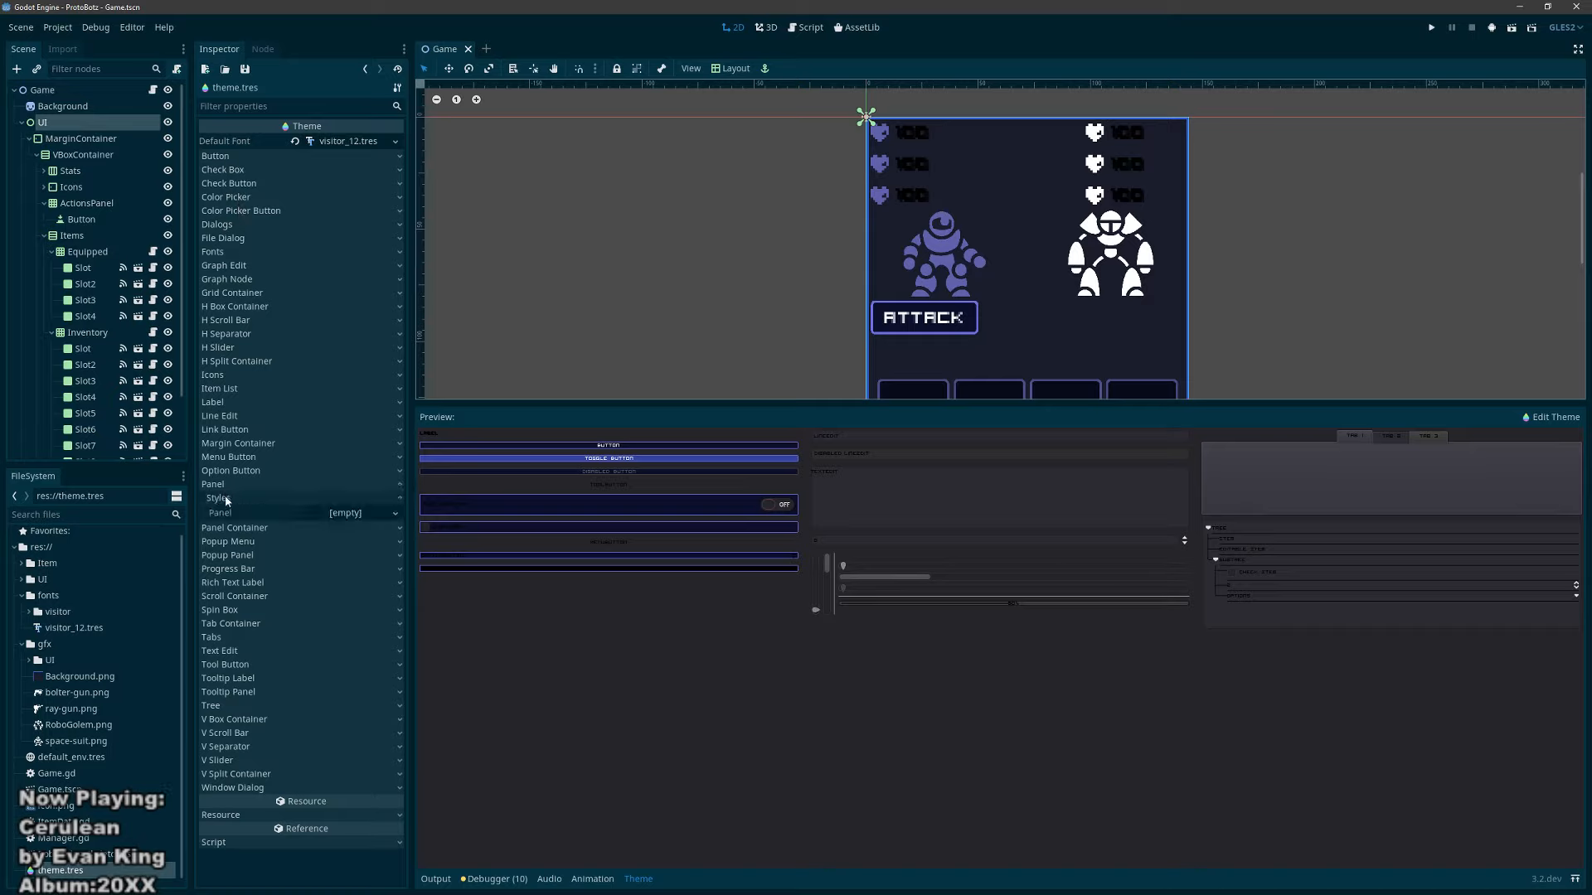
{"action": "left_click", "coordinate": [348, 514]}
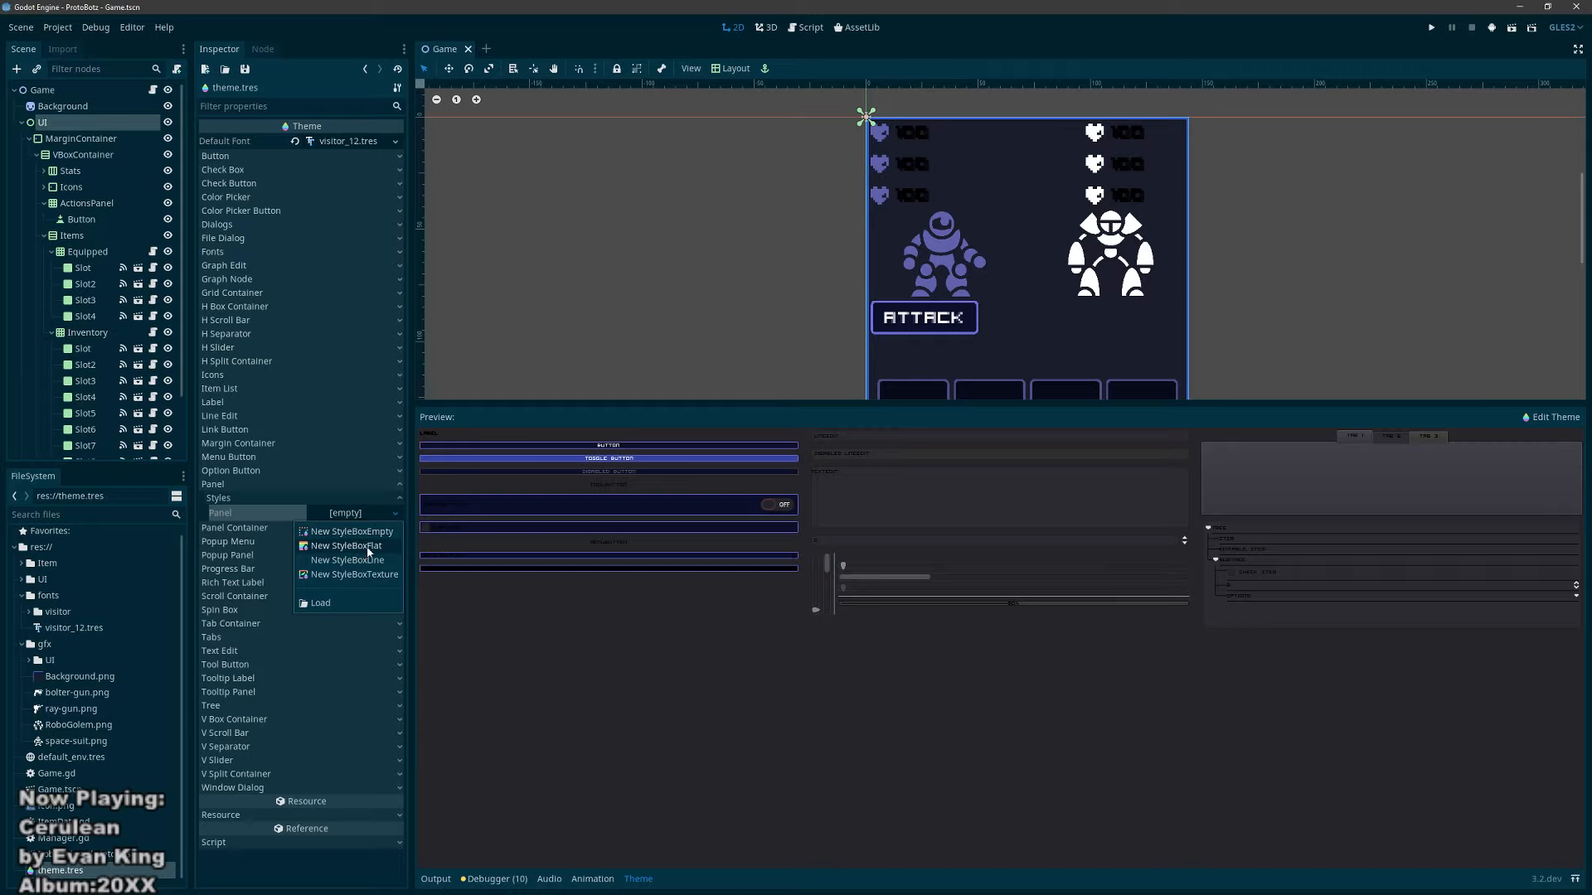
{"action": "left_click", "coordinate": [369, 547]}
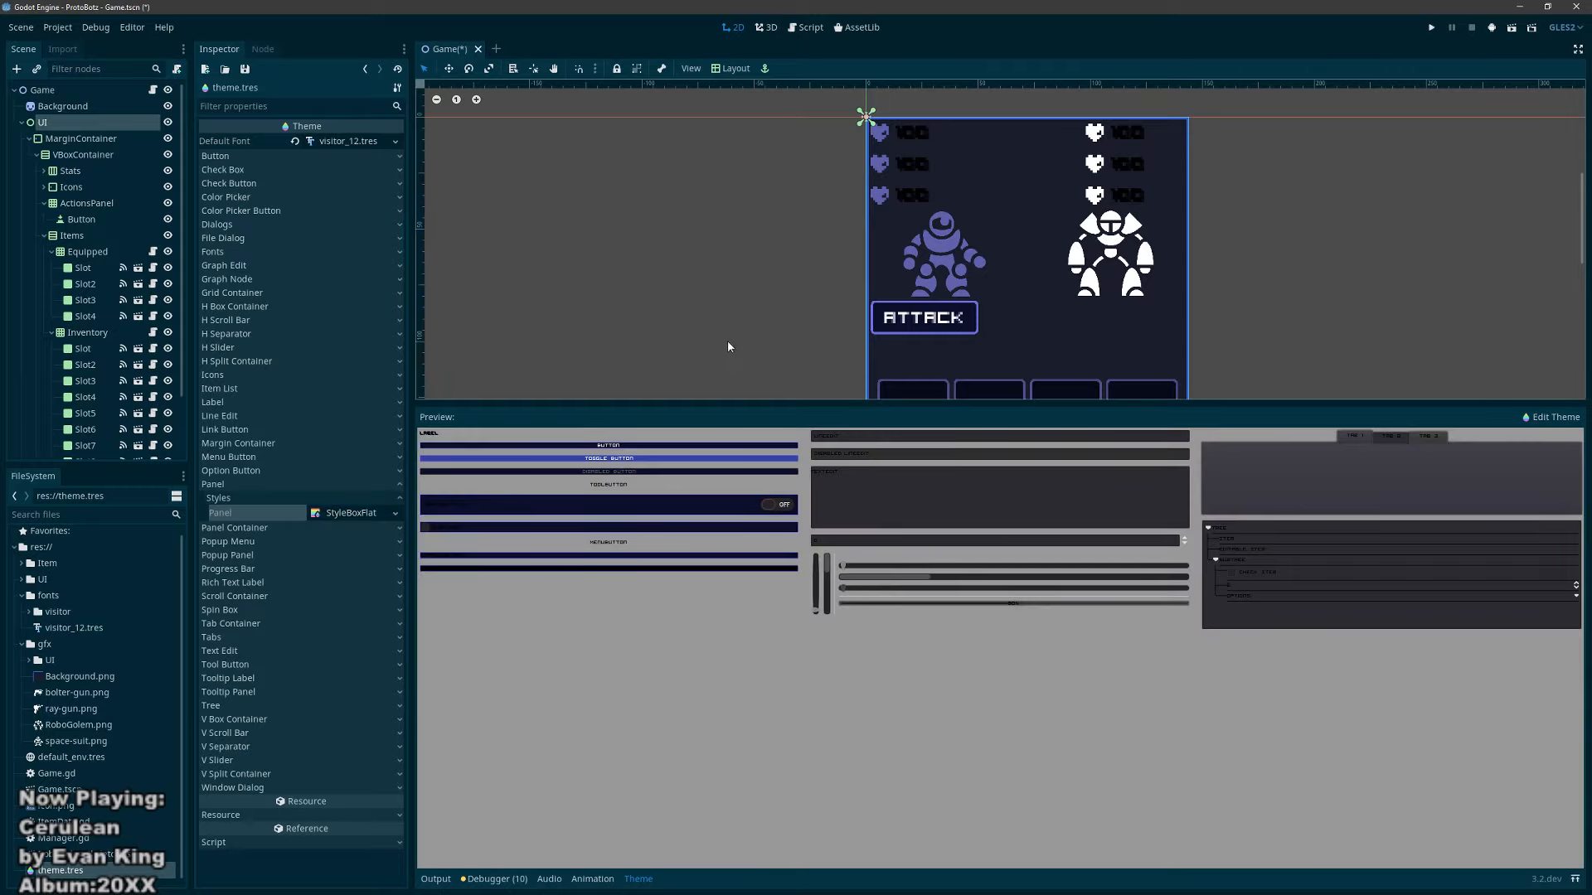
Step: Set the Panel StyleBoxFlat's background color to 0c0e2a and lighten it to about 181a3a
{"action": "scroll", "coordinate": [801, 342], "scroll_direction": "down", "scroll_amount": 13}
{"action": "middle_click_drag", "start_coordinate": [801, 342], "coordinate": [818, 180]}
{"action": "scroll", "coordinate": [896, 344], "scroll_direction": "up", "scroll_amount": 5}
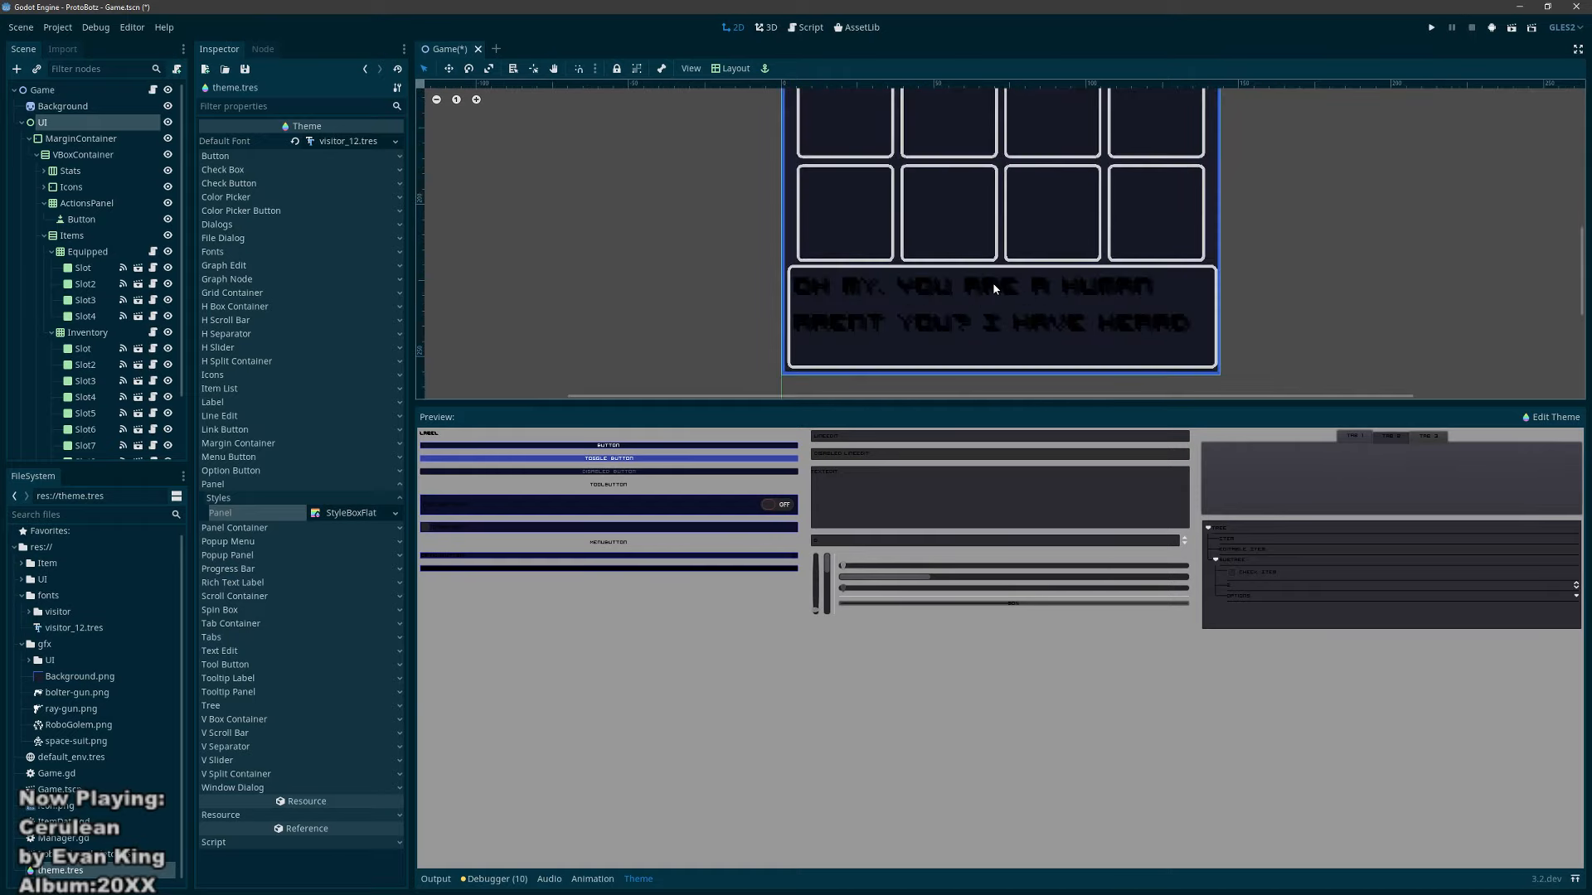
{"action": "left_click", "coordinate": [347, 513]}
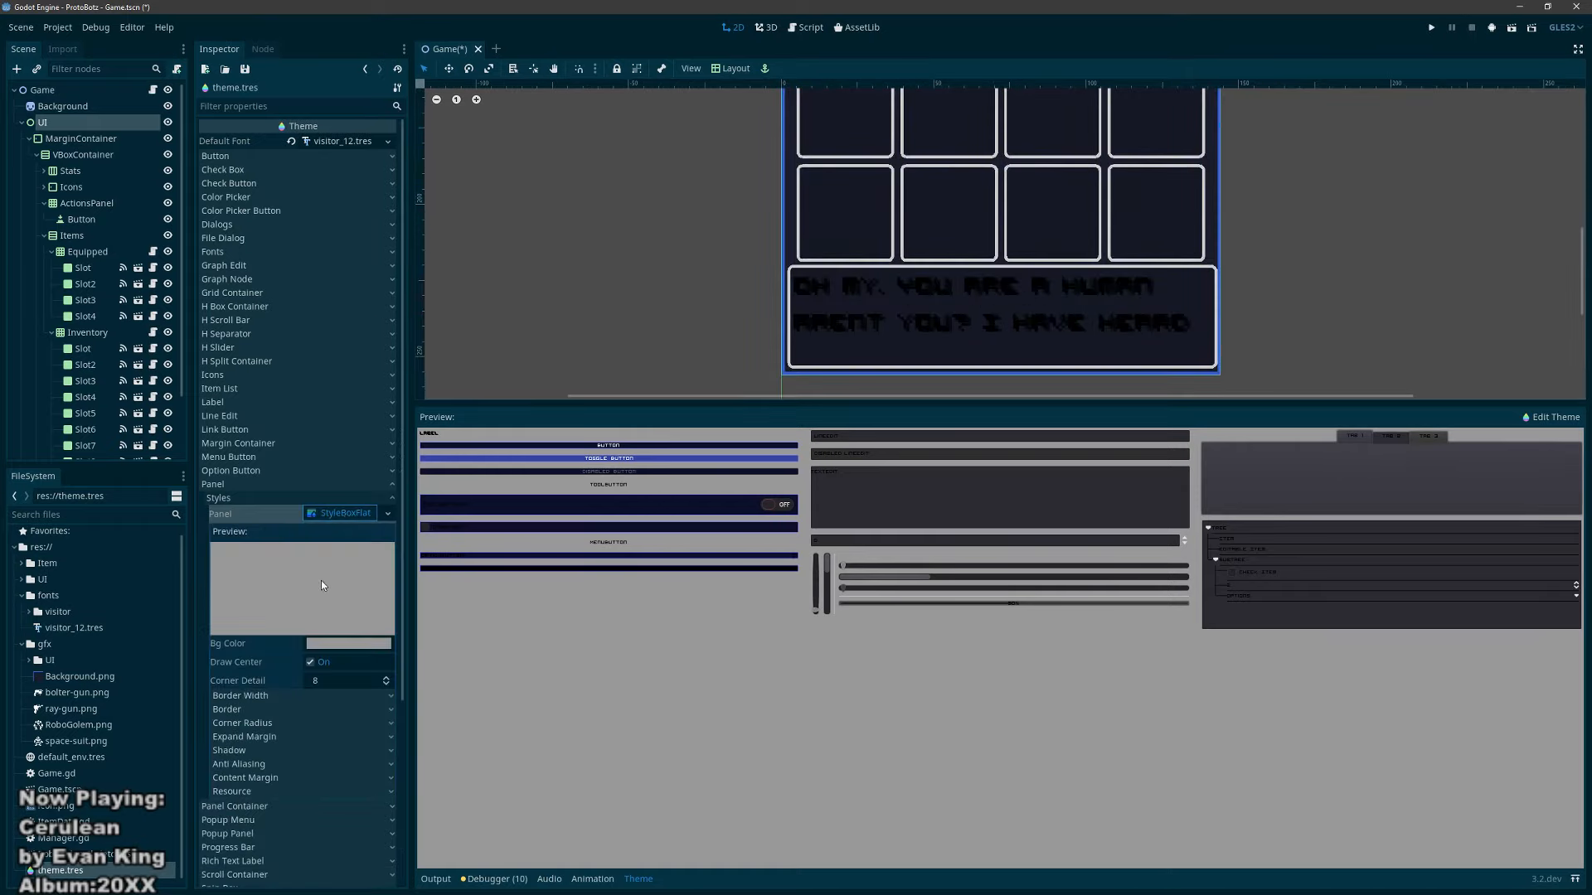
{"action": "left_click", "coordinate": [348, 645]}
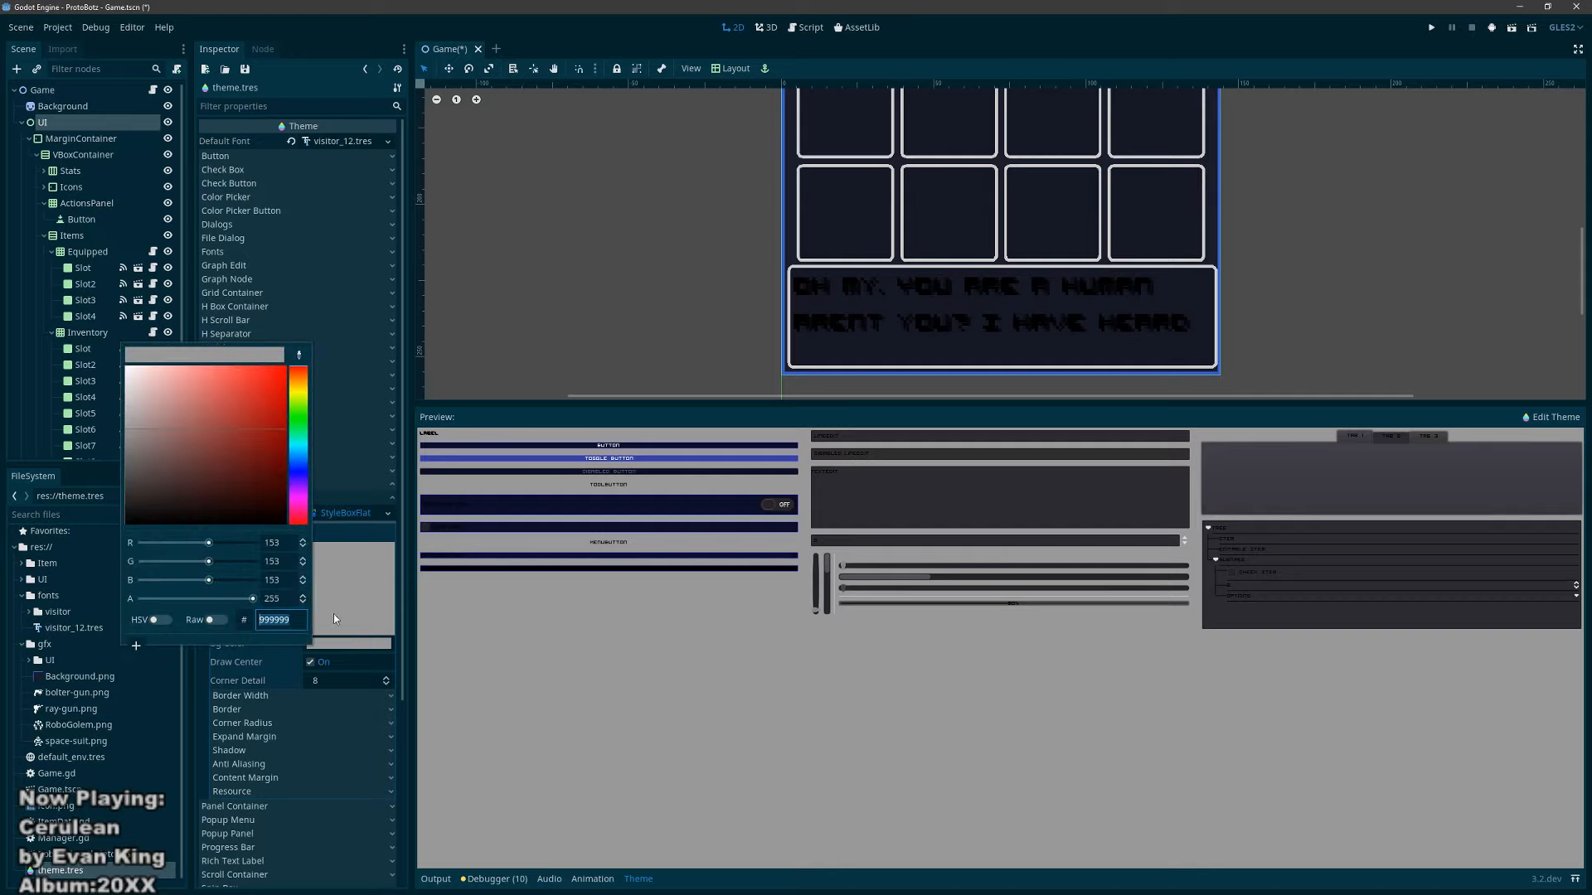
{"action": "type", "text": "0c0e2a"}
{"action": "key", "text": "Return"}
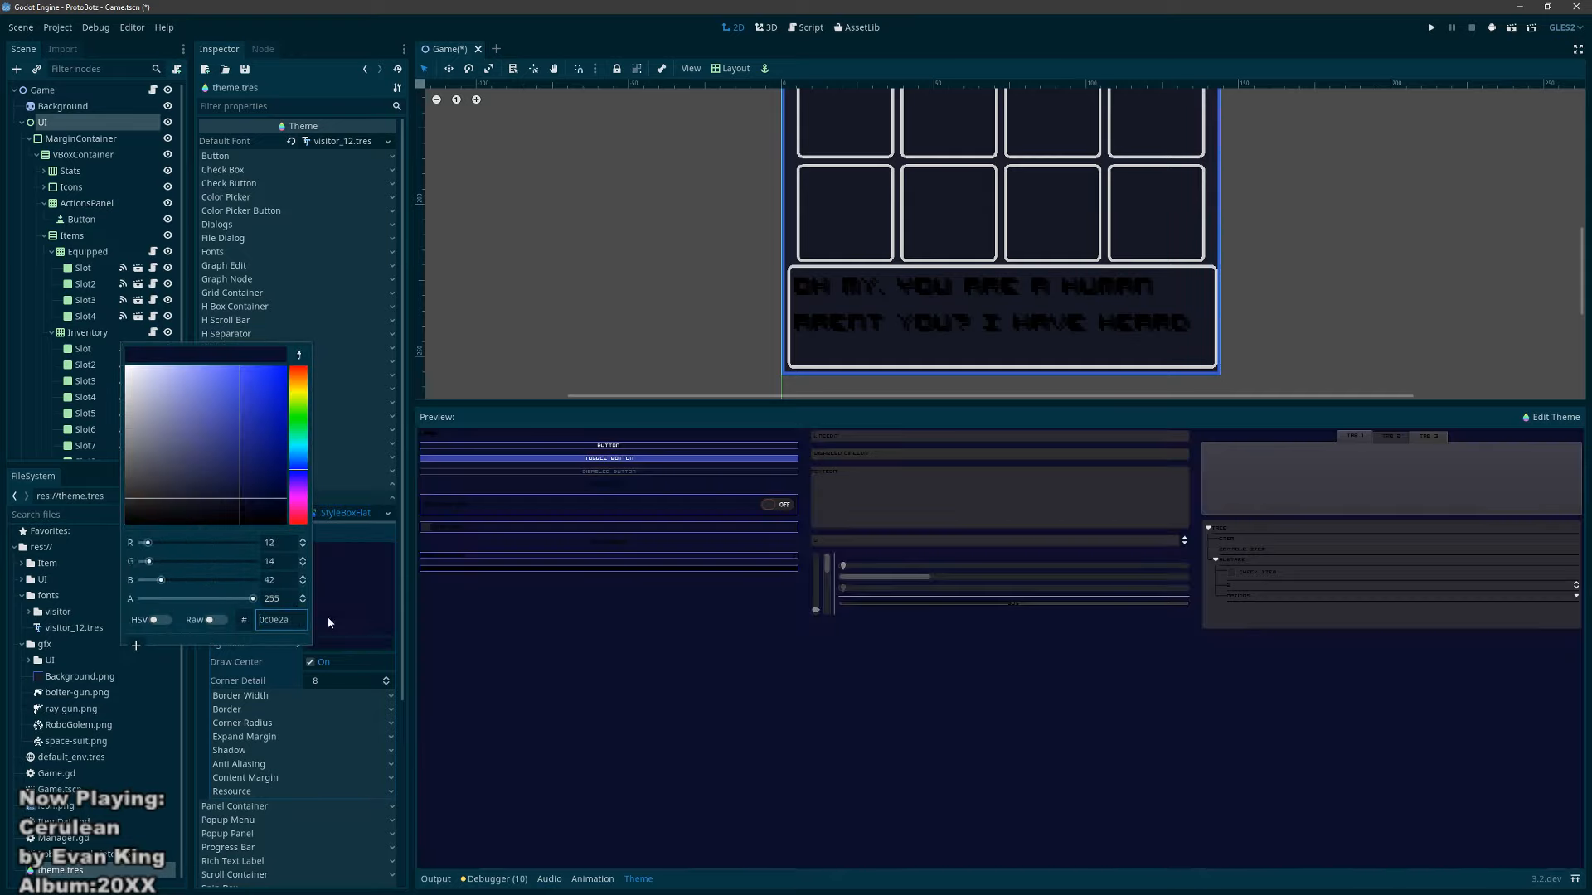
{"action": "left_click_drag", "start_coordinate": [247, 488], "coordinate": [219, 493]}
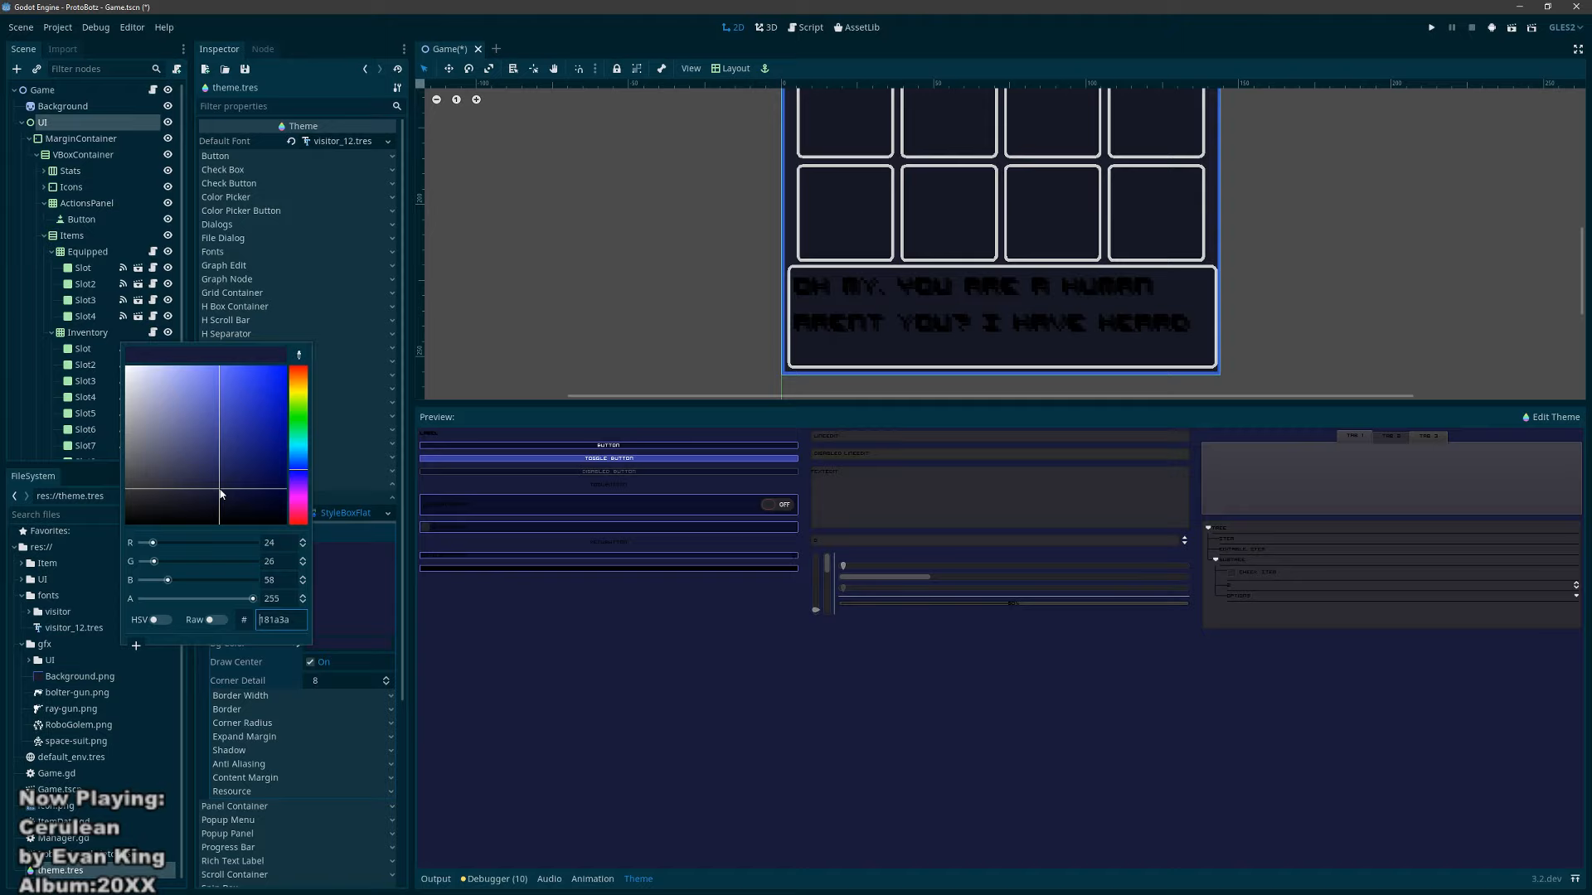
{"action": "left_click", "coordinate": [347, 496]}
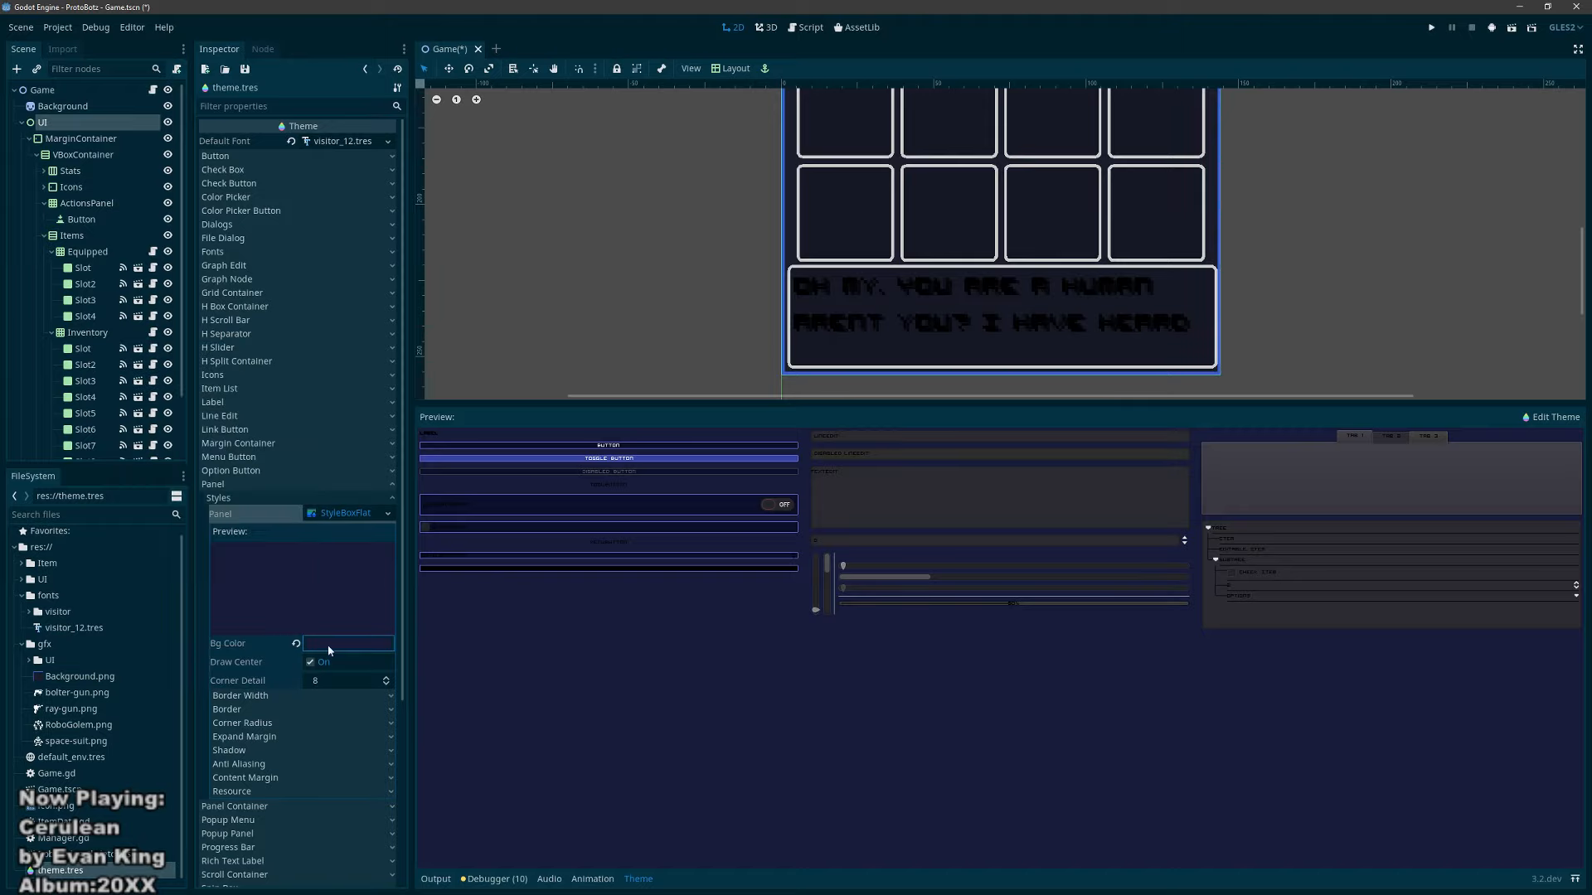
Step: Reduce the Panel StyleBoxFlat's corner detail to 4 and turn off its anti-aliasing
{"action": "left_click", "coordinate": [386, 685]}
{"action": "left_click", "coordinate": [386, 685]}
{"action": "left_click", "coordinate": [386, 685]}
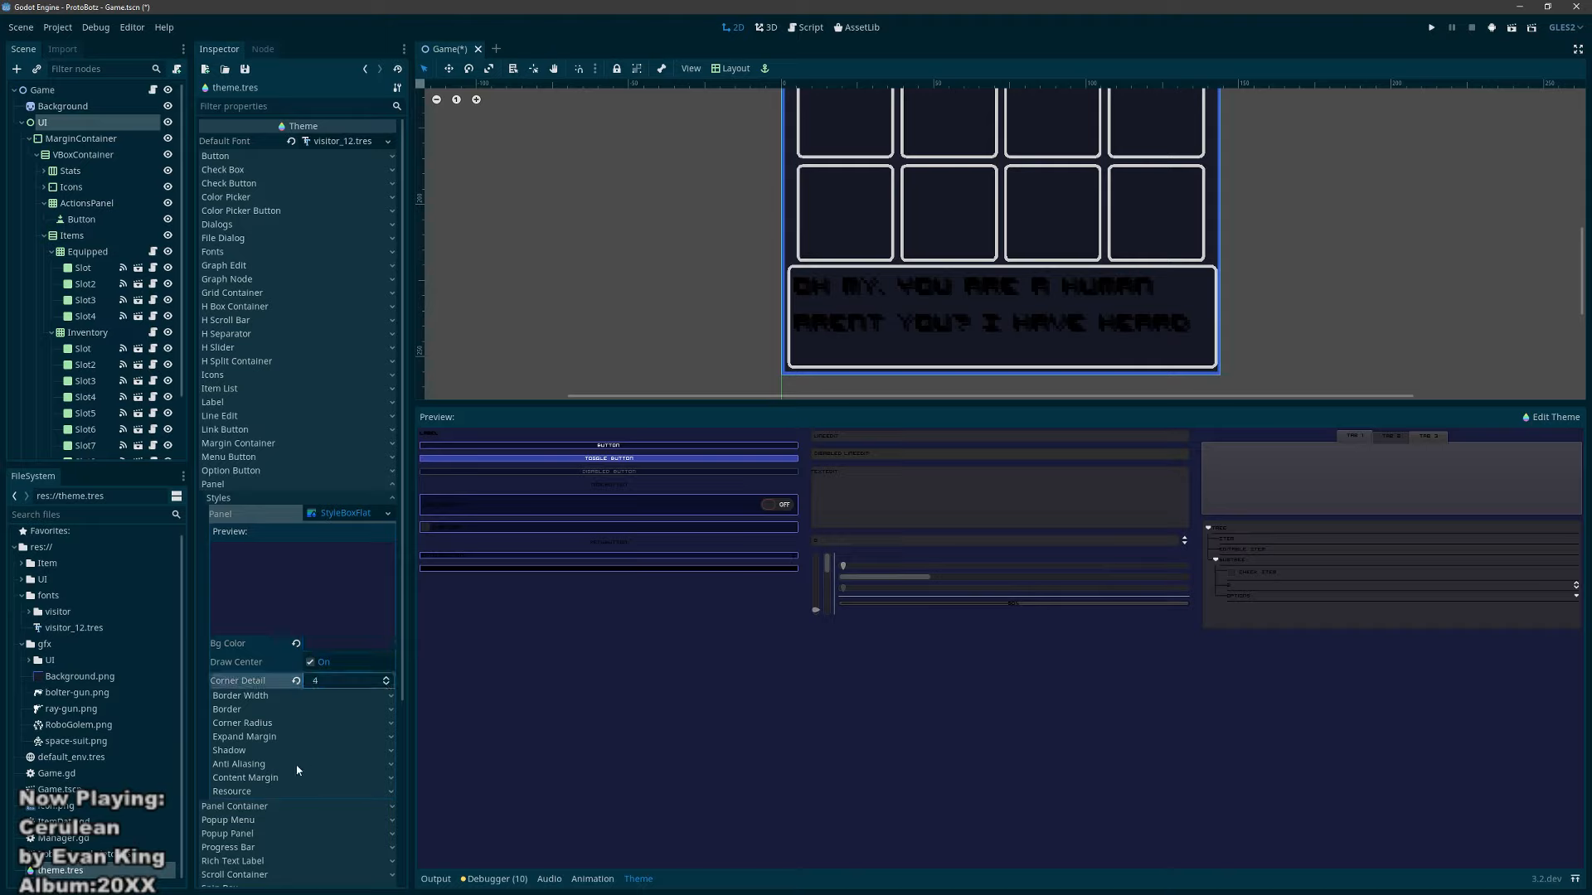
{"action": "left_click", "coordinate": [248, 764]}
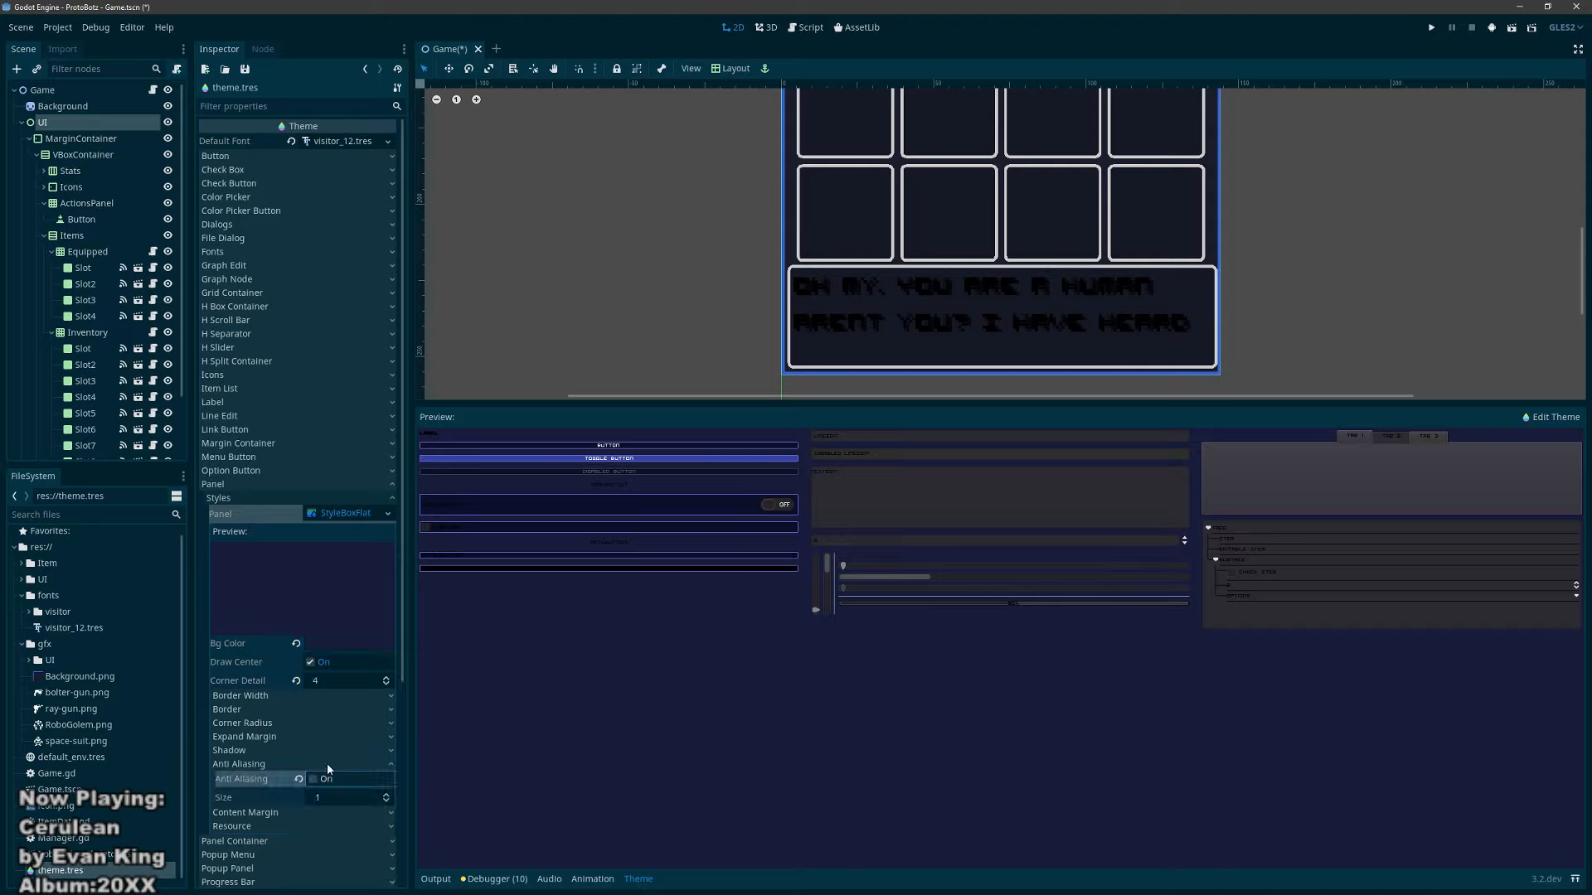
{"action": "left_click", "coordinate": [327, 764]}
Step: Set the Panel StyleBoxFlat's border width to 1 on all four sides
{"action": "left_click", "coordinate": [315, 723]}
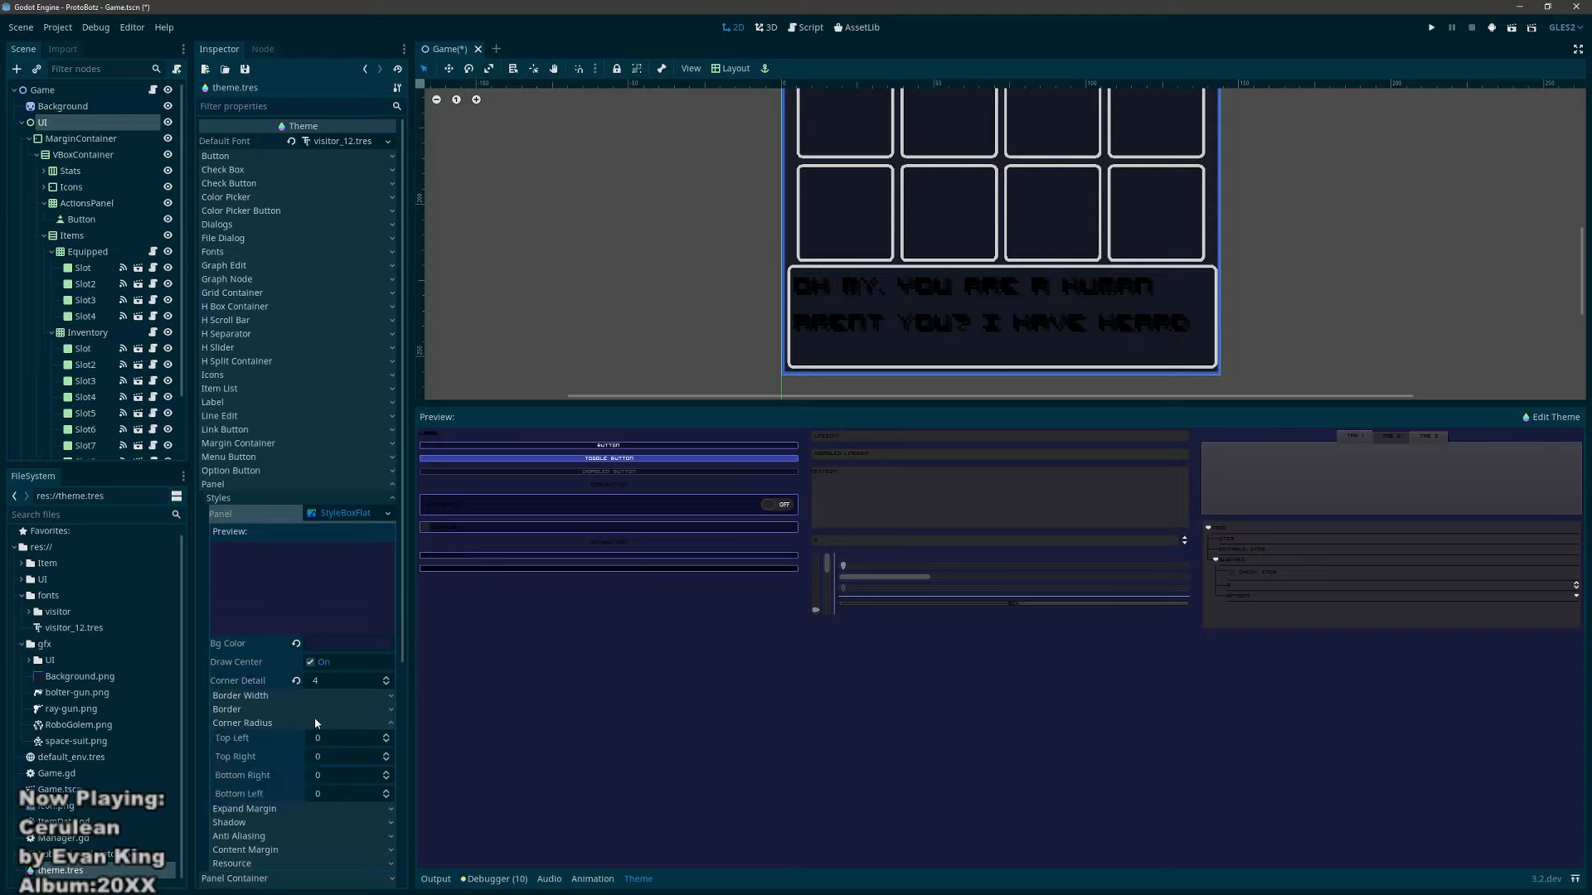
{"action": "left_click", "coordinate": [318, 709]}
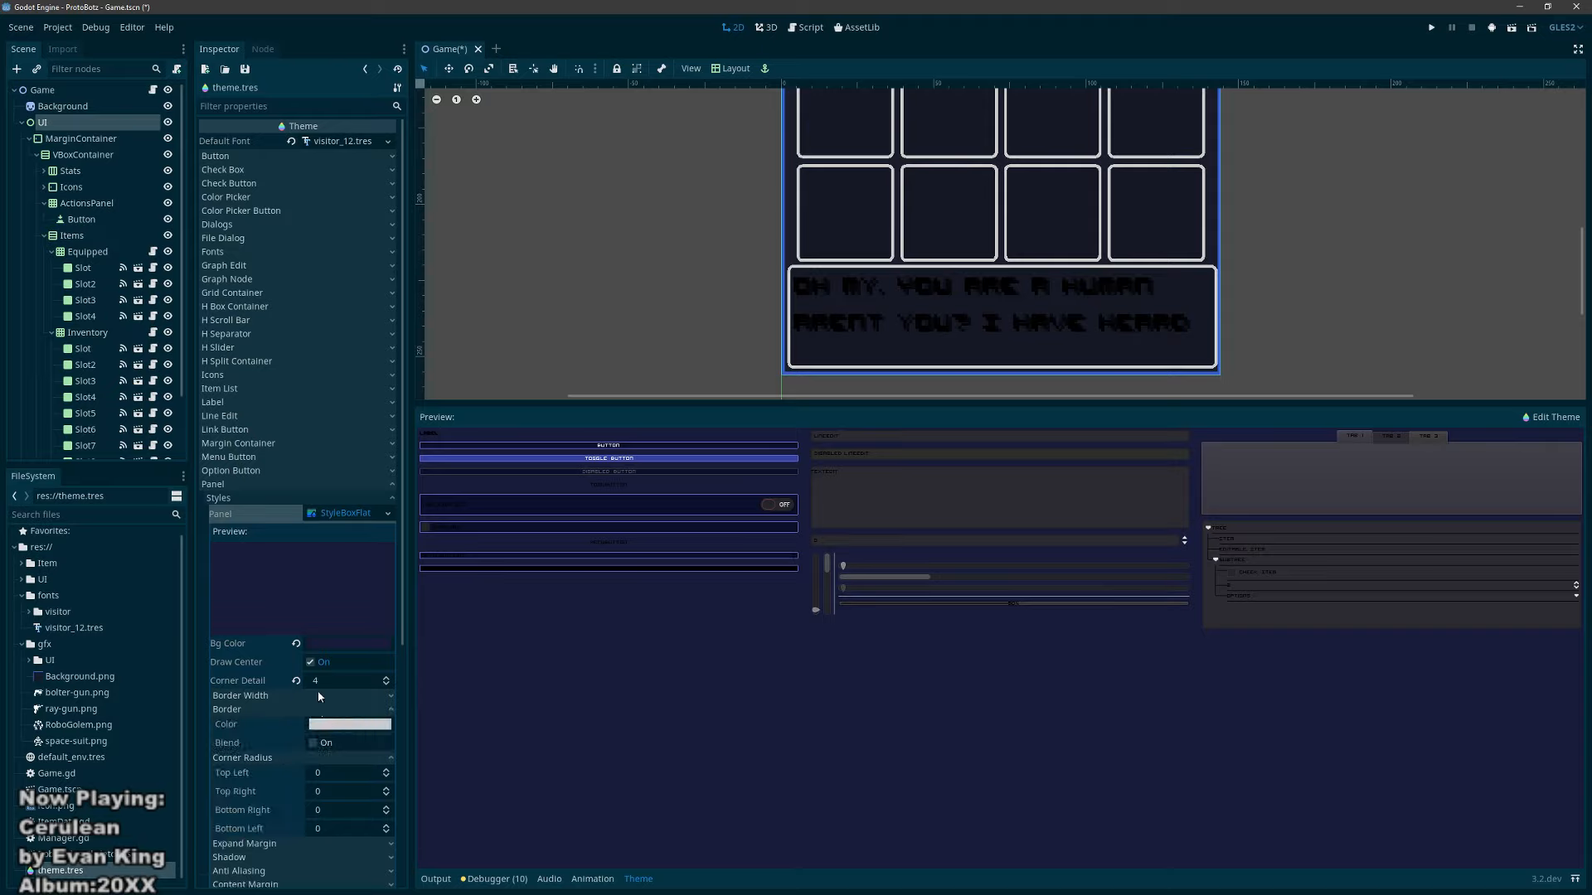
{"action": "left_click", "coordinate": [319, 697]}
{"action": "left_click", "coordinate": [385, 708]}
{"action": "left_click", "coordinate": [386, 726]}
{"action": "left_click", "coordinate": [387, 745]}
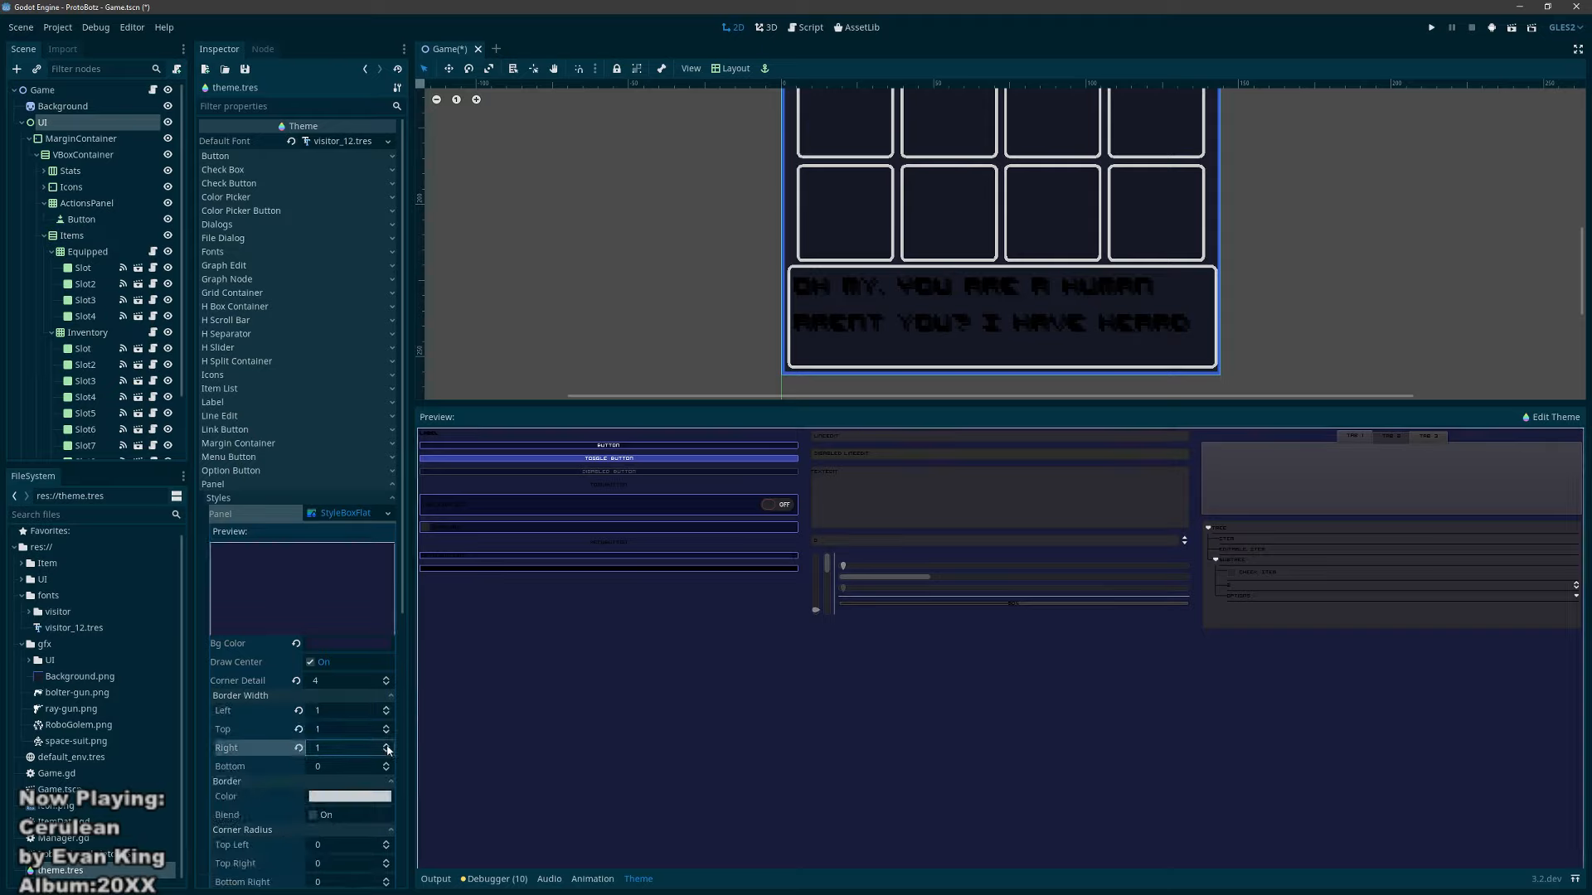
{"action": "left_click", "coordinate": [386, 763]}
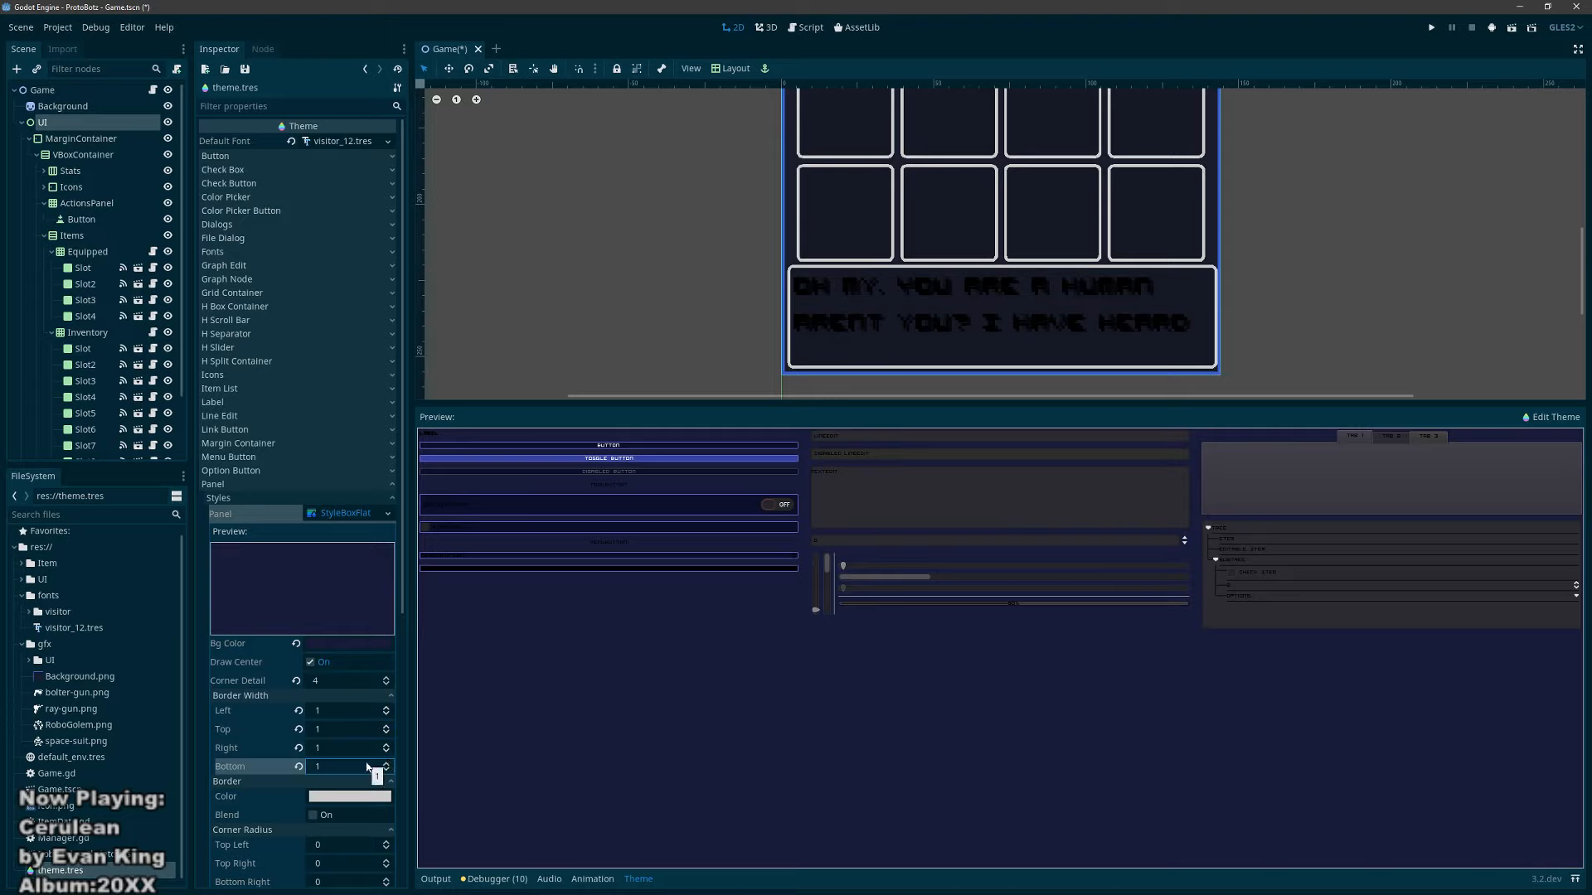
{"action": "left_click", "coordinate": [248, 698]}
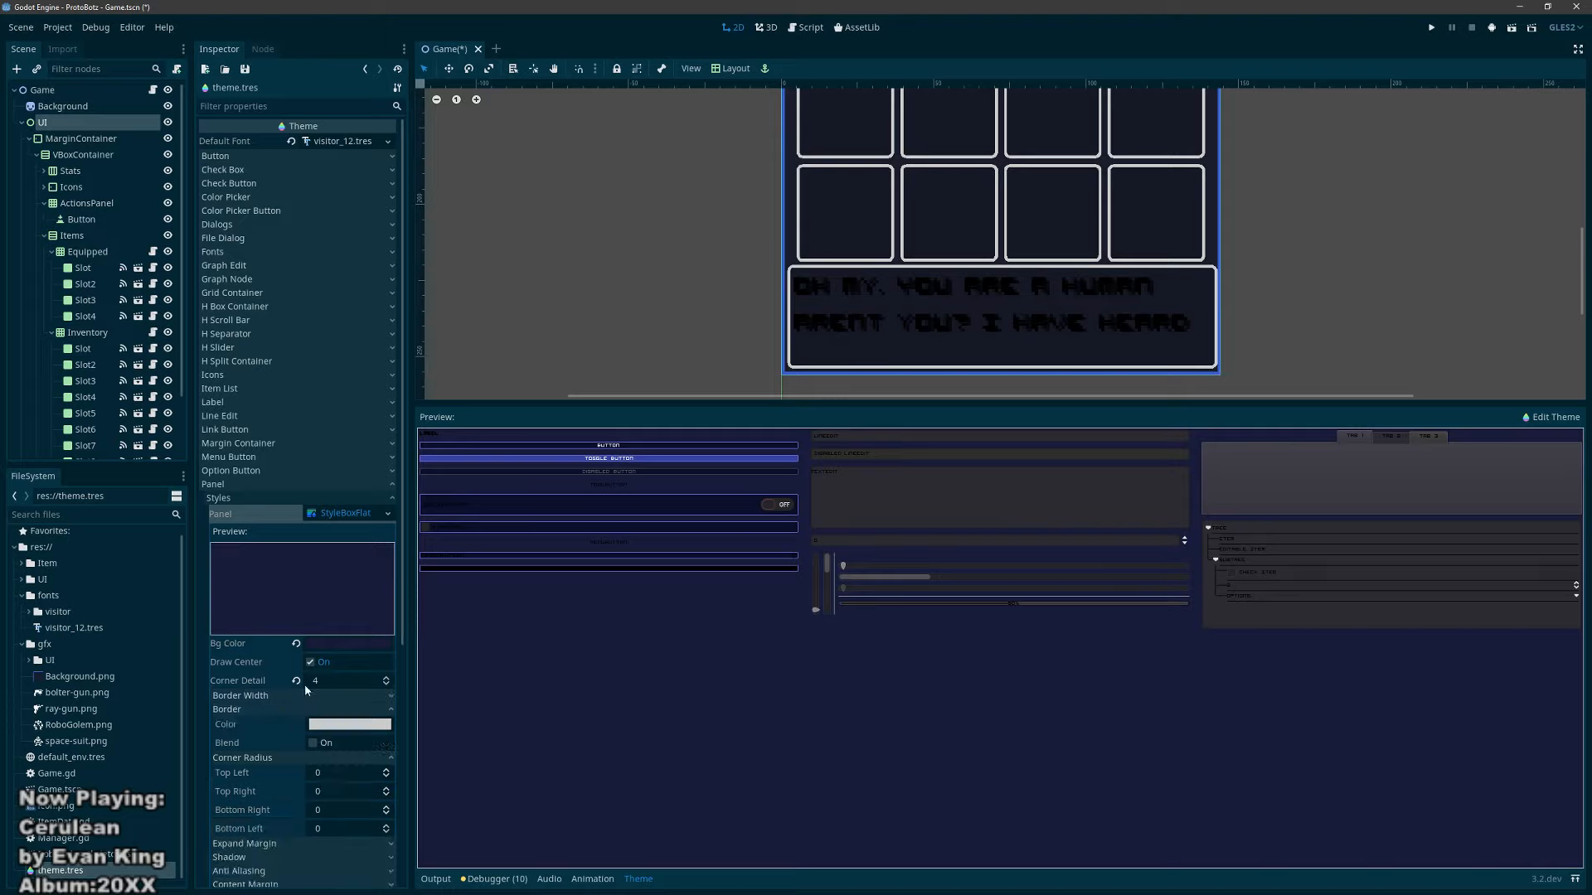
Step: Set all four corner radii of the Panel StyleBoxFlat to 2
{"action": "left_click", "coordinate": [387, 770]}
{"action": "left_click", "coordinate": [386, 771]}
{"action": "left_click", "coordinate": [387, 771]}
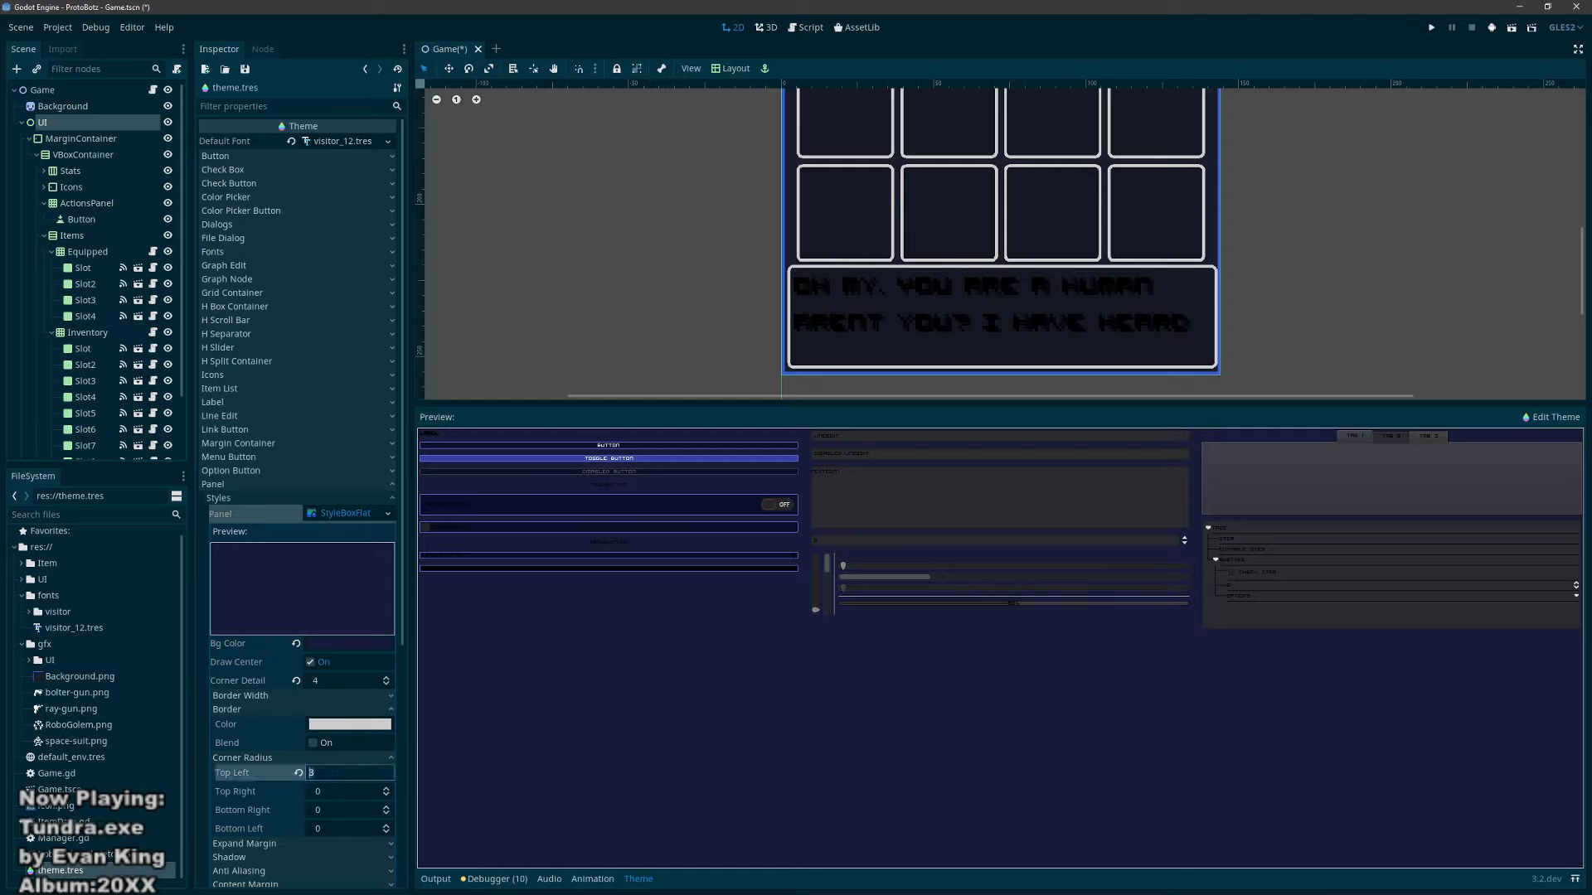
{"action": "type", "text": "2"}
{"action": "left_click", "coordinate": [334, 798]}
{"action": "type", "text": "2"}
{"action": "left_click", "coordinate": [332, 812]}
{"action": "type", "text": "2"}
{"action": "left_click", "coordinate": [330, 825]}
{"action": "type", "text": "2"}
{"action": "key", "text": "Return"}
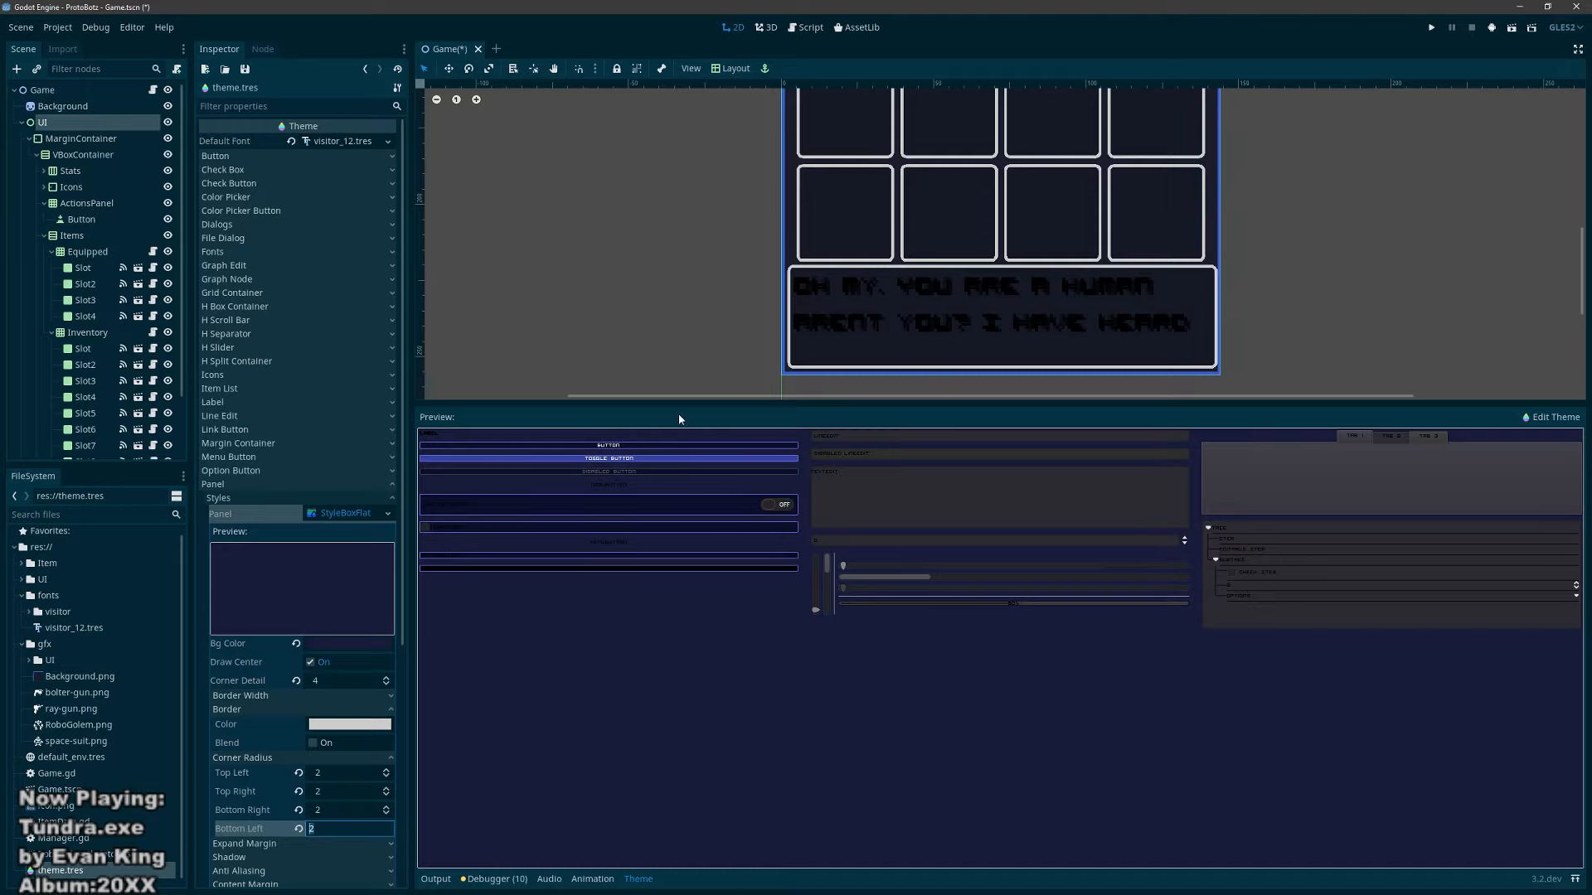
Step: Change the Panel StyleBoxFlat's border color to white (ffffff) and collapse the Panel settings
{"action": "scroll", "coordinate": [943, 97], "scroll_direction": "down", "scroll_amount": 4}
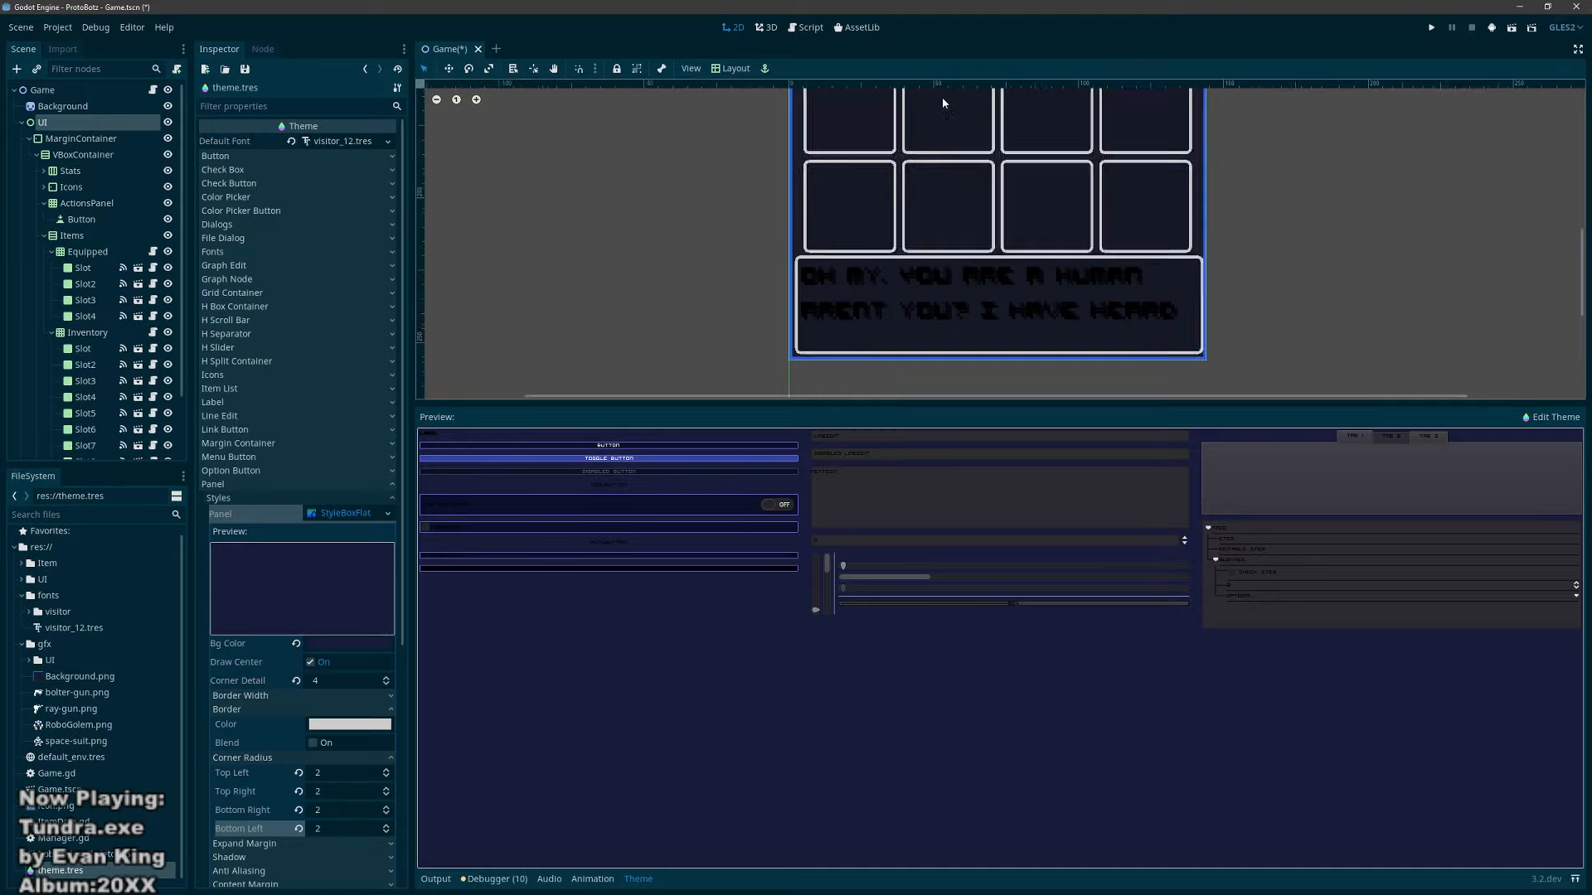
{"action": "scroll", "coordinate": [1011, 176], "scroll_direction": "up", "scroll_amount": 10}
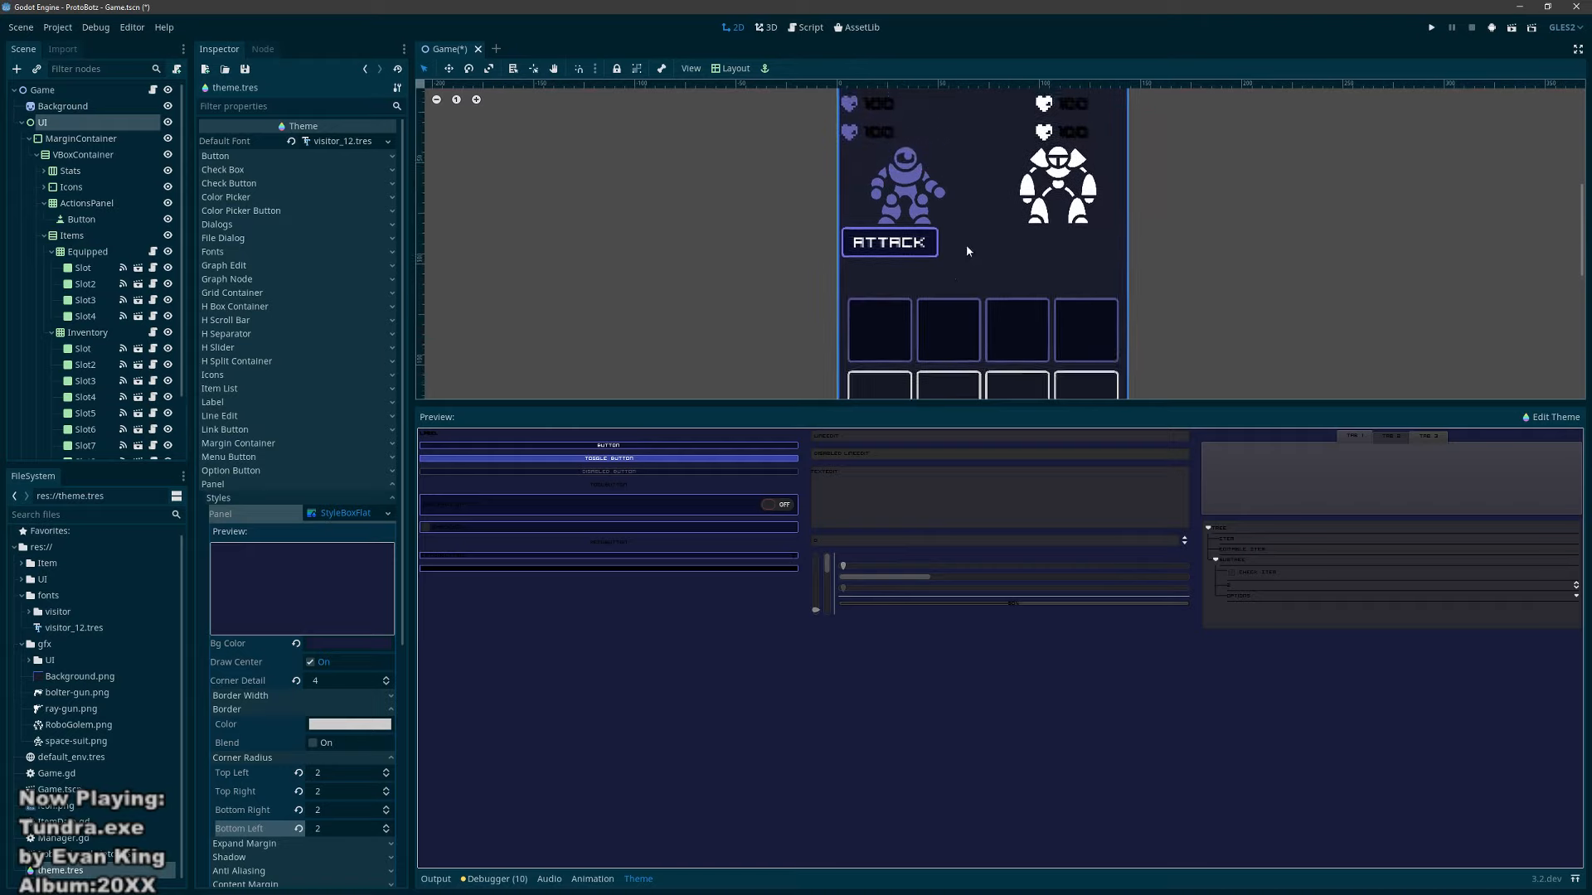
{"action": "scroll", "coordinate": [943, 264], "scroll_direction": "down", "scroll_amount": 10}
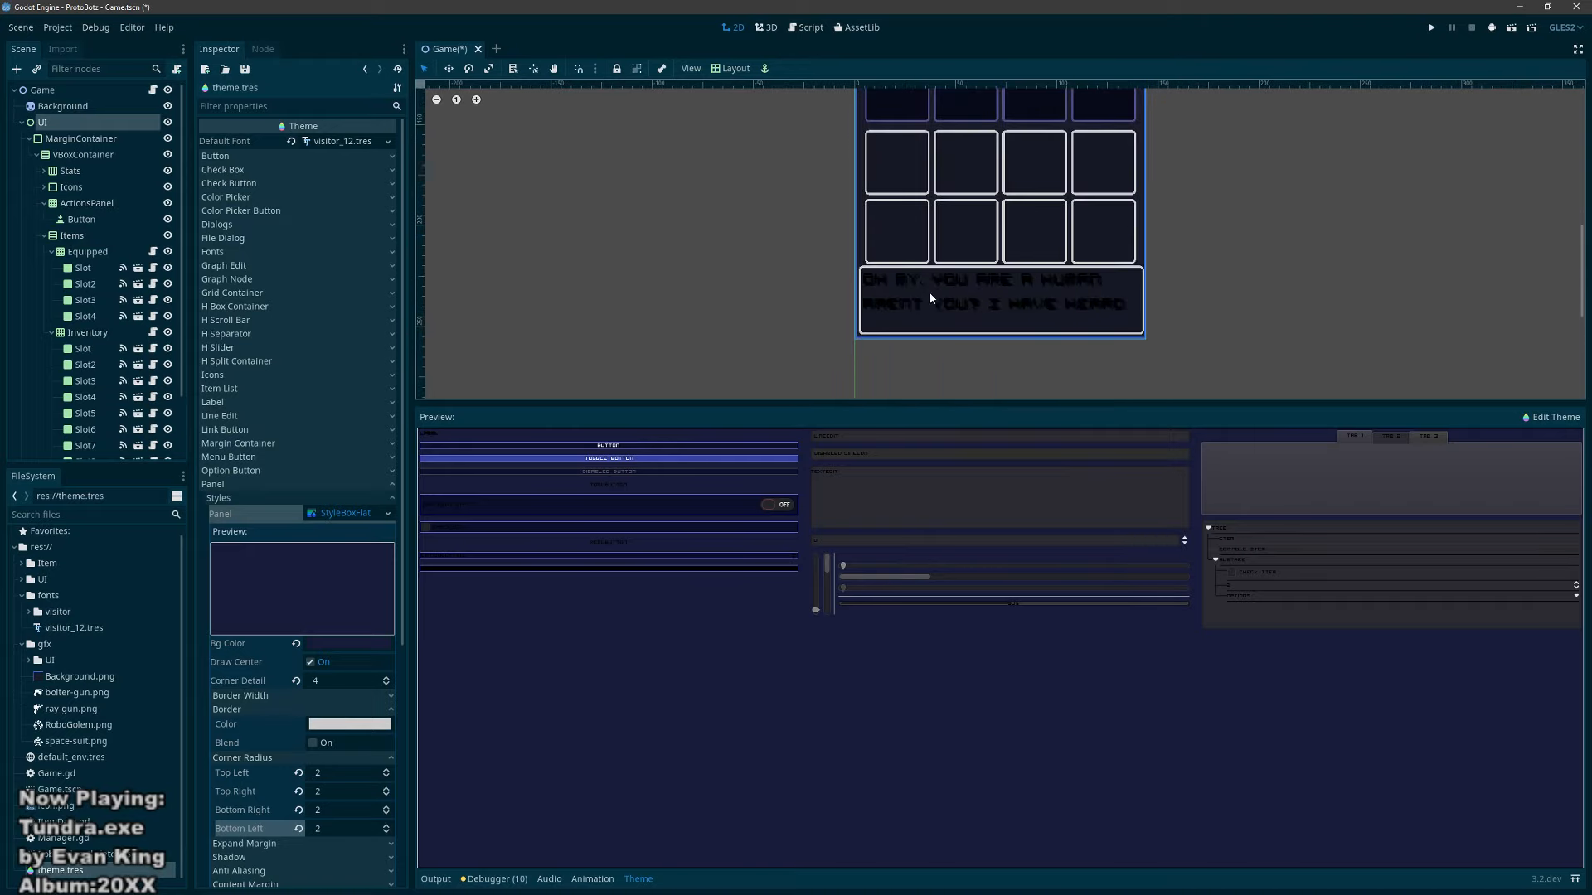
{"action": "left_click", "coordinate": [340, 727]}
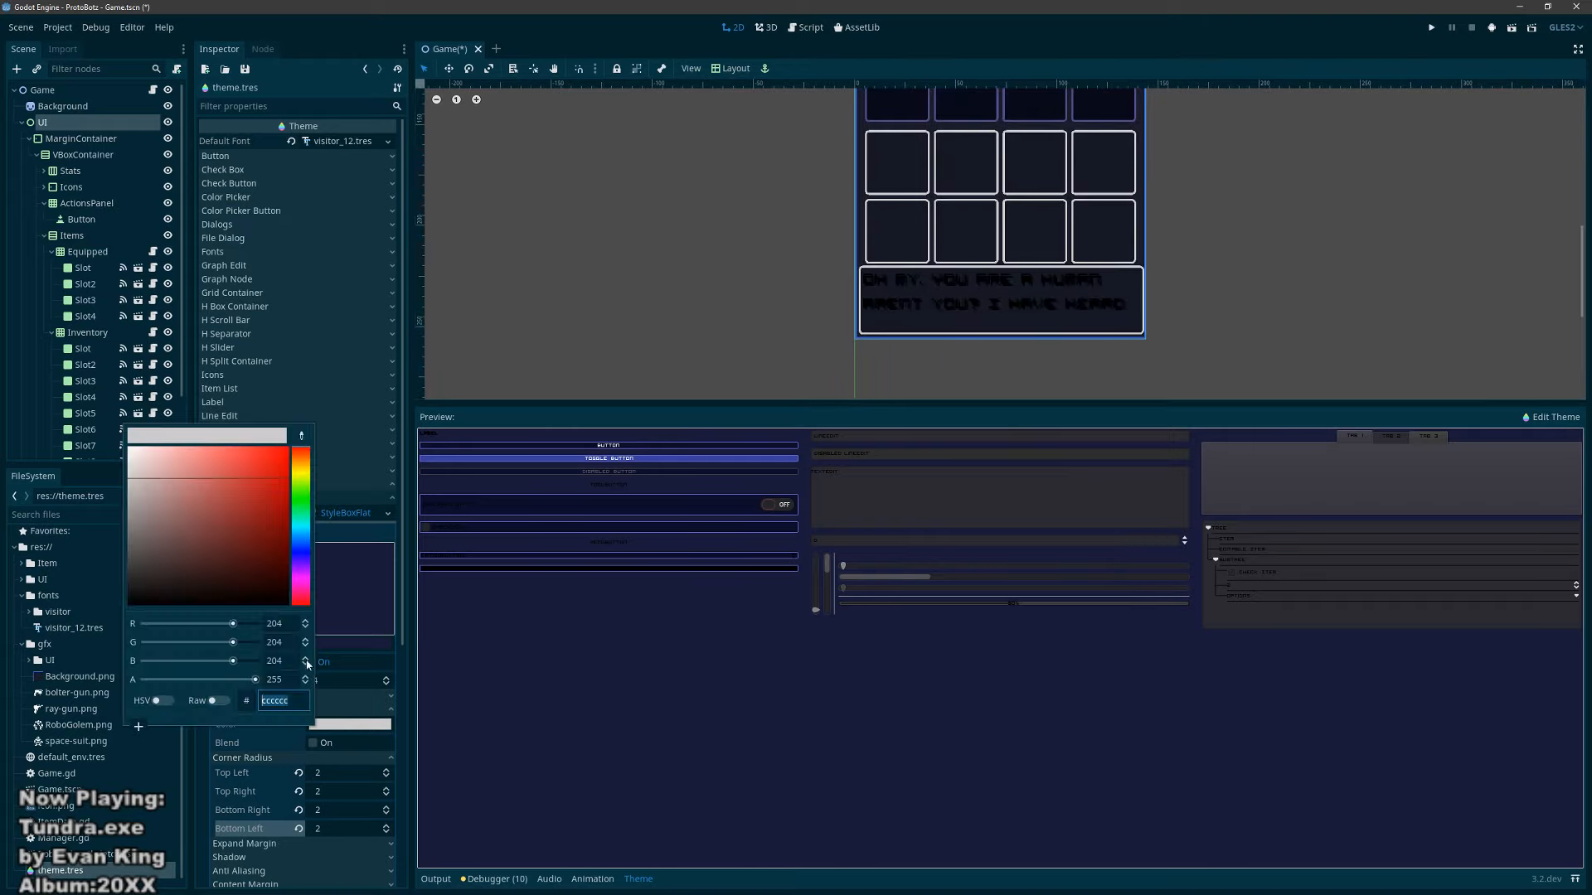
{"action": "left_click_drag", "start_coordinate": [171, 486], "coordinate": [124, 443]}
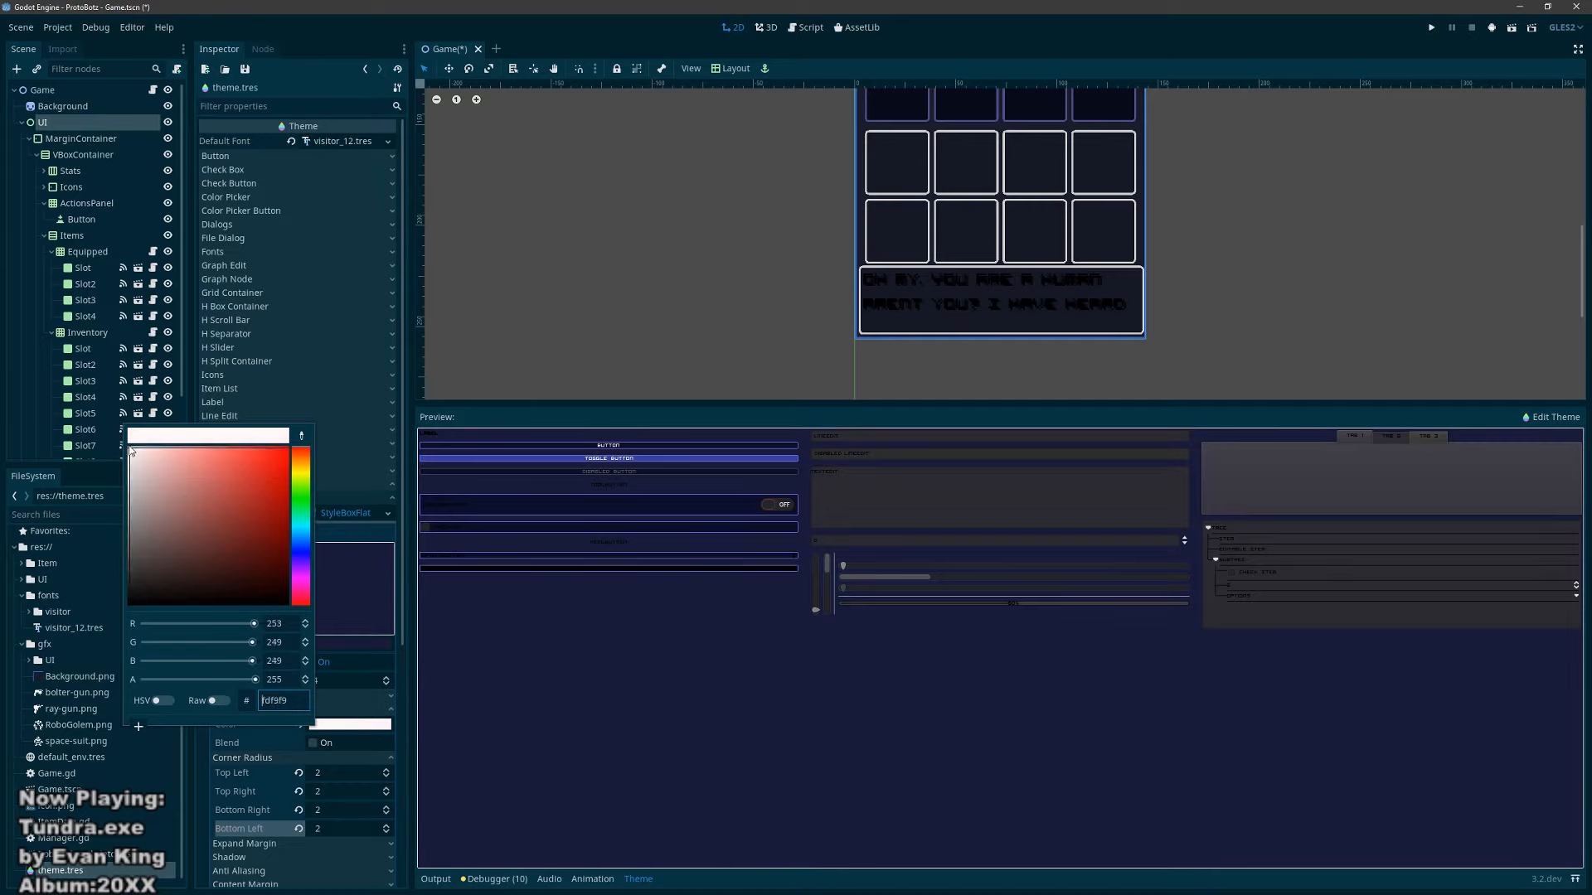
{"action": "left_click", "coordinate": [362, 727]}
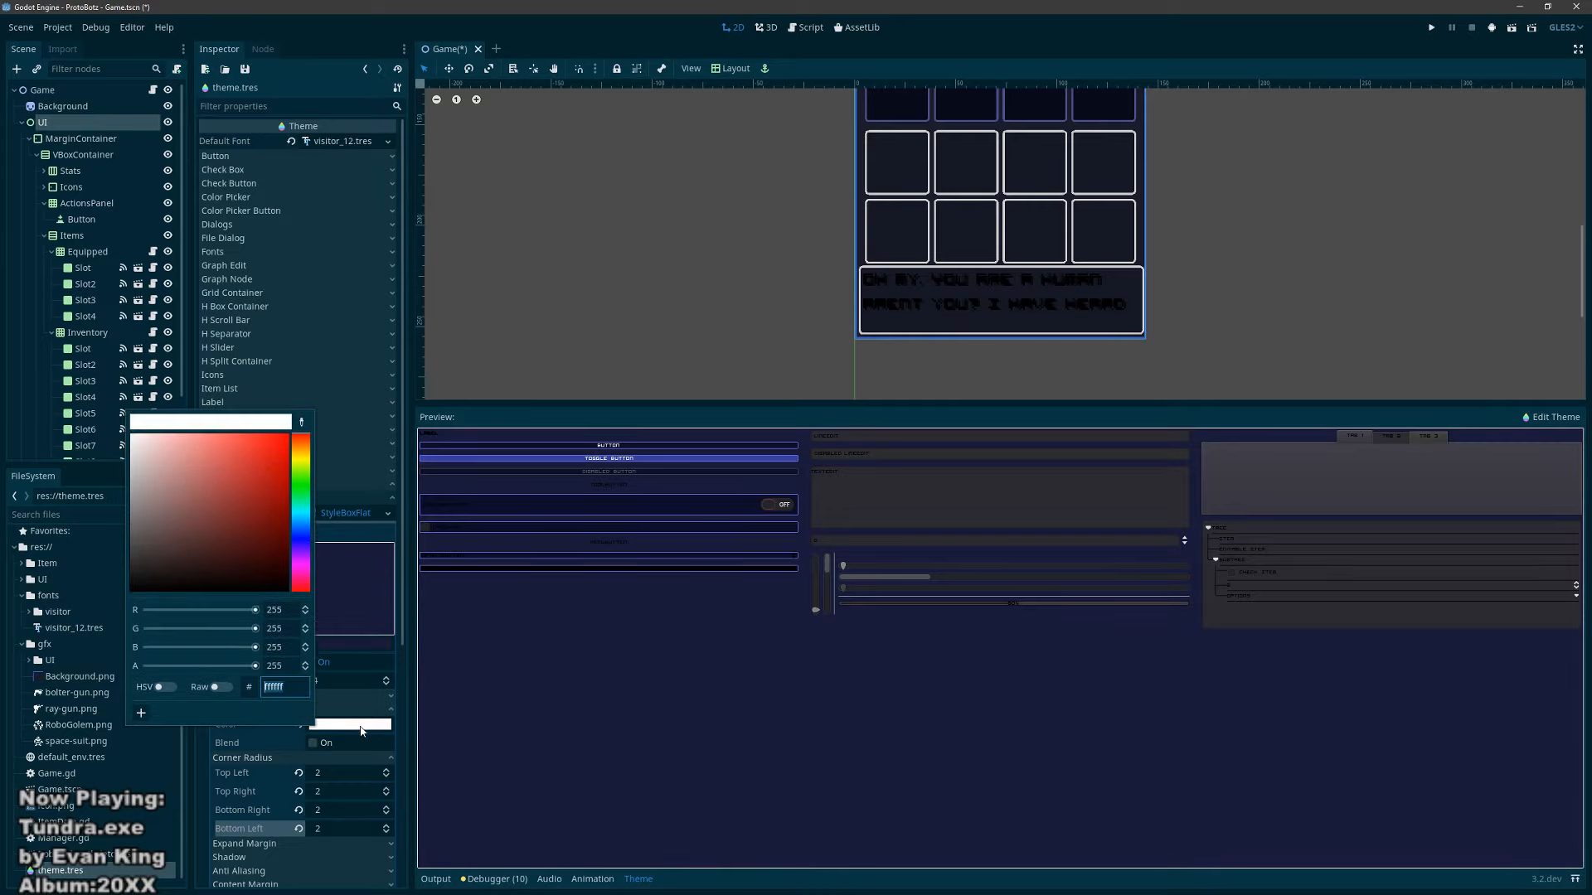
{"action": "left_click", "coordinate": [378, 639]}
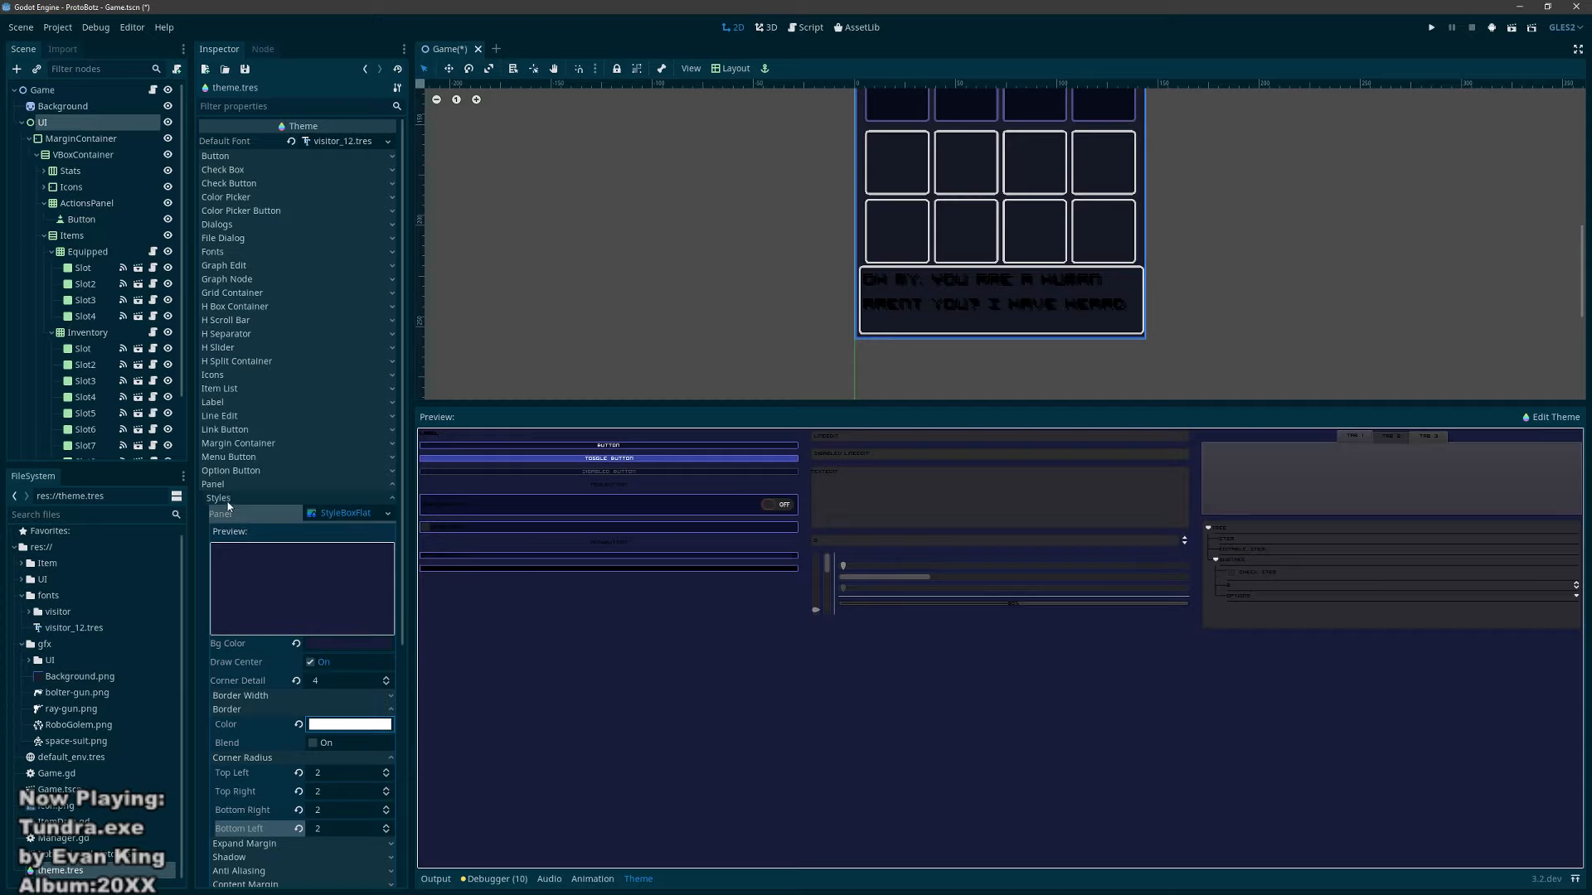
{"action": "left_click", "coordinate": [329, 514]}
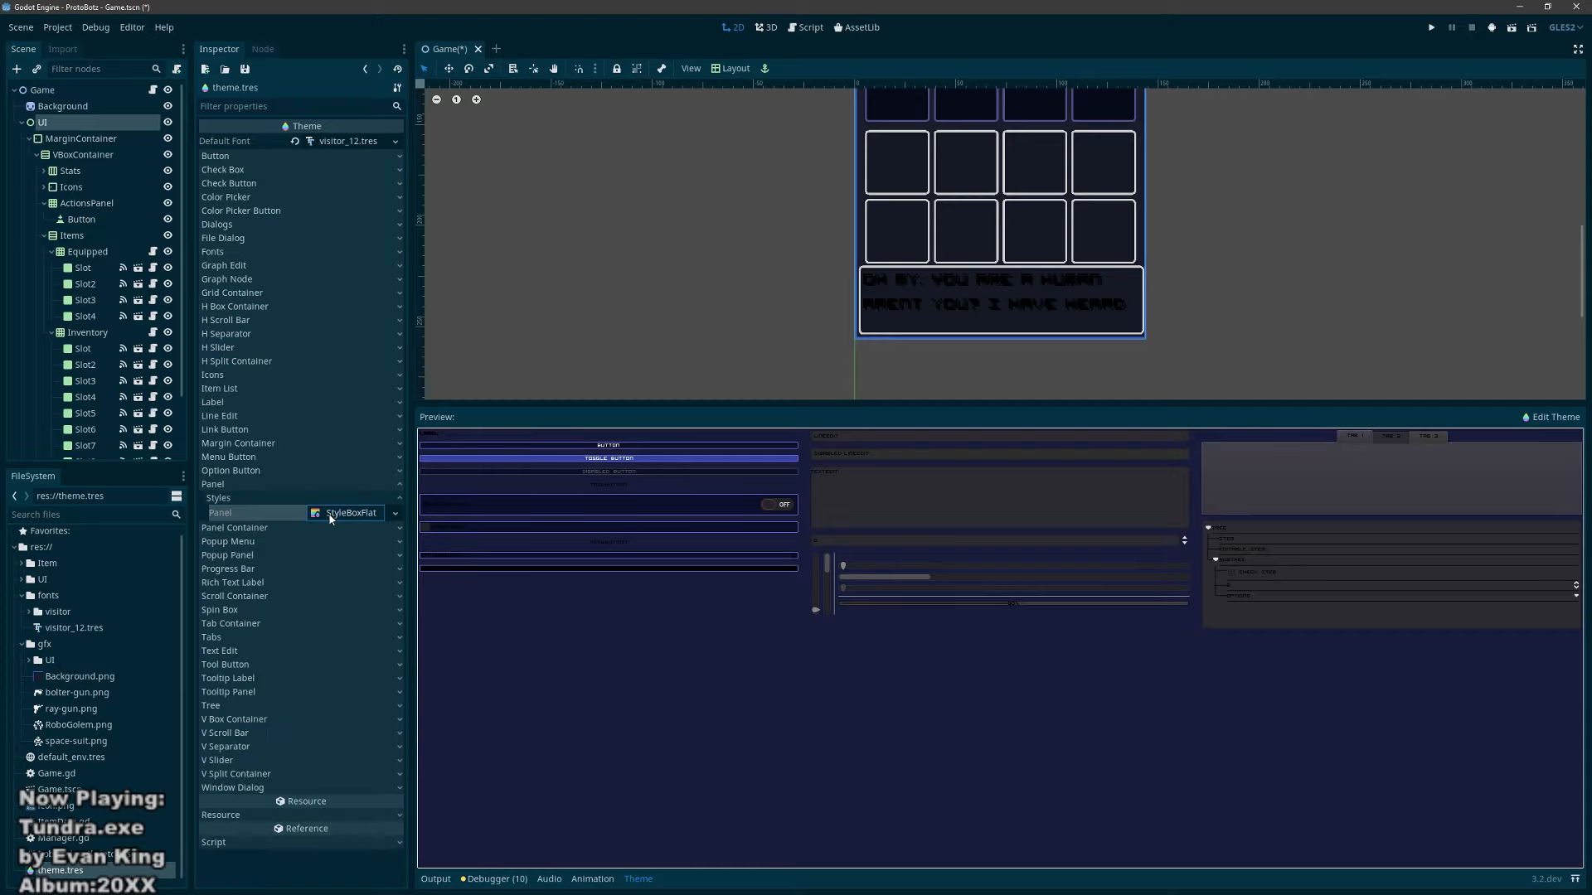
{"action": "left_click", "coordinate": [230, 485]}
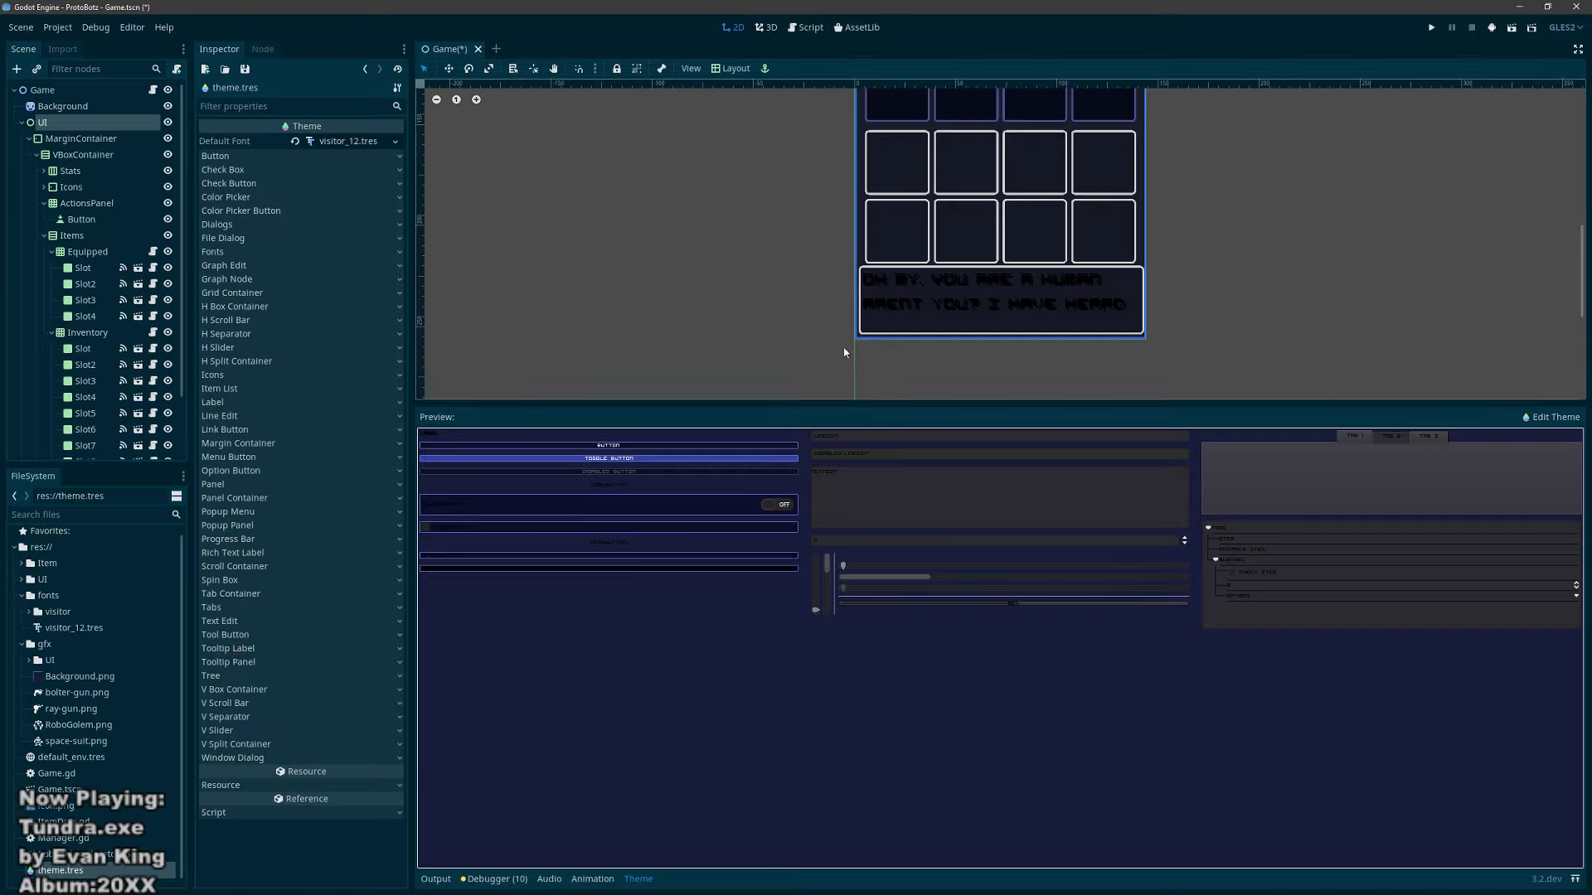
Step: Set the theme's Label font color to white (ffffff)
{"action": "scroll", "coordinate": [903, 253], "scroll_direction": "up", "scroll_amount": 4}
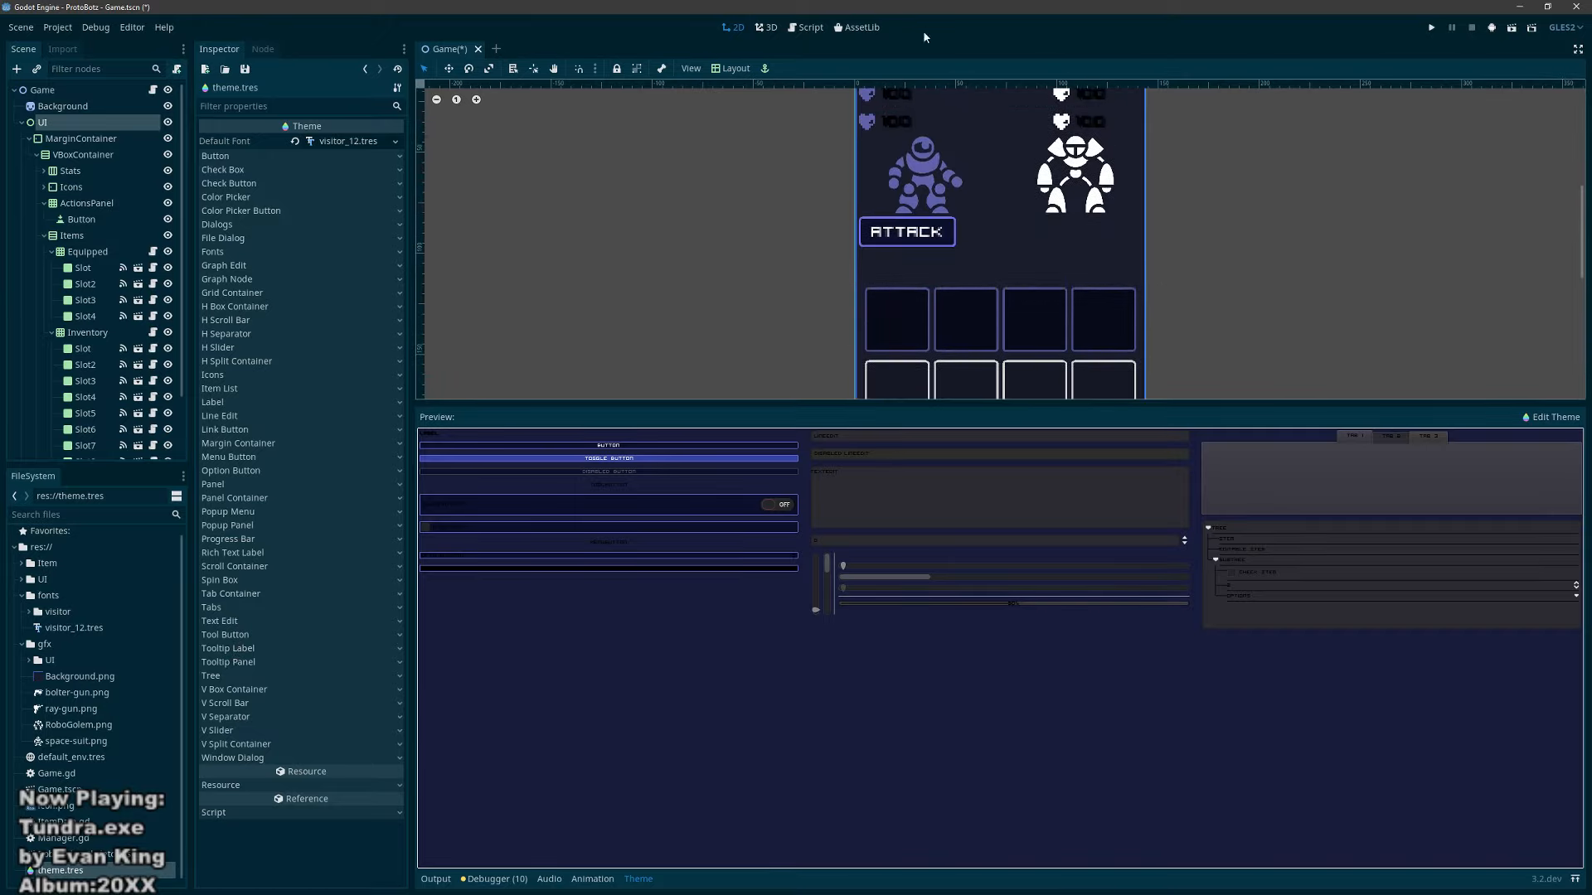
{"action": "scroll", "coordinate": [812, 259], "scroll_direction": "up", "scroll_amount": 3}
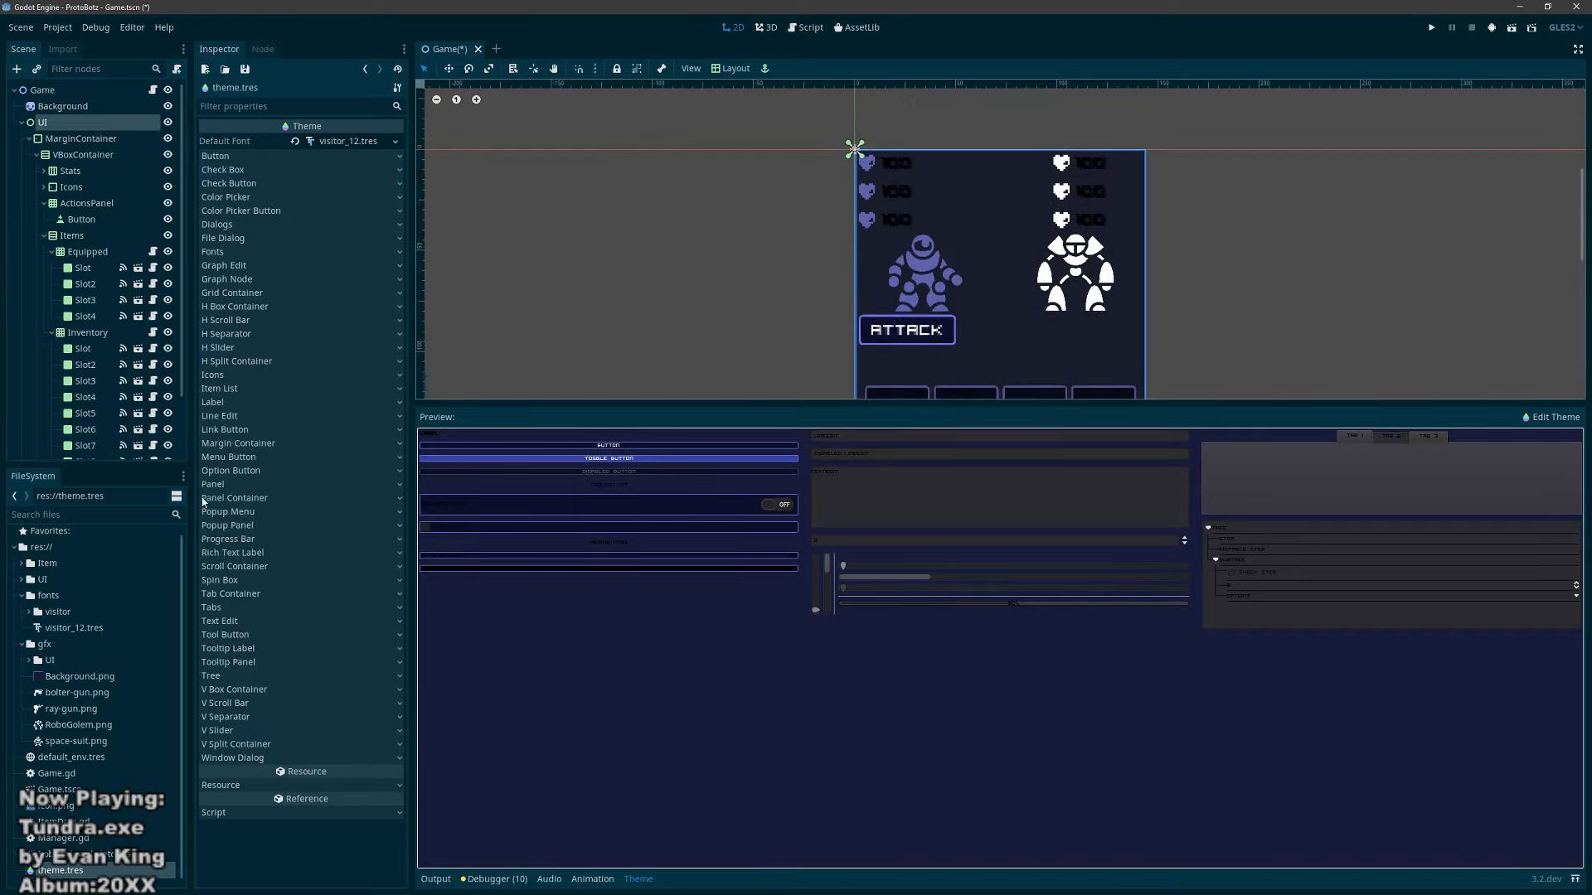
{"action": "left_click", "coordinate": [216, 402]}
{"action": "left_click", "coordinate": [235, 416]}
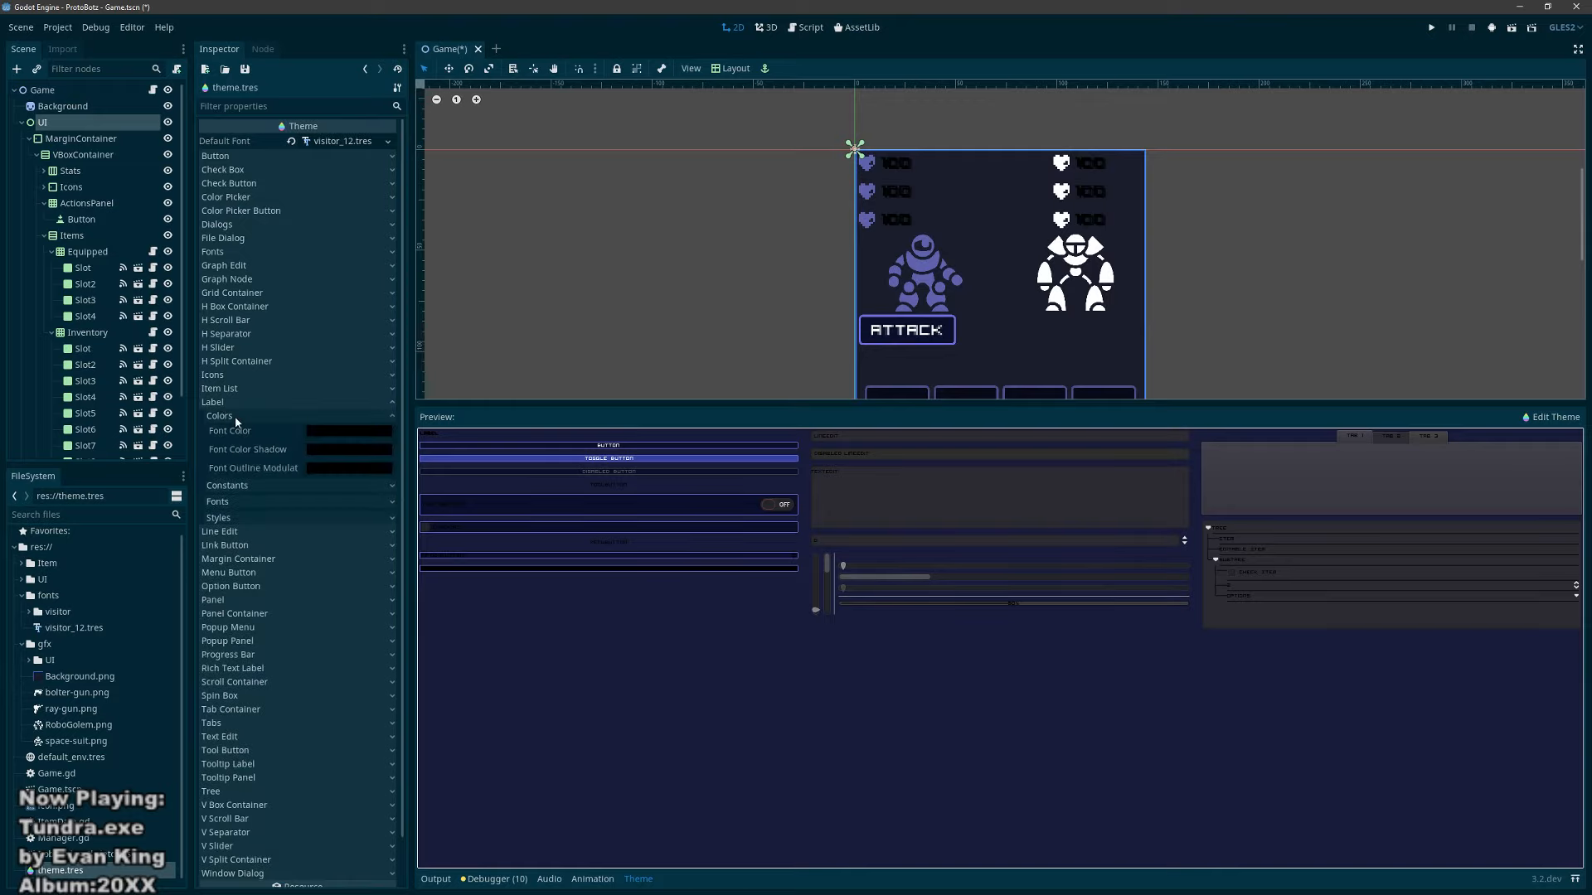
{"action": "left_click", "coordinate": [340, 432]}
{"action": "left_click_drag", "start_coordinate": [262, 294], "coordinate": [95, 125]}
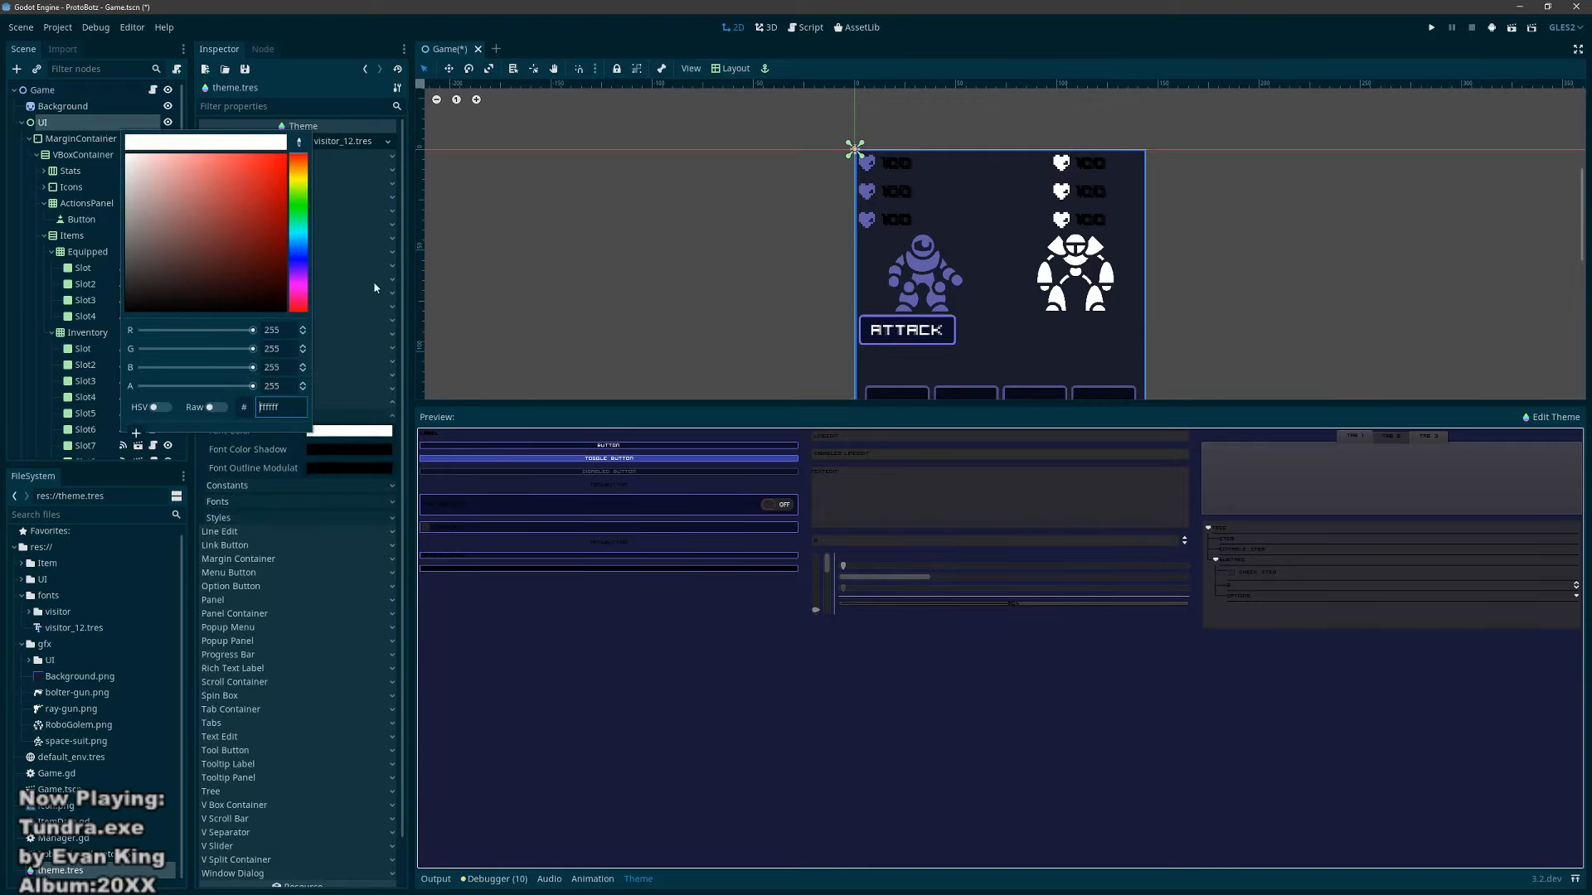
Step: Check the Label's font outline color and constants, and examine the label text in the scene
{"action": "left_click", "coordinate": [354, 467]}
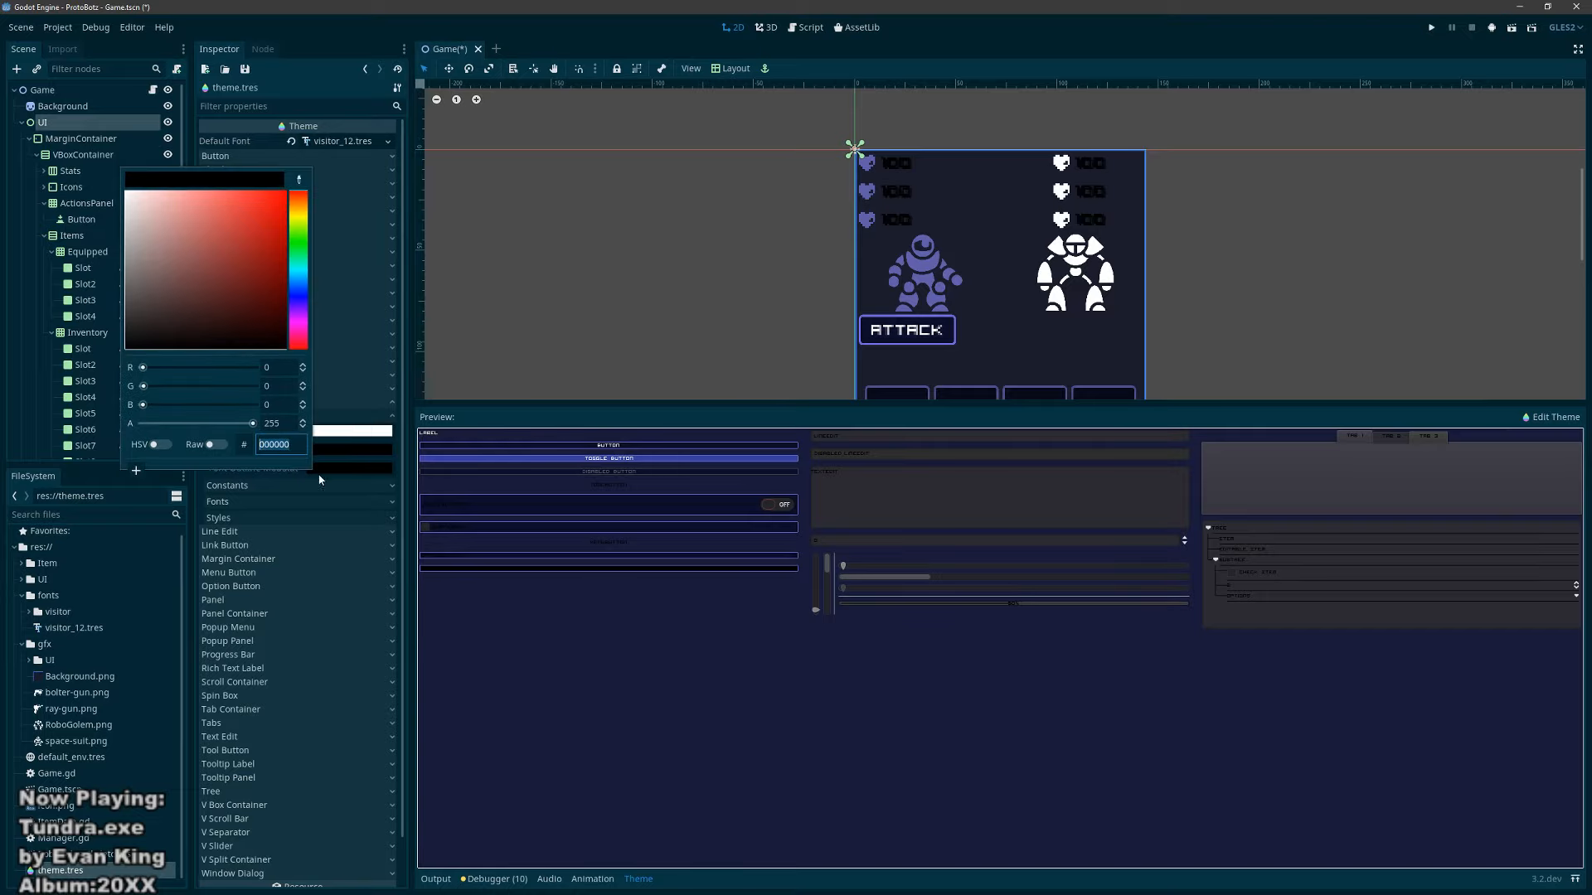
{"action": "left_click", "coordinate": [281, 474]}
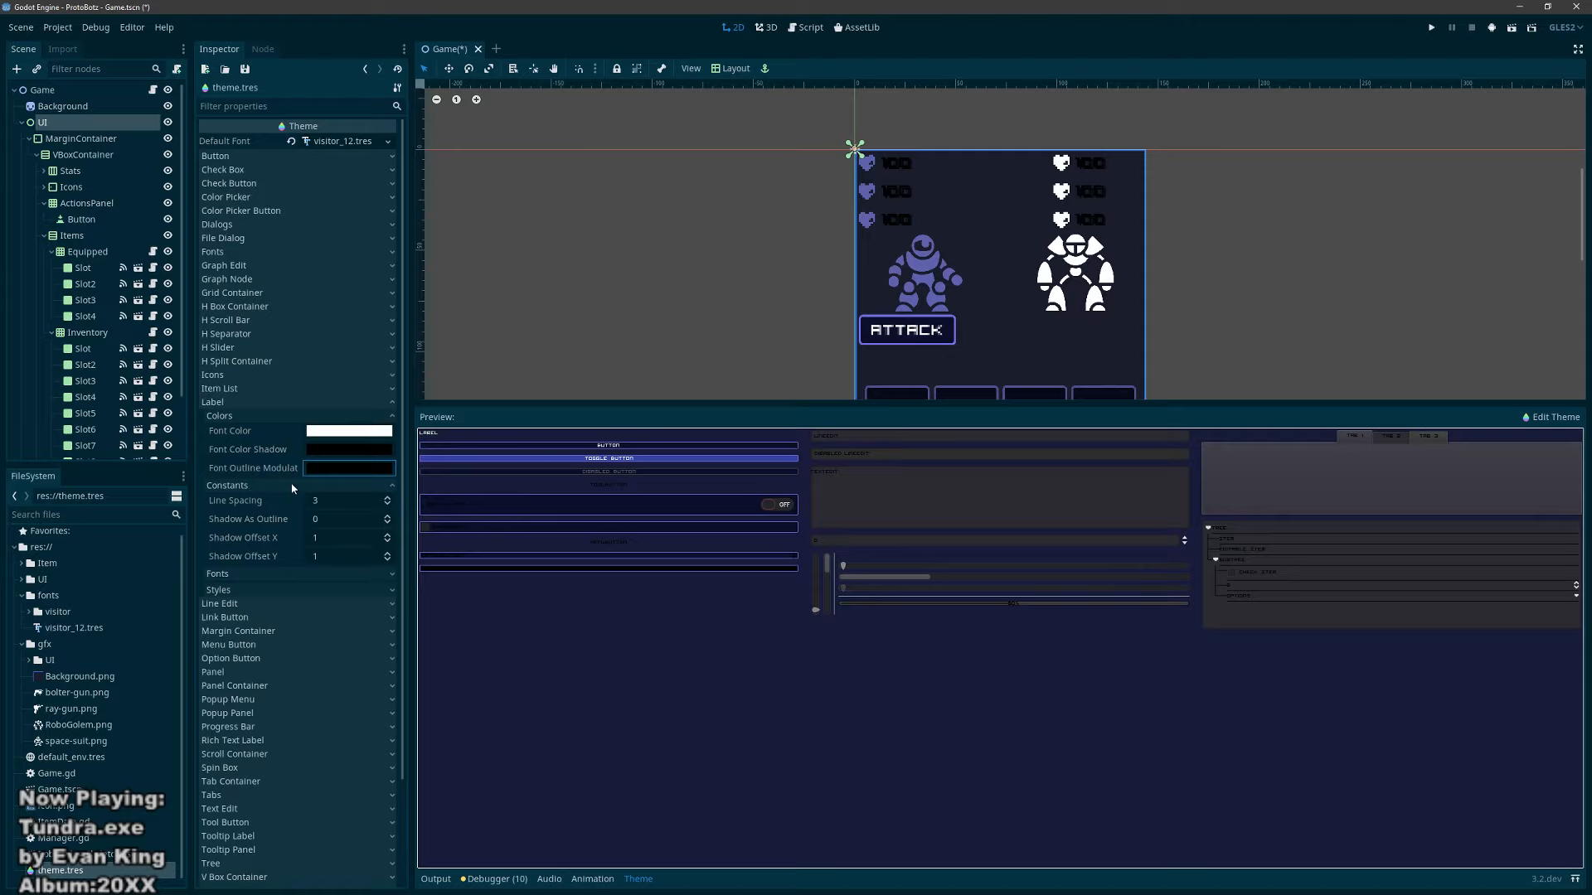
{"action": "scroll", "coordinate": [910, 263], "scroll_direction": "down", "scroll_amount": 5}
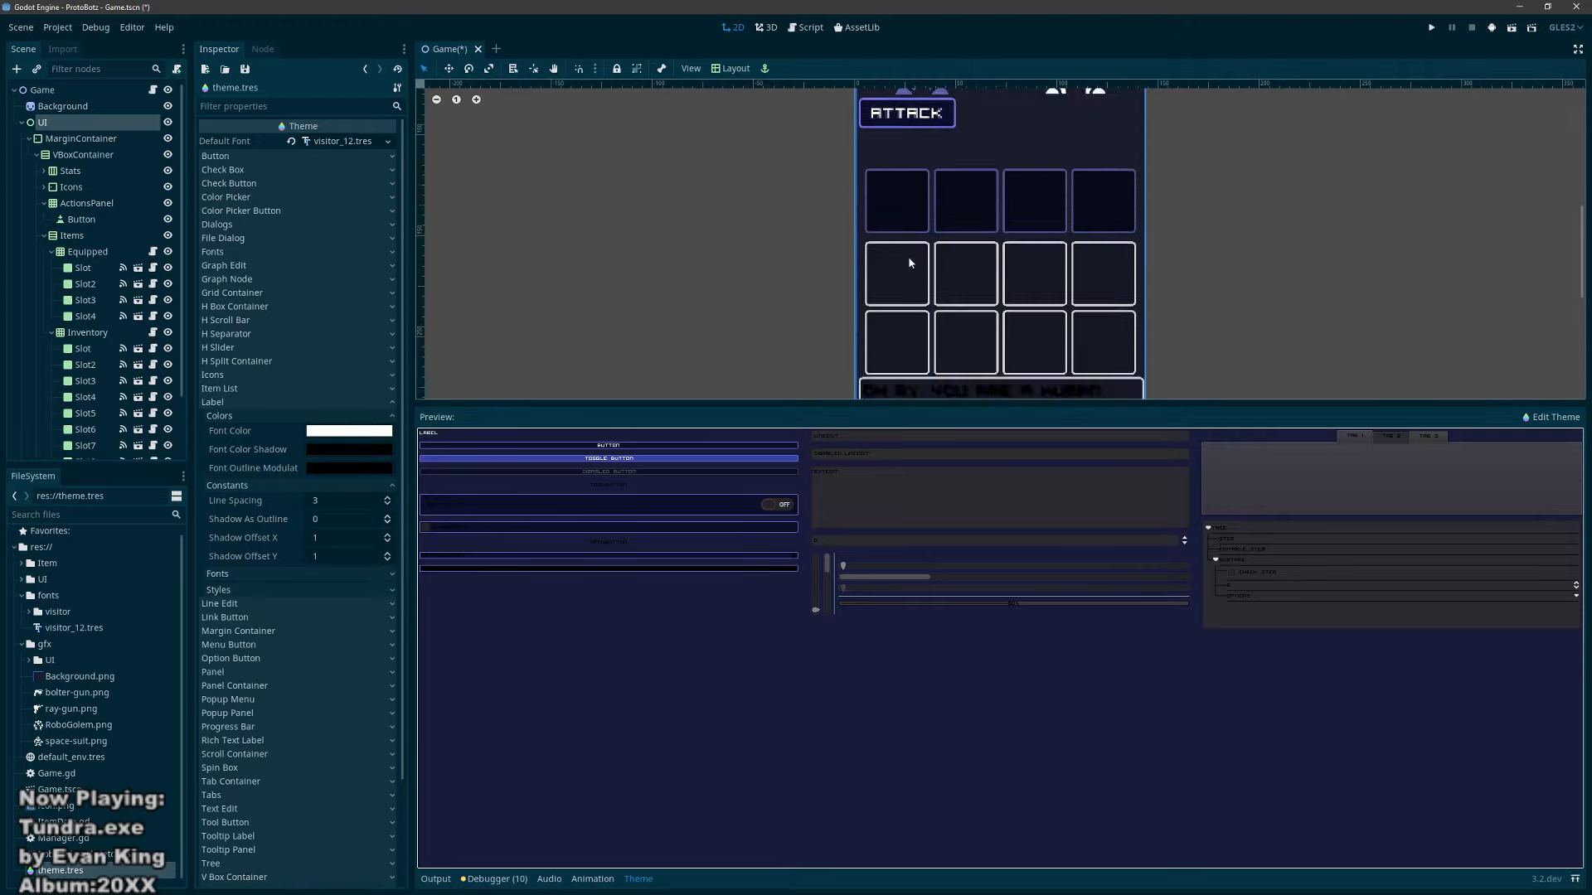
Step: Save the scene and run the game to check the themed attack button, slots and dialogue text, and close the game window
{"action": "scroll", "coordinate": [877, 258], "scroll_direction": "down", "scroll_amount": 2}
{"action": "key", "text": "ctrl+s"}
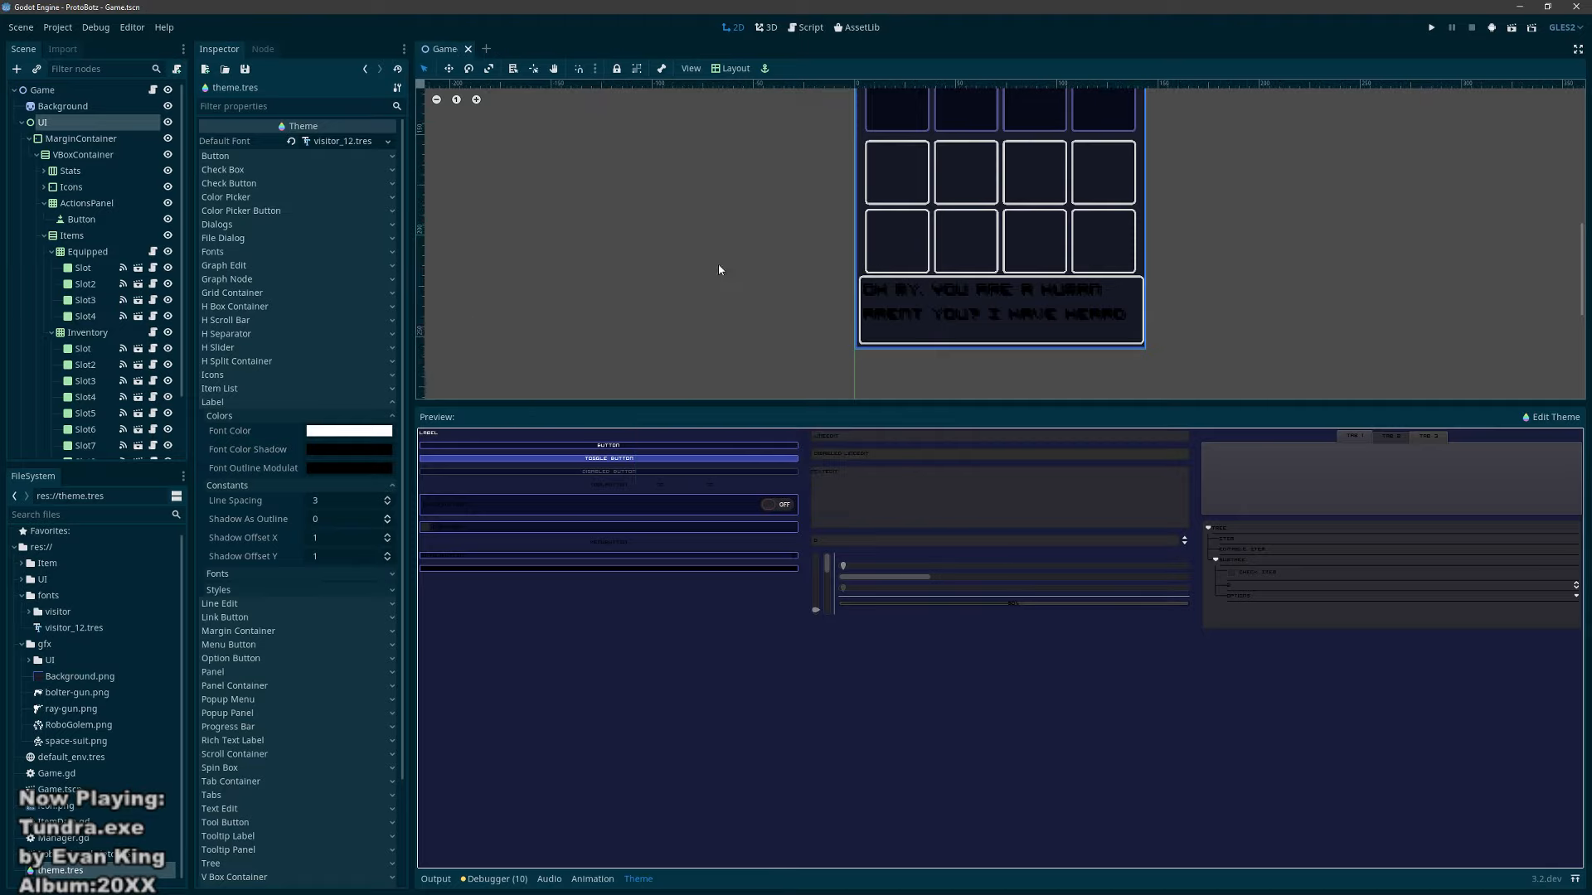
{"action": "key", "text": "F5"}
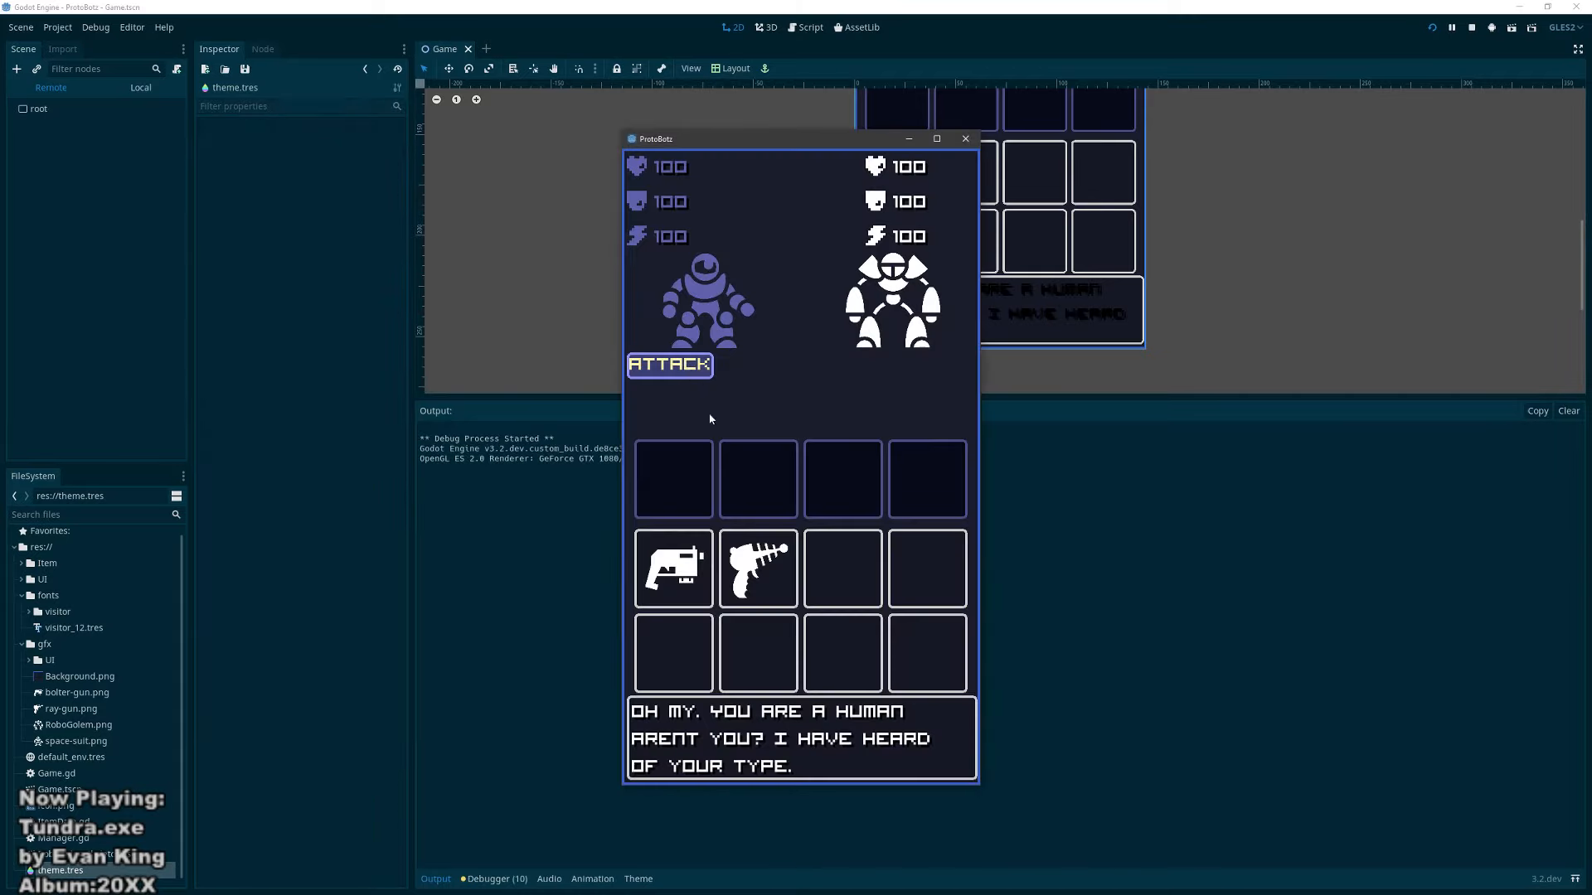
{"action": "mouse_move", "coordinate": [687, 573]}
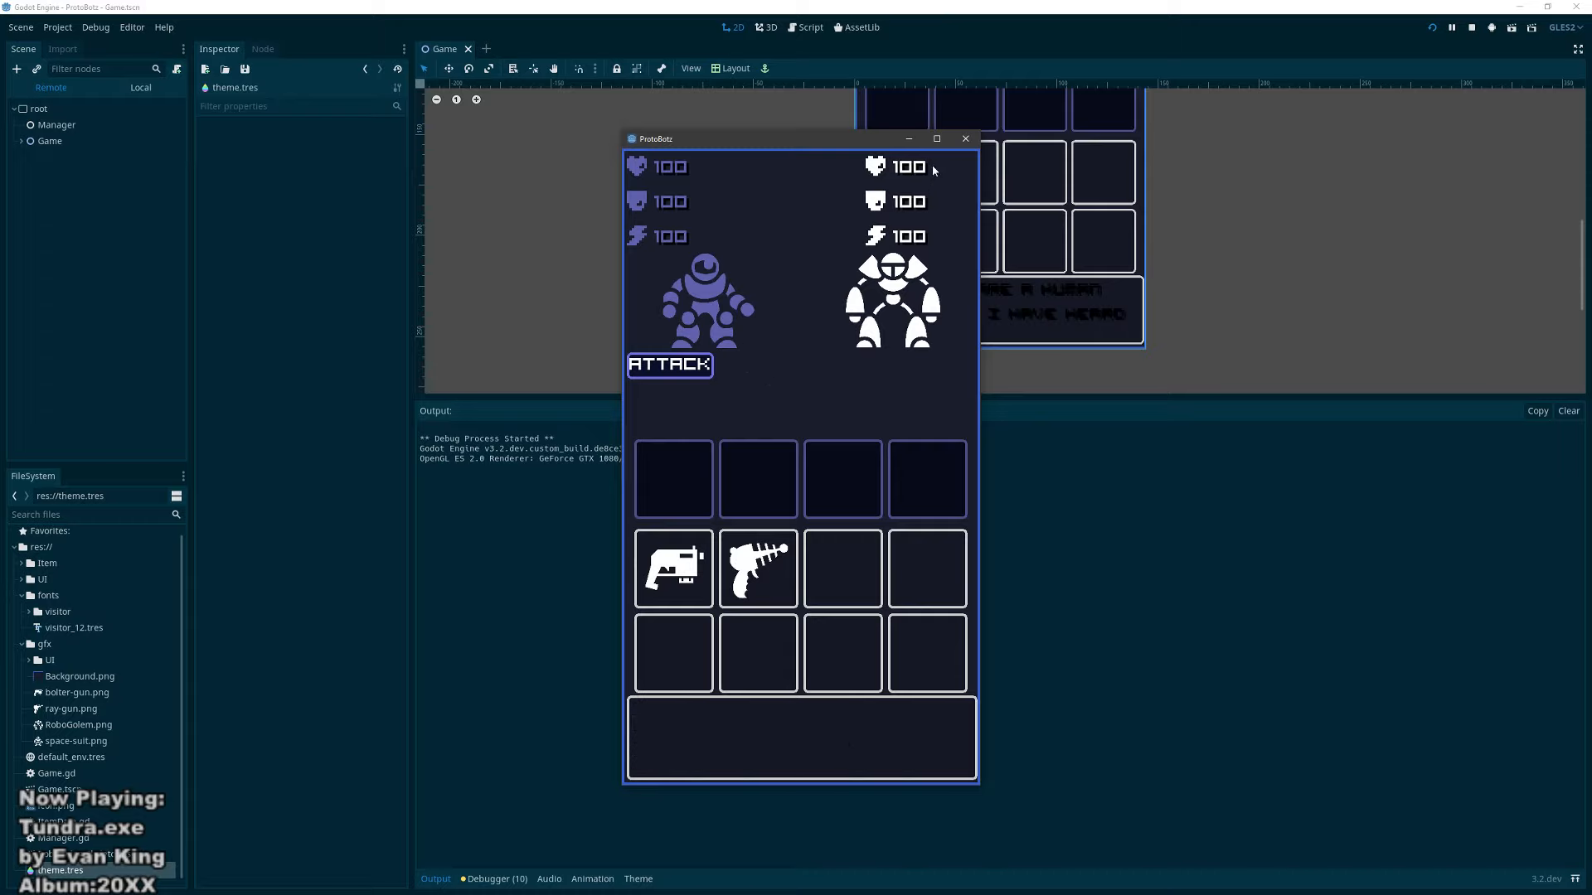
{"action": "left_click", "coordinate": [965, 139]}
Step: Examine the ActionsPanel's size flags, mouse, hint, rect, margin and anchor properties
{"action": "left_click", "coordinate": [73, 203]}
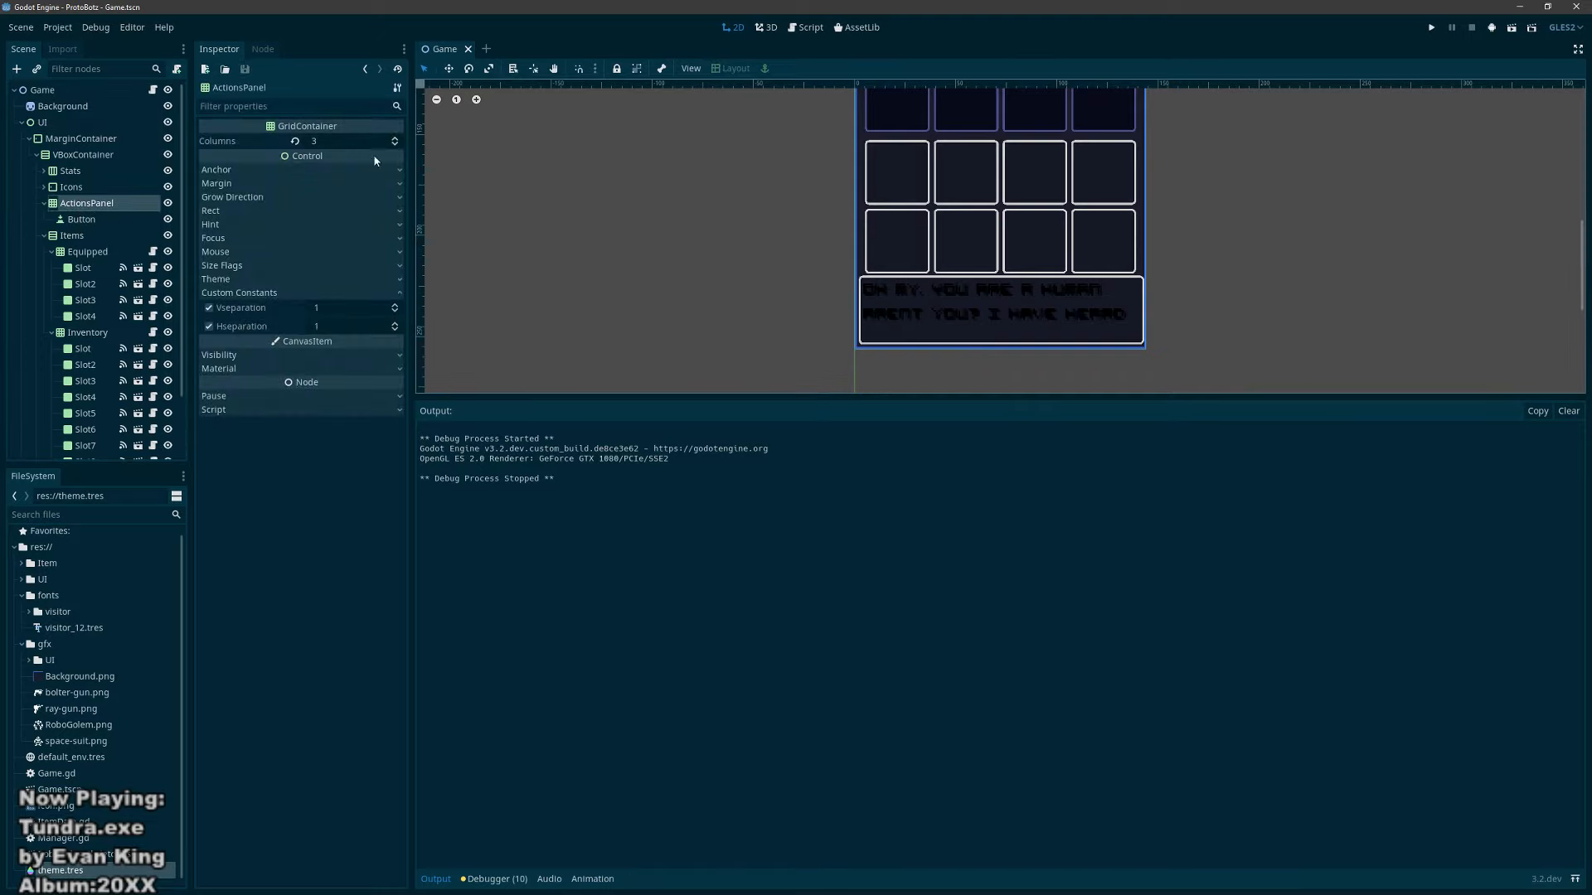
{"action": "scroll", "coordinate": [977, 178], "scroll_direction": "up", "scroll_amount": 5}
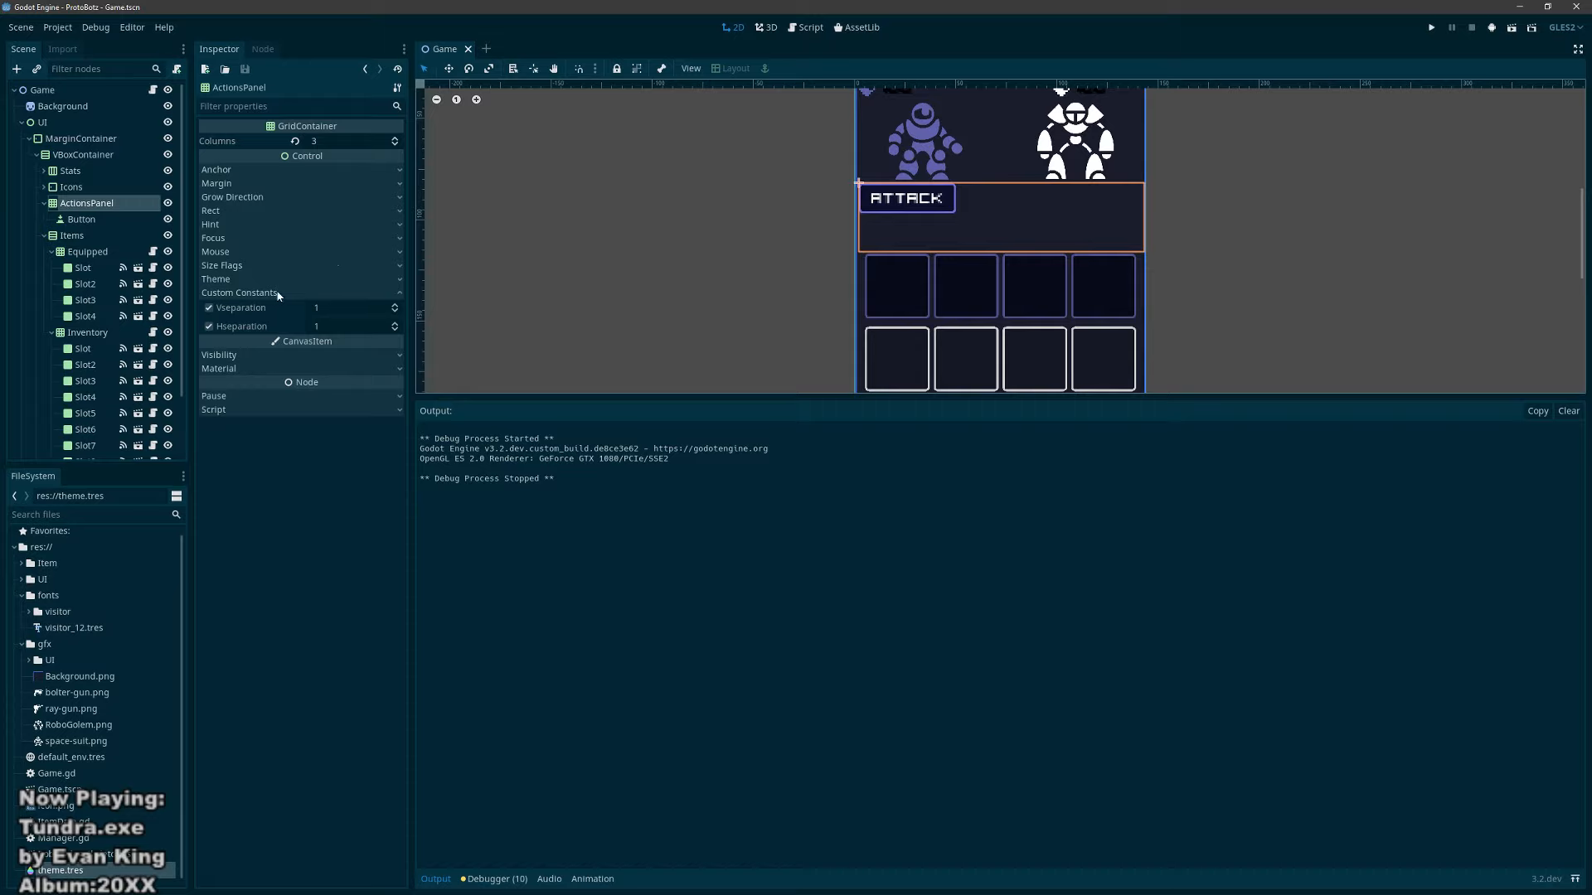
{"action": "left_click", "coordinate": [257, 265]}
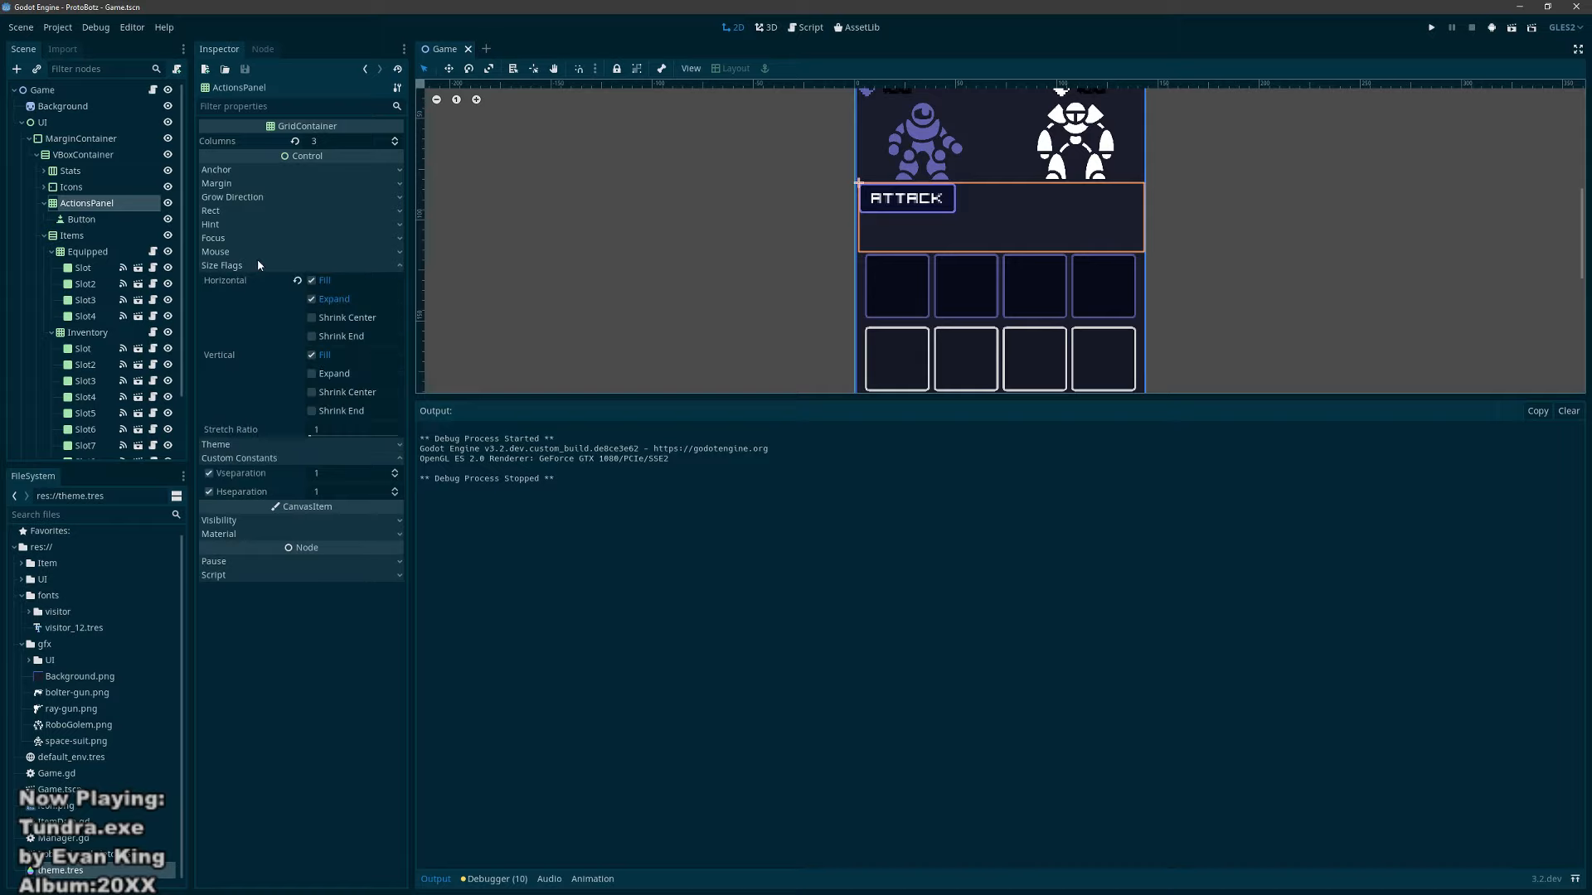
{"action": "left_click", "coordinate": [258, 263]}
{"action": "left_click", "coordinate": [262, 250]}
{"action": "left_click", "coordinate": [269, 223]}
{"action": "left_click", "coordinate": [274, 211]}
{"action": "left_click", "coordinate": [281, 183]}
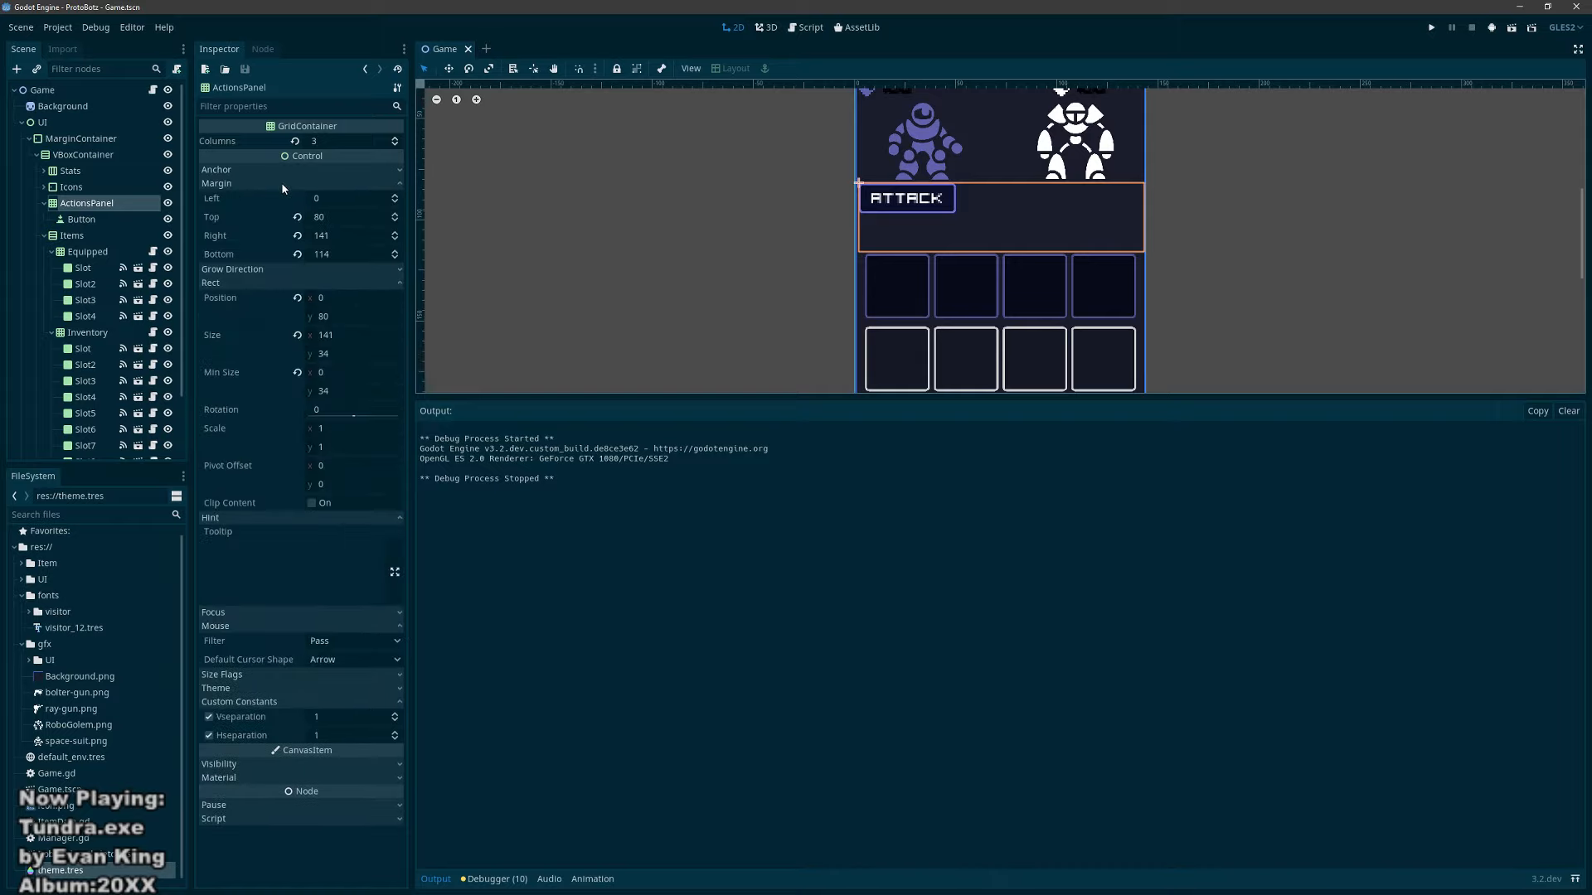
{"action": "left_click", "coordinate": [282, 184]}
{"action": "left_click", "coordinate": [288, 168]}
{"action": "left_click", "coordinate": [288, 167]}
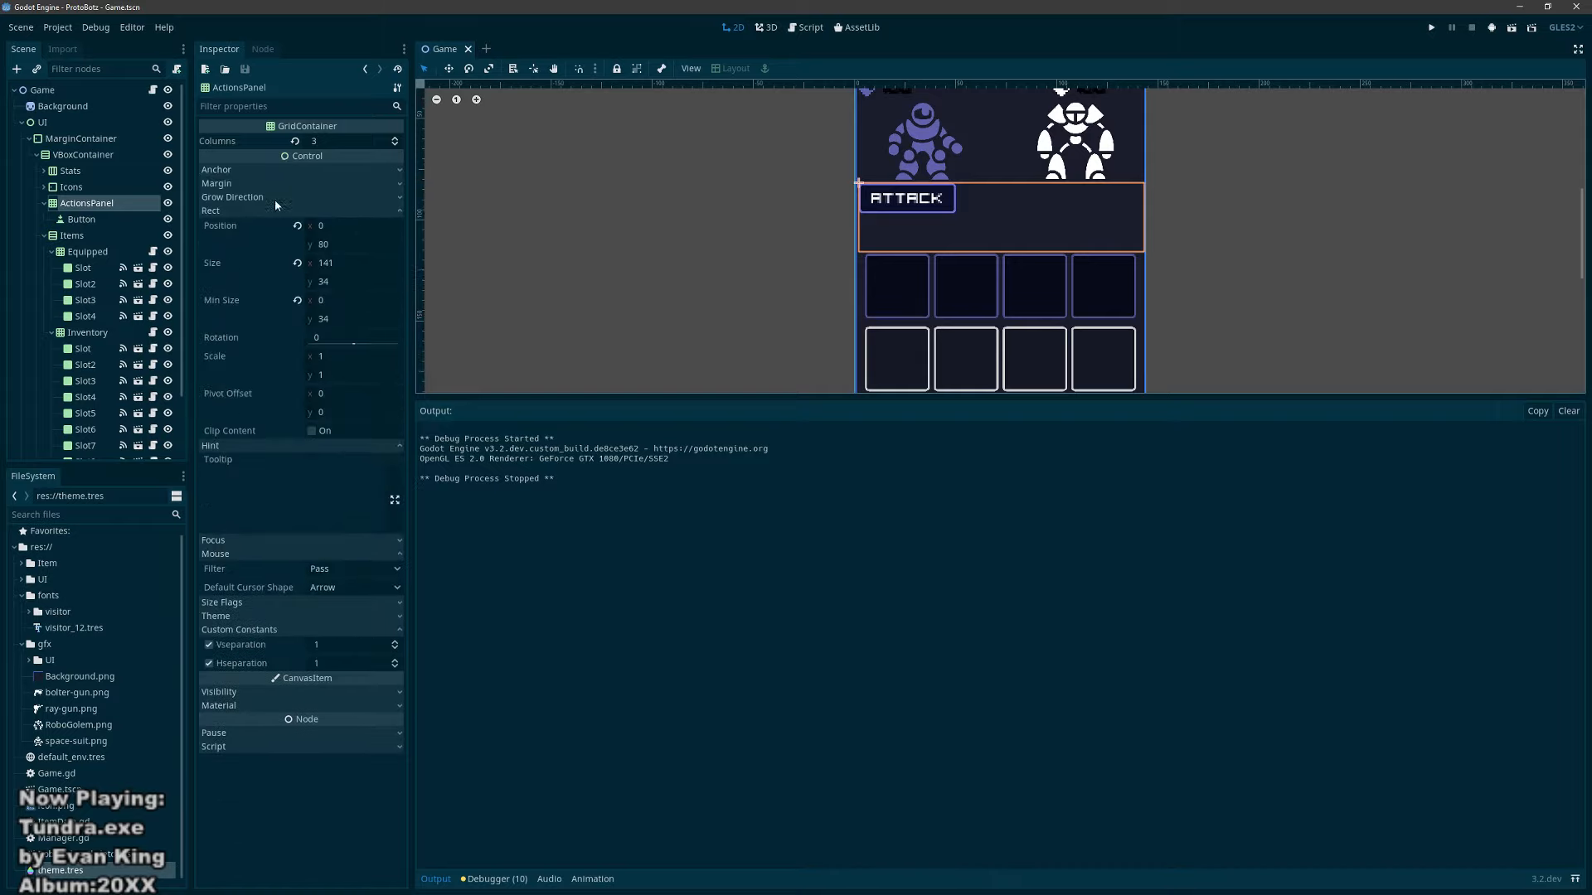
{"action": "left_click", "coordinate": [247, 212]}
{"action": "left_click", "coordinate": [232, 225]}
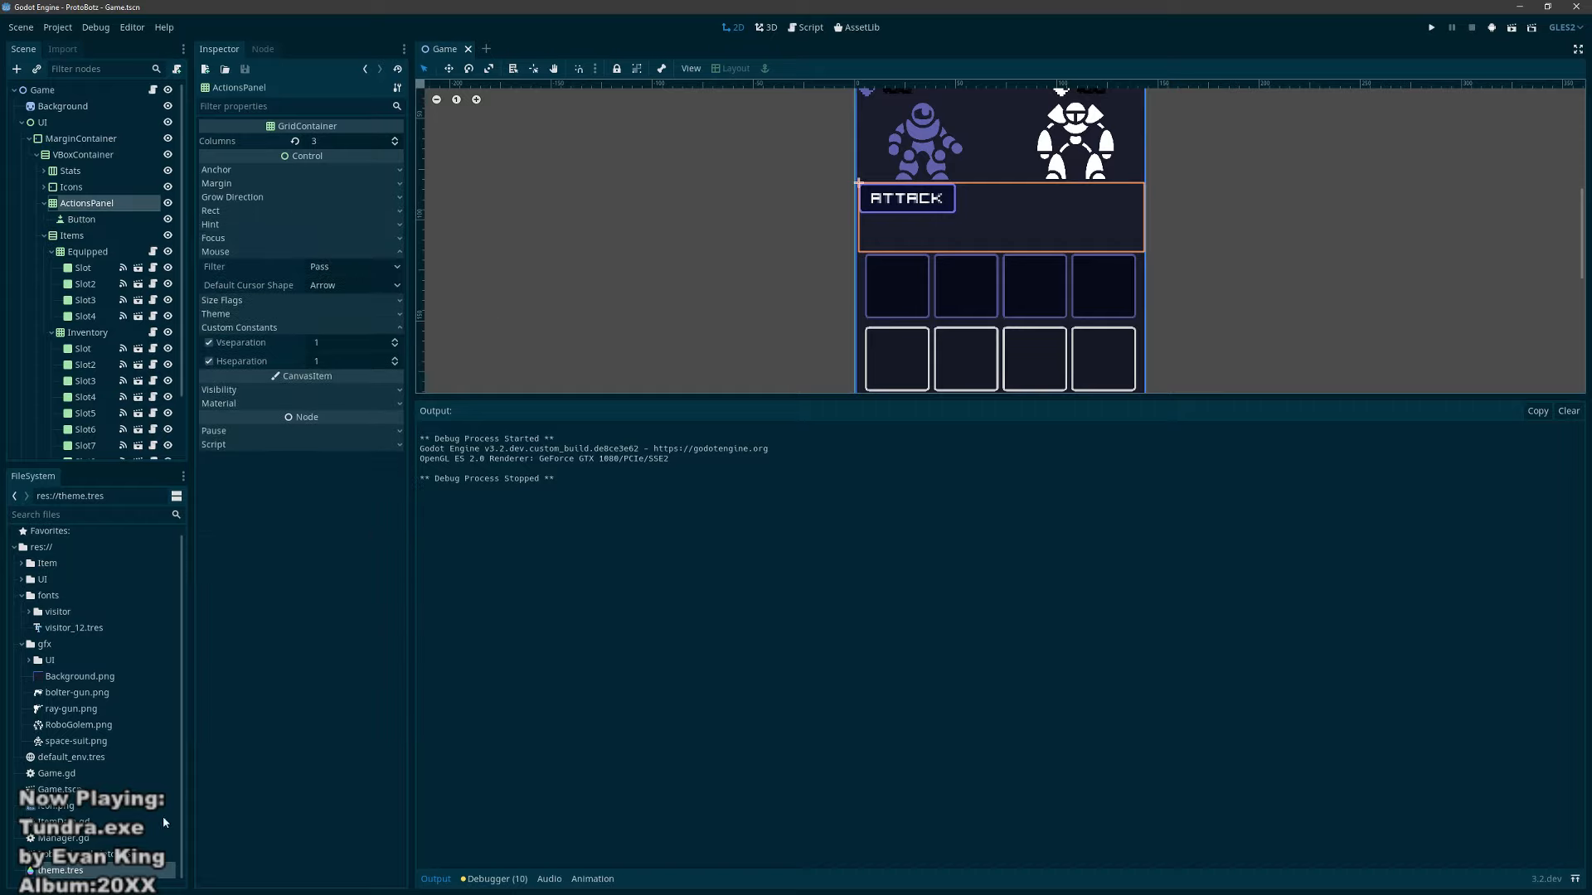
Step: Examine the Grid Container constants in theme.tres, with the Label settings collapsed
{"action": "left_click", "coordinate": [105, 868]}
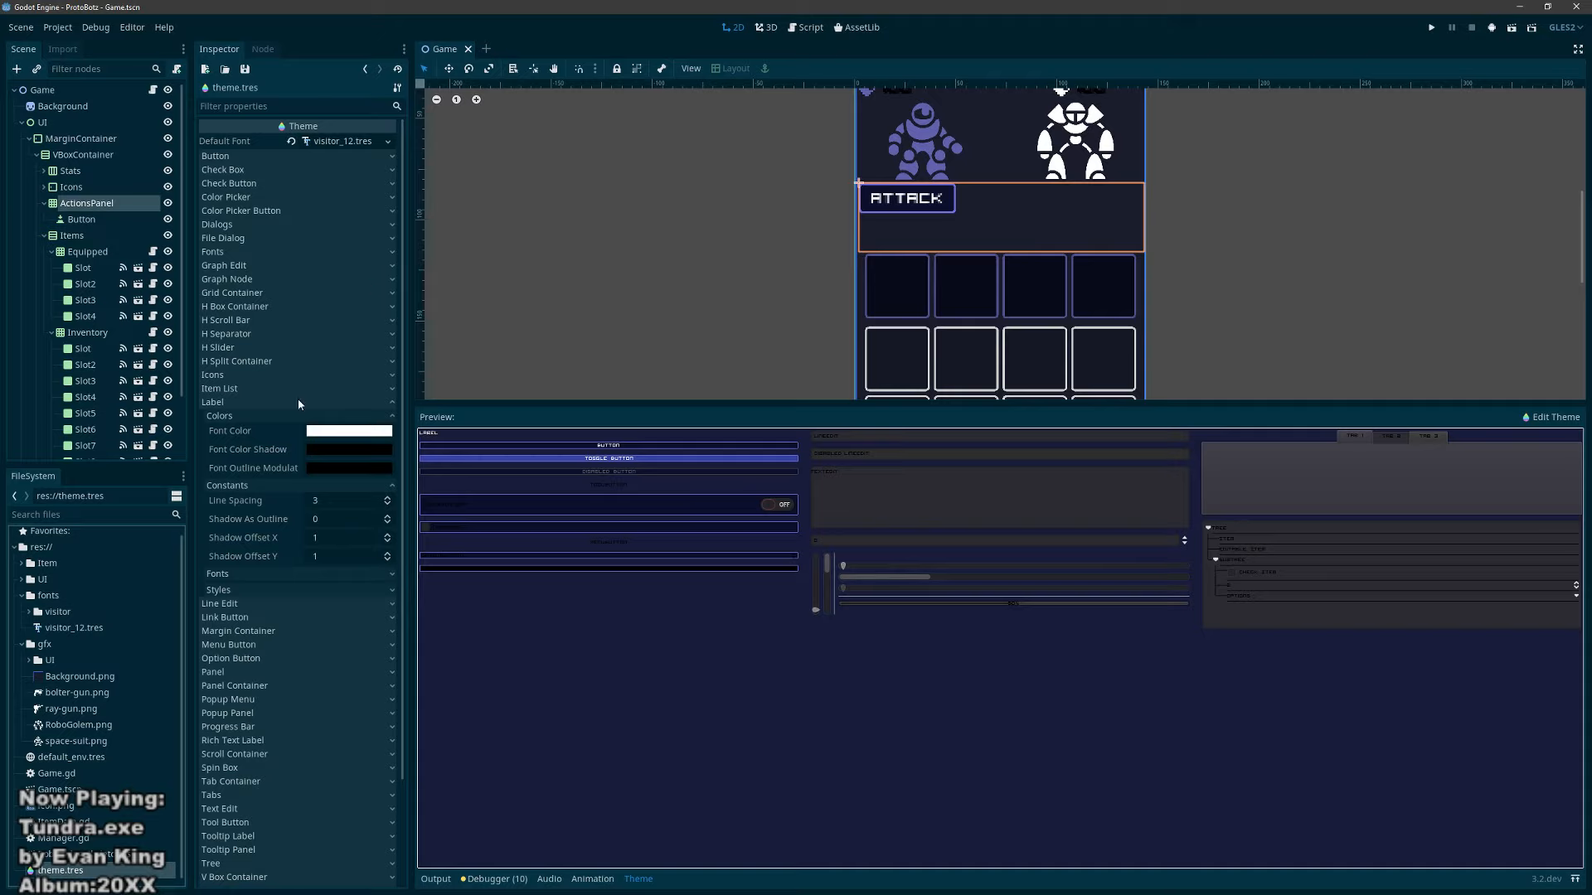
{"action": "left_click", "coordinate": [219, 404]}
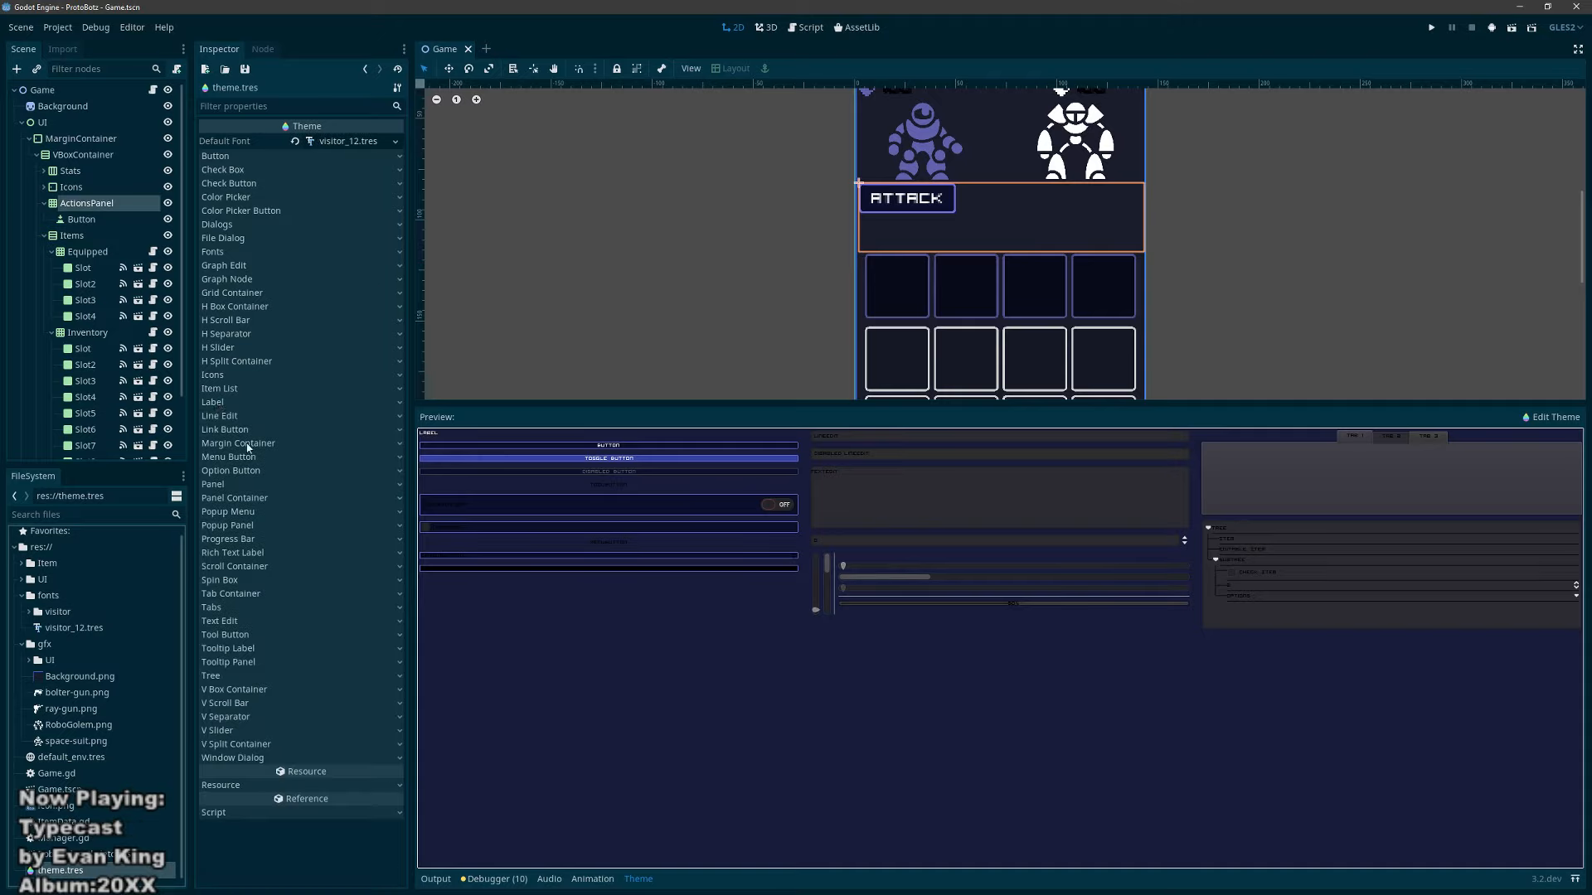
{"action": "left_click", "coordinate": [232, 292]}
{"action": "left_click", "coordinate": [228, 307]}
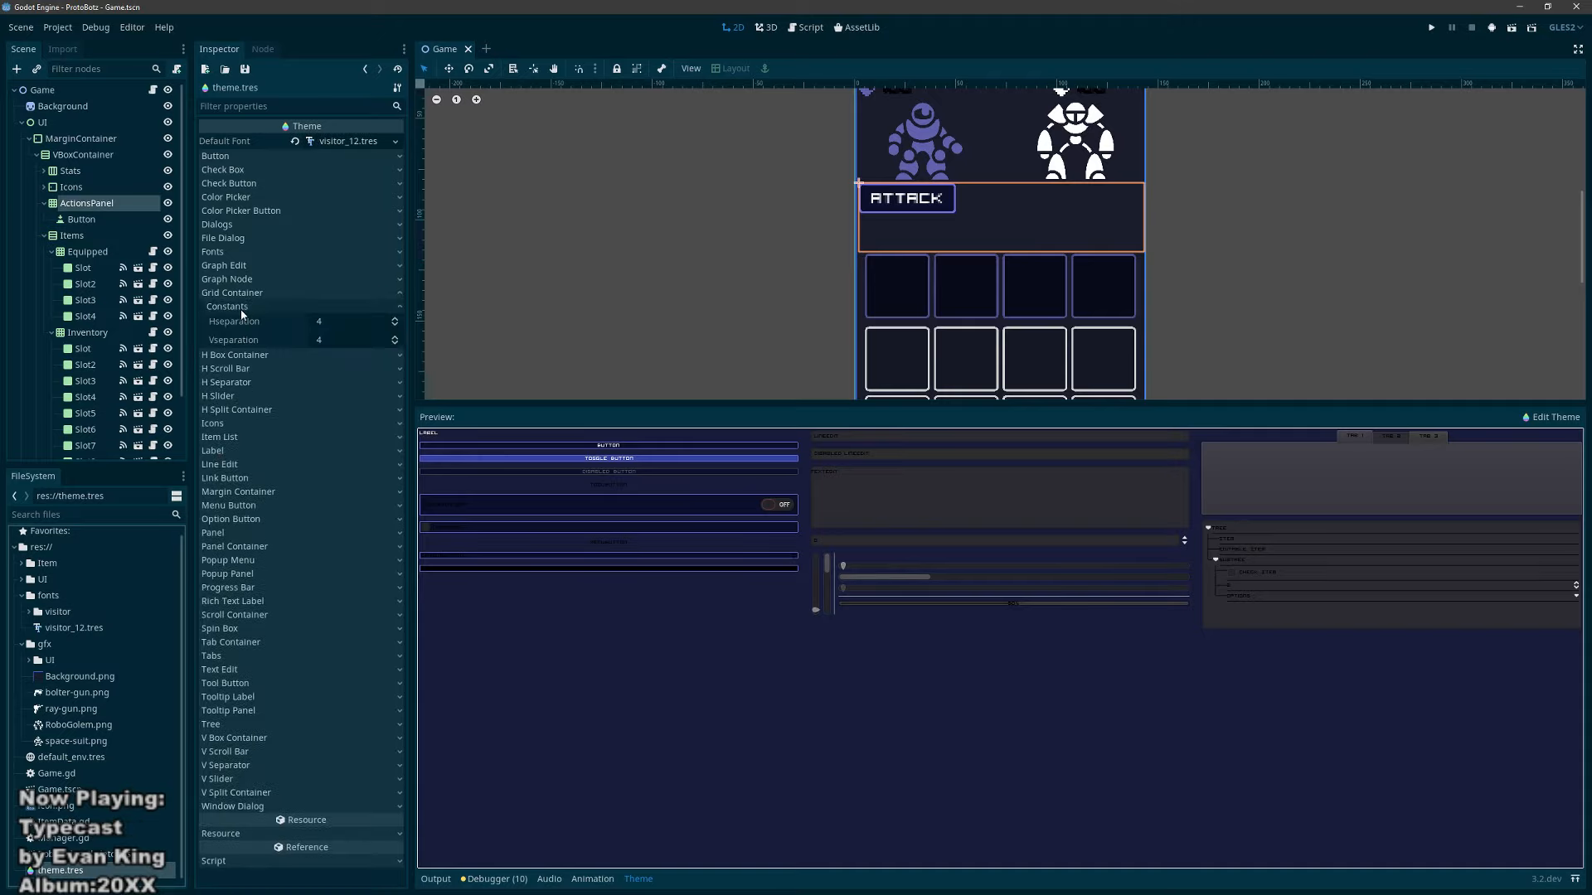
{"action": "left_click", "coordinate": [240, 295]}
{"action": "left_click", "coordinate": [239, 295]}
{"action": "left_click", "coordinate": [238, 307]}
{"action": "left_click", "coordinate": [238, 307]}
{"action": "left_click", "coordinate": [238, 295]}
{"action": "left_click", "coordinate": [238, 296]}
{"action": "left_click", "coordinate": [238, 306]}
{"action": "left_click", "coordinate": [237, 297]}
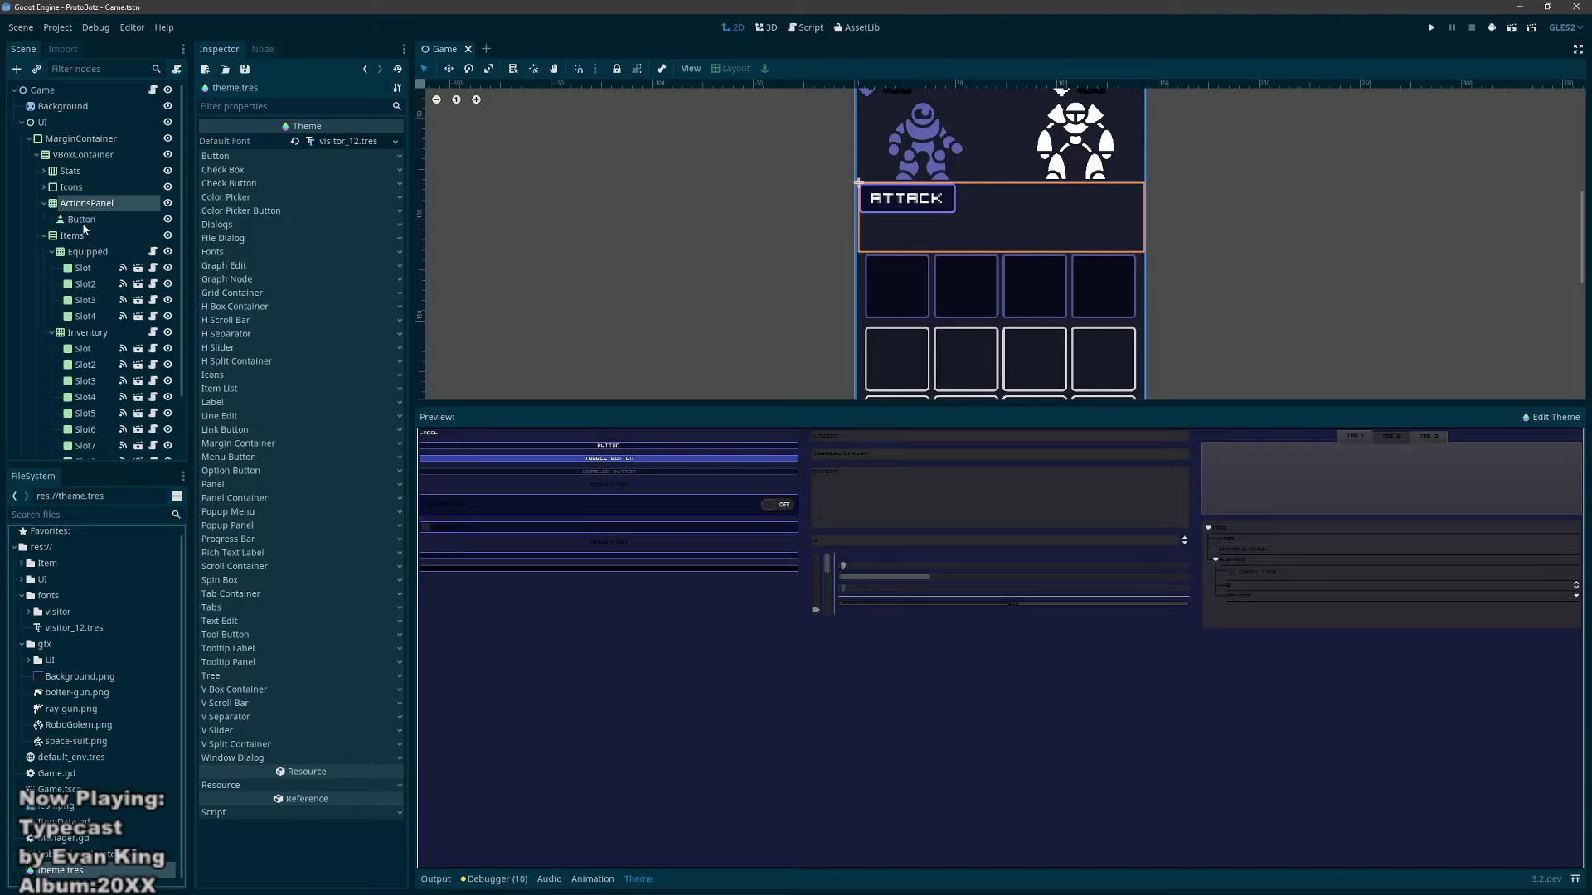
Step: Change the ActionsPanel node's type from GridContainer to Panel
{"action": "scroll", "coordinate": [80, 294], "scroll_direction": "down", "scroll_amount": 1}
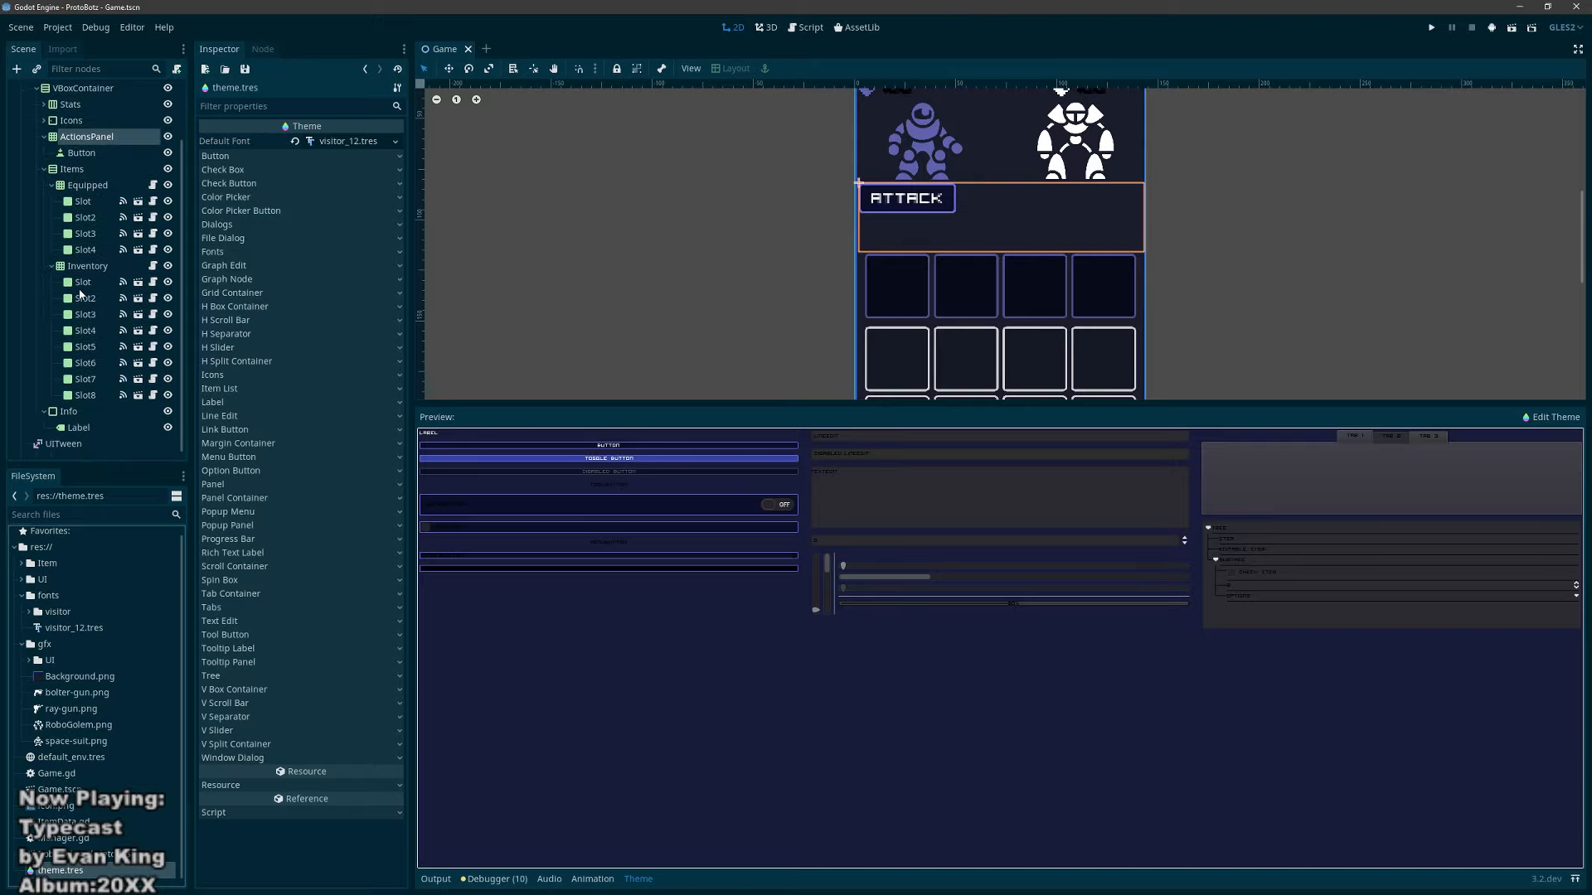
{"action": "scroll", "coordinate": [81, 293], "scroll_direction": "up", "scroll_amount": 1}
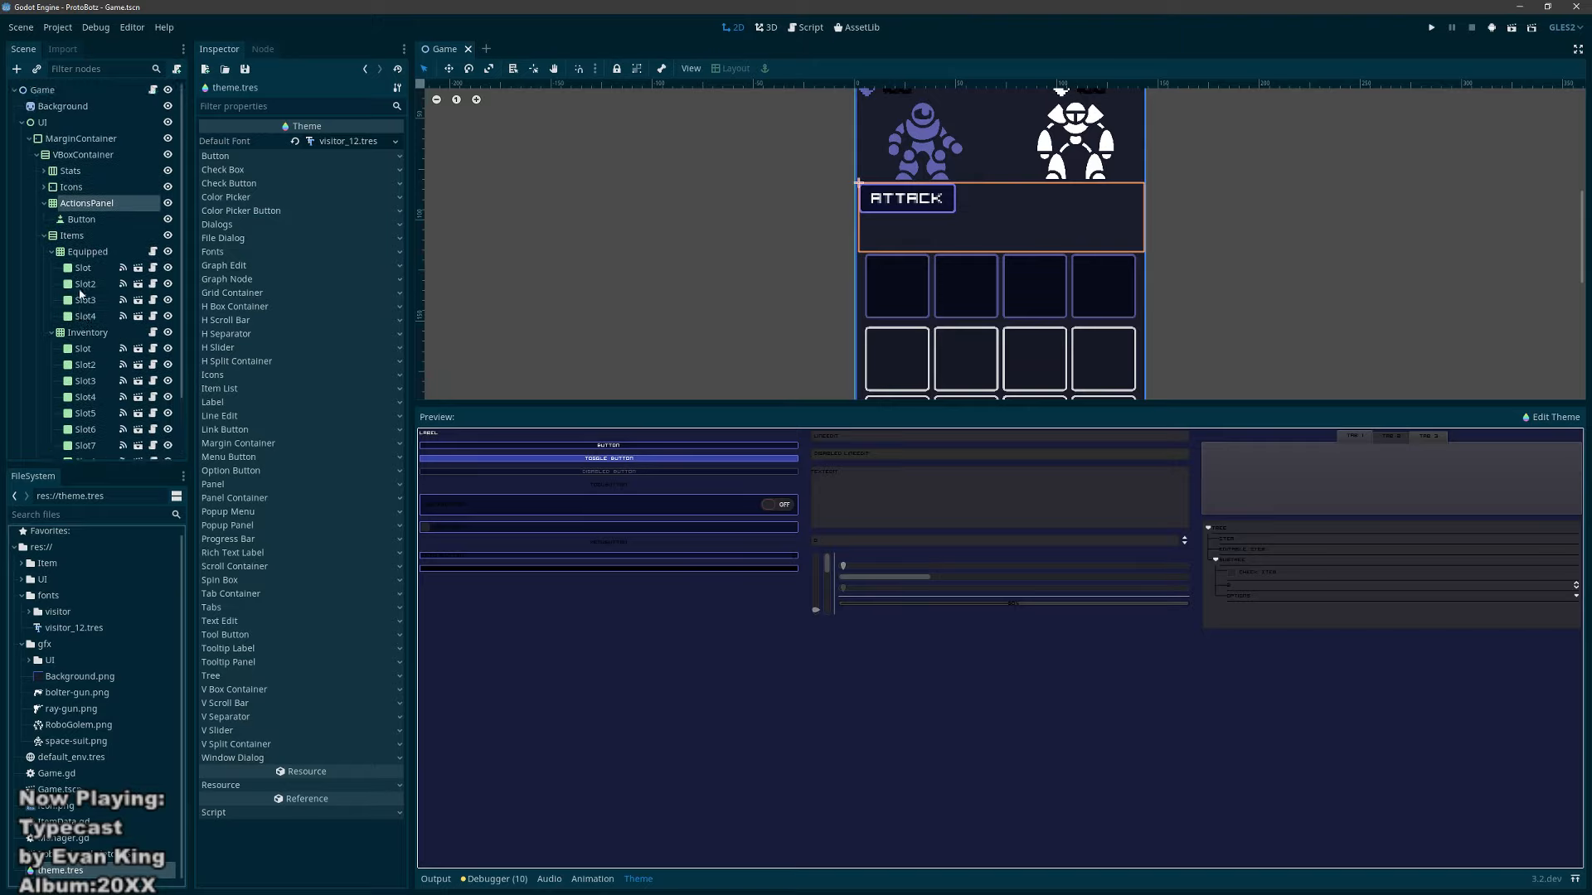
{"action": "right_click", "coordinate": [86, 208]}
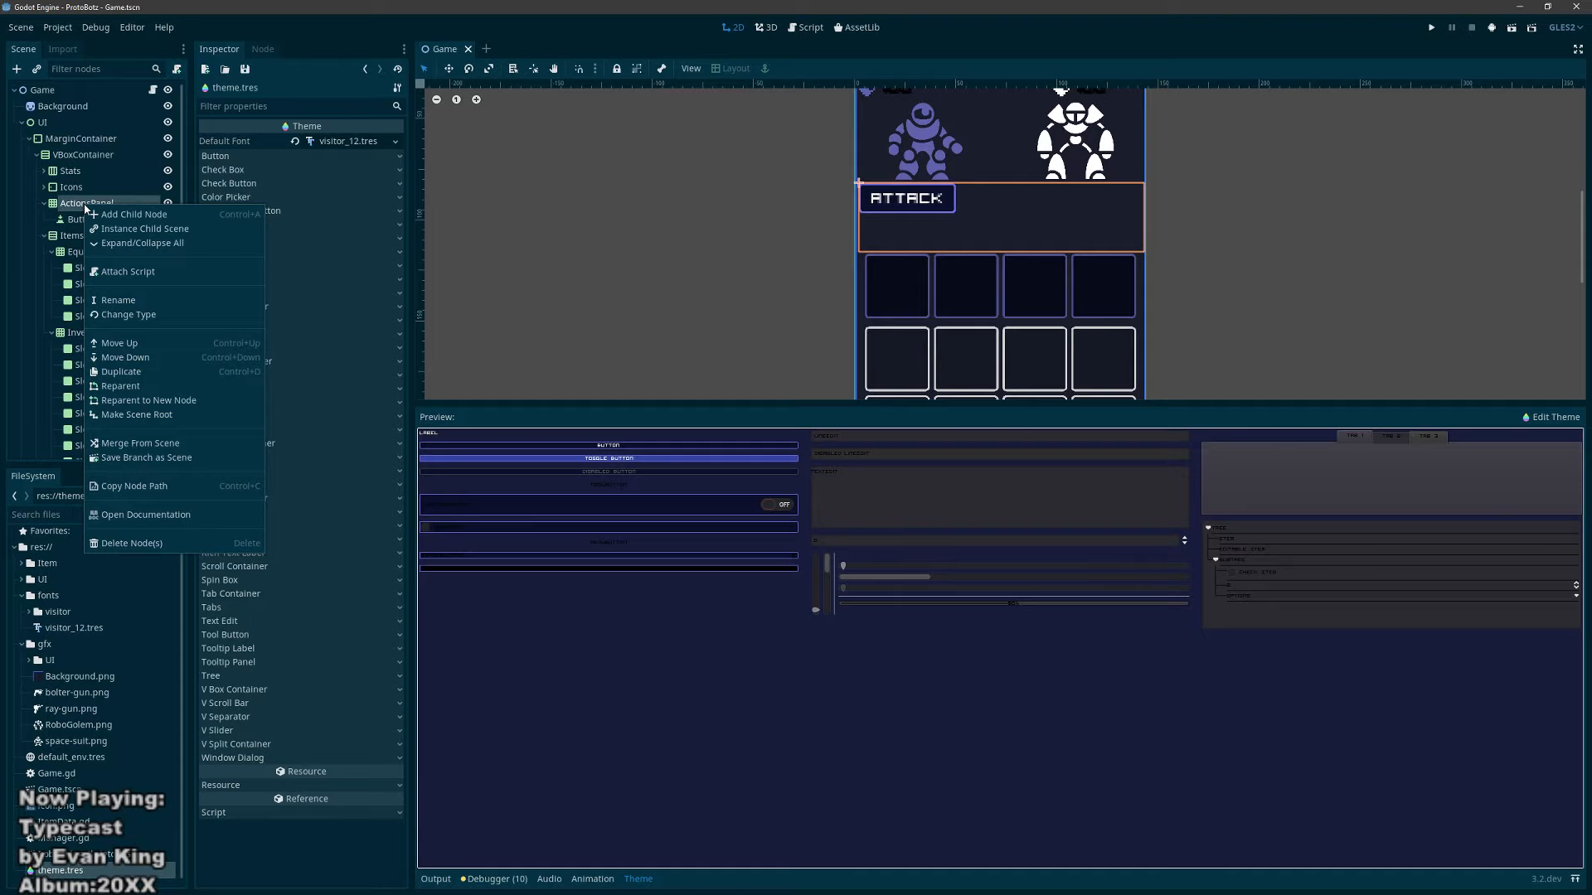
{"action": "left_click", "coordinate": [158, 315]}
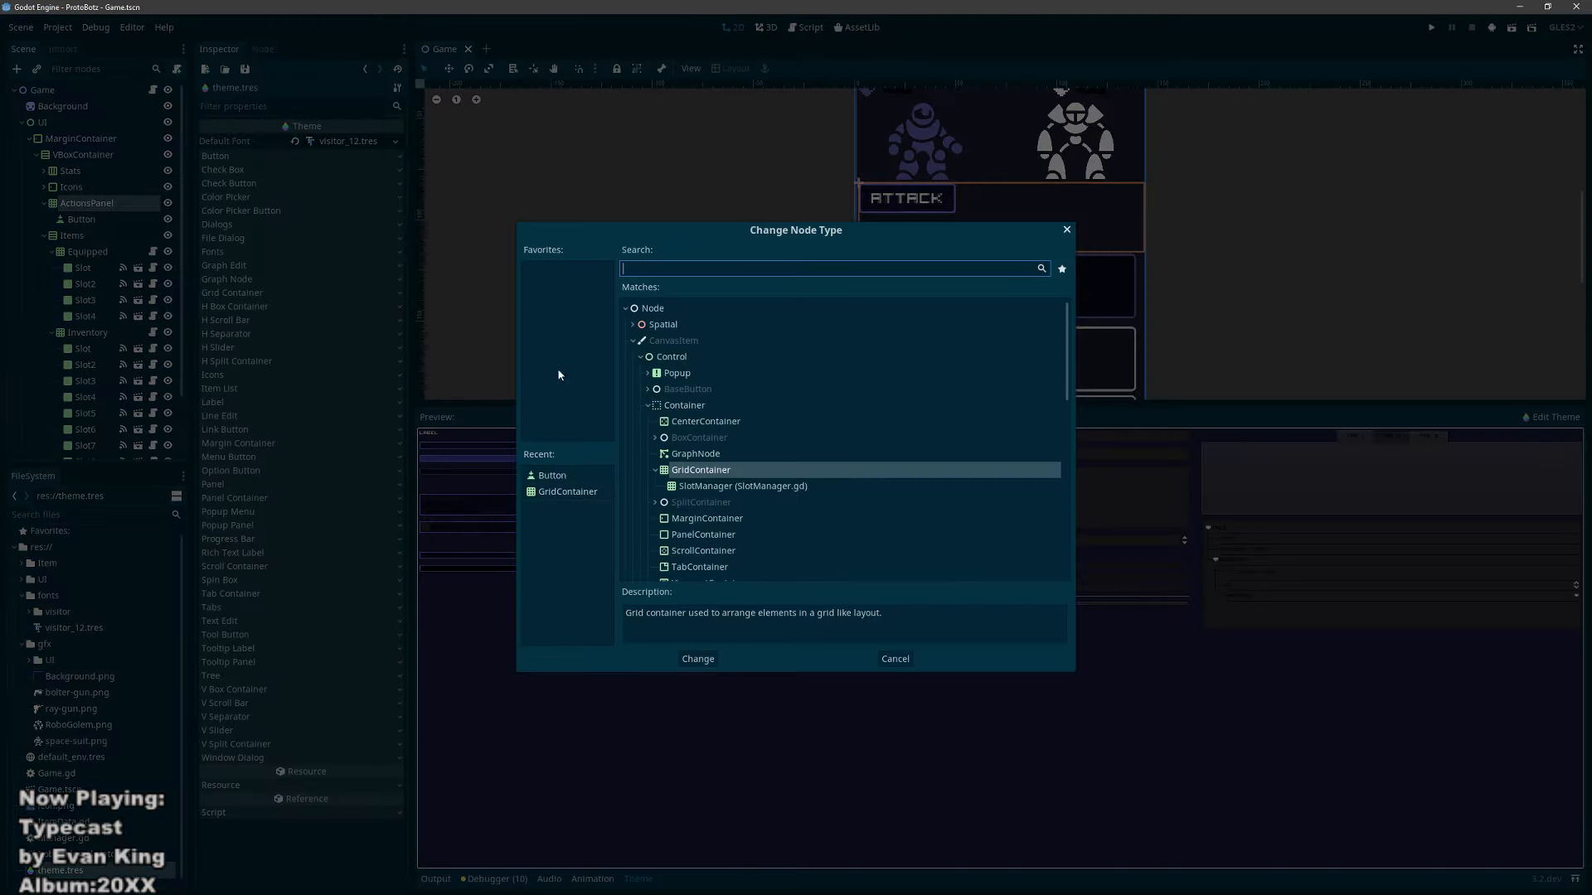
{"action": "scroll", "coordinate": [726, 514], "scroll_direction": "down", "scroll_amount": 4}
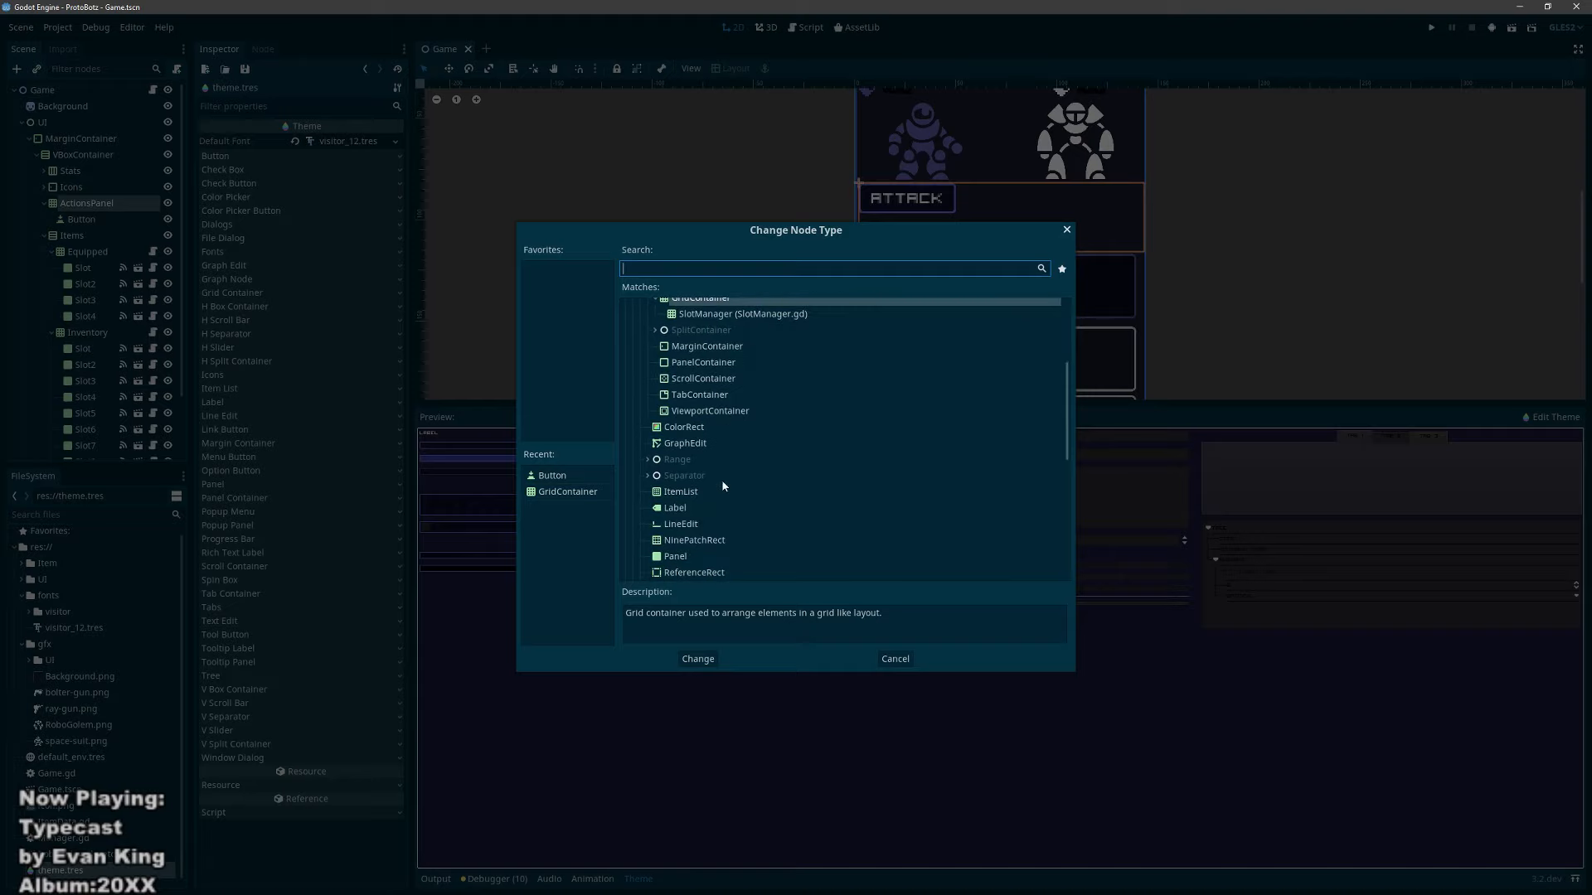
{"action": "double_click", "coordinate": [675, 556]}
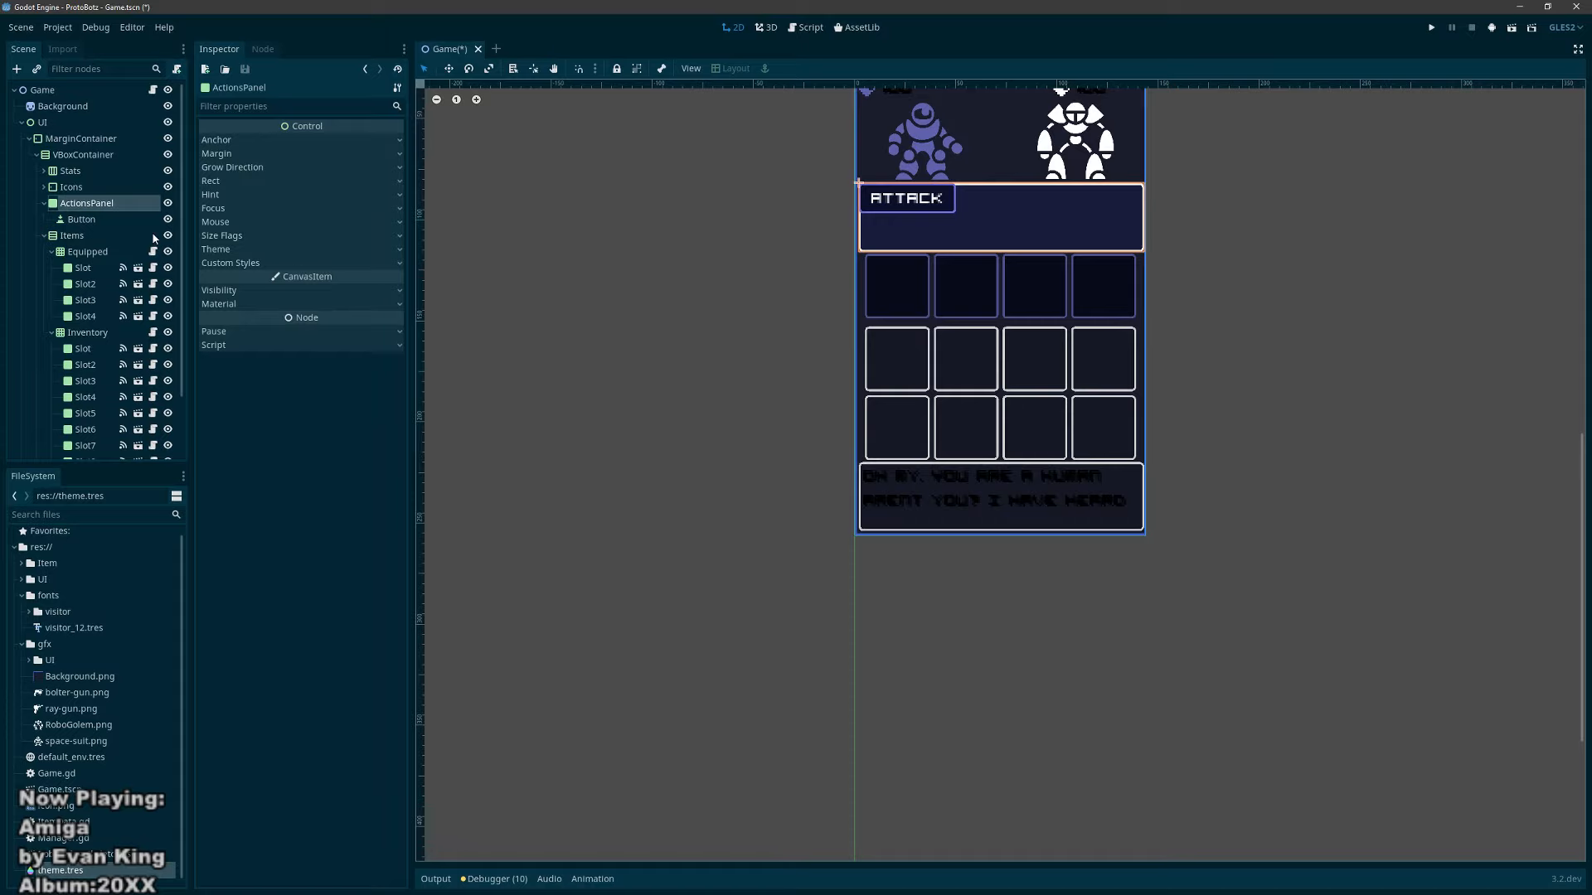
Step: Add a GridContainer child to ActionsPanel and move the Button node inside it
{"action": "right_click", "coordinate": [89, 208]}
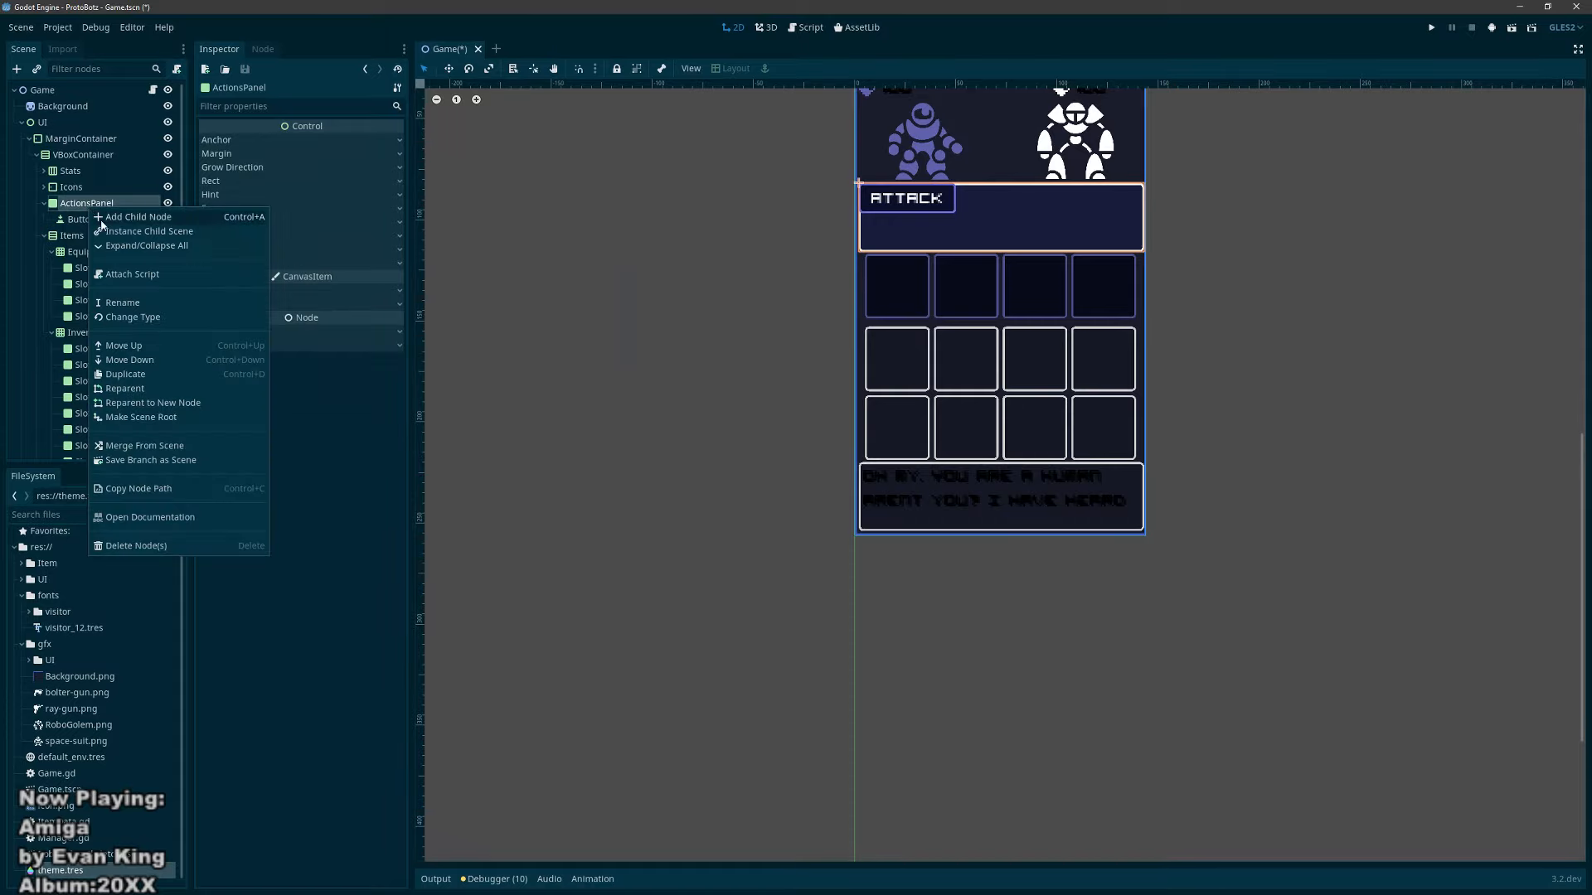
{"action": "left_click", "coordinate": [116, 217]}
{"action": "type", "text": "grid"}
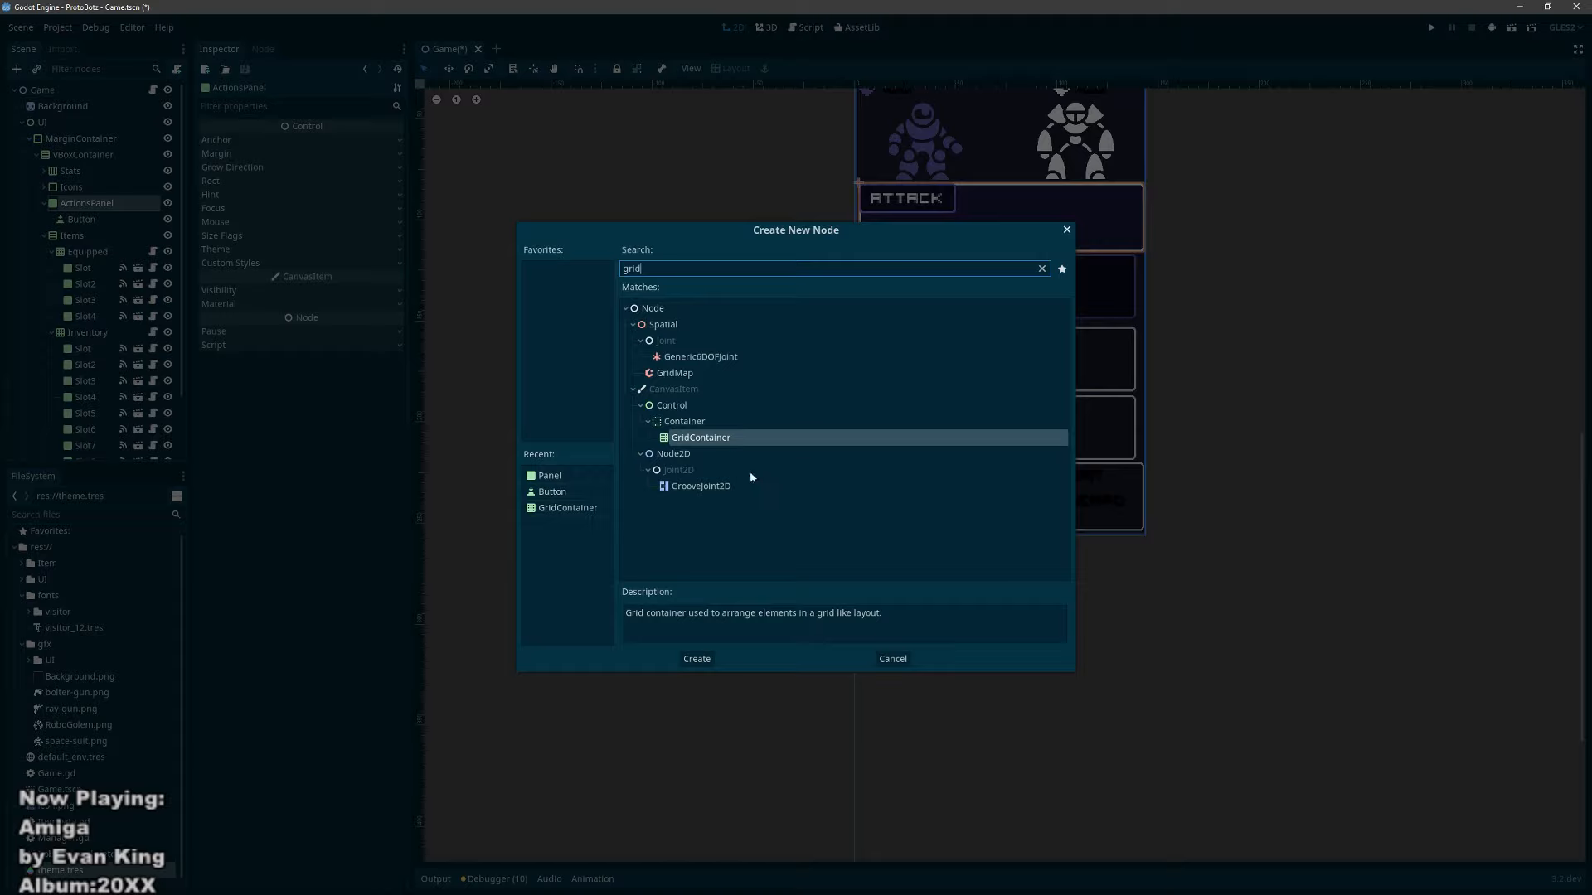
{"action": "double_click", "coordinate": [722, 437]}
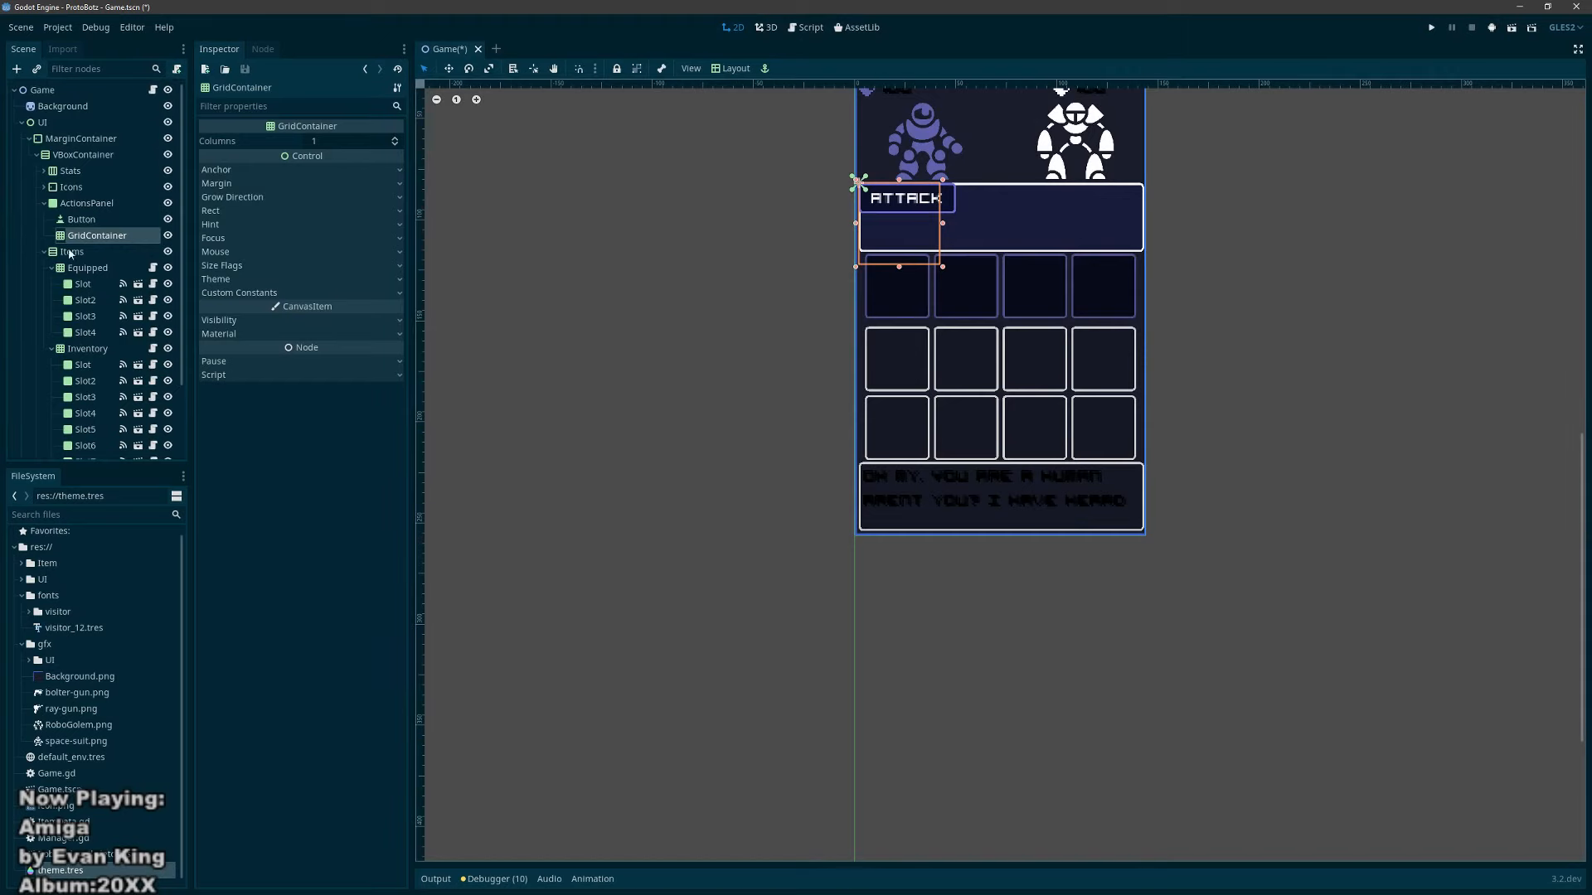
{"action": "left_click_drag", "start_coordinate": [81, 220], "coordinate": [86, 237]}
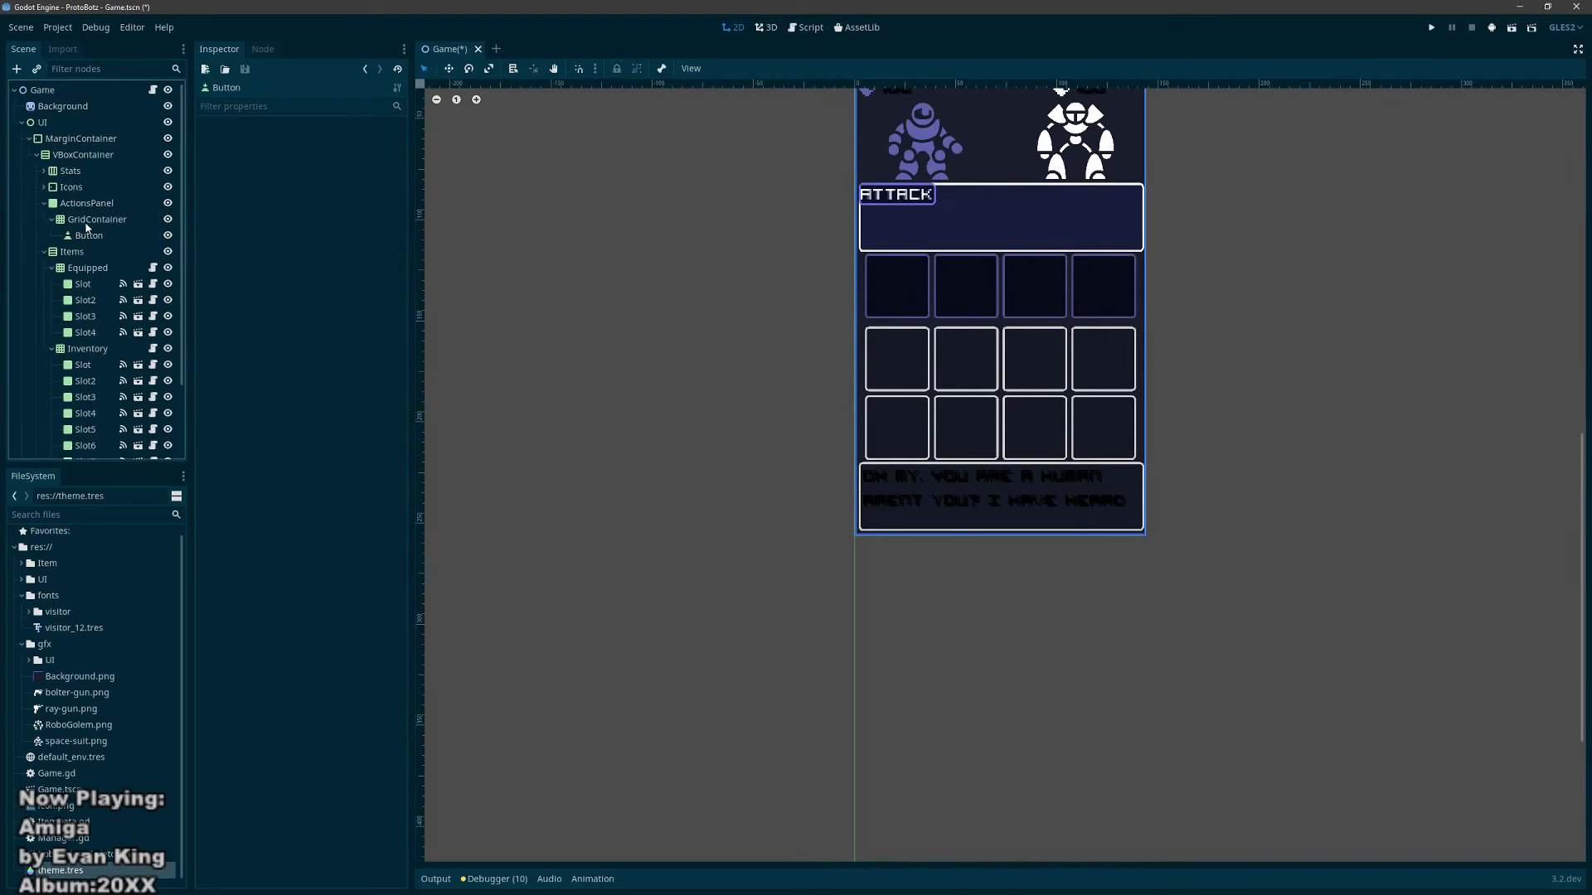
{"action": "left_click", "coordinate": [86, 225]}
{"action": "left_click", "coordinate": [87, 237]}
{"action": "left_click", "coordinate": [90, 222]}
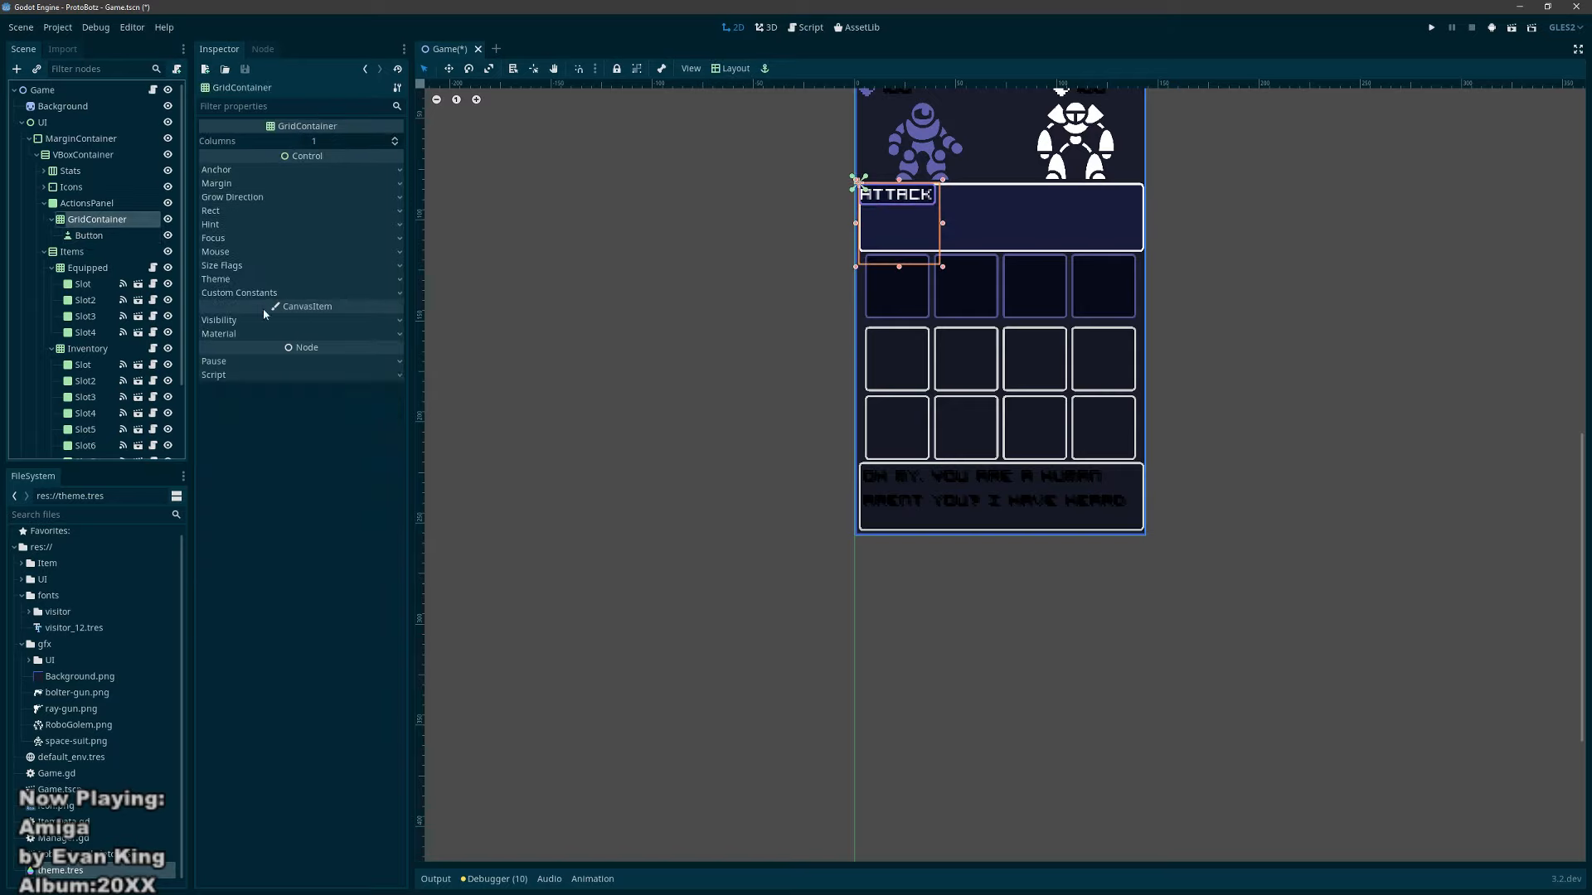
Step: Override the new GridContainer's vertical and horizontal separation constants with 2 each
{"action": "left_click", "coordinate": [265, 292]}
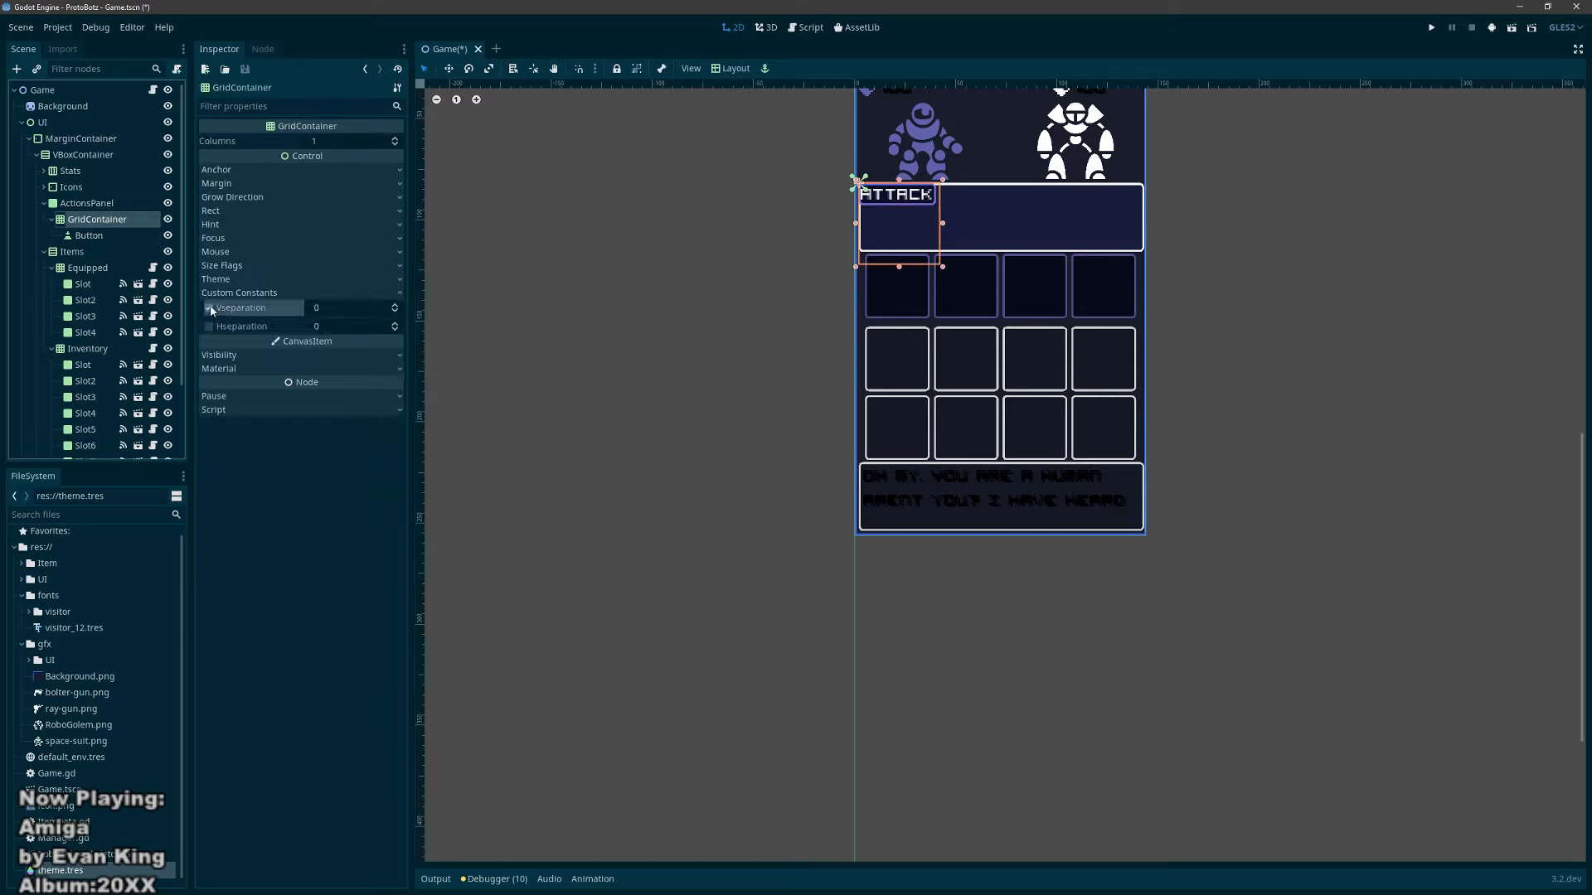
{"action": "left_click", "coordinate": [394, 306]}
{"action": "left_click", "coordinate": [394, 306]}
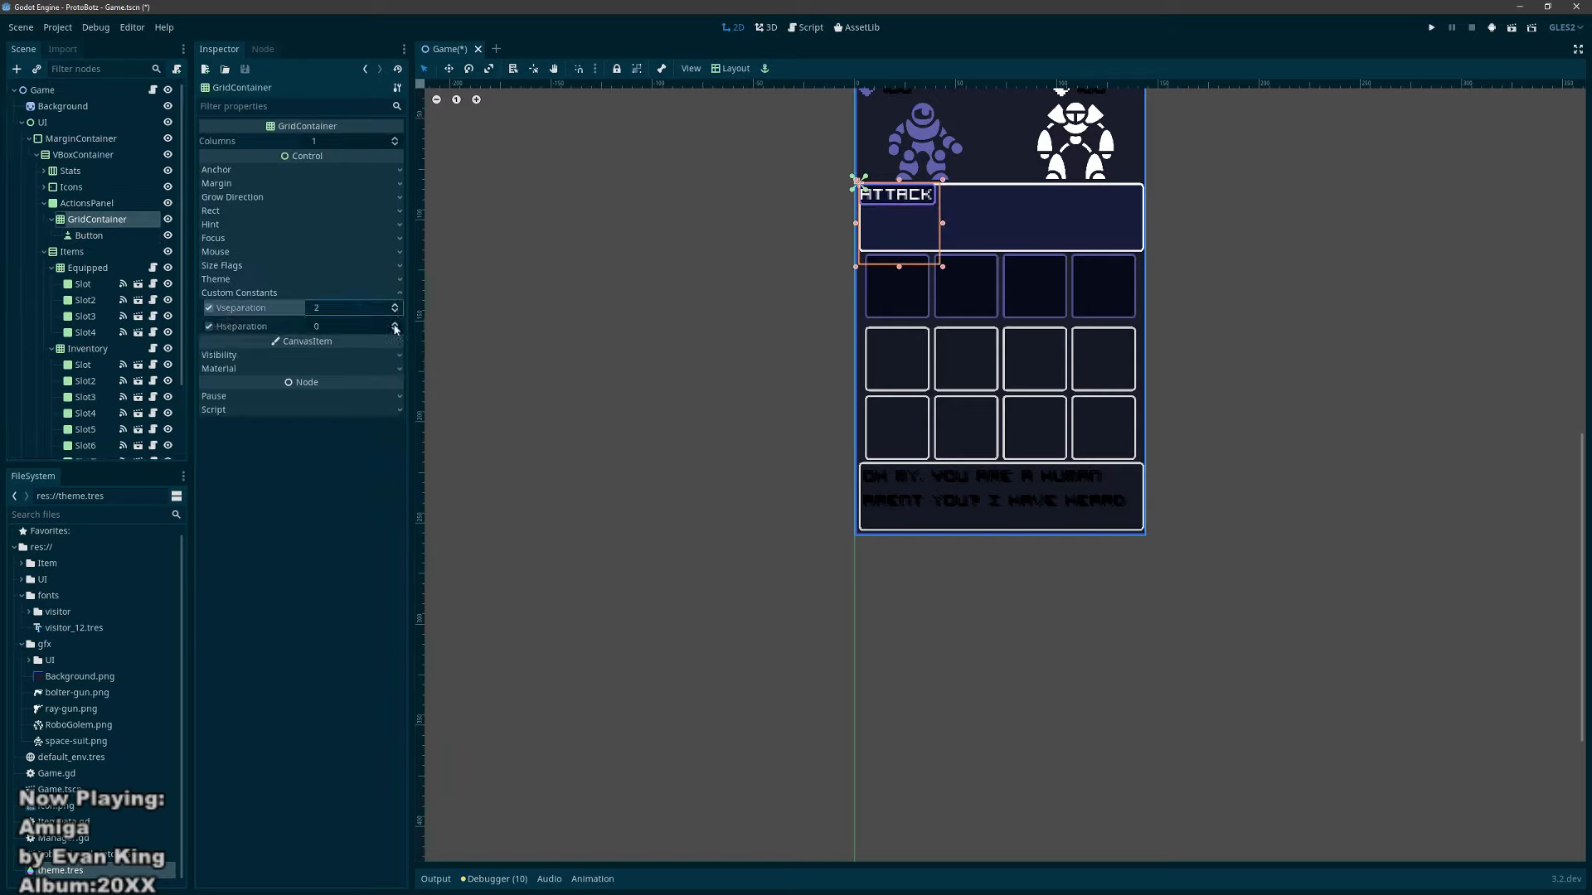
{"action": "left_click", "coordinate": [394, 323]}
{"action": "left_click", "coordinate": [394, 323]}
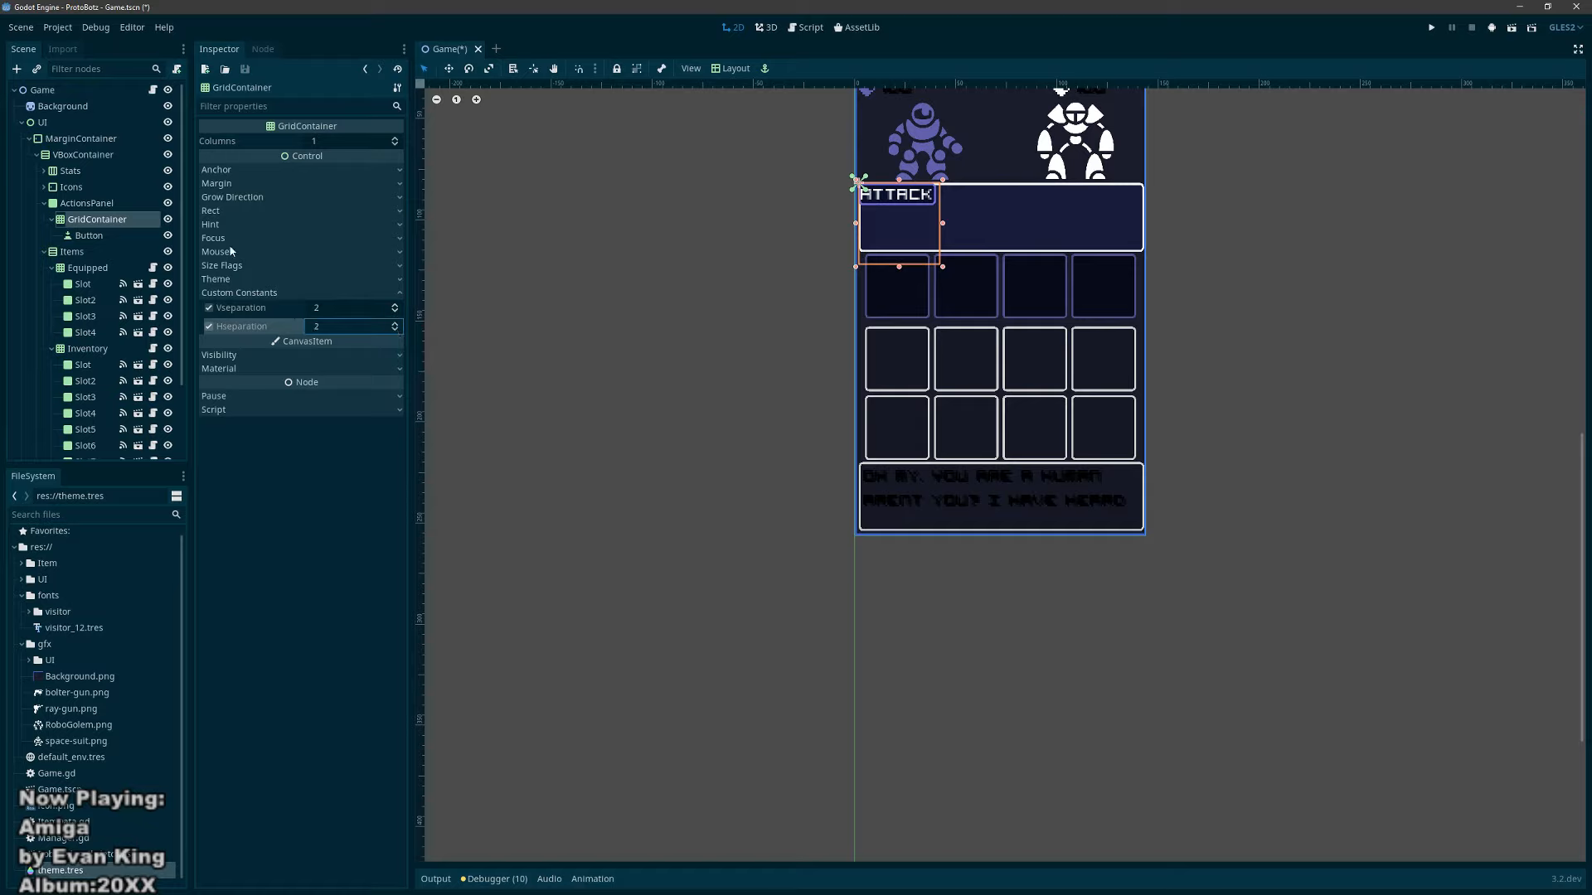
Step: Set the GridContainer's left and top margins to 2 and its right and bottom margins to 38
{"action": "left_click", "coordinate": [220, 186]}
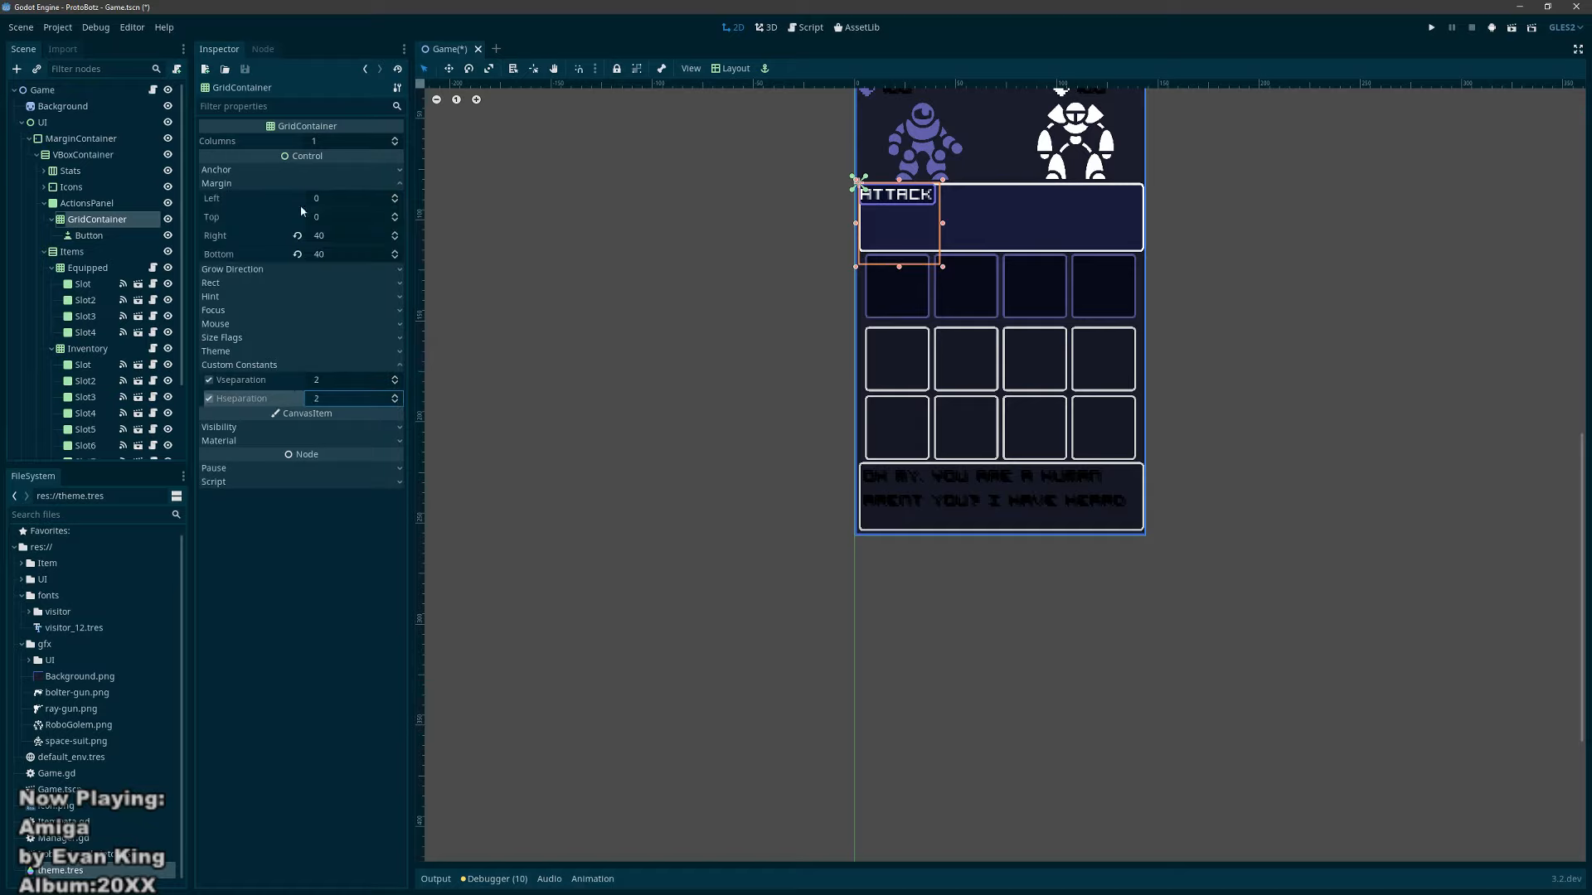
{"action": "left_click", "coordinate": [394, 197]}
{"action": "left_click", "coordinate": [395, 197]}
{"action": "left_click", "coordinate": [395, 214]}
{"action": "left_click", "coordinate": [395, 214]}
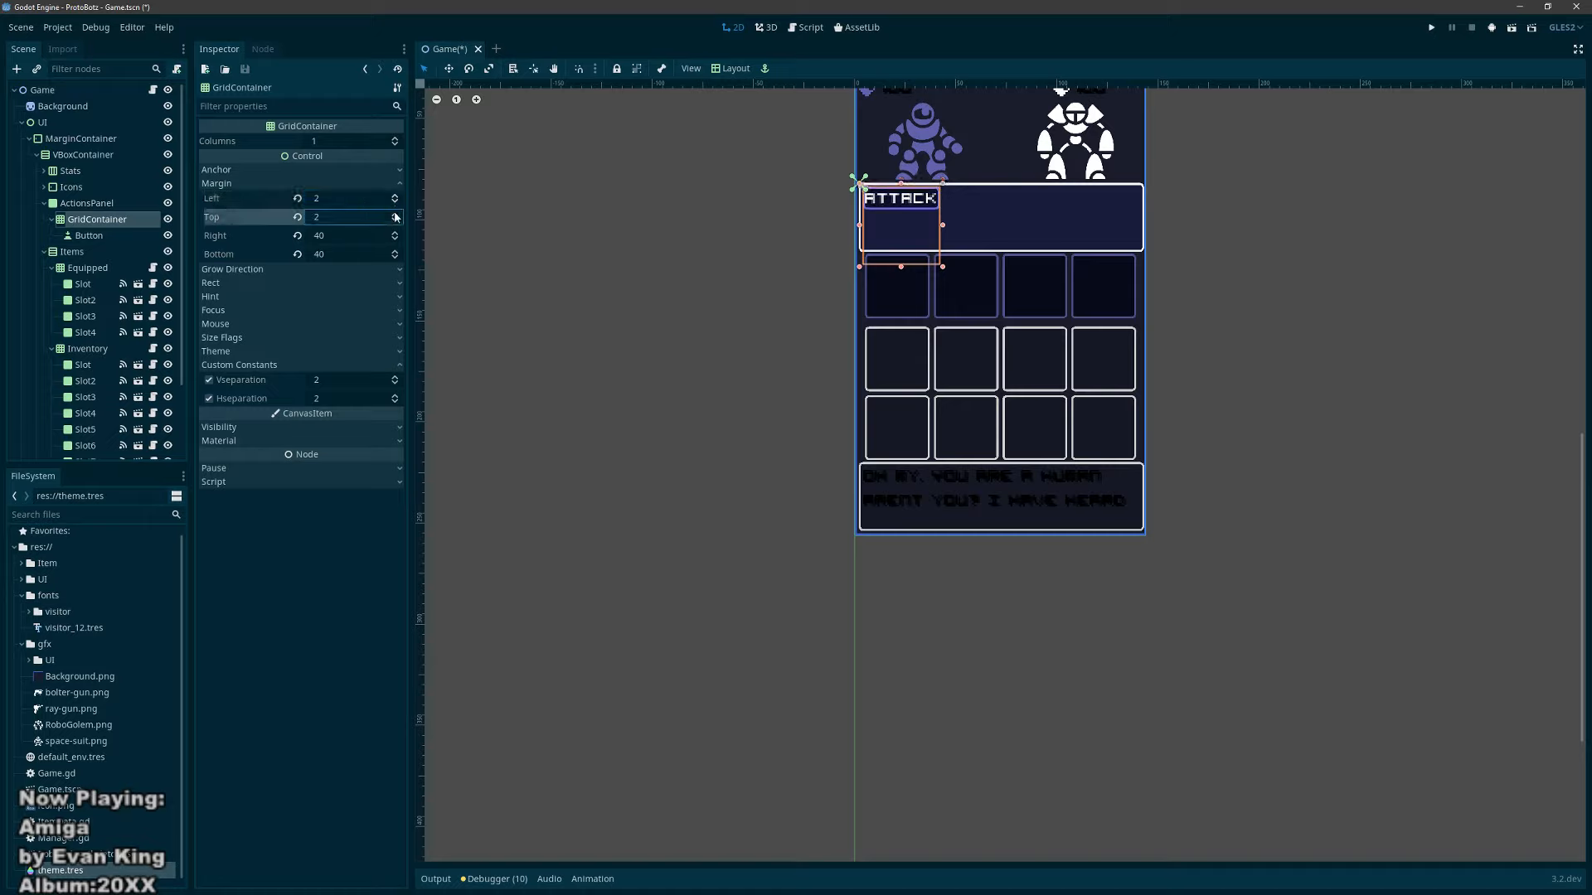
{"action": "left_click", "coordinate": [395, 239]}
{"action": "left_click", "coordinate": [395, 238]}
{"action": "left_click", "coordinate": [395, 257]}
{"action": "left_click", "coordinate": [395, 257]}
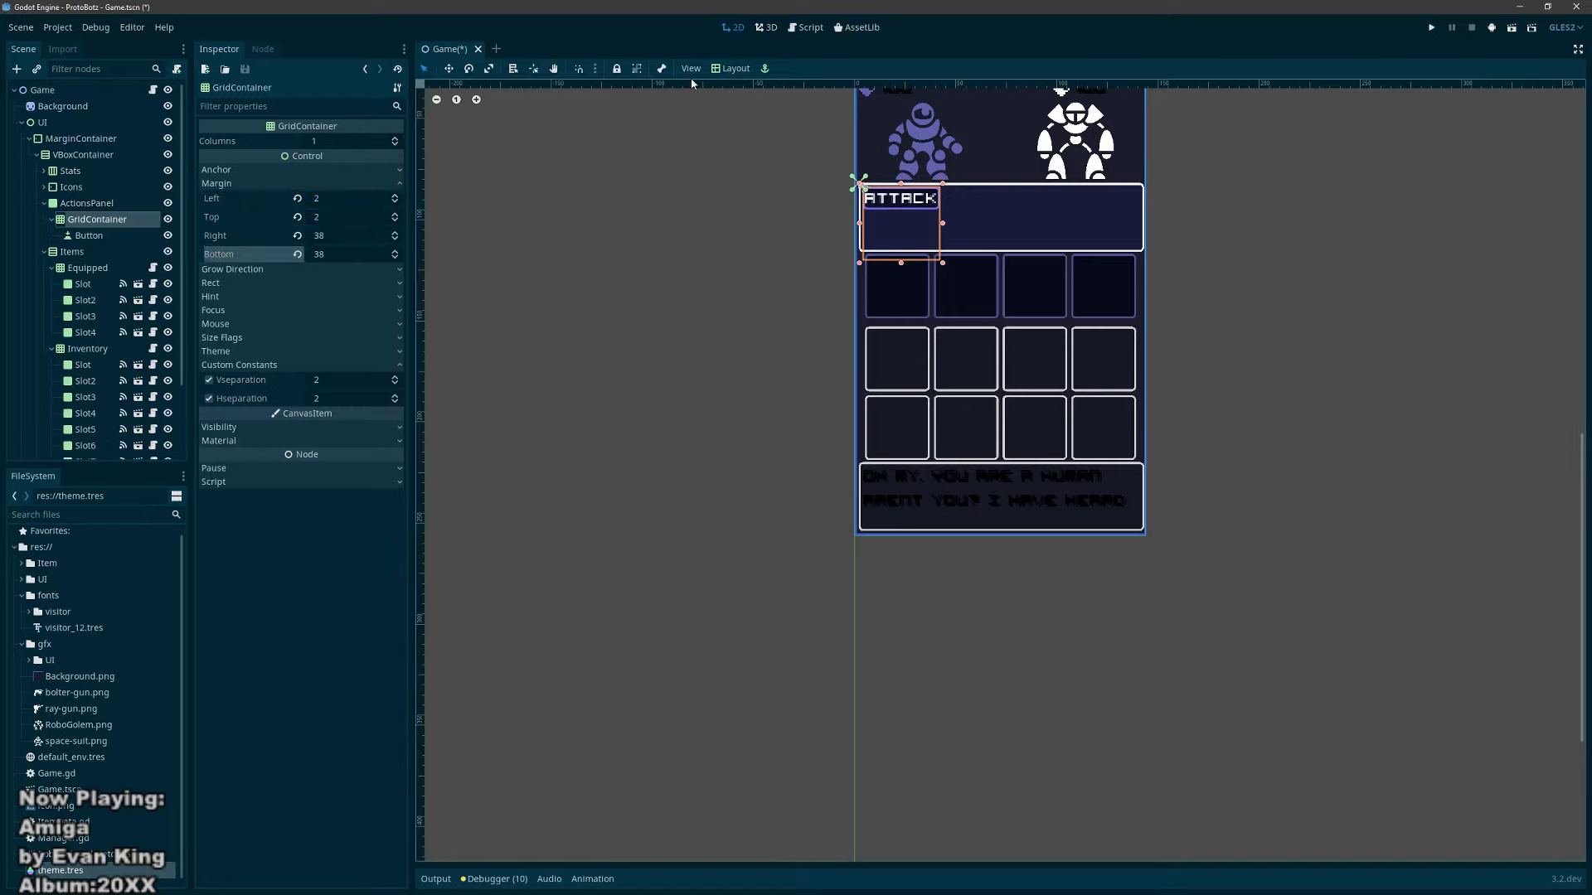
Step: Stretch the GridContainer to fill the whole ActionsPanel, with left and top margins of 2 and right and bottom margins of -2
{"action": "left_click", "coordinate": [731, 68]}
{"action": "left_click", "coordinate": [742, 346]}
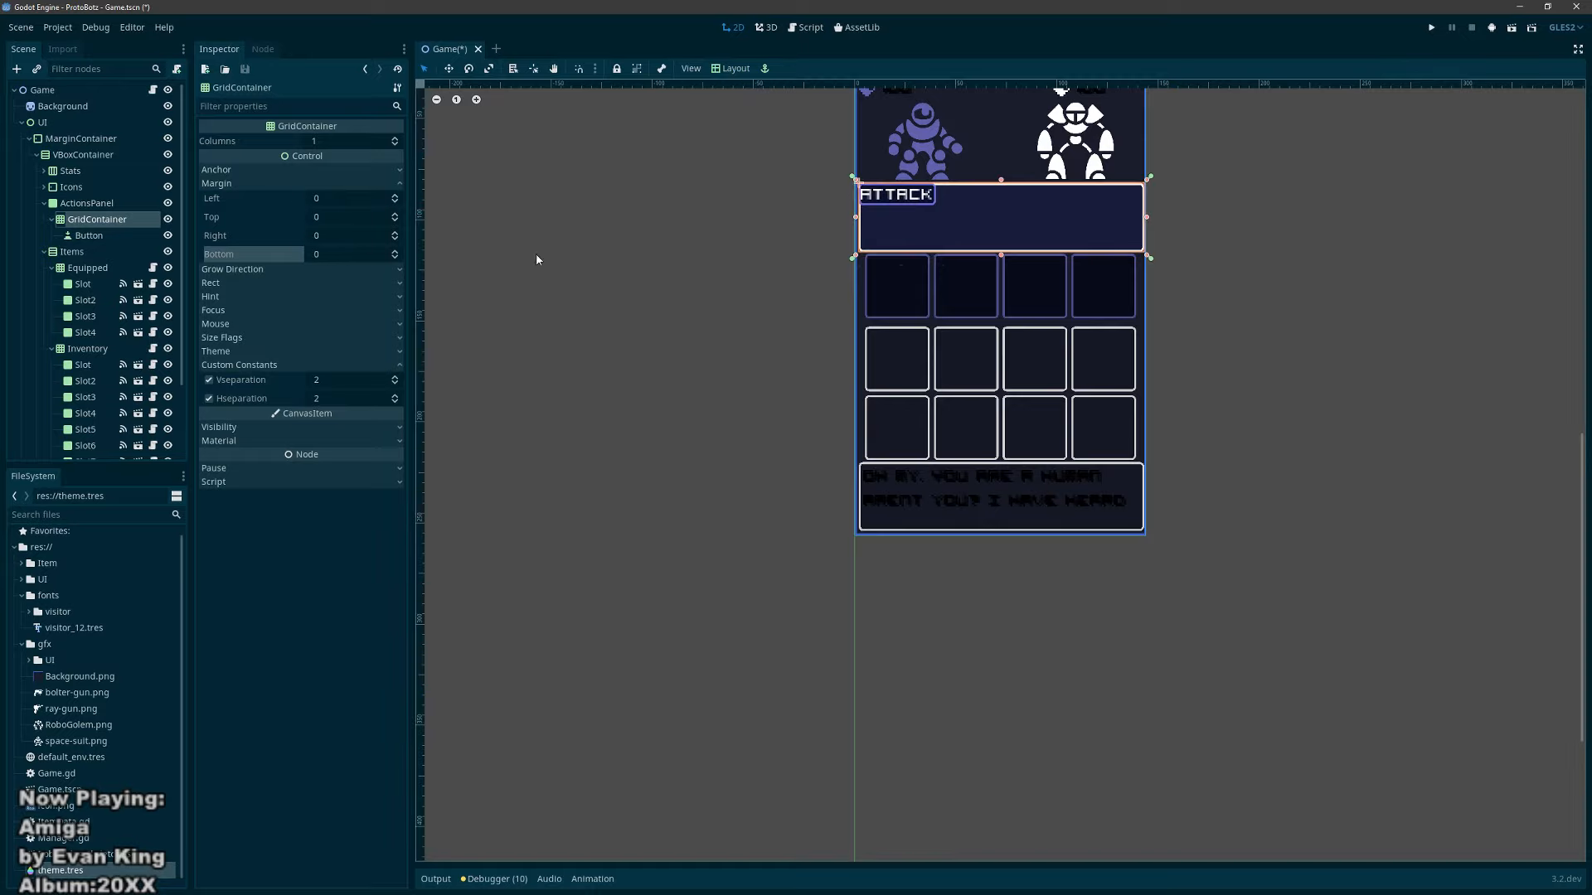
{"action": "left_click", "coordinate": [394, 195]}
{"action": "left_click", "coordinate": [395, 196]}
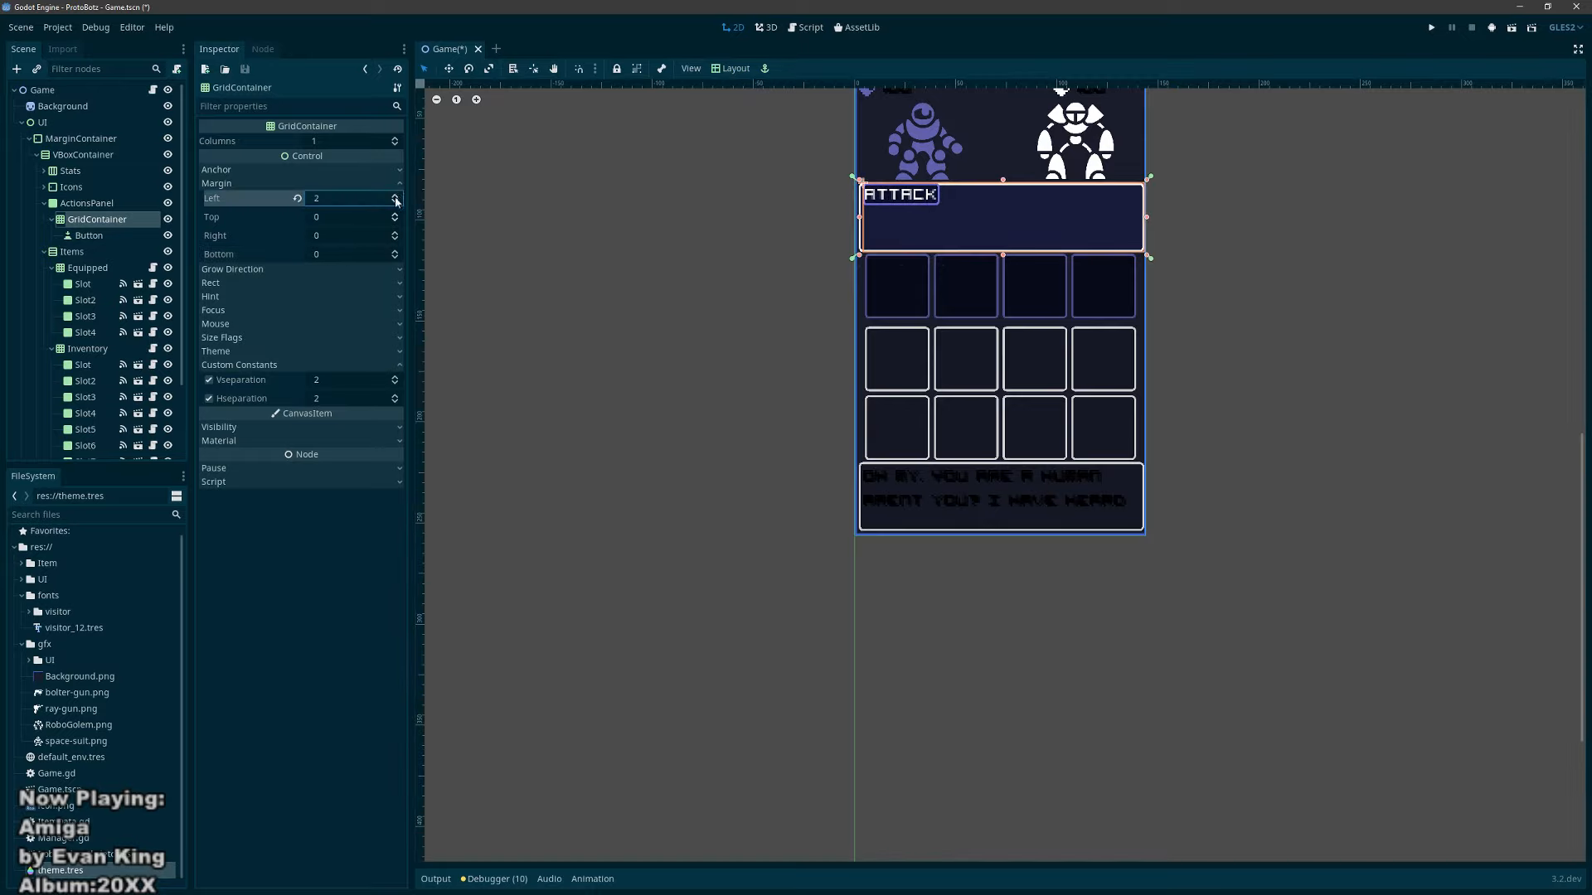
{"action": "left_click", "coordinate": [395, 213]}
{"action": "left_click", "coordinate": [395, 214]}
{"action": "left_click", "coordinate": [395, 240]}
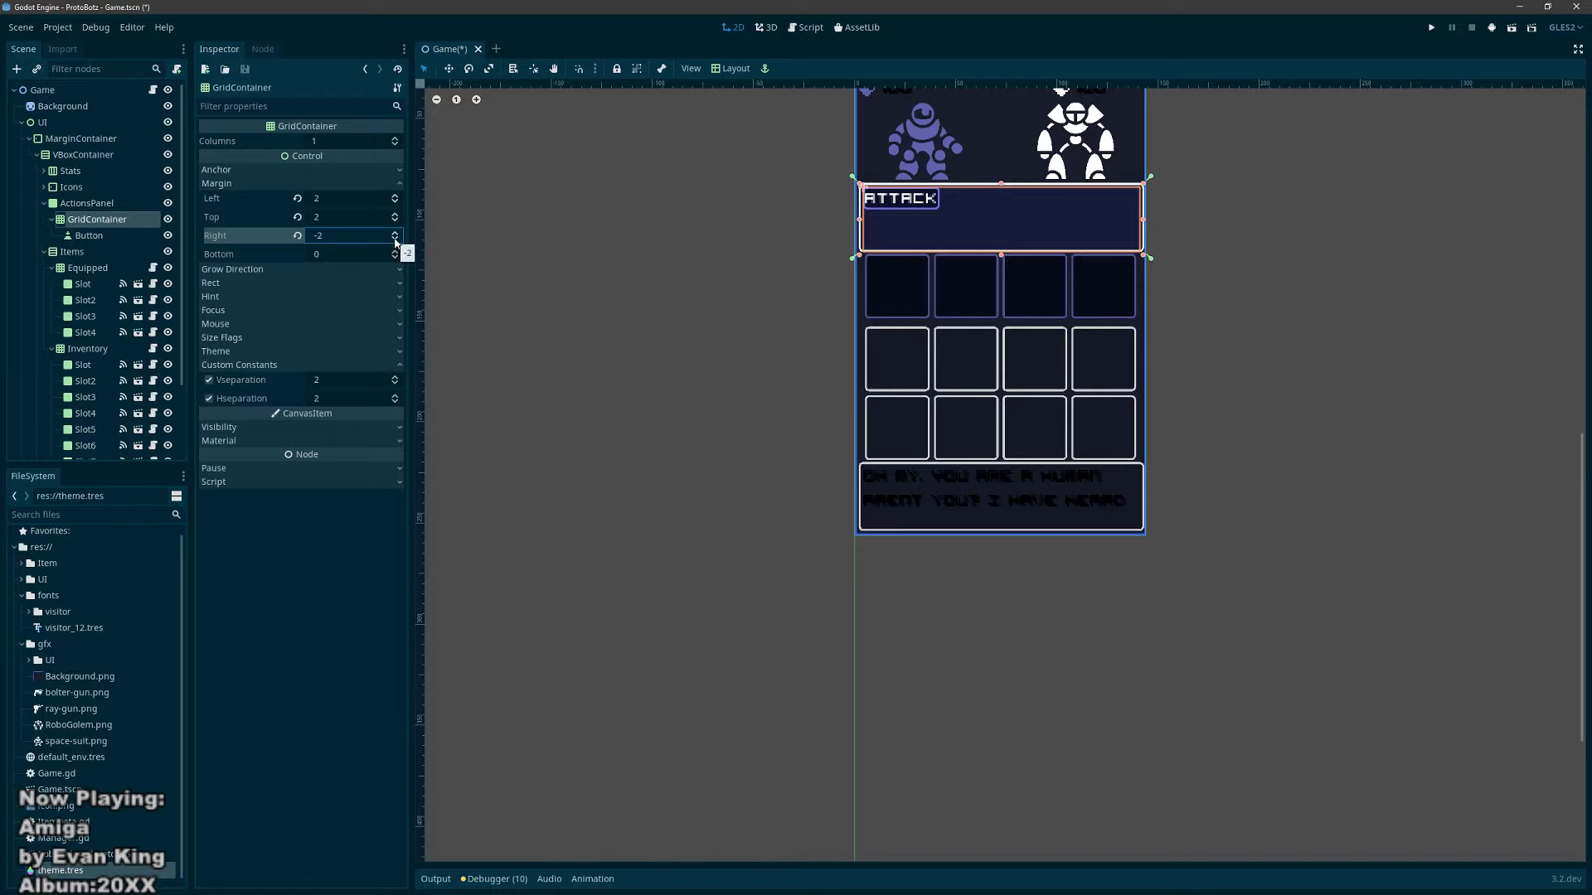
{"action": "left_click", "coordinate": [394, 239]}
{"action": "left_click", "coordinate": [394, 239]}
{"action": "left_click", "coordinate": [395, 232]}
{"action": "left_click", "coordinate": [395, 257]}
{"action": "left_click", "coordinate": [396, 257]}
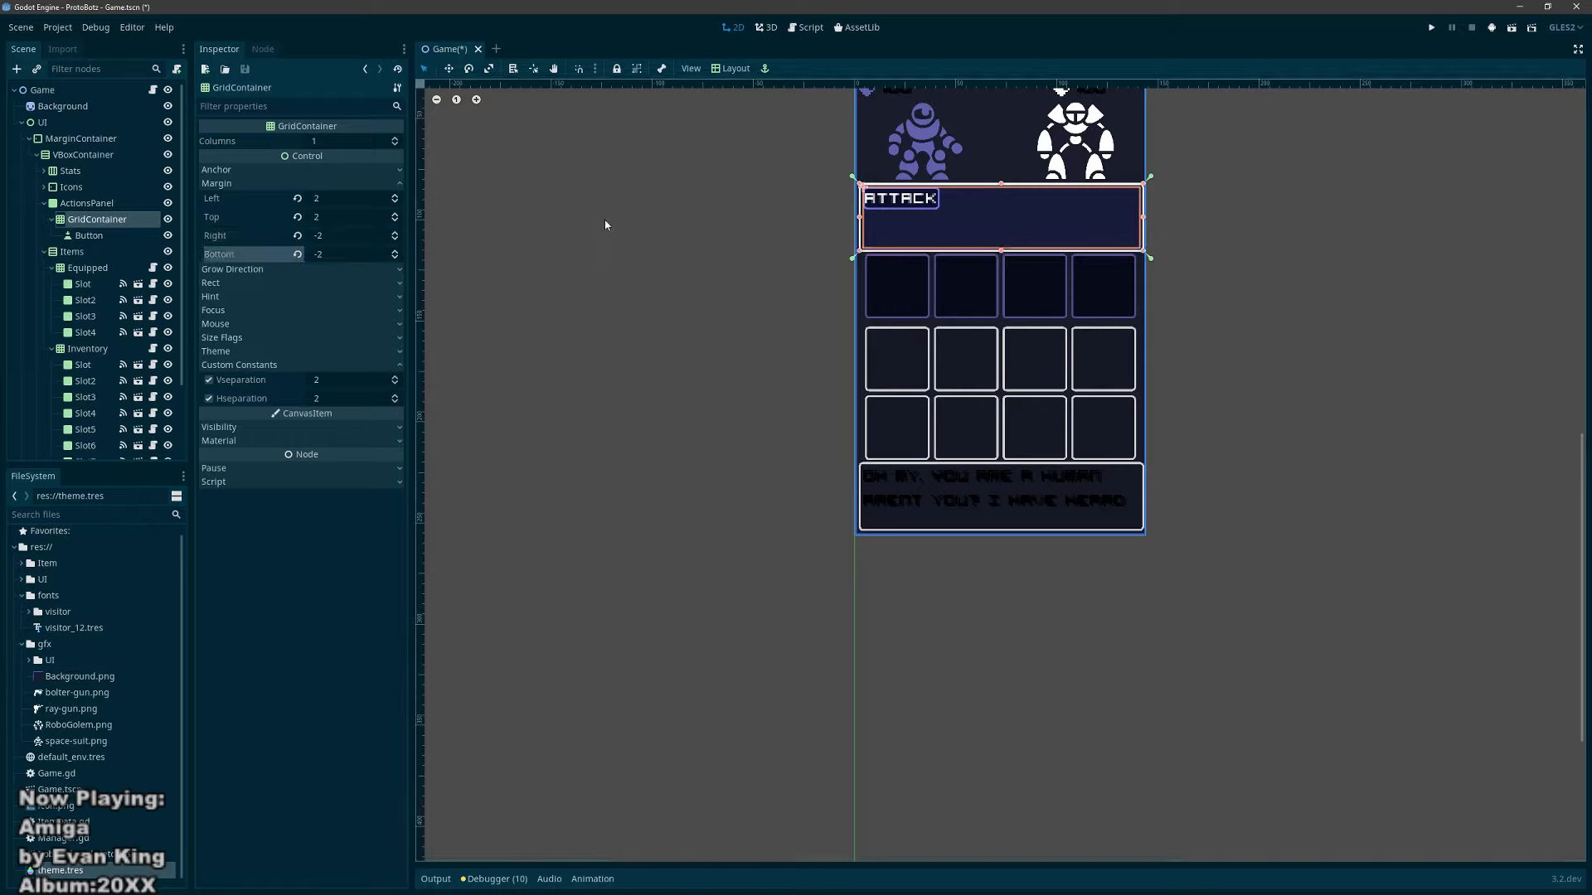
Step: Run the game to check the Attack button in the actions panel, and close it
{"action": "key", "text": "F5"}
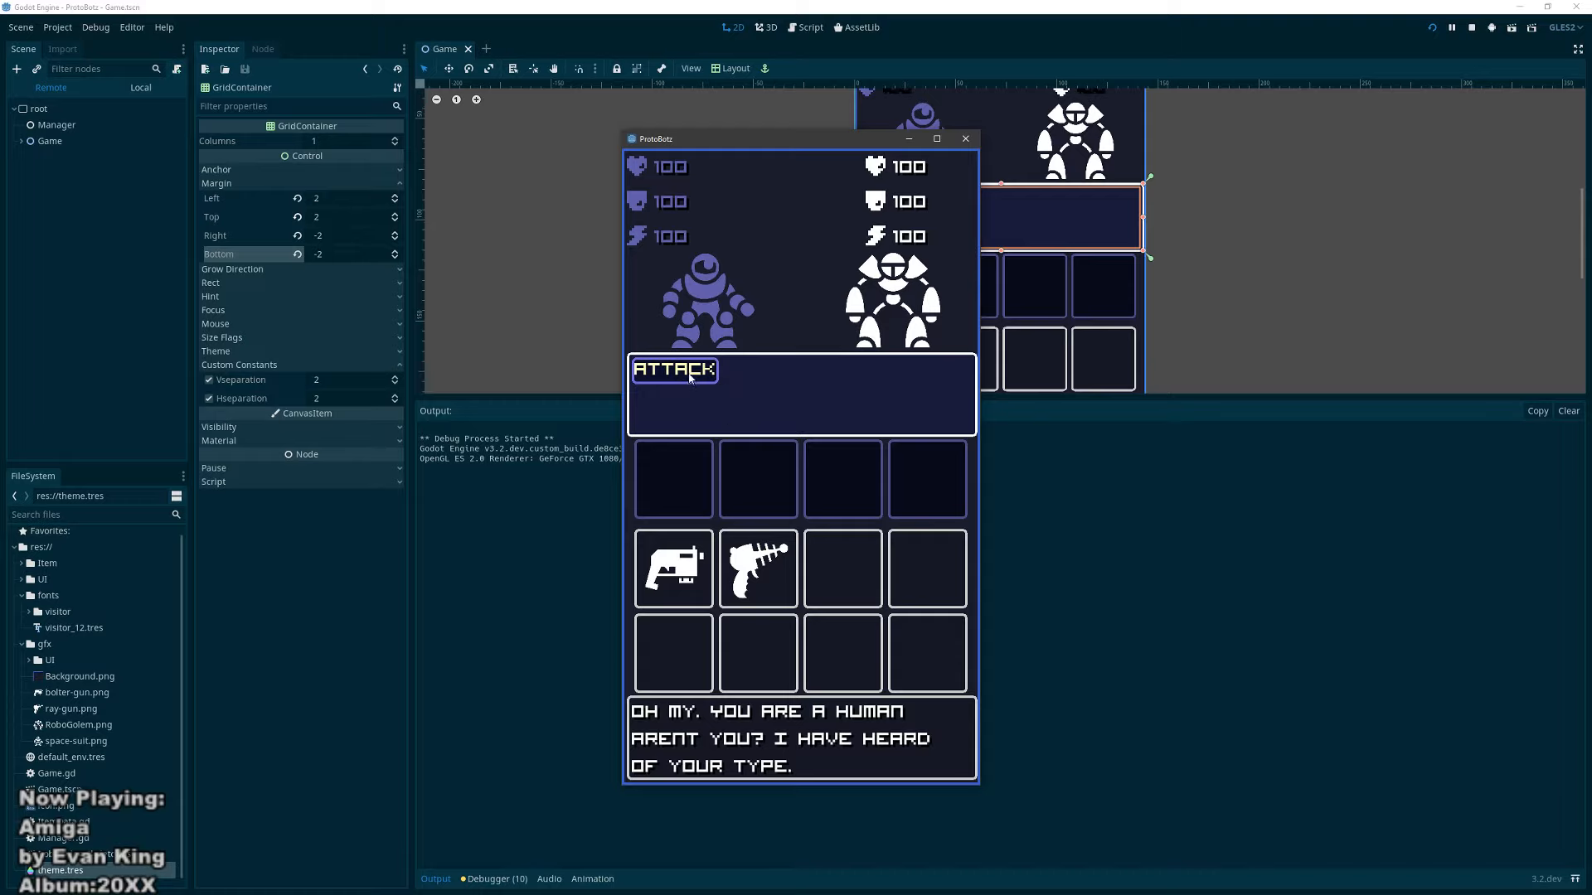
{"action": "left_click", "coordinate": [965, 139]}
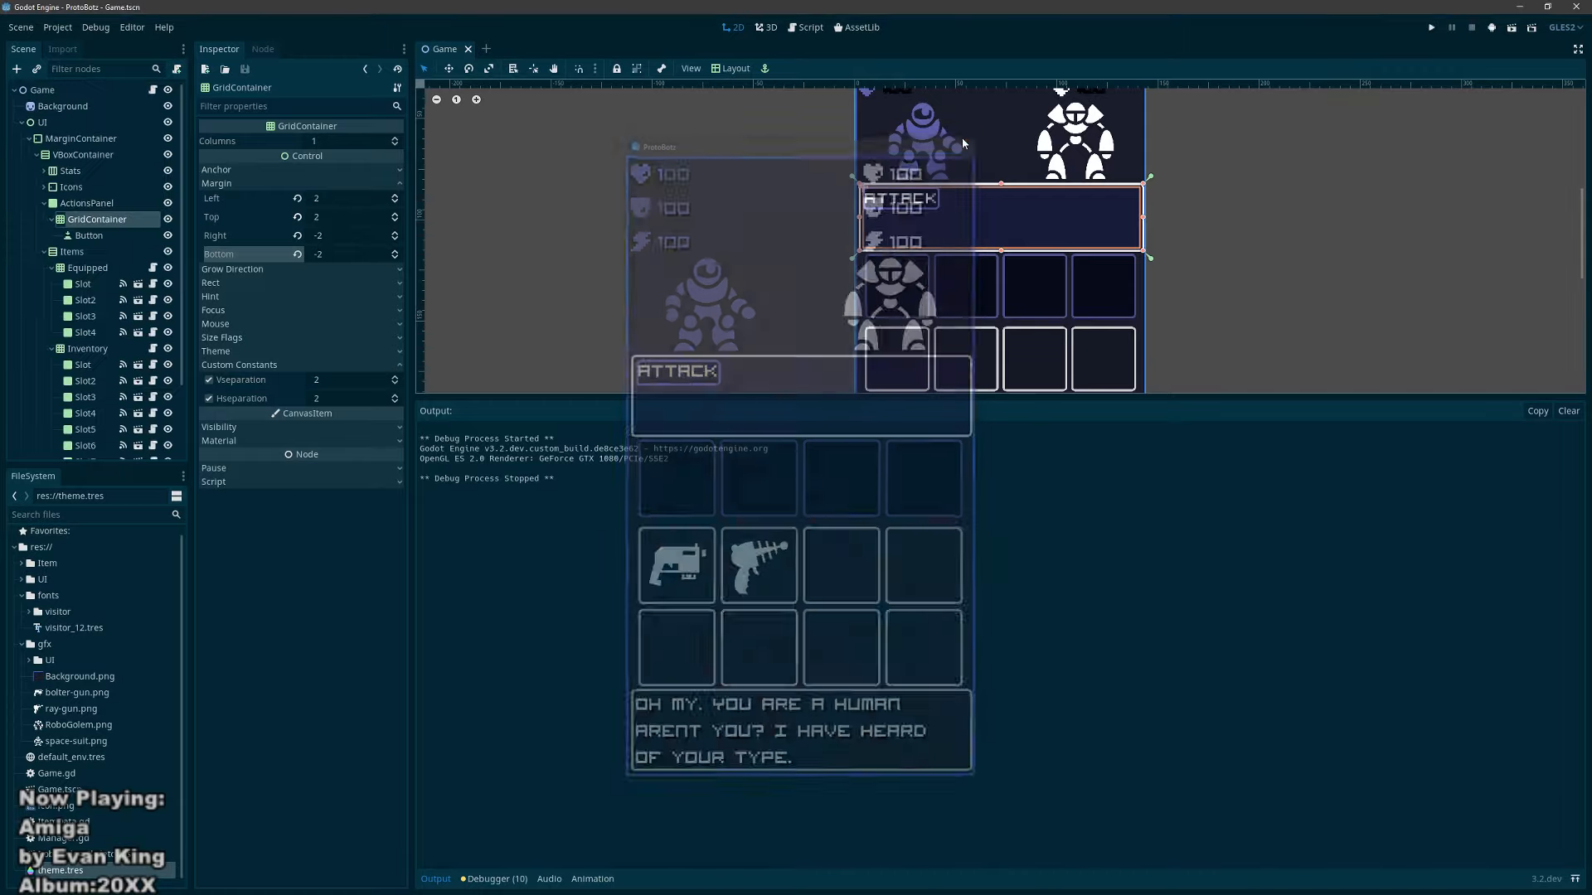
Step: Set the background colour of the Button's pressed style in theme.tres to 4a53c5
{"action": "left_click", "coordinate": [60, 871]}
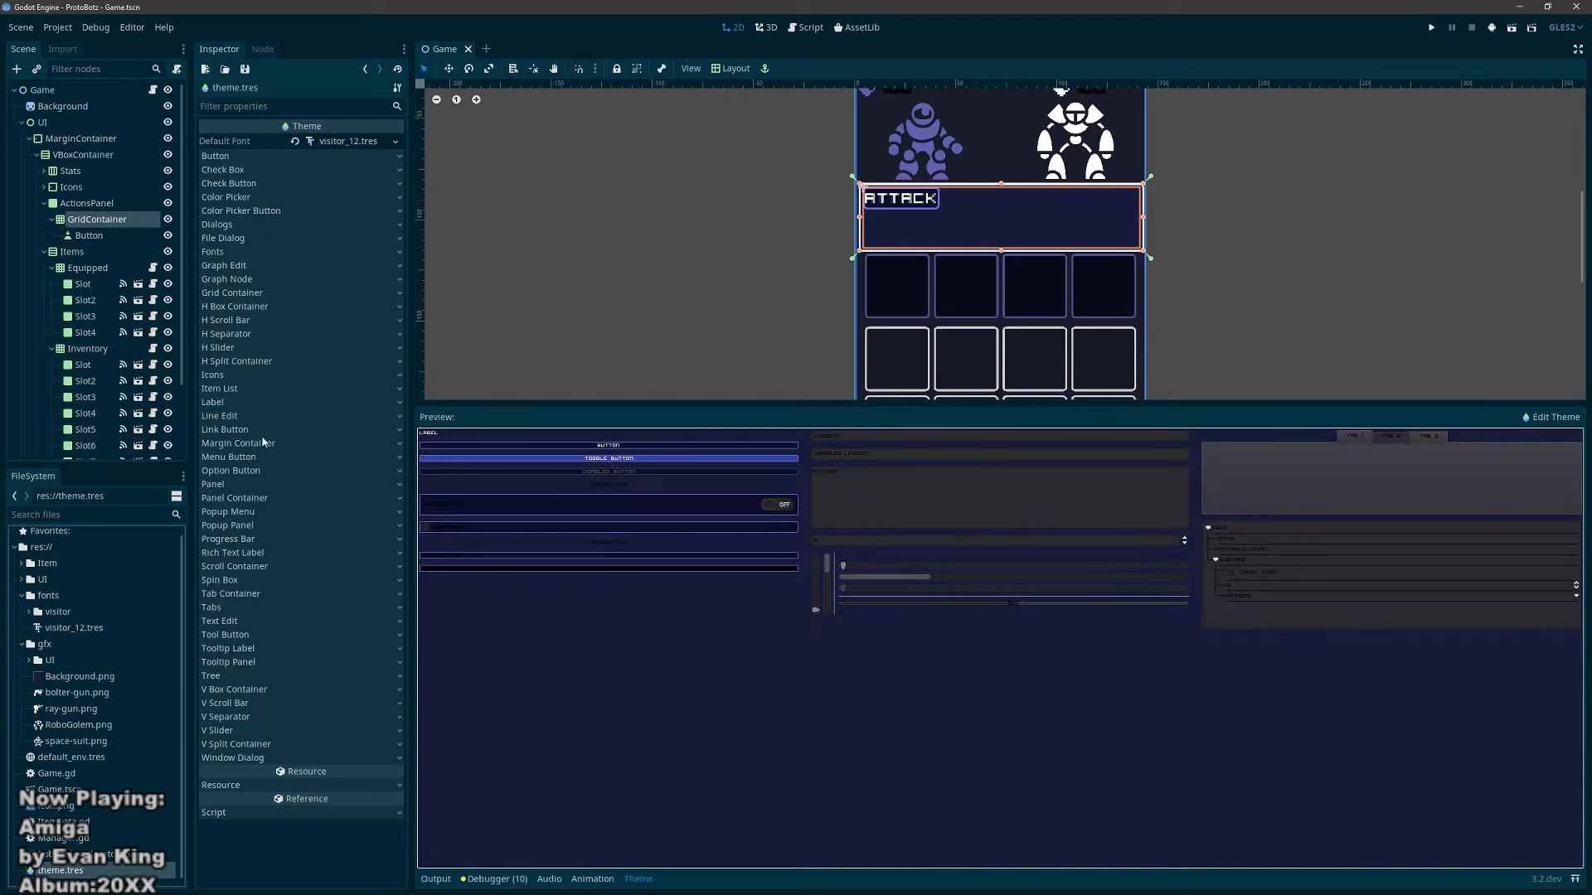
{"action": "left_click", "coordinate": [241, 155]}
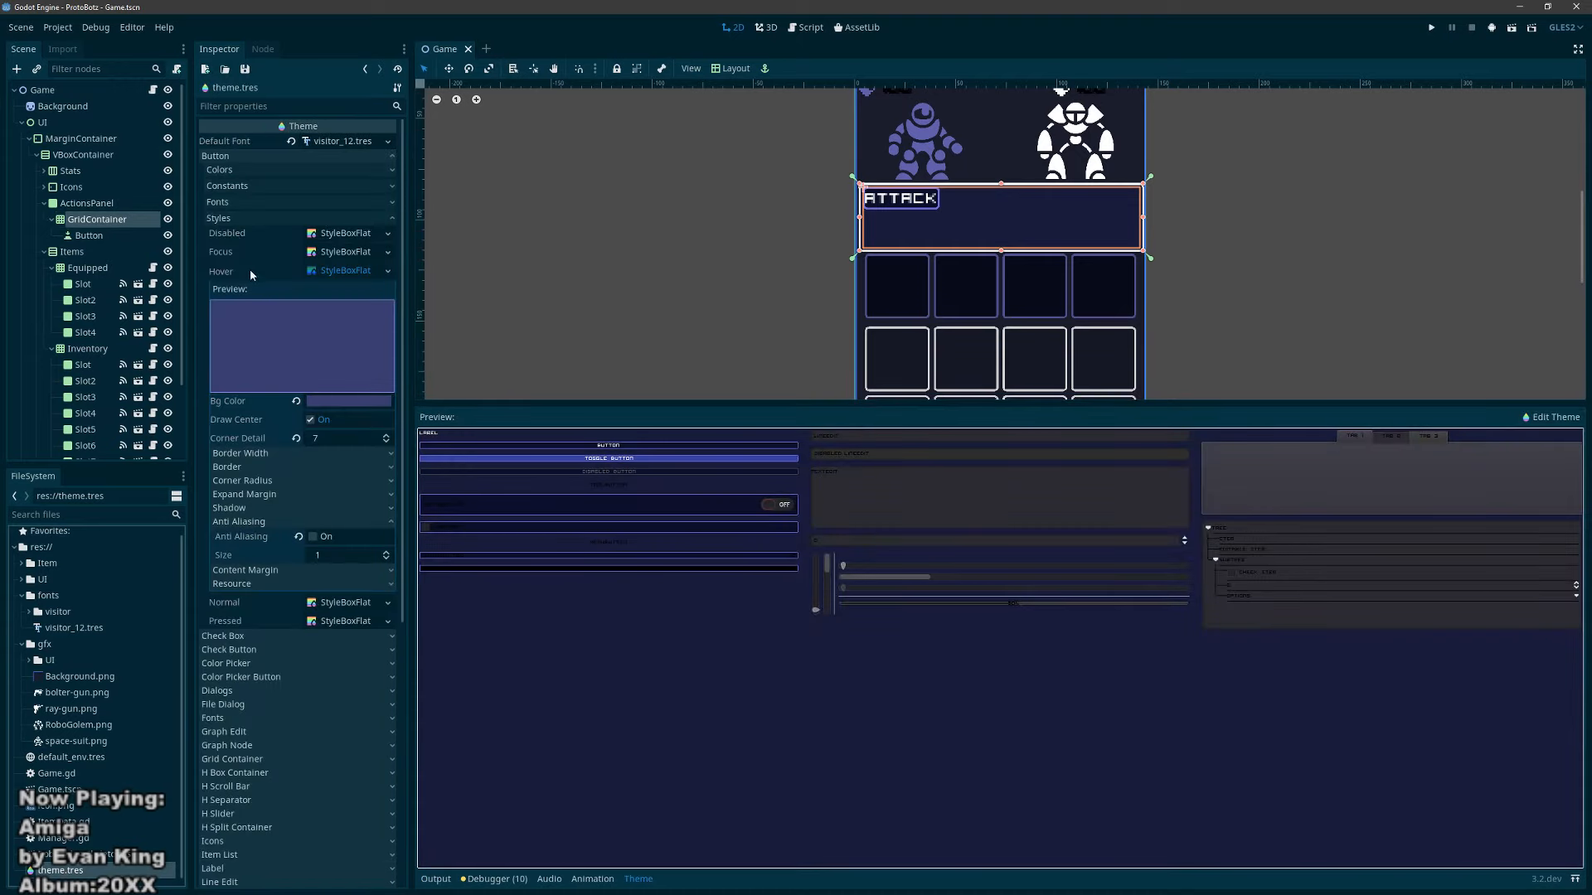
{"action": "left_click", "coordinate": [330, 274]}
{"action": "left_click", "coordinate": [330, 308]}
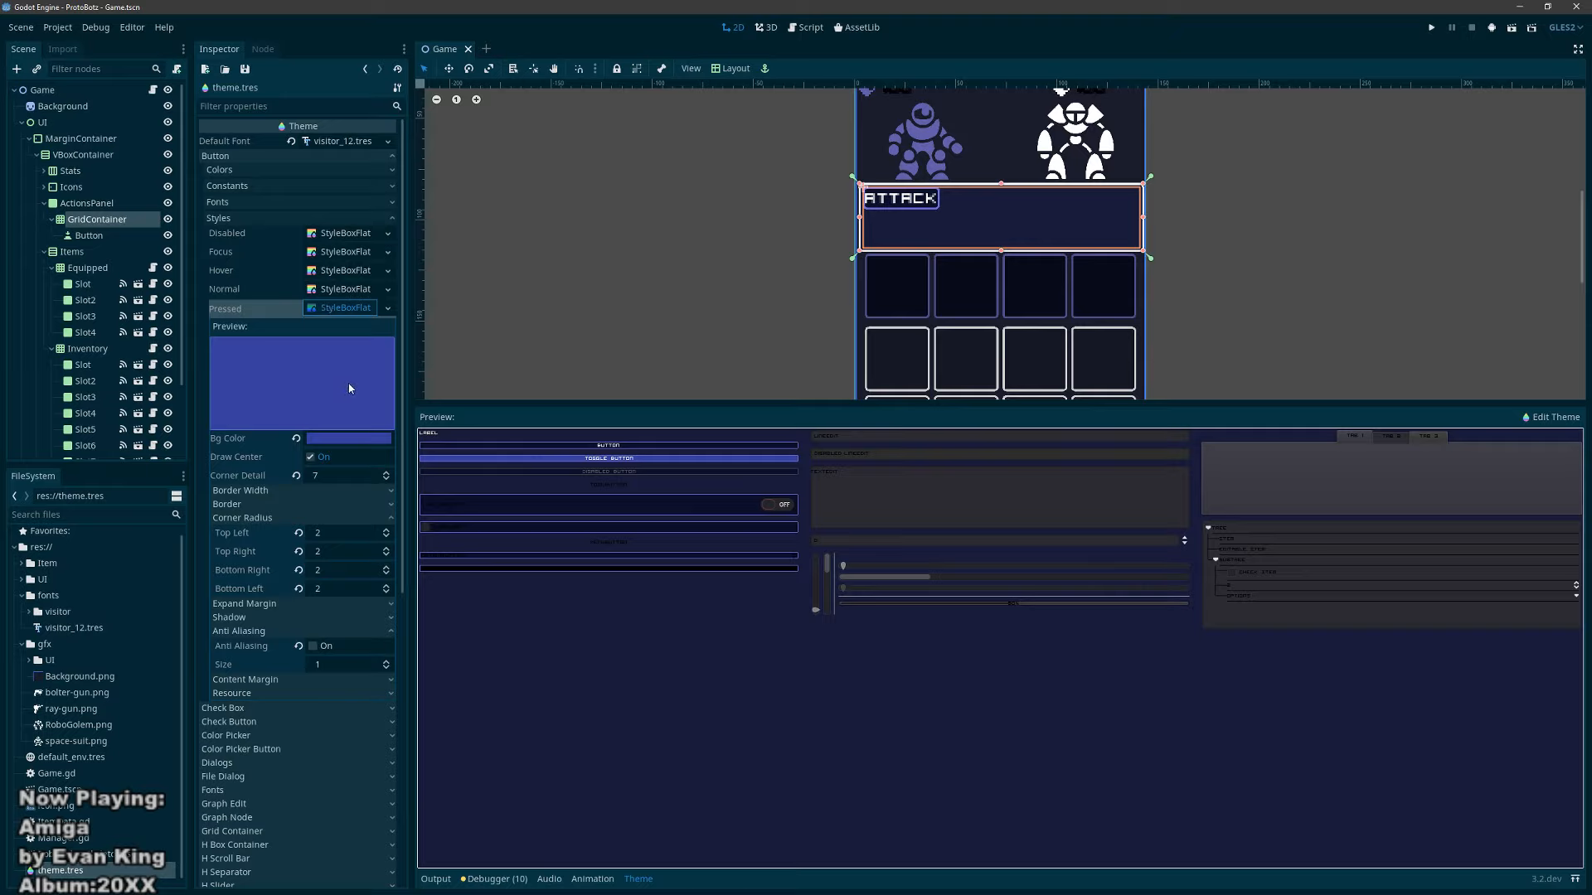
{"action": "left_click", "coordinate": [349, 437]}
{"action": "left_click", "coordinate": [227, 202]}
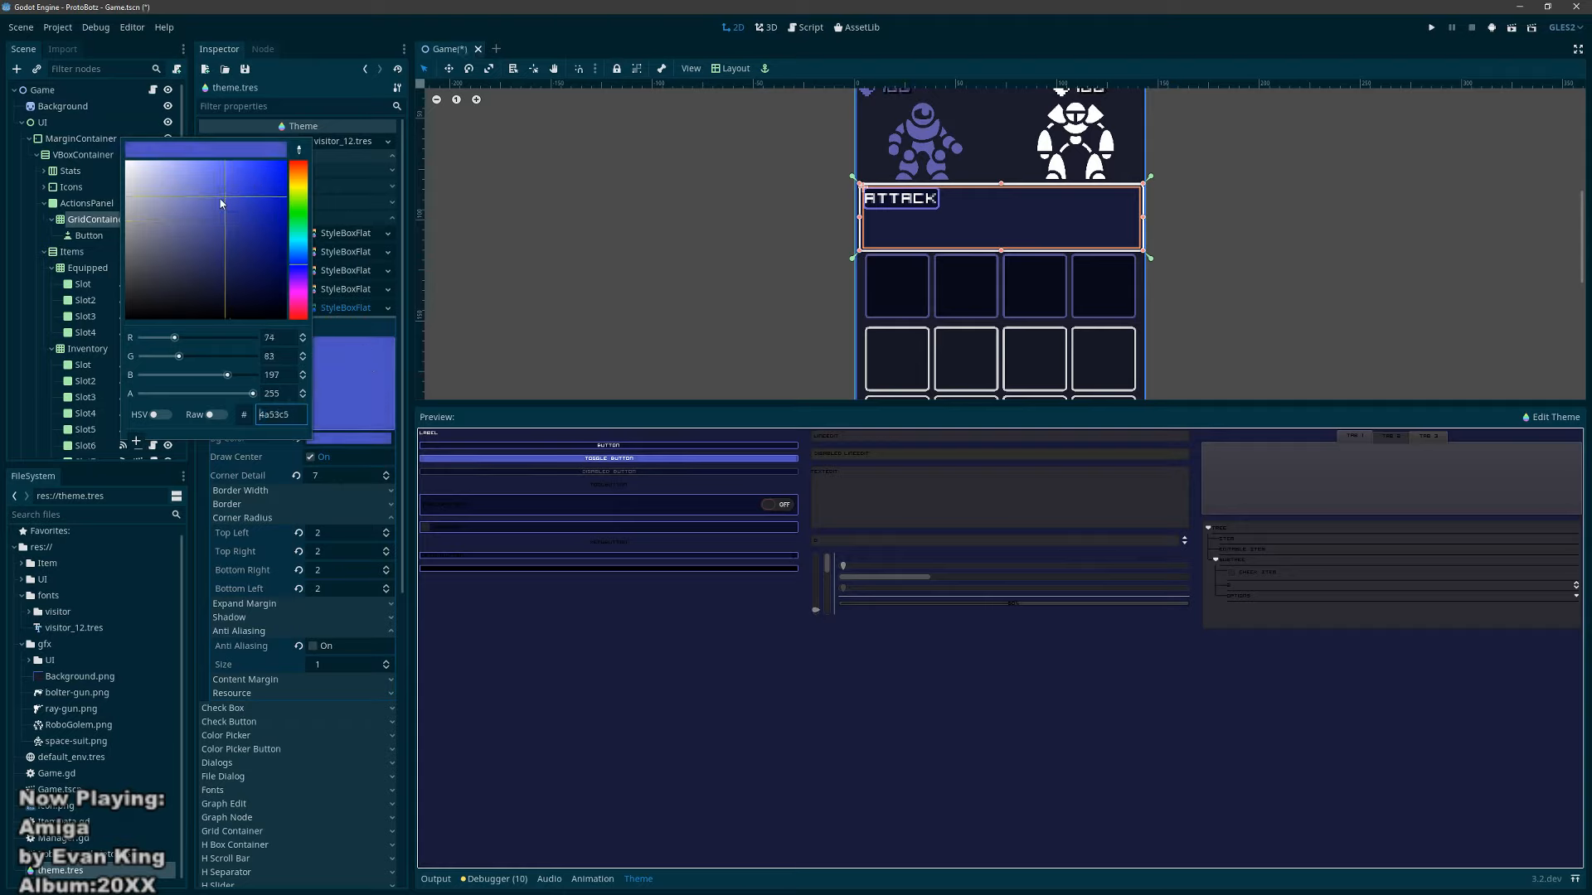
{"action": "left_click", "coordinate": [363, 395]}
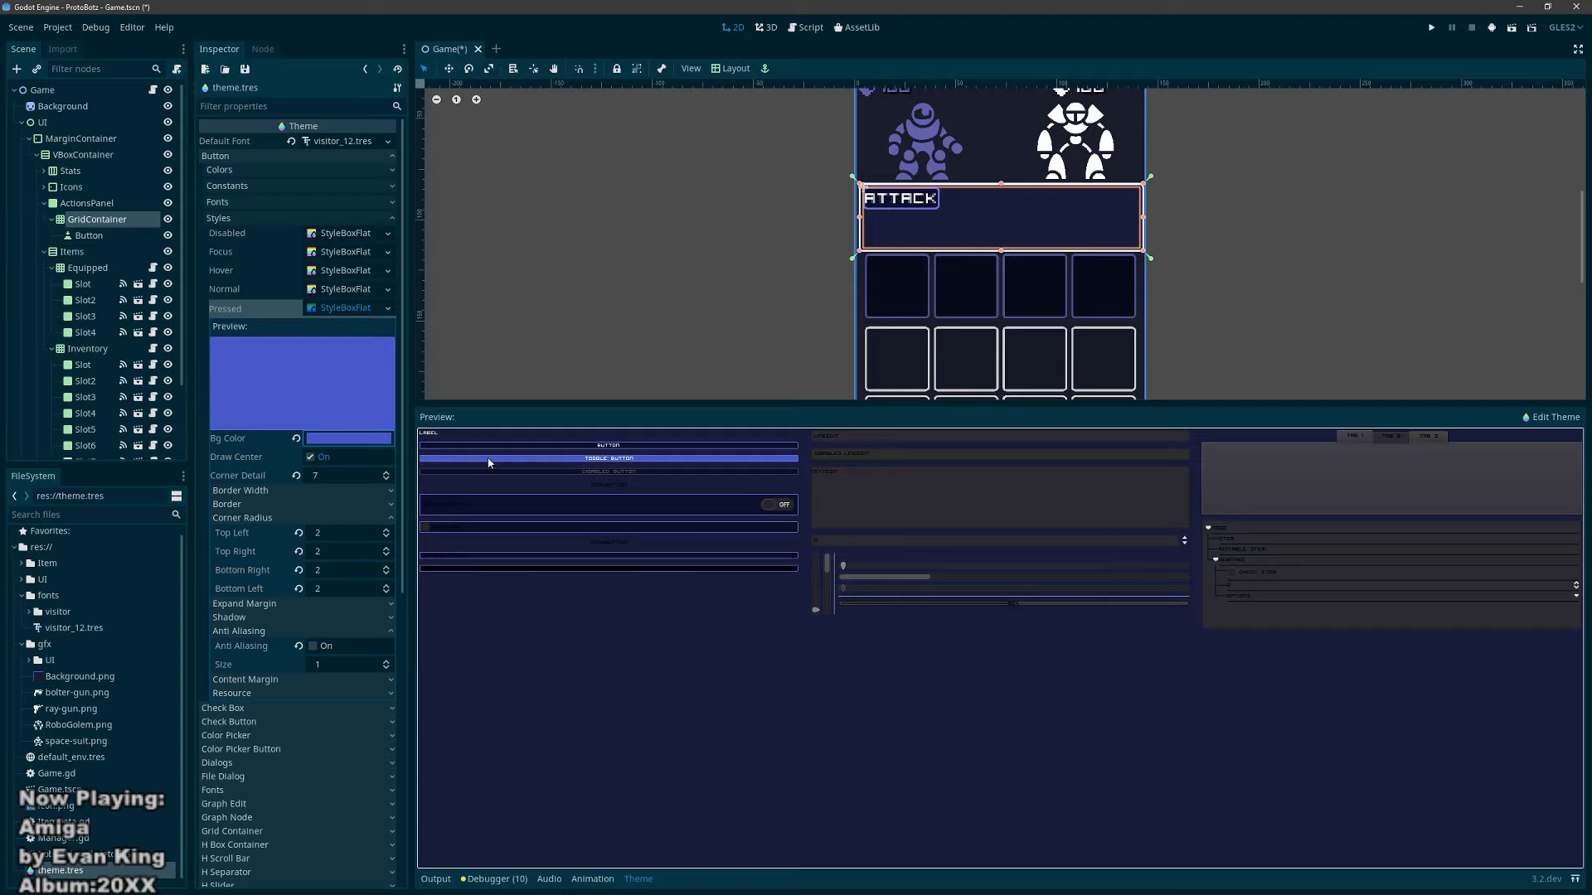
Step: Test the pressed look on the sample button and toggle button in the theme preview
{"action": "left_click", "coordinate": [548, 461]}
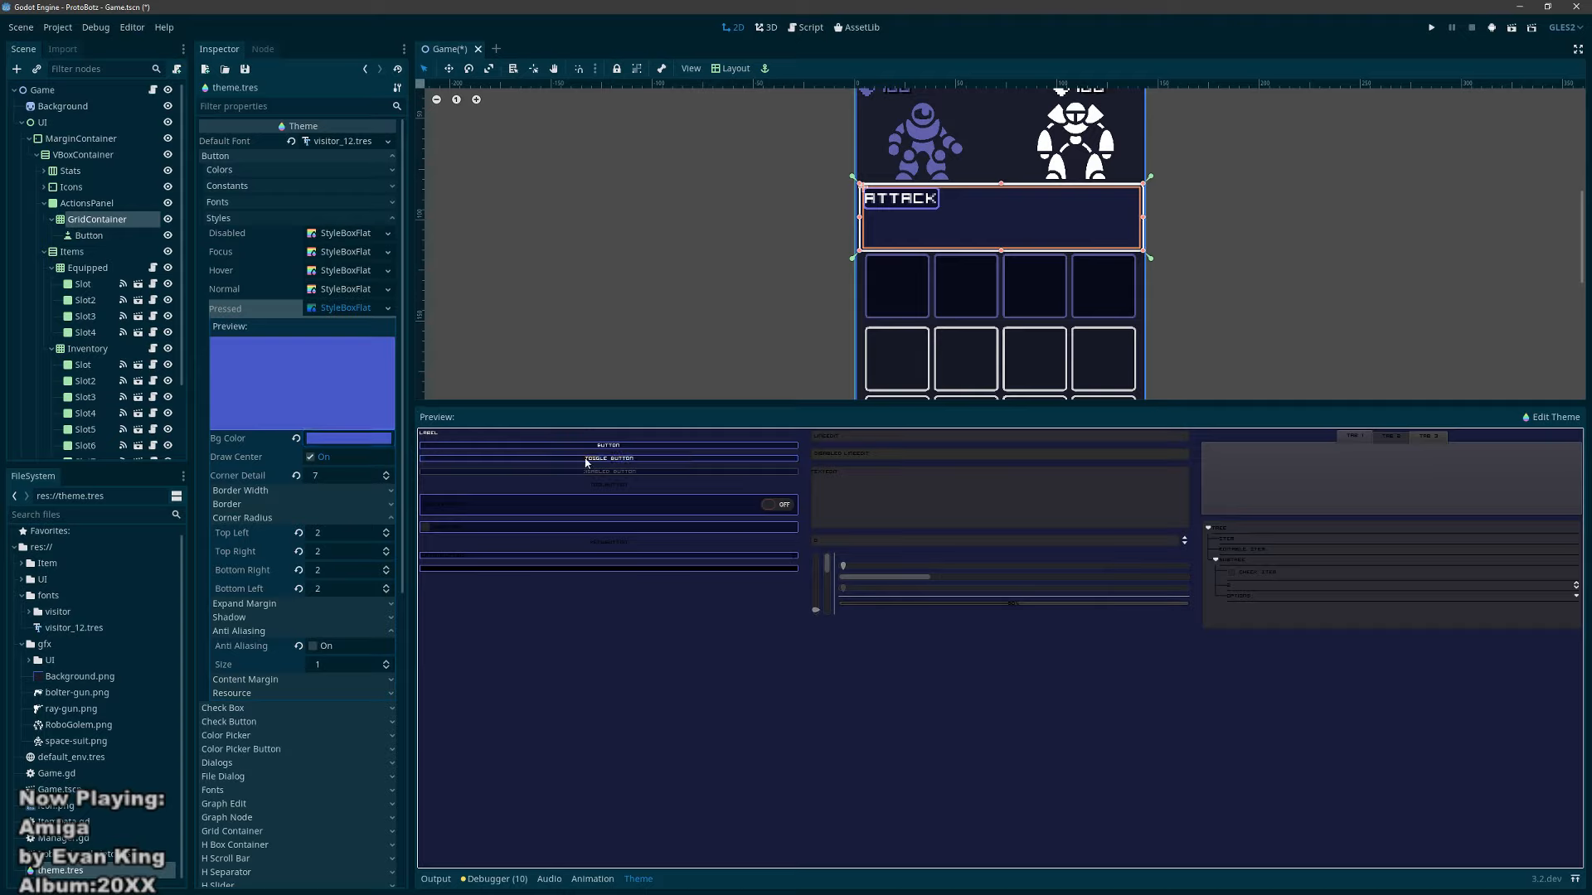
{"action": "left_click", "coordinate": [606, 446]}
{"action": "left_click", "coordinate": [604, 458]}
{"action": "left_click", "coordinate": [603, 460]}
{"action": "left_click", "coordinate": [597, 446]}
{"action": "left_click", "coordinate": [597, 446]}
Step: Set the corner detail of the Button's normal and pressed styles to 8
{"action": "left_click", "coordinate": [333, 289]}
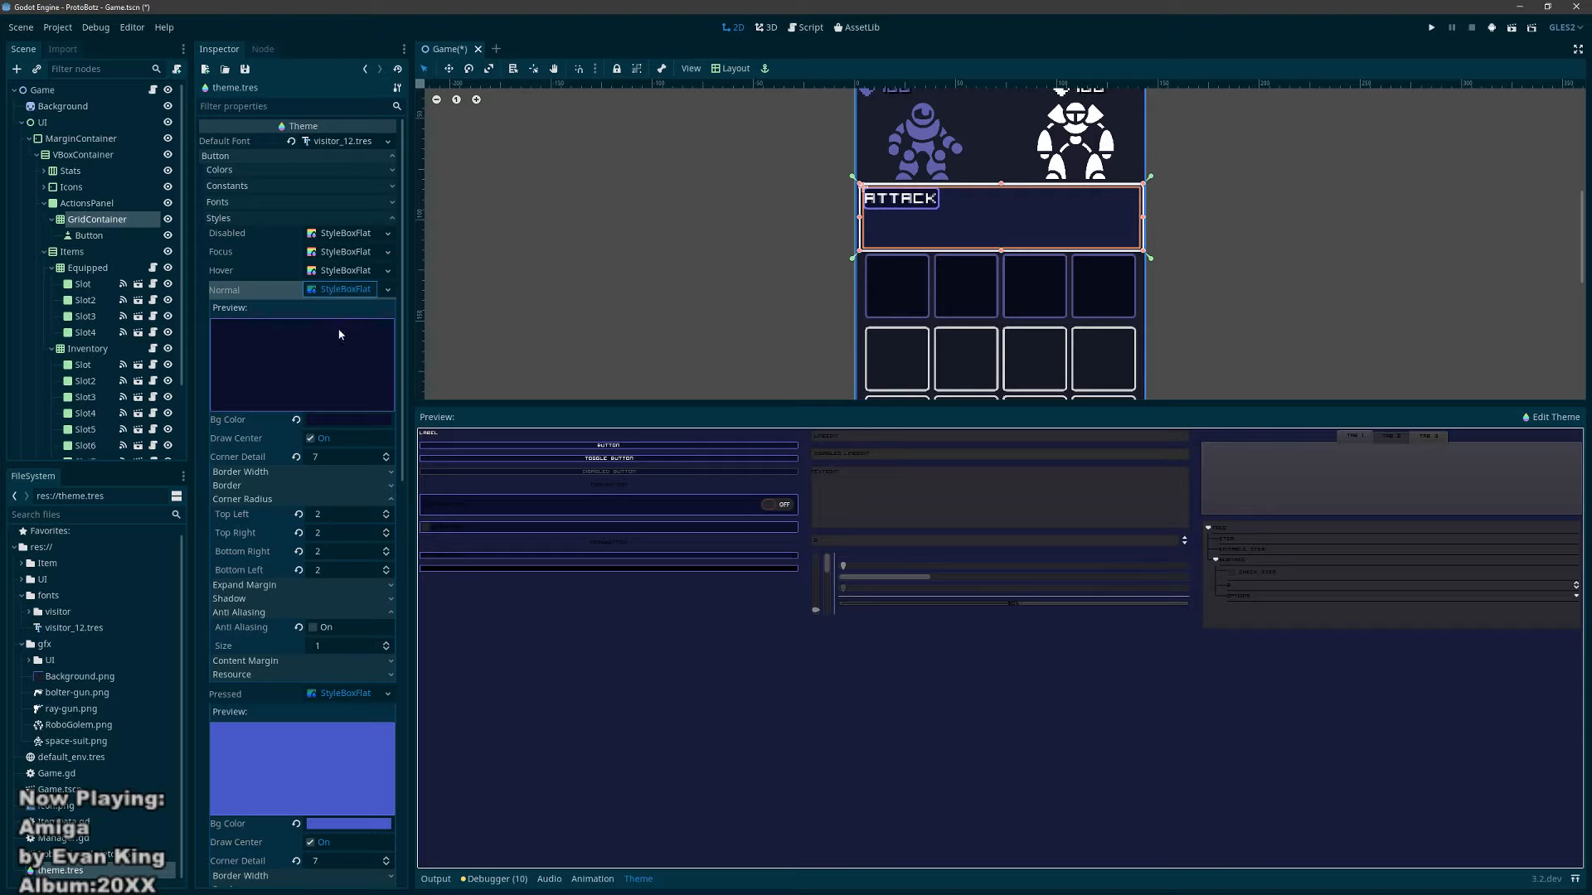
{"action": "scroll", "coordinate": [344, 340], "scroll_direction": "down", "scroll_amount": 5}
{"action": "scroll", "coordinate": [344, 340], "scroll_direction": "up", "scroll_amount": 3}
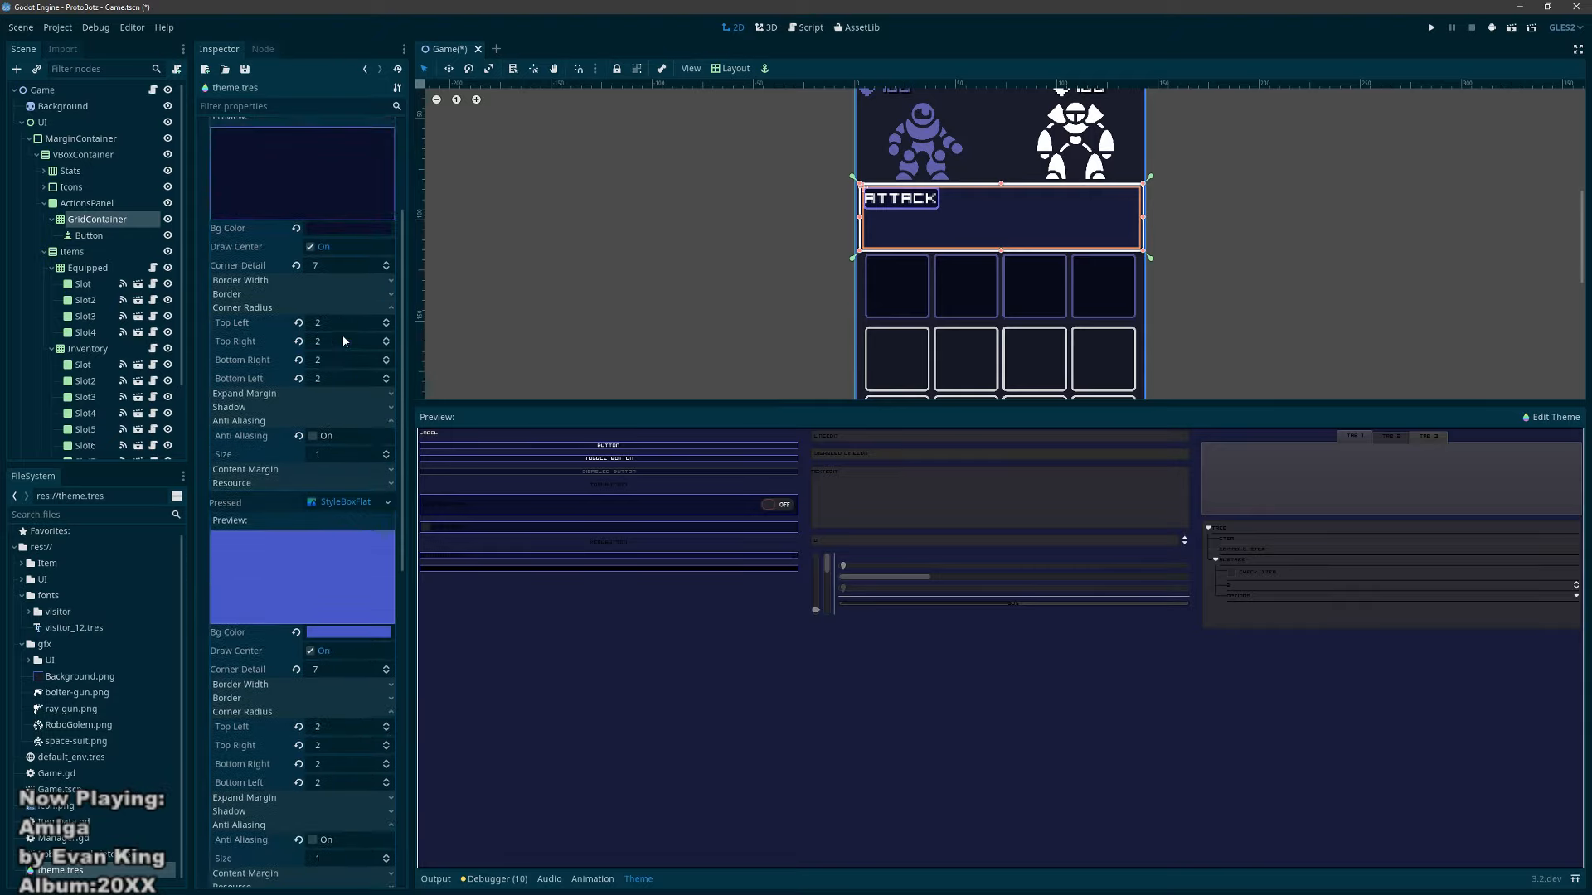
{"action": "left_click", "coordinate": [385, 262]}
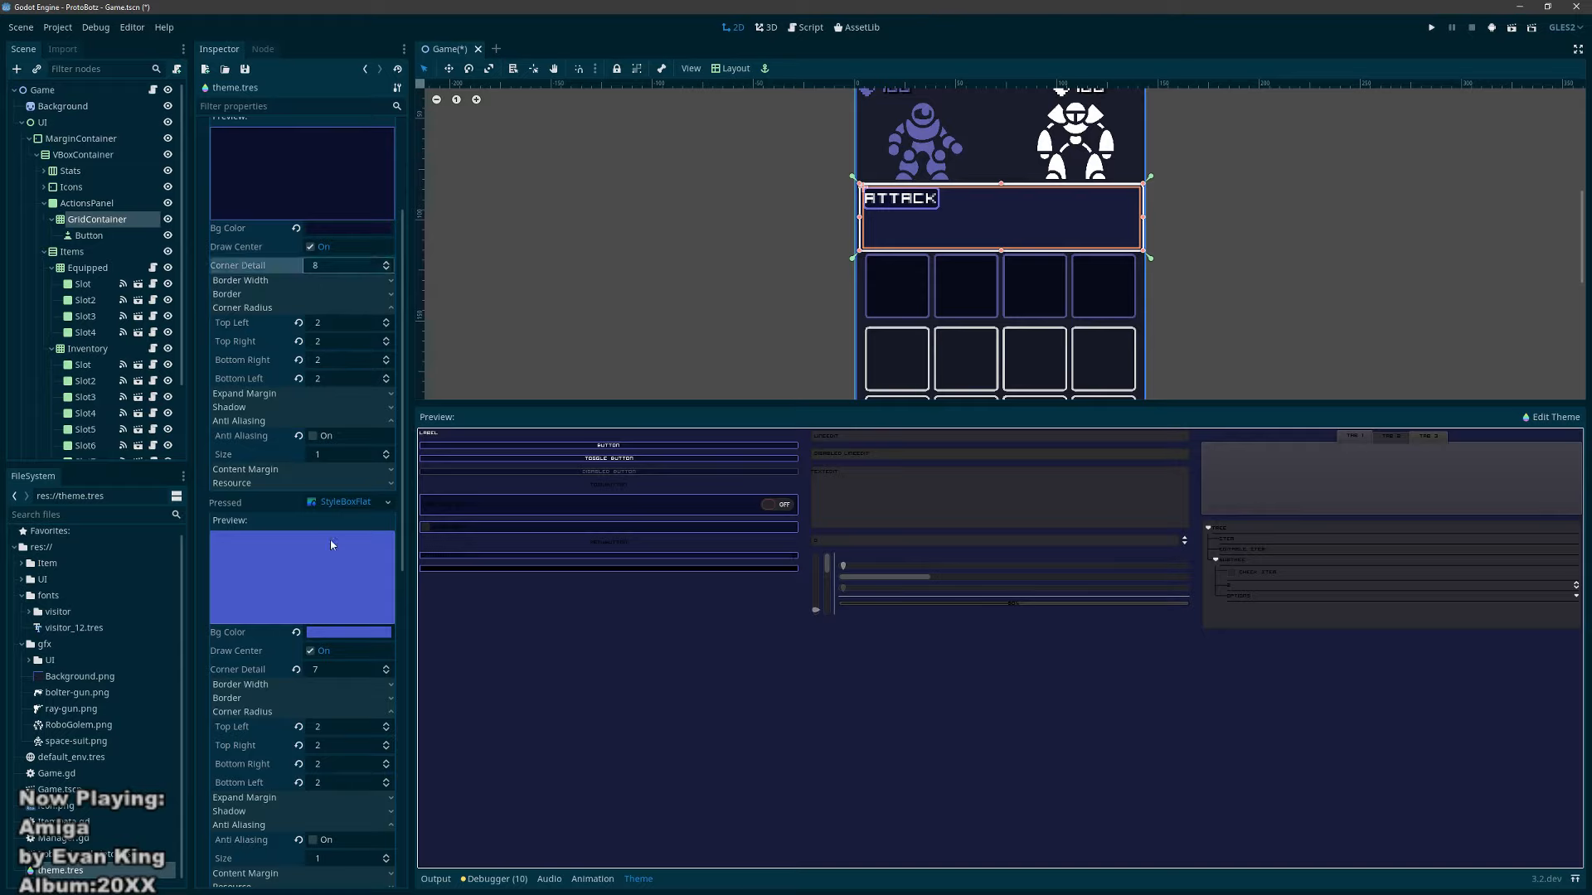
{"action": "left_click", "coordinate": [386, 667]}
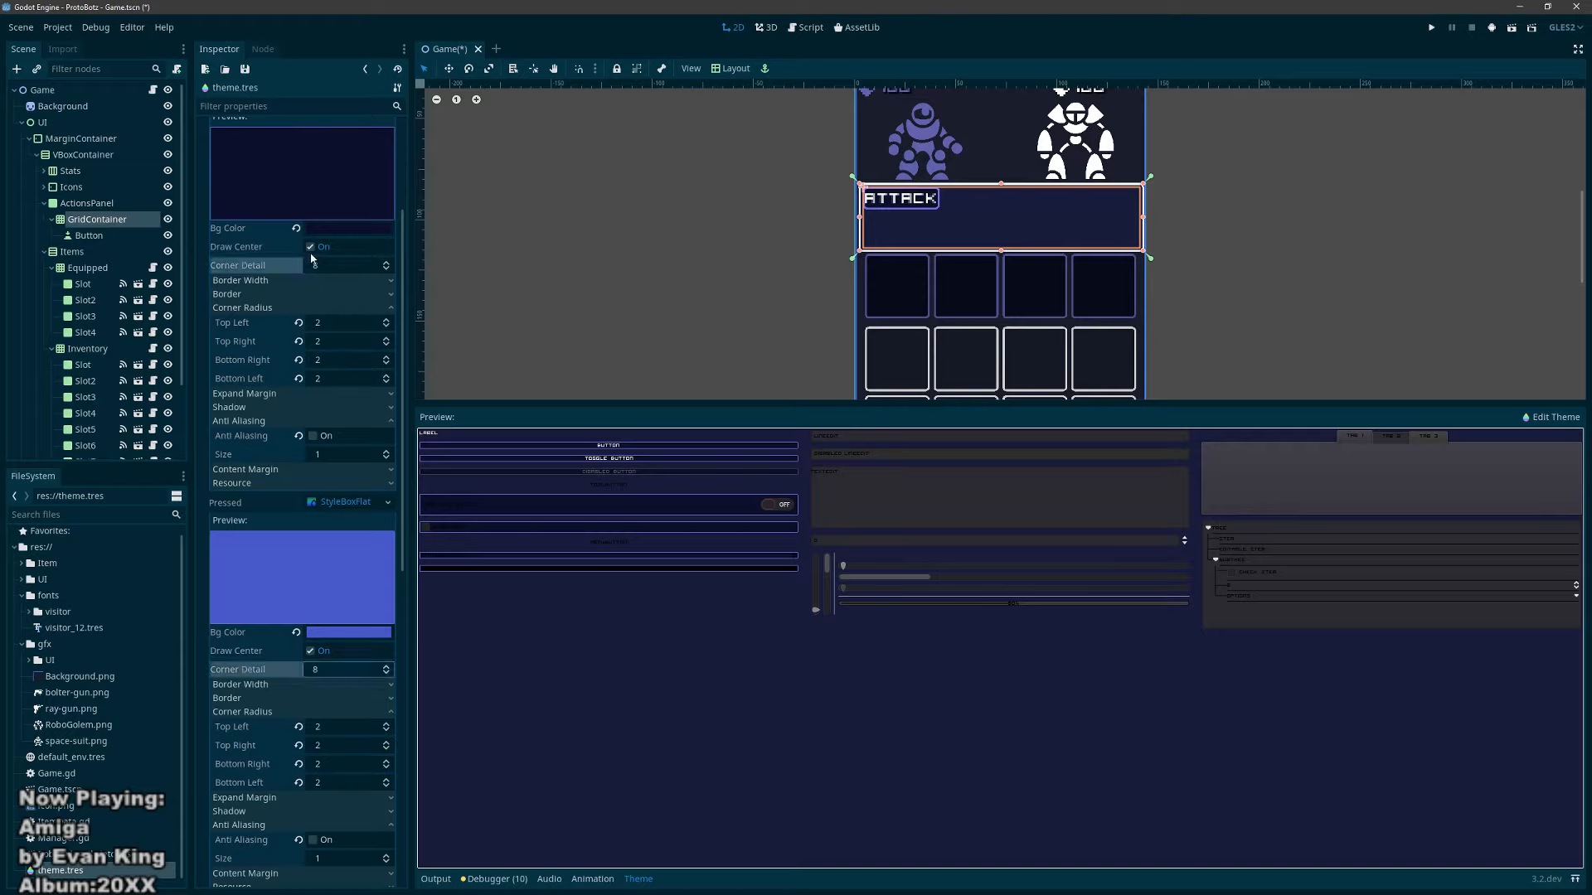
{"action": "scroll", "coordinate": [277, 290], "scroll_direction": "up", "scroll_amount": 3}
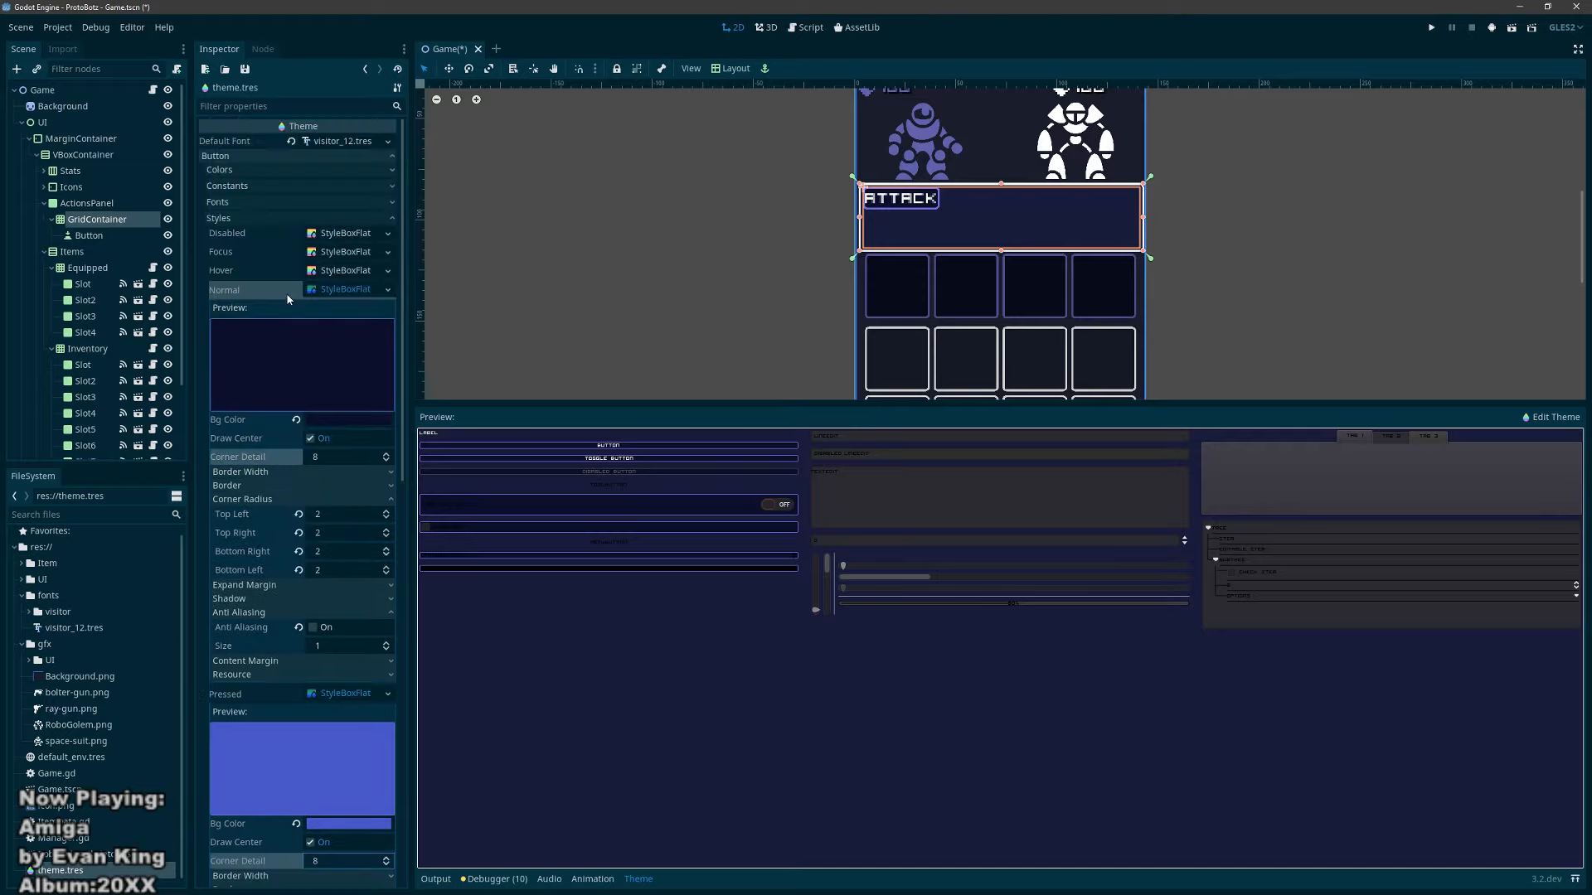
Step: Assign the Button's hover StyleBoxFlat to its focus style as well
{"action": "left_click", "coordinate": [375, 271]}
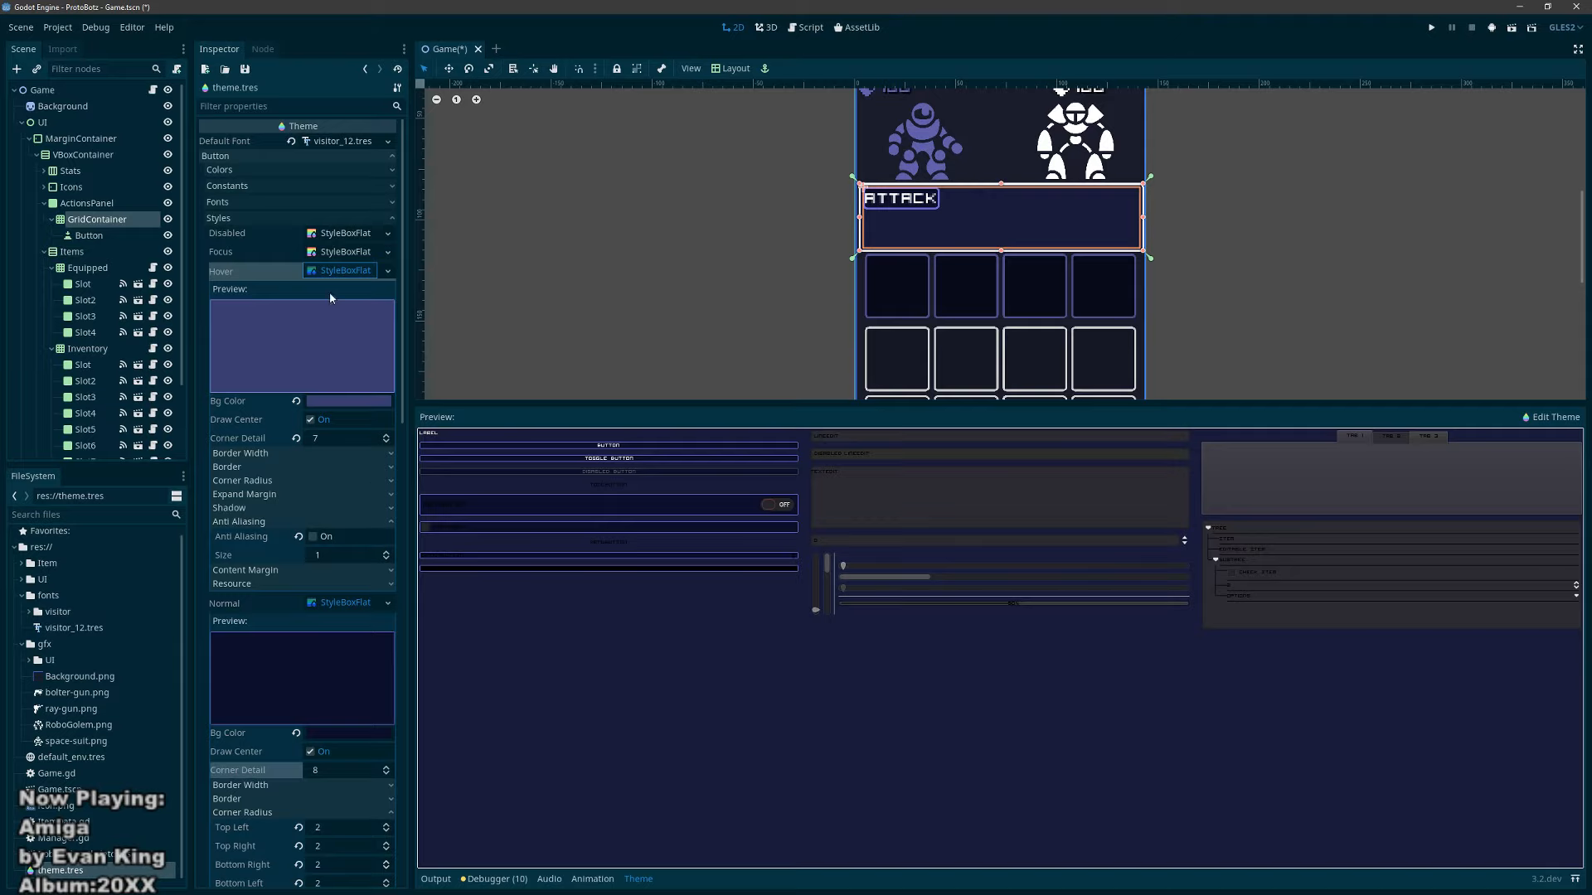
{"action": "left_click", "coordinate": [355, 253]}
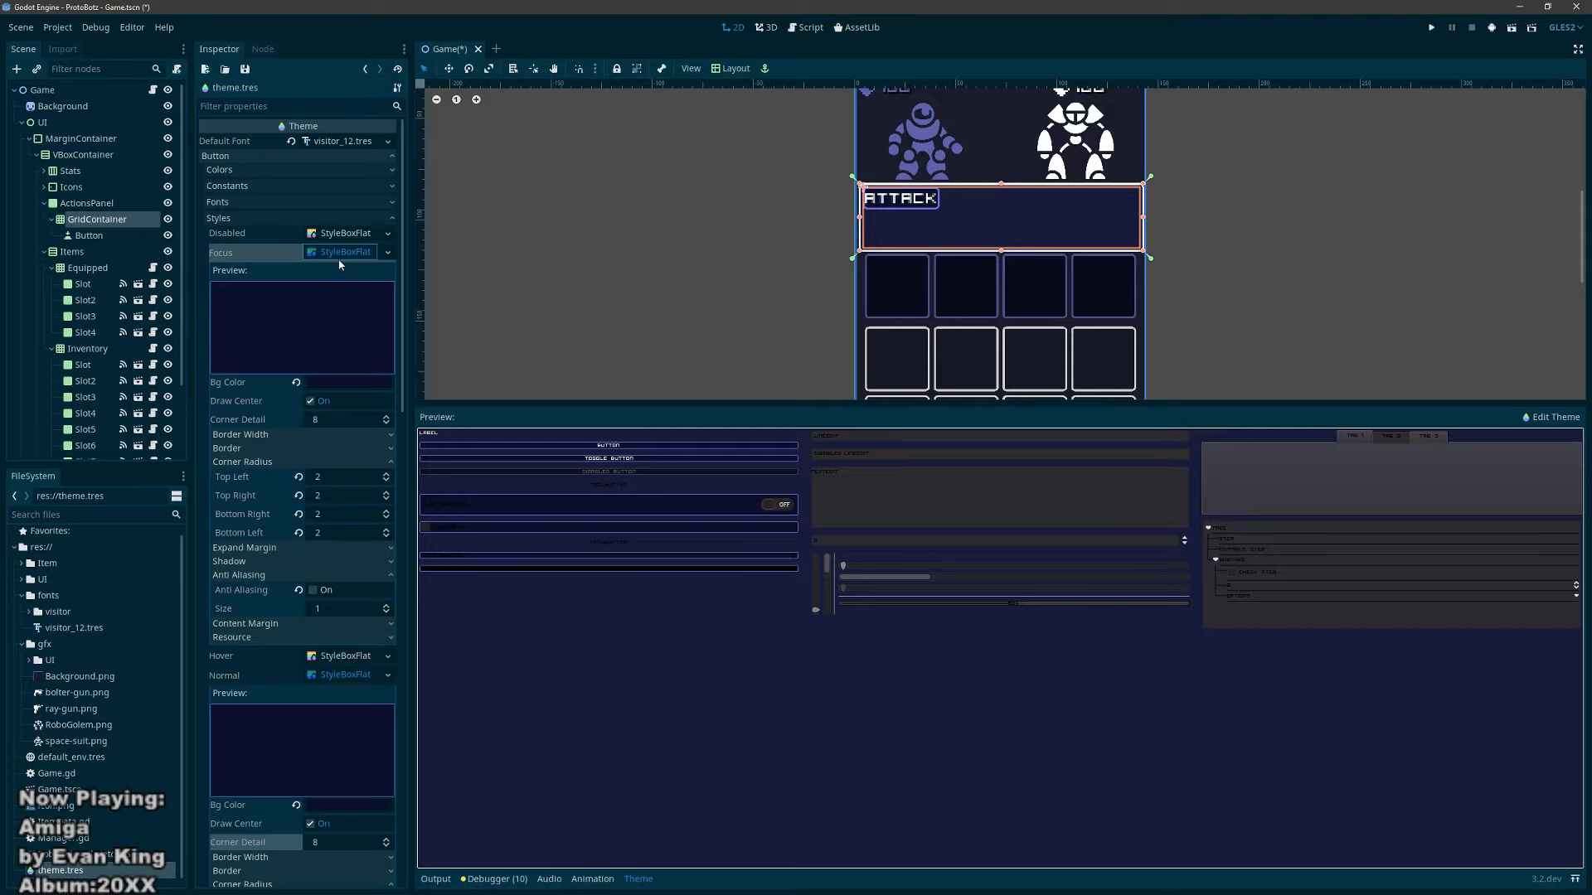
{"action": "left_click", "coordinate": [340, 255]}
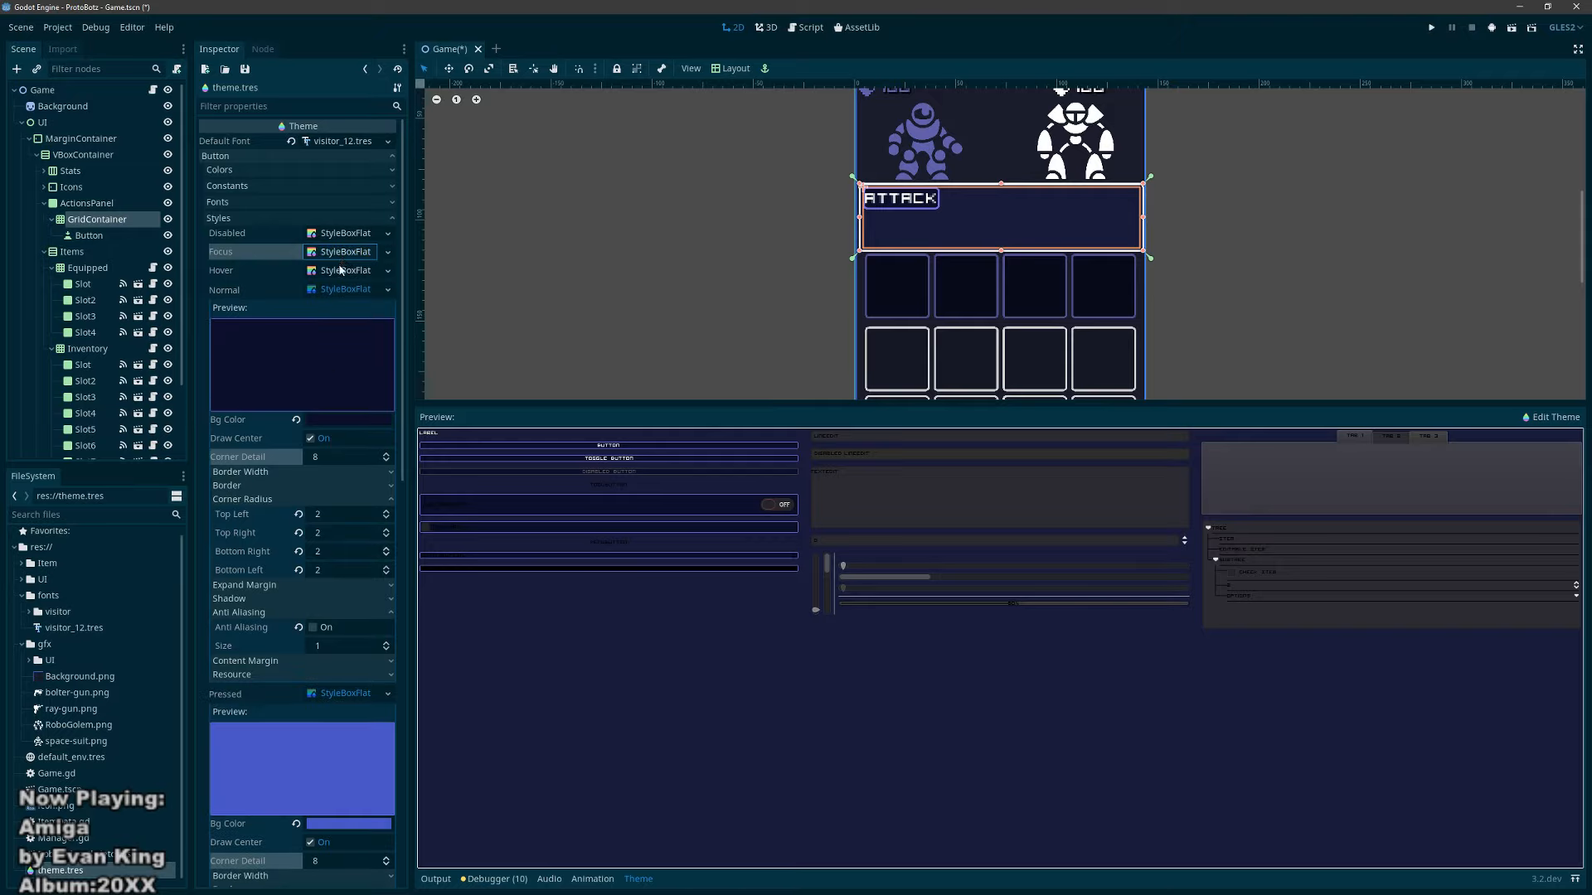
{"action": "left_click", "coordinate": [340, 274]}
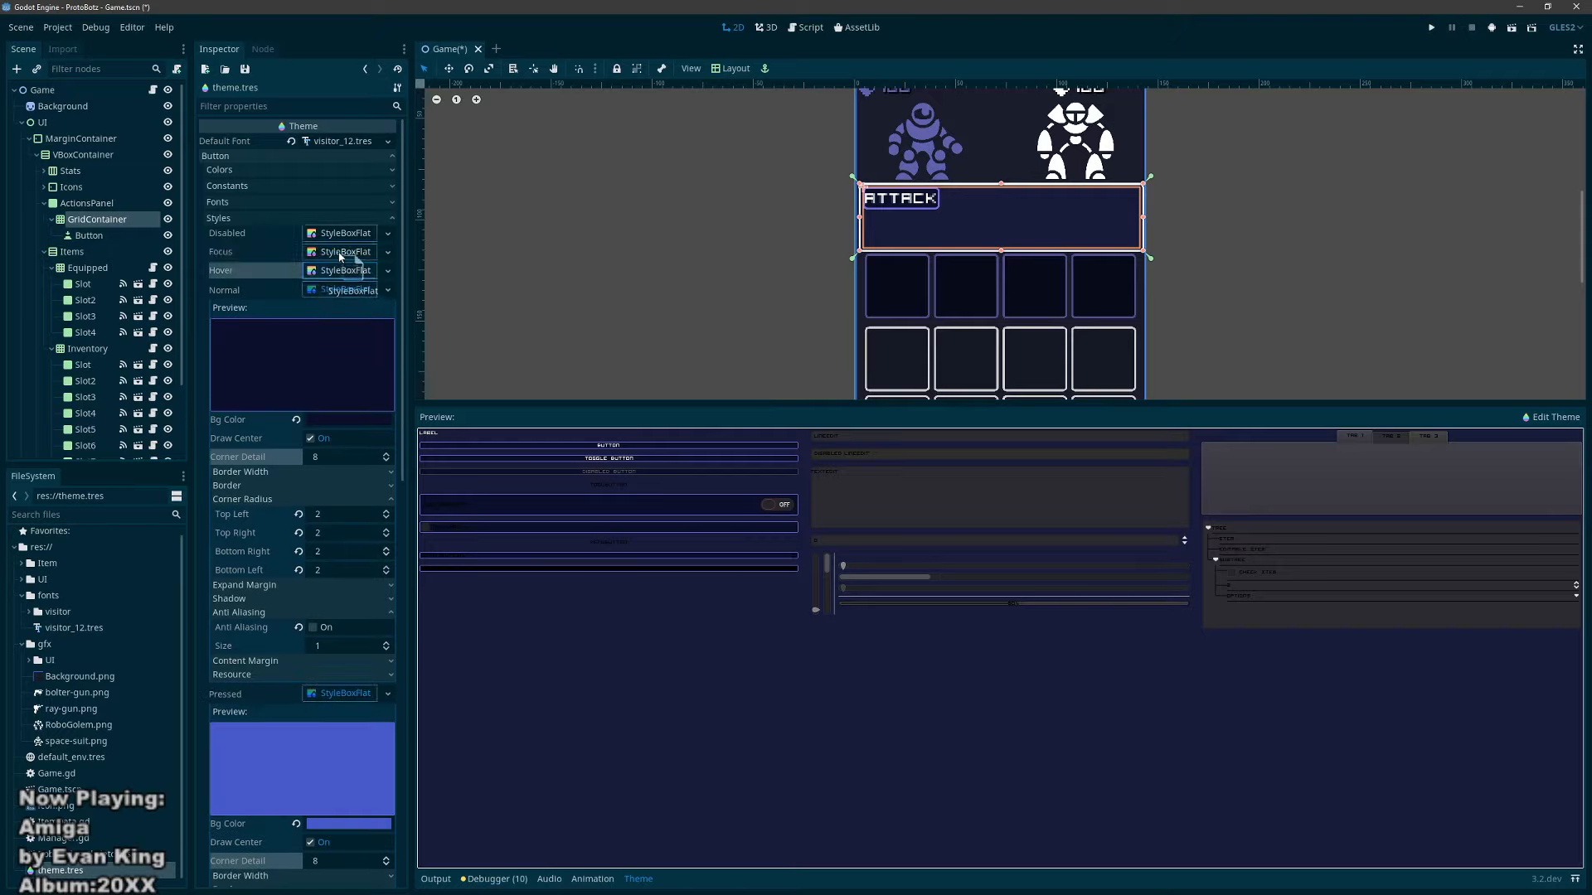
{"action": "left_click", "coordinate": [385, 252]}
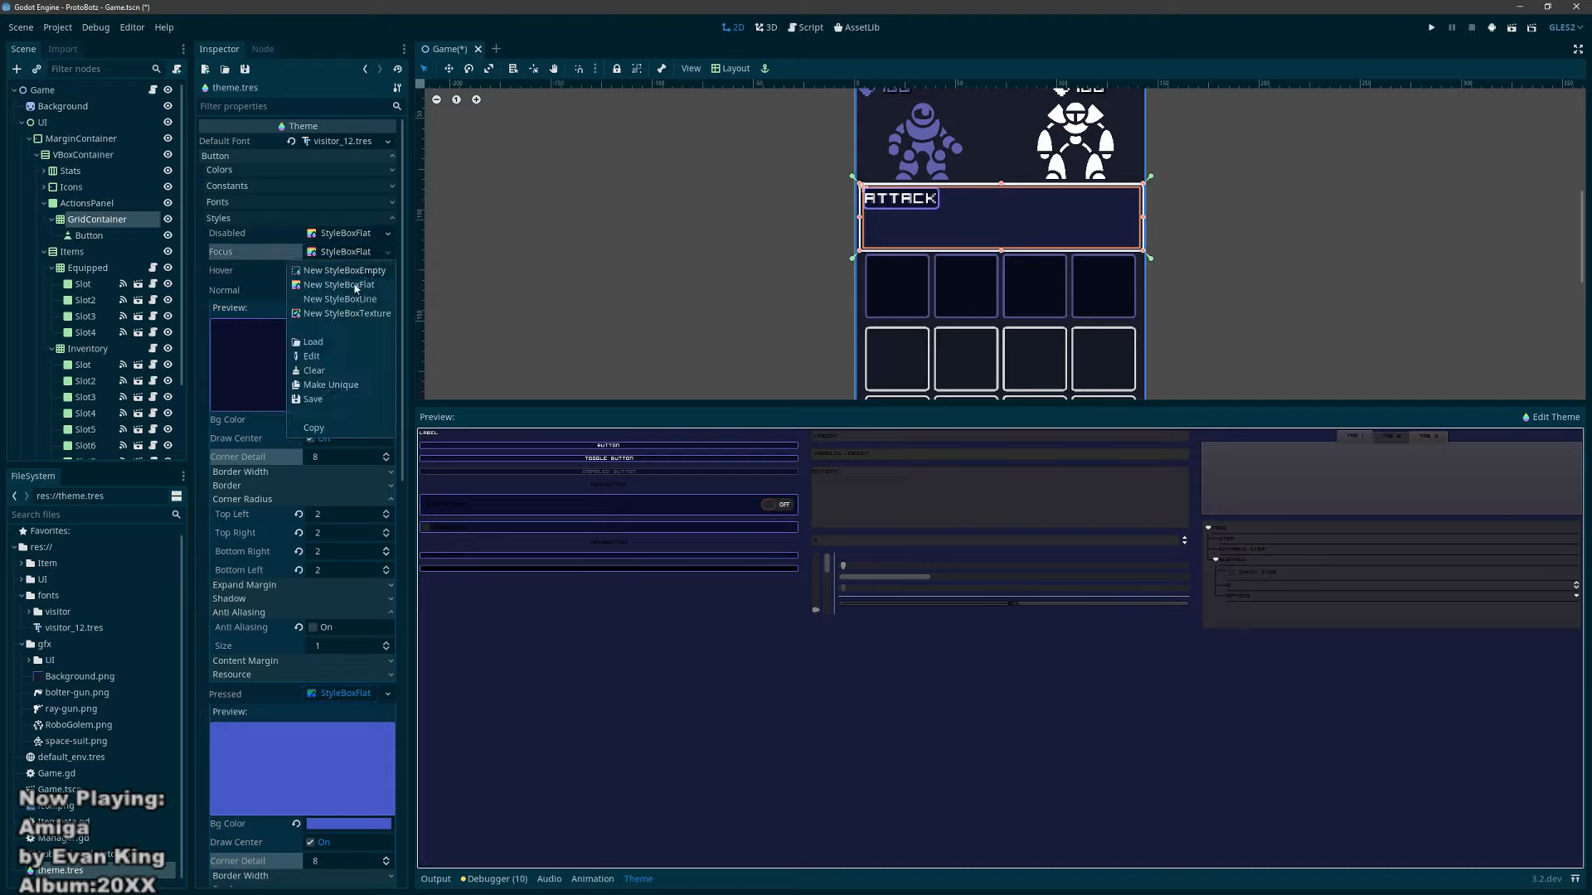
{"action": "left_click", "coordinate": [351, 291]}
{"action": "left_click_drag", "start_coordinate": [356, 267], "coordinate": [352, 252]}
{"action": "left_click", "coordinate": [364, 253]}
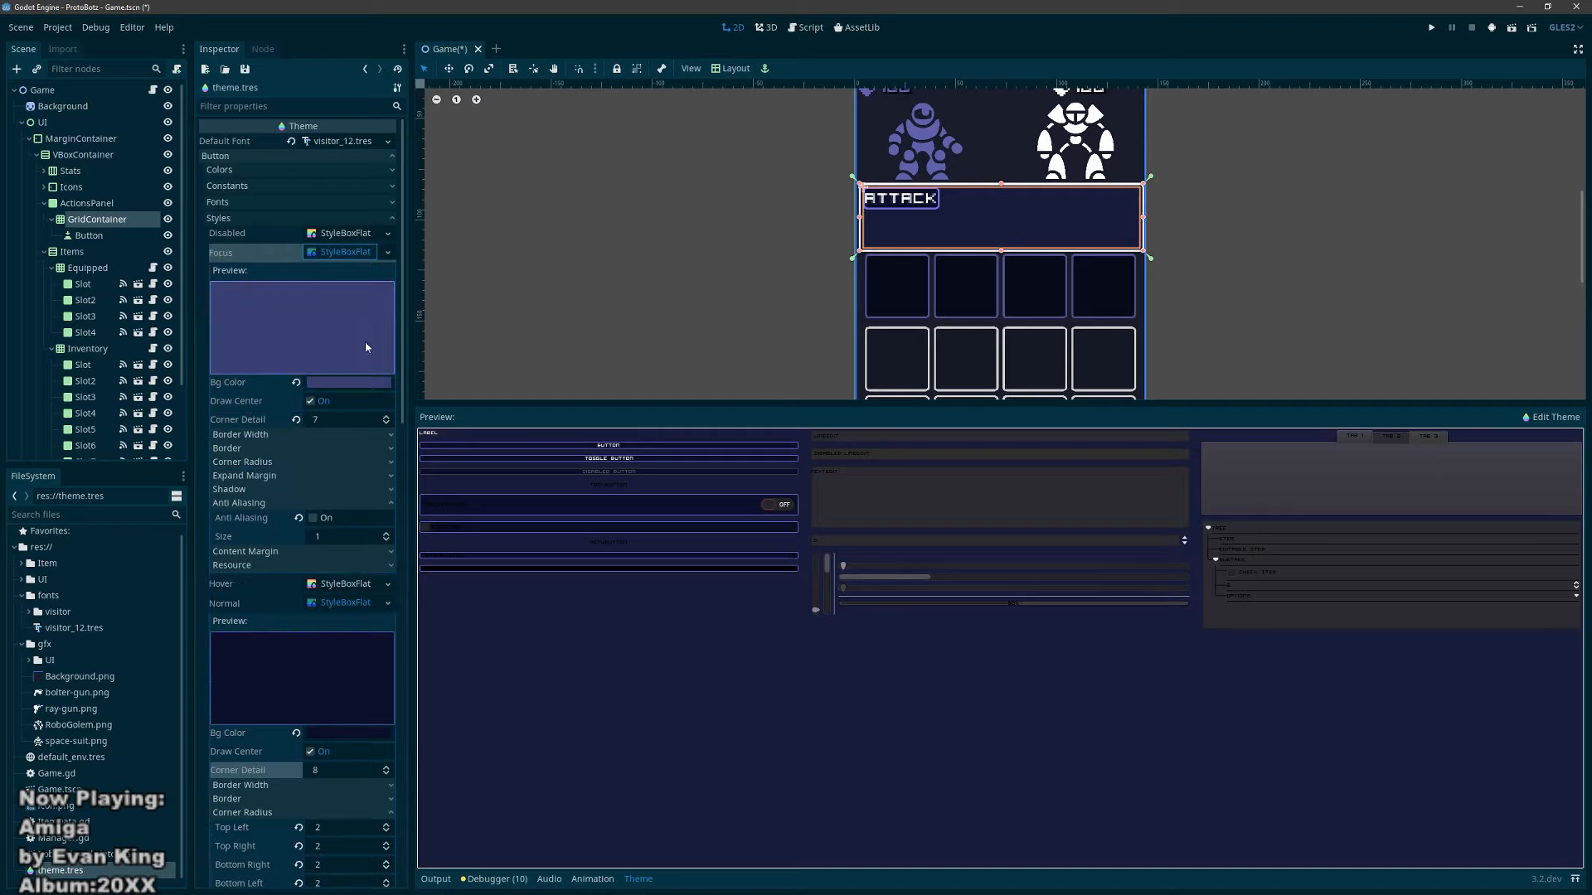
Step: Set the background colour of the style shared by the Button's focus and hover states to 181e6d
{"action": "left_click", "coordinate": [367, 384]}
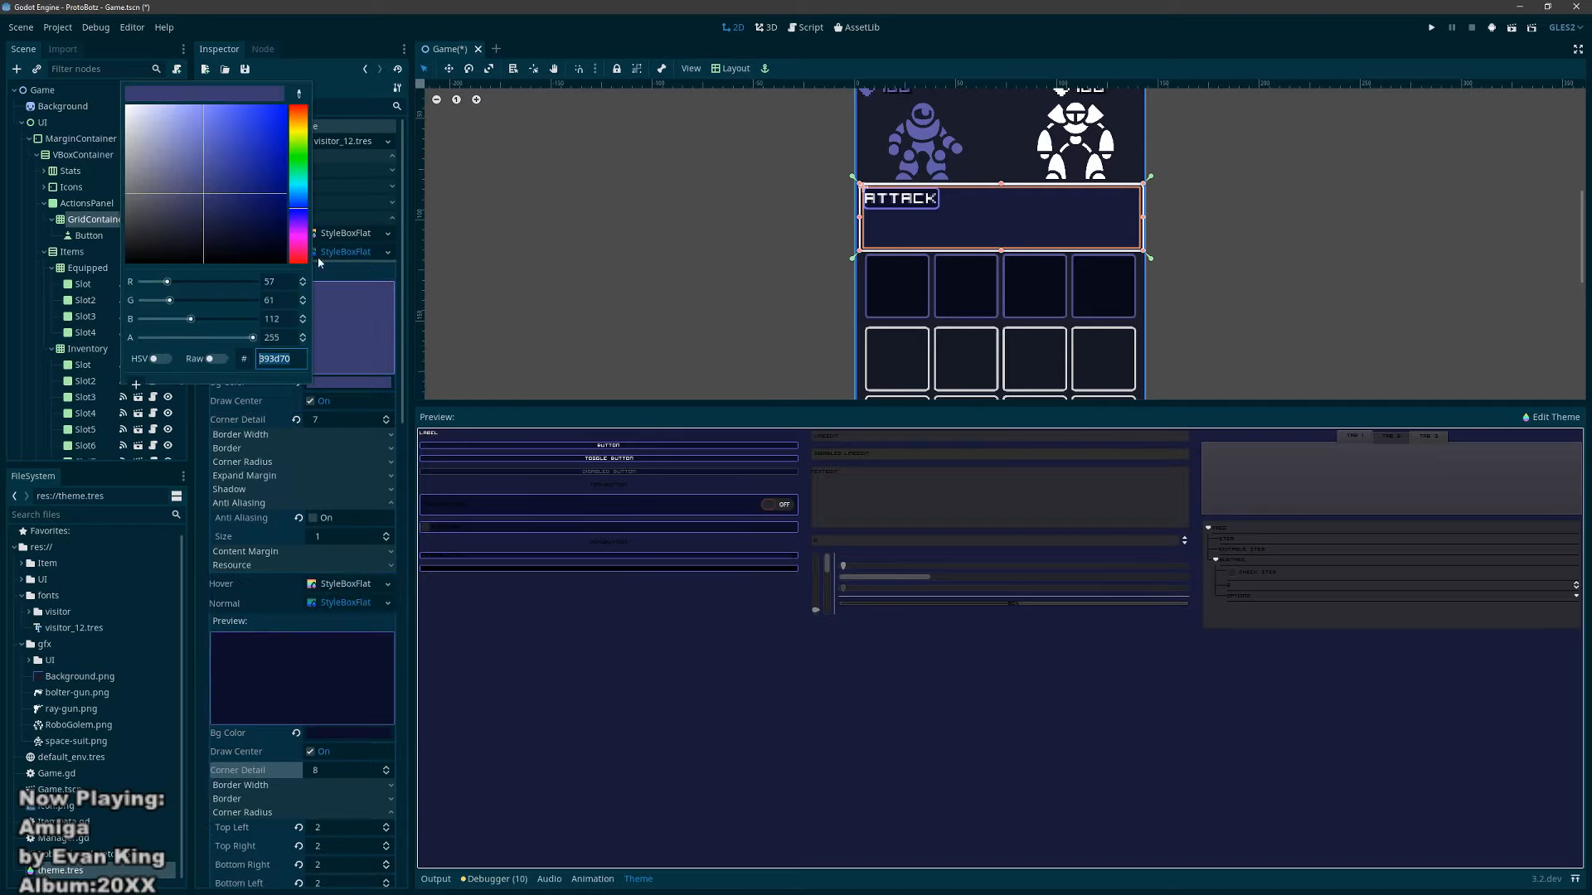
{"action": "left_click", "coordinate": [301, 94]}
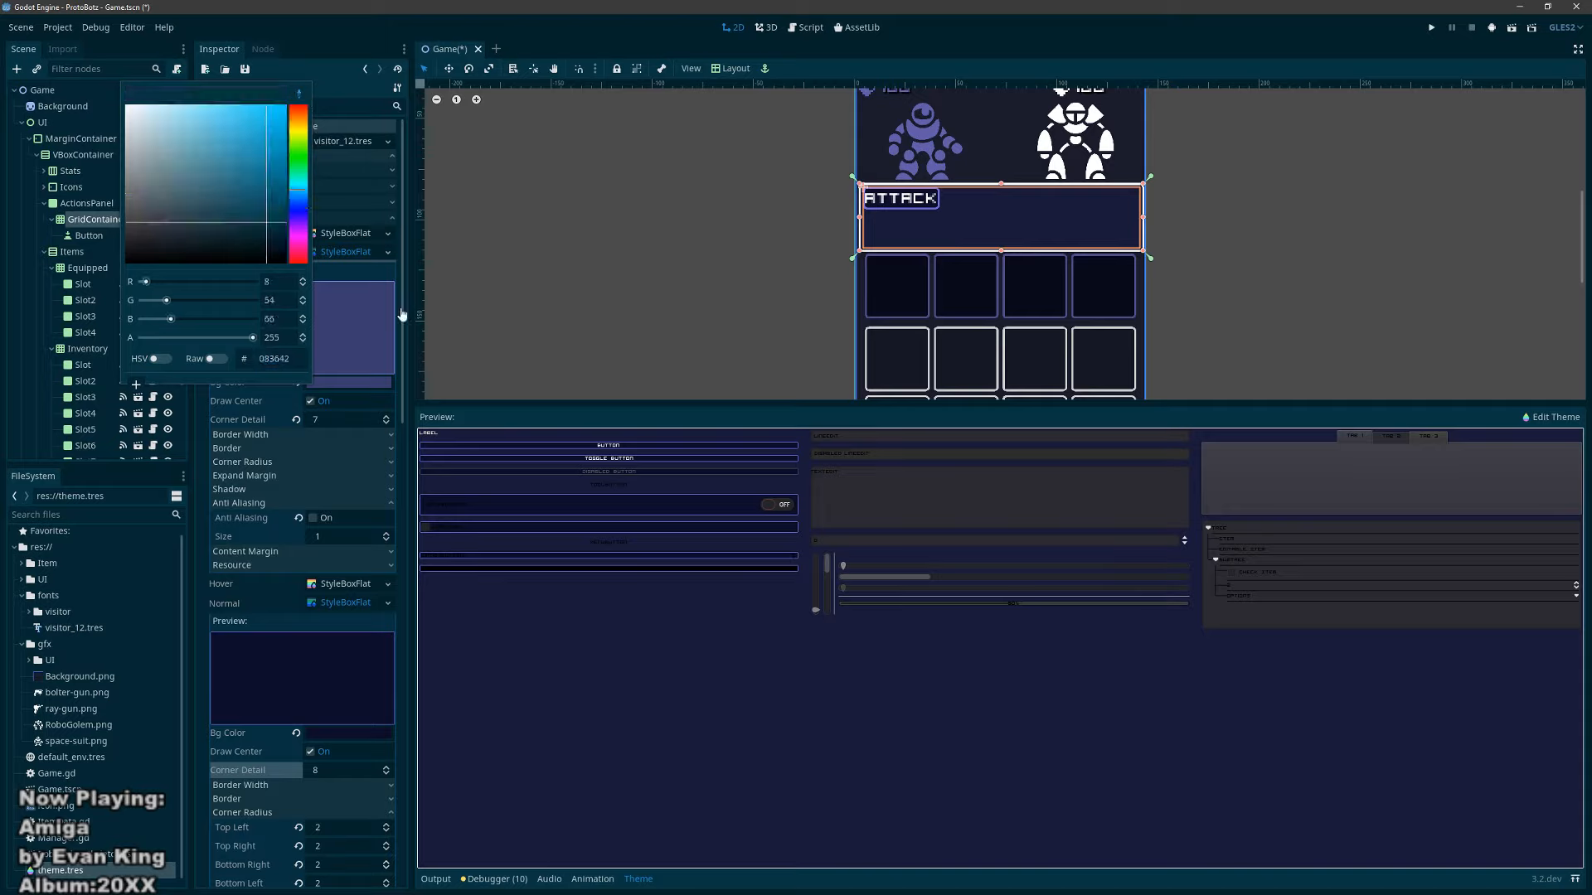
{"action": "left_click", "coordinate": [570, 513]}
{"action": "left_click_drag", "start_coordinate": [242, 238], "coordinate": [252, 201]}
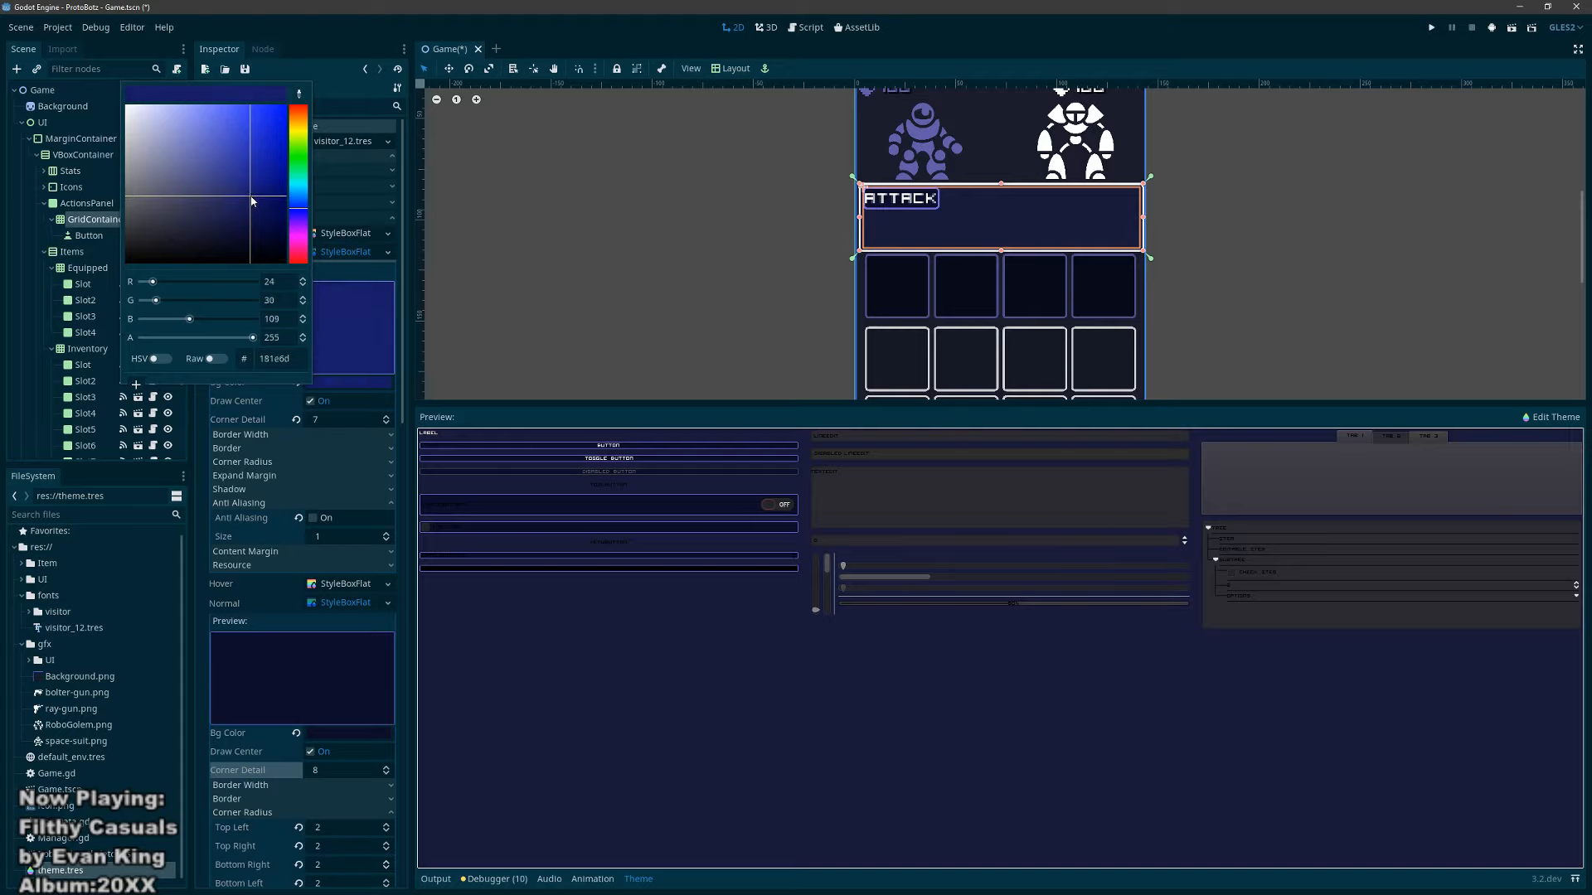
{"action": "left_click", "coordinate": [333, 88]}
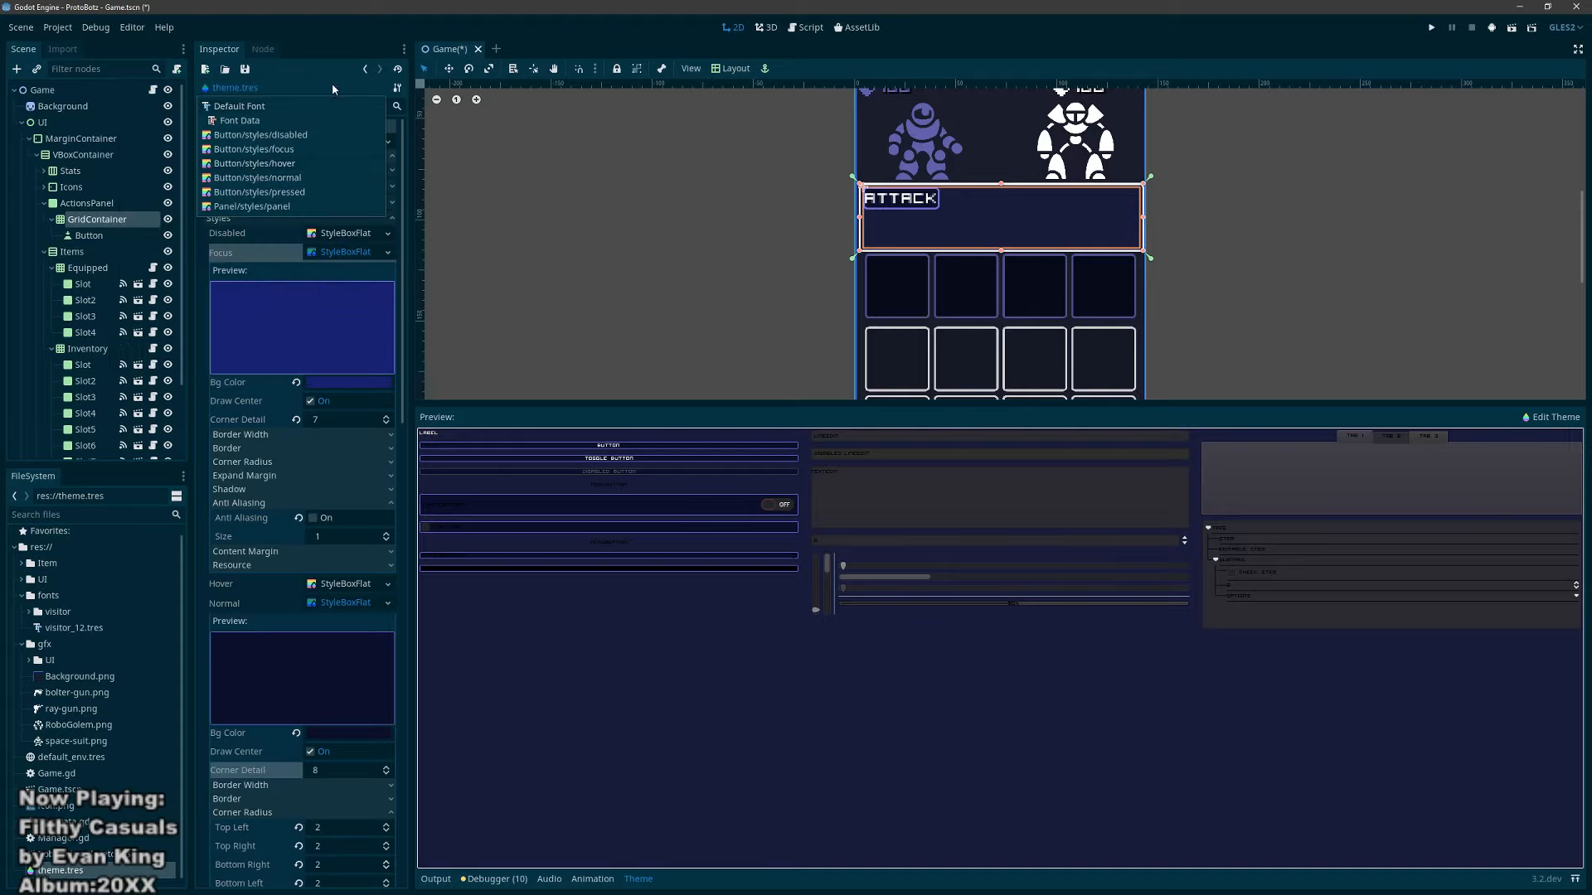
{"action": "left_click", "coordinate": [358, 239]}
Step: Review the Button's disabled style settings and save the scene
{"action": "left_click", "coordinate": [358, 240]}
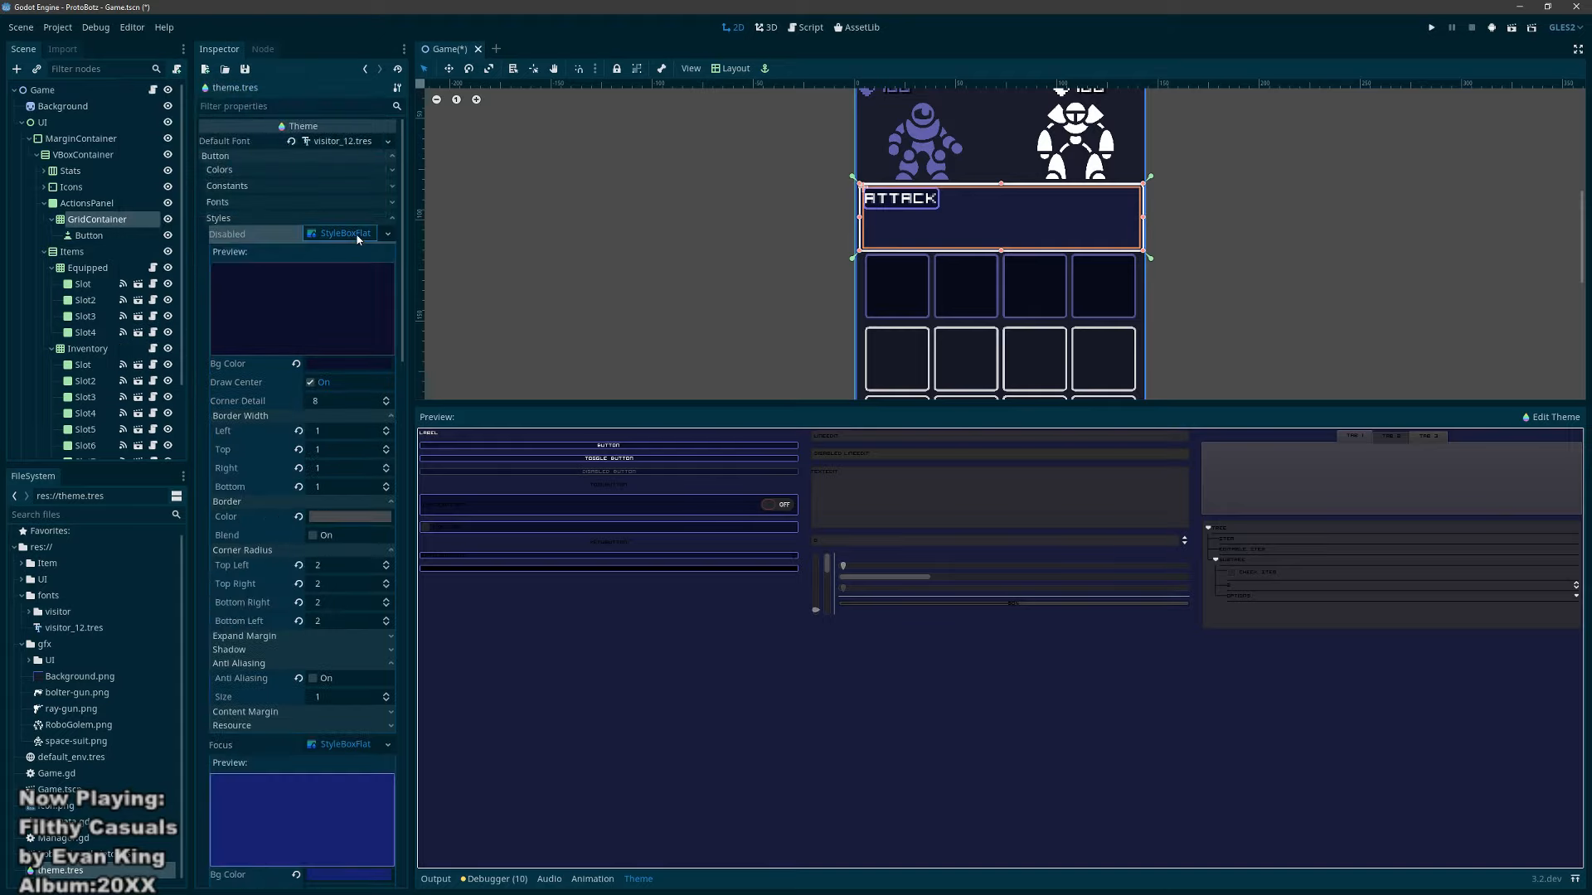
{"action": "left_click", "coordinate": [358, 240]}
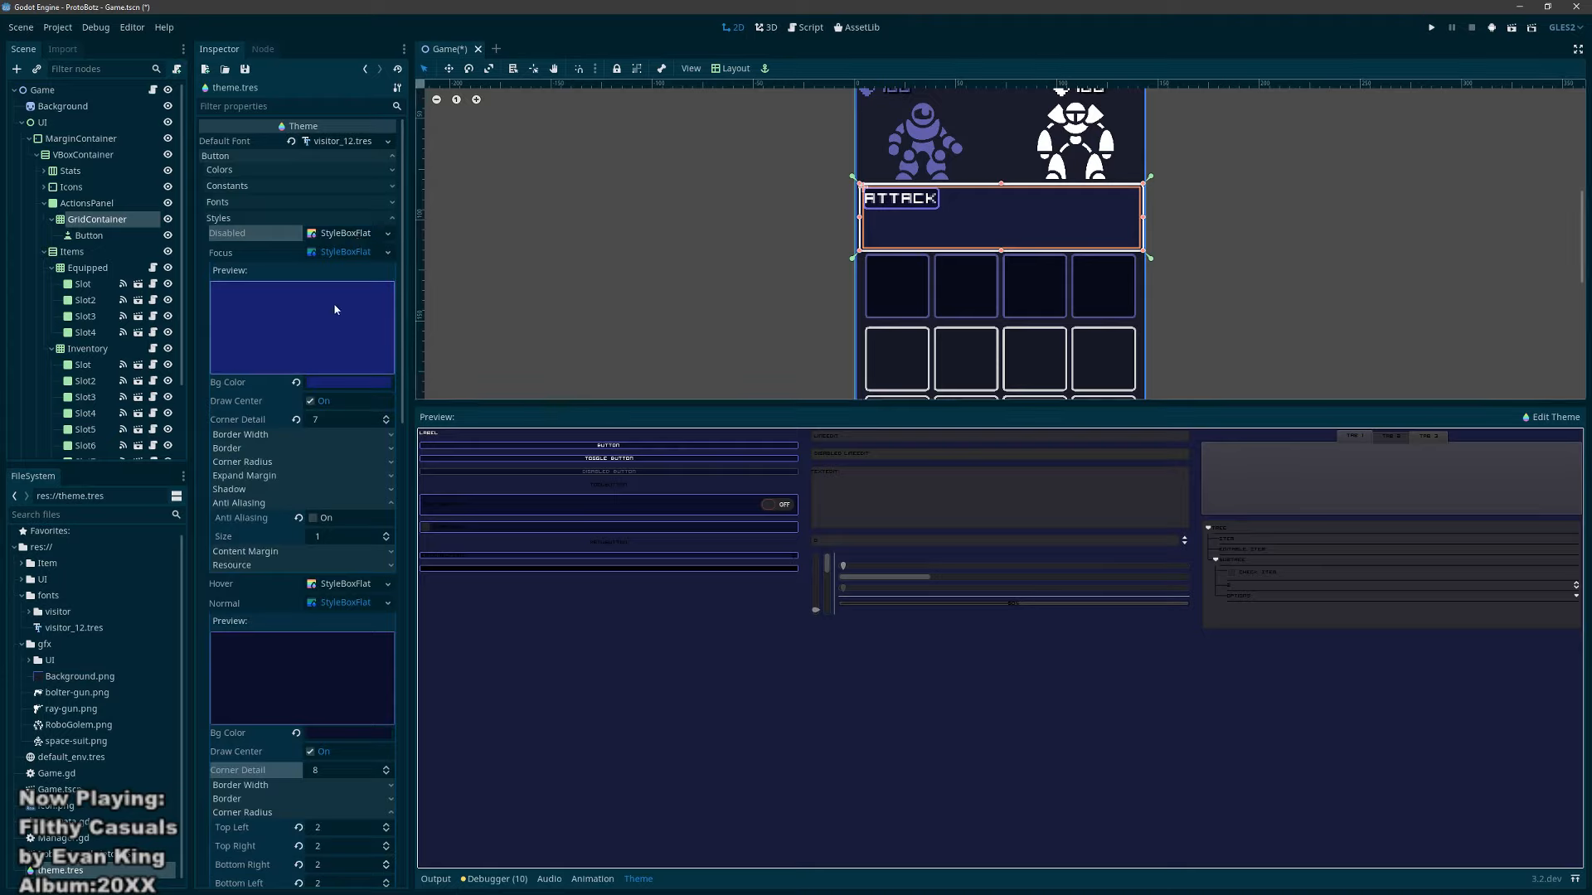
{"action": "key", "text": "ctrl+s"}
Step: Run the game to check how the Attack button looks with the updated styles, and close it
{"action": "scroll", "coordinate": [798, 241], "scroll_direction": "down", "scroll_amount": 2}
{"action": "scroll", "coordinate": [877, 238], "scroll_direction": "up", "scroll_amount": 1}
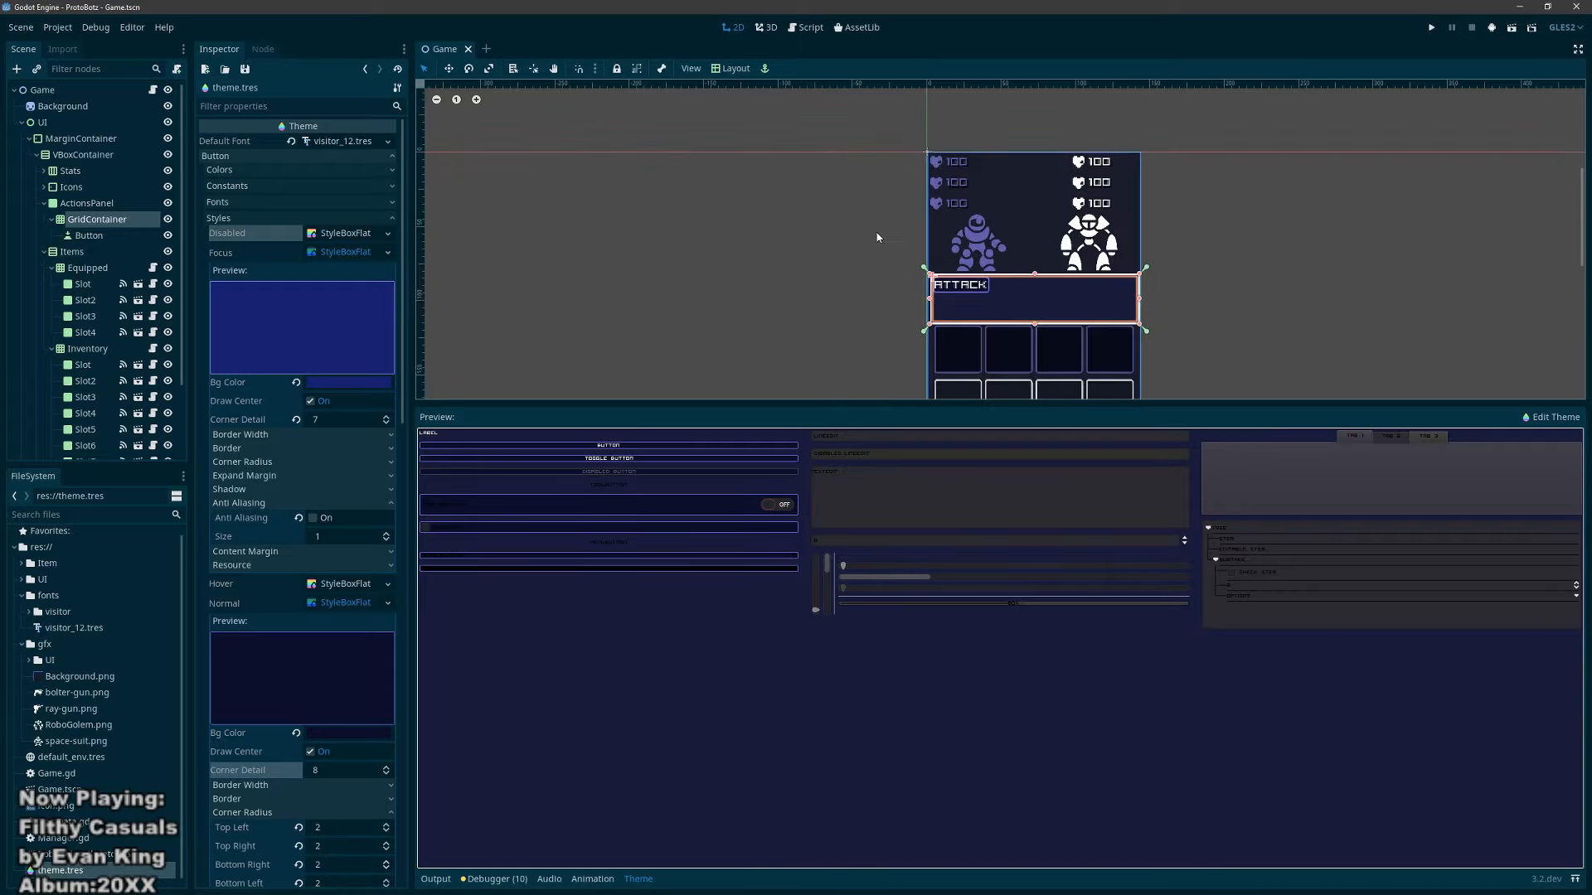
{"action": "middle_click_drag", "start_coordinate": [1032, 326], "coordinate": [1037, 223]}
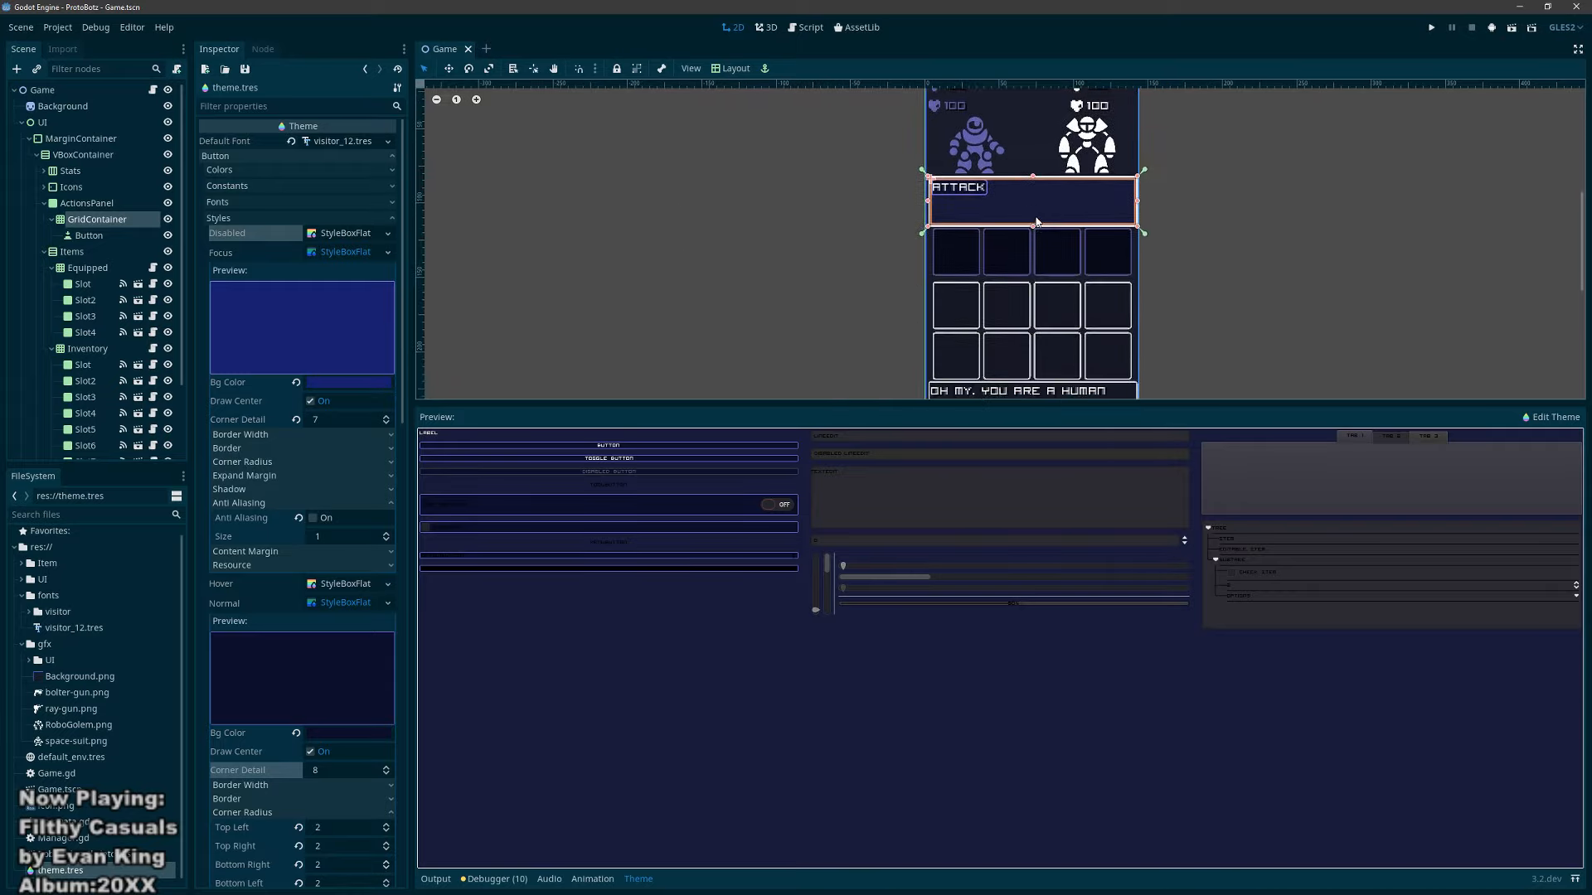
{"action": "middle_click_drag", "start_coordinate": [1038, 288], "coordinate": [1034, 214]}
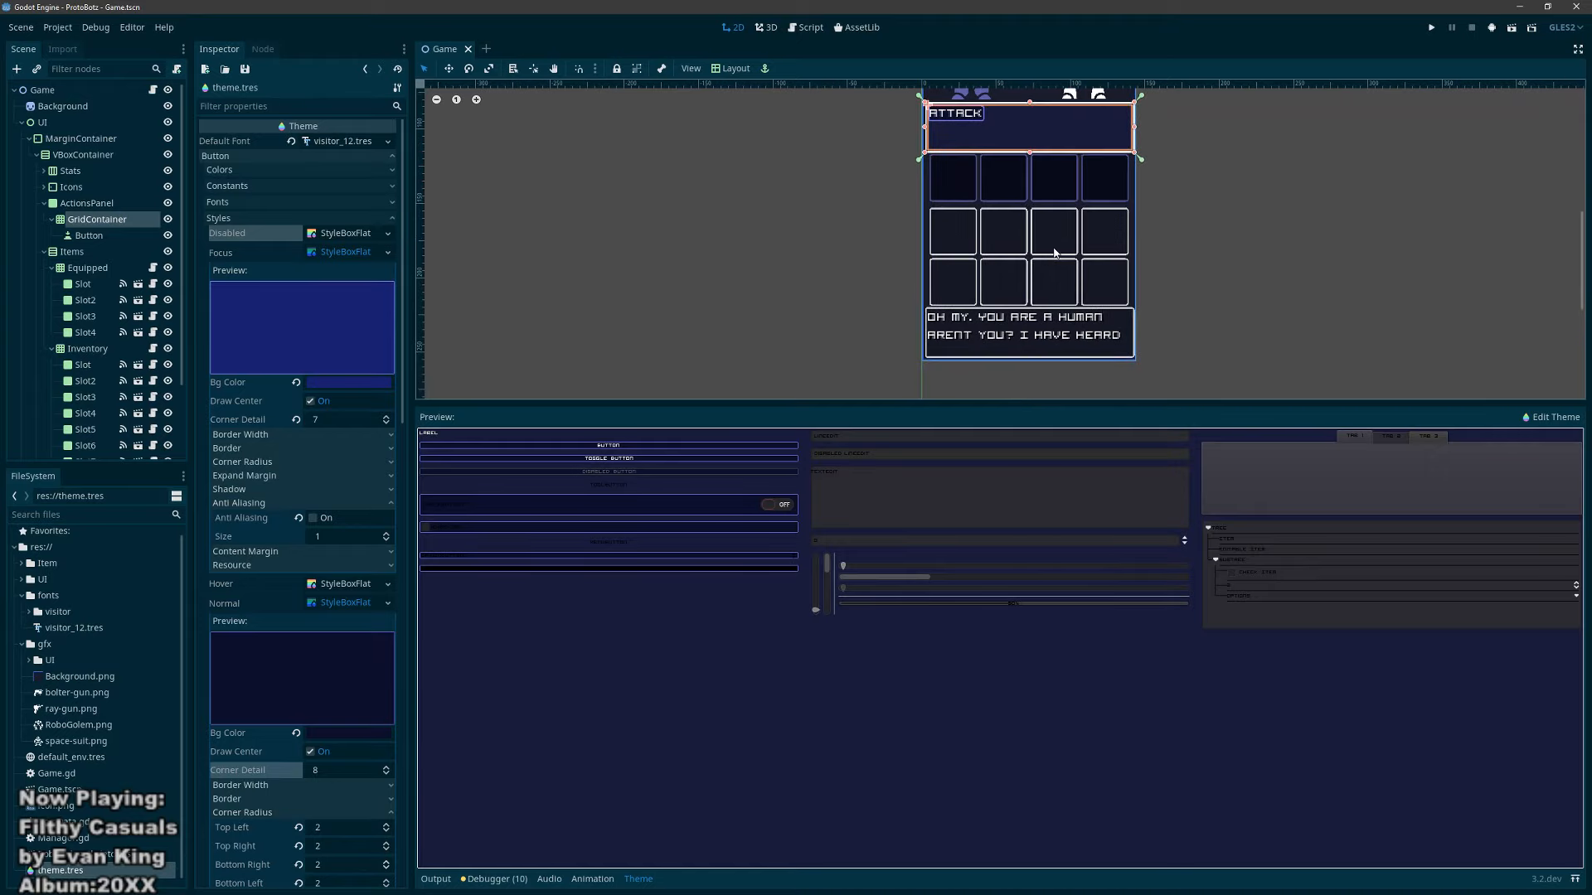
{"action": "key", "text": "F5"}
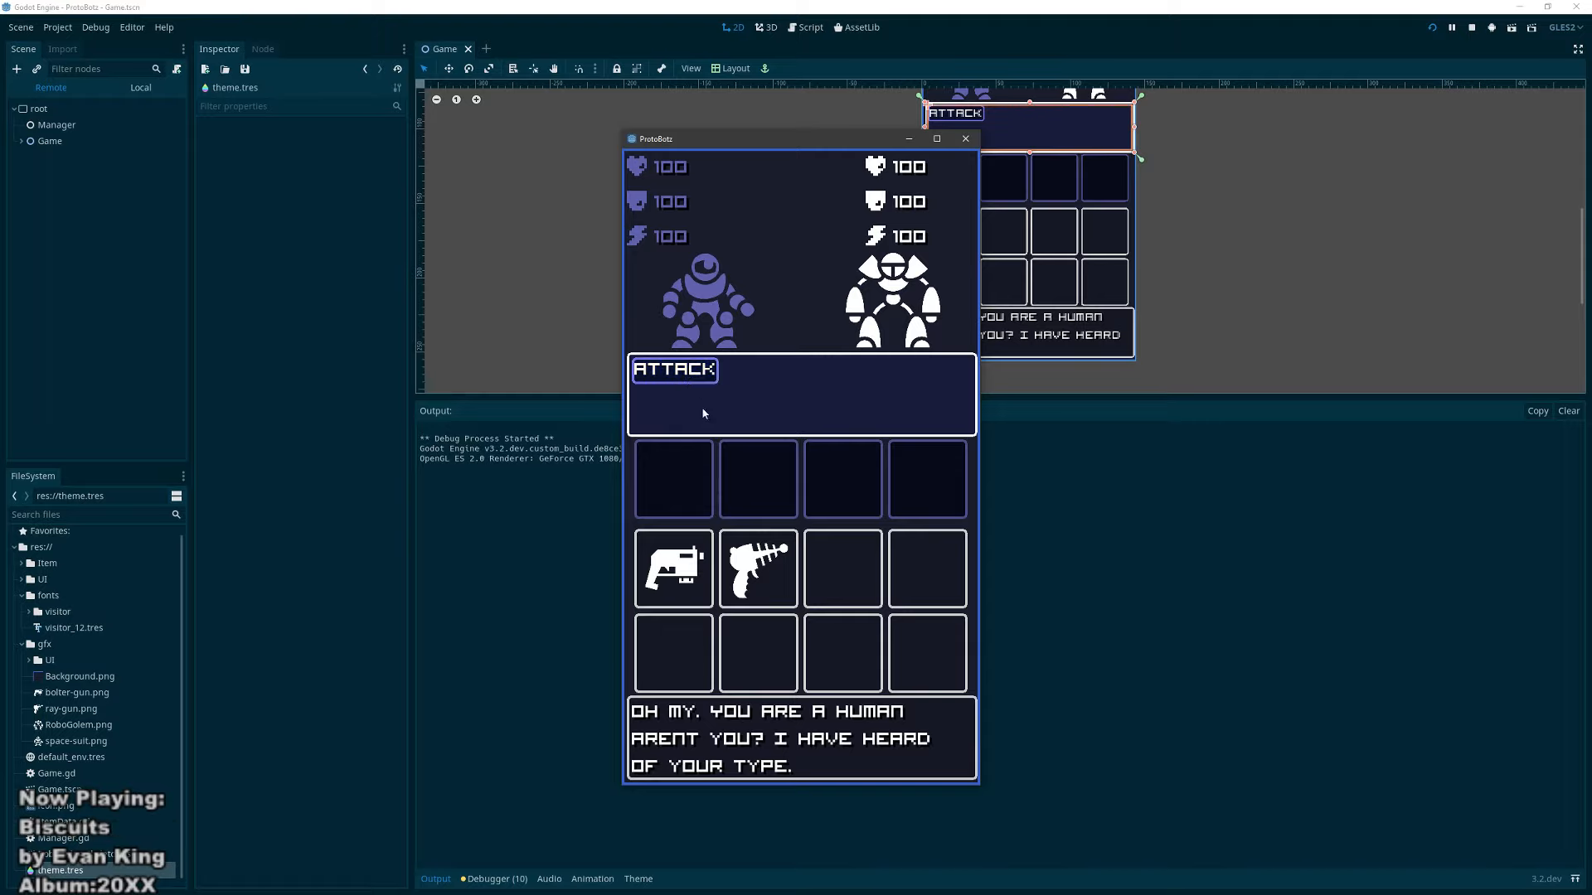
{"action": "left_click", "coordinate": [965, 138]}
Step: Open theme.tres and show the border settings of the Button's hover style
{"action": "left_click", "coordinate": [61, 871]}
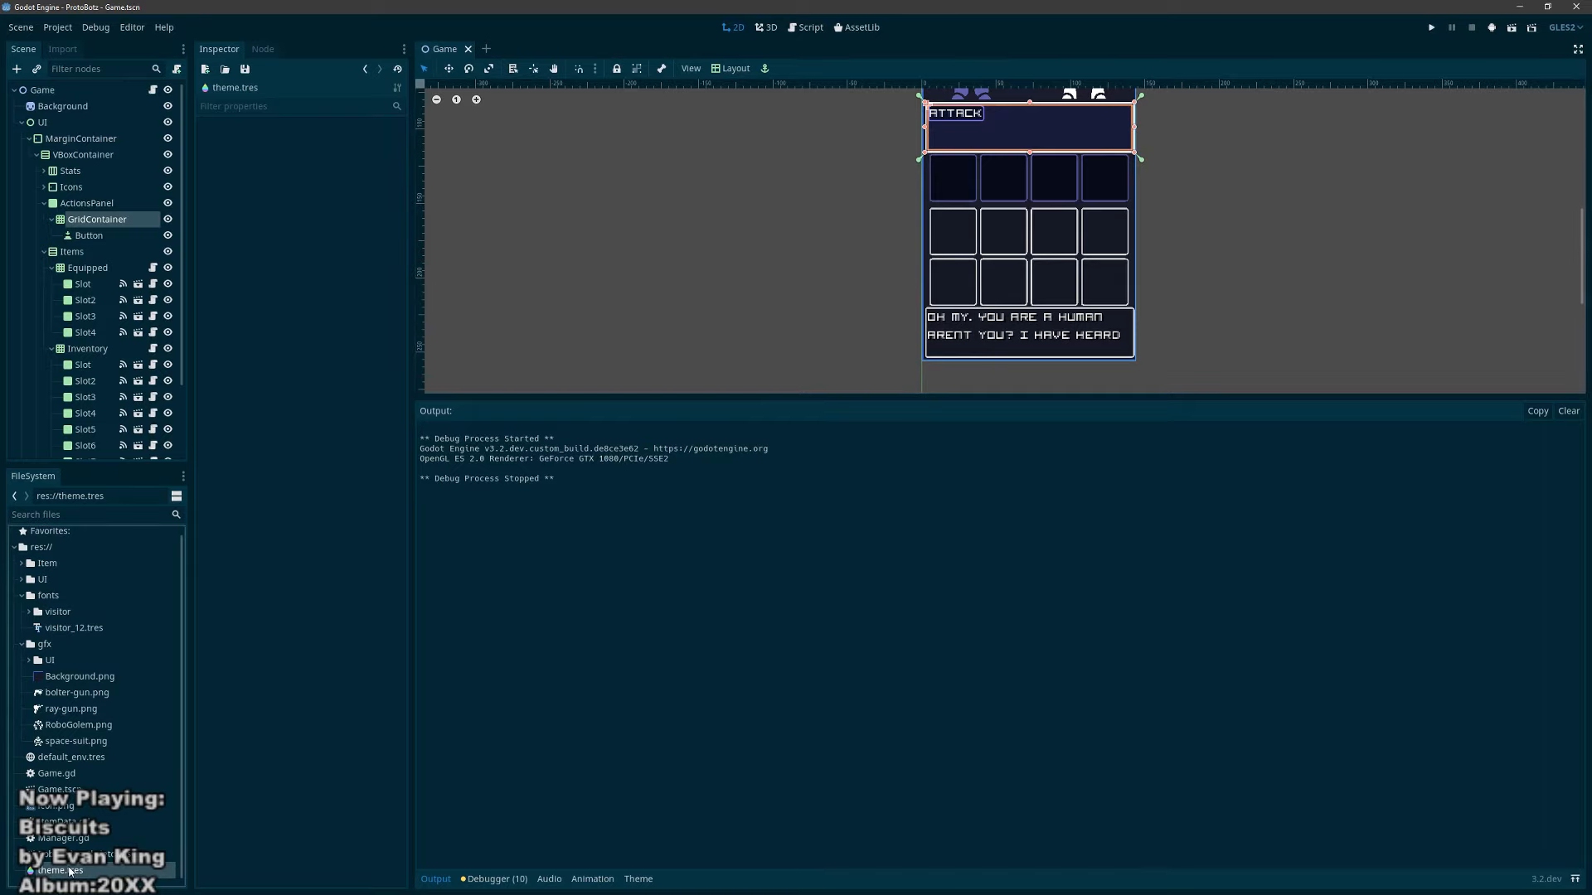
{"action": "left_click", "coordinate": [242, 154]}
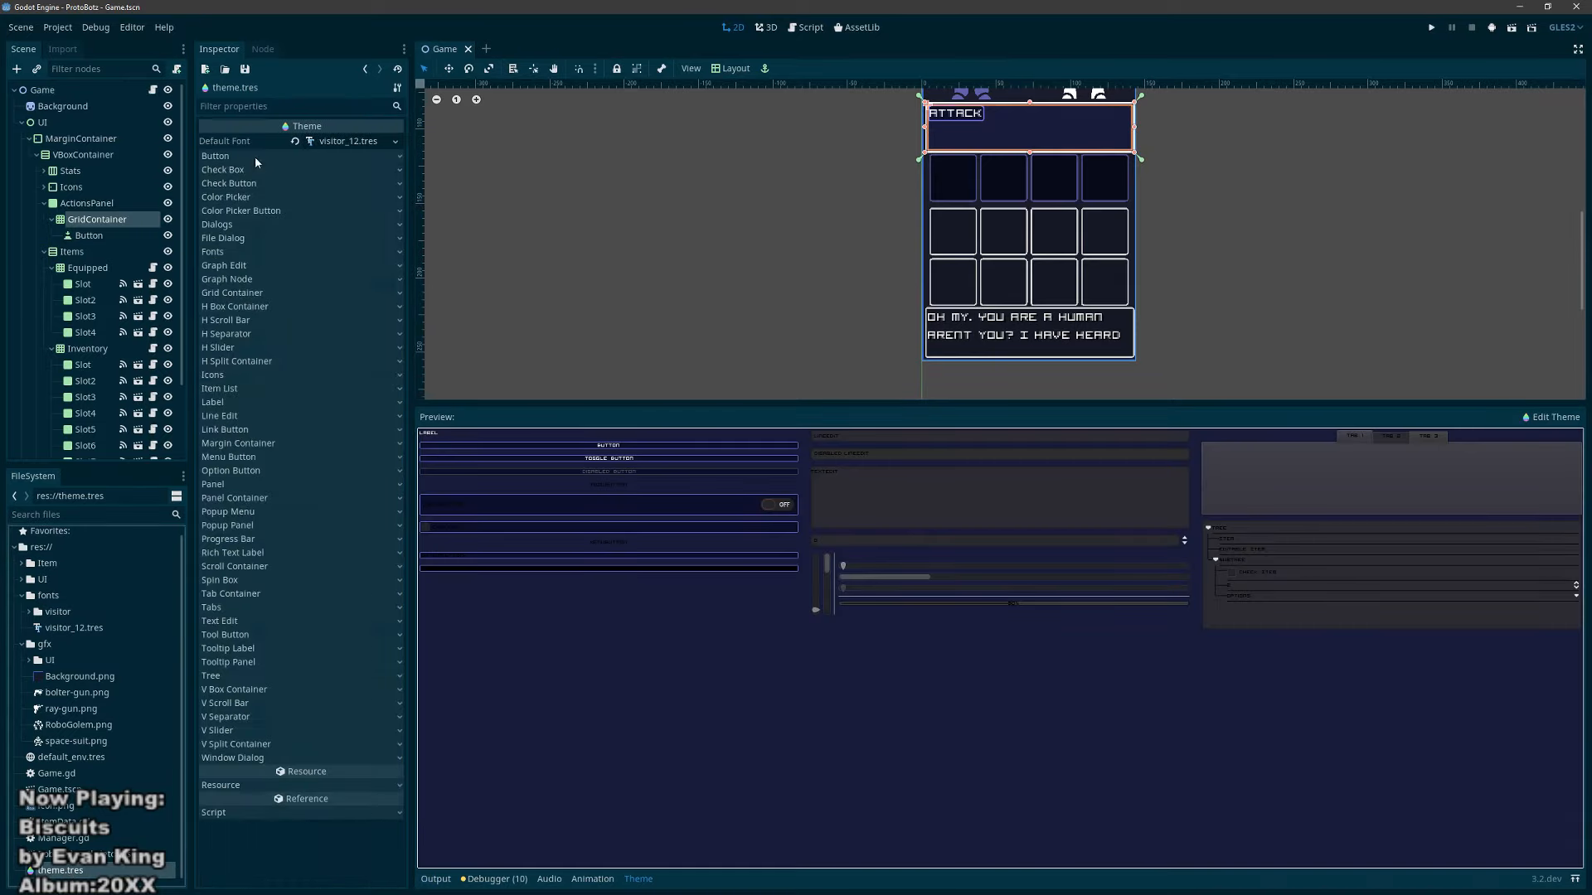
{"action": "left_click", "coordinate": [245, 153]}
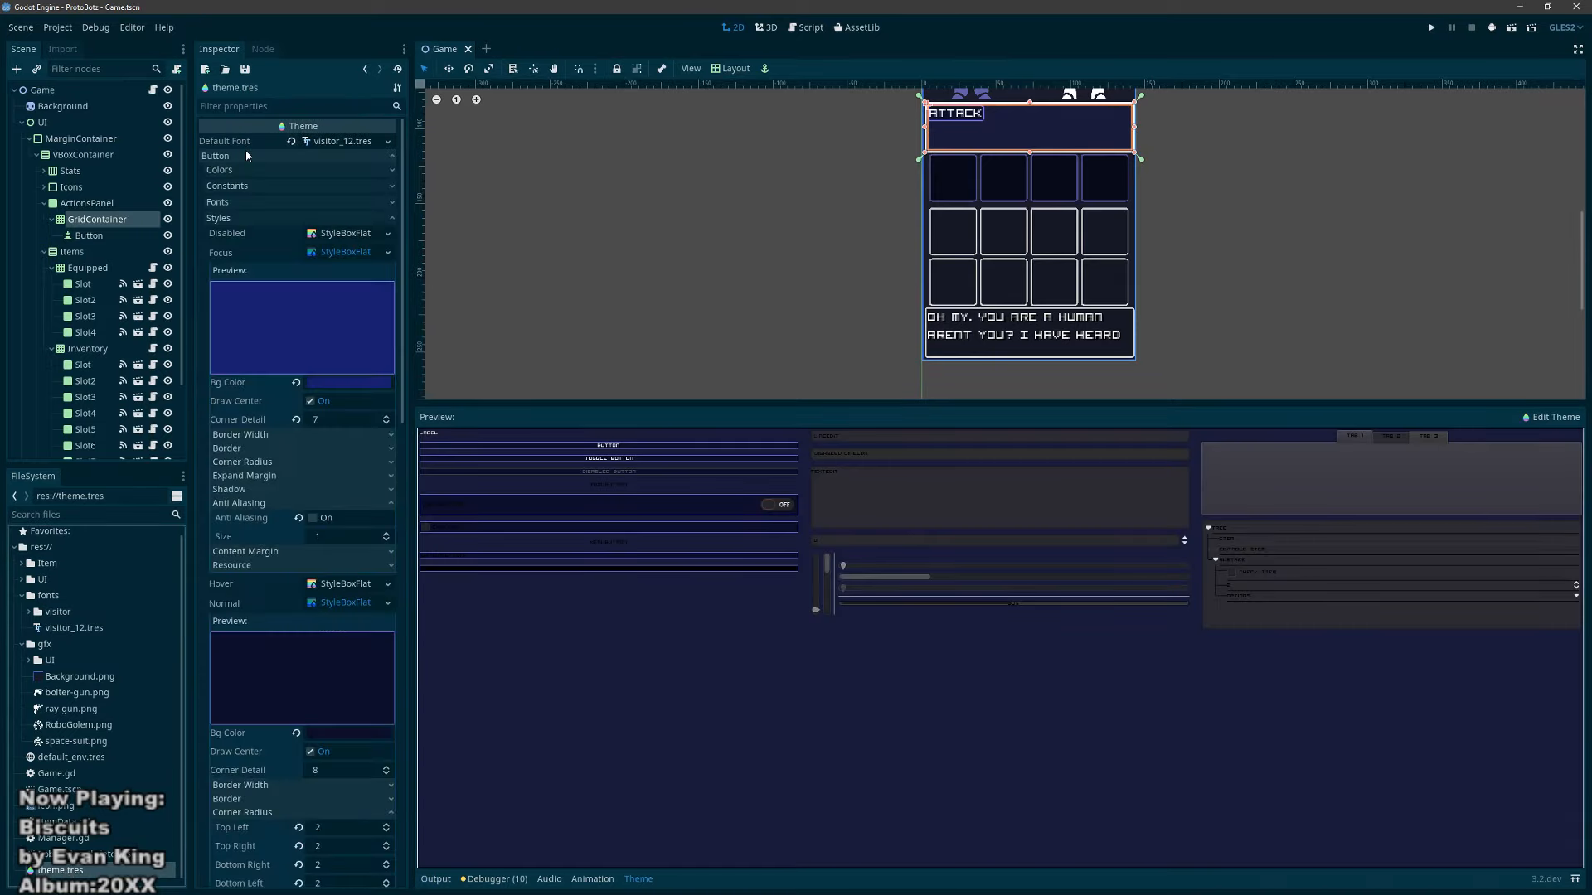
{"action": "left_click", "coordinate": [332, 252]}
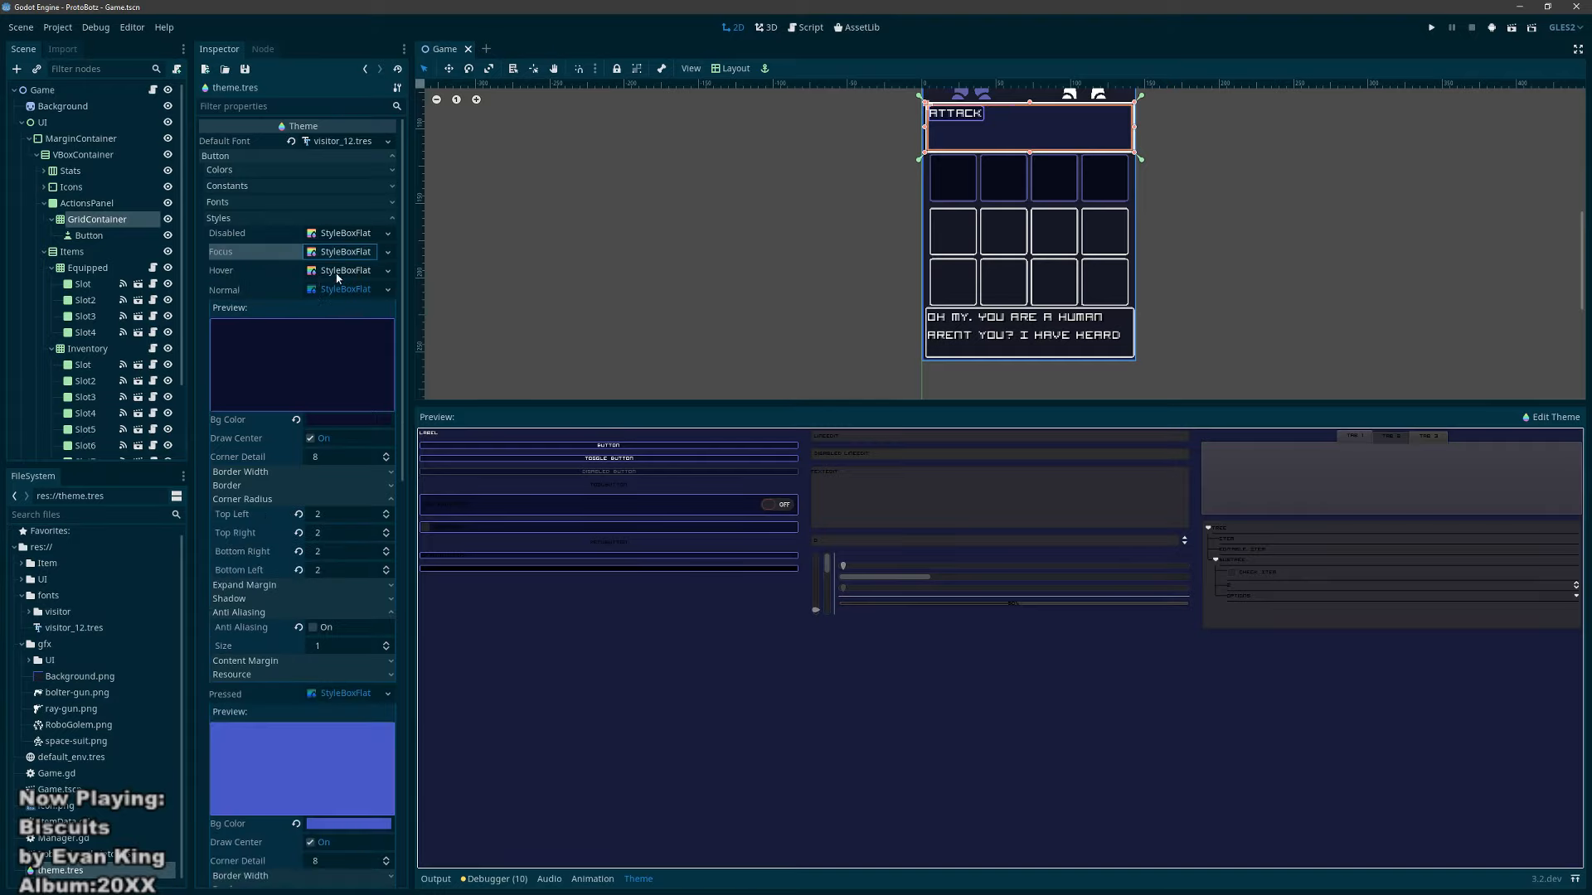
{"action": "left_click", "coordinate": [336, 273]}
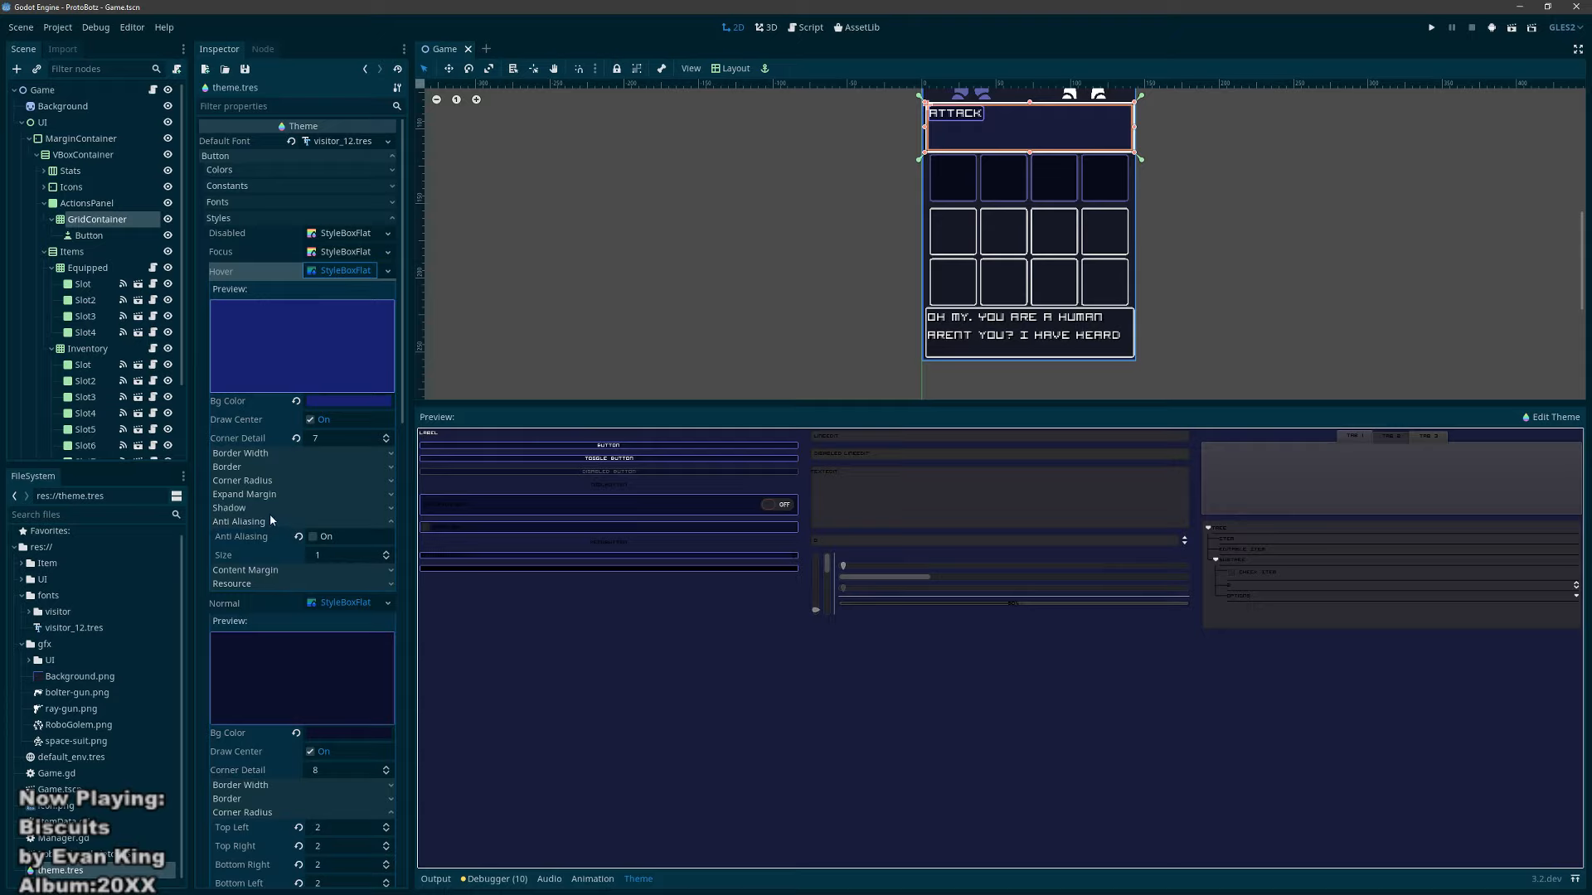
{"action": "left_click", "coordinate": [265, 467]}
Step: Copy the border colour's hex code from the Button's normal style
{"action": "scroll", "coordinate": [294, 572], "scroll_direction": "down", "scroll_amount": 3}
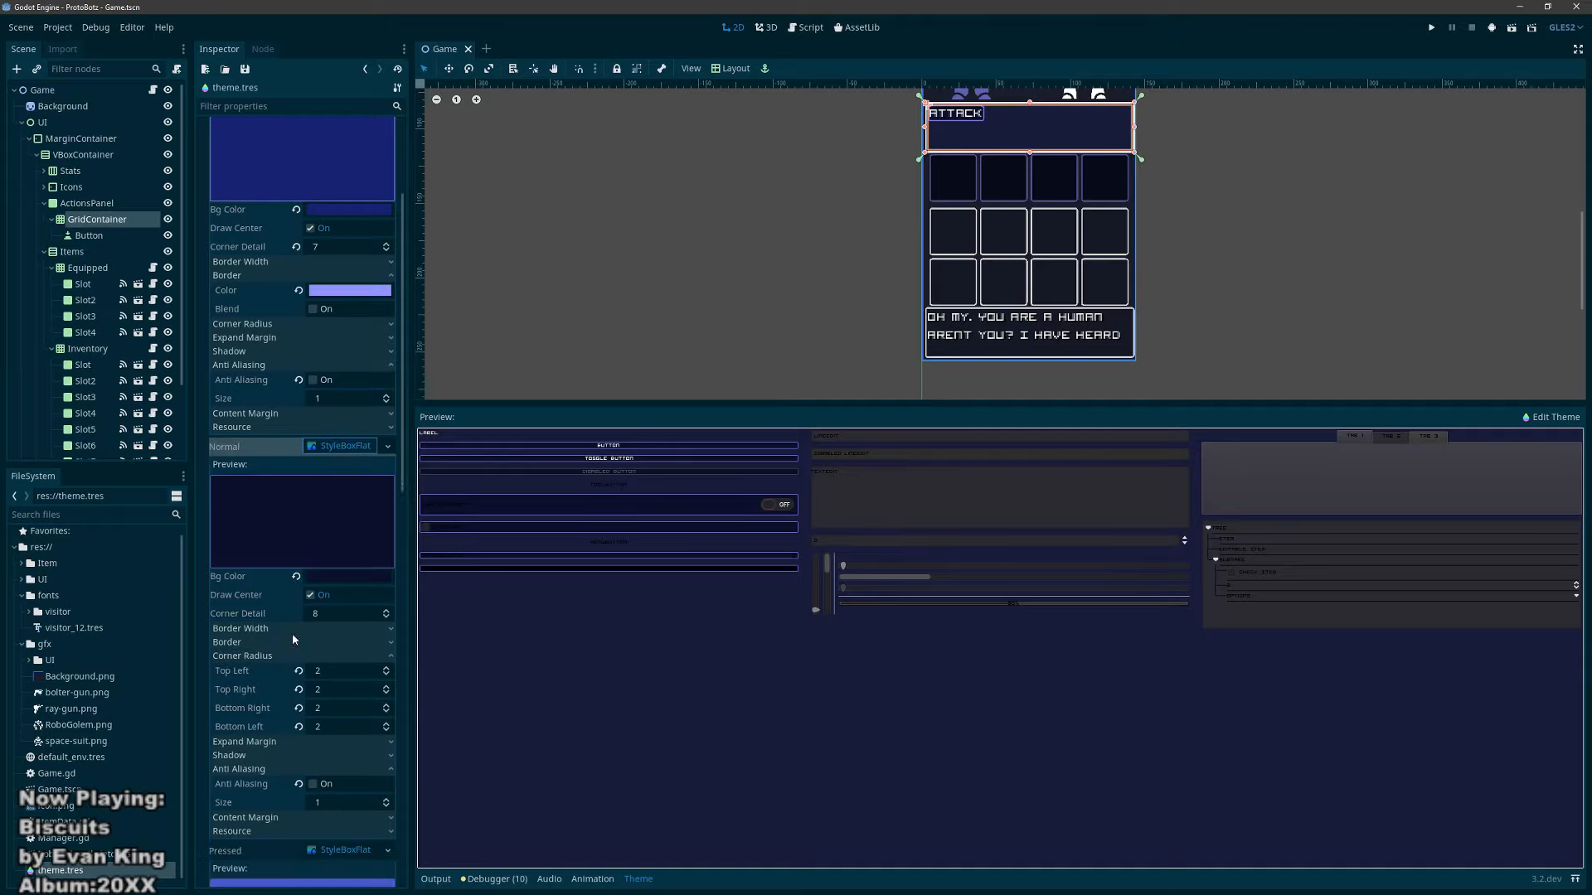
{"action": "left_click", "coordinate": [272, 642]}
{"action": "left_click", "coordinate": [336, 658]}
{"action": "key", "text": "ctrl+c"}
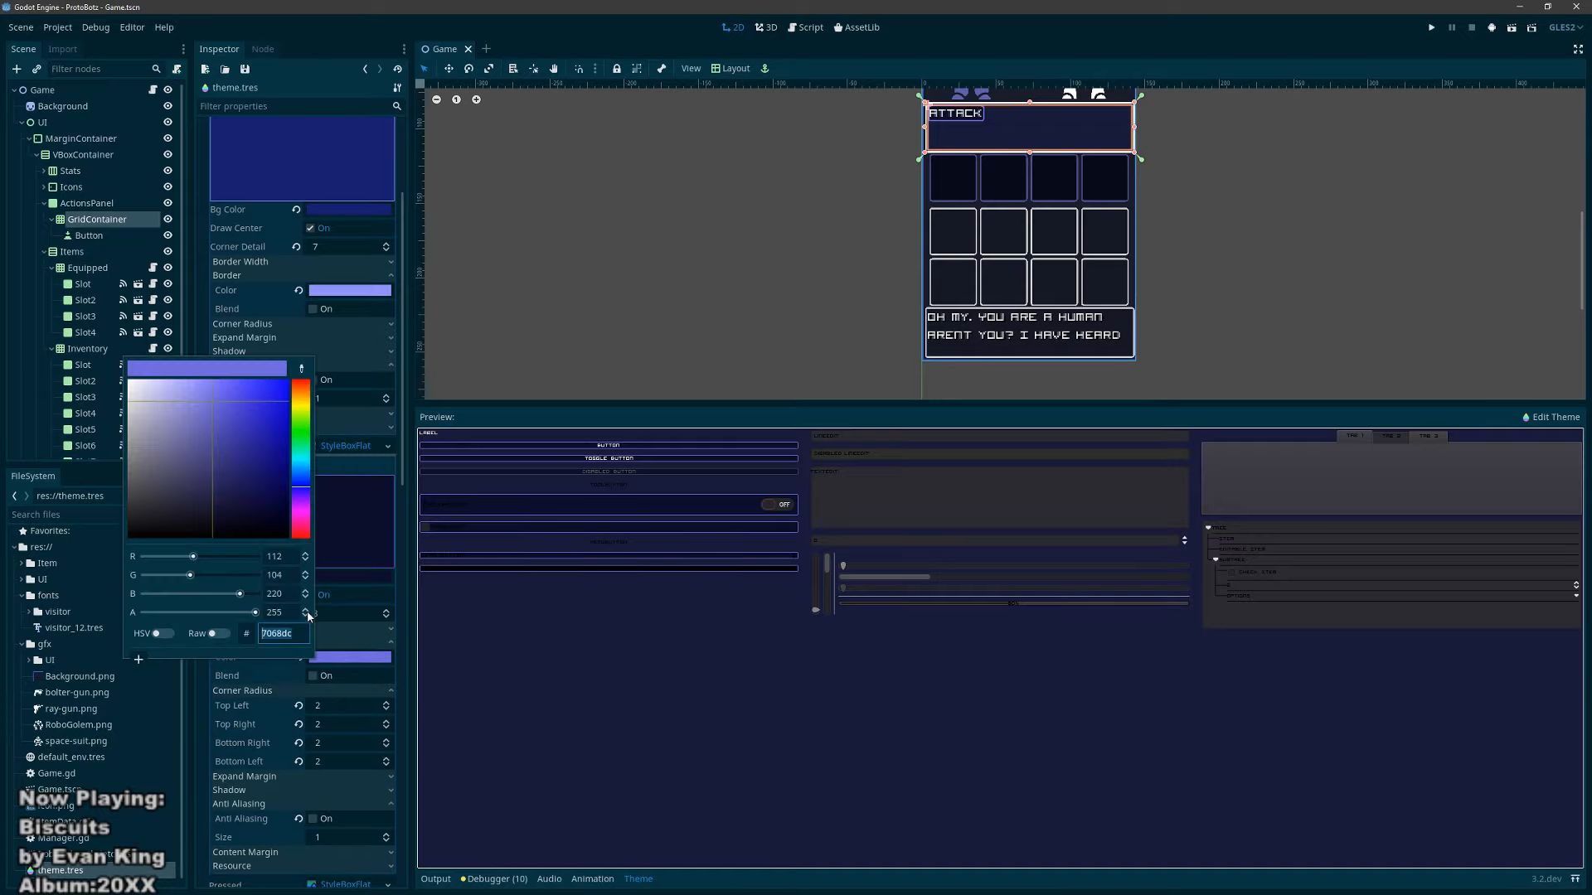
Step: Set the border colour of the Button's hover style to the copied 7068dc
{"action": "left_click", "coordinate": [315, 467]}
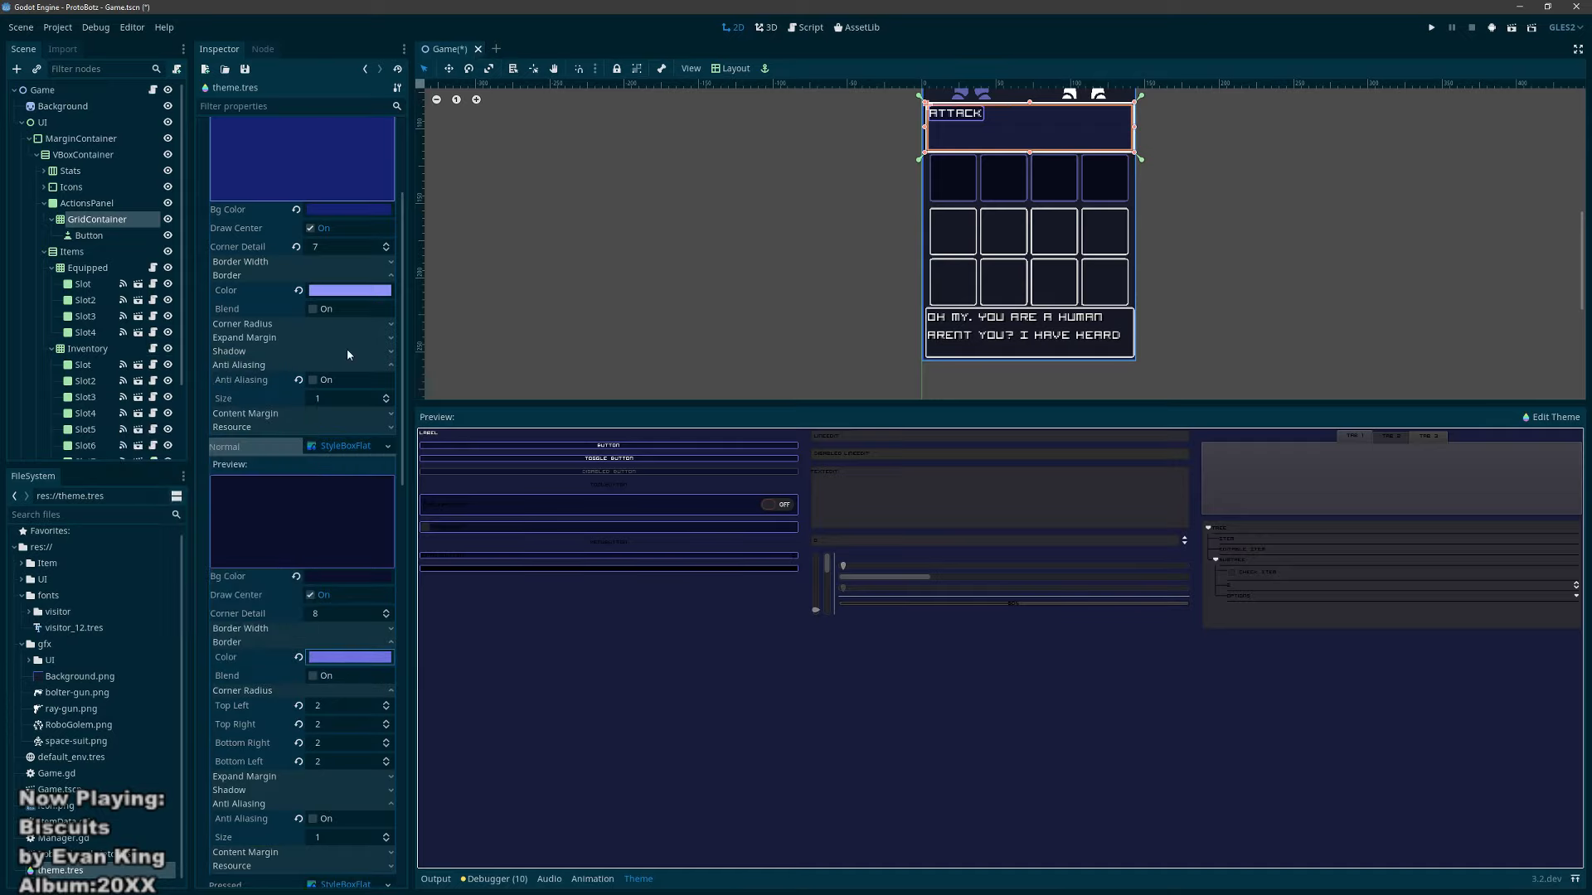
{"action": "left_click", "coordinate": [345, 291]}
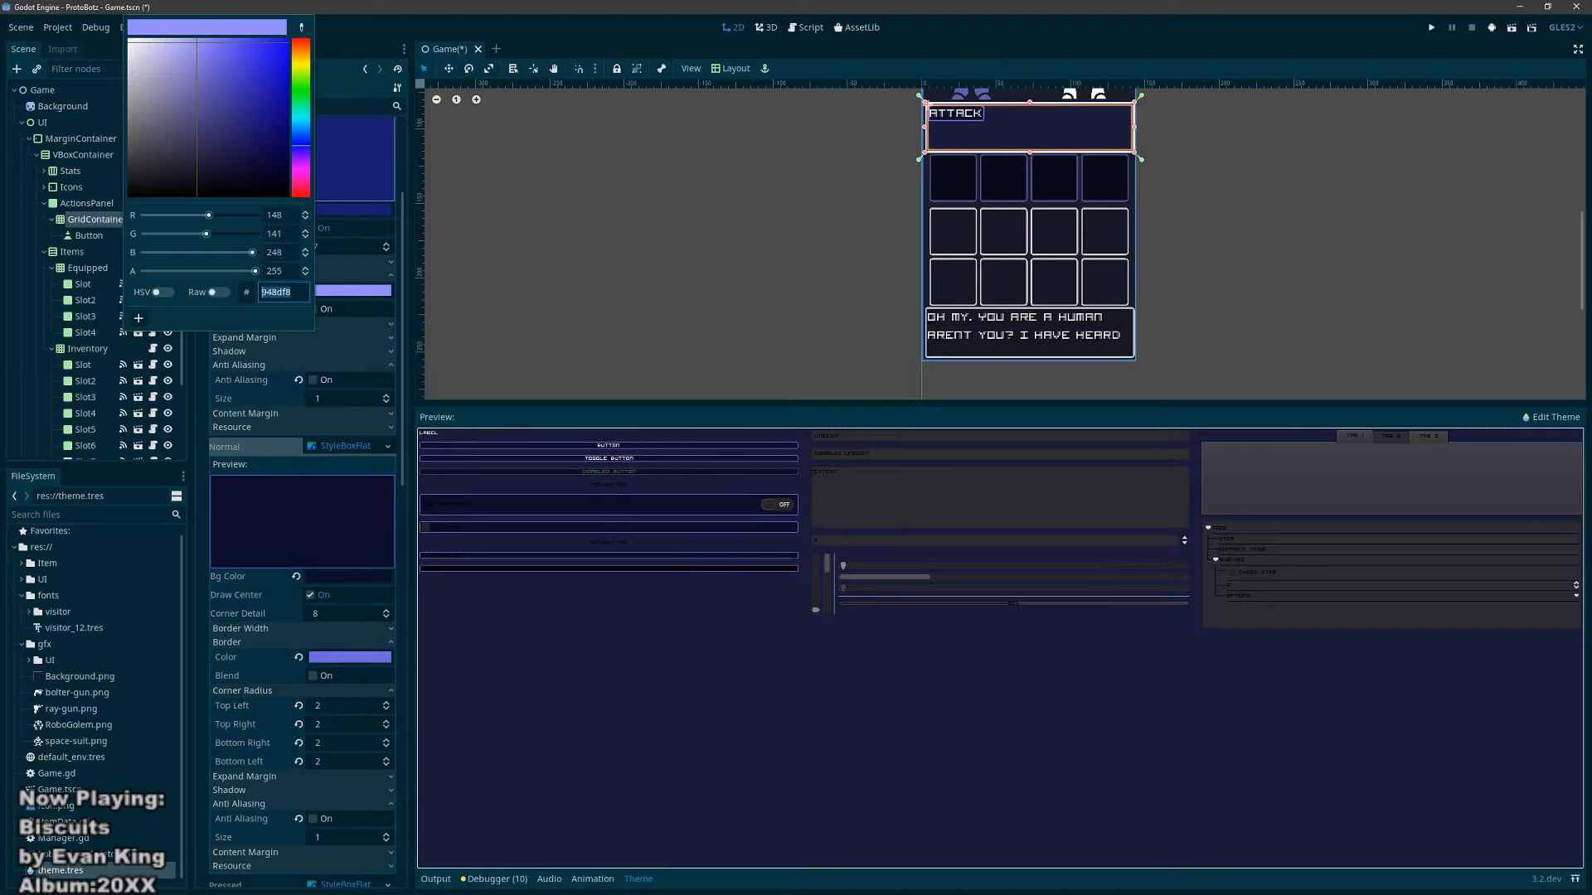
{"action": "key", "text": "ctrl+v"}
{"action": "key", "text": "Return"}
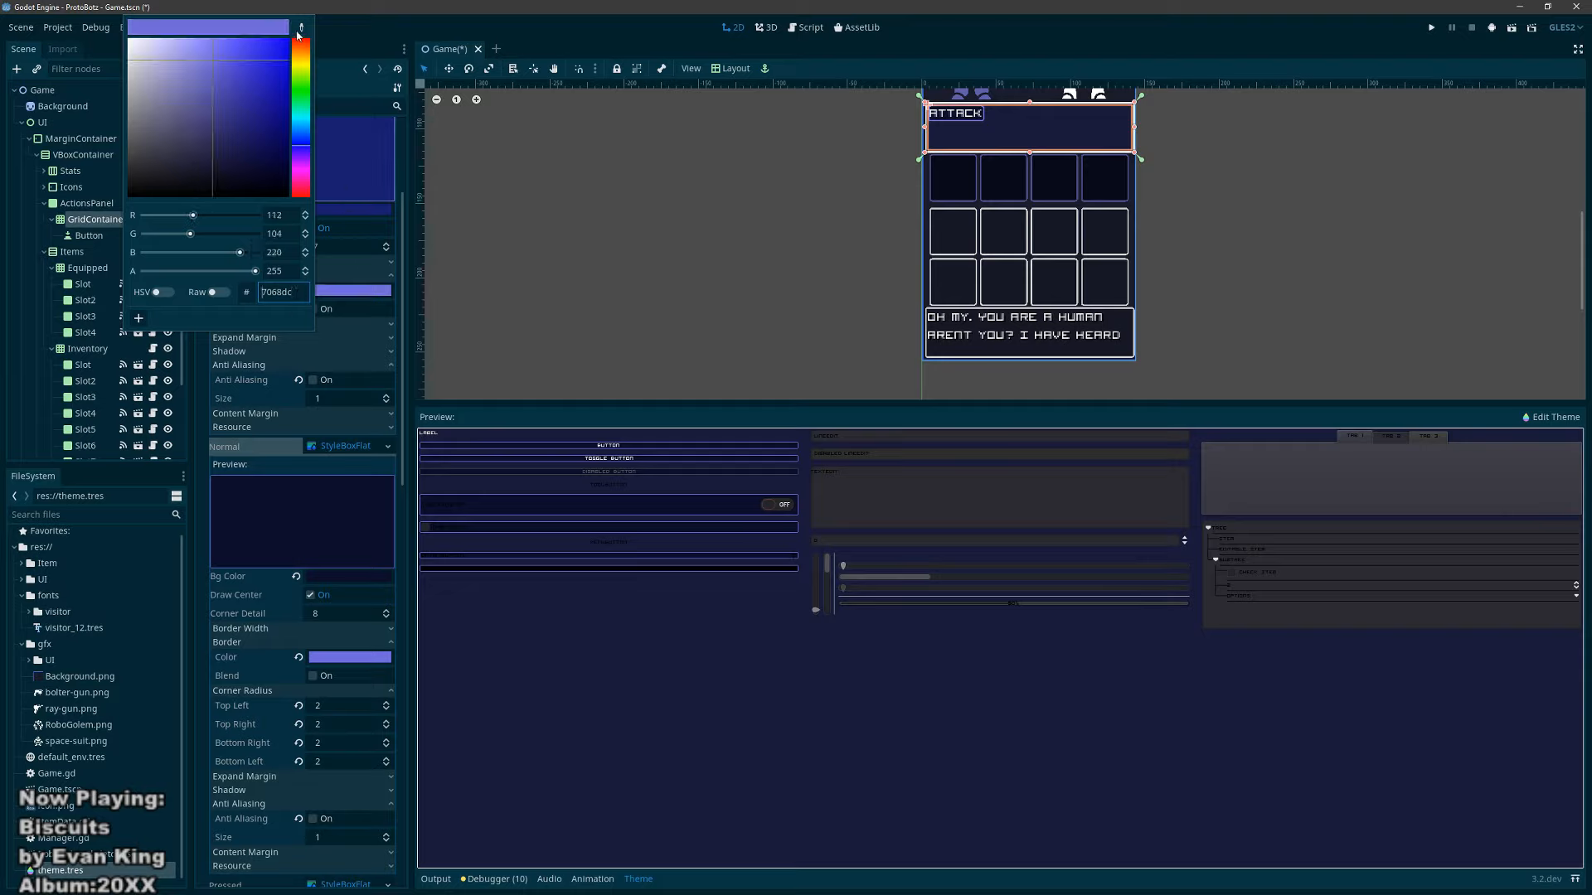
{"action": "left_click", "coordinate": [351, 159]}
Step: Brighten the background colour of the Button's hover style to a lighter blue
{"action": "scroll", "coordinate": [331, 216], "scroll_direction": "up", "scroll_amount": 3}
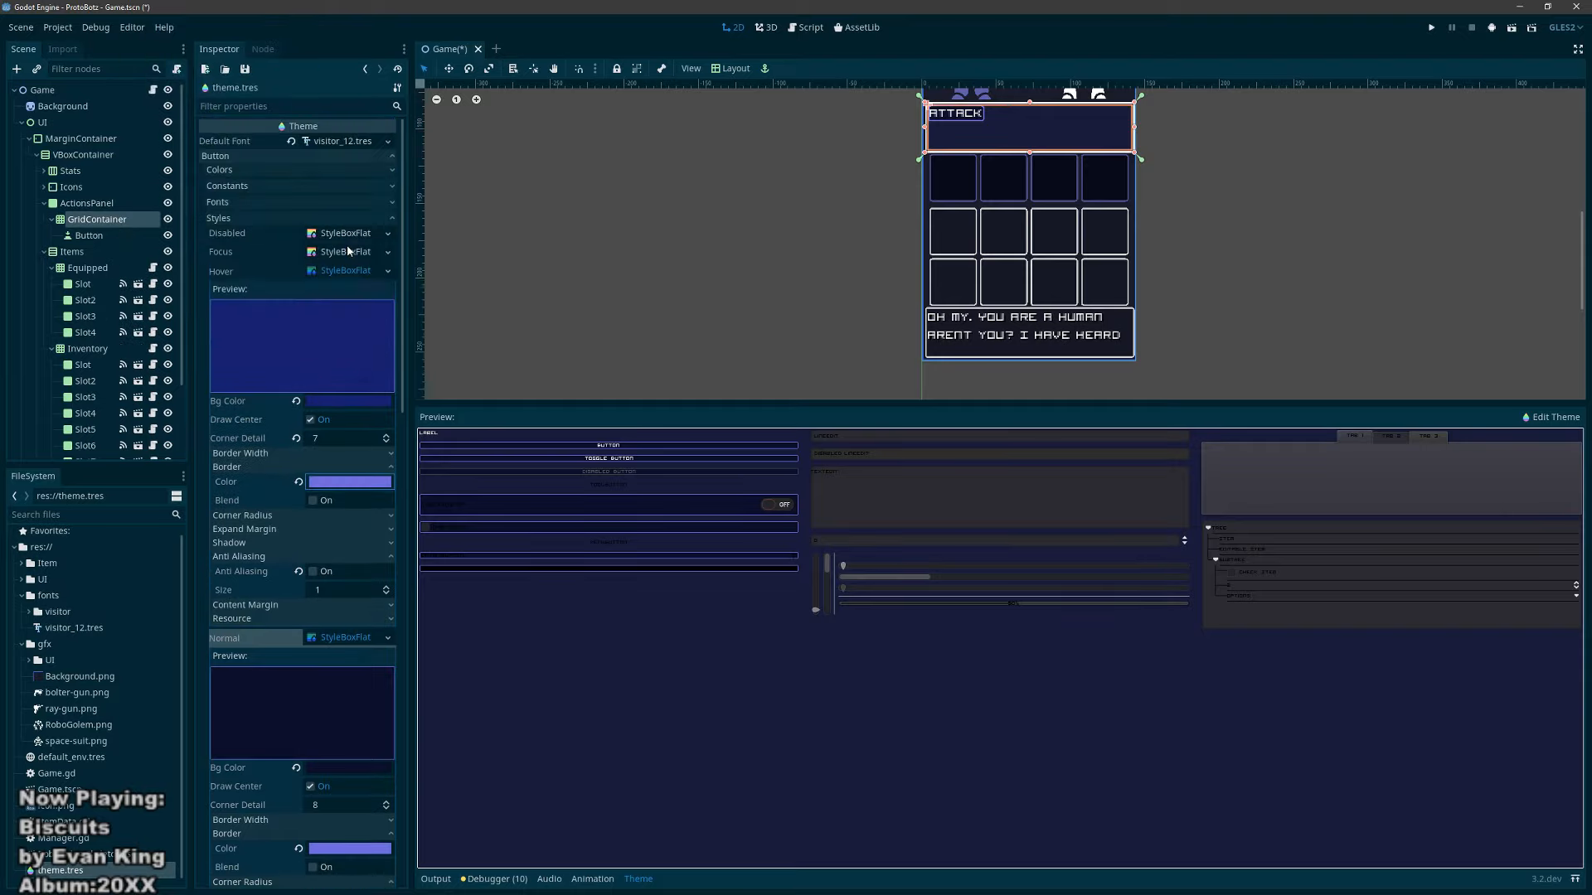
{"action": "left_click", "coordinate": [318, 637]}
{"action": "left_click", "coordinate": [340, 402]}
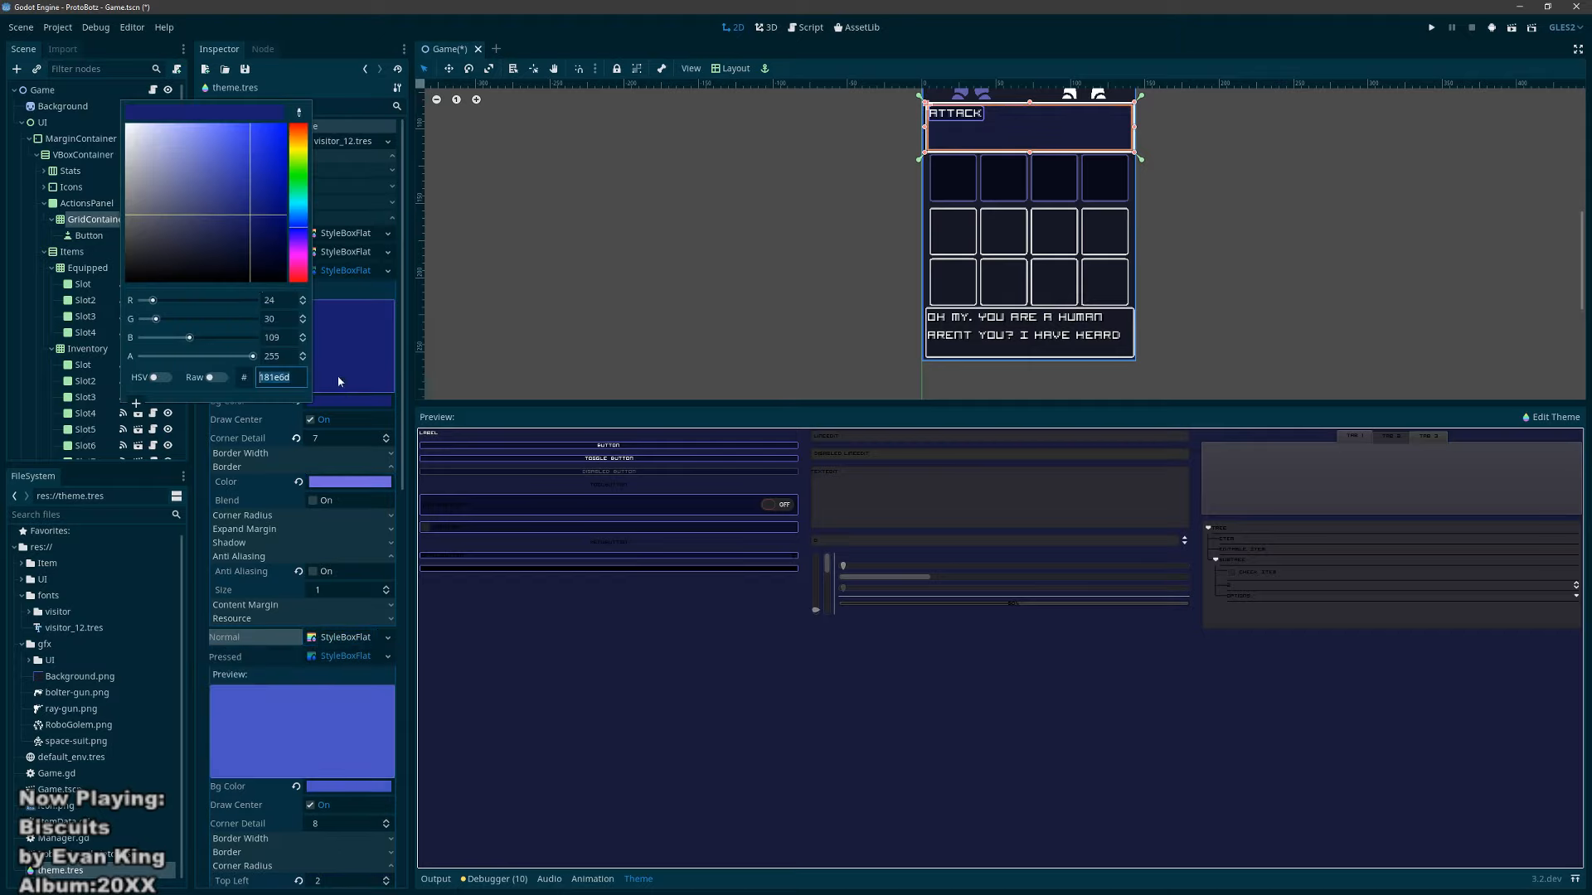
{"action": "left_click_drag", "start_coordinate": [238, 215], "coordinate": [237, 190]}
{"action": "left_click", "coordinate": [775, 204]}
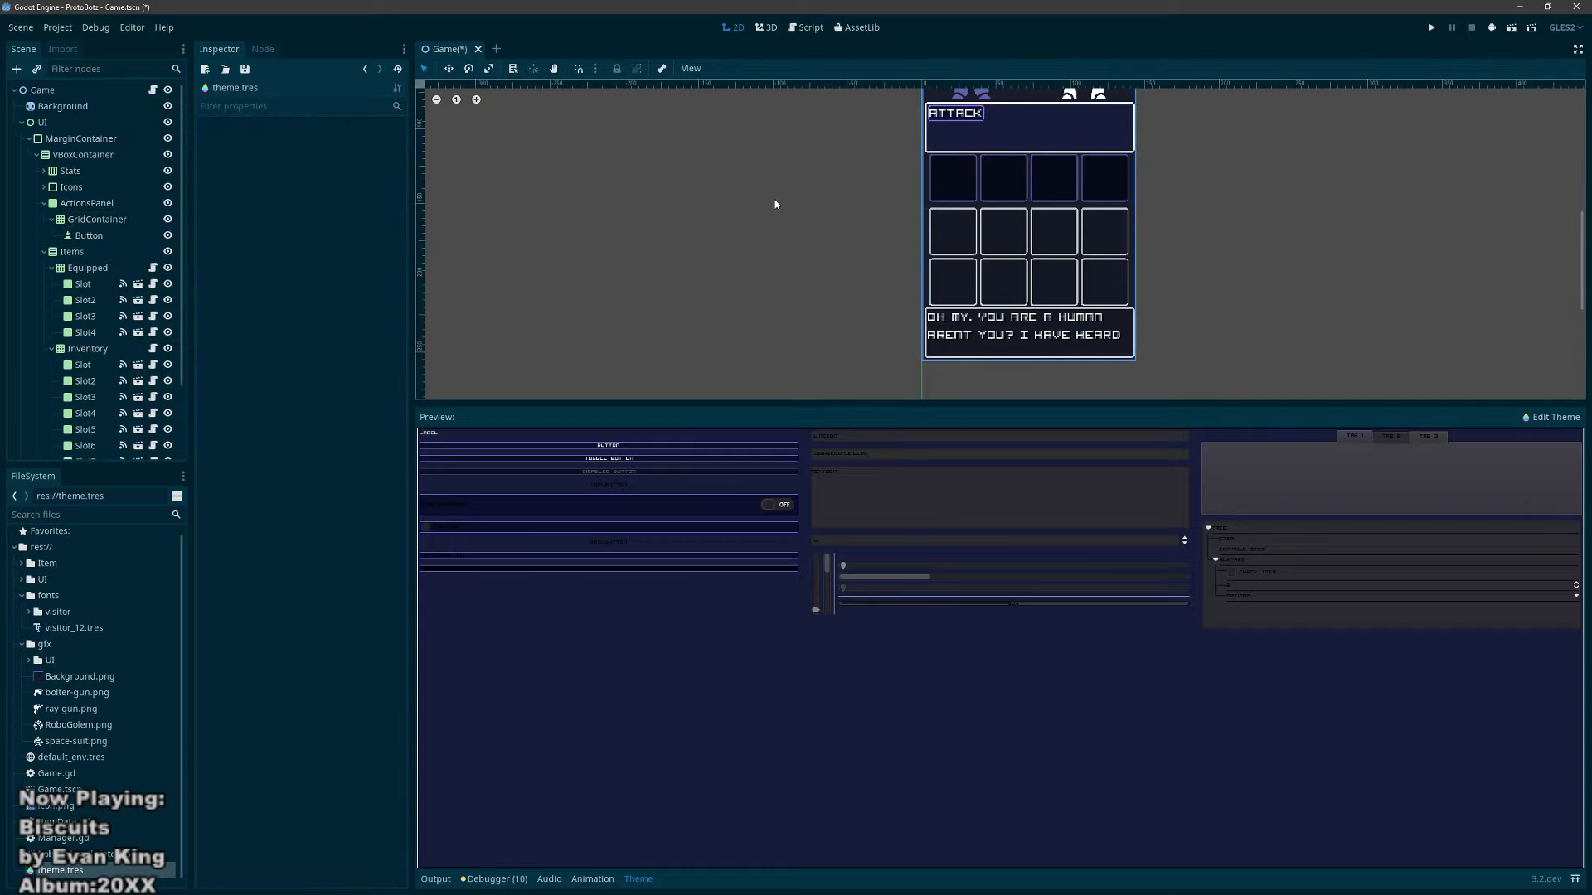
Step: Run the game to test the Attack button's hover and pressed looks, and close it
{"action": "key", "text": "F5"}
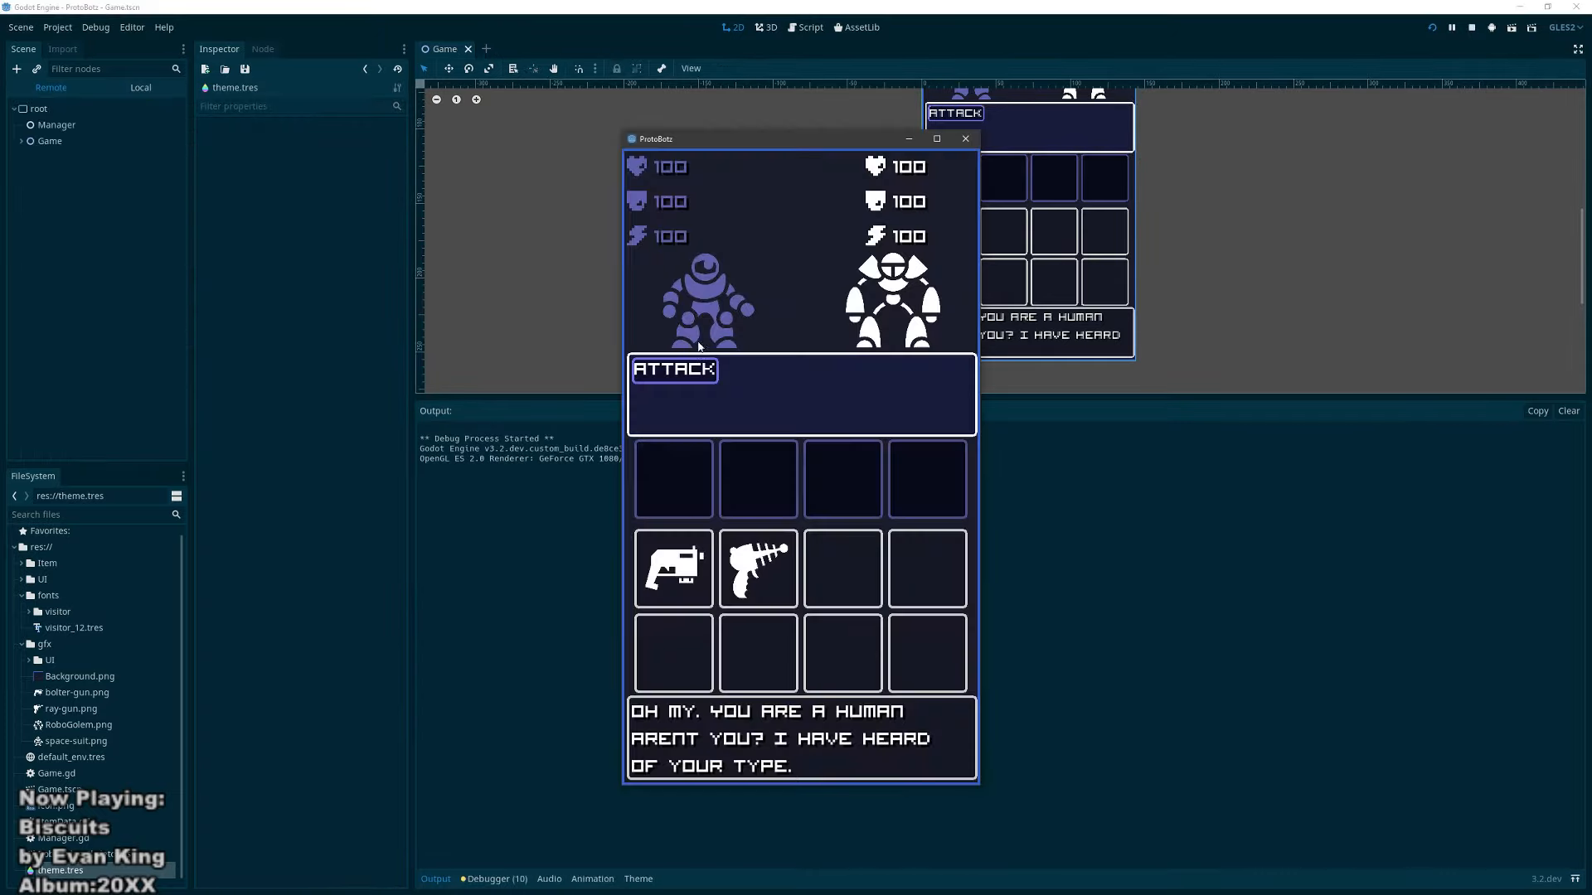
{"action": "left_click", "coordinate": [689, 374]}
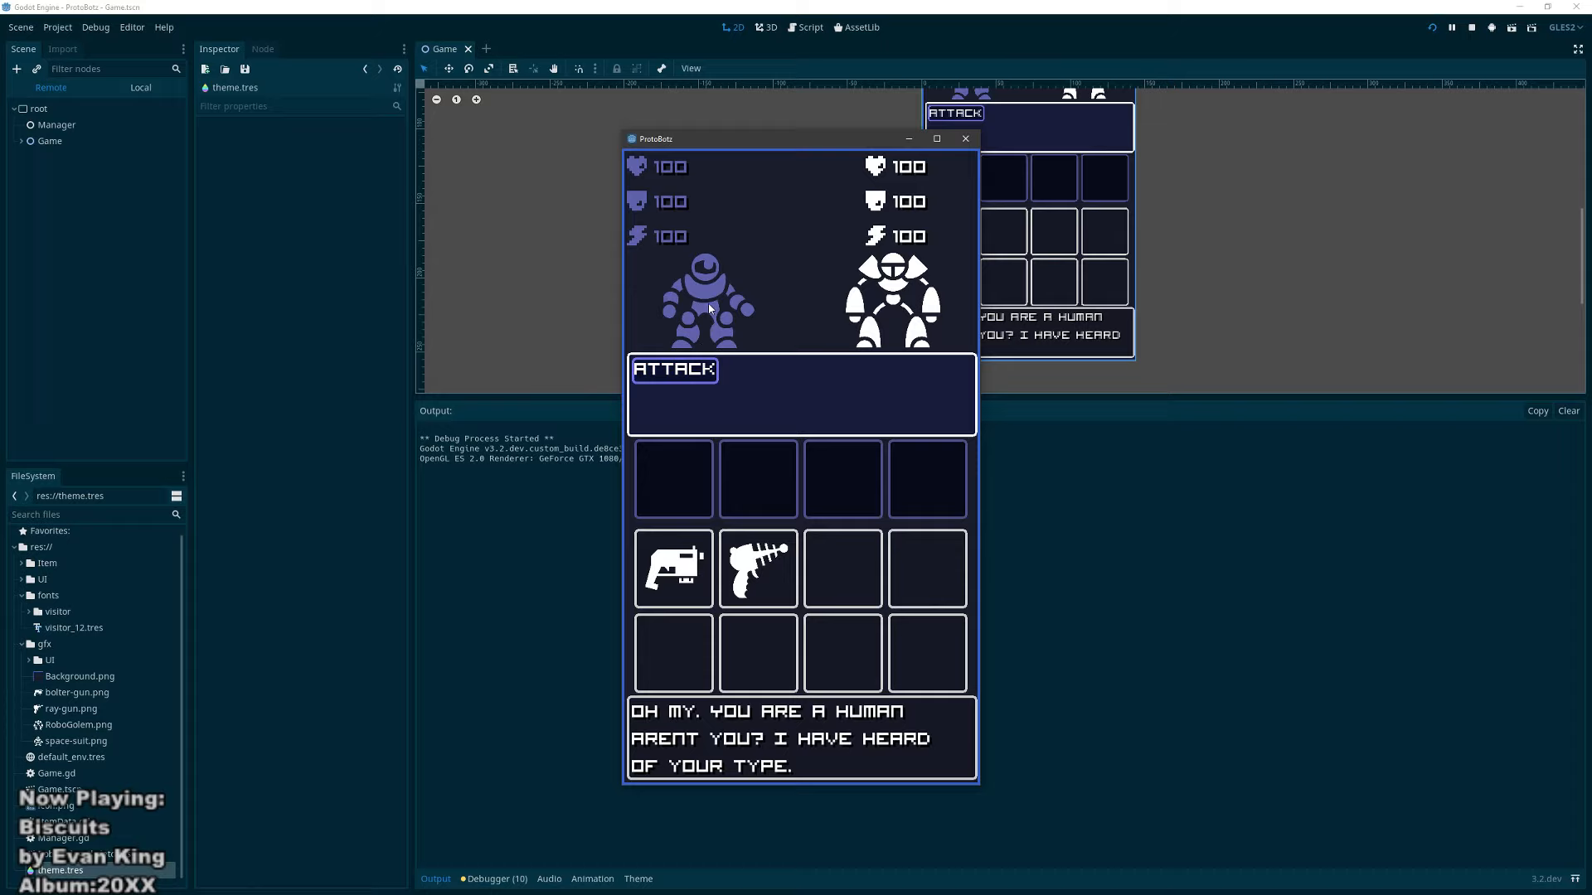
{"action": "left_click", "coordinate": [689, 373]}
{"action": "left_click", "coordinate": [701, 368]}
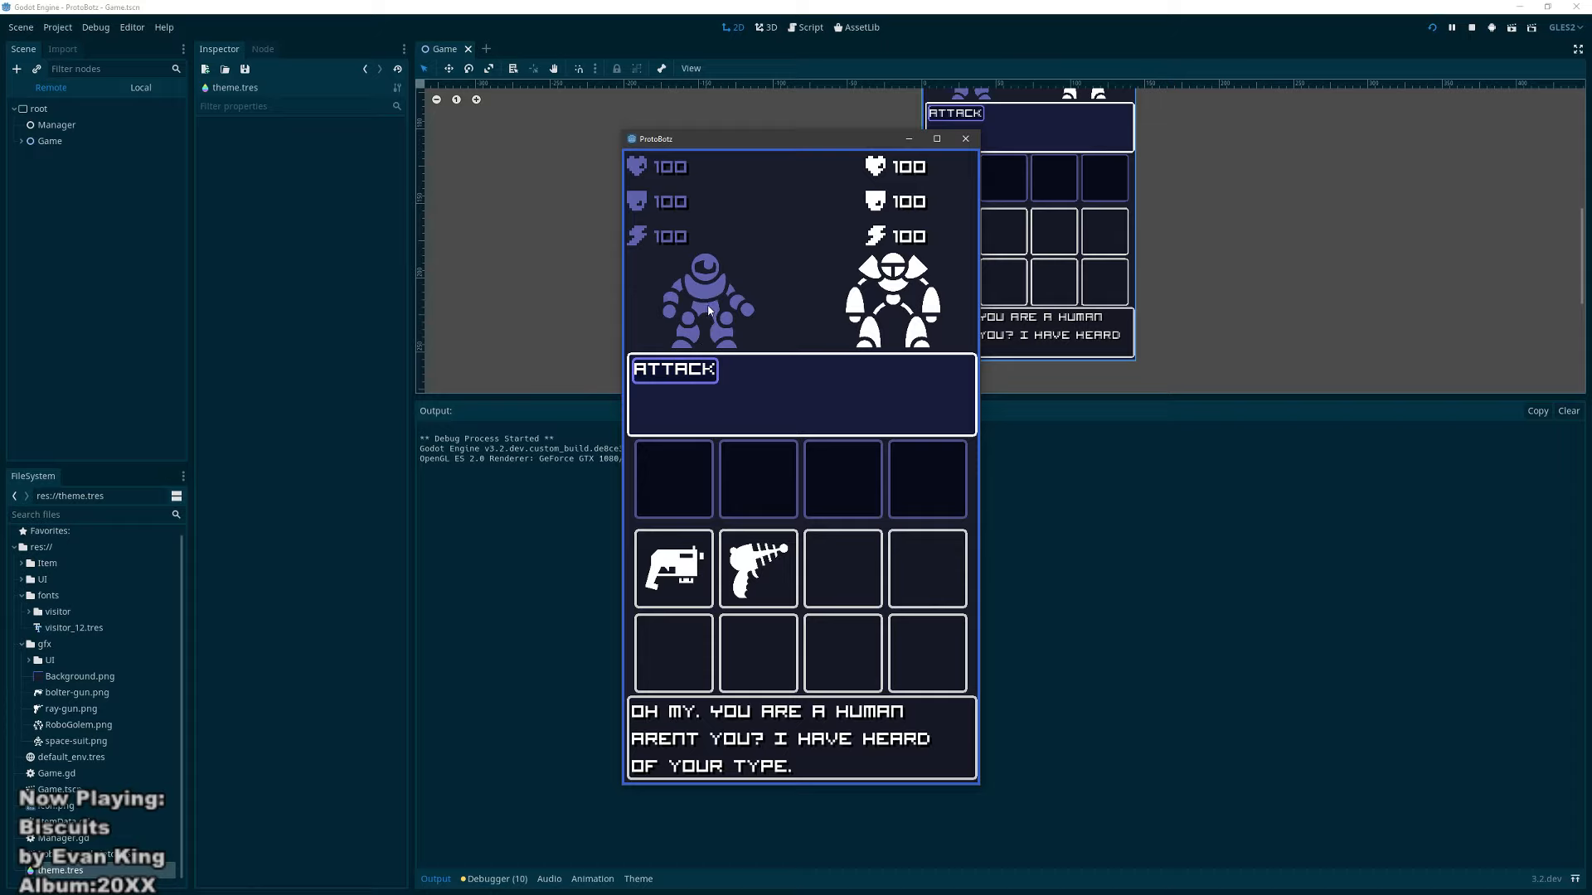
{"action": "left_click", "coordinate": [706, 375]}
{"action": "left_click", "coordinate": [566, 153]}
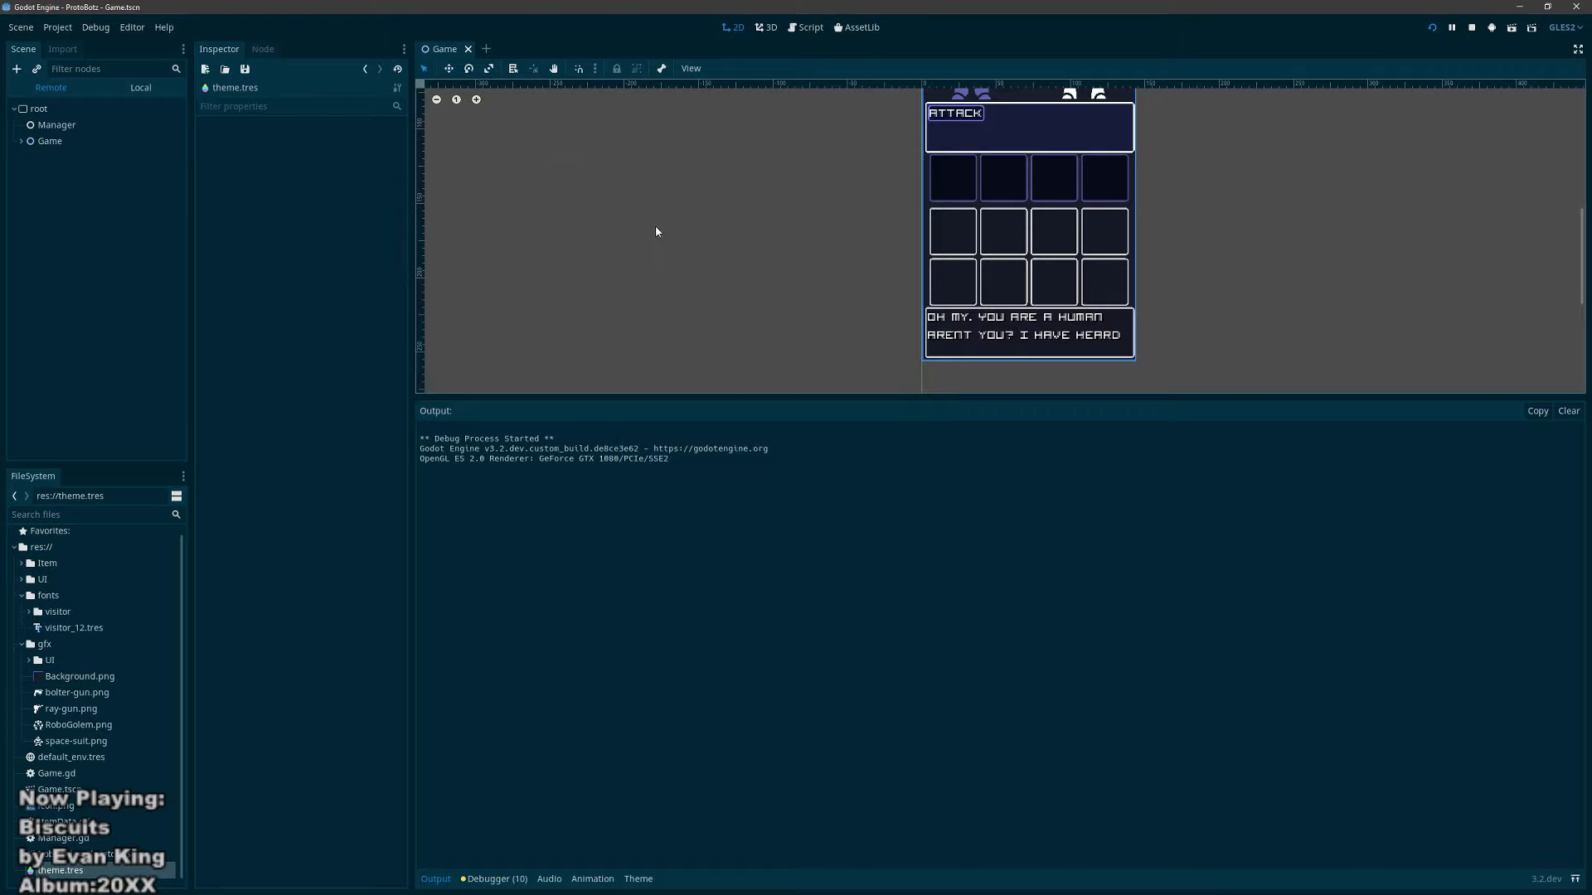
{"action": "key", "text": "alt+Tab"}
{"action": "left_click", "coordinate": [965, 139]}
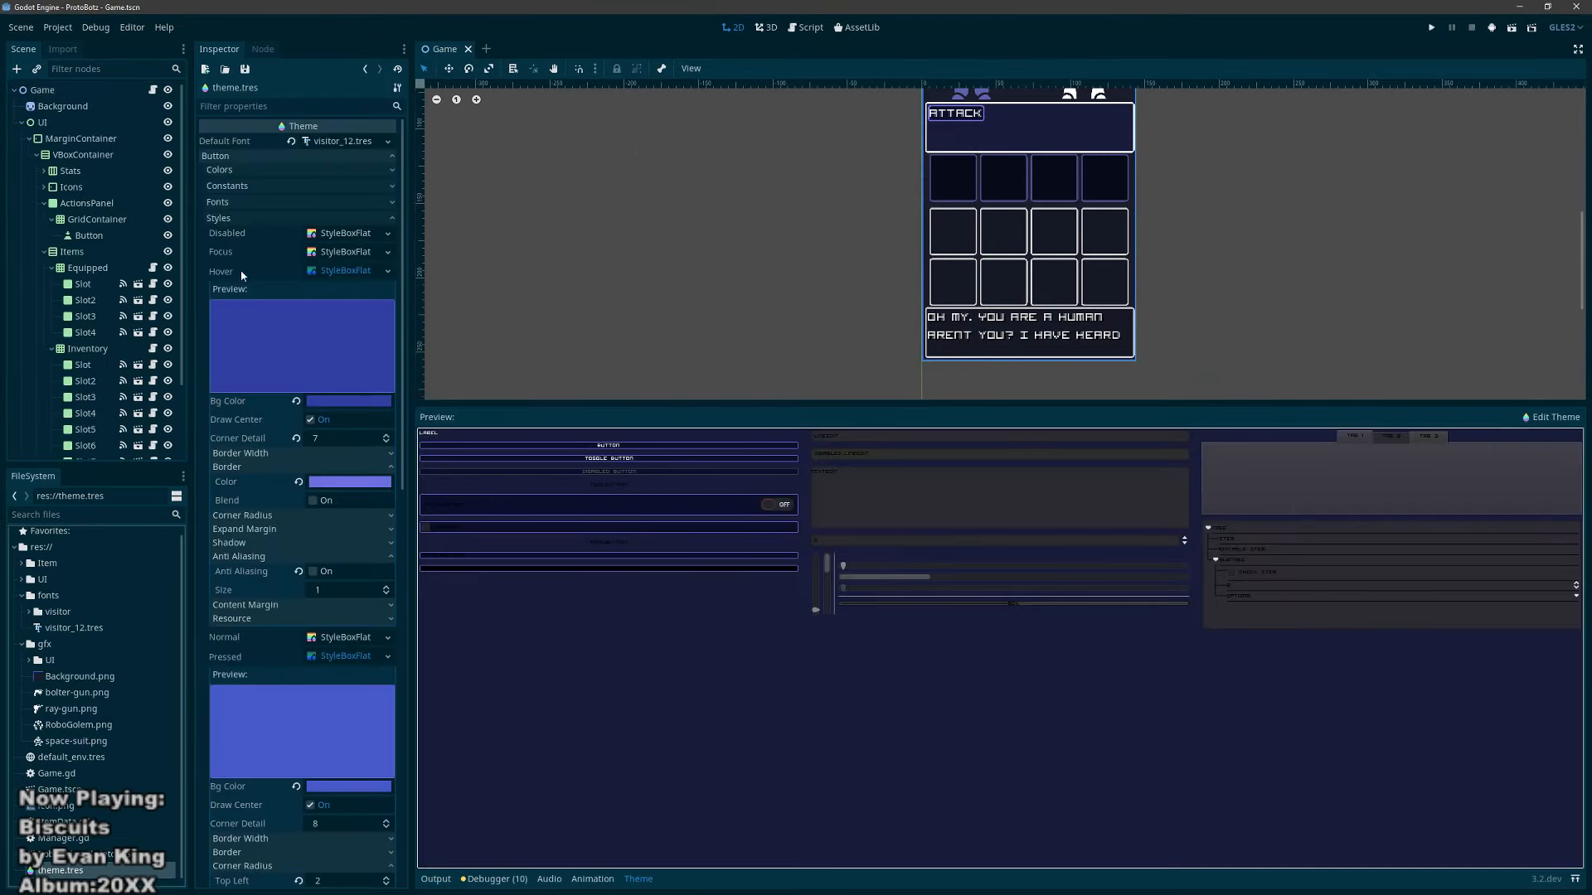
Step: Set the Button's normal and pressed font colours to white (ffffff) in the theme
{"action": "left_click", "coordinate": [235, 219]}
{"action": "left_click", "coordinate": [241, 219]}
{"action": "left_click", "coordinate": [222, 221]}
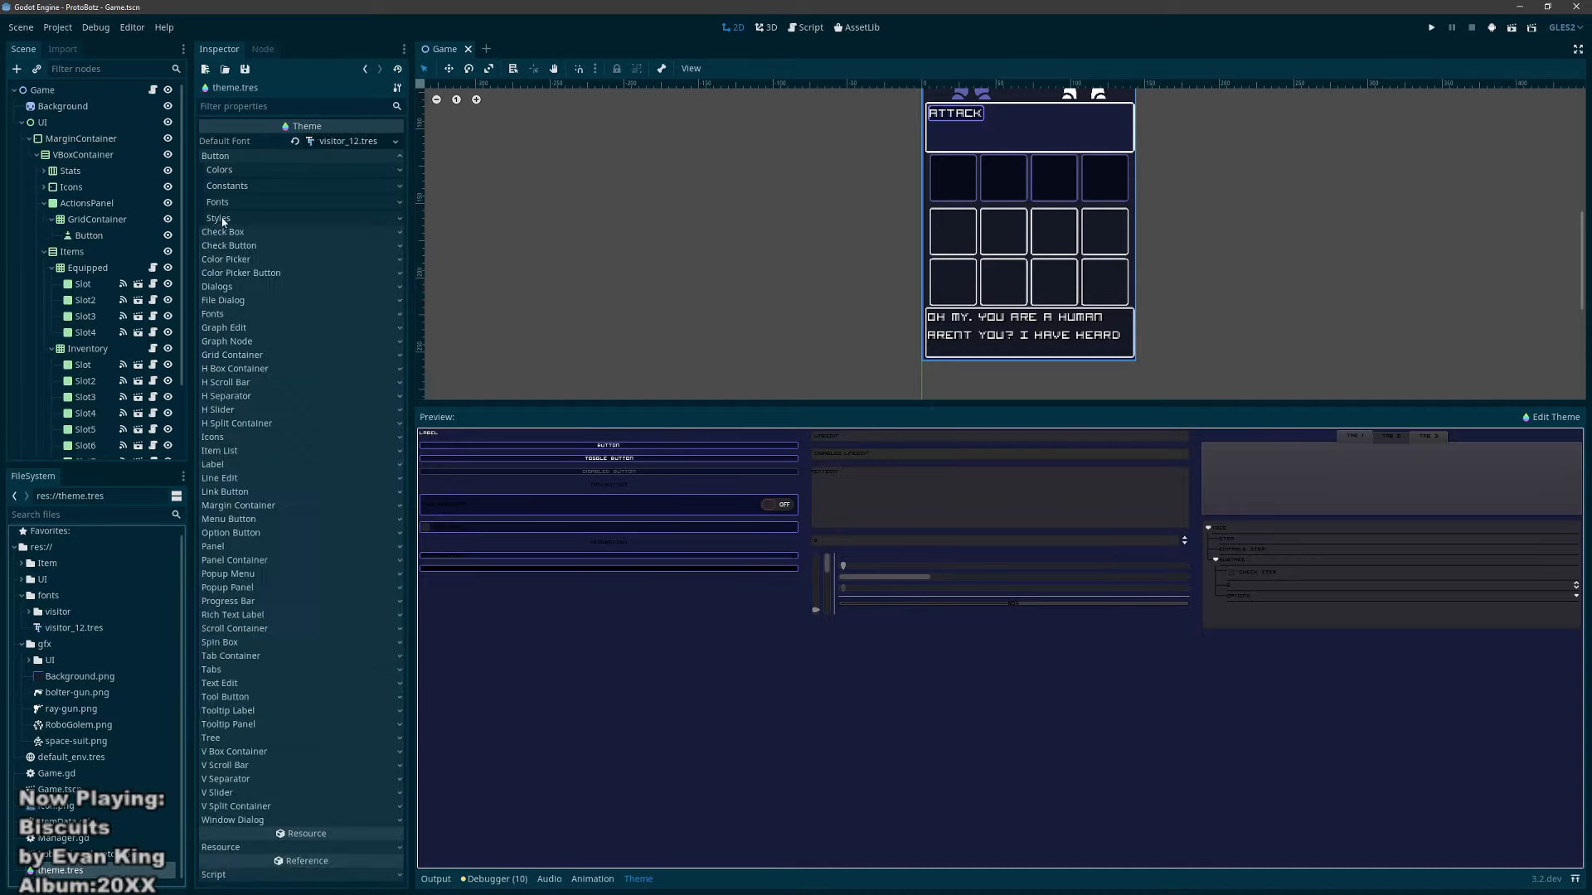
{"action": "left_click", "coordinate": [237, 188]}
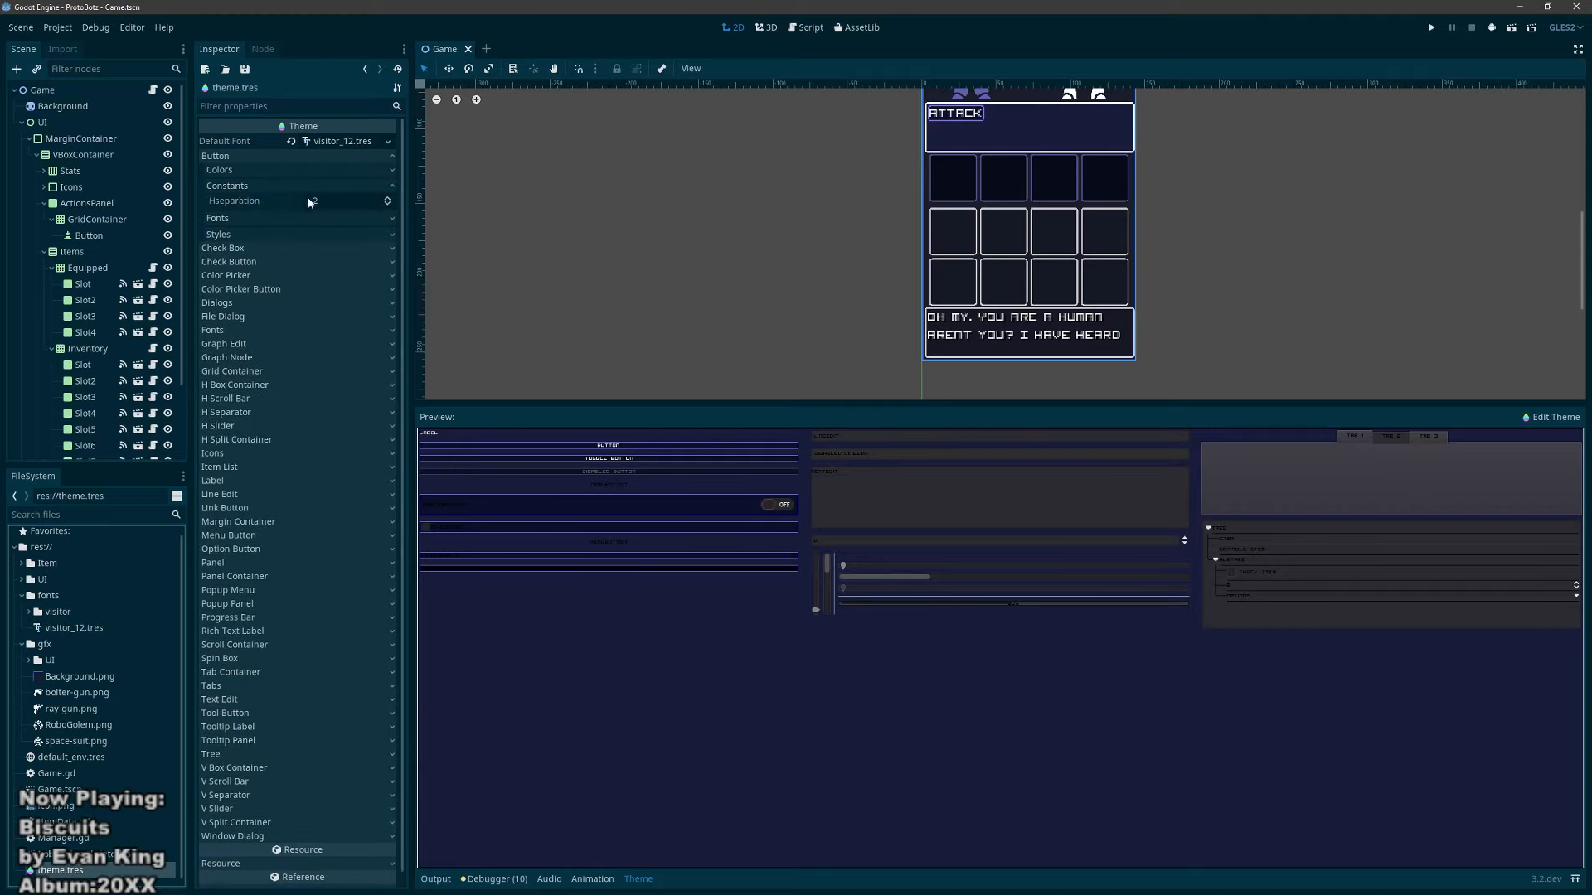
{"action": "left_click", "coordinate": [233, 187]}
{"action": "left_click", "coordinate": [233, 172]}
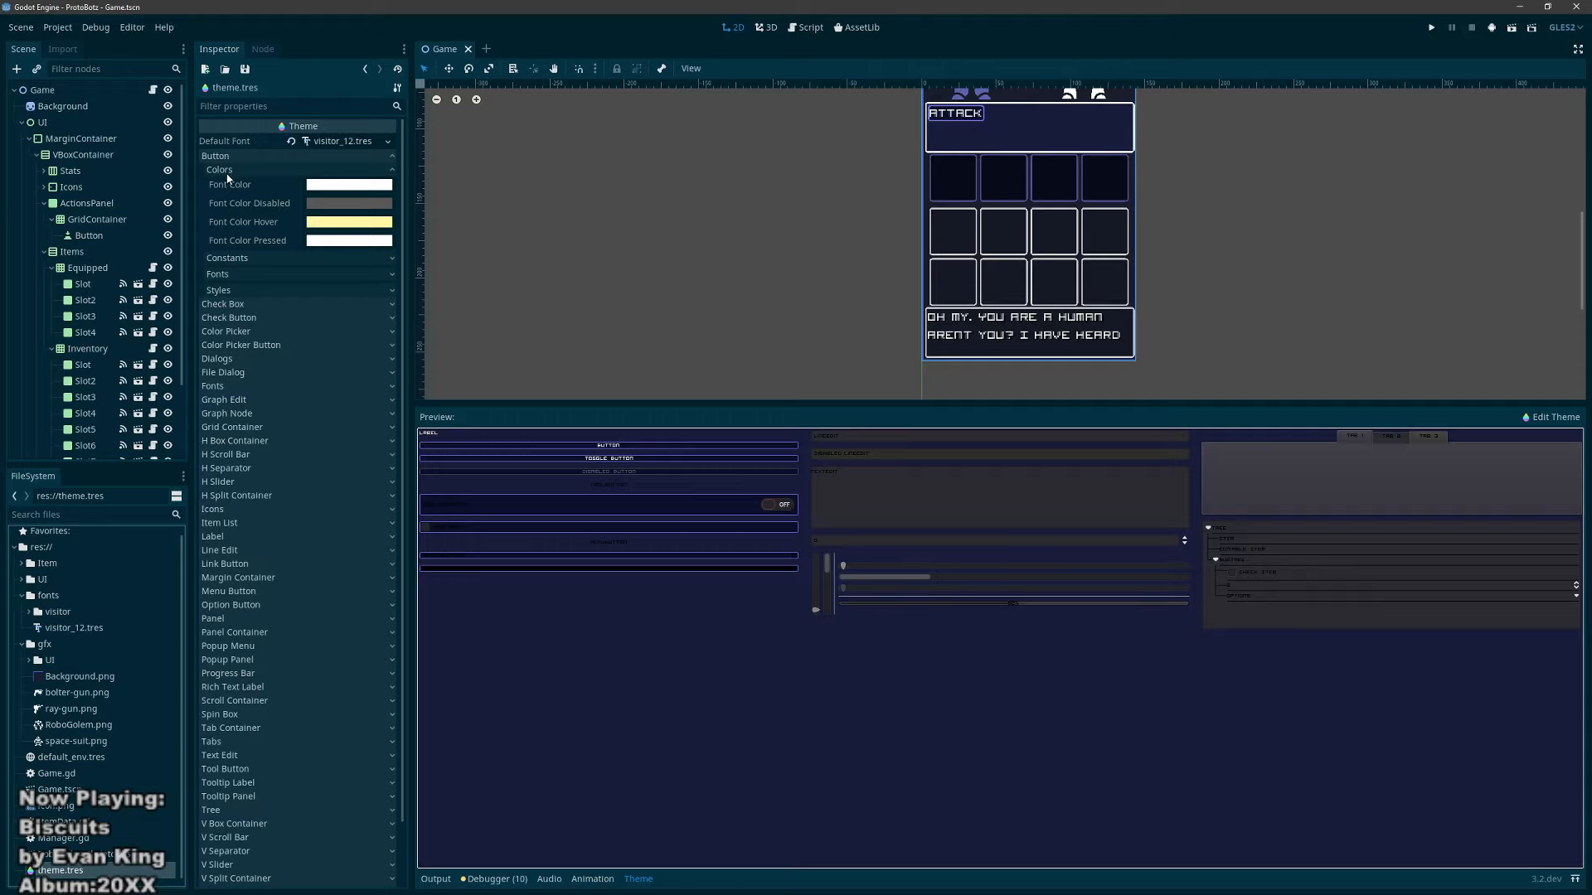
{"action": "left_click", "coordinate": [323, 241]}
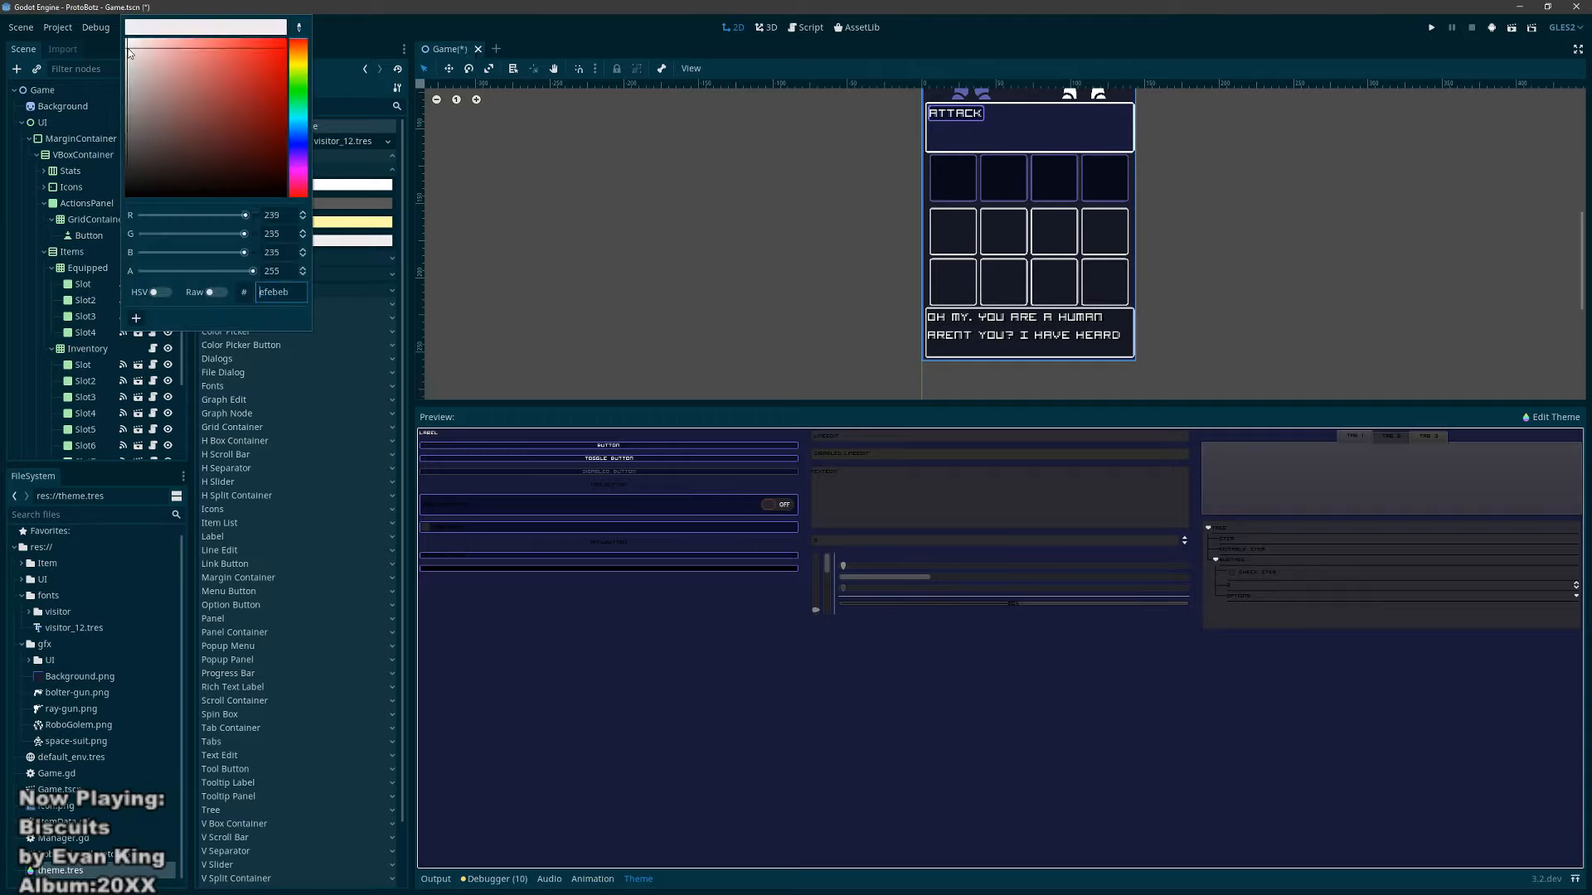
{"action": "left_click", "coordinate": [361, 180]}
{"action": "left_click", "coordinate": [361, 182]}
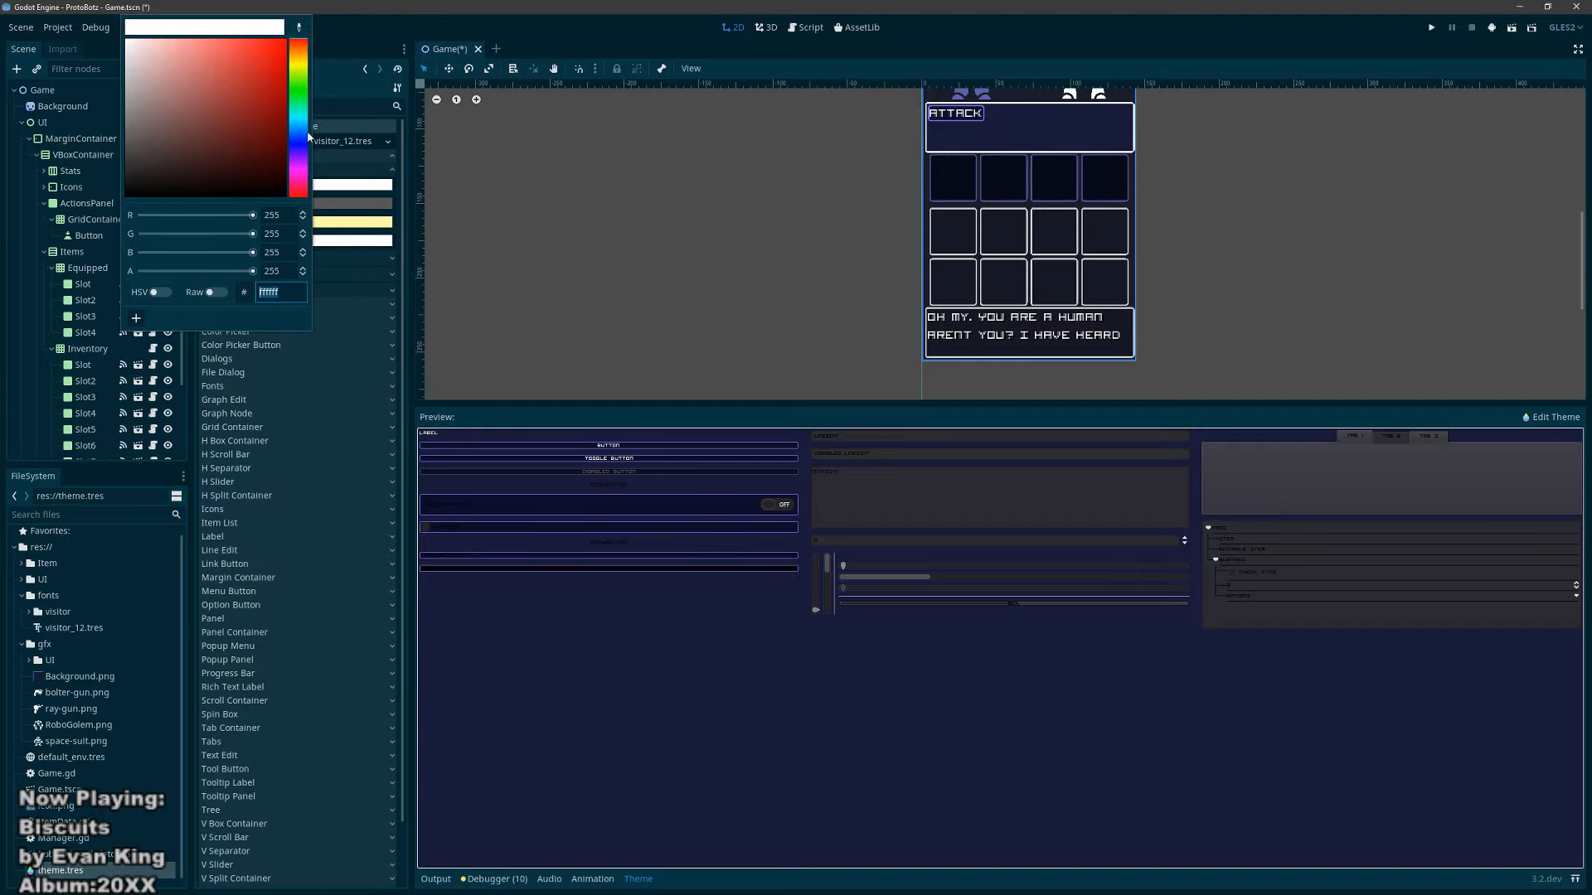
{"action": "left_click_drag", "start_coordinate": [207, 82], "coordinate": [111, 23]}
{"action": "left_click", "coordinate": [374, 179]}
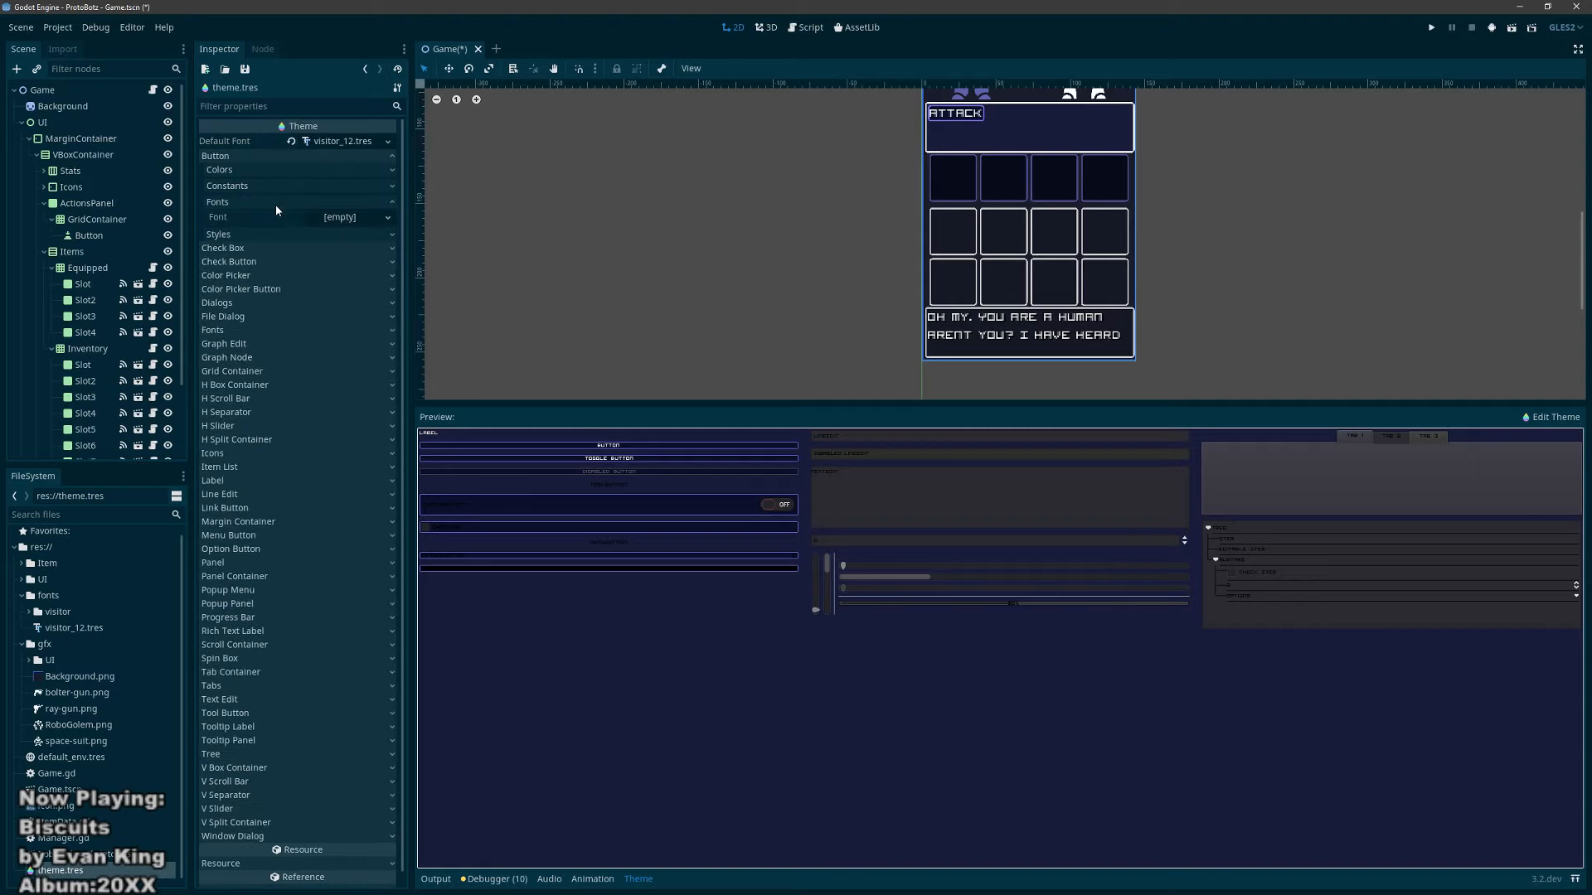
Step: Set the left expand margin of the Button's pressed style to 1
{"action": "left_click", "coordinate": [267, 218]}
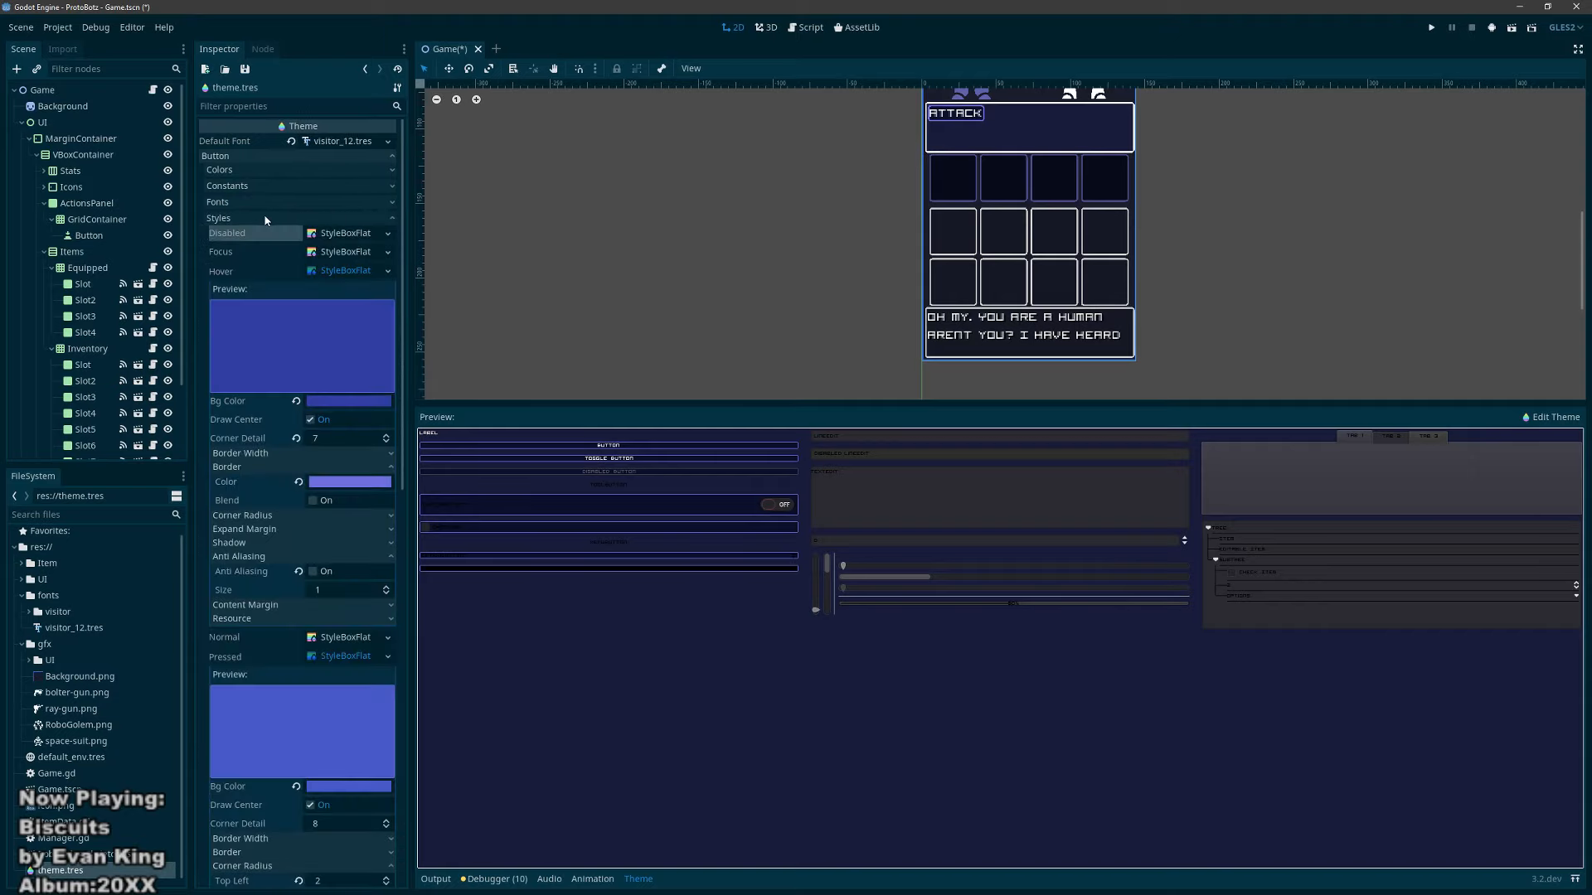
{"action": "left_click", "coordinate": [335, 272]}
{"action": "left_click", "coordinate": [342, 311]}
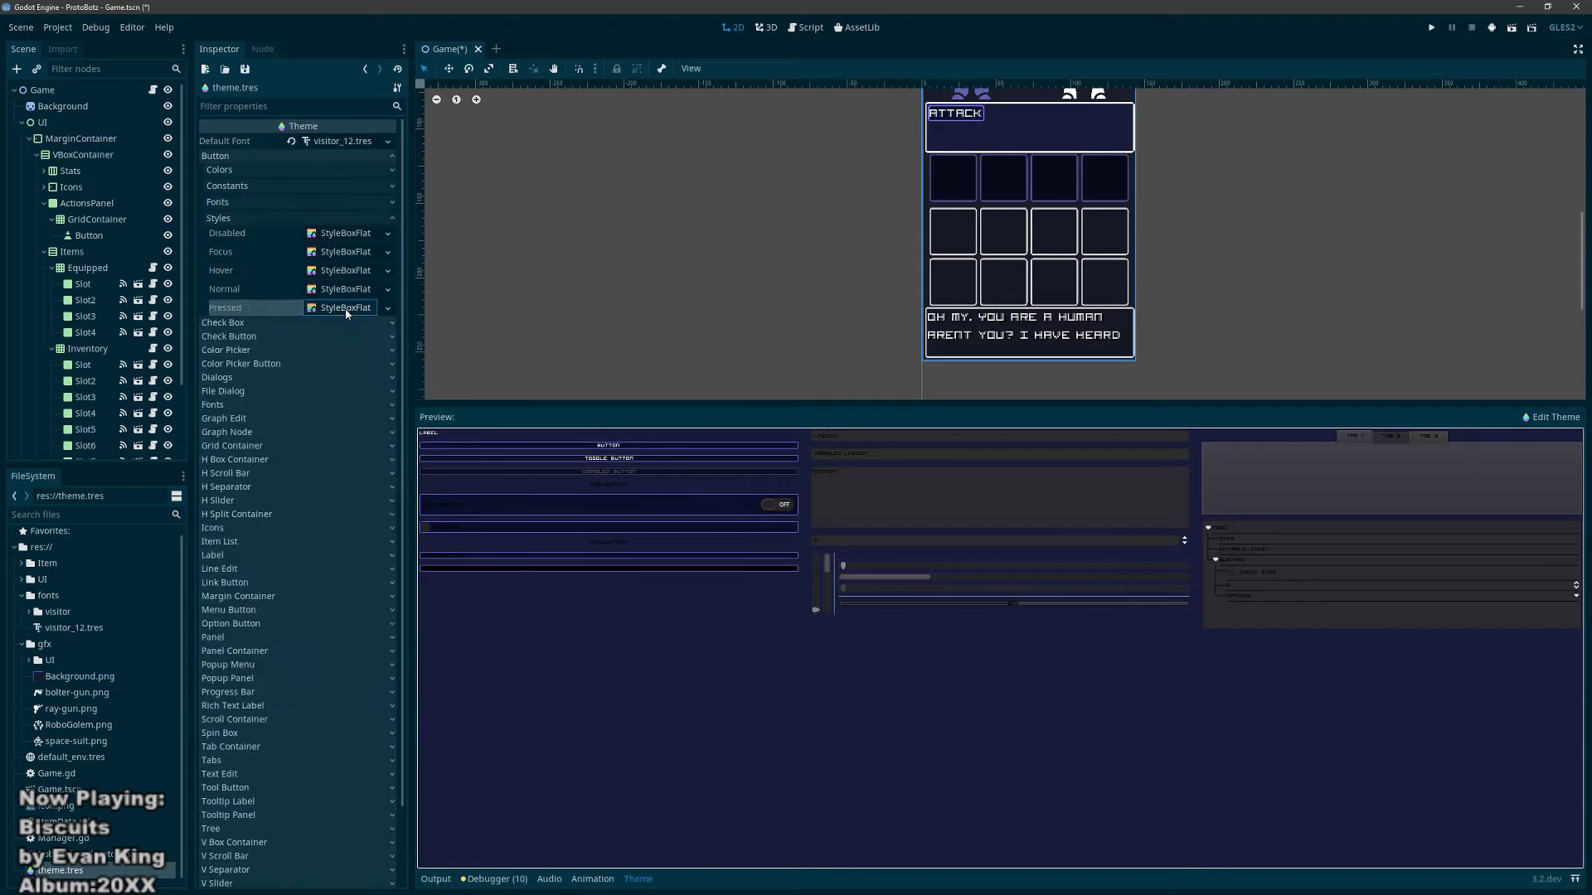
{"action": "left_click", "coordinate": [345, 309]}
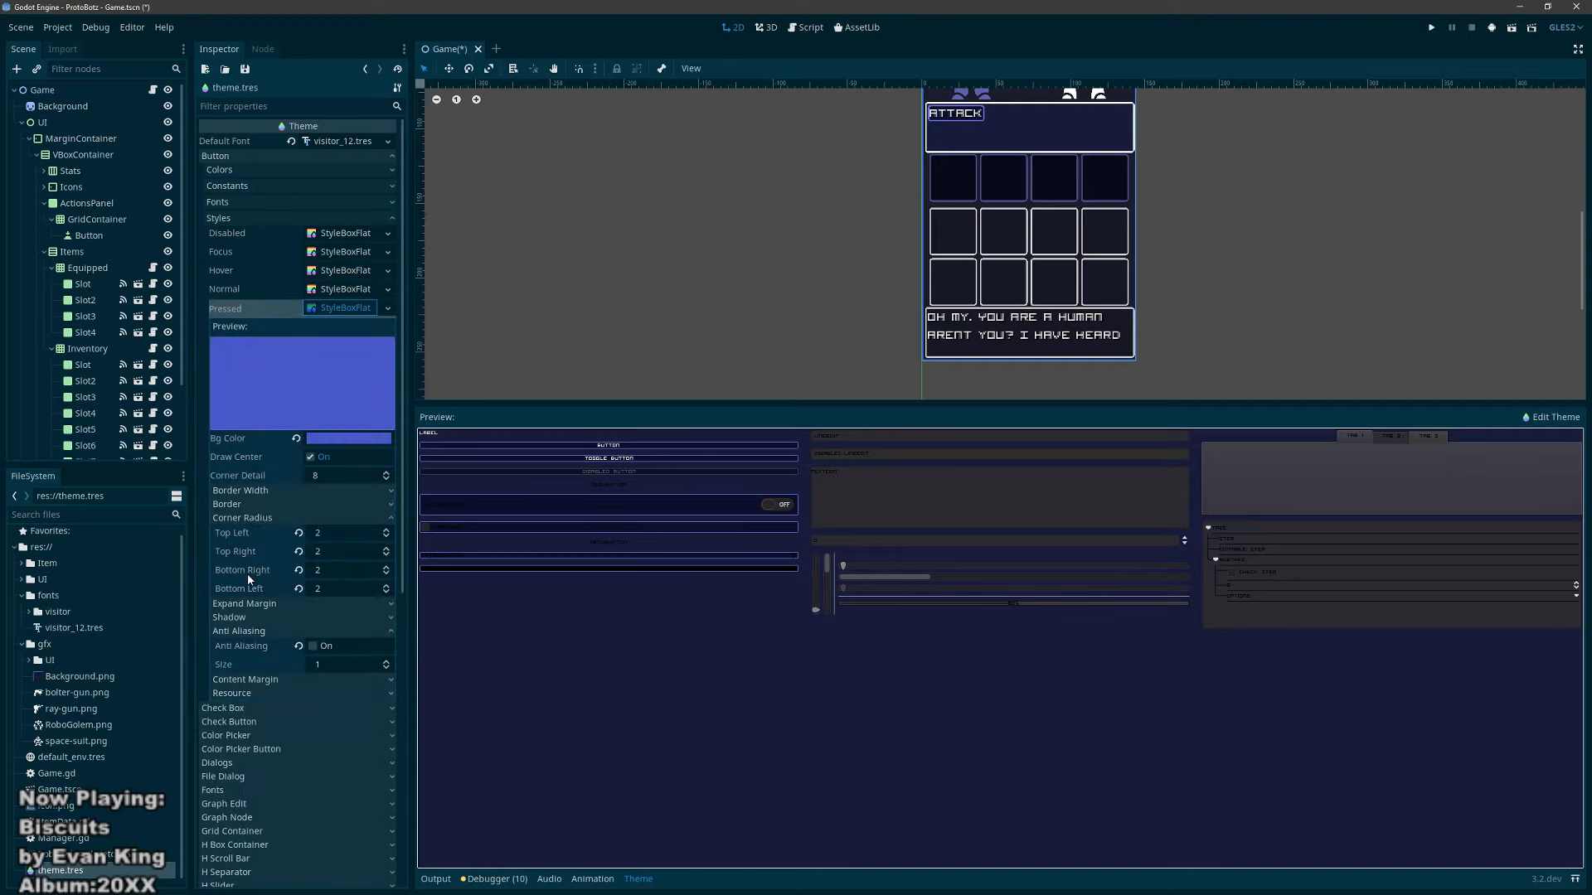
{"action": "left_click", "coordinate": [248, 519]}
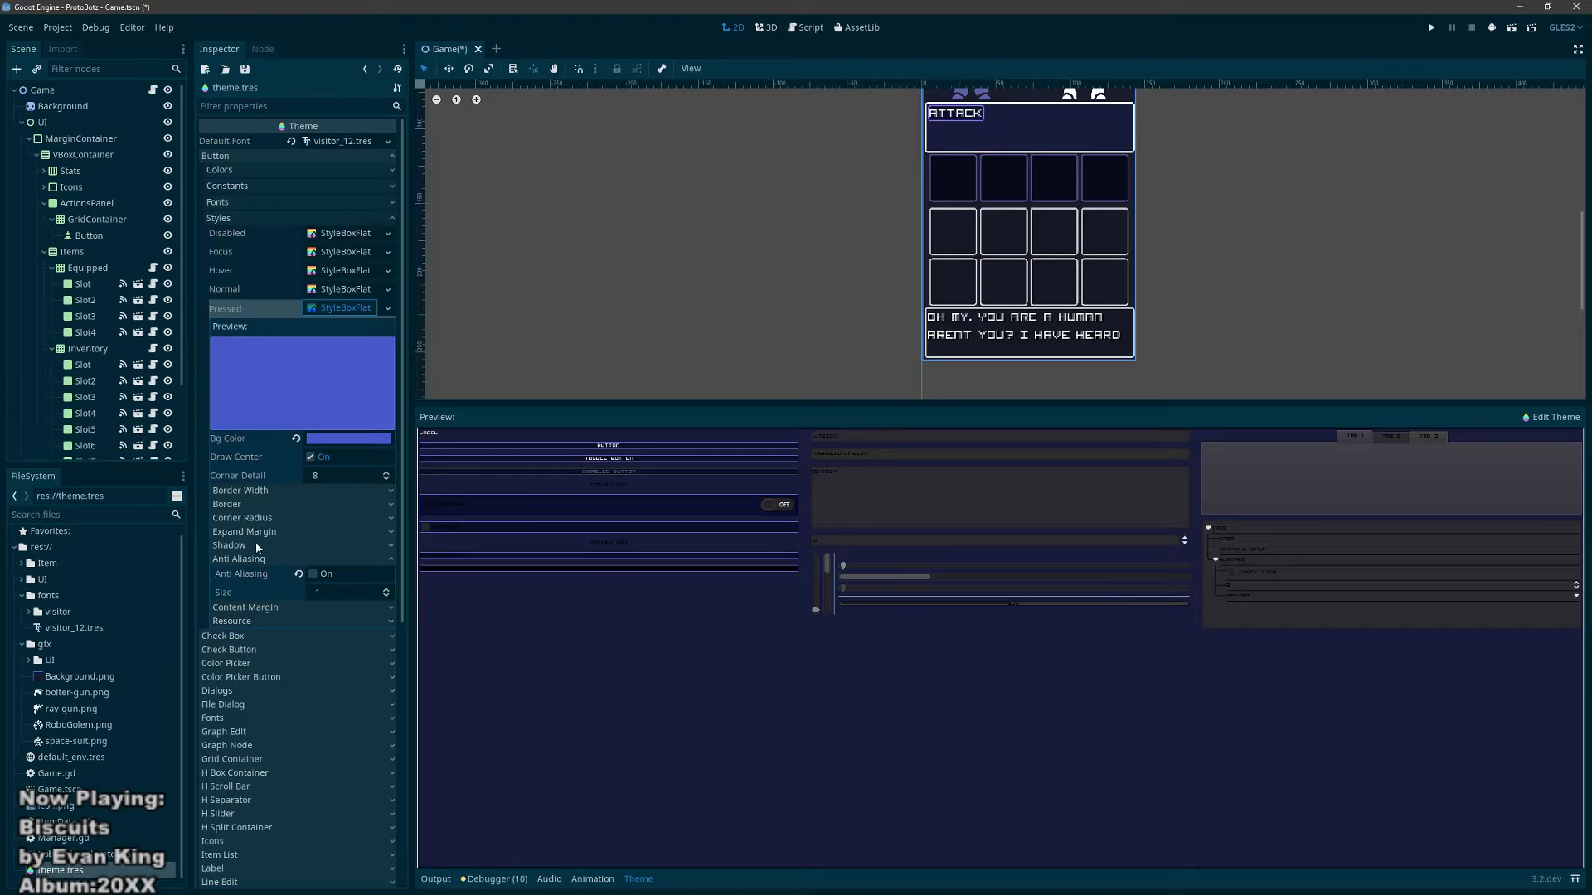
{"action": "left_click", "coordinate": [253, 560]}
{"action": "left_click", "coordinate": [261, 533]}
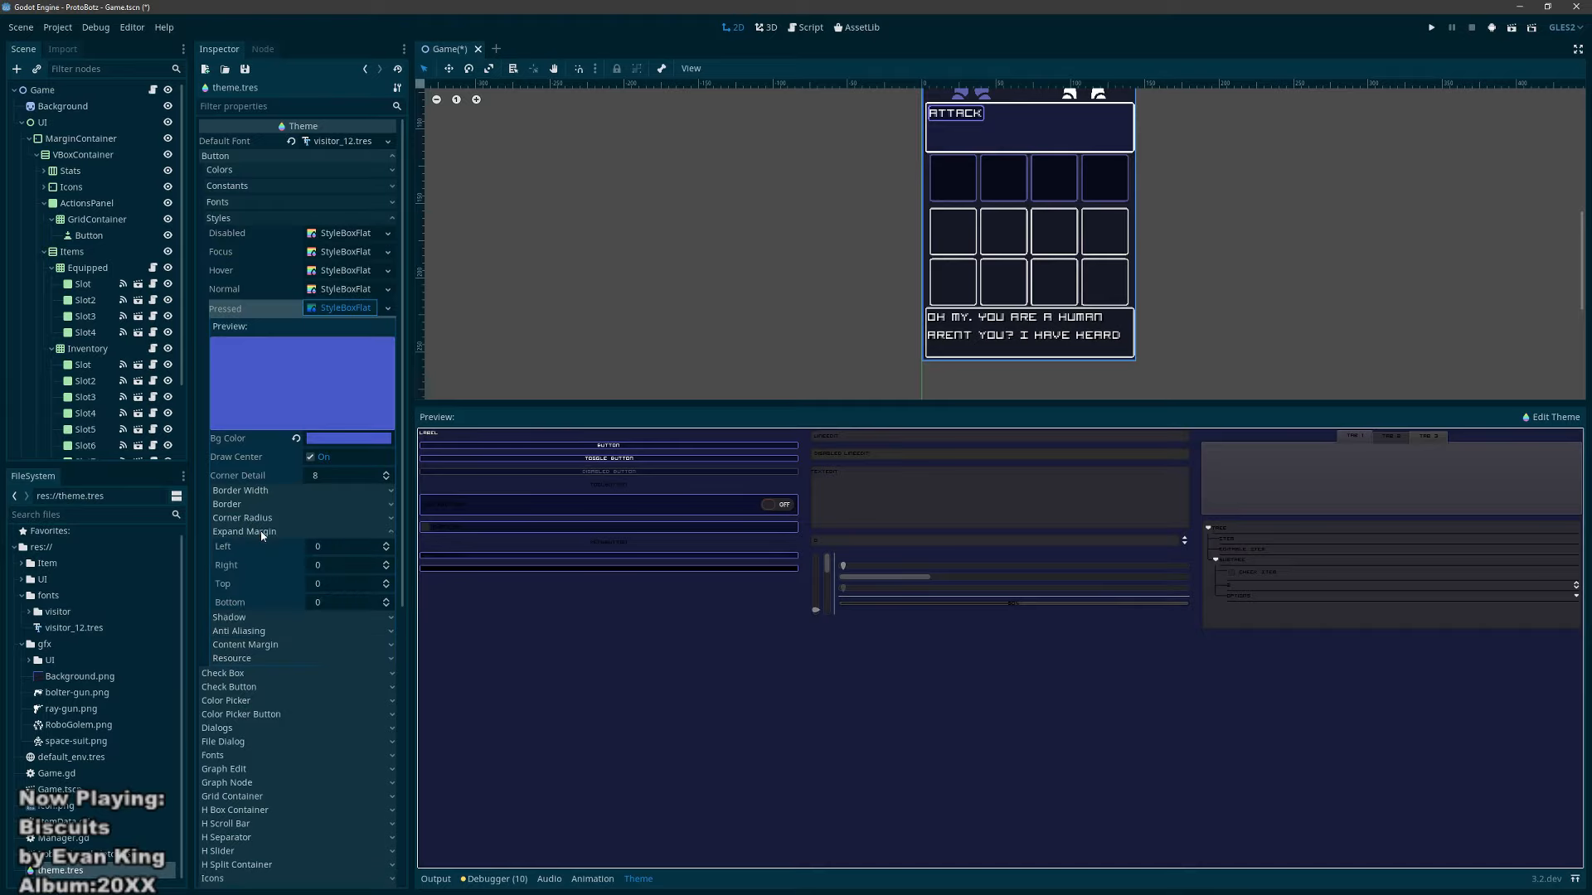
{"action": "left_click", "coordinate": [386, 547]}
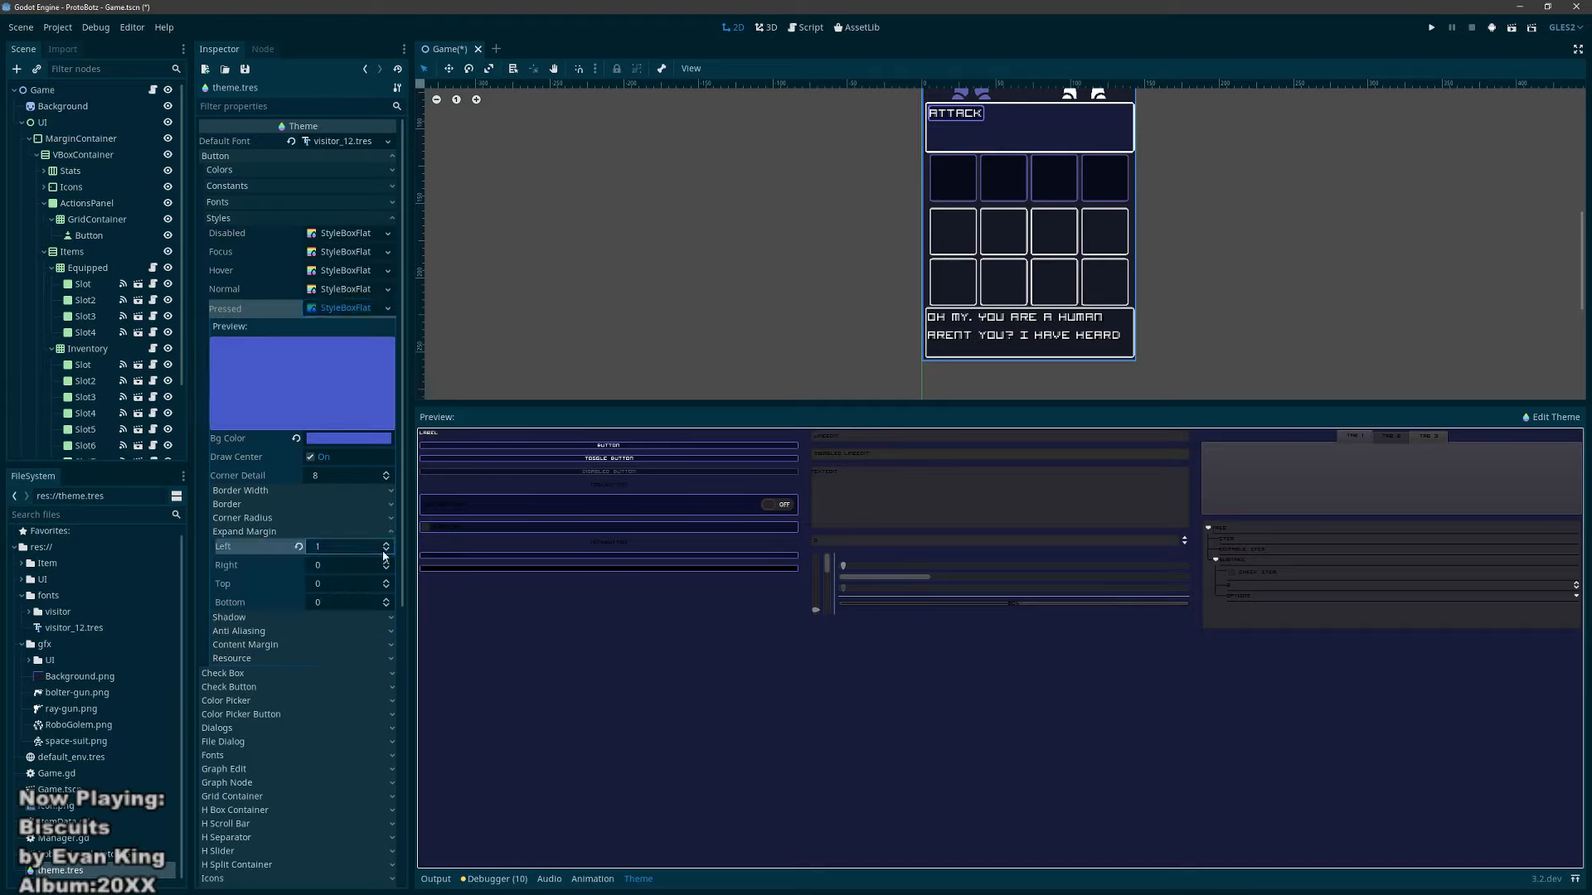
{"action": "left_click", "coordinate": [248, 531]}
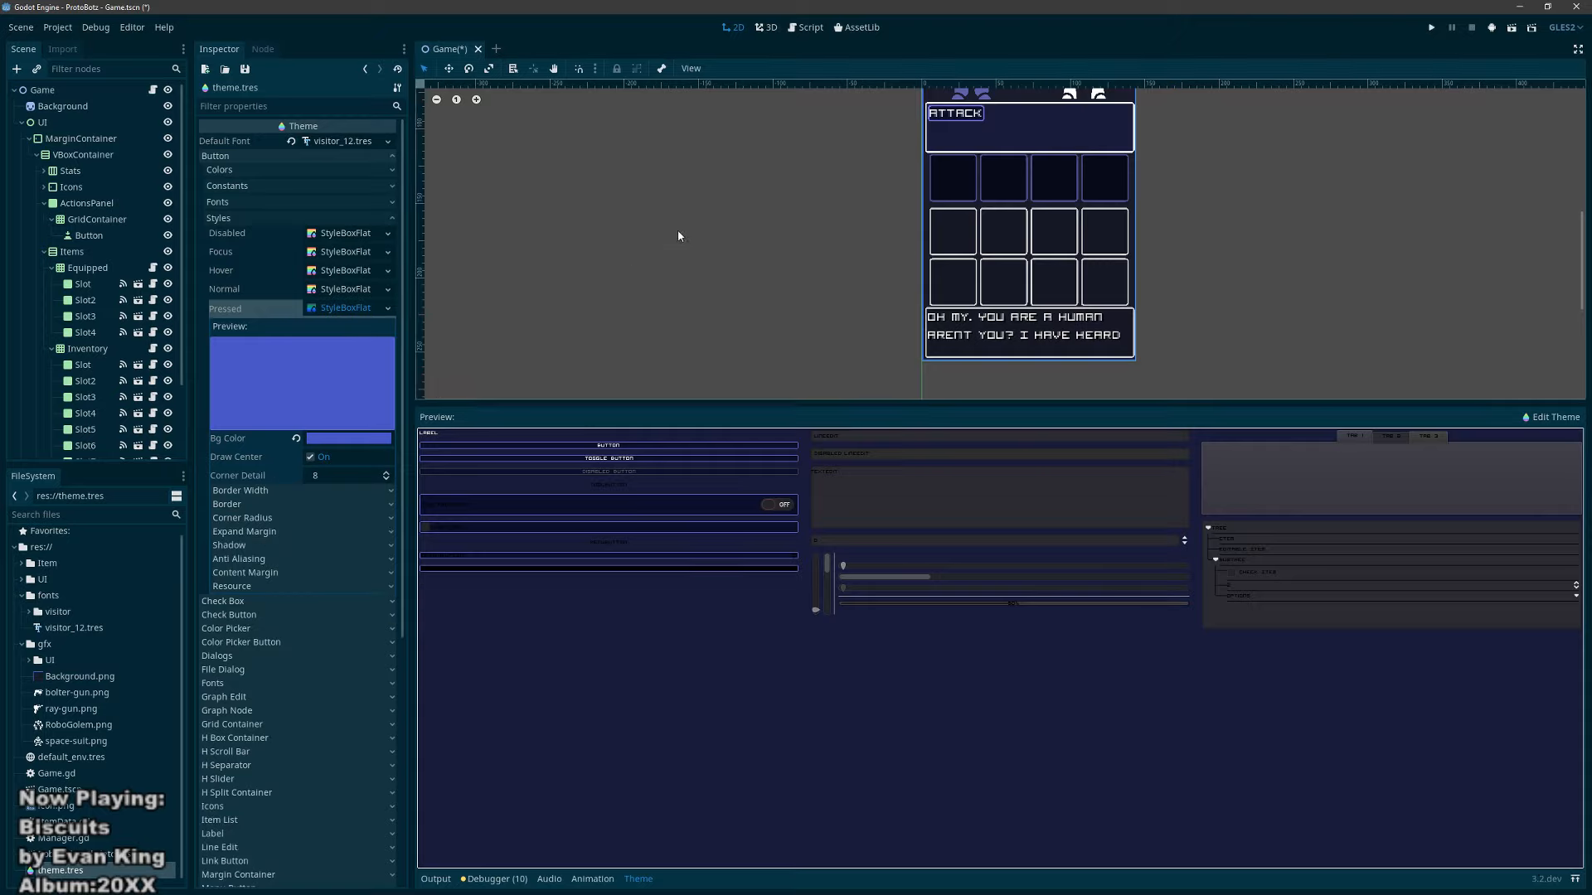
Step: Duplicate the Attack button twice inside the actions panel's GridContainer and select the container
{"action": "scroll", "coordinate": [695, 228], "scroll_direction": "down", "scroll_amount": 5}
{"action": "middle_click_drag", "start_coordinate": [871, 177], "coordinate": [903, 258]}
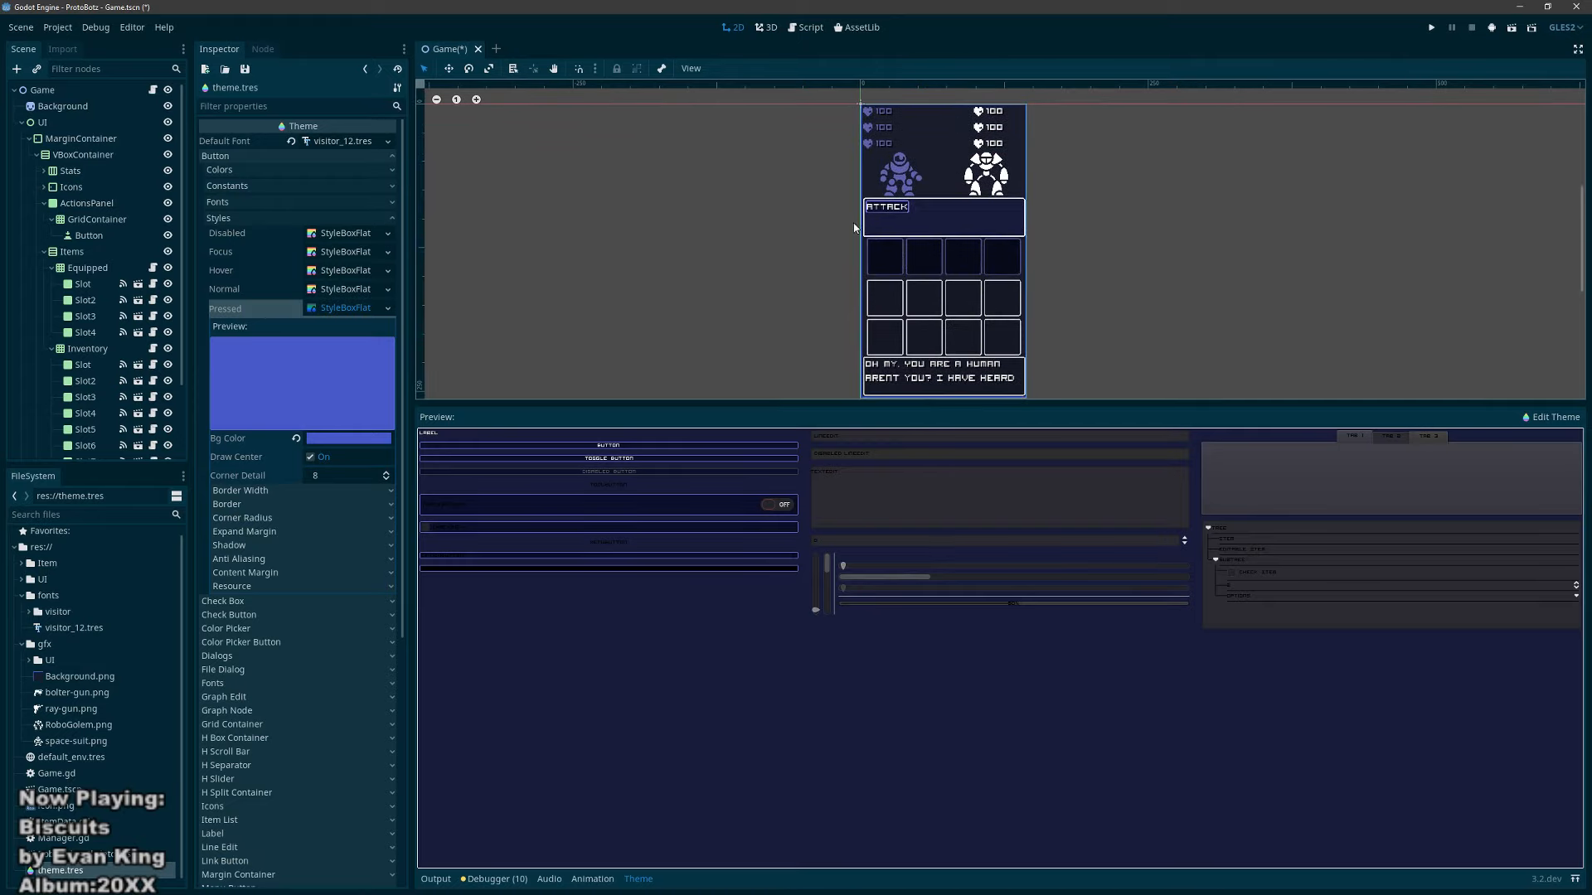
{"action": "left_click", "coordinate": [85, 238]}
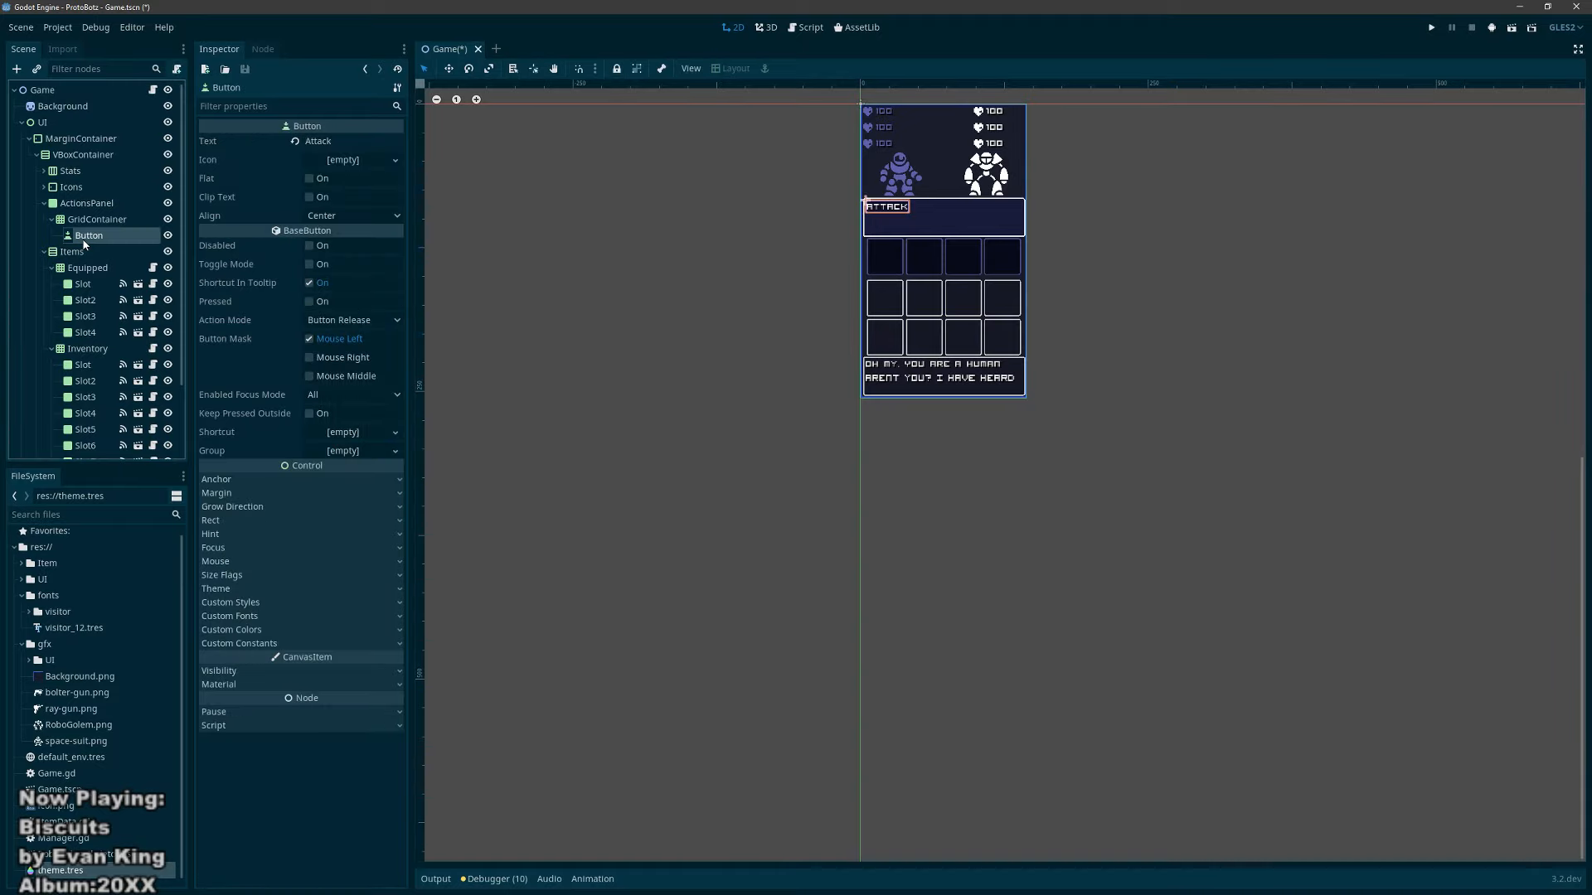
{"action": "key", "text": "ctrl+d"}
{"action": "key", "text": "ctrl+d"}
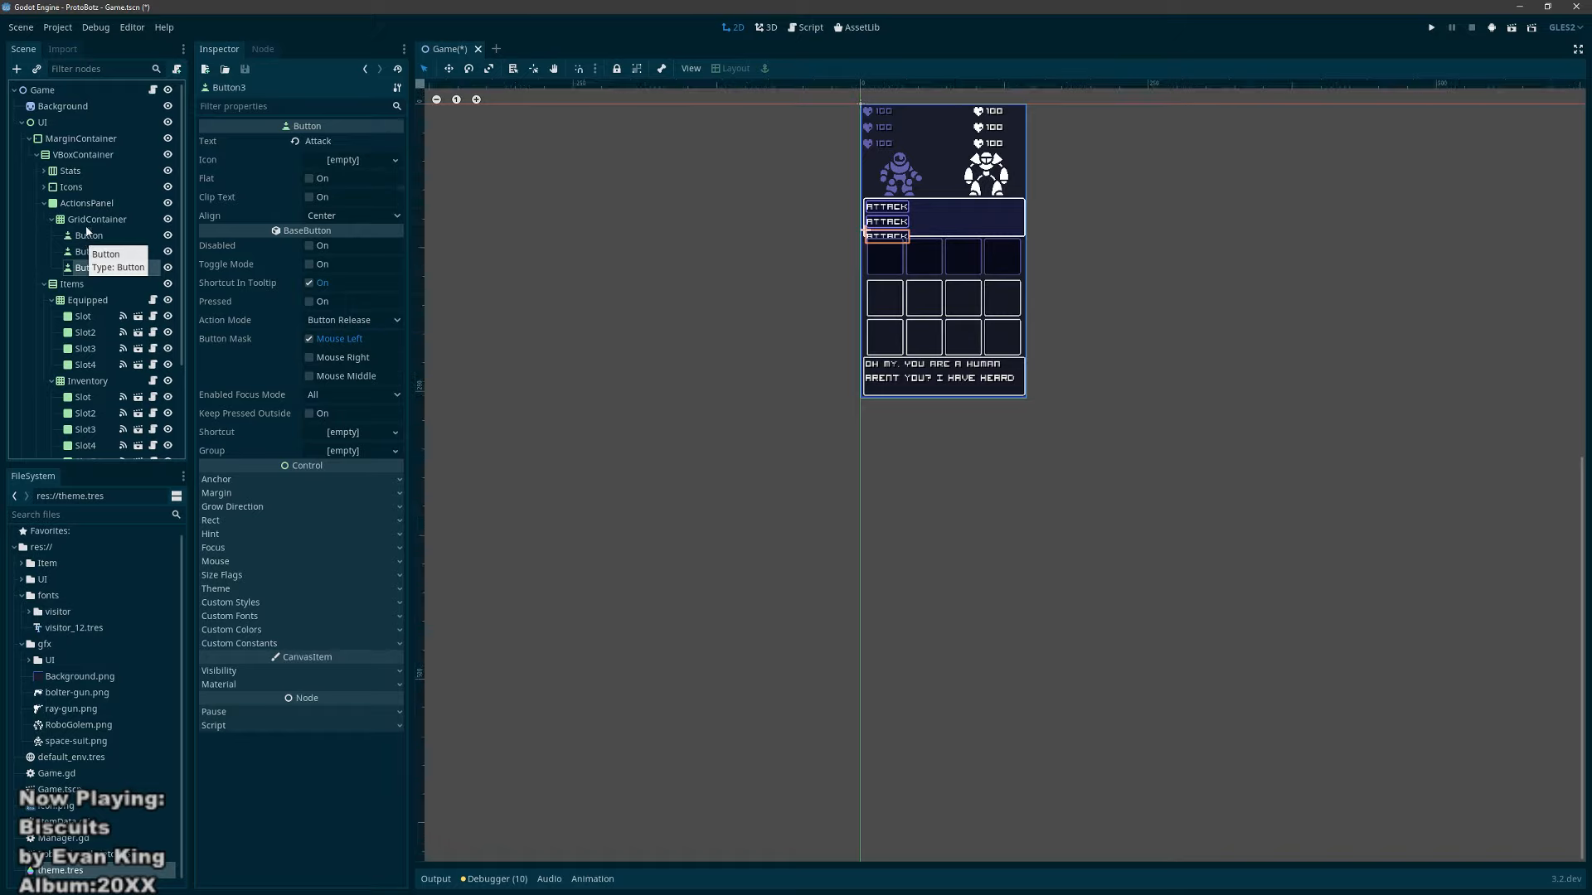
{"action": "left_click", "coordinate": [91, 219]}
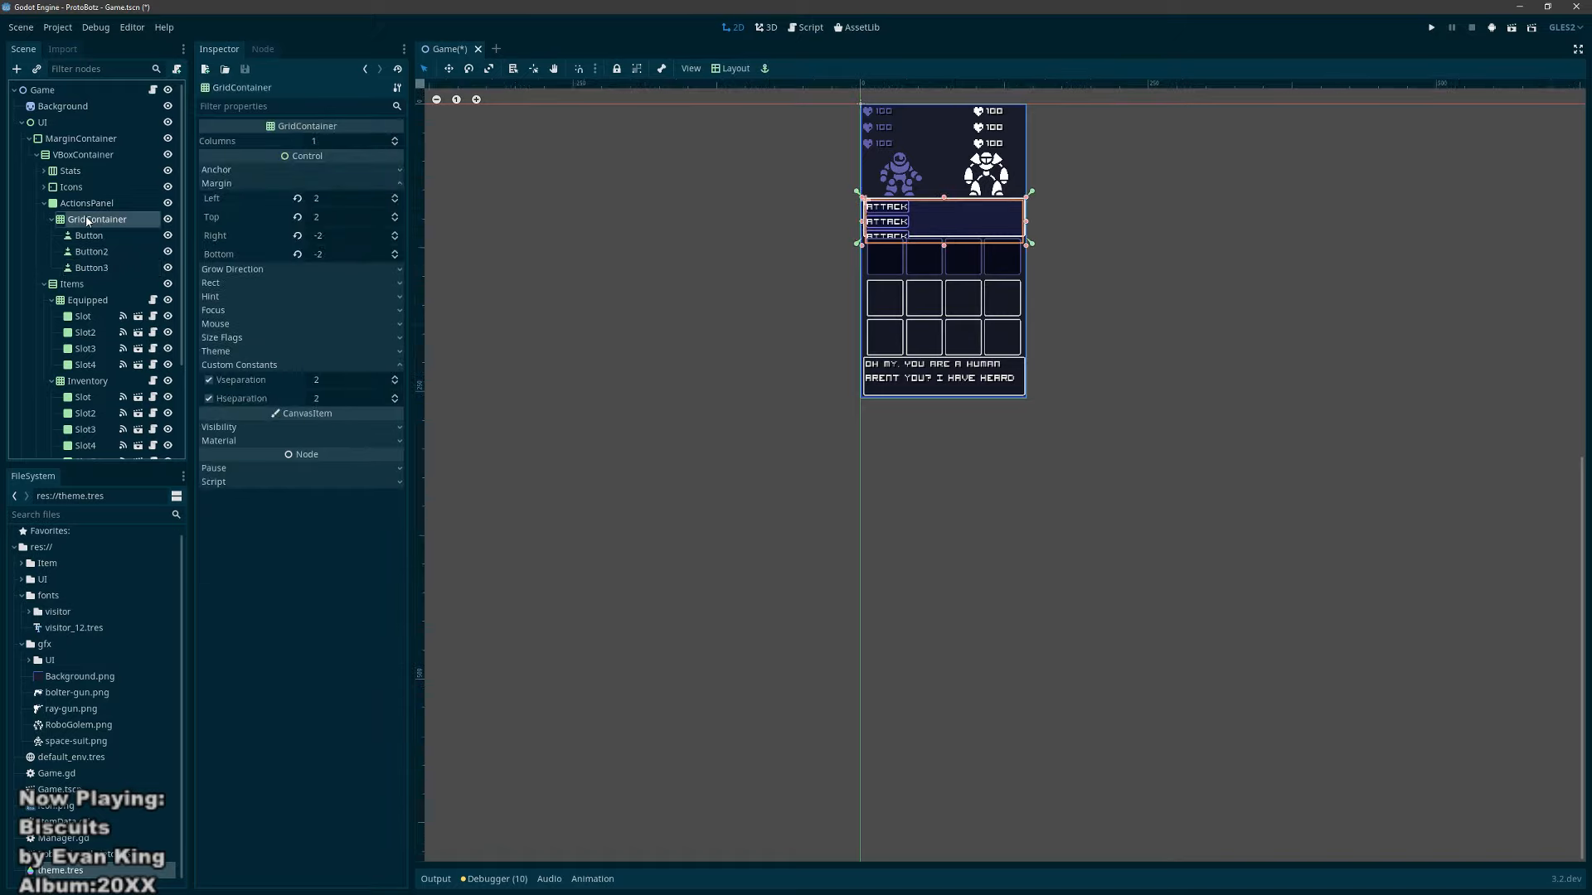
Step: Apply the Full Rect layout to the actions panel's GridContainer and delete its third Attack button
{"action": "left_click", "coordinate": [731, 68]}
{"action": "left_click", "coordinate": [735, 345]}
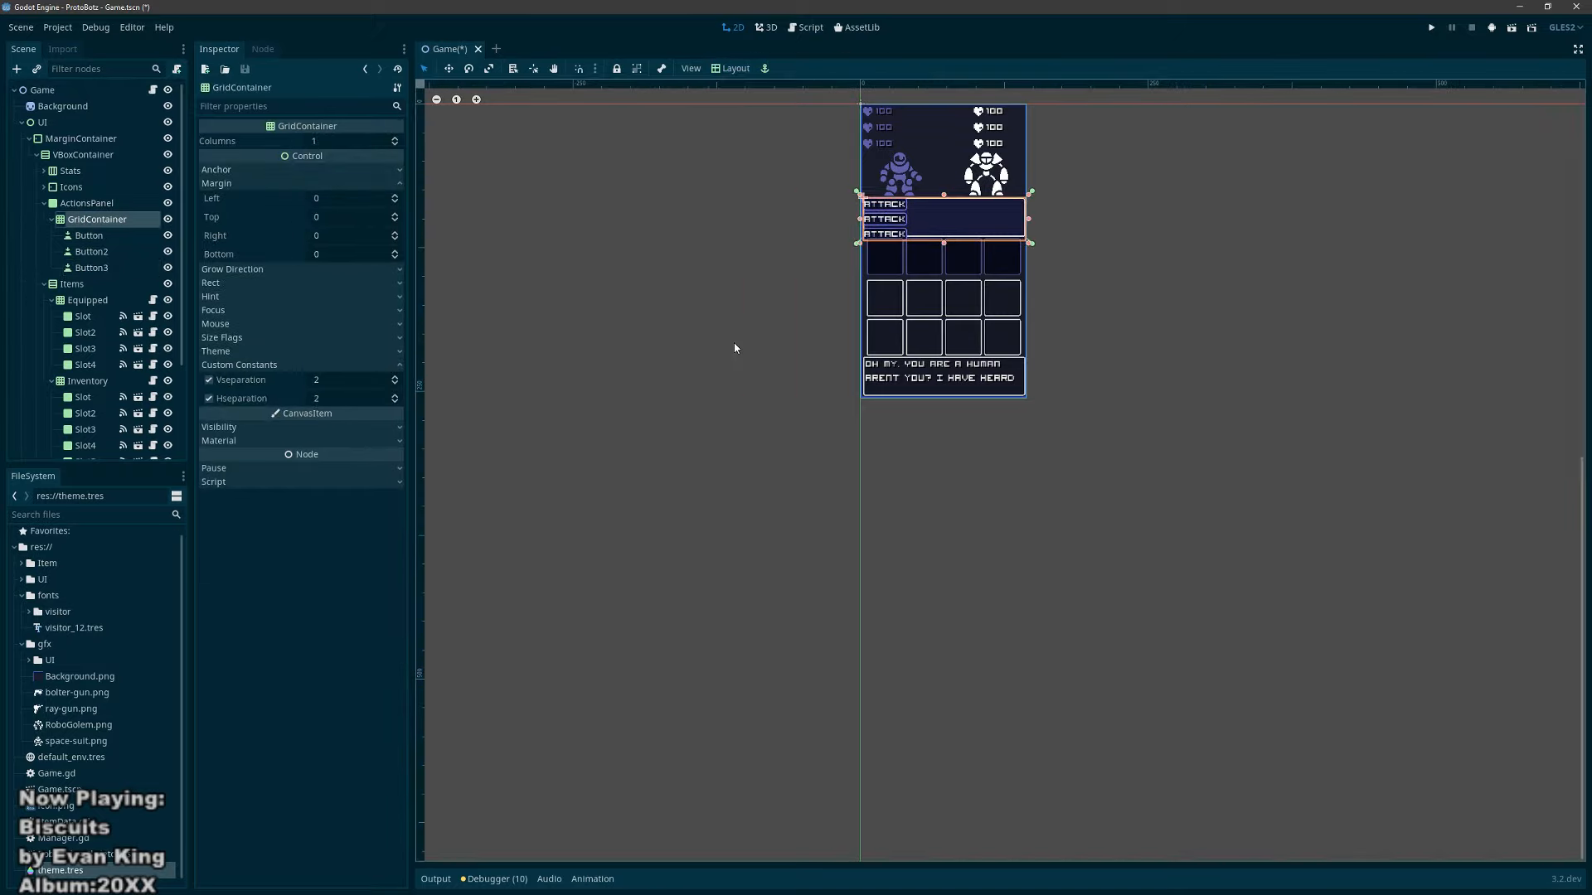
{"action": "left_click", "coordinate": [90, 267]}
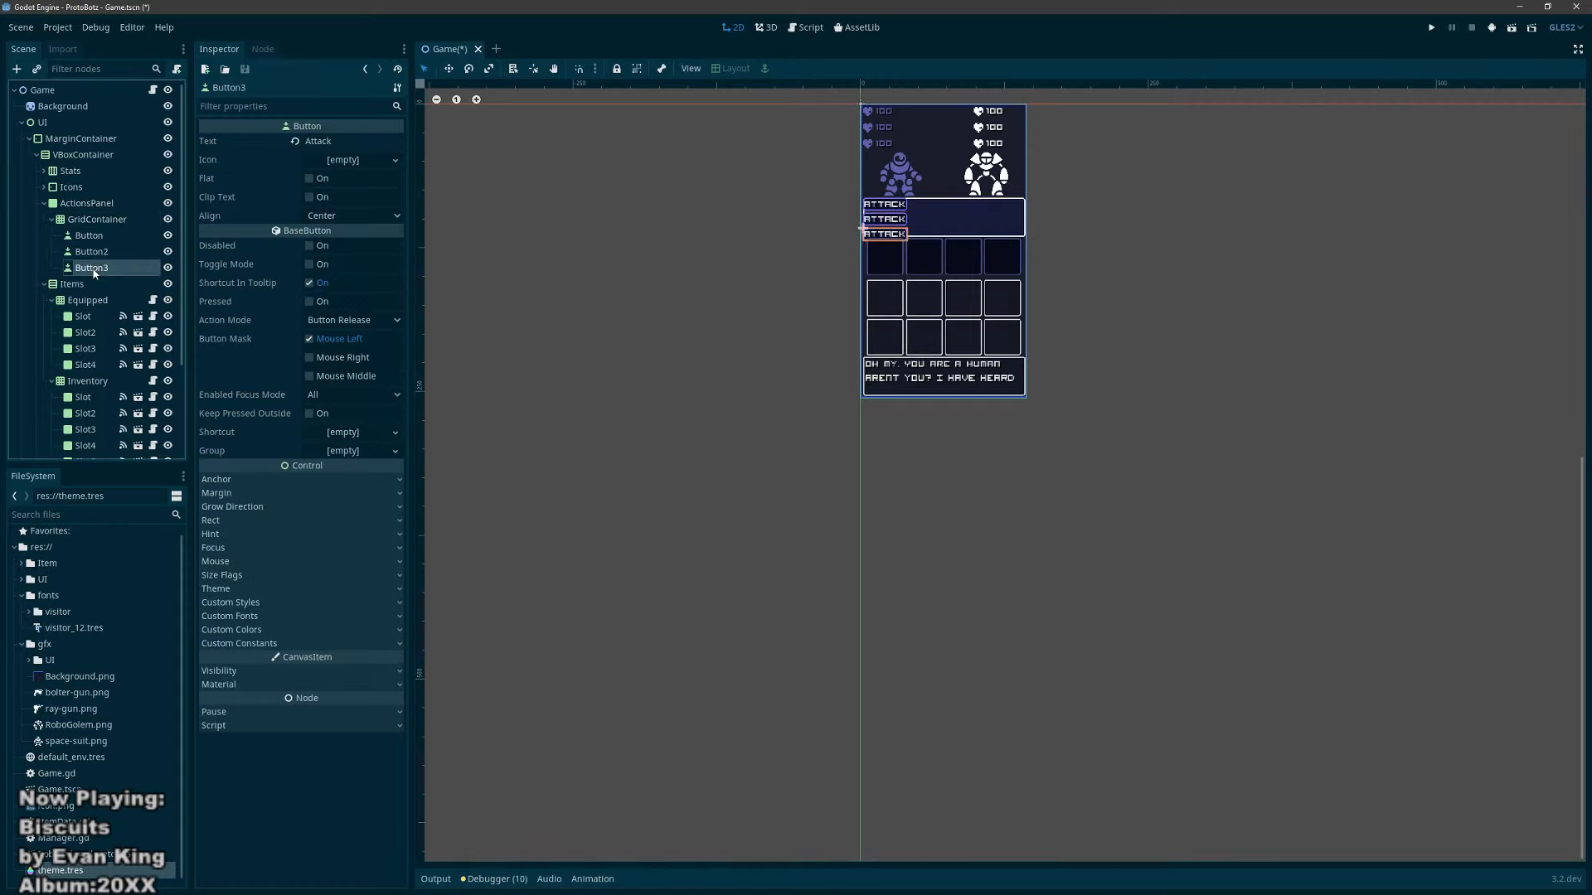
{"action": "key", "text": "Delete"}
{"action": "key", "text": "Return"}
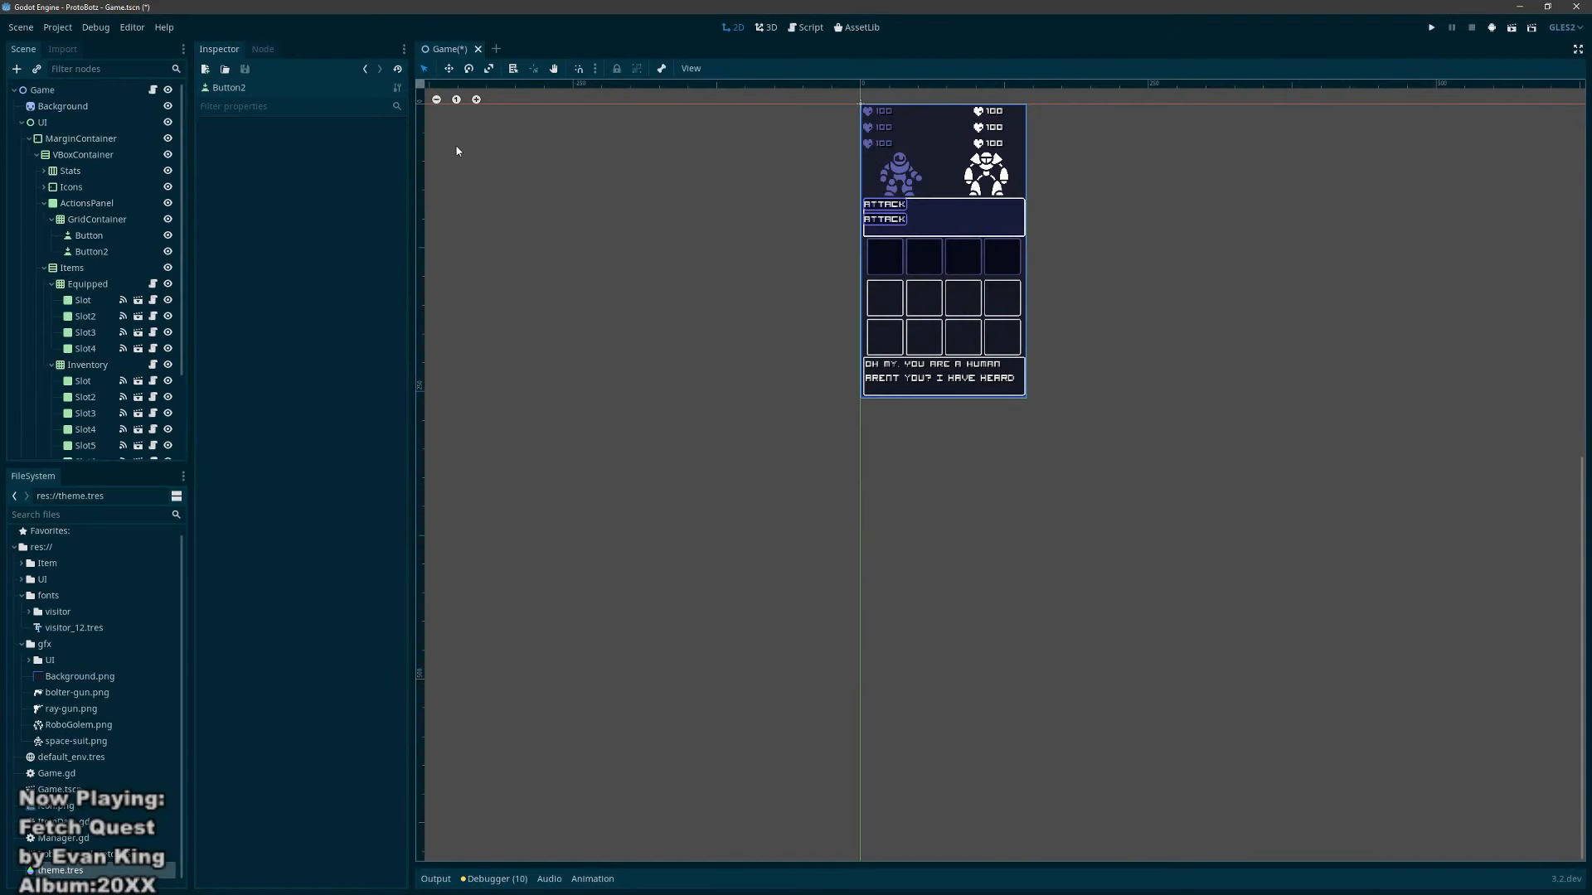
Step: Reapply the Full Rect layout to the GridContainer that holds the two remaining Attack buttons
{"action": "left_click", "coordinate": [65, 219]}
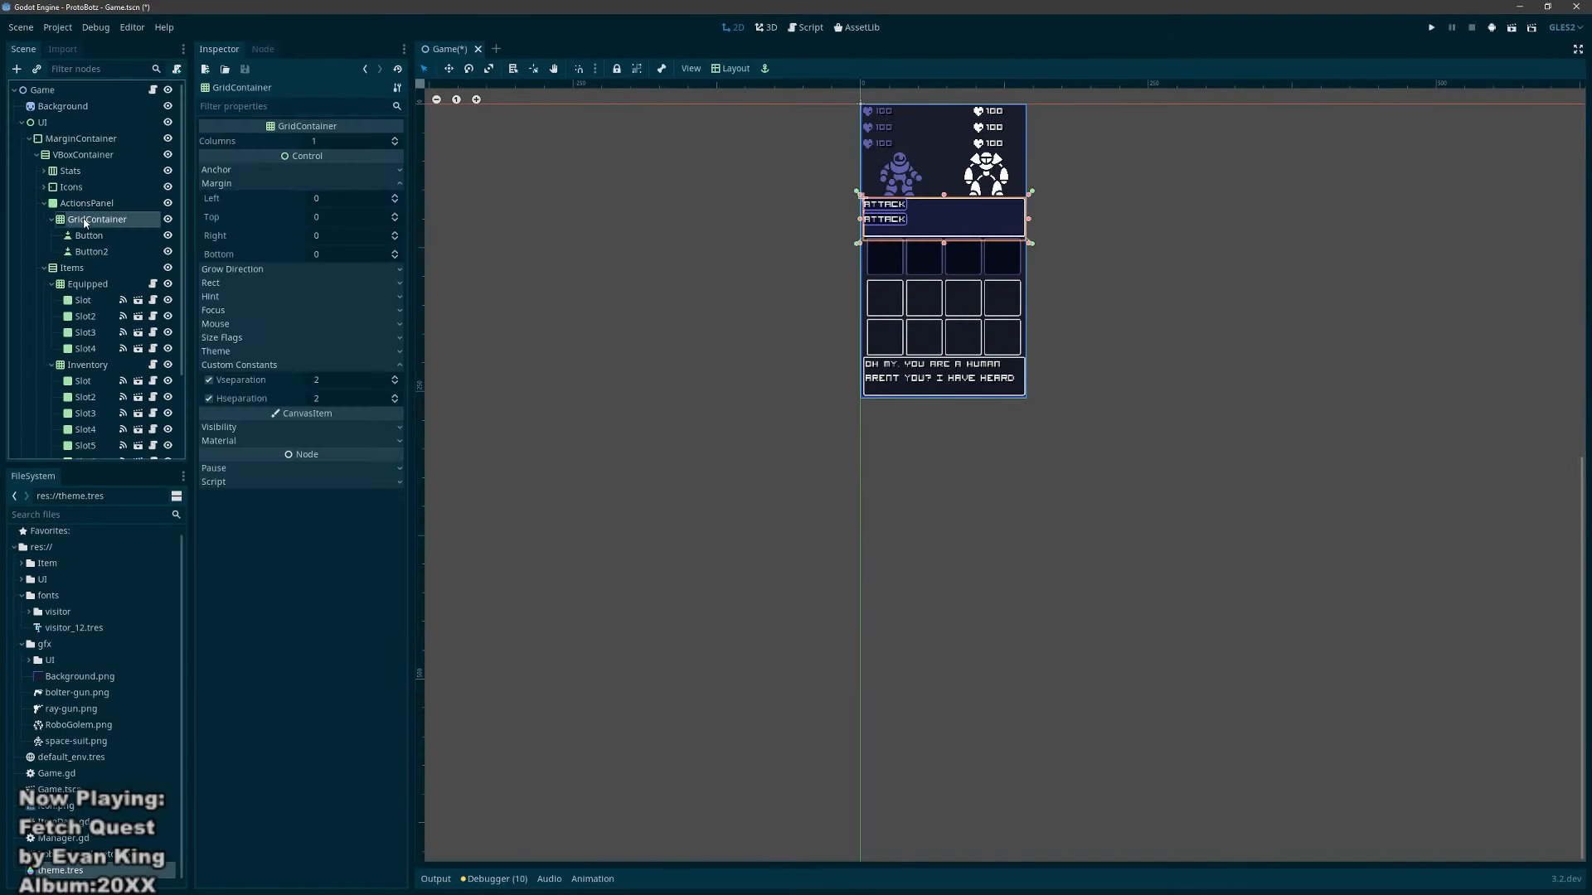
{"action": "left_click", "coordinate": [730, 68]}
{"action": "left_click", "coordinate": [741, 344]}
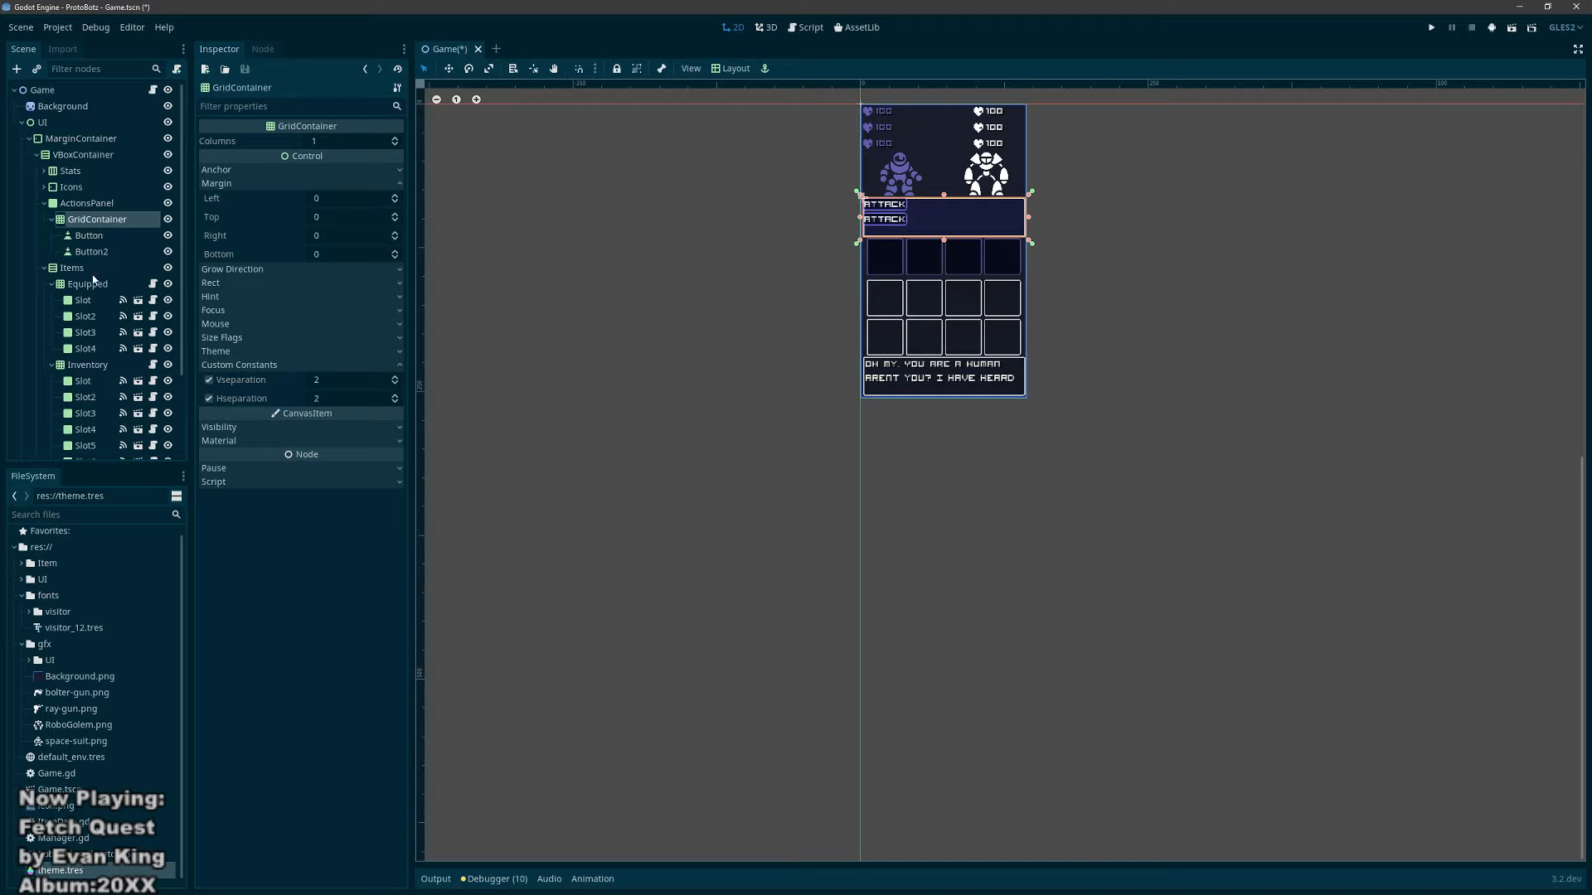
Step: Set the GridContainer's horizontal and vertical size flags to Shrink Center only, with Fill and Expand off
{"action": "left_click", "coordinate": [275, 337]}
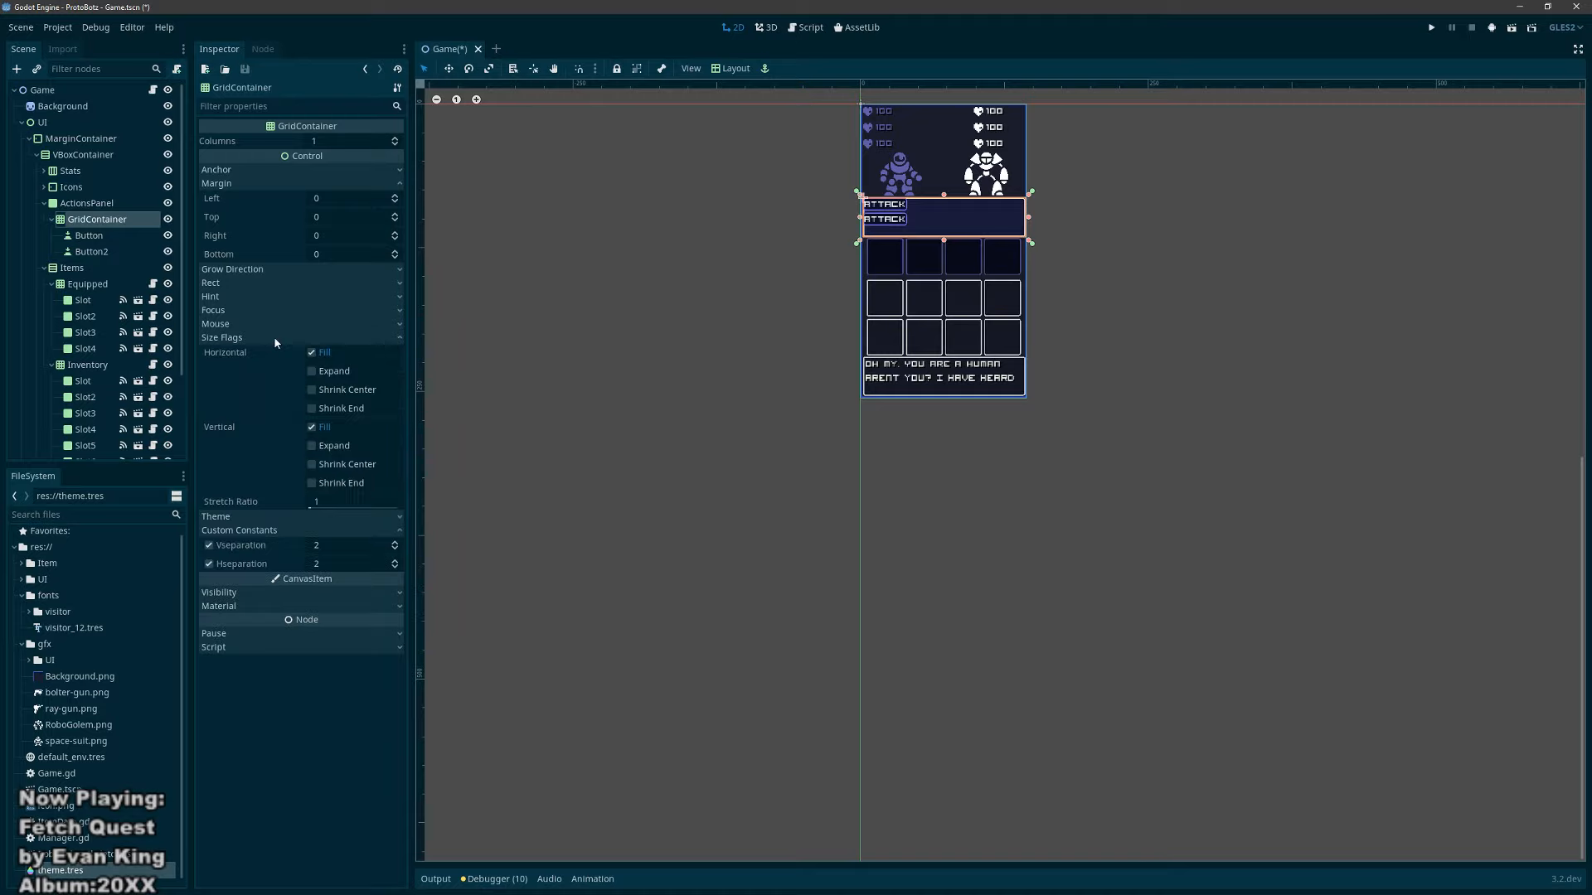
{"action": "left_click", "coordinate": [313, 447]}
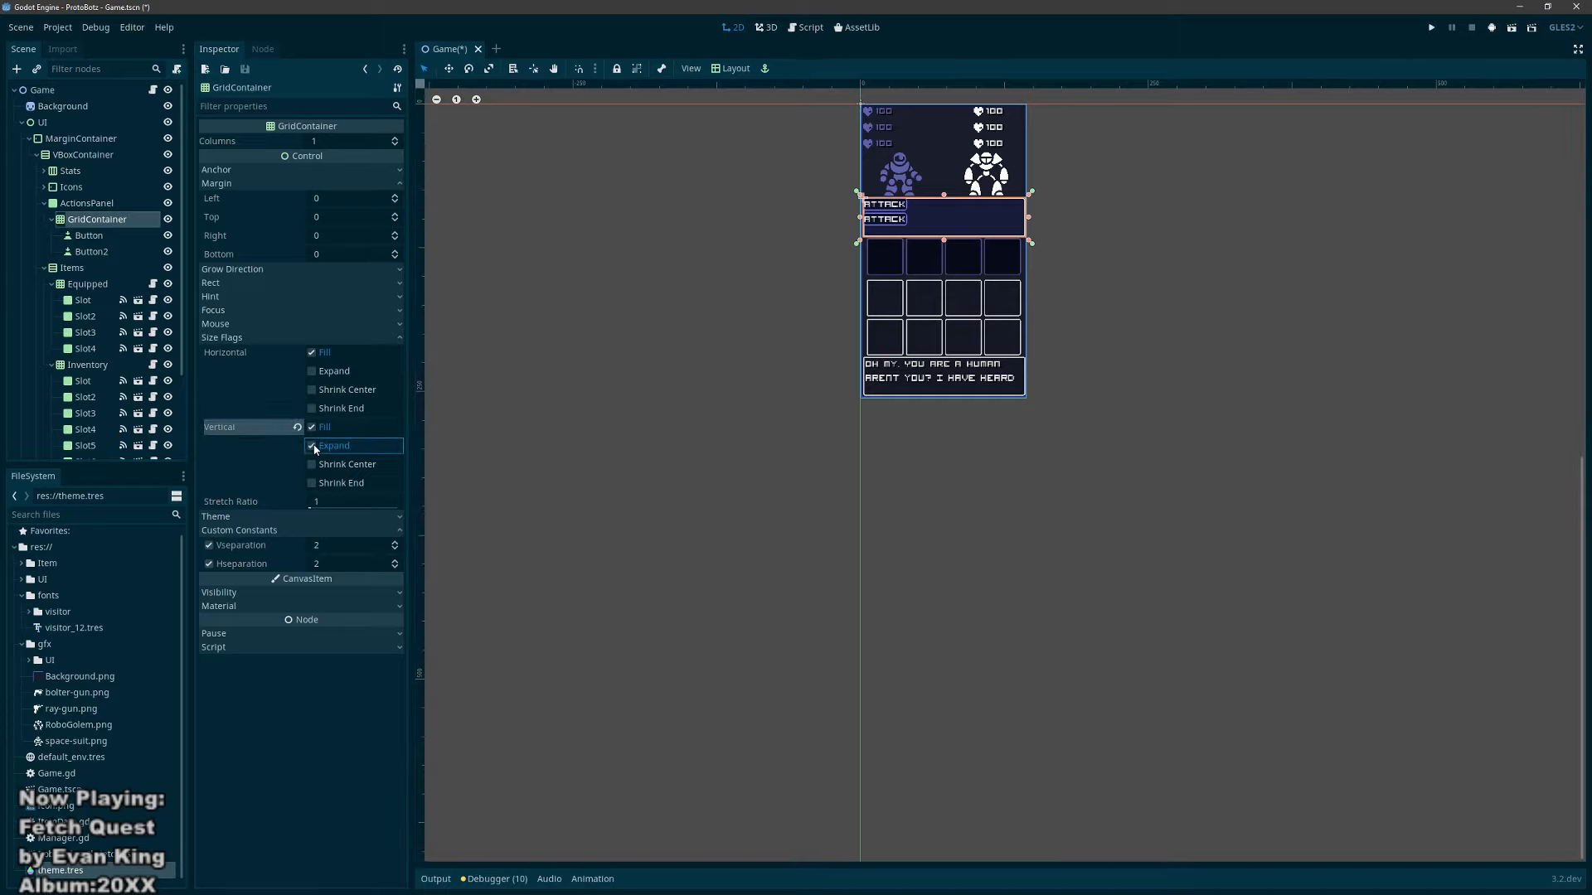
{"action": "left_click", "coordinate": [313, 374]}
{"action": "left_click", "coordinate": [313, 354]}
{"action": "left_click", "coordinate": [314, 372]}
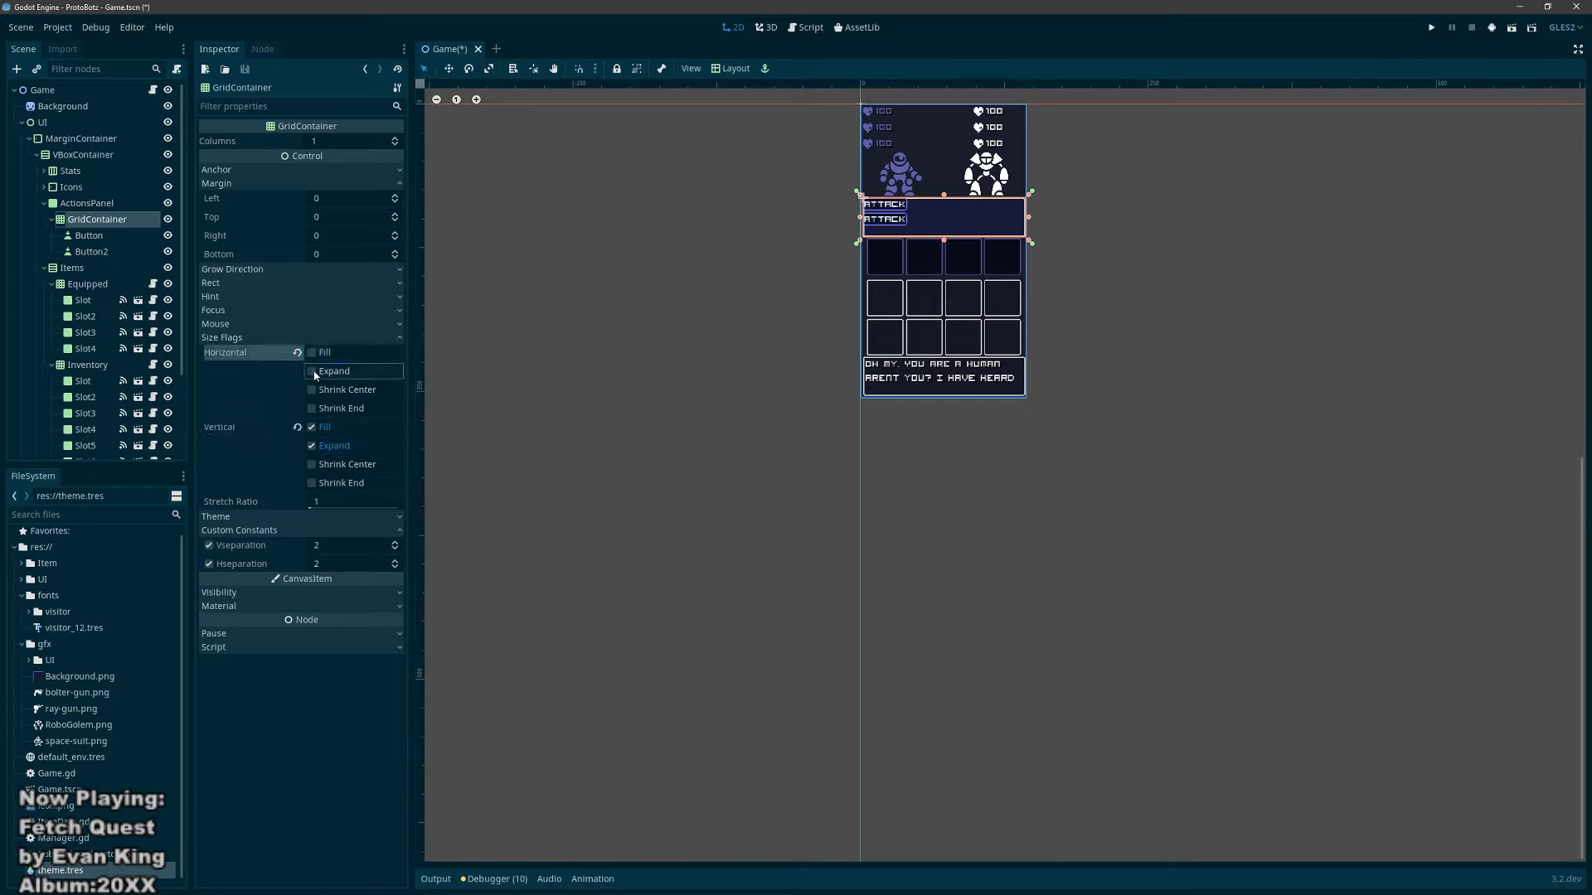
{"action": "left_click", "coordinate": [313, 389]}
{"action": "left_click", "coordinate": [313, 427]}
{"action": "left_click", "coordinate": [312, 446]}
{"action": "left_click", "coordinate": [313, 464]}
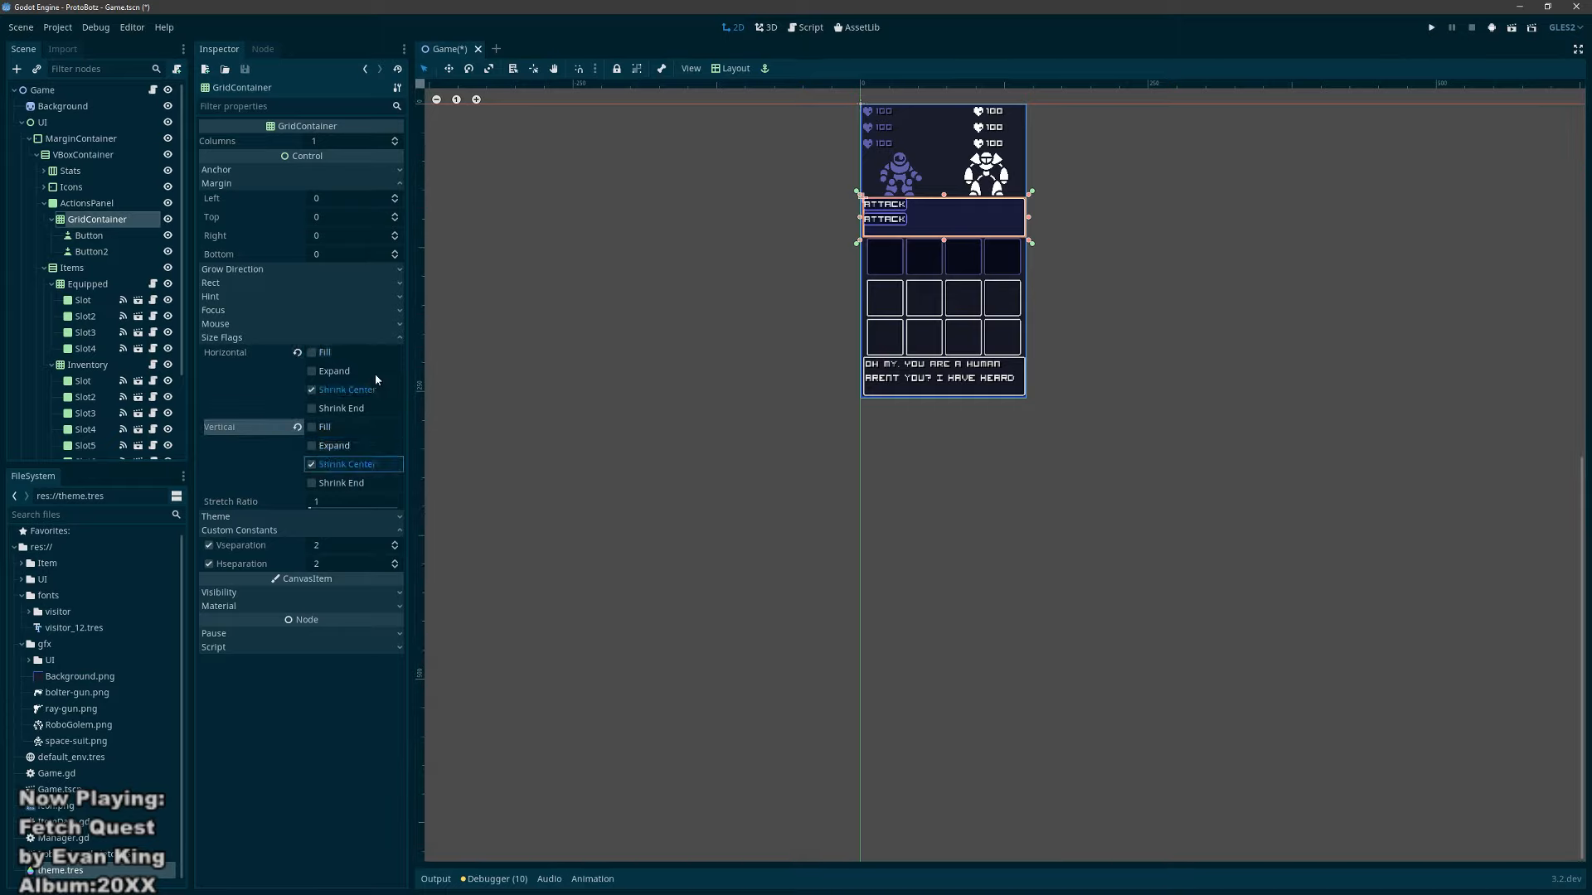
Step: Set the GridContainer under ActionsPanel to 3 columns
{"action": "left_click", "coordinate": [92, 251]}
{"action": "left_click", "coordinate": [97, 220]}
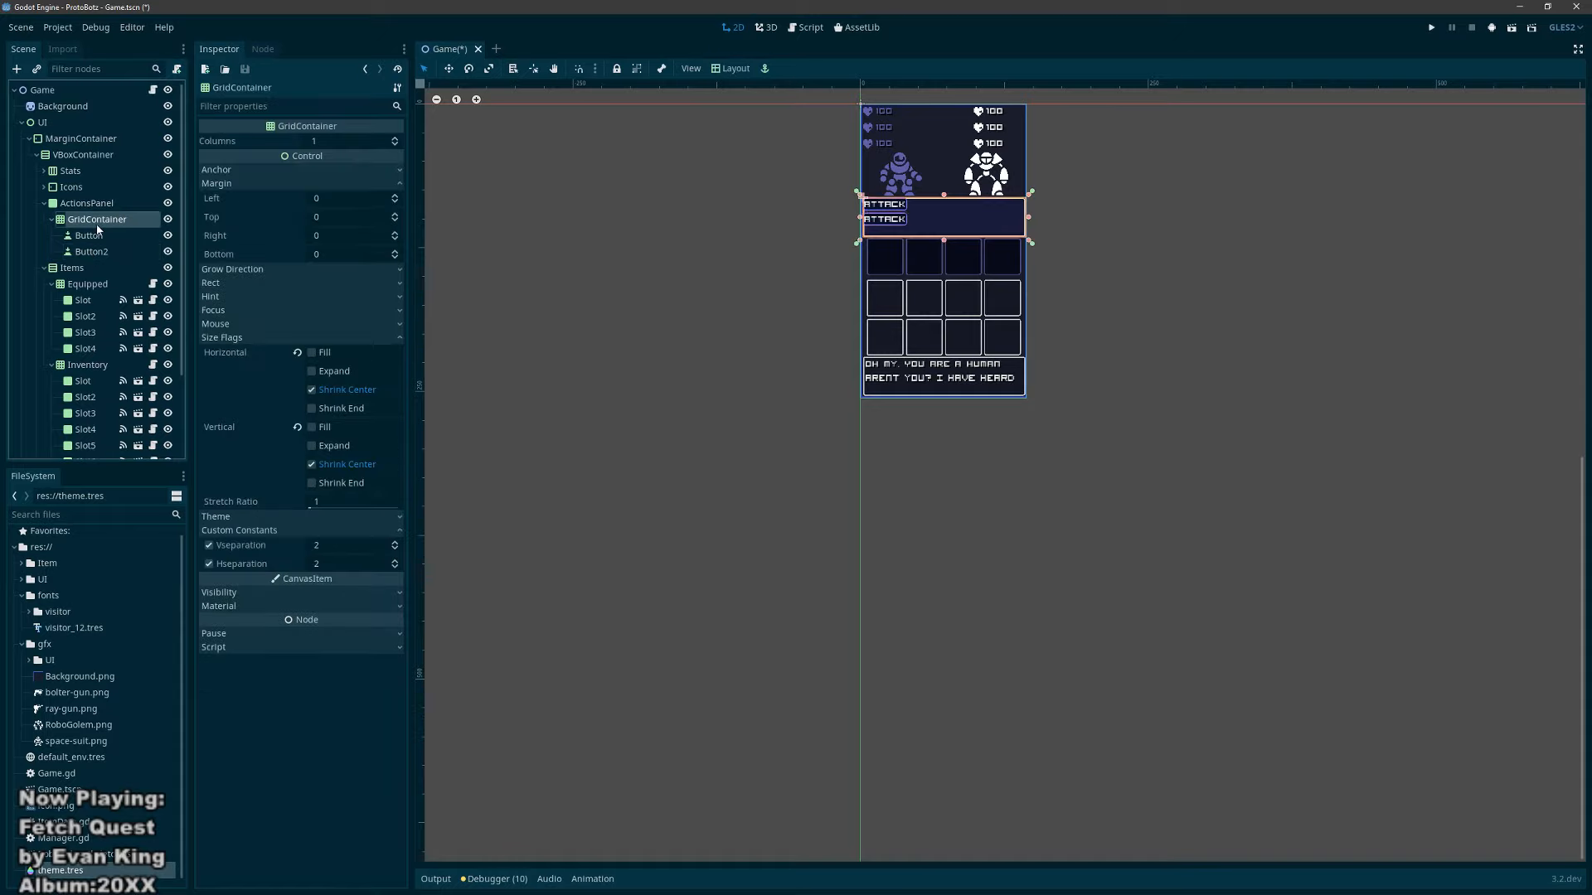
{"action": "left_click", "coordinate": [305, 142]}
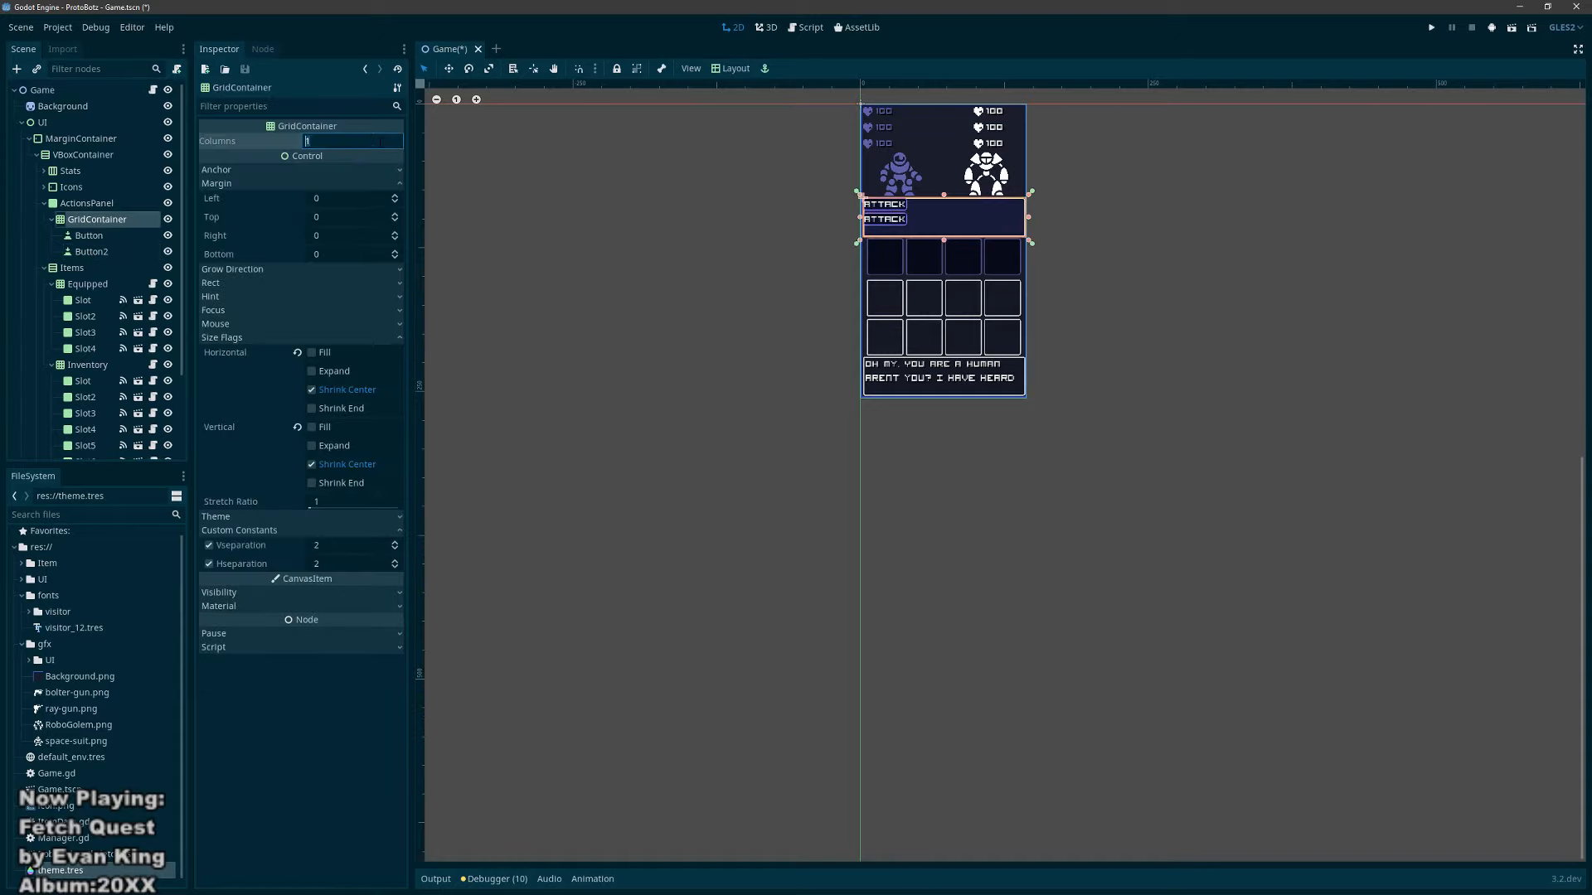
{"action": "type", "text": "2"}
{"action": "key", "text": "Return"}
{"action": "left_click", "coordinate": [332, 142]}
{"action": "type", "text": "3"}
{"action": "key", "text": "Return"}
{"action": "key", "text": "Tab"}
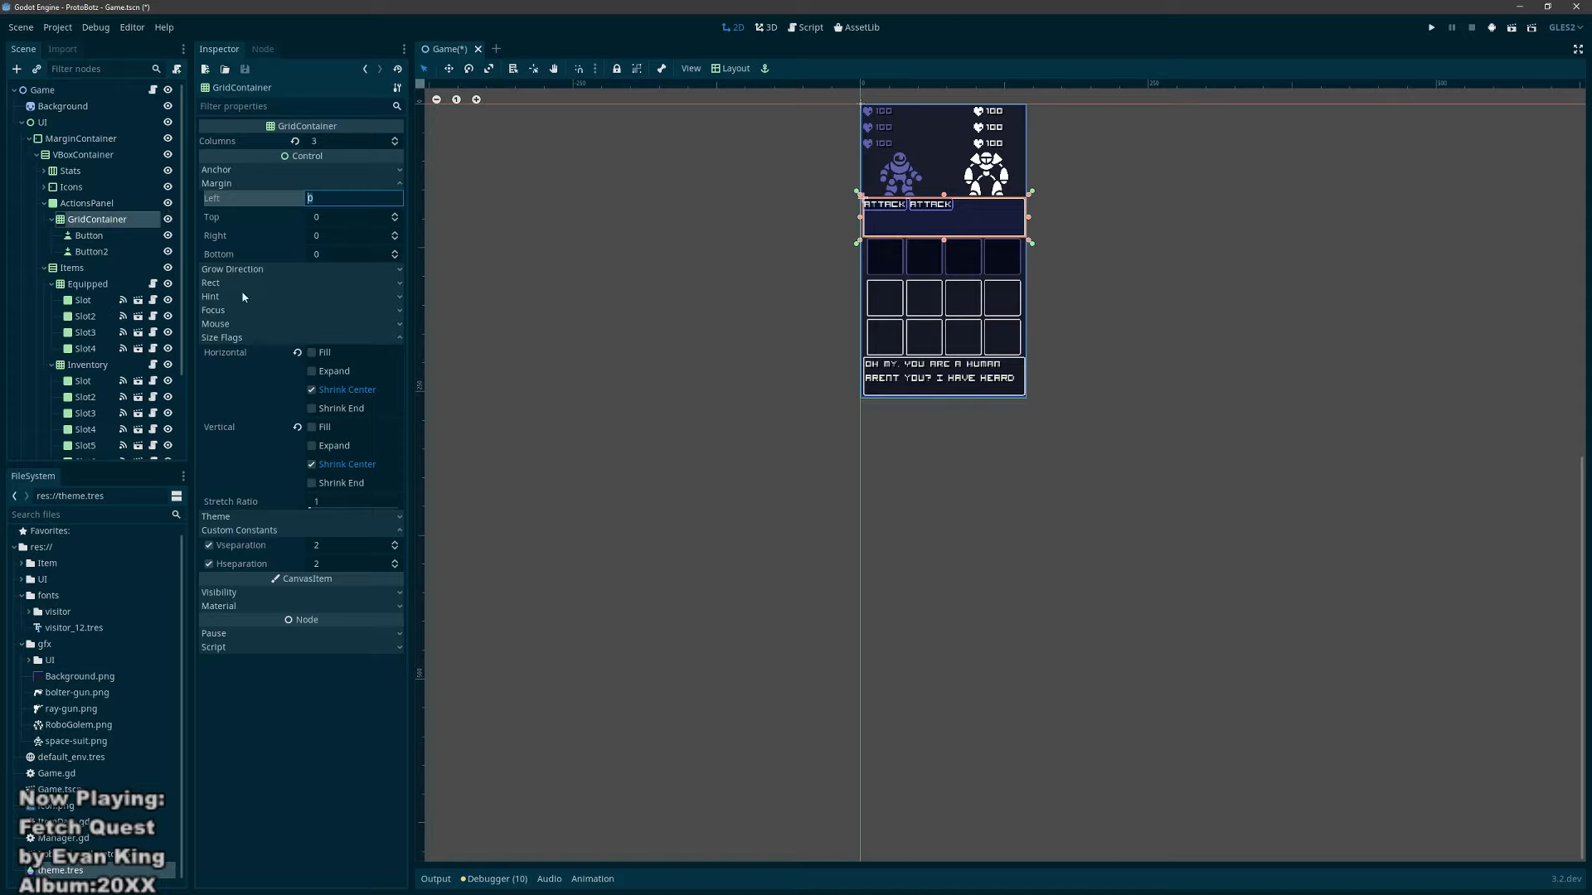
Step: Set the GridContainer's horizontal and vertical size flags to Fill only, without Expand or Shrink Center
{"action": "left_click", "coordinate": [312, 353]}
{"action": "left_click", "coordinate": [312, 370]}
{"action": "left_click", "coordinate": [313, 389]}
{"action": "left_click", "coordinate": [313, 427]}
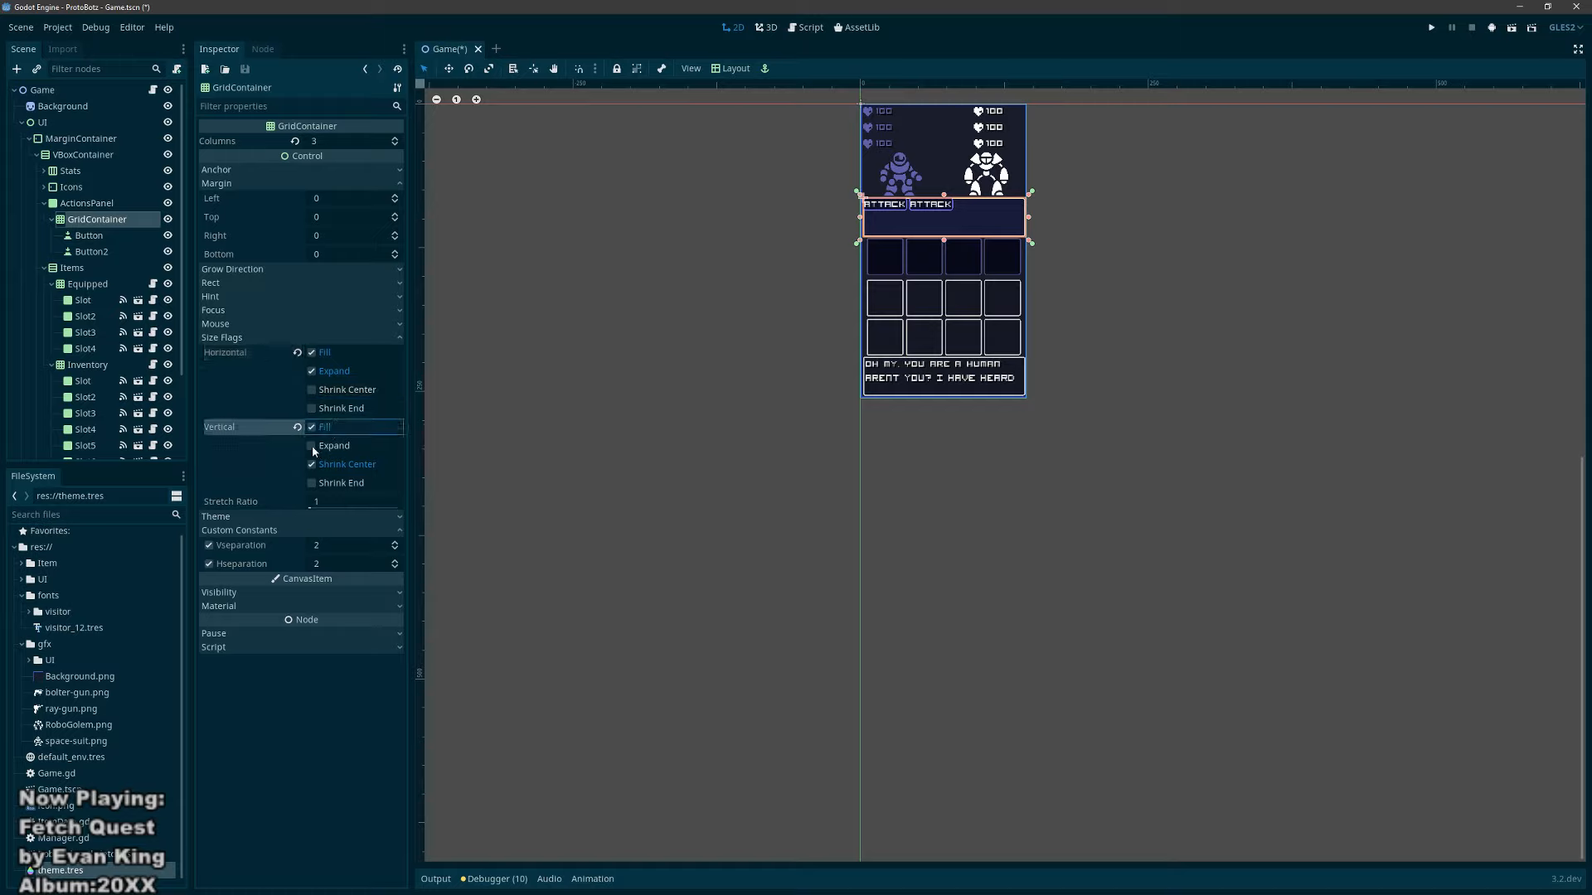
{"action": "left_click", "coordinate": [313, 371]}
{"action": "left_click", "coordinate": [313, 465]}
Step: Duplicate the Attack button until the GridContainer holds six buttons, undoing any surplus copies
{"action": "left_click", "coordinate": [87, 236]}
{"action": "key", "text": "ctrl+d"}
{"action": "key", "text": "ctrl+d"}
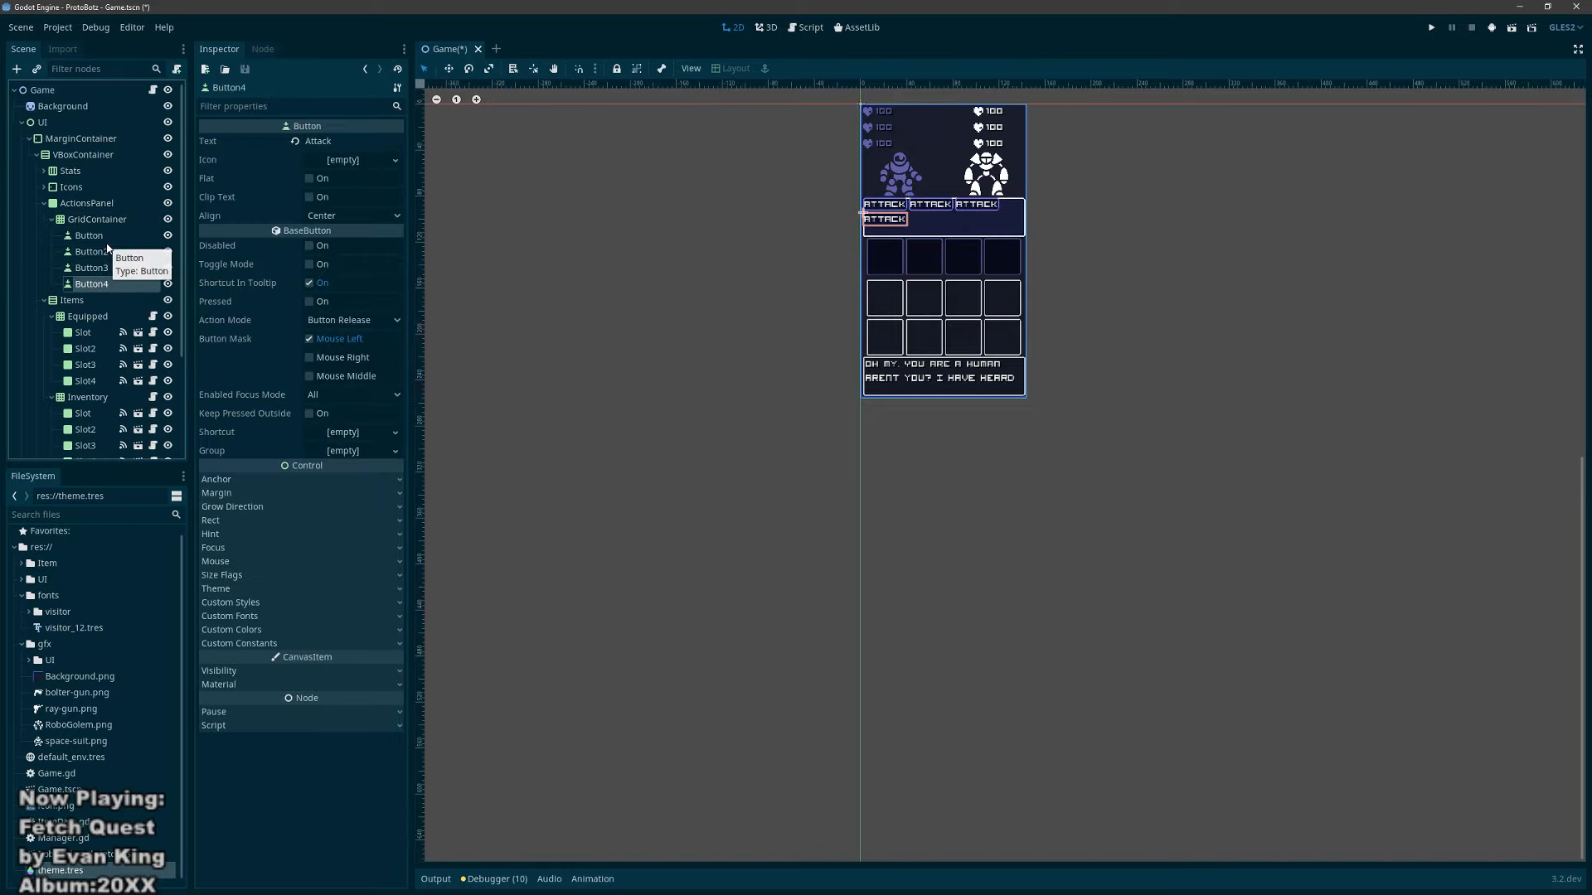
{"action": "key", "text": "ctrl+d"}
{"action": "key", "text": "ctrl+d"}
{"action": "key", "text": "ctrl+z"}
{"action": "key", "text": "ctrl+z"}
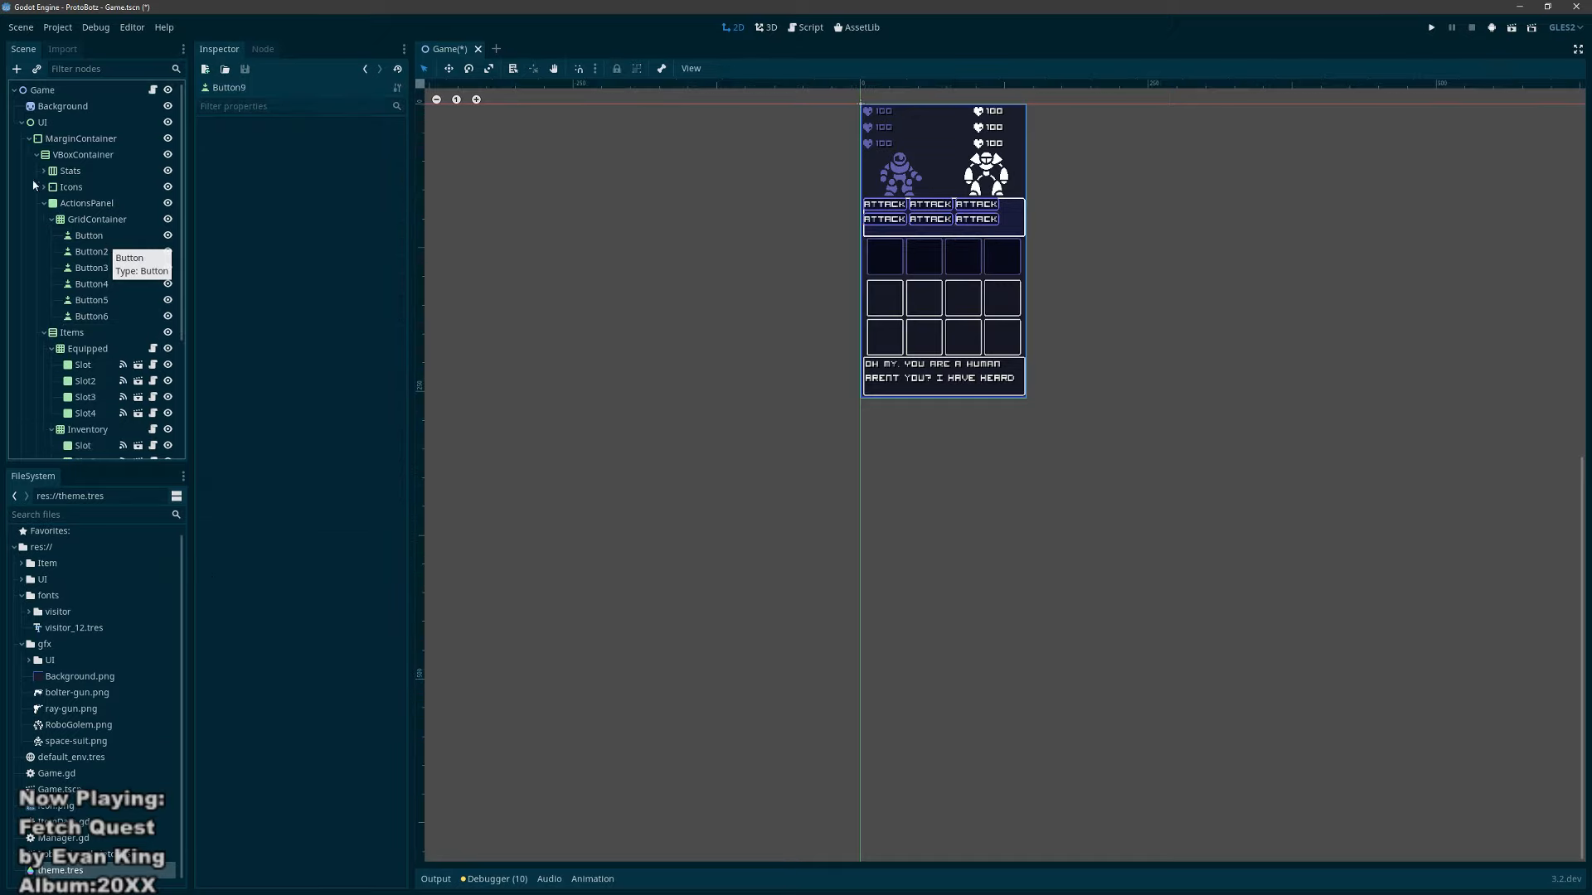
Step: Apply the Full Rect layout to the GridContainer so it fills the ActionsPanel
{"action": "left_click", "coordinate": [88, 220]}
{"action": "left_click", "coordinate": [735, 68]}
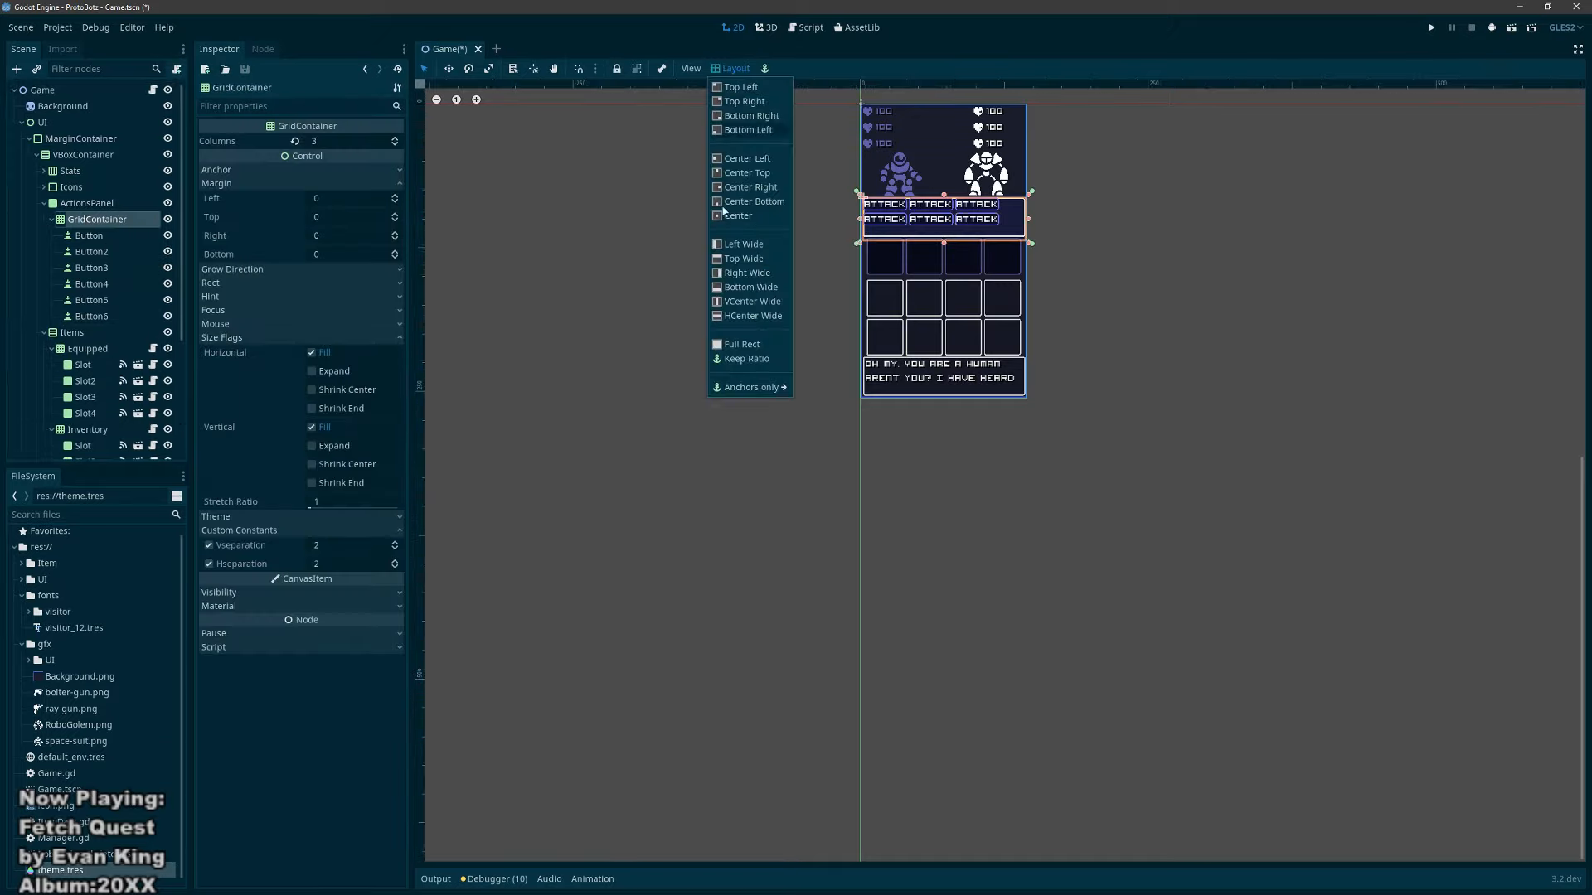
{"action": "left_click", "coordinate": [730, 352]}
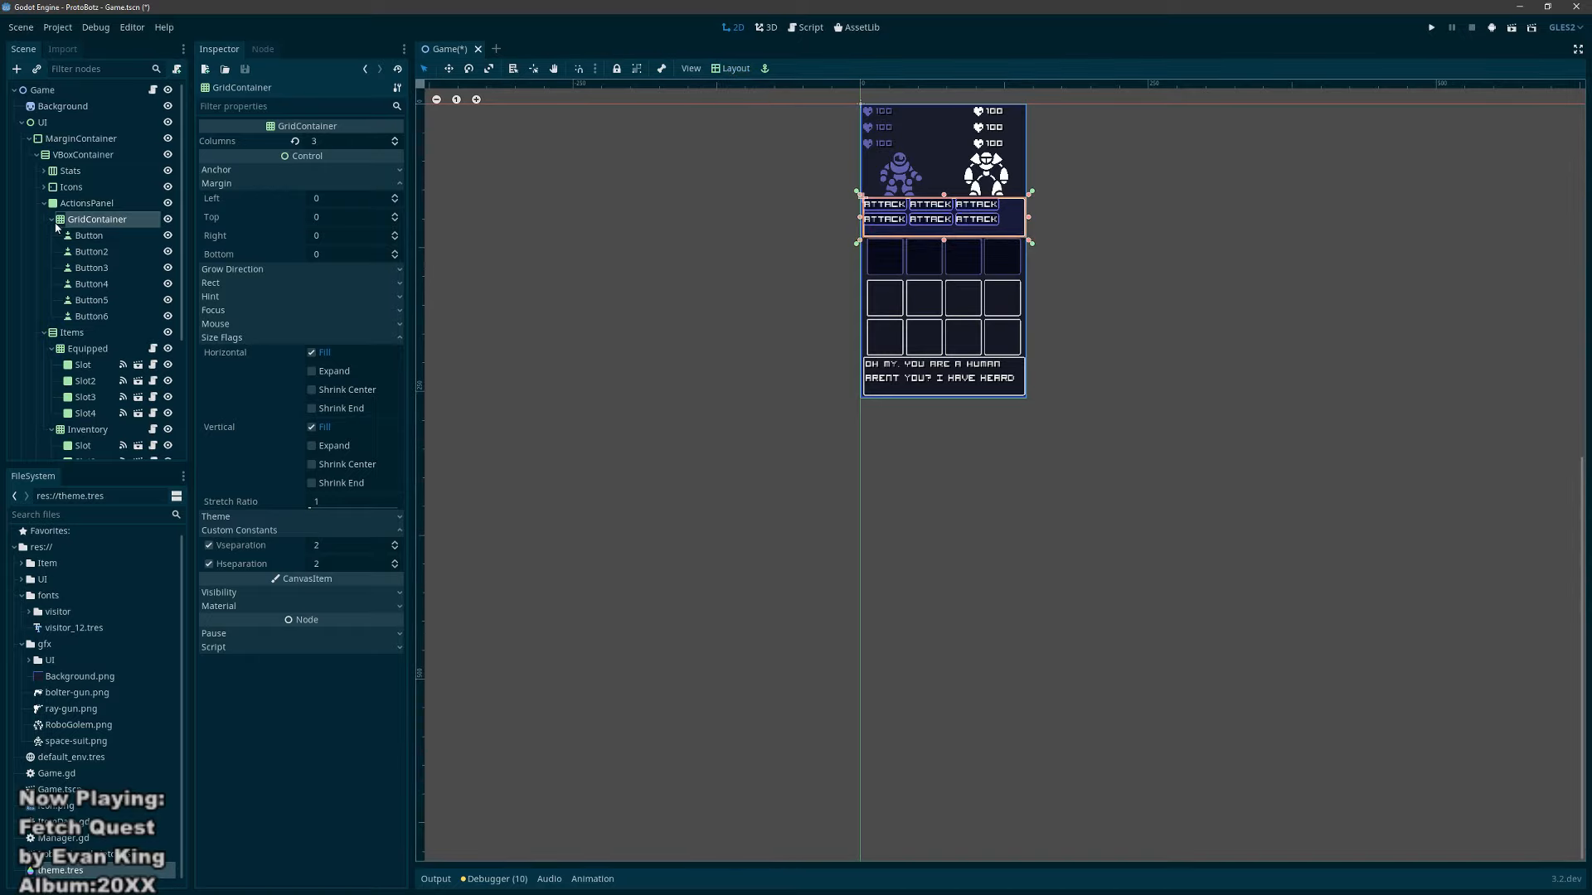
Step: Set the GridContainer's margins to Left 2, Top 2, Right -2 and Bottom -2, and test-run the game
{"action": "left_click", "coordinate": [117, 238]}
{"action": "left_click", "coordinate": [122, 222]}
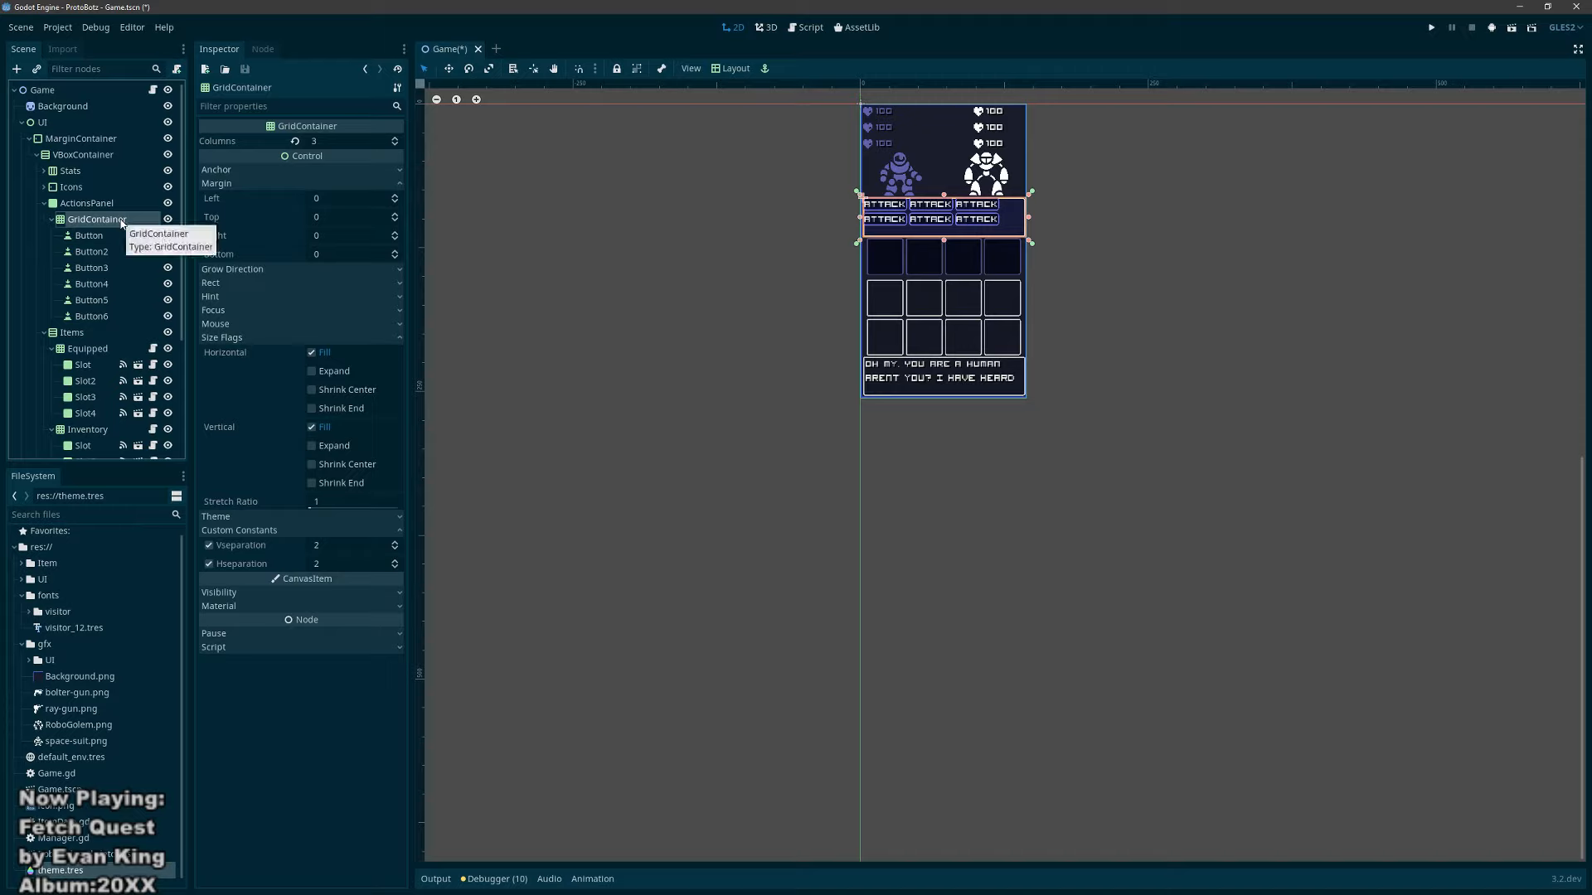
{"action": "double_click", "coordinate": [395, 196]}
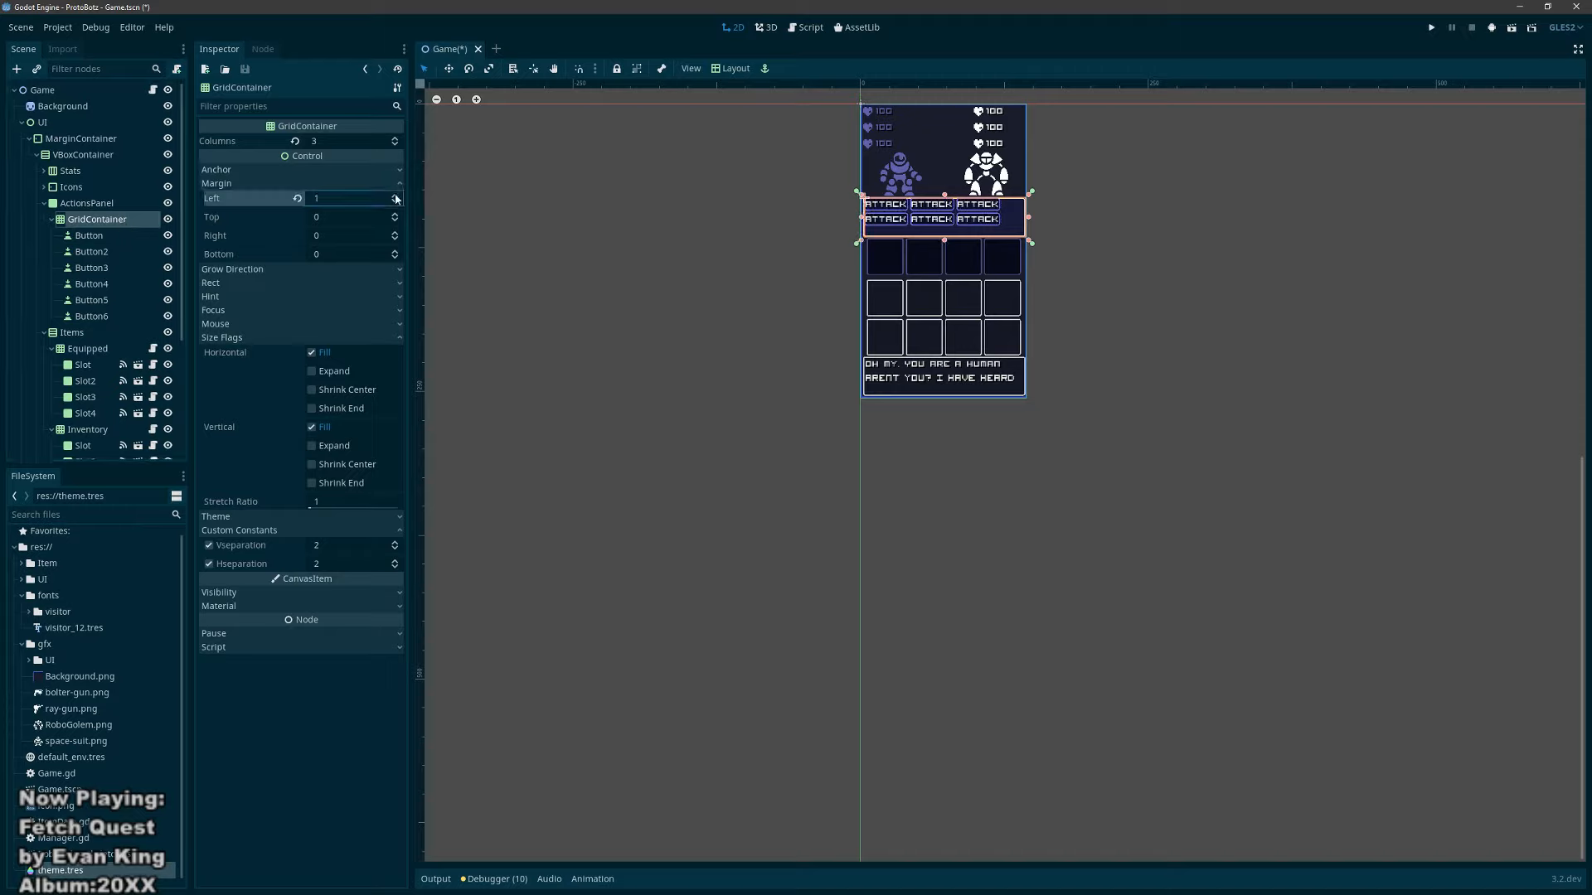
{"action": "left_click", "coordinate": [395, 214]}
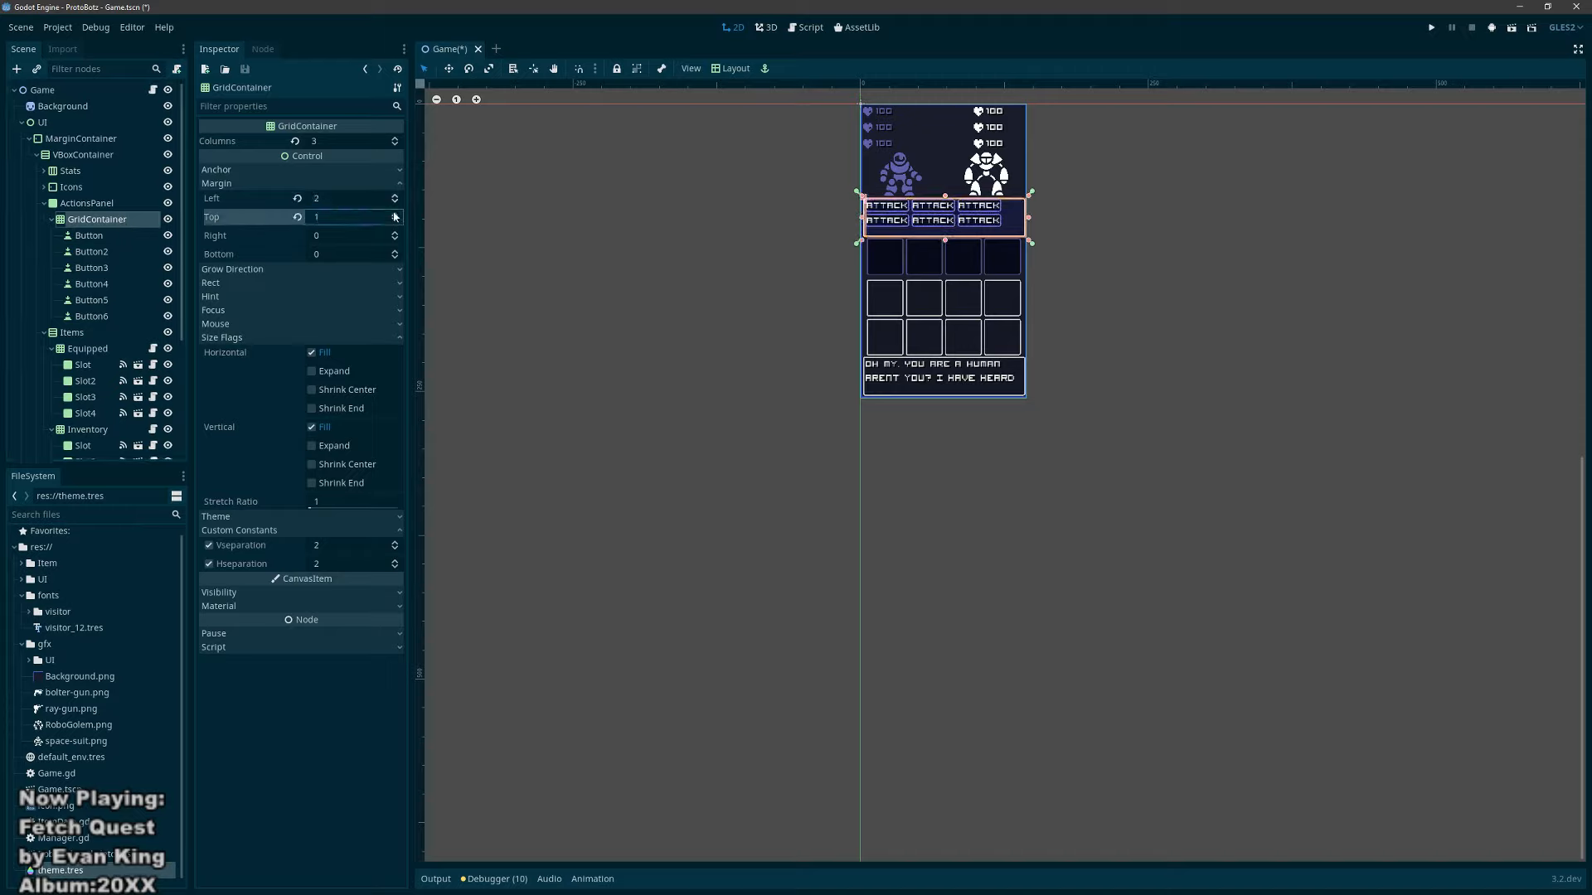
{"action": "left_click", "coordinate": [395, 214]}
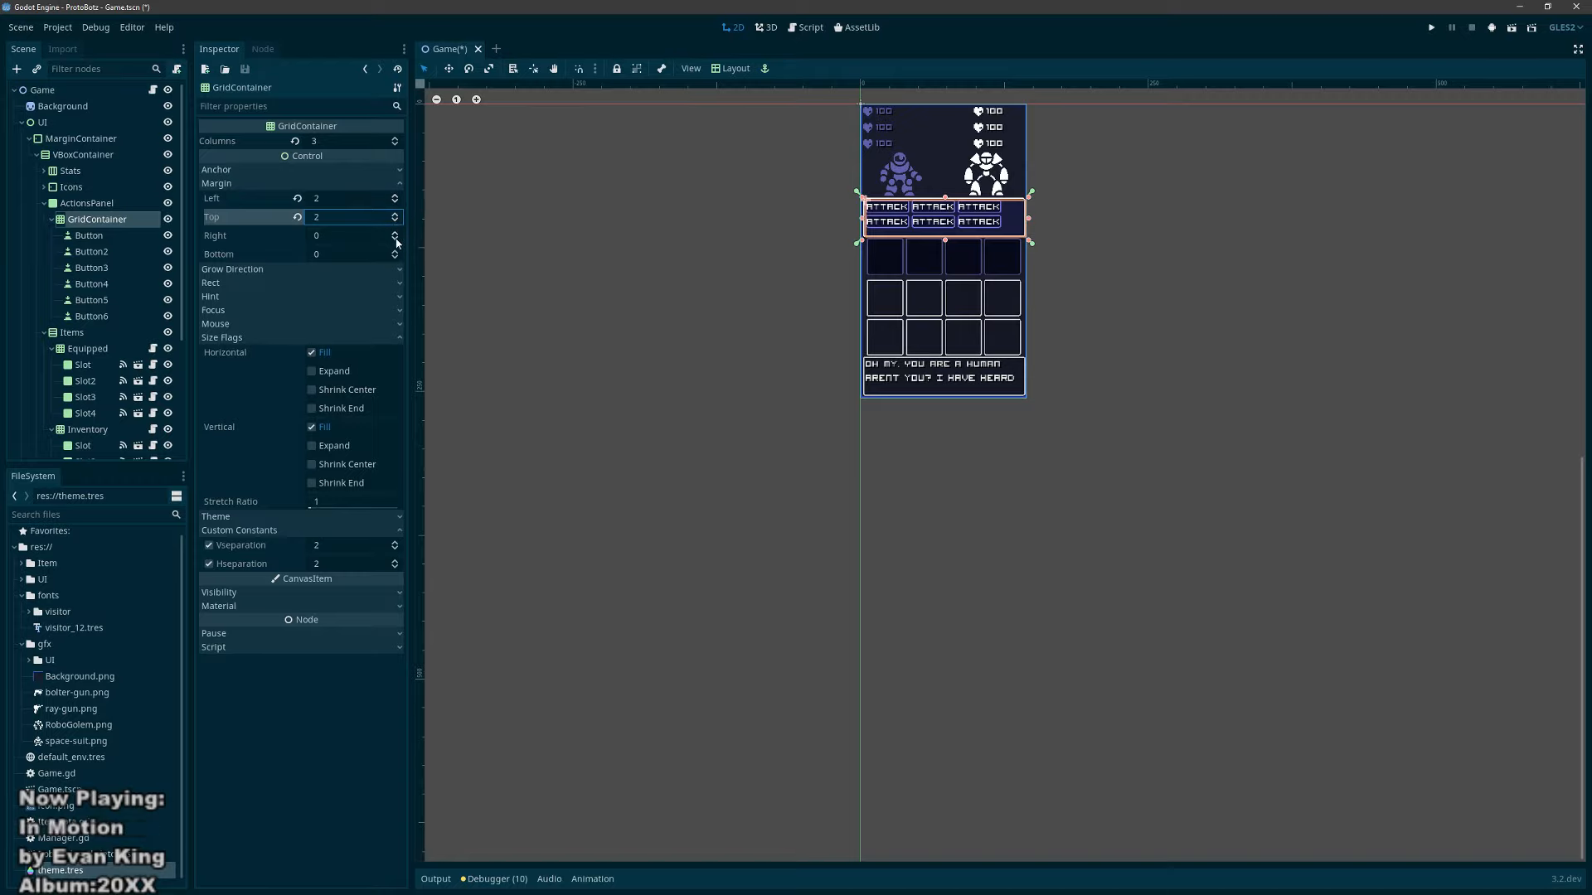
{"action": "double_click", "coordinate": [394, 239]}
{"action": "double_click", "coordinate": [395, 257]}
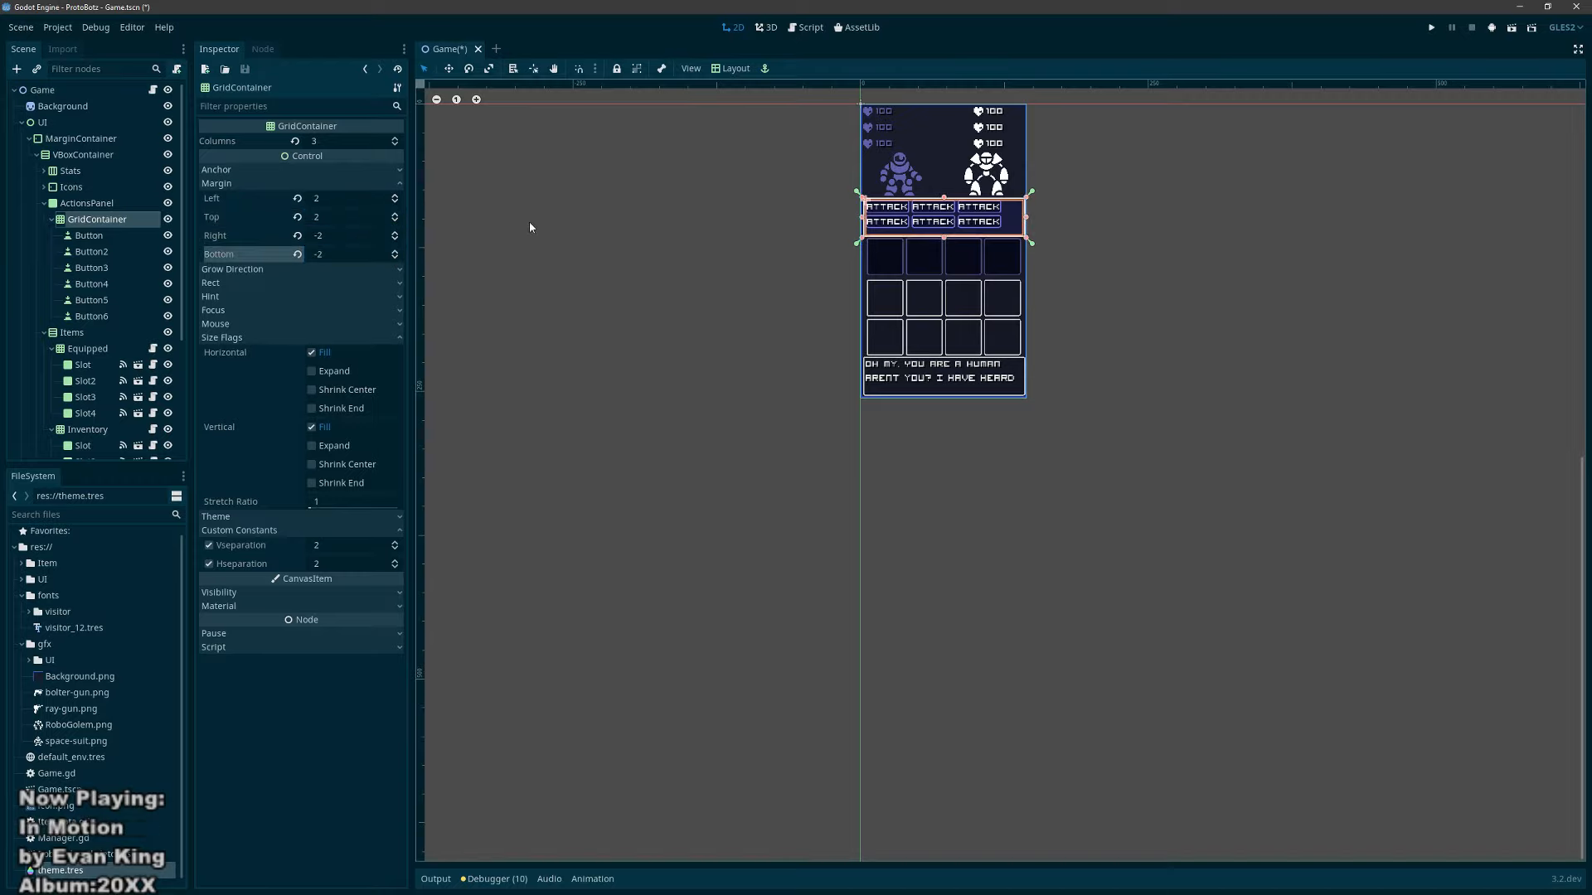
{"action": "key", "text": "F5"}
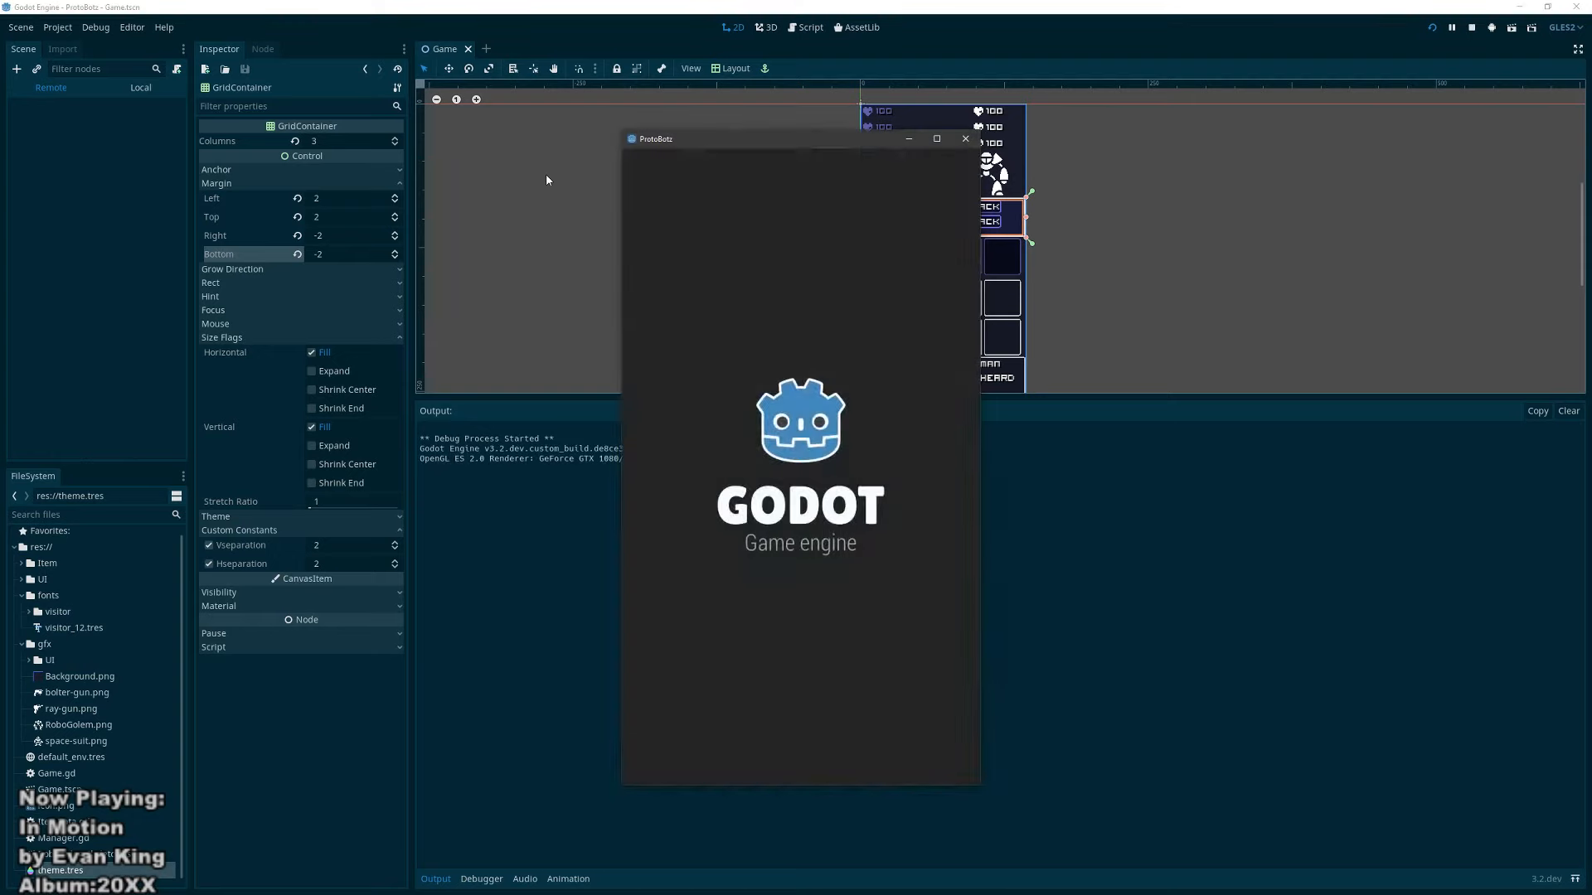
{"action": "left_click", "coordinate": [965, 138]}
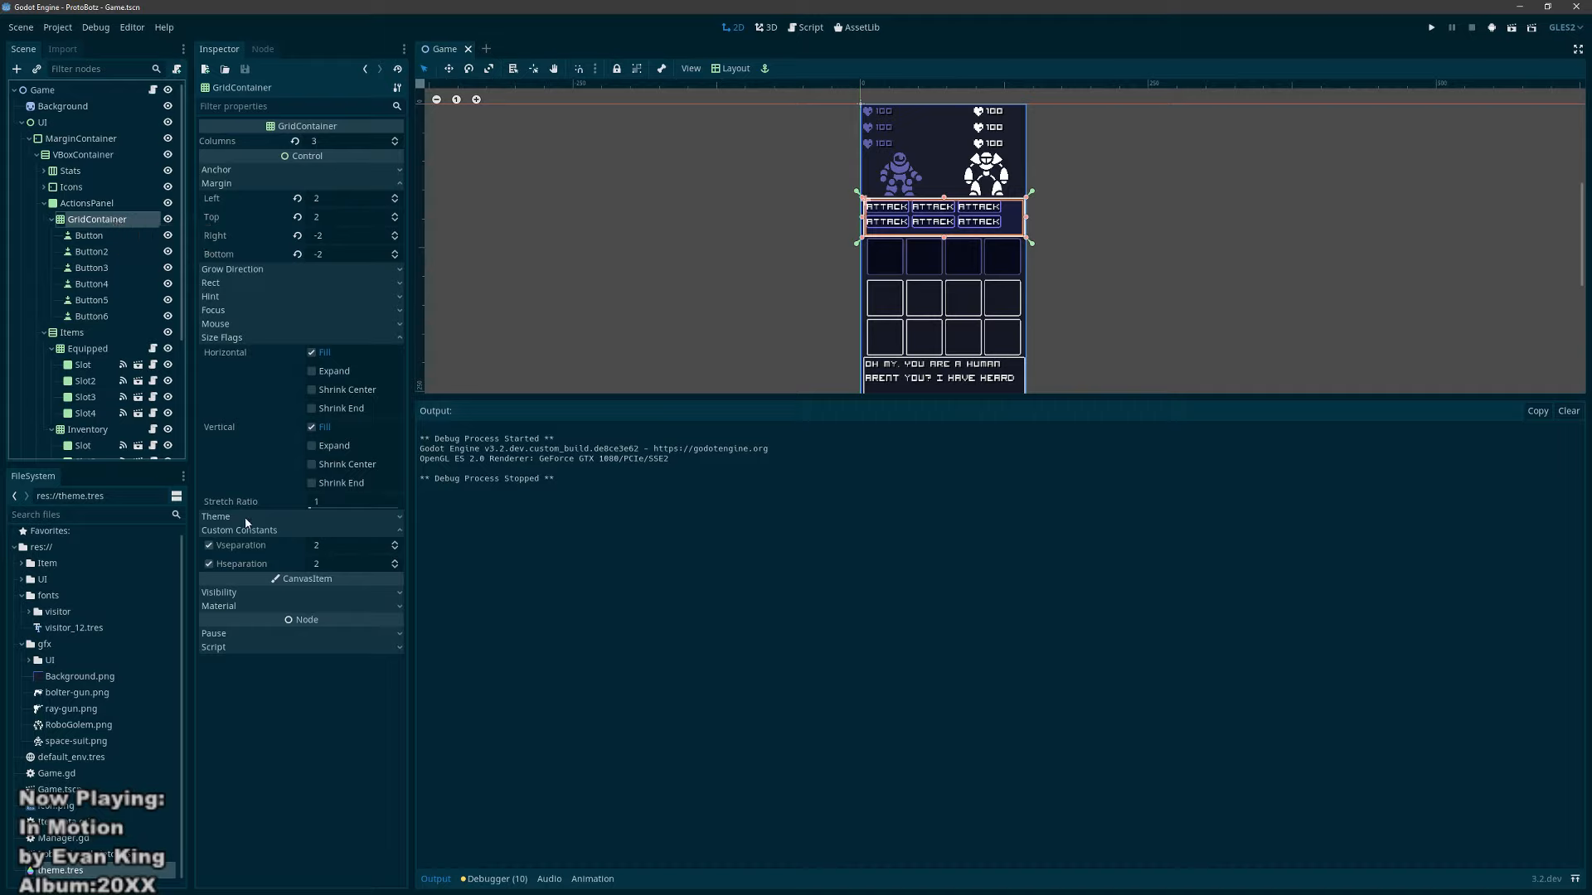
Step: Try Shrink Center without Fill for both of the GridContainer's size flags and test-run the game
{"action": "left_click", "coordinate": [311, 389]}
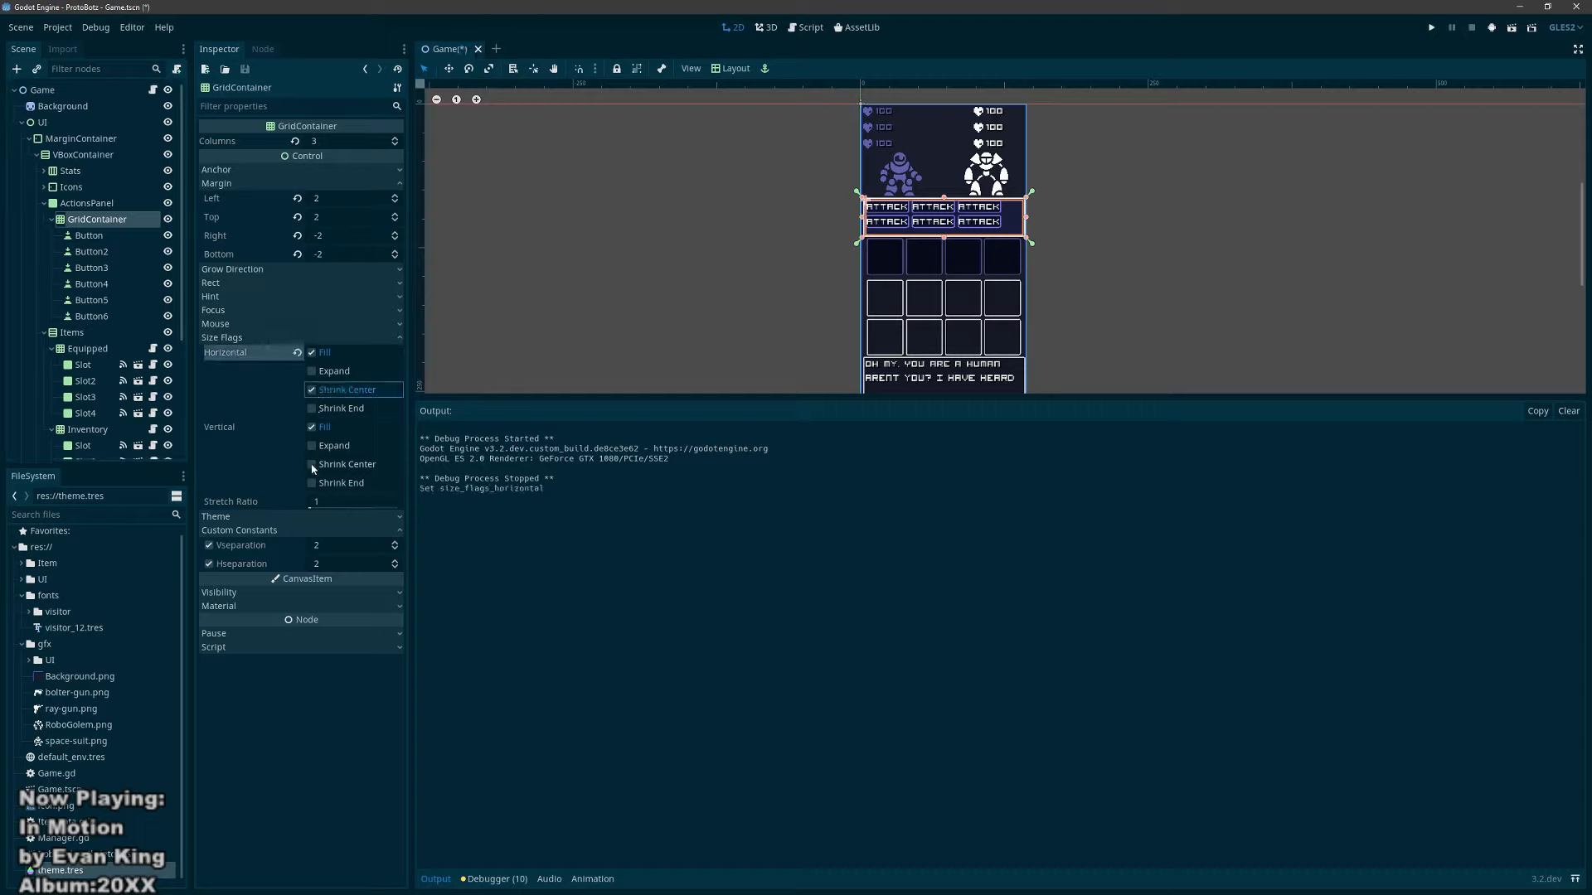
{"action": "left_click", "coordinate": [312, 465]}
{"action": "left_click", "coordinate": [312, 352]}
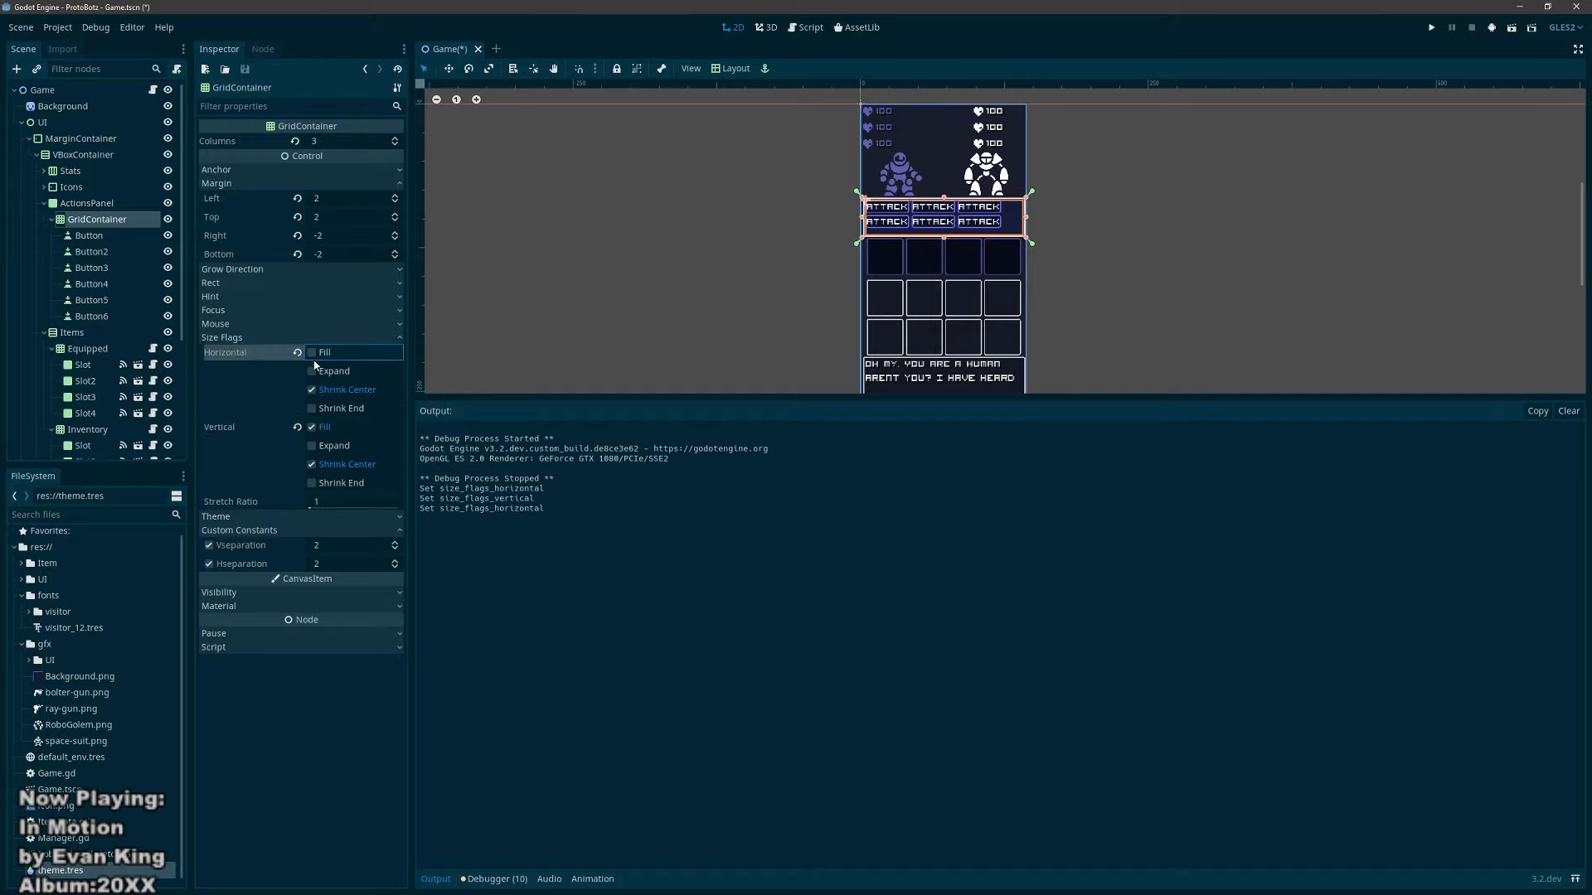
{"action": "left_click", "coordinate": [312, 427]}
{"action": "key", "text": "F5"}
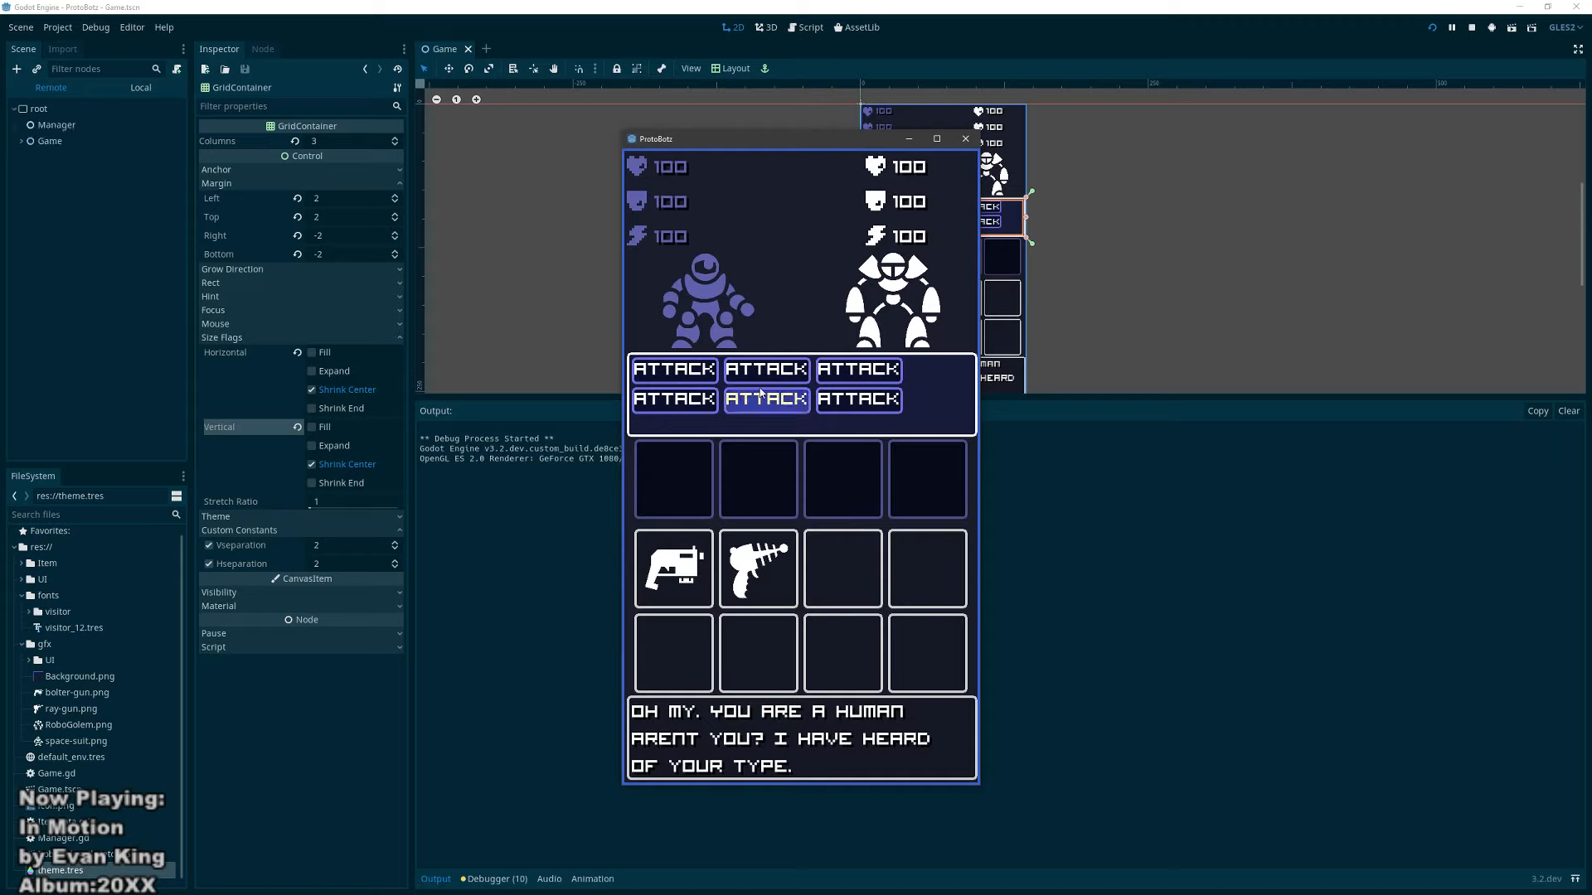
{"action": "left_click", "coordinate": [965, 138]}
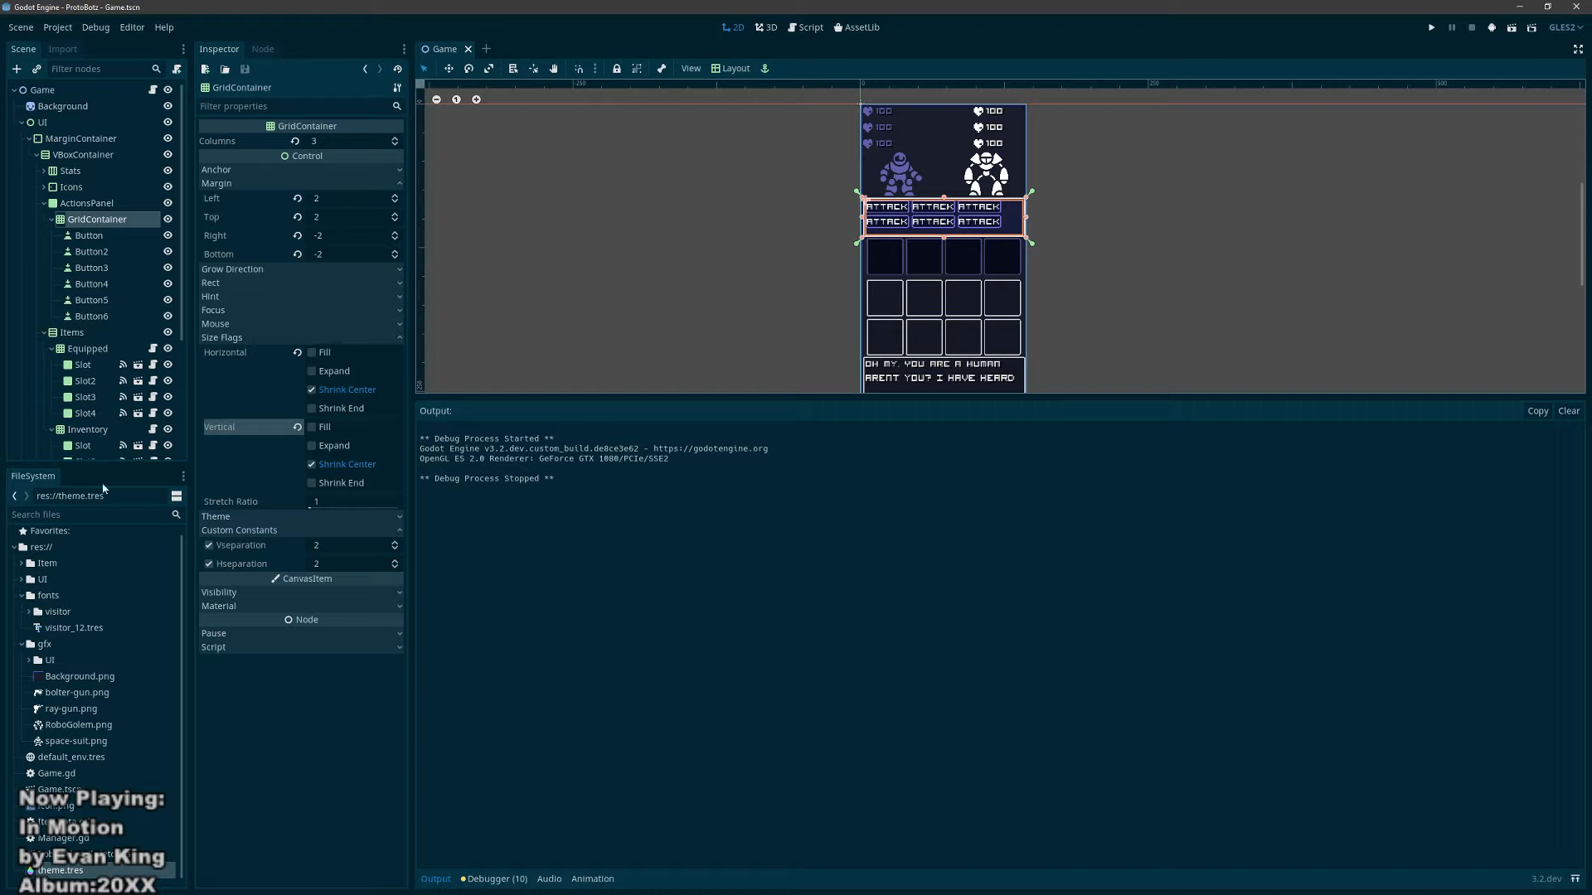
Step: Return both of the GridContainer's size flags to Fill without Shrink Center, and save the scene
{"action": "left_click", "coordinate": [318, 390]}
{"action": "left_click", "coordinate": [313, 352]}
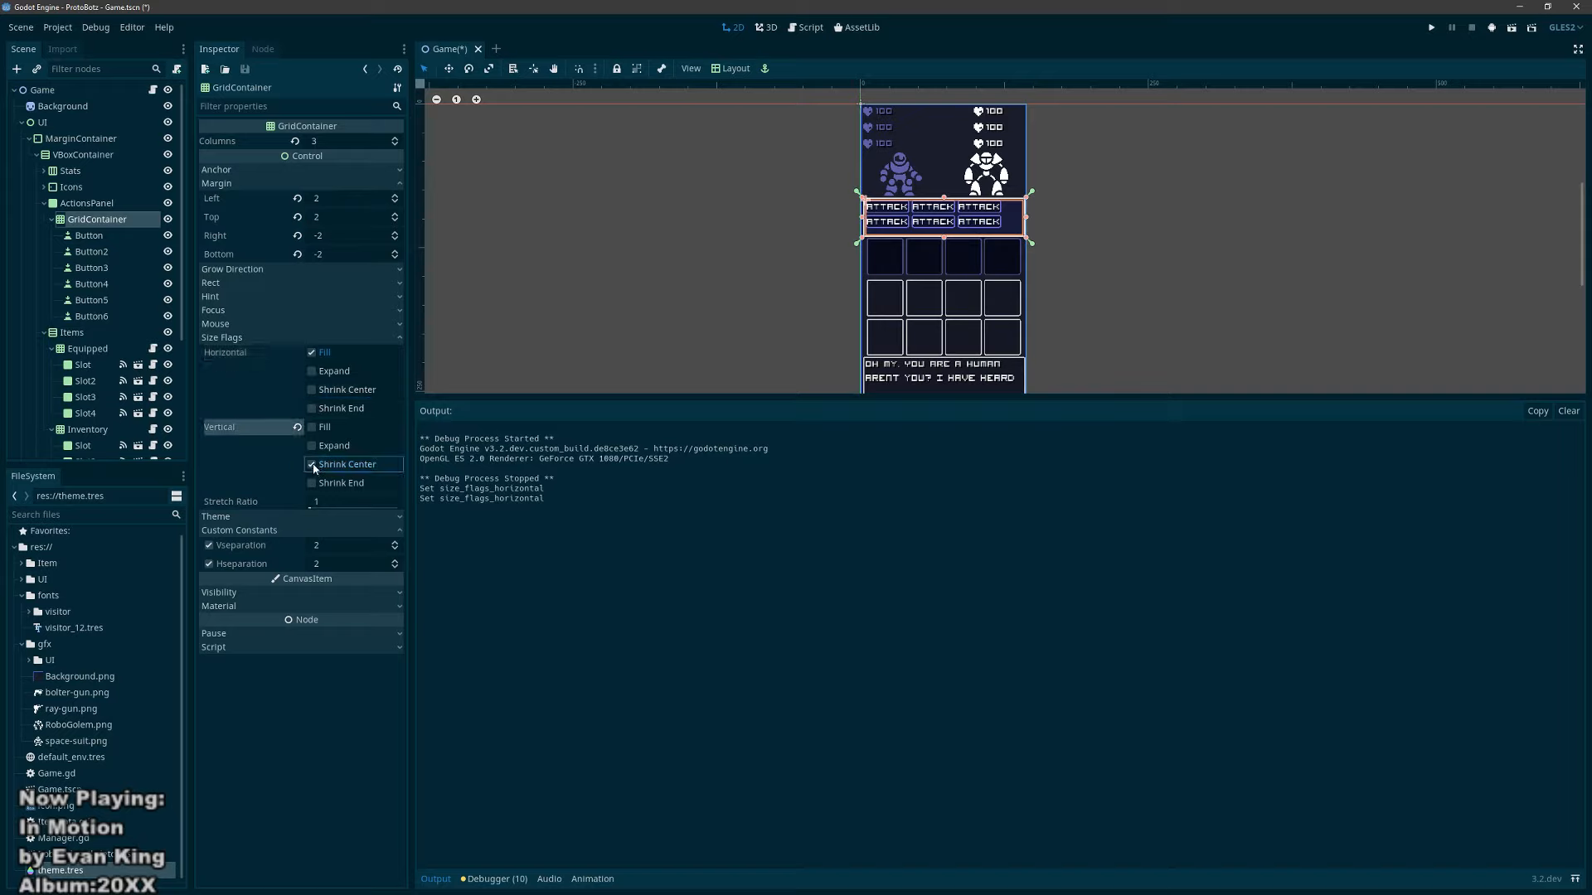
{"action": "left_click", "coordinate": [314, 464]}
{"action": "left_click", "coordinate": [315, 427]}
{"action": "key", "text": "ctrl+s"}
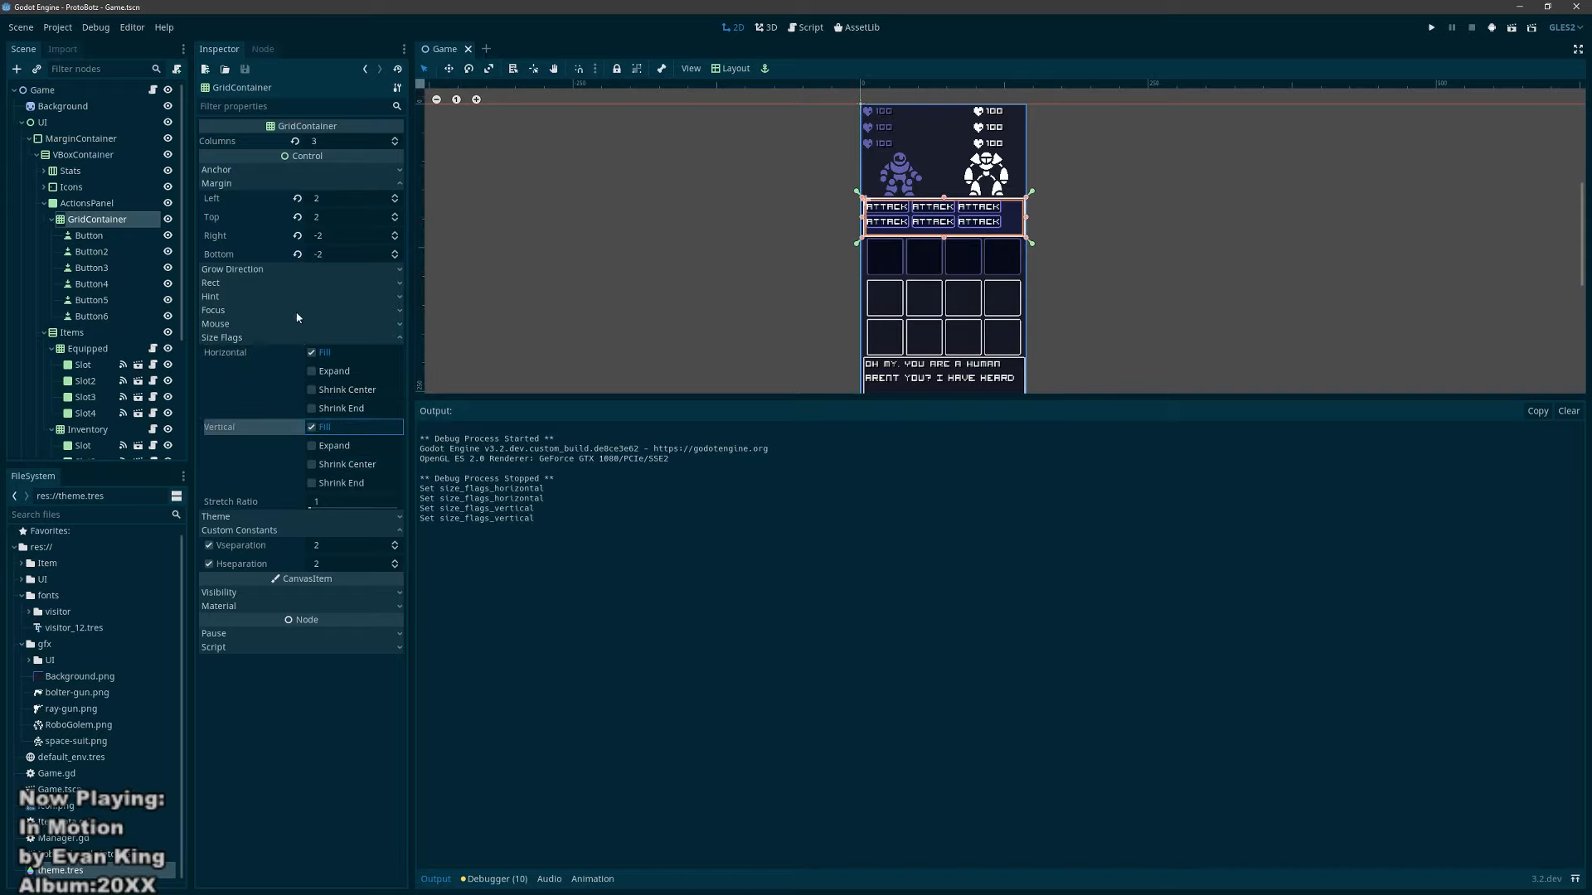
{"action": "left_click", "coordinate": [287, 270]}
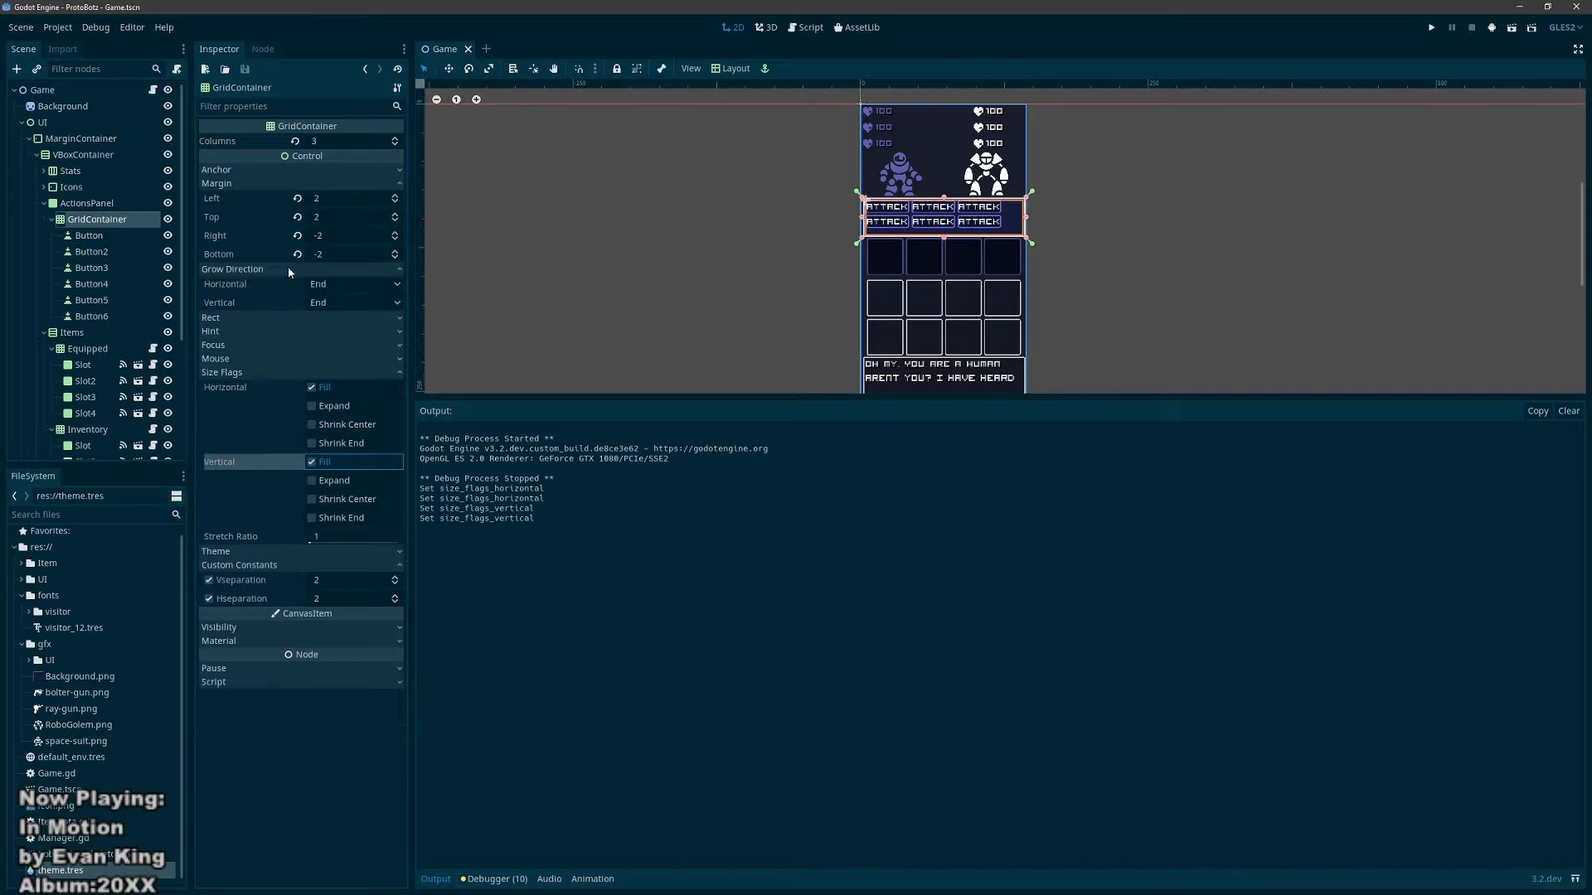
{"action": "left_click", "coordinate": [287, 269]}
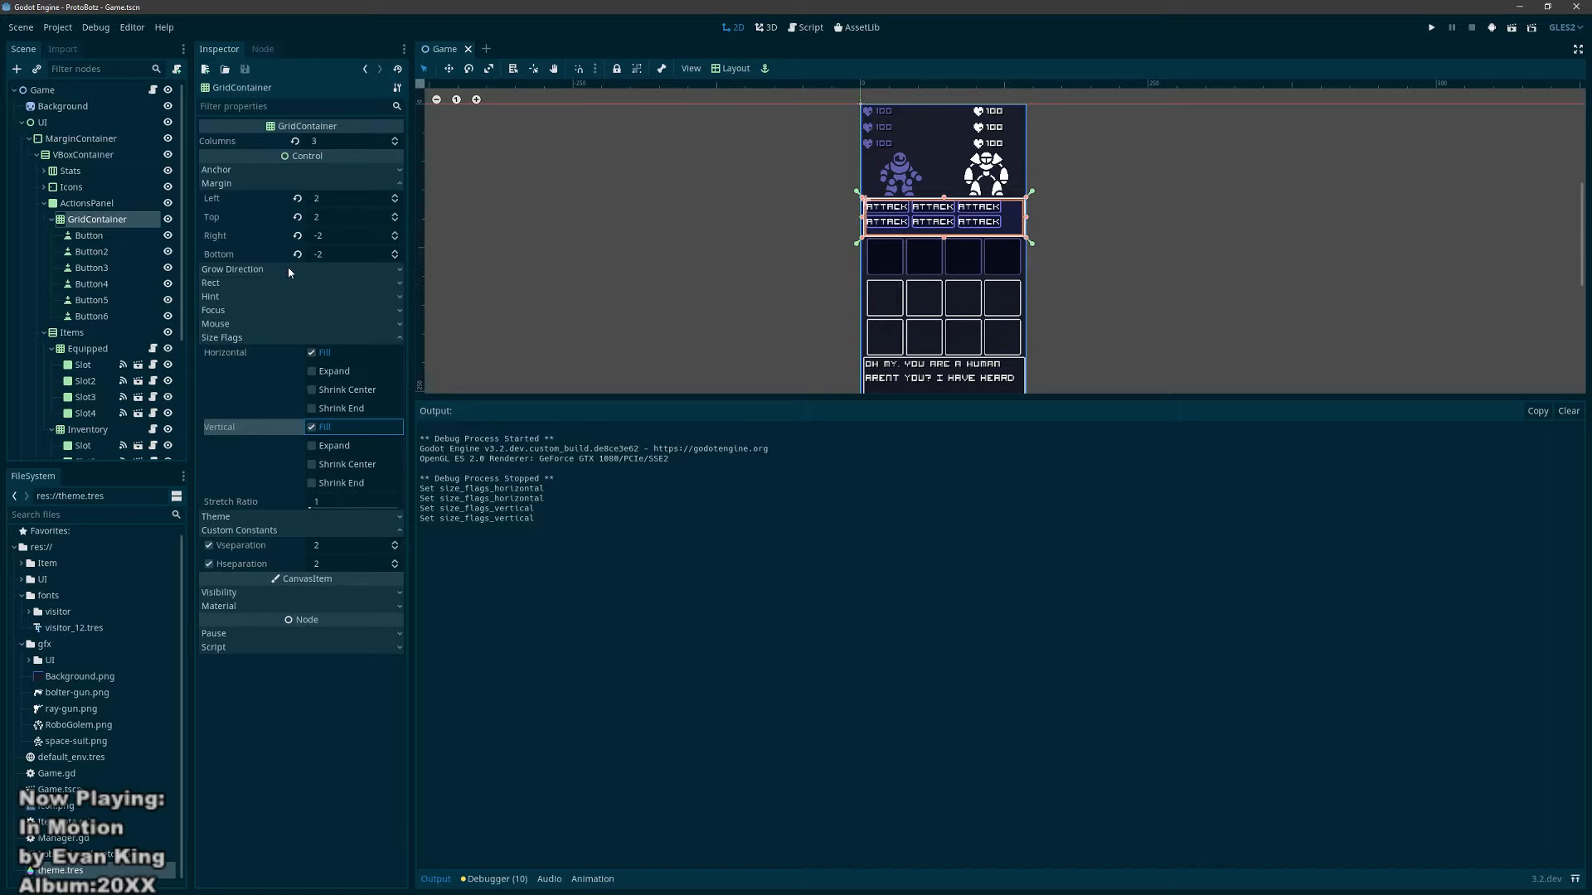
{"action": "left_click", "coordinate": [88, 236]}
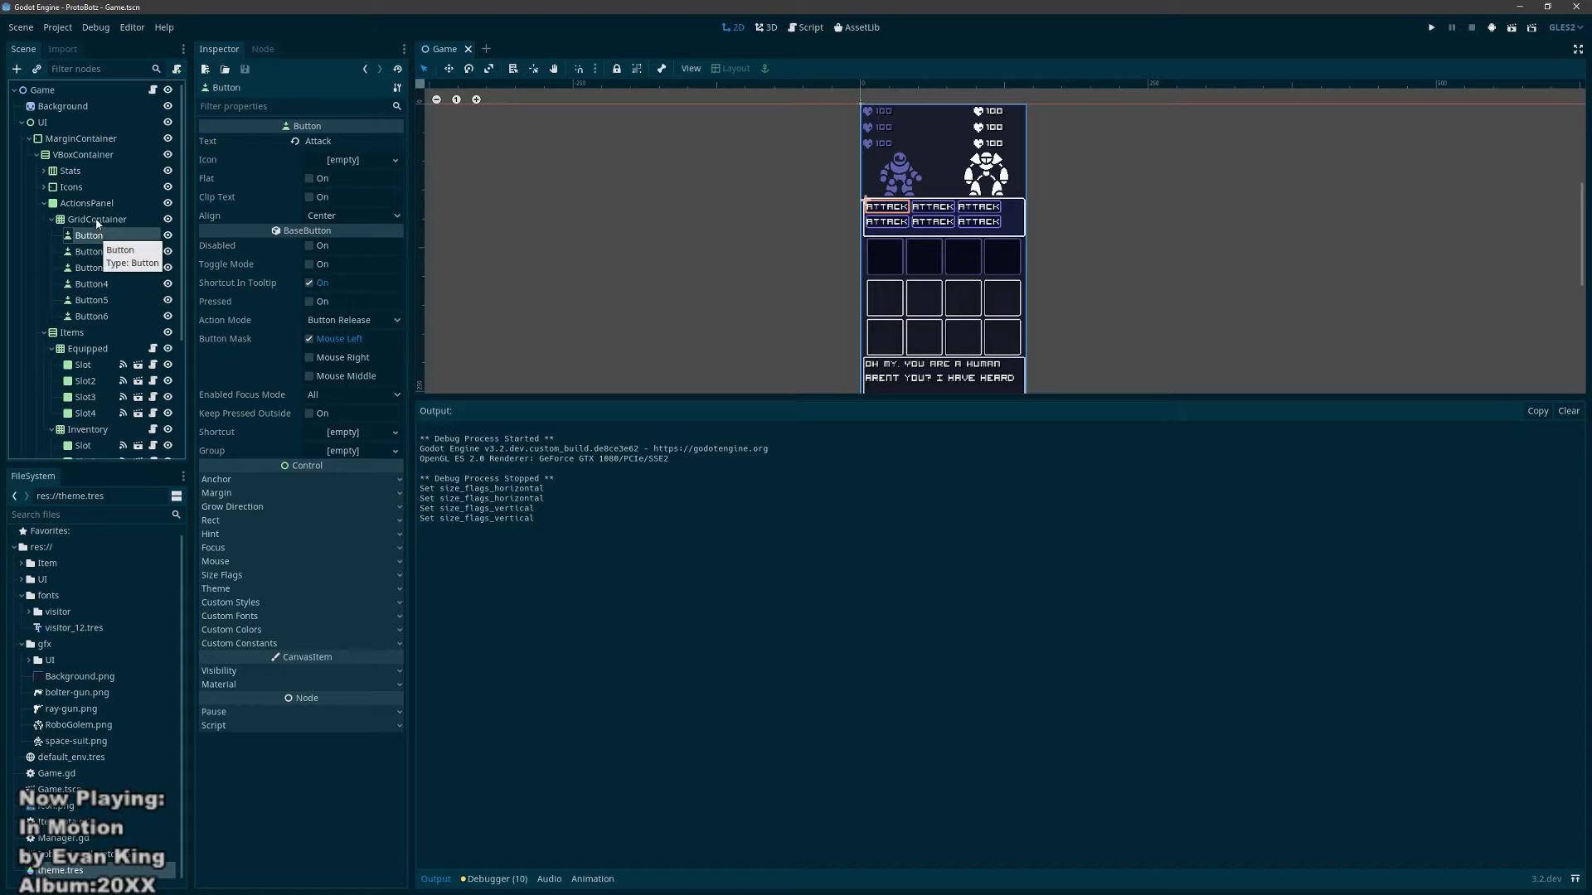
{"action": "left_click", "coordinate": [97, 220]}
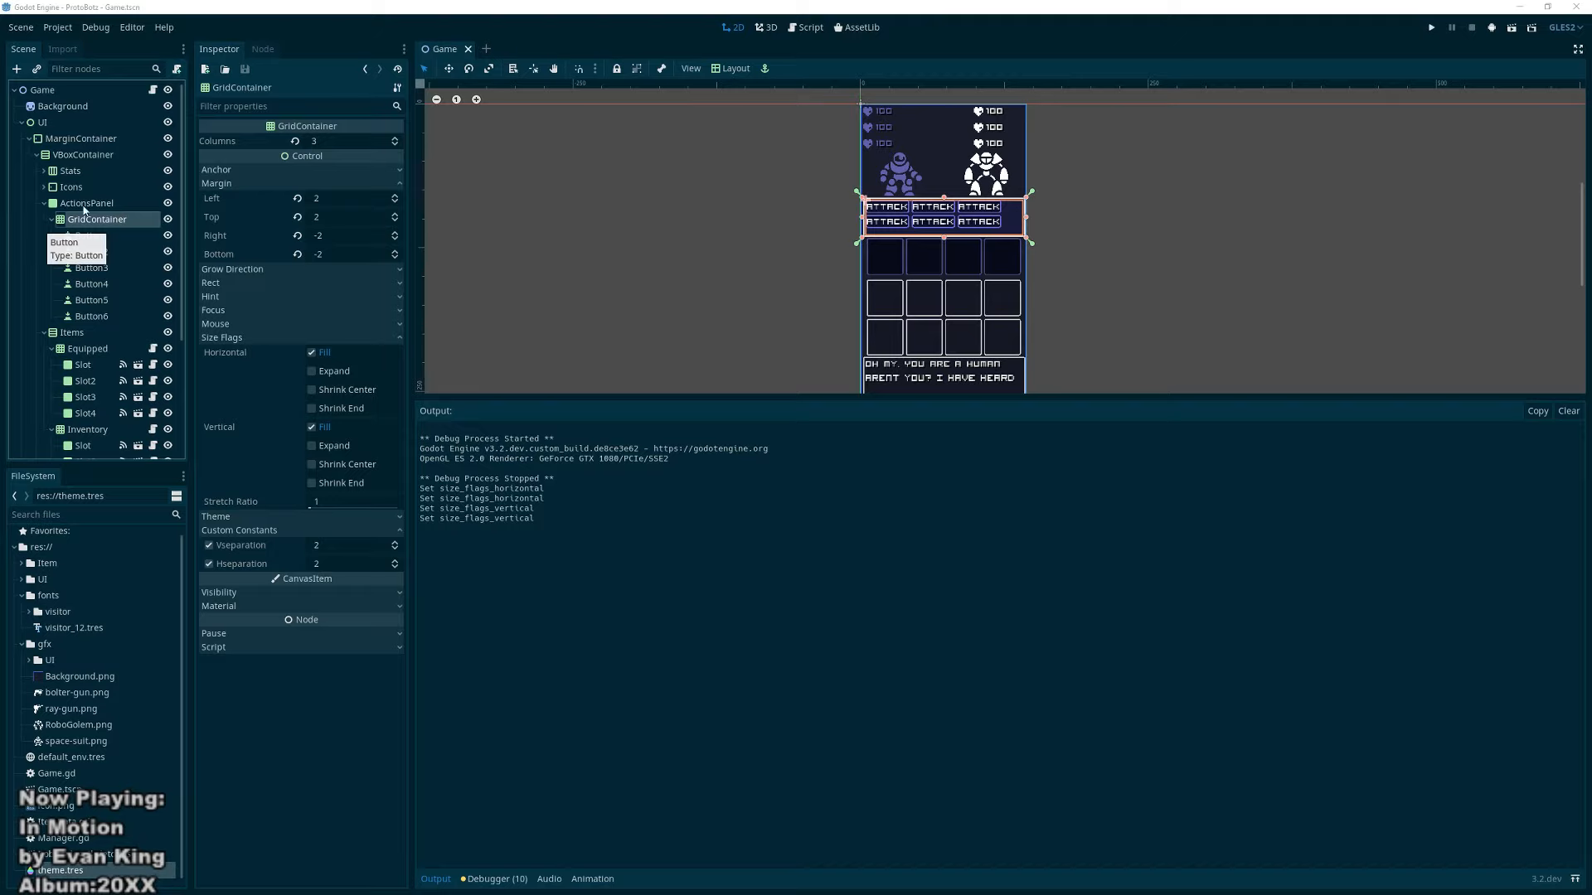
Step: Enable Shrink Center for the ActionsPanel's horizontal and vertical size flags, and disable its horizontal Expand
{"action": "left_click", "coordinate": [83, 207]}
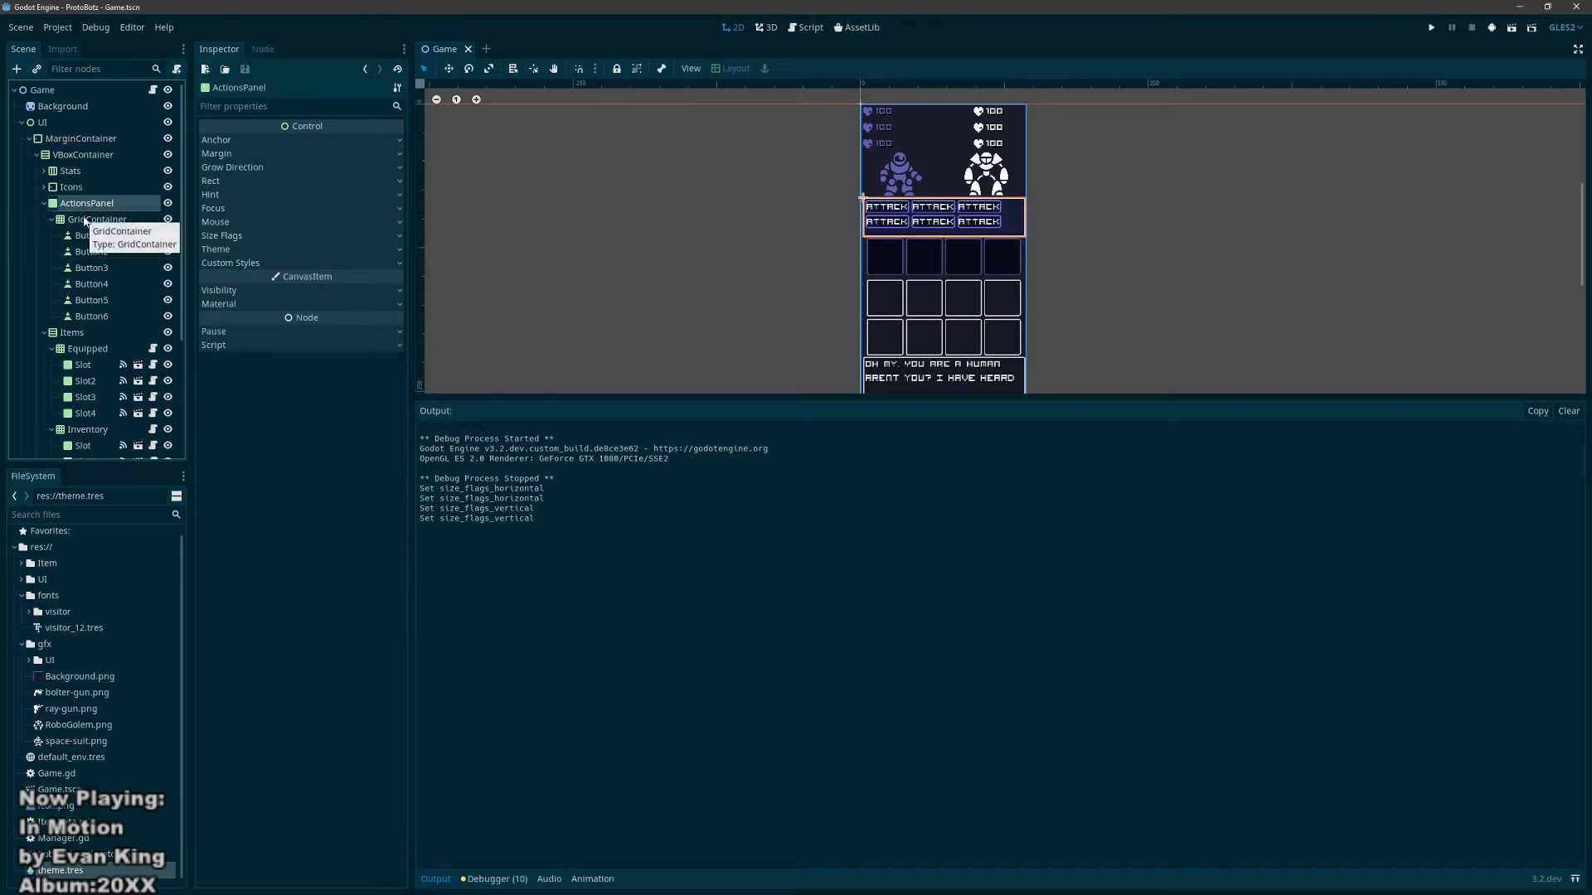
{"action": "left_click", "coordinate": [249, 237]}
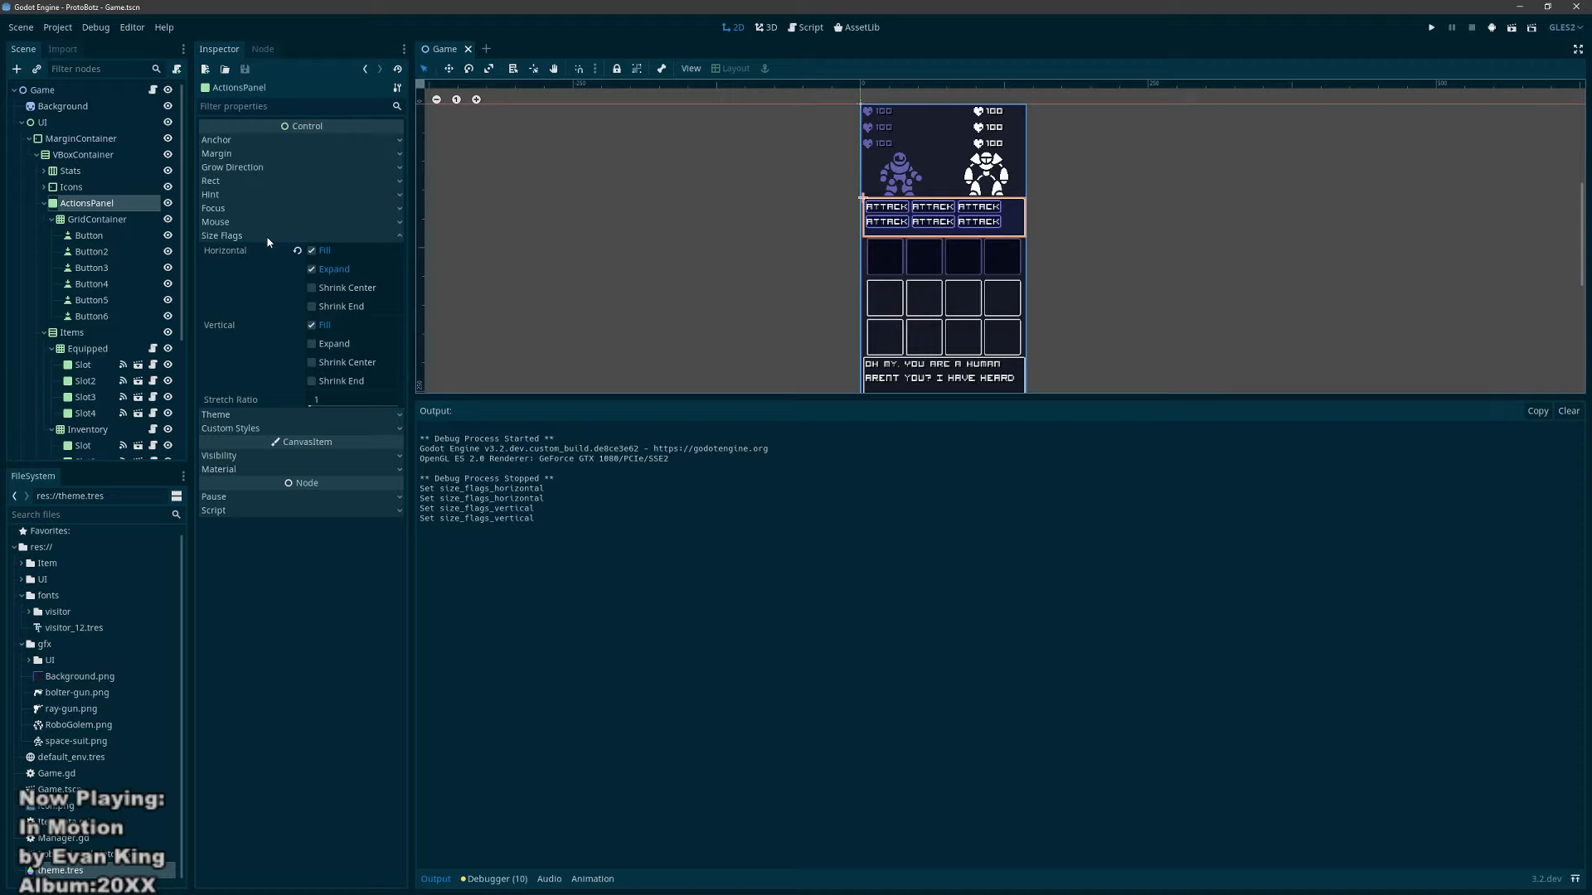
{"action": "left_click", "coordinate": [311, 288]}
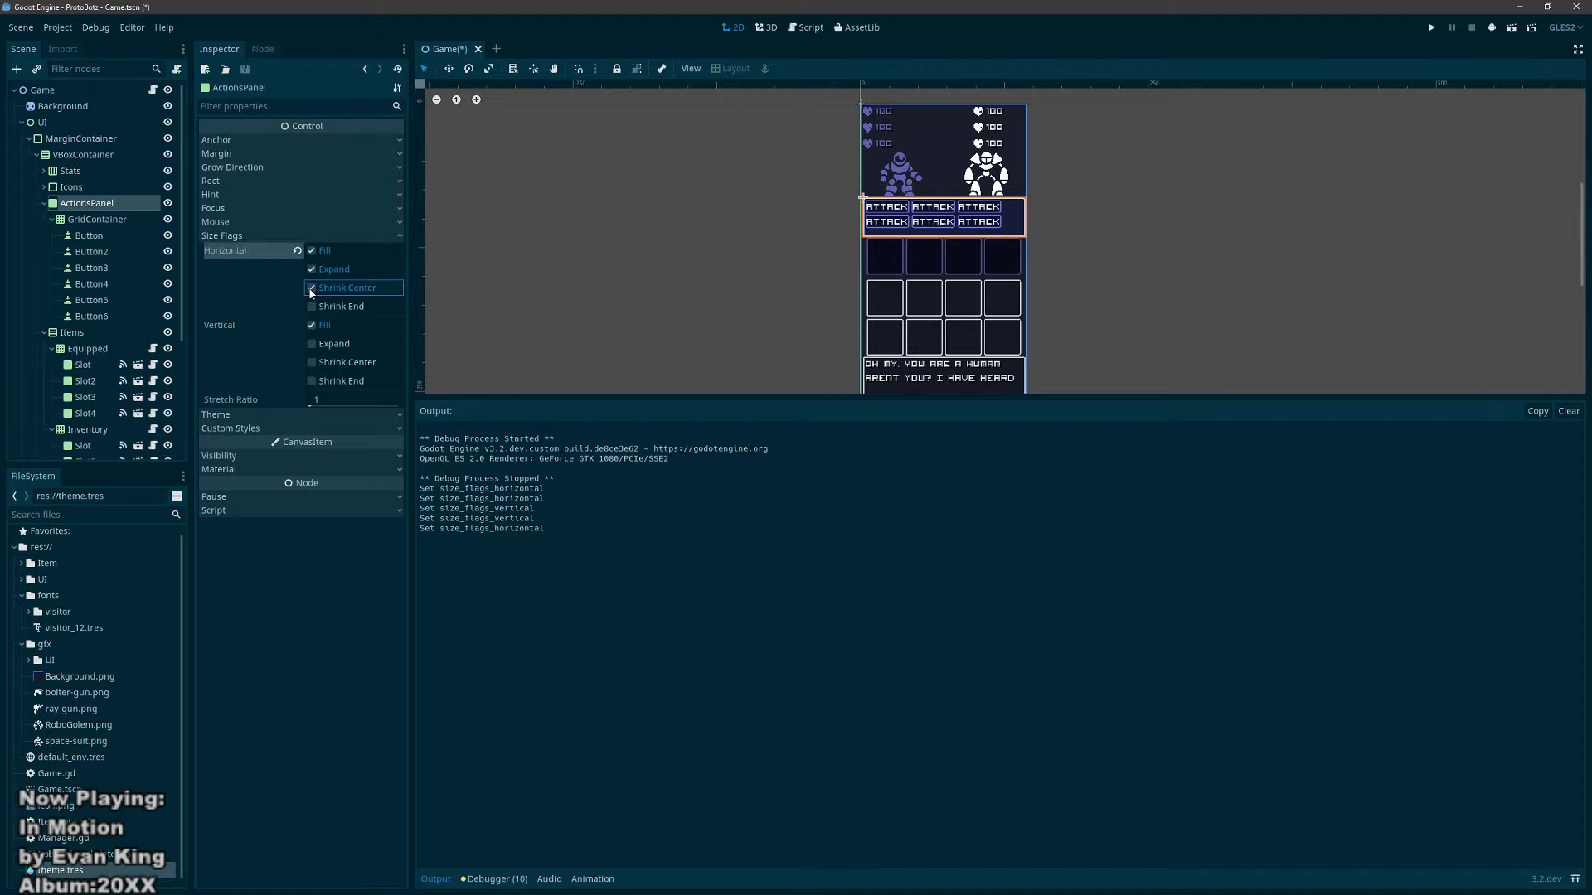
{"action": "left_click", "coordinate": [314, 364]}
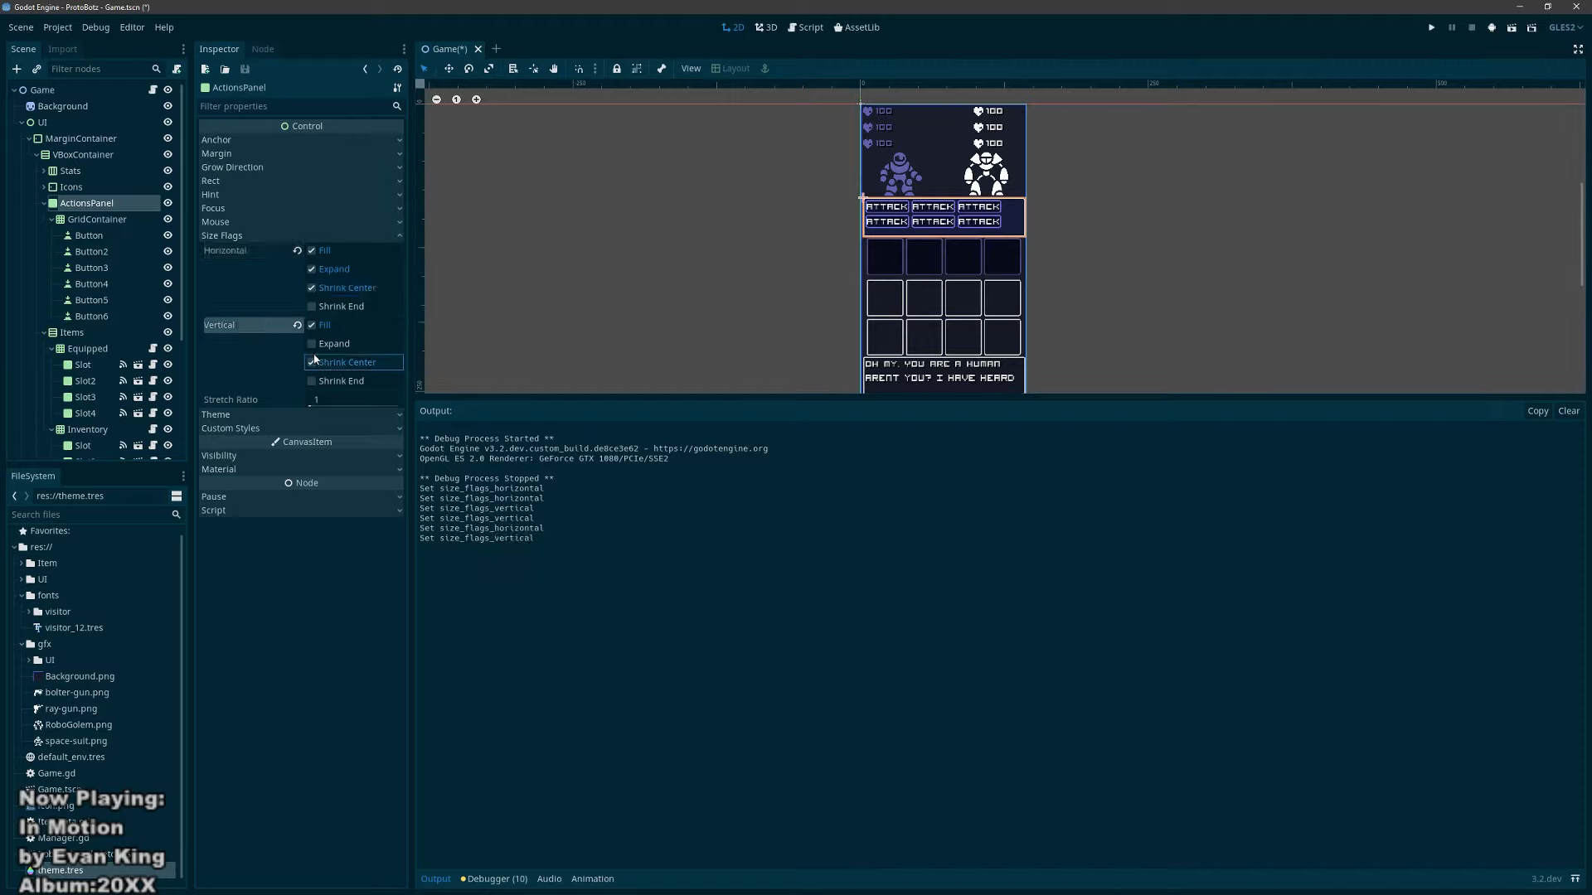
{"action": "left_click", "coordinate": [311, 270]}
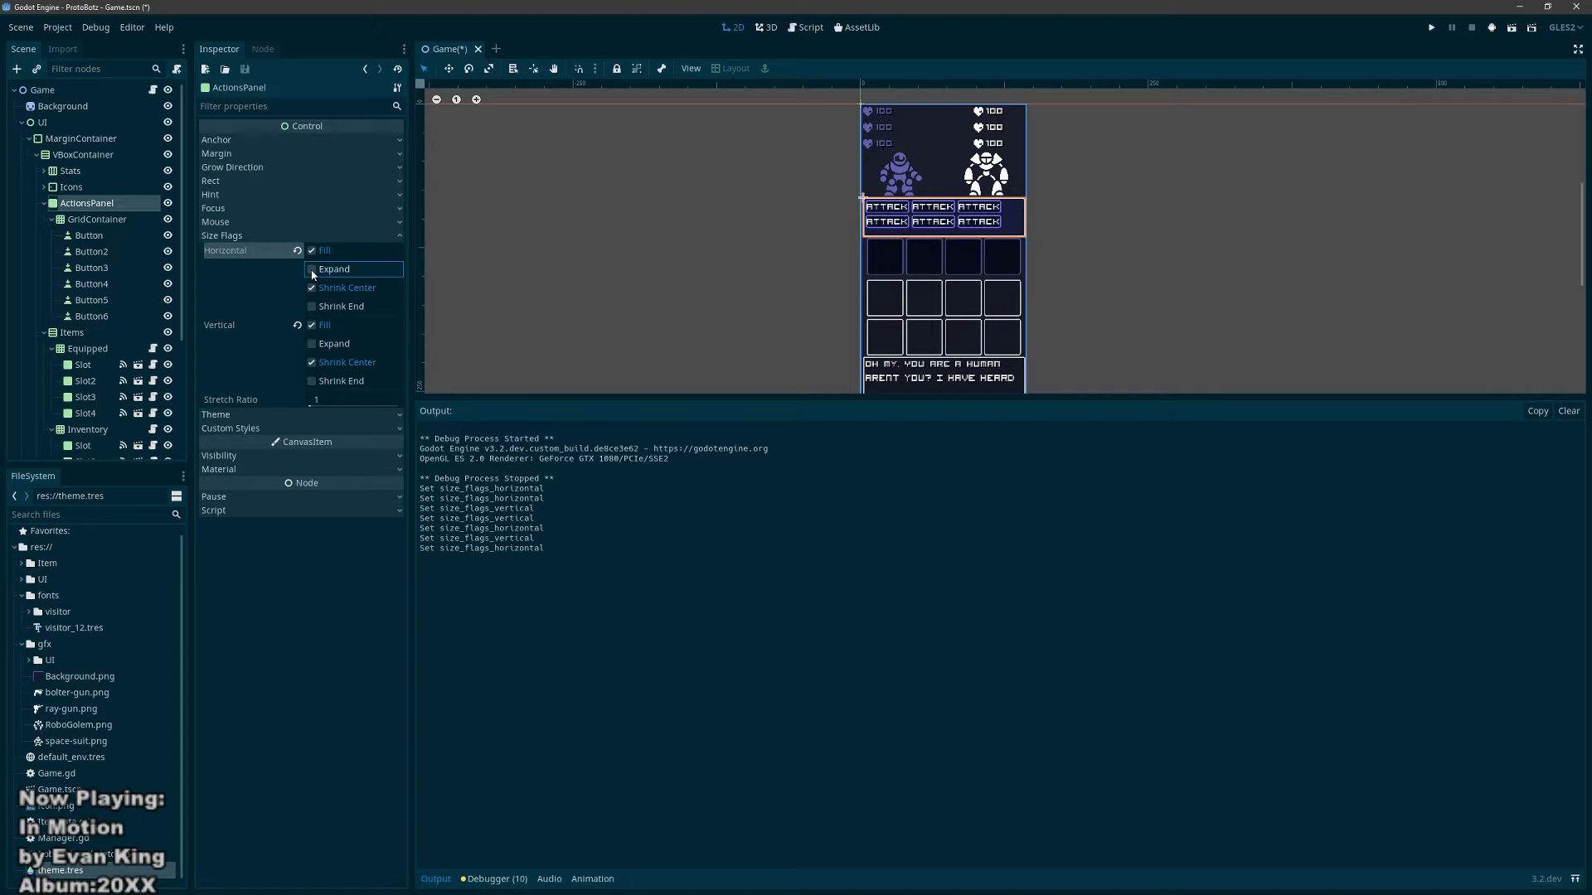
{"action": "left_click", "coordinate": [77, 220]}
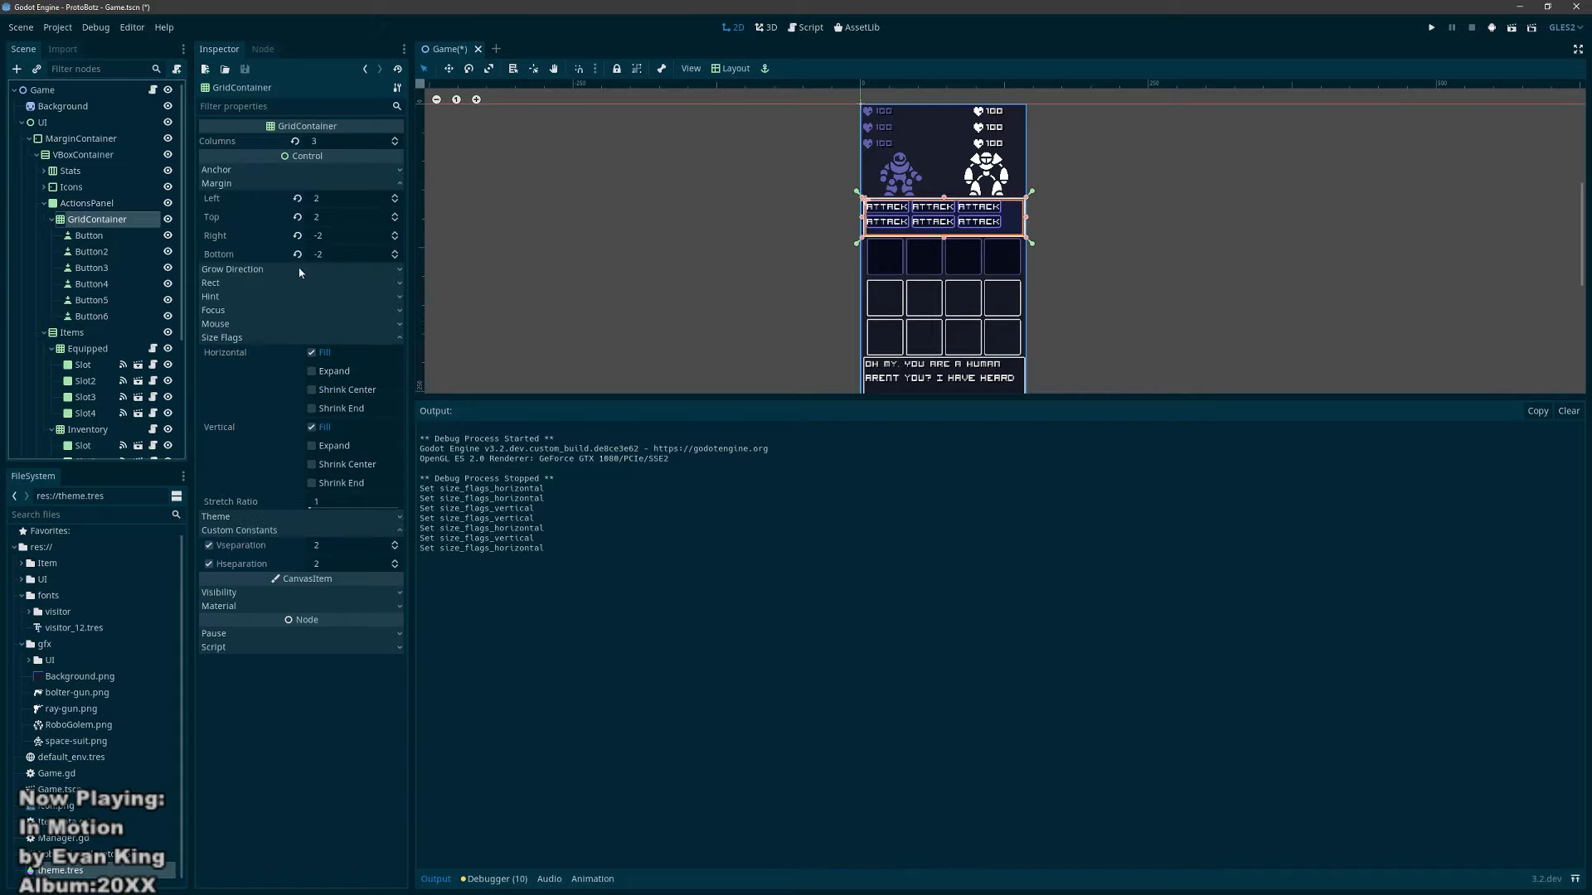
{"action": "left_click", "coordinate": [314, 391]}
{"action": "left_click", "coordinate": [315, 390]}
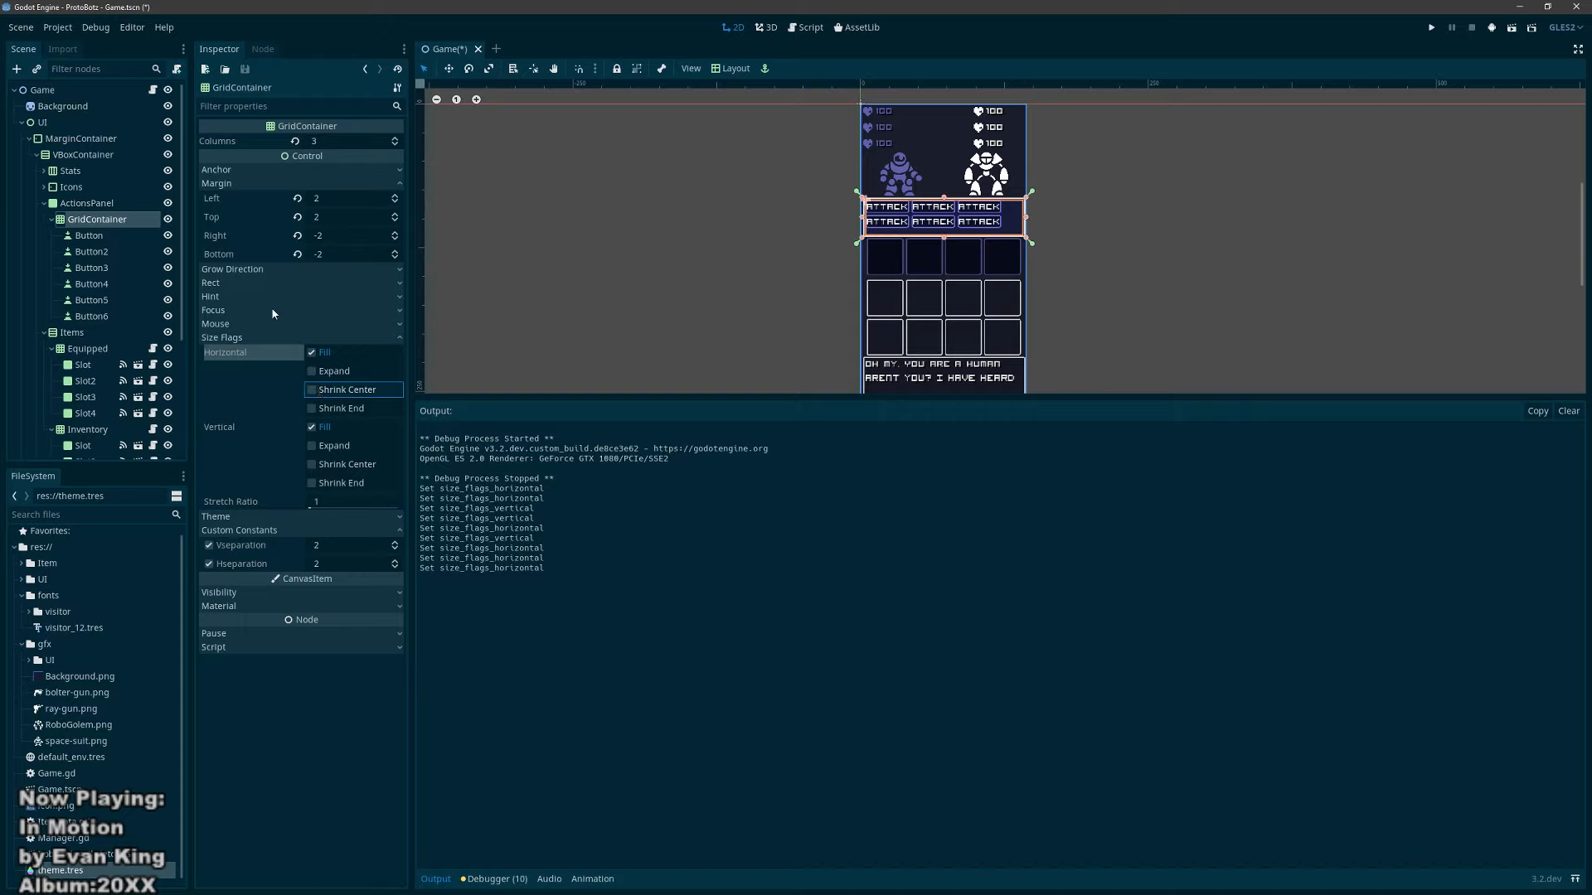
Step: Try the Both grow direction for the GridContainer, horizontally and vertically
{"action": "left_click", "coordinate": [263, 339]}
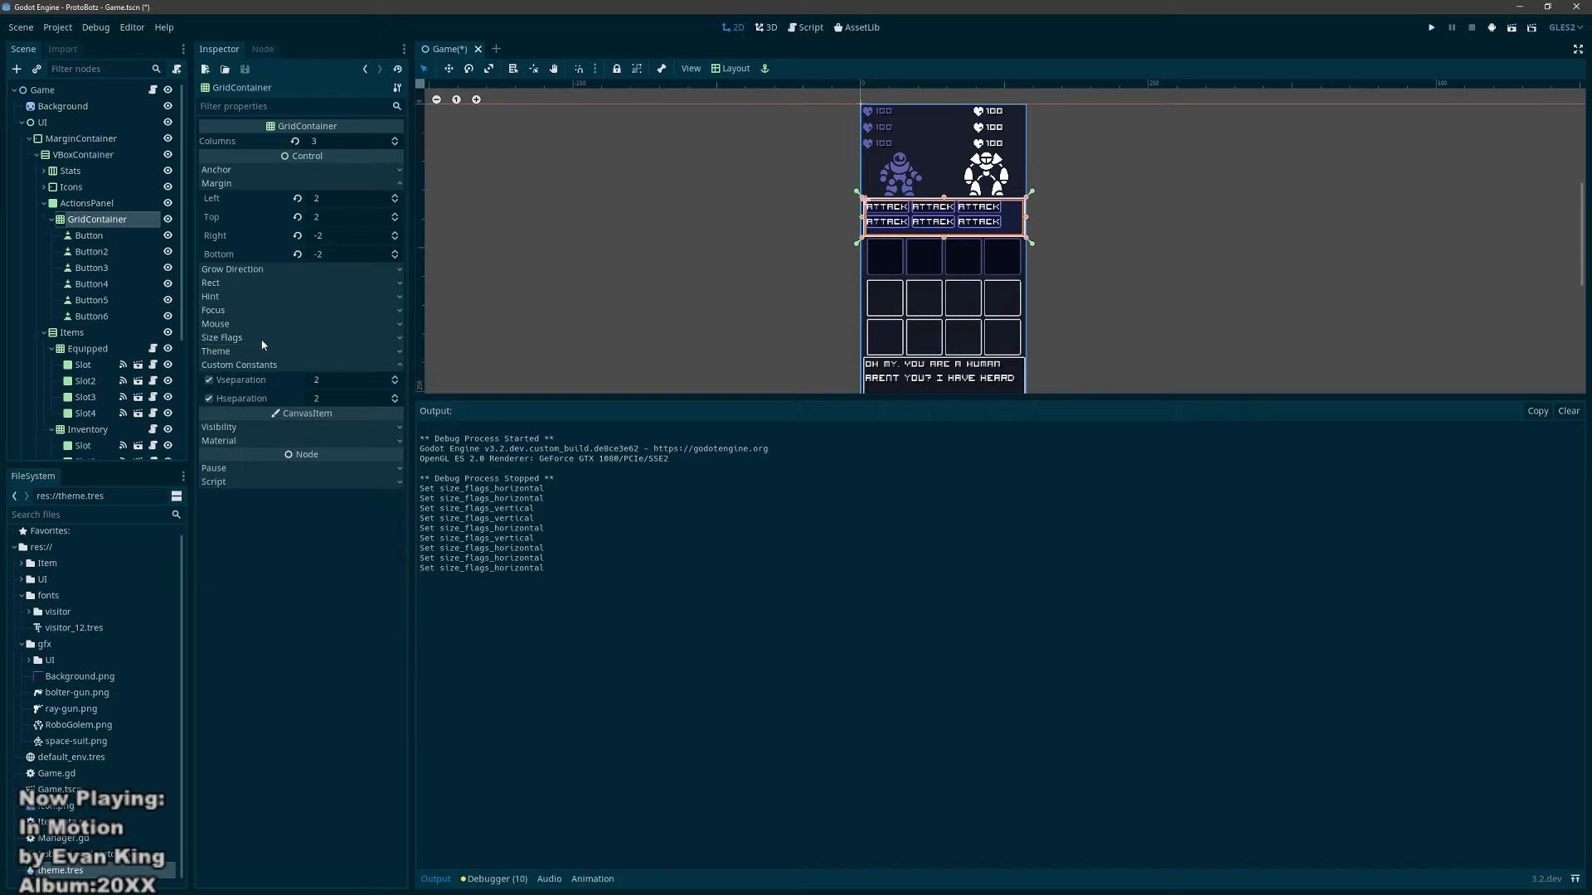
{"action": "left_click", "coordinate": [261, 270]}
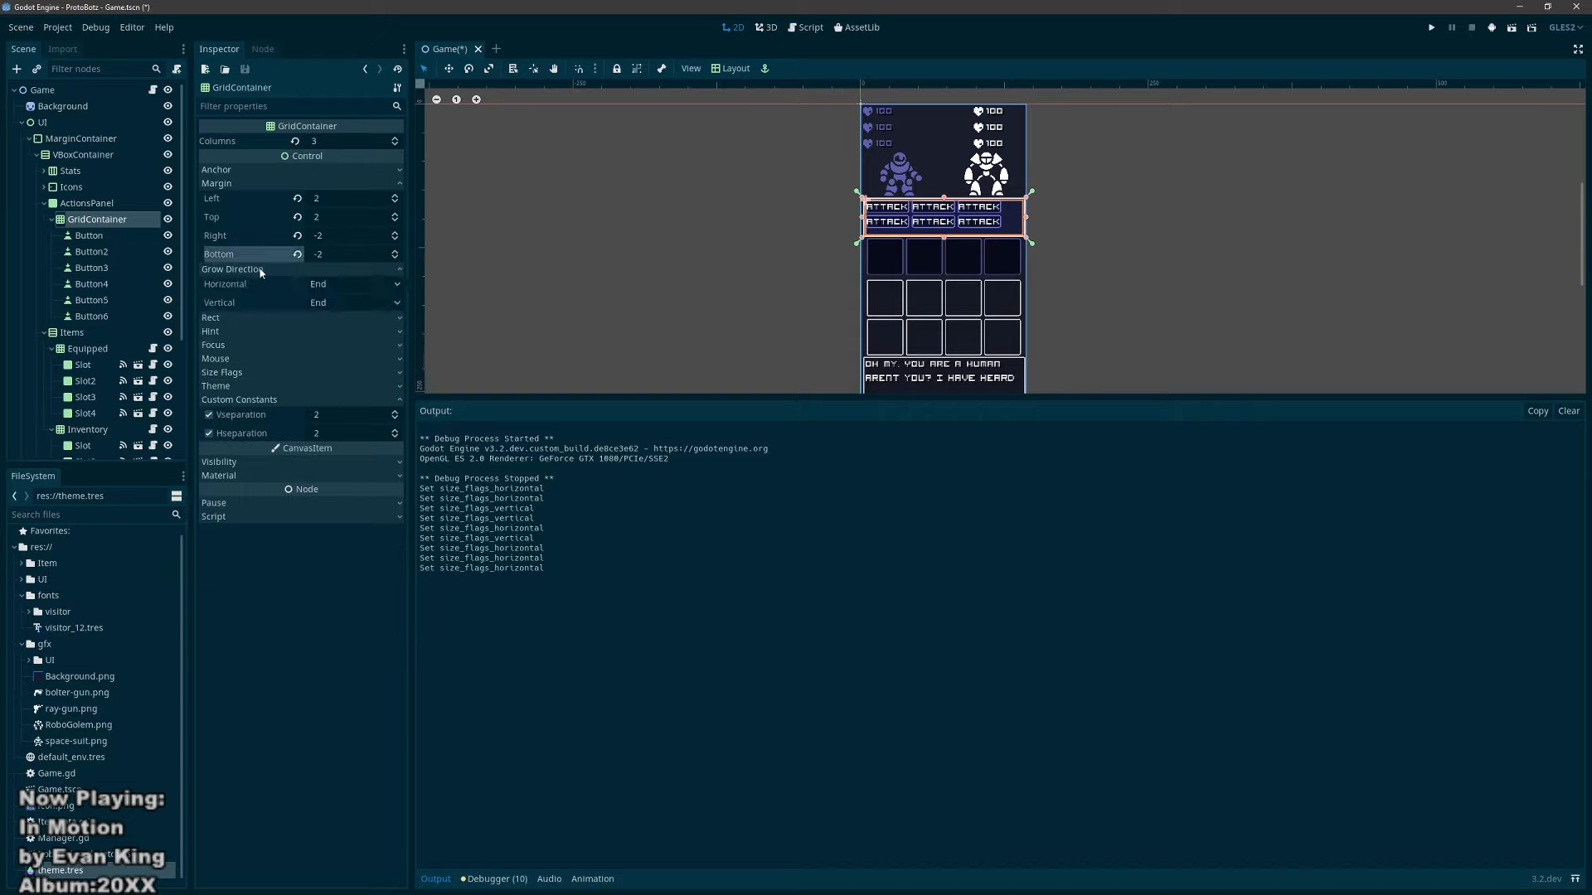
{"action": "left_click", "coordinate": [348, 285]}
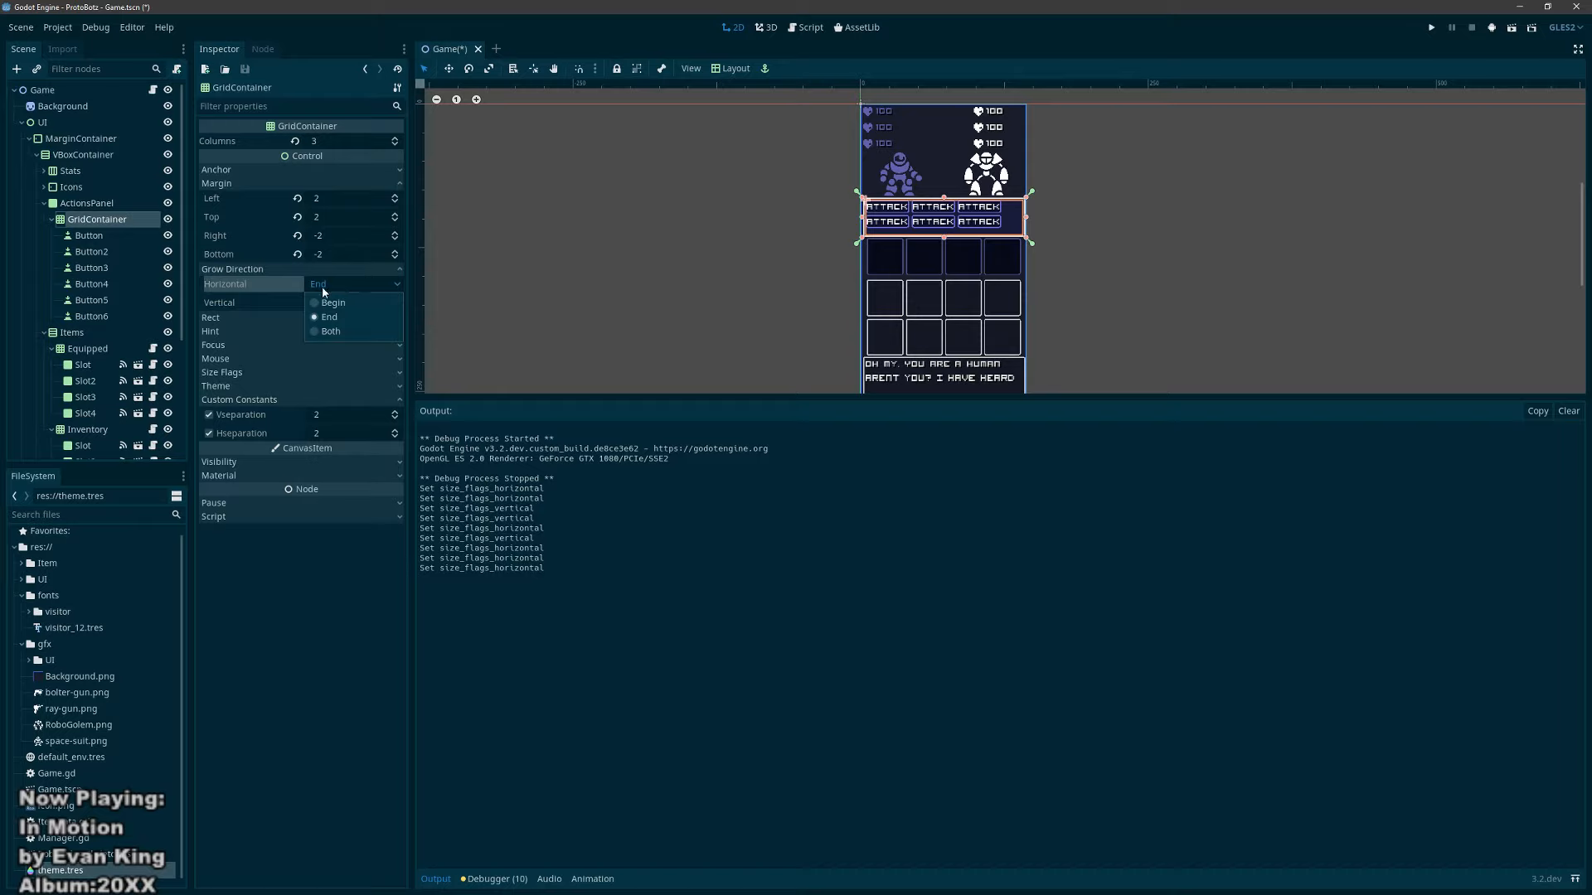
{"action": "left_click", "coordinate": [328, 331]}
{"action": "left_click", "coordinate": [324, 305]}
{"action": "left_click", "coordinate": [330, 349]}
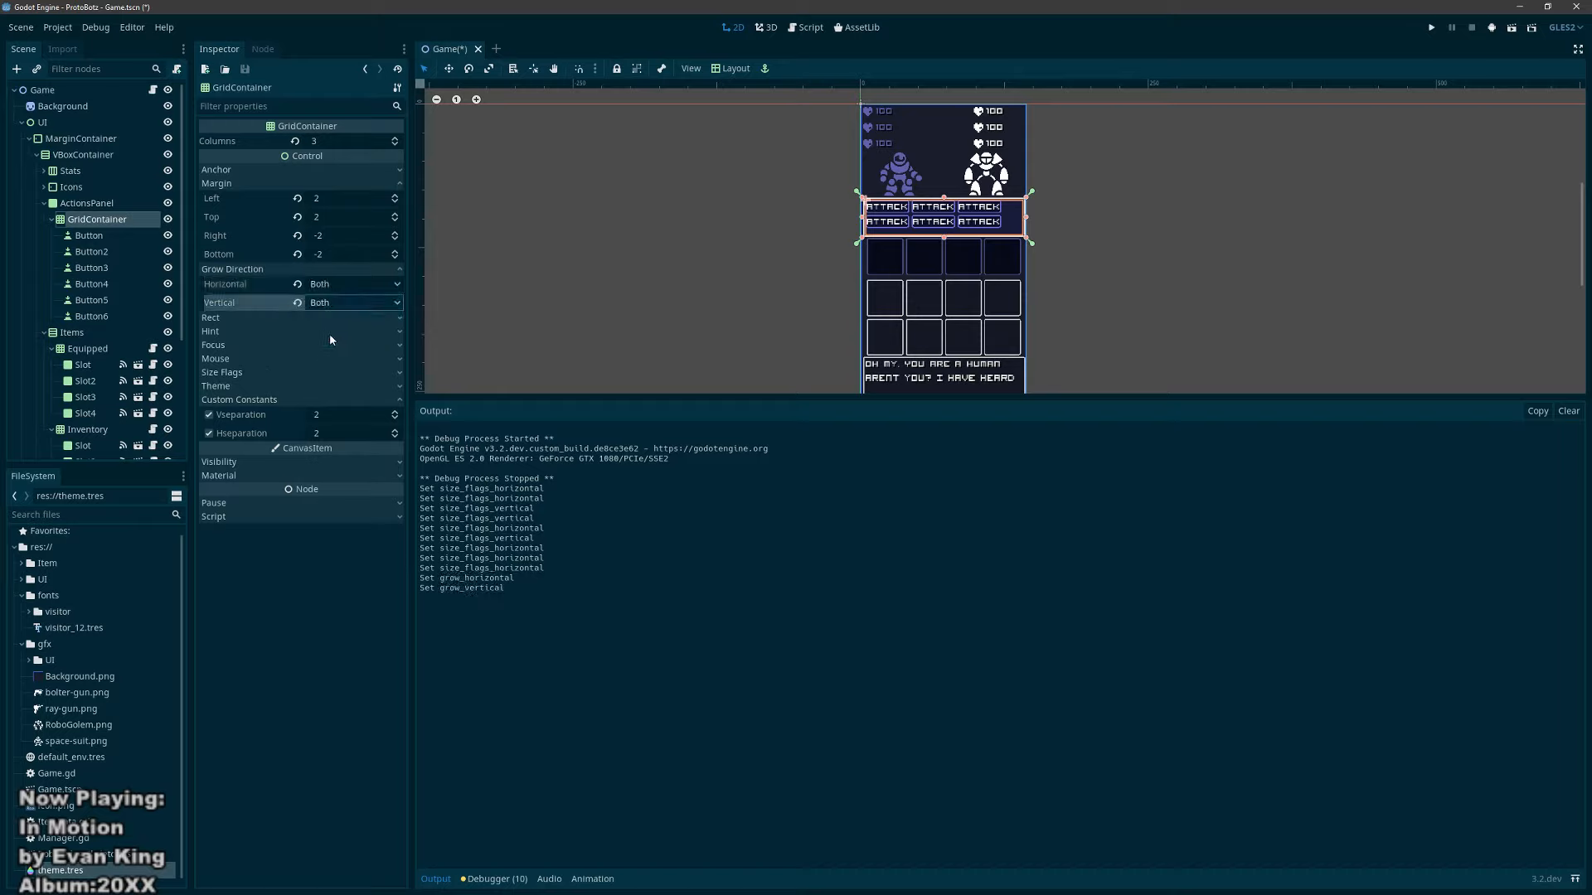
Step: Return the GridContainer's vertical and horizontal grow directions to End
{"action": "left_click", "coordinate": [335, 304]}
{"action": "left_click", "coordinate": [330, 335]}
{"action": "left_click", "coordinate": [332, 285]}
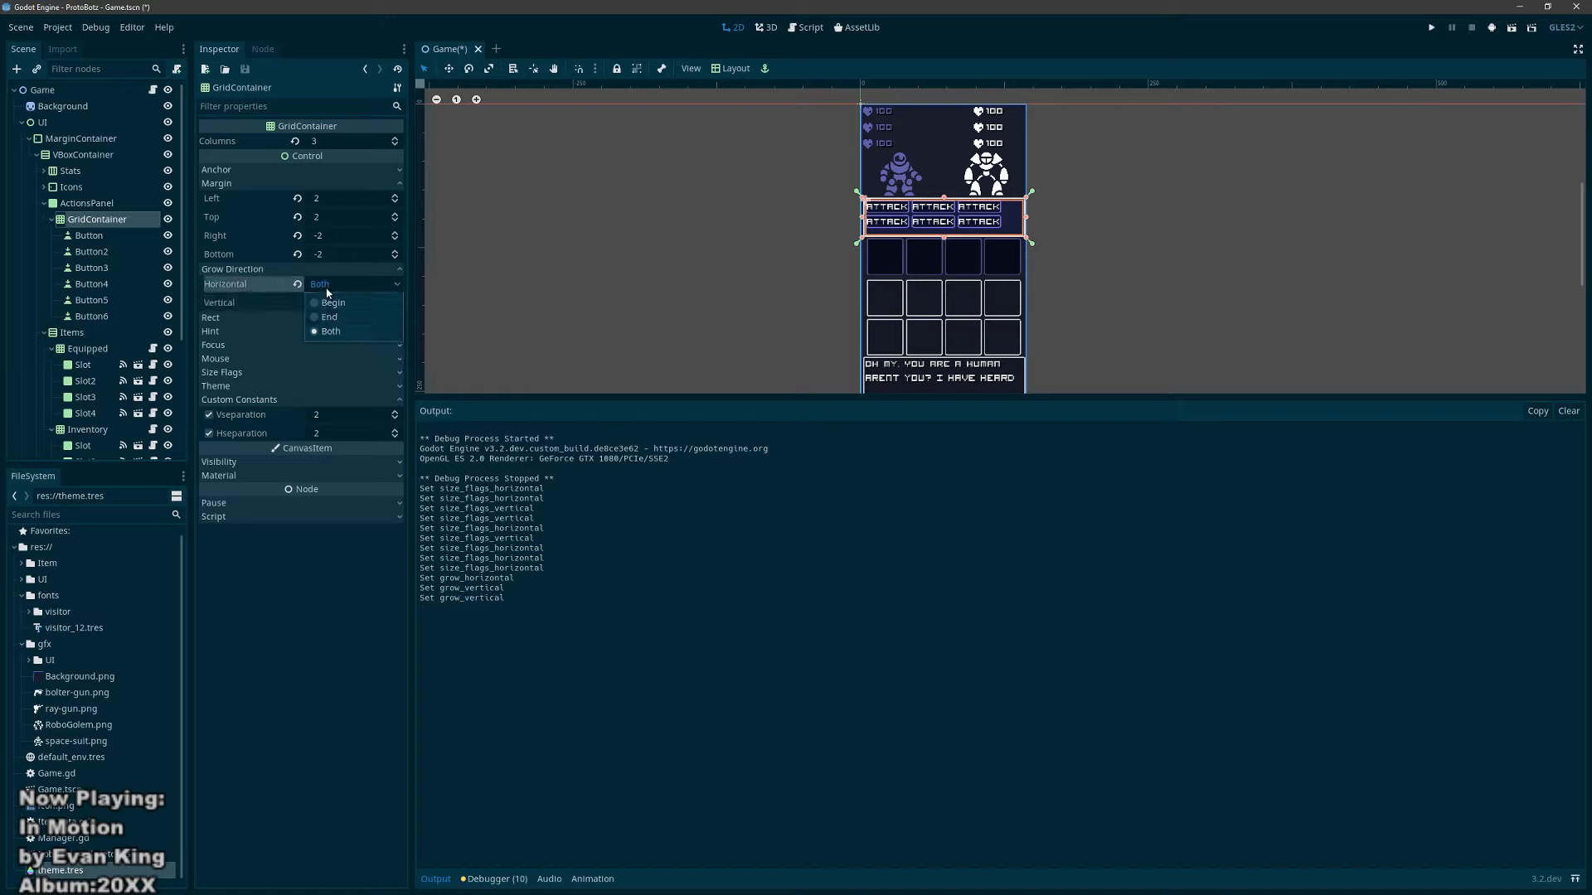
{"action": "left_click", "coordinate": [327, 316]}
{"action": "left_click", "coordinate": [269, 271]}
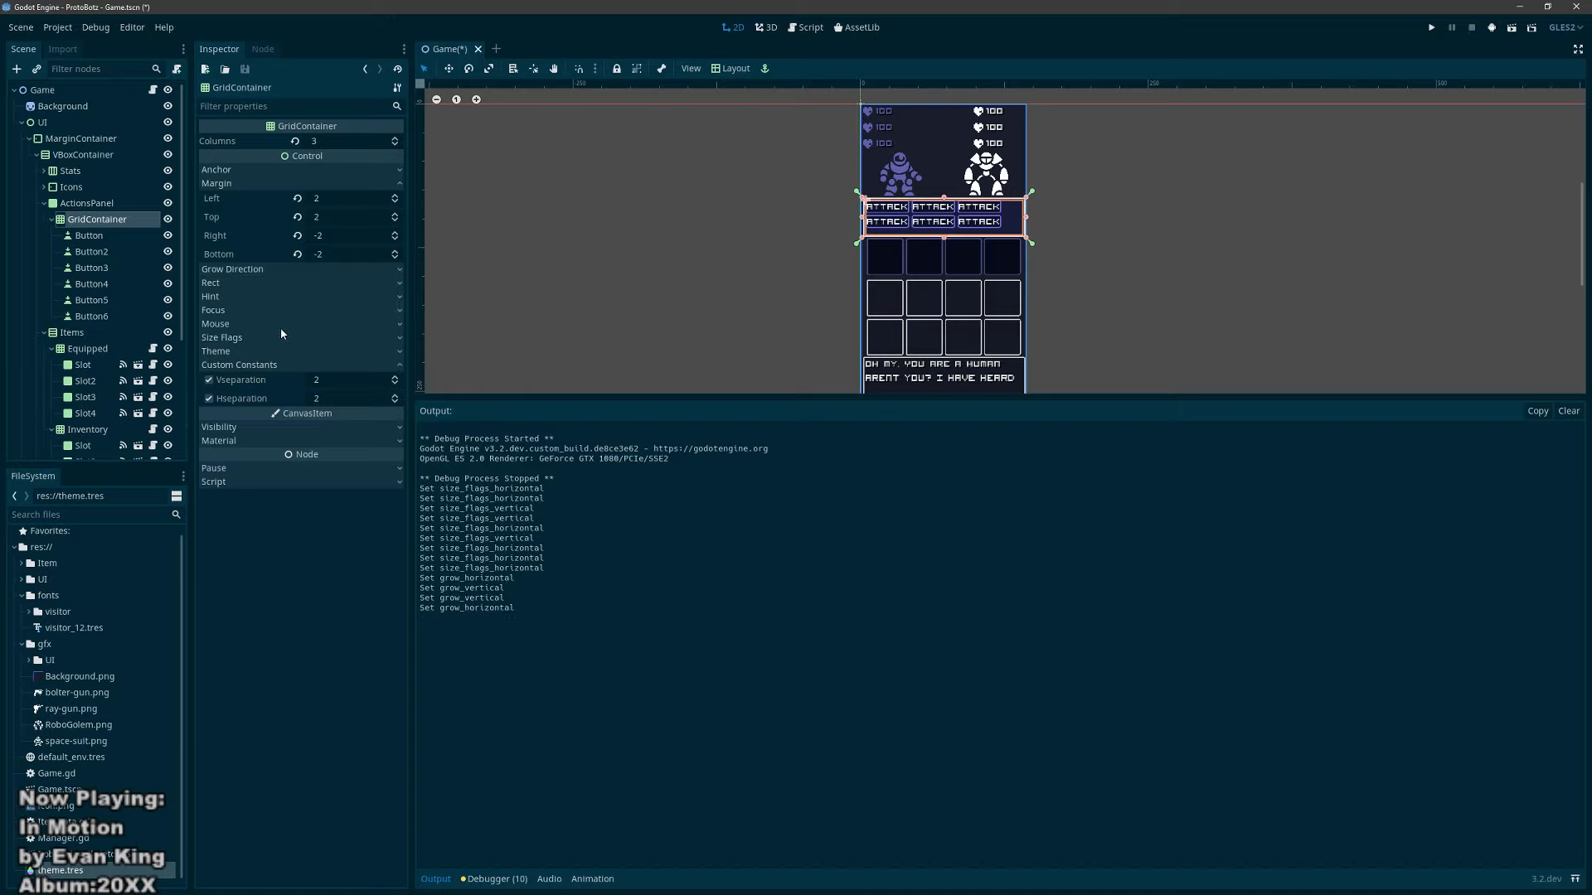
Step: Examine the GridContainer's anchor, hint, focus, mouse and size flag properties for a centring option, and save the scene
{"action": "left_click", "coordinate": [240, 170]}
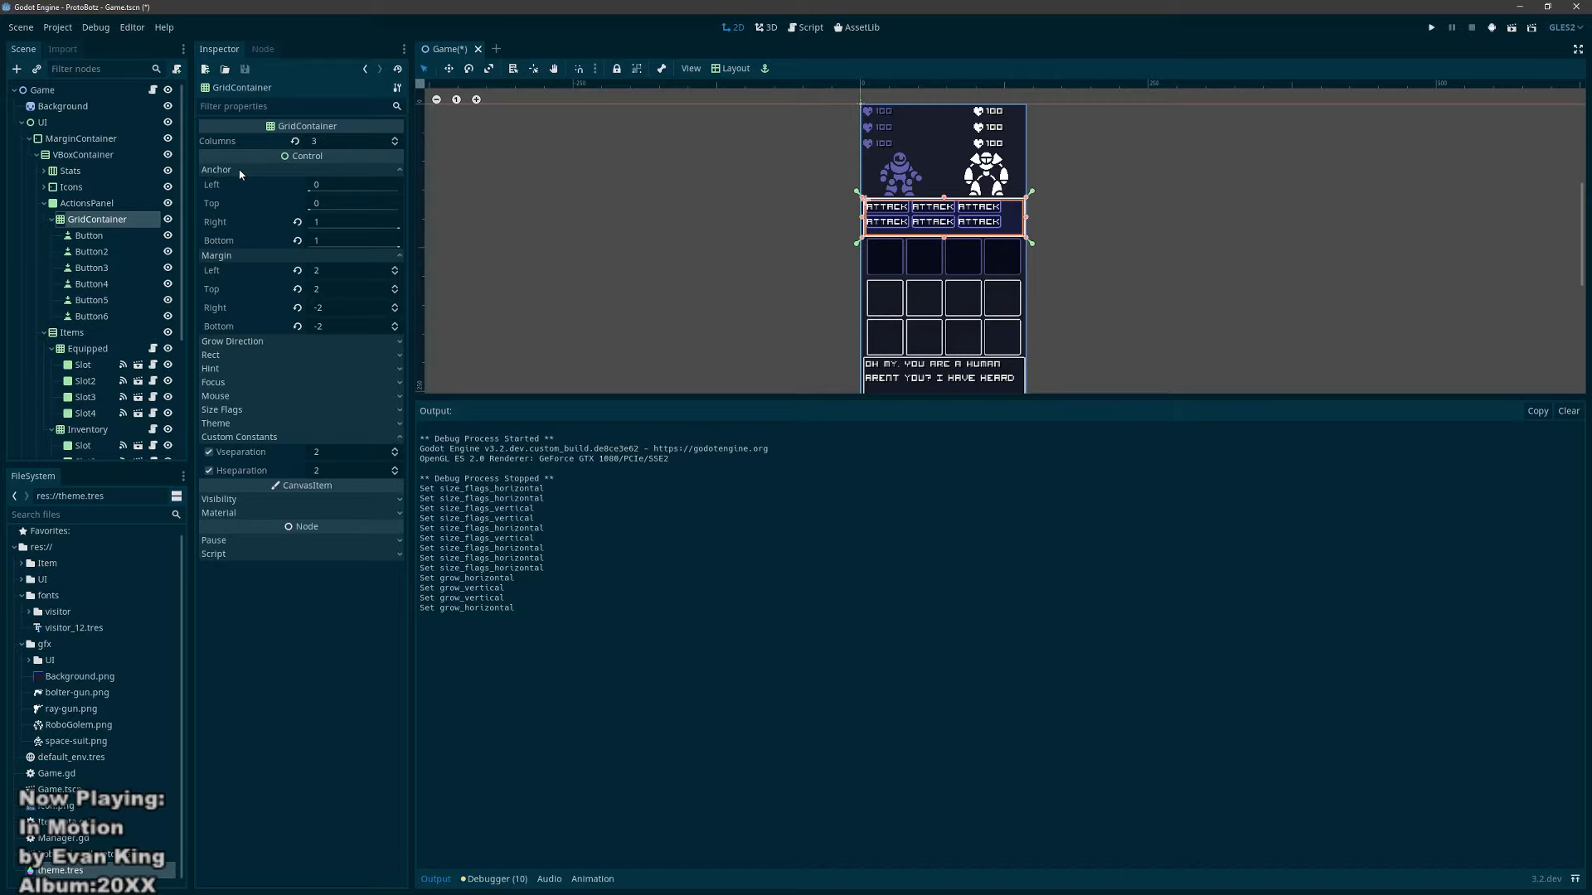
{"action": "left_click", "coordinate": [240, 170]}
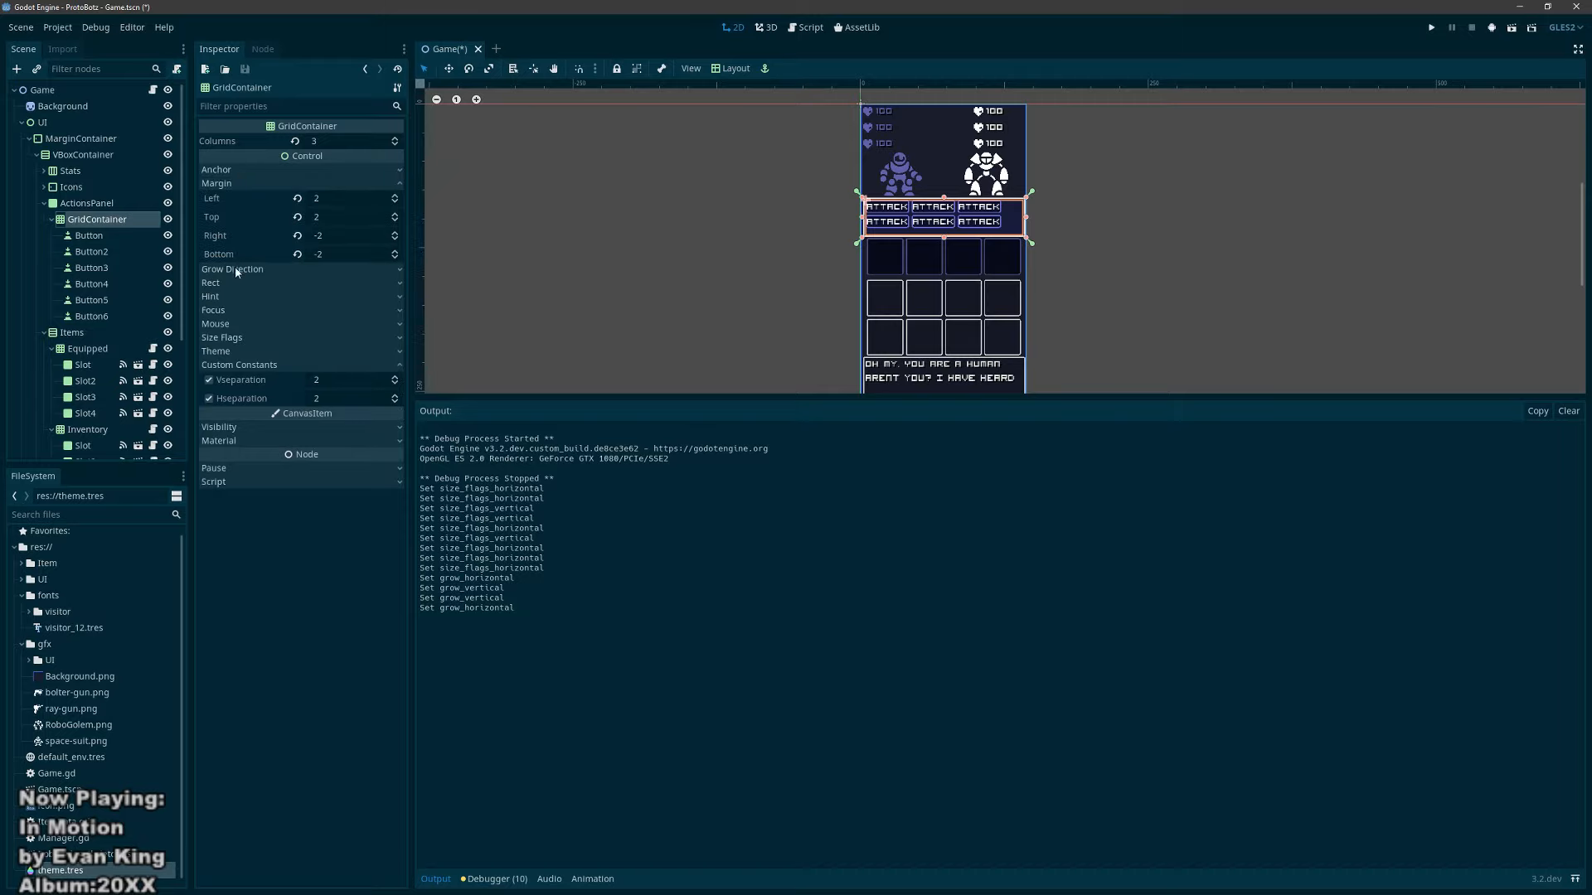
{"action": "left_click", "coordinate": [227, 311]}
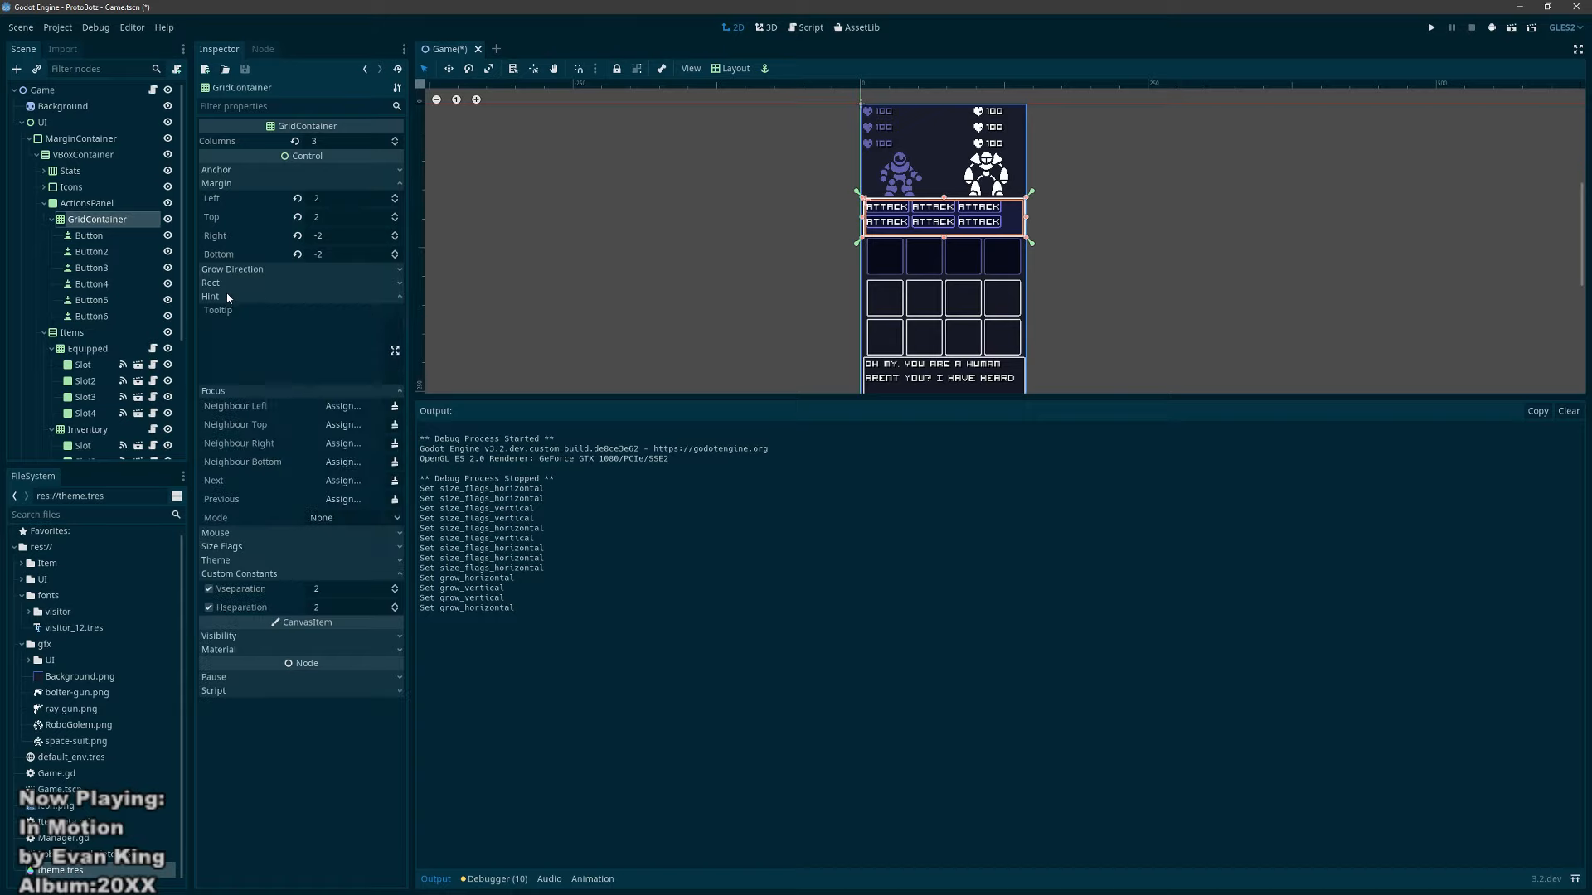
{"action": "left_click", "coordinate": [228, 308]}
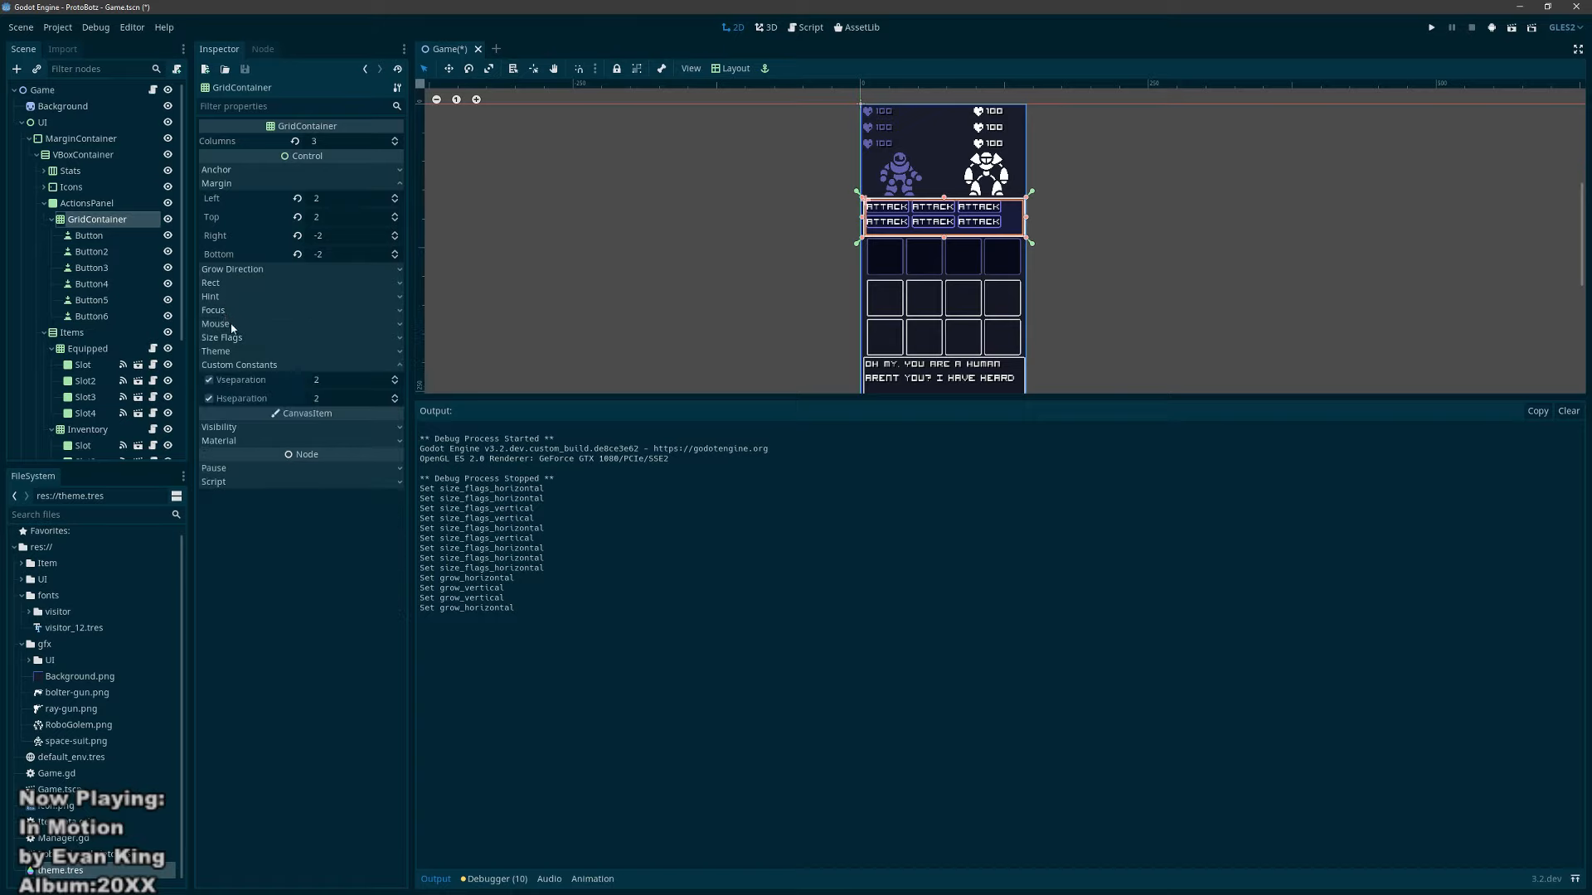
{"action": "left_click", "coordinate": [231, 323]}
{"action": "left_click", "coordinate": [230, 323]}
{"action": "left_click", "coordinate": [232, 338]}
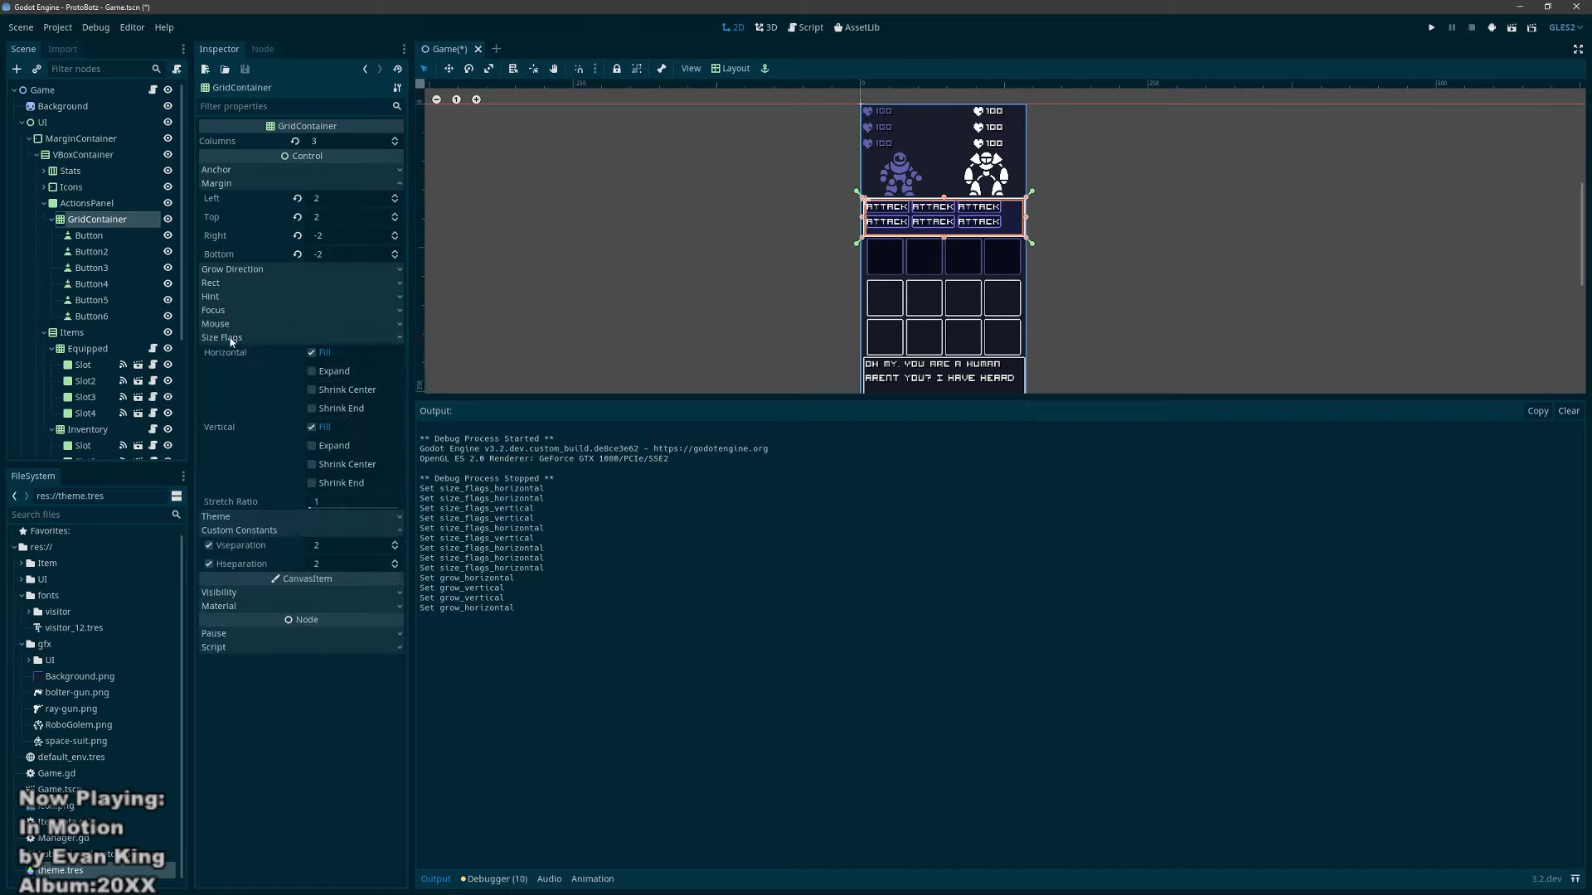
{"action": "left_click", "coordinate": [231, 338]}
{"action": "left_click", "coordinate": [232, 339]}
{"action": "left_click", "coordinate": [231, 338]}
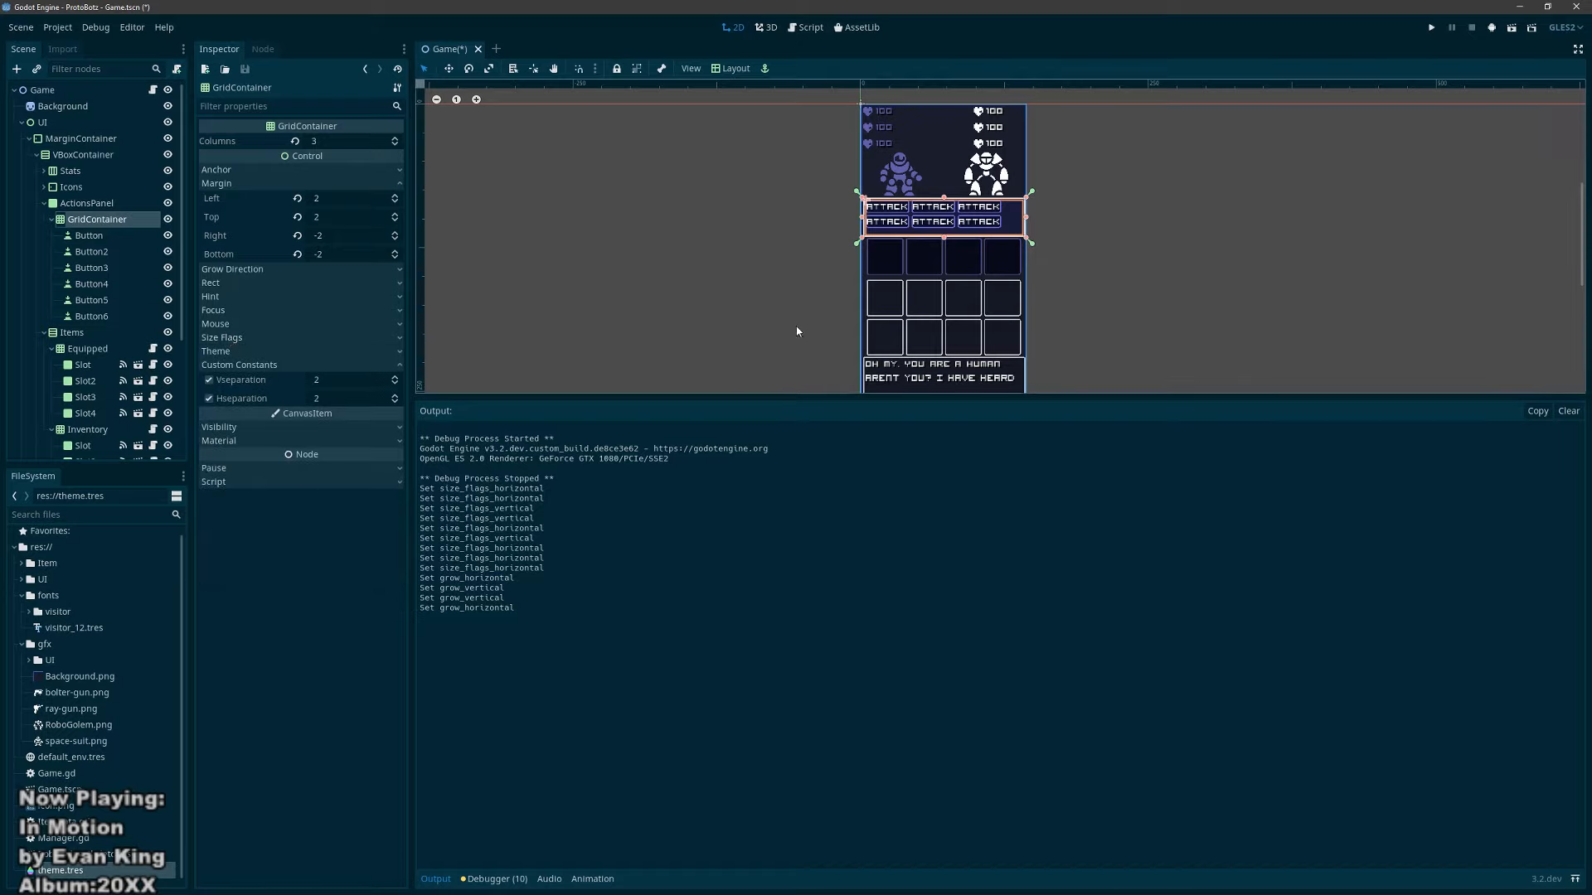
{"action": "key", "text": "ctrl+s"}
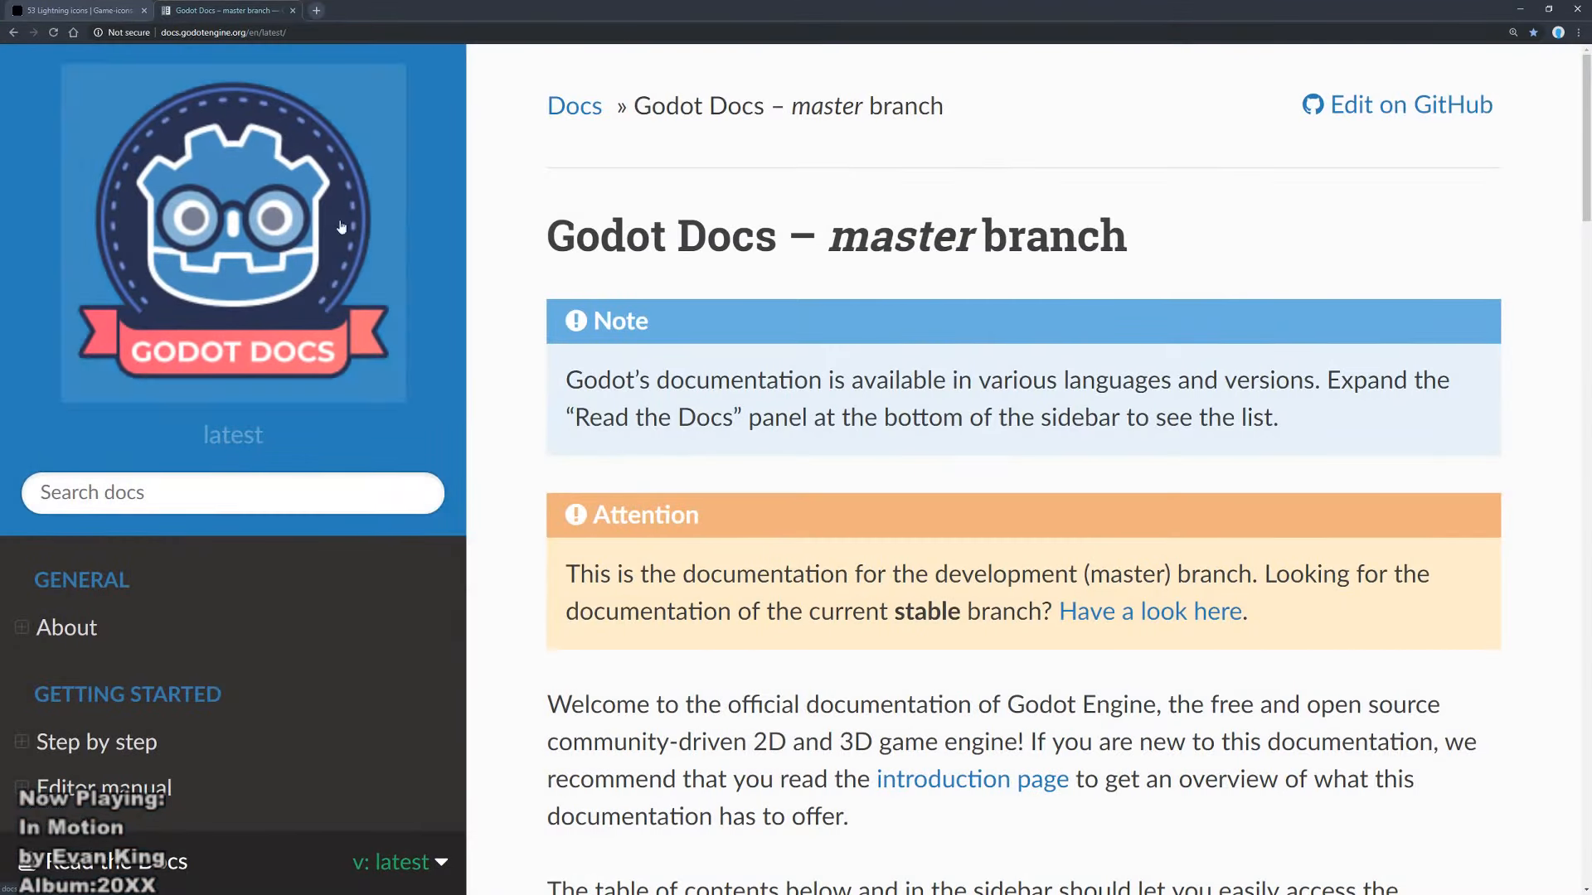
Step: Switch to the web browser, search for "godot gridcontainer center content" and read the question "How to center children in GridContainer?"
{"action": "left_click", "coordinate": [315, 10]}
{"action": "type", "text": "go"}
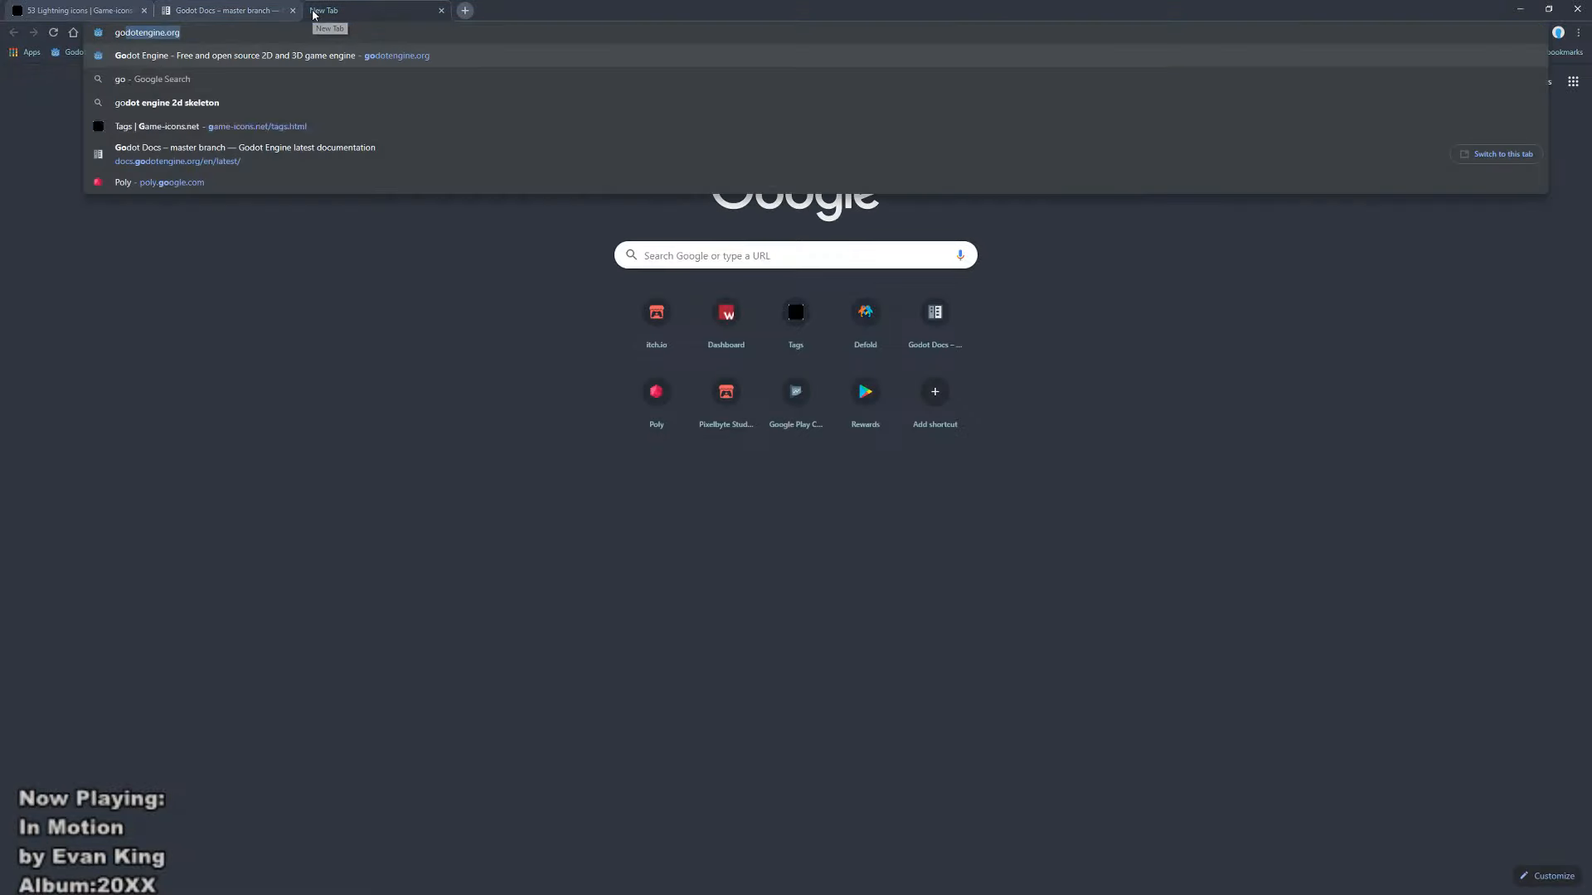
{"action": "type", "text": "dot grid"}
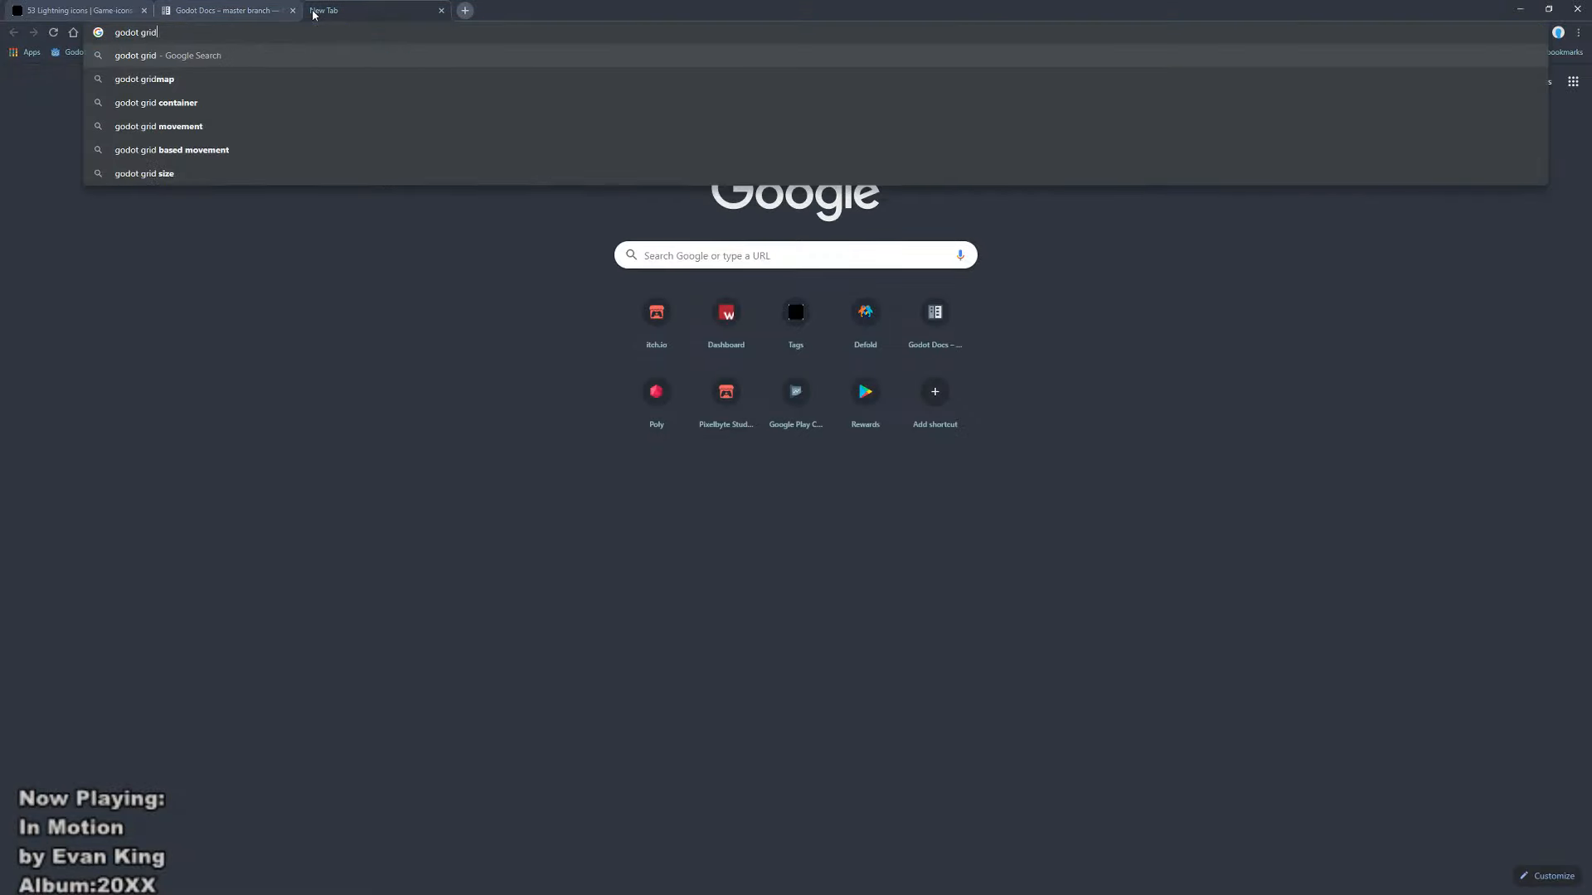
{"action": "type", "text": "container ce"}
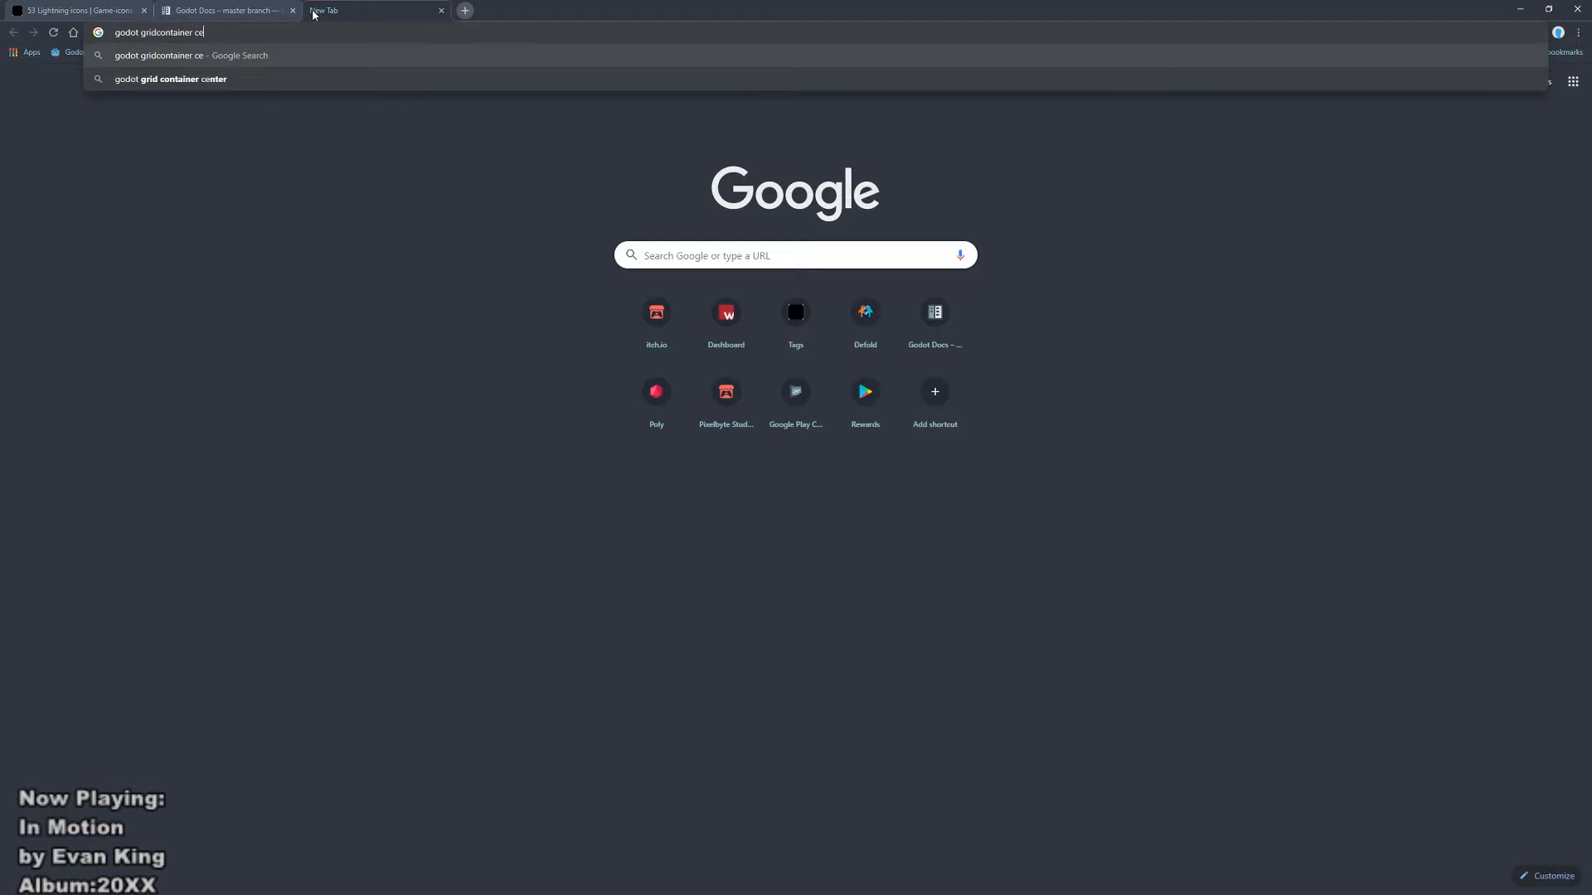
{"action": "type", "text": "nter content"}
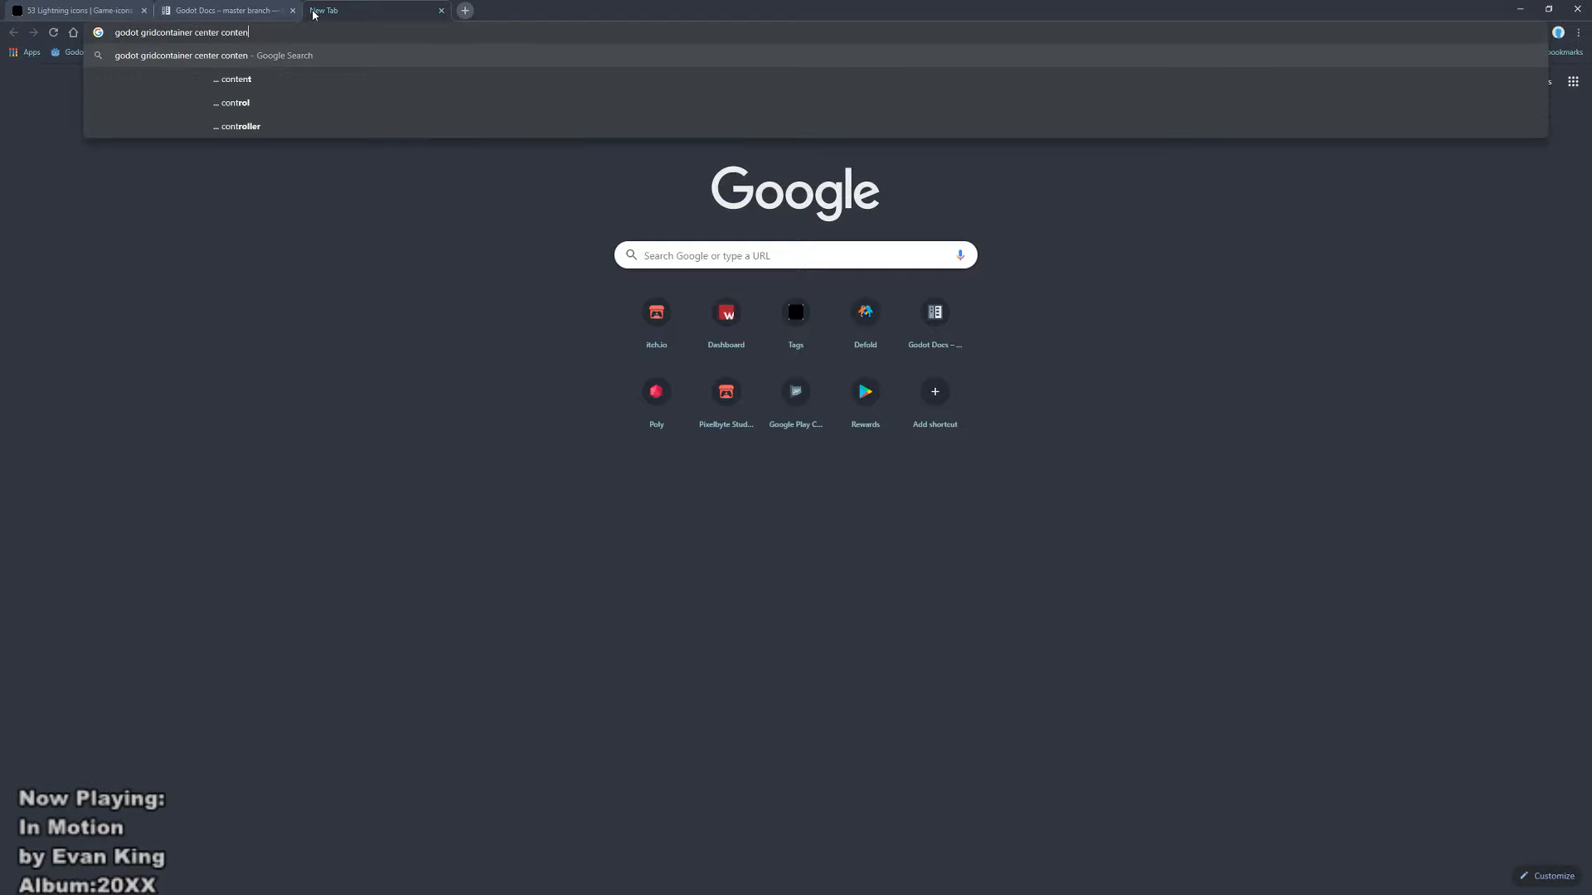
{"action": "key", "text": "Return"}
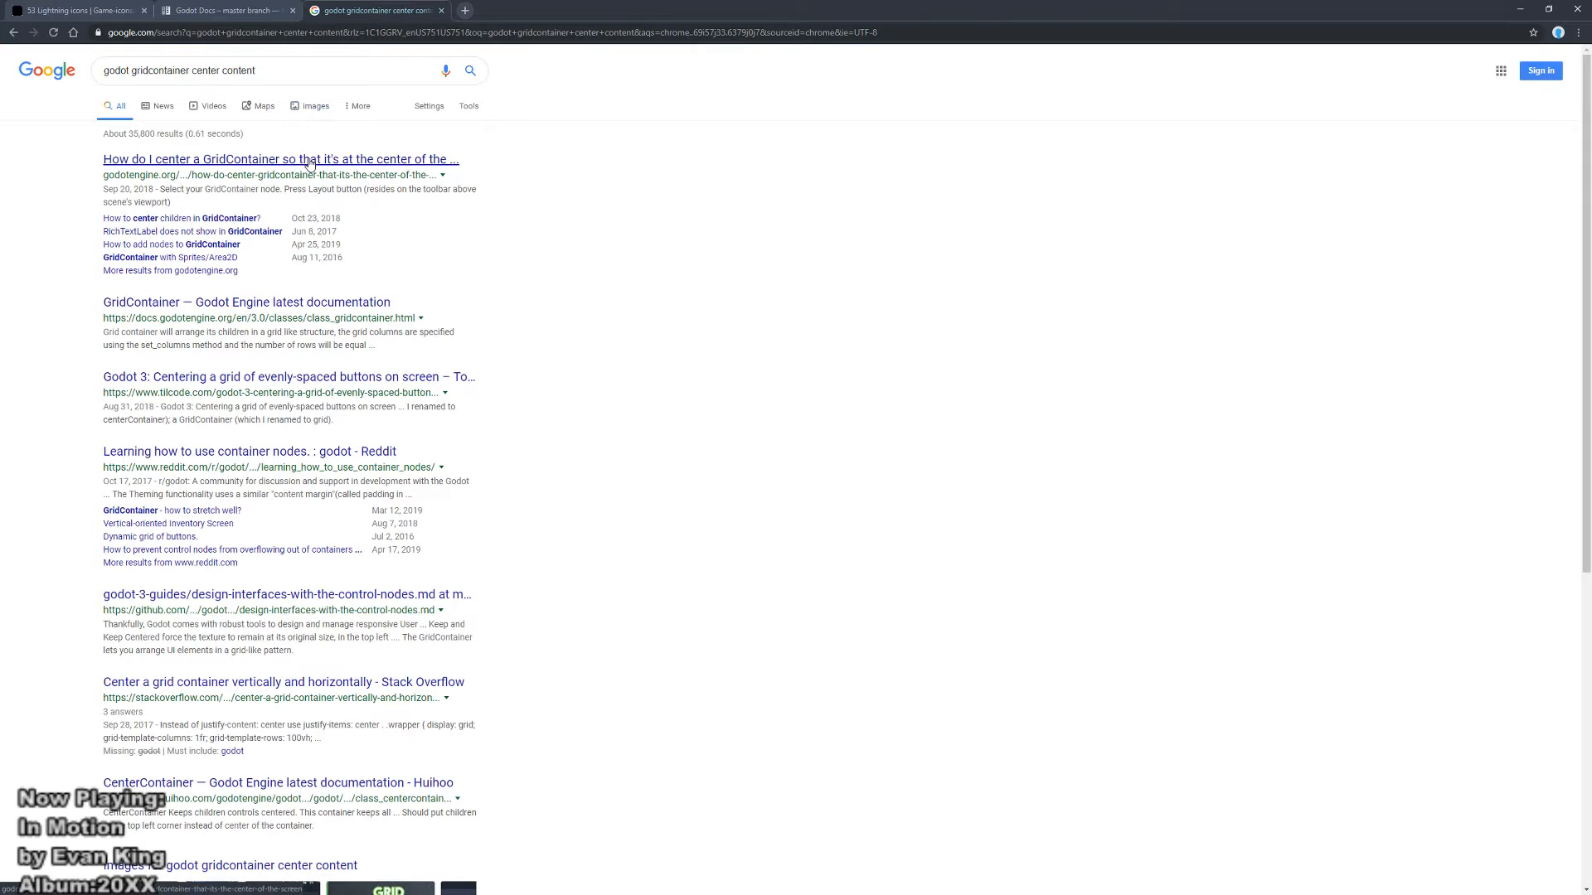
{"action": "left_click", "coordinate": [223, 220]}
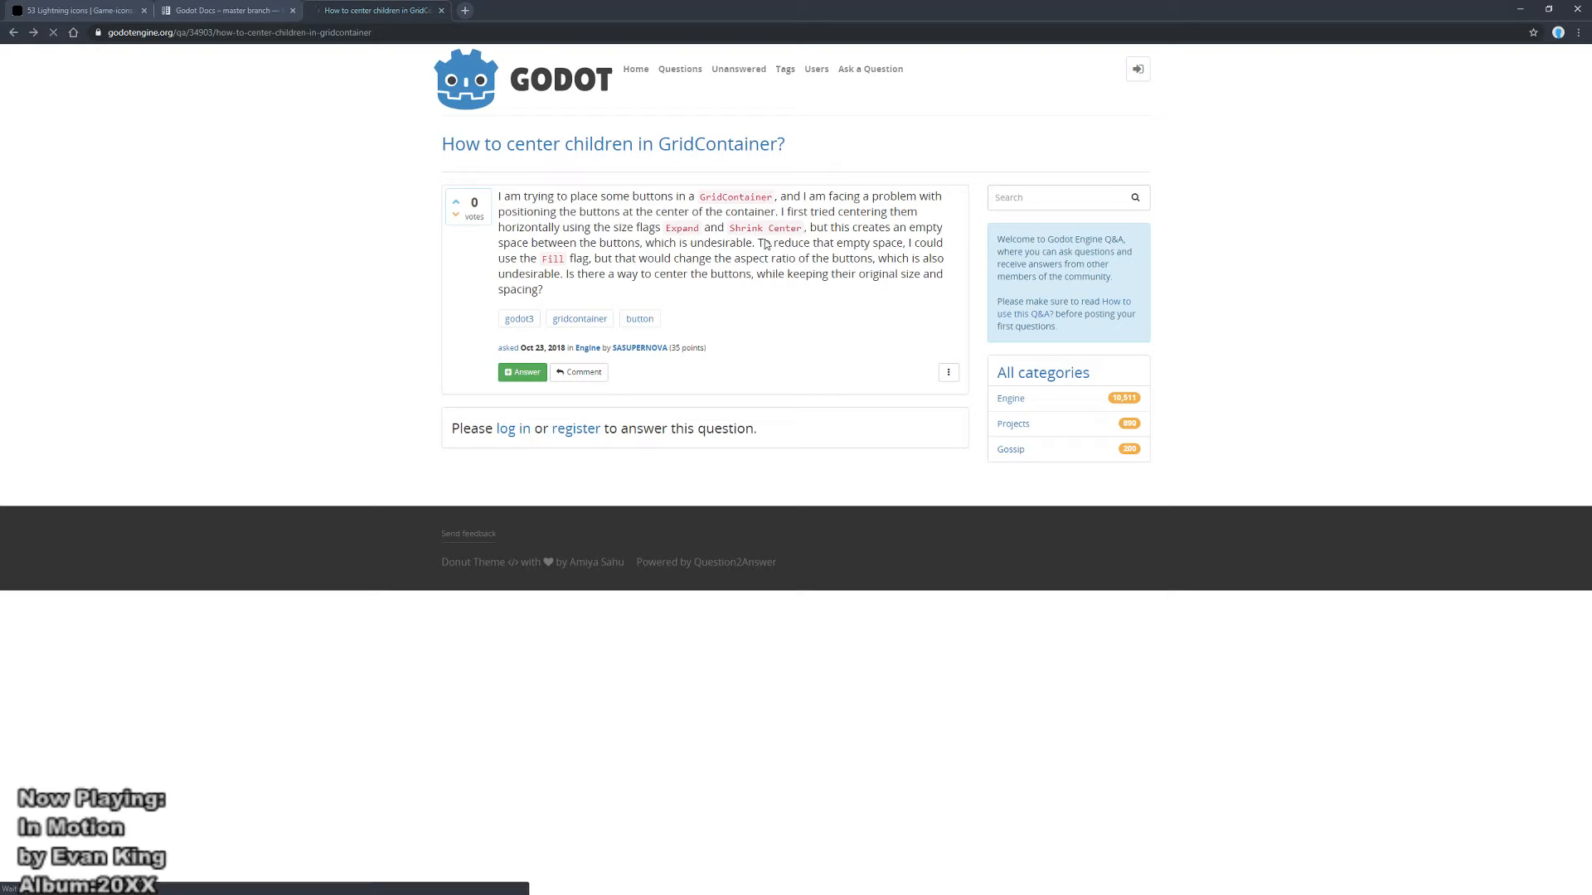
{"action": "key", "text": "alt+Left"}
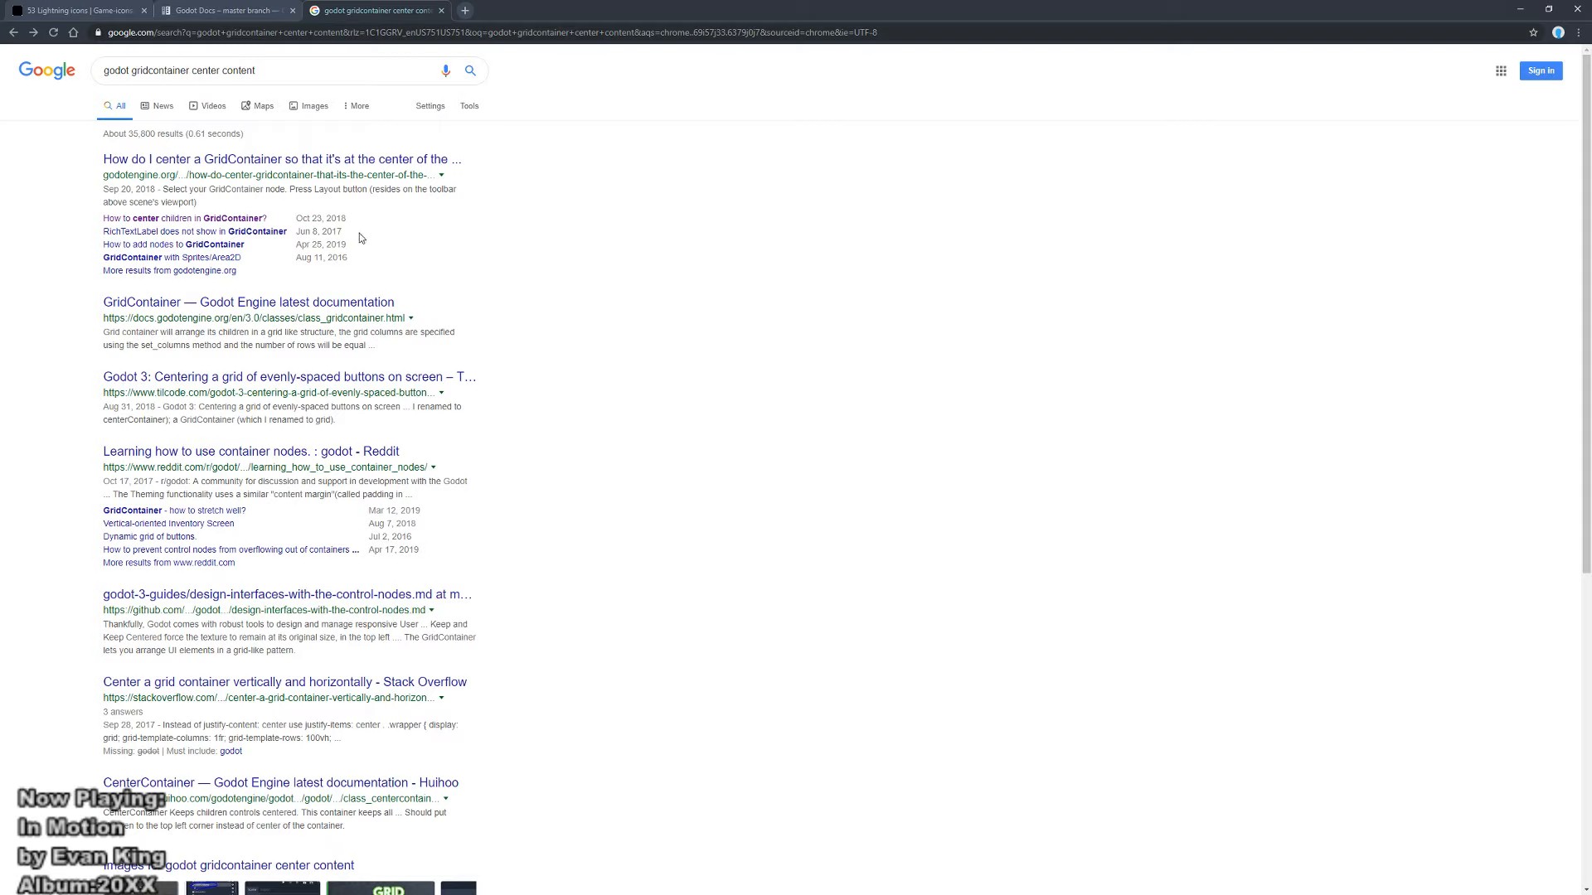
Step: Read the TILCode article on centering a grid of evenly-spaced buttons for its container setup and grid settings
{"action": "left_click", "coordinate": [349, 385]}
{"action": "scroll", "coordinate": [779, 400], "scroll_direction": "down", "scroll_amount": 8}
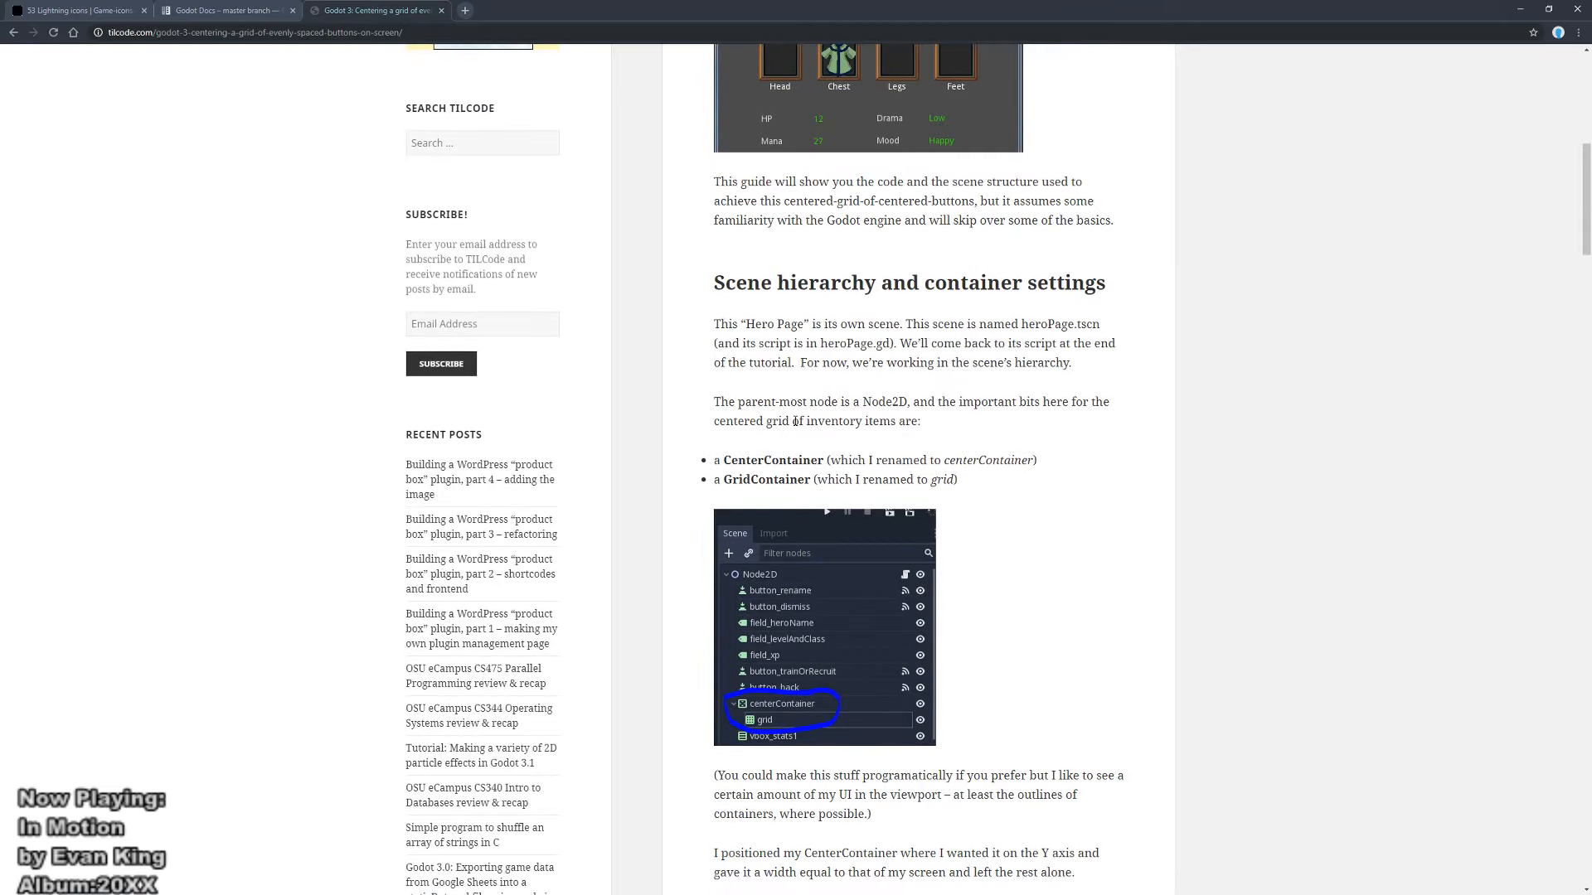
{"action": "scroll", "coordinate": [794, 421], "scroll_direction": "down", "scroll_amount": 4}
{"action": "scroll", "coordinate": [794, 425], "scroll_direction": "down", "scroll_amount": 5}
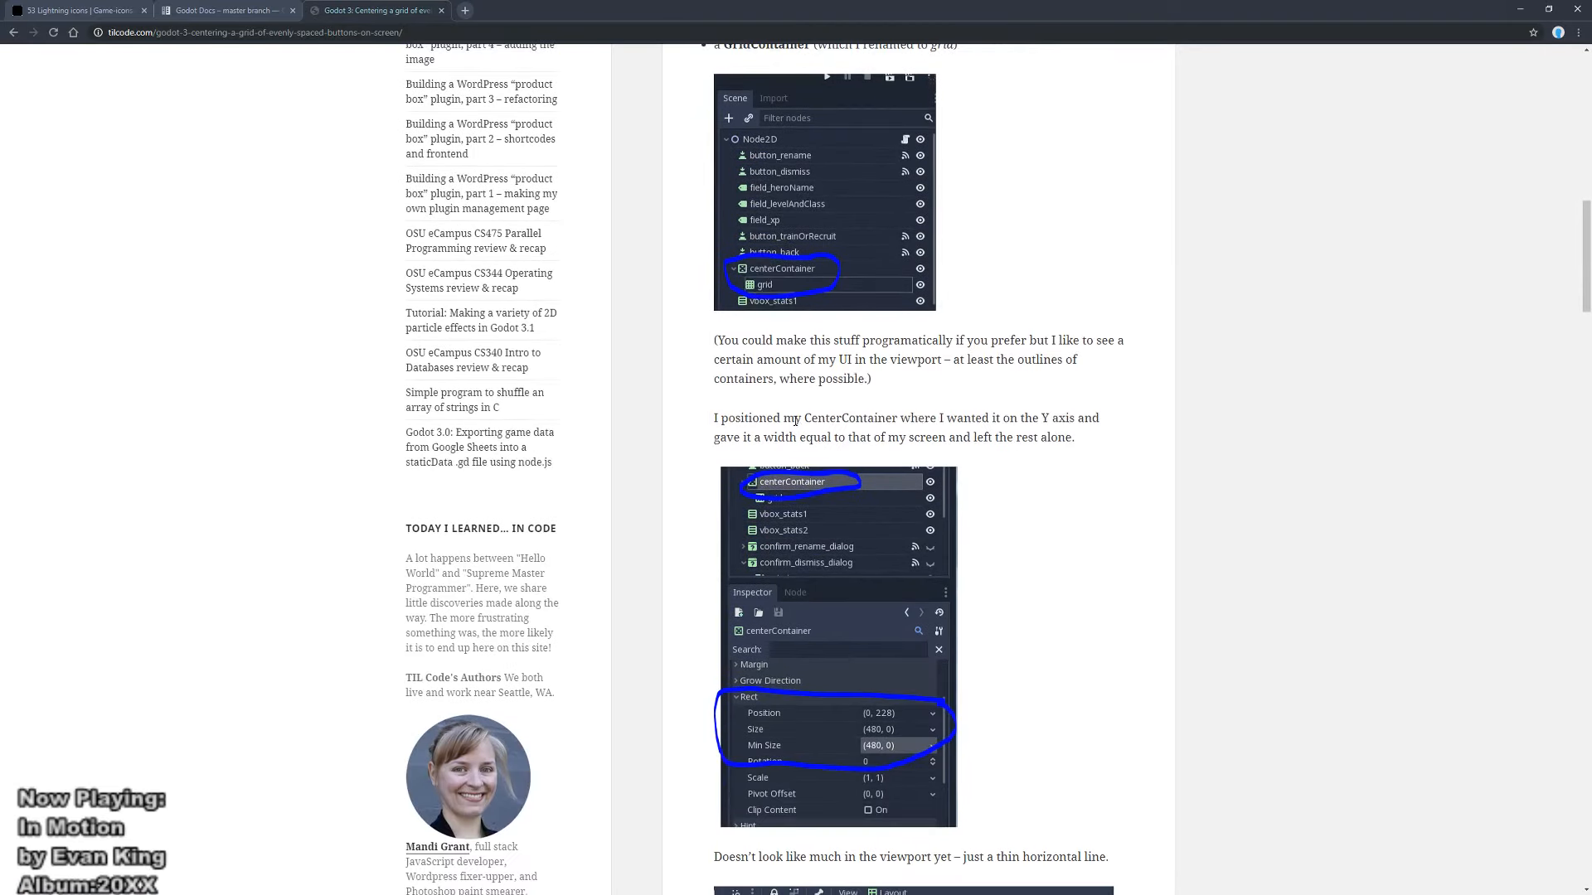
{"action": "scroll", "coordinate": [794, 425], "scroll_direction": "down", "scroll_amount": 5}
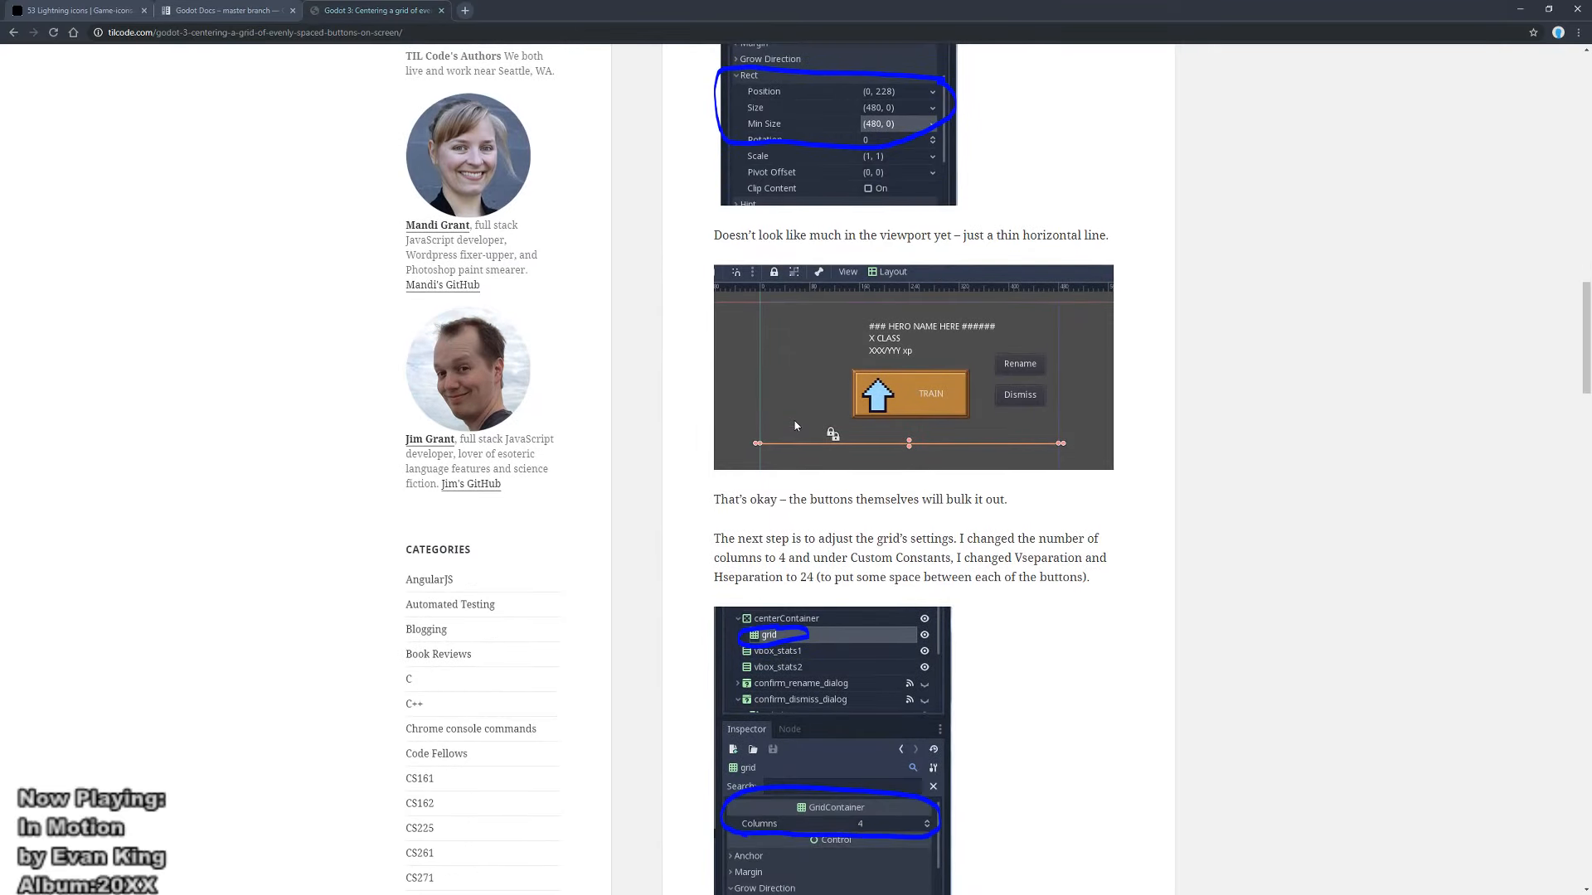
{"action": "scroll", "coordinate": [795, 427], "scroll_direction": "down", "scroll_amount": 6}
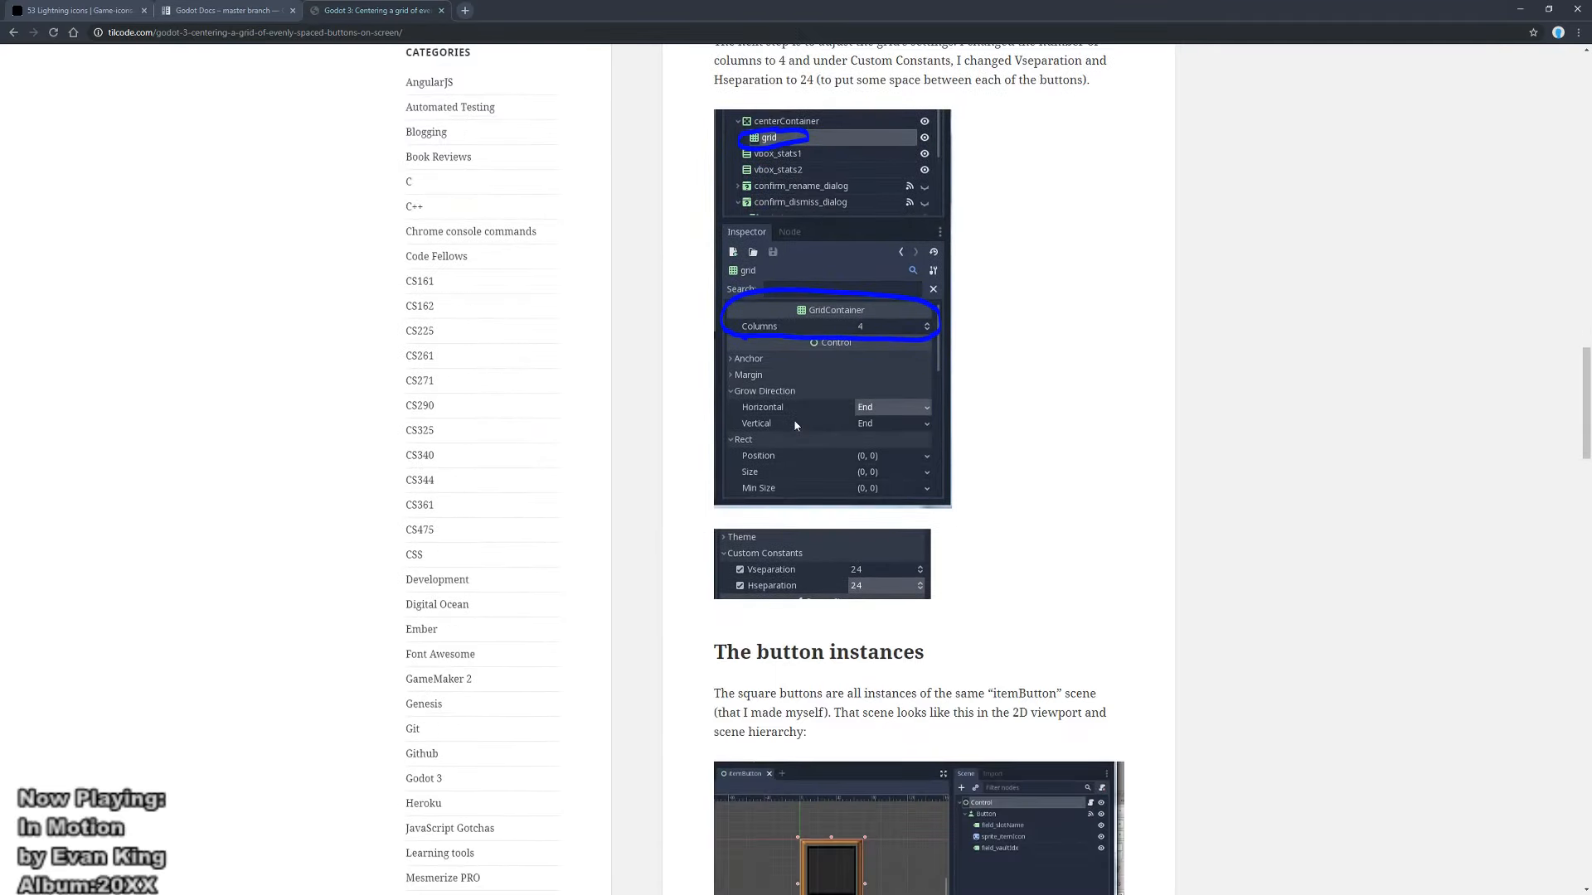
{"action": "scroll", "coordinate": [795, 426], "scroll_direction": "down", "scroll_amount": 2}
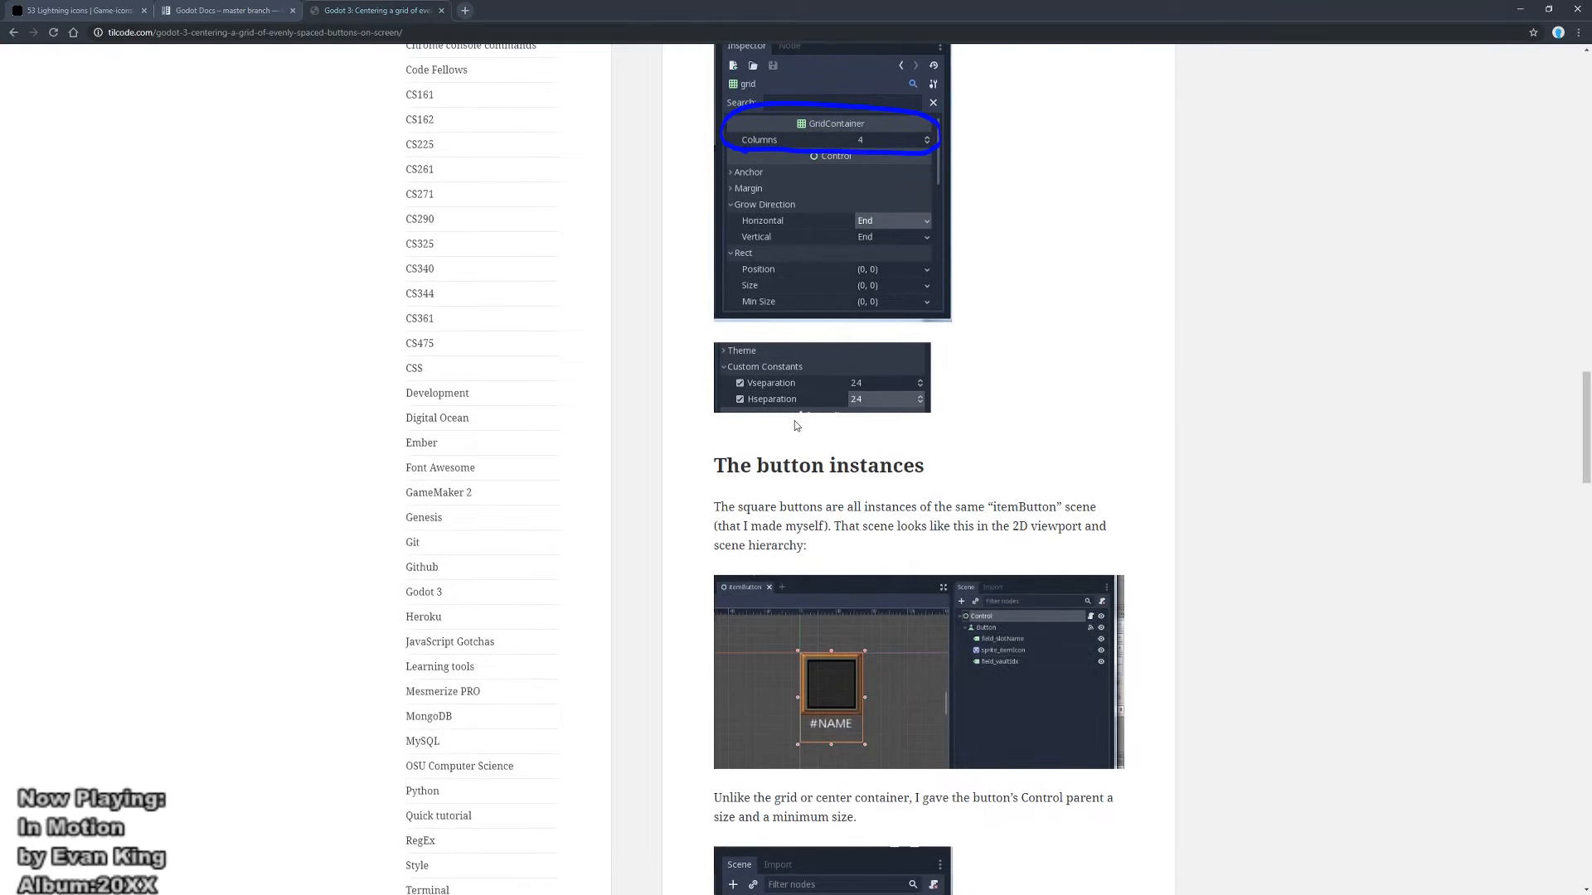
{"action": "scroll", "coordinate": [794, 426], "scroll_direction": "down", "scroll_amount": 6}
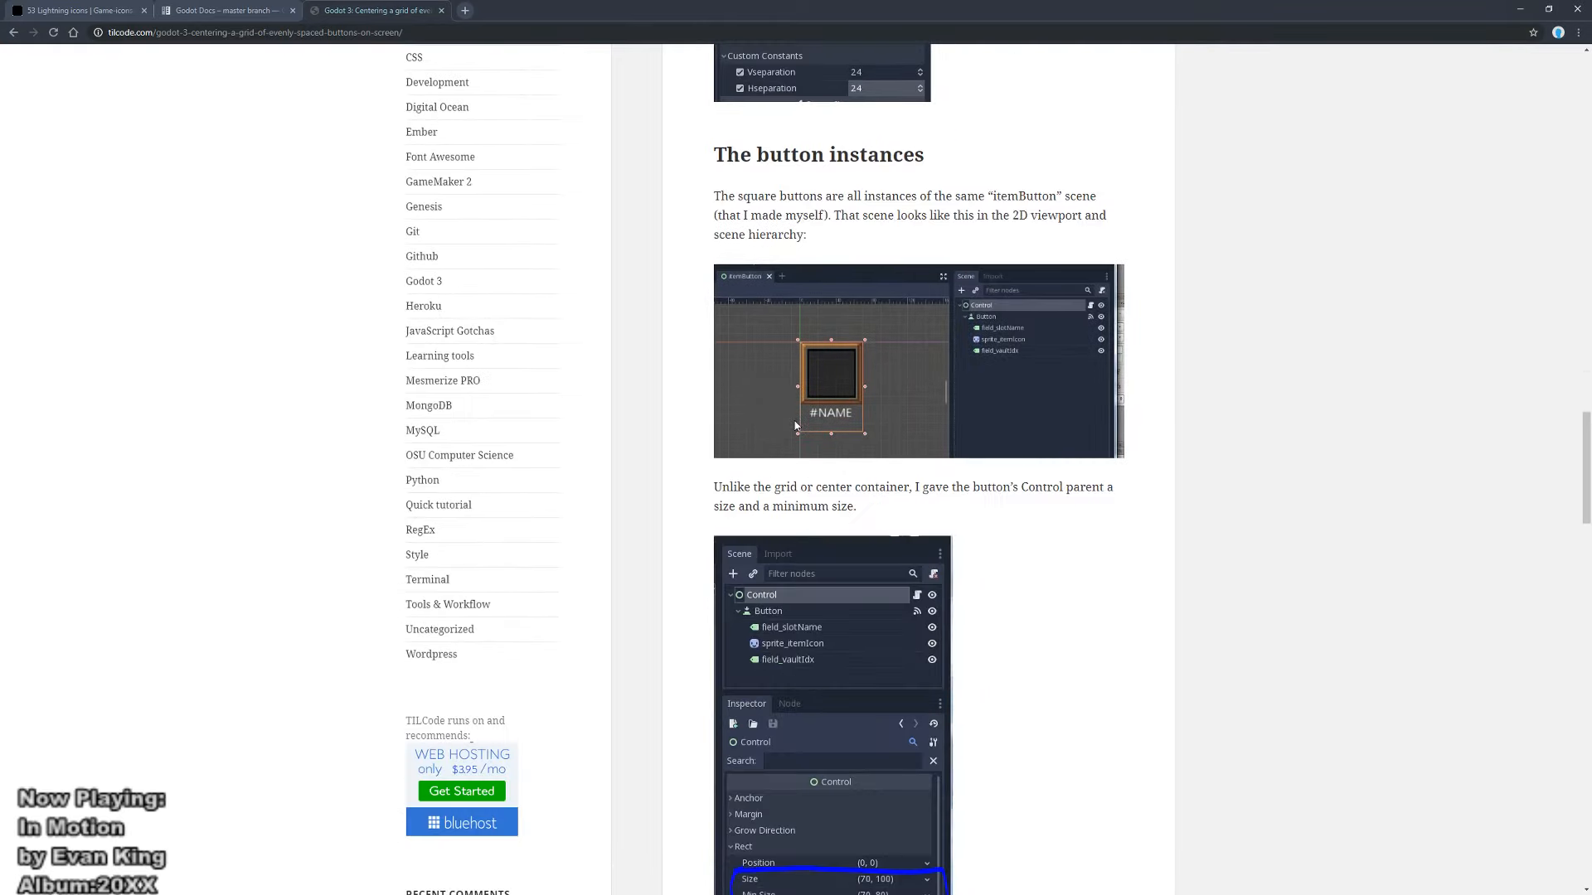
{"action": "scroll", "coordinate": [794, 425], "scroll_direction": "down", "scroll_amount": 10}
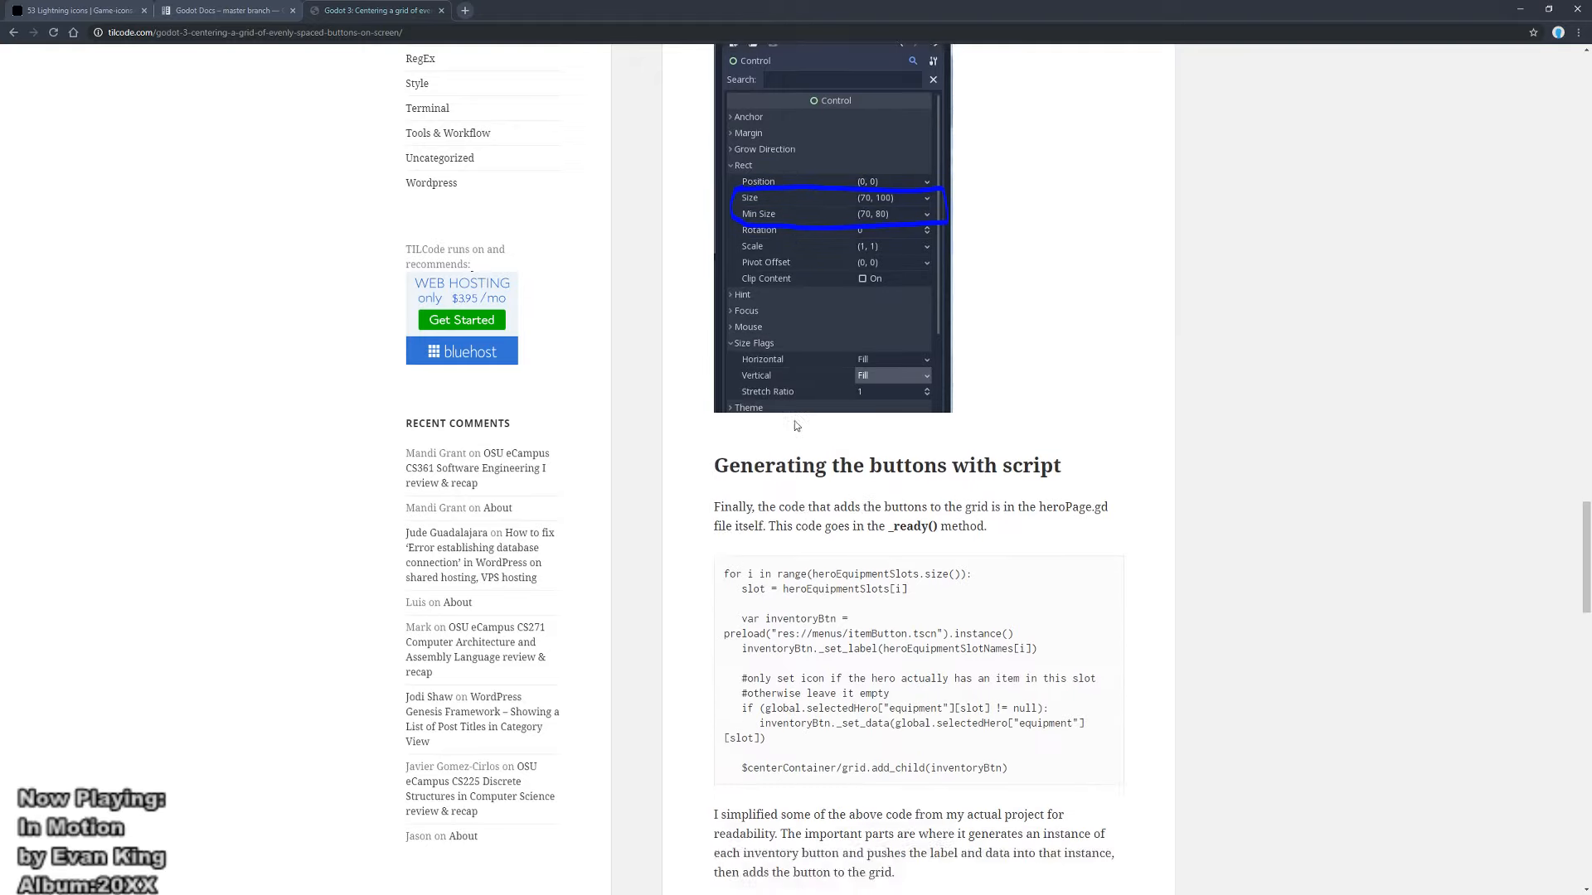
{"action": "scroll", "coordinate": [795, 425], "scroll_direction": "down", "scroll_amount": 13}
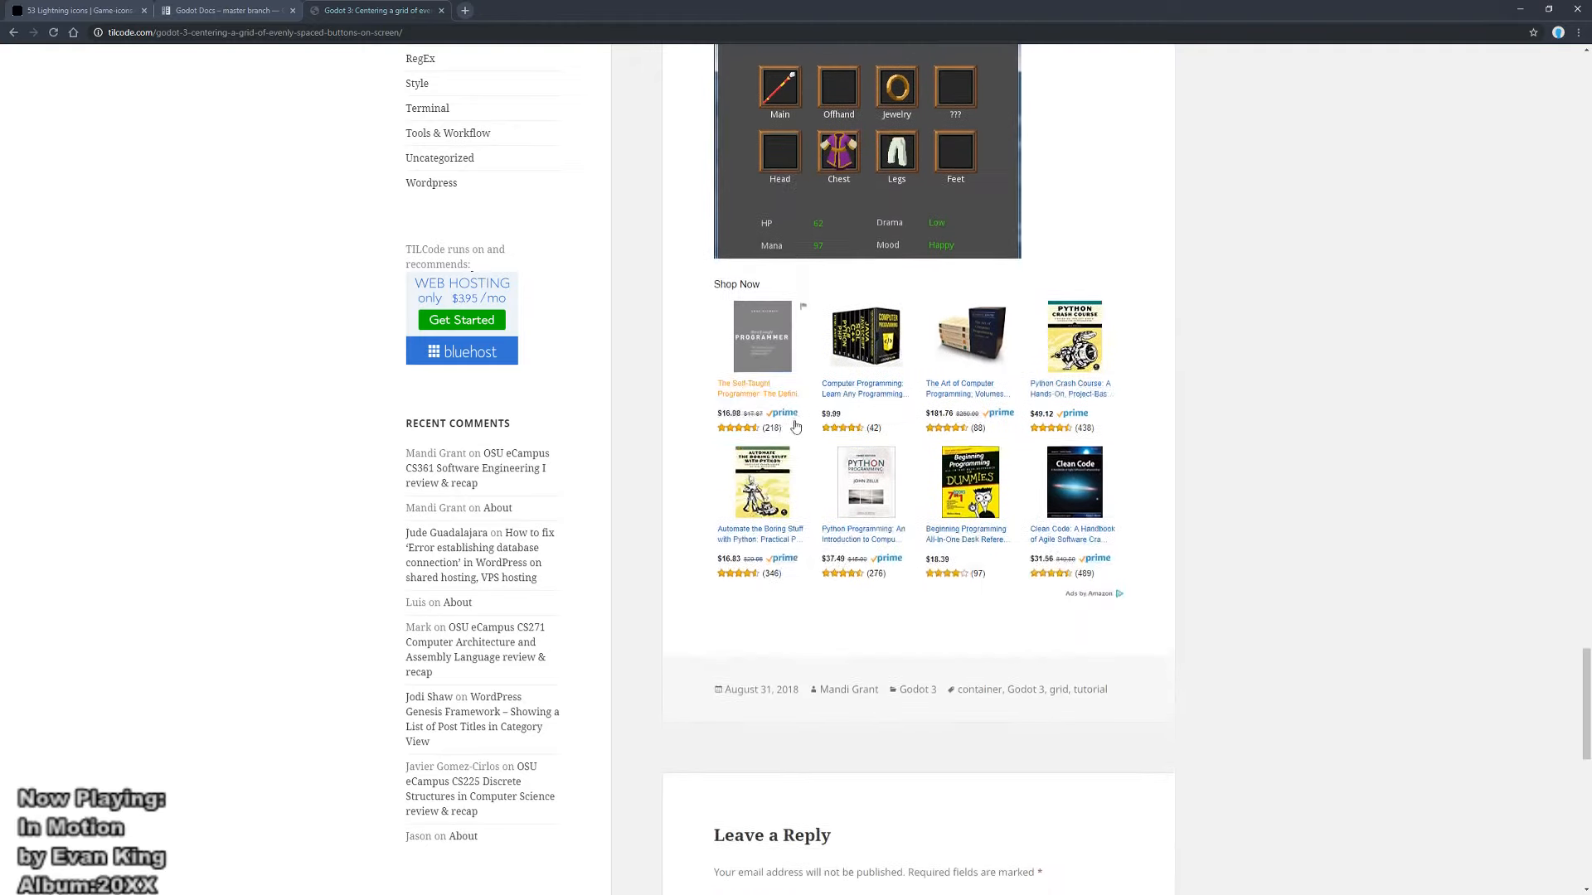
{"action": "scroll", "coordinate": [852, 296], "scroll_direction": "up", "scroll_amount": 12}
{"action": "key", "text": "alt+Left"}
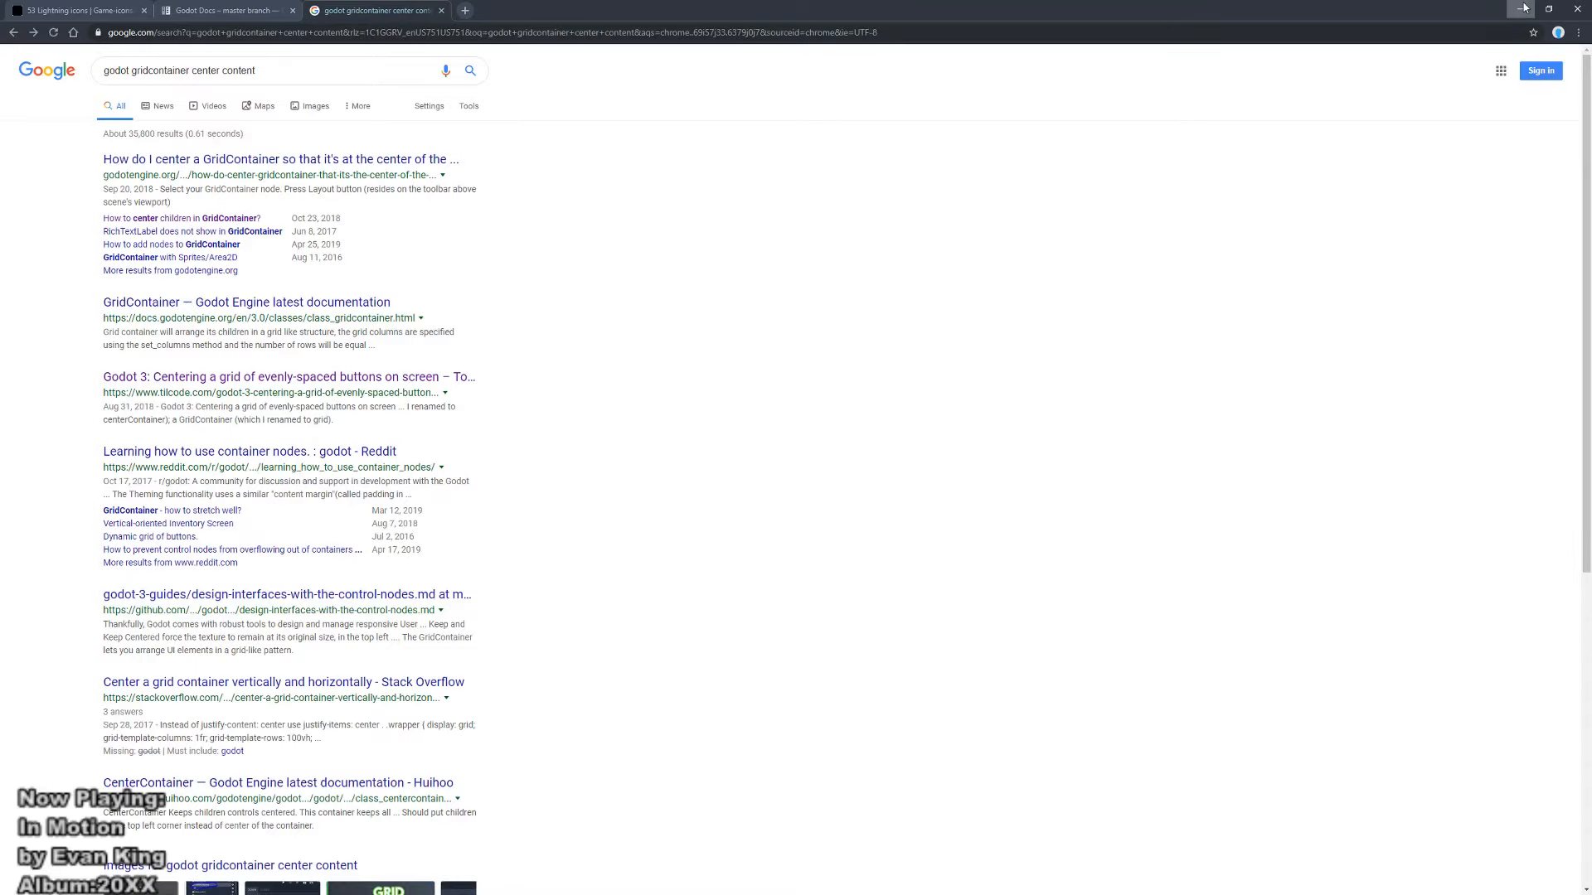
Step: Switch back to Godot, enable Shrink Center alongside Fill for both of the GridContainer's size flags, and test-run the game
{"action": "left_click", "coordinate": [1520, 9]}
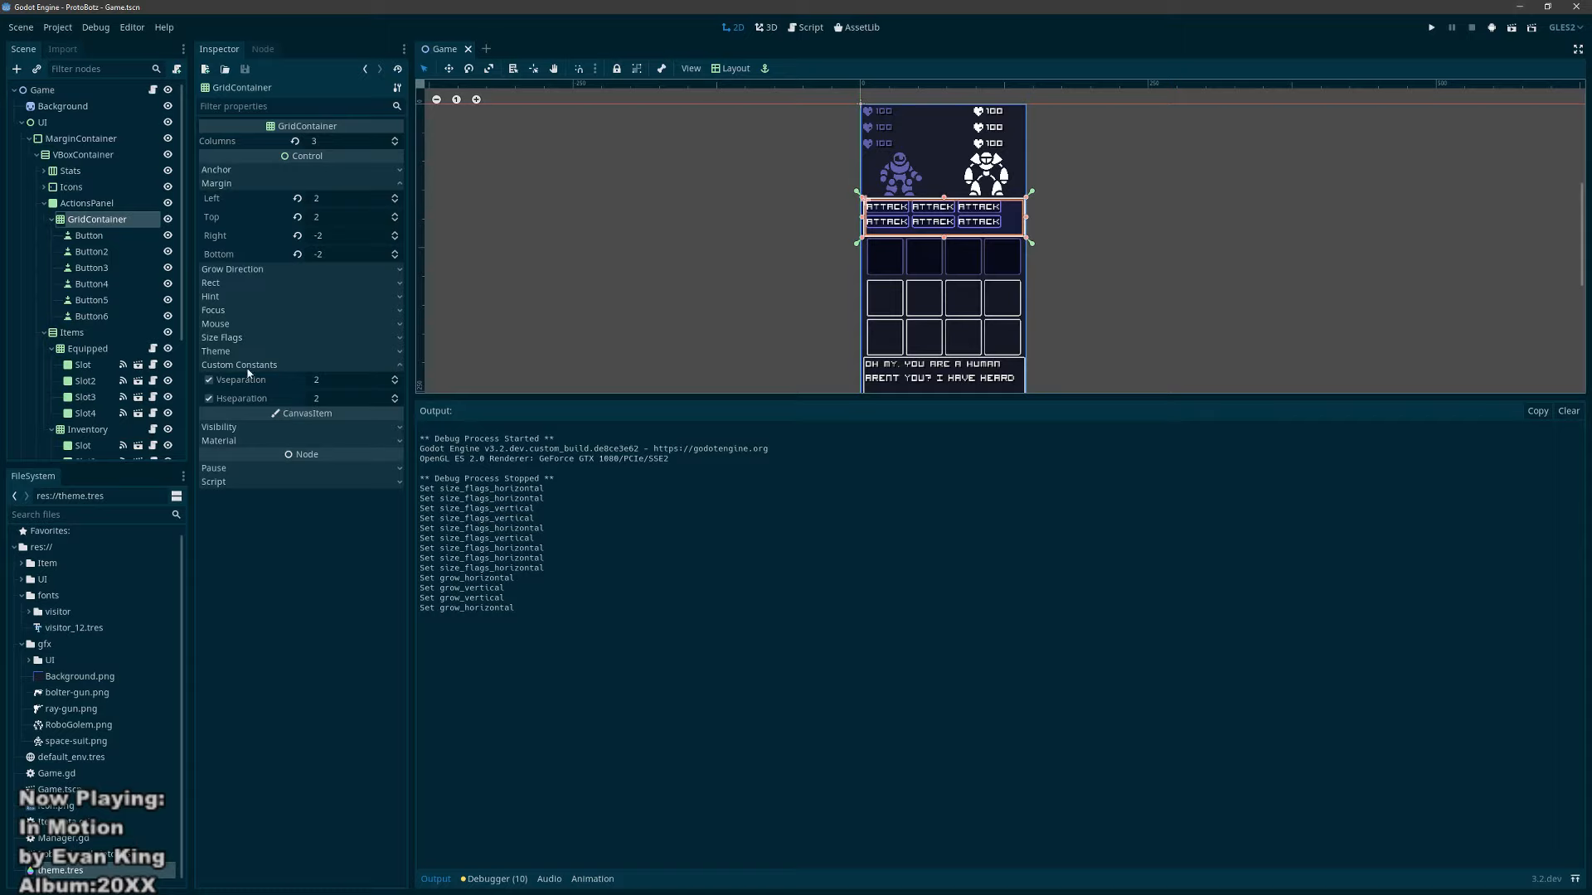
{"action": "left_click", "coordinate": [235, 312]}
{"action": "left_click", "coordinate": [235, 312]}
{"action": "left_click", "coordinate": [230, 338]}
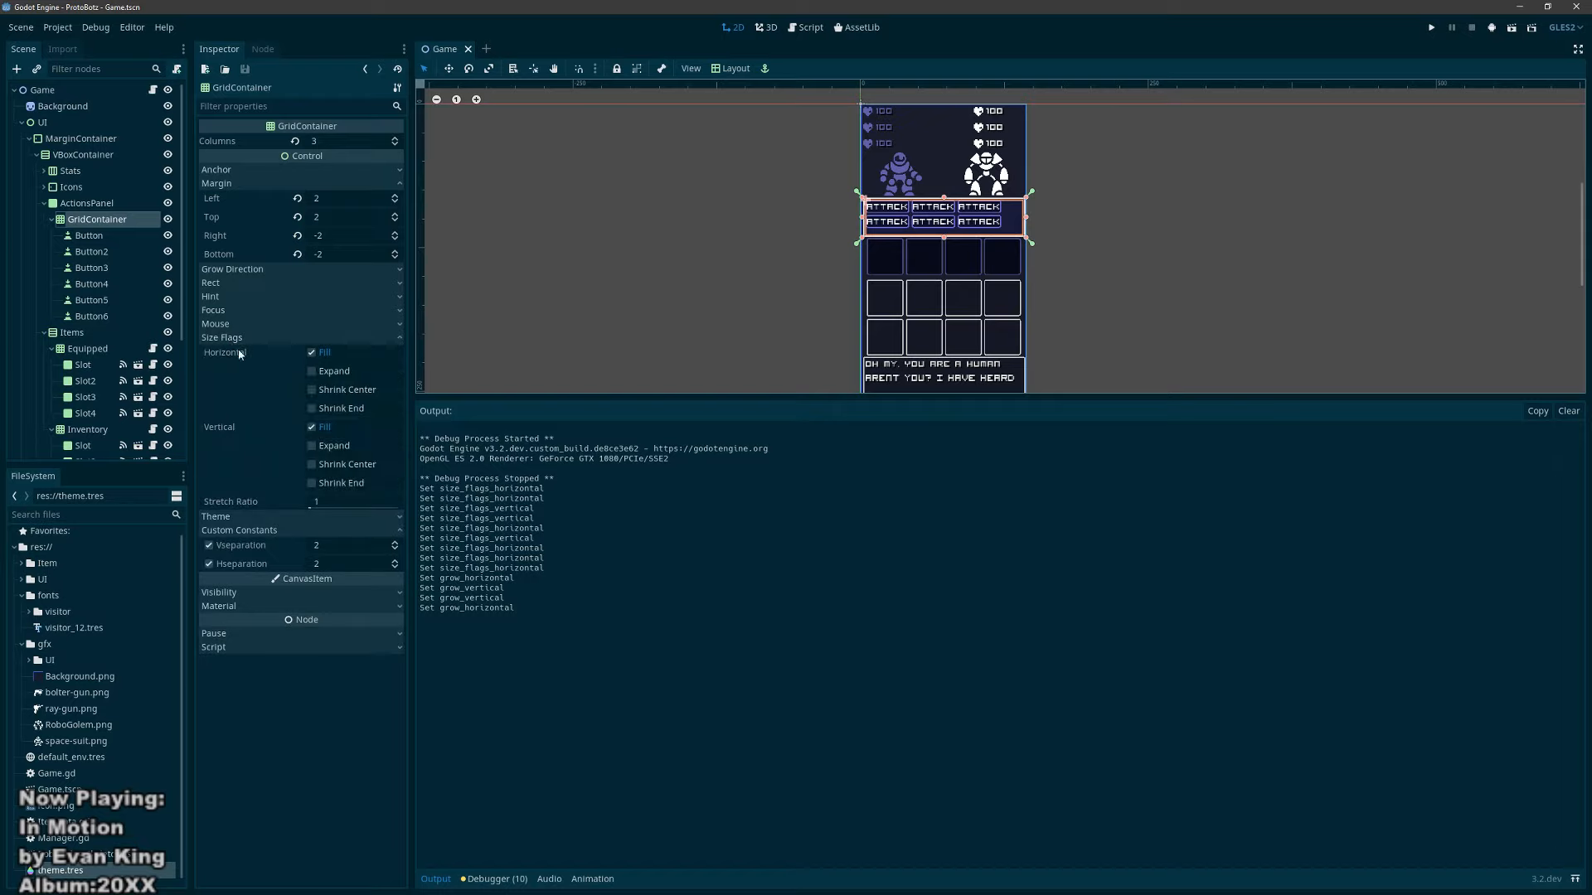
{"action": "left_click", "coordinate": [312, 389]}
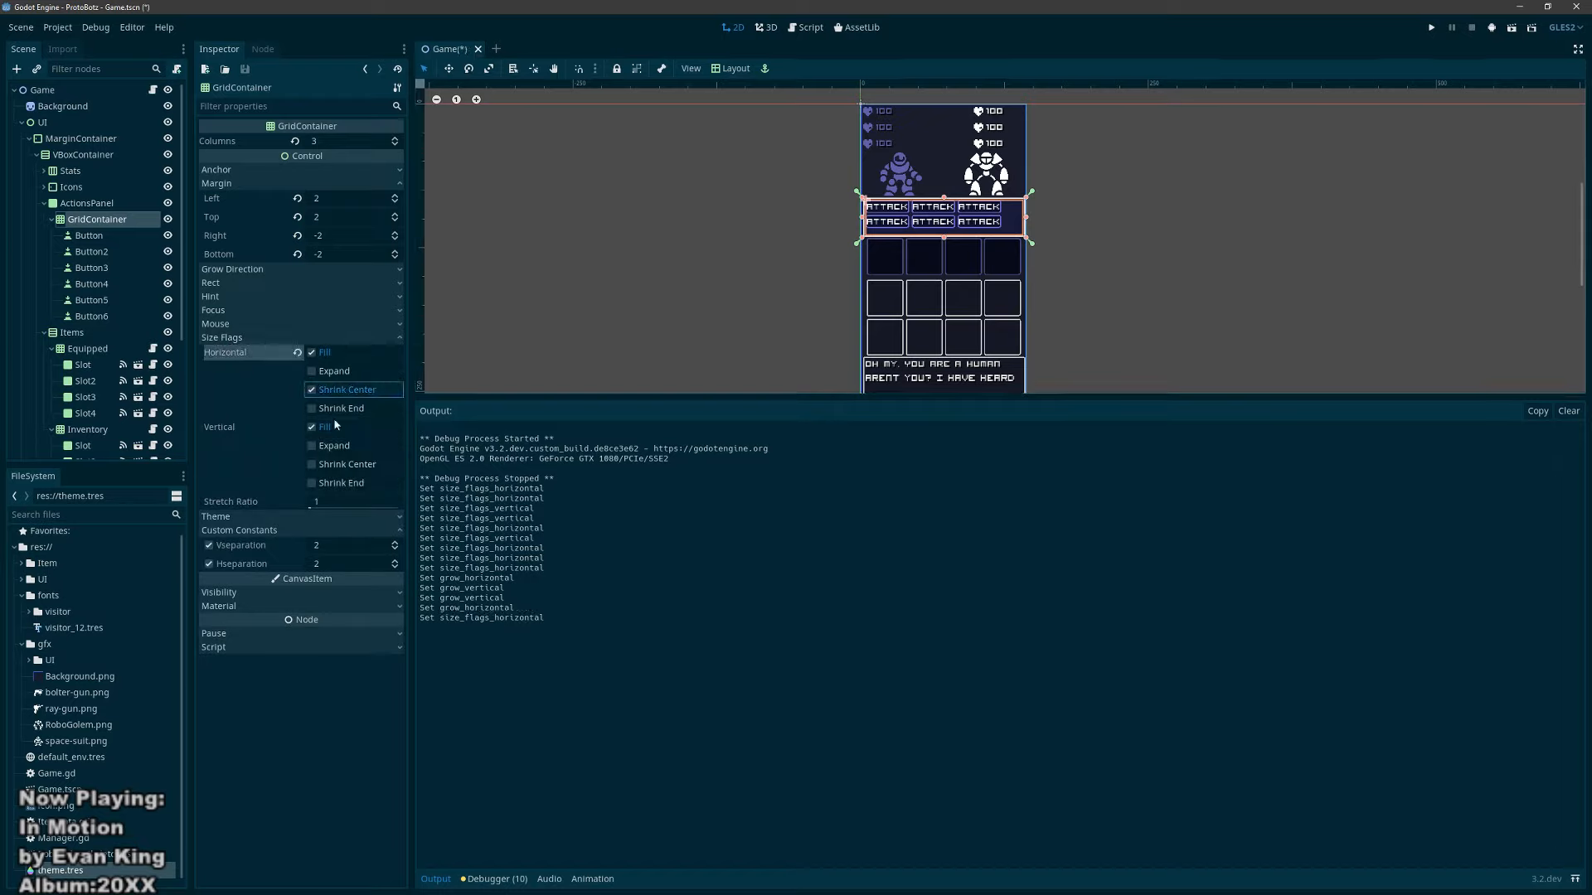
{"action": "left_click", "coordinate": [325, 463]}
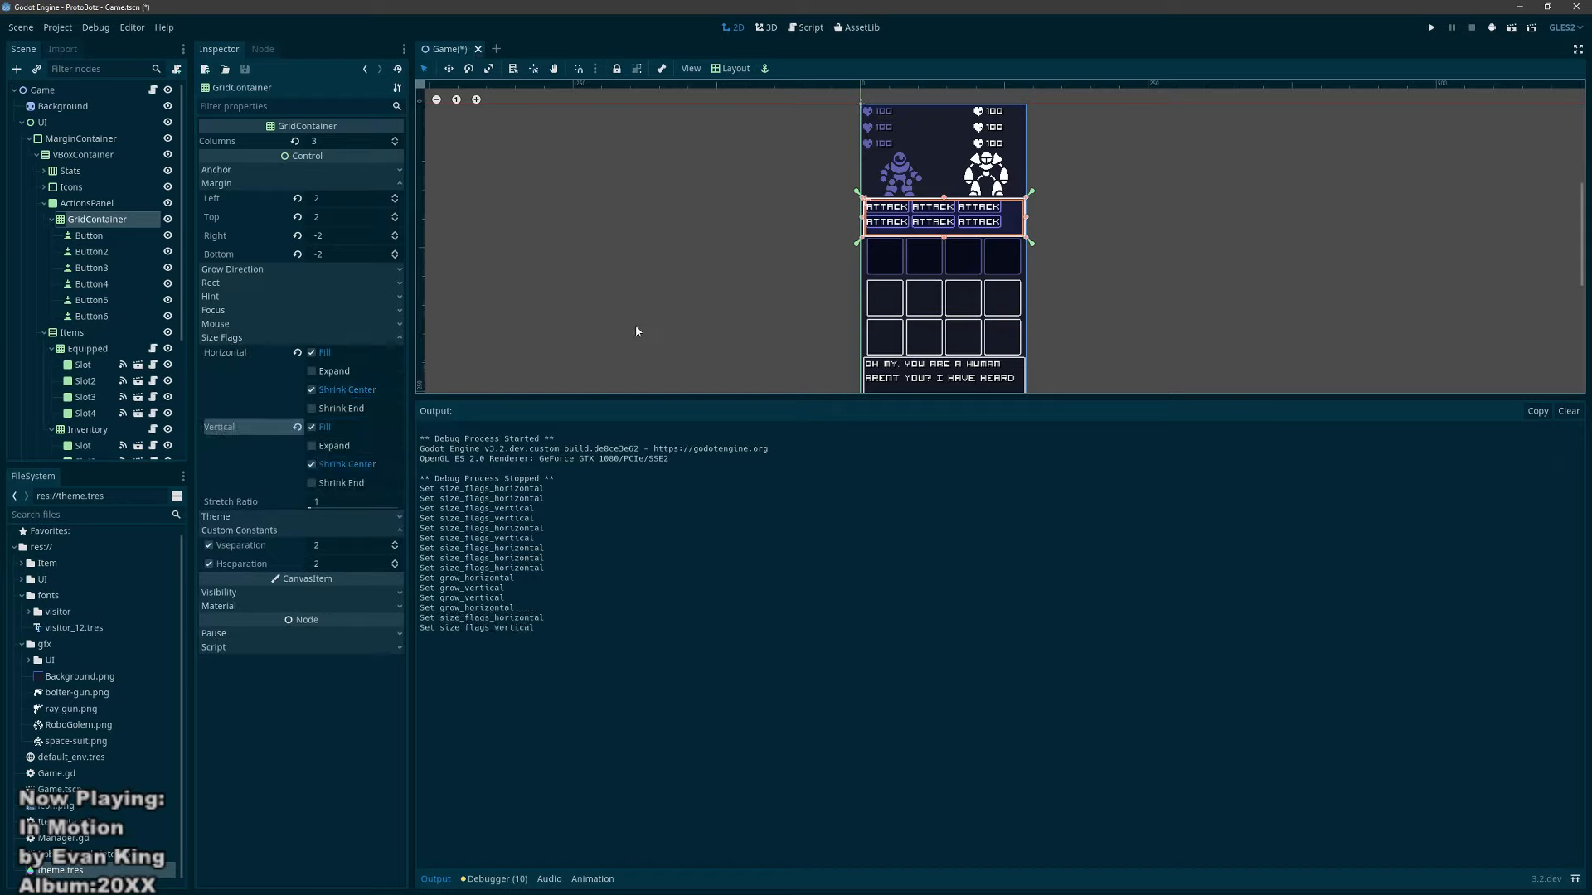
{"action": "key", "text": "F5"}
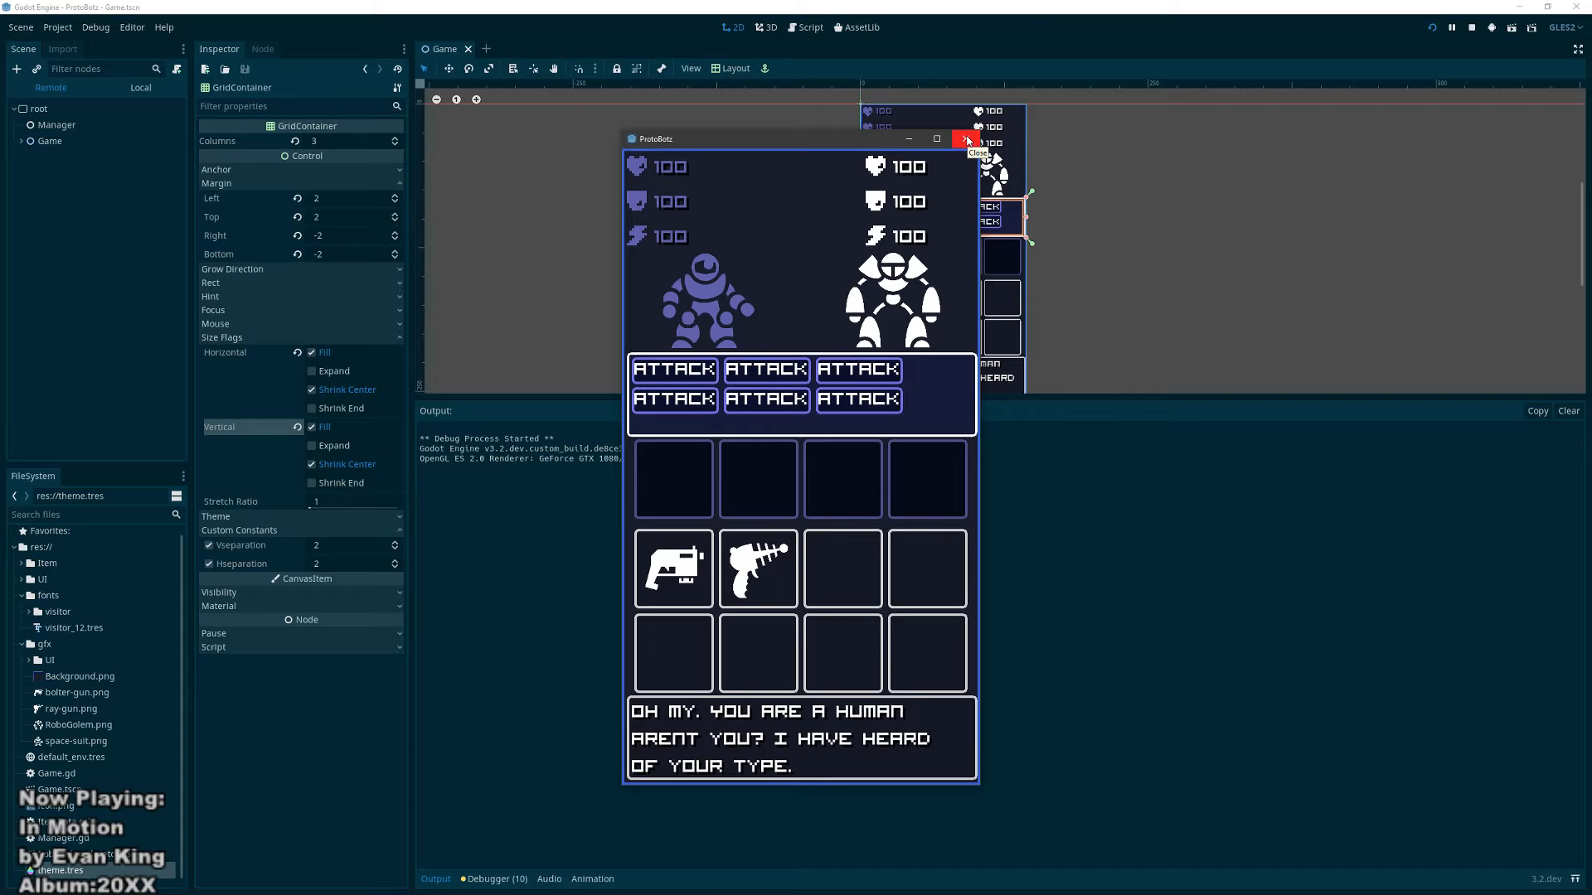
{"action": "left_click", "coordinate": [967, 141]}
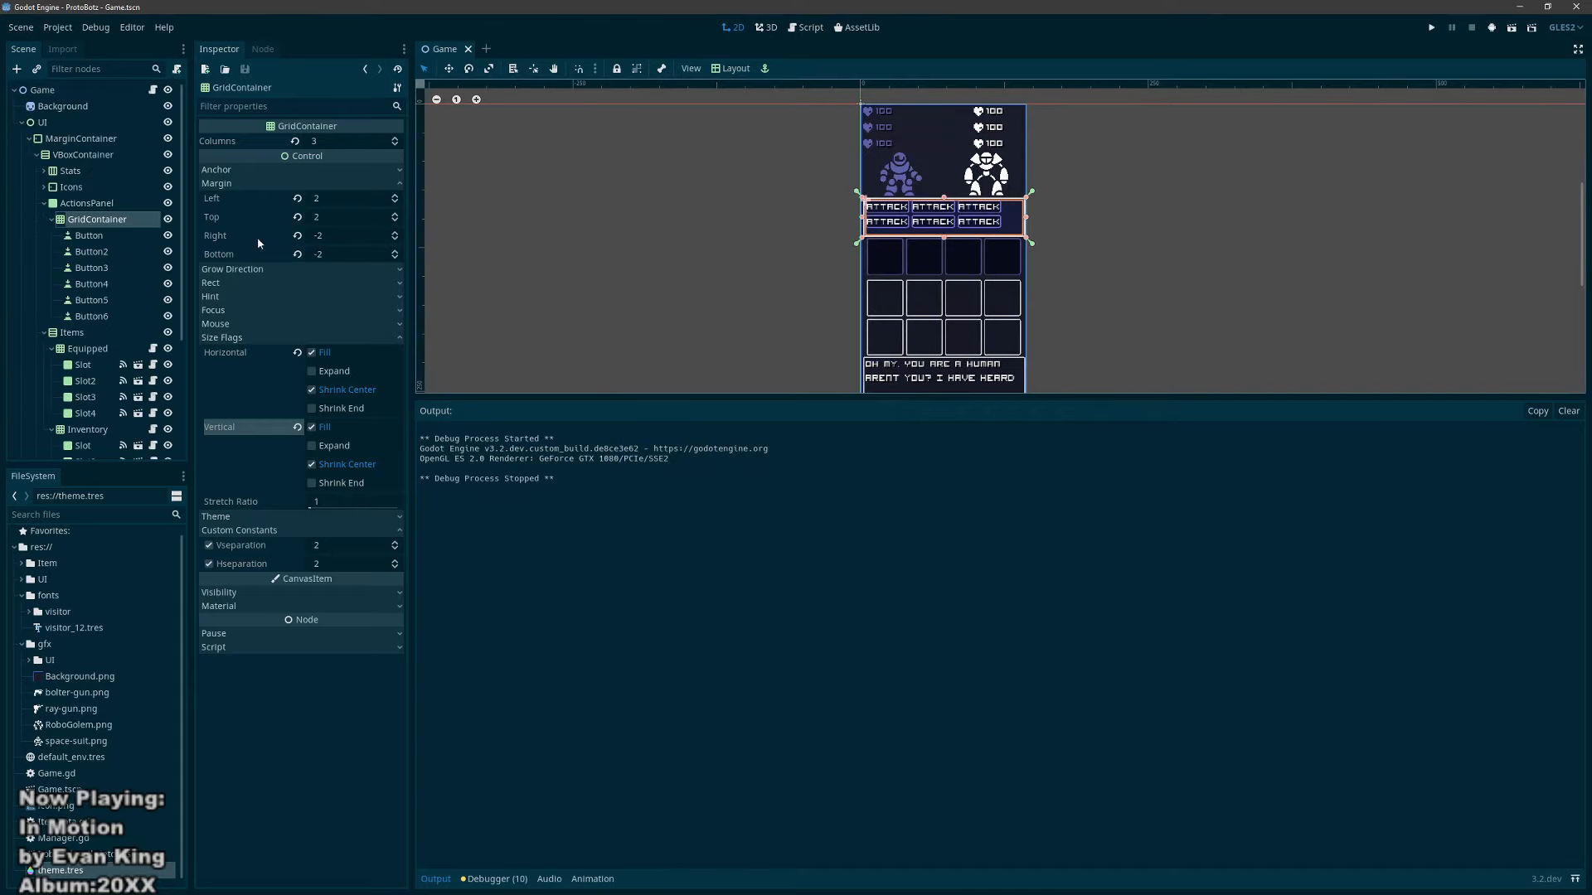
Step: Set the GridContainer's vertical separation to 4 and its horizontal separation to 10
{"action": "left_click", "coordinate": [243, 183]}
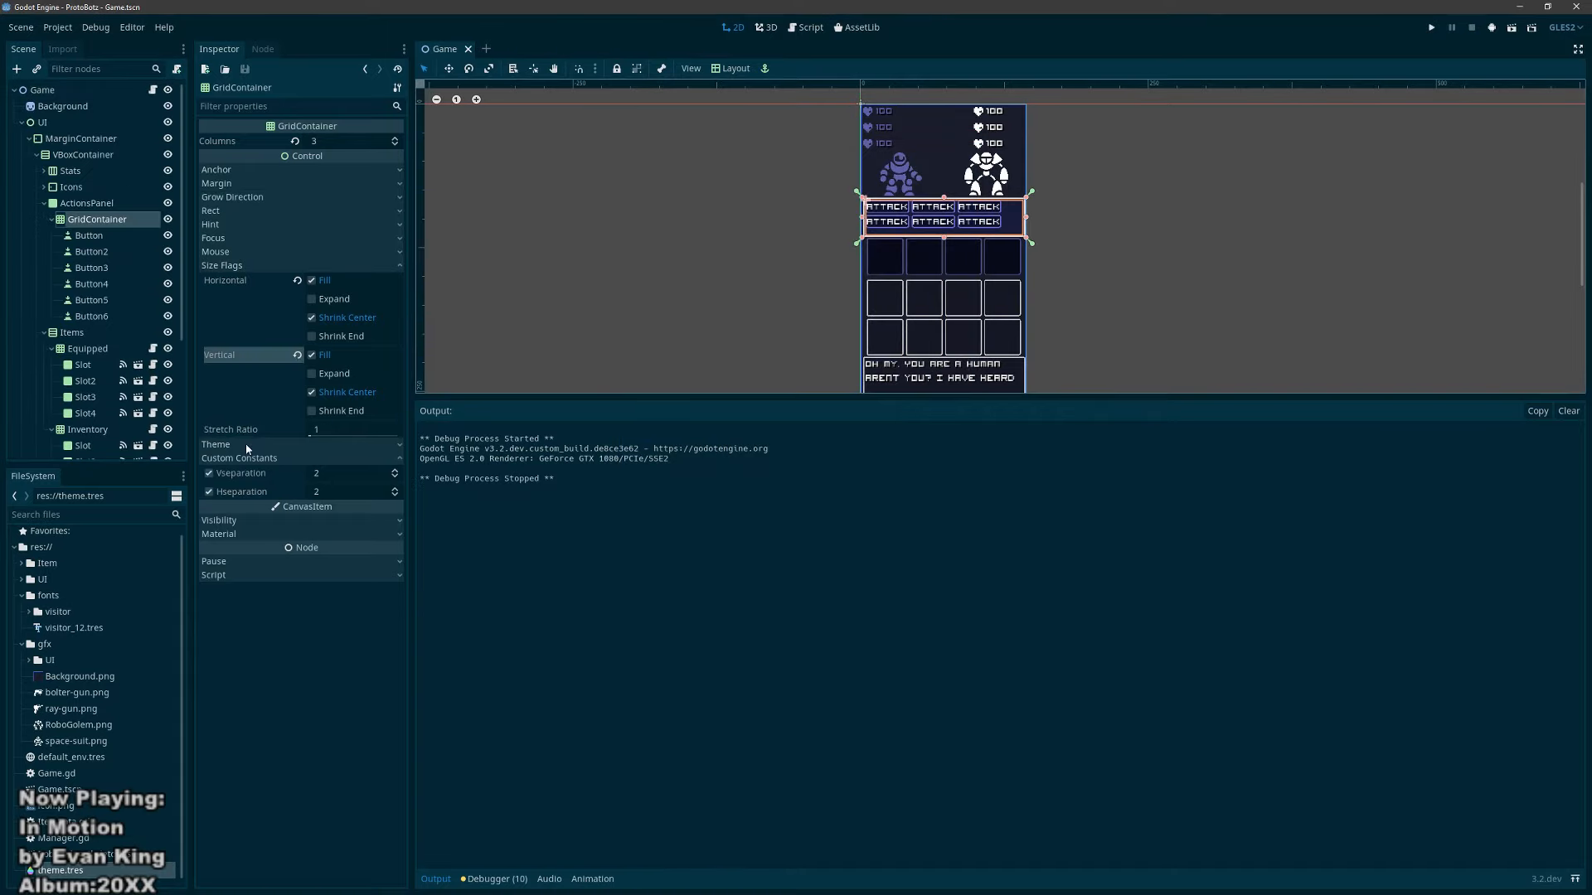
{"action": "left_click", "coordinate": [394, 471]}
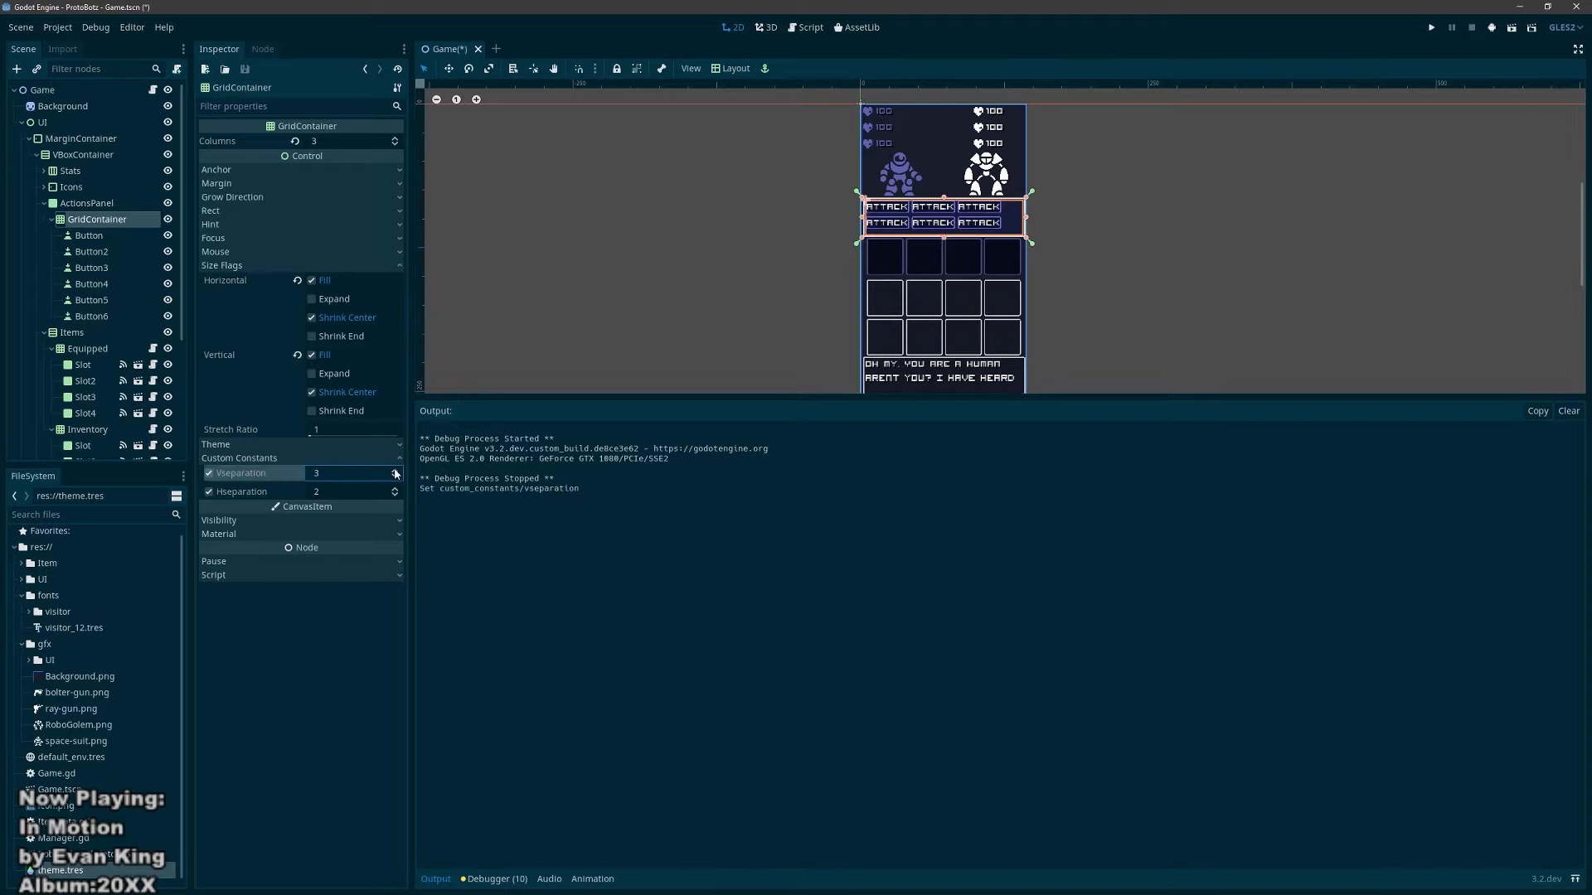
{"action": "left_click", "coordinate": [395, 470]}
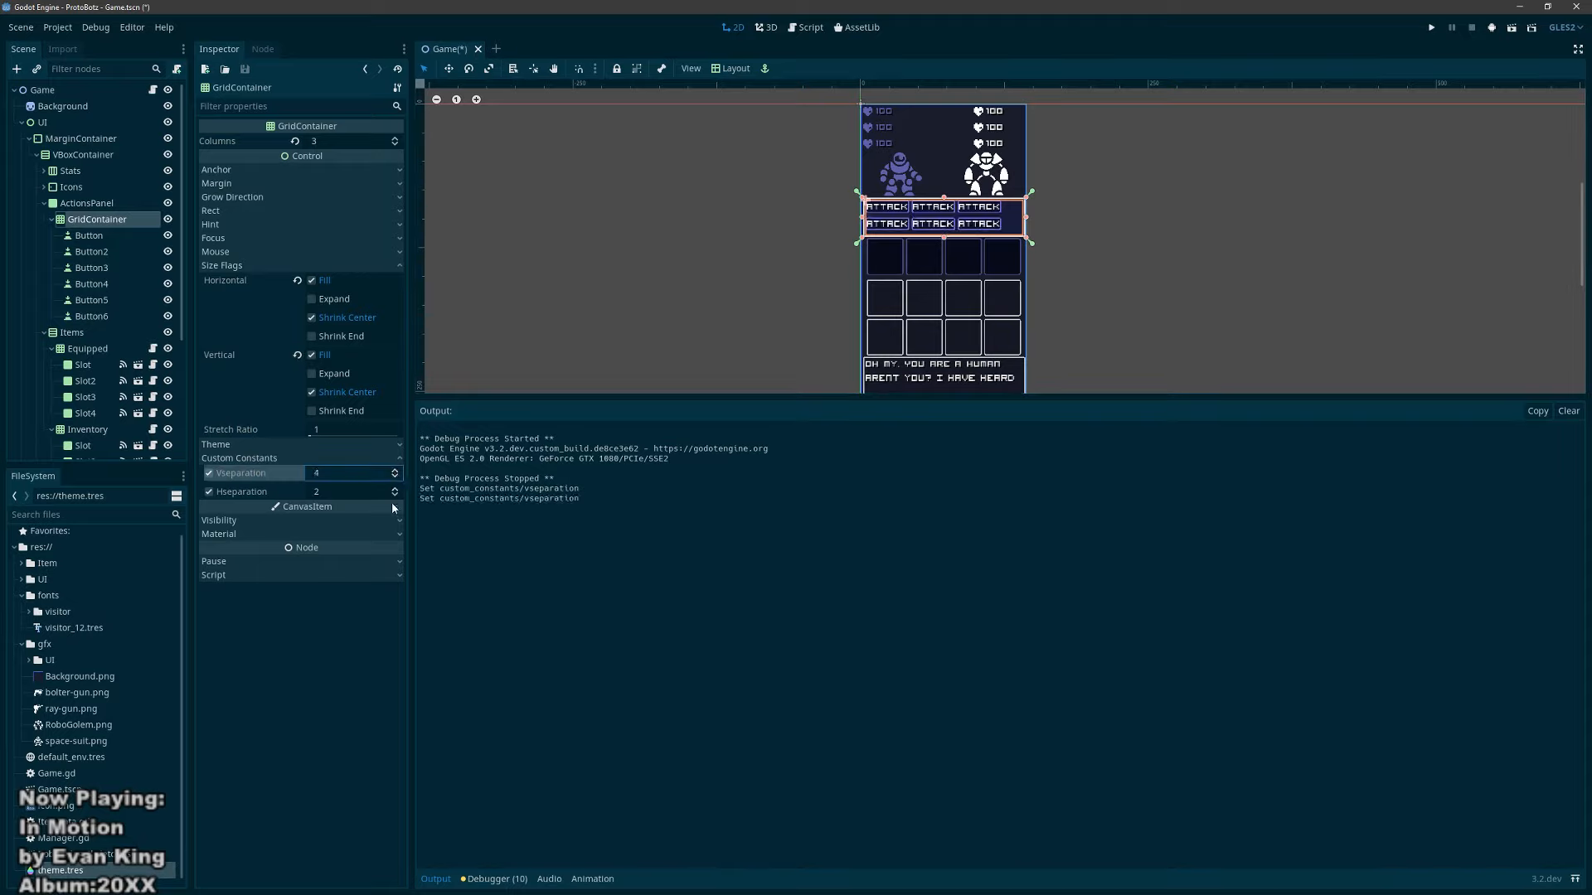
{"action": "left_click", "coordinate": [396, 489]}
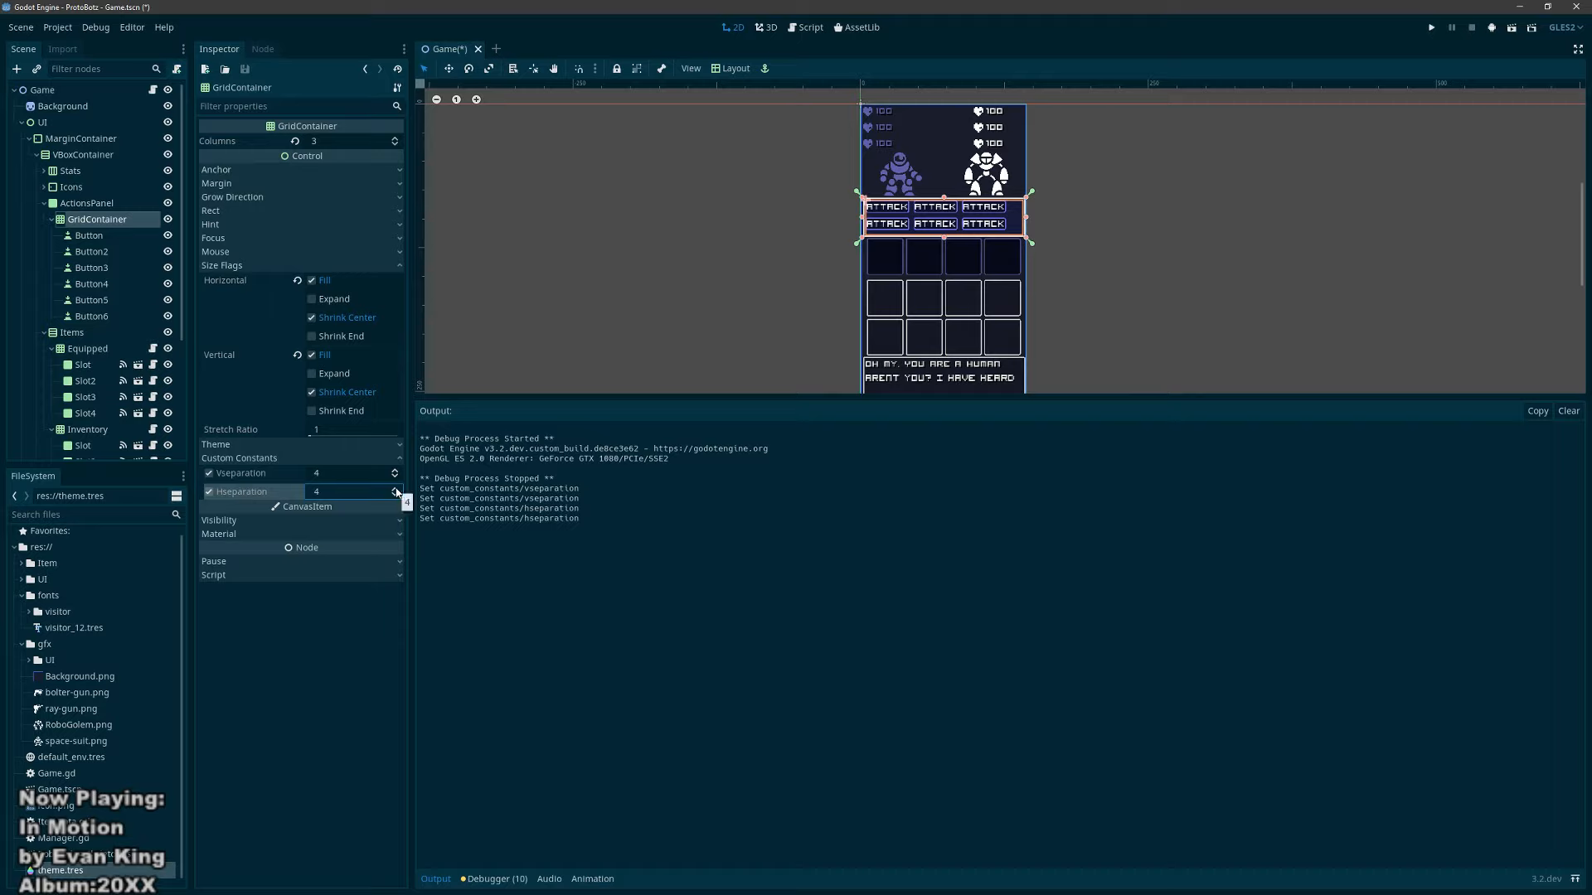
{"action": "left_click", "coordinate": [397, 491]}
{"action": "left_click", "coordinate": [397, 491]}
{"action": "left_click", "coordinate": [396, 491]}
{"action": "left_click", "coordinate": [396, 491]}
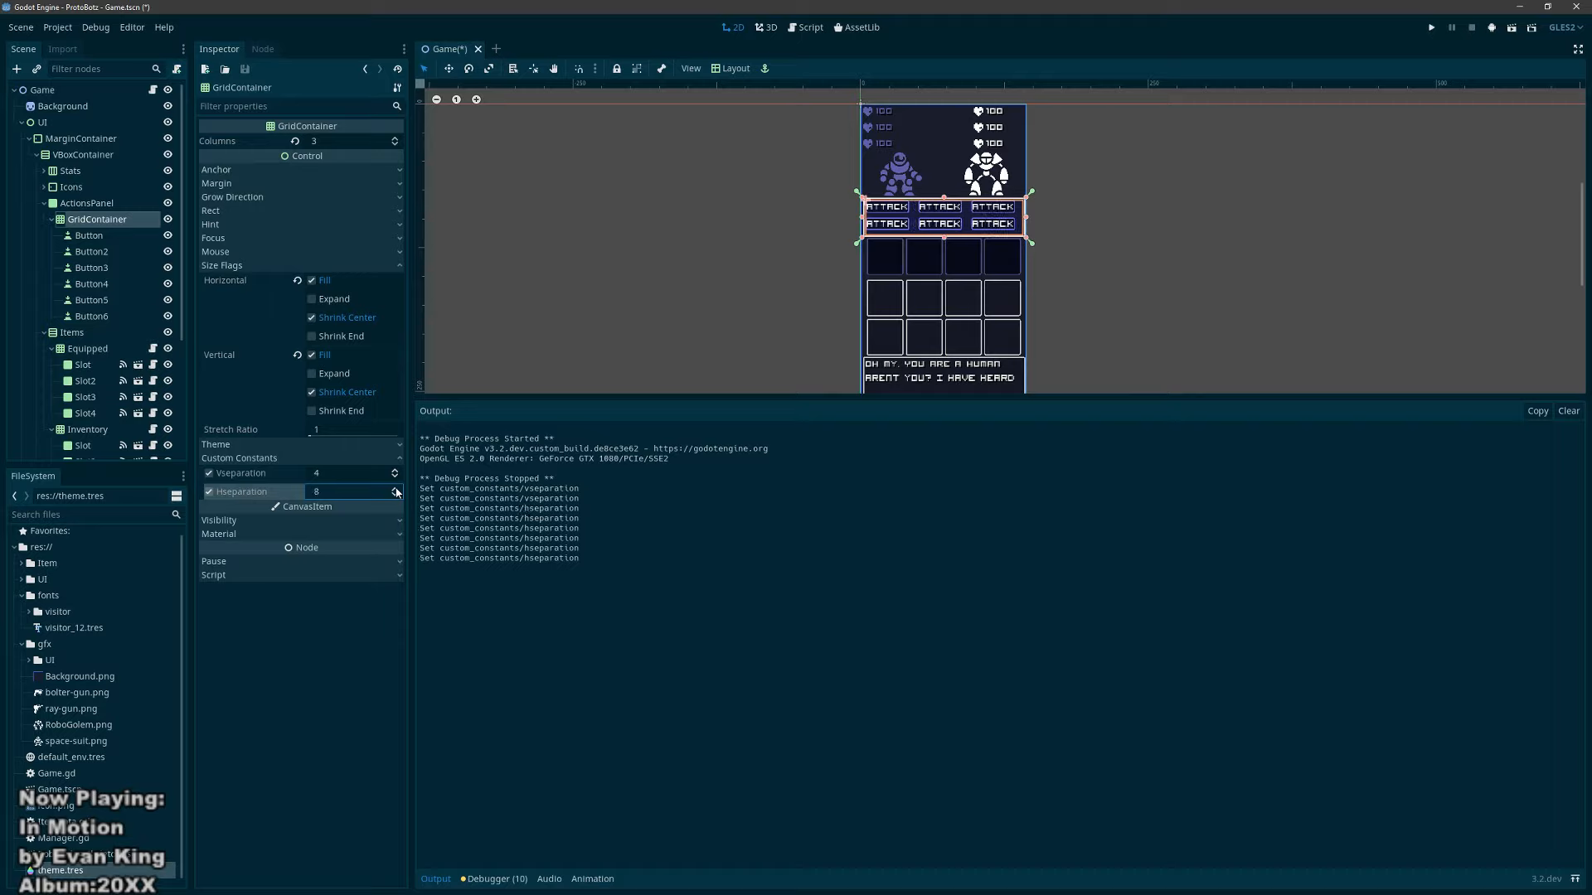
{"action": "left_click", "coordinate": [396, 491]}
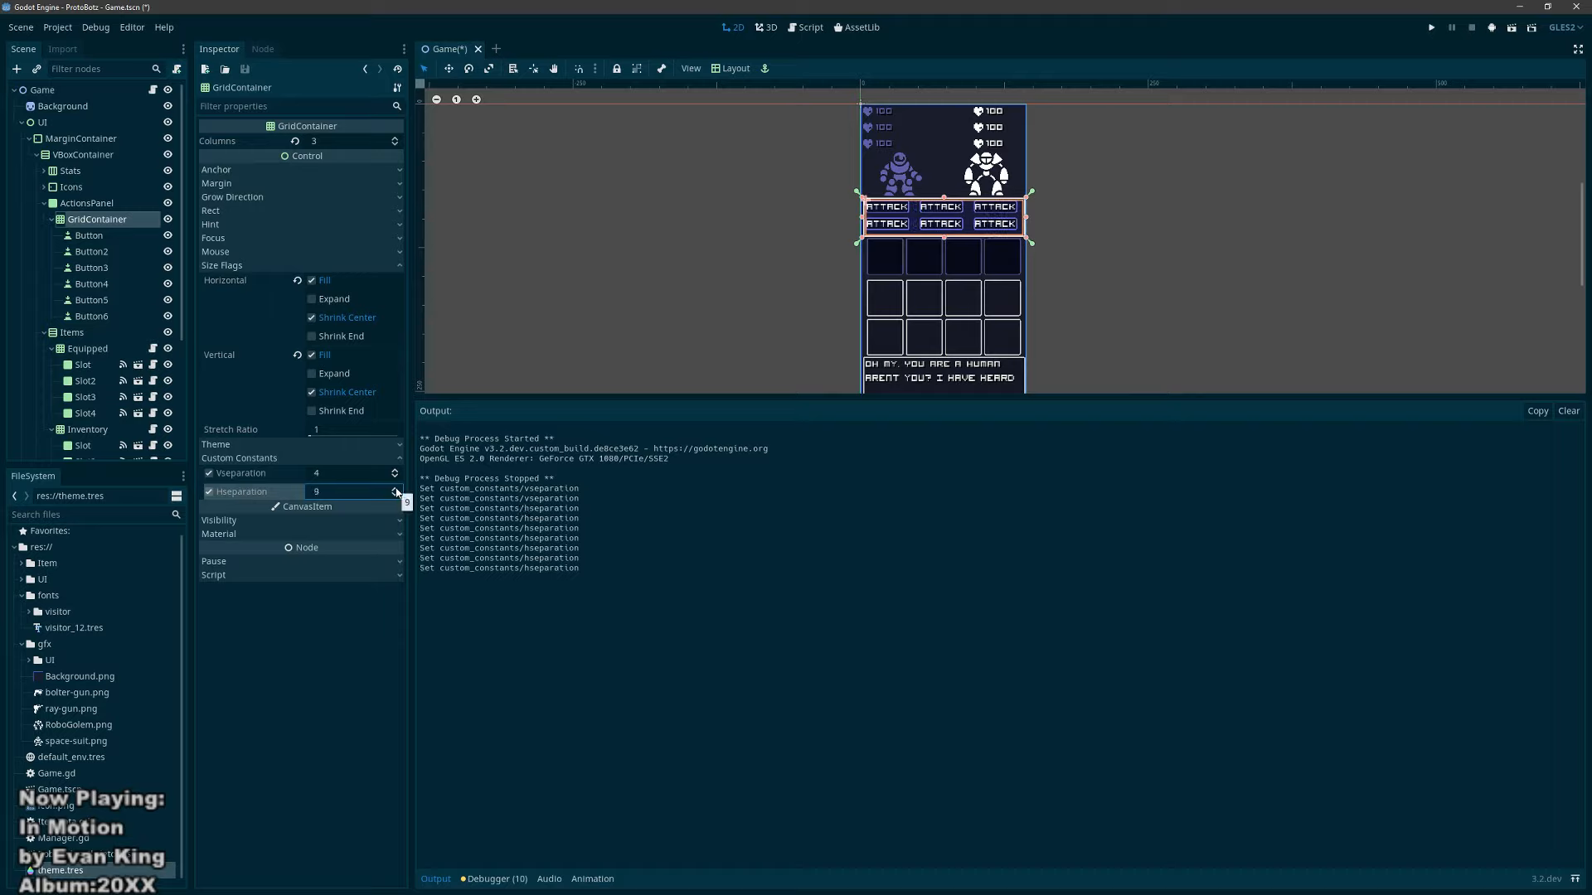
{"action": "left_click", "coordinate": [396, 491]}
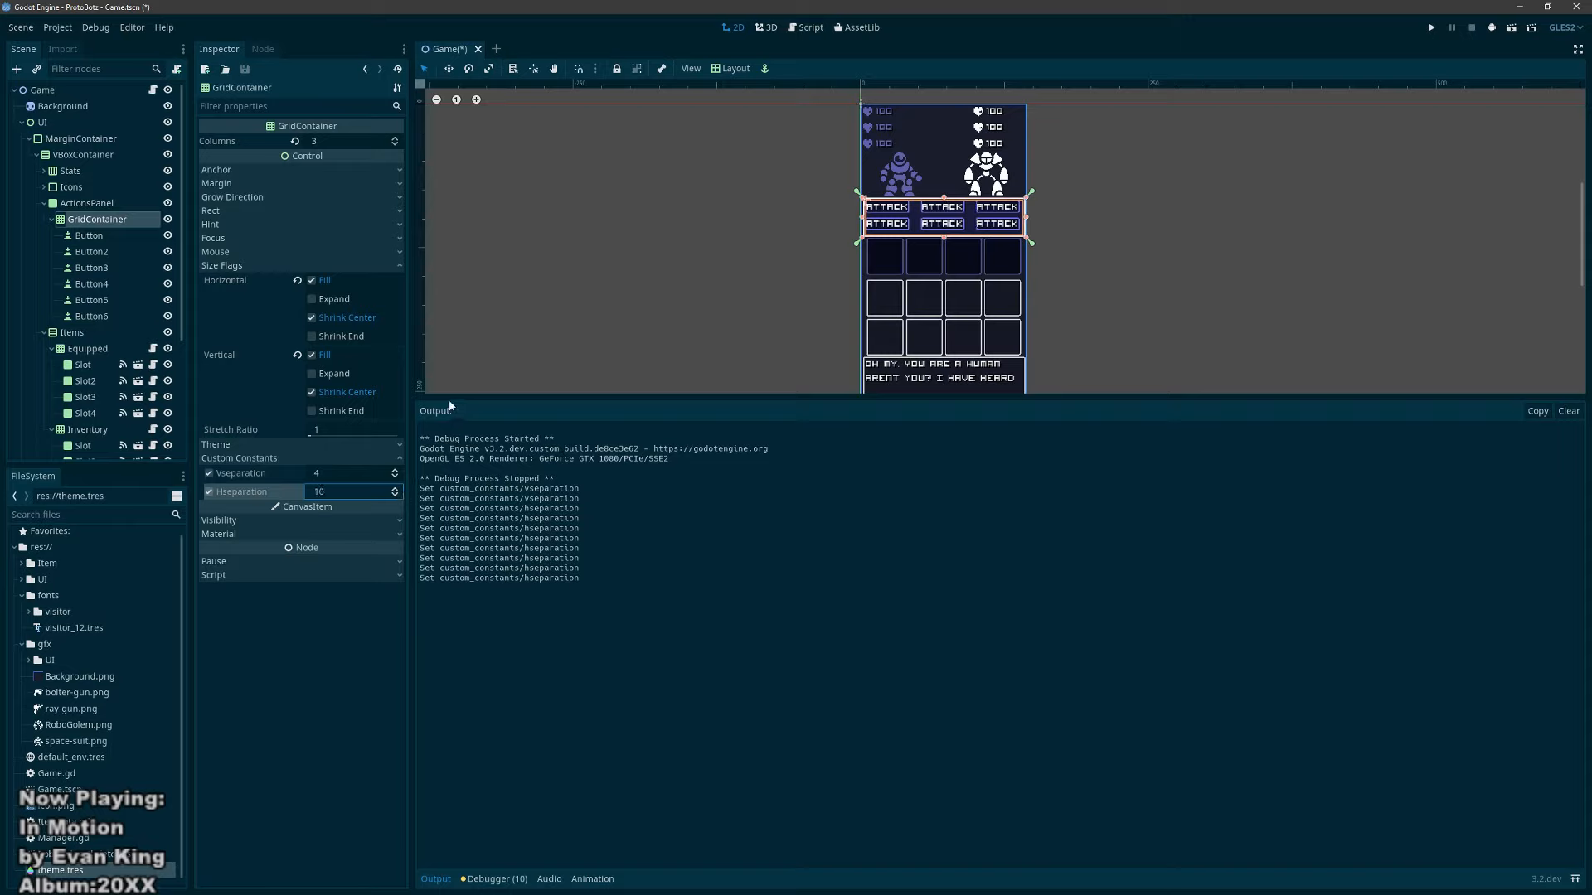
Step: Set the GridContainer's top margin to 3, keeping the left margin at 2, and check the button grid up close
{"action": "left_click", "coordinate": [315, 183]}
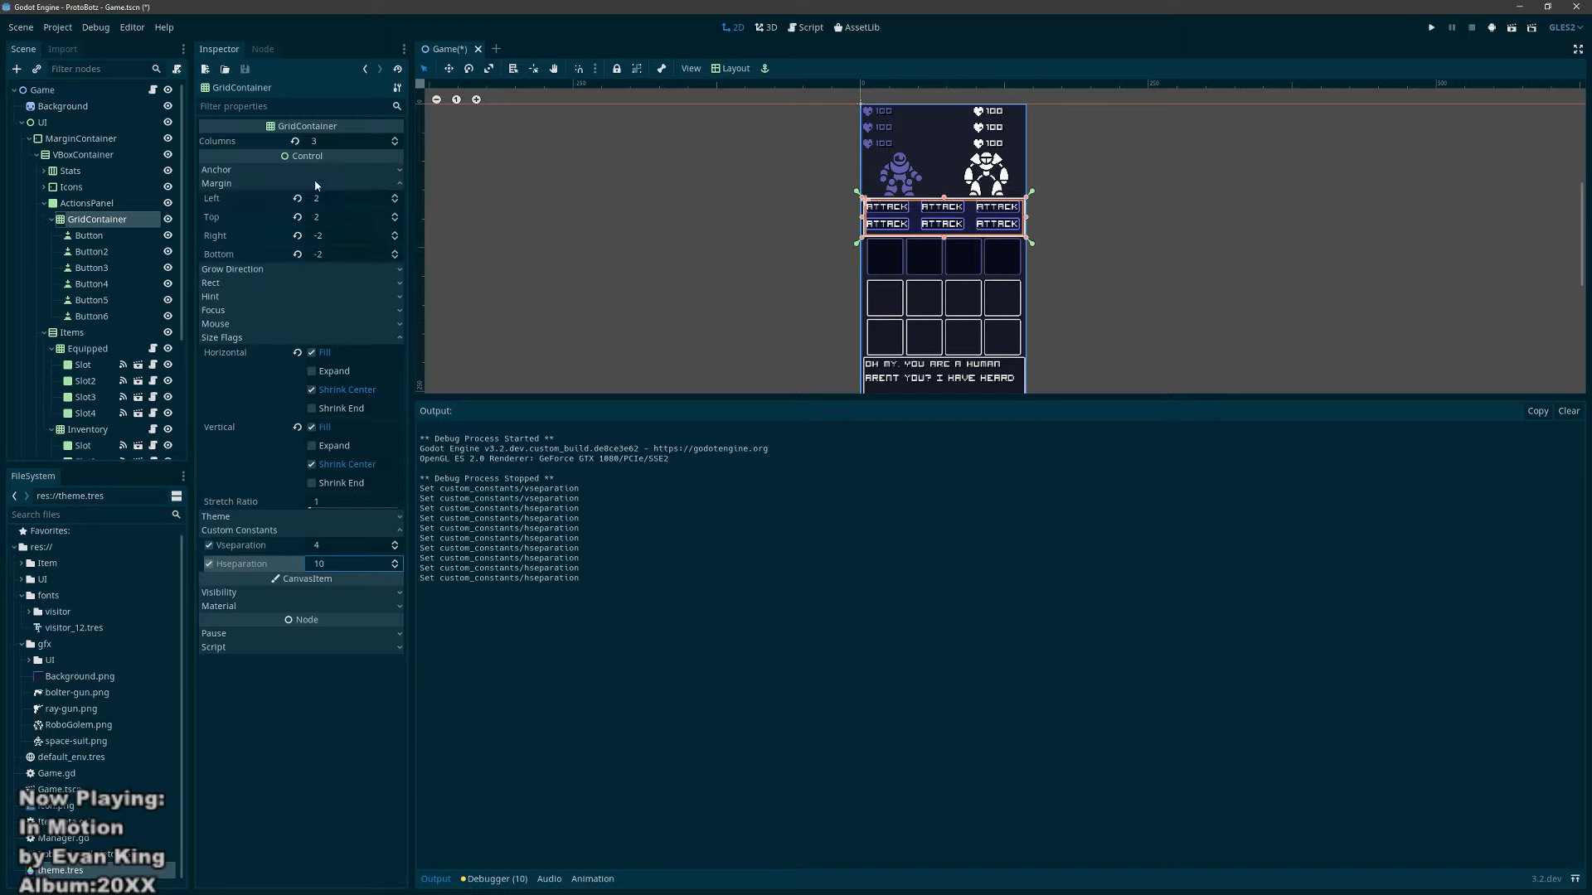
{"action": "left_click", "coordinate": [394, 196]}
{"action": "left_click", "coordinate": [394, 202]}
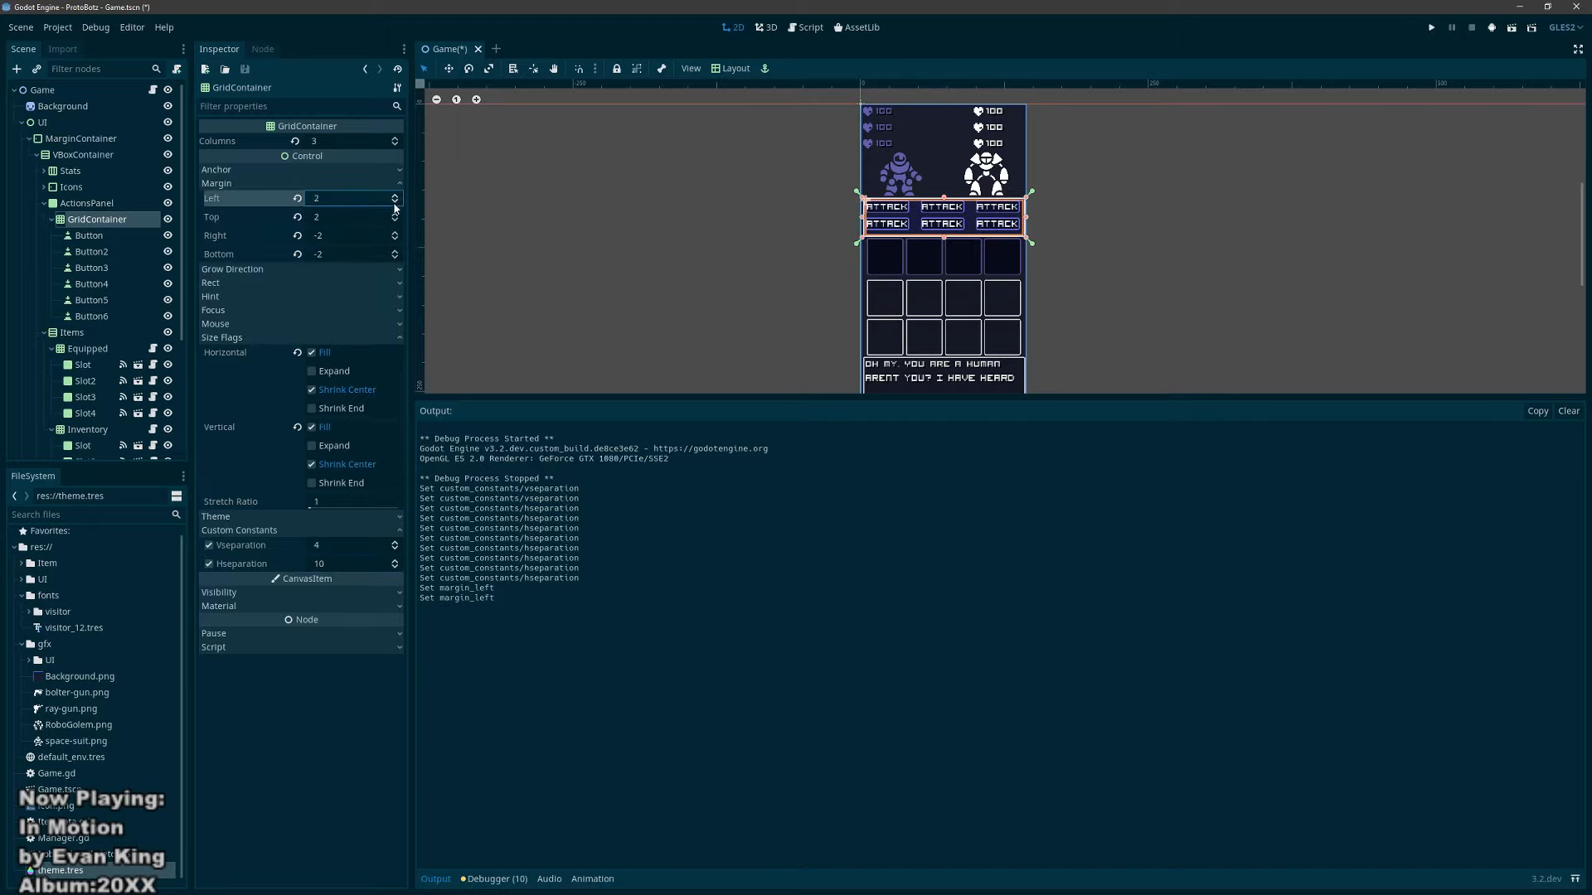
{"action": "left_click", "coordinate": [395, 214]}
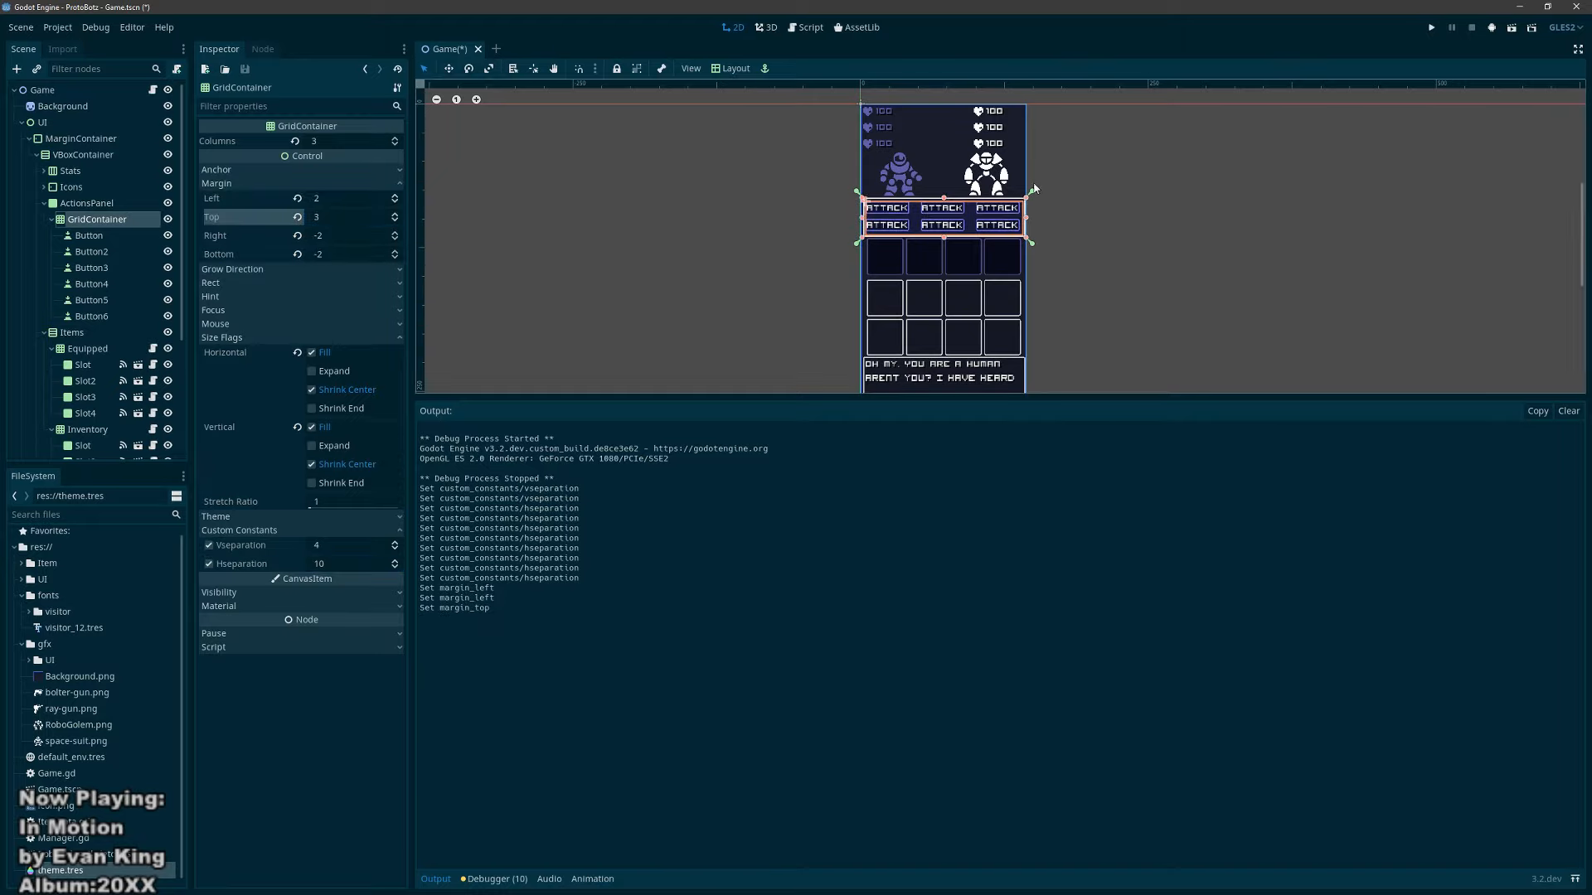
{"action": "scroll", "coordinate": [921, 197], "scroll_direction": "up", "scroll_amount": 4}
{"action": "left_click", "coordinate": [1277, 176]}
{"action": "scroll", "coordinate": [1277, 176], "scroll_direction": "up", "scroll_amount": 1}
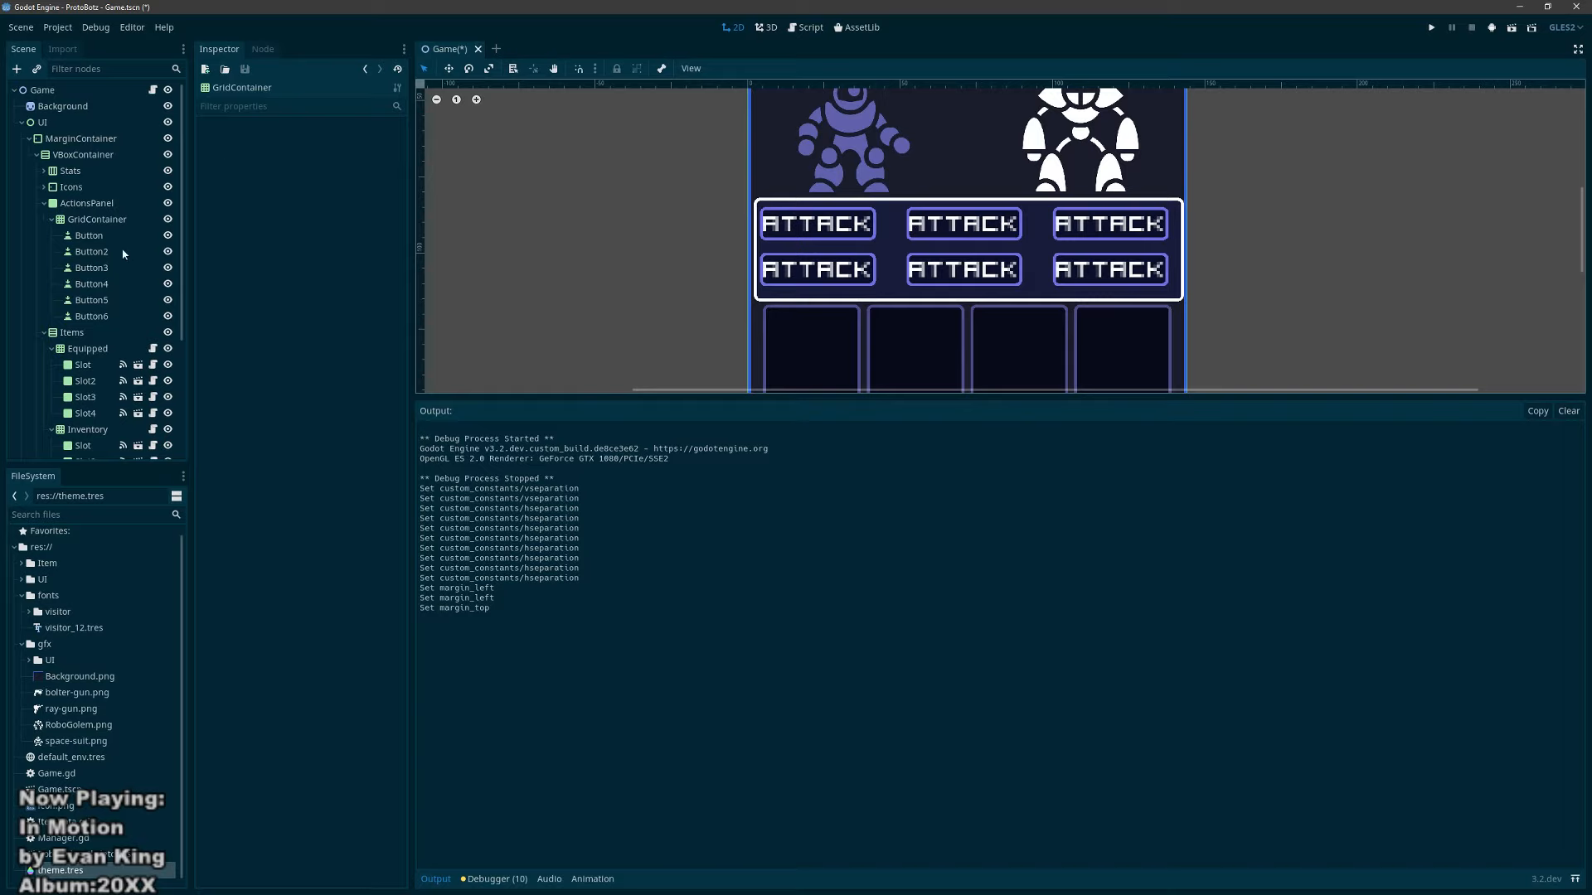
Step: Try a different right margin for the GridContainer, restore it to -2, and set the horizontal separation to 11 after trying 12
{"action": "left_click", "coordinate": [77, 217]}
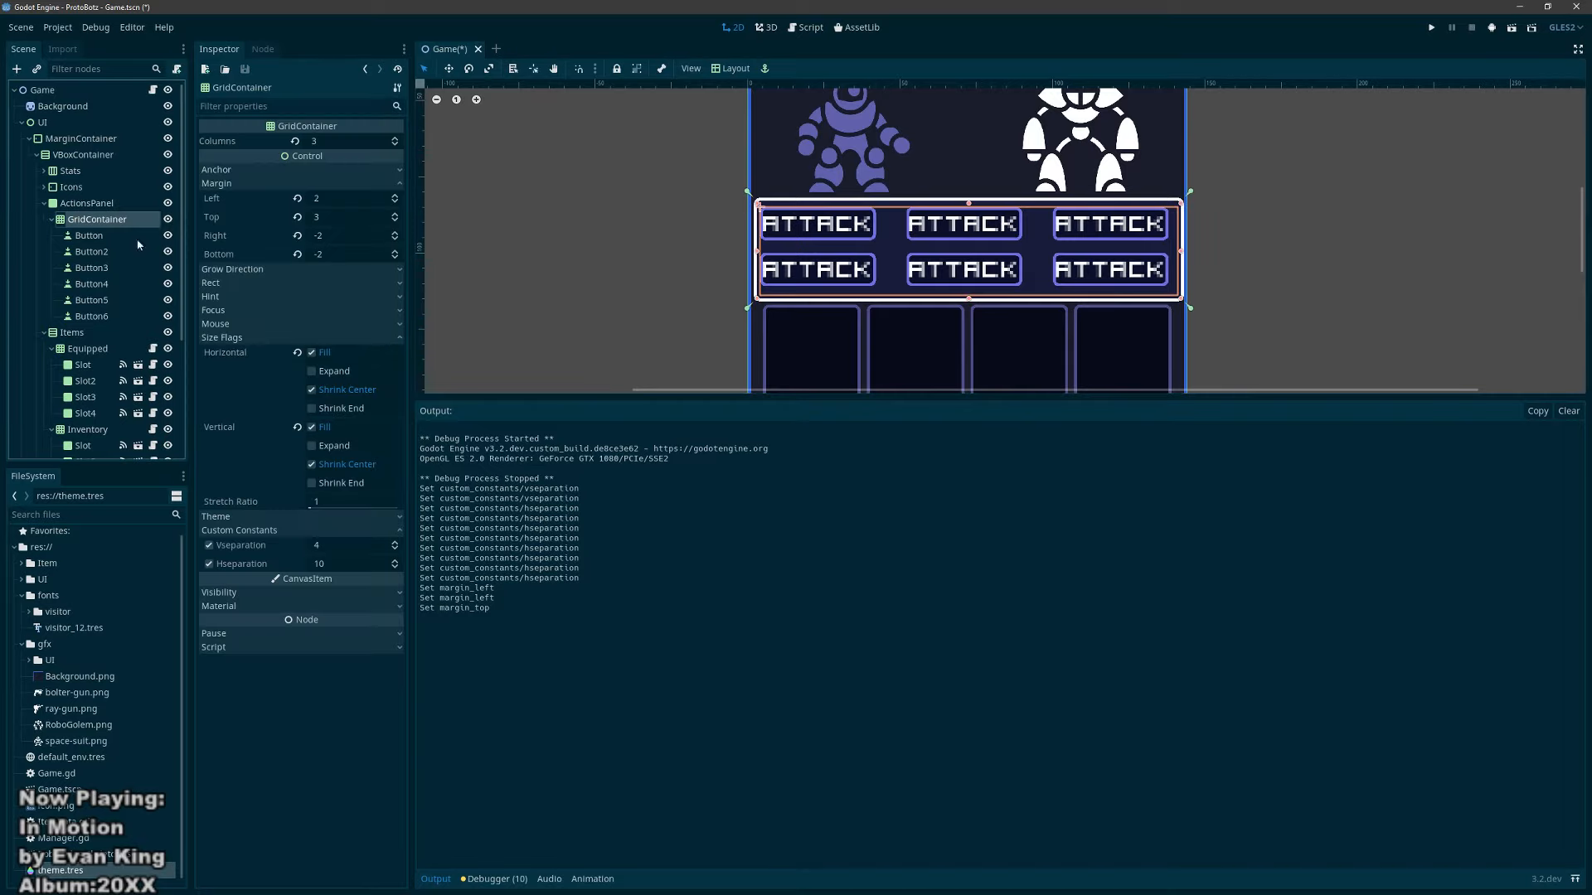
{"action": "left_click", "coordinate": [395, 233]}
{"action": "left_click", "coordinate": [395, 240]}
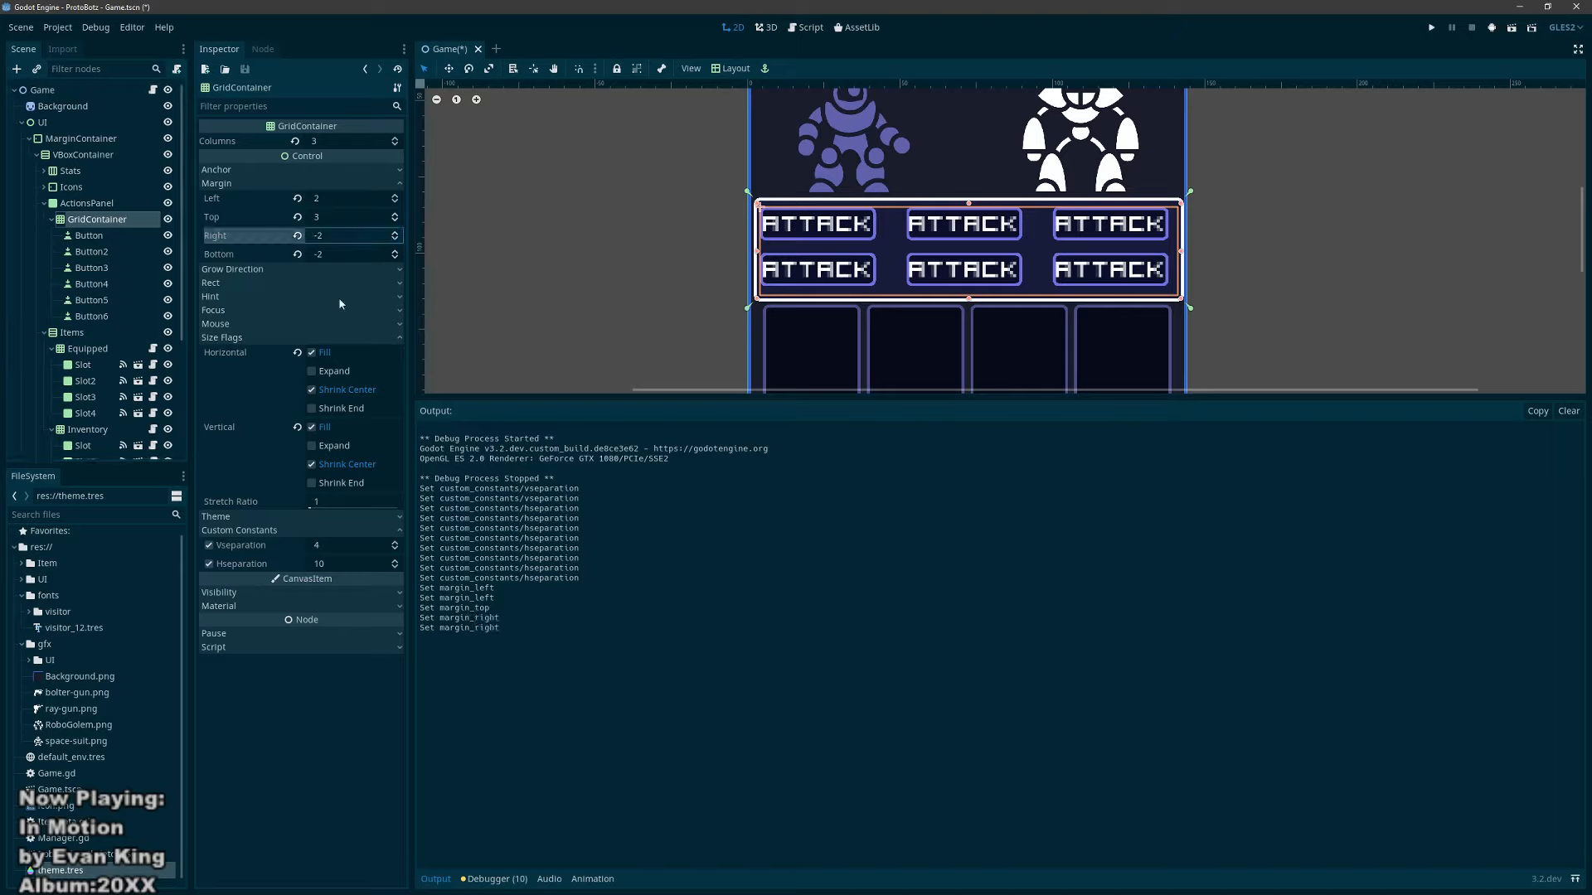
{"action": "left_click", "coordinate": [395, 561]}
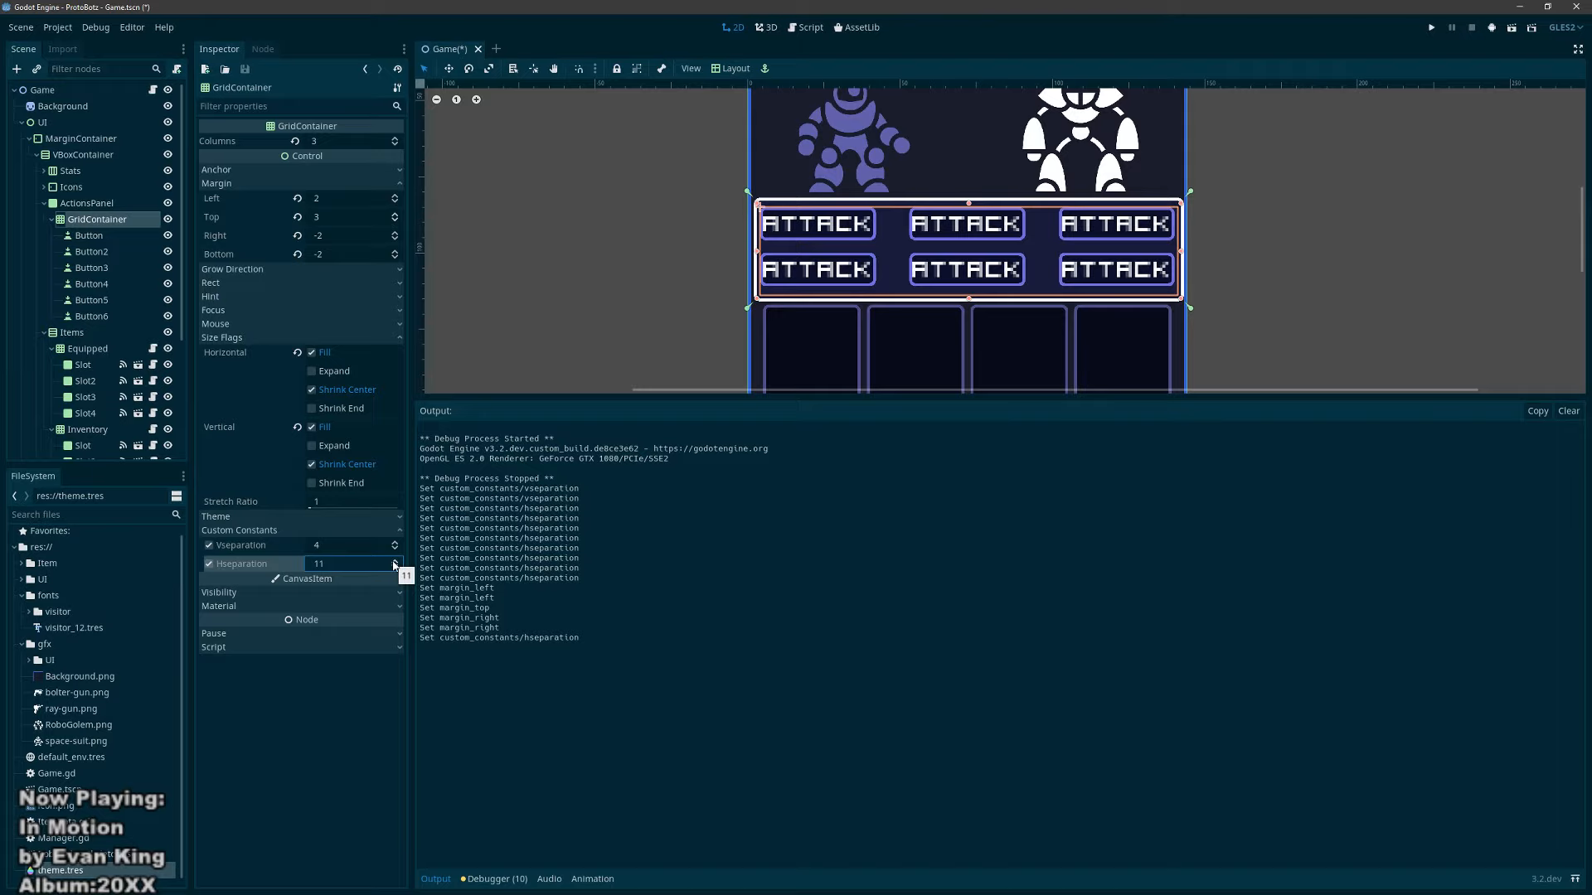
{"action": "left_click", "coordinate": [612, 291]}
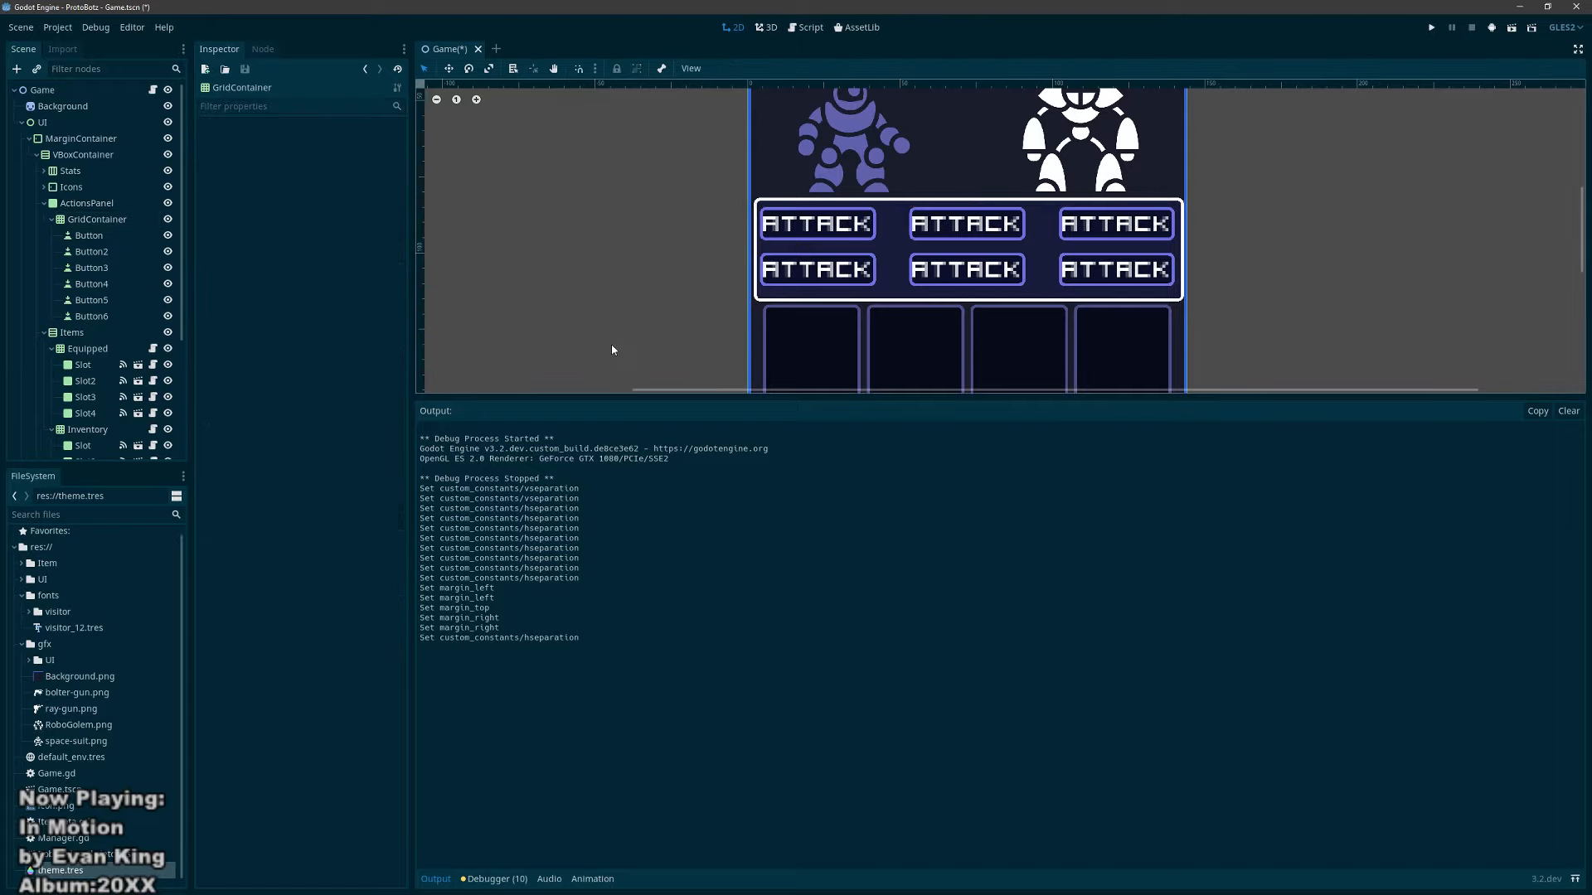
{"action": "left_click", "coordinate": [89, 219]}
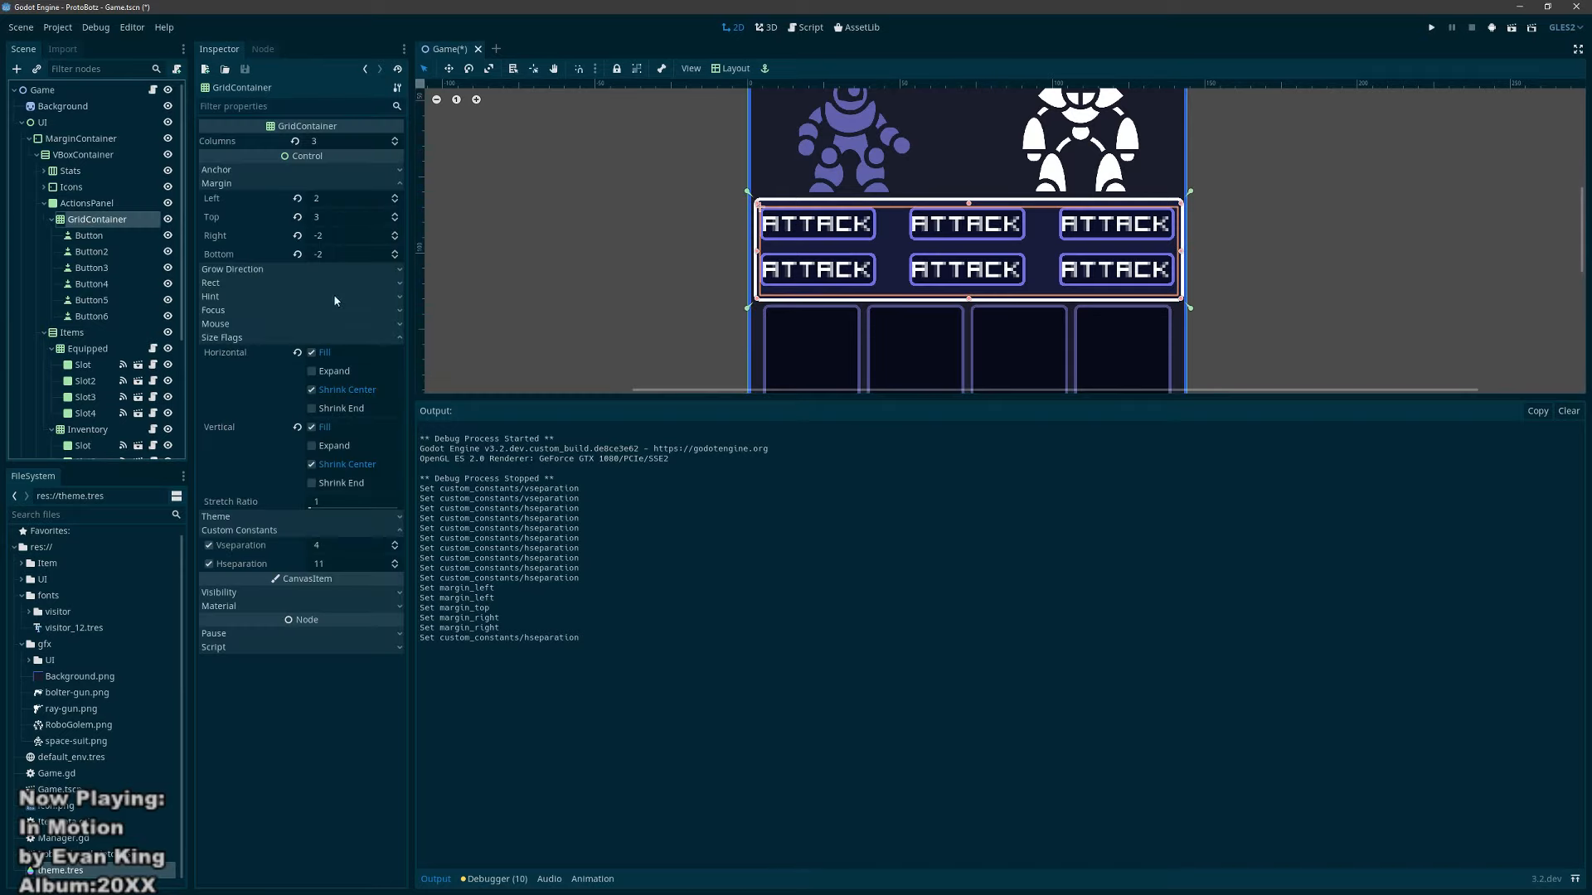
{"action": "left_click", "coordinate": [394, 561]}
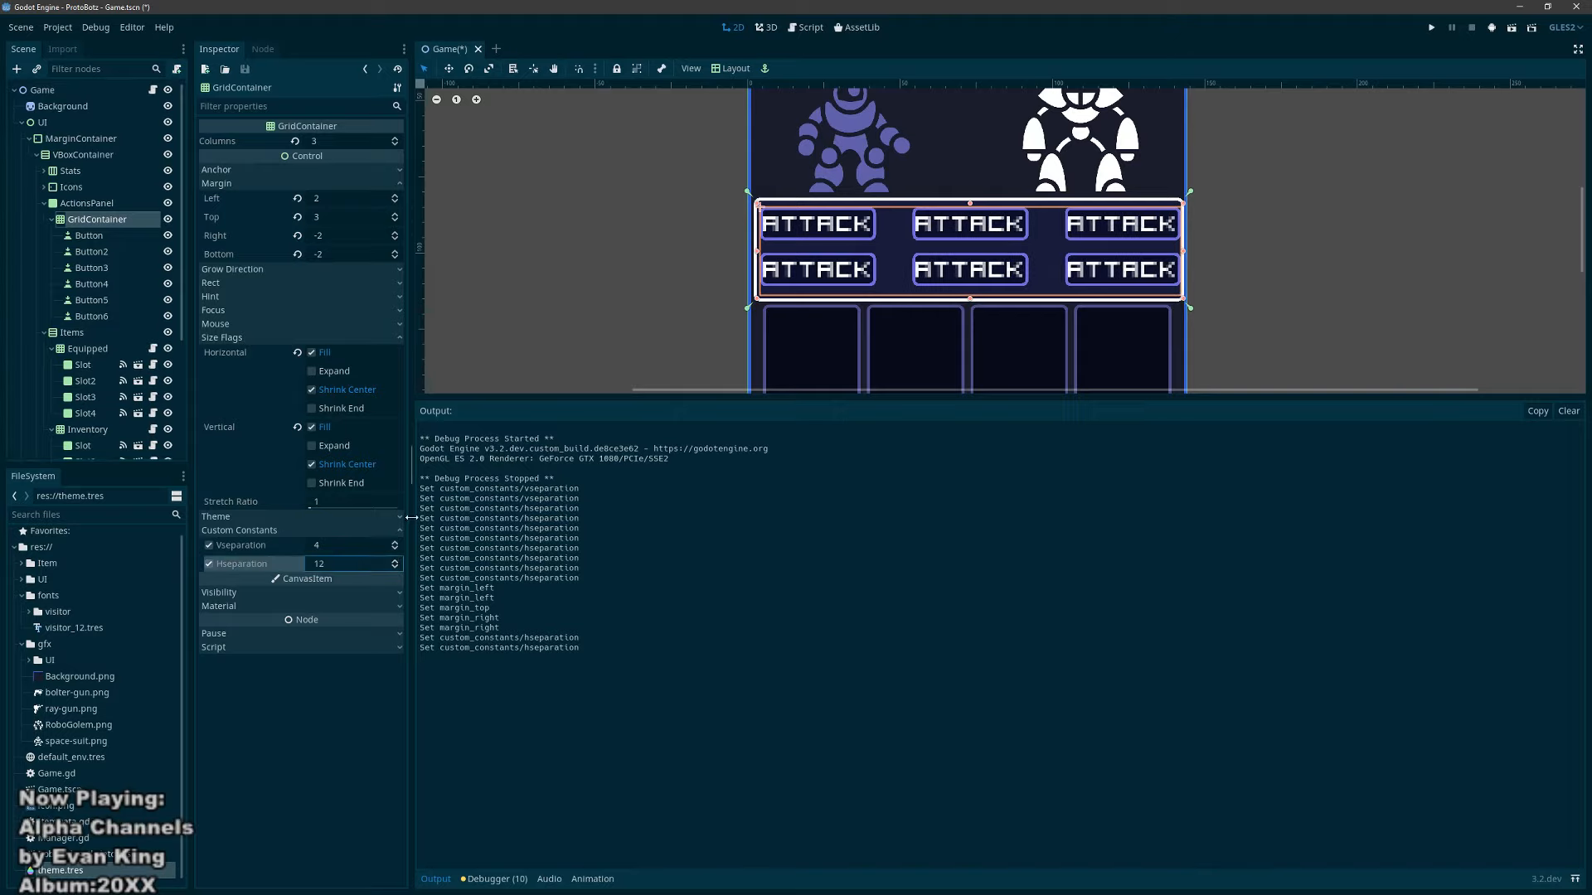
{"action": "left_click", "coordinate": [396, 568]}
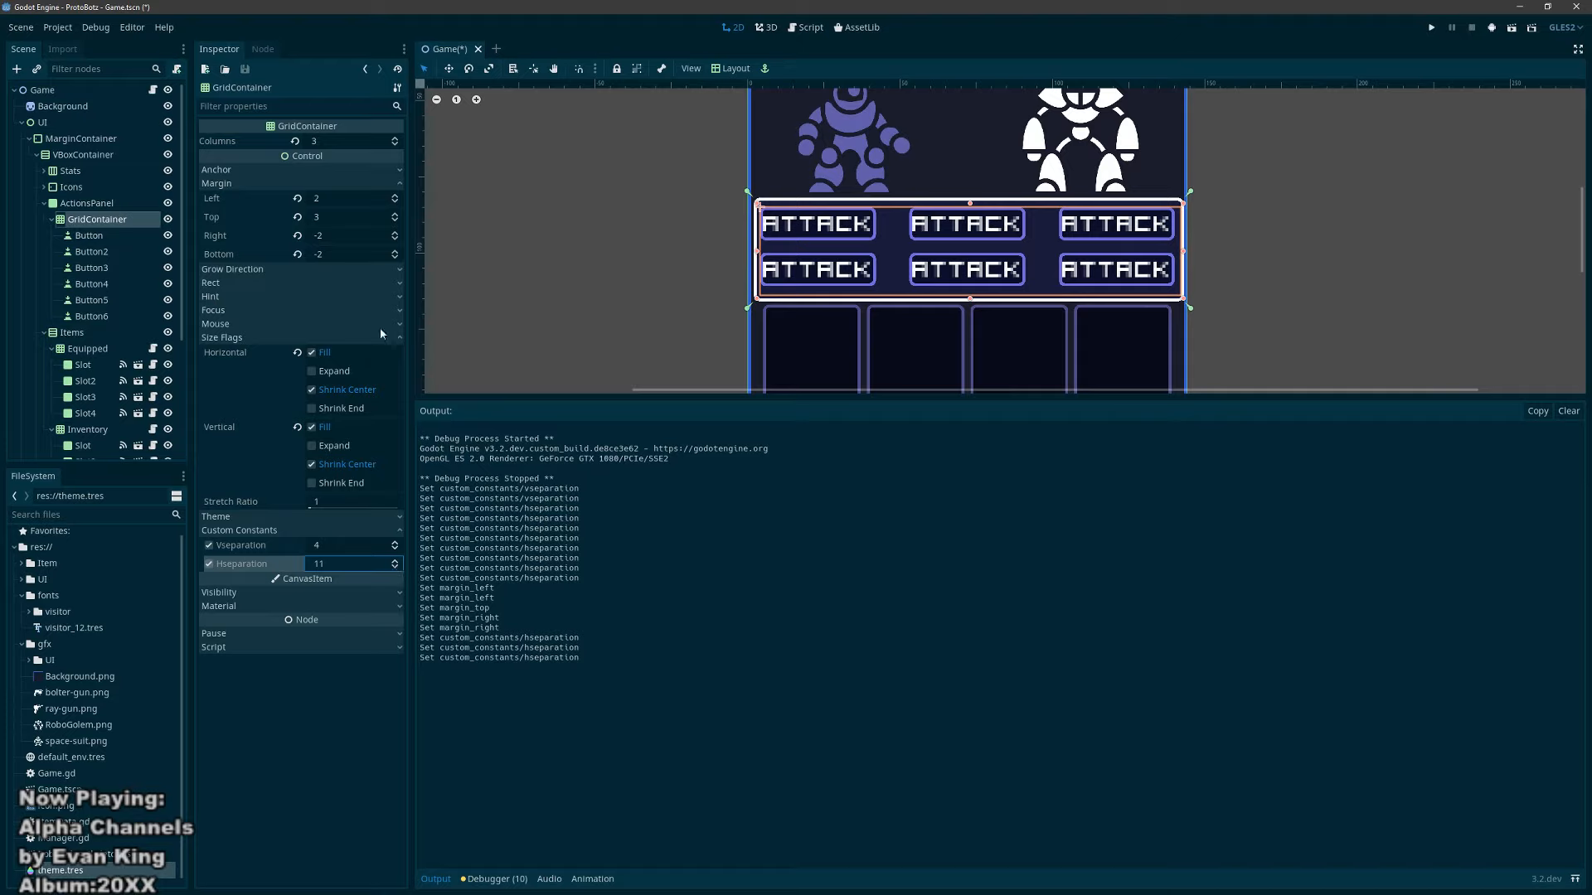
Step: Set the GridContainer's left margin to 3, its top margin to 4 and its horizontal separation to 10
{"action": "left_click", "coordinate": [395, 195]}
{"action": "left_click", "coordinate": [630, 266]}
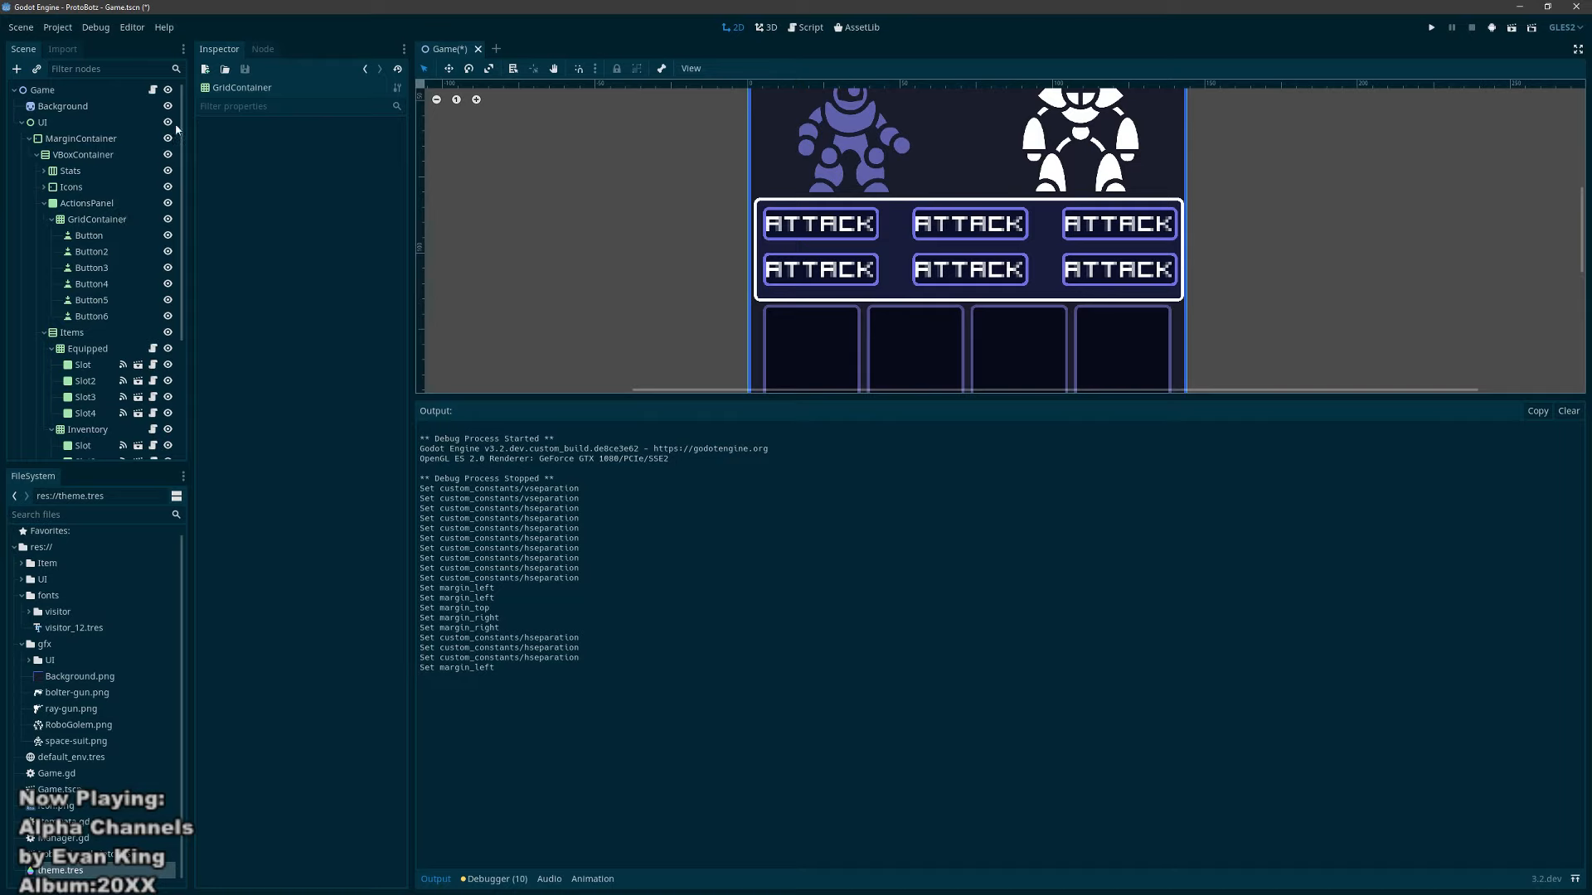
{"action": "left_click", "coordinate": [96, 220]}
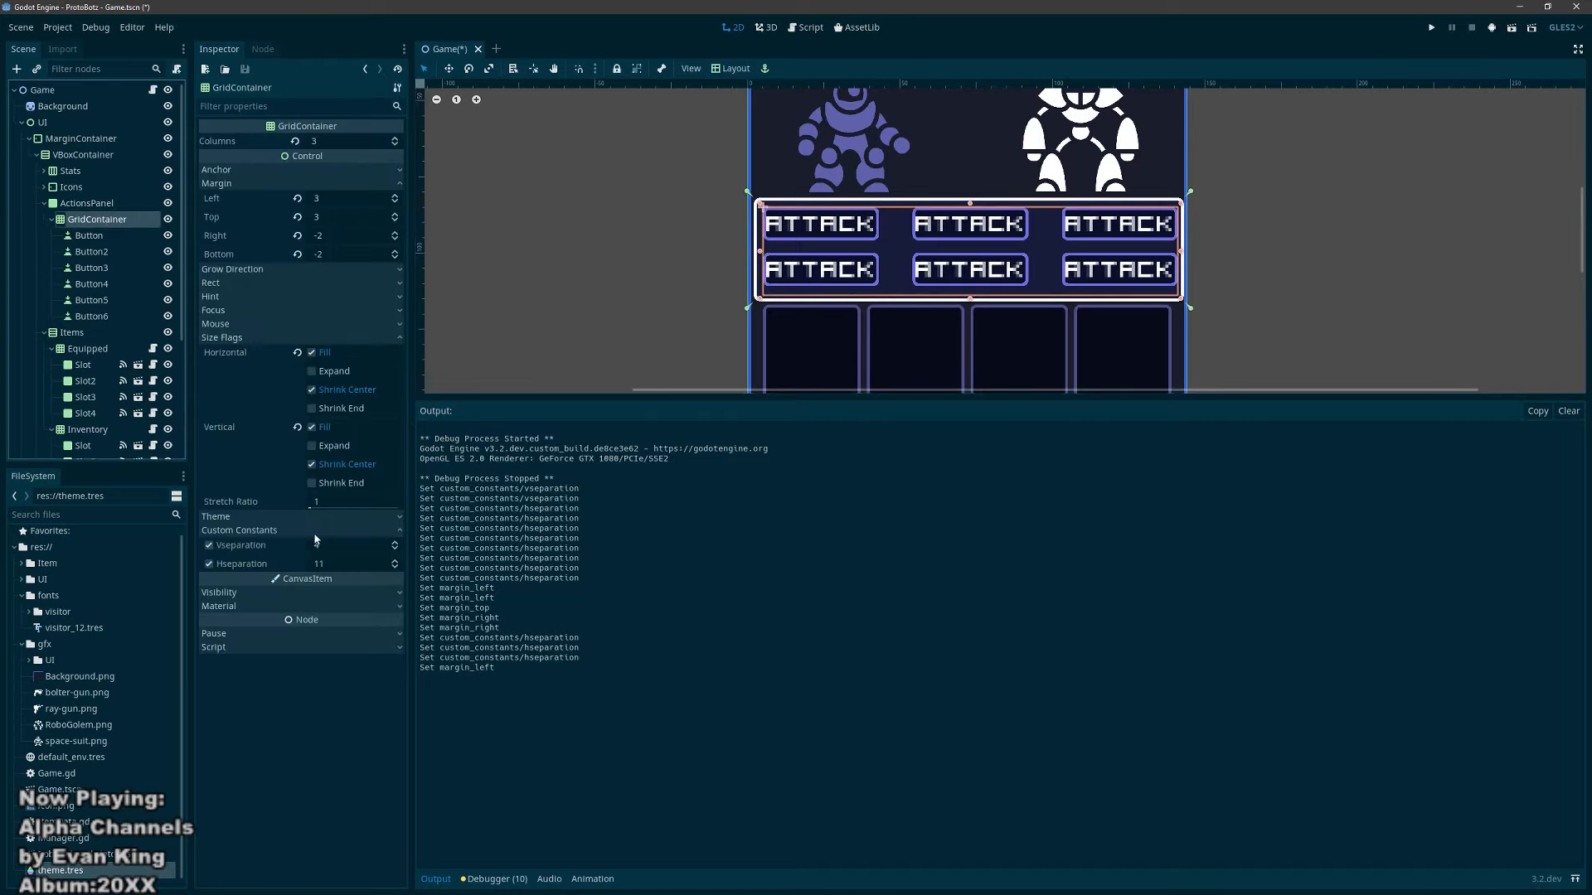
{"action": "left_click", "coordinate": [395, 567]}
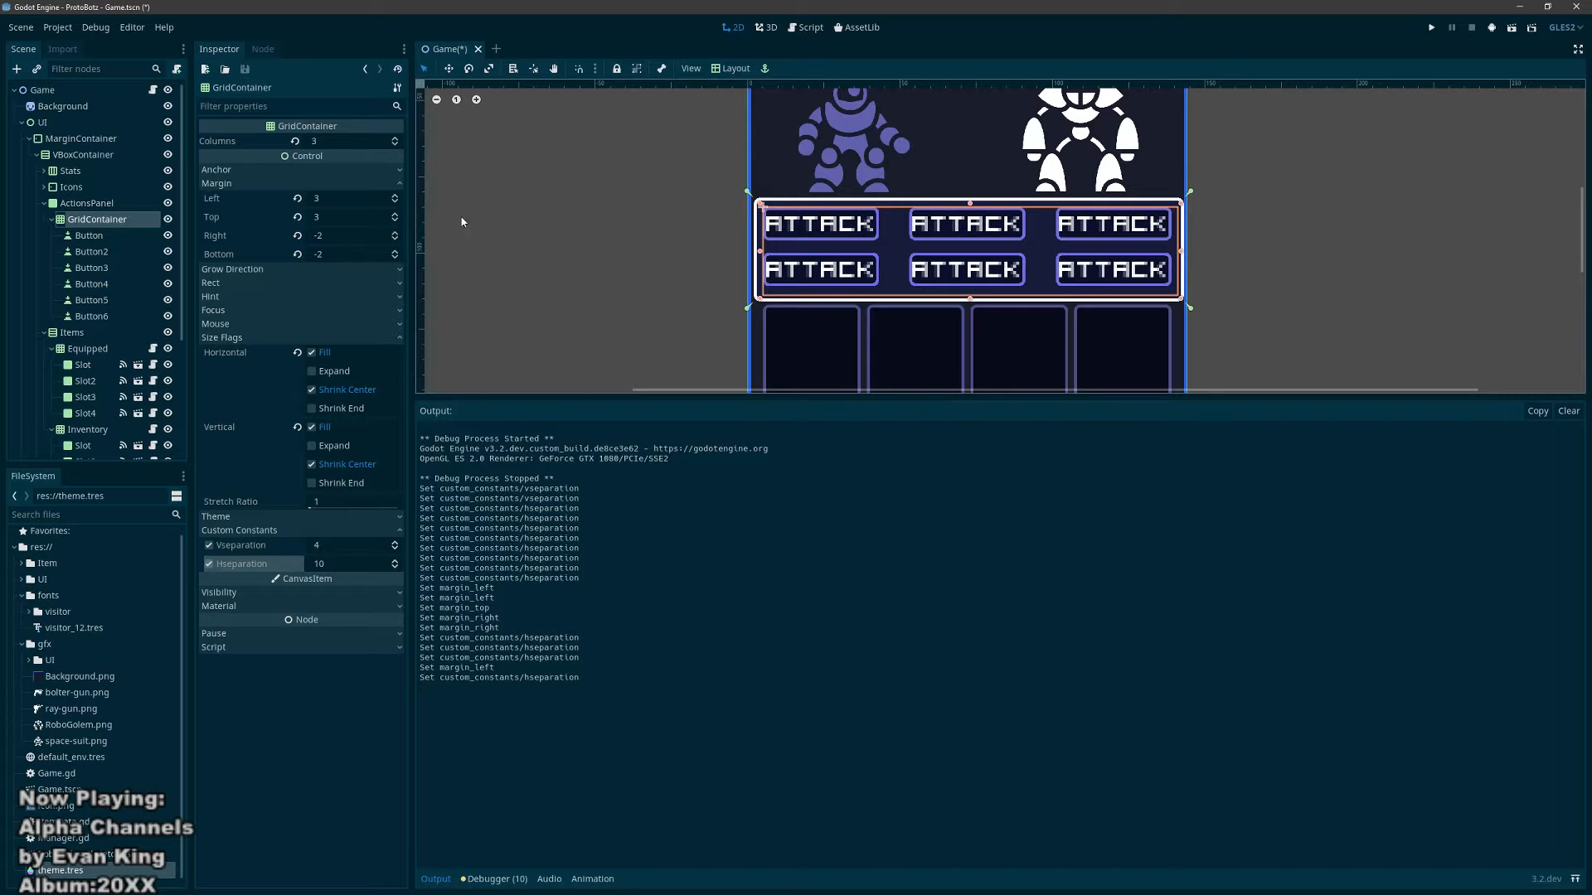
{"action": "left_click", "coordinate": [394, 215]}
{"action": "left_click", "coordinate": [394, 170]}
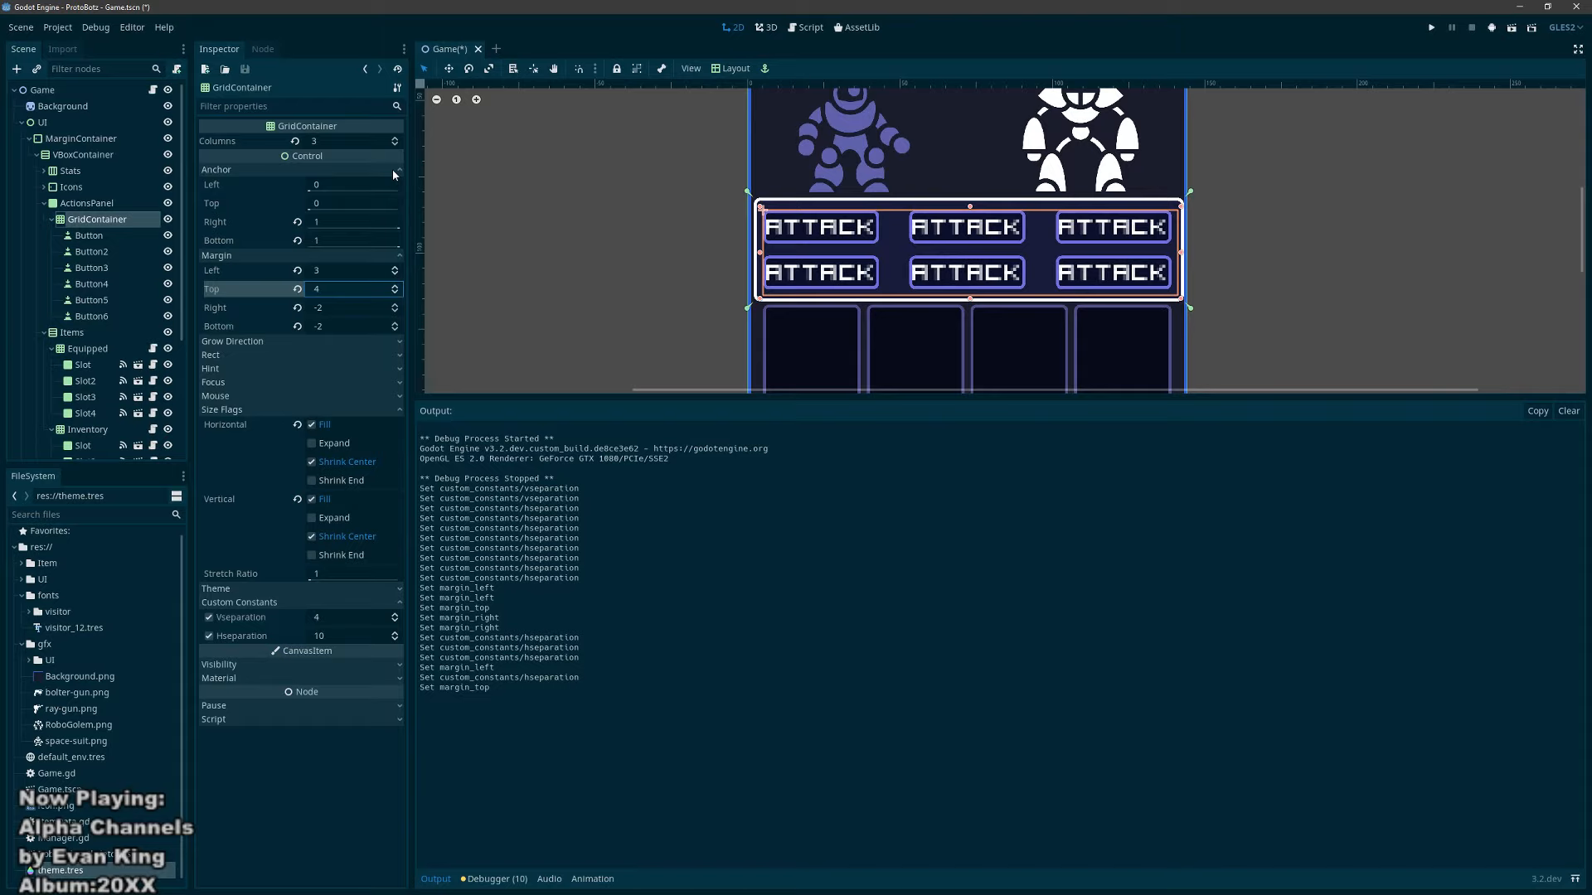
{"action": "left_click", "coordinate": [394, 171]}
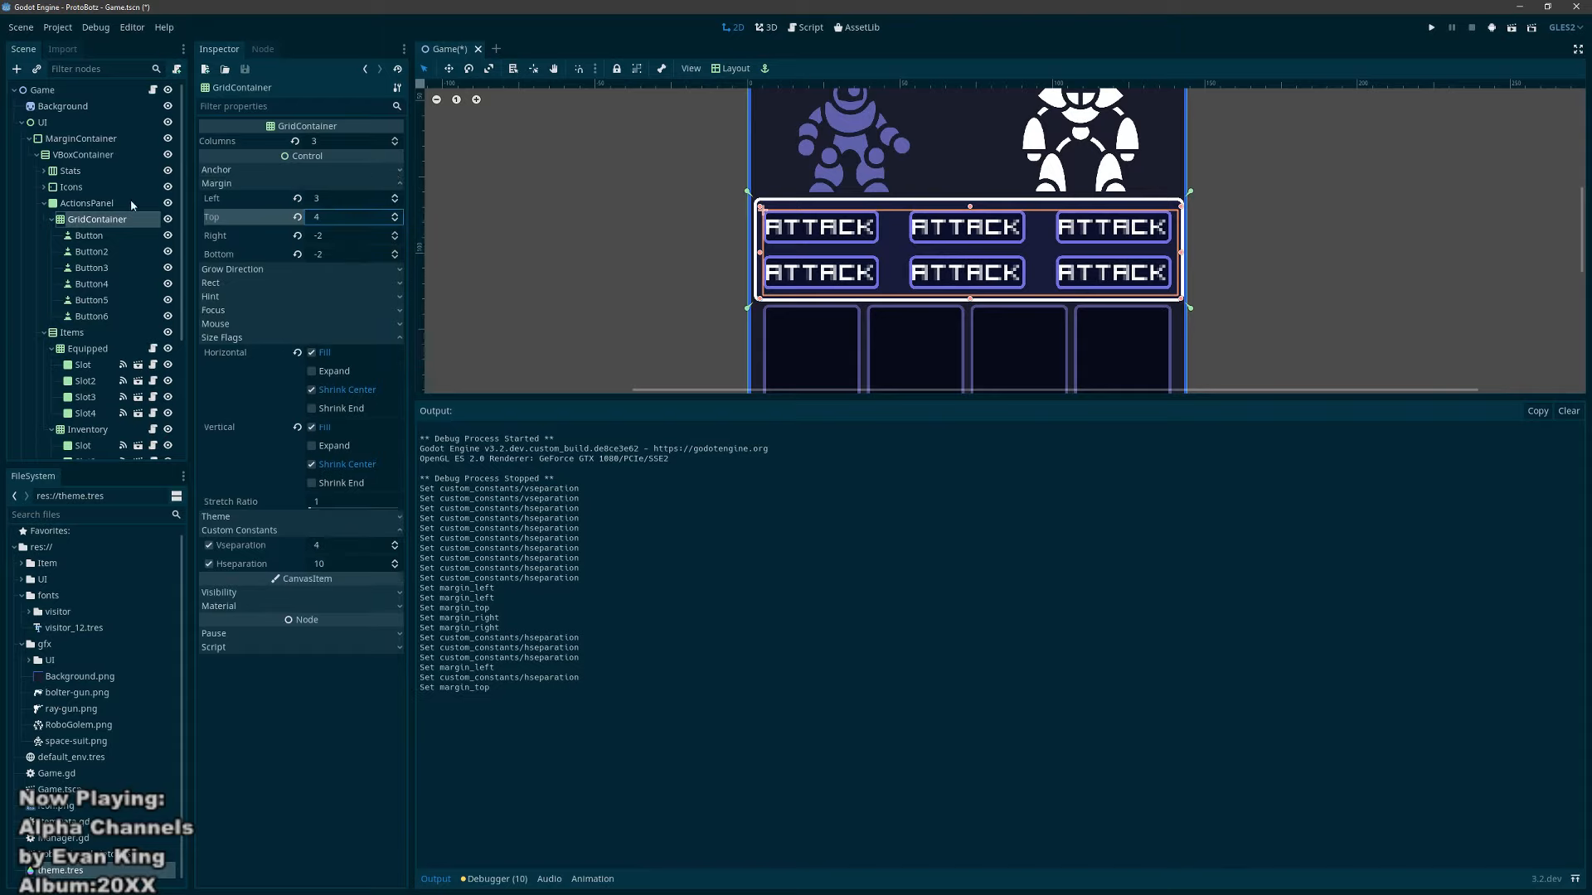
{"action": "left_click", "coordinate": [106, 234]}
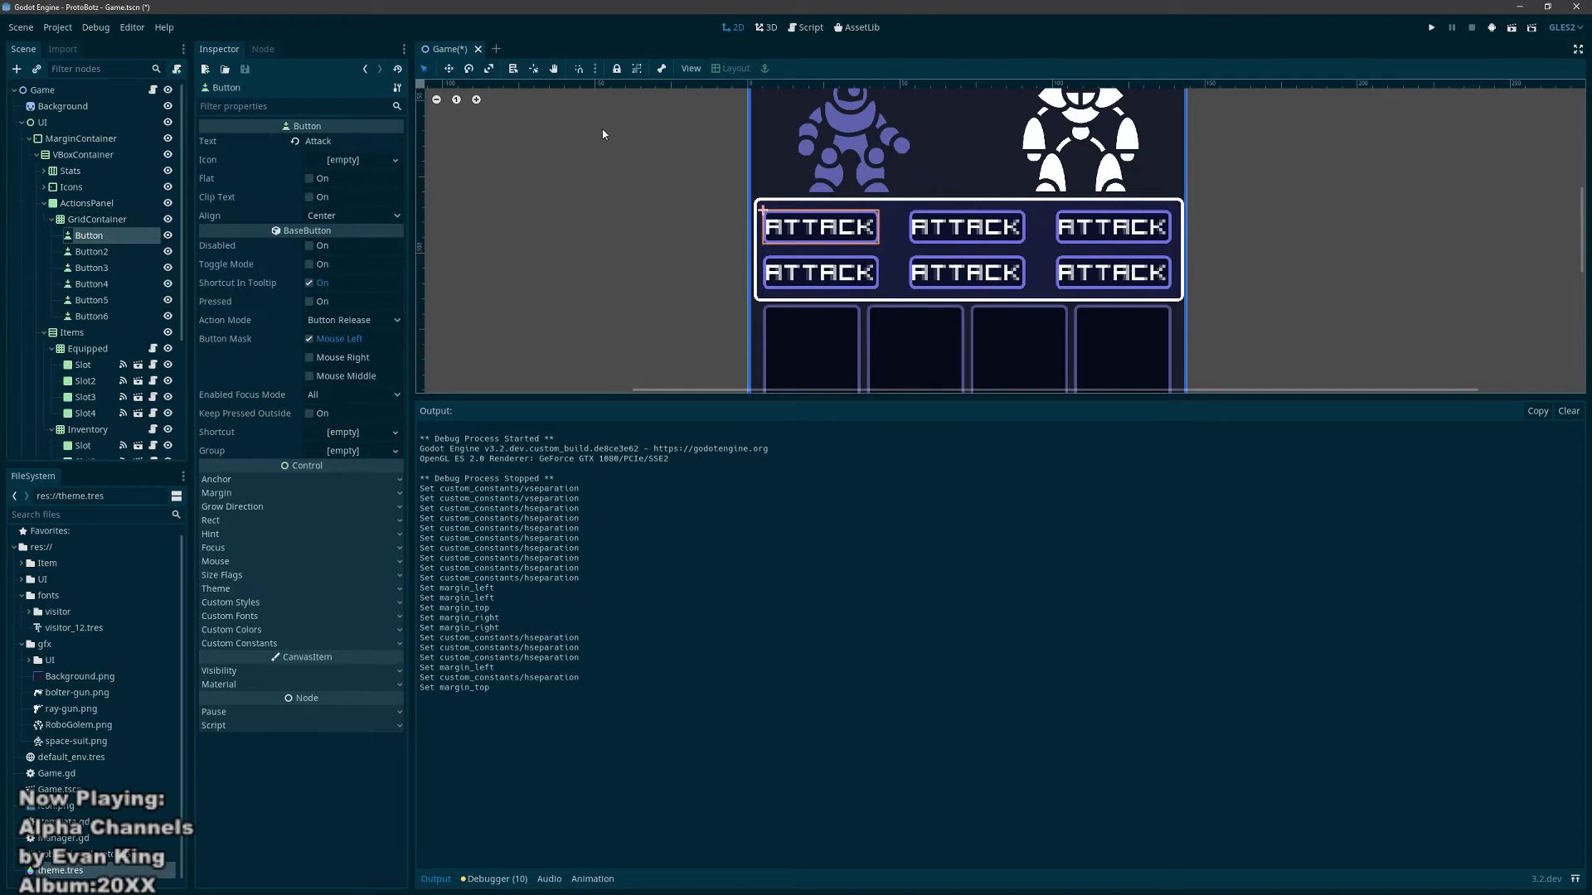
{"action": "left_click", "coordinate": [126, 220]}
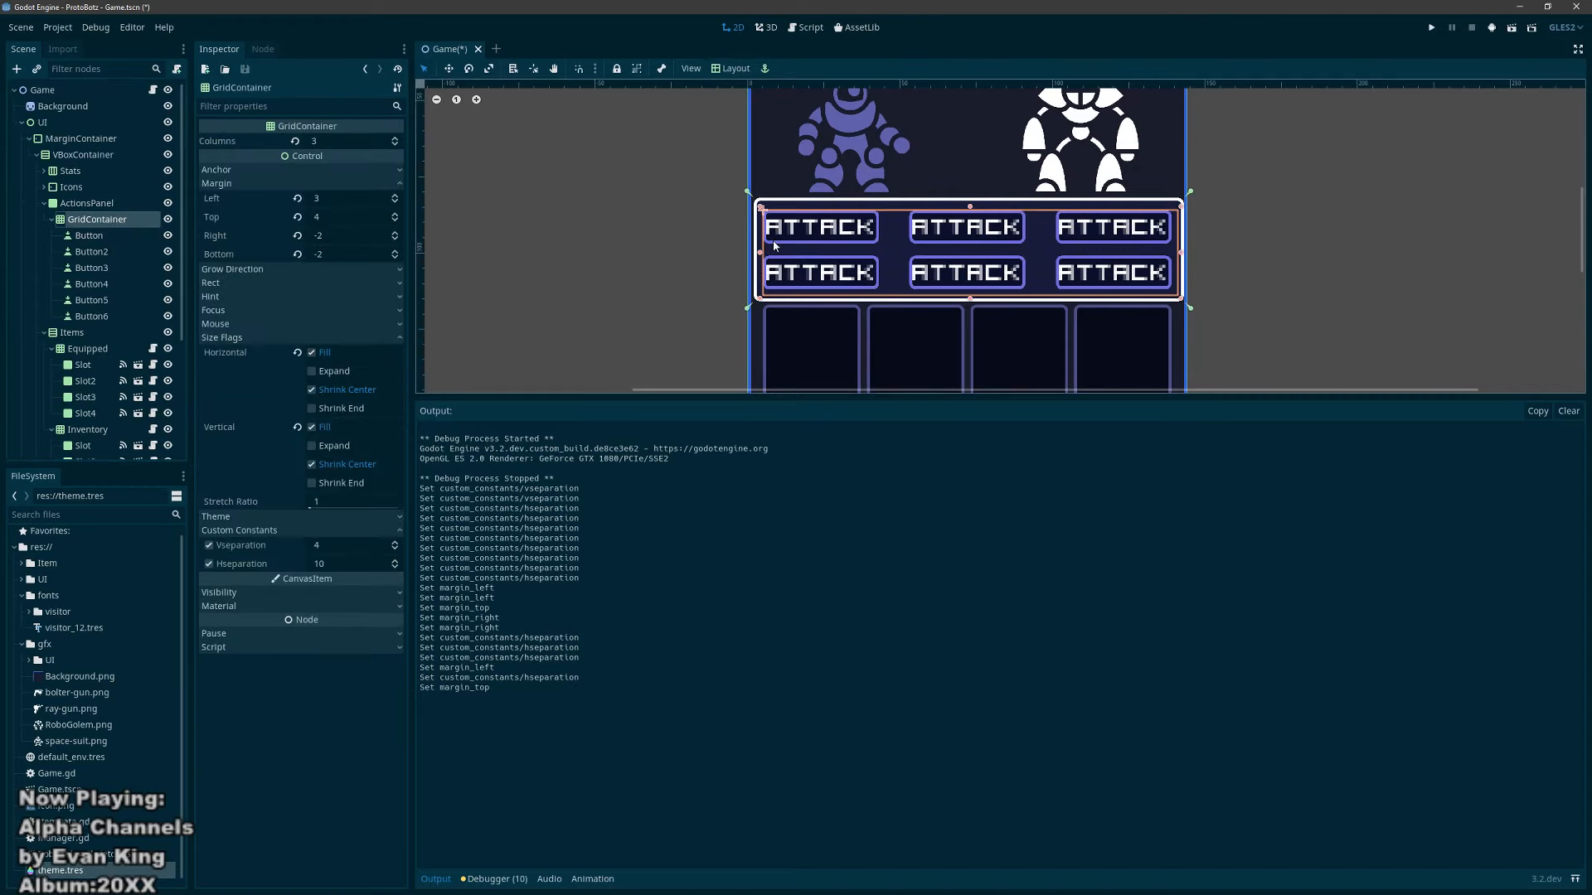
{"action": "left_click", "coordinate": [656, 238]}
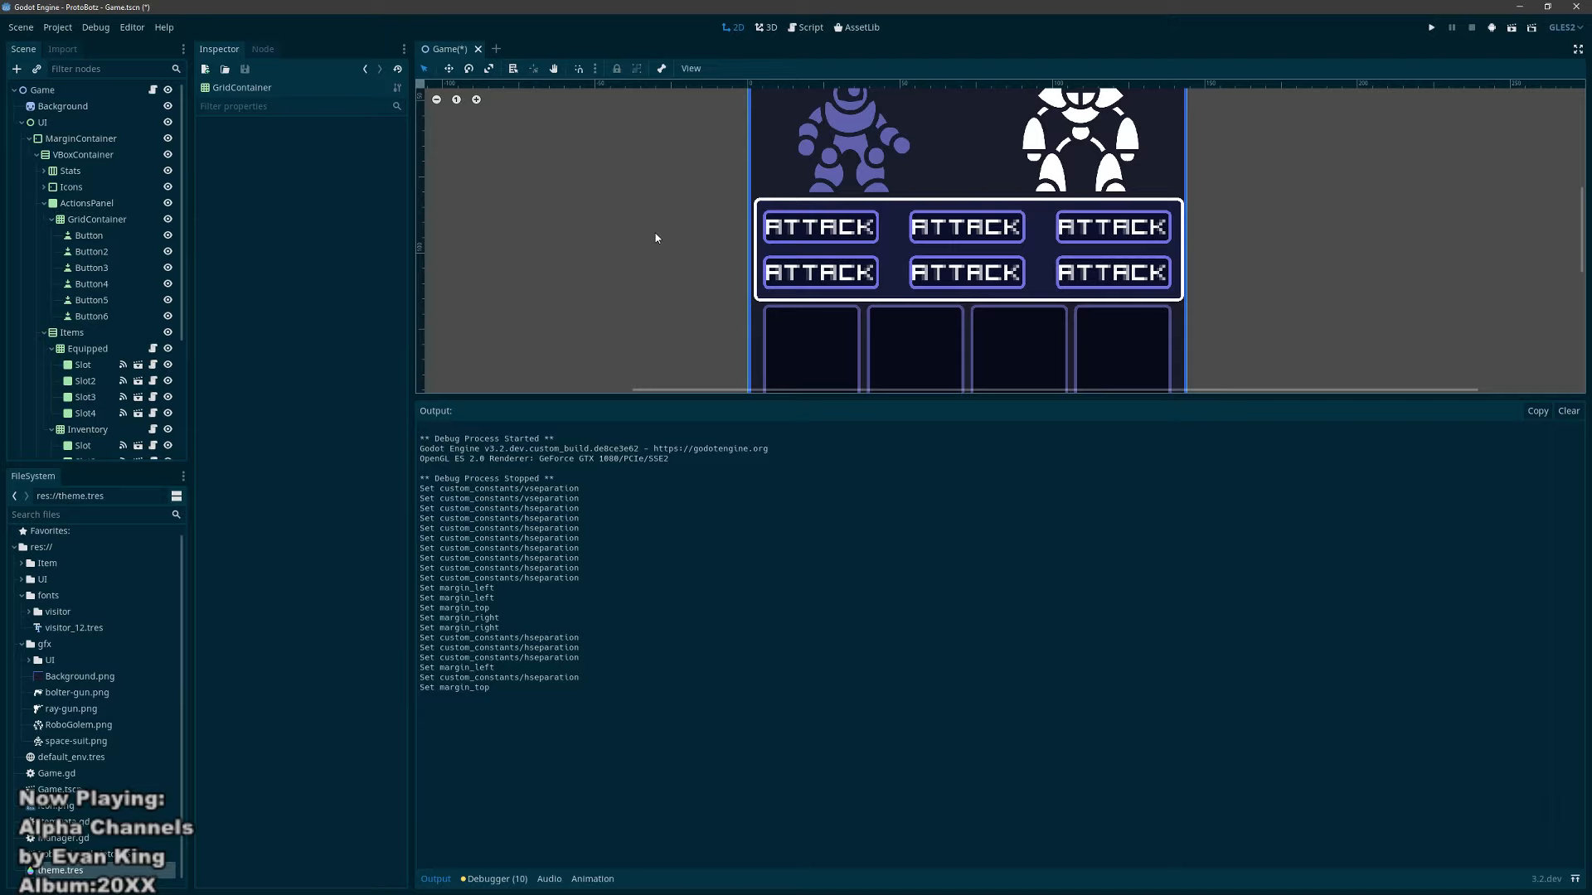
Step: Set the first Attack button's minimum width to 60 after trying 80
{"action": "left_click", "coordinate": [107, 239]}
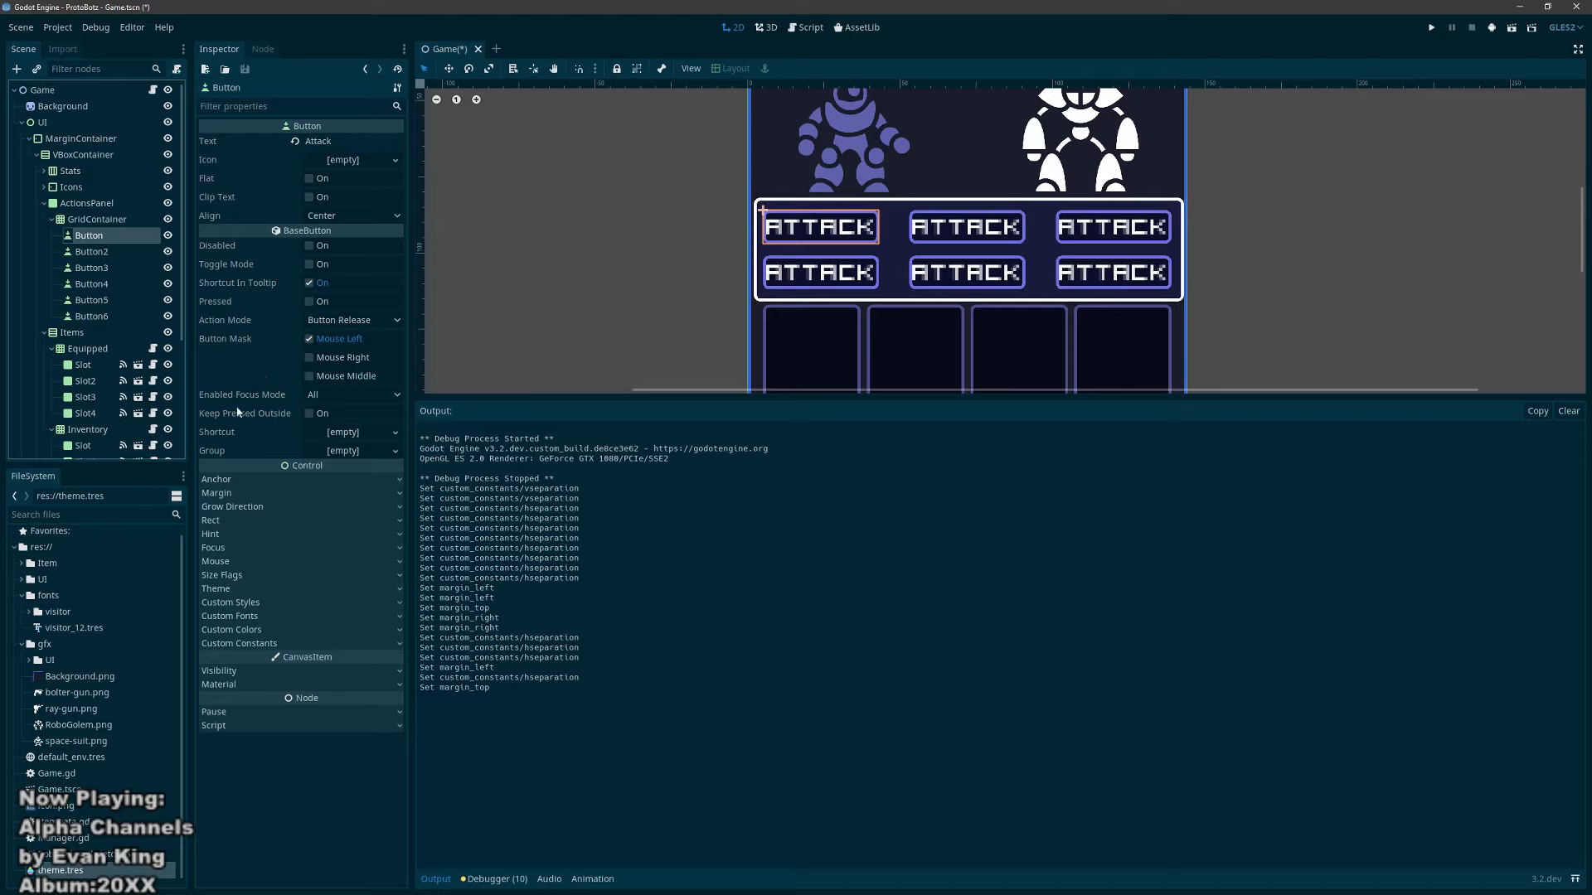
{"action": "left_click", "coordinate": [238, 521]}
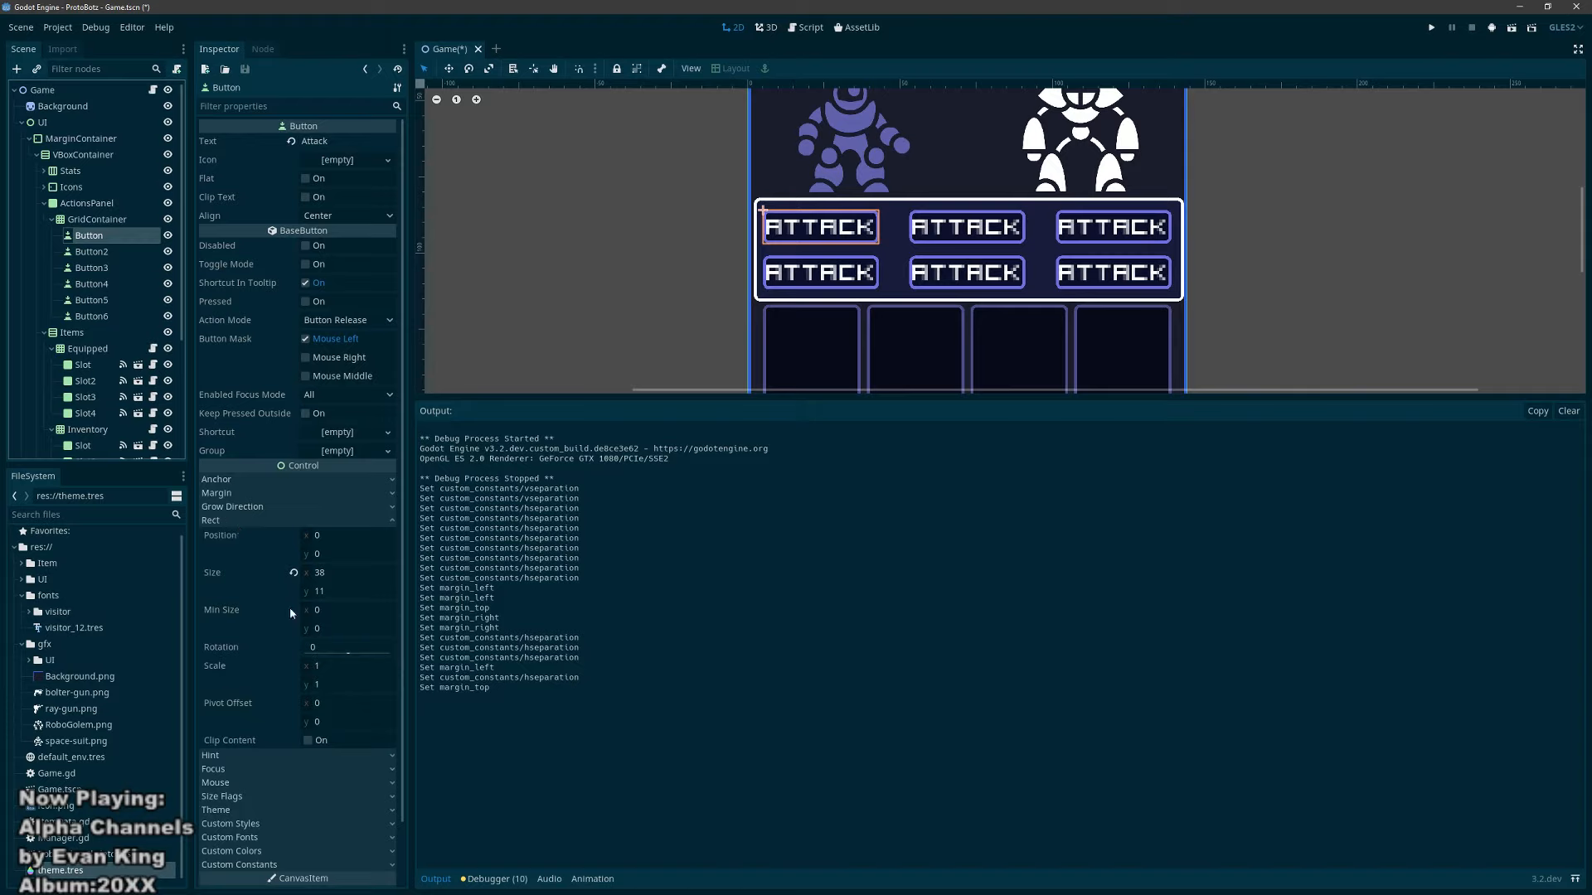
{"action": "left_click", "coordinate": [313, 614]}
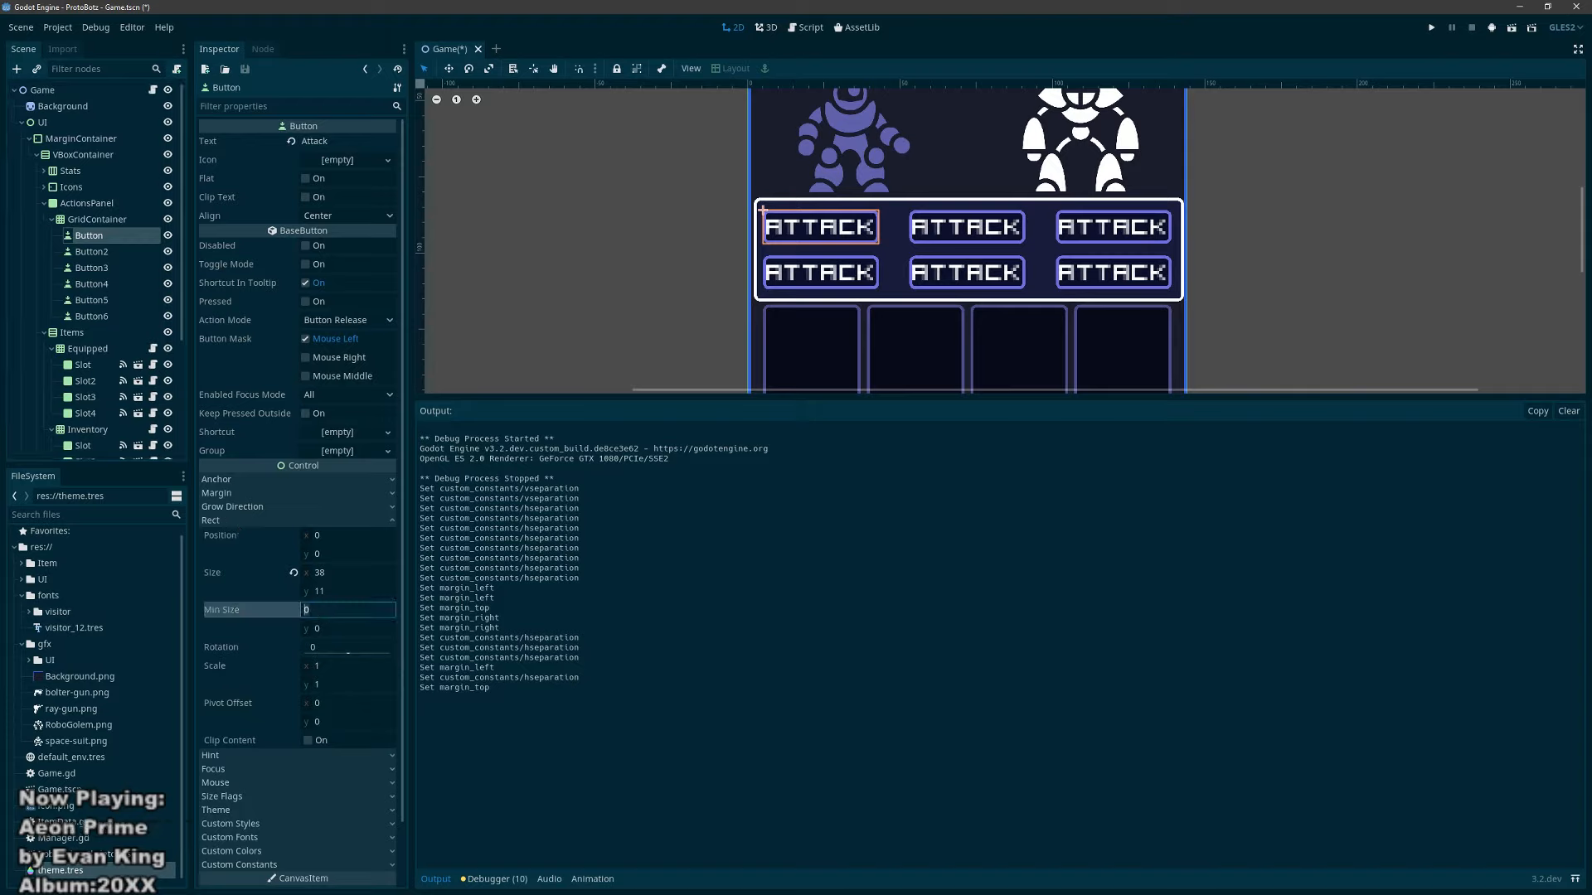
{"action": "type", "text": "80"}
{"action": "key", "text": "Return"}
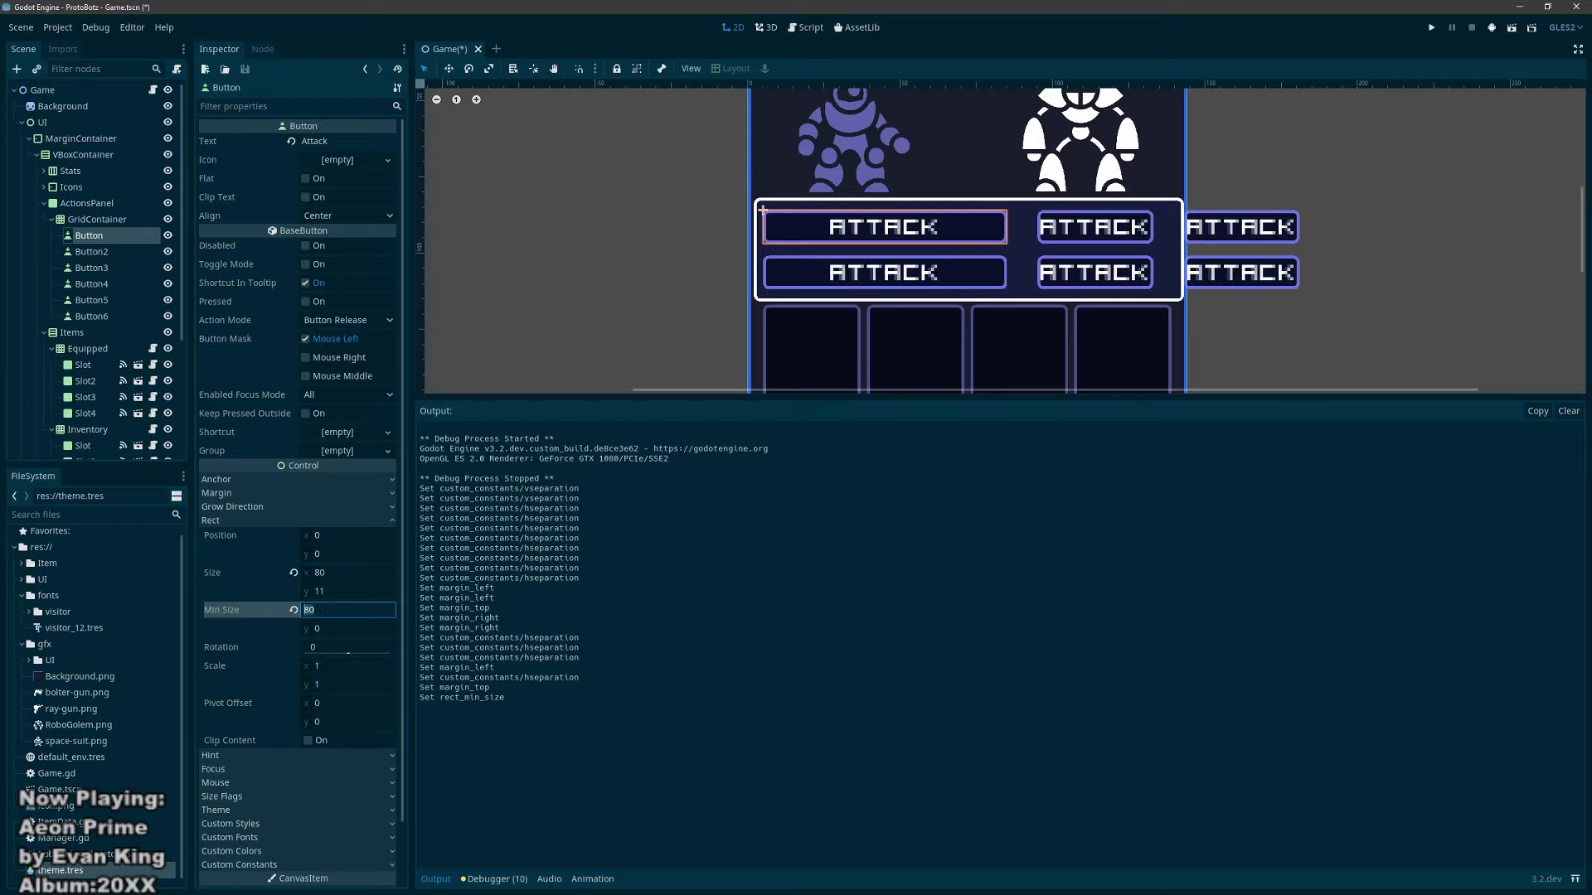
{"action": "type", "text": "60"}
{"action": "key", "text": "Return"}
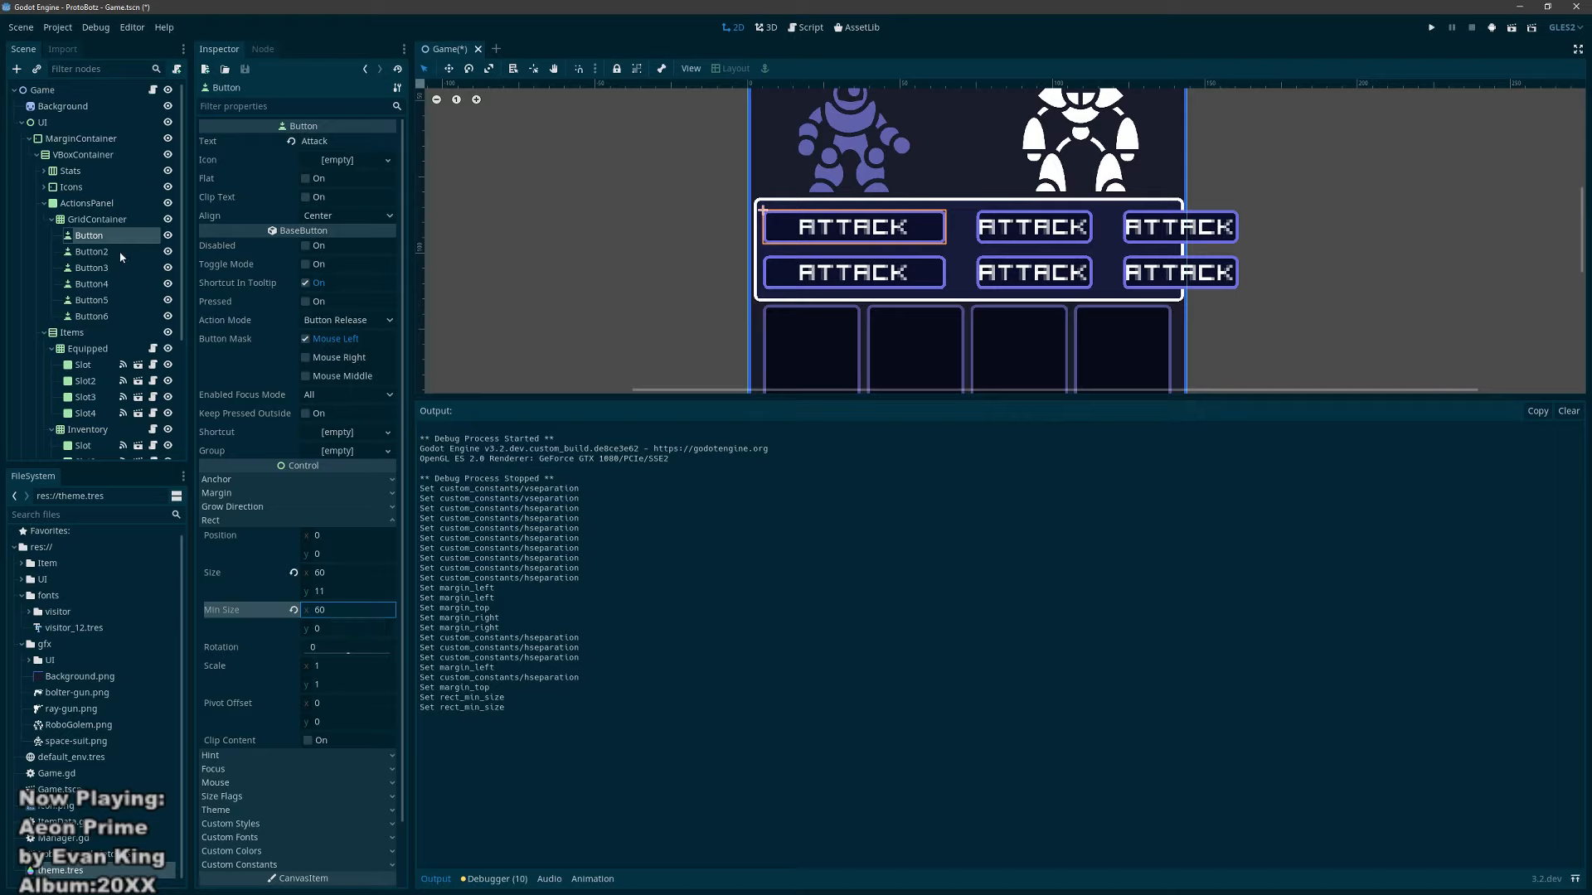
Step: Set the minimum width of Button2 through Button6 to 60 in one edit, and select the GridContainer
{"action": "left_click", "coordinate": [92, 251]}
{"action": "left_click", "coordinate": [111, 315], "text": "shift"}
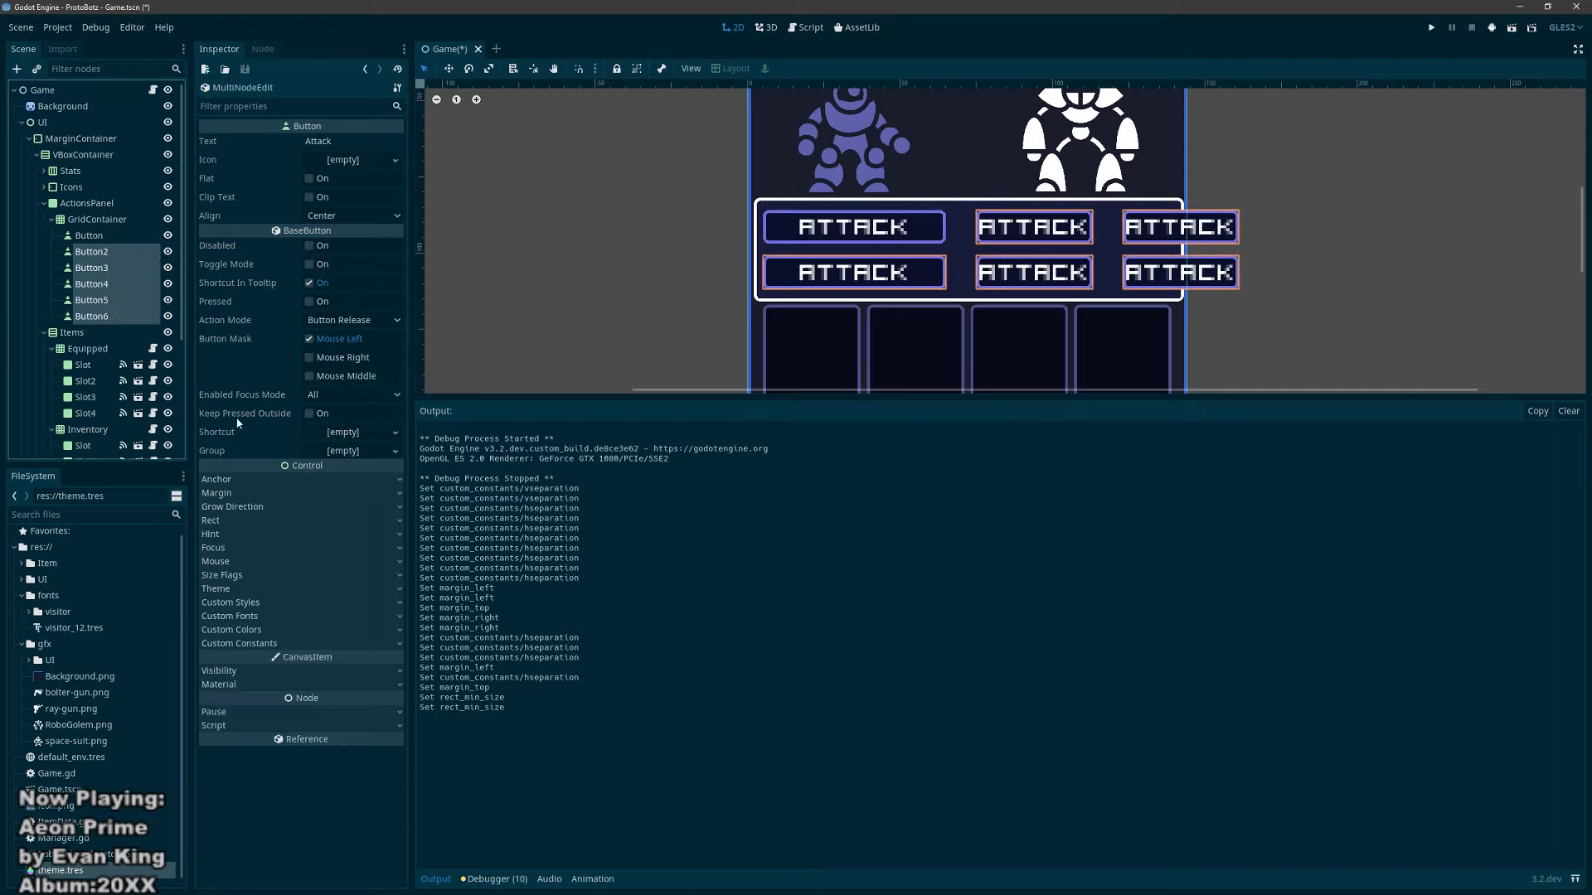
{"action": "left_click", "coordinate": [222, 519]}
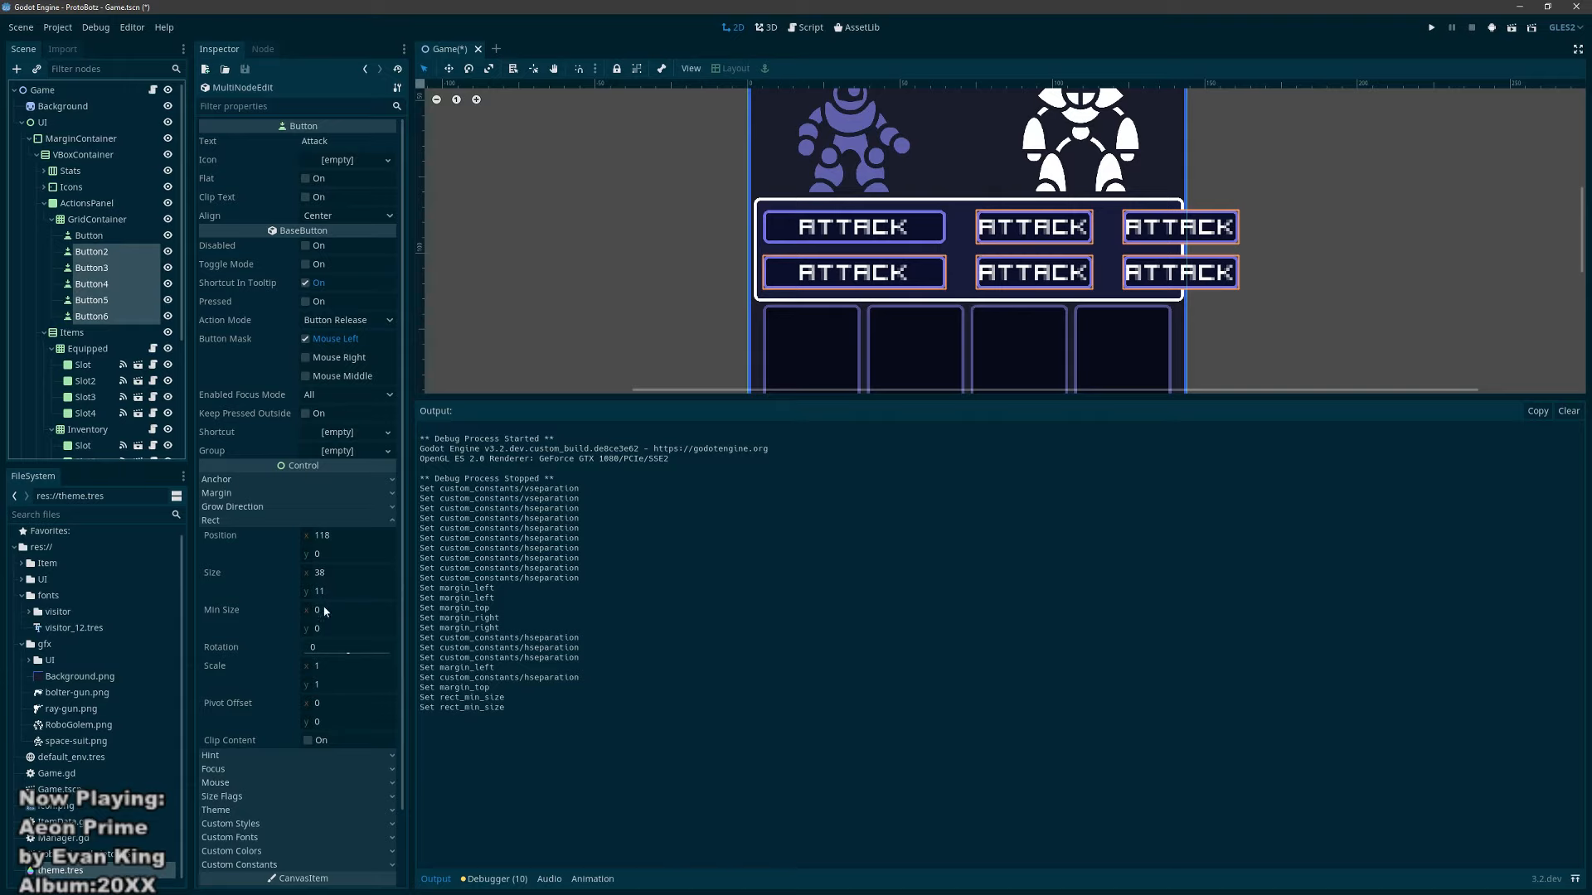
{"action": "left_click", "coordinate": [328, 611]}
{"action": "type", "text": "60"}
{"action": "key", "text": "Return"}
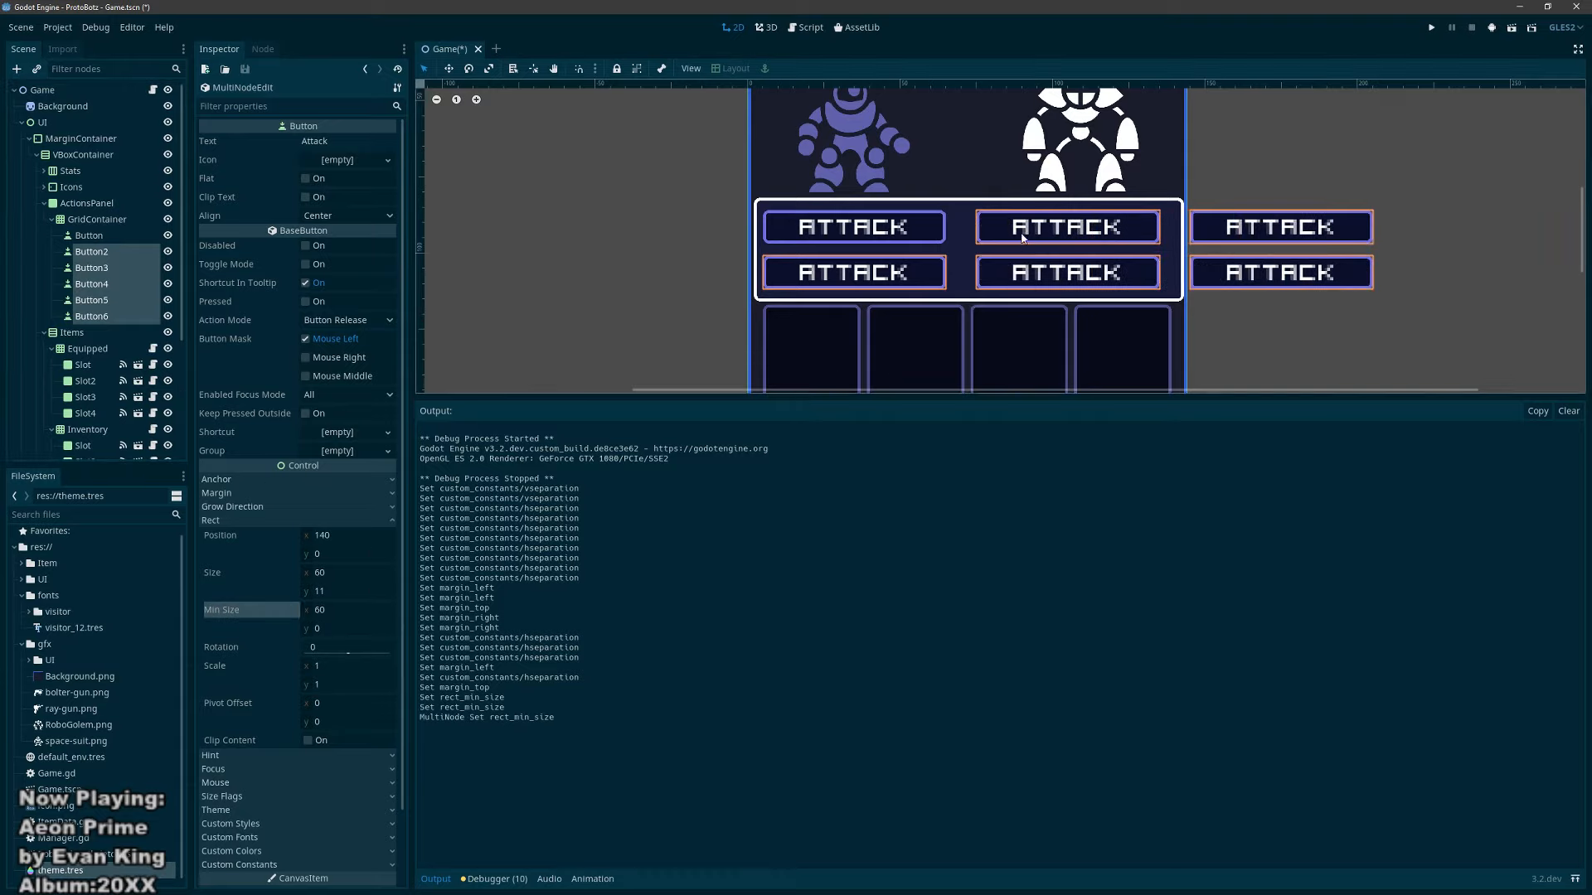
{"action": "left_click", "coordinate": [117, 221]}
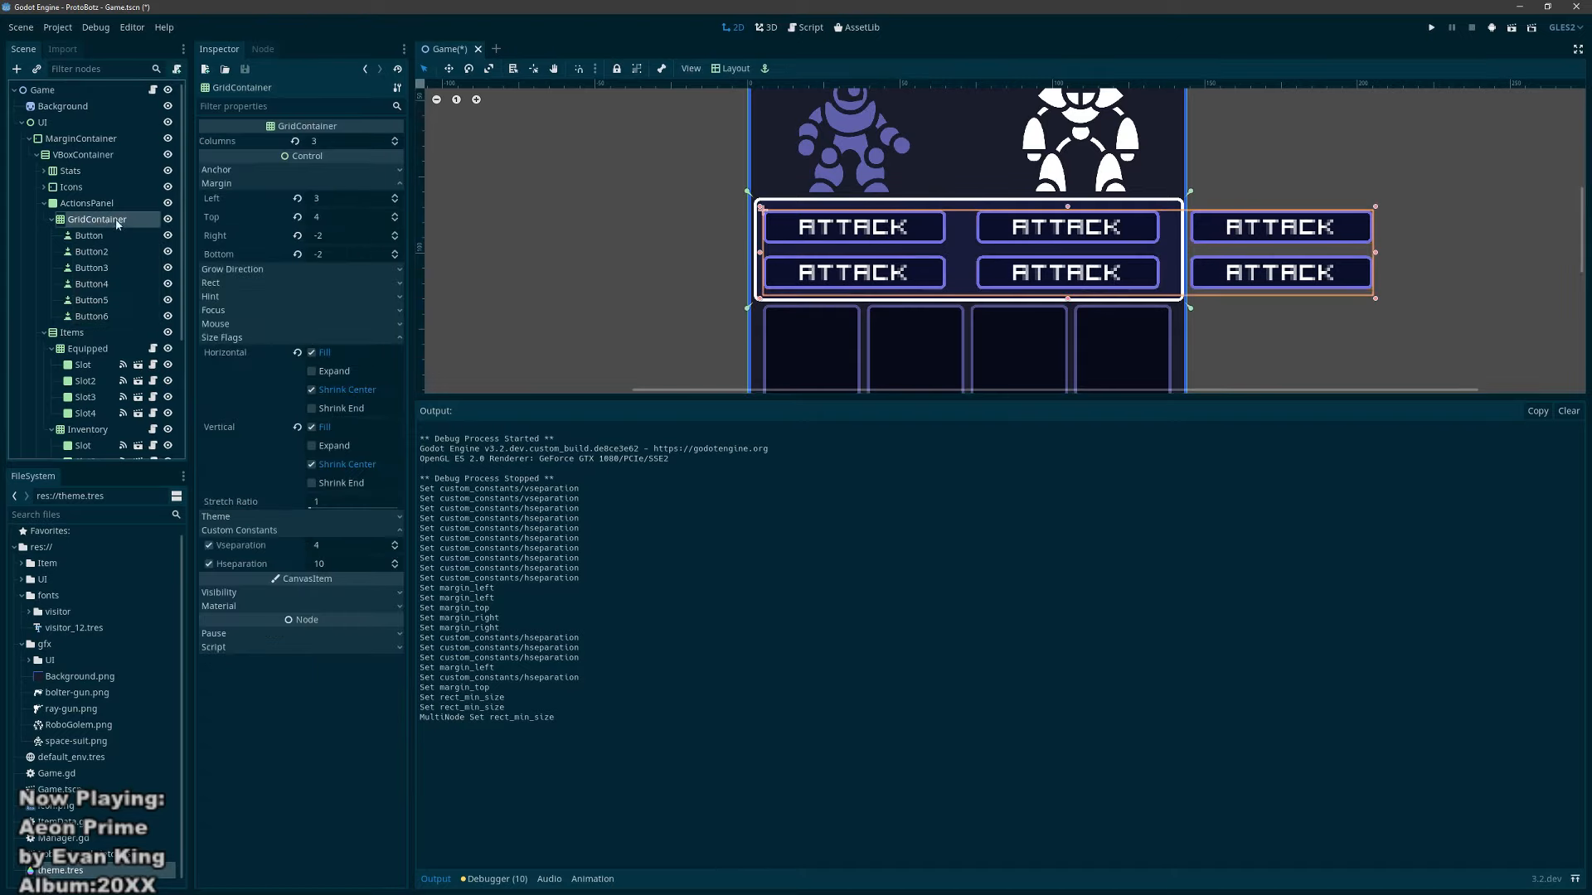
Step: Delete Button5 and Button6 from the ActionsPanel's GridContainer and set the grid to 2 columns
{"action": "left_click", "coordinate": [112, 300]}
{"action": "left_click", "coordinate": [107, 315], "text": "shift"}
{"action": "key", "text": "Delete"}
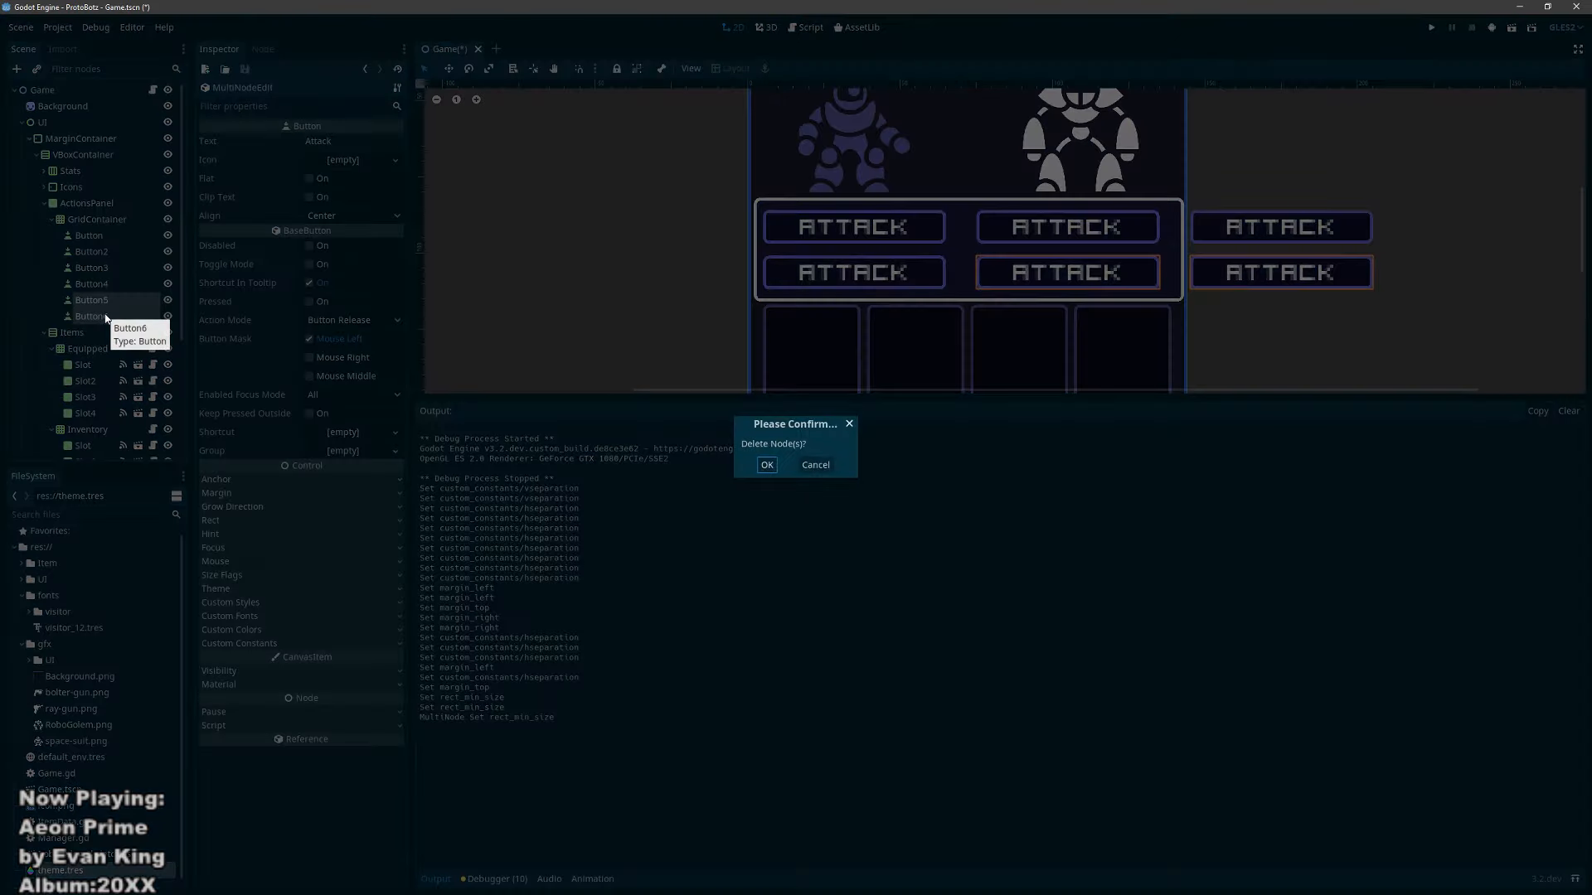
{"action": "left_click", "coordinate": [766, 465]}
{"action": "left_click", "coordinate": [92, 220]}
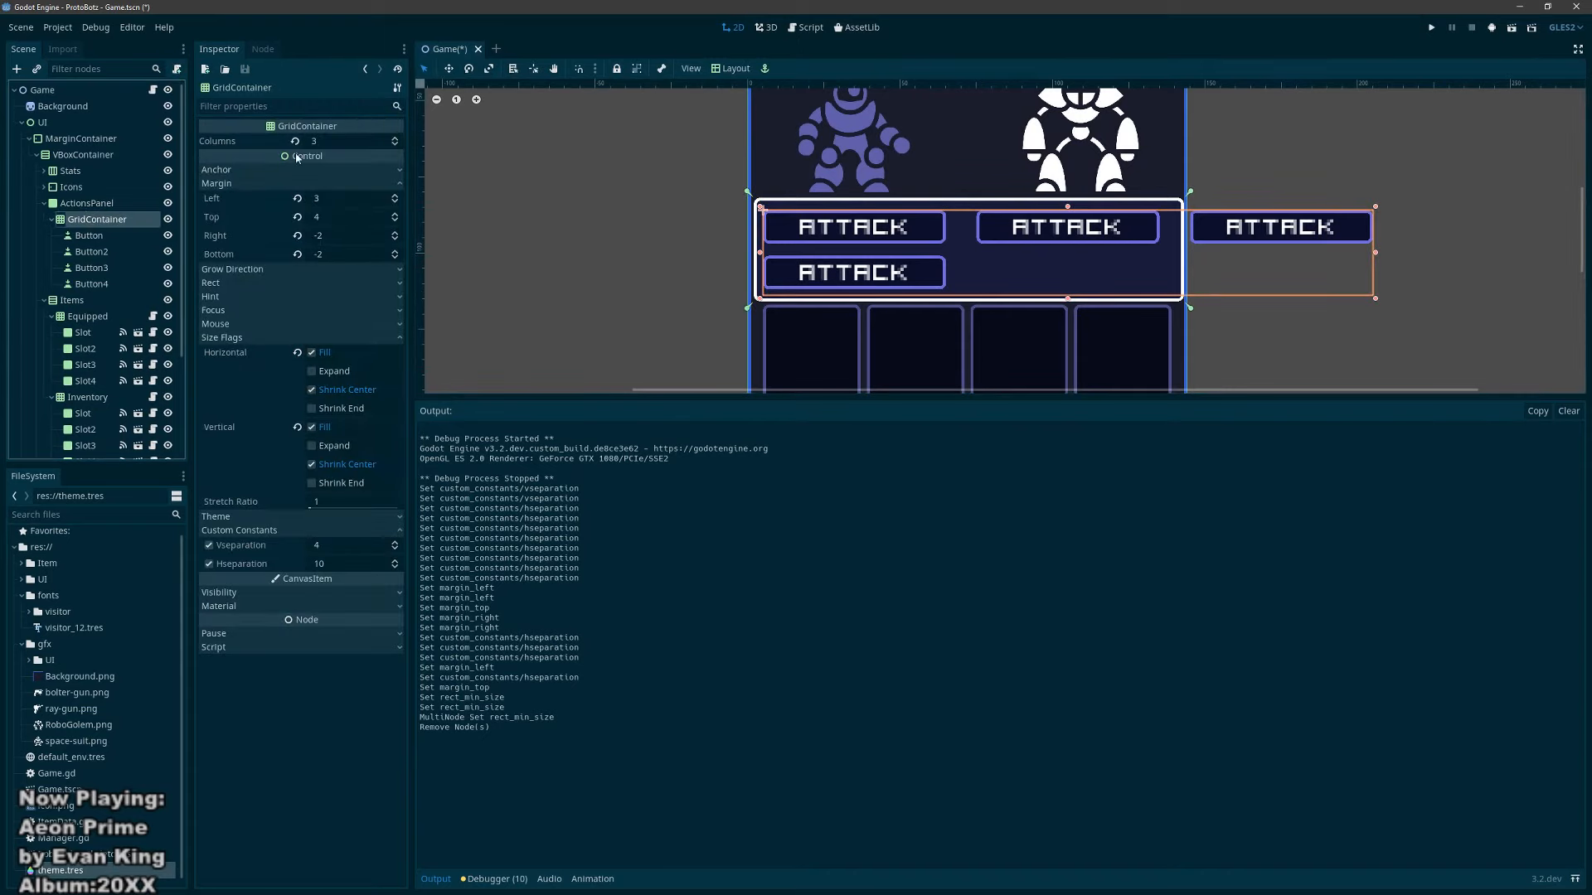
{"action": "left_click", "coordinate": [395, 145]}
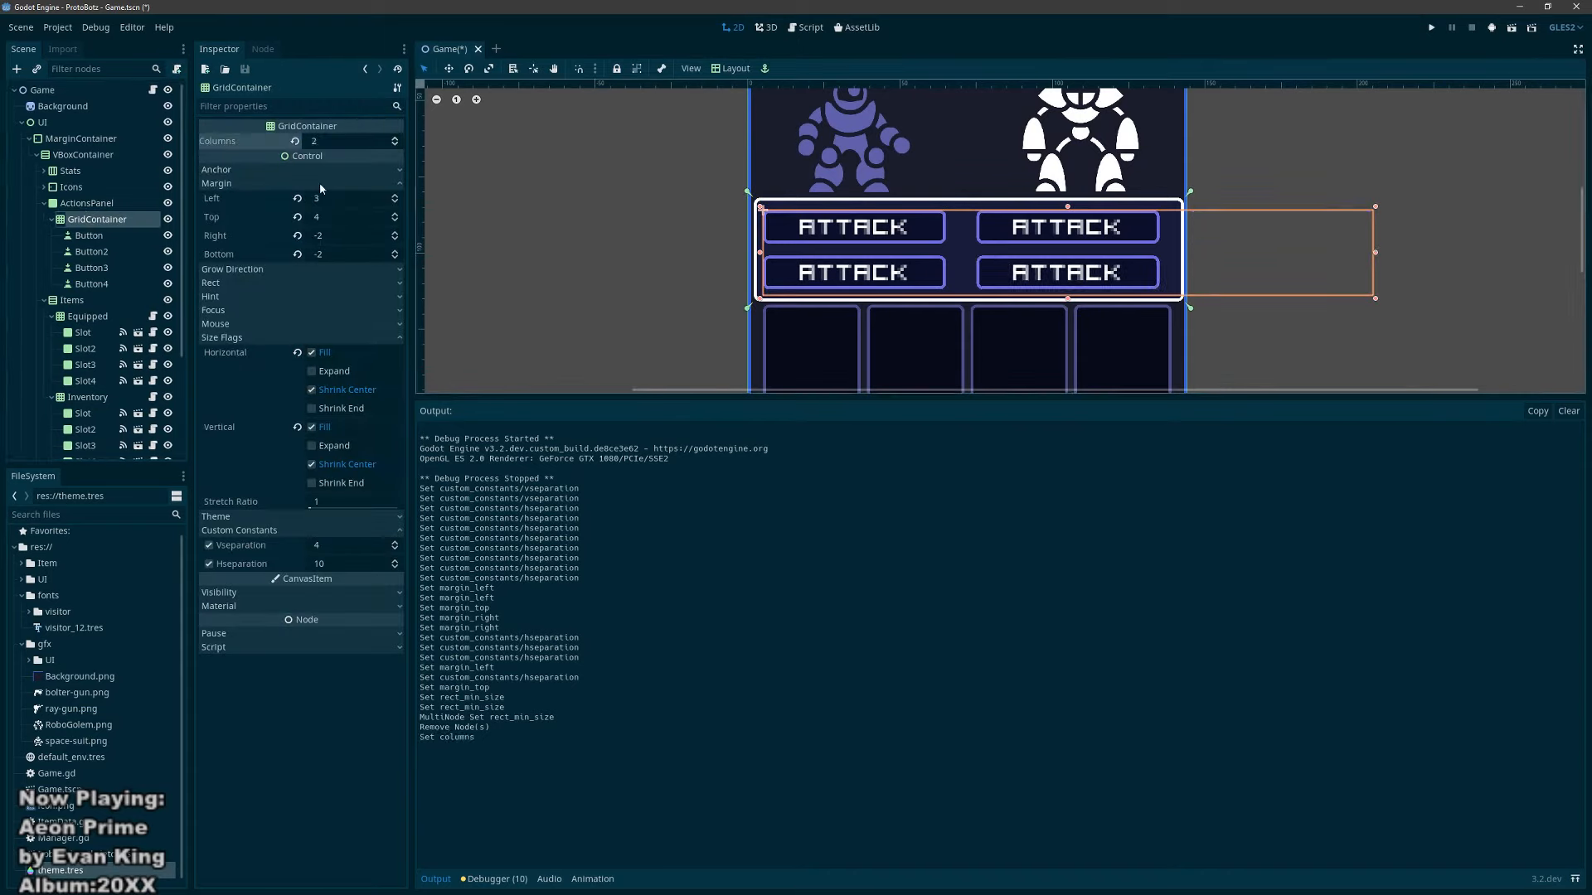
Step: Try the Full Rect and Center layouts on the GridContainer, and undo the Center layout
{"action": "left_click", "coordinate": [718, 69]}
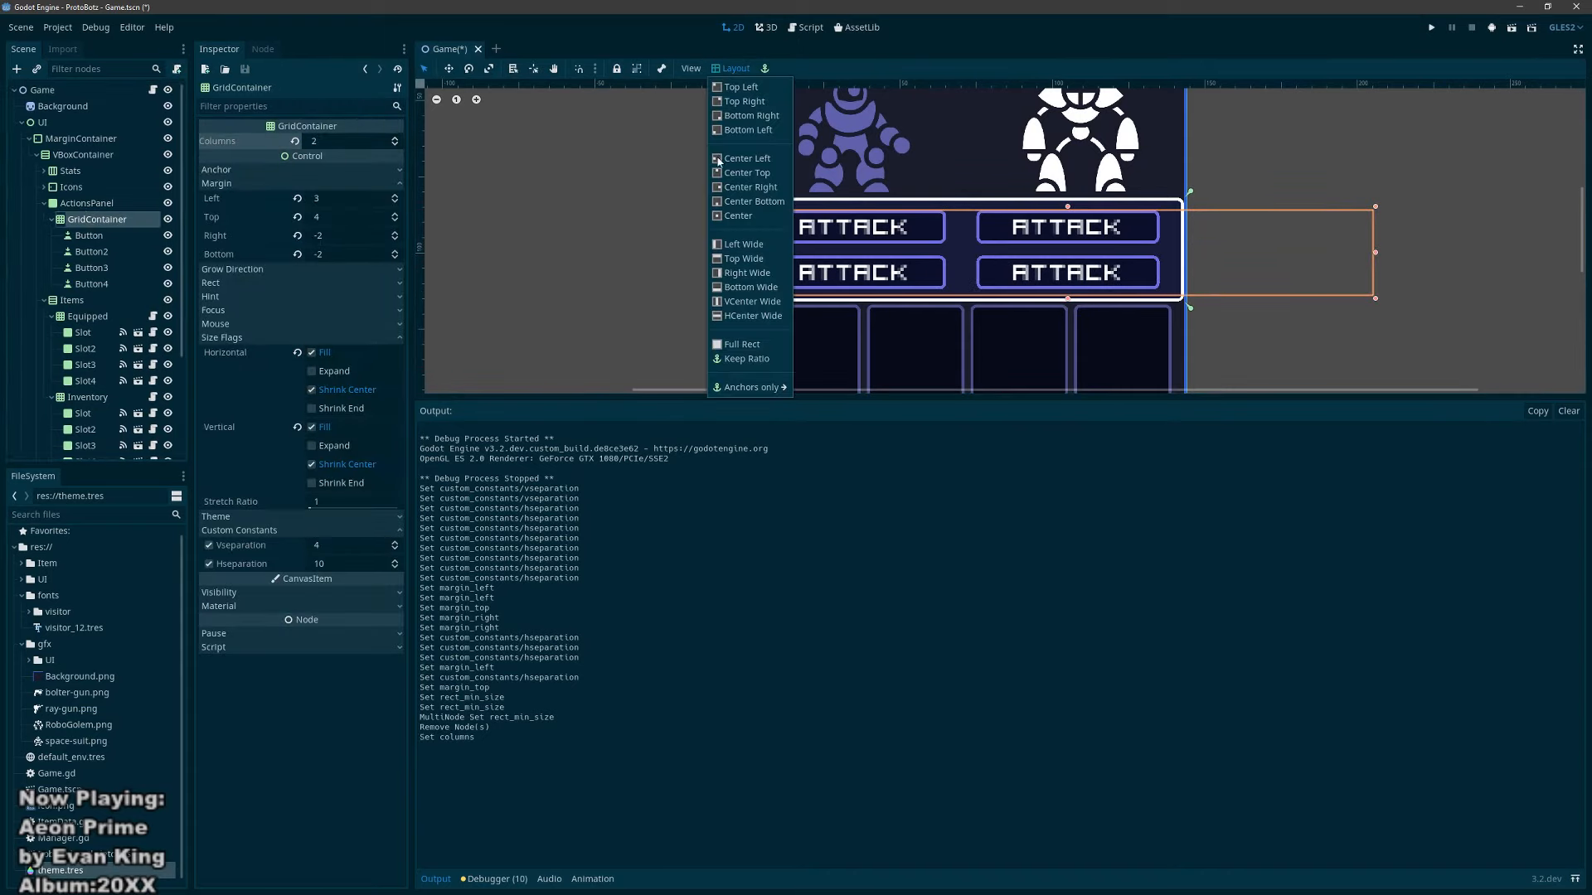
{"action": "left_click", "coordinate": [738, 352]}
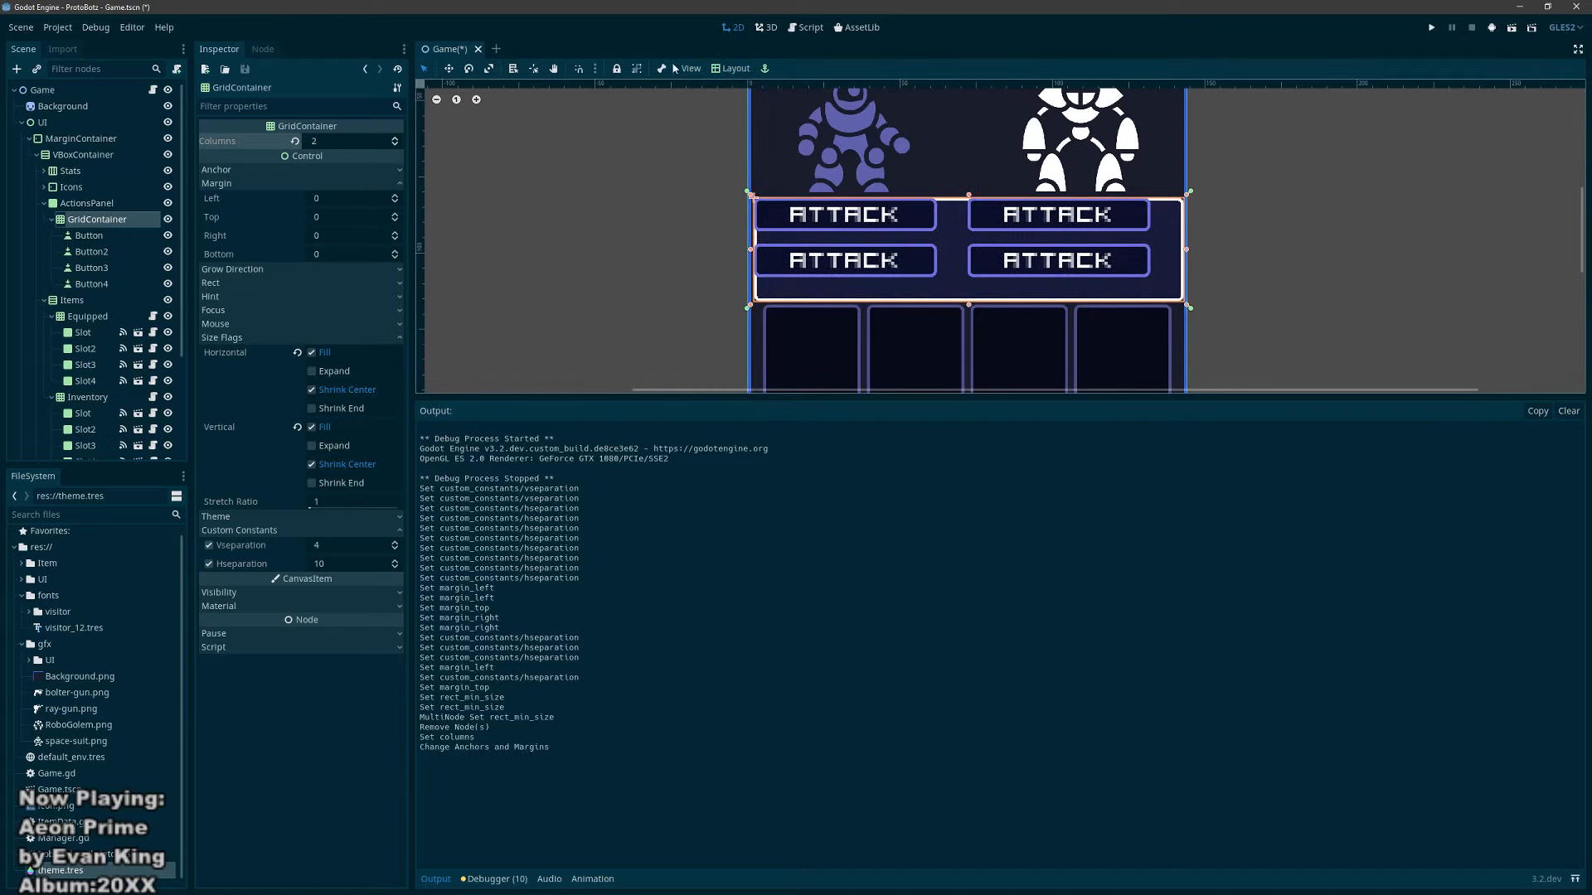
{"action": "left_click", "coordinate": [719, 69]}
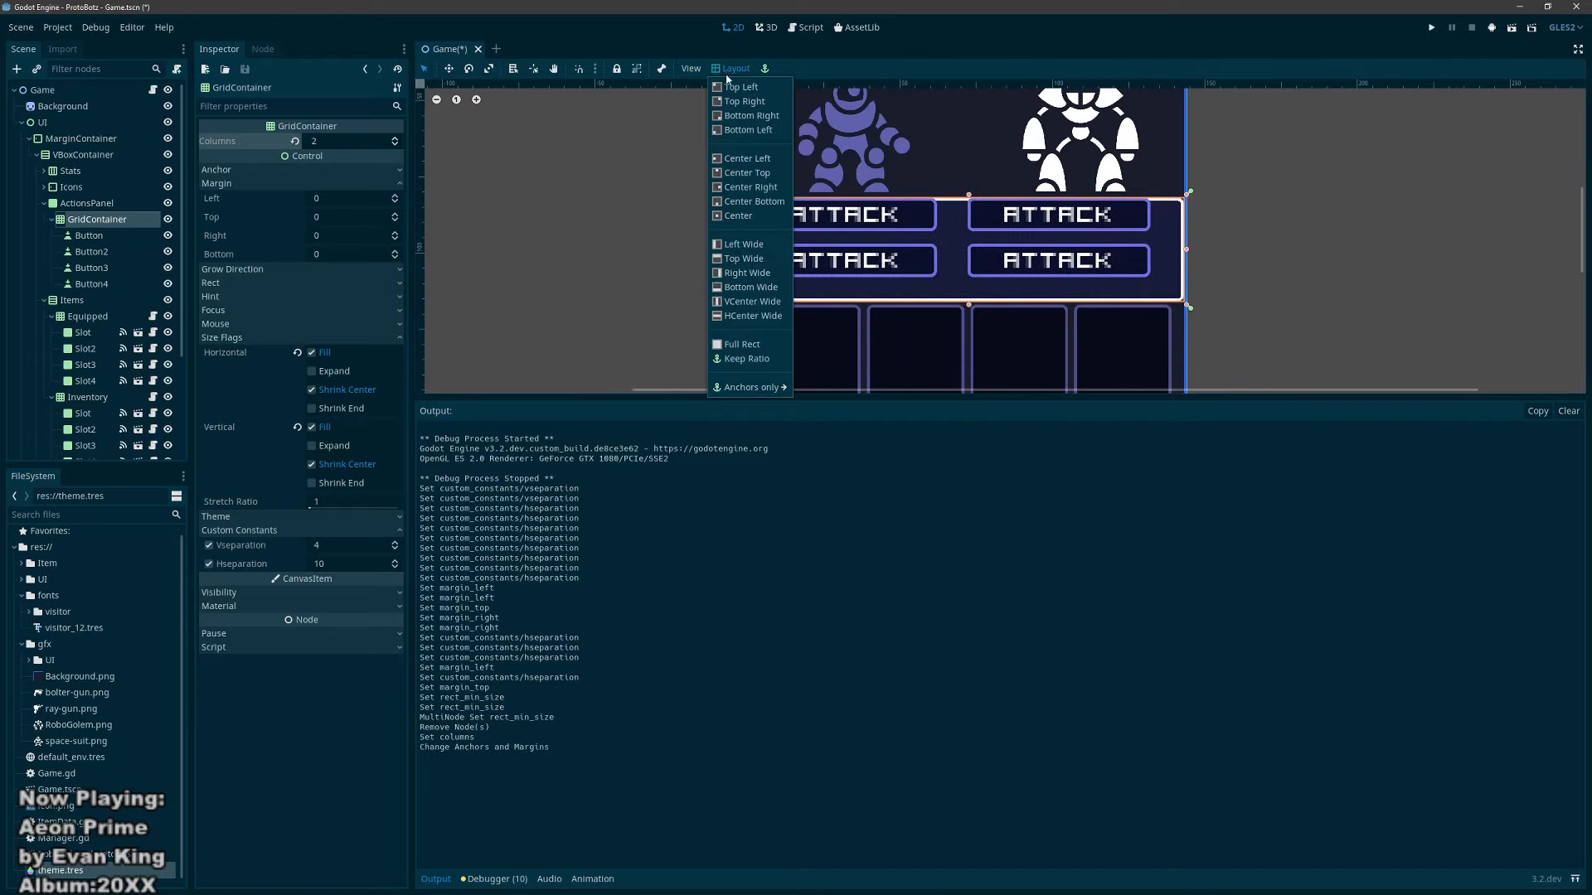
{"action": "left_click", "coordinate": [734, 216]}
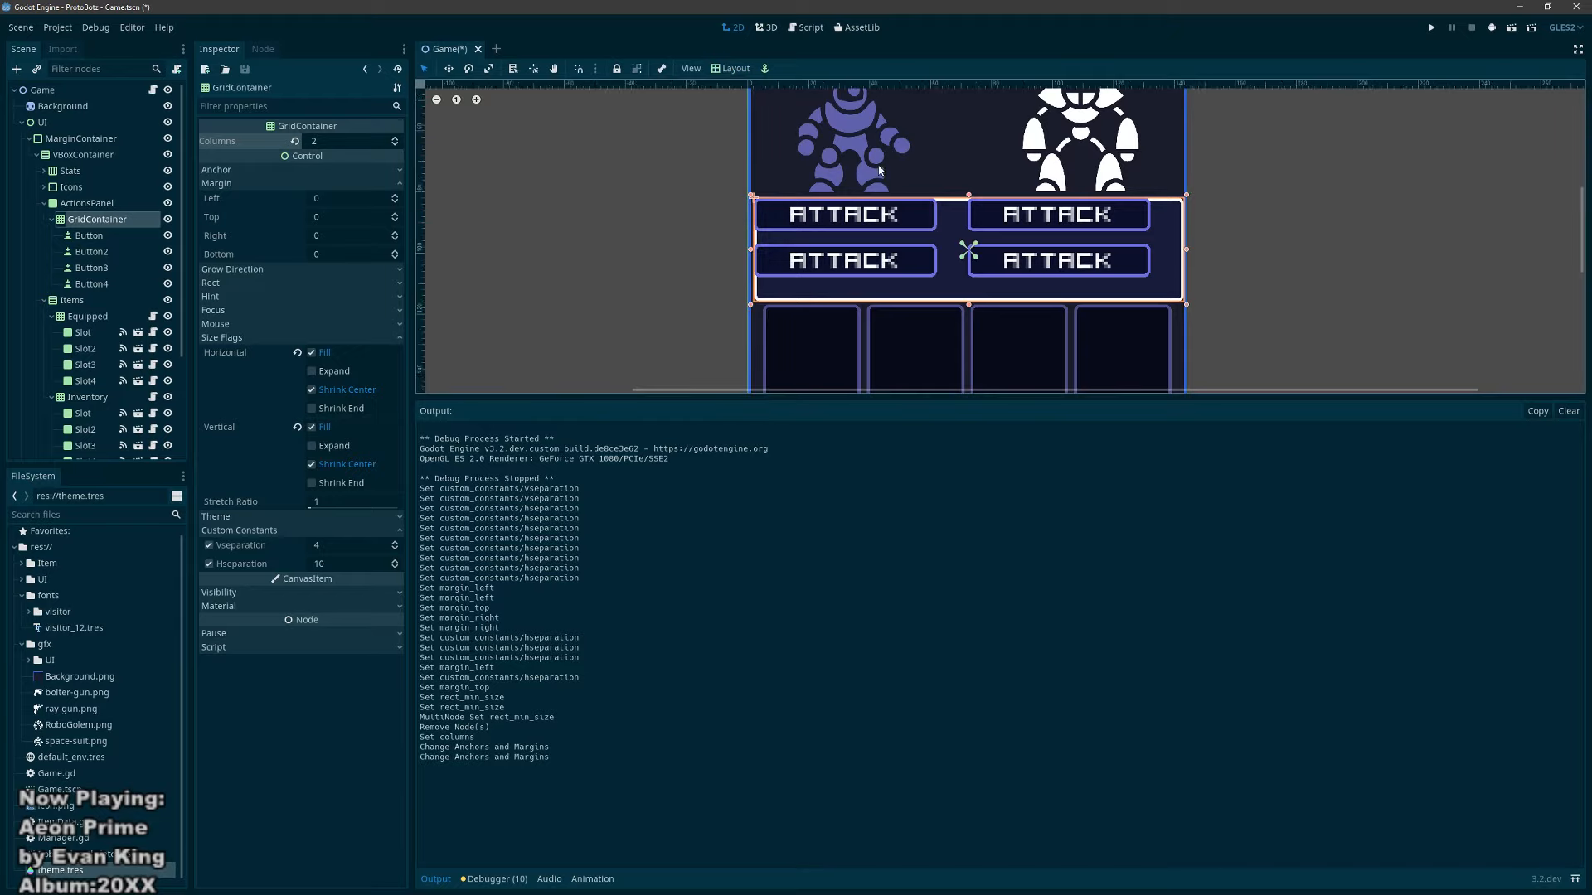
{"action": "key", "text": "ctrl+z"}
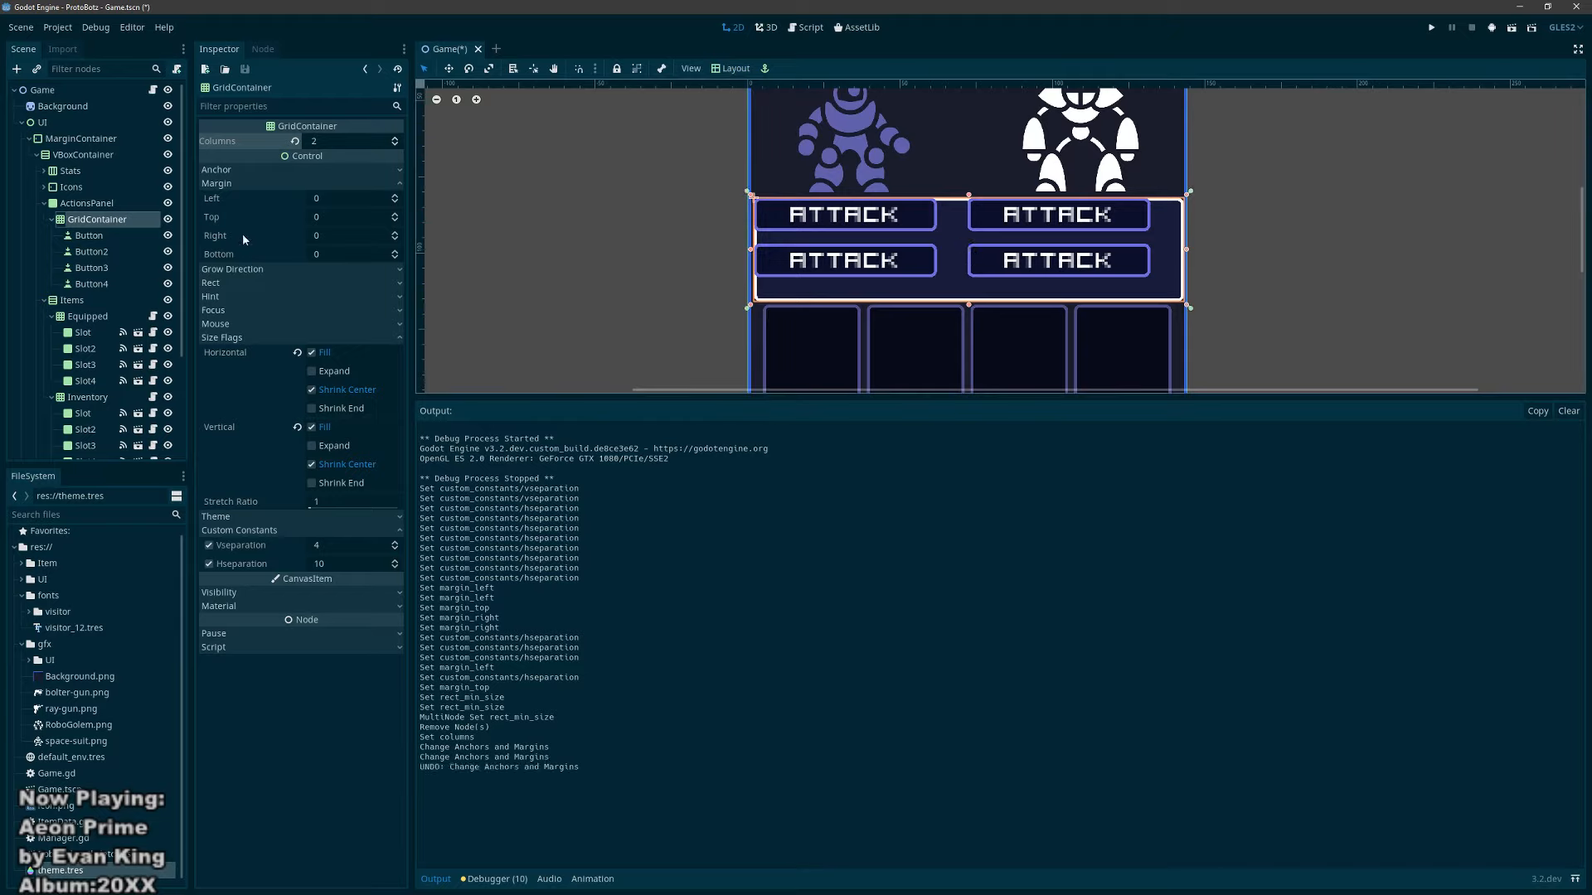
Step: Show the GridContainer's anchor values and apply the Full Rect layout to it
{"action": "left_click", "coordinate": [331, 170]}
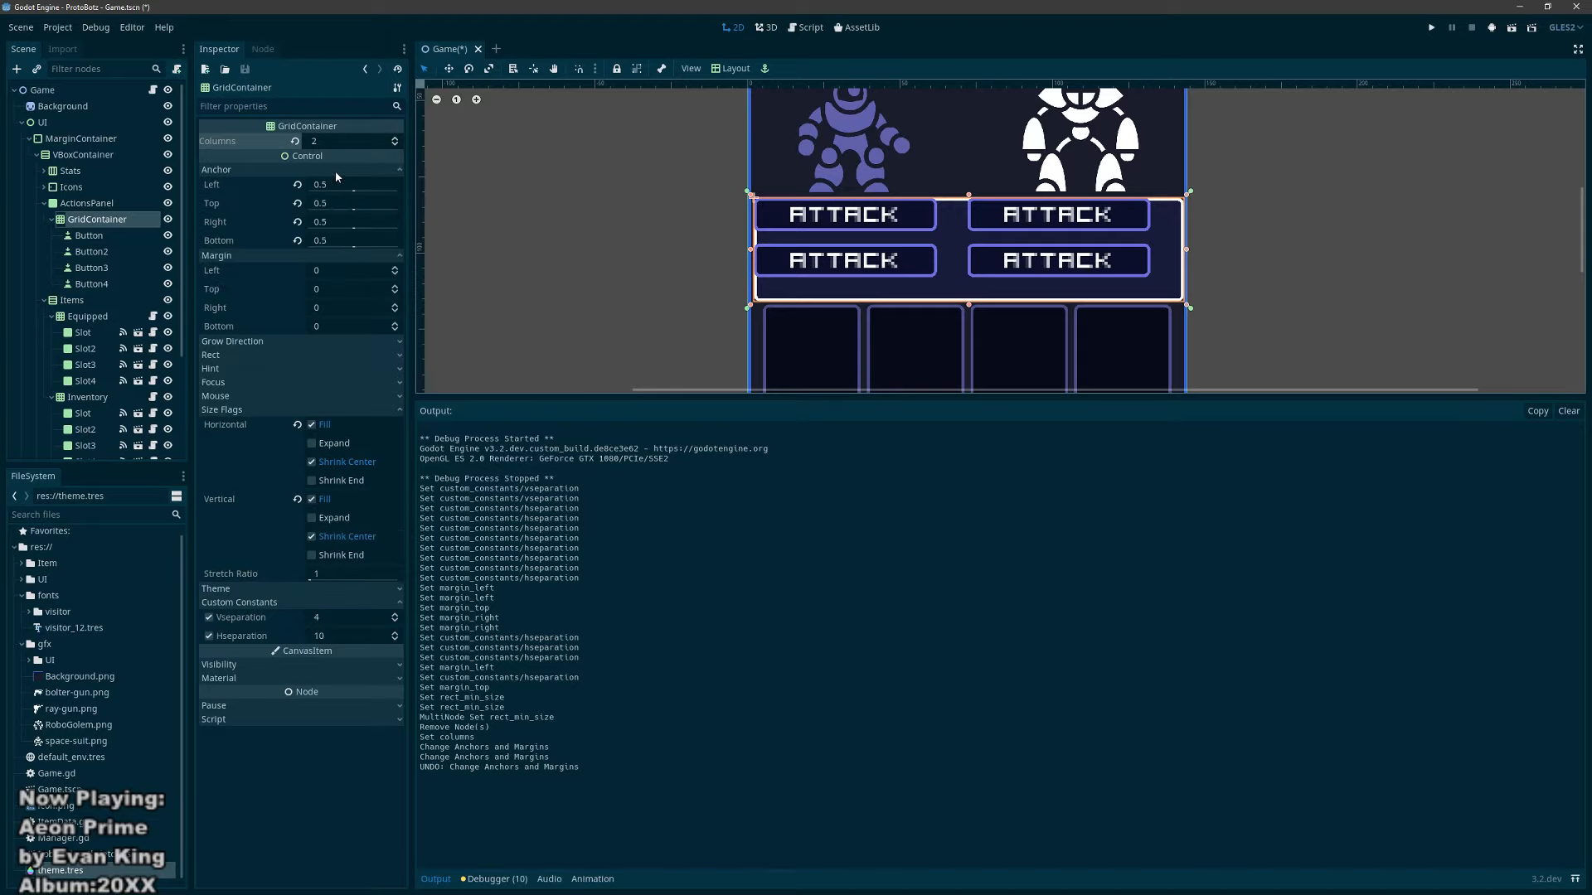
{"action": "left_click", "coordinate": [731, 68]}
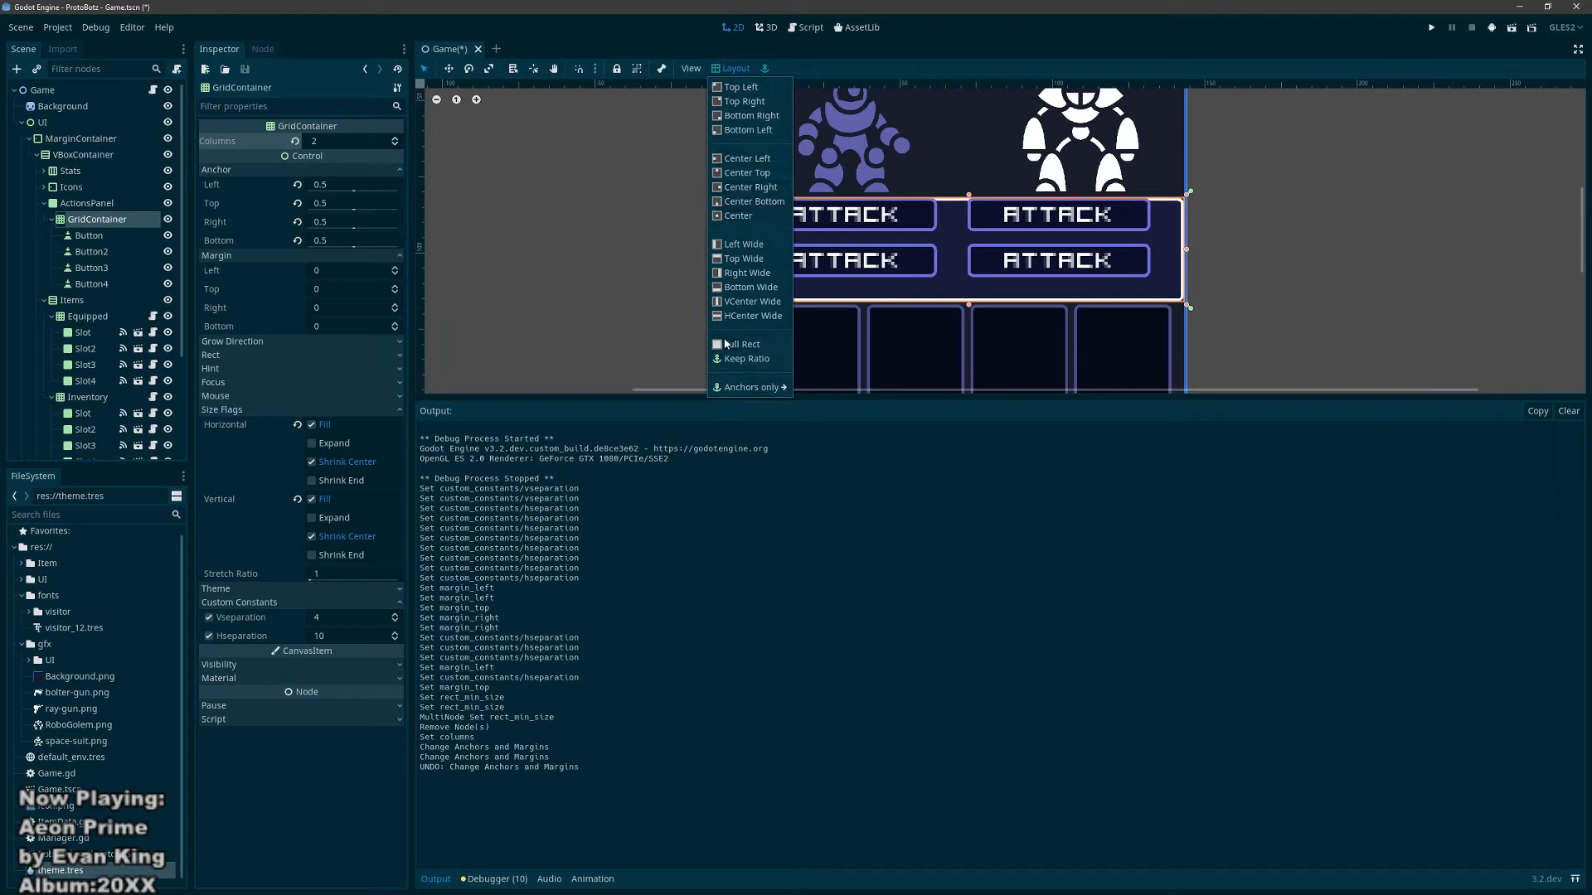
{"action": "left_click", "coordinate": [765, 71]}
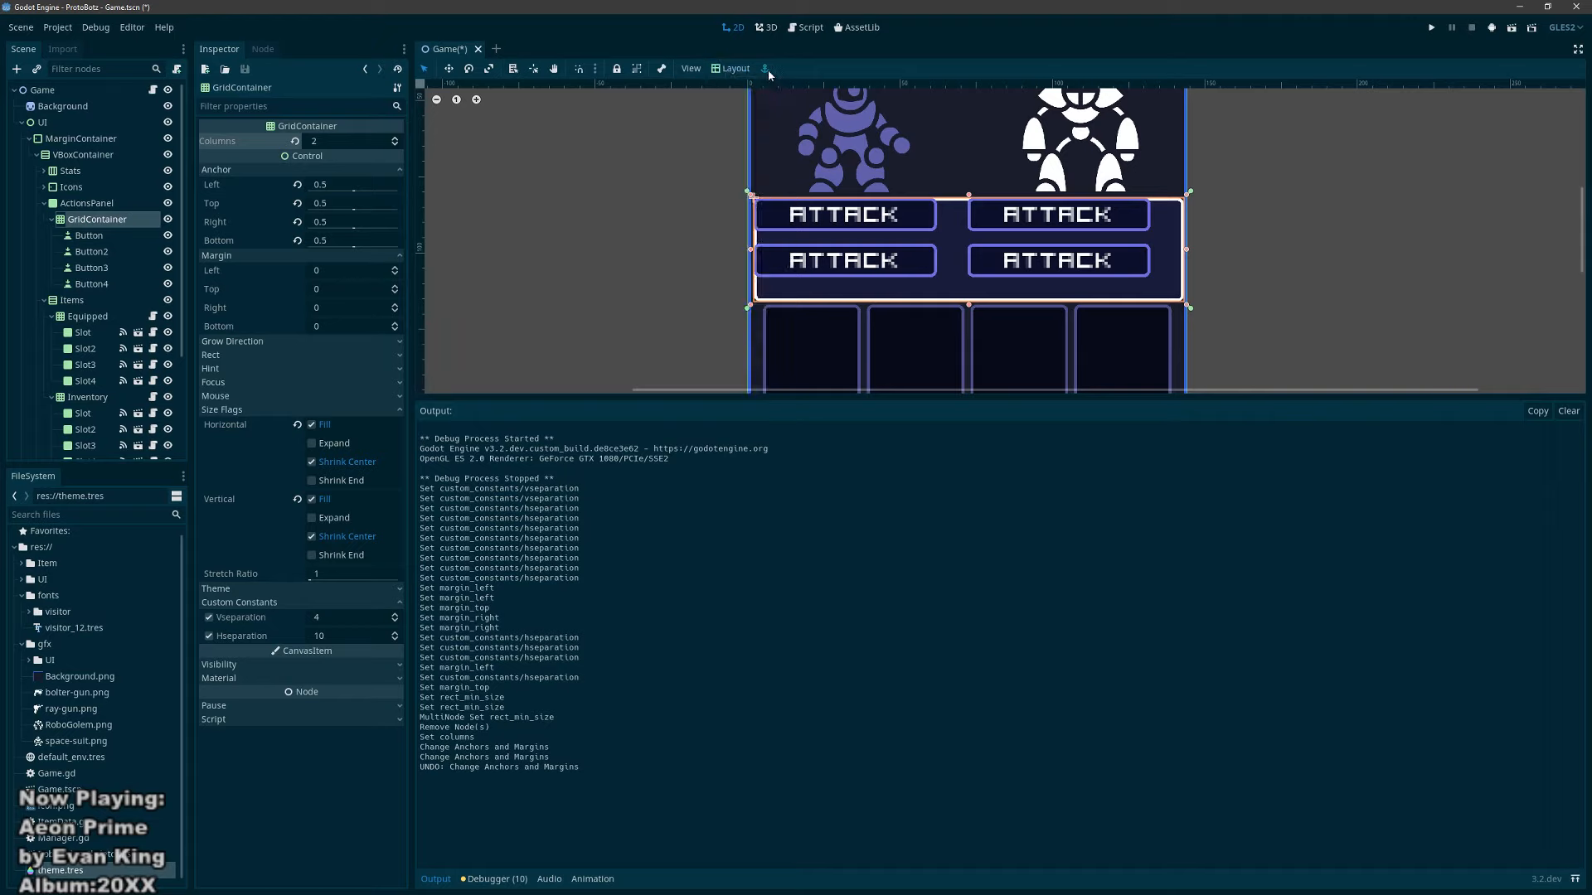
{"action": "left_click", "coordinate": [731, 71]}
{"action": "left_click", "coordinate": [733, 345]}
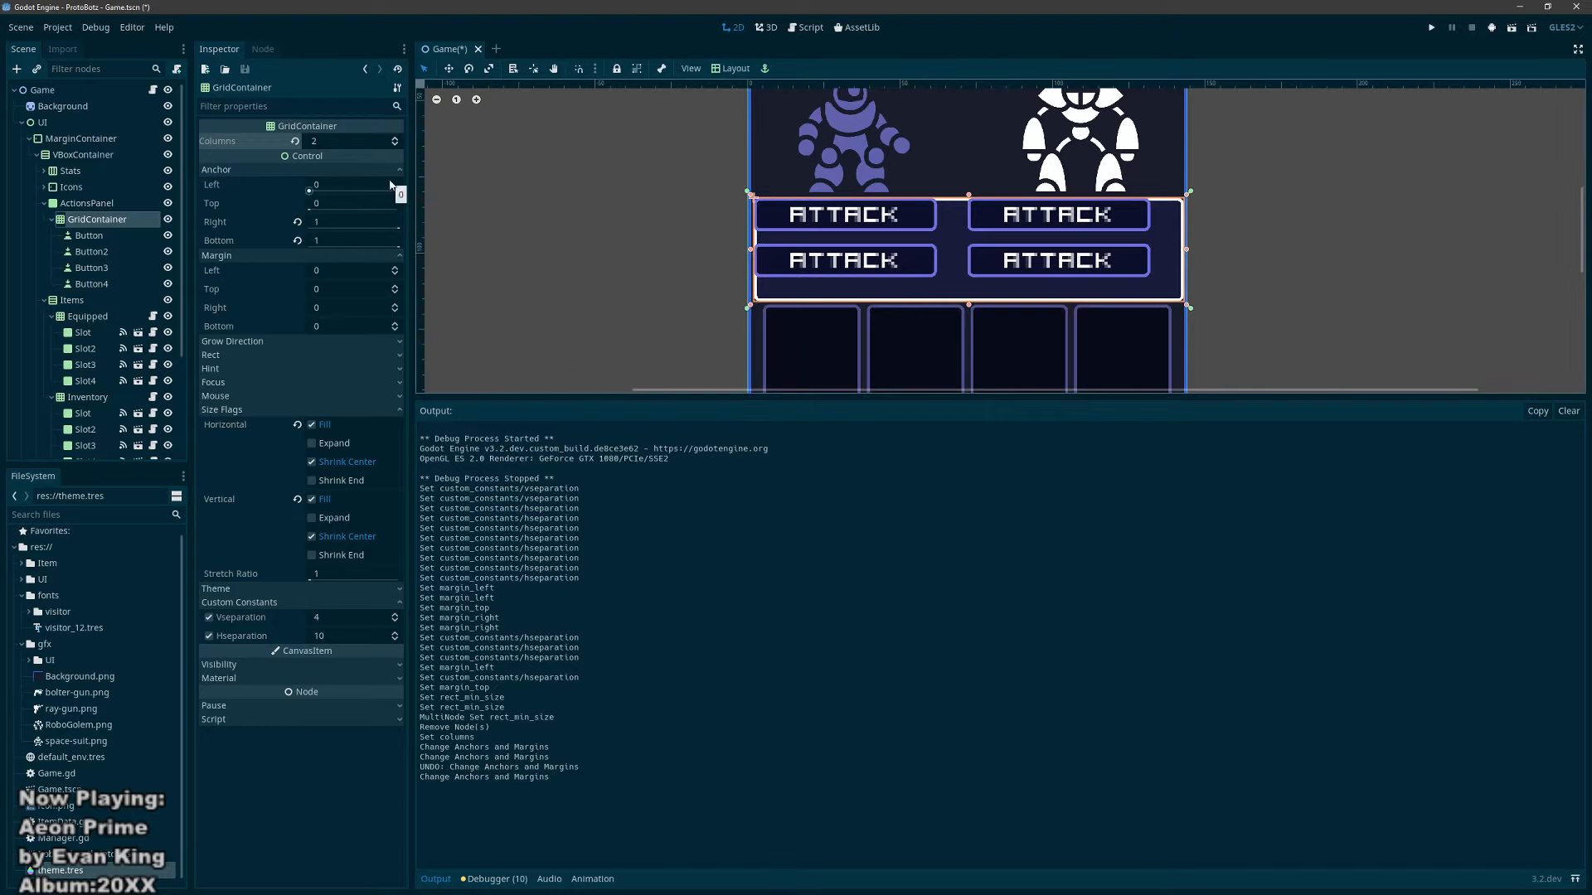
{"action": "left_click", "coordinate": [237, 411]}
{"action": "left_click", "coordinate": [236, 413]}
{"action": "left_click", "coordinate": [235, 413]}
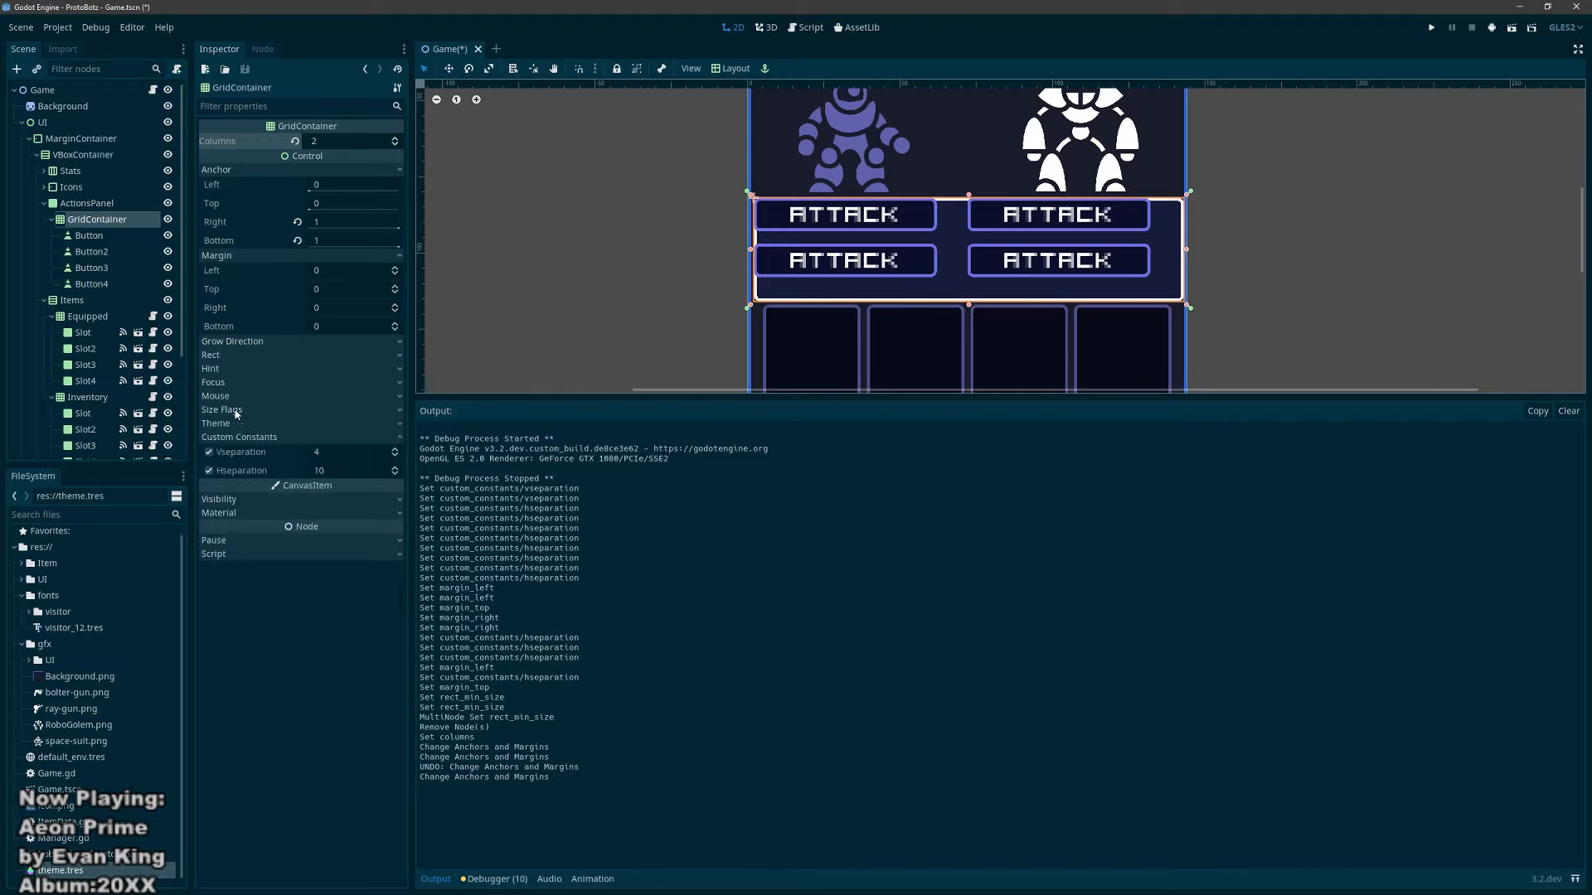
{"action": "left_click", "coordinate": [234, 439]}
{"action": "left_click", "coordinate": [235, 439]}
Step: Try the GridContainer without Fill in its horizontal and vertical size flags, test-run the game, and restore Fill in both directions
{"action": "left_click", "coordinate": [280, 412]}
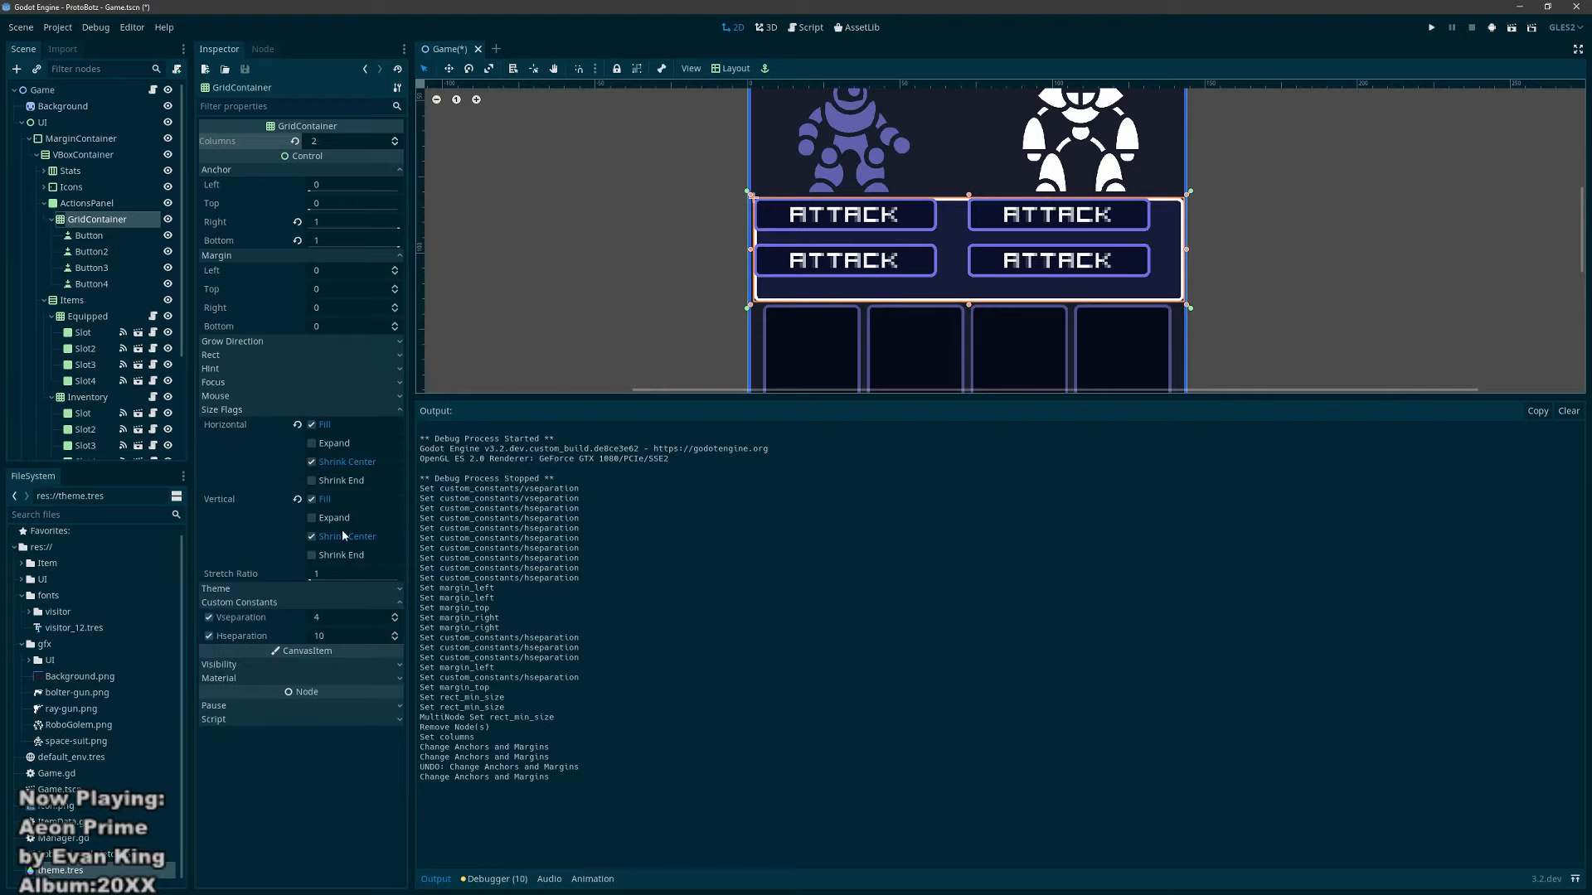
{"action": "left_click", "coordinate": [311, 499]}
{"action": "left_click", "coordinate": [311, 424]}
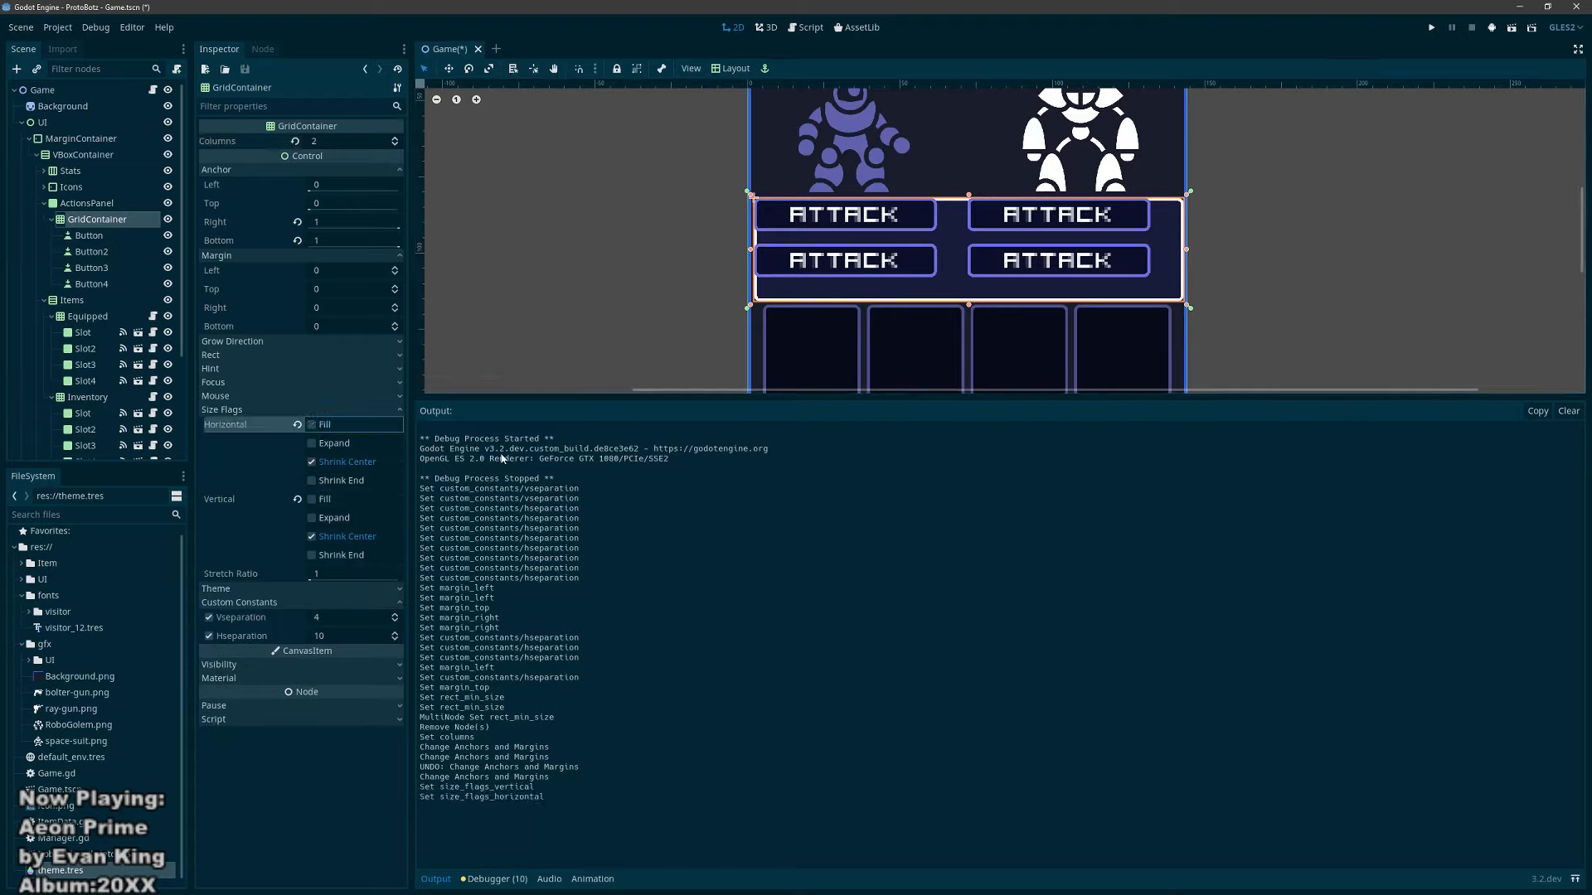
{"action": "key", "text": "F5"}
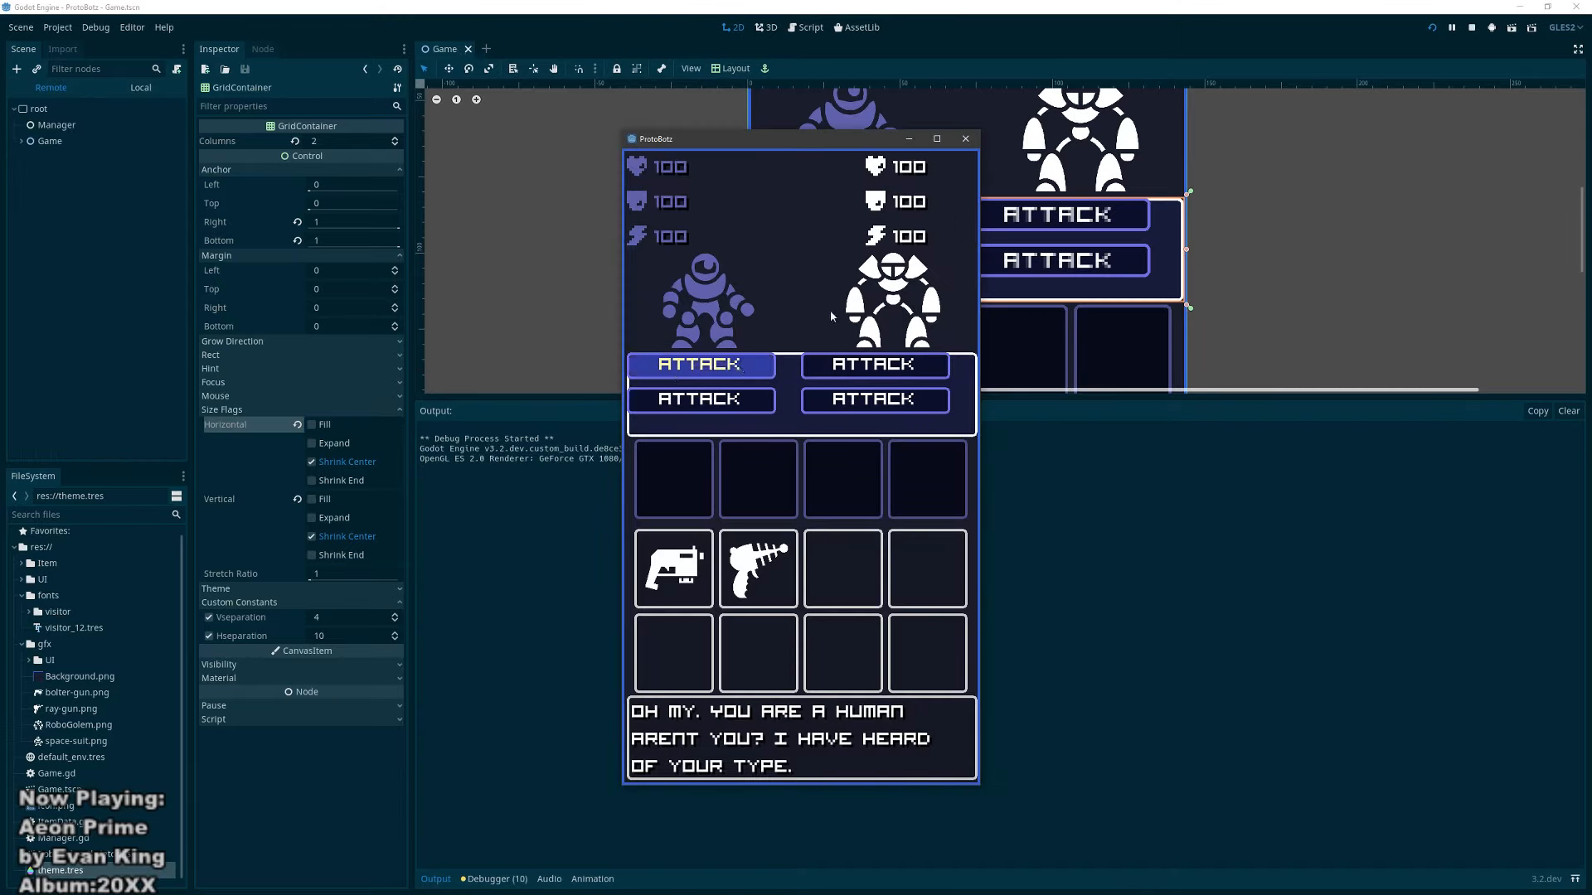
{"action": "left_click_drag", "start_coordinate": [853, 136], "coordinate": [740, 299]}
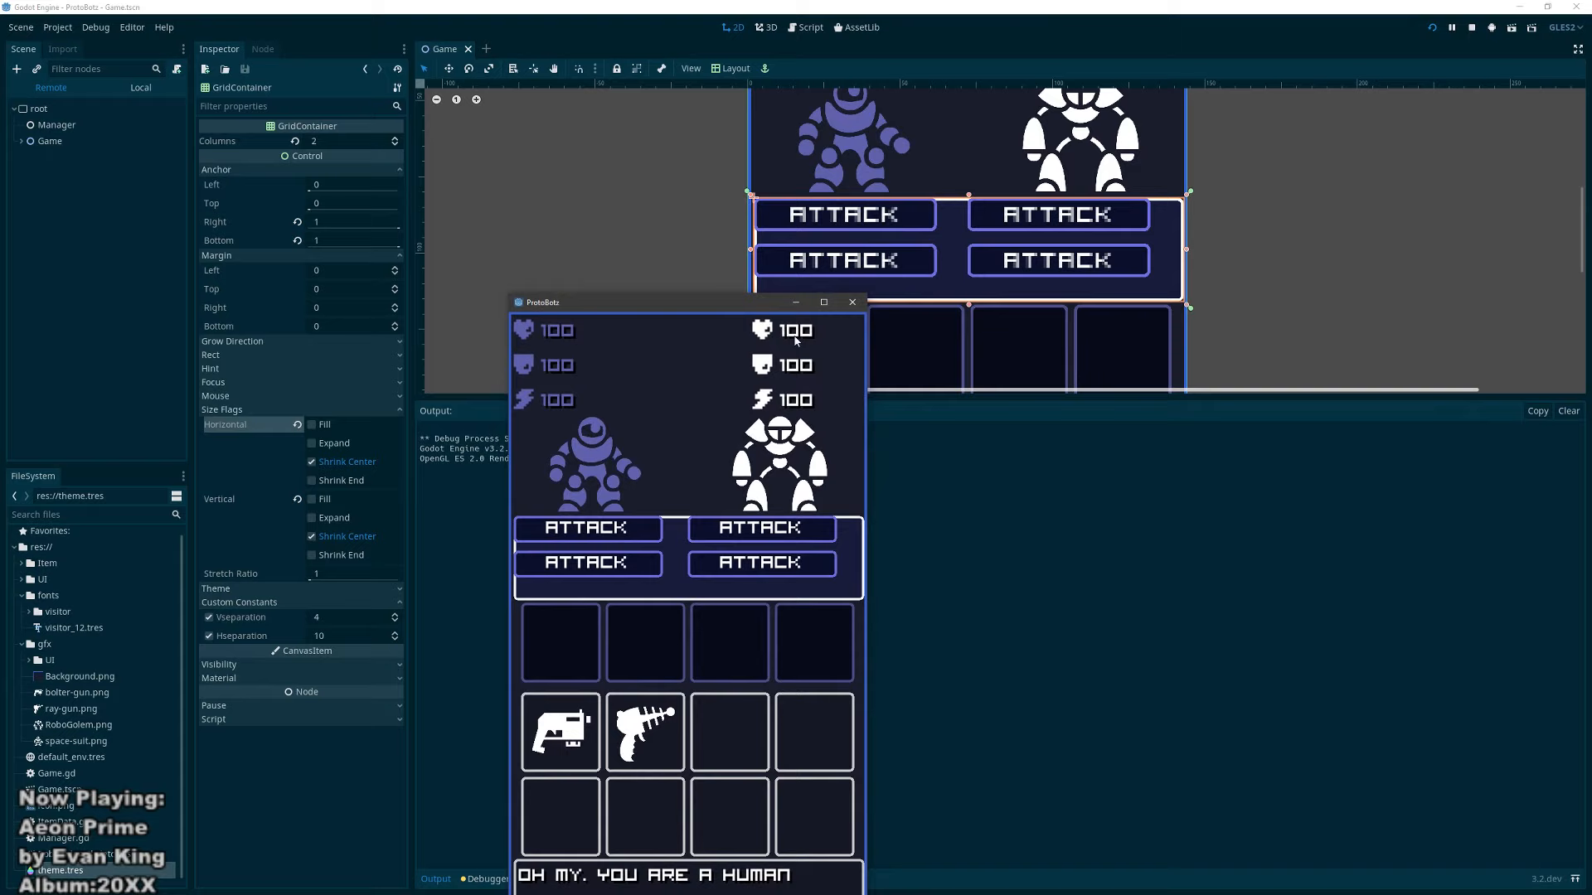
{"action": "left_click", "coordinate": [852, 302]}
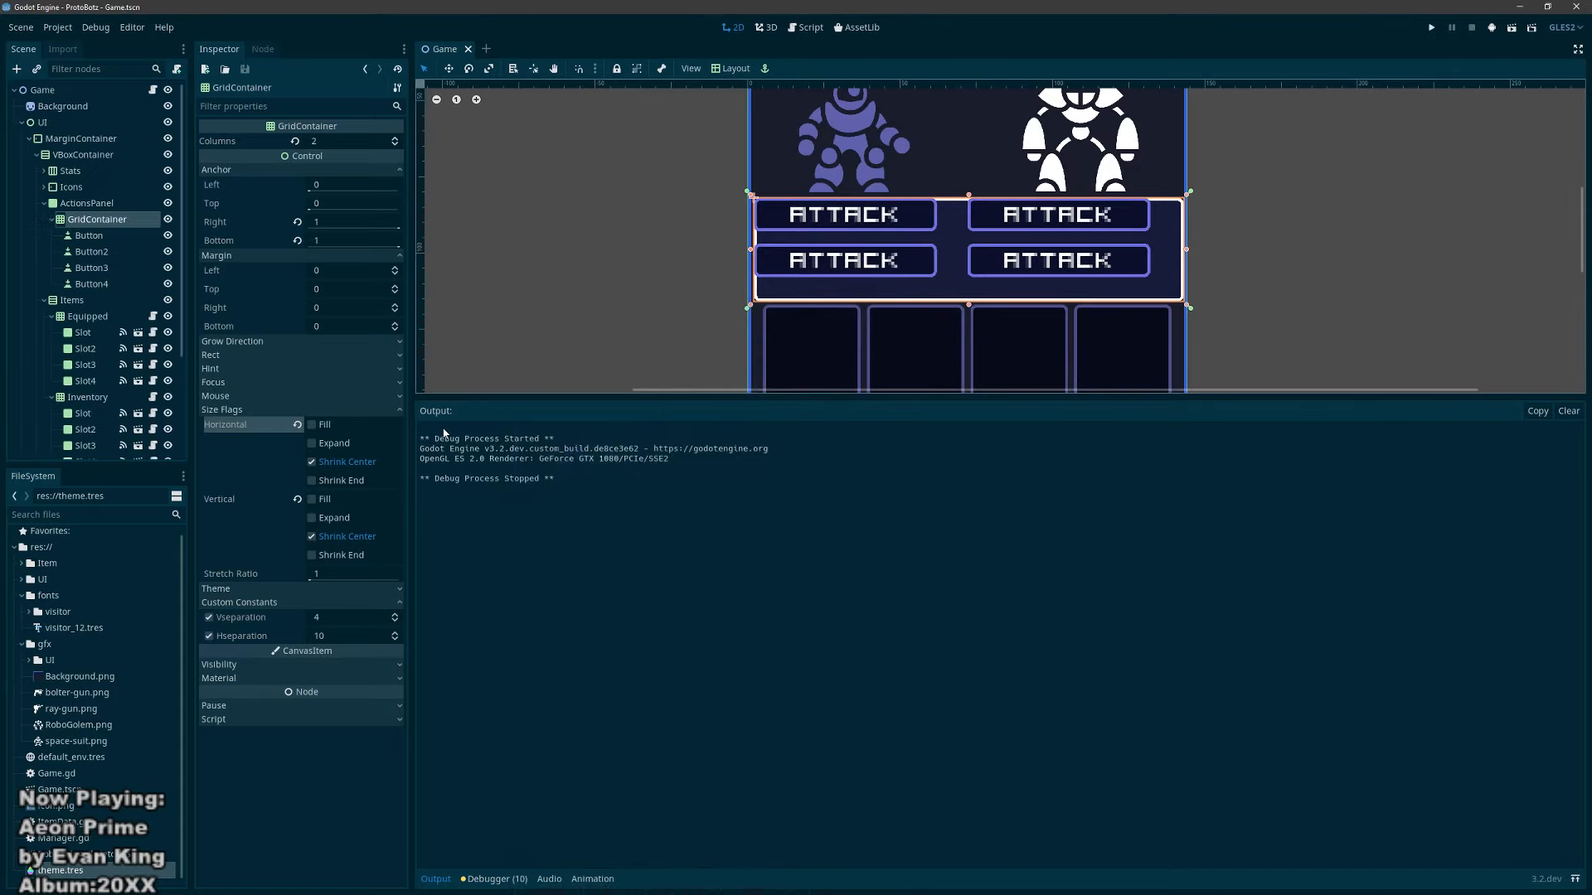
{"action": "left_click", "coordinate": [319, 424]}
{"action": "left_click", "coordinate": [319, 499]}
Step: Try Expand in the GridContainer's horizontal and vertical size flags, test-run the game, and turn Expand off in both directions
{"action": "left_click", "coordinate": [332, 446]}
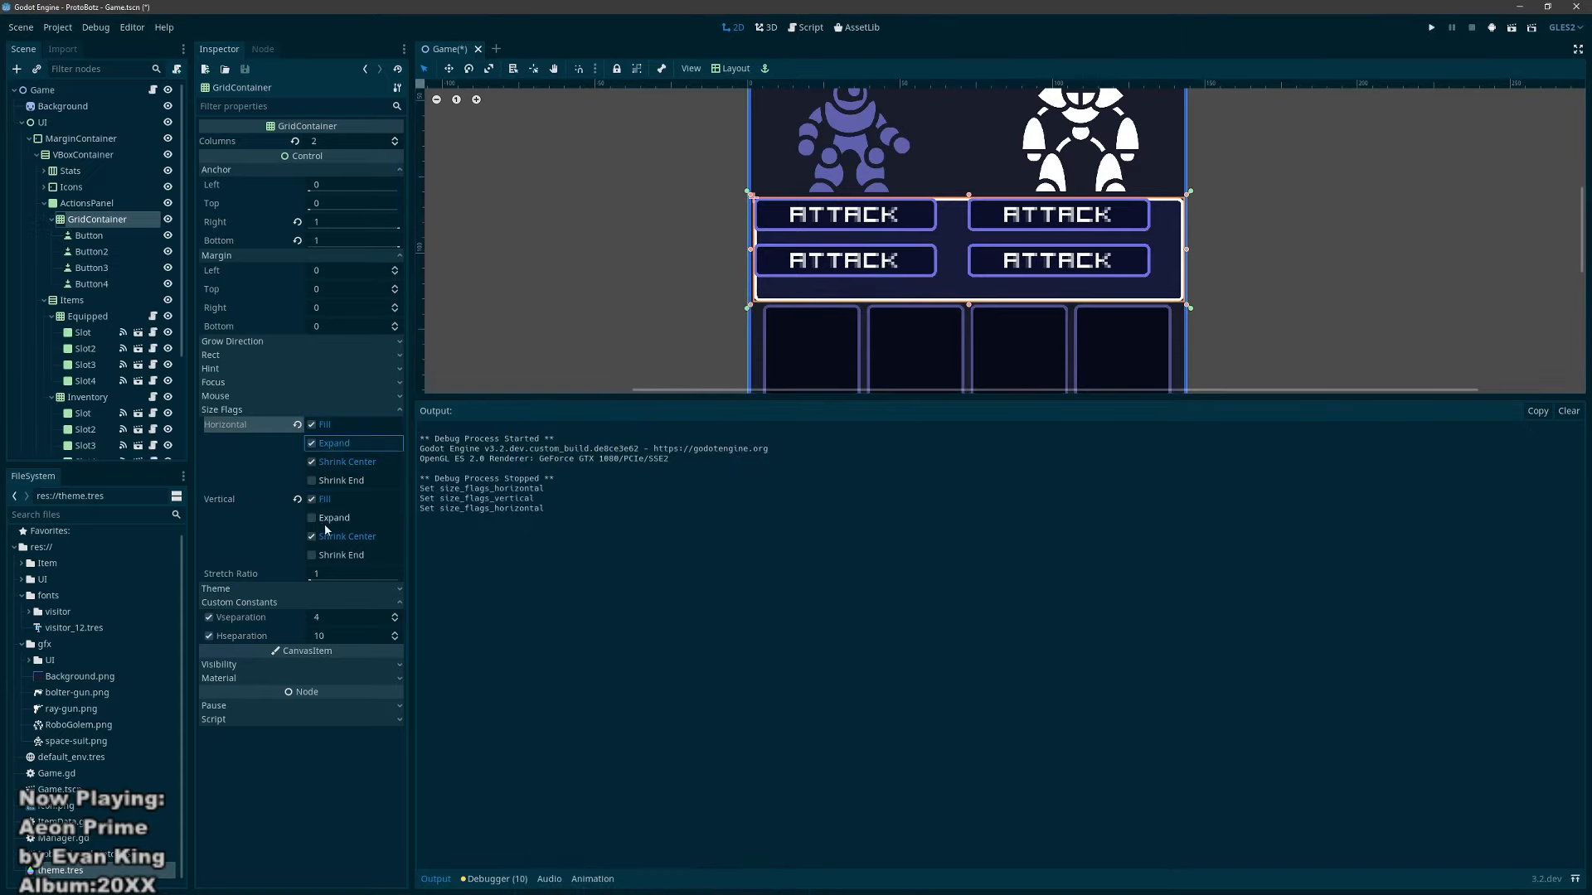
{"action": "left_click", "coordinate": [330, 519]}
{"action": "key", "text": "F5"}
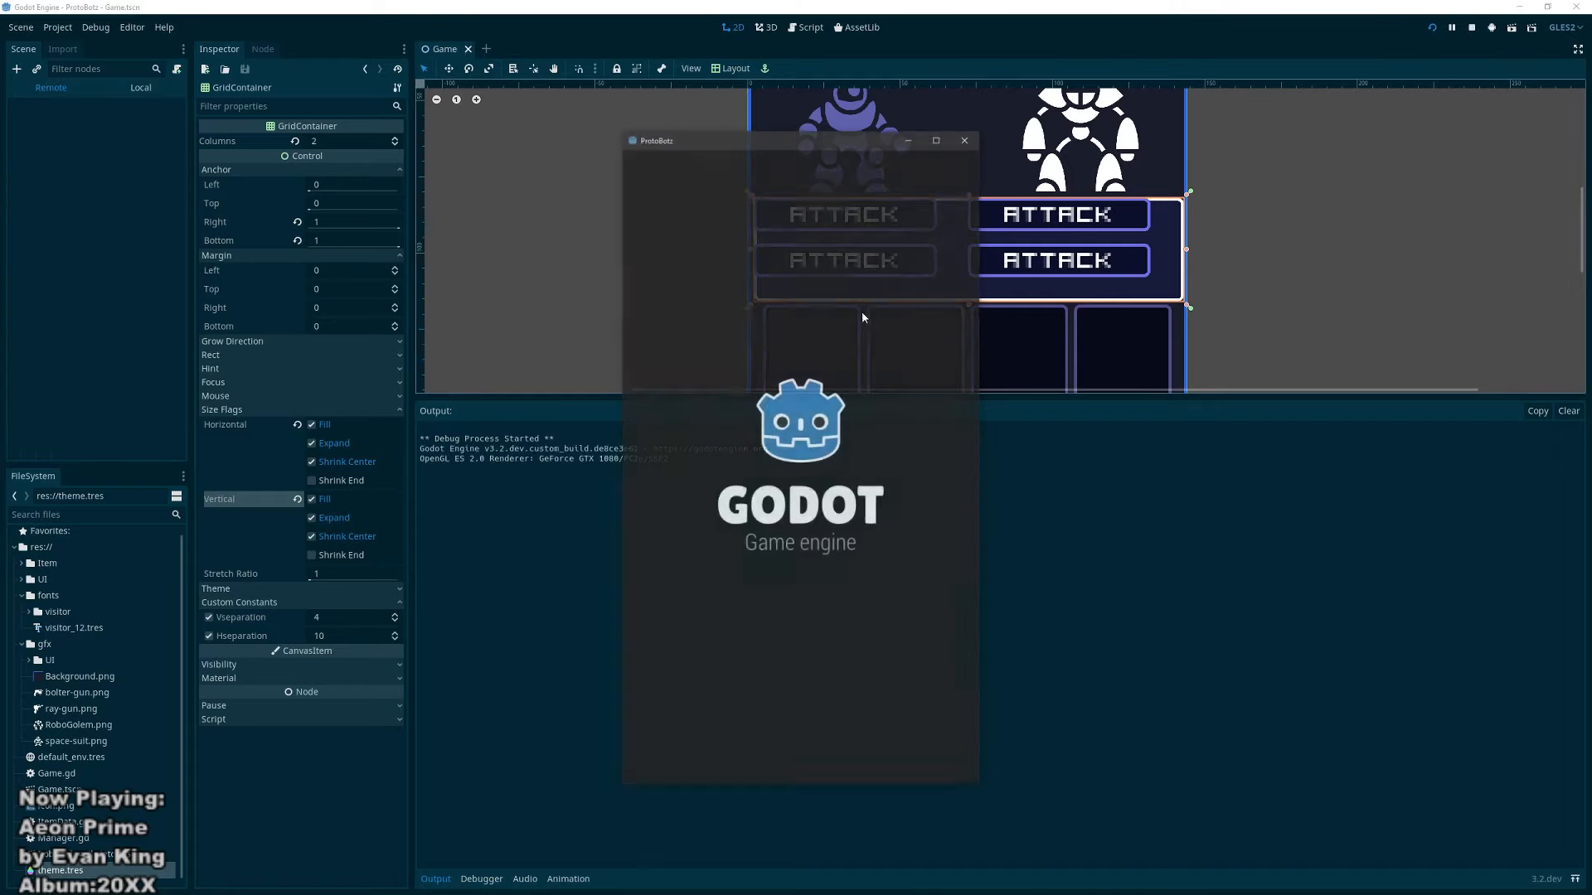
{"action": "left_click", "coordinate": [965, 139]}
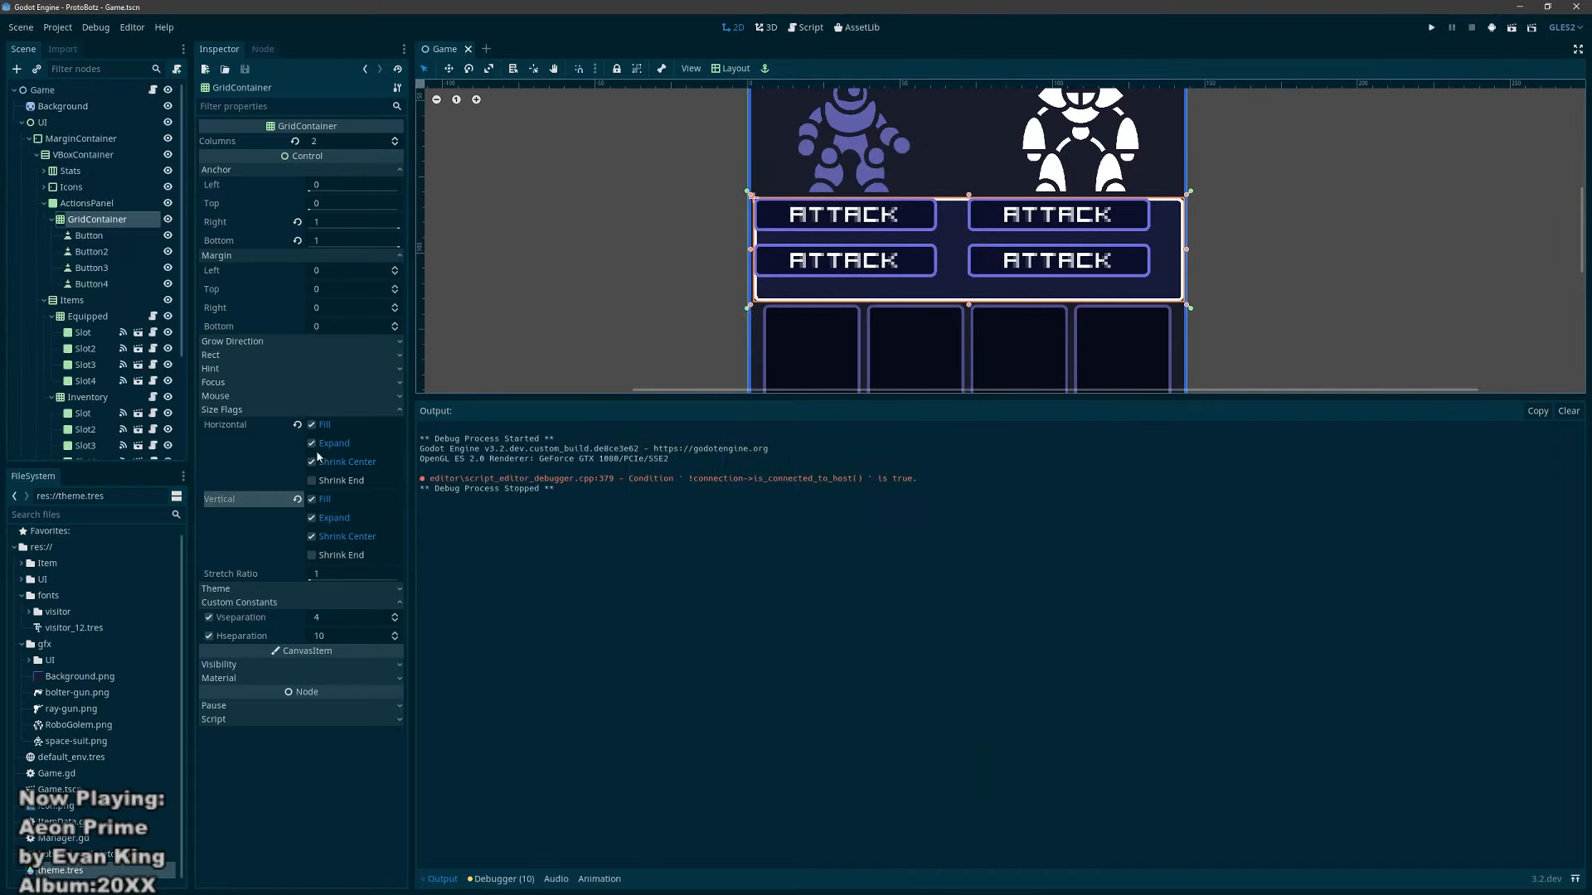
{"action": "left_click", "coordinate": [317, 447]}
{"action": "left_click", "coordinate": [312, 518]}
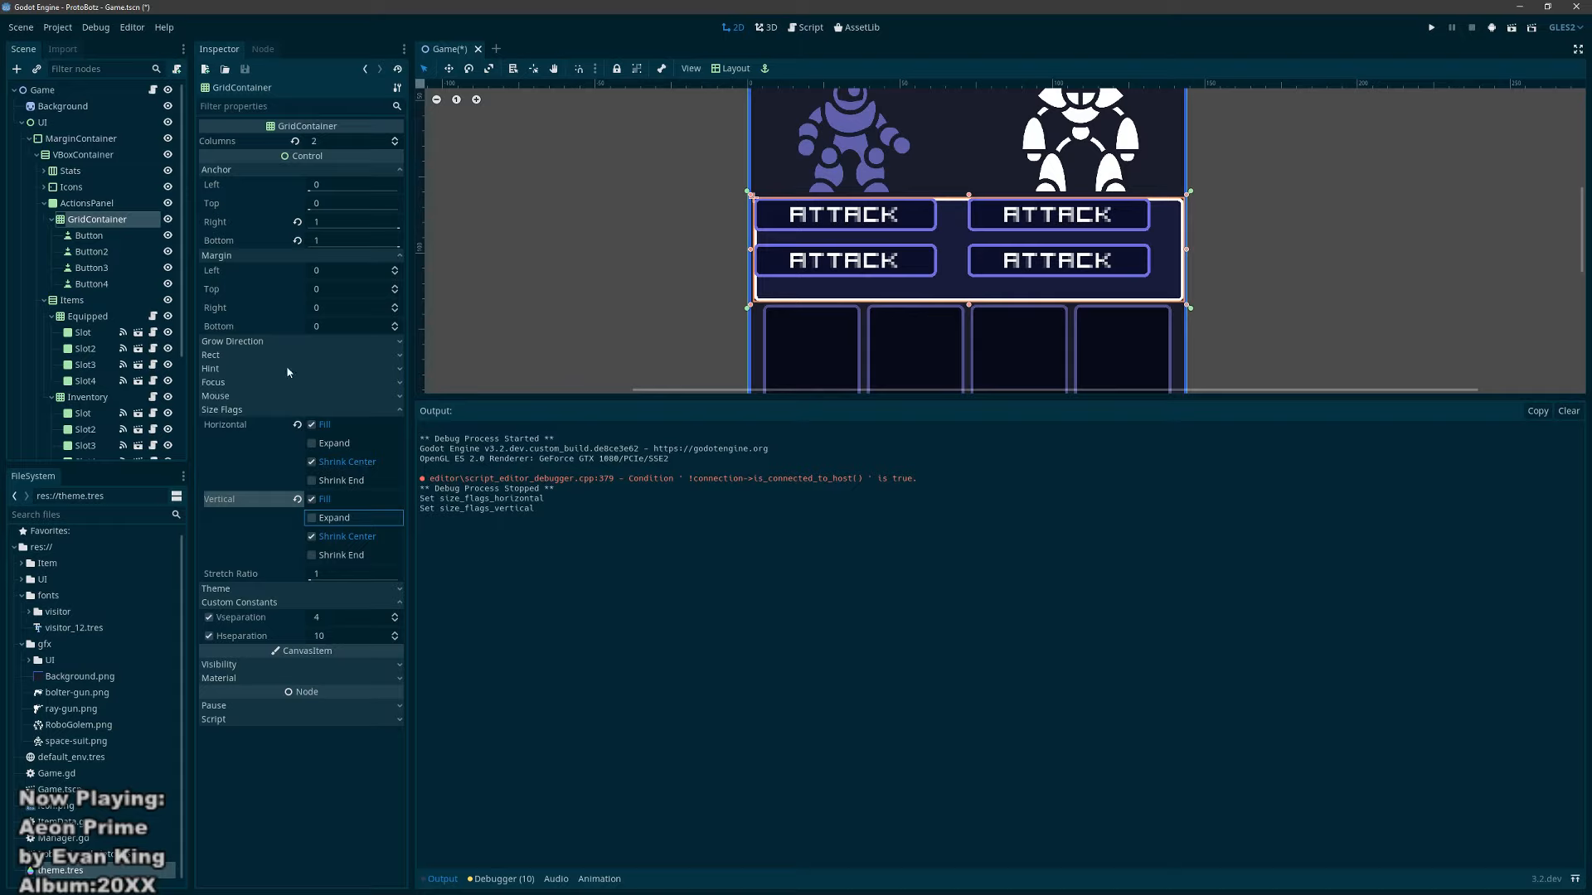
Step: Try Shrink Center in the first Attack button's horizontal and vertical size flags, test-run the game, and turn both flags off
{"action": "left_click", "coordinate": [105, 236]}
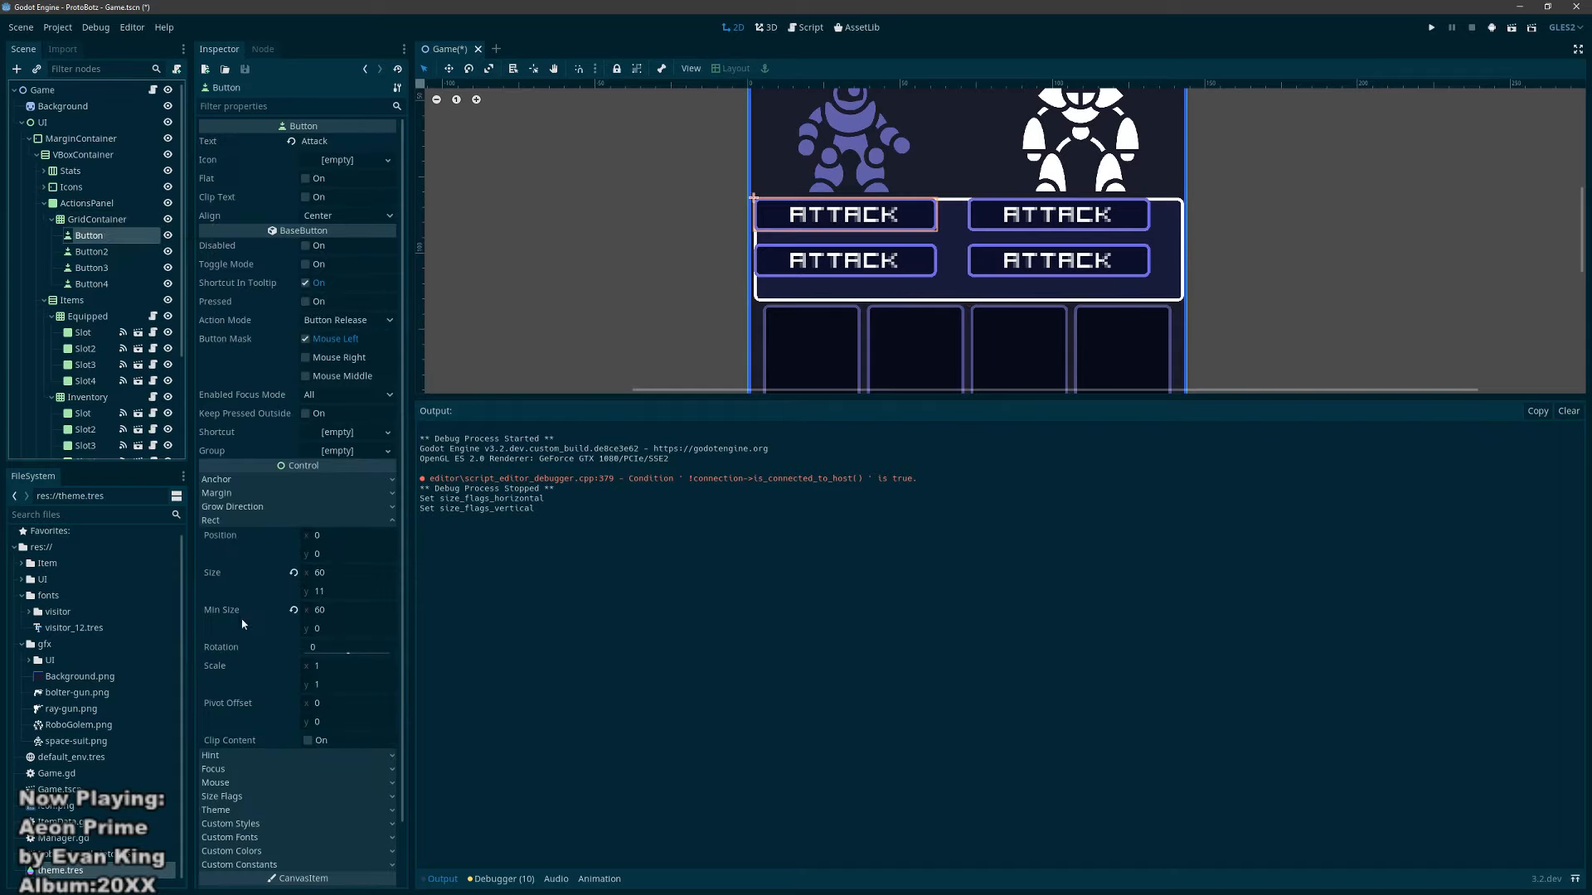
{"action": "left_click", "coordinate": [281, 523]}
{"action": "left_click", "coordinate": [262, 576]}
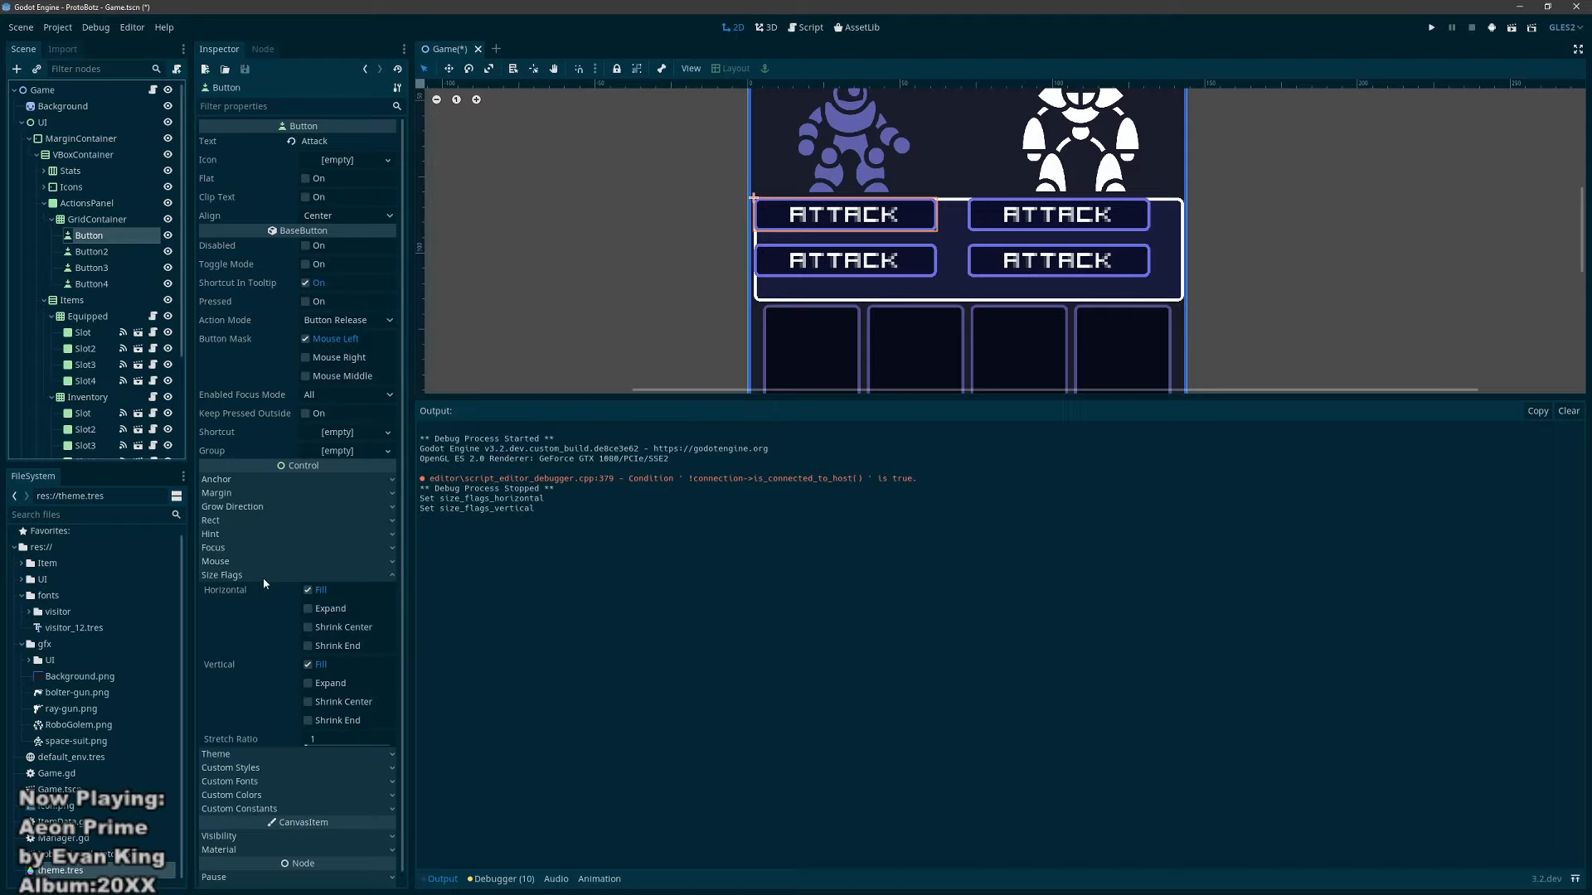
{"action": "left_click", "coordinate": [308, 628]}
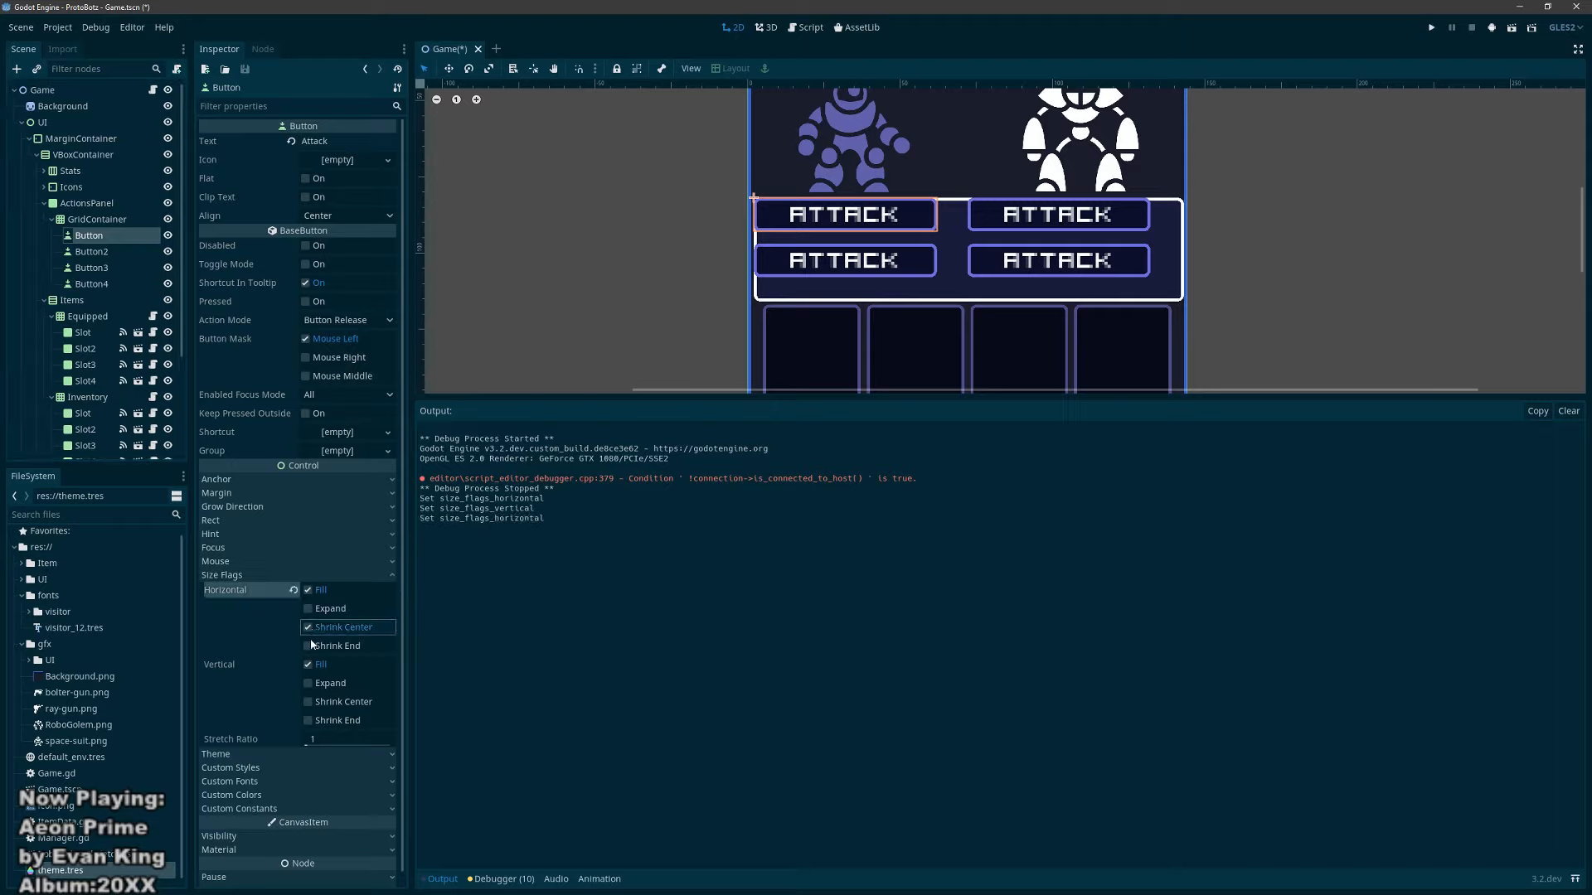
{"action": "left_click", "coordinate": [307, 703]}
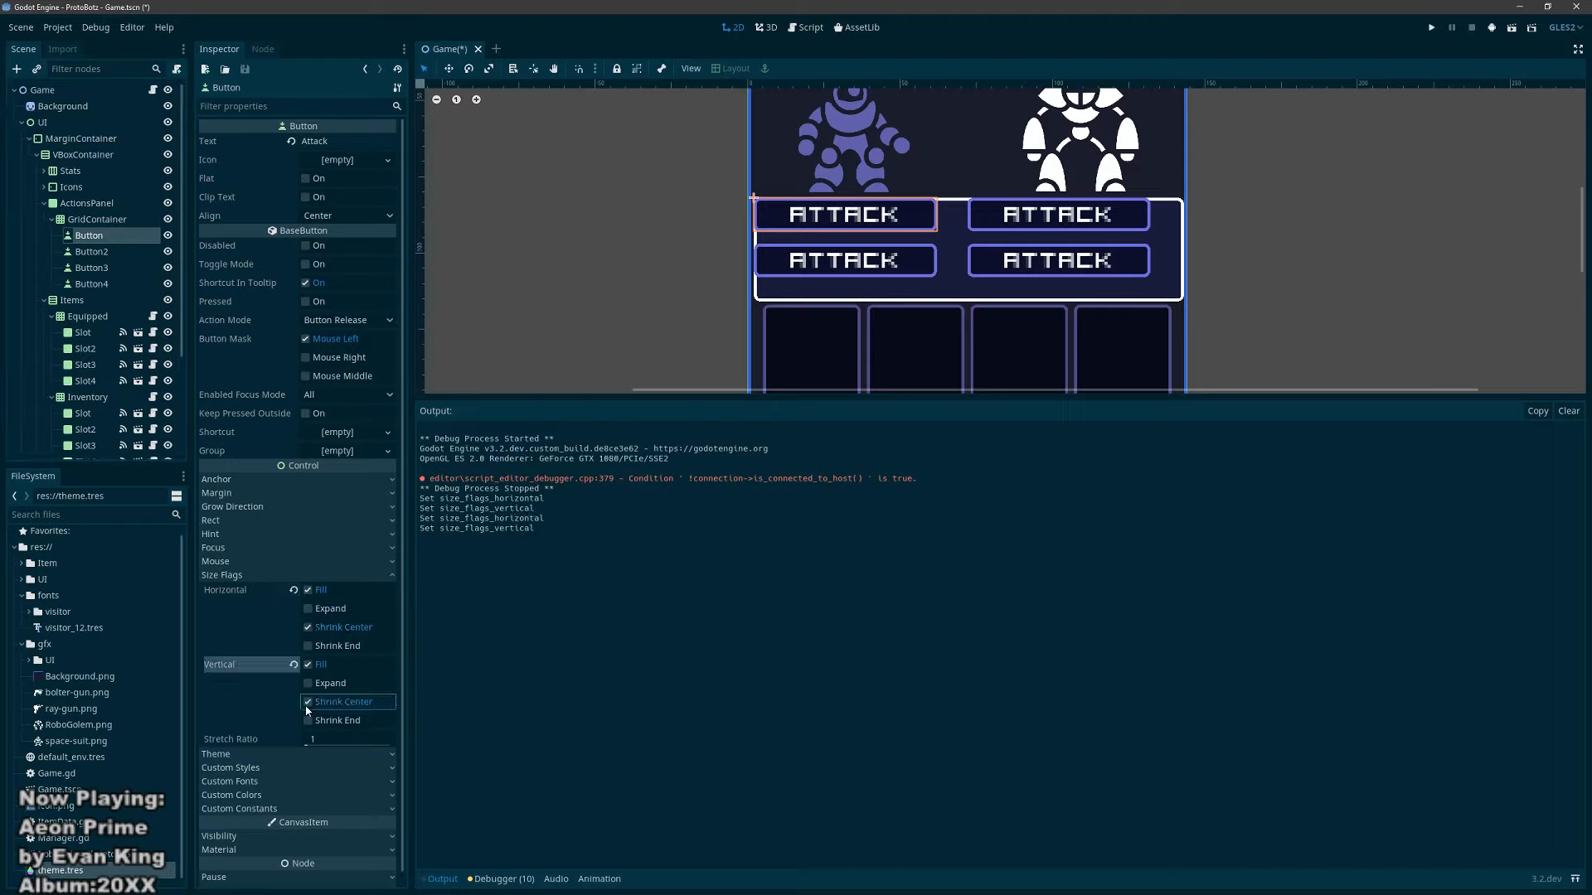
{"action": "key", "text": "F5"}
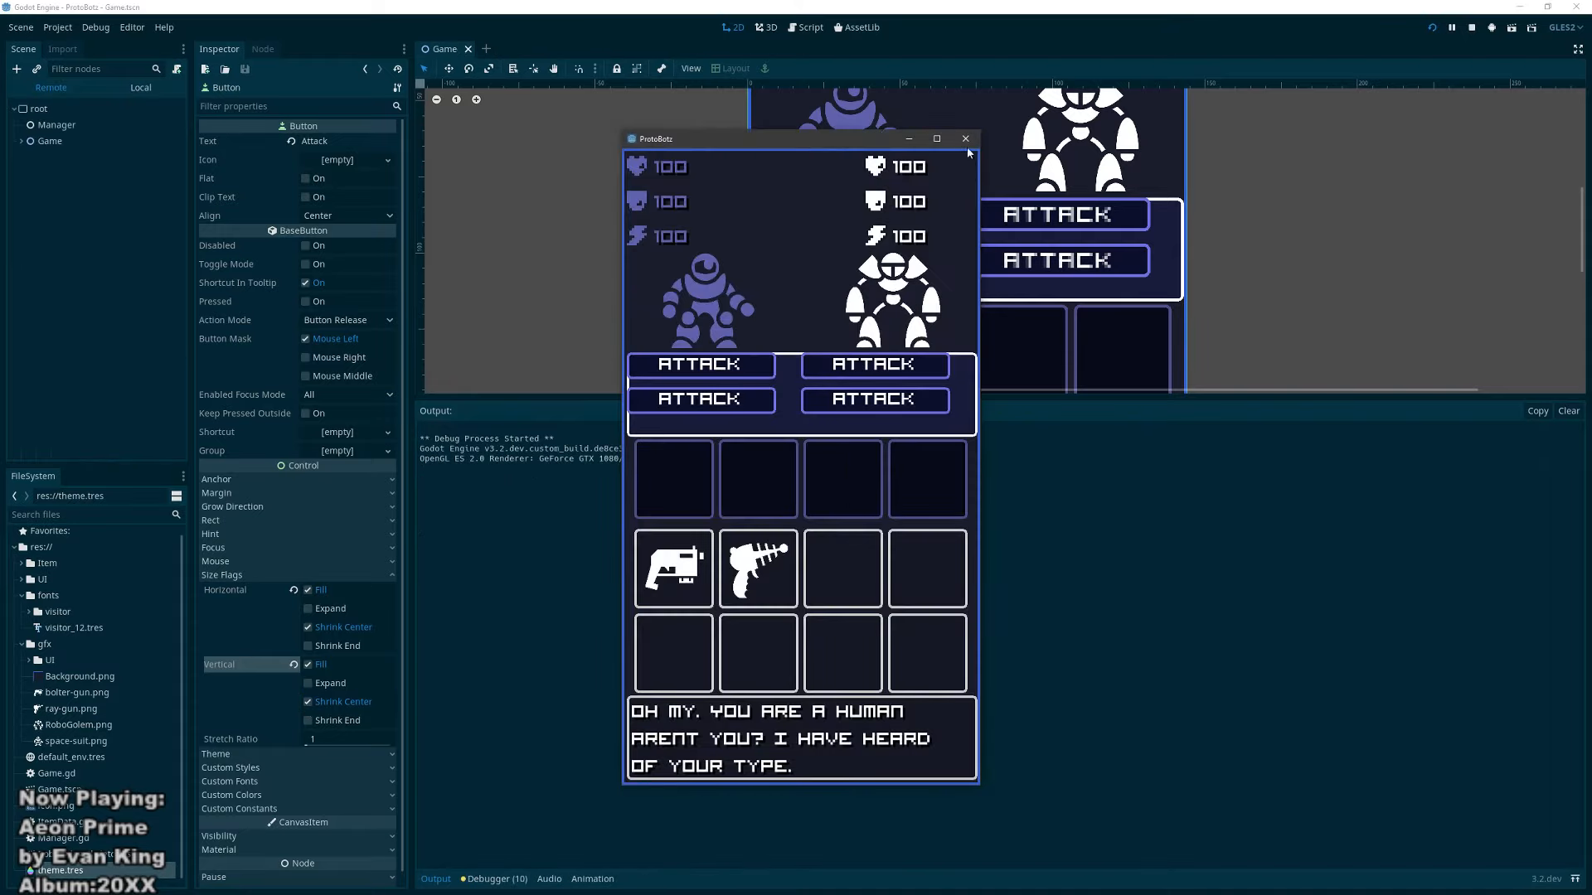
{"action": "left_click", "coordinate": [965, 138]}
{"action": "left_click", "coordinate": [308, 702]}
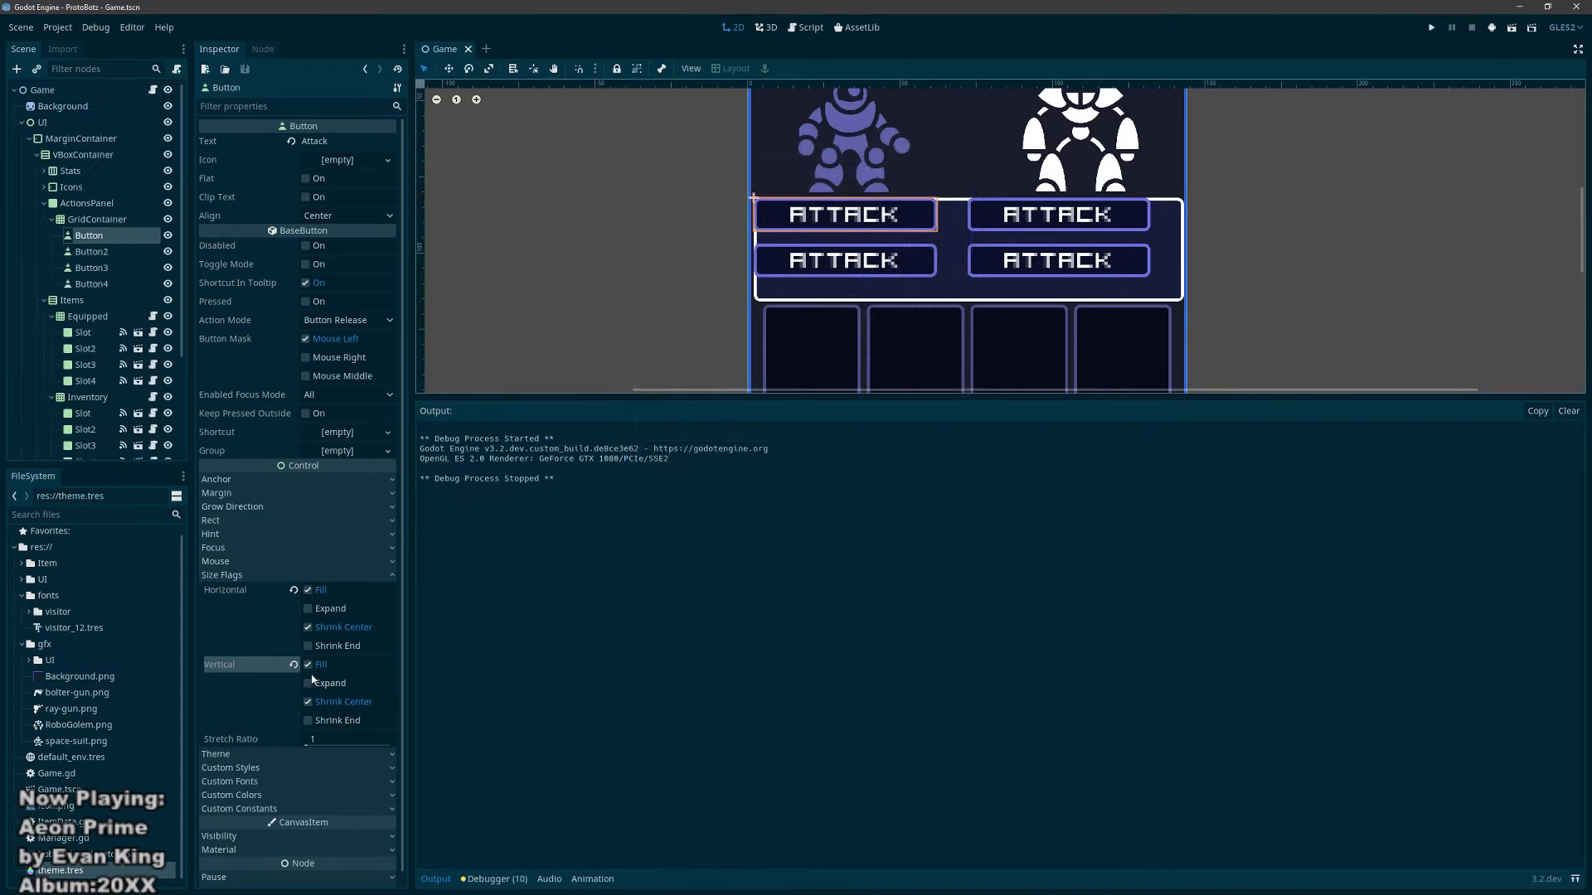
{"action": "left_click", "coordinate": [315, 629]}
Step: Save the Game scene with the GridContainer selected, and test-run the game to check the Attack buttons
{"action": "left_click", "coordinate": [104, 220]}
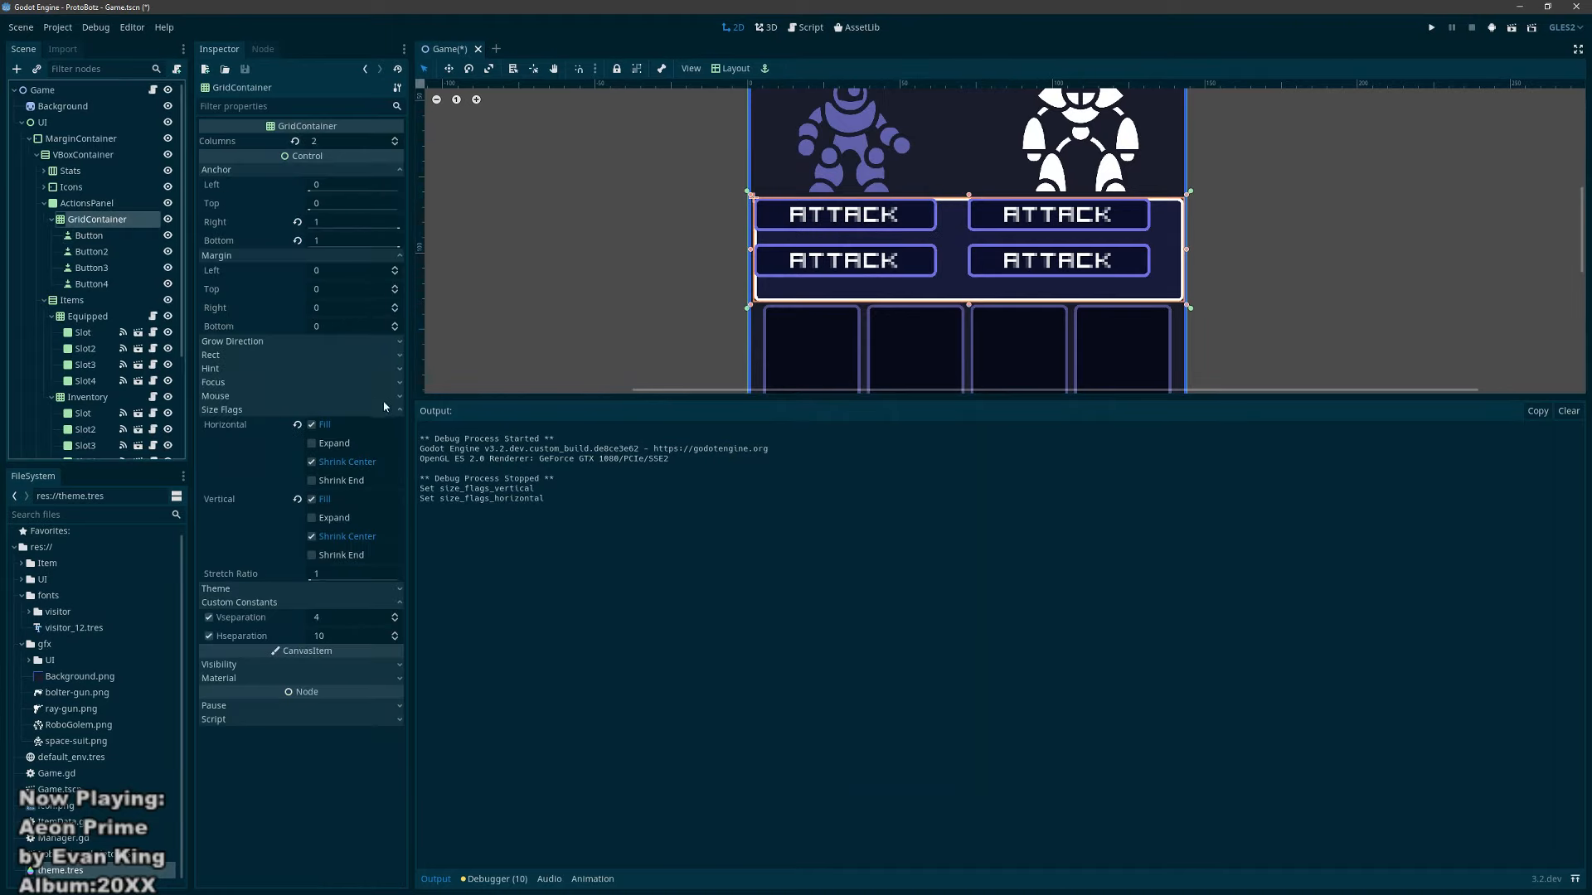
{"action": "key", "text": "ctrl+s"}
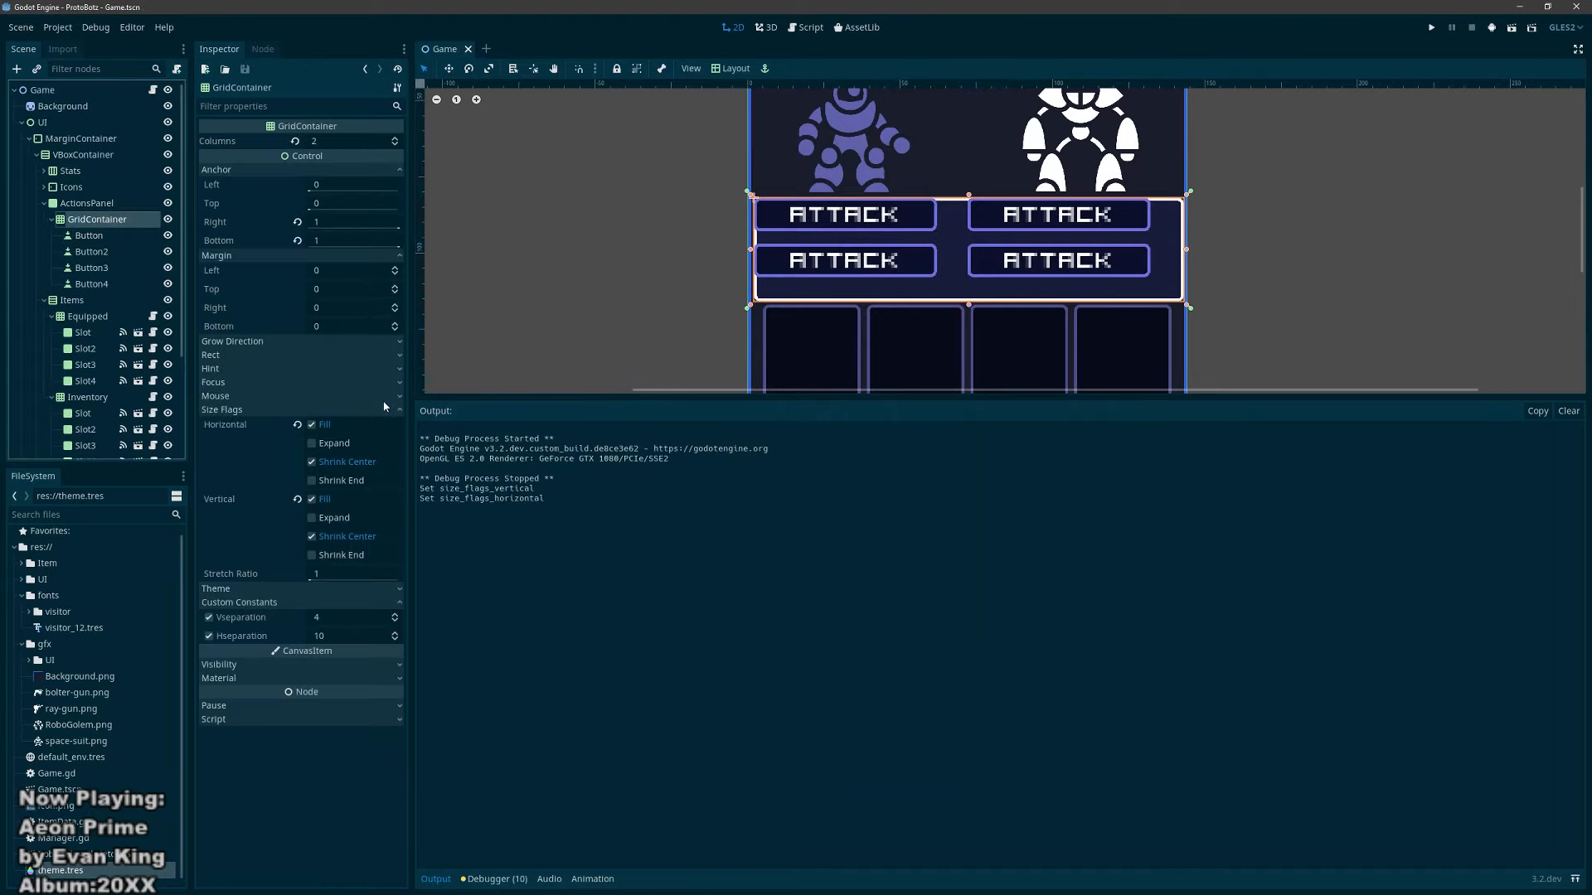
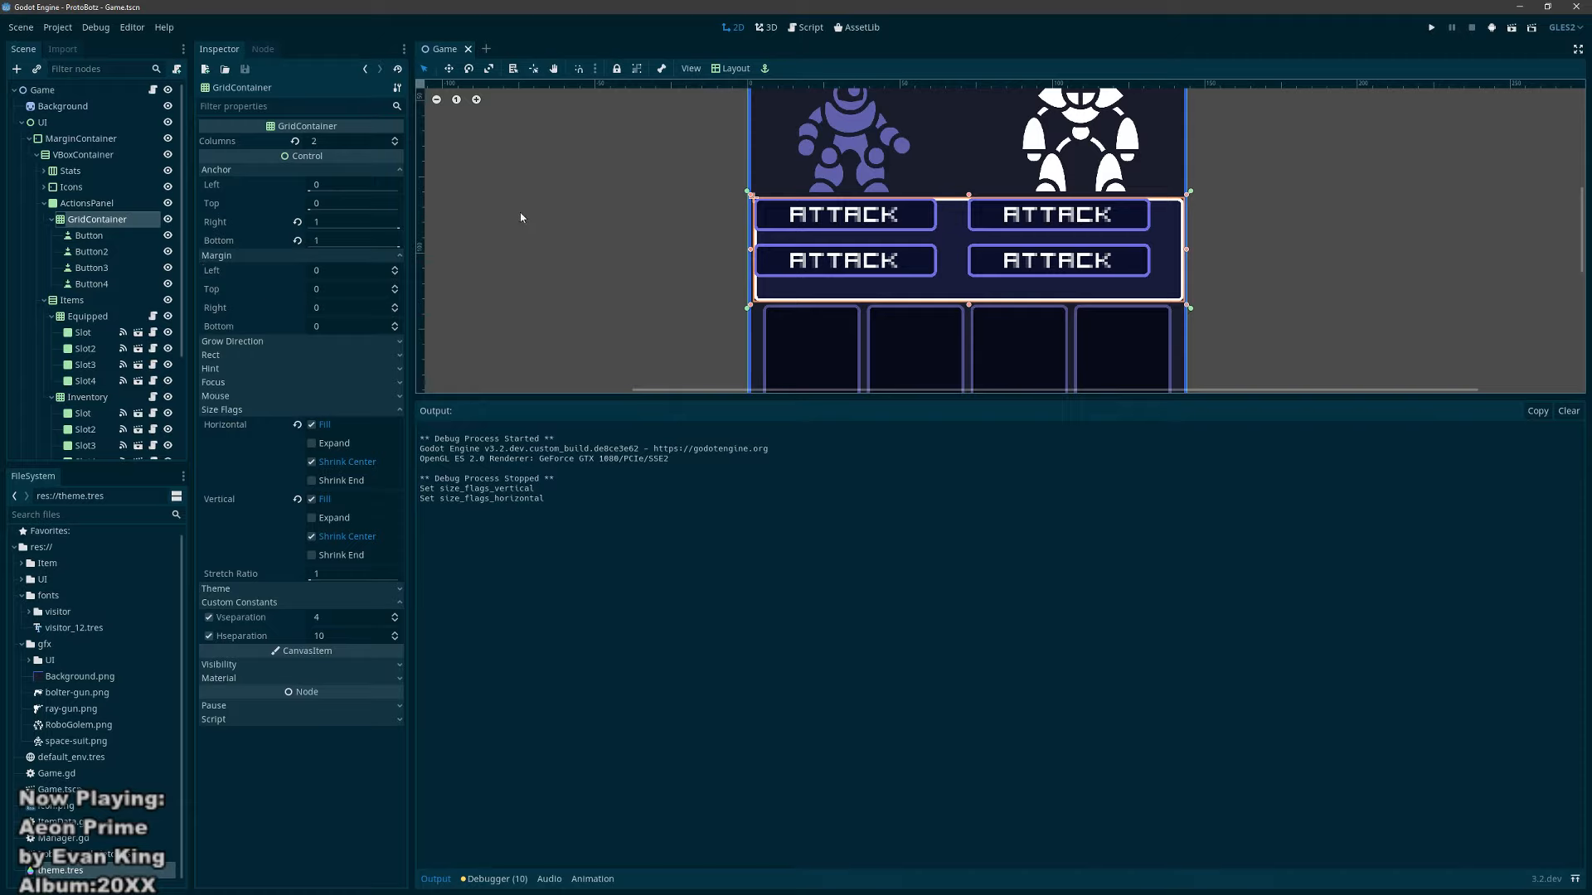
{"action": "key", "text": "F5"}
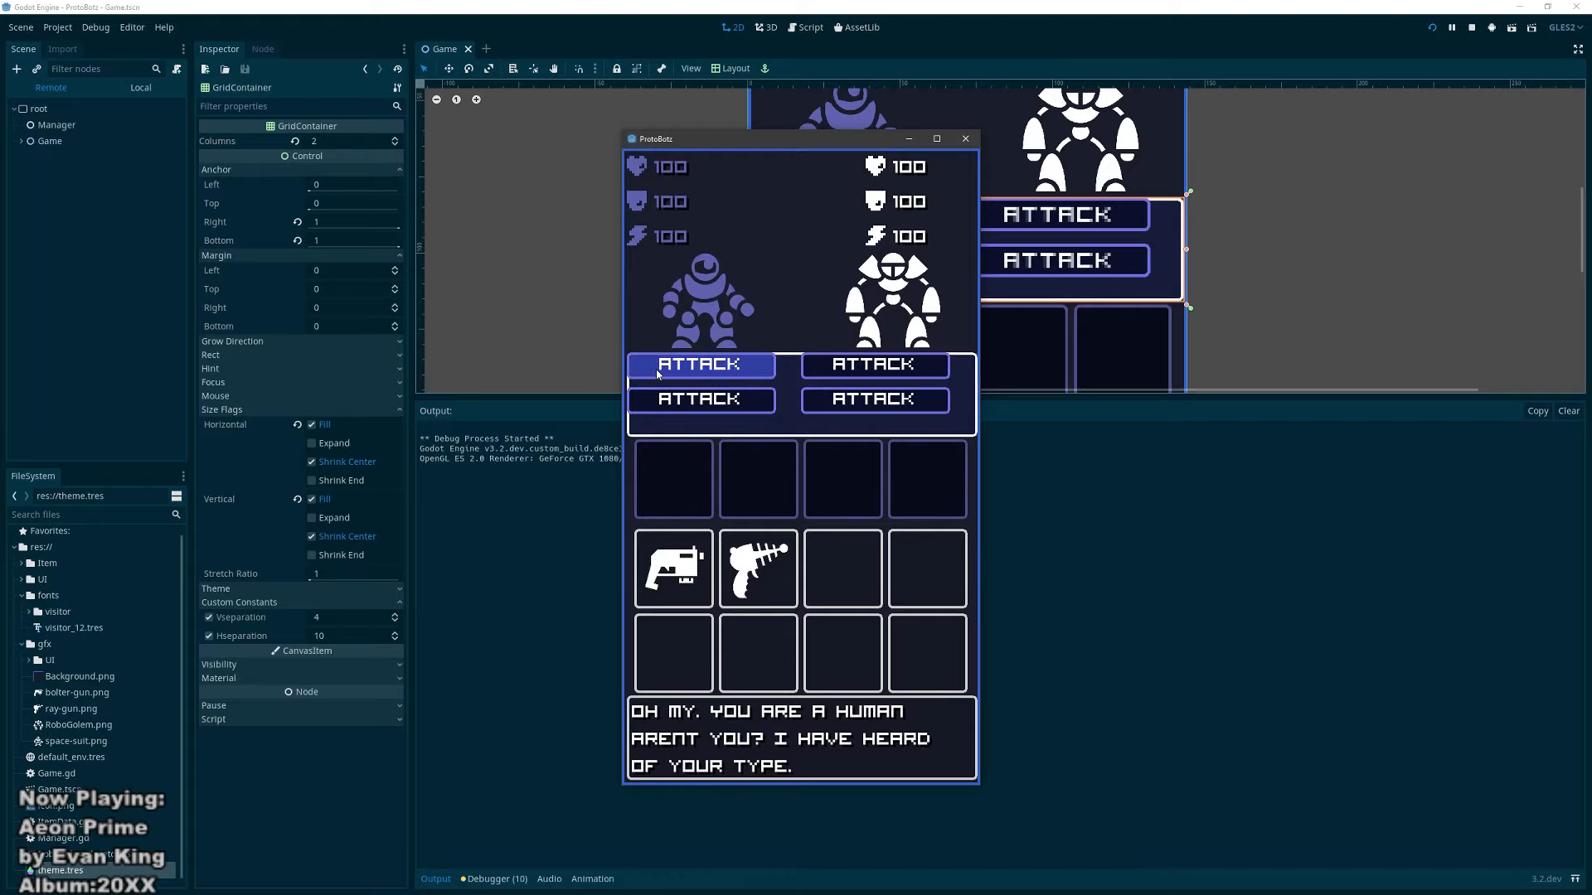
{"action": "left_click", "coordinate": [966, 140]}
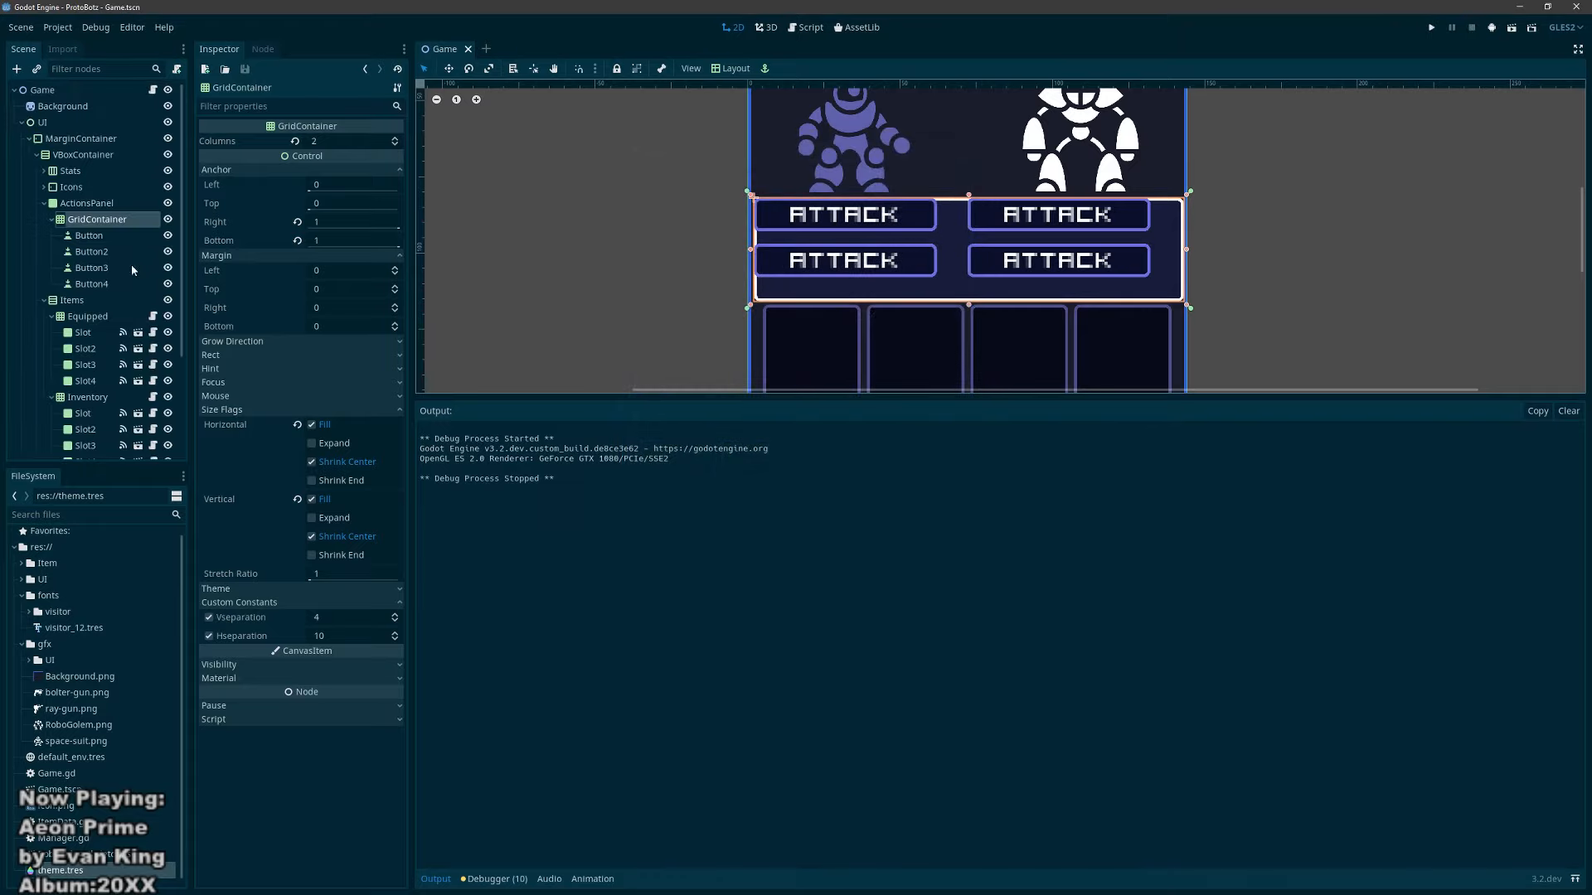
Step: Set the Pressed button style's background in theme.tres to light periwinkle blue (about 828bfb), and test-run the game
{"action": "double_click", "coordinate": [80, 872]}
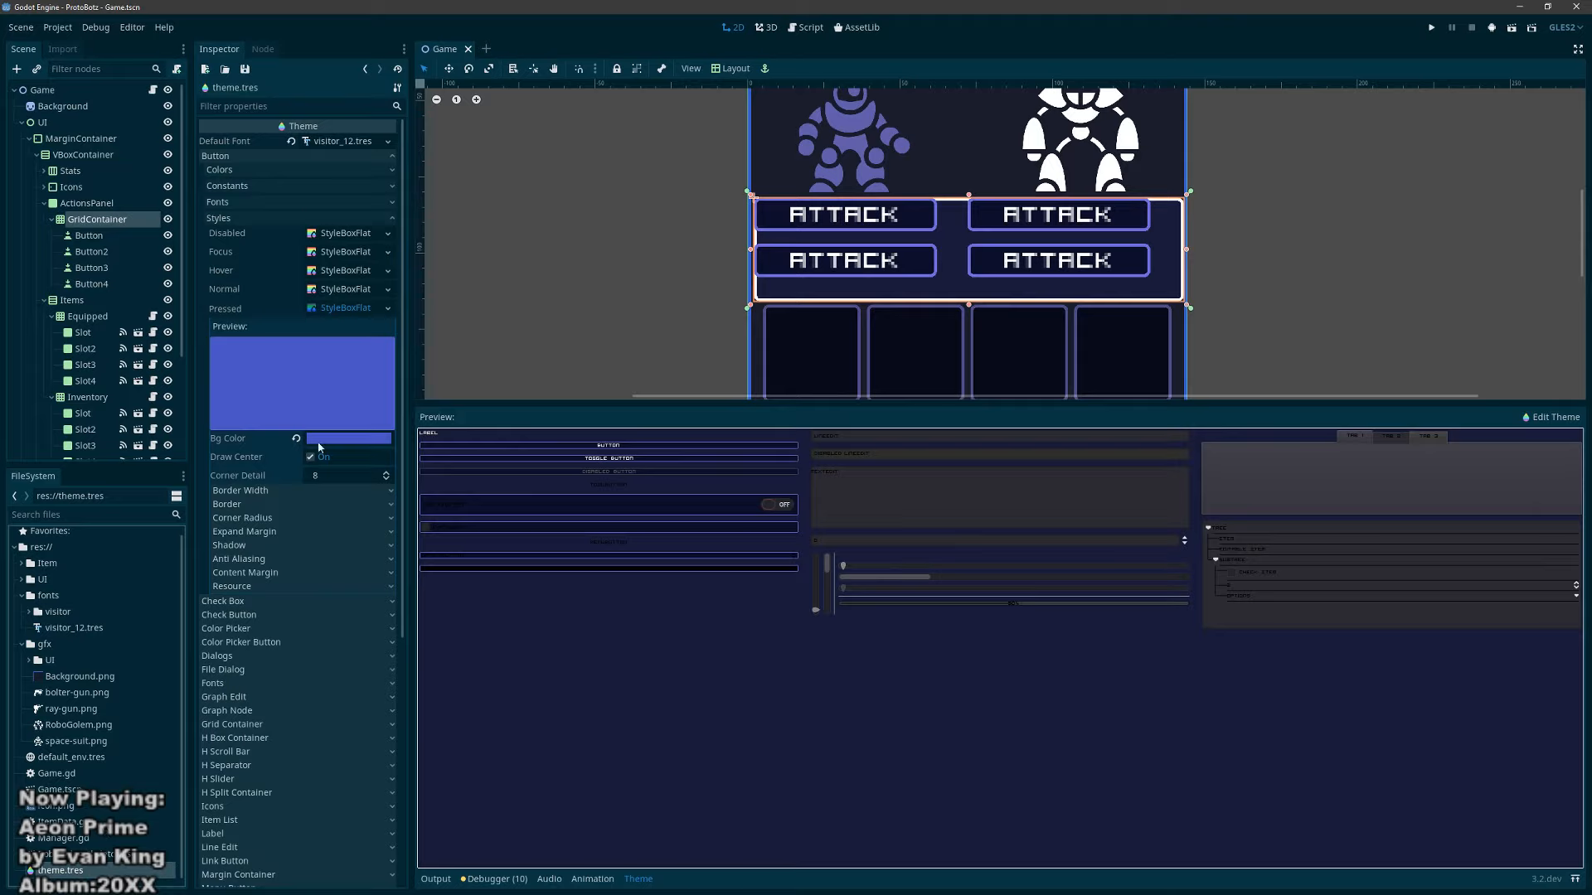
{"action": "left_click", "coordinate": [346, 308]}
{"action": "left_click", "coordinate": [347, 309]}
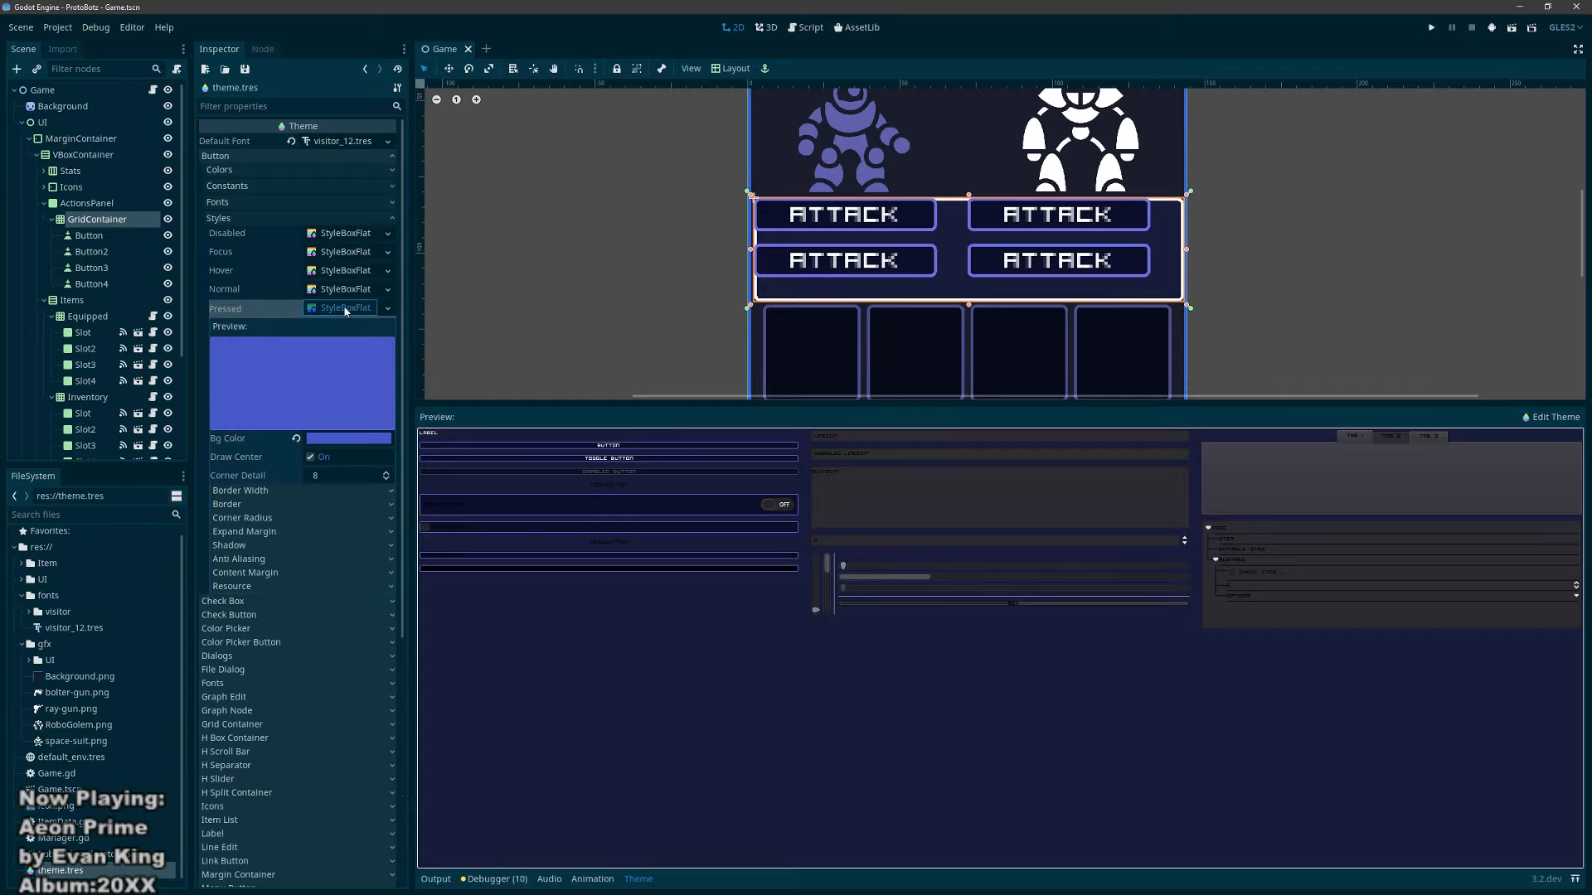
{"action": "left_click", "coordinate": [367, 441]}
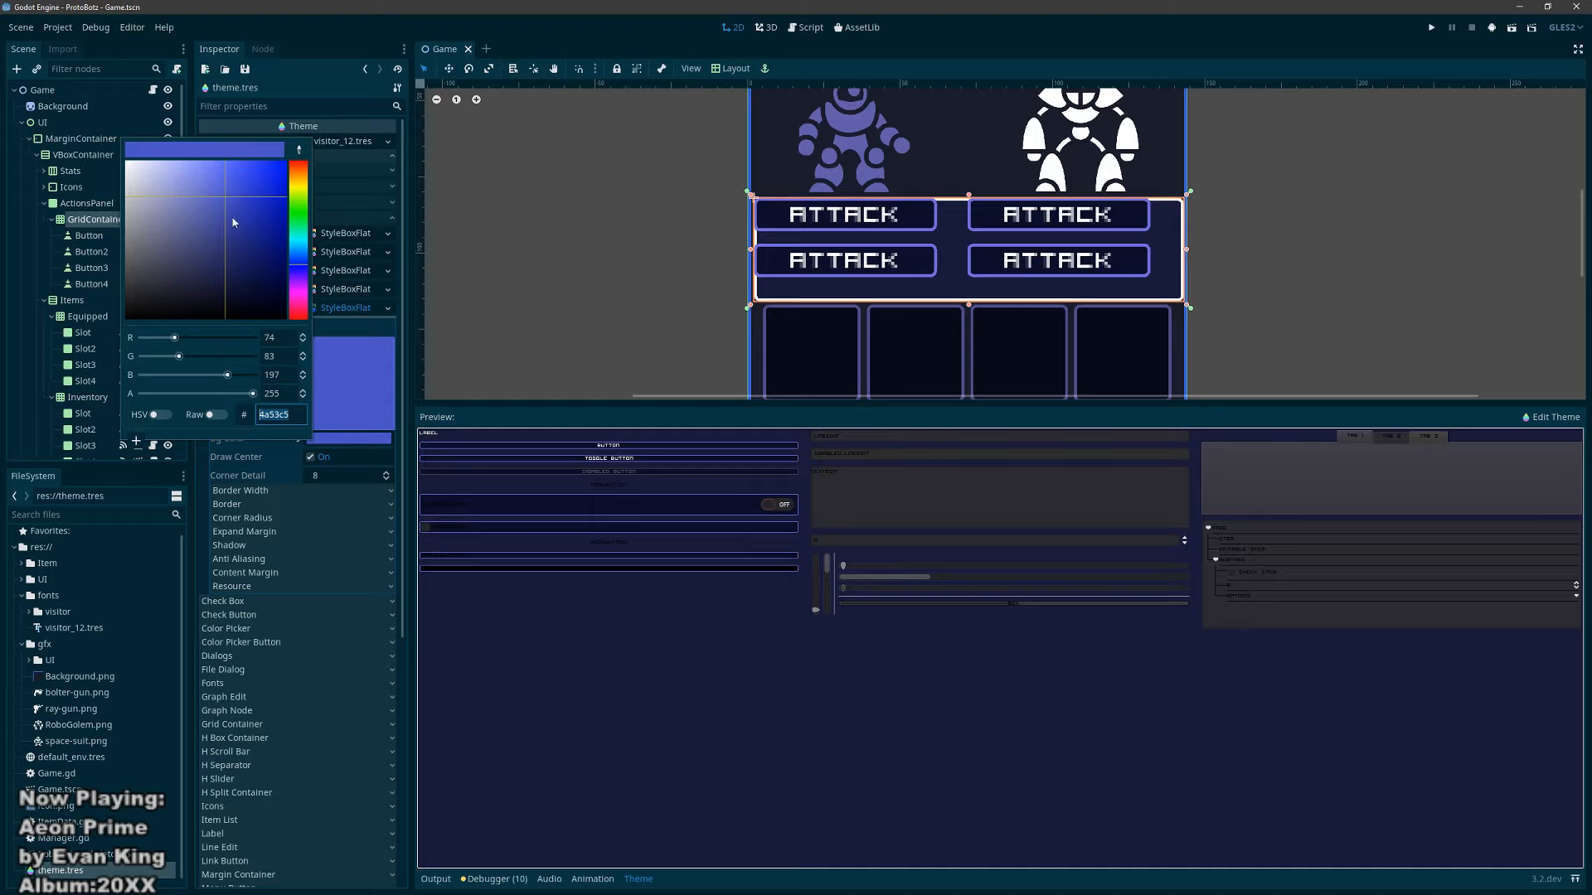
{"action": "left_click_drag", "start_coordinate": [224, 202], "coordinate": [202, 162]}
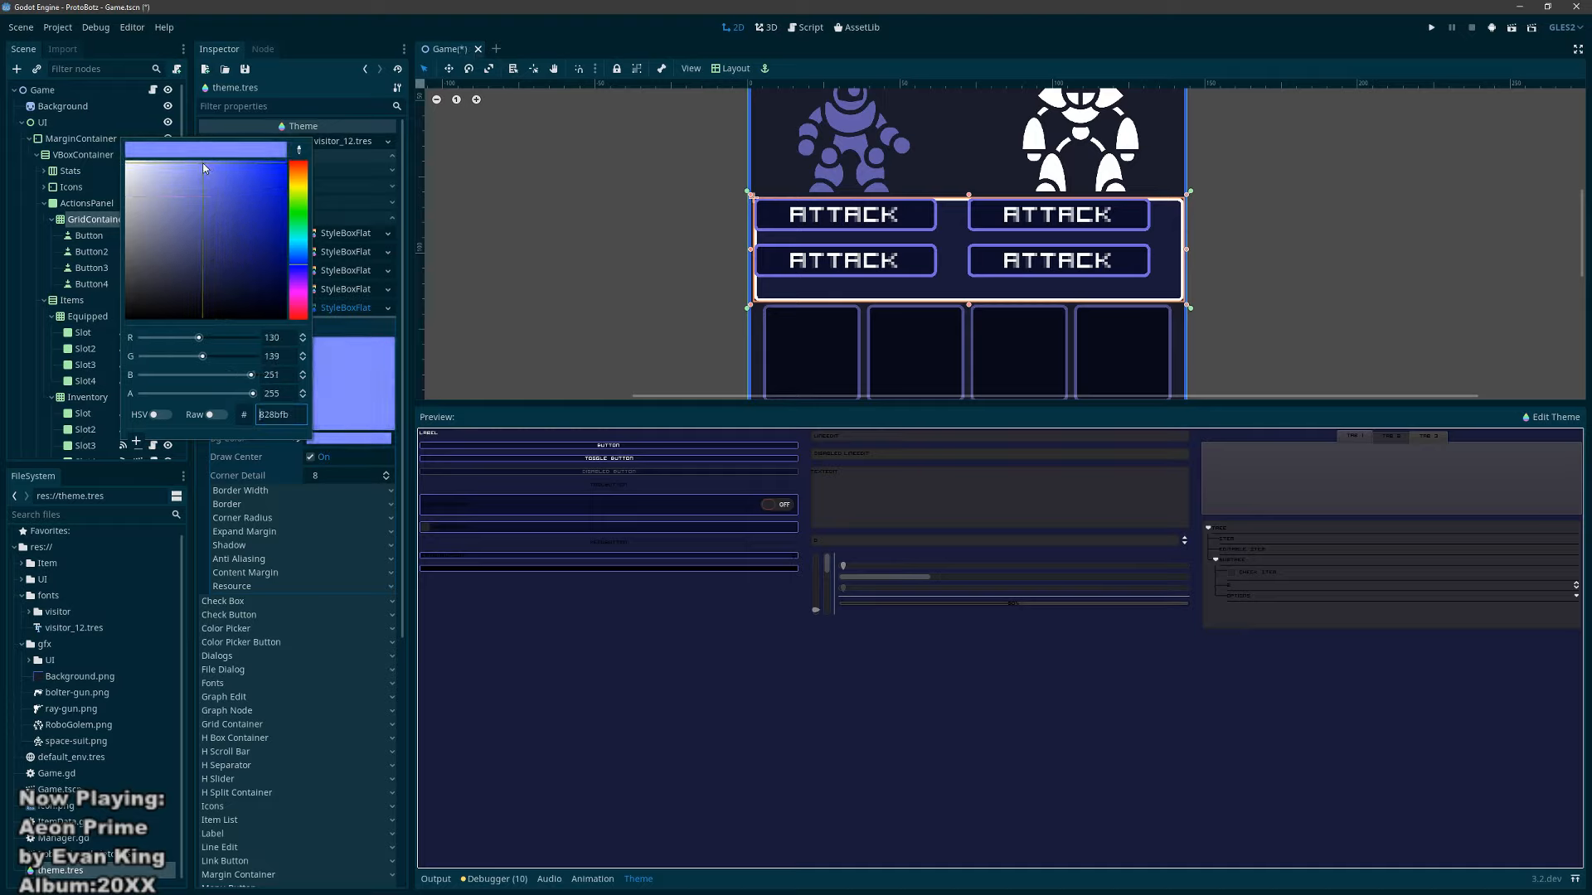
{"action": "left_click", "coordinate": [537, 238]}
{"action": "key", "text": "F5"}
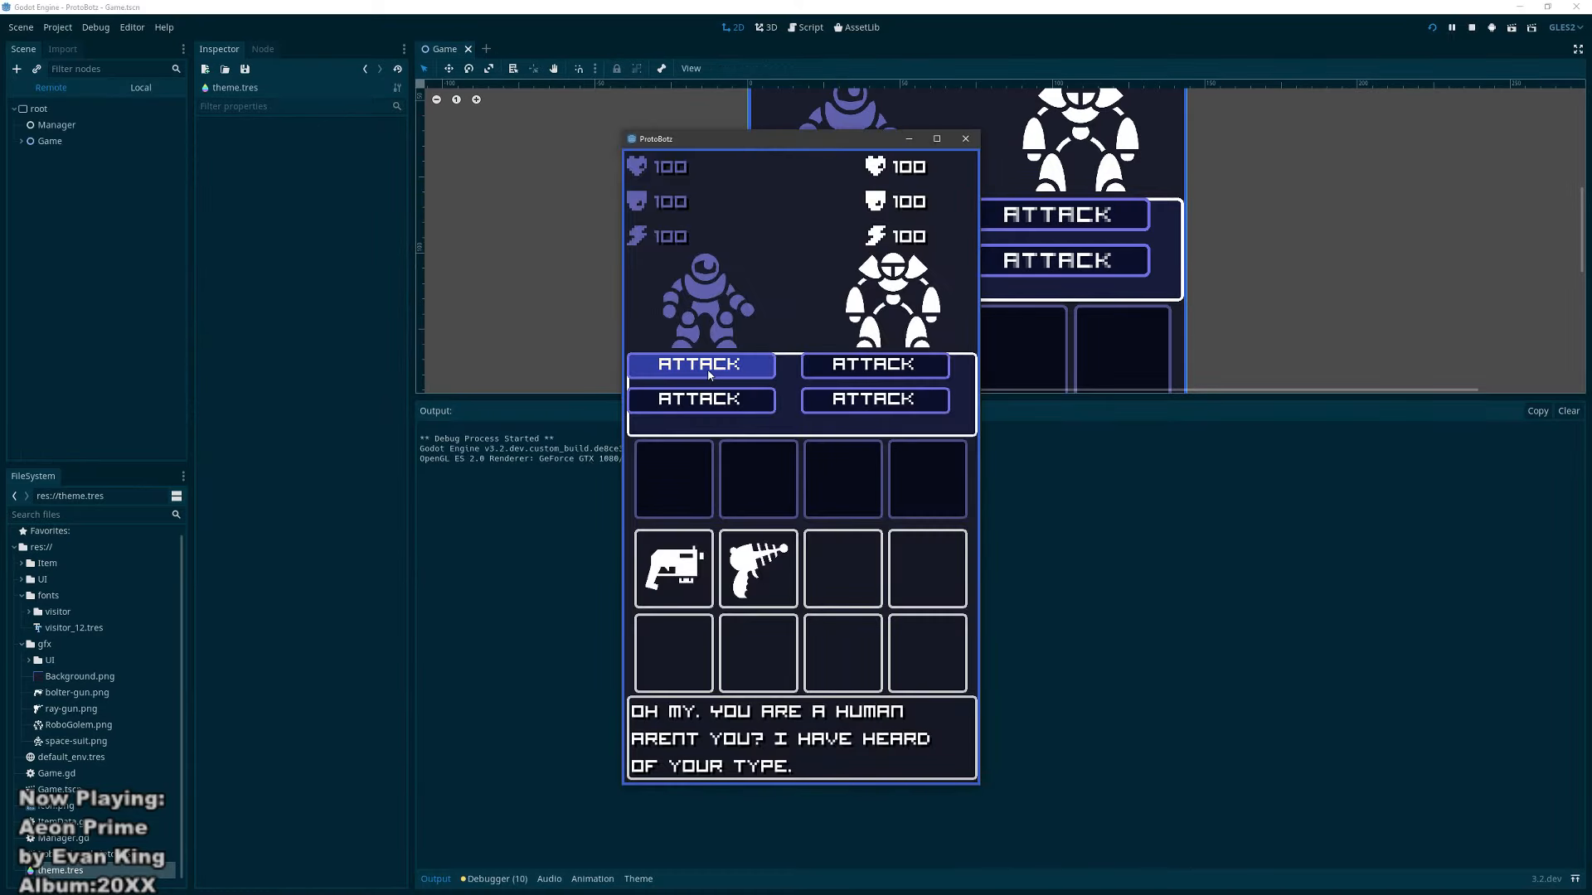
{"action": "left_click", "coordinate": [965, 139]}
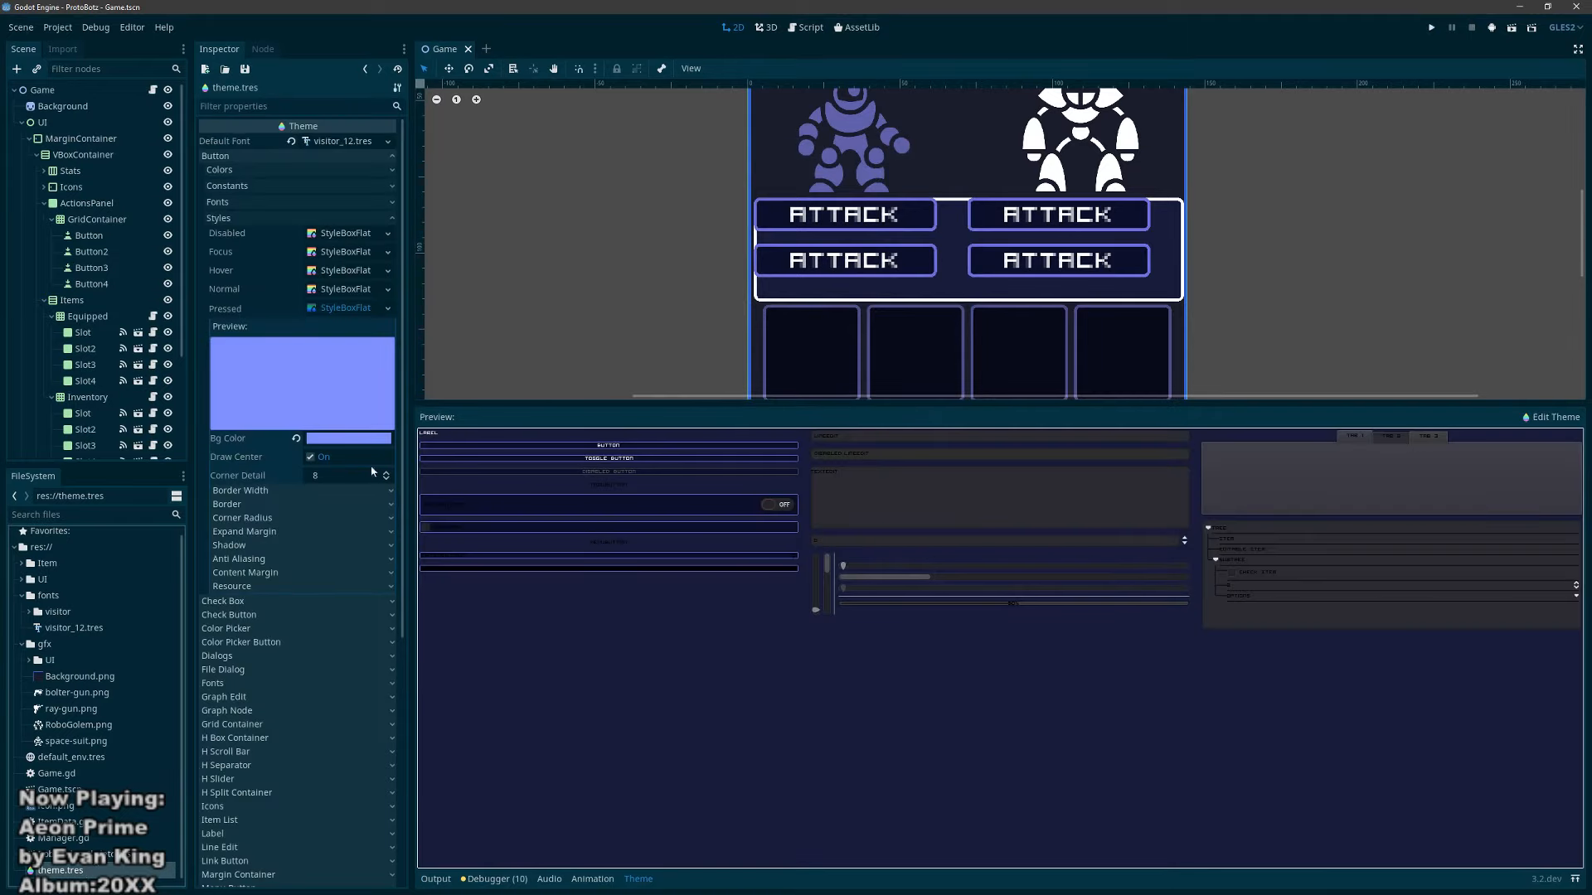
Step: Examine the Button styles for Normal, Hover and Pressed in the theme, including Normal's border and corner radius settings
{"action": "left_click", "coordinate": [354, 312]}
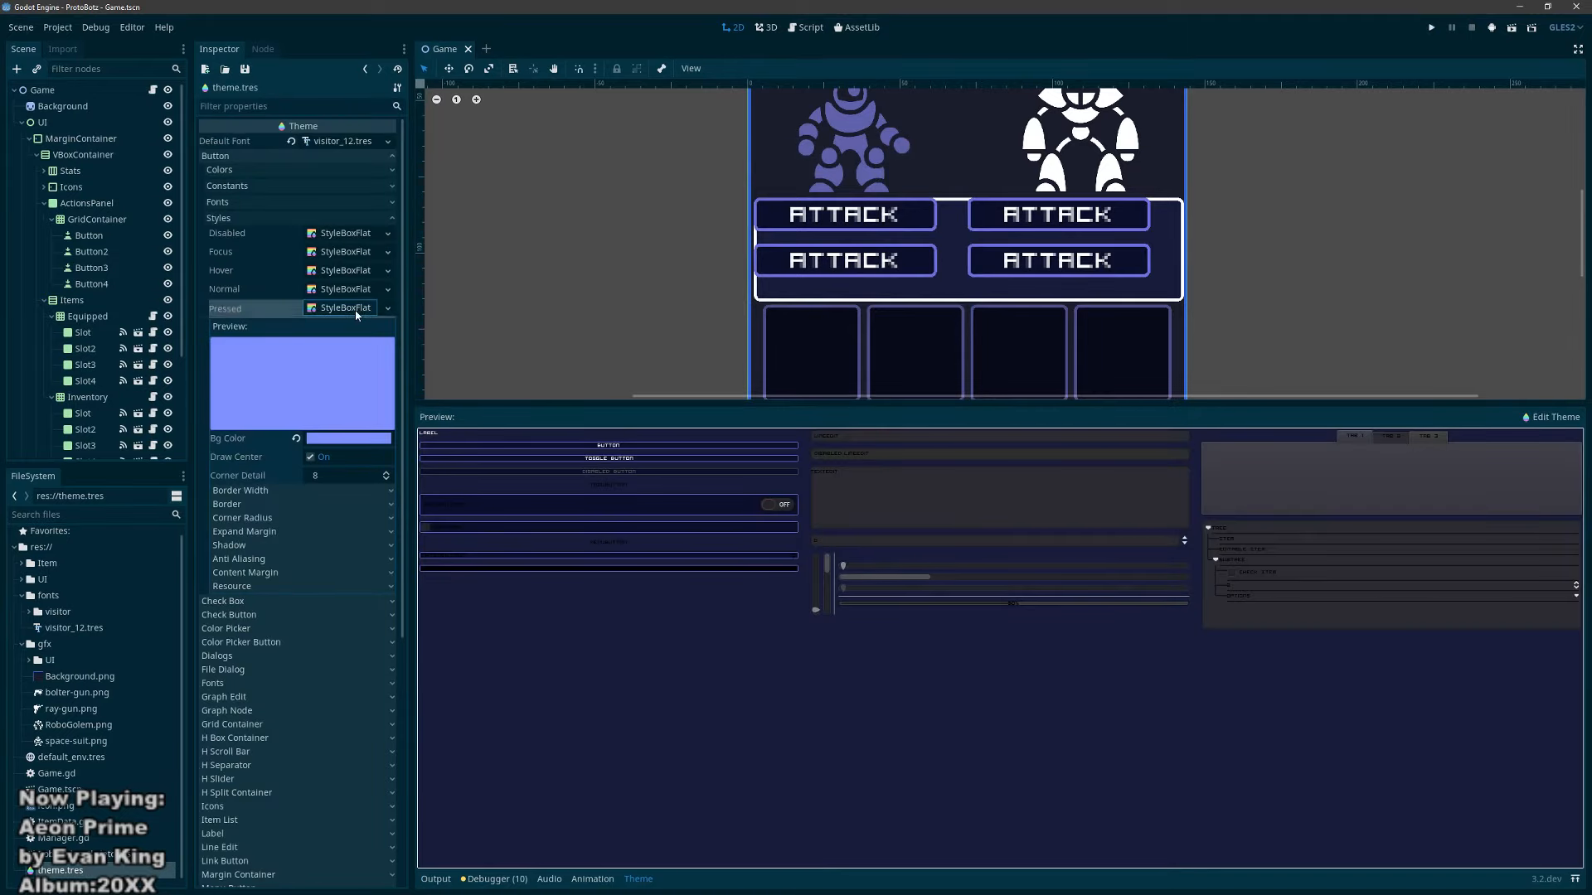
{"action": "left_click", "coordinate": [355, 311]}
{"action": "left_click", "coordinate": [343, 291]}
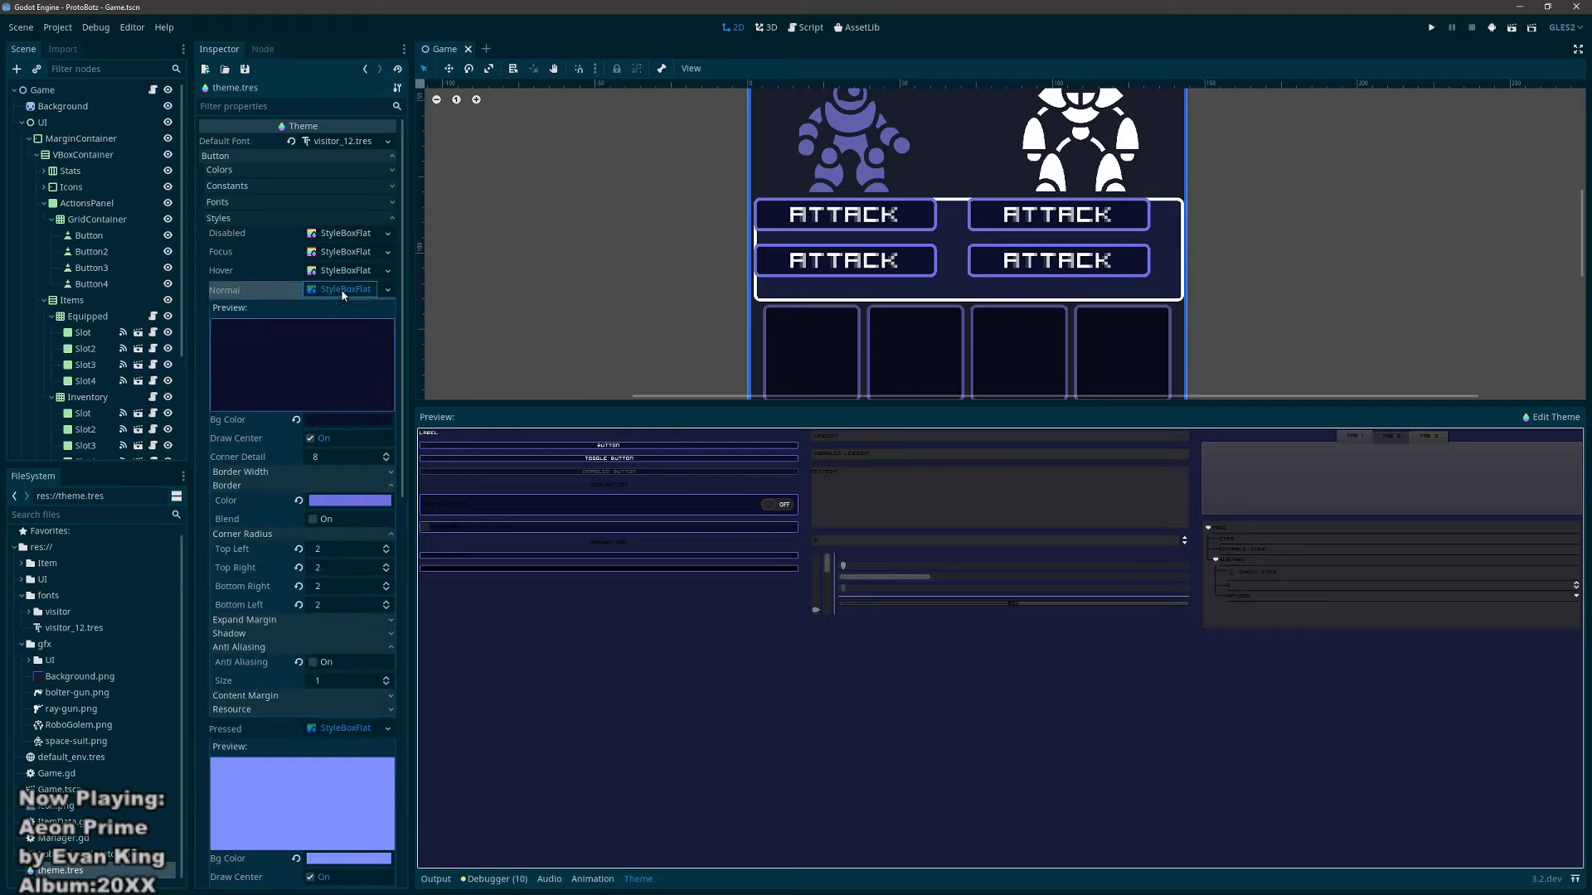
{"action": "left_click", "coordinate": [347, 271]}
{"action": "left_click", "coordinate": [346, 272]}
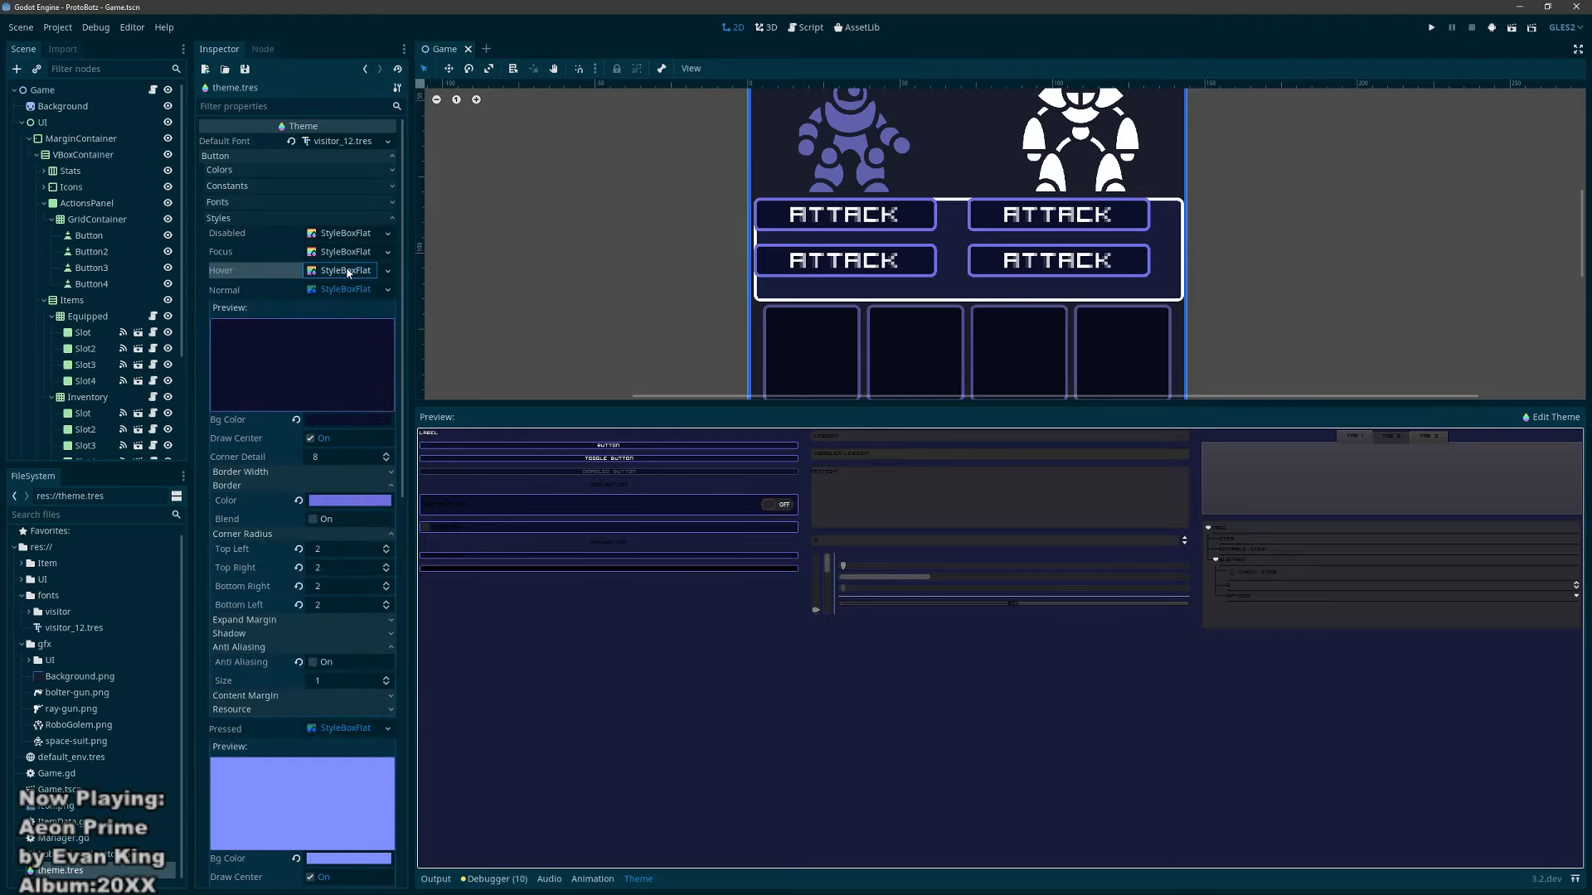
{"action": "left_click", "coordinate": [345, 289]}
{"action": "left_click", "coordinate": [345, 289]}
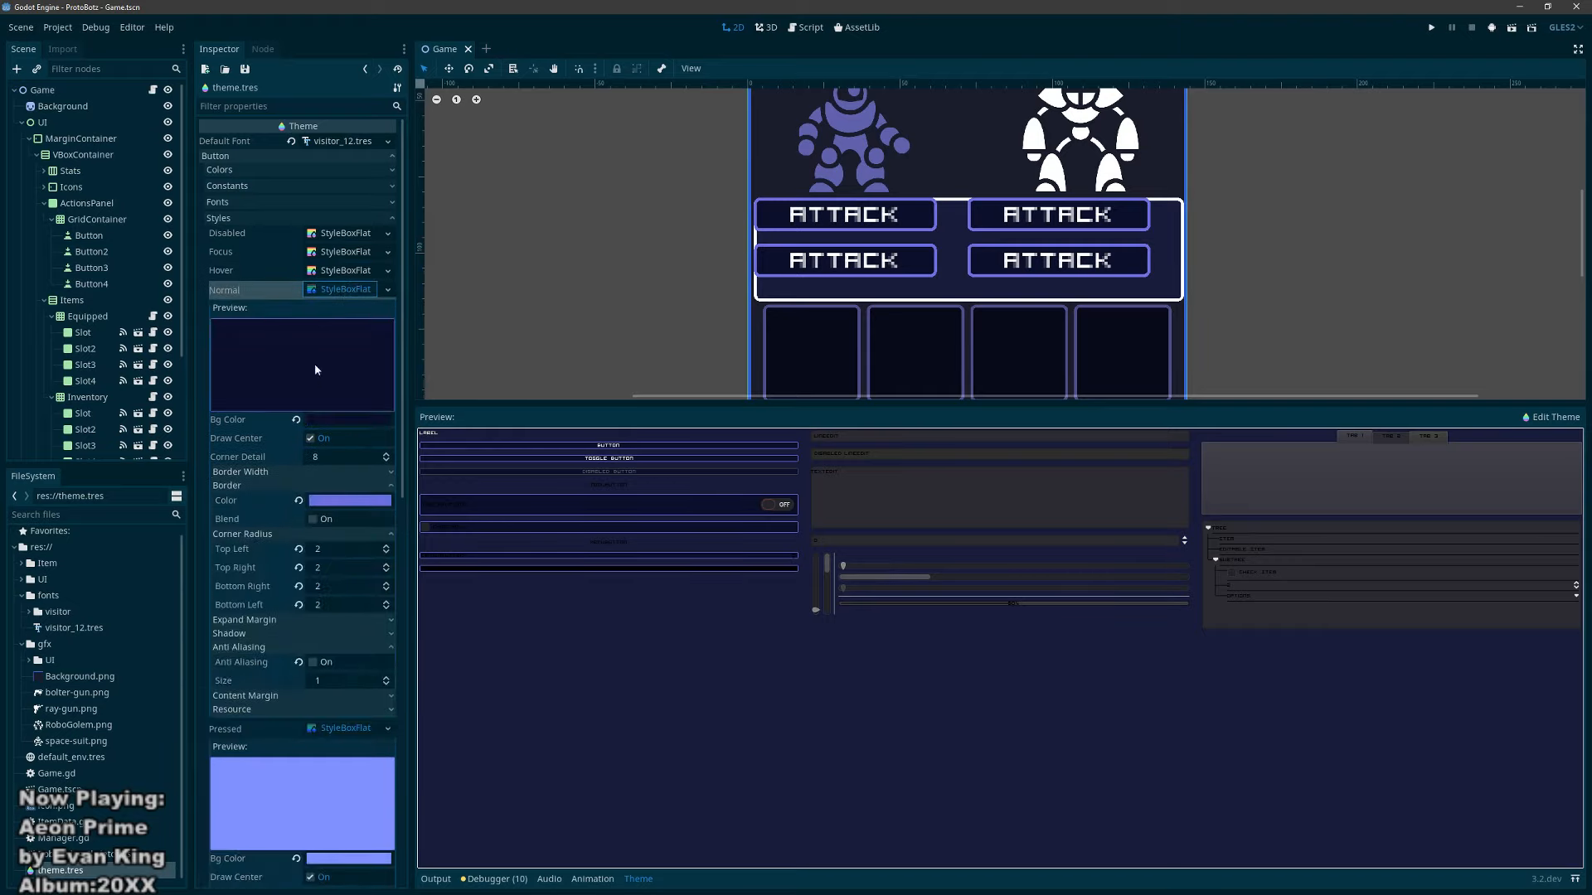
{"action": "left_click", "coordinate": [327, 485]}
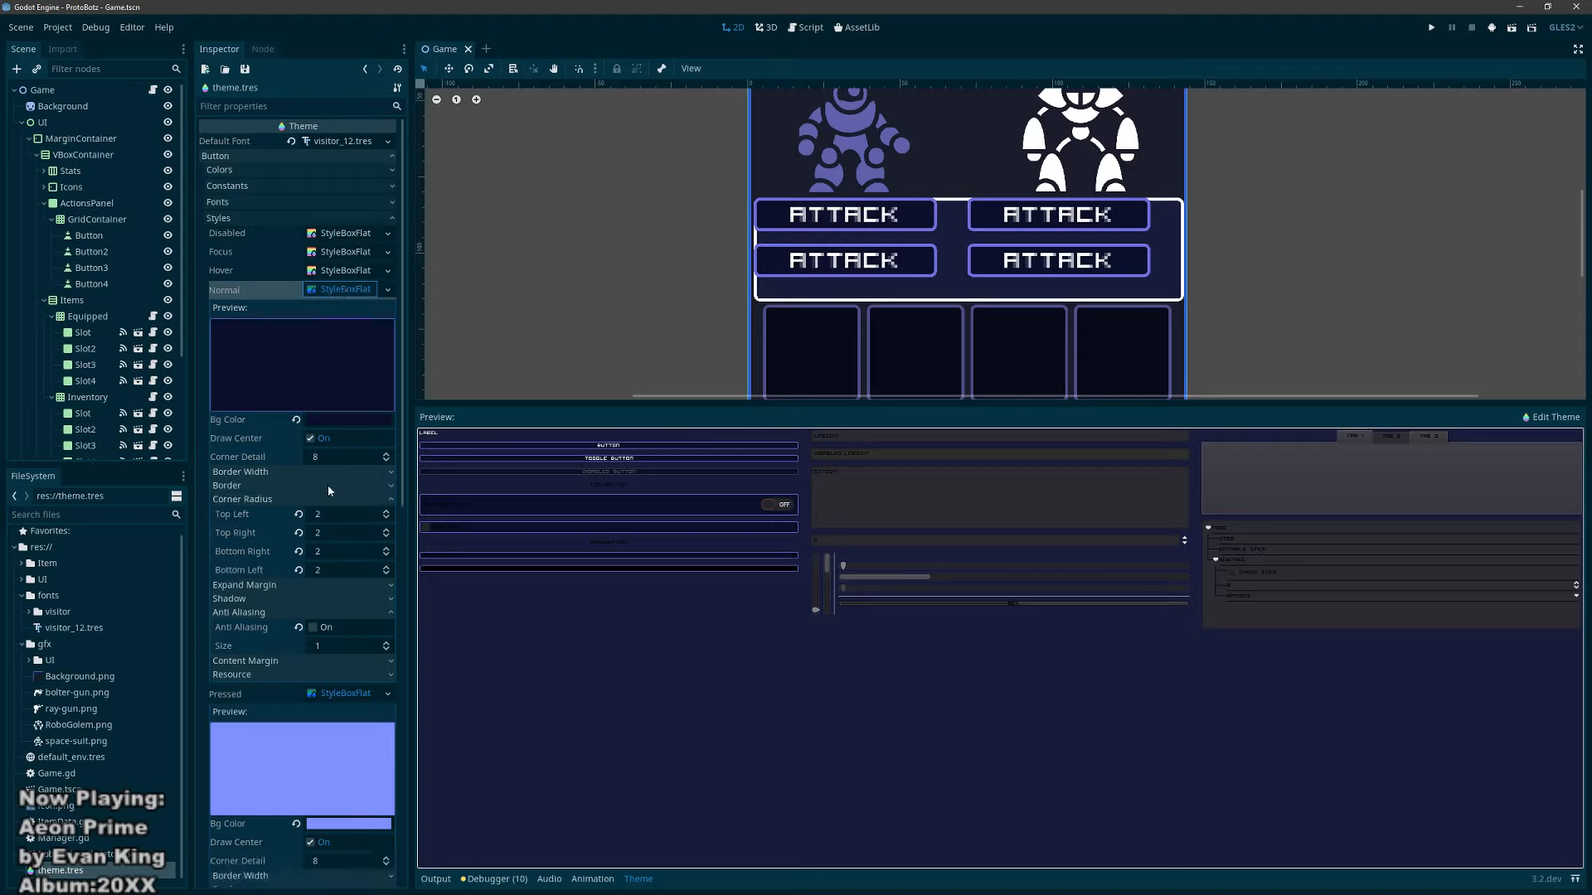
{"action": "left_click", "coordinate": [323, 499]}
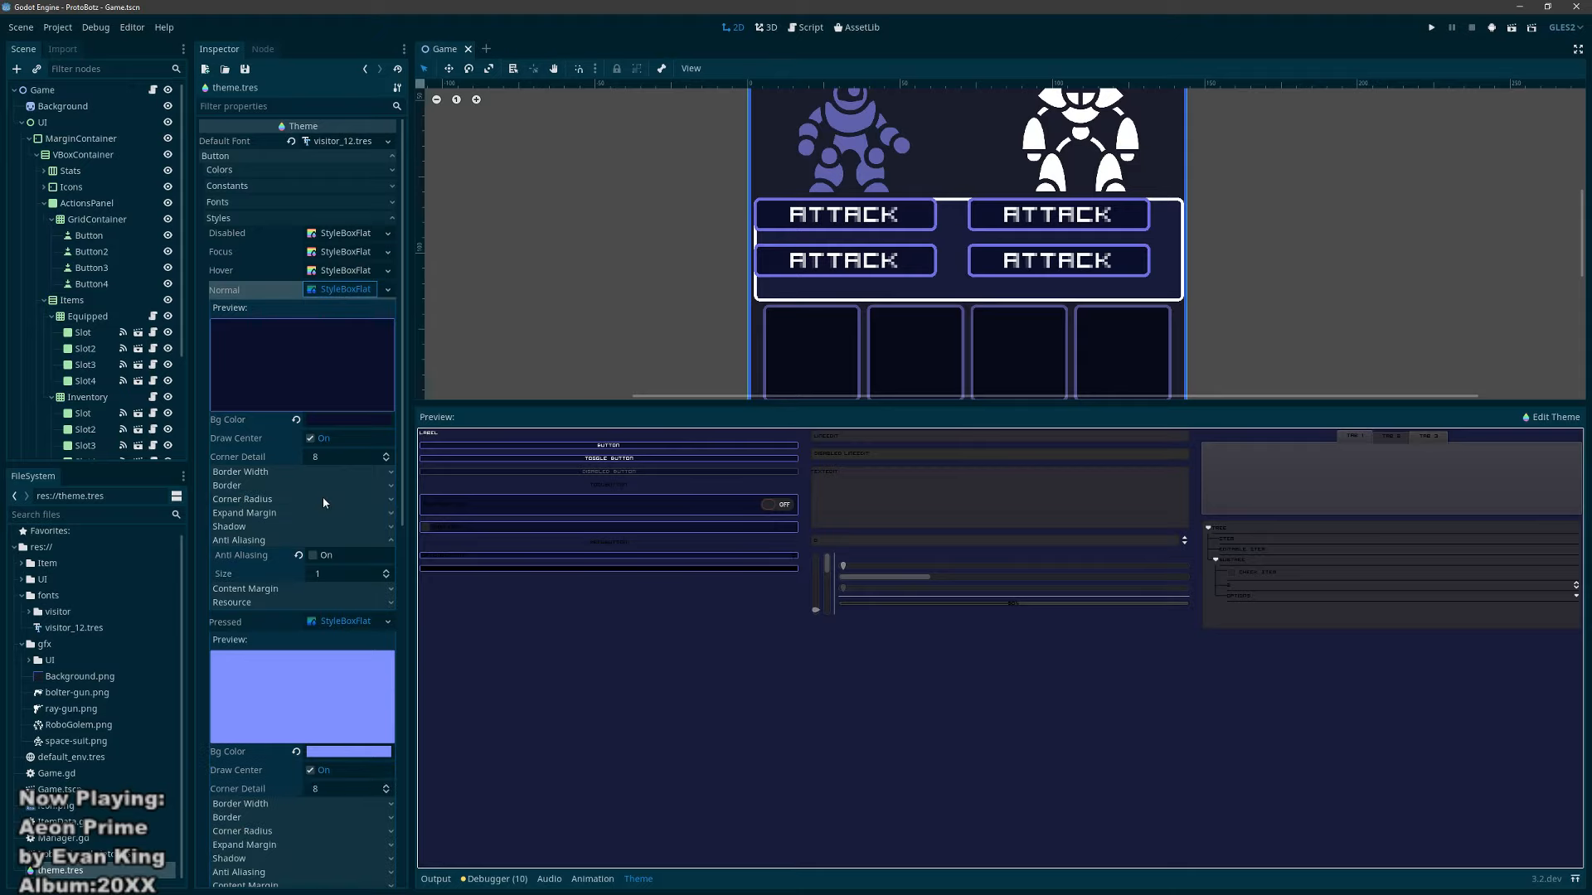
{"action": "left_click", "coordinate": [336, 290]}
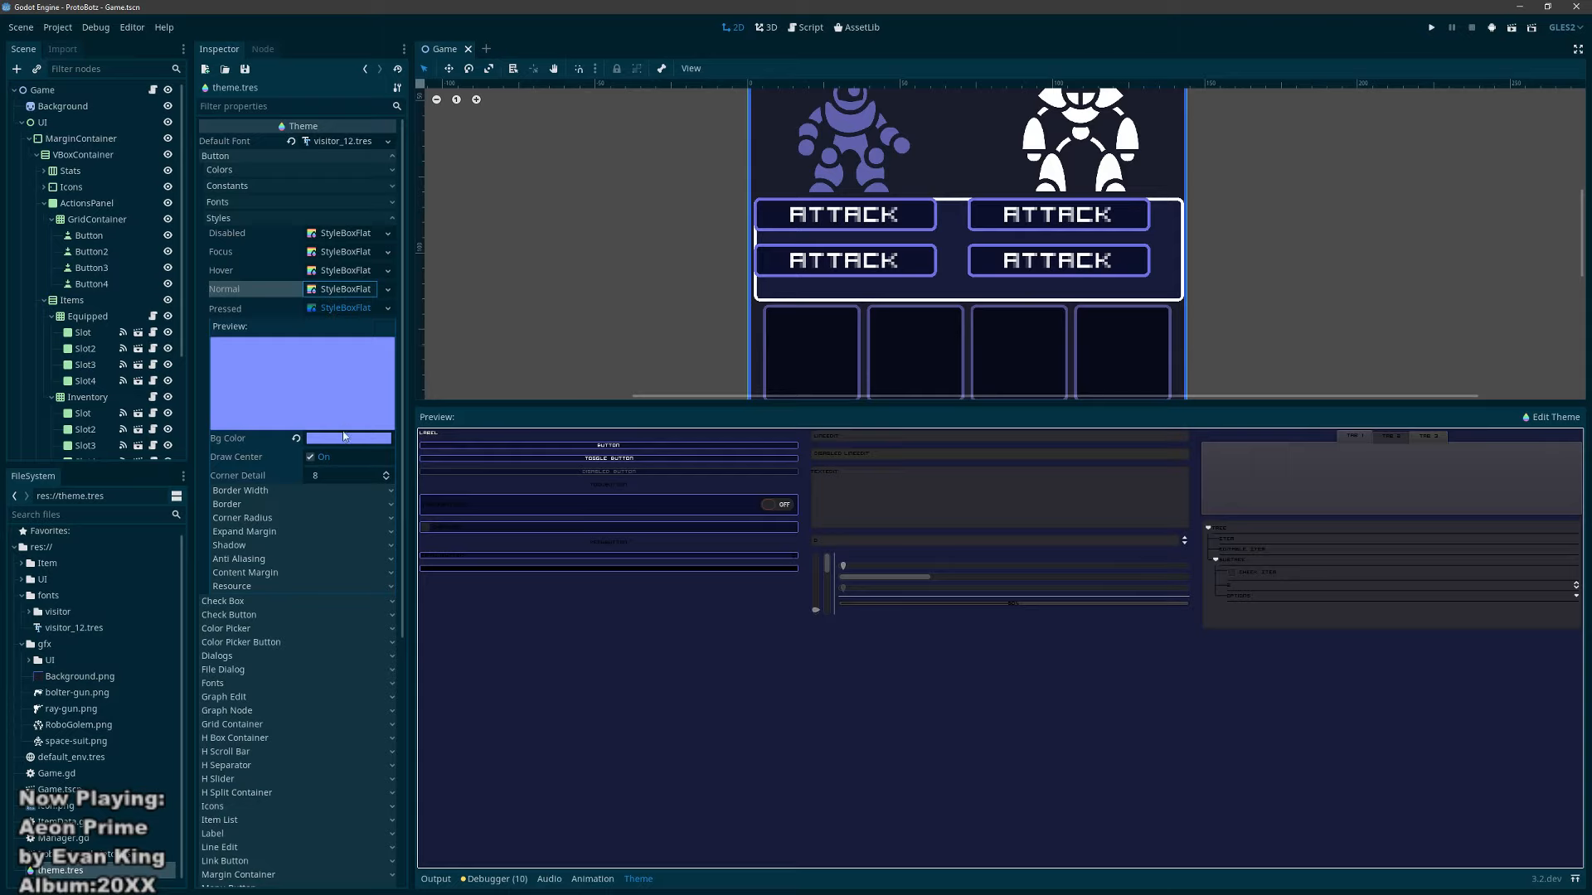
Step: Test-run the game and try several Attack buttons to check their hover and pressed appearance
{"action": "key", "text": "F5"}
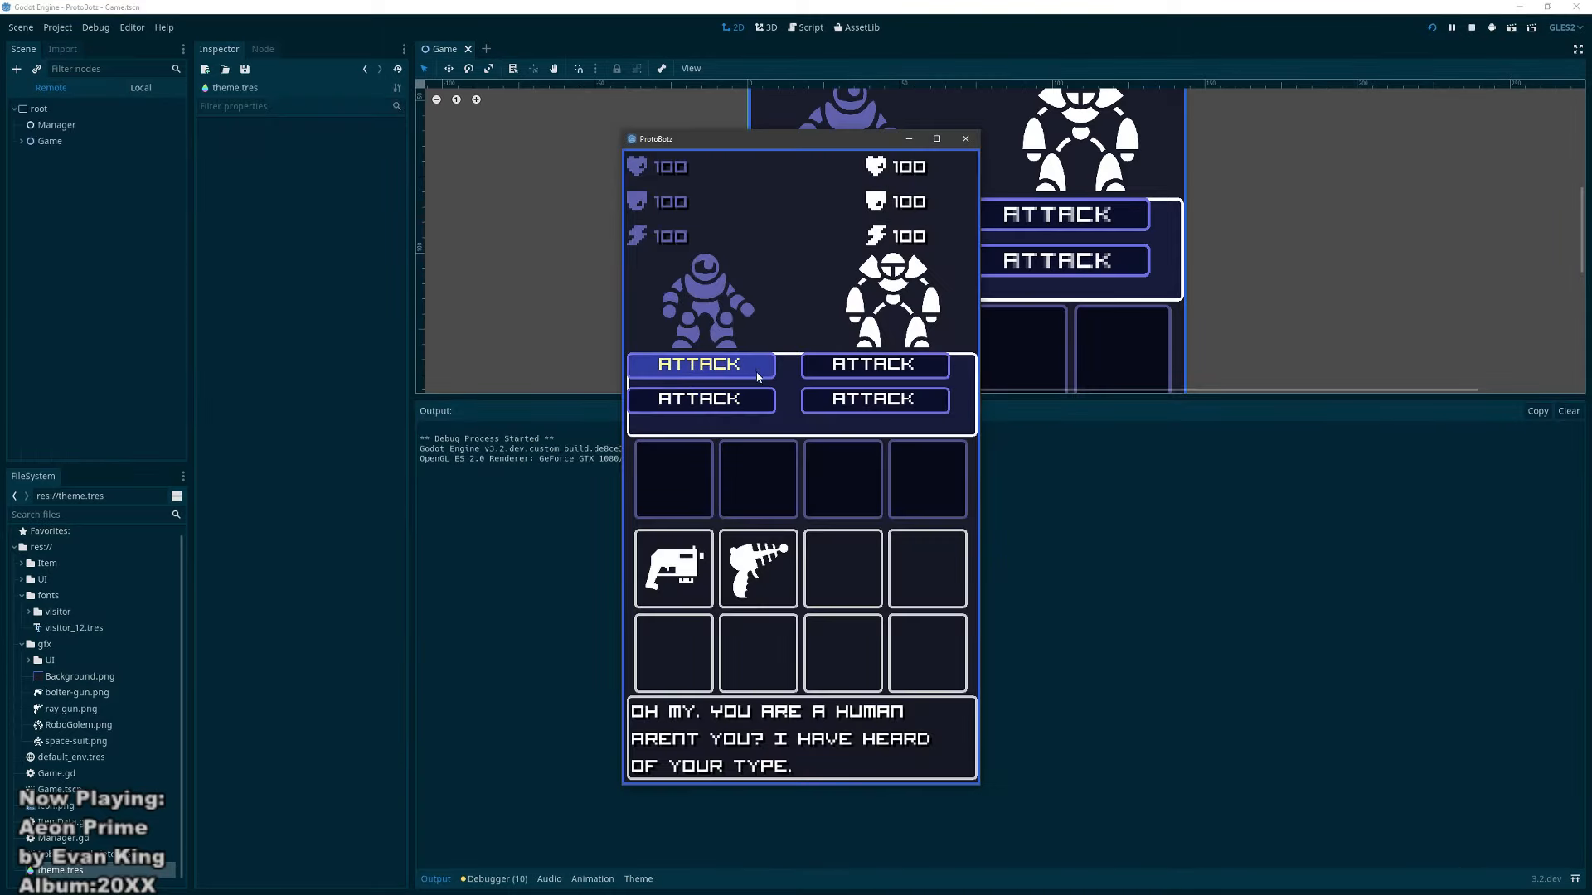
{"action": "left_click", "coordinate": [757, 401]}
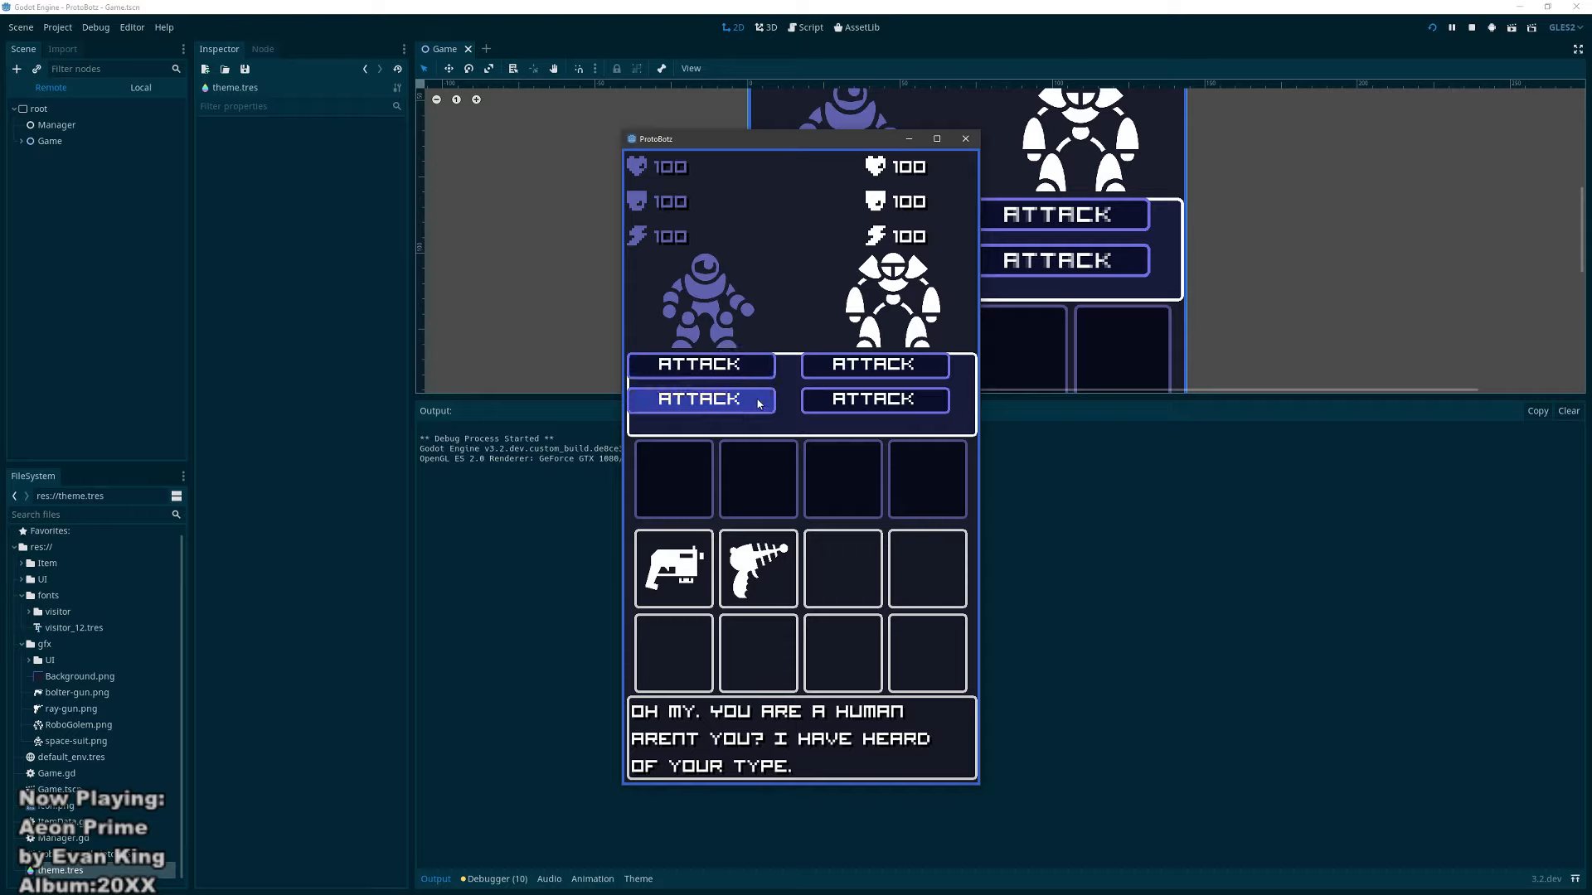
{"action": "left_click", "coordinate": [825, 375]}
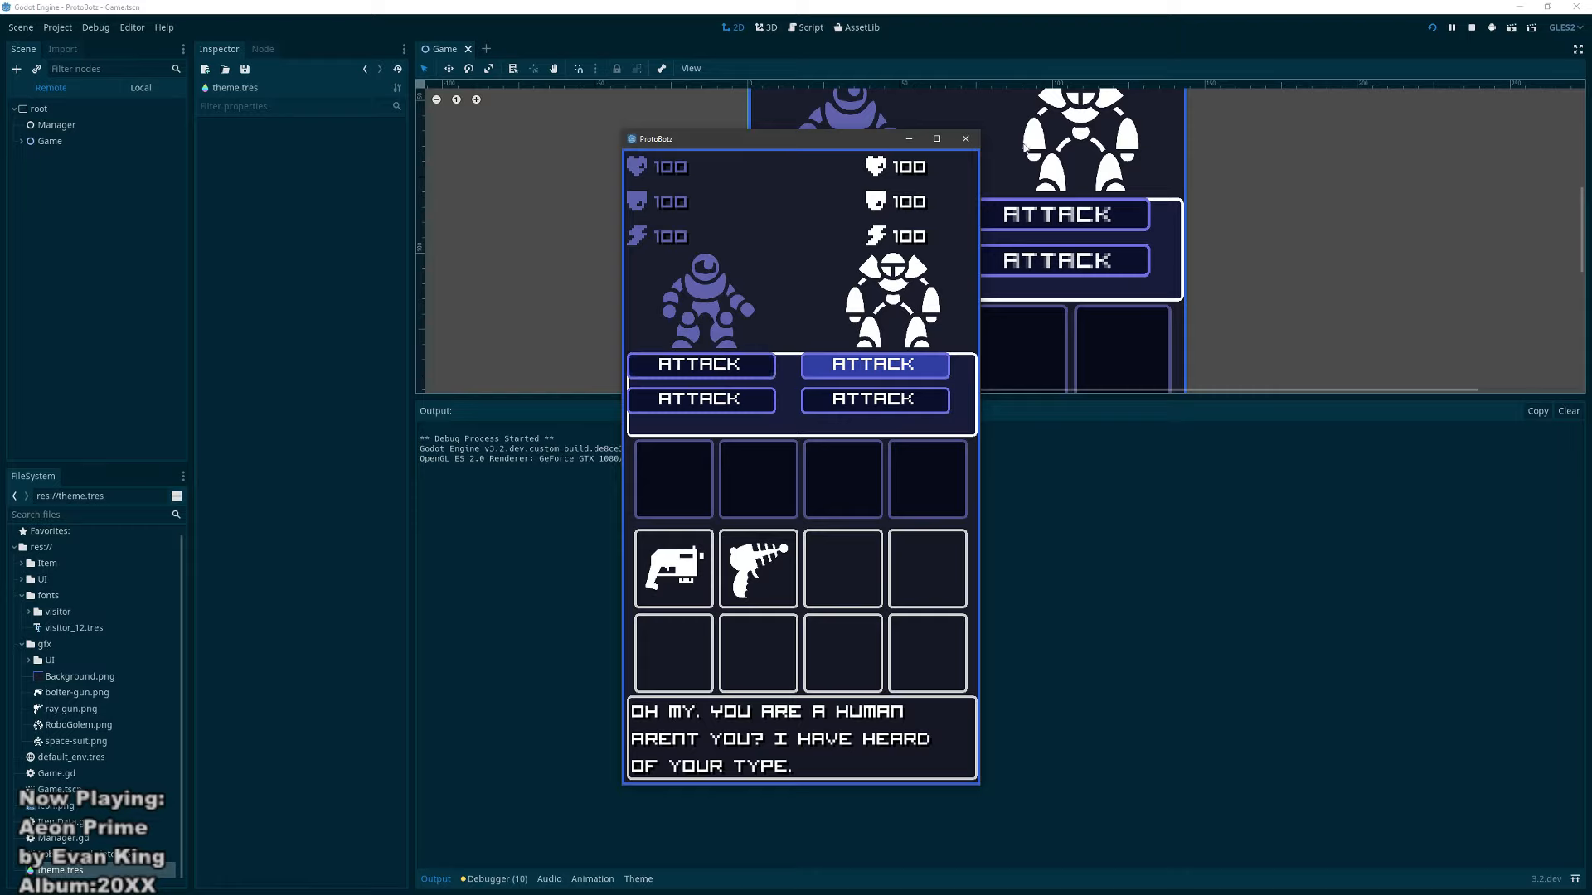
{"action": "left_click", "coordinate": [965, 139]}
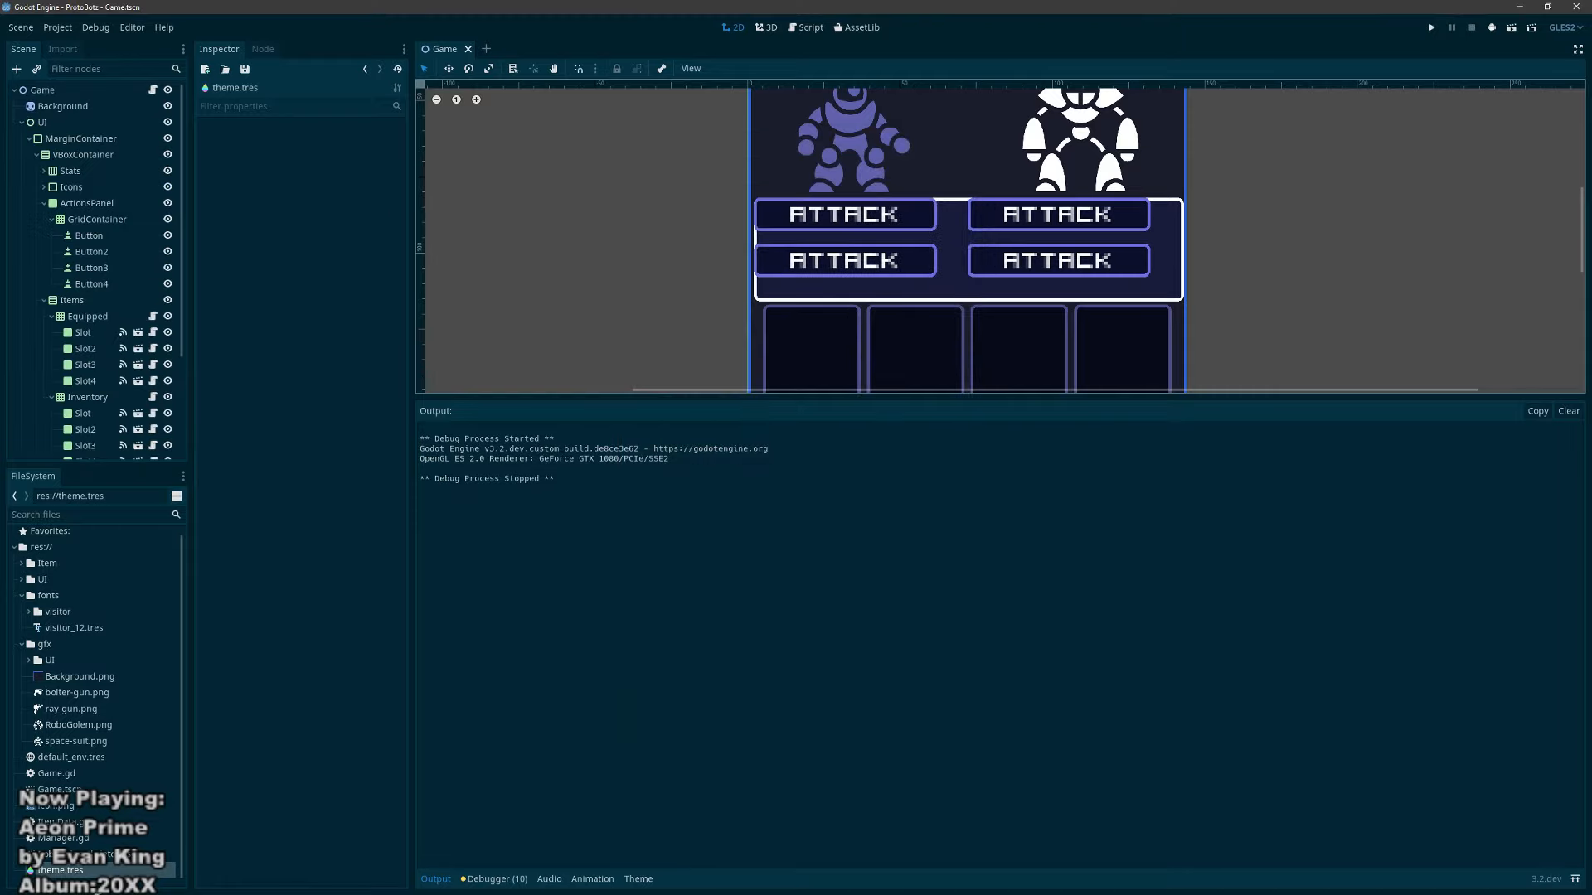
Step: Set the theme's Button Font Color Hover to light blue 5abdff, and test-run the game on an Attack button
{"action": "double_click", "coordinate": [60, 871]}
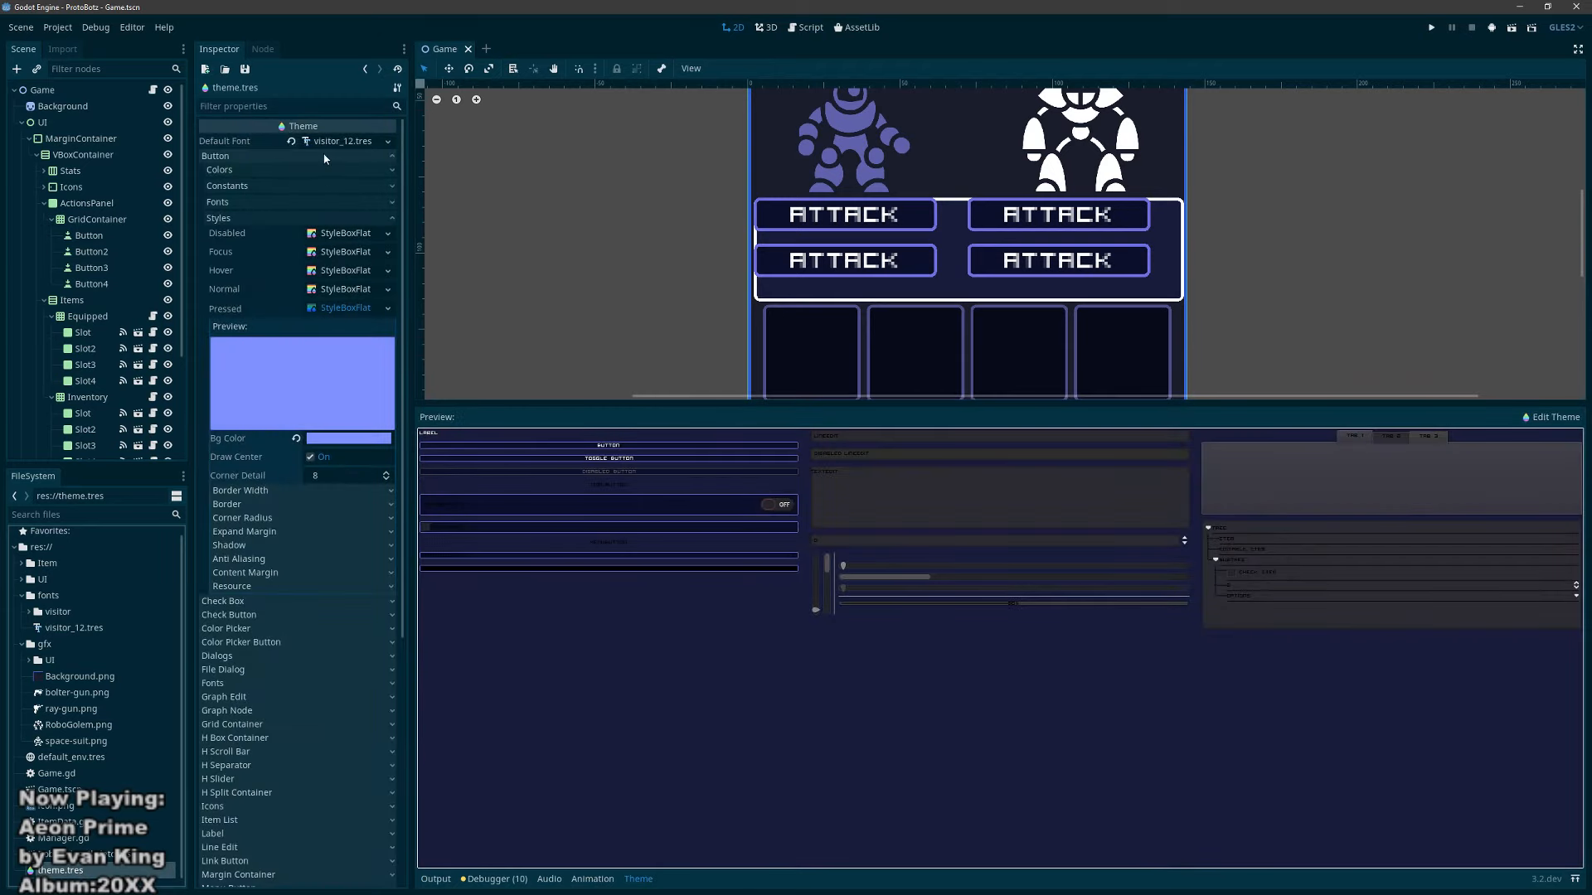
{"action": "left_click", "coordinate": [320, 170]}
{"action": "left_click", "coordinate": [346, 221]}
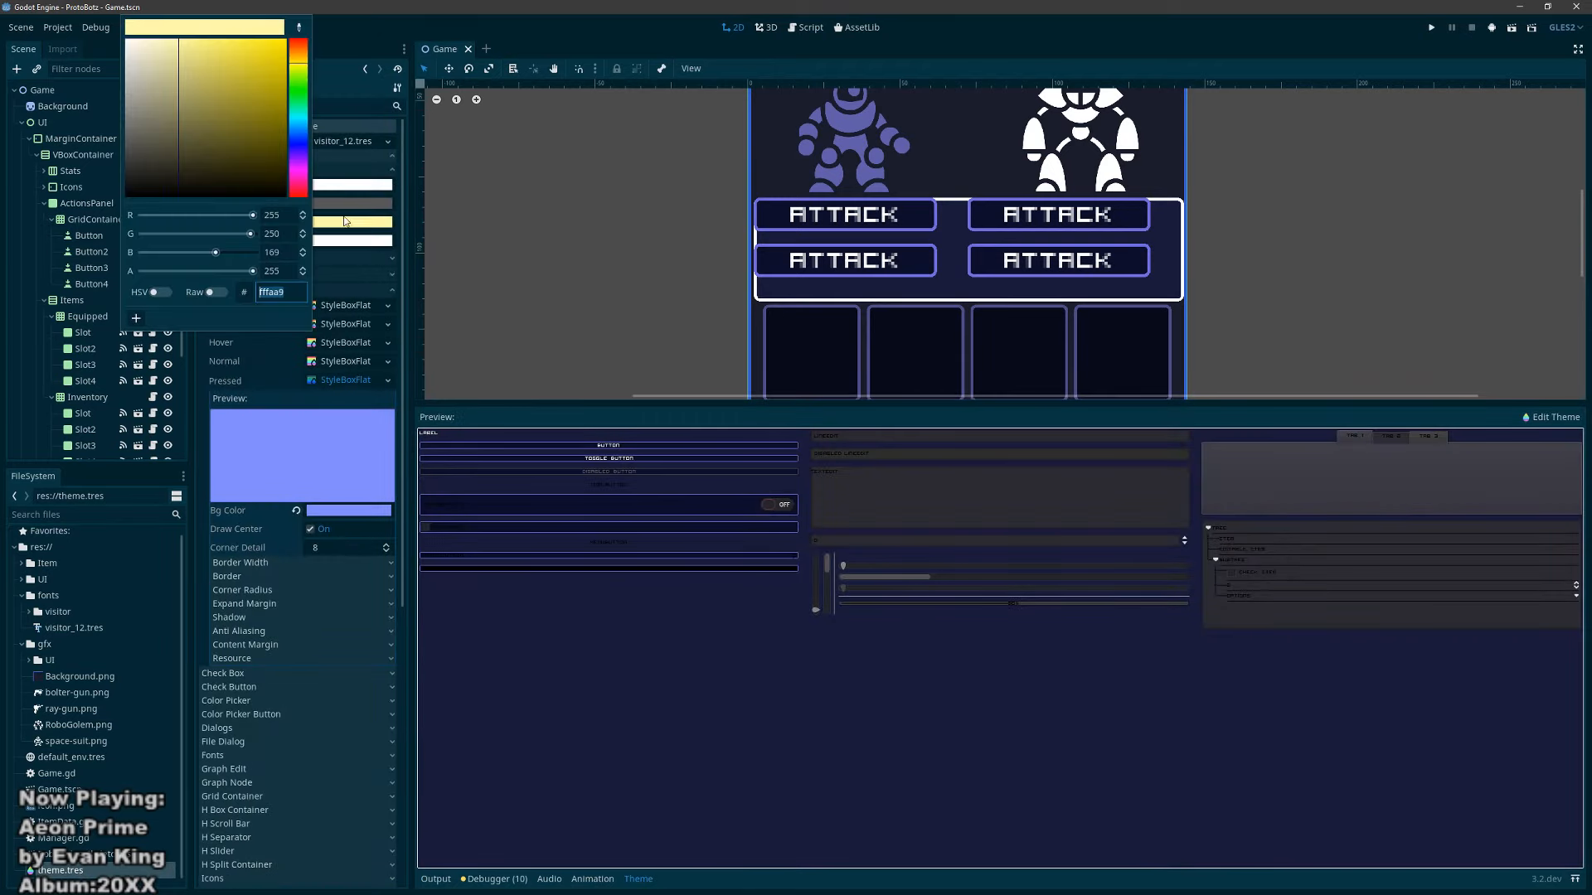
{"action": "left_click_drag", "start_coordinate": [163, 74], "coordinate": [116, 36]}
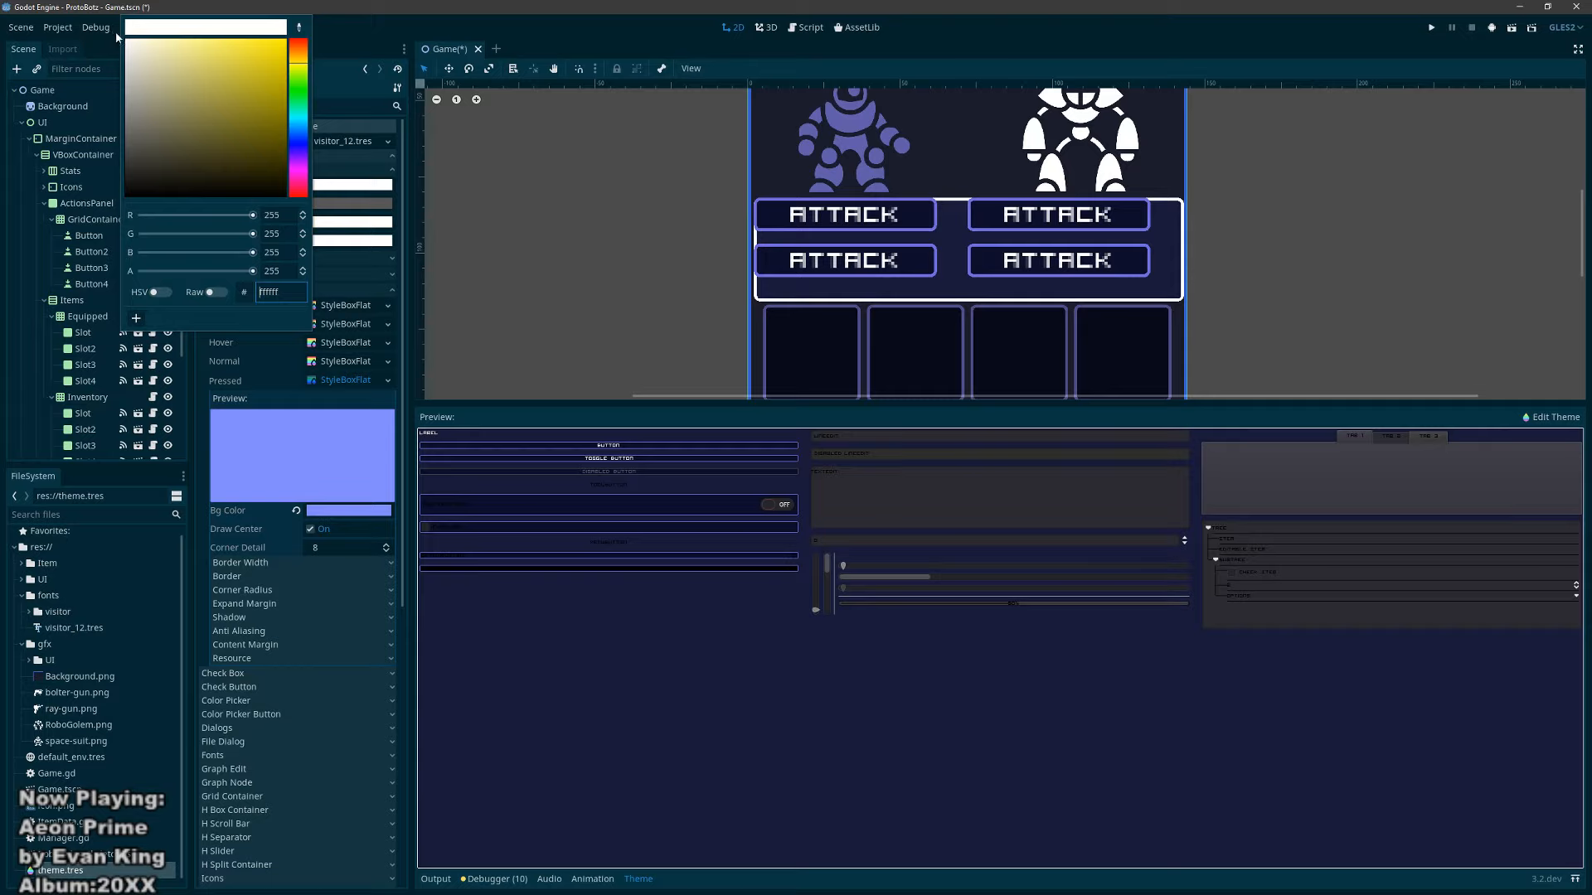
{"action": "left_click", "coordinate": [295, 135]}
{"action": "left_click_drag", "start_coordinate": [234, 66], "coordinate": [230, 35]}
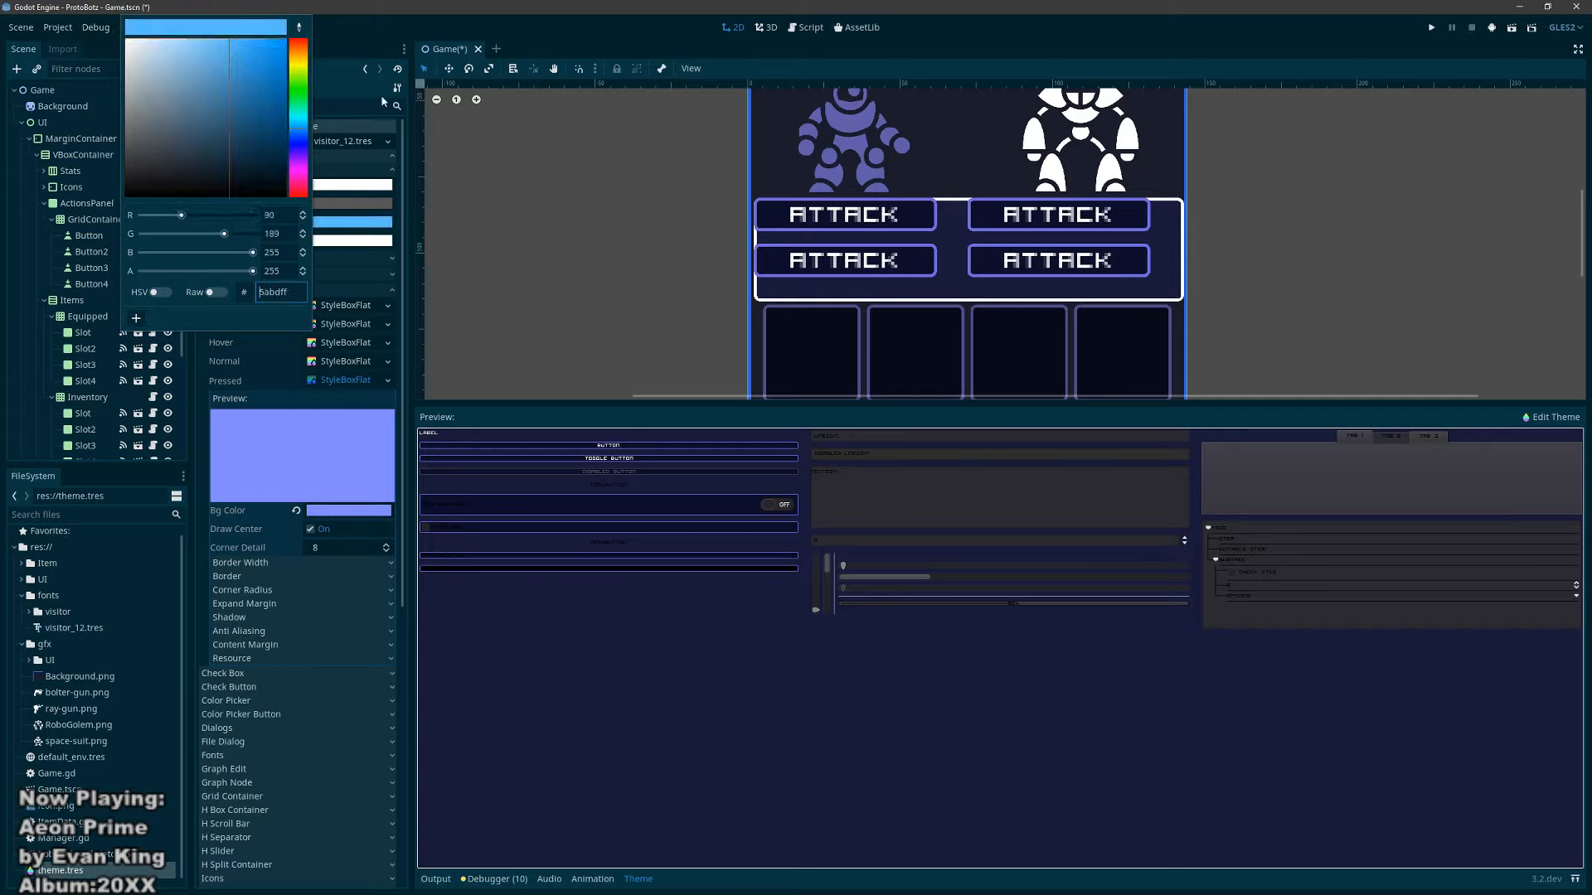
{"action": "left_click", "coordinate": [500, 167]}
{"action": "key", "text": "F5"}
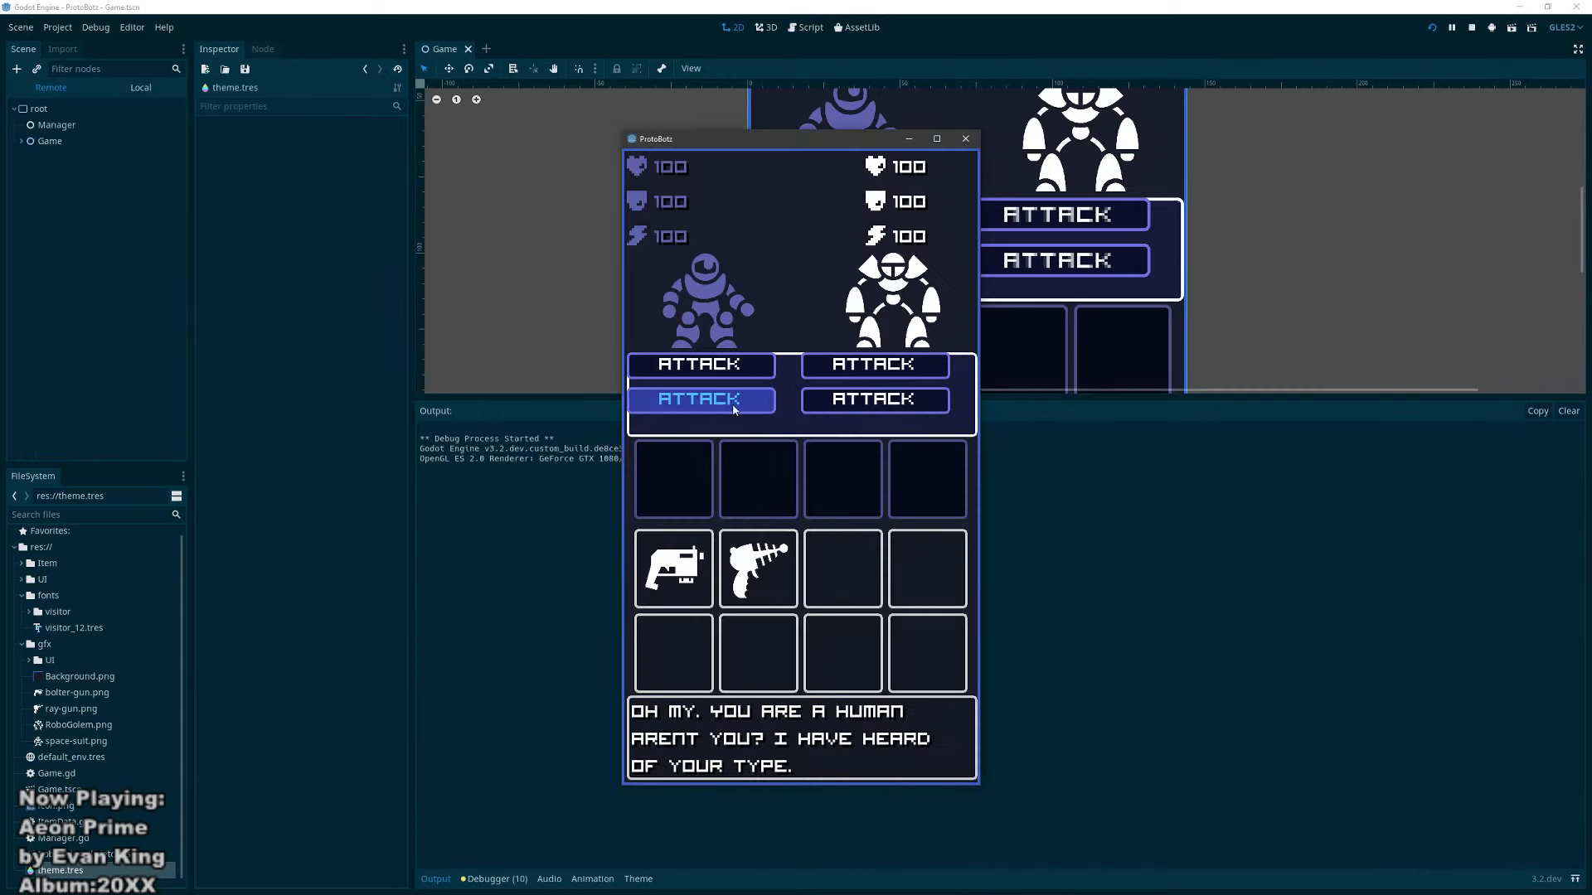
{"action": "left_click", "coordinate": [734, 407]}
{"action": "left_click", "coordinate": [965, 138]}
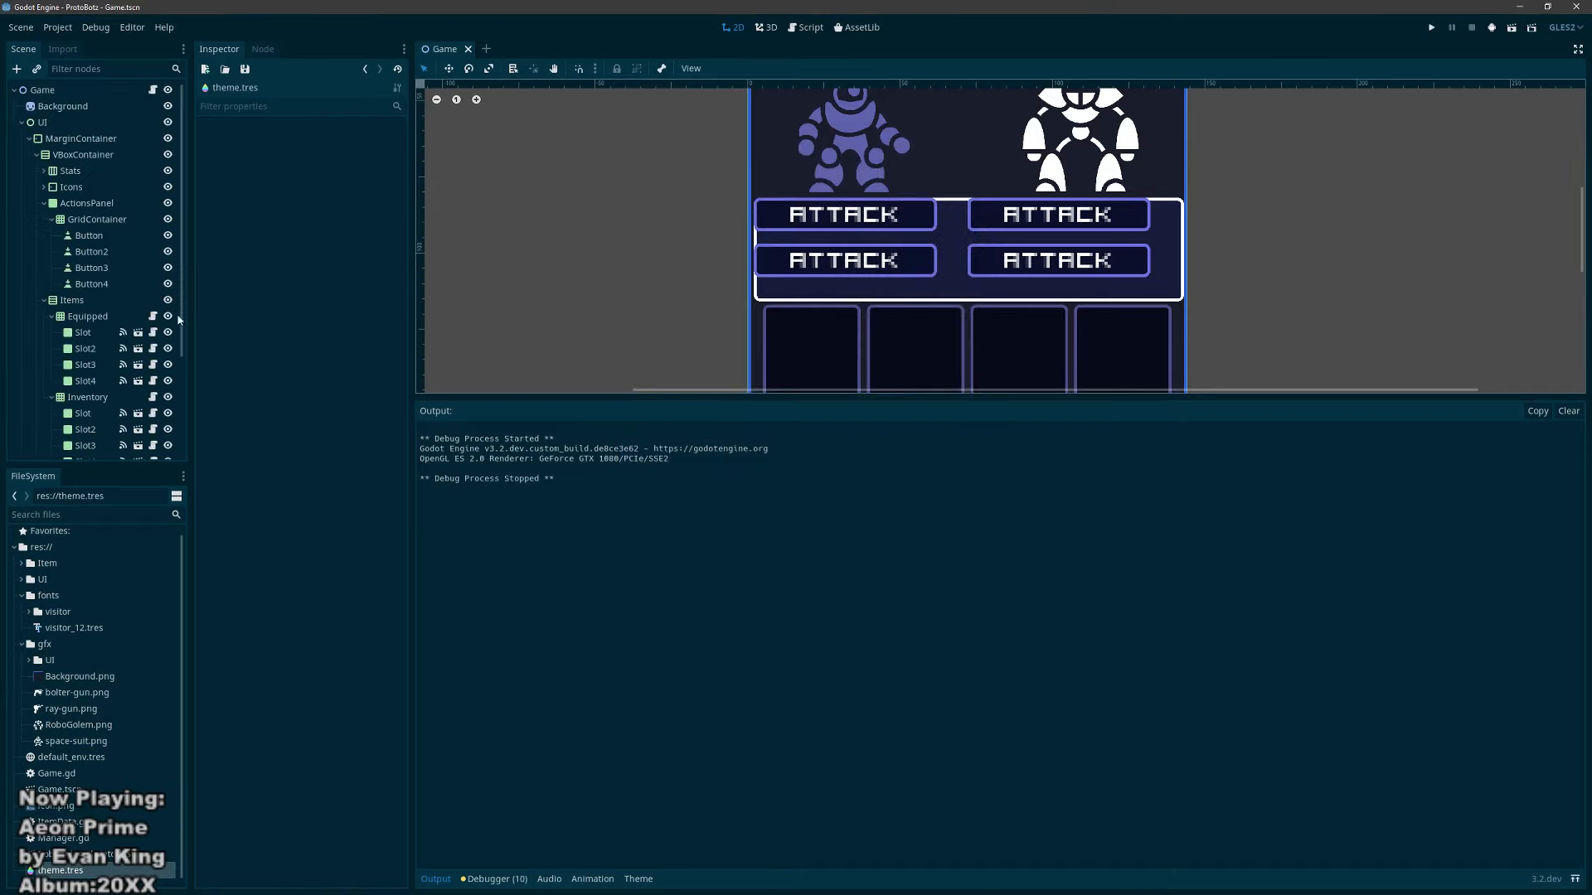
Step: Set the background color of the theme's Pressed button style to black (000000)
{"action": "double_click", "coordinate": [89, 870]}
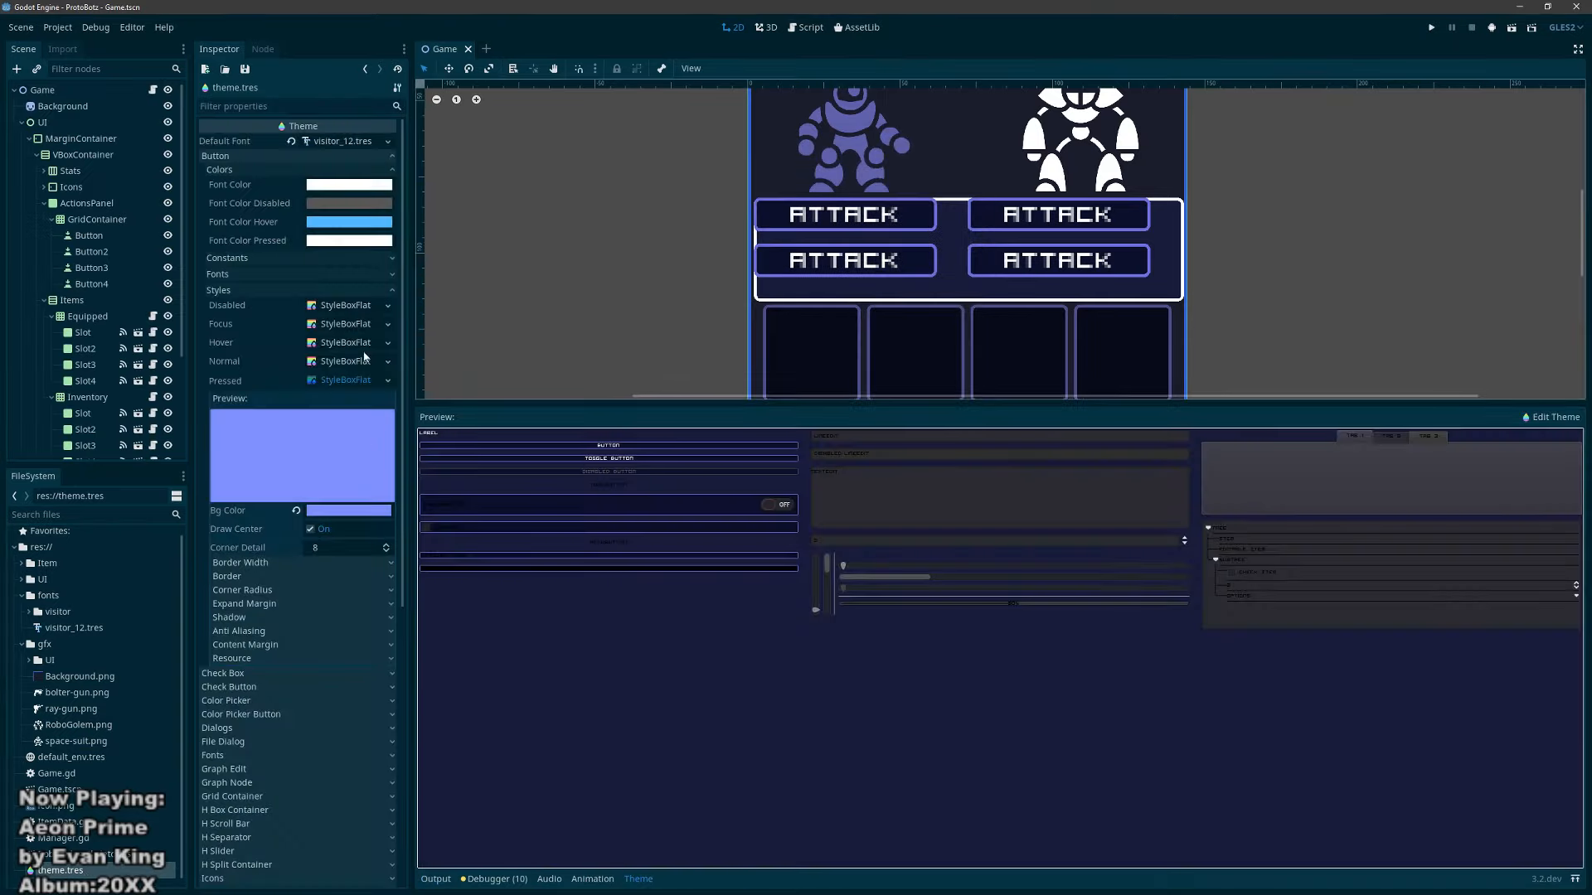
{"action": "left_click", "coordinate": [340, 380]}
{"action": "left_click", "coordinate": [339, 381]}
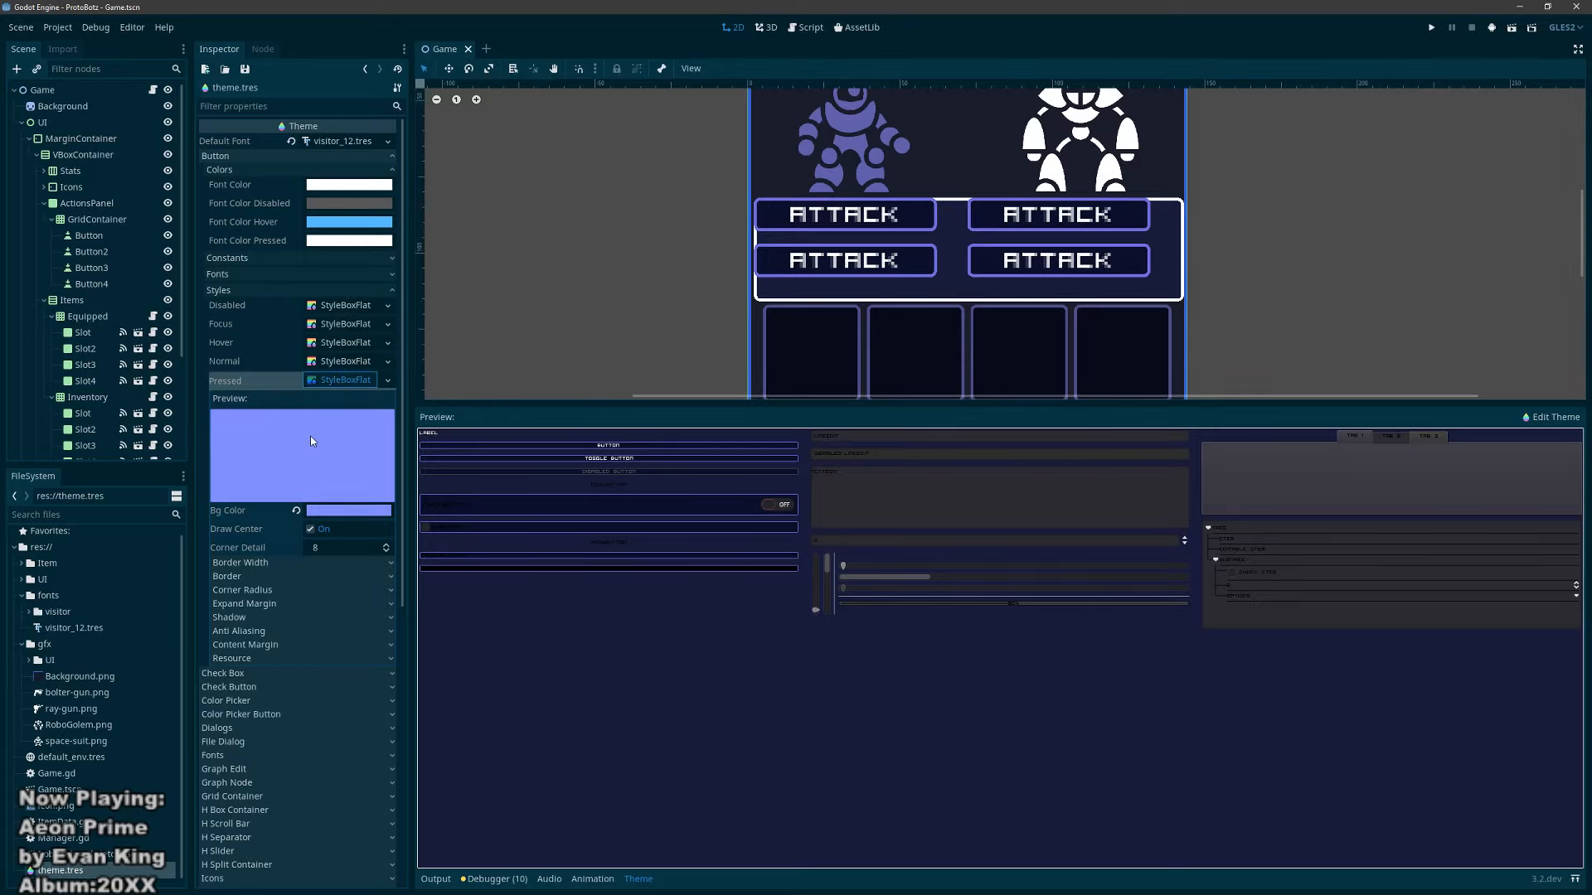
{"action": "left_click", "coordinate": [346, 510]}
{"action": "left_click_drag", "start_coordinate": [247, 366], "coordinate": [241, 397]}
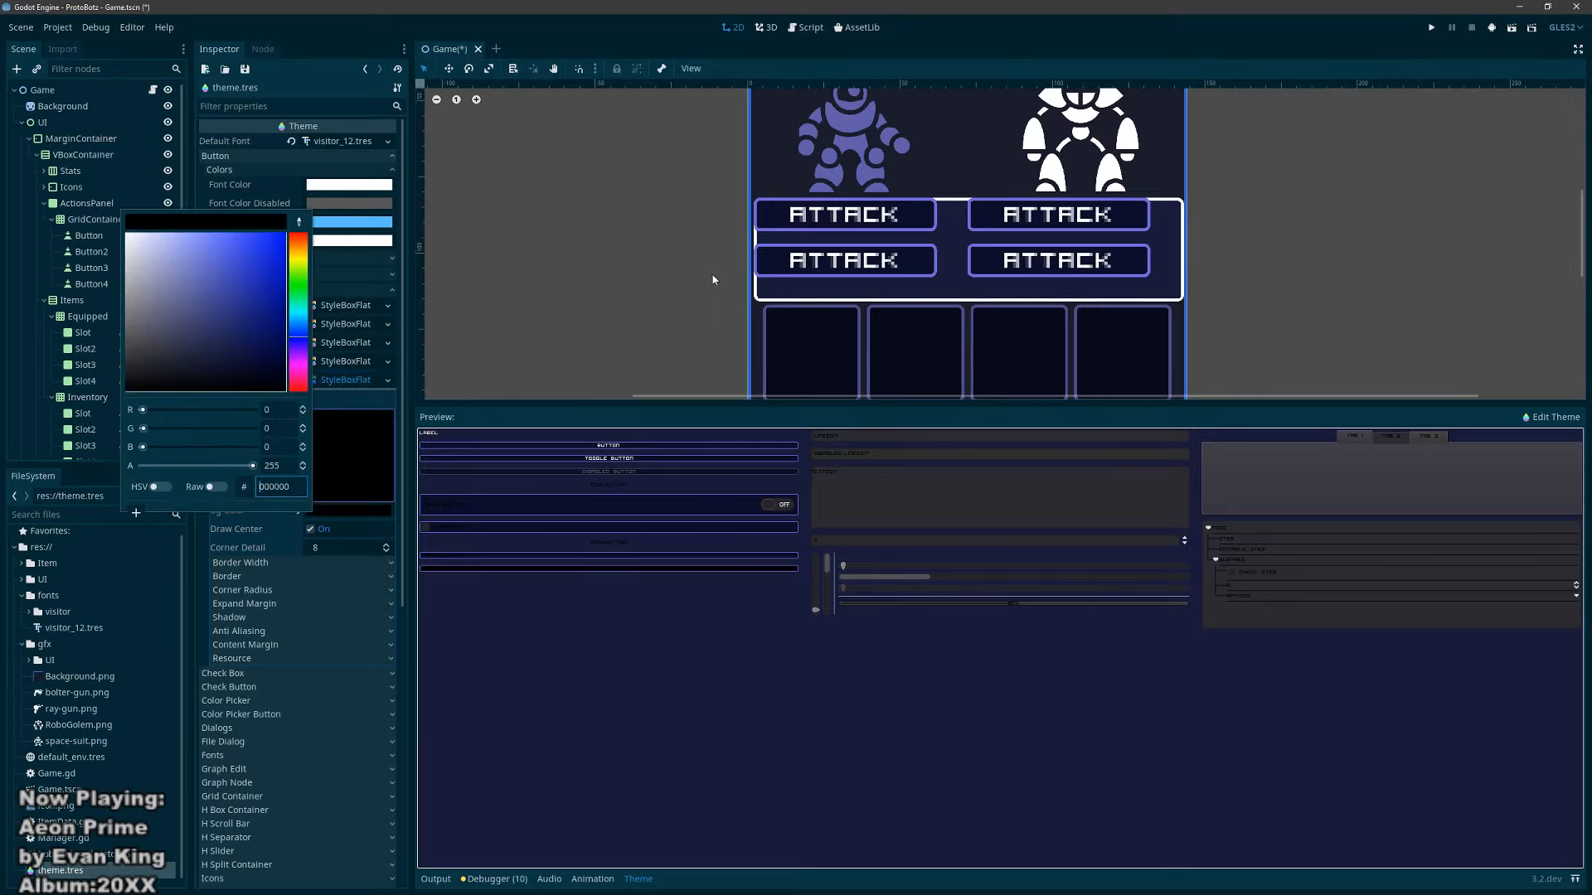
Step: Test-run the game and try the Attack buttons repeatedly to check the black pressed background and blue hover text
{"action": "key", "text": "F5"}
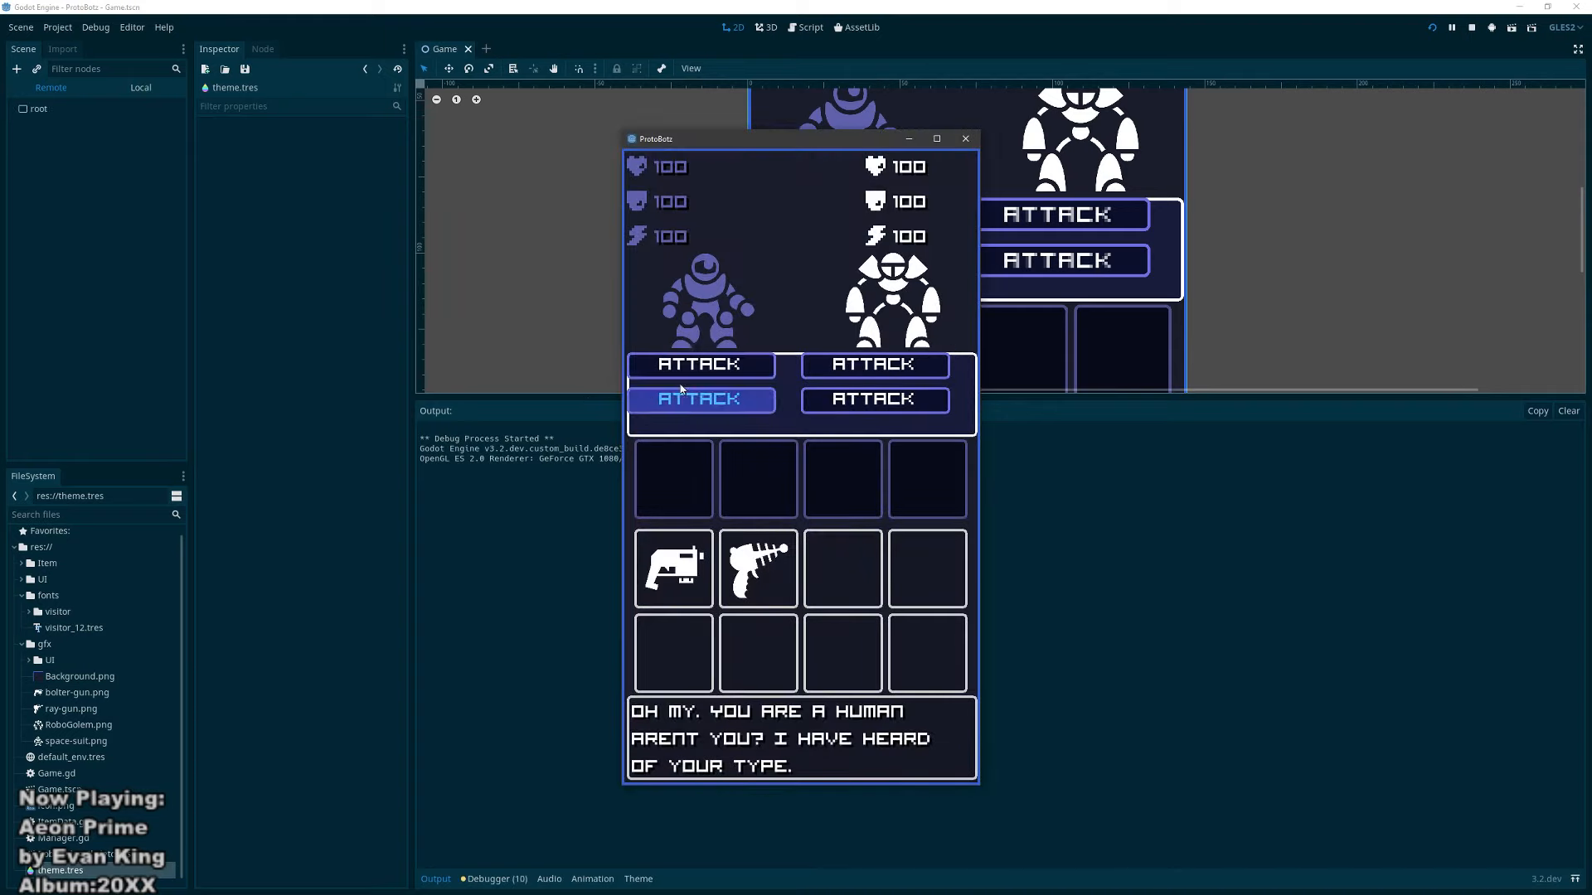
{"action": "left_click", "coordinate": [687, 371]}
{"action": "left_click", "coordinate": [738, 368]}
{"action": "left_click", "coordinate": [773, 365]}
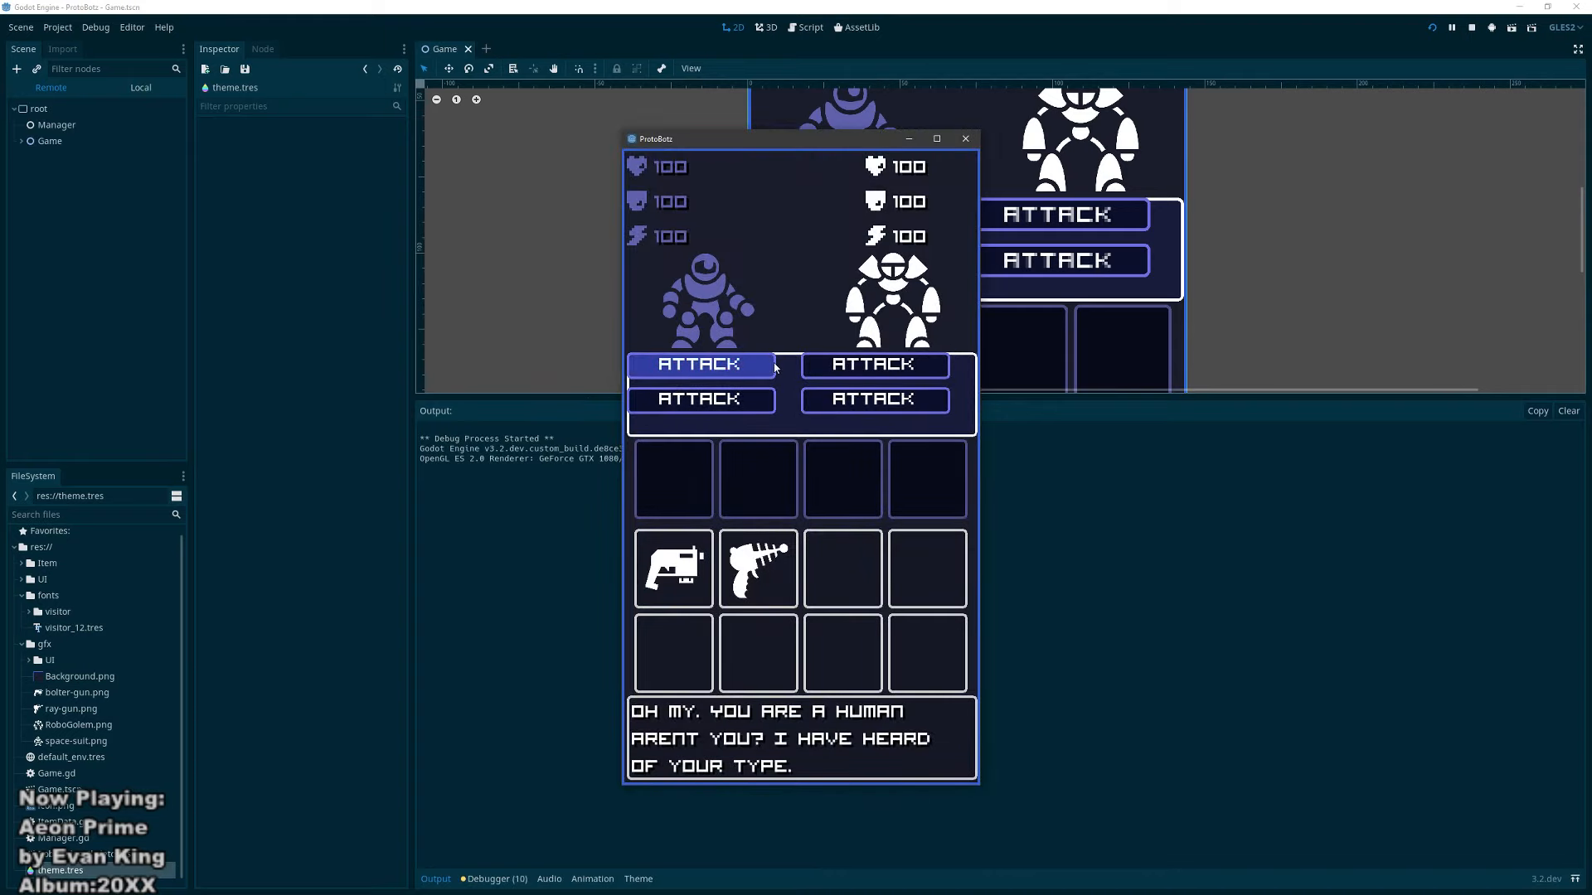
{"action": "left_click", "coordinate": [844, 370]}
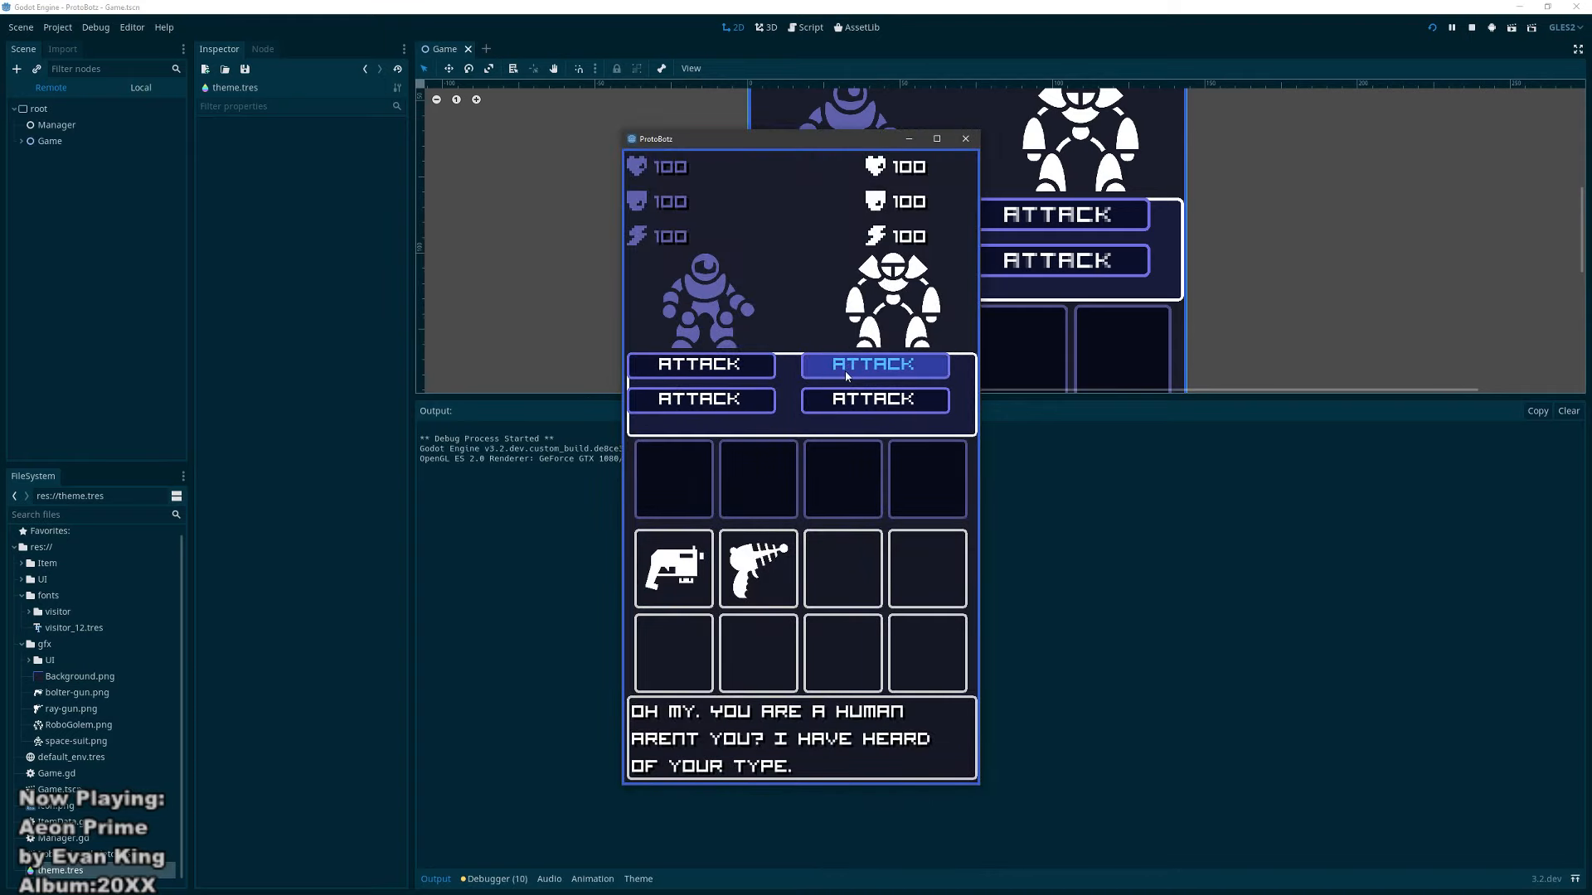
{"action": "left_click", "coordinate": [846, 375]}
{"action": "left_click", "coordinate": [846, 375]}
{"action": "left_click", "coordinate": [842, 403]}
{"action": "left_click", "coordinate": [842, 403]}
{"action": "left_click", "coordinate": [966, 139]}
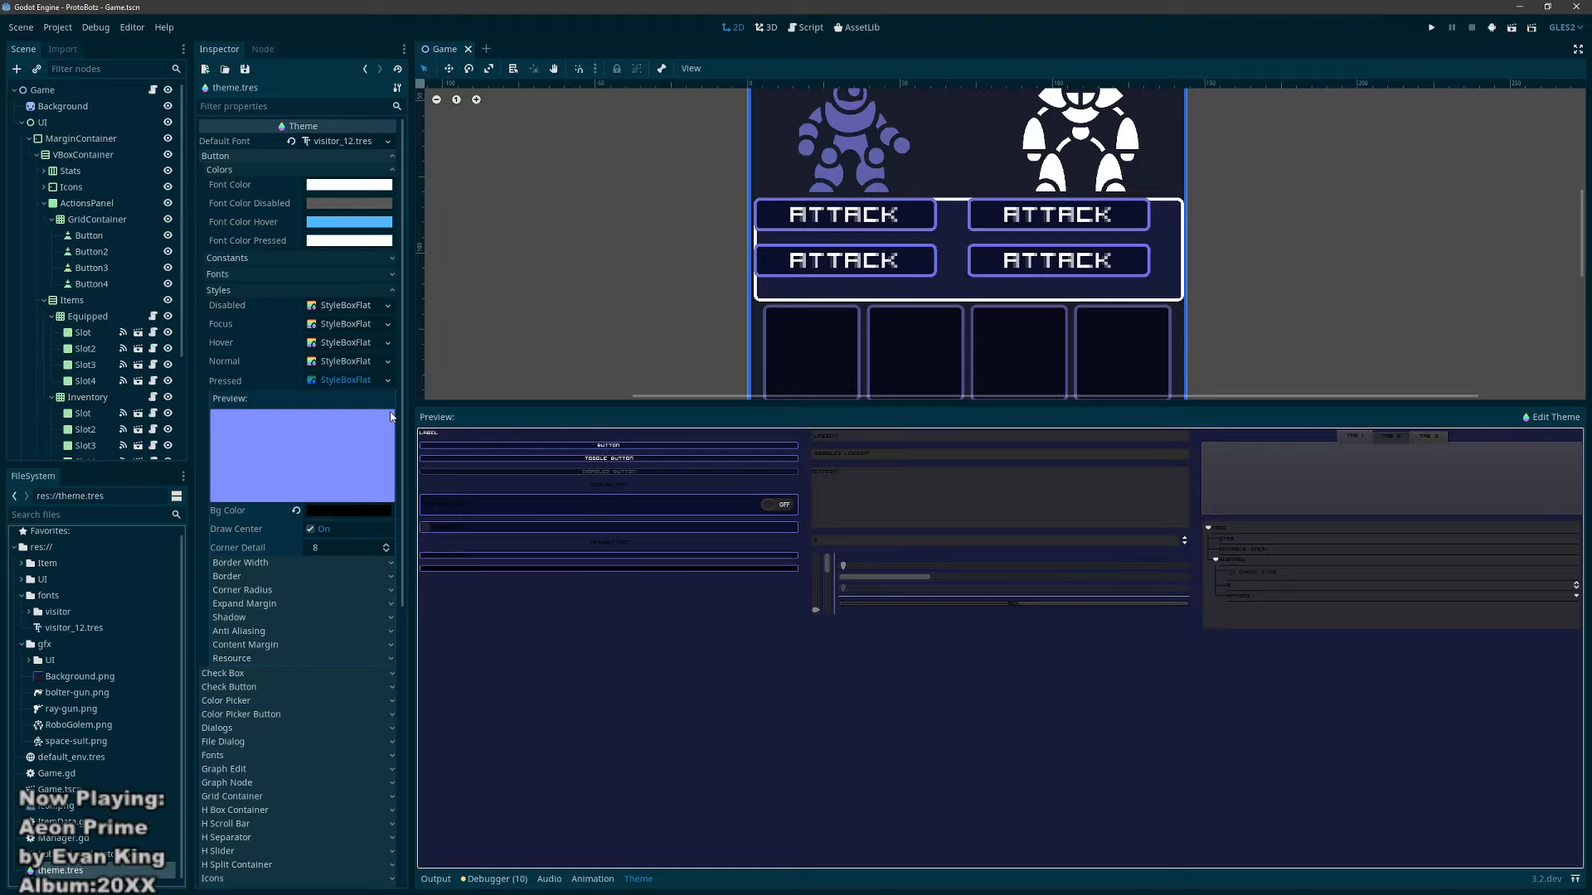
Step: Set the minimum height of all four Attack buttons in the GridContainer to 20
{"action": "left_click", "coordinate": [89, 224]}
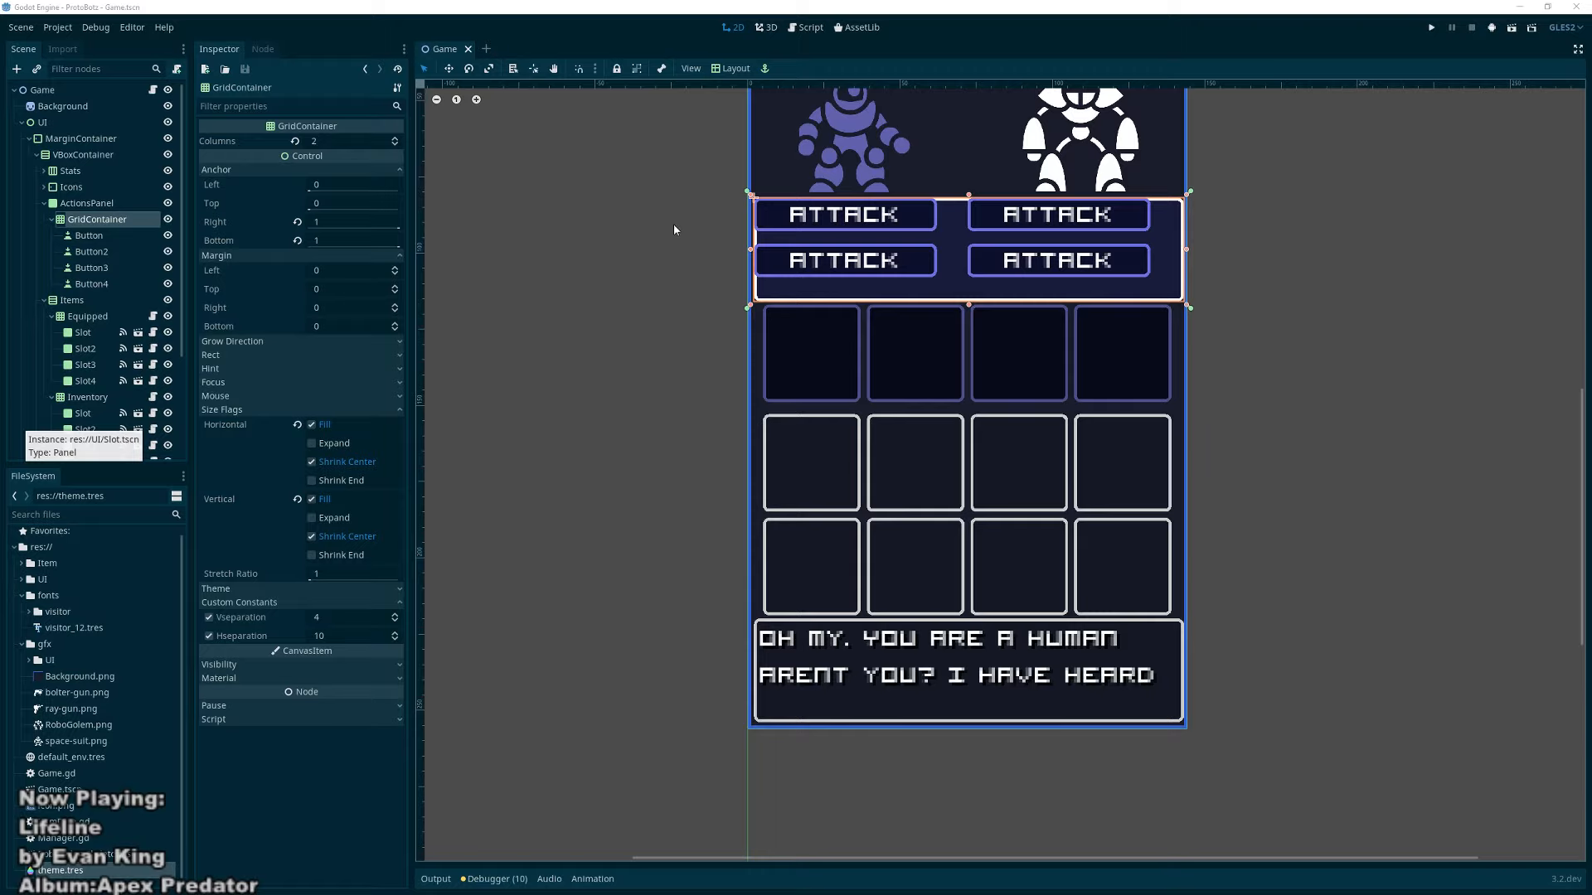
{"action": "left_click", "coordinate": [91, 236]}
{"action": "left_click", "coordinate": [99, 284], "text": "shift"}
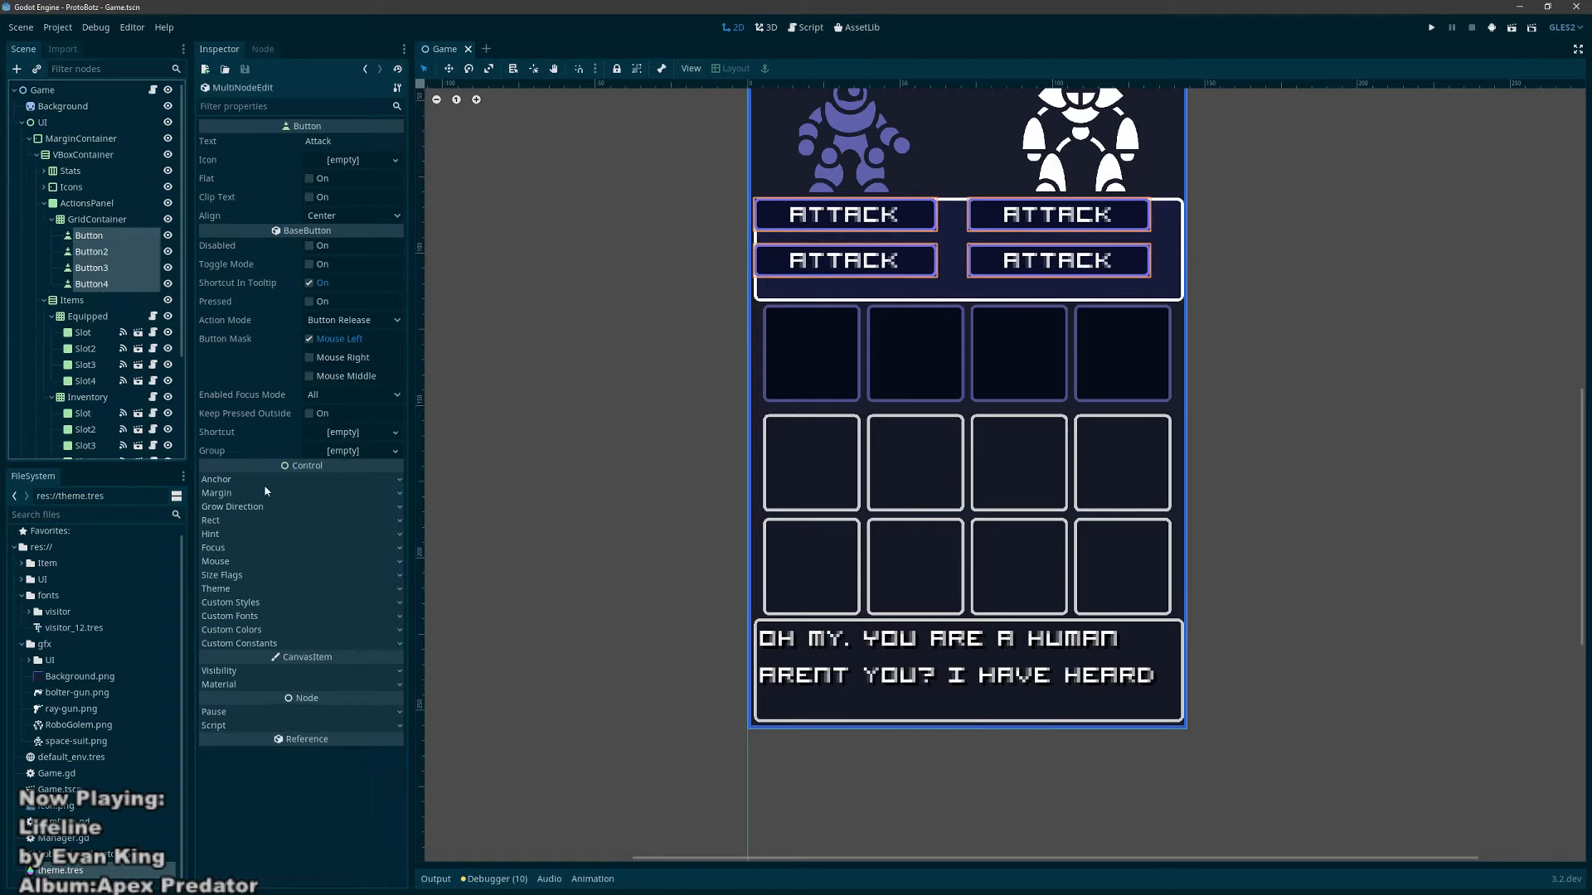
{"action": "left_click", "coordinate": [257, 520]}
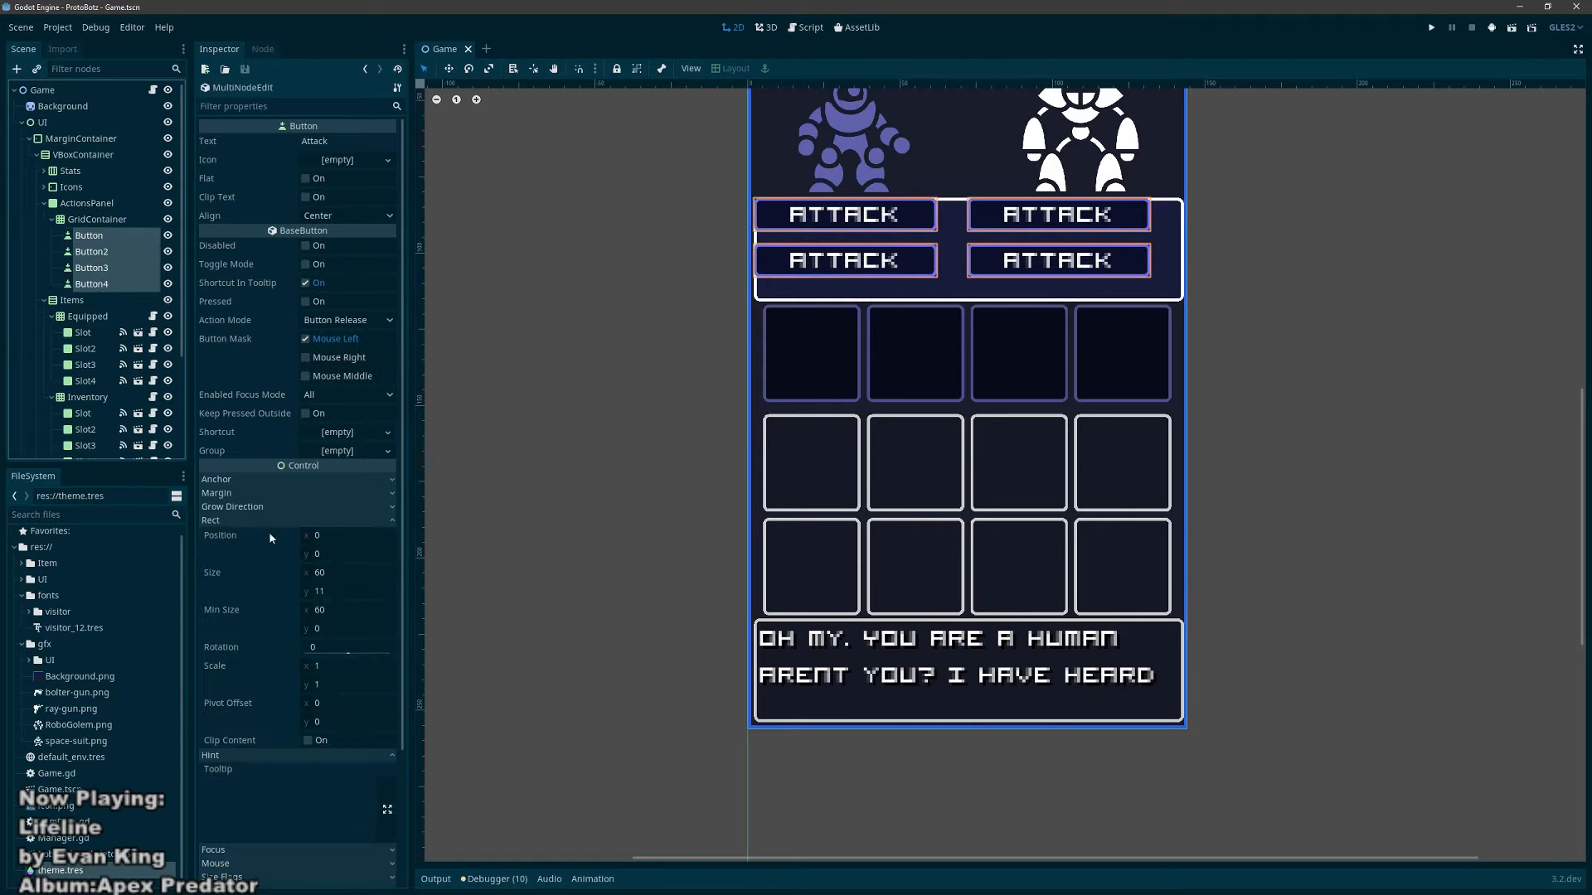
{"action": "left_click", "coordinate": [316, 627]}
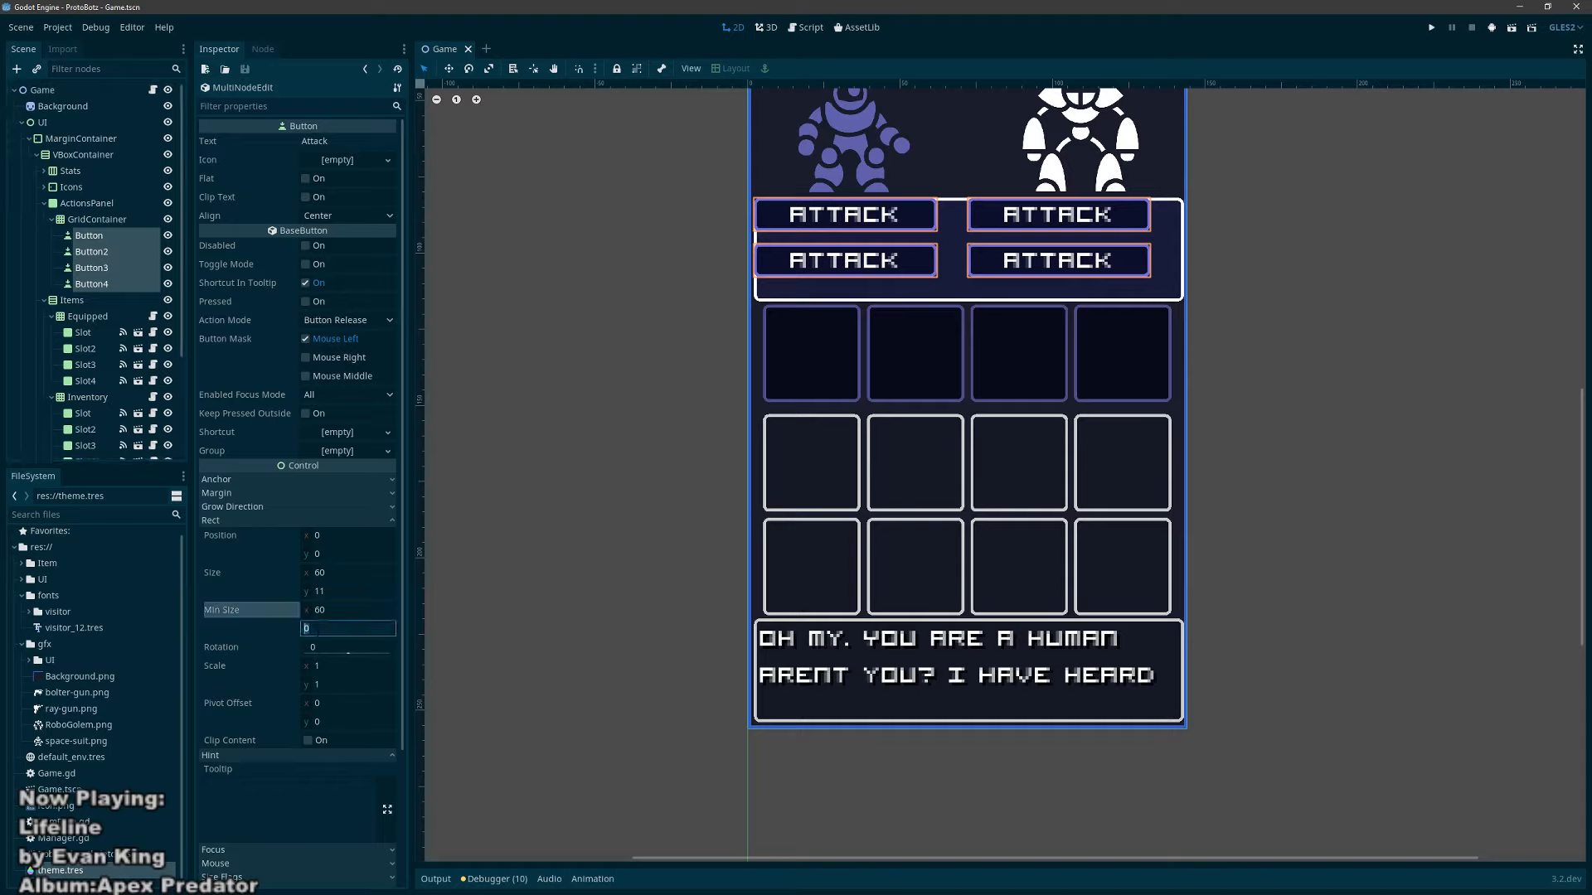
{"action": "type", "text": "20"}
{"action": "key", "text": "Return"}
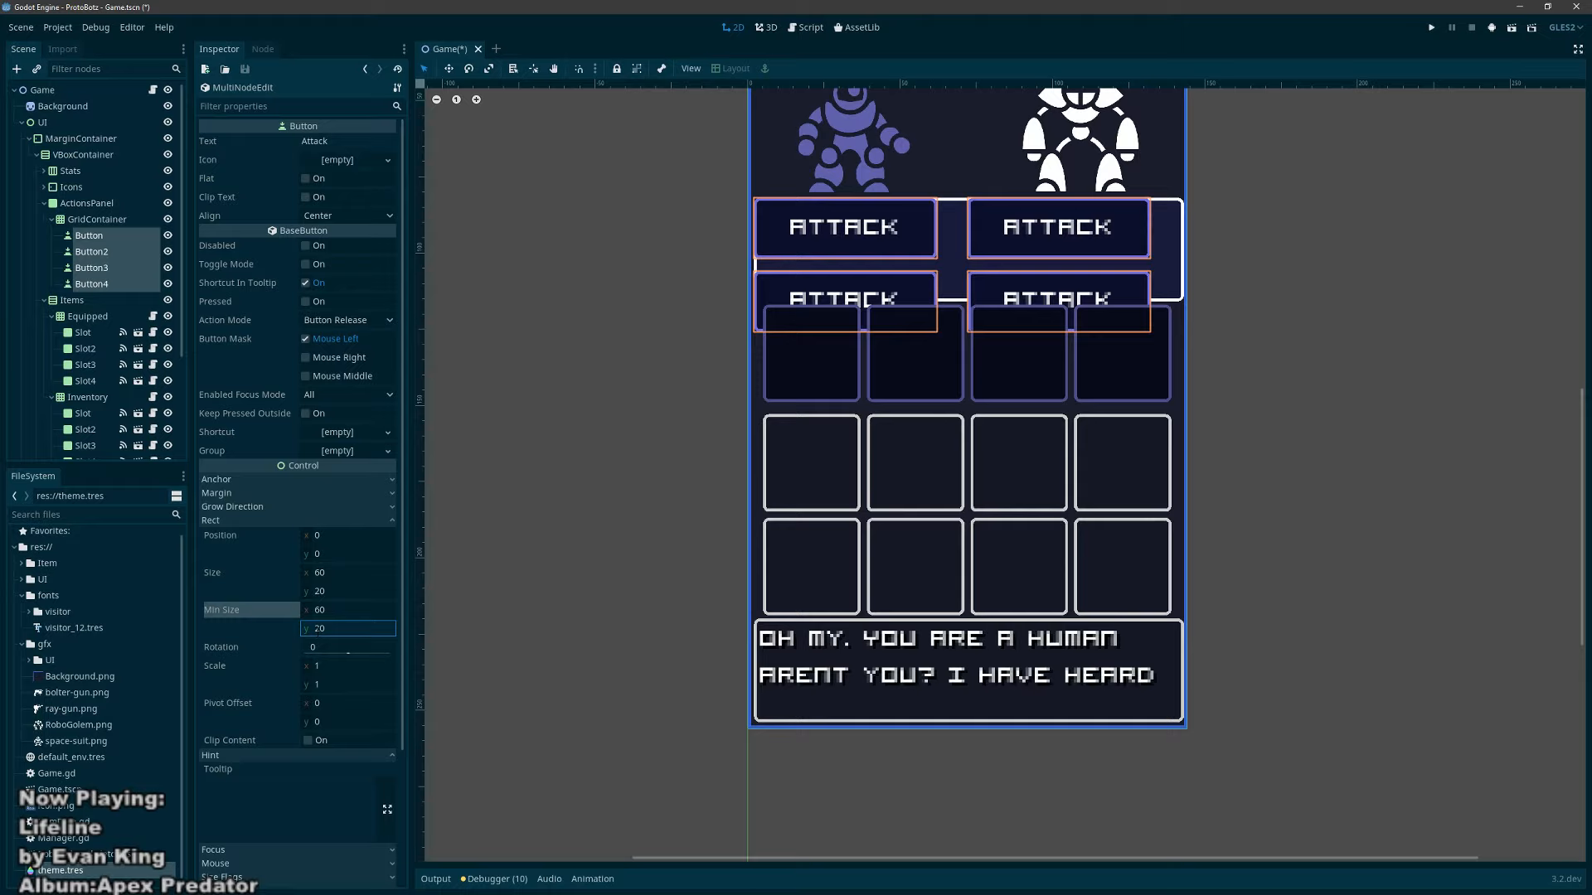
Step: Set the minimum height of all four selected Attack buttons to 15
{"action": "key", "text": "ctrl+a"}
{"action": "type", "text": "15"}
{"action": "key", "text": "Return"}
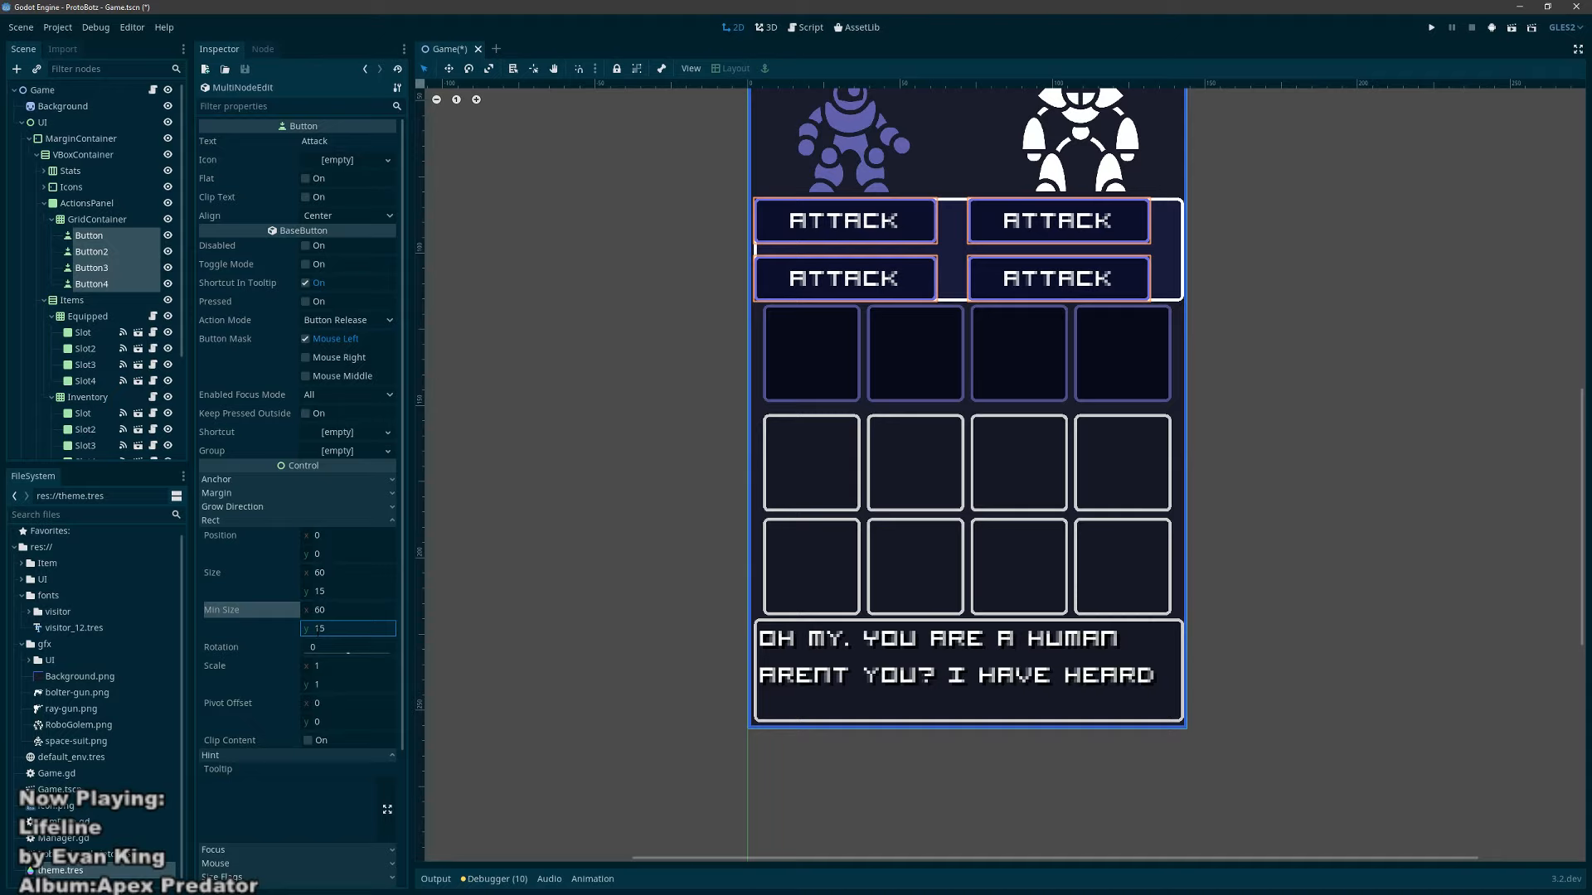
Step: Reduce the GridContainer's Vseparation custom constant to 1
{"action": "scroll", "coordinate": [314, 736], "scroll_direction": "down", "scroll_amount": 3}
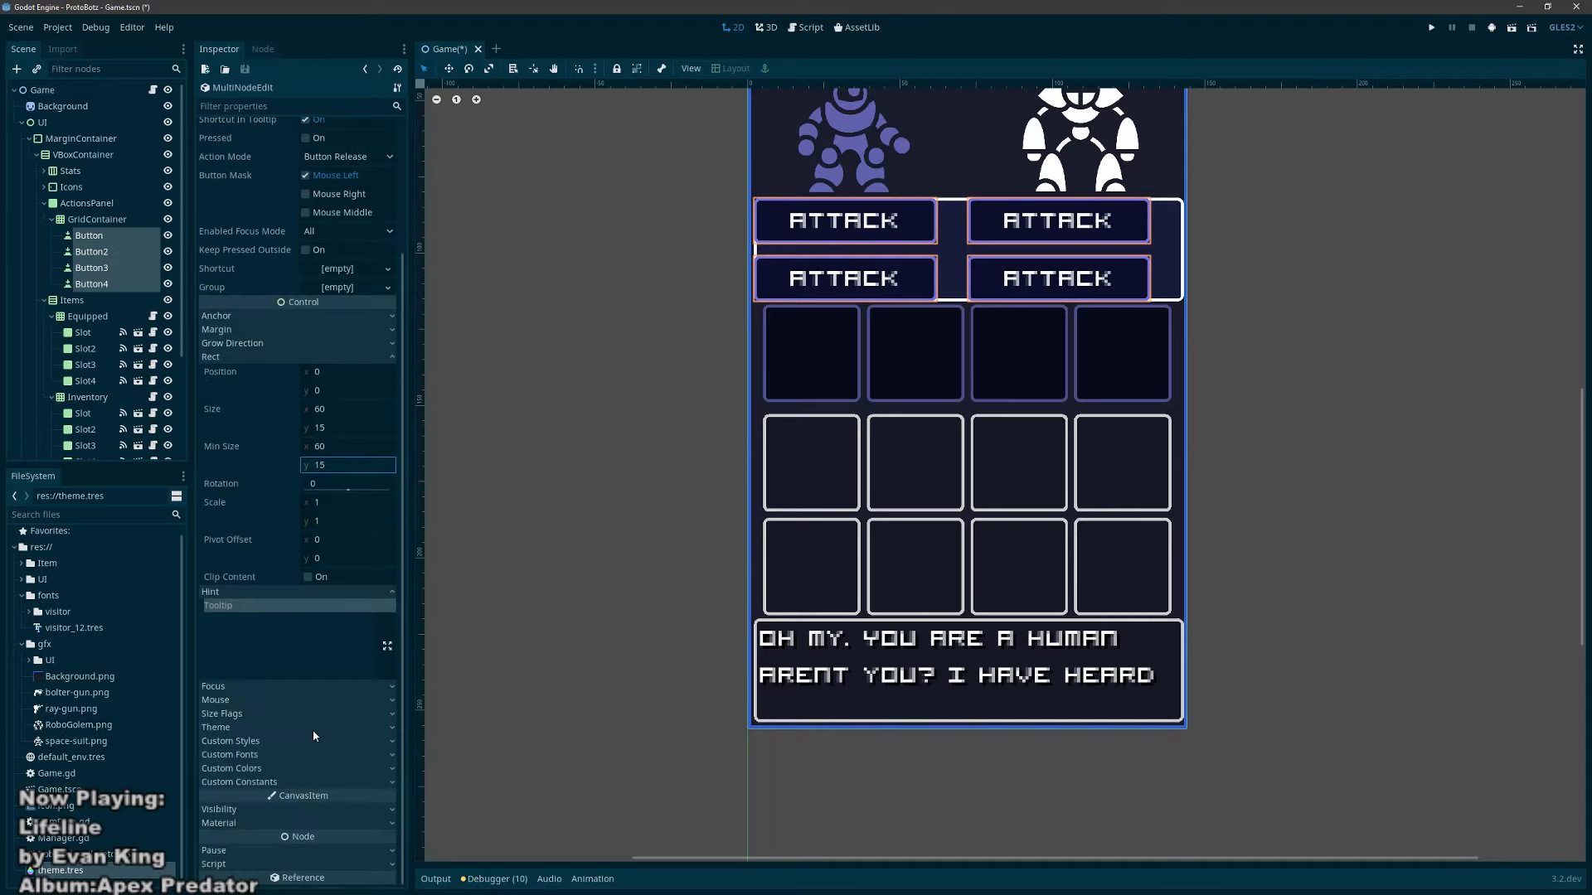
{"action": "left_click", "coordinate": [297, 781]}
{"action": "scroll", "coordinate": [306, 781], "scroll_direction": "down", "scroll_amount": 1}
{"action": "left_click", "coordinate": [242, 769]}
{"action": "left_click", "coordinate": [97, 219]}
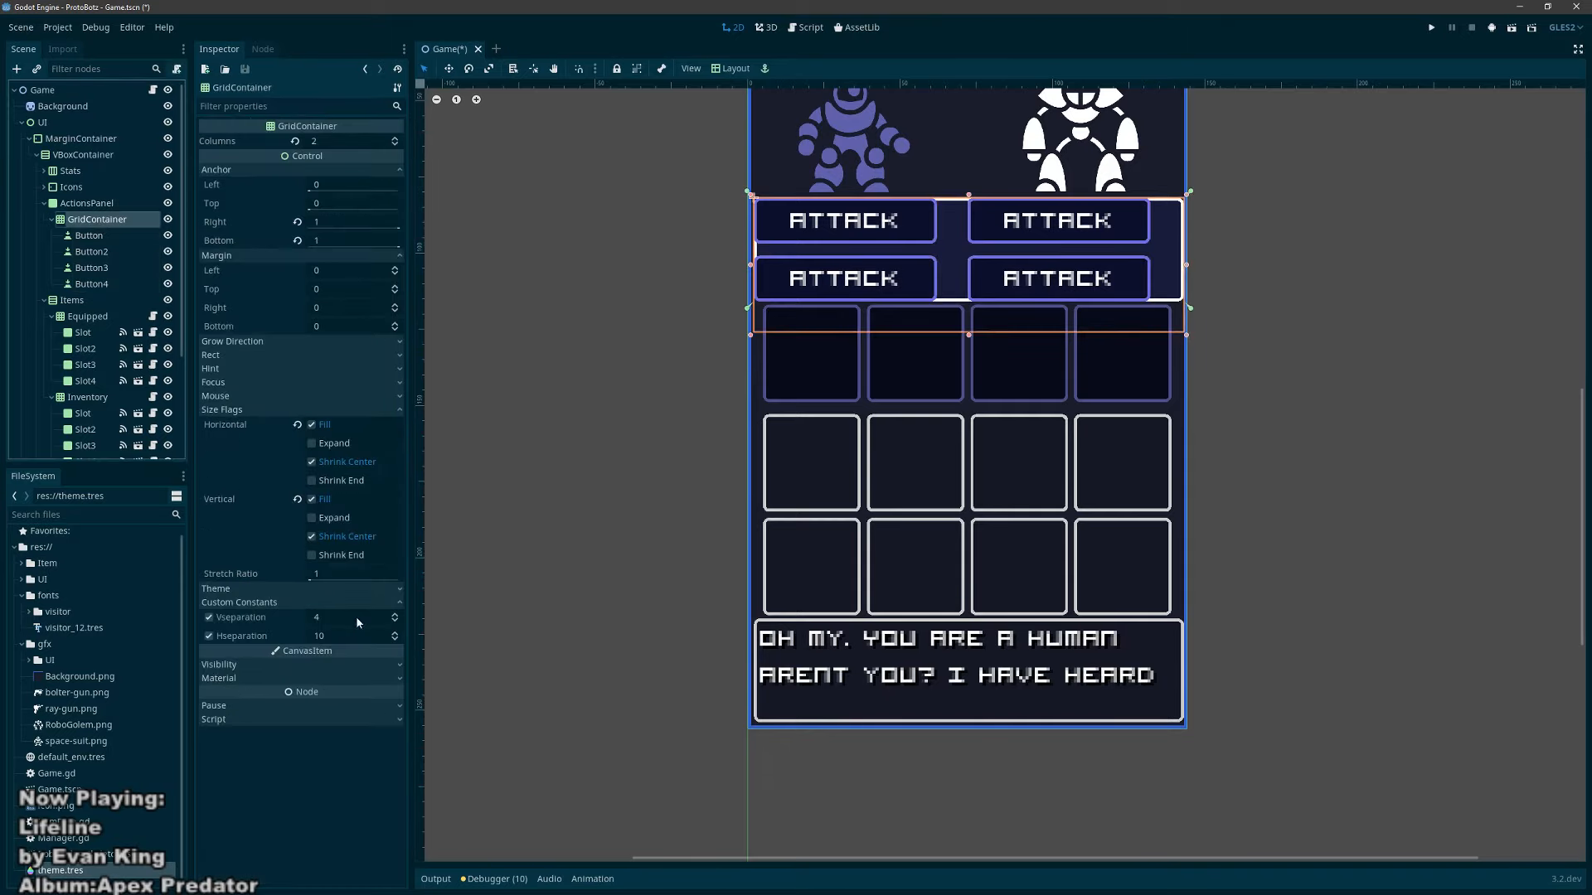
{"action": "left_click", "coordinate": [395, 622]}
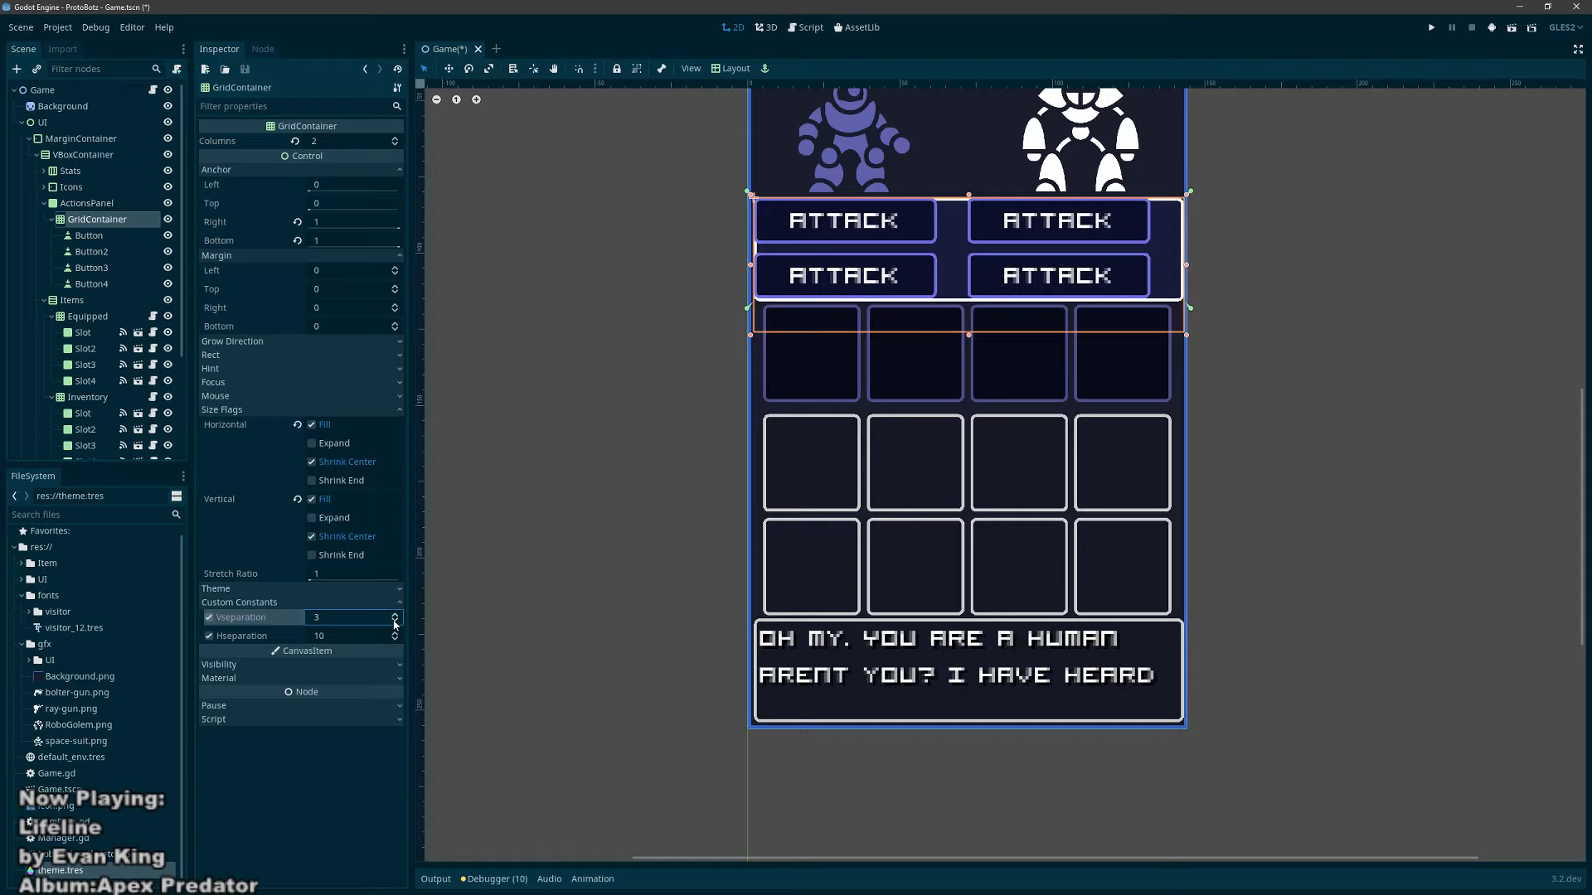
{"action": "left_click", "coordinate": [395, 622]}
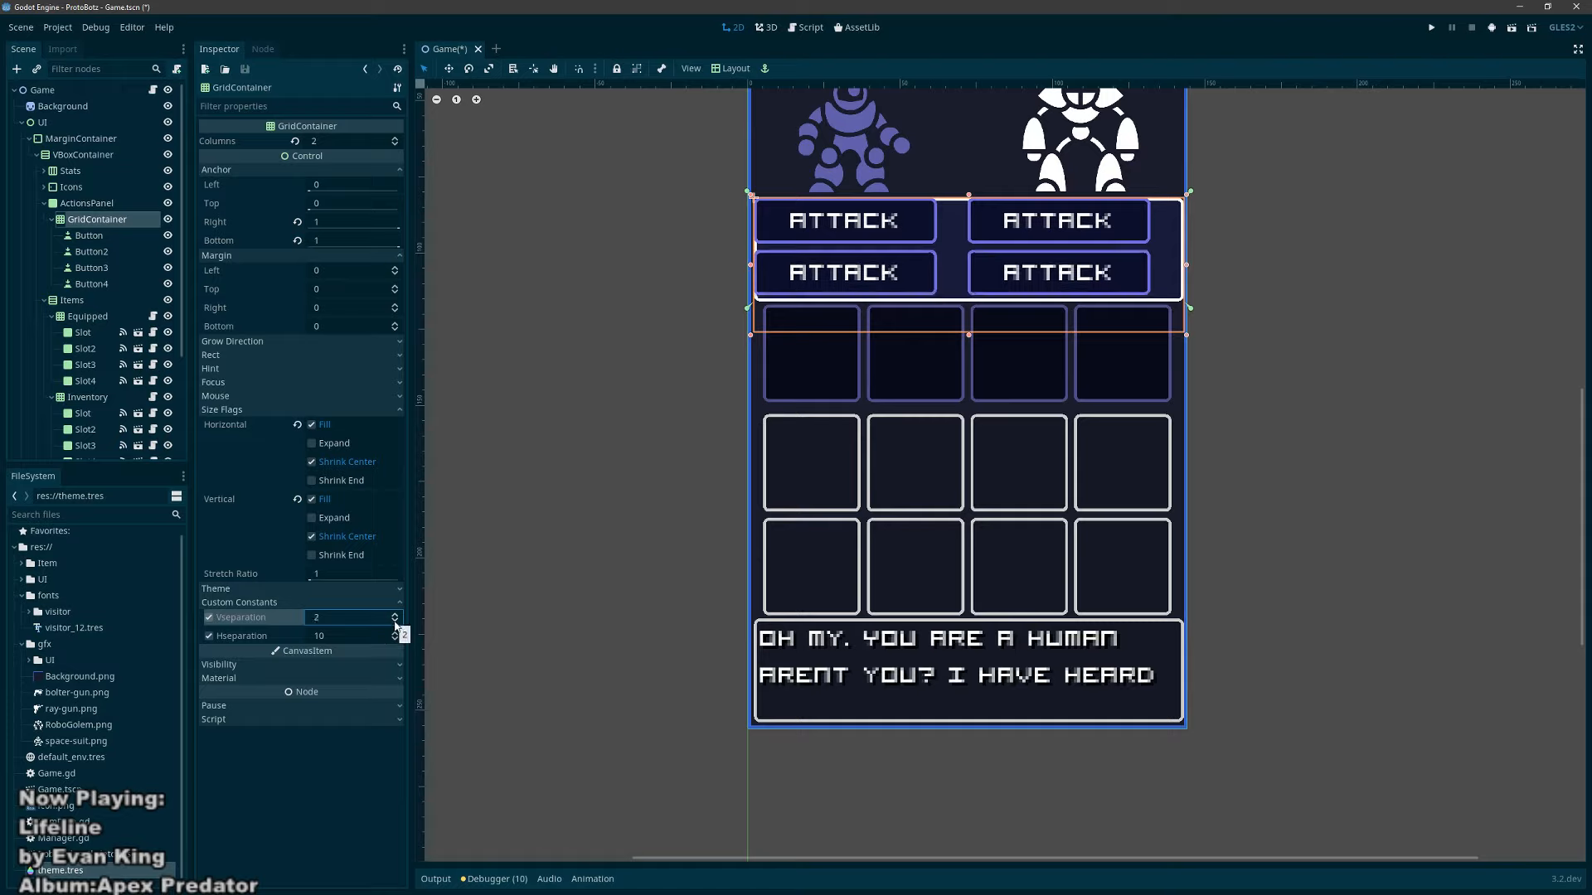
{"action": "left_click", "coordinate": [394, 622]}
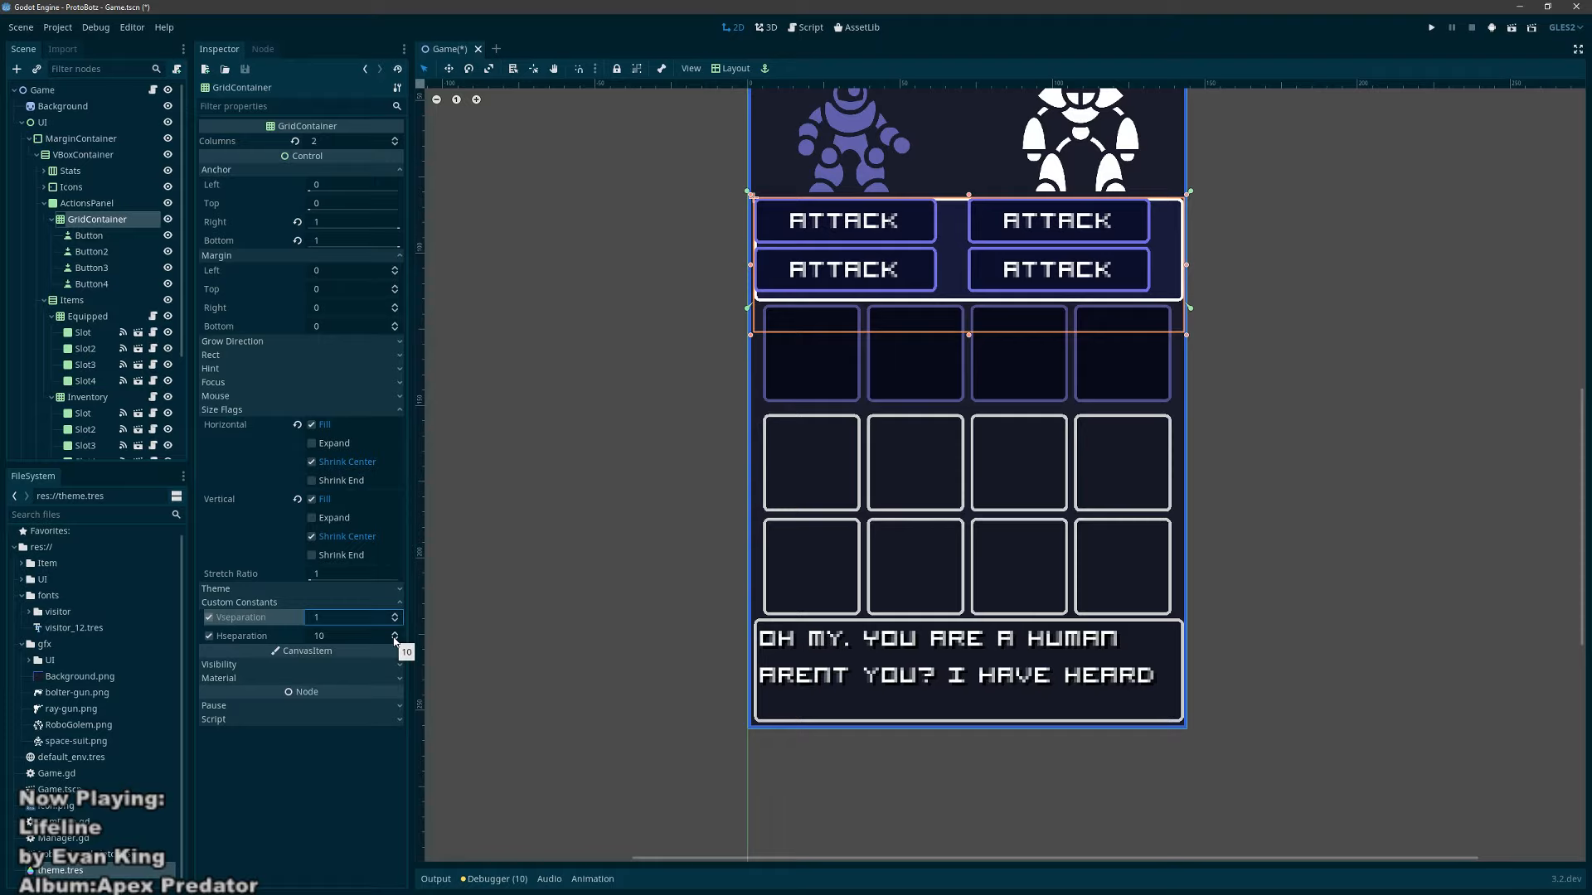
Step: Apply the Full Rect layout to the GridContainer so it fits the ActionsPanel
{"action": "left_click", "coordinate": [88, 219]}
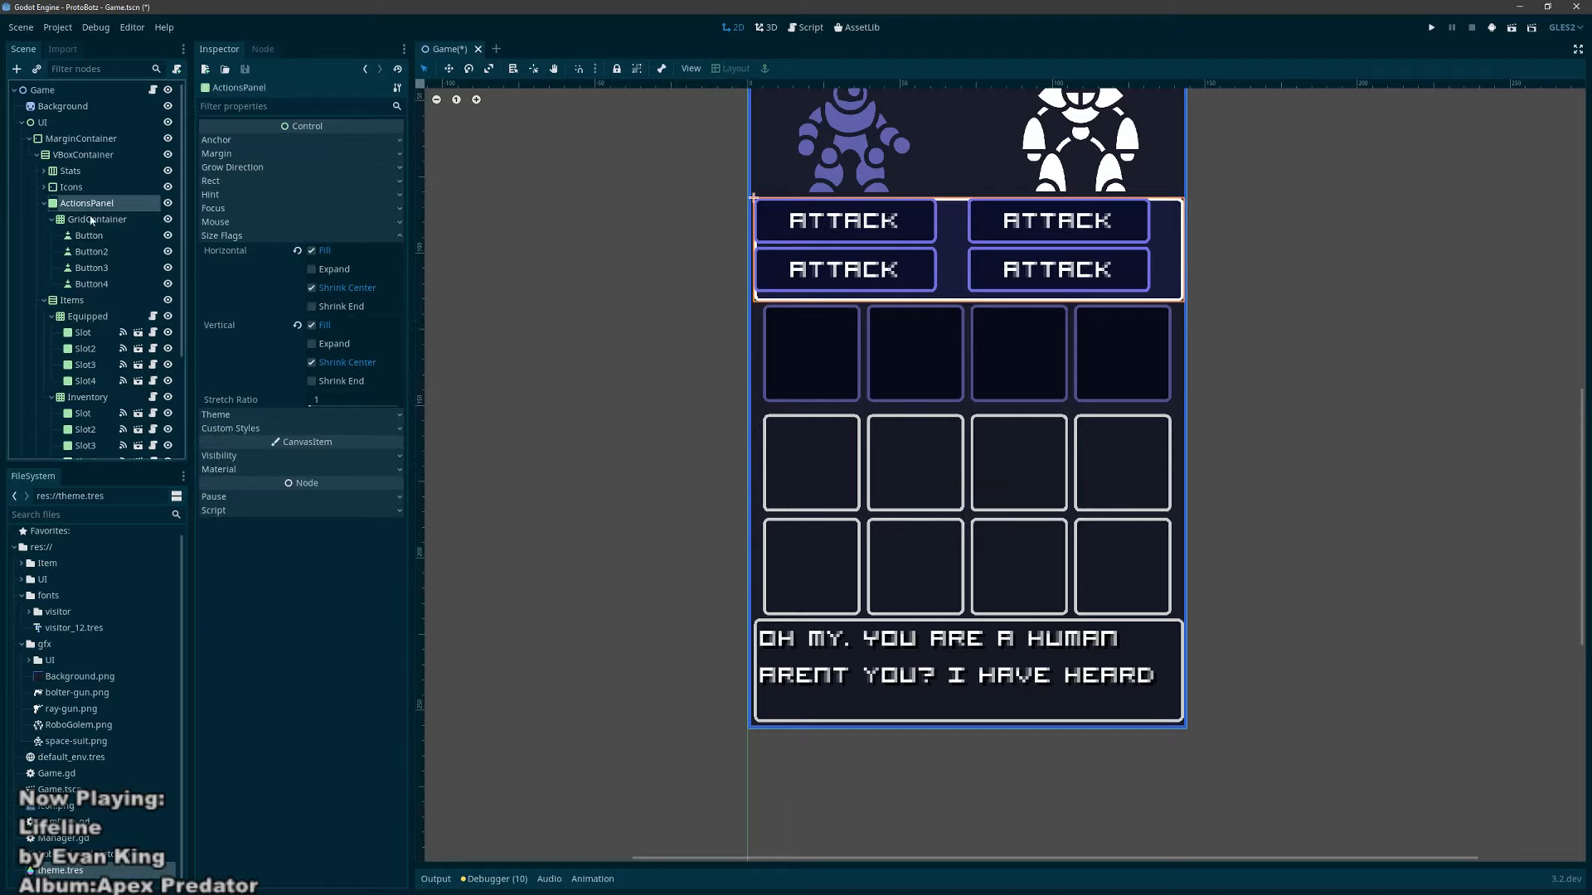
{"action": "left_click", "coordinate": [729, 70]}
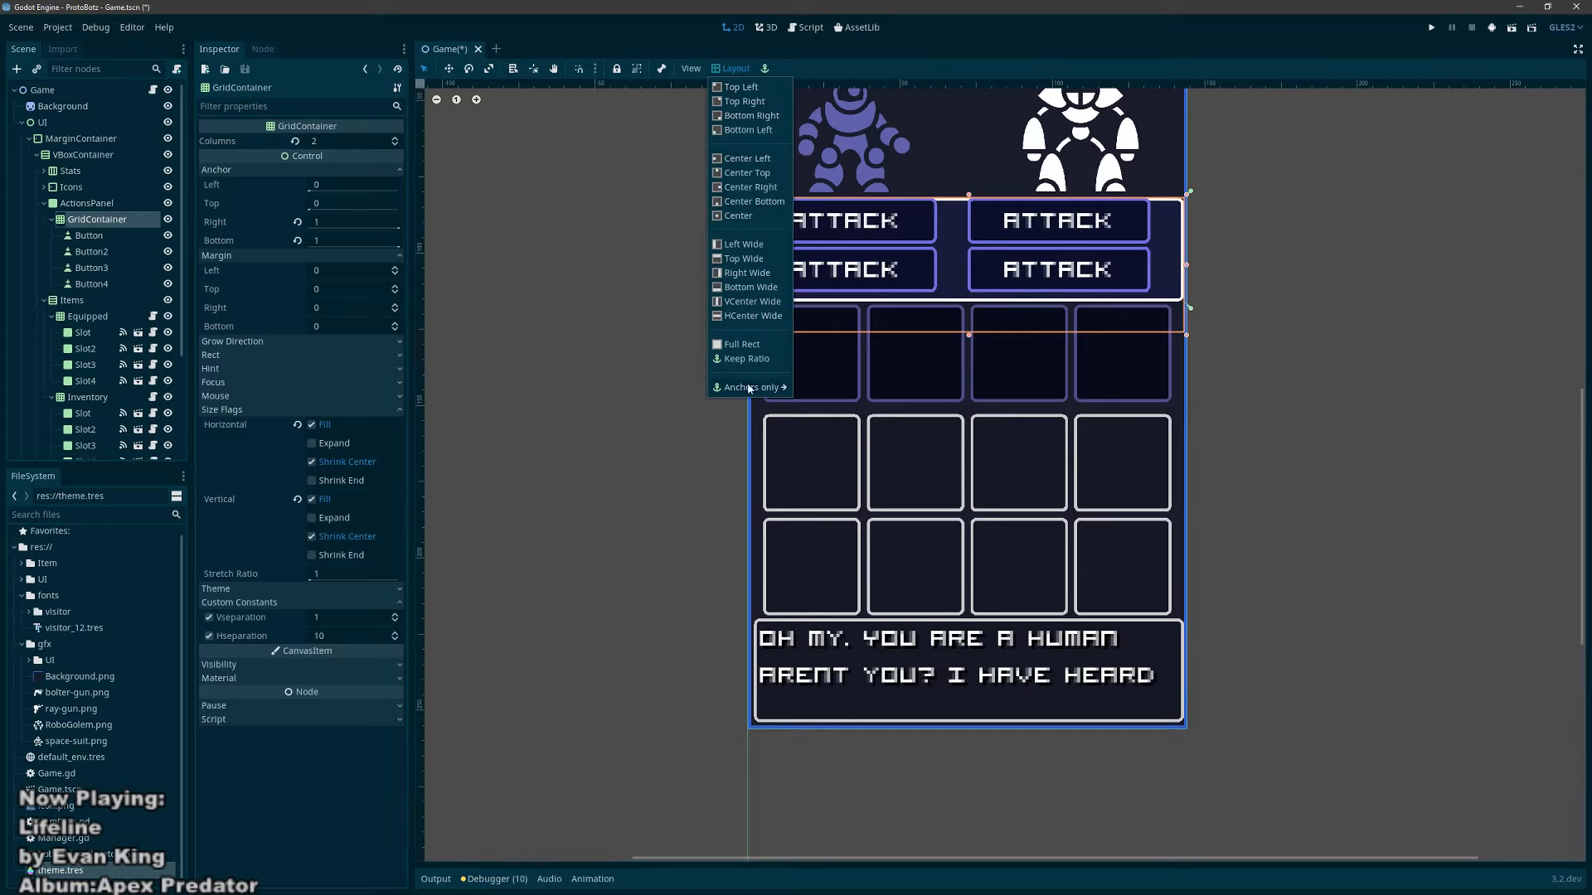
{"action": "left_click", "coordinate": [750, 346]}
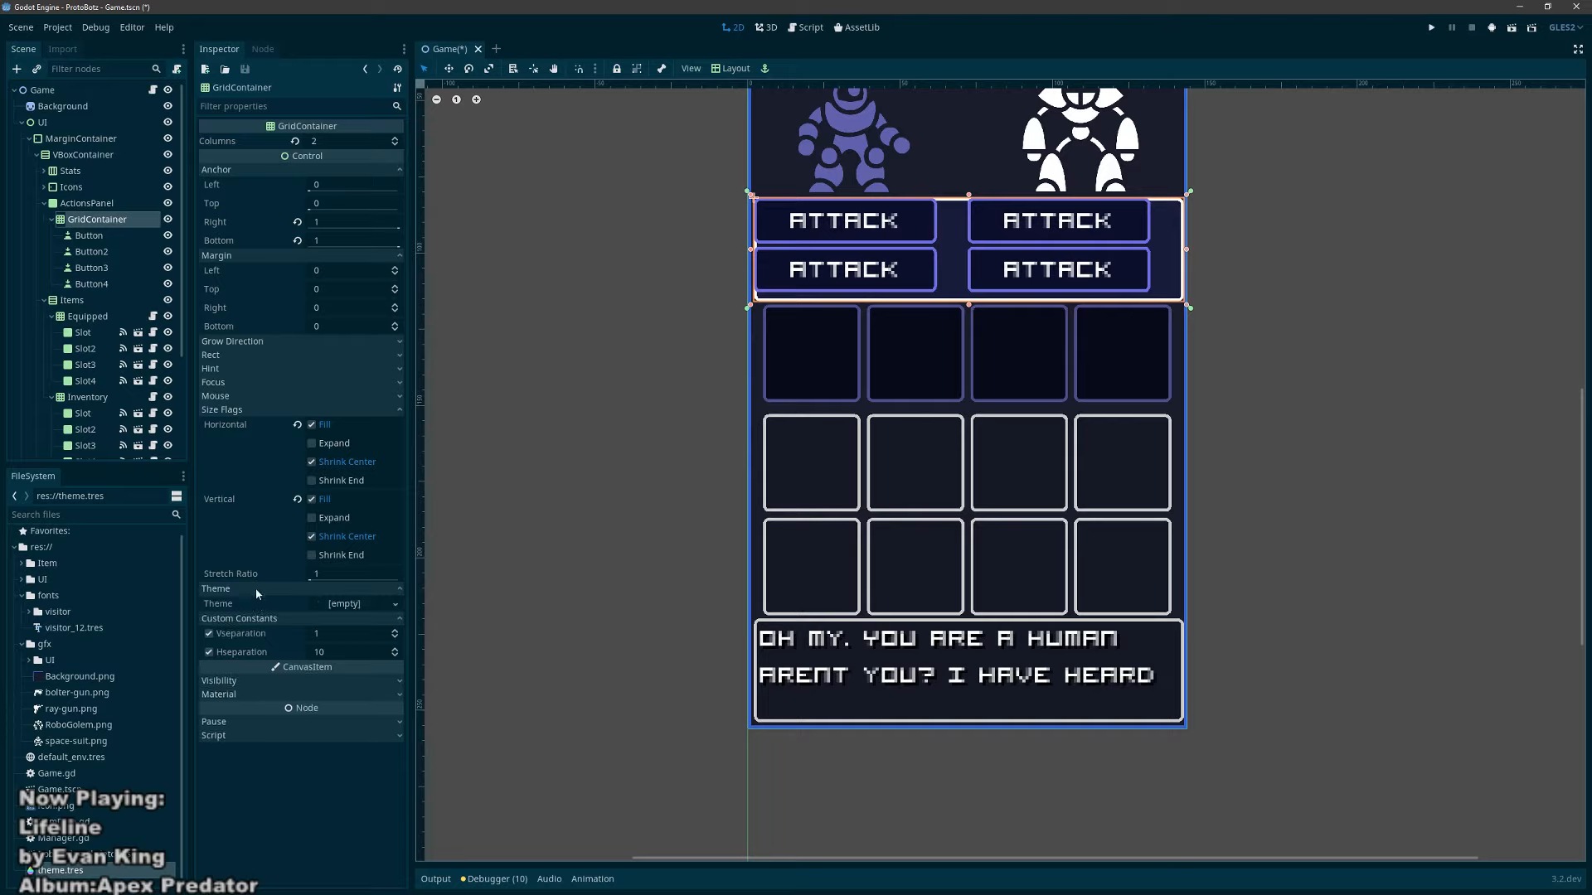
Step: Enable Clip Content in the GridContainer's Rect properties
{"action": "left_click", "coordinate": [241, 411]}
{"action": "left_click", "coordinate": [227, 398]}
{"action": "left_click", "coordinate": [227, 398]}
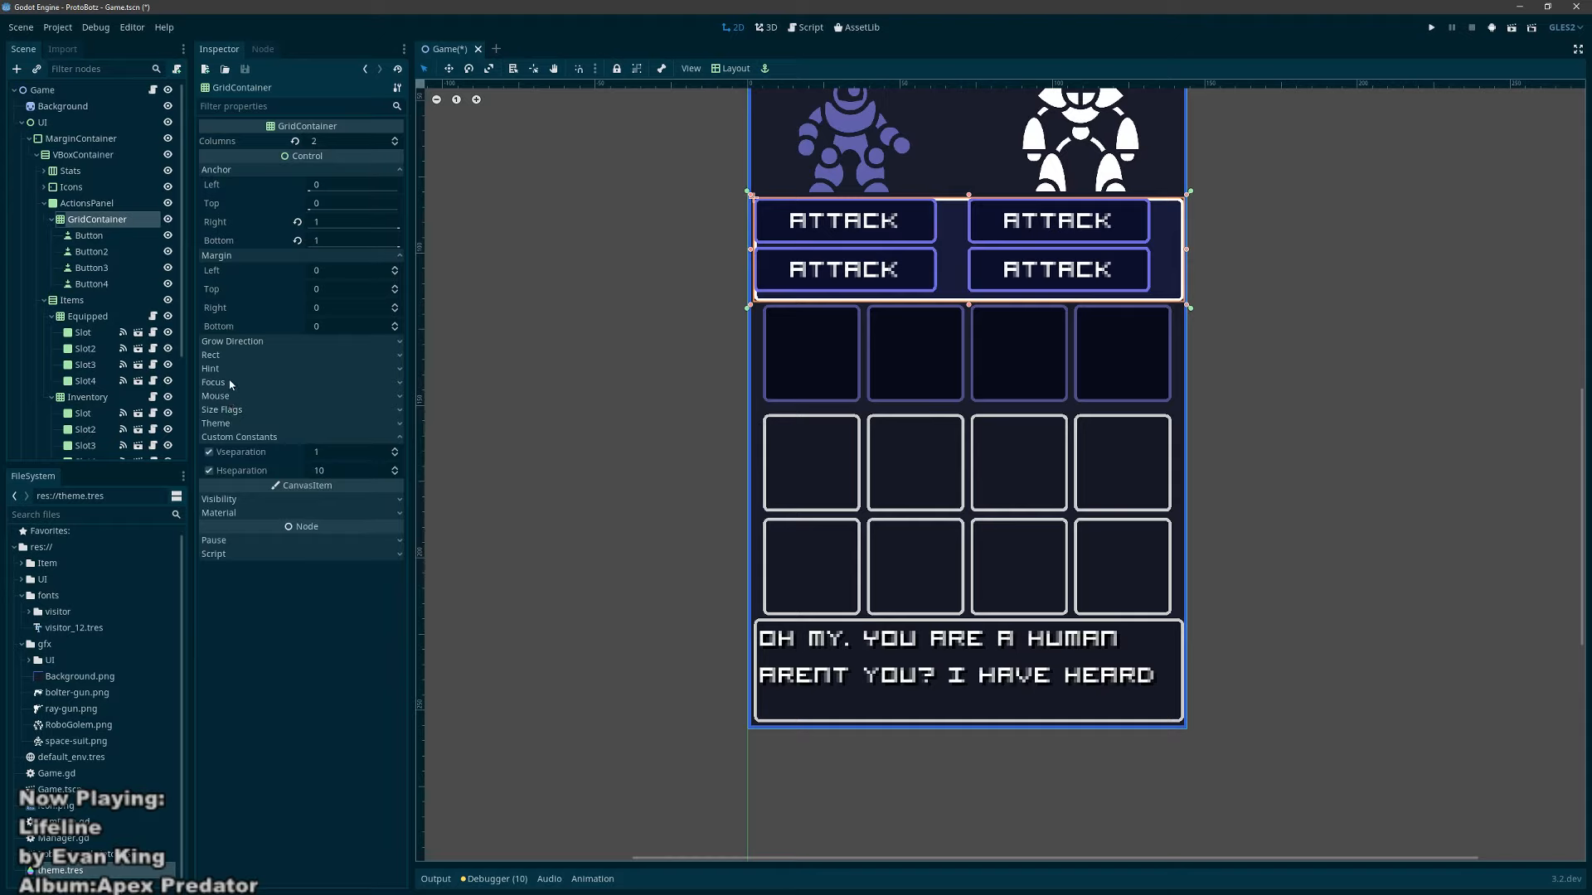
{"action": "left_click", "coordinate": [229, 356]}
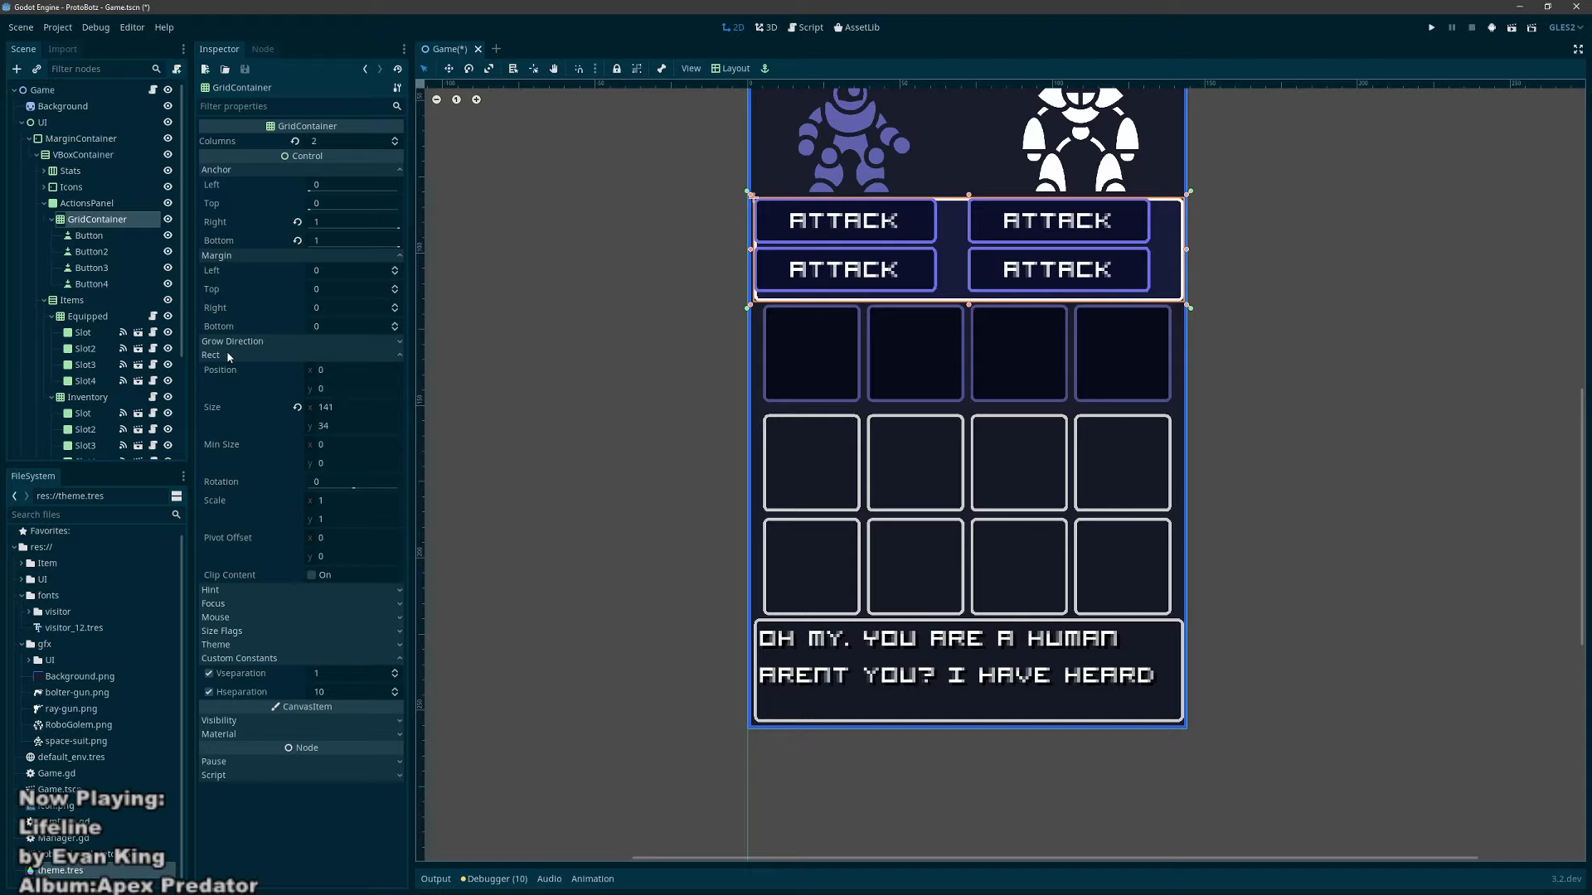
{"action": "left_click", "coordinate": [312, 575]}
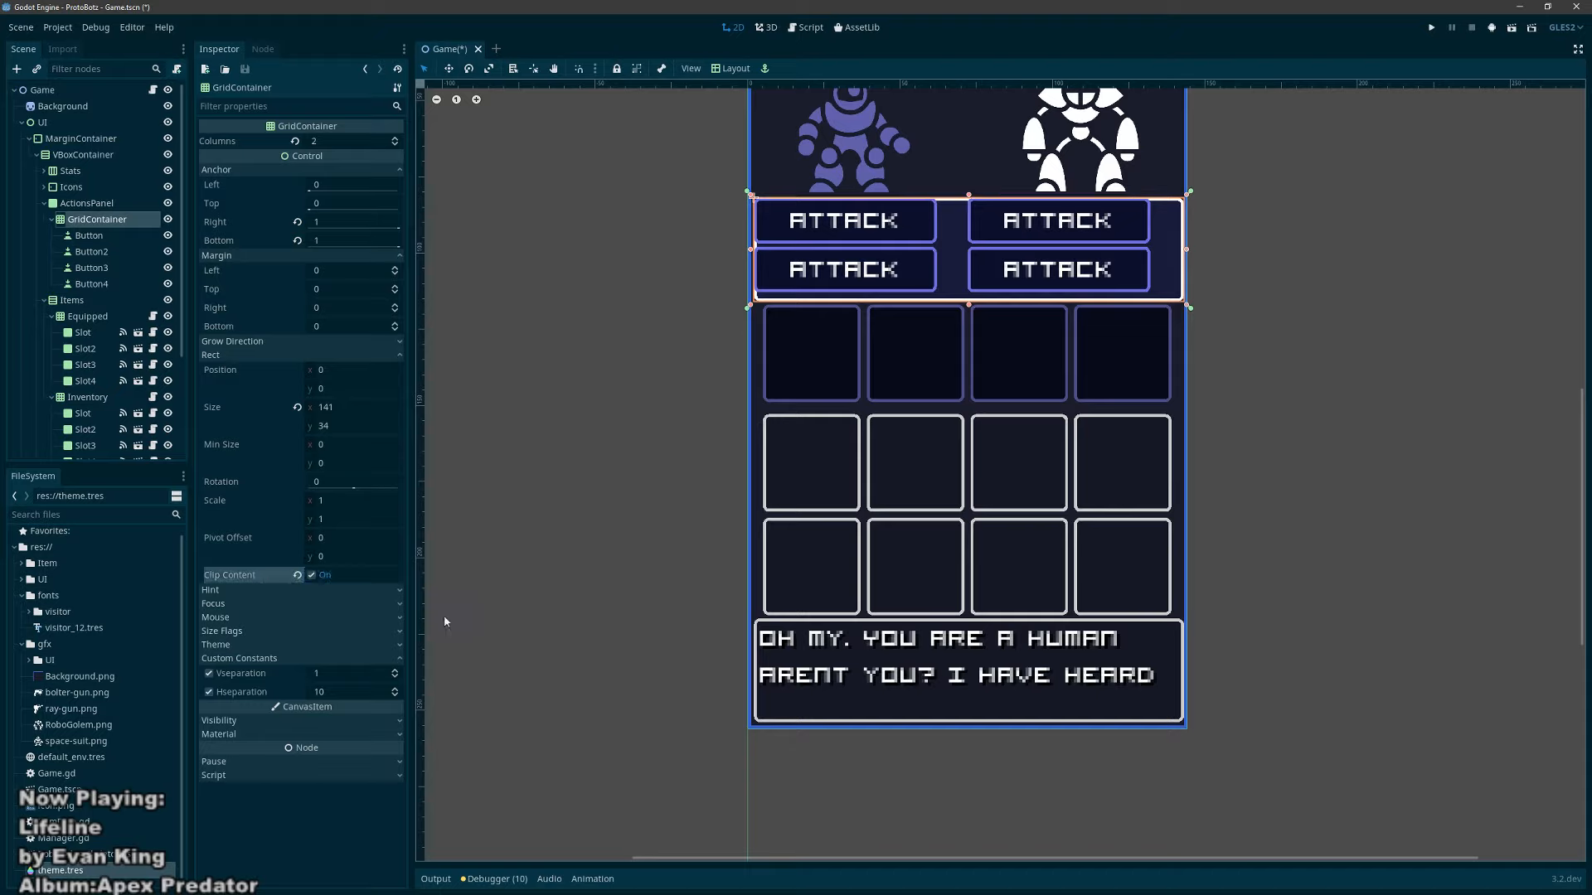
Step: Try duplicating Button4 twice in the GridContainer, reapply the Full Rect layout to the container, and save the scene
{"action": "left_click", "coordinate": [93, 284]}
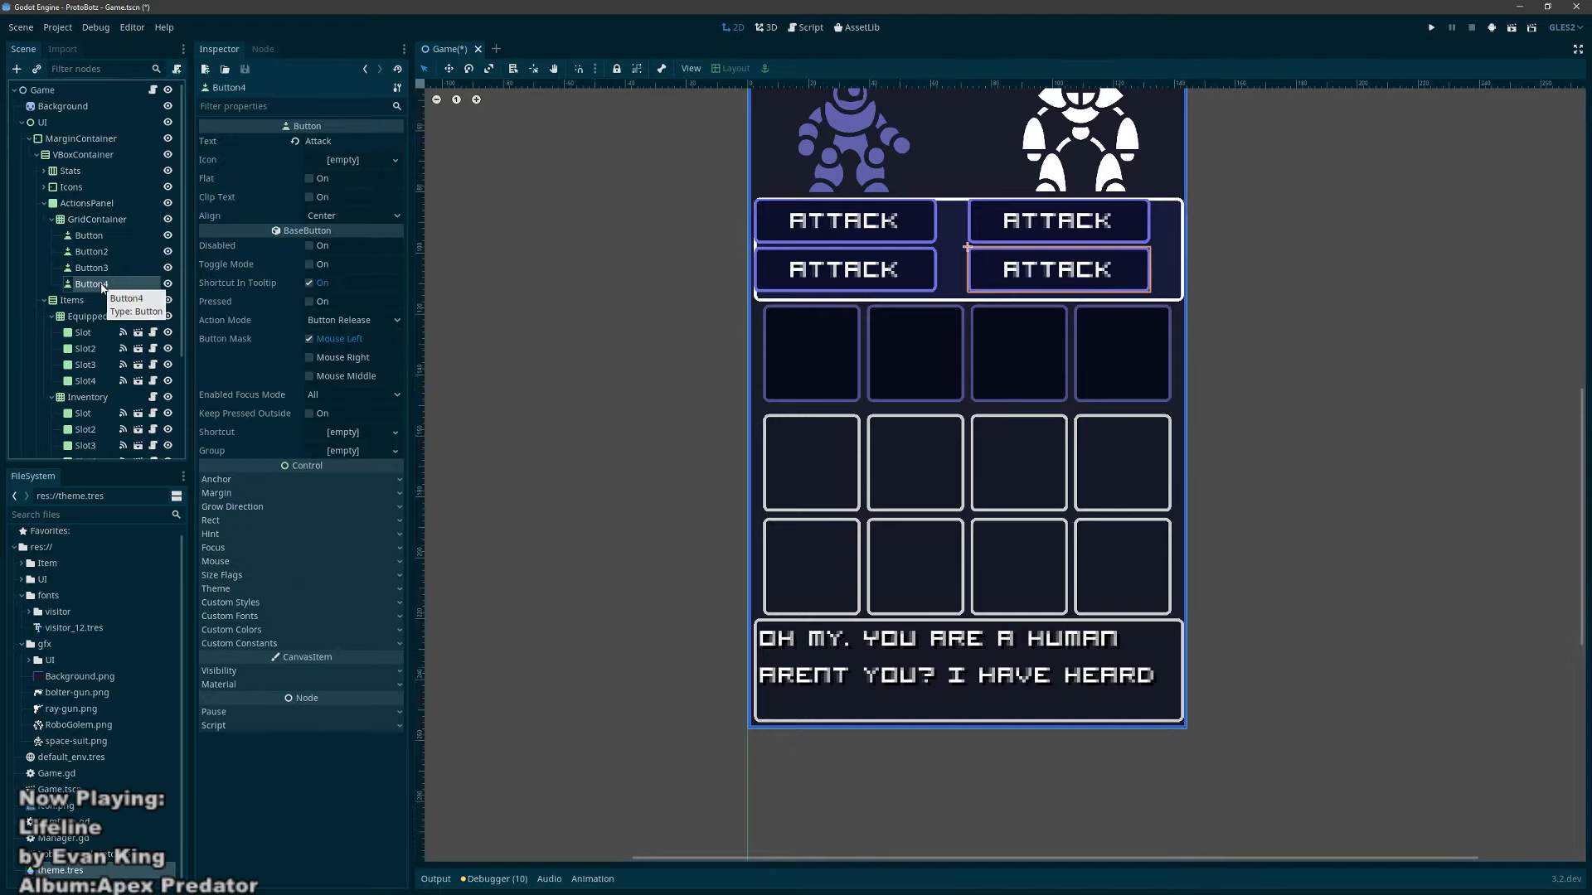
{"action": "key", "text": "ctrl+d"}
{"action": "key", "text": "ctrl+d"}
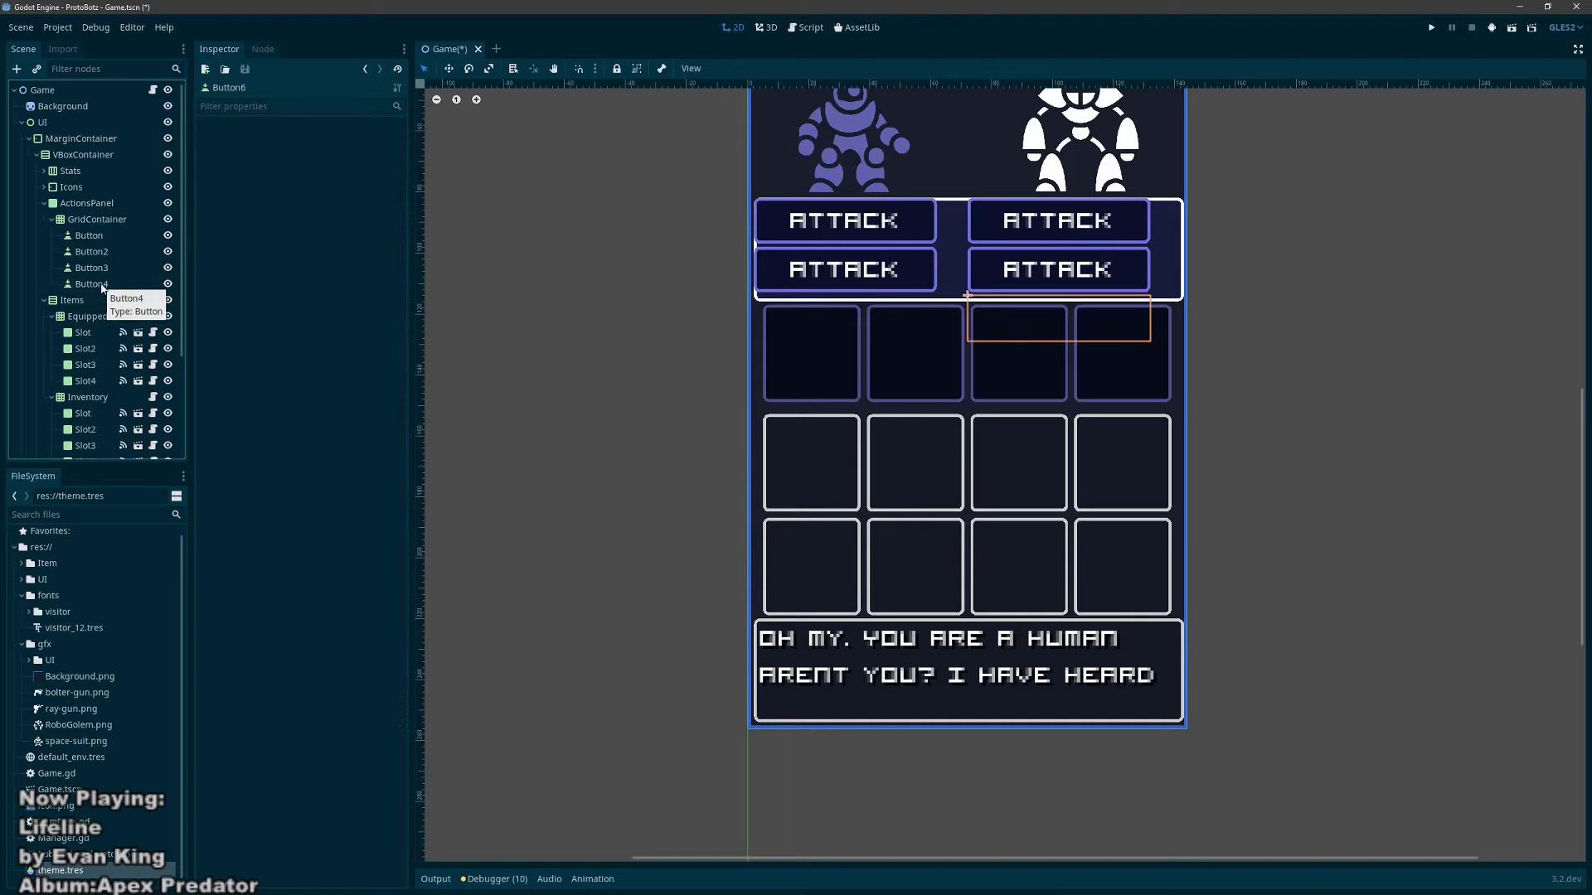
{"action": "left_click", "coordinate": [78, 220]}
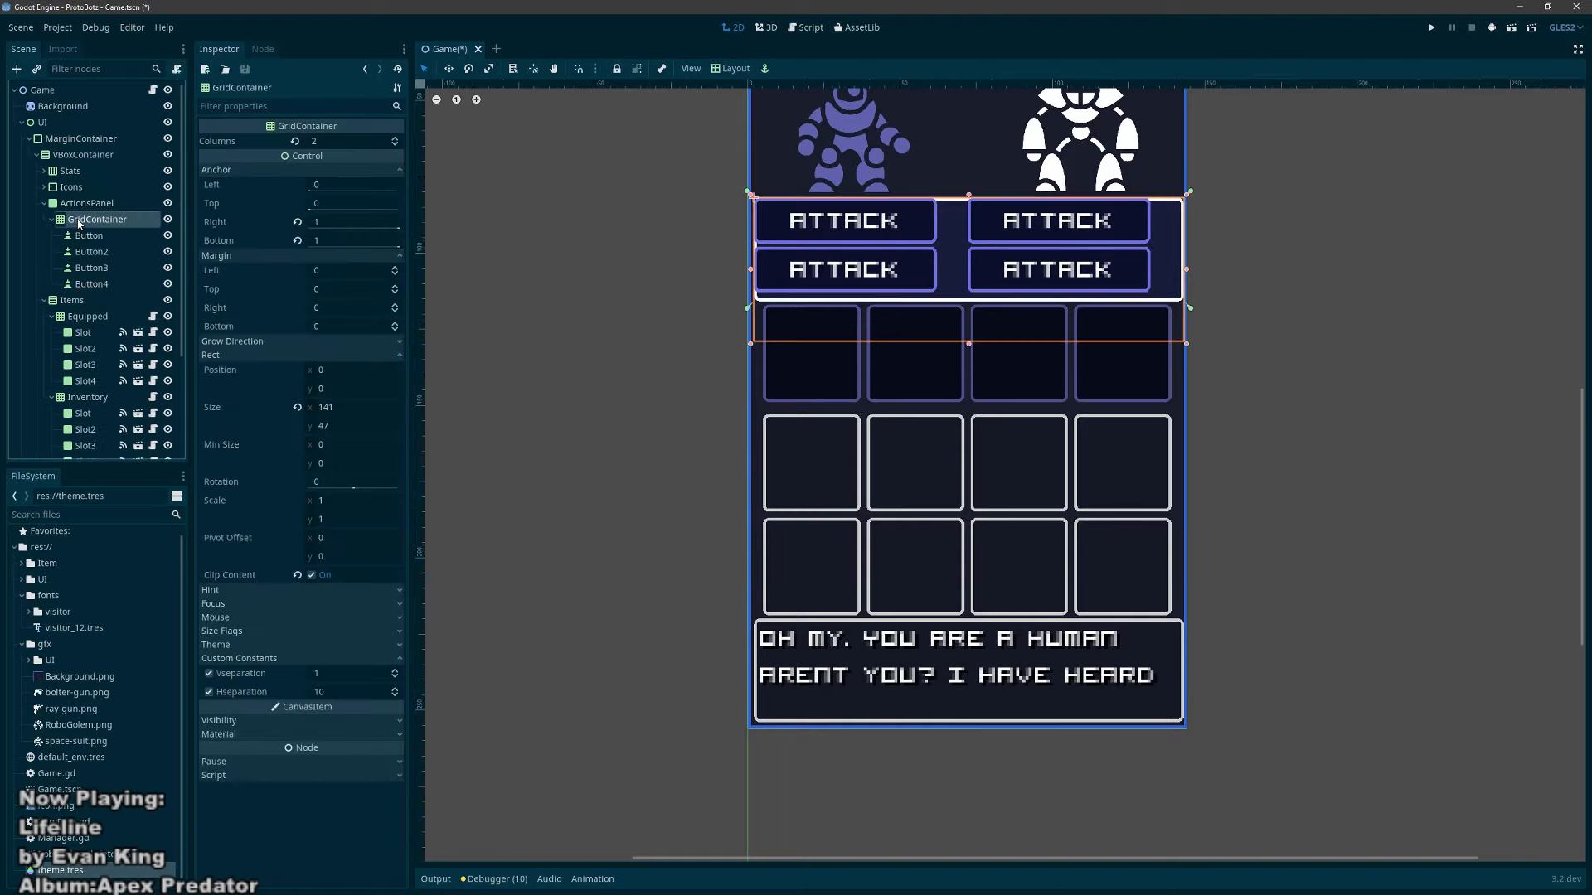
{"action": "left_click", "coordinate": [726, 70]}
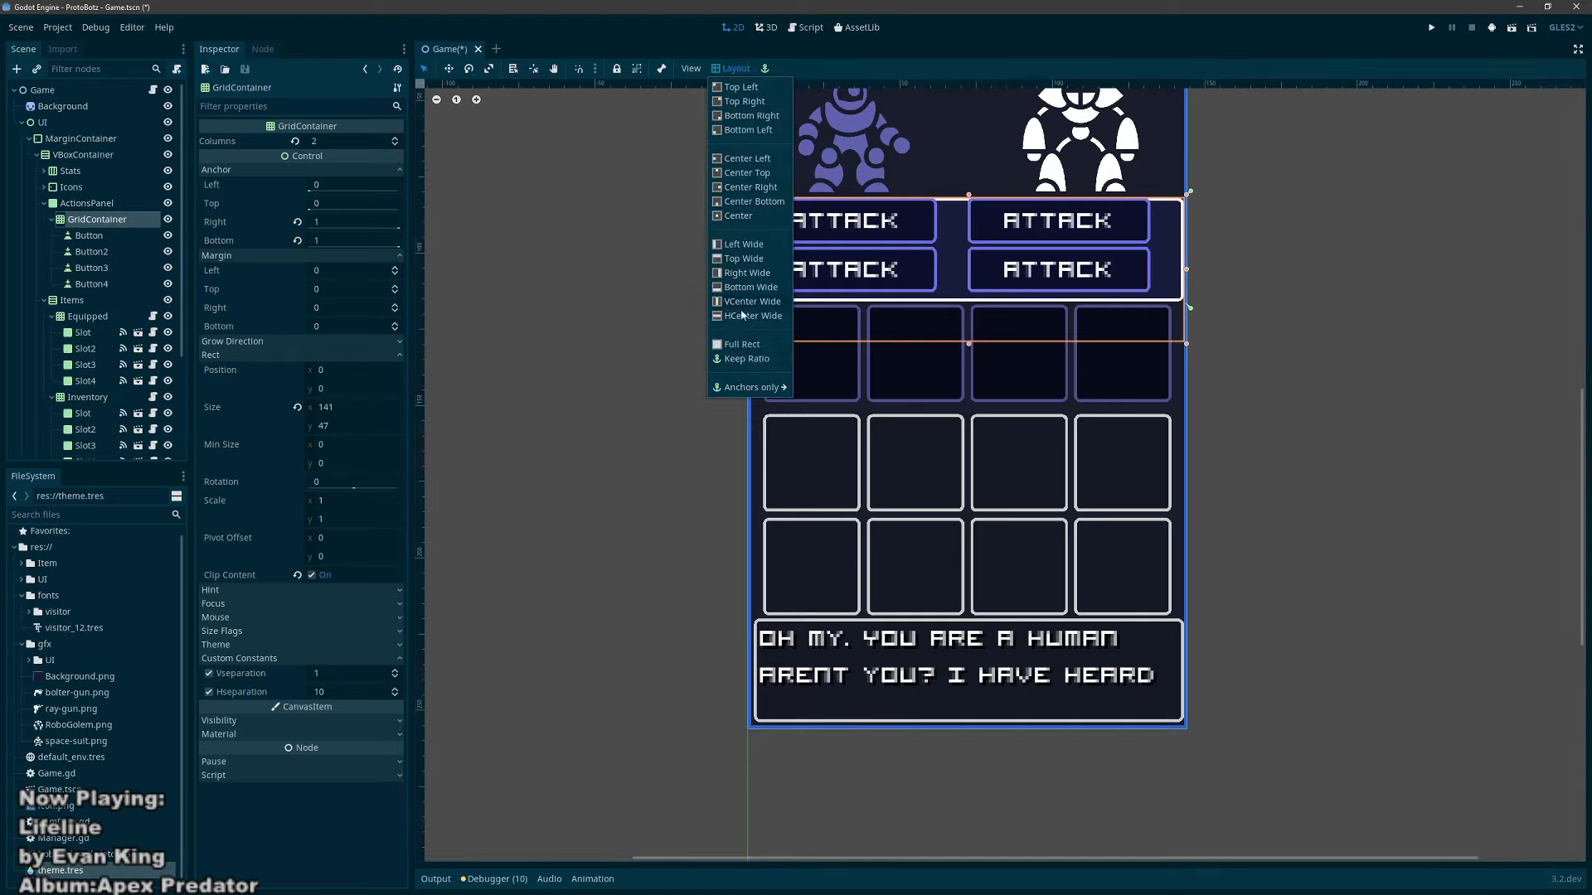
{"action": "left_click", "coordinate": [749, 347]}
{"action": "key", "text": "ctrl+s"}
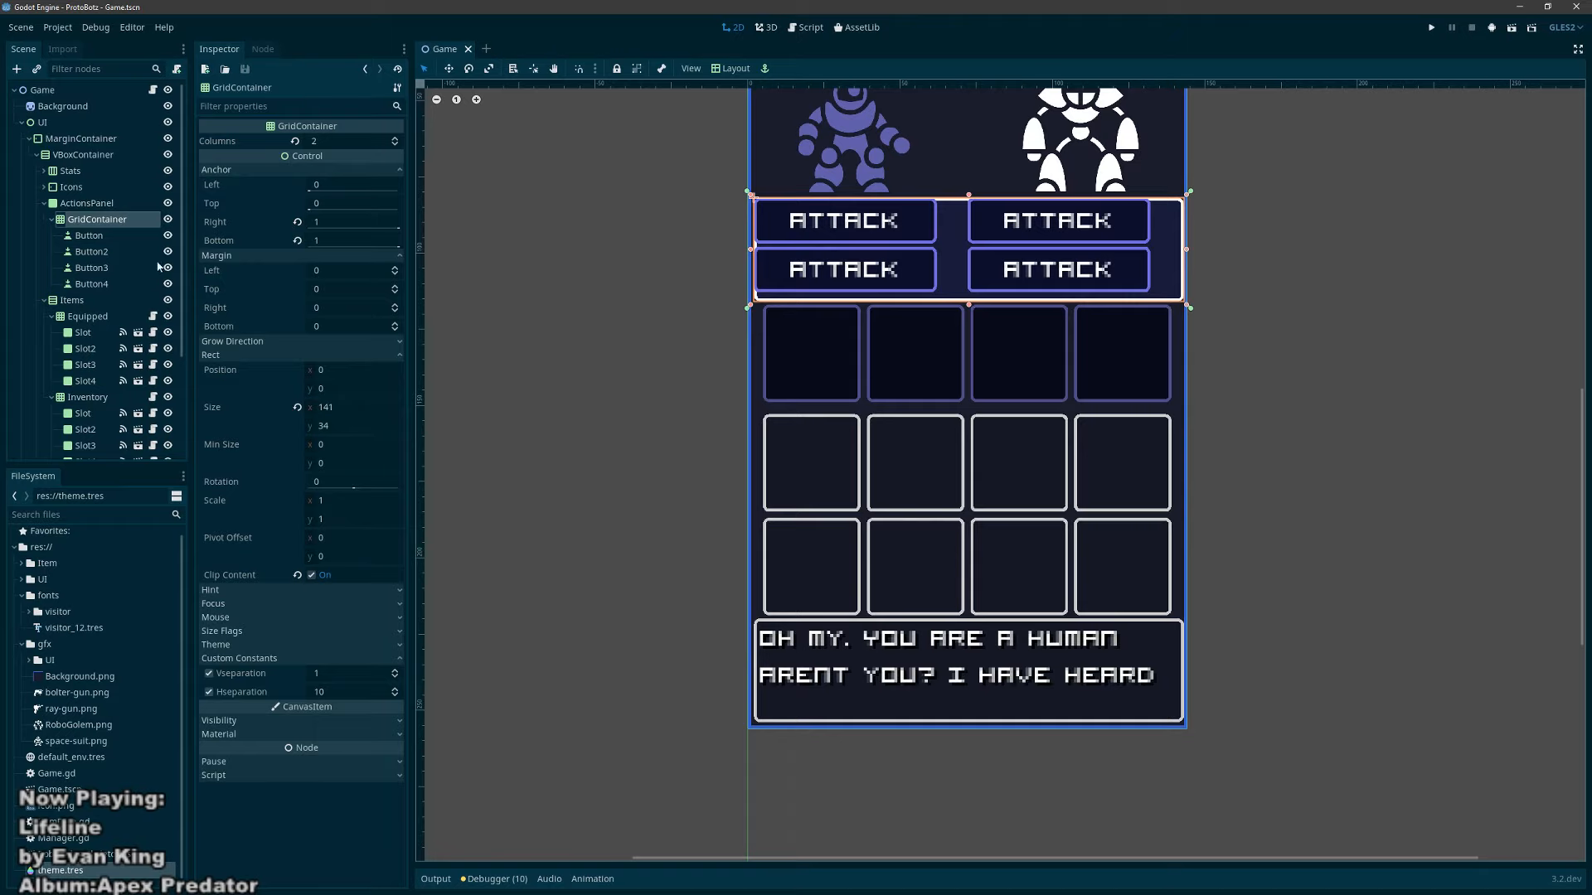
Step: Duplicate Button4 twice to test a third row of Attack buttons in the GridContainer
{"action": "left_click", "coordinate": [92, 268]}
{"action": "left_click", "coordinate": [93, 285]}
{"action": "key", "text": "ctrl+d"}
{"action": "key", "text": "ctrl+d"}
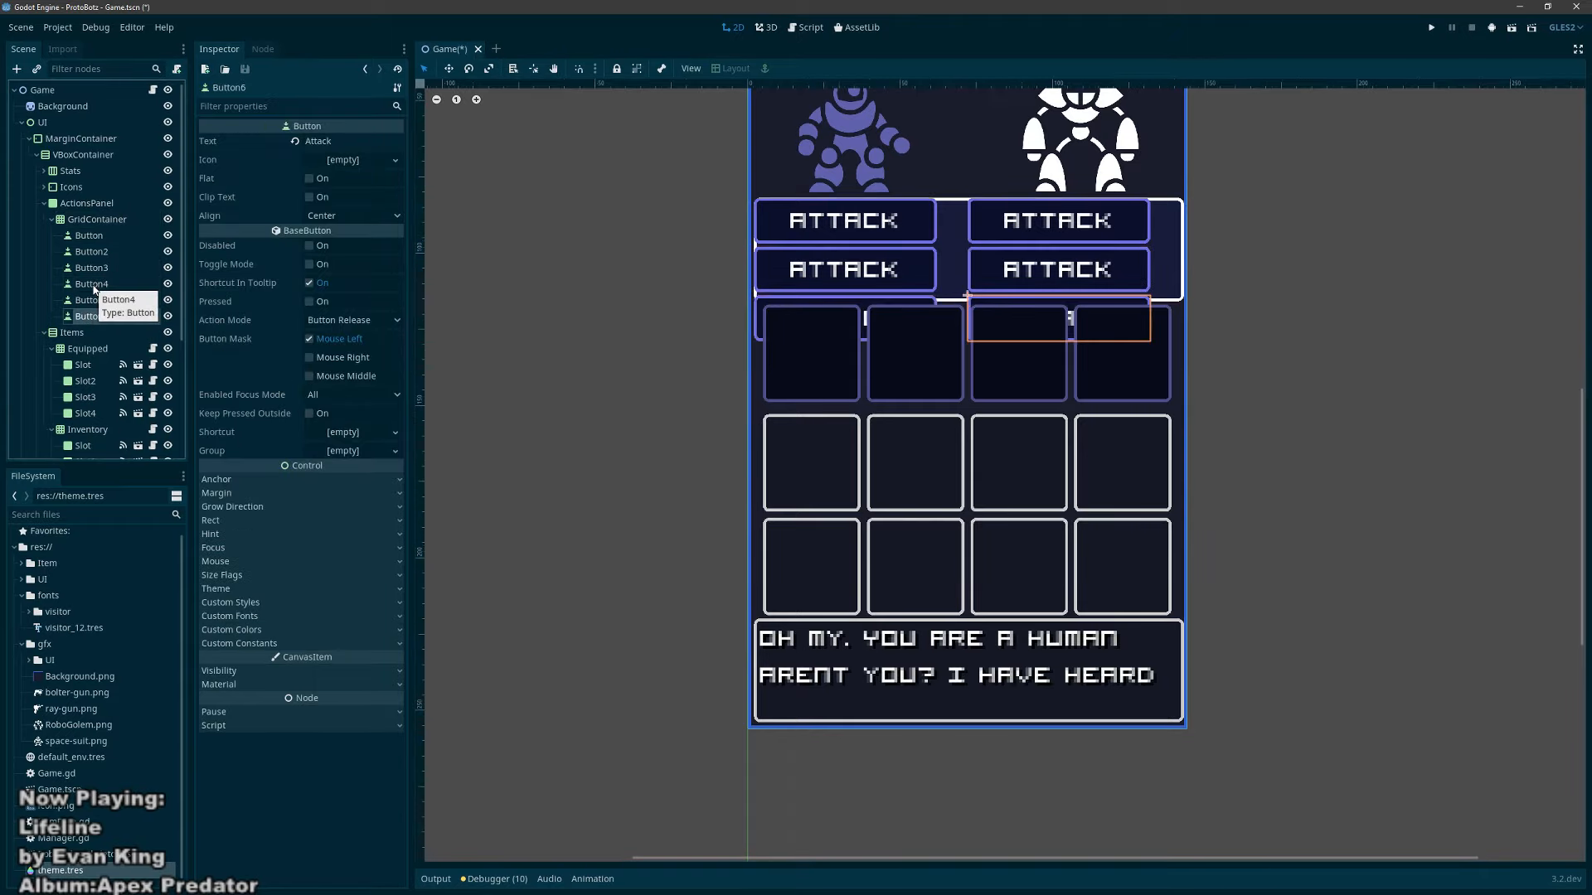
Step: Reset the GridContainer's right and bottom anchors to default and set both back to 1
{"action": "left_click", "coordinate": [95, 219]}
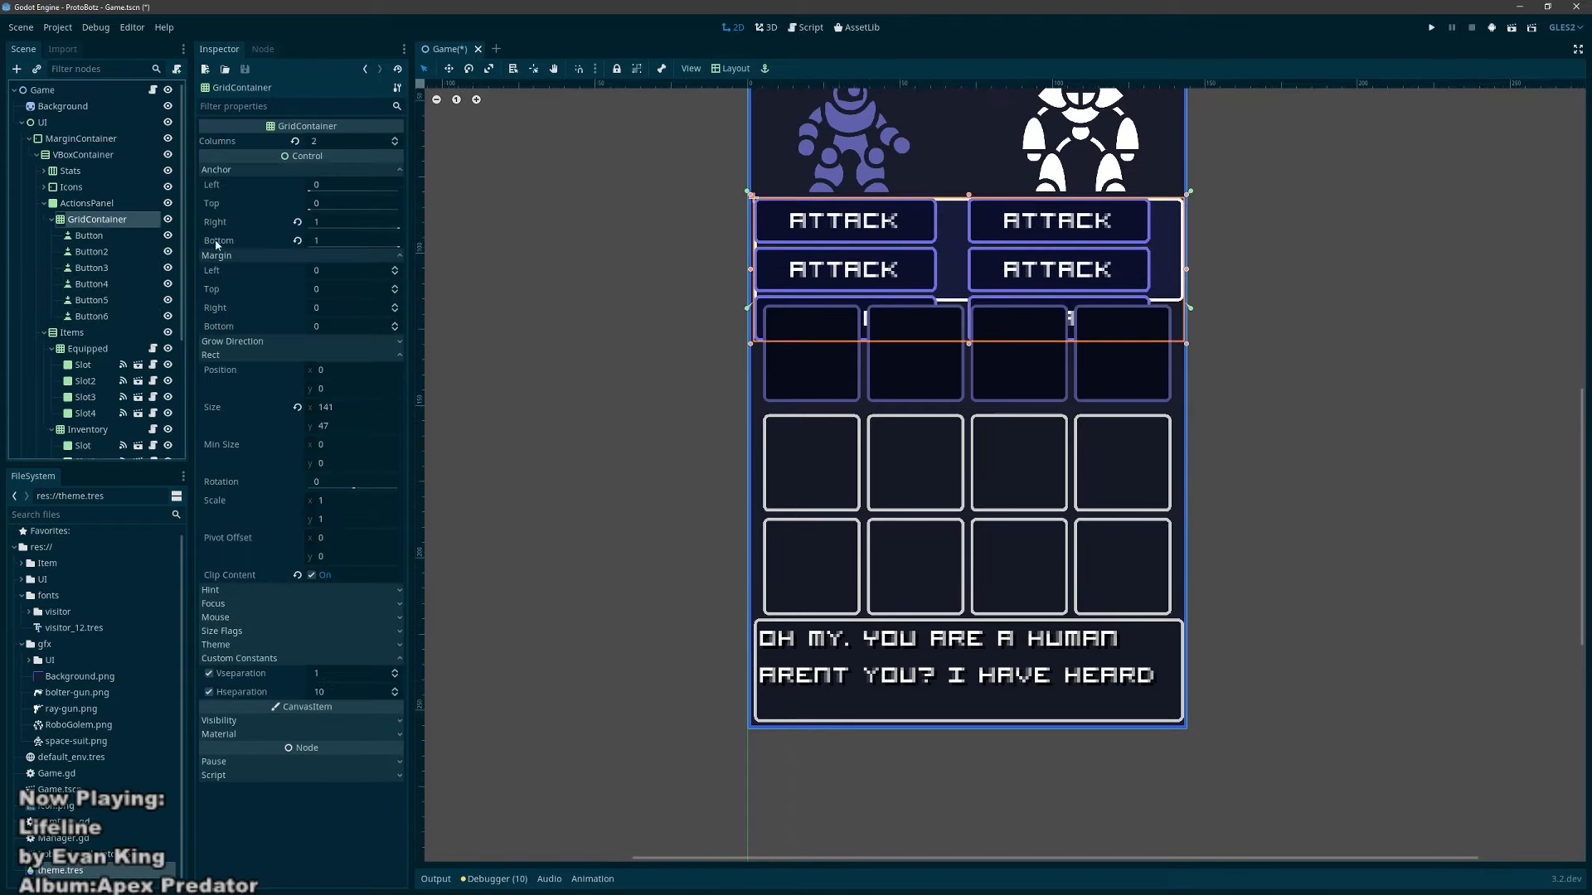
{"action": "left_click", "coordinate": [298, 222]}
{"action": "left_click", "coordinate": [297, 240]}
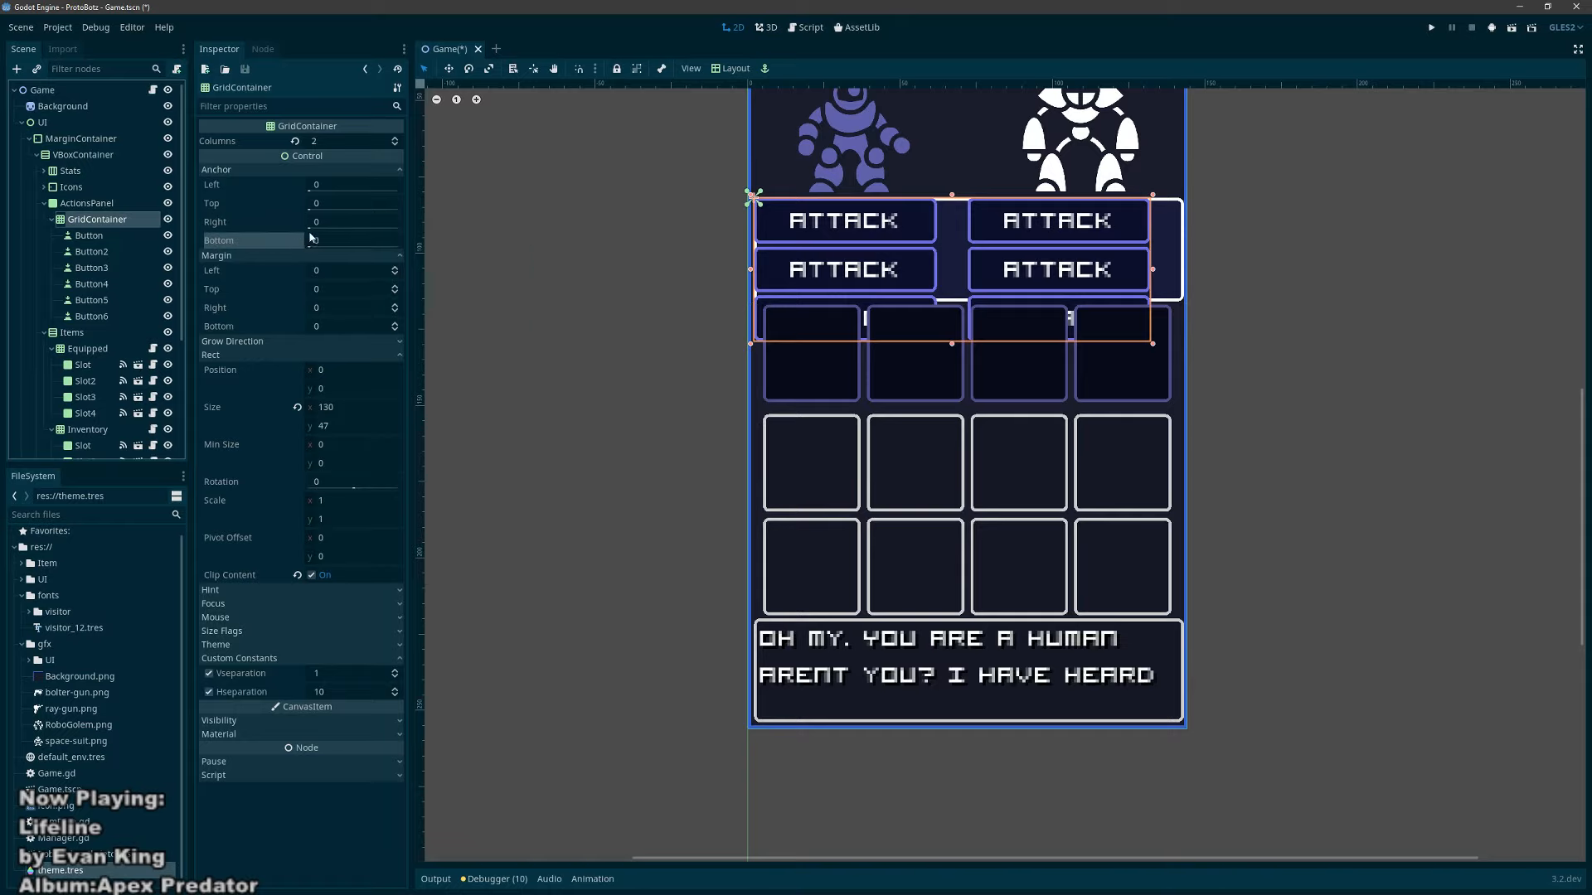
{"action": "left_click", "coordinate": [324, 224]}
{"action": "type", "text": "1"}
{"action": "key", "text": "Tab"}
{"action": "type", "text": "1"}
{"action": "key", "text": "Tab"}
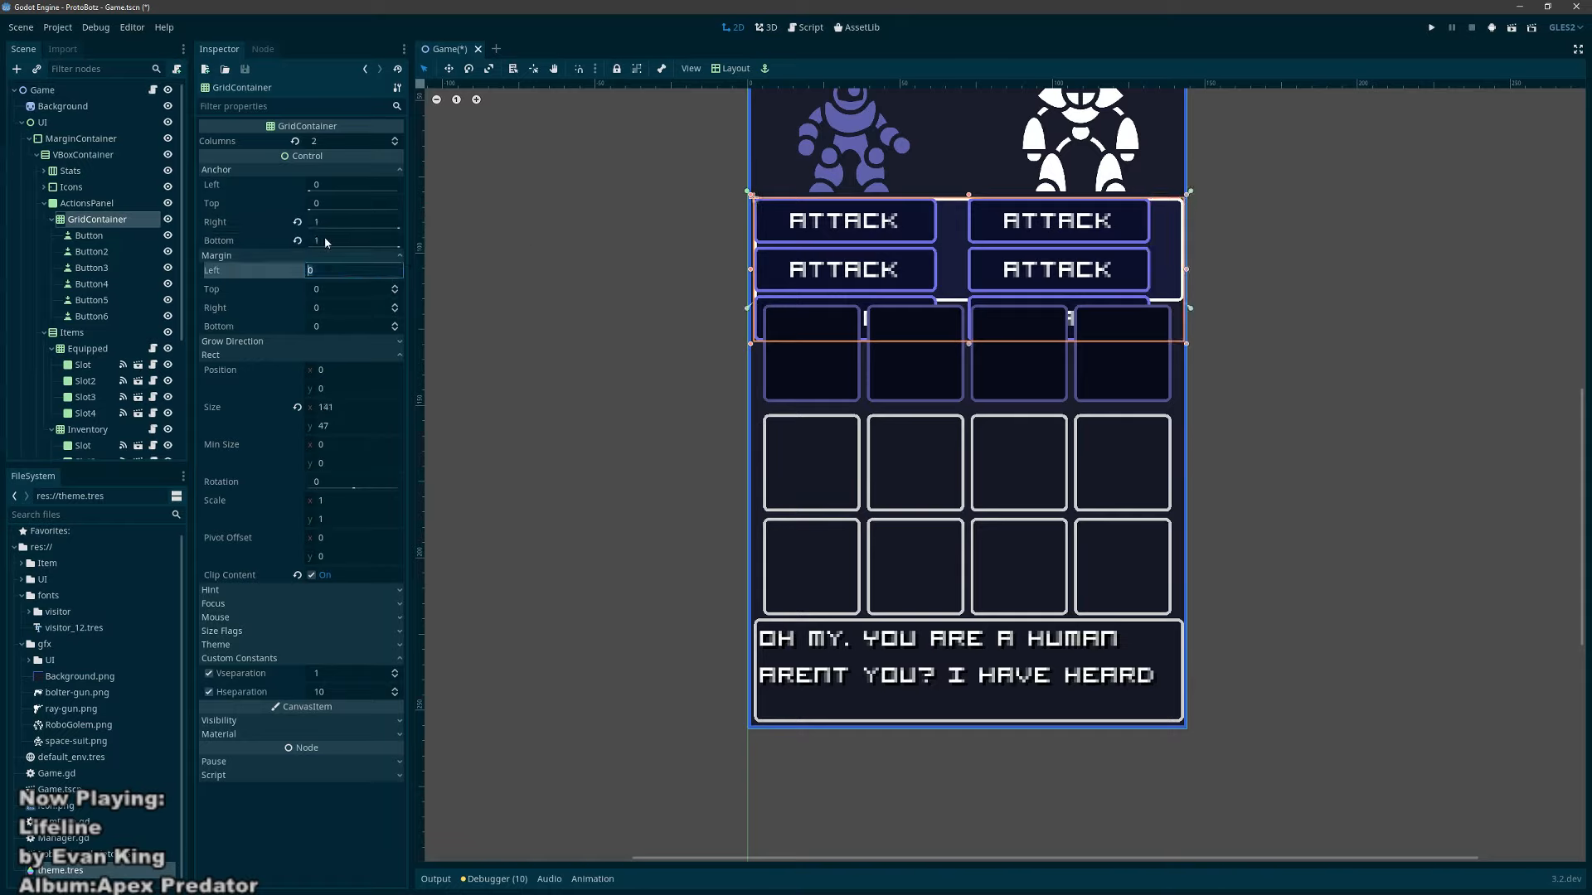
Step: Collapse the GridContainer's anchor properties and try the Full Rect layout on the six-button grid
{"action": "left_click", "coordinate": [237, 171]}
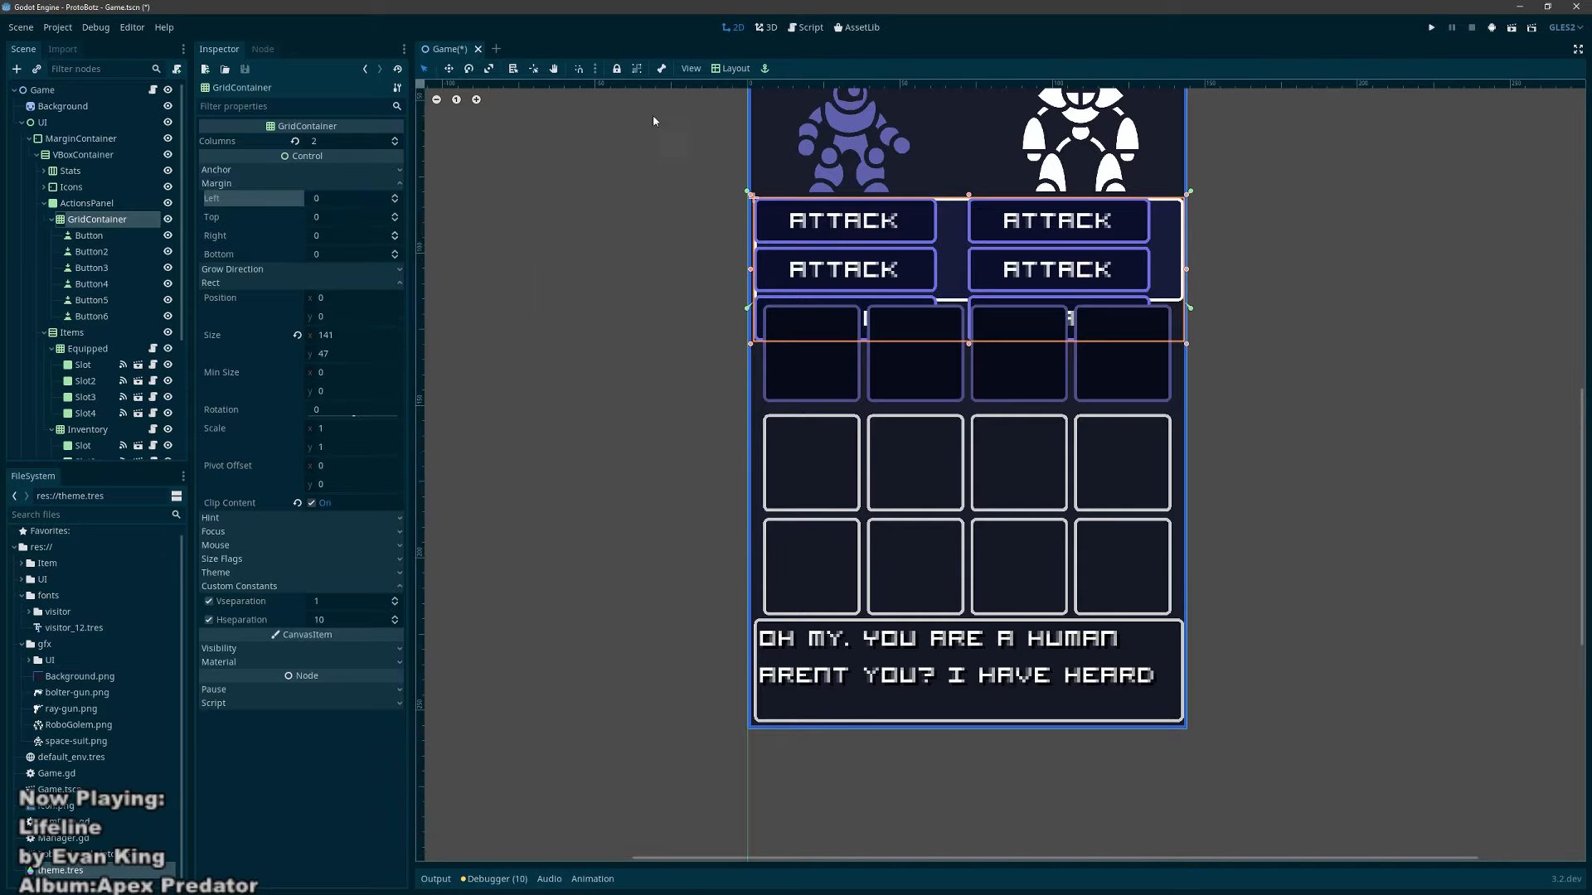
{"action": "left_click", "coordinate": [731, 68]}
{"action": "left_click", "coordinate": [741, 344]}
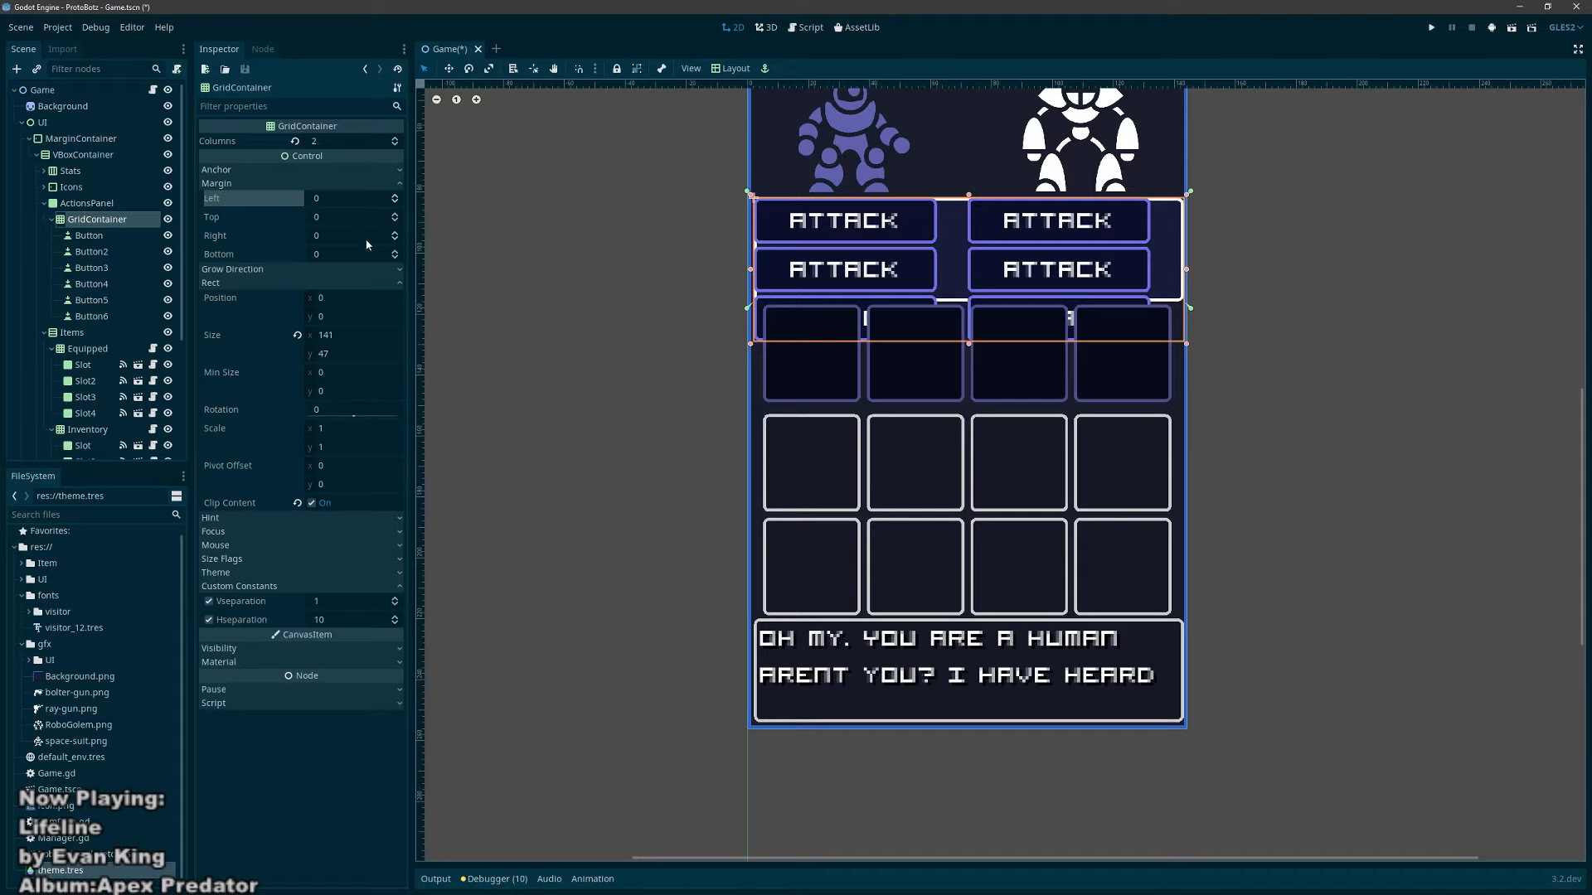
Step: Undo the GridContainer anchor edits and the two duplicated buttons, and save the scene
{"action": "key", "text": "ctrl+z"}
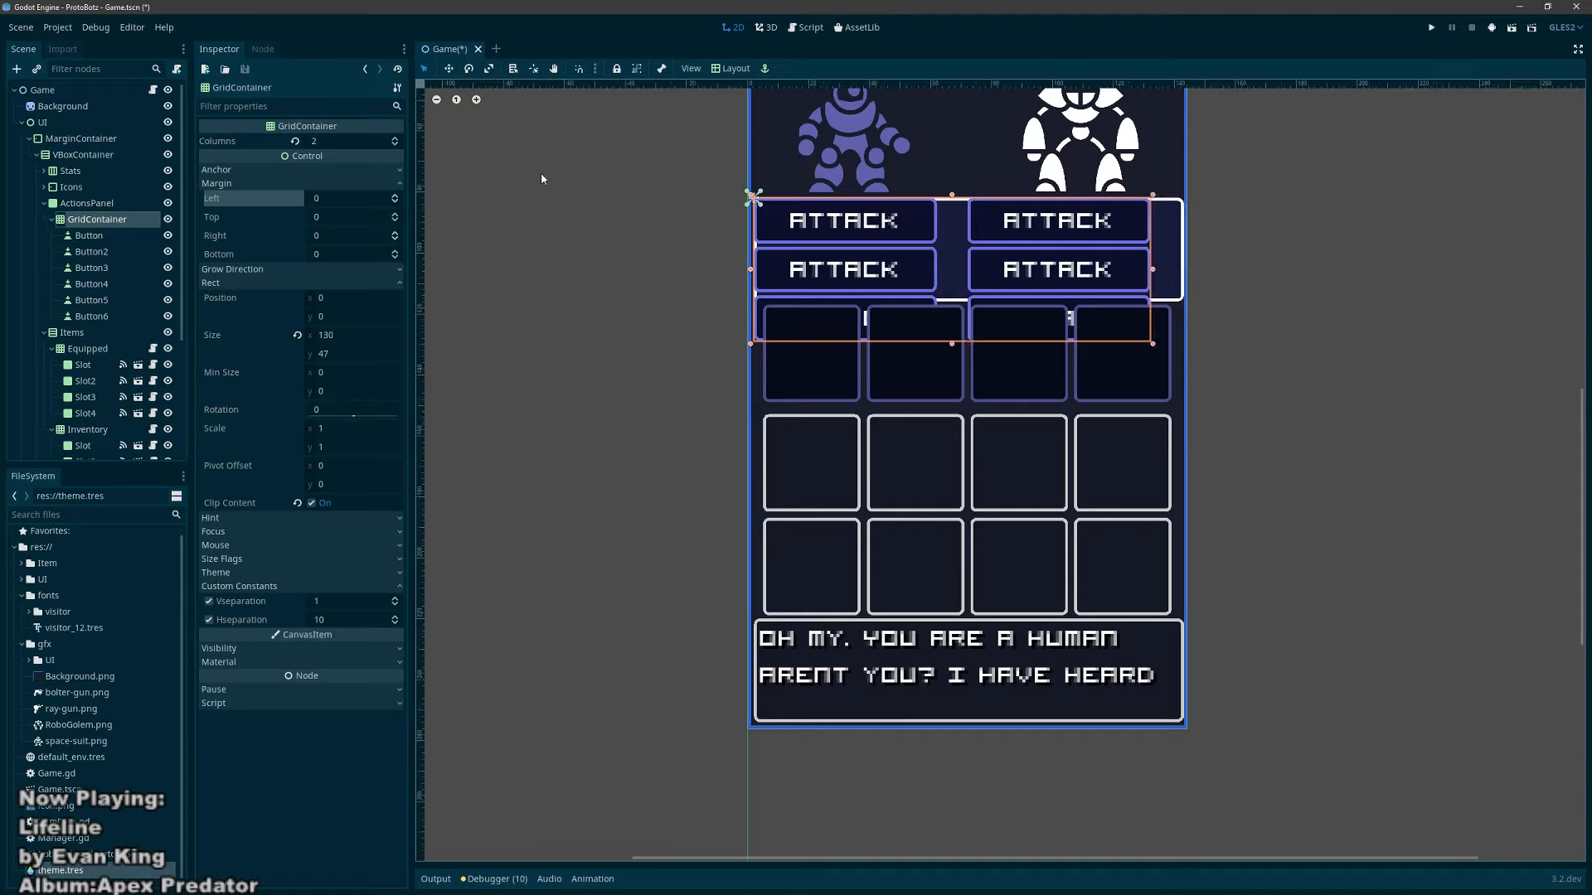
{"action": "key", "text": "ctrl+shift+z"}
{"action": "key", "text": "ctrl+shift+z"}
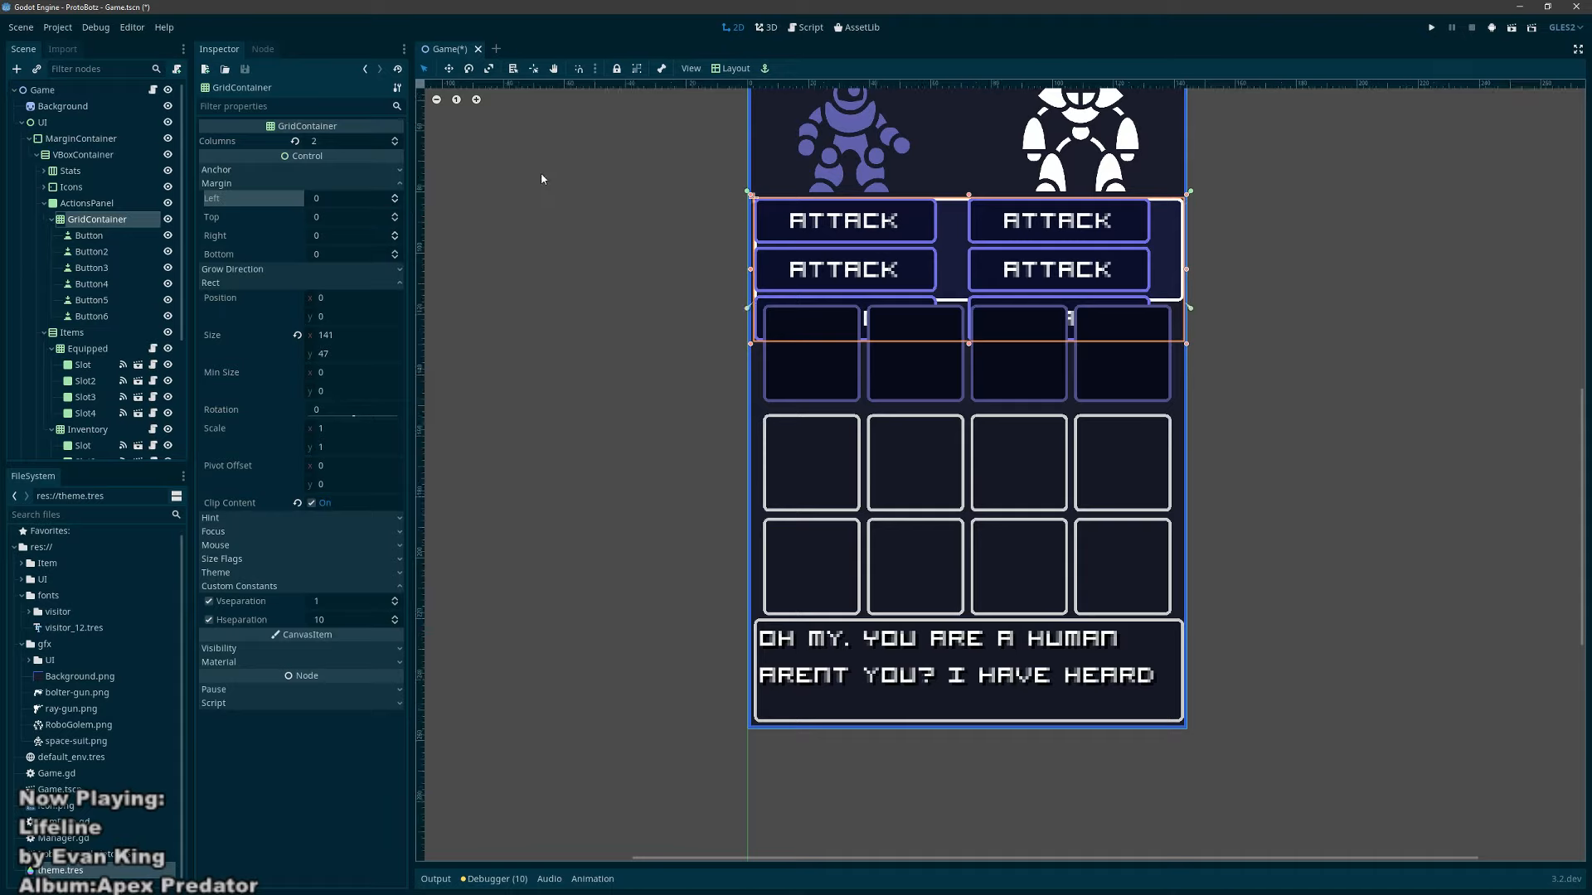
{"action": "key", "text": "ctrl+z"}
{"action": "key", "text": "ctrl+z"}
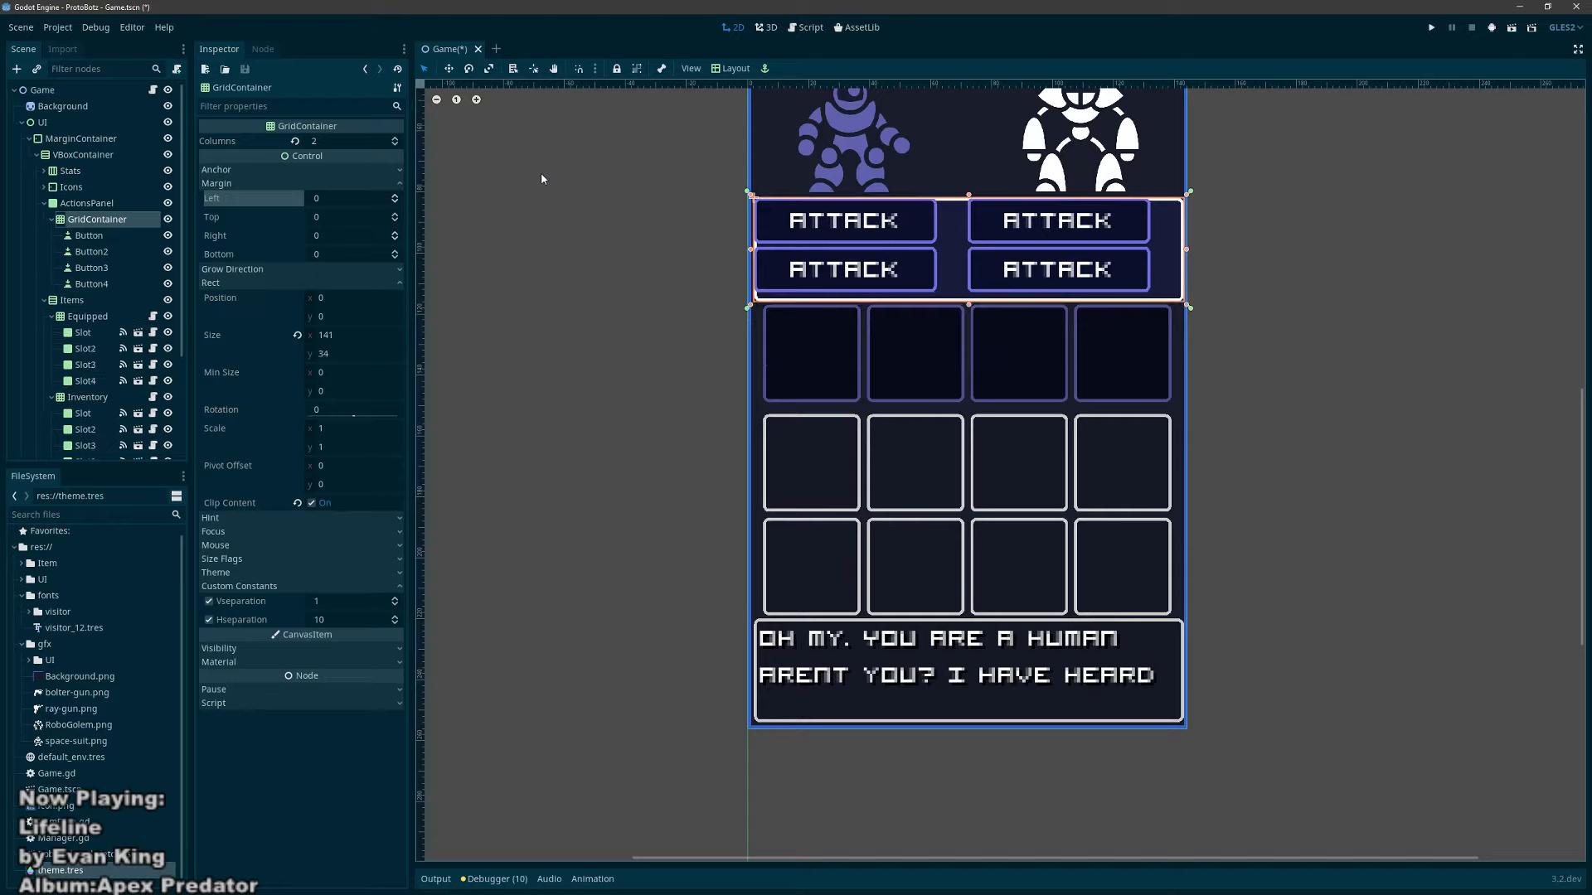
{"action": "key", "text": "ctrl+s"}
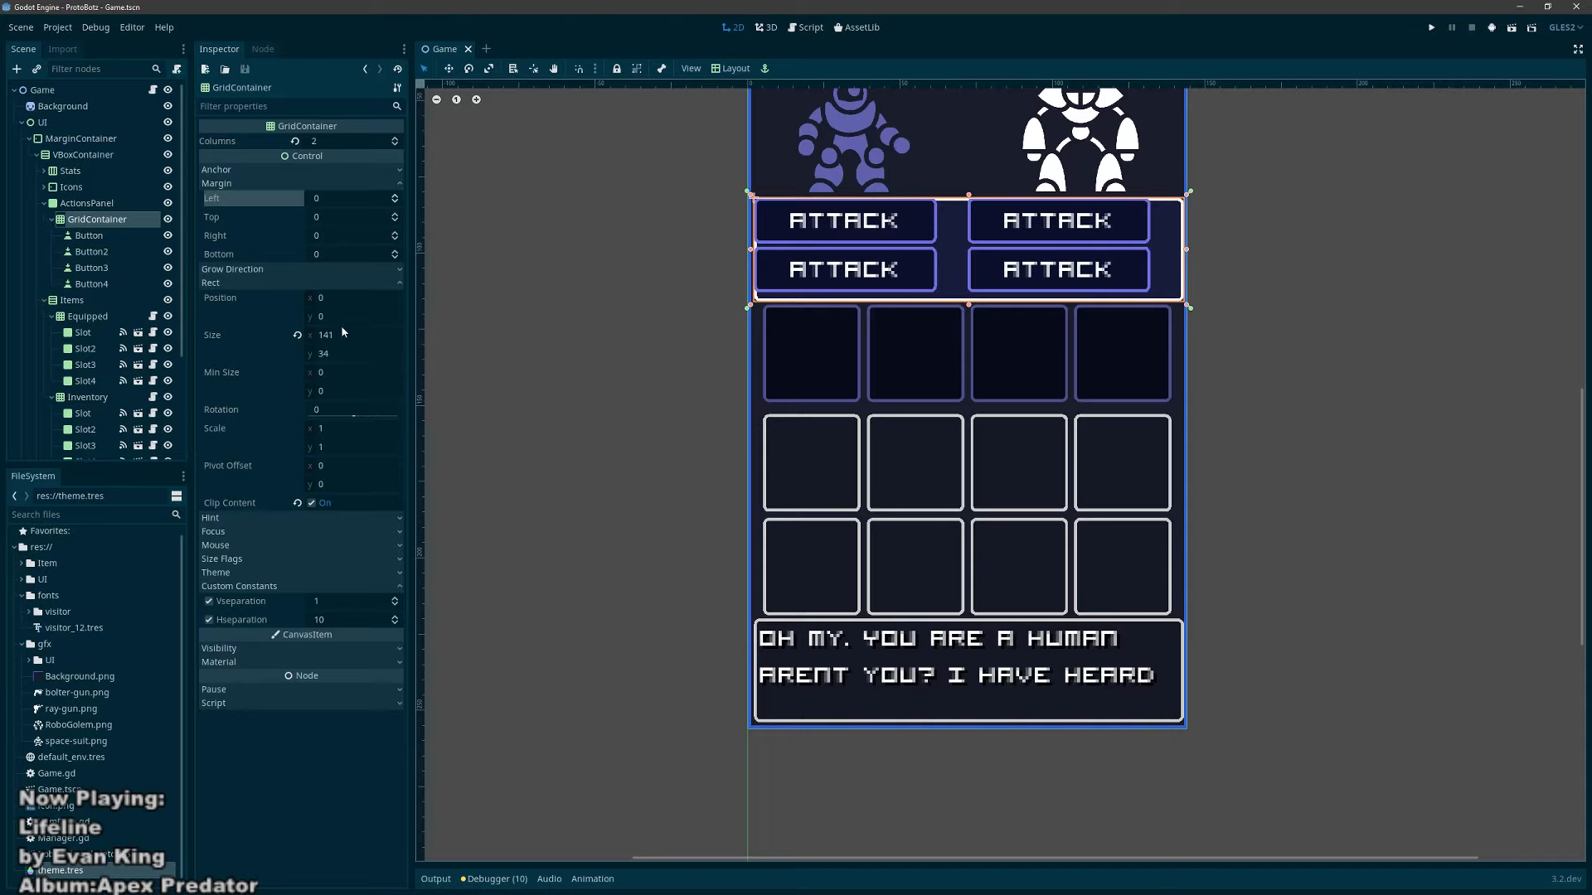
Step: Increase the GridContainer's left margin to 6
{"action": "left_click", "coordinate": [396, 195]}
{"action": "left_click", "coordinate": [396, 195]}
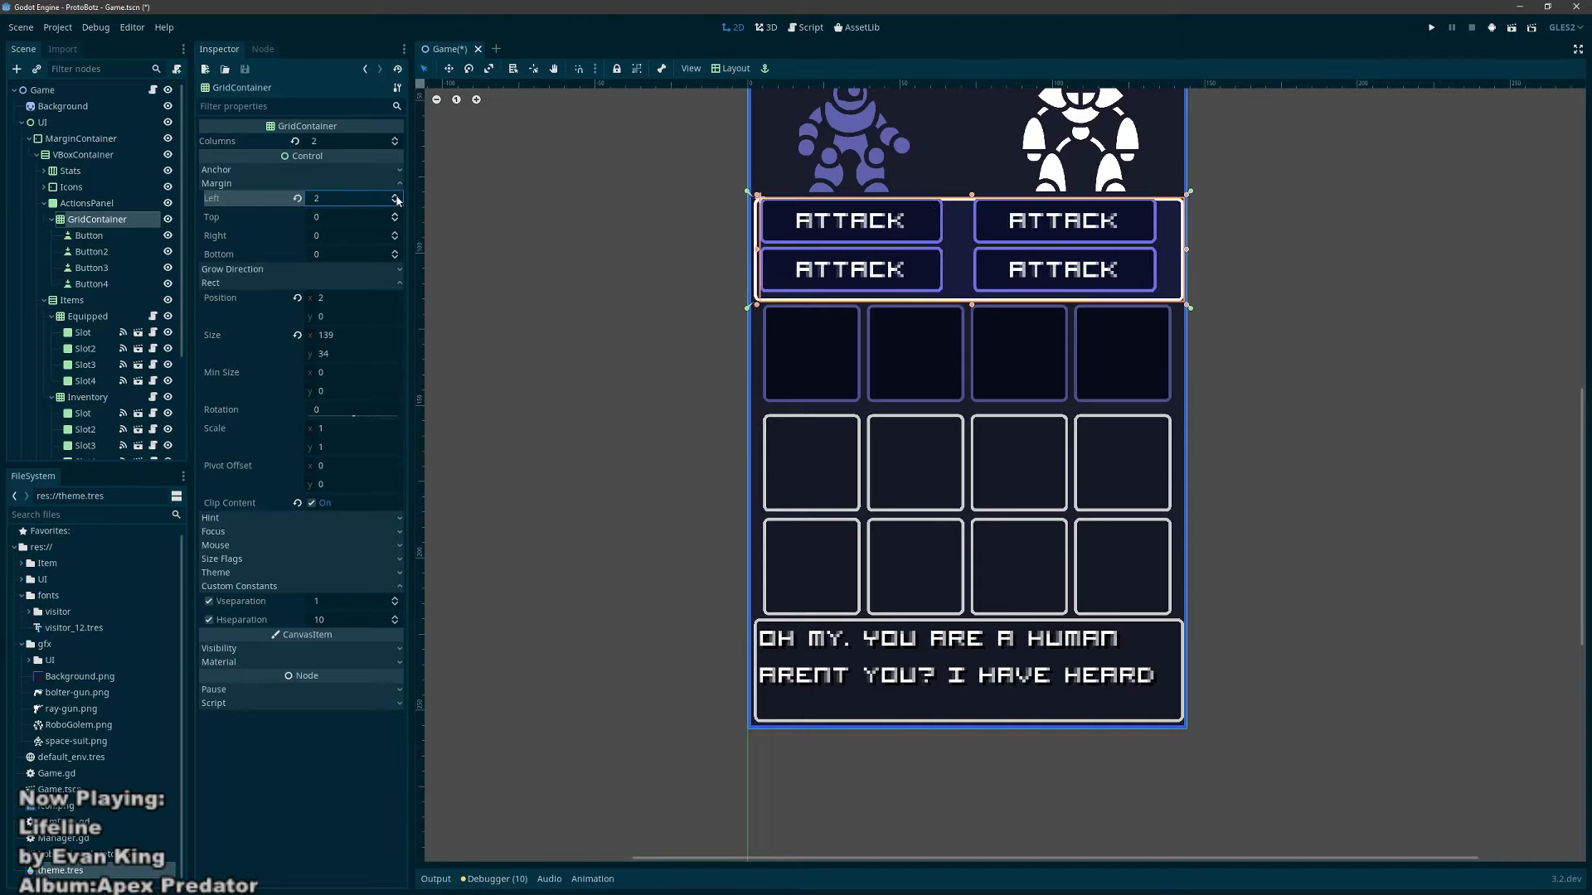
{"action": "left_click", "coordinate": [395, 195]}
{"action": "left_click", "coordinate": [395, 196]}
{"action": "left_click", "coordinate": [396, 196]}
{"action": "left_click", "coordinate": [395, 196]}
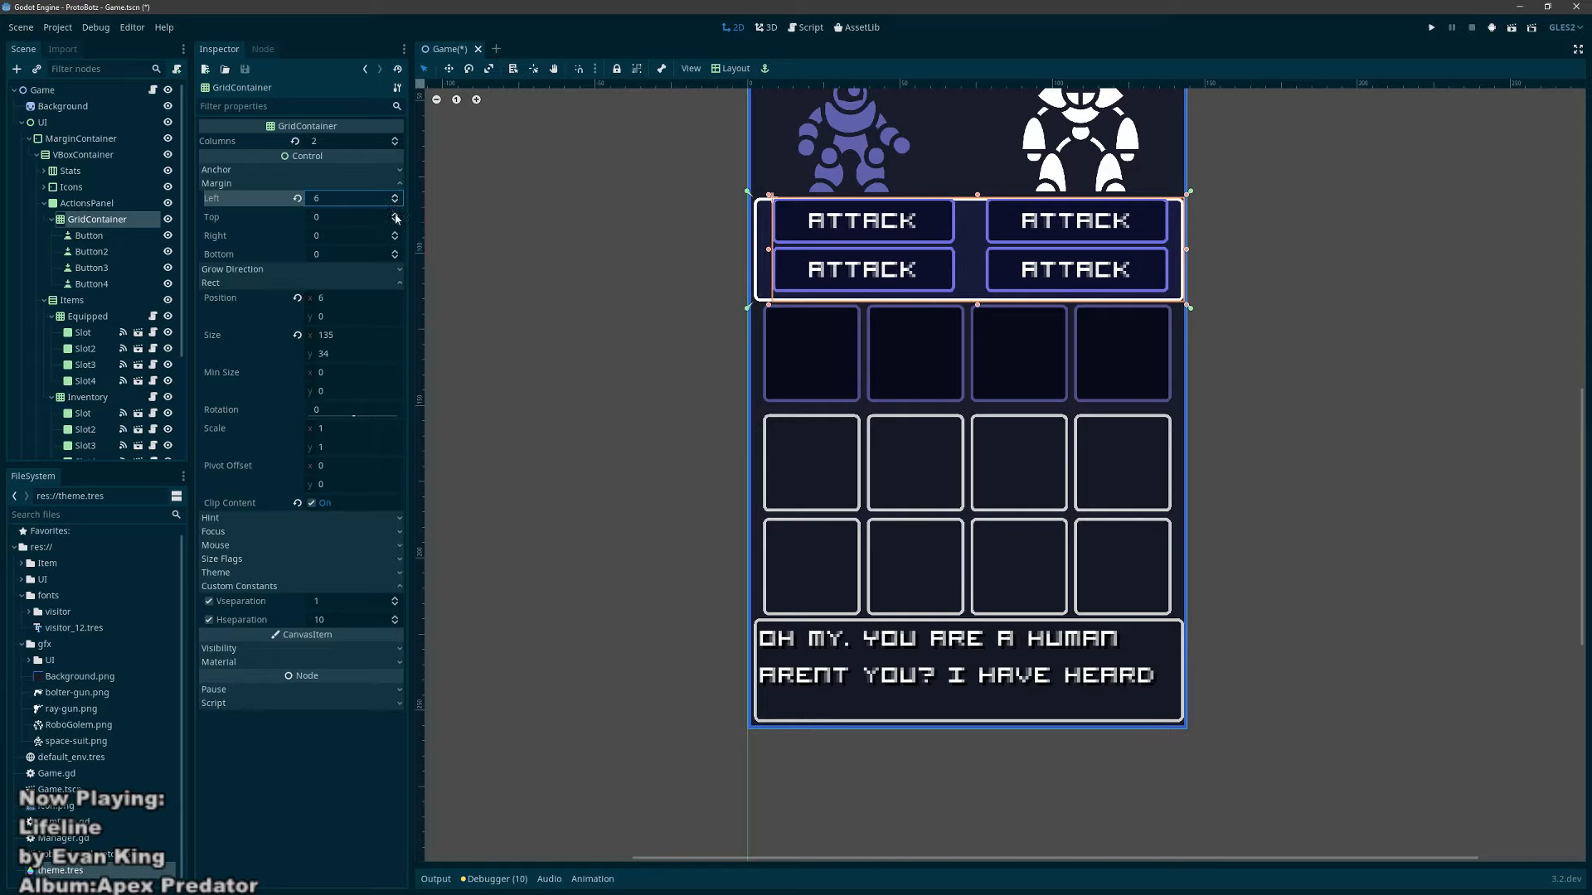
Step: Try a top margin of 2 on the GridContainer, and settle on a top margin of 1
{"action": "left_click", "coordinate": [395, 214]}
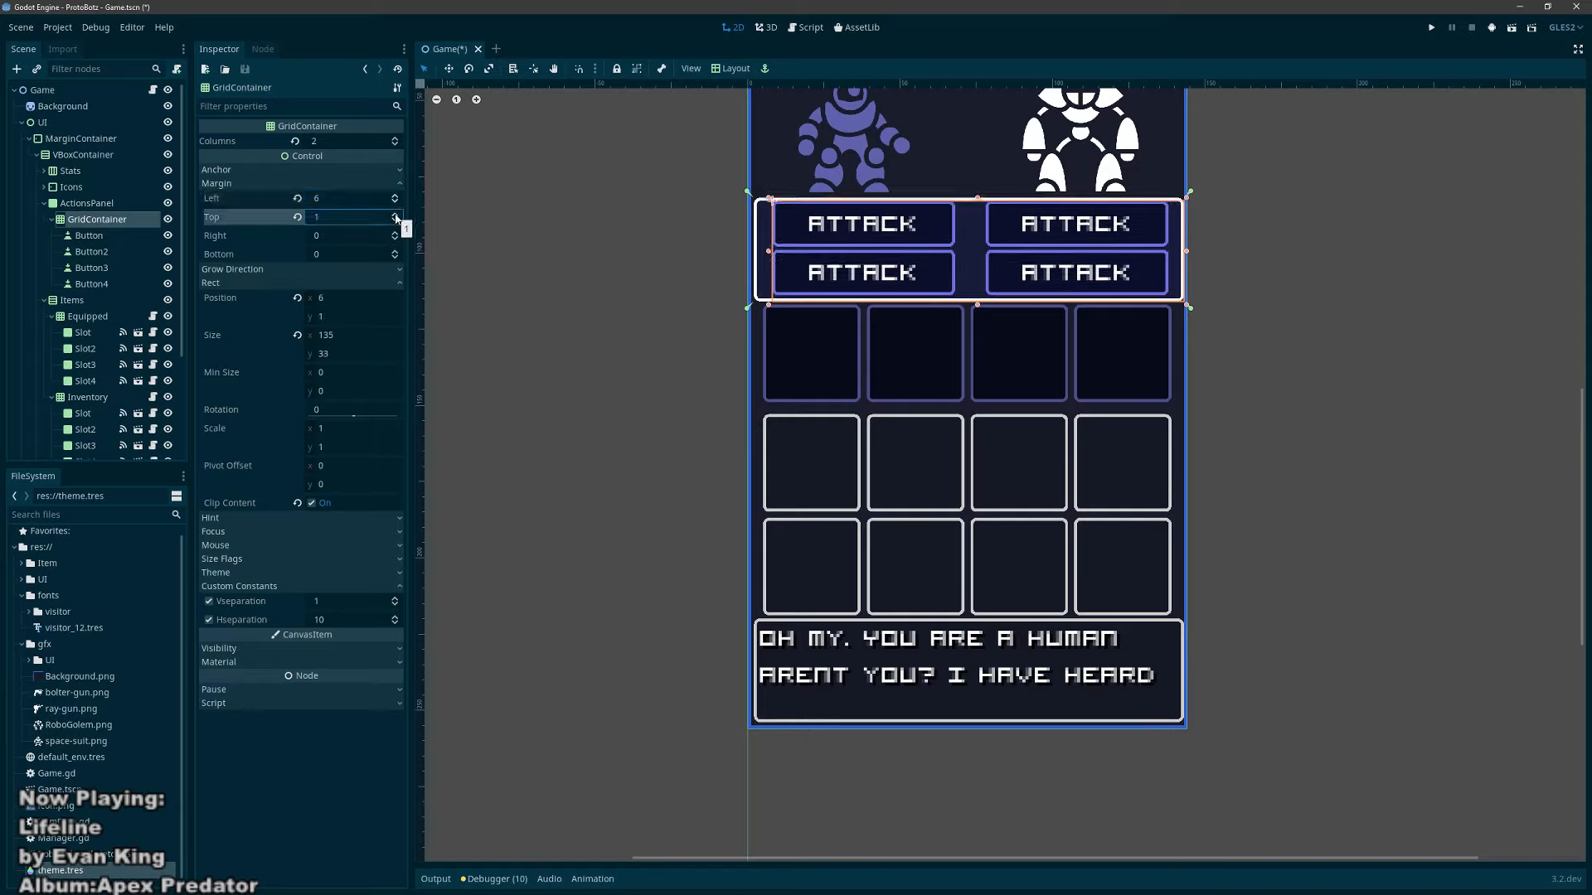
{"action": "left_click", "coordinate": [395, 215]}
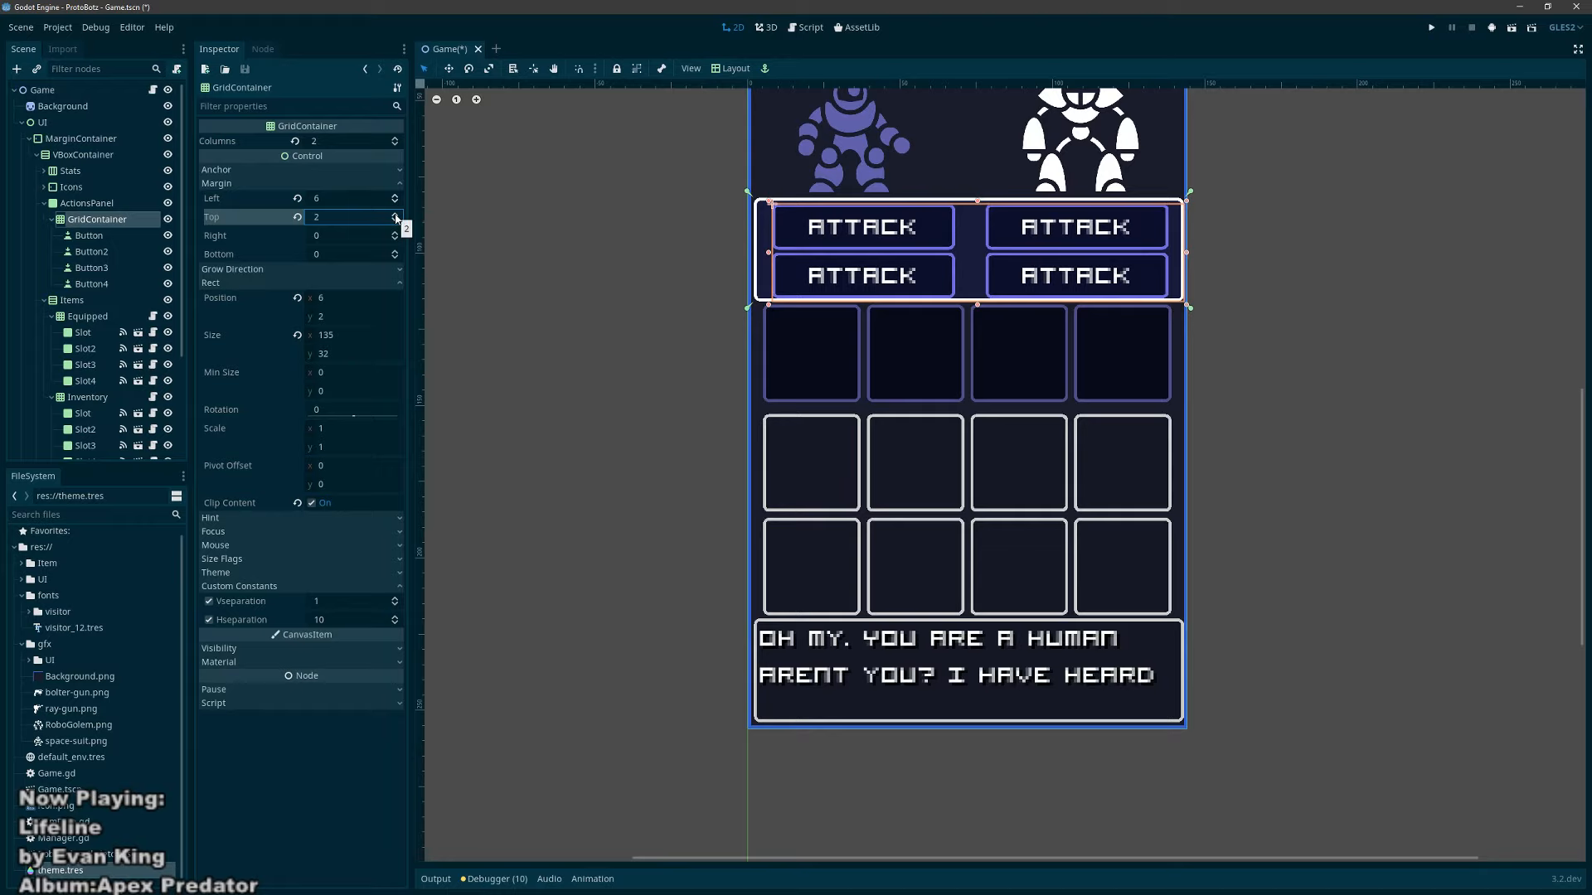
{"action": "scroll", "coordinate": [1125, 241], "scroll_direction": "up", "scroll_amount": 1}
{"action": "left_click", "coordinate": [1370, 257]}
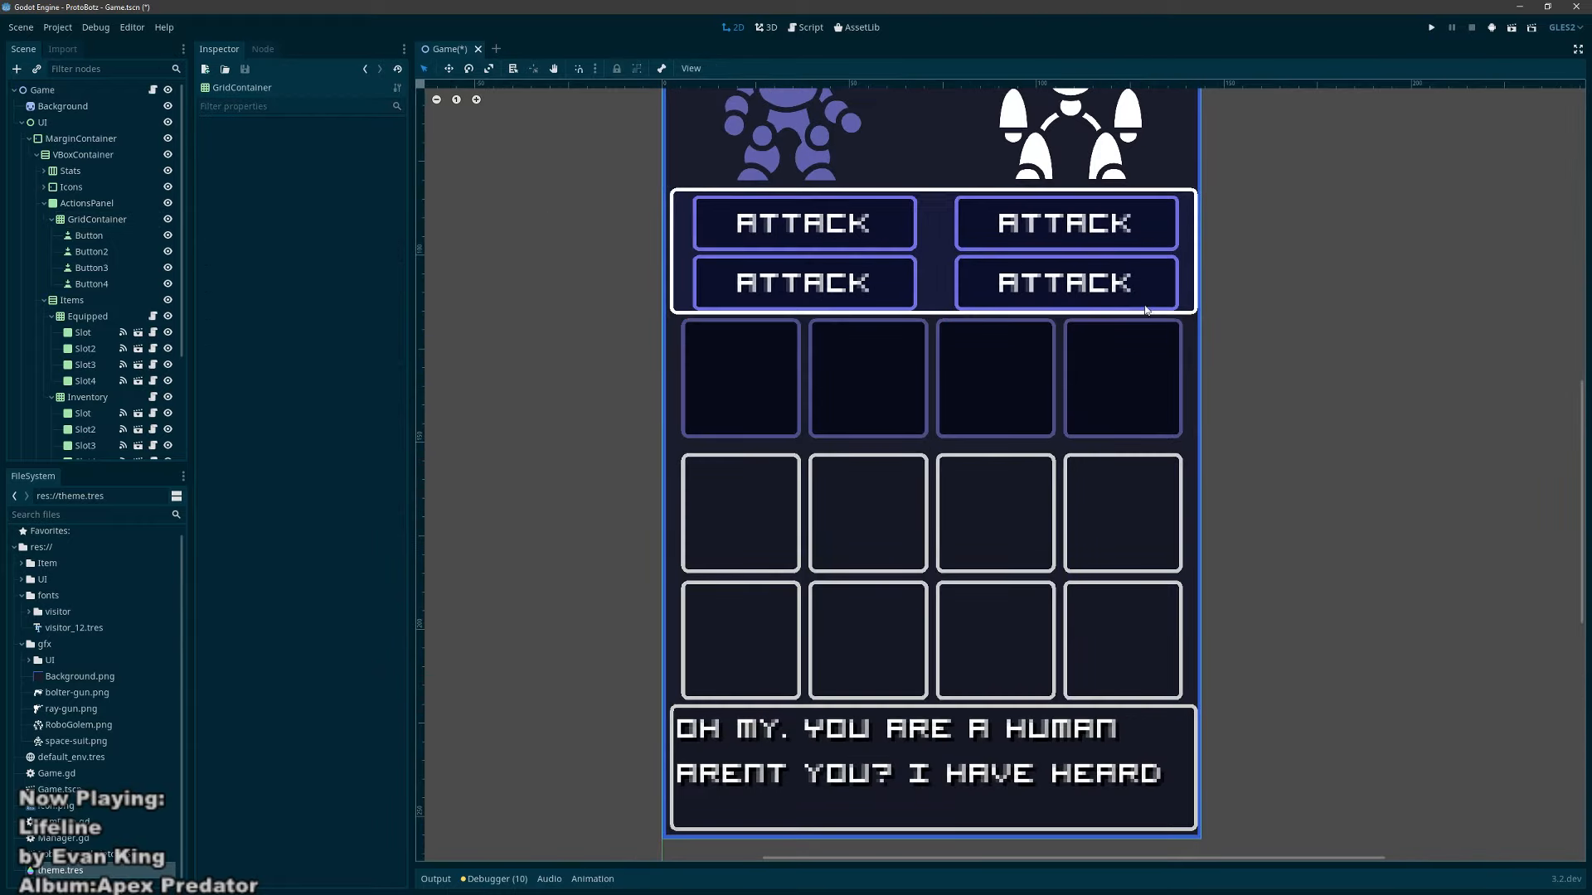
{"action": "left_click", "coordinate": [116, 220]}
{"action": "left_click", "coordinate": [395, 221]}
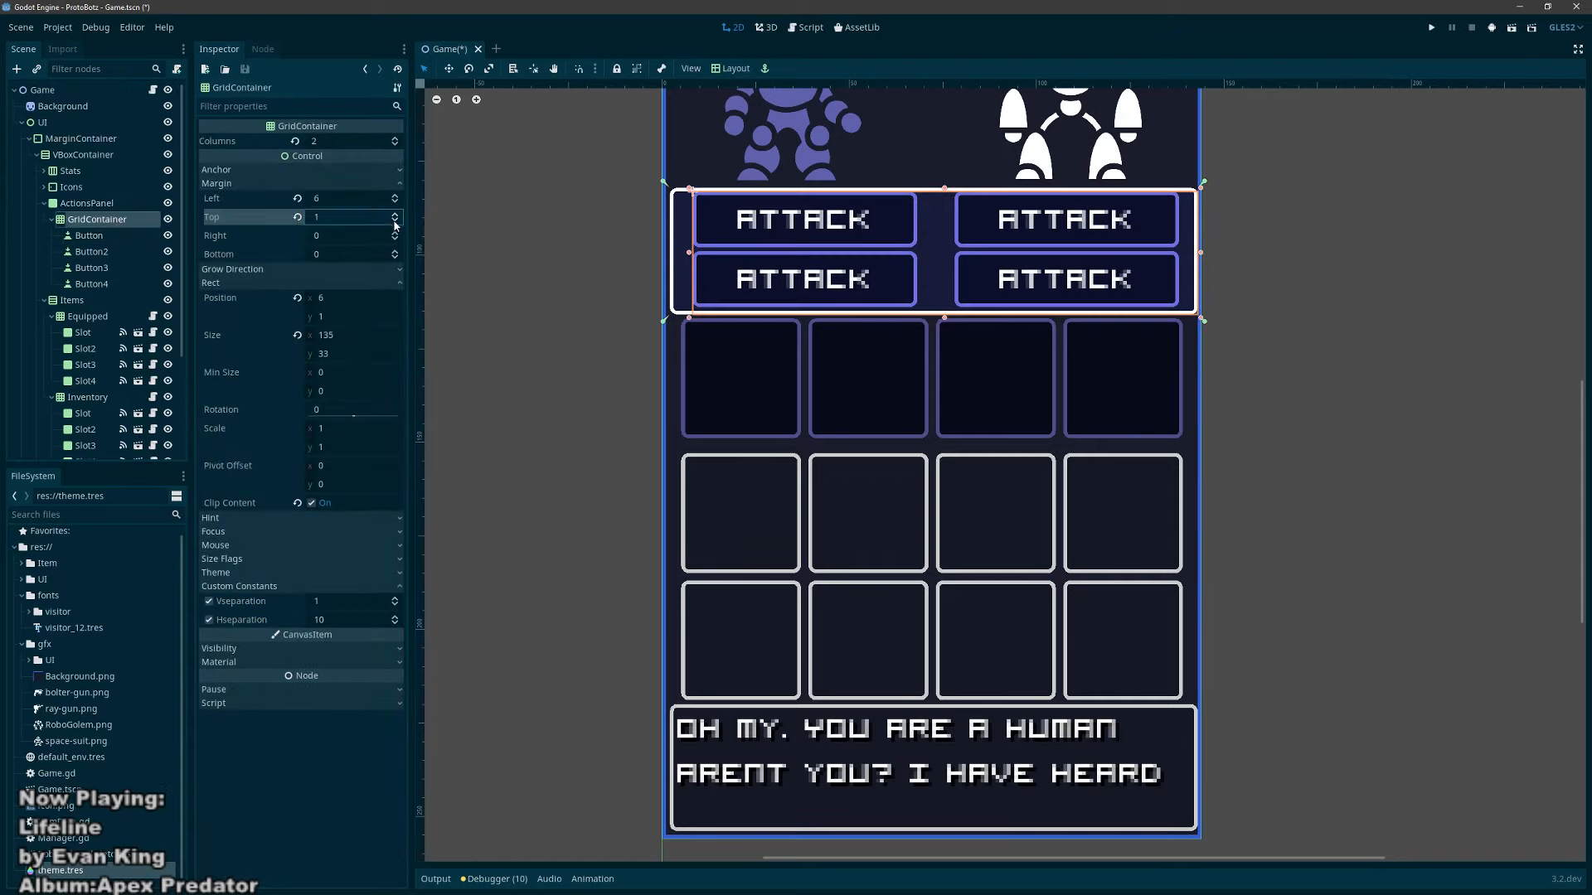
{"action": "left_click", "coordinate": [514, 256]}
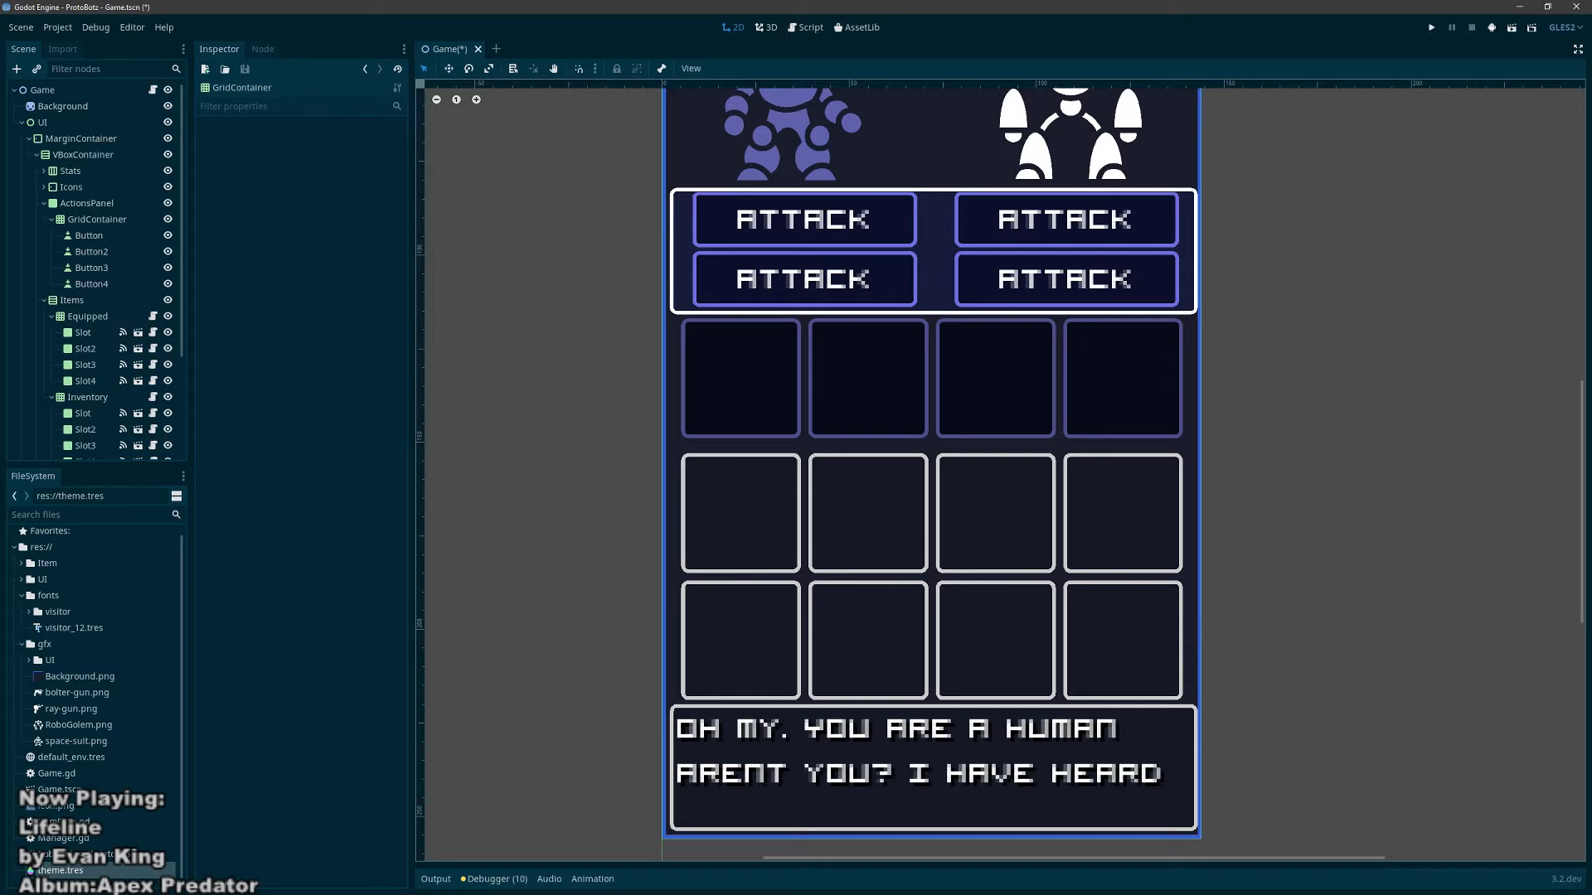
Step: Set the ActionsPanel's minimum height to 35
{"action": "left_click", "coordinate": [87, 203]}
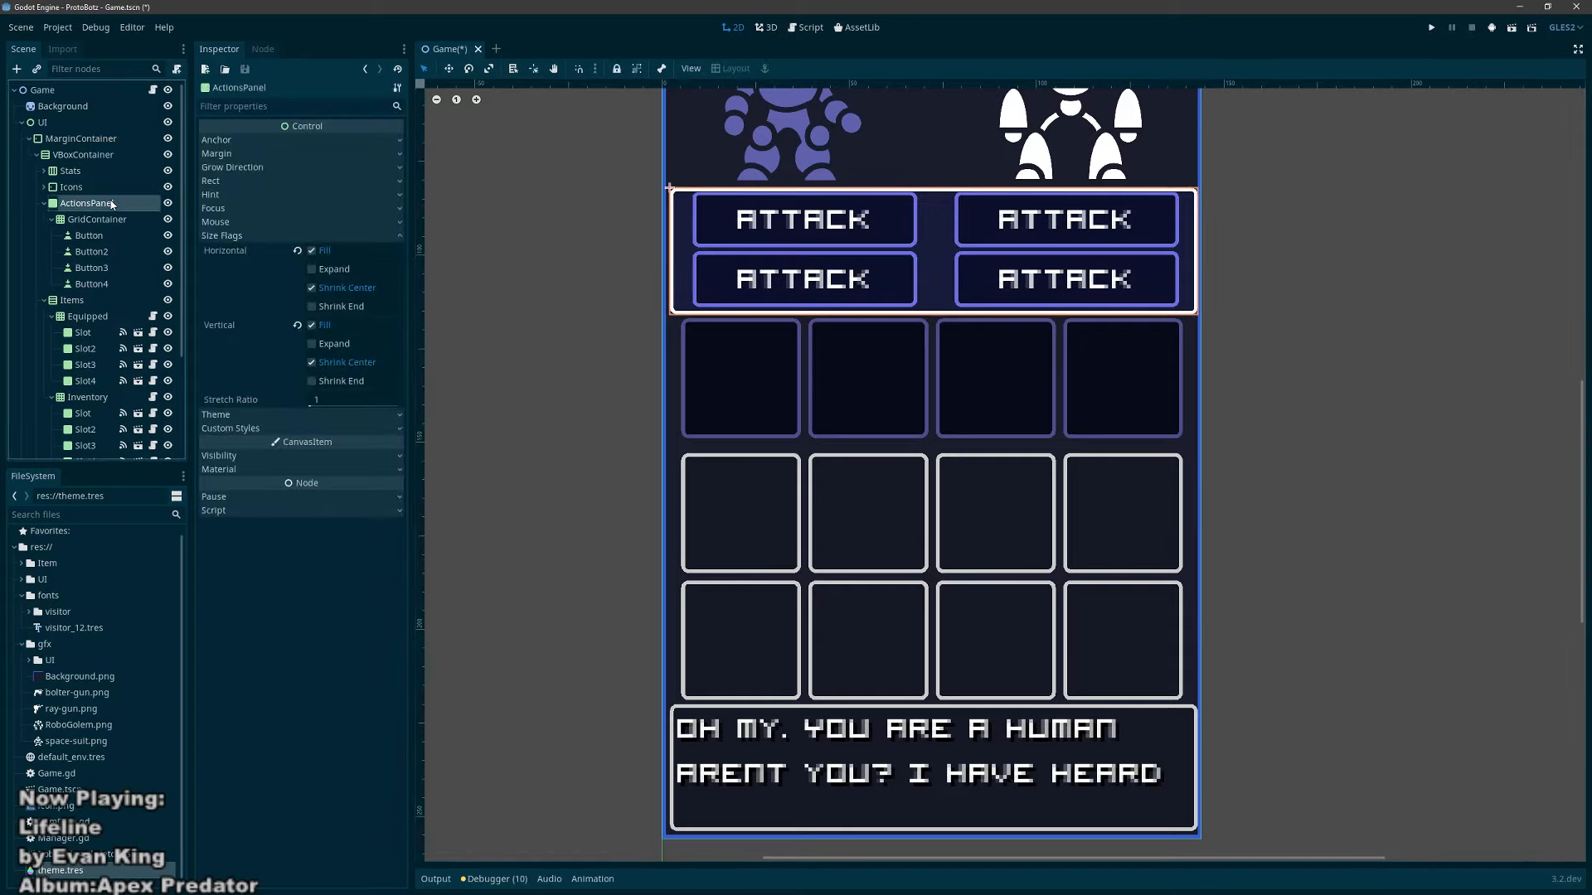
{"action": "left_click", "coordinate": [212, 180]}
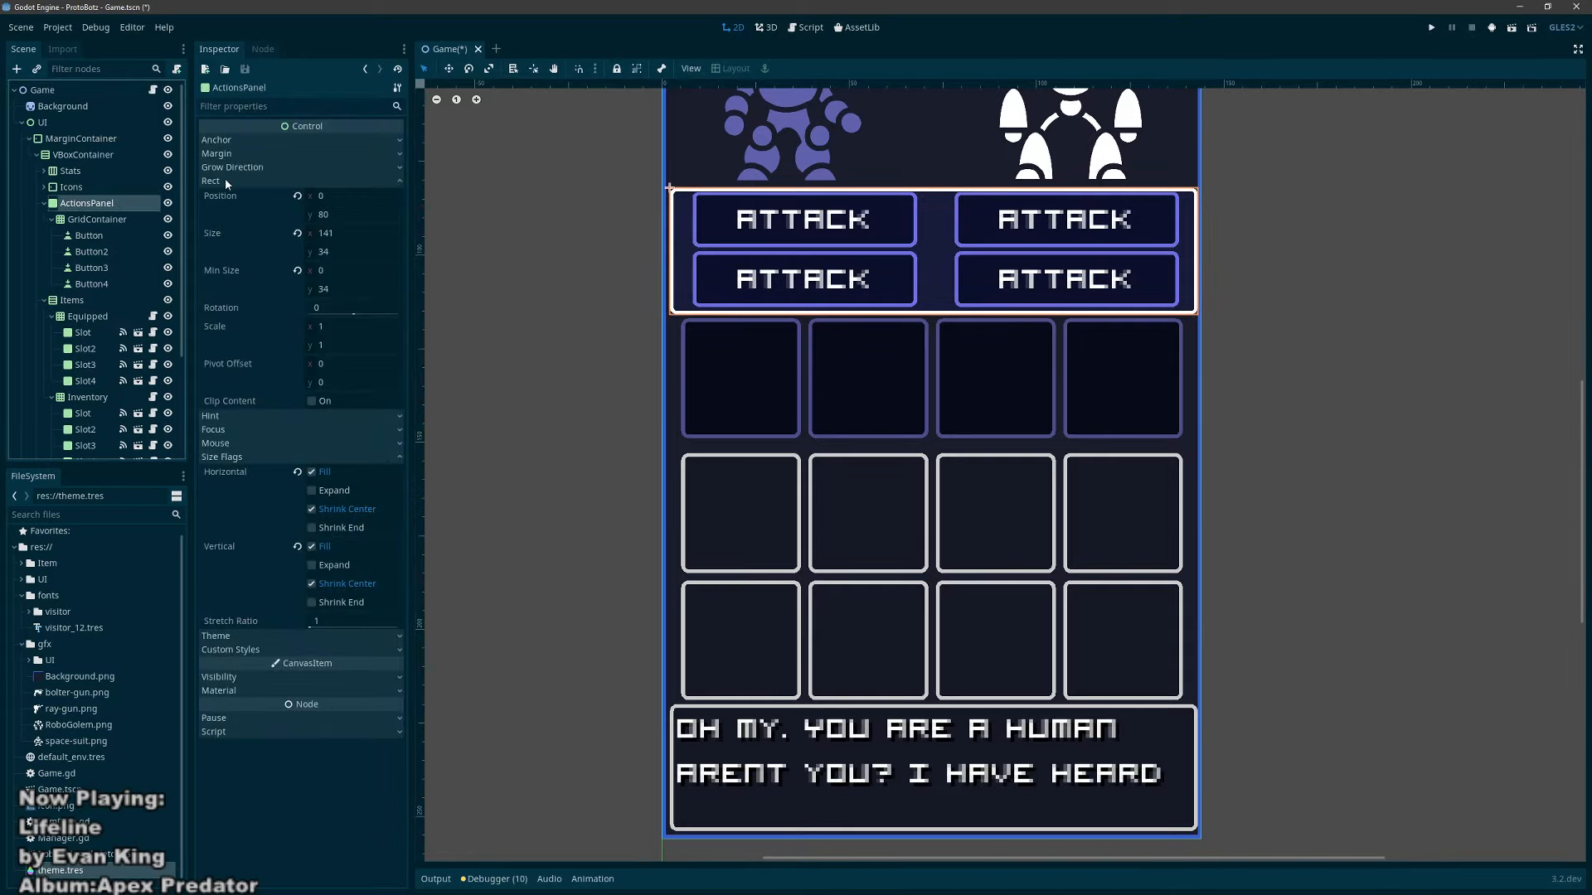
{"action": "left_click", "coordinate": [328, 290]}
{"action": "type", "text": "35"}
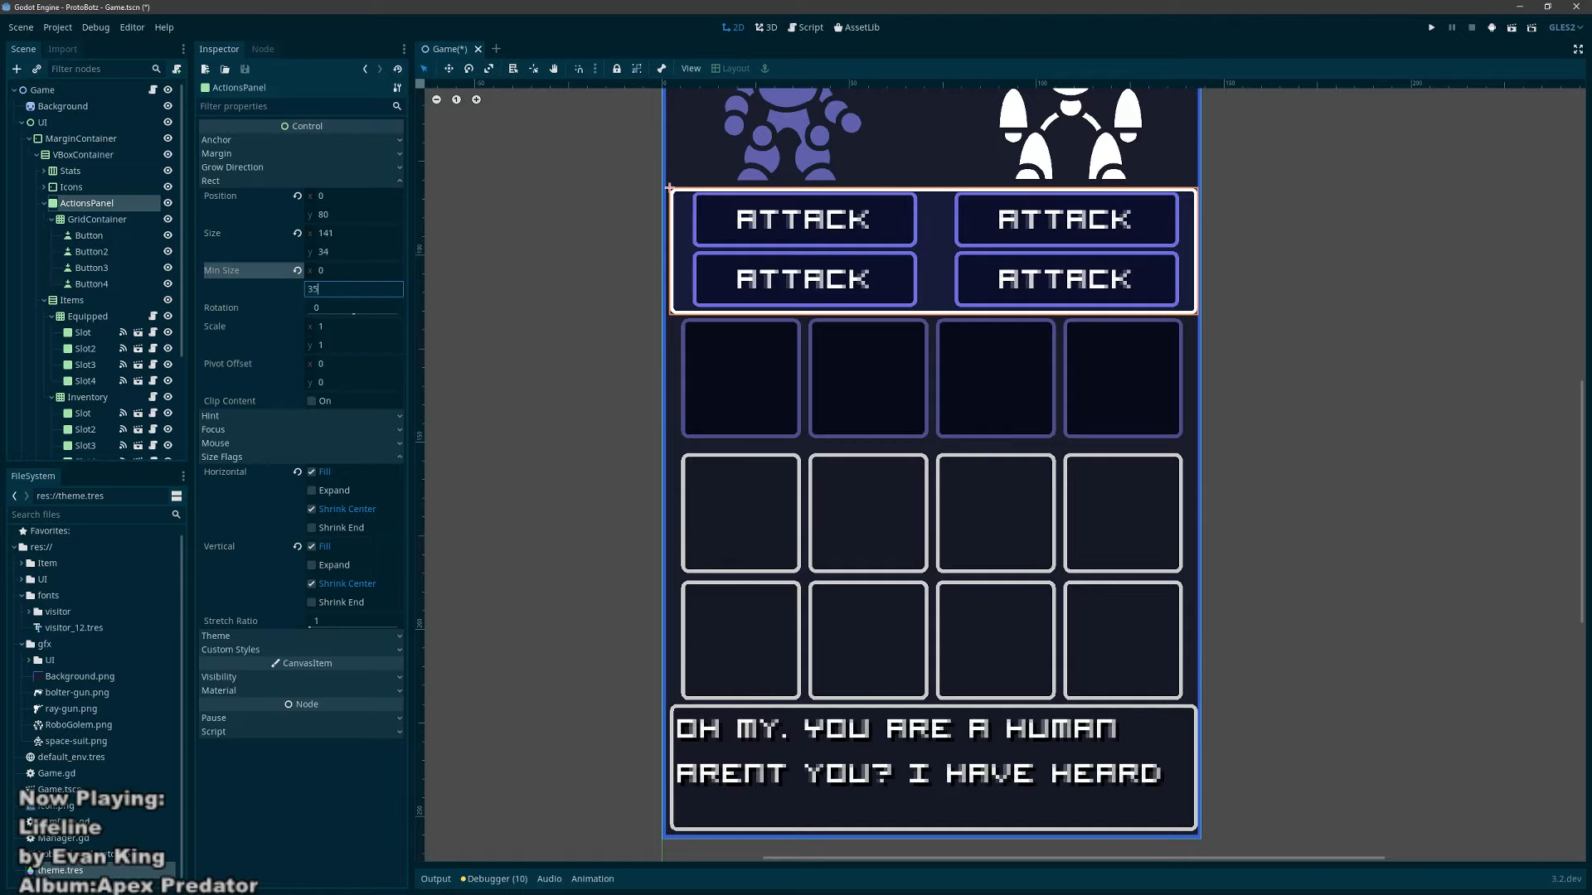
{"action": "key", "text": "Return"}
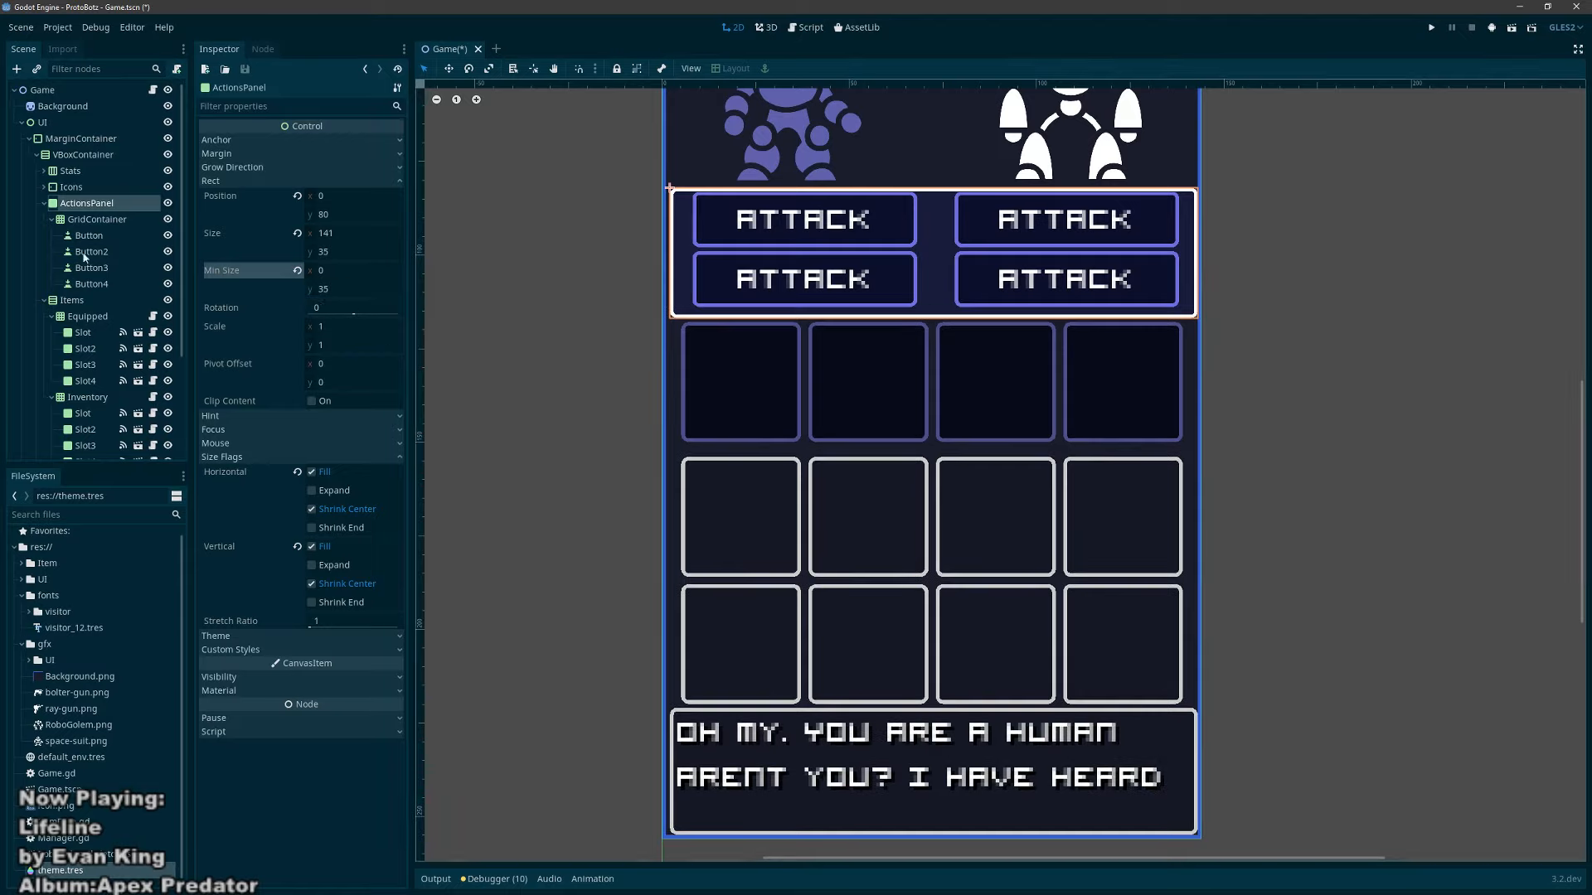
Step: Increase the GridContainer's top margin to 2 and deselect it
{"action": "left_click", "coordinate": [97, 219]}
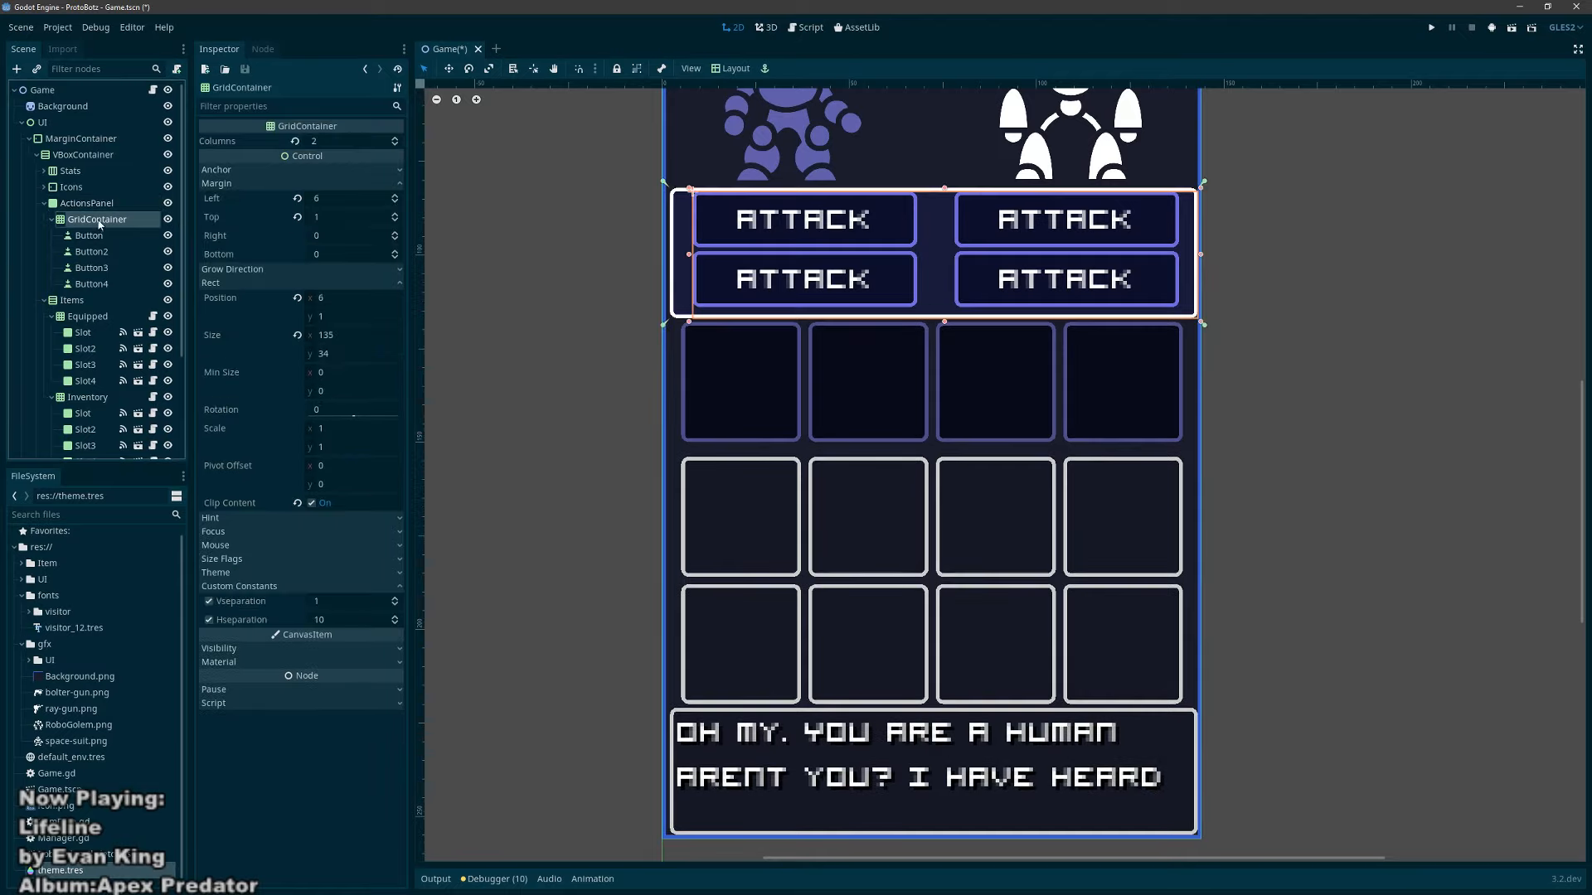
{"action": "left_click", "coordinate": [395, 215]}
{"action": "scroll", "coordinate": [1093, 330], "scroll_direction": "down", "scroll_amount": 1}
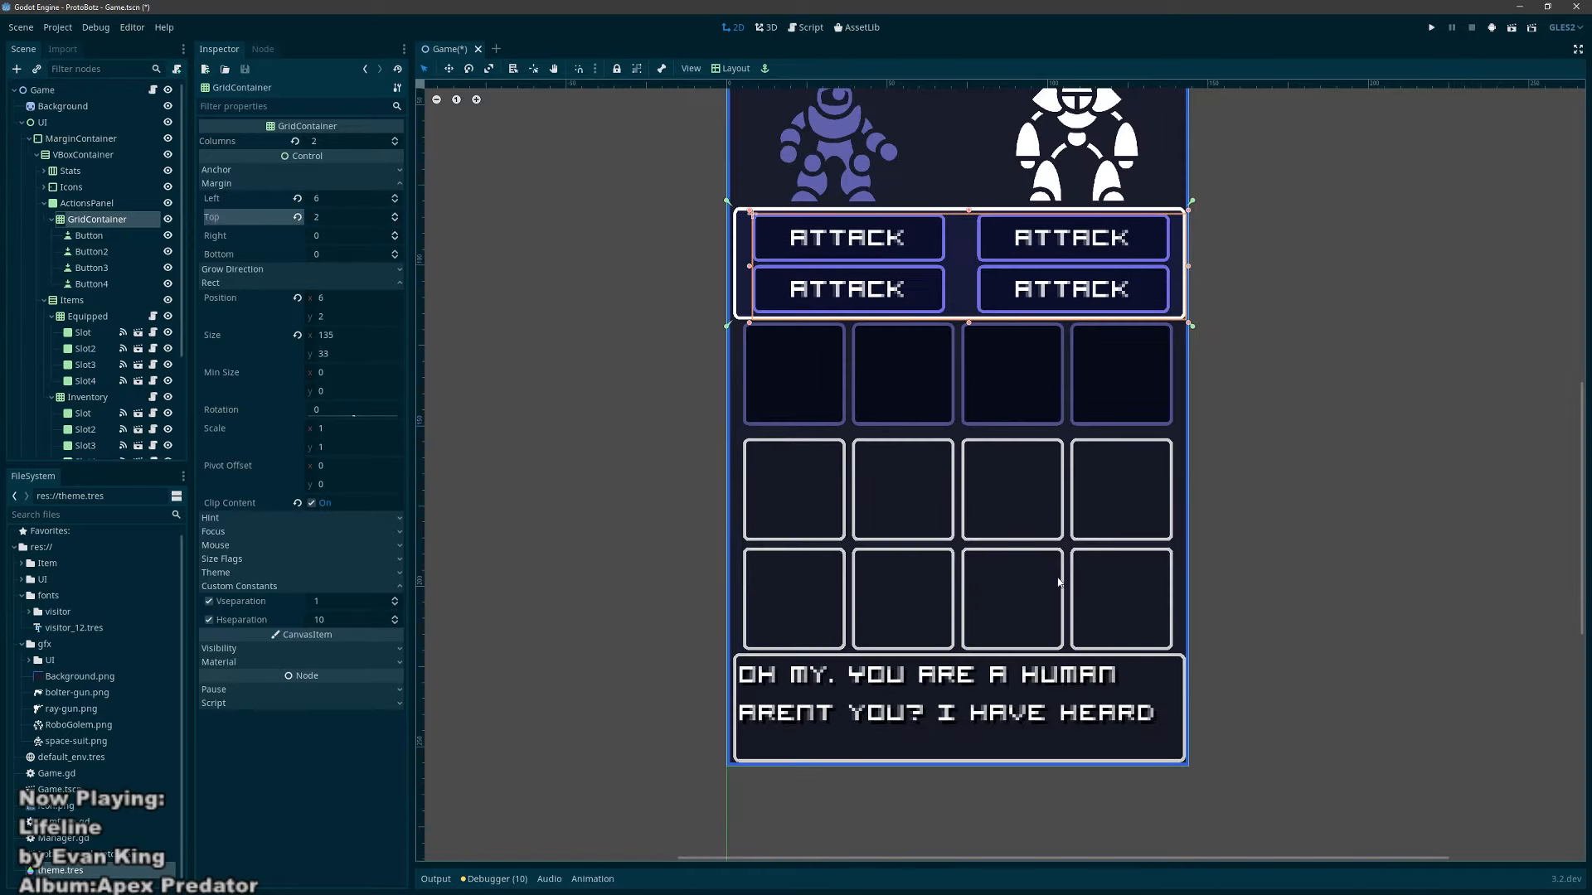
{"action": "left_click", "coordinate": [1277, 583]}
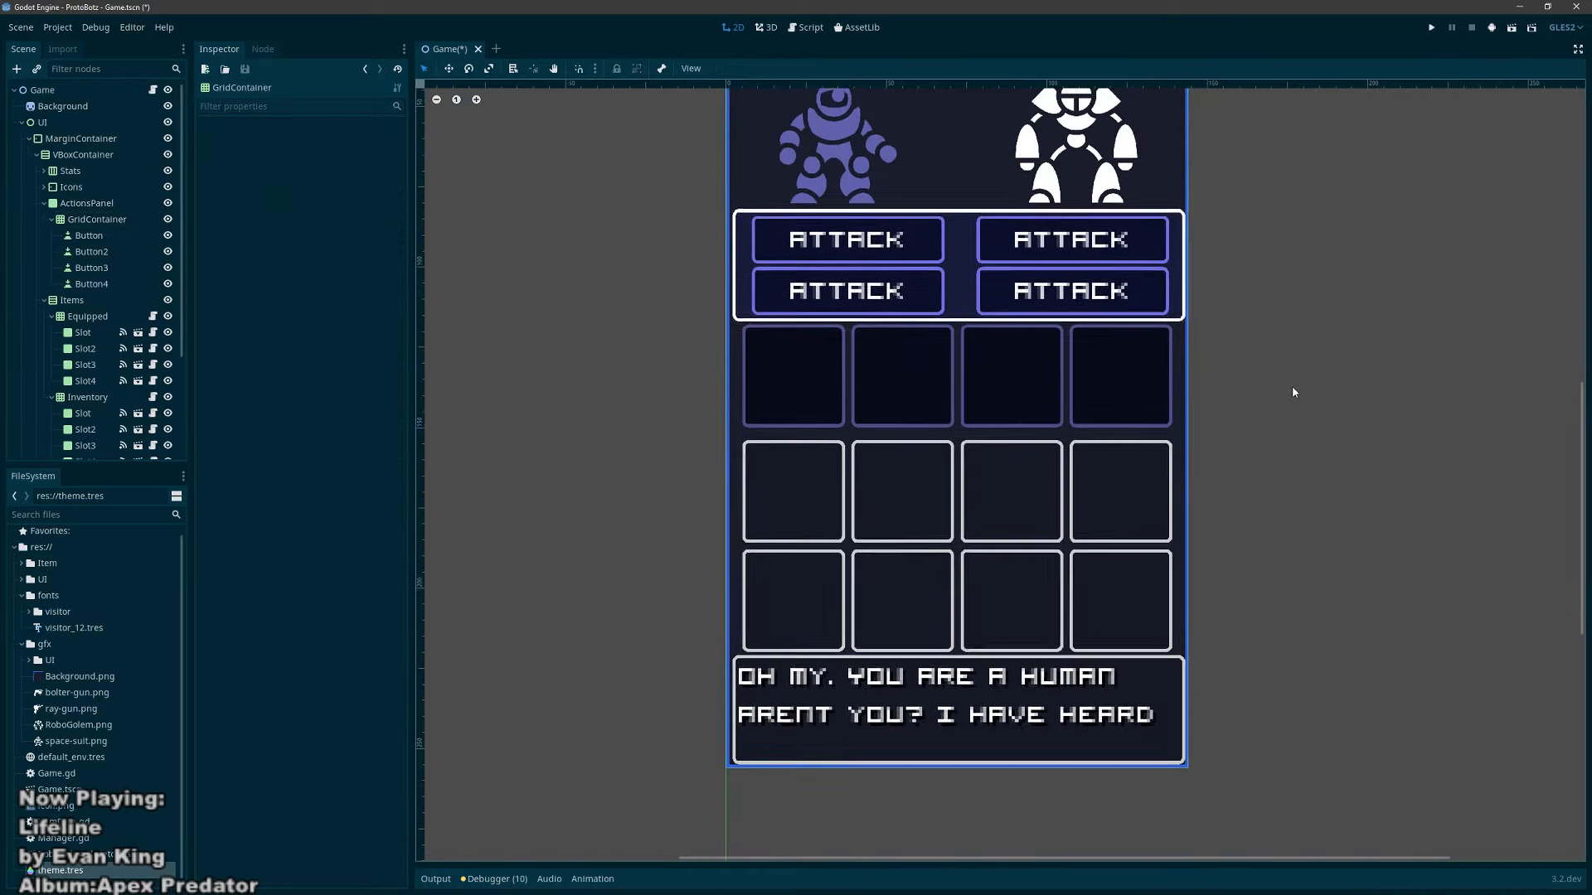
Step: Save the scene and run the game to test the four Attack buttons, closing the game window when done
{"action": "middle_click_drag", "start_coordinate": [1292, 385], "coordinate": [1198, 423]}
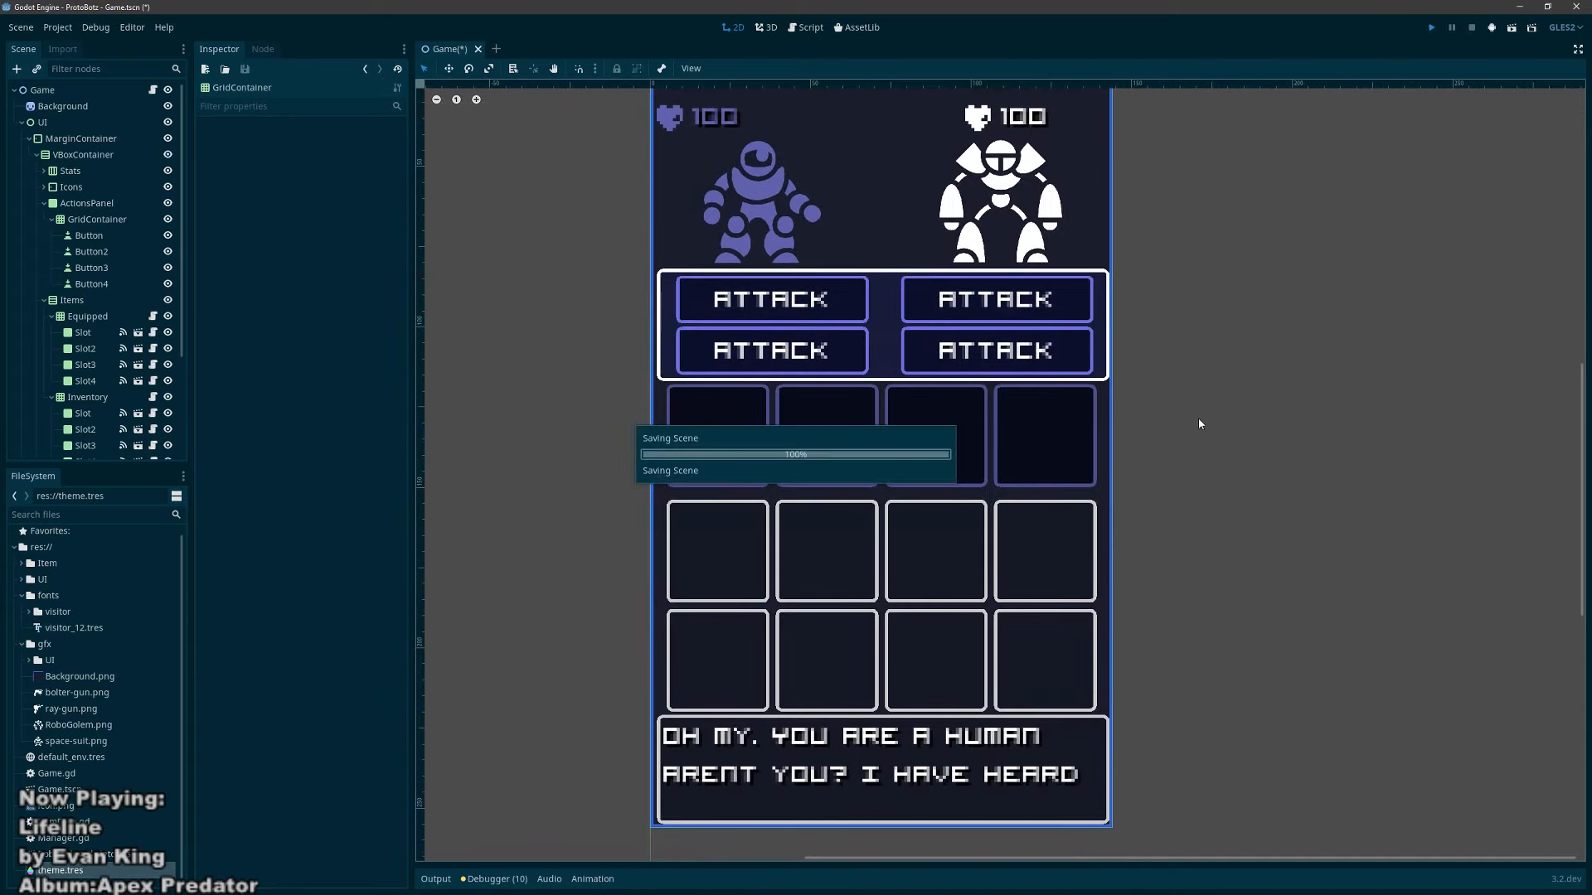
{"action": "key", "text": "F5"}
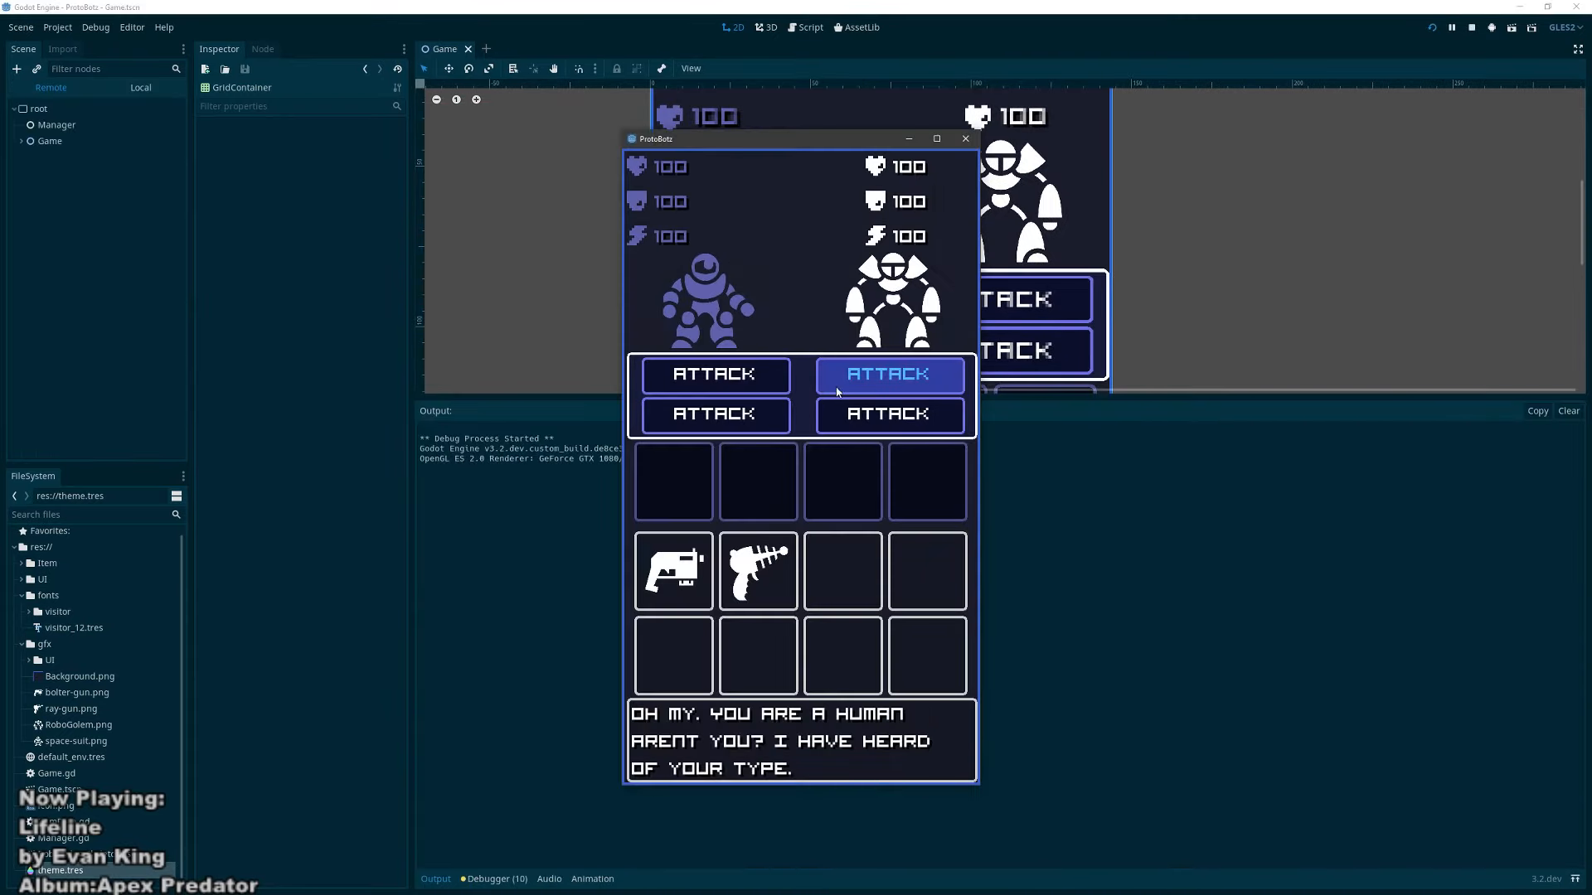
{"action": "left_click", "coordinate": [726, 393]}
{"action": "left_click", "coordinate": [730, 412]}
{"action": "left_click", "coordinate": [861, 378]}
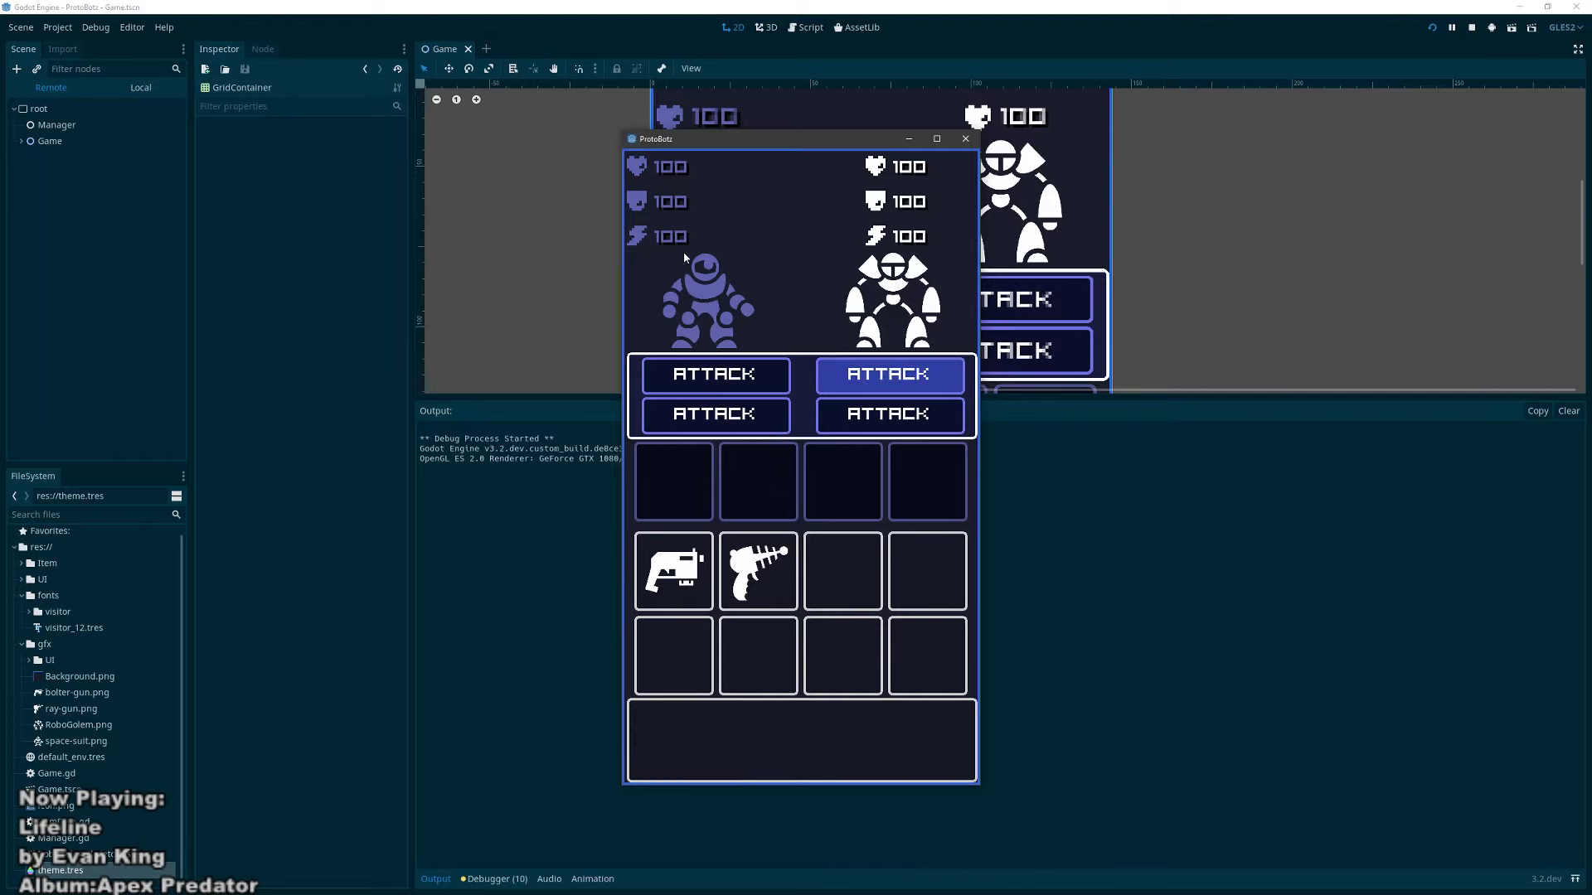
{"action": "left_click", "coordinate": [965, 139]}
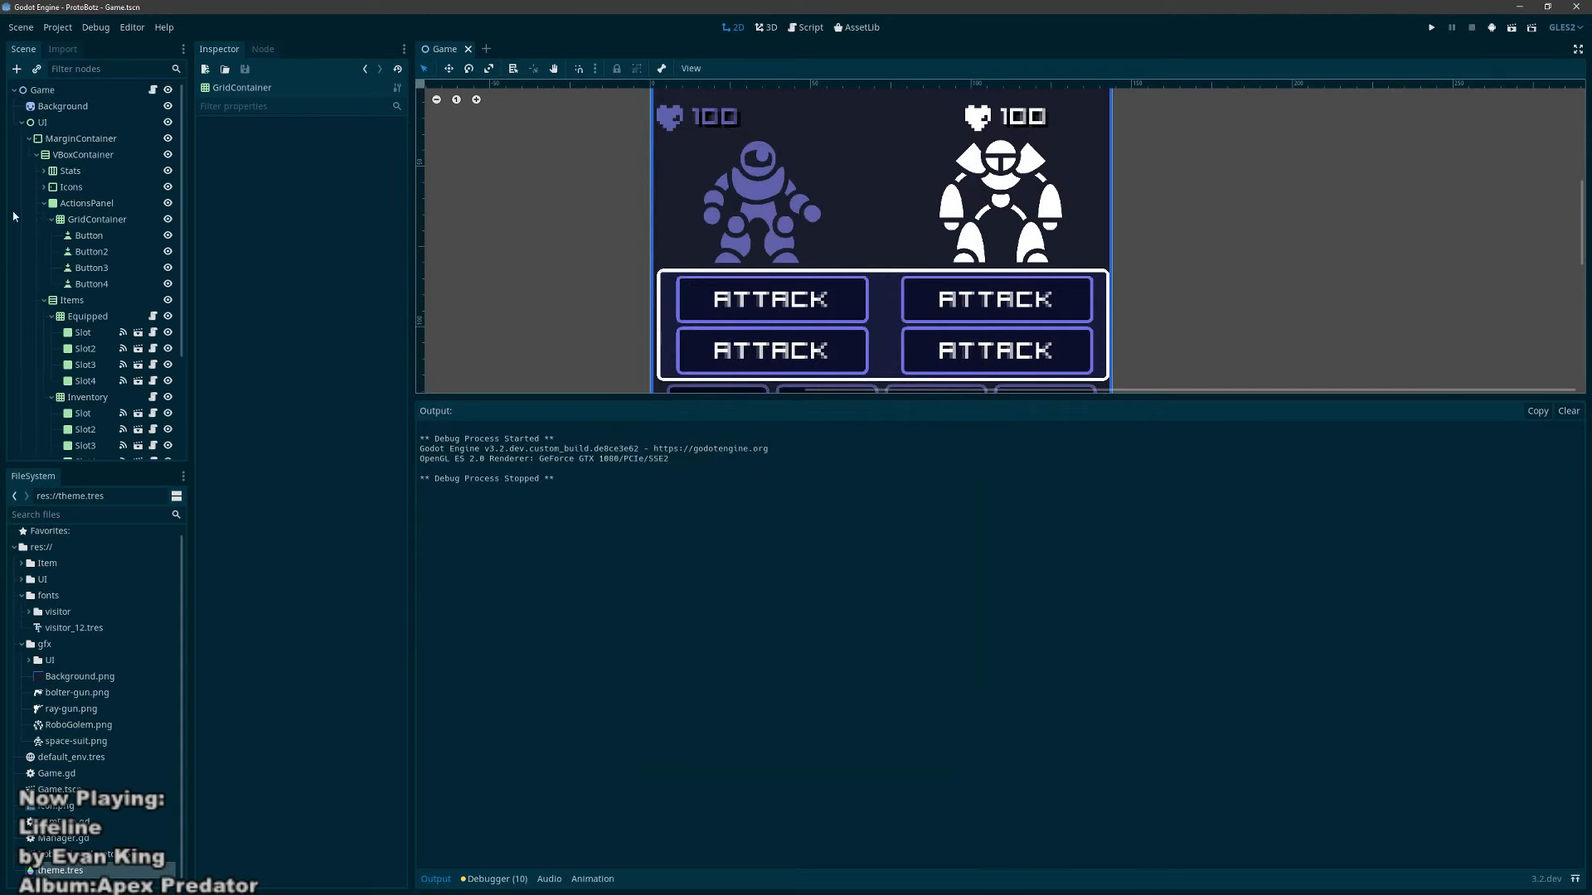
Step: Collapse the ActionsPanel and Icons branches, expand Stats, and select its Enemy container
{"action": "left_click", "coordinate": [96, 219]}
{"action": "left_click", "coordinate": [44, 203]}
{"action": "left_click", "coordinate": [44, 187]}
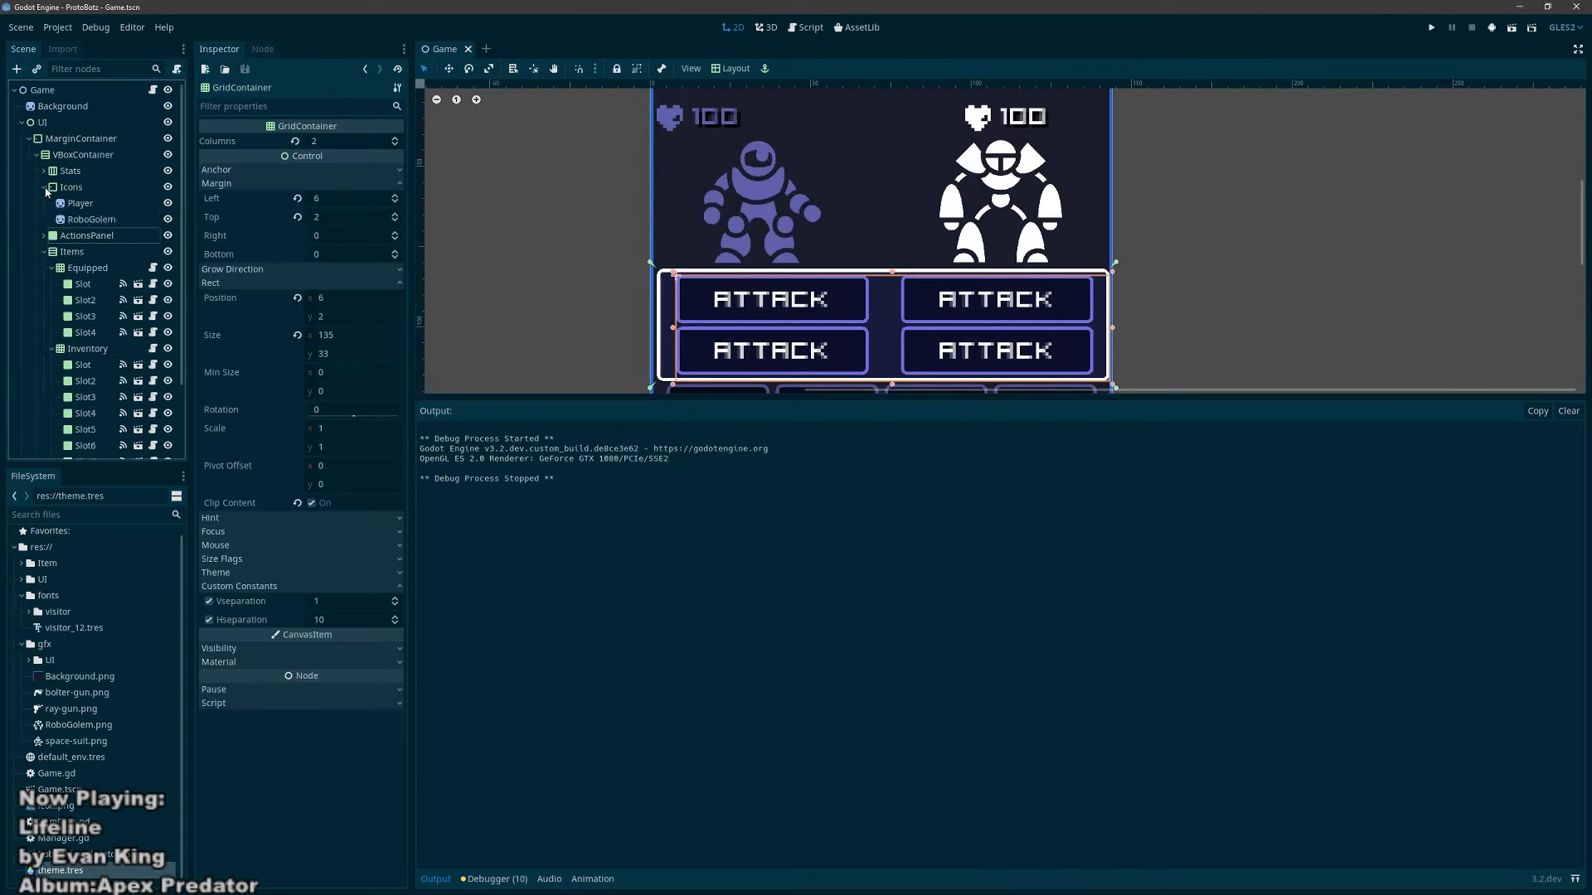
{"action": "left_click", "coordinate": [44, 187]}
{"action": "left_click", "coordinate": [44, 171]}
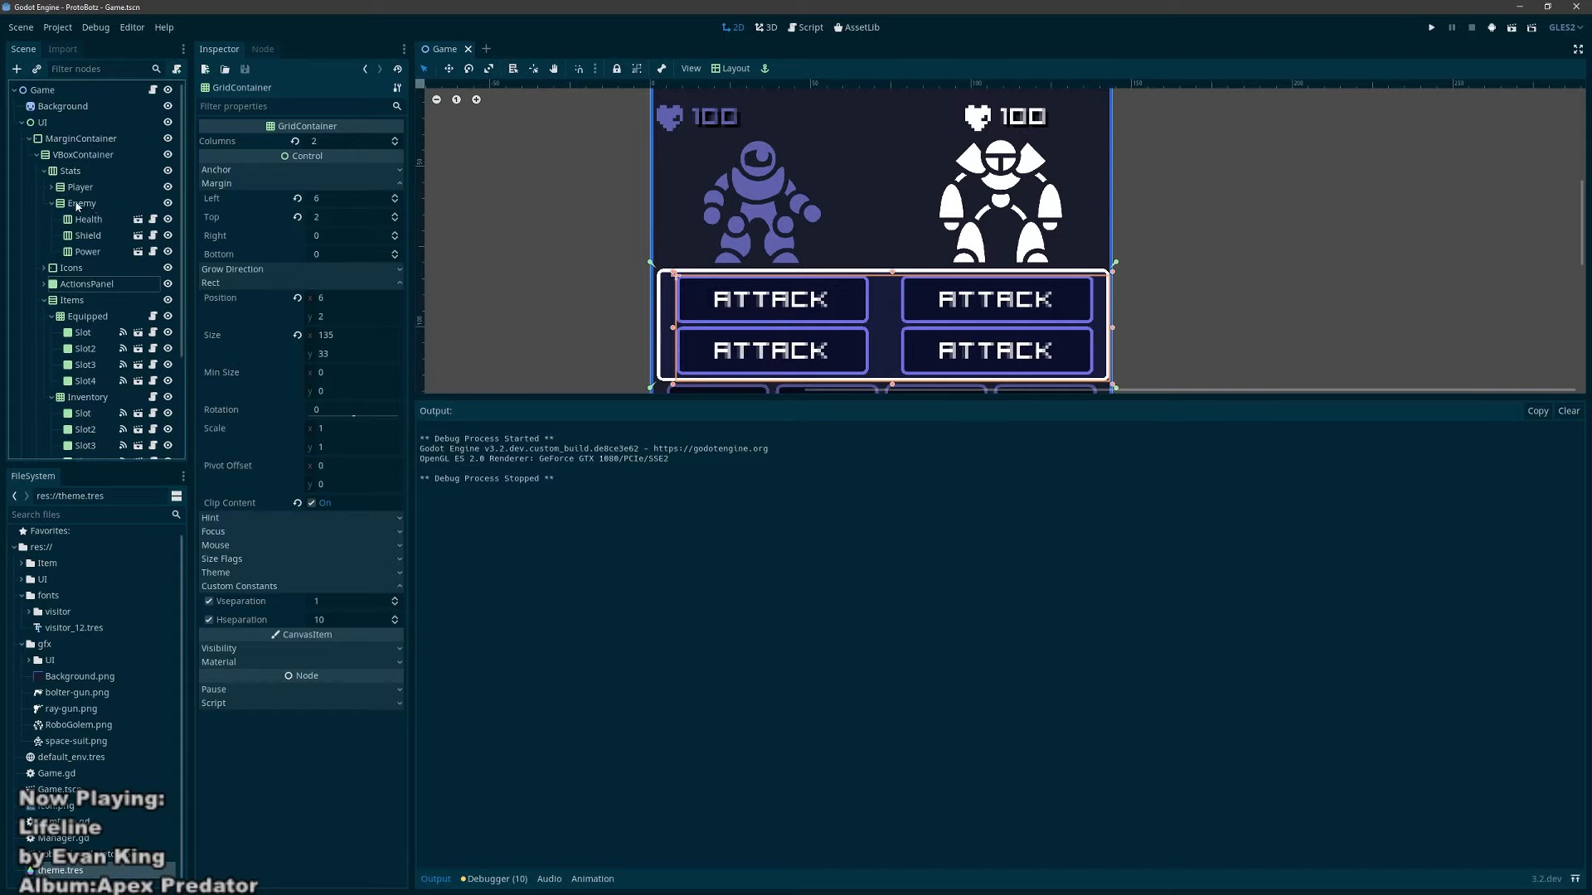
{"action": "left_click", "coordinate": [79, 204]}
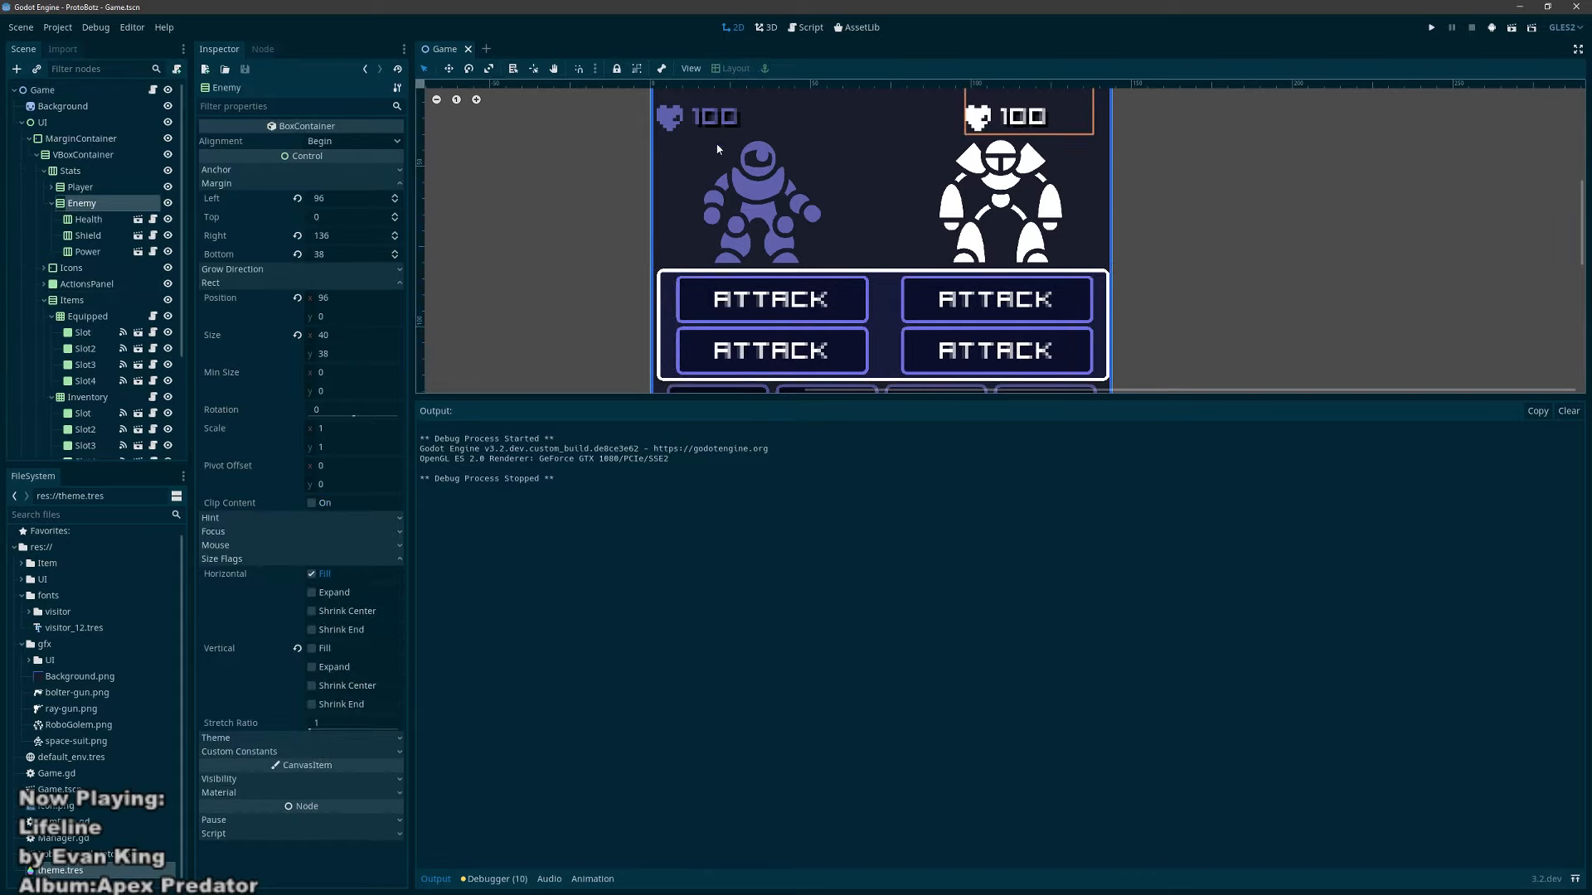
Step: Bring the player and enemy stats into view and shrink the output log to enlarge the 2D viewport
{"action": "middle_click_drag", "start_coordinate": [697, 176], "coordinate": [696, 310]}
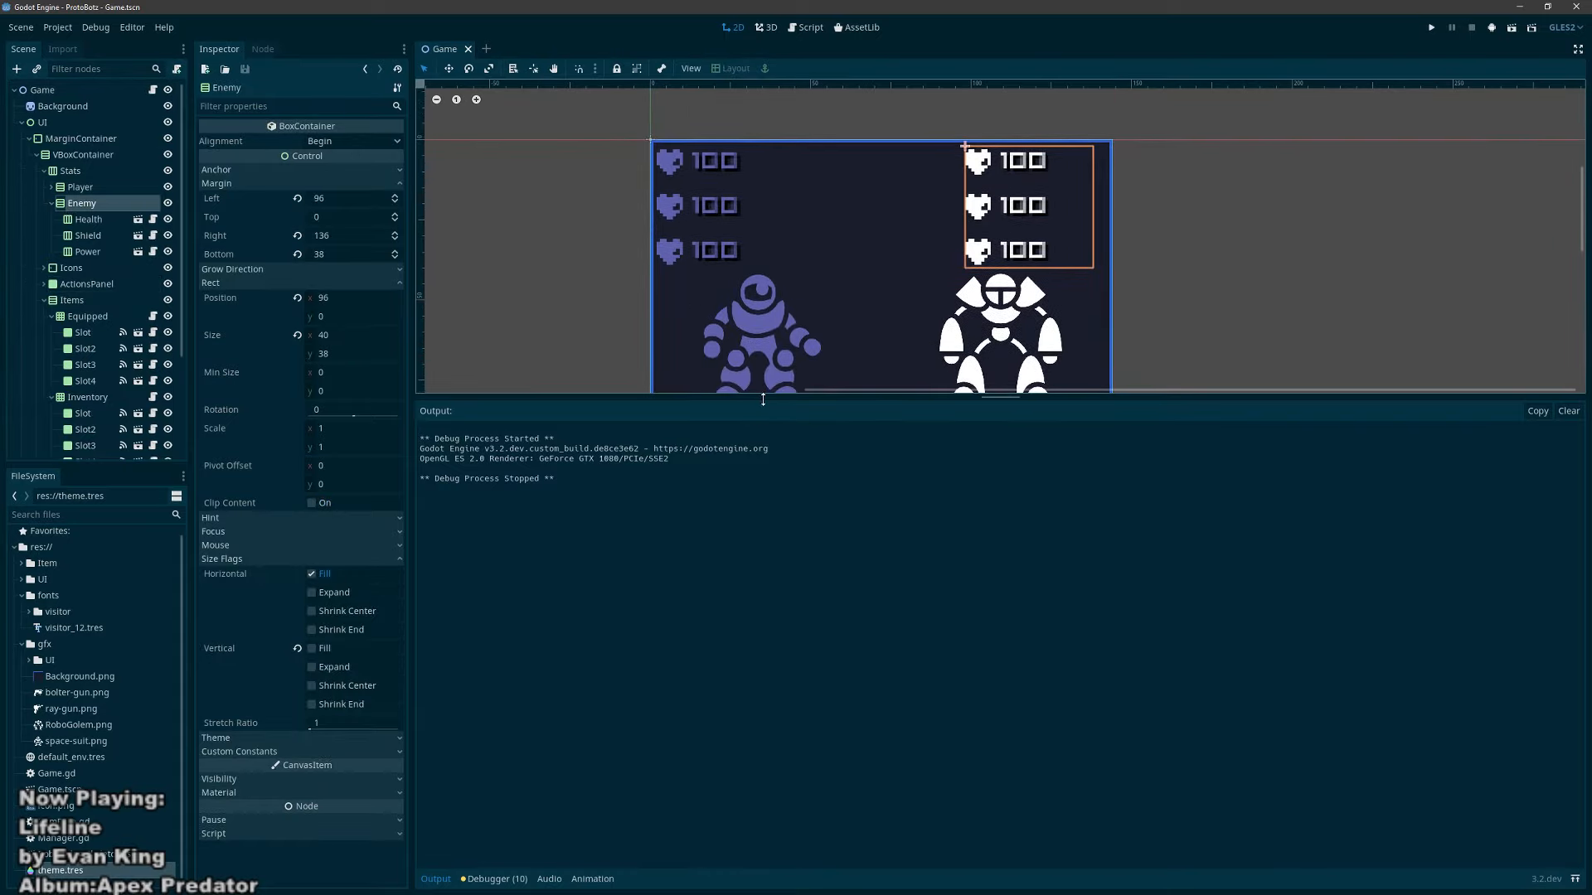
{"action": "left_click", "coordinate": [1574, 879]}
{"action": "left_click", "coordinate": [1574, 879]}
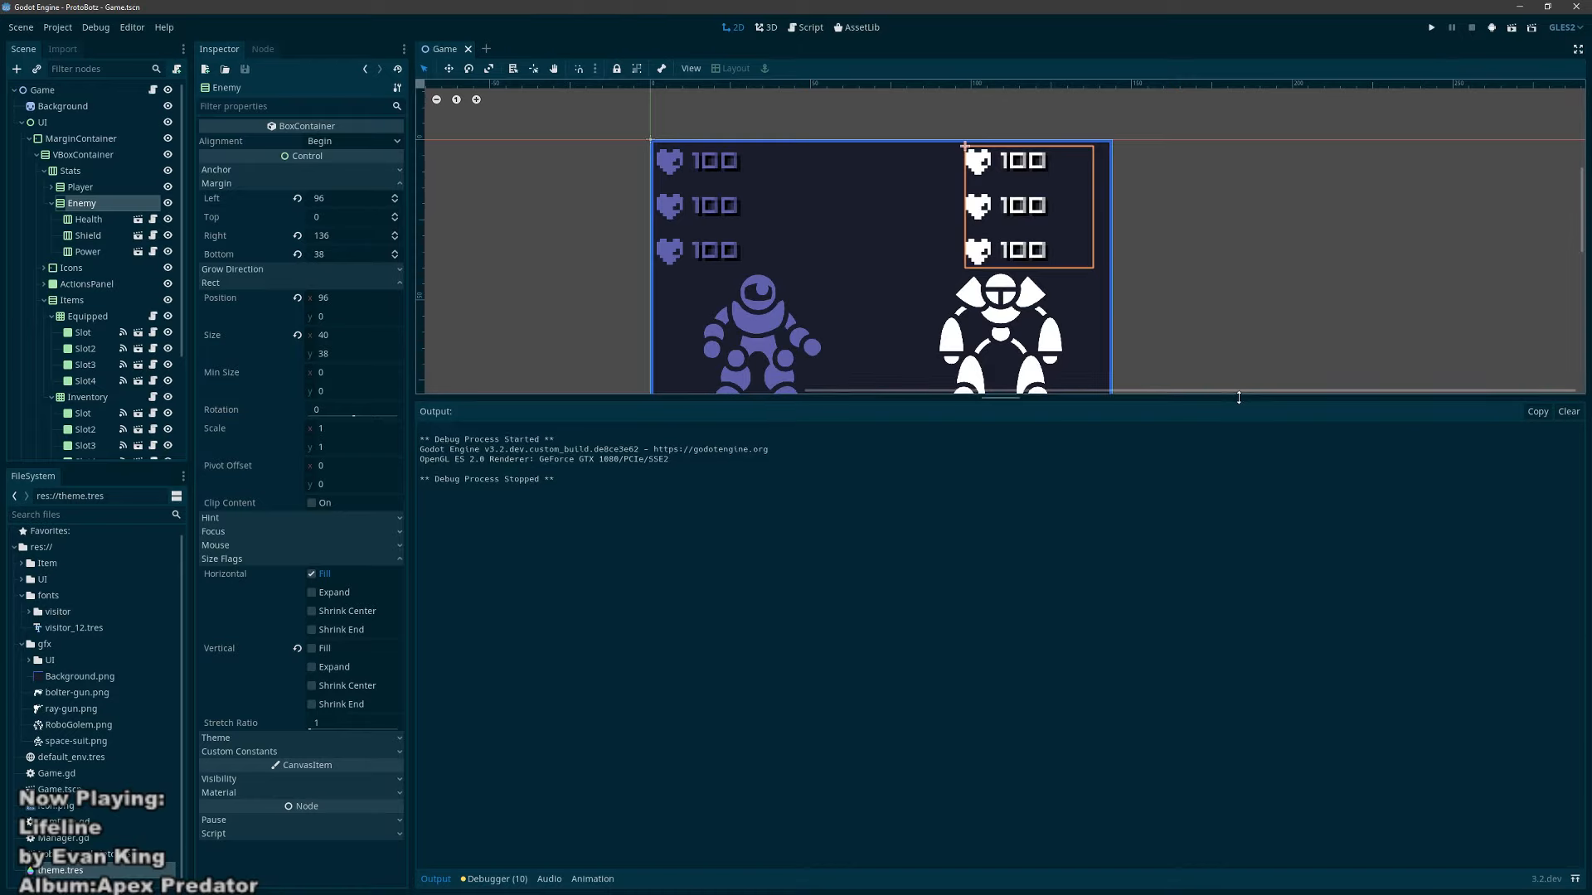
{"action": "left_click_drag", "start_coordinate": [1239, 395], "coordinate": [1154, 795]}
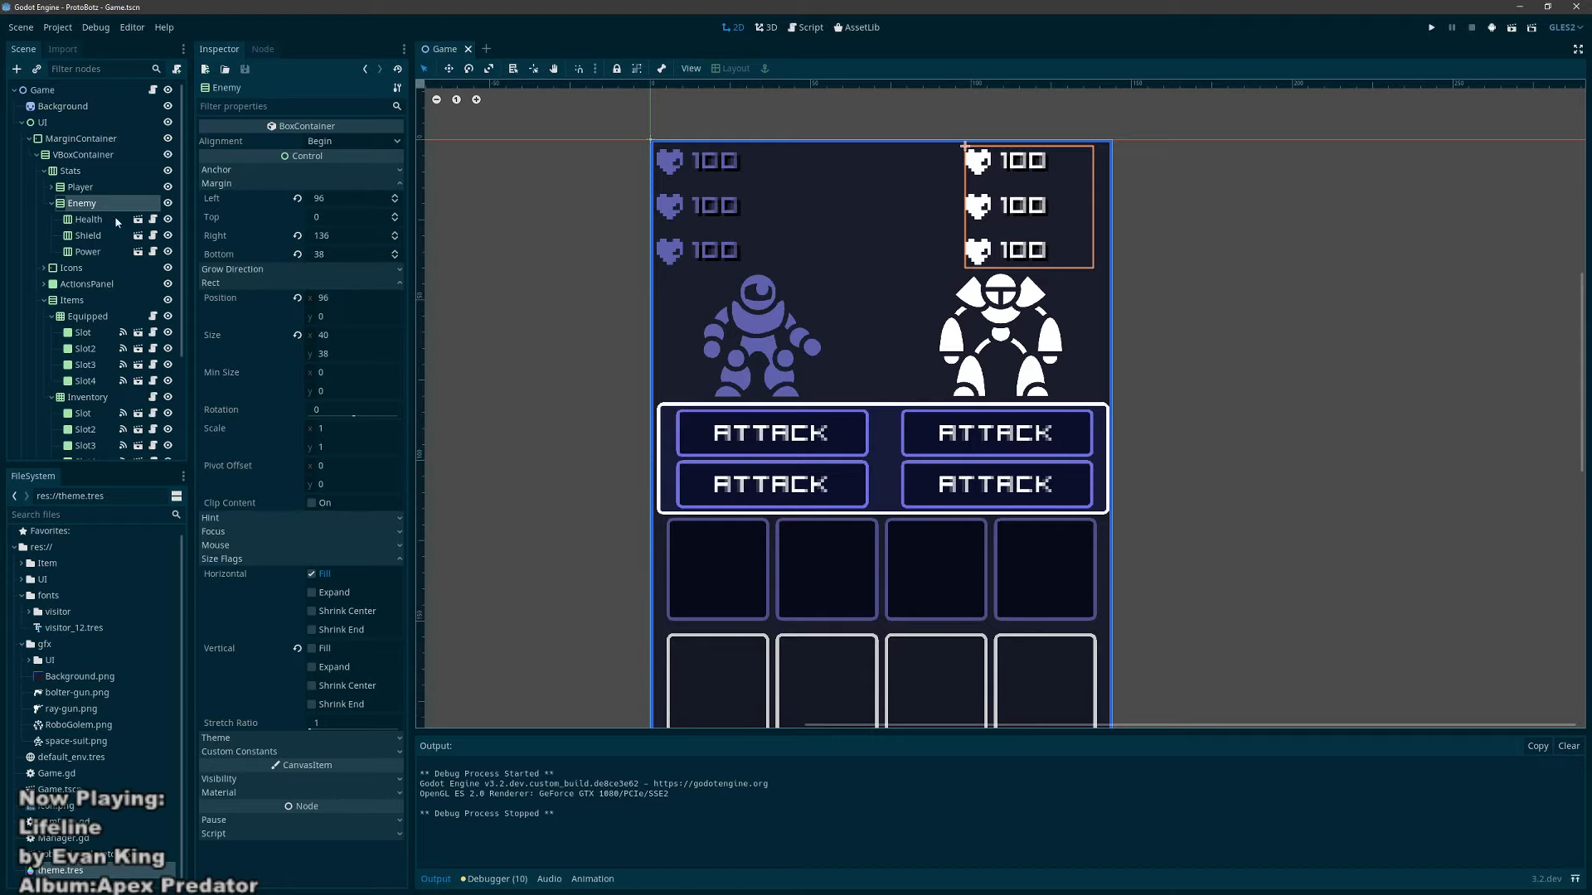
Step: Try Both as the Stats container's horizontal grow direction, restore End, and show its Rect properties
{"action": "left_click", "coordinate": [71, 171]}
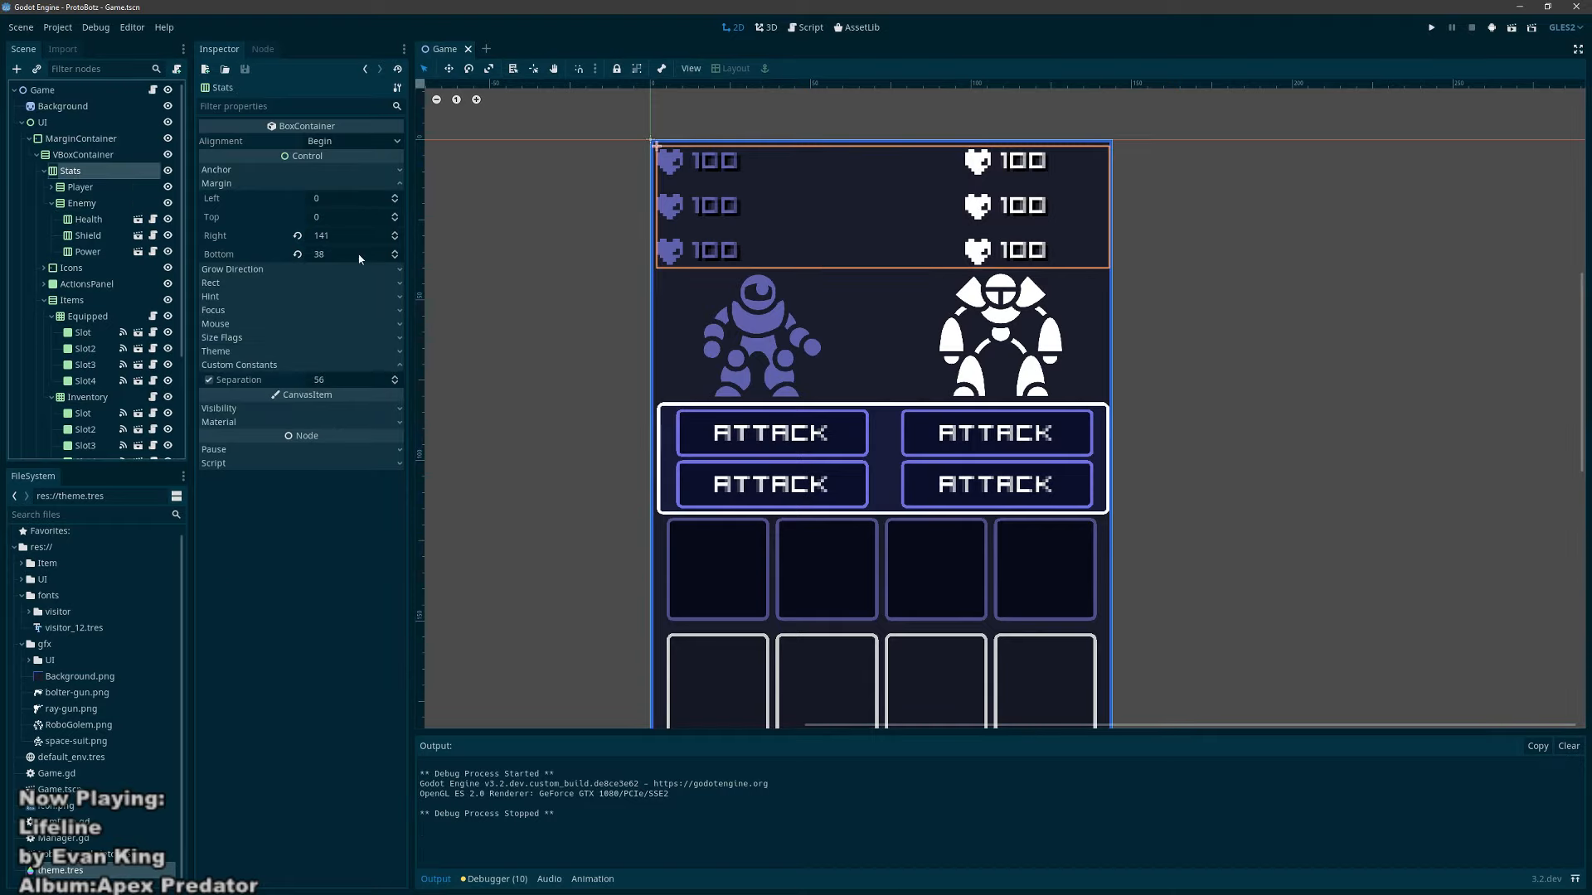
{"action": "left_click", "coordinate": [332, 269]}
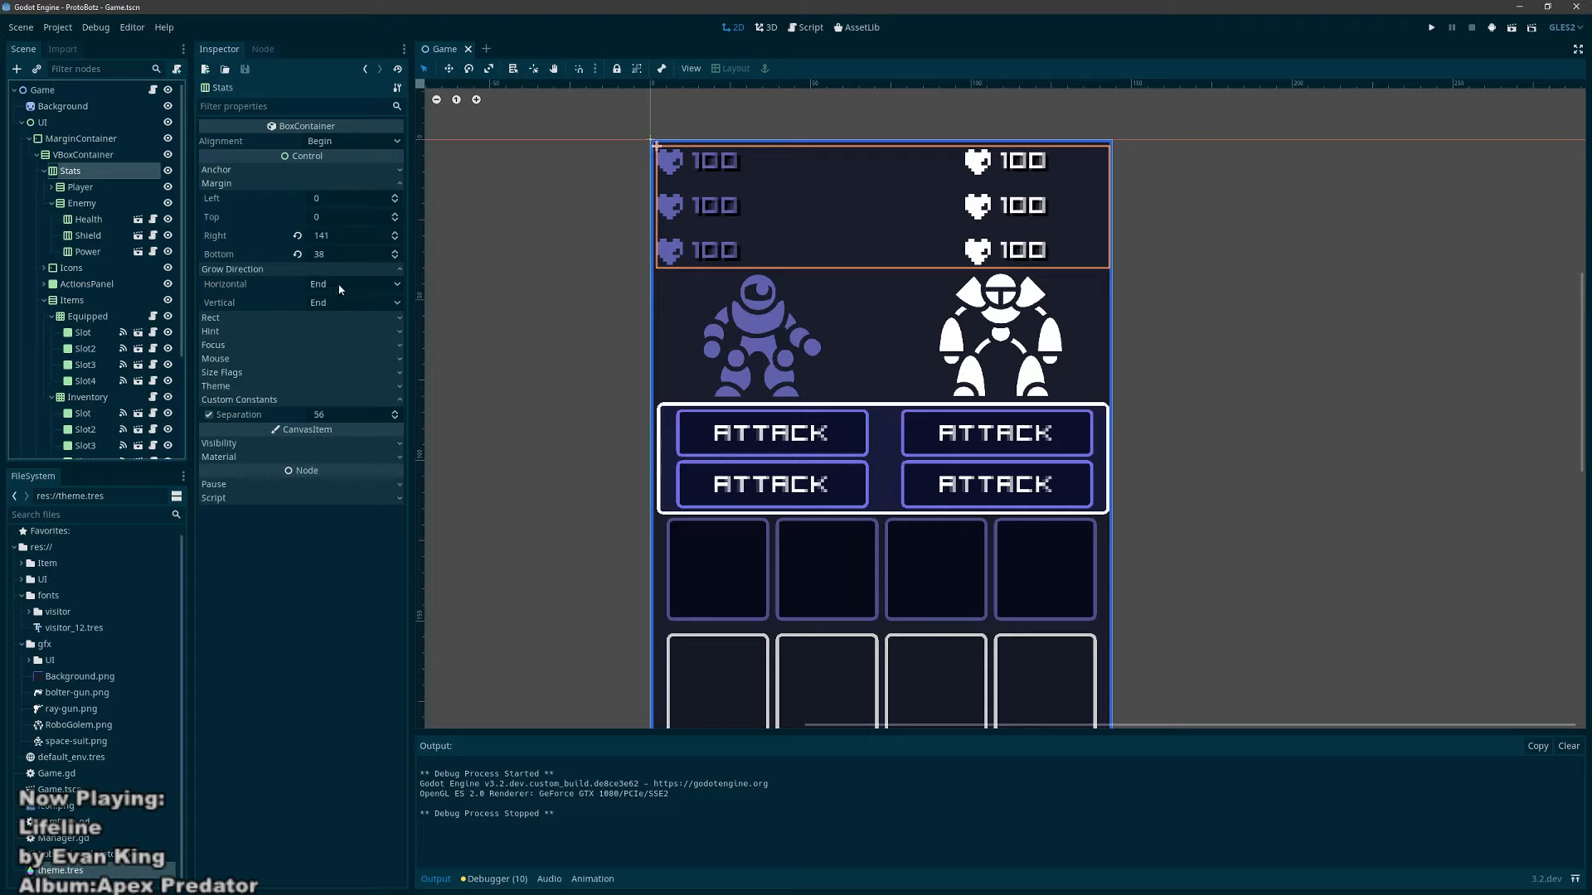
{"action": "left_click", "coordinate": [339, 286]}
{"action": "left_click", "coordinate": [331, 331]}
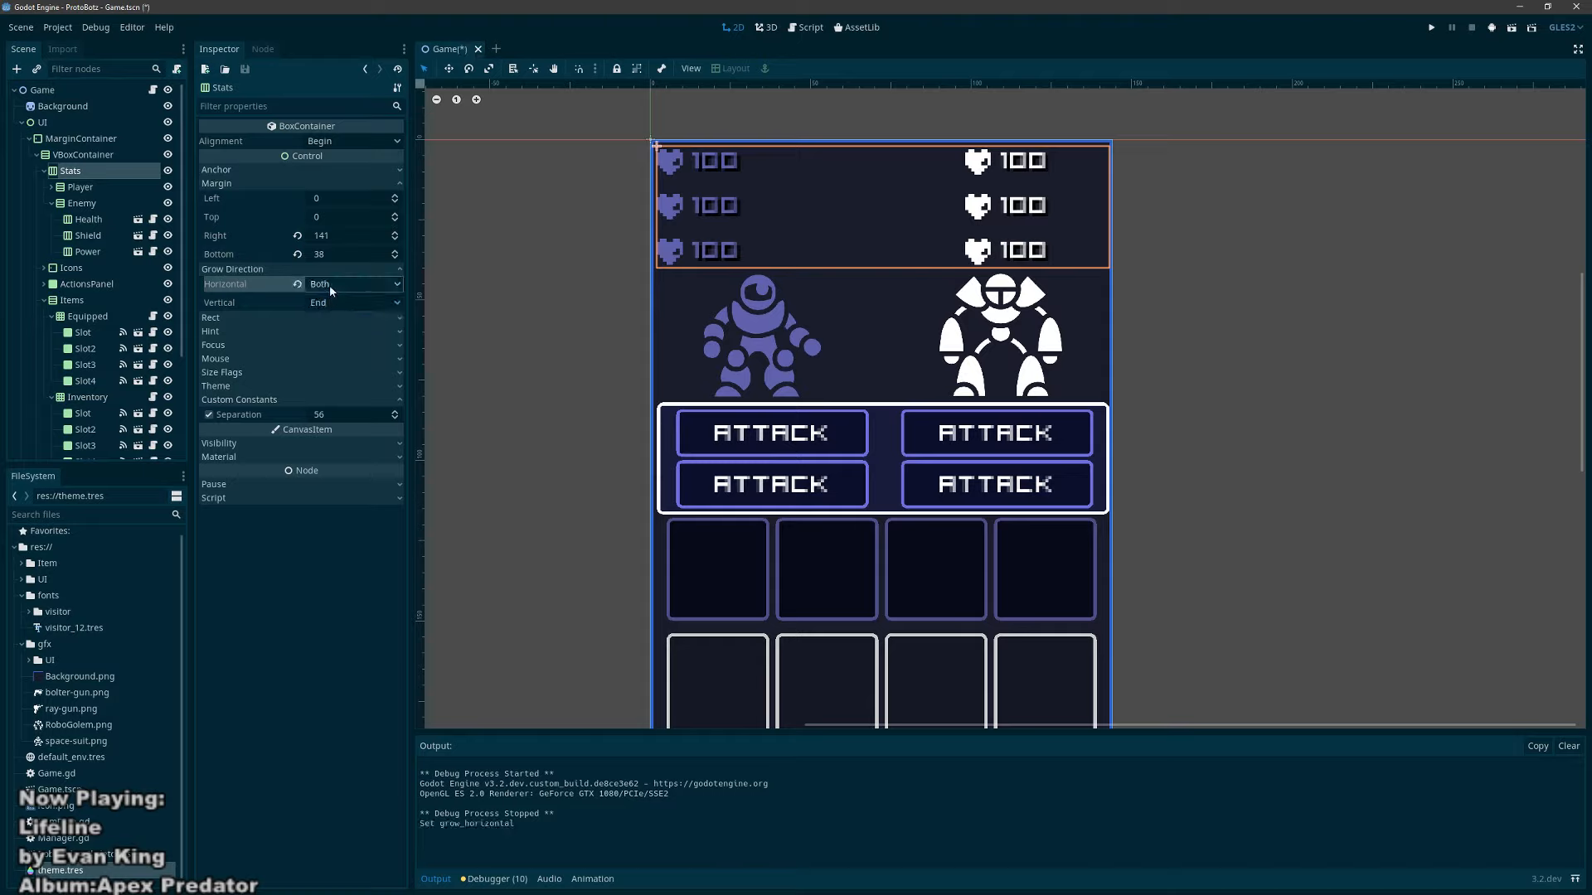
{"action": "left_click", "coordinate": [330, 285]}
{"action": "left_click", "coordinate": [334, 318]}
{"action": "left_click", "coordinate": [305, 321]}
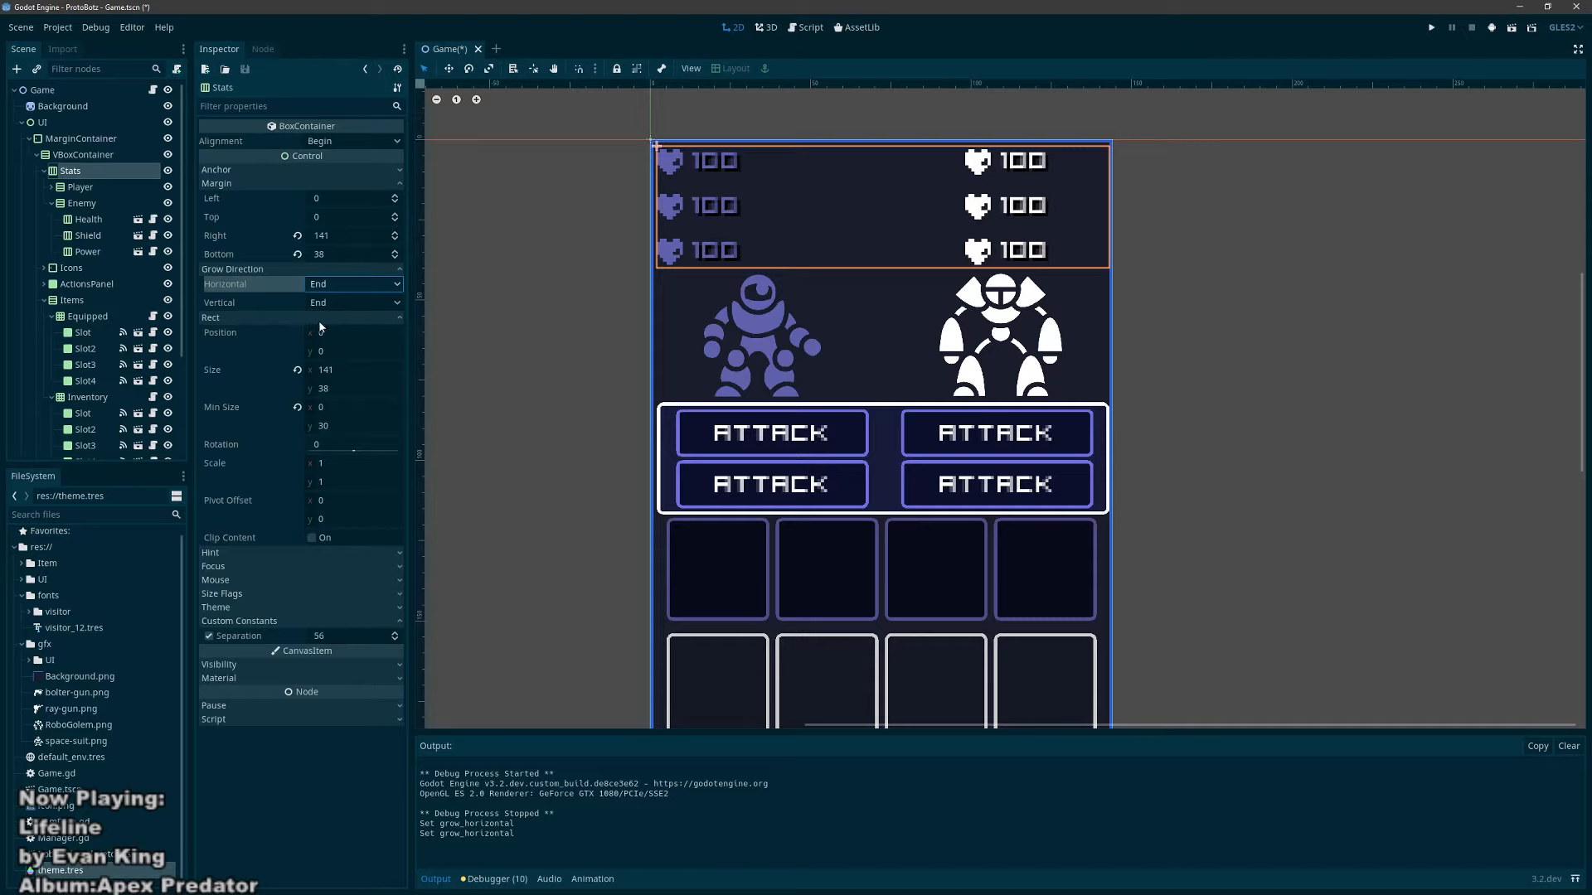
Step: Save the Game scene, open the Stat scene from the Enemy's Health node, and select its root node
{"action": "left_click", "coordinate": [90, 205]}
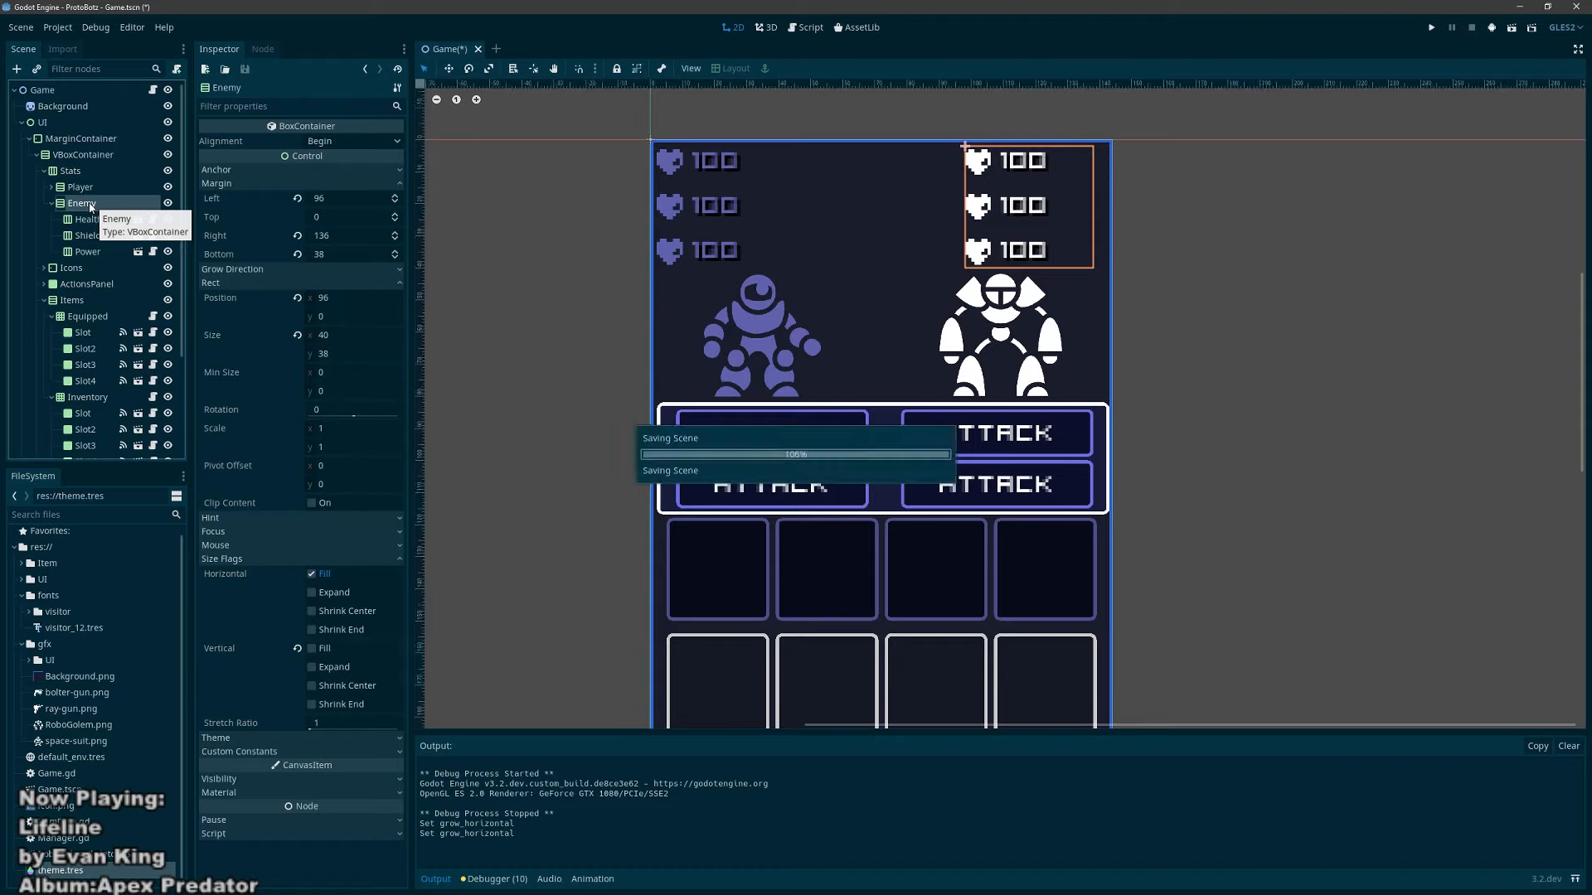
{"action": "left_click", "coordinate": [137, 220]}
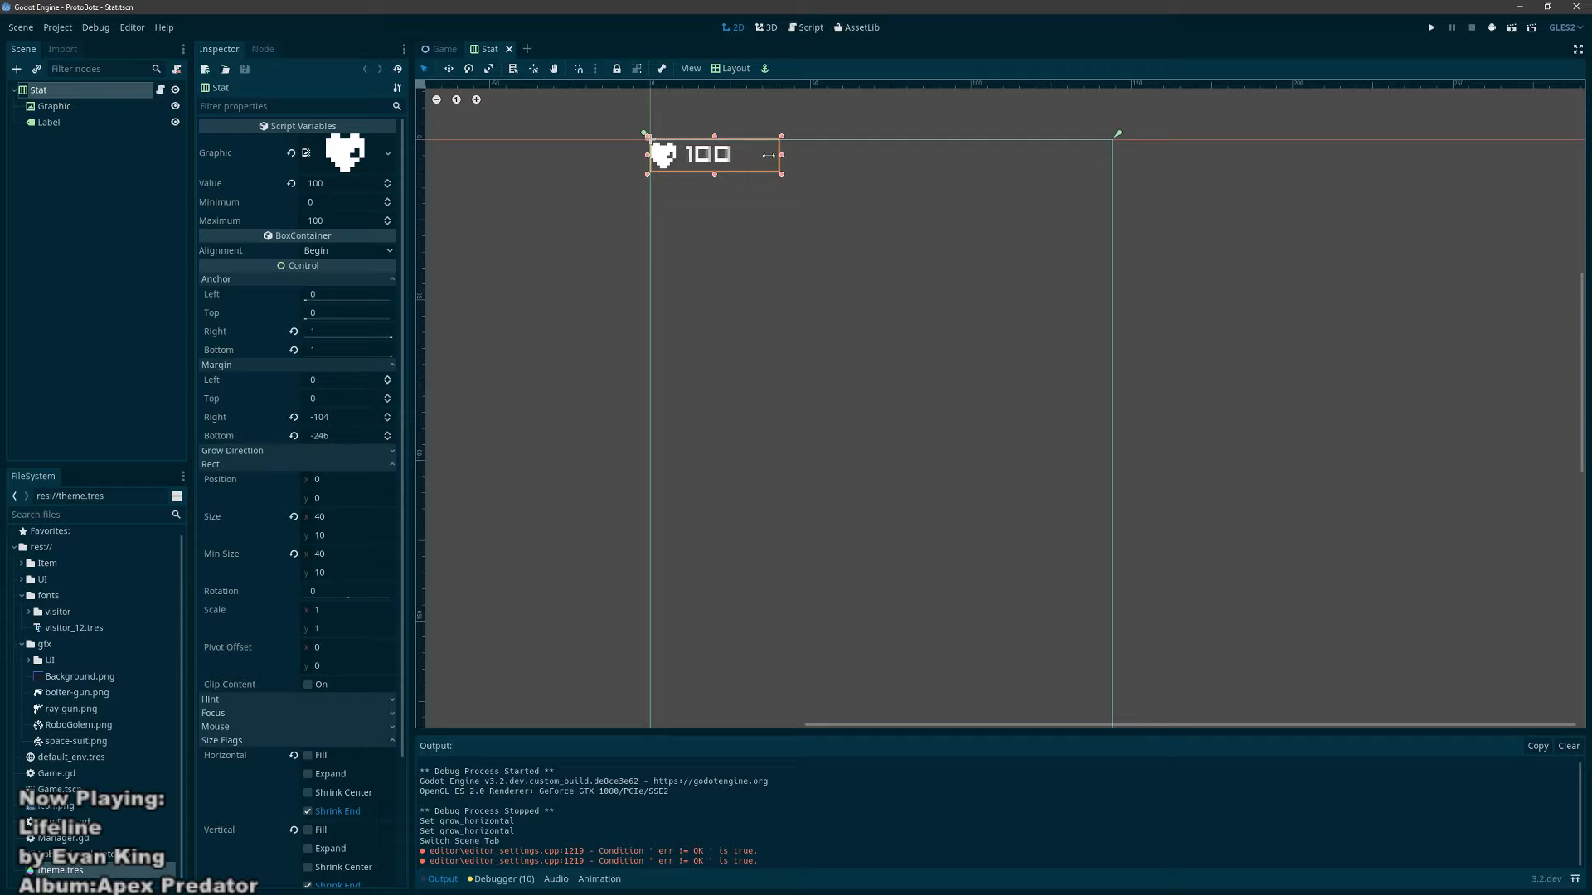
{"action": "left_click_drag", "start_coordinate": [768, 155], "coordinate": [771, 158]}
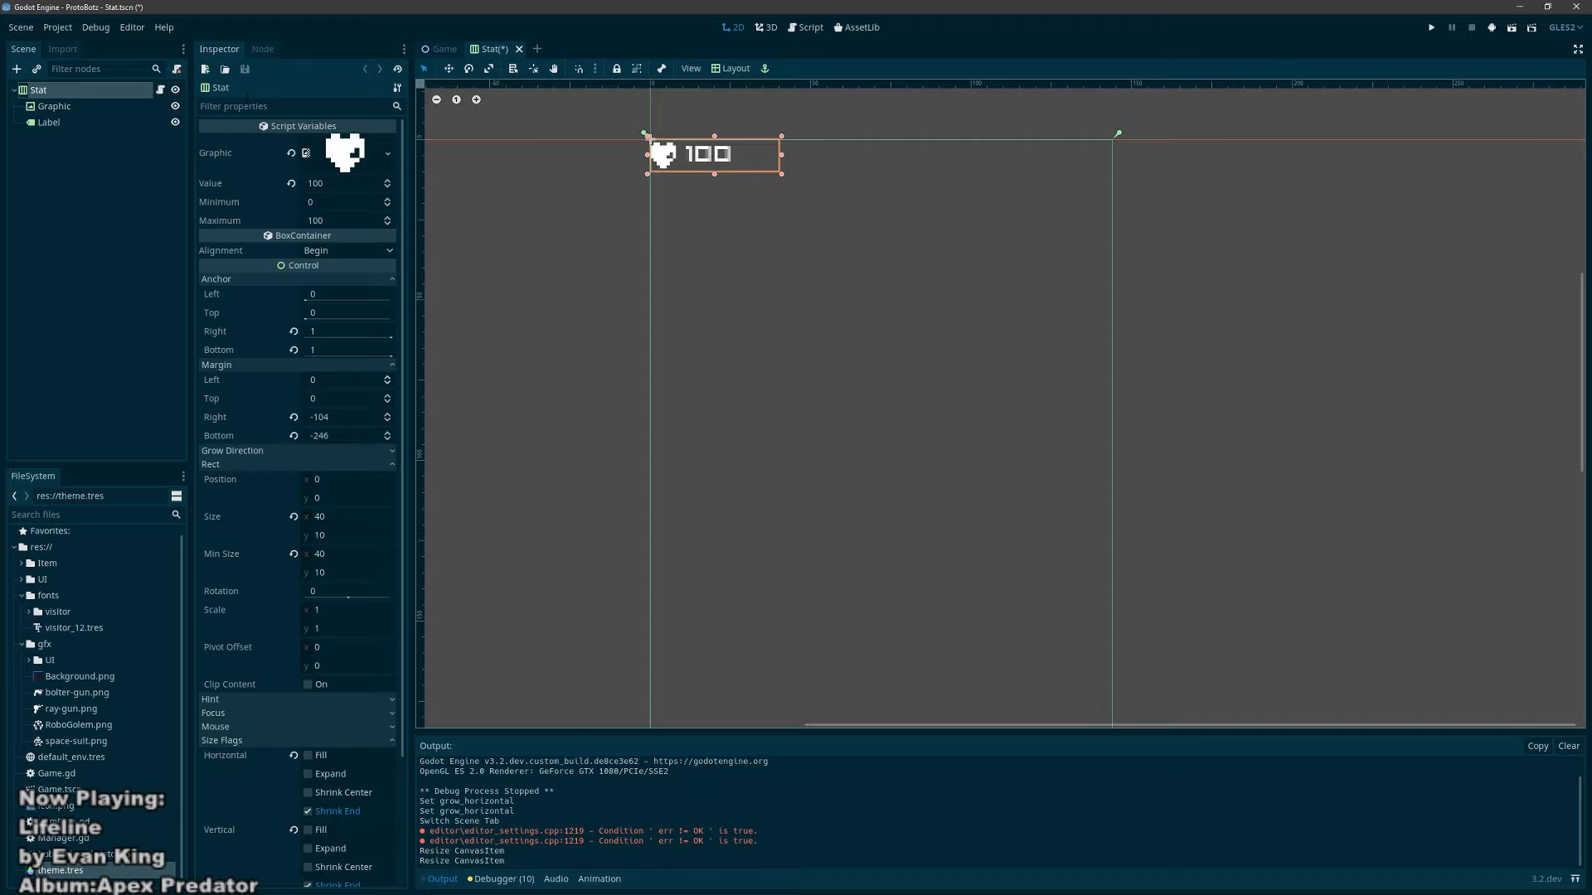
{"action": "left_click", "coordinate": [86, 92]}
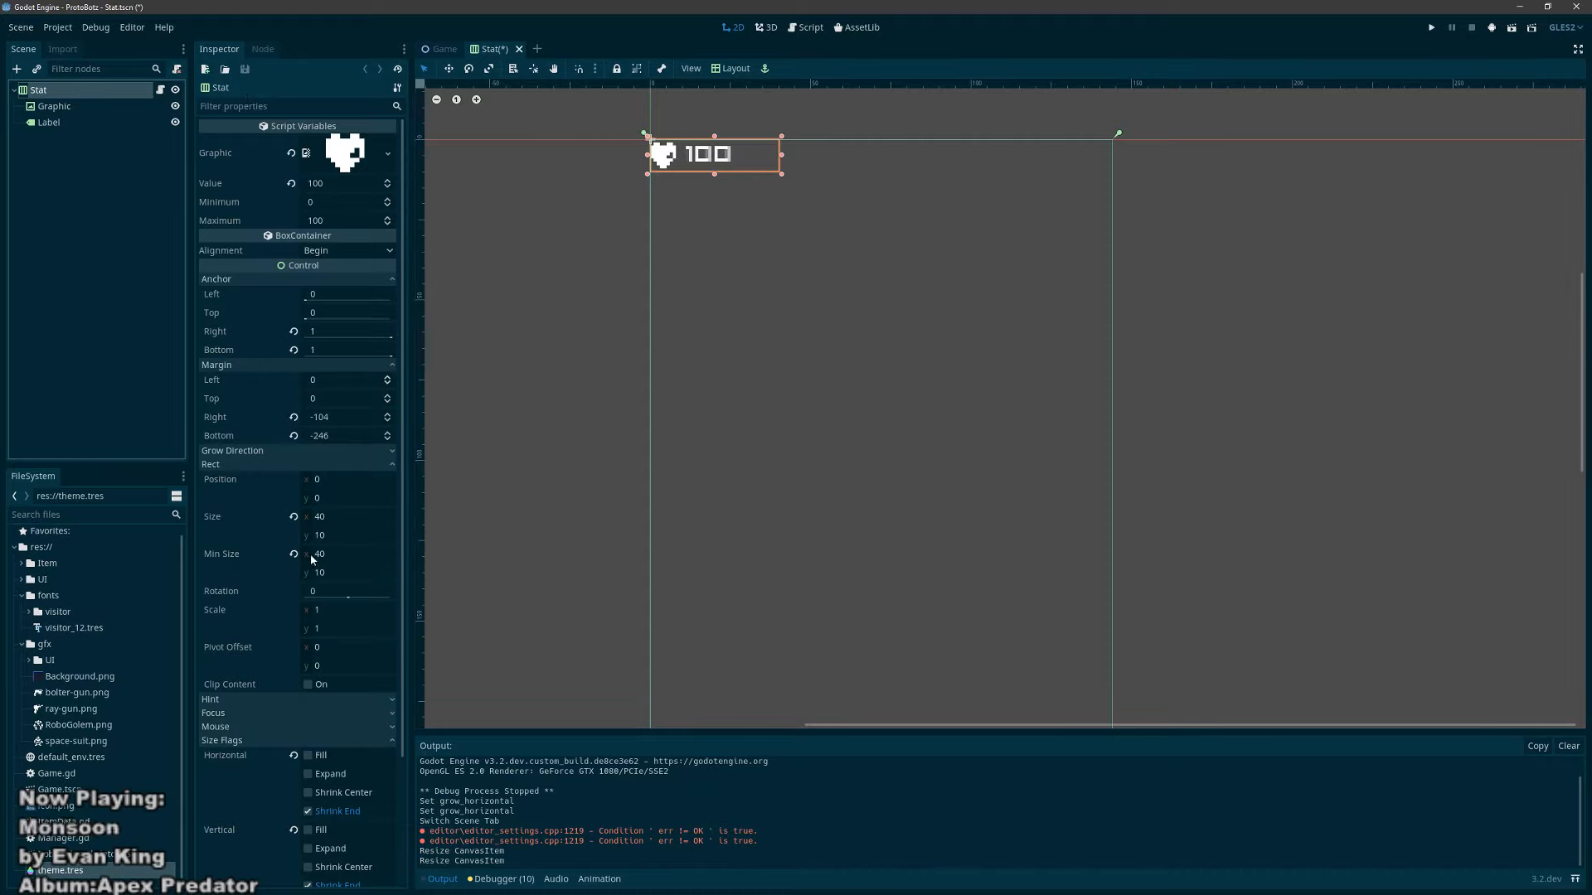
Step: Try a minimum width and width of 35 on the Stat root node
{"action": "left_click_drag", "start_coordinate": [312, 560], "coordinate": [305, 559]}
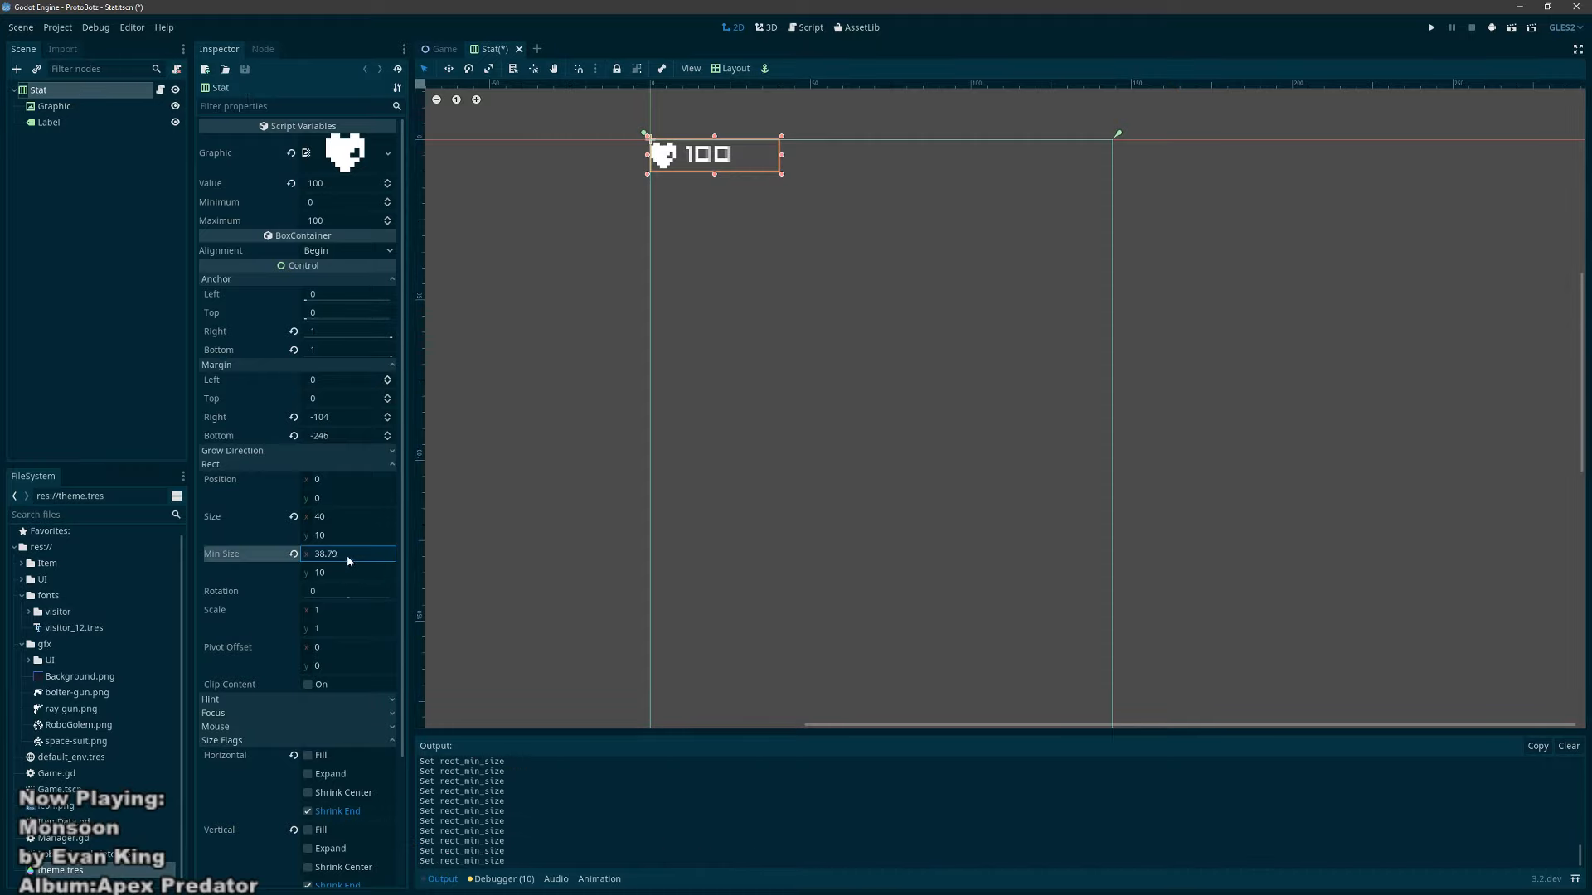
{"action": "left_click", "coordinate": [348, 561]}
{"action": "type", "text": "35"}
{"action": "left_click", "coordinate": [340, 518]}
{"action": "type", "text": "3"}
{"action": "key", "text": "Return"}
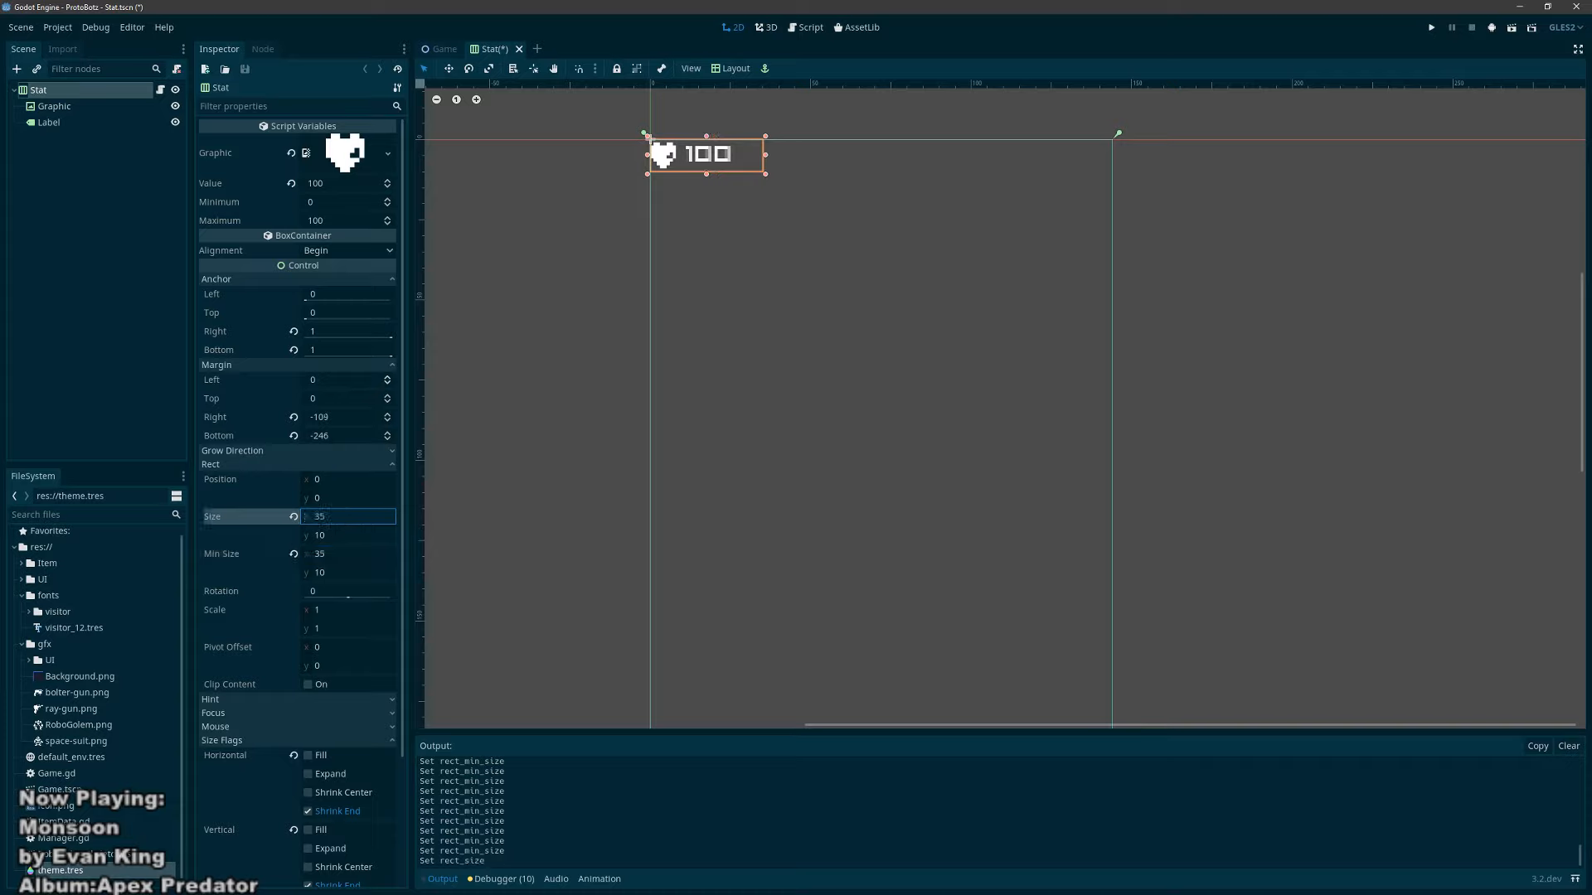
Step: Set the Stat root node's minimum width and width to 30, and save the Stat scene
{"action": "left_click", "coordinate": [328, 554]}
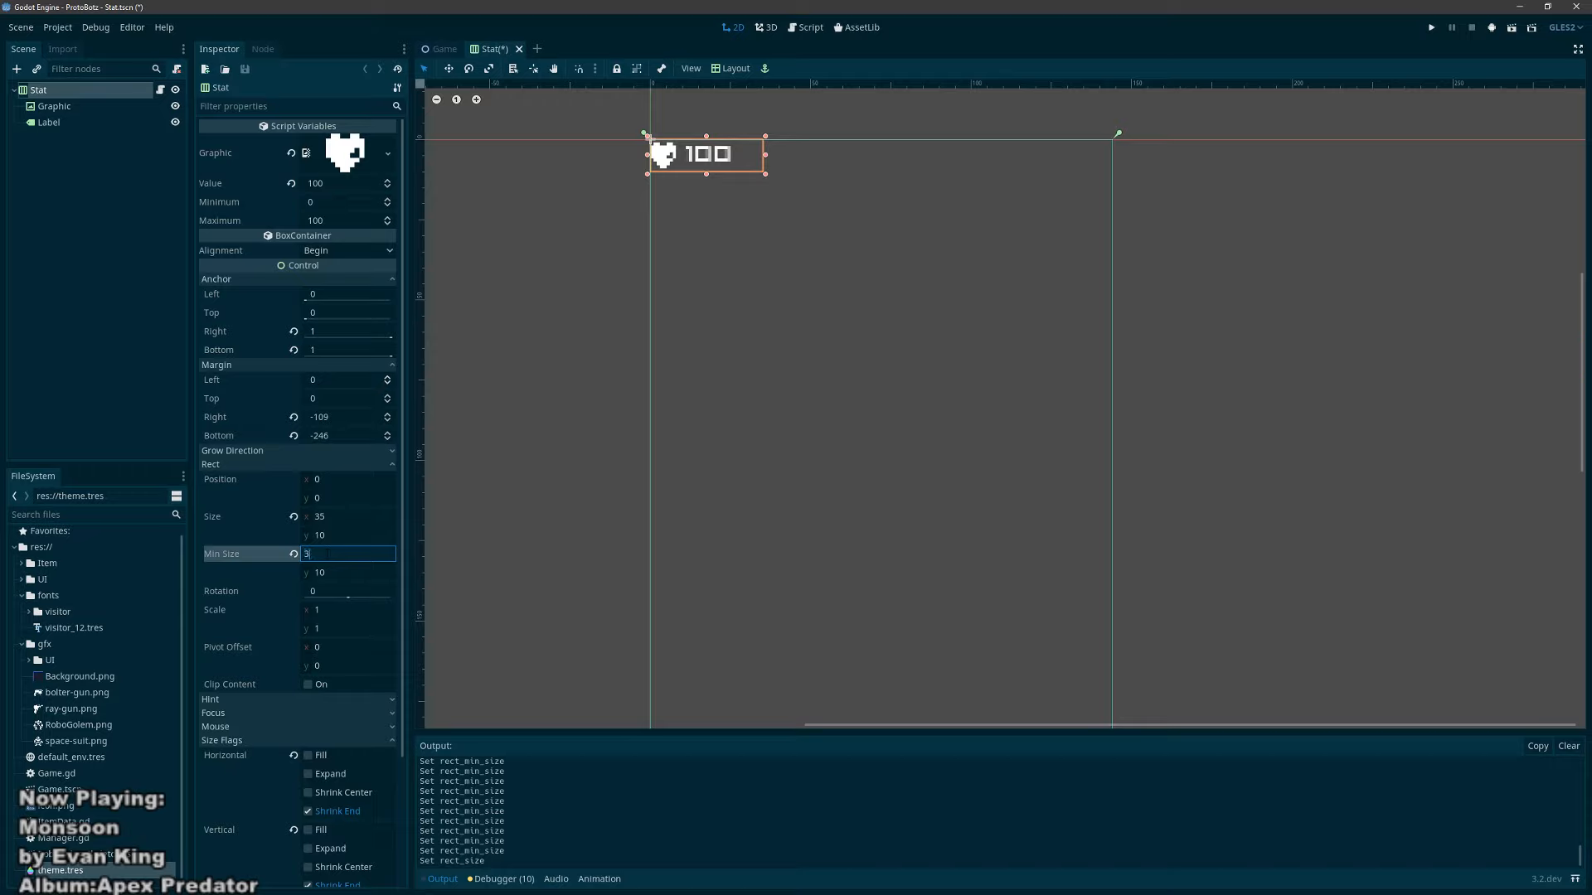
{"action": "type", "text": "30"}
{"action": "key", "text": "Return"}
{"action": "left_click", "coordinate": [339, 517]}
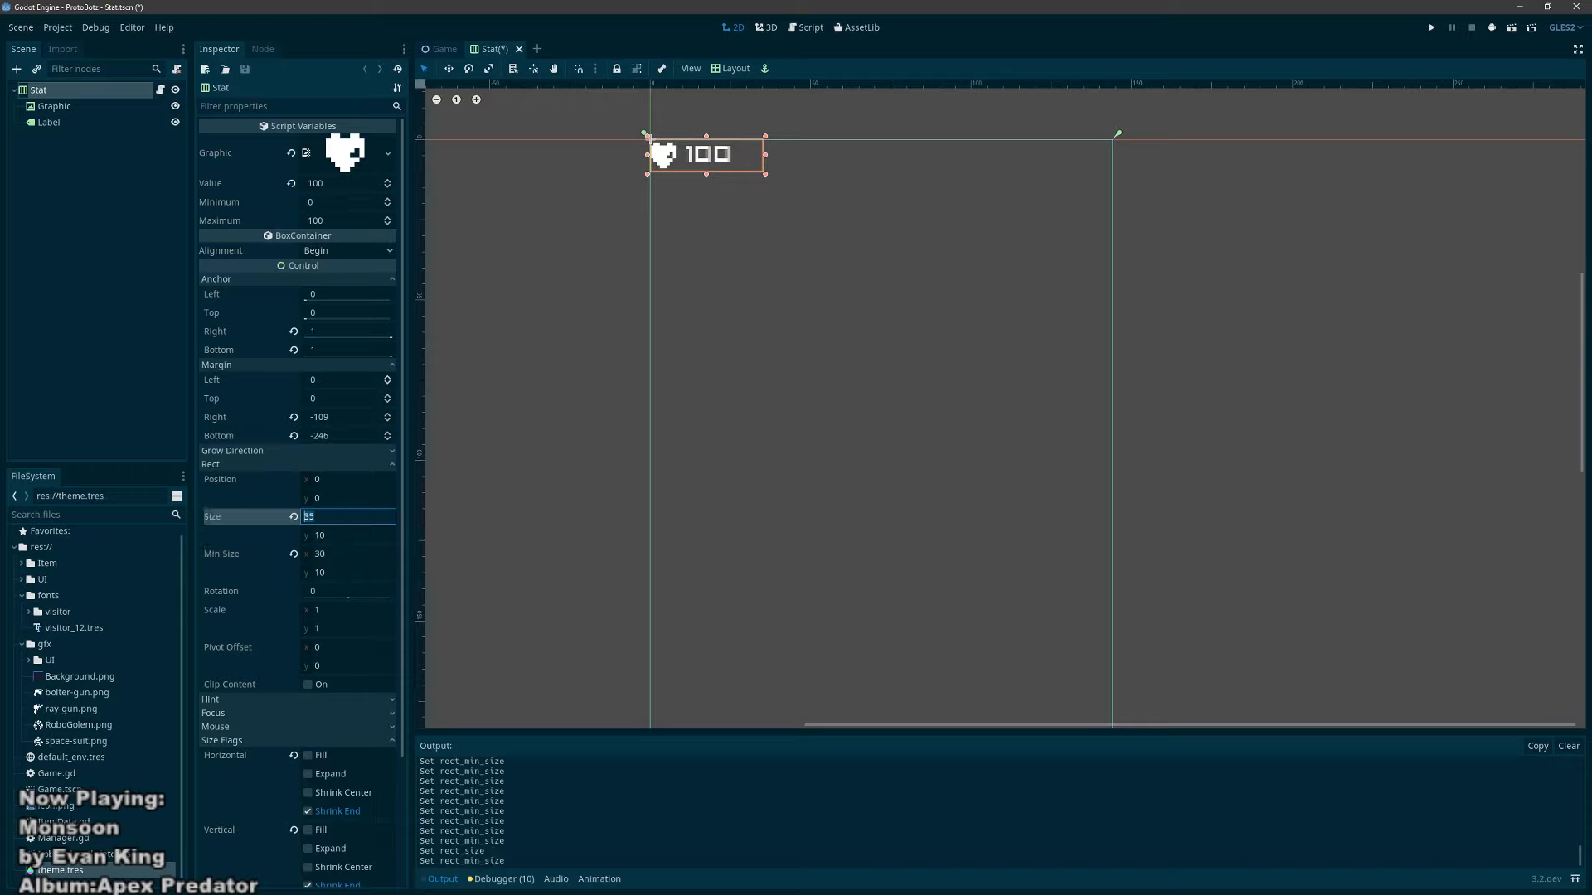
{"action": "type", "text": "30"}
{"action": "key", "text": "Return"}
{"action": "key", "text": "ctrl+s"}
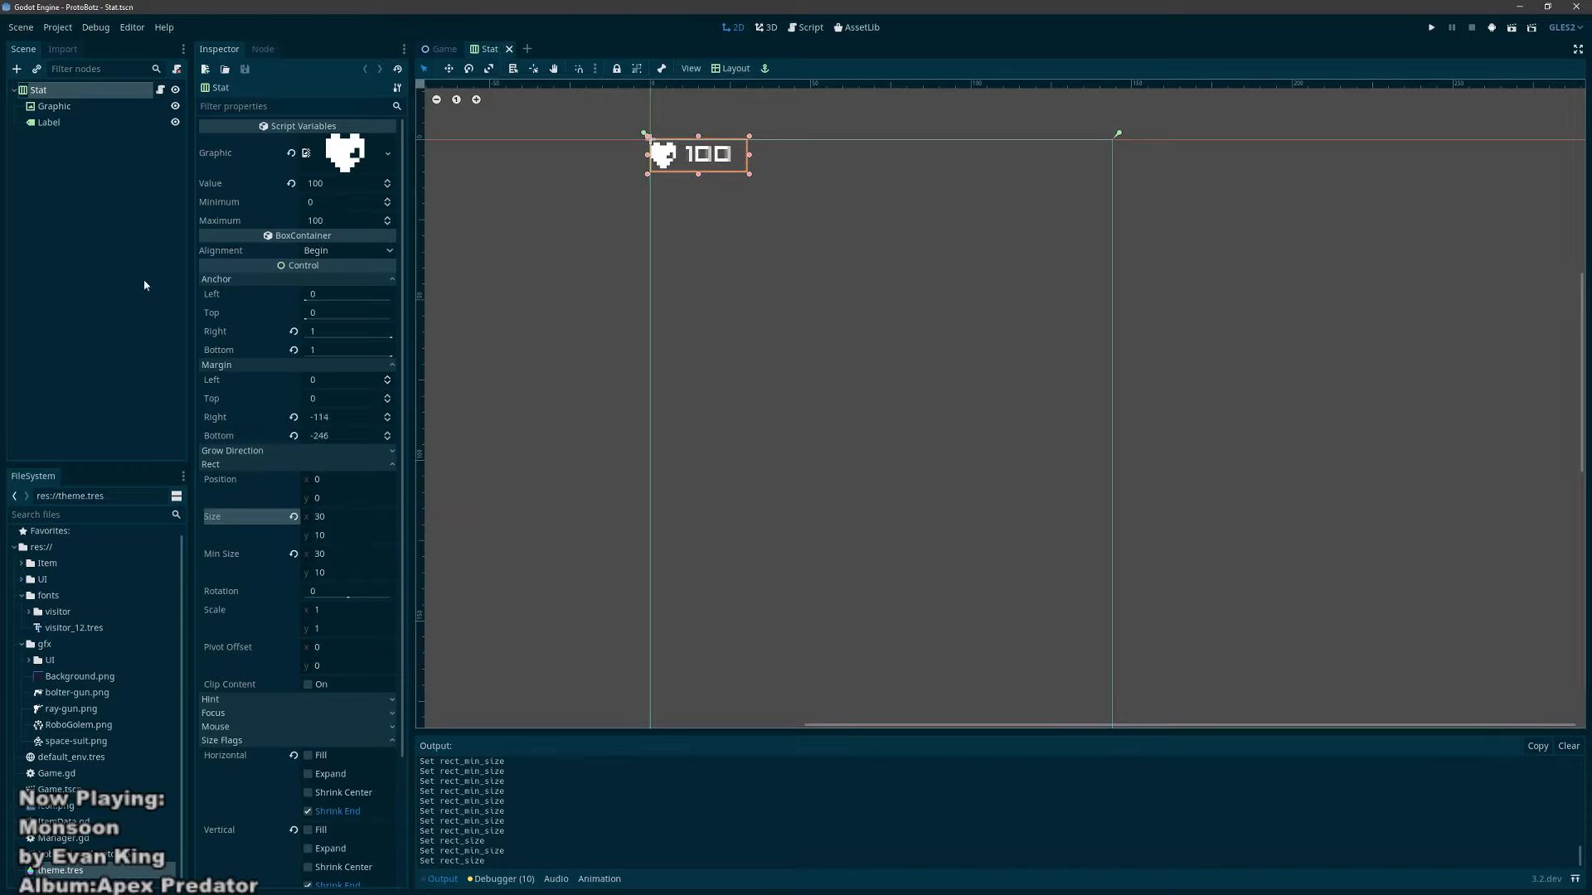
Step: Return to the Game scene and select the Stats container
{"action": "left_click", "coordinate": [443, 49]}
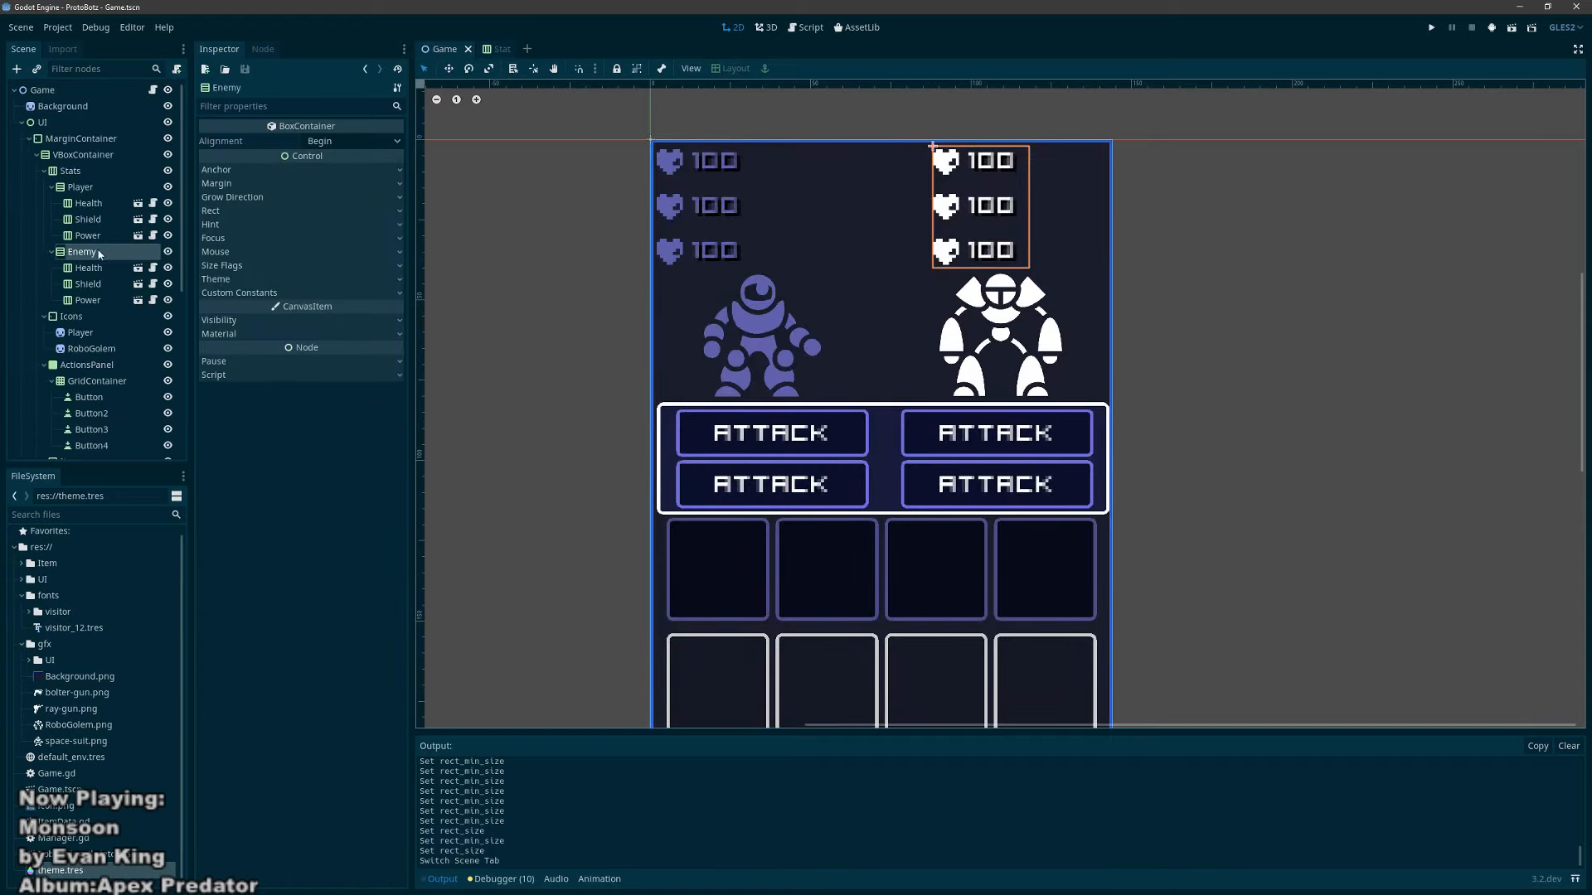
{"action": "left_click", "coordinate": [87, 189]}
{"action": "key", "text": "Up"}
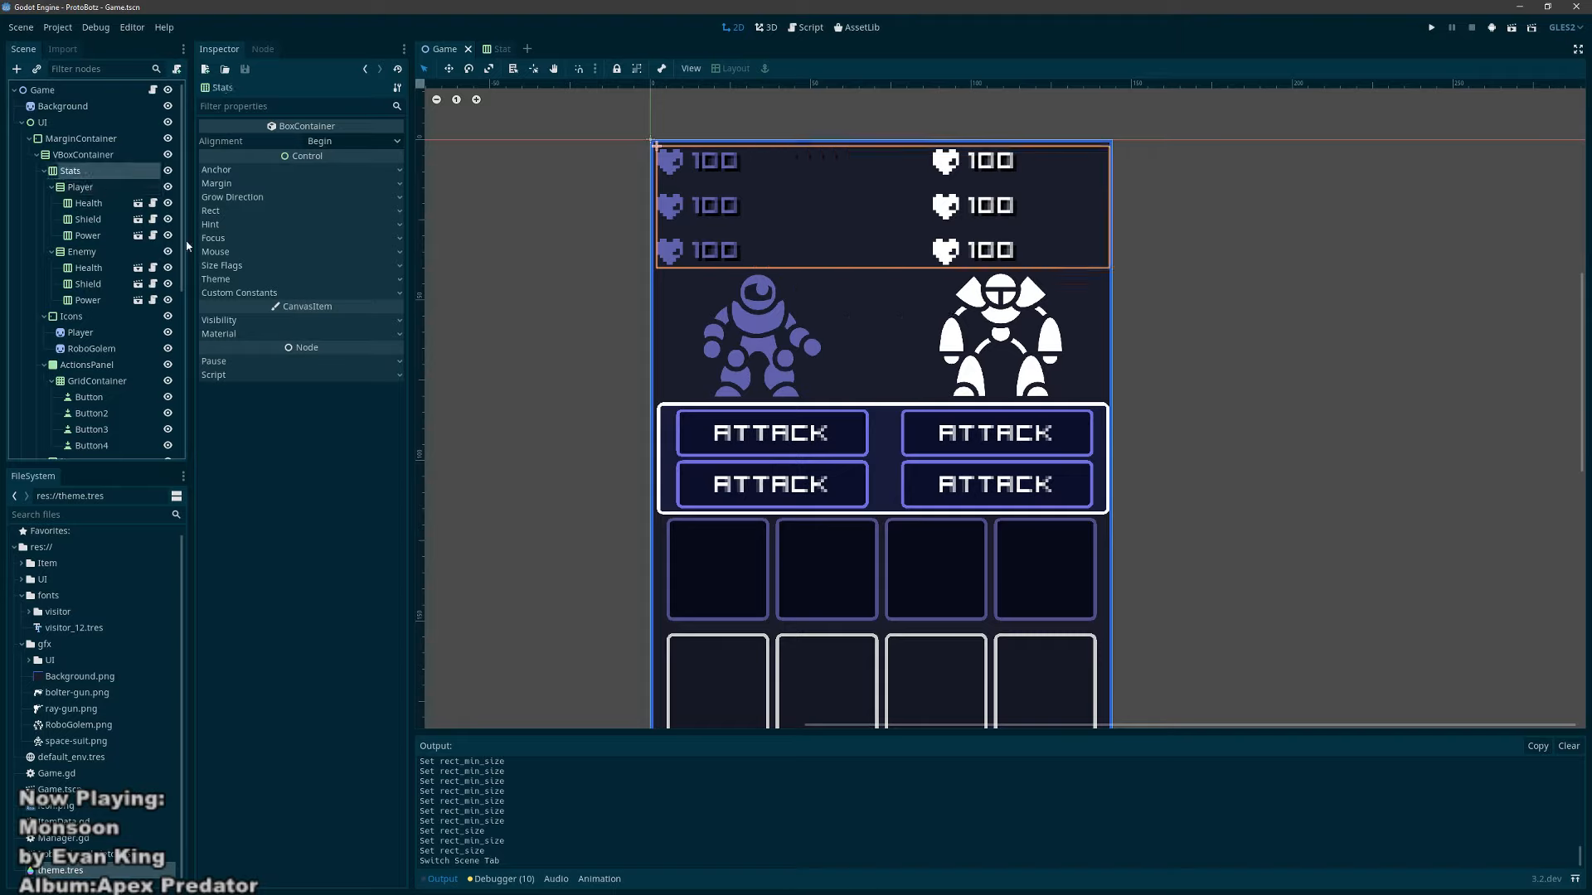
Step: Try a custom separation of 82 on the Stats container, and undo it
{"action": "left_click", "coordinate": [248, 294]}
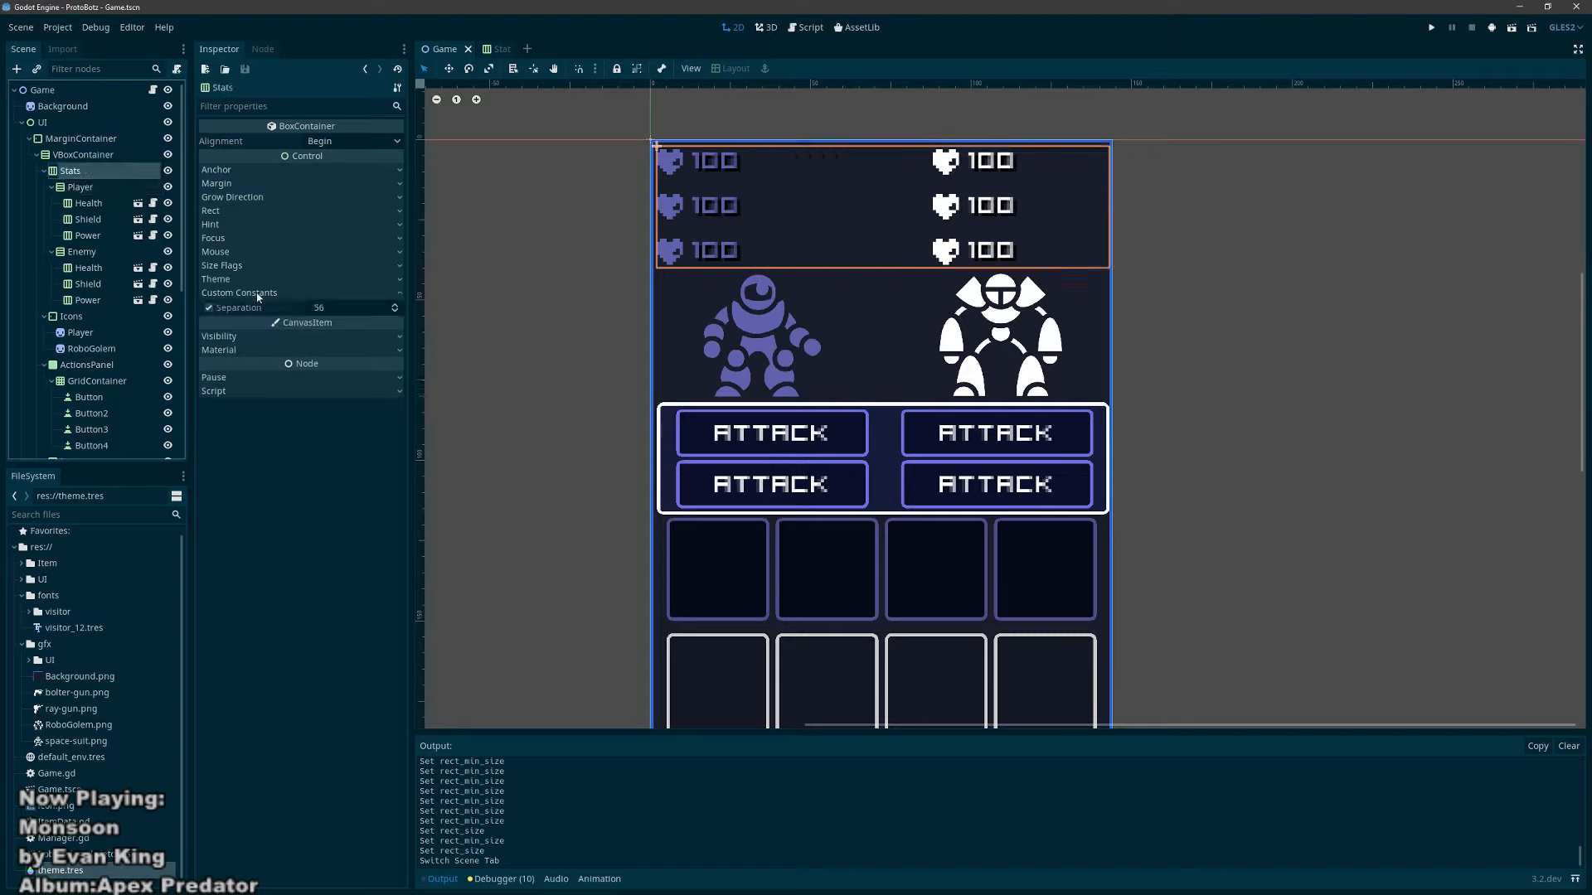
{"action": "left_click_drag", "start_coordinate": [318, 310], "coordinate": [375, 309]}
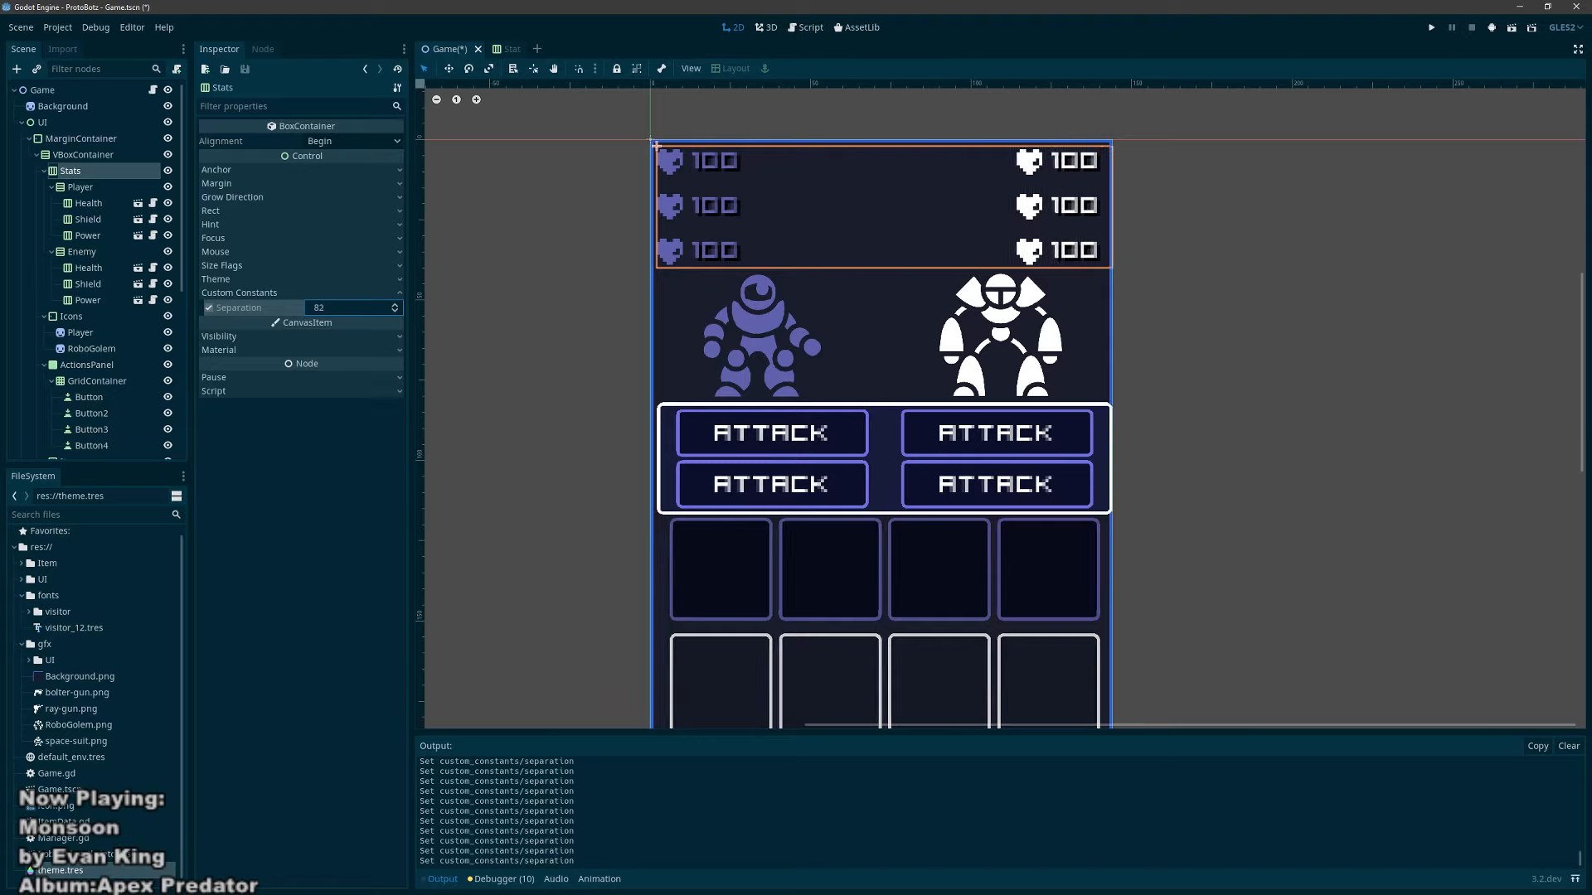
{"action": "key", "text": "ctrl+z"}
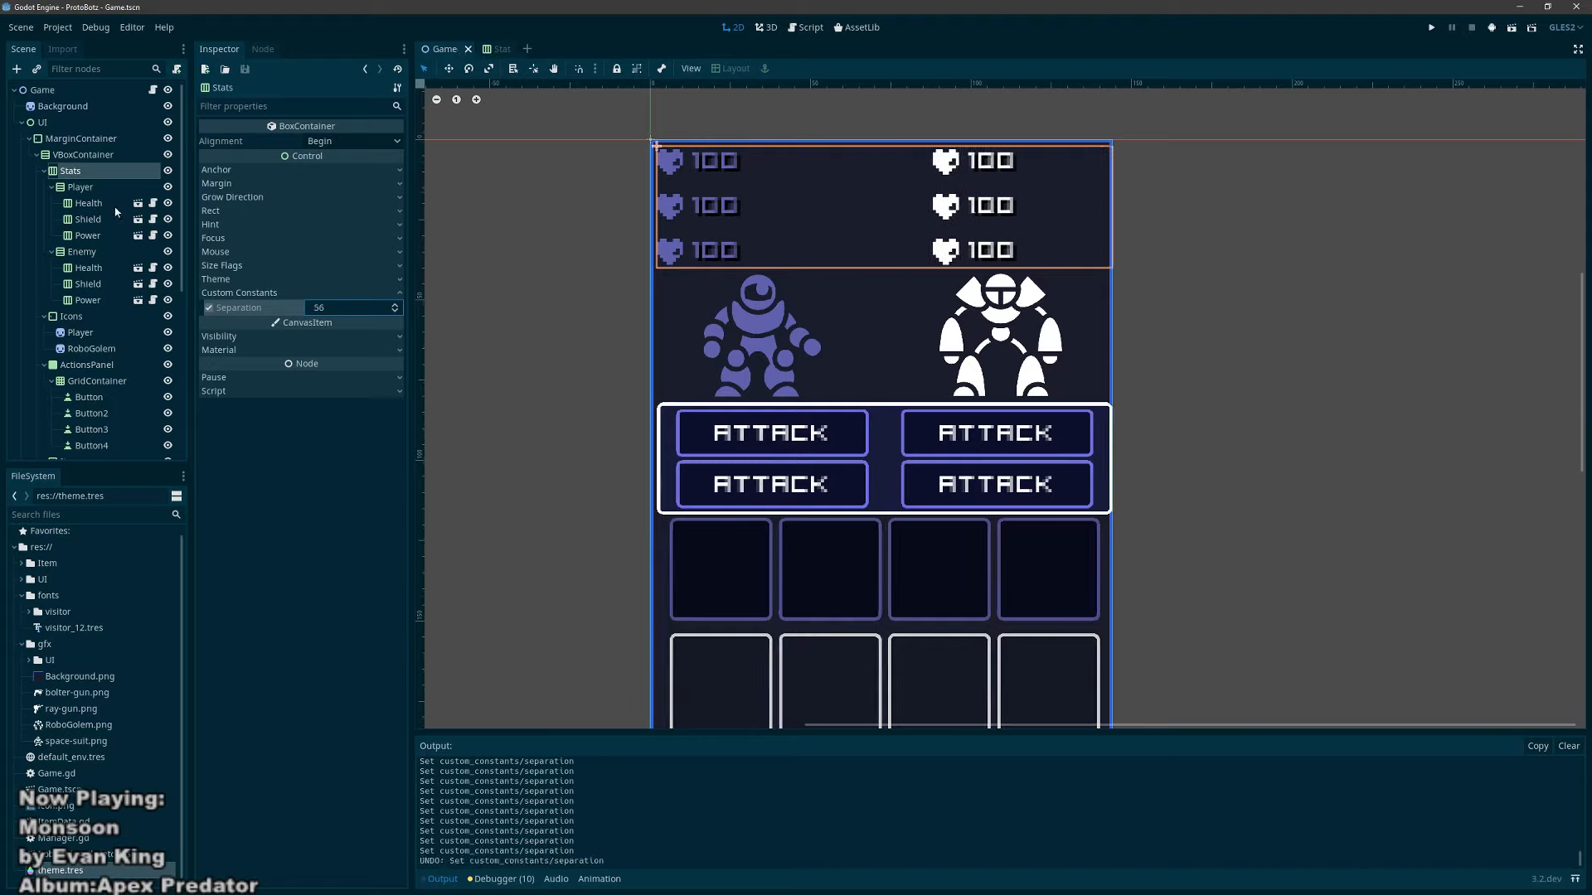
Step: Apply the Full Rect layout to the MarginContainer
{"action": "left_click", "coordinate": [105, 139]}
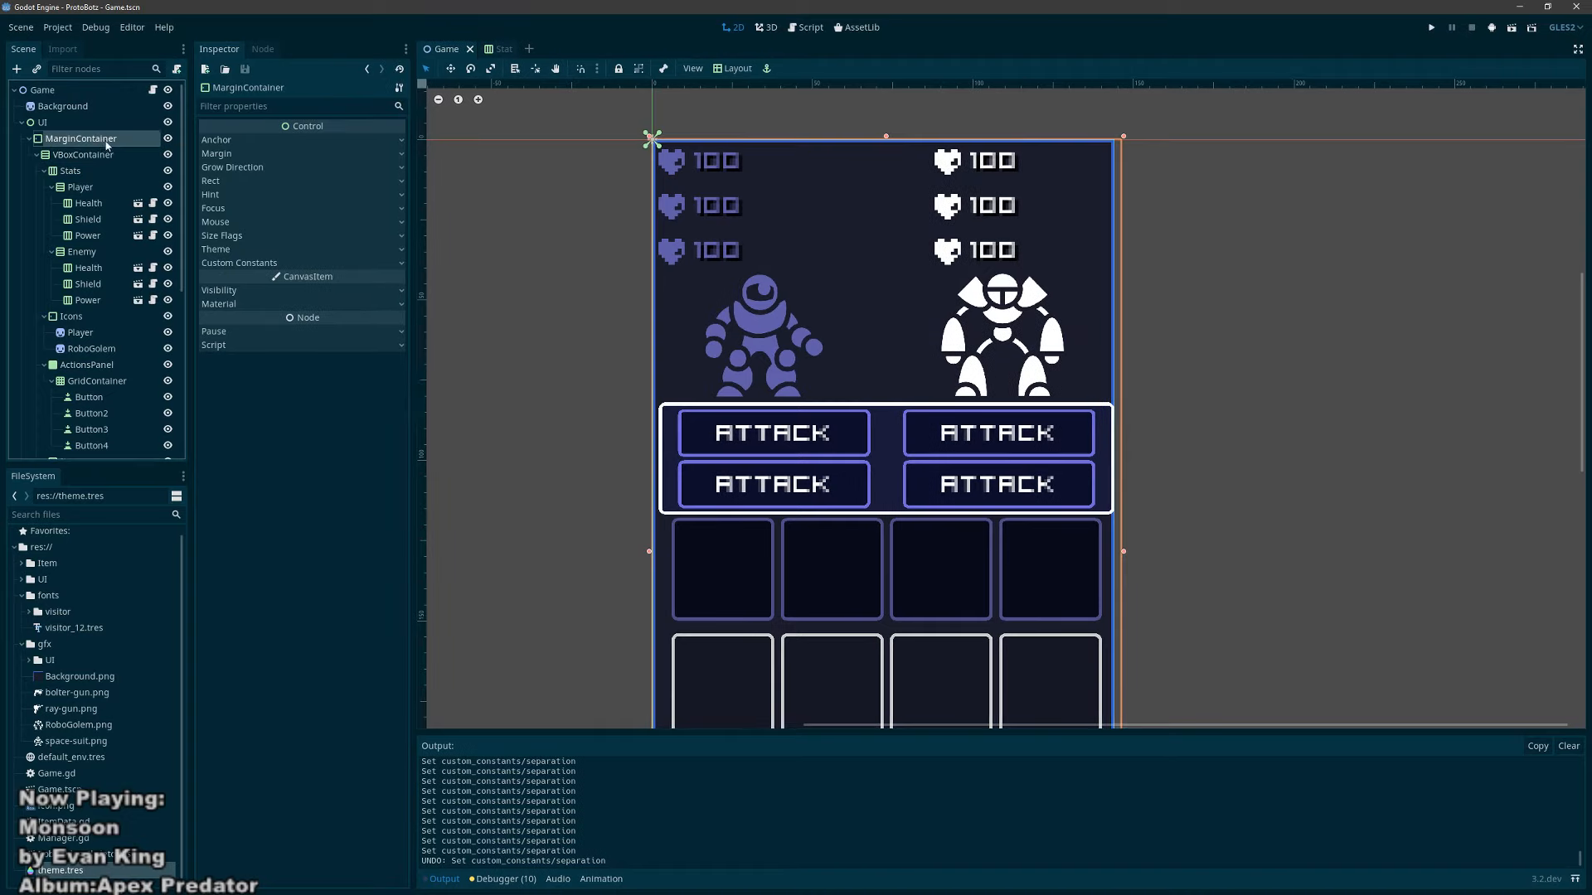
{"action": "left_click", "coordinate": [733, 68]}
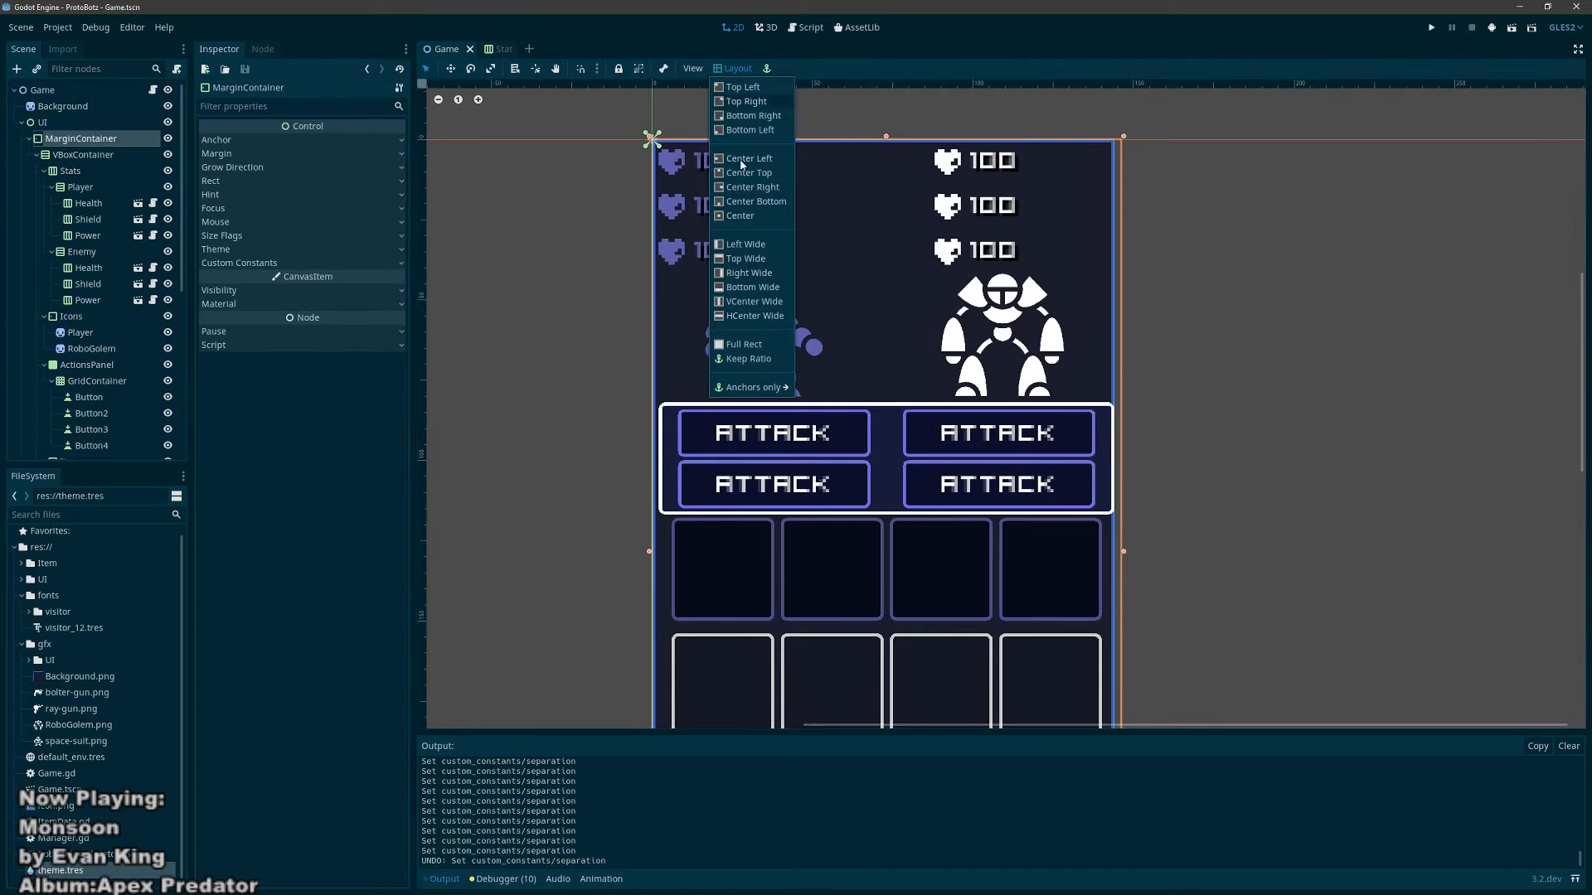
{"action": "left_click", "coordinate": [757, 352]}
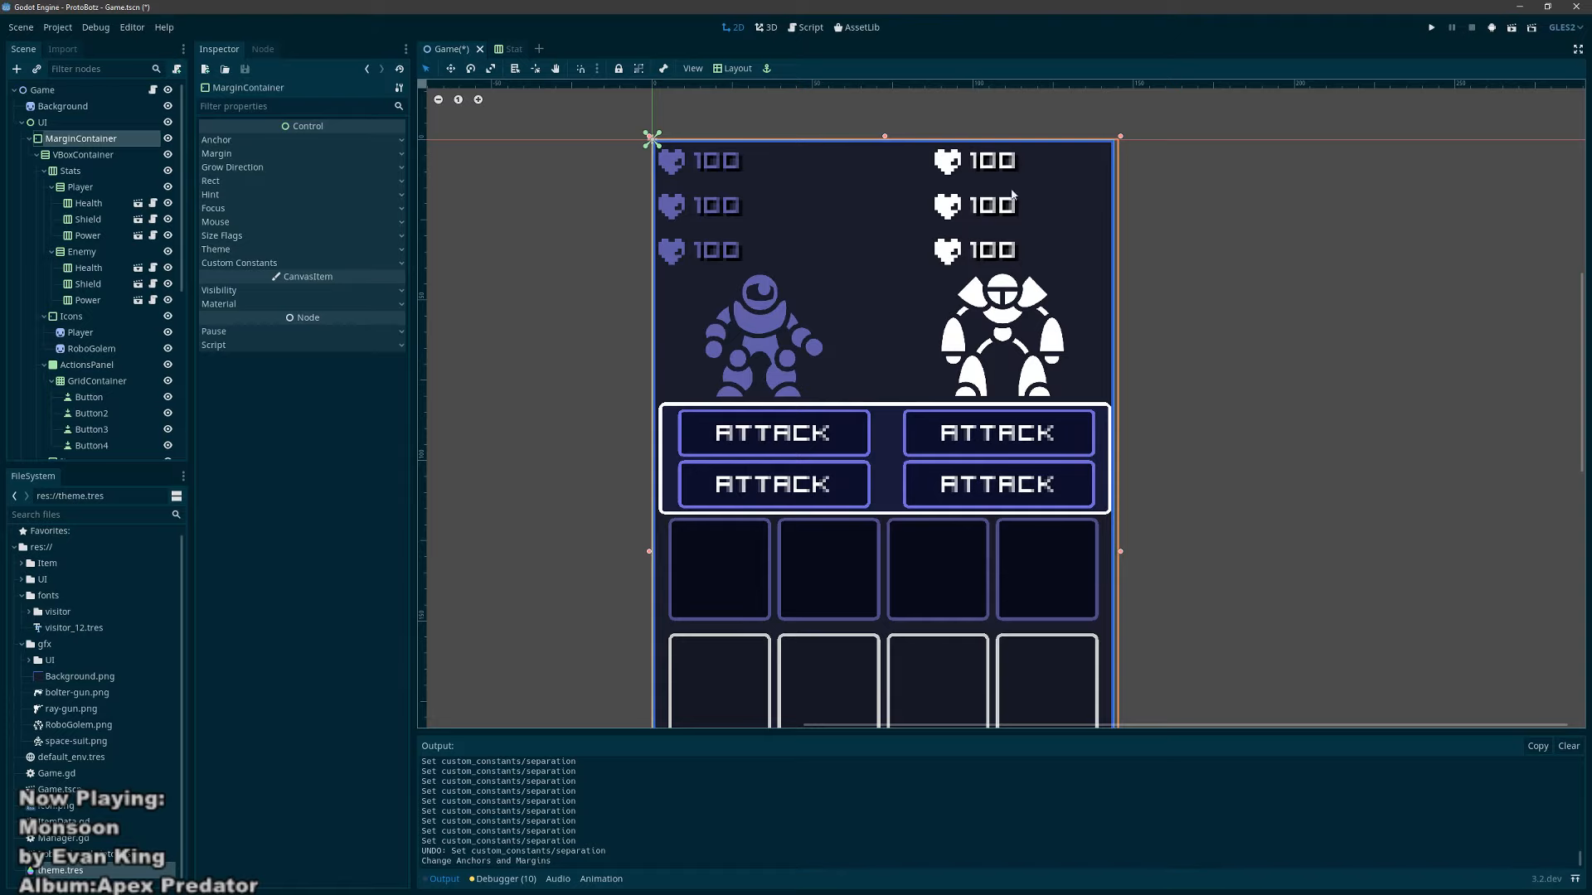
Step: Set the Stats container's custom separation to 80, save the Game scene, and clear the selection
{"action": "left_click", "coordinate": [71, 172]}
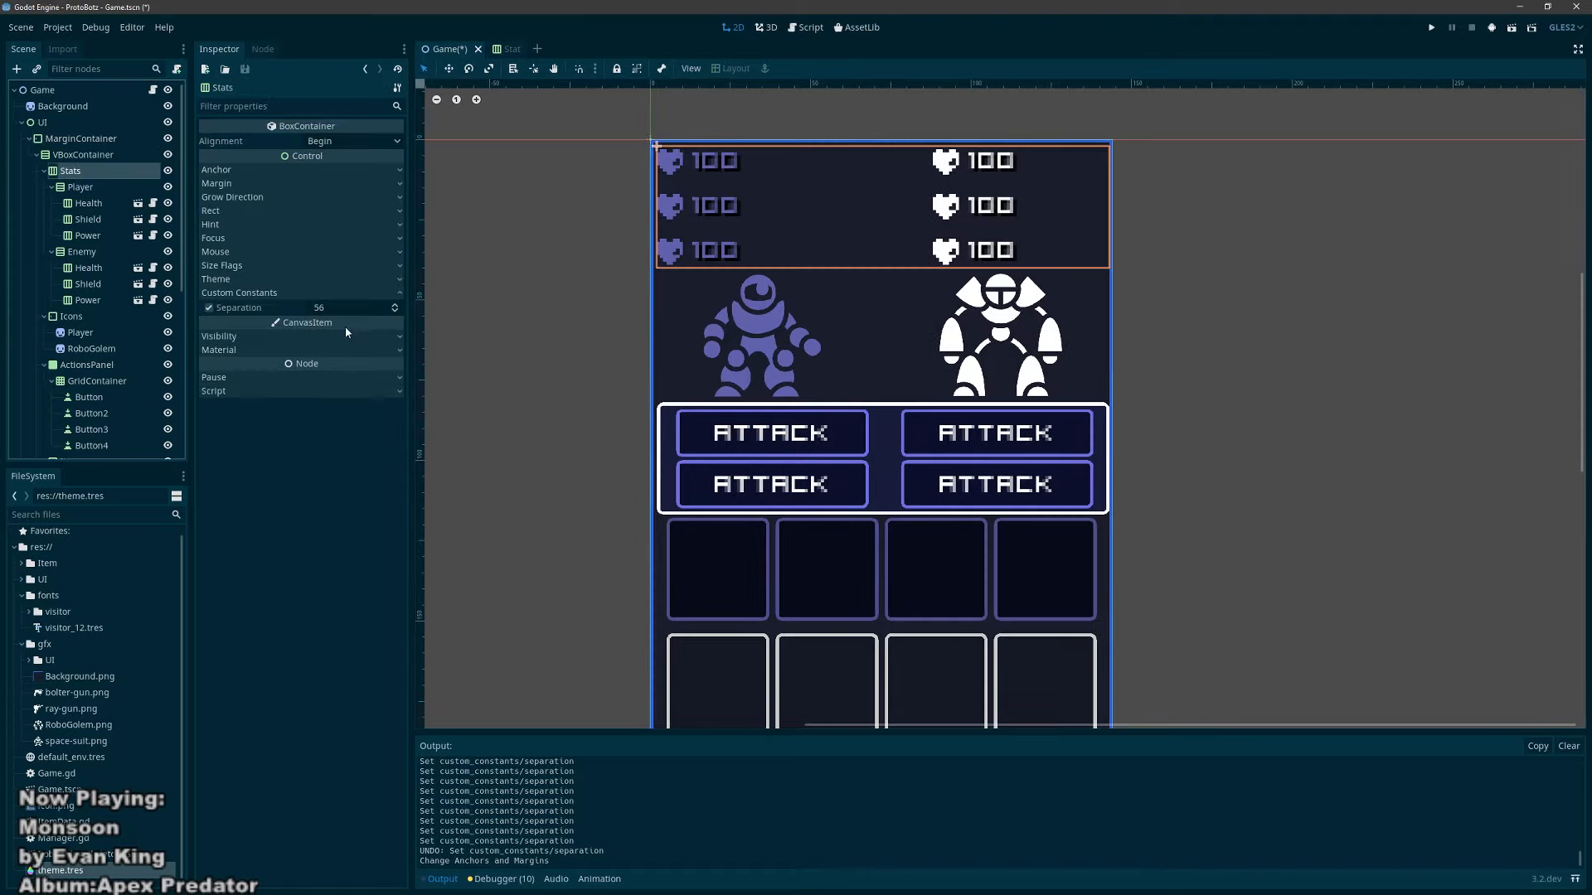
{"action": "left_click_drag", "start_coordinate": [332, 317], "coordinate": [373, 317]}
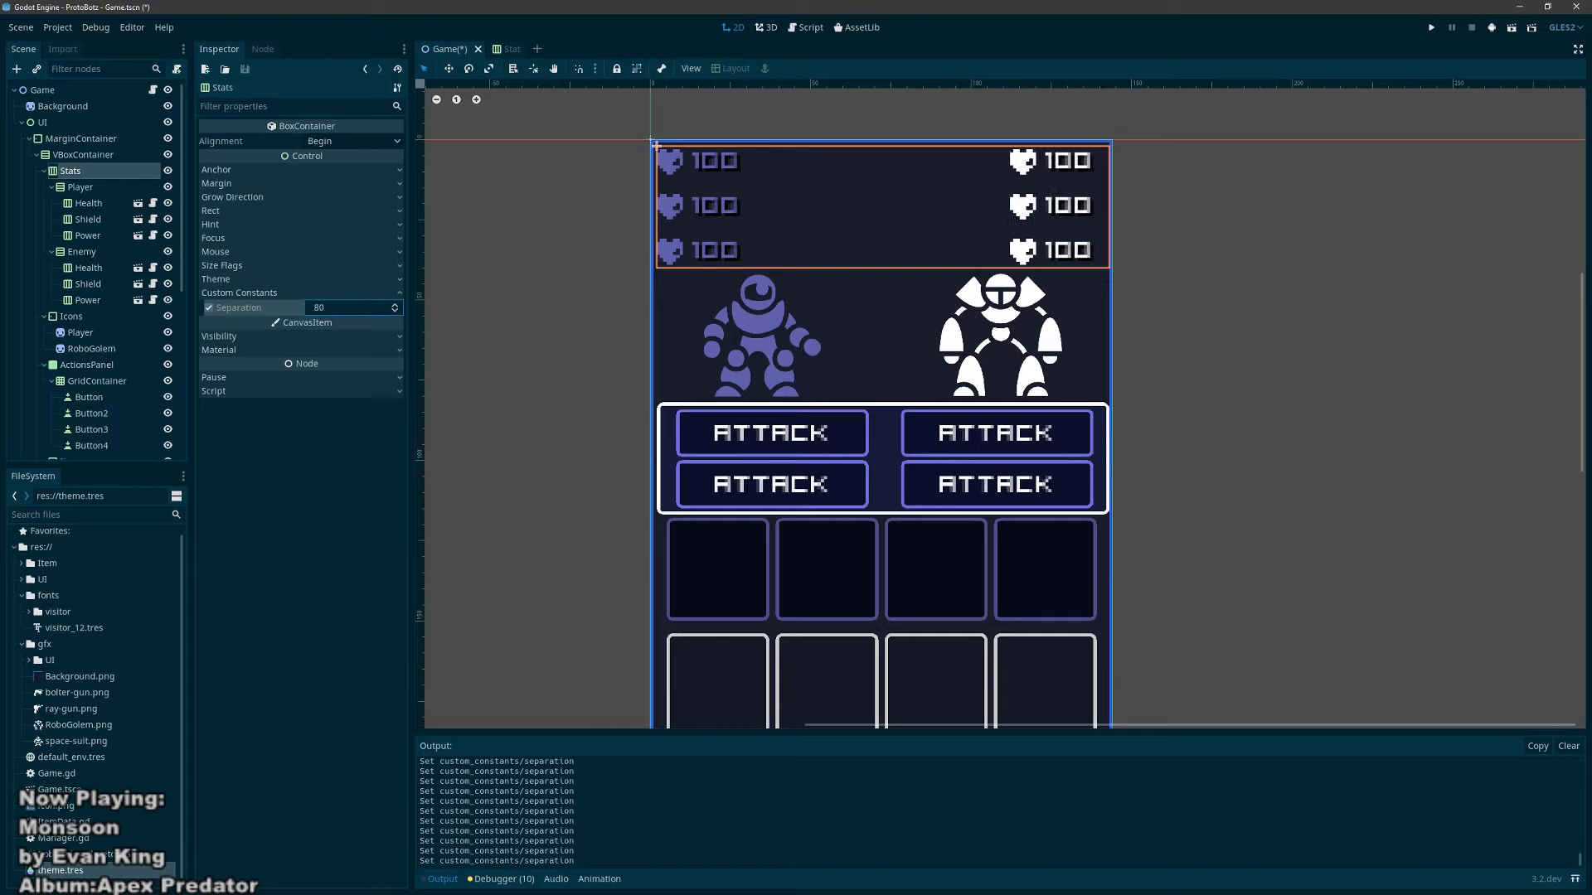
{"action": "key", "text": "ctrl+s"}
{"action": "left_click", "coordinate": [499, 252]}
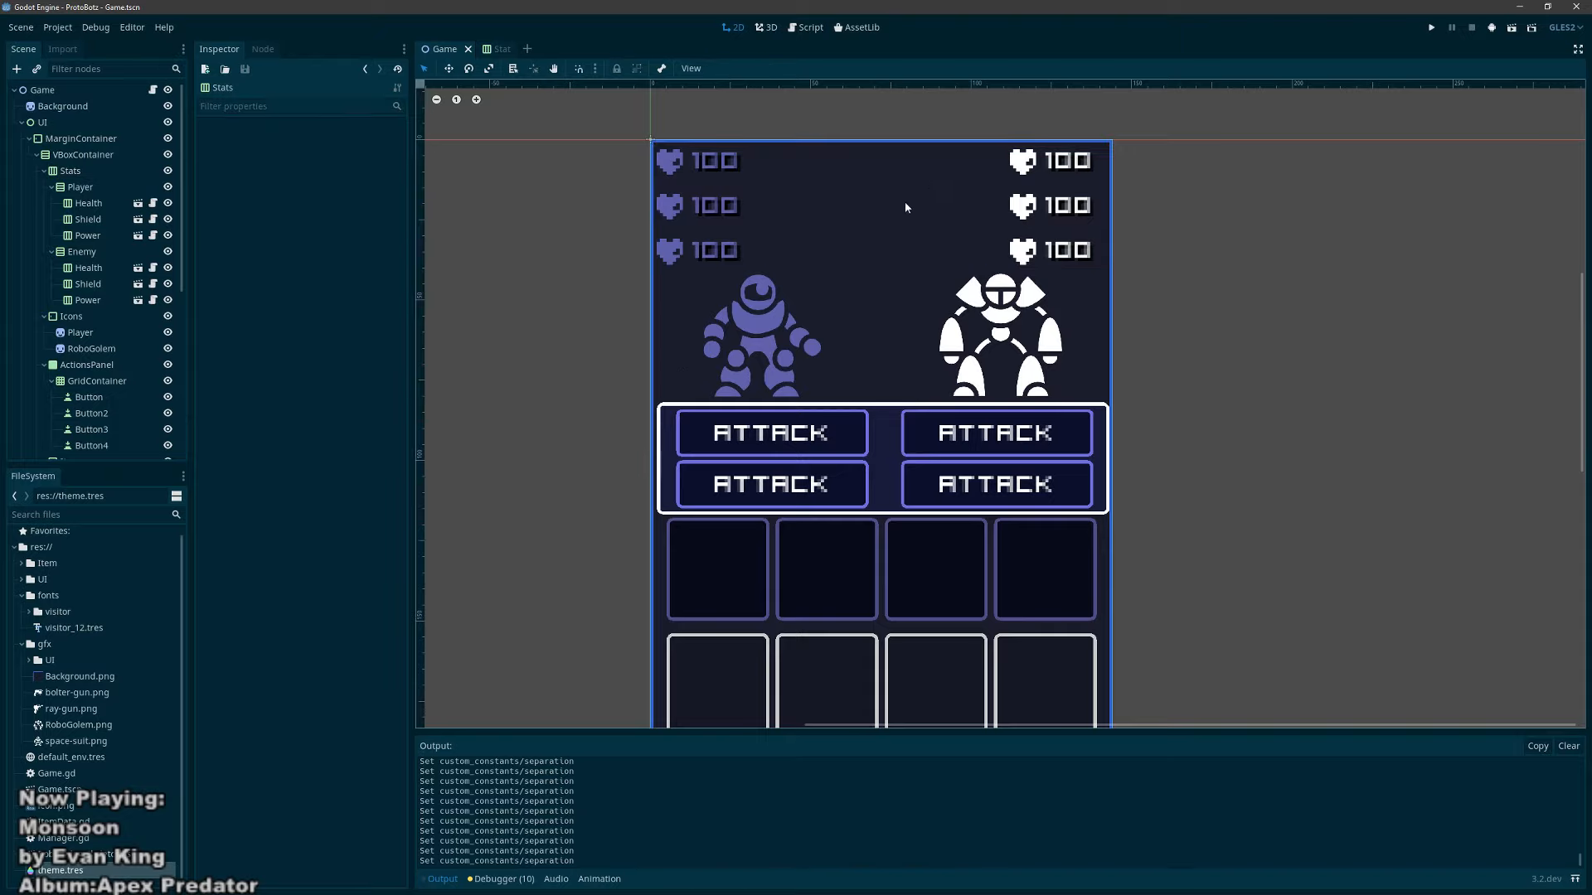
Step: Try a left margin of 3 on the VBoxContainer, and undo it
{"action": "left_click", "coordinate": [77, 156]}
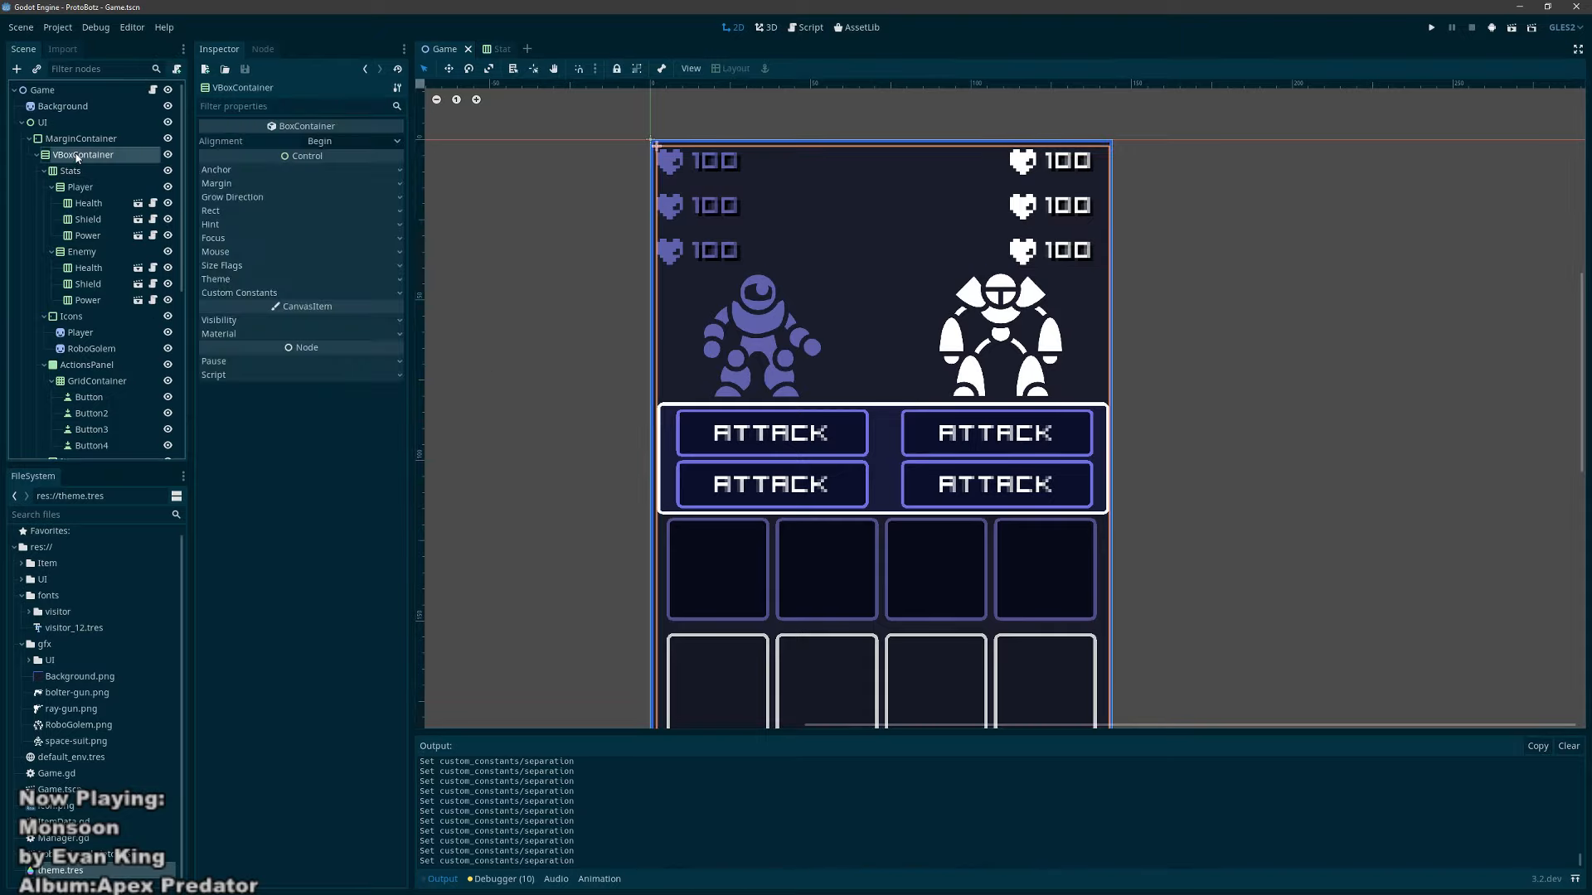
{"action": "left_click", "coordinate": [242, 182]}
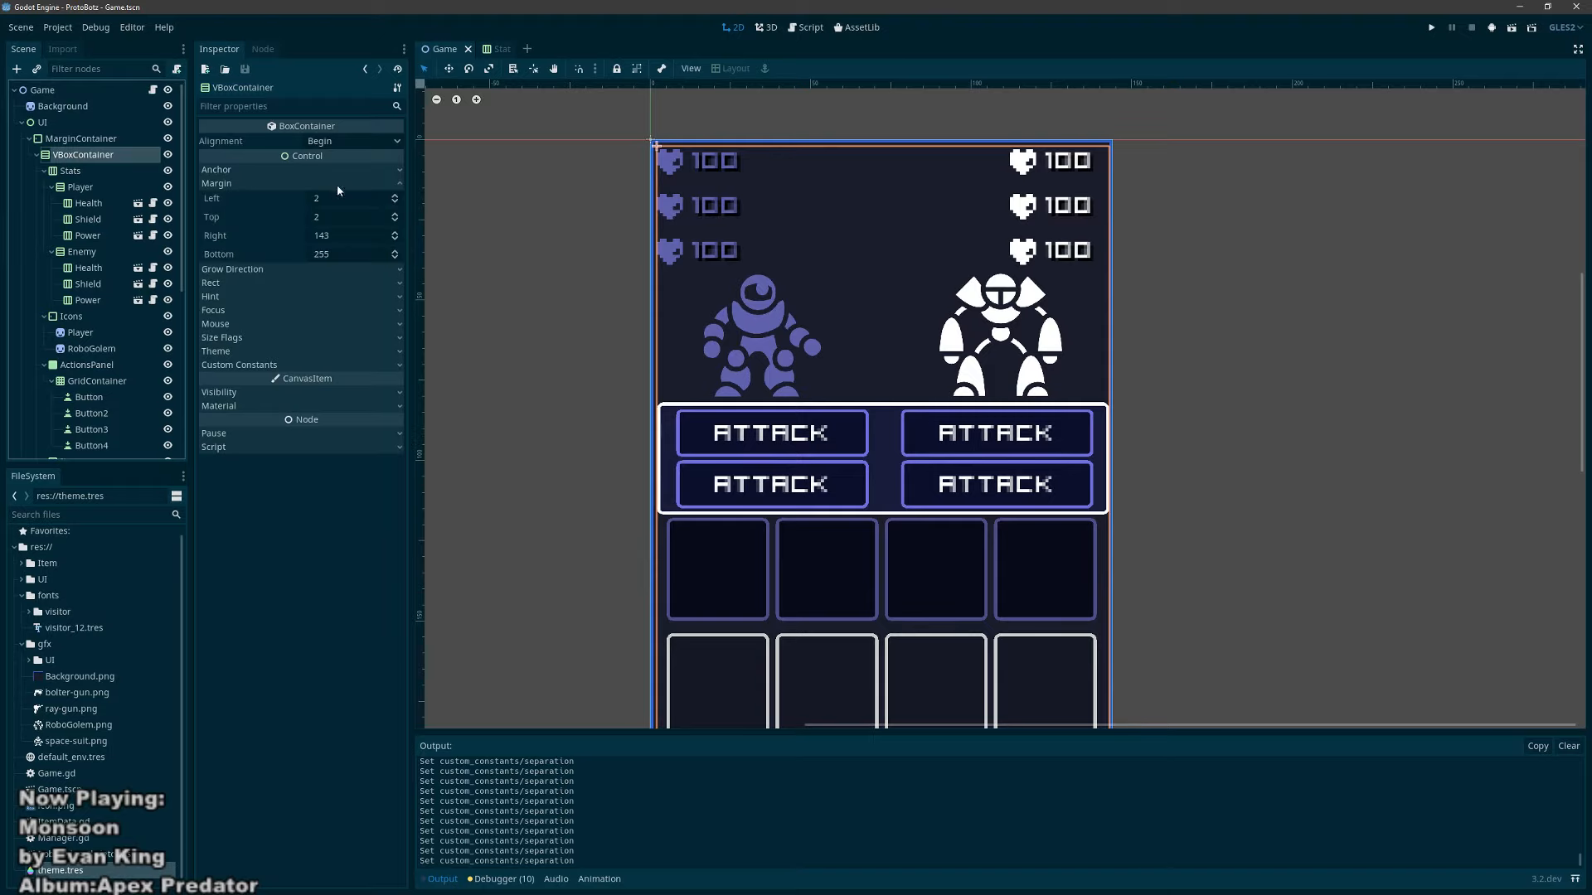
{"action": "left_click", "coordinate": [395, 196]}
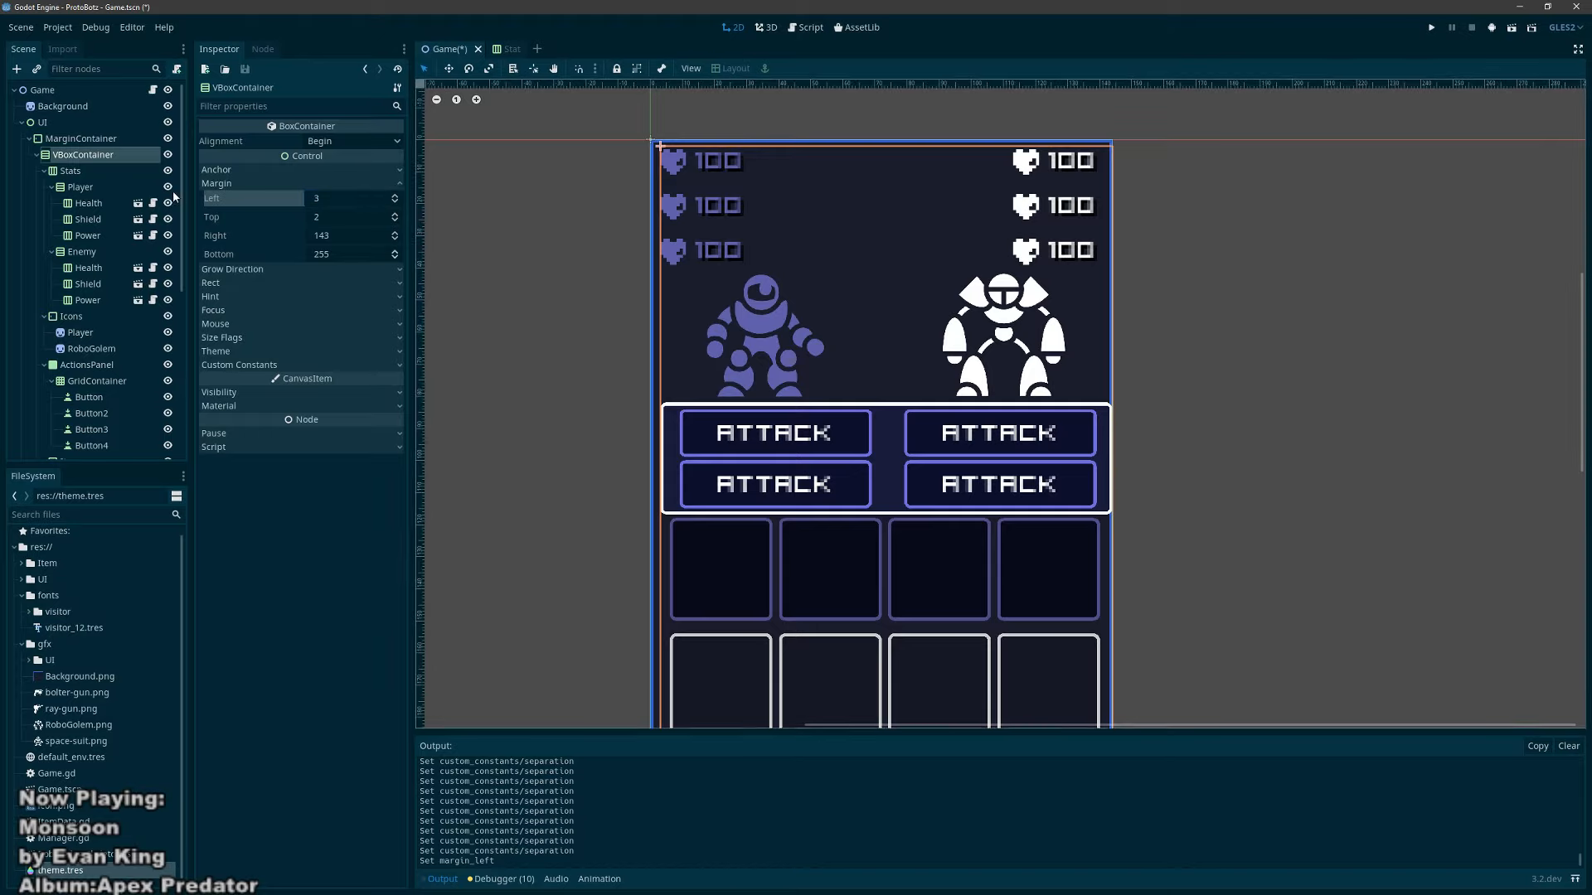
{"action": "key", "text": "ctrl+z"}
Step: Set the left margin of the Player container under Stats to 2
{"action": "left_click", "coordinate": [71, 171]}
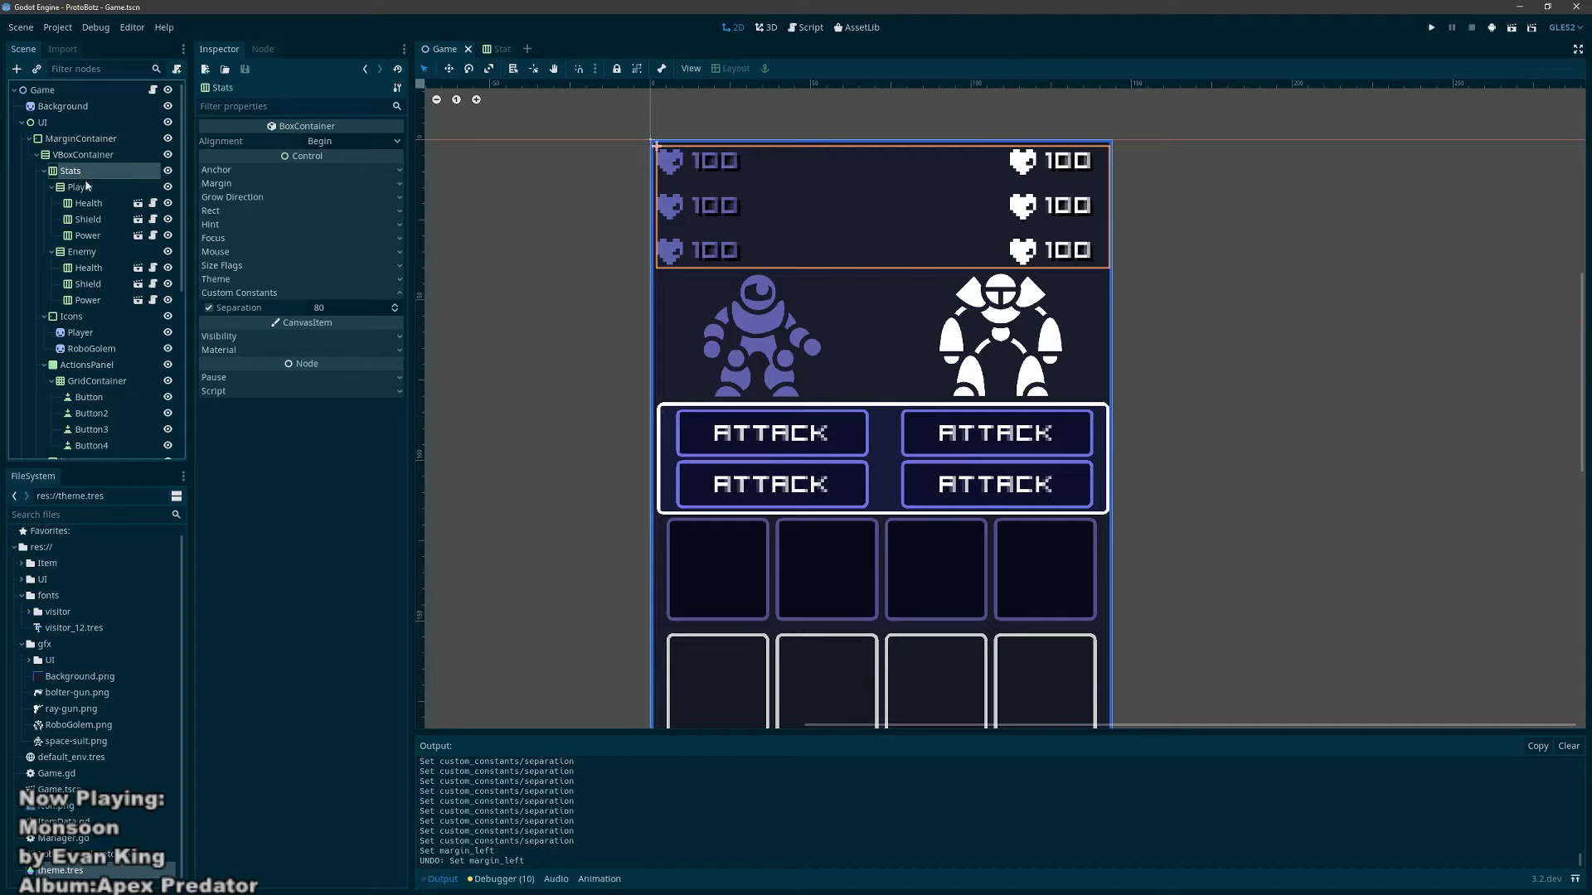
{"action": "left_click", "coordinate": [94, 190]}
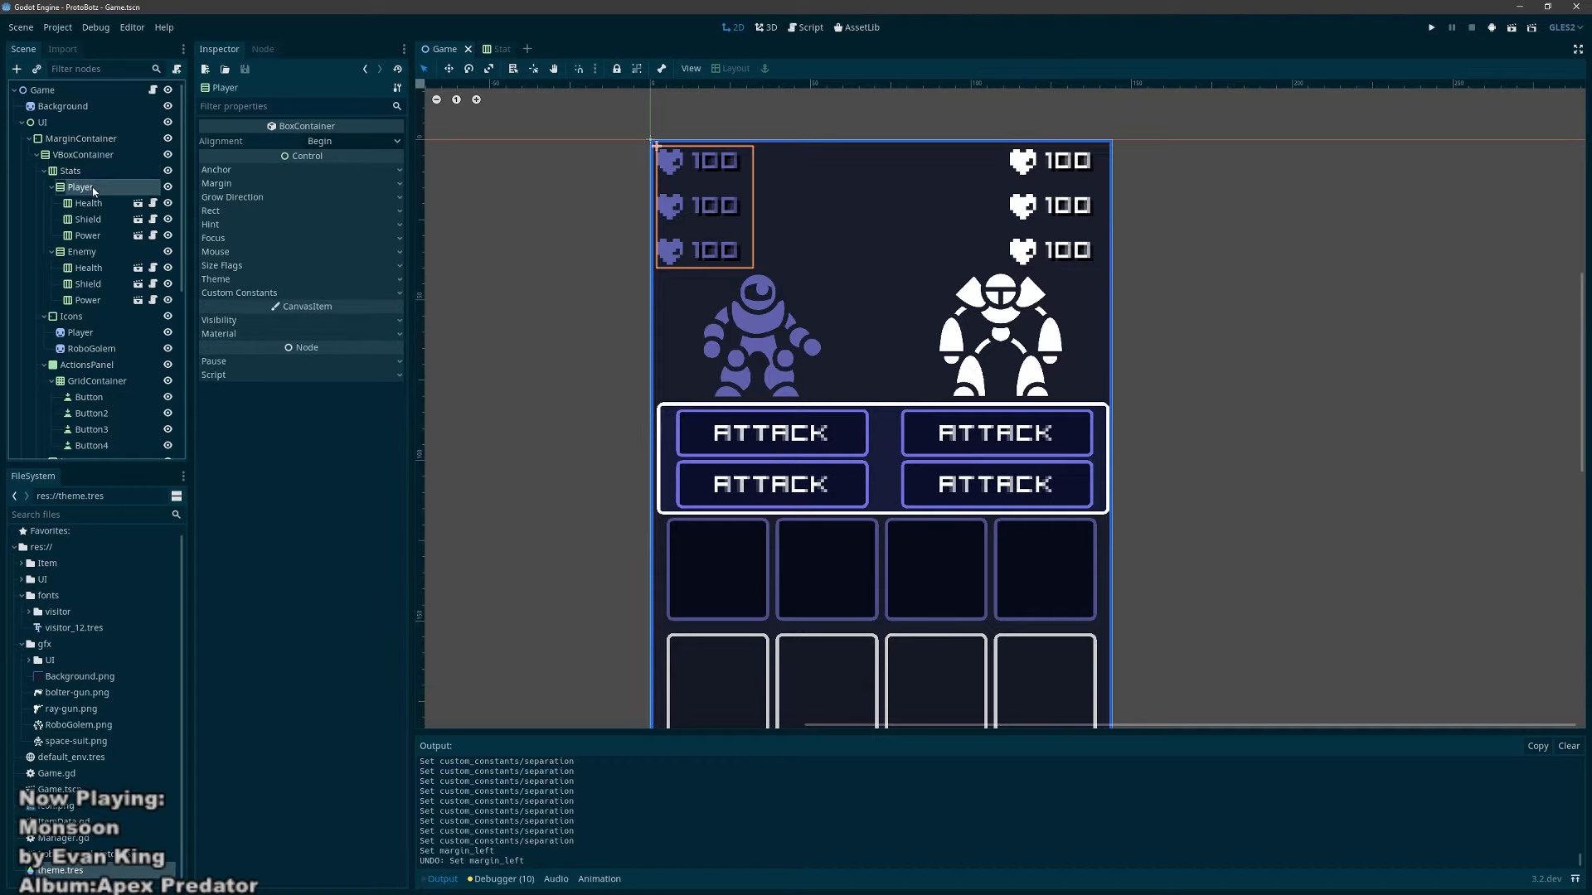
{"action": "left_click", "coordinate": [219, 183]}
{"action": "left_click", "coordinate": [395, 196]}
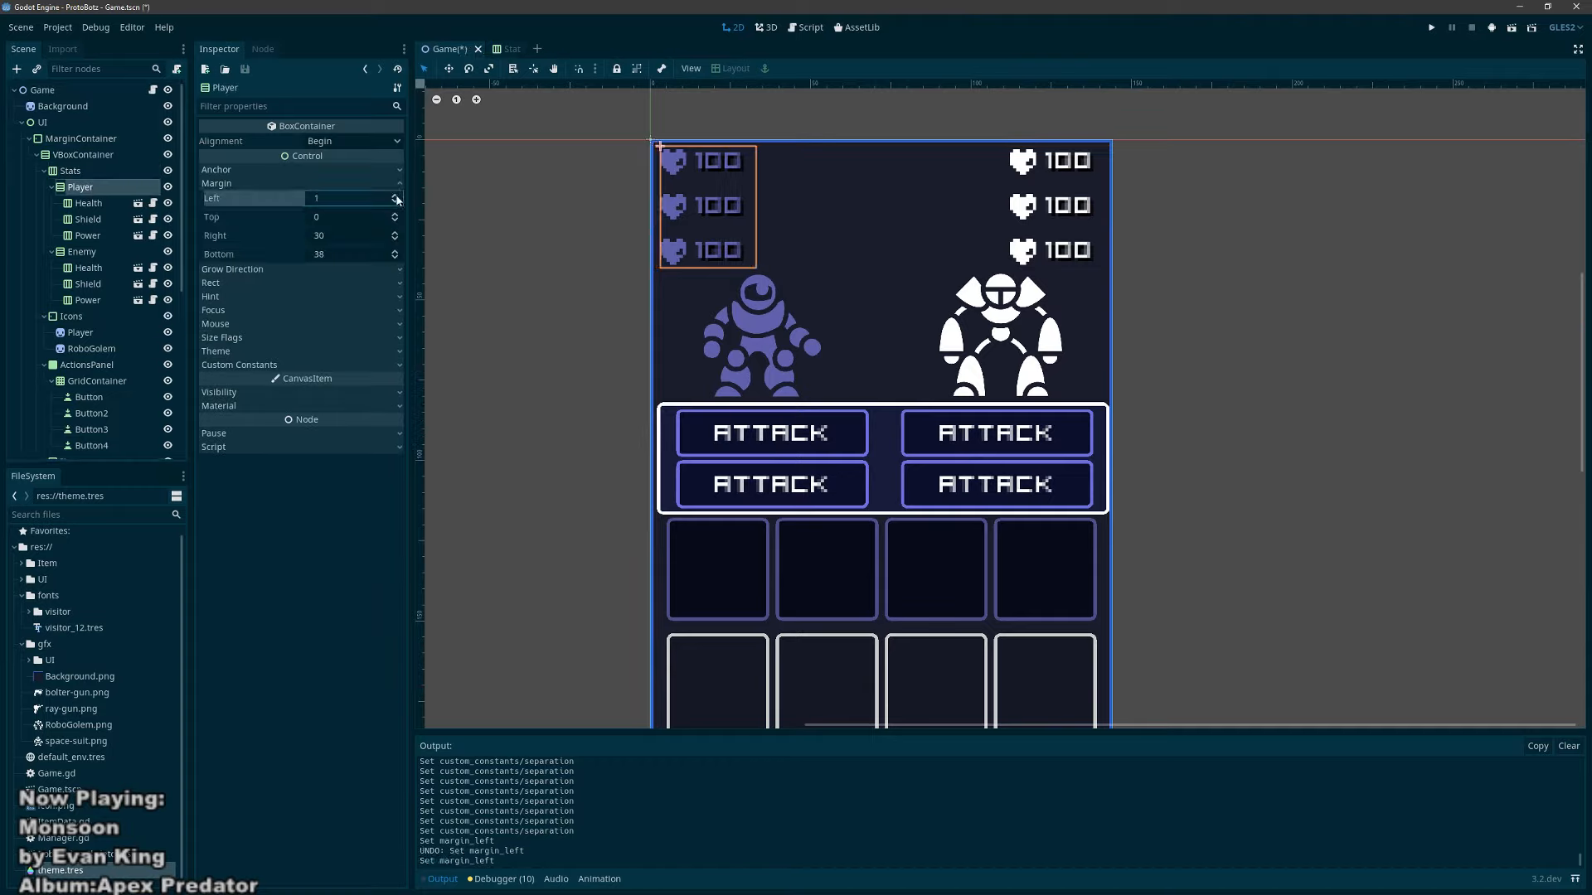
{"action": "left_click", "coordinate": [395, 196]}
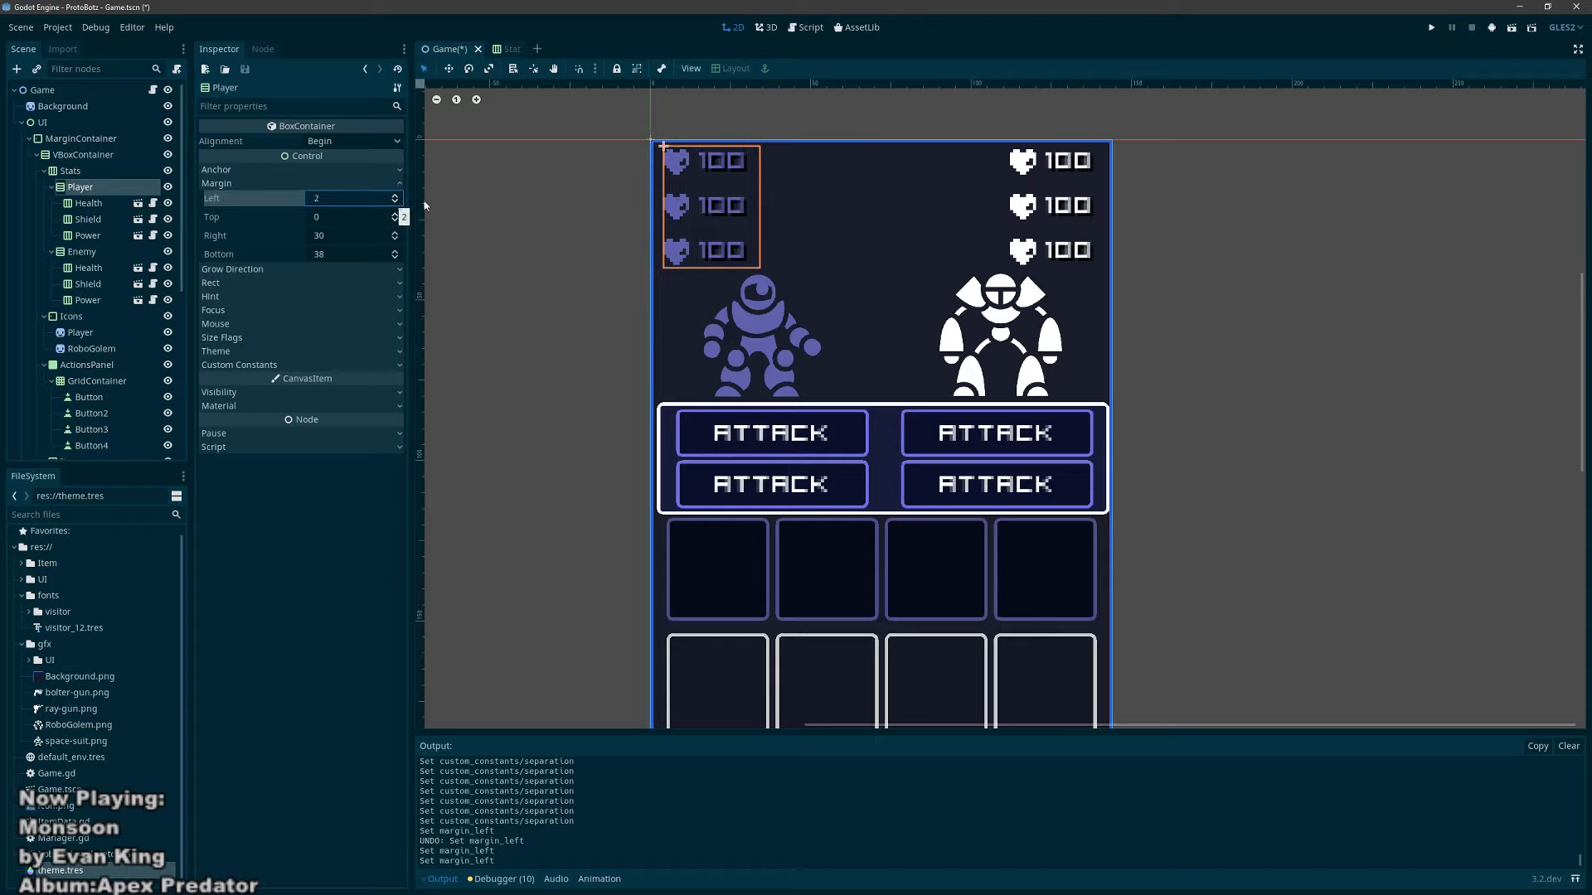
Step: Run the project, try the Attack buttons in the game window, and close it
{"action": "key", "text": "F5"}
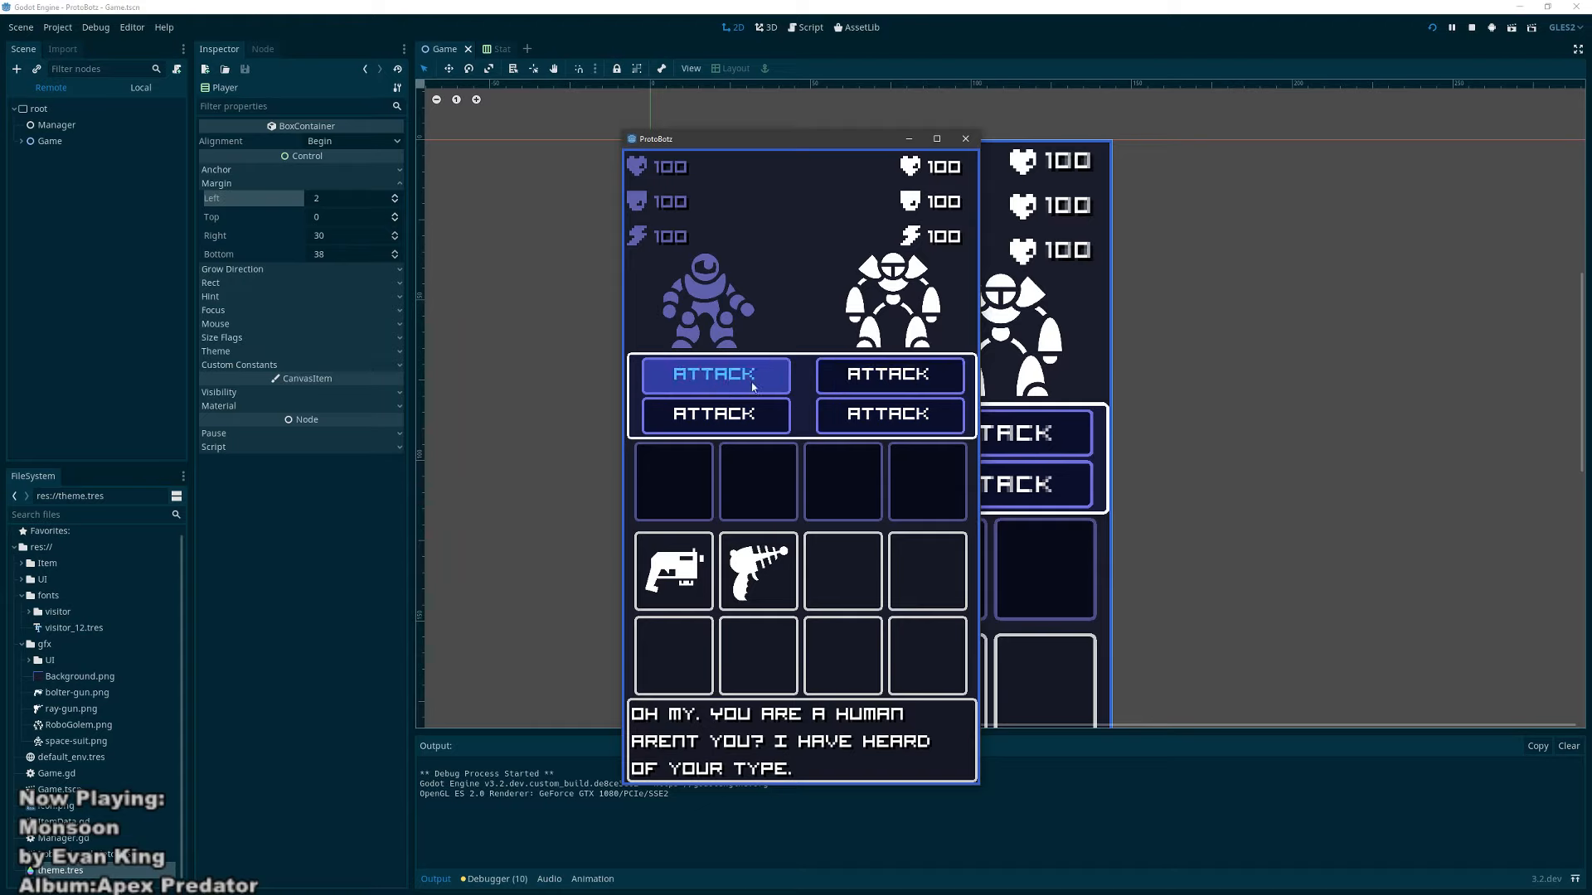
{"action": "left_click", "coordinate": [880, 381]}
{"action": "left_click", "coordinate": [881, 415]}
{"action": "left_click", "coordinate": [965, 140]}
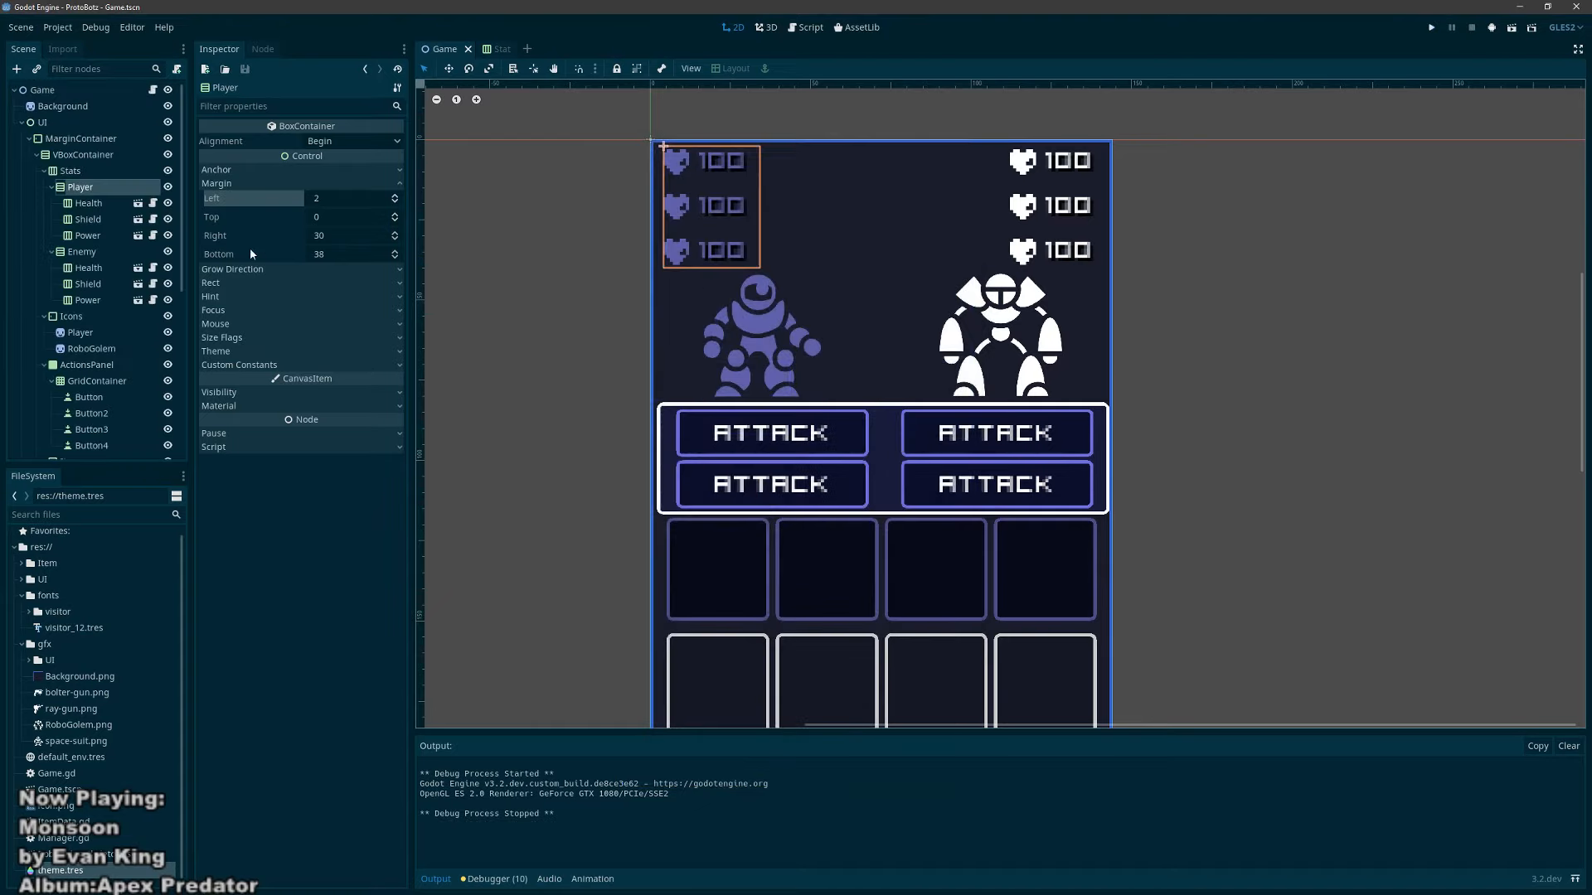
Step: Collapse the Stats, Icons, Equipped, Inventory and Items branches in the scene tree, leaving the GridContainer's buttons expanded
{"action": "left_click", "coordinate": [45, 170]}
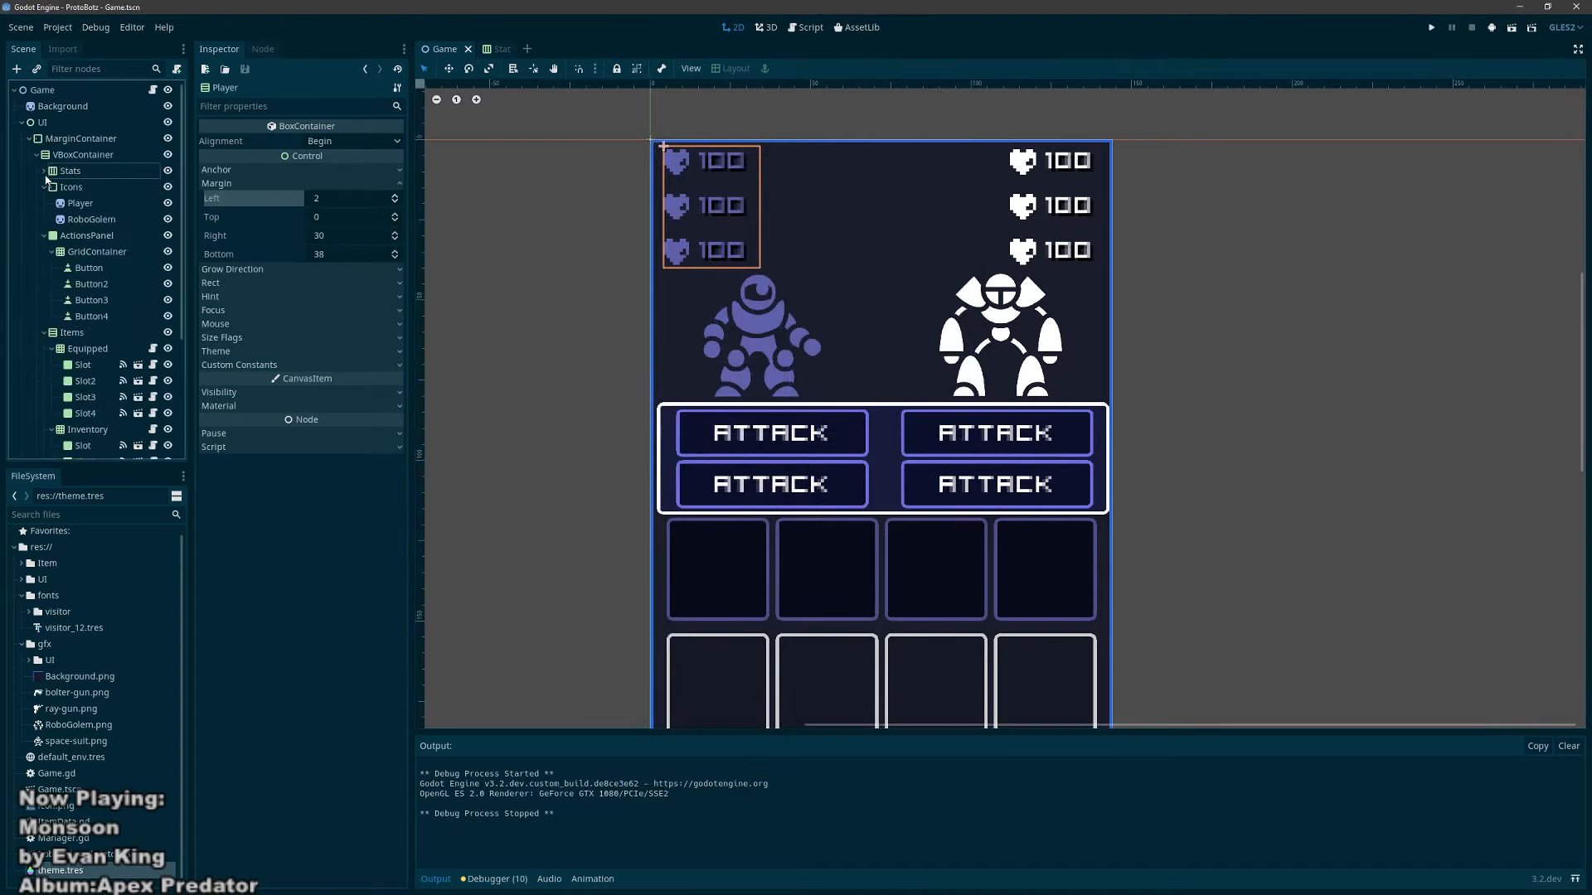
{"action": "left_click", "coordinate": [44, 188]}
{"action": "left_click", "coordinate": [52, 219]}
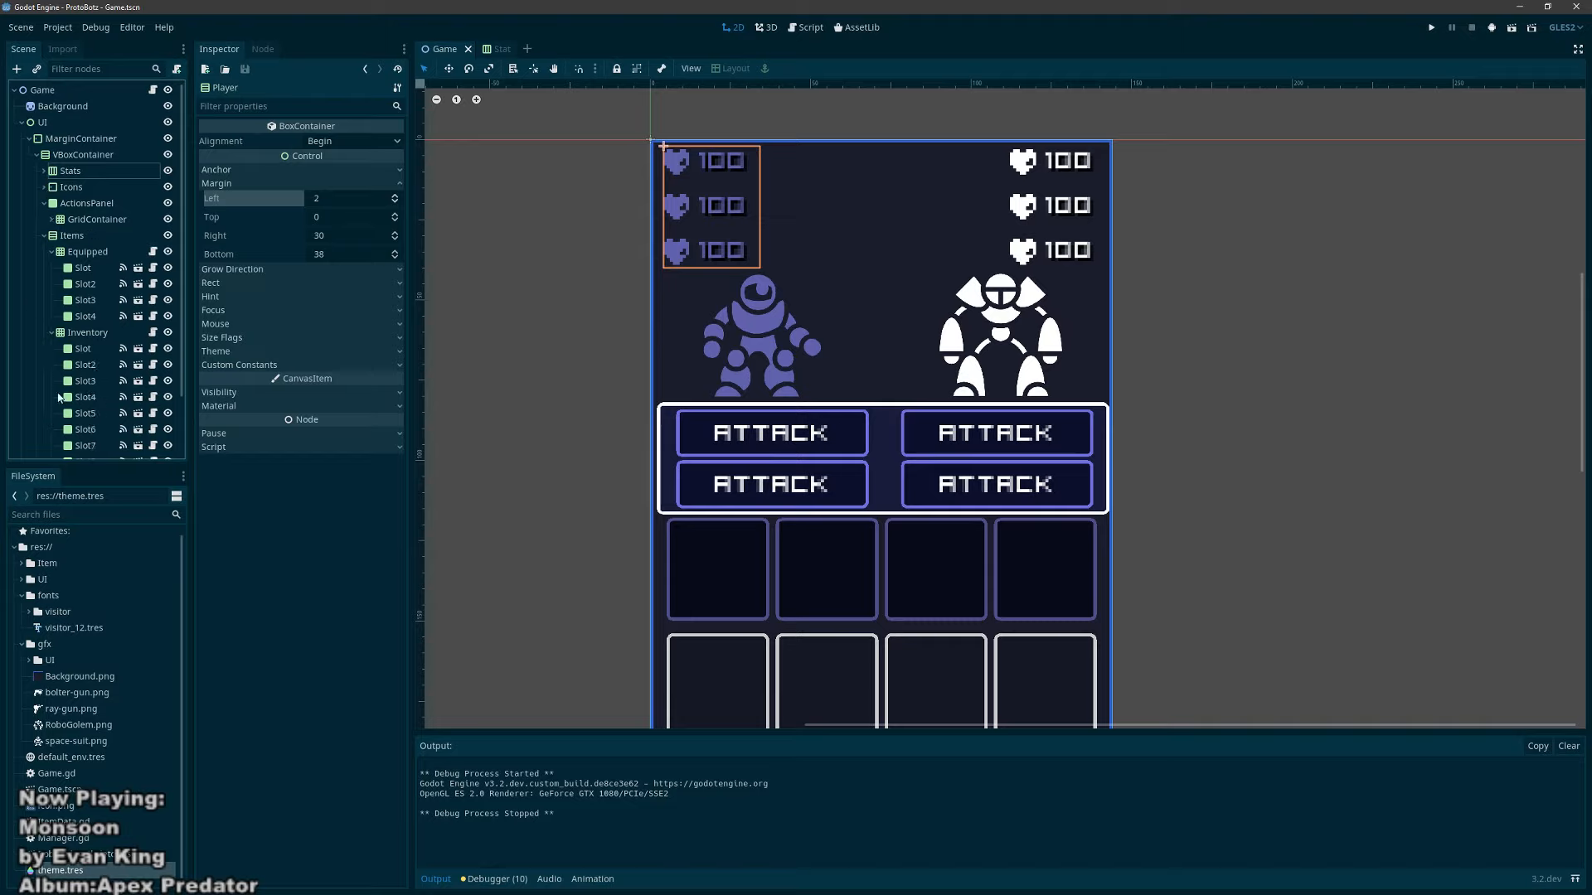
{"action": "left_click", "coordinate": [52, 252]}
{"action": "left_click", "coordinate": [57, 269]}
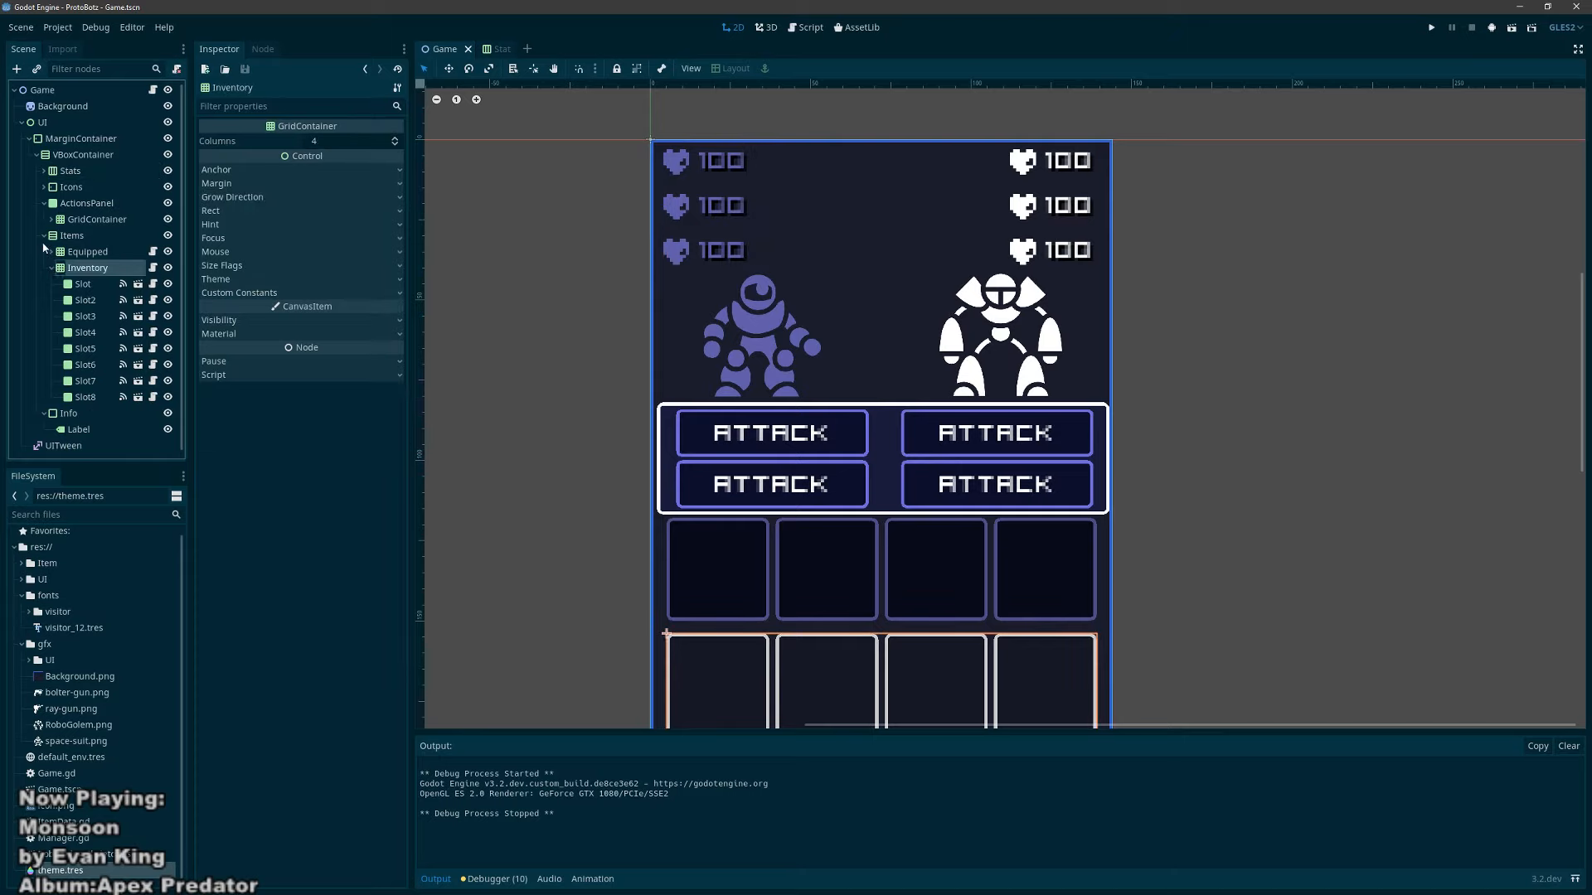
{"action": "double_click", "coordinate": [48, 271]}
{"action": "left_click", "coordinate": [51, 267]}
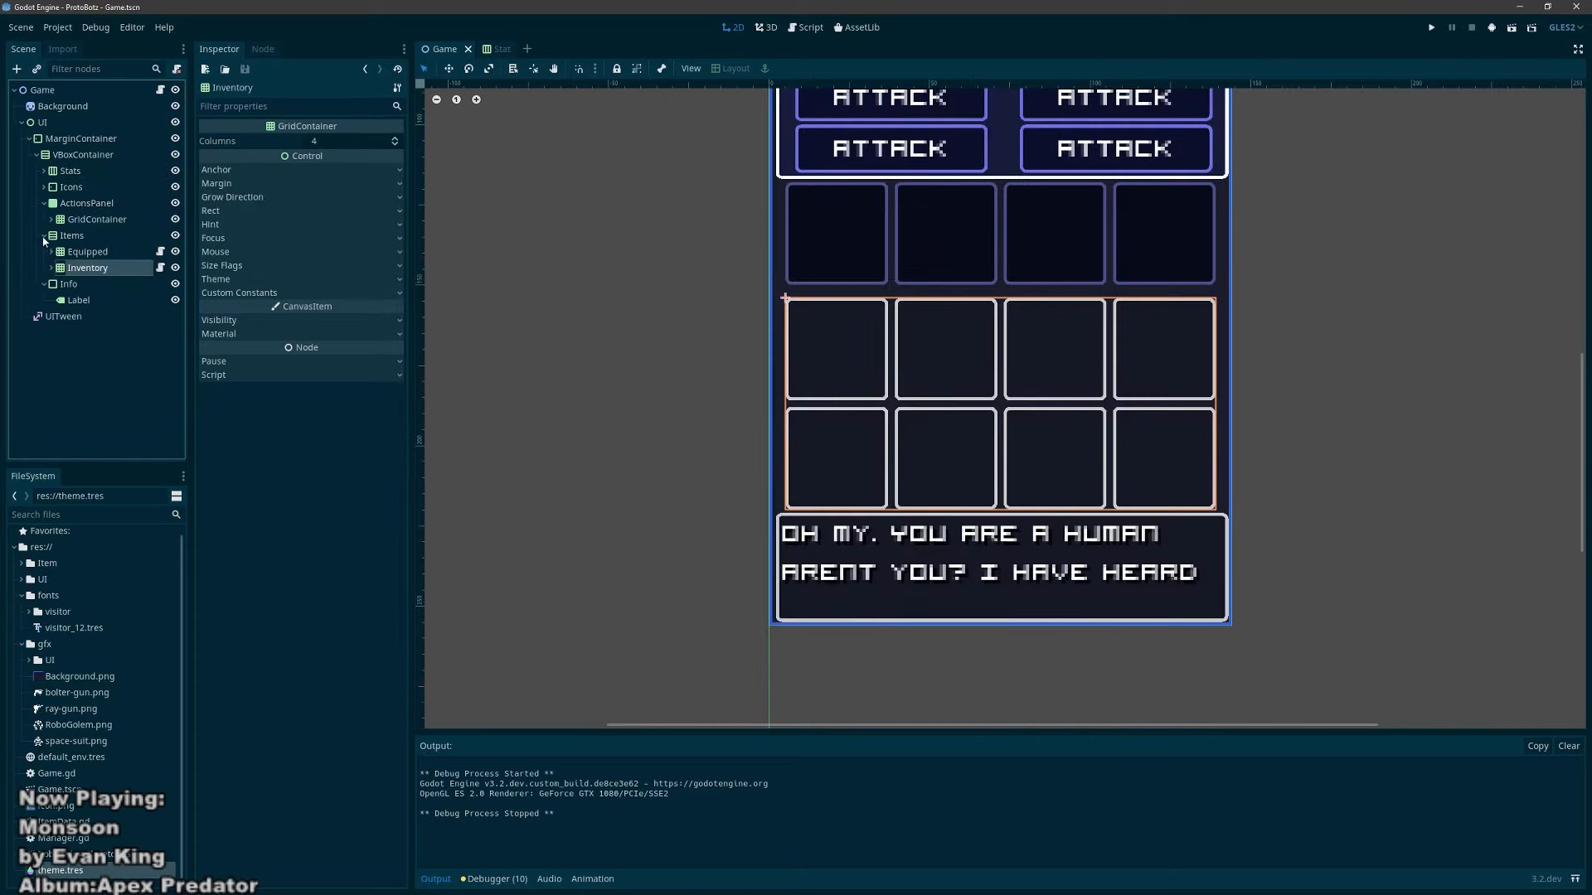
{"action": "left_click", "coordinate": [44, 236]}
{"action": "left_click", "coordinate": [44, 203]}
{"action": "left_click", "coordinate": [44, 203]}
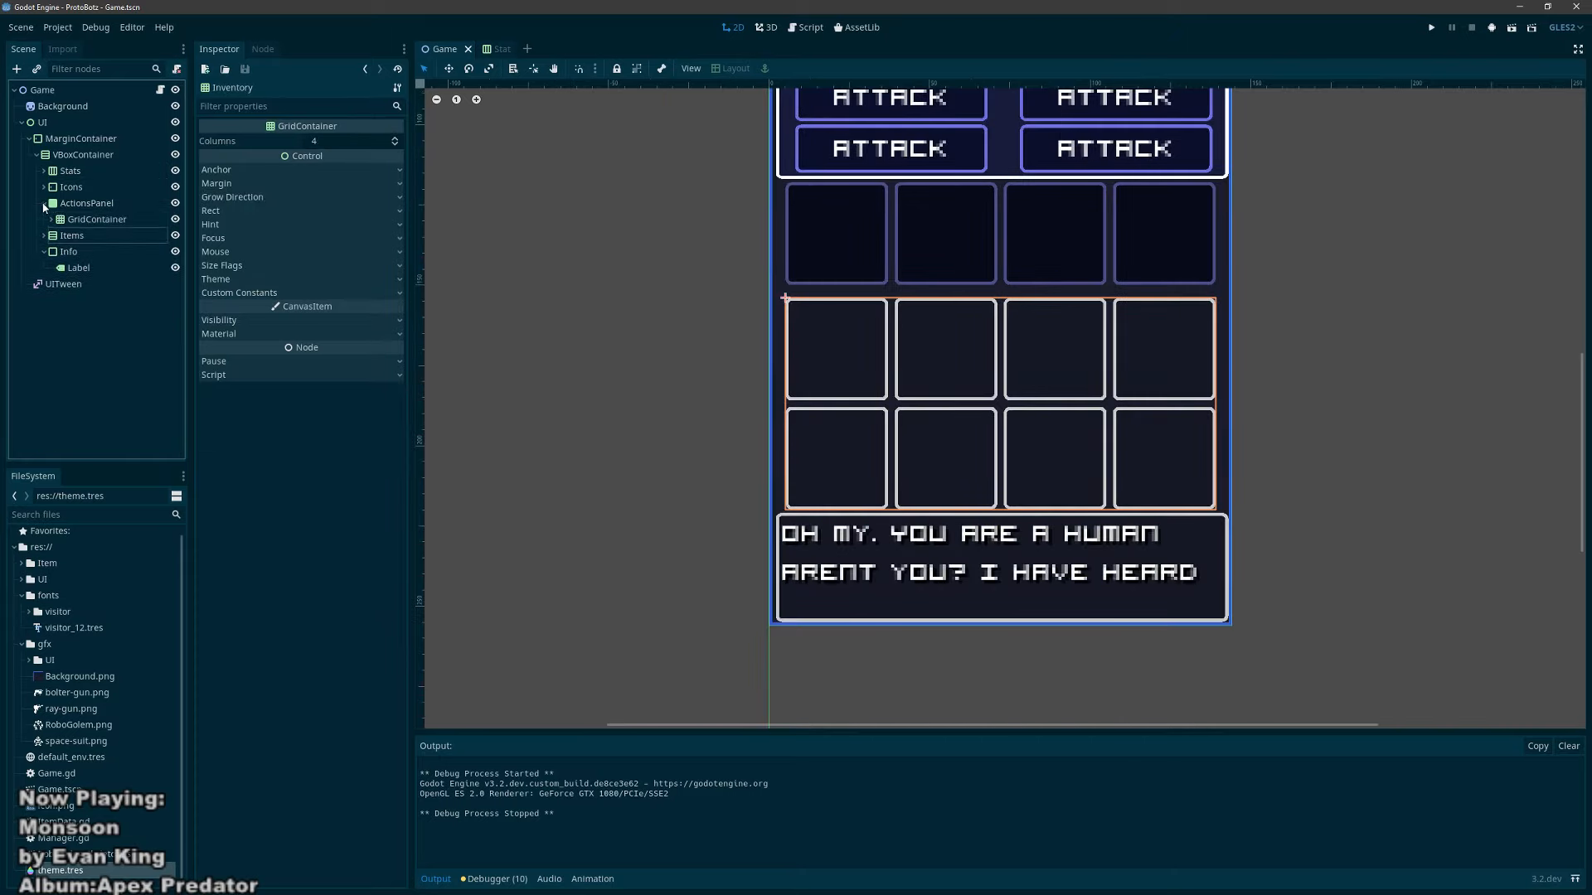
{"action": "left_click", "coordinate": [51, 220]}
Step: Save the first Button branch as the scene ActionButton.tscn in the UI folder, and expand that folder in the project files
{"action": "left_click", "coordinate": [82, 236]}
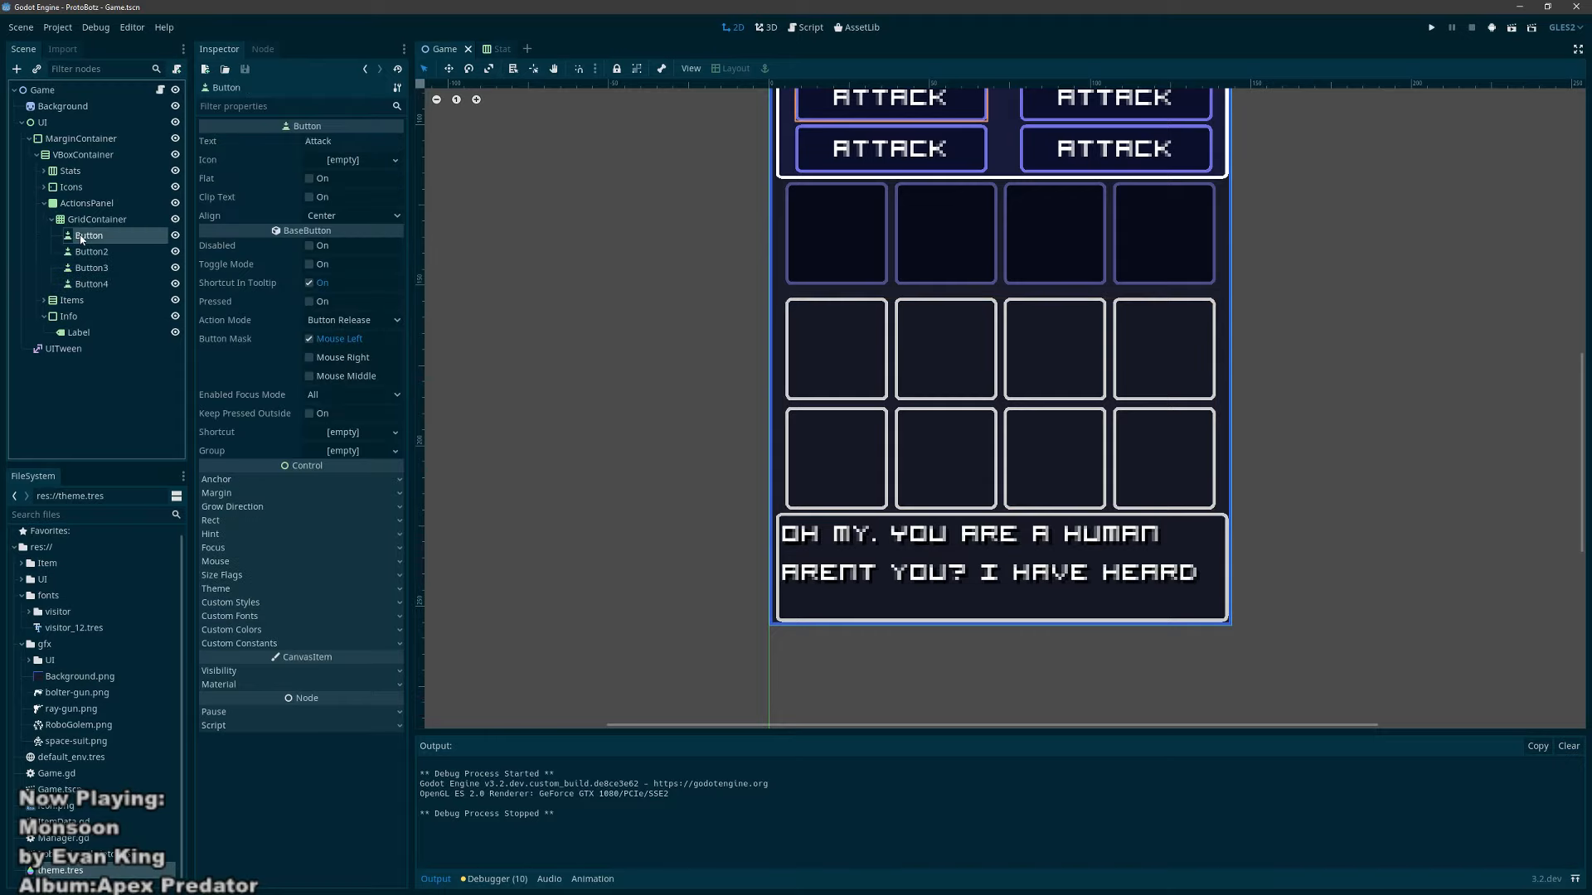
{"action": "right_click", "coordinate": [82, 239]}
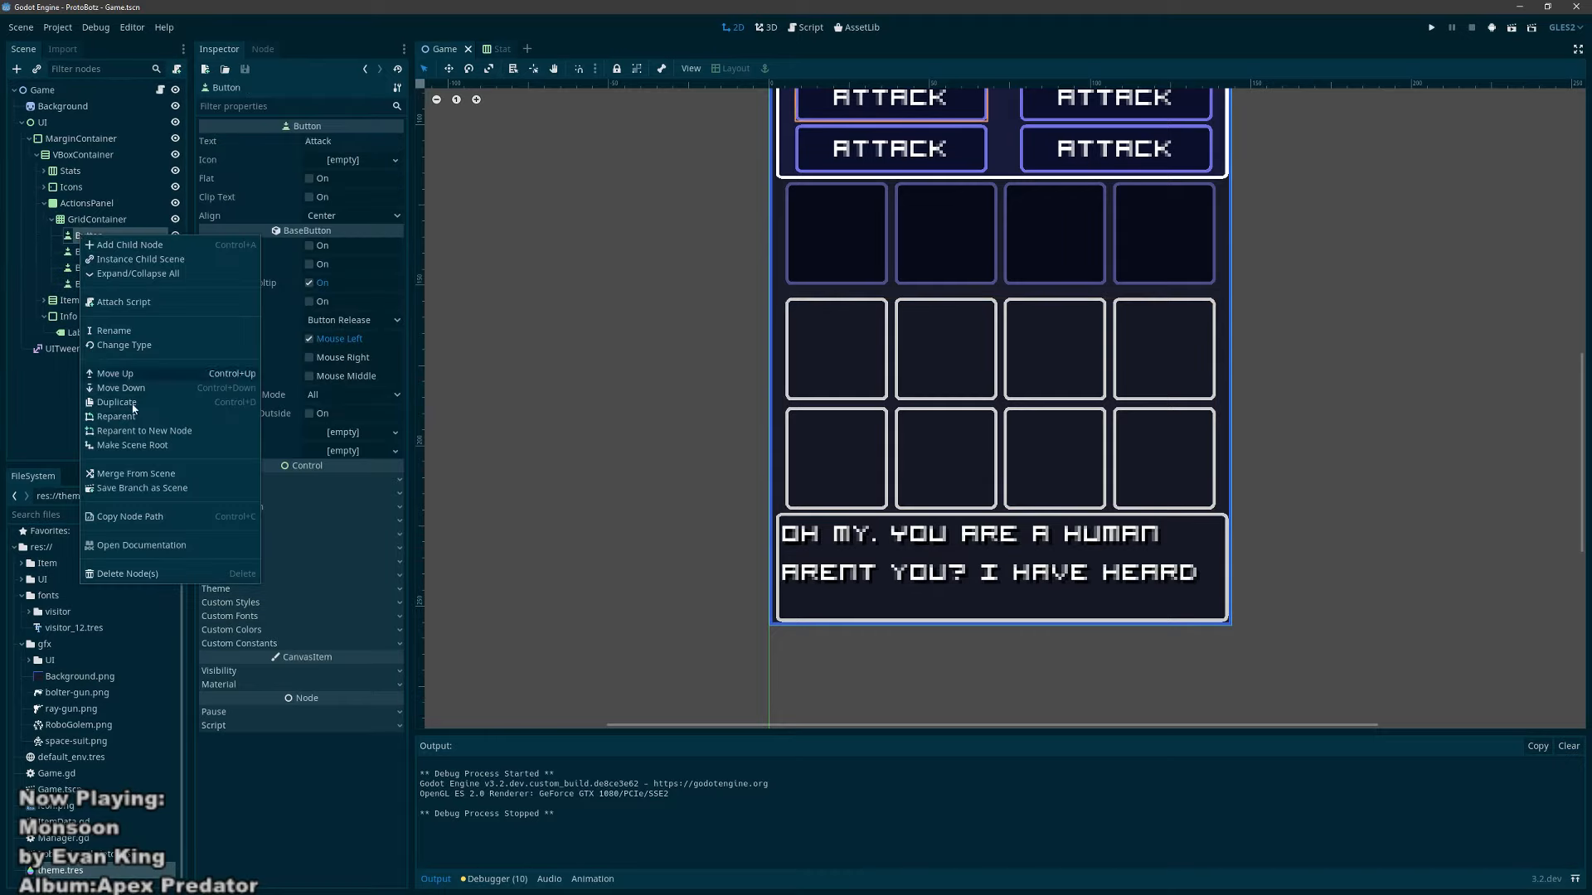
{"action": "left_click", "coordinate": [136, 487]}
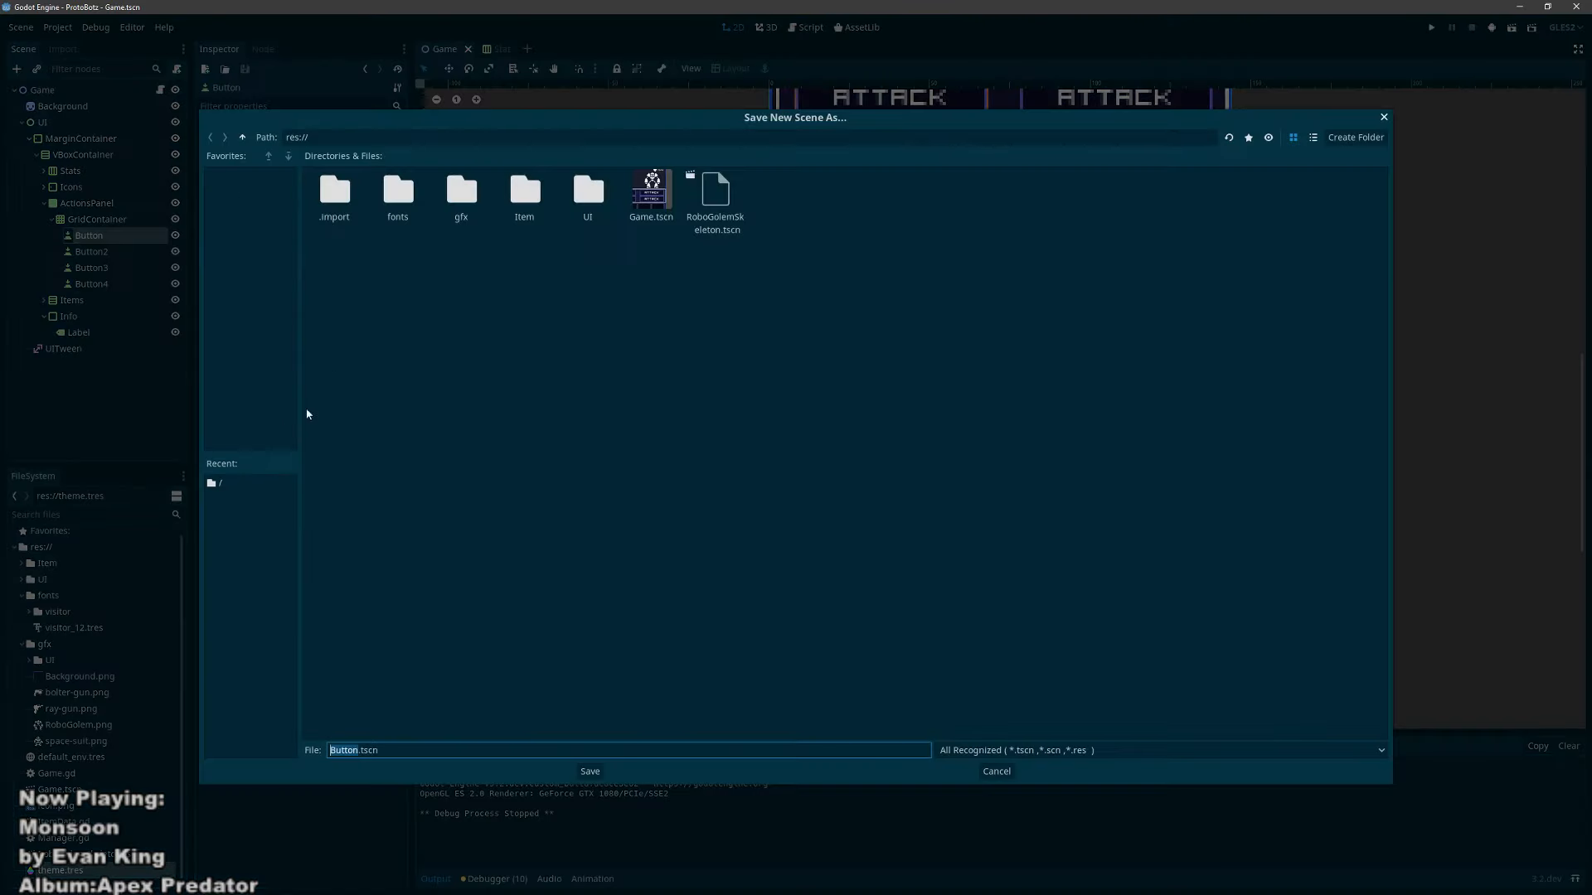
{"action": "double_click", "coordinate": [589, 196]}
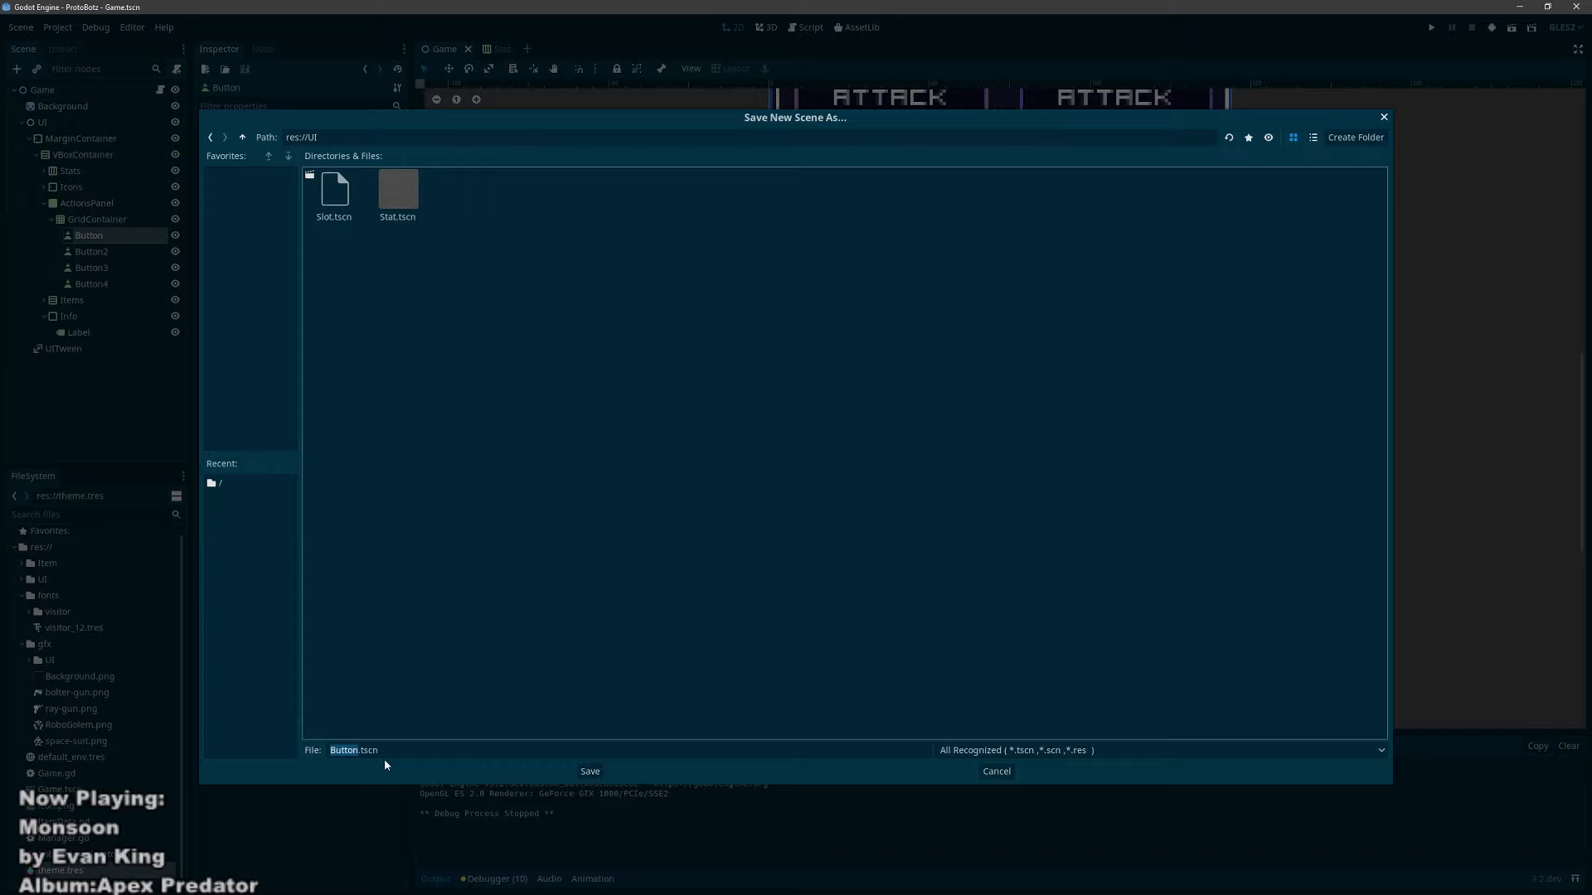
{"action": "left_click", "coordinate": [344, 749]}
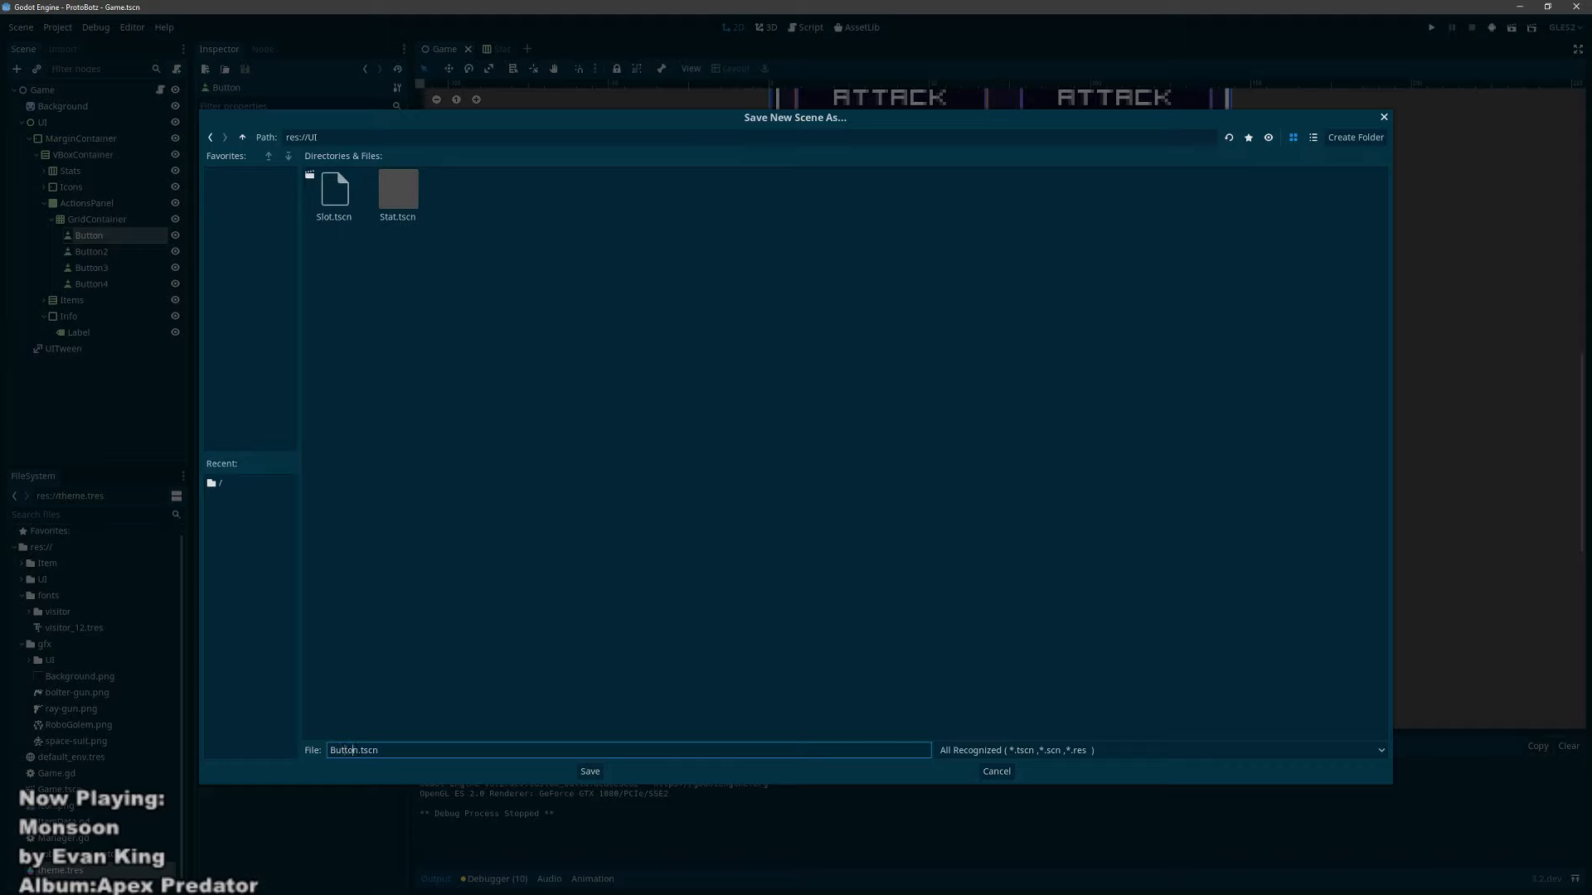
{"action": "left_click_drag", "start_coordinate": [353, 750], "coordinate": [180, 740]}
{"action": "key", "text": "Delete"}
{"action": "key", "text": "Delete"}
{"action": "type", "text": "ActionButton"}
{"action": "key", "text": "Return"}
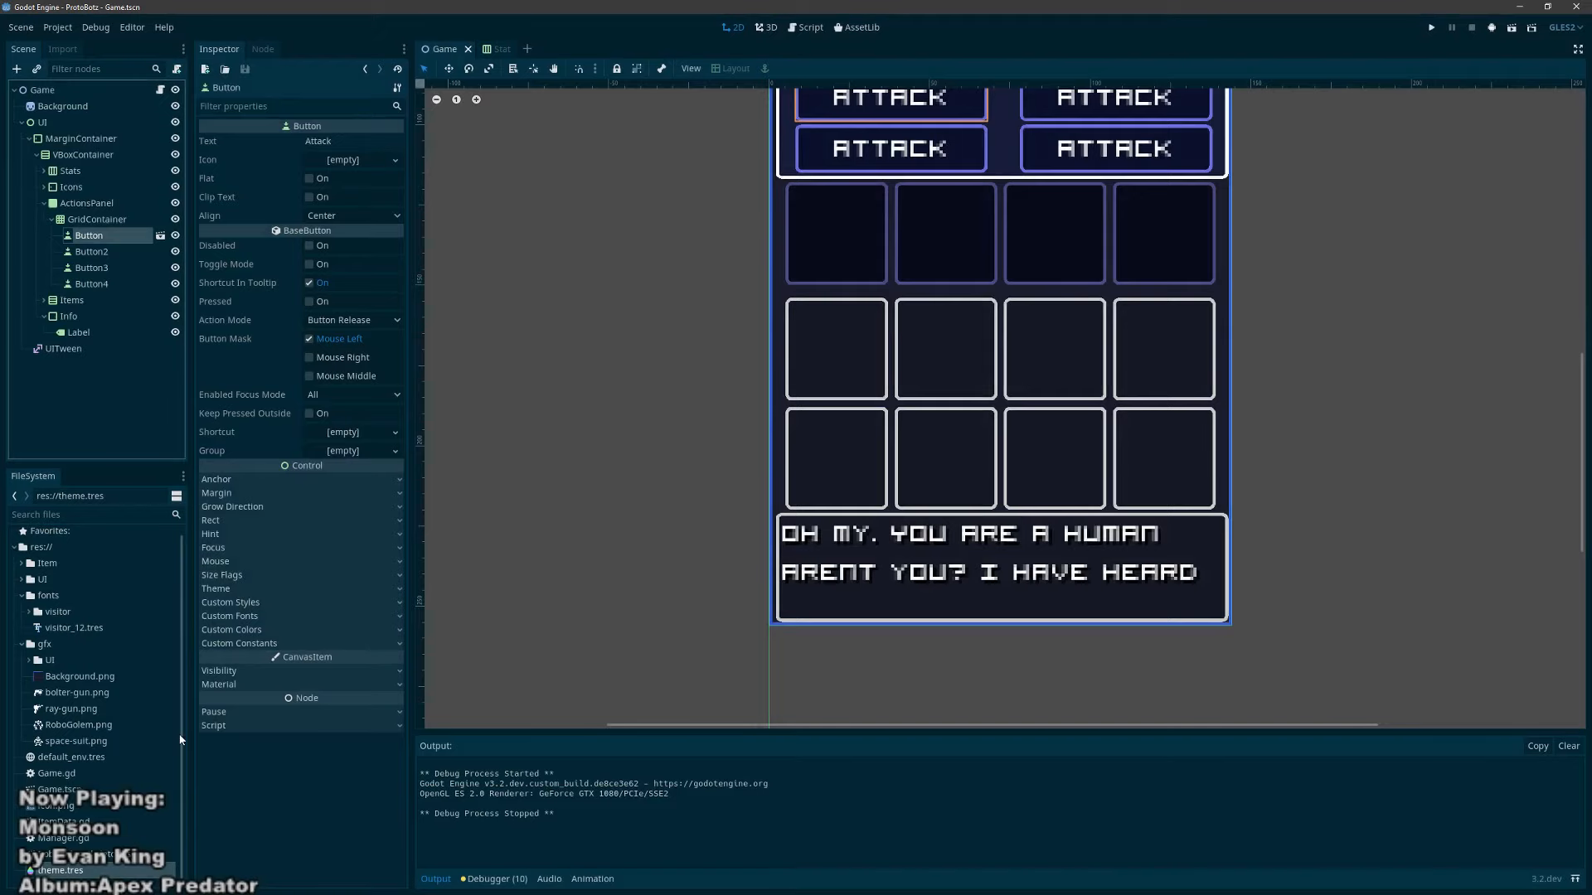
{"action": "left_click", "coordinate": [22, 580]}
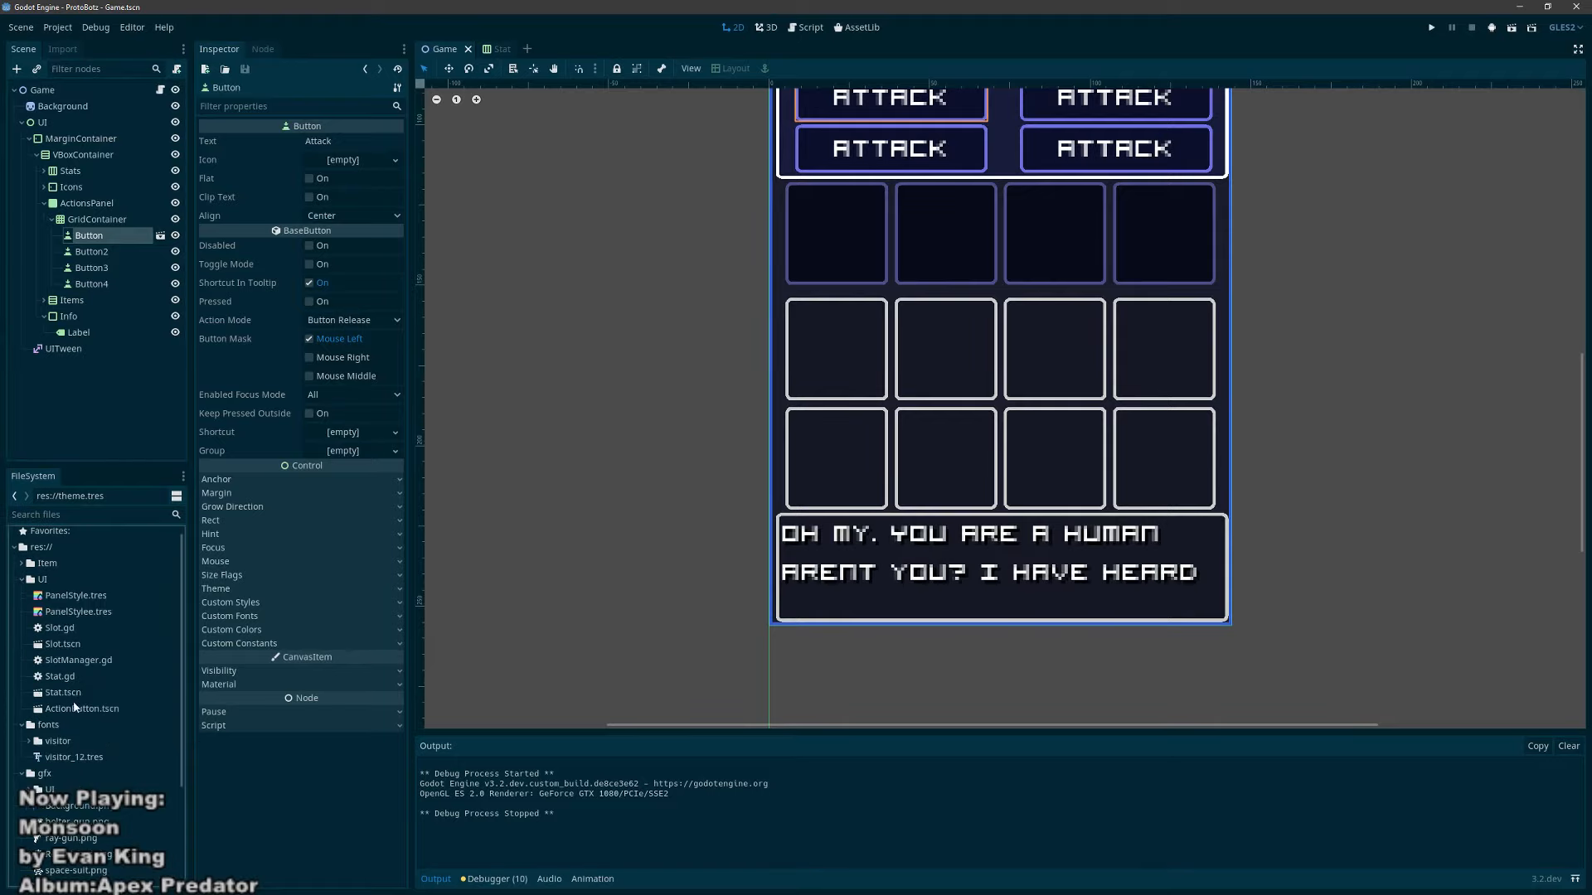
Step: Delete Button2, Button3 and Button4 from the GridContainer, and select the GridContainer
{"action": "left_click", "coordinate": [99, 250]}
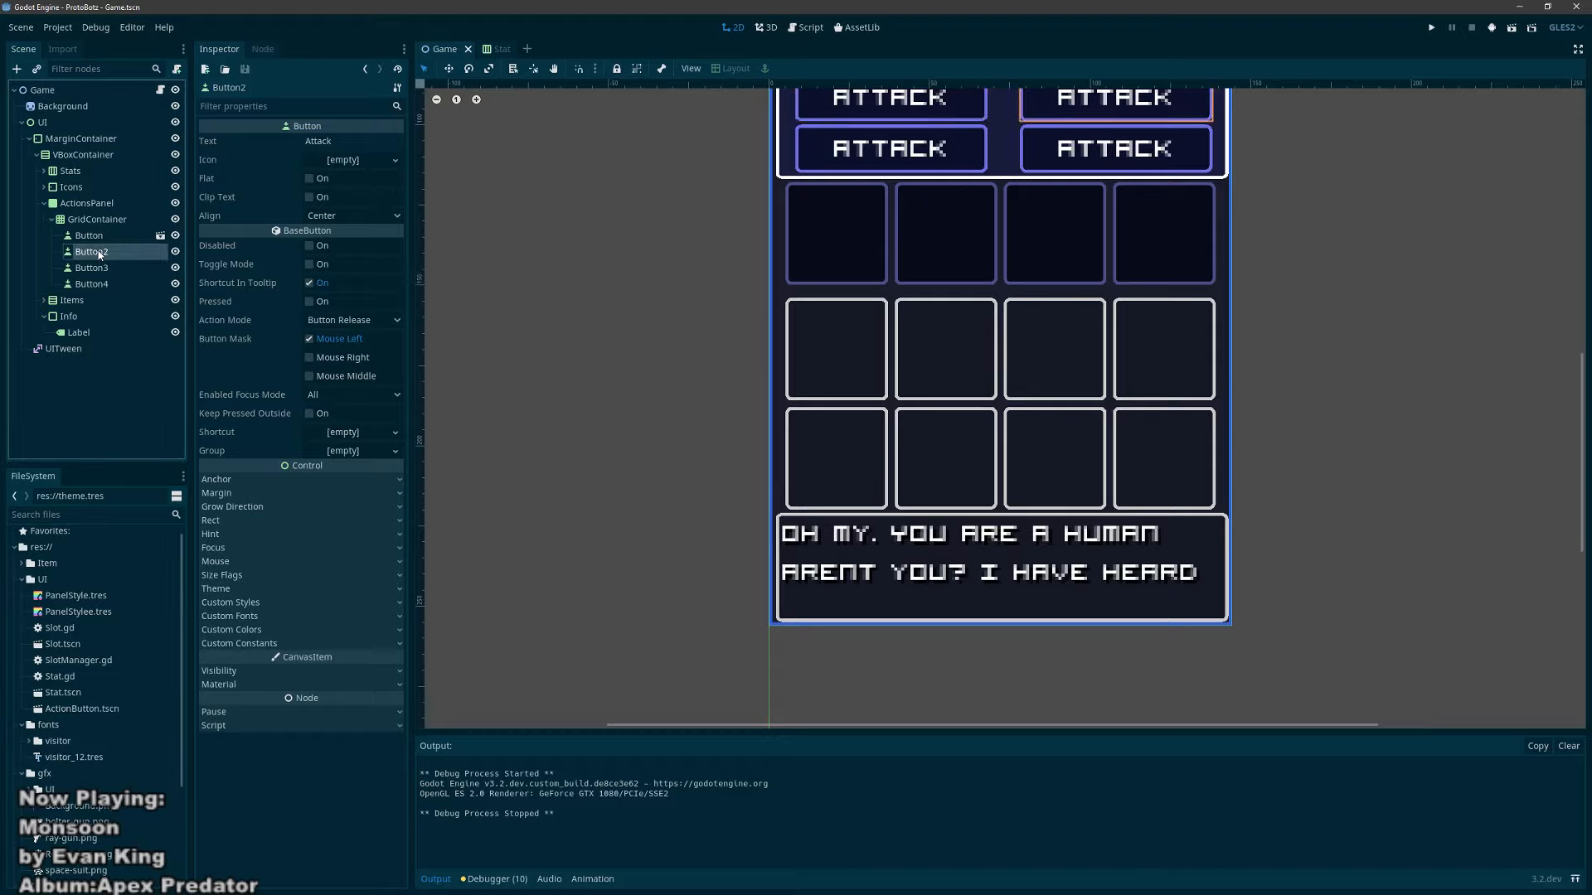
{"action": "key", "text": "Delete"}
{"action": "key", "text": "Return"}
{"action": "left_click", "coordinate": [99, 251]}
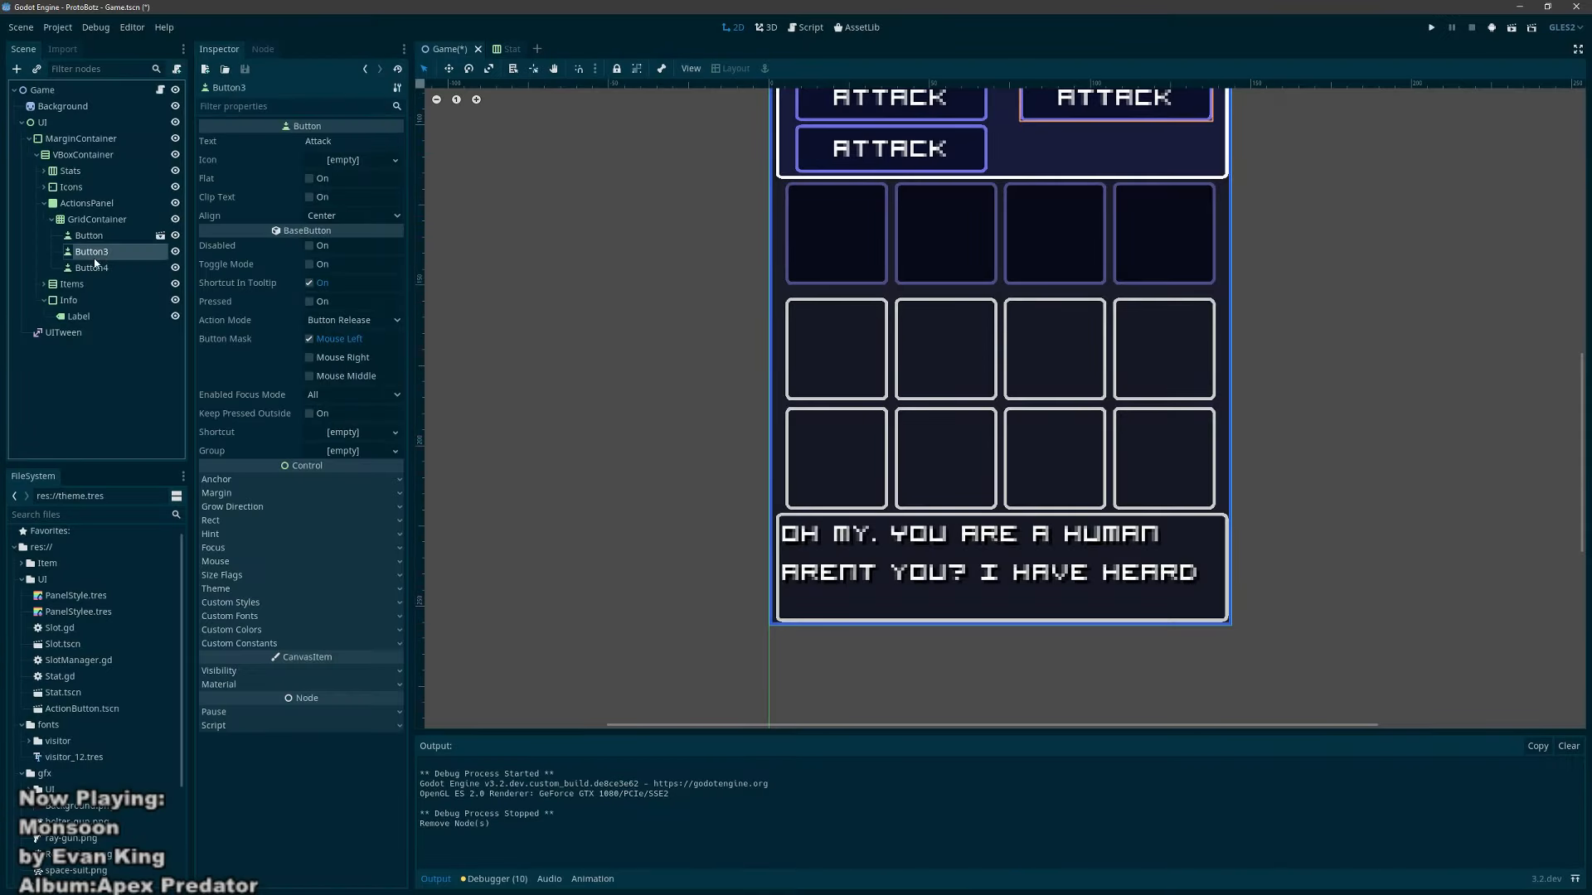
{"action": "left_click", "coordinate": [99, 267], "text": "shift"}
{"action": "key", "text": "Delete"}
{"action": "key", "text": "Return"}
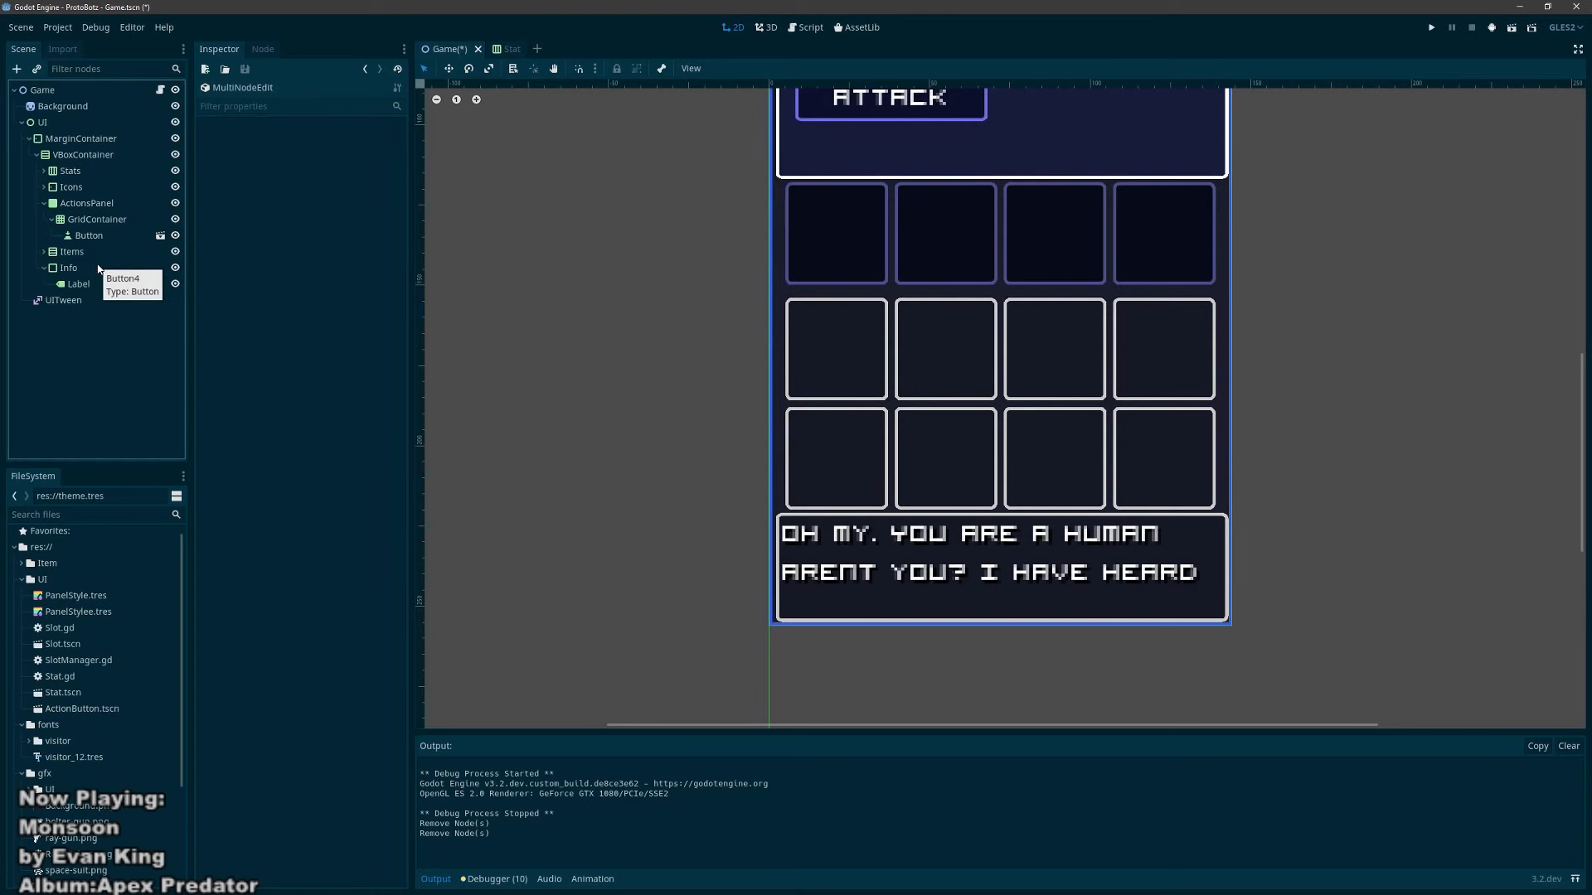
{"action": "middle_click_drag", "start_coordinate": [1038, 221], "coordinate": [915, 353]}
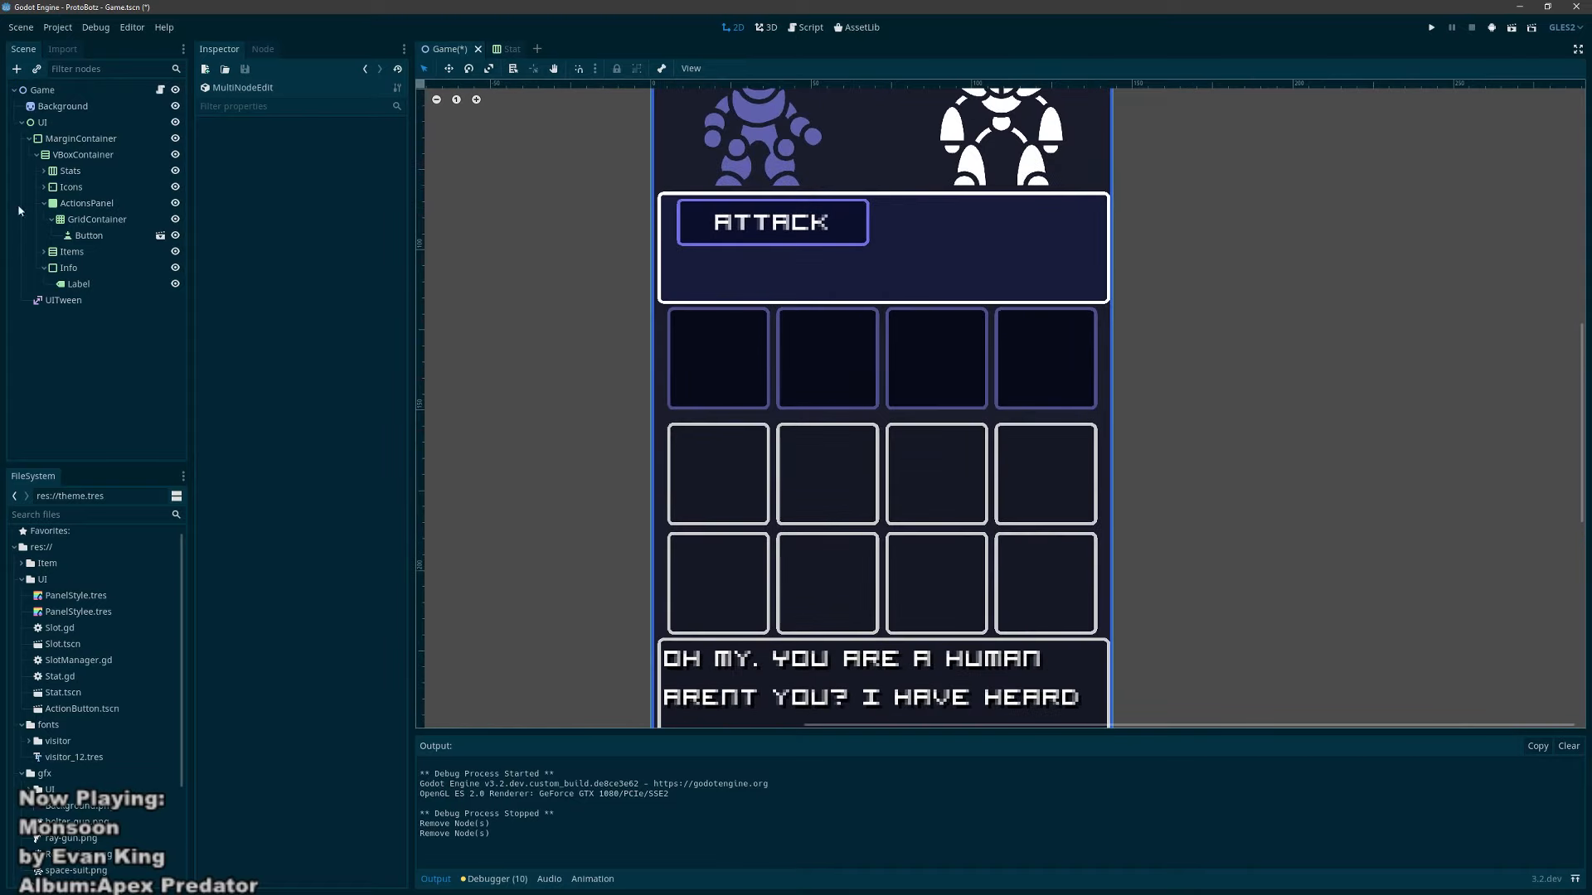
{"action": "left_click", "coordinate": [87, 219]}
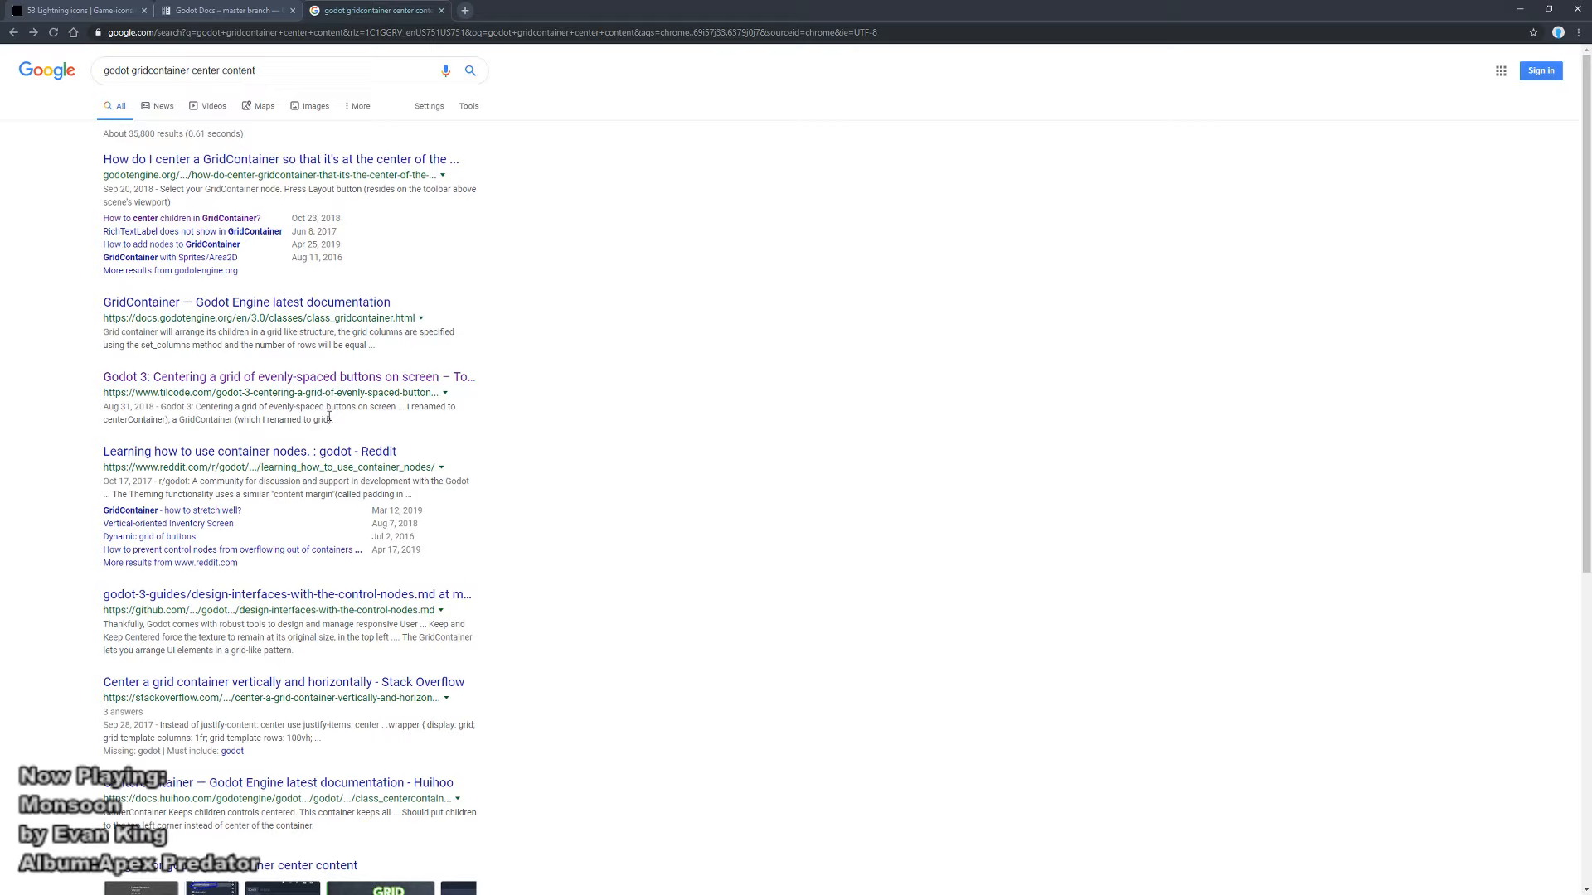
Step: In the browser results for "godot gridcontainer center content", check the Stack Overflow result, go back, and open the Reddit thread about container nodes
{"action": "left_click", "coordinate": [279, 683]}
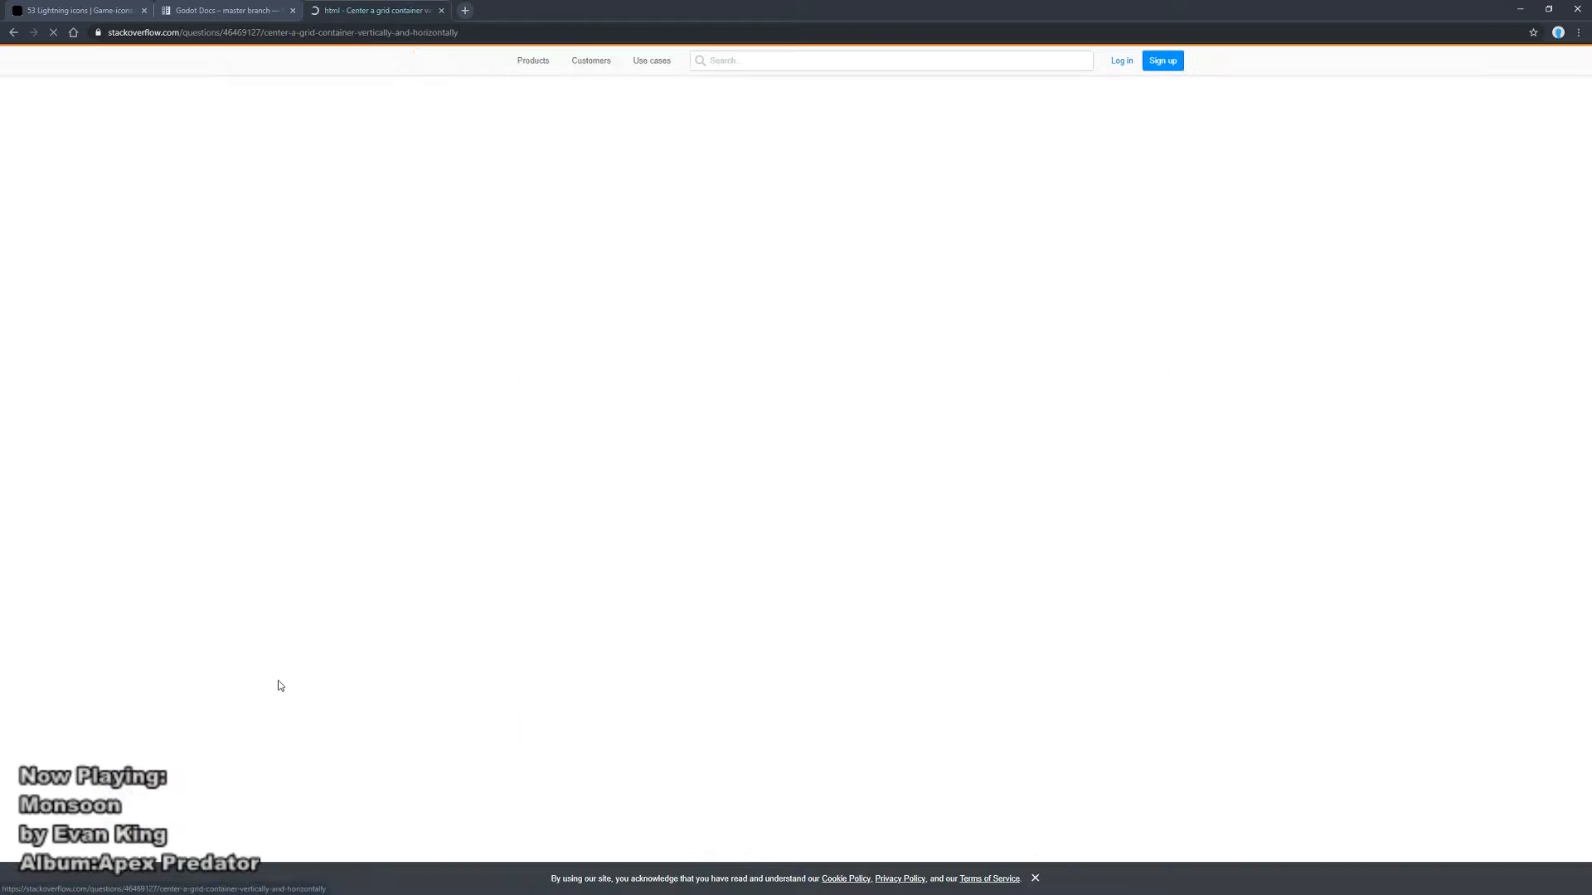
{"action": "key", "text": "alt+Left"}
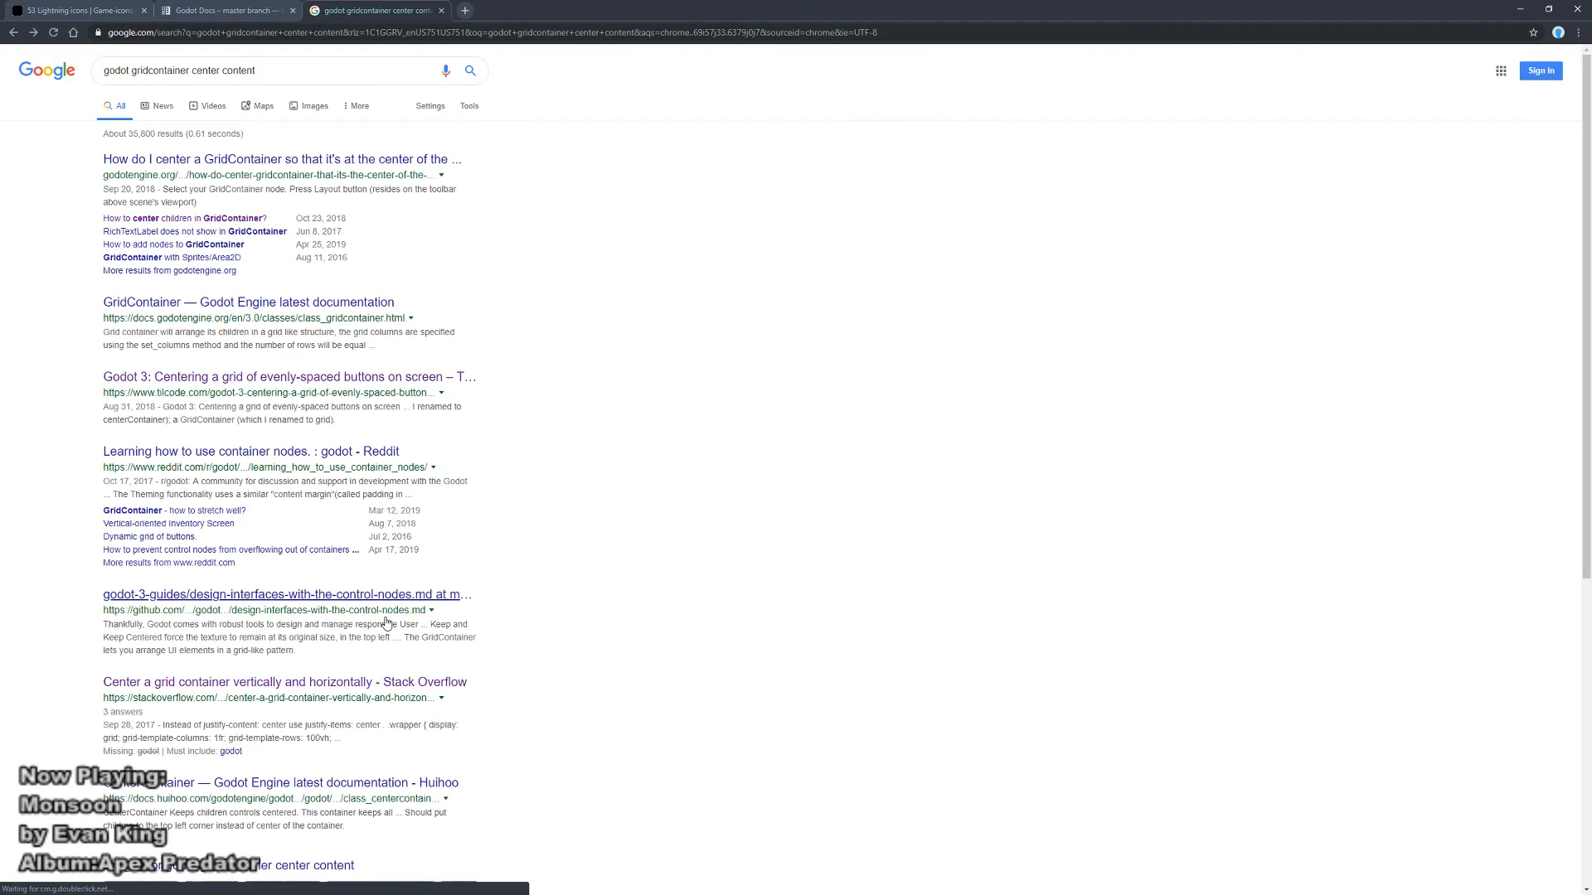
{"action": "left_click", "coordinate": [243, 454]}
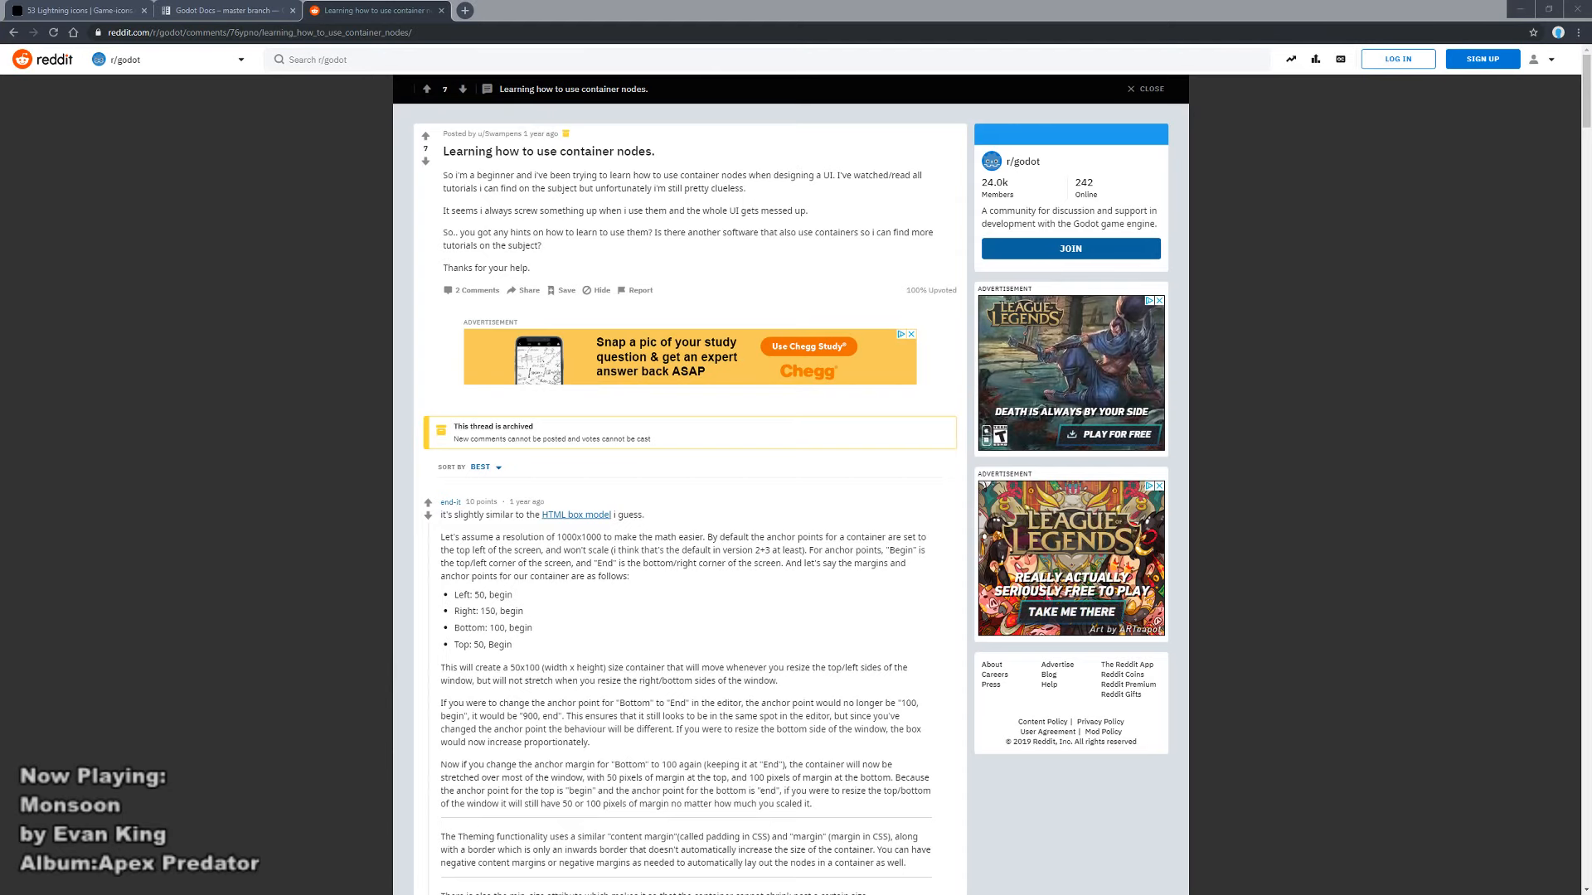
Step: Read the GridContainer documentation page from the search results for its columns and layout behaviour, and return to the results
{"action": "key", "text": "alt+Left"}
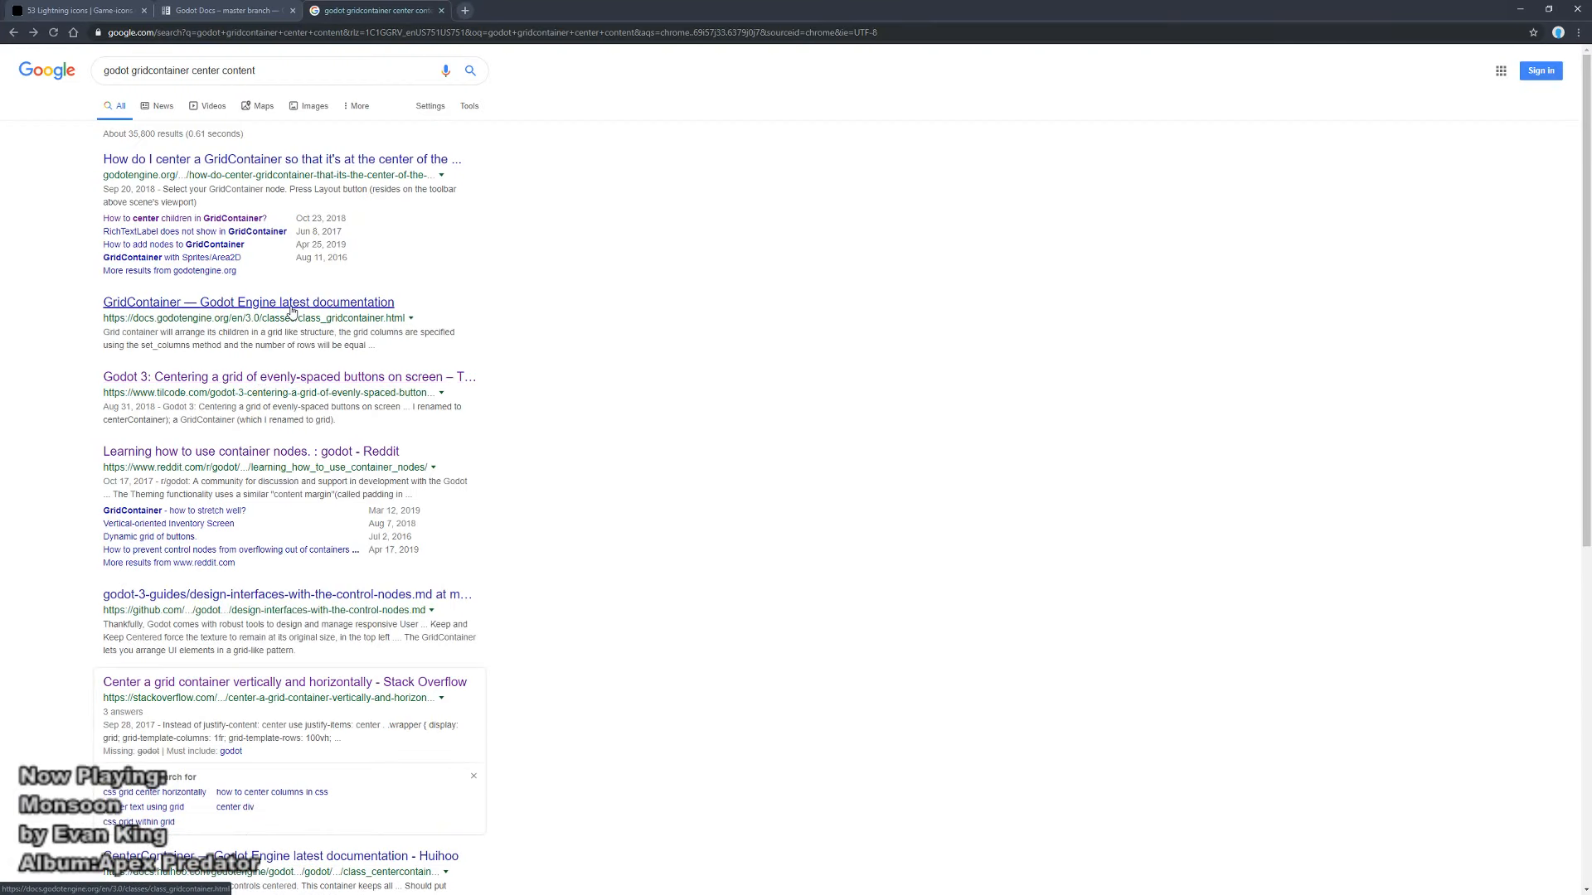
{"action": "left_click", "coordinate": [291, 306]}
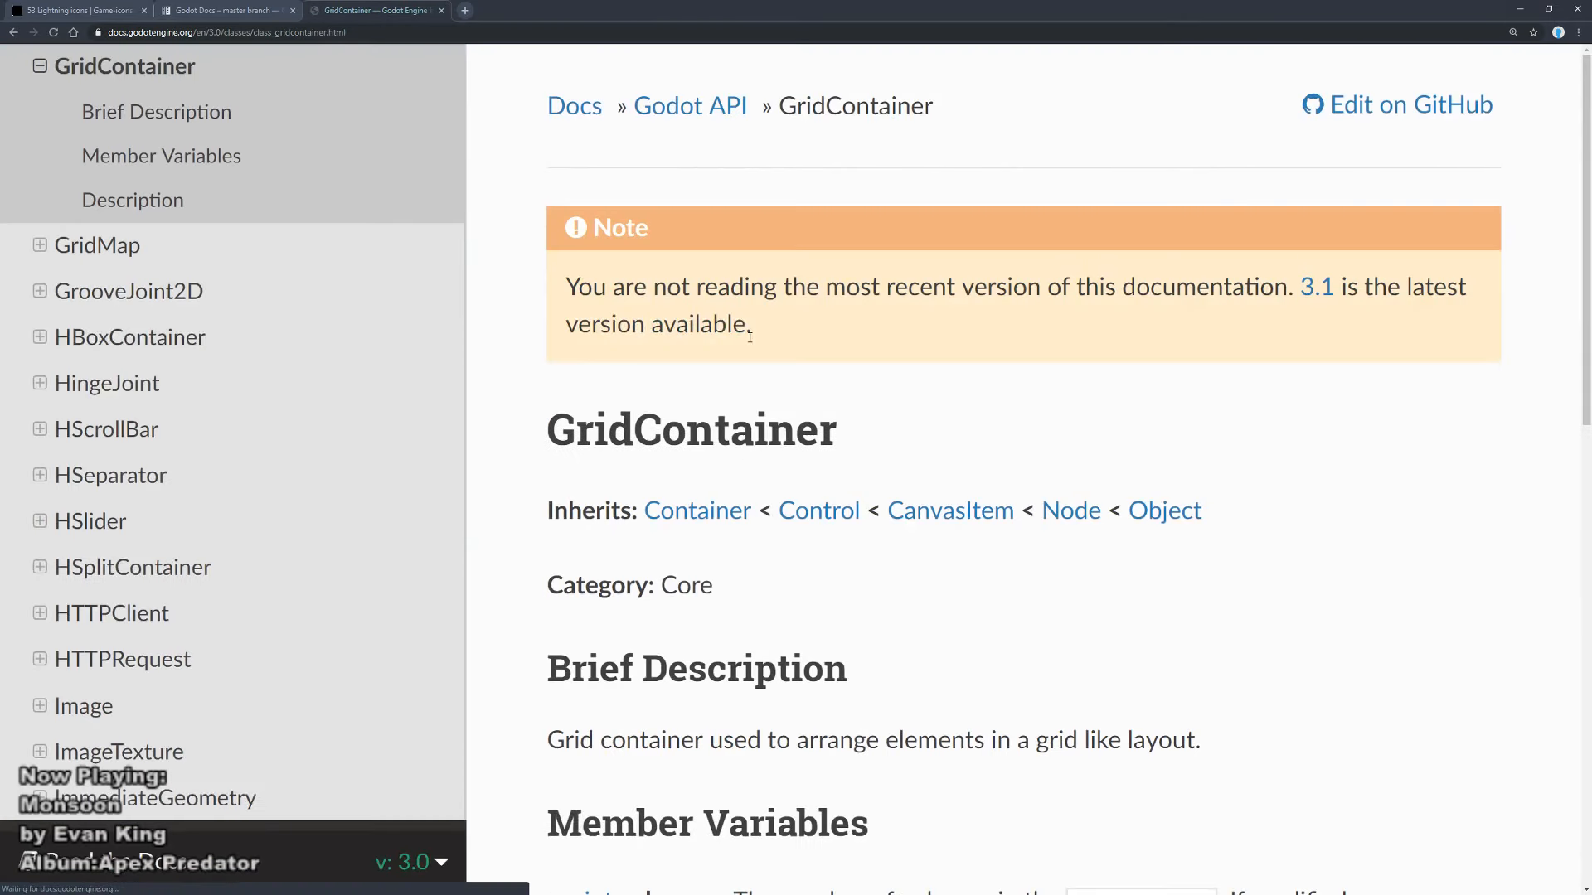
{"action": "scroll", "coordinate": [984, 459], "scroll_direction": "down", "scroll_amount": 5}
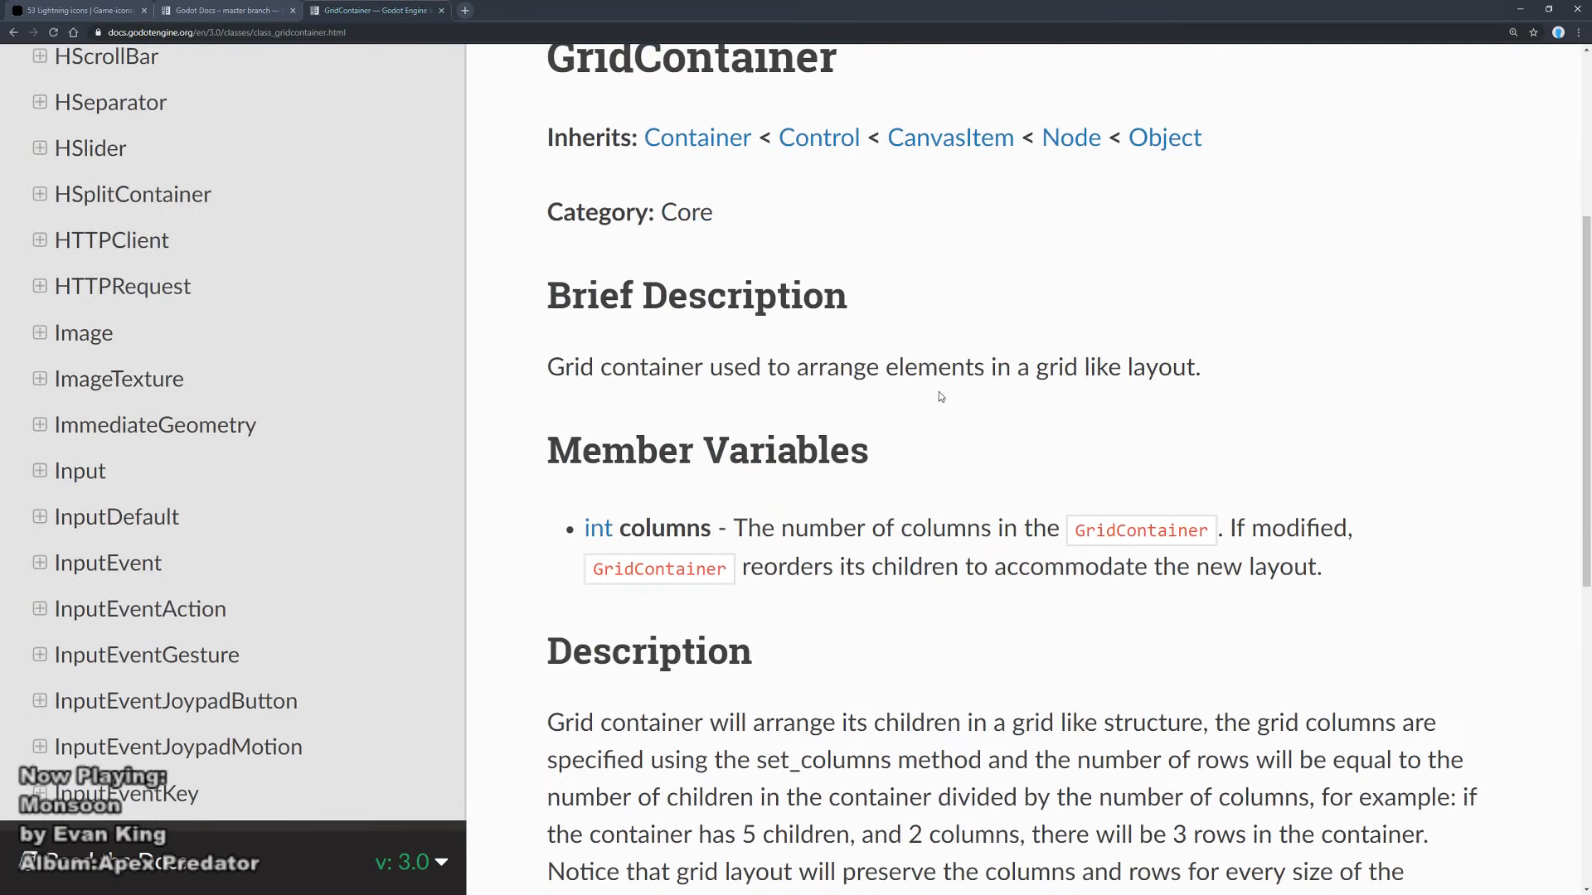
{"action": "scroll", "coordinate": [938, 396], "scroll_direction": "down", "scroll_amount": 1}
{"action": "scroll", "coordinate": [934, 459], "scroll_direction": "down", "scroll_amount": 2}
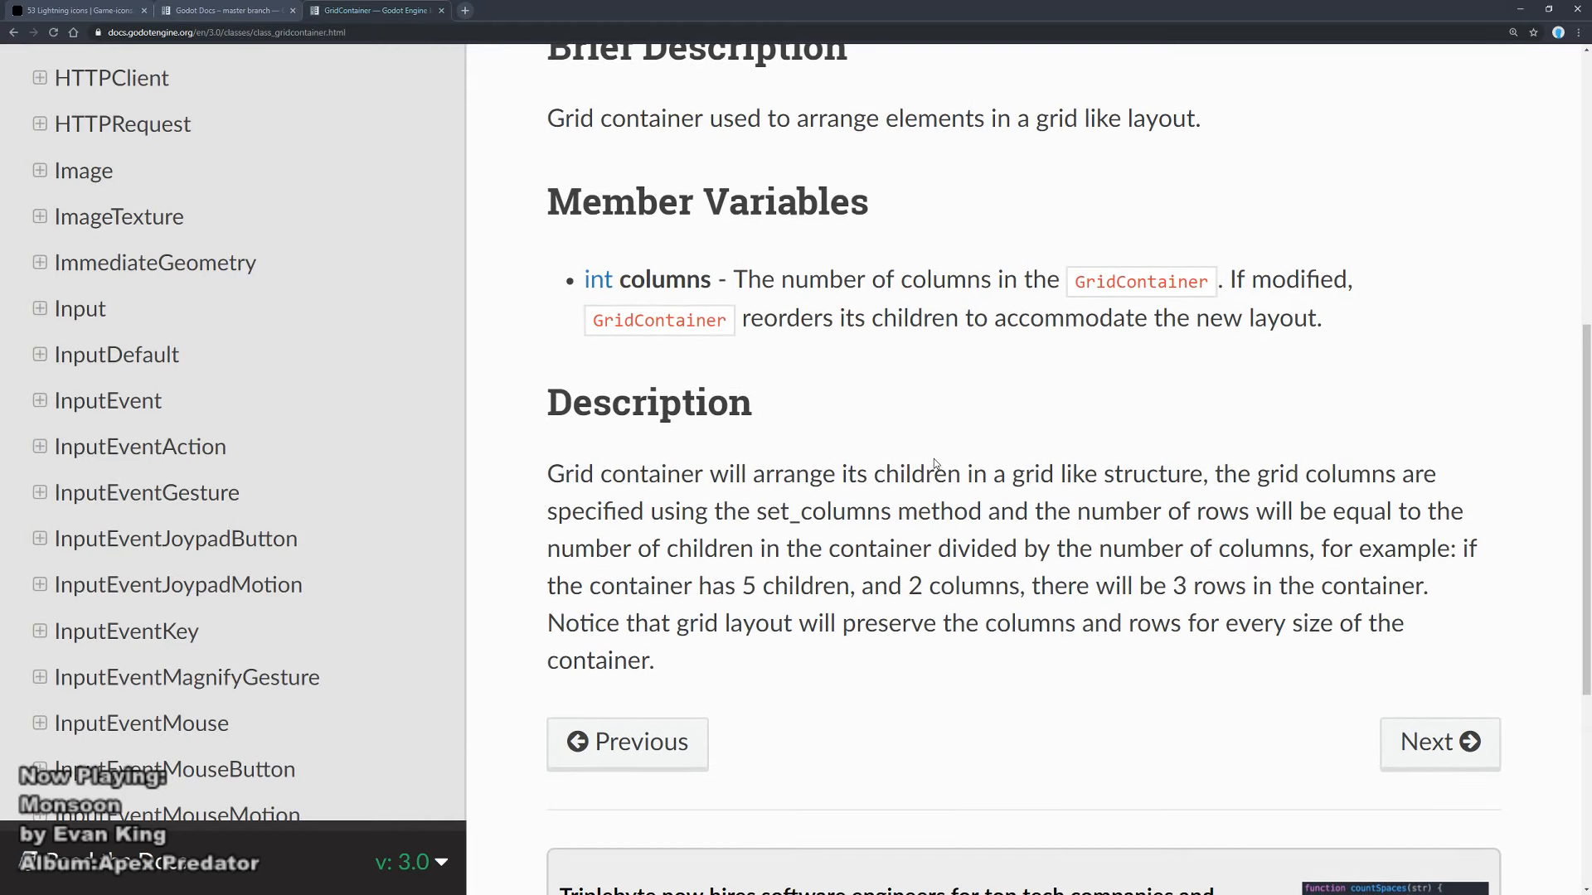
{"action": "scroll", "coordinate": [934, 465], "scroll_direction": "down", "scroll_amount": 4}
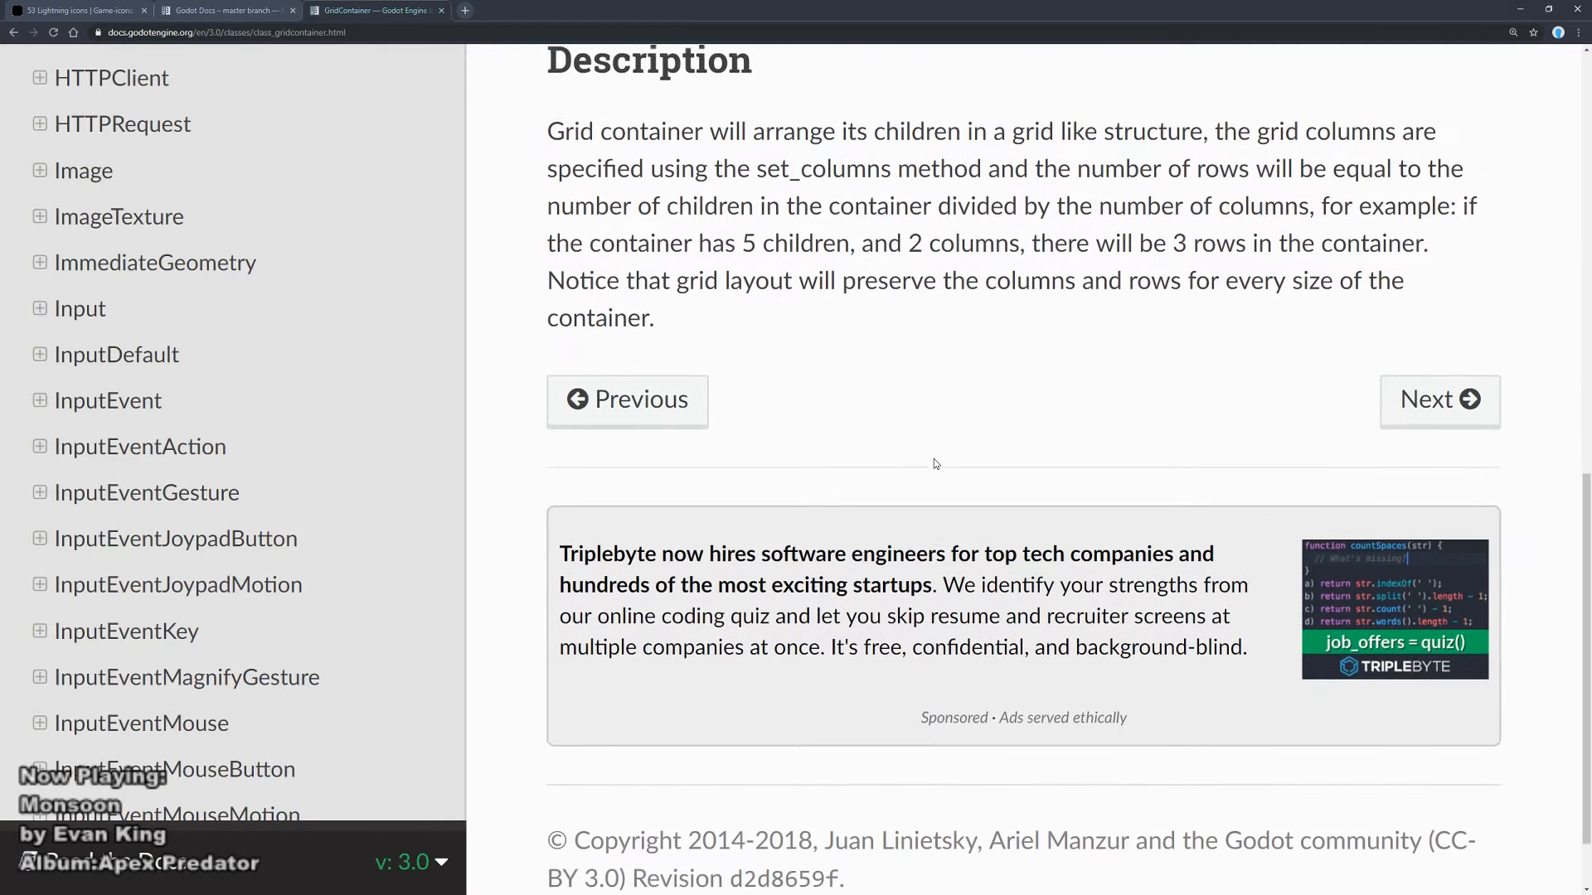
{"action": "scroll", "coordinate": [936, 464], "scroll_direction": "down", "scroll_amount": 1}
{"action": "scroll", "coordinate": [936, 464], "scroll_direction": "up", "scroll_amount": 3}
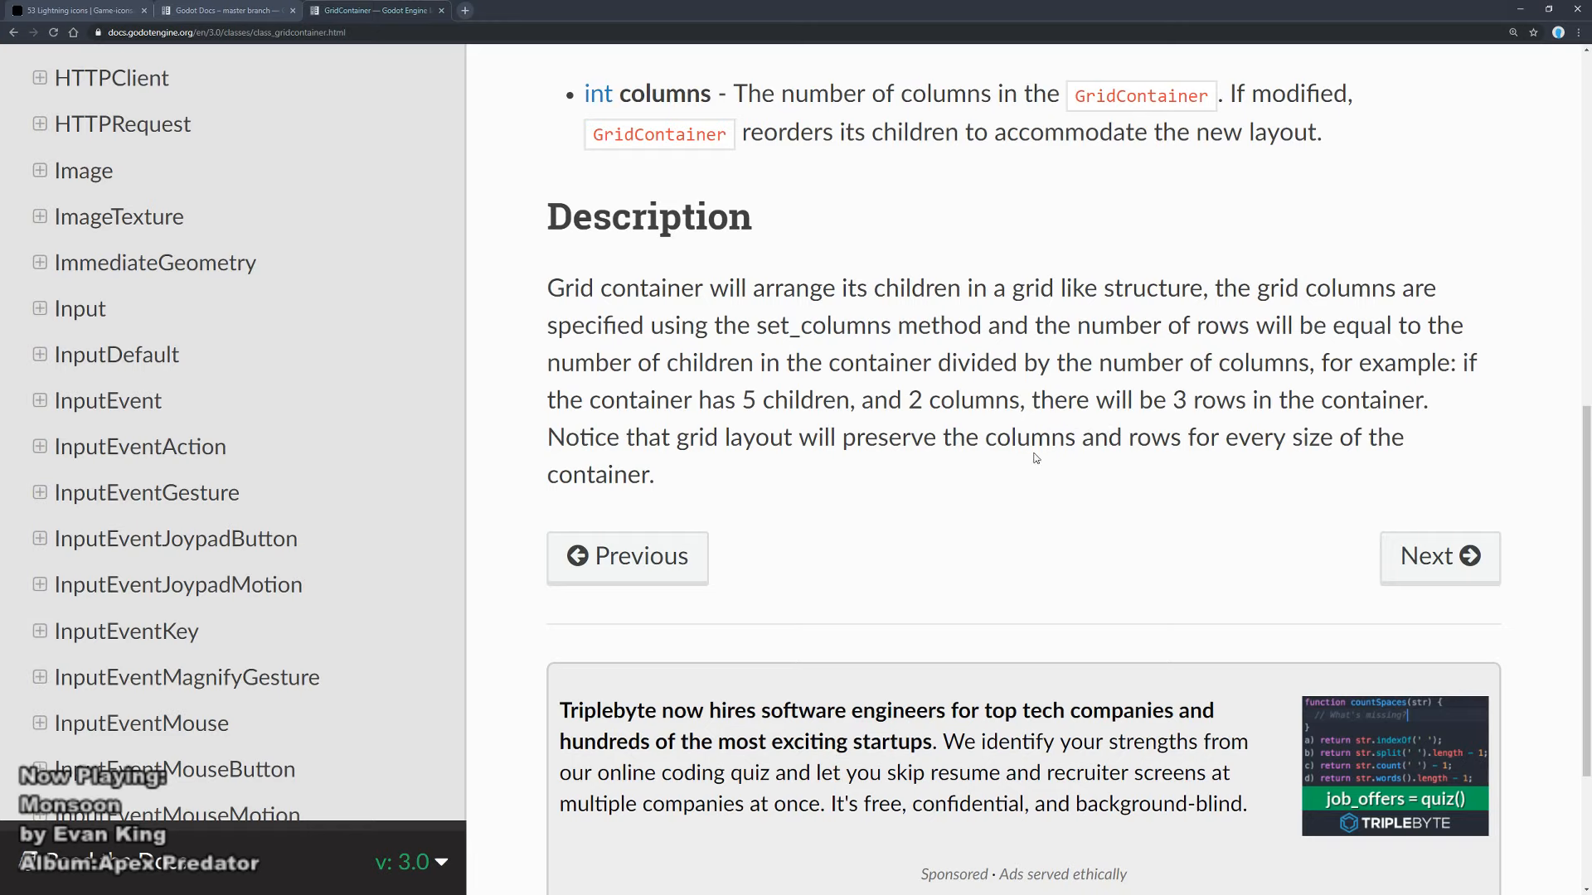
{"action": "scroll", "coordinate": [866, 393], "scroll_direction": "down", "scroll_amount": 3}
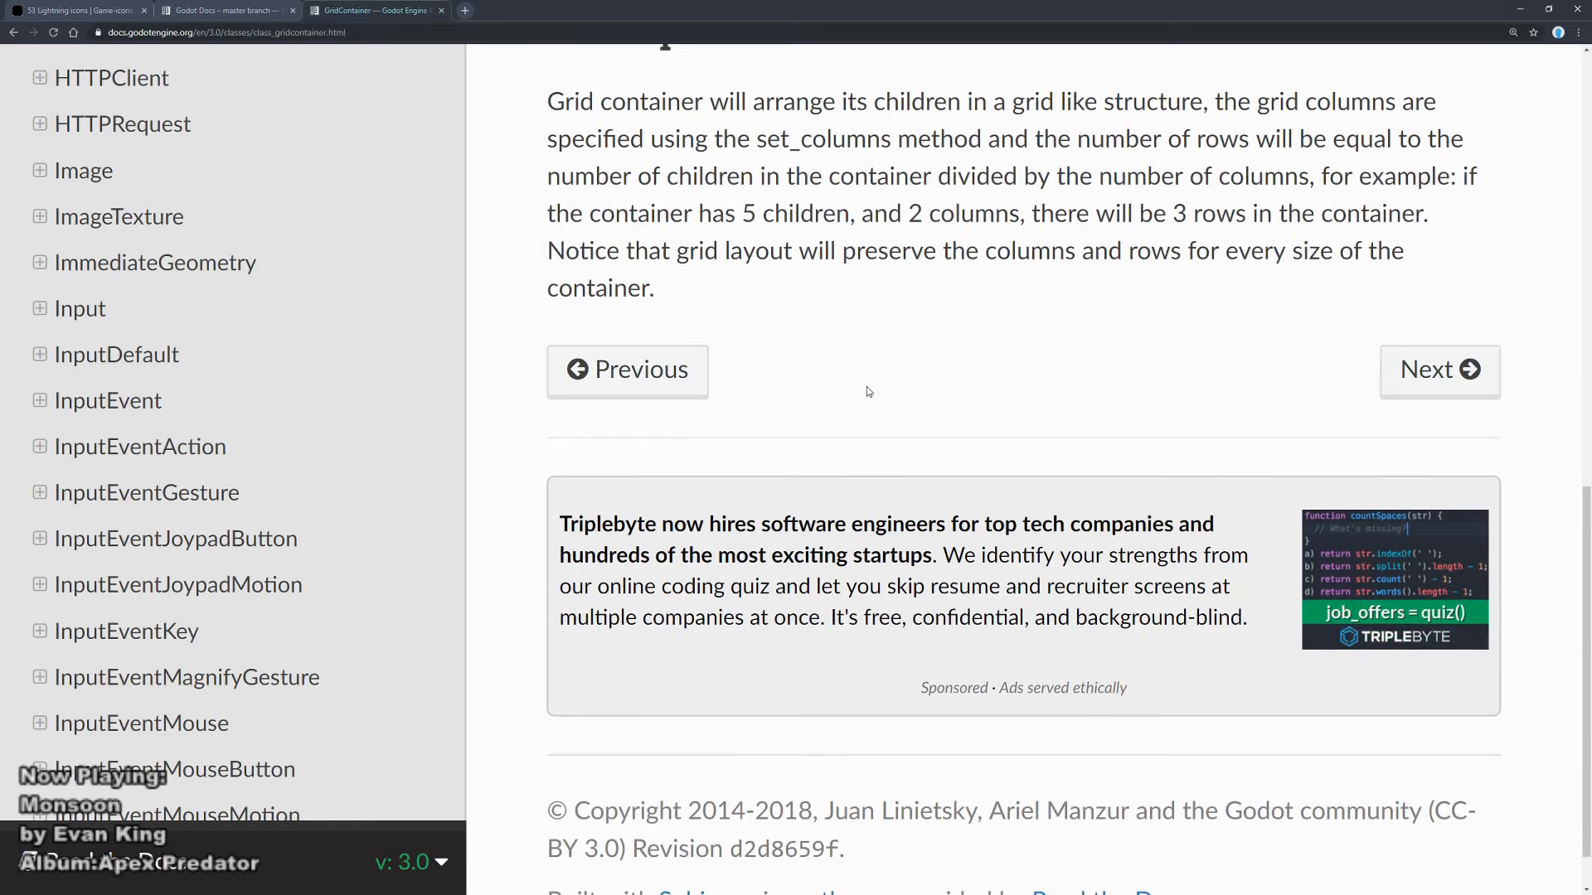
{"action": "key", "text": "alt+Left"}
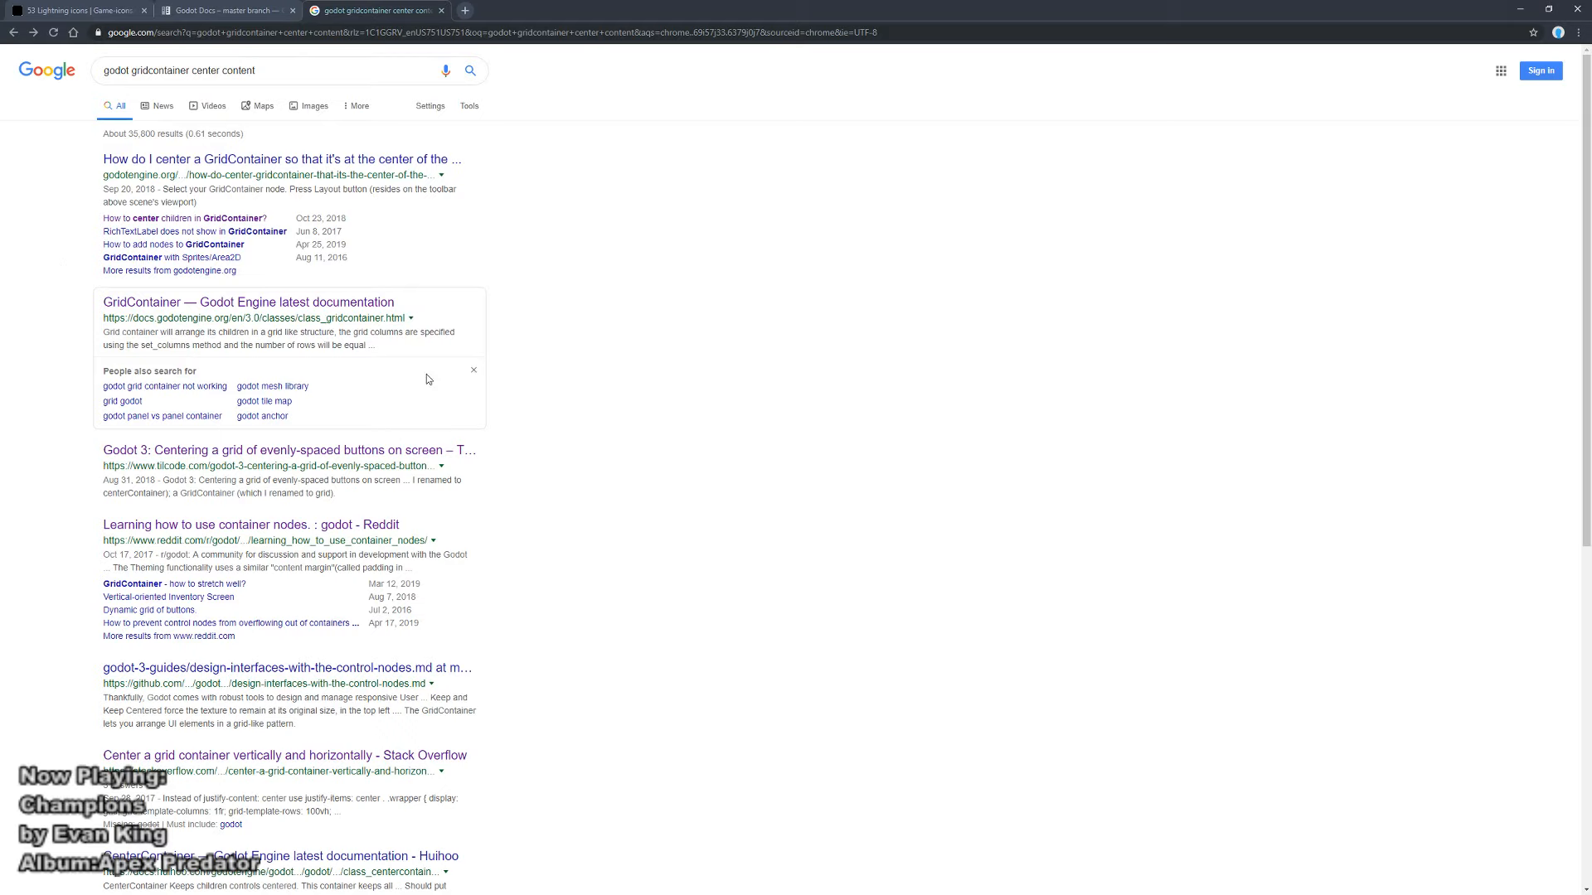
Step: Open the Reddit thread "GridContainer - how to stretch well?" and read the advice on size flags for the buttons and grid
{"action": "scroll", "coordinate": [570, 387], "scroll_direction": "down", "scroll_amount": 3}
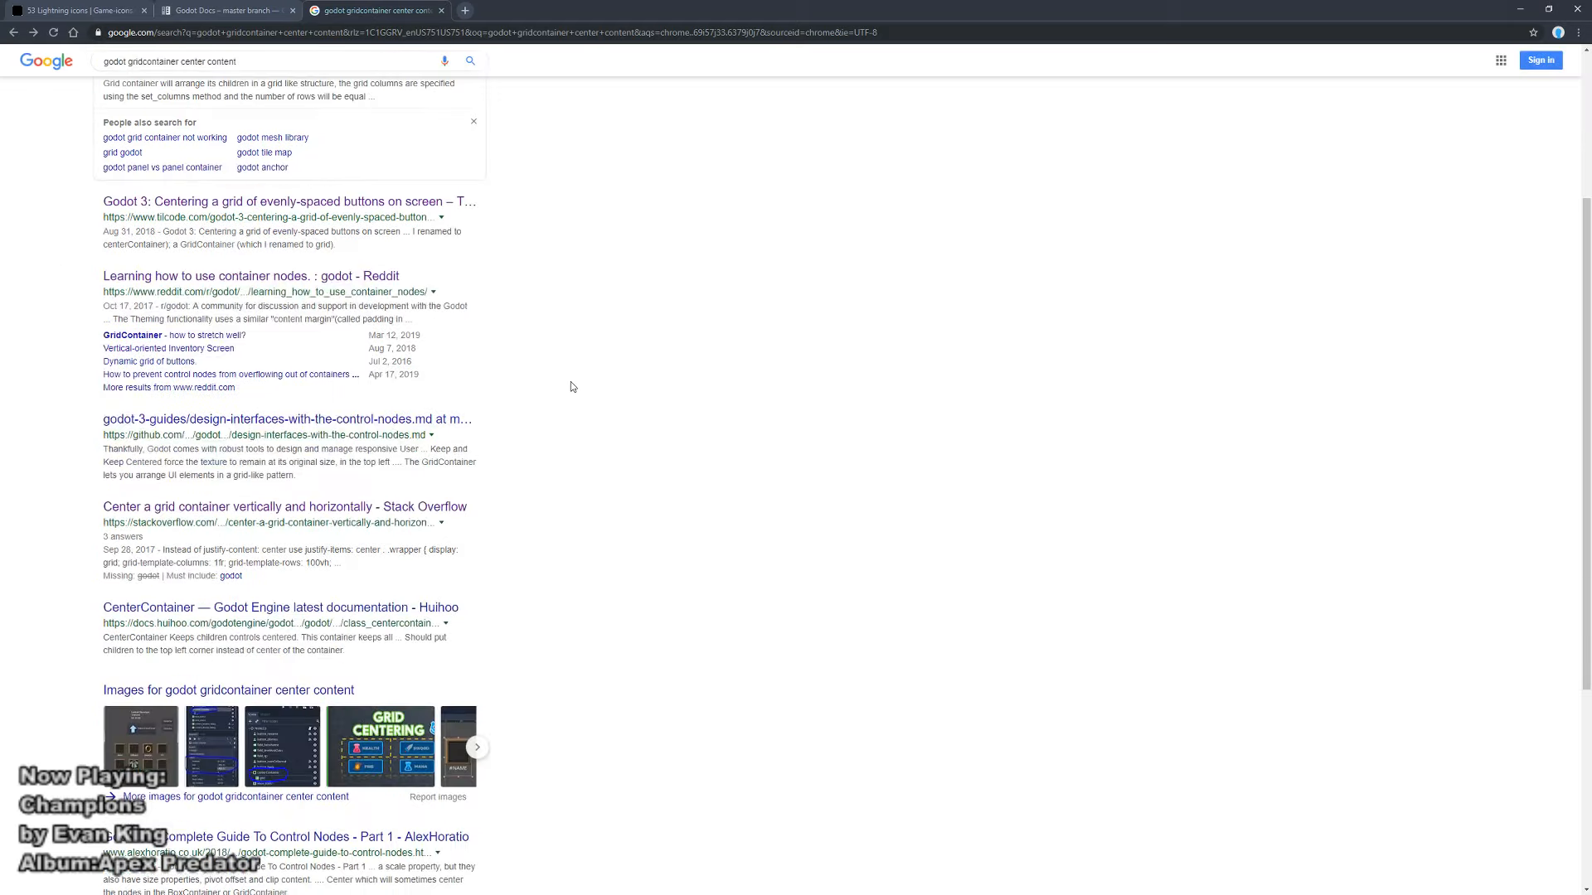
{"action": "left_click", "coordinate": [206, 340]}
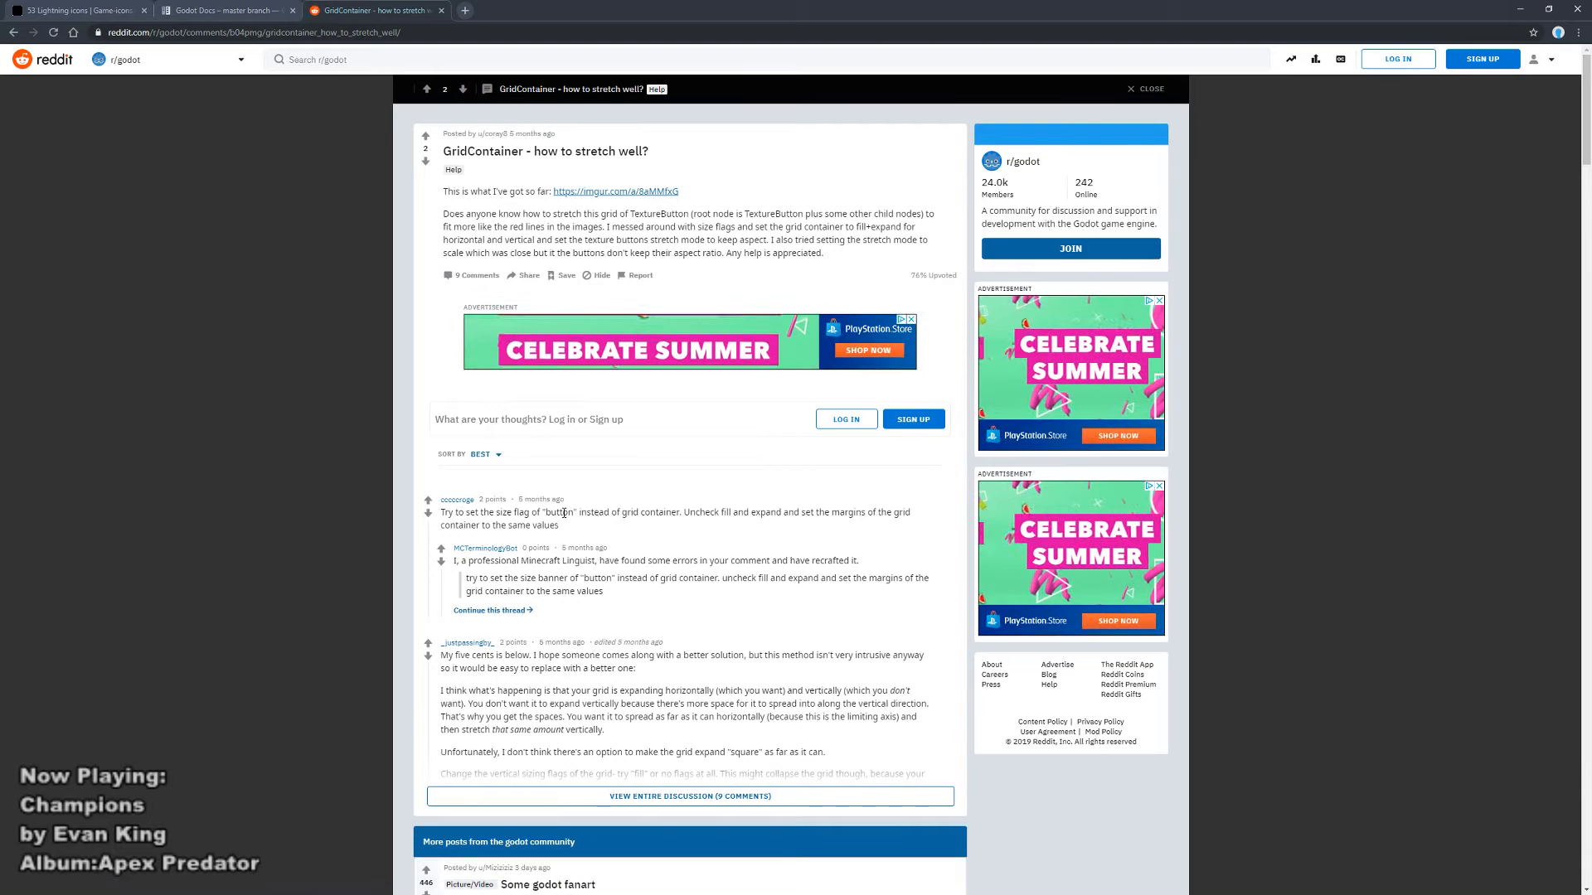
{"action": "left_click_drag", "start_coordinate": [563, 512], "coordinate": [790, 527]}
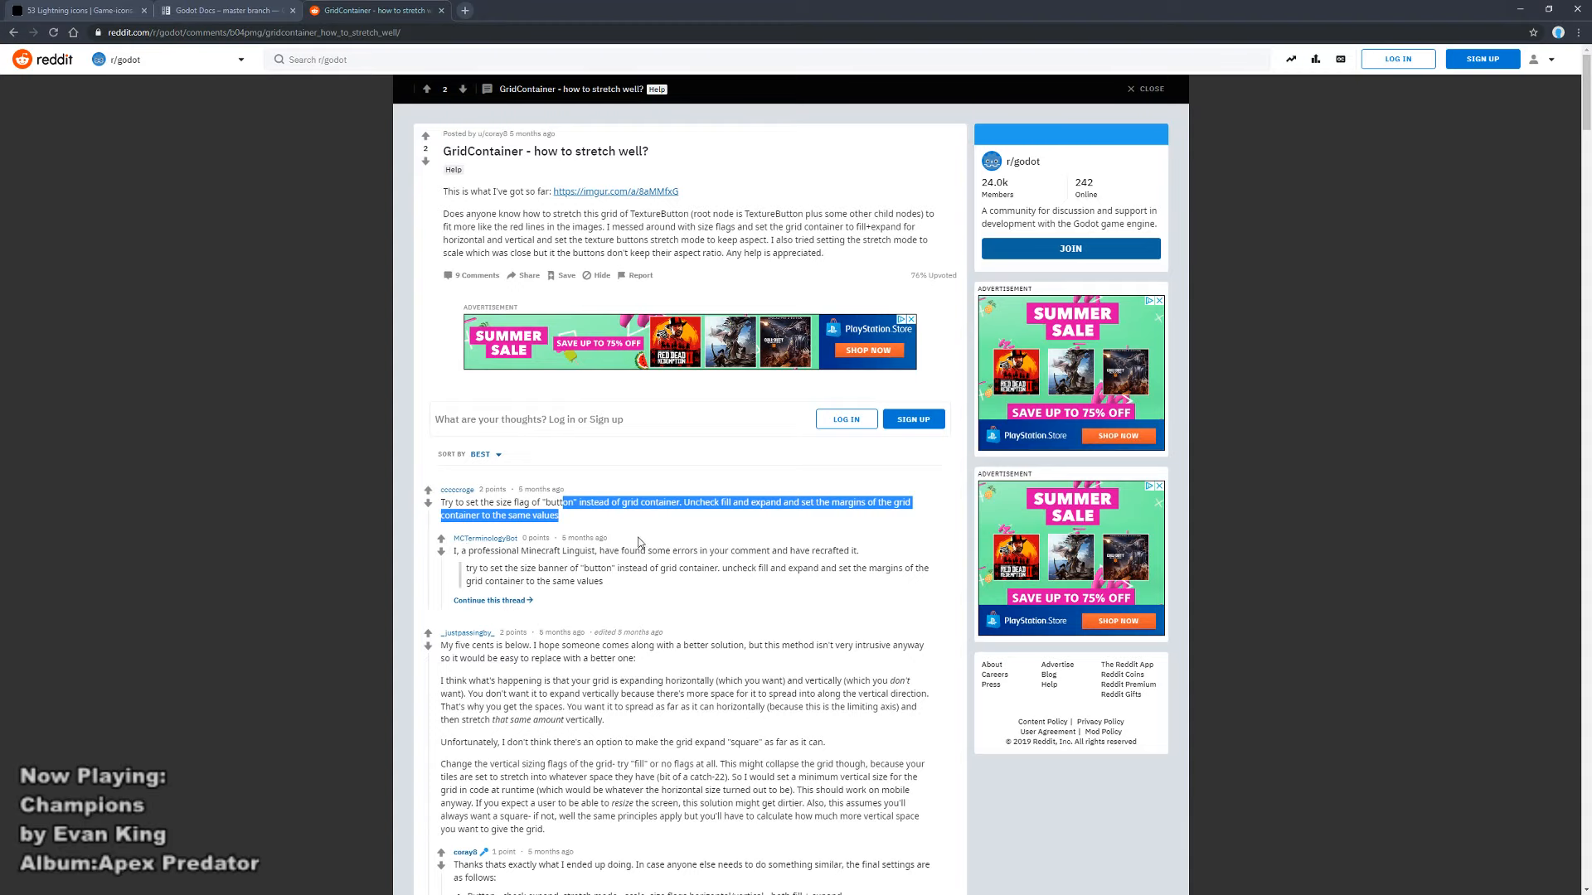
{"action": "scroll", "coordinate": [736, 524], "scroll_direction": "down", "scroll_amount": 3}
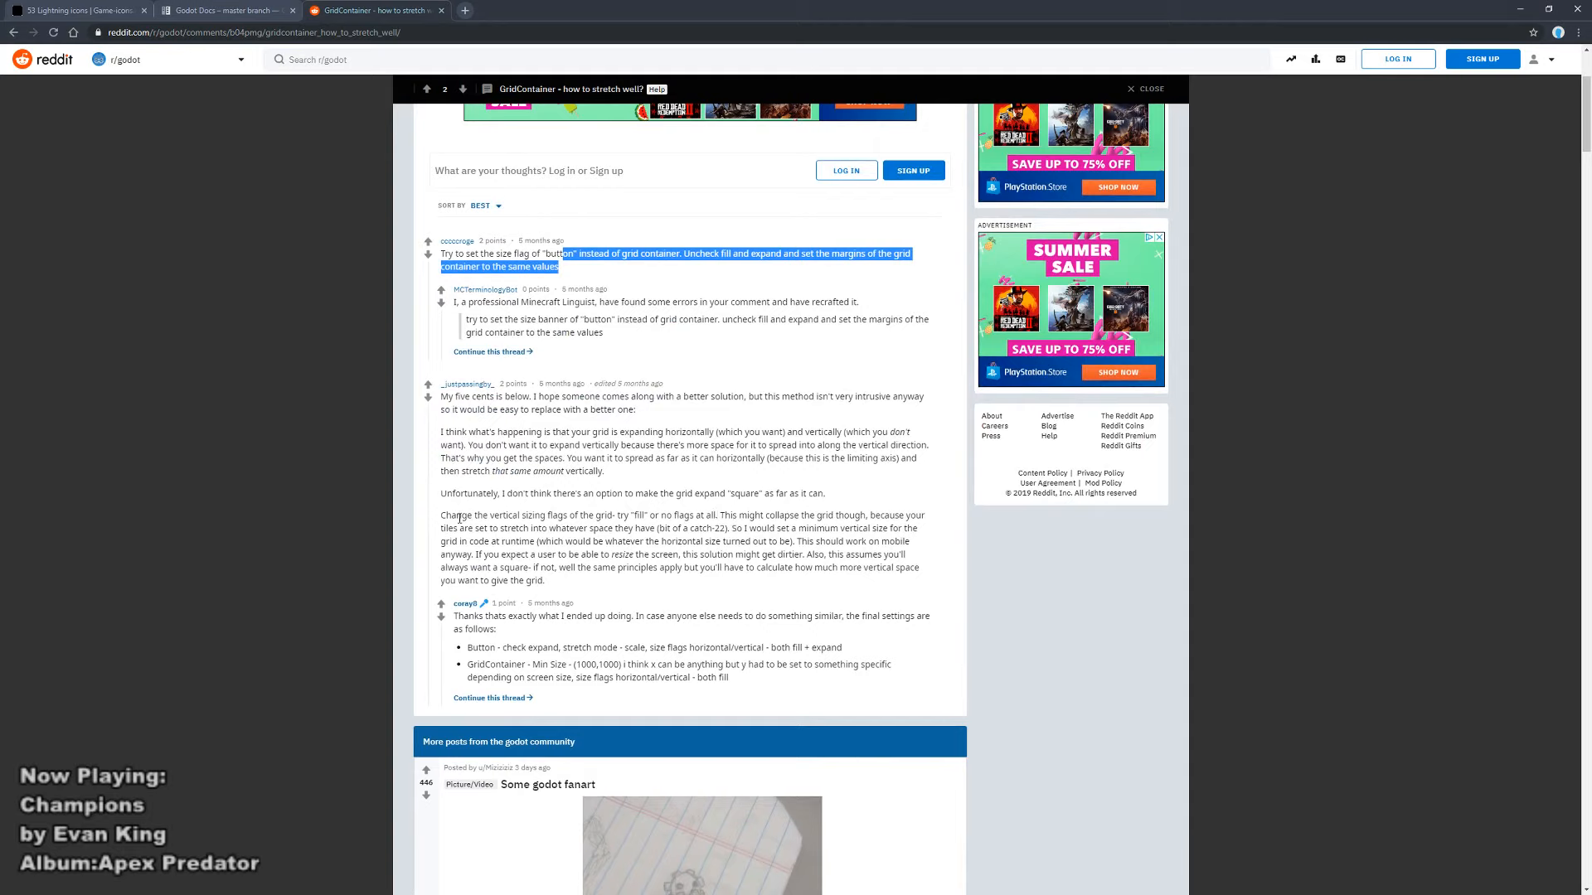
{"action": "left_click_drag", "start_coordinate": [441, 516], "coordinate": [922, 569]}
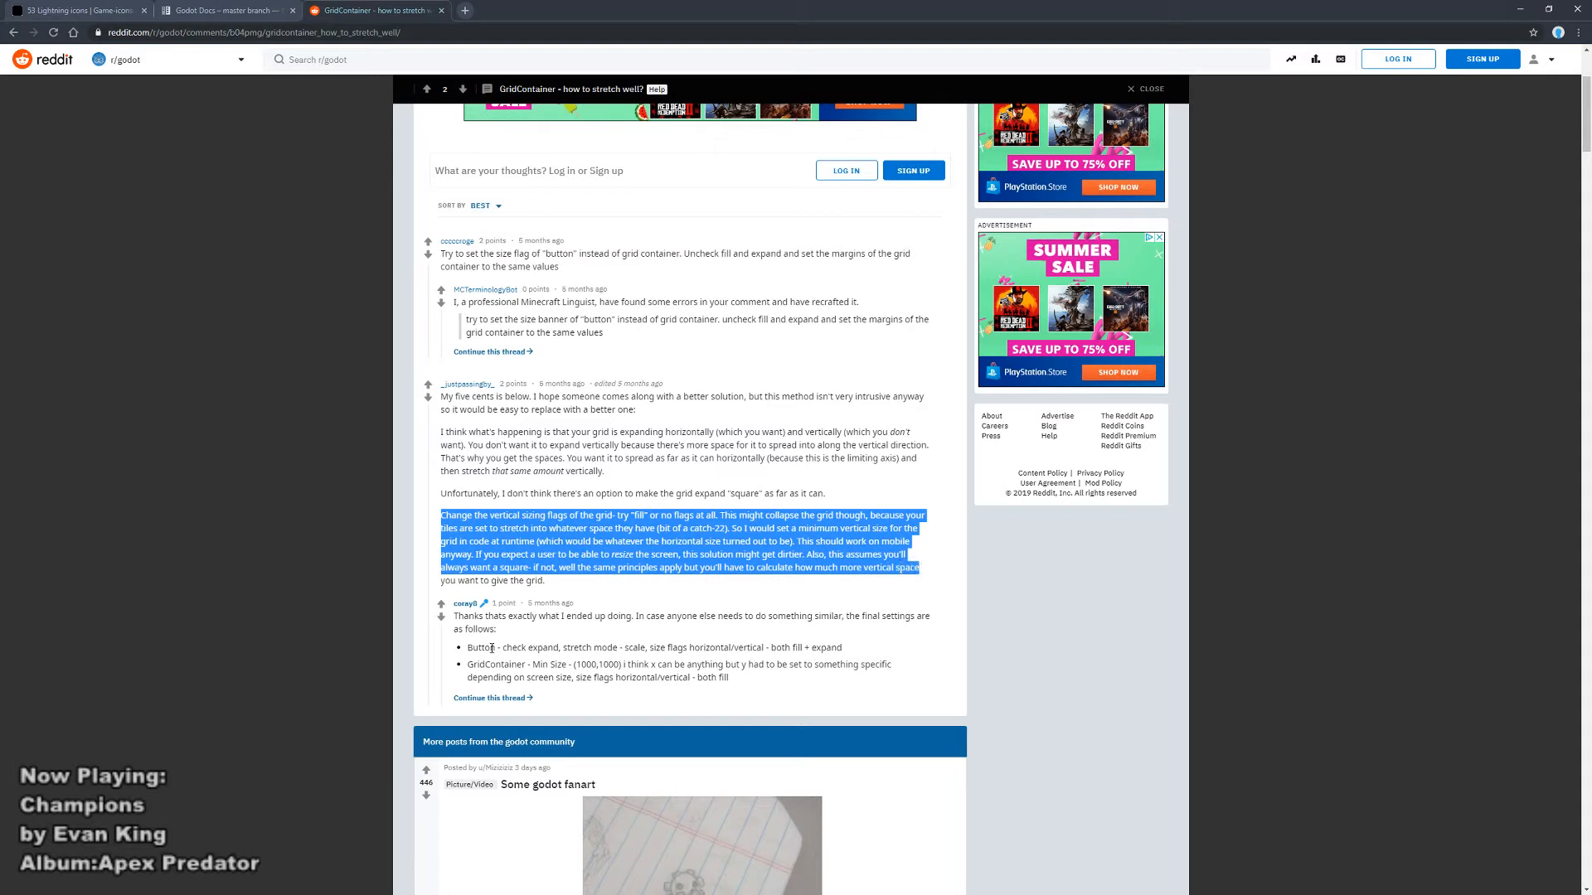
{"action": "left_click_drag", "start_coordinate": [497, 648], "coordinate": [849, 655]}
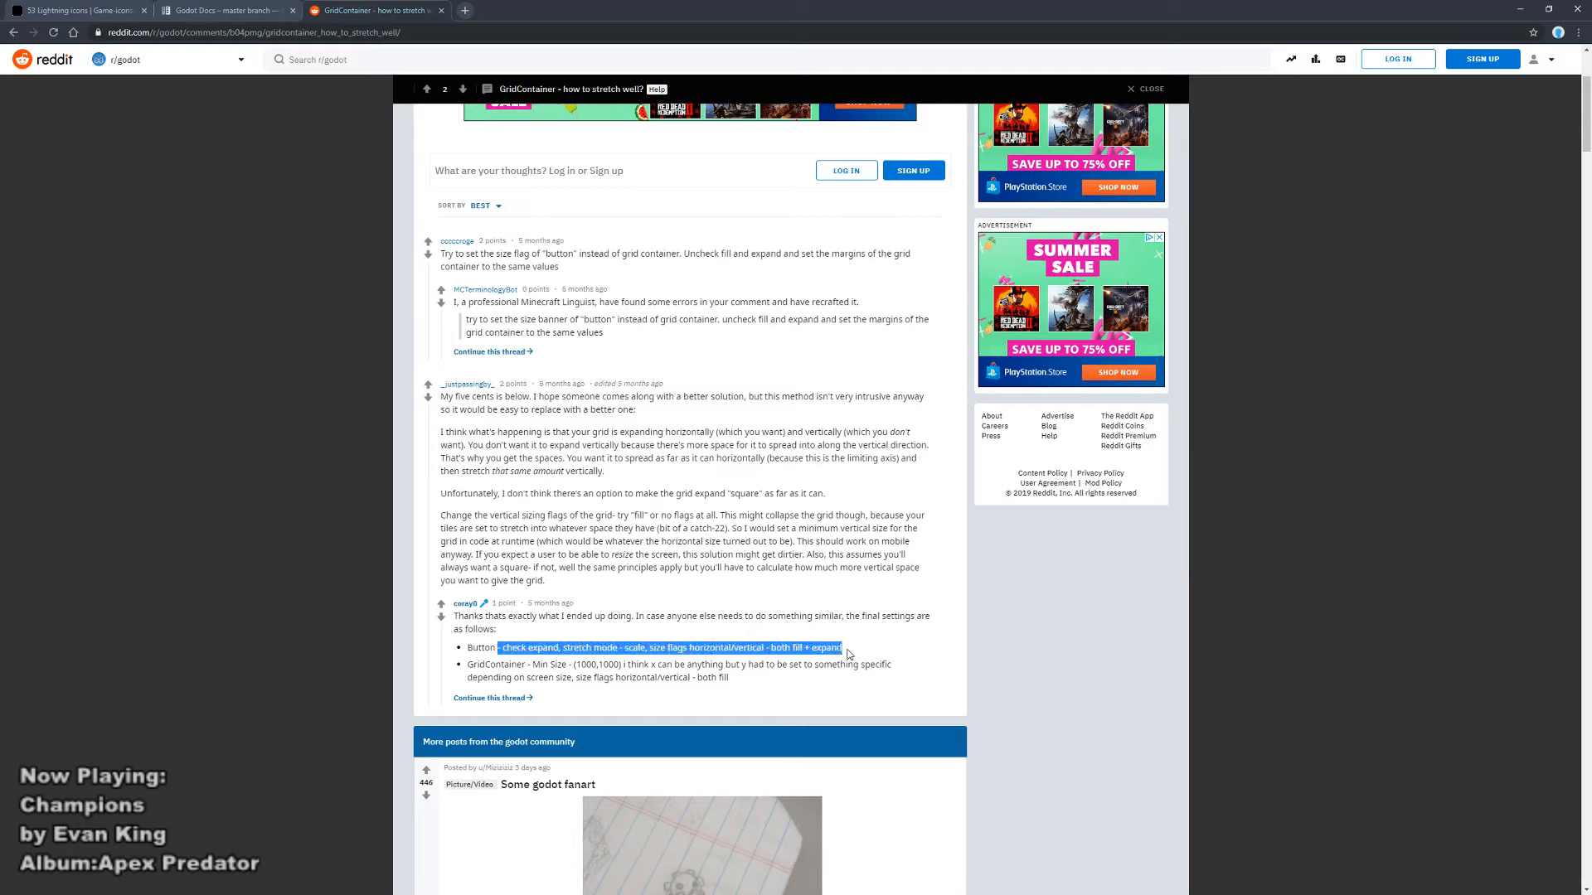
Step: Switch back to Godot and duplicate the Button inside the GridContainer
{"action": "left_click", "coordinate": [1520, 9]}
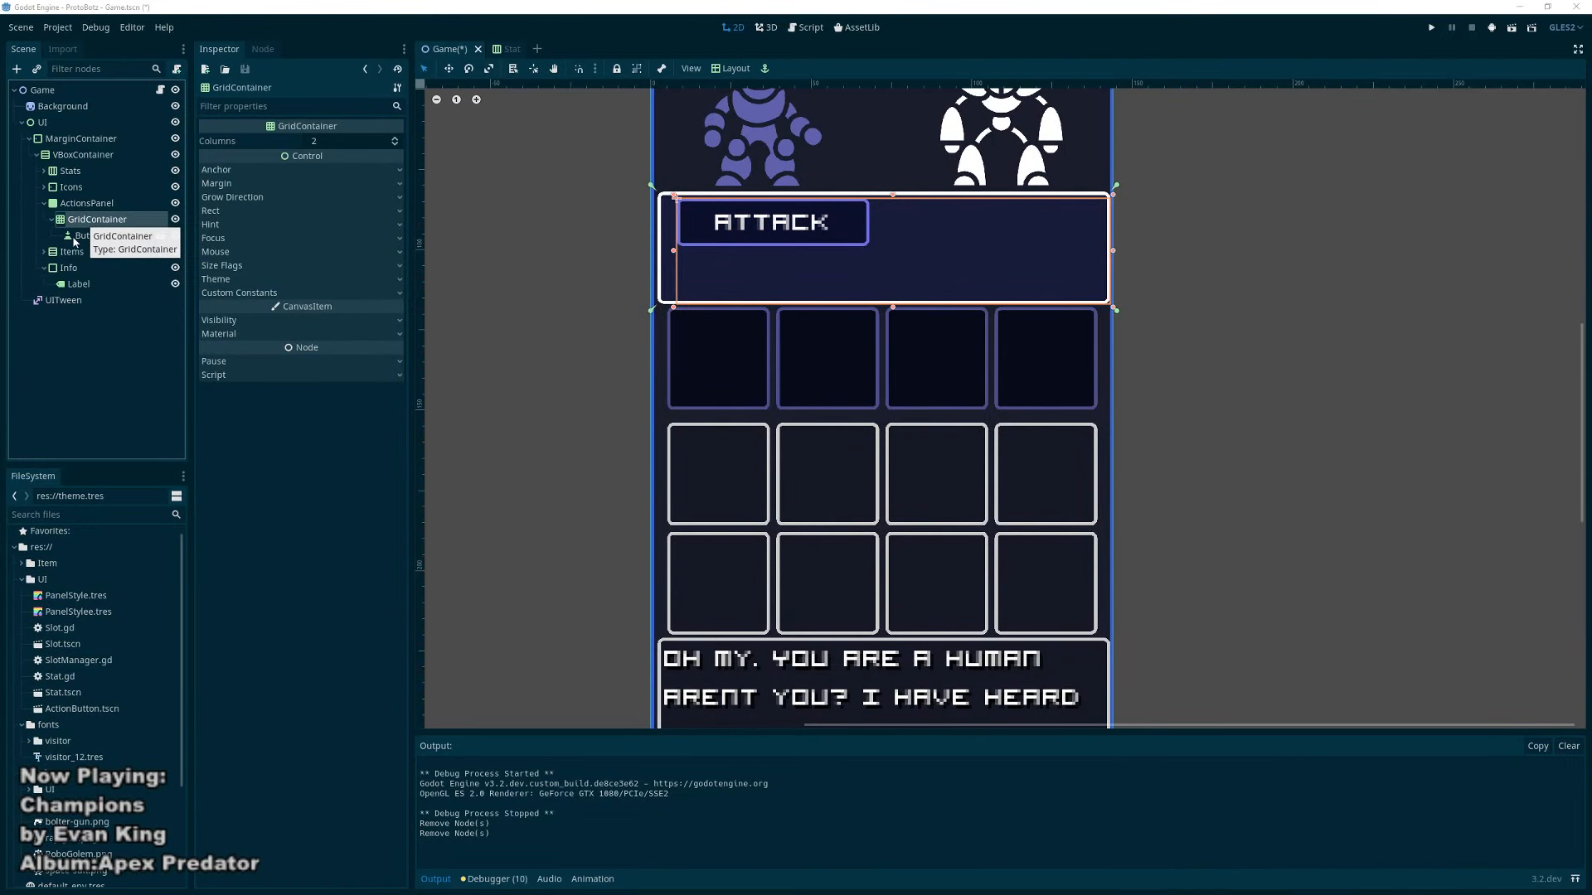
{"action": "left_click", "coordinate": [74, 237]}
{"action": "key", "text": "ctrl+d"}
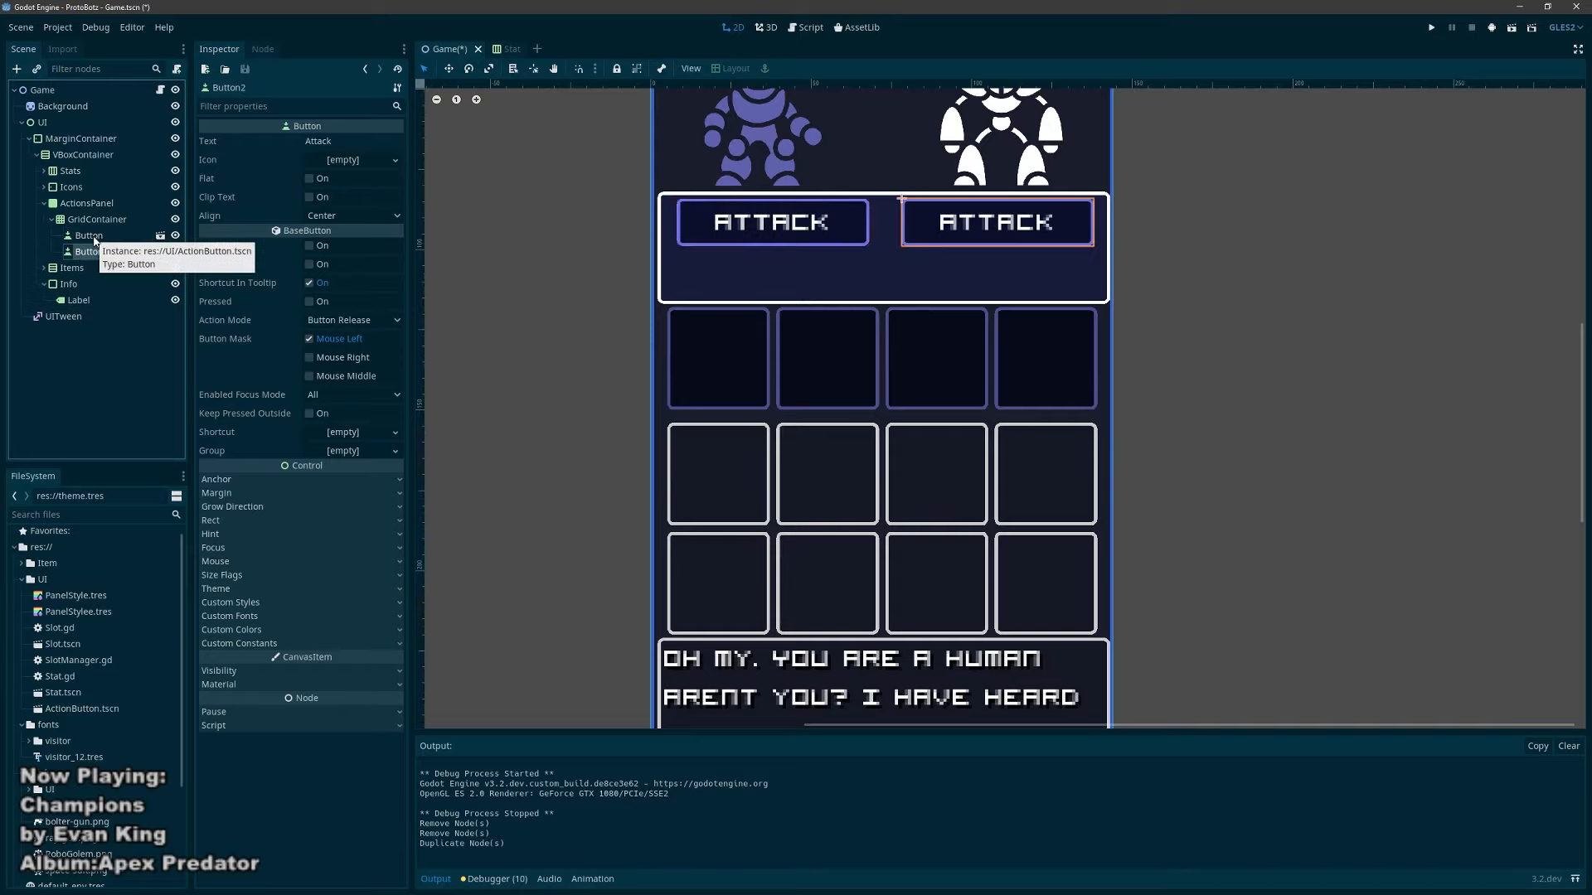
Step: Enable the horizontal Expand size flag on the first Button in the GridContainer
{"action": "left_click", "coordinate": [93, 239]}
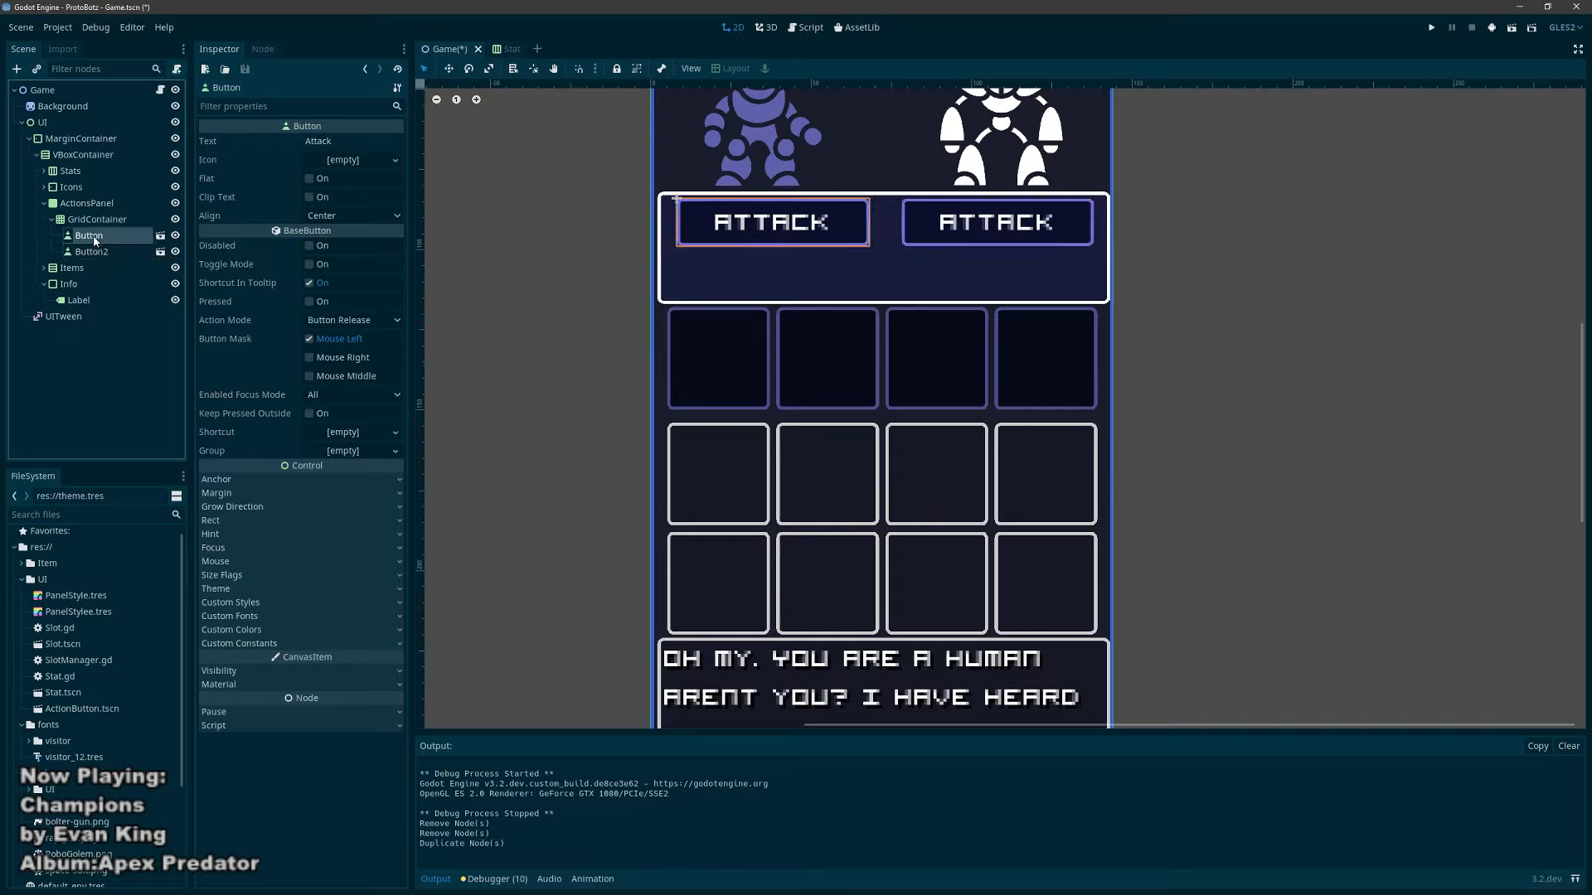
{"action": "left_click", "coordinate": [253, 606]}
{"action": "left_click", "coordinate": [252, 606]}
{"action": "left_click", "coordinate": [248, 605]}
{"action": "left_click", "coordinate": [247, 603]}
{"action": "left_click", "coordinate": [236, 575]}
{"action": "left_click", "coordinate": [310, 608]}
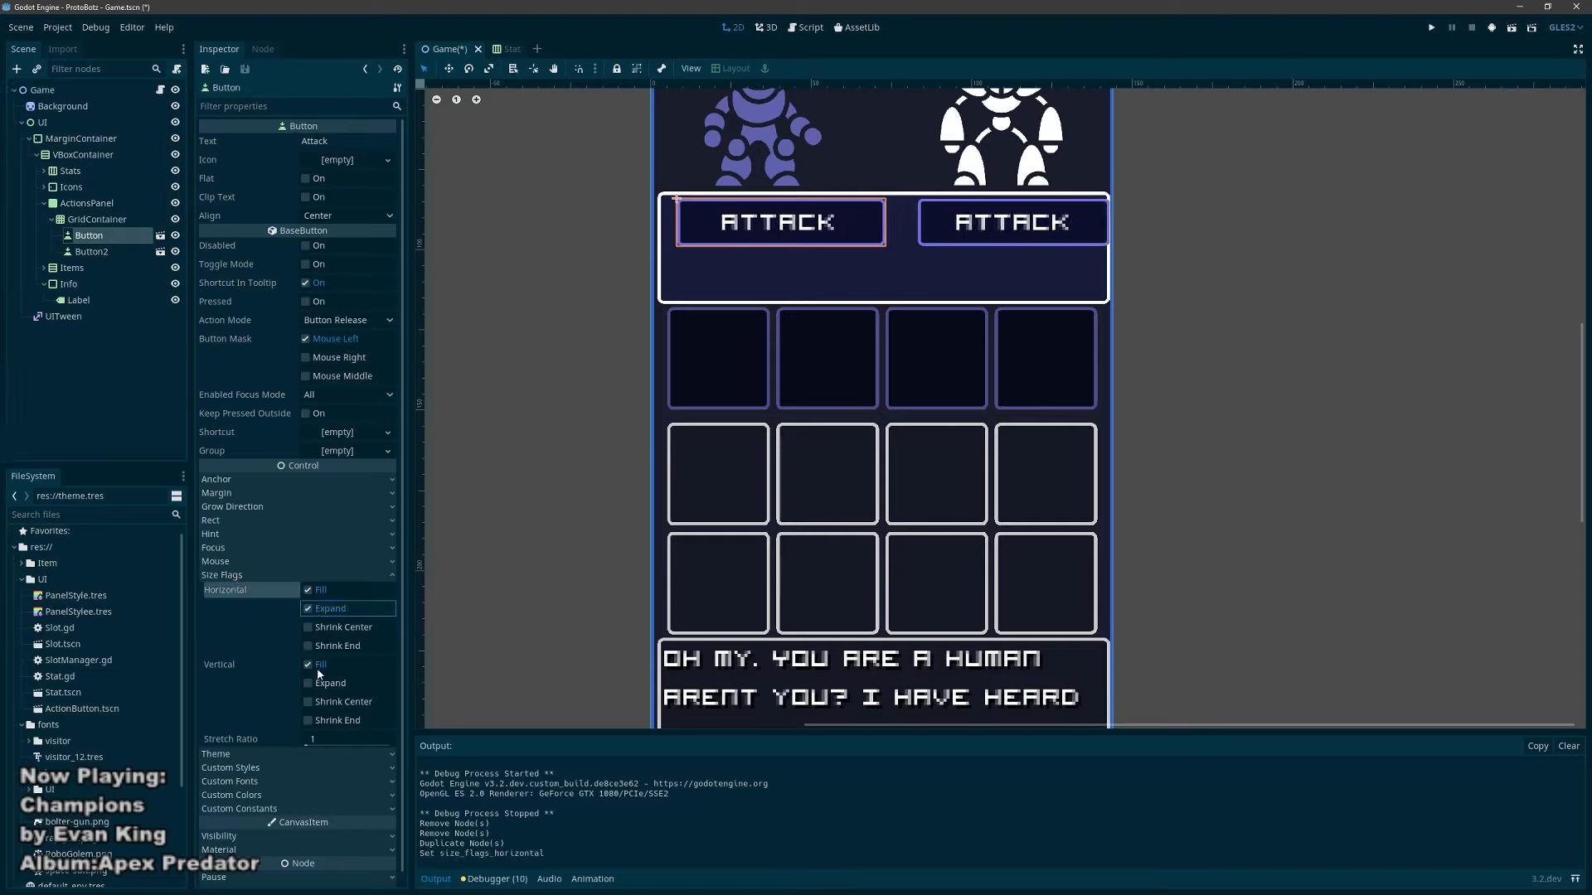
Step: Select both Button and Button2, and enable the horizontal Expand size flag for the pair
{"action": "left_click", "coordinate": [108, 250], "text": "shift"}
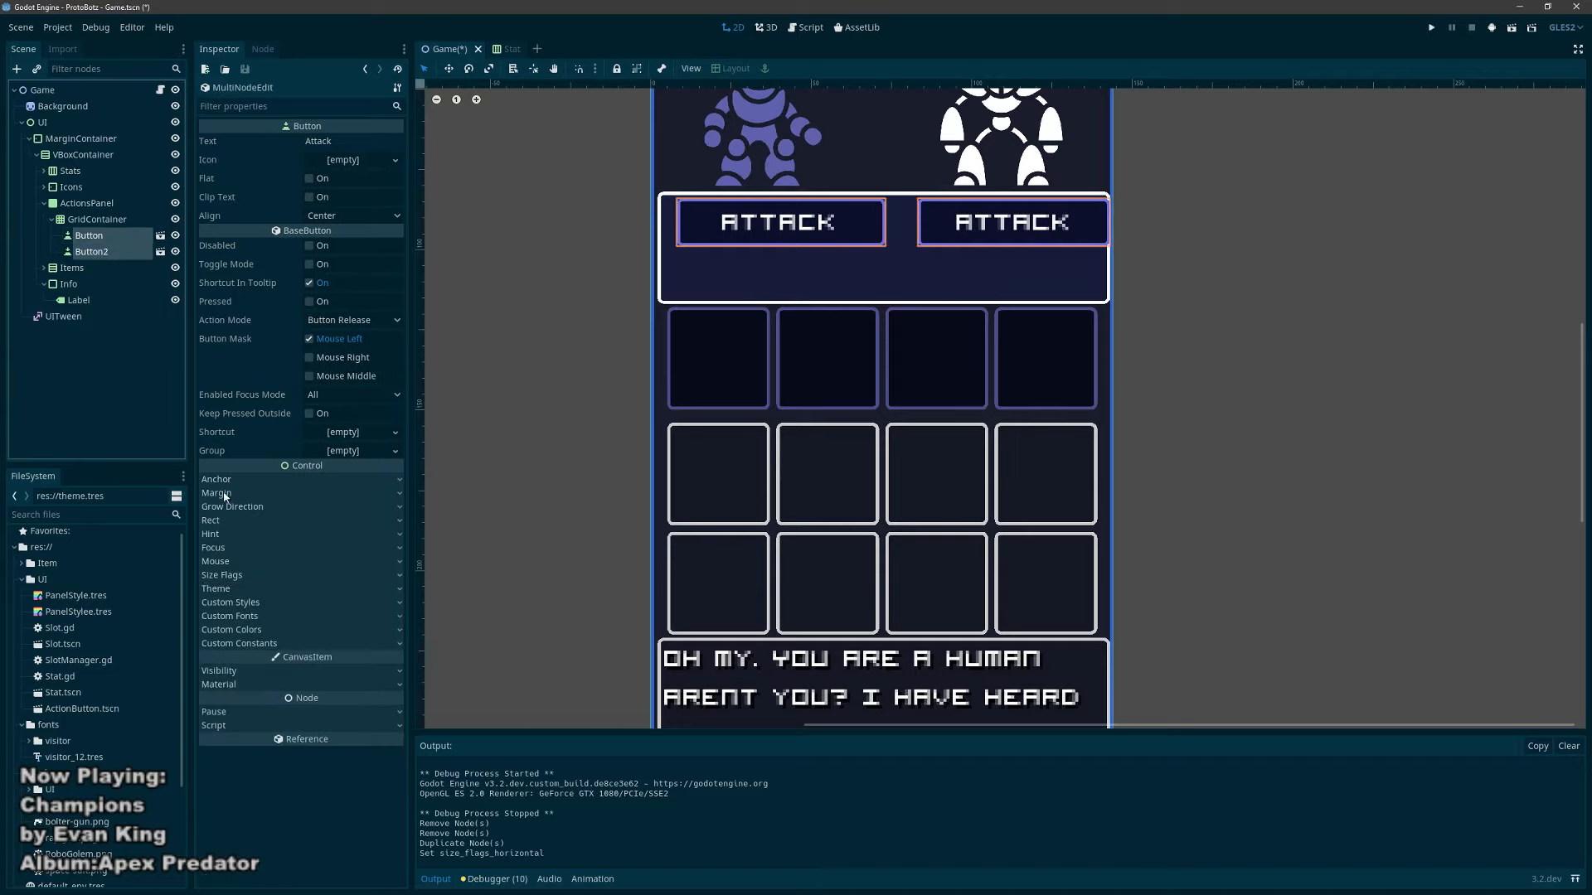
{"action": "left_click", "coordinate": [222, 575]}
{"action": "left_click", "coordinate": [310, 614]}
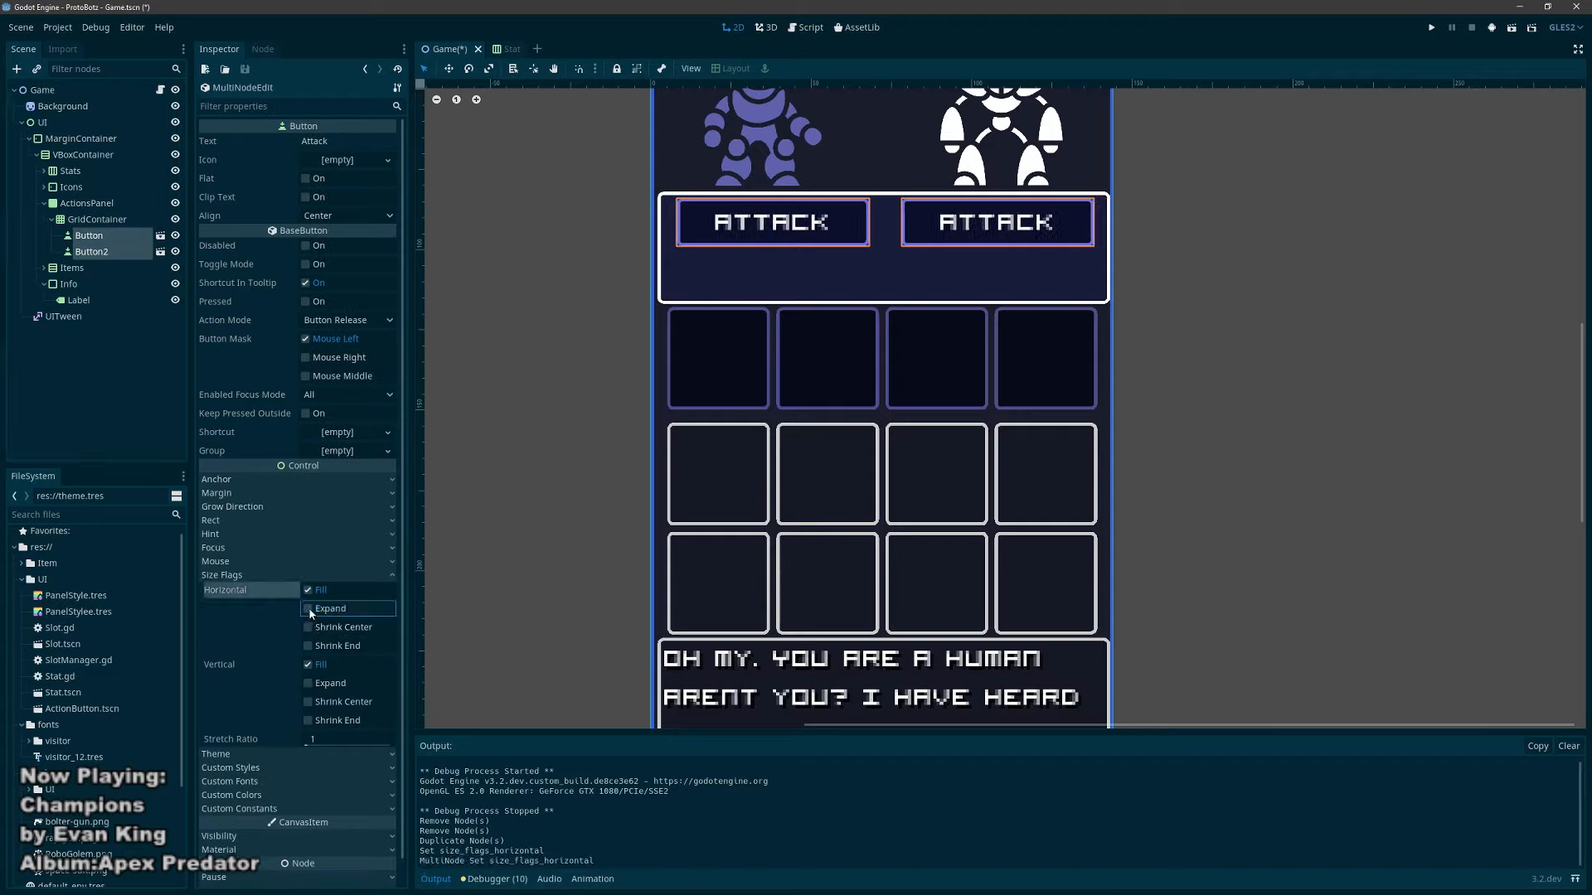
{"action": "left_click", "coordinate": [310, 613]}
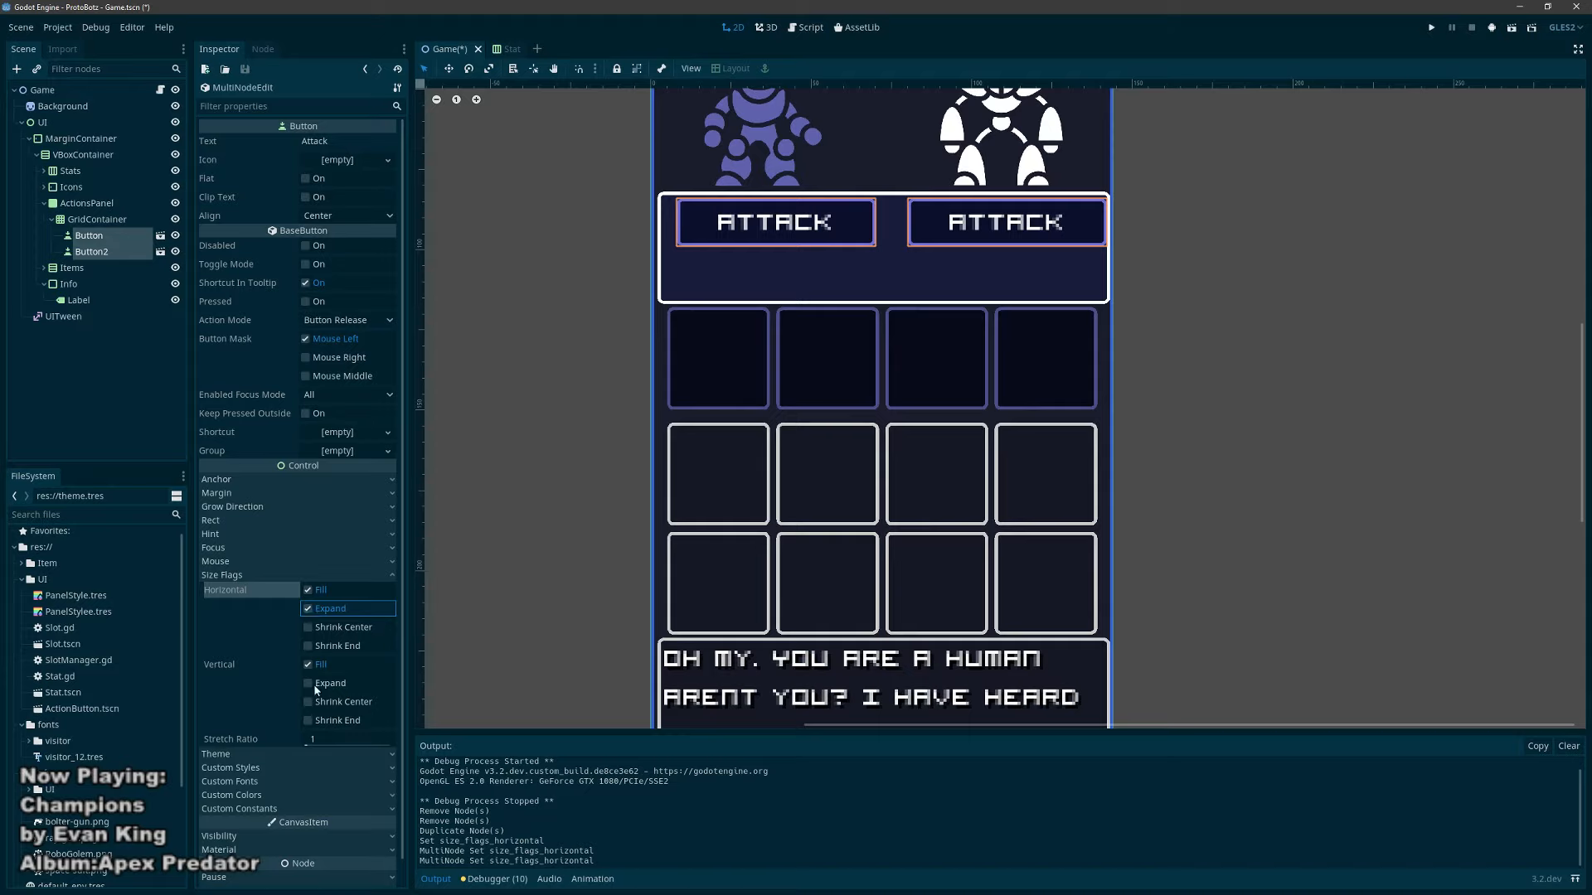
Step: Set the GridContainer's left margin to 1, after trying 0
{"action": "left_click", "coordinate": [108, 221]}
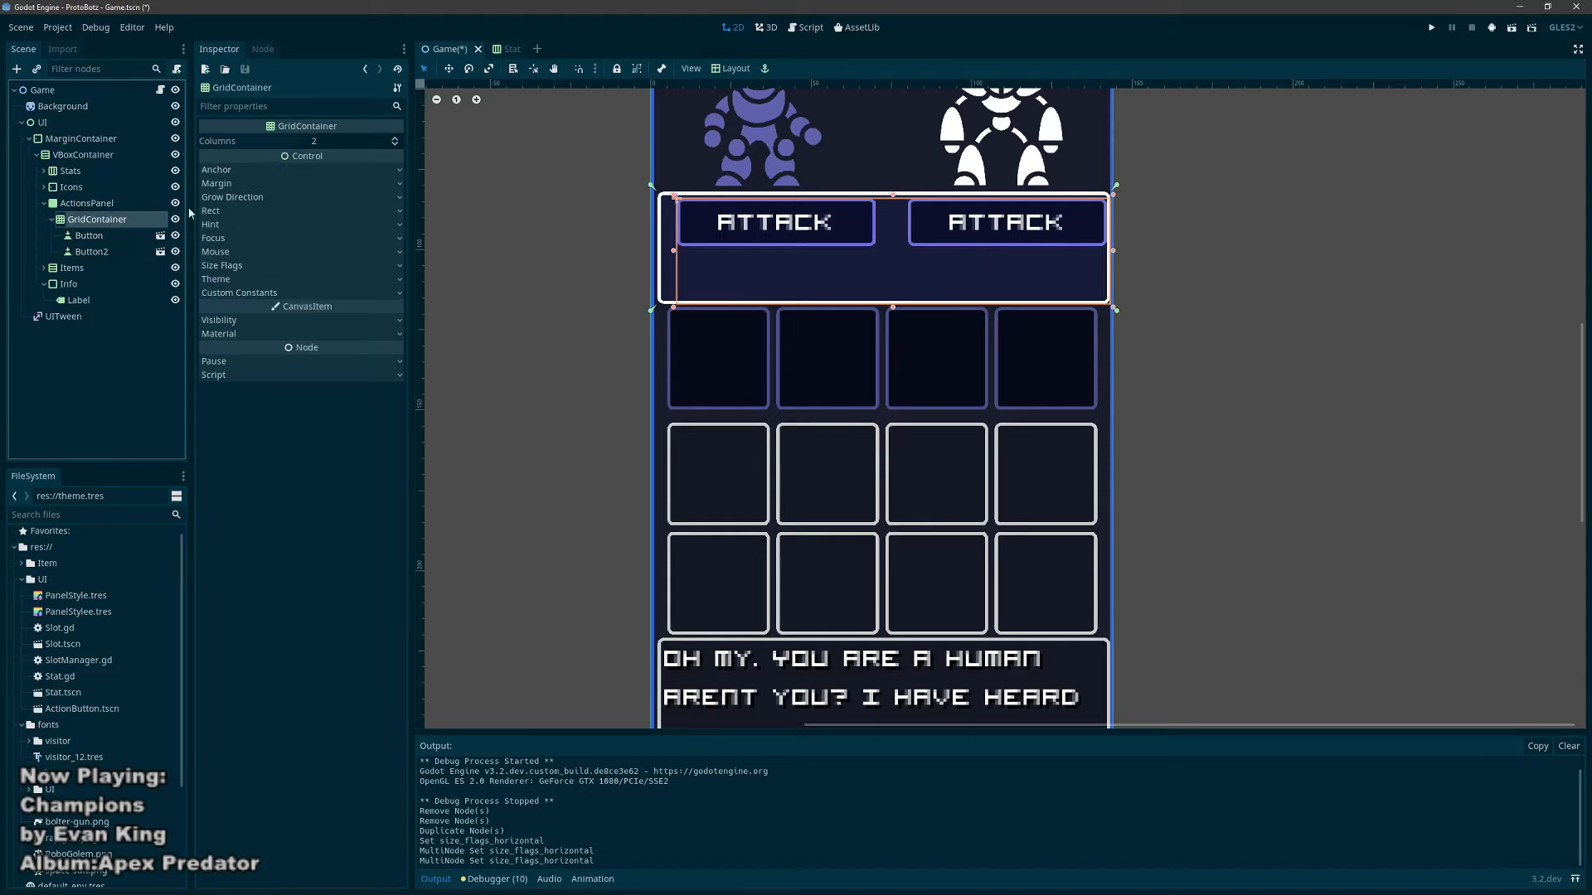
{"action": "left_click", "coordinate": [216, 185]}
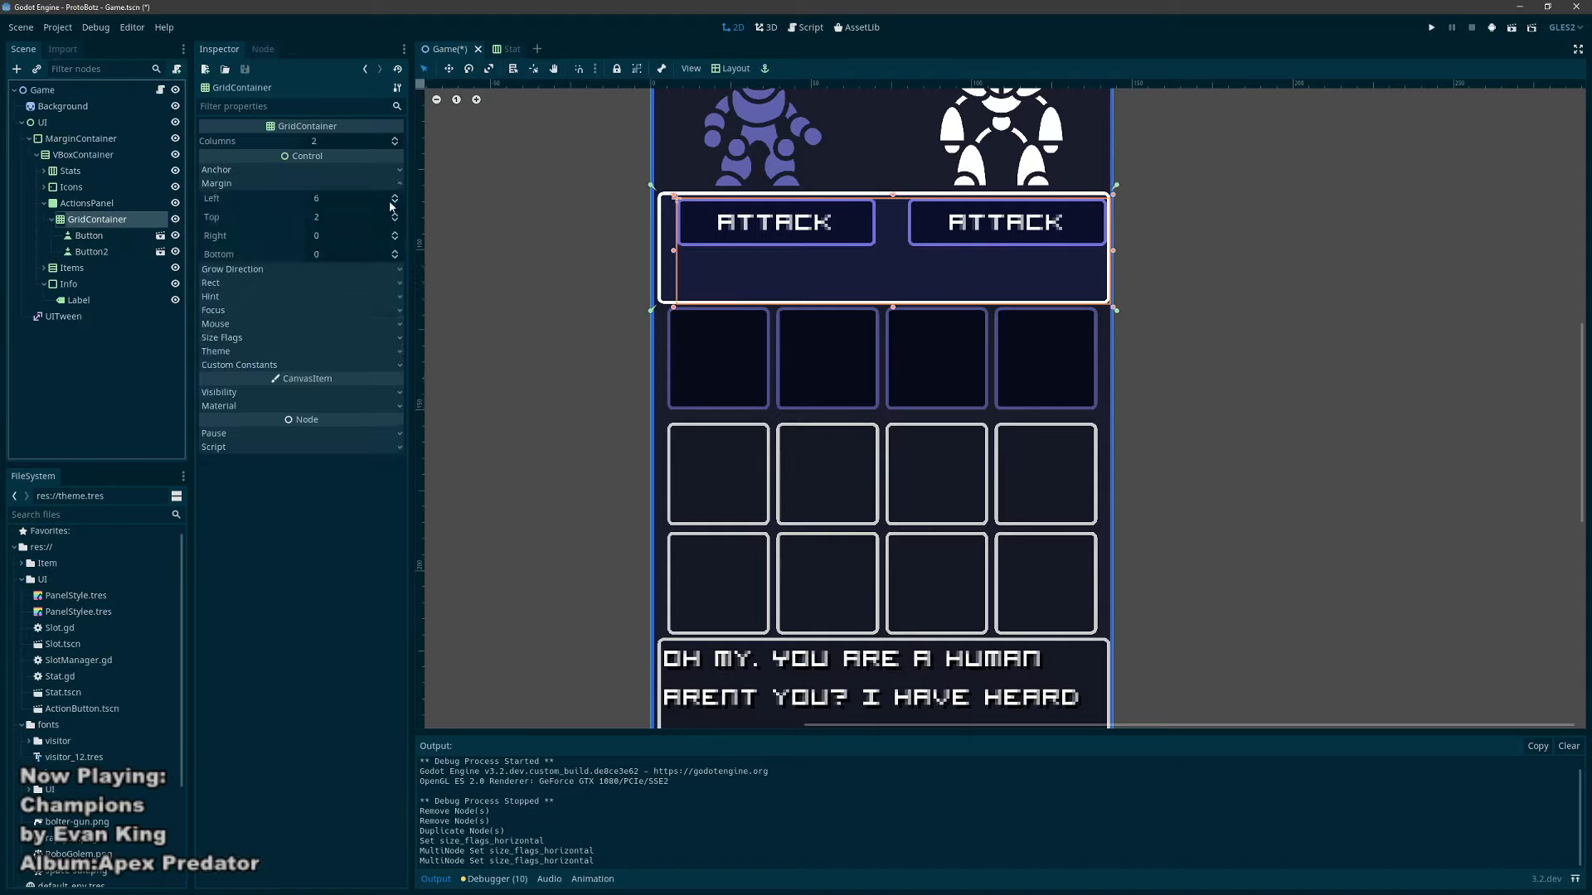
{"action": "left_click", "coordinate": [355, 201]}
{"action": "type", "text": "0"}
{"action": "key", "text": "Return"}
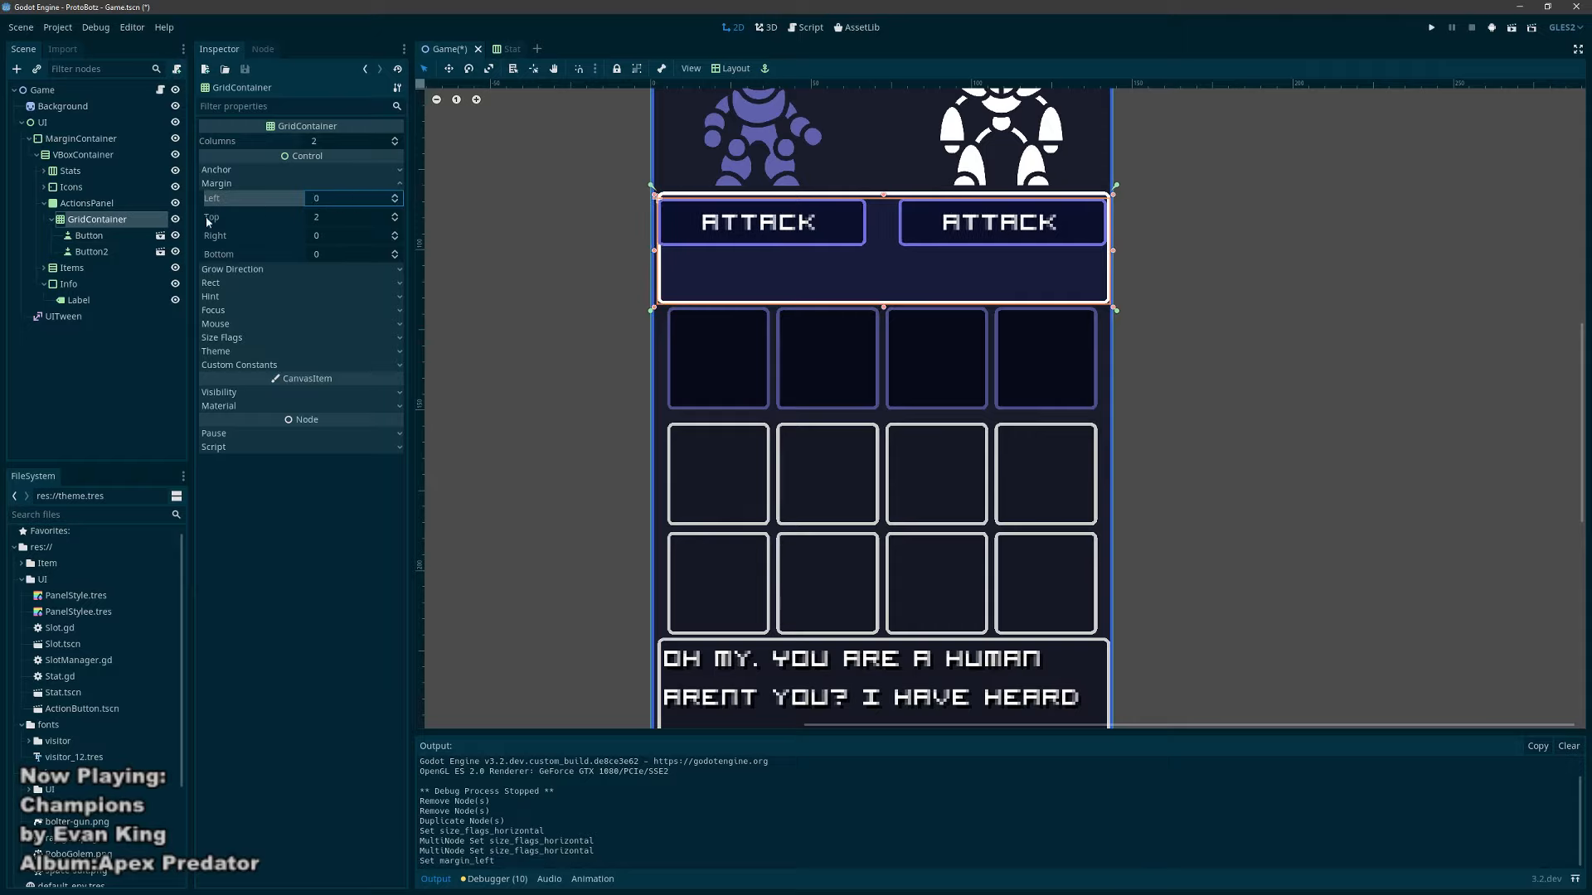
{"action": "left_click", "coordinate": [348, 198]}
{"action": "type", "text": "1"}
{"action": "key", "text": "Tab"}
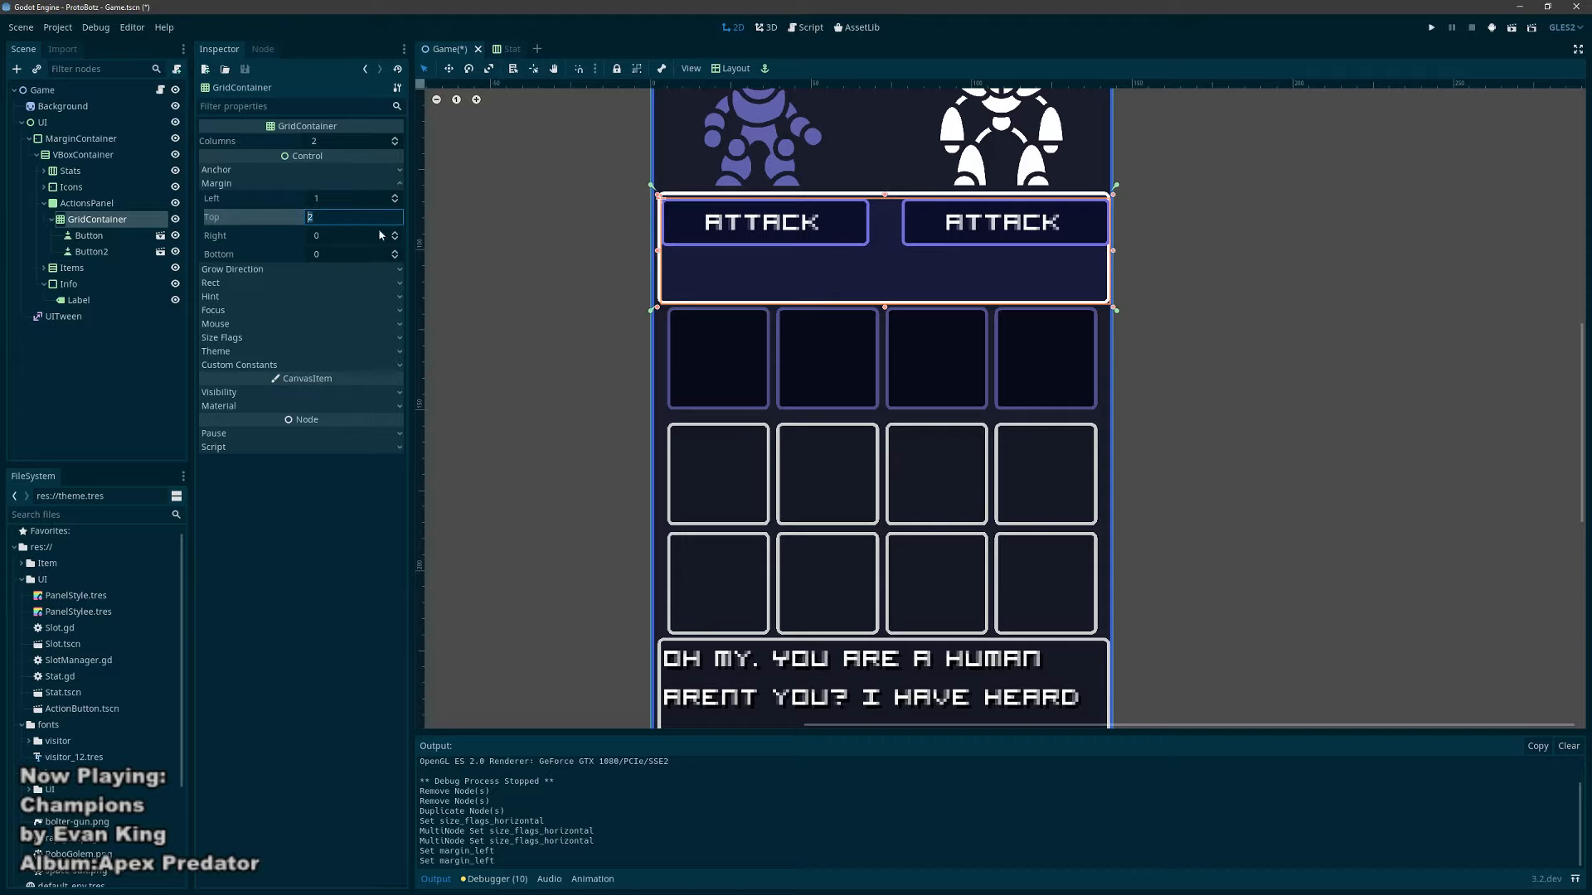
{"action": "key", "text": "Tab"}
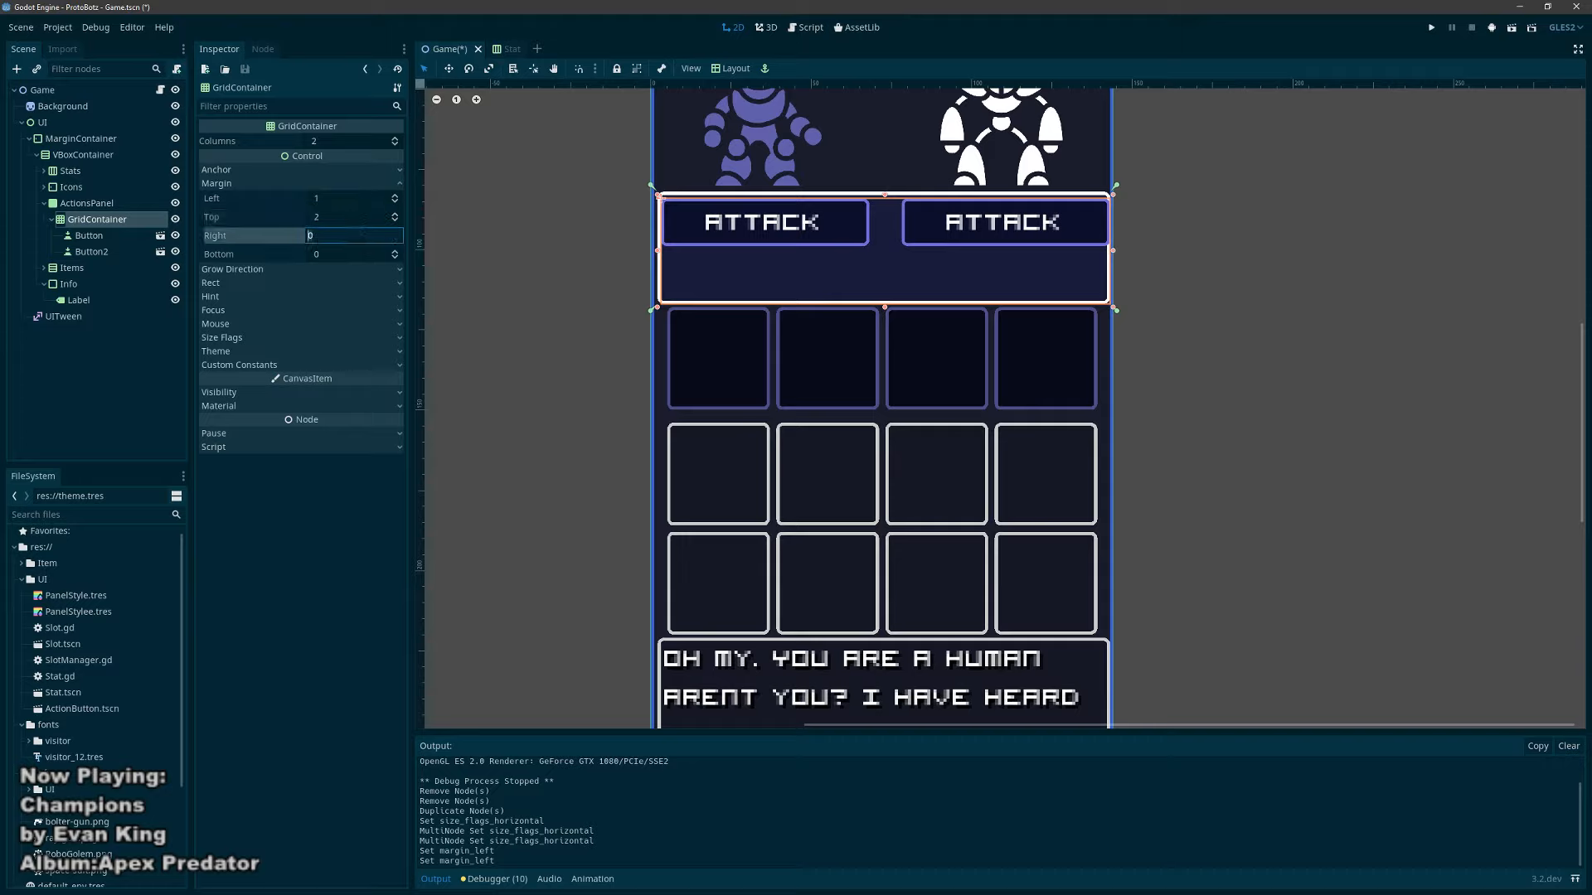
Step: Set the GridContainer's right margin to -1 and bottom margin to -2, and save the scene
{"action": "left_click", "coordinate": [397, 241]}
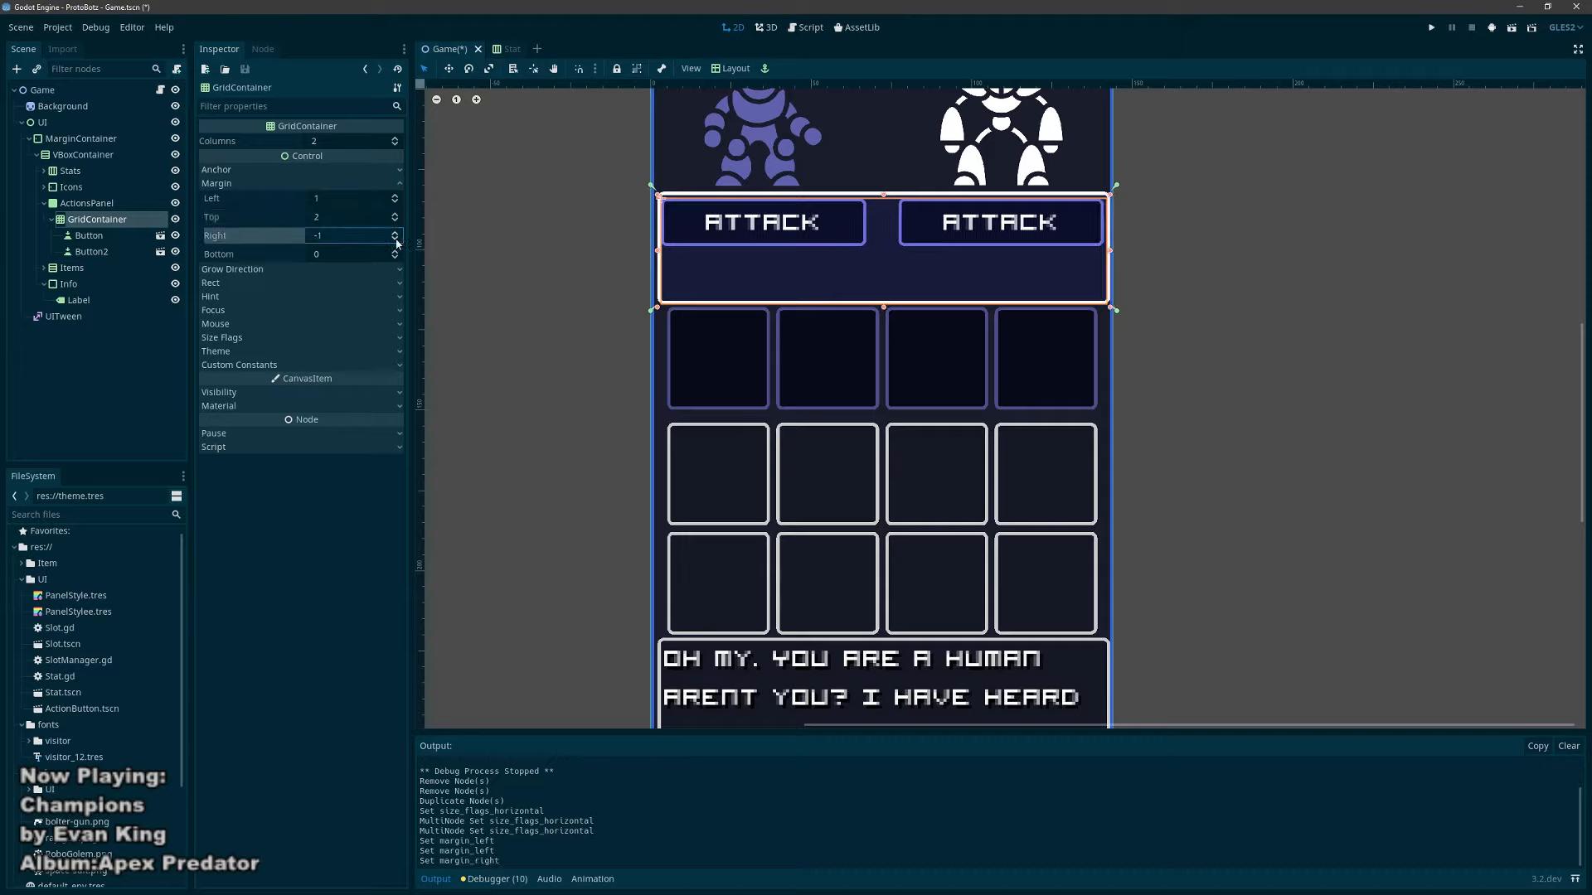
{"action": "left_click", "coordinate": [395, 258]}
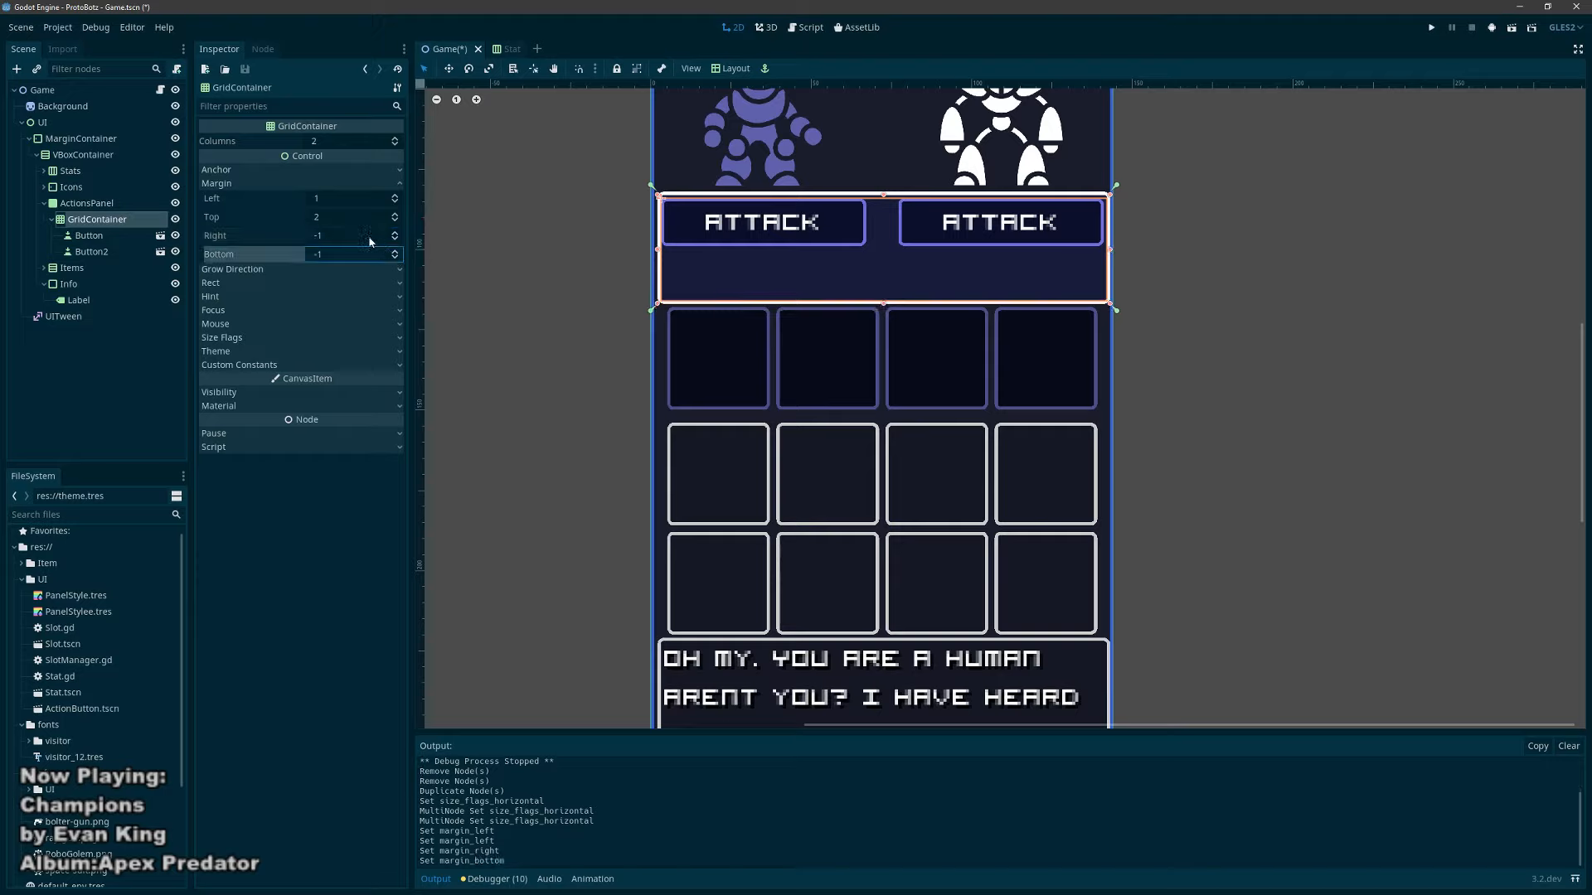
{"action": "left_click", "coordinate": [395, 258]}
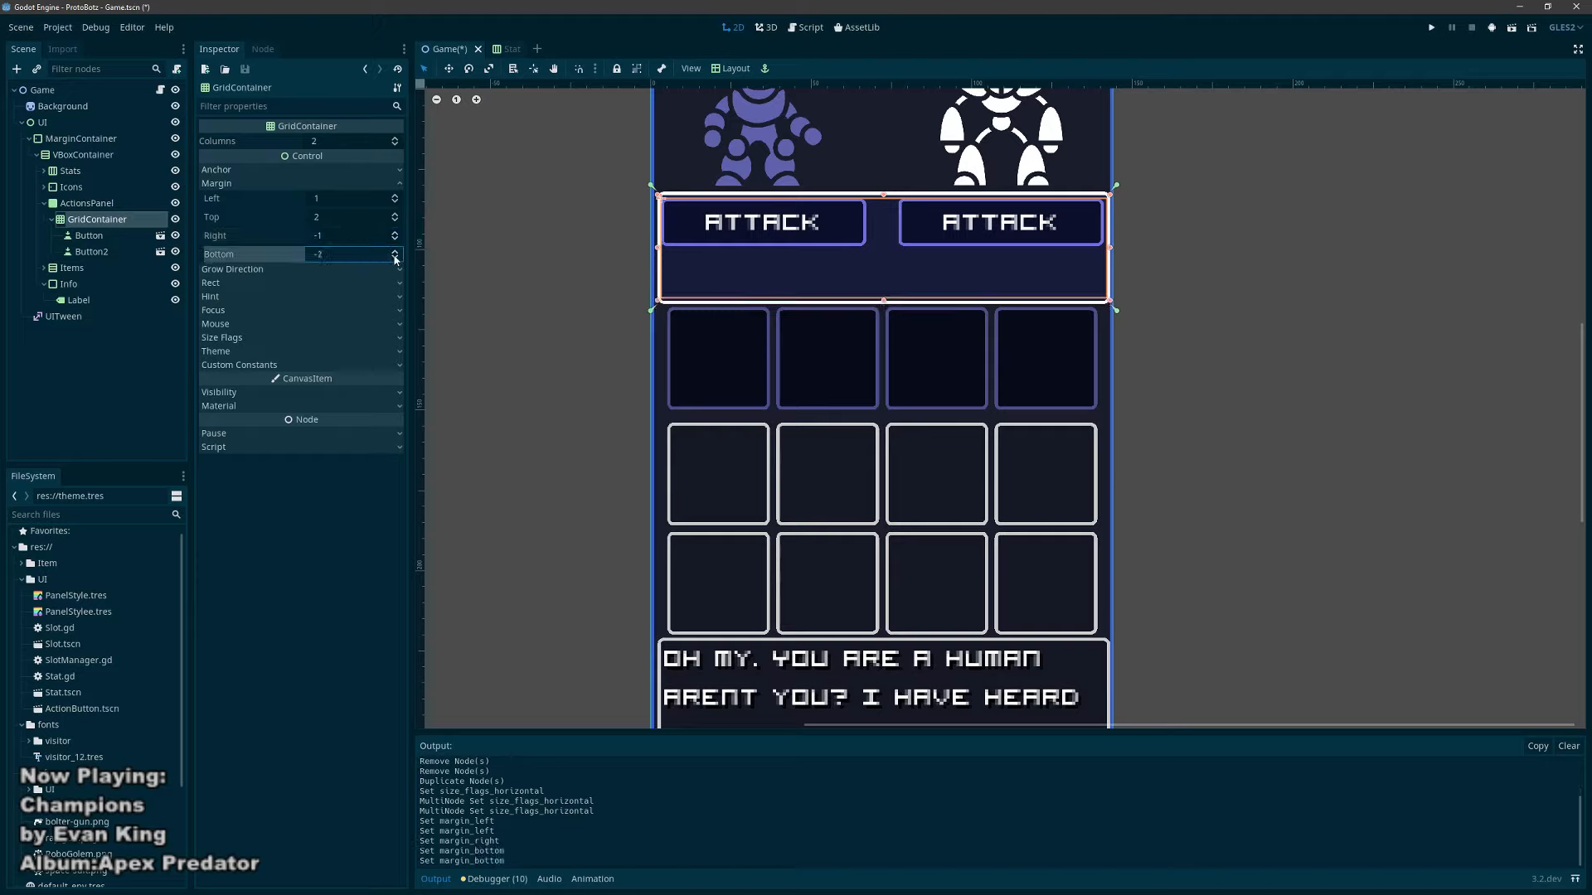
{"action": "key", "text": "ctrl+s"}
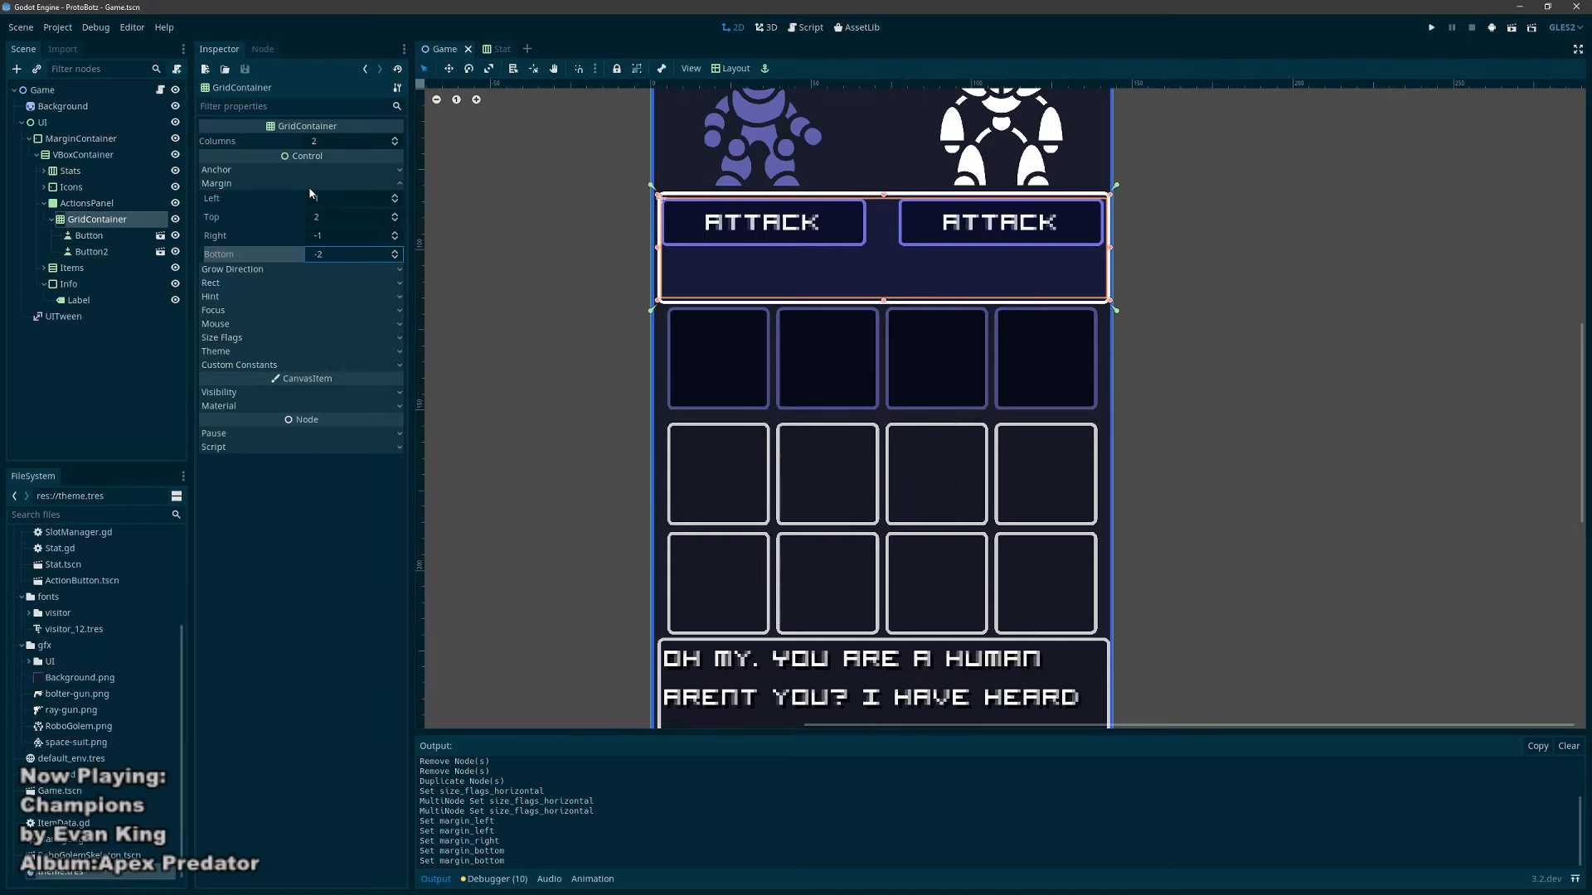
Step: Switch the first Button's Disabled property on and off to preview its disabled look, leaving it off
{"action": "left_click", "coordinate": [93, 235]}
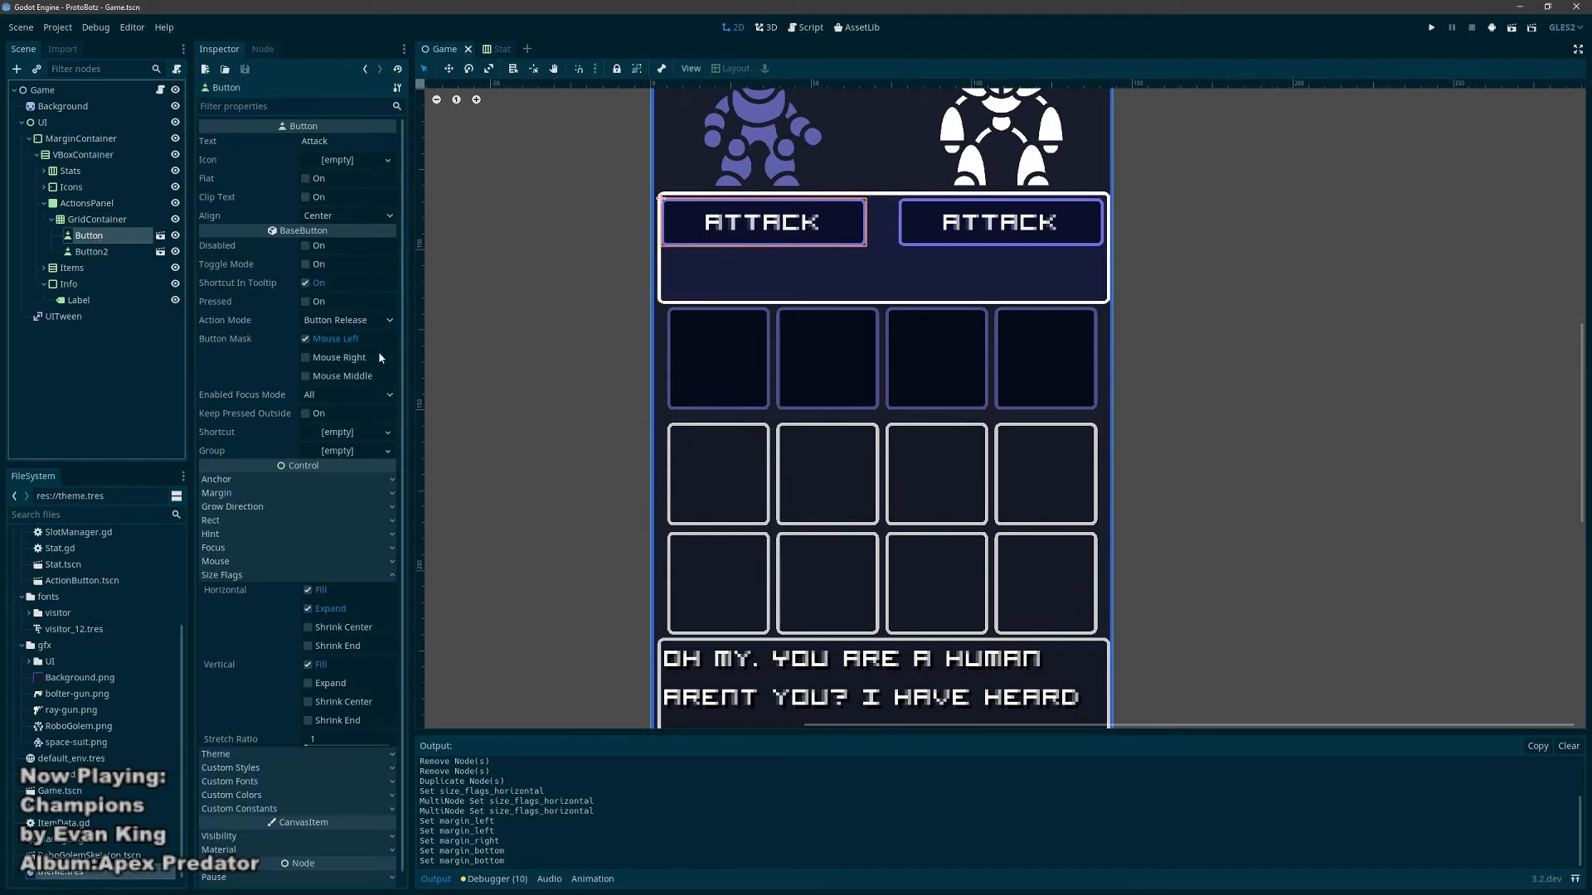
{"action": "mouse_move", "coordinate": [239, 288]}
{"action": "left_click", "coordinate": [306, 247]}
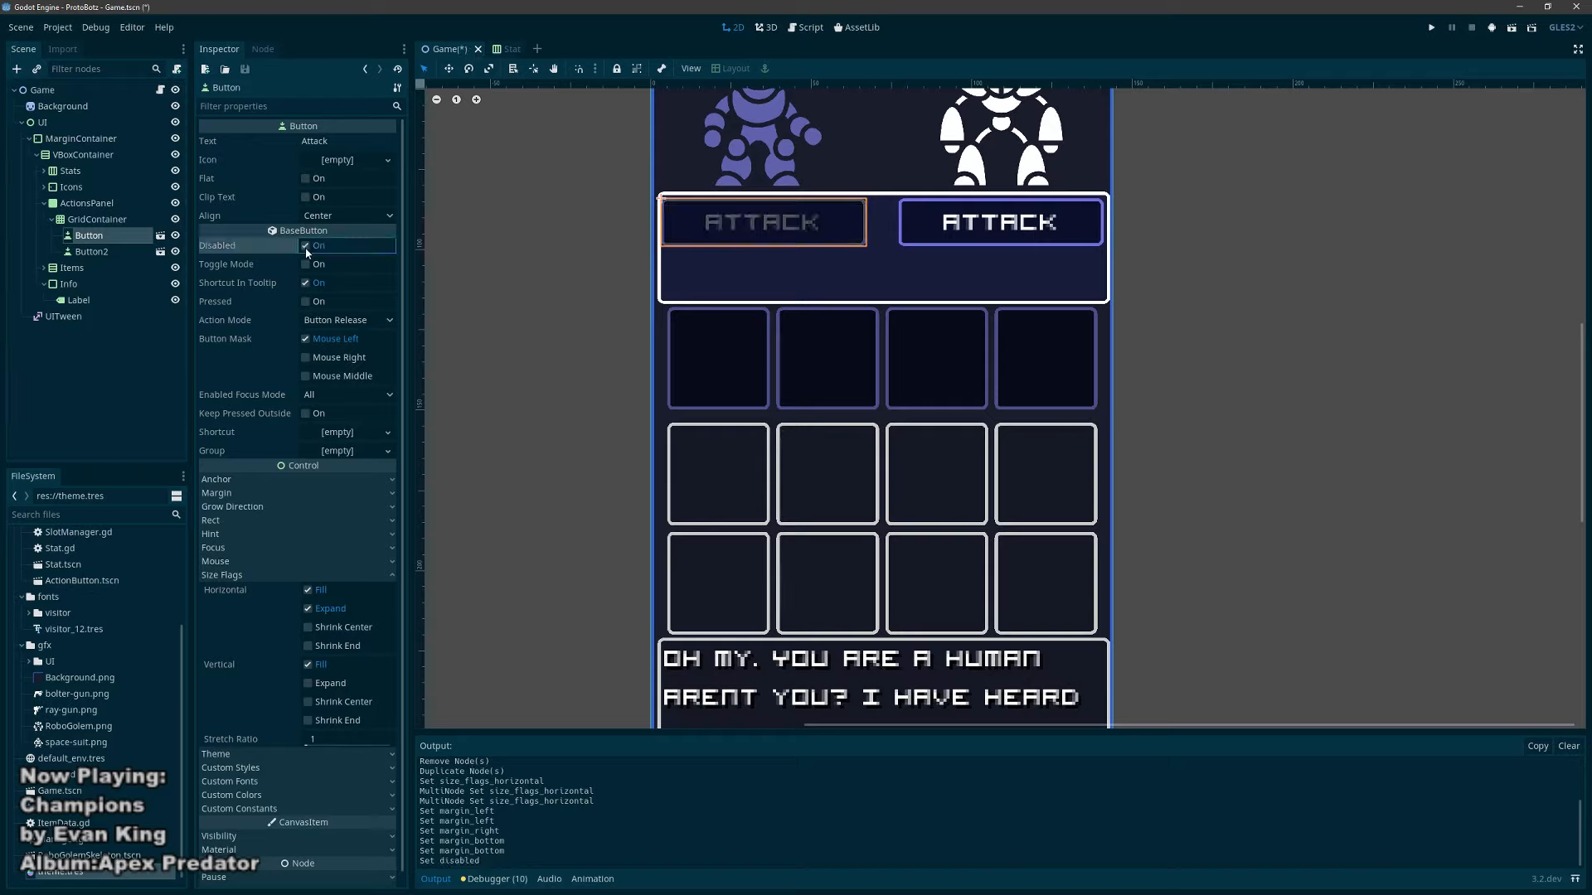
{"action": "left_click", "coordinate": [306, 247]}
{"action": "left_click", "coordinate": [306, 247]}
{"action": "left_click", "coordinate": [306, 247]}
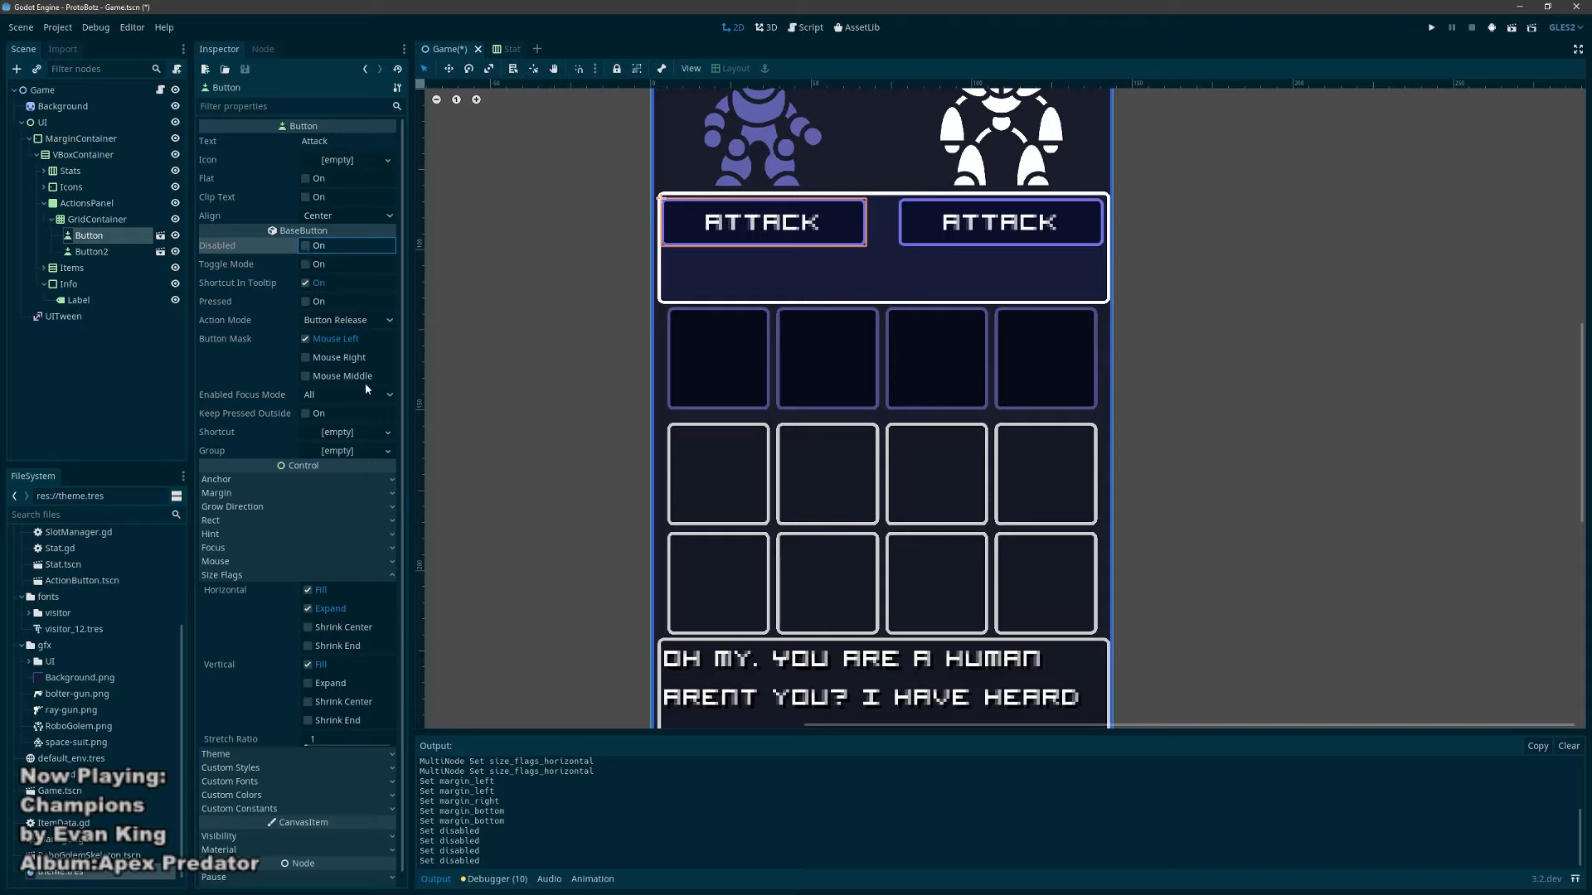
Step: Enable the horizontal Shrink Center and vertical Expand size flags on the first Button
{"action": "left_click", "coordinate": [322, 628]}
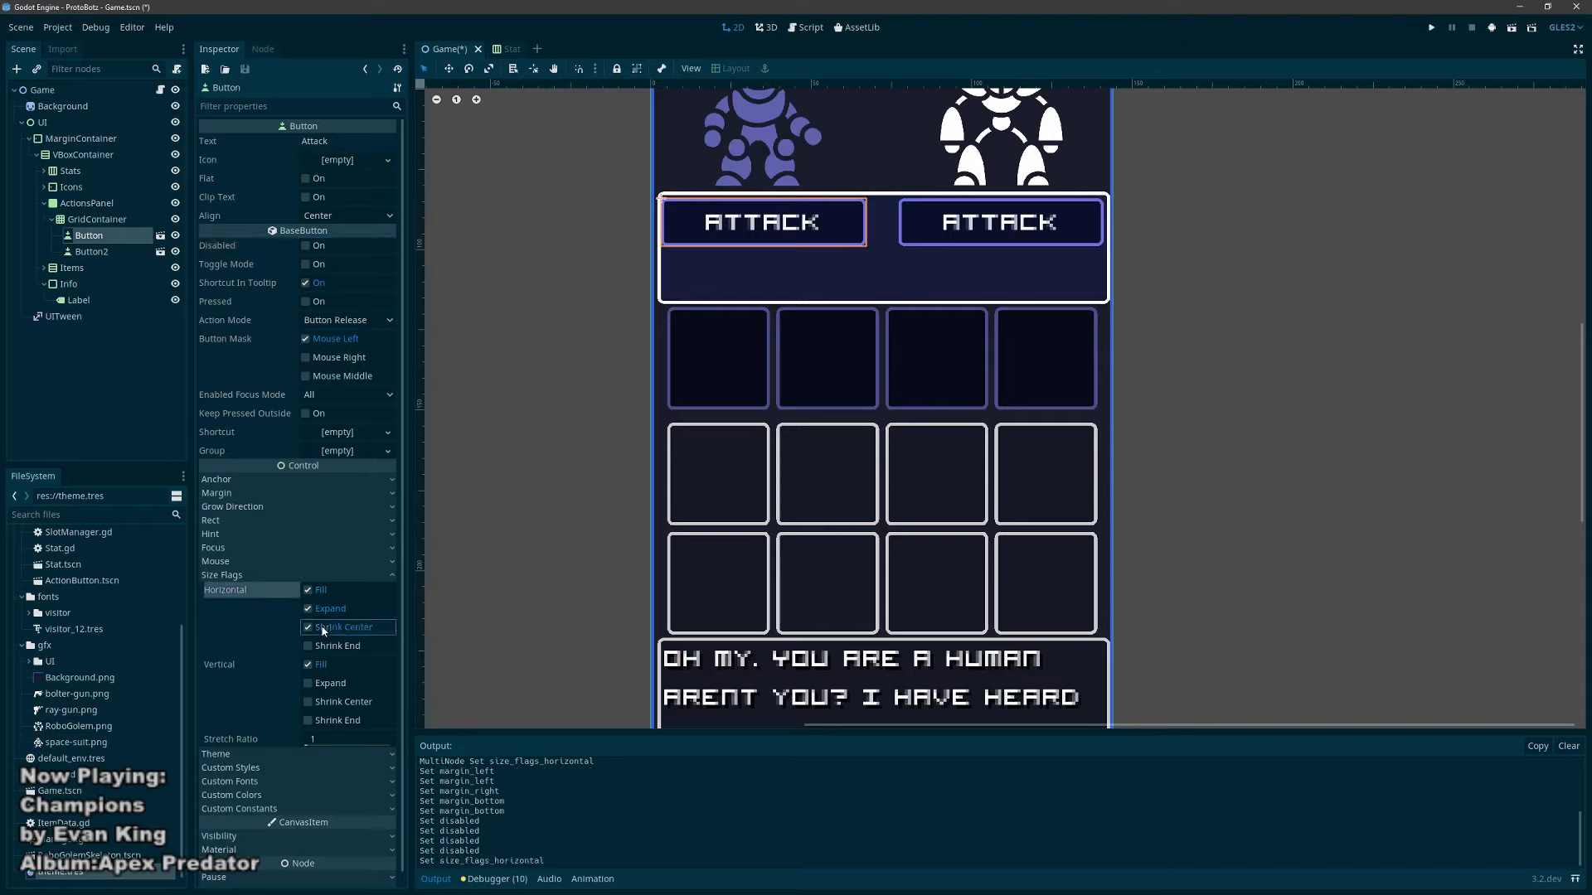
{"action": "left_click", "coordinate": [314, 689]}
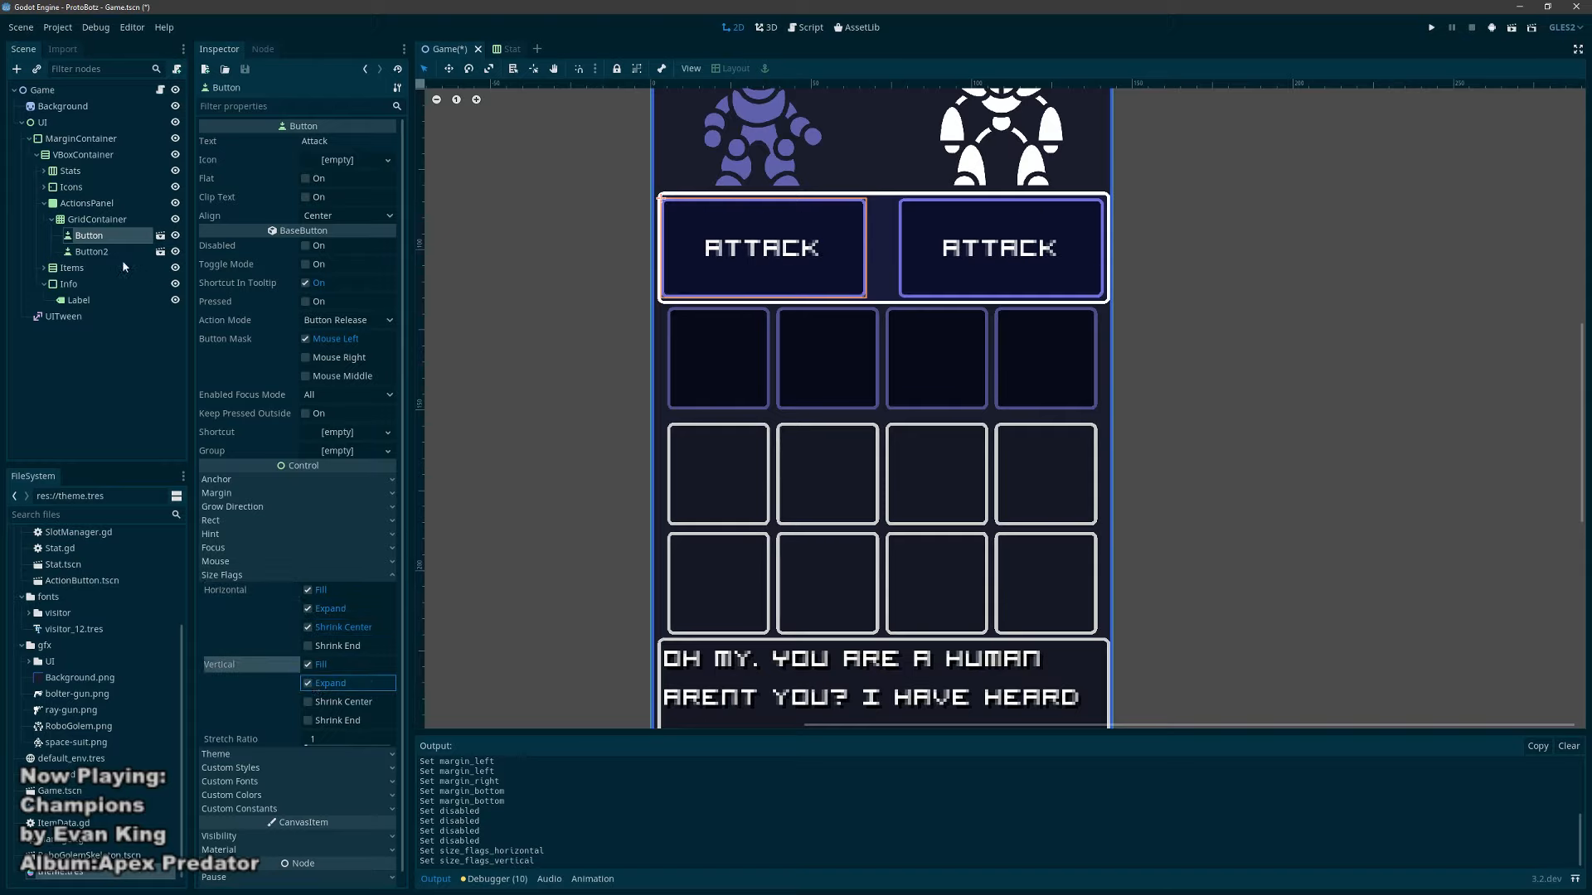
Step: Duplicate the first Button in the GridContainer and undo the accidental move of the grid on the canvas
{"action": "key", "text": "ctrl+d"}
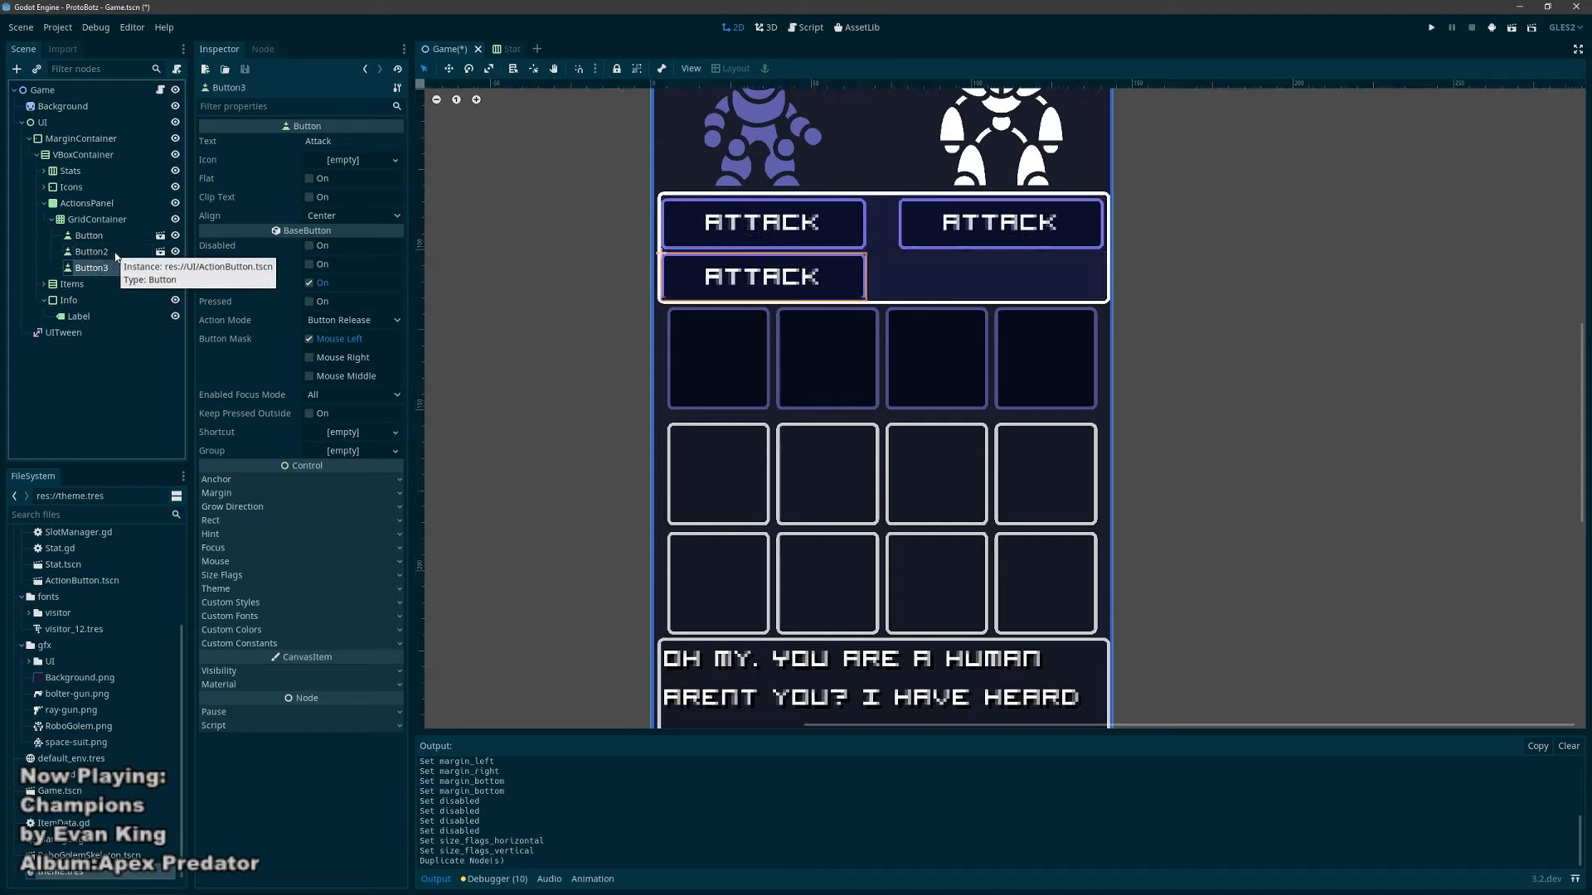
{"action": "left_click", "coordinate": [801, 261]}
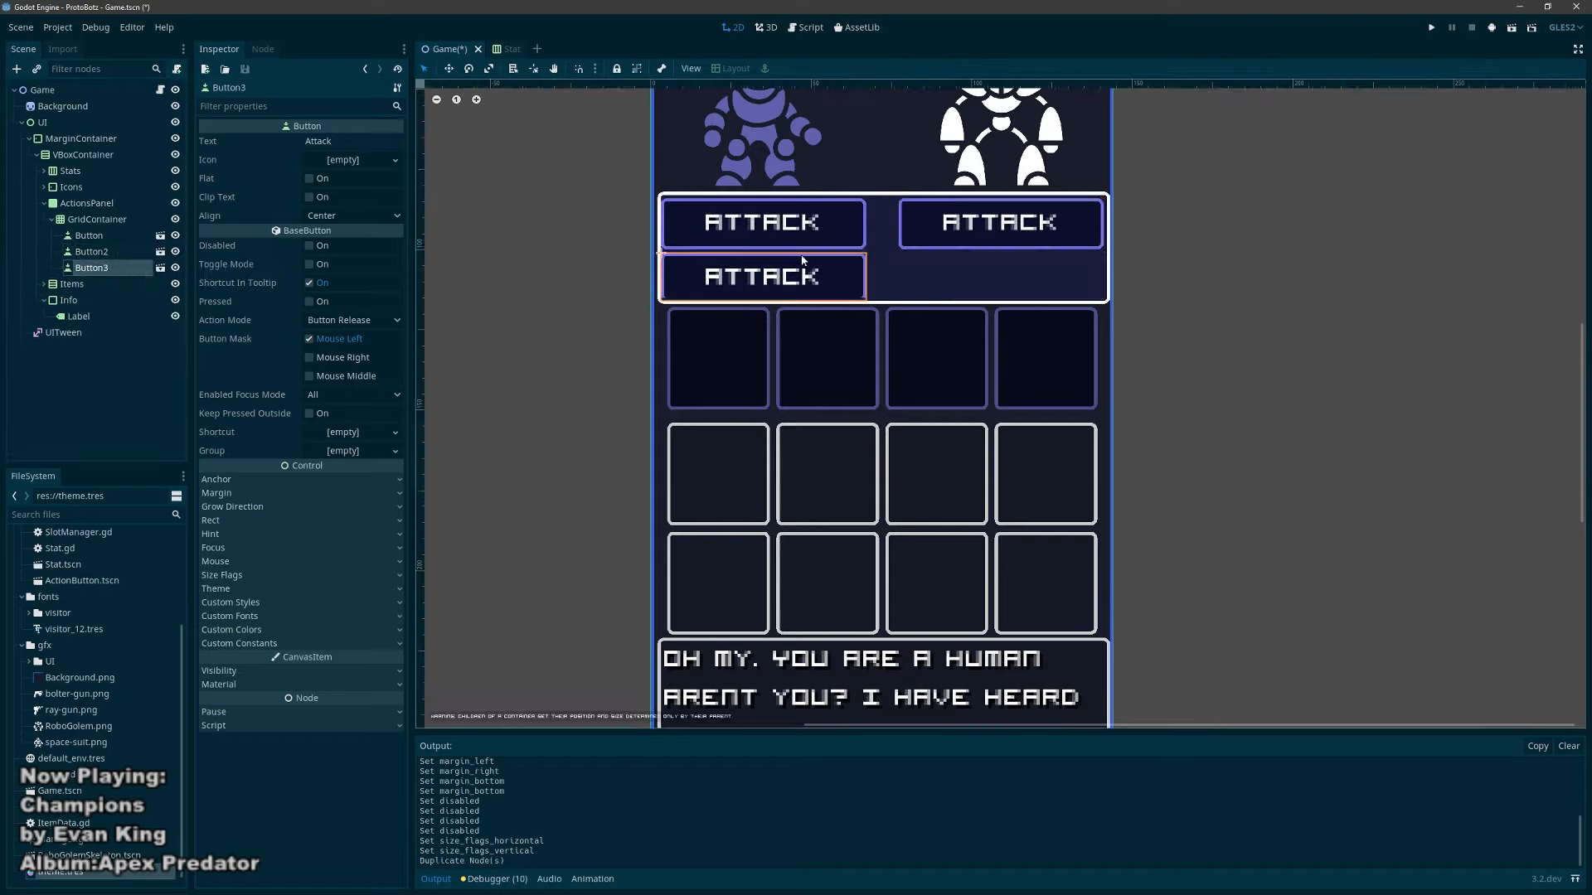
{"action": "left_click_drag", "start_coordinate": [901, 252], "coordinate": [905, 252]}
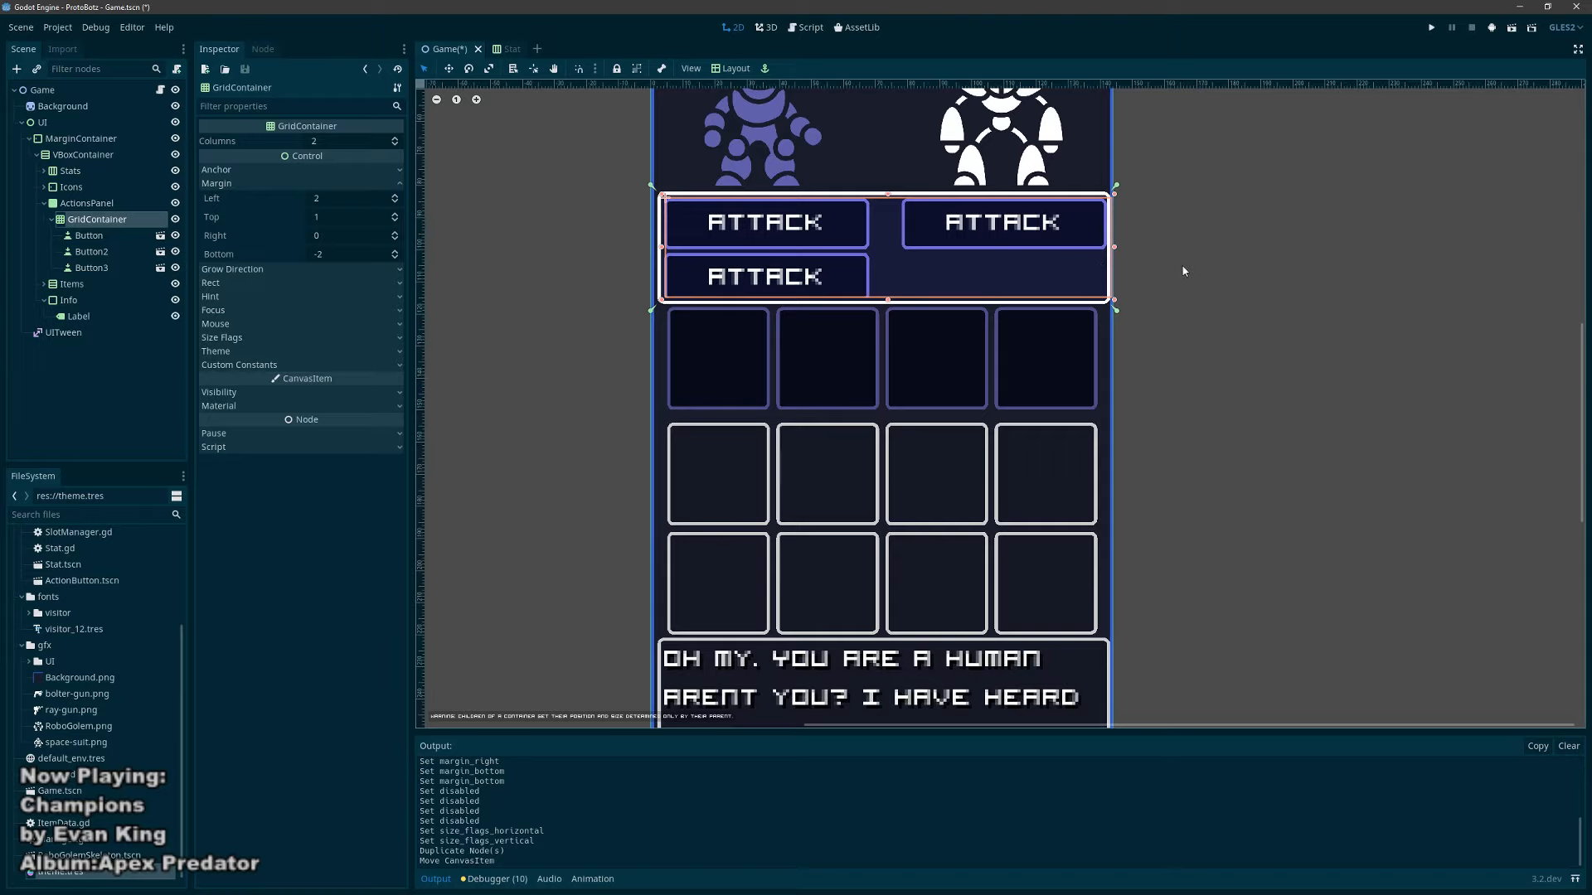
{"action": "key", "text": "ctrl+z"}
{"action": "left_click", "coordinate": [1158, 386]}
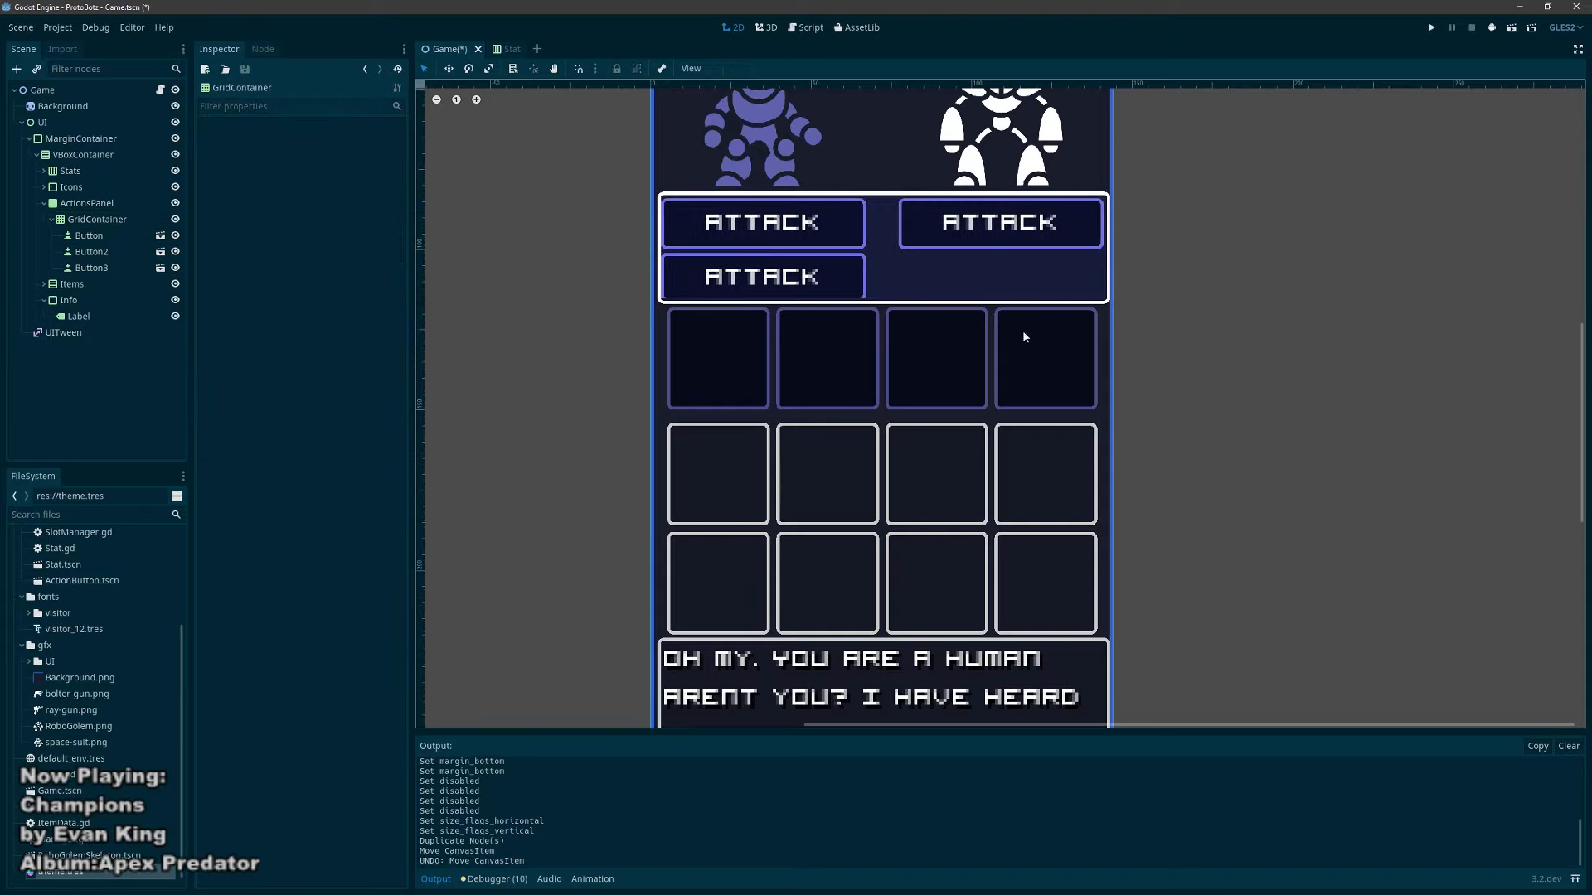
Step: Examine the third action button's lower edge and the layout properties of the GridContainer and ActionsPanel for what cuts it off
{"action": "scroll", "coordinate": [752, 296], "scroll_direction": "up", "scroll_amount": 3}
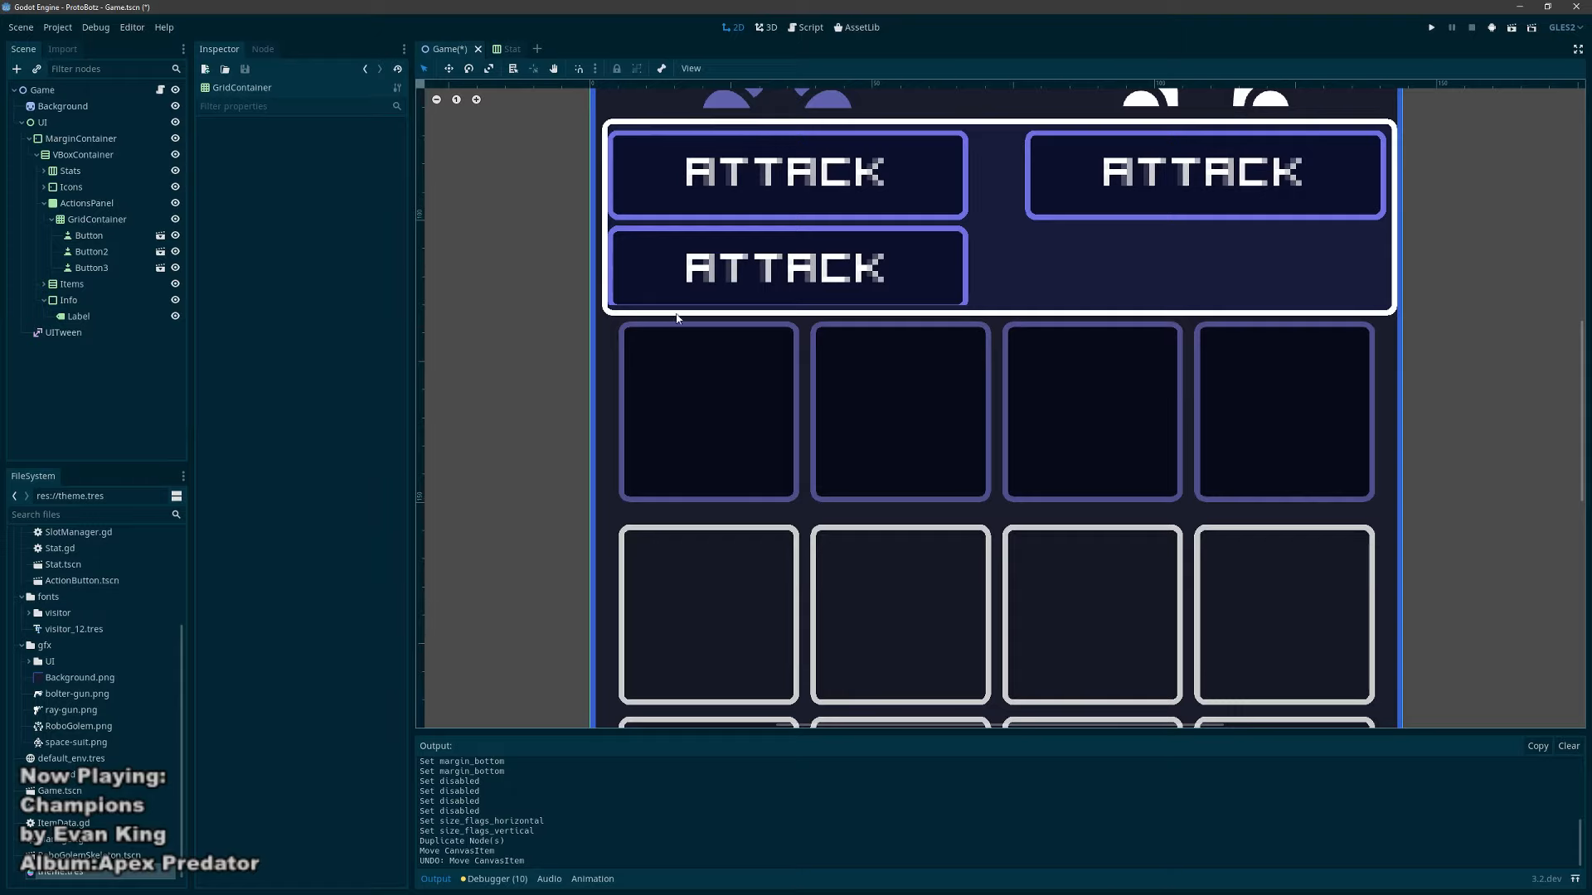
{"action": "scroll", "coordinate": [816, 261], "scroll_direction": "up", "scroll_amount": 3}
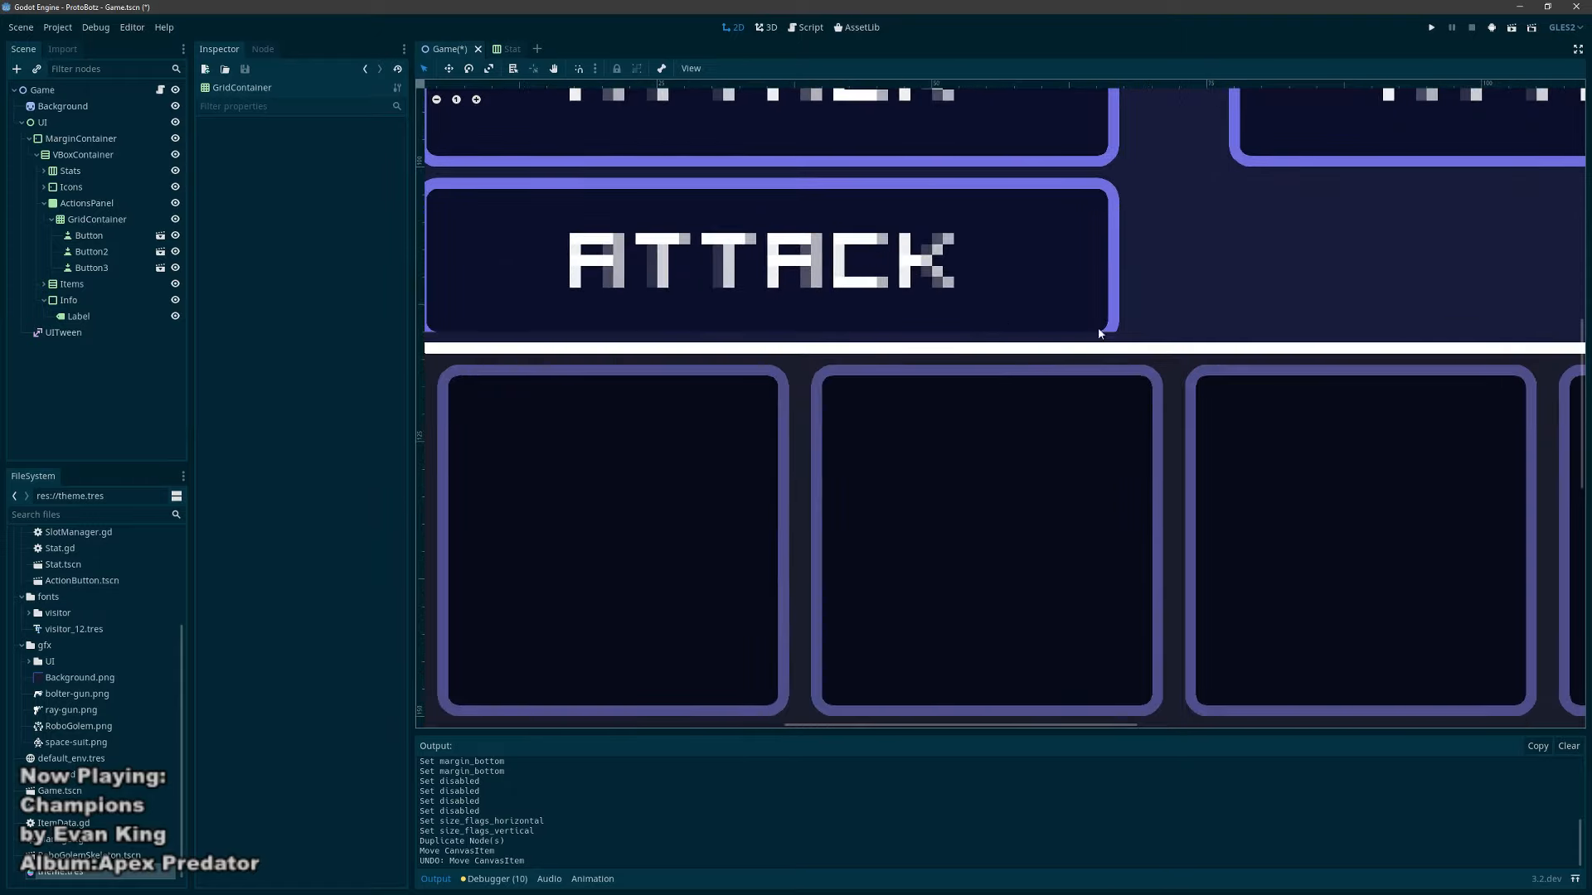
{"action": "left_click", "coordinate": [91, 220]}
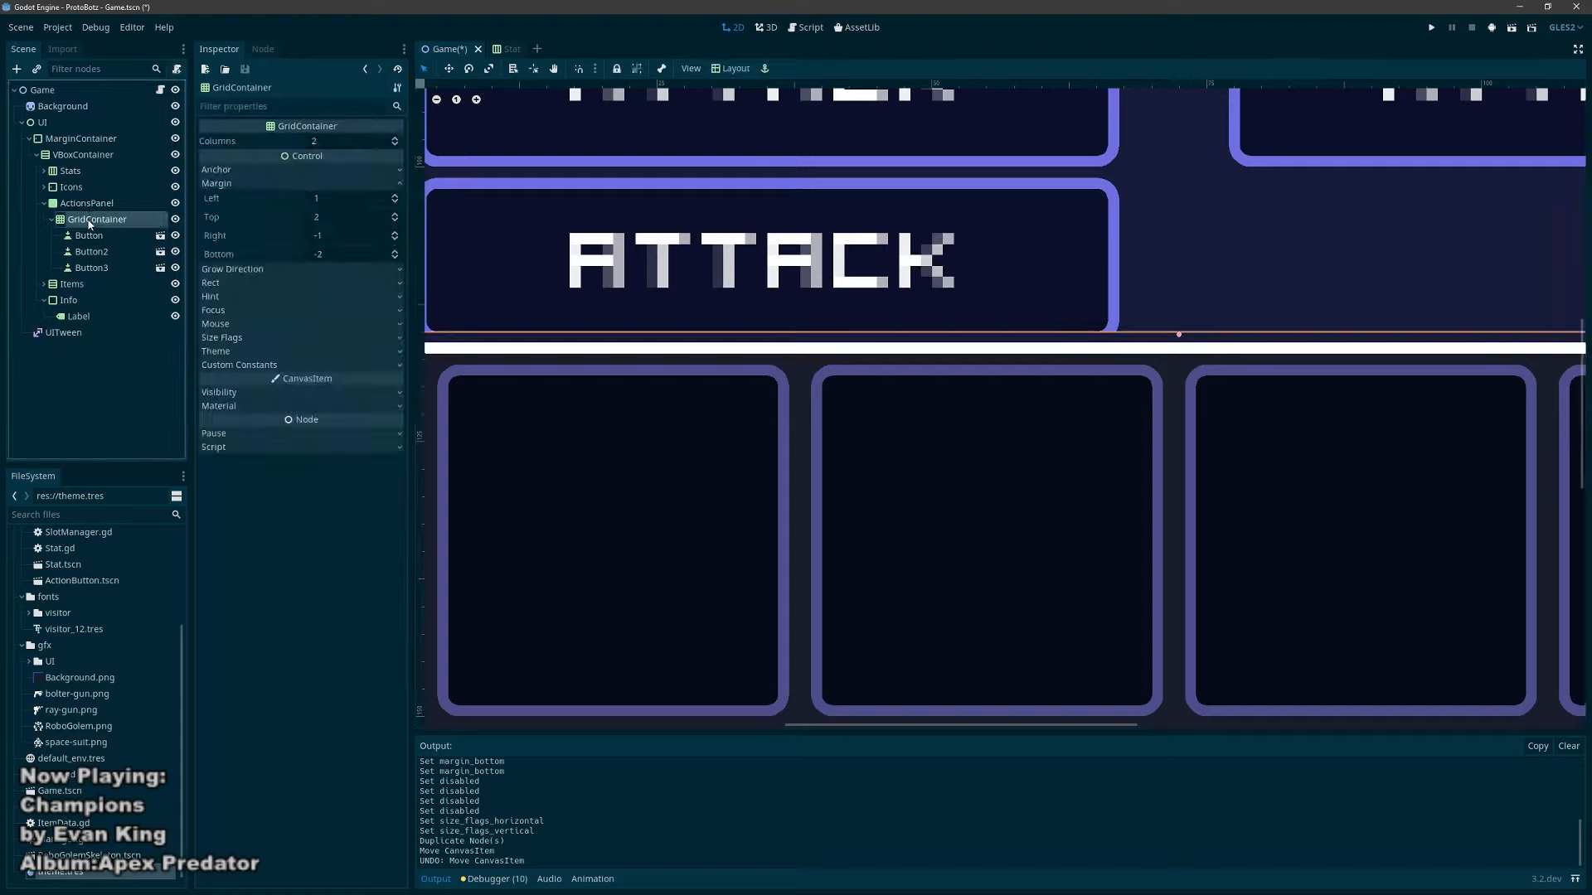
{"action": "left_click", "coordinate": [236, 184]}
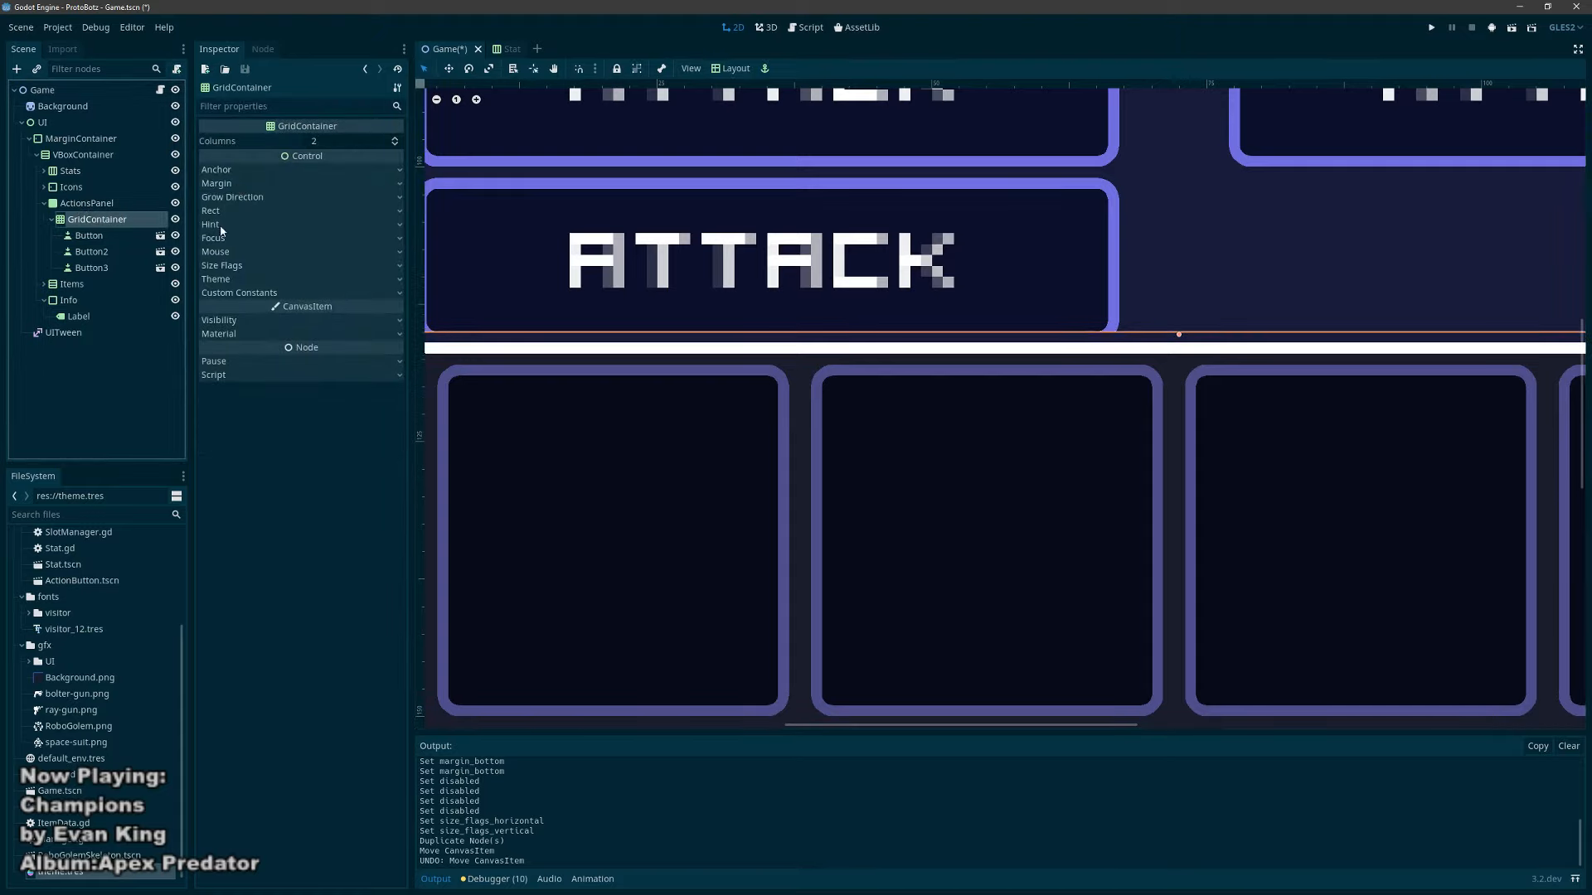
{"action": "left_click", "coordinate": [236, 279]}
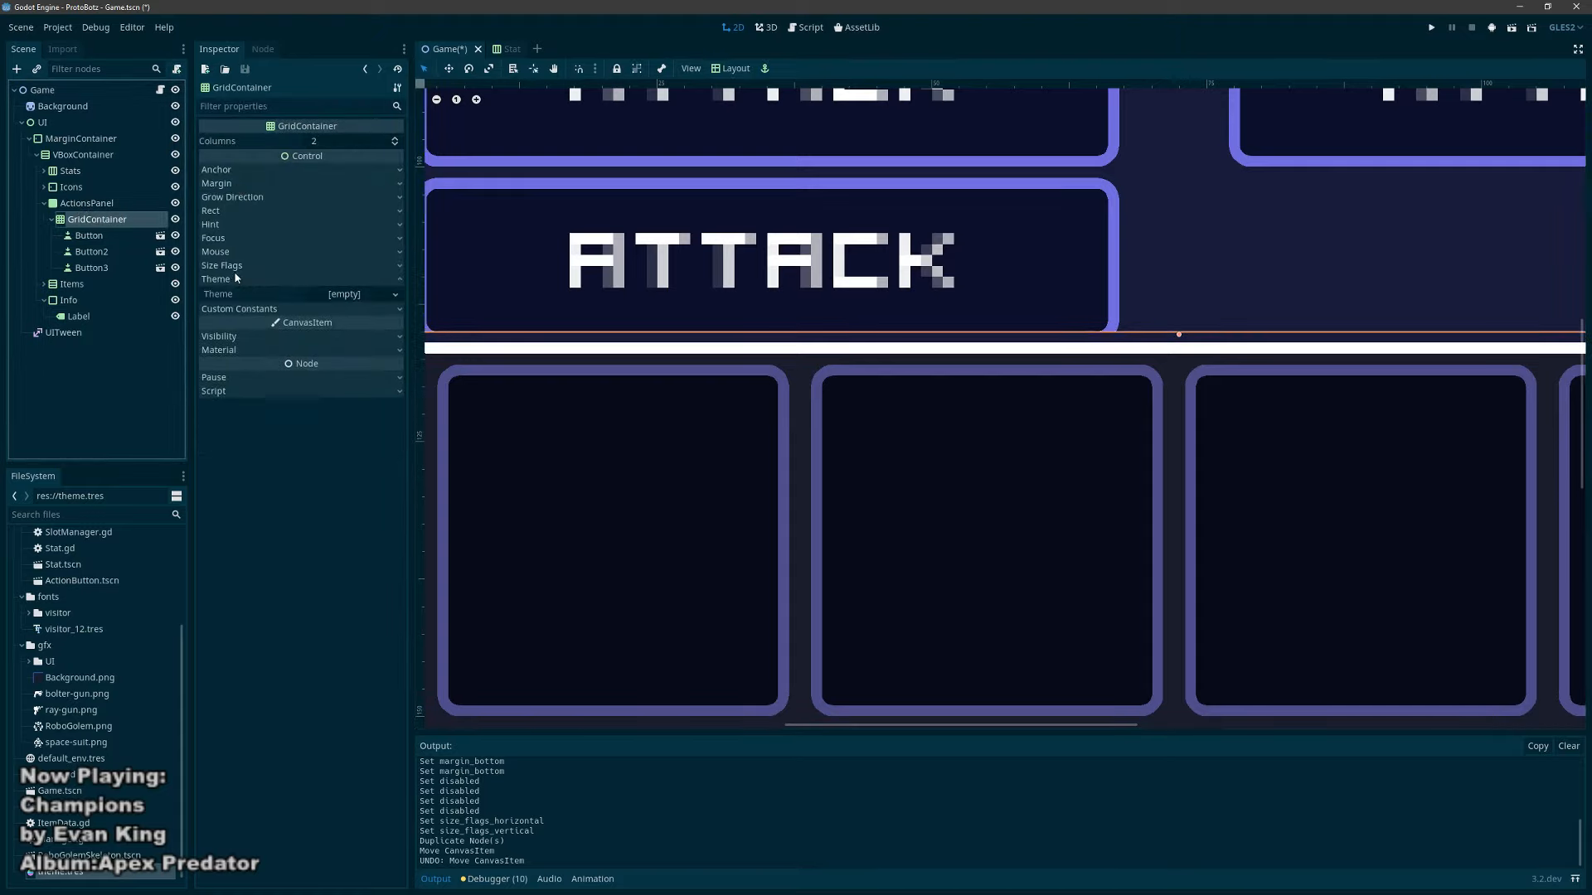
{"action": "left_click", "coordinate": [238, 265]}
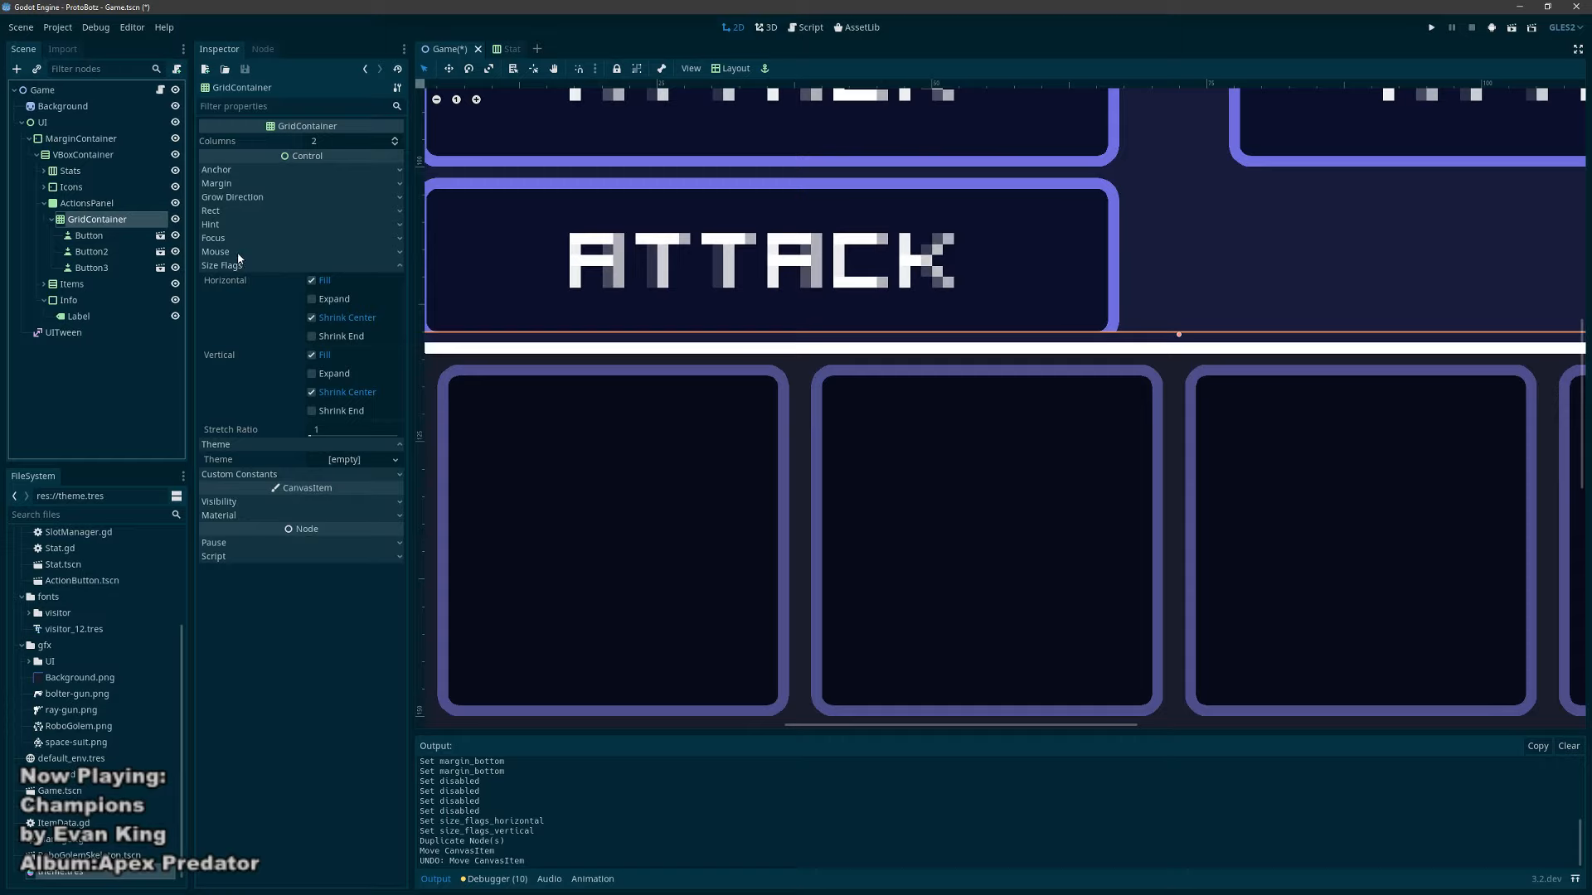
{"action": "left_click", "coordinate": [122, 204]}
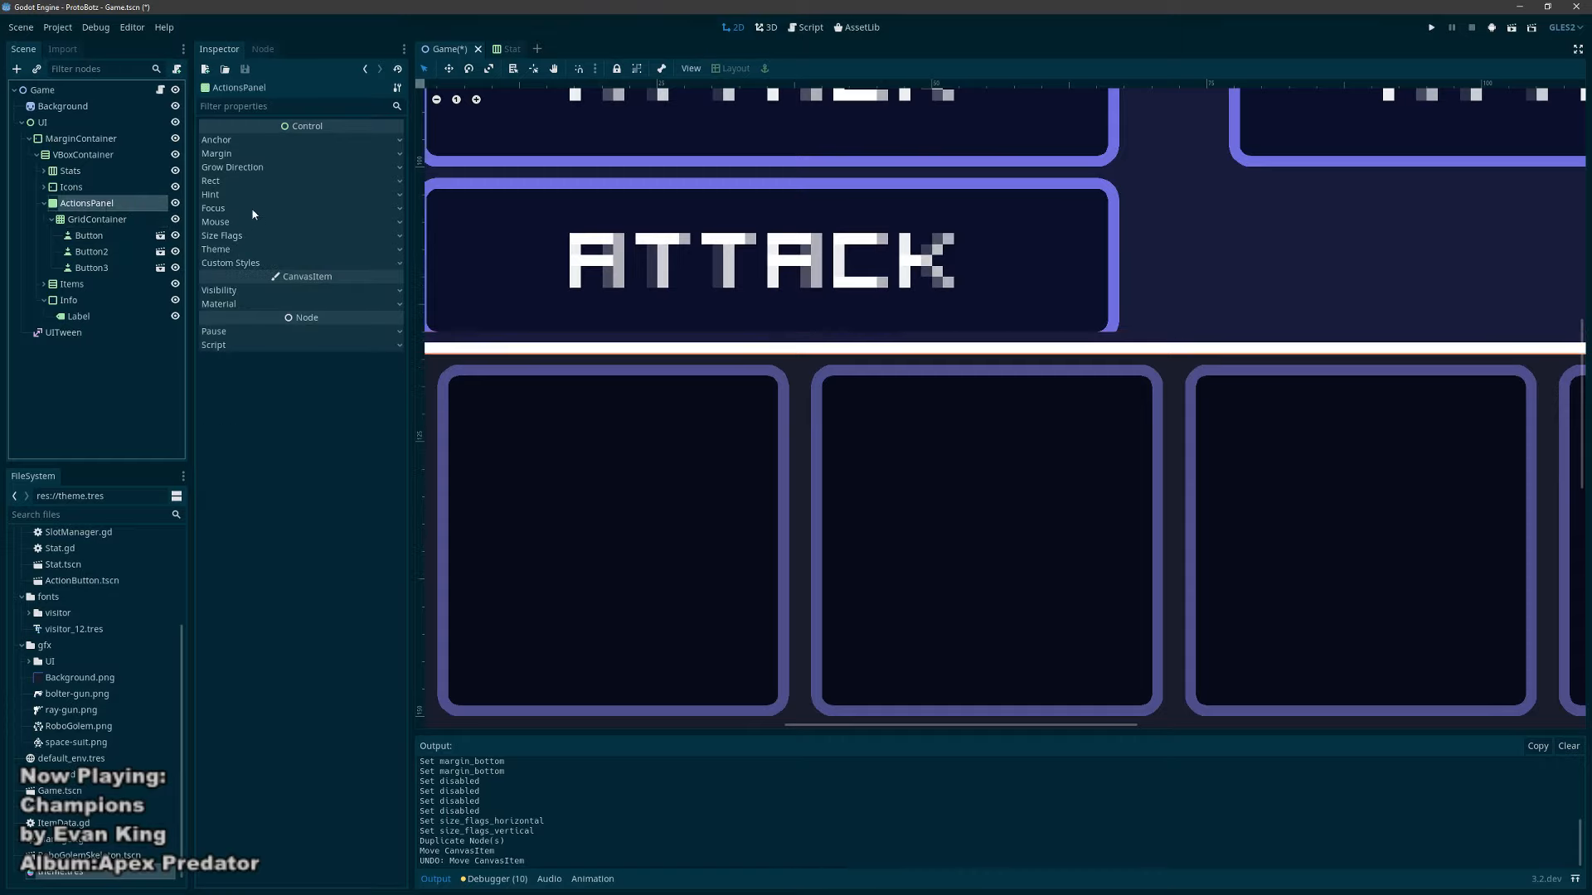
{"action": "left_click", "coordinate": [236, 152]}
{"action": "left_click", "coordinate": [235, 153]}
{"action": "left_click", "coordinate": [231, 167]}
{"action": "left_click", "coordinate": [230, 169]}
{"action": "left_click", "coordinate": [223, 182]}
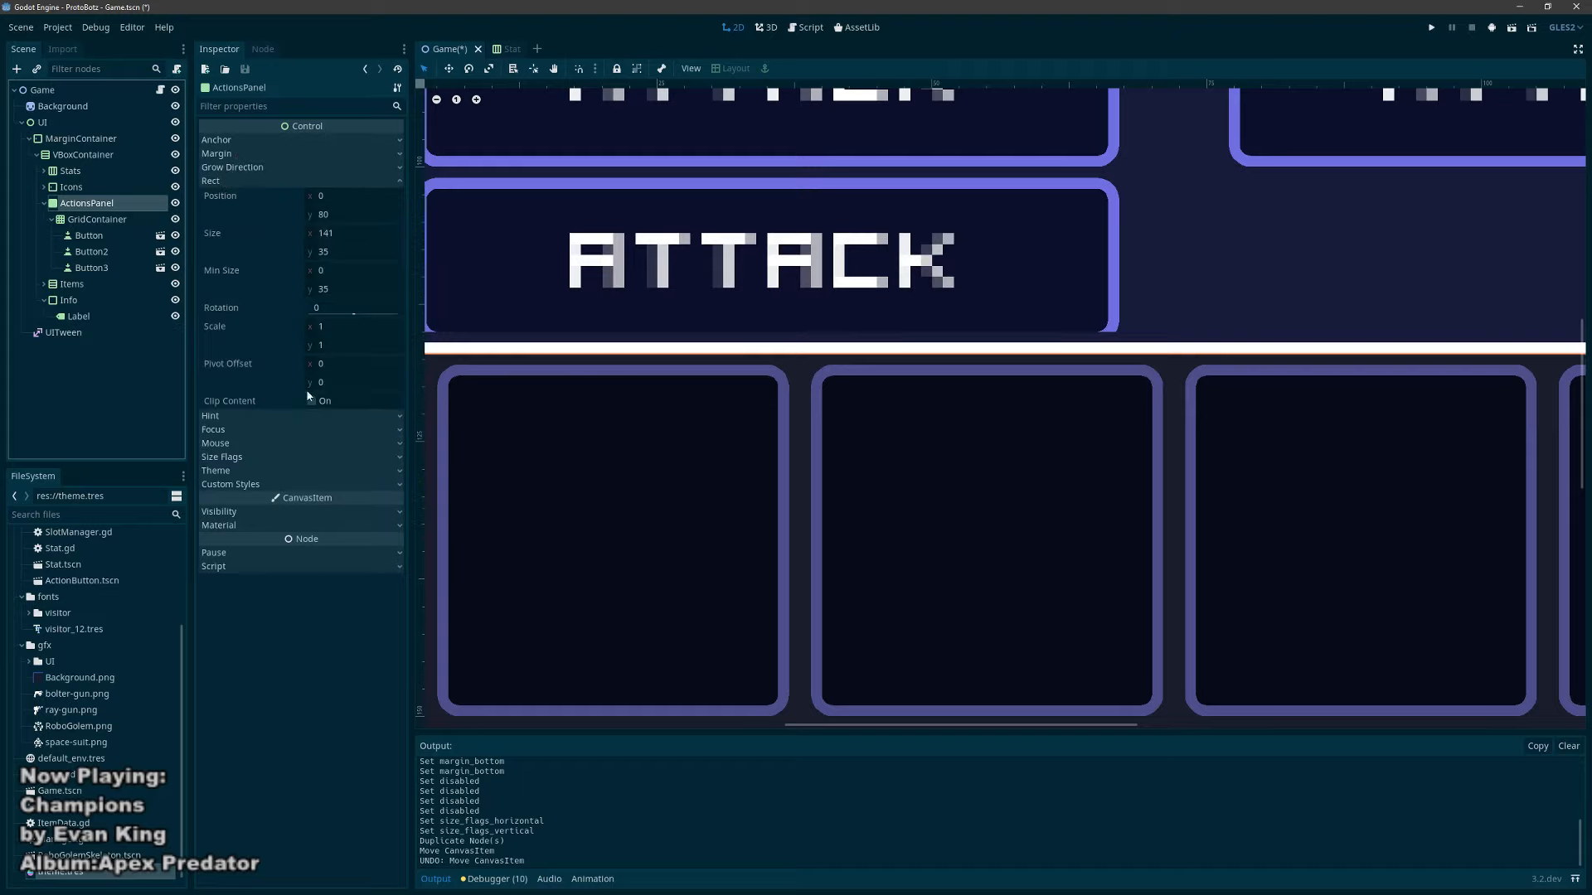
Step: Turn off Clip Content on the GridContainer
{"action": "left_click", "coordinate": [97, 219]}
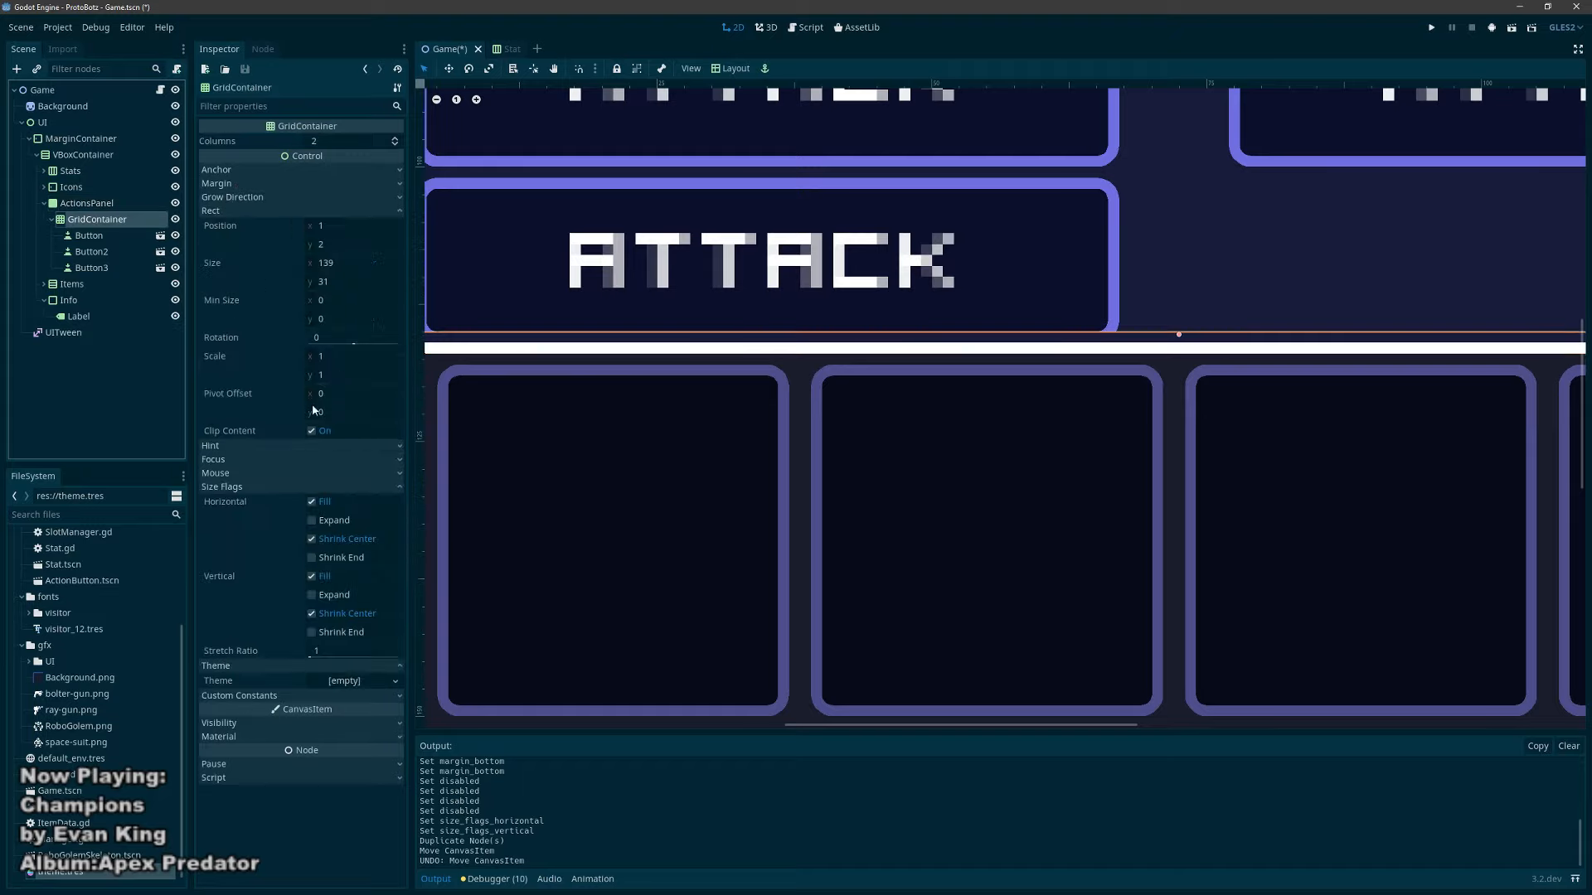
{"action": "left_click", "coordinate": [314, 430]}
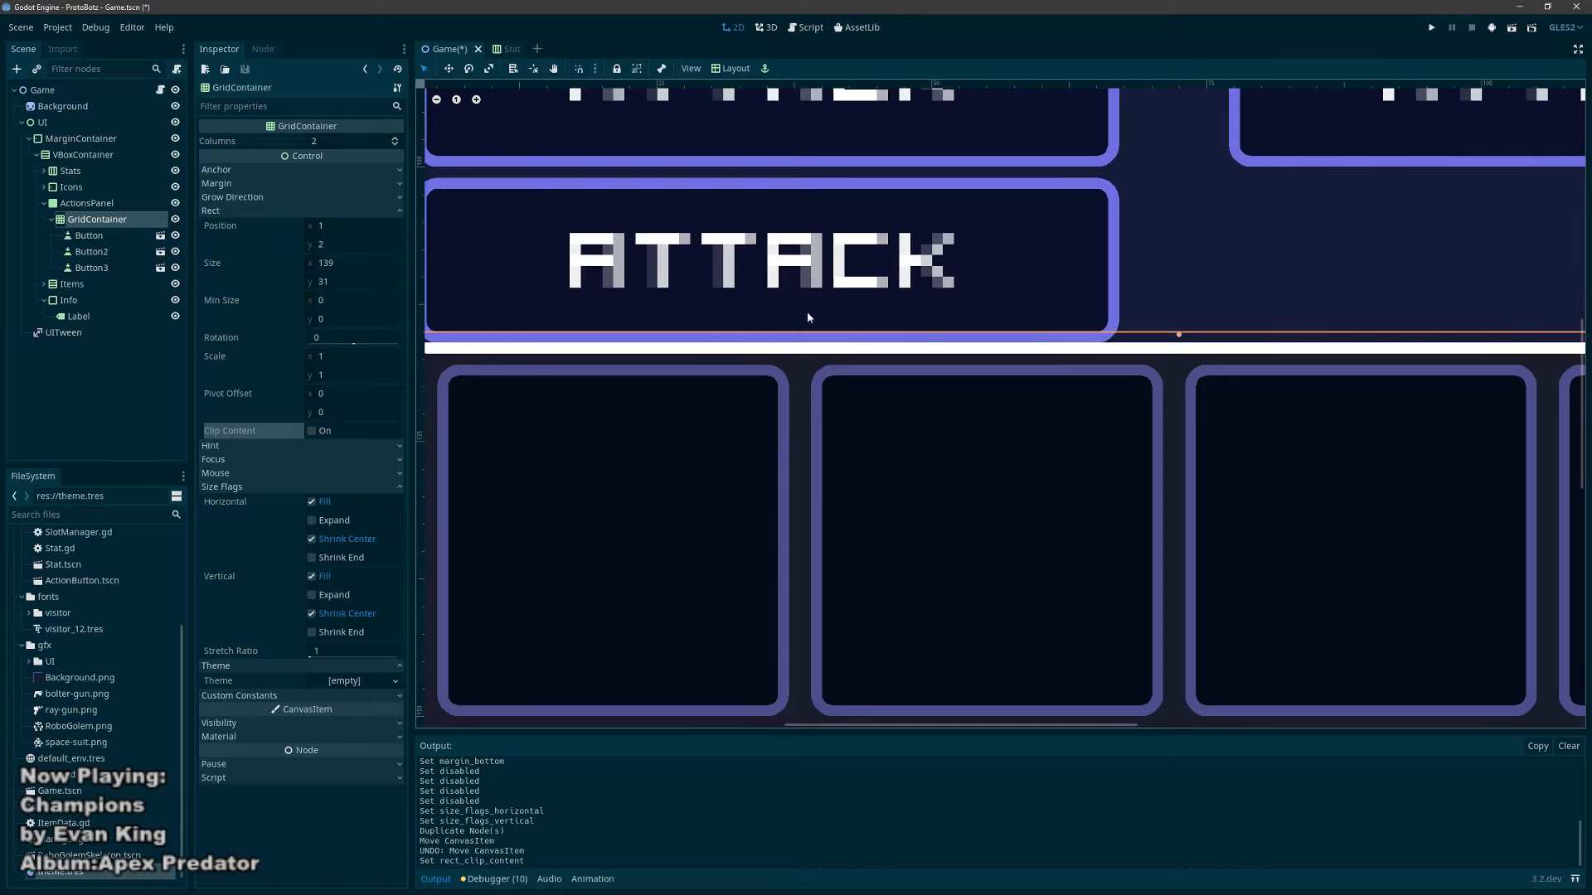
{"action": "scroll", "coordinate": [808, 315], "scroll_direction": "down", "scroll_amount": 4}
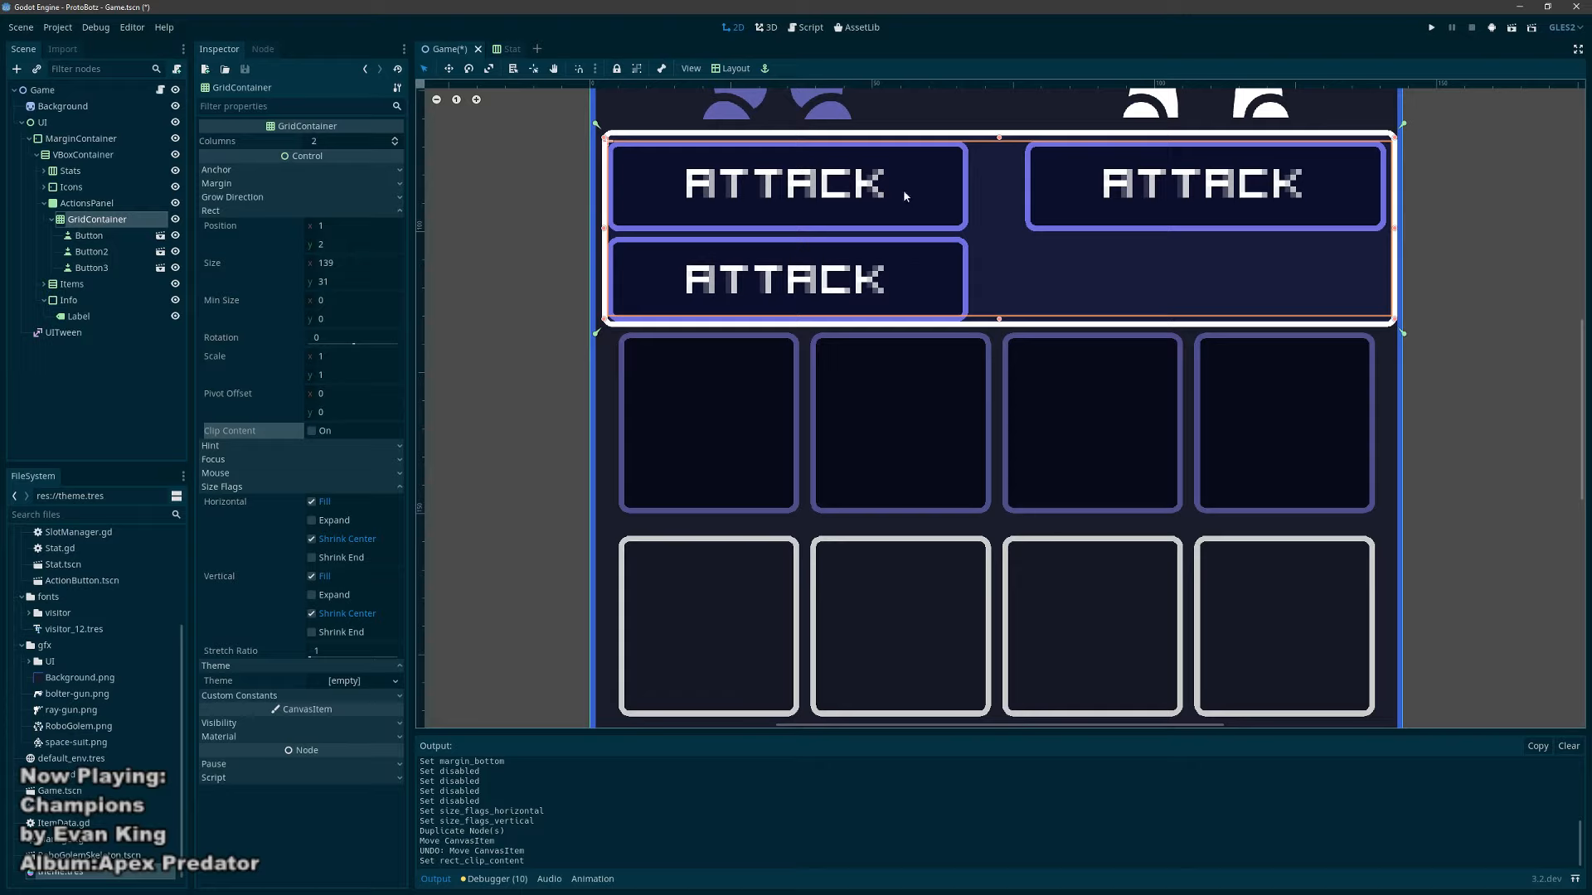
Step: Try a minimum height of 36 on the ActionsPanel and undo it
{"action": "left_click", "coordinate": [80, 206]}
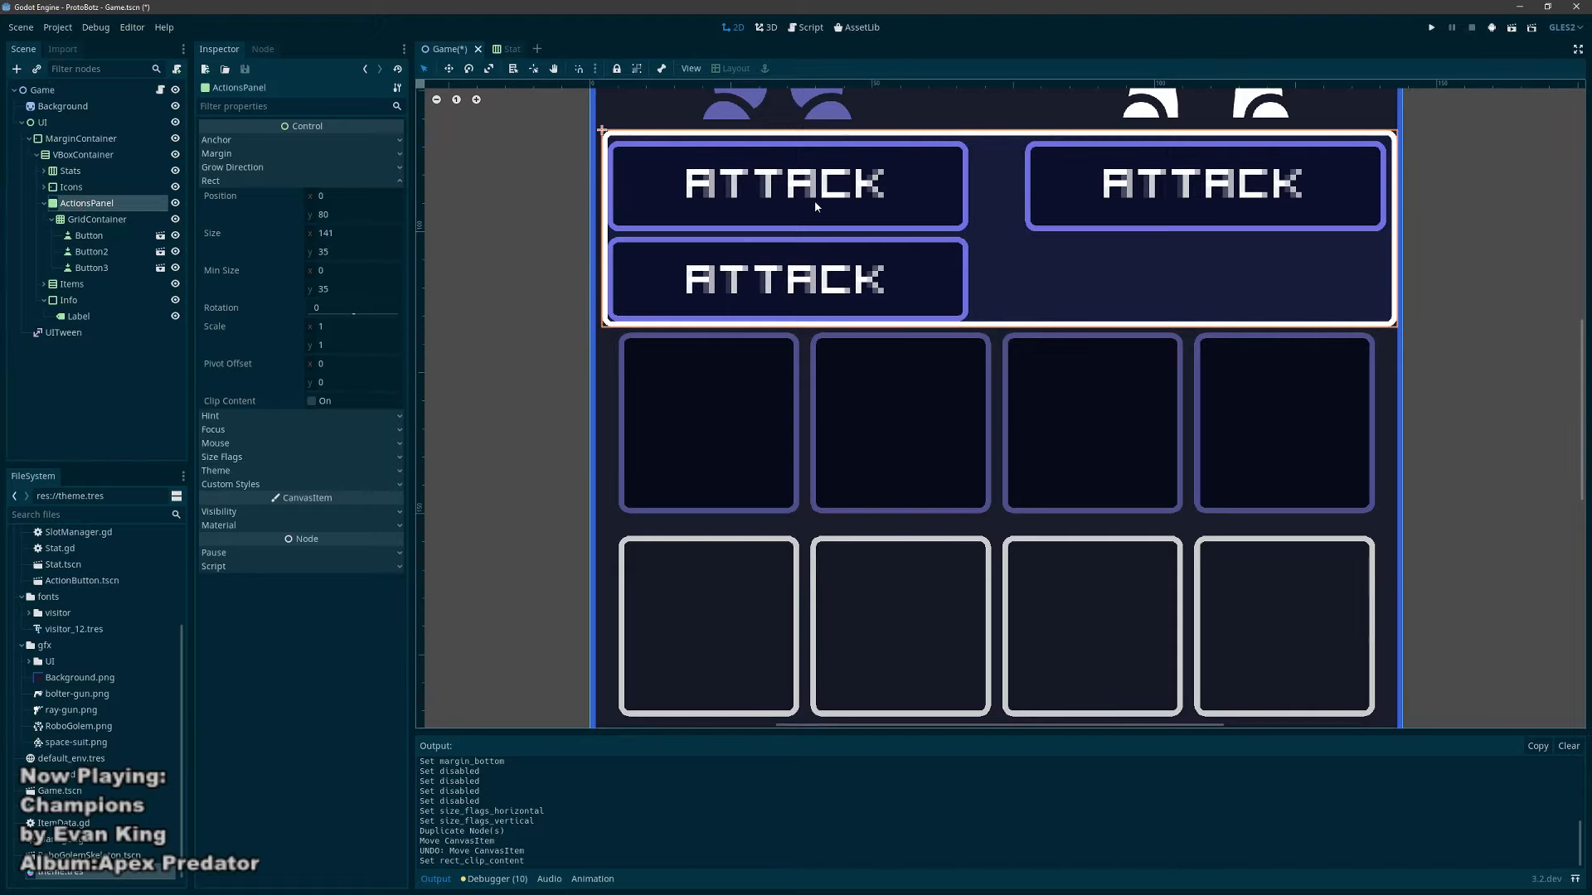
{"action": "left_click", "coordinate": [324, 287]}
{"action": "type", "text": "36"}
{"action": "key", "text": "Return"}
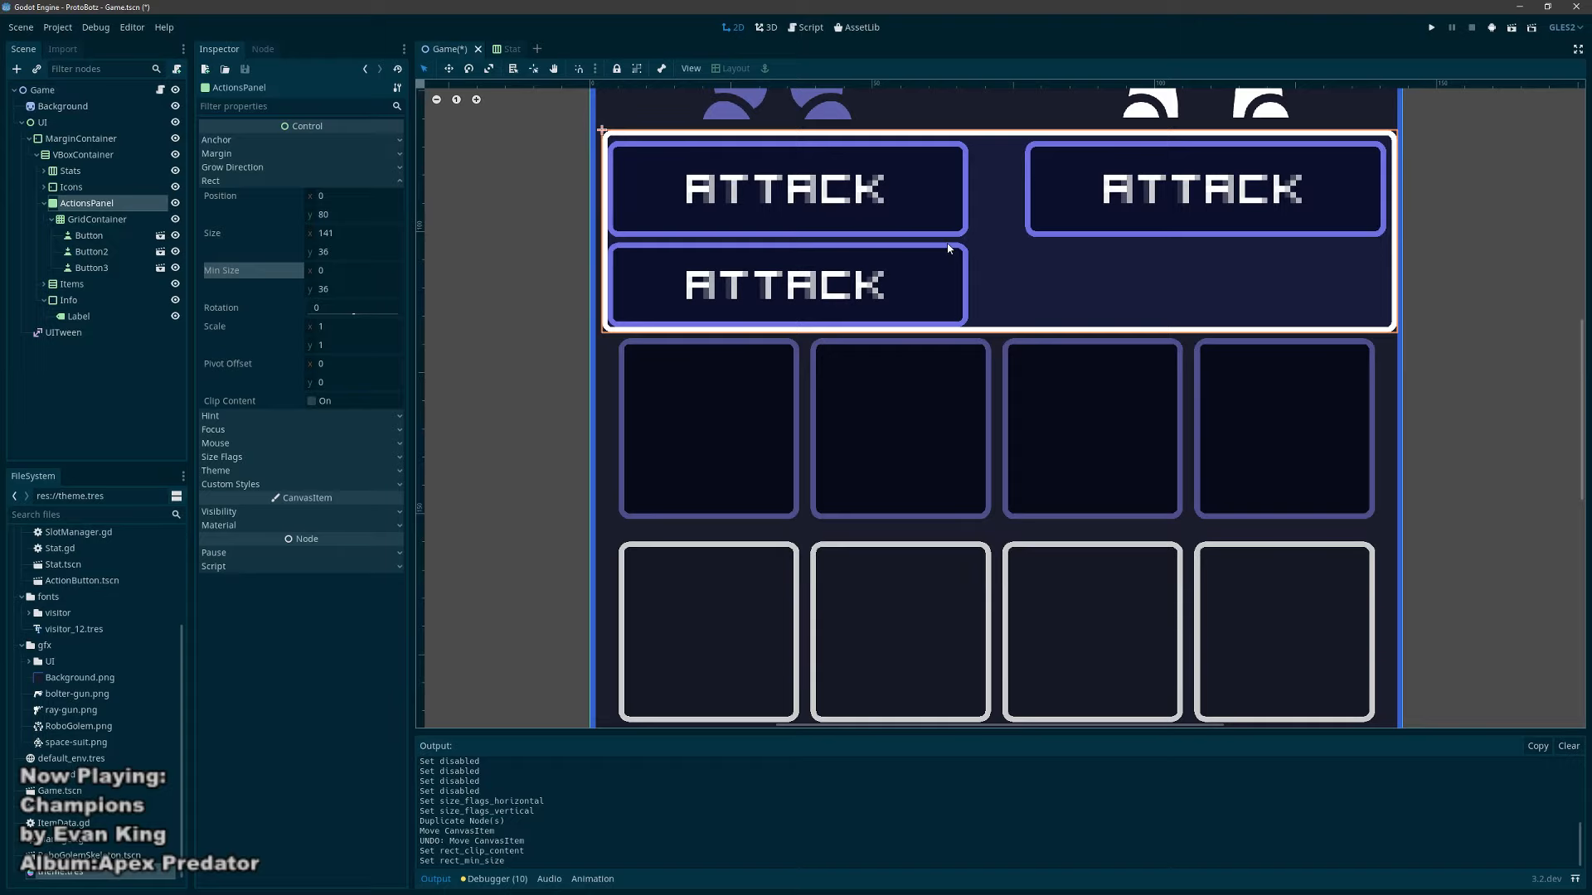
{"action": "key", "text": "ctrl+z"}
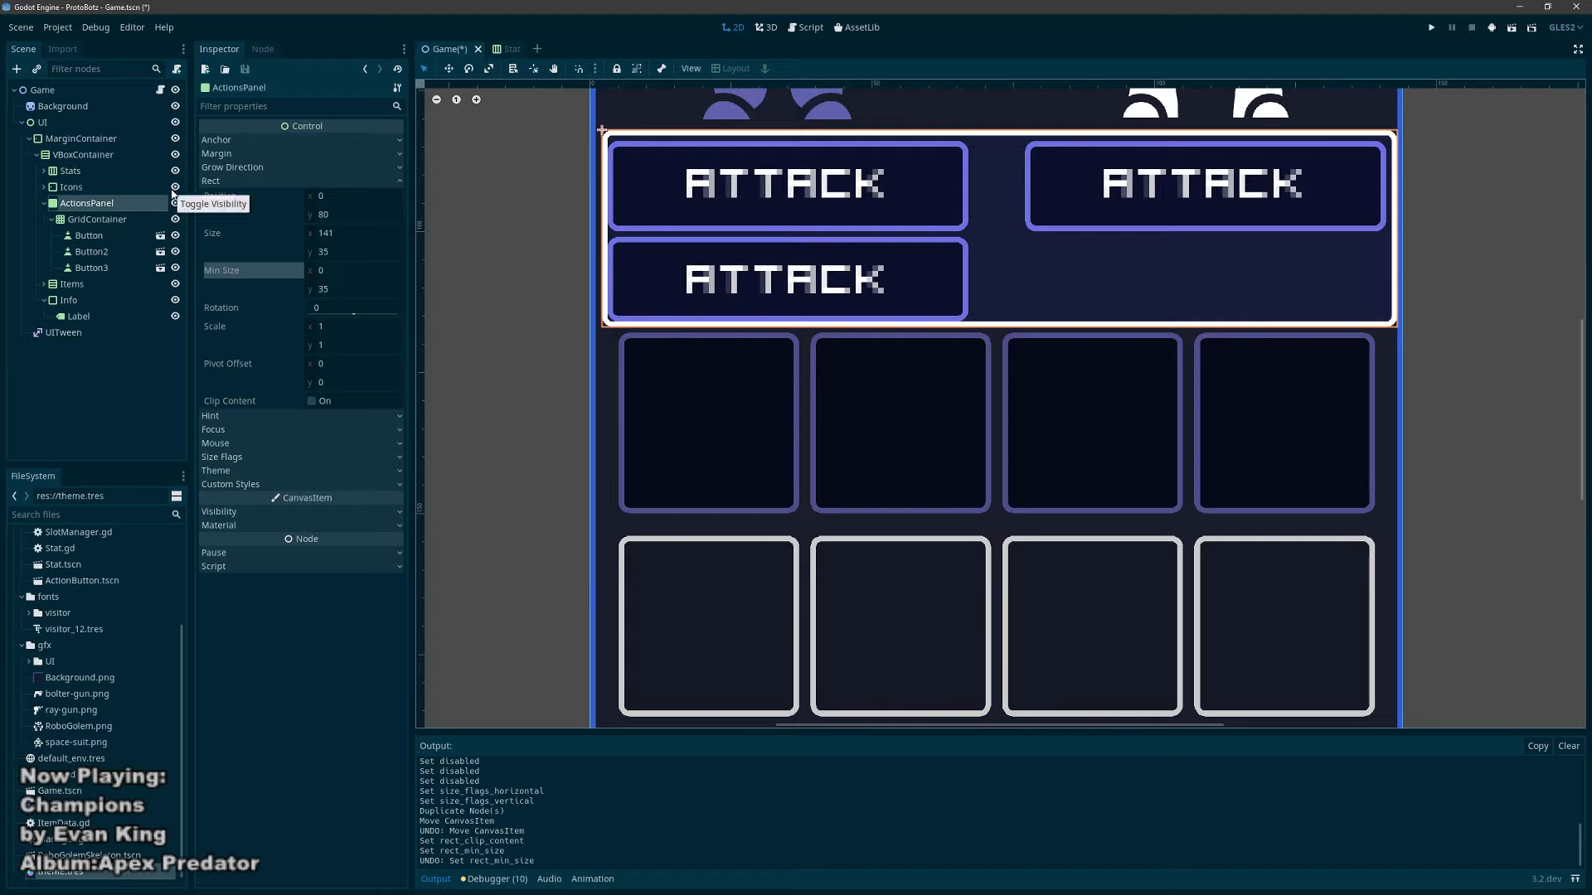
Step: Try a top margin of 1 on the GridContainer, then set it back to 2
{"action": "left_click", "coordinate": [95, 220]}
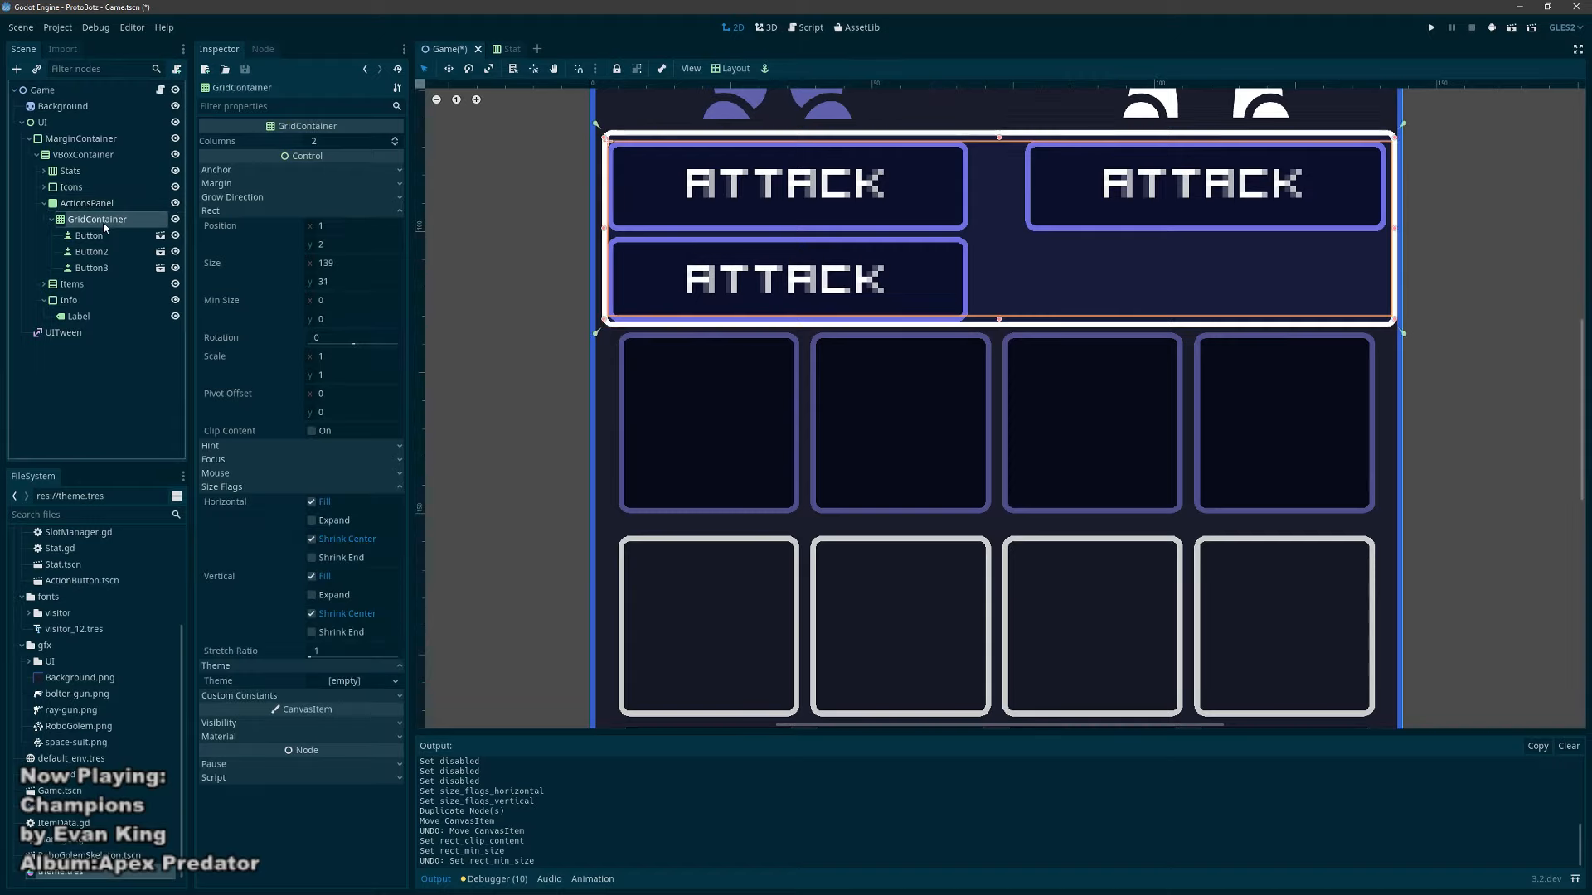
{"action": "left_click", "coordinate": [247, 184]}
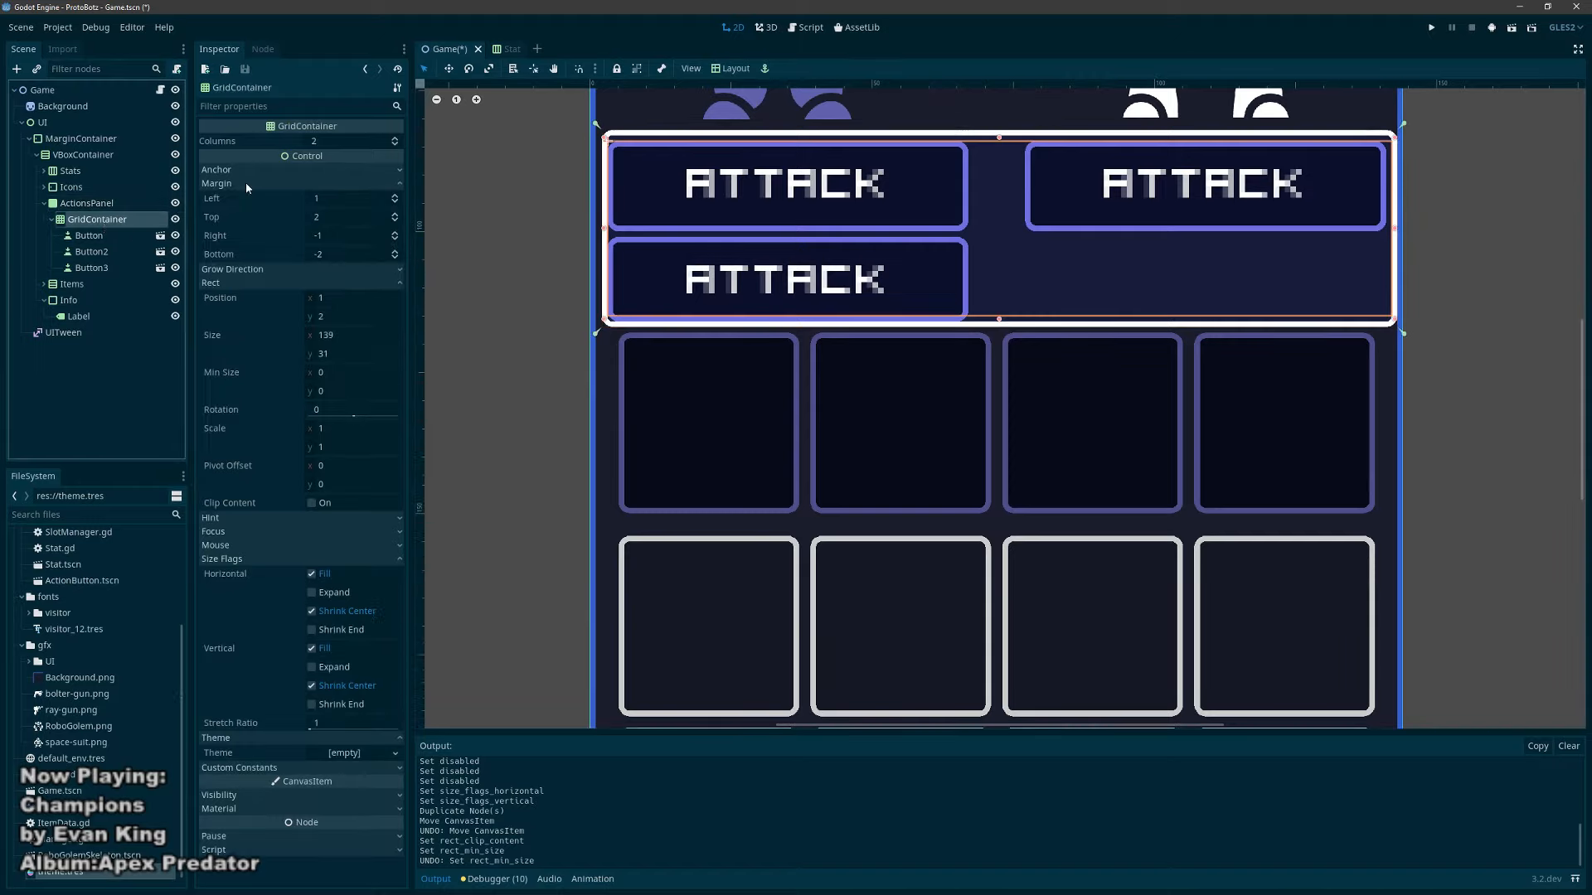
{"action": "left_click", "coordinate": [395, 222]}
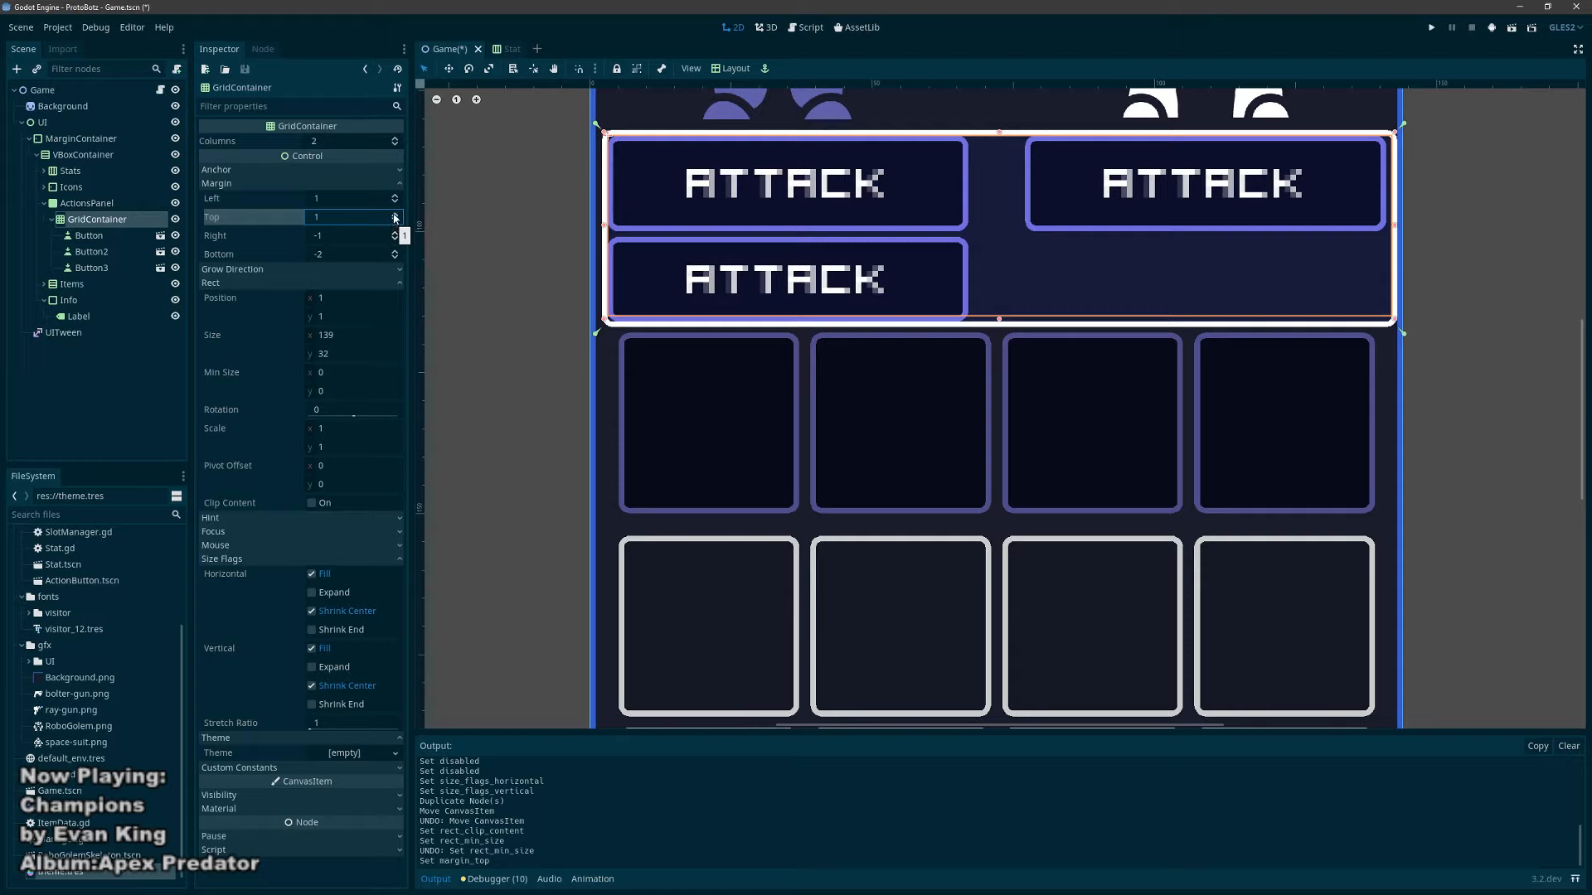
{"action": "left_click", "coordinate": [395, 214]}
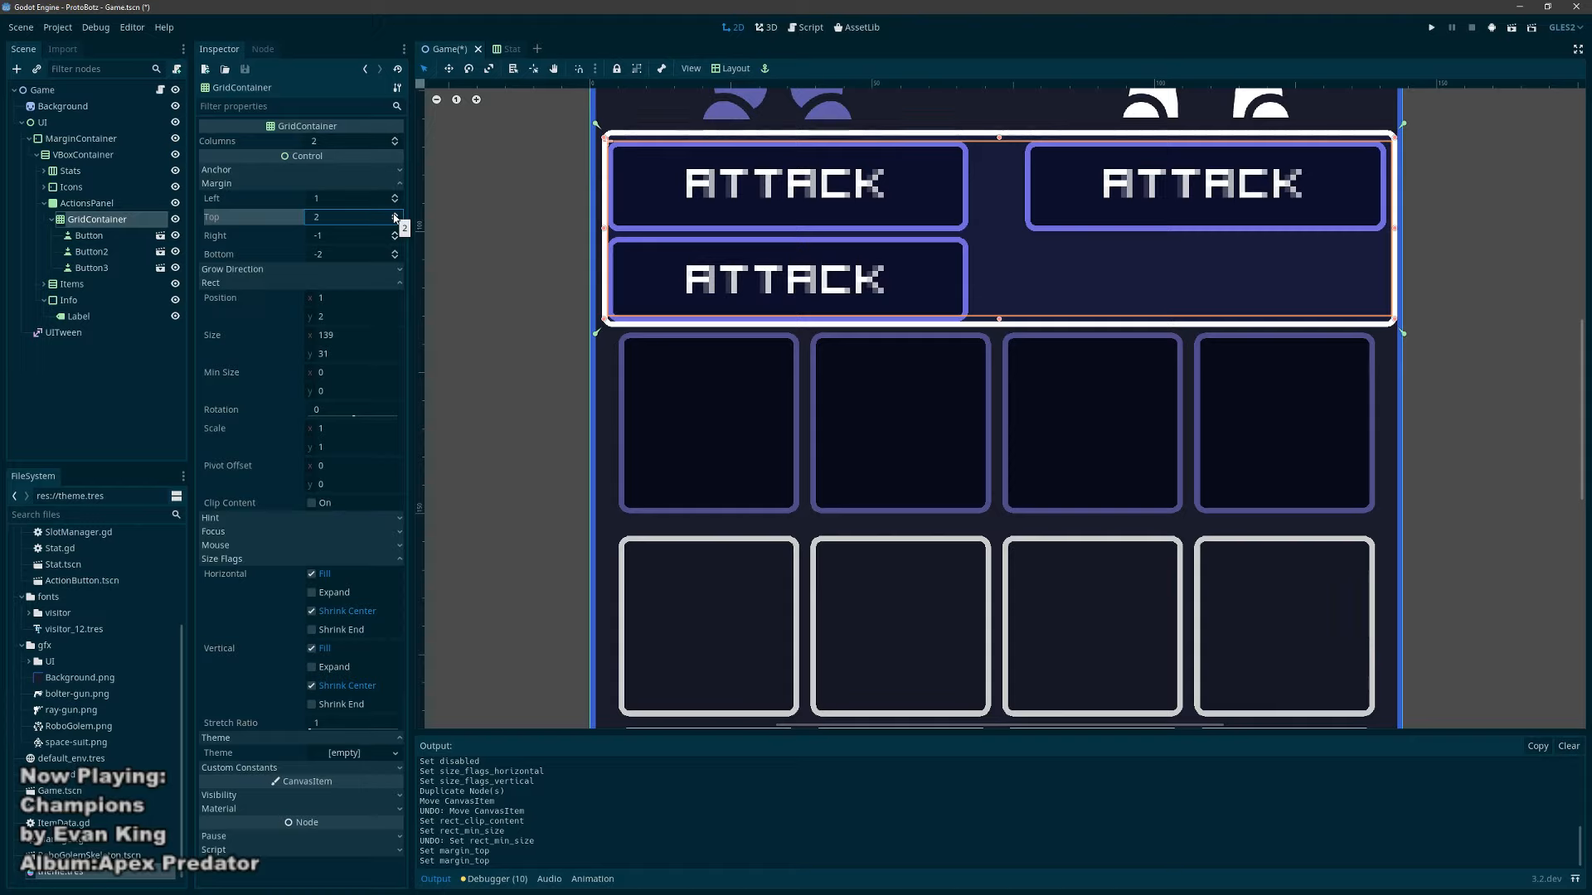
Step: Delete the third Button from the GridContainer and duplicate Button2 in its place
{"action": "left_click", "coordinate": [107, 247]}
{"action": "left_click", "coordinate": [107, 265]}
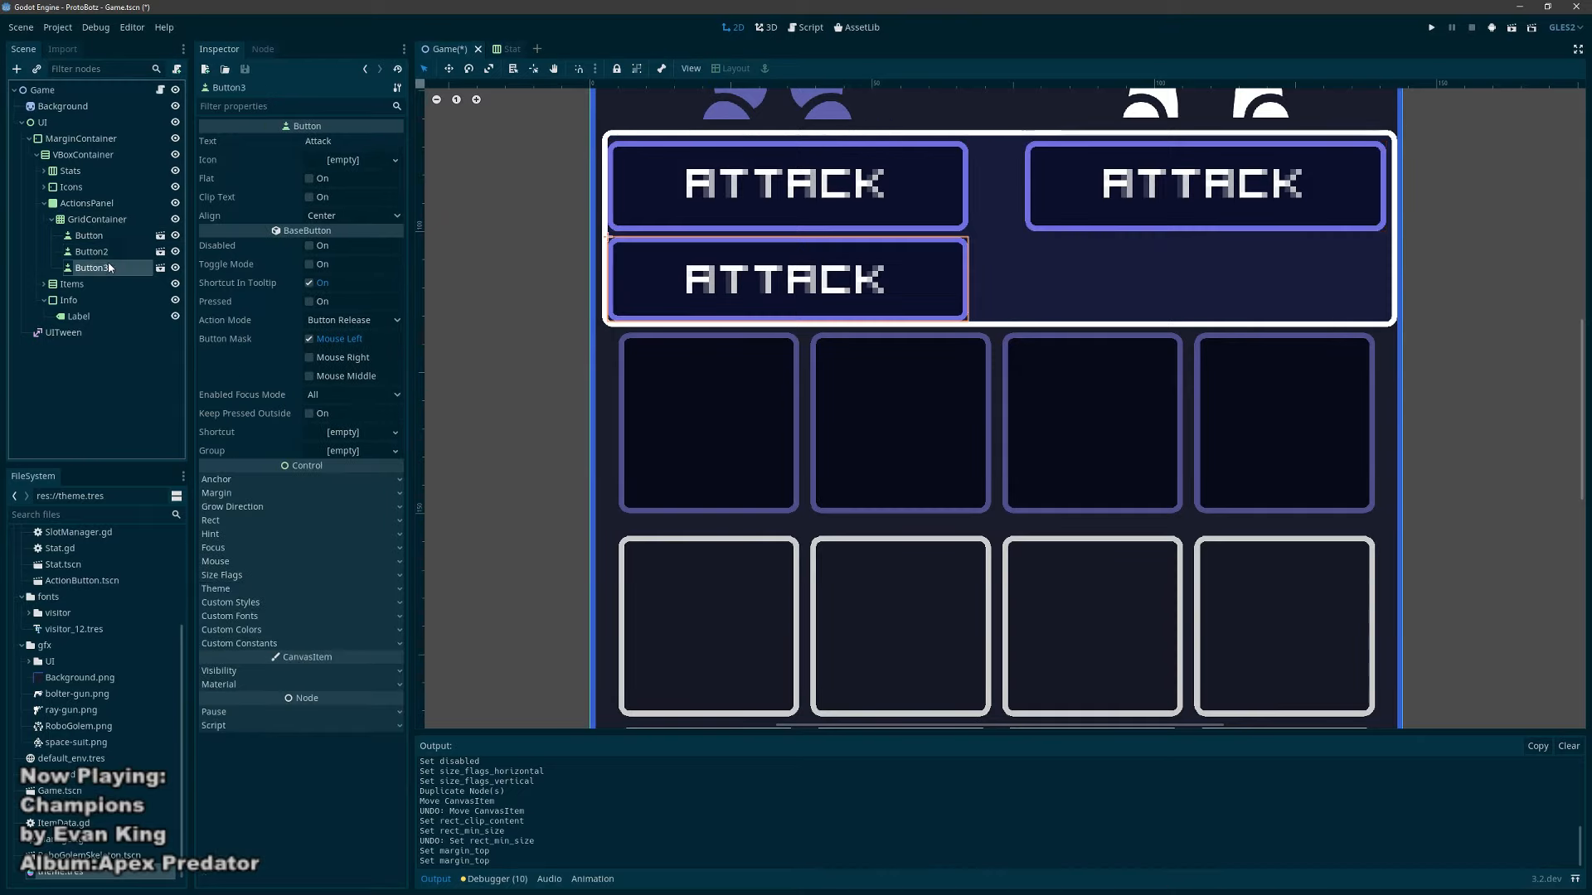
{"action": "left_click", "coordinate": [111, 252]}
{"action": "left_click", "coordinate": [112, 265]}
{"action": "key", "text": "Delete"}
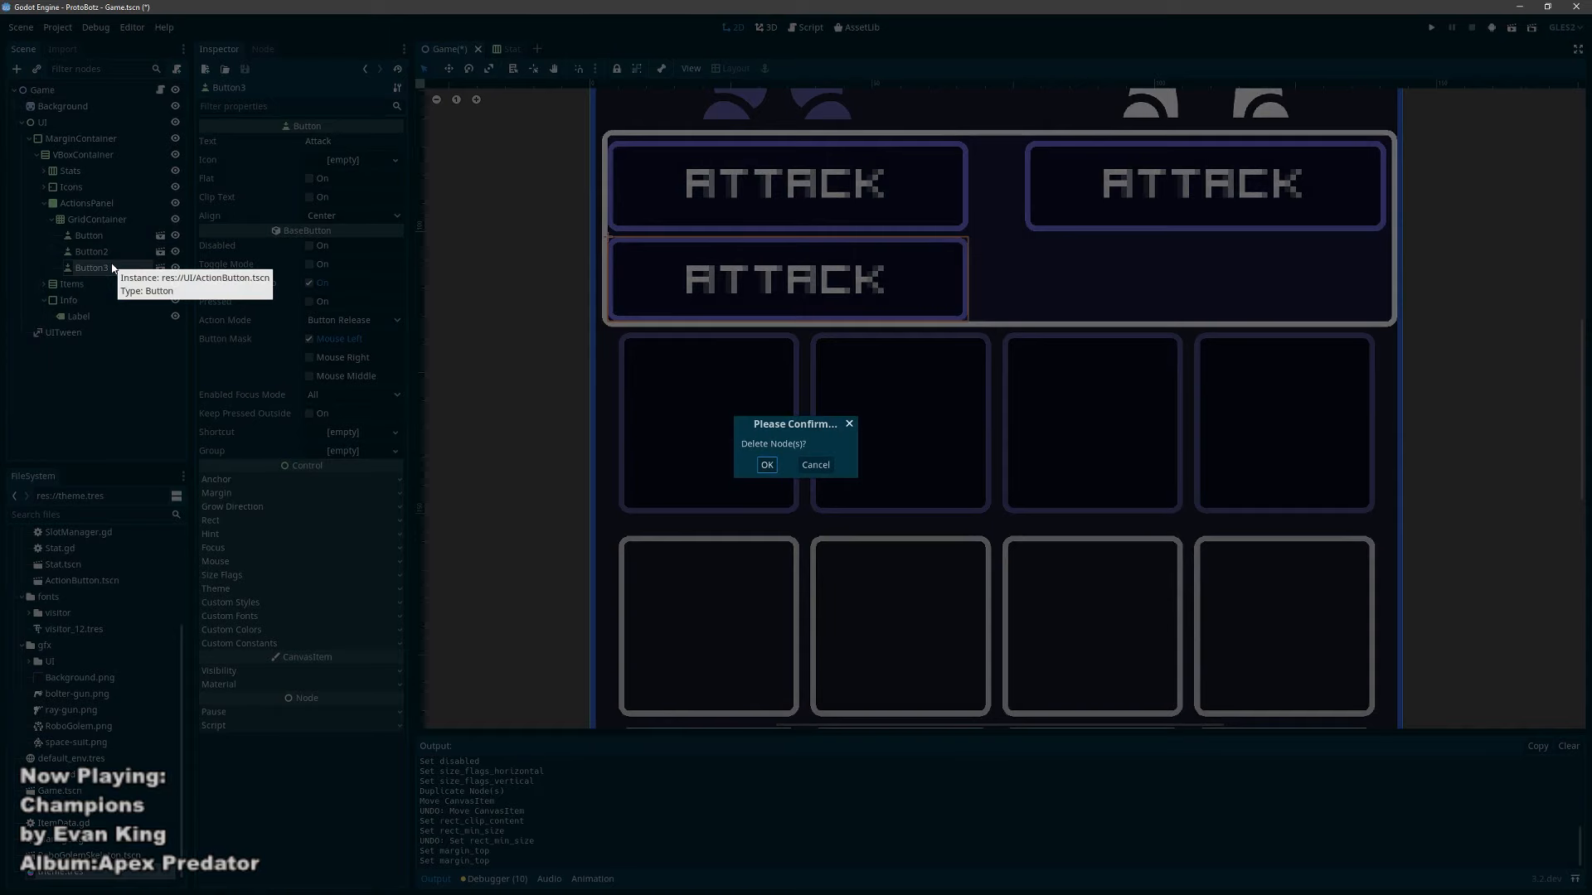
{"action": "key", "text": "Return"}
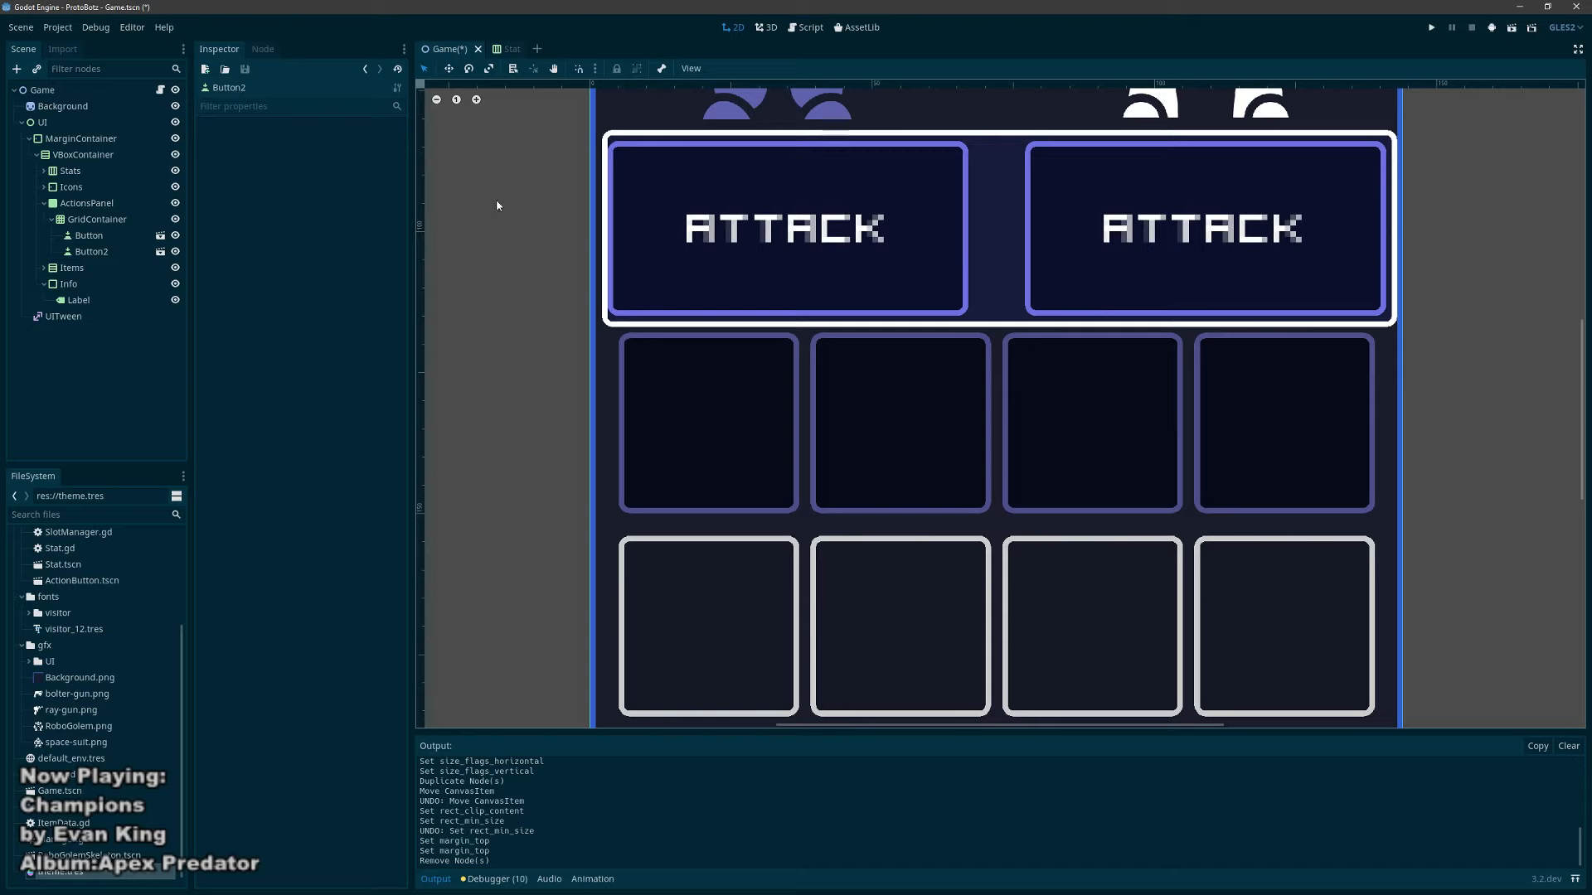
{"action": "left_click", "coordinate": [124, 251]}
{"action": "key", "text": "ctrl+d"}
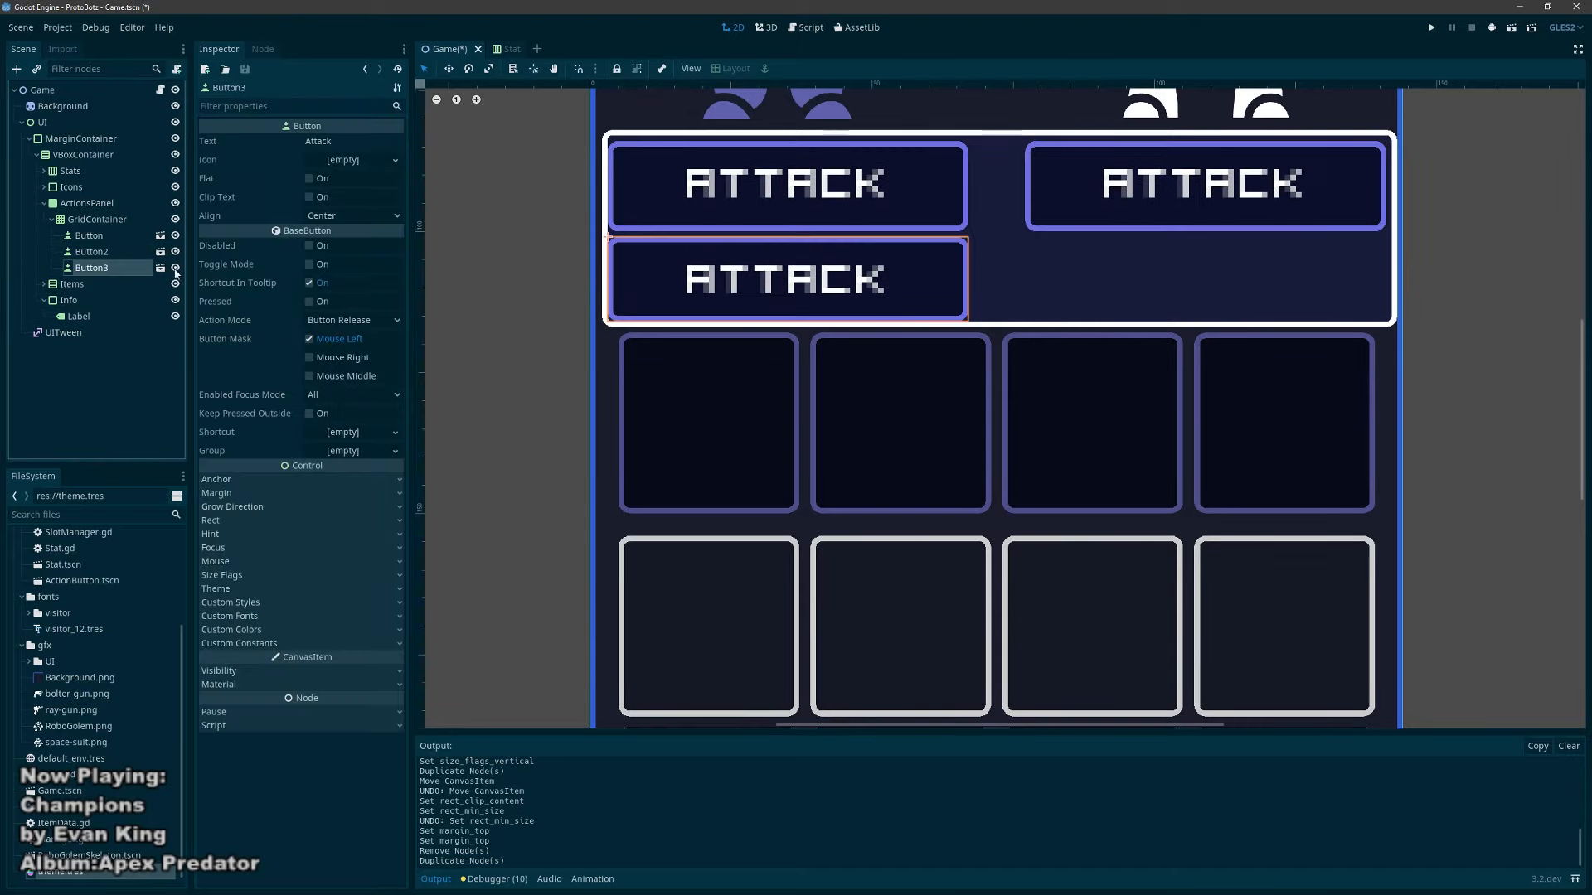
Step: Try a minimum height of 14 on the third Button and undo it
{"action": "left_click", "coordinate": [226, 520]}
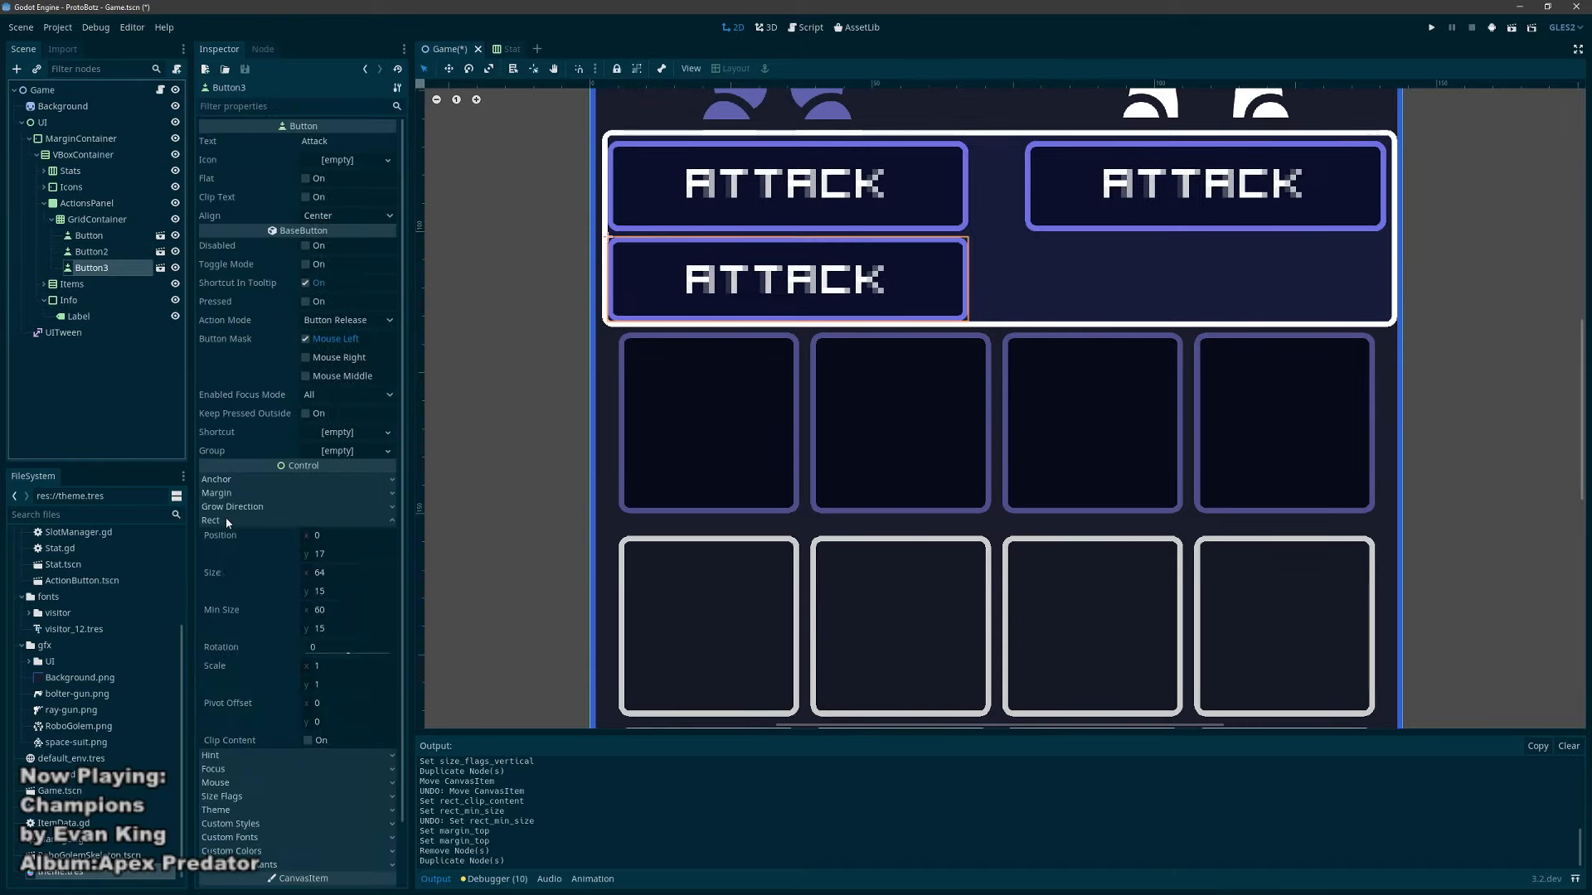
{"action": "left_click", "coordinate": [325, 627]}
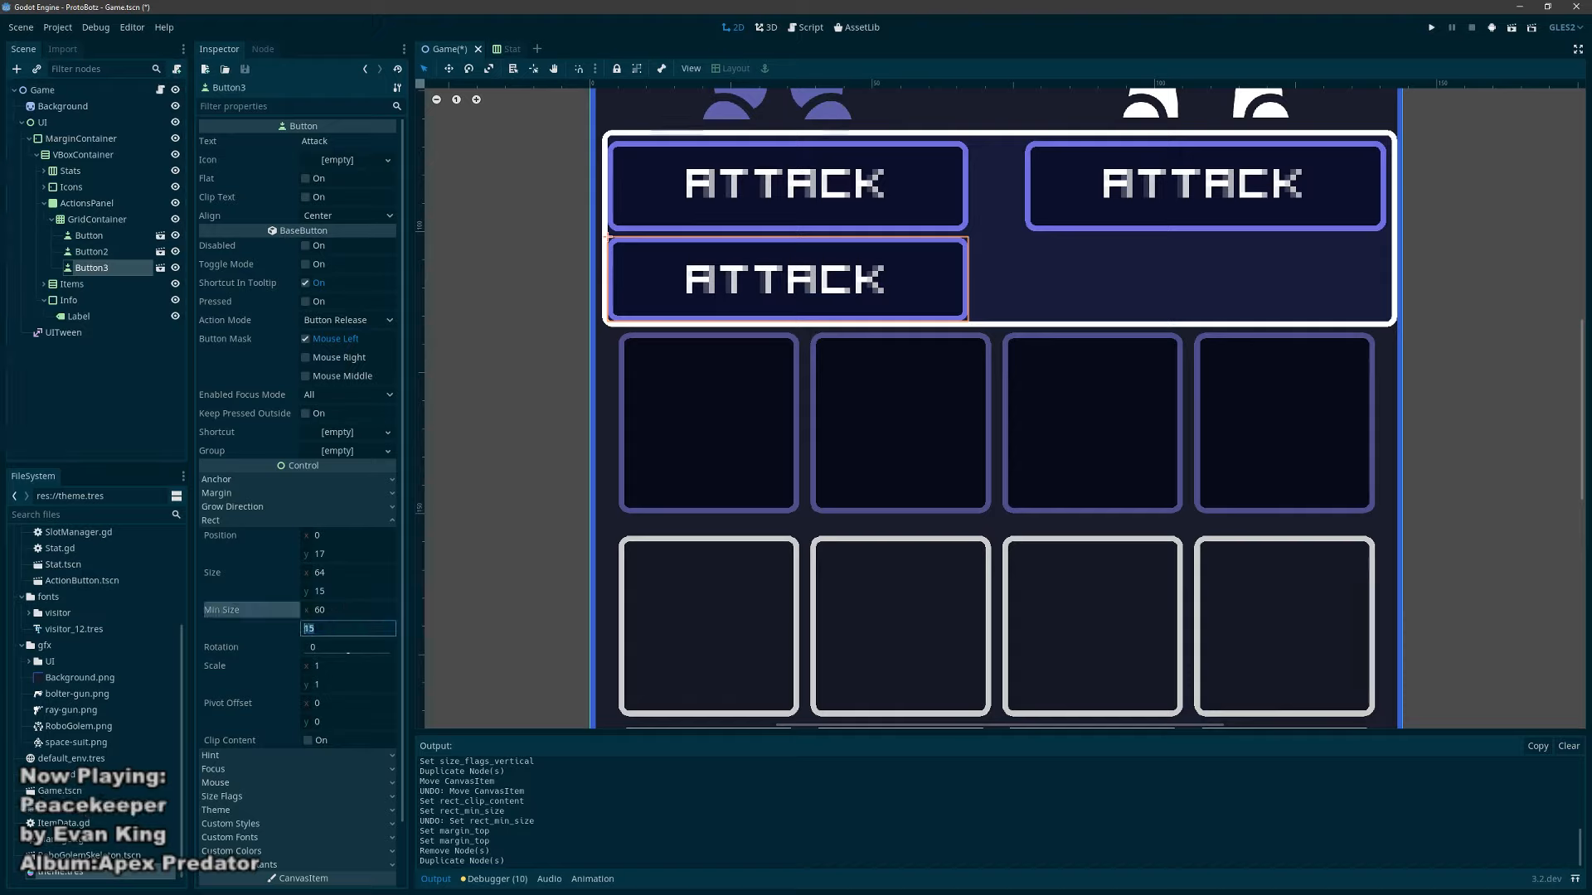
{"action": "type", "text": "14"}
{"action": "key", "text": "Return"}
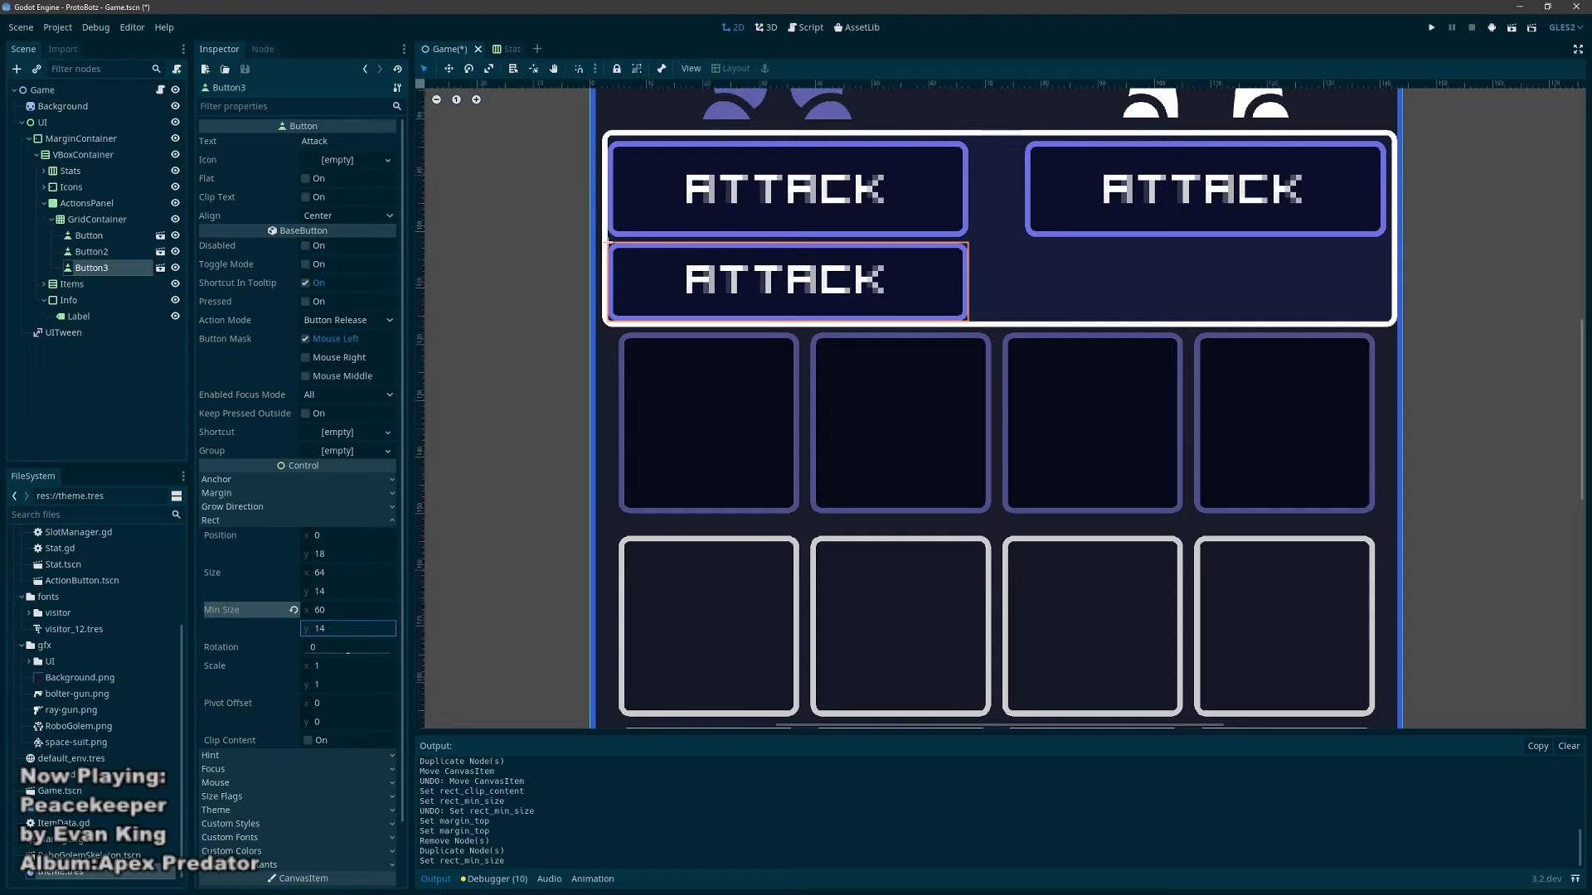
{"action": "key", "text": "ctrl+z"}
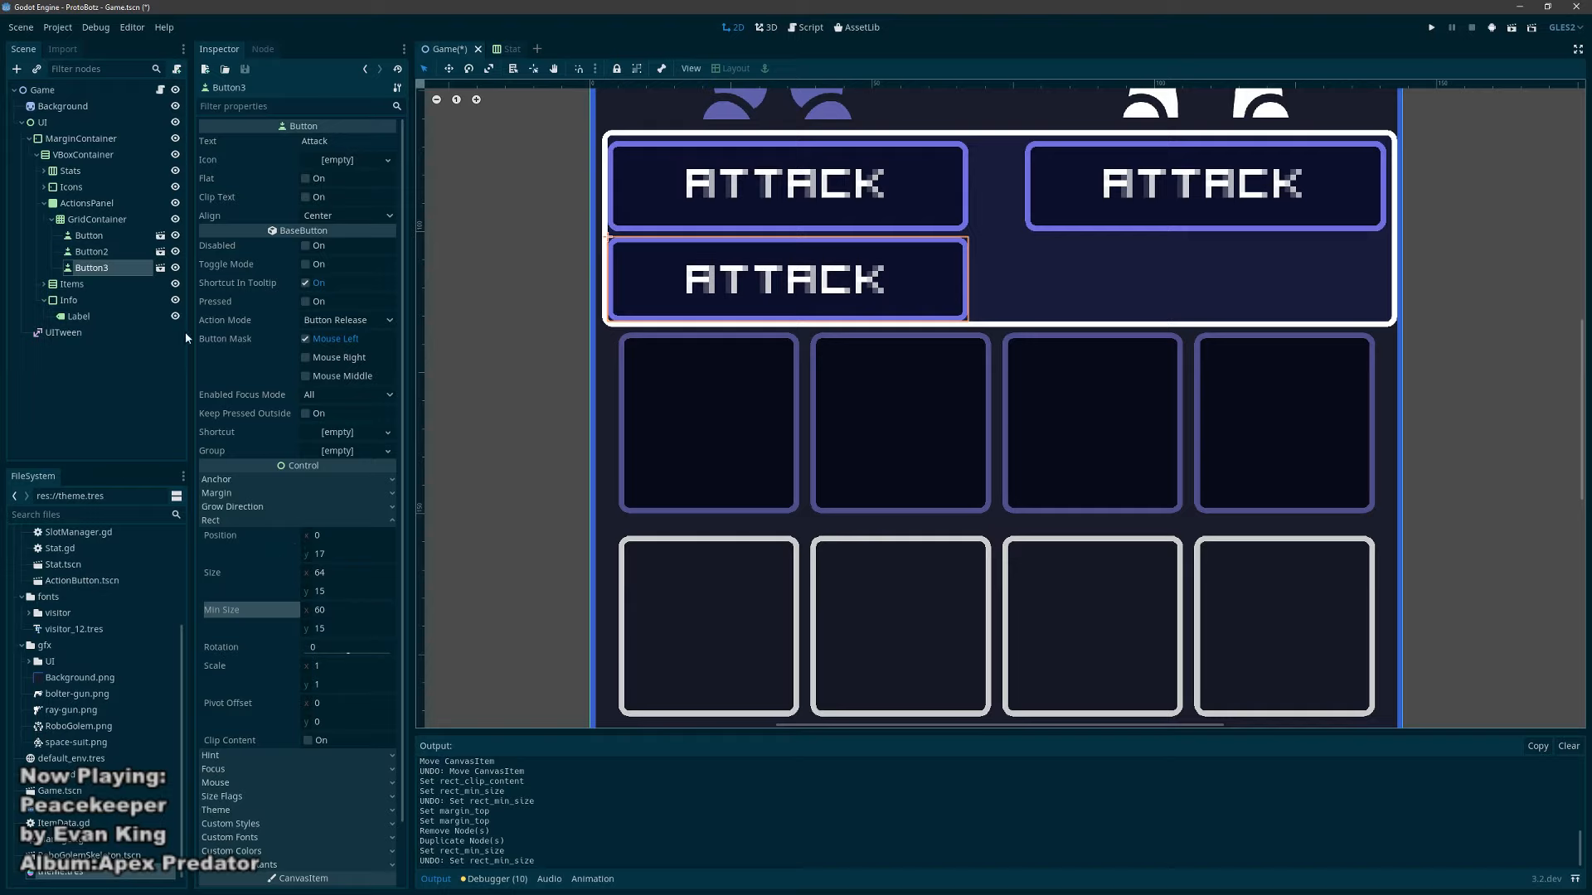
Step: Check the first Button's Rect values and delete the third Button
{"action": "left_click", "coordinate": [91, 236]}
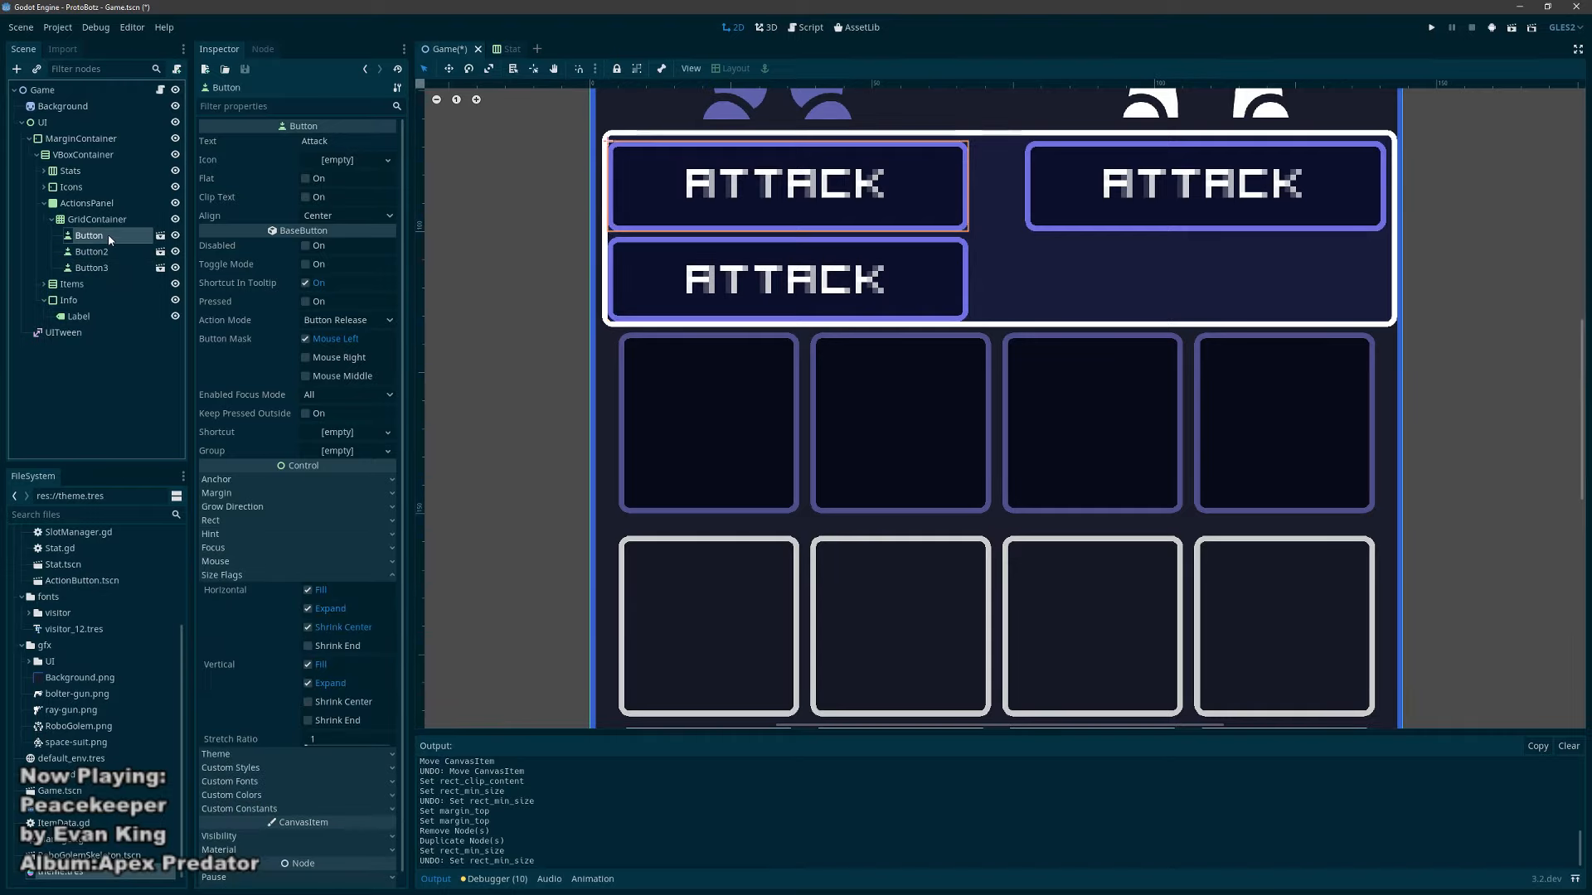
{"action": "left_click", "coordinate": [224, 520]}
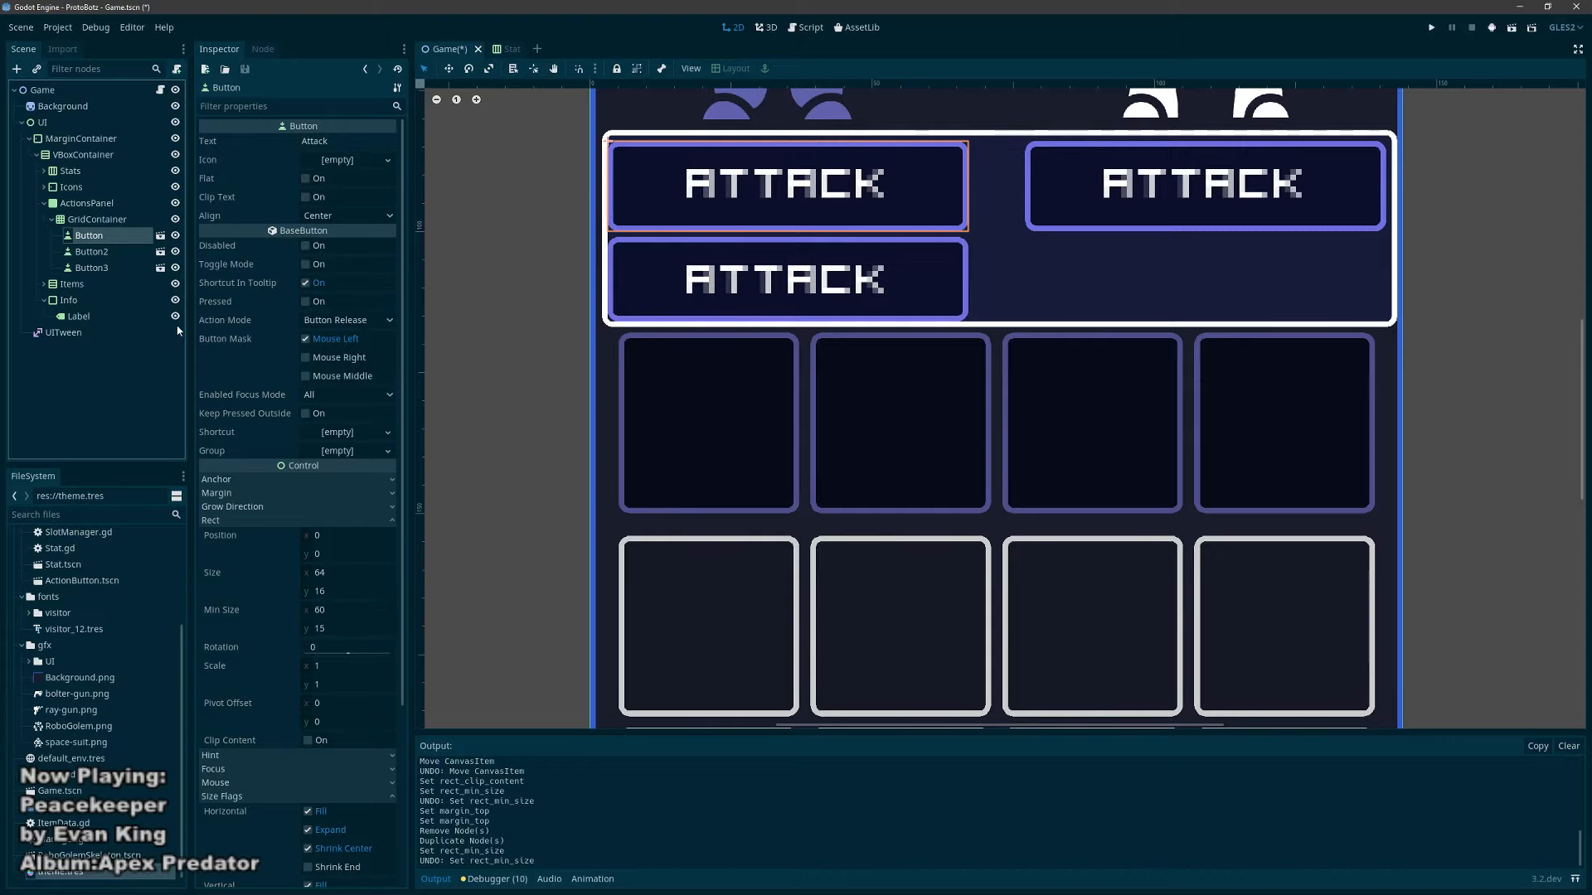
{"action": "left_click", "coordinate": [107, 267]}
{"action": "key", "text": "Delete"}
{"action": "key", "text": "Return"}
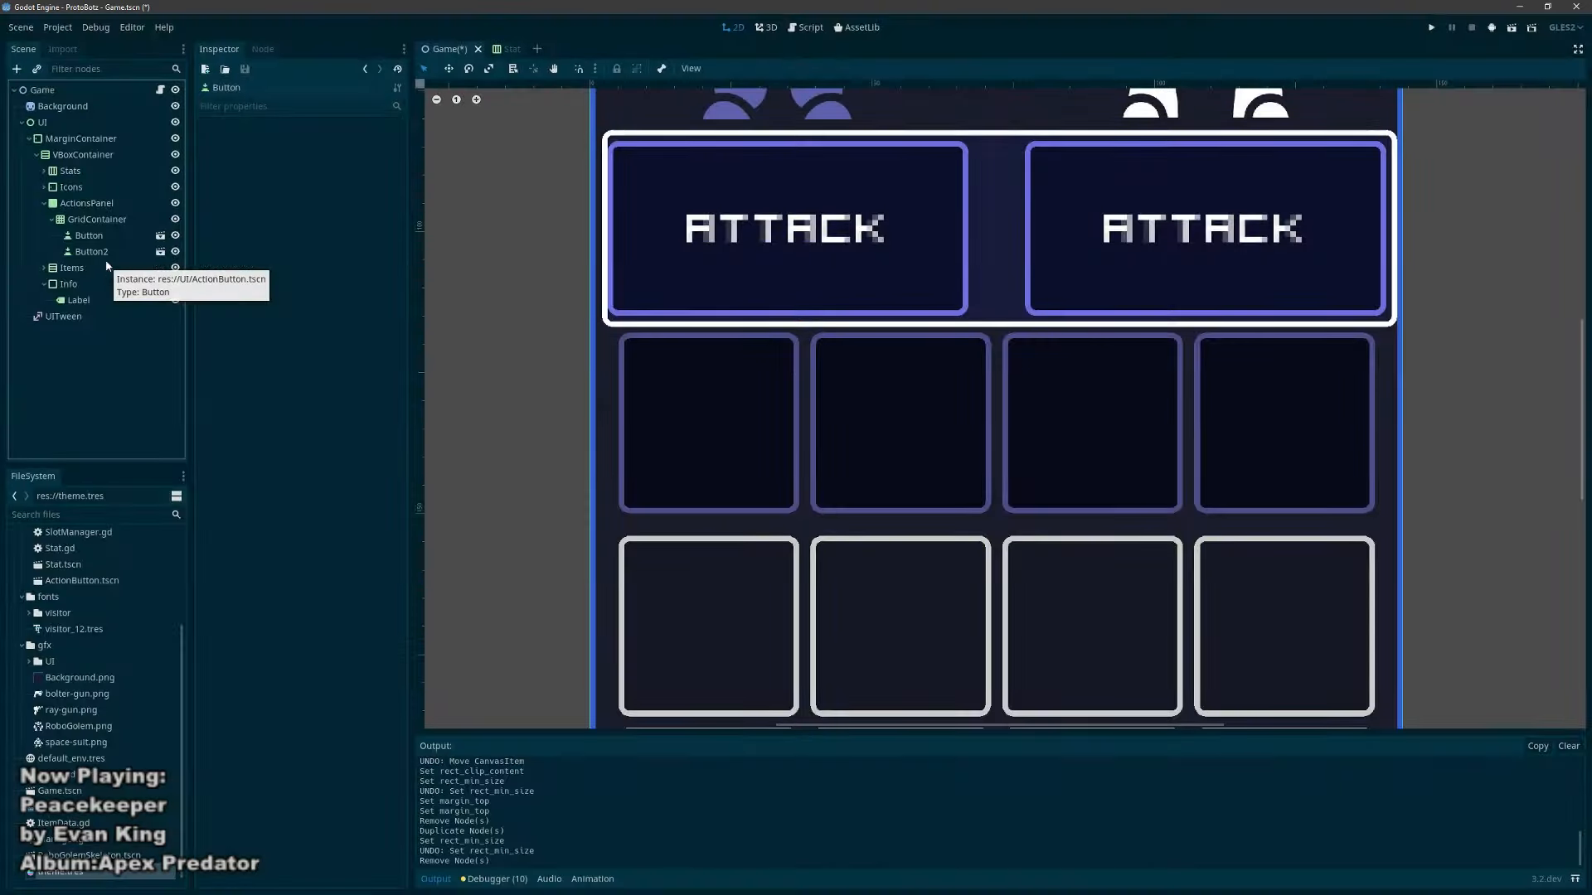
Step: Disable the vertical Expand flag on both action buttons, after switching their horizontal Expand flag off and on again
{"action": "left_click", "coordinate": [88, 235]}
{"action": "left_click", "coordinate": [91, 251], "text": "shift"}
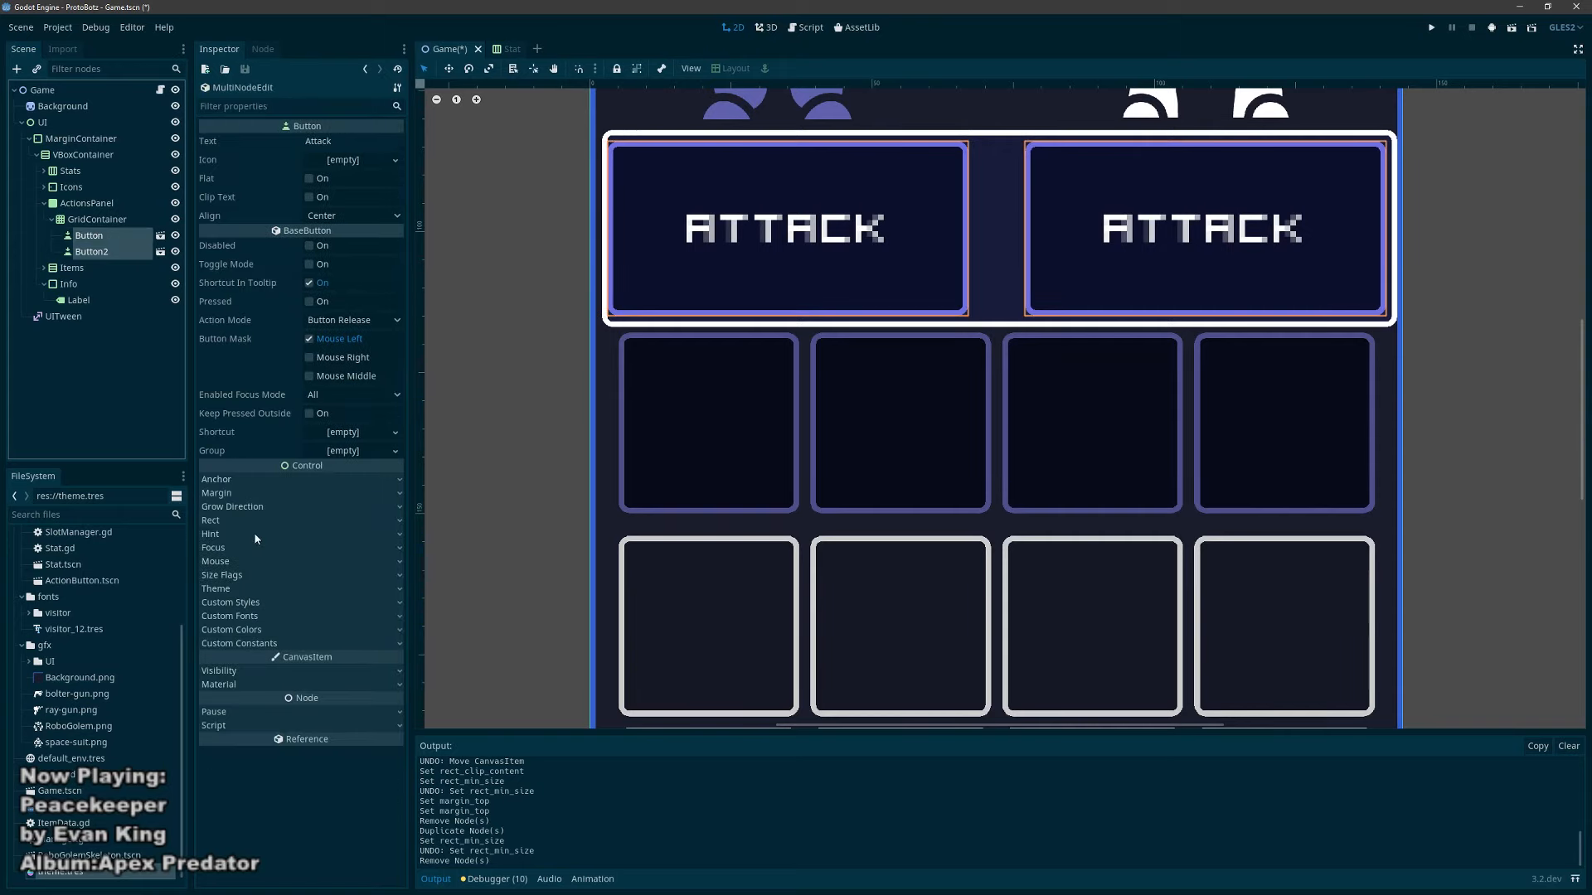
{"action": "left_click", "coordinate": [226, 575]}
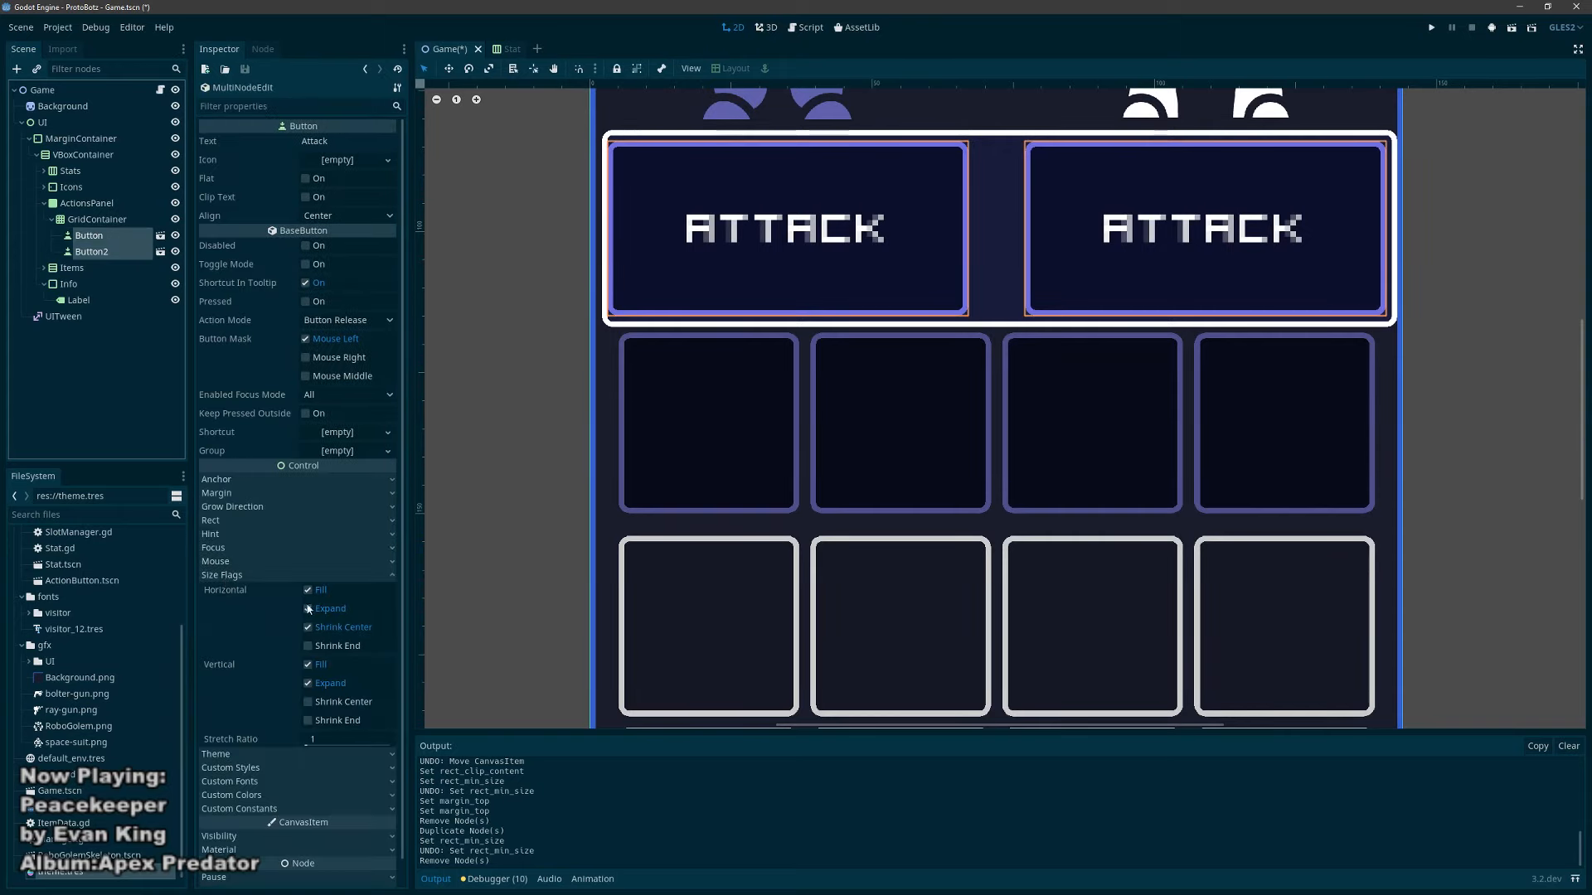
{"action": "left_click", "coordinate": [308, 609]}
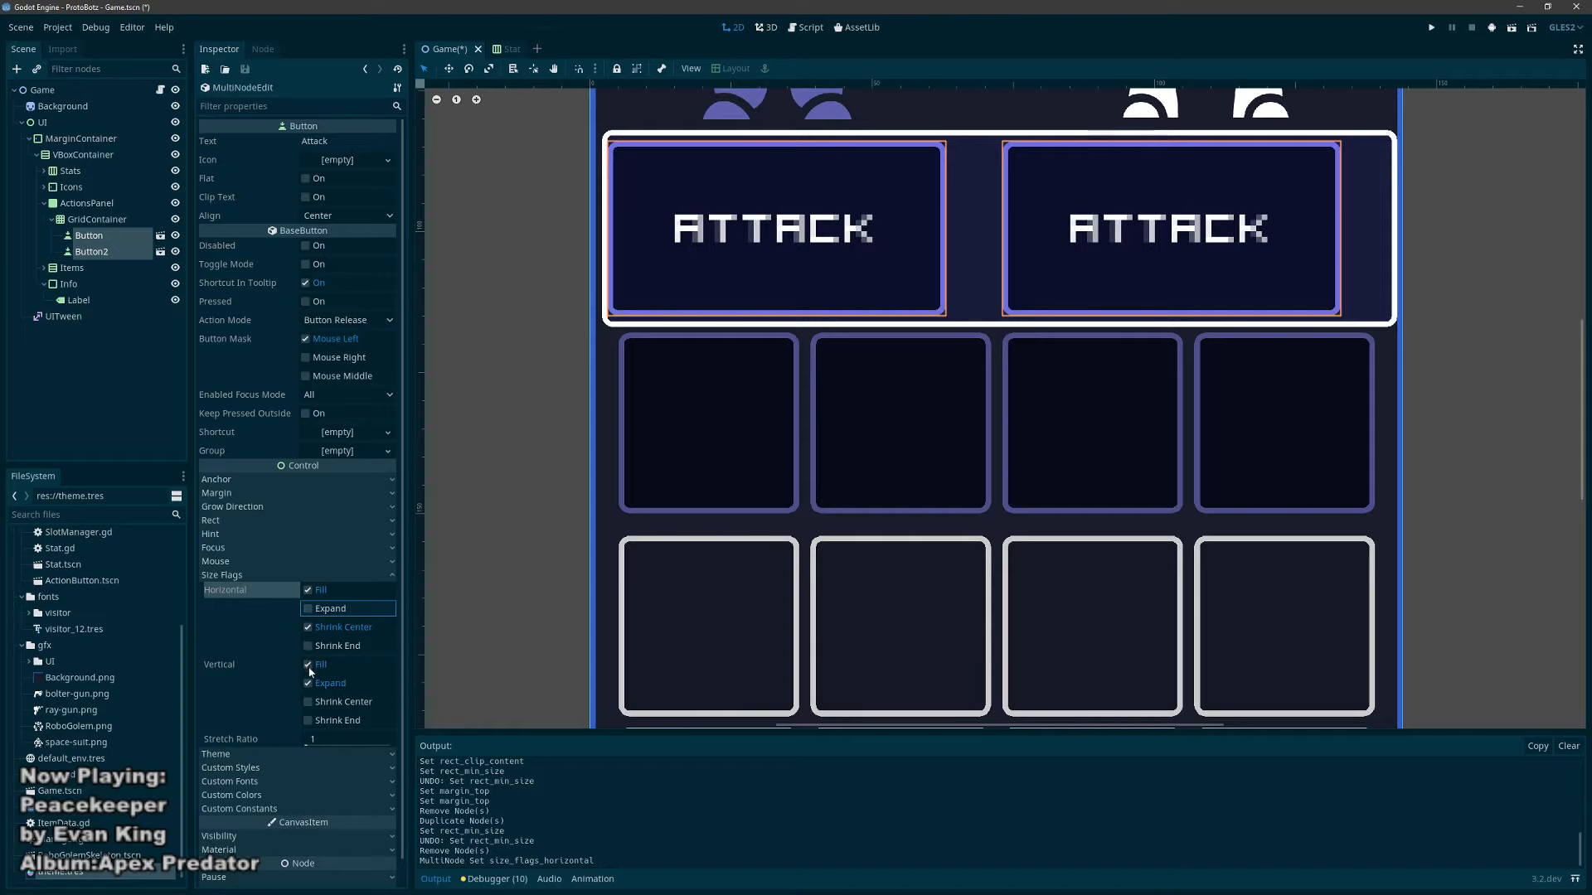
{"action": "left_click", "coordinate": [311, 612]}
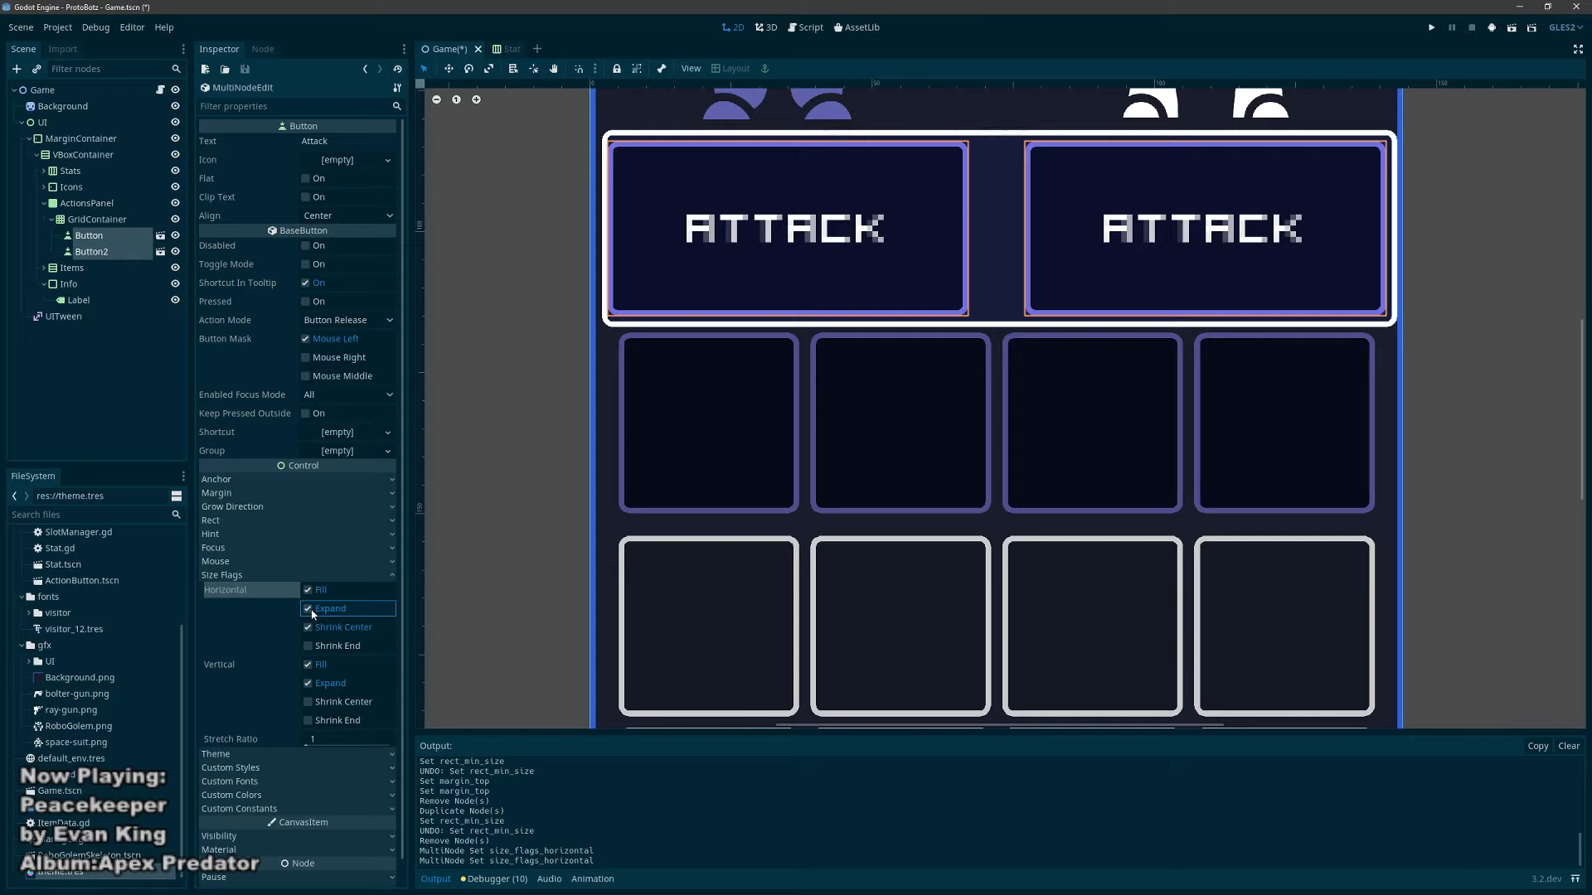
{"action": "left_click", "coordinate": [308, 684]}
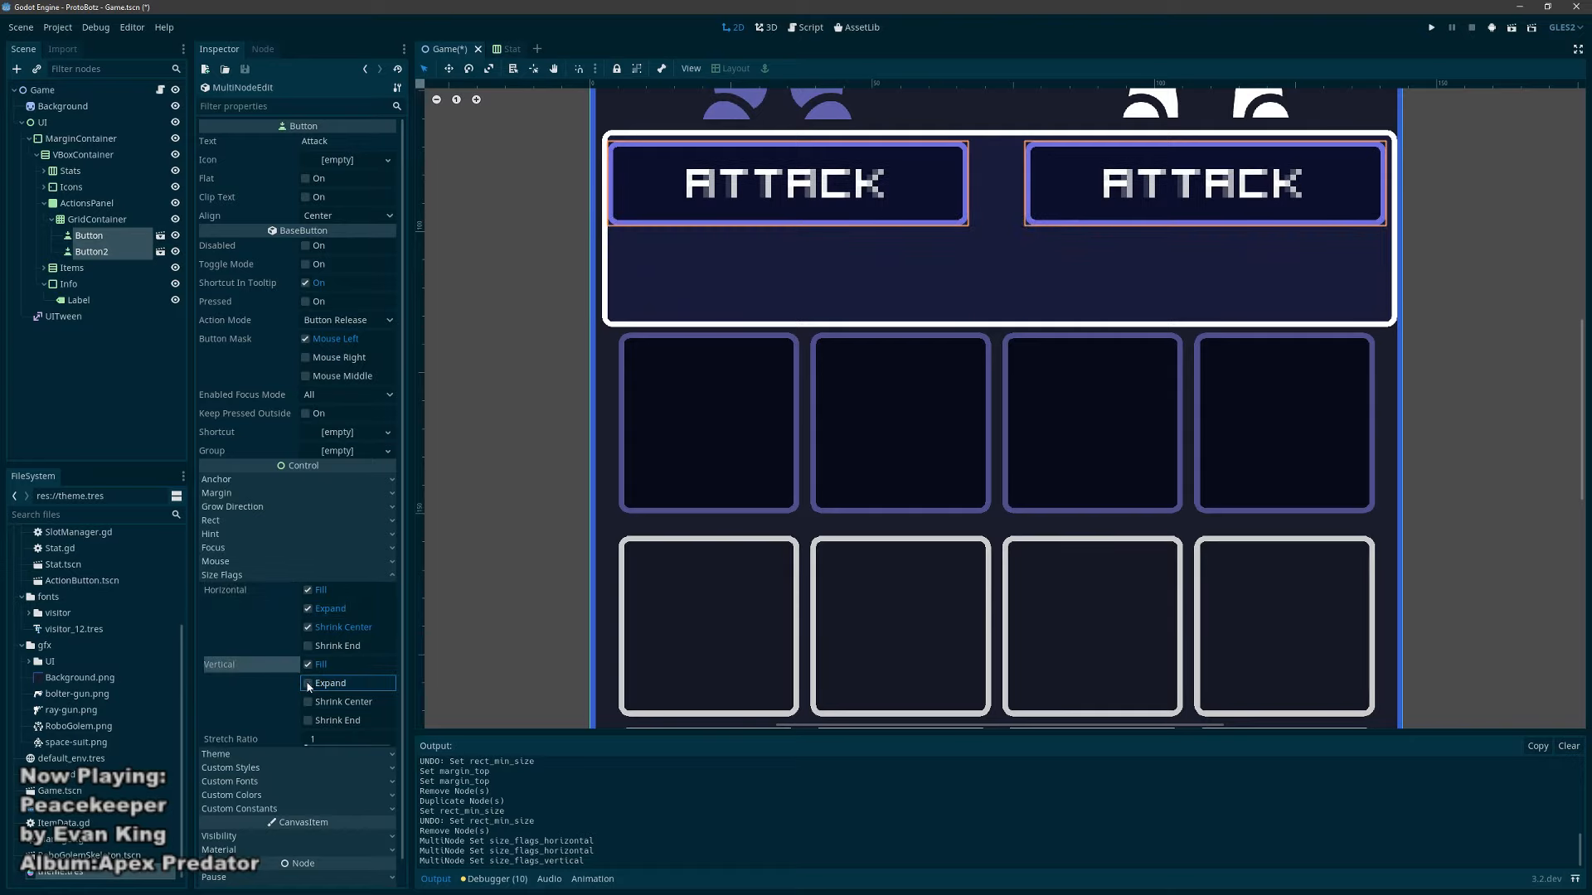
Step: Set the horizontal and vertical size flags of both Attack buttons to Expand and Shrink Center, with Fill off
{"action": "left_click", "coordinate": [307, 702]}
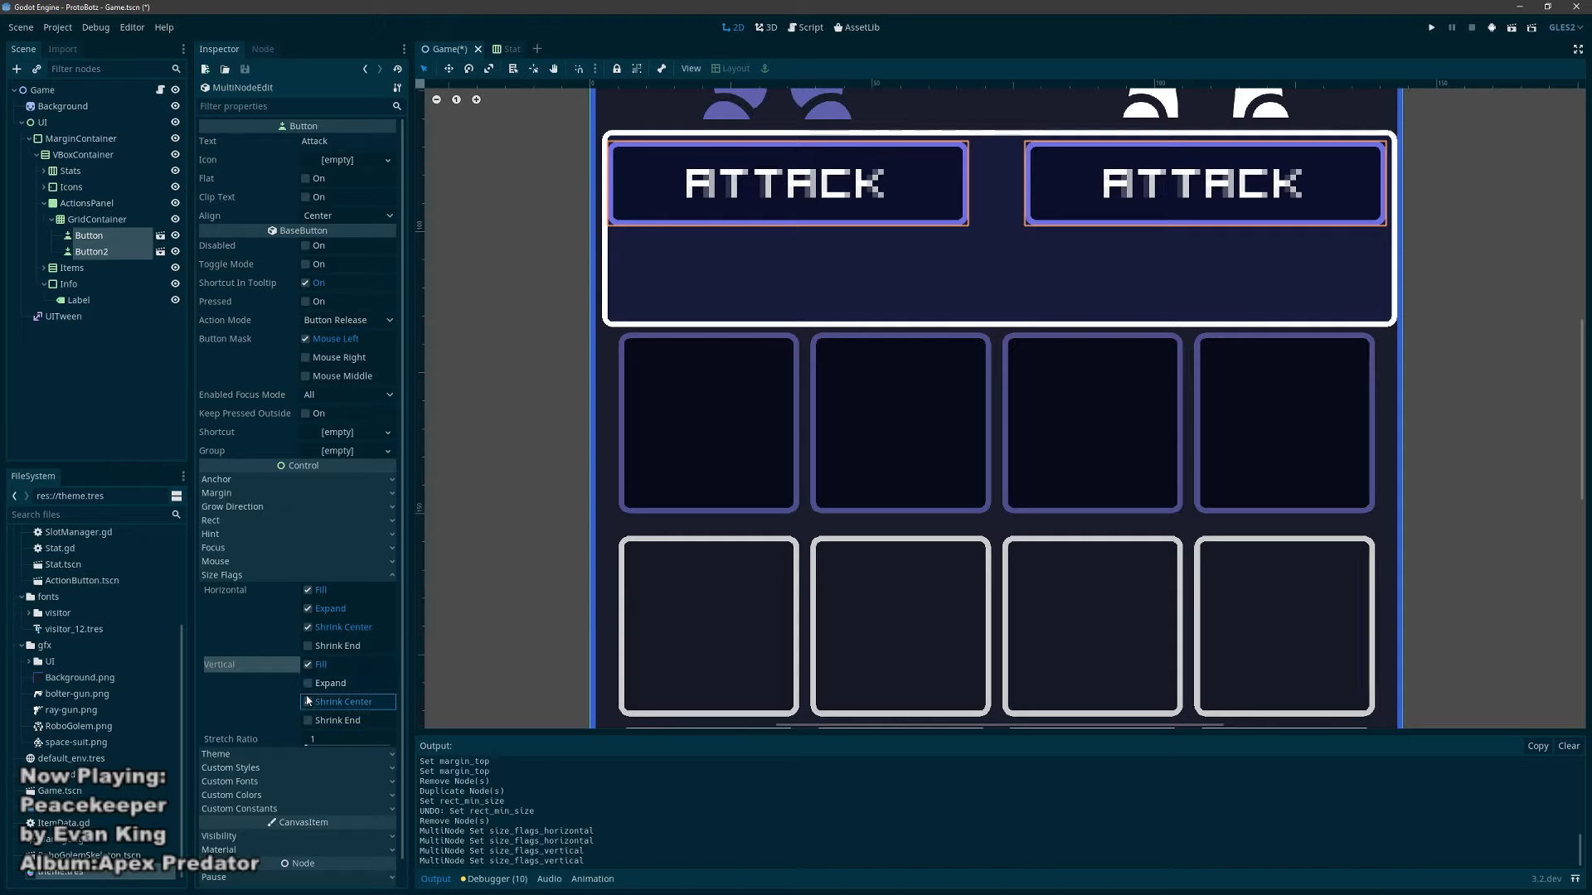
{"action": "left_click", "coordinate": [308, 609]}
{"action": "left_click", "coordinate": [307, 590]}
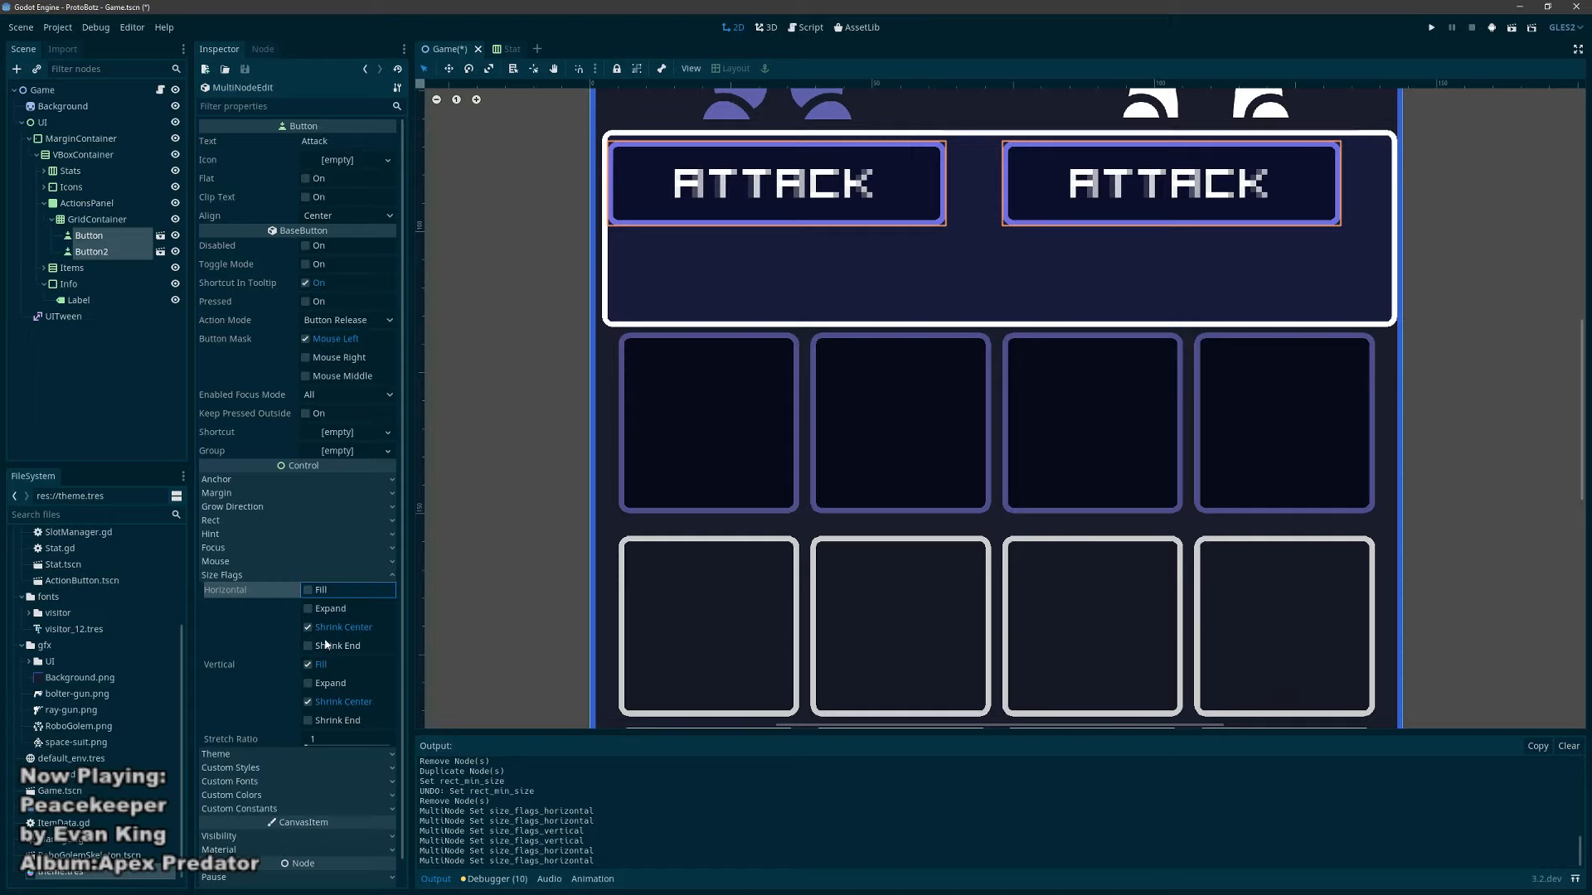
{"action": "left_click", "coordinate": [309, 609]}
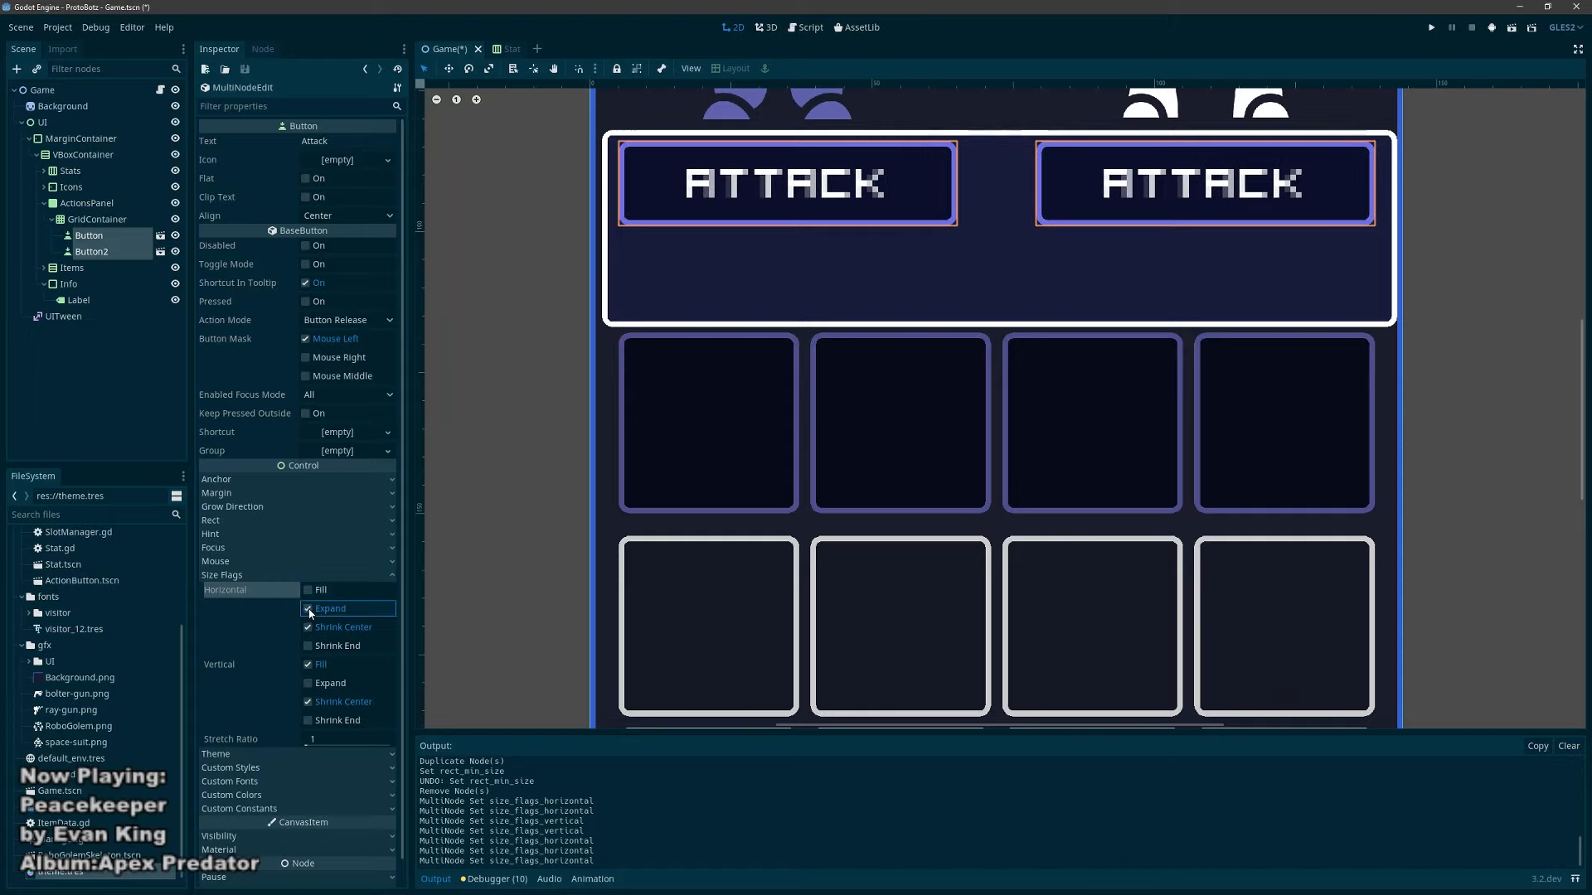
{"action": "left_click", "coordinate": [308, 683]}
{"action": "left_click", "coordinate": [308, 664]}
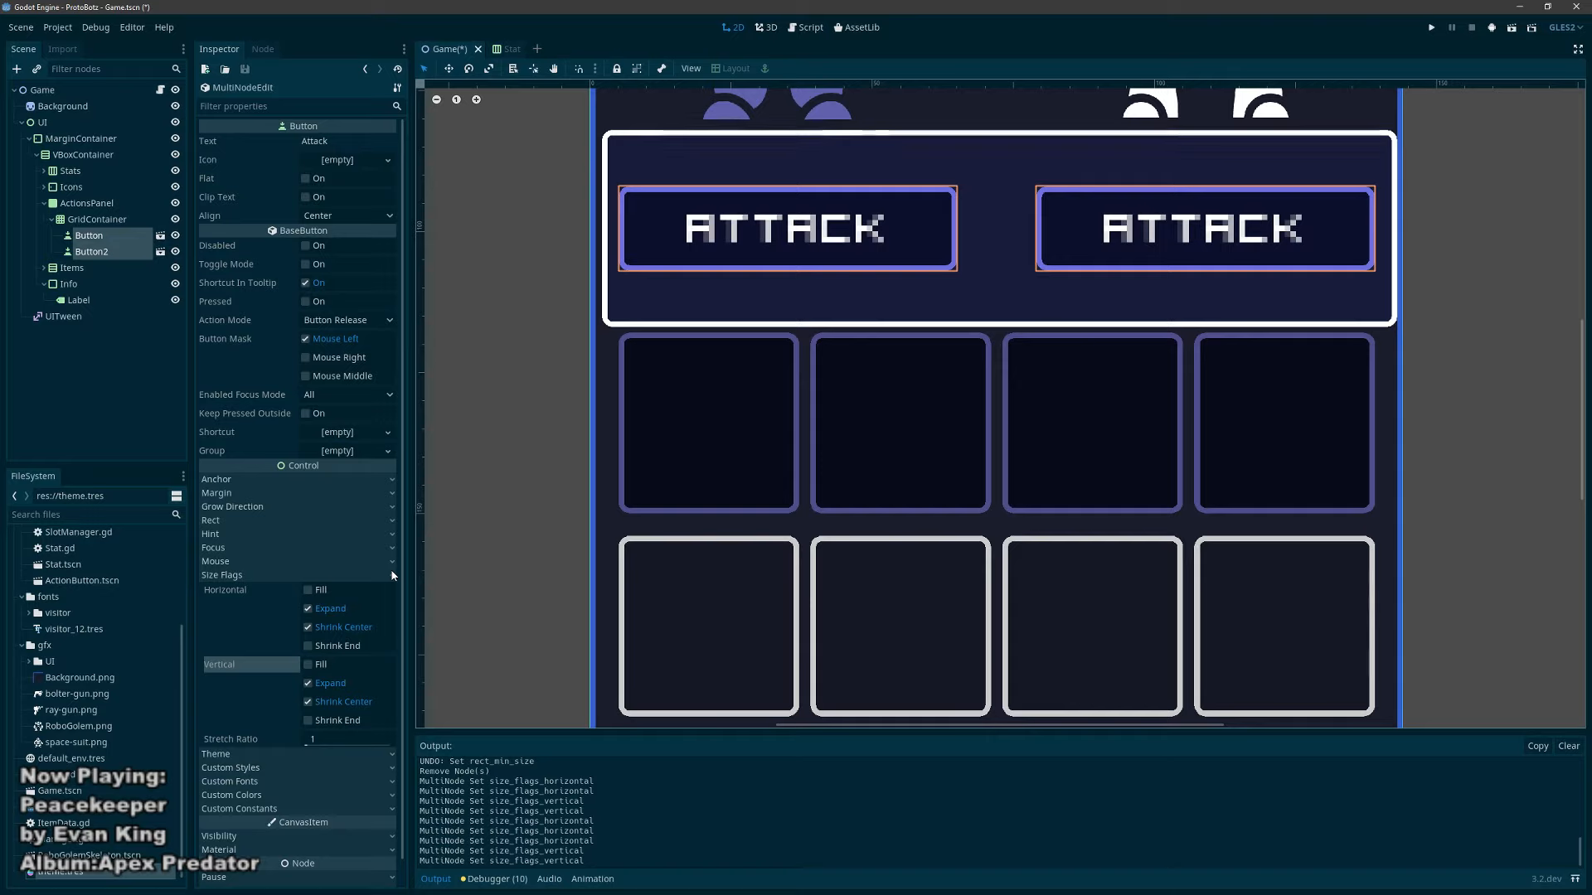
Step: Try left margins of 0 and 2 and a top margin of 1 on the GridContainer, restoring left 1 and top 2
{"action": "left_click", "coordinate": [107, 220]}
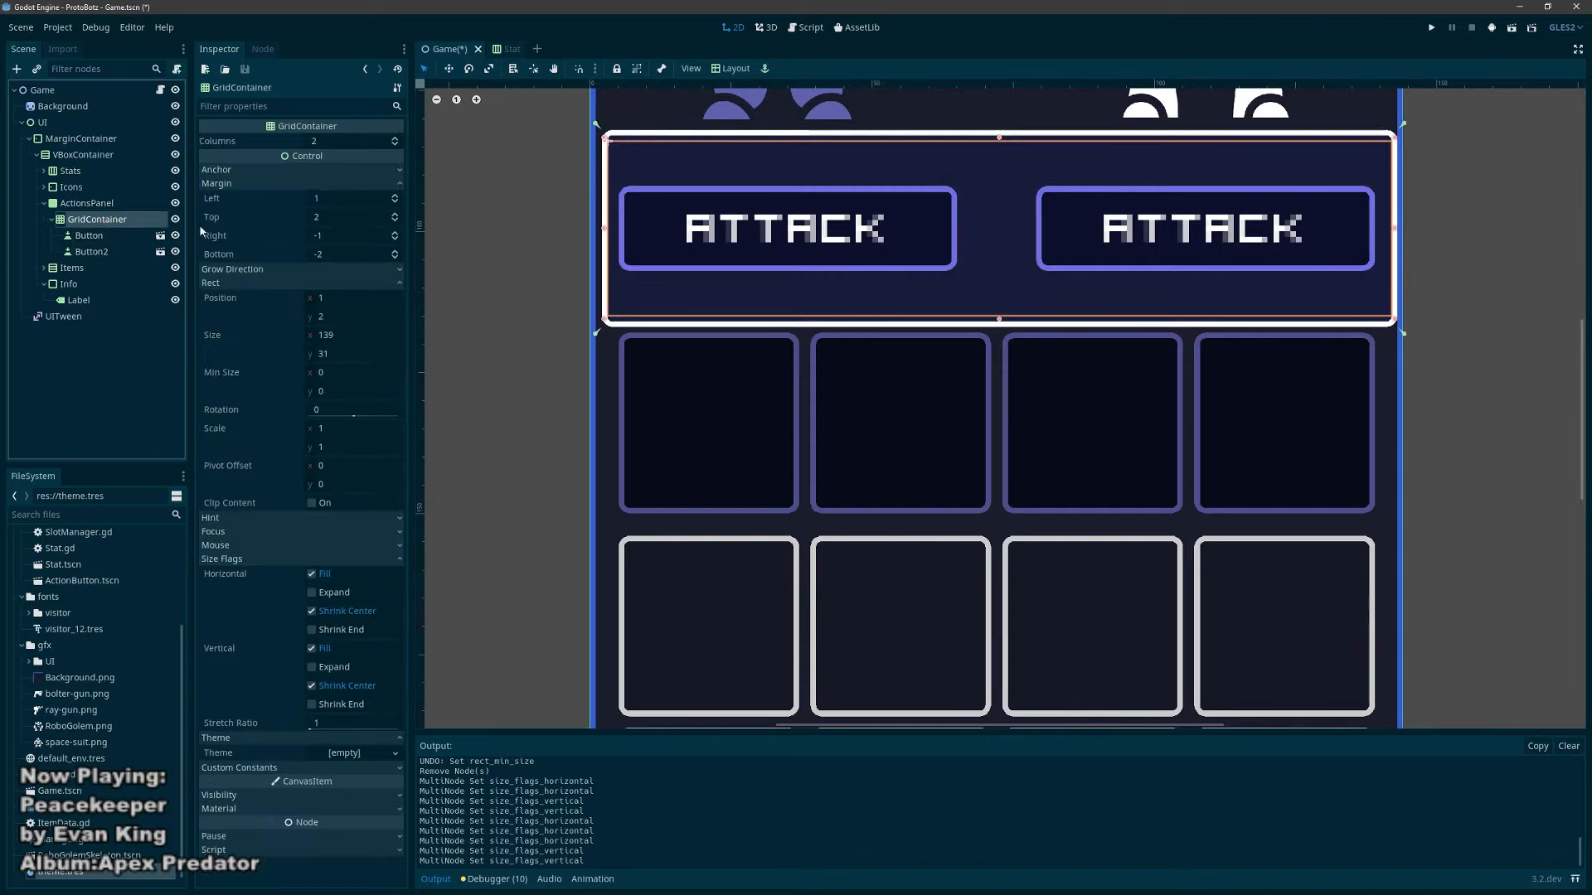
{"action": "left_click", "coordinate": [395, 201]}
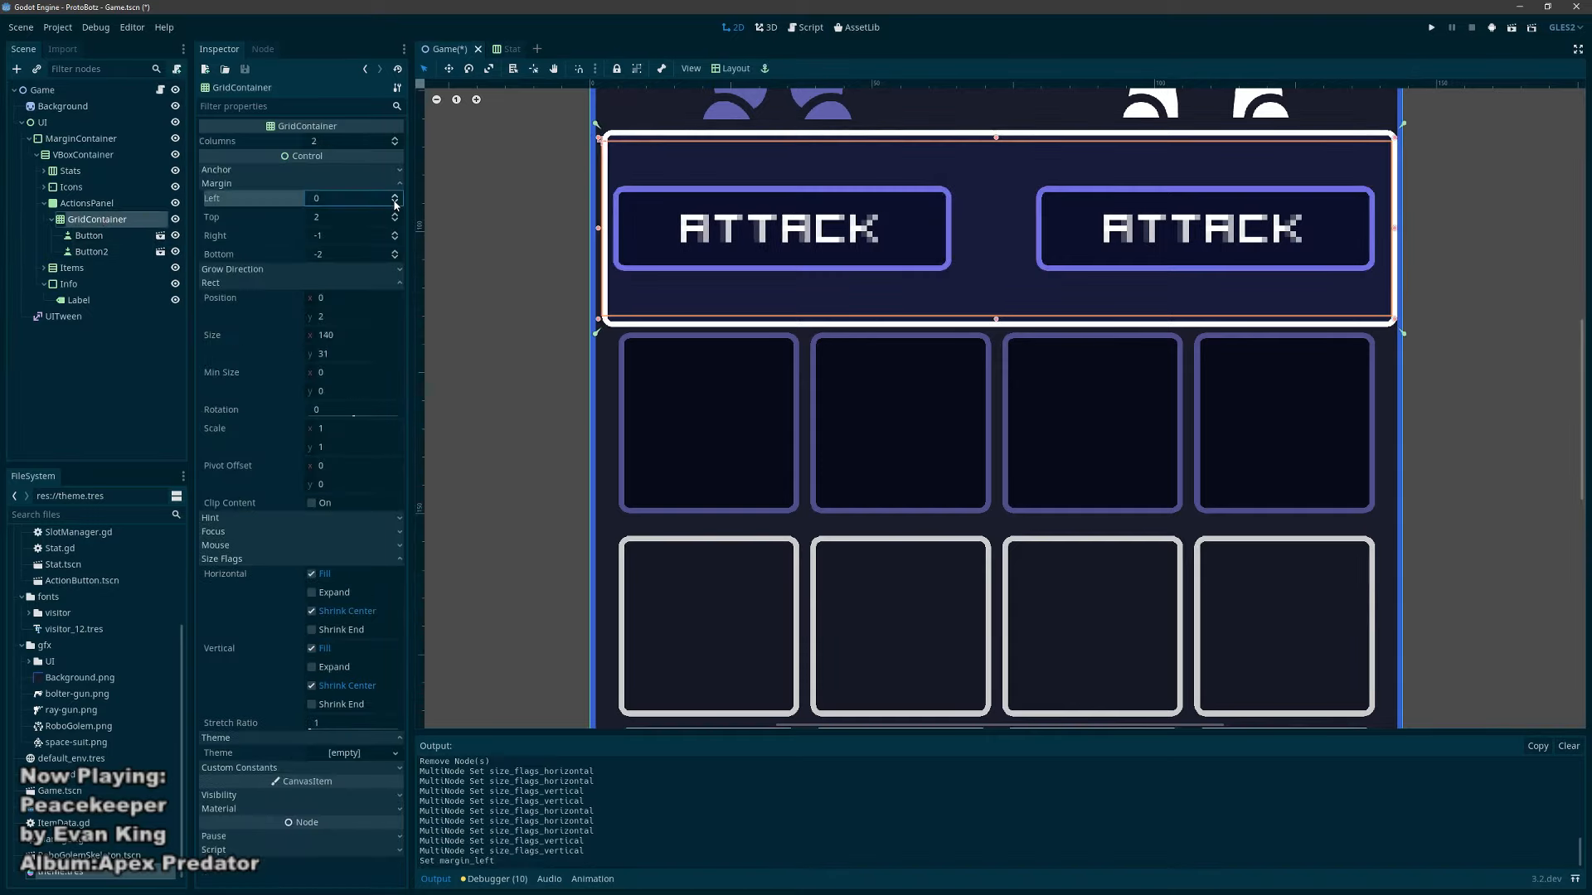
{"action": "left_click", "coordinate": [395, 196]}
{"action": "left_click", "coordinate": [395, 196]}
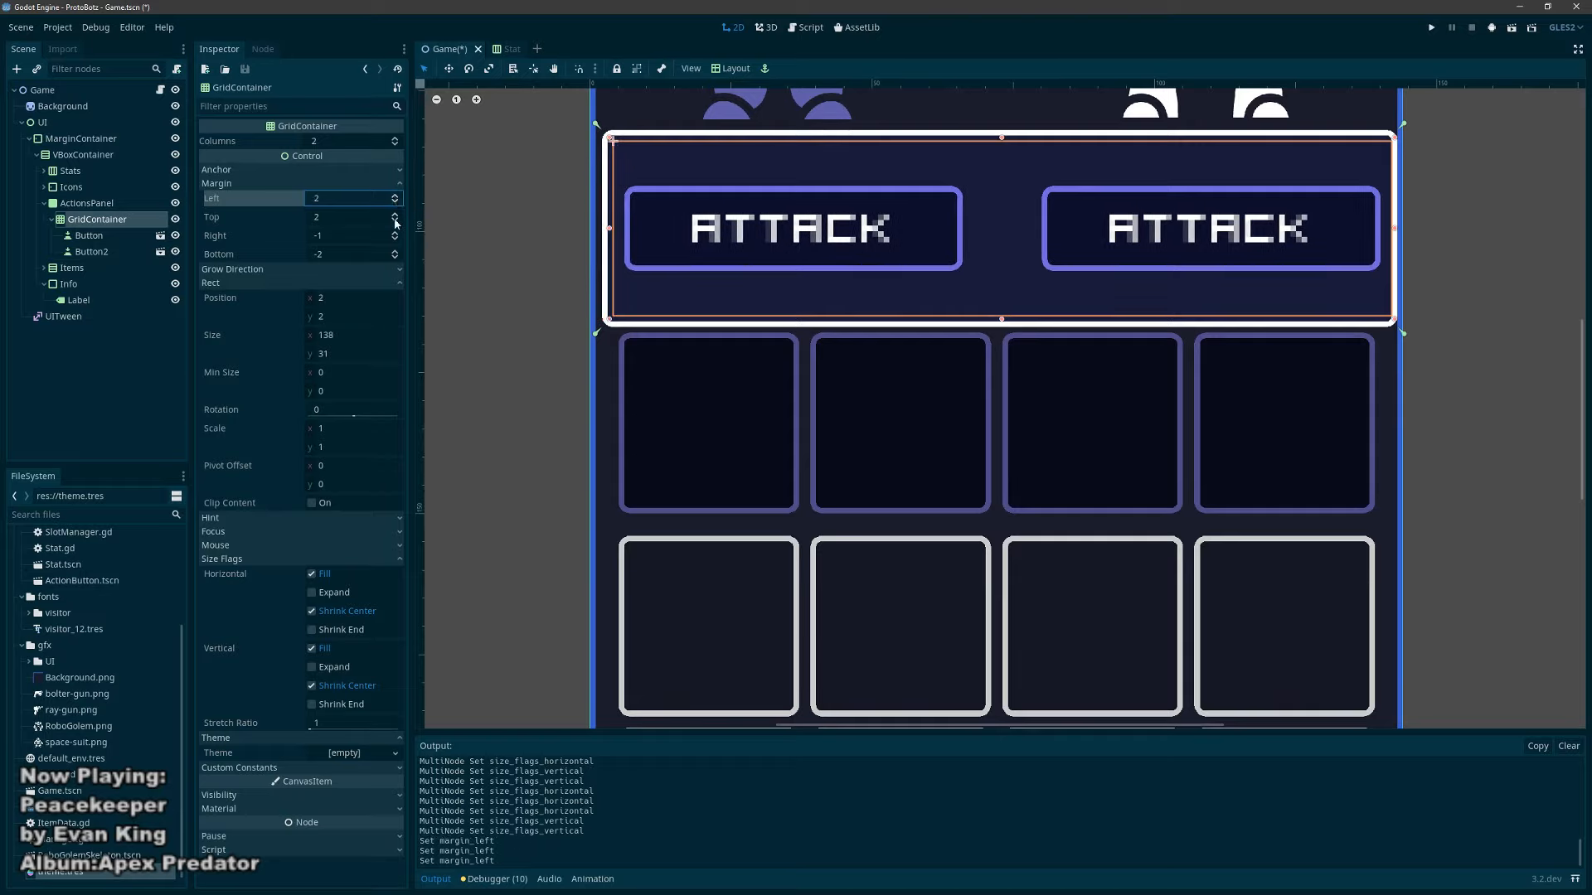
{"action": "left_click", "coordinate": [396, 220]}
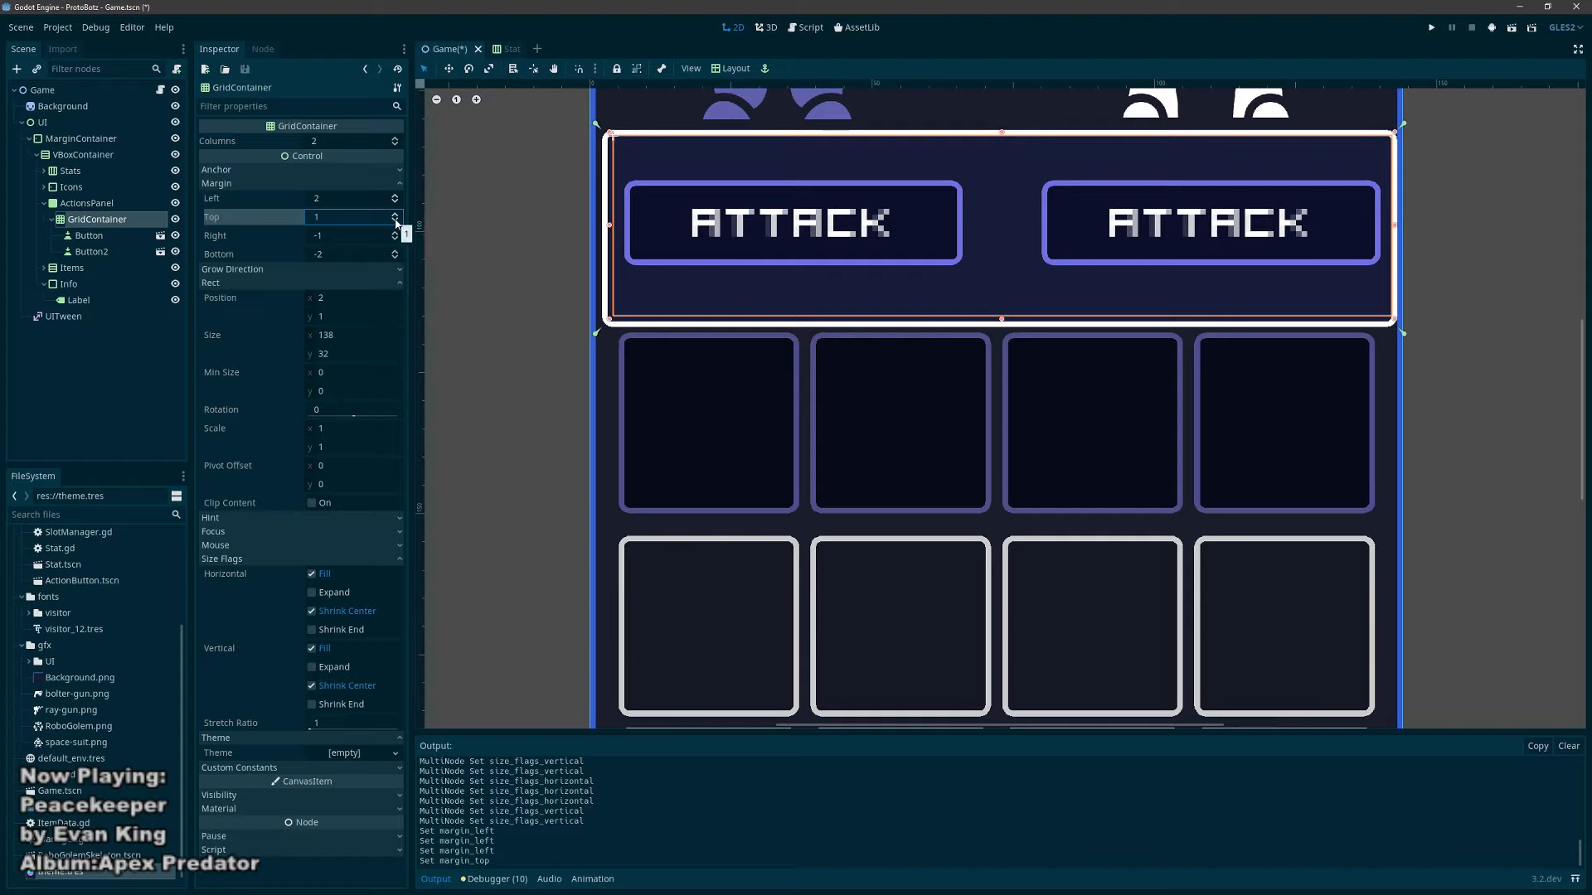
{"action": "key", "text": "ctrl+z"}
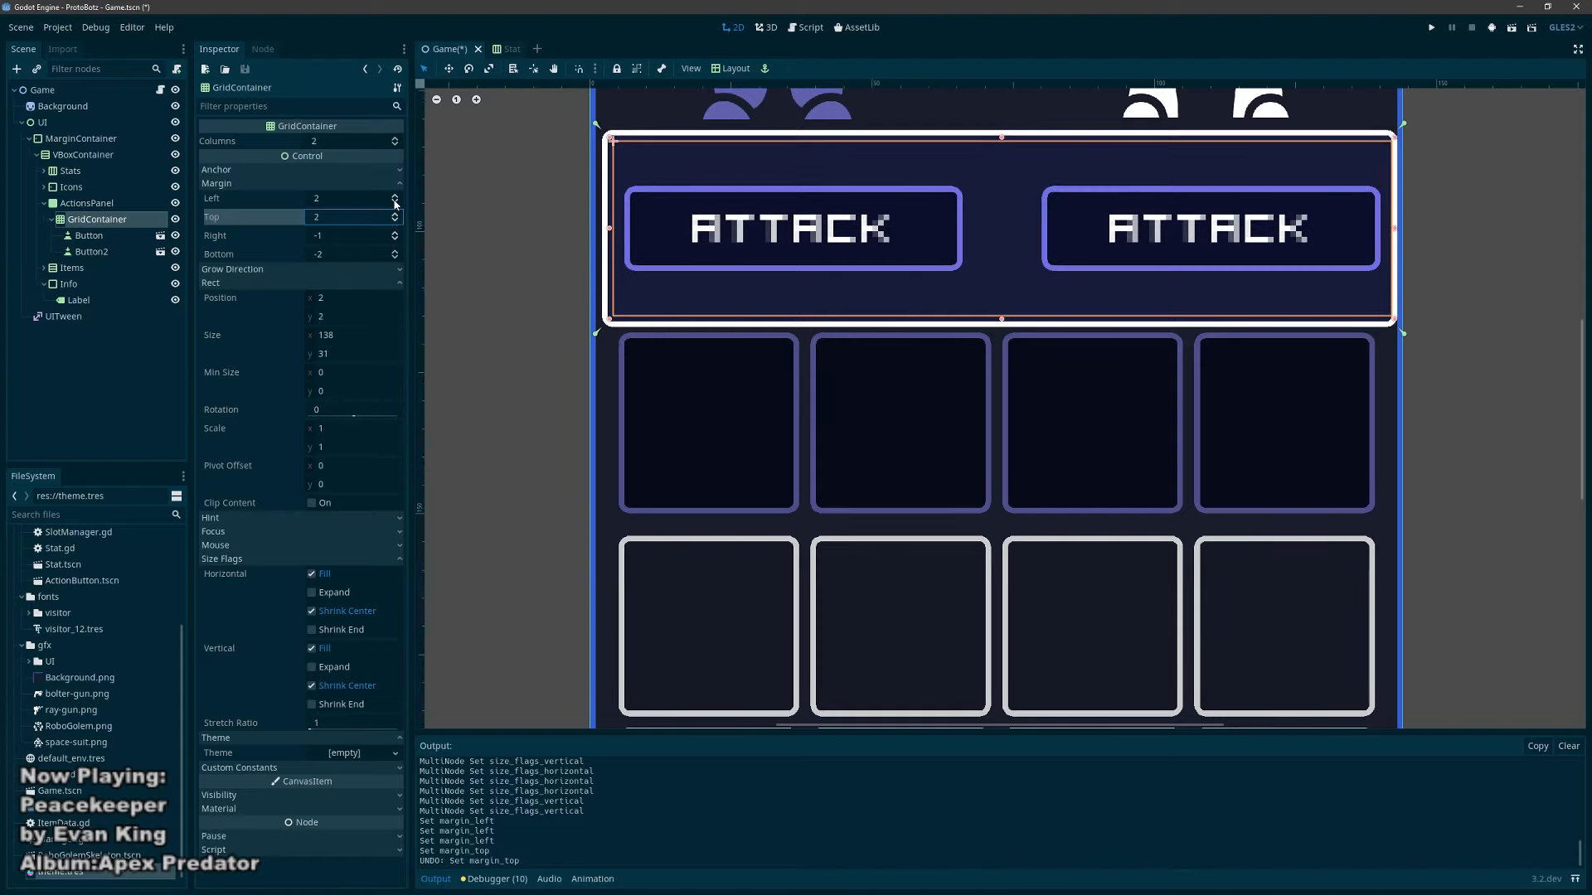
{"action": "left_click", "coordinate": [396, 204]}
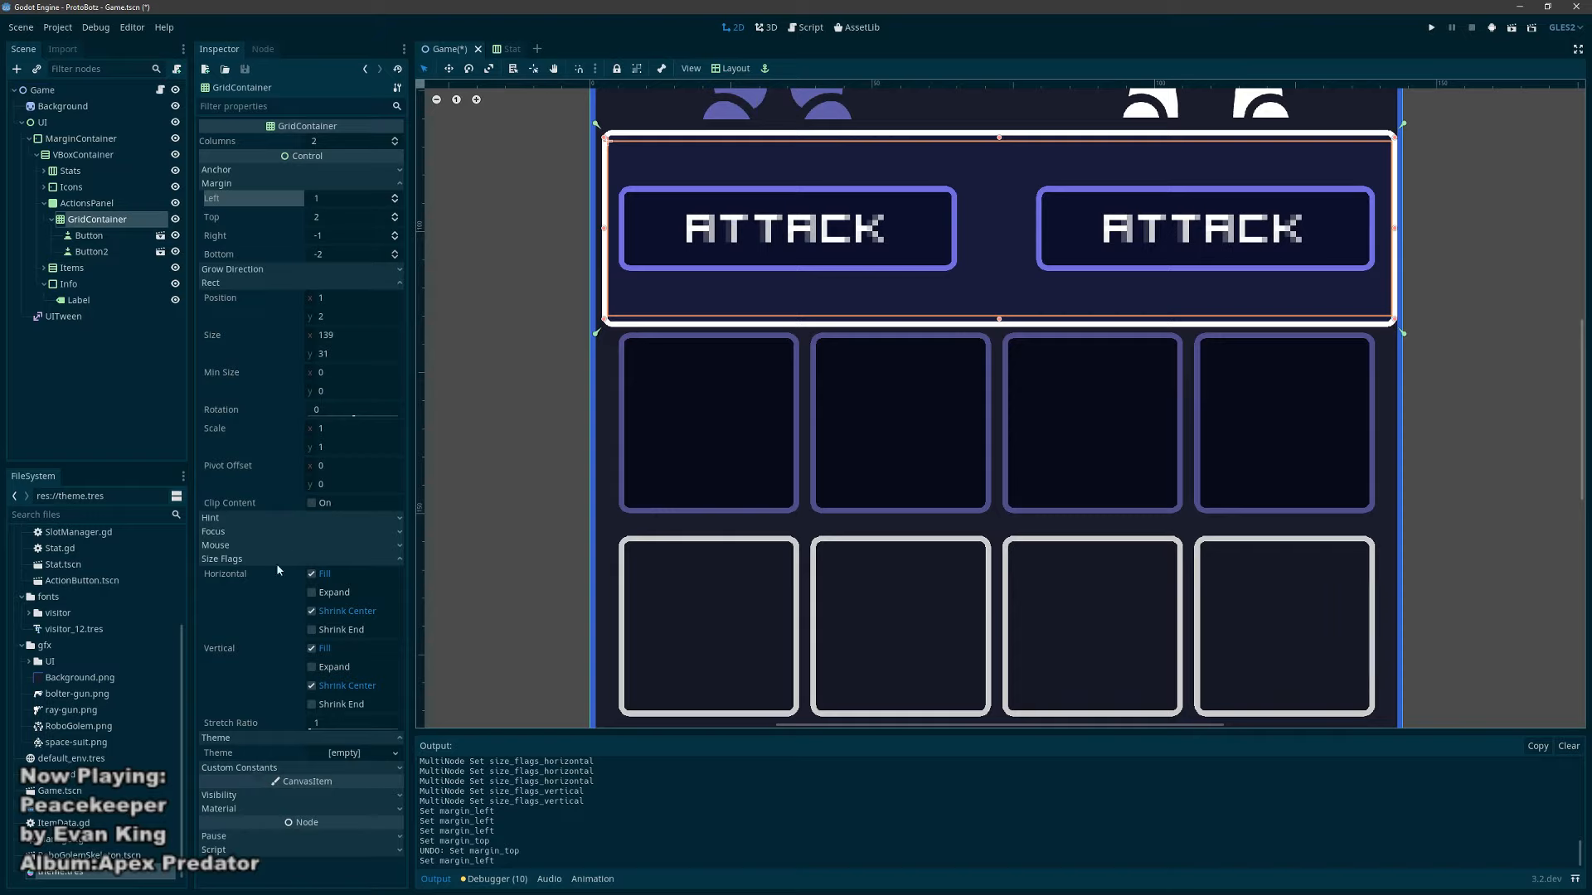
Step: Set the GridContainer's custom horizontal separation constant to 4
{"action": "left_click", "coordinate": [248, 769]}
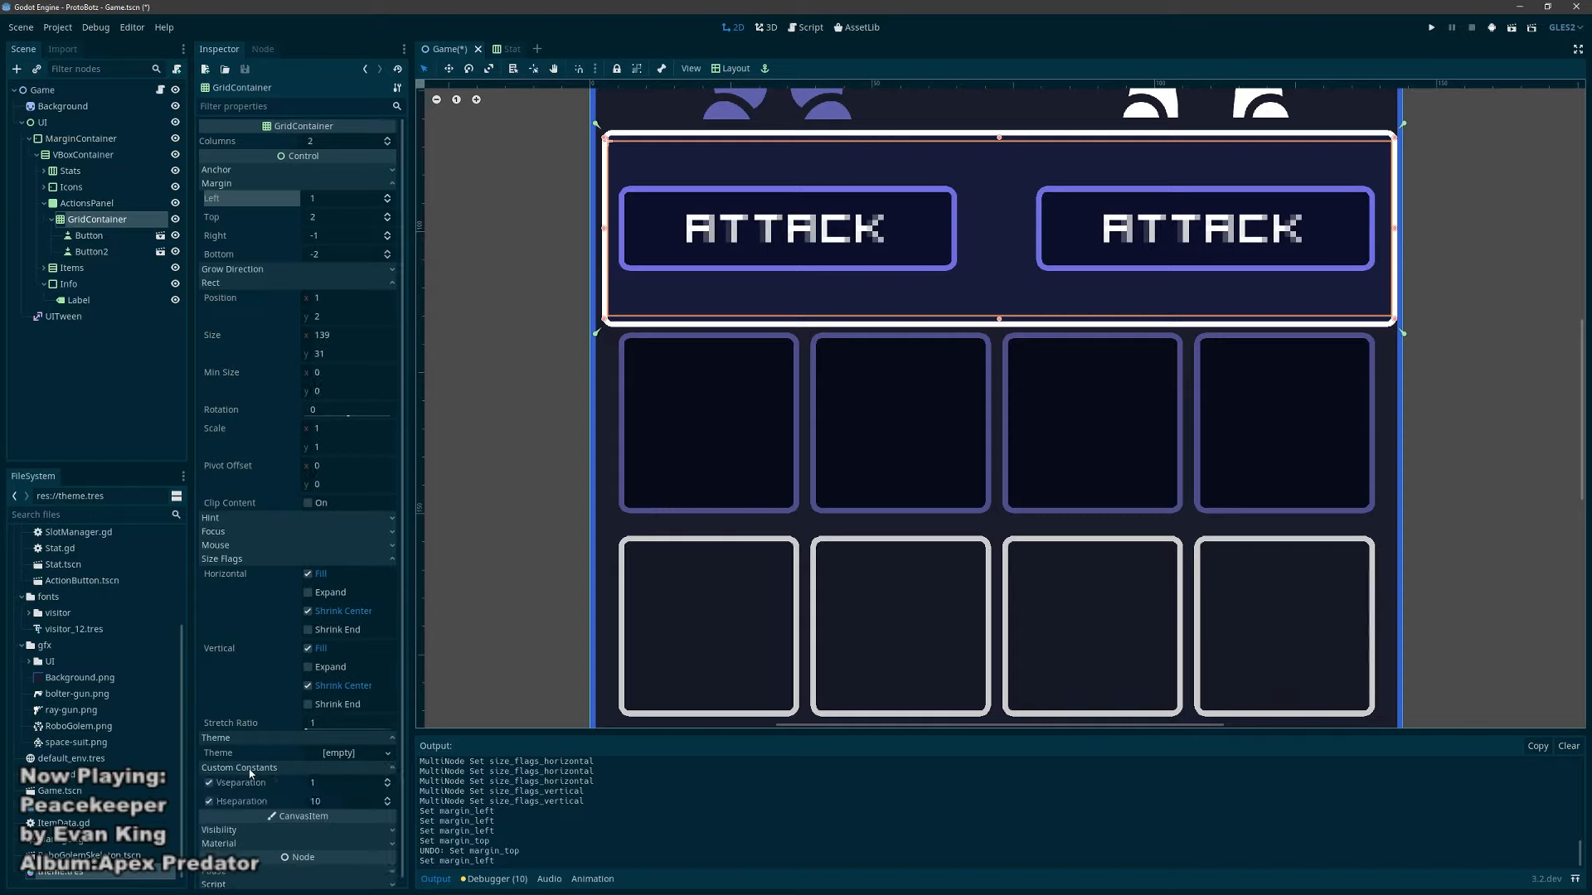
{"action": "left_click", "coordinate": [387, 810]}
{"action": "left_click", "coordinate": [386, 810]}
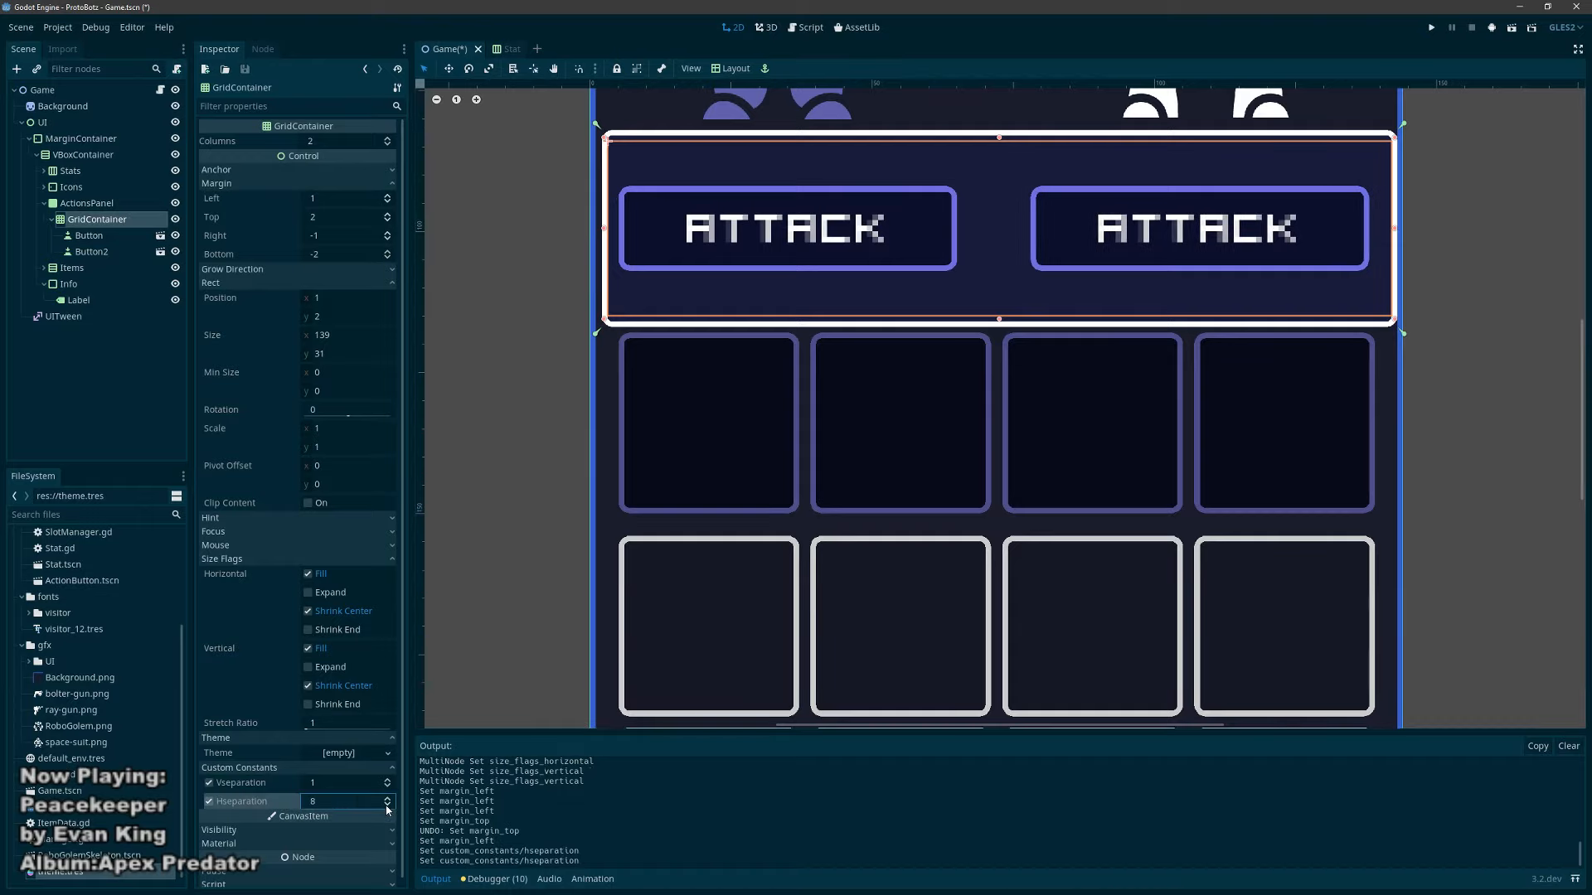
{"action": "left_click", "coordinate": [386, 810]}
{"action": "left_click", "coordinate": [386, 810]}
{"action": "left_click", "coordinate": [387, 810]}
{"action": "left_click", "coordinate": [386, 810]}
{"action": "left_click", "coordinate": [386, 810]}
{"action": "left_click", "coordinate": [387, 810]}
{"action": "left_click", "coordinate": [387, 810]}
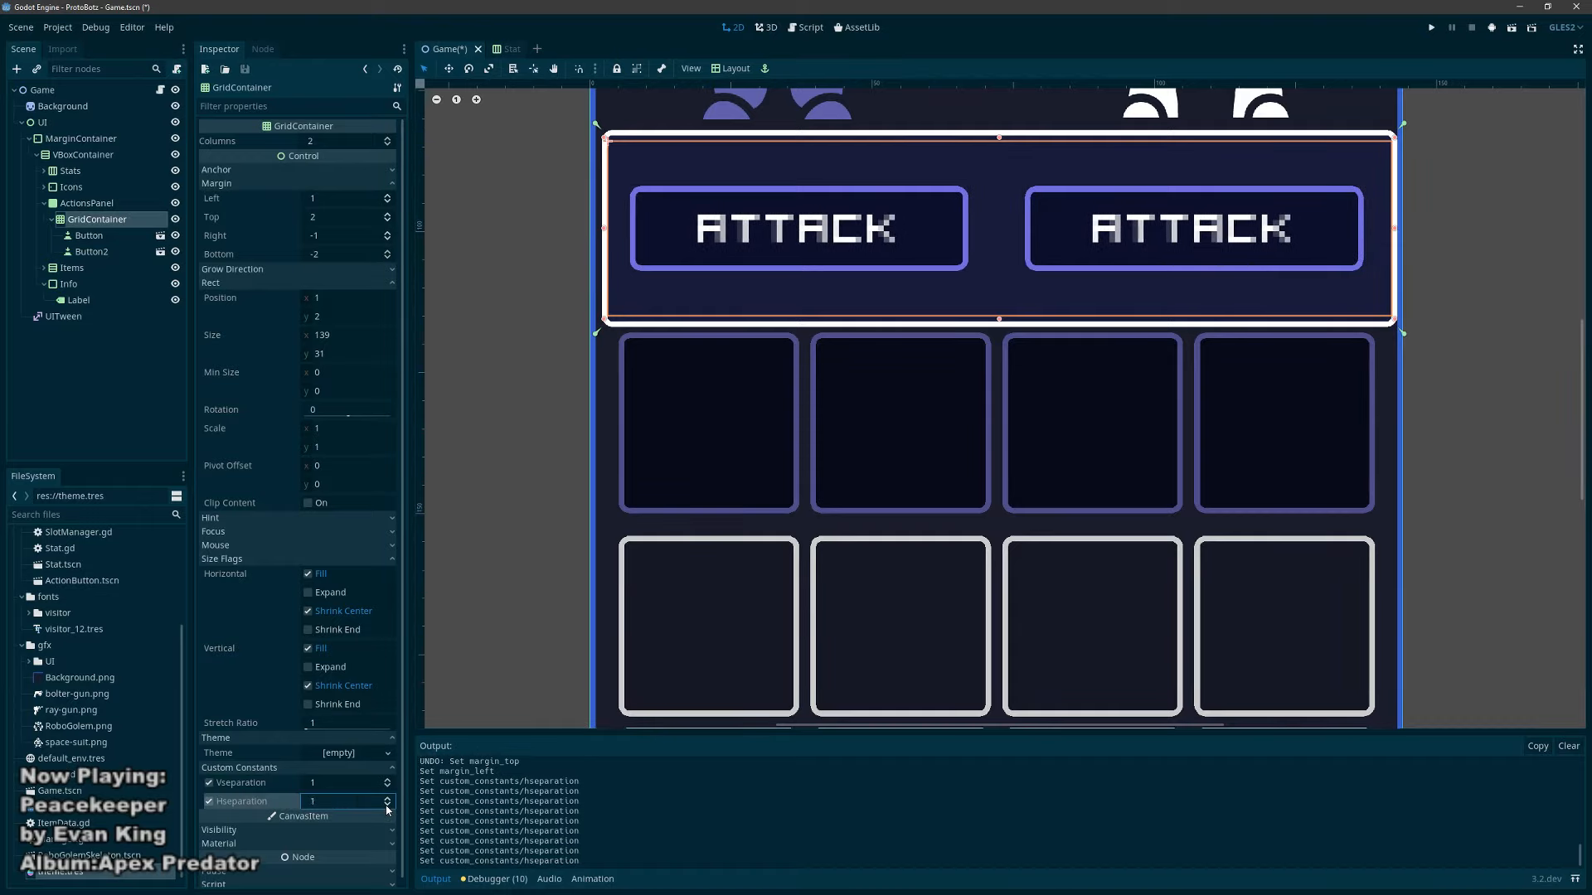
{"action": "left_click", "coordinate": [387, 810]}
{"action": "left_click", "coordinate": [386, 810]}
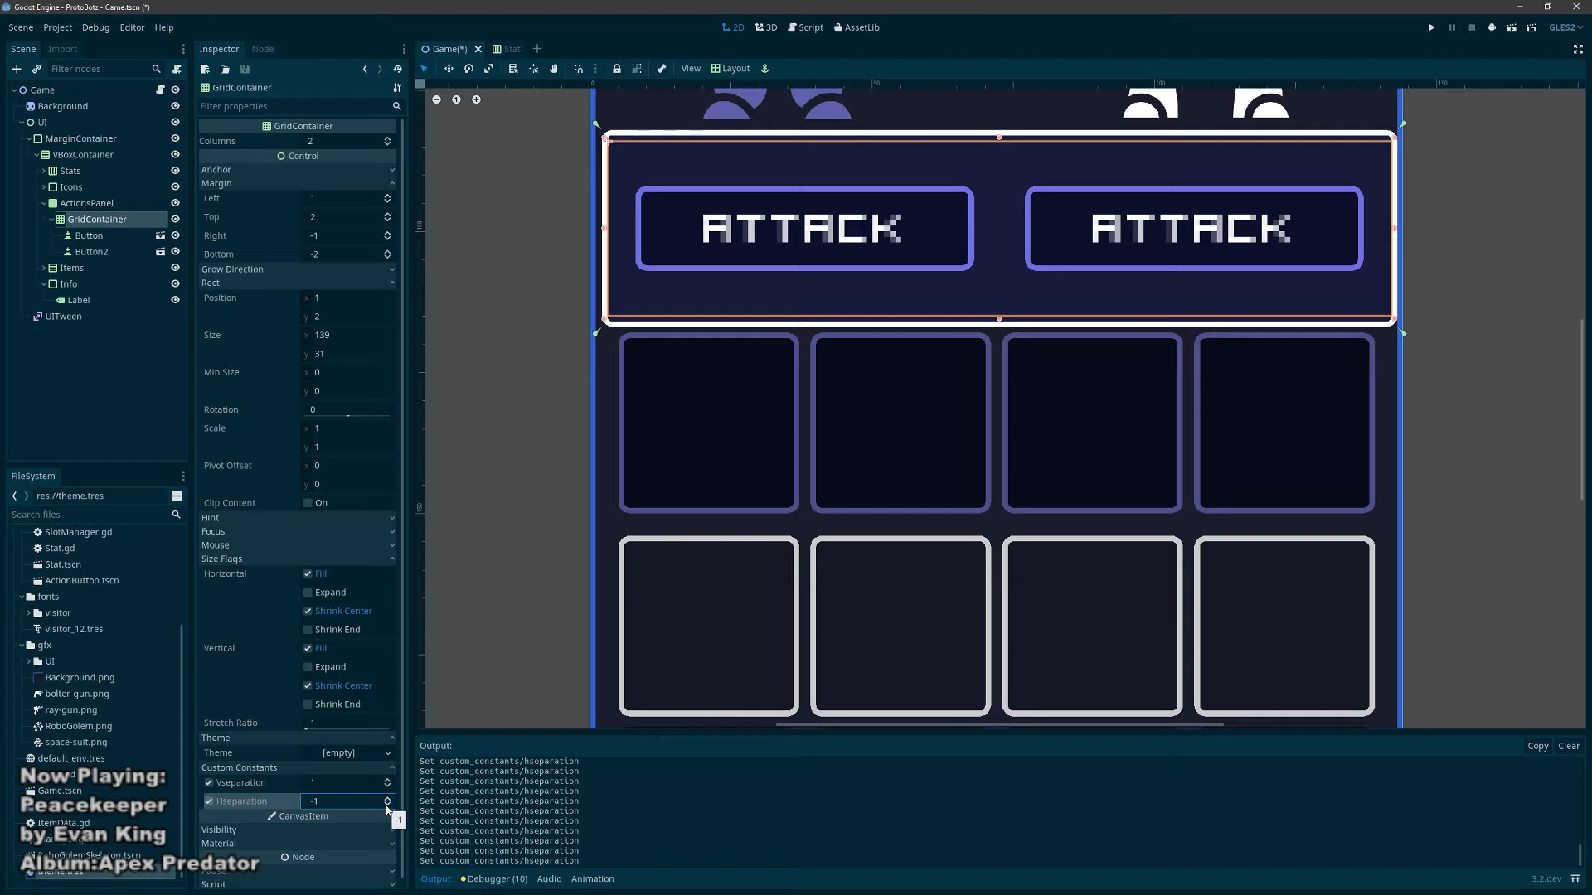
{"action": "left_click", "coordinate": [389, 801]}
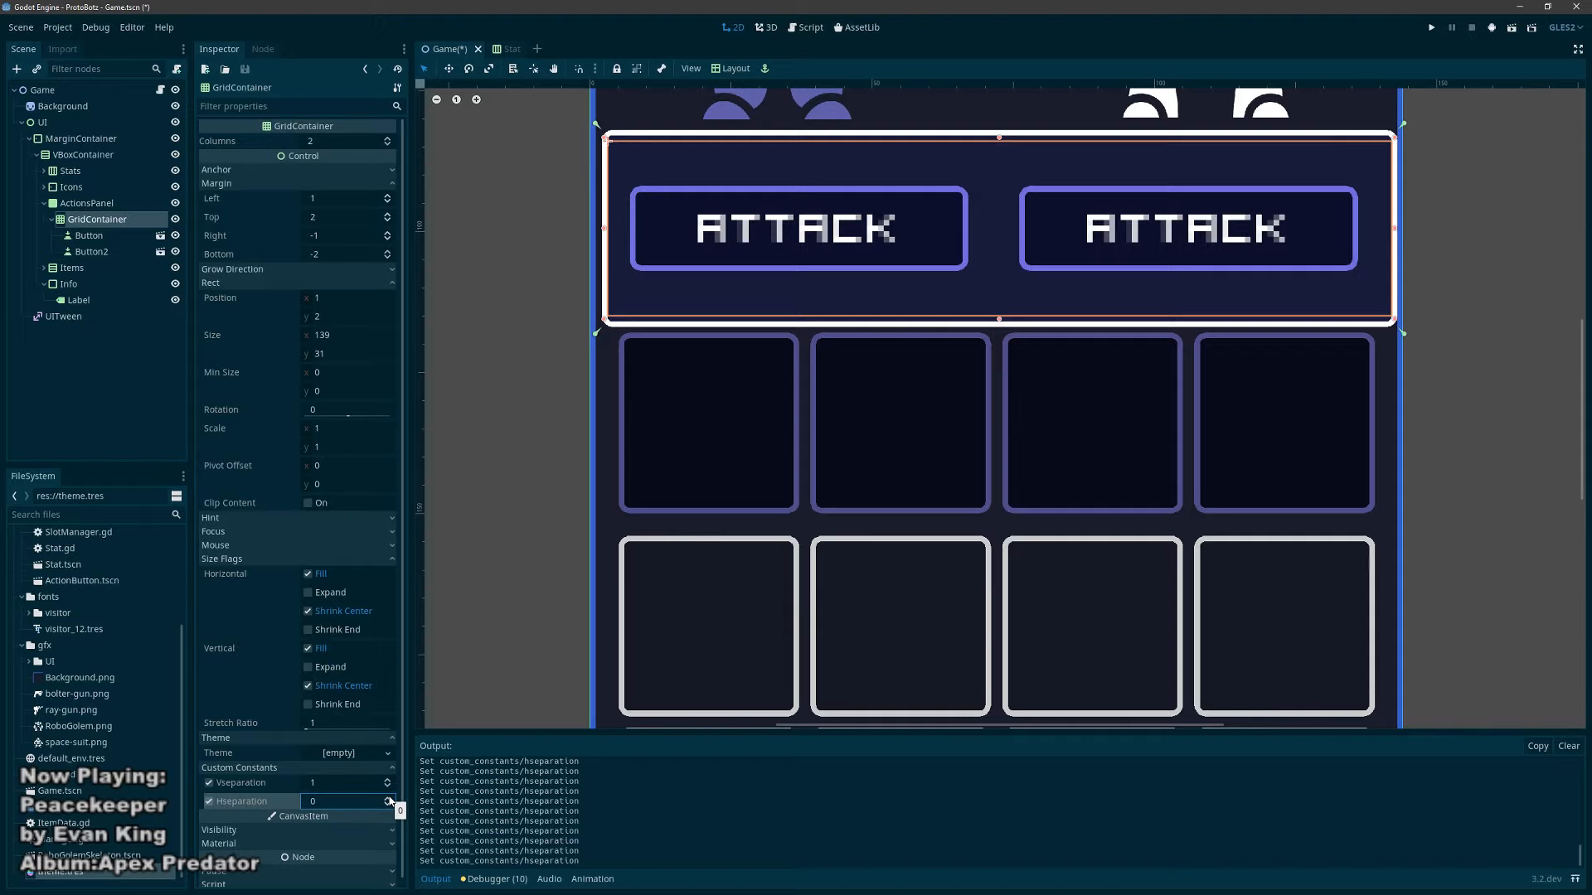
{"action": "left_click", "coordinate": [388, 801]}
{"action": "left_click", "coordinate": [389, 801]}
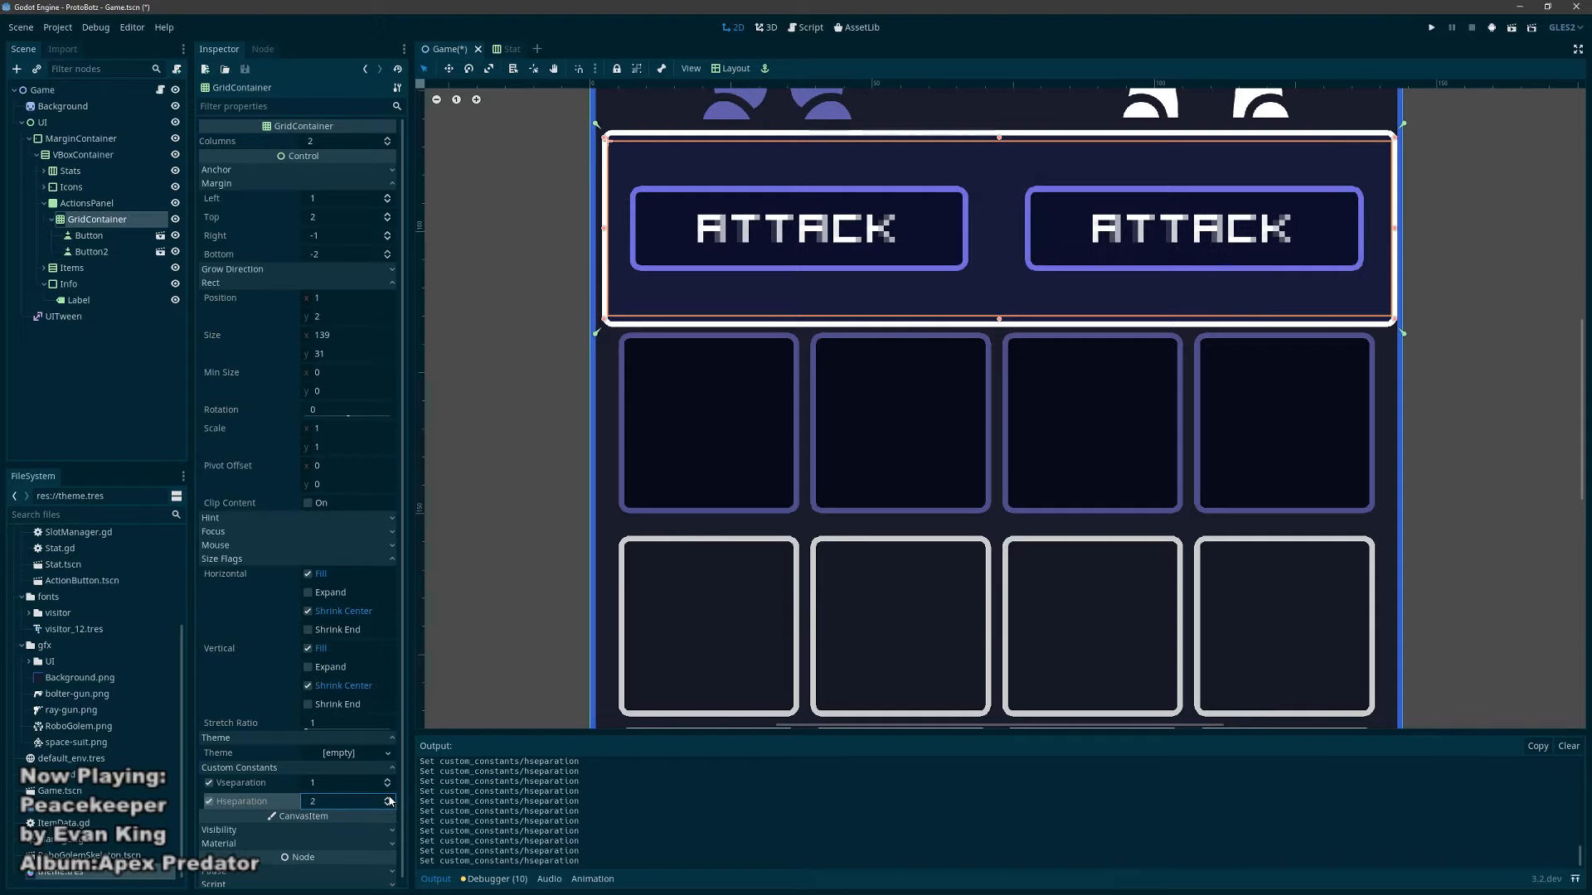
{"action": "left_click", "coordinate": [389, 801]}
{"action": "left_click", "coordinate": [388, 801]}
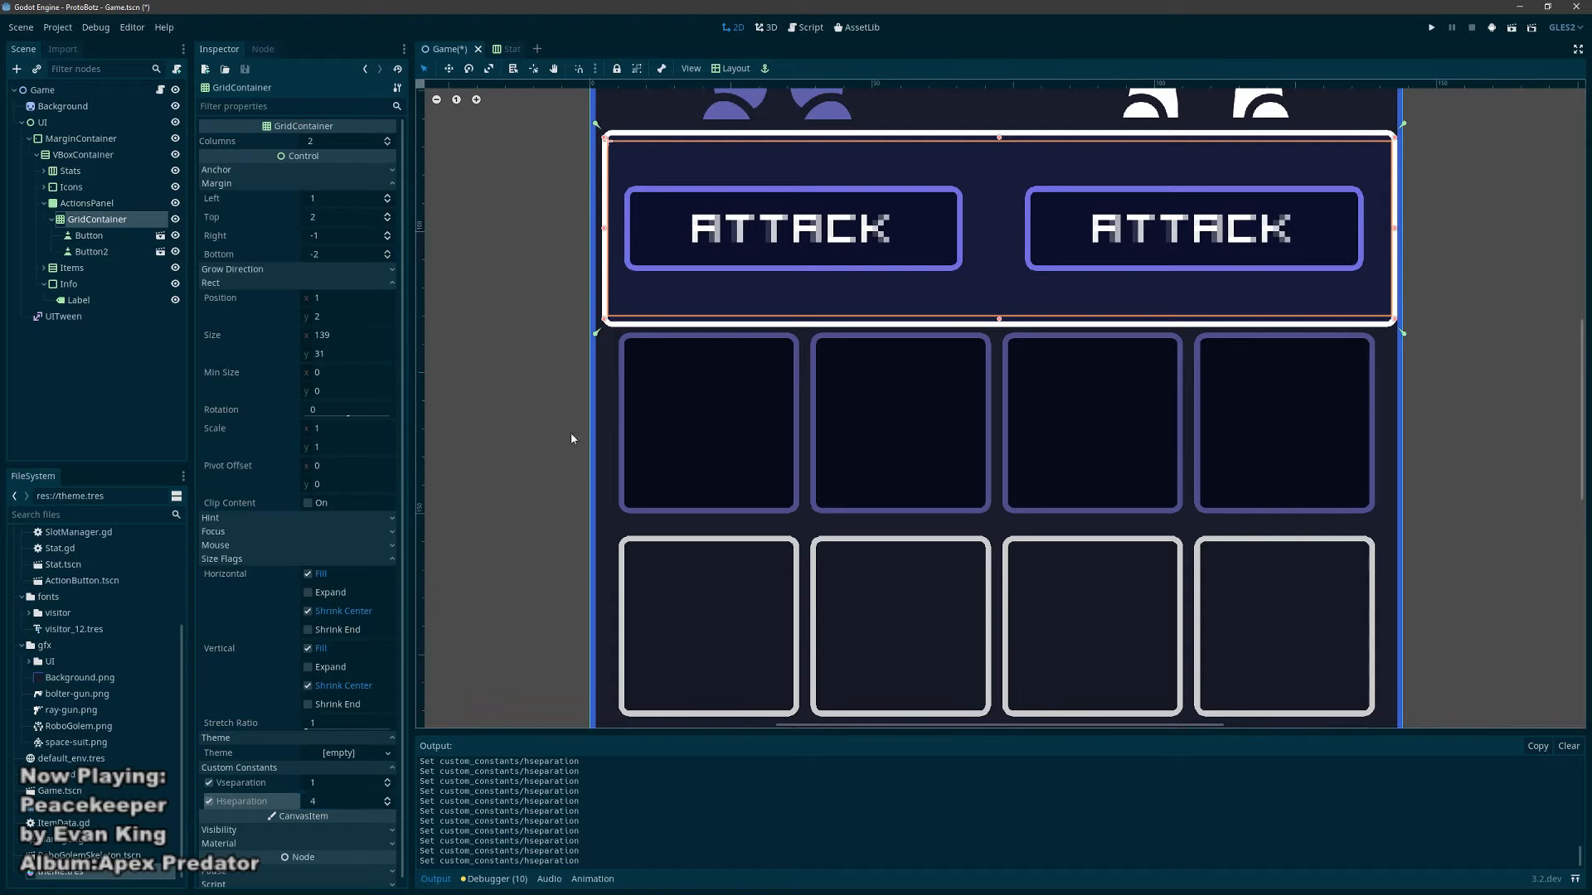
Step: Save the Game scene and review the size flags of the first Attack button
{"action": "left_click", "coordinate": [88, 255]}
{"action": "left_click", "coordinate": [92, 238]}
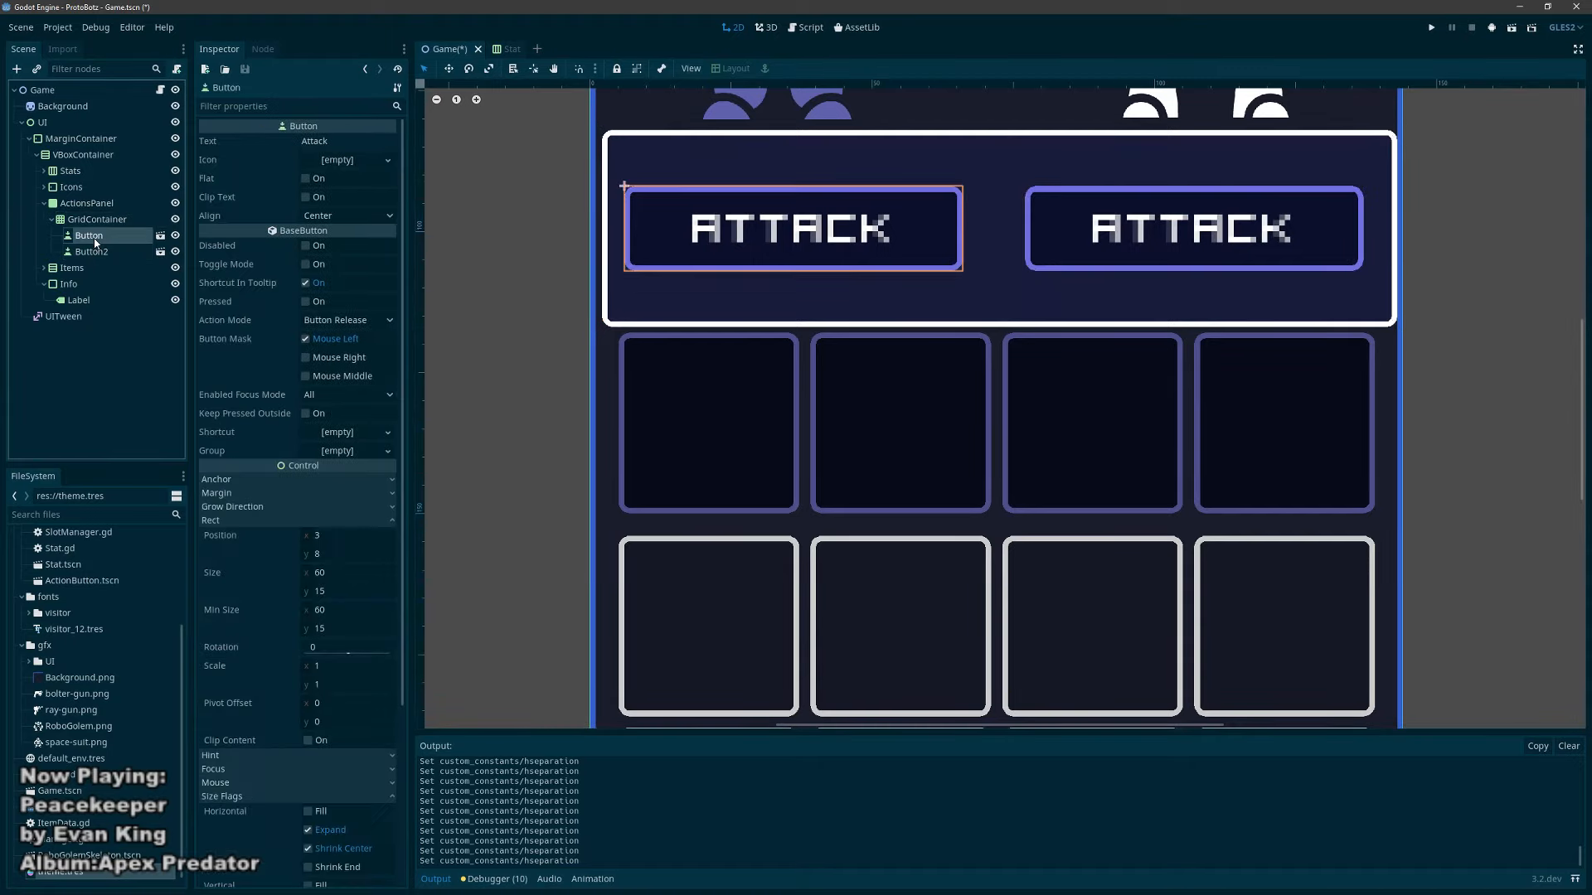
{"action": "key", "text": "ctrl+s"}
{"action": "scroll", "coordinate": [307, 698], "scroll_direction": "down", "scroll_amount": 5}
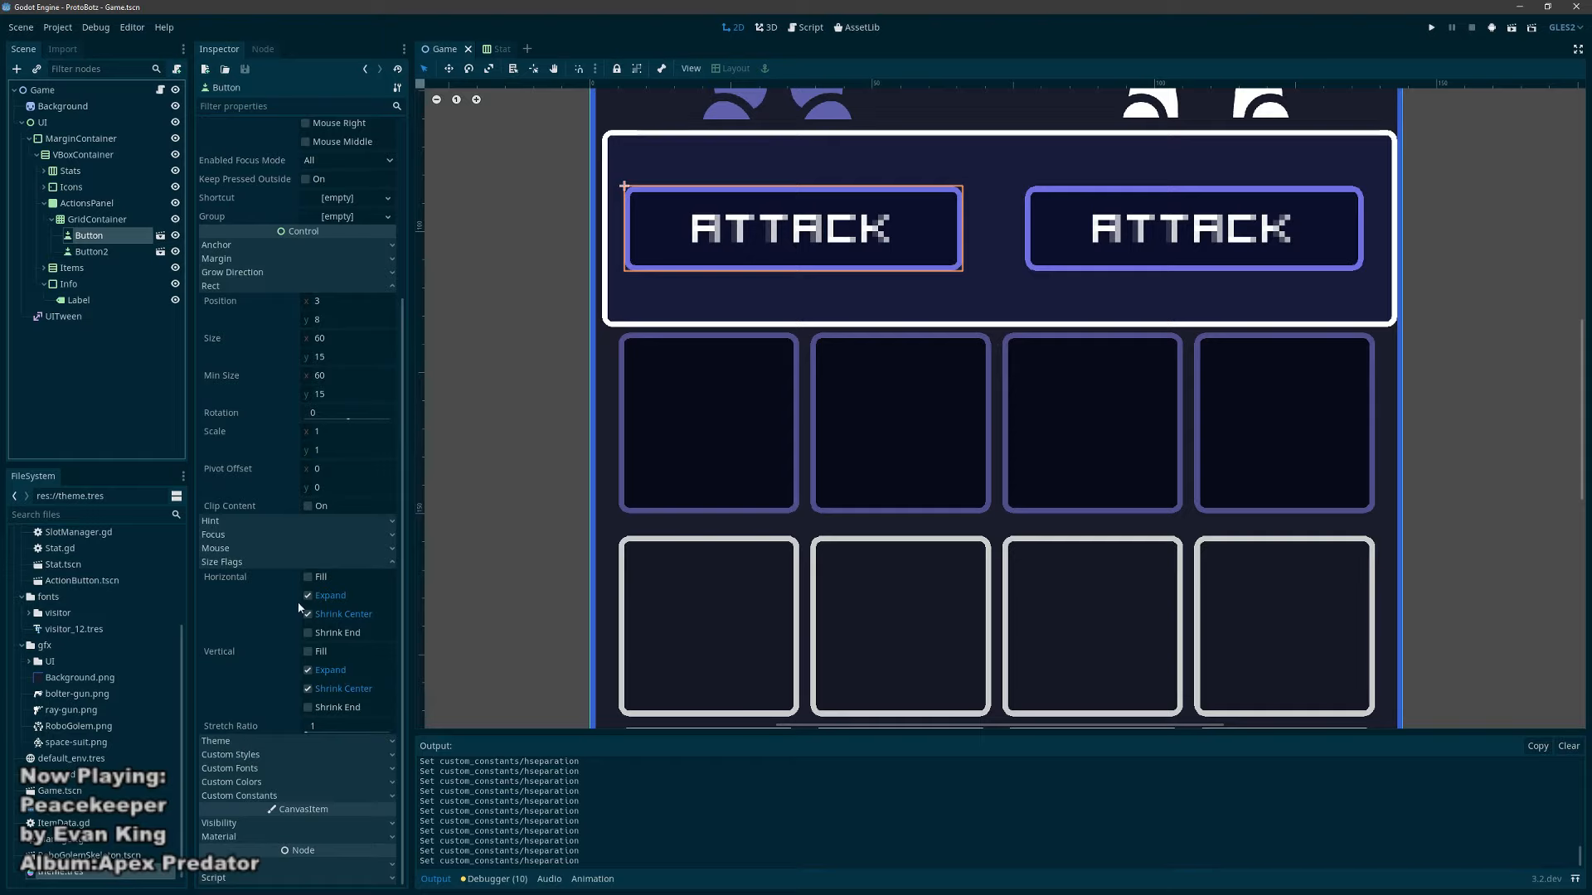
Step: Open the button's ActionButton scene, set both size flag directions to Expand and Shrink Center without Fill, and save it
{"action": "left_click", "coordinate": [161, 236]}
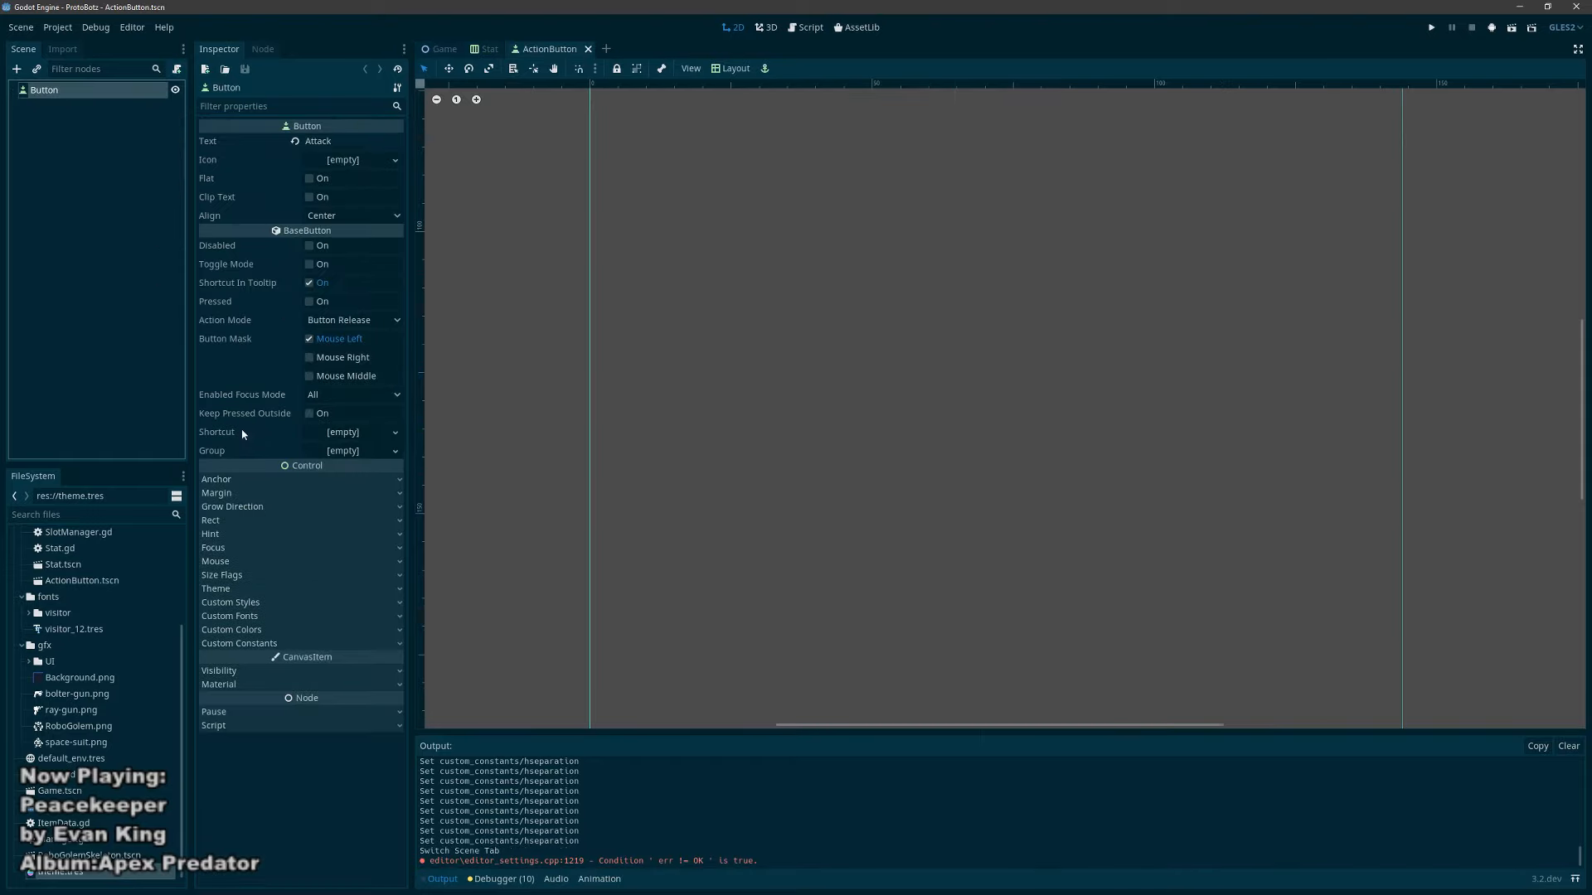
{"action": "left_click", "coordinate": [261, 576]}
{"action": "left_click", "coordinate": [308, 609]}
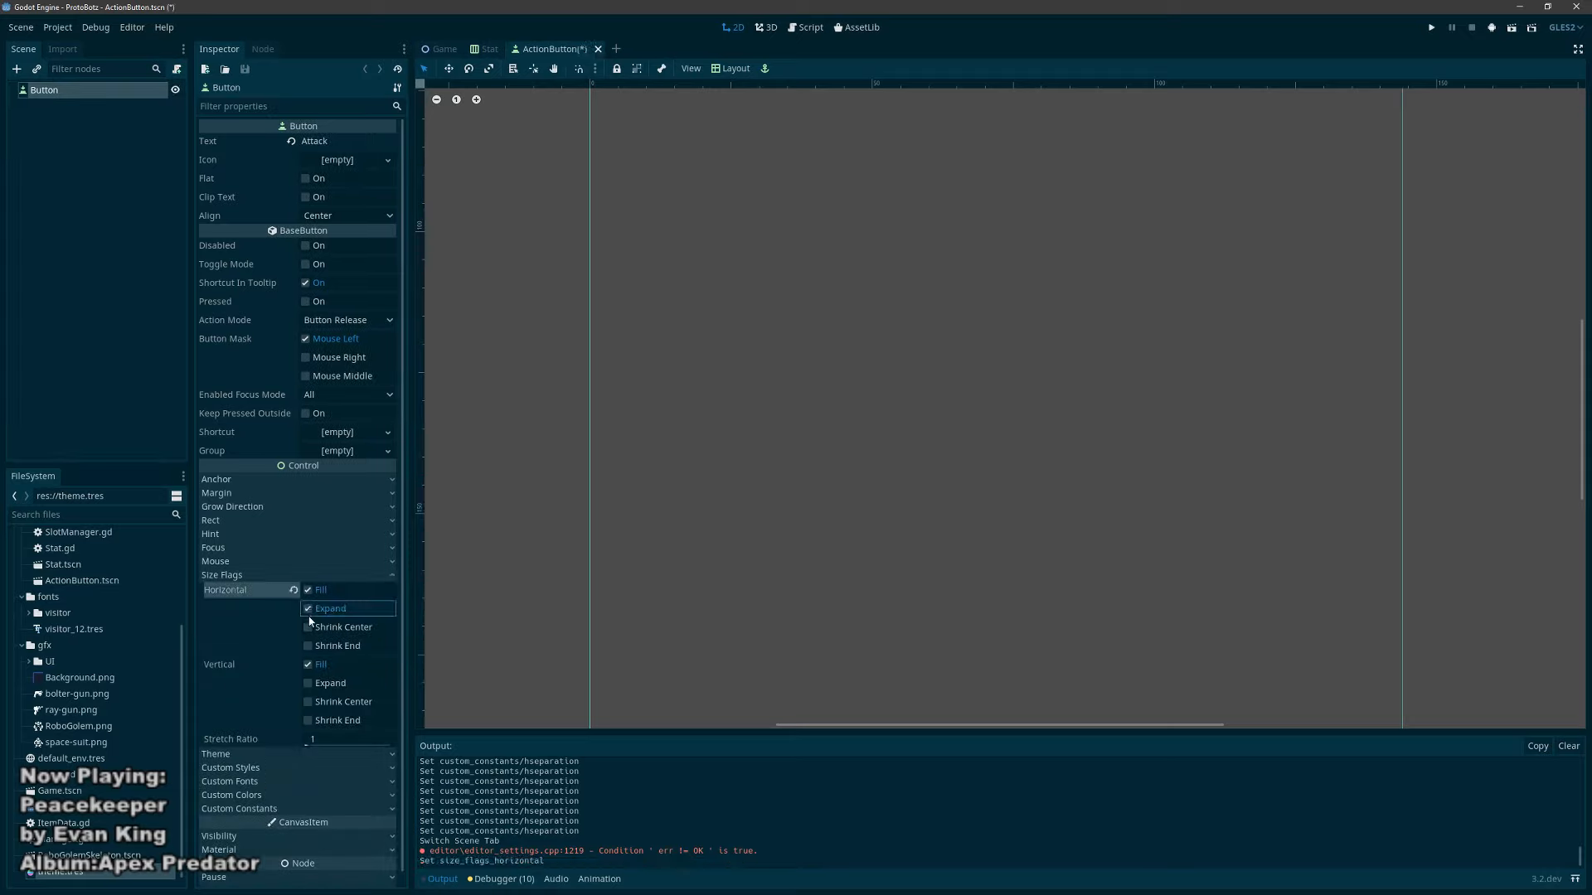
{"action": "left_click", "coordinate": [308, 590]}
{"action": "left_click", "coordinate": [308, 626]}
{"action": "left_click", "coordinate": [309, 683]}
{"action": "left_click", "coordinate": [308, 664]}
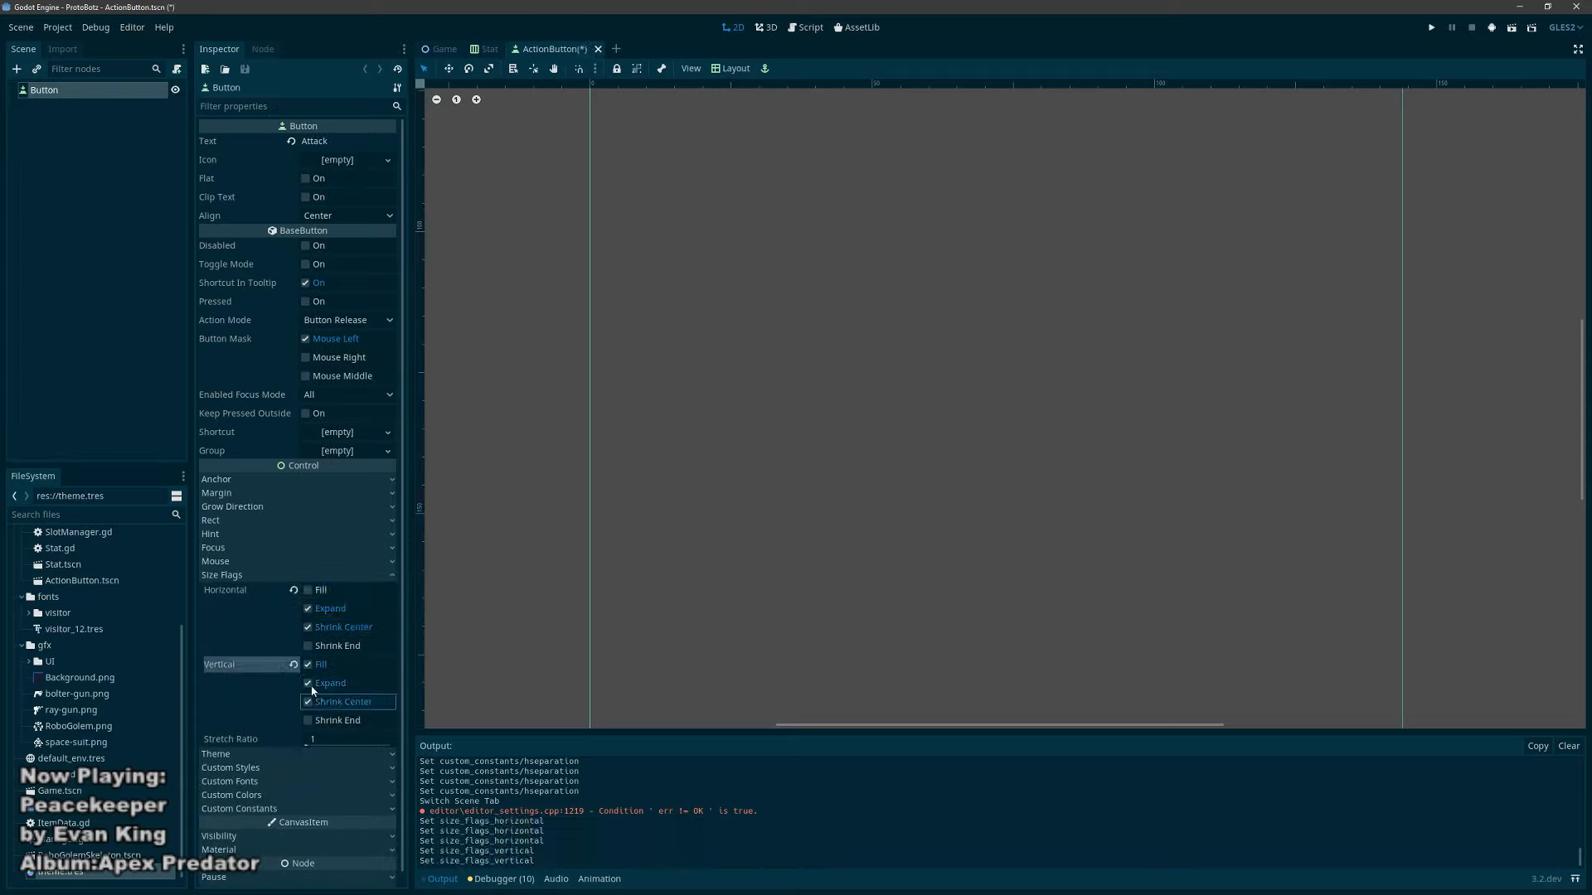
{"action": "left_click", "coordinate": [308, 702]}
{"action": "key", "text": "ctrl+s"}
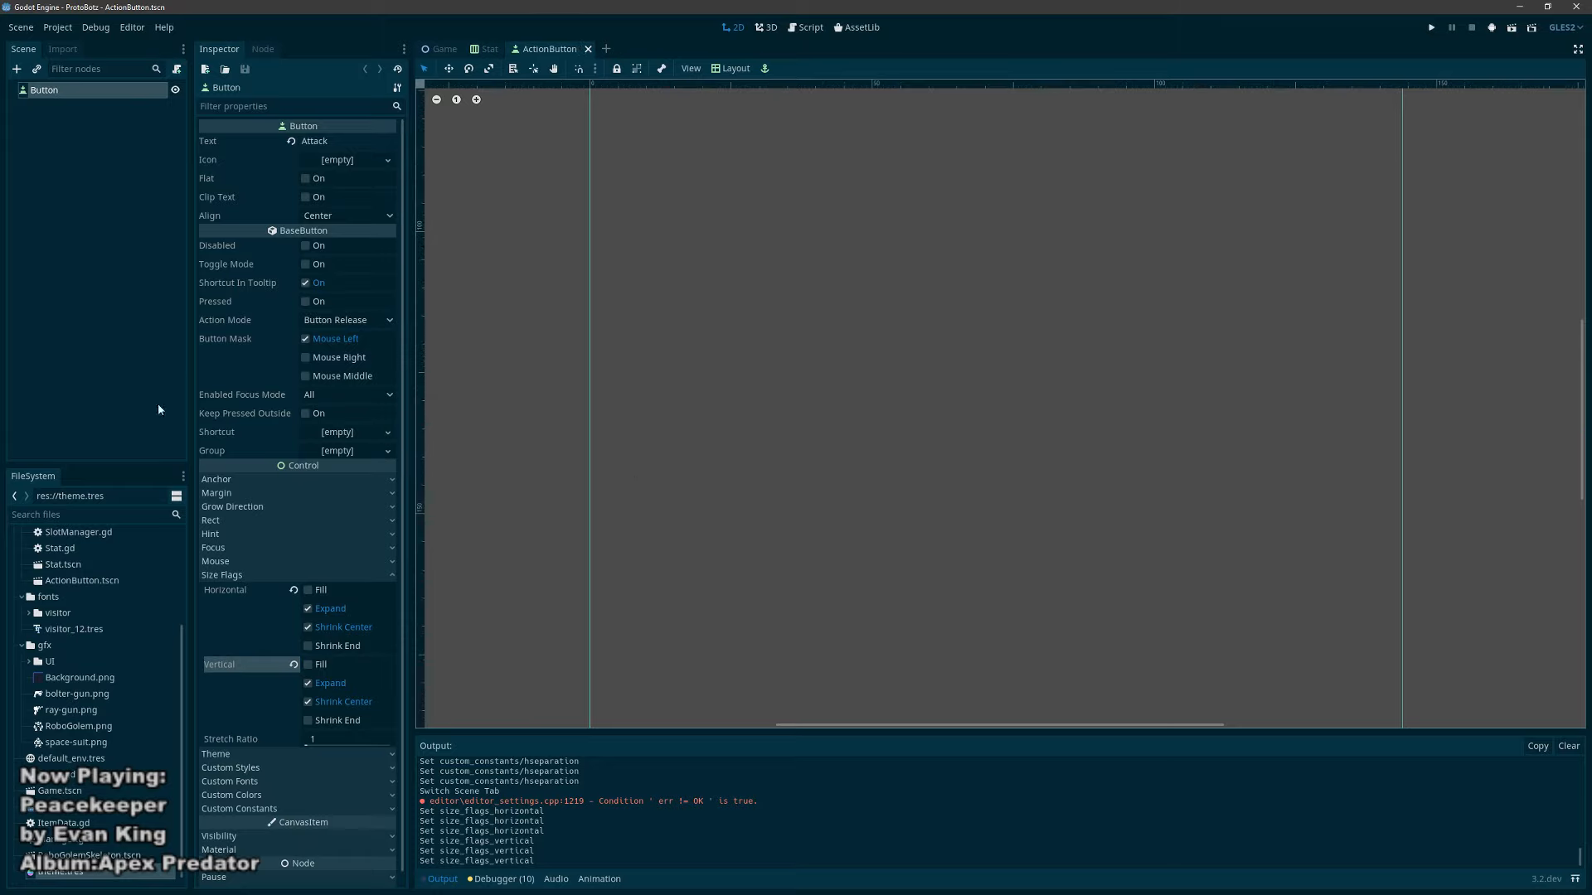
Step: Close the Stat scene and return to the Game scene
{"action": "left_click", "coordinate": [476, 51]}
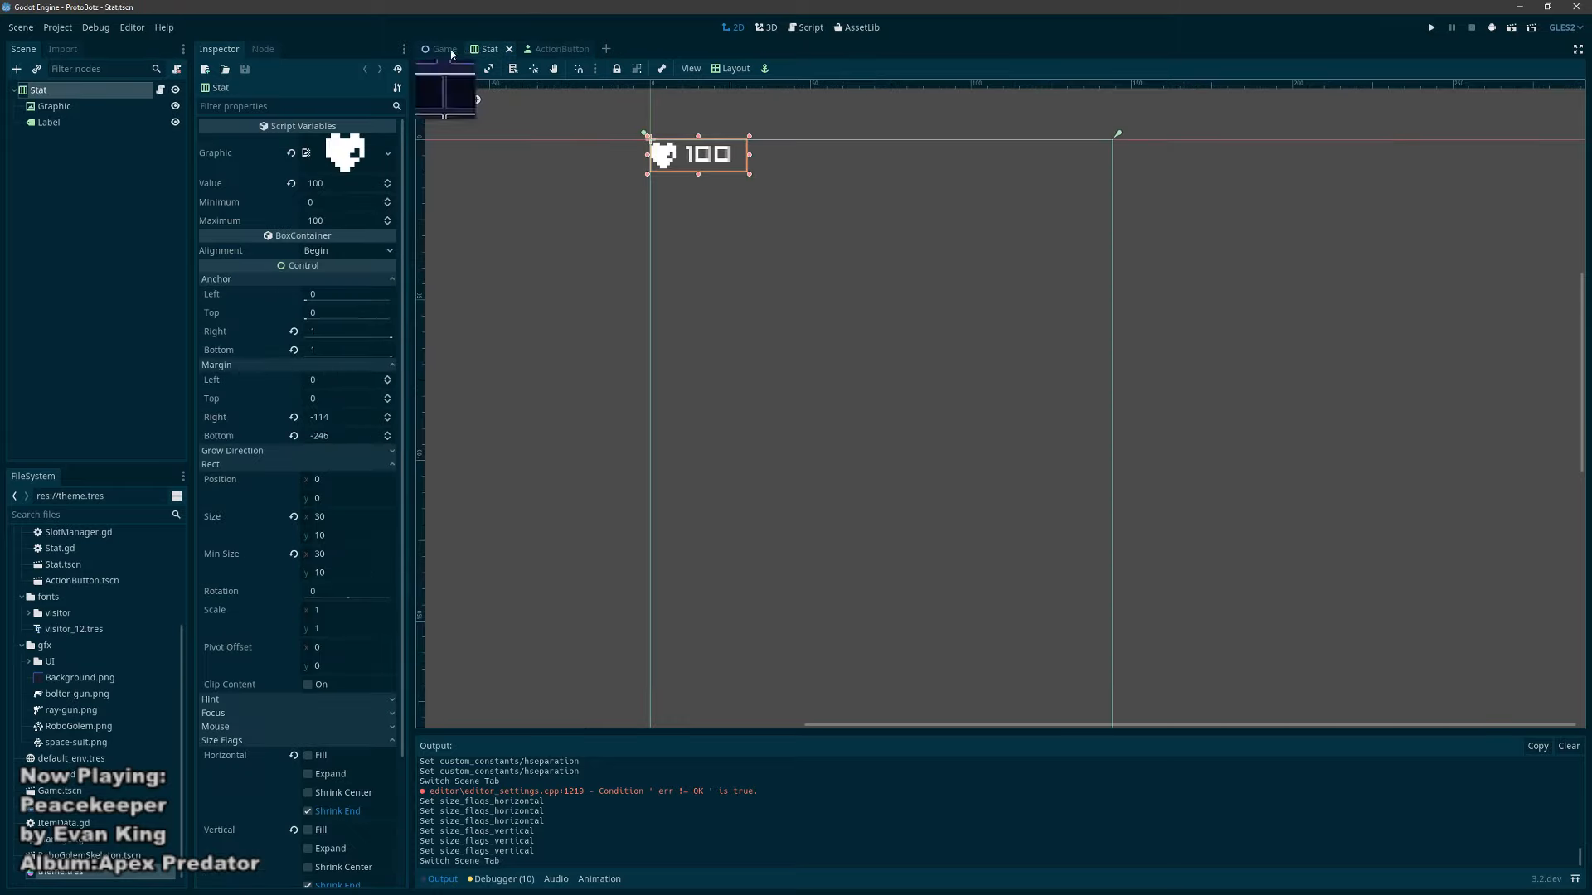
{"action": "left_click", "coordinate": [506, 51]}
{"action": "left_click", "coordinate": [508, 50]}
{"action": "left_click", "coordinate": [444, 49]}
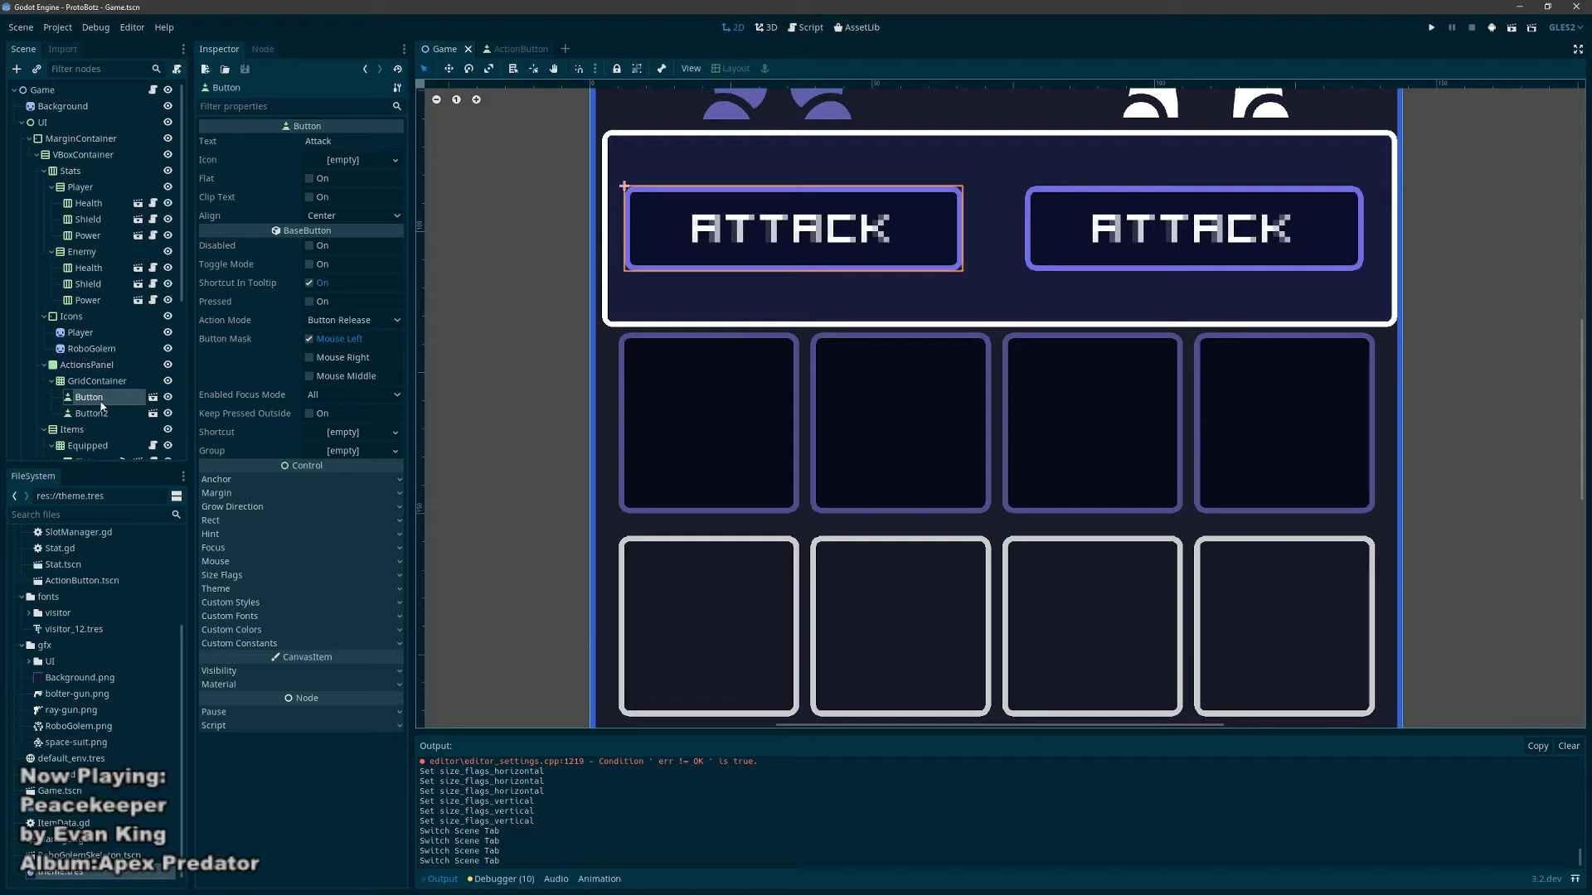
Step: Duplicate the first Attack button twice so the GridContainer holds four buttons in two rows
{"action": "key", "text": "ctrl+d"}
{"action": "key", "text": "ctrl+d"}
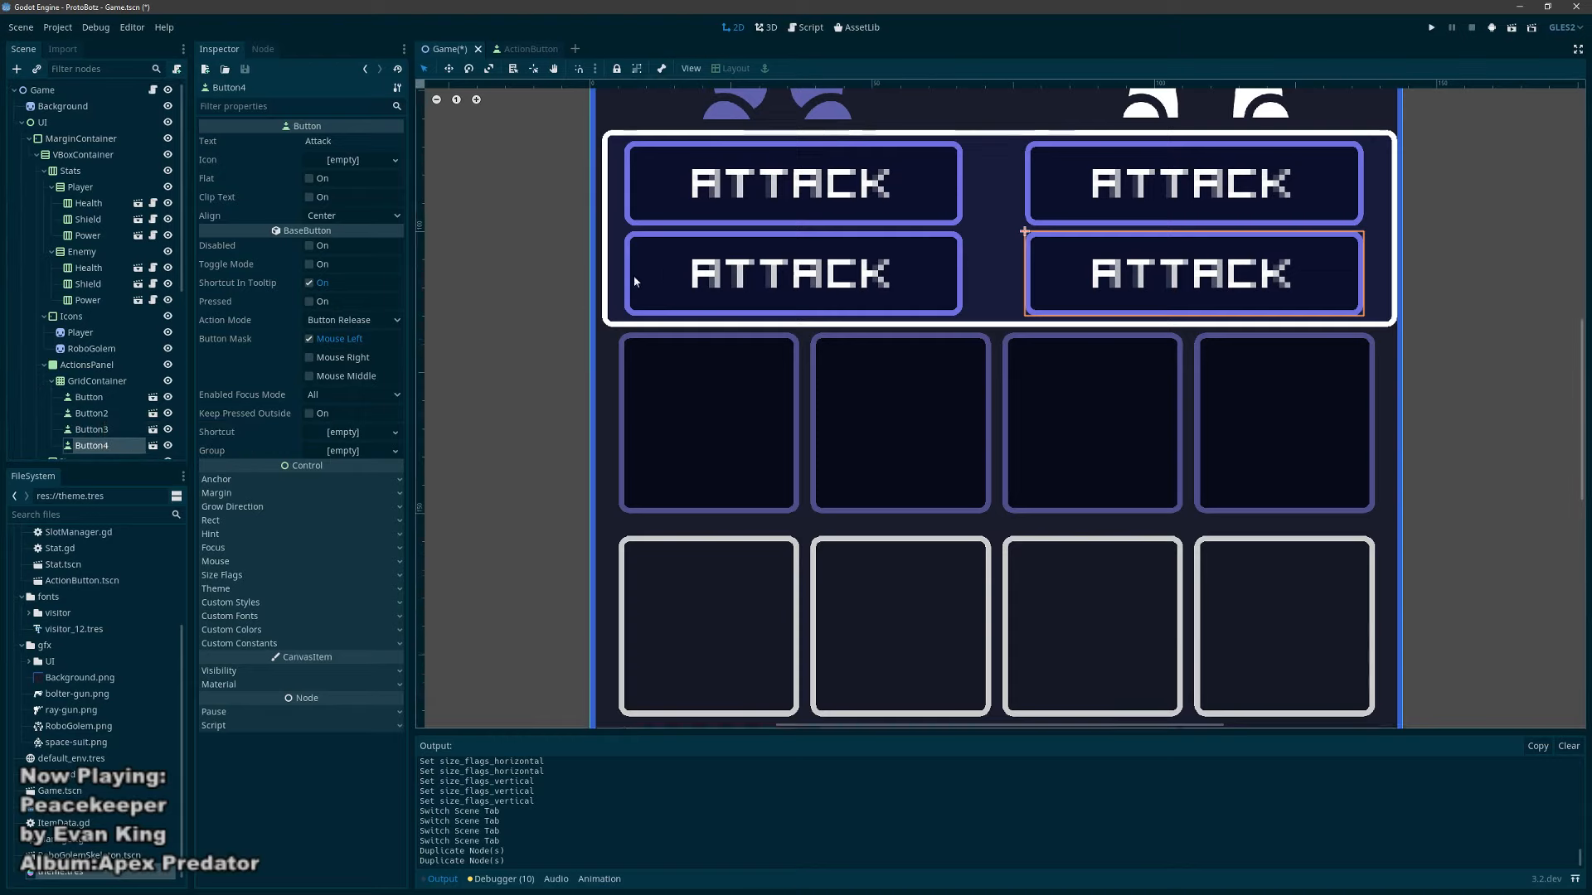
{"action": "scroll", "coordinate": [843, 188], "scroll_direction": "down", "scroll_amount": 5}
{"action": "scroll", "coordinate": [843, 188], "scroll_direction": "up", "scroll_amount": 1}
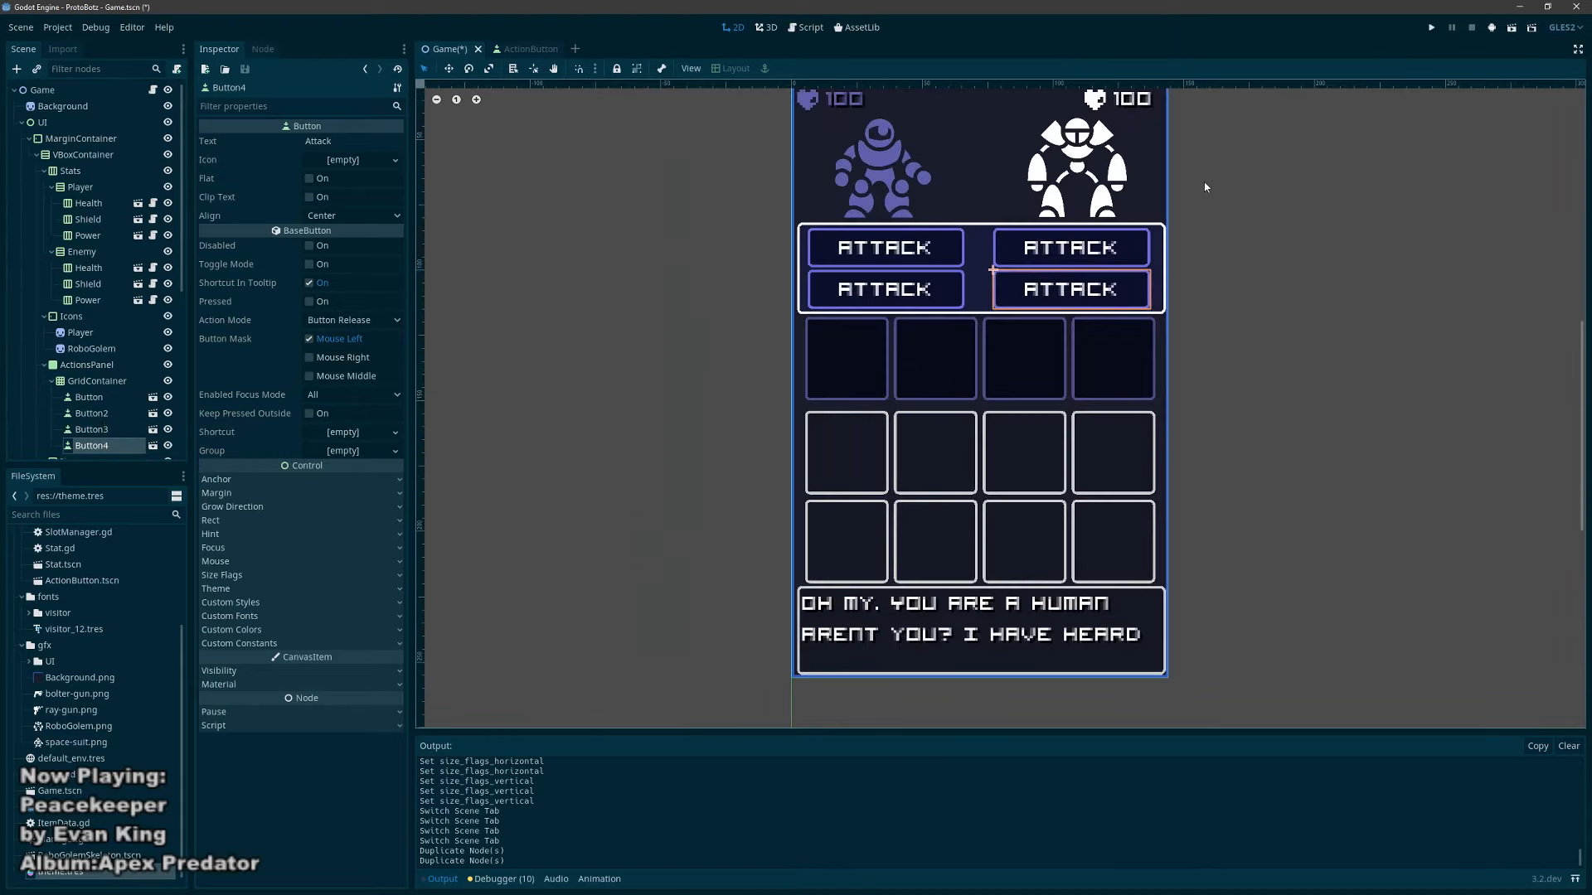
{"action": "middle_click_drag", "start_coordinate": [1204, 181], "coordinate": [1084, 238]}
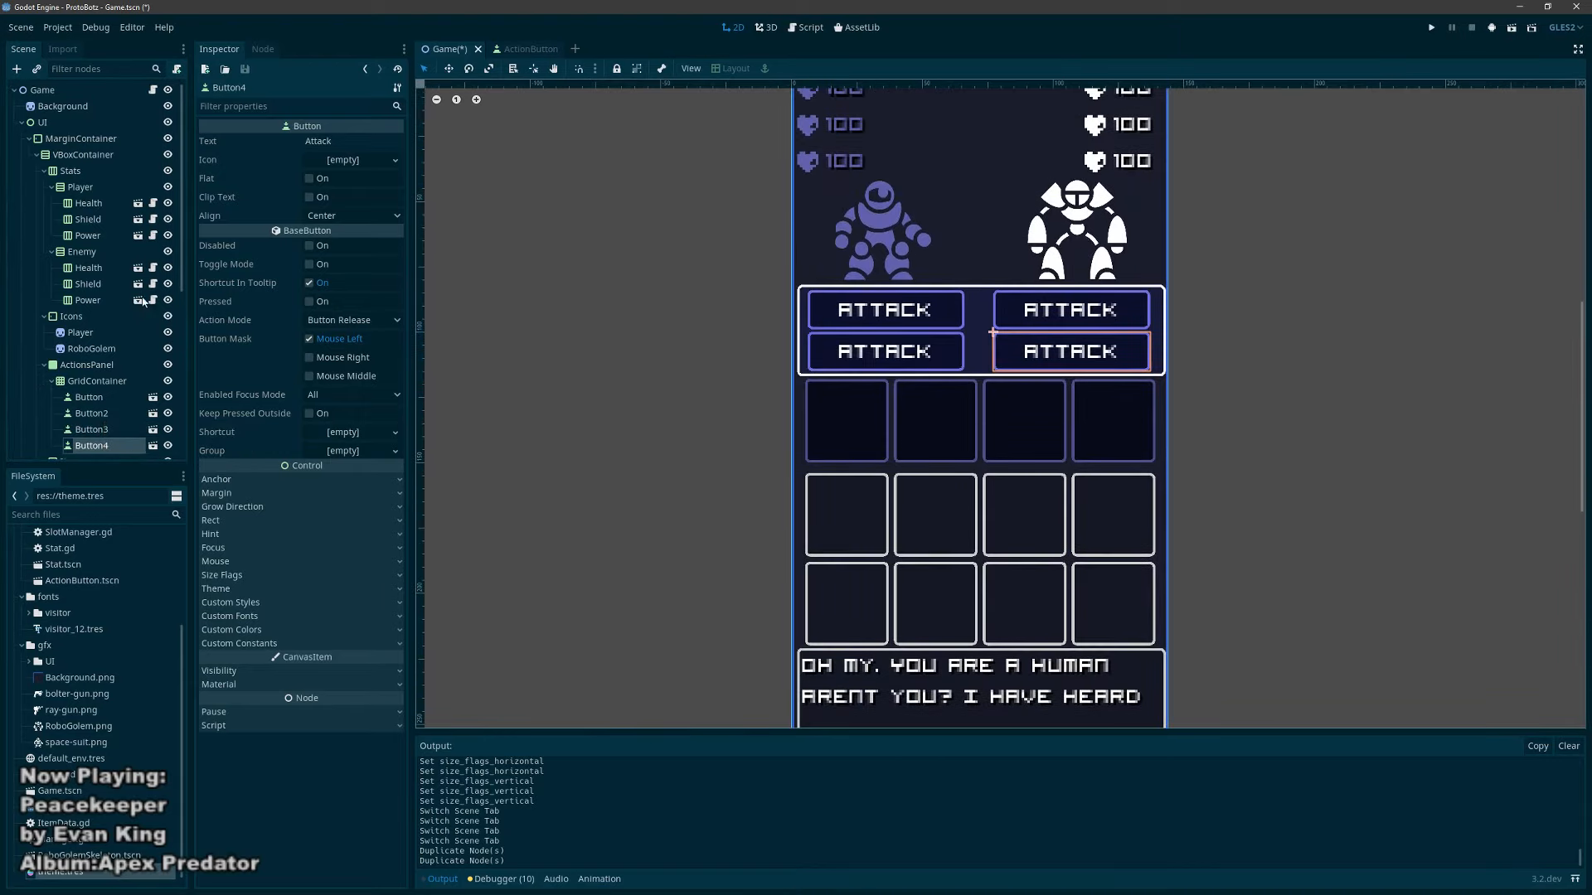
Step: Enable Clip Text on the button in the ActionButton scene and save the scene
{"action": "left_click", "coordinate": [529, 48]}
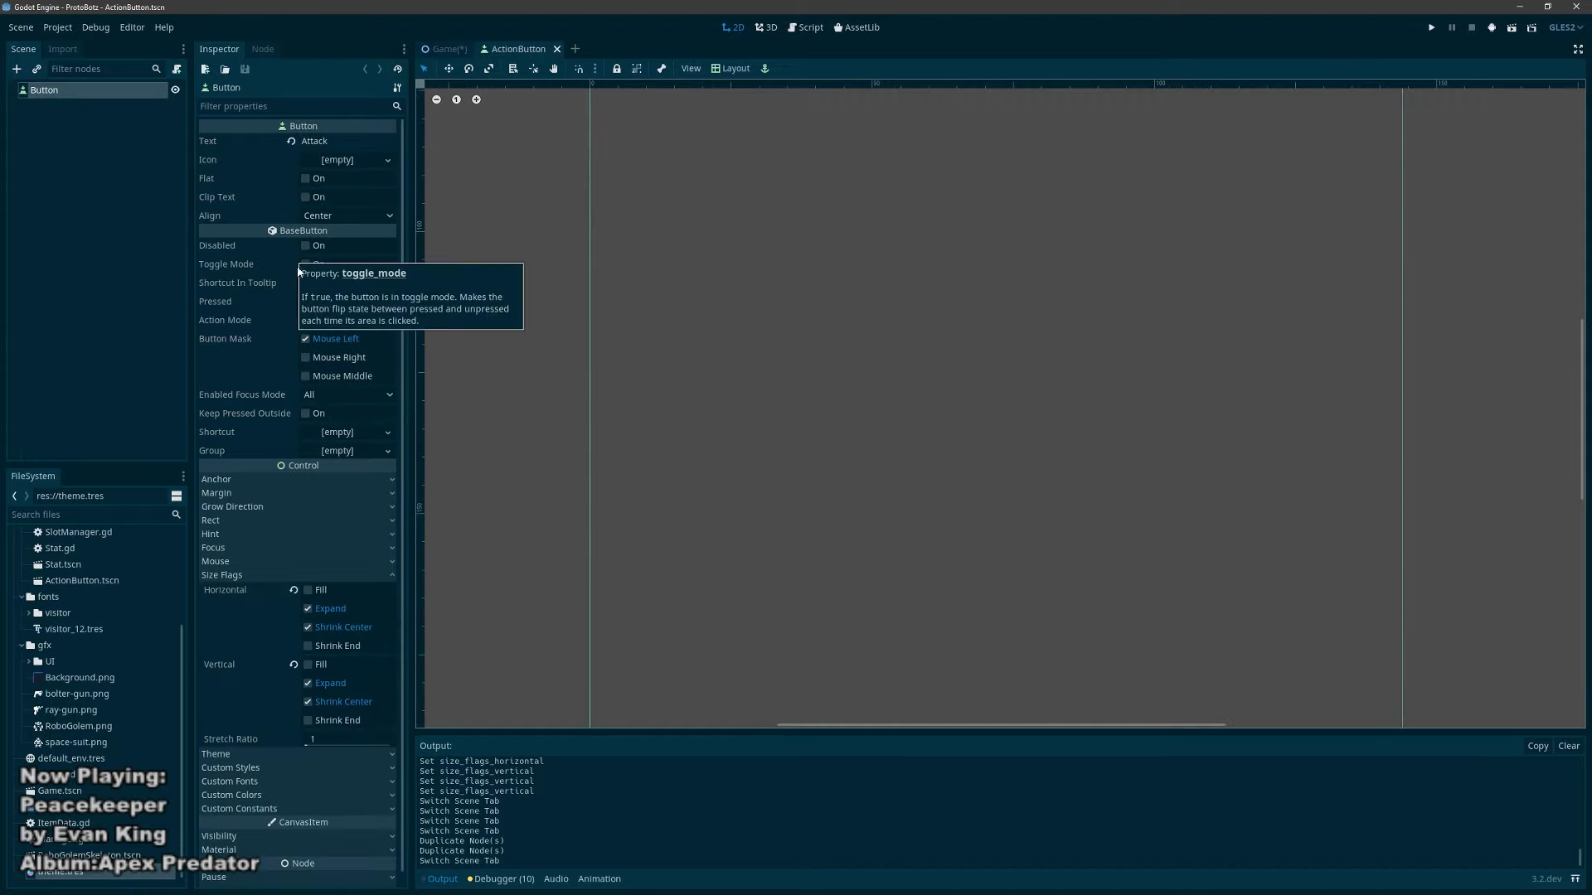
{"action": "left_click", "coordinate": [313, 197]}
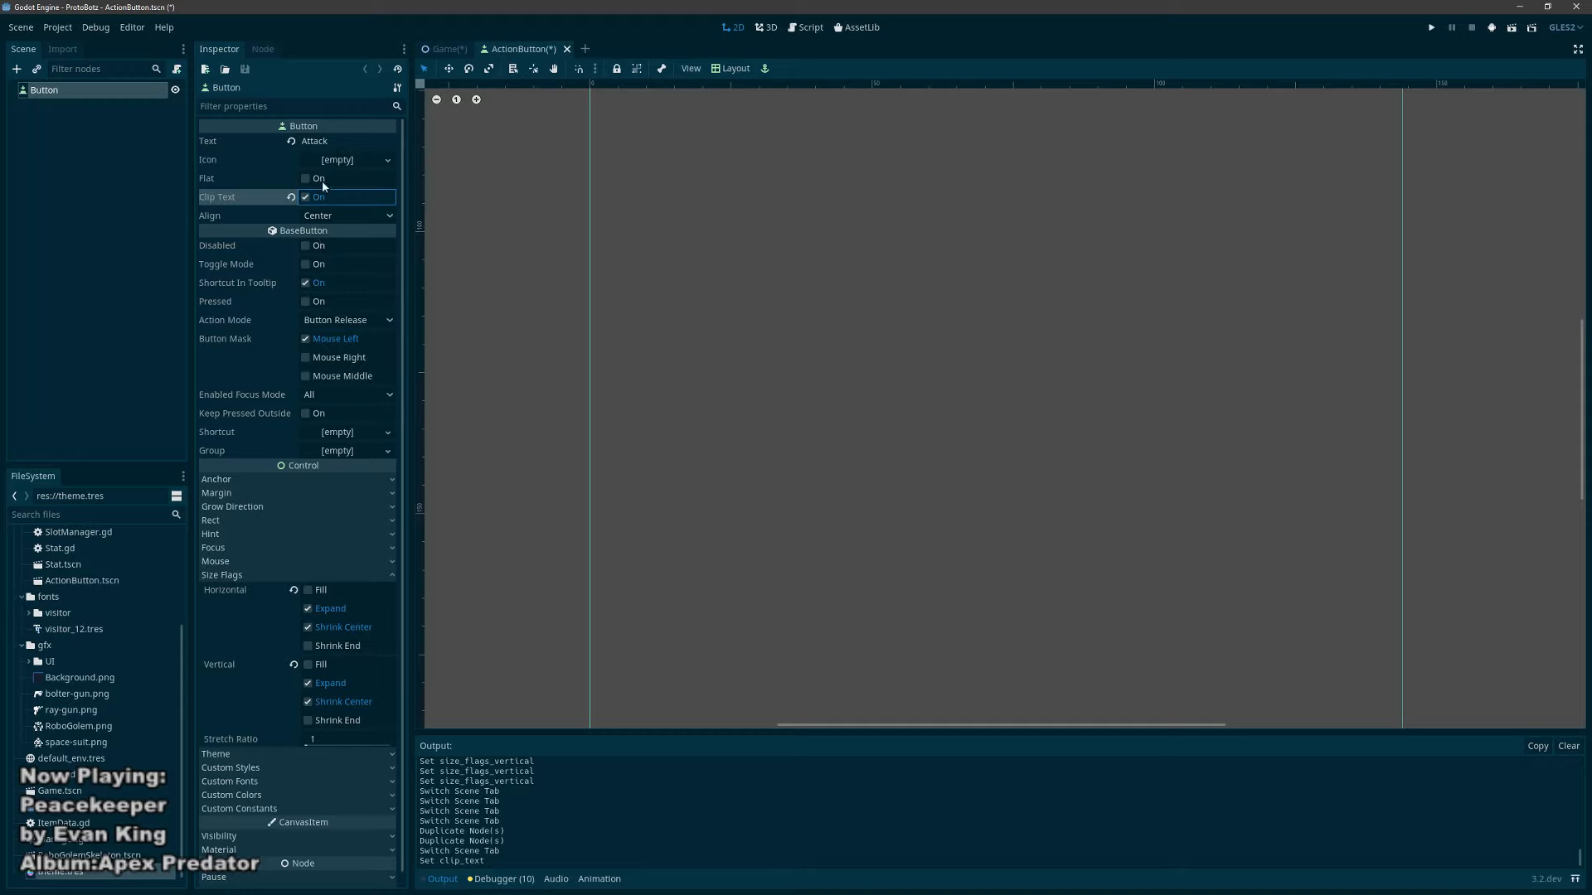
{"action": "key", "text": "ctrl+s"}
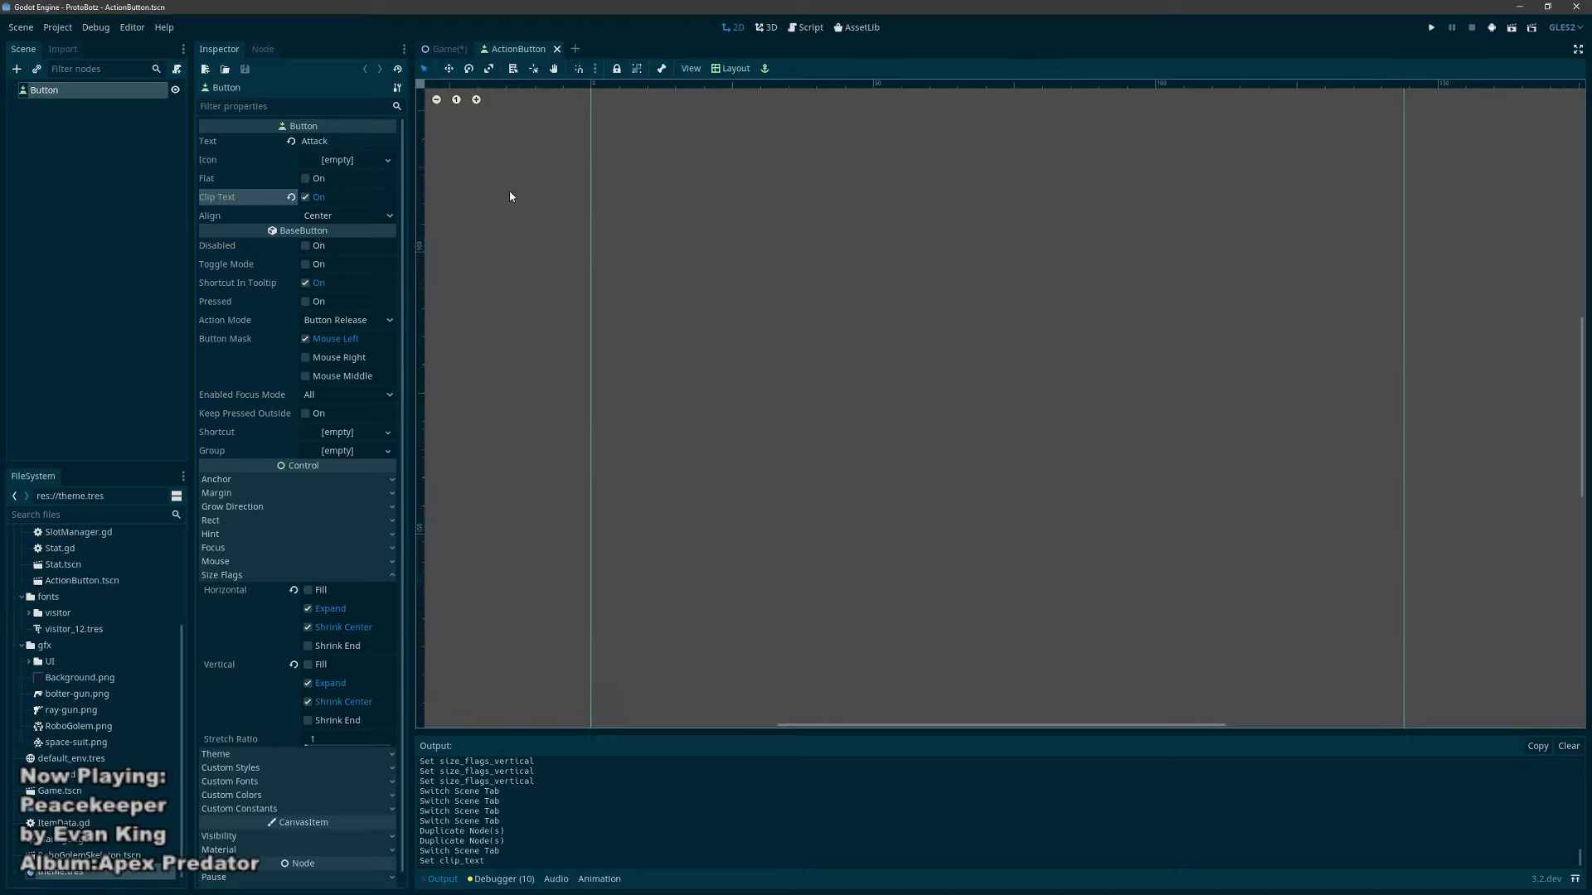
Step: Try the Flat option on the ActionButton scene's button, turn it off again and save the scene
{"action": "middle_click_drag", "start_coordinate": [508, 194], "coordinate": [535, 384]}
{"action": "middle_click_drag", "start_coordinate": [699, 199], "coordinate": [679, 486]}
{"action": "middle_click_drag", "start_coordinate": [668, 257], "coordinate": [634, 341]}
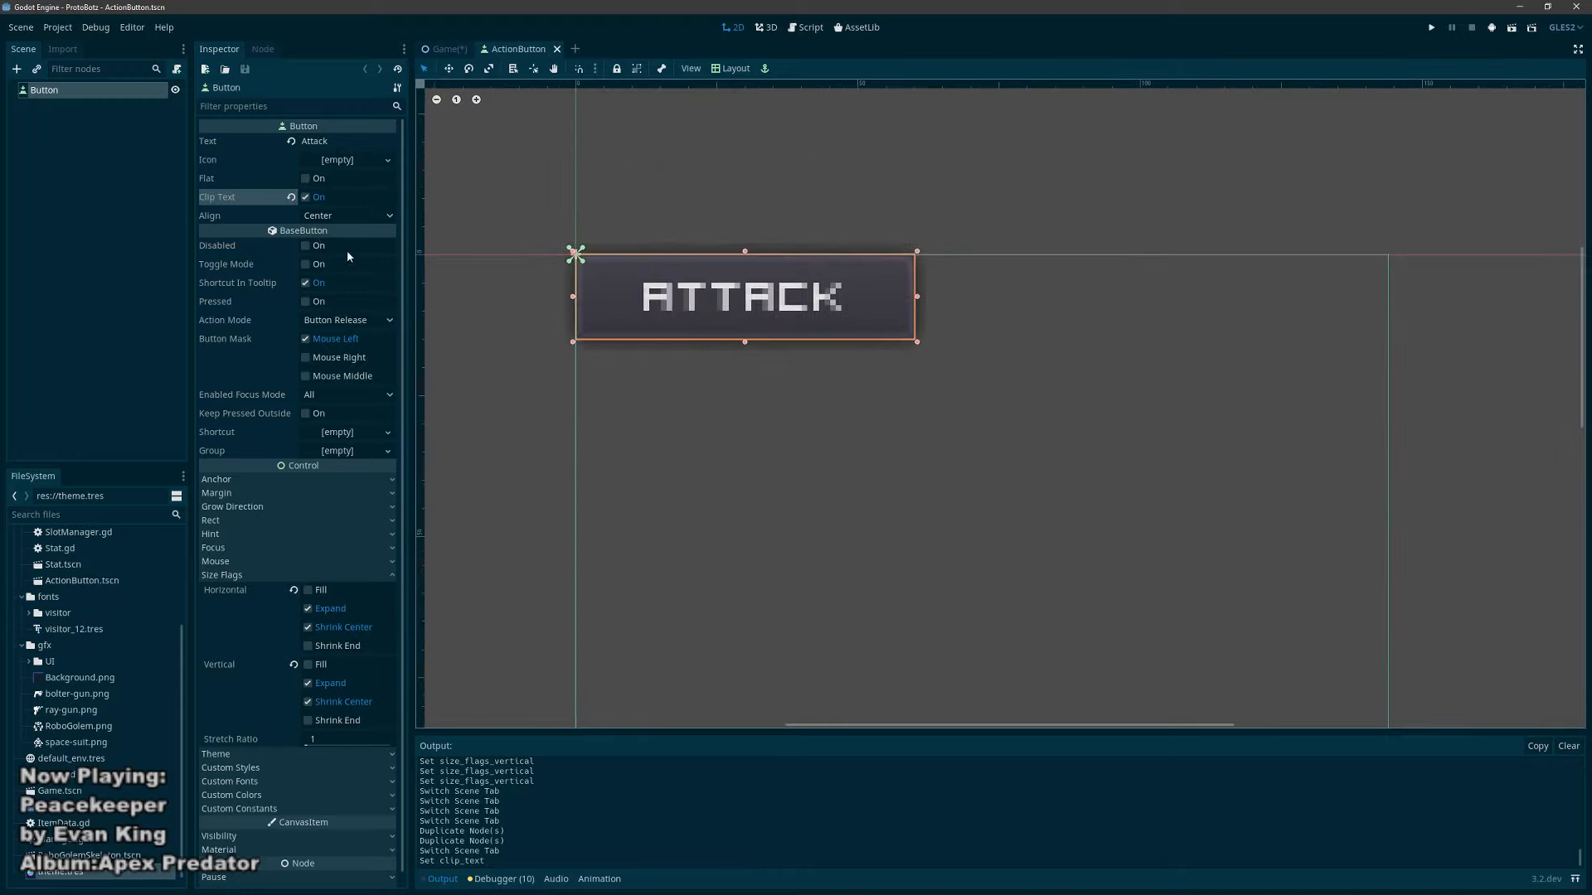
{"action": "left_click", "coordinate": [306, 180]}
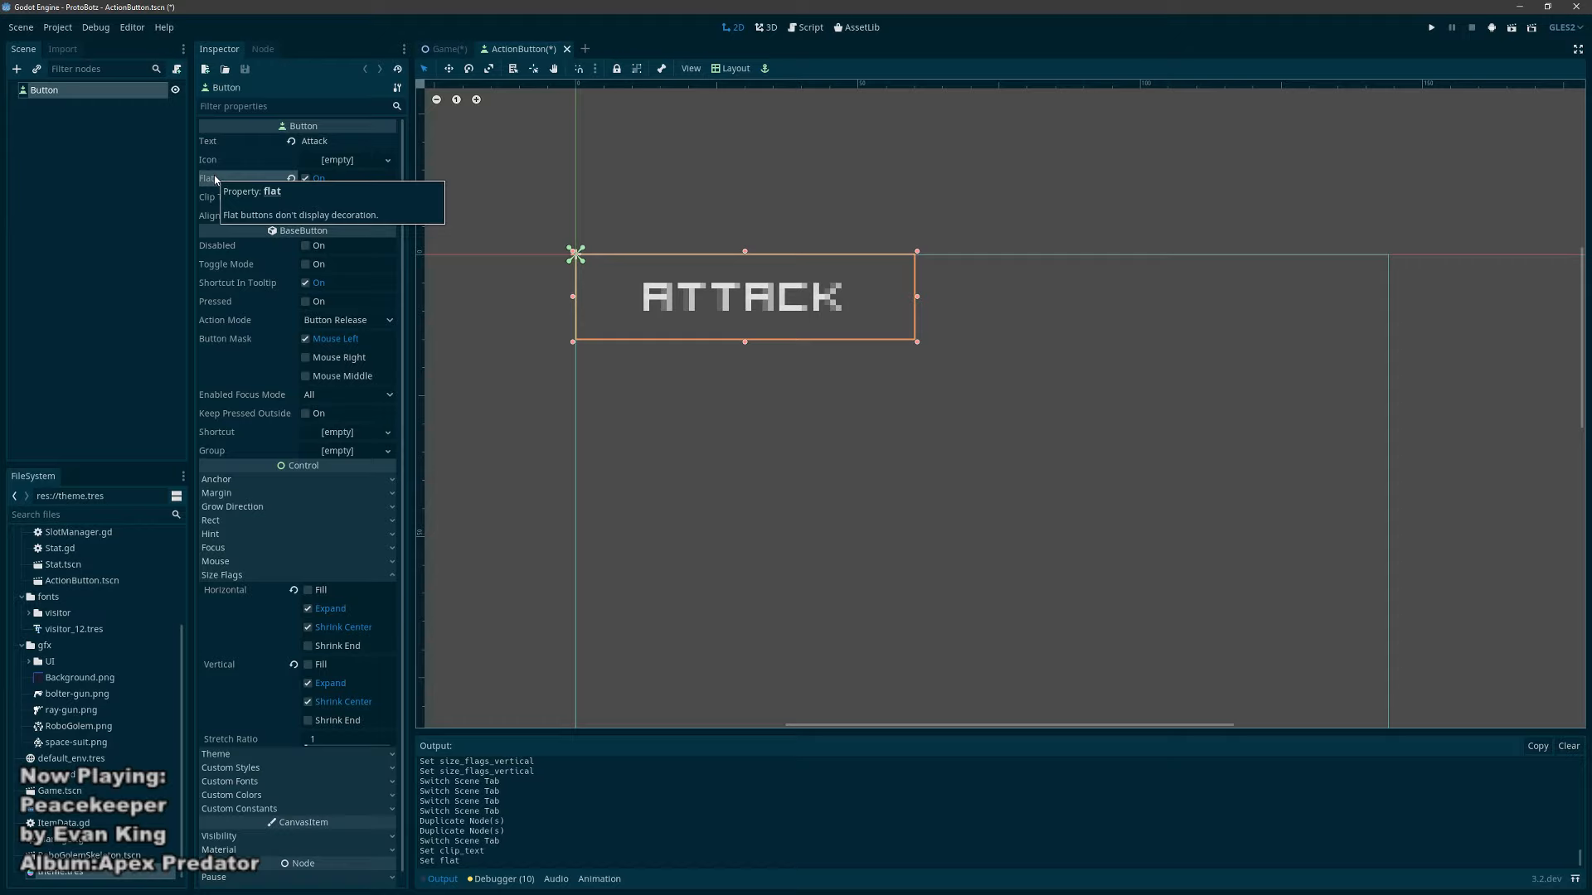
{"action": "left_click", "coordinate": [306, 179]}
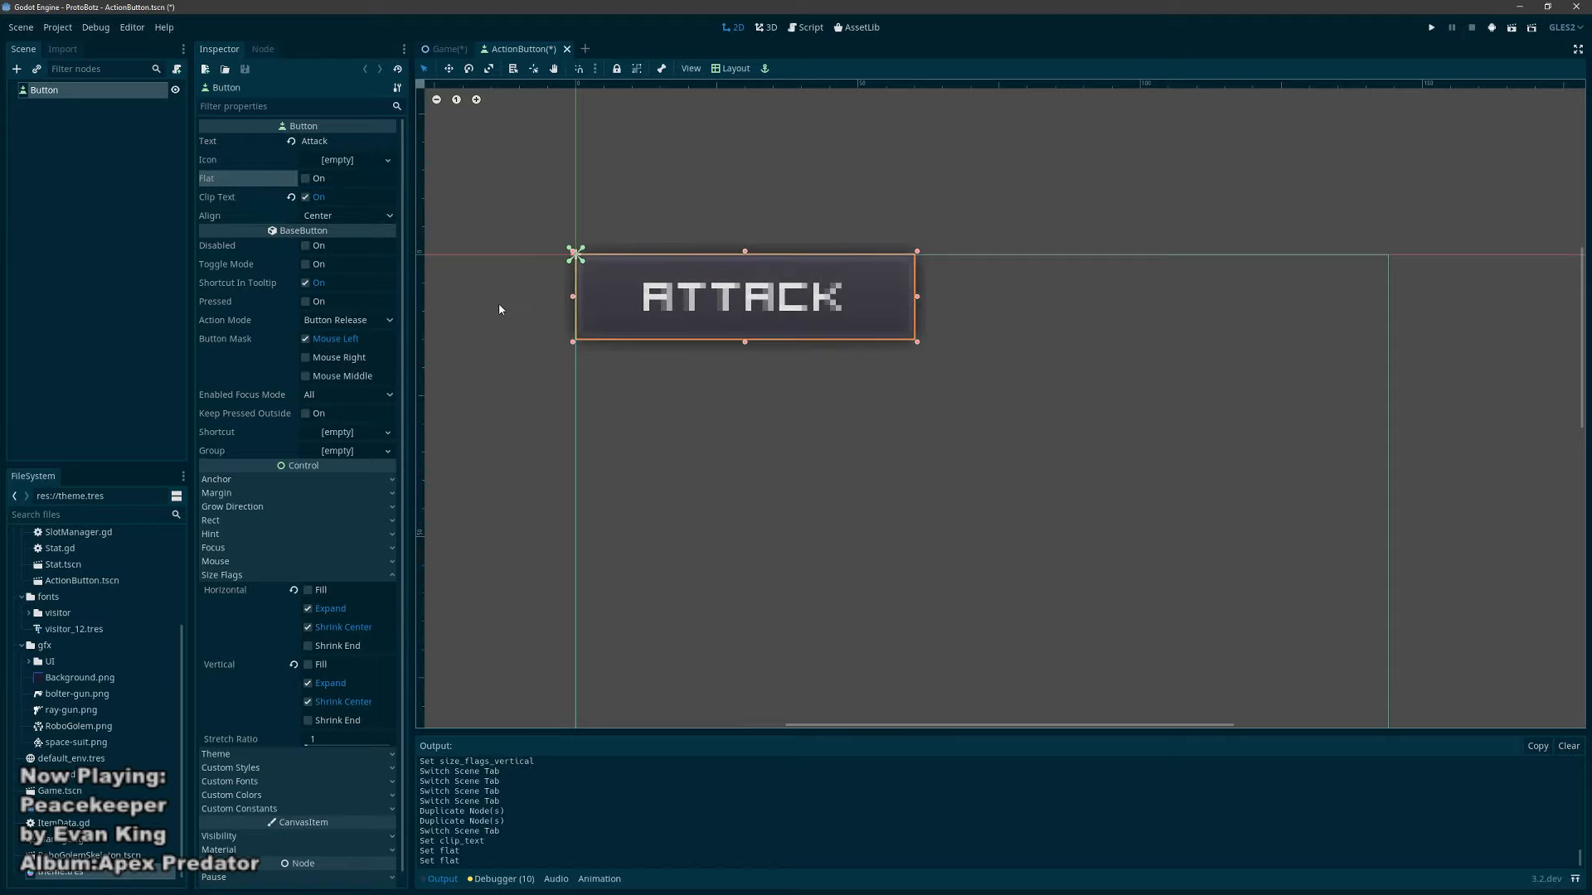
{"action": "key", "text": "ctrl+s"}
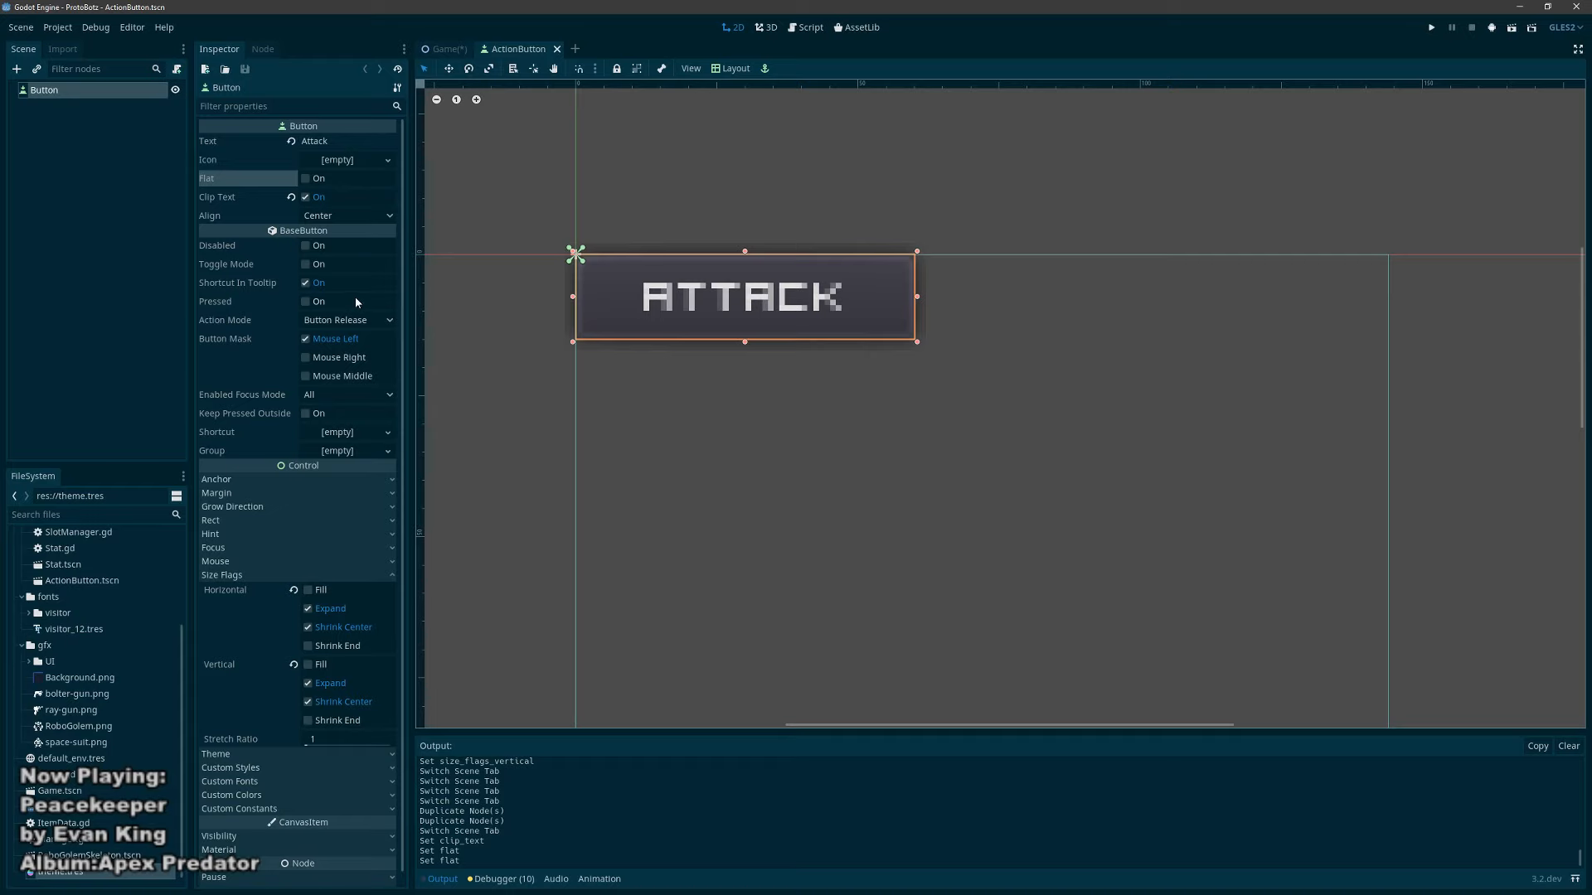
Step: Save the Game scene and set the border colour of the Pressed button style in theme.tres to white (ffffff)
{"action": "left_click", "coordinate": [448, 50]}
{"action": "key", "text": "ctrl+s"}
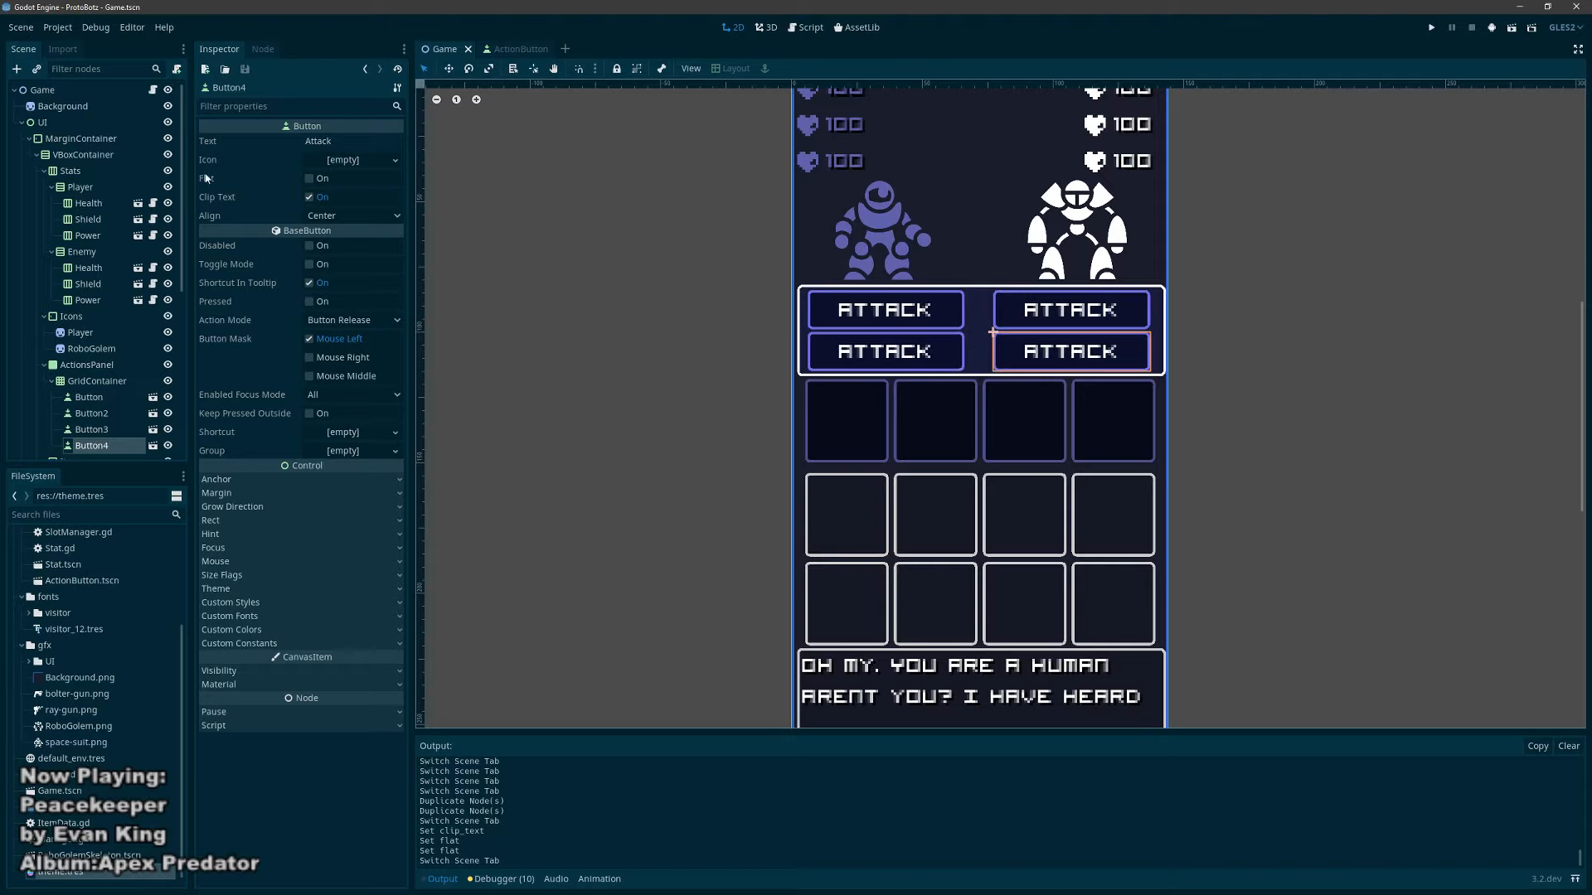
{"action": "double_click", "coordinate": [66, 875]}
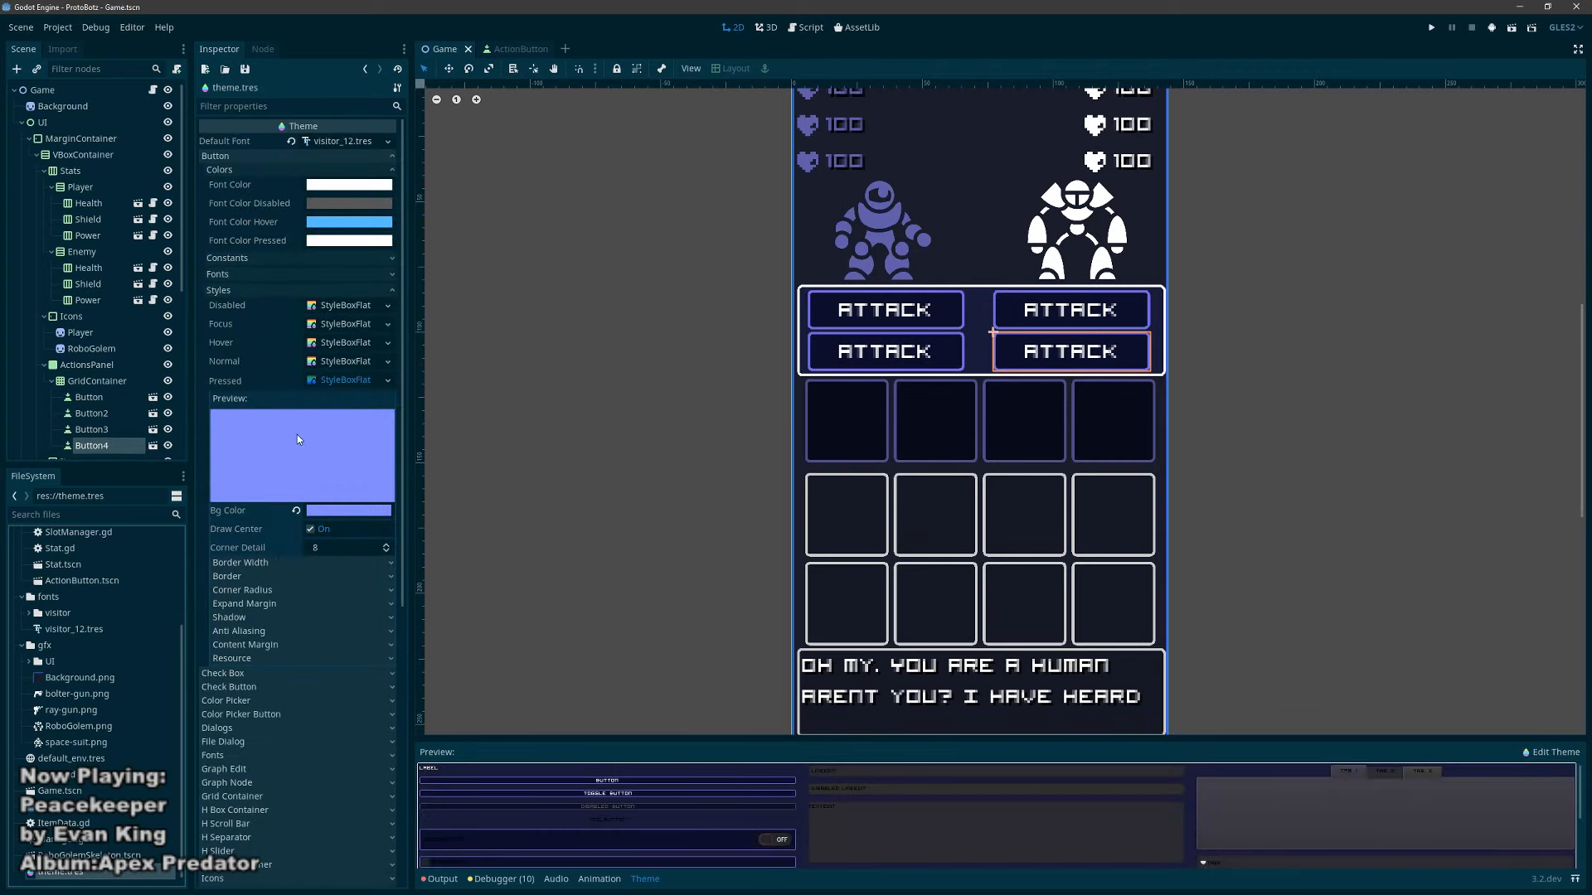
{"action": "left_click", "coordinate": [249, 575]}
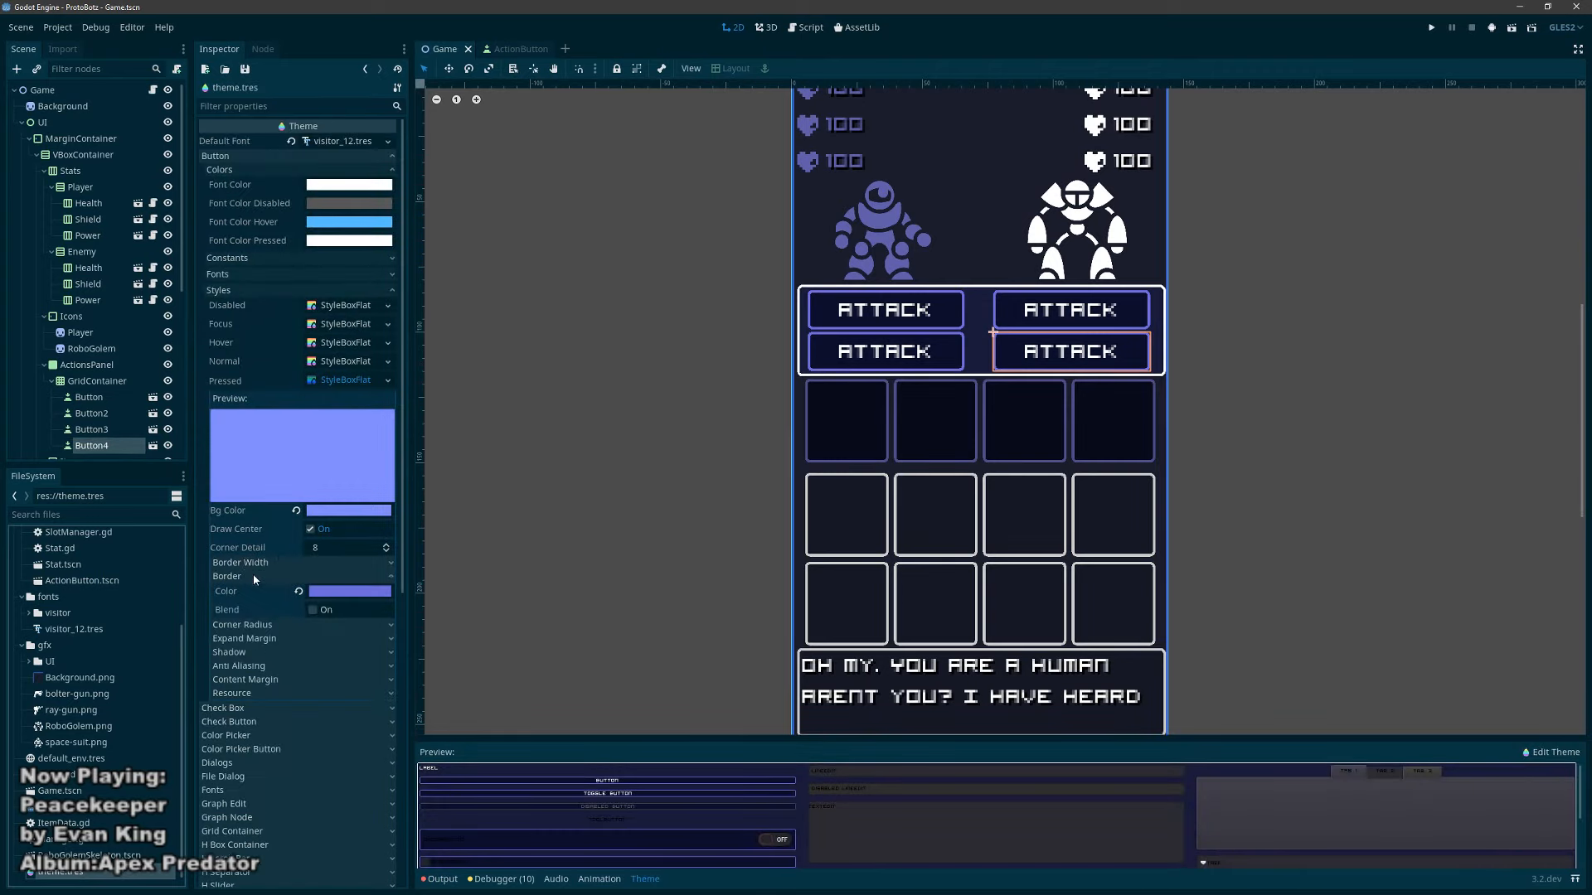
{"action": "left_click", "coordinate": [348, 591]}
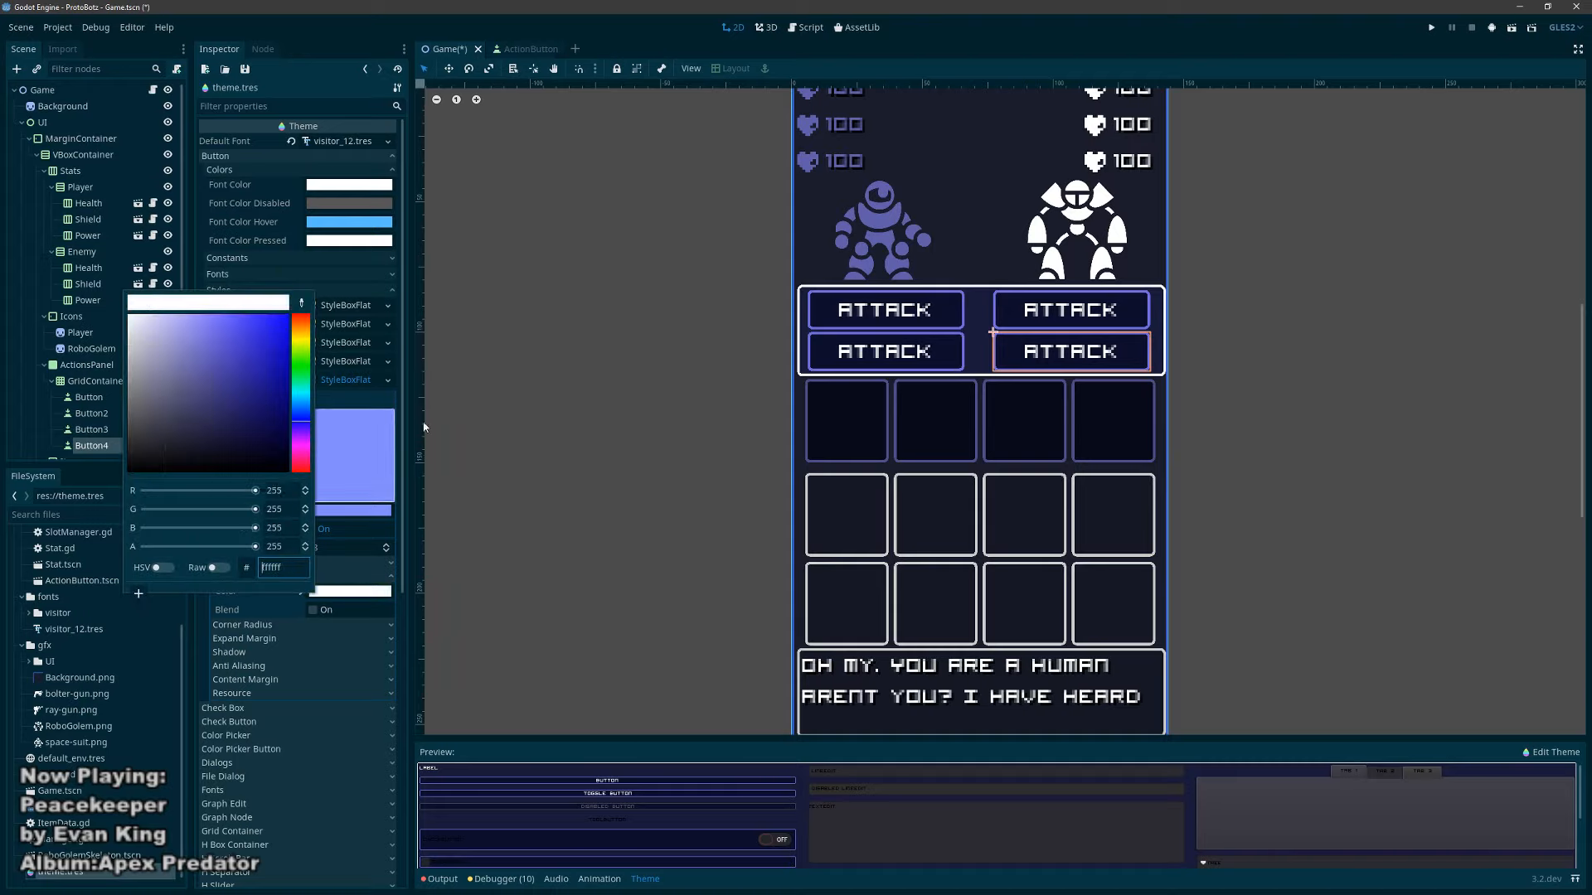
{"action": "left_click", "coordinate": [498, 415]}
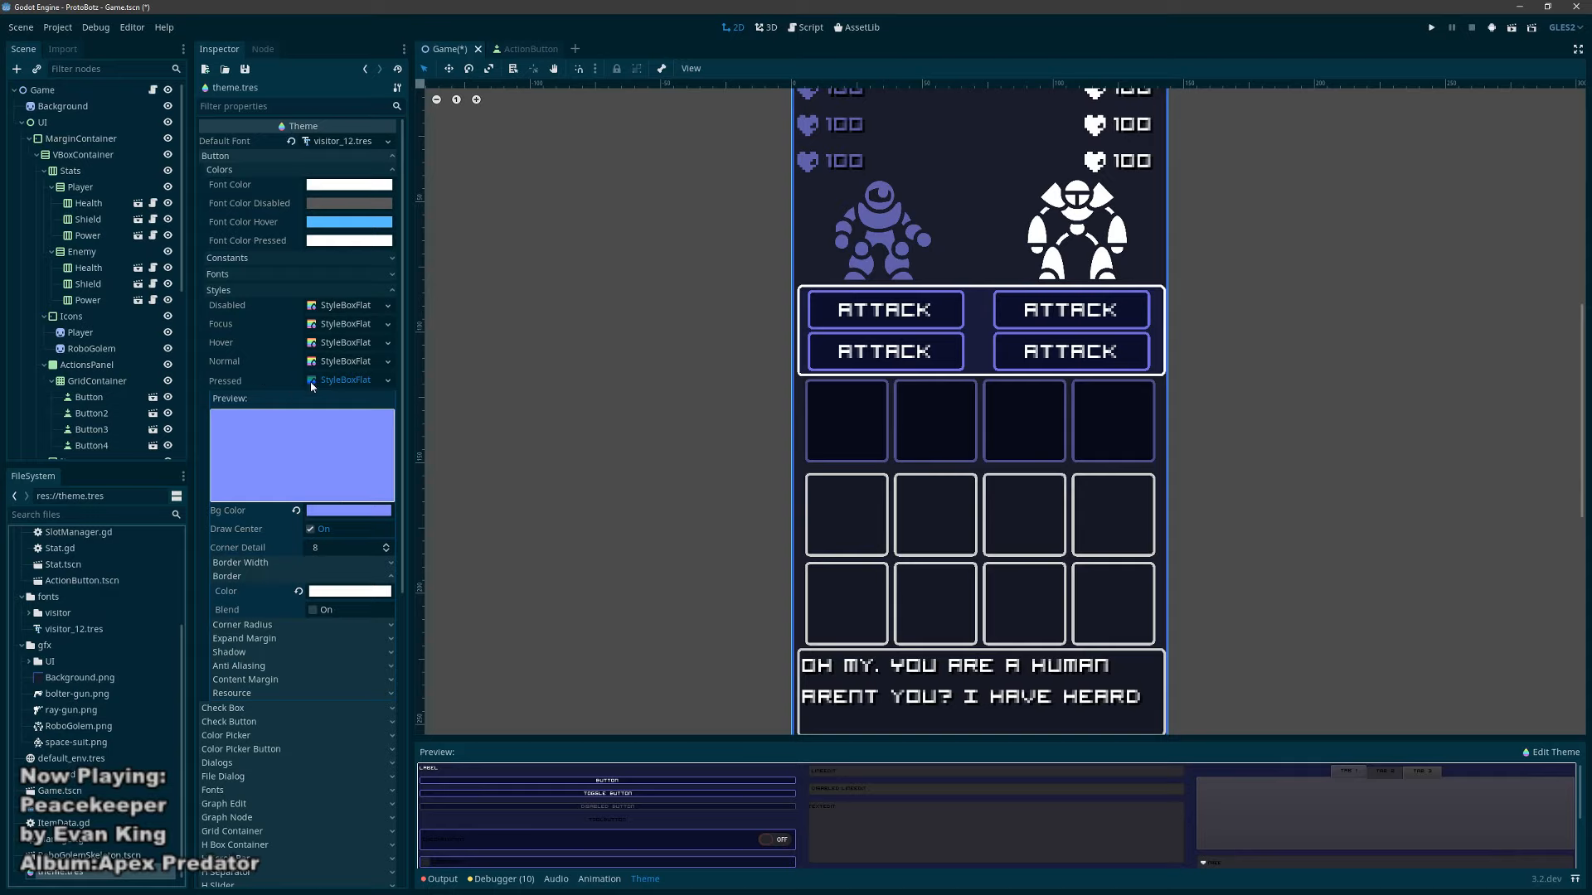
Step: Try a white border on the theme's Normal button style, and reset its border colour to the default light grey
{"action": "left_click", "coordinate": [311, 381]}
{"action": "left_click", "coordinate": [338, 362]}
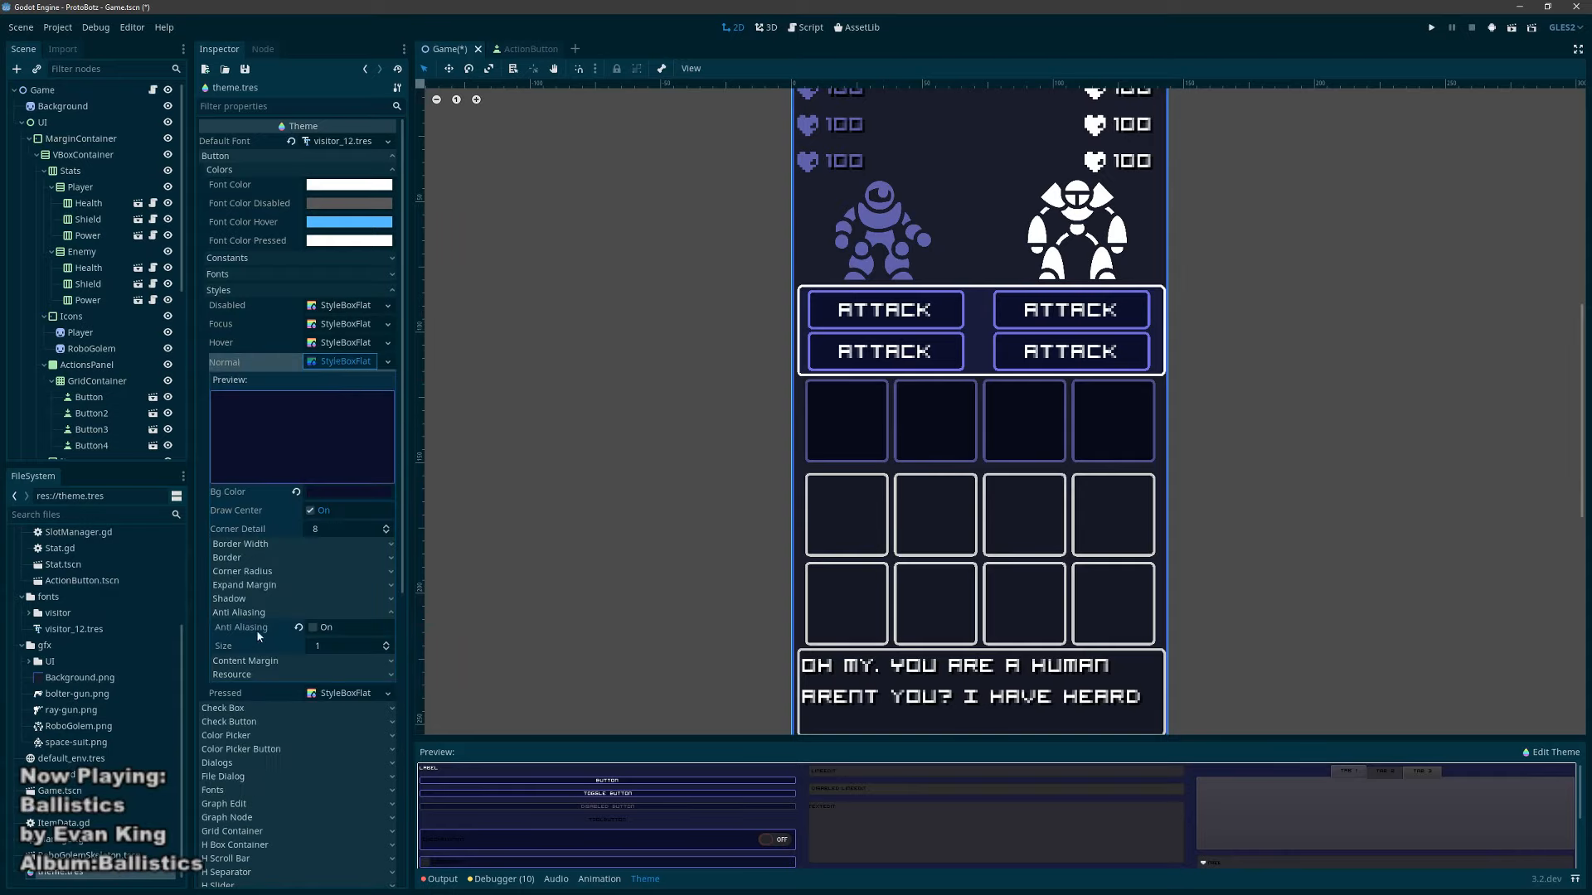
{"action": "left_click", "coordinate": [257, 559]}
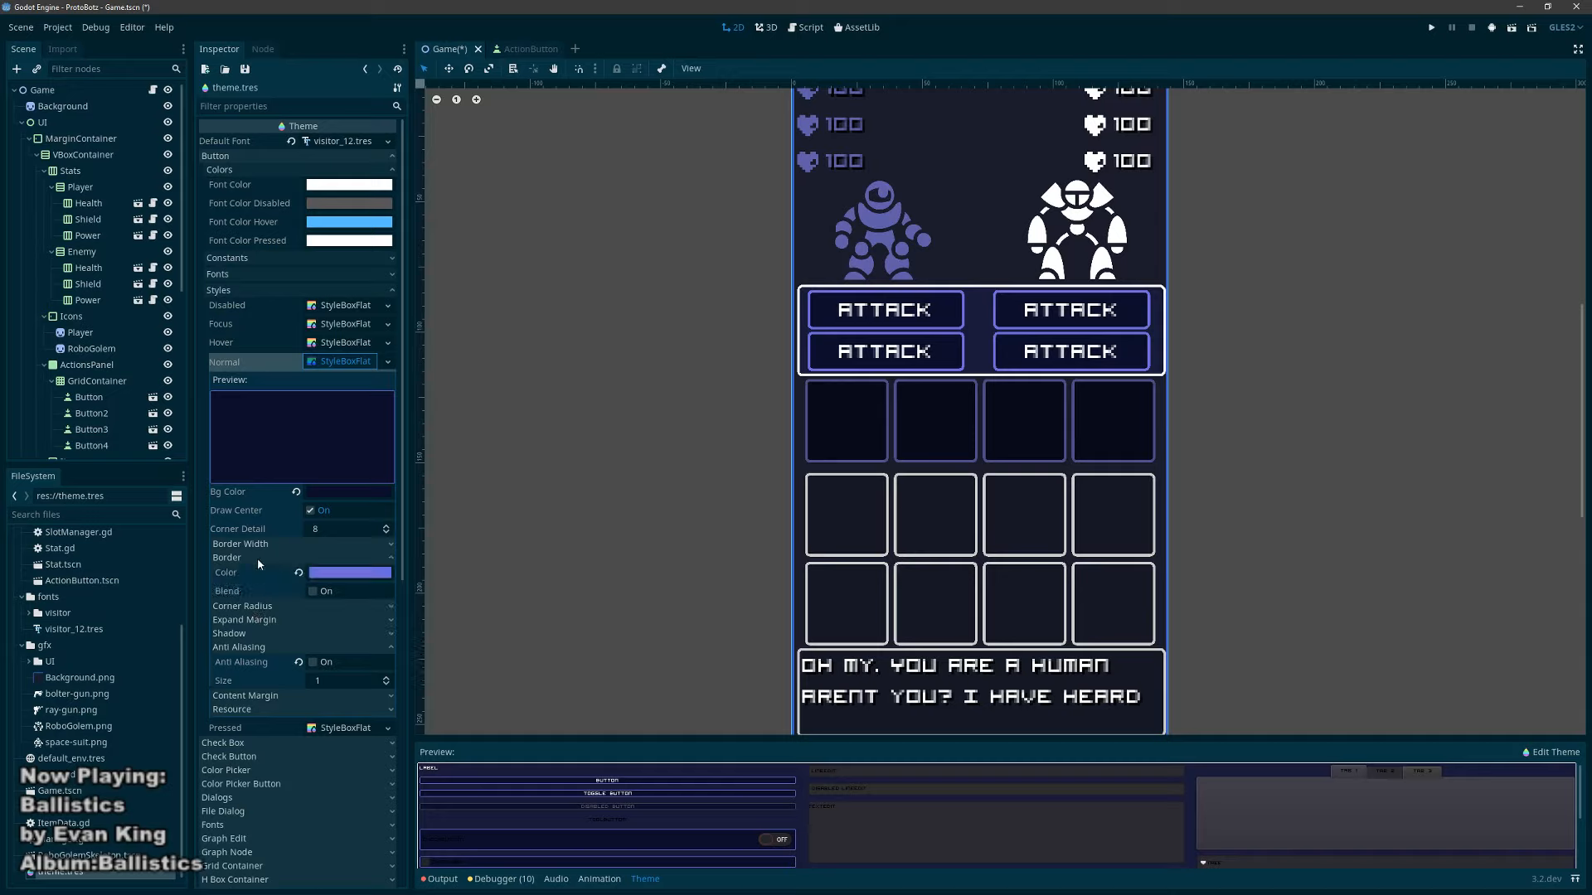
{"action": "left_click", "coordinate": [336, 574]}
{"action": "left_click_drag", "start_coordinate": [160, 347], "coordinate": [135, 275]}
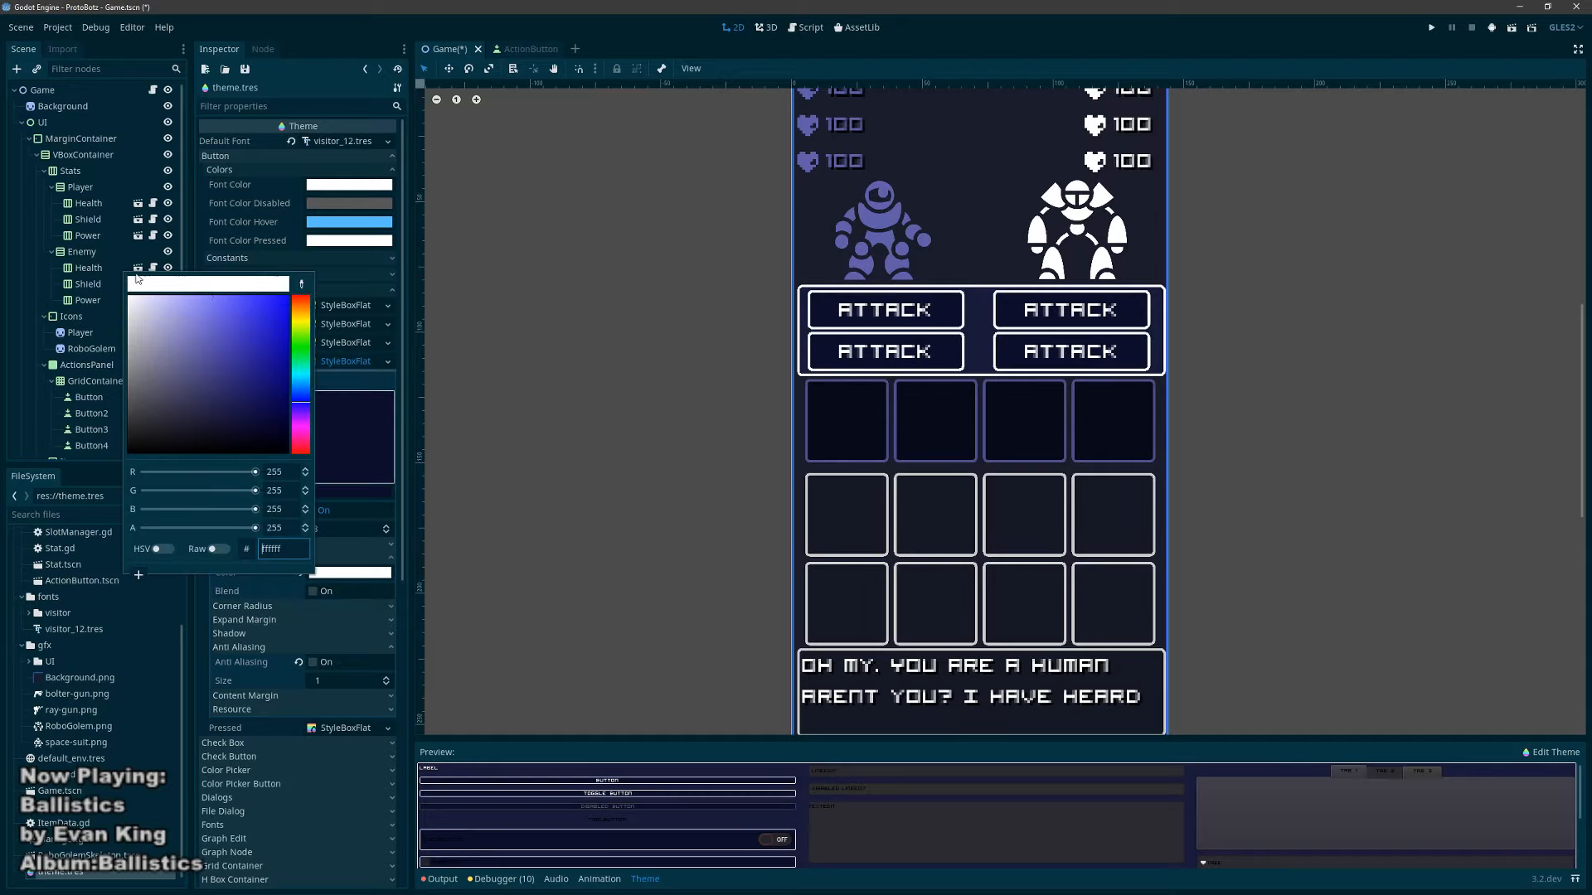
{"action": "left_click", "coordinate": [358, 573]}
{"action": "left_click", "coordinate": [298, 573]}
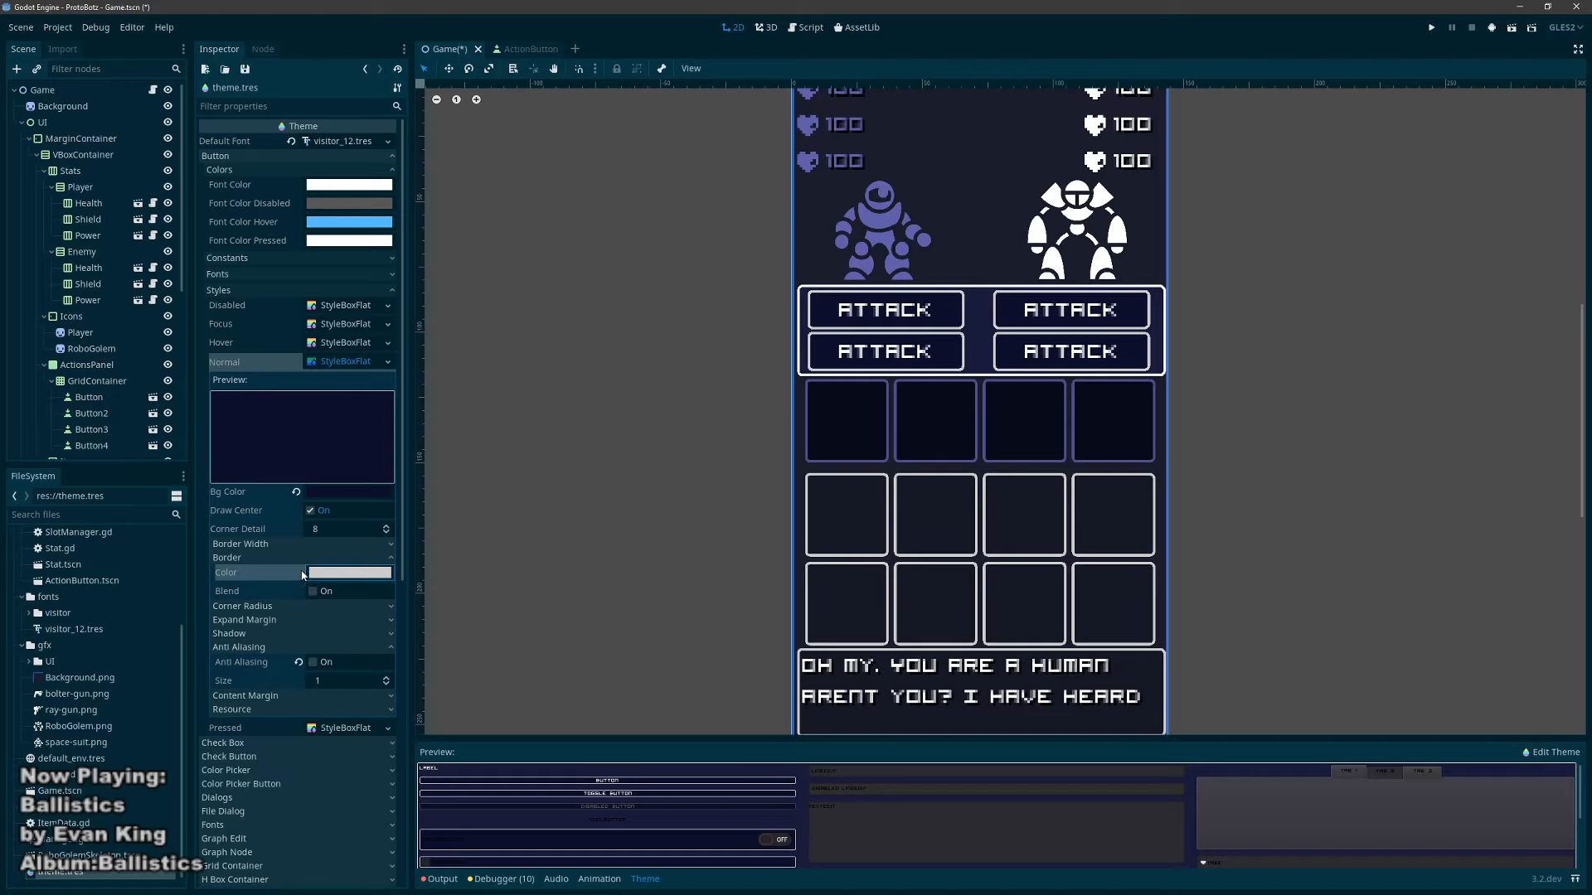
Step: Reset the Hover button style's border colour to the default, check the Focus and Disabled styles, and collapse the style settings
{"action": "left_click", "coordinate": [343, 344]}
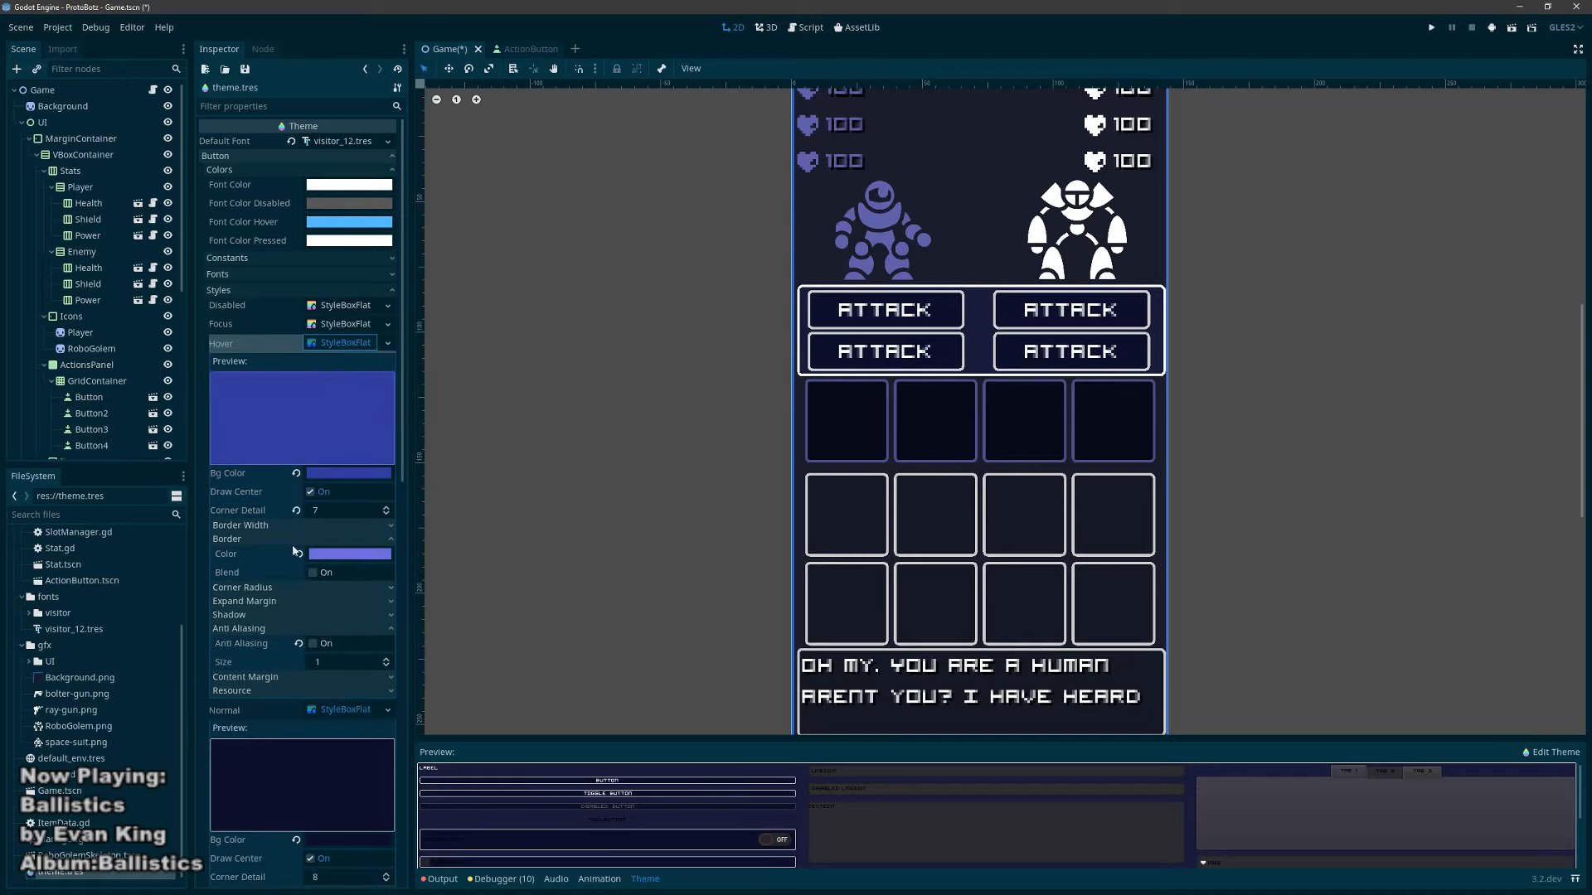
{"action": "left_click", "coordinate": [329, 325]}
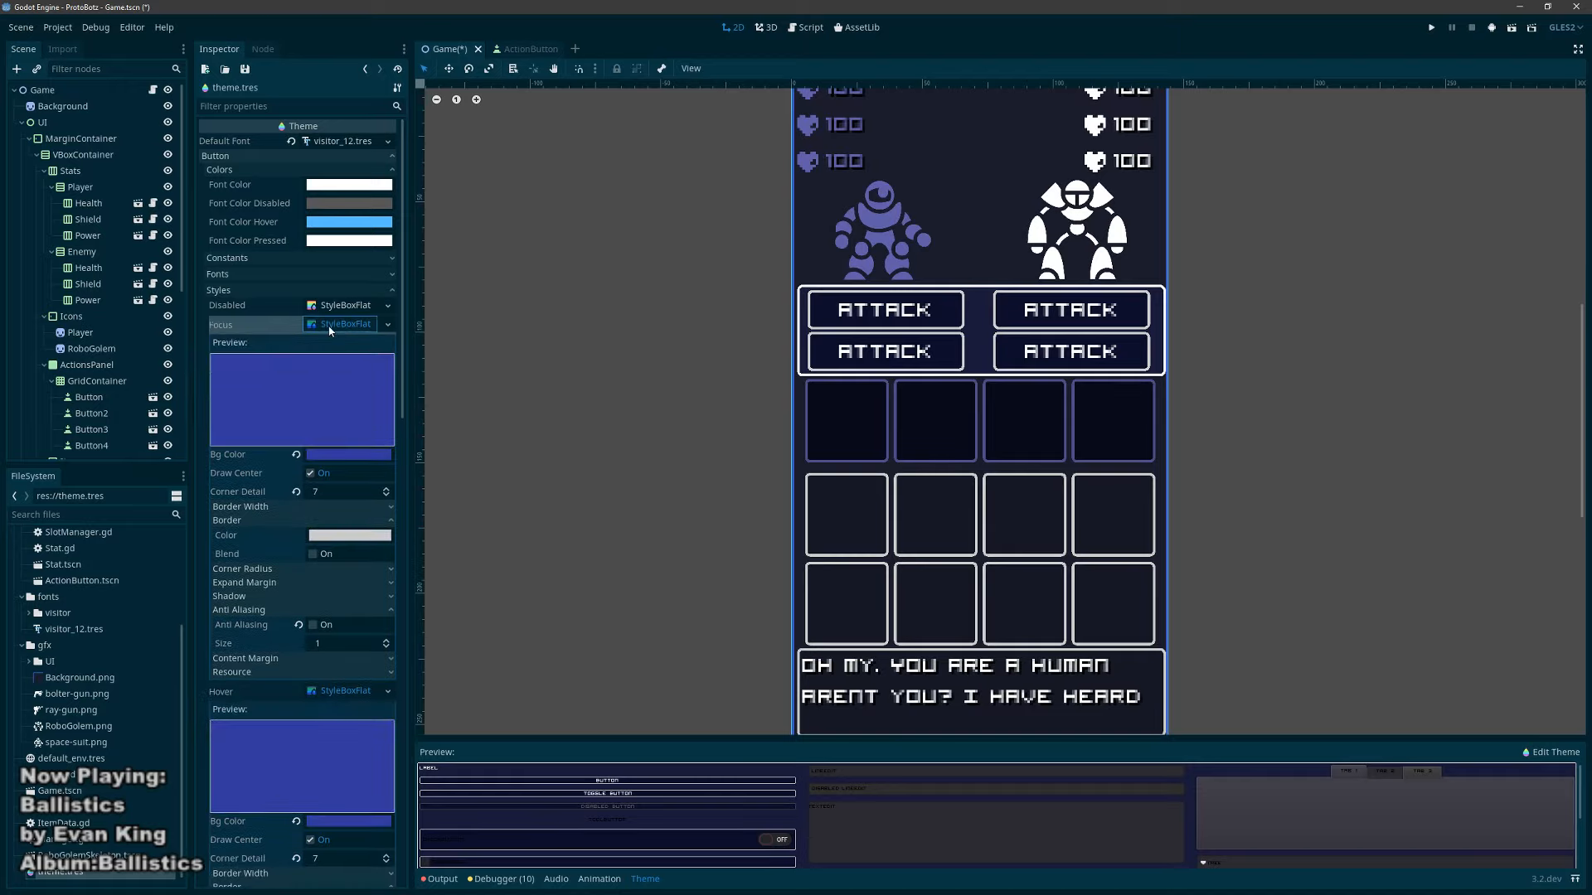
{"action": "left_click", "coordinate": [336, 306]}
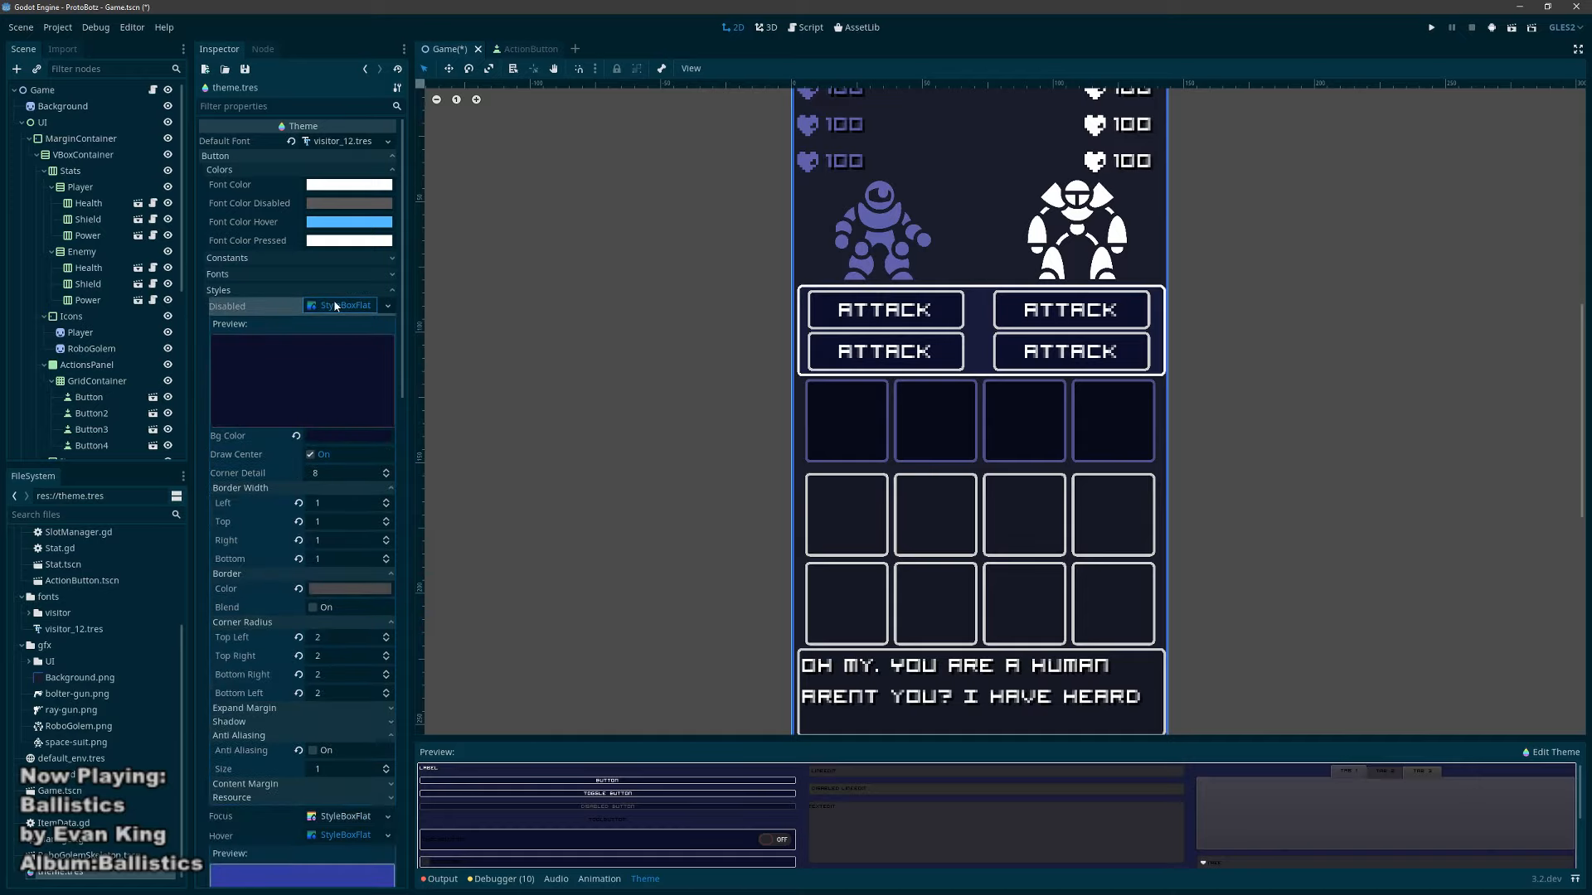
{"action": "left_click", "coordinate": [335, 305]}
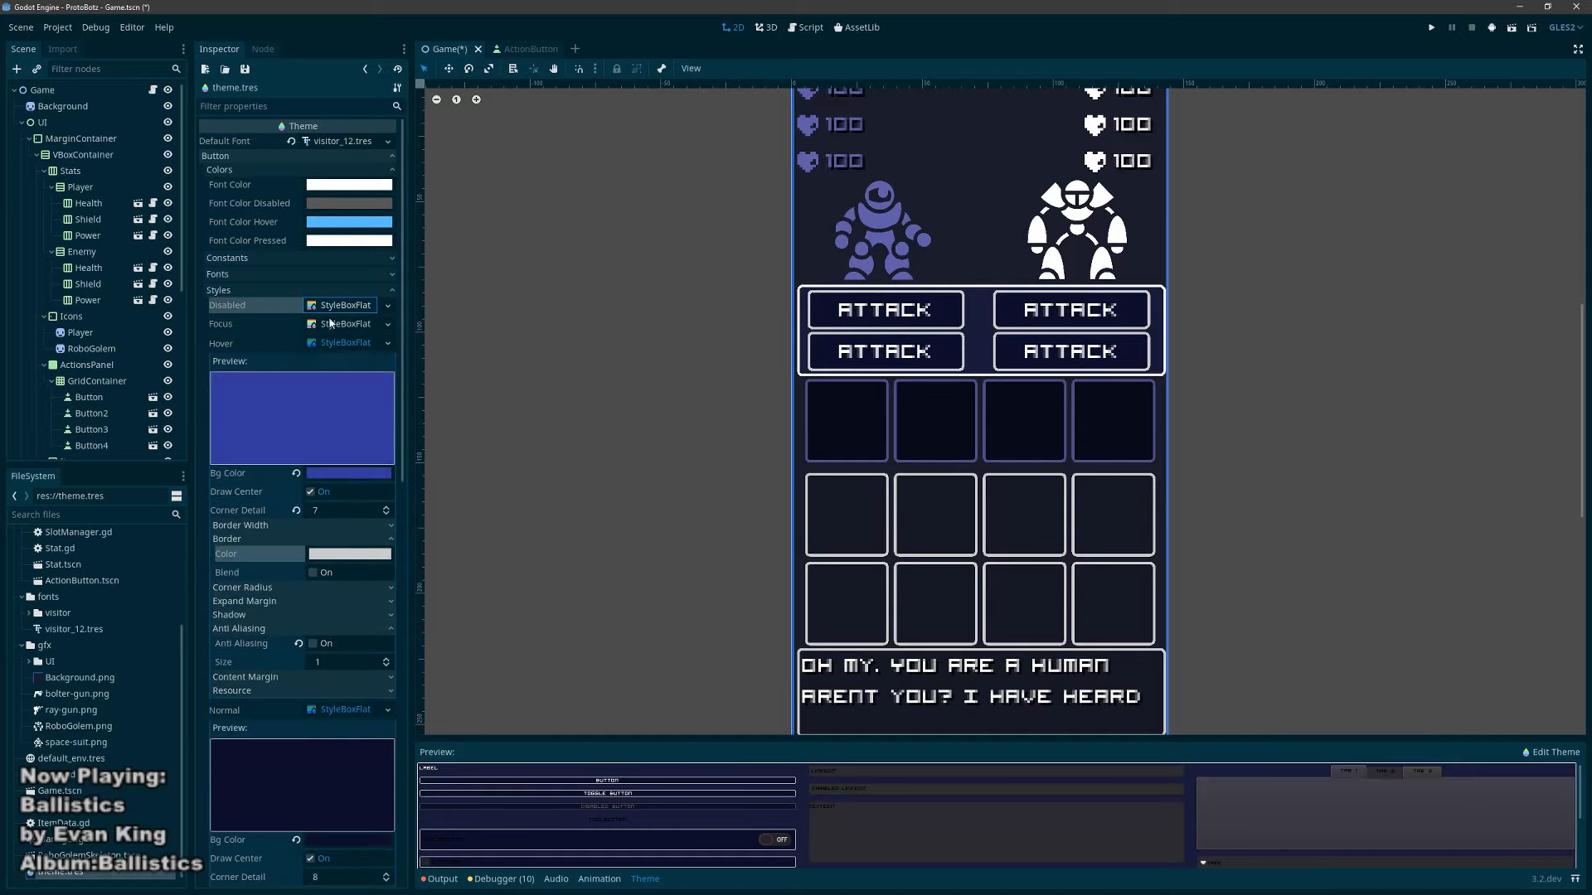
{"action": "left_click", "coordinate": [335, 343]}
{"action": "left_click", "coordinate": [335, 363]}
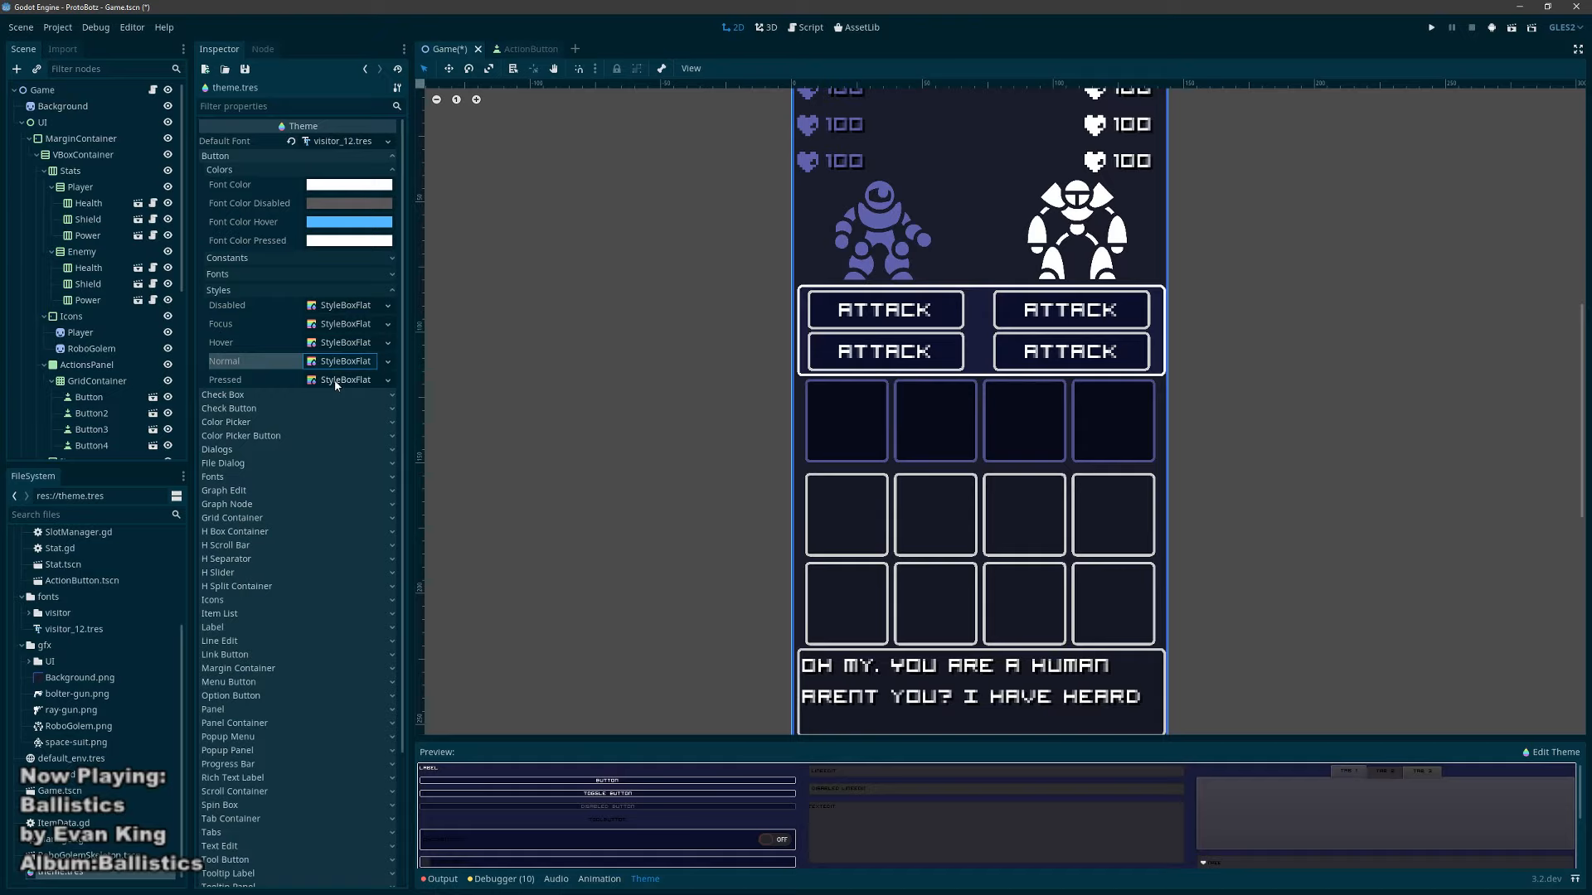
Step: Run the game to test the hover and pressed looks of the upper Attack buttons, and close it
{"action": "key", "text": "F5"}
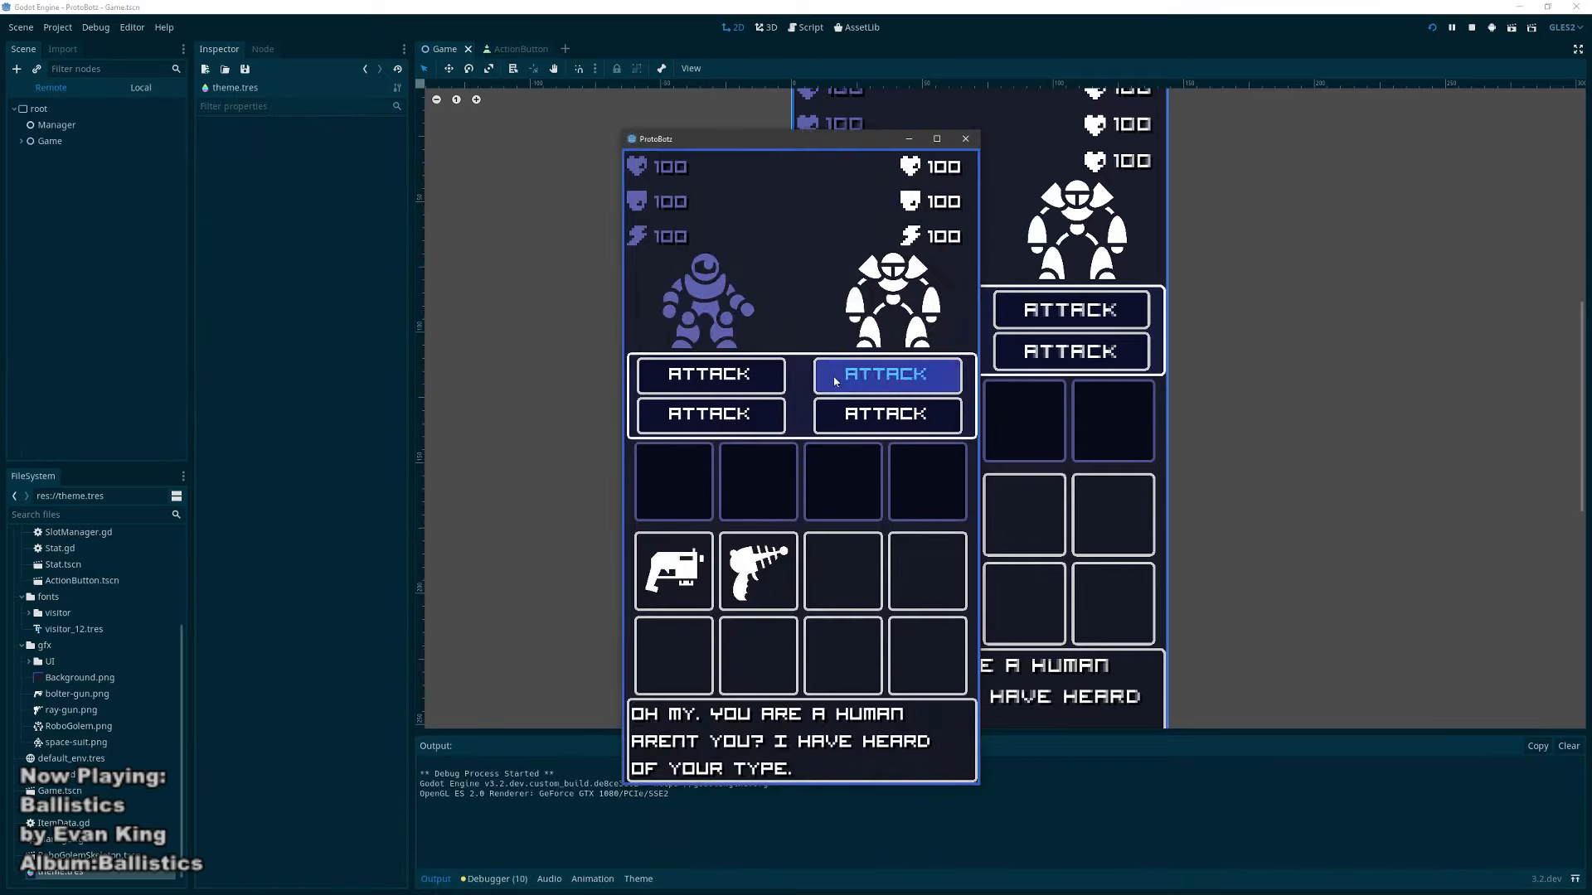
{"action": "left_click", "coordinate": [751, 383]}
{"action": "left_click", "coordinate": [936, 376]}
{"action": "left_click", "coordinate": [759, 385]}
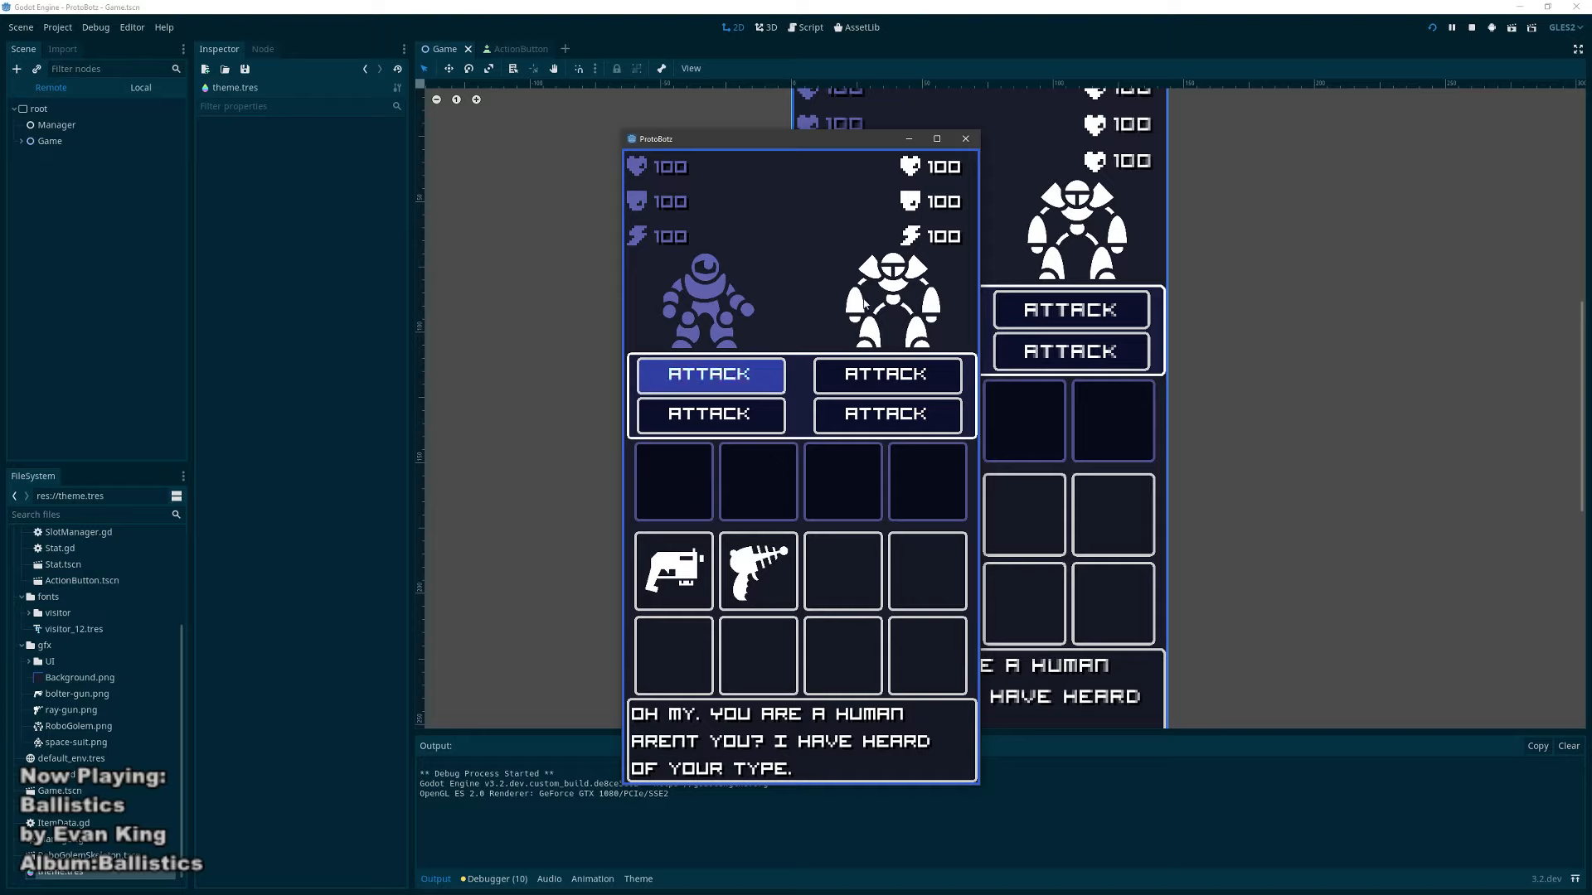
{"action": "left_click", "coordinate": [965, 139]}
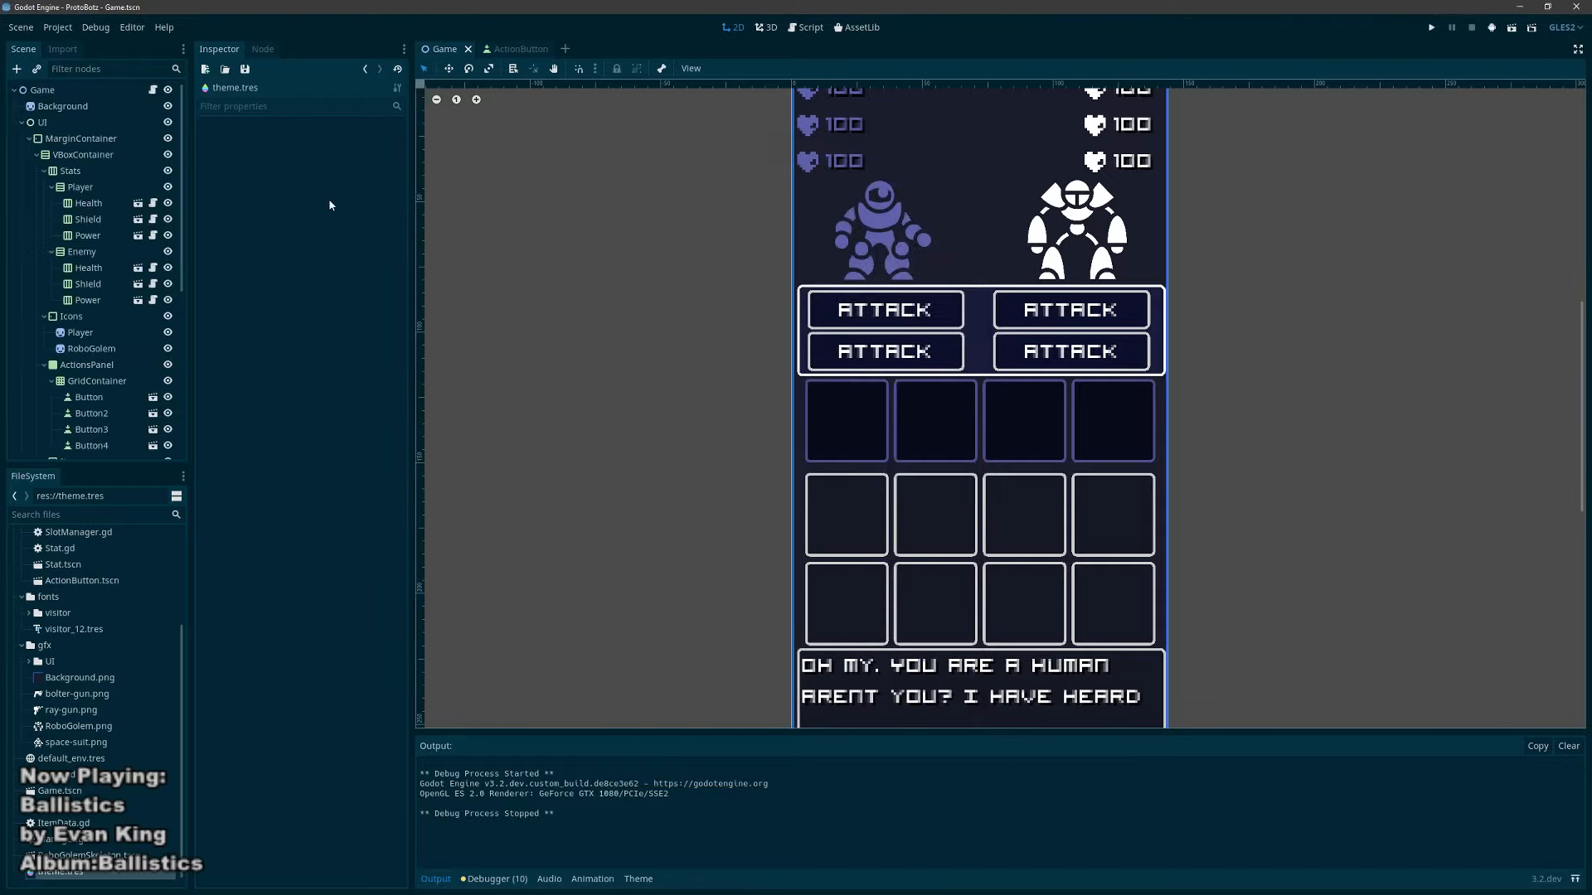
Step: Try the Ignore mouse filter on the VBoxContainer in a test run, undo it and save the scene
{"action": "left_click", "coordinate": [91, 157]}
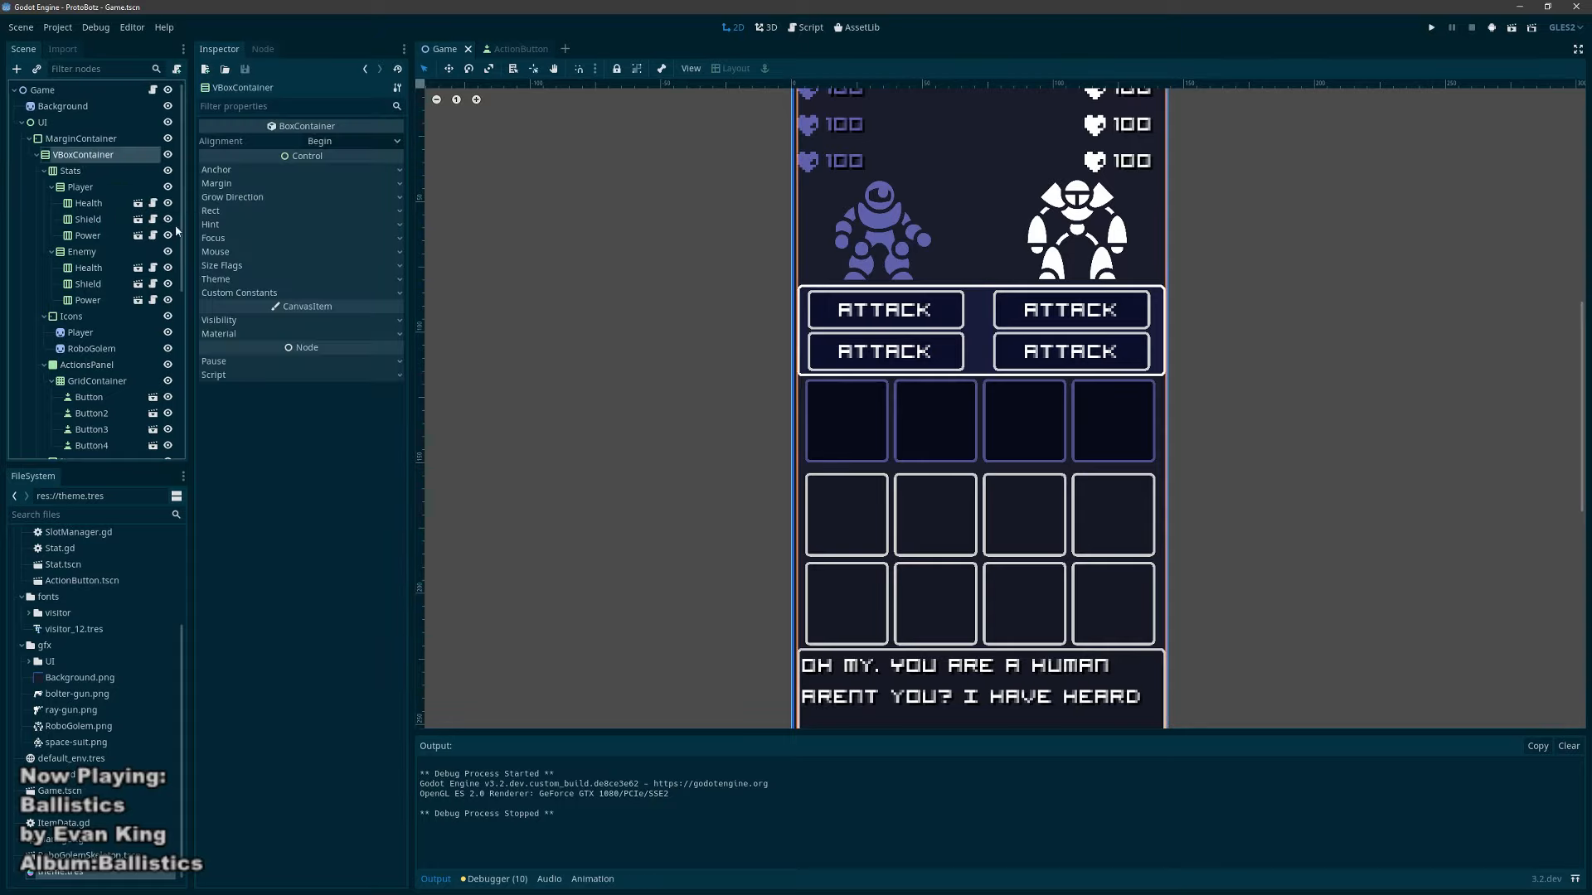
{"action": "left_click", "coordinate": [238, 252]}
{"action": "left_click", "coordinate": [338, 267]}
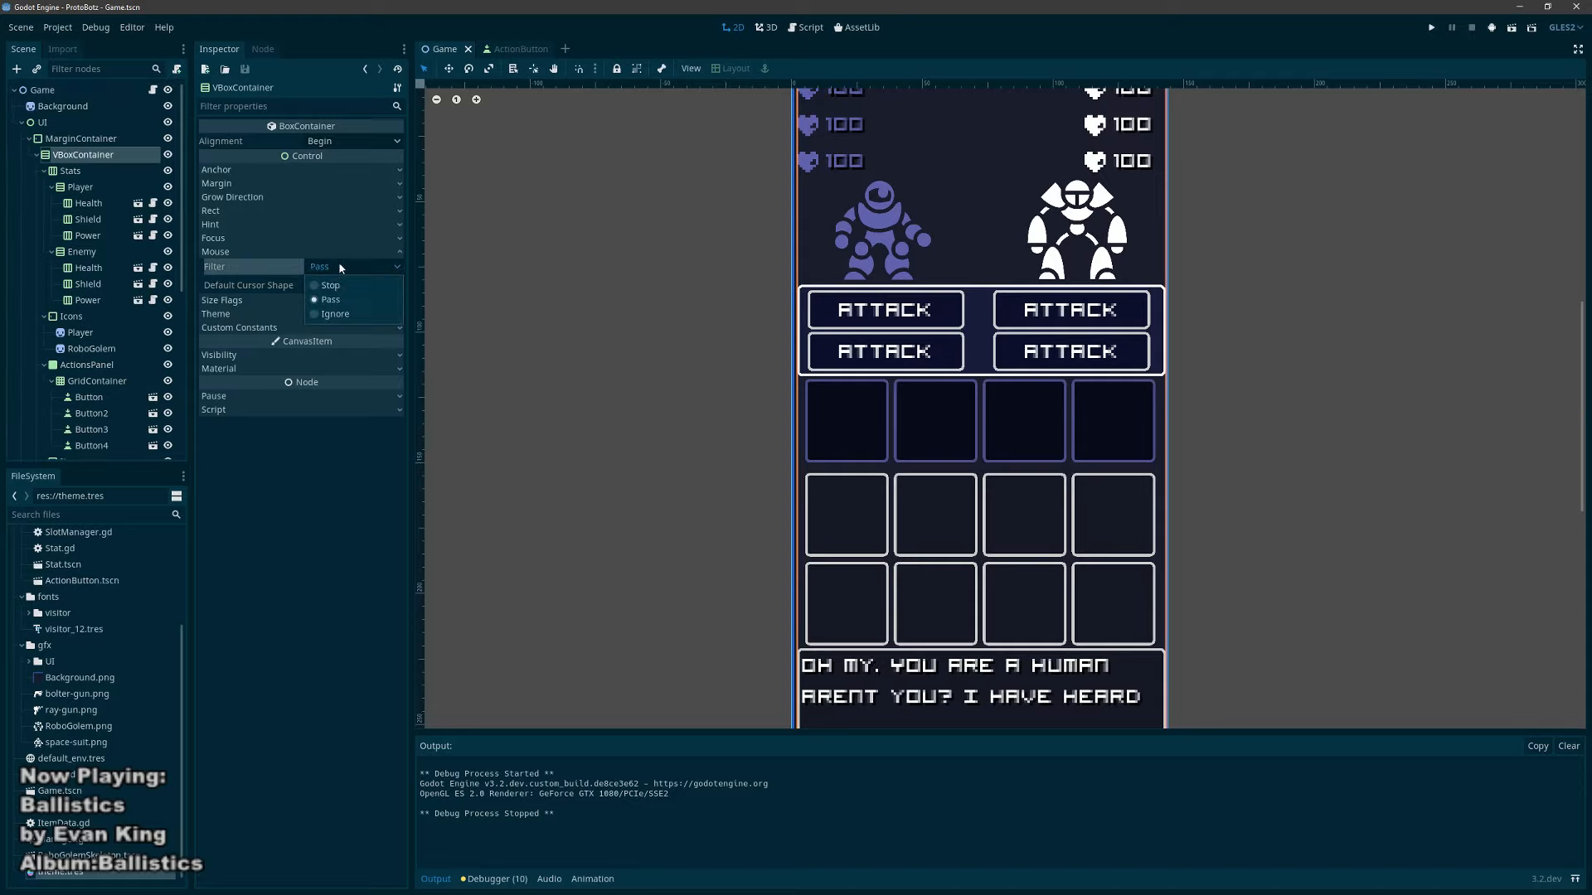
{"action": "left_click", "coordinate": [340, 314]}
{"action": "key", "text": "F5"}
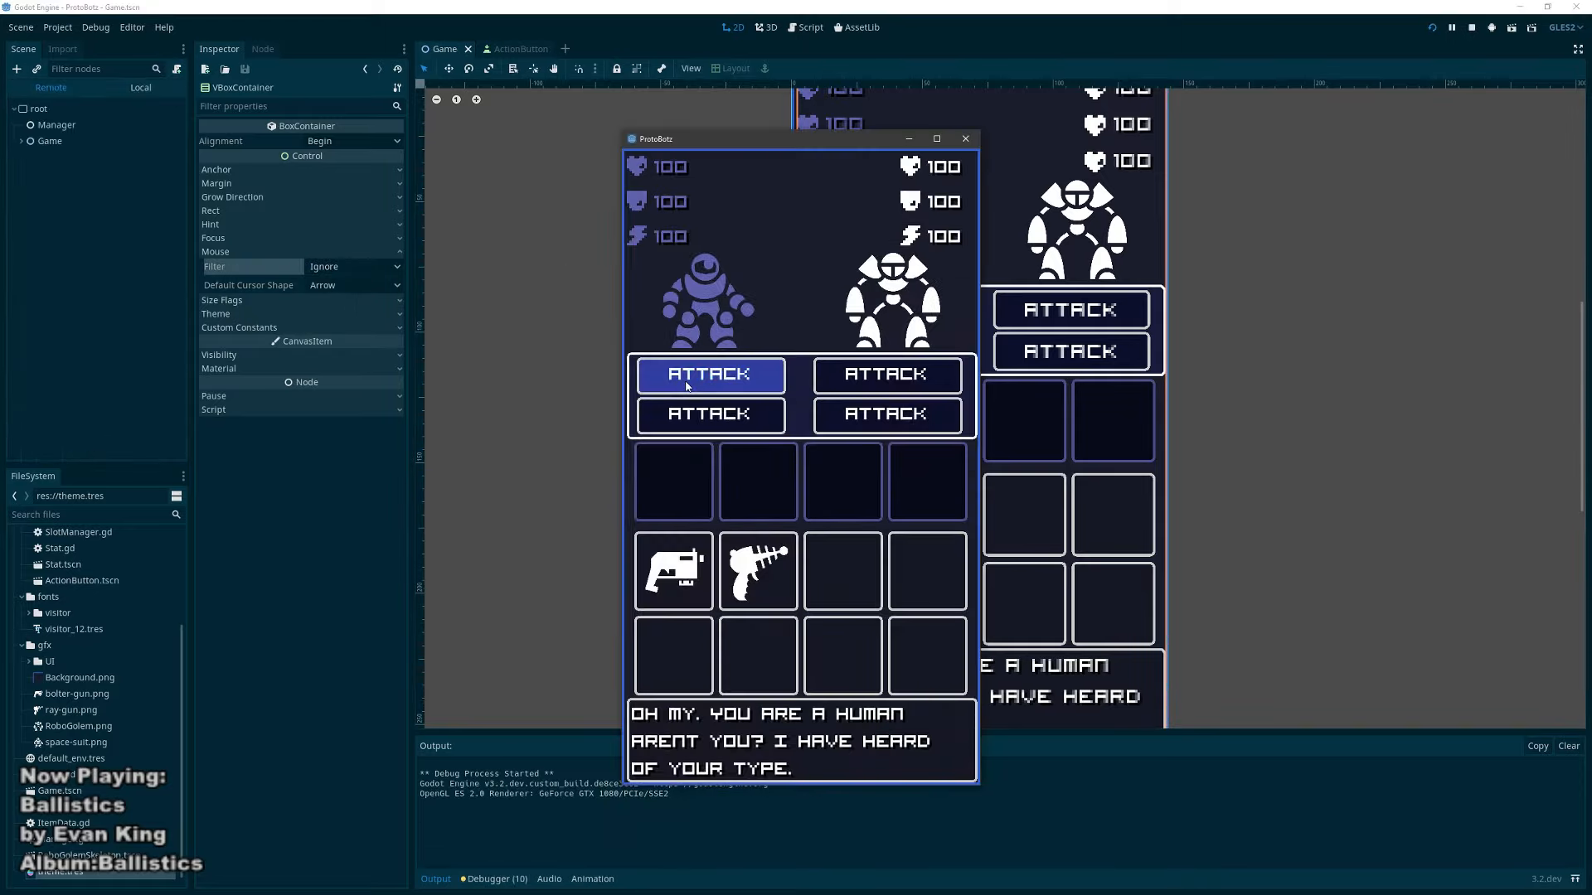
{"action": "left_click", "coordinate": [965, 138]}
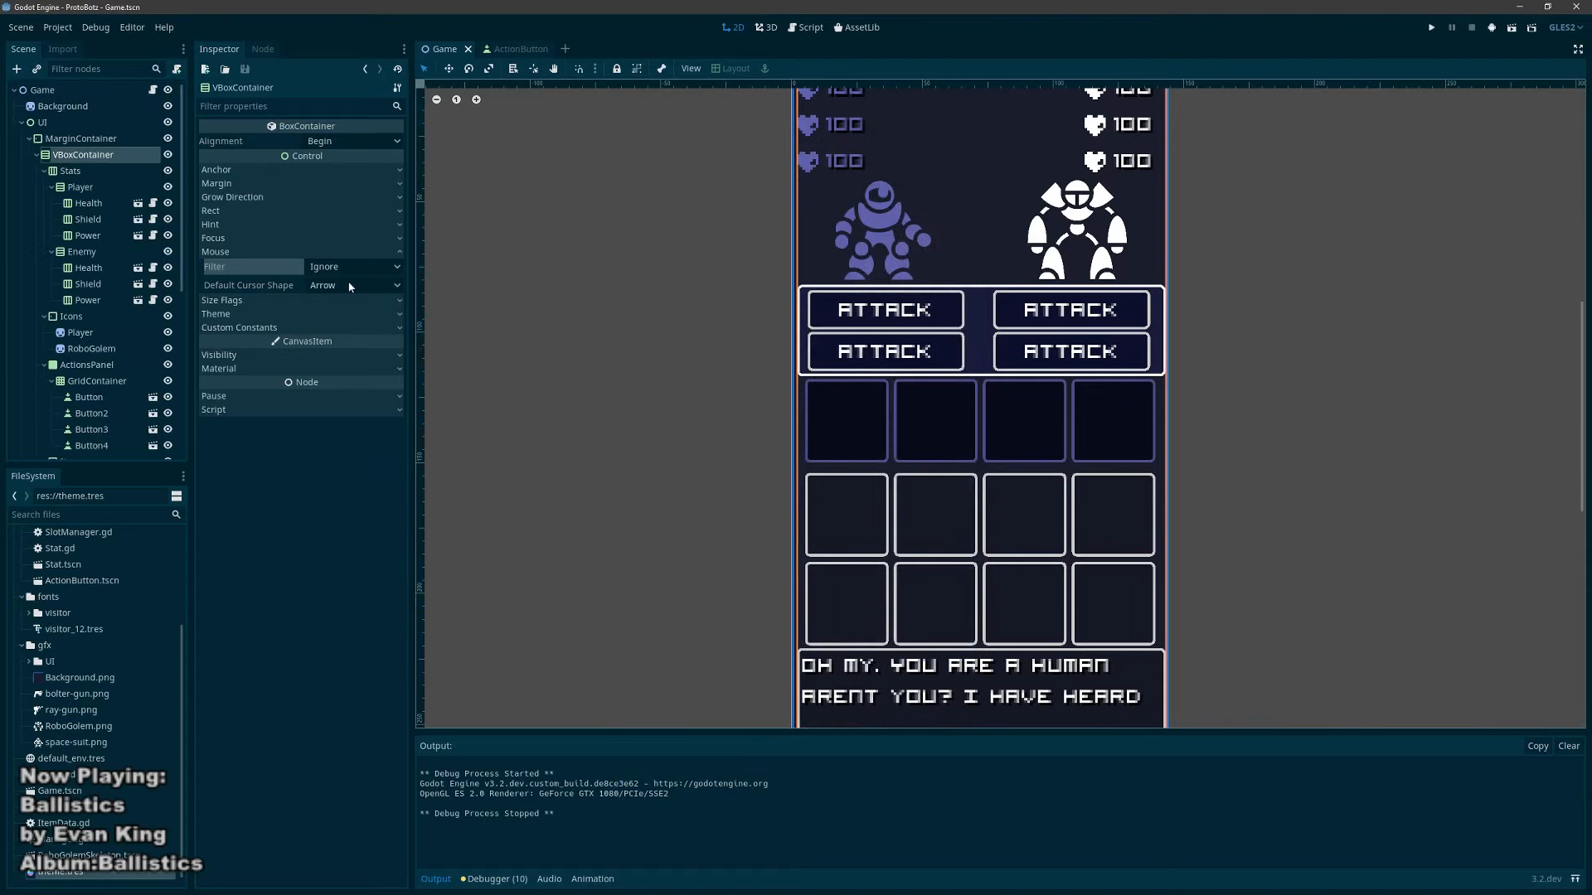
{"action": "key", "text": "ctrl+z"}
{"action": "key", "text": "ctrl+s"}
Step: Enable Shrink Center and disable Fill in the Stats container's horizontal size flags, and save the scene
{"action": "left_click", "coordinate": [81, 187]}
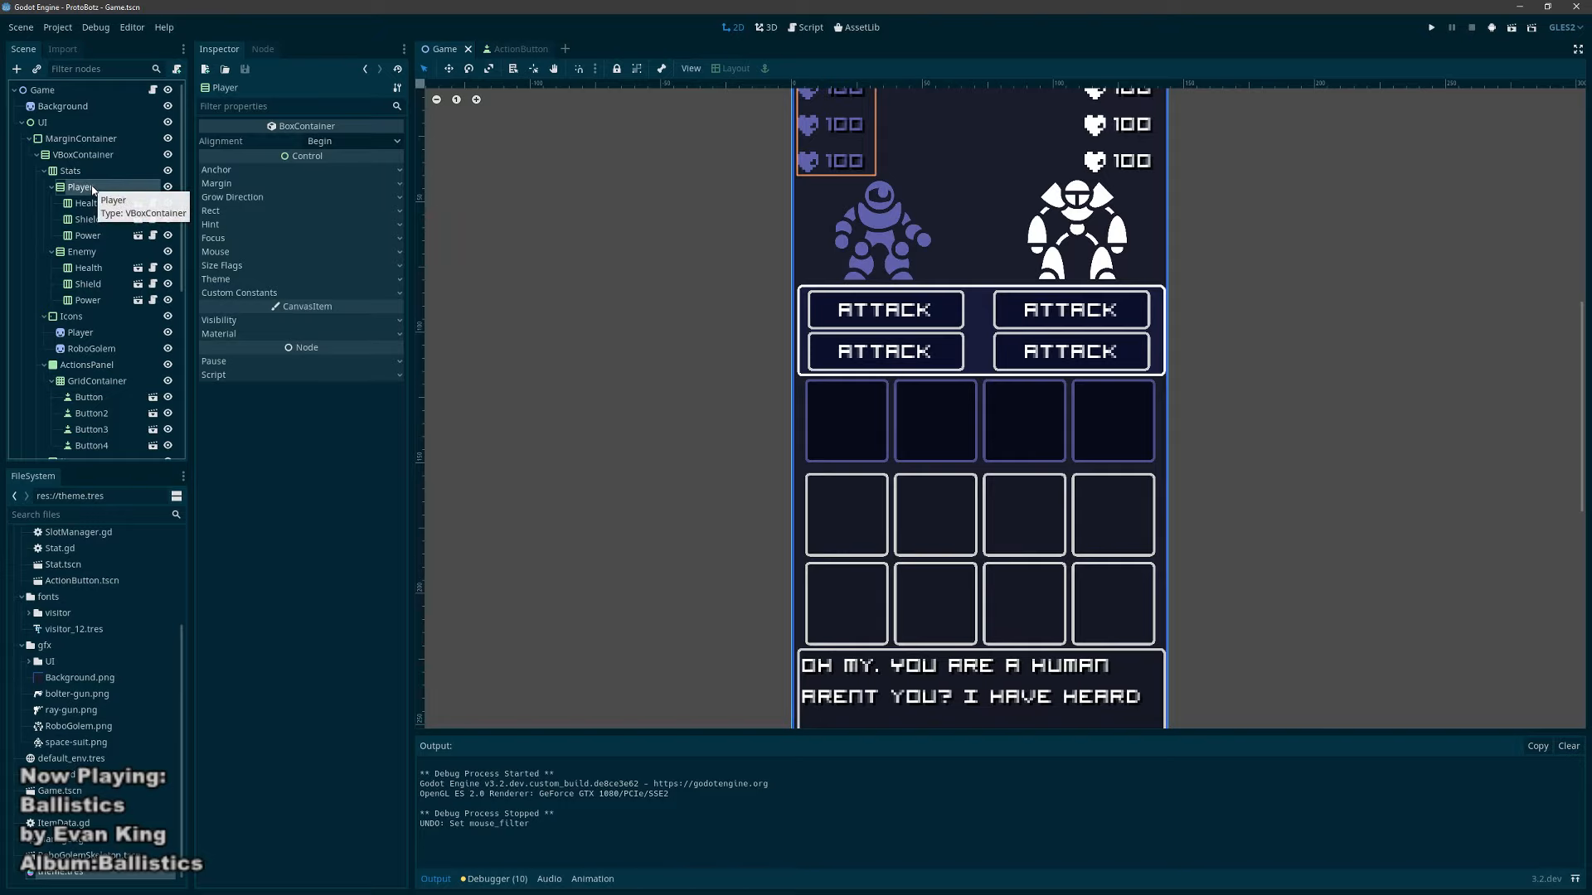
{"action": "scroll", "coordinate": [892, 174], "scroll_direction": "up", "scroll_amount": 3}
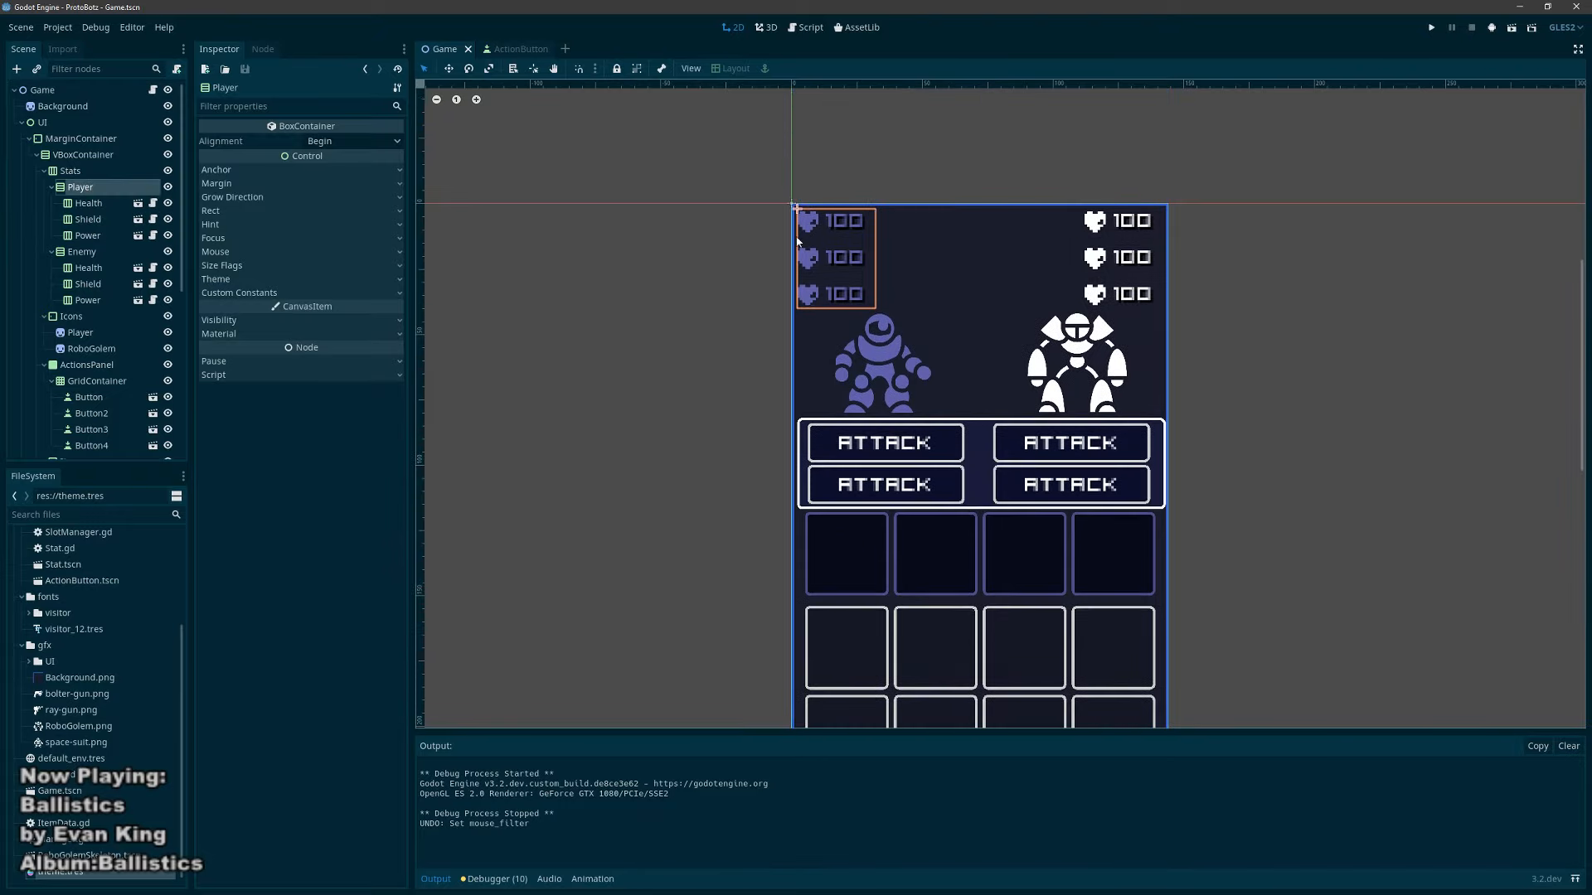
{"action": "left_click", "coordinate": [69, 172]}
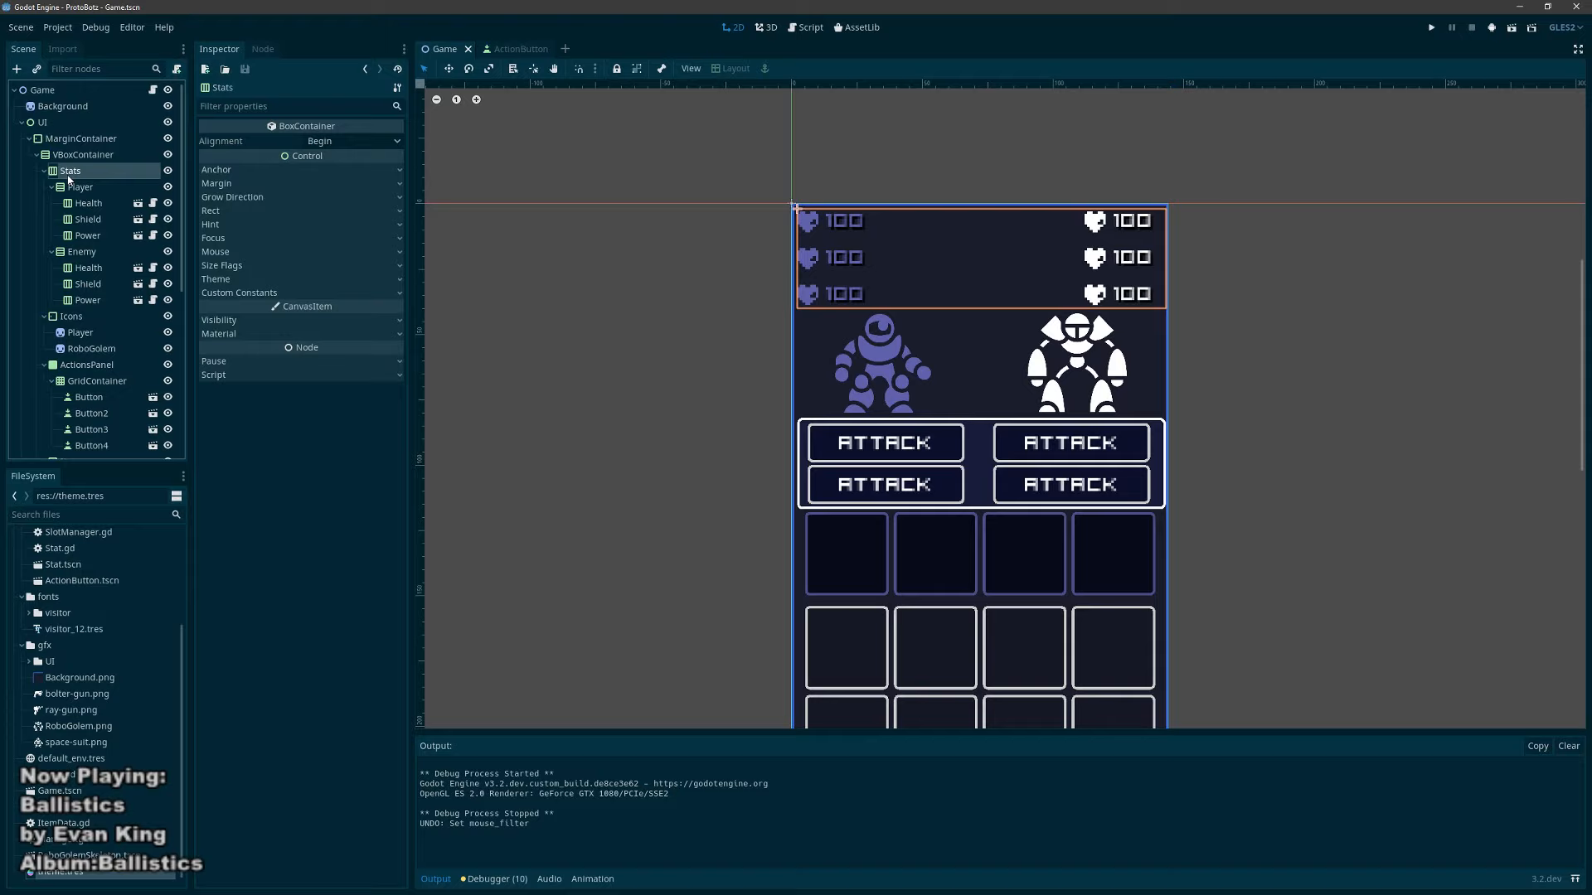
{"action": "left_click", "coordinate": [242, 266]}
{"action": "left_click", "coordinate": [313, 318]}
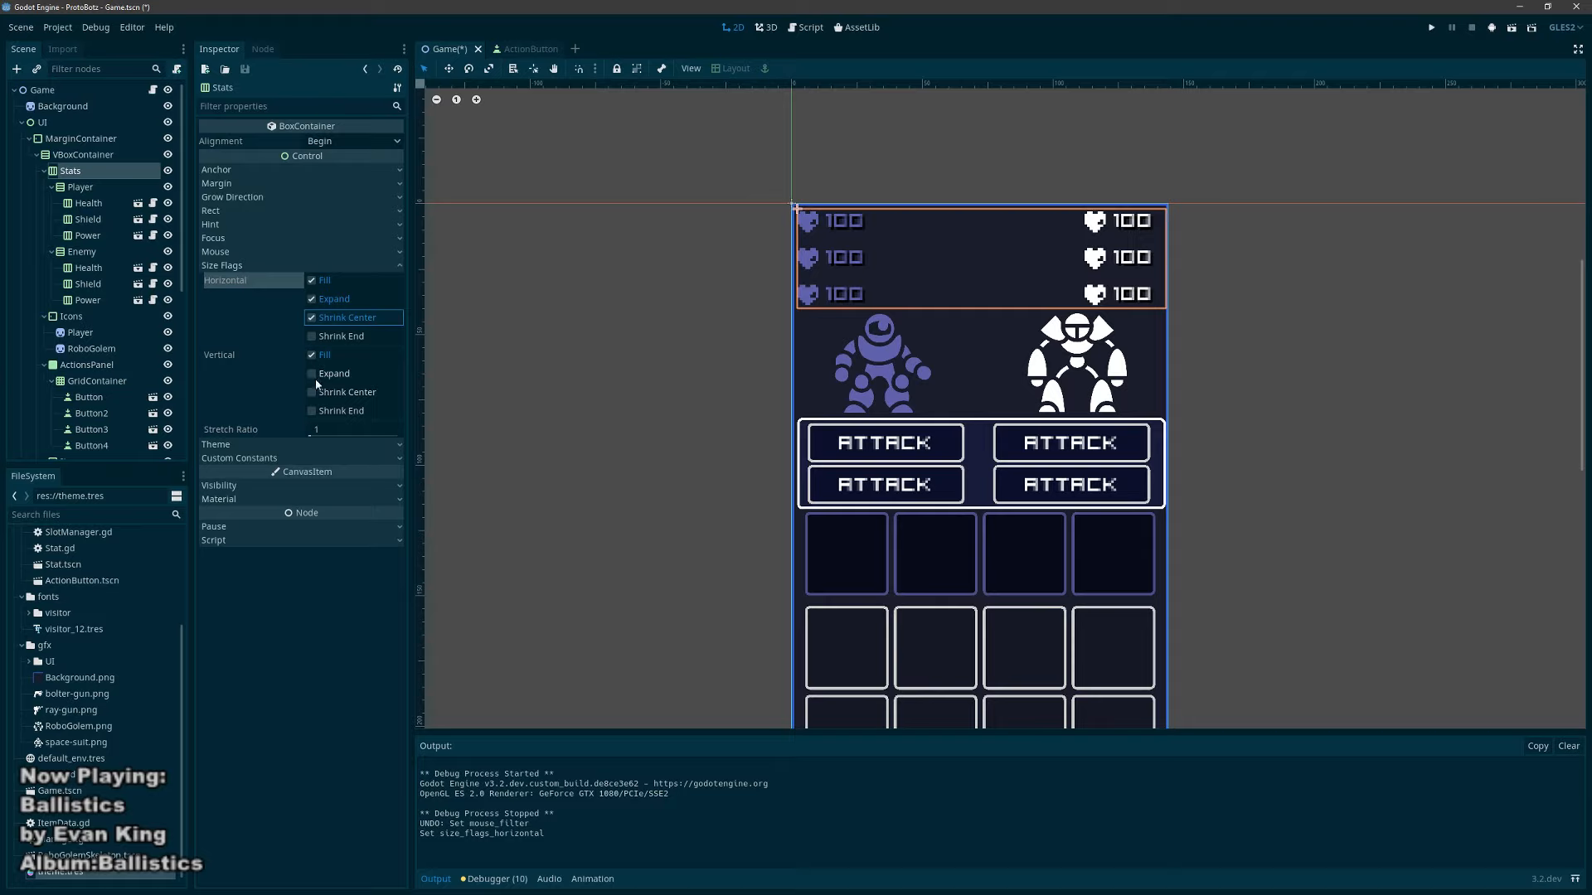
{"action": "left_click", "coordinate": [317, 282]}
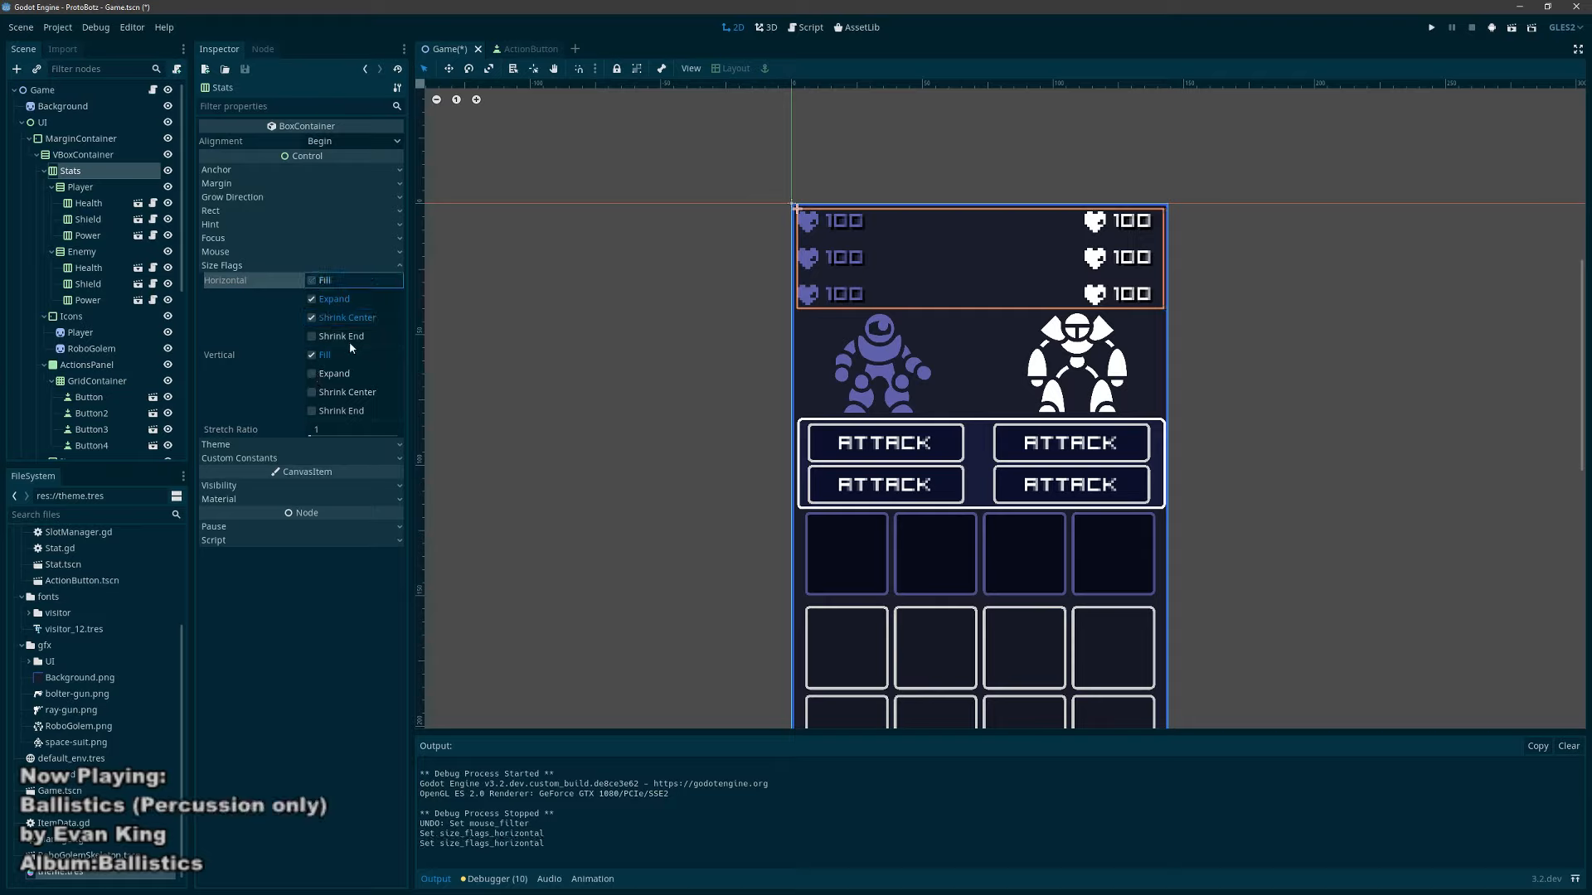
{"action": "key", "text": "ctrl+s"}
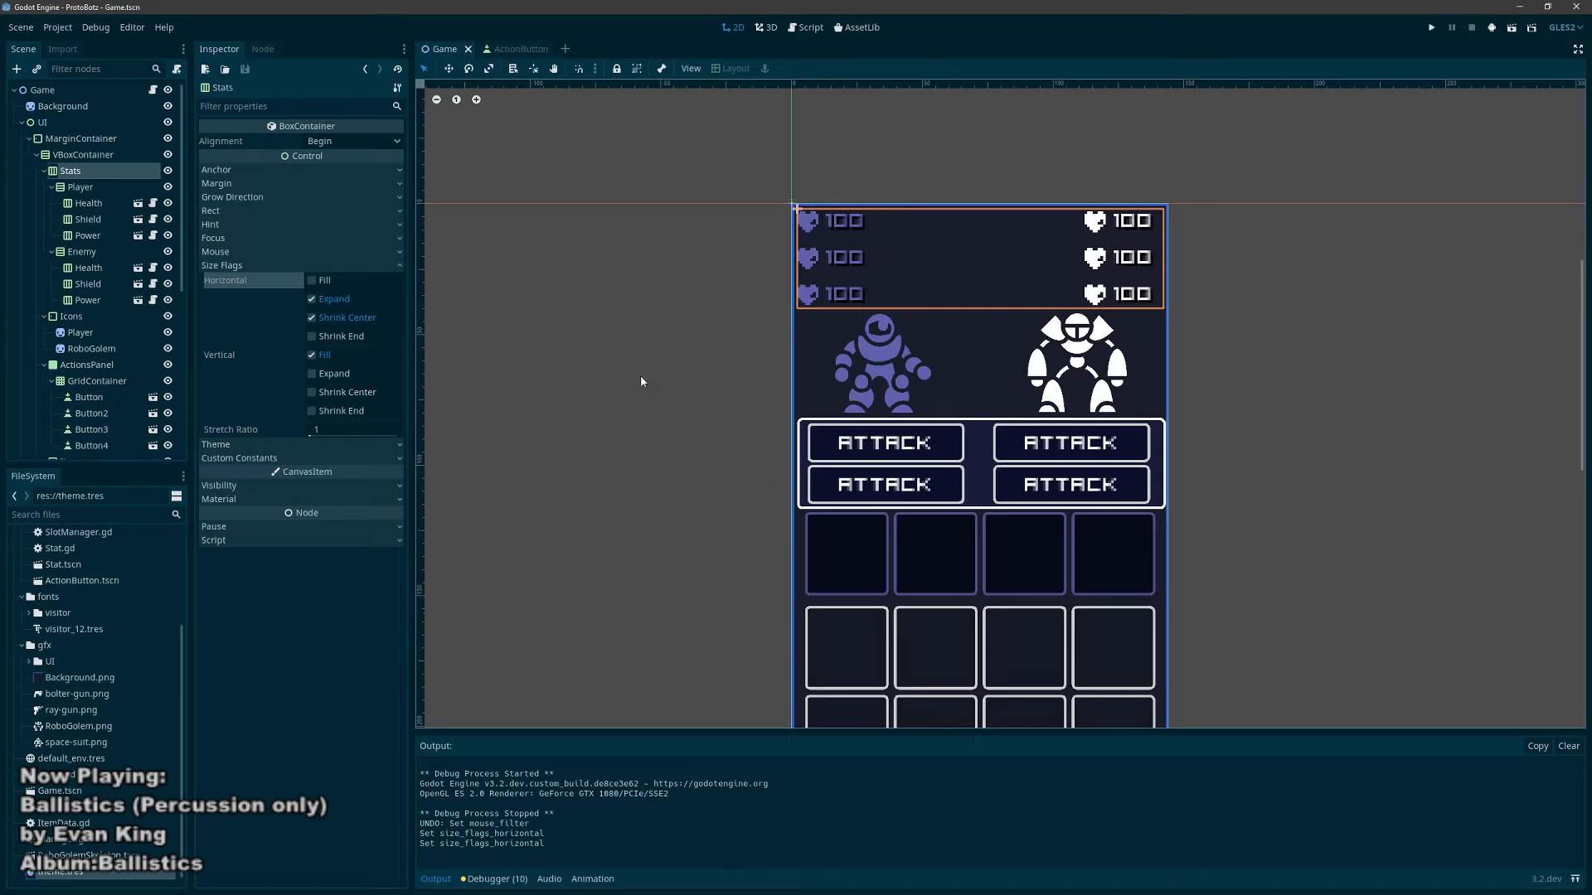
Step: Collapse the Player and Enemy stats nodes and delete Button2, Button3 and Button4 from the GridContainer
{"action": "scroll", "coordinate": [589, 407], "scroll_direction": "down", "scroll_amount": 4}
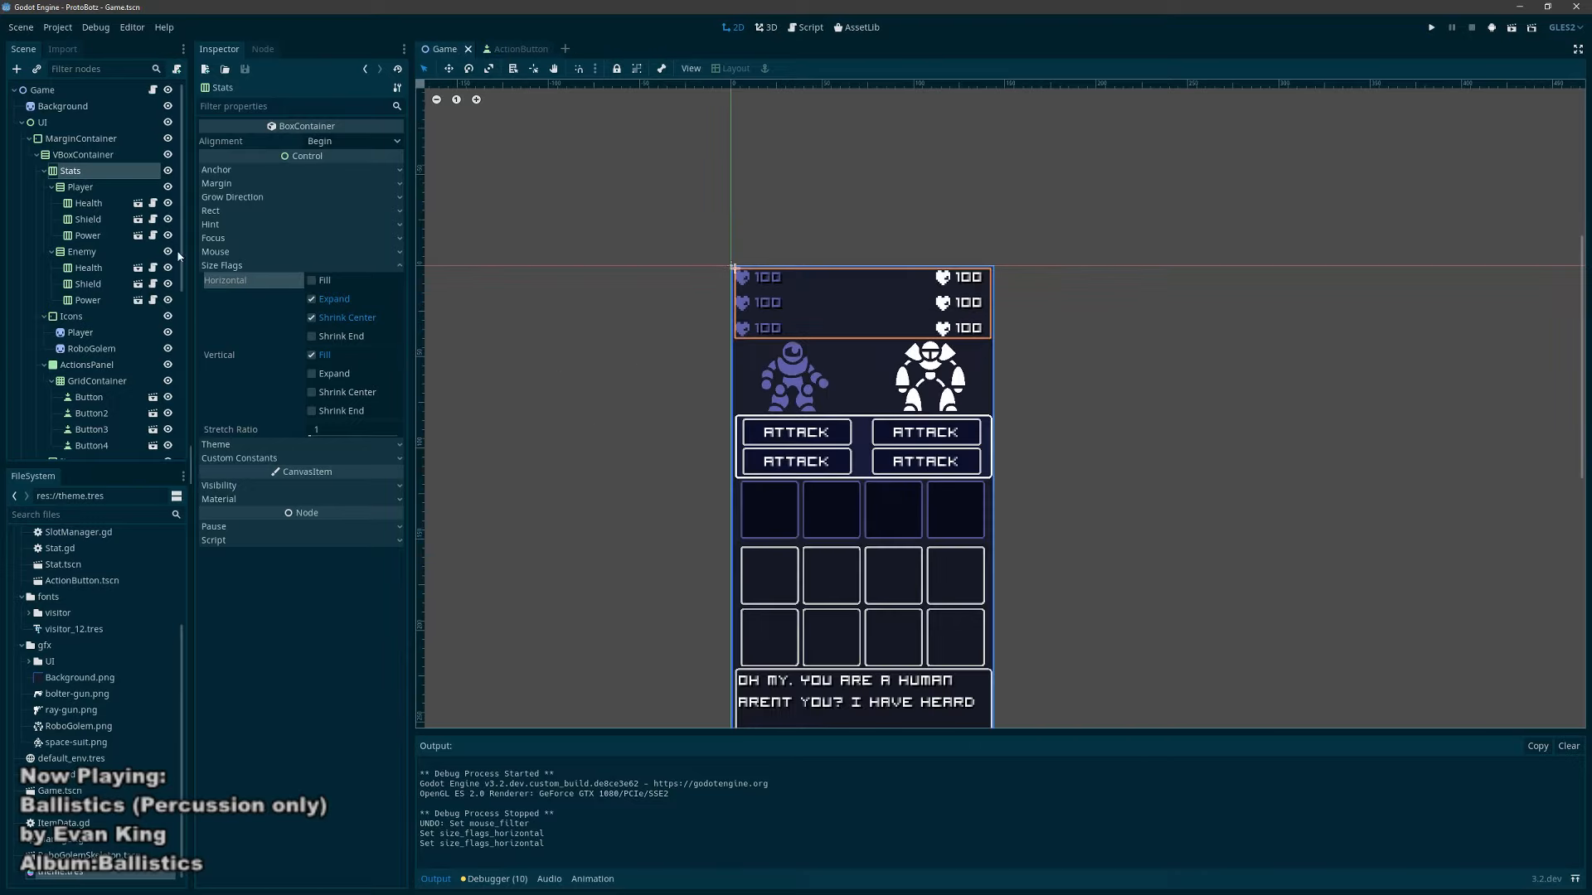
{"action": "left_click", "coordinate": [51, 251]}
{"action": "left_click", "coordinate": [51, 187]}
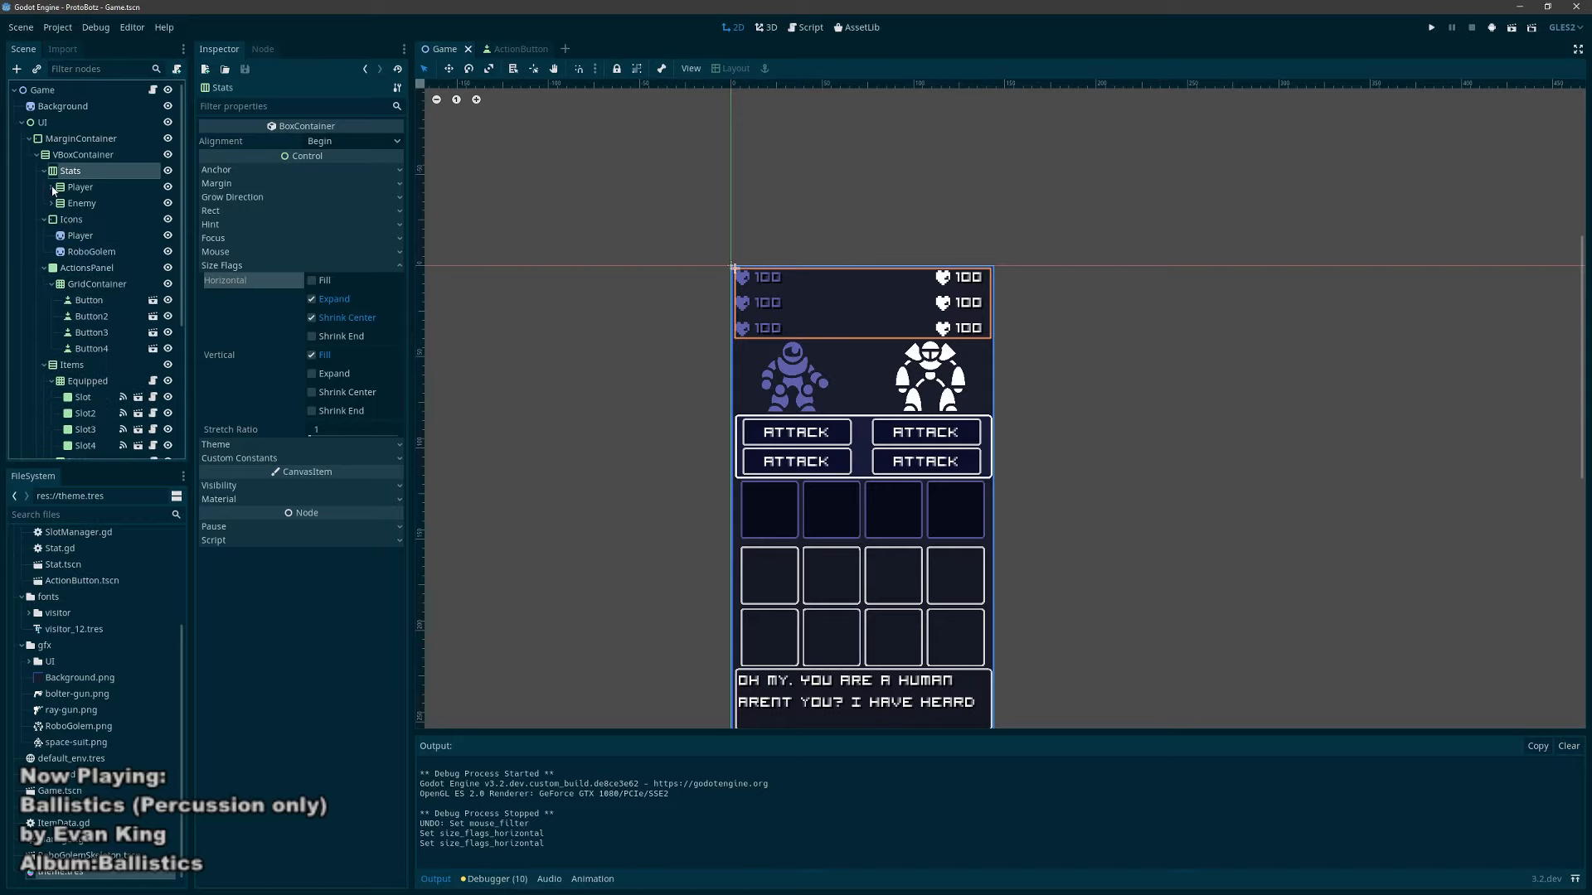
{"action": "left_click", "coordinate": [89, 317]}
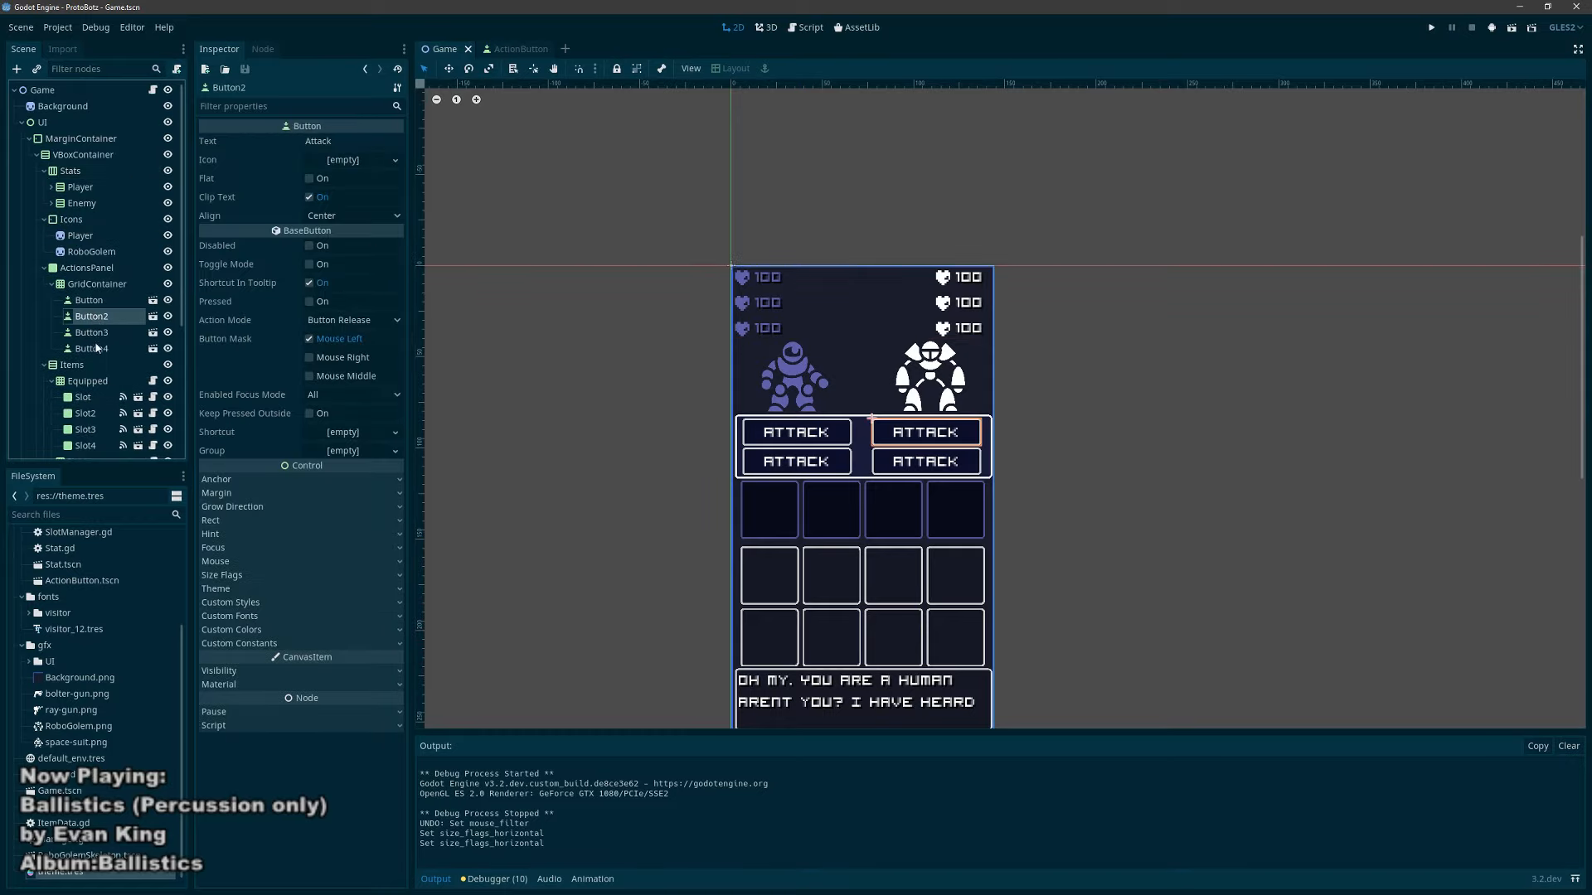
{"action": "left_click", "coordinate": [95, 349], "text": "shift"}
{"action": "key", "text": "Delete"}
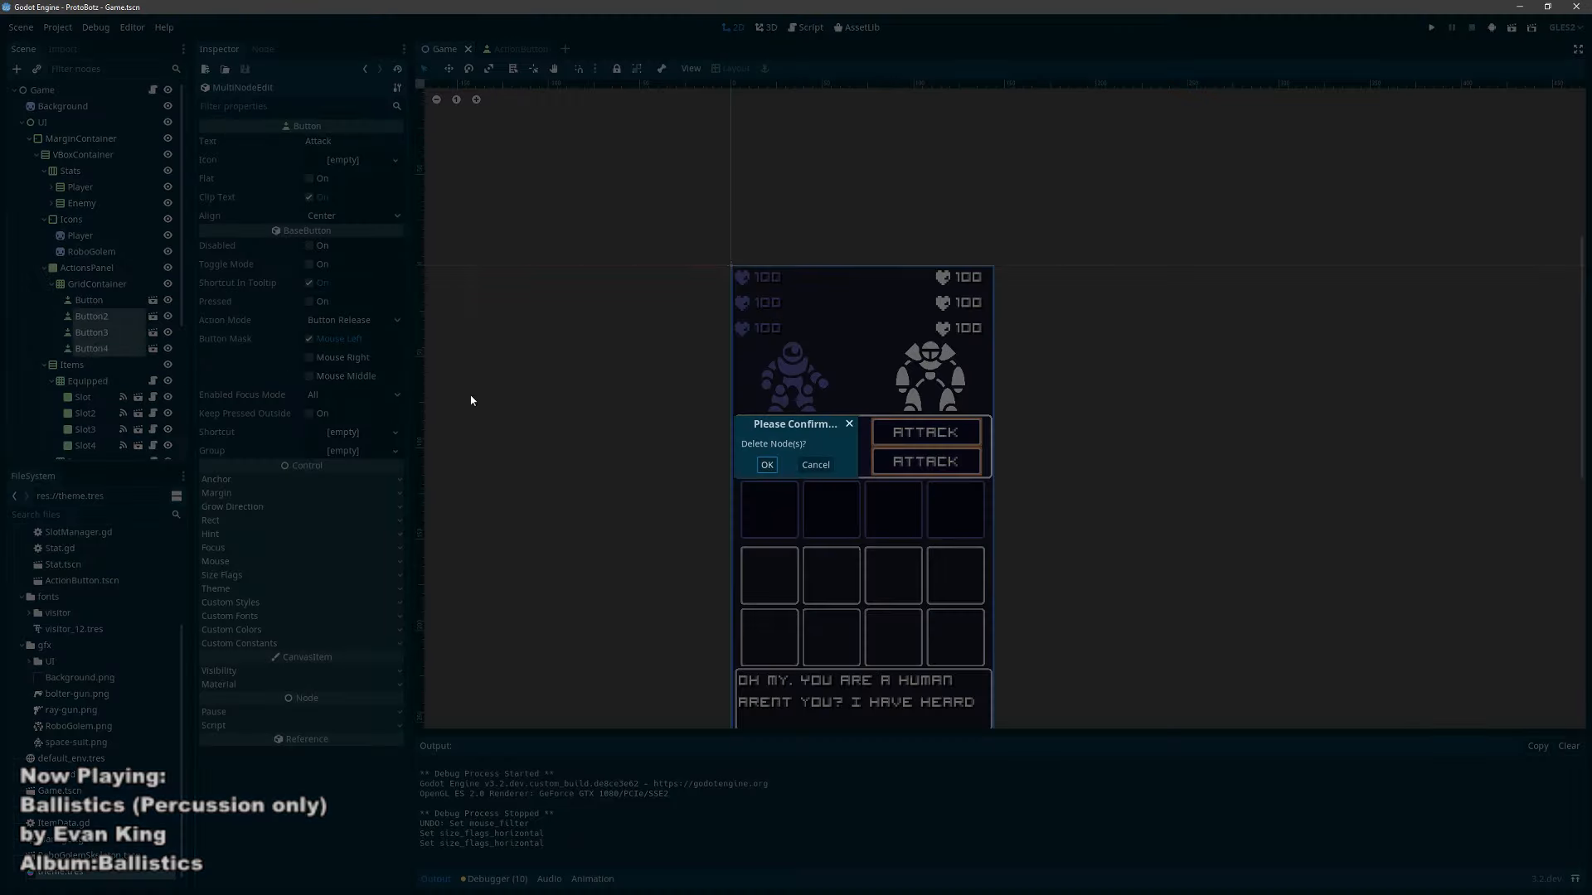
{"action": "key", "text": "Return"}
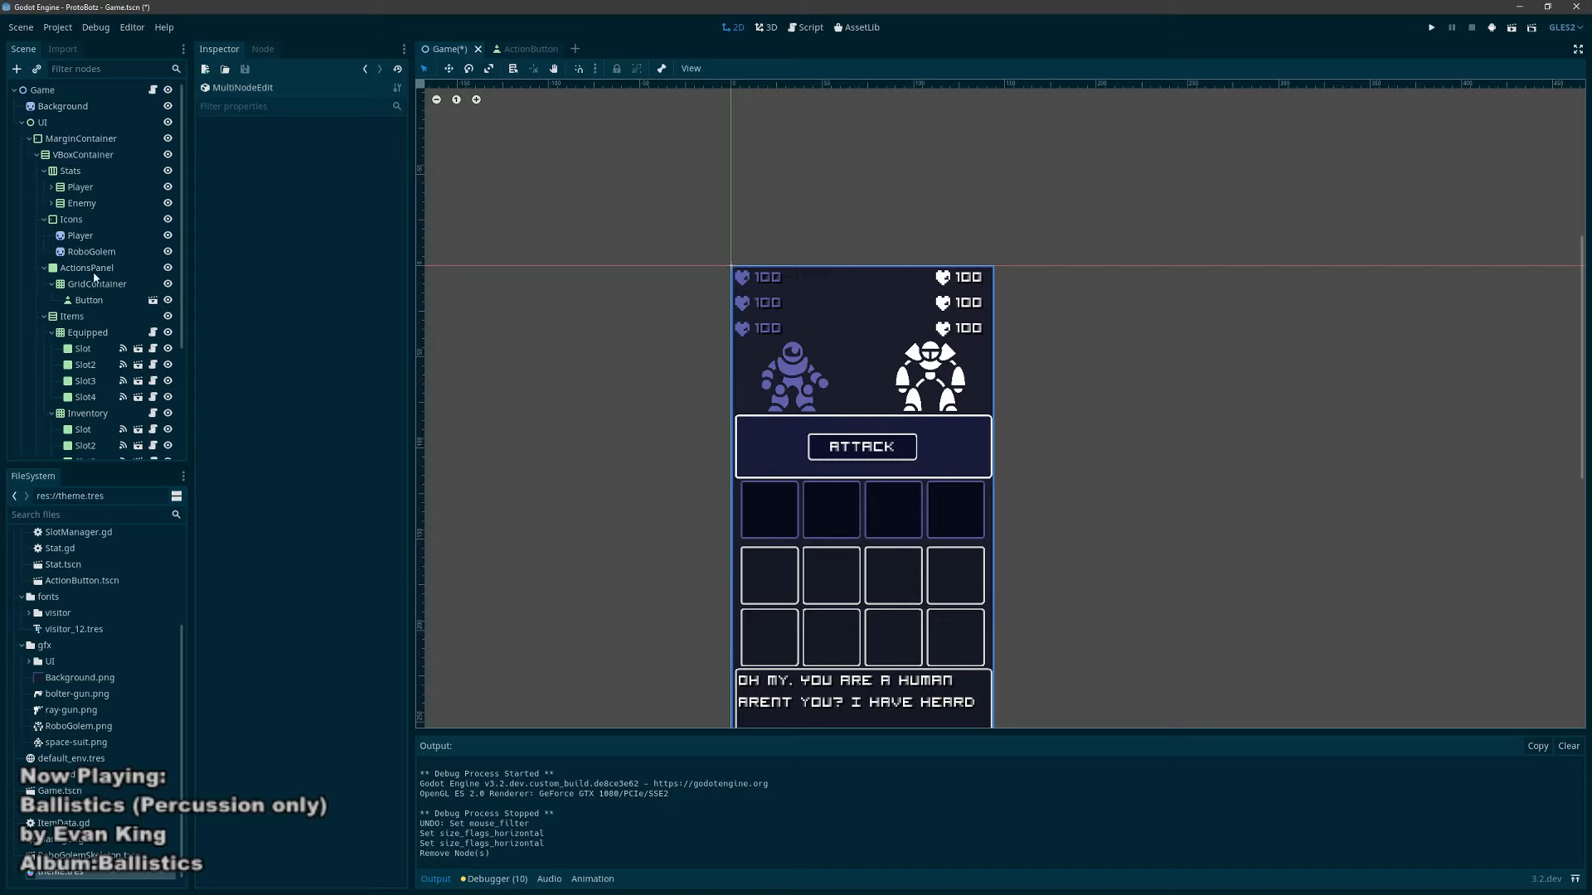
Step: Duplicate the Button in the GridContainer three times to fill the actions panel with four buttons
{"action": "left_click", "coordinate": [86, 299]}
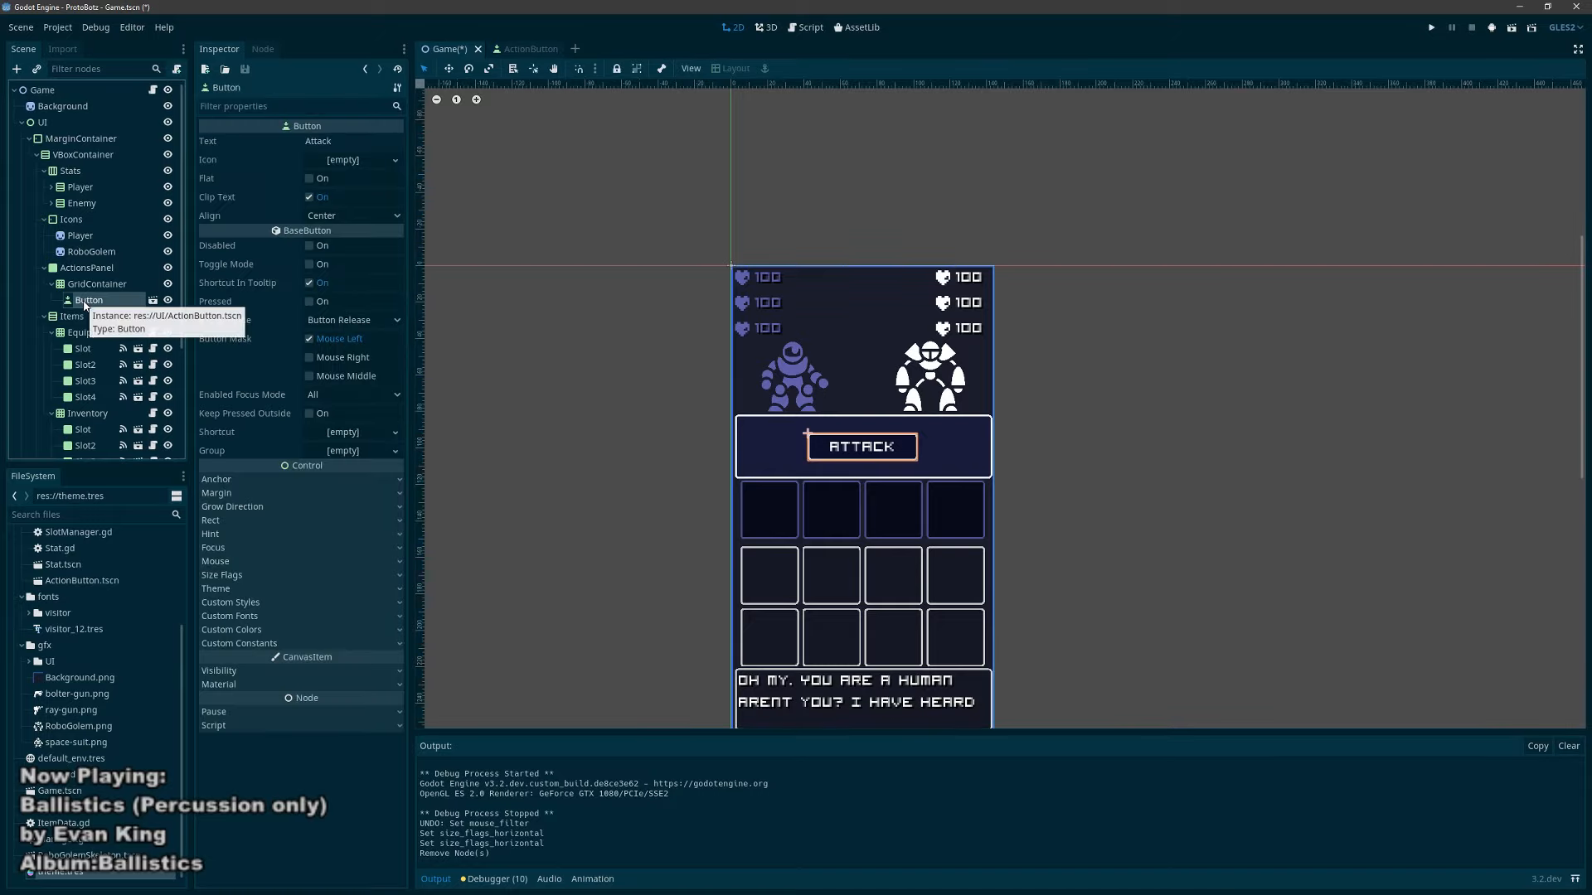
{"action": "key", "text": "ctrl+d"}
{"action": "double_click", "coordinate": [88, 317]}
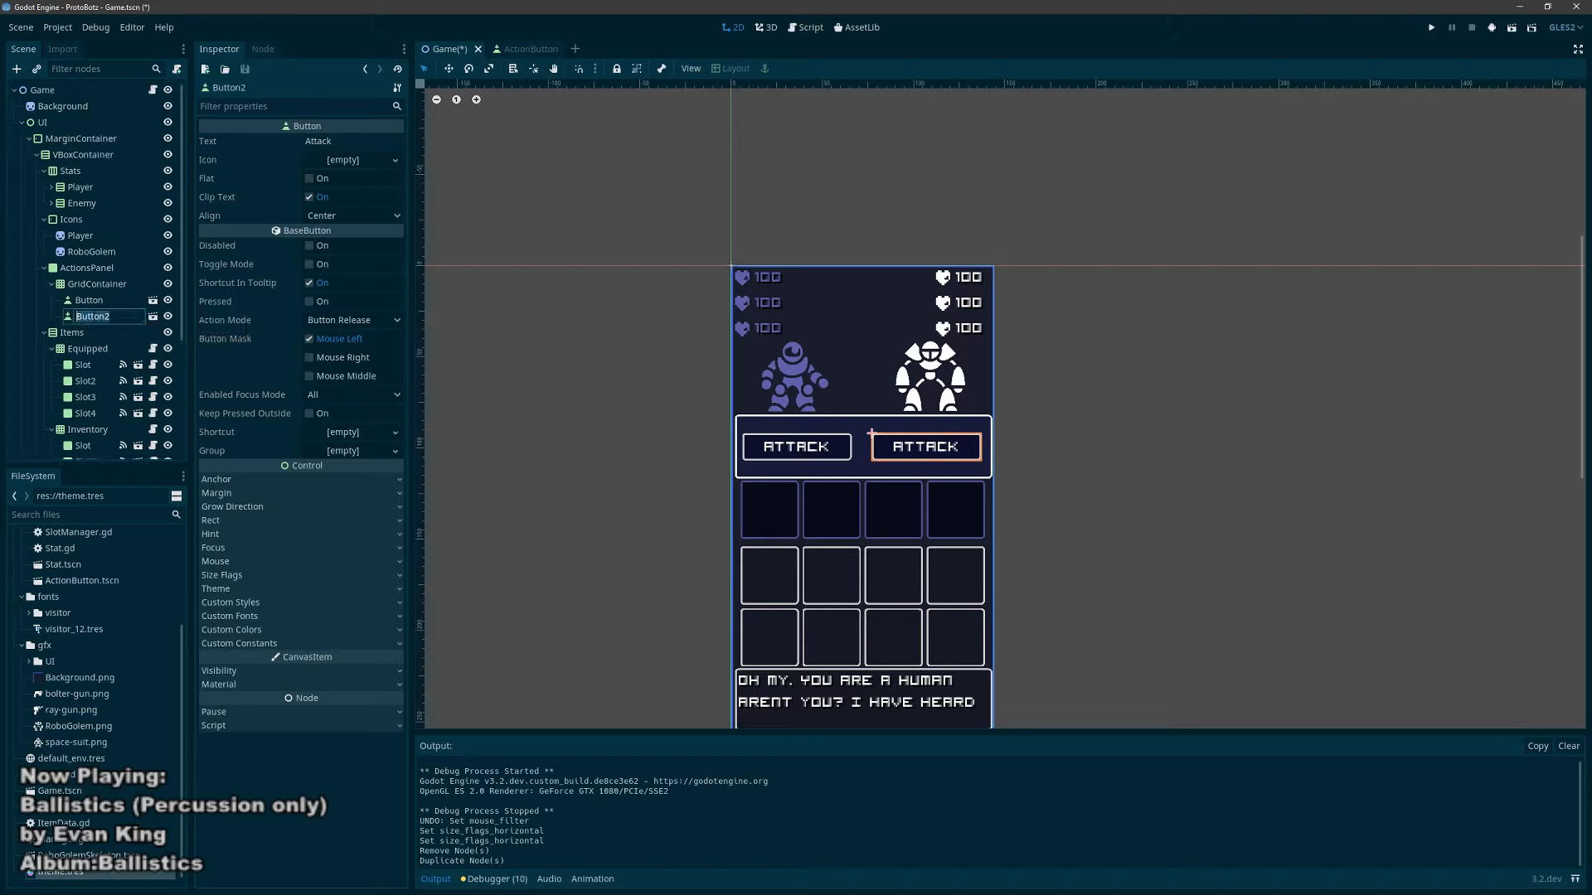
{"action": "left_click", "coordinate": [98, 316]}
{"action": "key", "text": "ctrl+d"}
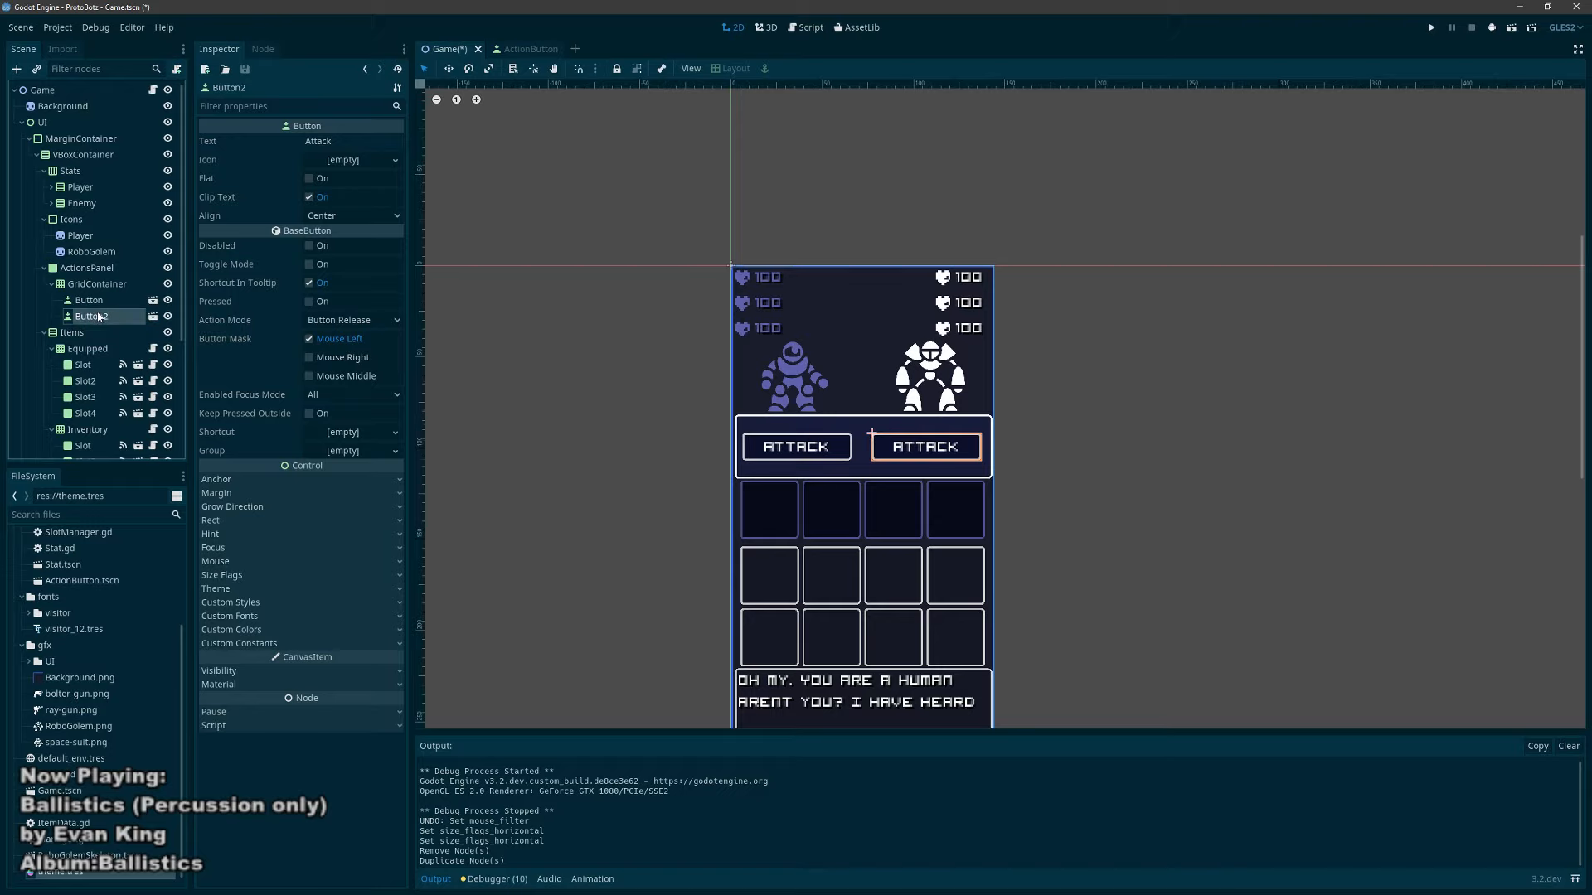
{"action": "key", "text": "ctrl+d"}
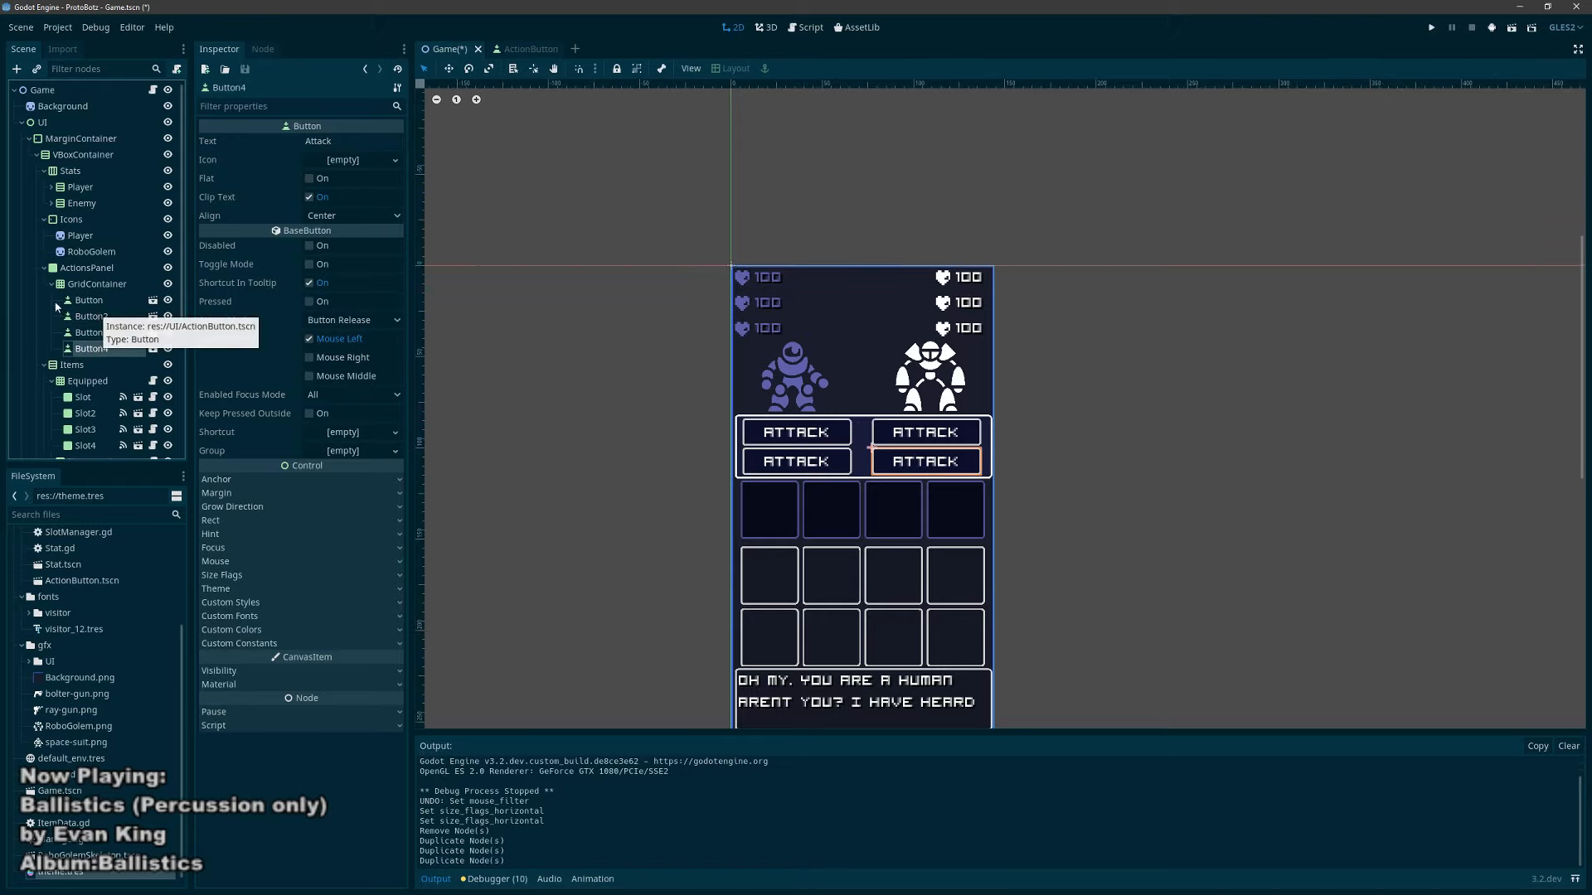
Step: Set the text of Button2 to Charge, Button3 to Shield and Button4 to Restore, and save the scene
{"action": "left_click", "coordinate": [91, 318]}
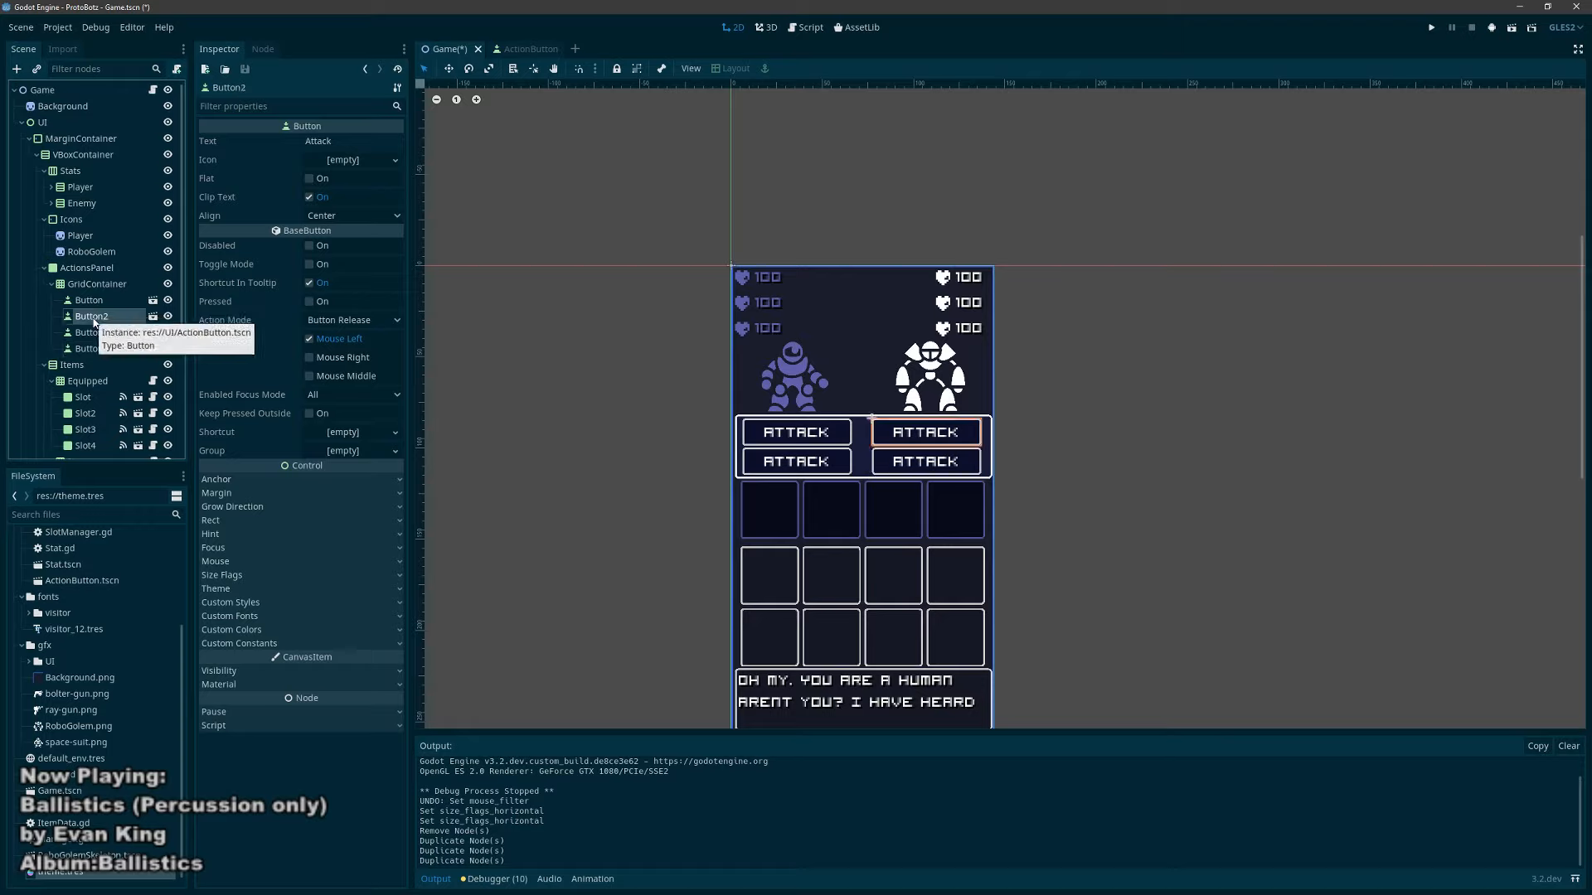
{"action": "left_click_drag", "start_coordinate": [342, 142], "coordinate": [246, 146]}
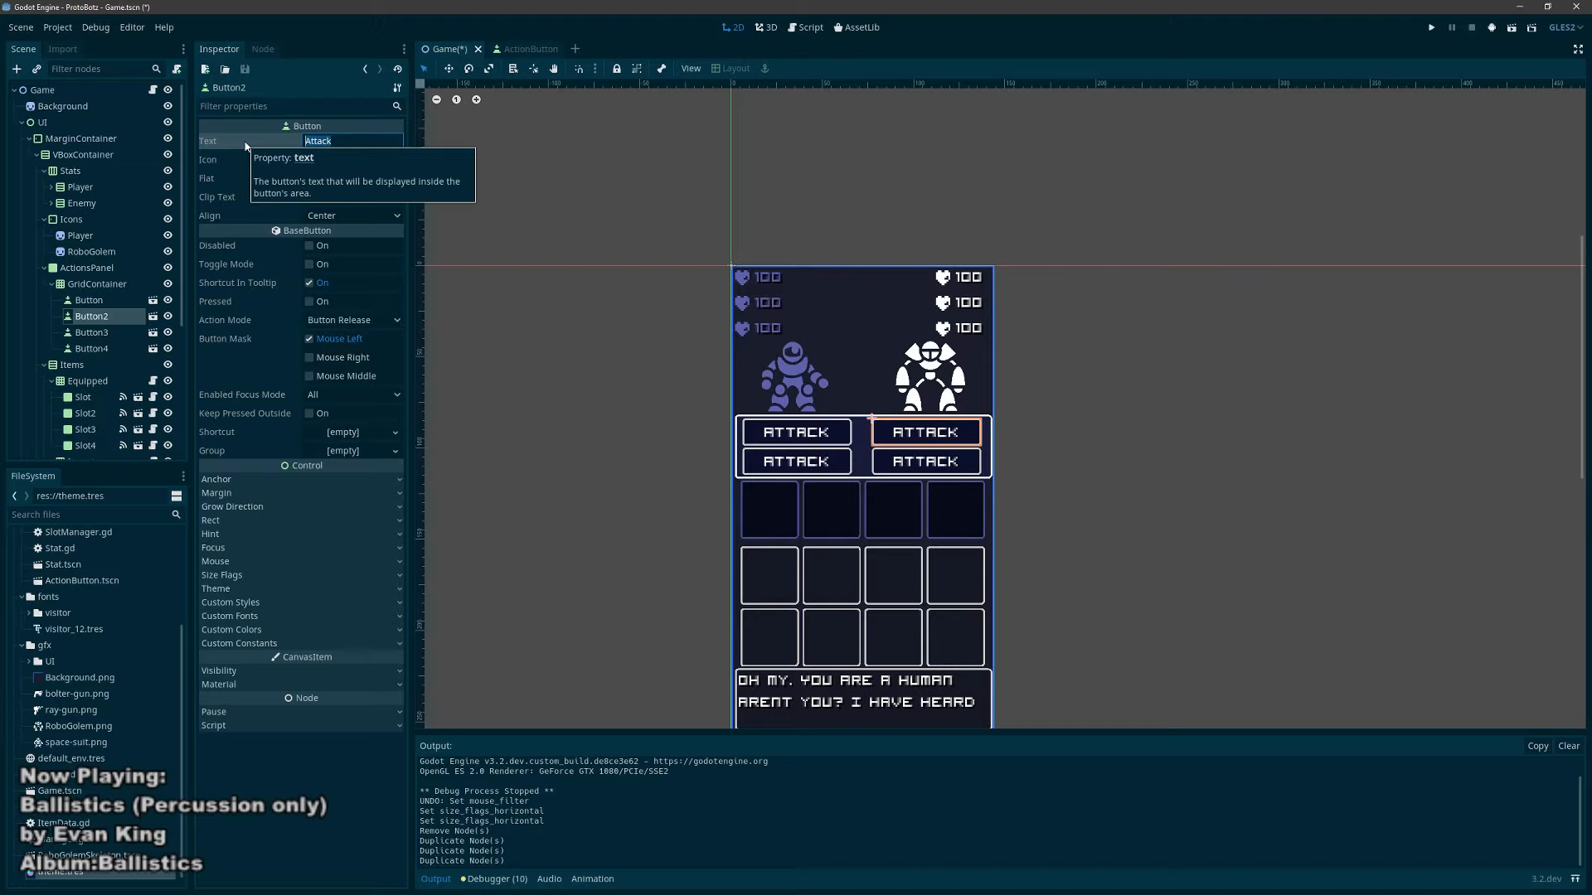
{"action": "type", "text": "Charge"}
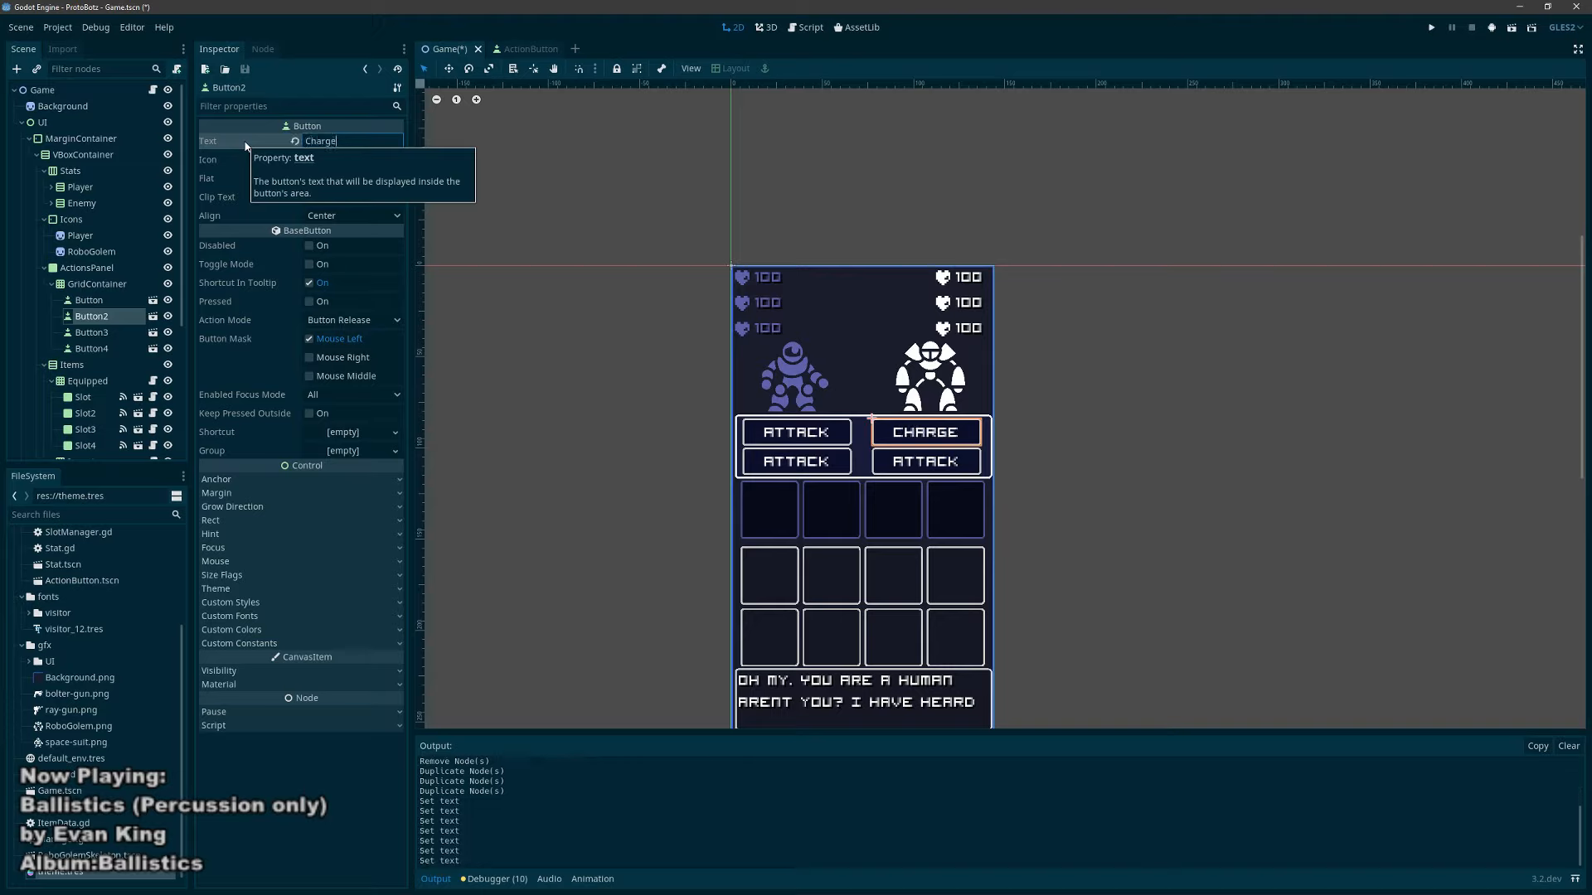
{"action": "left_click", "coordinate": [93, 332]}
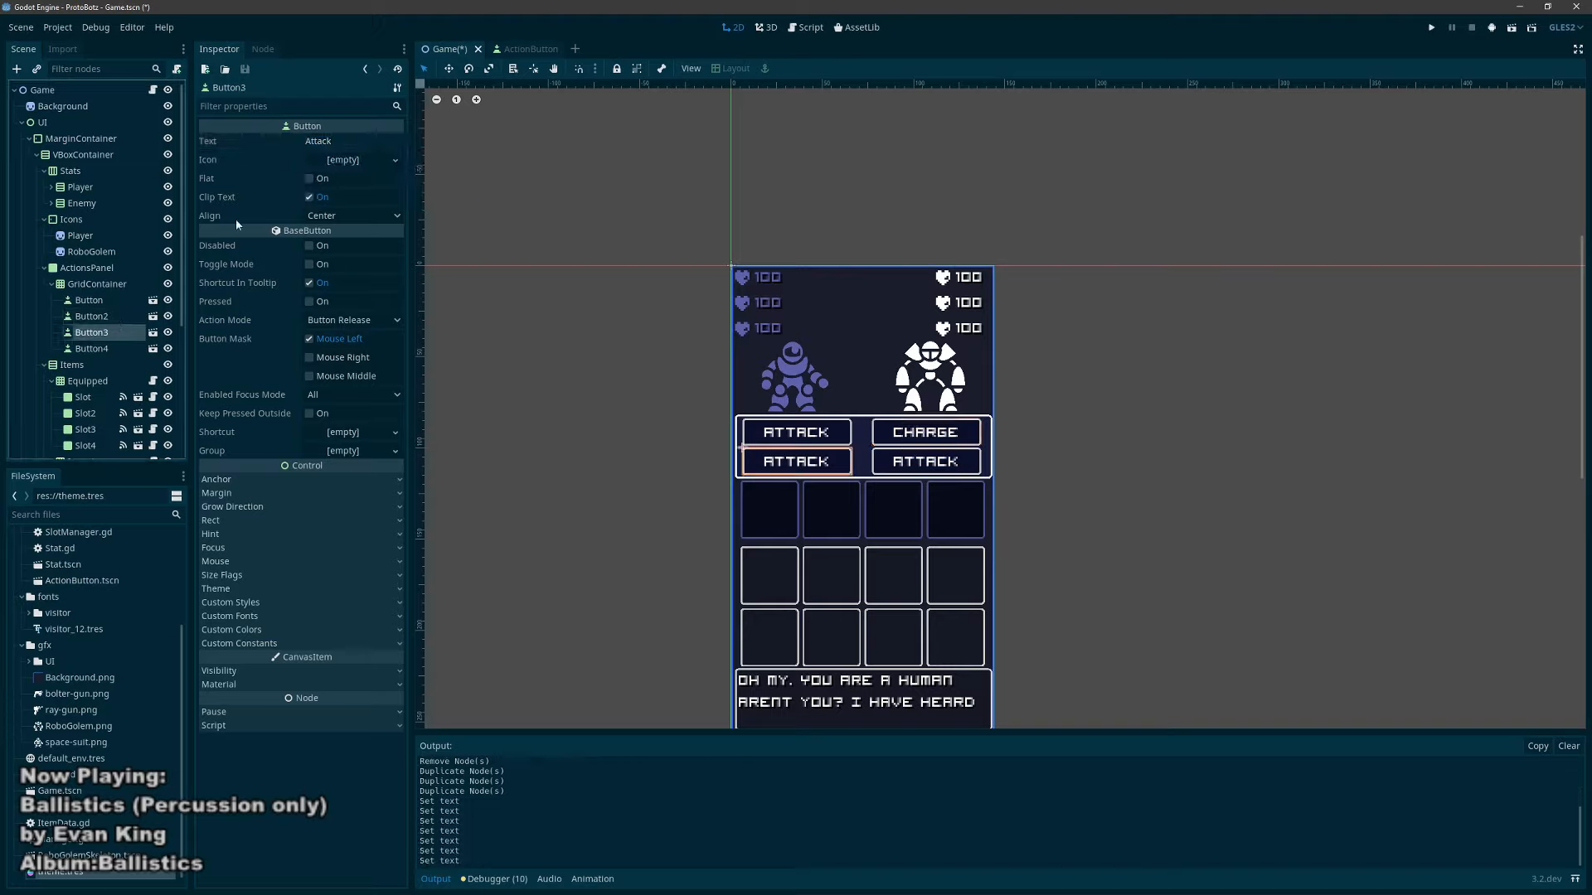
{"action": "left_click", "coordinate": [245, 147]}
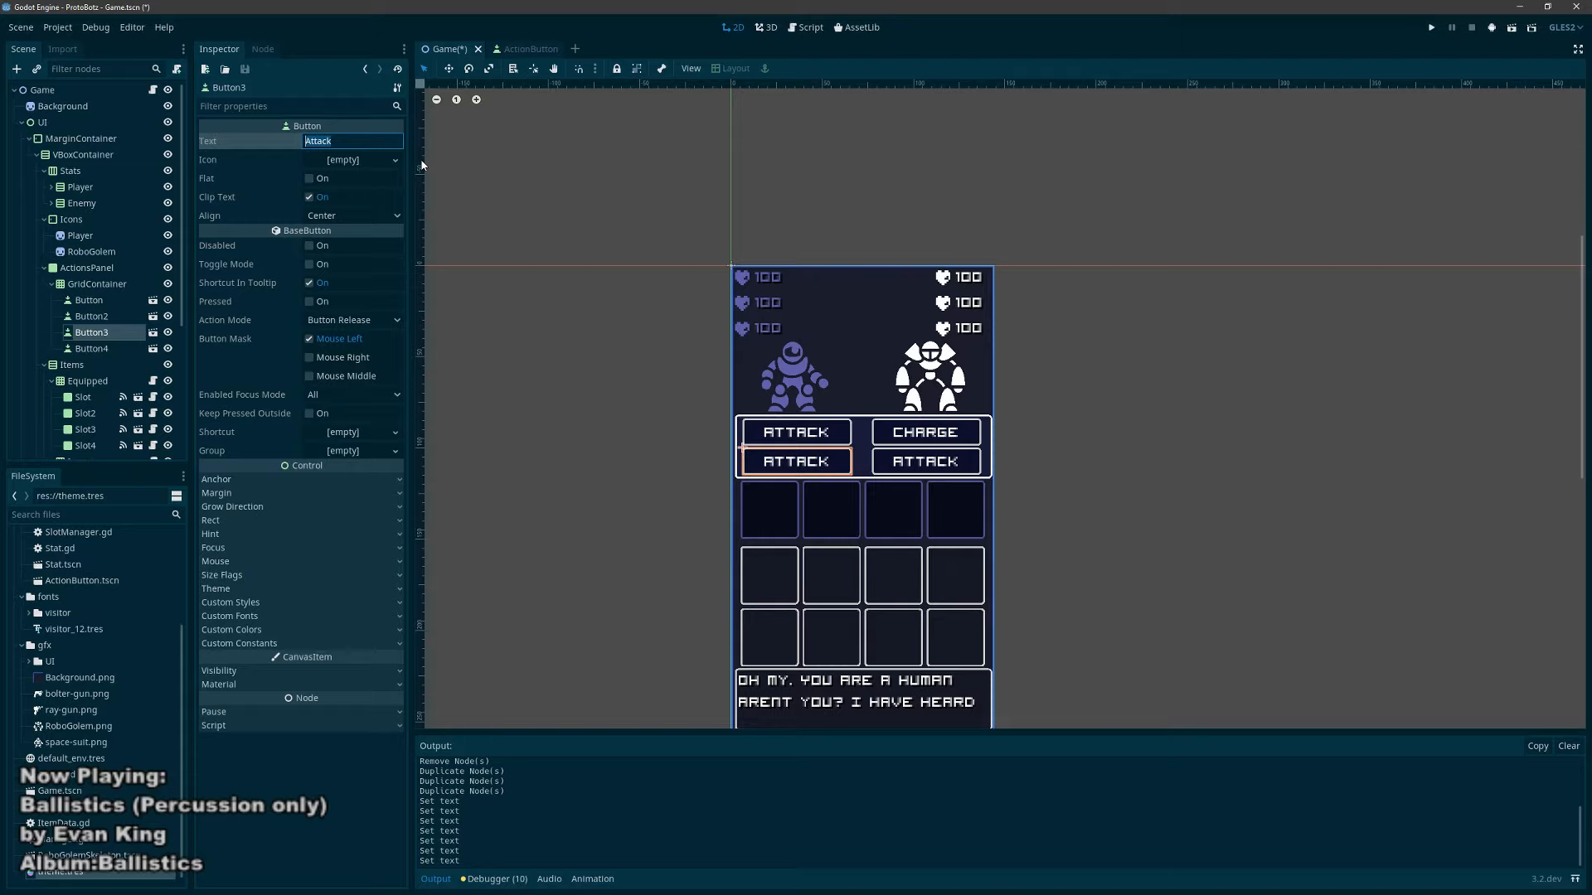
{"action": "type", "text": "Shield"}
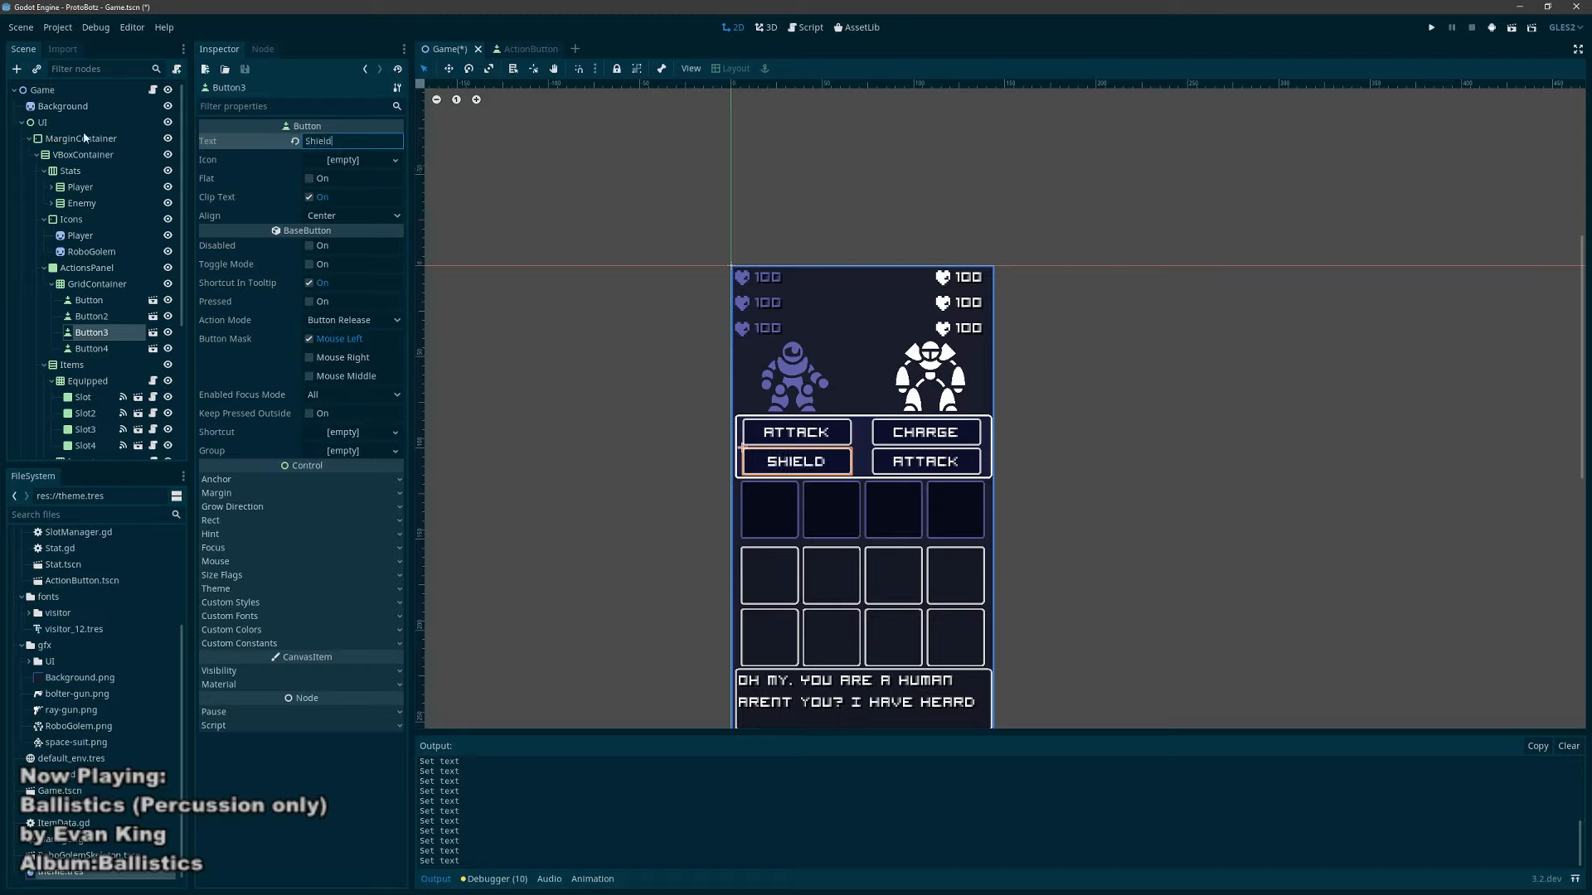
{"action": "left_click", "coordinate": [96, 350]}
{"action": "left_click", "coordinate": [320, 141]}
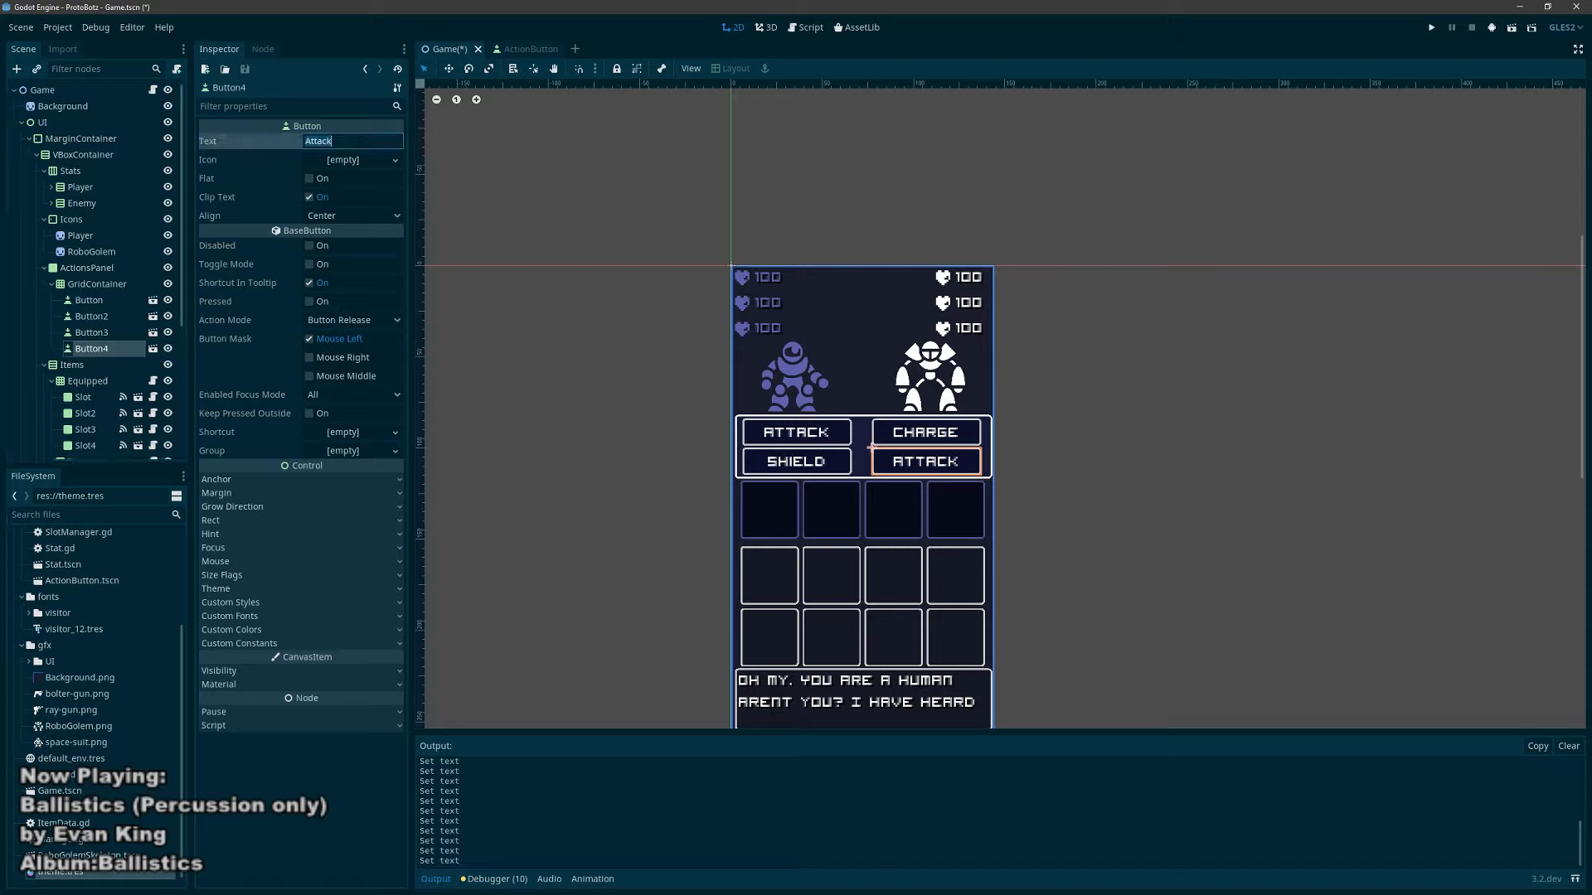
{"action": "type", "text": "Restore"}
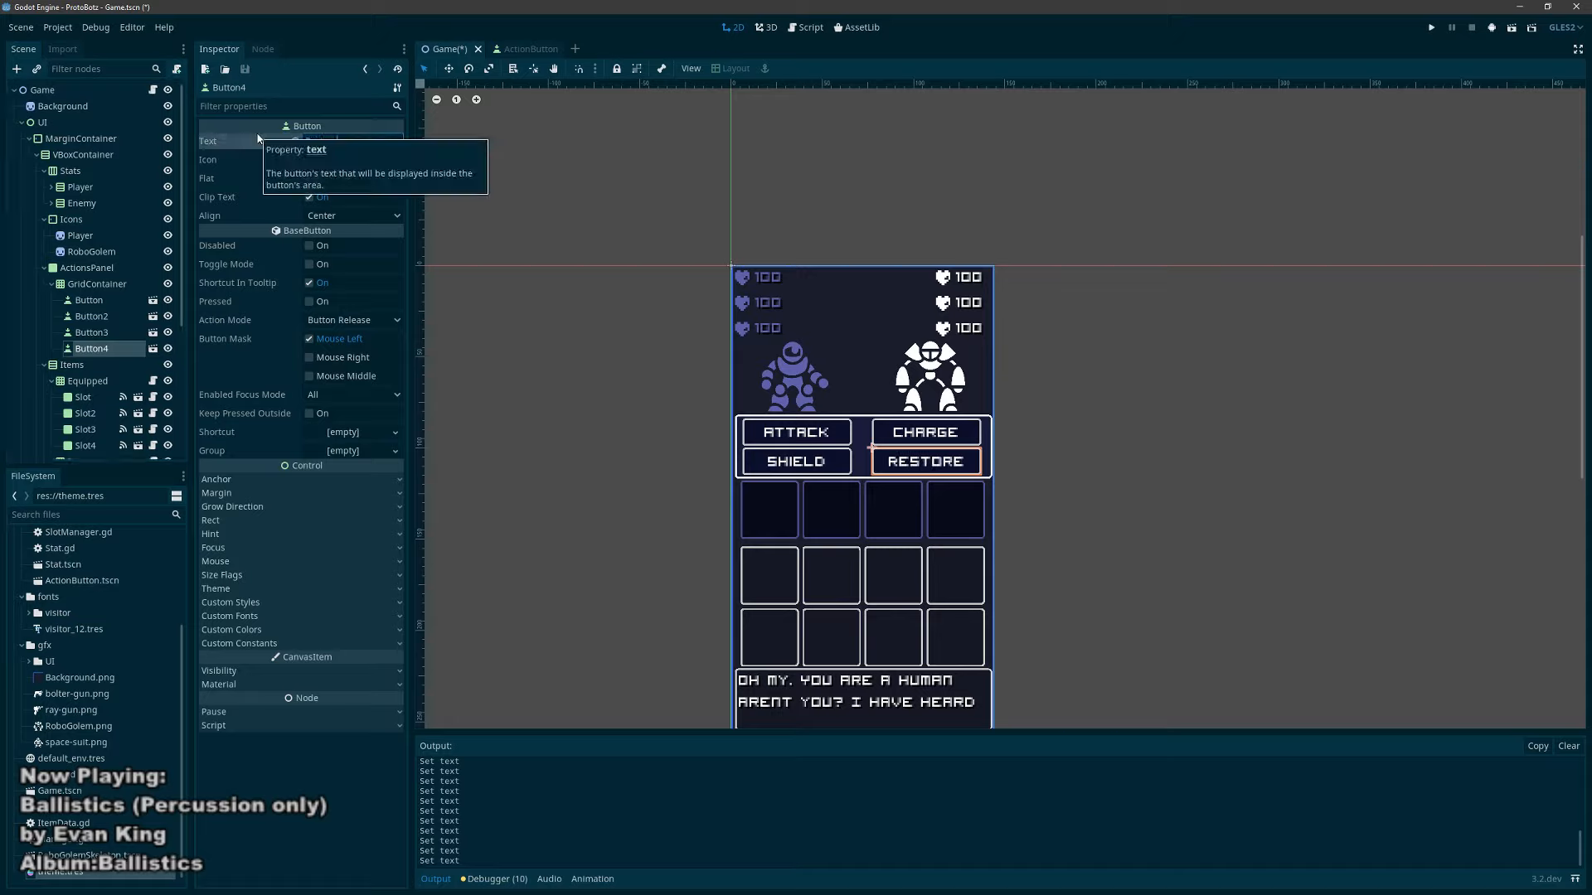
{"action": "key", "text": "ctrl+s"}
Step: Run the game to check the action buttons and the inventory items' descriptions, and close it
{"action": "left_click", "coordinate": [534, 257]}
{"action": "key", "text": "F5"}
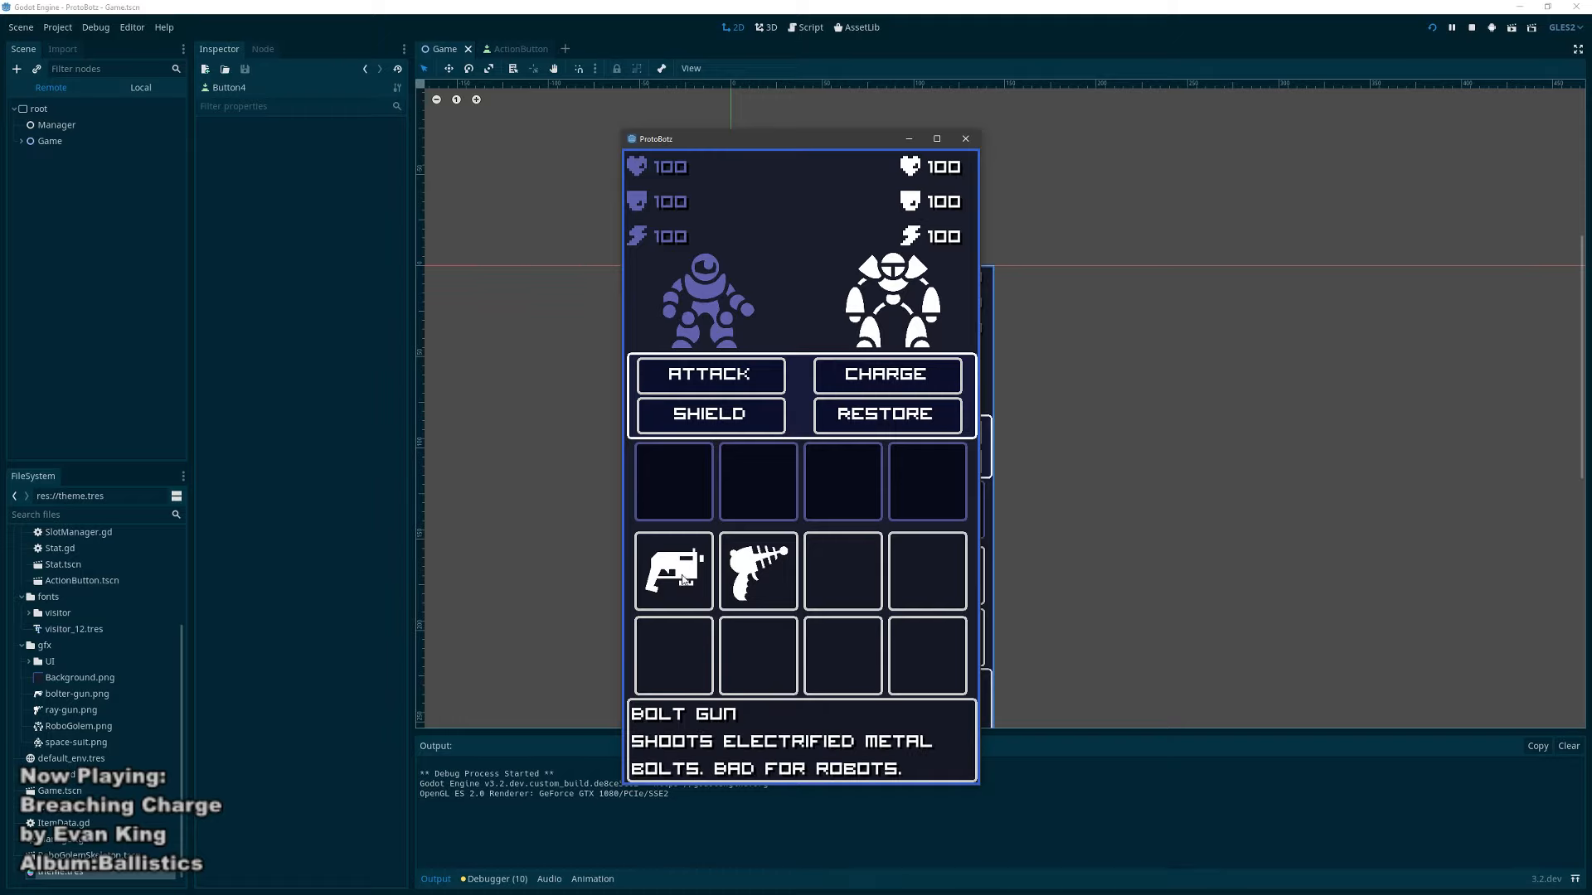
{"action": "mouse_move", "coordinate": [769, 578]}
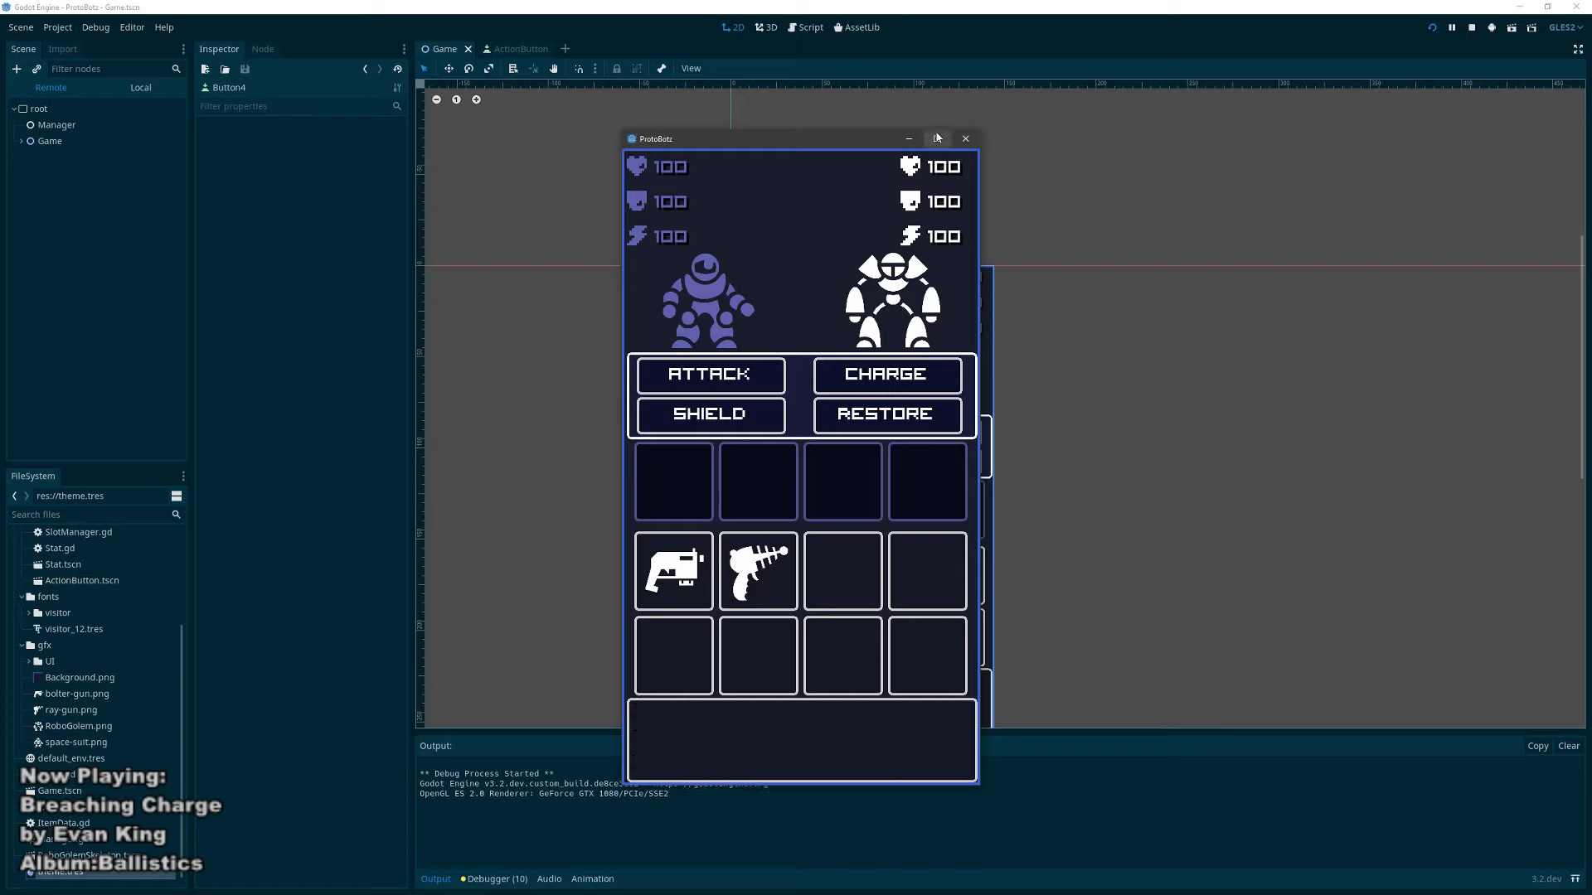
{"action": "left_click", "coordinate": [966, 139]}
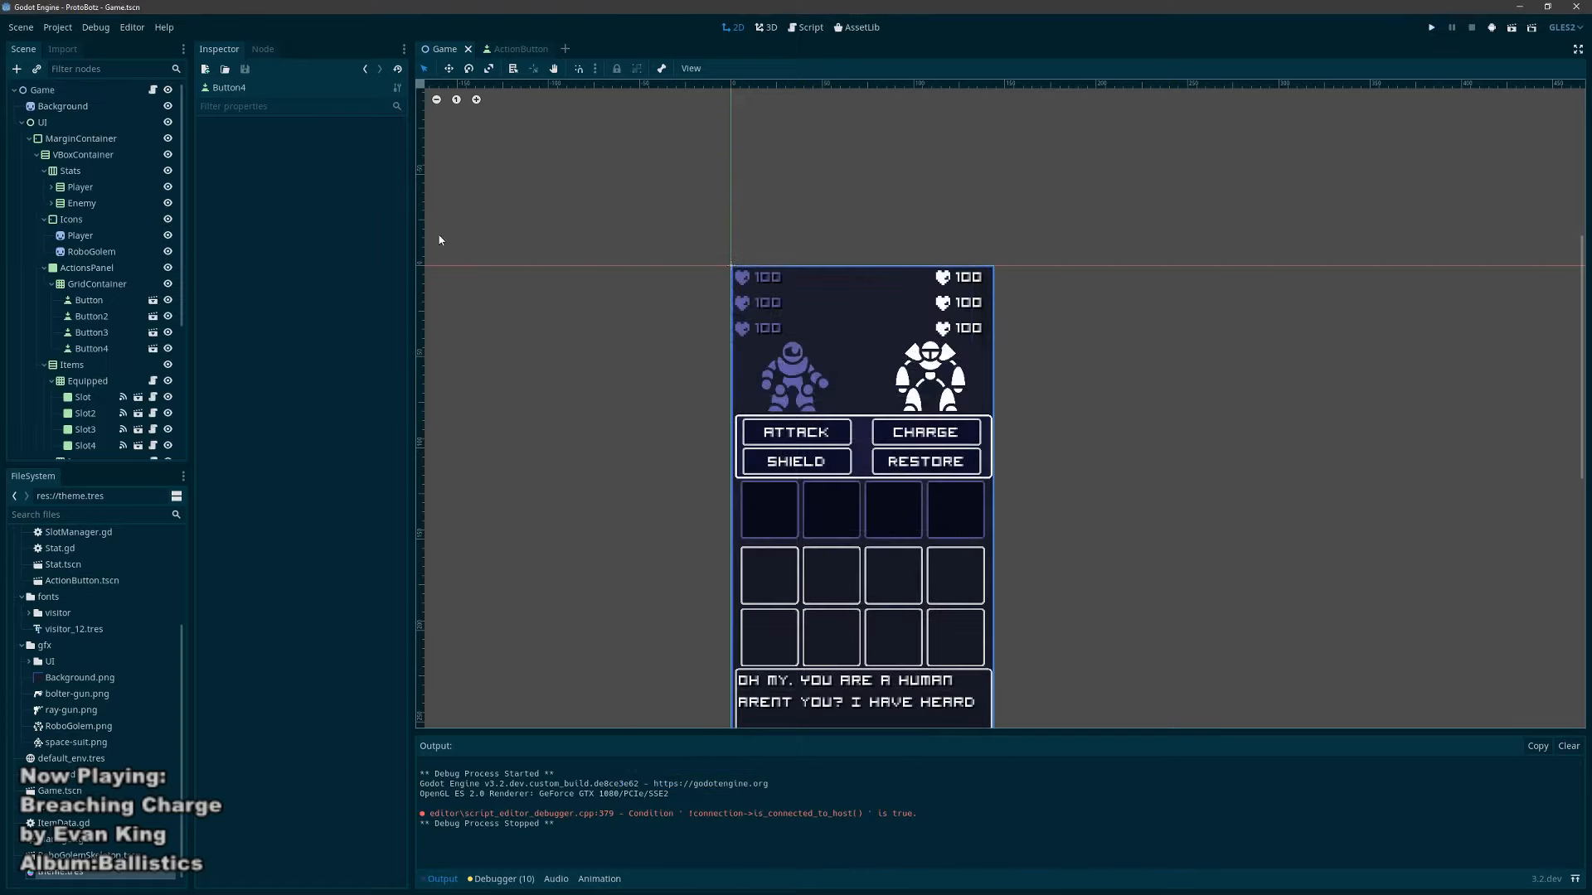
Step: Enable Expand in the vertical size flags of the Label inside the Info container
{"action": "scroll", "coordinate": [118, 319], "scroll_direction": "down", "scroll_amount": 5}
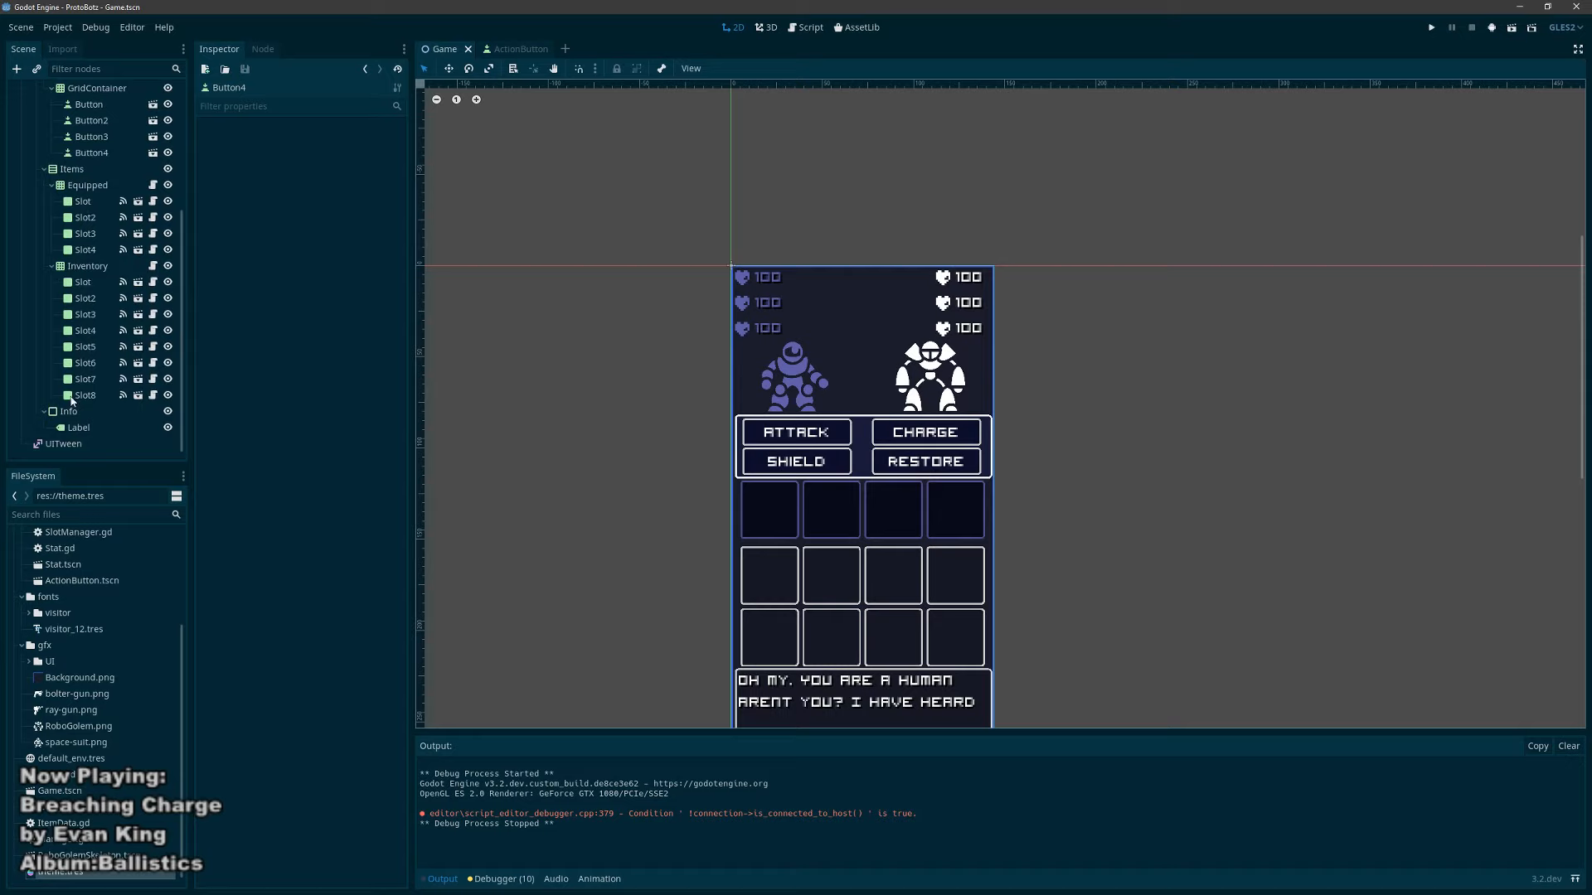
{"action": "left_click", "coordinate": [79, 427]}
{"action": "left_click", "coordinate": [276, 498]}
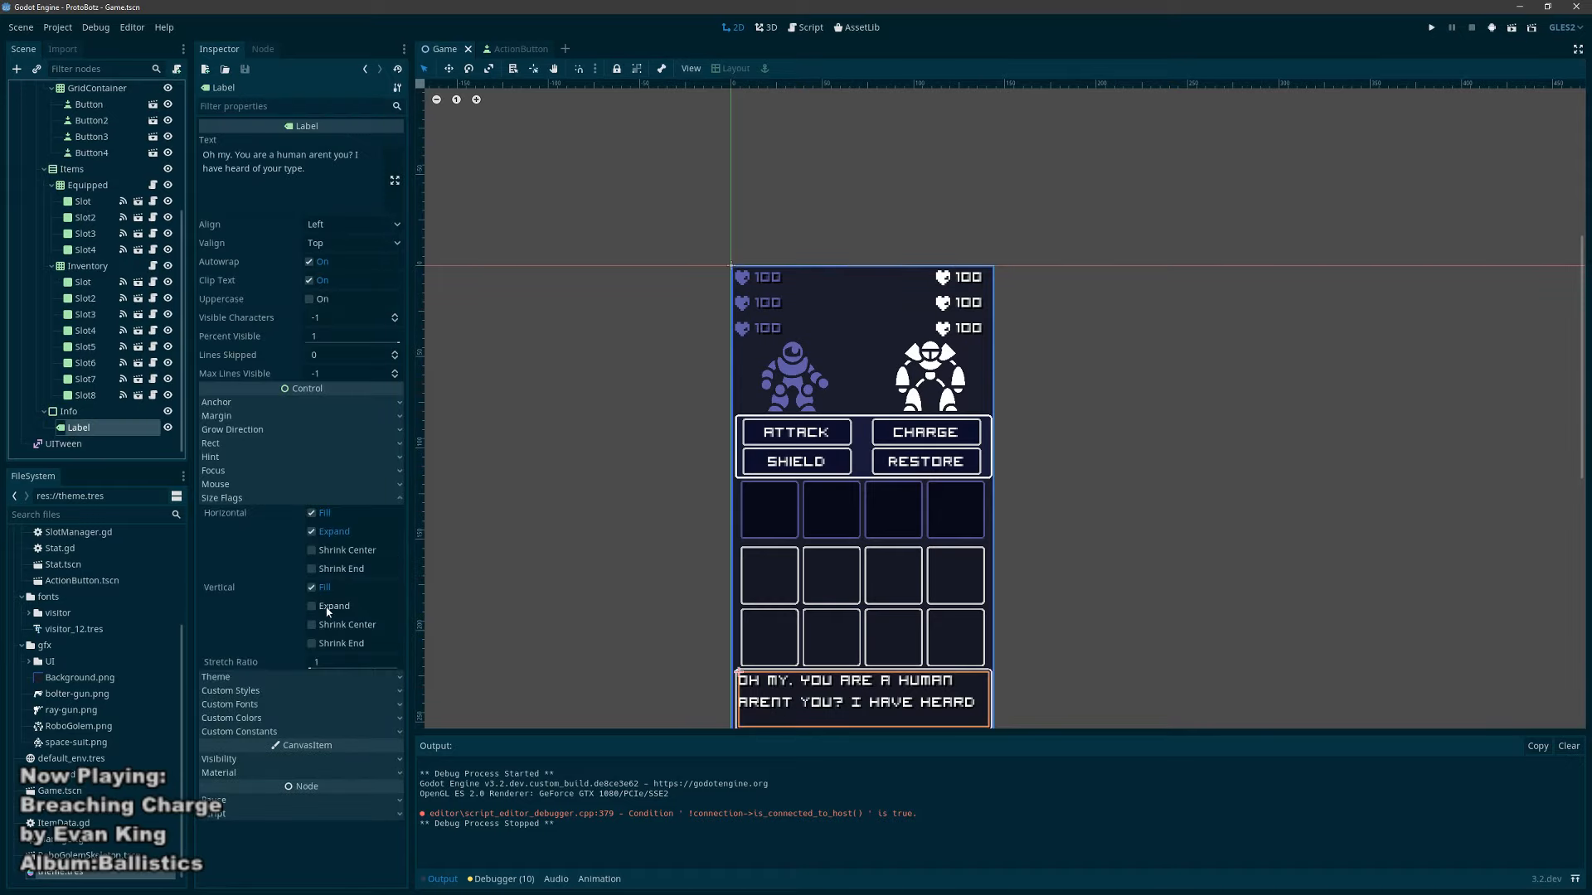
{"action": "scroll", "coordinate": [685, 496], "scroll_direction": "down", "scroll_amount": 5}
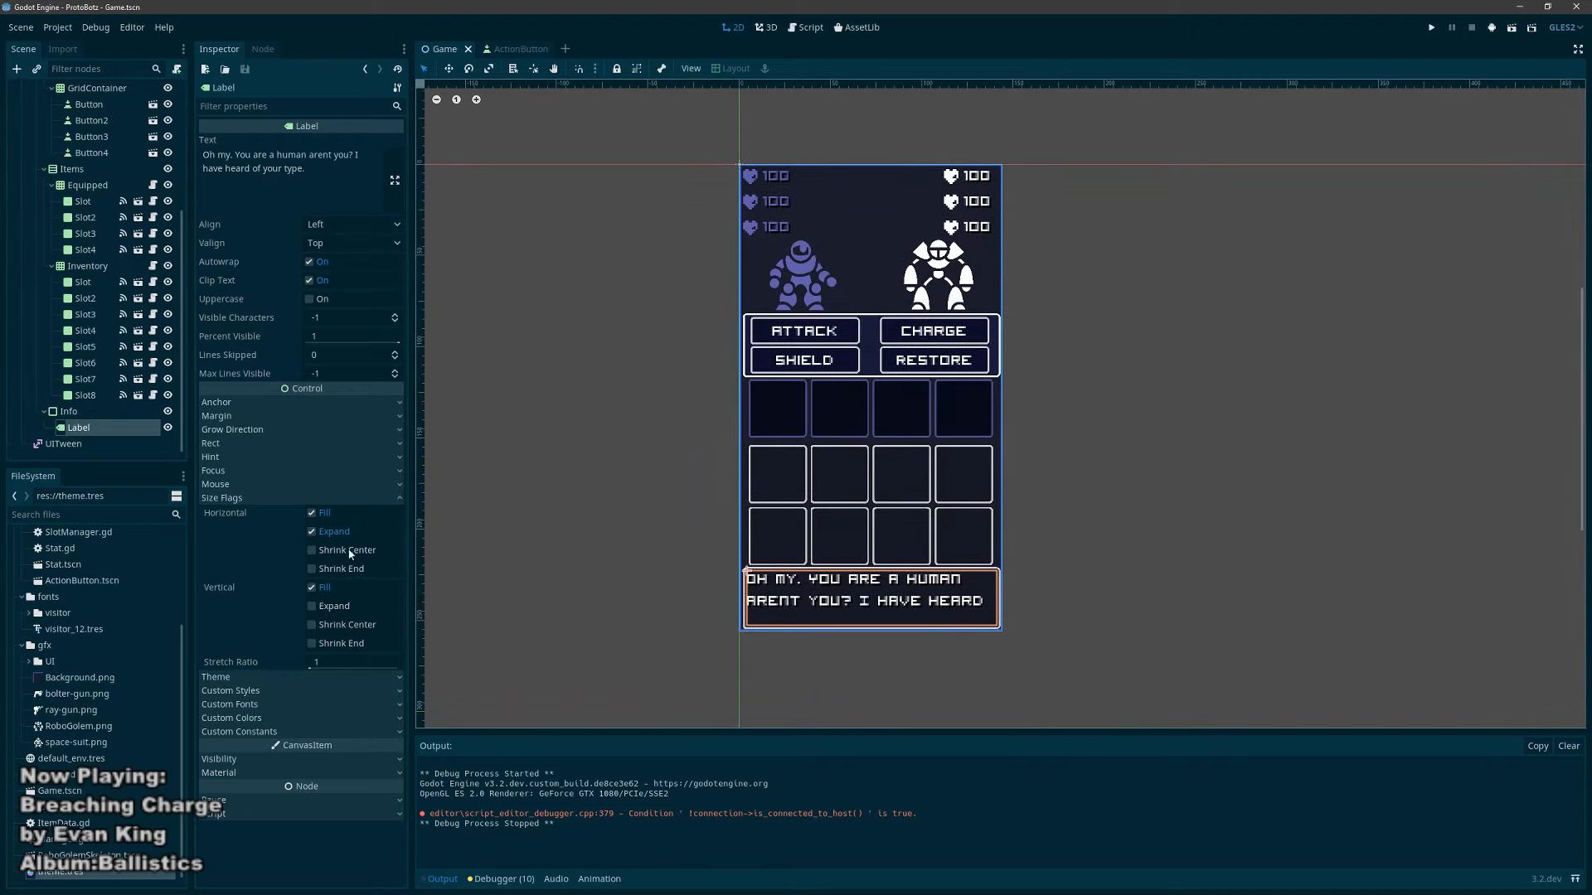
{"action": "left_click", "coordinate": [320, 606]}
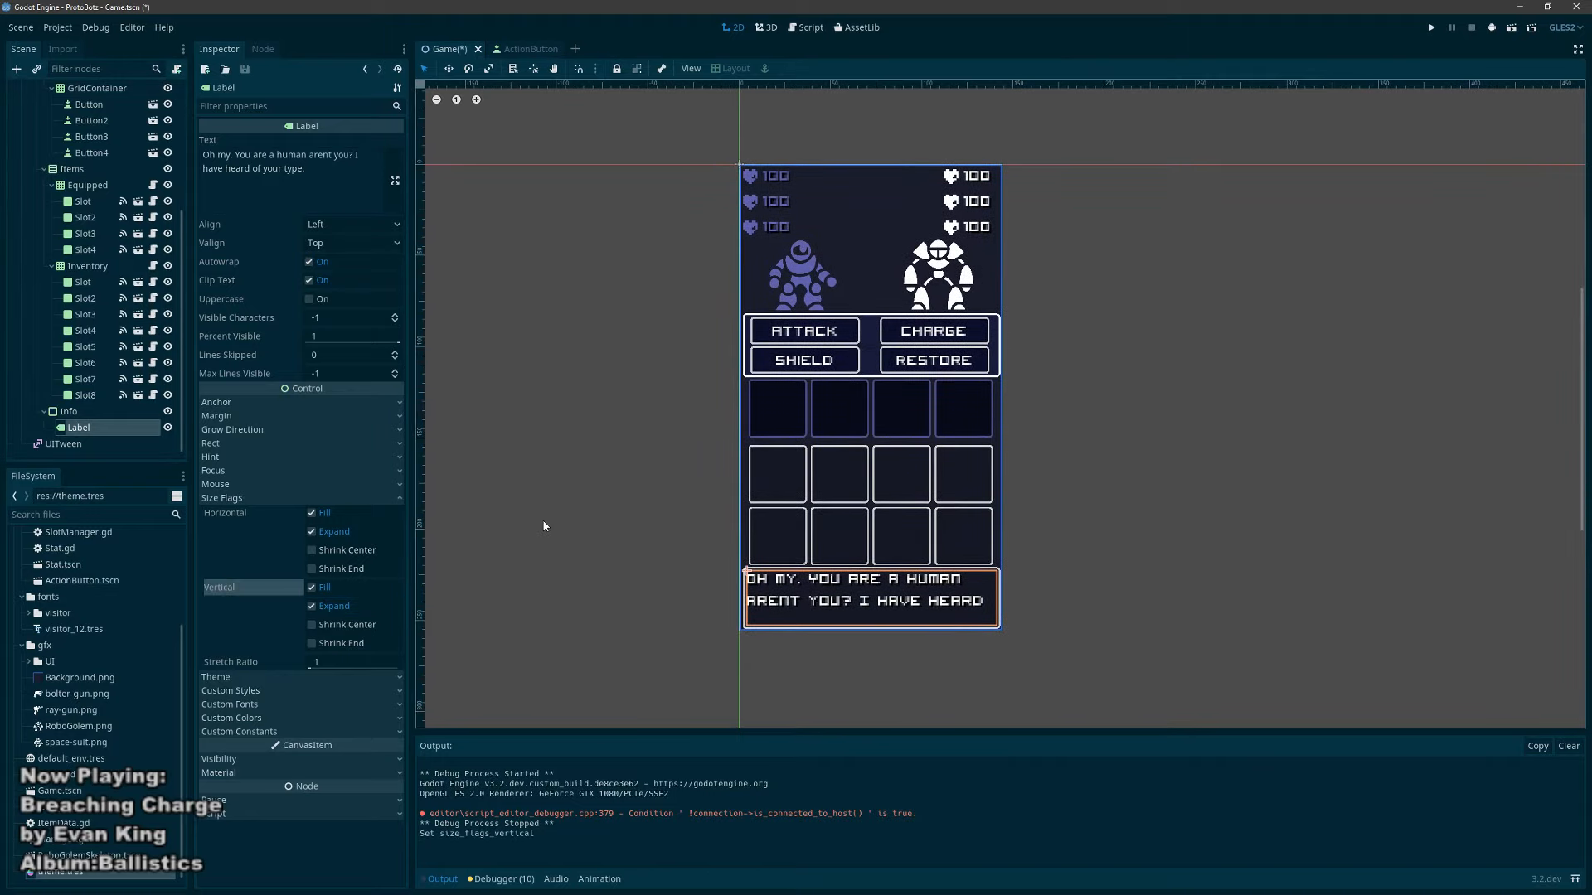
Step: Try Shrink Center in the Info Label's horizontal and vertical size flags in a test run, disable both and save the scene
{"action": "left_click", "coordinate": [336, 551]}
{"action": "left_click", "coordinate": [336, 625]}
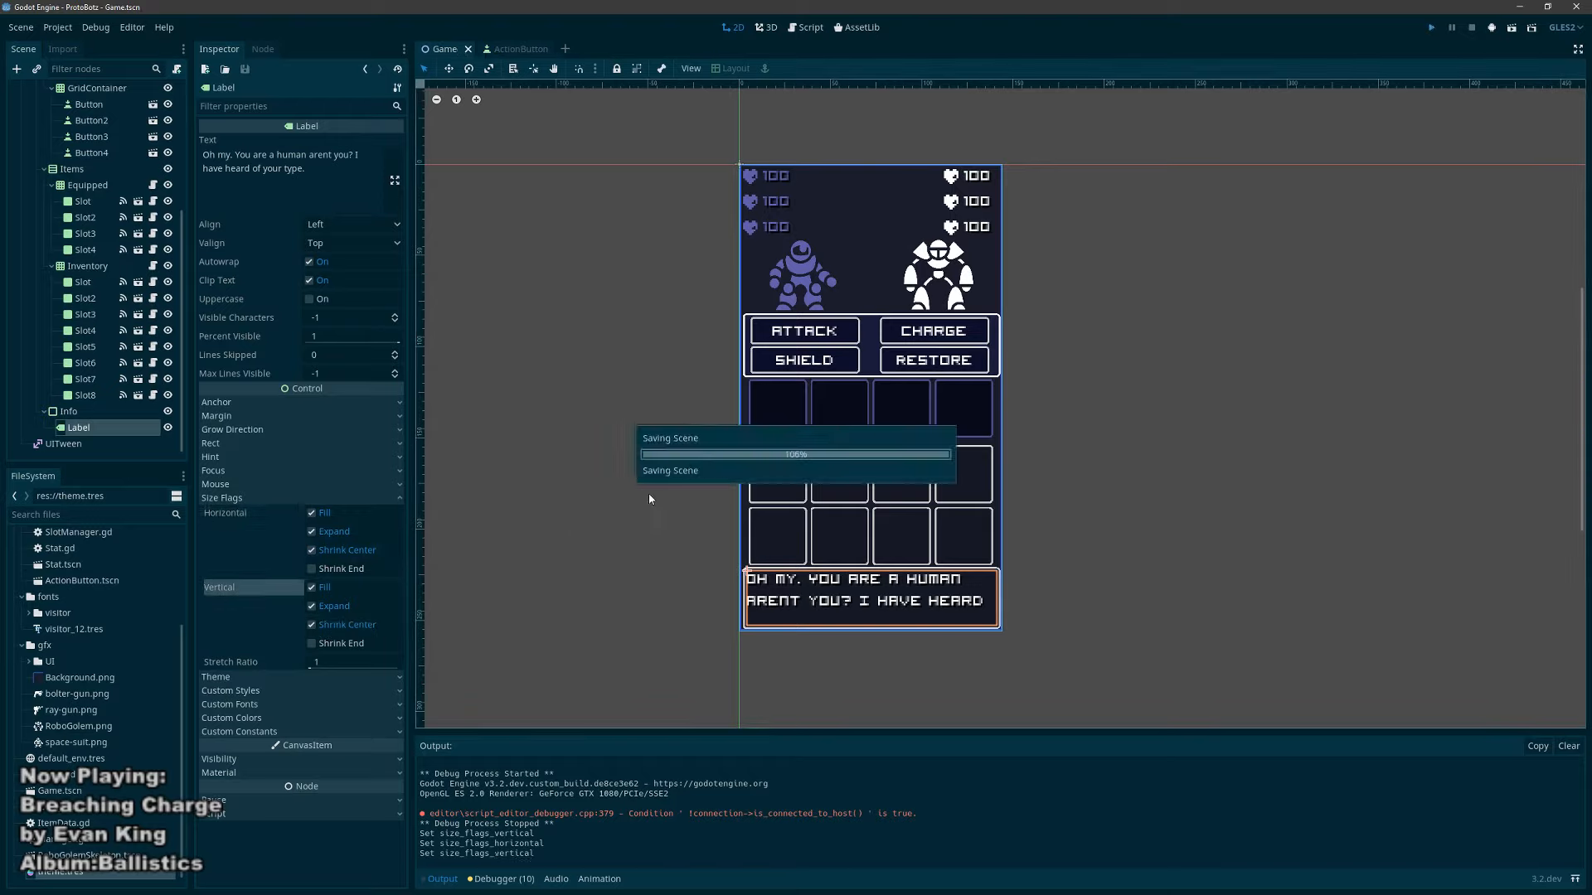
{"action": "key", "text": "F5"}
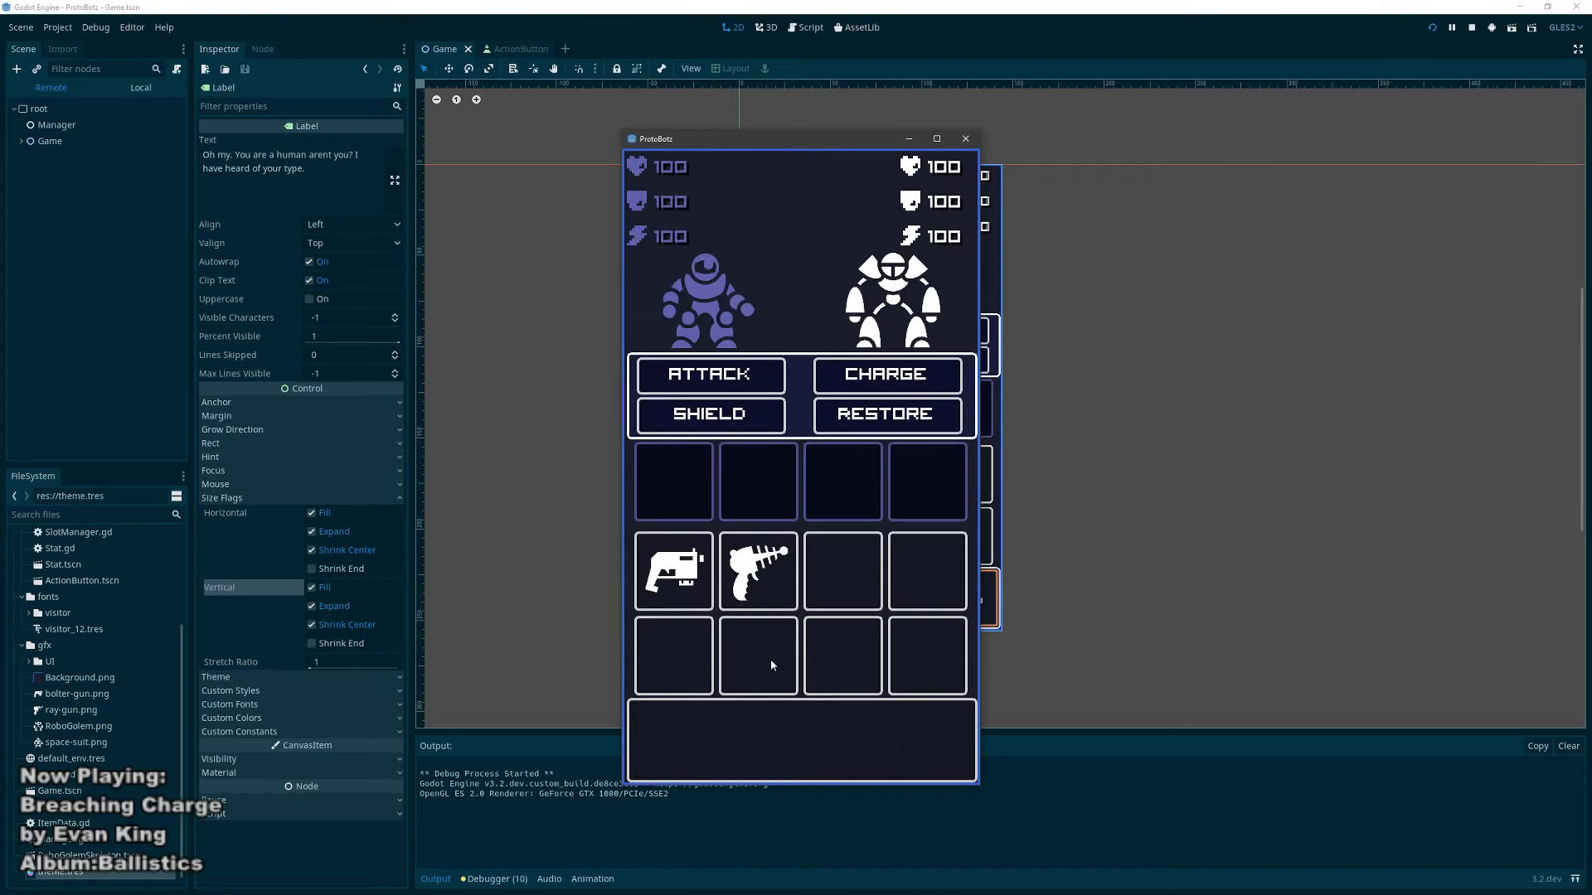
{"action": "mouse_move", "coordinate": [680, 578]}
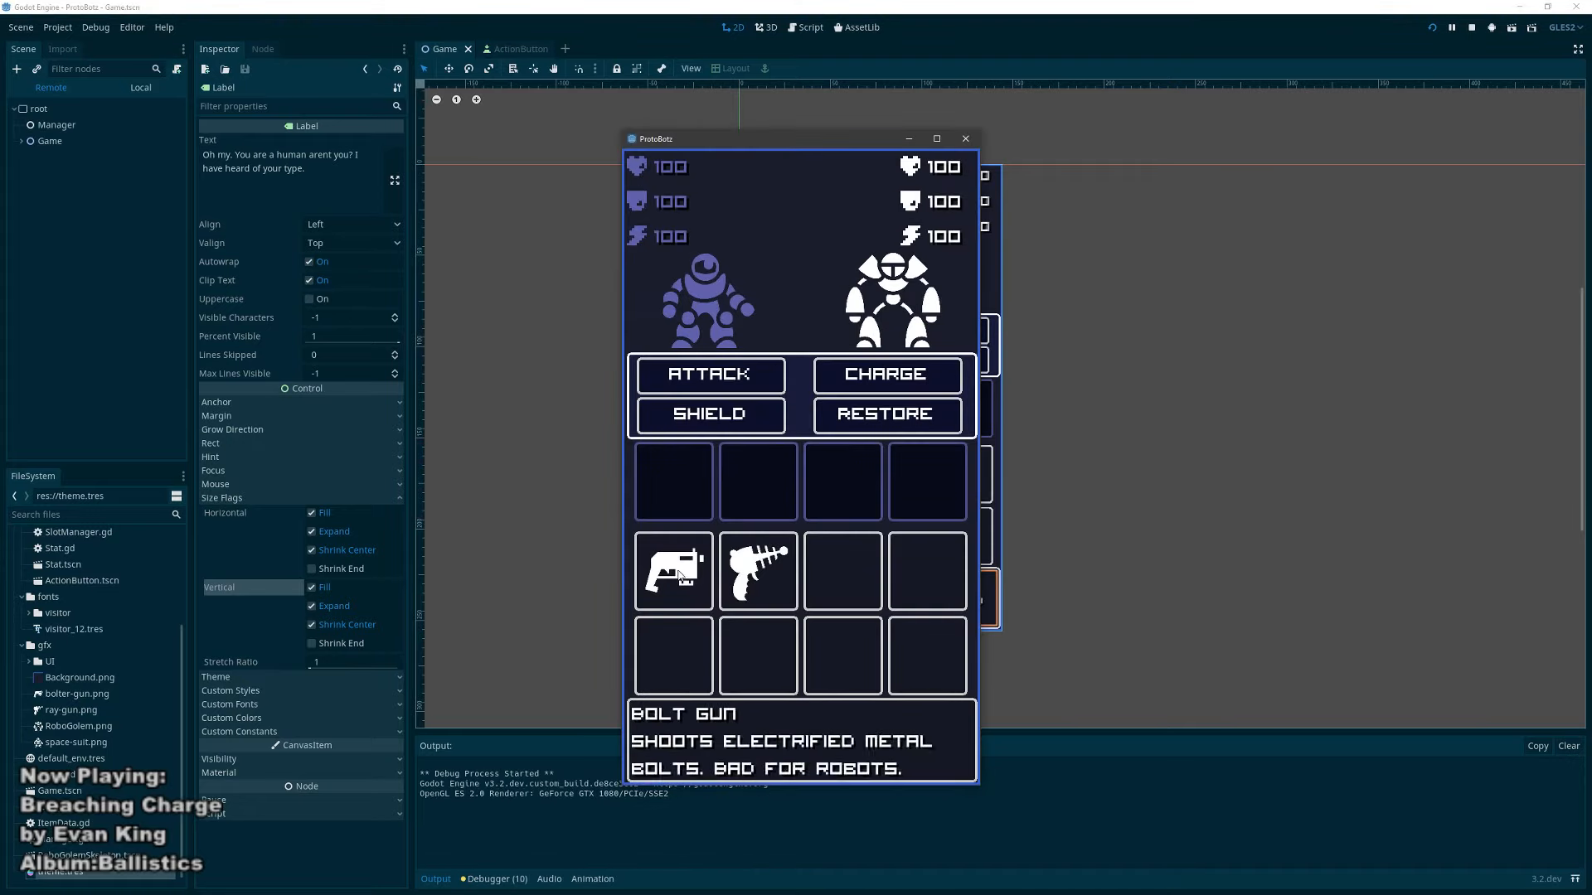
{"action": "left_click", "coordinate": [966, 138]}
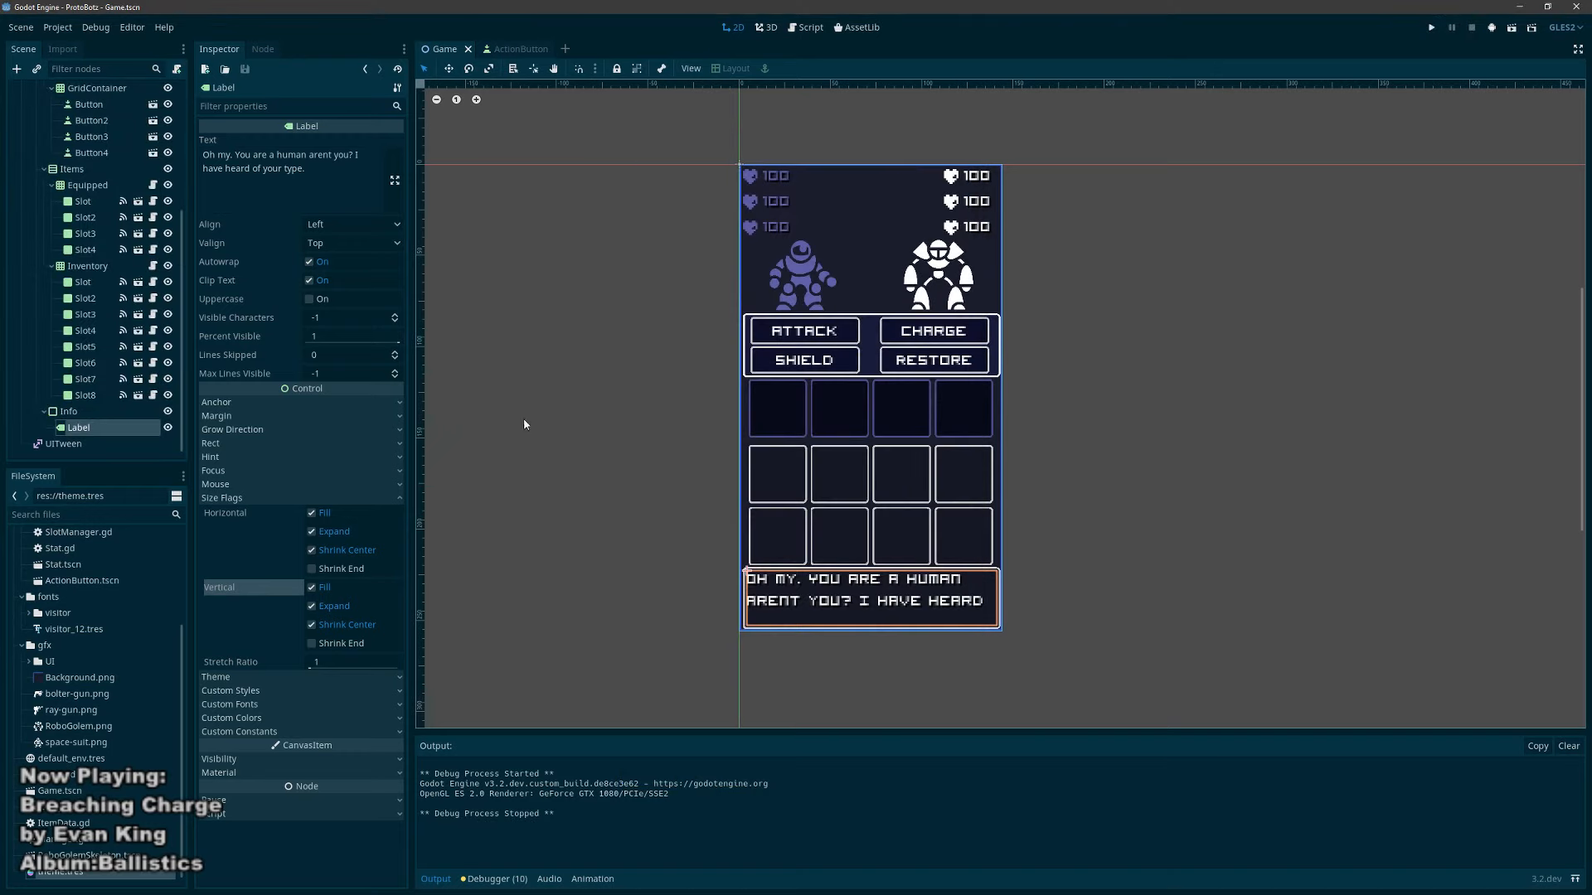
{"action": "left_click", "coordinate": [338, 550]}
{"action": "left_click", "coordinate": [341, 624]}
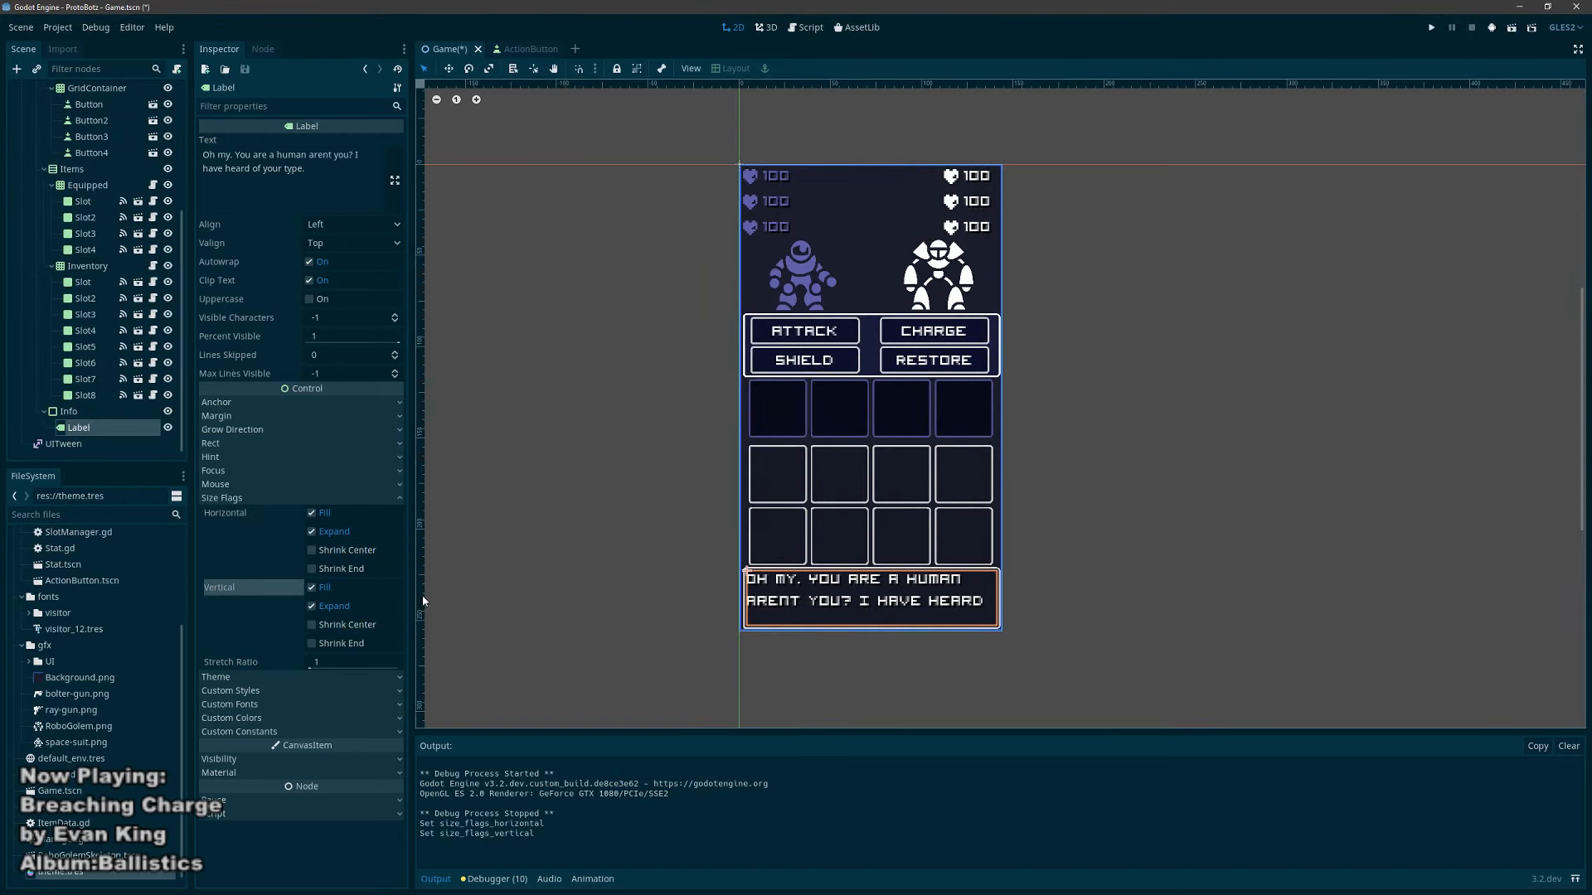
{"action": "key", "text": "ctrl+s"}
Step: Collapse the Inventory, GridContainer, ActionsPanel and Equipped nodes in the scene tree
{"action": "left_click", "coordinate": [52, 266]}
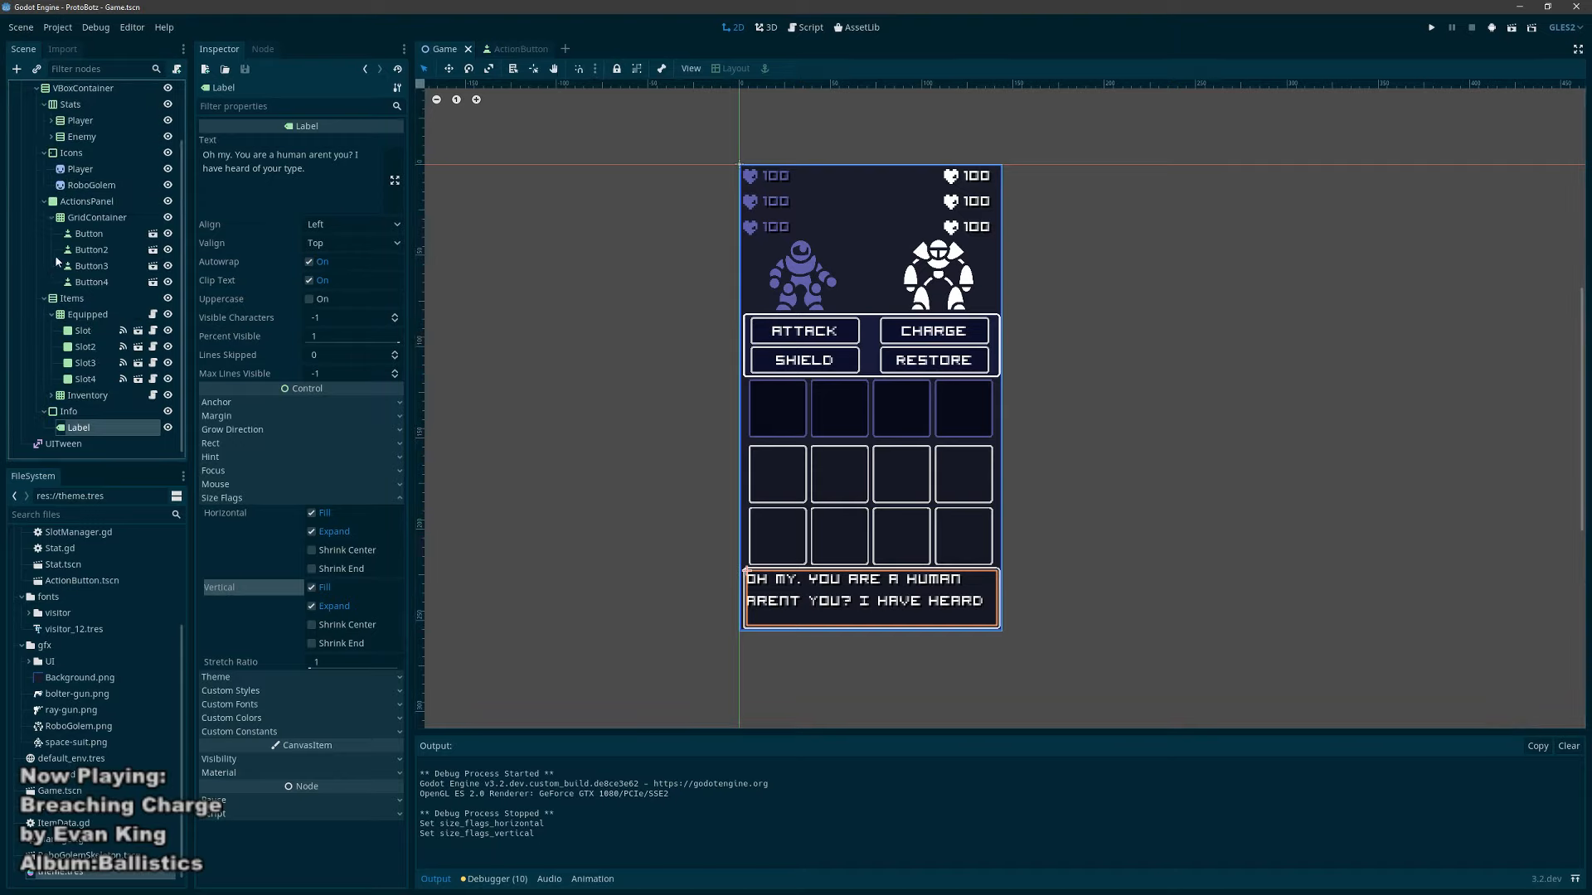
{"action": "left_click", "coordinate": [52, 217]}
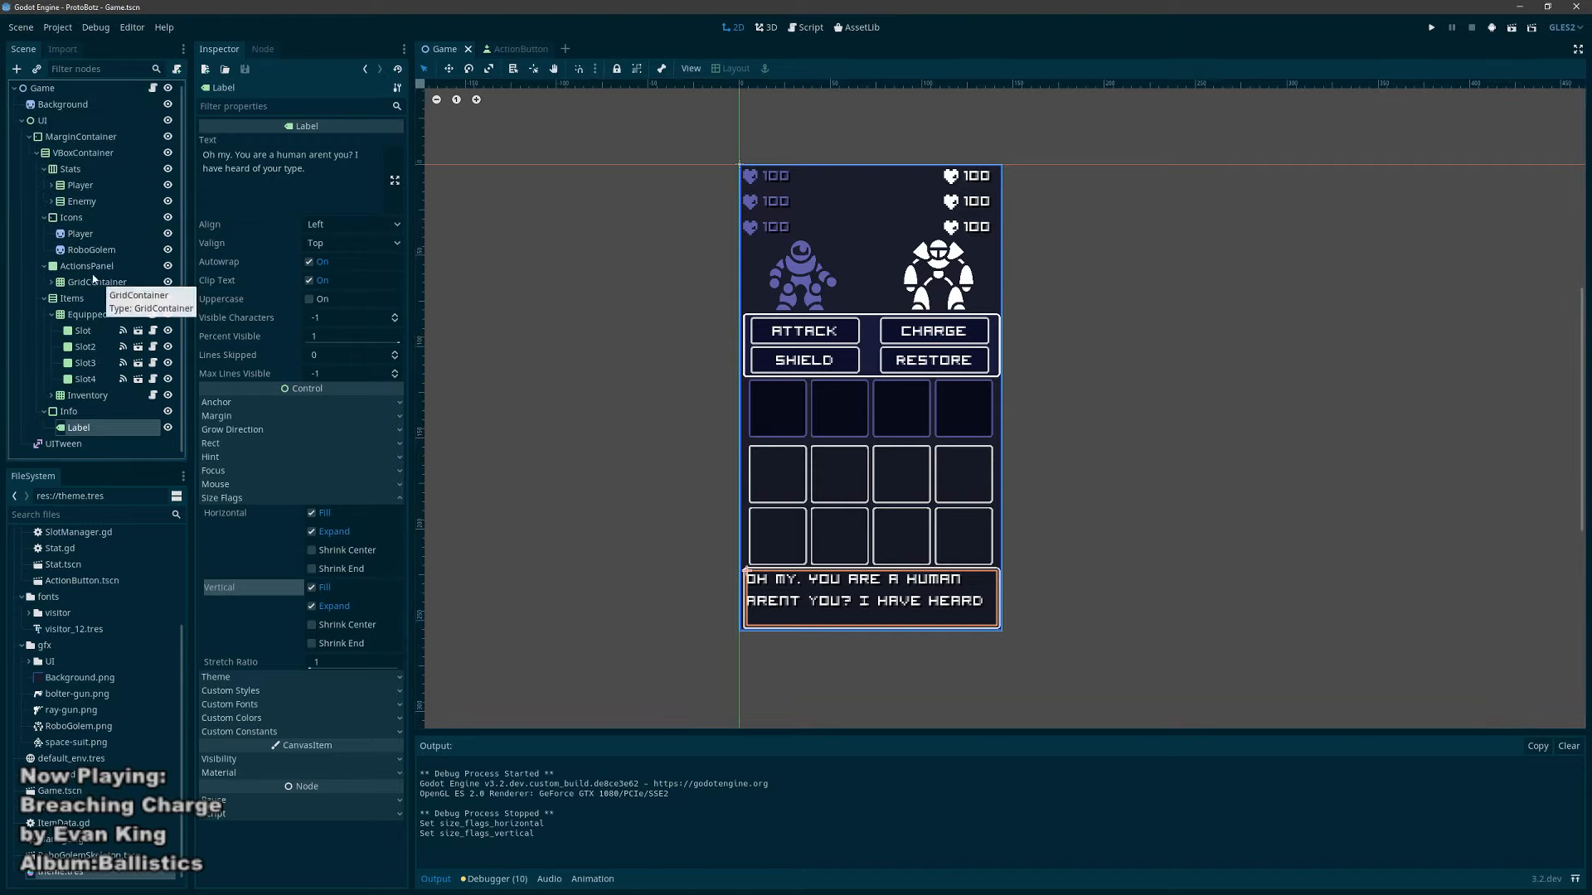
{"action": "left_click", "coordinate": [46, 268]}
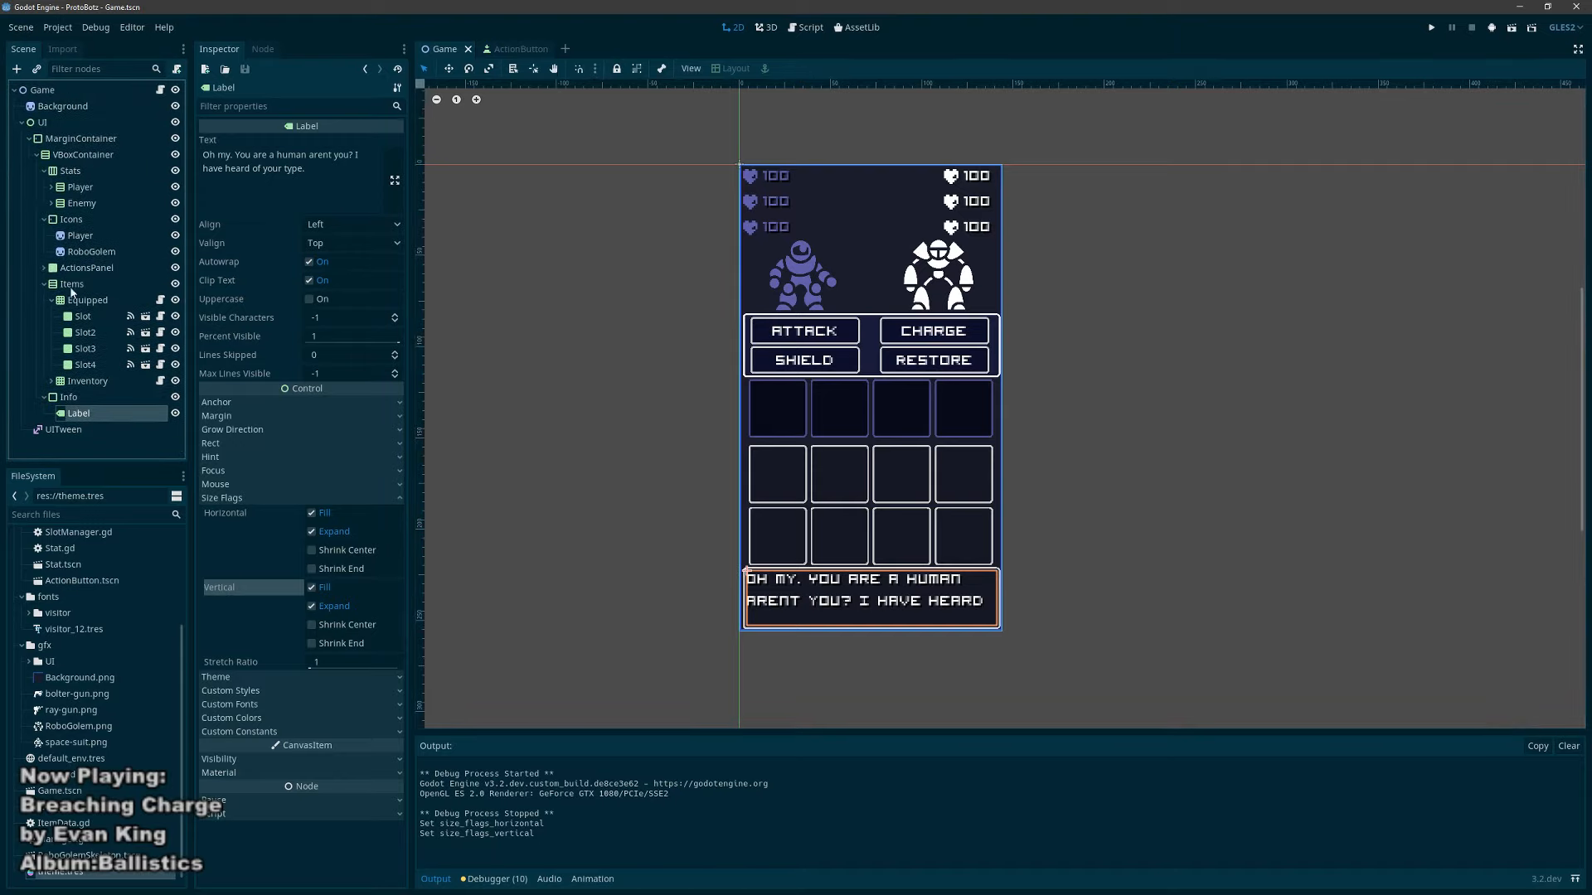
{"action": "left_click", "coordinate": [45, 285]}
{"action": "left_click", "coordinate": [44, 285]}
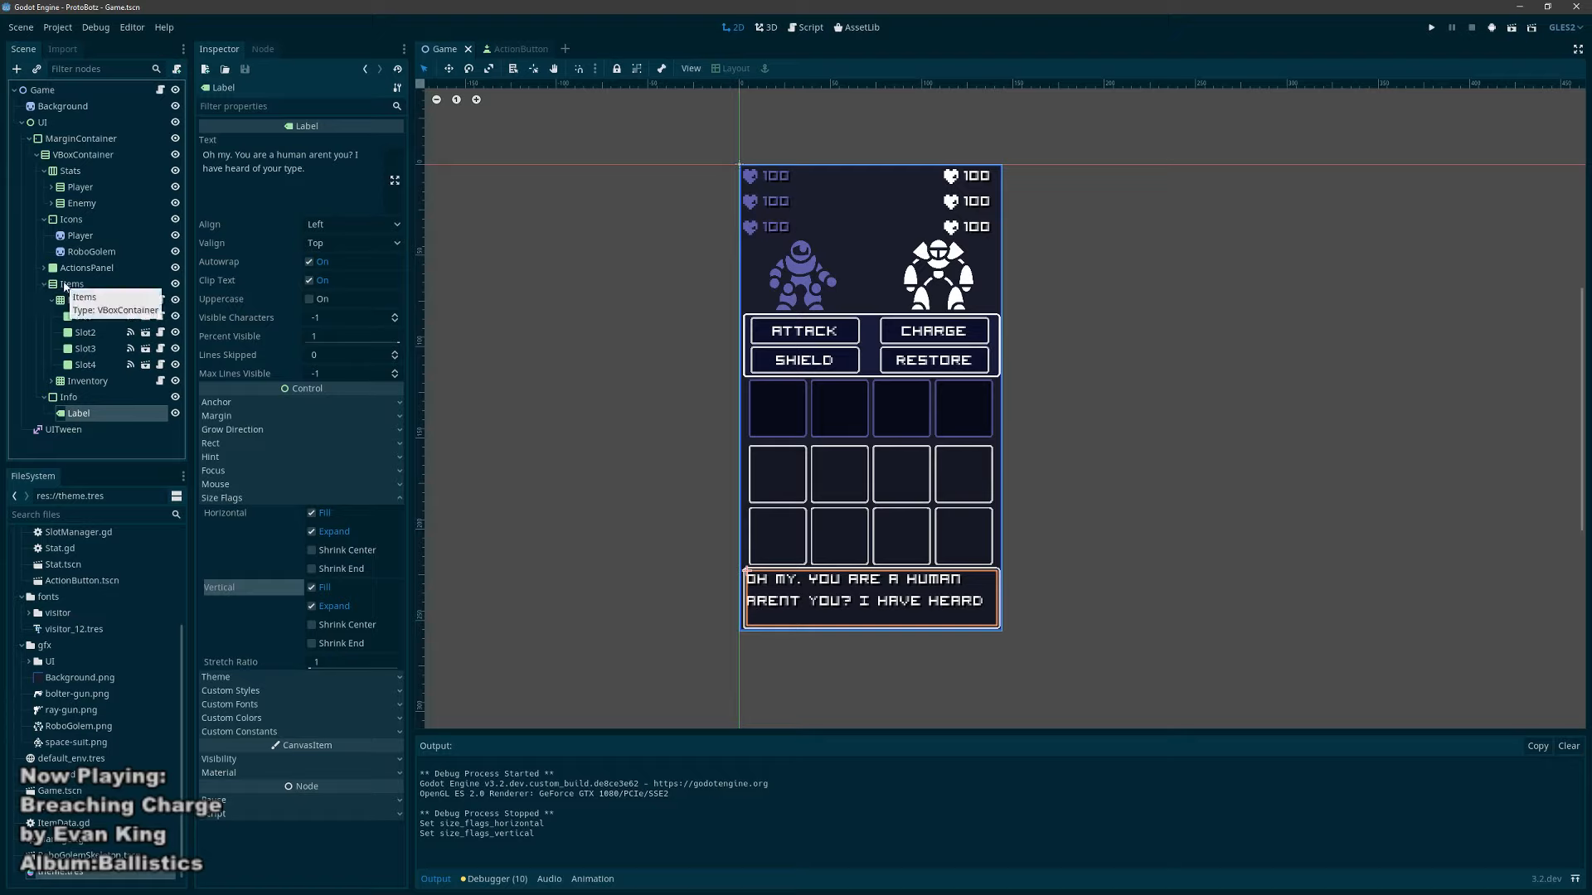
{"action": "left_click", "coordinate": [63, 302]}
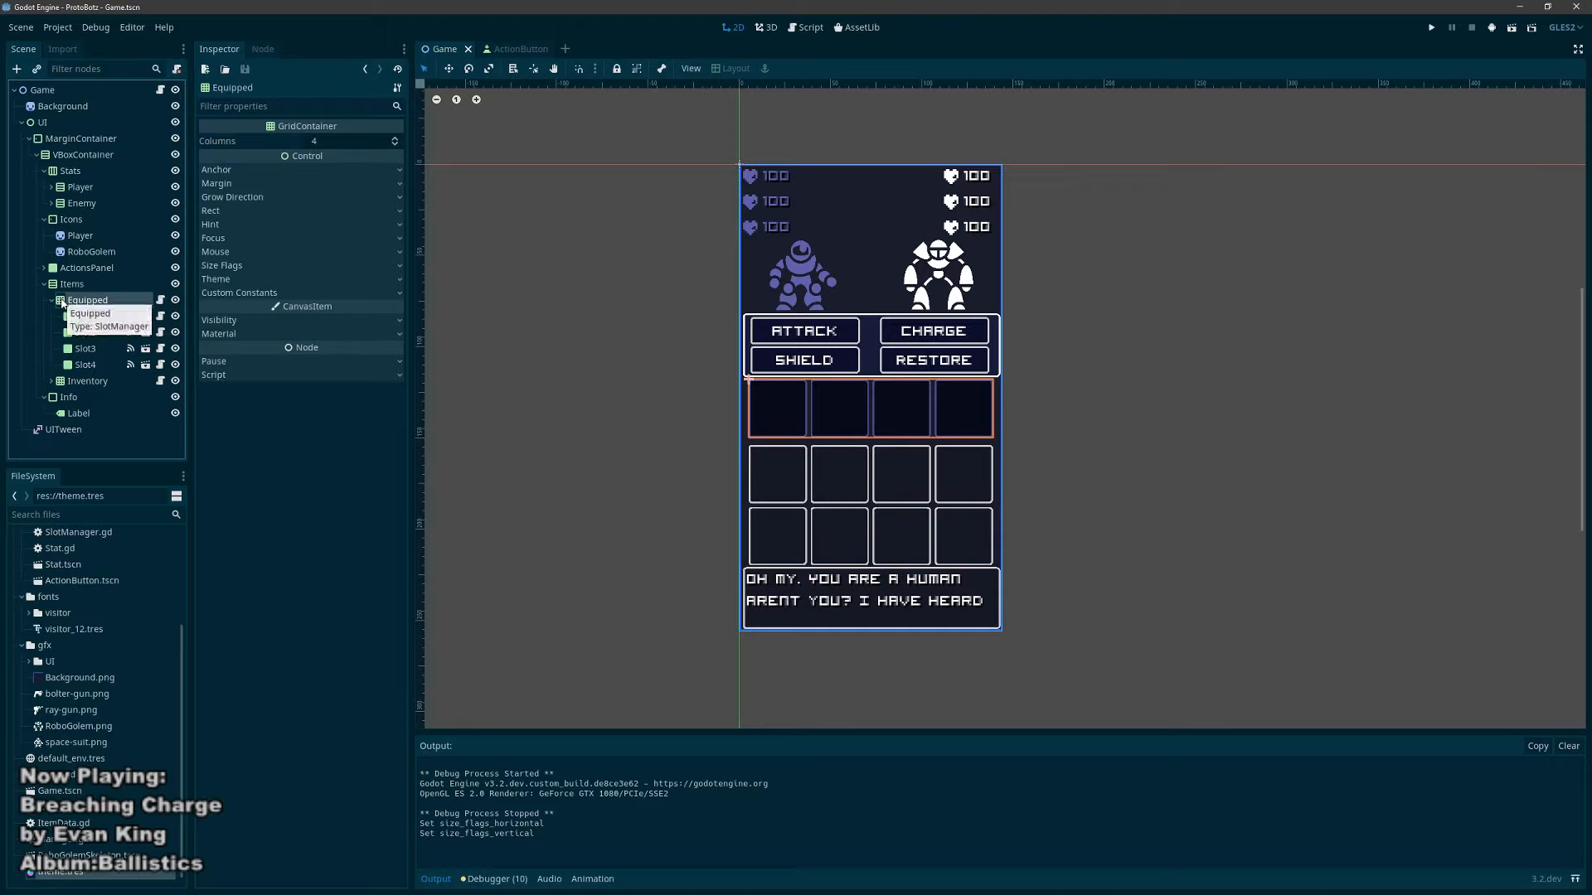
{"action": "left_click", "coordinate": [51, 300]}
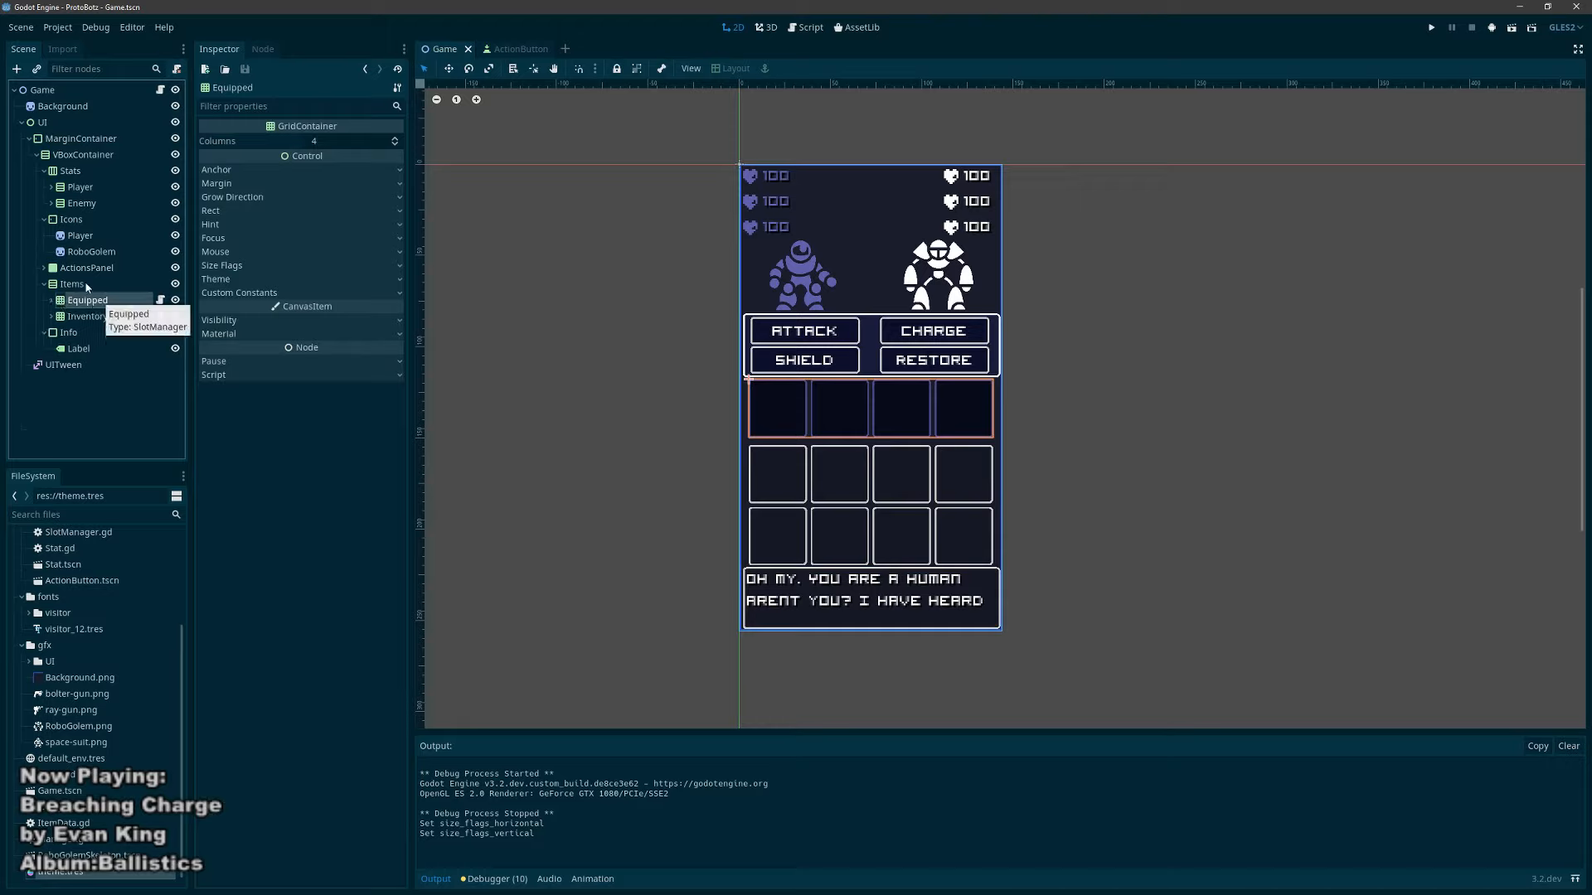
Step: Move the Equipped and Inventory containers out of Items directly into the VBoxContainer, and delete the empty Items node
{"action": "left_click", "coordinate": [86, 286]}
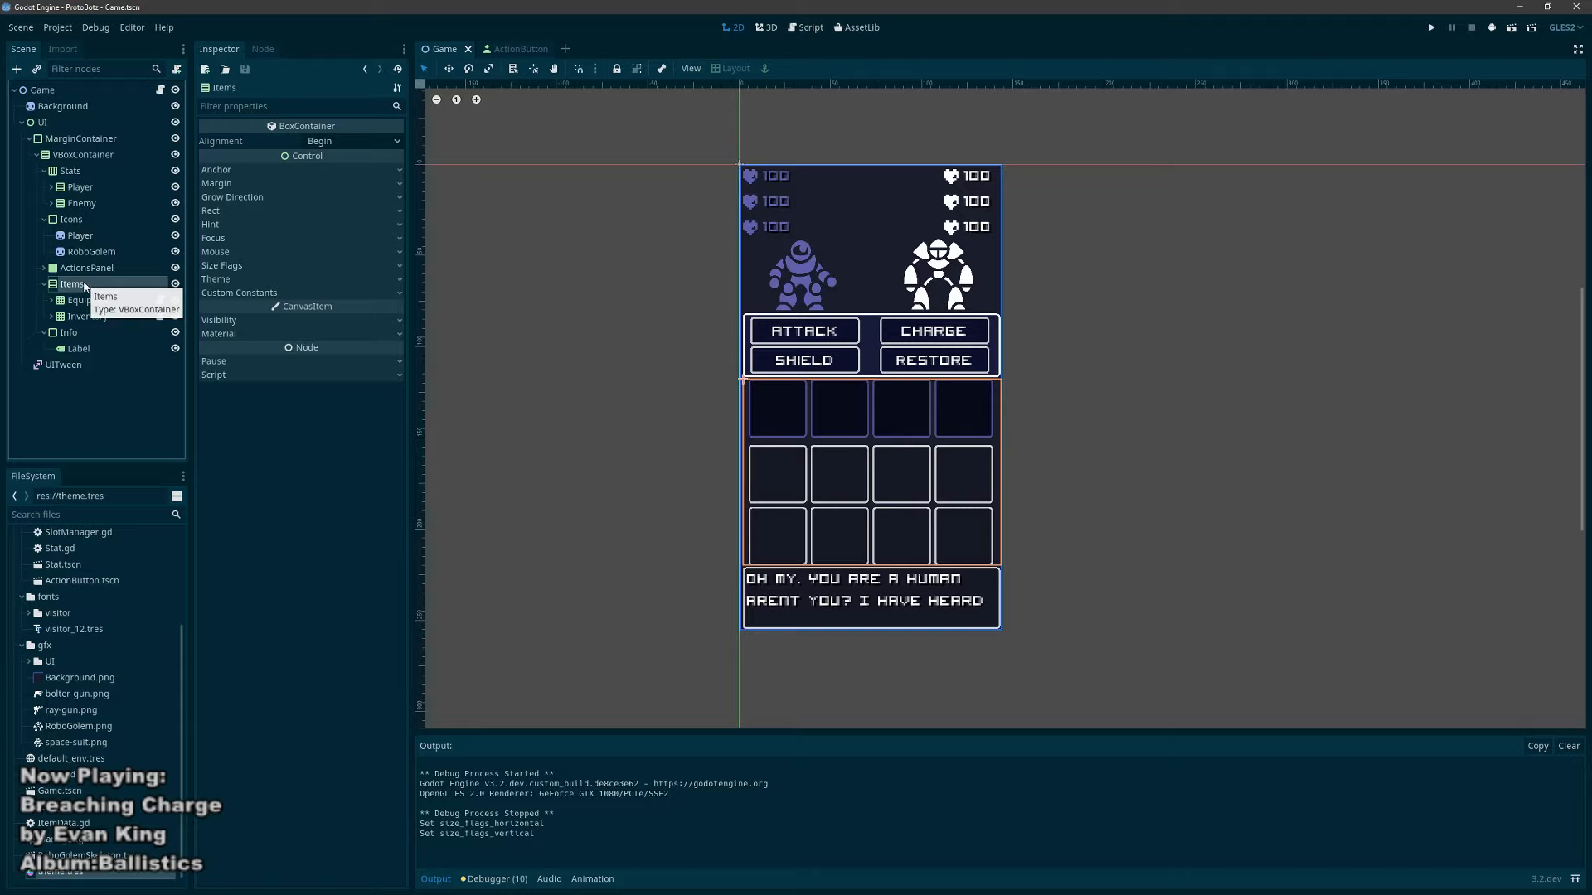
{"action": "left_click", "coordinate": [79, 301]}
{"action": "left_click", "coordinate": [79, 318], "text": "ctrl"}
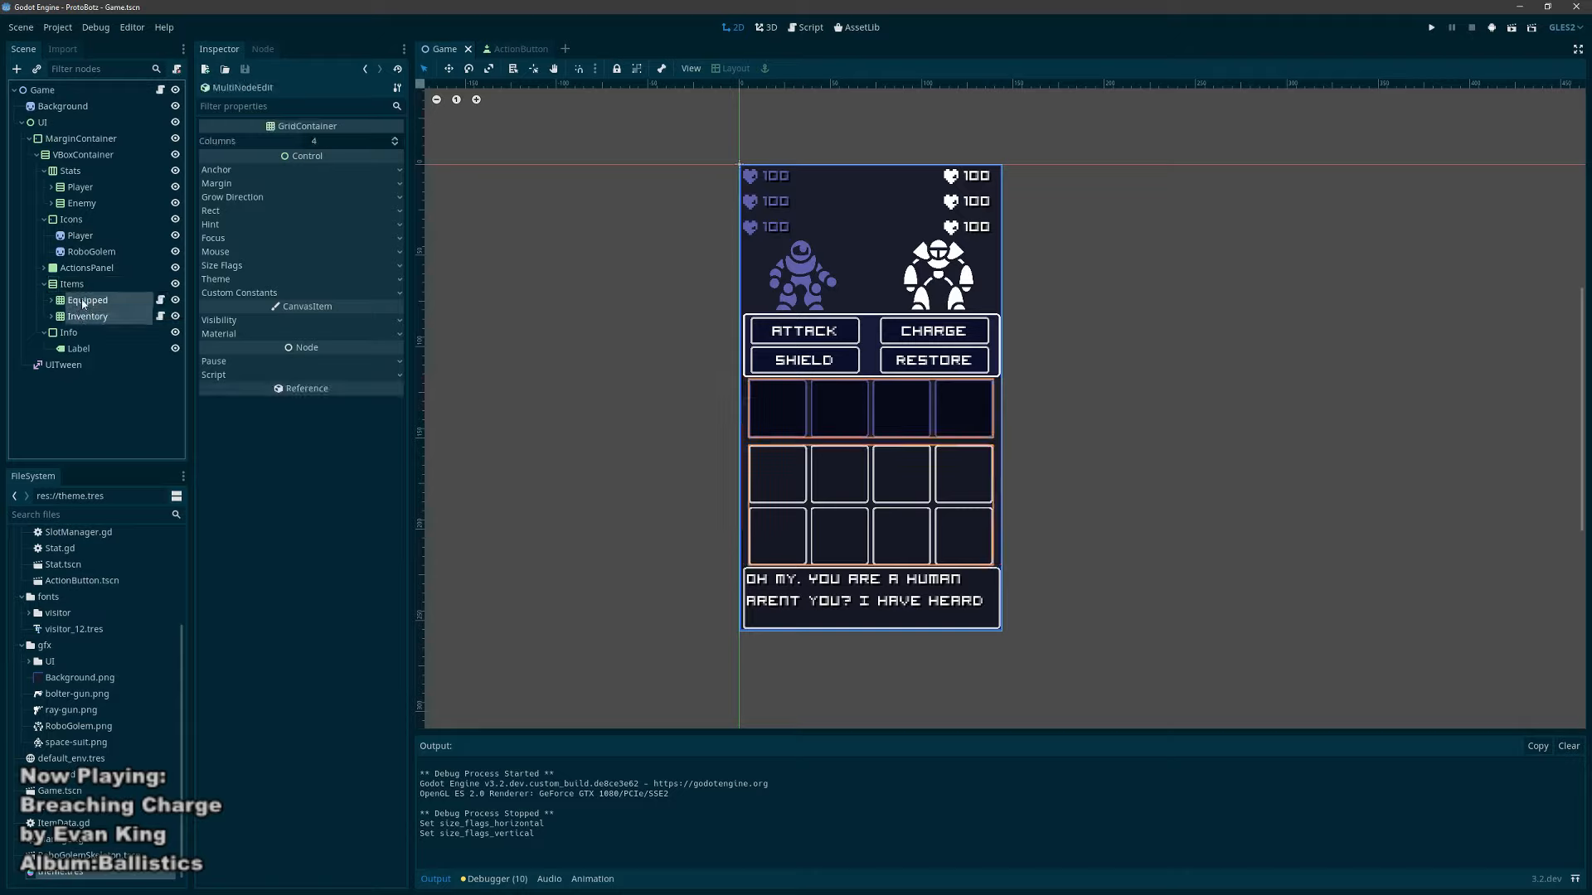
{"action": "left_click_drag", "start_coordinate": [83, 304], "coordinate": [82, 282]}
{"action": "left_click", "coordinate": [72, 318]}
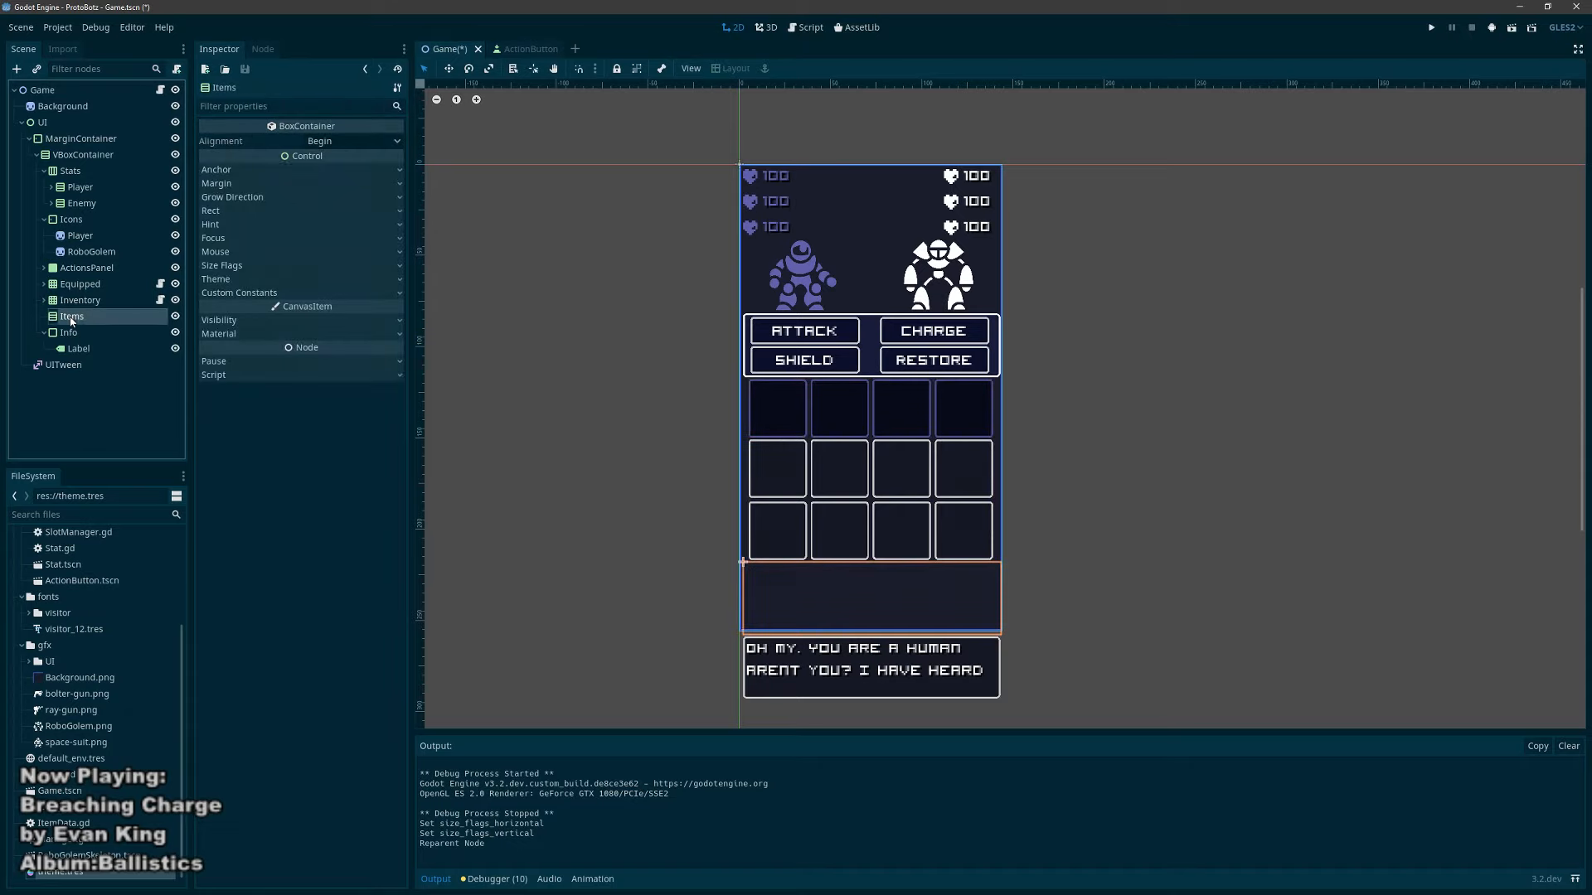
{"action": "key", "text": "Delete"}
{"action": "key", "text": "Return"}
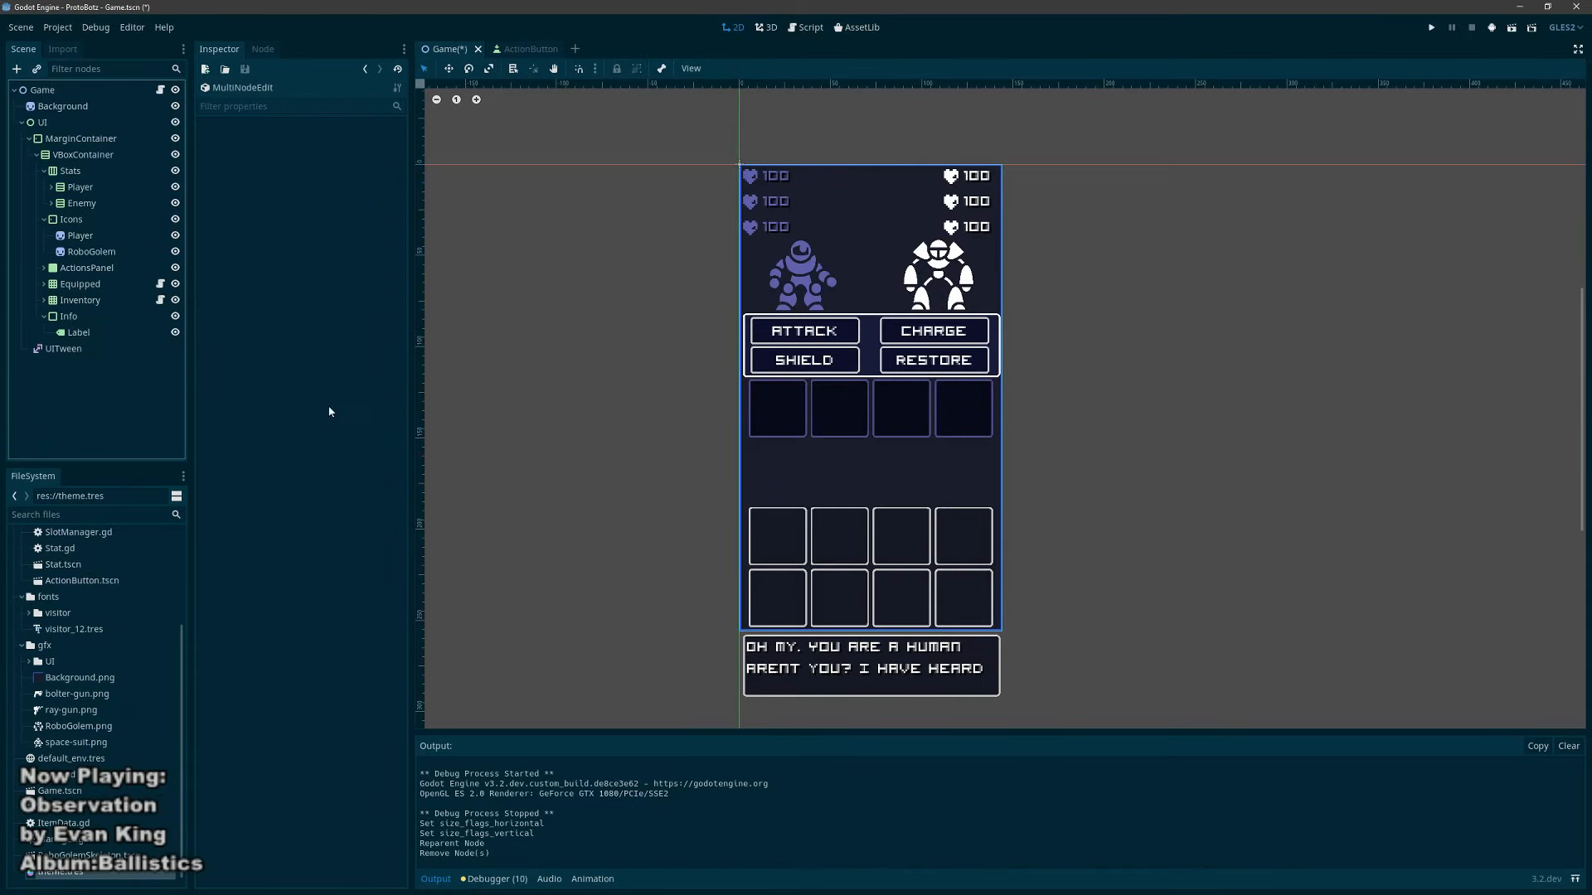
Step: Disable Expand in the vertical size flags of the Equipped container
{"action": "left_click", "coordinate": [100, 287]}
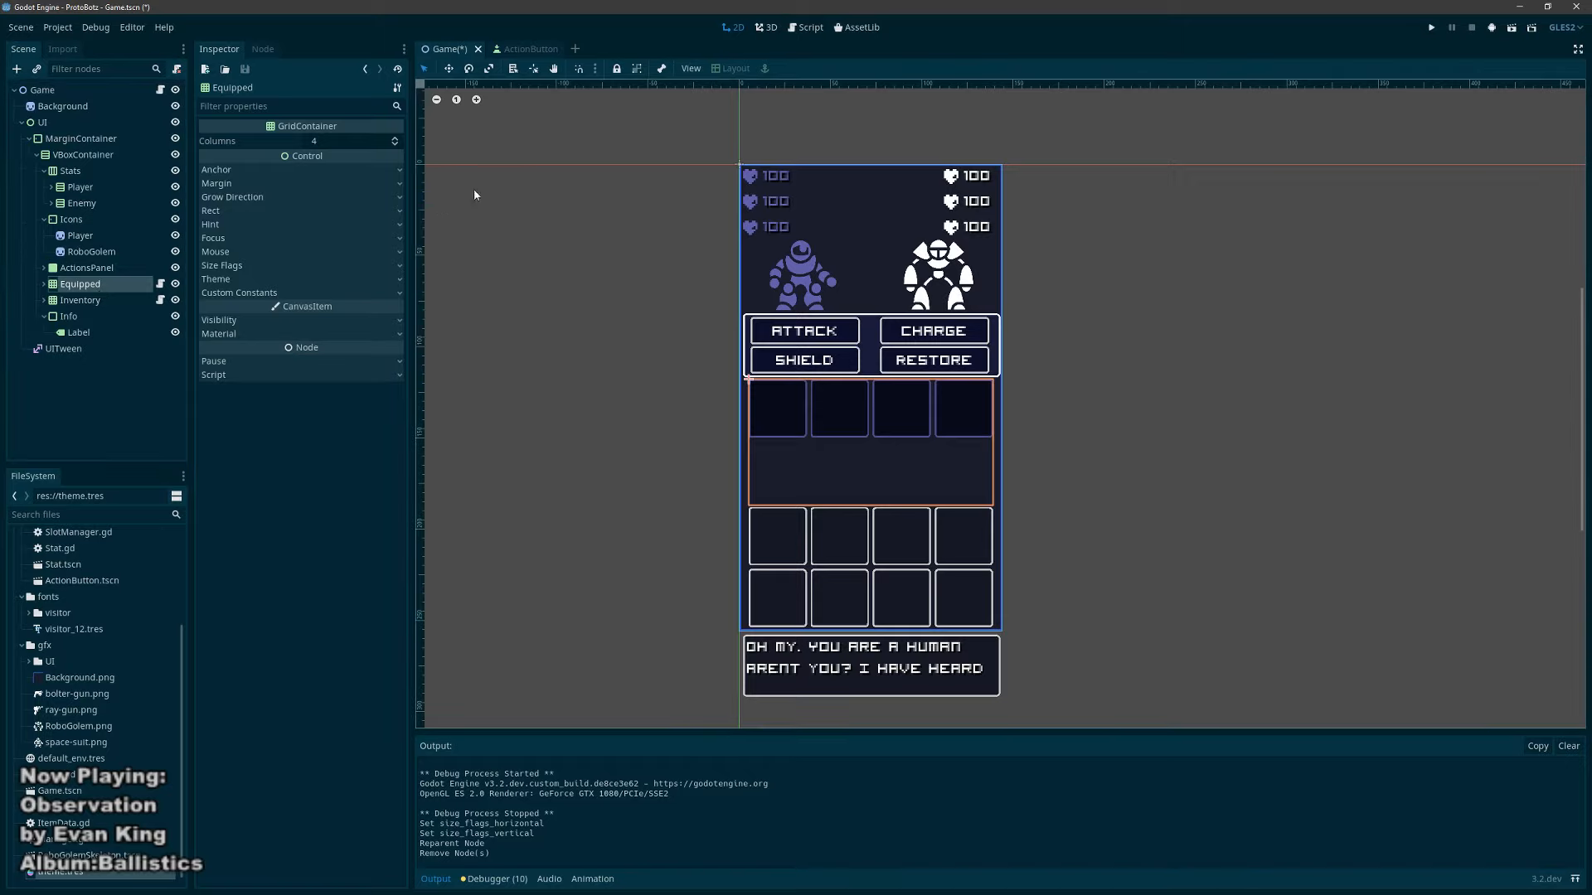
{"action": "left_click", "coordinate": [265, 266]}
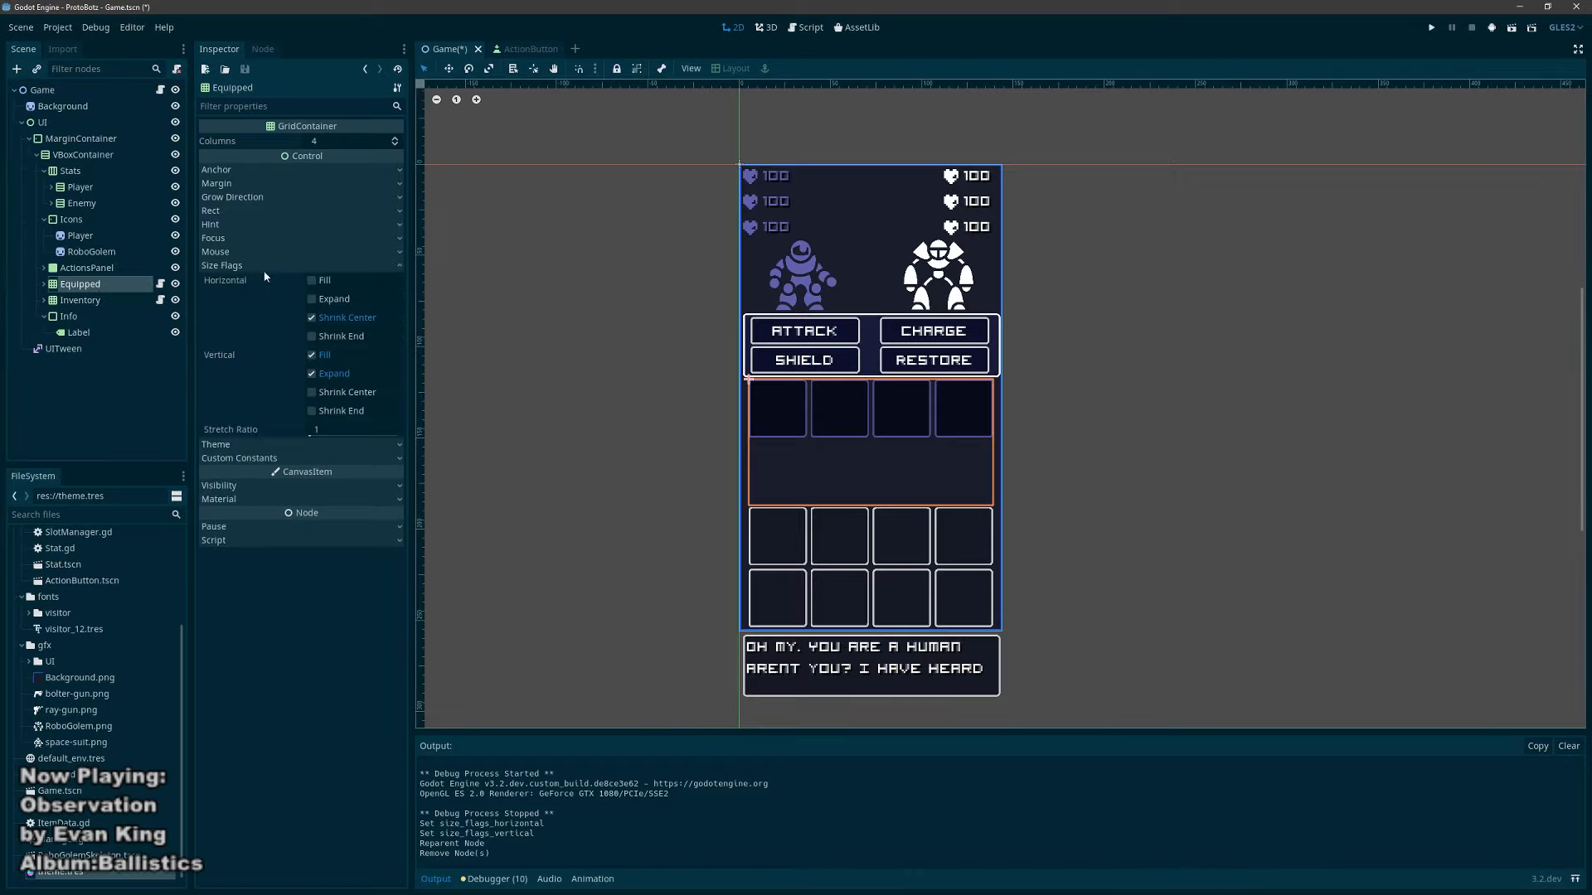
{"action": "left_click", "coordinate": [312, 373]}
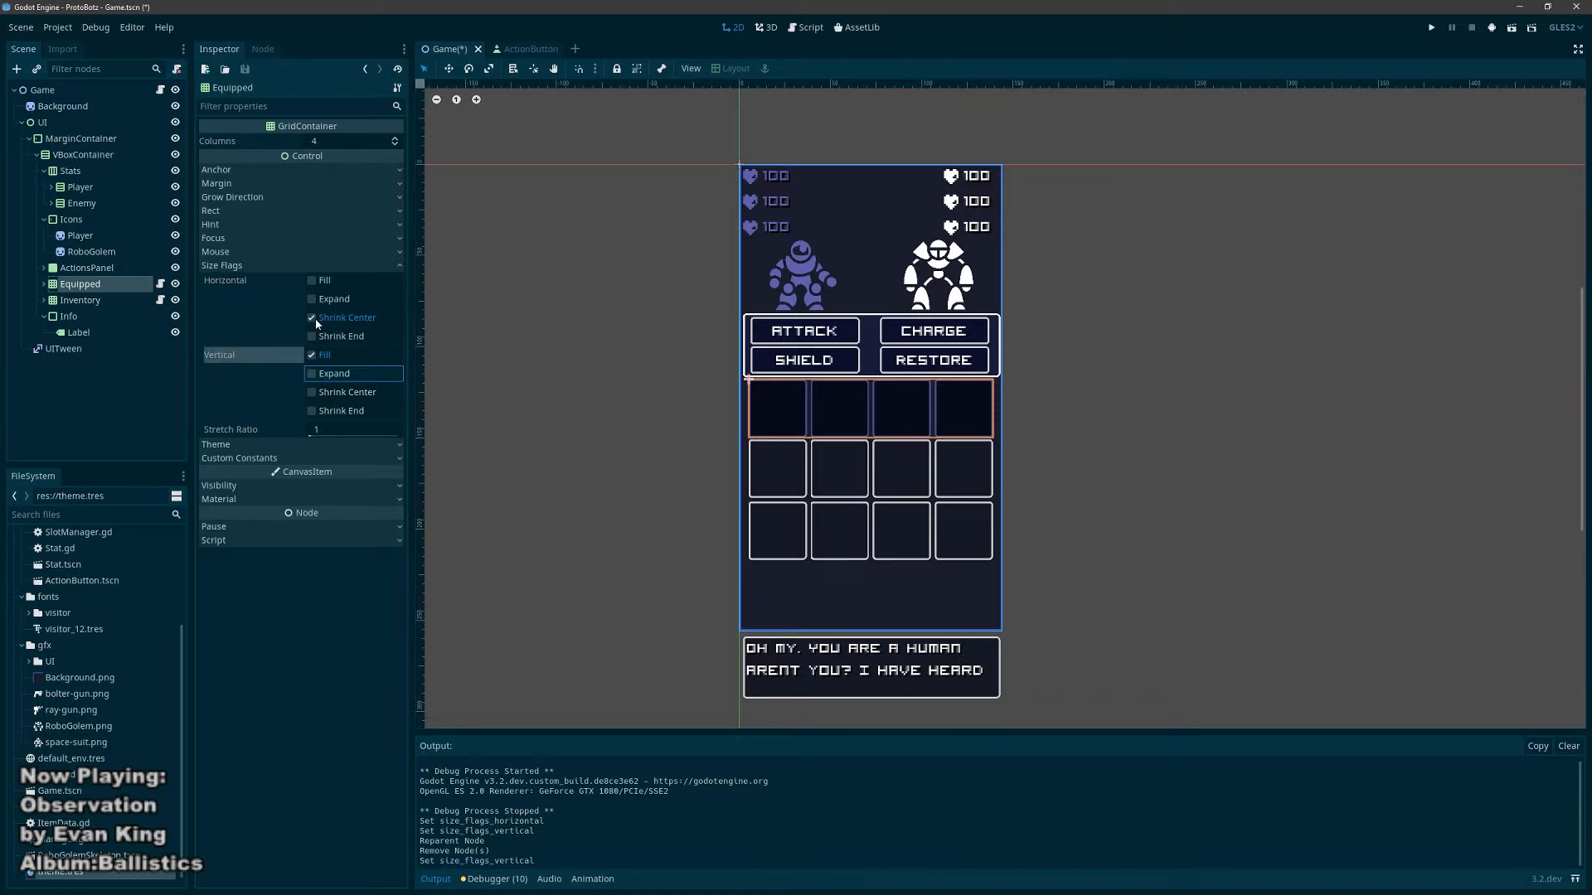
Step: Examine the bounds of the Inventory container and the first Equipped slot on the canvas, and collapse Equipped in the scene tree
{"action": "scroll", "coordinate": [998, 474], "scroll_direction": "up", "scroll_amount": 8}
{"action": "middle_click_drag", "start_coordinate": [992, 472], "coordinate": [1179, 463]}
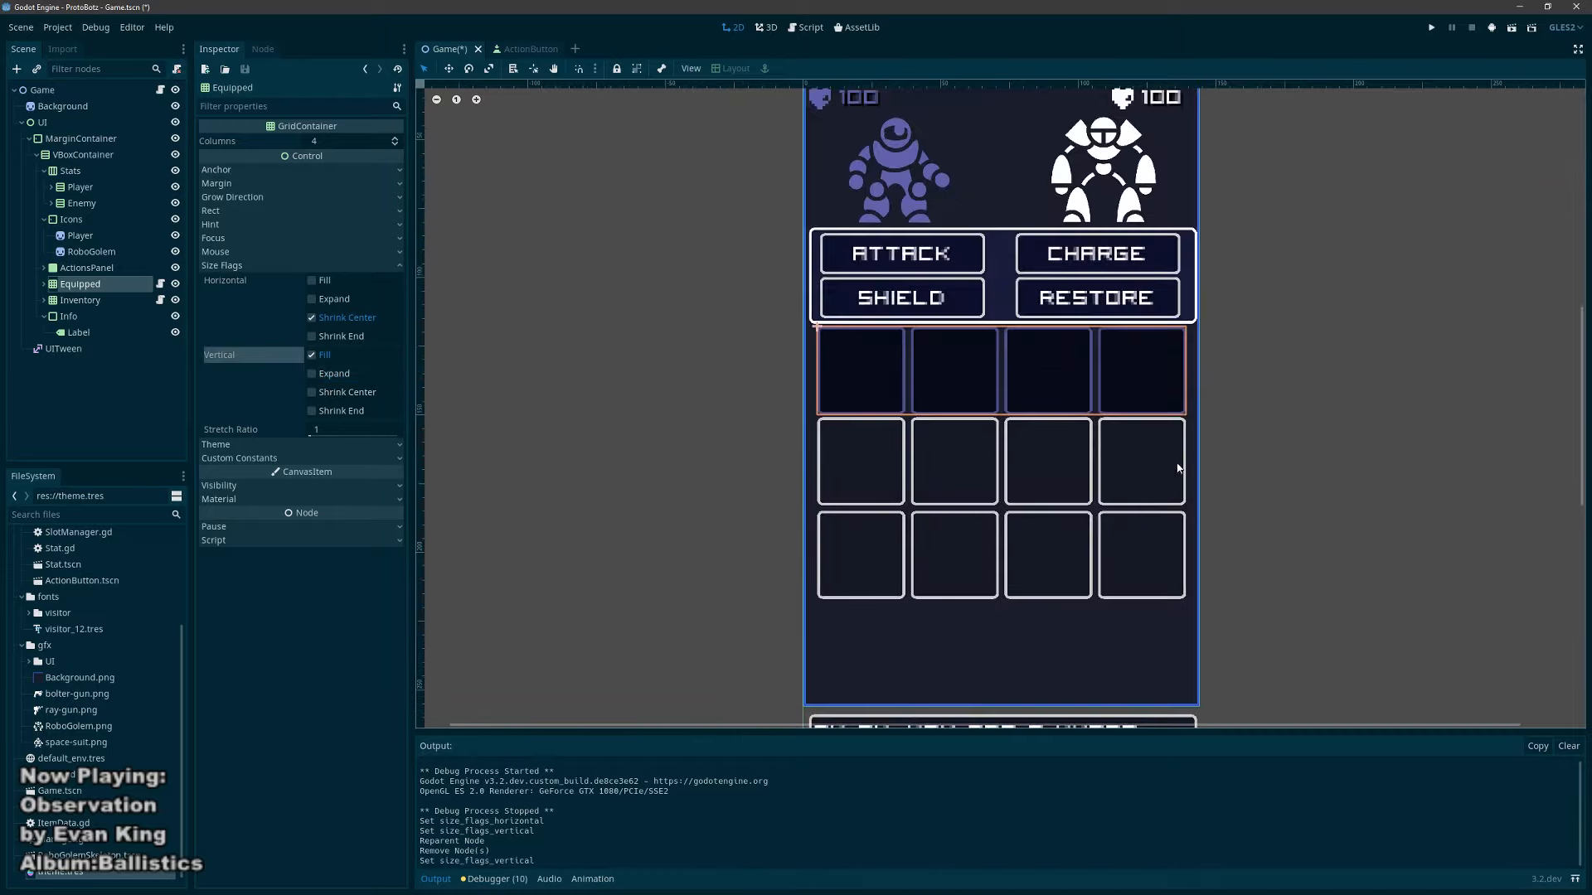
{"action": "left_click", "coordinate": [1242, 454]}
{"action": "left_click", "coordinate": [1142, 653]}
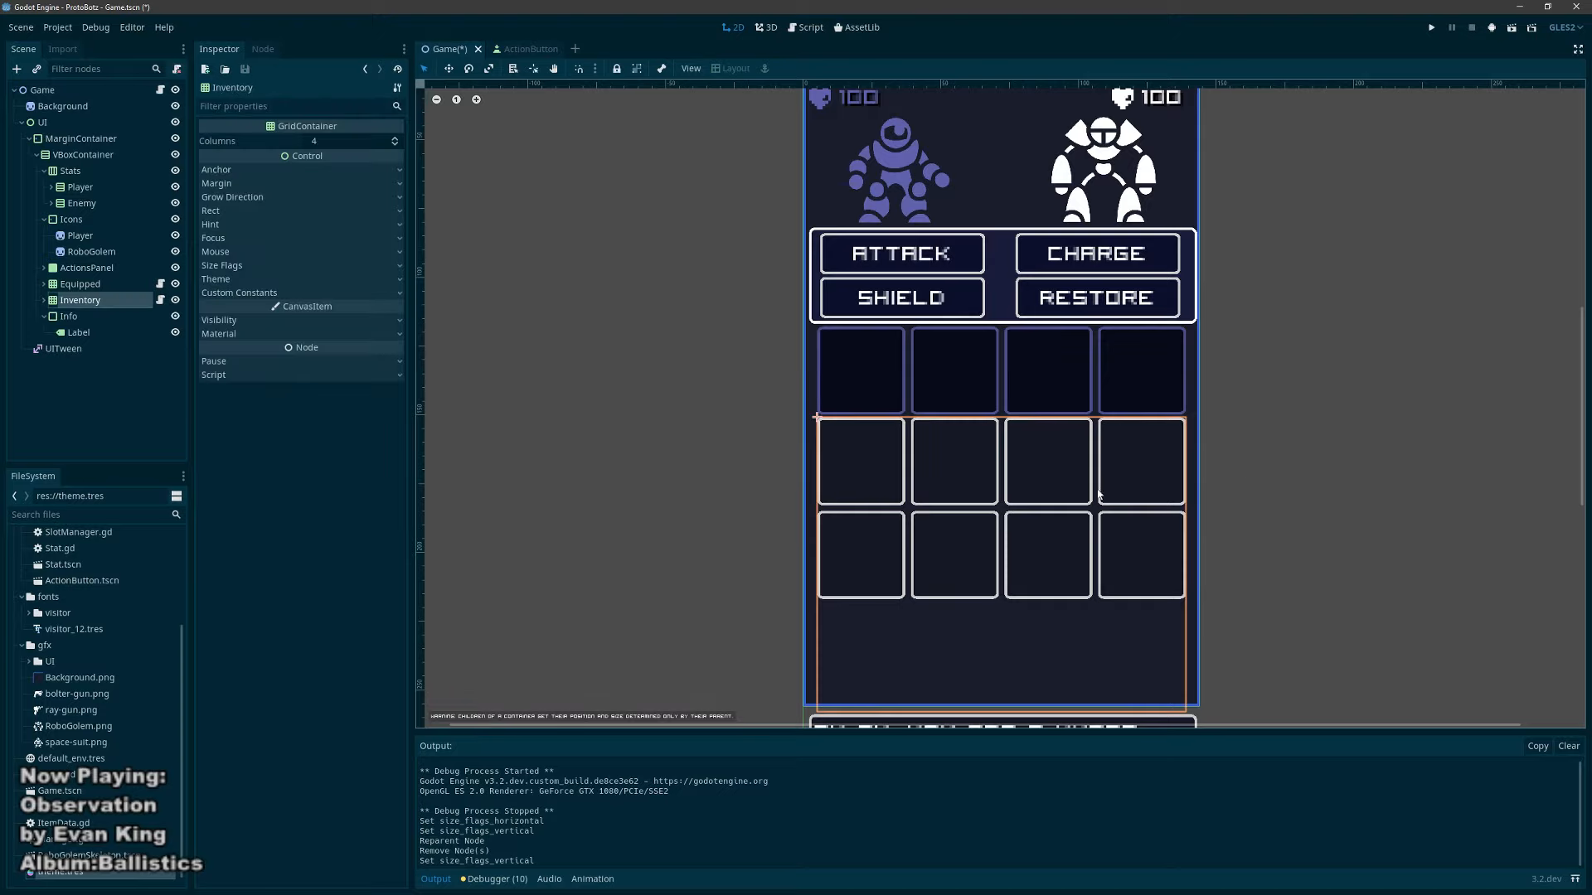
{"action": "left_click", "coordinate": [821, 373]}
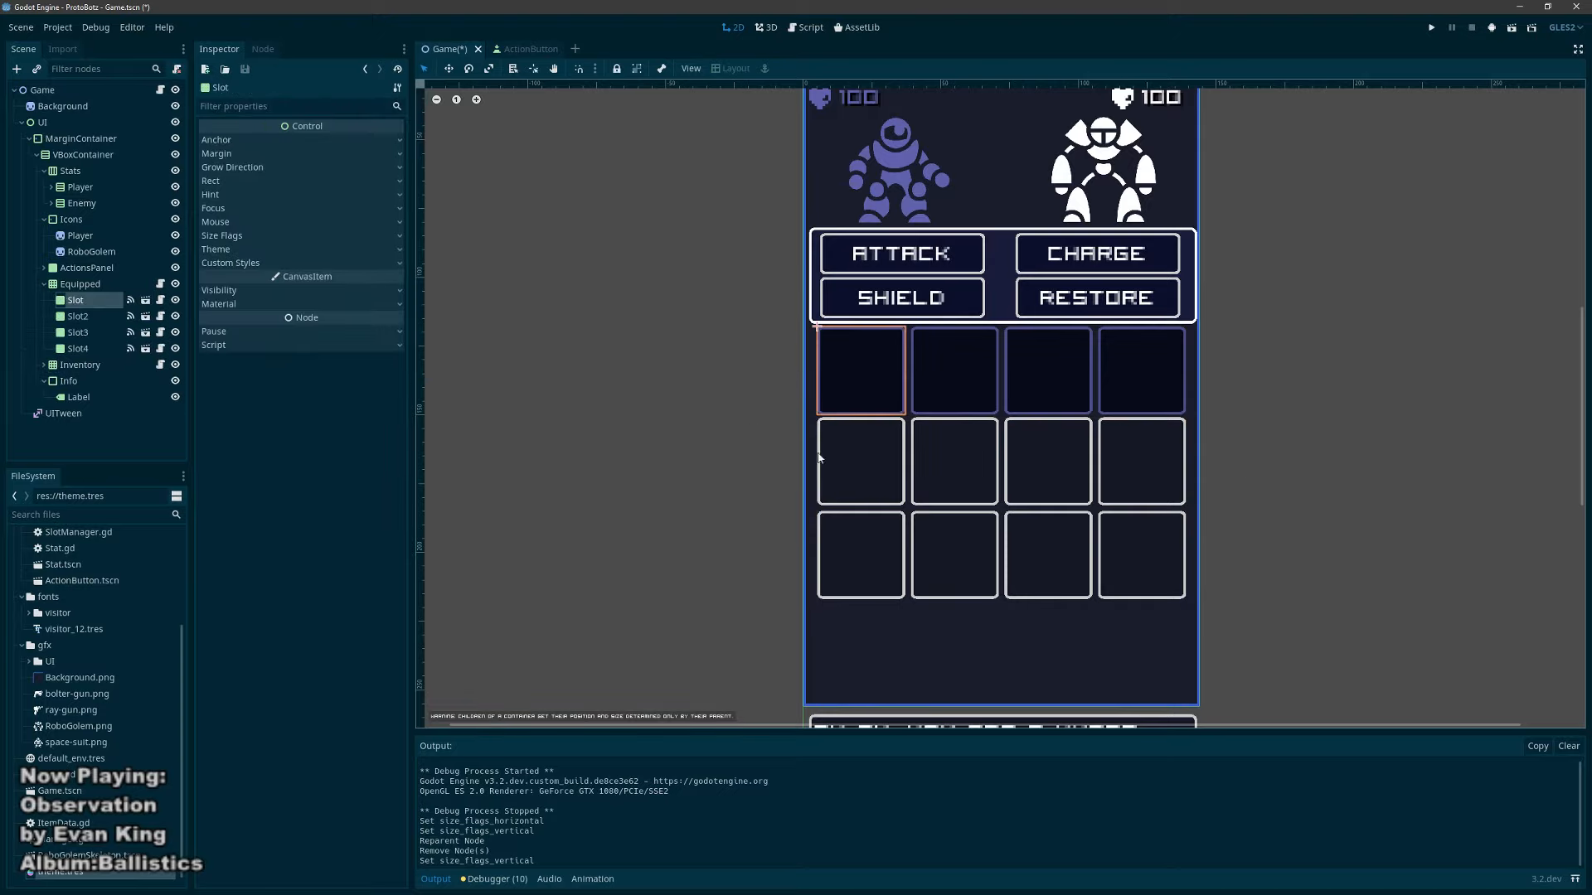
{"action": "left_click", "coordinate": [44, 285]}
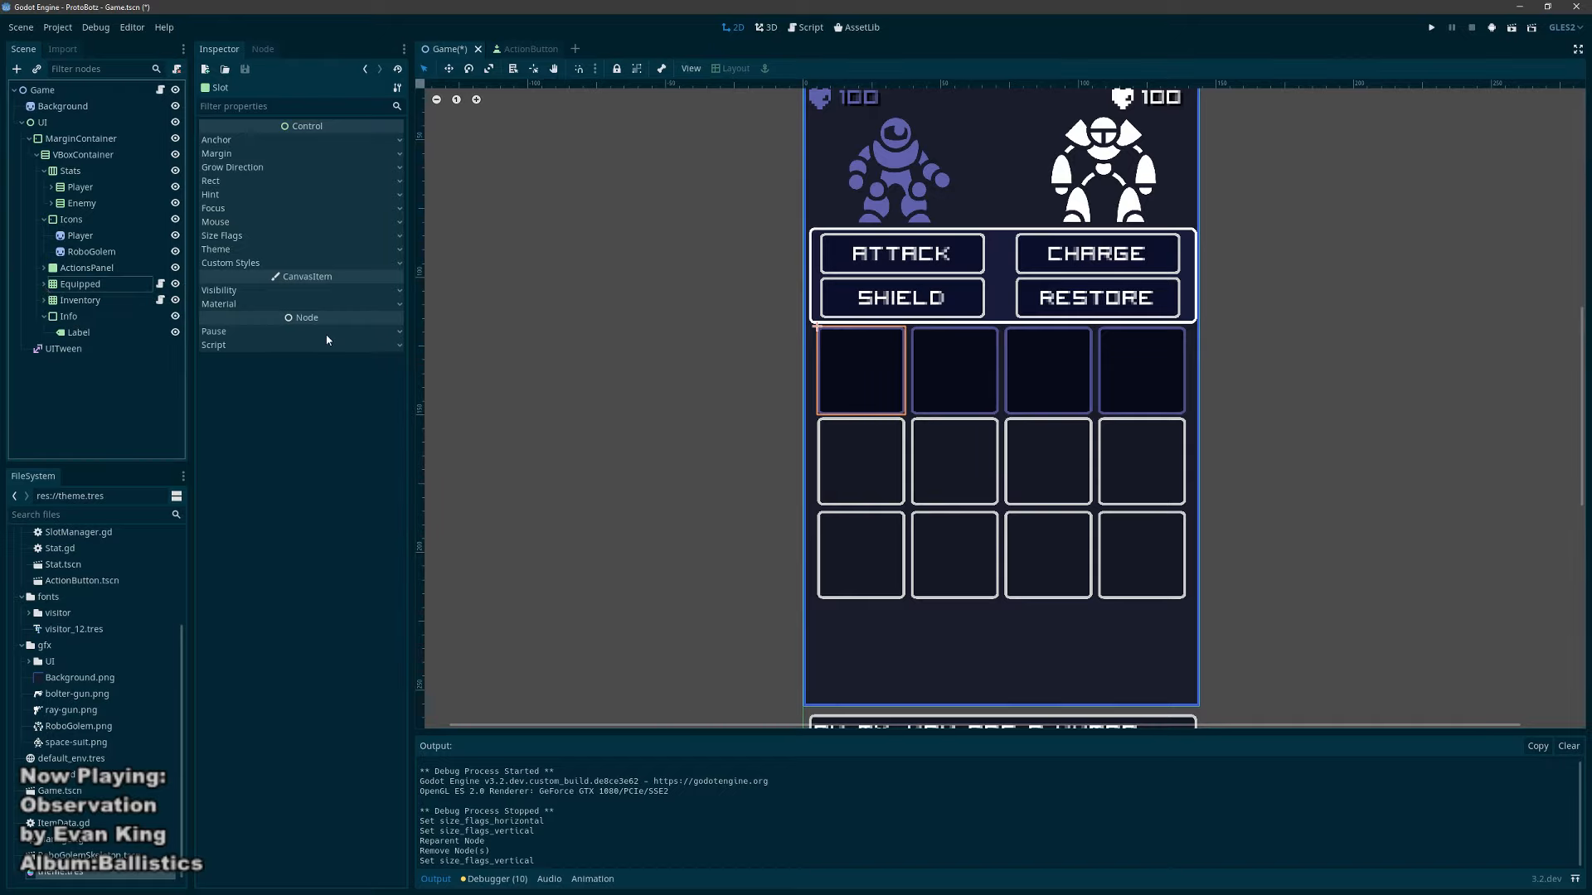
Step: Disable Expand and enable Shrink End in the vertical size flags of the Inventory container, leaving Shrink Center off after trying it
{"action": "scroll", "coordinate": [786, 585], "scroll_direction": "down", "scroll_amount": 2}
{"action": "left_click", "coordinate": [118, 300]}
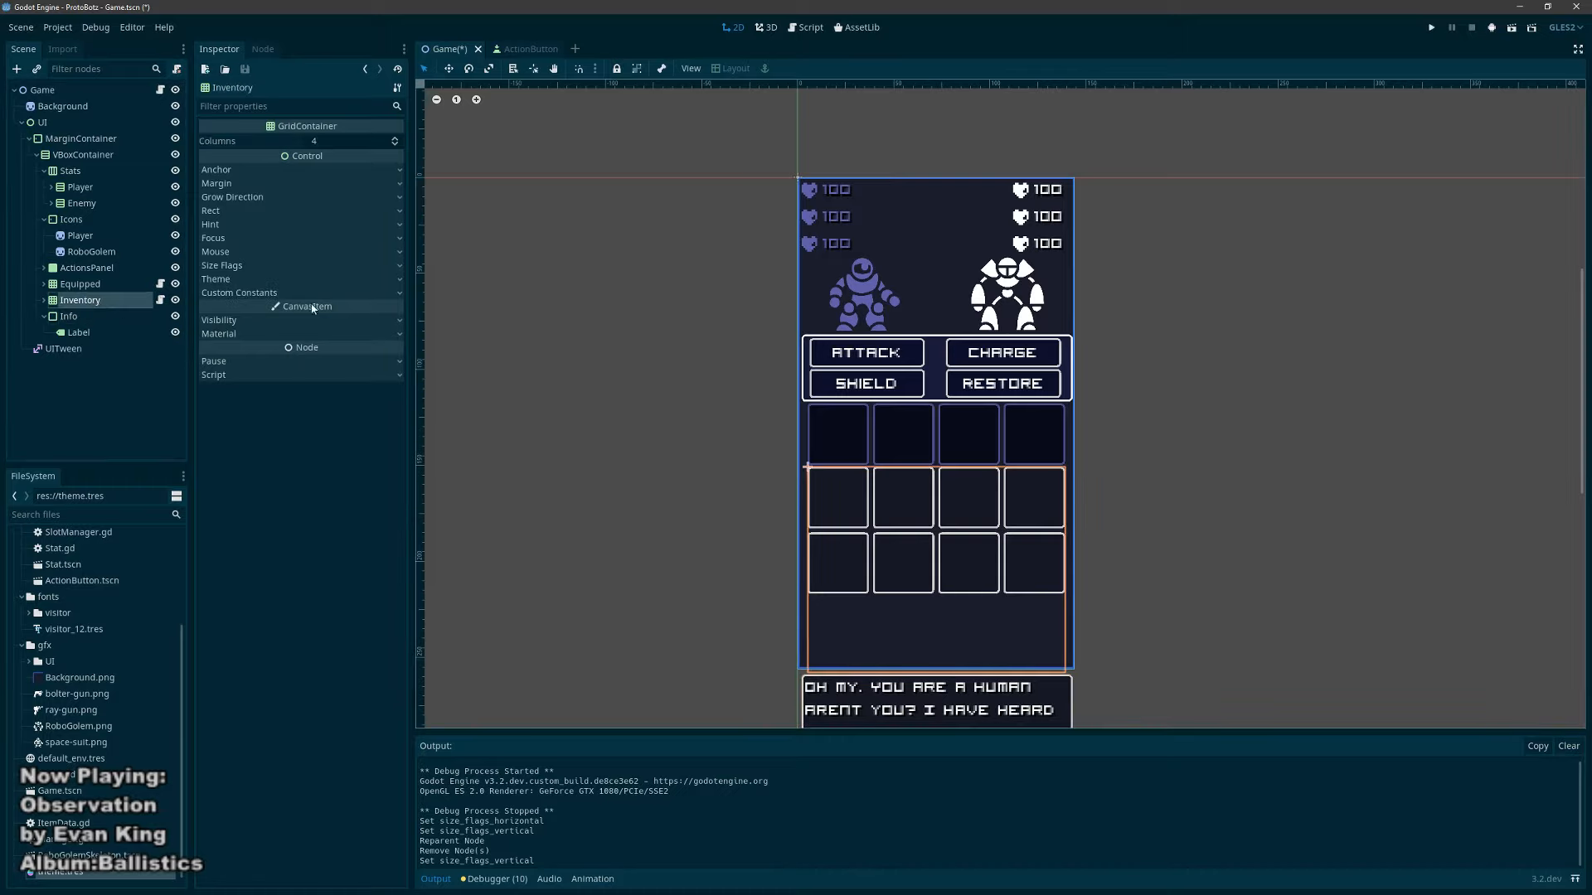
{"action": "left_click", "coordinate": [249, 266]}
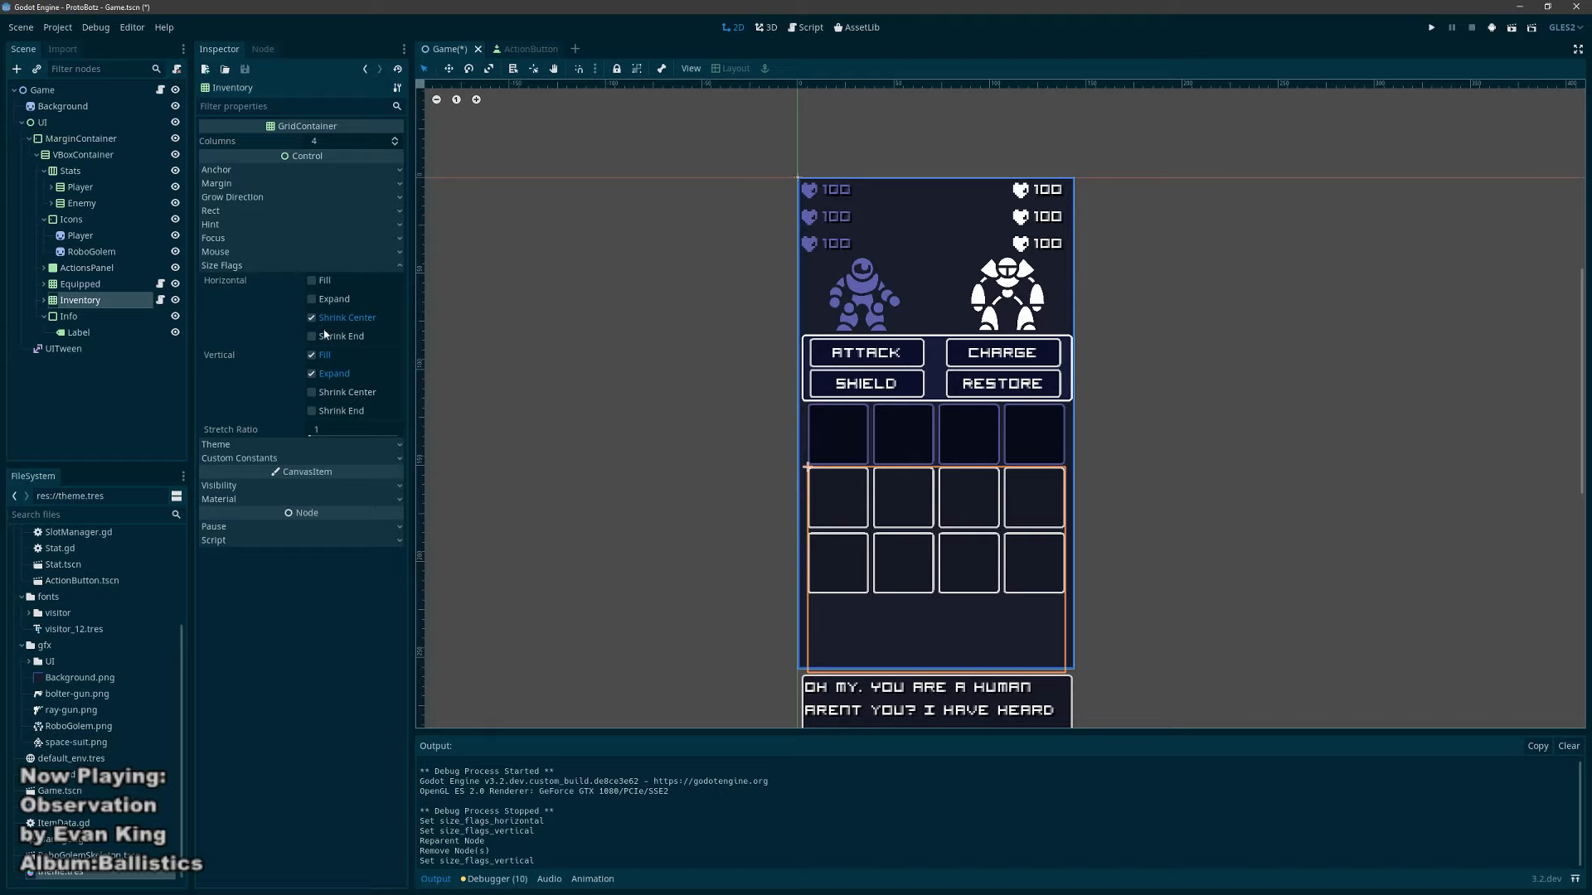
{"action": "left_click", "coordinate": [312, 374]}
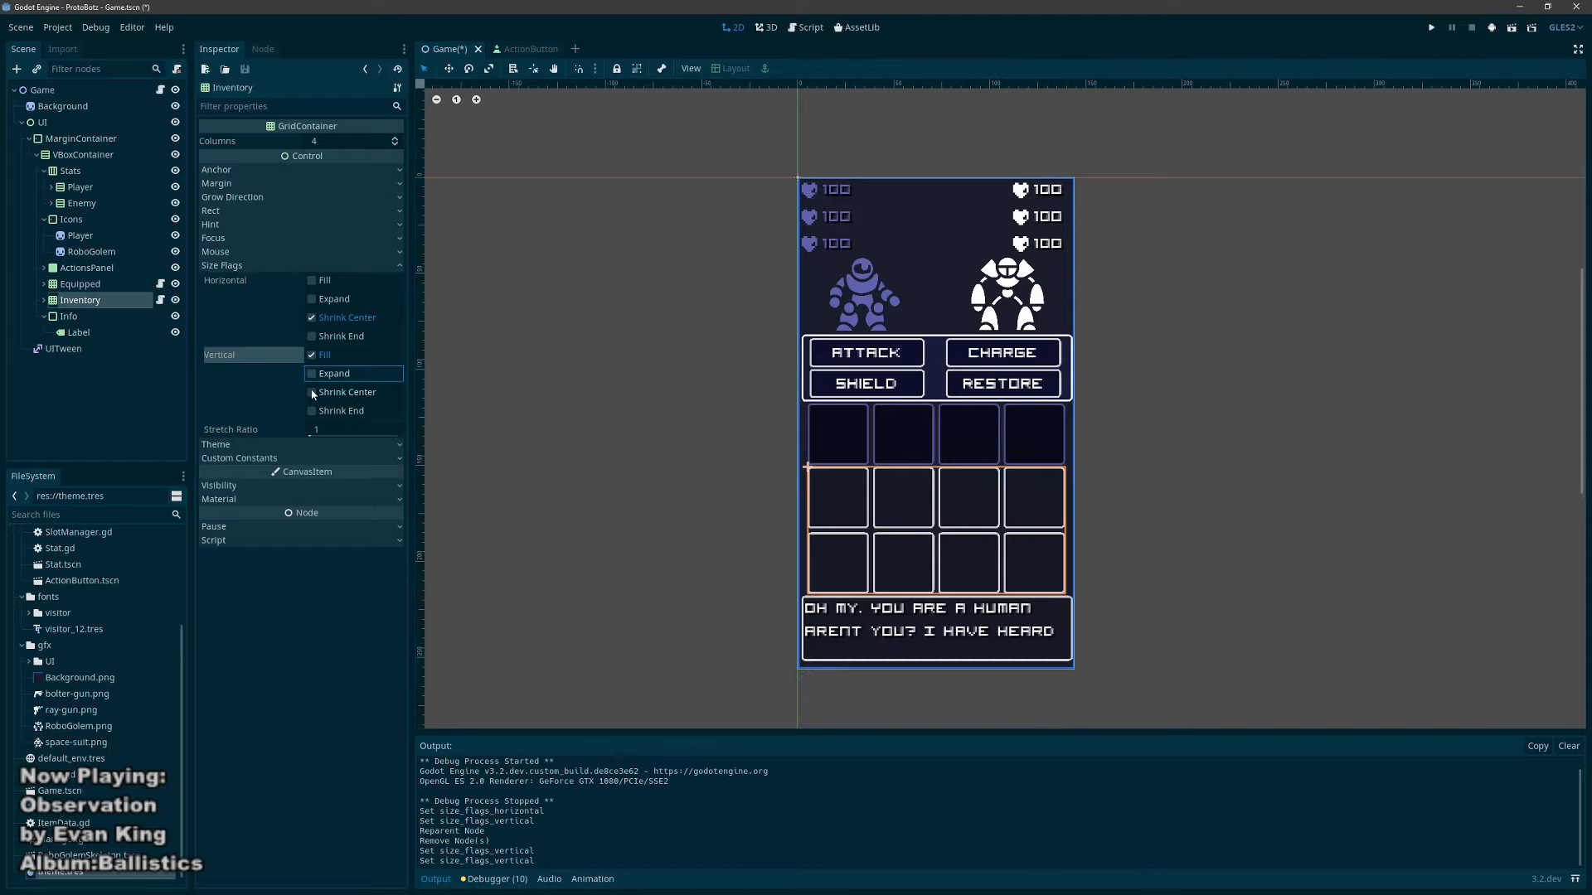
{"action": "left_click", "coordinate": [311, 392]}
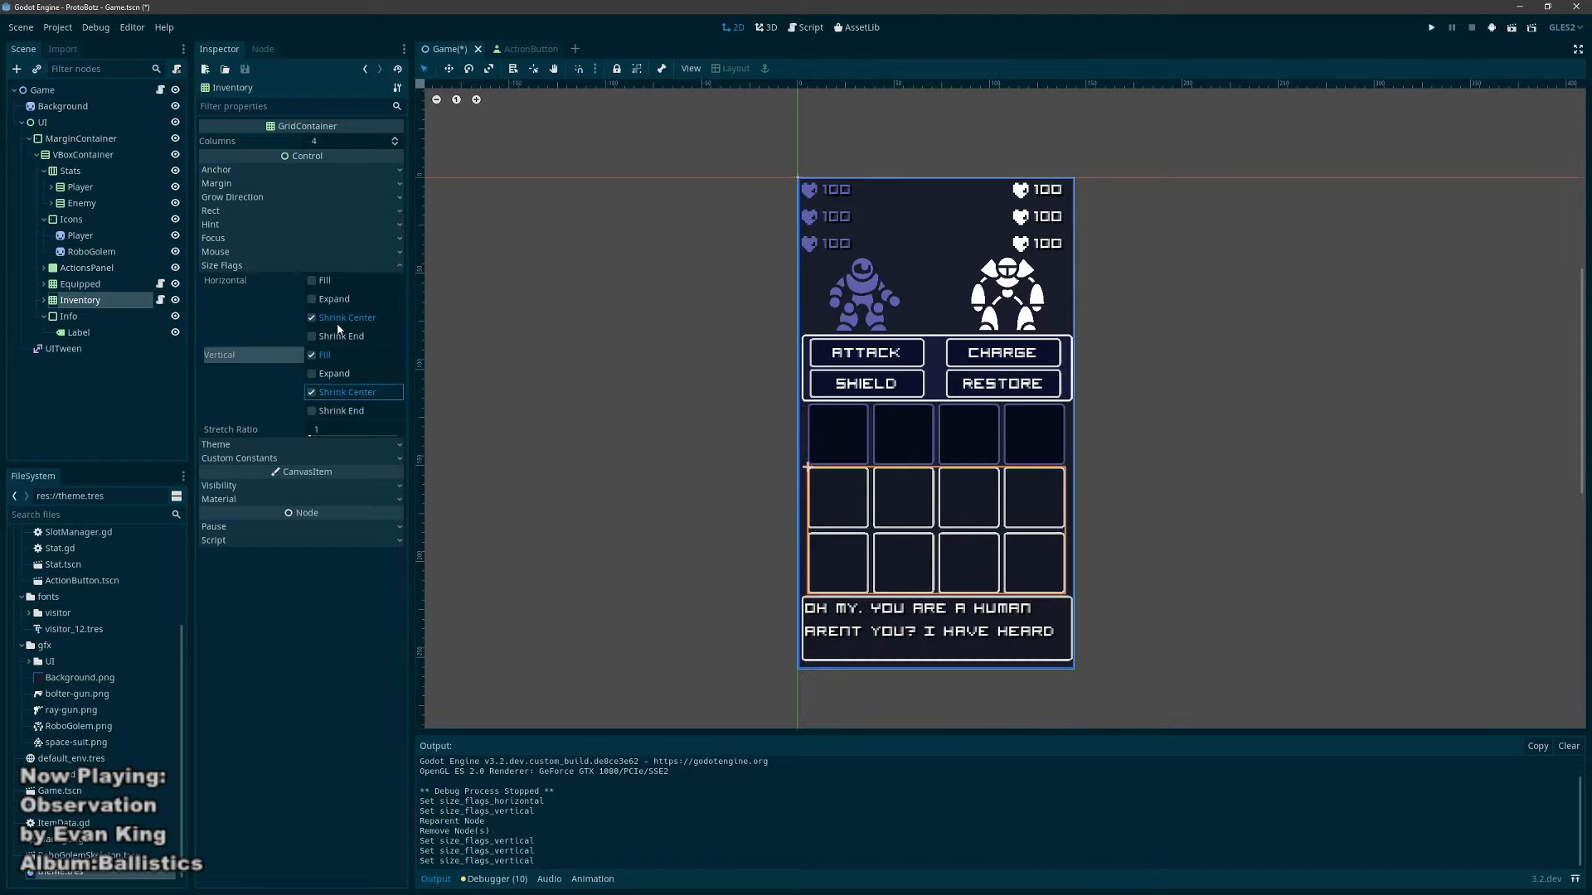
{"action": "left_click", "coordinate": [312, 411]}
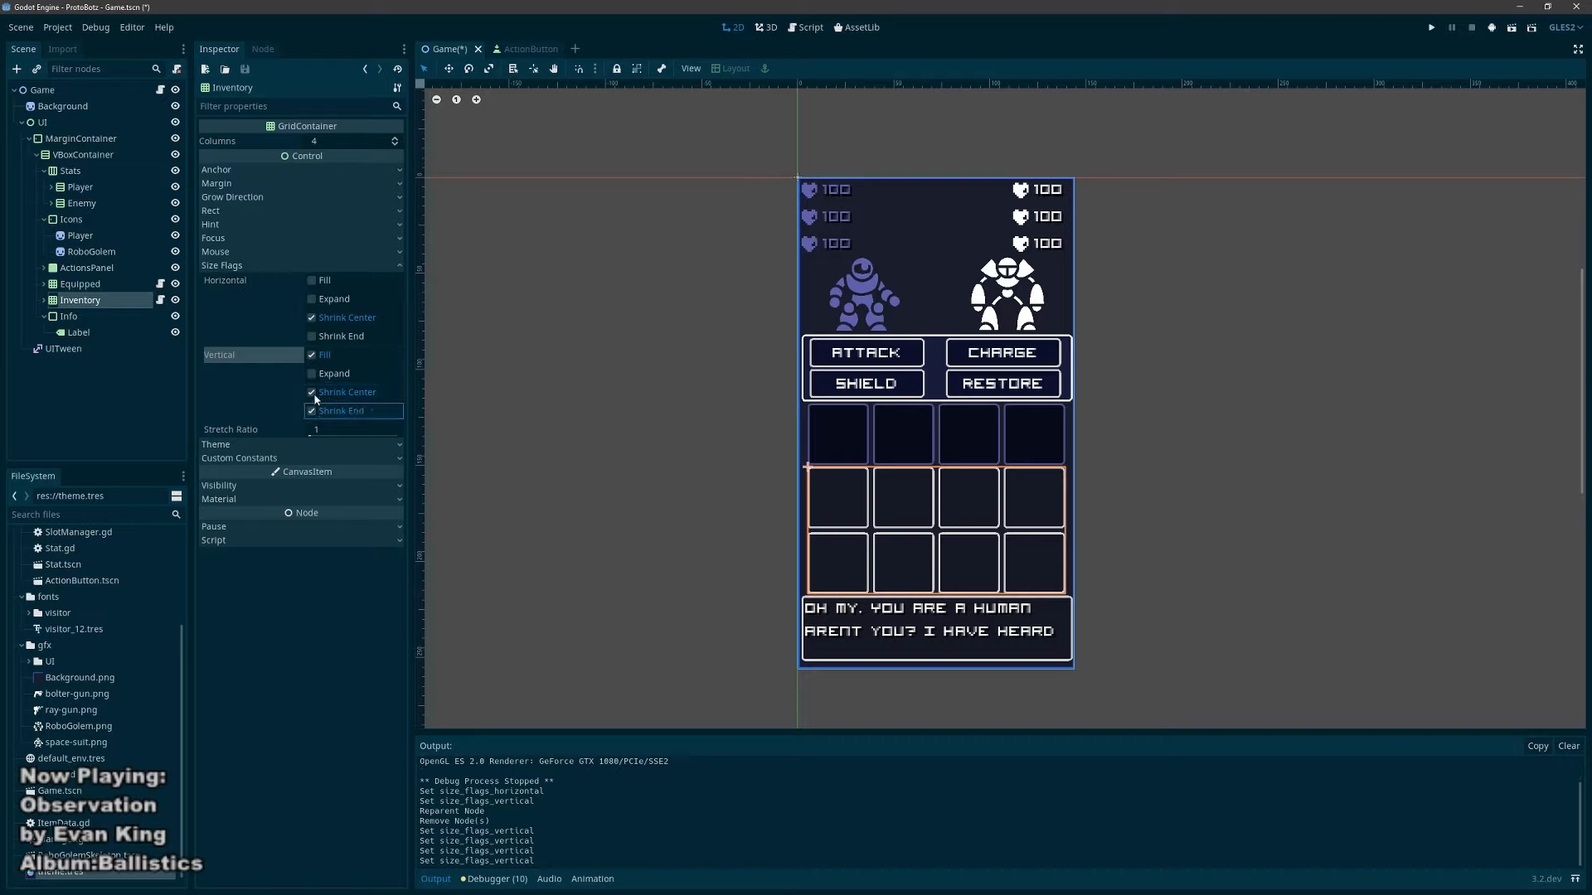
{"action": "left_click", "coordinate": [313, 393]}
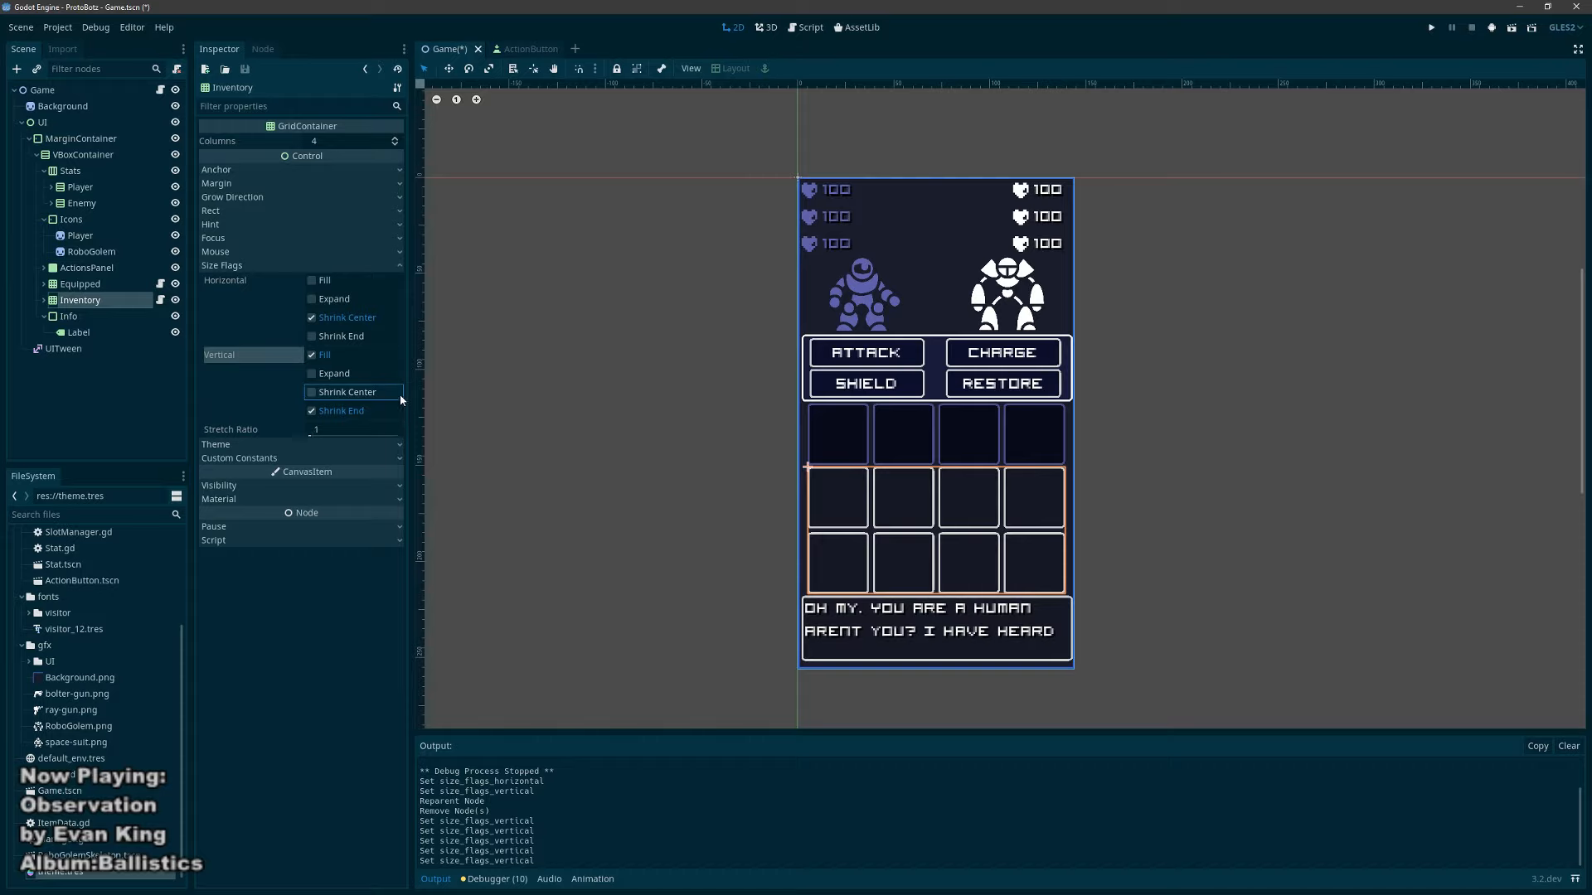
Step: Try Shrink End instead of Shrink Center in Inventory's horizontal size flags, and undo the change
{"action": "left_click", "coordinate": [312, 337]}
{"action": "left_click", "coordinate": [312, 318]}
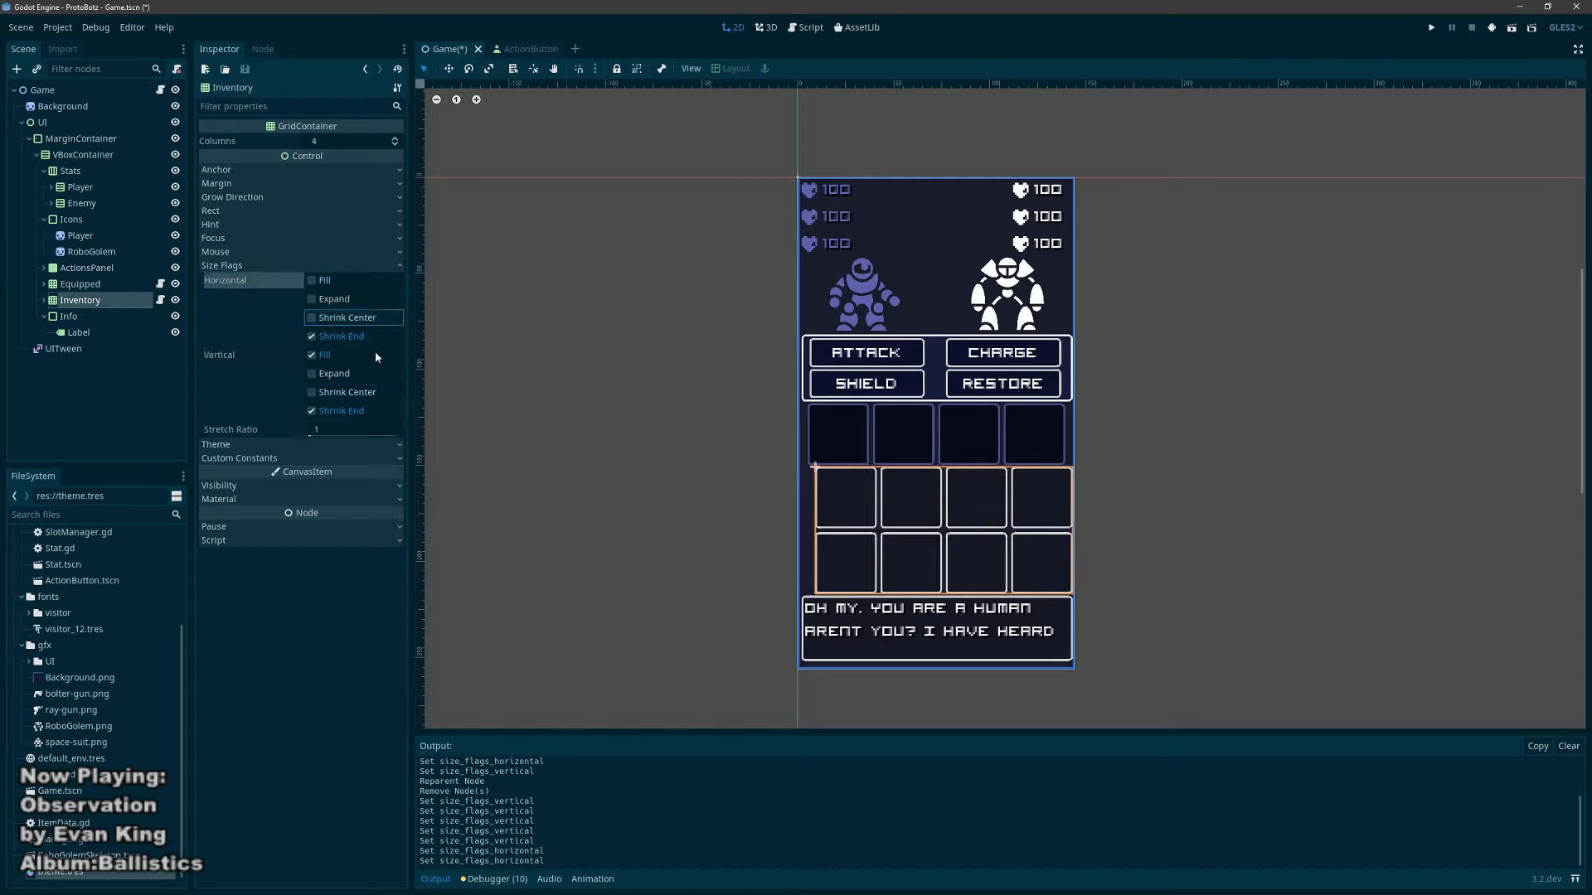
{"action": "key", "text": "ctrl+z"}
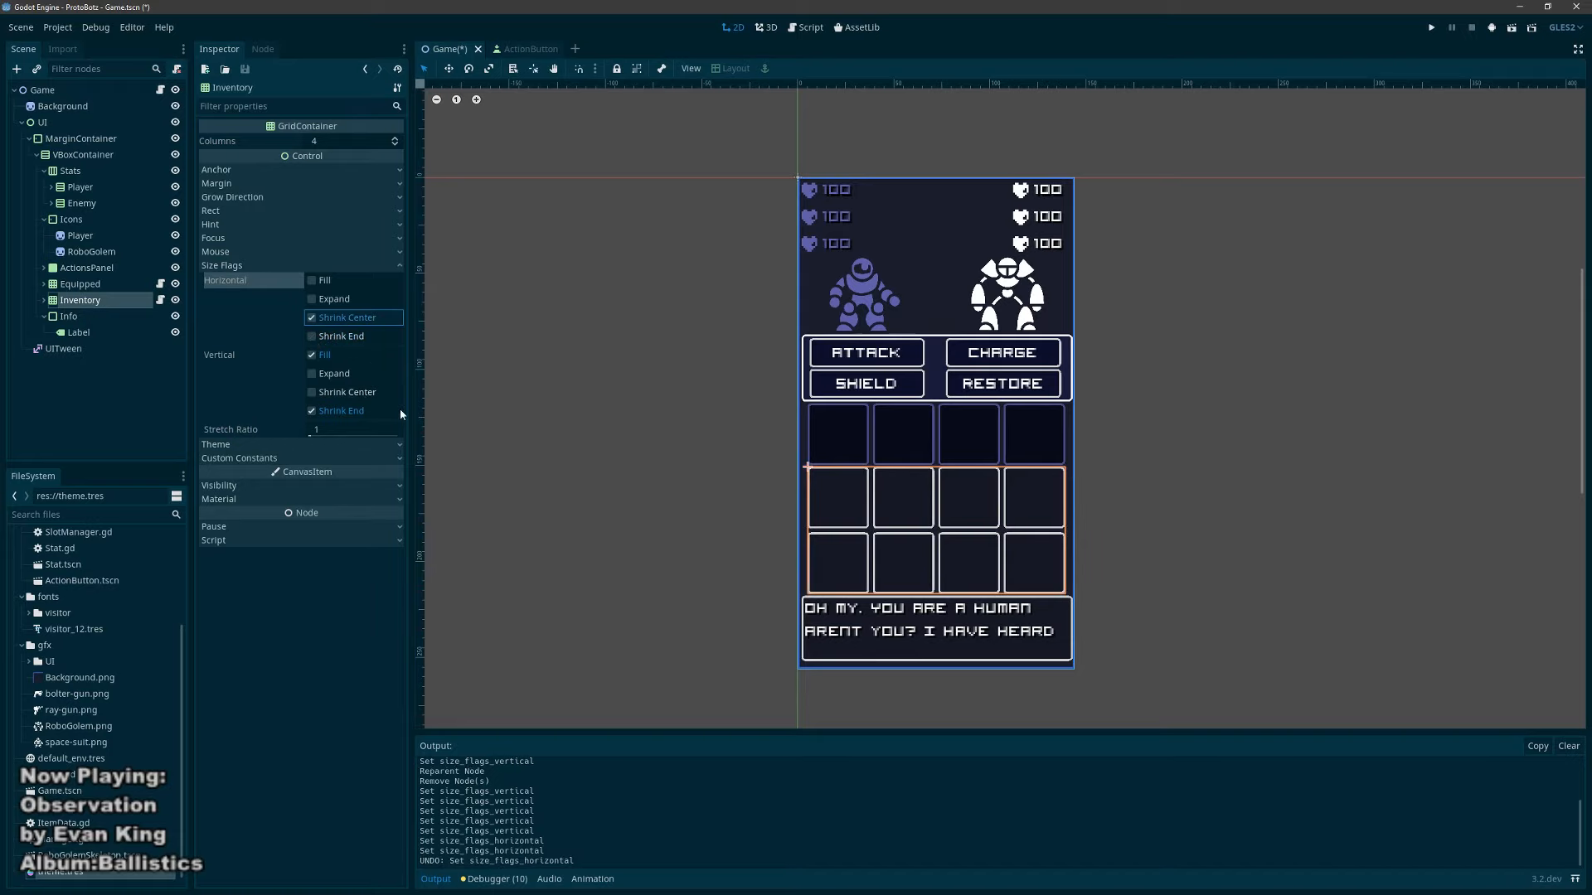
Step: Save the Game scene without adding a new node
{"action": "key", "text": "ctrl+a"}
{"action": "type", "text": "grid"}
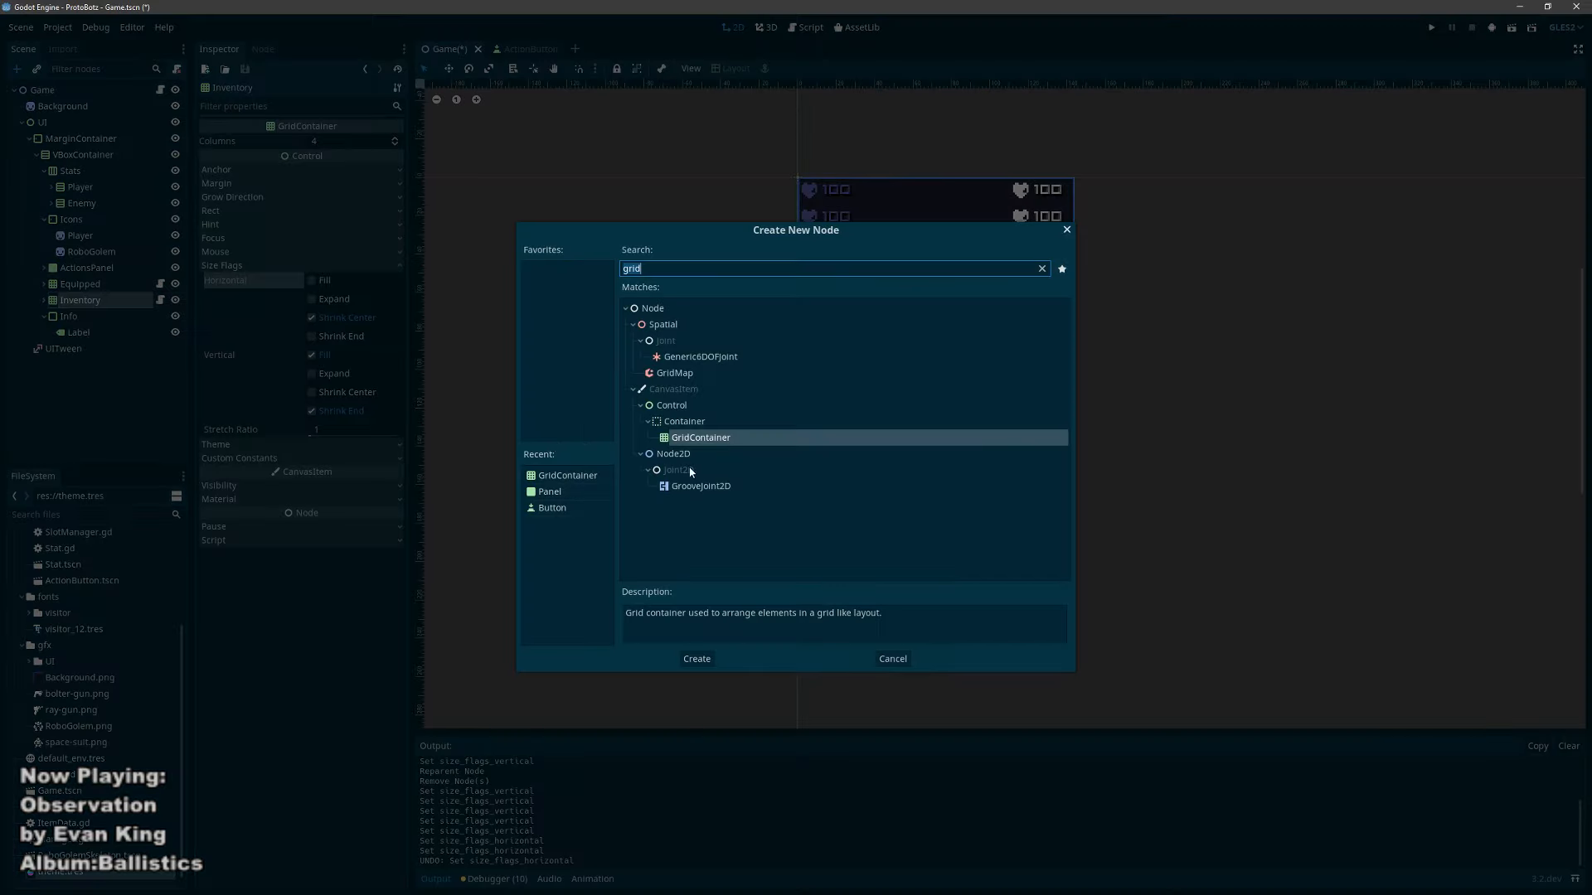
{"action": "key", "text": "Escape"}
{"action": "key", "text": "ctrl+s"}
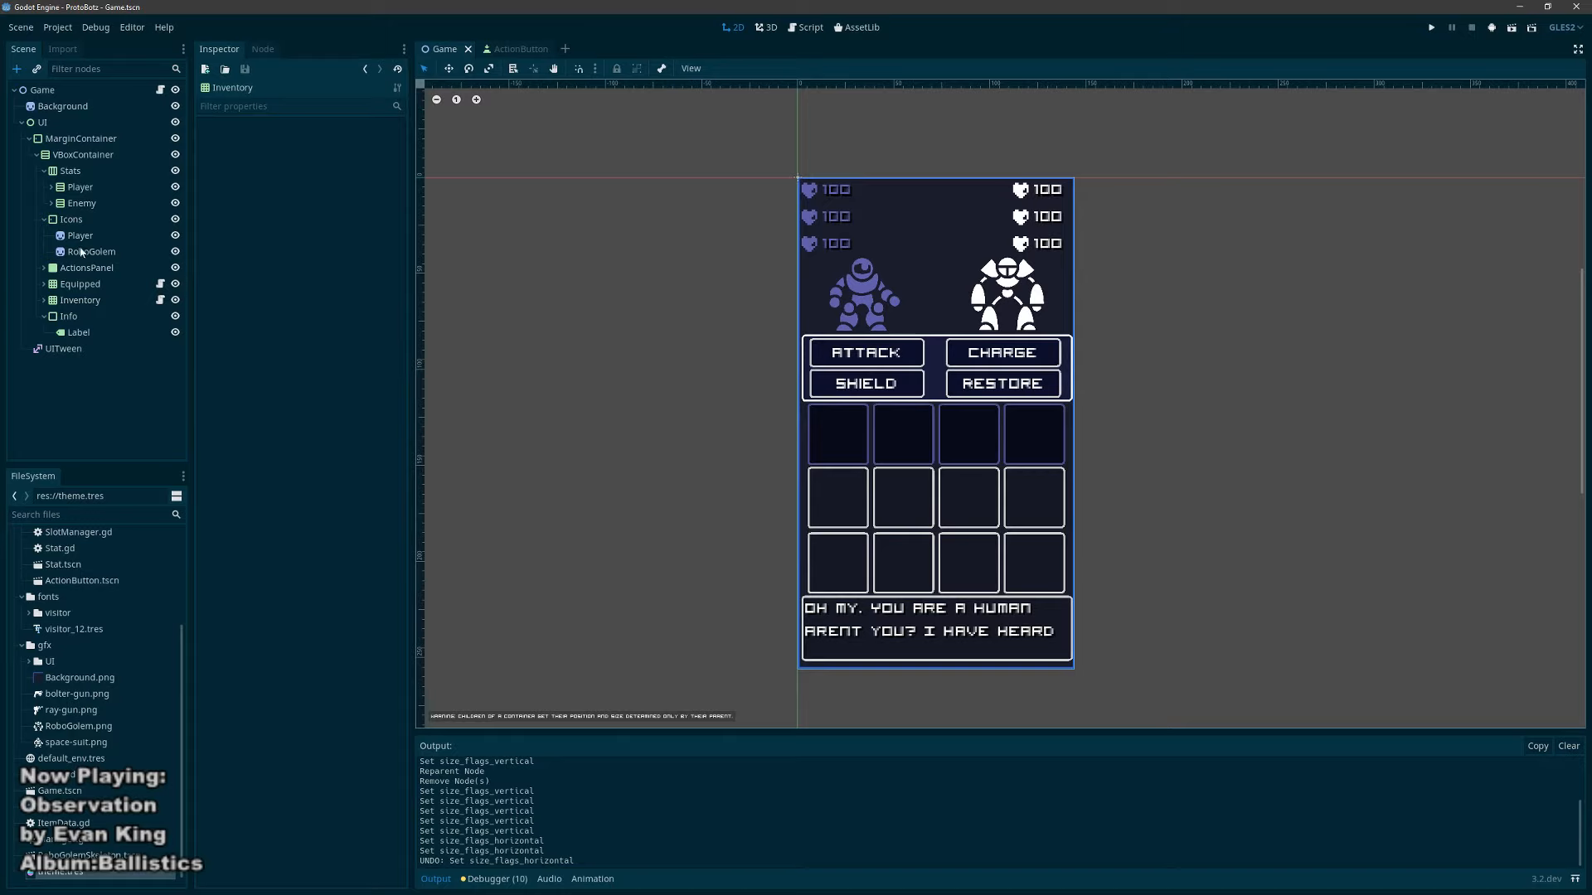
Step: Set the Separation custom constant of the VBoxContainer to 2
{"action": "left_click", "coordinate": [80, 284]}
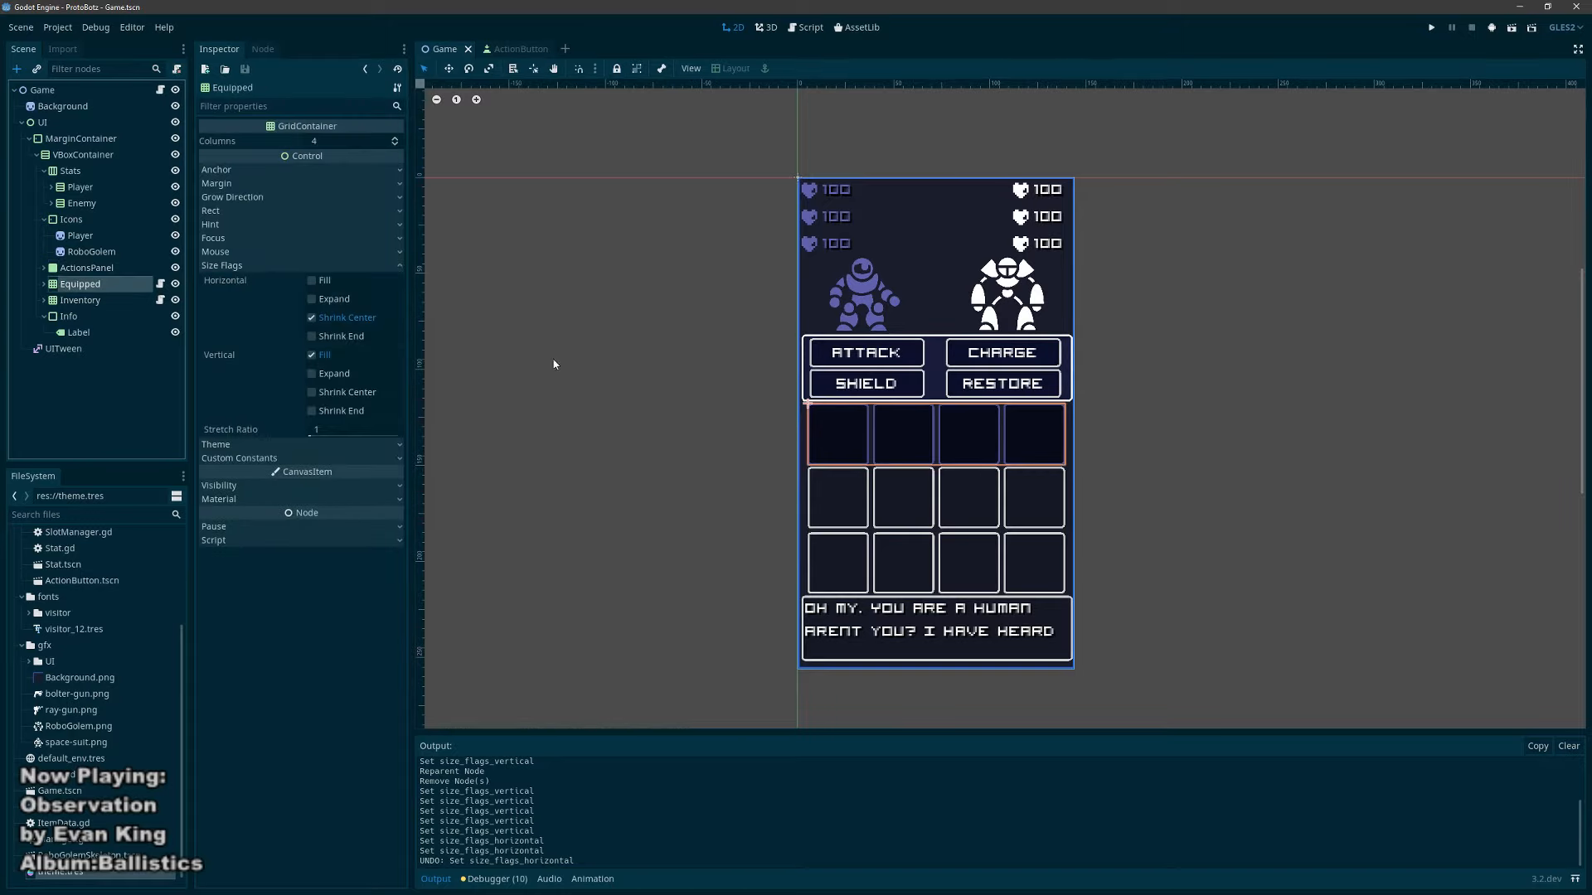
{"action": "scroll", "coordinate": [804, 415], "scroll_direction": "up", "scroll_amount": 2}
{"action": "scroll", "coordinate": [1035, 424], "scroll_direction": "down", "scroll_amount": 1}
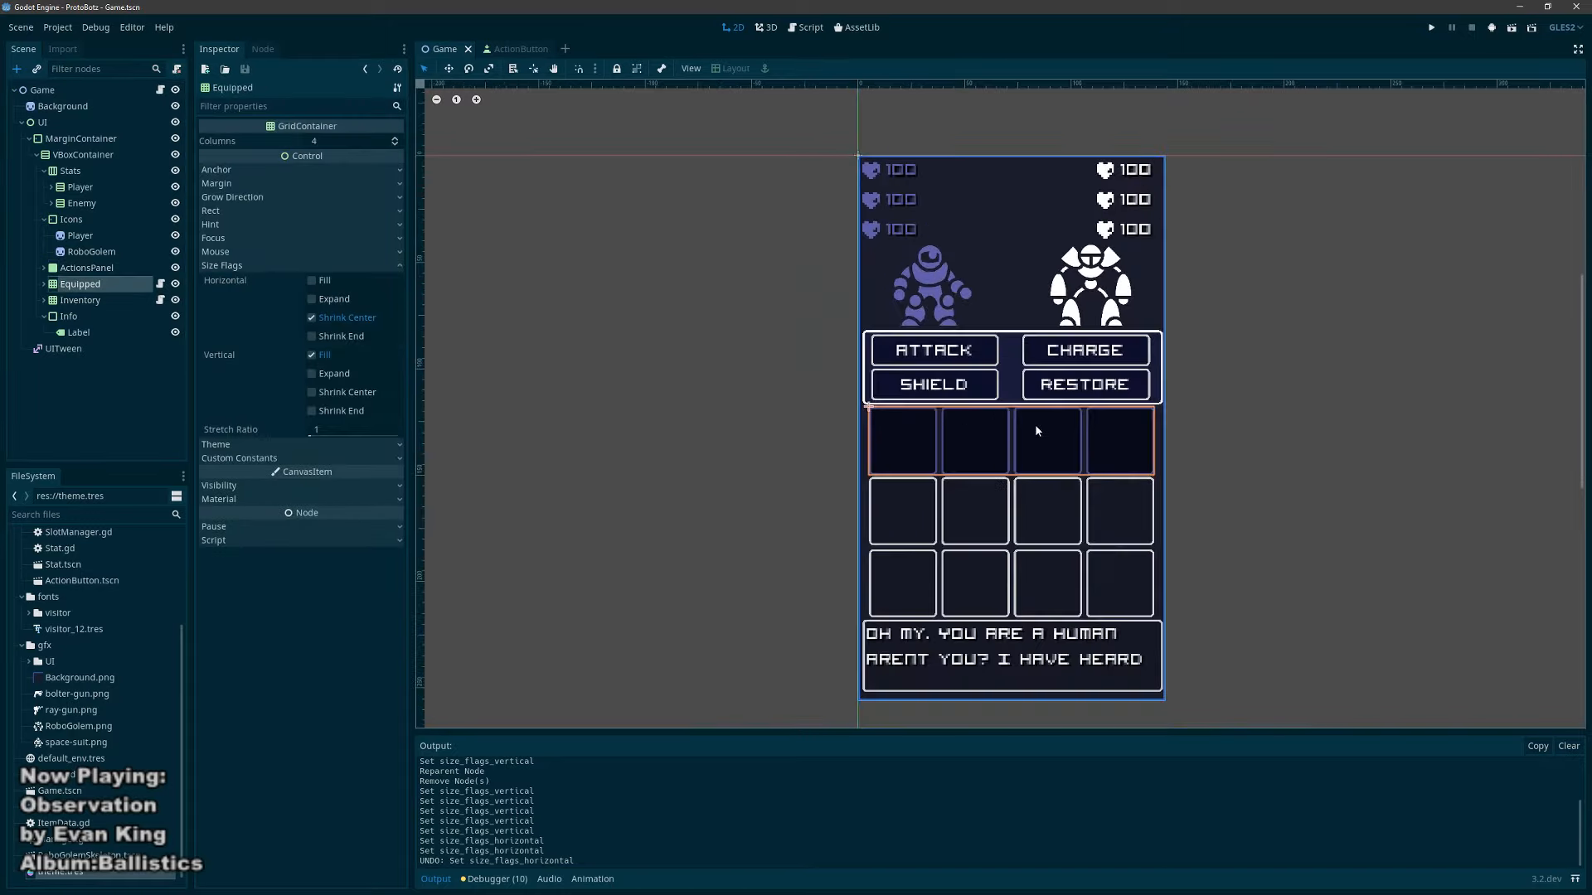
{"action": "scroll", "coordinate": [1035, 425], "scroll_direction": "up", "scroll_amount": 2}
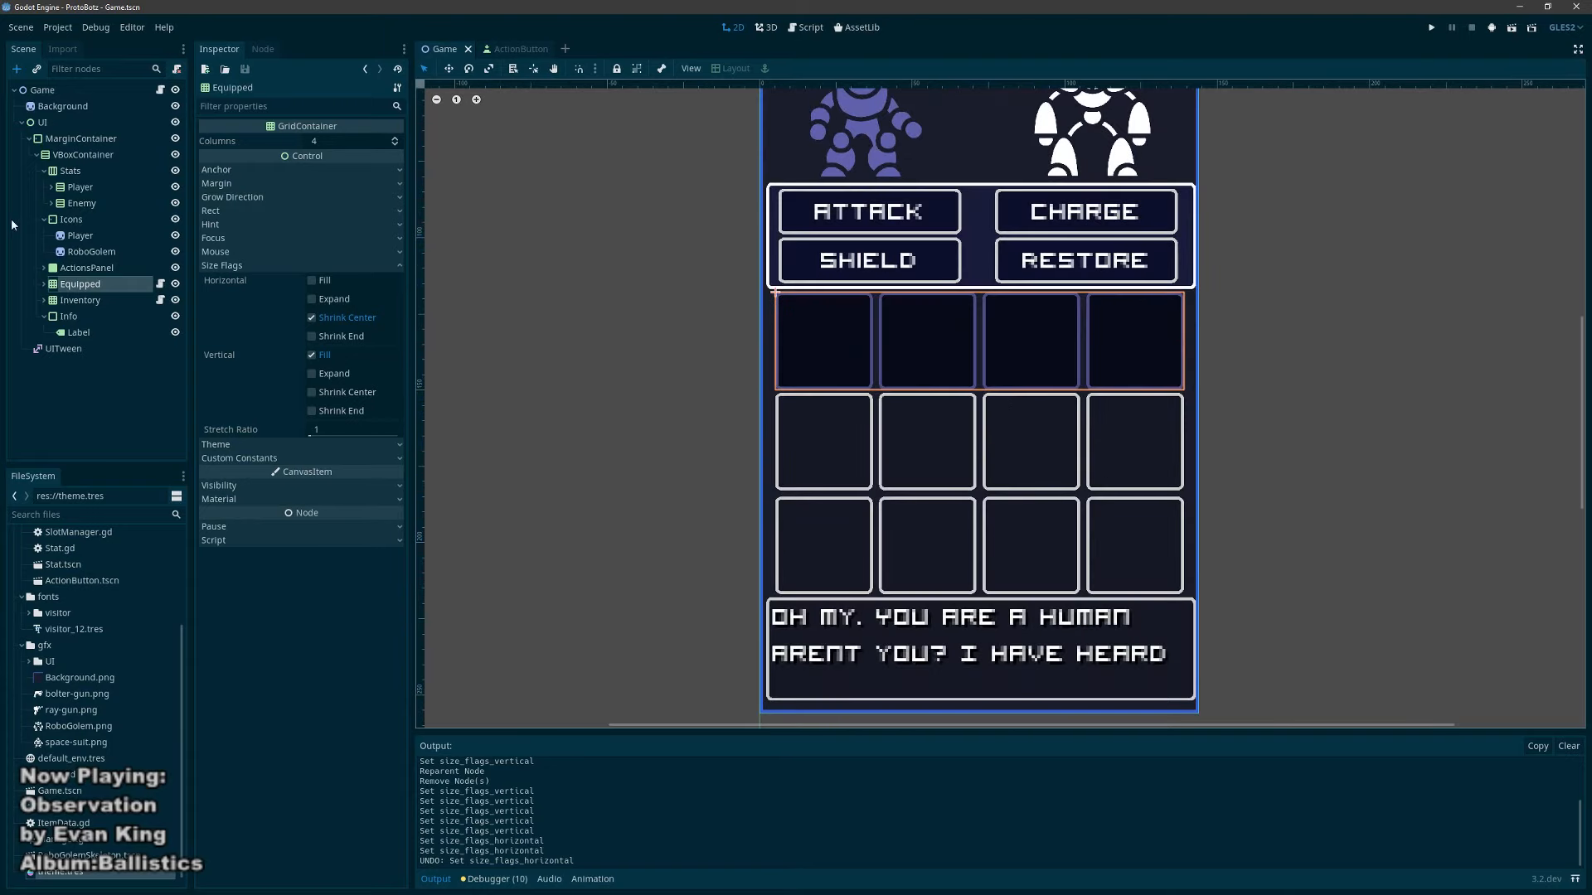
{"action": "left_click", "coordinate": [62, 156]}
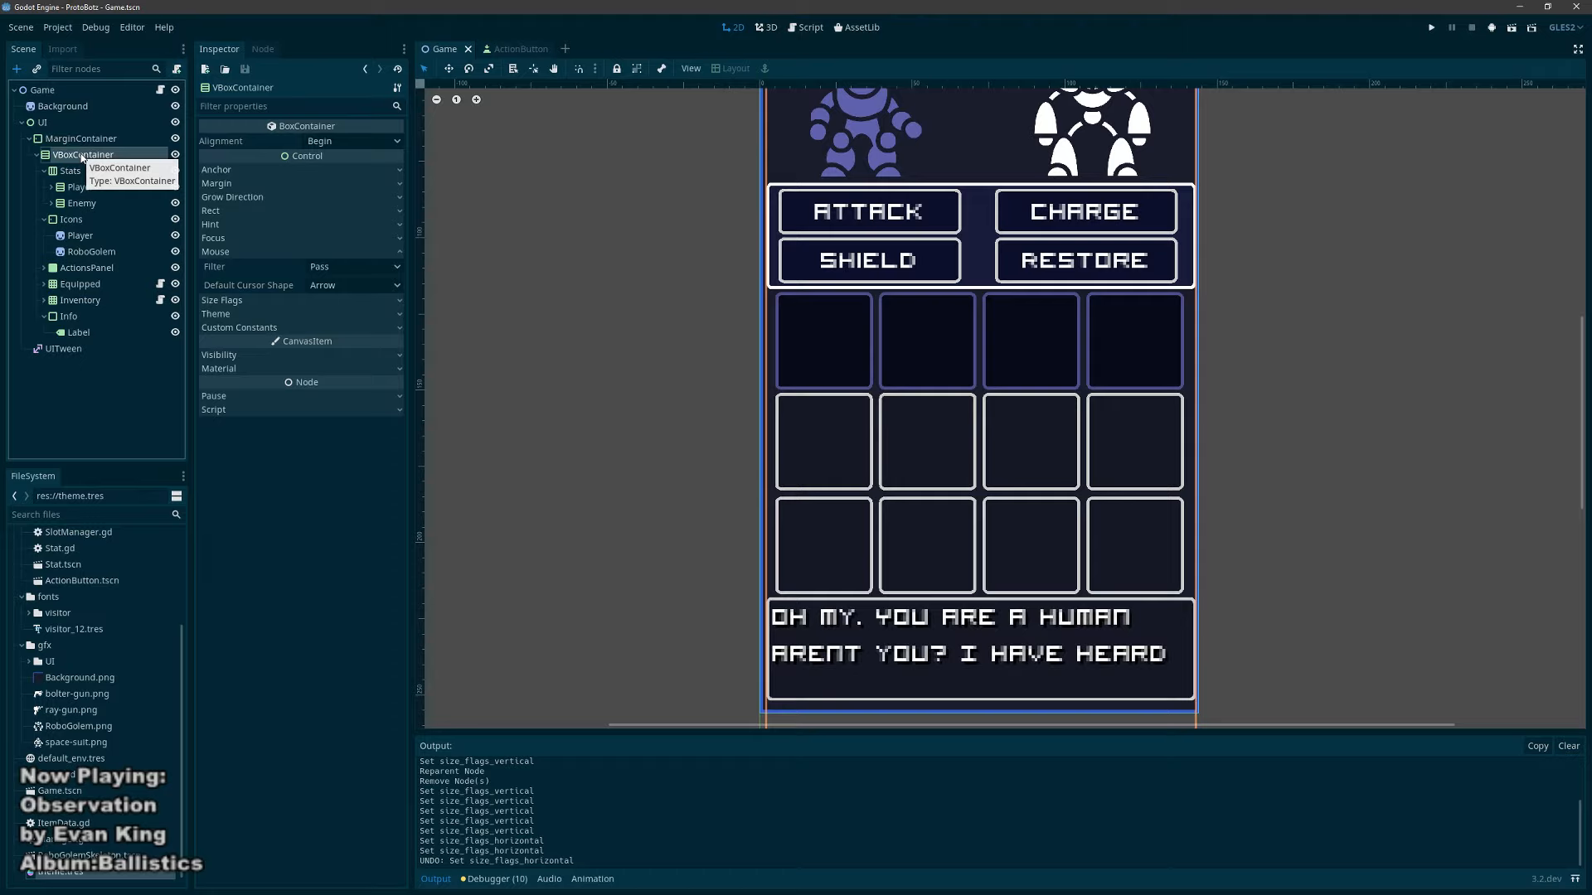
{"action": "left_click", "coordinate": [227, 252]}
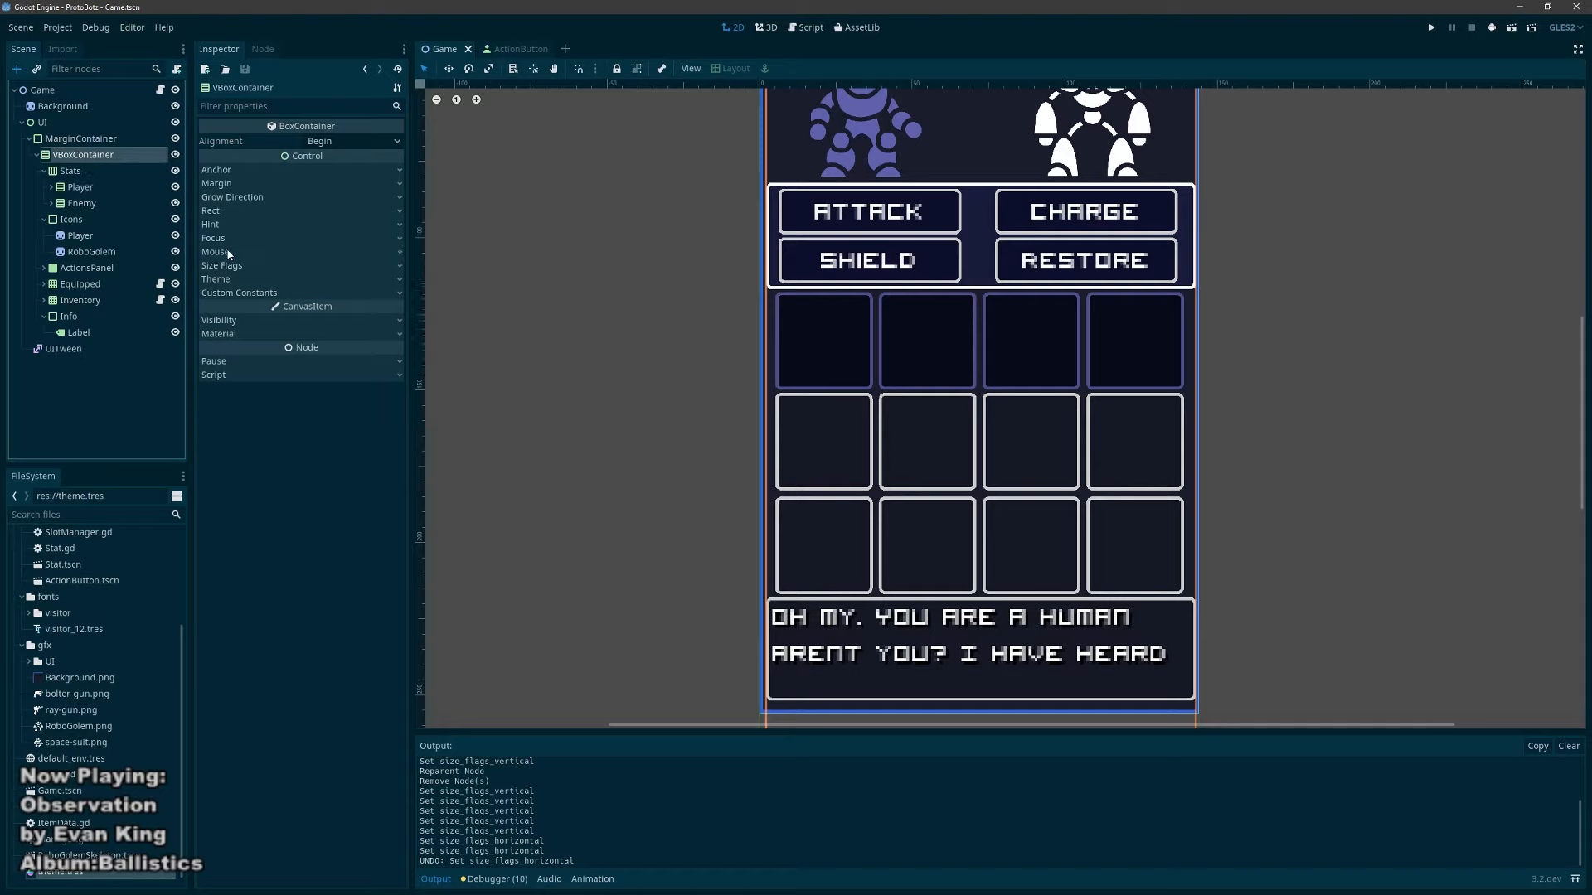
{"action": "left_click", "coordinate": [283, 292]}
{"action": "left_click", "coordinate": [396, 308]}
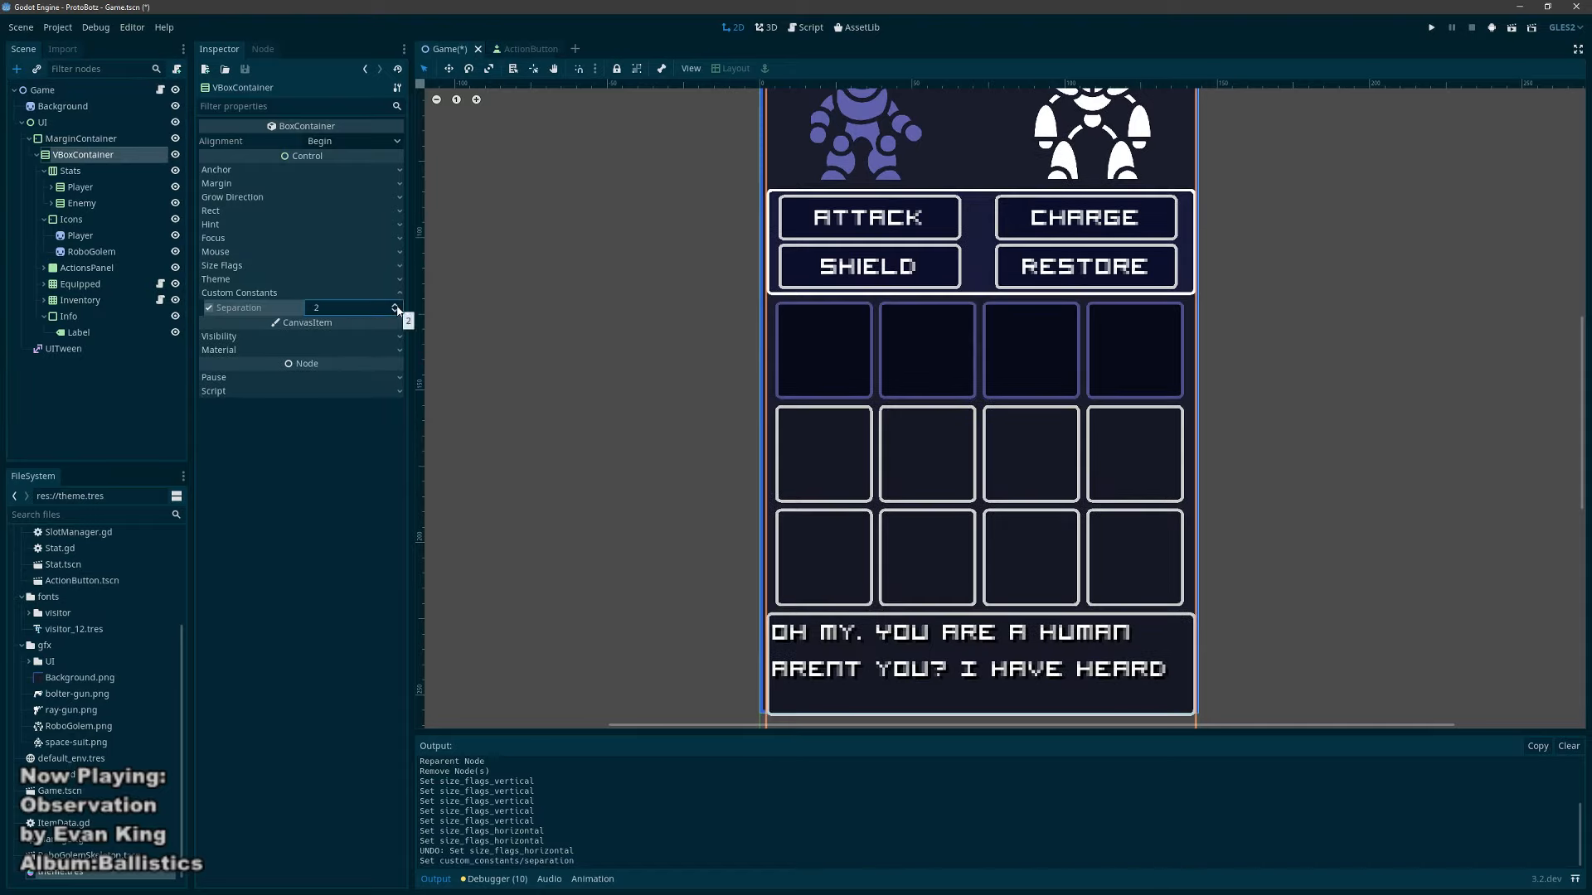
Step: Set the vertical minimum size of the Icons container to 38 and check how the whole layout fits
{"action": "middle_click_drag", "start_coordinate": [1121, 301], "coordinate": [1053, 216]}
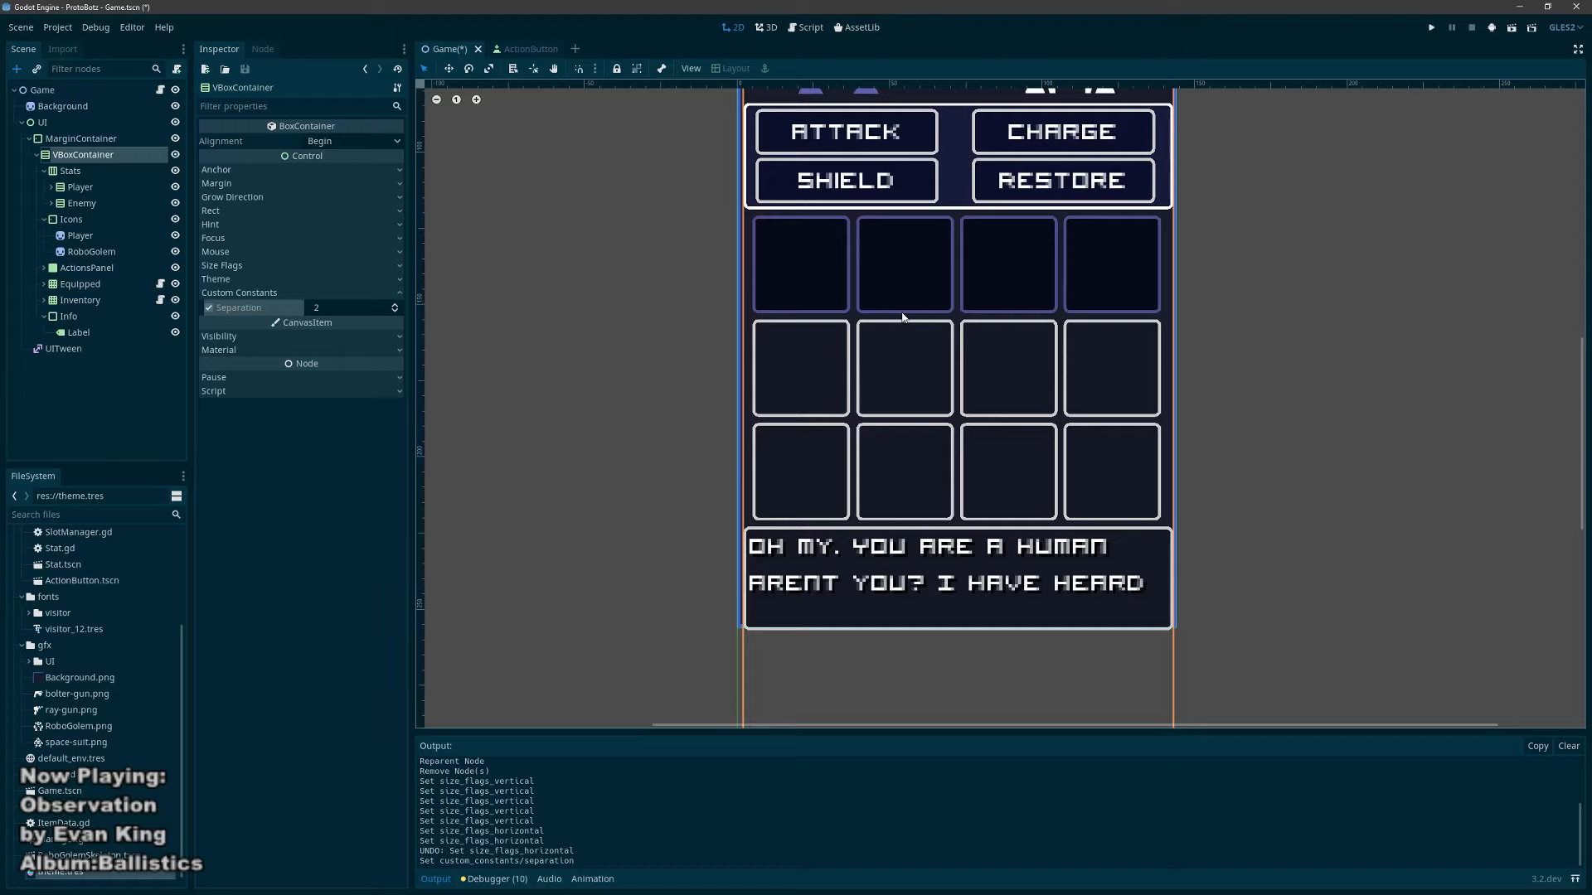
{"action": "middle_click_drag", "start_coordinate": [931, 220], "coordinate": [845, 468]}
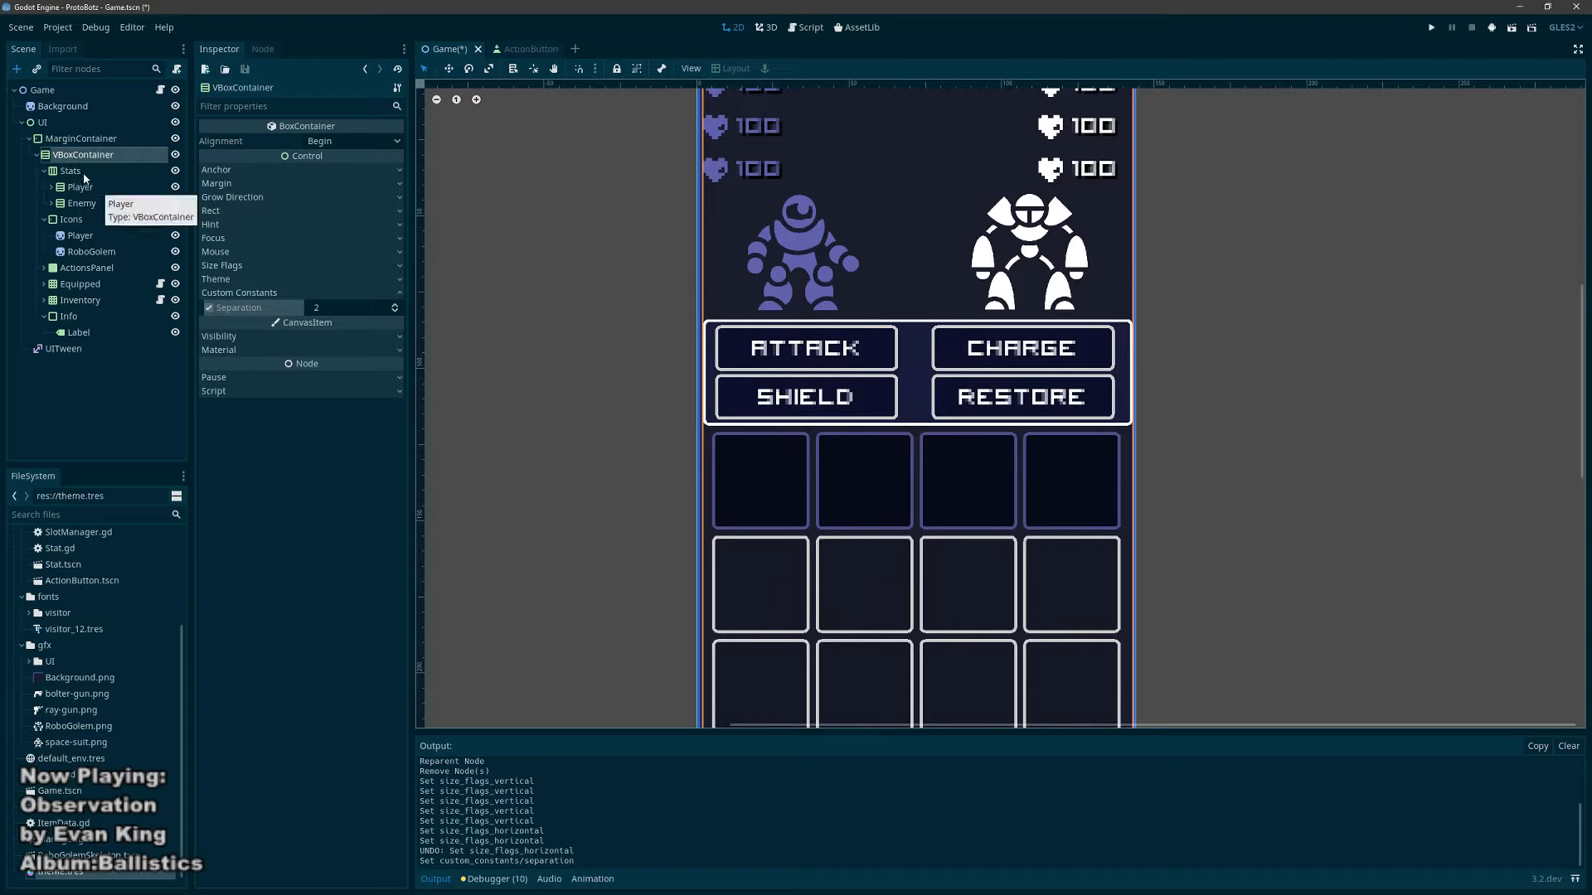
{"action": "left_click", "coordinate": [72, 221]}
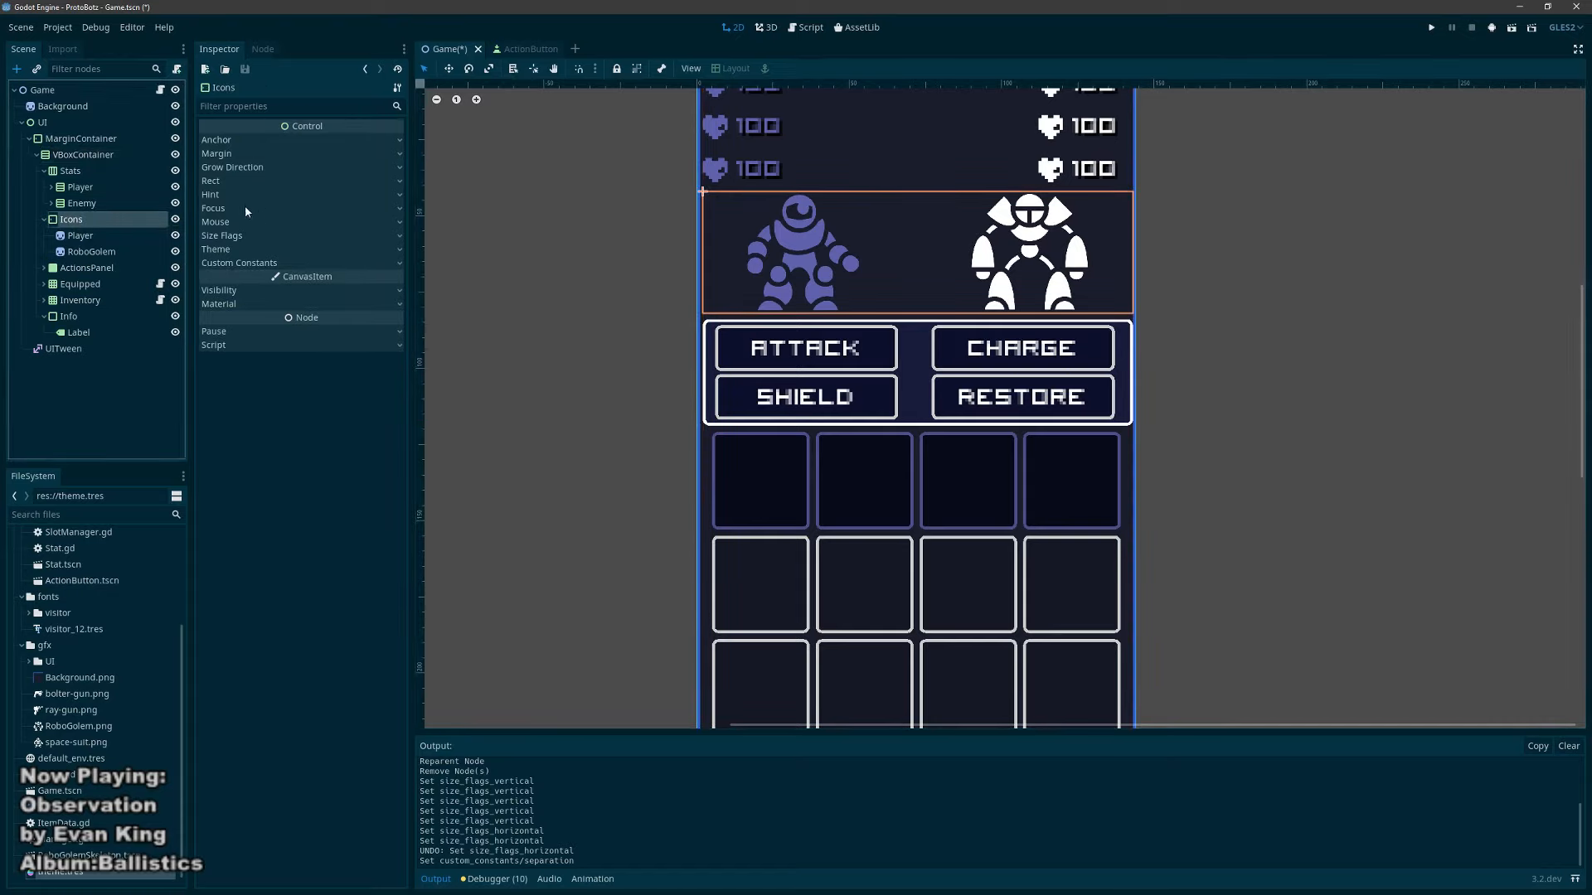
{"action": "left_click", "coordinate": [240, 182]}
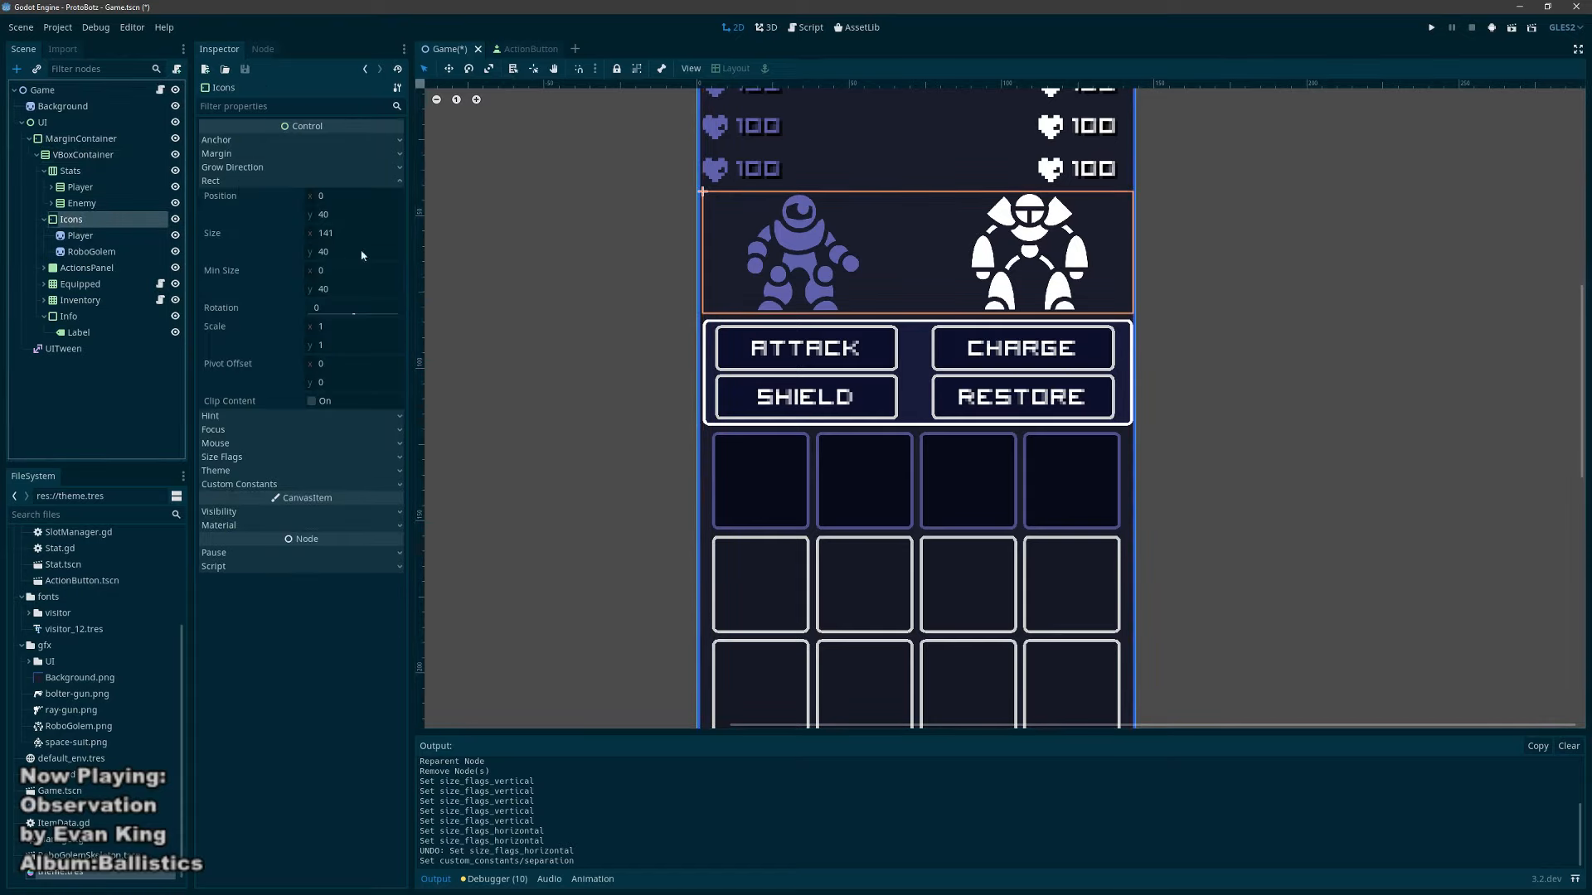
{"action": "left_click", "coordinate": [323, 290]}
{"action": "type", "text": "38"}
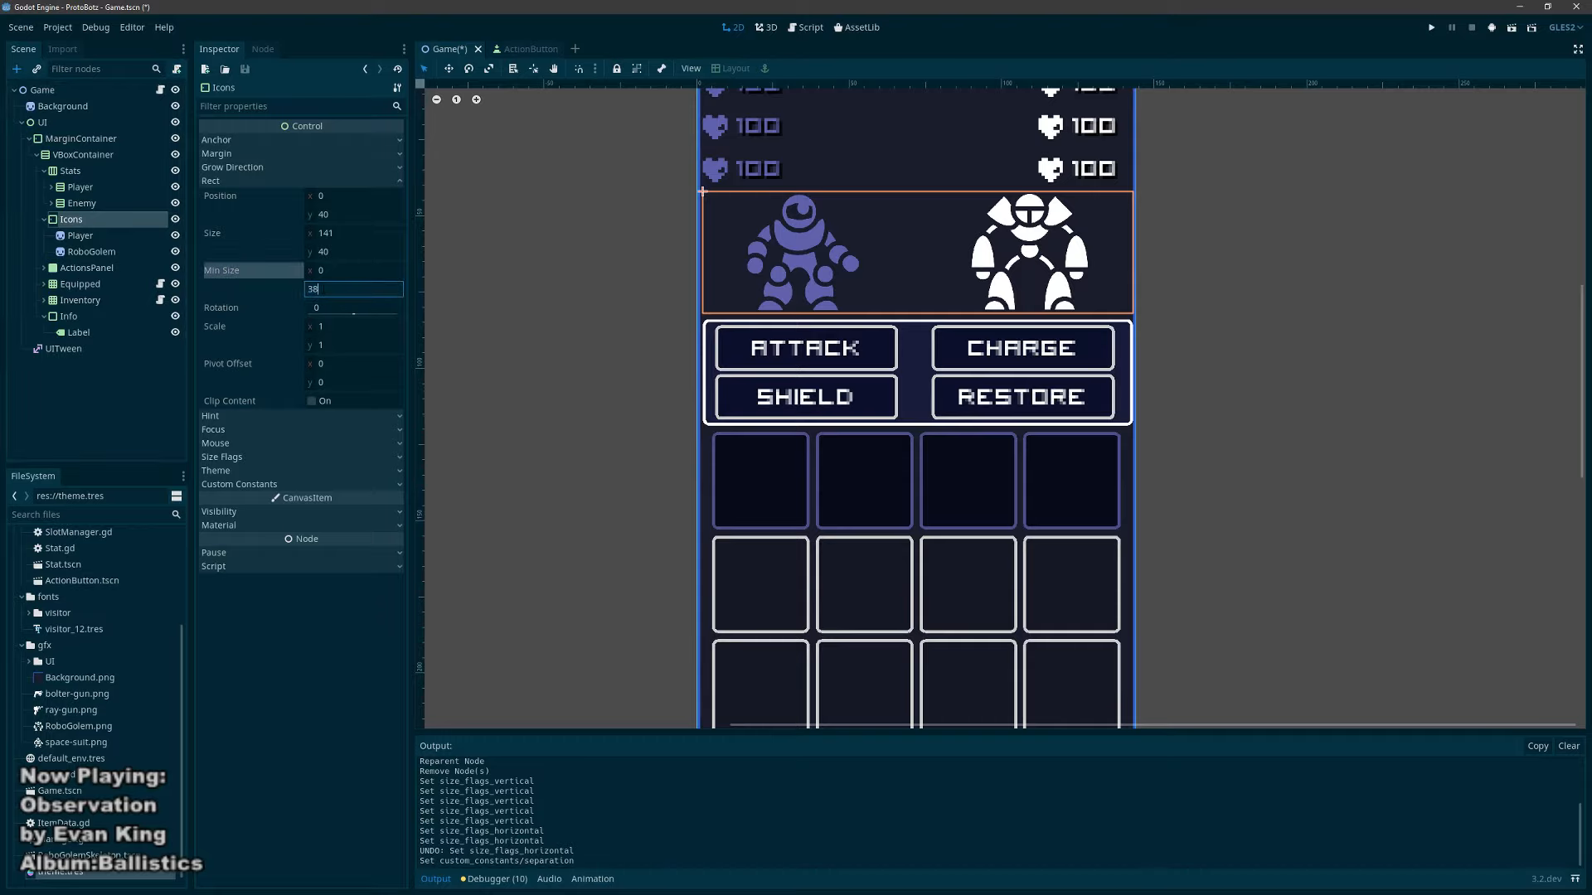
{"action": "key", "text": "Return"}
{"action": "scroll", "coordinate": [879, 494], "scroll_direction": "down", "scroll_amount": 1}
{"action": "scroll", "coordinate": [879, 494], "scroll_direction": "down", "scroll_amount": 5}
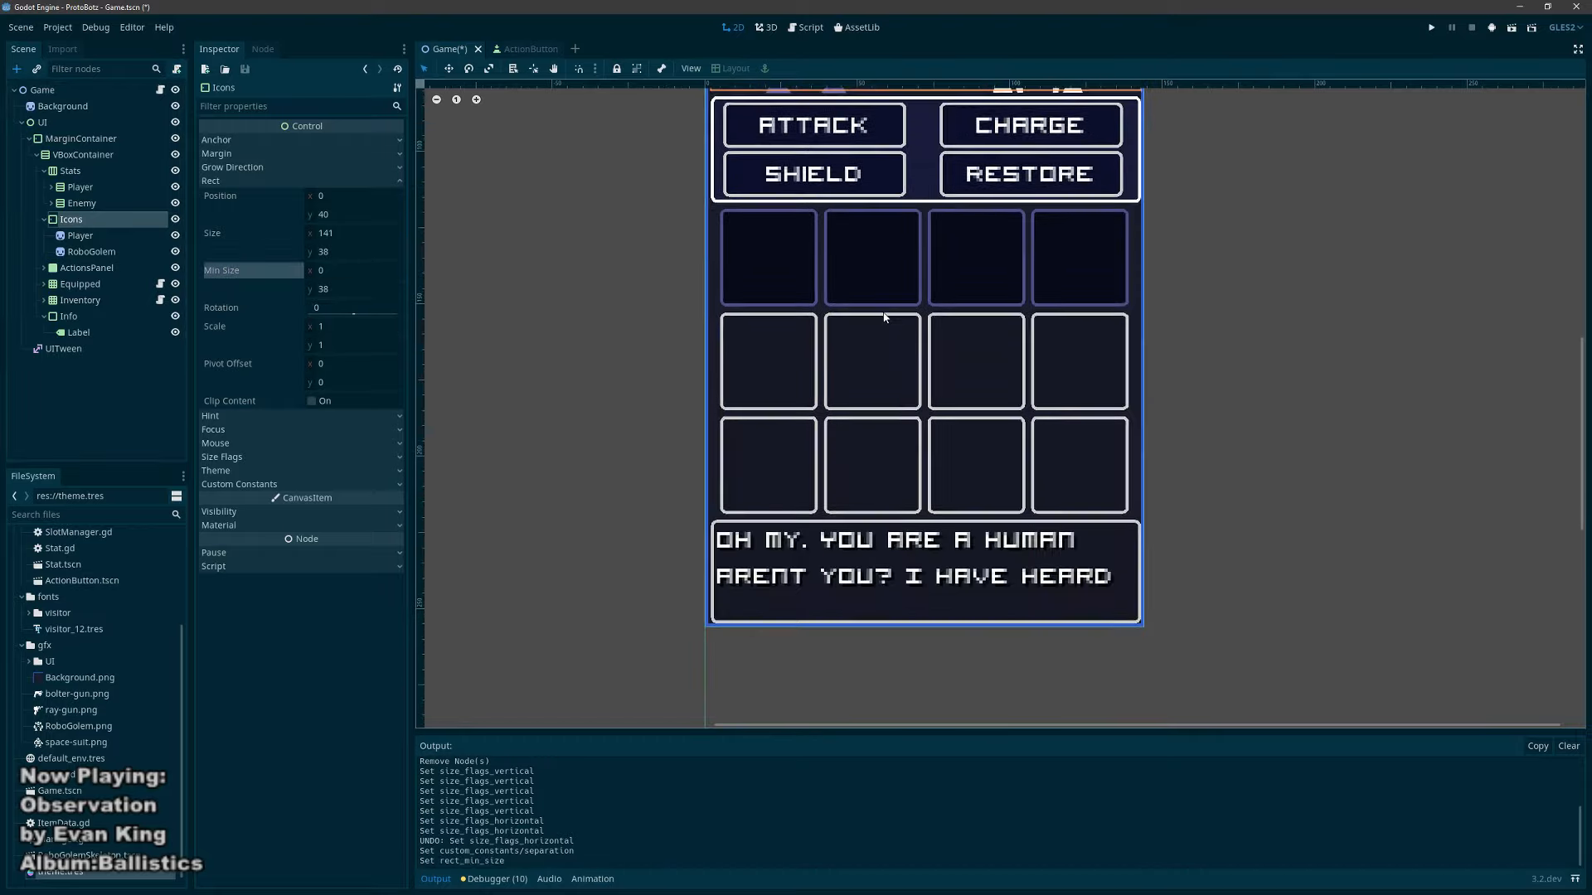
{"action": "scroll", "coordinate": [886, 323], "scroll_direction": "up", "scroll_amount": 6}
{"action": "scroll", "coordinate": [886, 323], "scroll_direction": "up", "scroll_amount": 2}
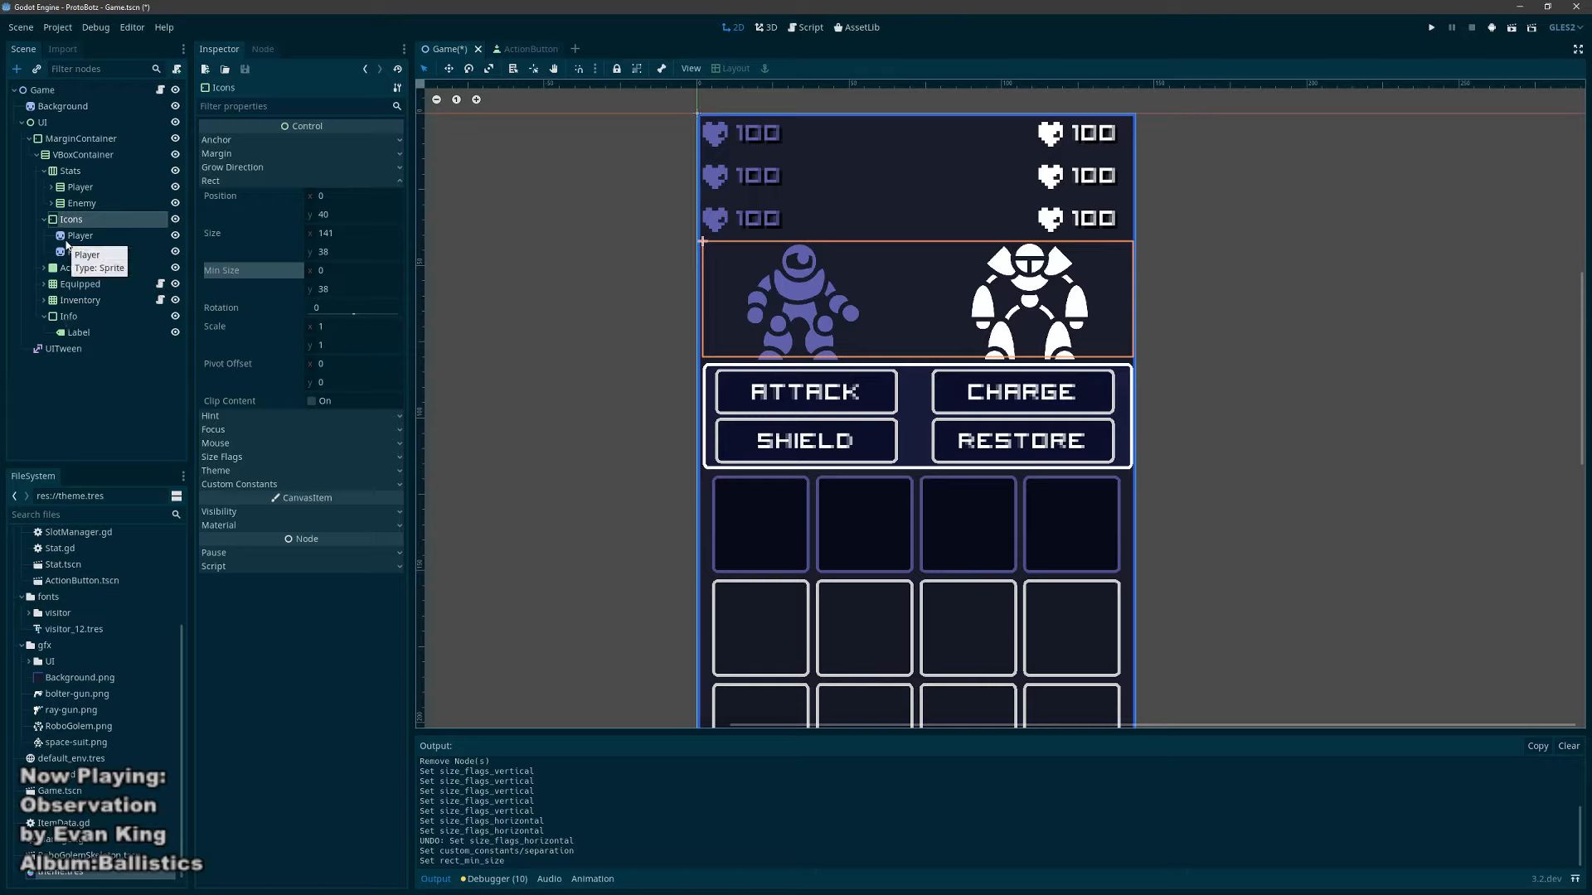
Step: Enable Shrink End in the vertical size flags of the Stats container, and try Expand there before disabling it again
{"action": "left_click", "coordinate": [82, 175]}
{"action": "left_click", "coordinate": [240, 267]}
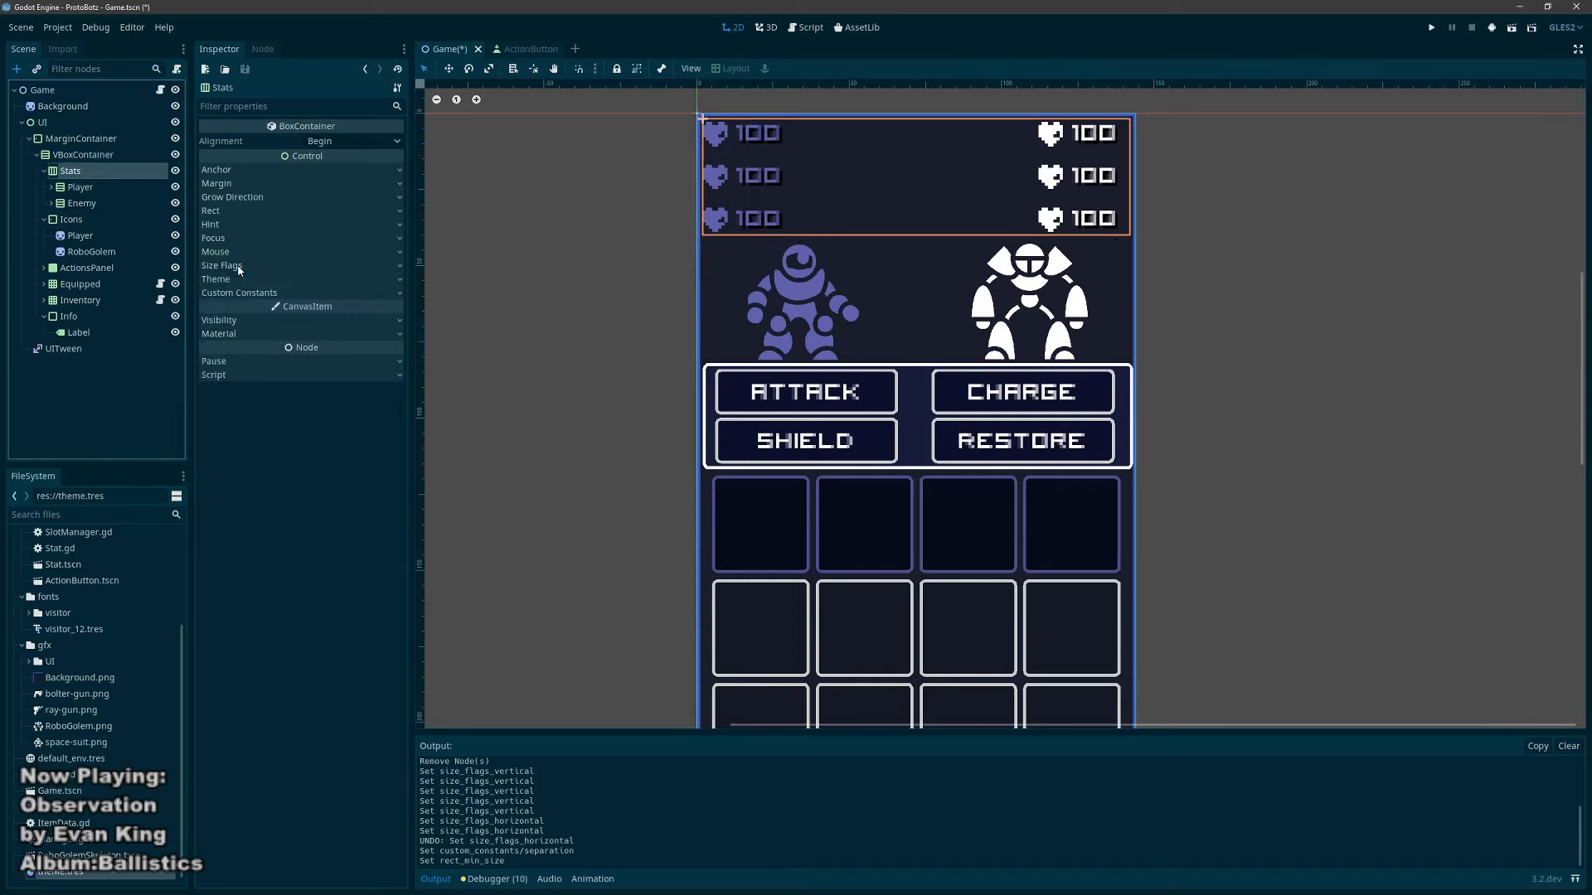
{"action": "left_click", "coordinate": [229, 266]}
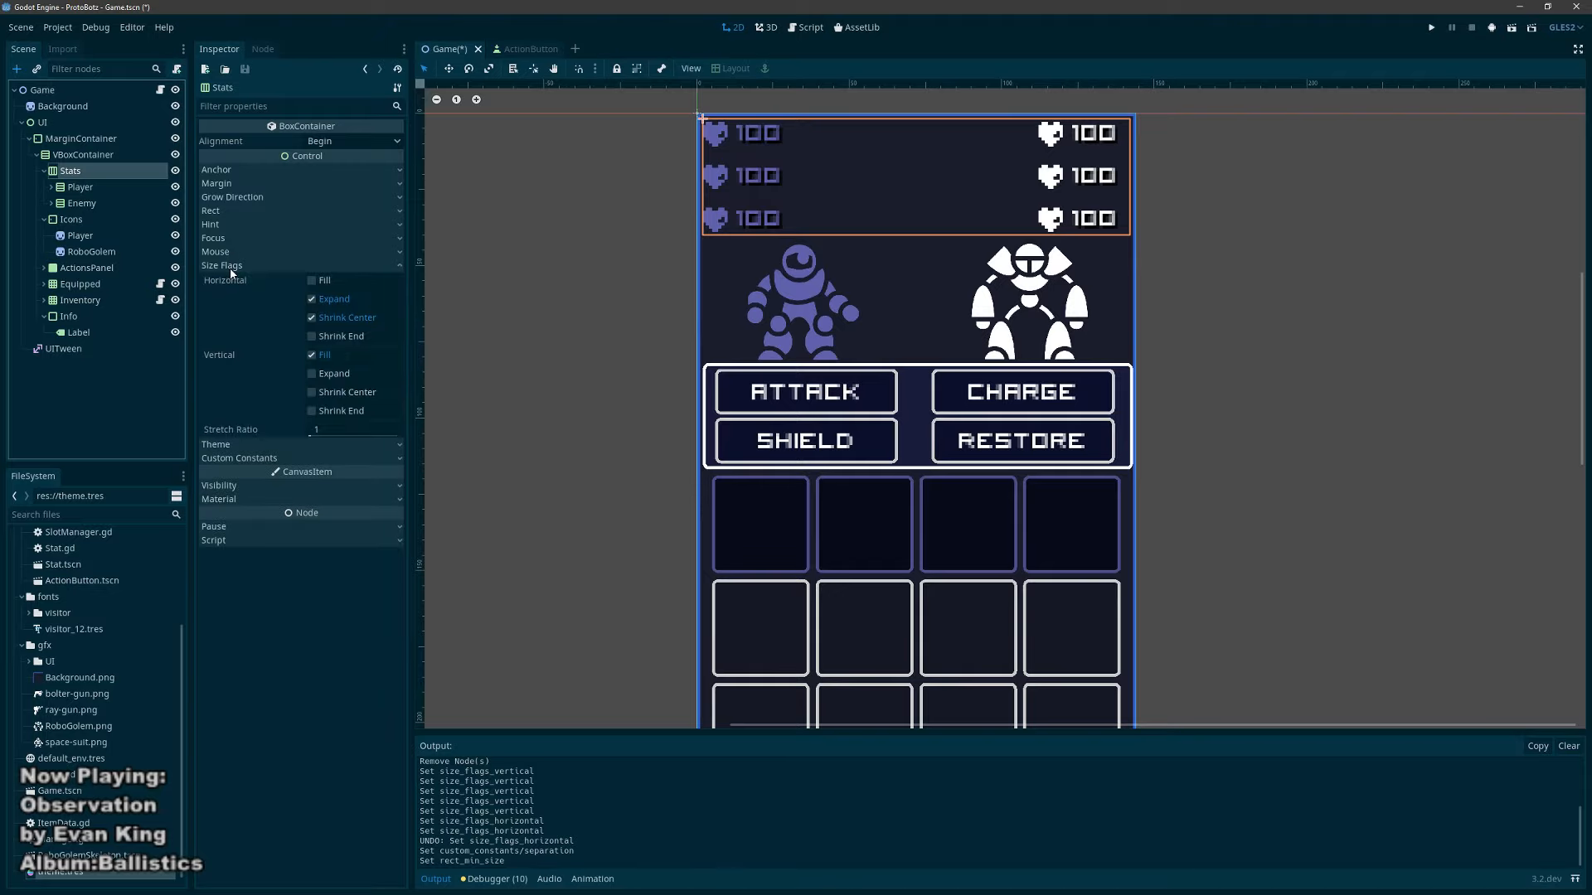
{"action": "left_click", "coordinate": [312, 412]}
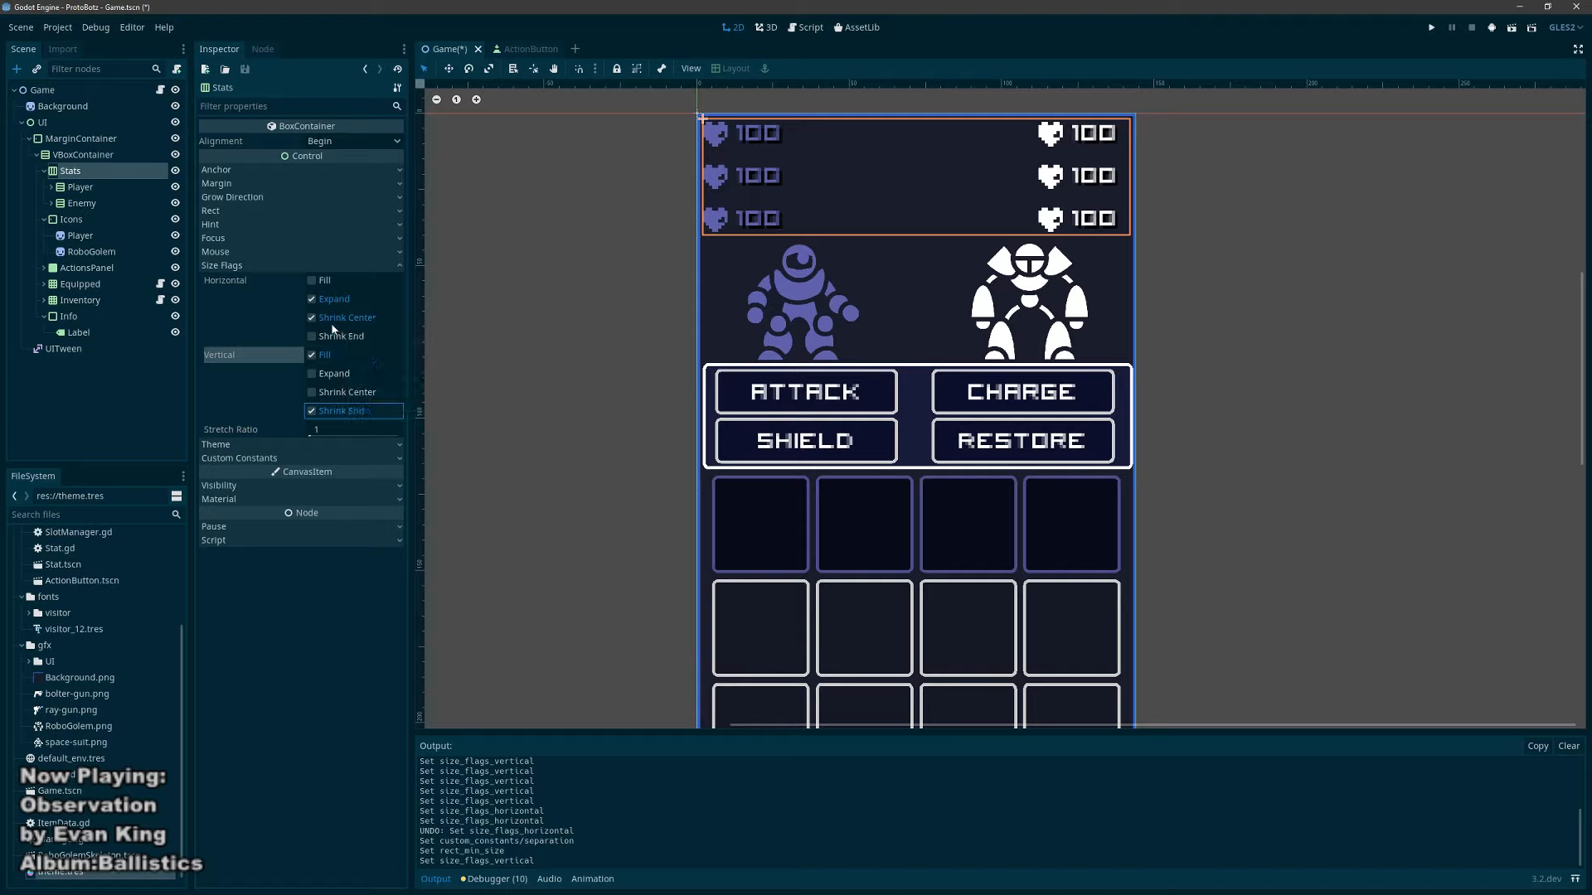
{"action": "left_click", "coordinate": [313, 374]}
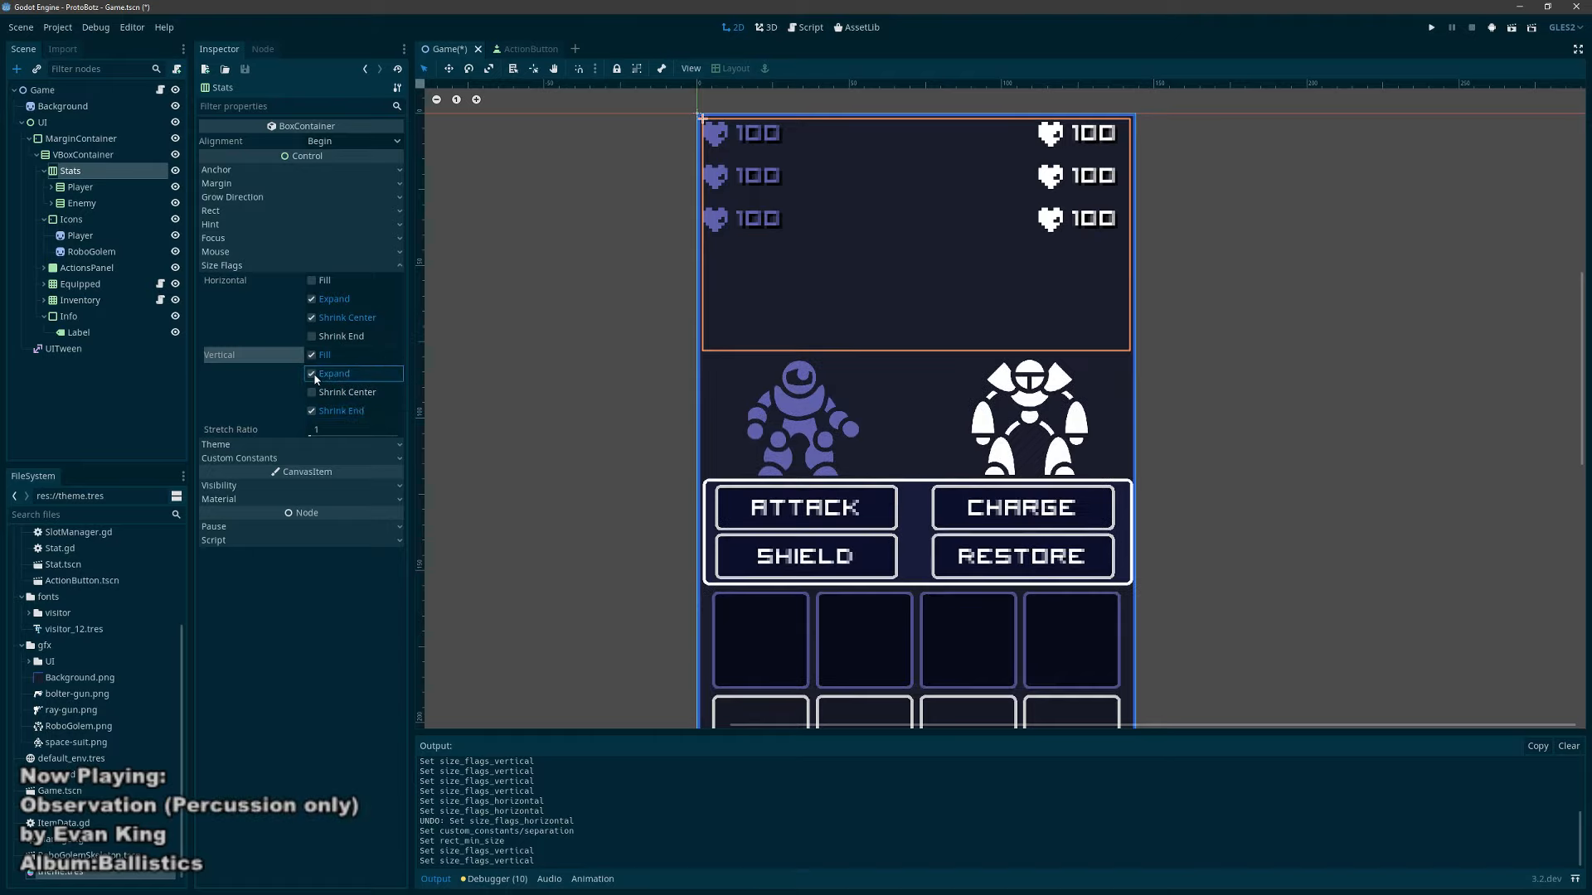
{"action": "left_click", "coordinate": [312, 374]}
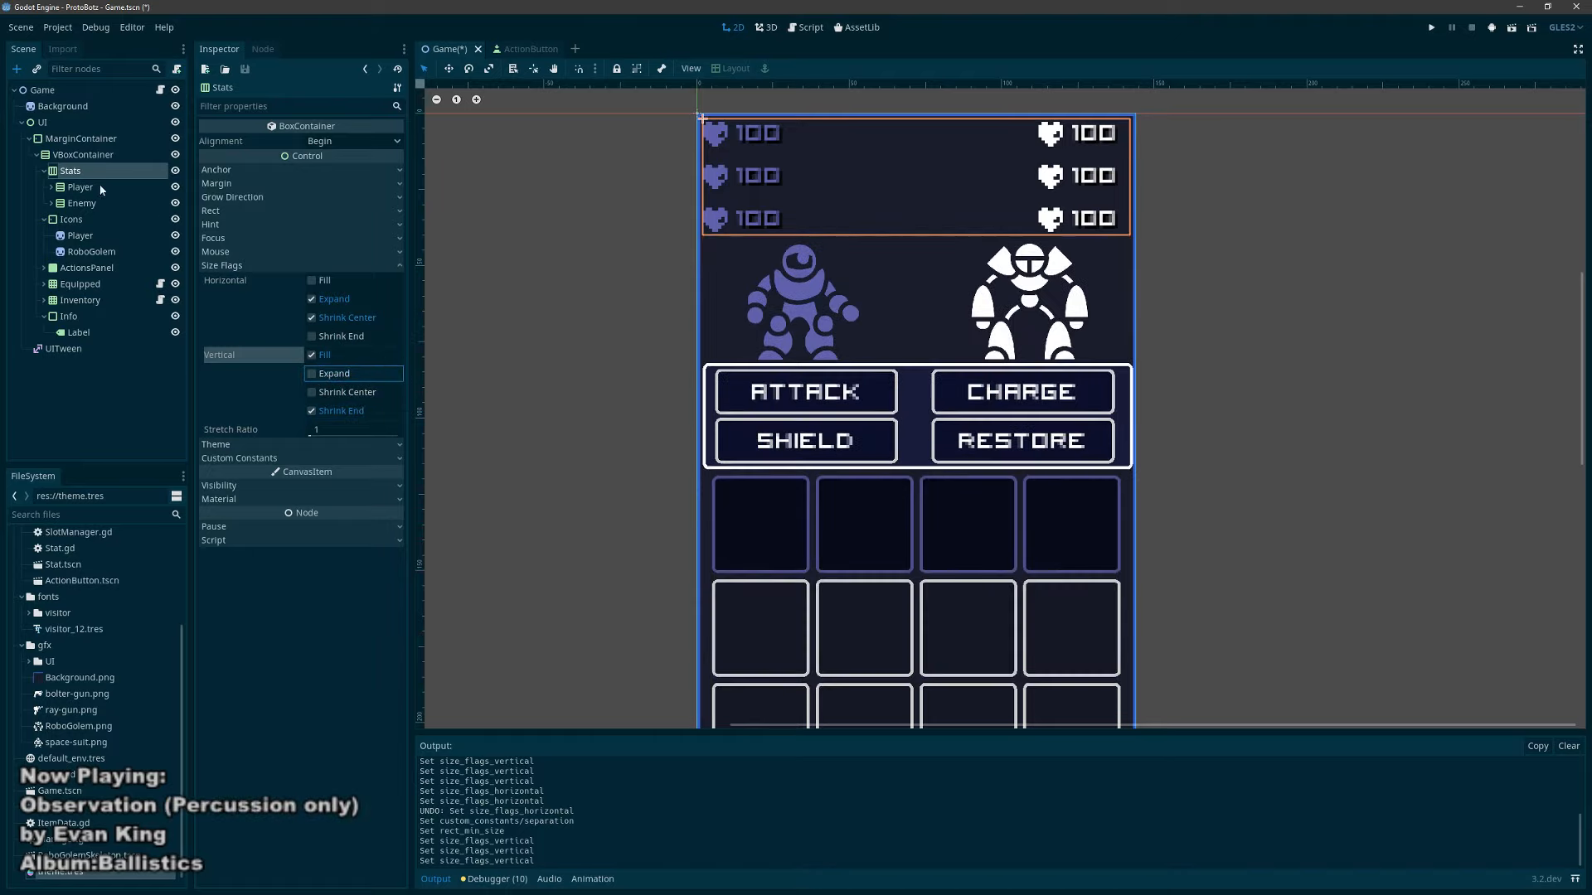
Step: Move the Player and RoboGolem sprites out of the Icons container to sit directly under Game after Background
{"action": "left_click", "coordinate": [74, 238]}
{"action": "left_click", "coordinate": [87, 251], "text": "shift"}
{"action": "left_click_drag", "start_coordinate": [88, 251], "coordinate": [72, 123]}
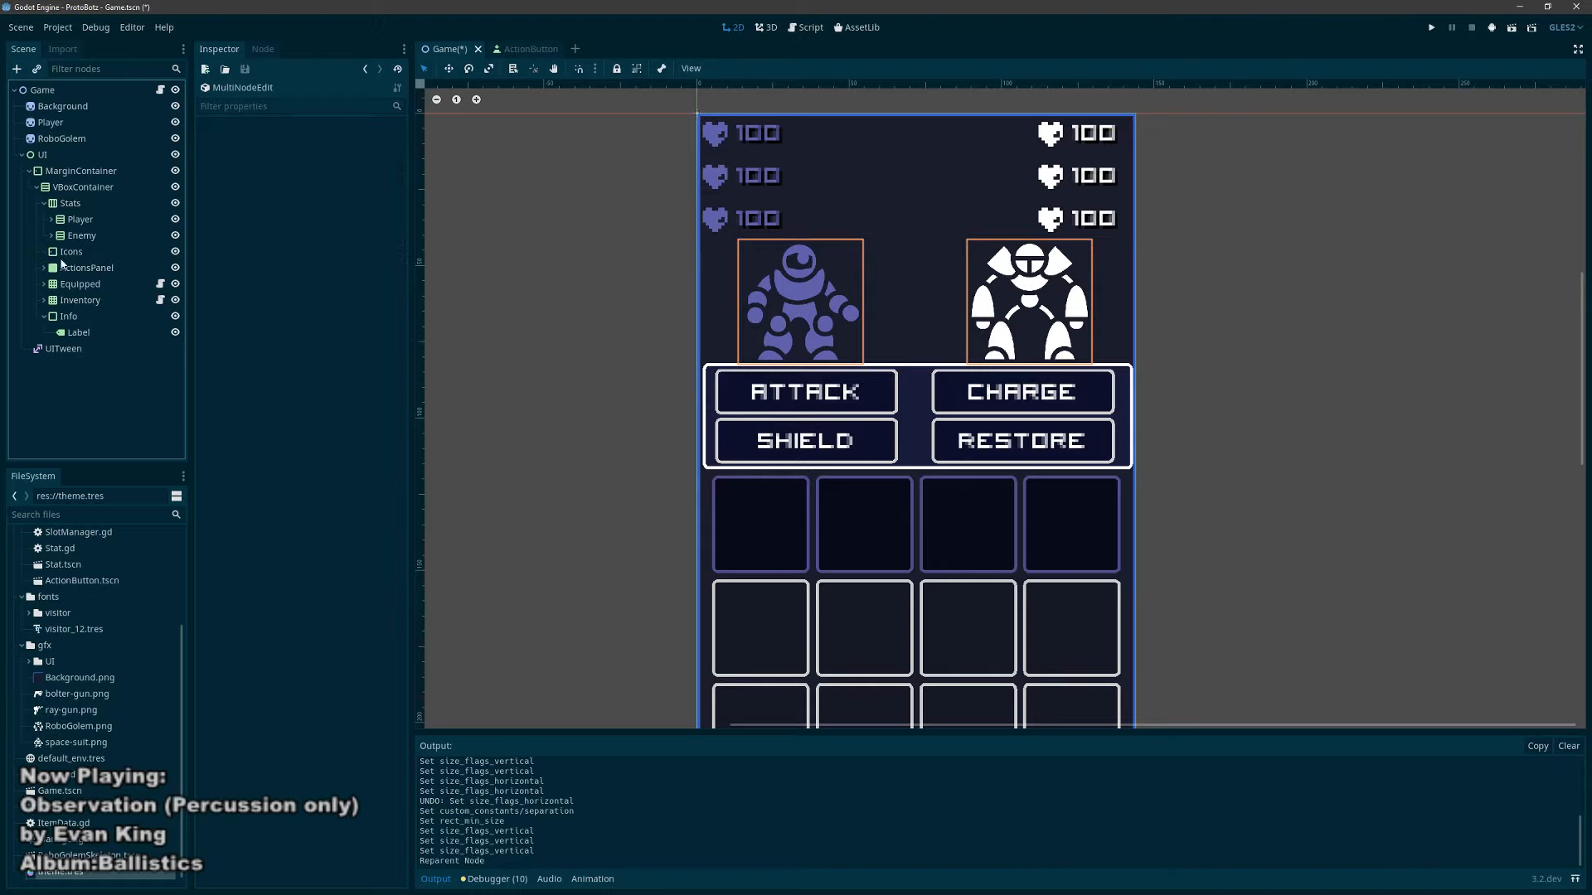
{"action": "left_click", "coordinate": [539, 296]}
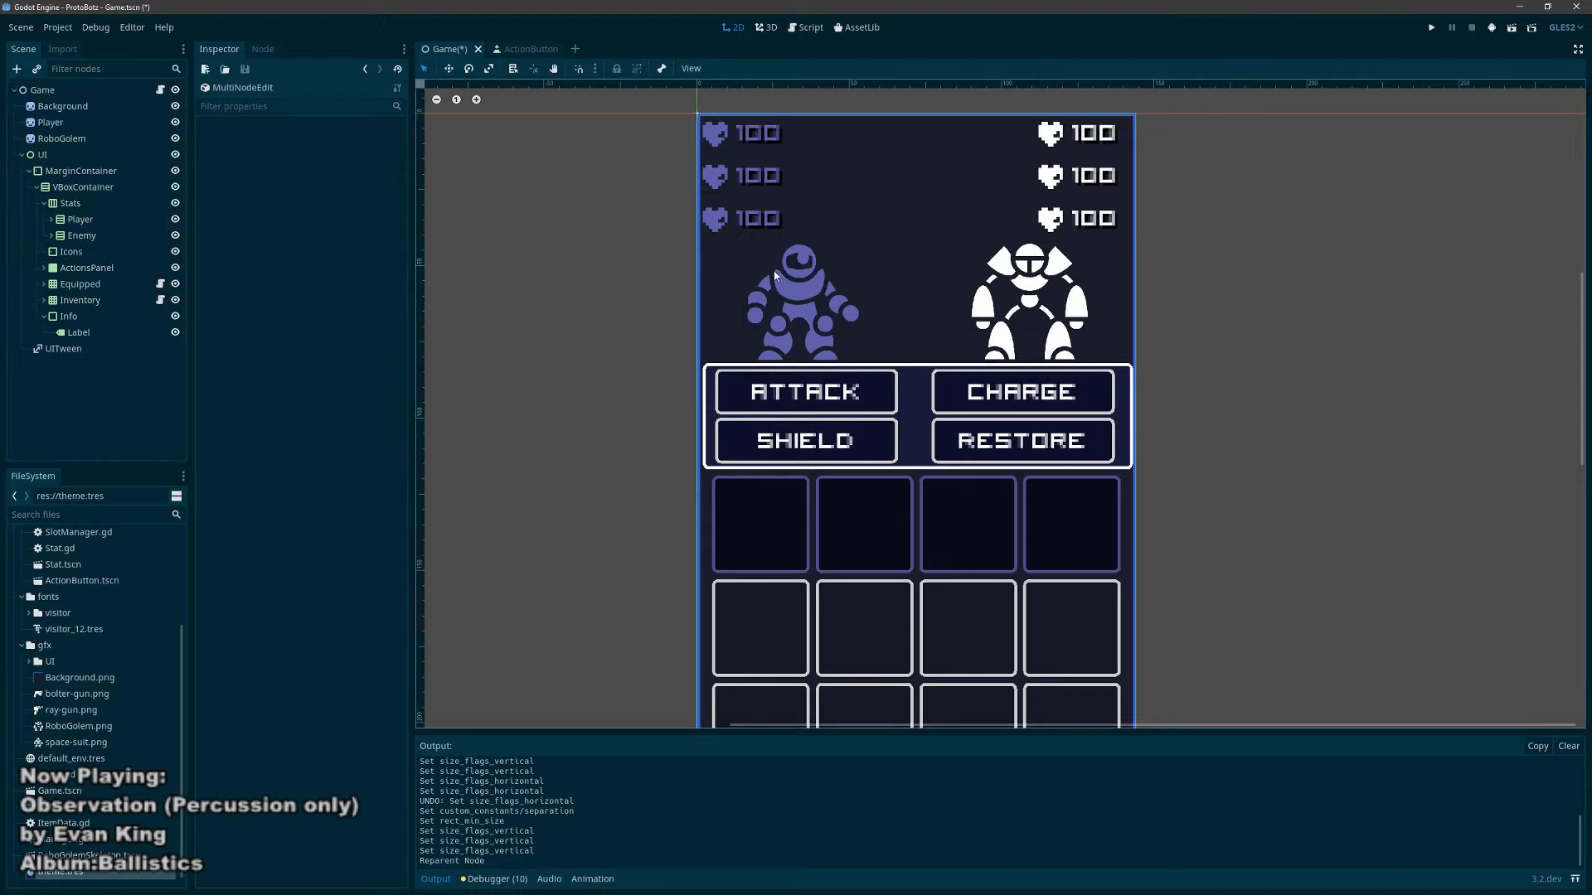
Step: Delete the empty Icons container from the VBoxContainer
{"action": "left_click", "coordinate": [83, 254]}
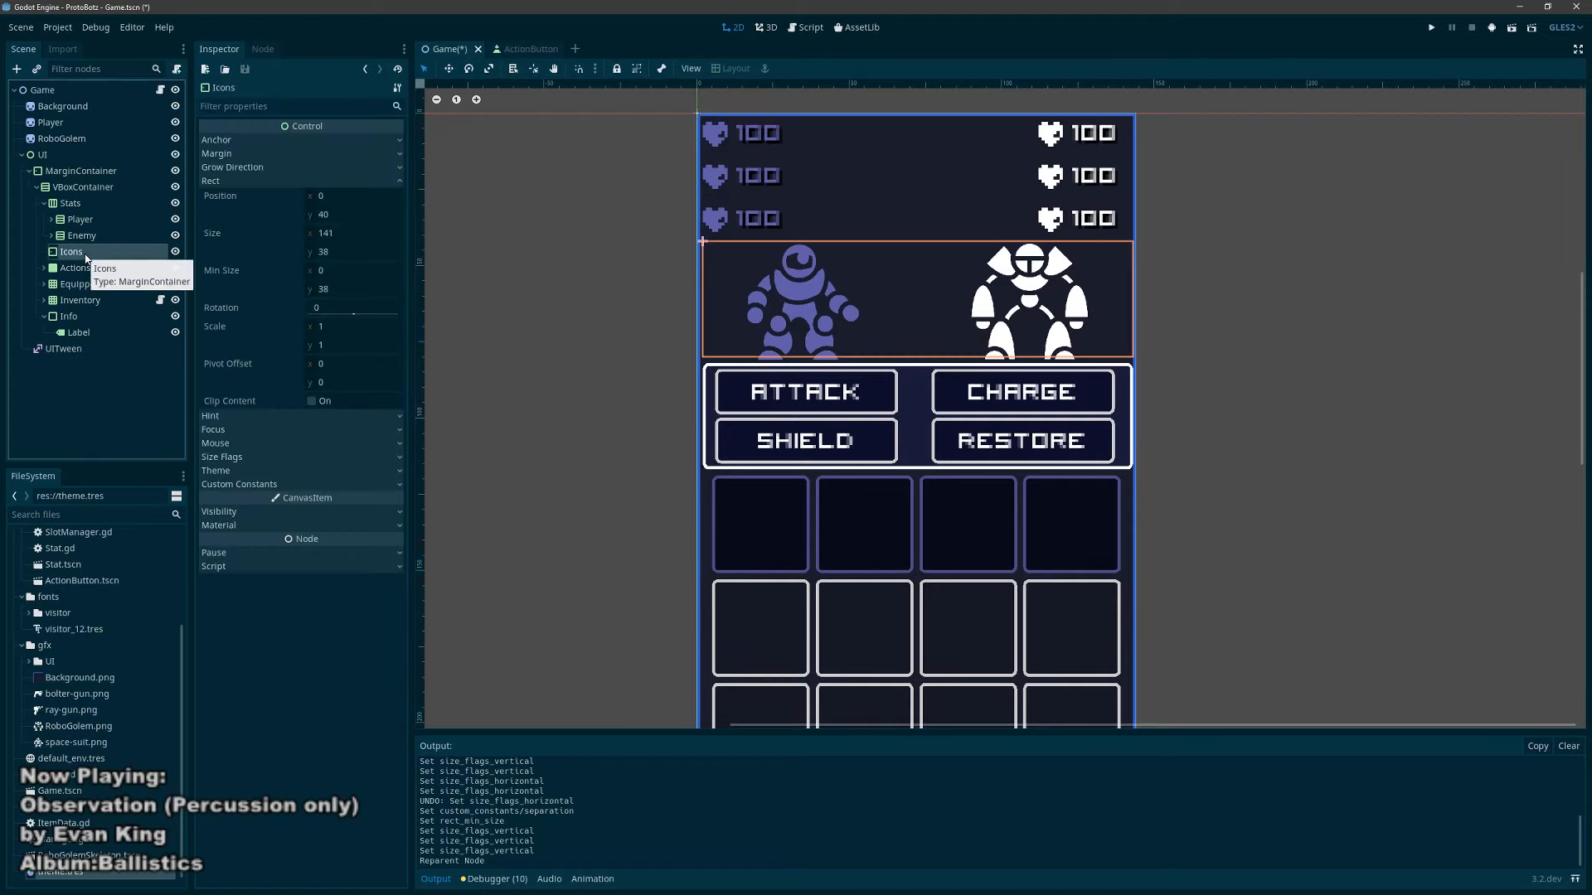
{"action": "key", "text": "Delete"}
{"action": "key", "text": "Return"}
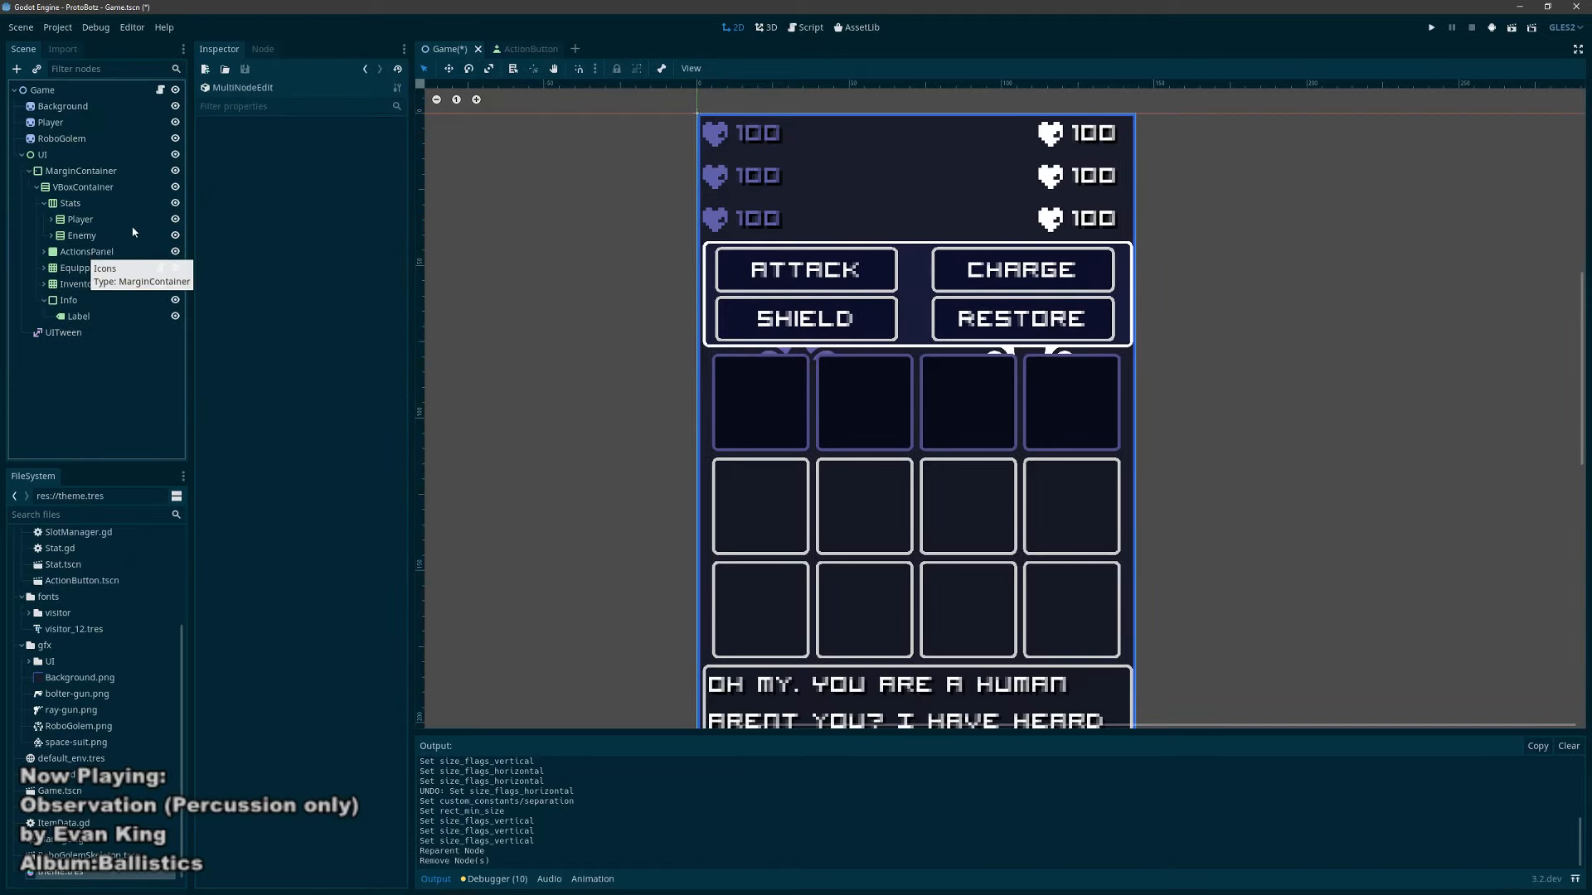
Step: Set the vertical minimum size of the Stats container to 78, trying 70 and 75 first
{"action": "left_click", "coordinate": [76, 206]}
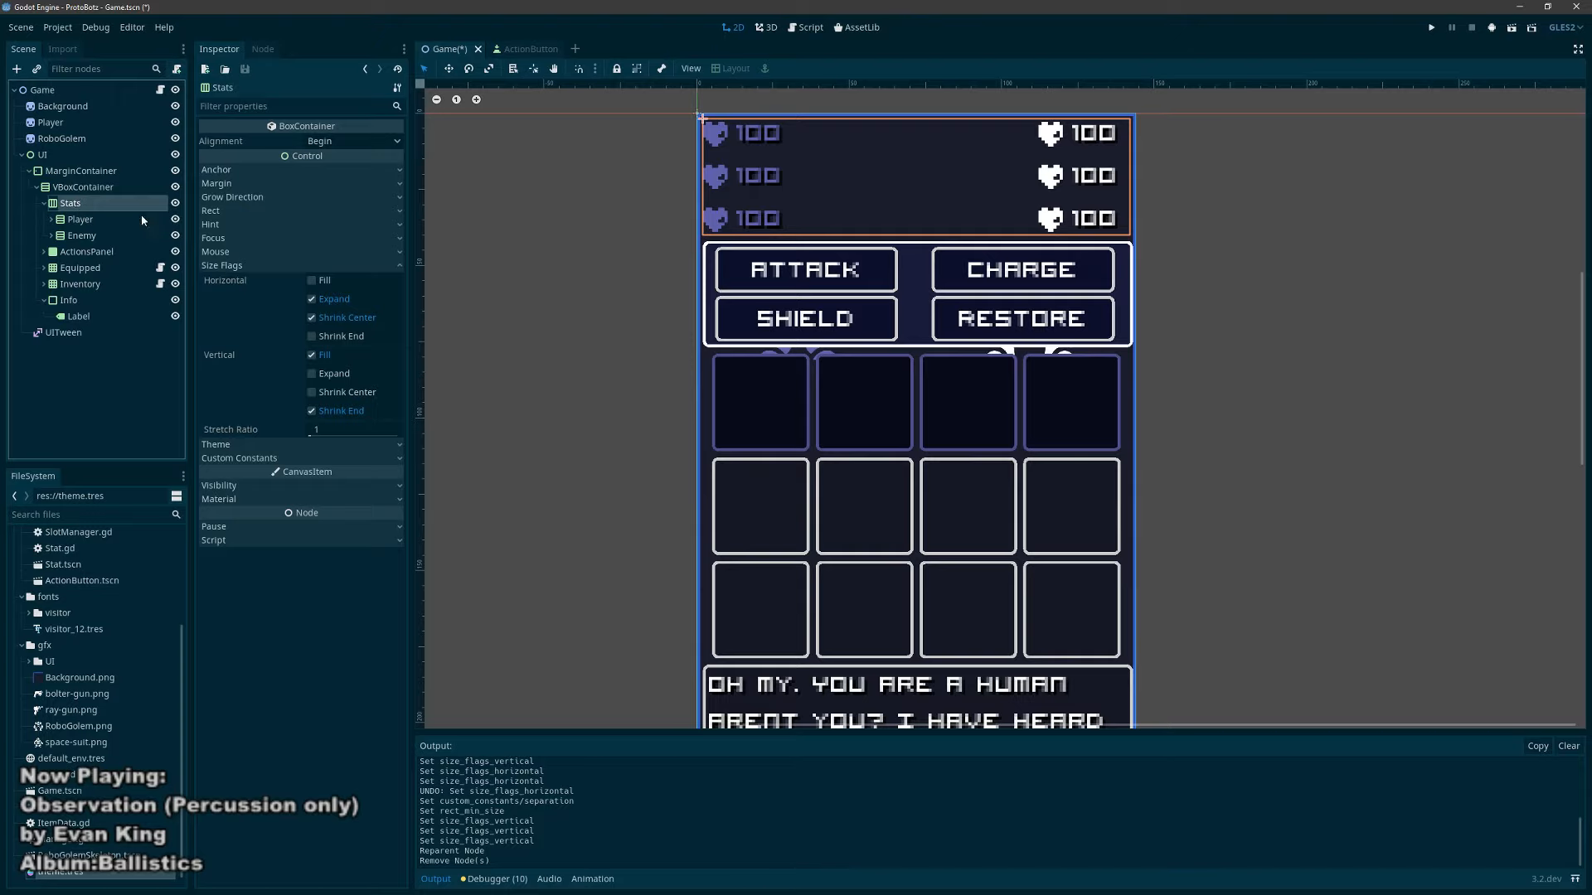
{"action": "scroll", "coordinate": [1064, 390], "scroll_direction": "down", "scroll_amount": 3}
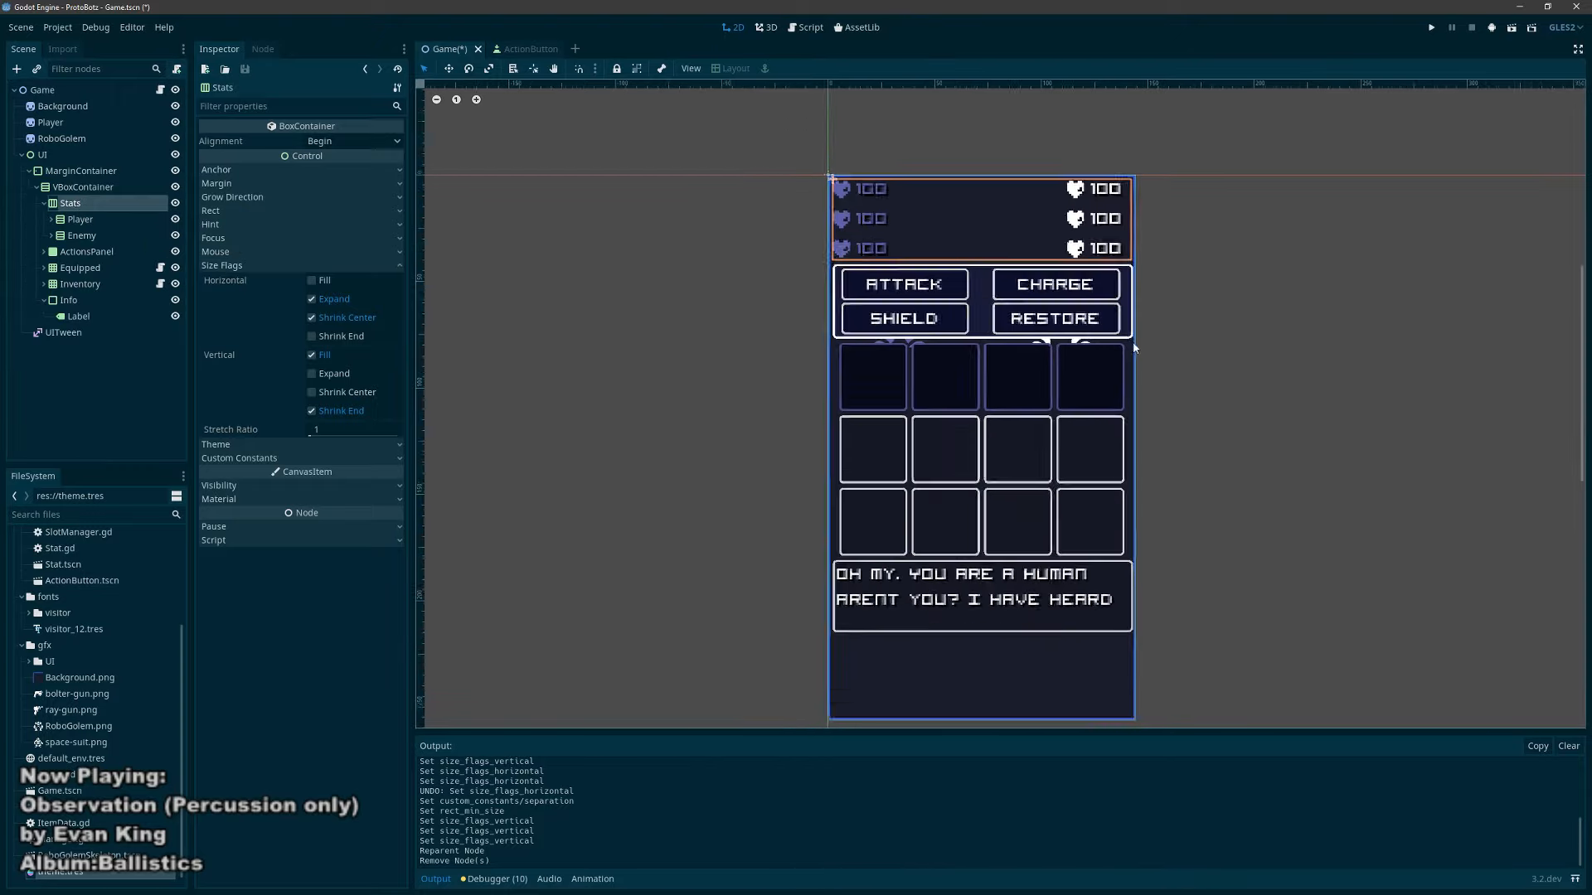
{"action": "middle_click_drag", "start_coordinate": [1090, 369], "coordinate": [970, 400]}
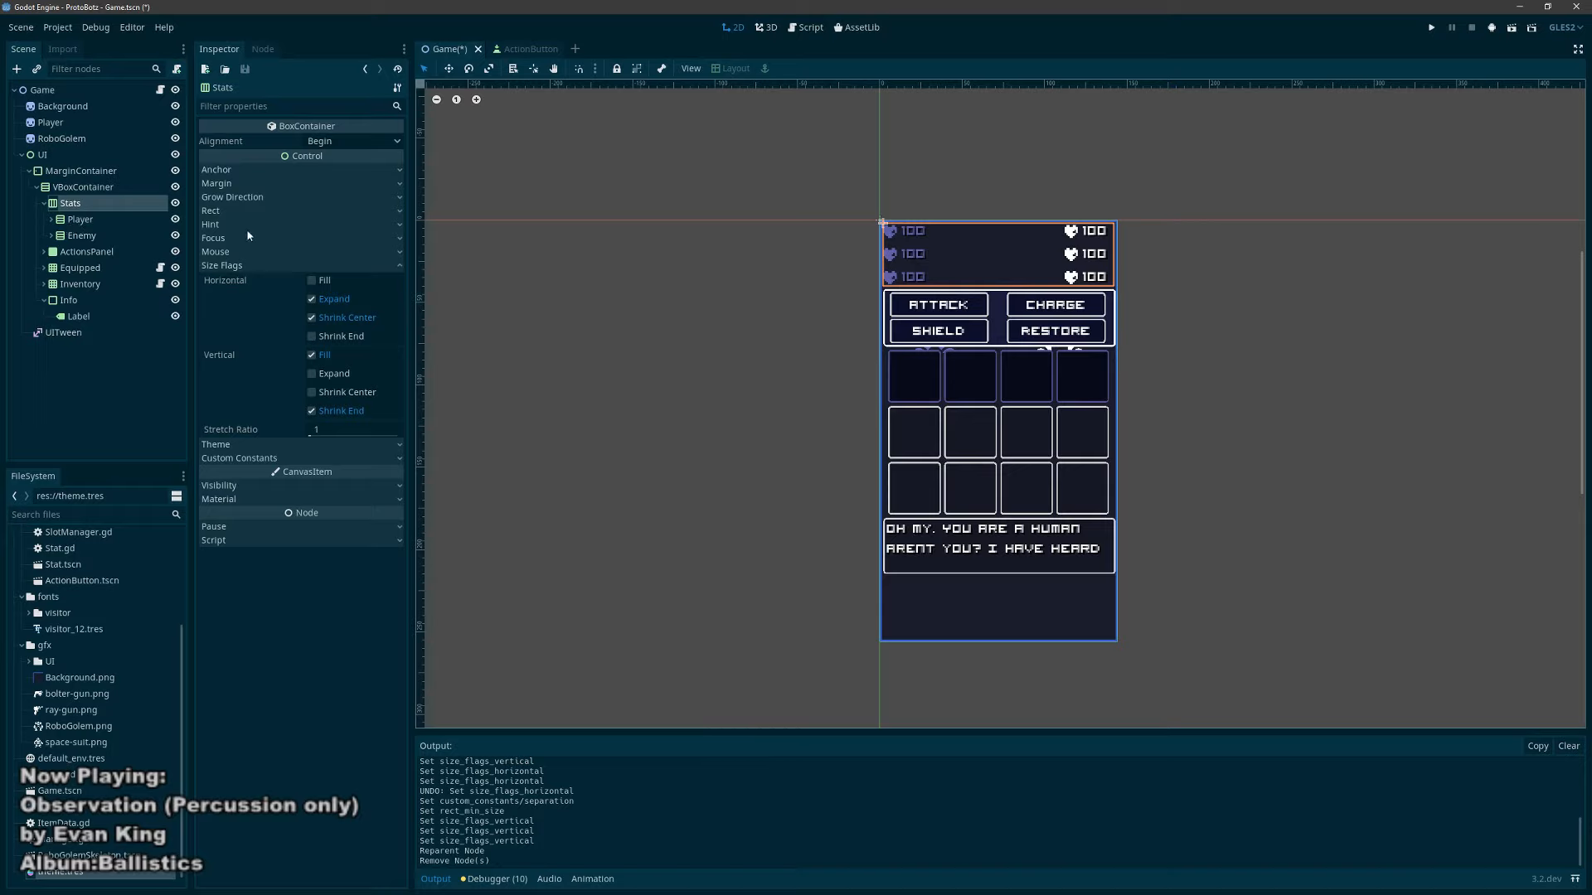
{"action": "left_click", "coordinate": [230, 213]}
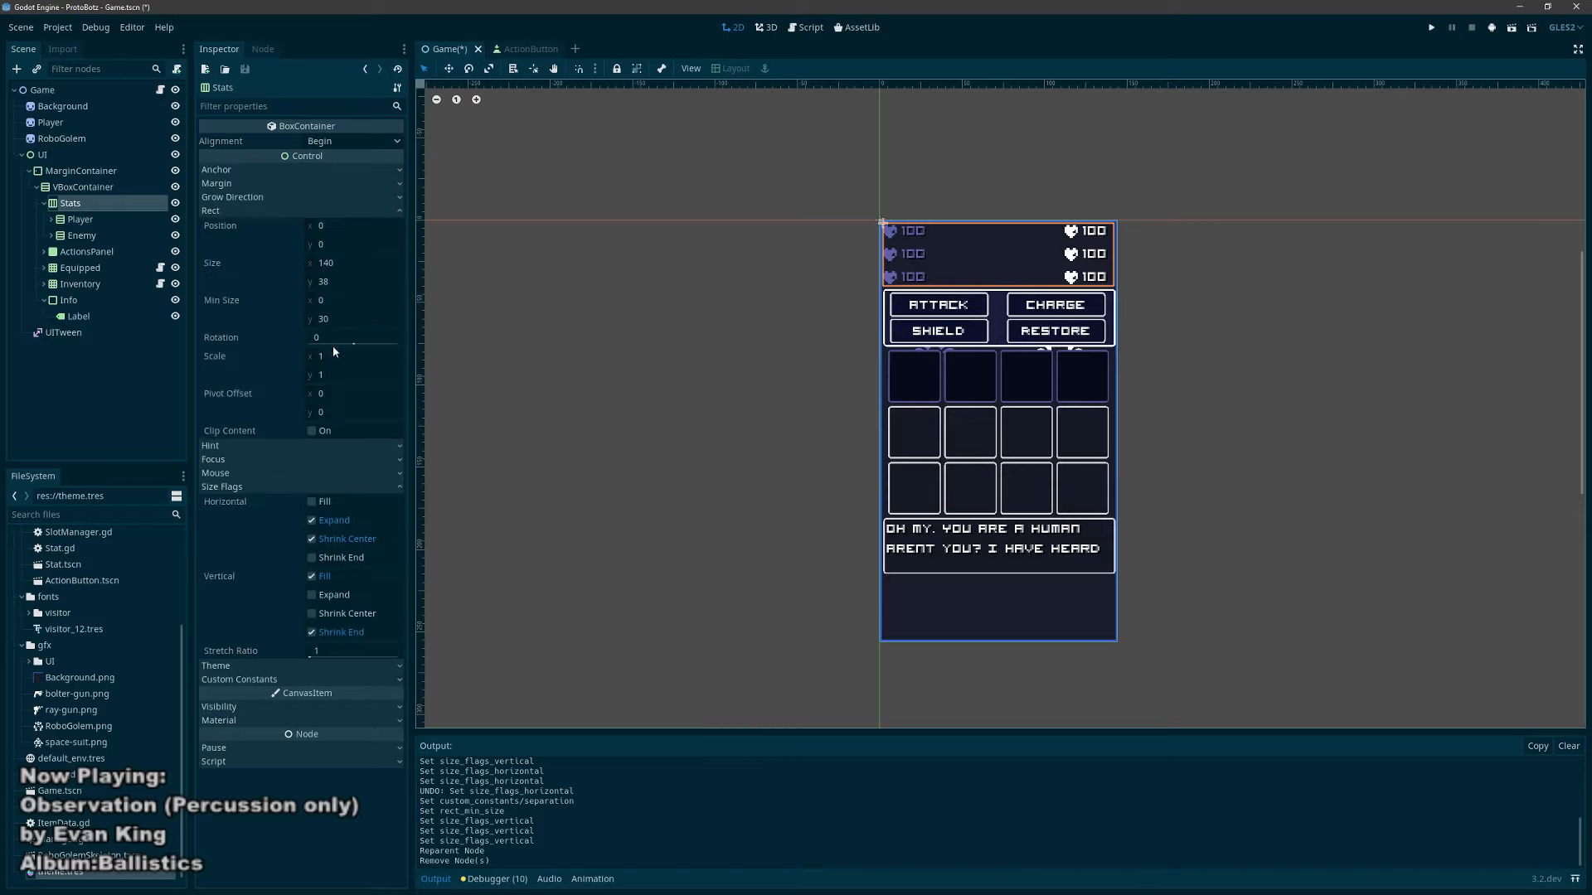
{"action": "left_click_drag", "start_coordinate": [332, 319], "coordinate": [348, 319]}
{"action": "left_click", "coordinate": [340, 319]}
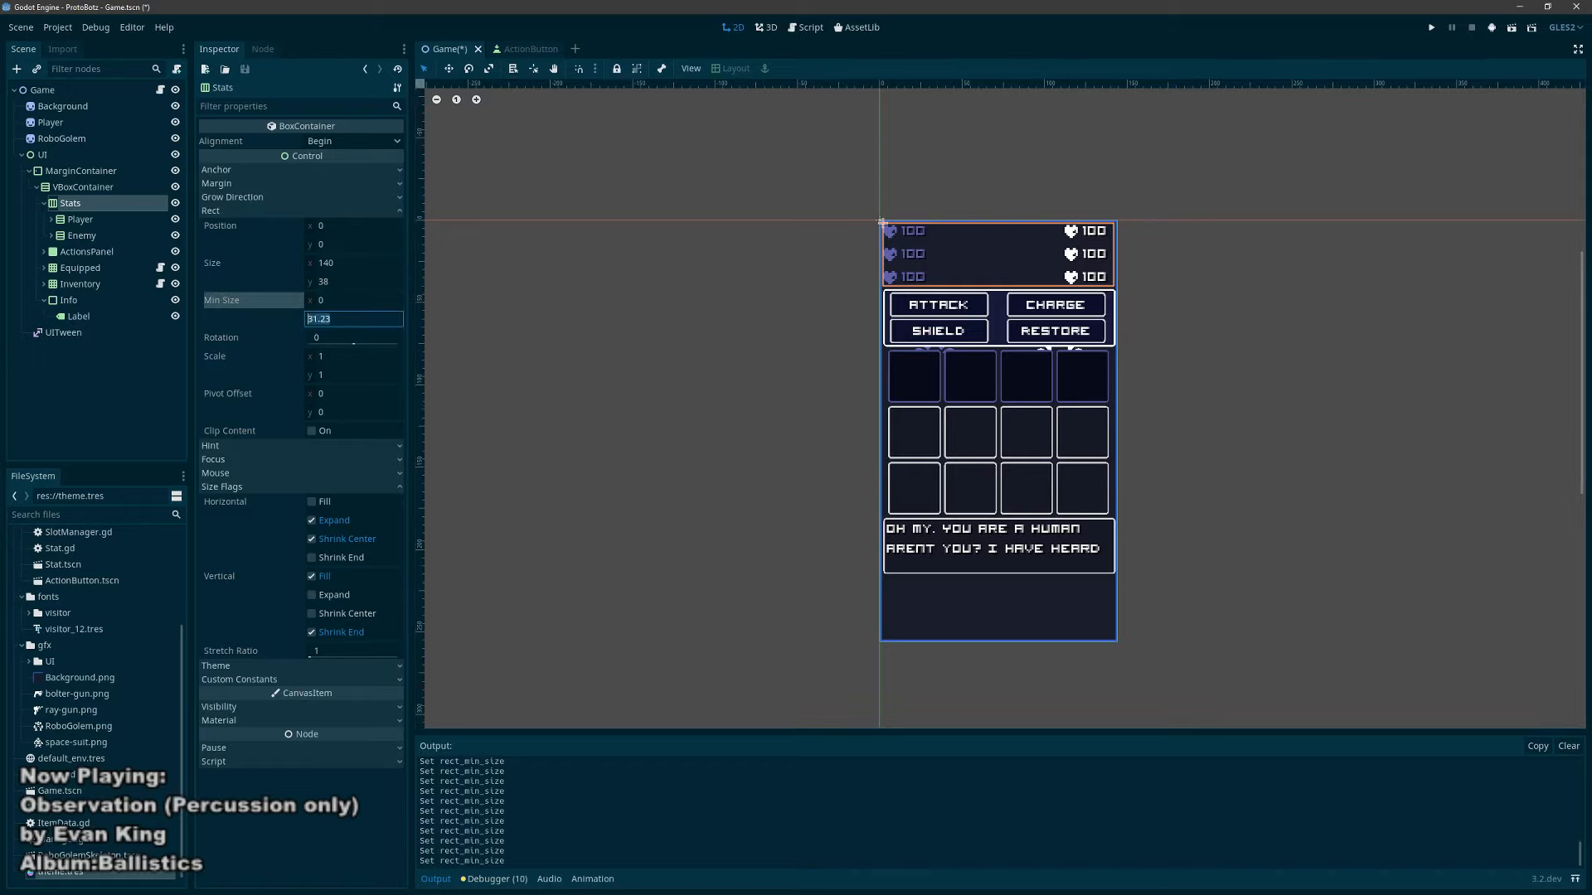
{"action": "type", "text": "760"}
{"action": "key", "text": "Return"}
{"action": "left_click", "coordinate": [340, 326]}
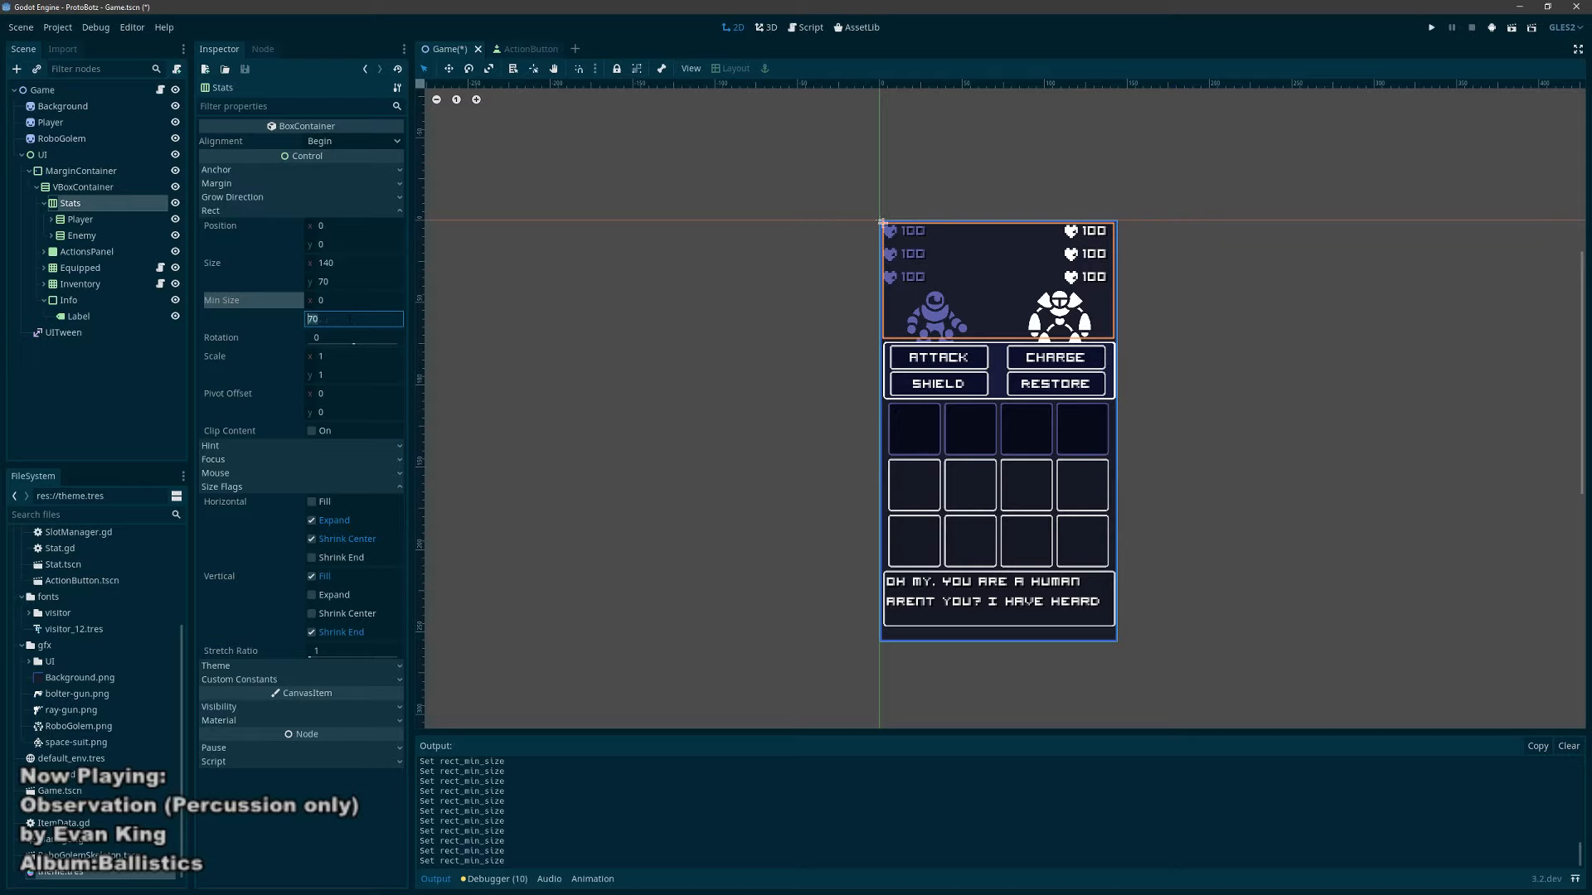
{"action": "type", "text": "75"}
{"action": "key", "text": "Return"}
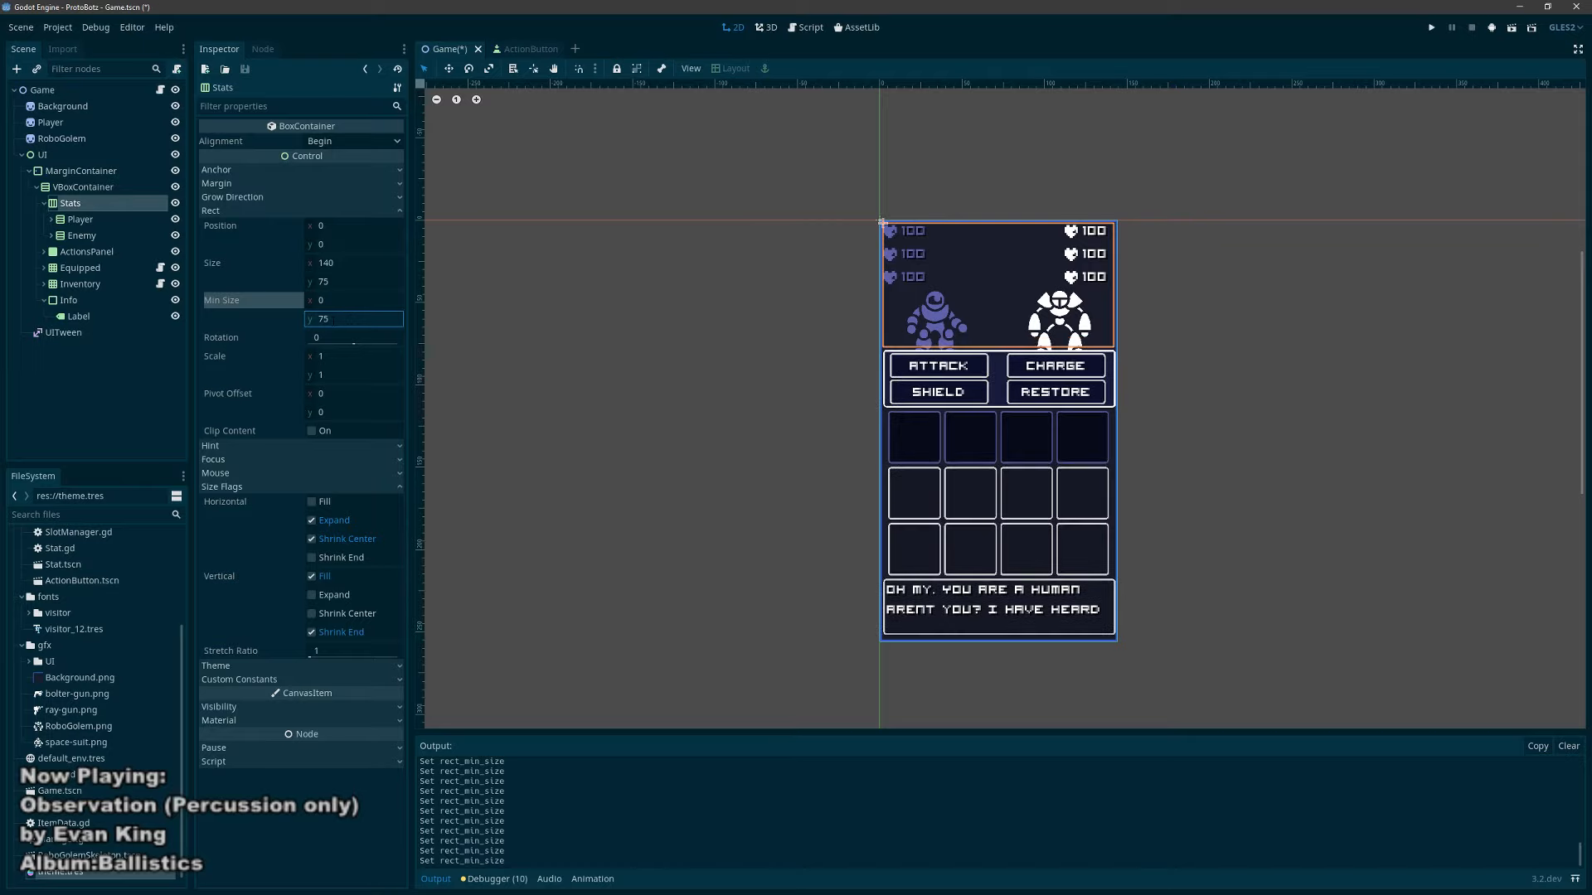
{"action": "left_click", "coordinate": [333, 321]}
{"action": "type", "text": "78"}
{"action": "key", "text": "Return"}
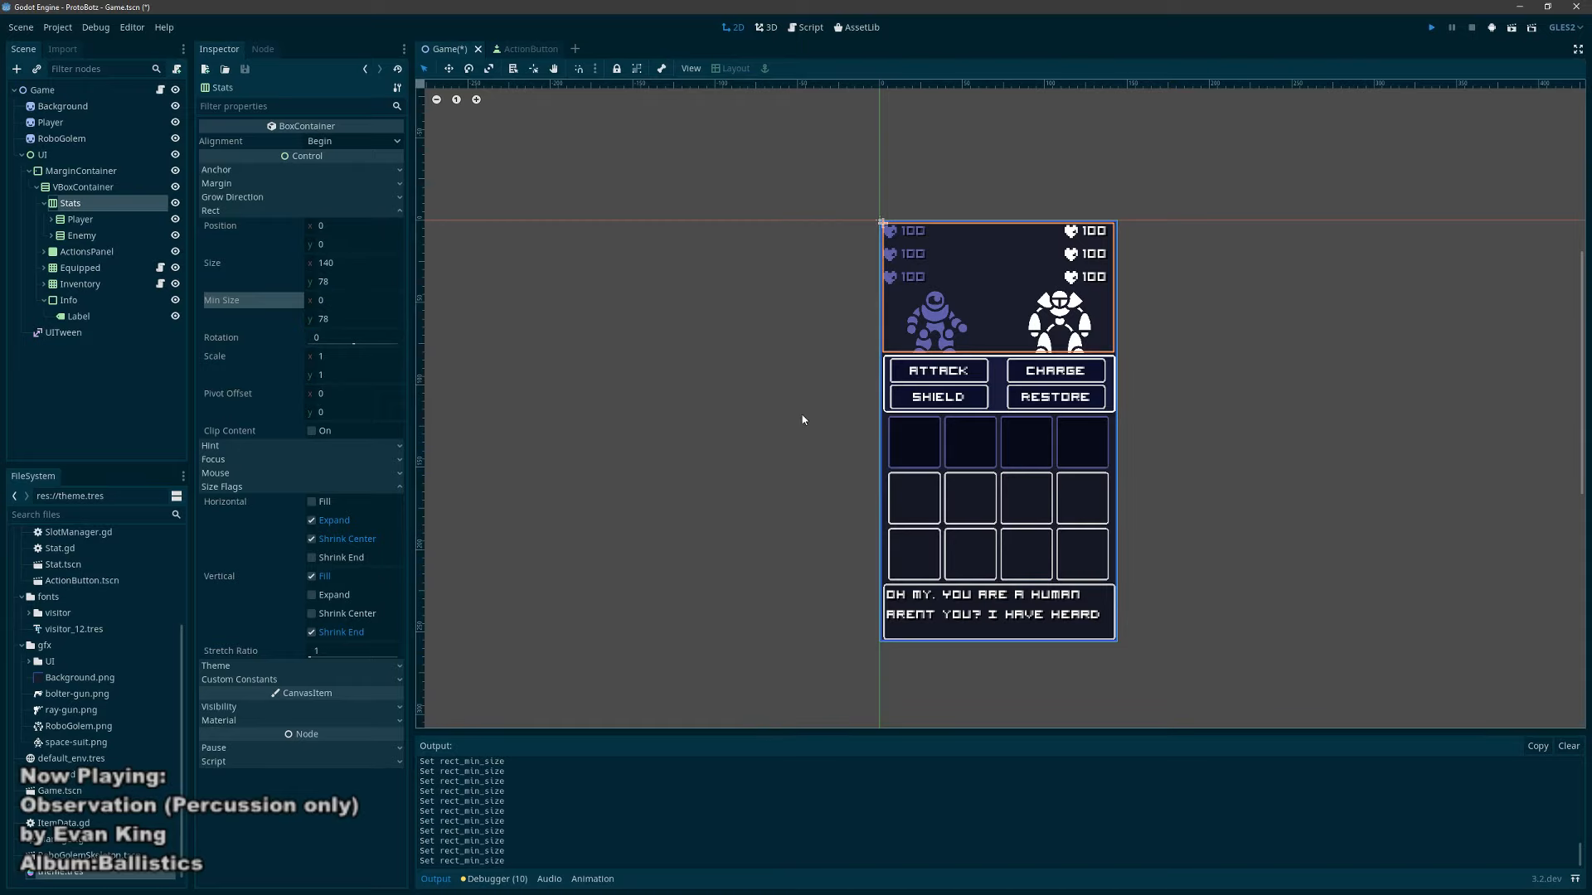
Step: Run the project and remove the Items segment from the Equipped and Inventory node paths in Game.gd
{"action": "key", "text": "F5"}
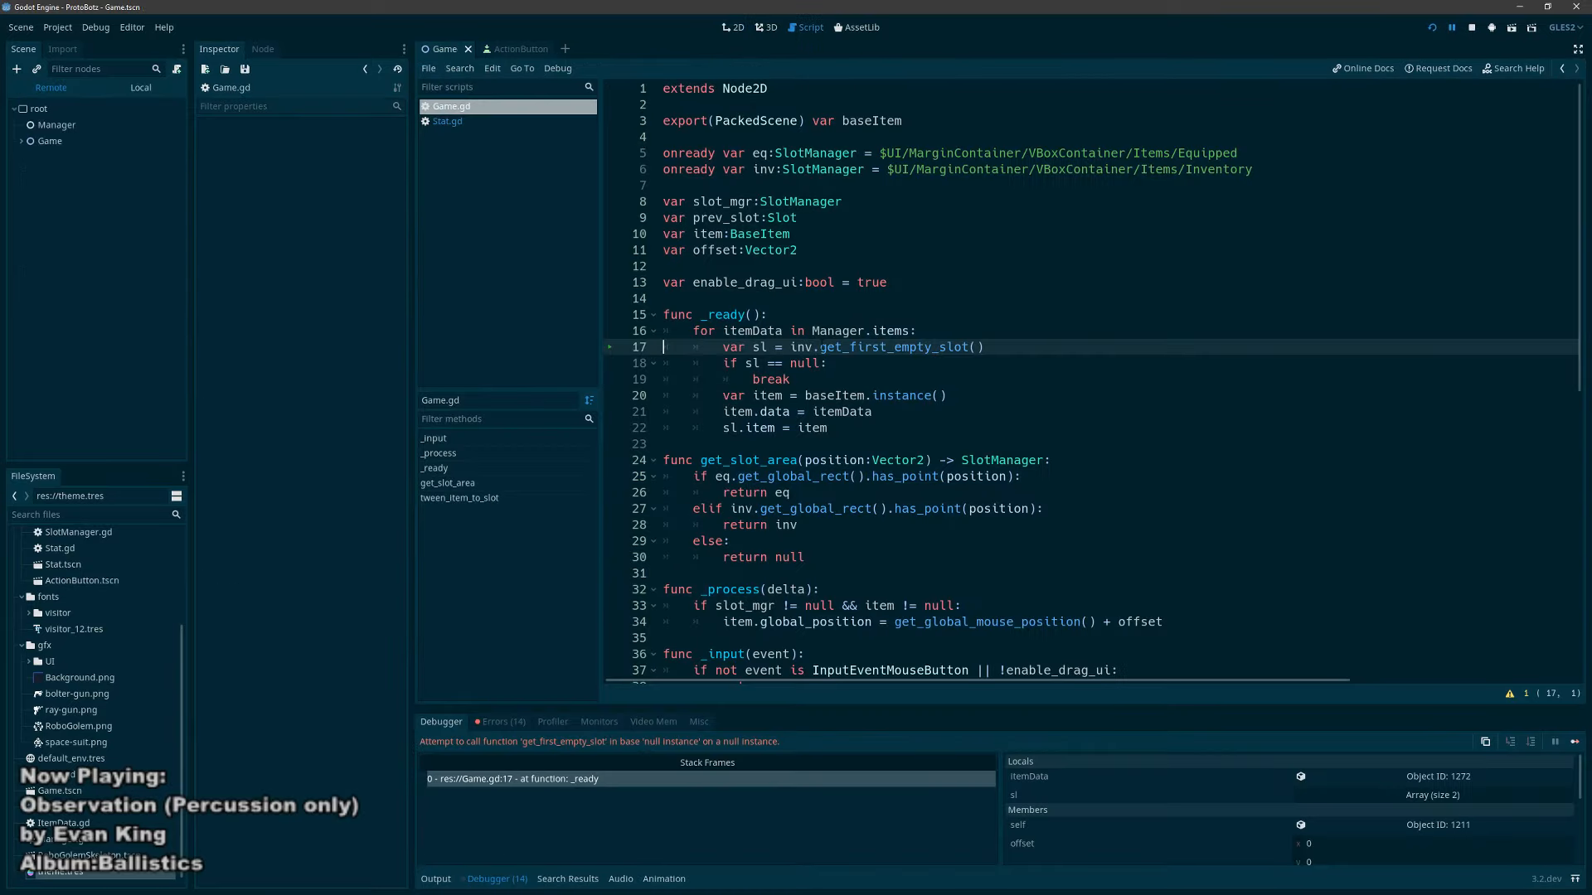
{"action": "left_click", "coordinate": [856, 508]}
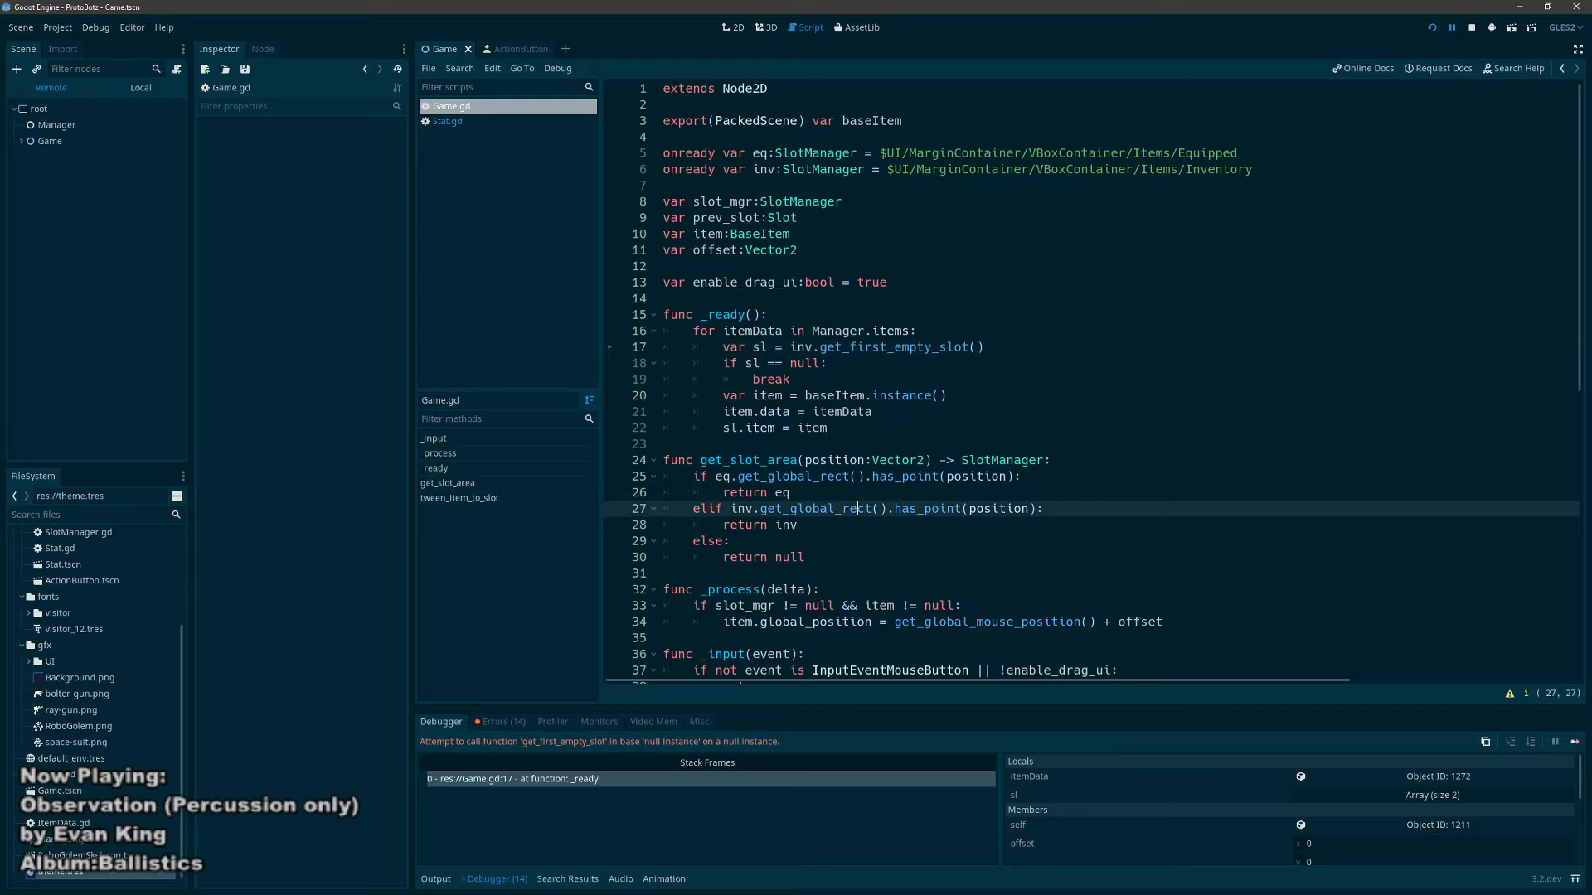
{"action": "left_click", "coordinate": [1171, 152]}
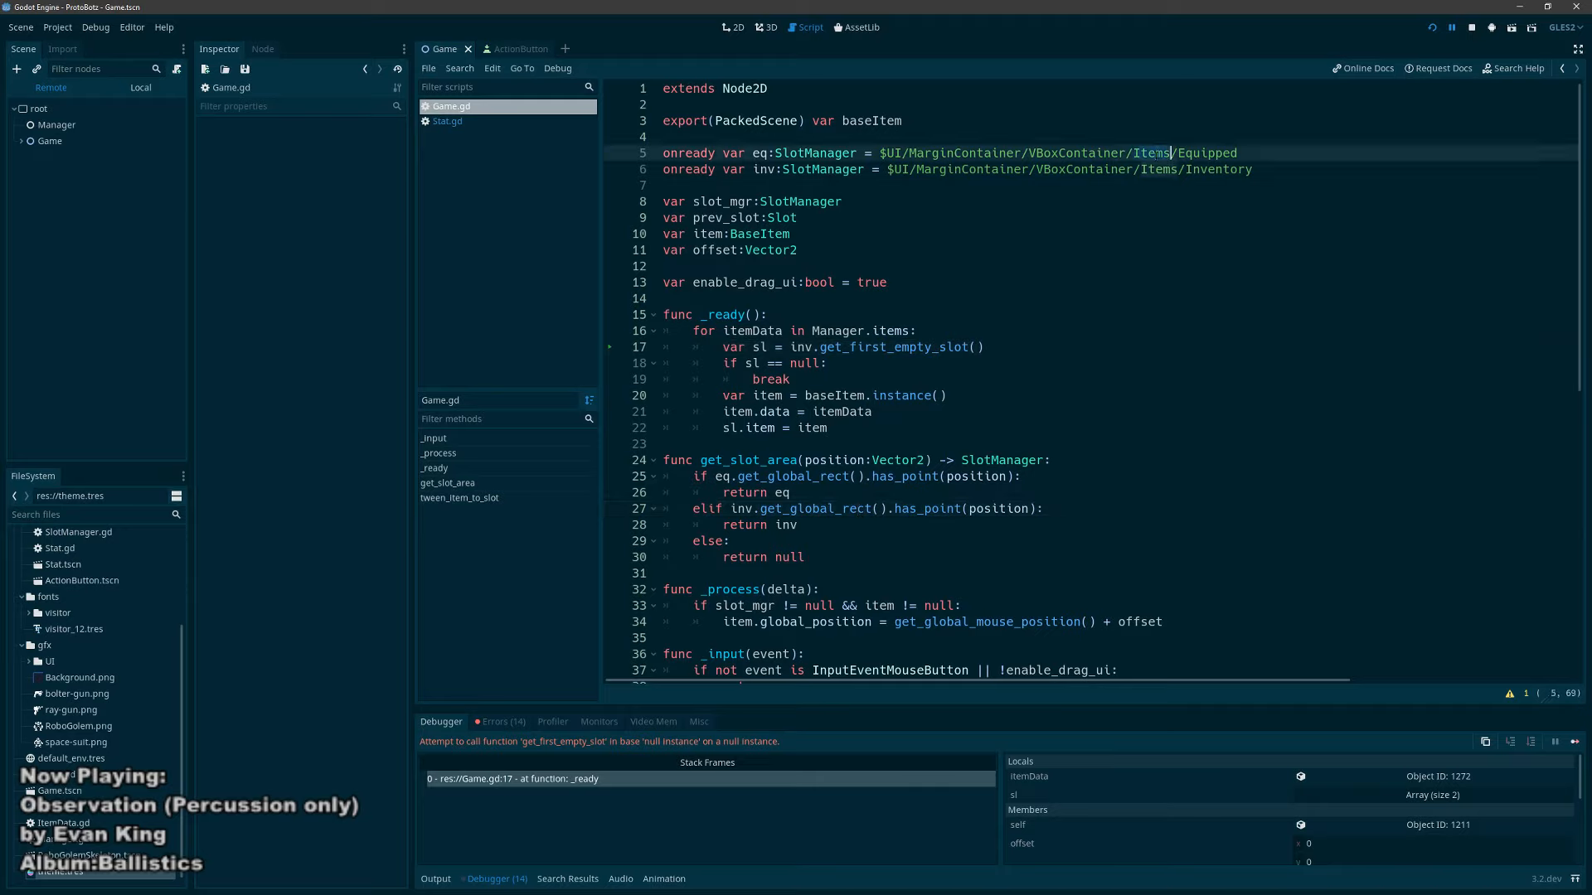
{"action": "key", "text": "ctrl+BackSpace"}
{"action": "key", "text": "Delete"}
{"action": "left_click", "coordinate": [1140, 169]}
{"action": "key", "text": "ctrl+Delete"}
{"action": "key", "text": "Delete"}
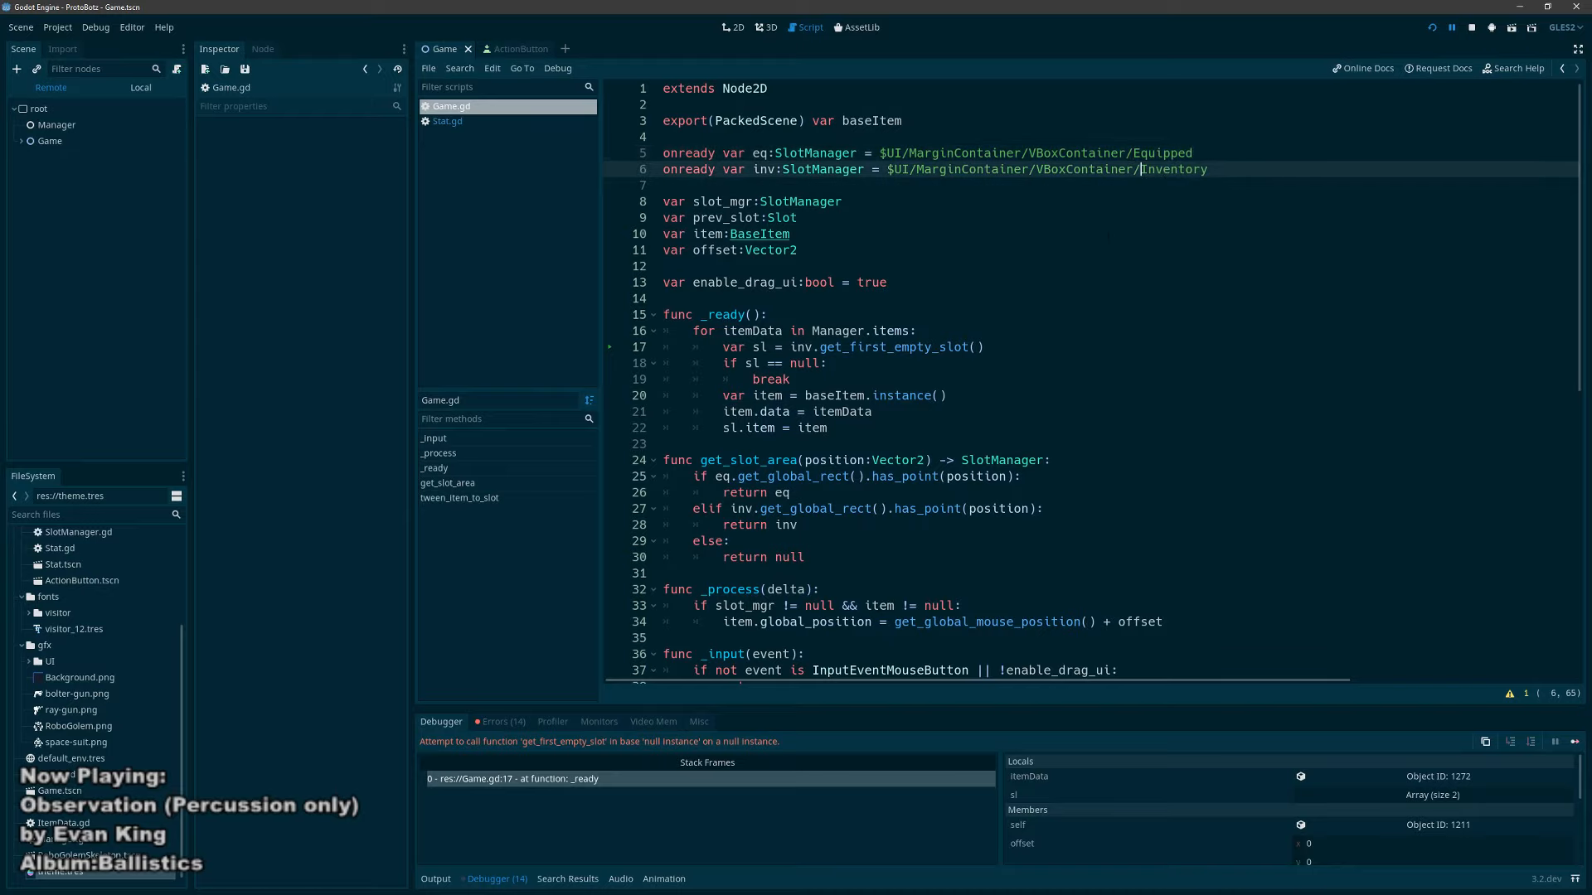
{"action": "left_click", "coordinate": [919, 266]}
Step: Rerun the project and shorten the info label path in SlotManager.gd to "../Info/Label"
{"action": "key", "text": "F5"}
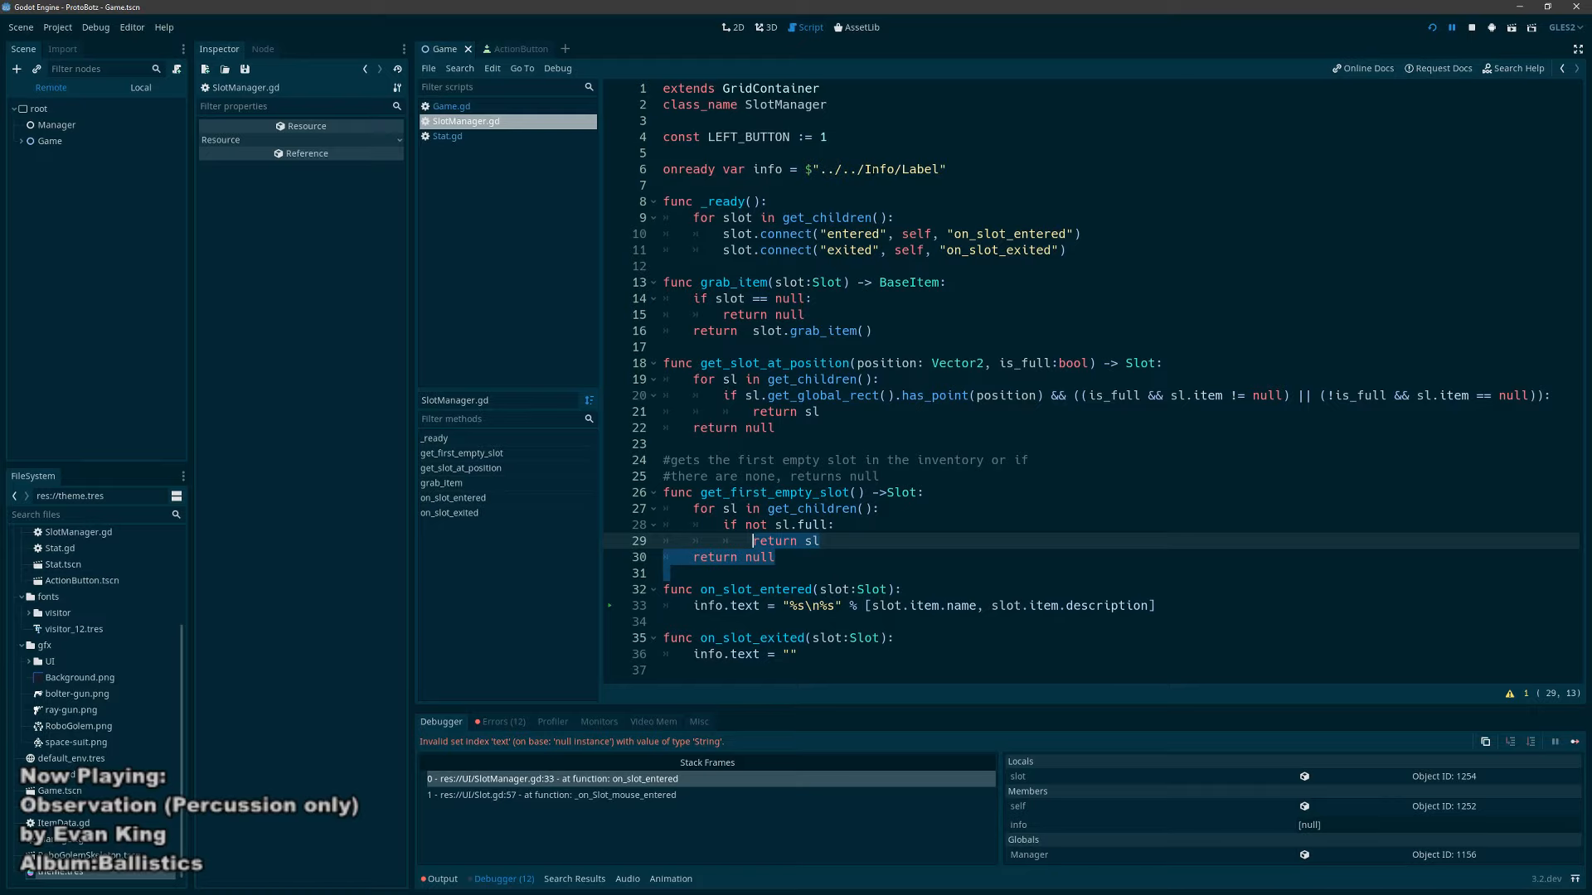
{"action": "left_click_drag", "start_coordinate": [859, 169], "coordinate": [843, 169]}
{"action": "key", "text": "BackSpace"}
{"action": "key", "text": "BackSpace"}
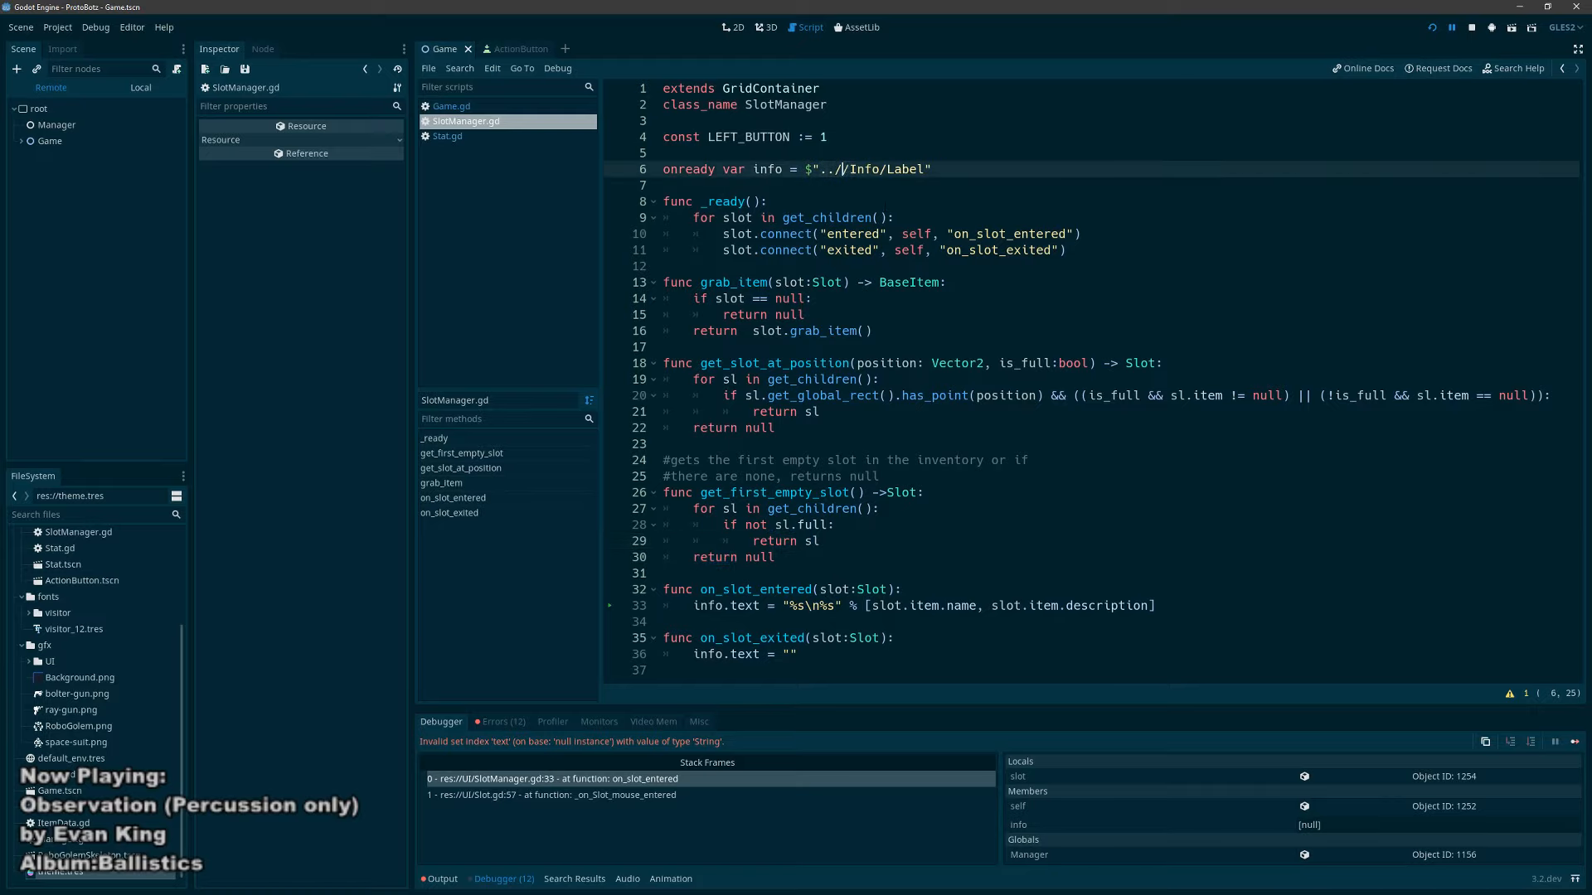
Step: Run the game, test moving the ray gun and bolt gun into the equipped slots, and close it
{"action": "key", "text": "F5"}
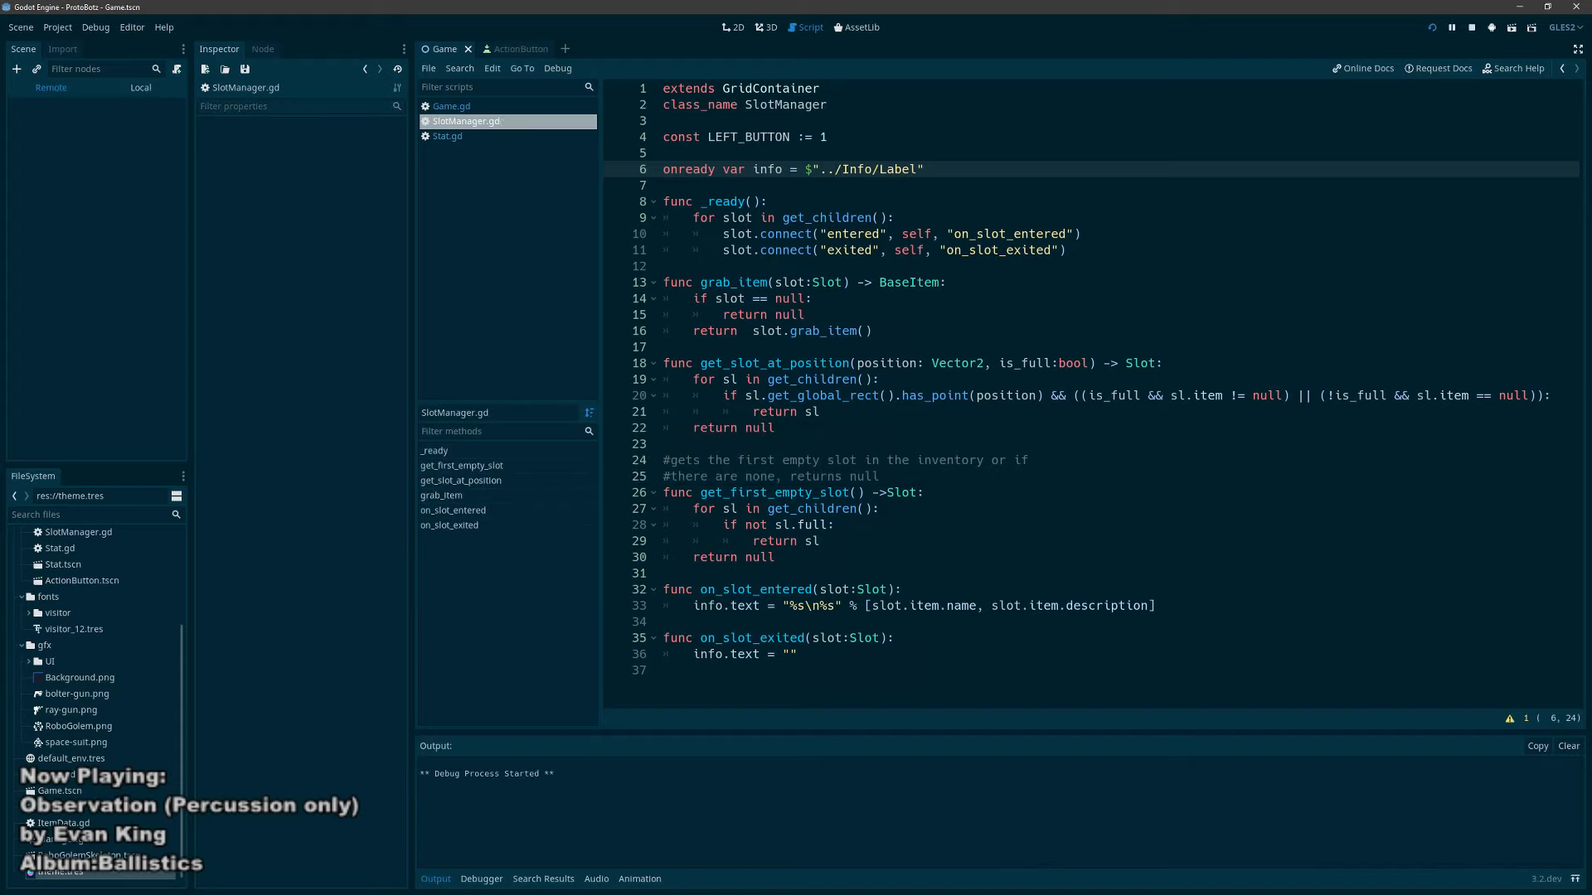
{"action": "left_click_drag", "start_coordinate": [764, 560], "coordinate": [756, 484]}
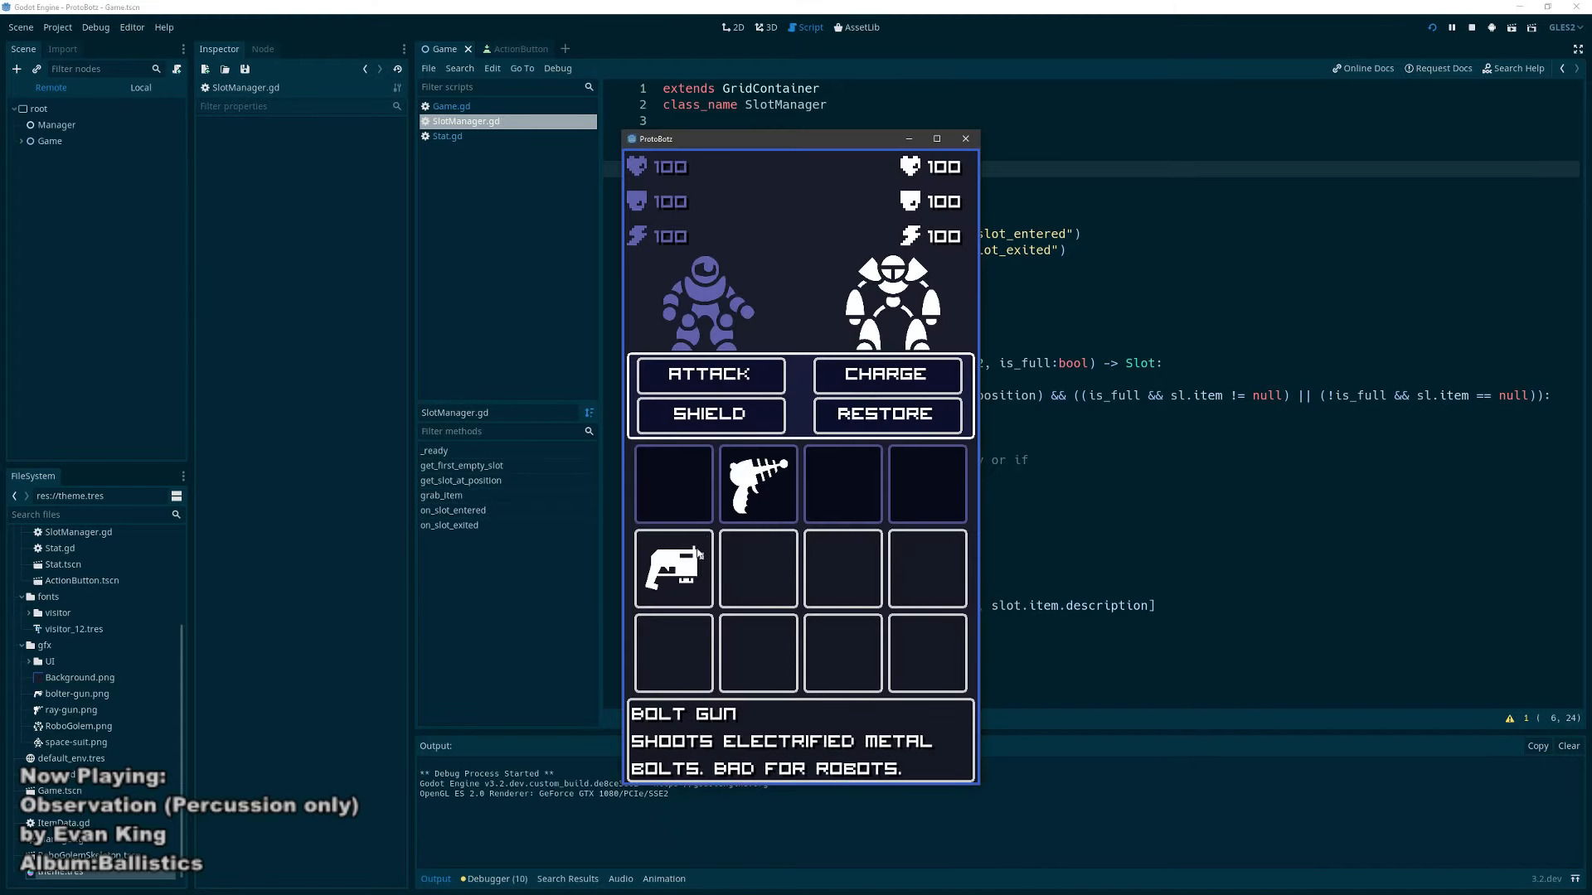
{"action": "left_click_drag", "start_coordinate": [673, 568], "coordinate": [863, 418]}
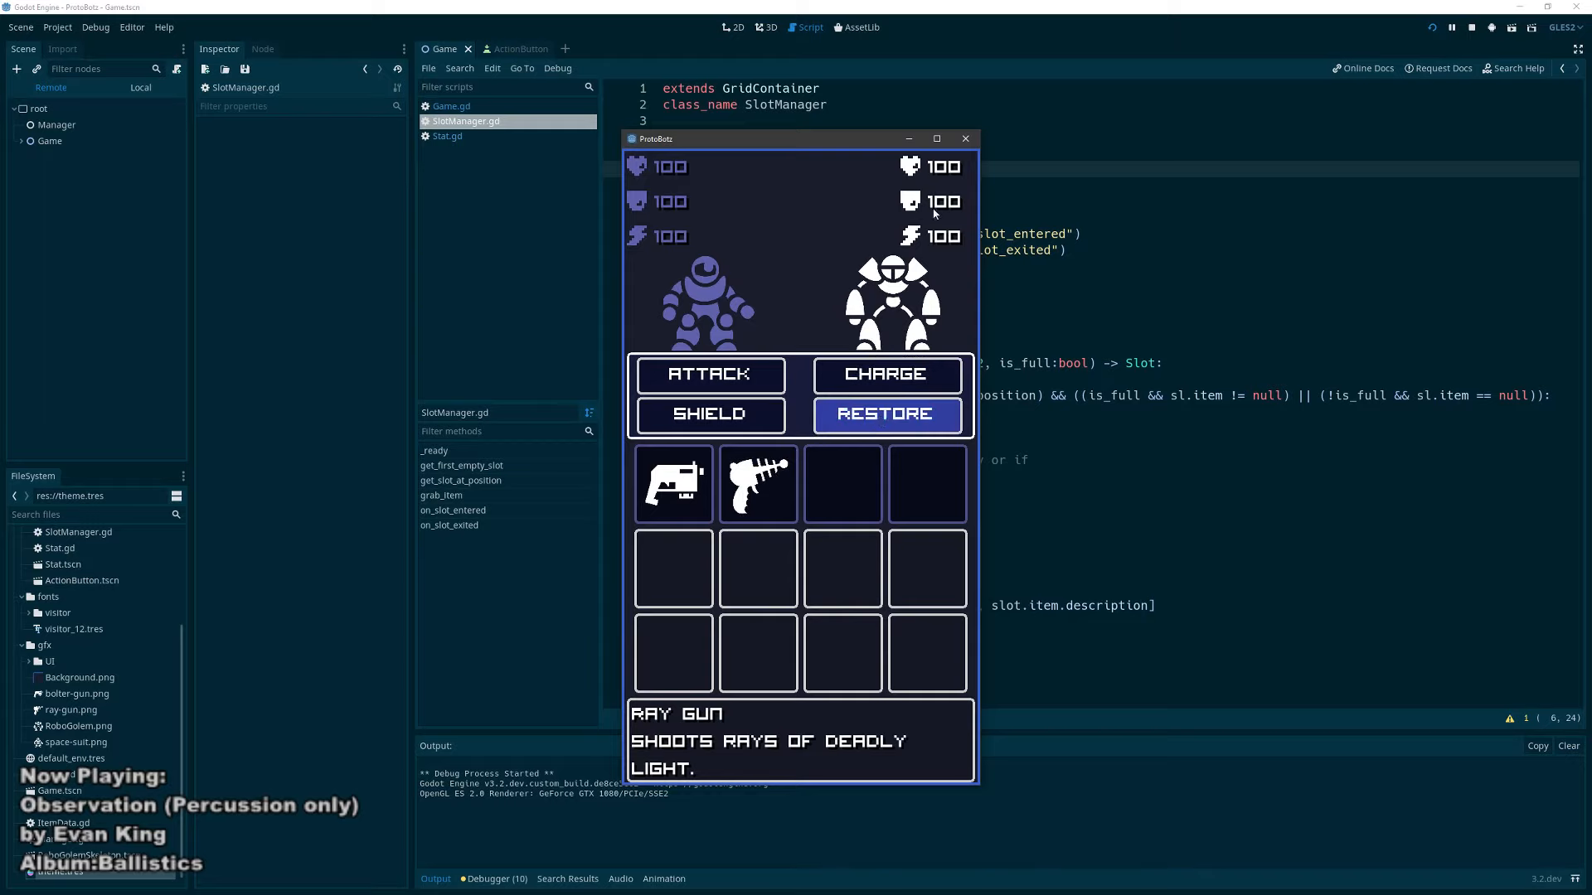
{"action": "left_click", "coordinate": [966, 138]}
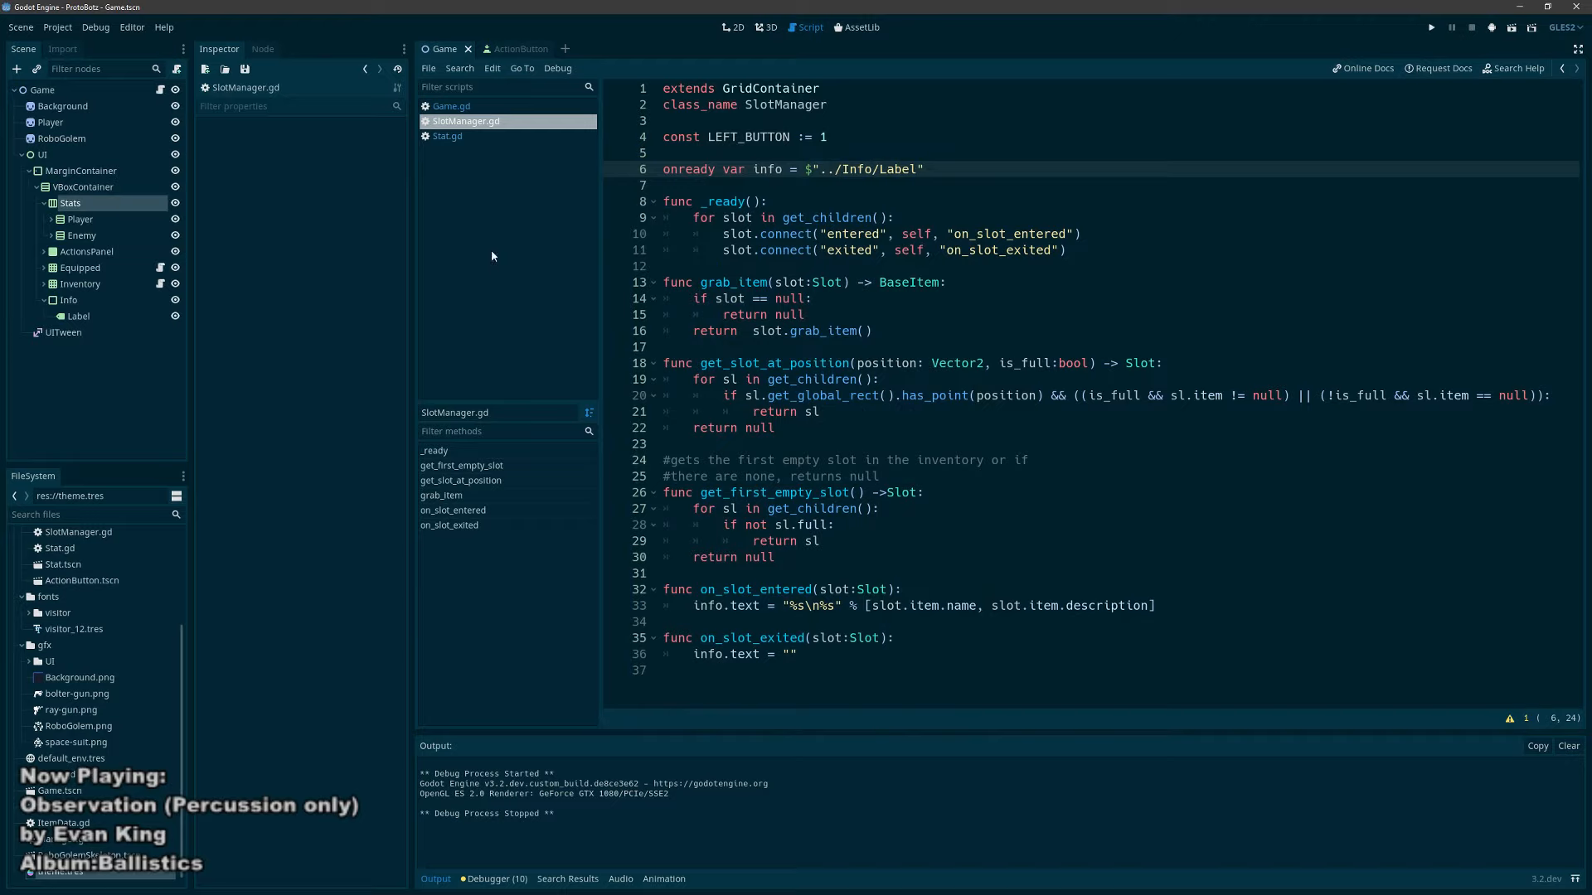
Step: Open the ActionButton scene from the first button in the ActionsPanel grid and show it in the 2D editor
{"action": "left_click", "coordinate": [44, 203]}
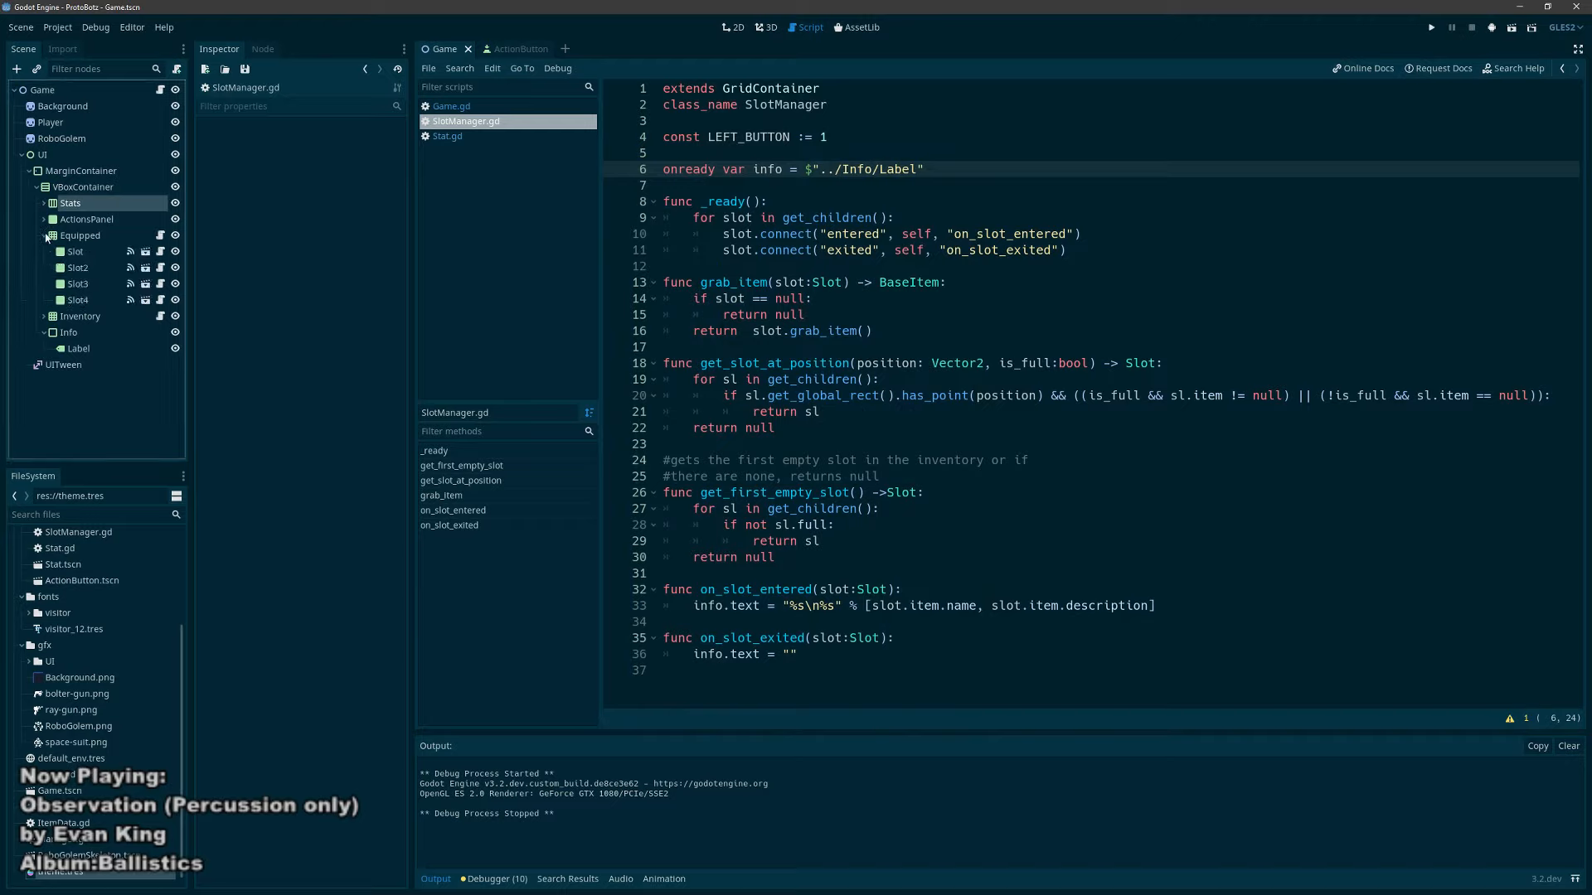
{"action": "left_click", "coordinate": [44, 219]}
{"action": "left_click", "coordinate": [52, 236]}
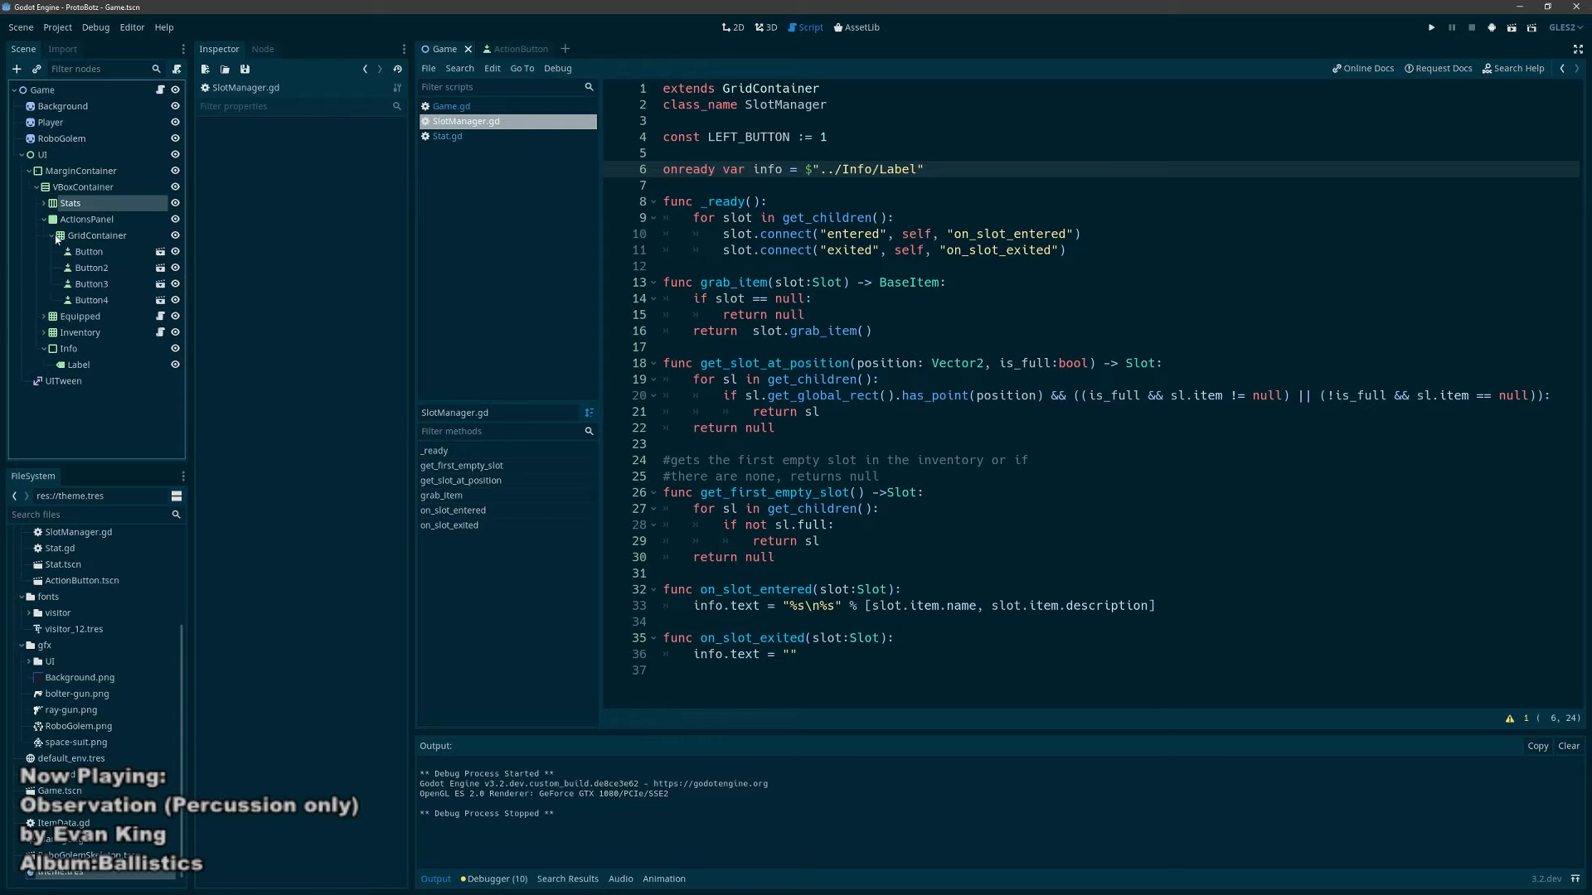
{"action": "left_click", "coordinate": [160, 251]}
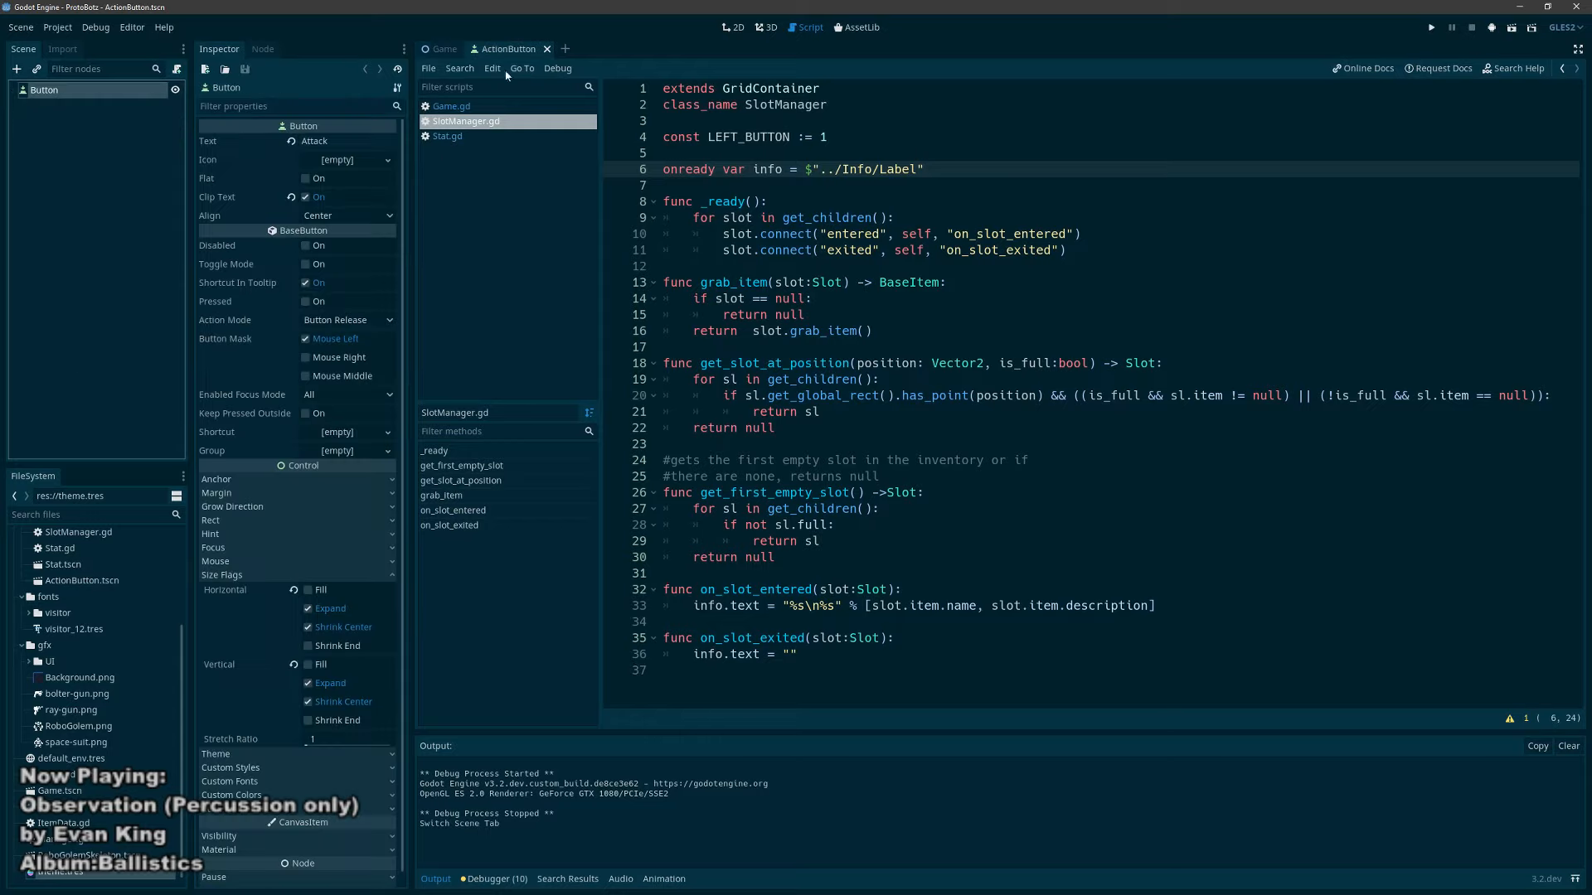
{"action": "key", "text": "ctrl+F1"}
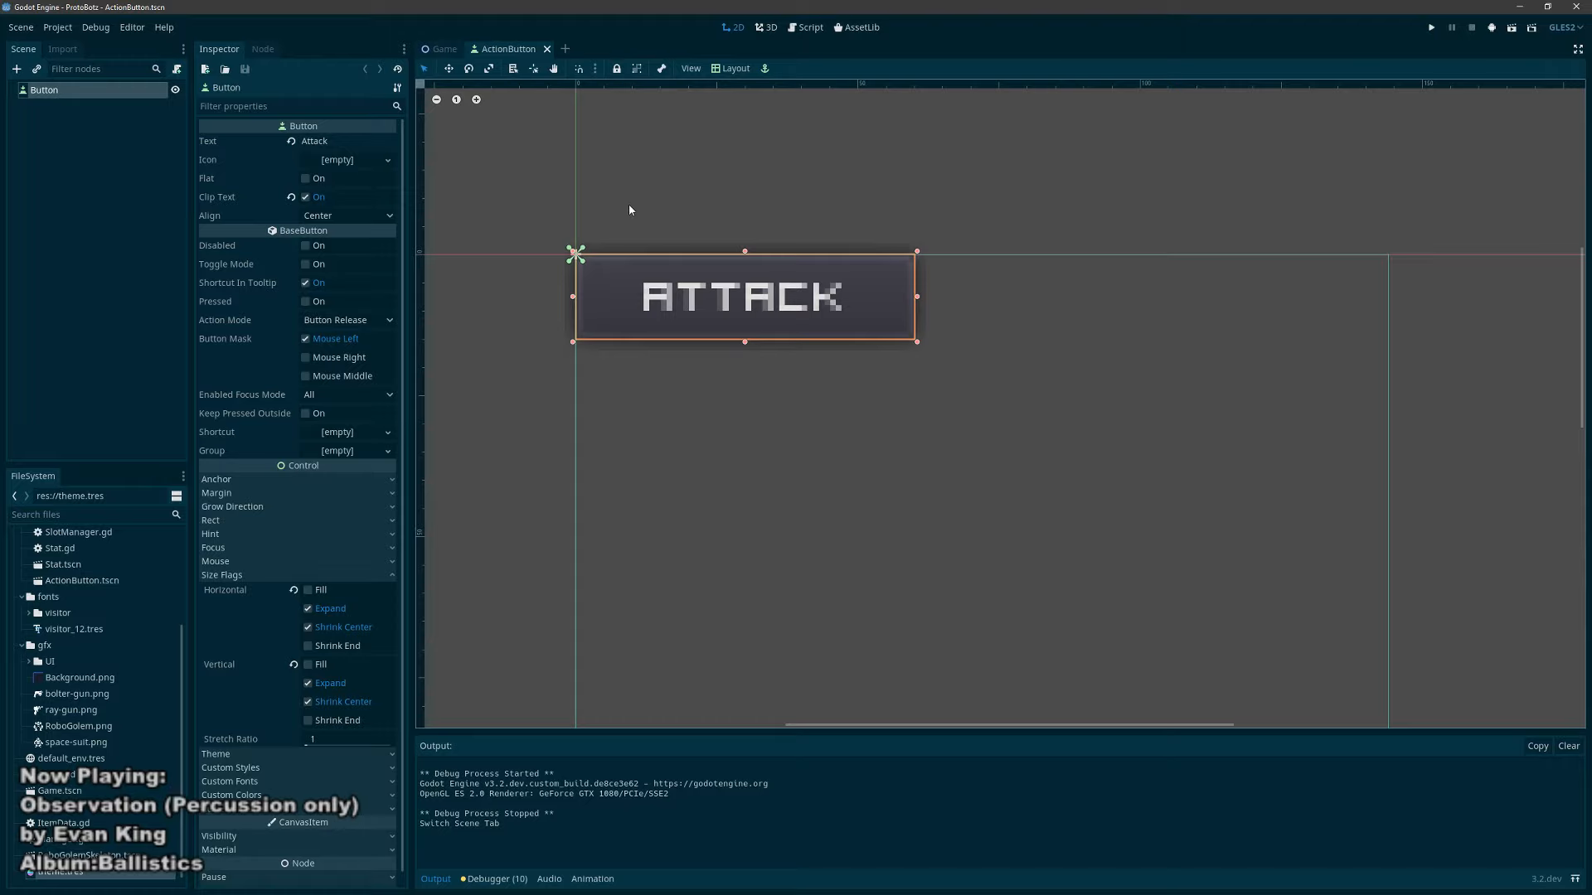
Step: Run the ActionButton scene on its own, test the Attack button, and close the game window
{"action": "key", "text": "F6"}
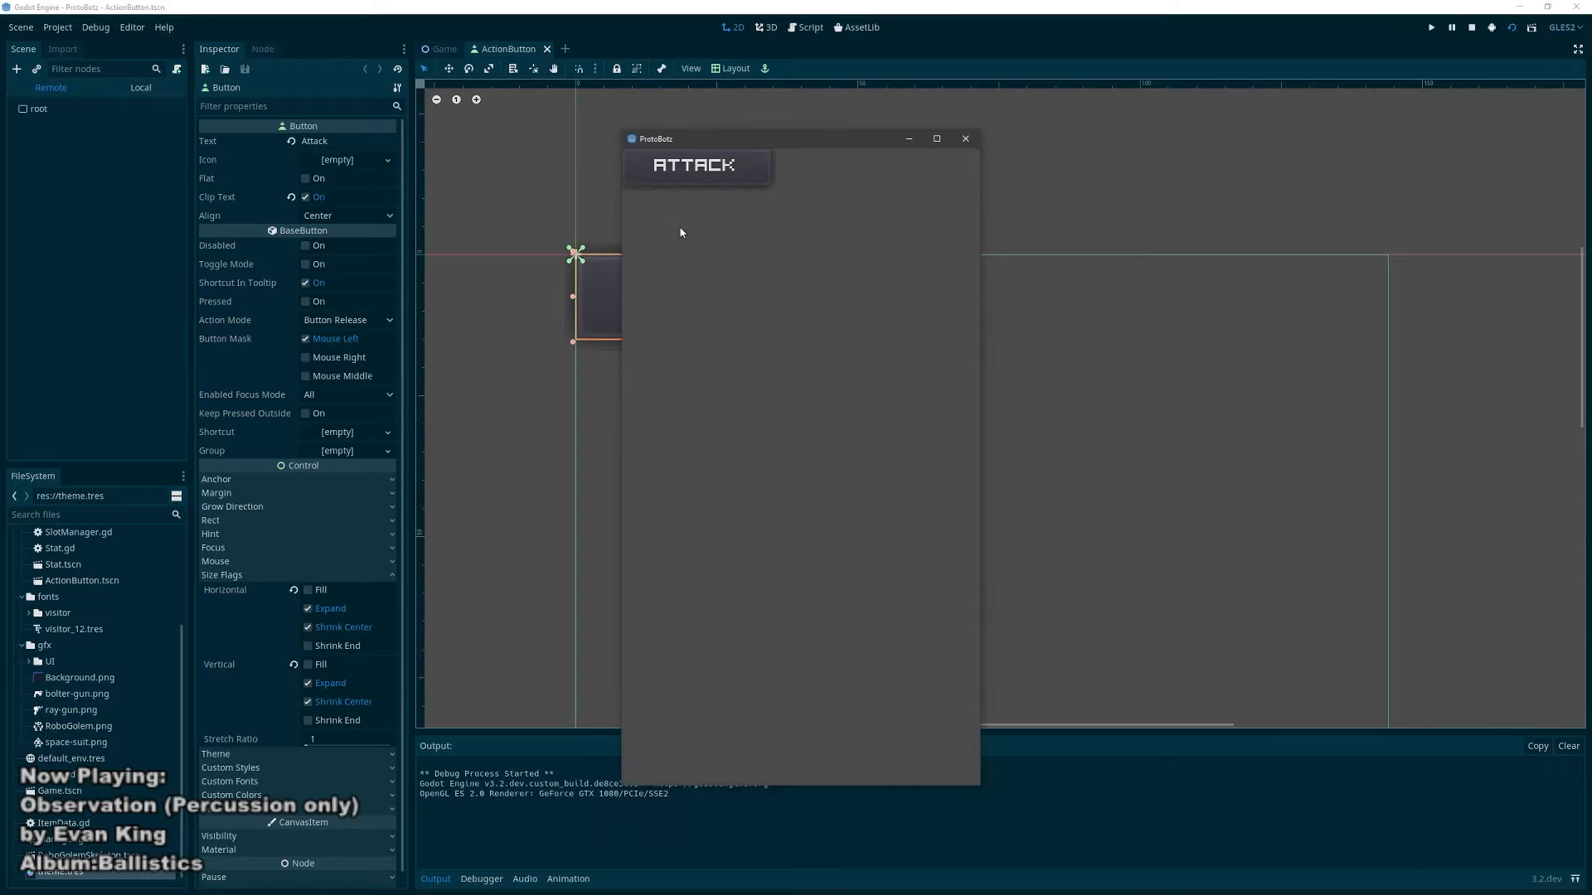
{"action": "left_click", "coordinate": [735, 172]}
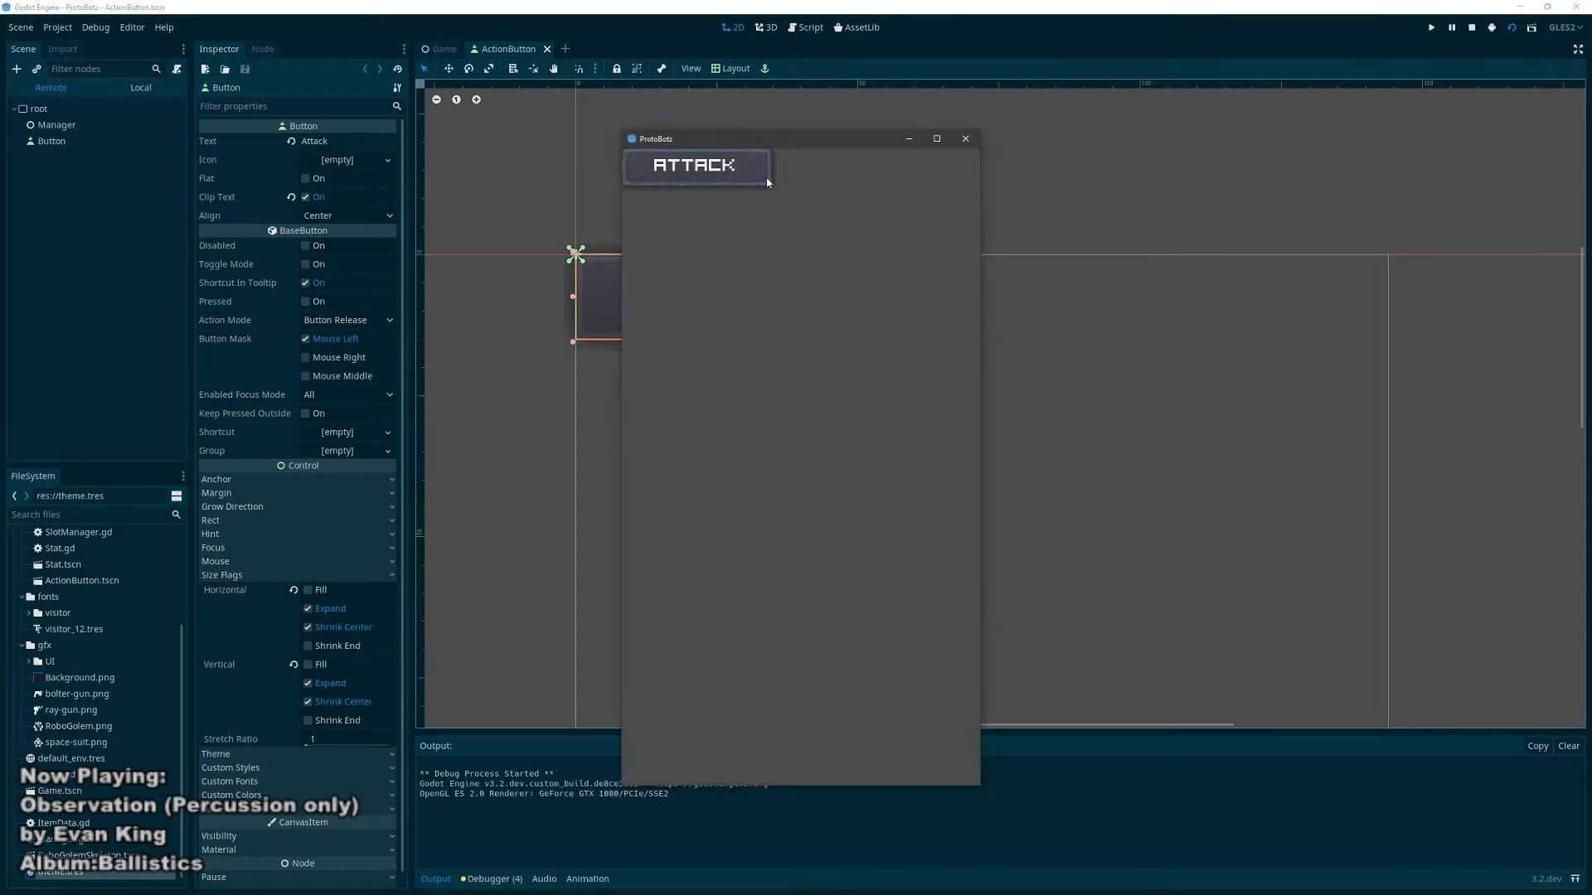
{"action": "left_click", "coordinate": [759, 176]}
{"action": "left_click", "coordinate": [759, 176]}
{"action": "left_click", "coordinate": [966, 139]}
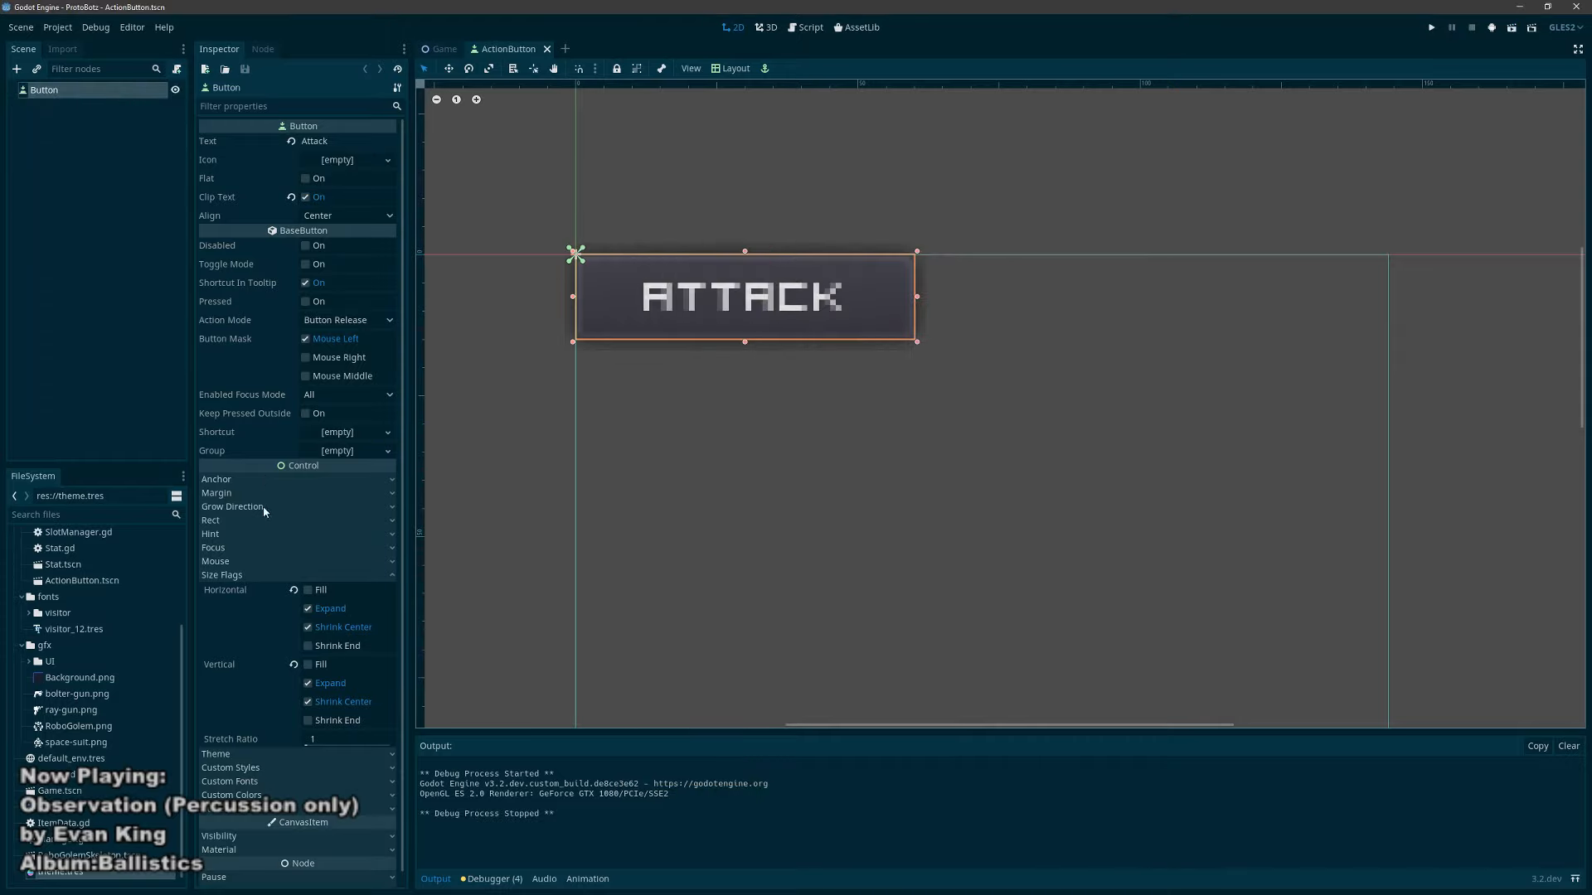
Step: Assign theme.tres as the theme of the root Button in the ActionButton scene
{"action": "left_click", "coordinate": [240, 579]}
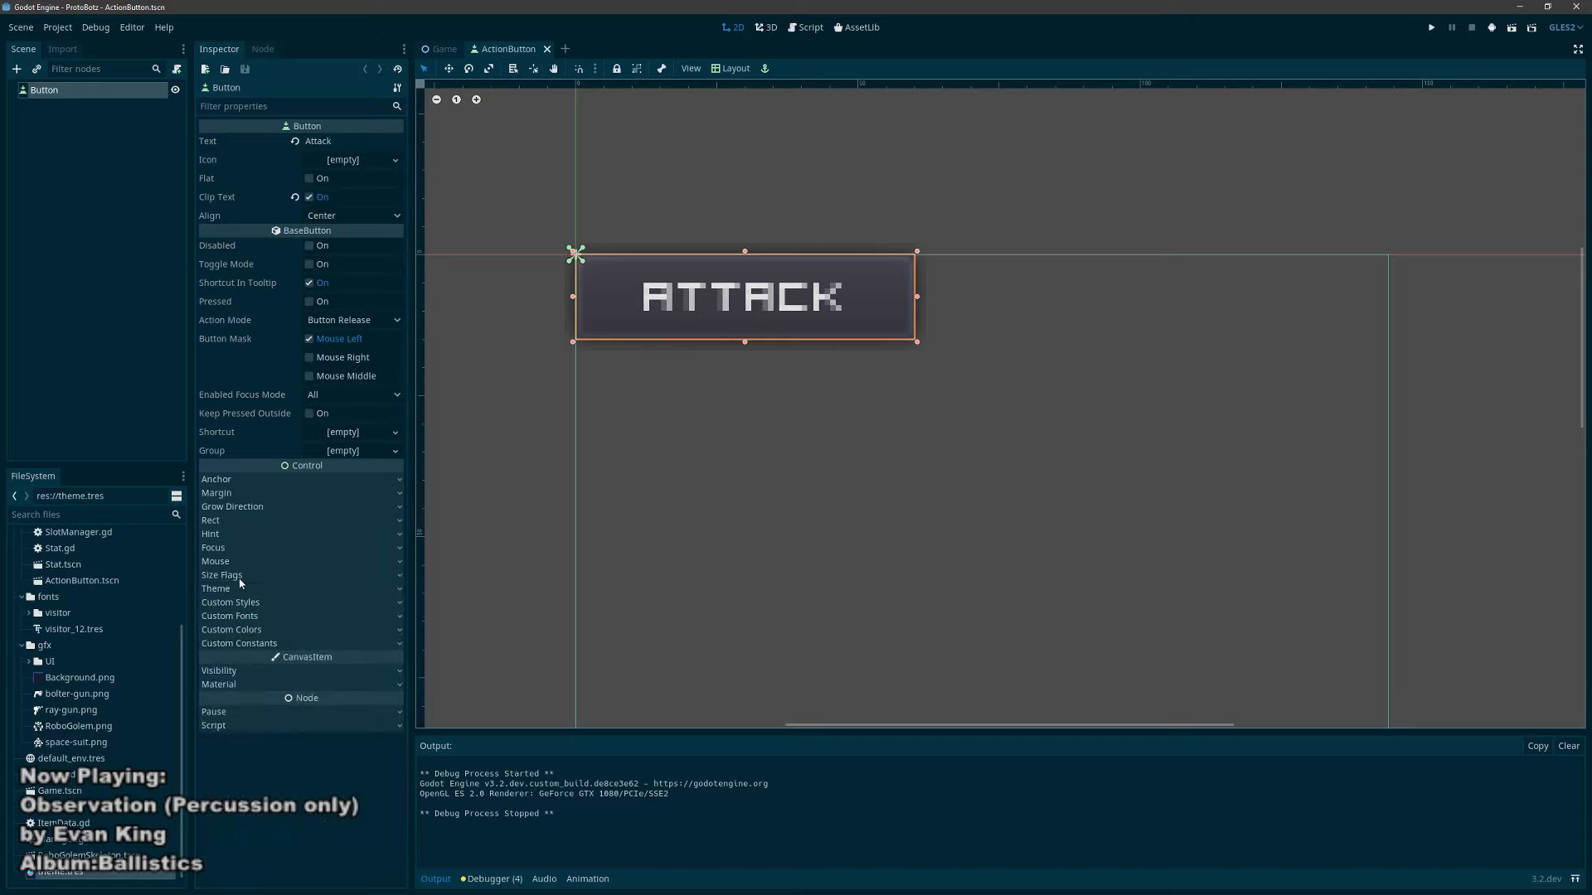
{"action": "left_click", "coordinate": [273, 604]}
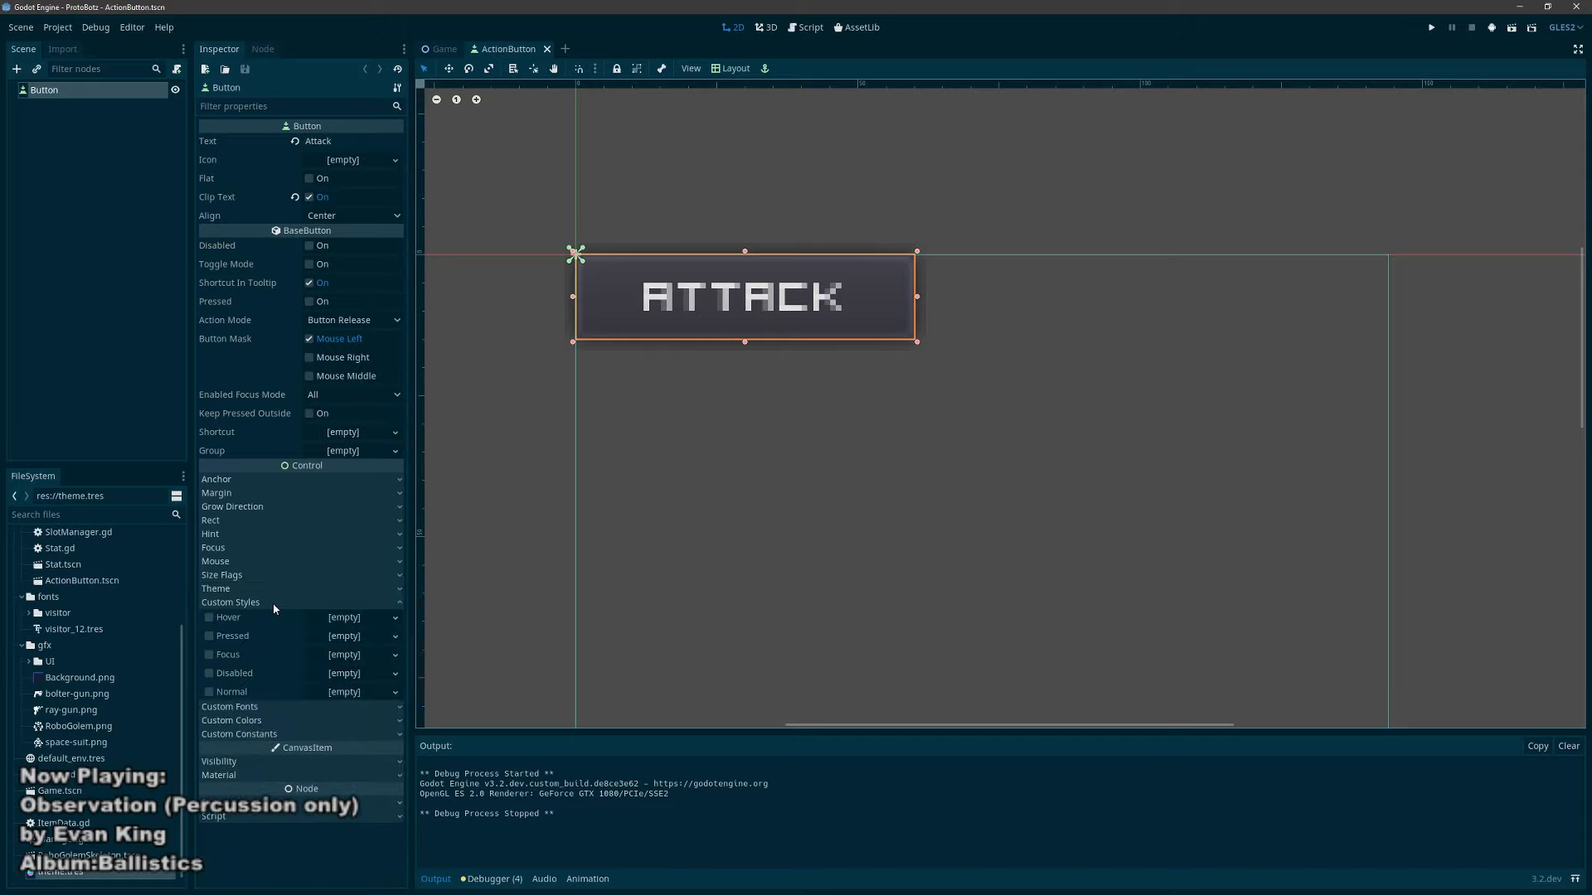
{"action": "left_click", "coordinate": [249, 603]}
{"action": "left_click", "coordinate": [217, 589]}
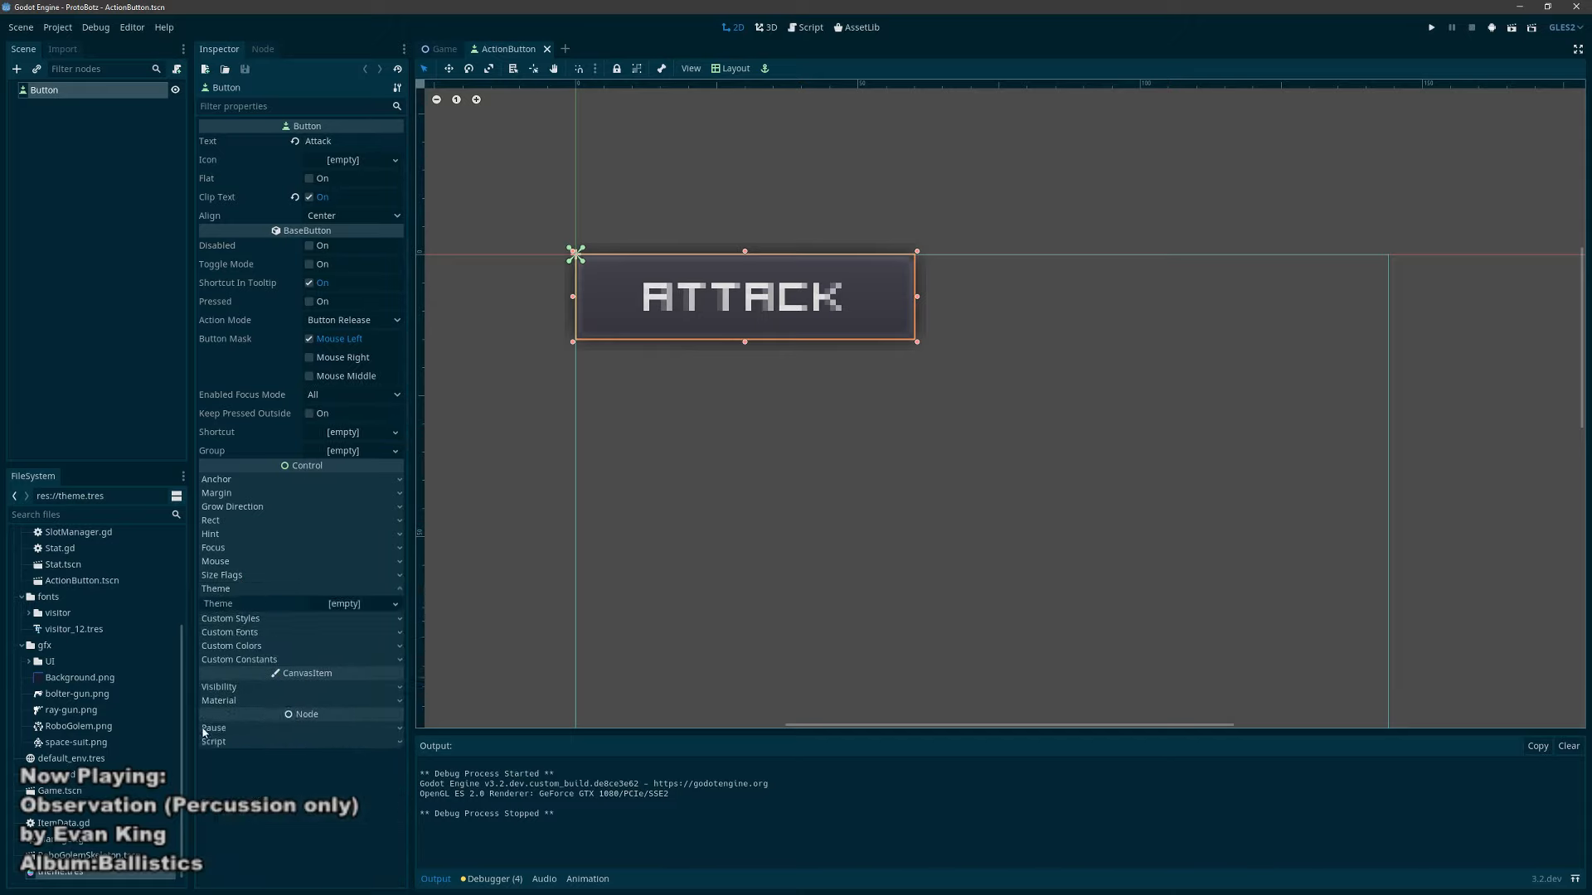
{"action": "left_click_drag", "start_coordinate": [59, 872], "coordinate": [344, 603]}
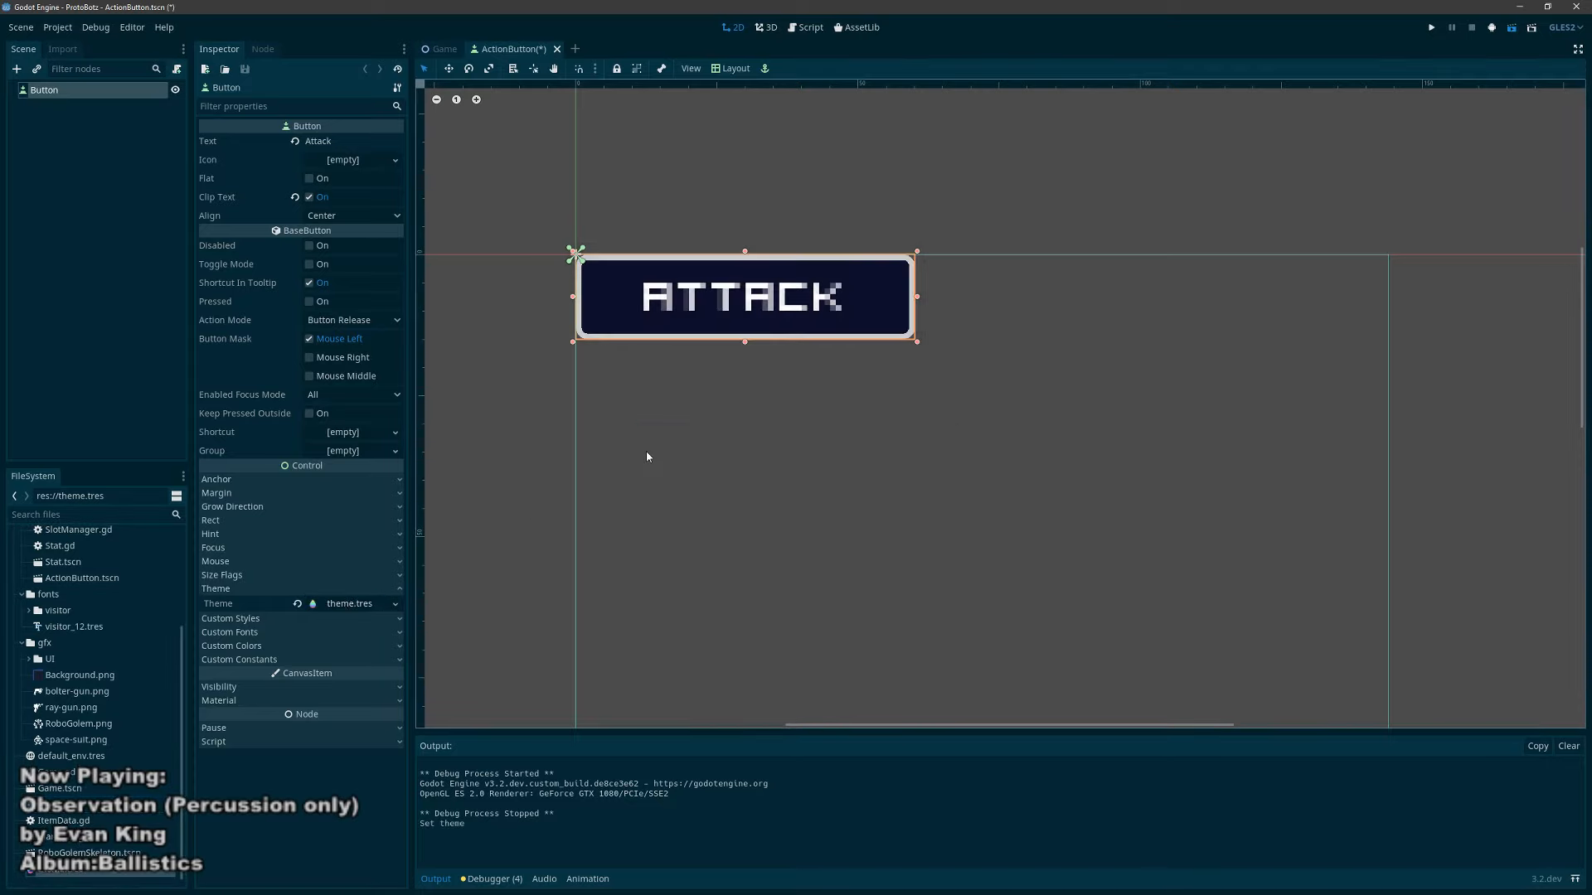
Step: Run the ActionButton scene, test the themed Attack button with repeated presses, and close the game window
{"action": "key", "text": "F6"}
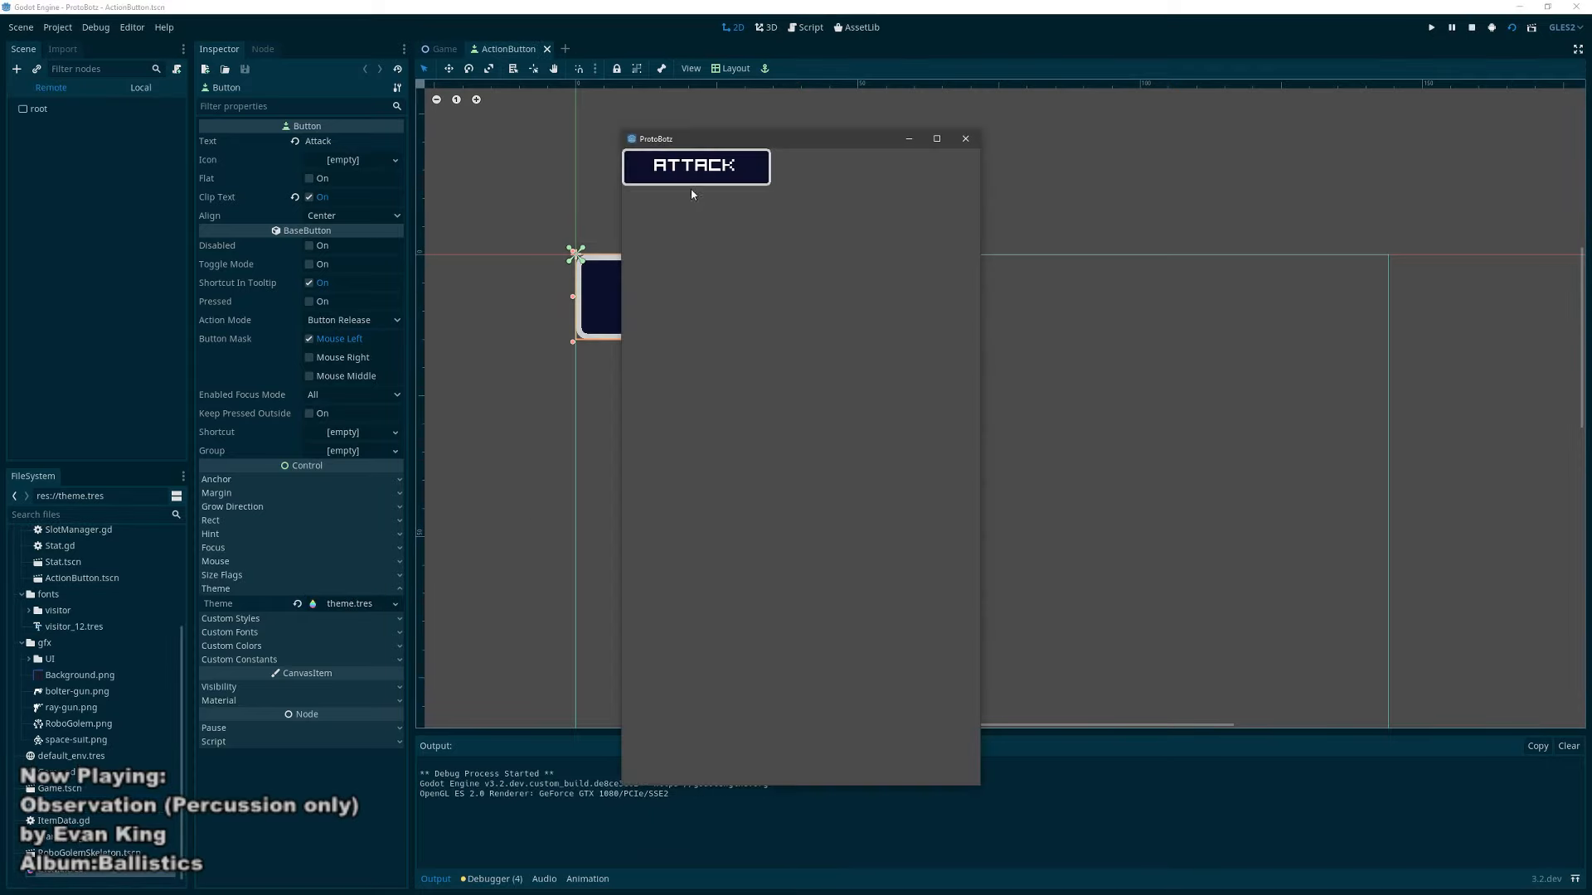
{"action": "left_click", "coordinate": [751, 179]}
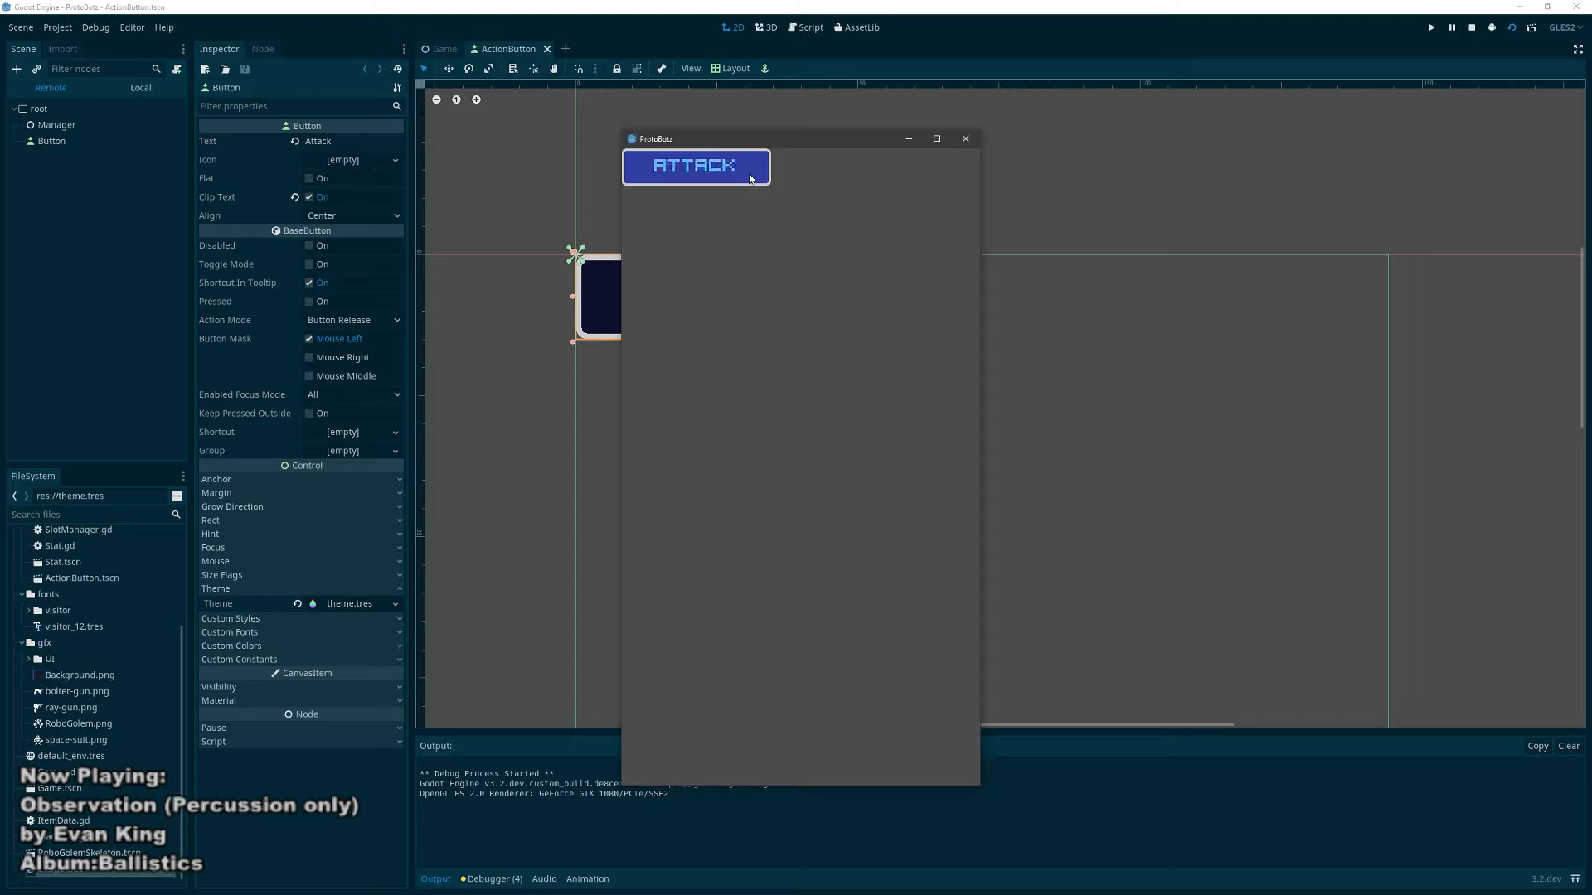
{"action": "left_click", "coordinate": [750, 178]}
{"action": "left_click", "coordinate": [756, 171]}
{"action": "left_click", "coordinate": [768, 164]}
{"action": "left_click", "coordinate": [759, 171]}
{"action": "left_click", "coordinate": [759, 171]}
{"action": "left_click", "coordinate": [759, 171]}
{"action": "left_click", "coordinate": [760, 171]}
{"action": "left_click", "coordinate": [759, 170]}
{"action": "left_click", "coordinate": [965, 139]}
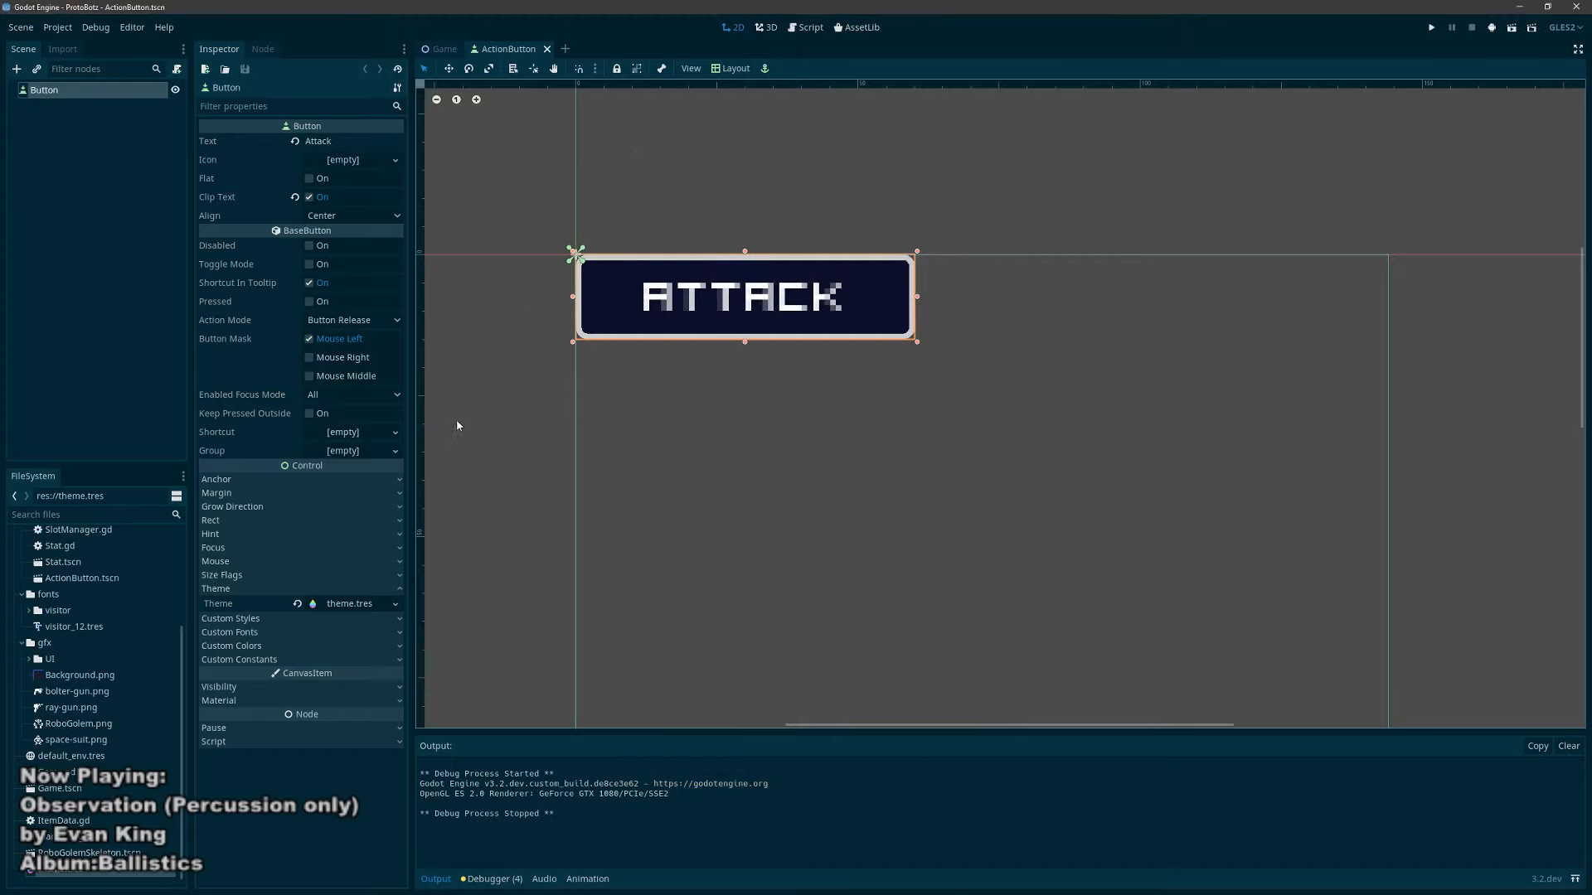
Step: Clear the theme assigned to the root Button and open theme.tres in the inspector
{"action": "left_click", "coordinate": [365, 606]}
{"action": "left_click", "coordinate": [340, 676]}
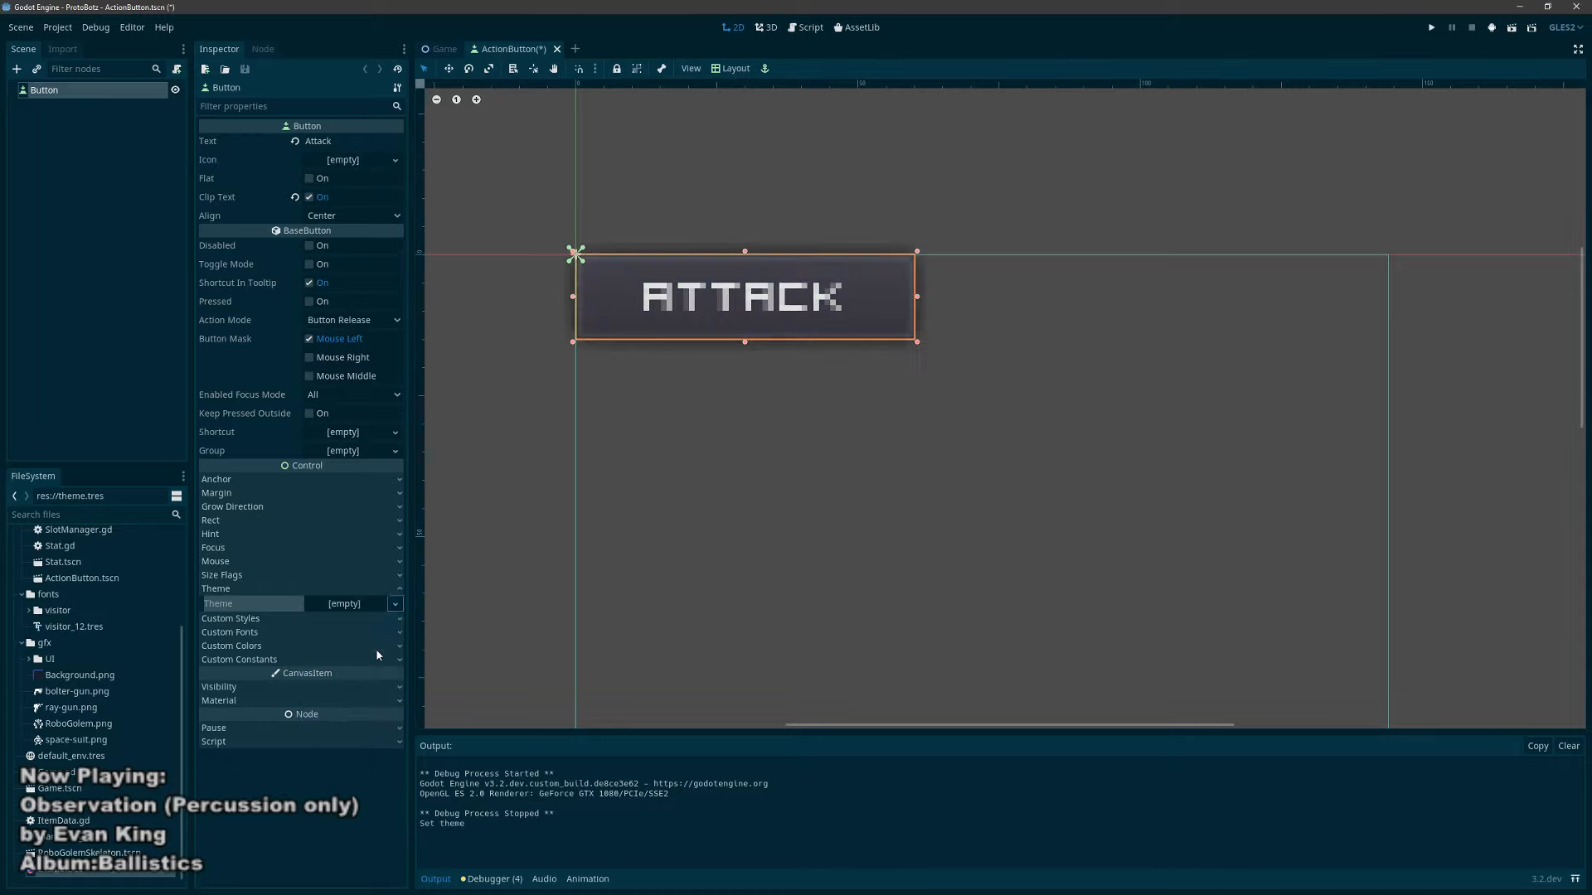
{"action": "left_click", "coordinate": [72, 874]}
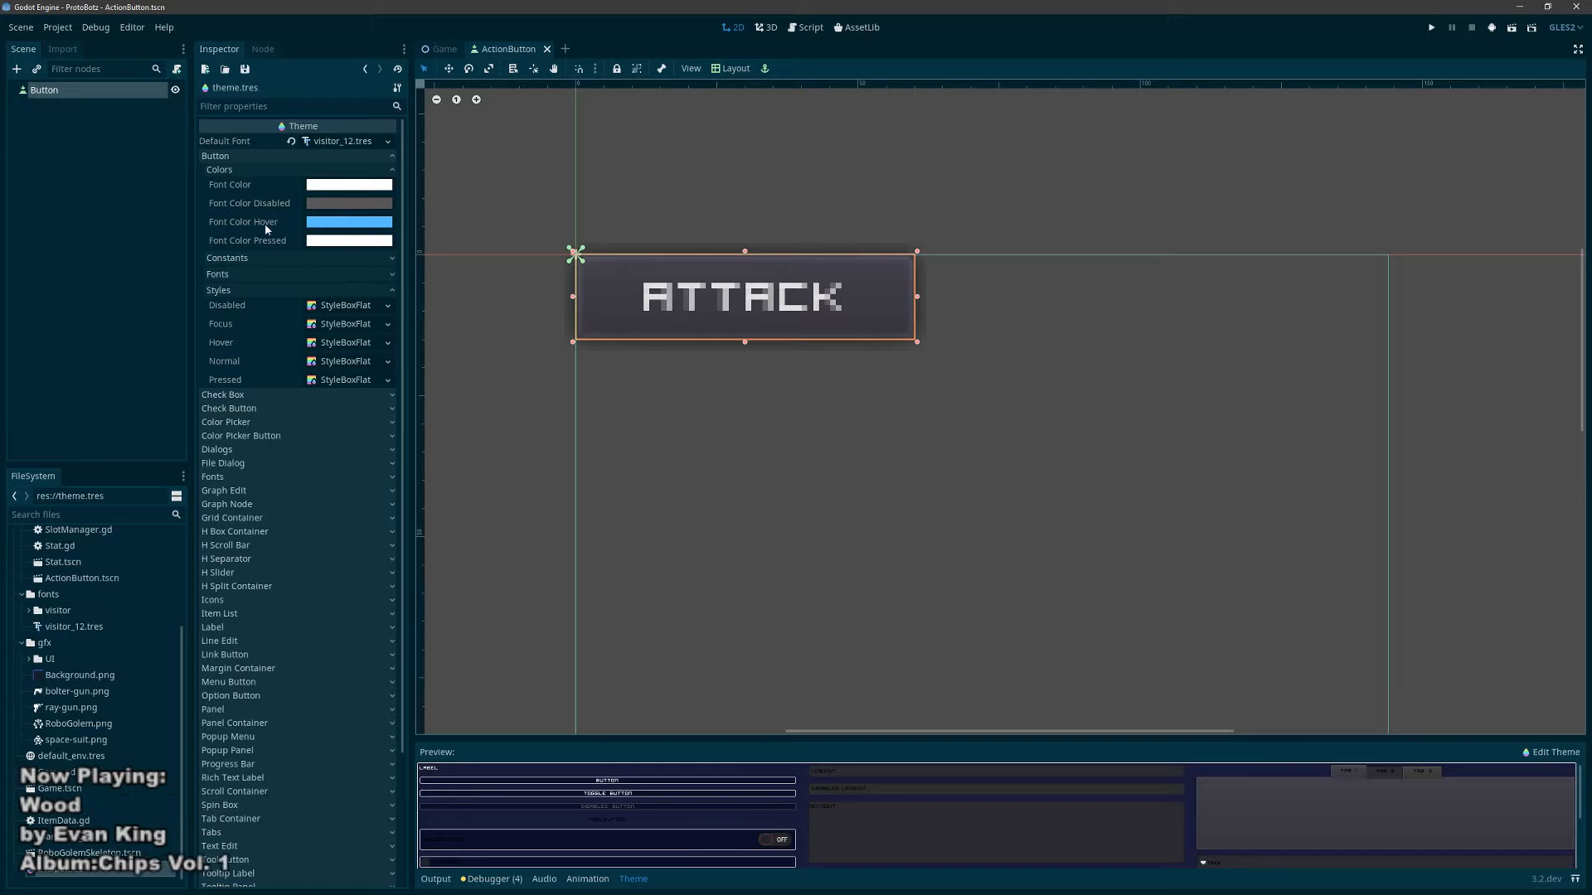
Step: Review the Colors, Constants, Fonts and Styles groups of the theme's Button section and collapse Colors
{"action": "left_click", "coordinate": [233, 157]}
{"action": "left_click", "coordinate": [235, 158]}
{"action": "left_click", "coordinate": [232, 171]}
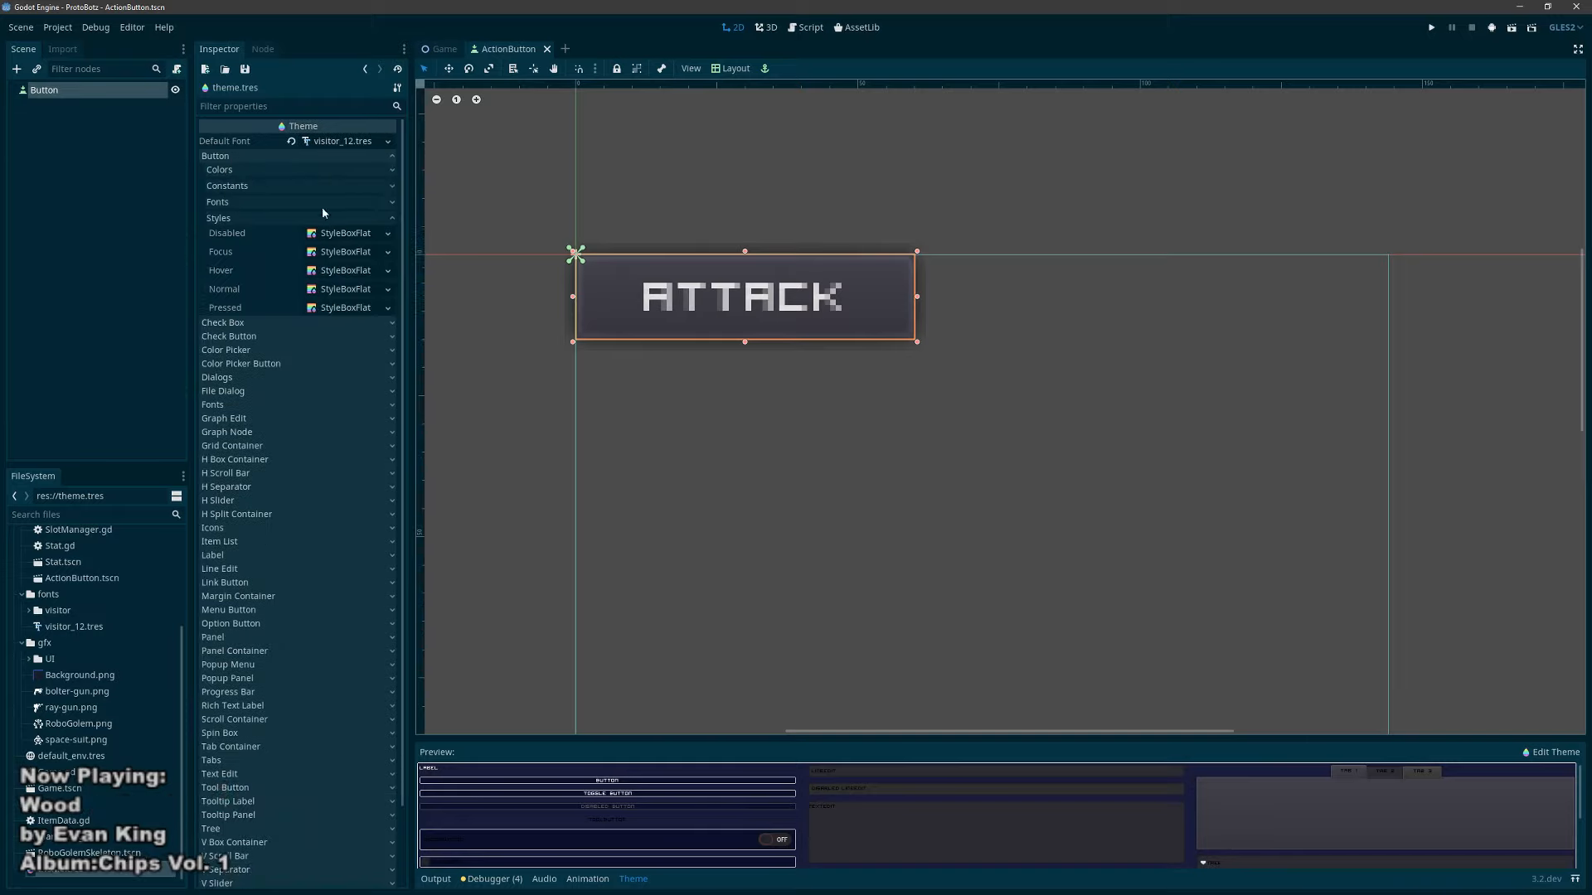
{"action": "left_click", "coordinate": [245, 187]}
{"action": "left_click", "coordinate": [245, 189]}
{"action": "left_click", "coordinate": [236, 203]}
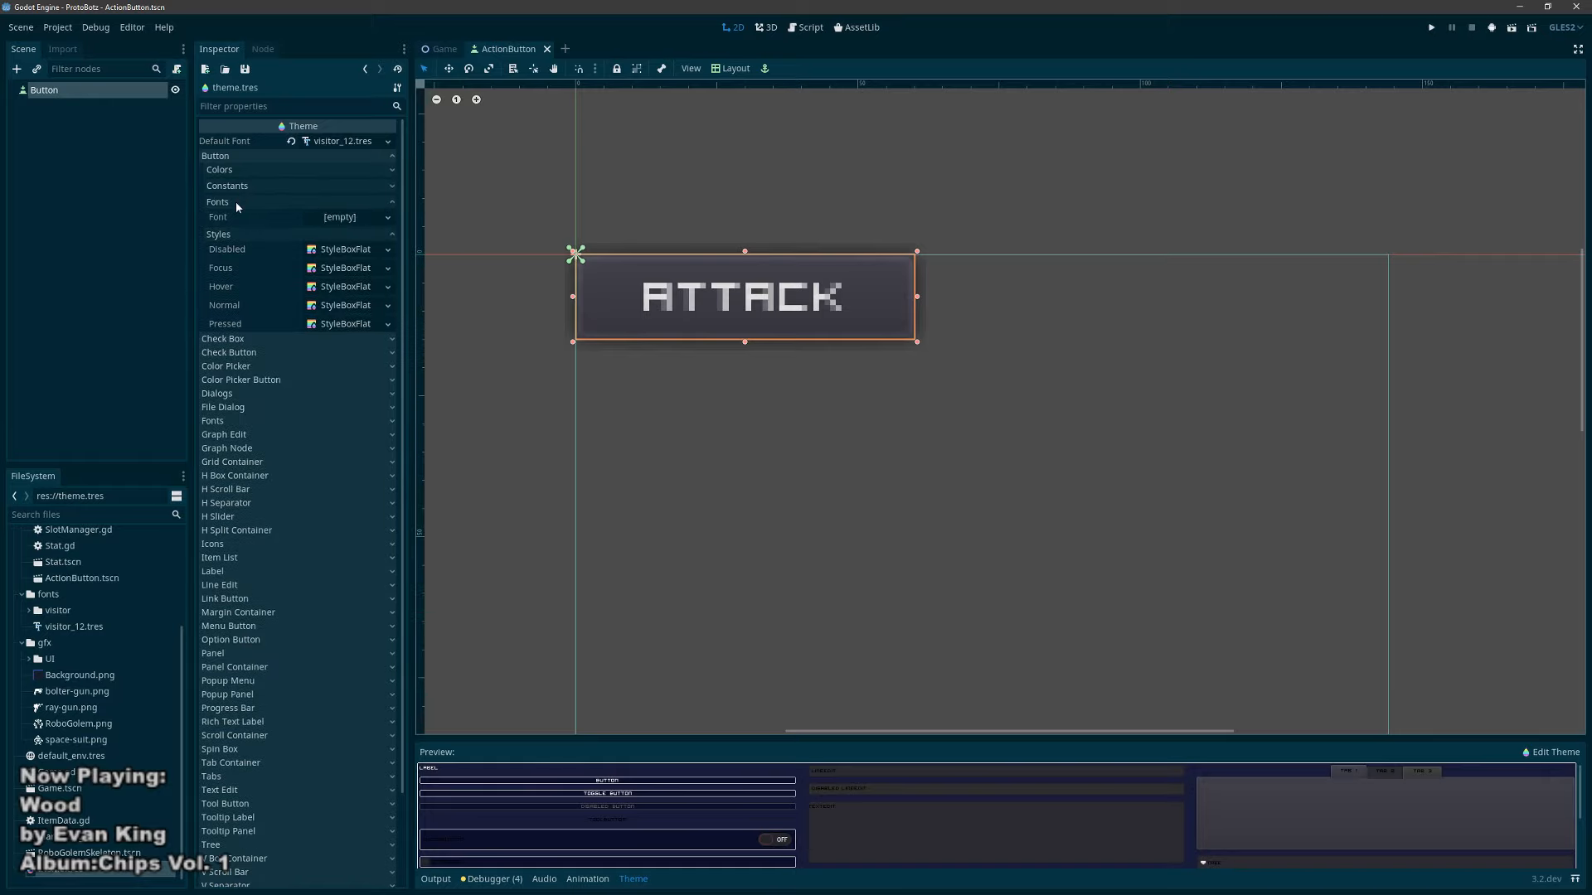
{"action": "left_click", "coordinate": [236, 203]}
{"action": "left_click", "coordinate": [235, 217]}
{"action": "left_click", "coordinate": [235, 217]}
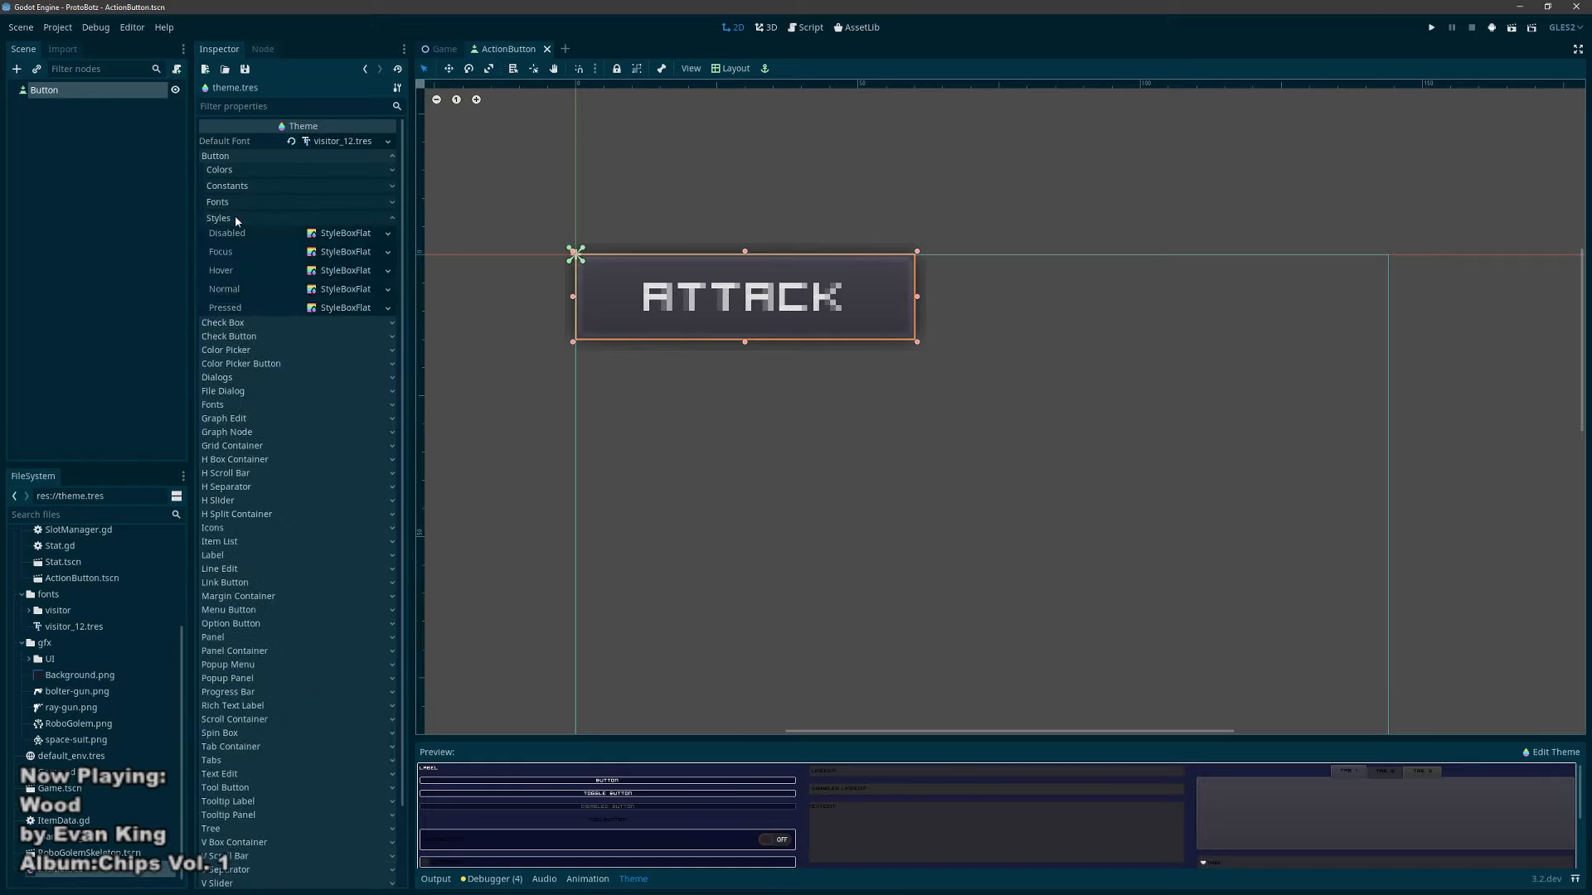
Step: Expand the Button's Disabled and Focus styles and set Corner Detail to 8 for both the Focus and Hover styles
{"action": "left_click", "coordinate": [348, 233]}
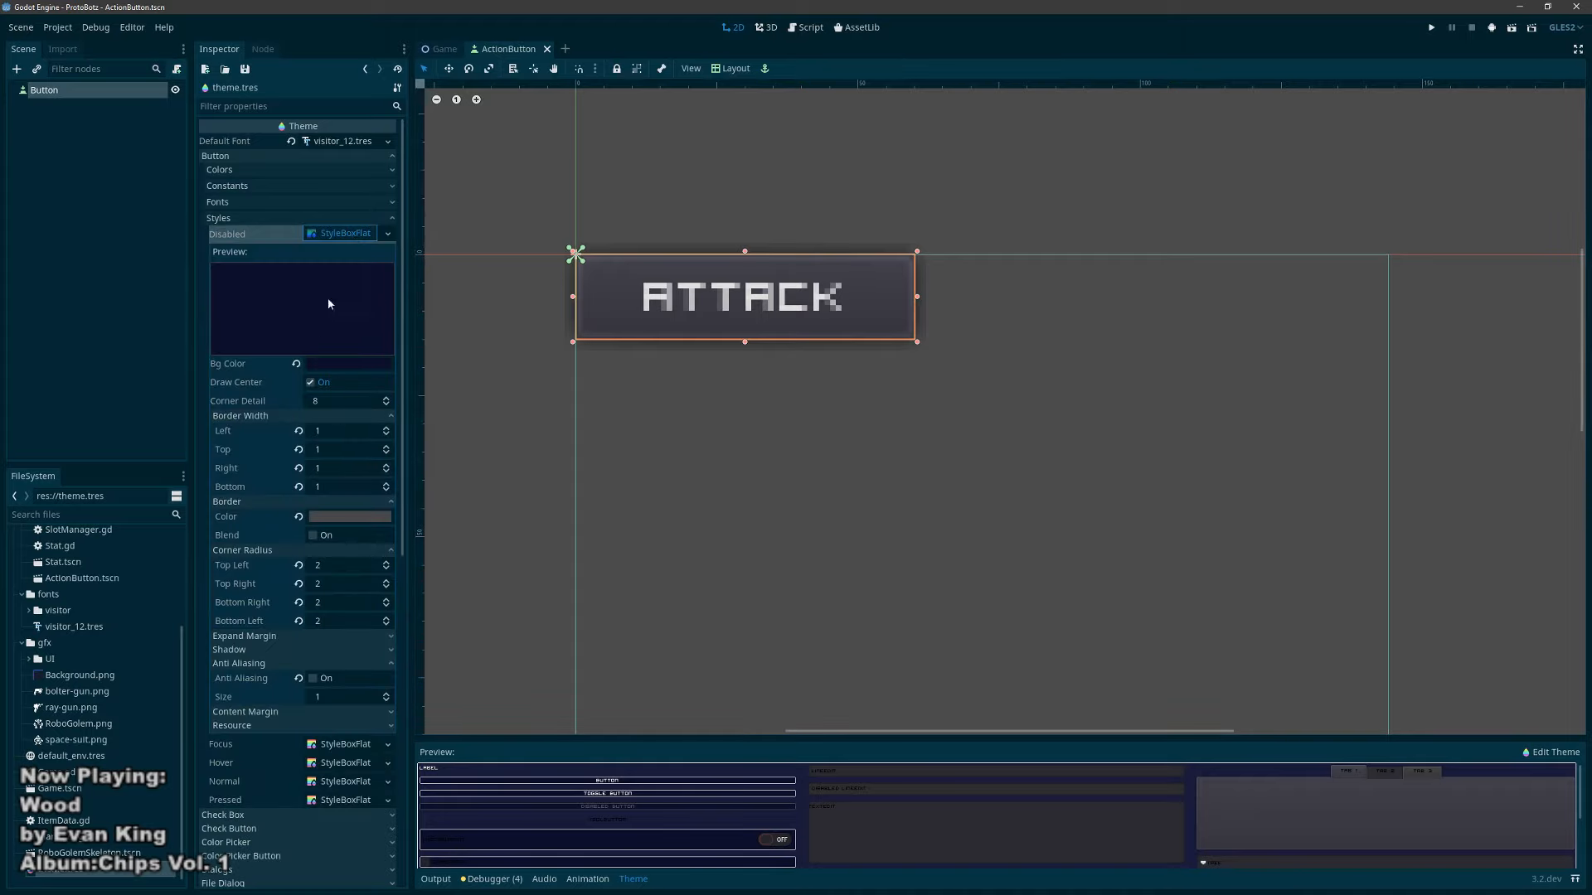
{"action": "scroll", "coordinate": [329, 303], "scroll_direction": "down", "scroll_amount": 5}
{"action": "left_click", "coordinate": [342, 514]}
{"action": "left_click", "coordinate": [349, 457]}
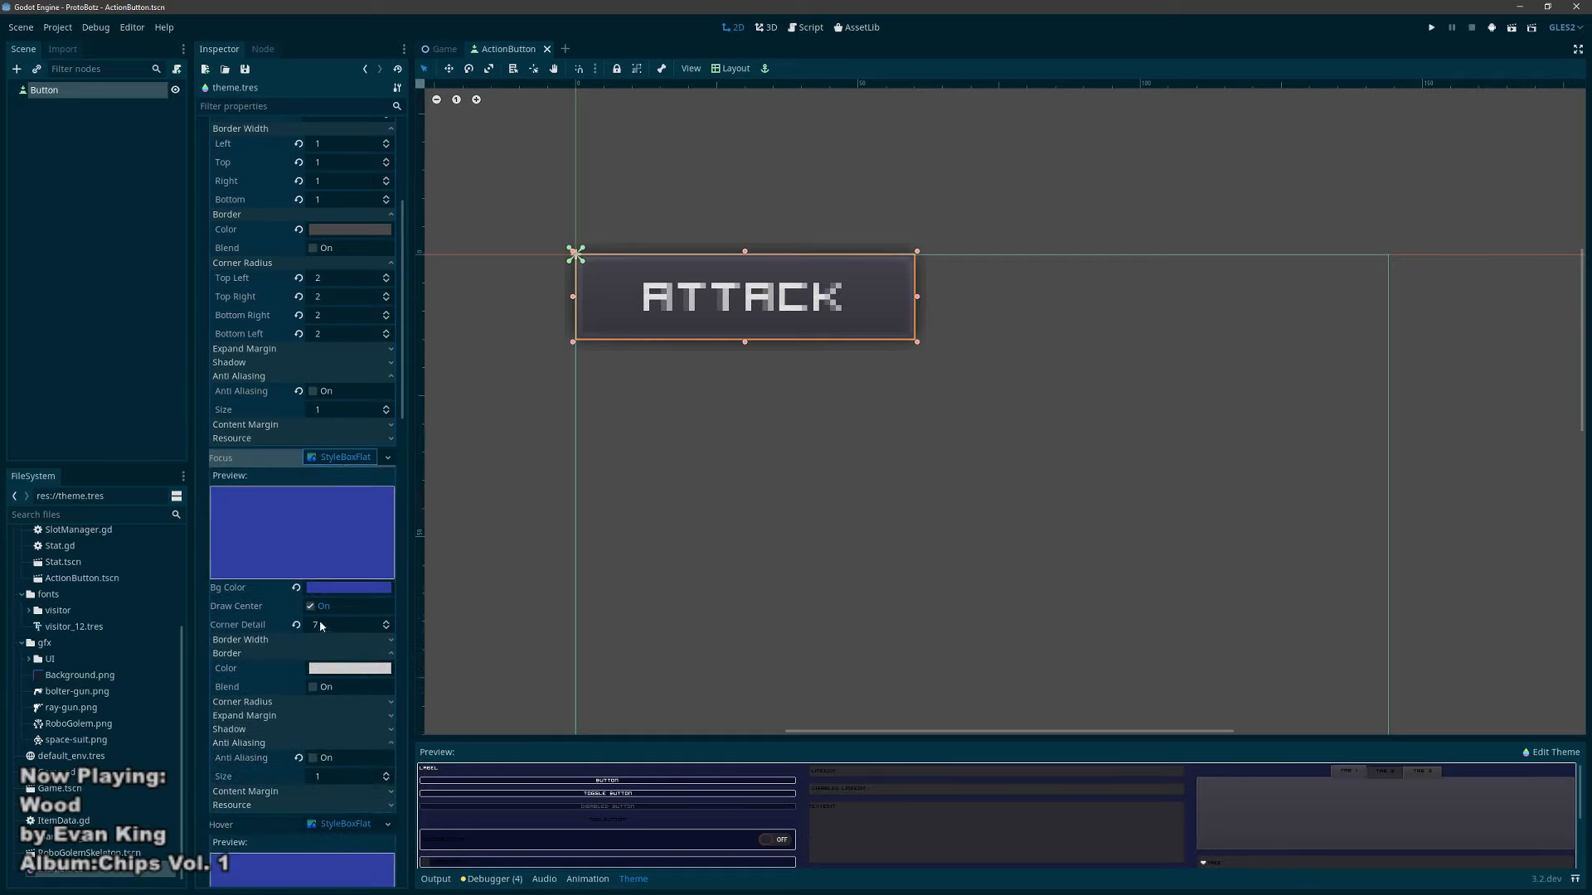
{"action": "left_click", "coordinate": [321, 625]}
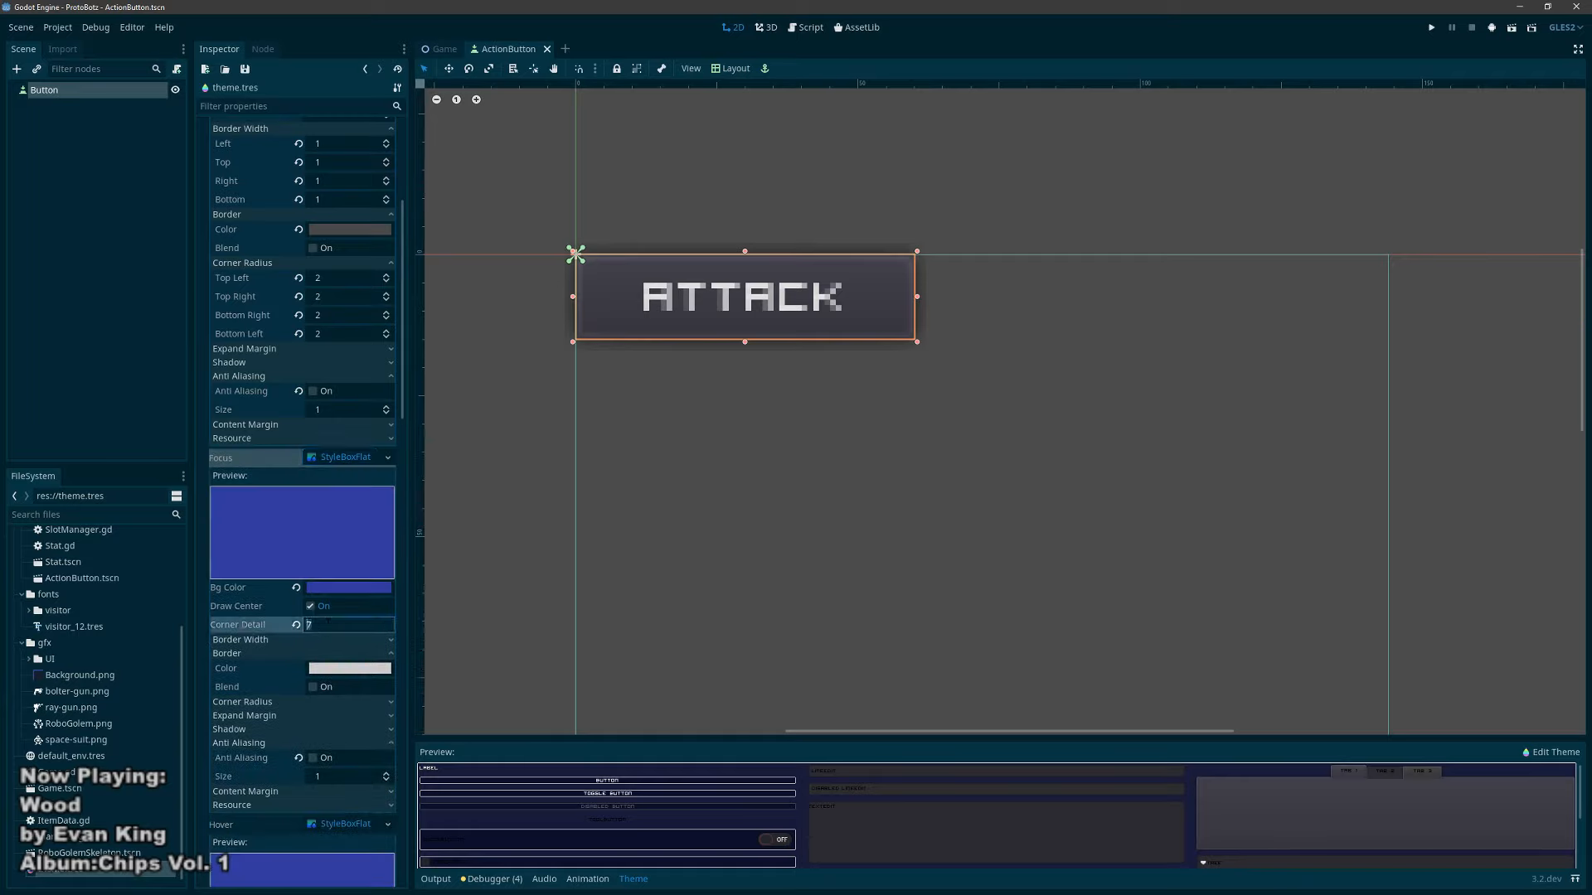
{"action": "type", "text": "8"}
{"action": "key", "text": "Return"}
{"action": "scroll", "coordinate": [337, 647], "scroll_direction": "down", "scroll_amount": 4}
{"action": "left_click", "coordinate": [323, 611]}
{"action": "type", "text": "8"}
{"action": "key", "text": "Return"}
Step: Compare the settings of the Button's Disabled, Focus, Hover, Normal and Pressed styles
{"action": "scroll", "coordinate": [326, 639], "scroll_direction": "down", "scroll_amount": 4}
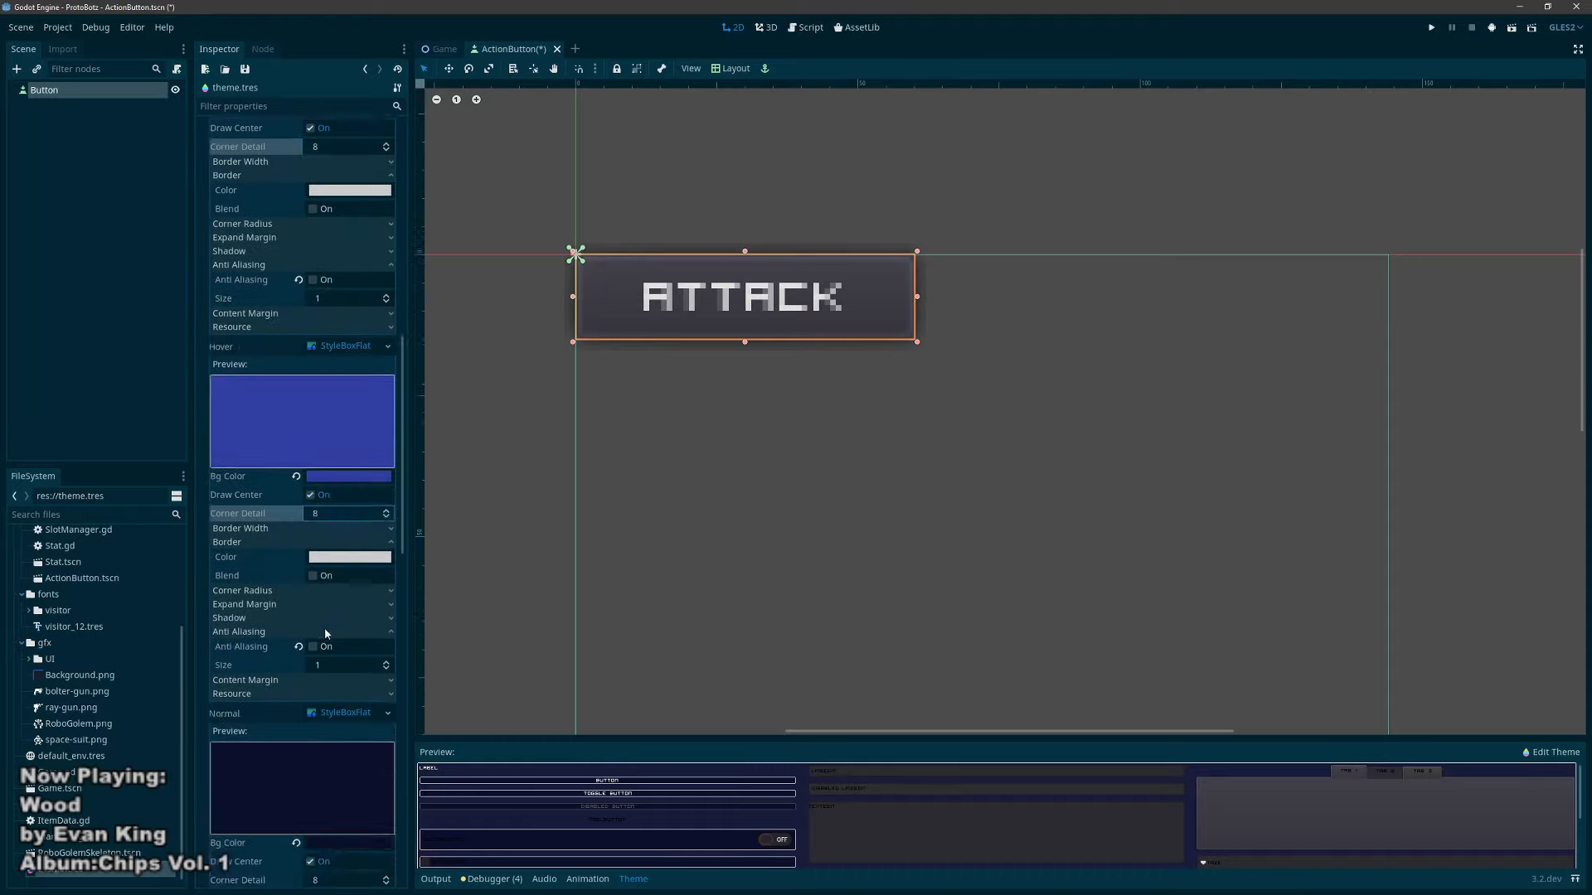
{"action": "scroll", "coordinate": [332, 630], "scroll_direction": "down", "scroll_amount": 5}
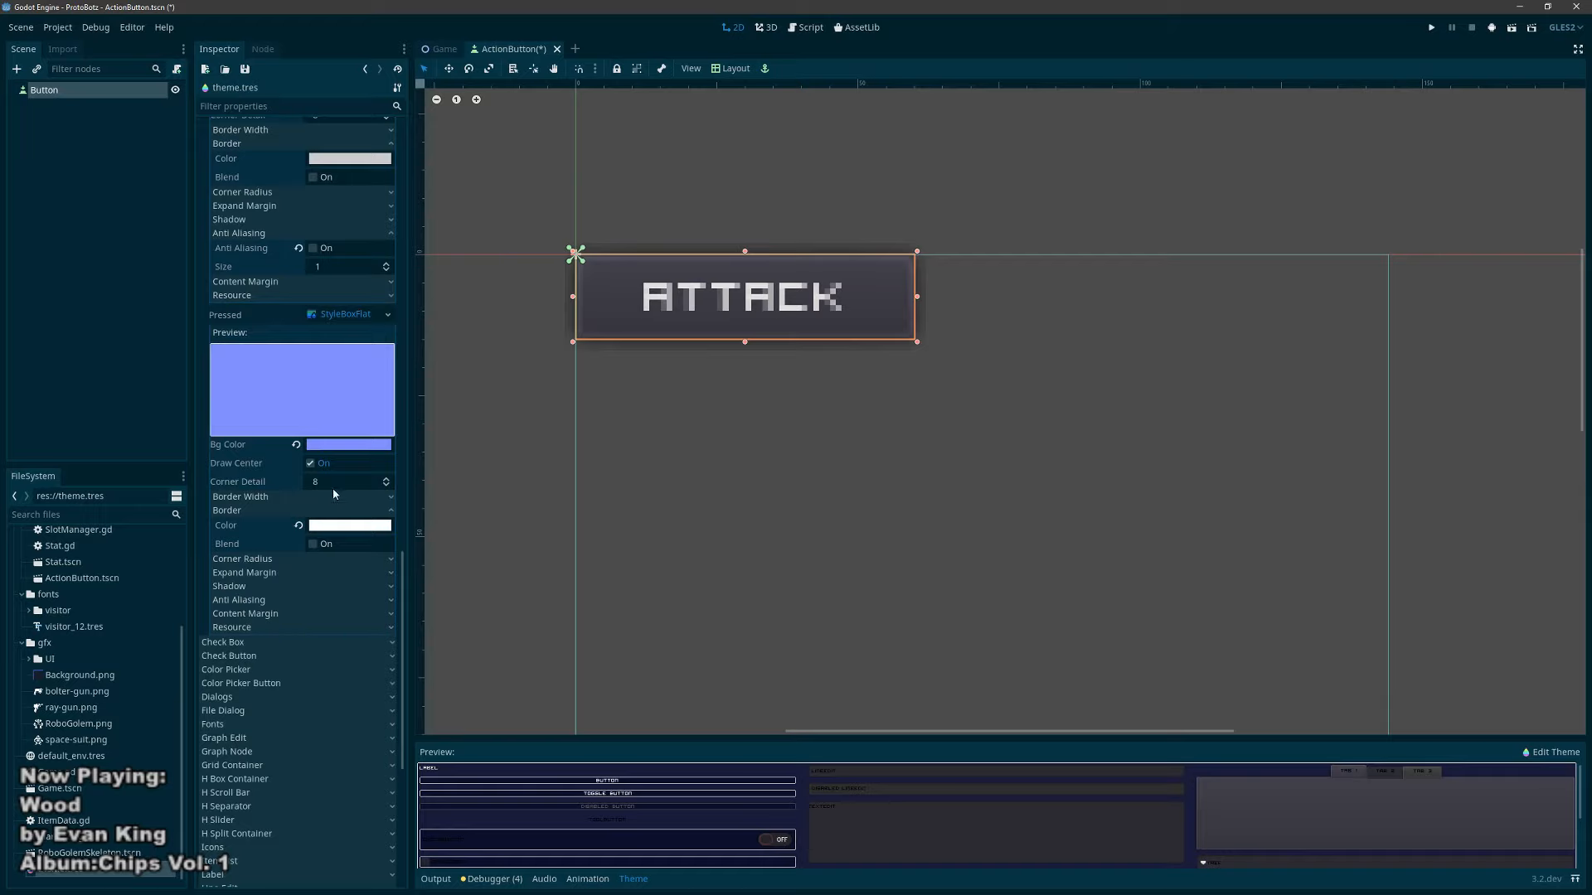
{"action": "scroll", "coordinate": [334, 494], "scroll_direction": "up", "scroll_amount": 15}
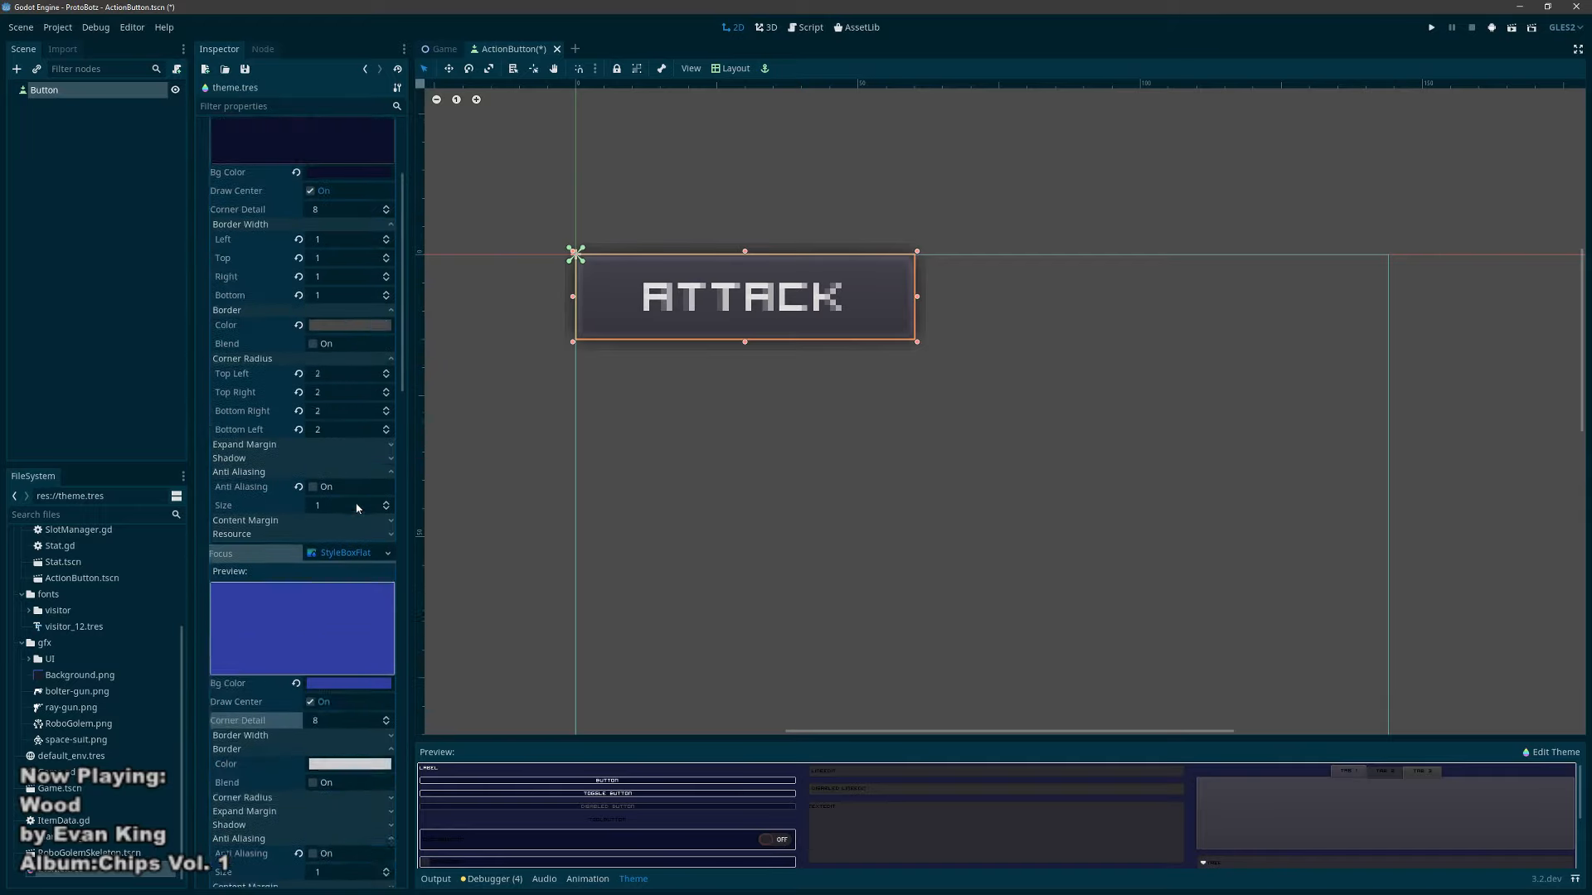
{"action": "scroll", "coordinate": [357, 507], "scroll_direction": "down", "scroll_amount": 4}
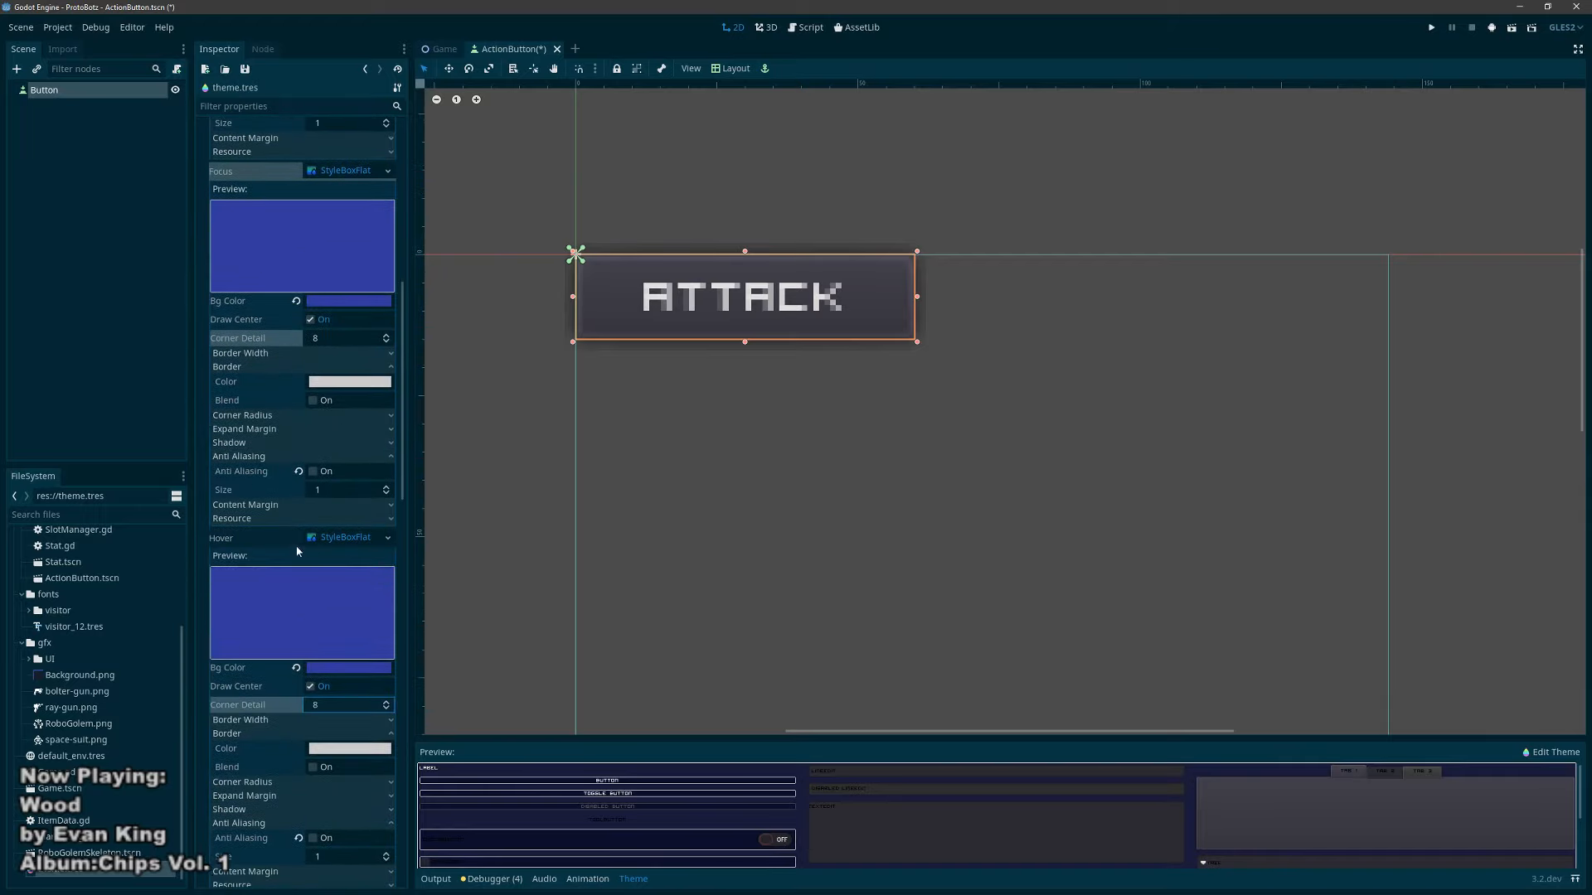
{"action": "scroll", "coordinate": [283, 290], "scroll_direction": "up", "scroll_amount": 3}
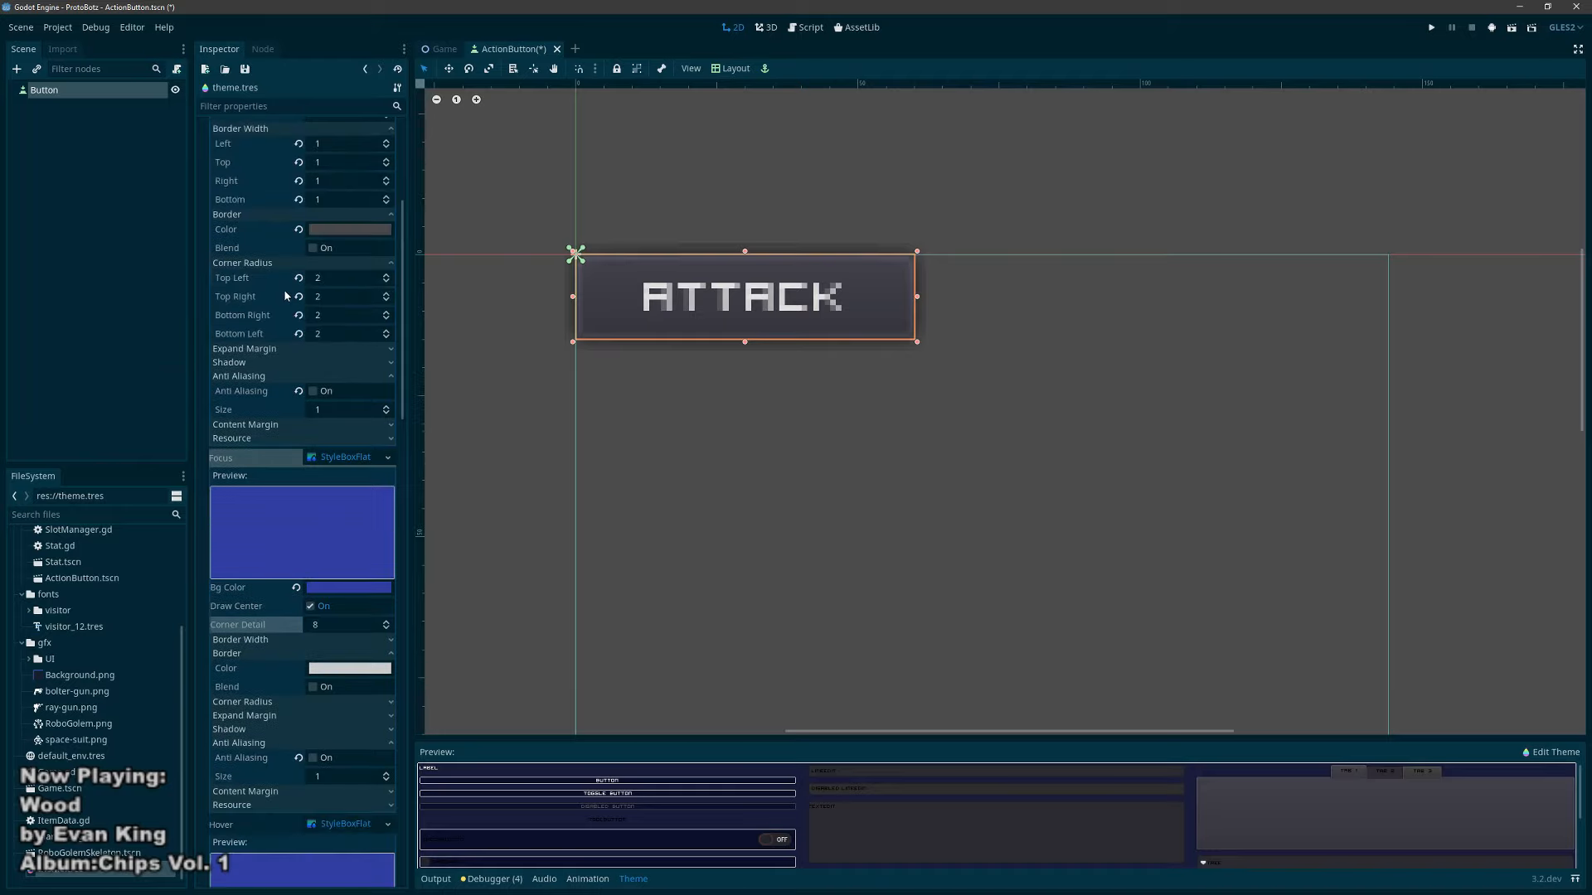
{"action": "scroll", "coordinate": [287, 363], "scroll_direction": "down", "scroll_amount": 3}
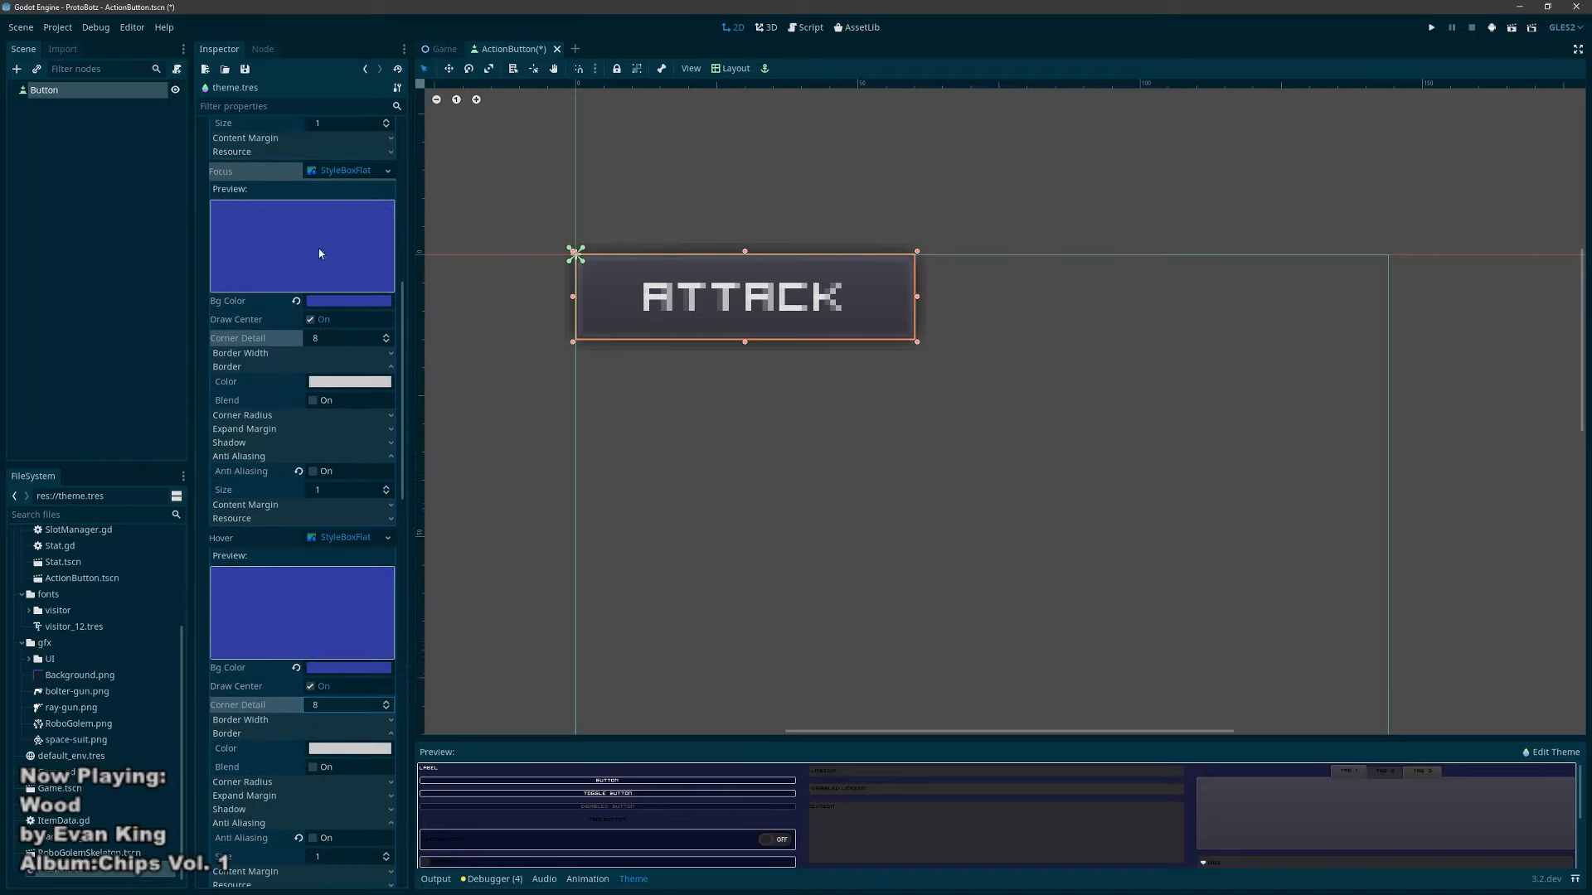
Step: Darken the background color of the Button's Focus style to 191d5c
{"action": "left_click", "coordinate": [351, 301]}
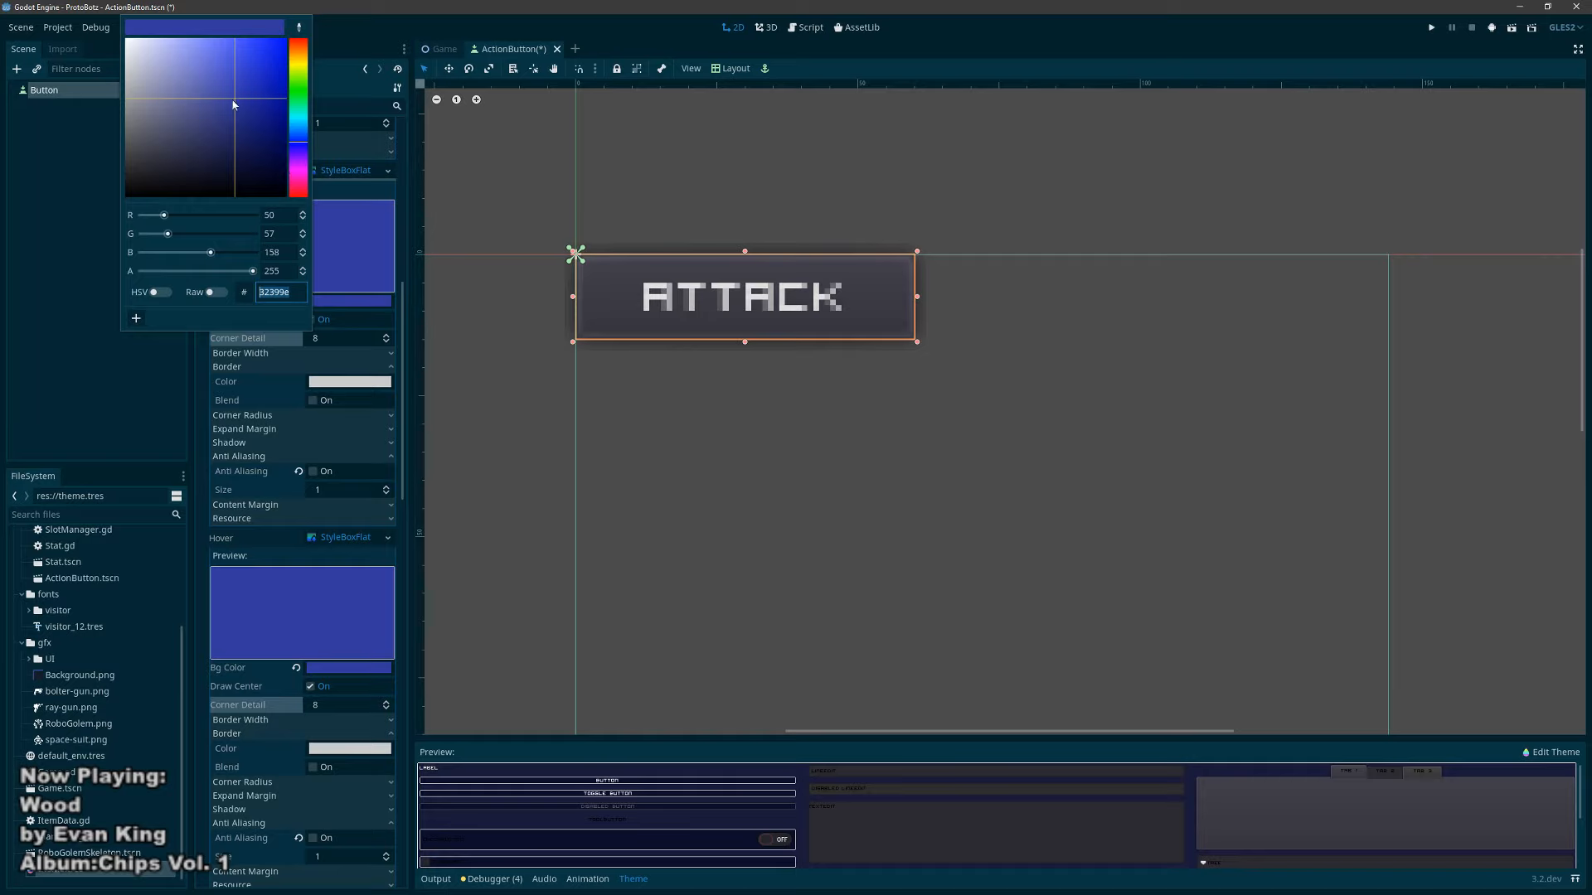
{"action": "scroll", "coordinate": [497, 220], "scroll_direction": "up", "scroll_amount": 2}
{"action": "scroll", "coordinate": [392, 171], "scroll_direction": "up", "scroll_amount": 5}
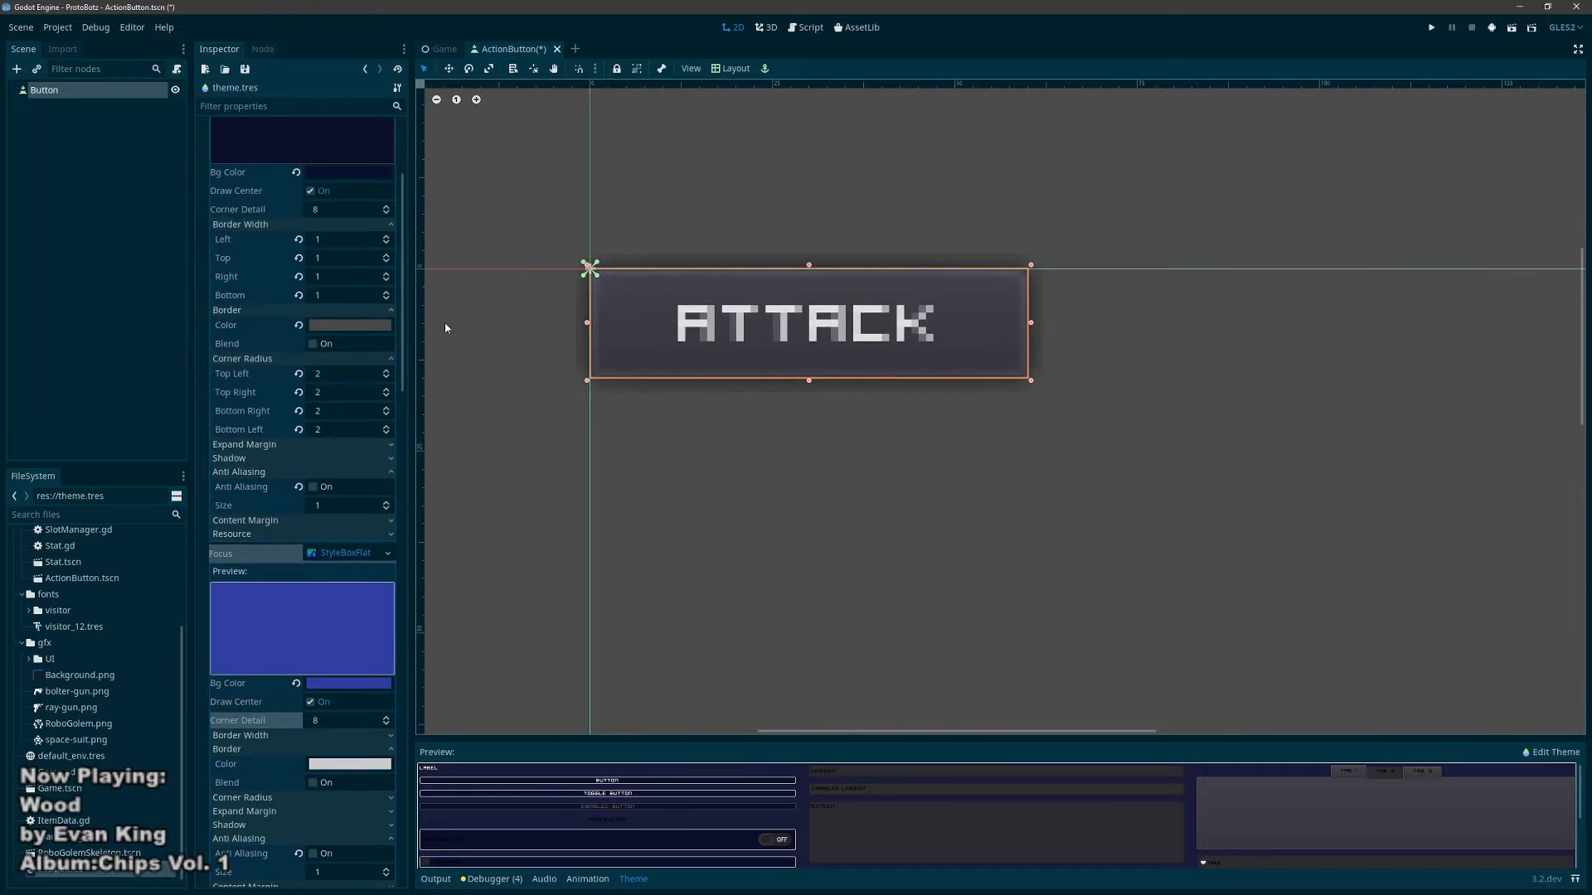
{"action": "left_click", "coordinate": [352, 679]}
{"action": "mouse_move", "coordinate": [246, 485]}
{"action": "left_mouse_down"}
{"action": "mouse_move", "coordinate": [246, 521]}
{"action": "mouse_move", "coordinate": [246, 497]}
{"action": "left_mouse_up"}
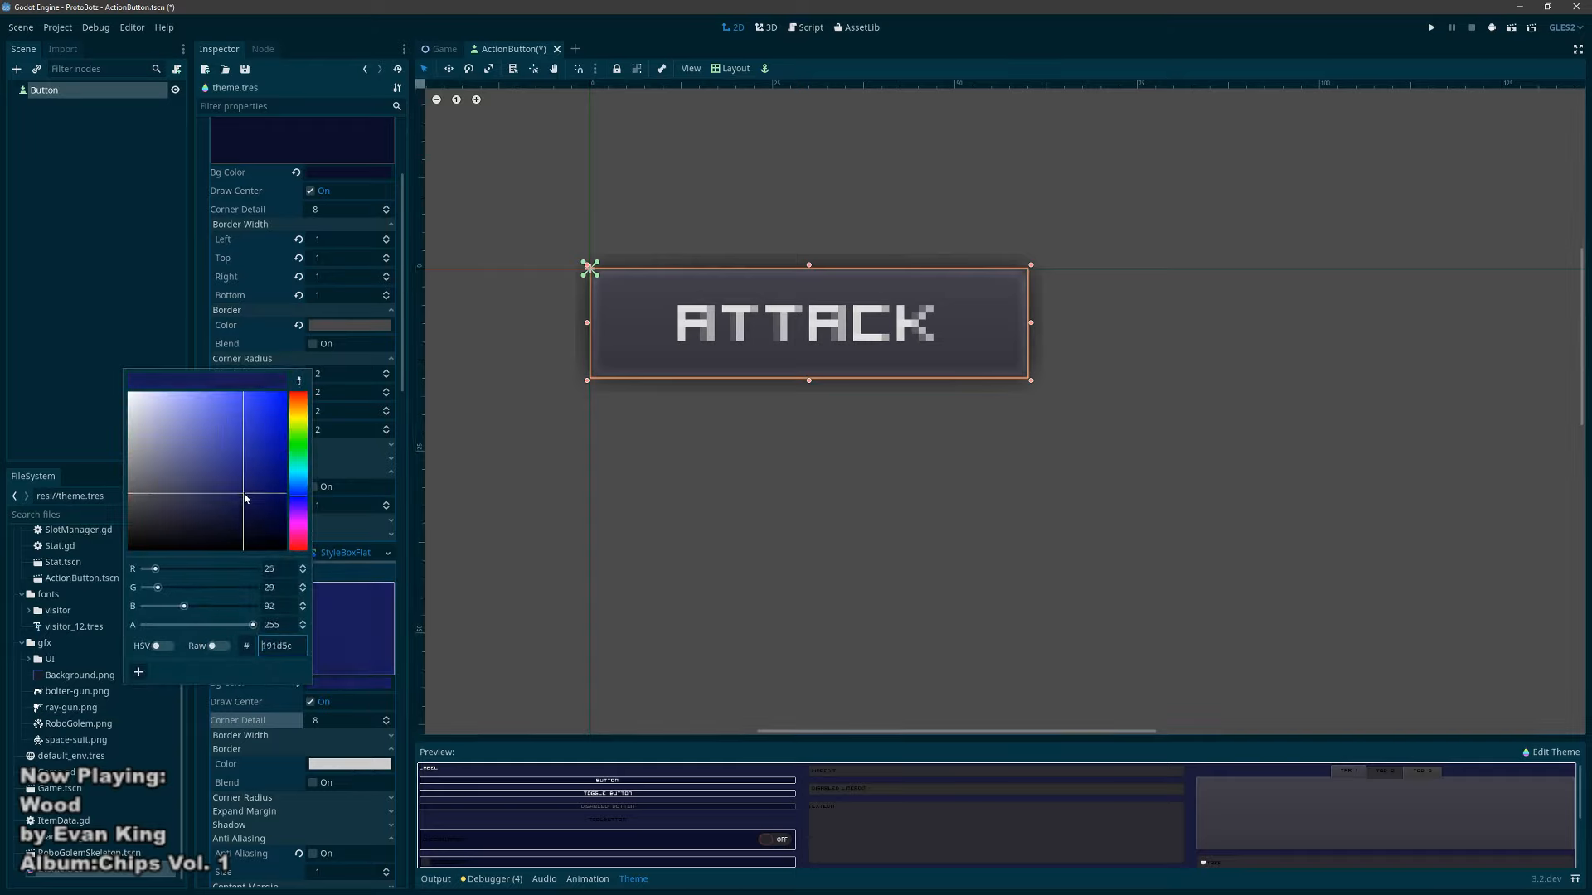
{"action": "left_click", "coordinate": [459, 453]}
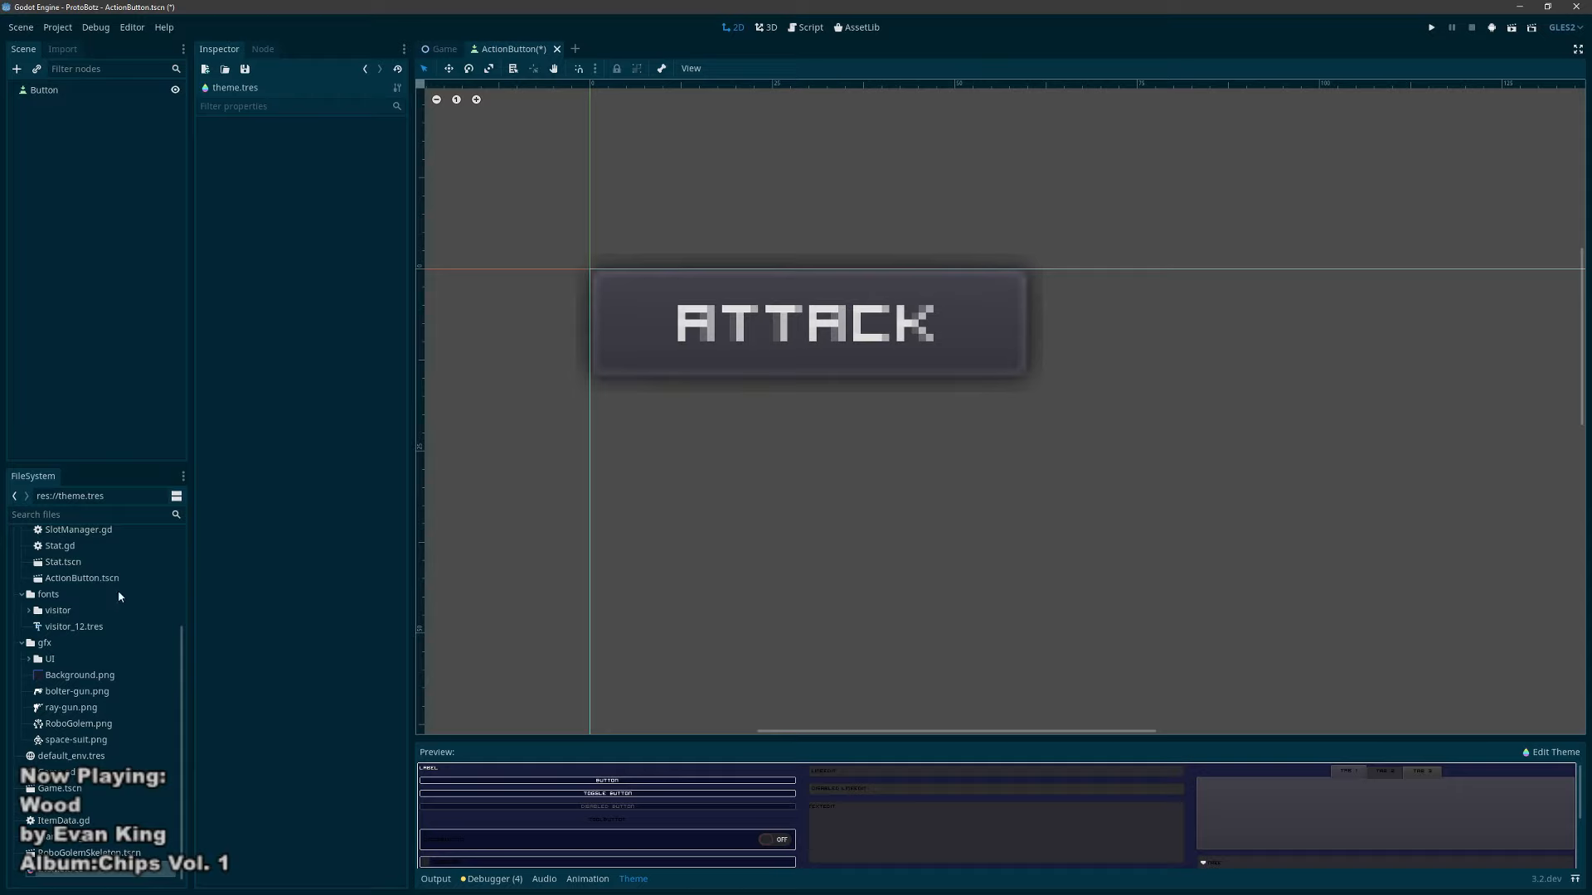
Step: Reopen theme.tres and set the Focus style's background color to the darker blue 121542
{"action": "double_click", "coordinate": [70, 870]}
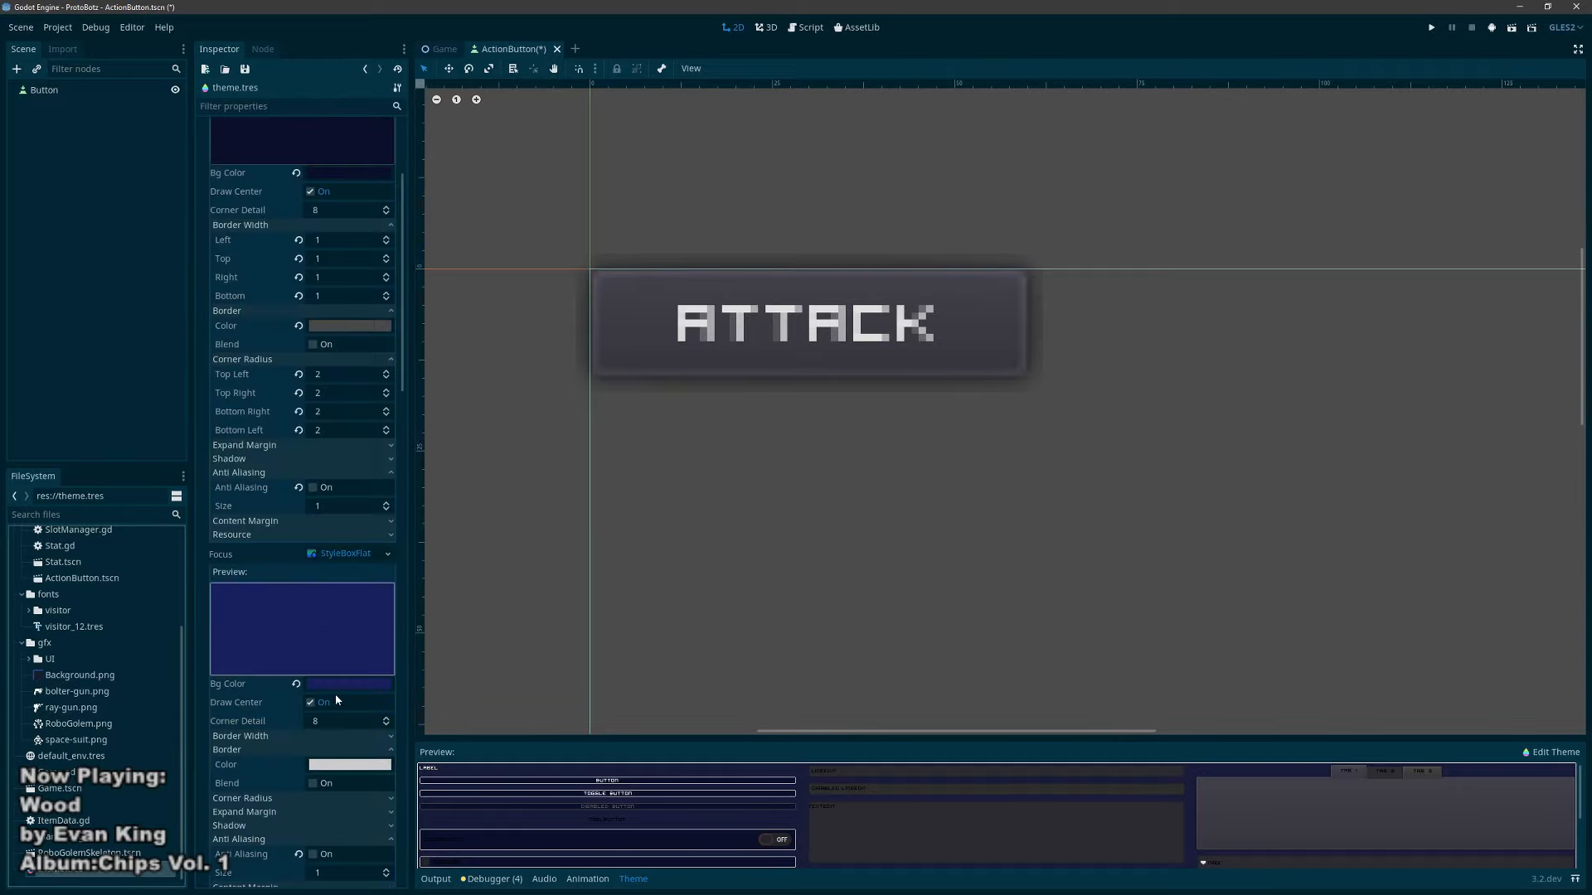
{"action": "scroll", "coordinate": [336, 699], "scroll_direction": "down", "scroll_amount": 5}
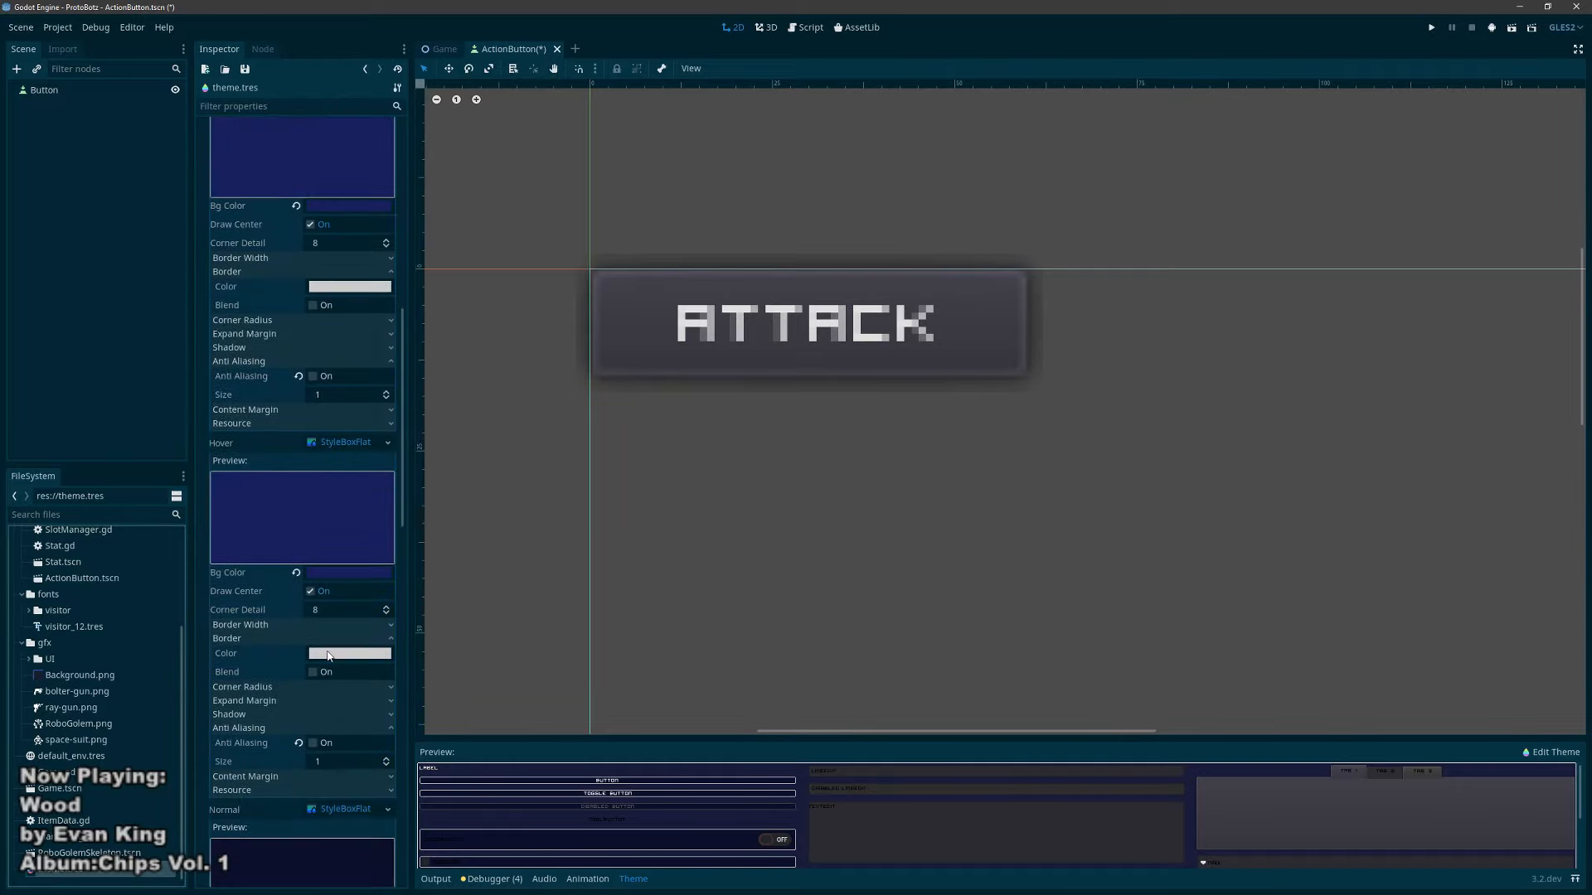
{"action": "scroll", "coordinate": [361, 587], "scroll_direction": "up", "scroll_amount": 8}
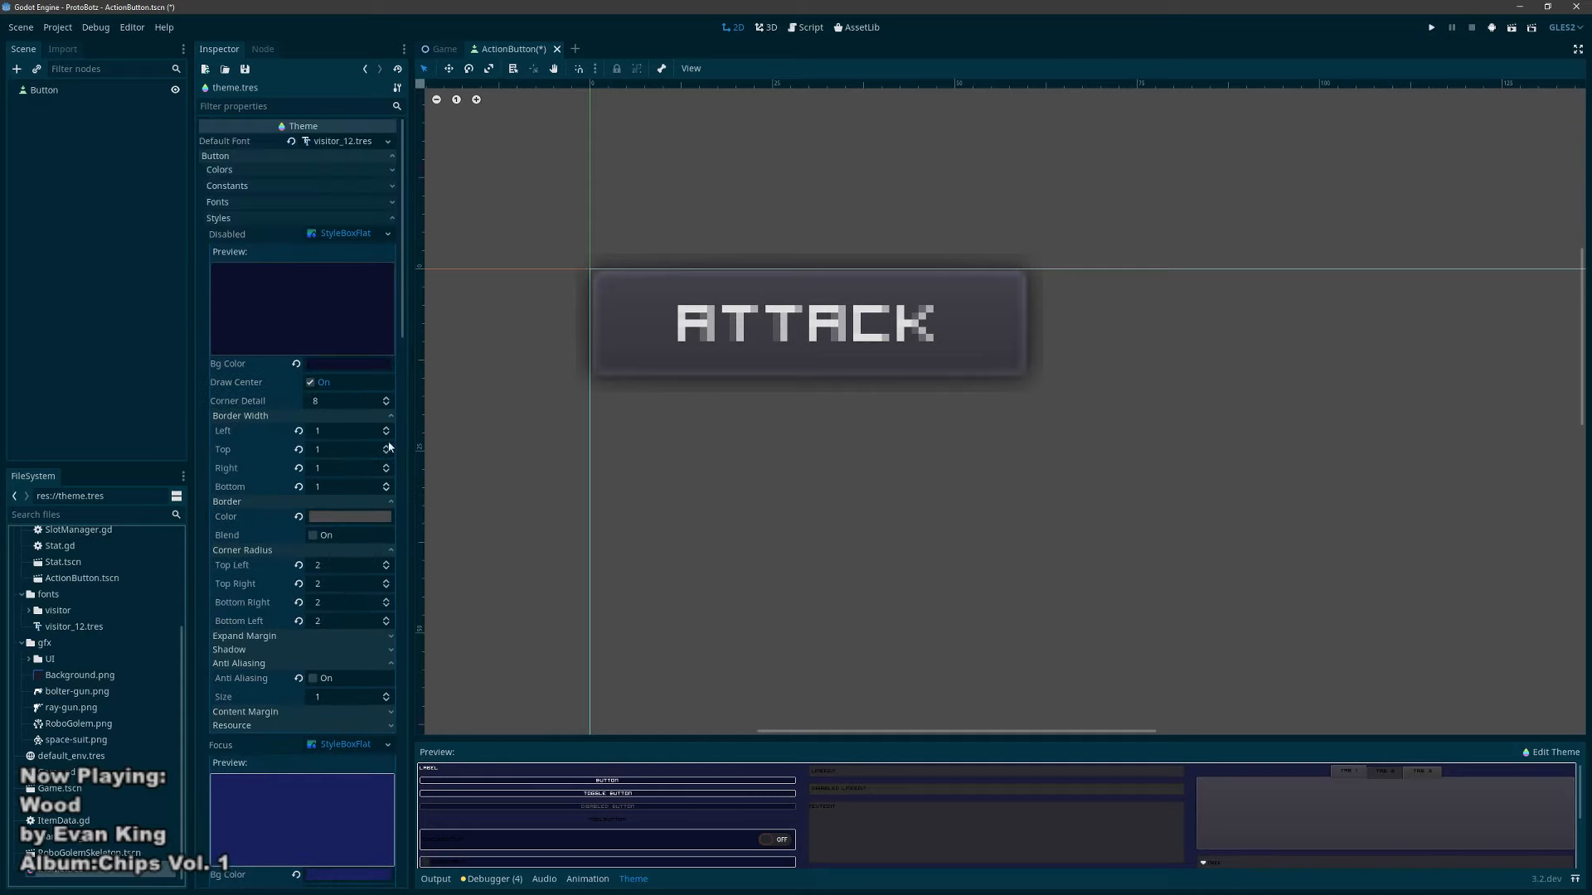
{"action": "scroll", "coordinate": [368, 393], "scroll_direction": "down", "scroll_amount": 5}
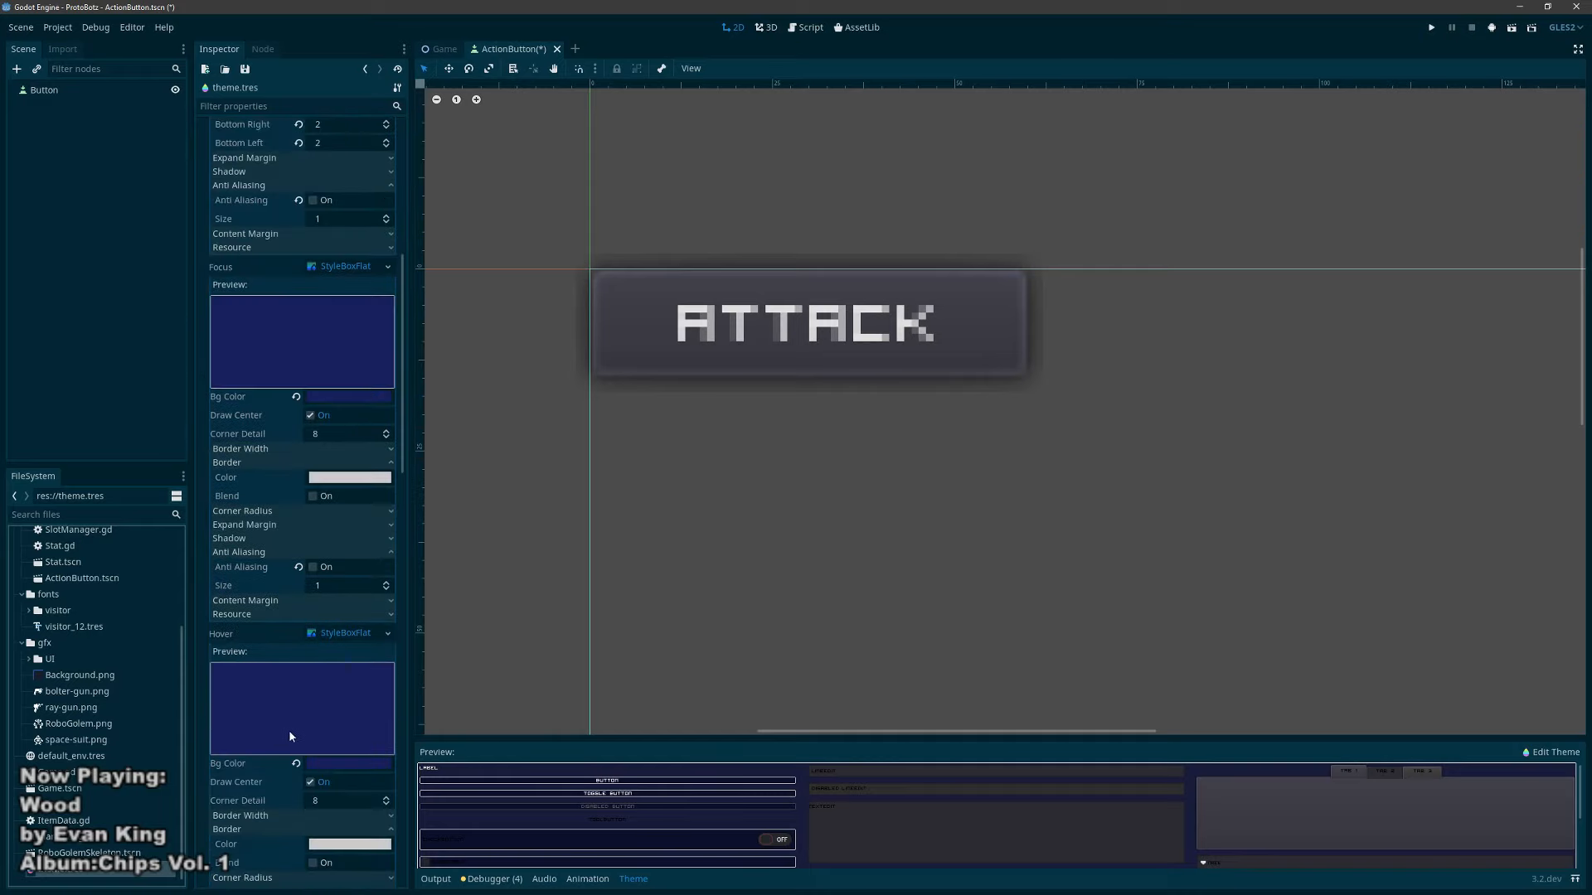
{"action": "left_click", "coordinate": [358, 397]}
{"action": "left_click", "coordinate": [244, 237]}
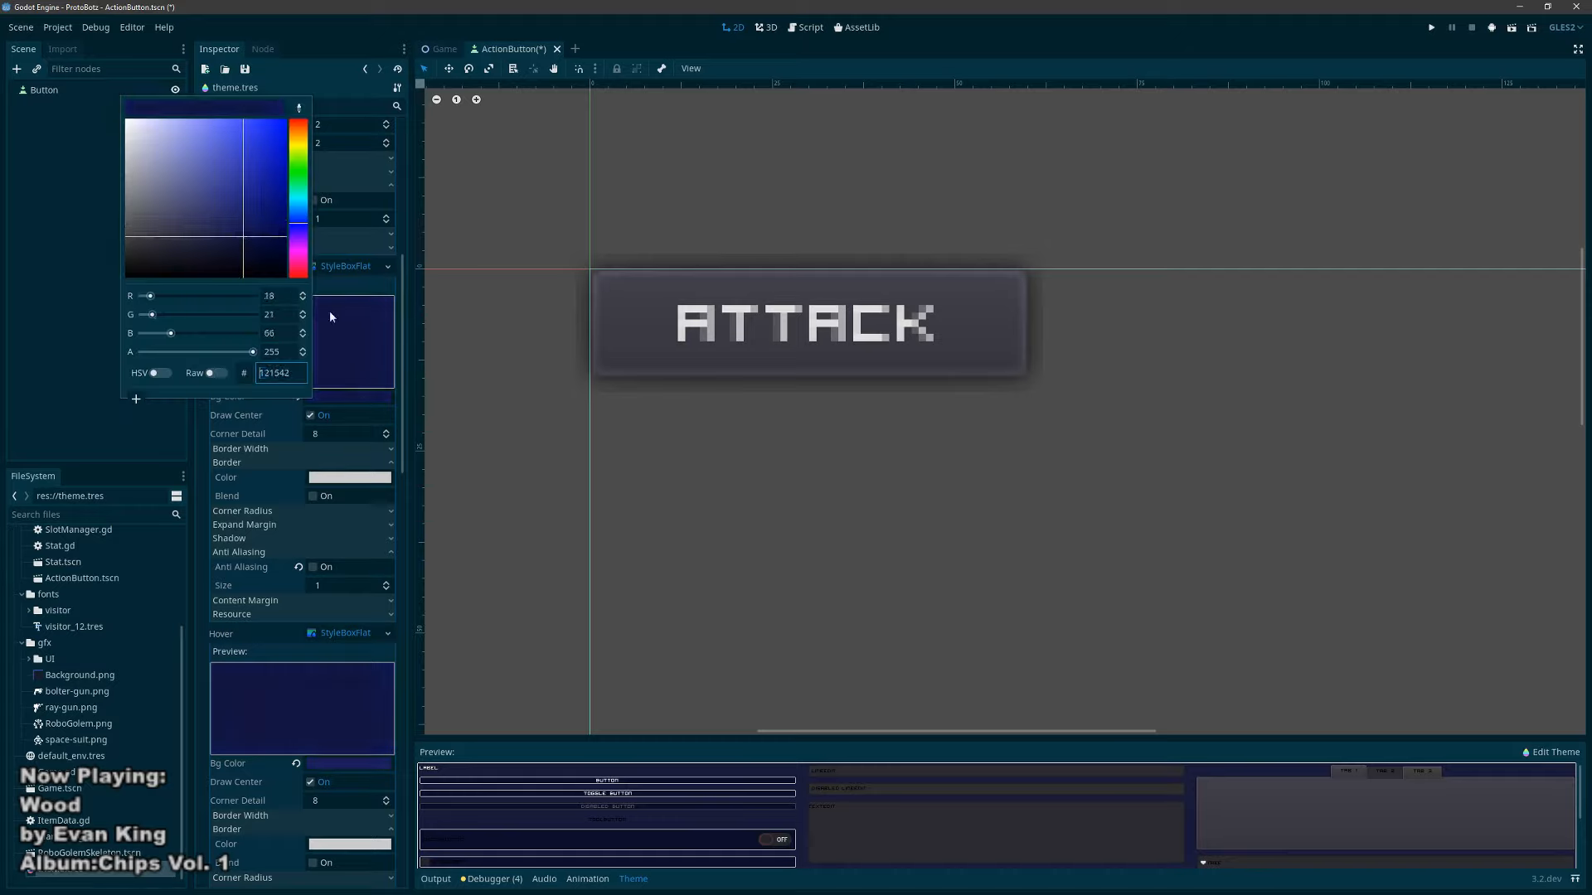
{"action": "left_click", "coordinate": [366, 329]}
Step: Make the Button's Hover style unique and give it a brighter blue background color than Focus
{"action": "scroll", "coordinate": [362, 315], "scroll_direction": "up", "scroll_amount": 5}
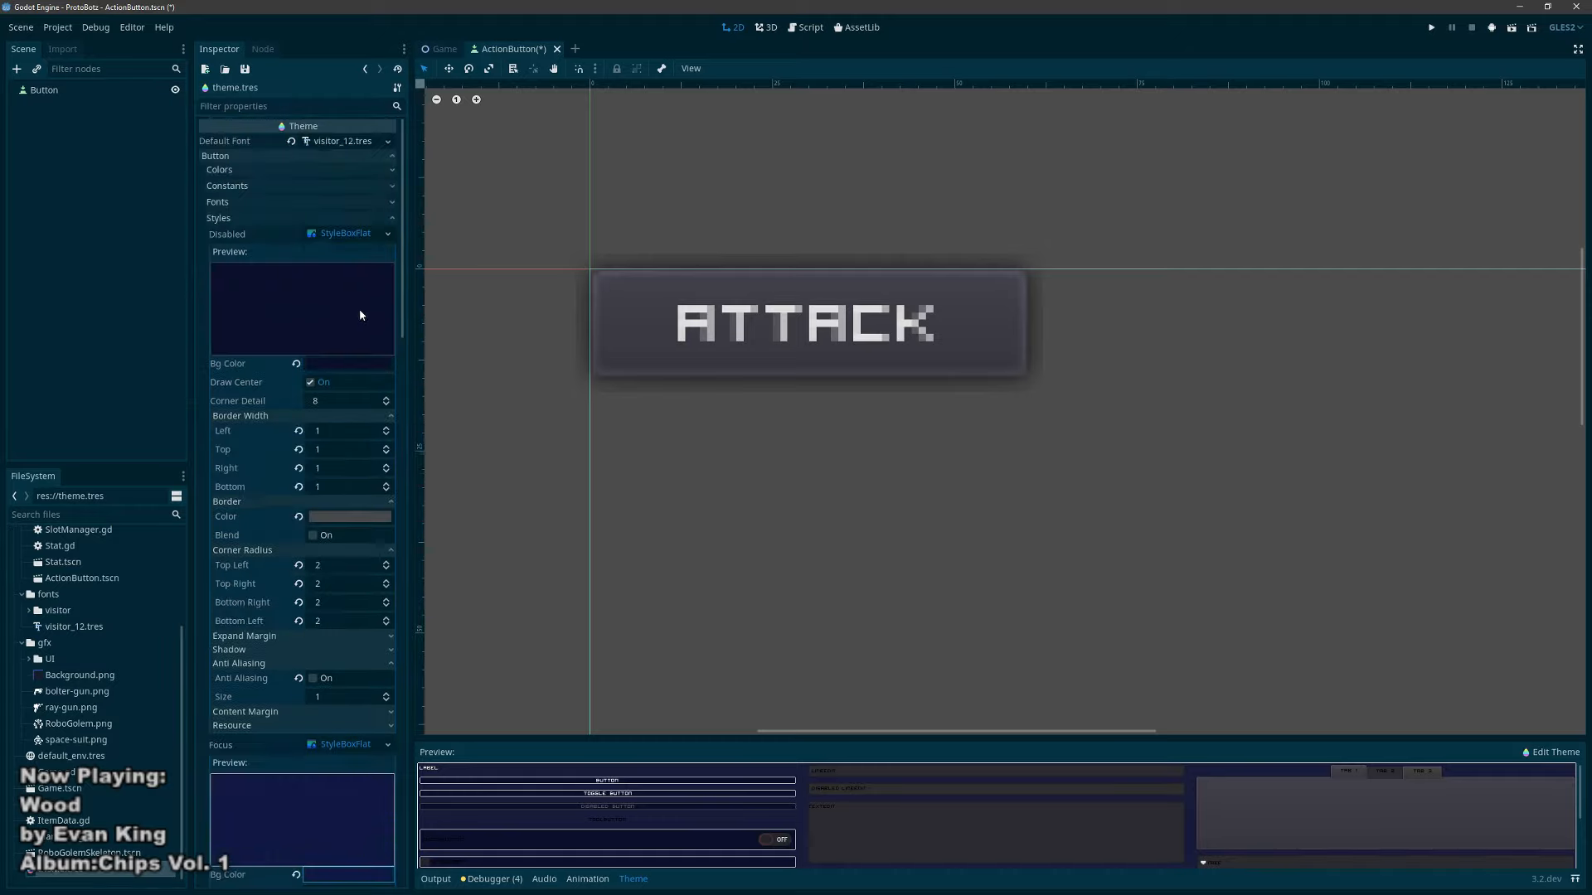
{"action": "scroll", "coordinate": [360, 314], "scroll_direction": "down", "scroll_amount": 6}
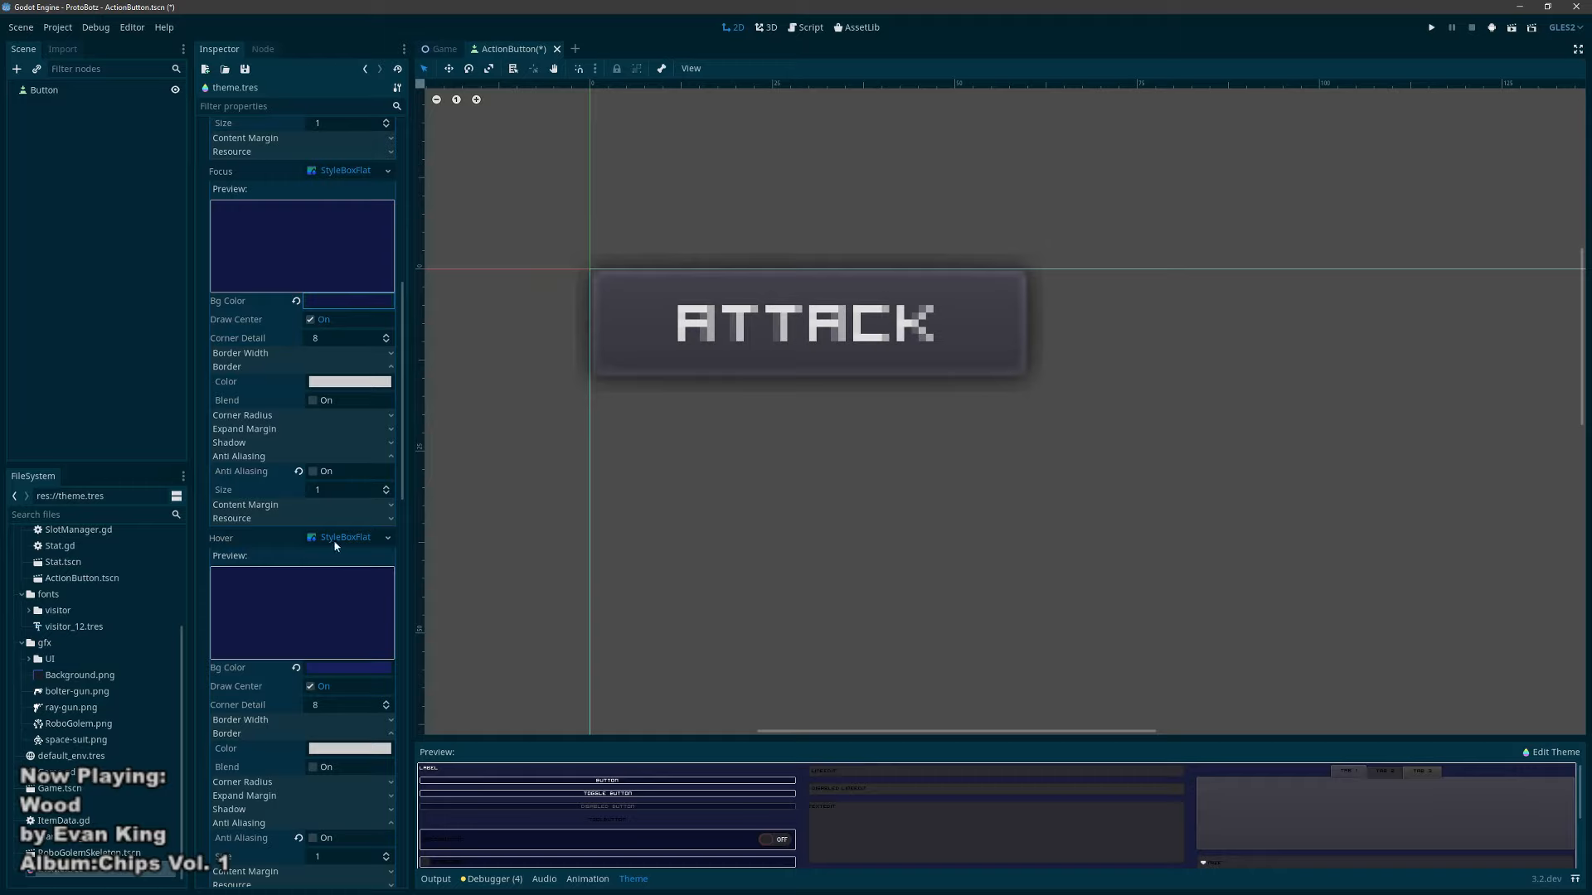
{"action": "right_click", "coordinate": [358, 541]}
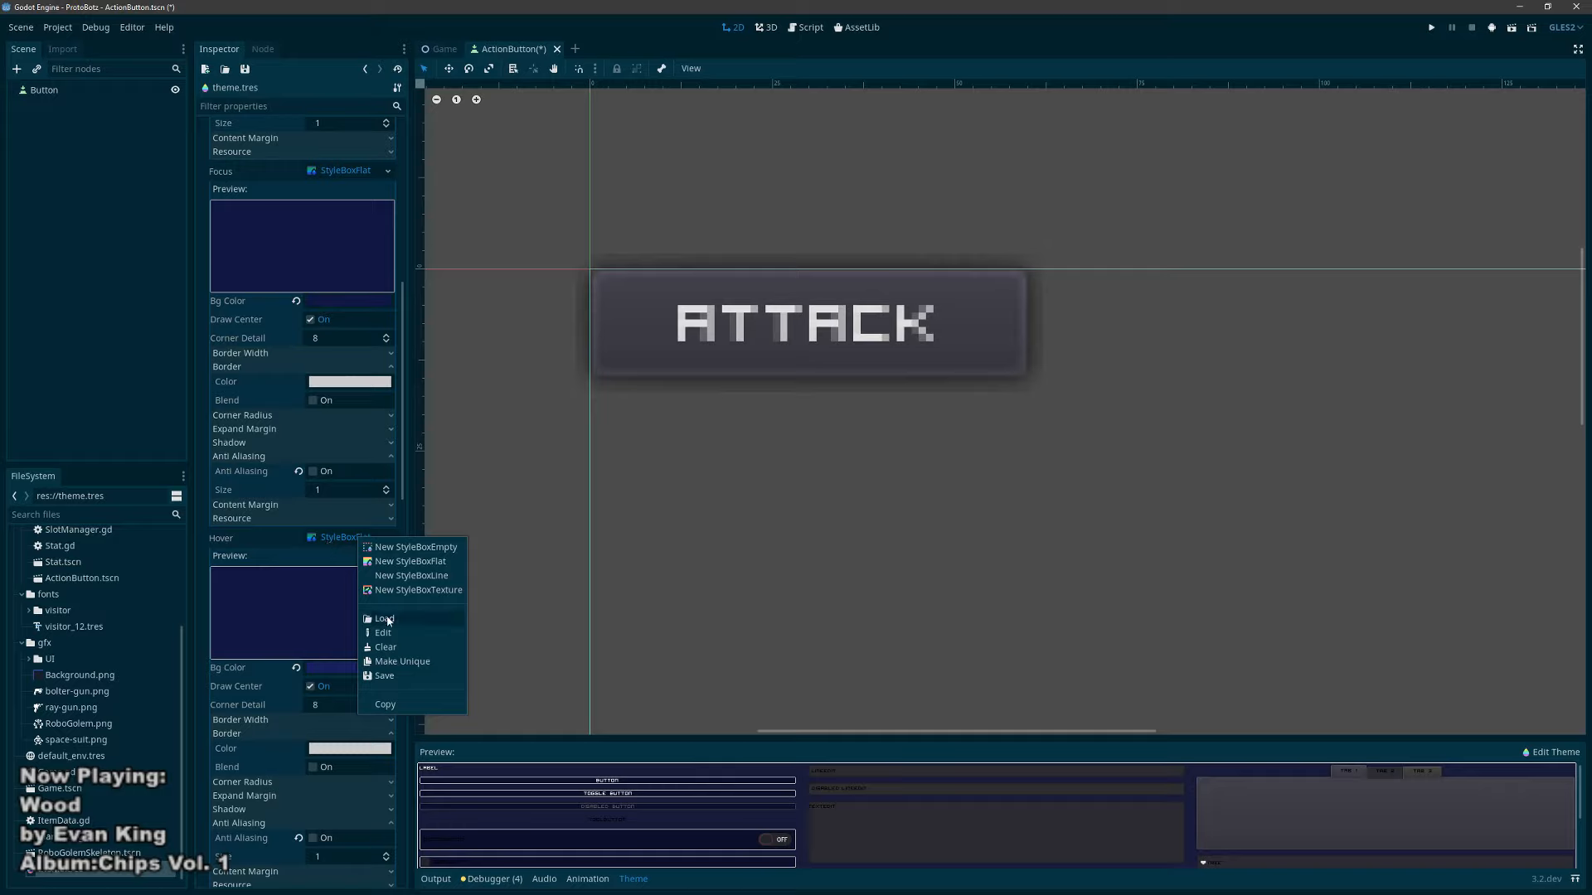
{"action": "left_click", "coordinate": [397, 661]}
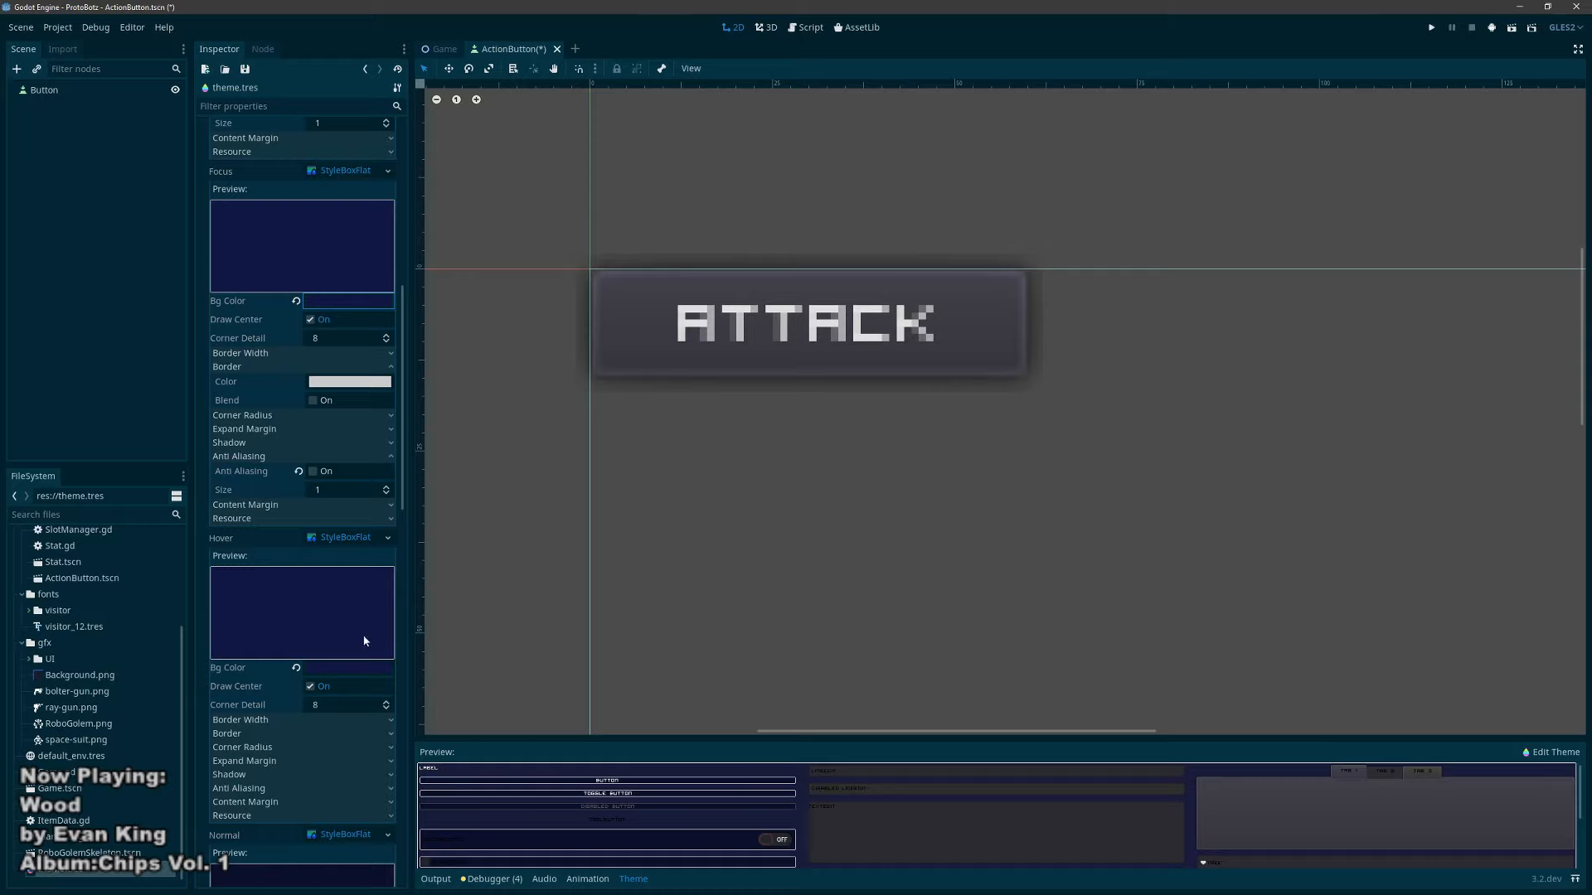
{"action": "left_click", "coordinate": [345, 667]}
{"action": "left_click_drag", "start_coordinate": [244, 486], "coordinate": [245, 475]}
{"action": "left_click", "coordinate": [482, 538]}
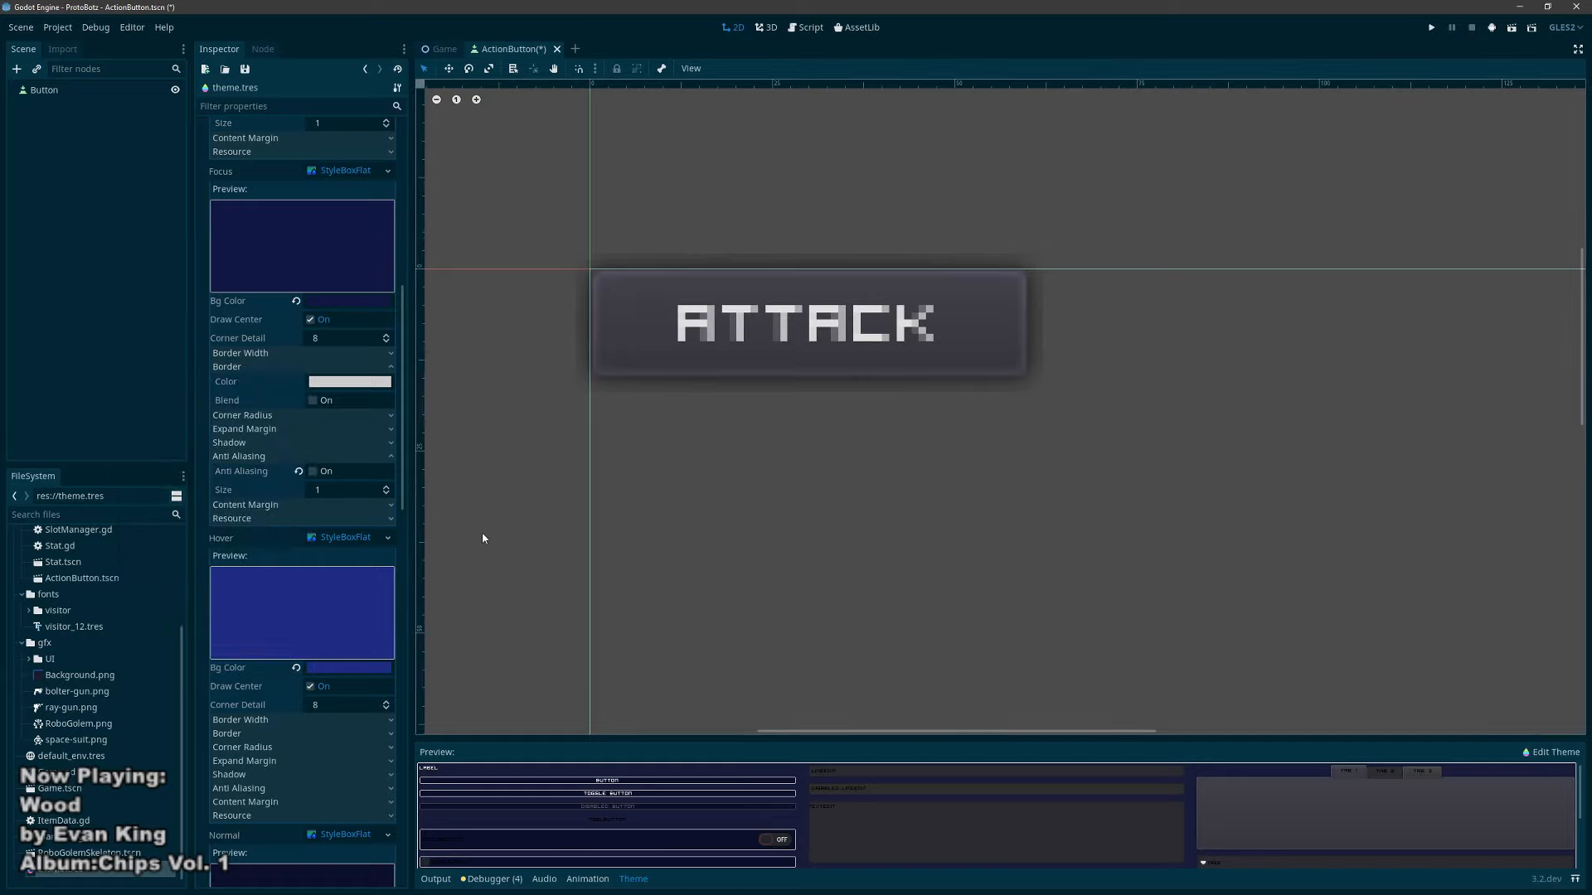
Step: Run the game, test the Charge button's hover and focus colors, close it and return to the Game scene
{"action": "key", "text": "F5"}
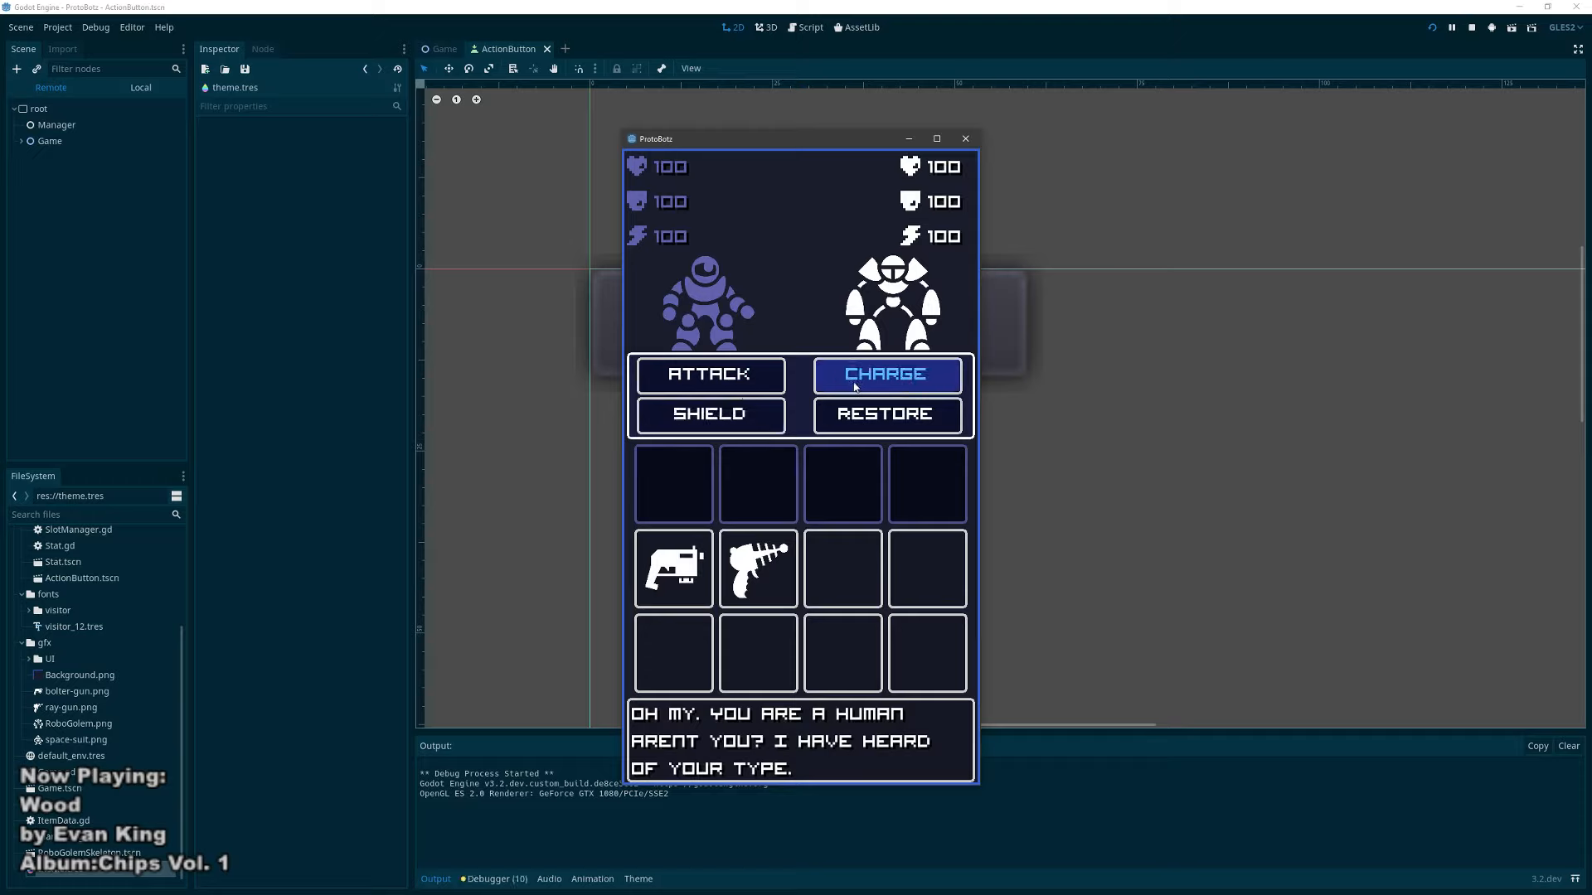
{"action": "left_click", "coordinate": [830, 388]}
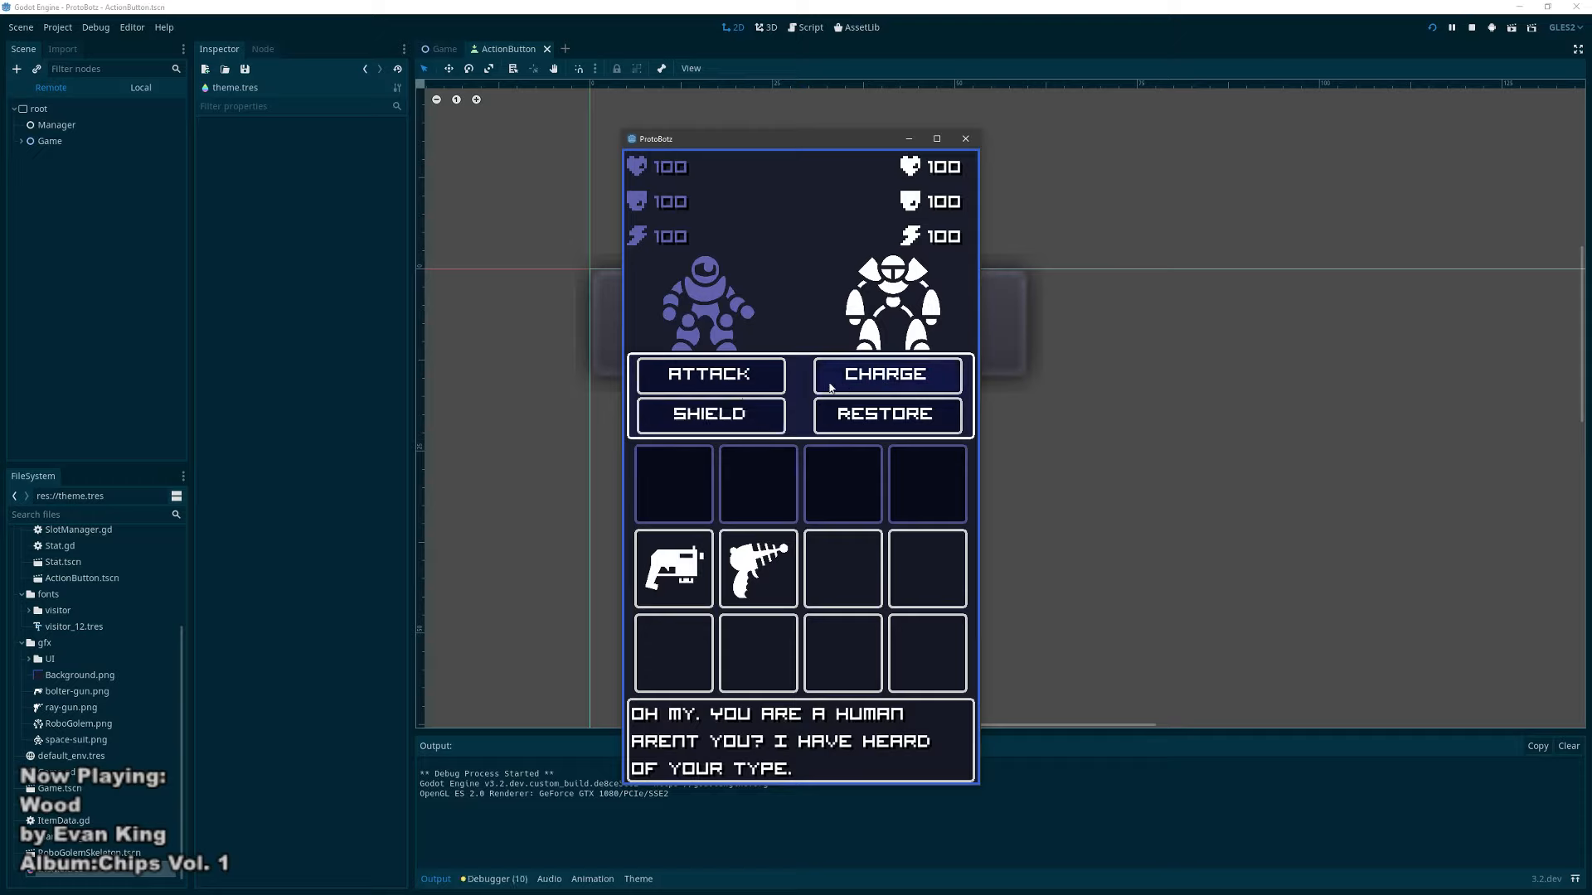
{"action": "left_click", "coordinate": [832, 385]}
{"action": "left_click", "coordinate": [830, 380]}
{"action": "left_click", "coordinate": [966, 139]}
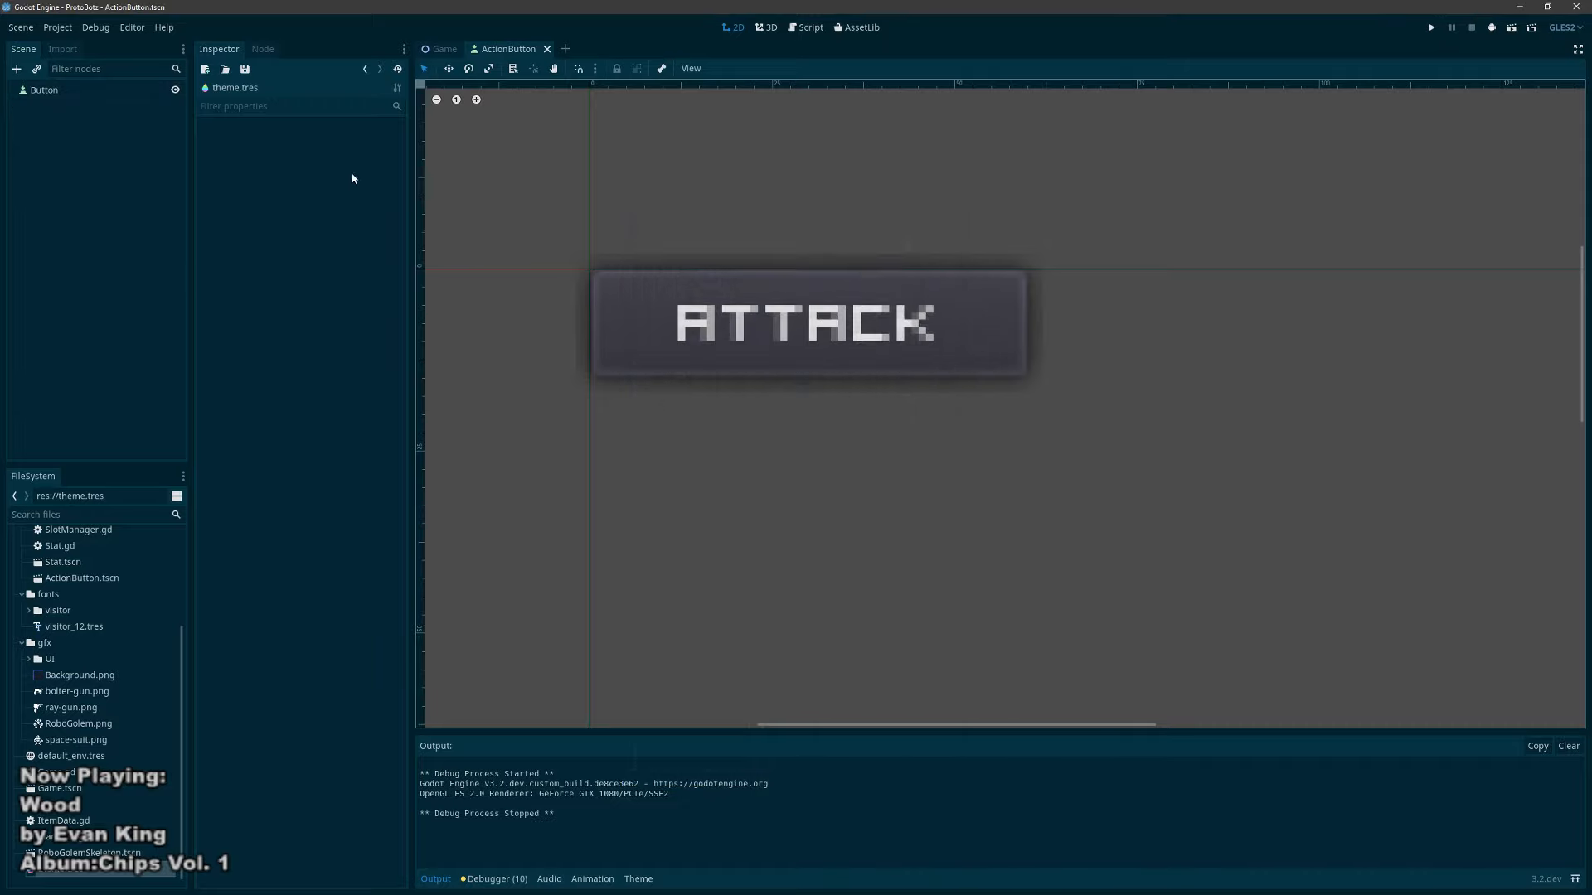
{"action": "key", "text": "ctrl+Tab"}
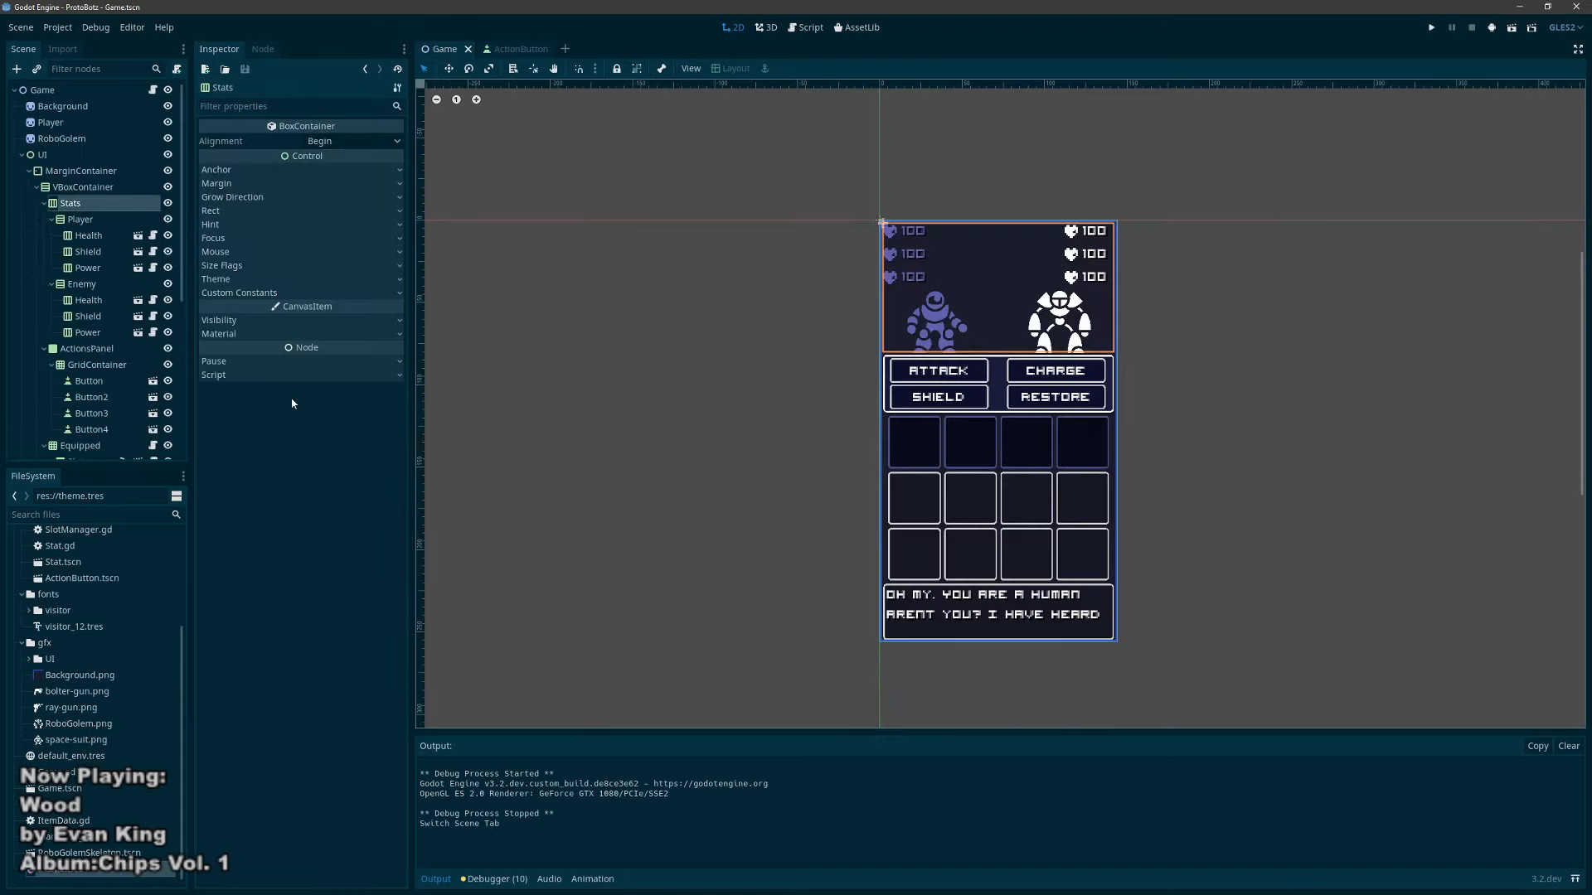
Step: Open theme.tres, make the Button's Pressed style unique and save the scene
{"action": "double_click", "coordinate": [69, 870]}
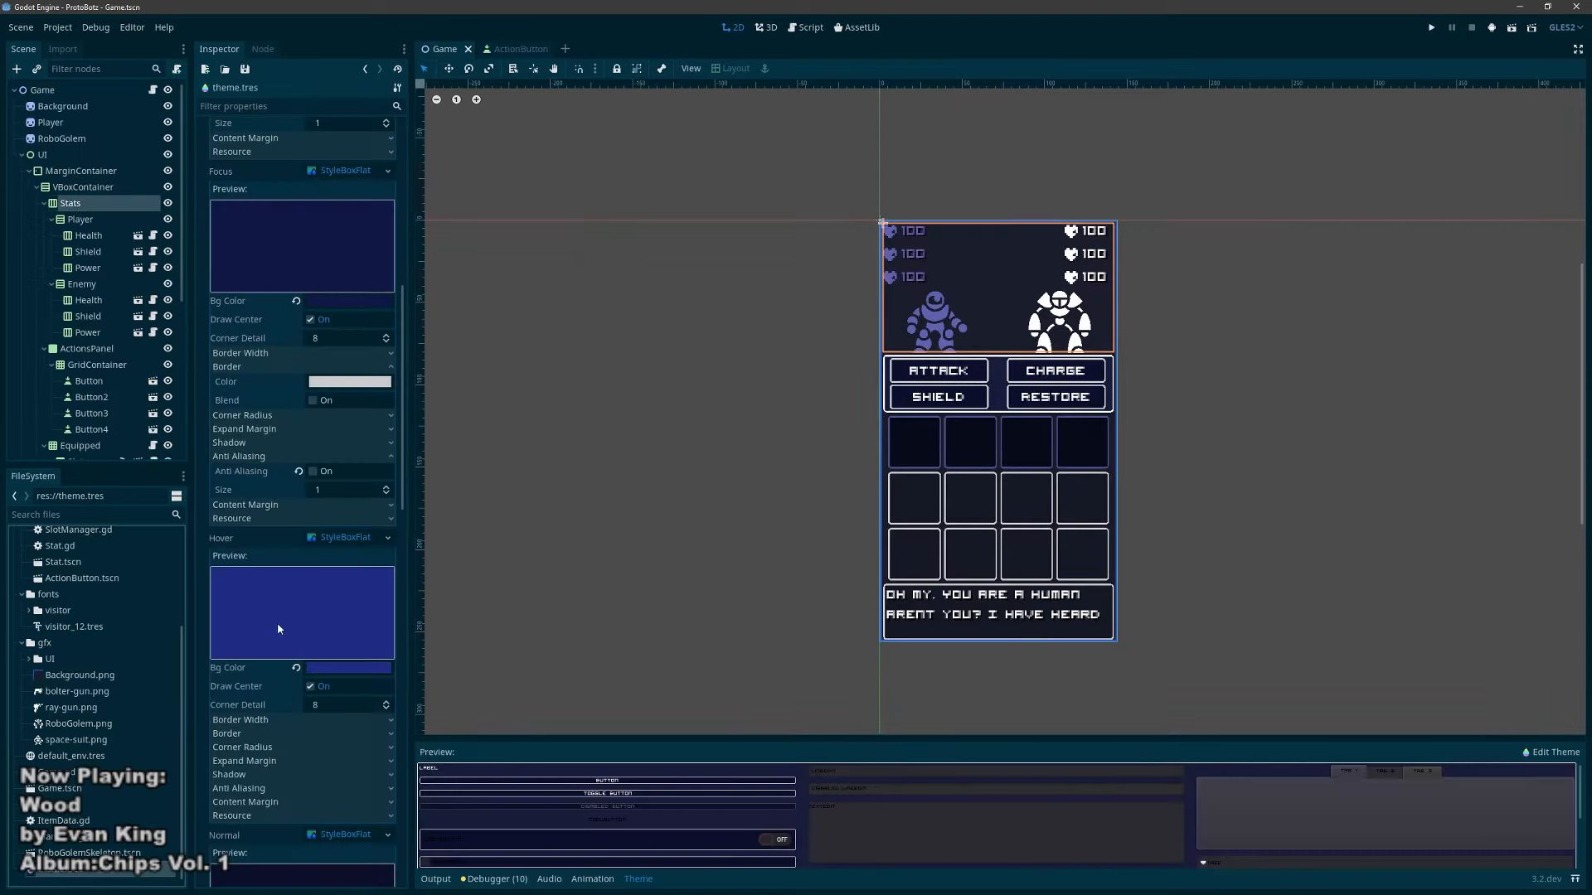
{"action": "scroll", "coordinate": [300, 639], "scroll_direction": "down", "scroll_amount": 5}
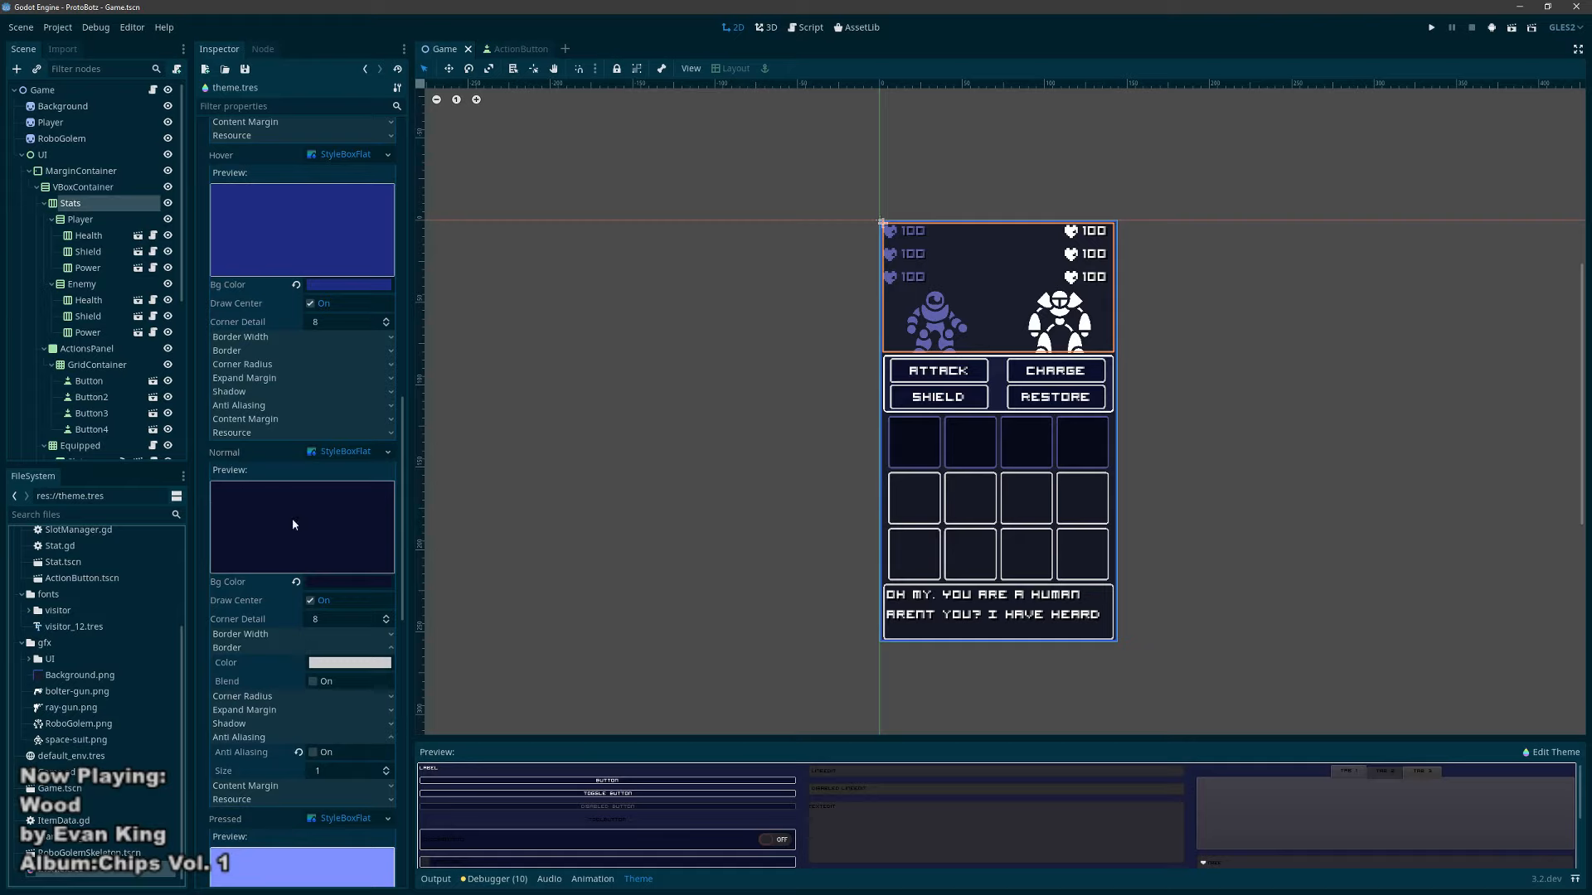
{"action": "scroll", "coordinate": [362, 548], "scroll_direction": "down", "scroll_amount": 5}
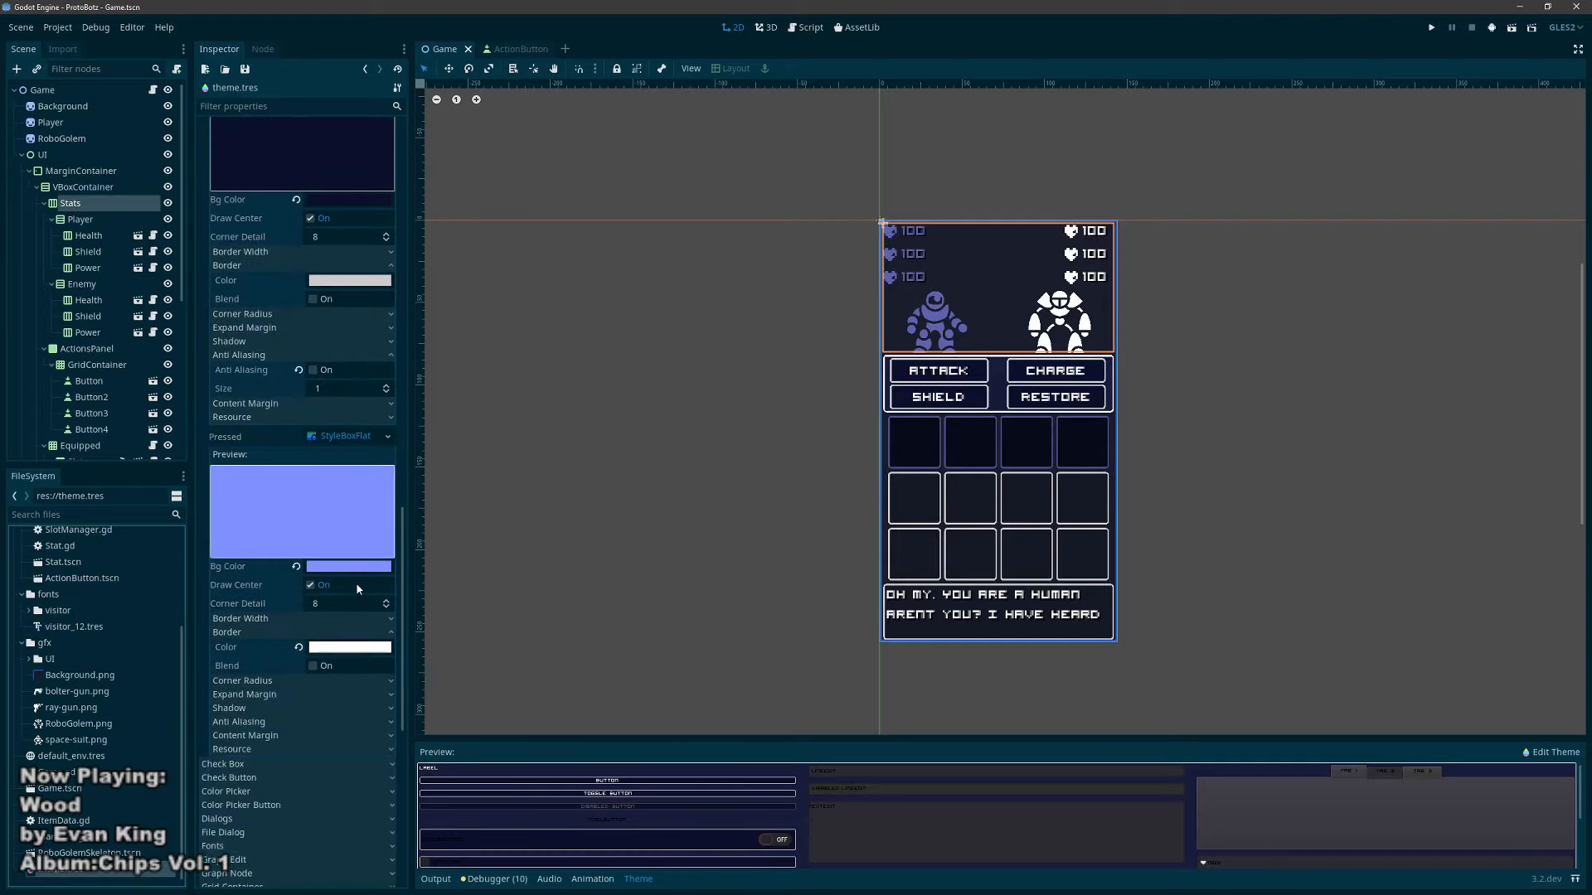
{"action": "right_click", "coordinate": [348, 437]}
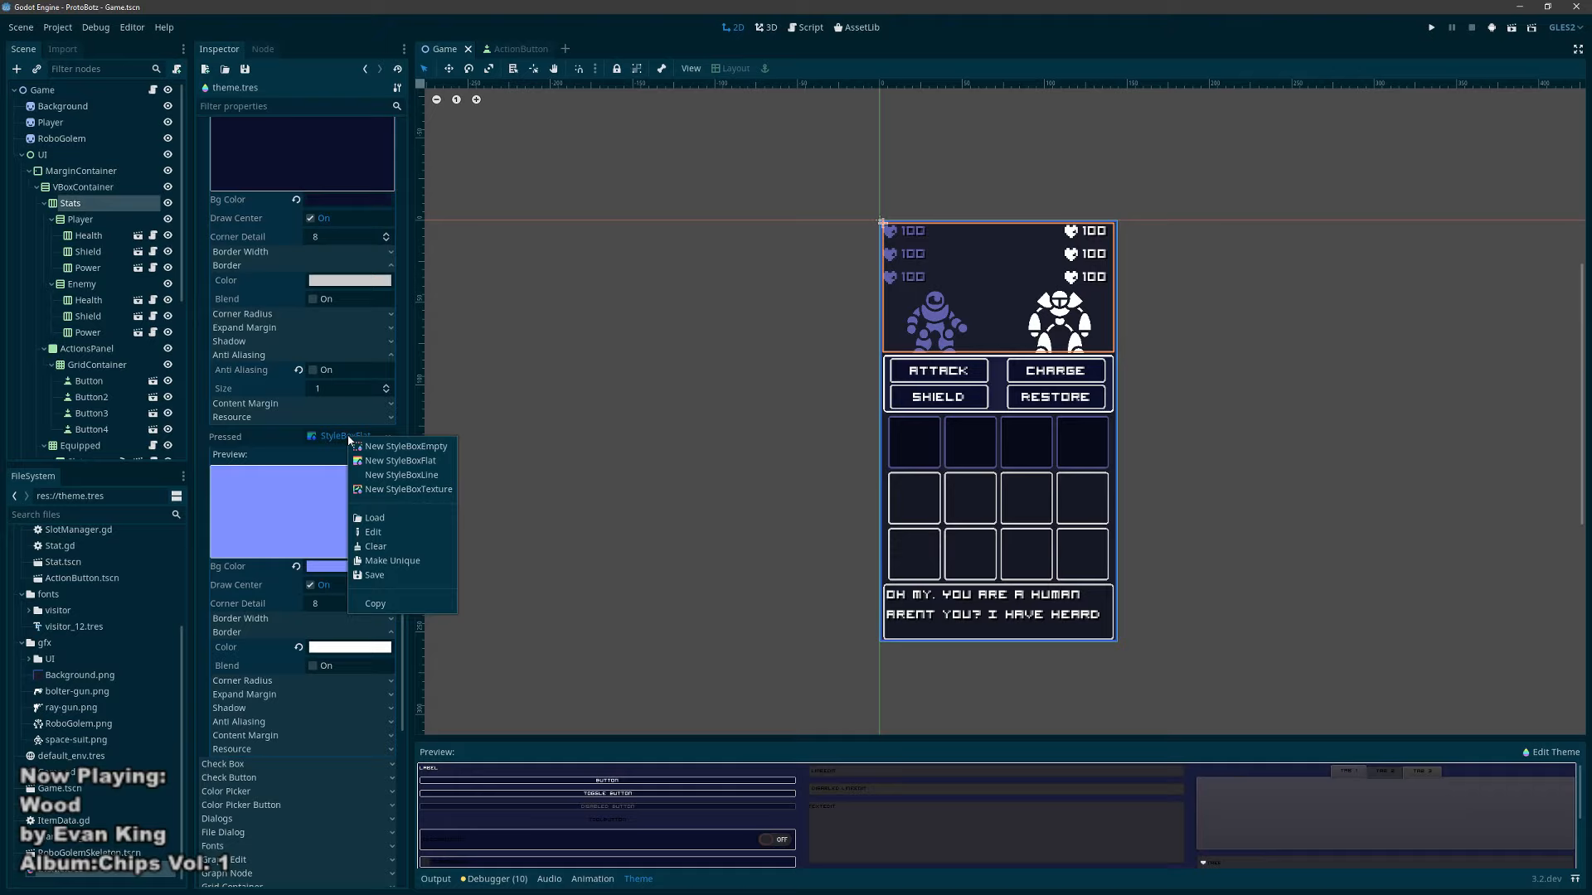
{"action": "left_click", "coordinate": [391, 562]}
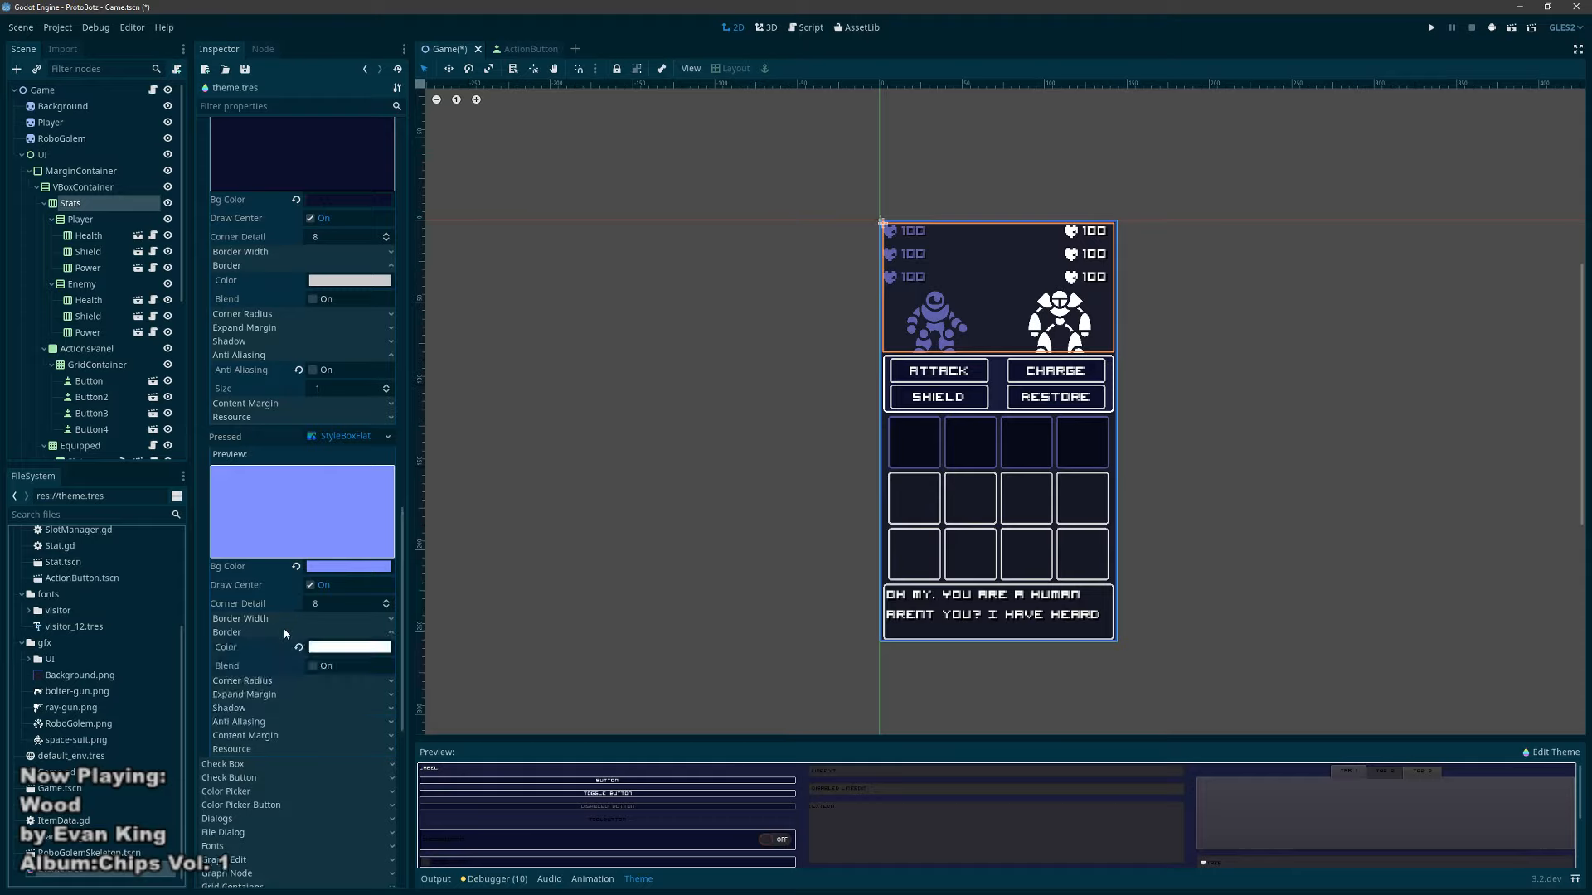
{"action": "key", "text": "ctrl+s"}
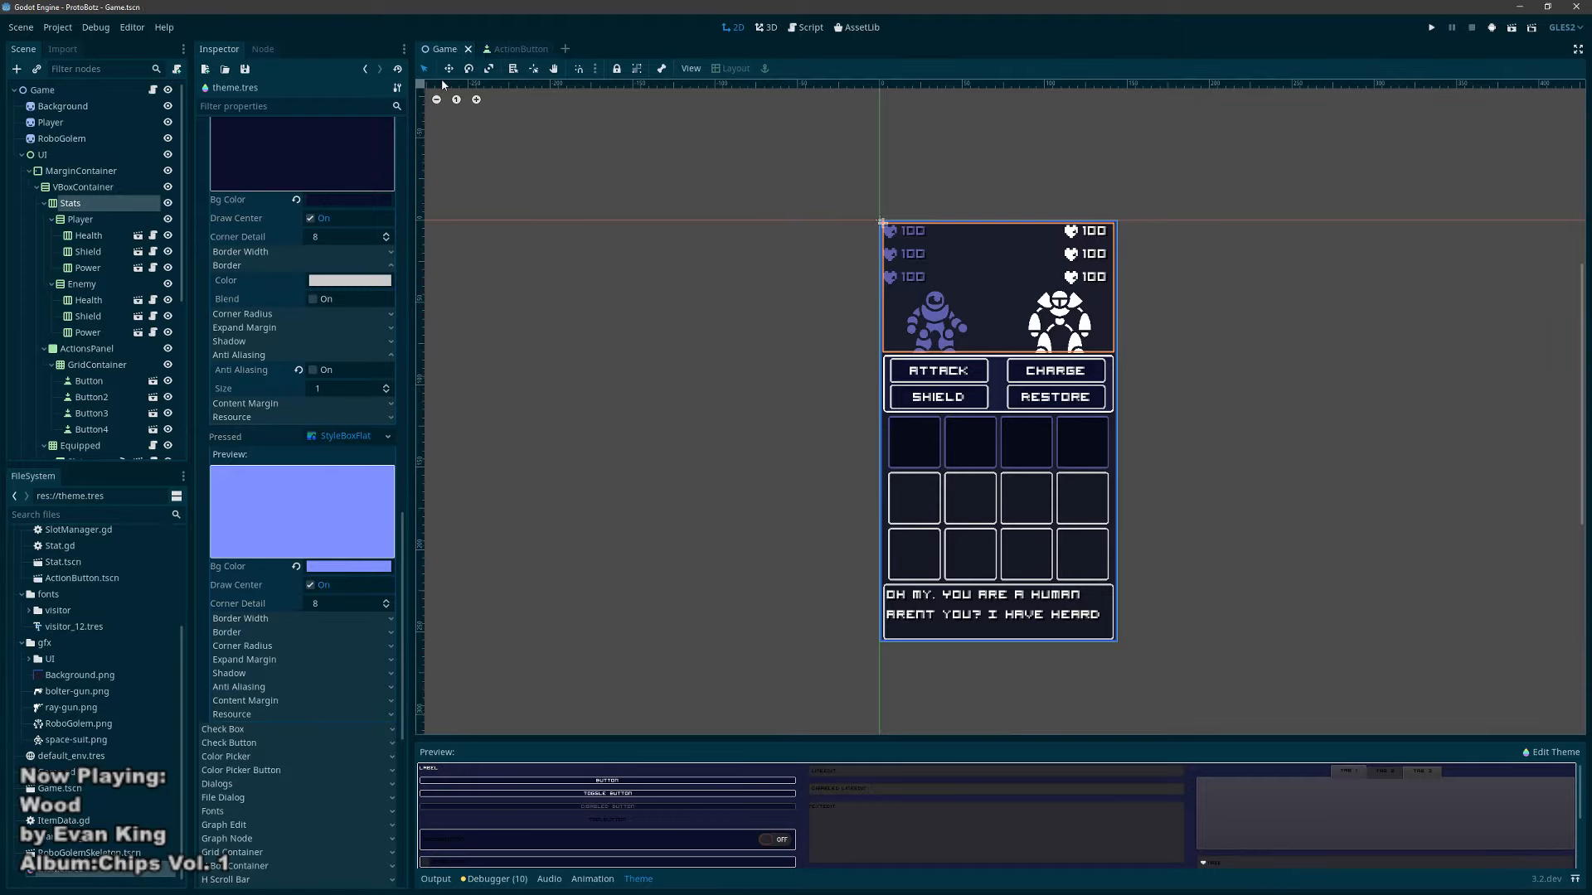
Step: Assign theme.tres to the Button in the ActionButton scene and run that scene on its own
{"action": "left_click", "coordinate": [520, 50]}
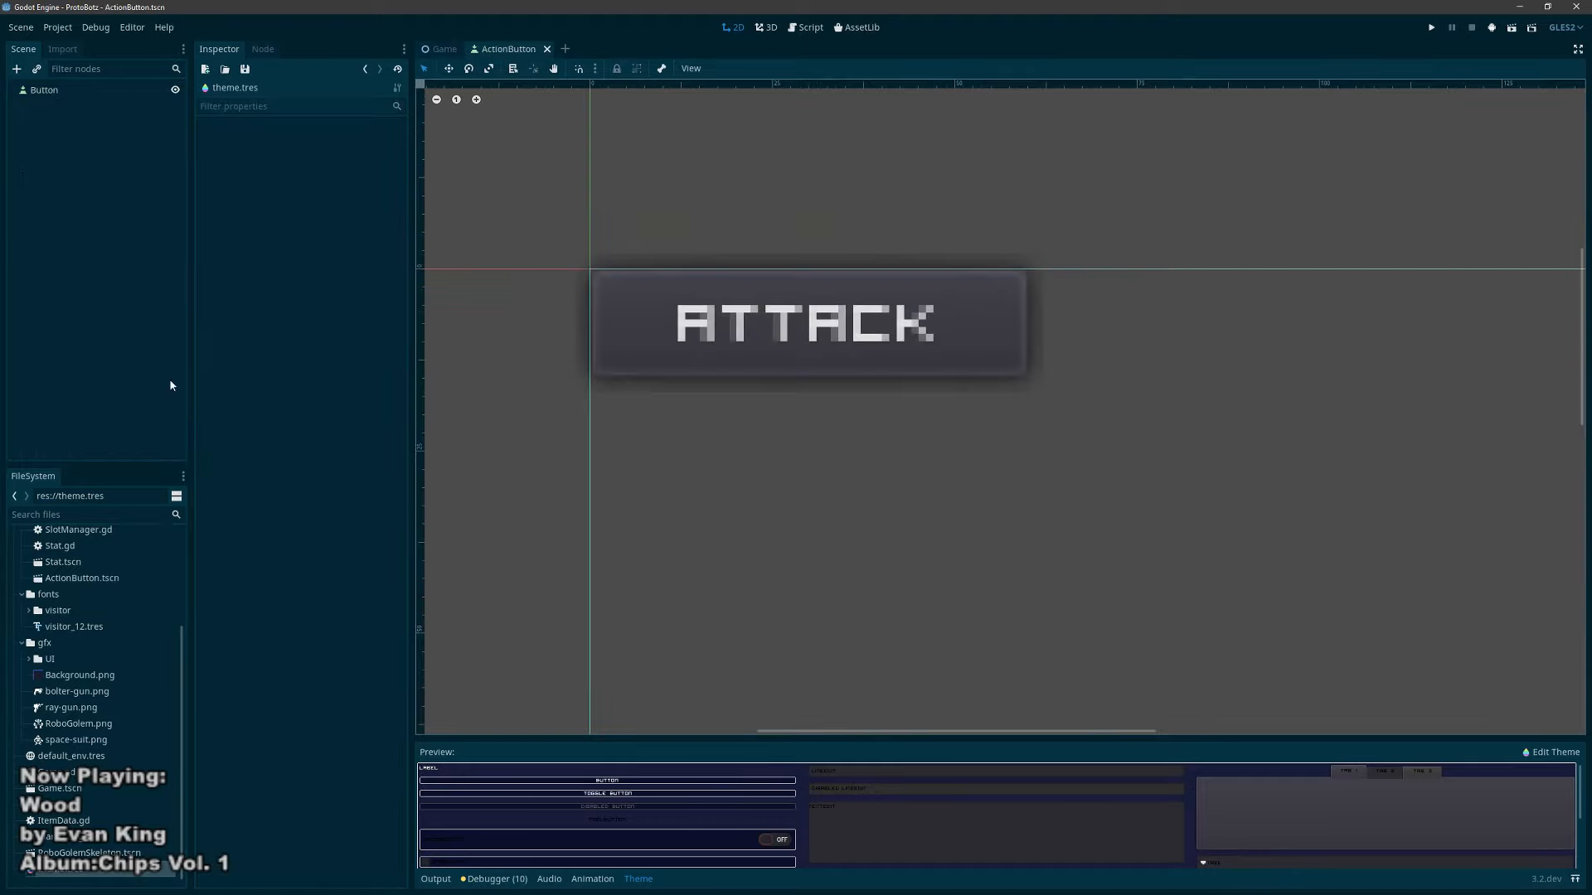
{"action": "left_click", "coordinate": [47, 91]}
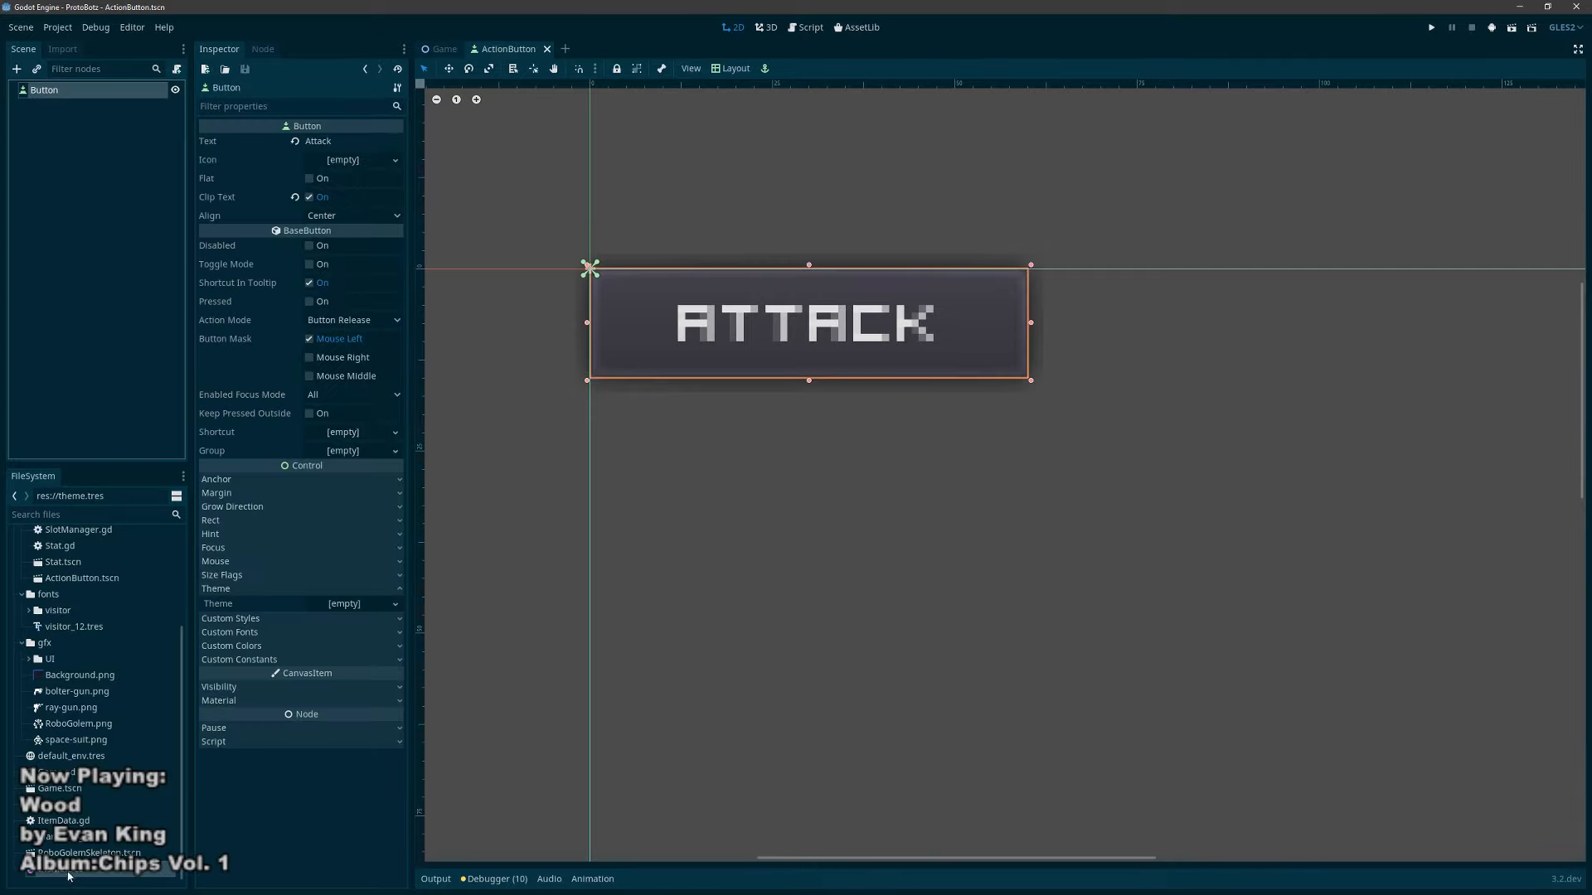
{"action": "left_click_drag", "start_coordinate": [68, 876], "coordinate": [348, 604]}
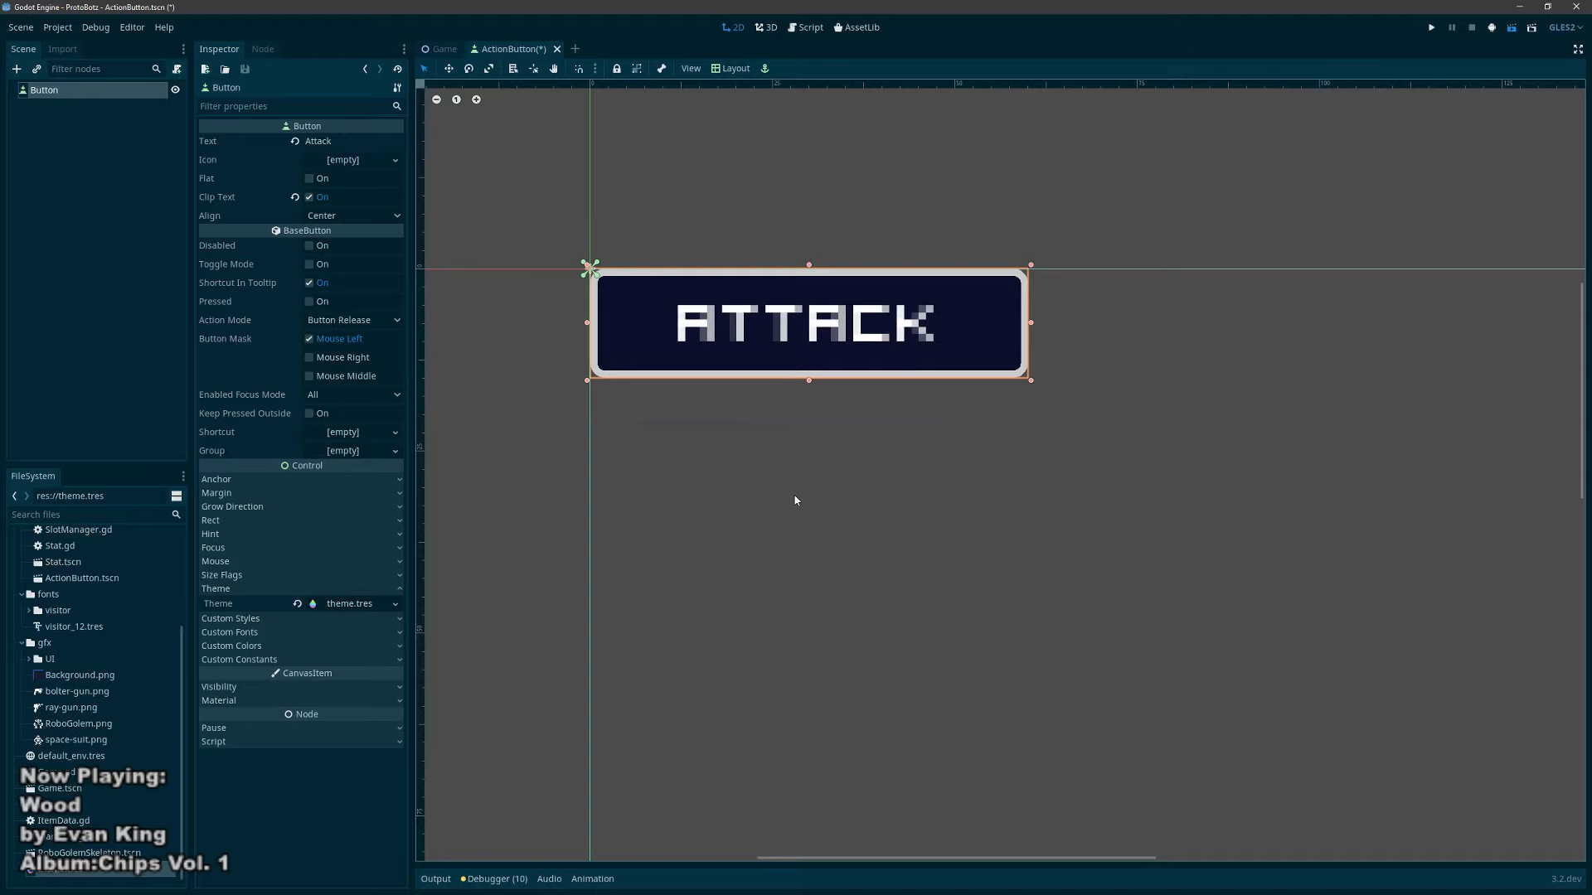
{"action": "key", "text": "F6"}
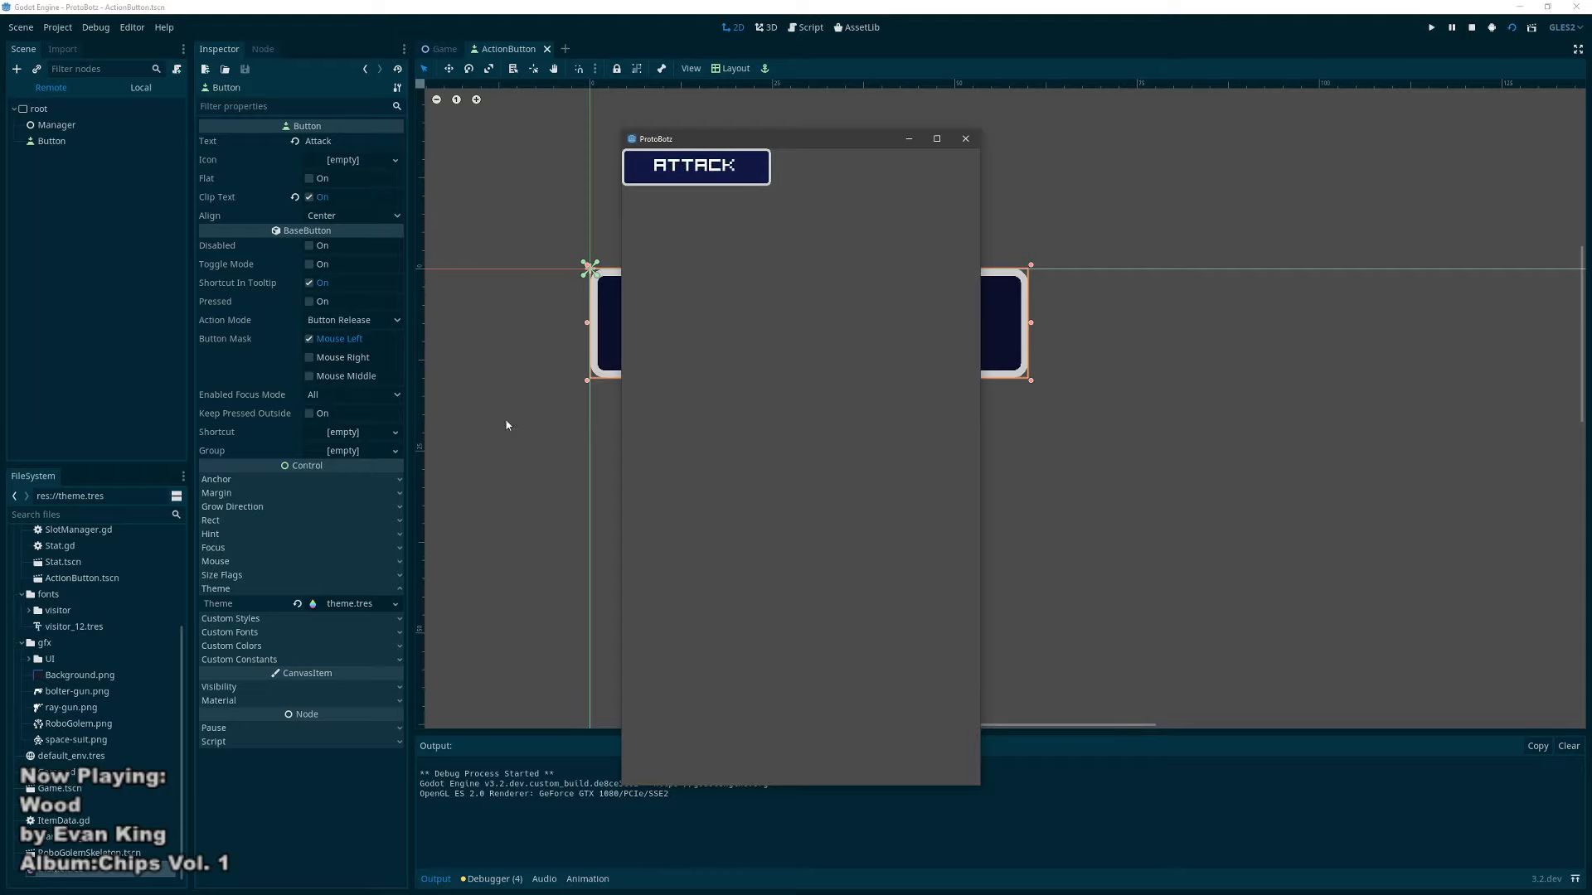
Step: Reopen theme.tres and examine the Pressed style's shadow, expand margin, corner radius and border settings
{"action": "double_click", "coordinate": [70, 872]}
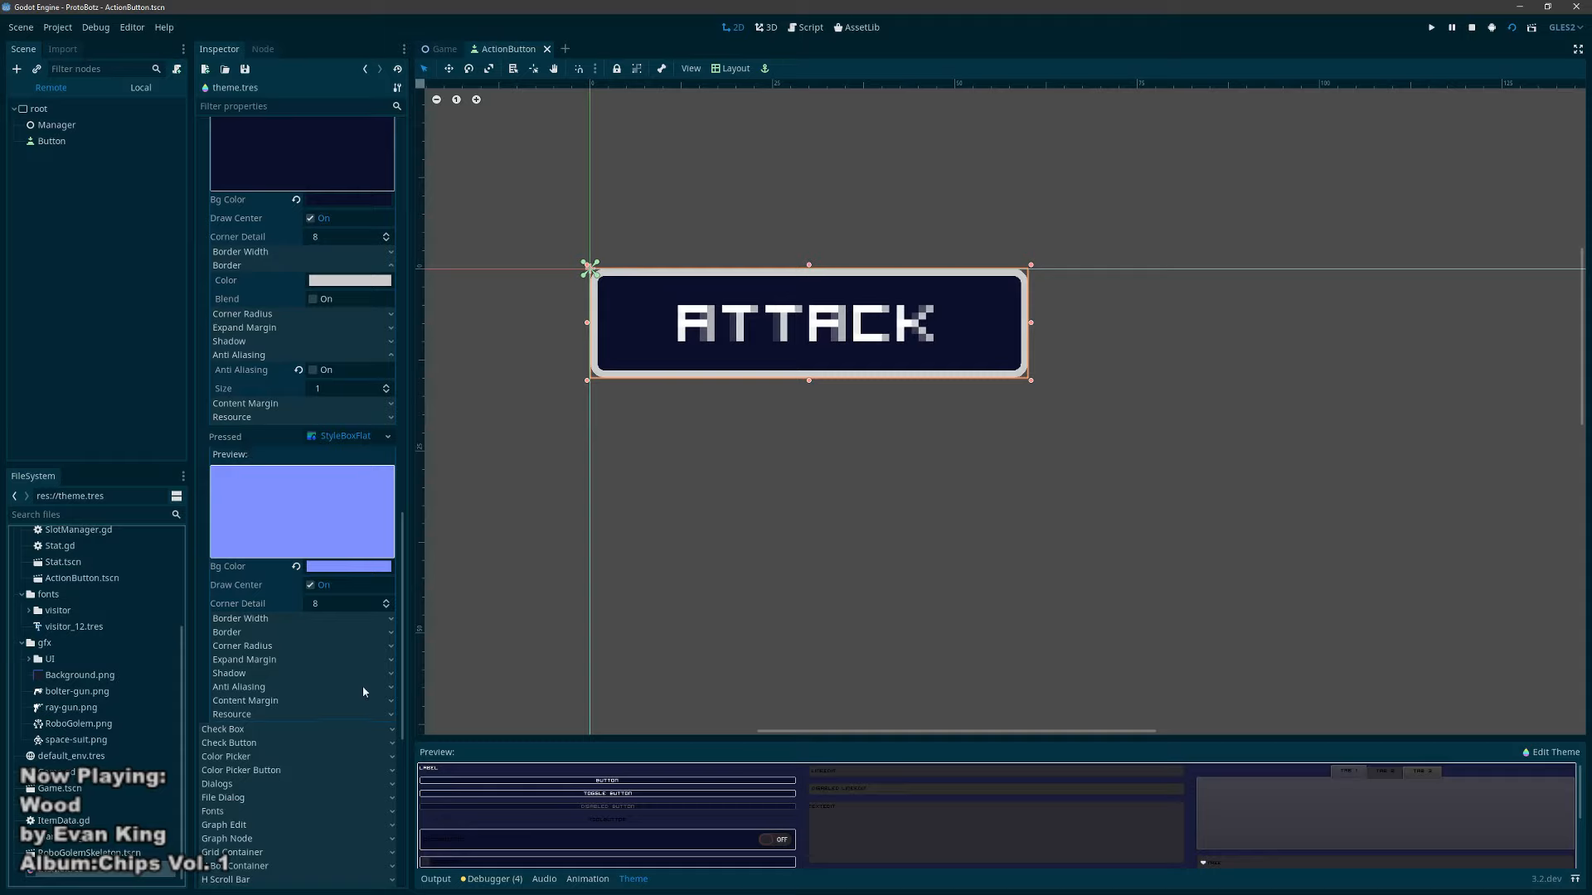
{"action": "left_click", "coordinate": [309, 674]}
{"action": "left_click", "coordinate": [308, 674]}
{"action": "left_click", "coordinate": [307, 661]}
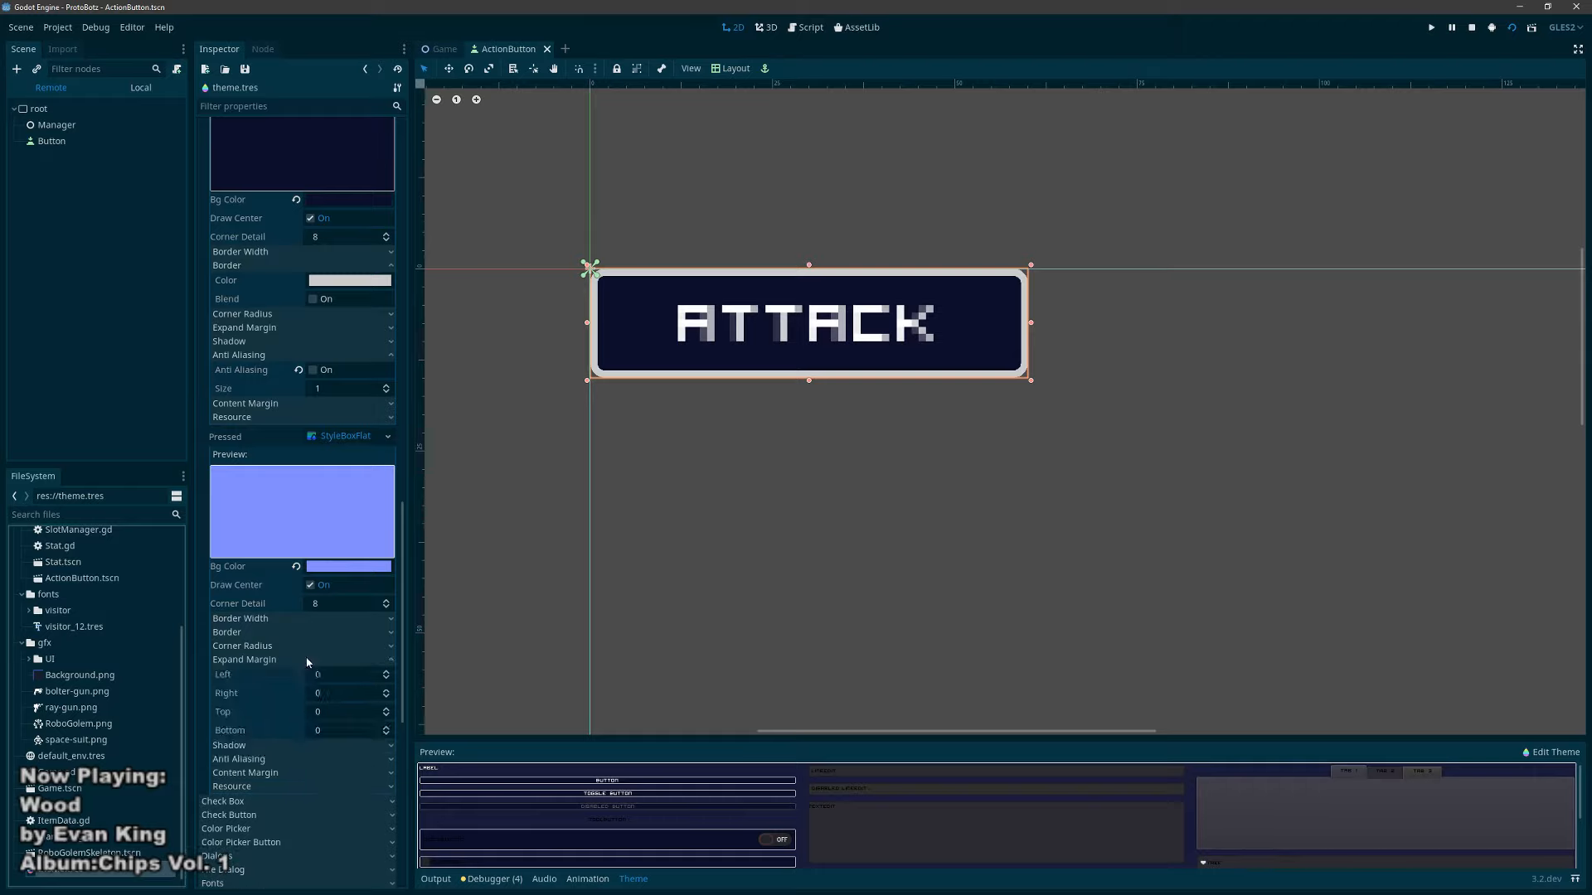
{"action": "left_click", "coordinate": [307, 661]}
{"action": "left_click", "coordinate": [311, 646]}
{"action": "left_click", "coordinate": [313, 645]}
{"action": "left_click", "coordinate": [315, 632]}
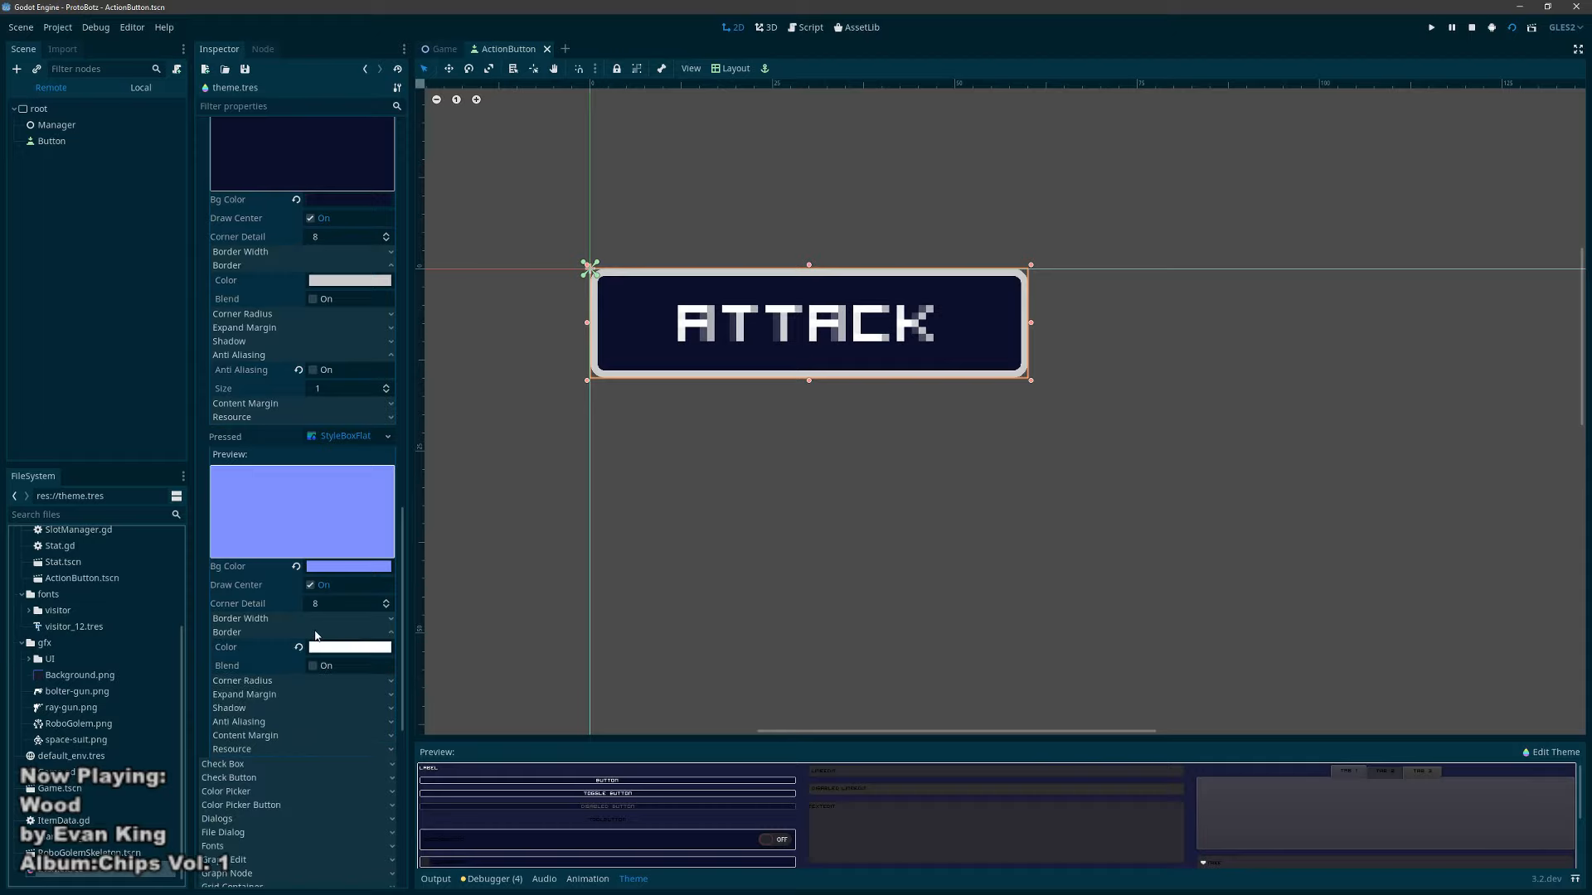
{"action": "left_click", "coordinate": [315, 630]}
{"action": "left_click", "coordinate": [315, 630]}
{"action": "left_click", "coordinate": [315, 630]}
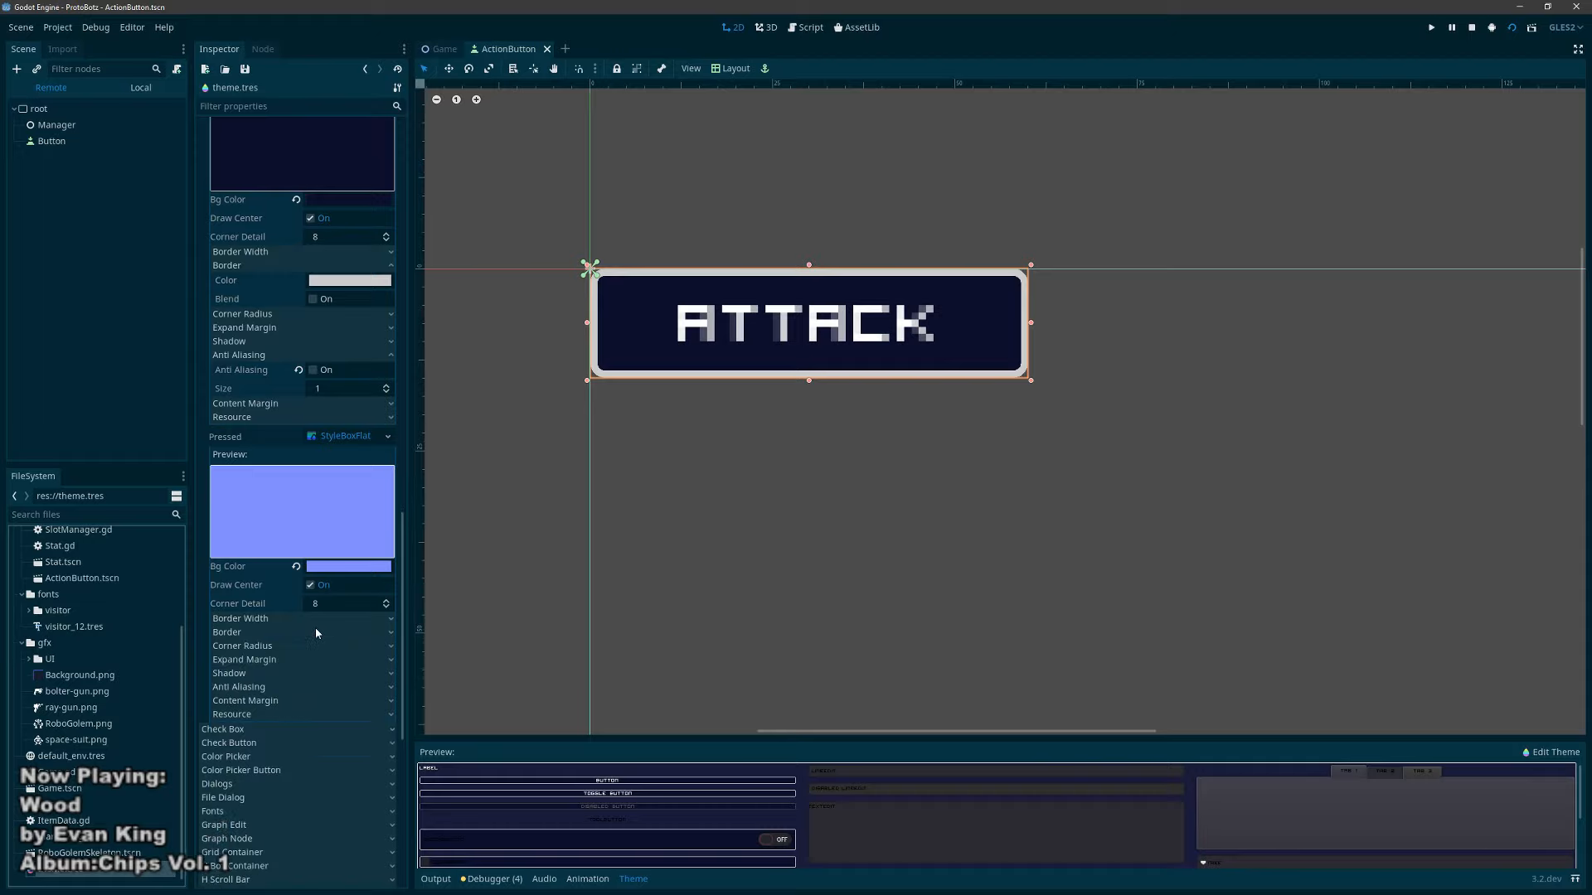
{"action": "left_click", "coordinate": [317, 630]}
Step: Try border blending, set the Pressed style's border color to dark red 530e0e, and test the ActionButton scene before closing it
{"action": "left_click", "coordinate": [314, 667]}
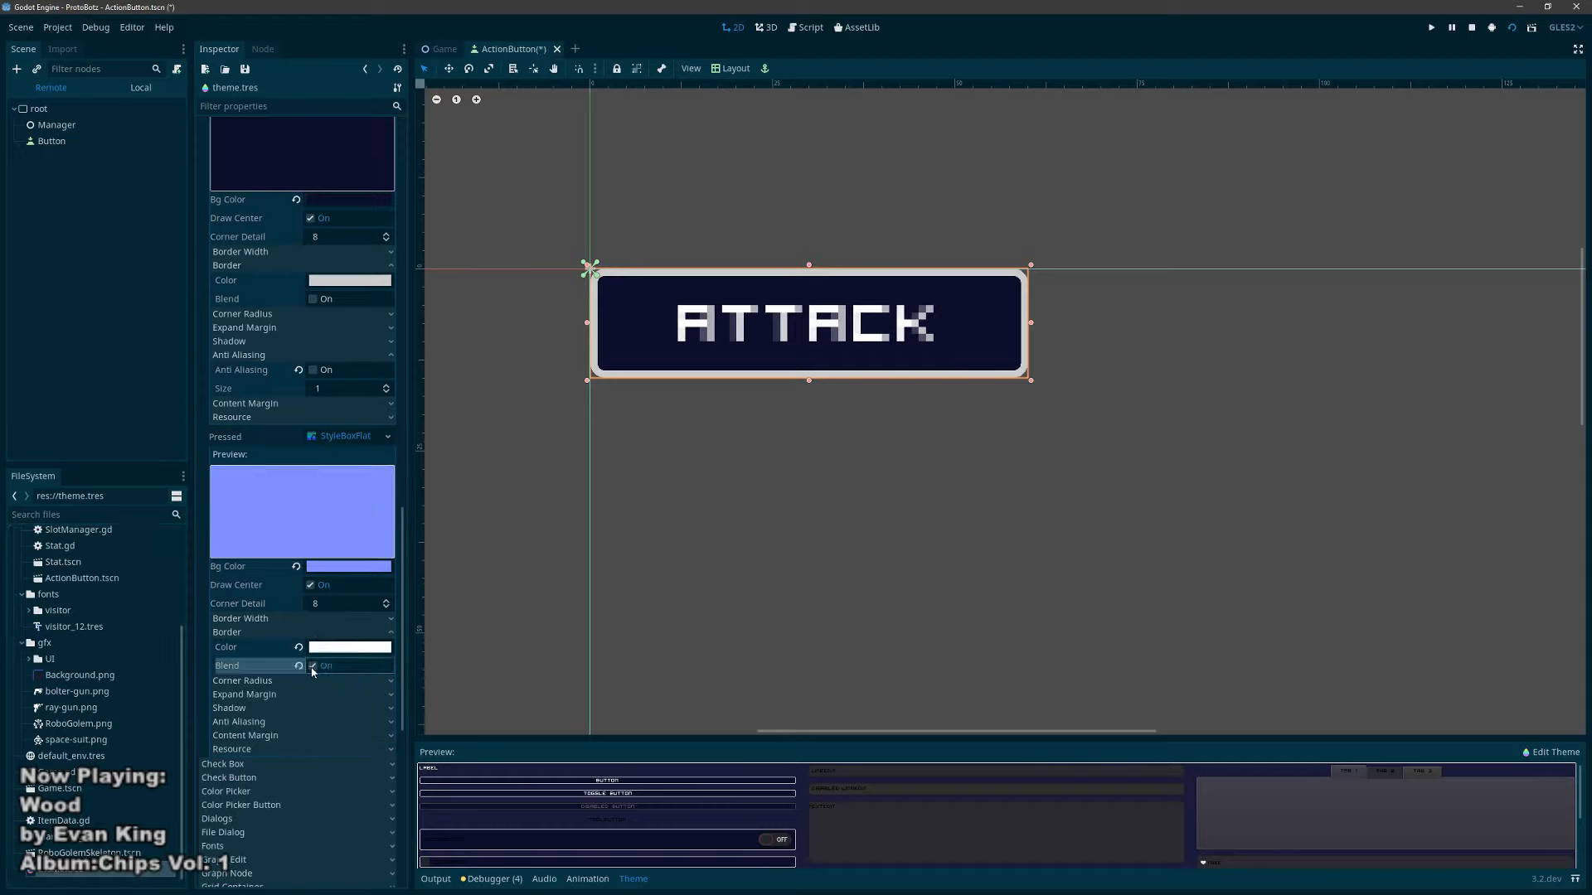
{"action": "left_click", "coordinate": [314, 666]}
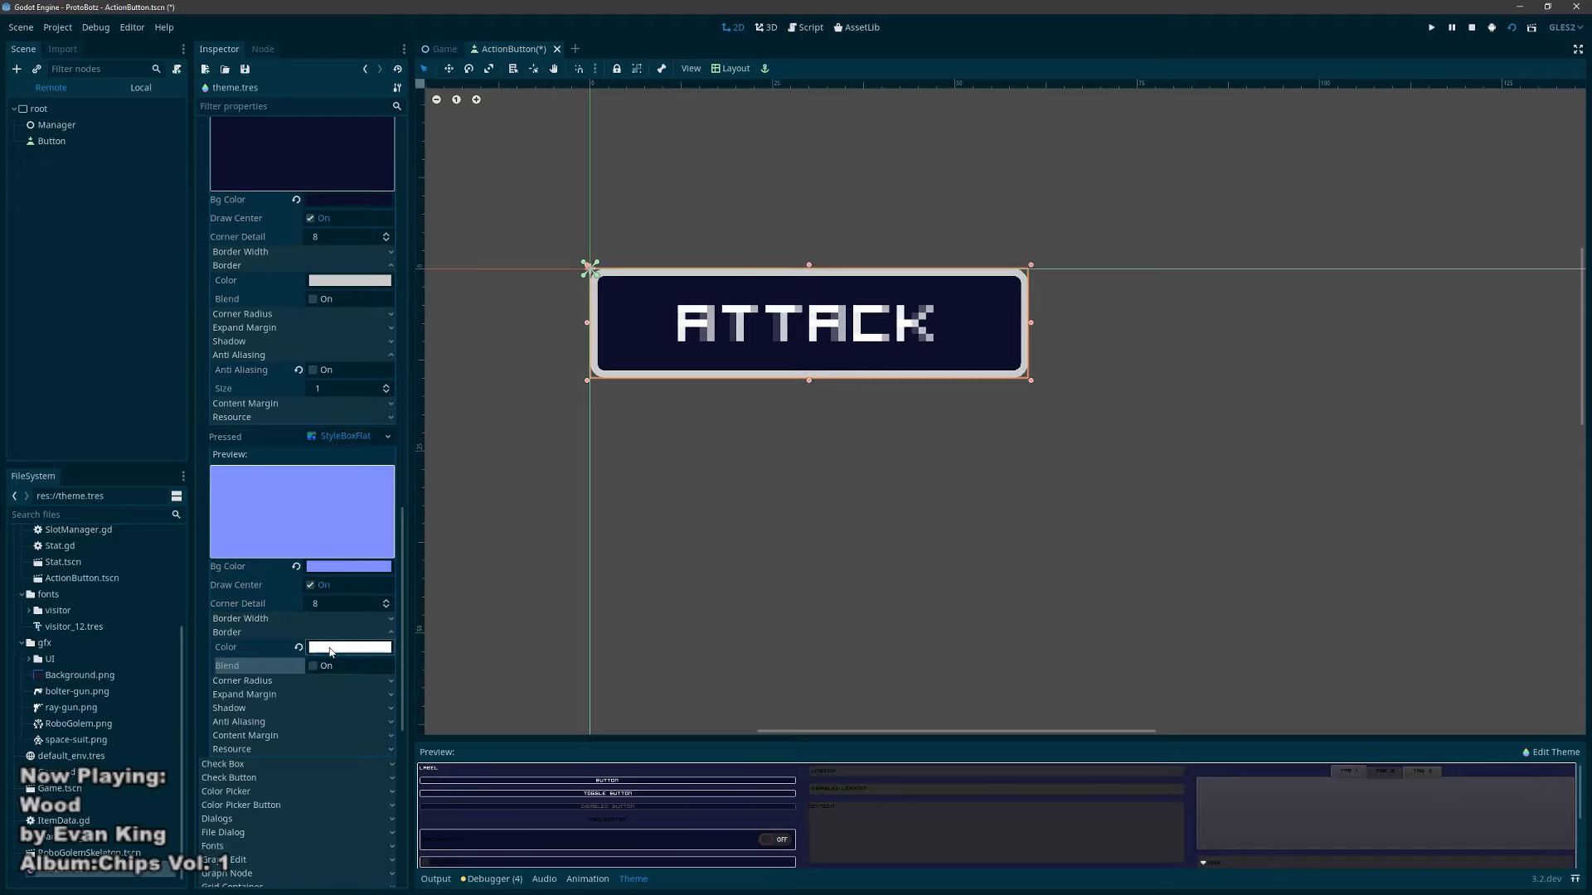
{"action": "left_click", "coordinate": [330, 650]}
{"action": "left_click", "coordinate": [682, 432]}
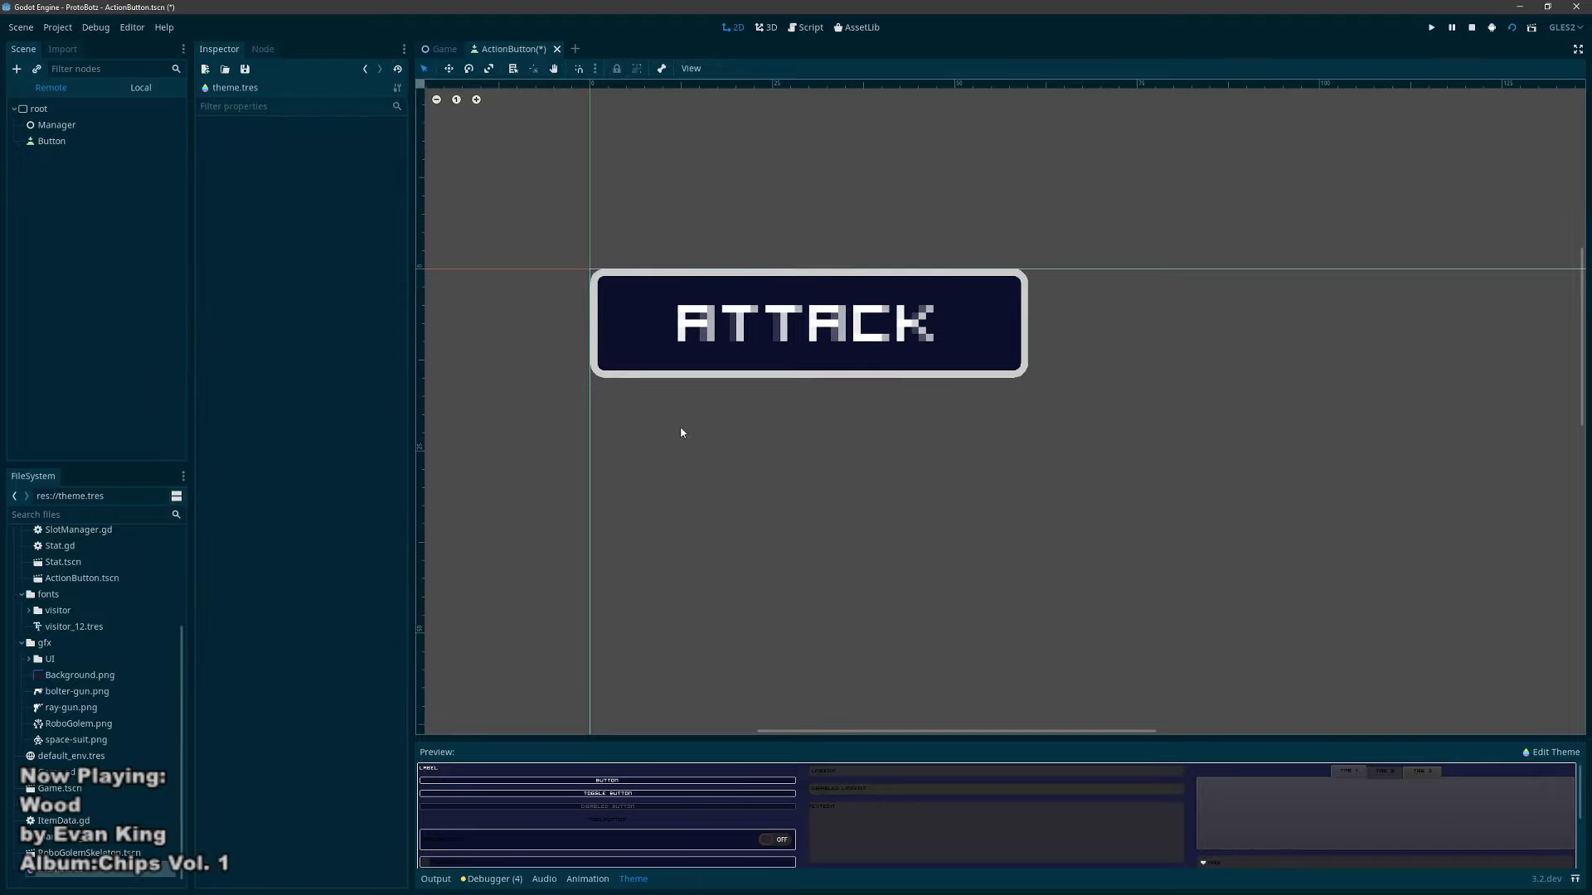
{"action": "key", "text": "F5"}
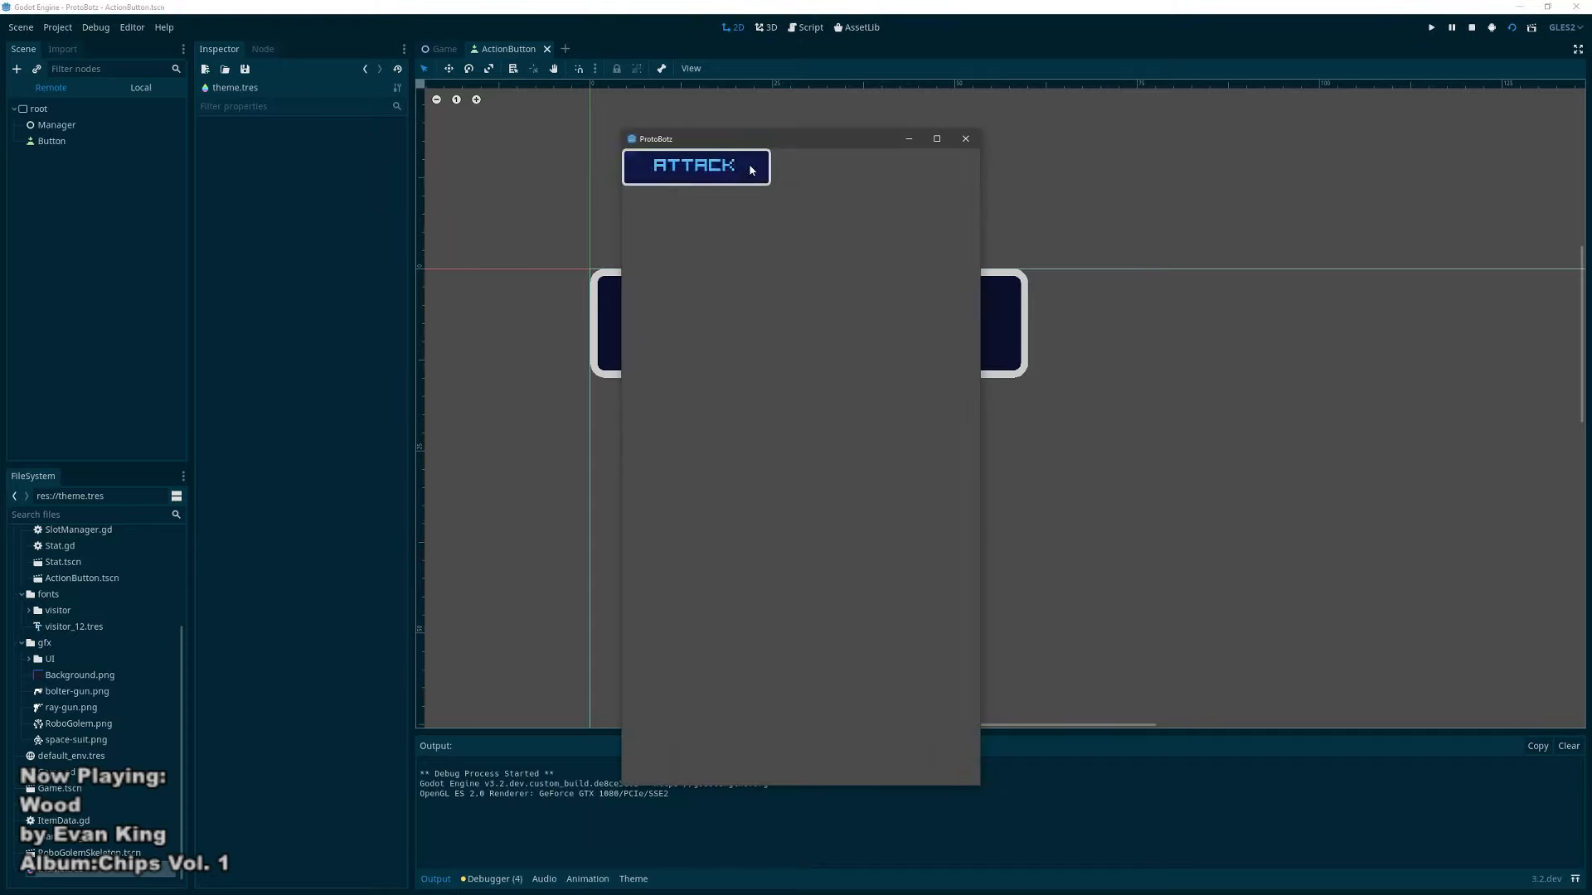
{"action": "left_click", "coordinate": [965, 138]}
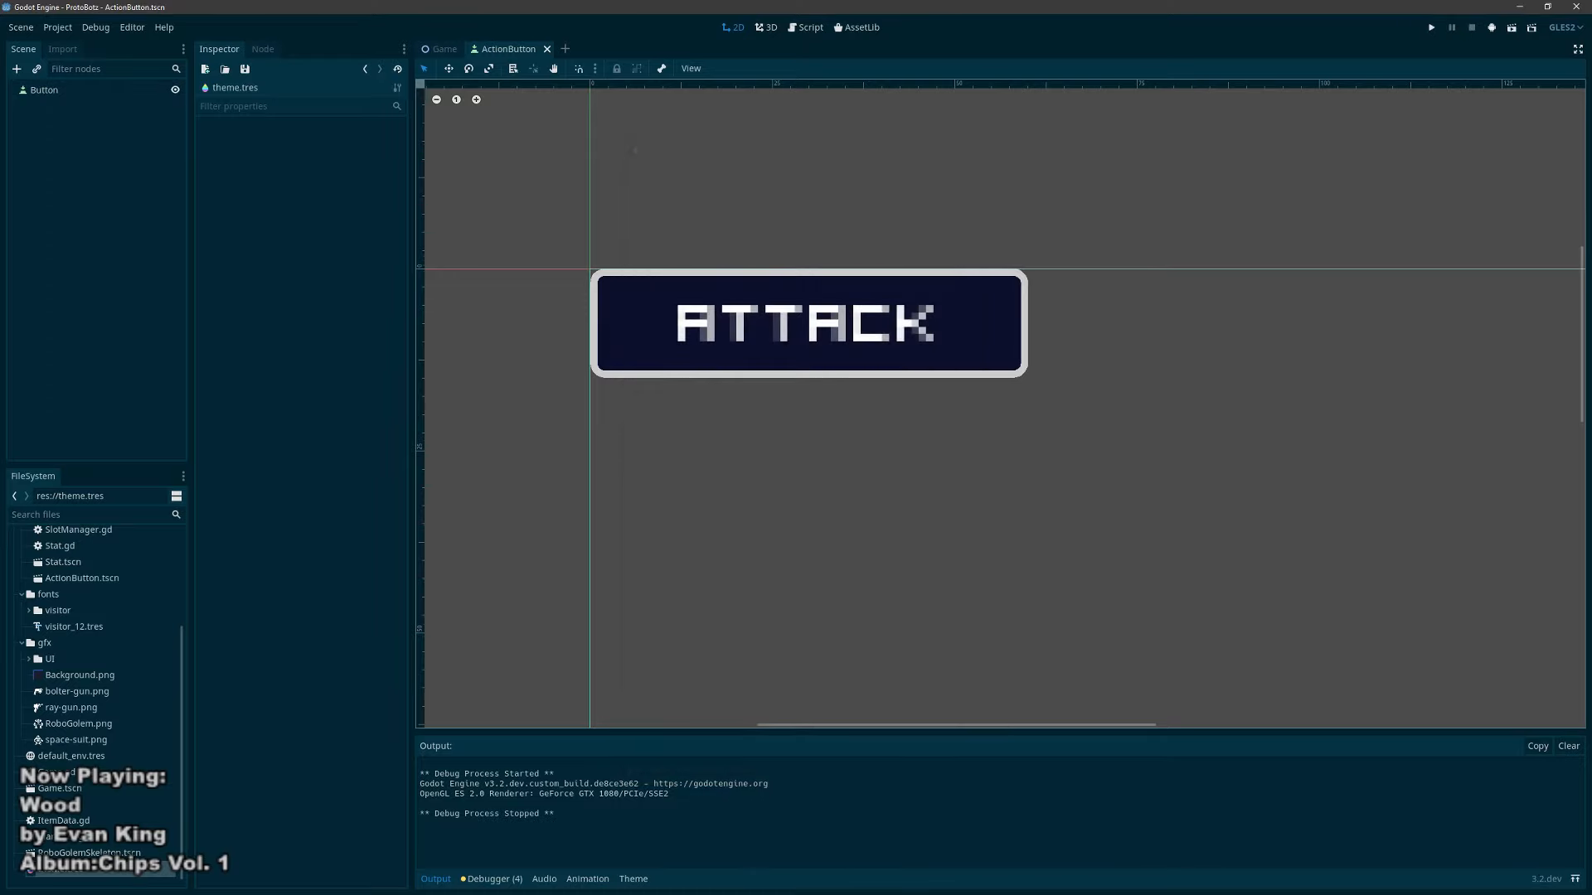
Step: Set the Pressed style's border color back to white ffffff and review its shadow and expand margin settings
{"action": "left_click", "coordinate": [332, 647]}
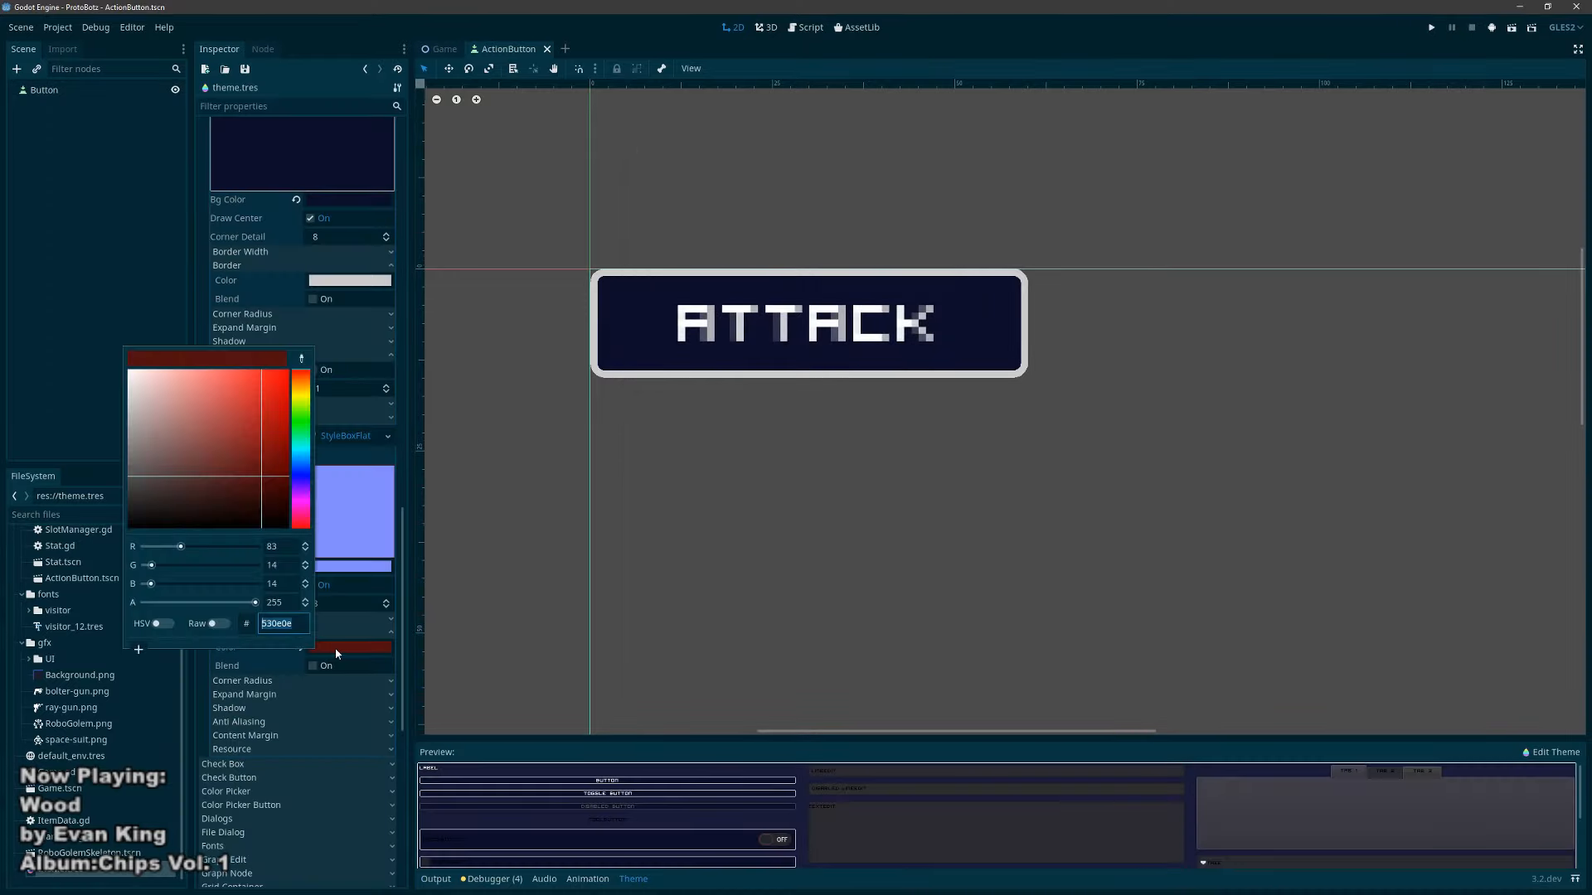
{"action": "left_click_drag", "start_coordinate": [182, 420], "coordinate": [145, 365]}
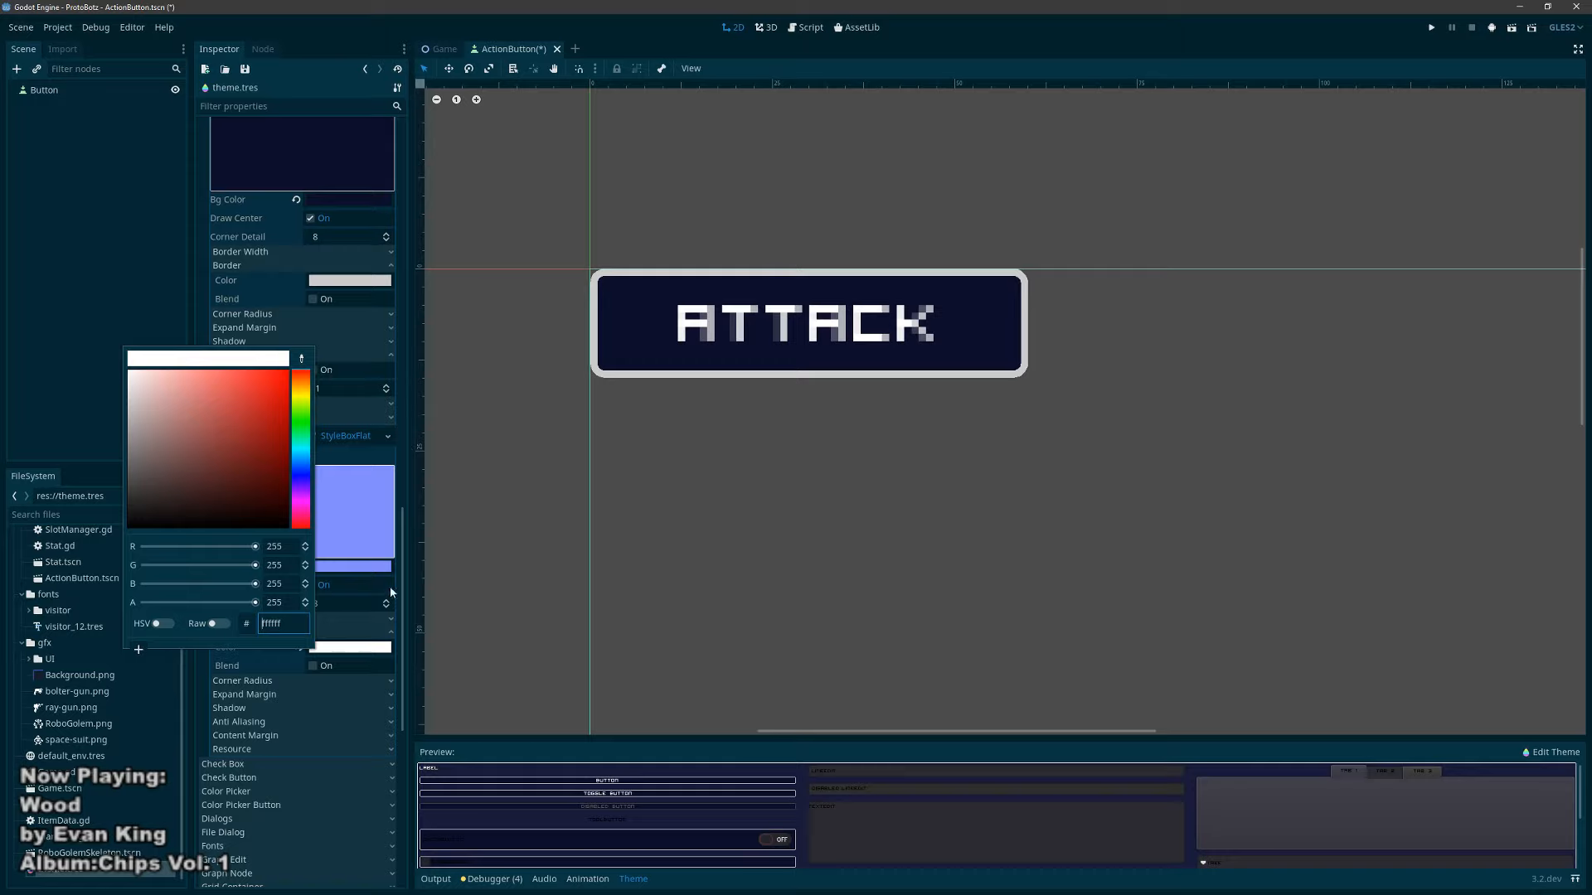
{"action": "left_click", "coordinate": [363, 651]}
{"action": "left_click", "coordinate": [321, 708]}
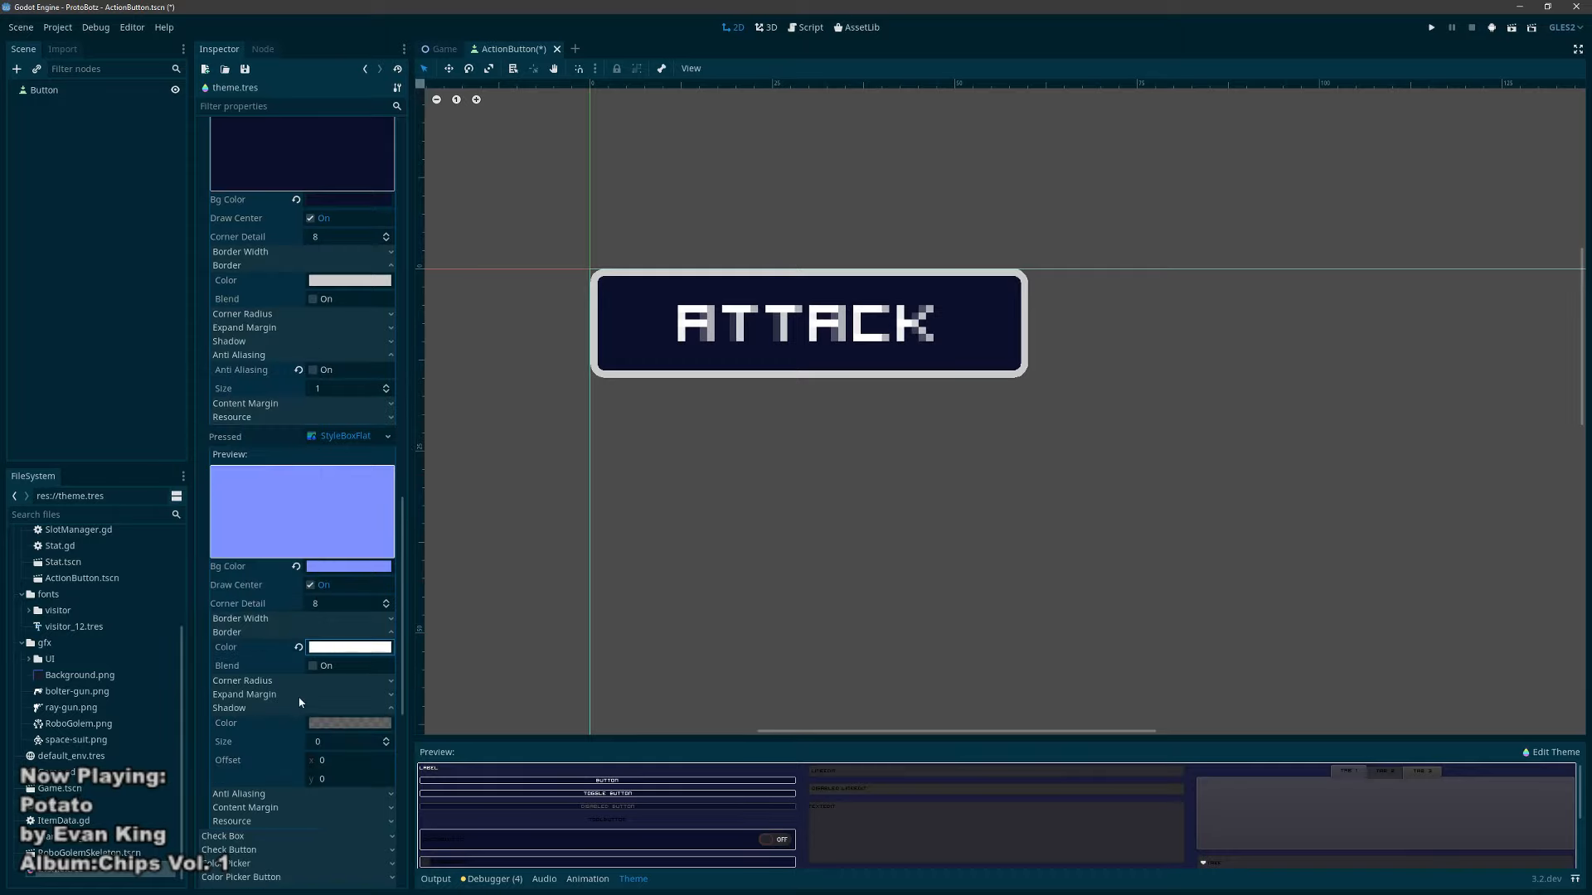
{"action": "left_click", "coordinate": [299, 697]}
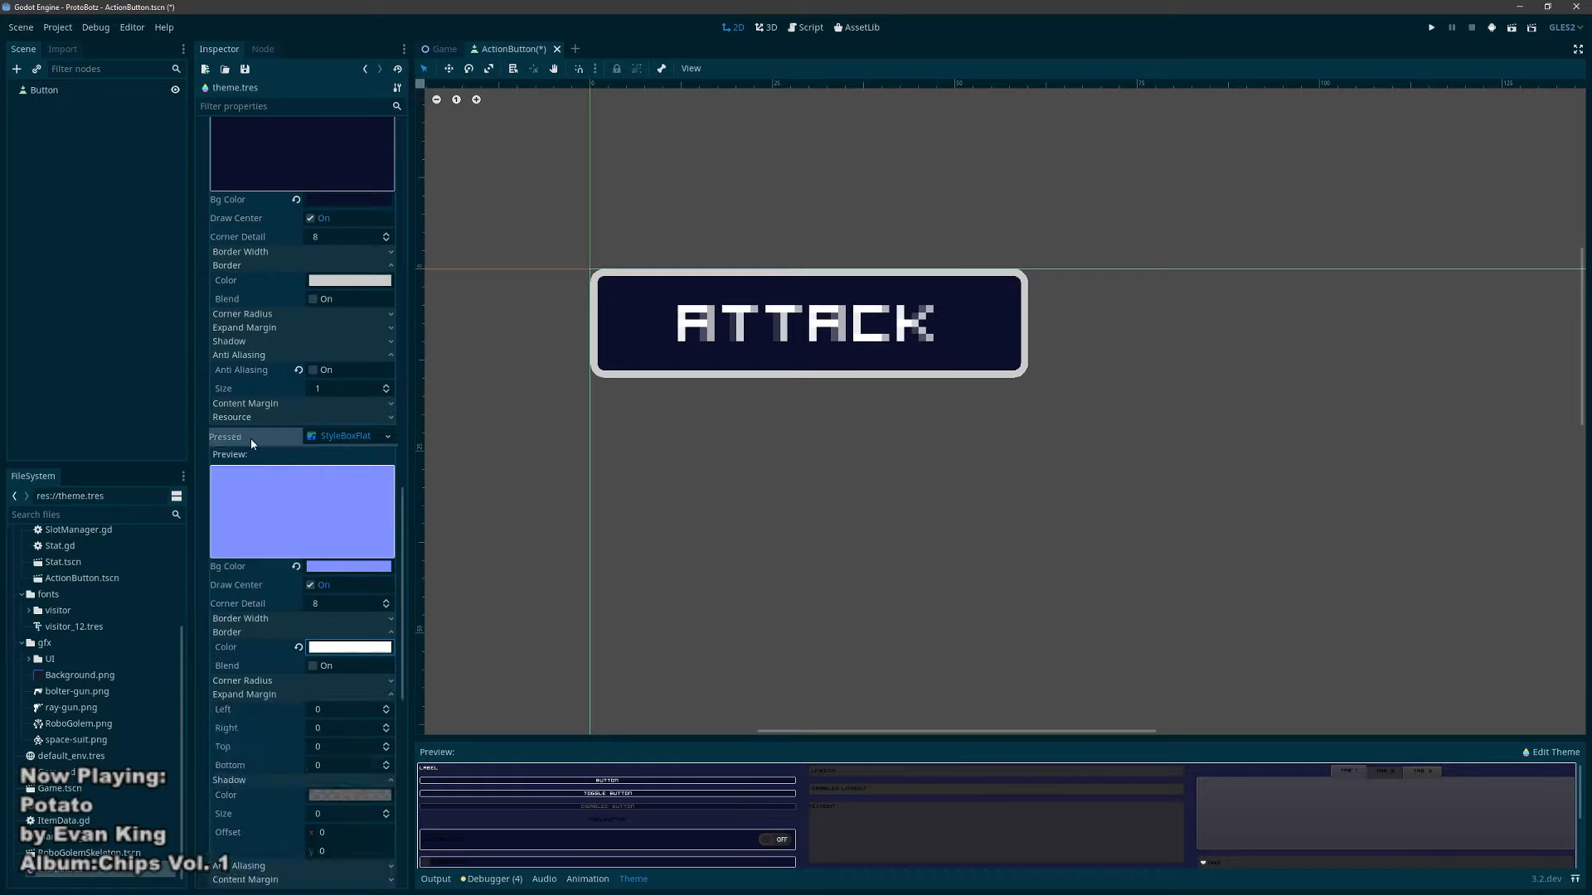
{"action": "scroll", "coordinate": [350, 319], "scroll_direction": "up", "scroll_amount": 5}
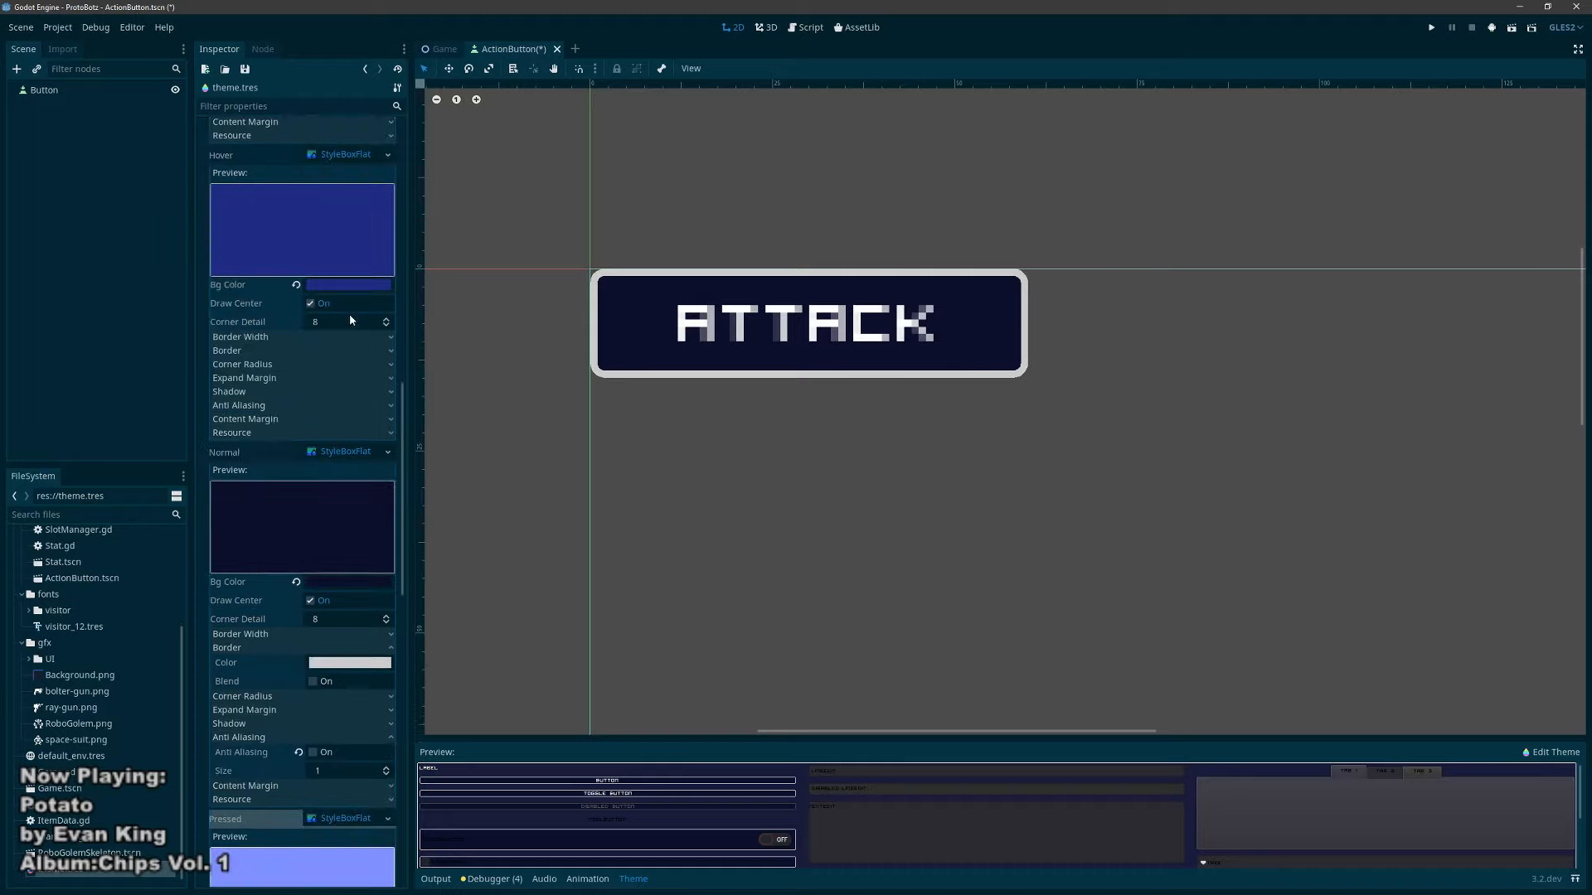
{"action": "scroll", "coordinate": [348, 311], "scroll_direction": "up", "scroll_amount": 5}
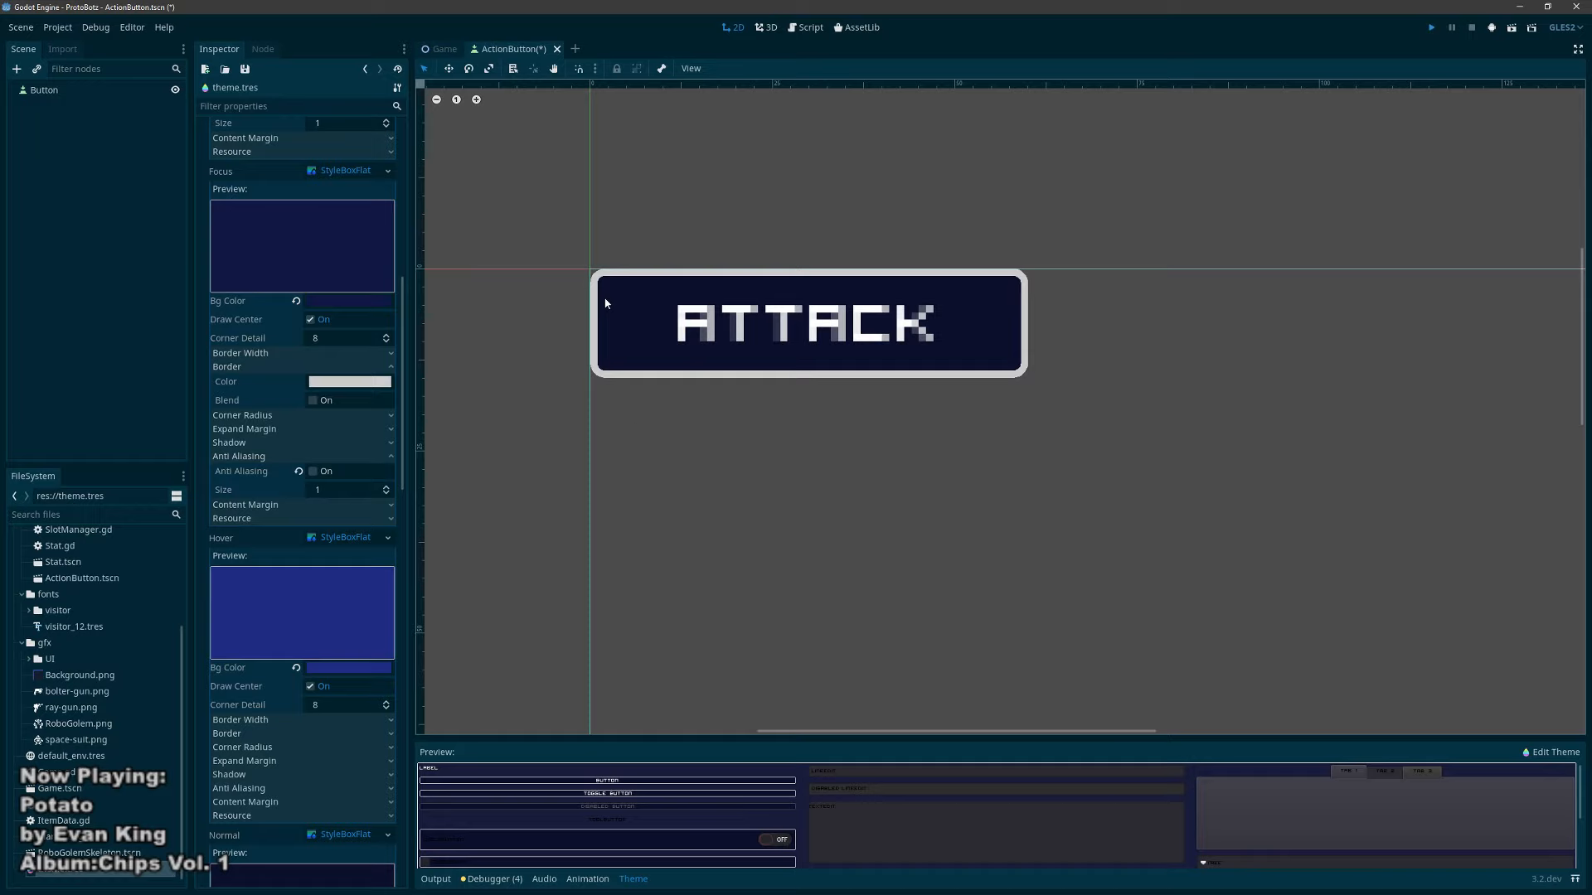
Step: Run the full game, test the Attack button's pressed and focus colors, and close the game
{"action": "key", "text": "F5"}
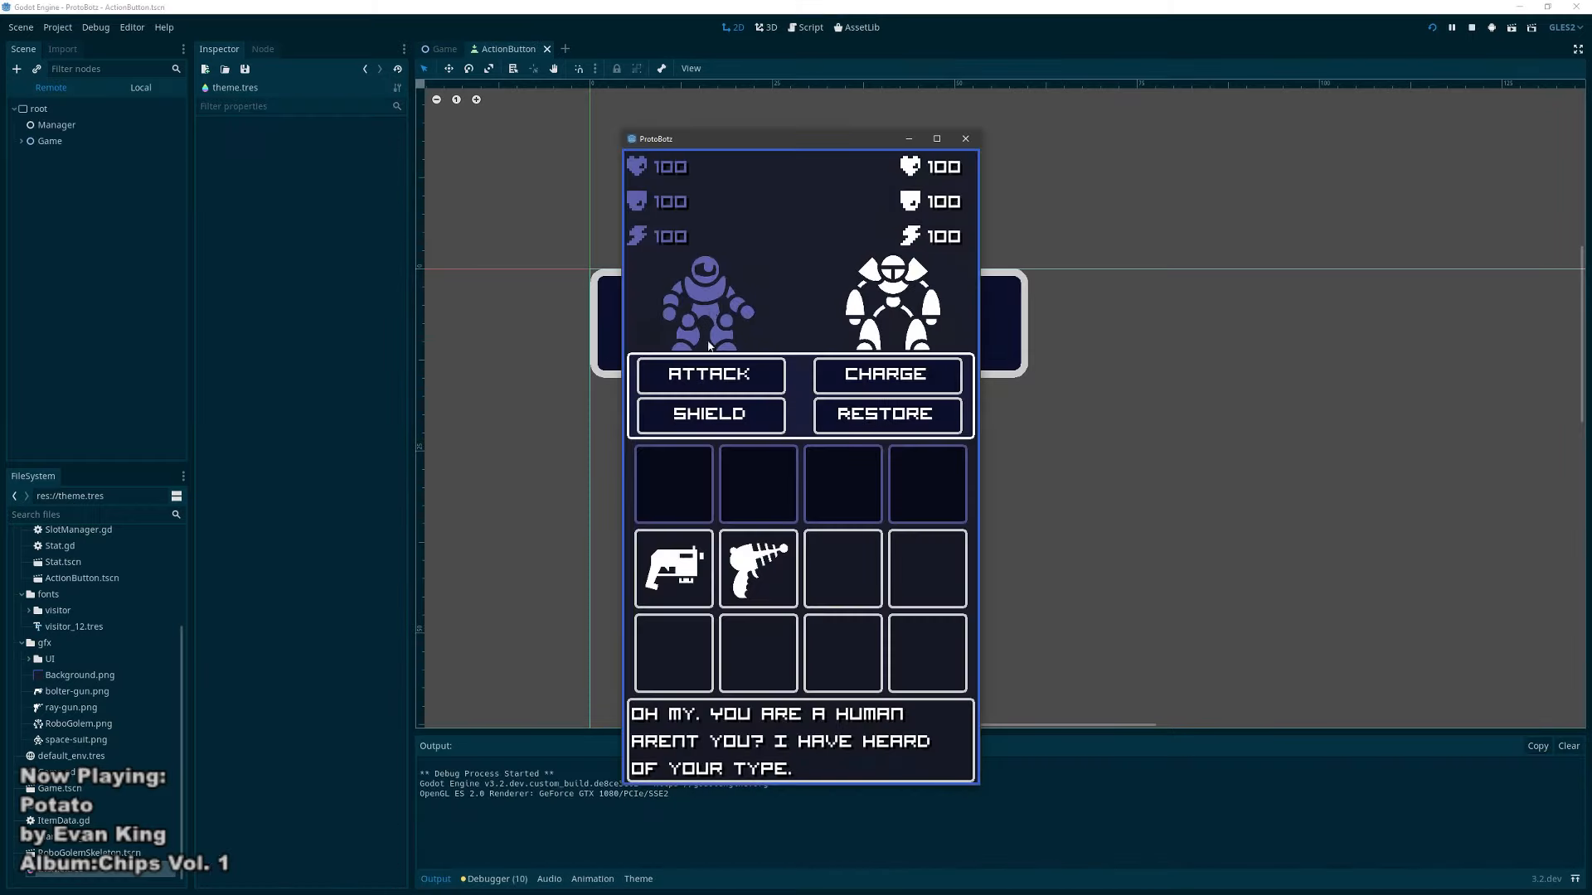
{"action": "left_click", "coordinate": [723, 382]}
{"action": "left_click", "coordinate": [722, 384]}
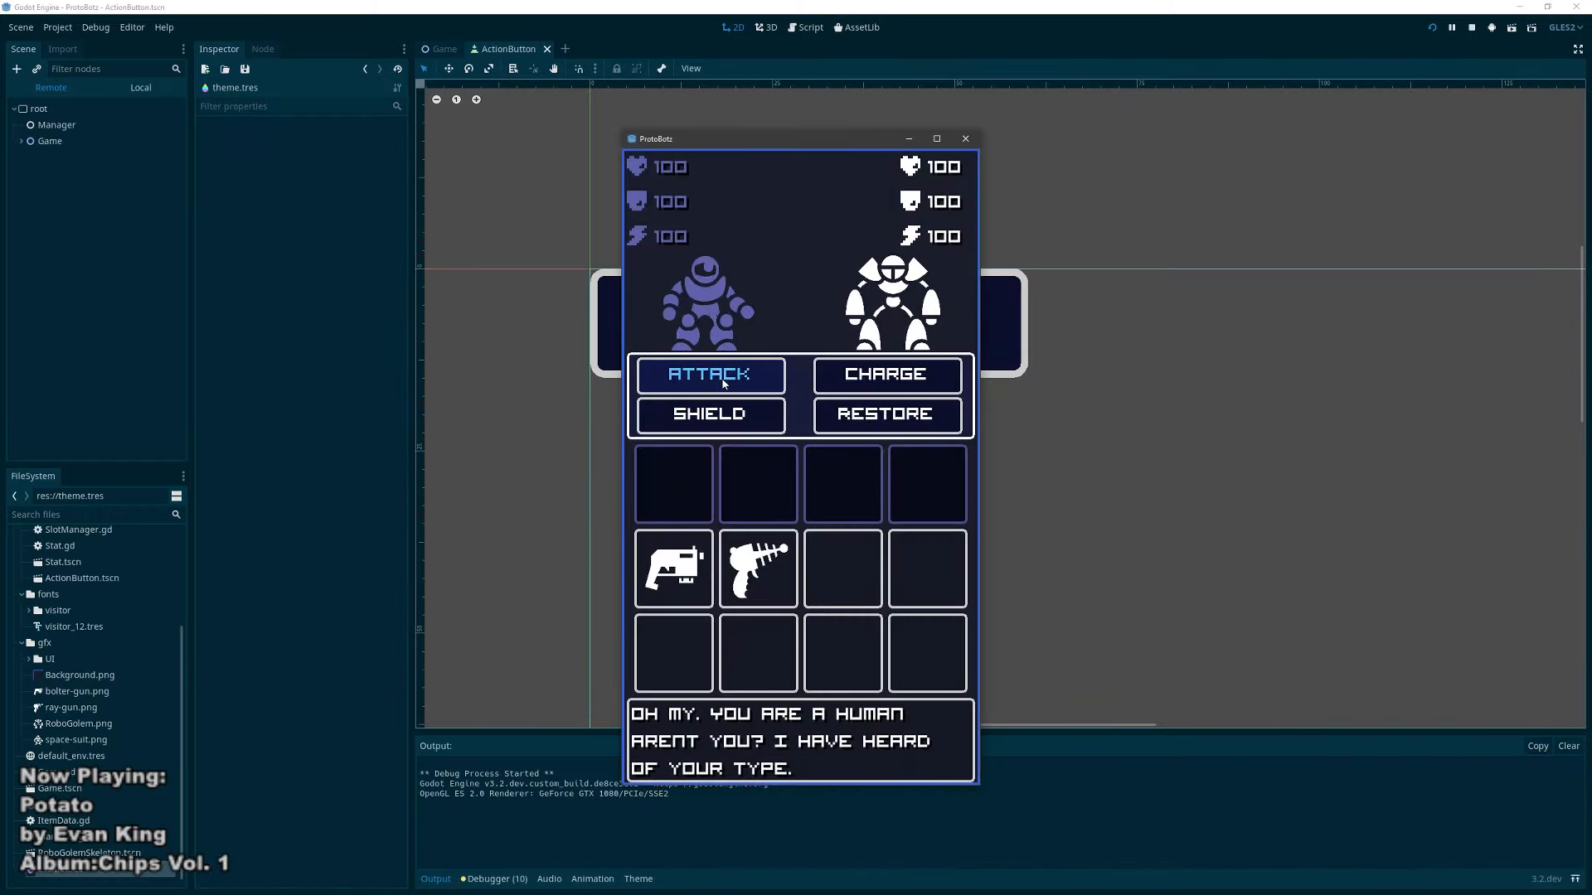
{"action": "left_click", "coordinate": [965, 138]}
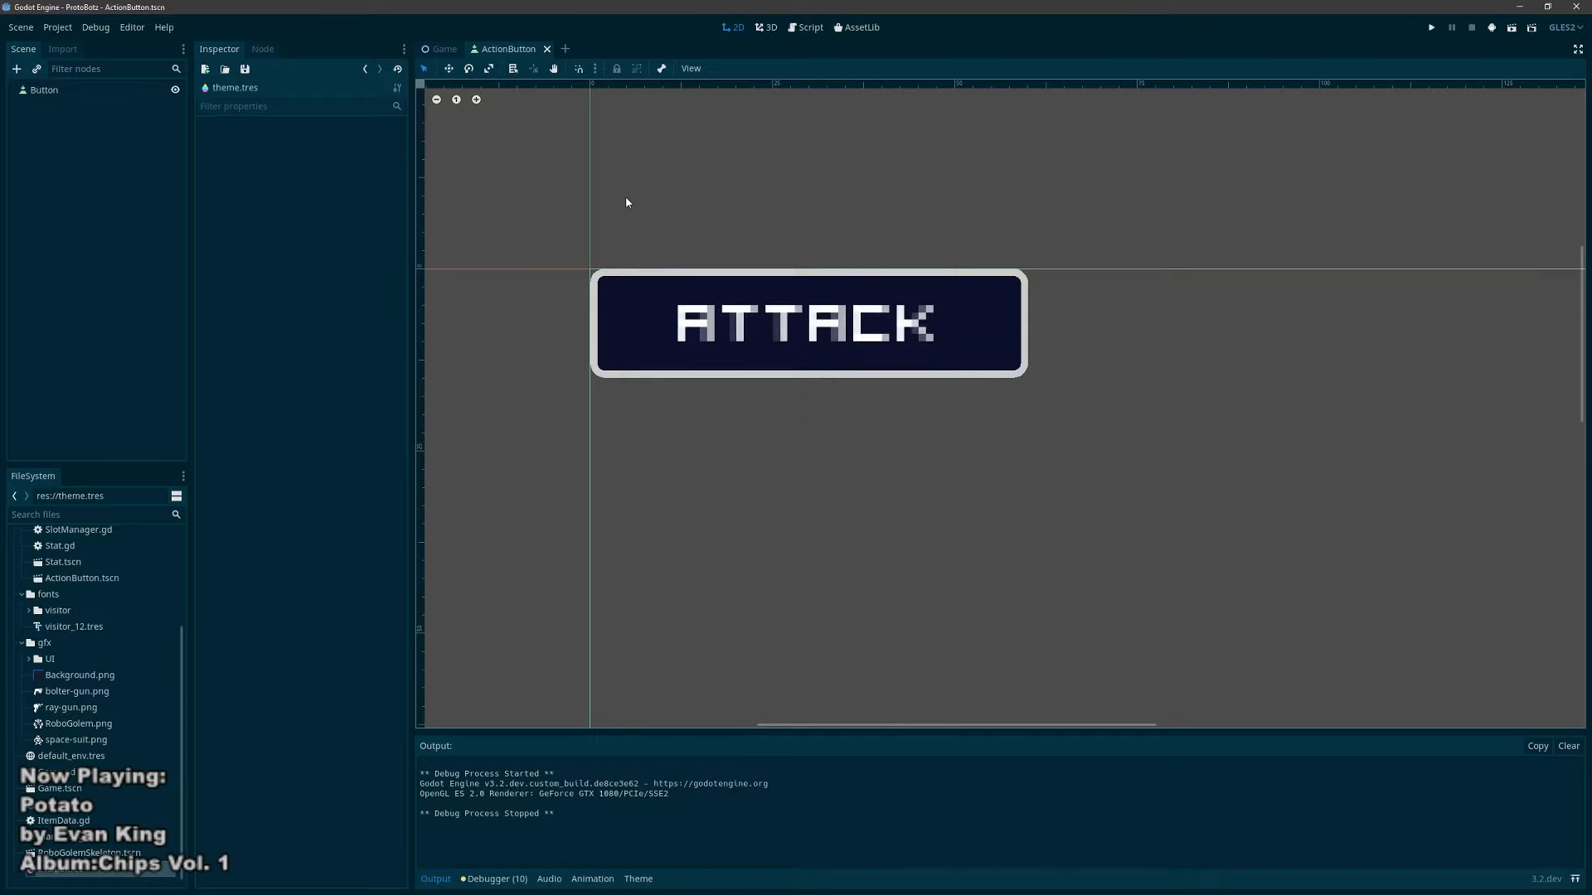
Step: Pick a new background color for the Button's Focus style in theme.tres and run the ActionButton scene to test it
{"action": "left_click", "coordinate": [444, 49]}
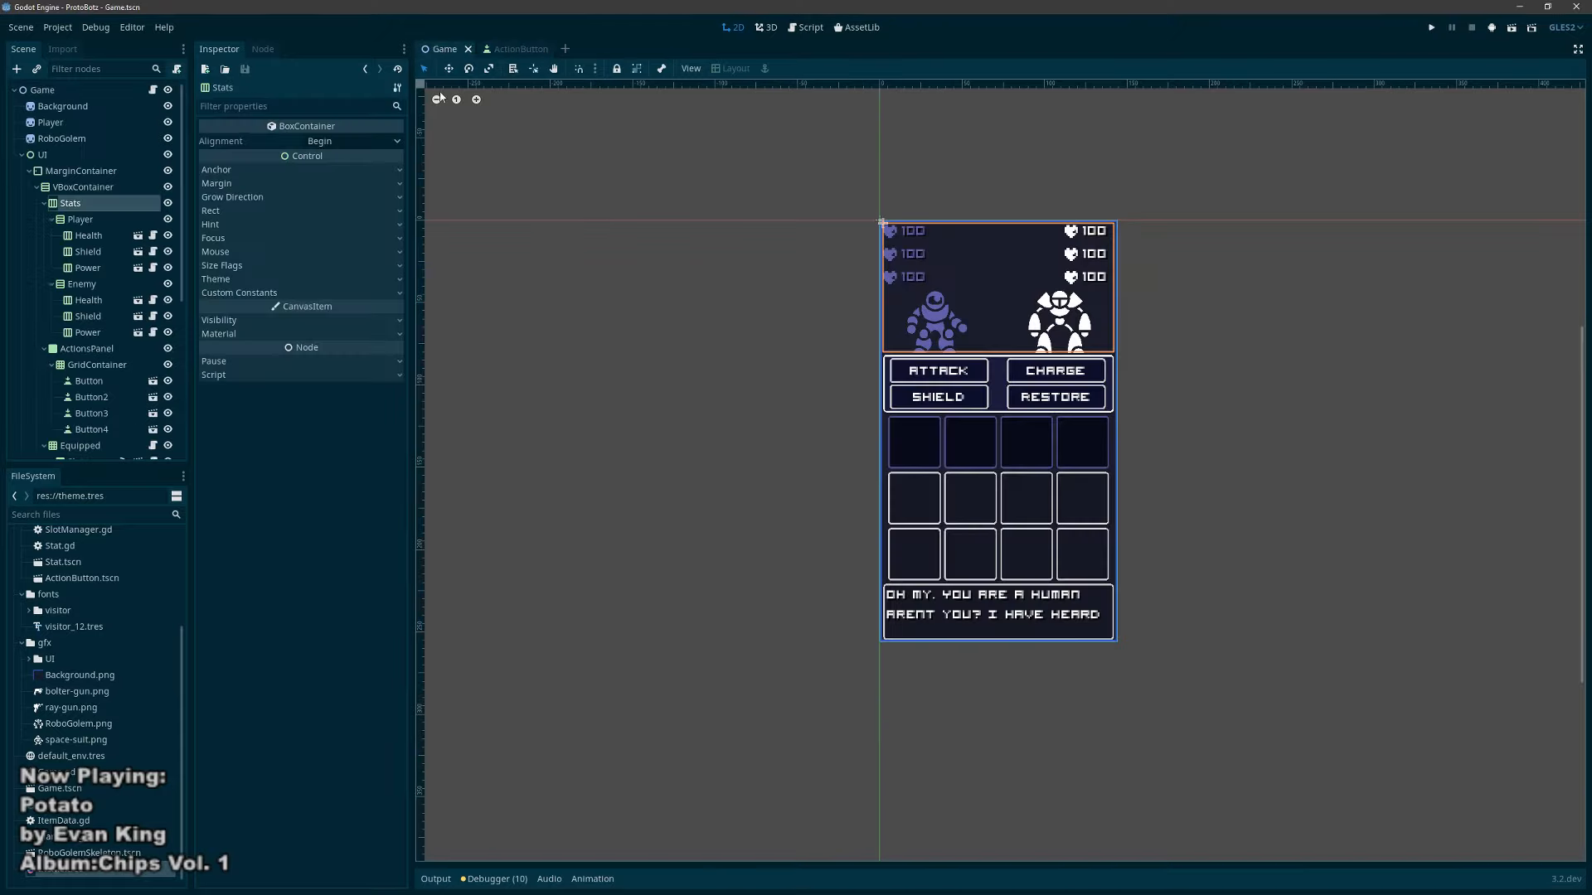
{"action": "left_click", "coordinate": [51, 871]}
{"action": "left_click", "coordinate": [514, 49]}
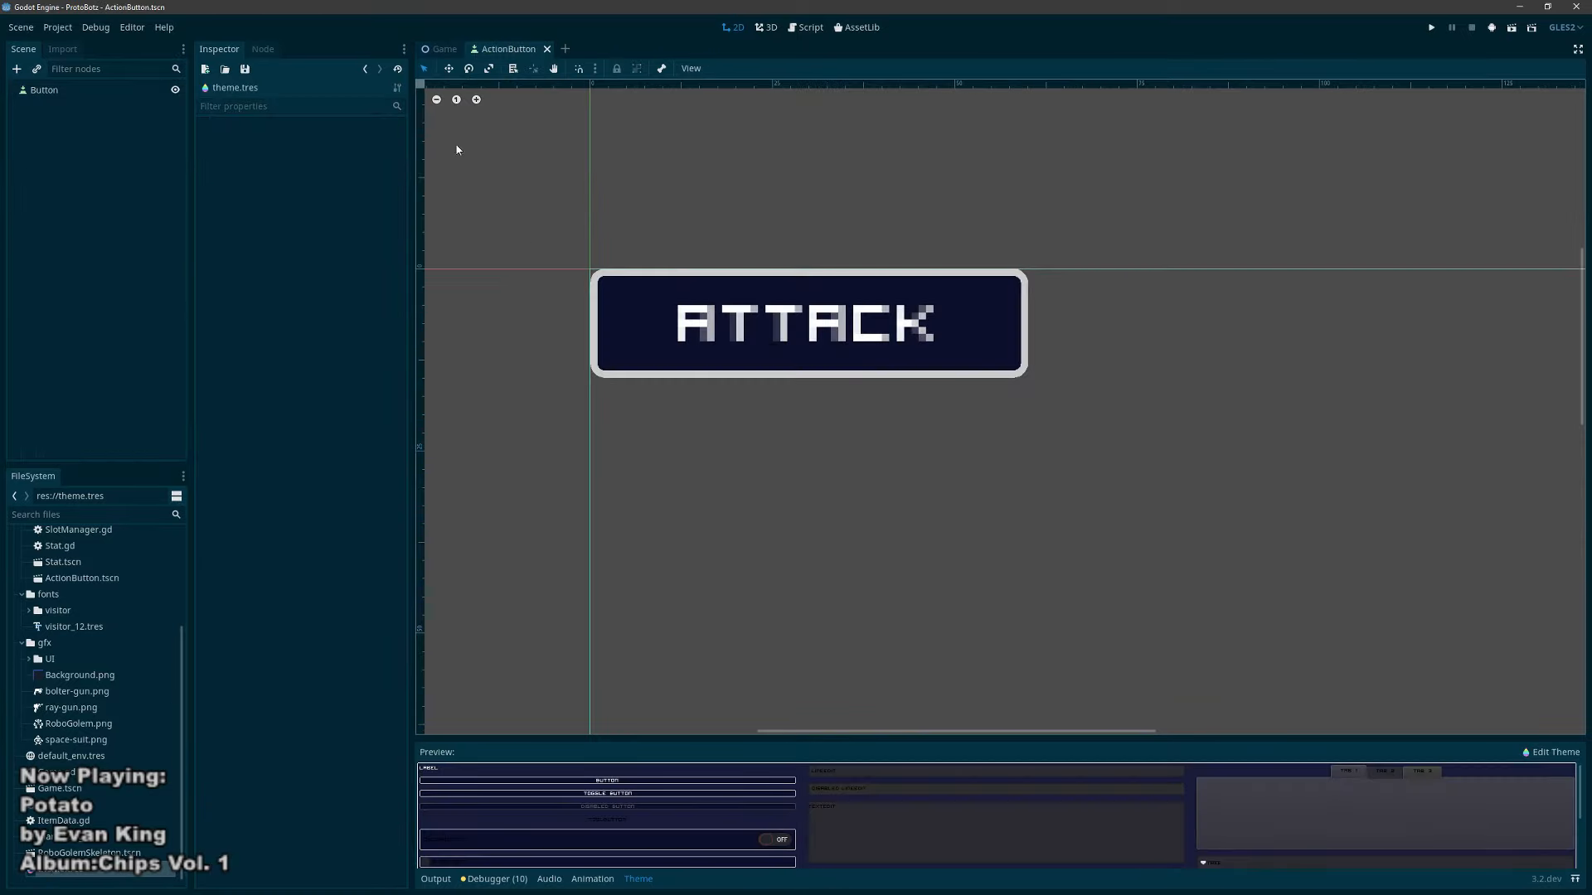
{"action": "left_click", "coordinate": [80, 875]}
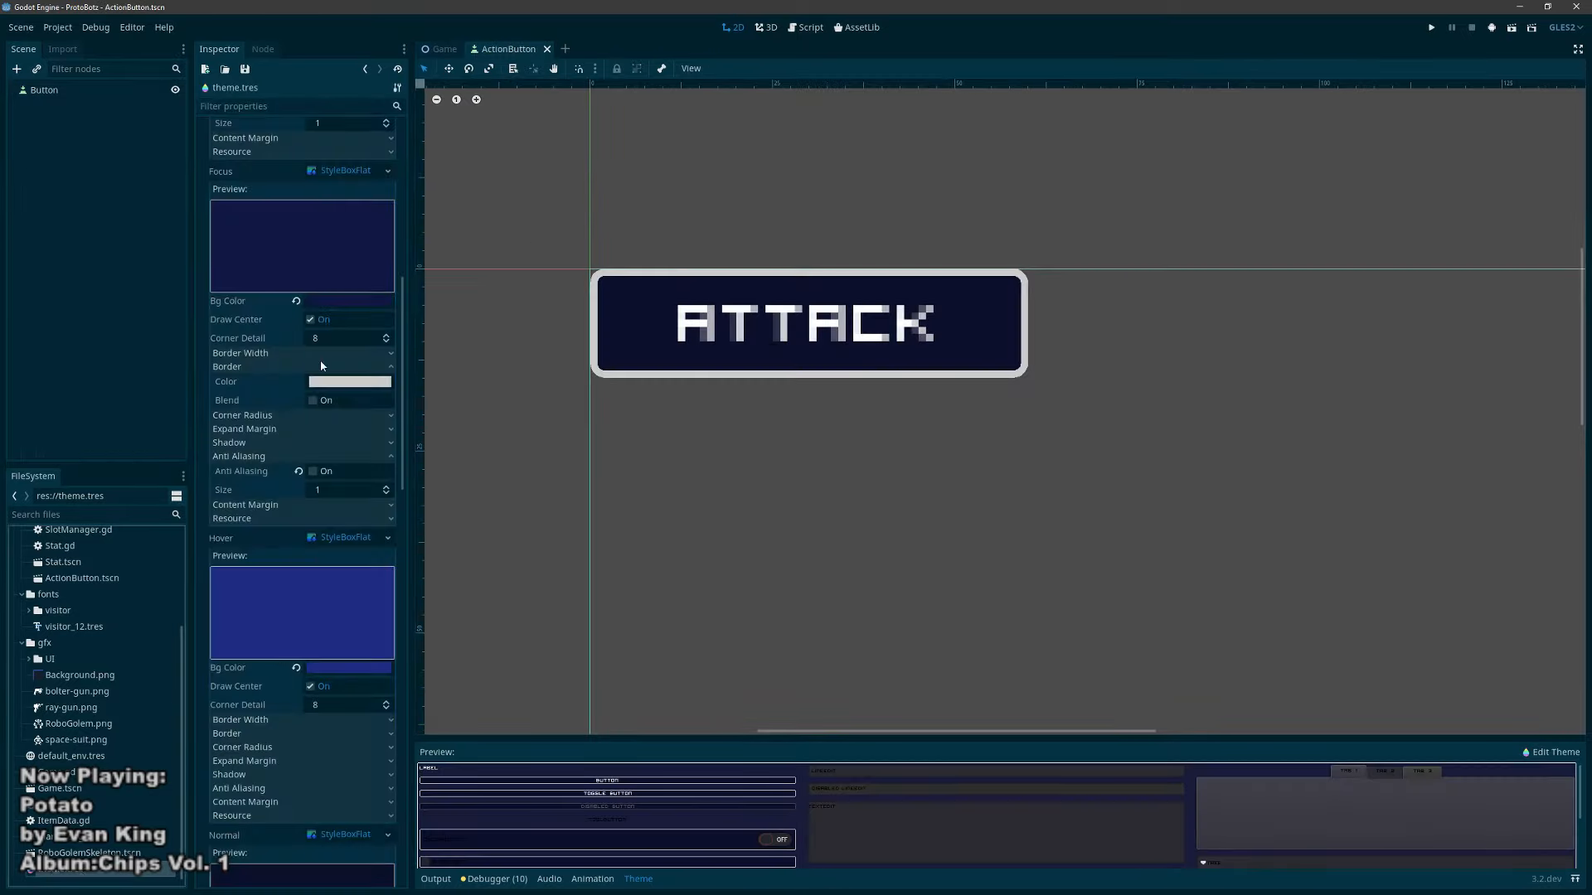
{"action": "scroll", "coordinate": [292, 311], "scroll_direction": "down", "scroll_amount": 4}
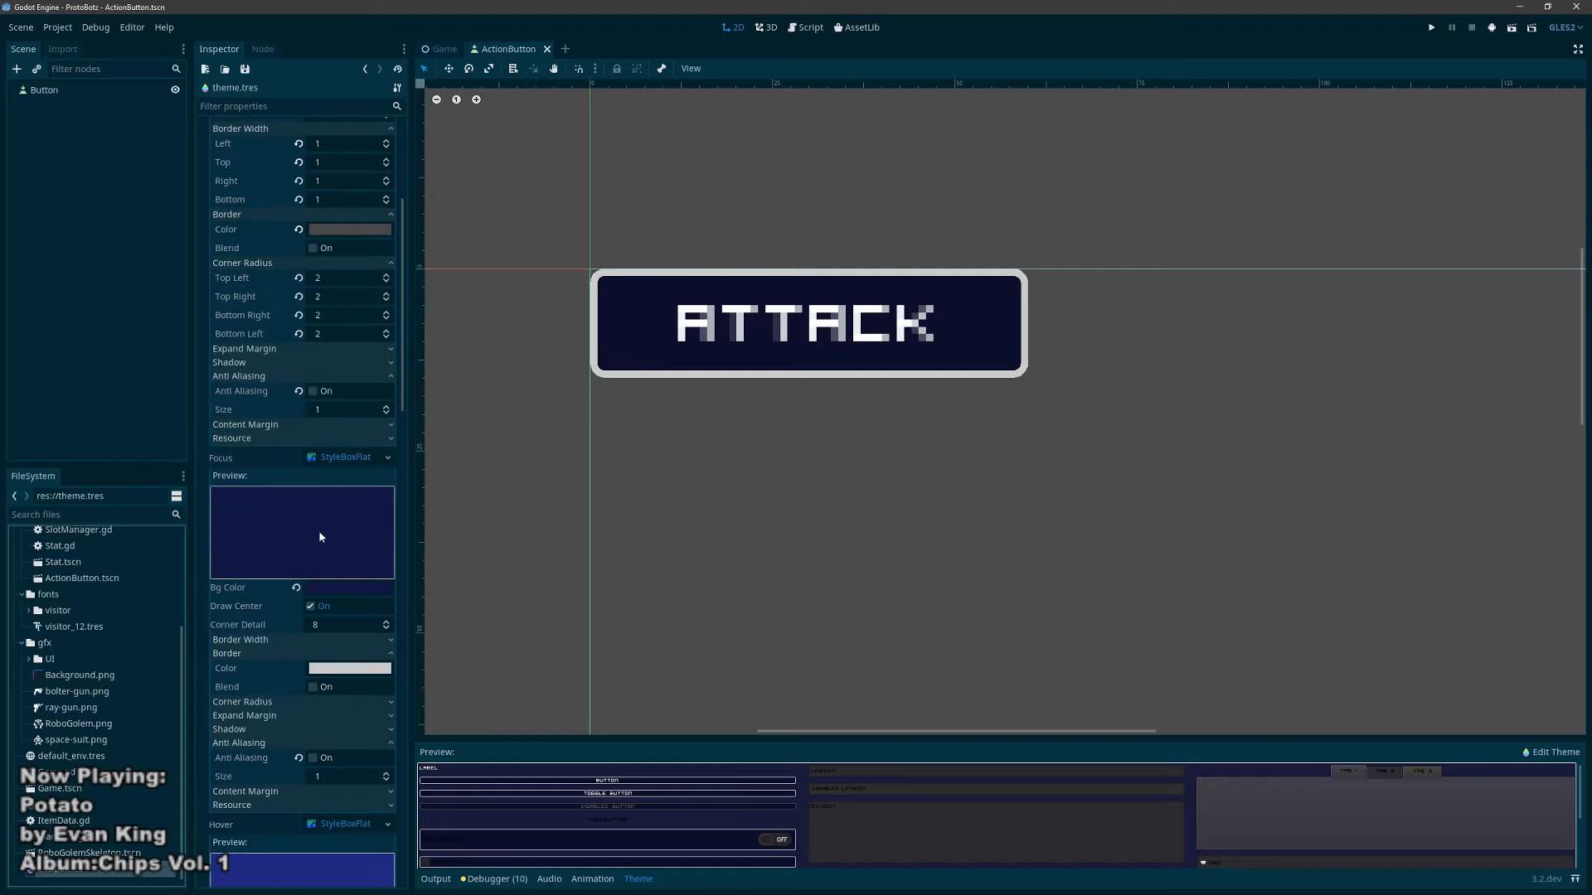
{"action": "left_click", "coordinate": [340, 586]}
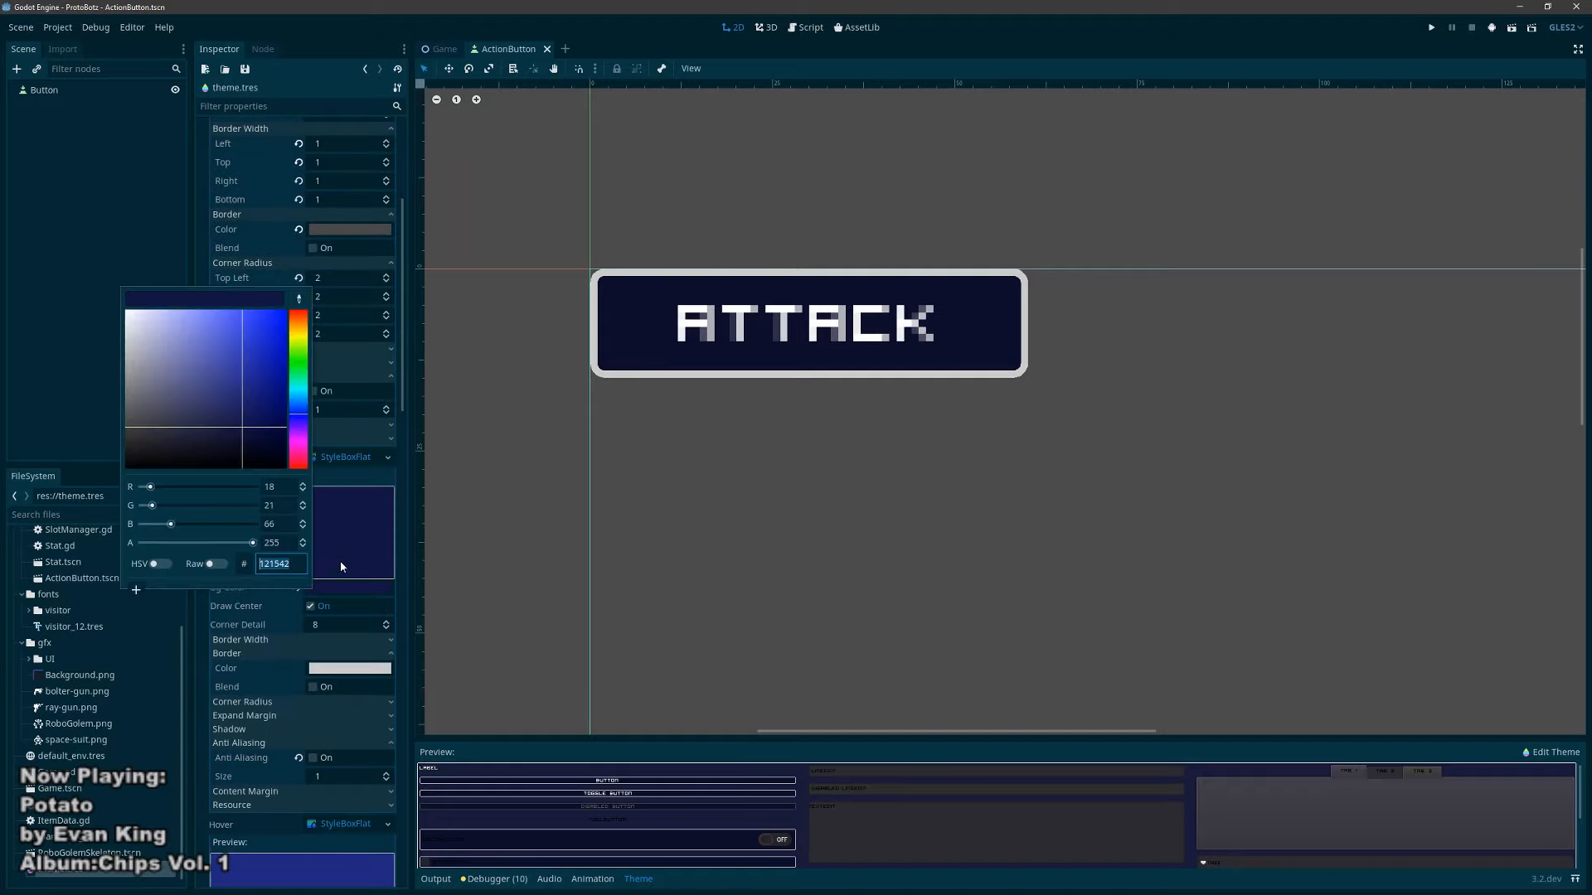
{"action": "left_click", "coordinate": [305, 395]}
{"action": "left_click", "coordinate": [448, 329]}
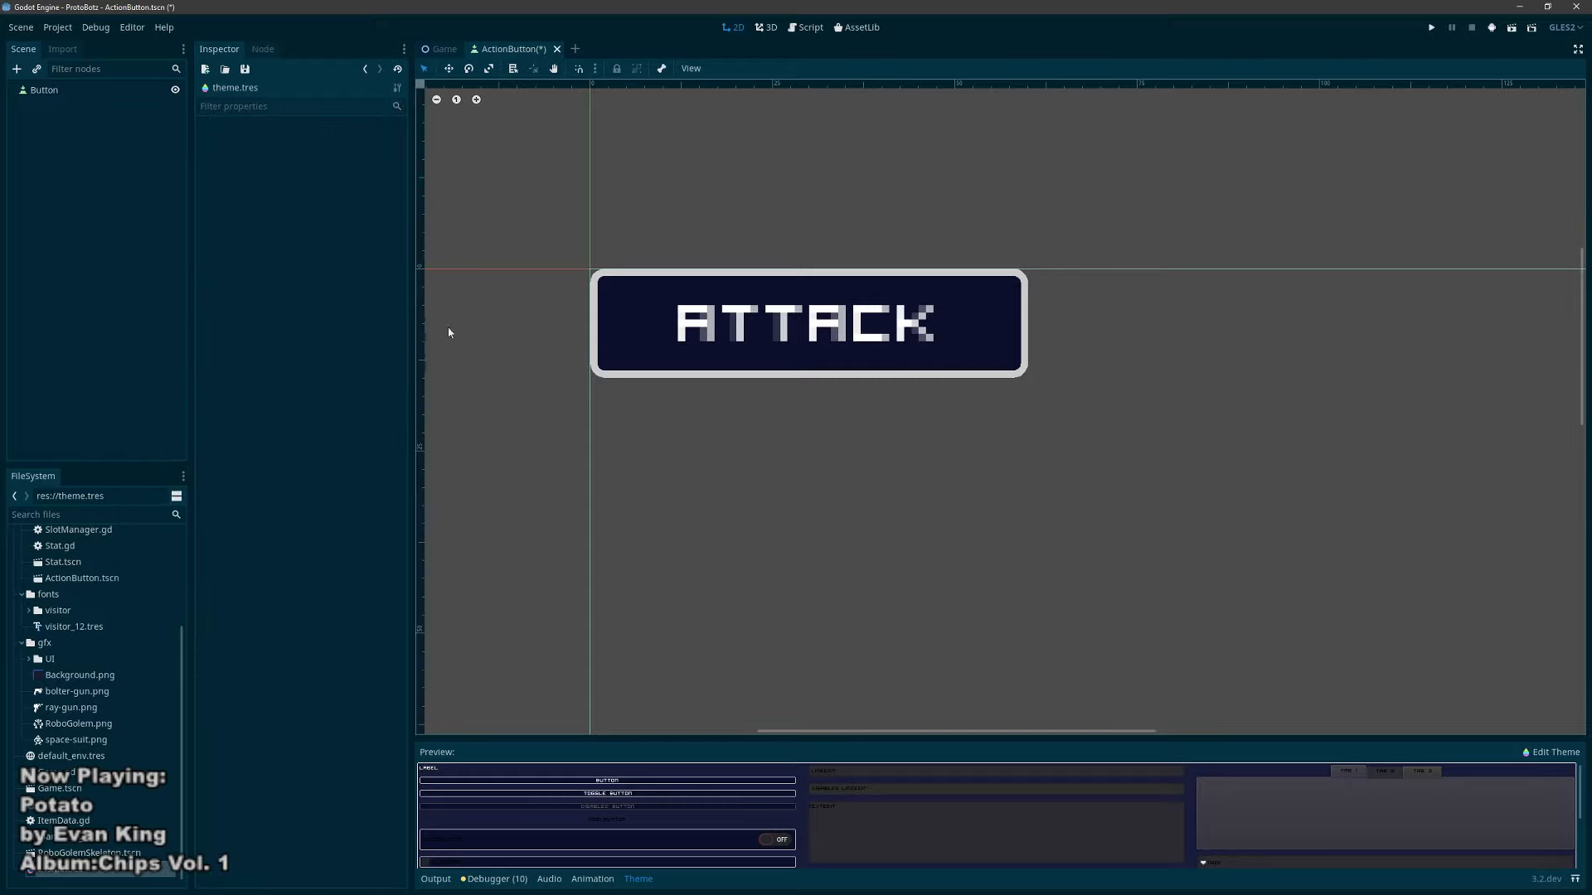
{"action": "key", "text": "F6"}
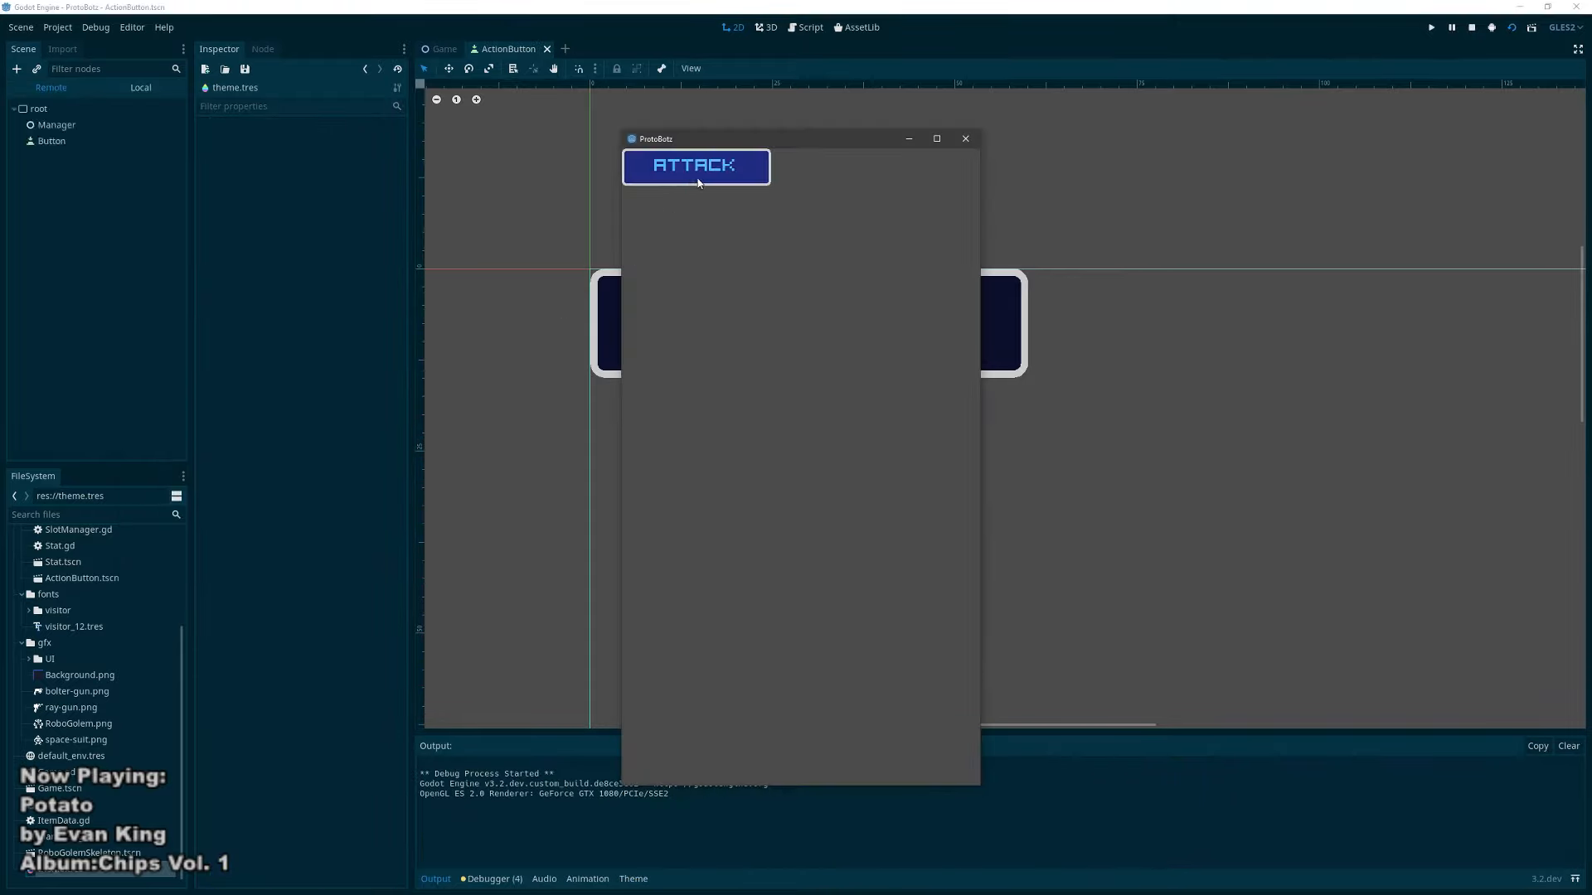
Step: Activate the Attack button repeatedly in the running scene to check its pressed, hover and focus colors, and close the game window
{"action": "left_click", "coordinate": [699, 184]}
{"action": "left_click", "coordinate": [699, 184]}
{"action": "left_click", "coordinate": [699, 183]}
{"action": "left_click", "coordinate": [699, 183]}
{"action": "left_click", "coordinate": [698, 183]}
{"action": "left_click", "coordinate": [699, 183]}
{"action": "left_click", "coordinate": [698, 183]}
{"action": "left_click", "coordinate": [699, 183]}
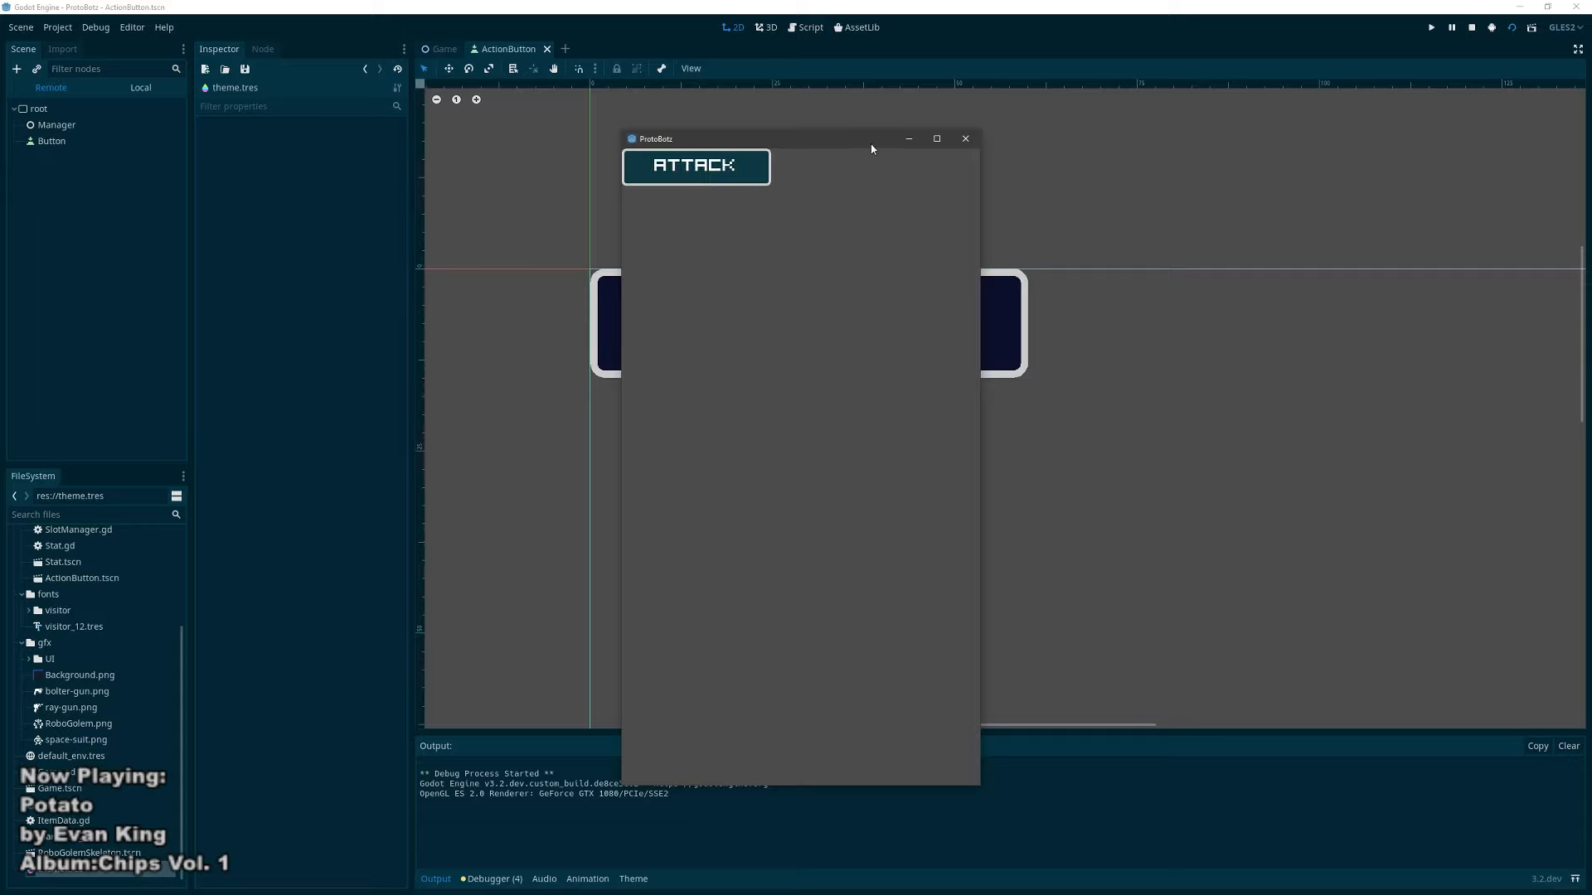
{"action": "left_click", "coordinate": [965, 139]}
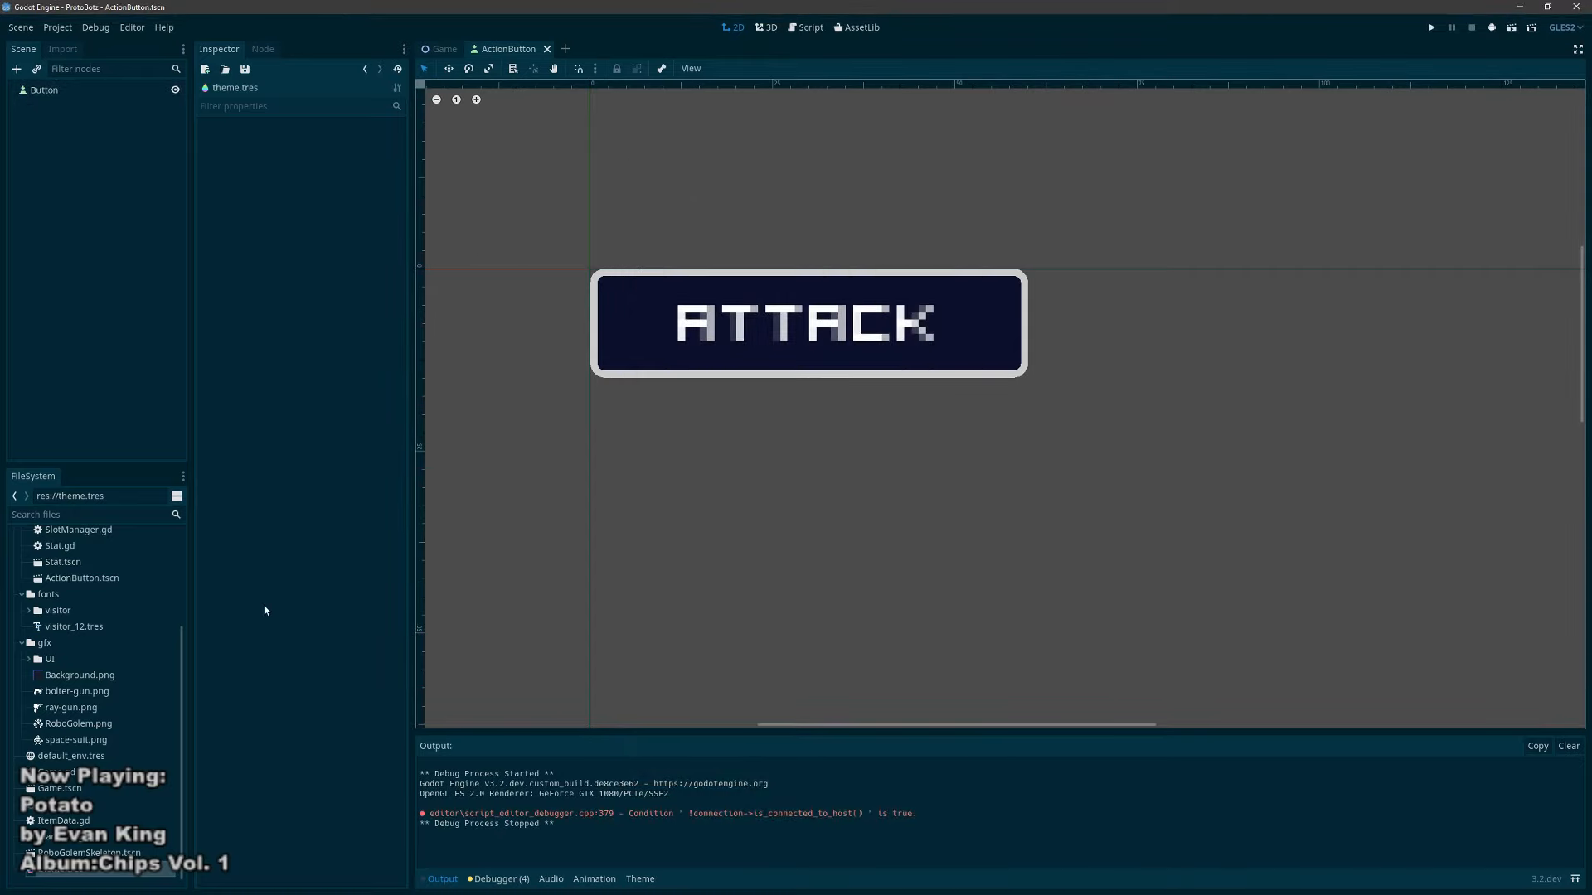
Step: Open theme.tres and compare the background colors and settings of the Button's Focus, Hover, Normal and Pressed styles
{"action": "double_click", "coordinate": [66, 870]}
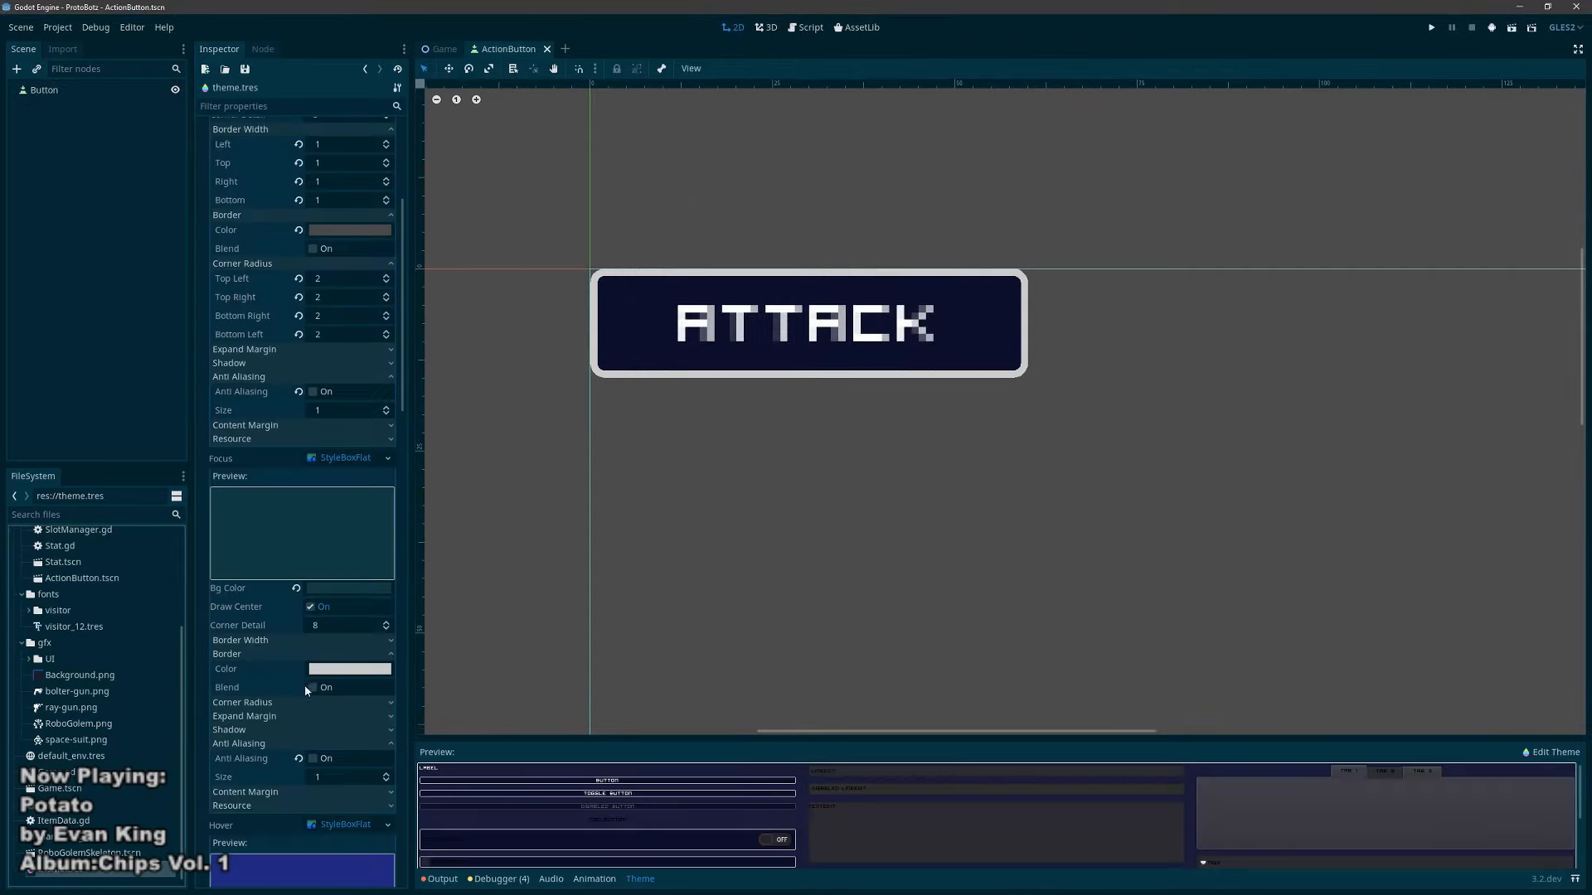
{"action": "scroll", "coordinate": [316, 728], "scroll_direction": "down", "scroll_amount": 3}
{"action": "scroll", "coordinate": [243, 641], "scroll_direction": "down", "scroll_amount": 6}
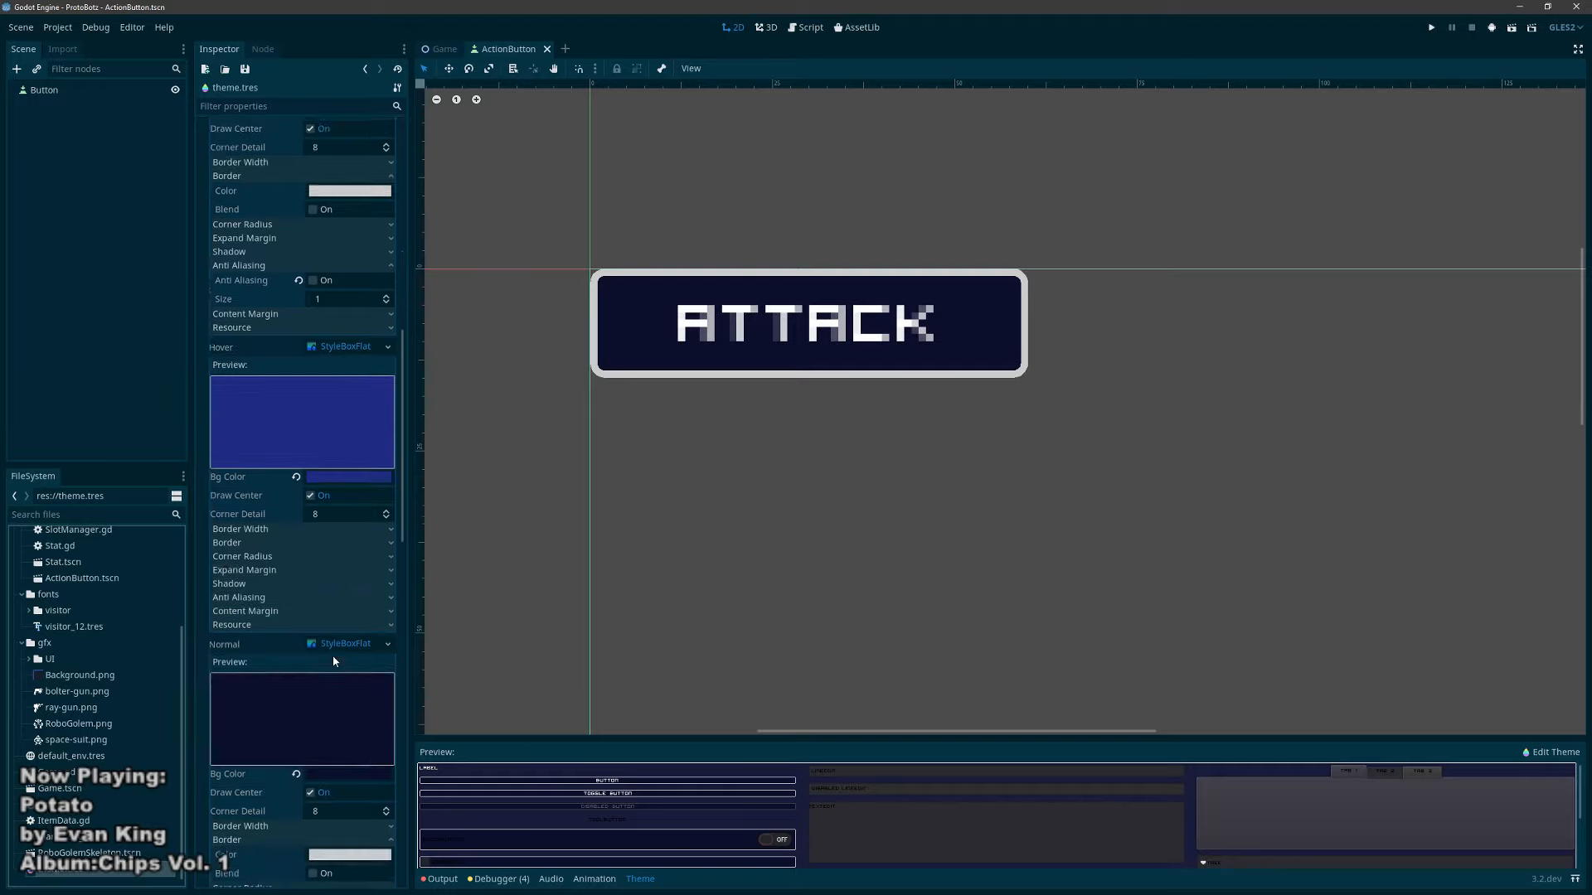
{"action": "scroll", "coordinate": [278, 590], "scroll_direction": "down", "scroll_amount": 7}
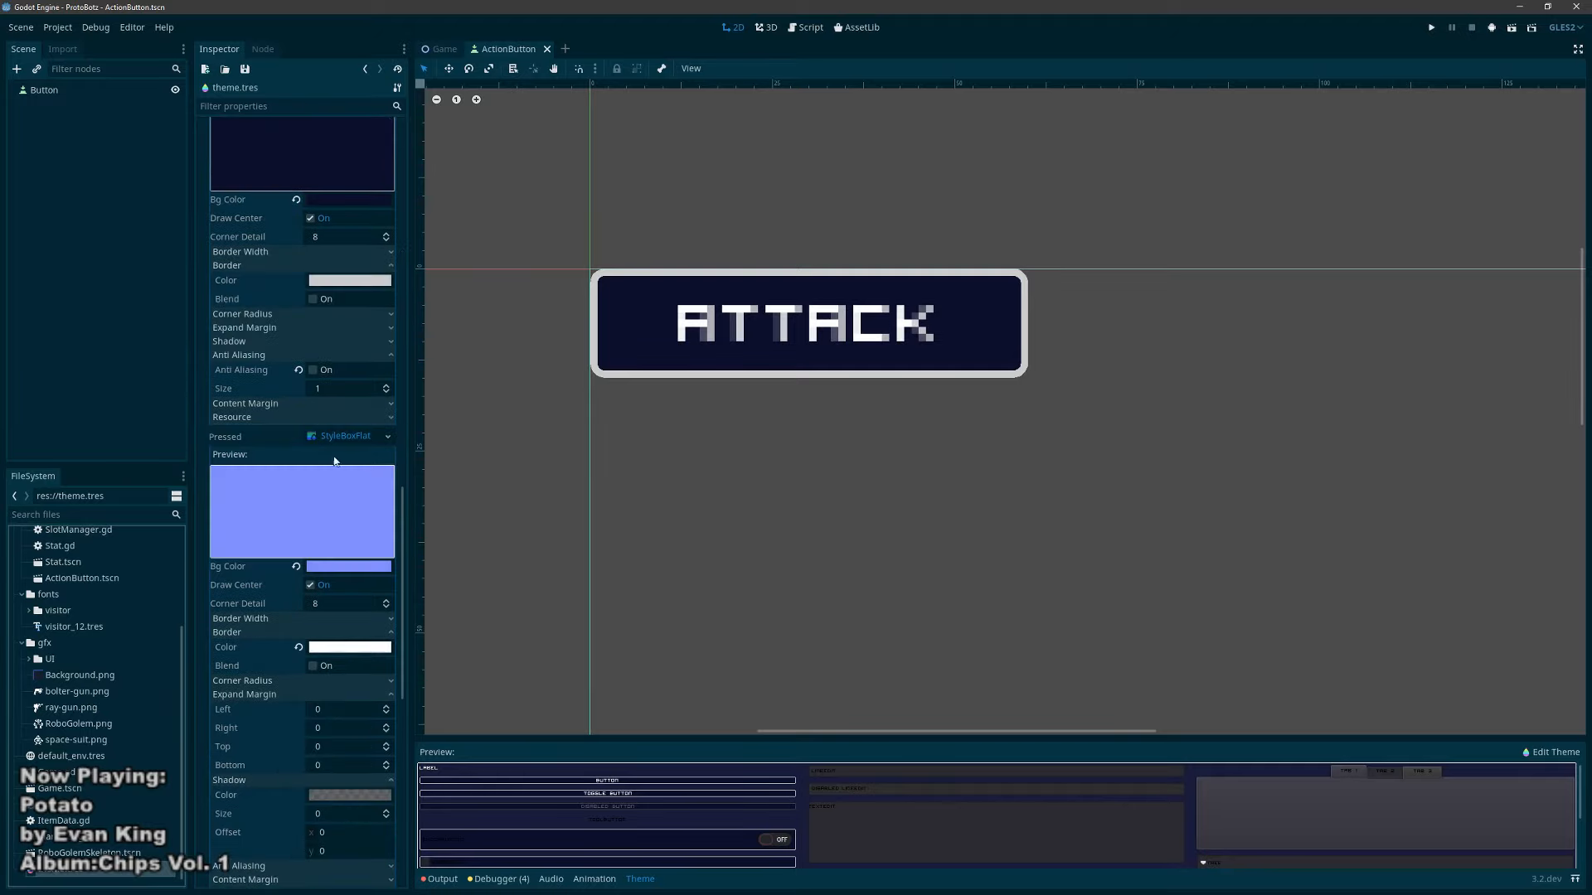
{"action": "scroll", "coordinate": [340, 456], "scroll_direction": "up", "scroll_amount": 9}
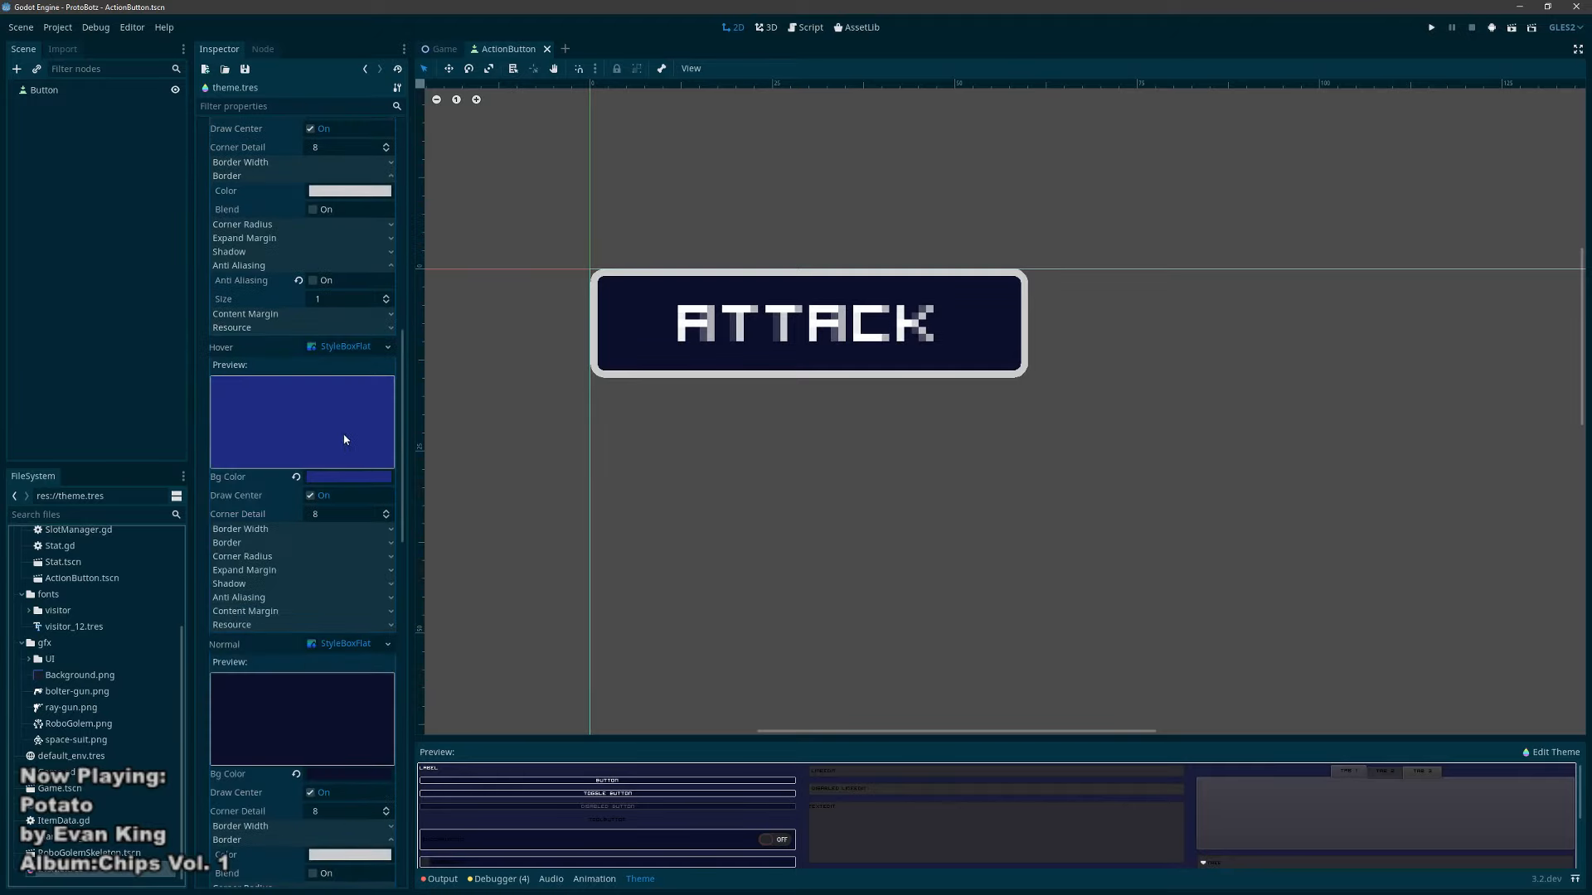
{"action": "scroll", "coordinate": [341, 434], "scroll_direction": "up", "scroll_amount": 7}
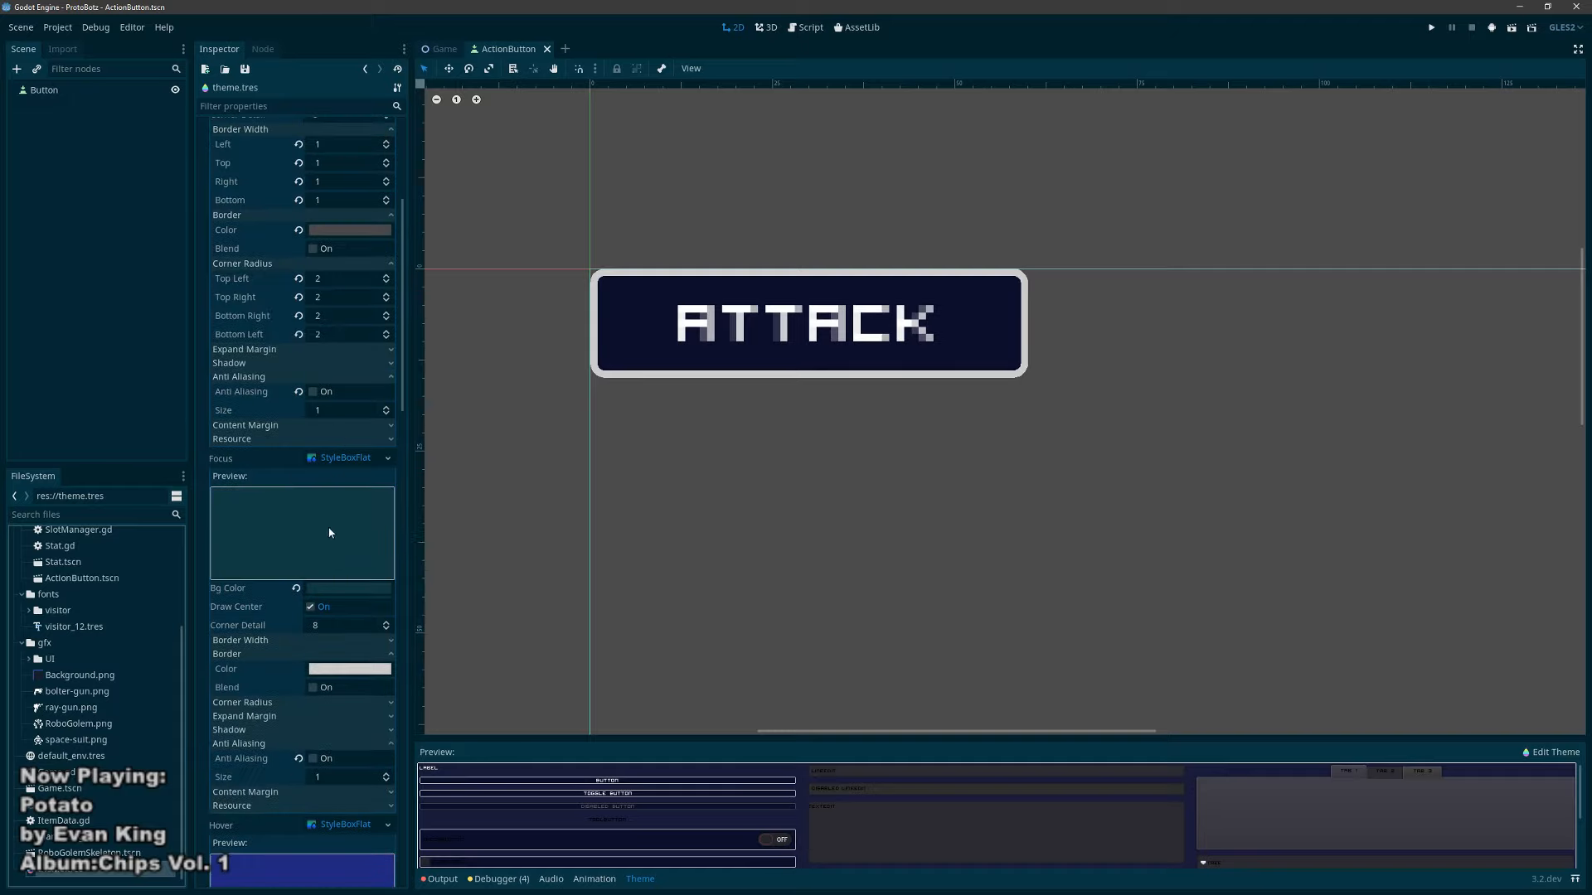
{"action": "scroll", "coordinate": [336, 531], "scroll_direction": "down", "scroll_amount": 7}
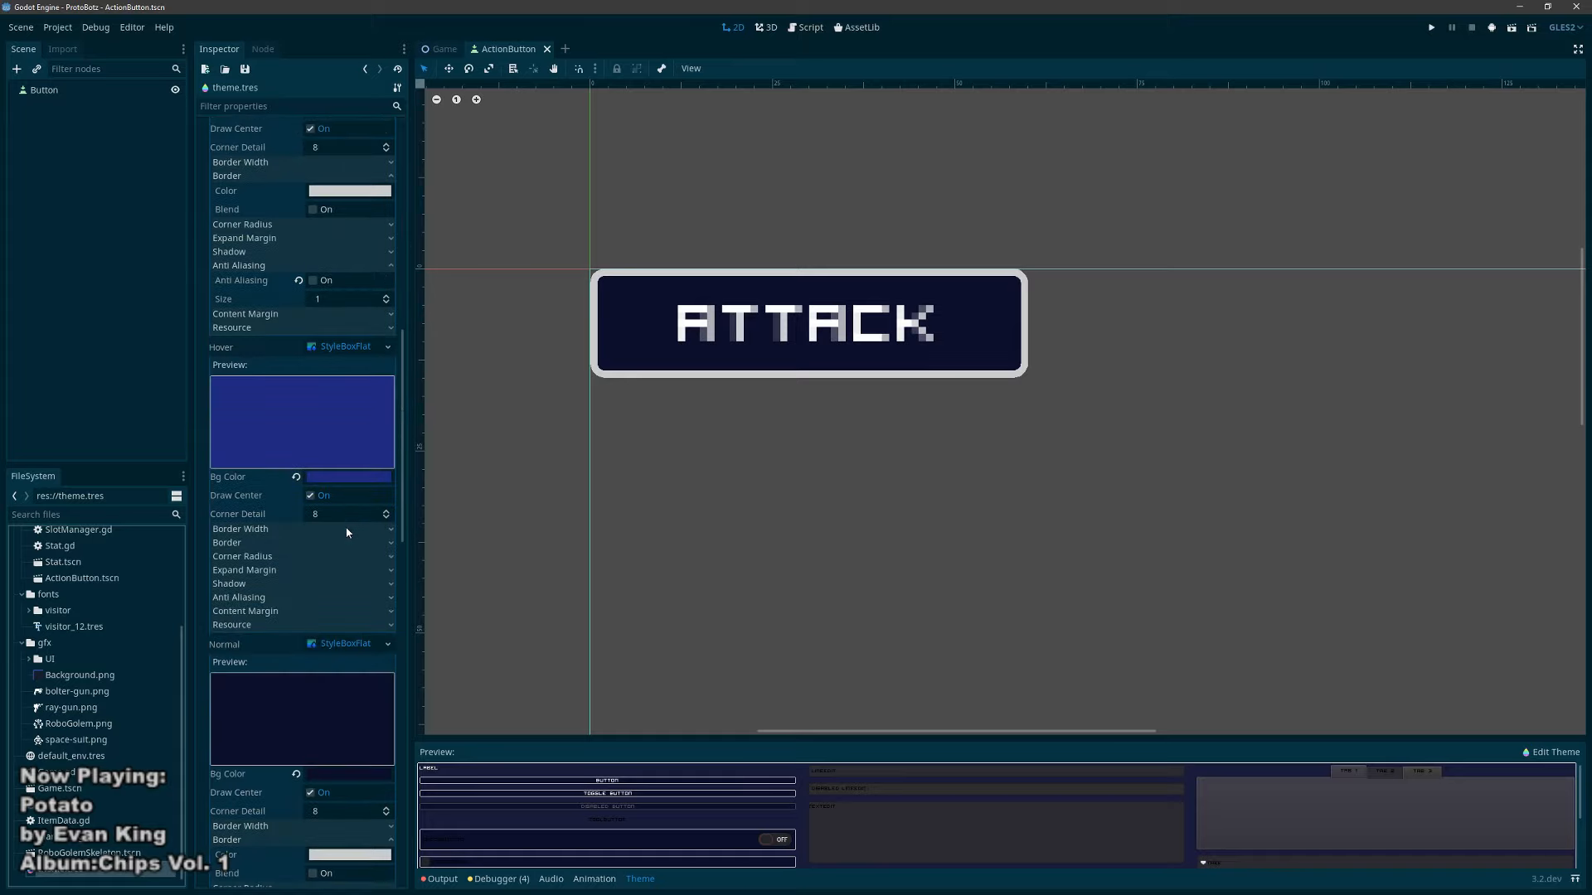
{"action": "scroll", "coordinate": [348, 532], "scroll_direction": "up", "scroll_amount": 6}
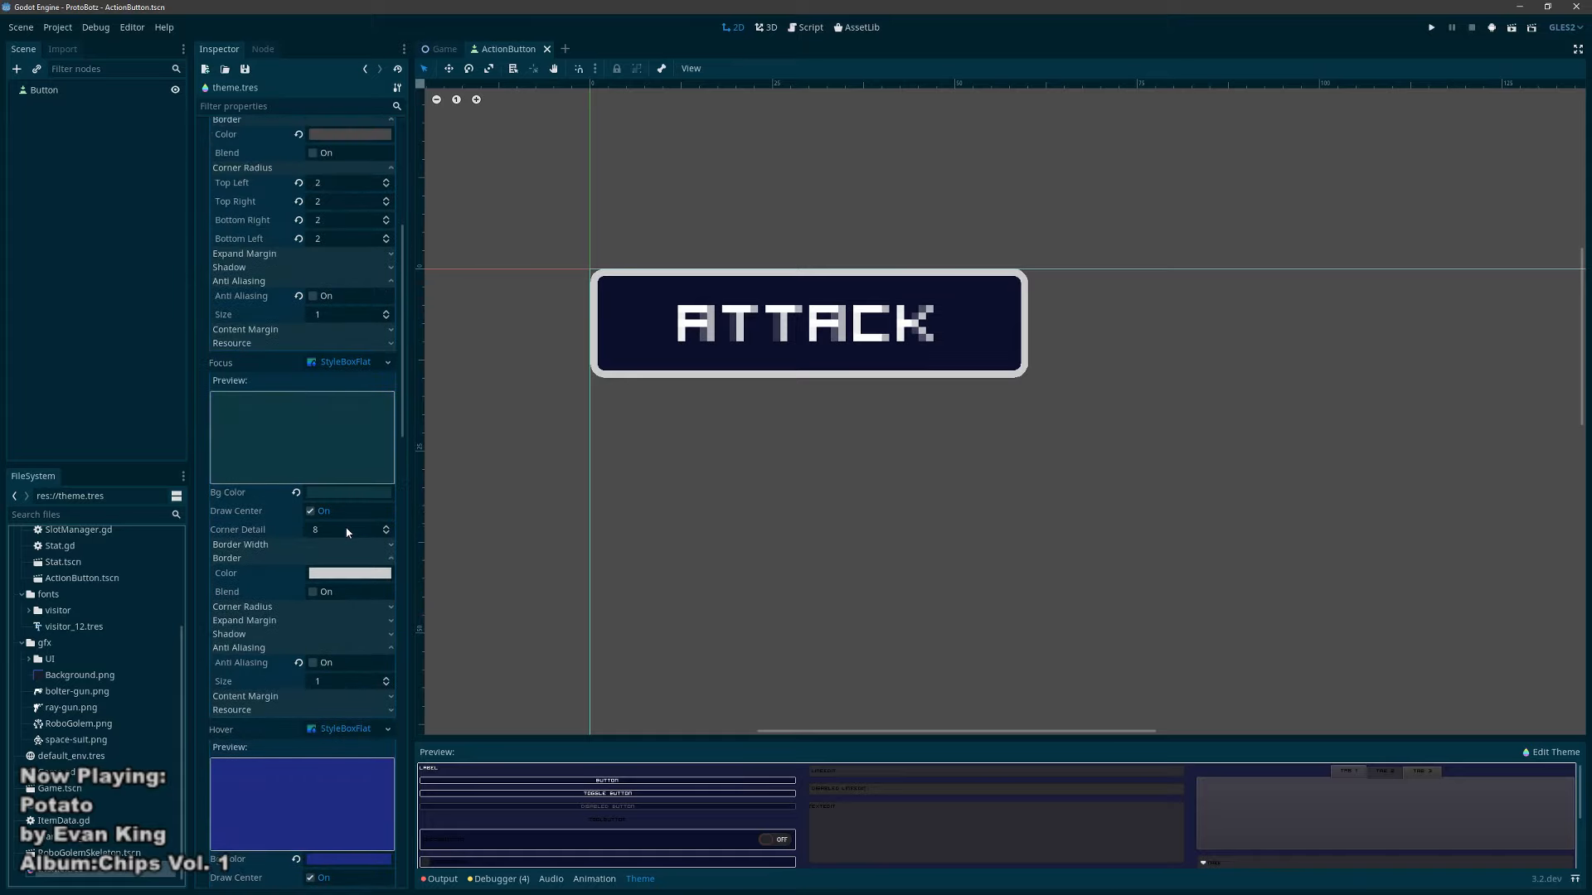
{"action": "scroll", "coordinate": [348, 532], "scroll_direction": "down", "scroll_amount": 14}
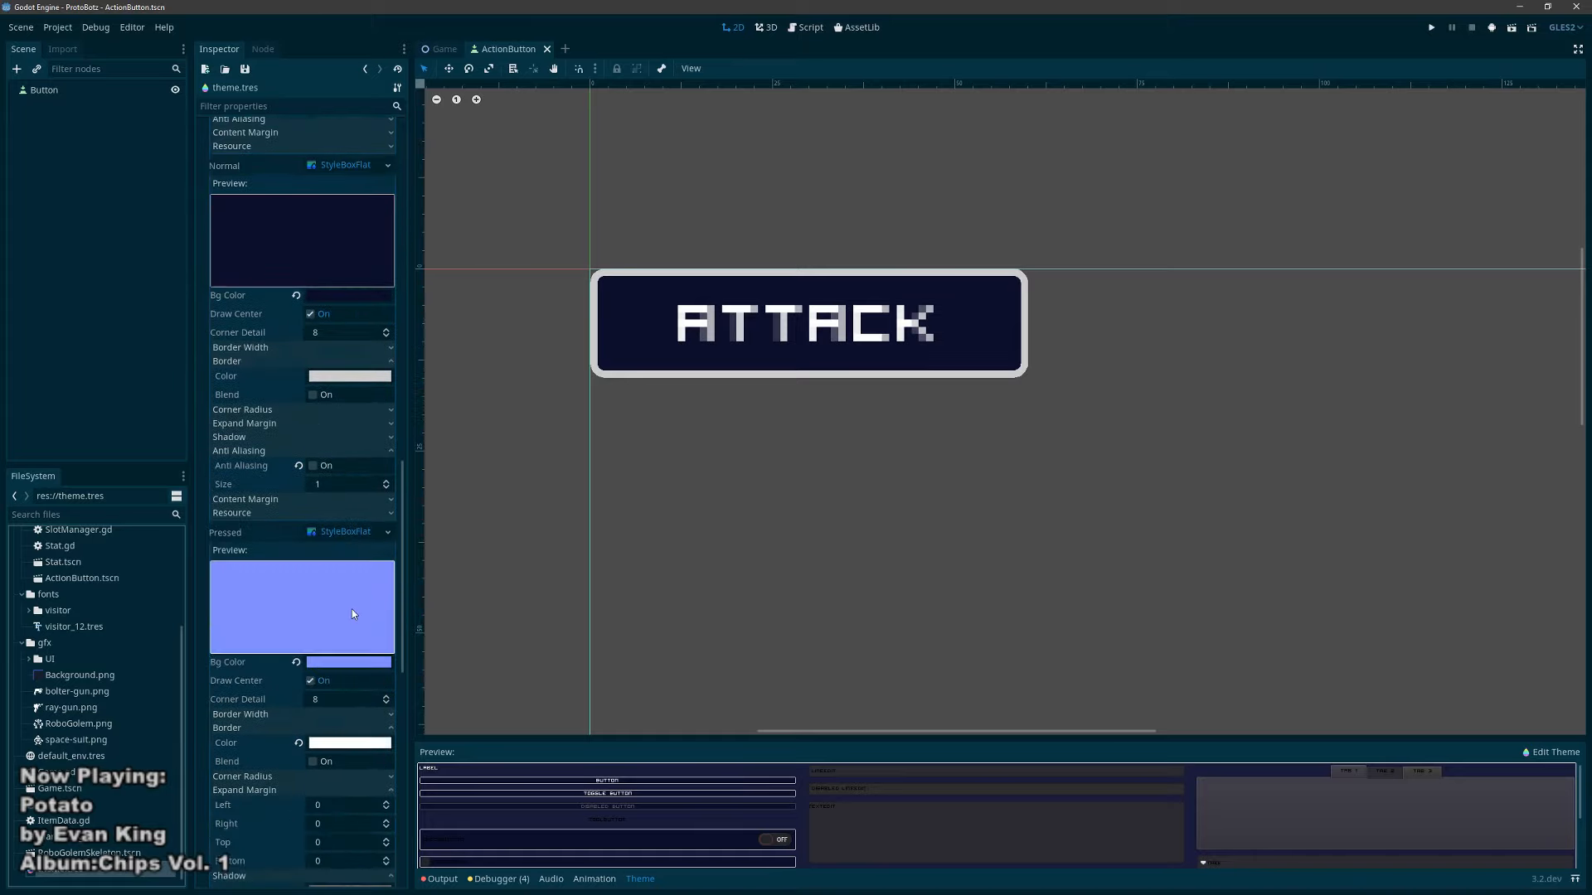
{"action": "scroll", "coordinate": [349, 604], "scroll_direction": "up", "scroll_amount": 9}
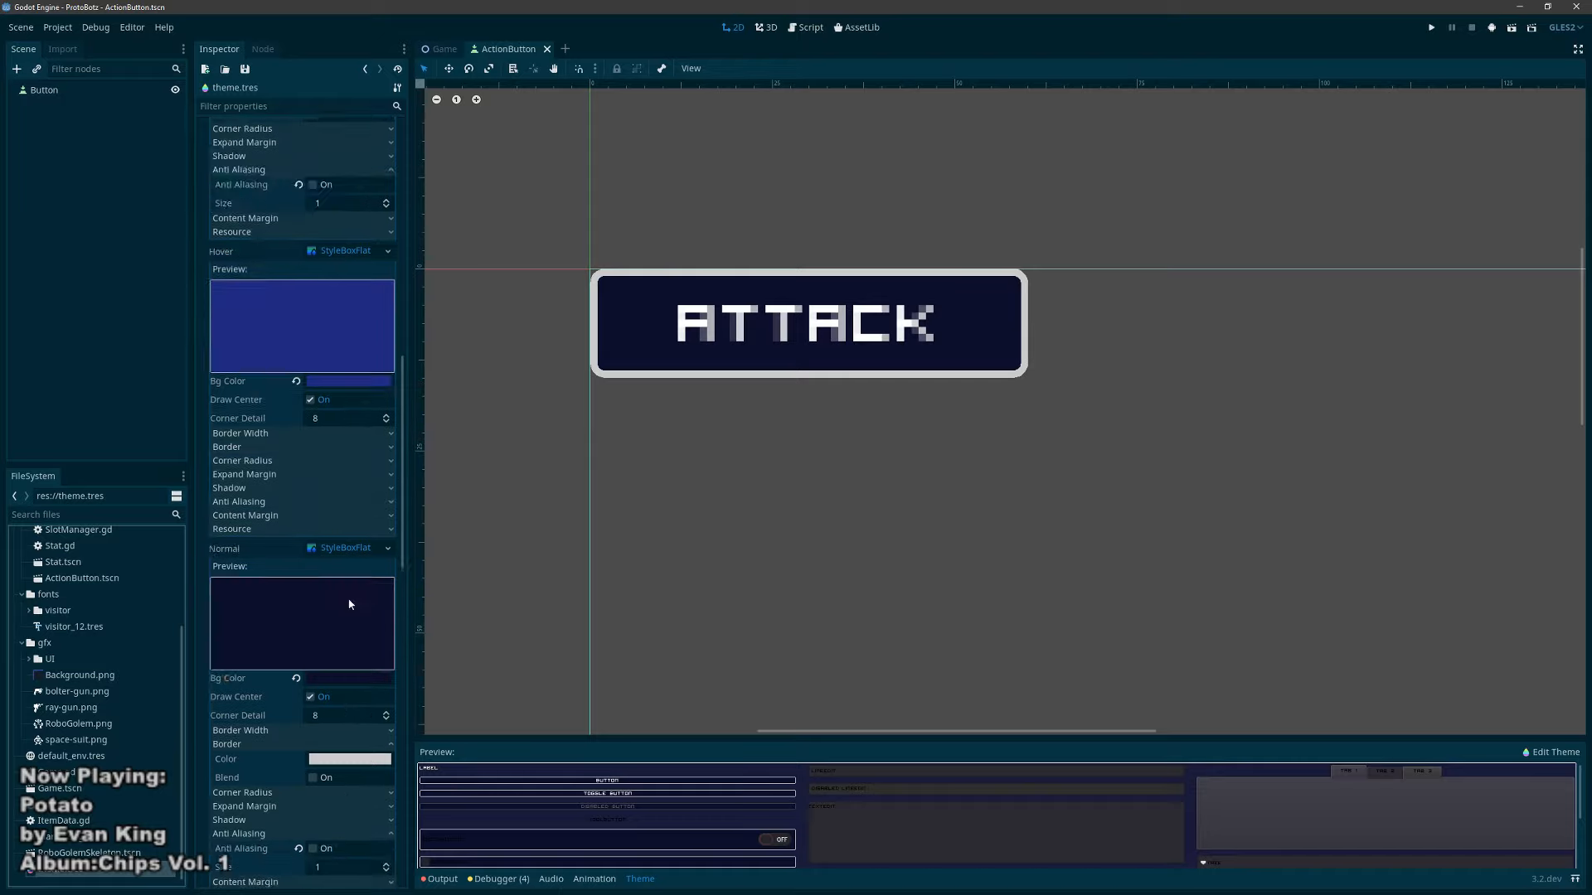
{"action": "scroll", "coordinate": [349, 604], "scroll_direction": "up", "scroll_amount": 2}
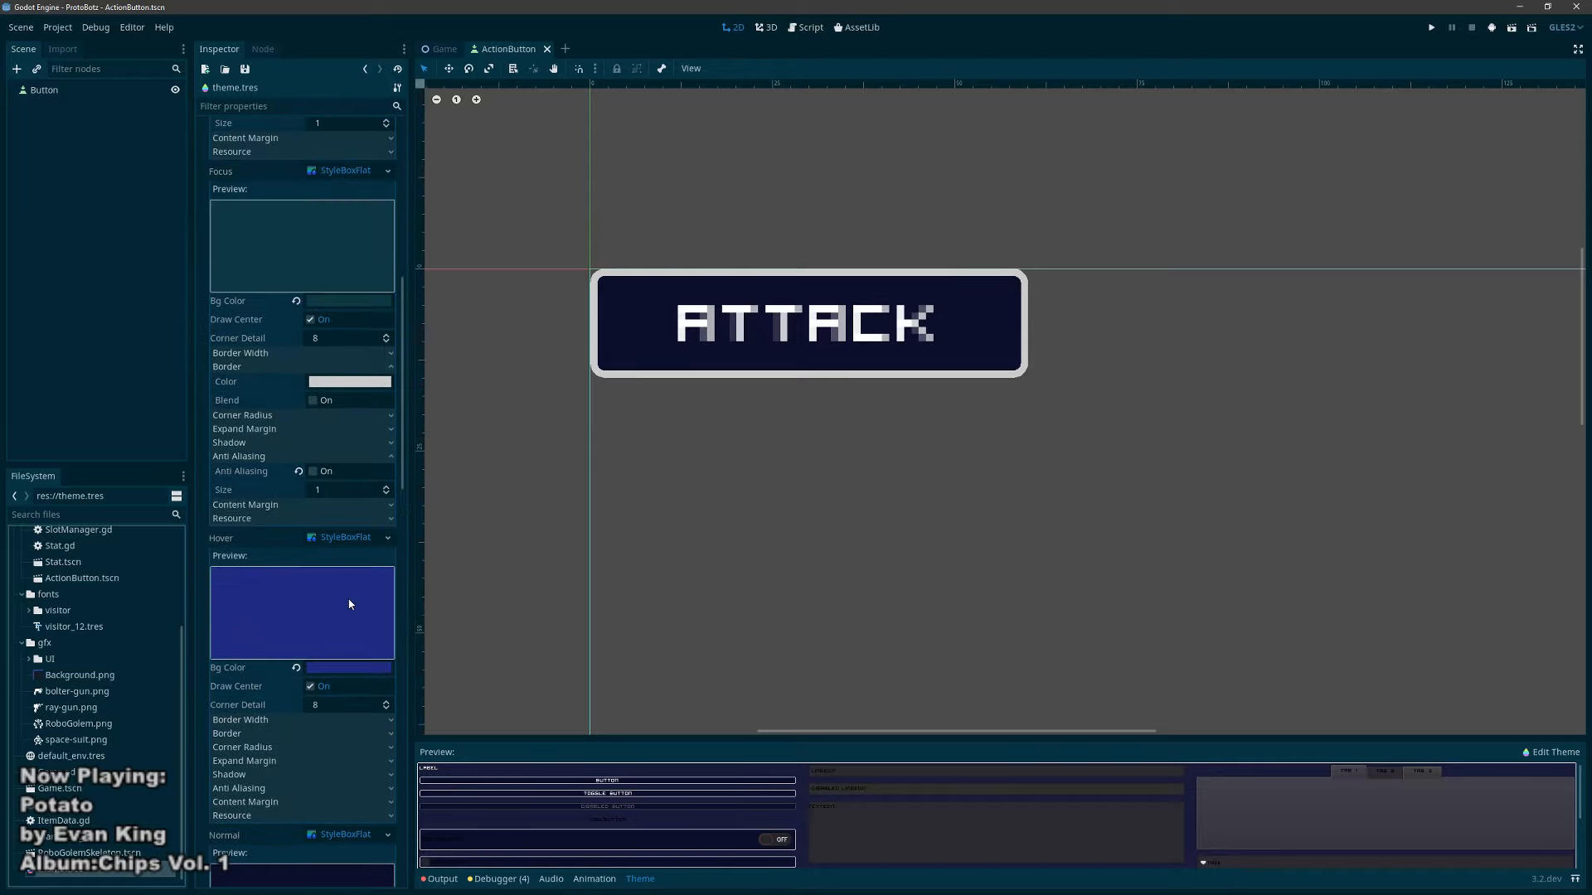
{"action": "scroll", "coordinate": [355, 524], "scroll_direction": "up", "scroll_amount": 9}
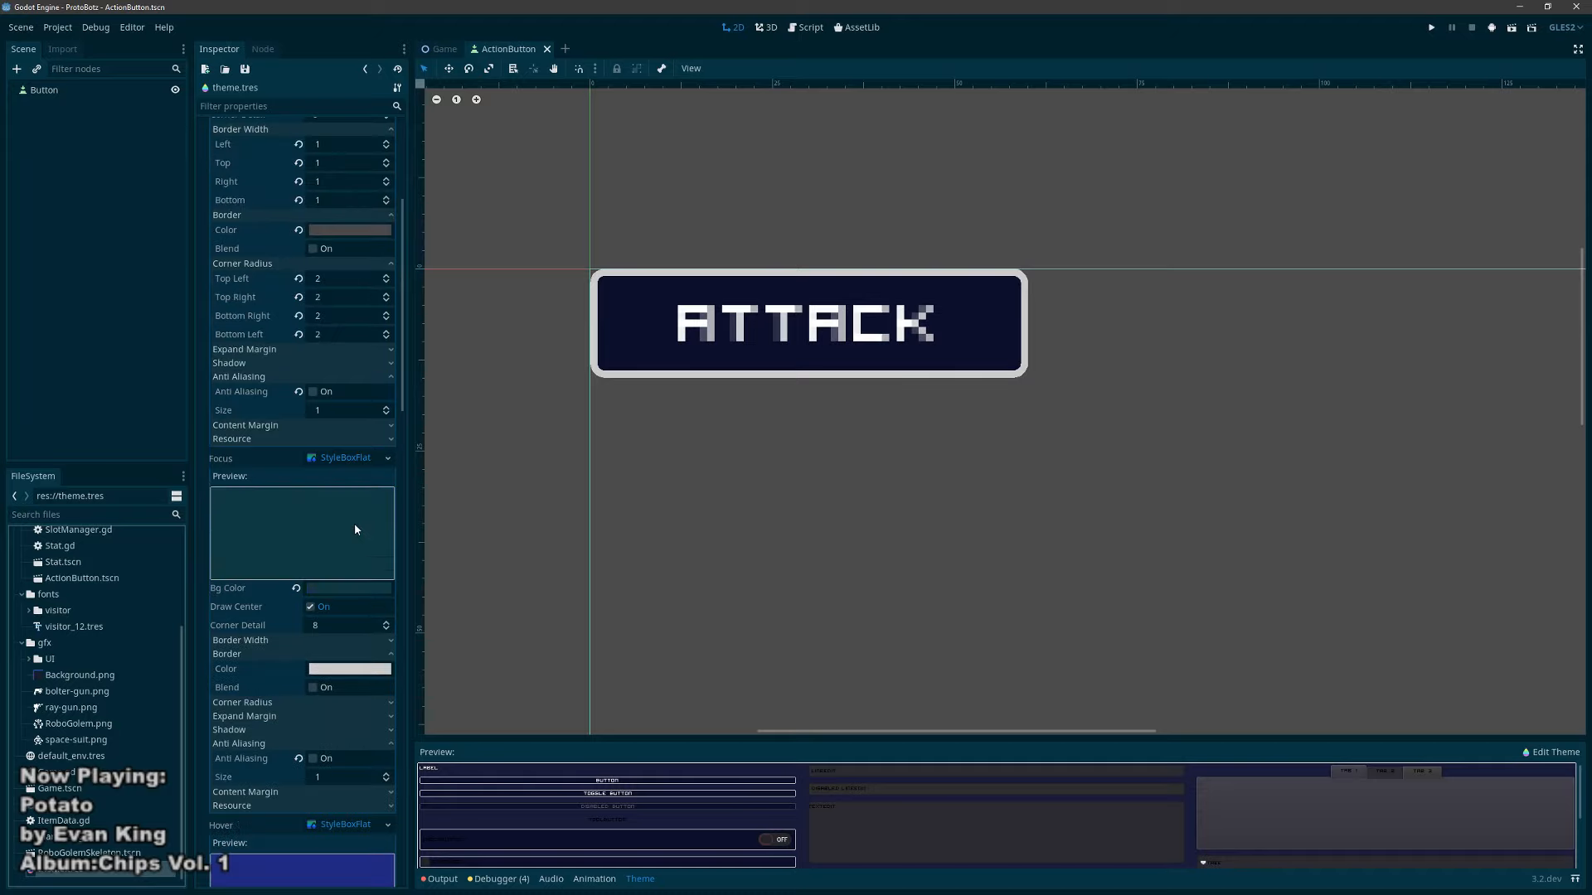
Step: Try white ffffff as the Focus style's background color and test the Attack button in the ActionButton scene before closing it
{"action": "scroll", "coordinate": [355, 524], "scroll_direction": "down", "scroll_amount": 6}
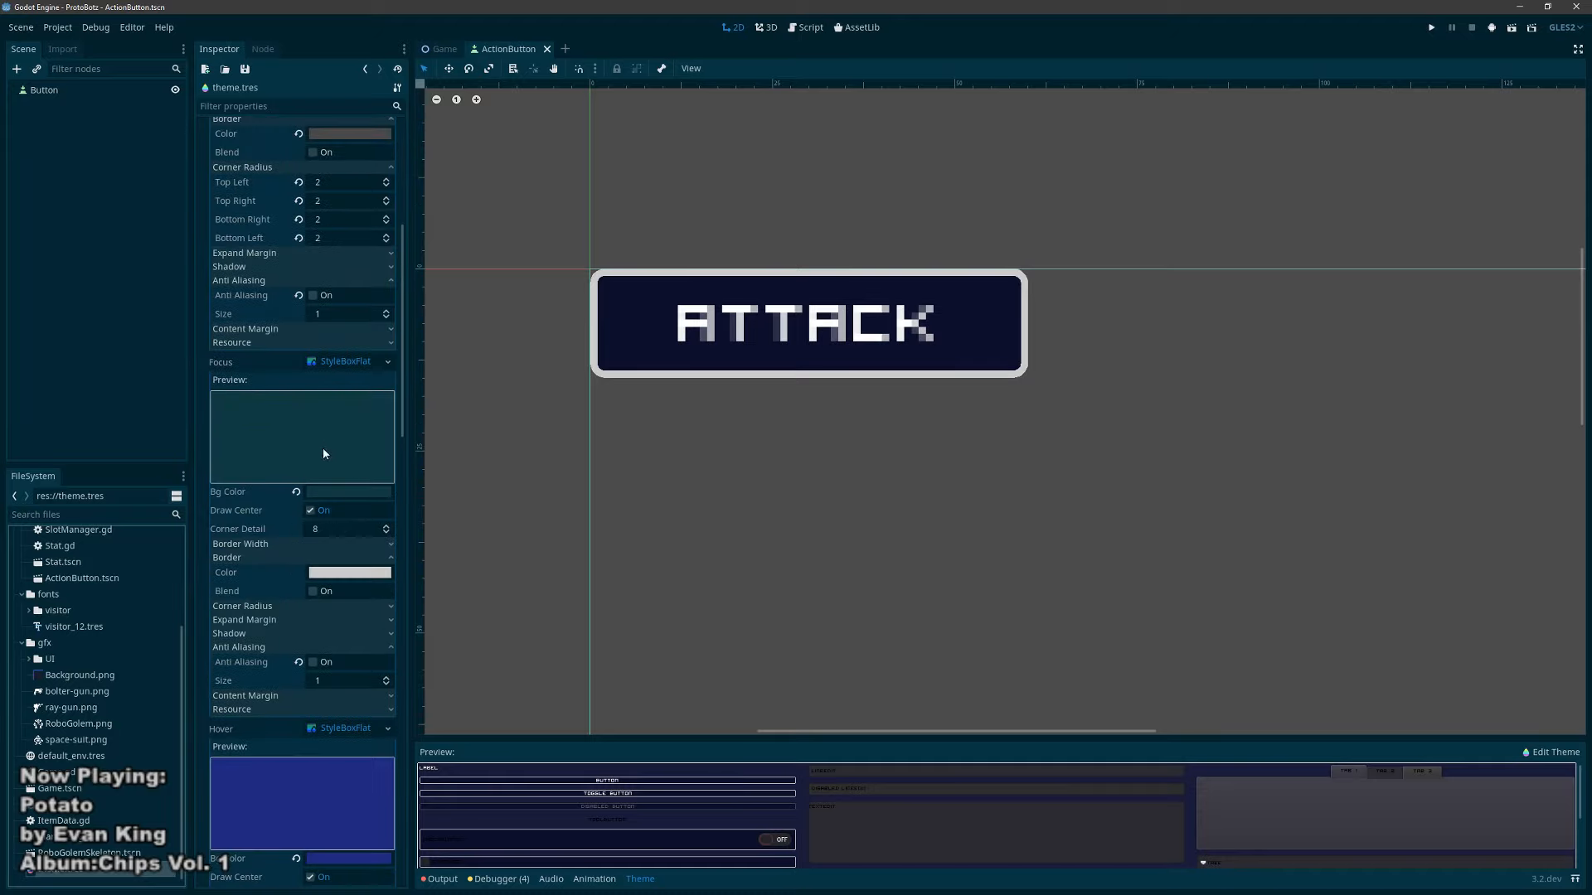
{"action": "left_click", "coordinate": [347, 496]}
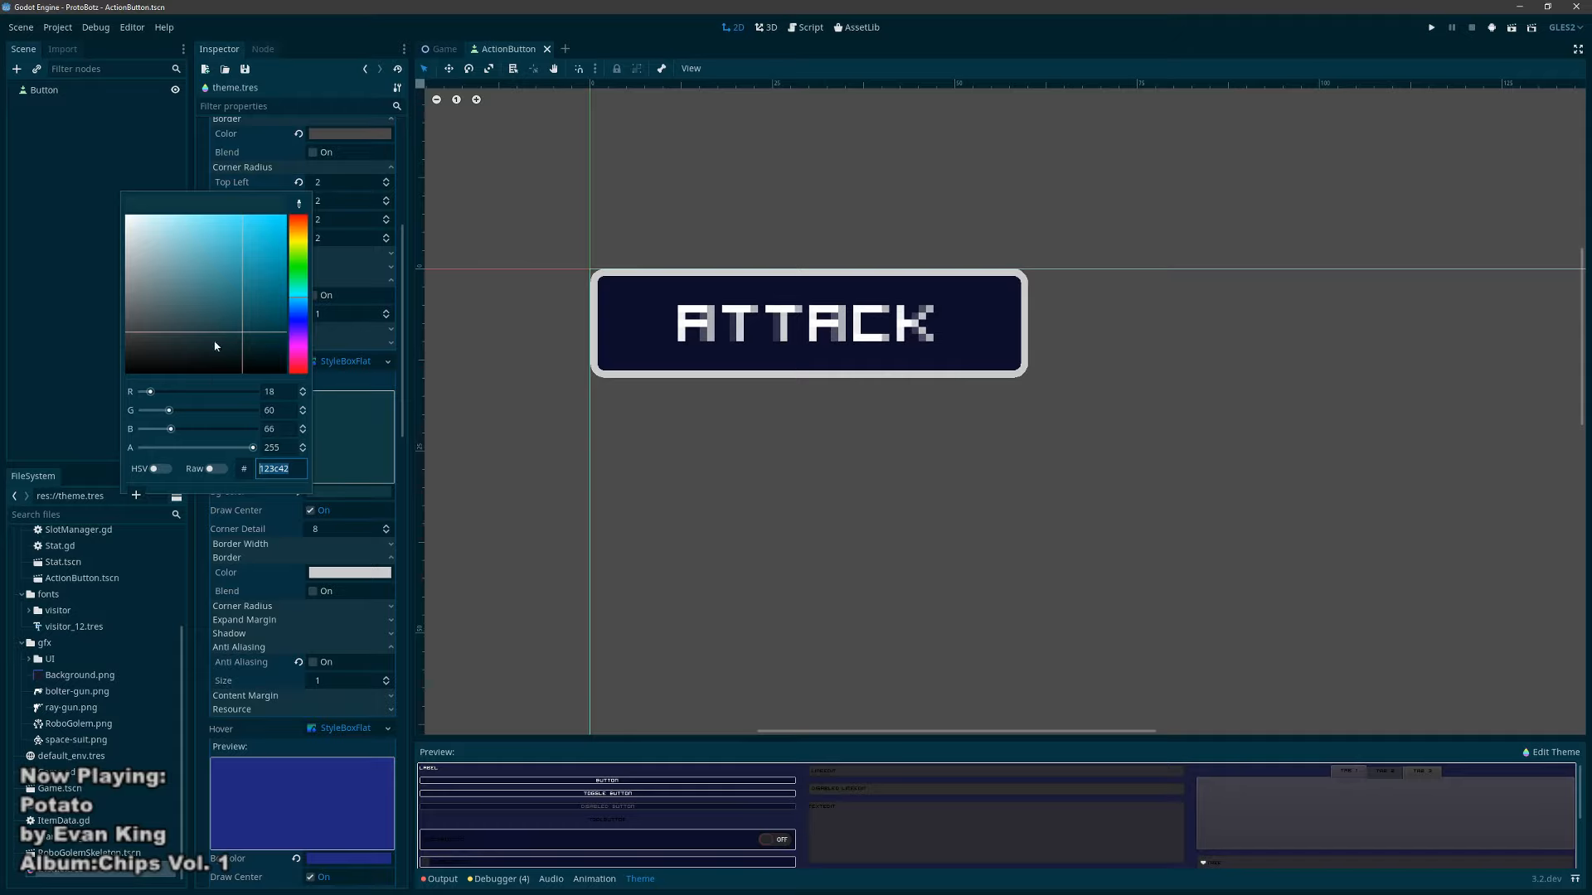
{"action": "left_click_drag", "start_coordinate": [215, 347], "coordinate": [123, 212]}
{"action": "left_click", "coordinate": [660, 247]}
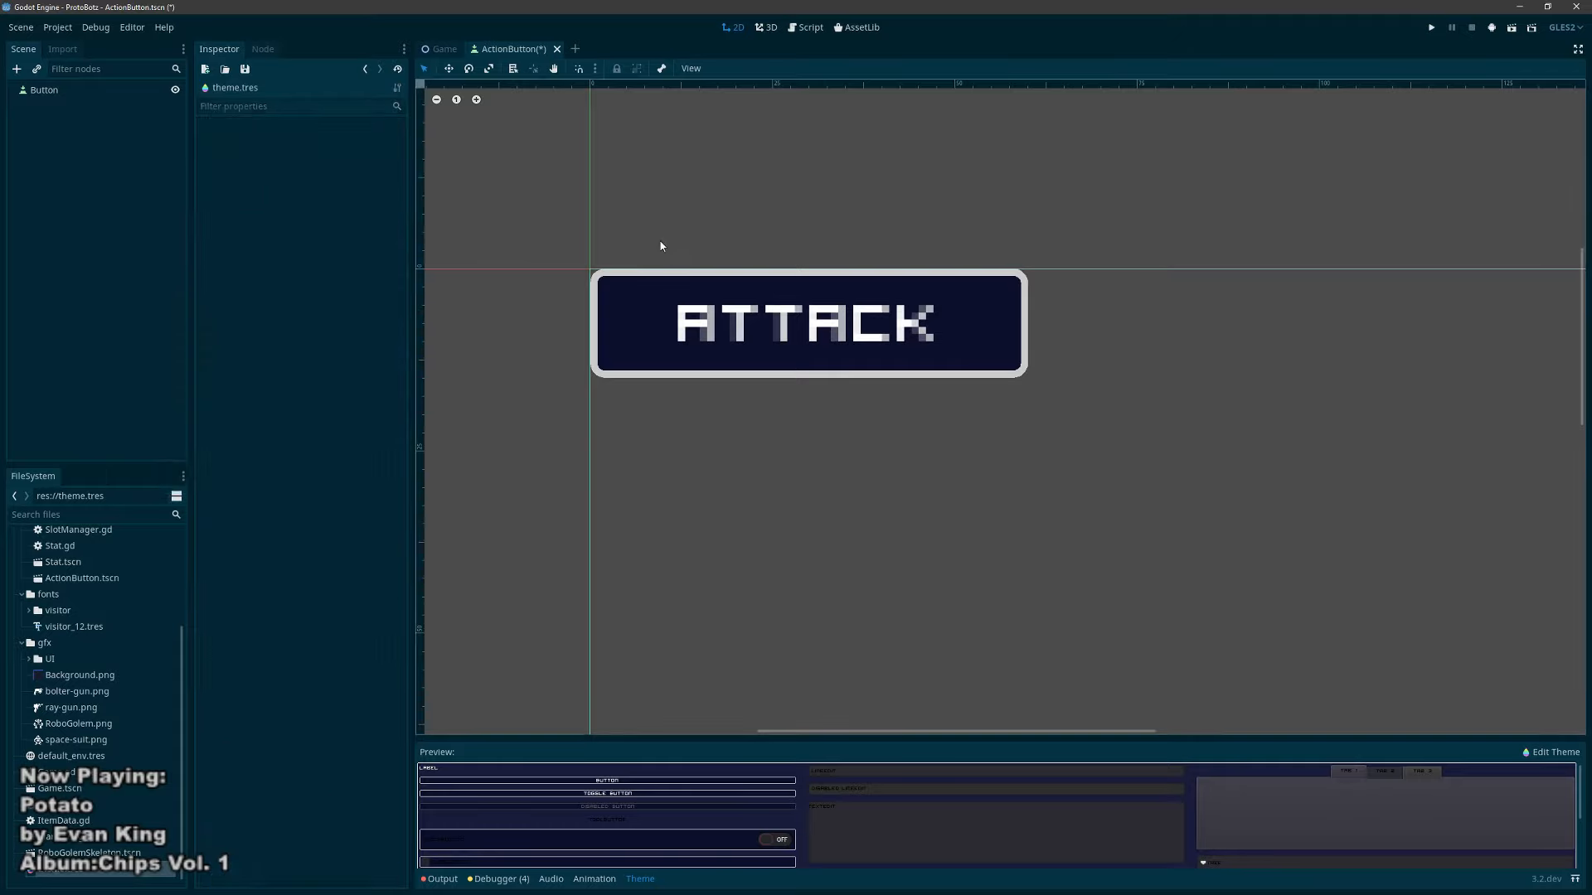
{"action": "key", "text": "F6"}
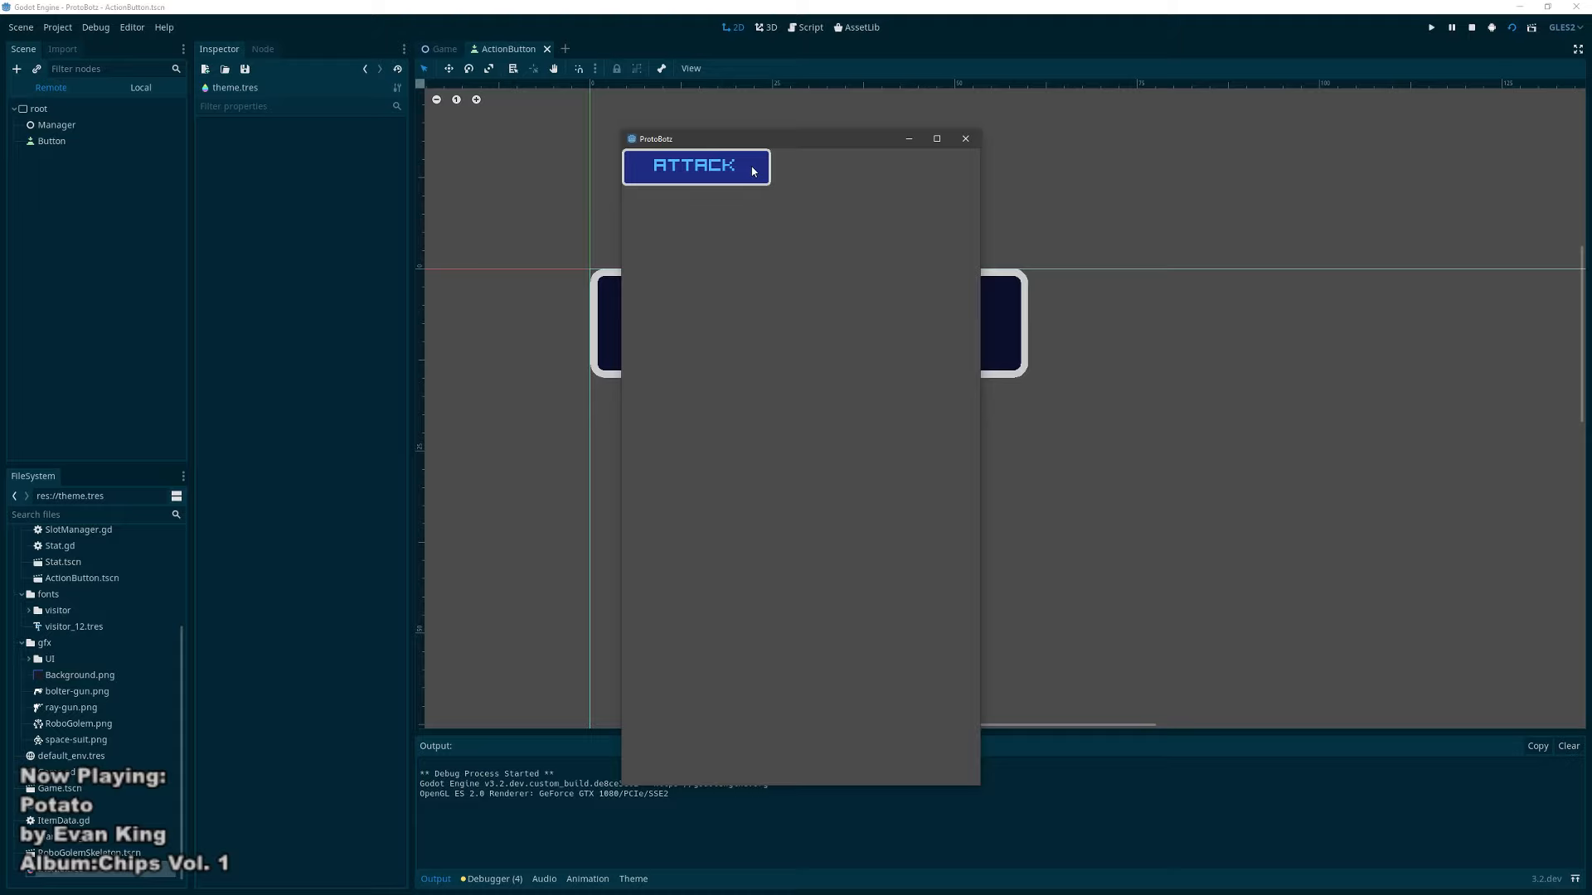
{"action": "left_click", "coordinate": [754, 171]}
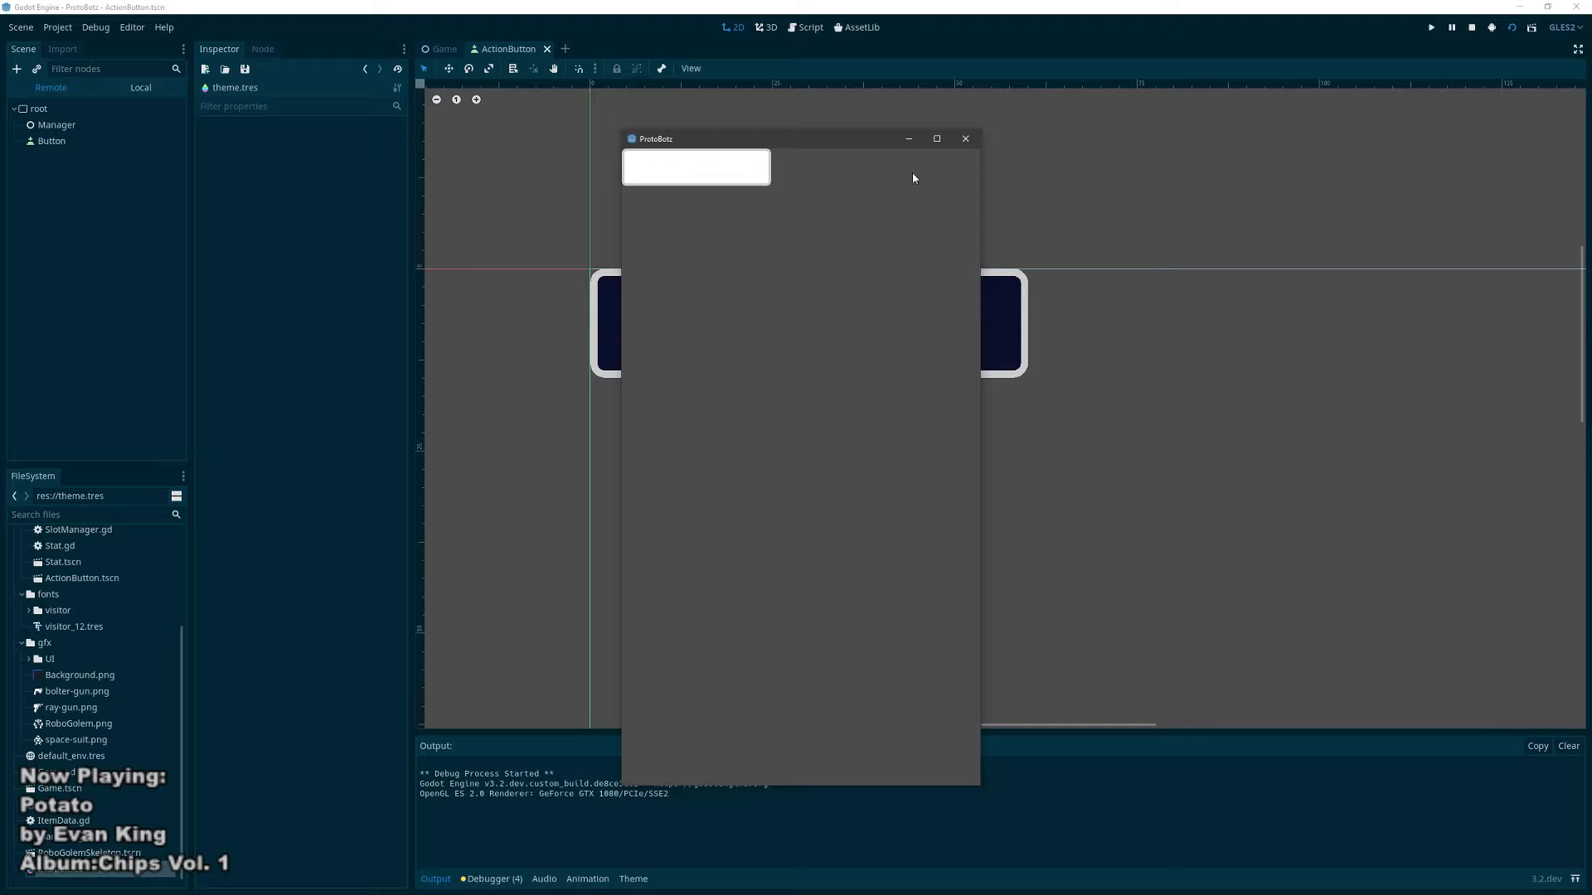
{"action": "left_click", "coordinate": [966, 141]}
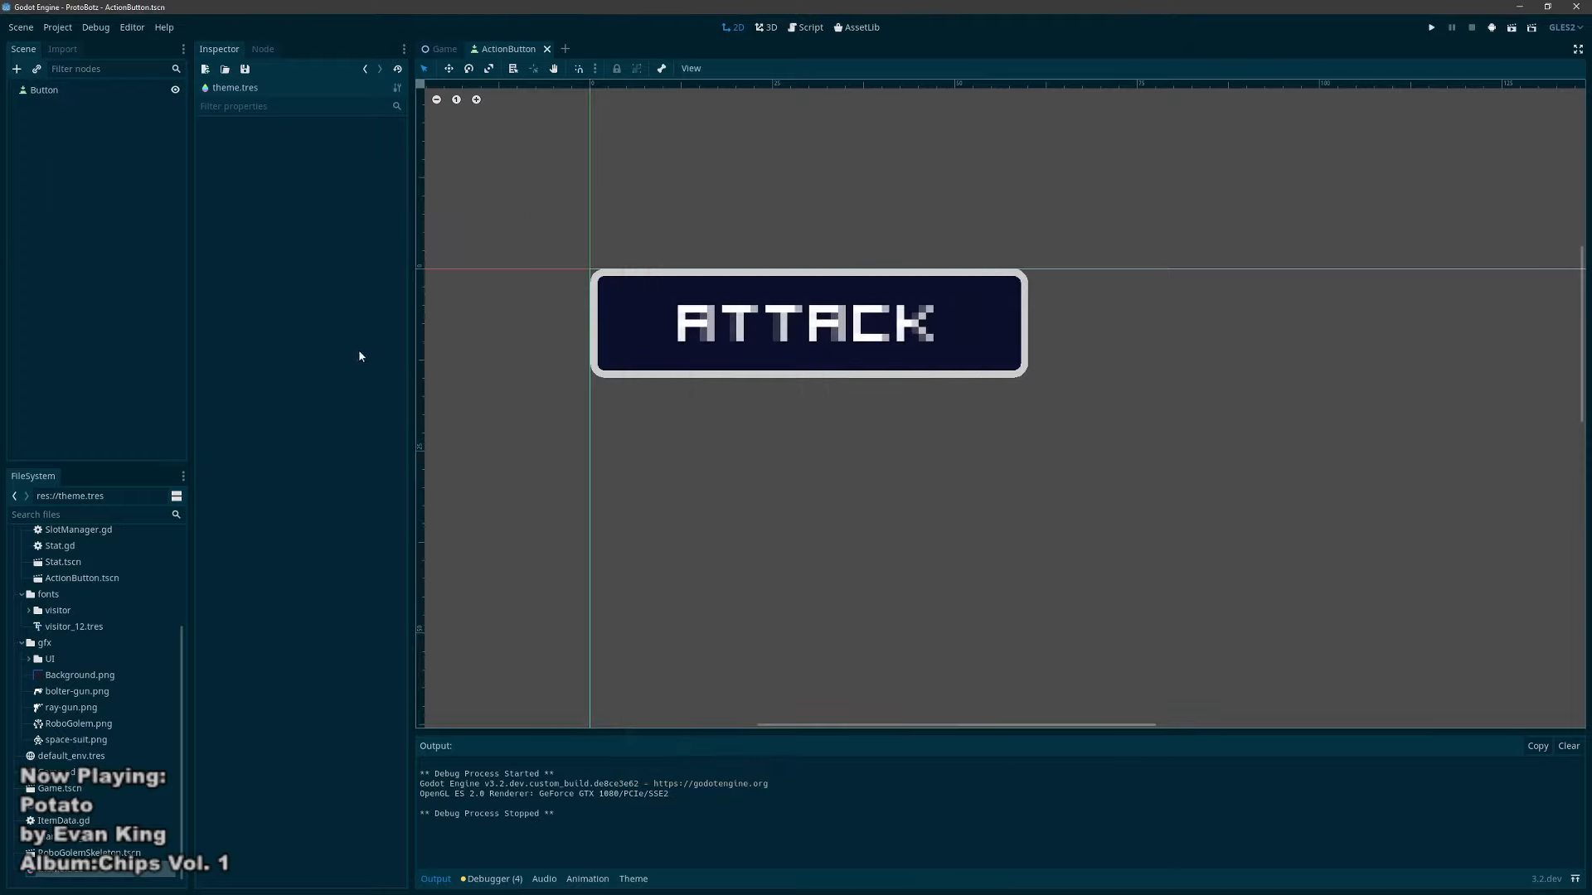
Step: Copy the Pressed style's background color 828bfb in theme.tres to the Focus style's background color and save the scene
{"action": "double_click", "coordinate": [66, 870]}
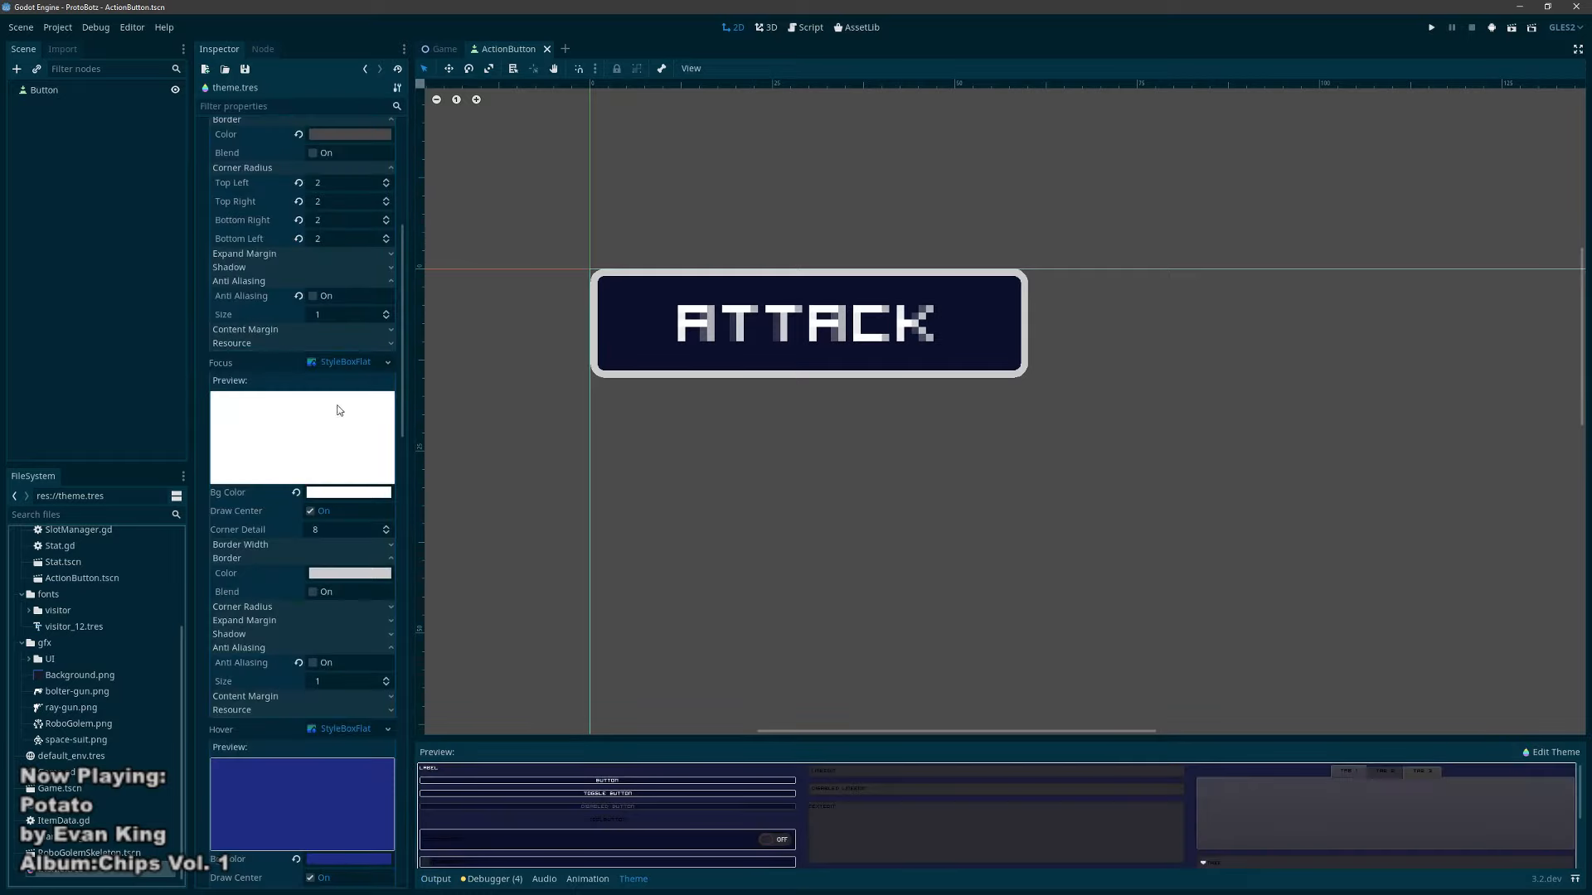
{"action": "scroll", "coordinate": [355, 485], "scroll_direction": "down", "scroll_amount": 9}
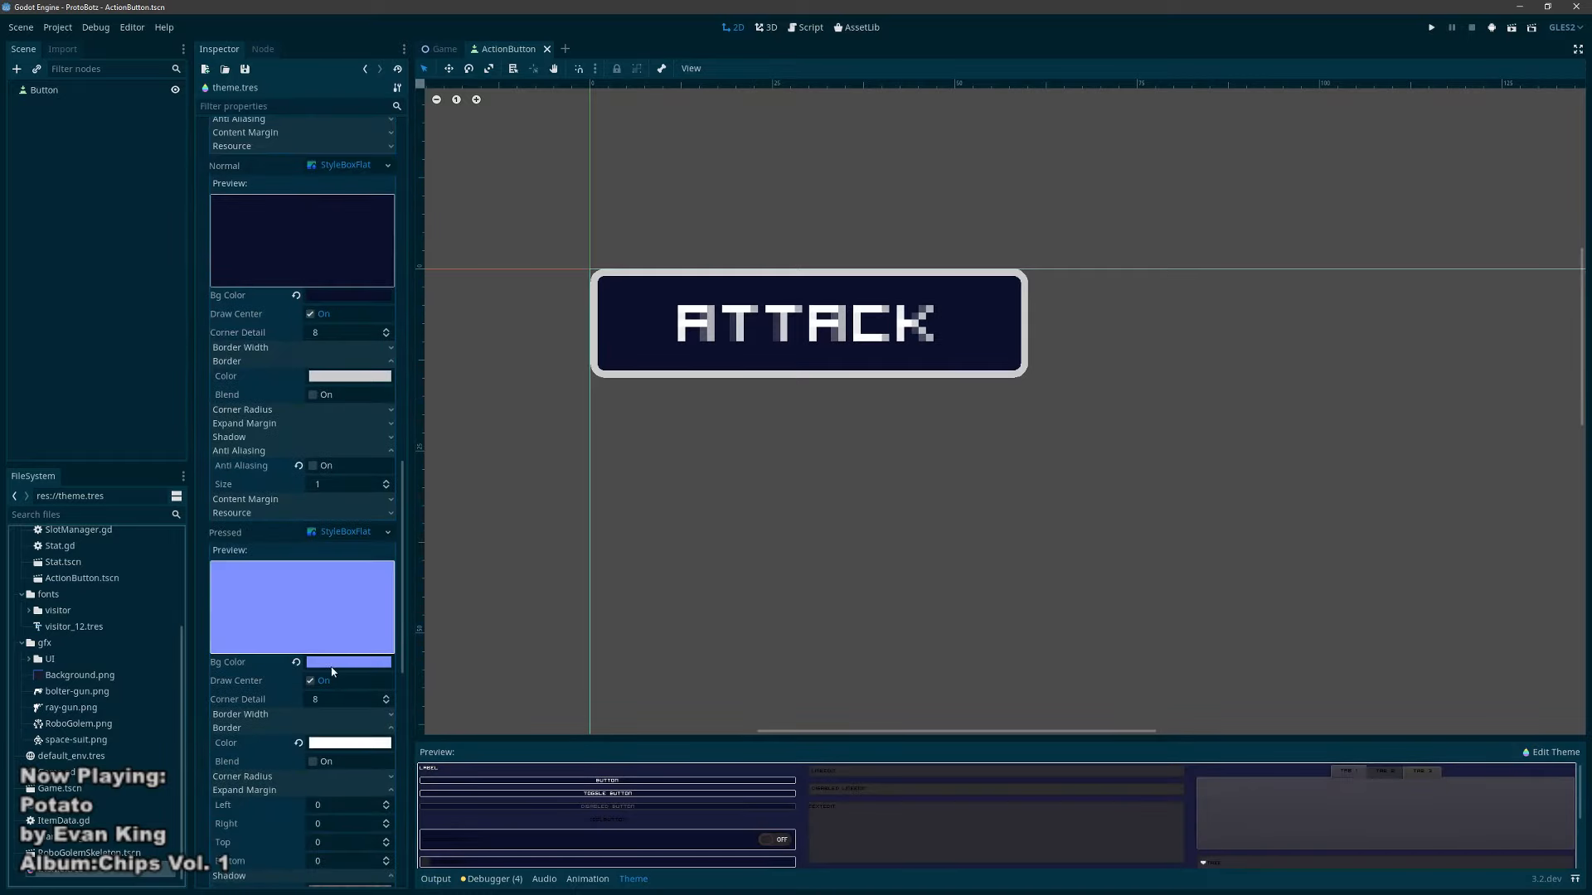
{"action": "left_click", "coordinate": [336, 662]}
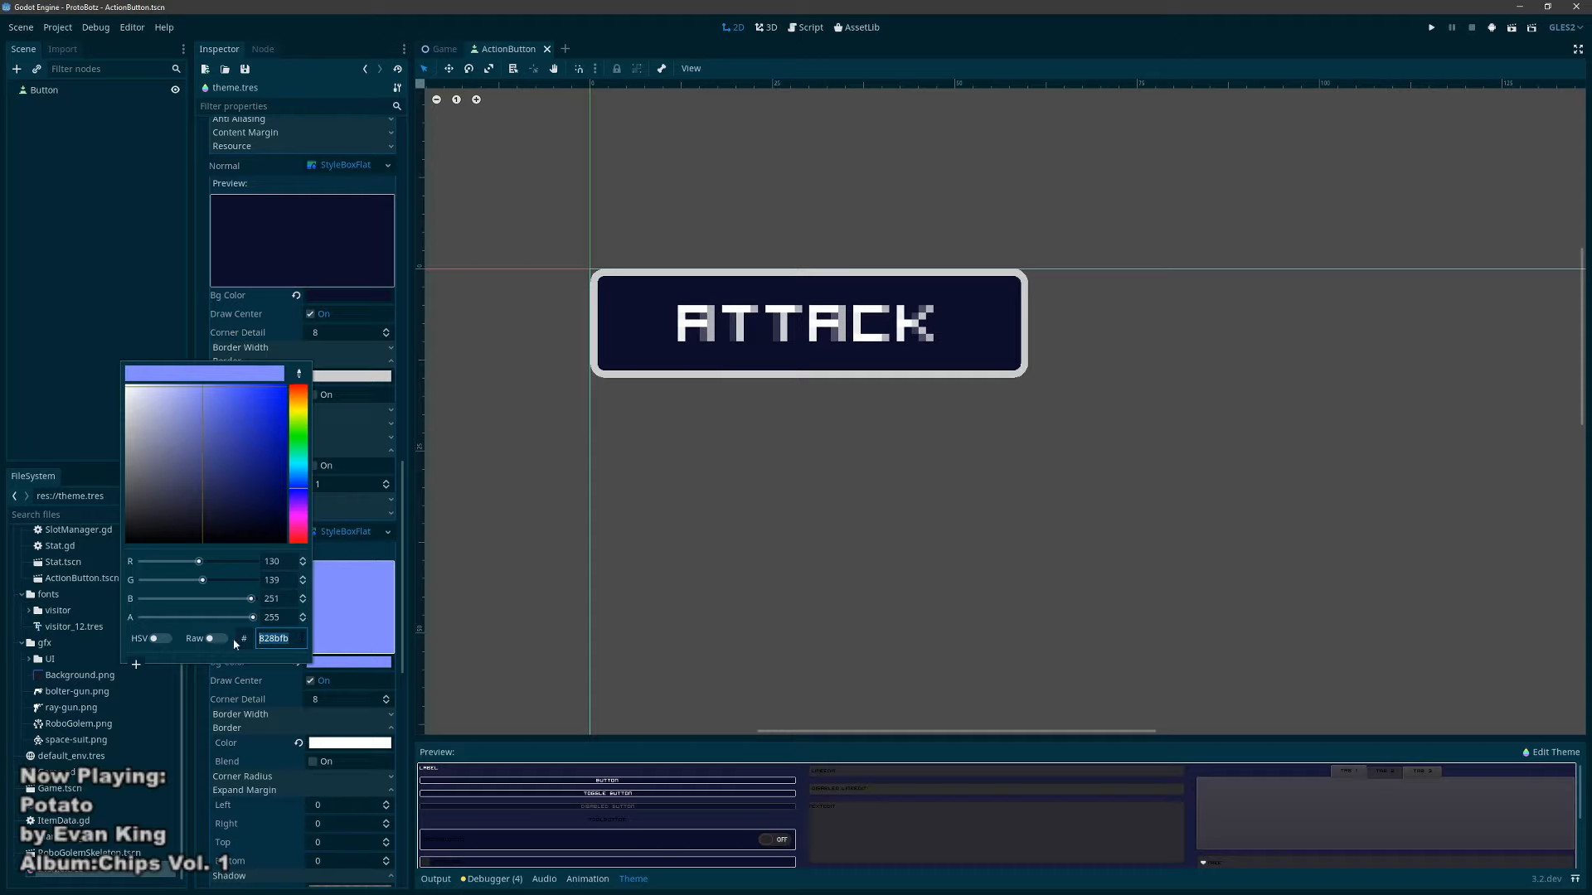
{"action": "left_click", "coordinate": [479, 395]}
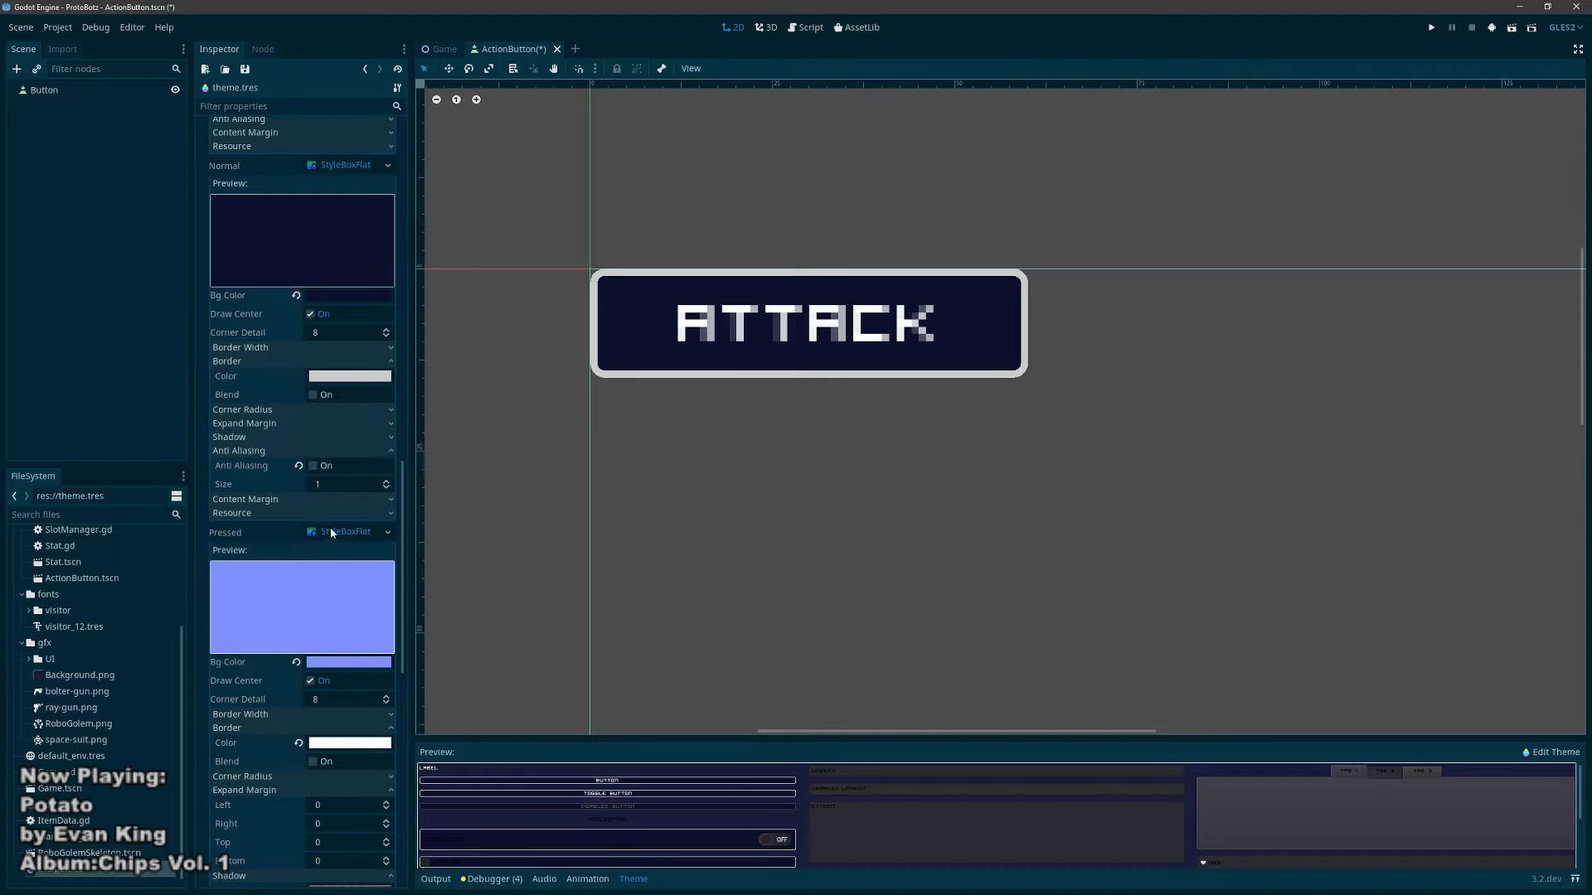
{"action": "scroll", "coordinate": [332, 505], "scroll_direction": "down", "scroll_amount": 10}
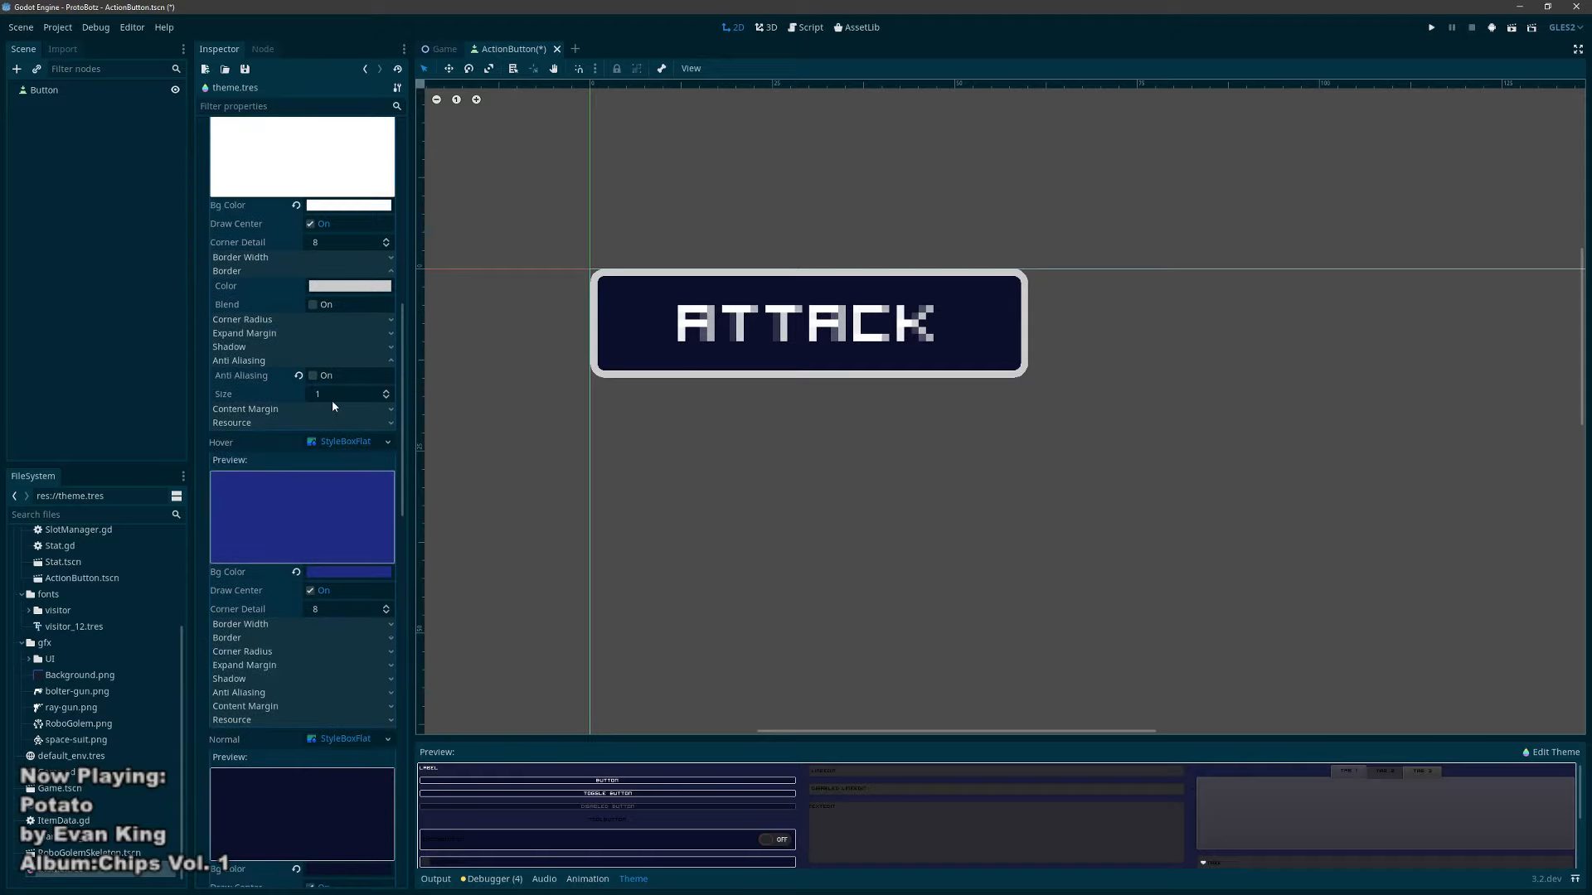
{"action": "left_click", "coordinate": [343, 492]}
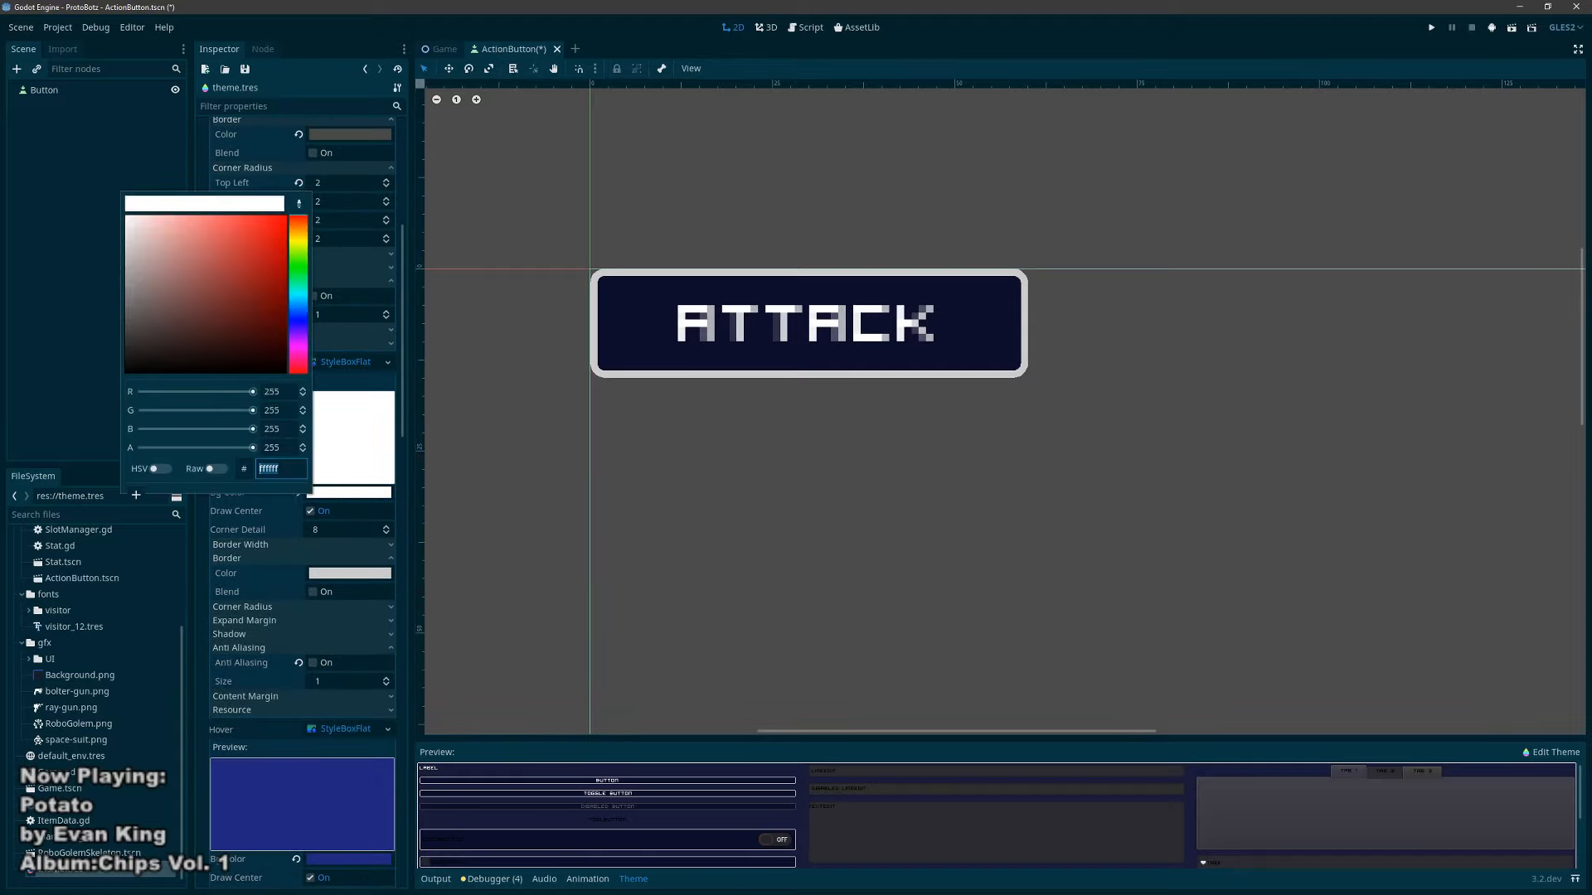
{"action": "left_click", "coordinate": [269, 469]}
{"action": "type", "text": "828bfb"}
{"action": "key", "text": "Return"}
{"action": "key", "text": "ctrl+s"}
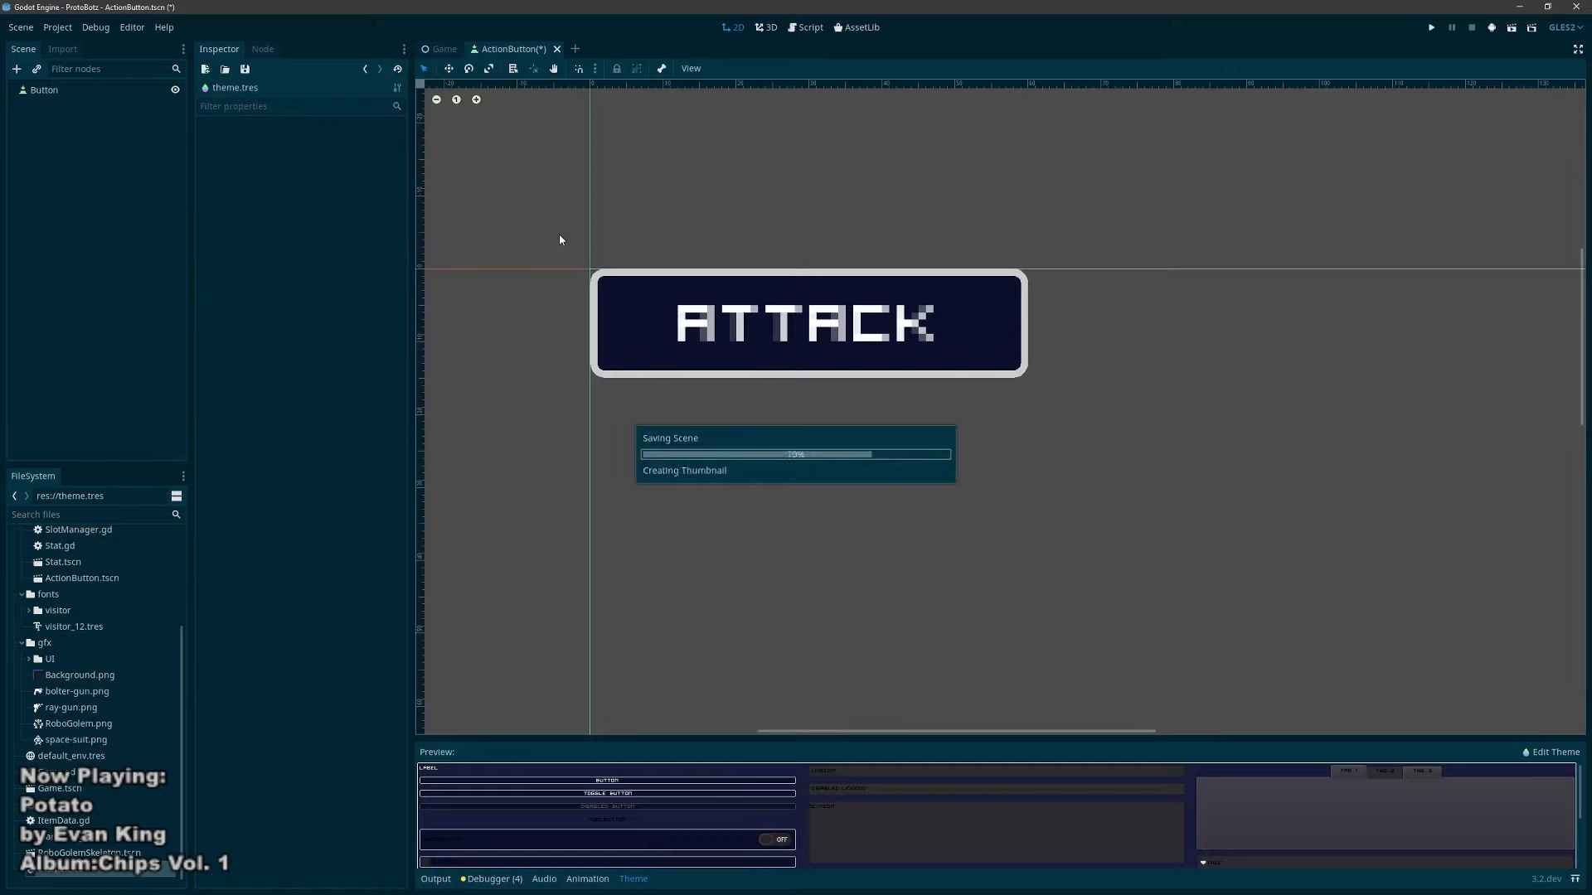
Step: Run the ActionButton scene, toggle the remote Button's pressed property on and off, and test the Attack button
{"action": "key", "text": "F6"}
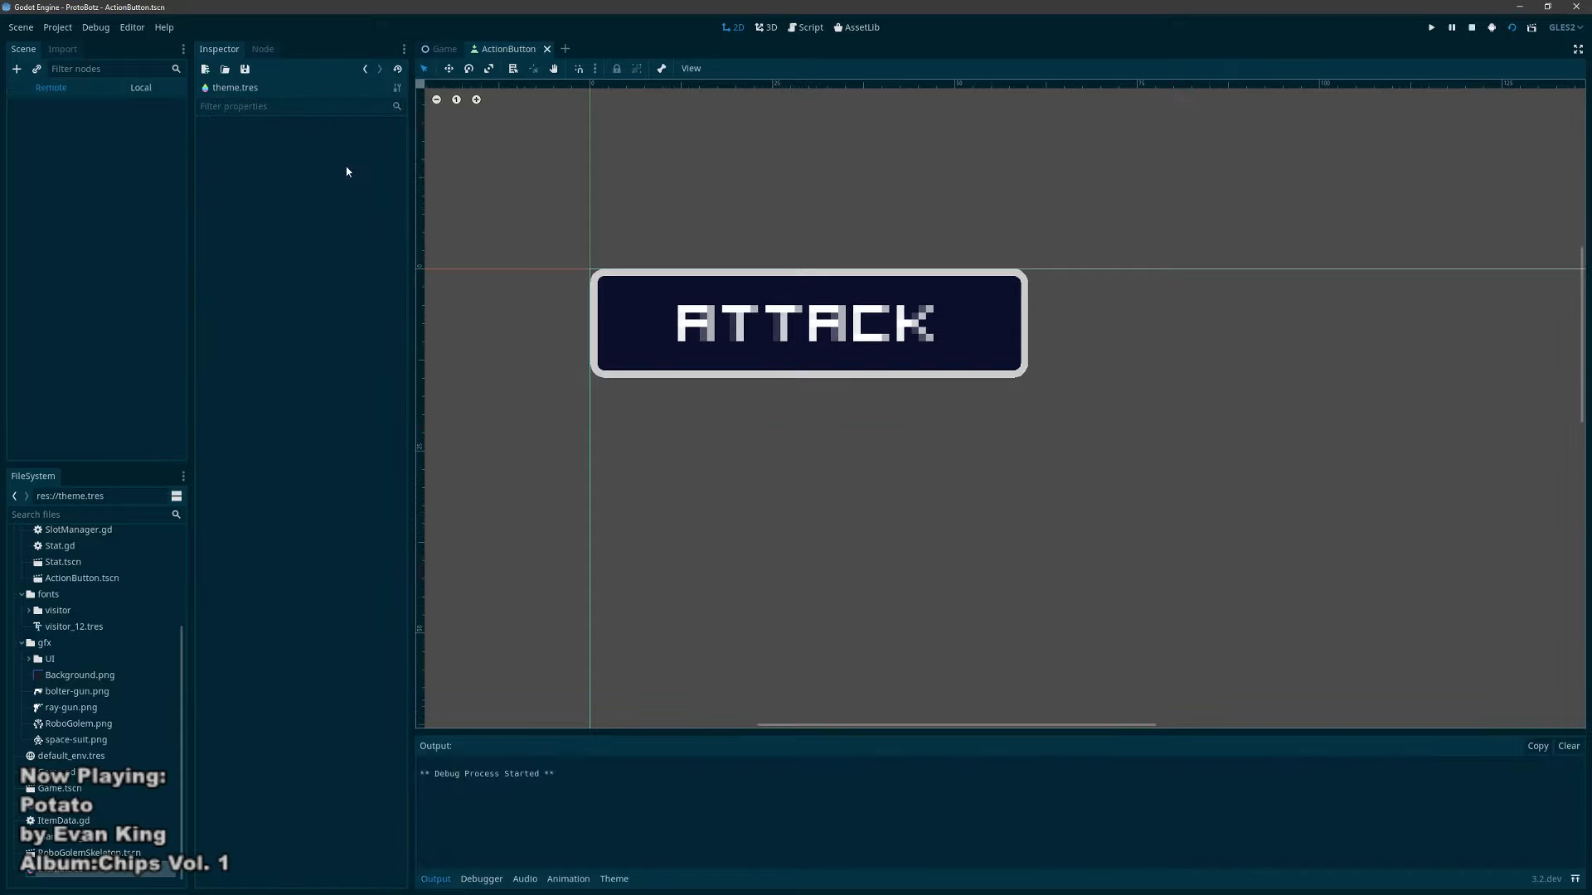
{"action": "left_click", "coordinate": [66, 143]}
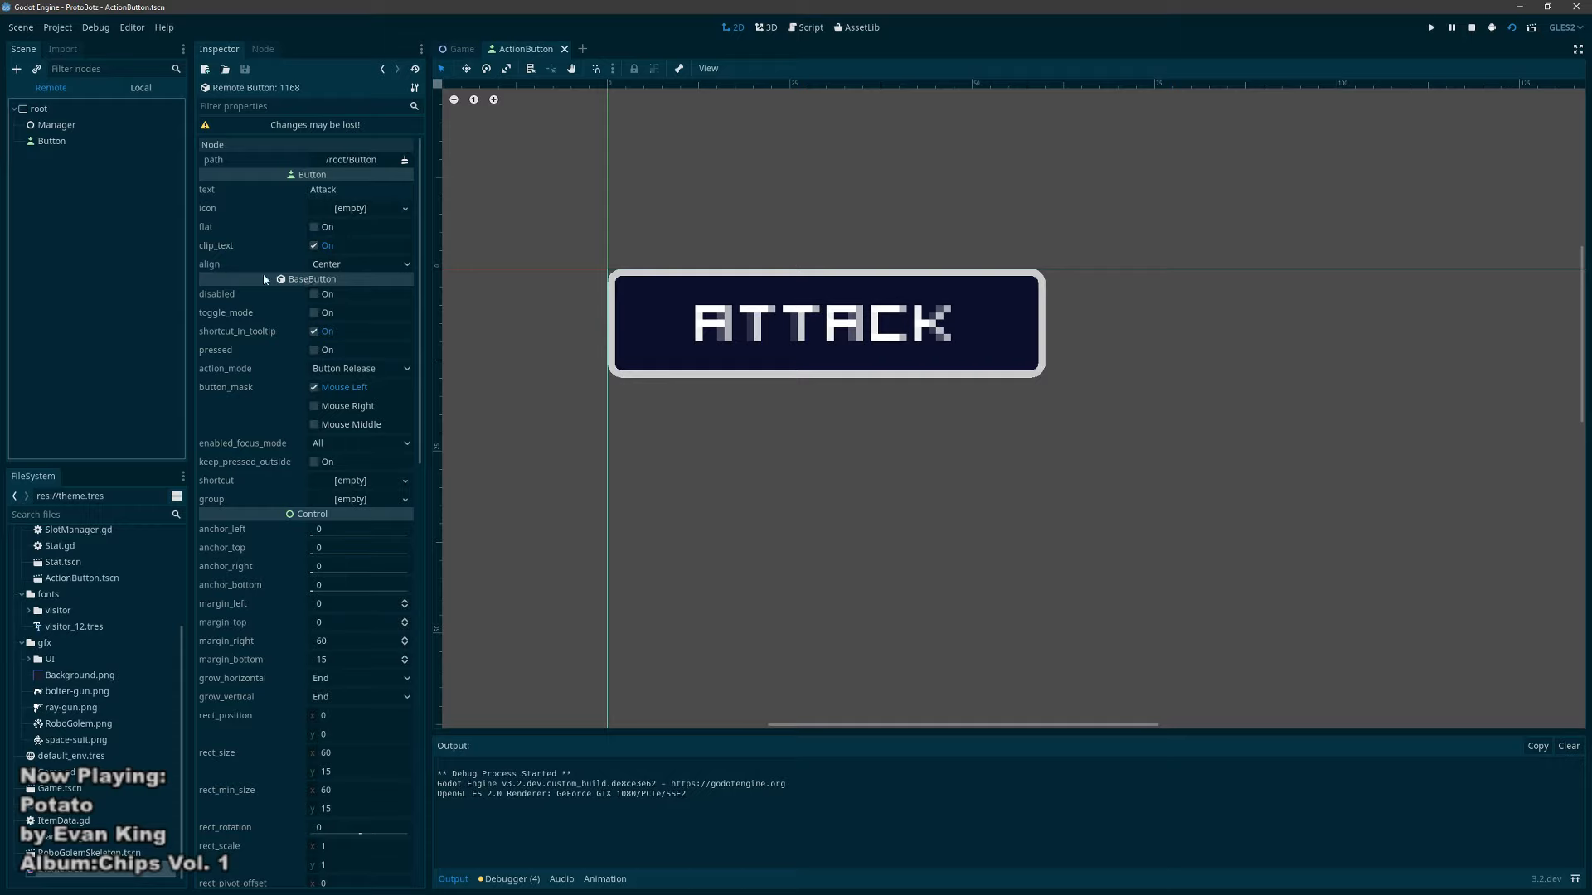
{"action": "left_click", "coordinate": [315, 351]}
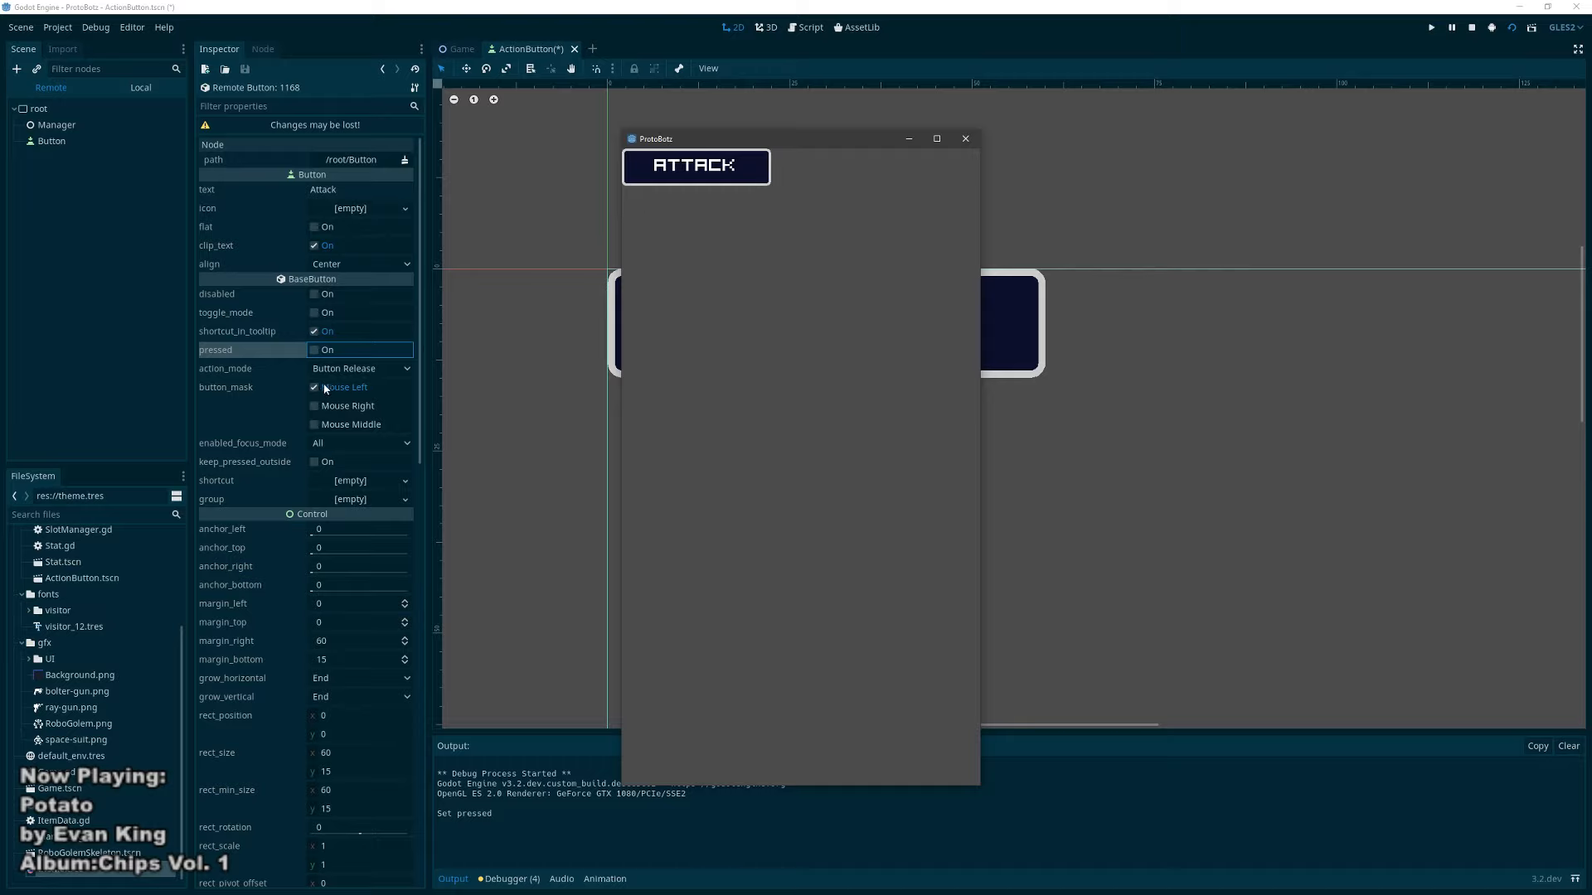
{"action": "left_click", "coordinate": [315, 351]}
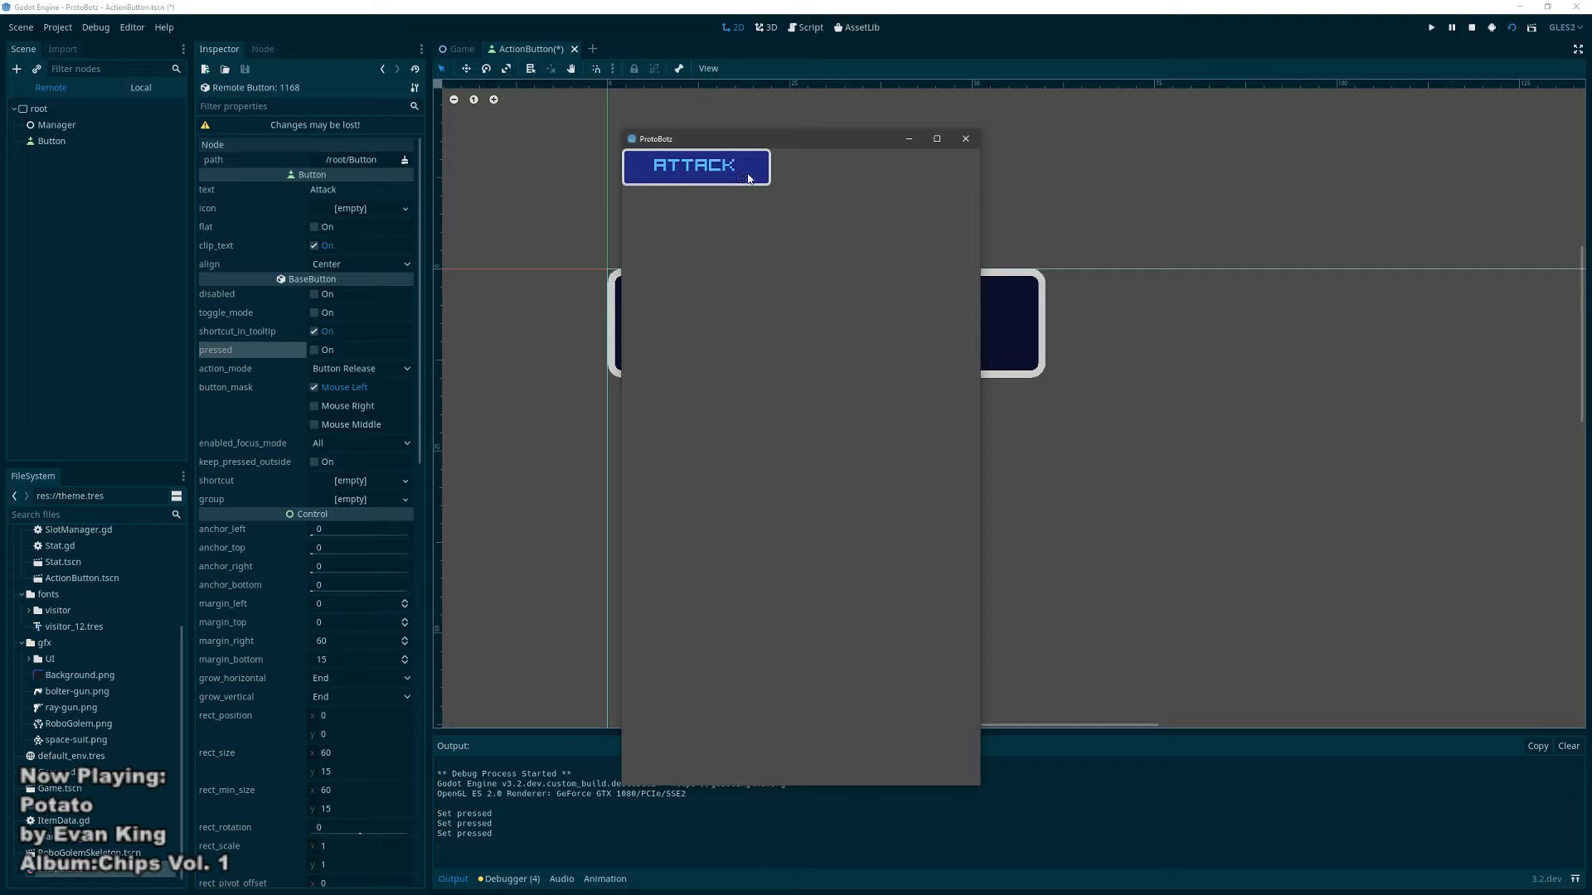
{"action": "left_click", "coordinate": [752, 176]}
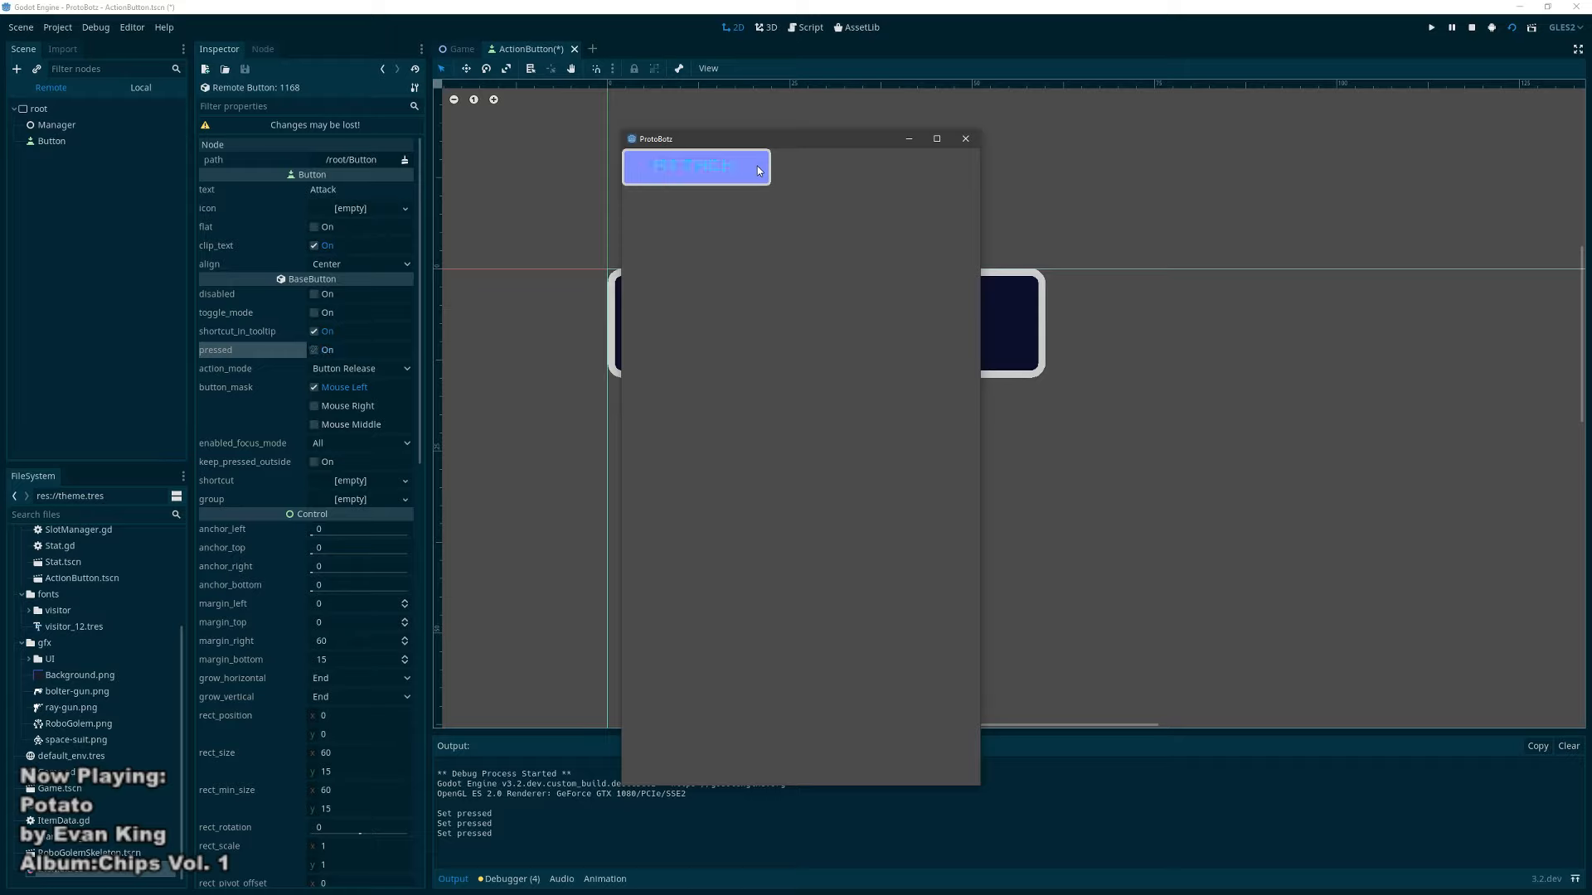
Step: Try the Button Press action mode on the remote Button, test the Attack button repeatedly, and close the game window
{"action": "left_click", "coordinate": [408, 370]}
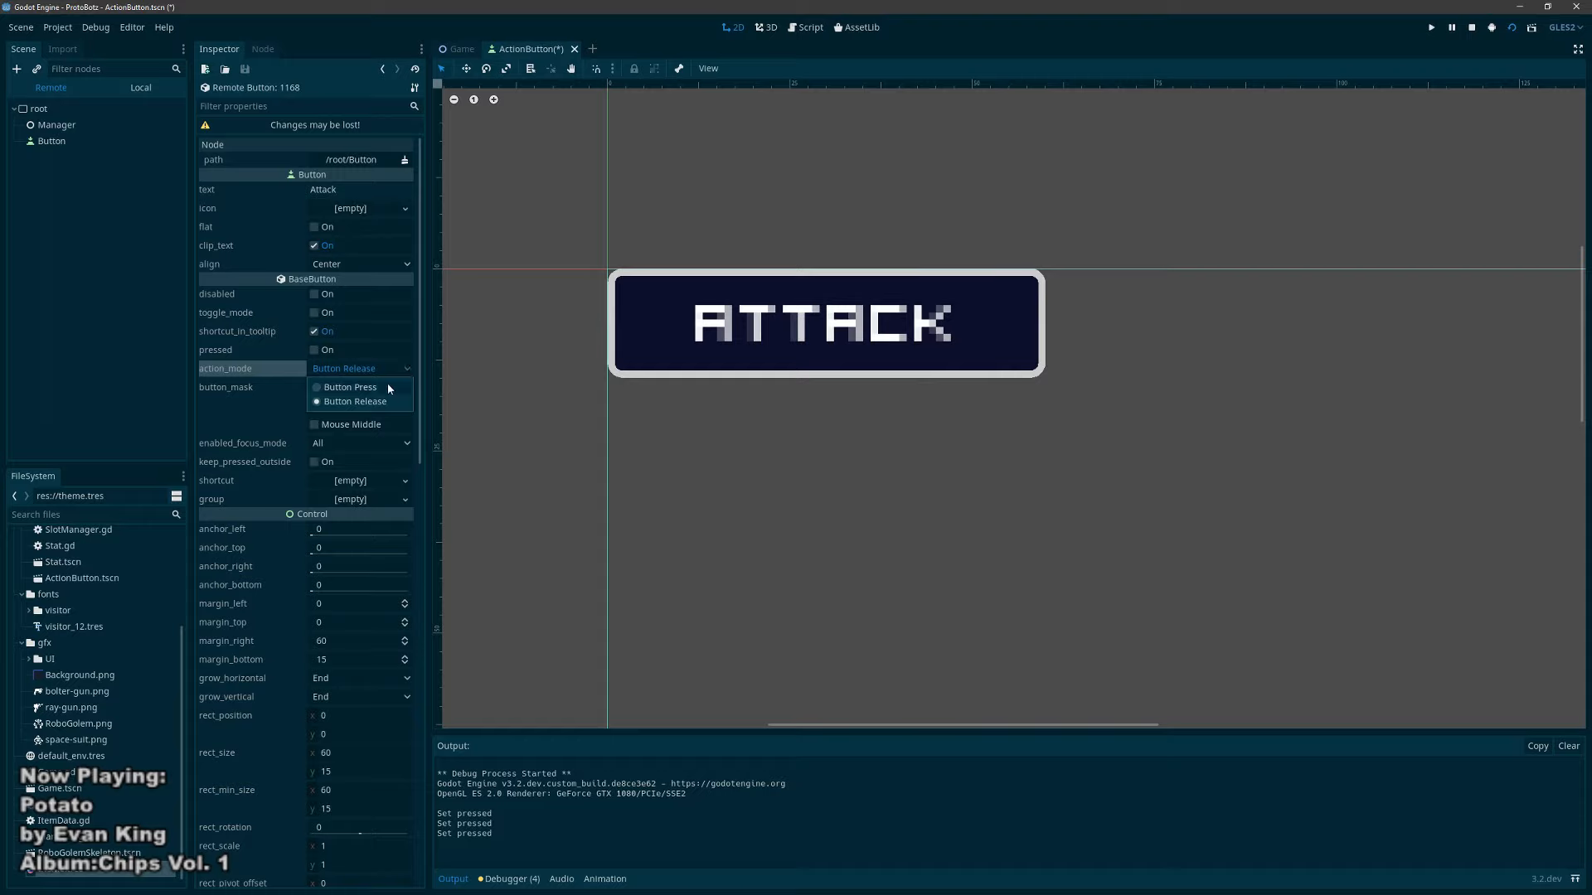
{"action": "left_click", "coordinate": [388, 387]}
{"action": "key", "text": "alt+Tab"}
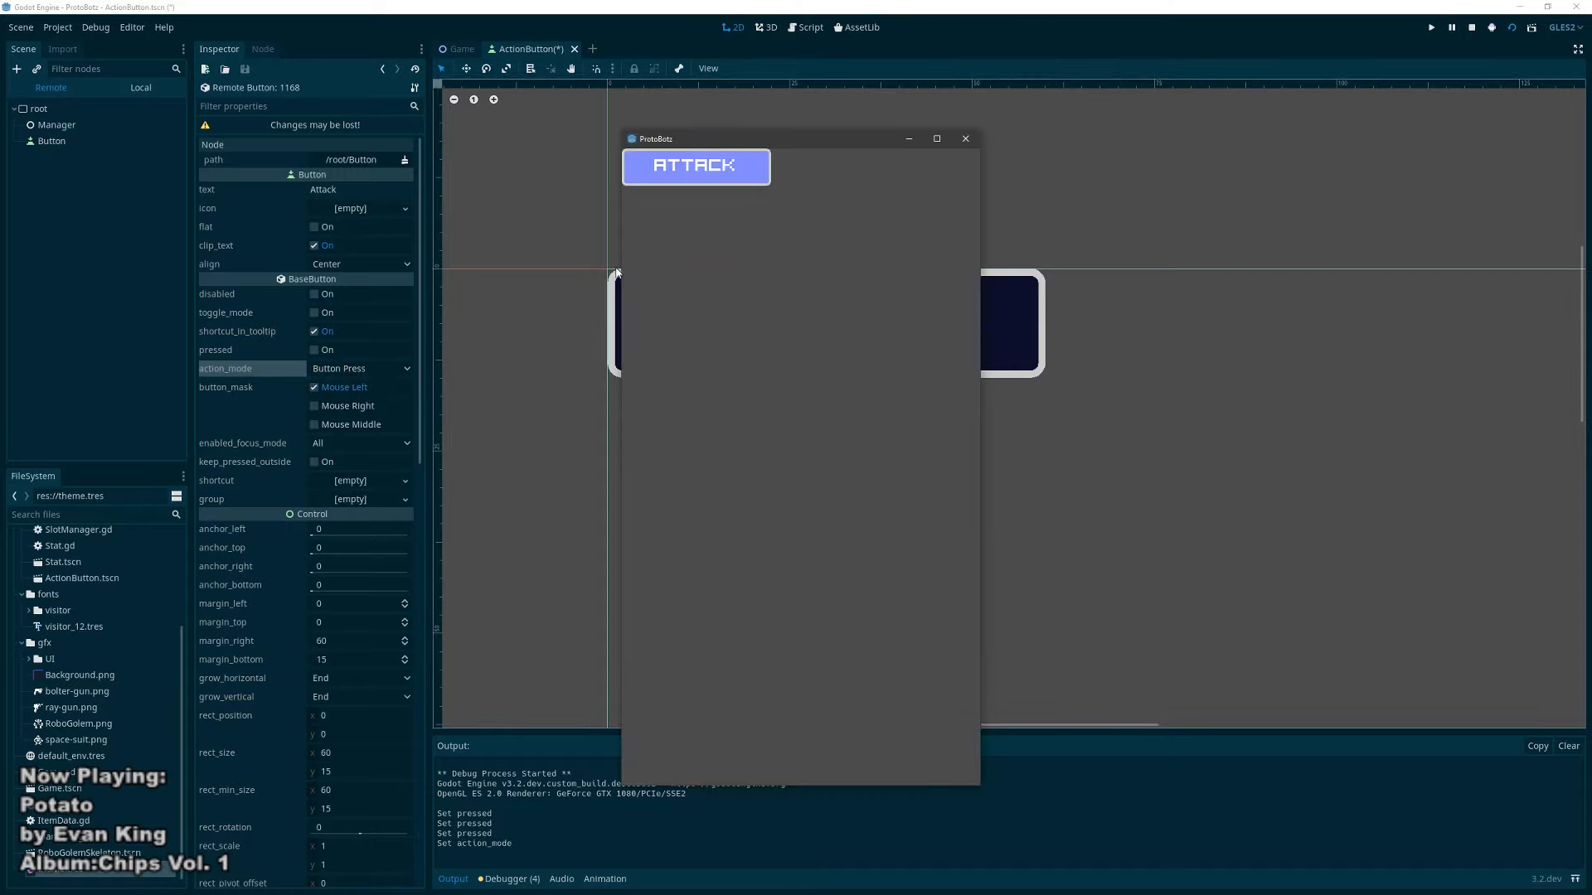
{"action": "left_click", "coordinate": [749, 156]}
{"action": "left_click", "coordinate": [744, 170]}
{"action": "left_click", "coordinate": [744, 170]}
{"action": "left_click", "coordinate": [745, 170]}
{"action": "left_click", "coordinate": [745, 170]}
{"action": "left_click", "coordinate": [745, 170]}
{"action": "left_click", "coordinate": [965, 138]}
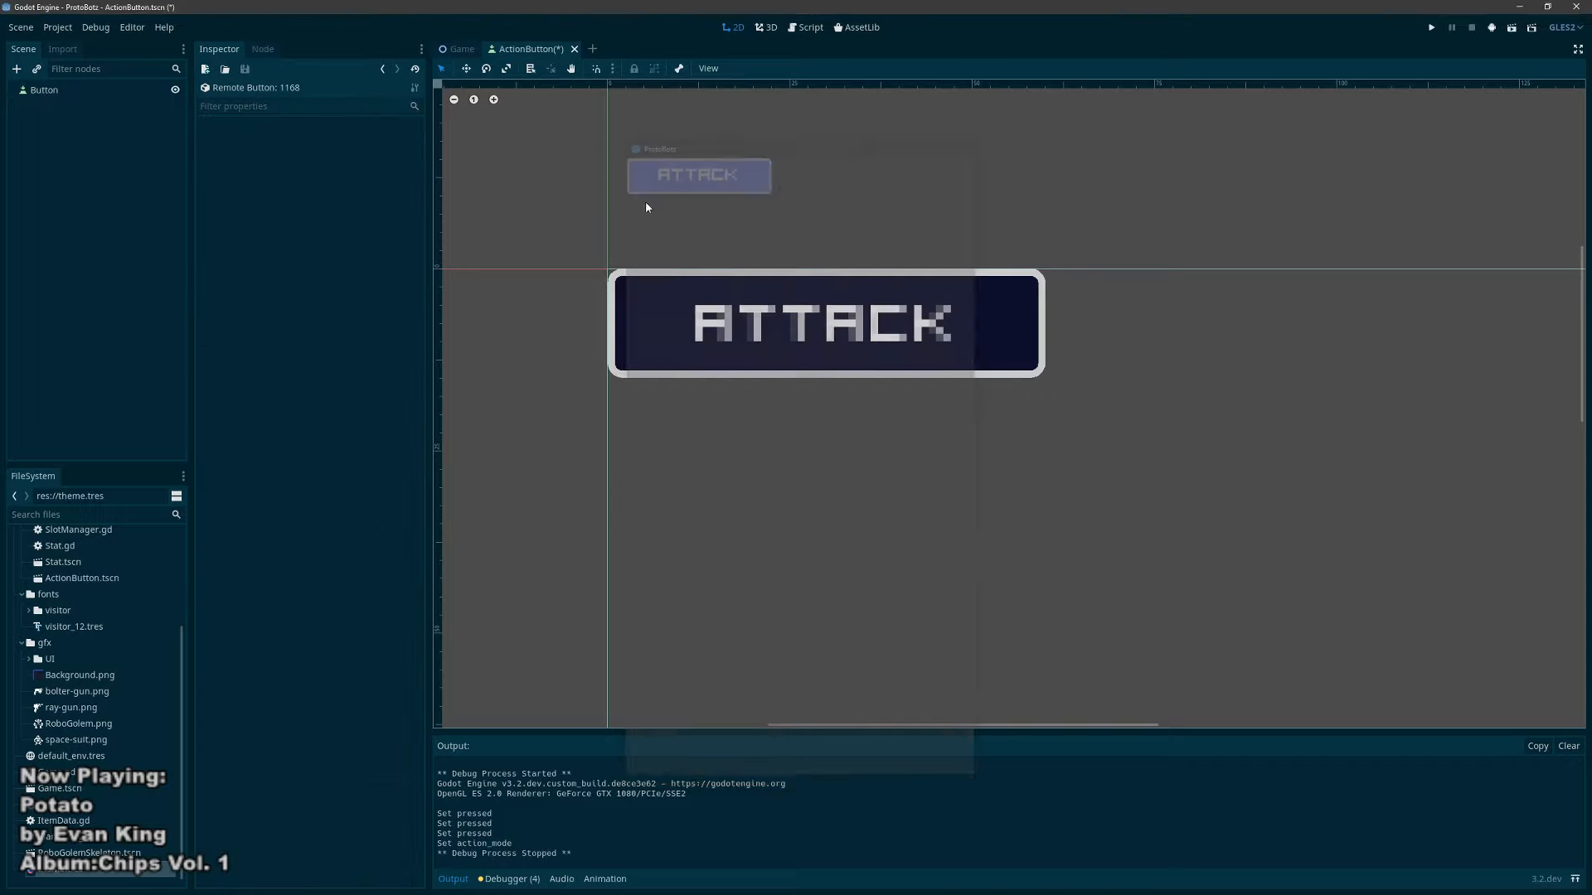
Step: Set the enabled focus mode of the ActionButton scene's Button node to None
{"action": "left_click", "coordinate": [68, 870]}
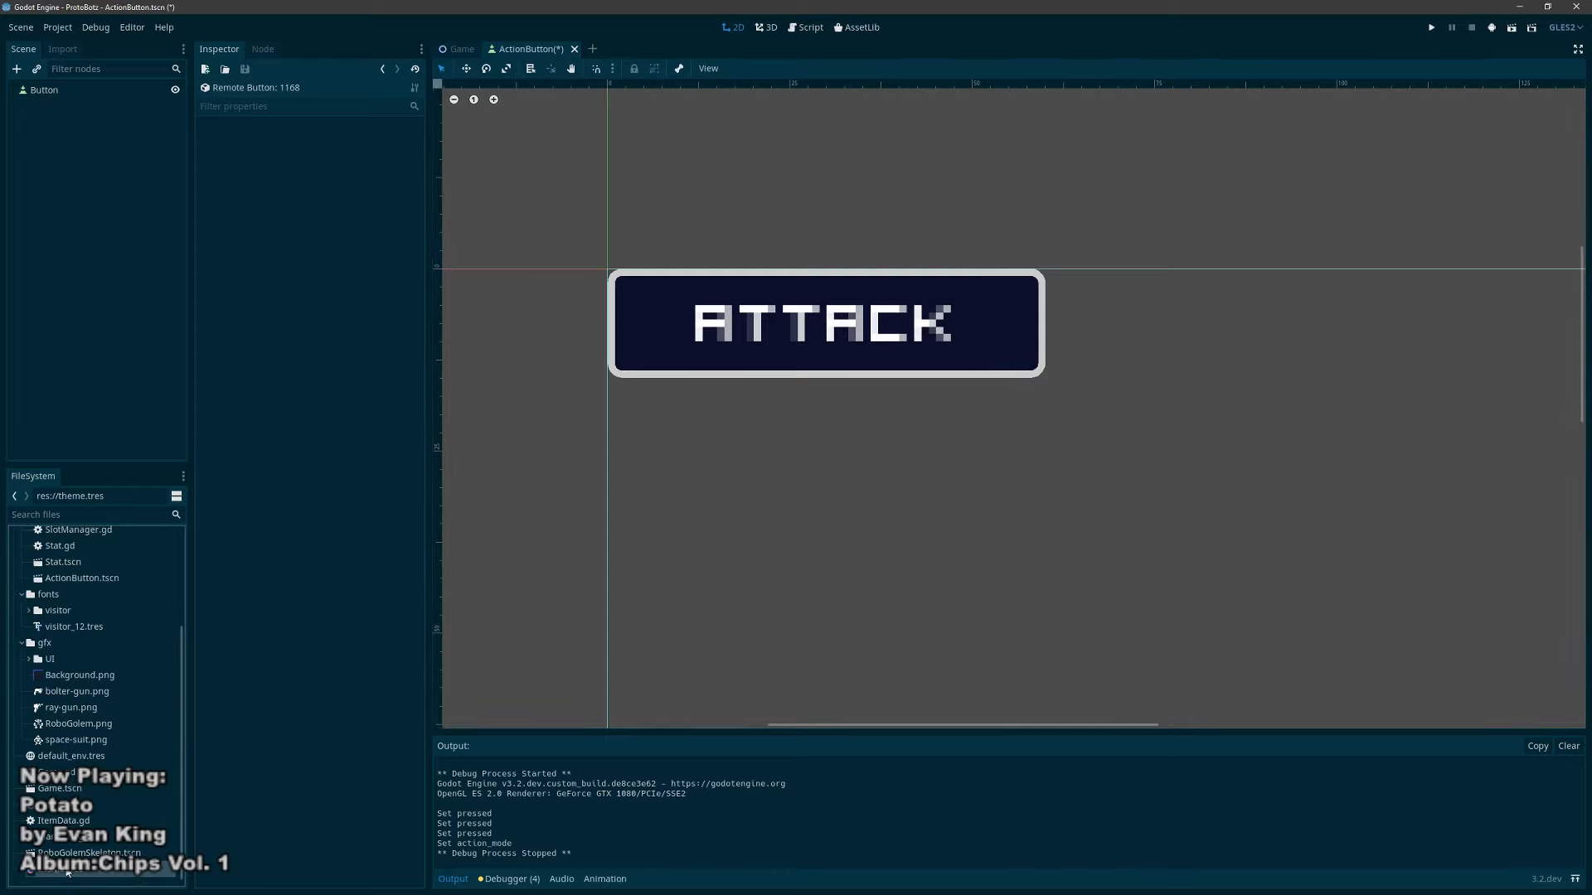
{"action": "double_click", "coordinate": [61, 89]}
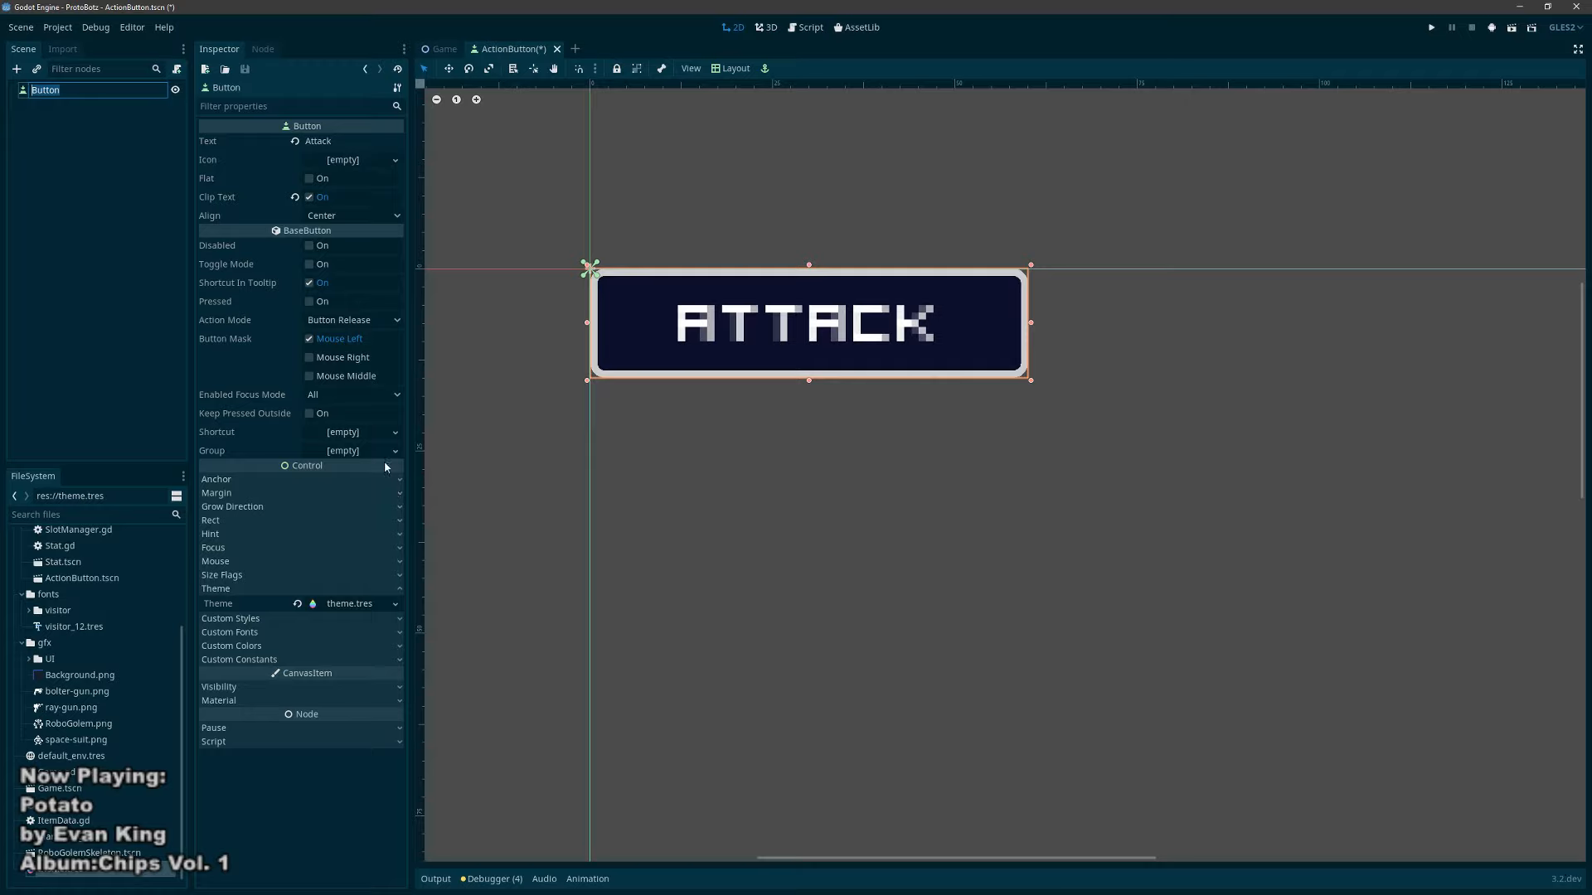
{"action": "left_click", "coordinate": [300, 565]}
{"action": "left_click", "coordinate": [285, 565]}
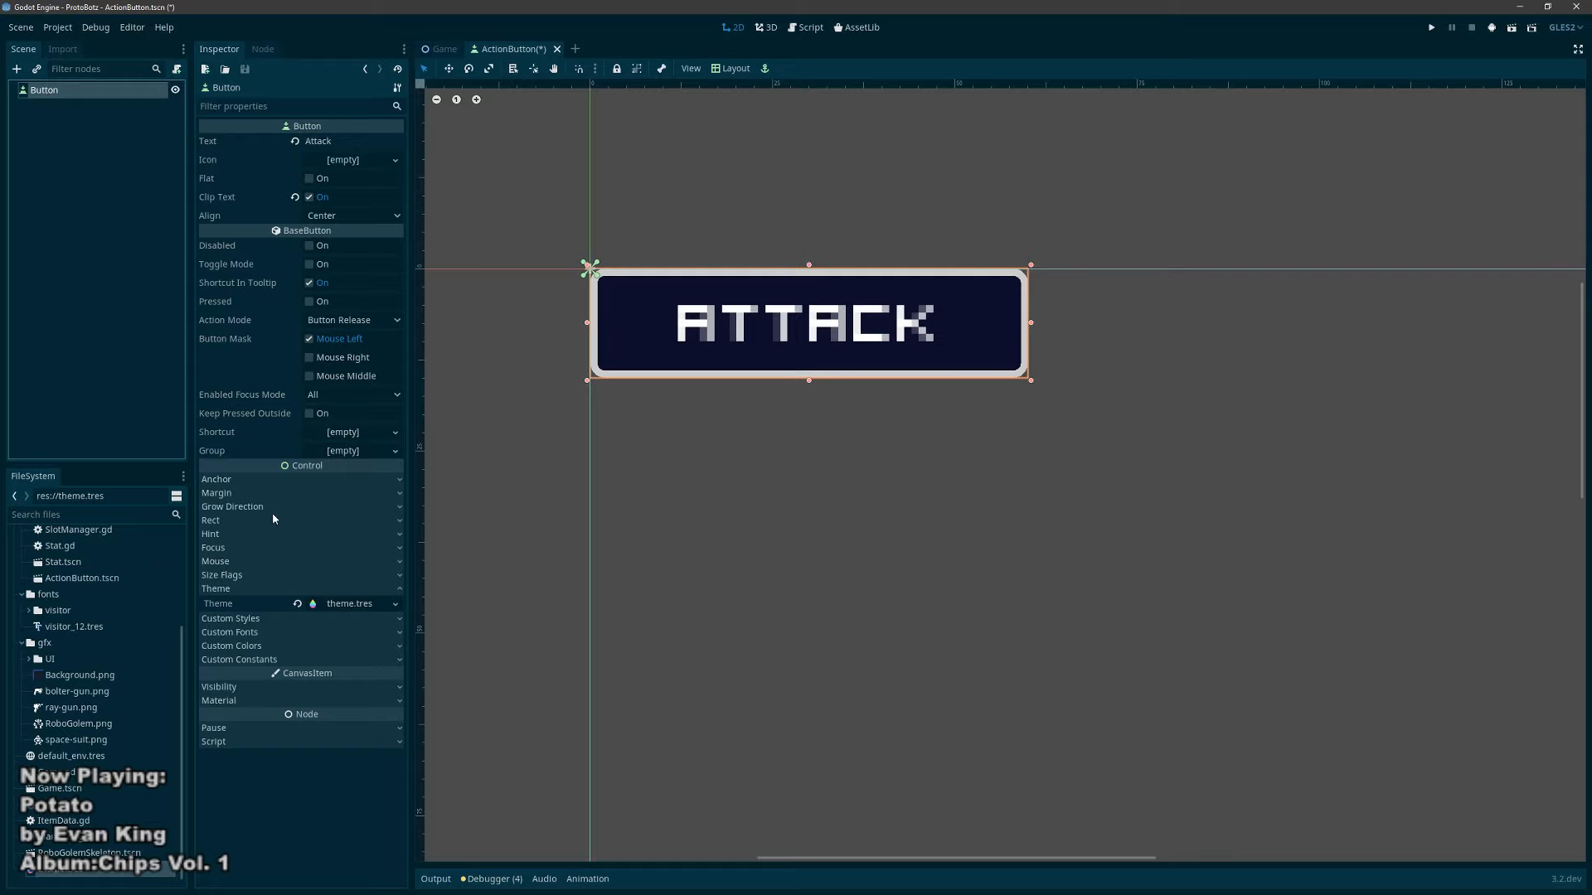
{"action": "double_click", "coordinate": [64, 872]}
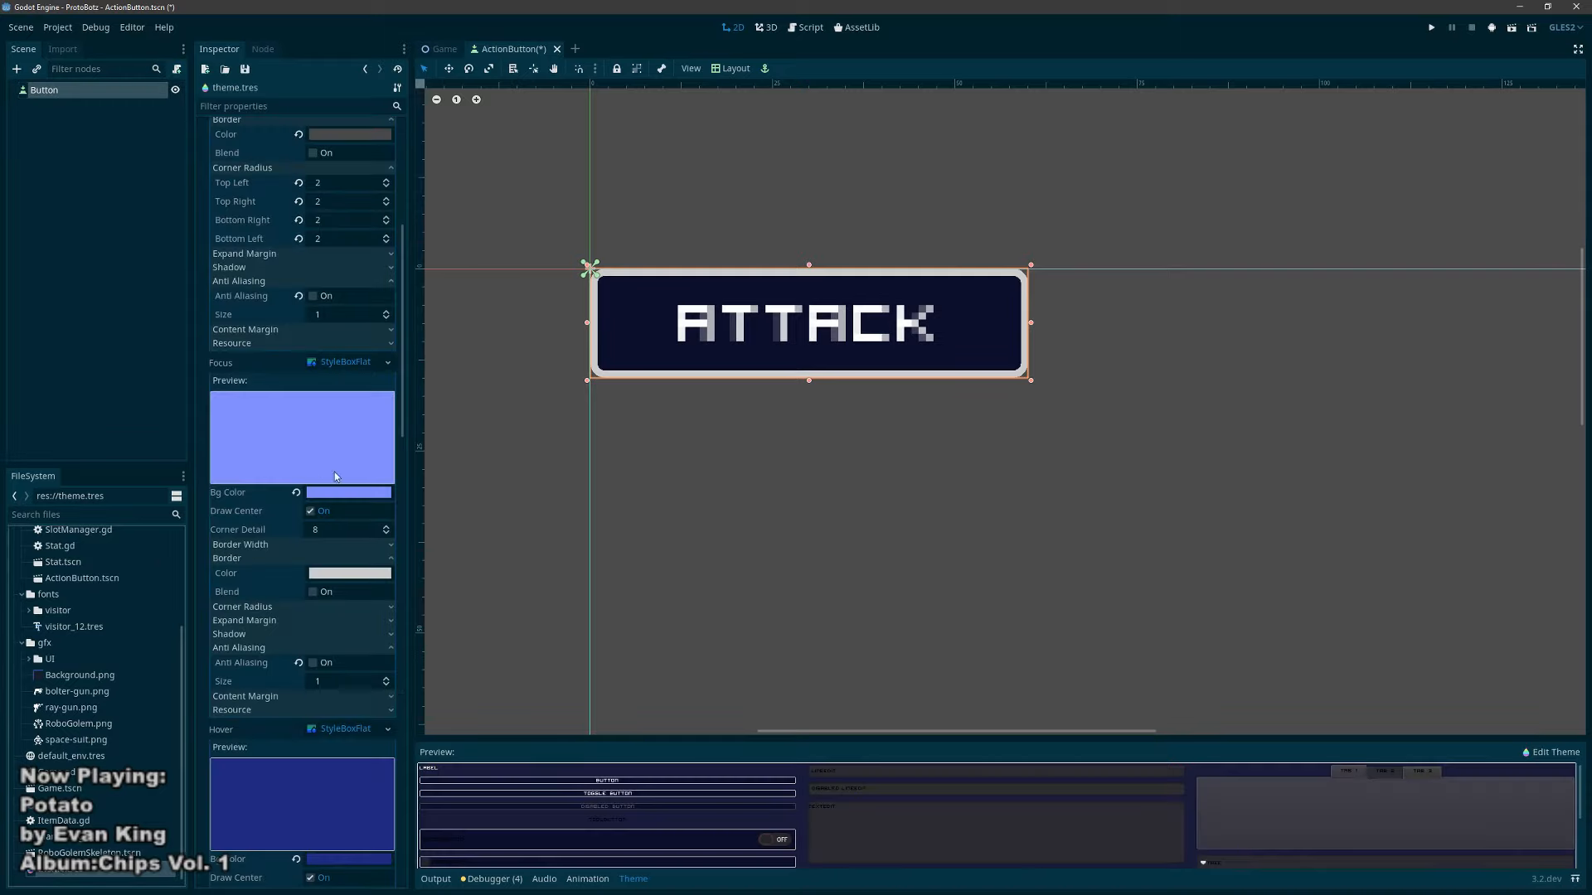
{"action": "scroll", "coordinate": [342, 483], "scroll_direction": "down", "scroll_amount": 3}
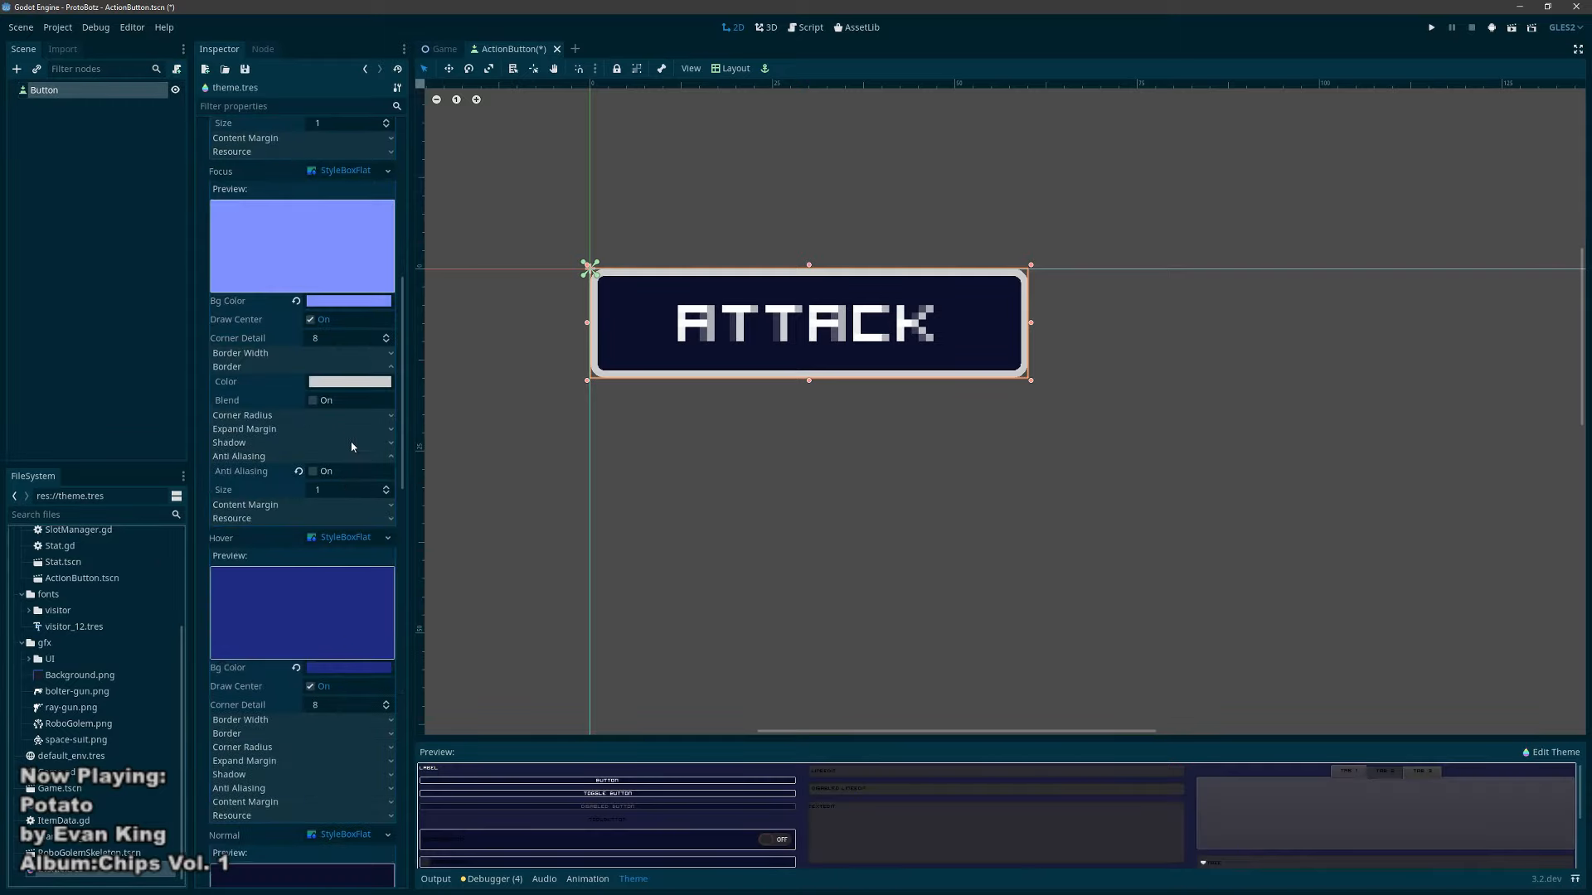
{"action": "left_click", "coordinate": [76, 94]}
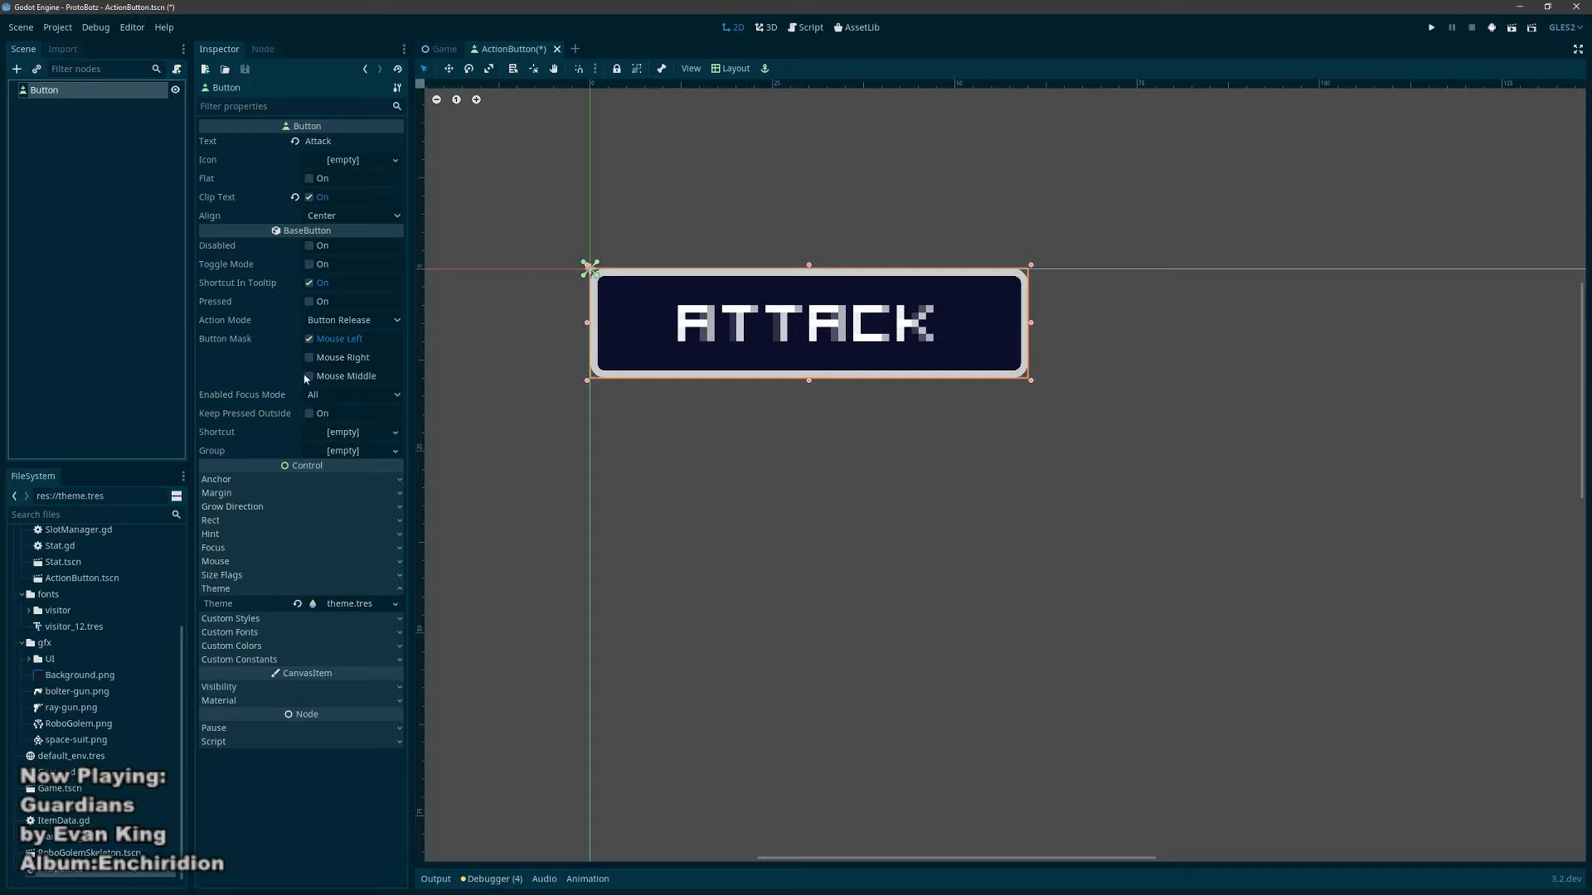
{"action": "left_click", "coordinate": [327, 398]}
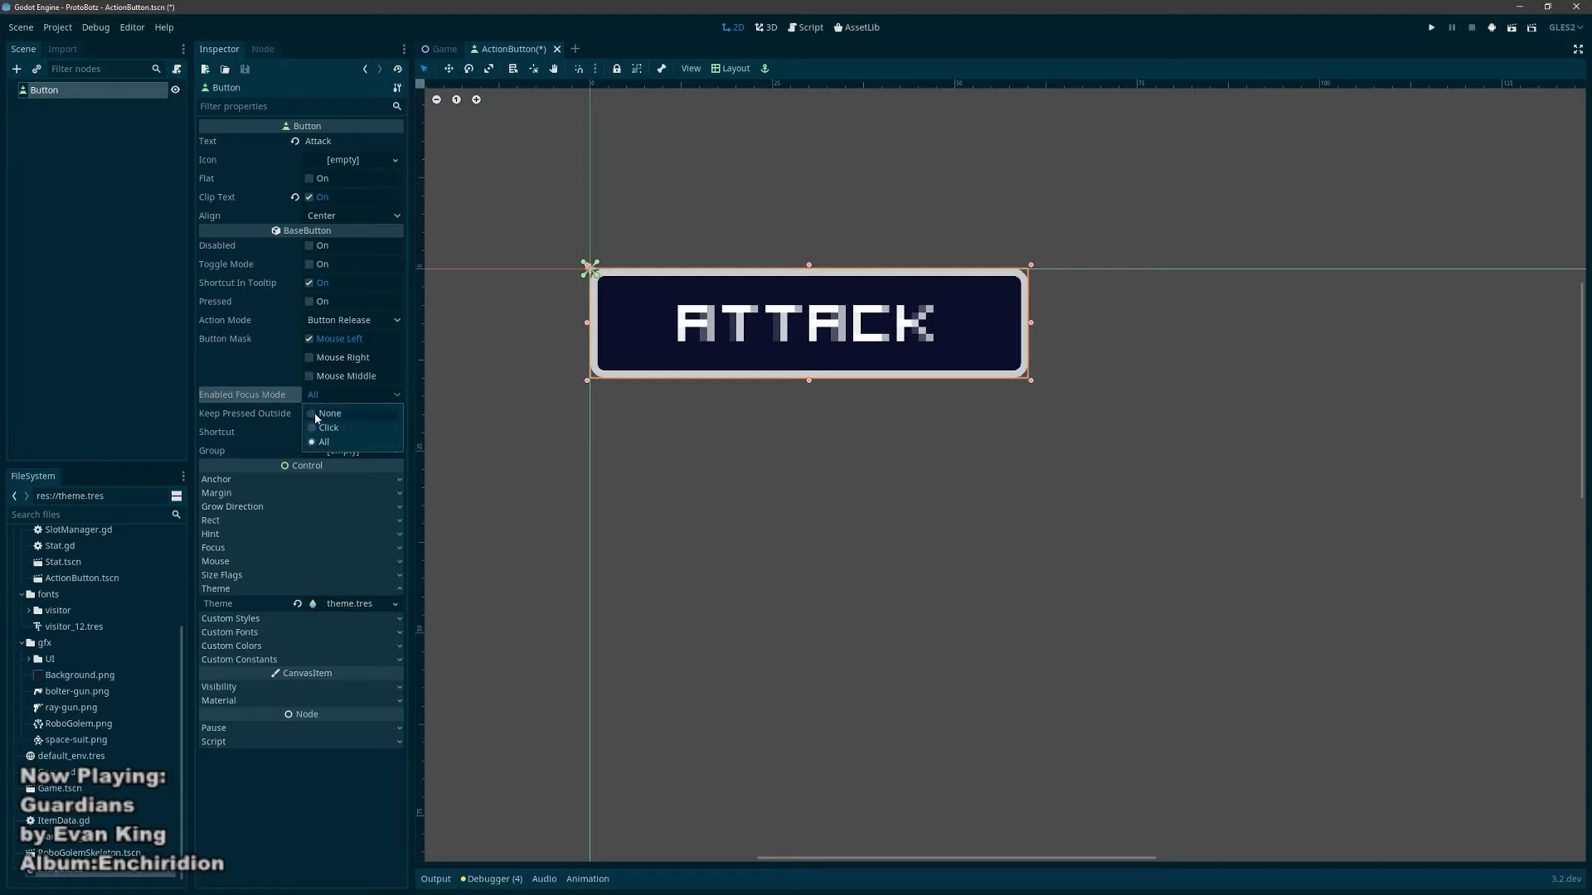
{"action": "left_click", "coordinate": [328, 412]}
Step: Run the game, test the Attack and Charge buttons, and close the game window
{"action": "key", "text": "F5"}
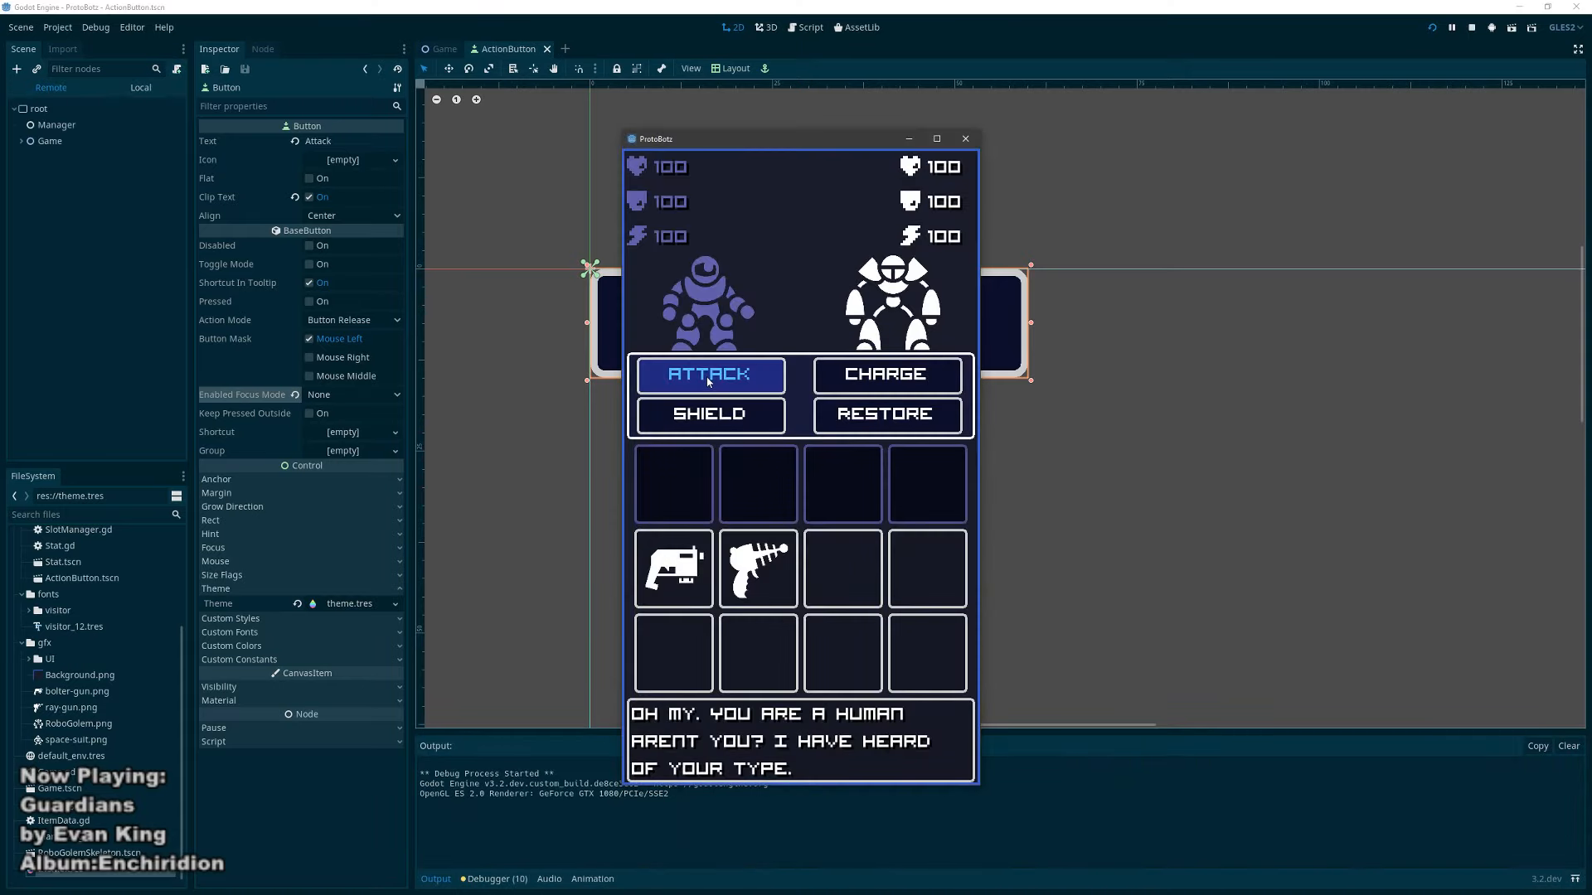
{"action": "left_click", "coordinate": [704, 377]}
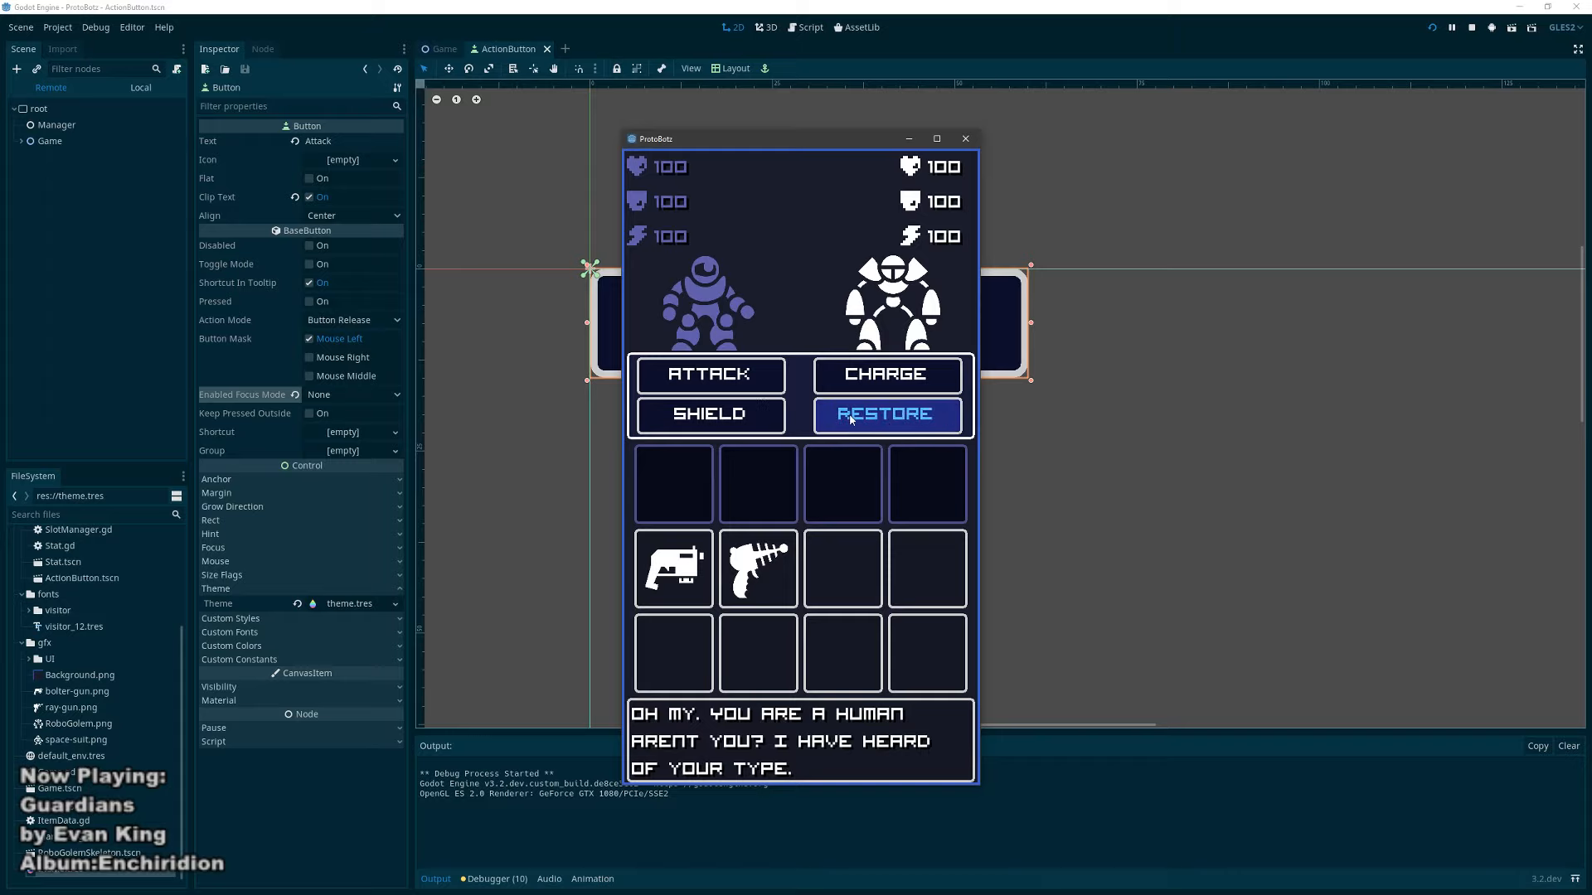
{"action": "left_click", "coordinate": [917, 379]}
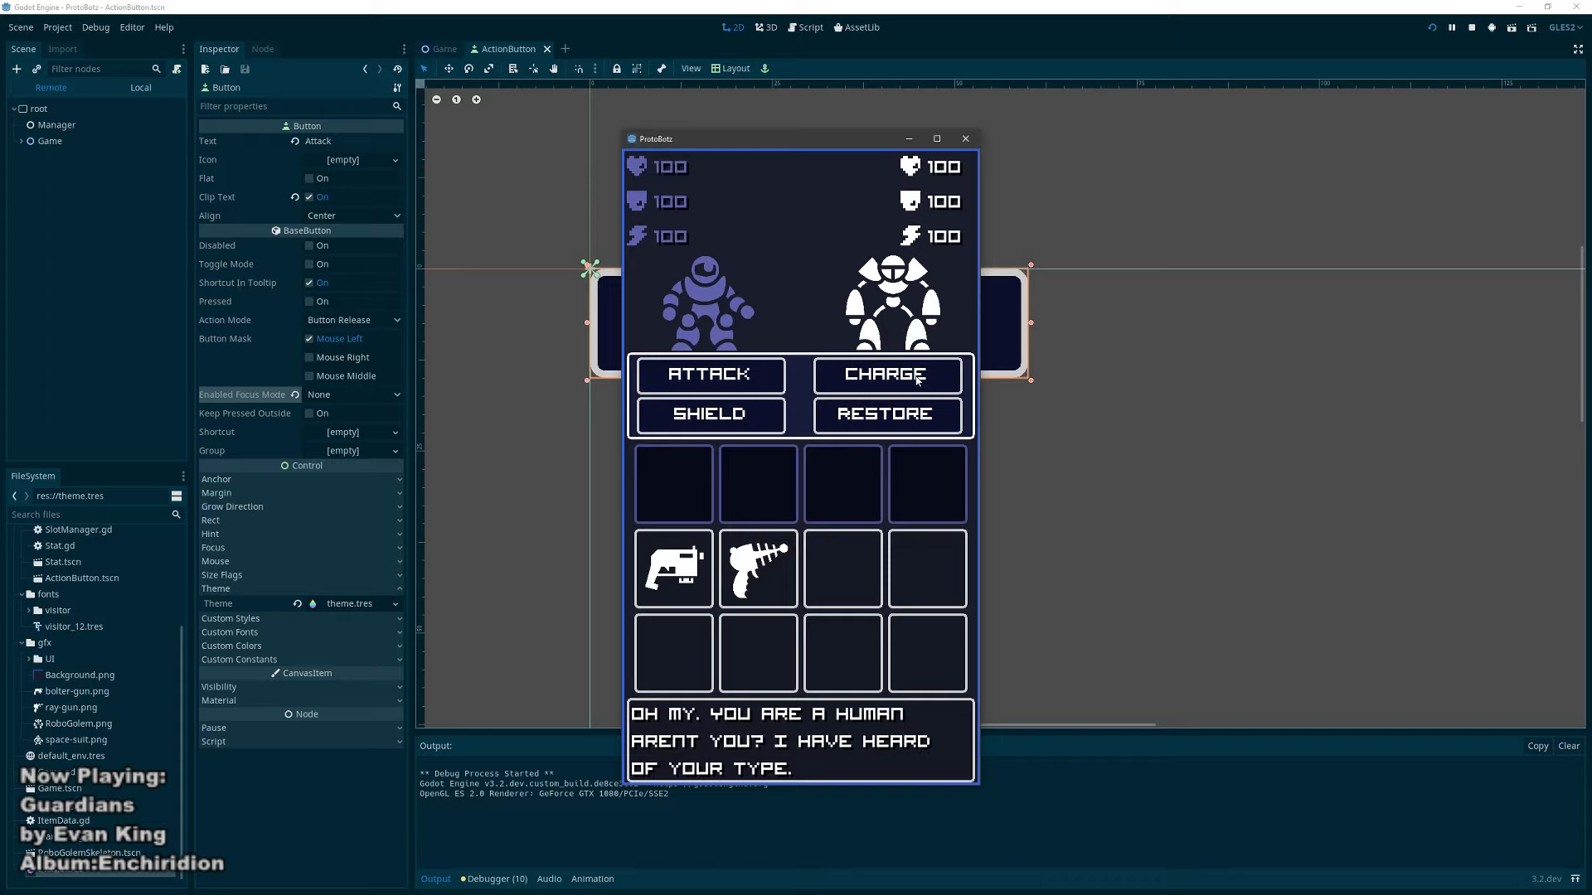
{"action": "left_click", "coordinate": [966, 140]}
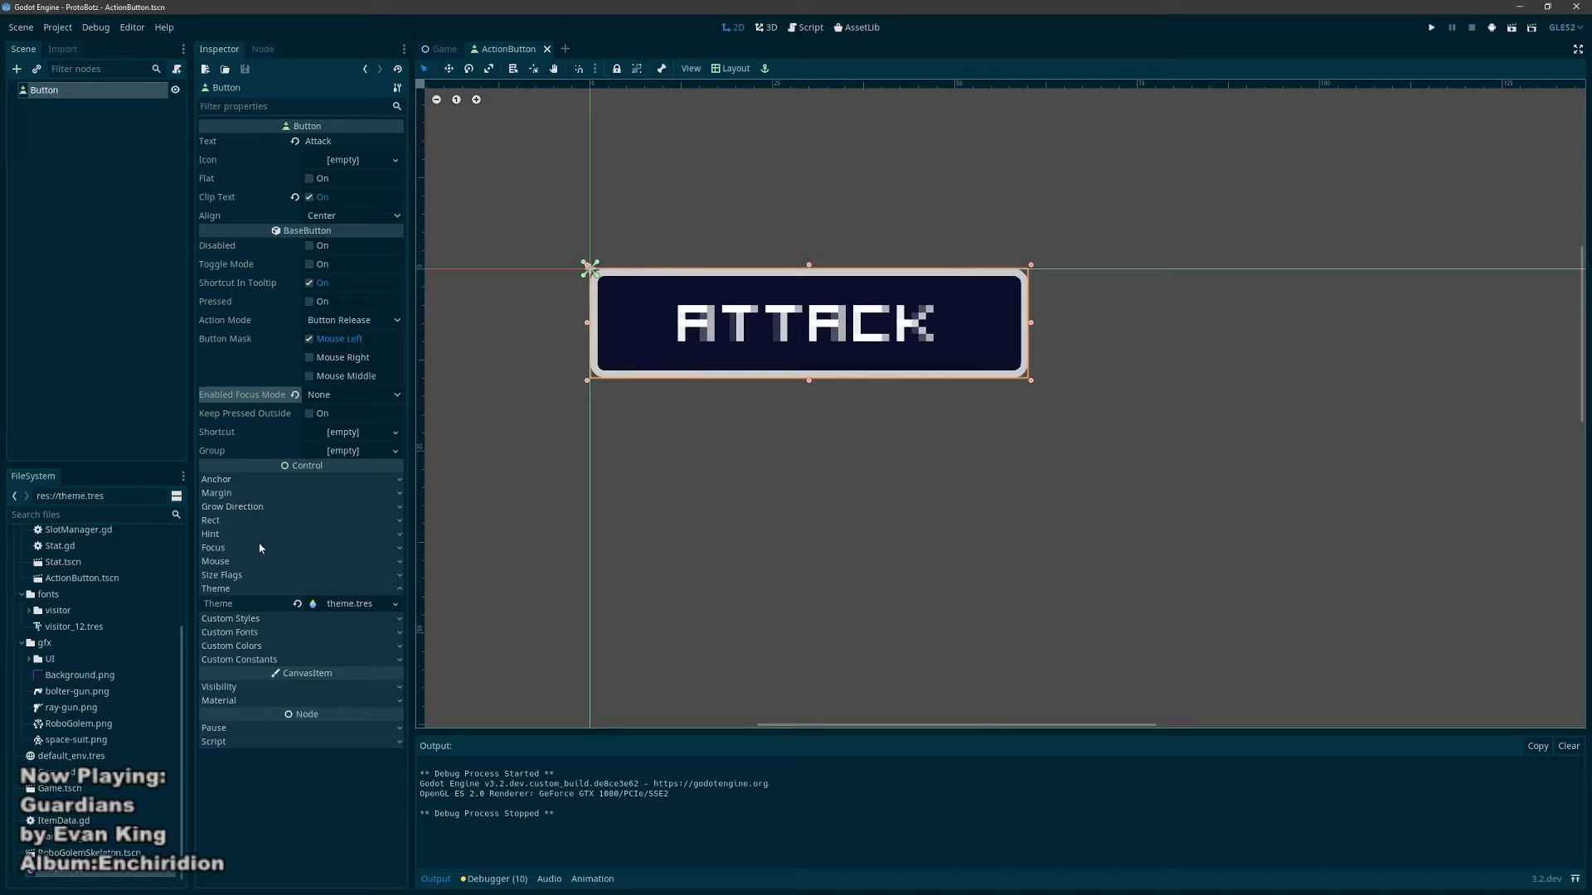
Step: Change the Focus style's background color in the button's theme.tres to a dark saturated blue
{"action": "left_click", "coordinate": [349, 603]}
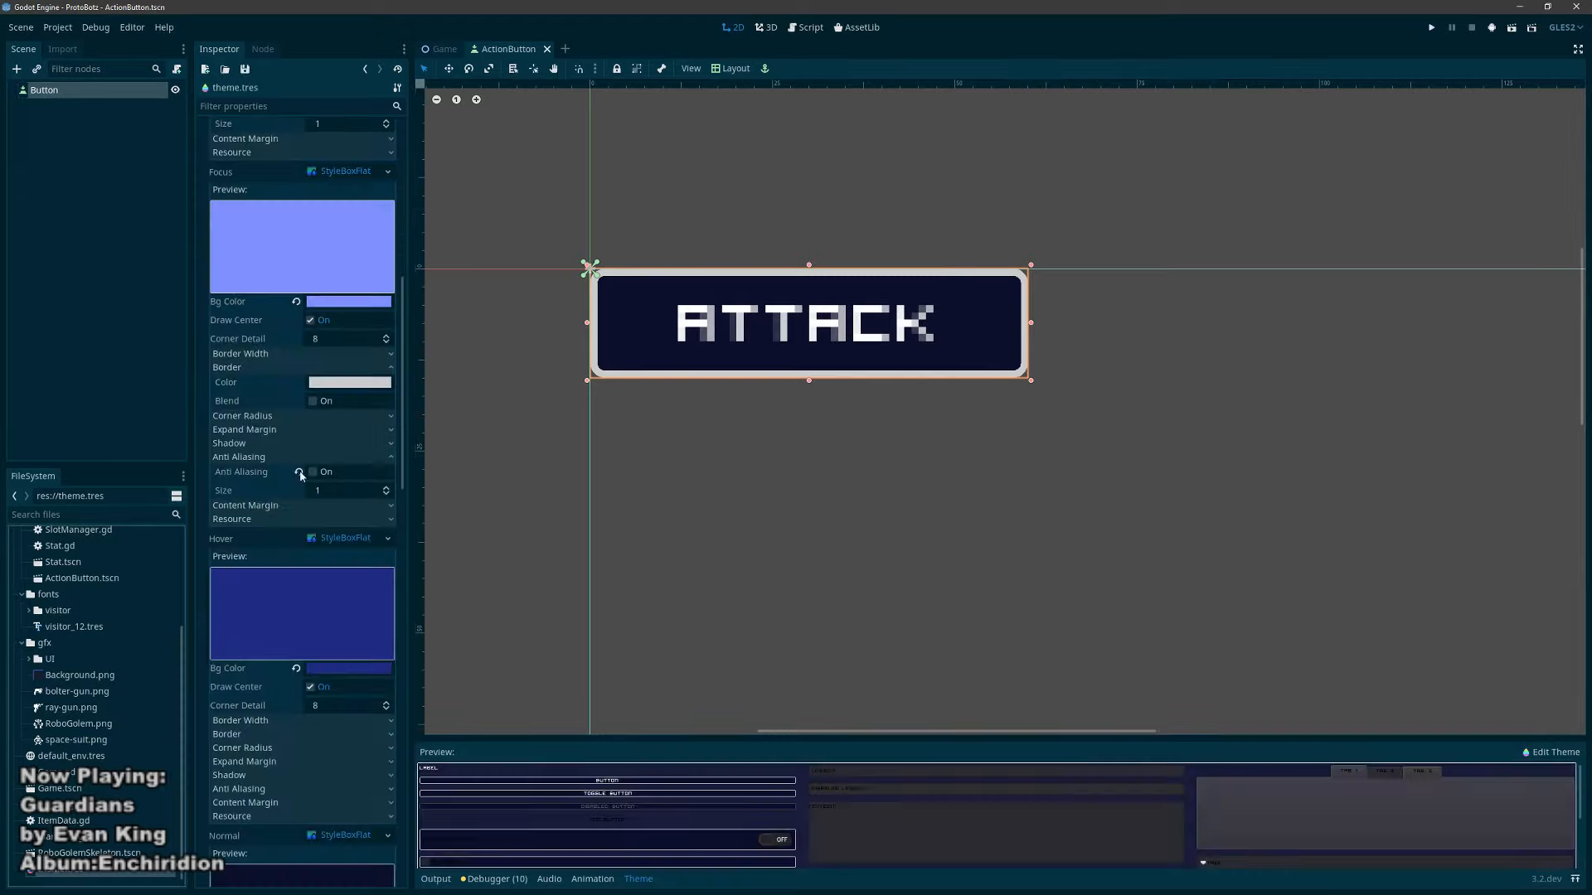
{"action": "left_click", "coordinate": [346, 302]}
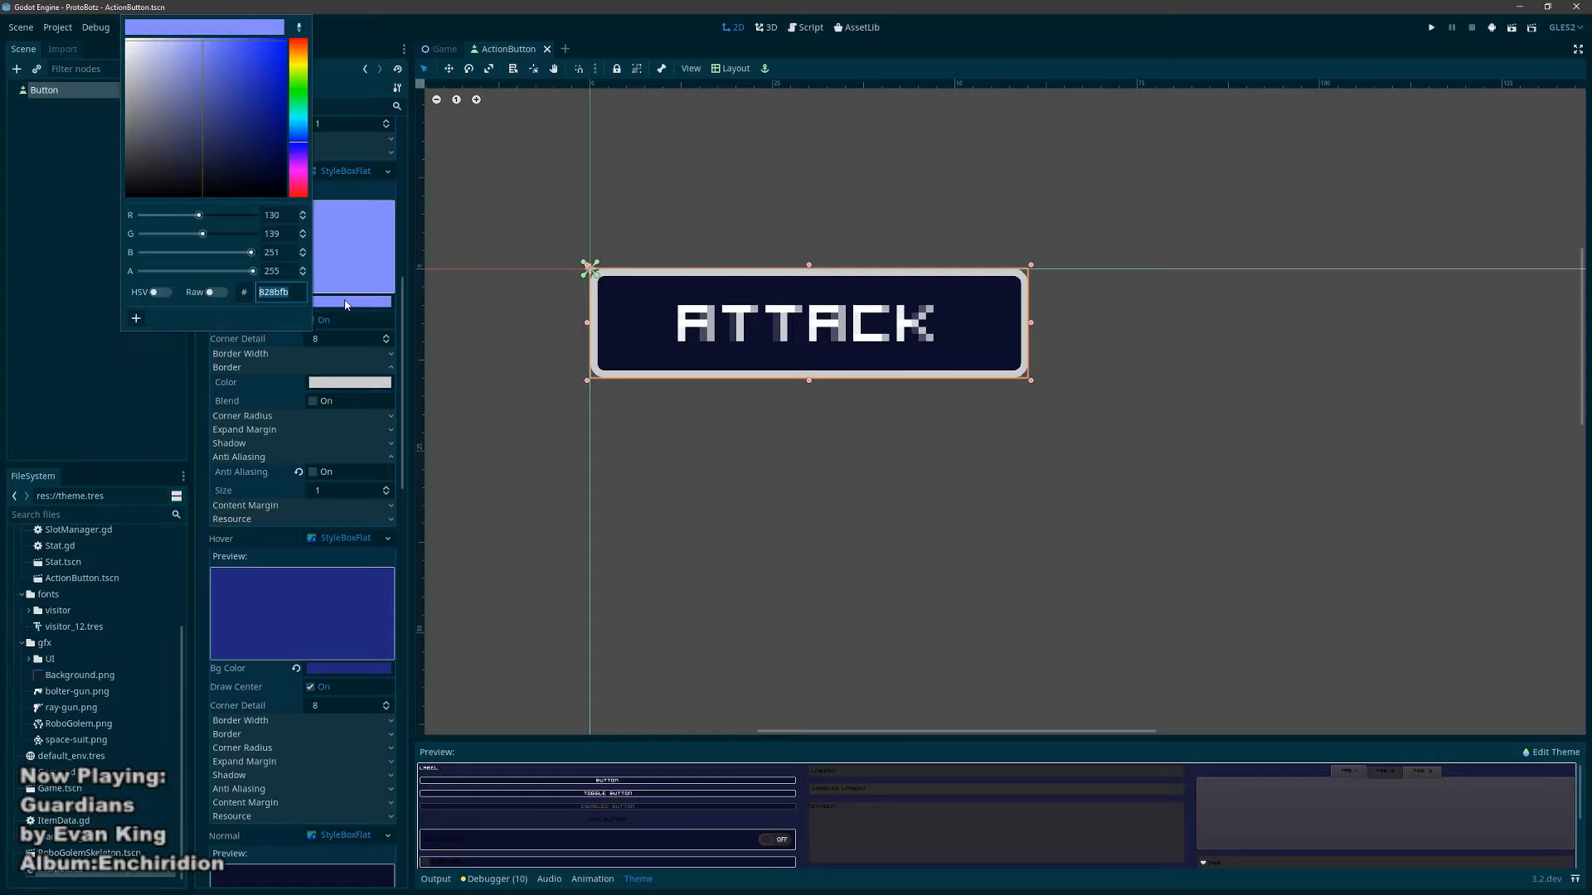
{"action": "left_click_drag", "start_coordinate": [221, 73], "coordinate": [263, 131]}
{"action": "middle_click_drag", "start_coordinate": [497, 184], "coordinate": [499, 267]}
{"action": "scroll", "coordinate": [345, 212], "scroll_direction": "up", "scroll_amount": 6}
{"action": "scroll", "coordinate": [346, 213], "scroll_direction": "down", "scroll_amount": 3}
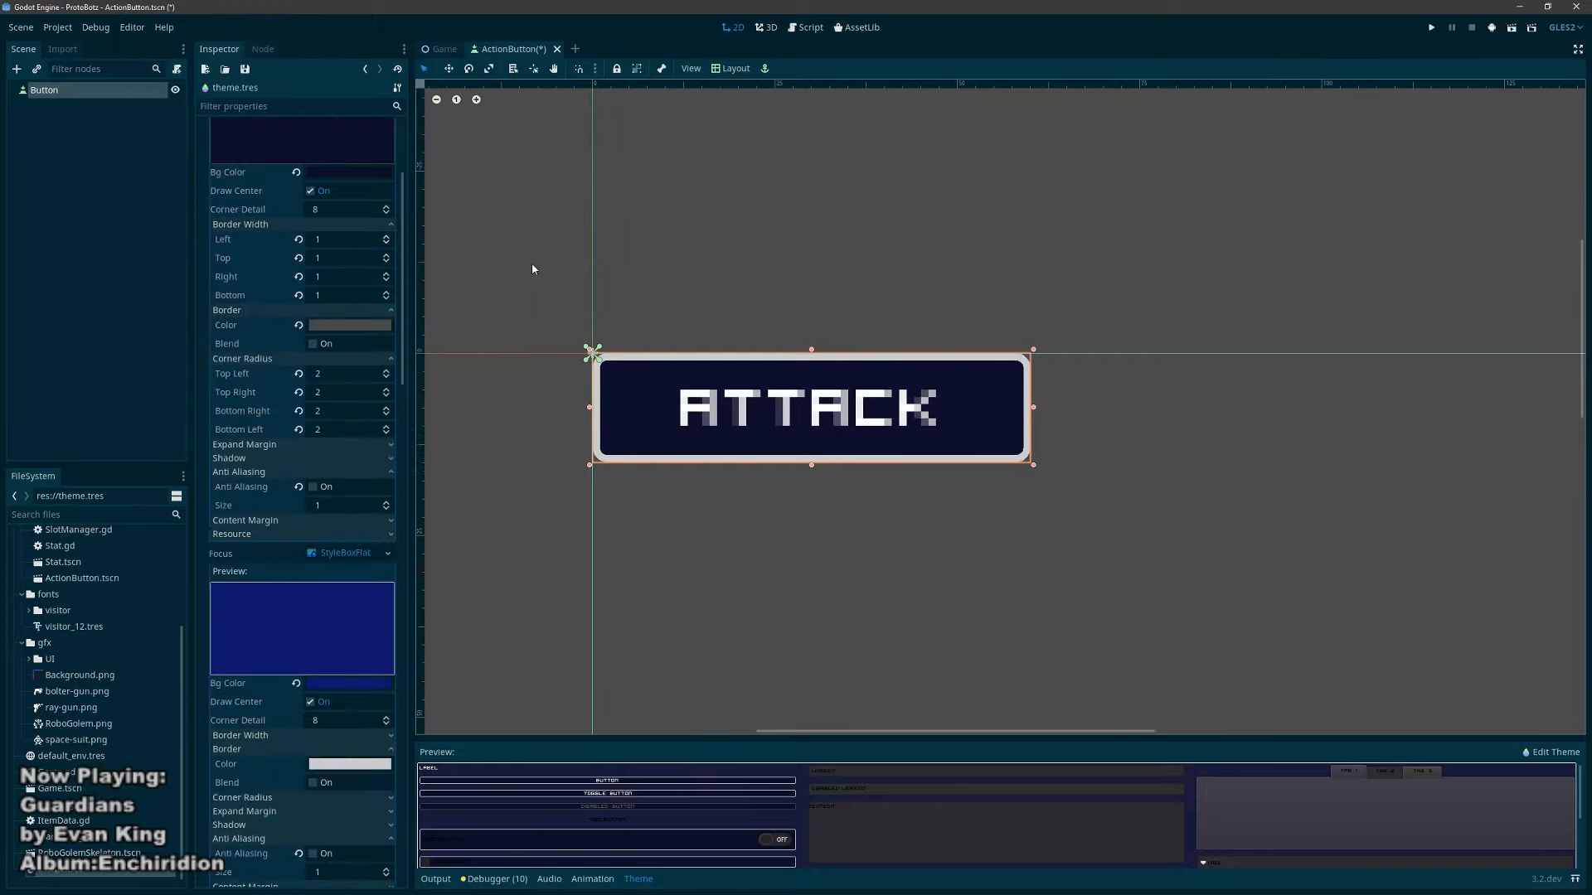
Step: Run the game again, test the Attack, Charge and Restore buttons repeatedly, and close the game window
{"action": "key", "text": "F5"}
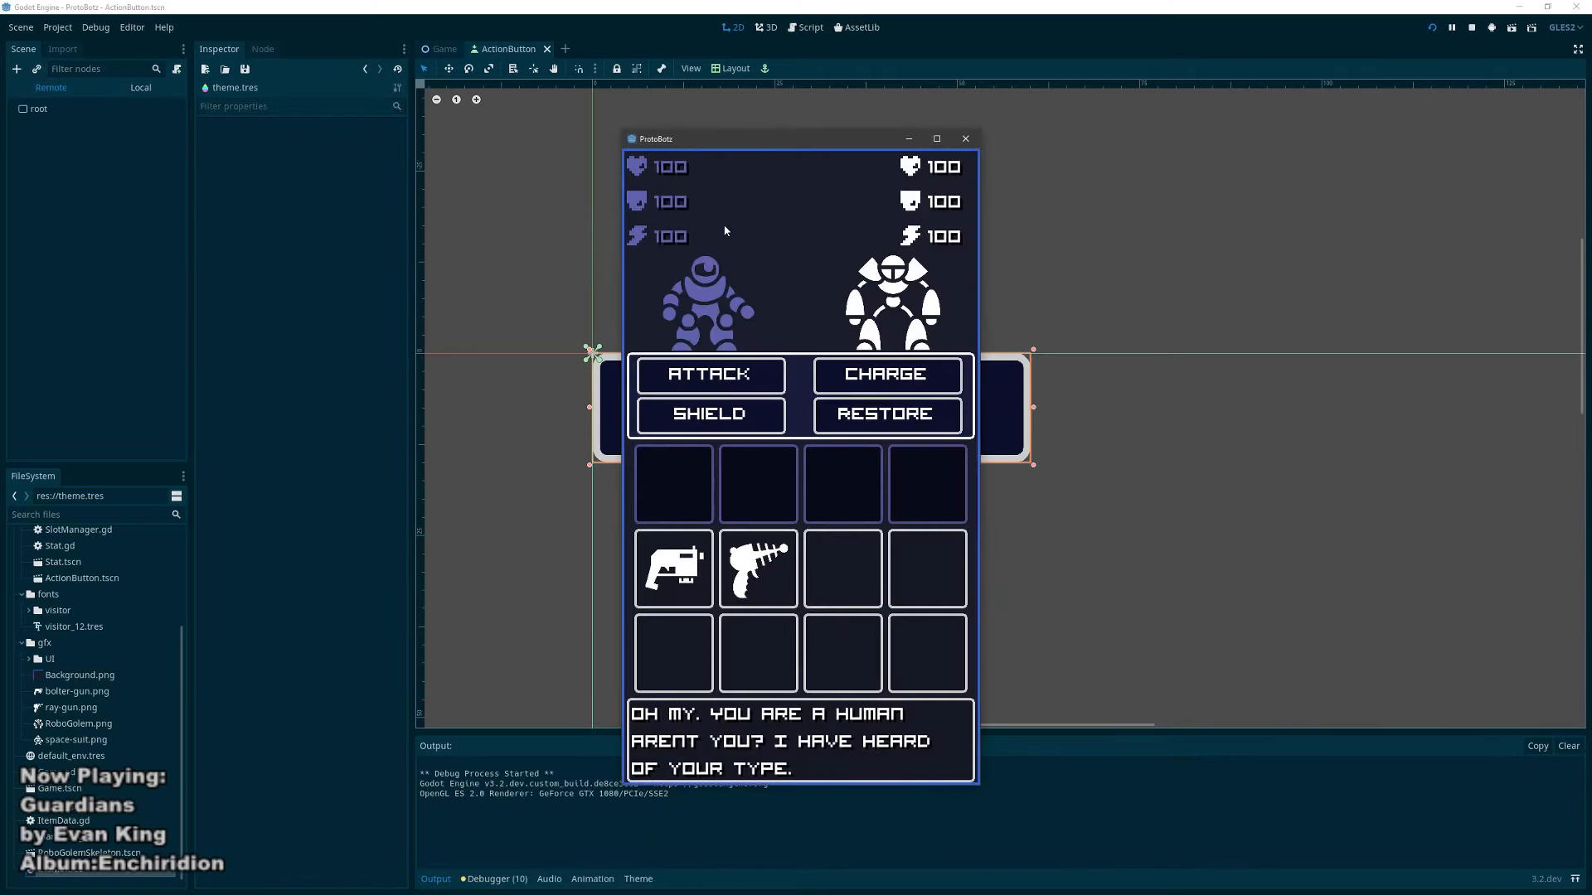
{"action": "left_click", "coordinate": [746, 377]}
{"action": "left_click", "coordinate": [746, 378]}
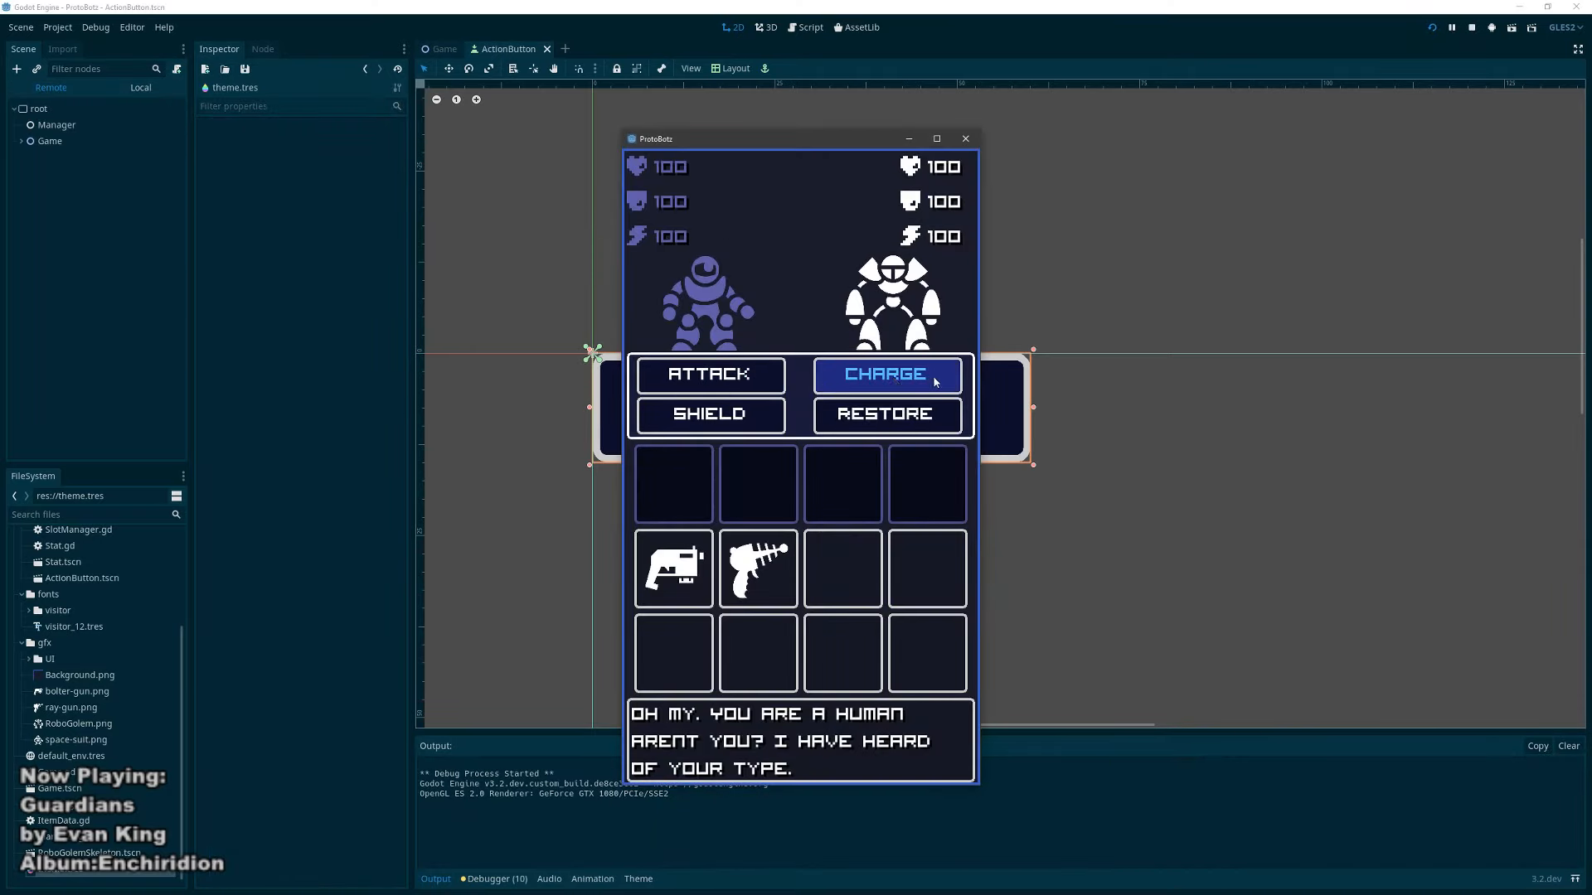
{"action": "left_click", "coordinate": [931, 416]}
{"action": "left_click", "coordinate": [752, 378]}
{"action": "left_click", "coordinate": [921, 378]}
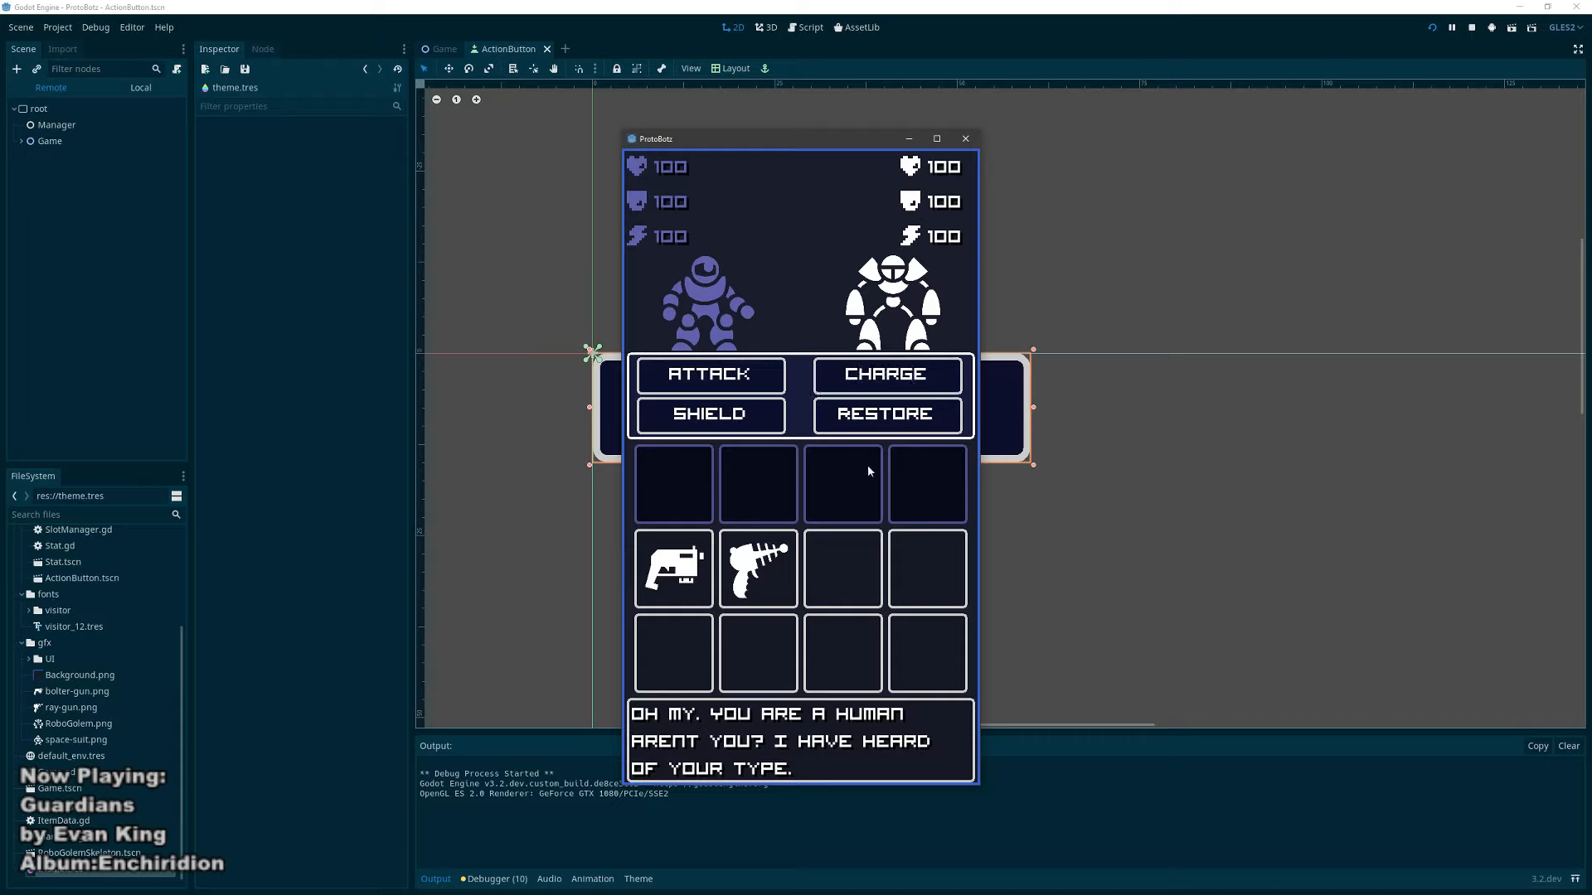
{"action": "left_click", "coordinate": [768, 383]}
{"action": "left_click", "coordinate": [858, 381]}
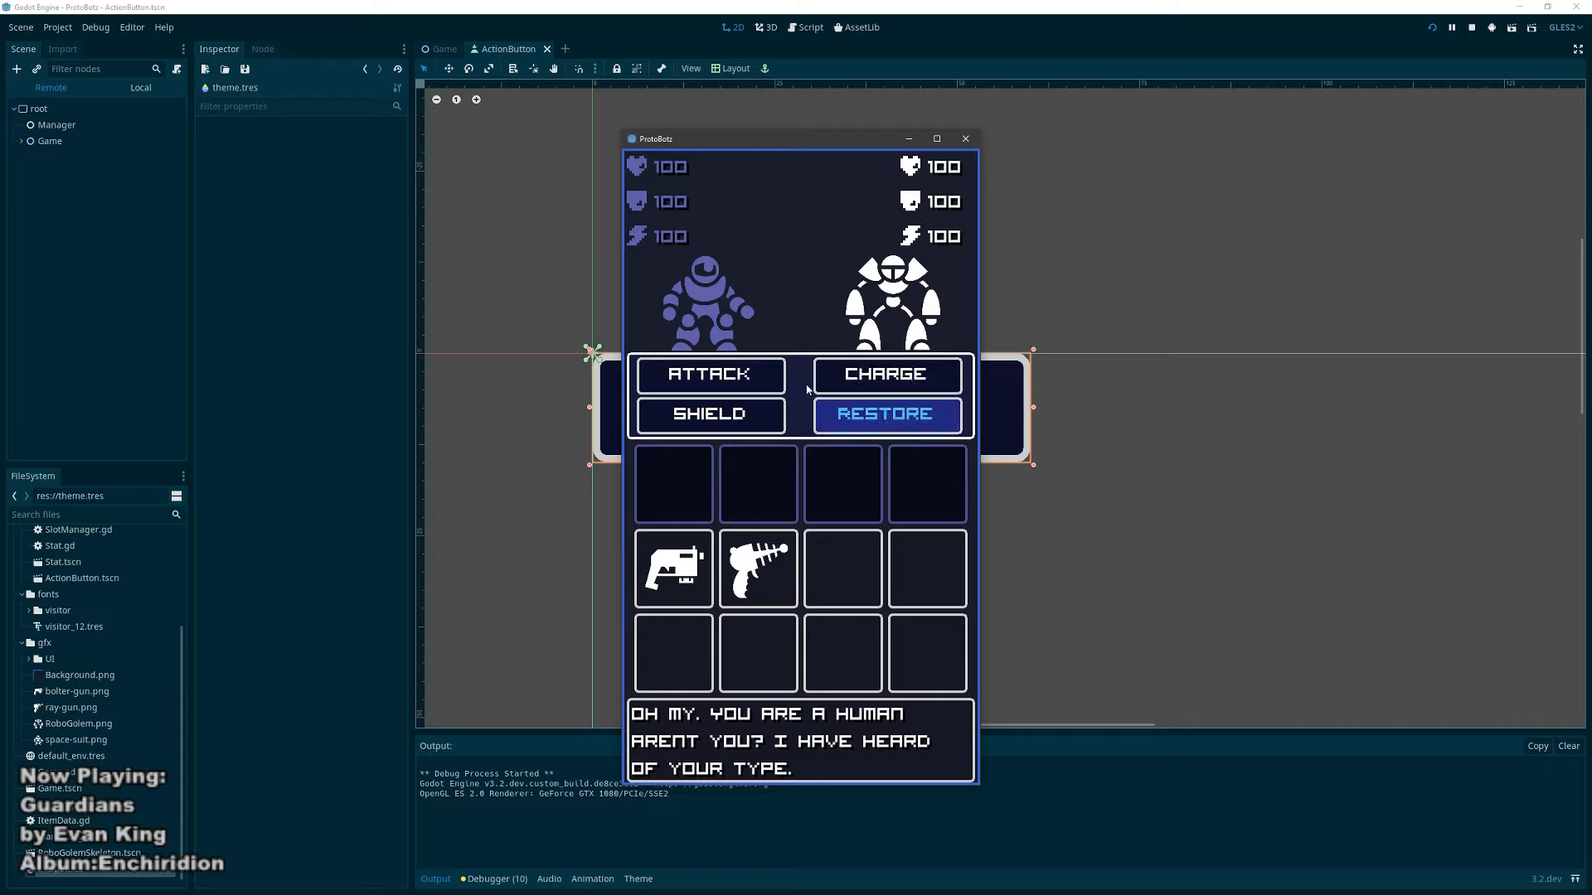
{"action": "left_click", "coordinate": [771, 381]}
{"action": "left_click", "coordinate": [732, 380]}
{"action": "left_click", "coordinate": [866, 387]}
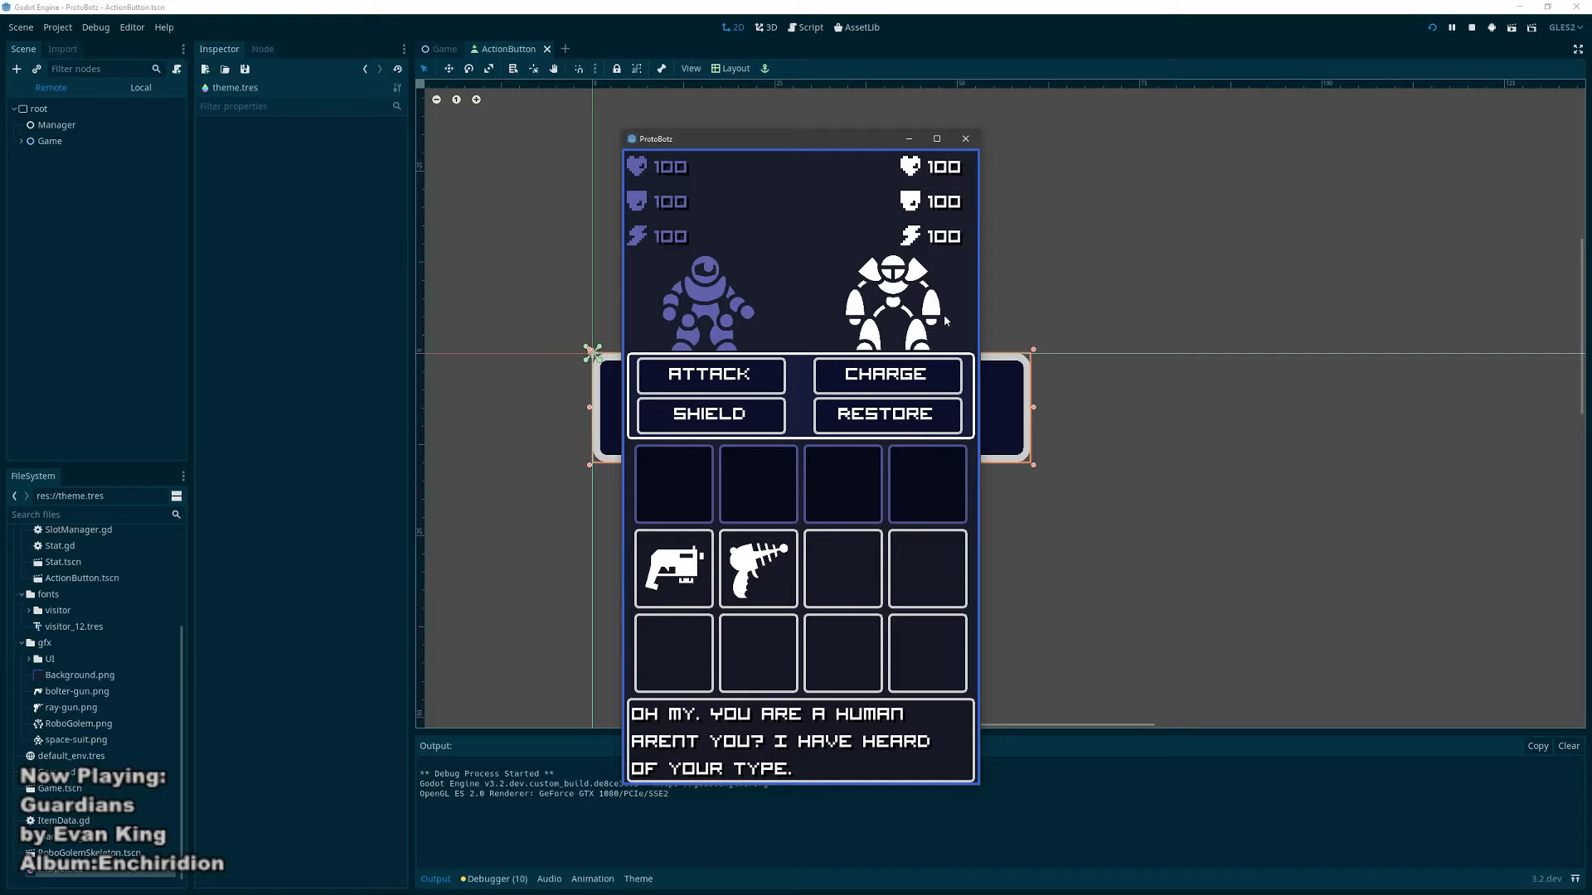
{"action": "left_click", "coordinate": [965, 138]}
{"action": "left_click", "coordinate": [262, 49]}
{"action": "left_click", "coordinate": [220, 48]}
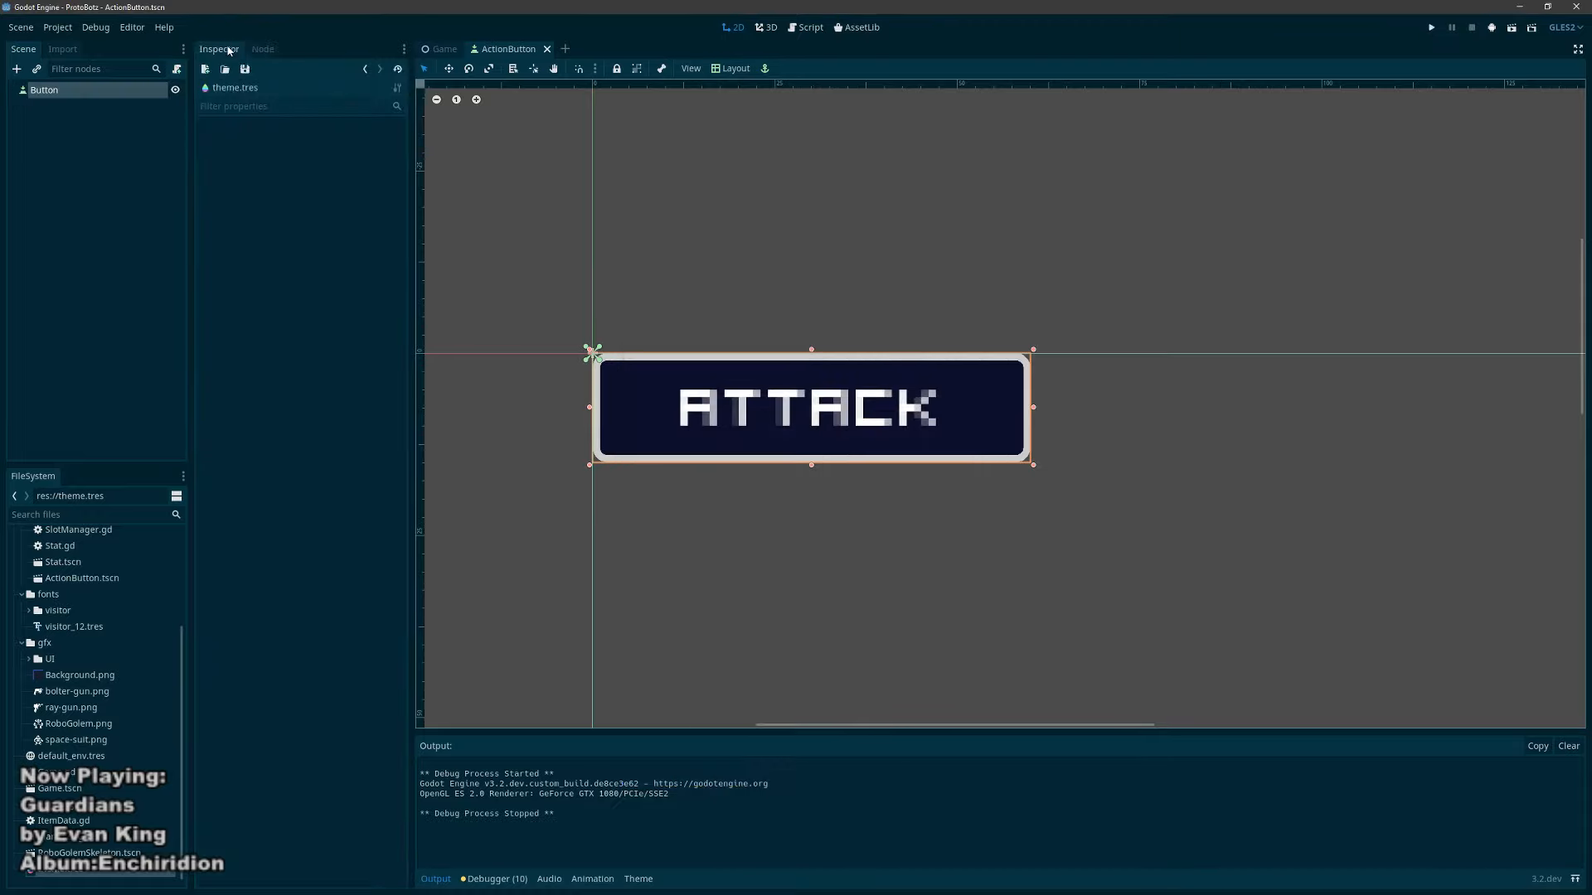
Step: Change the Restore button's text to Heal in the Game scene, save it, and check it in a run of the game
{"action": "left_click", "coordinate": [442, 49]}
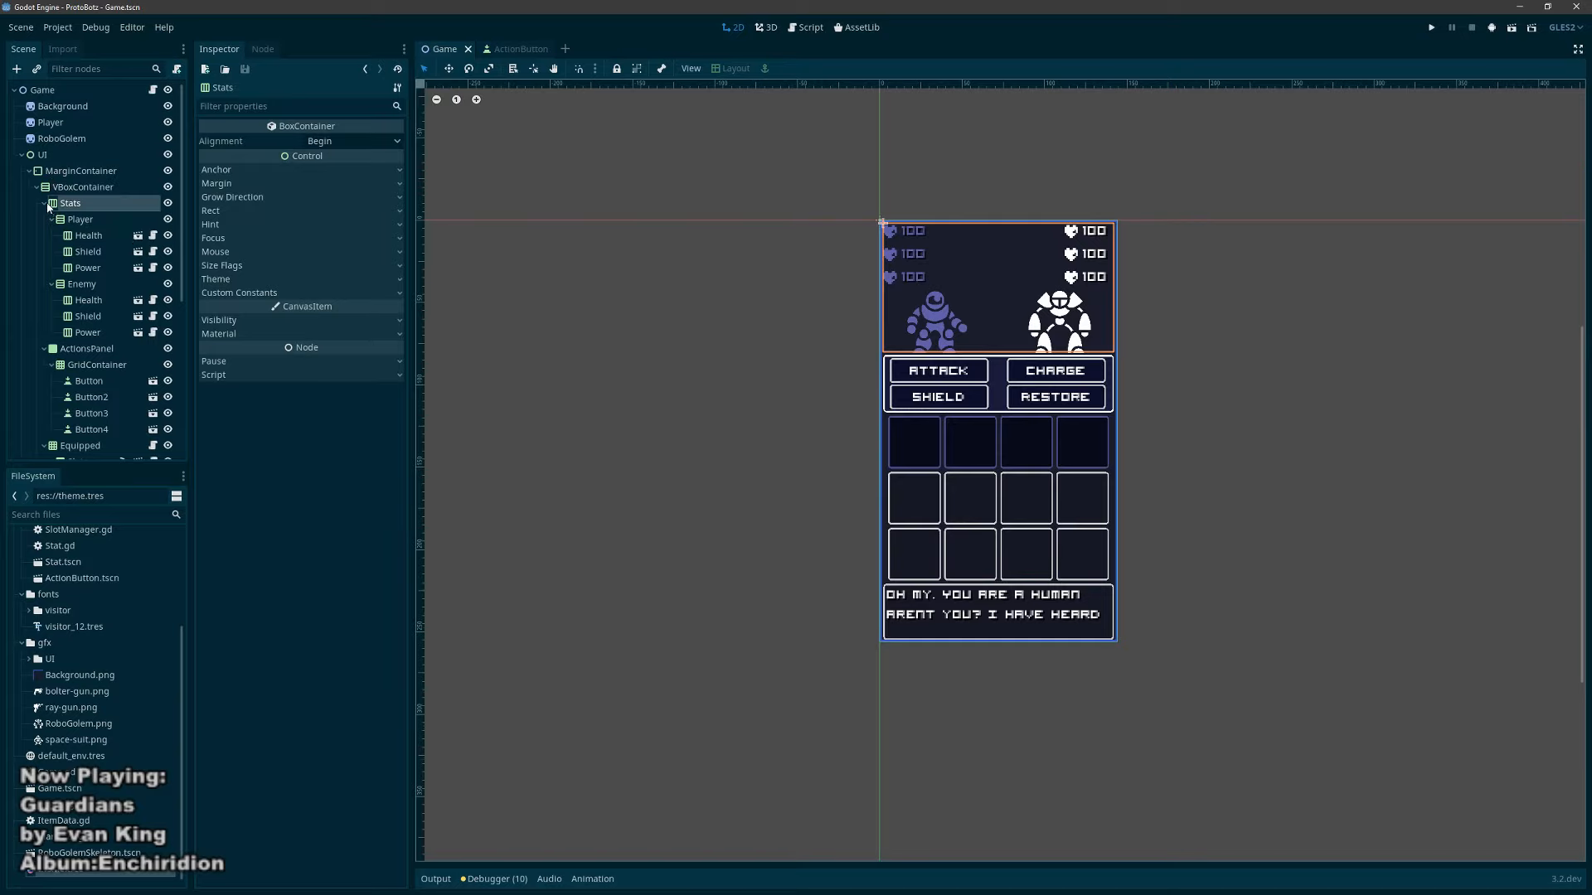
{"action": "left_click", "coordinate": [50, 237]}
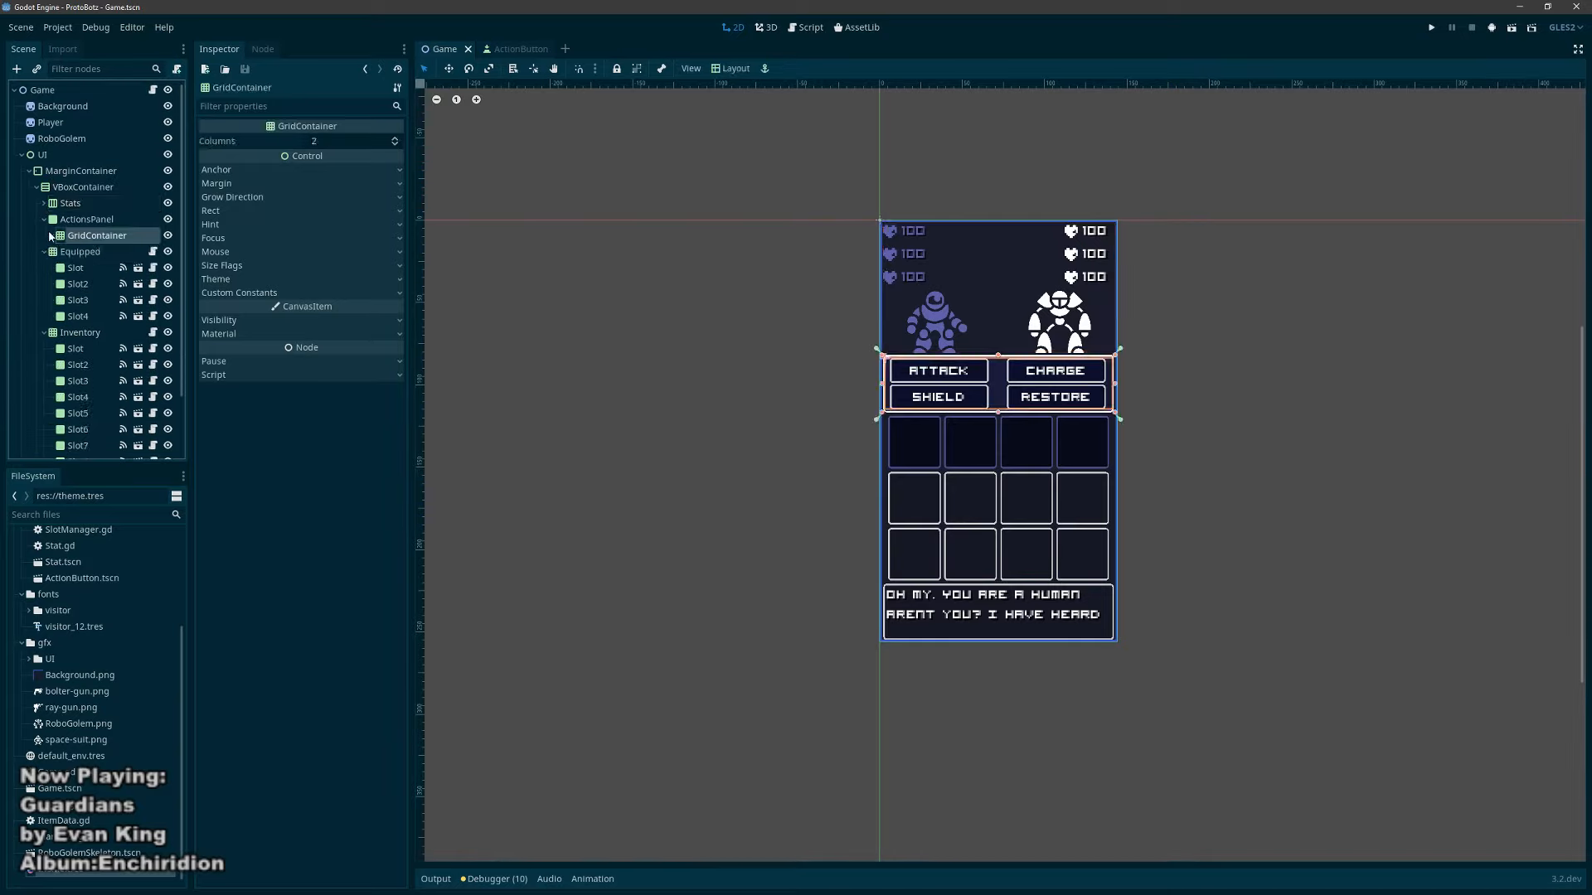
{"action": "double_click", "coordinate": [91, 300]}
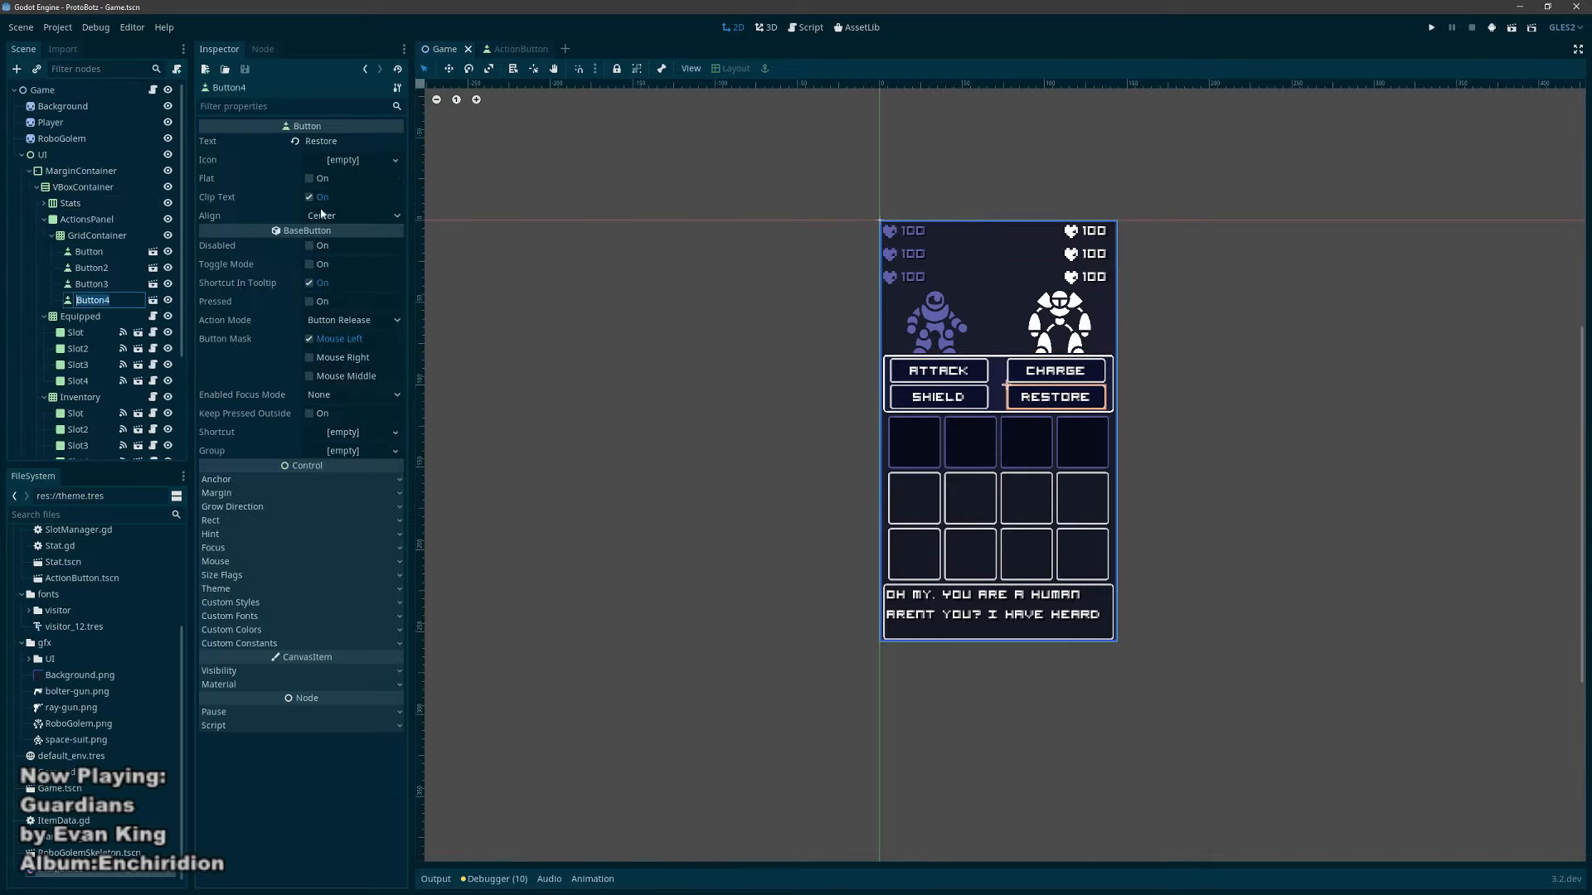
{"action": "left_click", "coordinate": [338, 142]}
{"action": "double_click", "coordinate": [338, 143]}
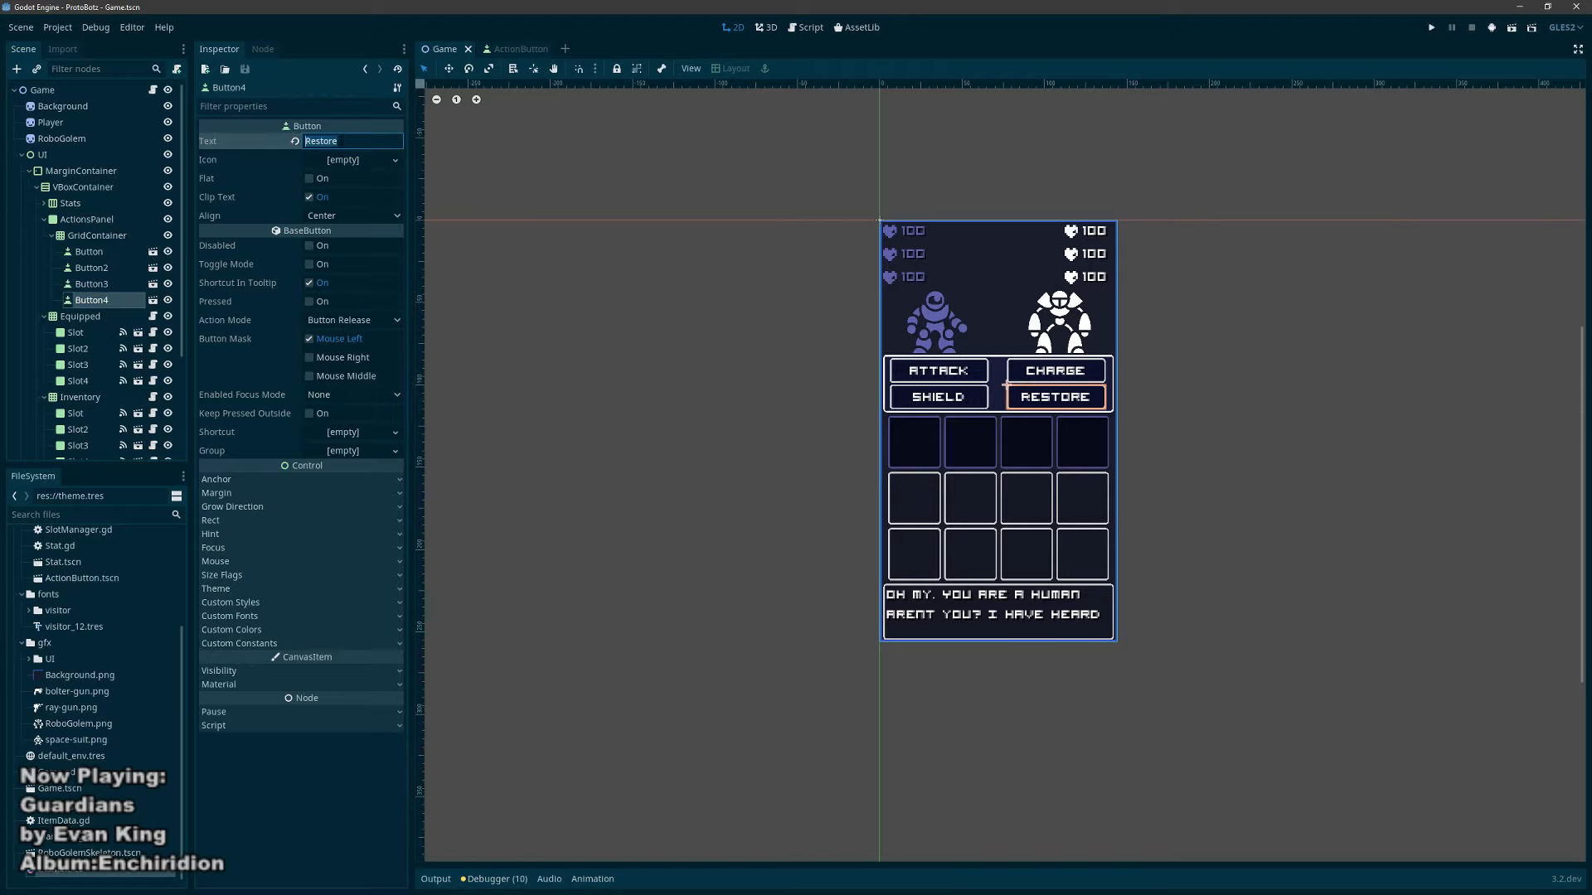
{"action": "type", "text": "Heal"}
{"action": "key", "text": "Return"}
{"action": "key", "text": "ctrl+s"}
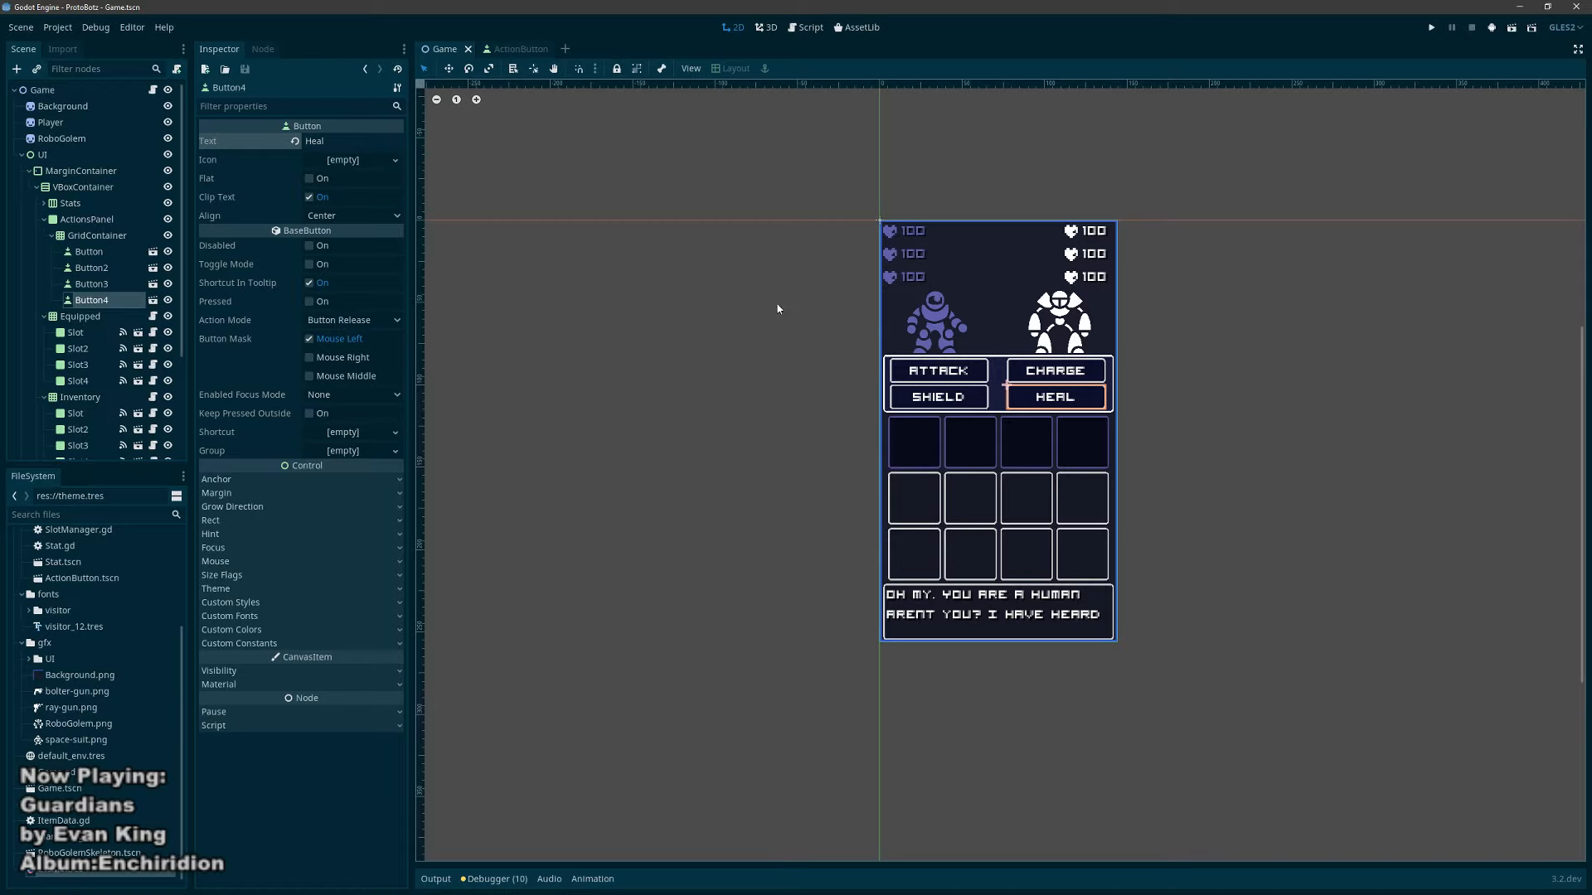
{"action": "key", "text": "F5"}
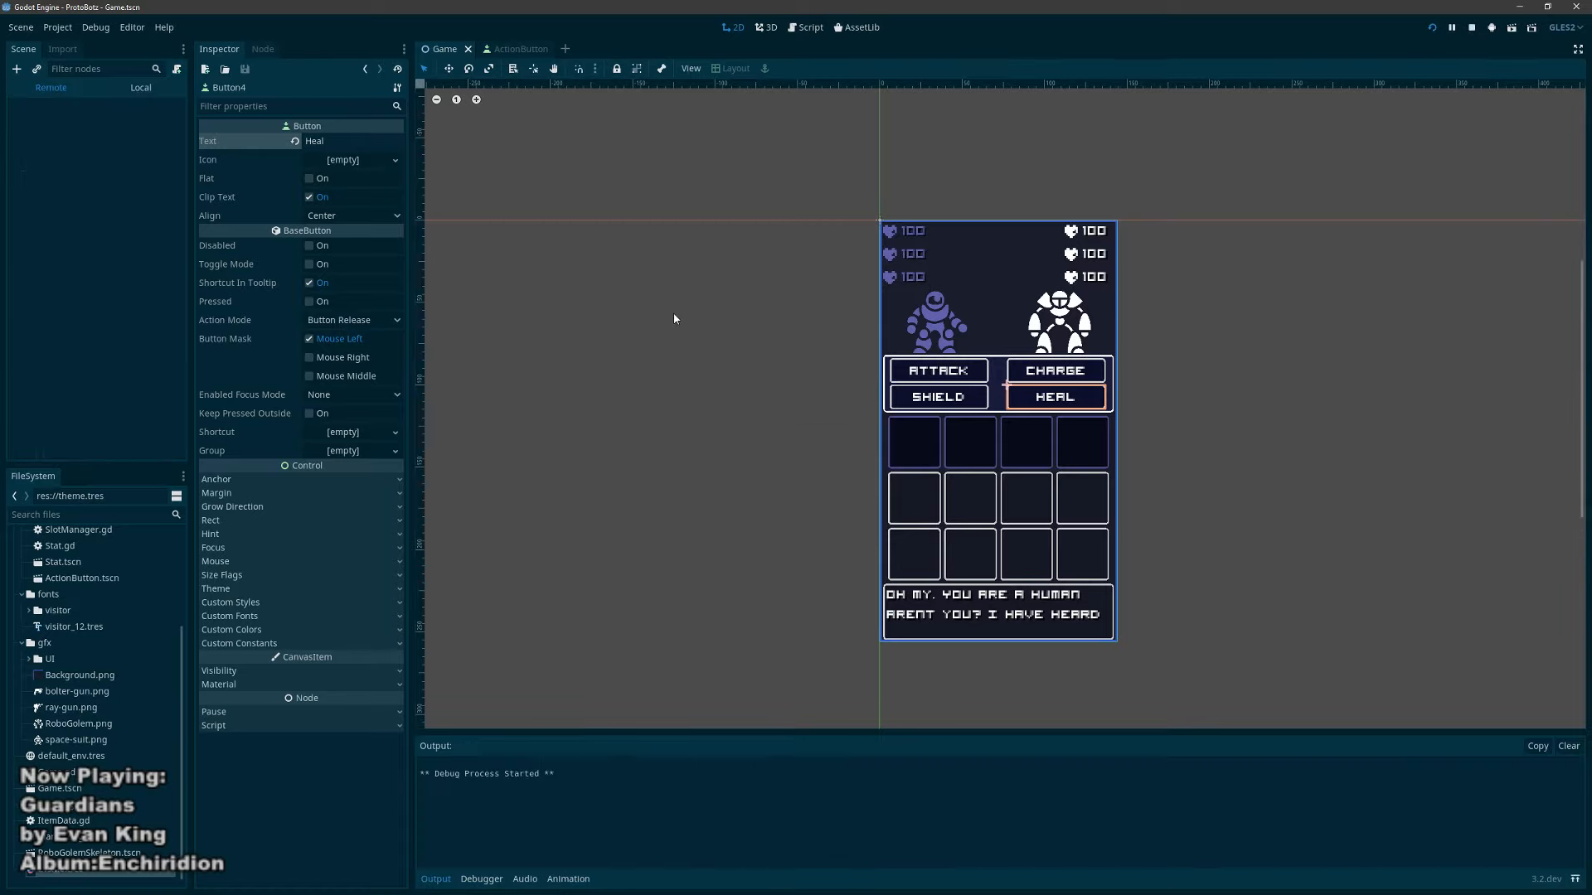
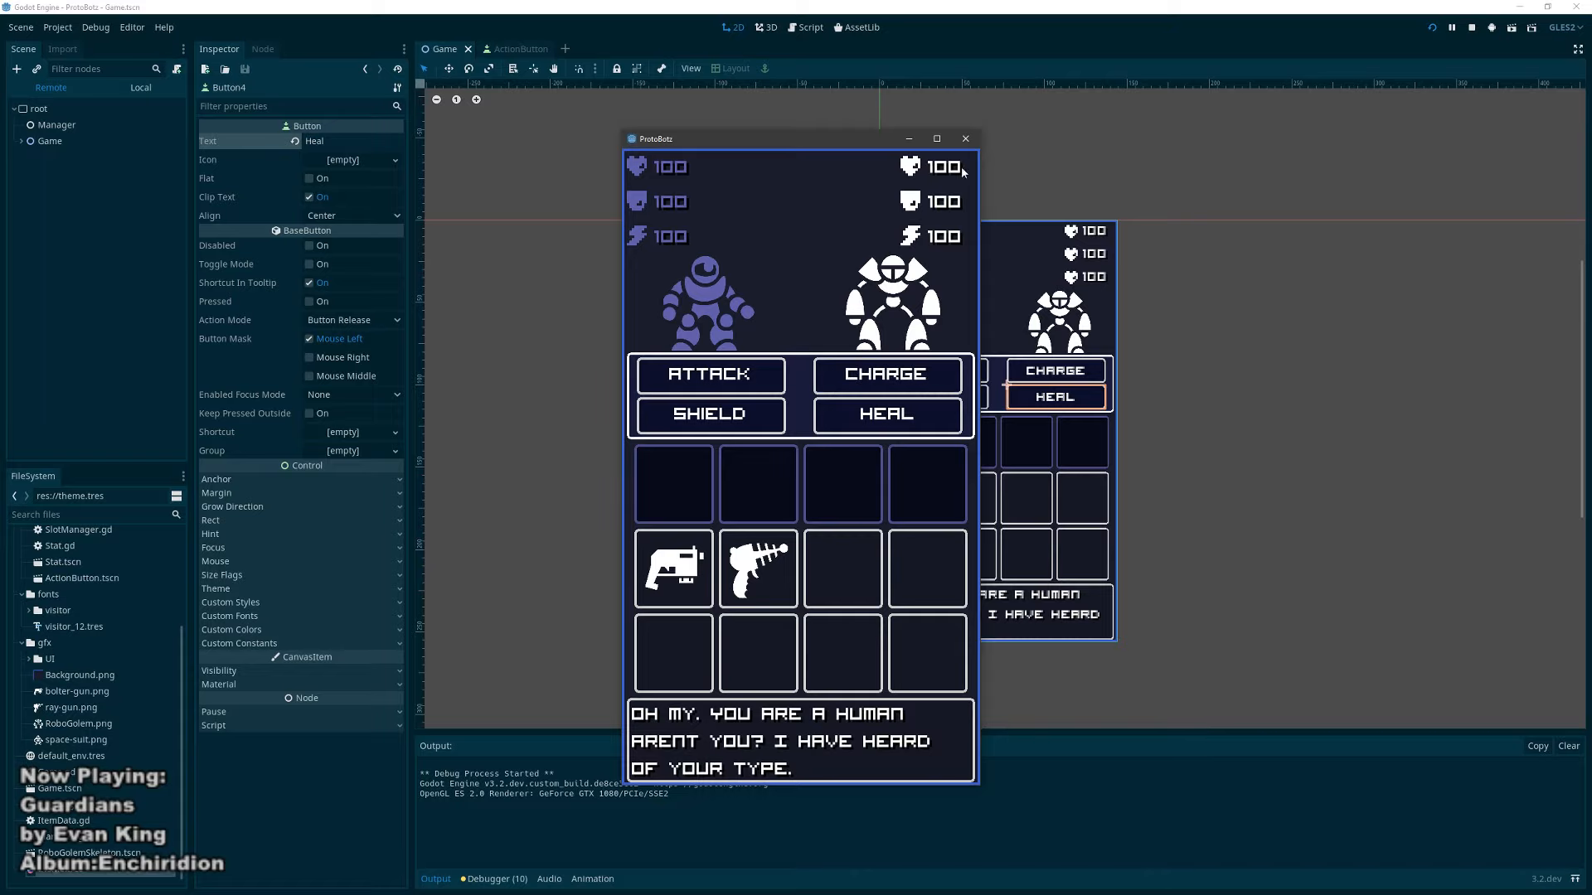
{"action": "left_click", "coordinate": [966, 138]}
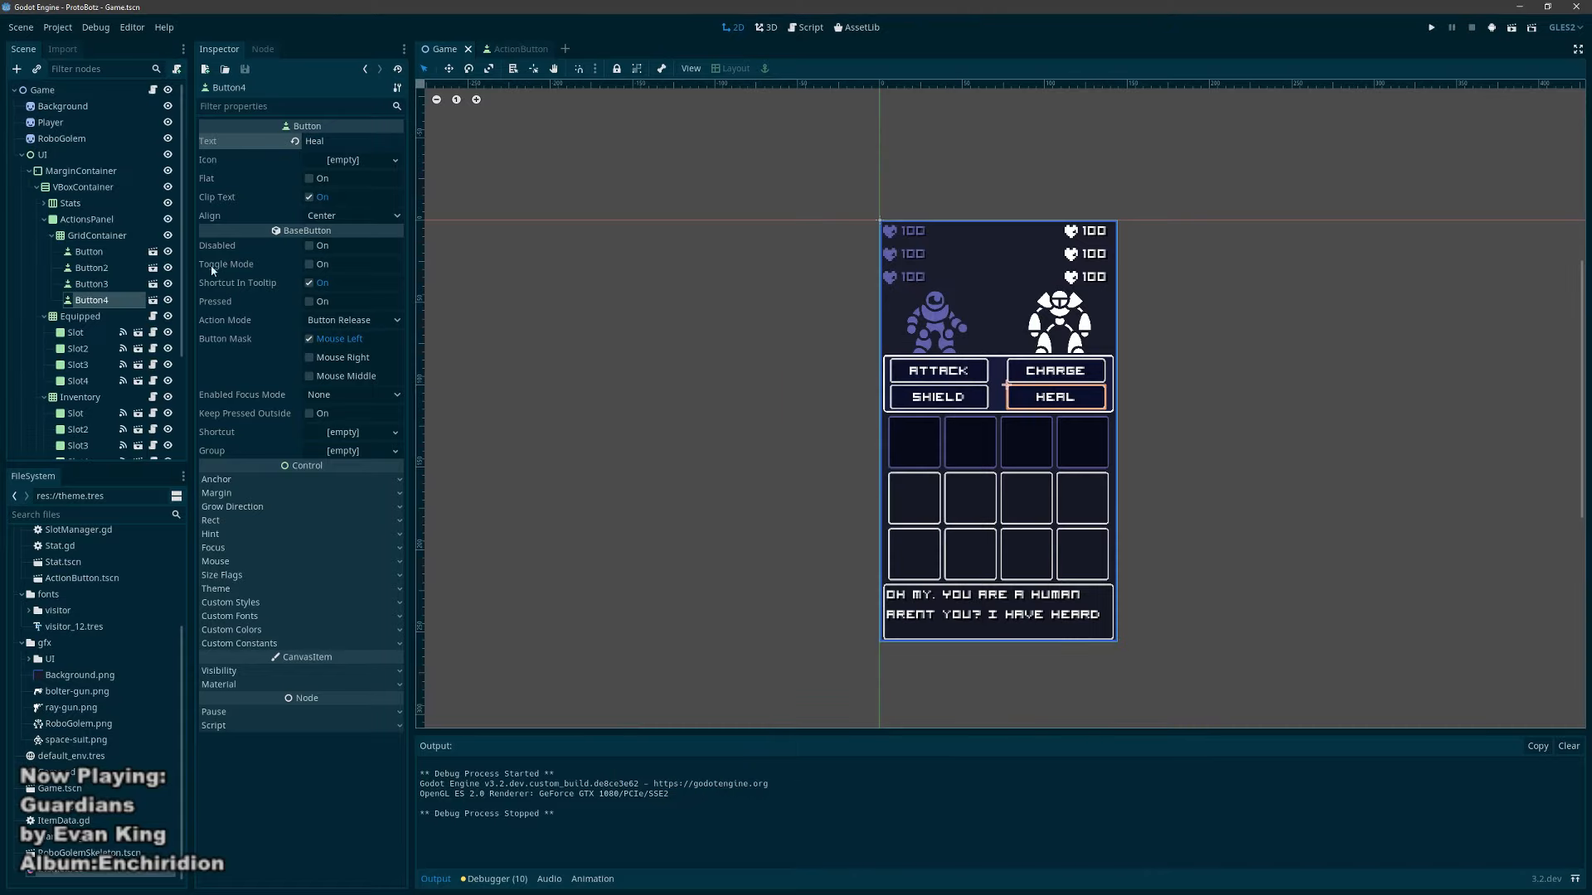
Step: Collapse the ActionsPanel, Equipped, Inventory and containing branches up to the UI node in the Game scene tree
{"action": "left_click", "coordinate": [48, 220]}
{"action": "left_click", "coordinate": [43, 219]}
{"action": "left_click", "coordinate": [37, 187]}
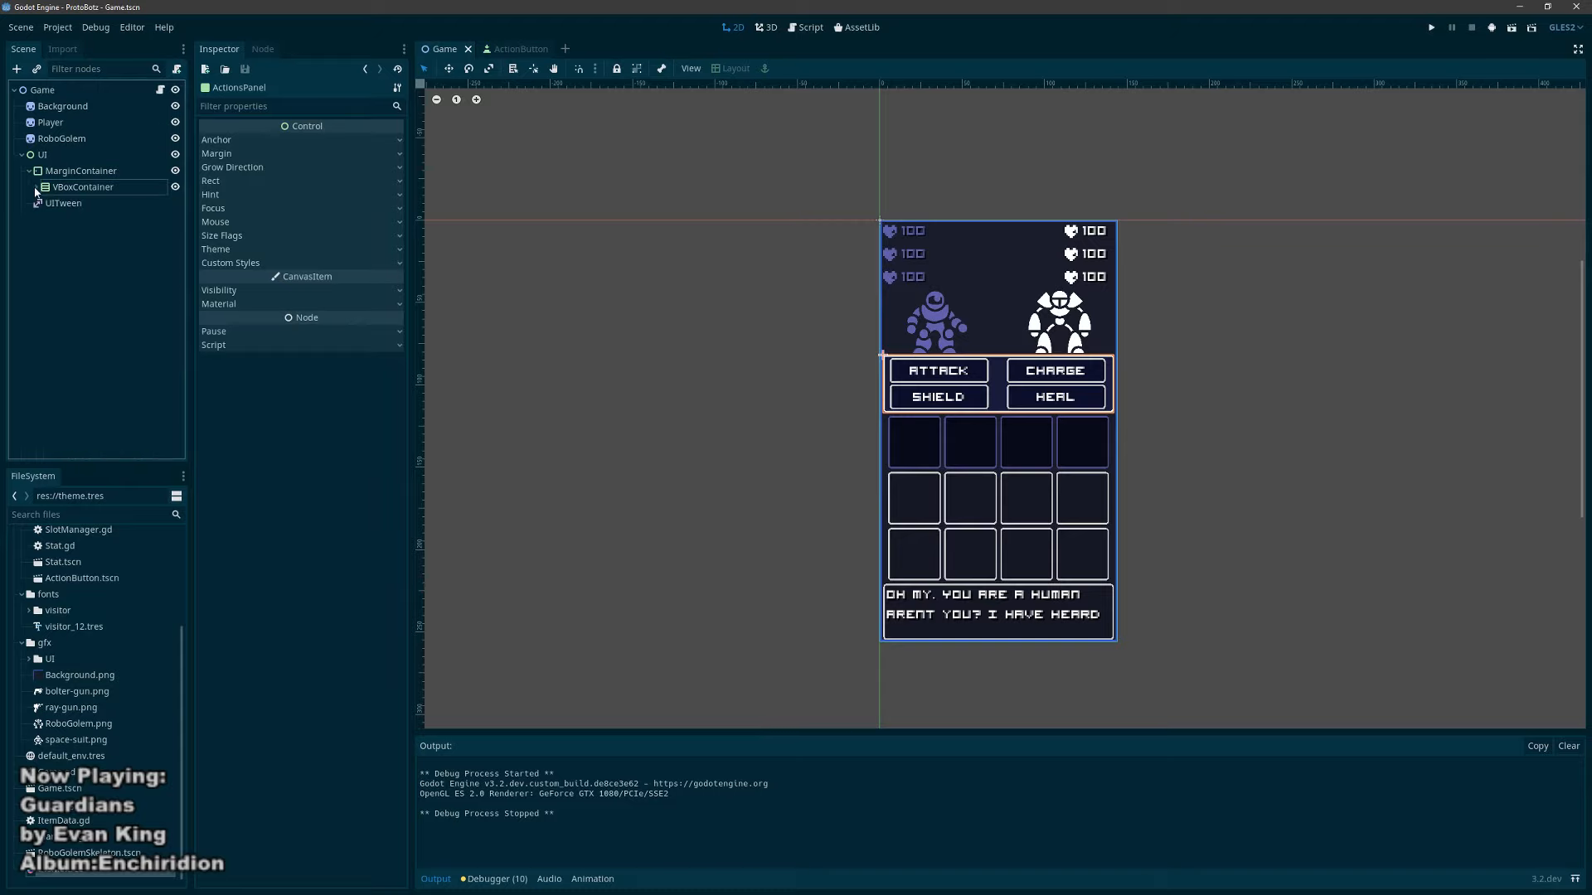
{"action": "left_click", "coordinate": [36, 187]}
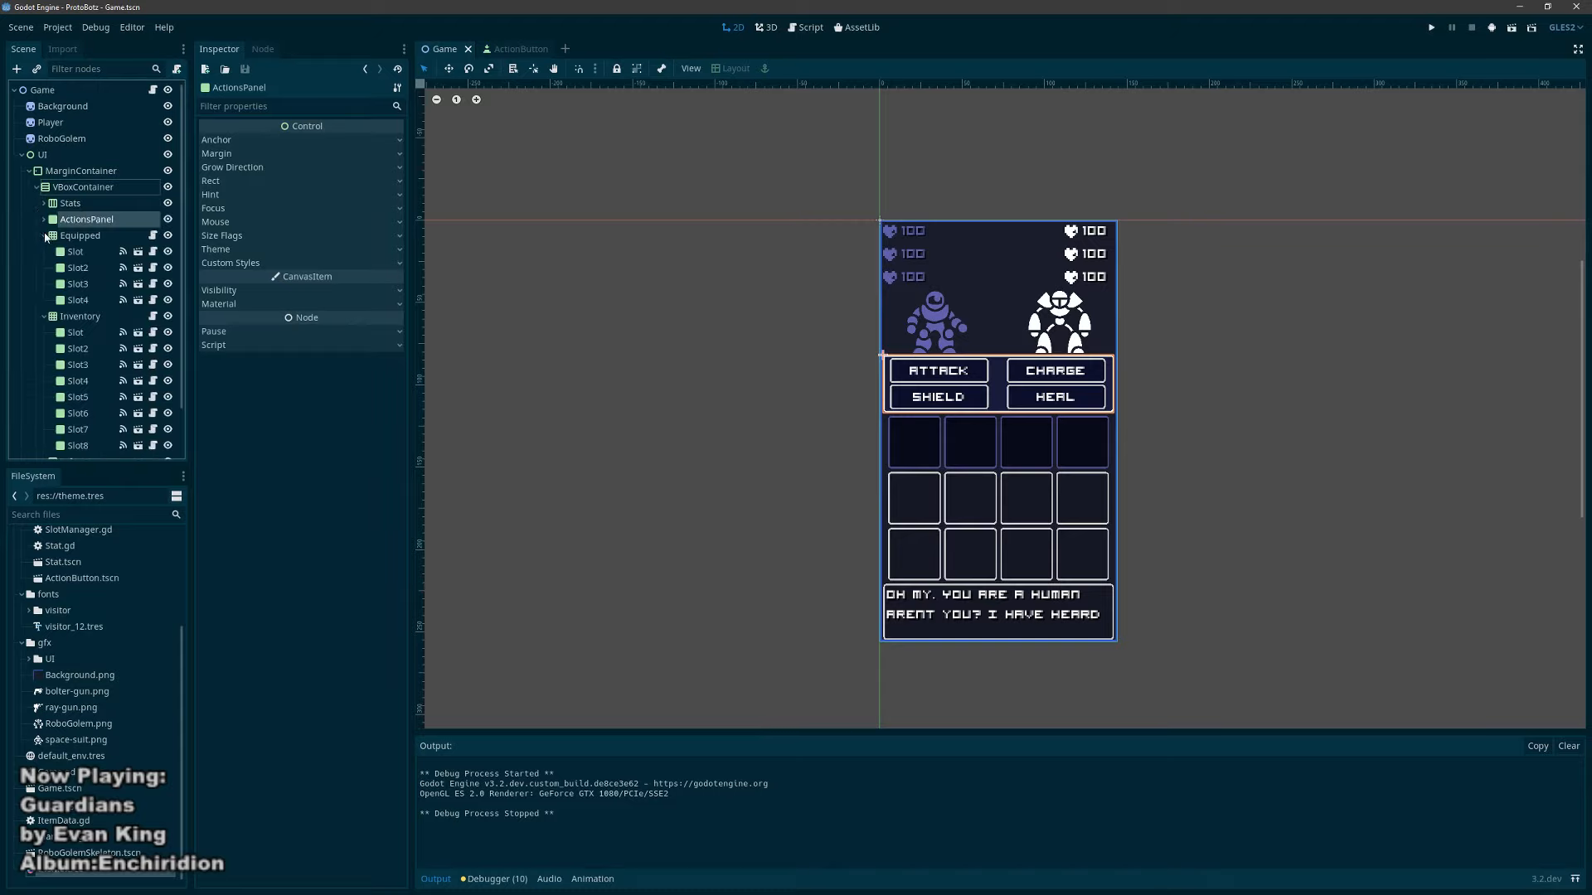
{"action": "left_click", "coordinate": [46, 236]}
{"action": "left_click", "coordinate": [43, 251]}
{"action": "left_click", "coordinate": [36, 187]}
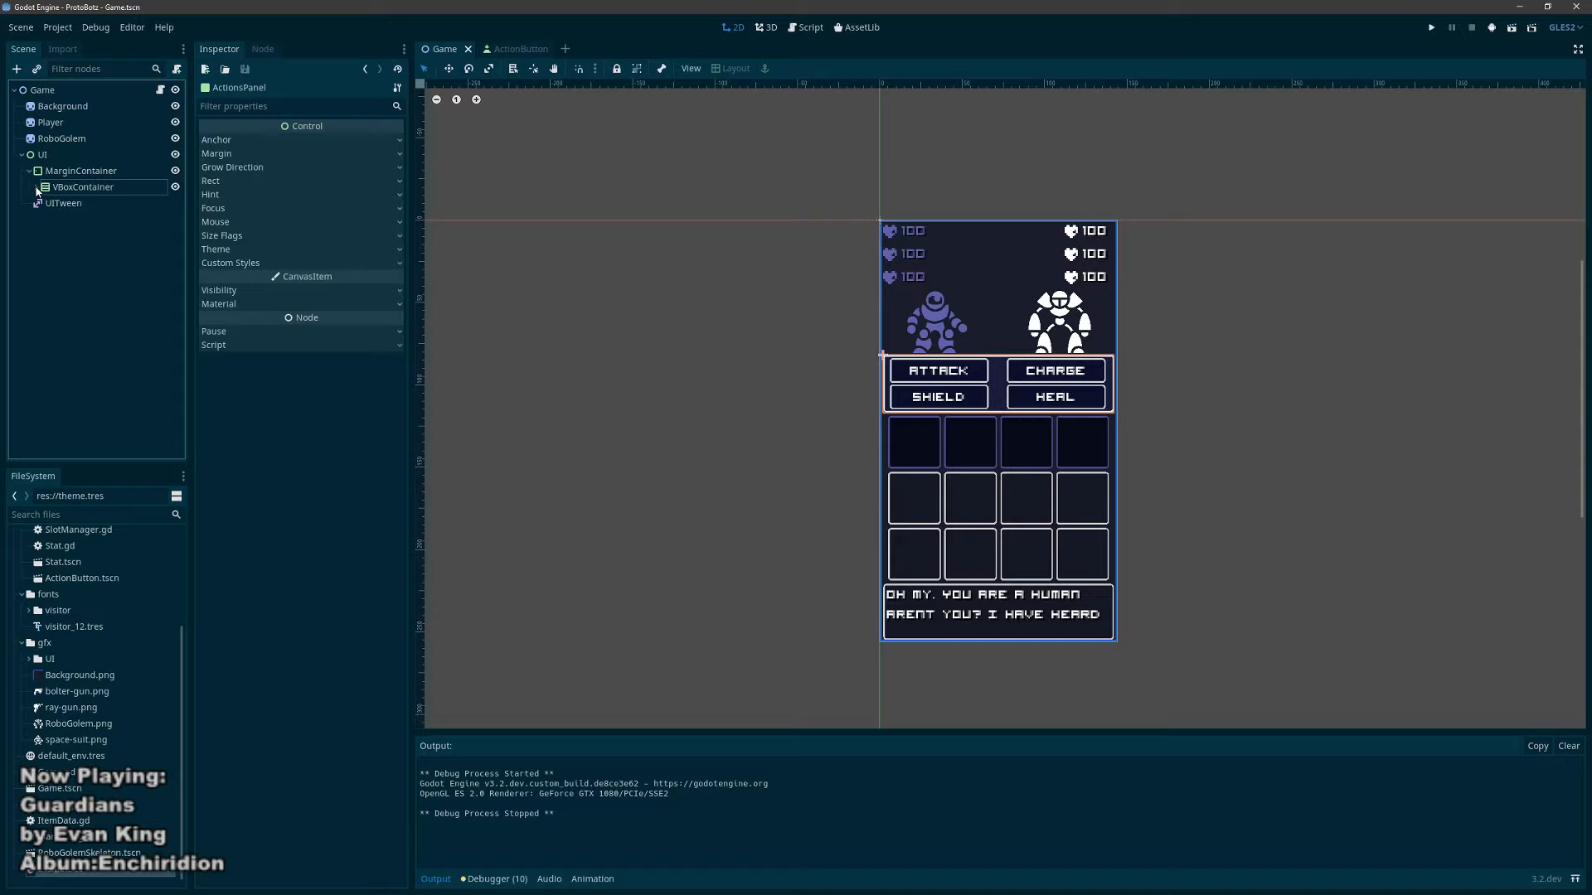
{"action": "left_click", "coordinate": [29, 171]}
{"action": "left_click", "coordinate": [21, 155]}
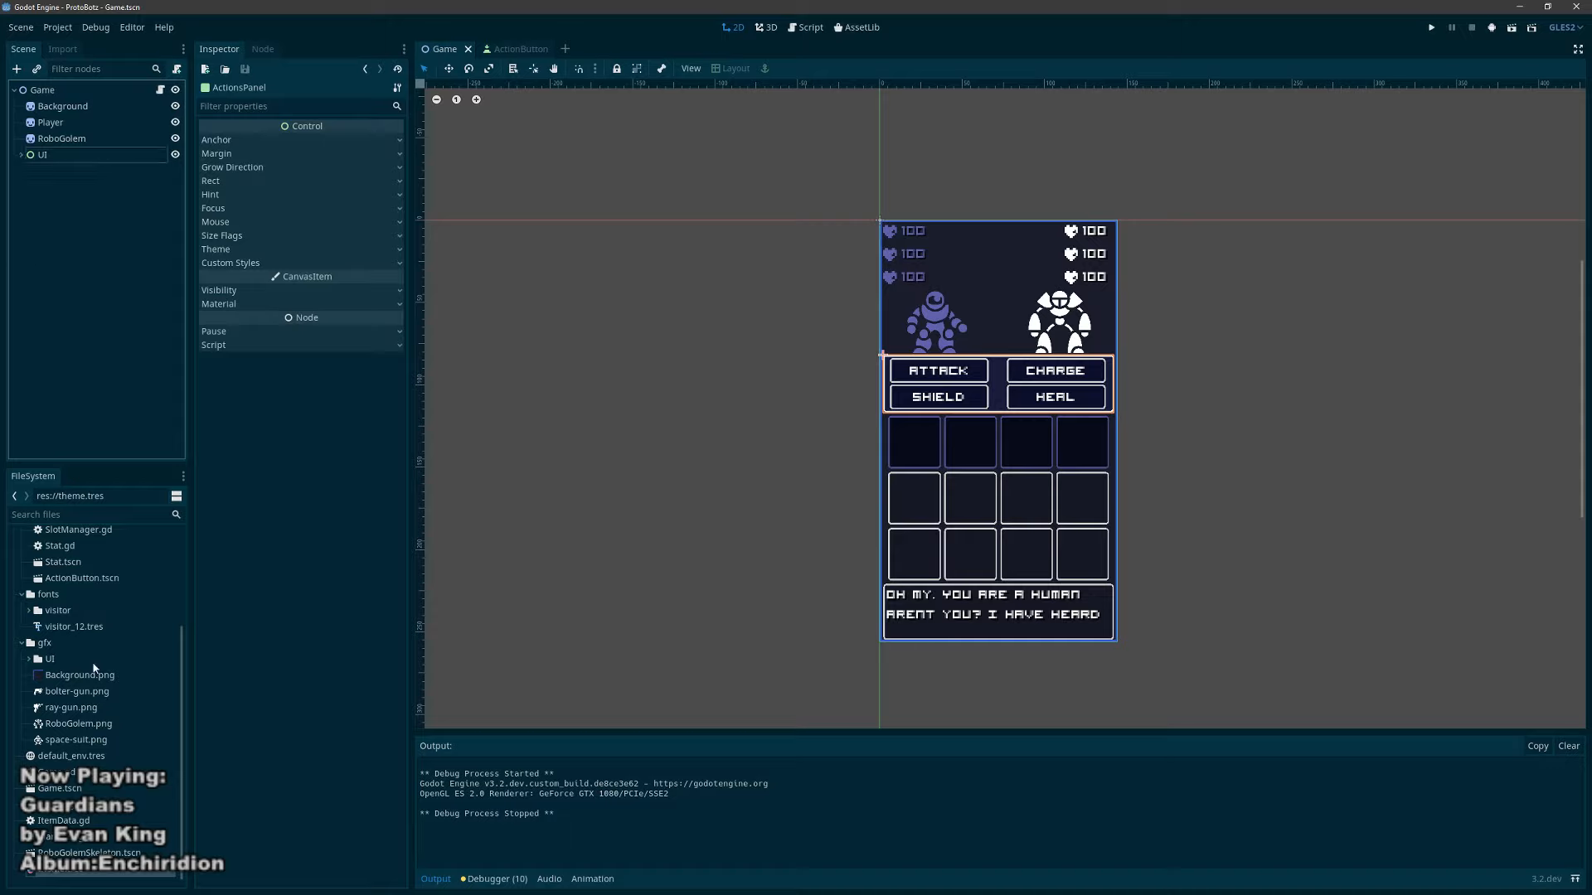
Step: Look through the project files and collapse the gfx folder
{"action": "scroll", "coordinate": [87, 672], "scroll_direction": "up", "scroll_amount": 3}
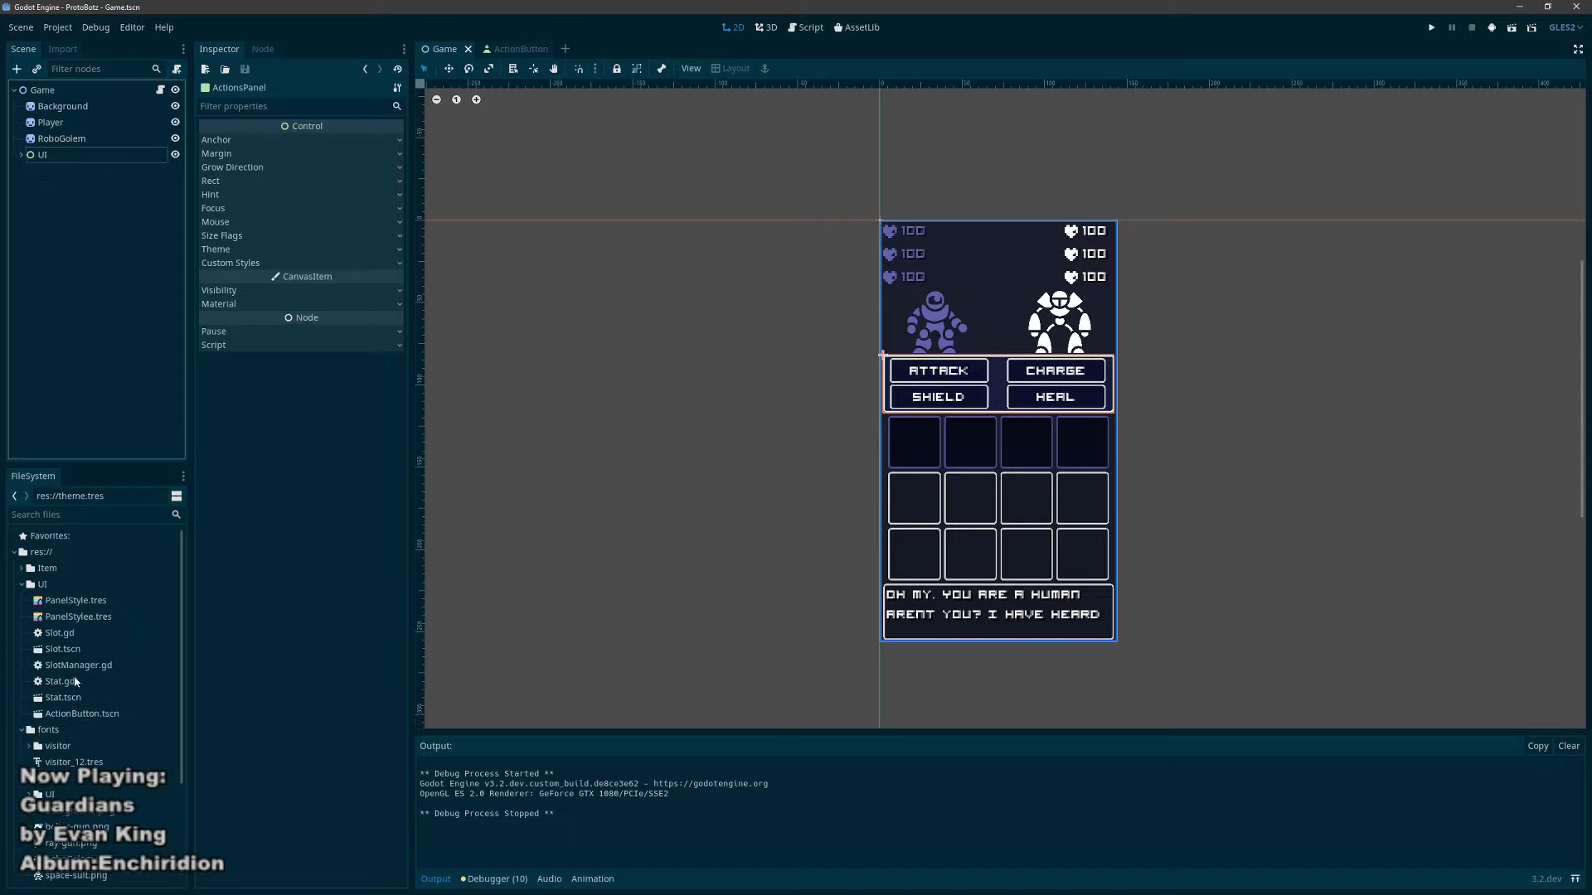
{"action": "scroll", "coordinate": [79, 680], "scroll_direction": "down", "scroll_amount": 3}
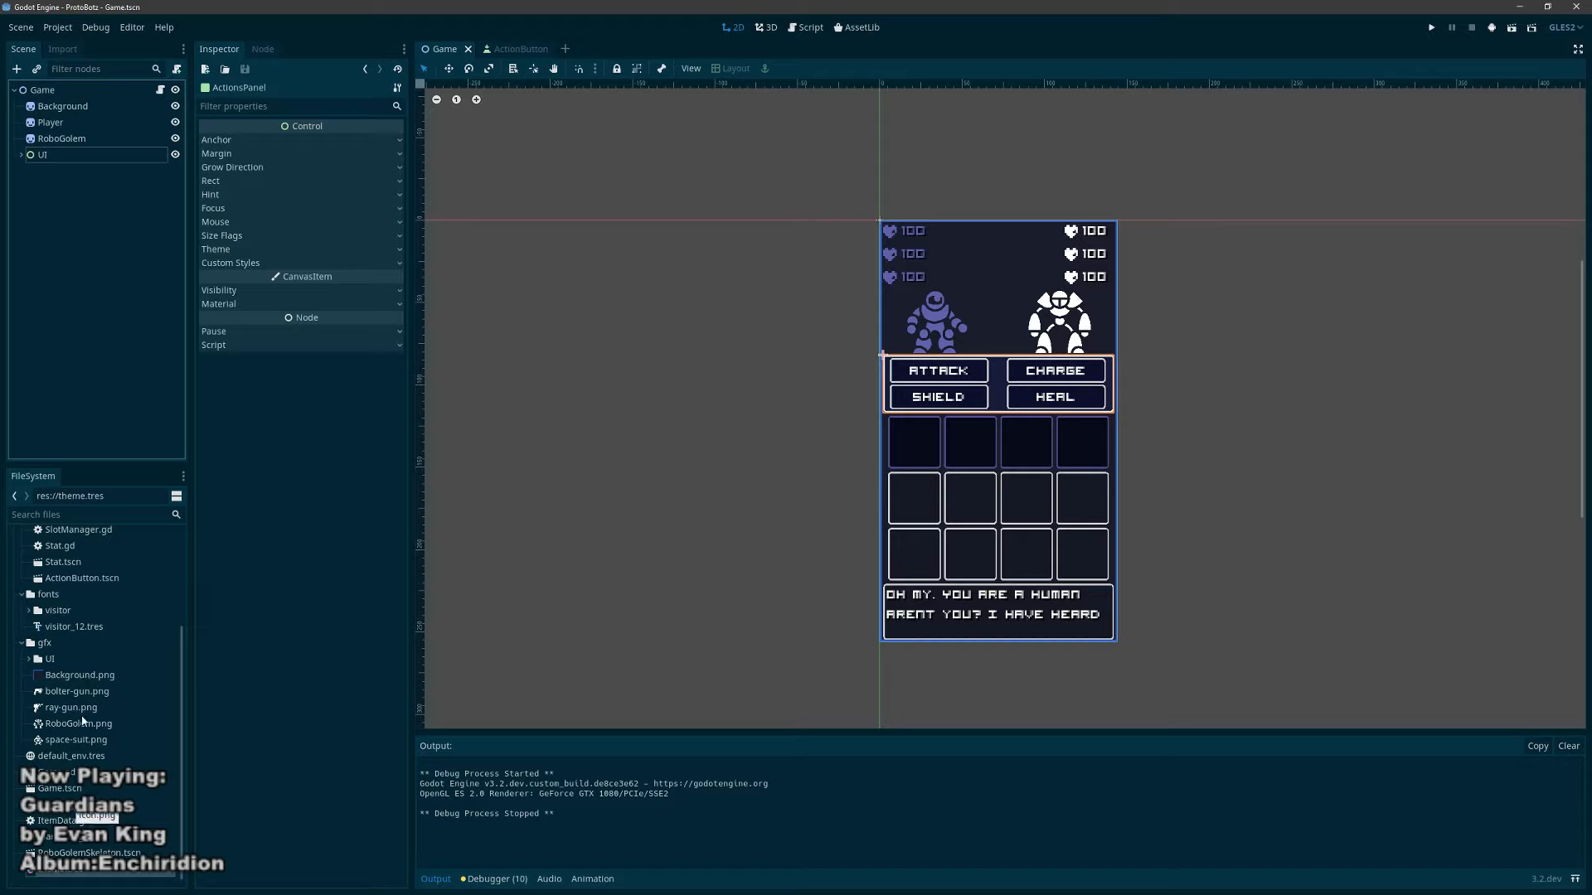
{"action": "left_click", "coordinate": [23, 645]}
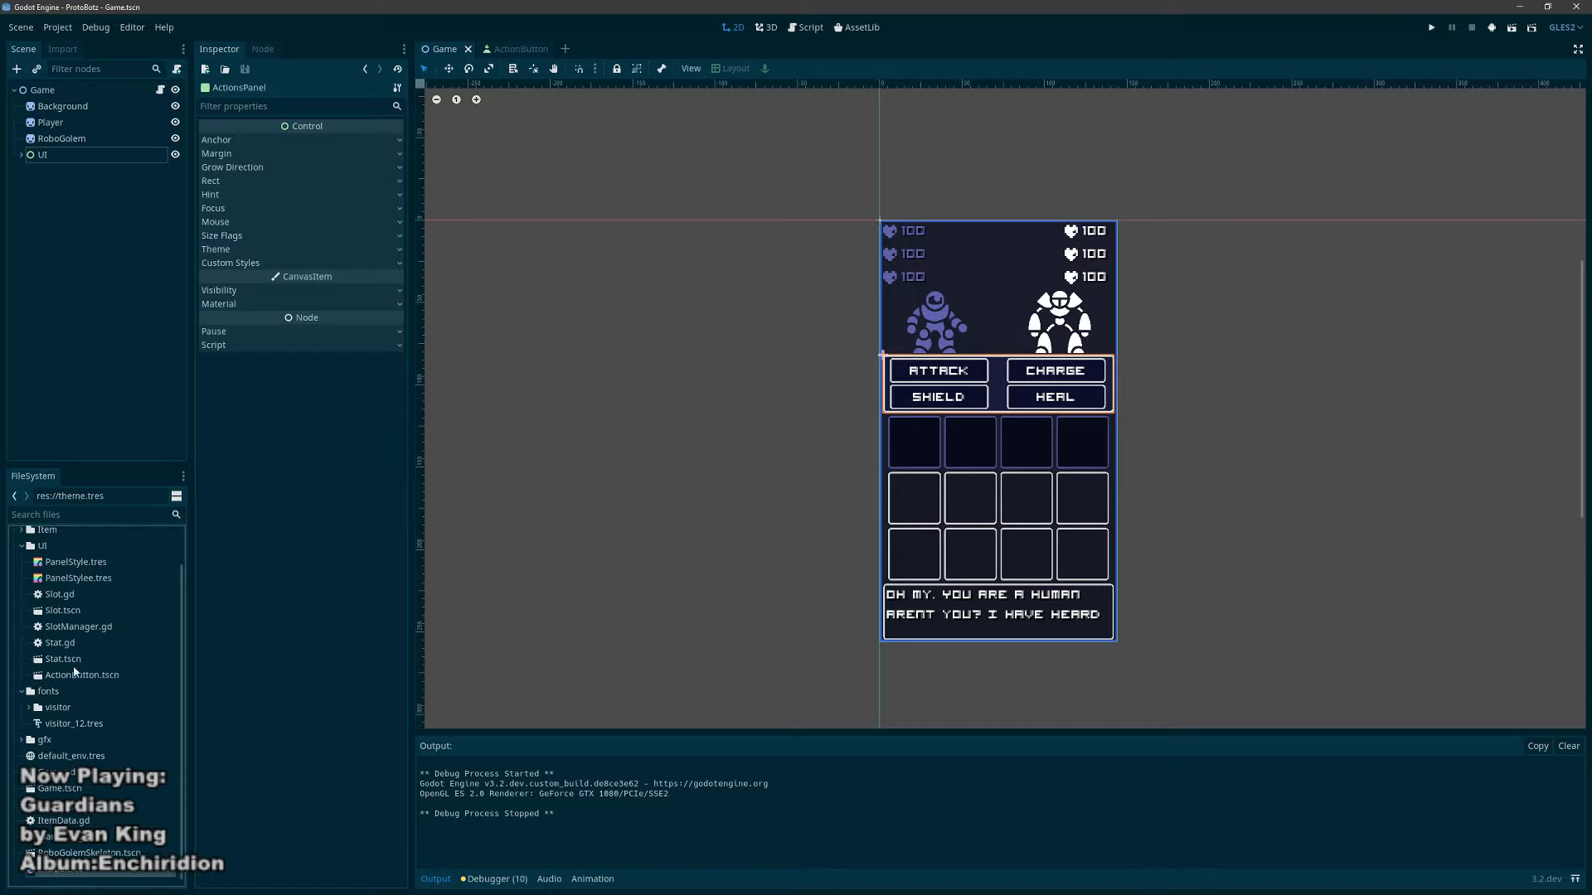
Step: Collapse the fonts folder and rename the Item folder as Items
{"action": "scroll", "coordinate": [67, 642], "scroll_direction": "up", "scroll_amount": 2}
{"action": "scroll", "coordinate": [81, 718], "scroll_direction": "down", "scroll_amount": 2}
{"action": "left_click", "coordinate": [22, 691]}
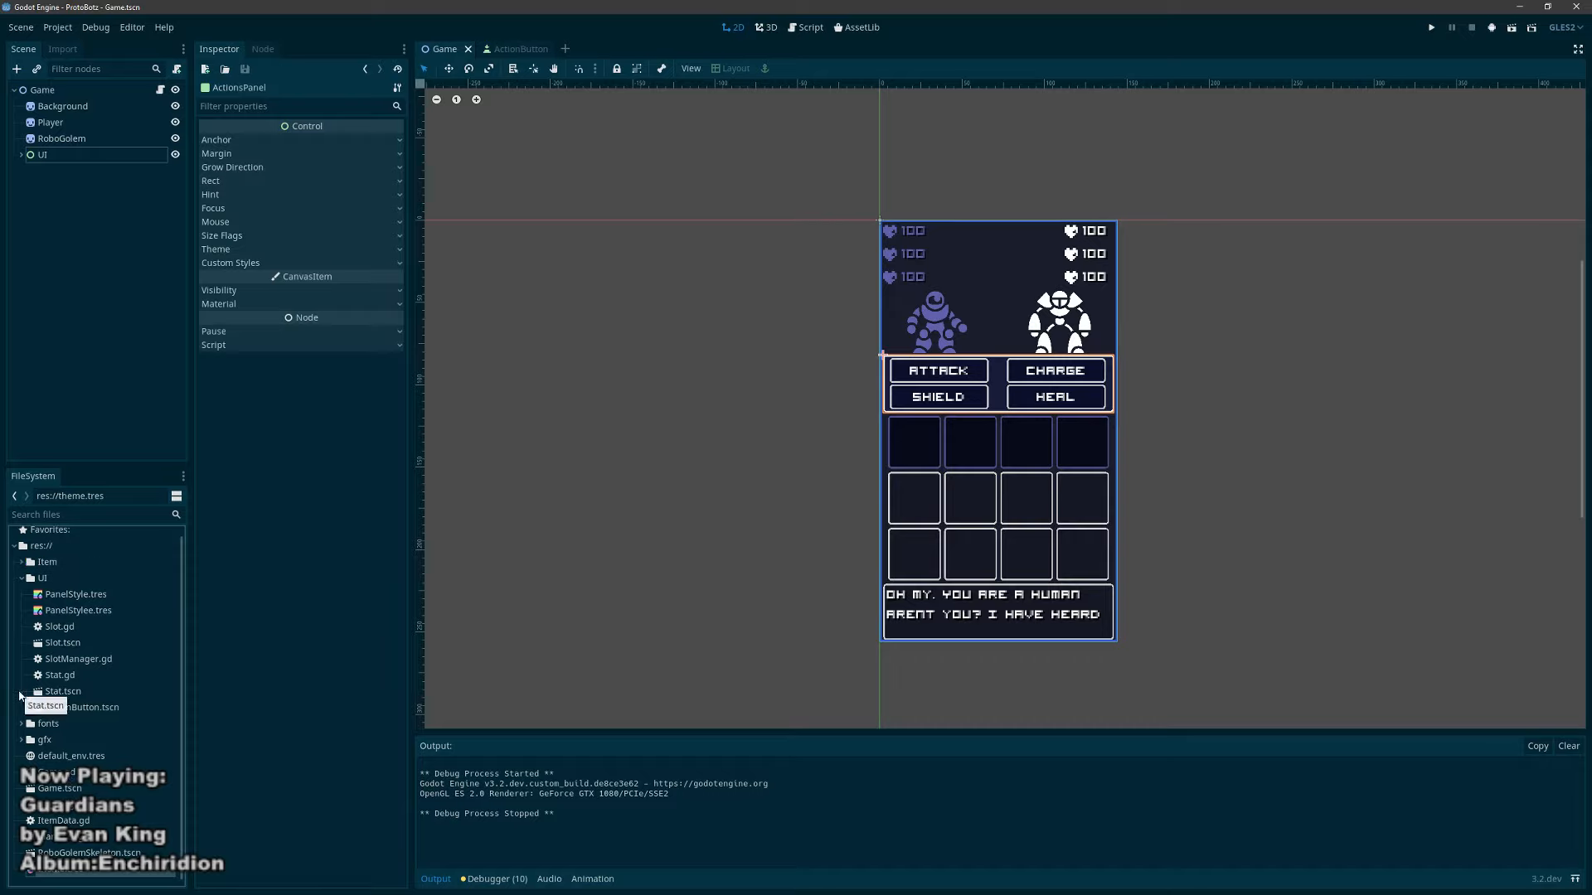
{"action": "left_click", "coordinate": [23, 563]}
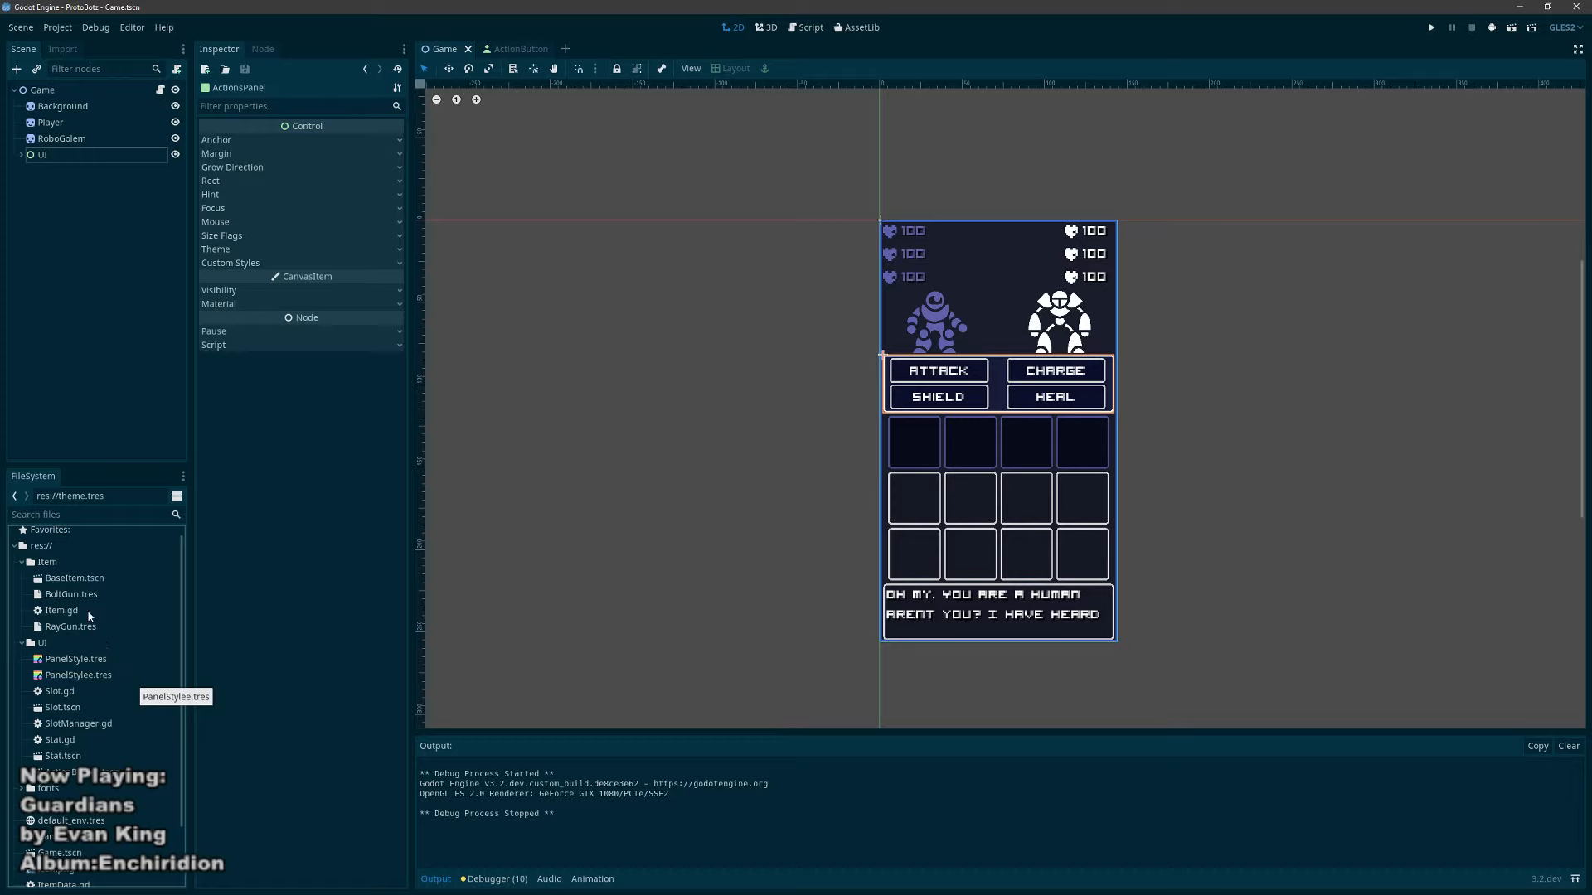
{"action": "left_click", "coordinate": [53, 565]}
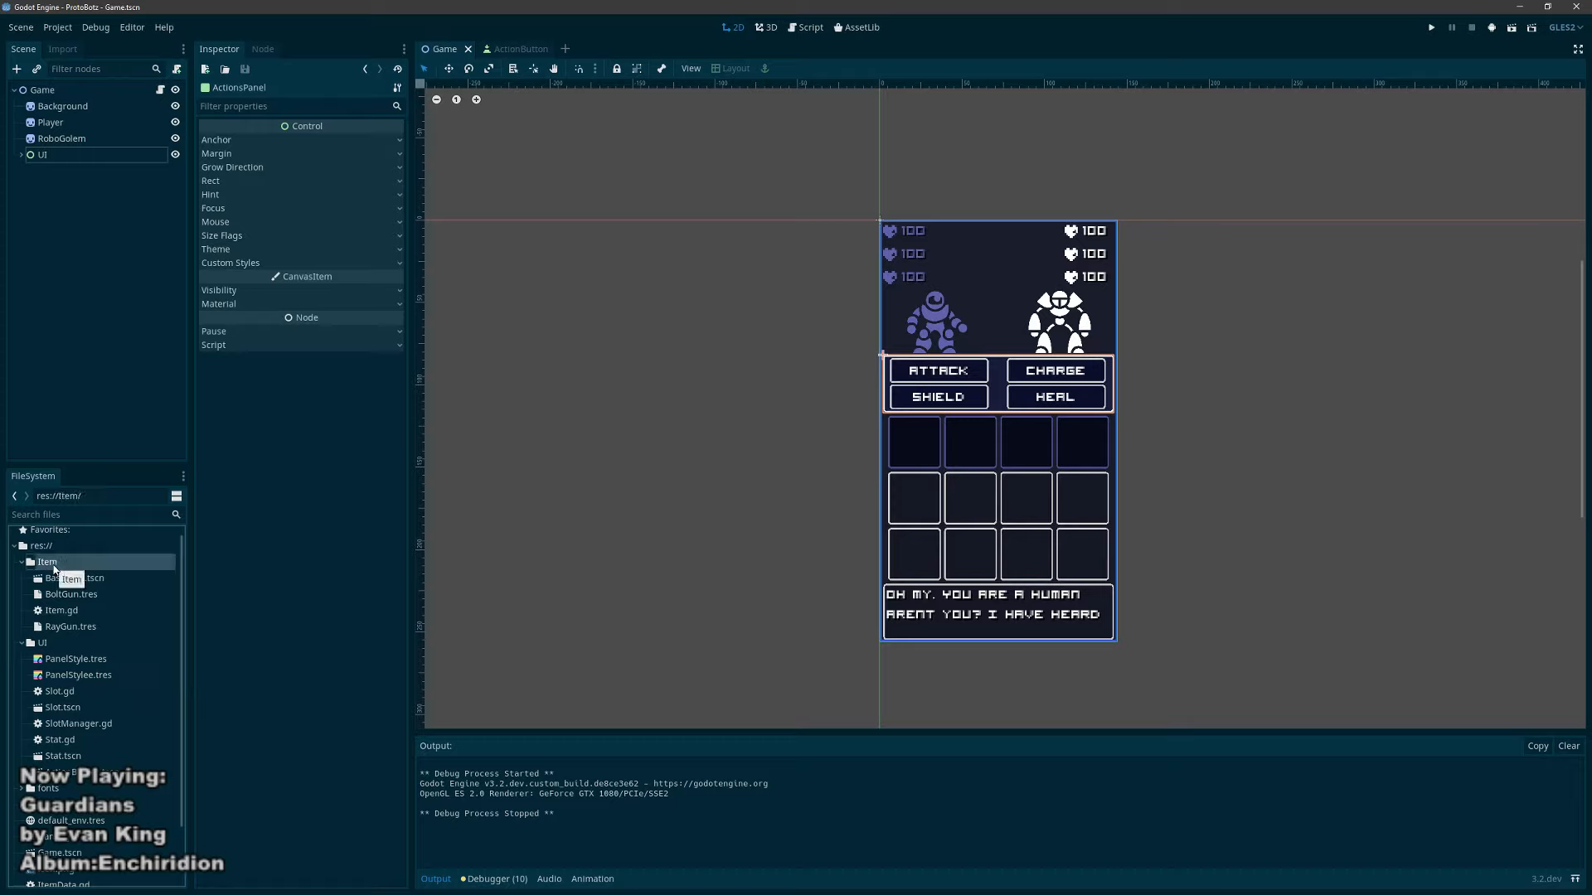
{"action": "right_click", "coordinate": [54, 568]}
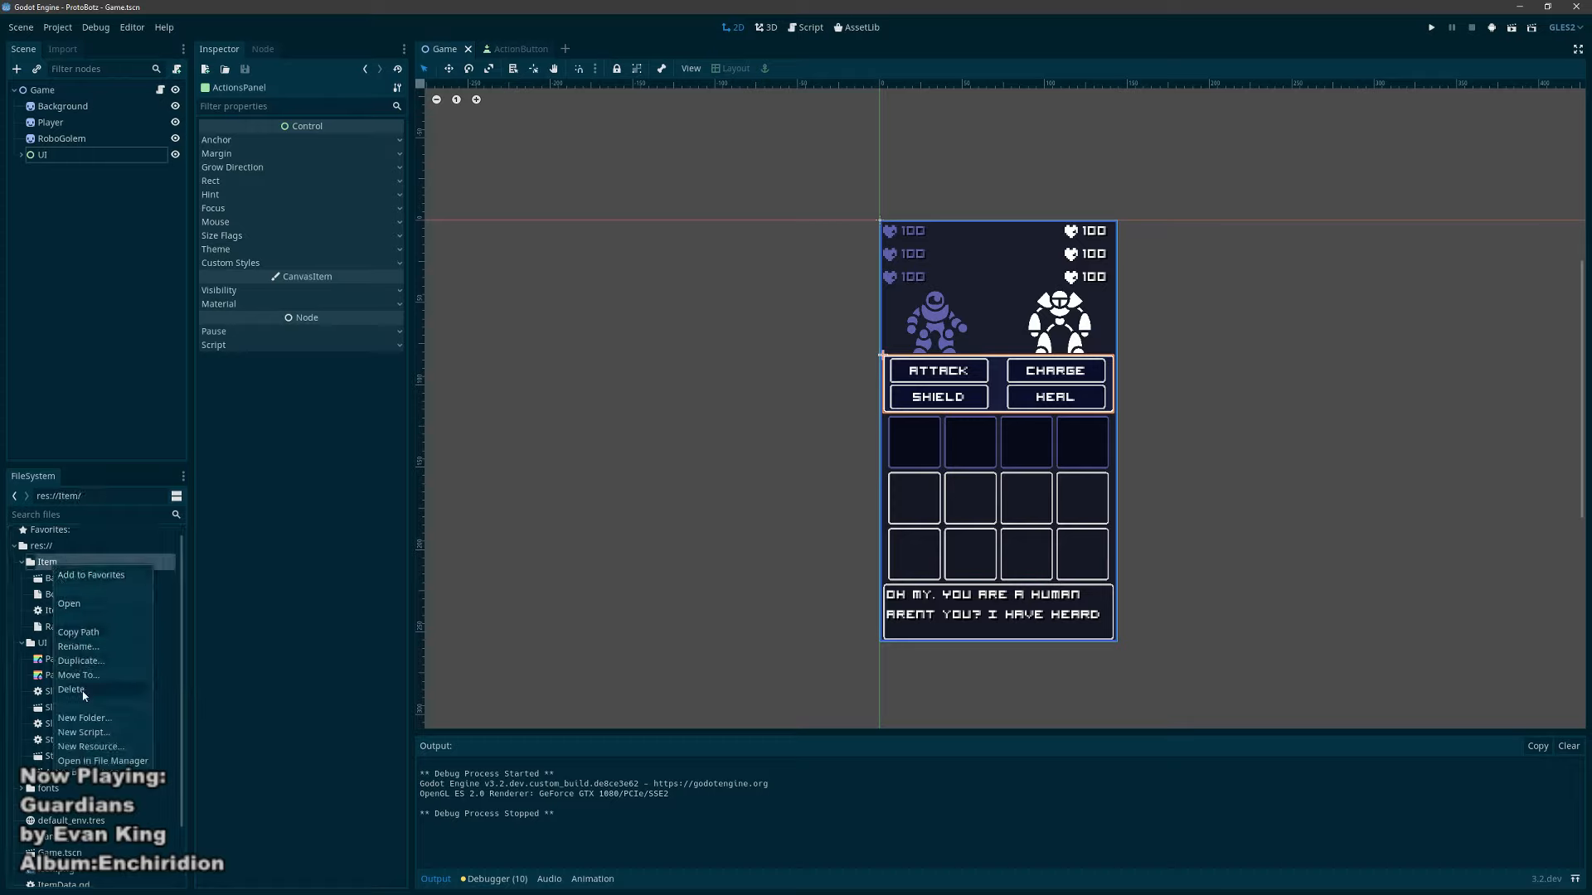
{"action": "left_click", "coordinate": [101, 648]}
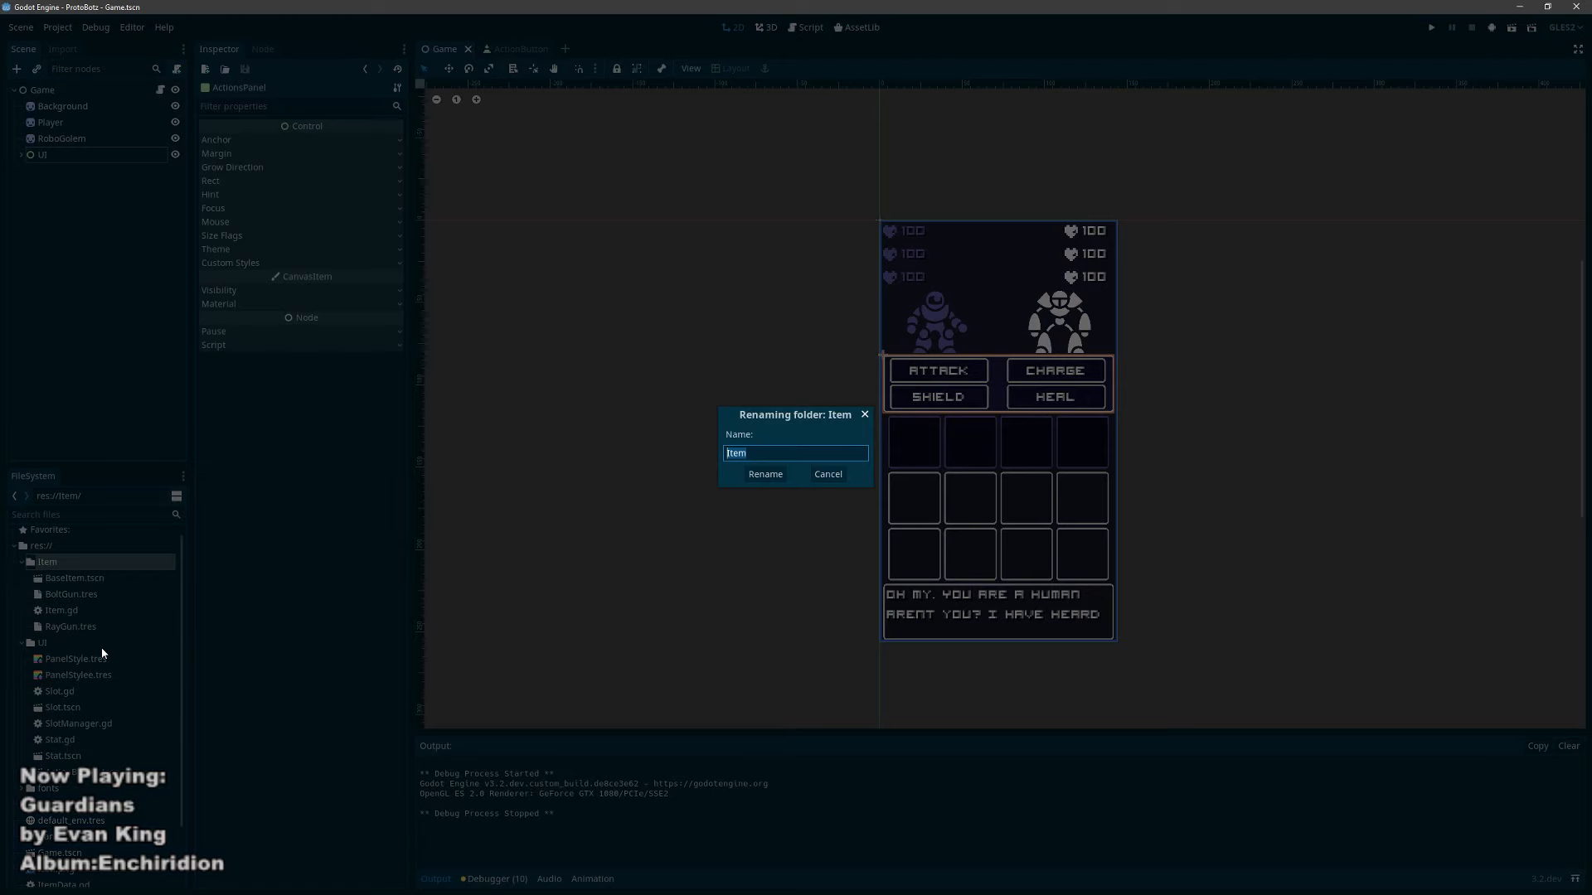
{"action": "key", "text": "End"}
{"action": "key", "text": "Return"}
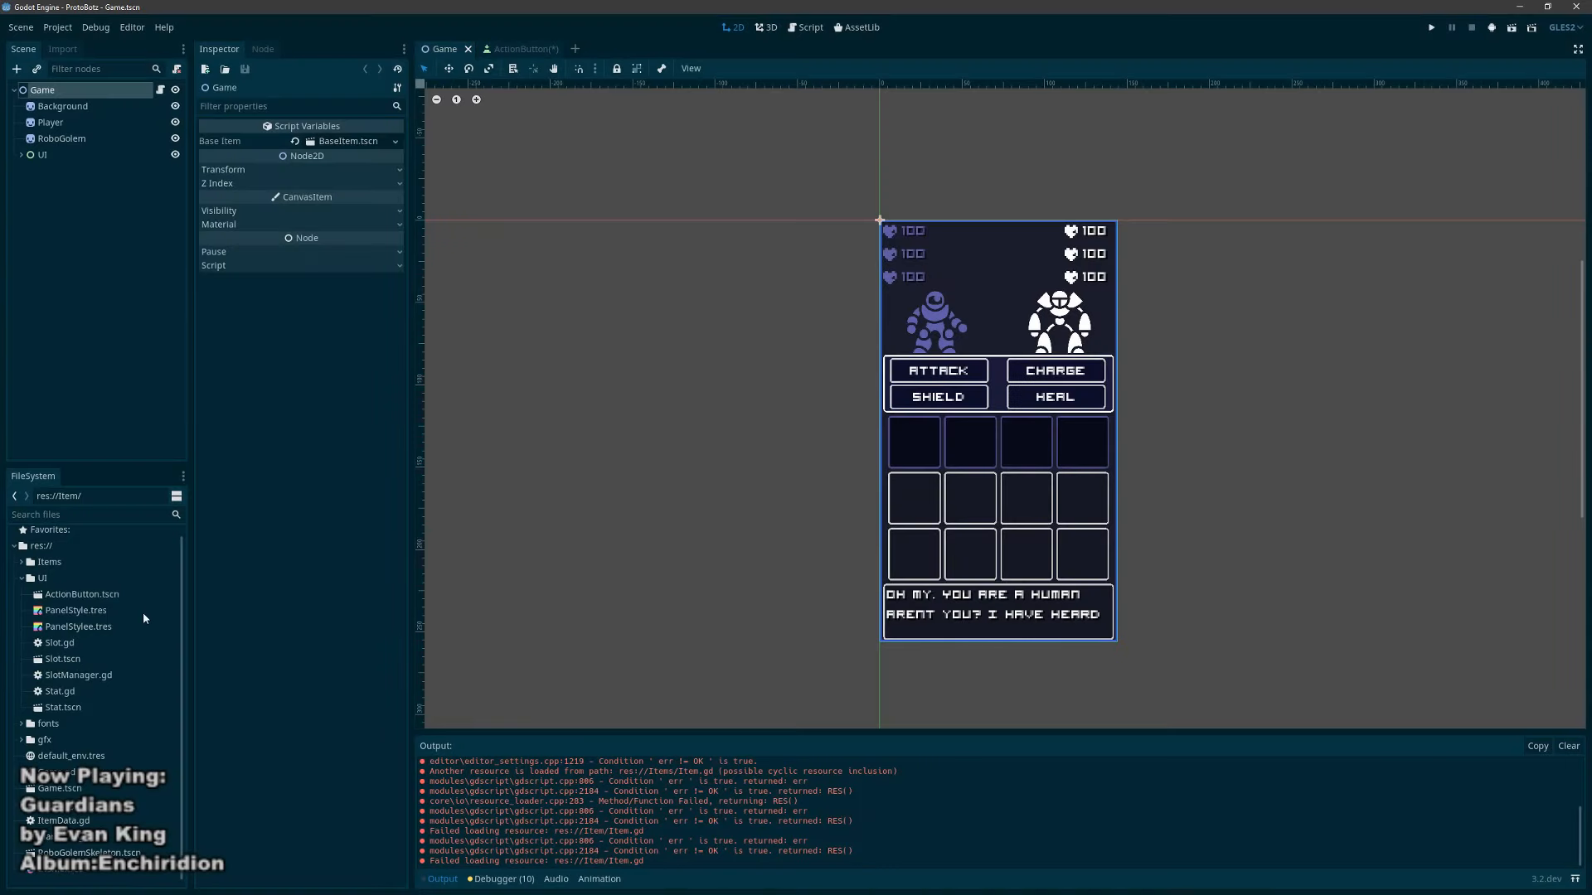
Step: Collapse the UI folder, check the Items folder's files and rename that folder back to Item
{"action": "left_click", "coordinate": [23, 579]}
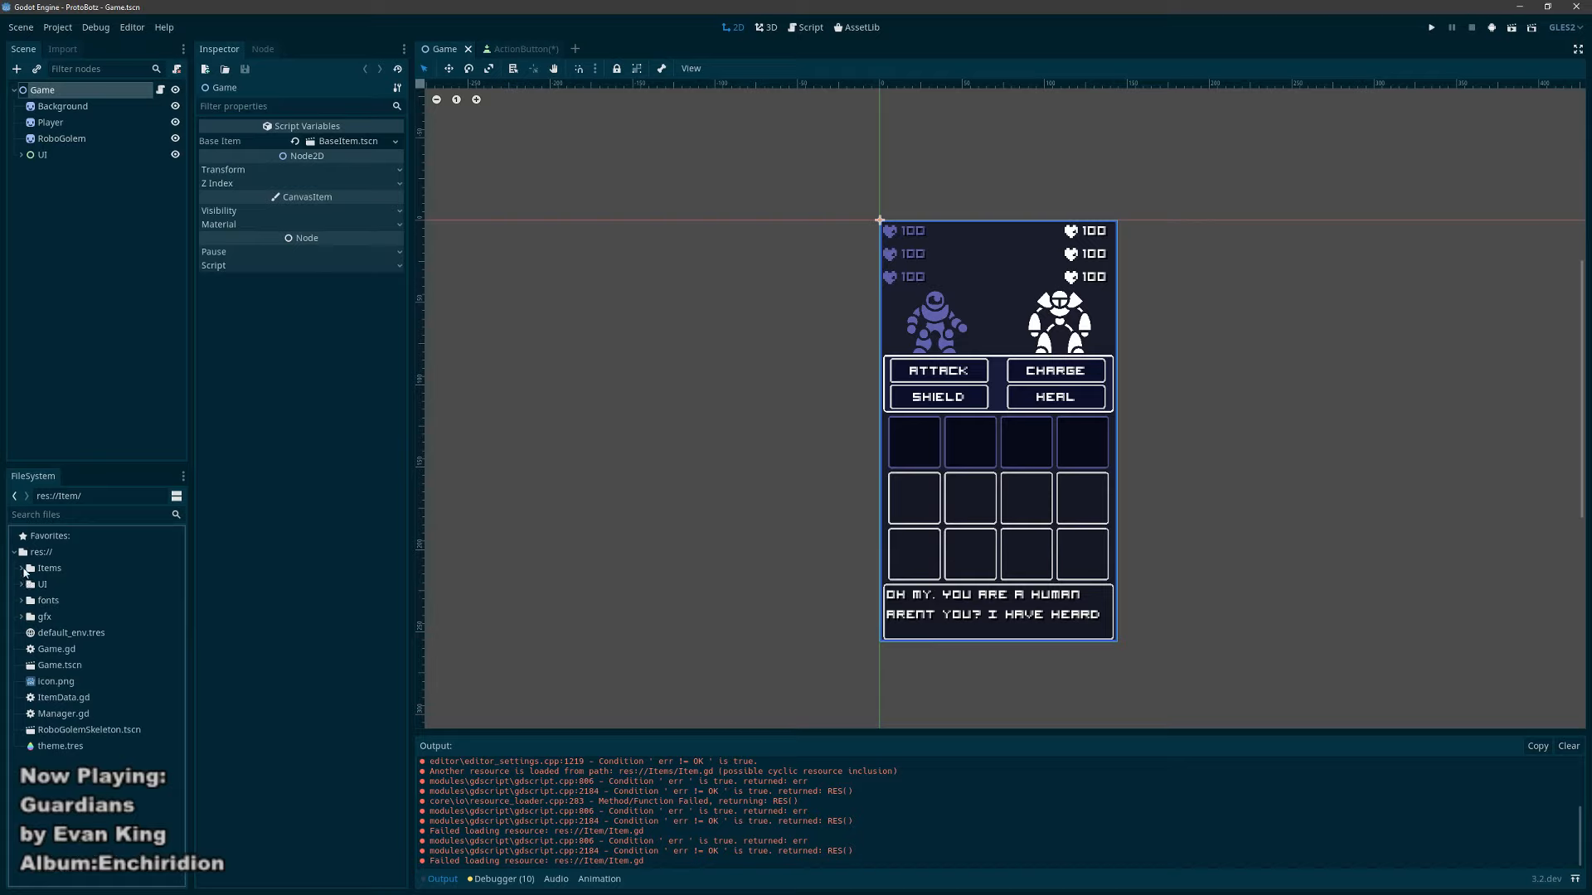
{"action": "left_click", "coordinate": [24, 570]}
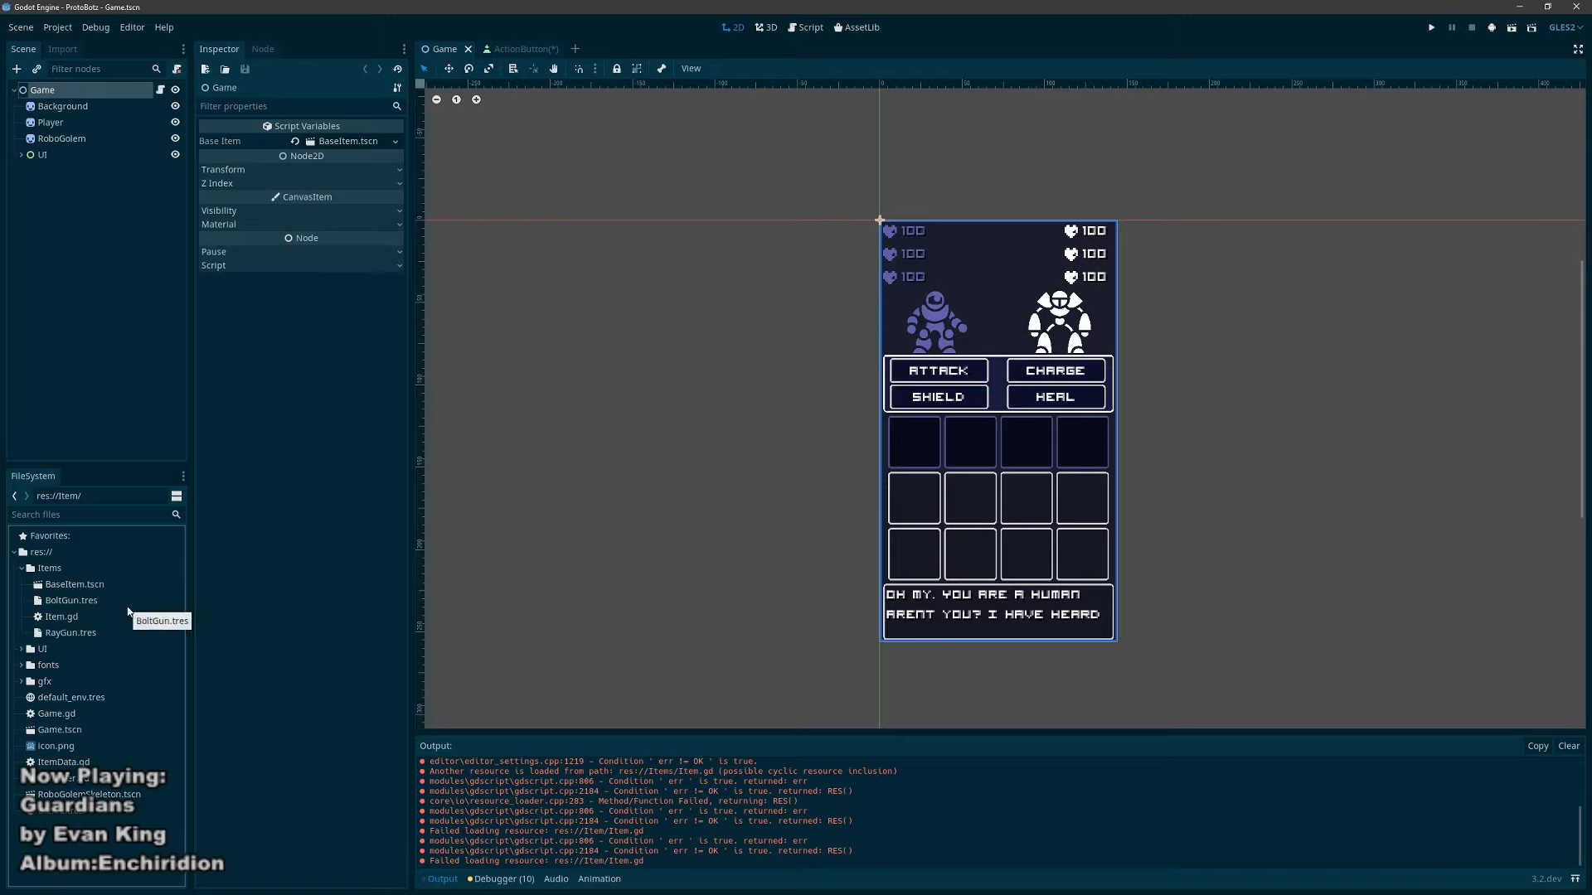
{"action": "left_click", "coordinate": [50, 570]}
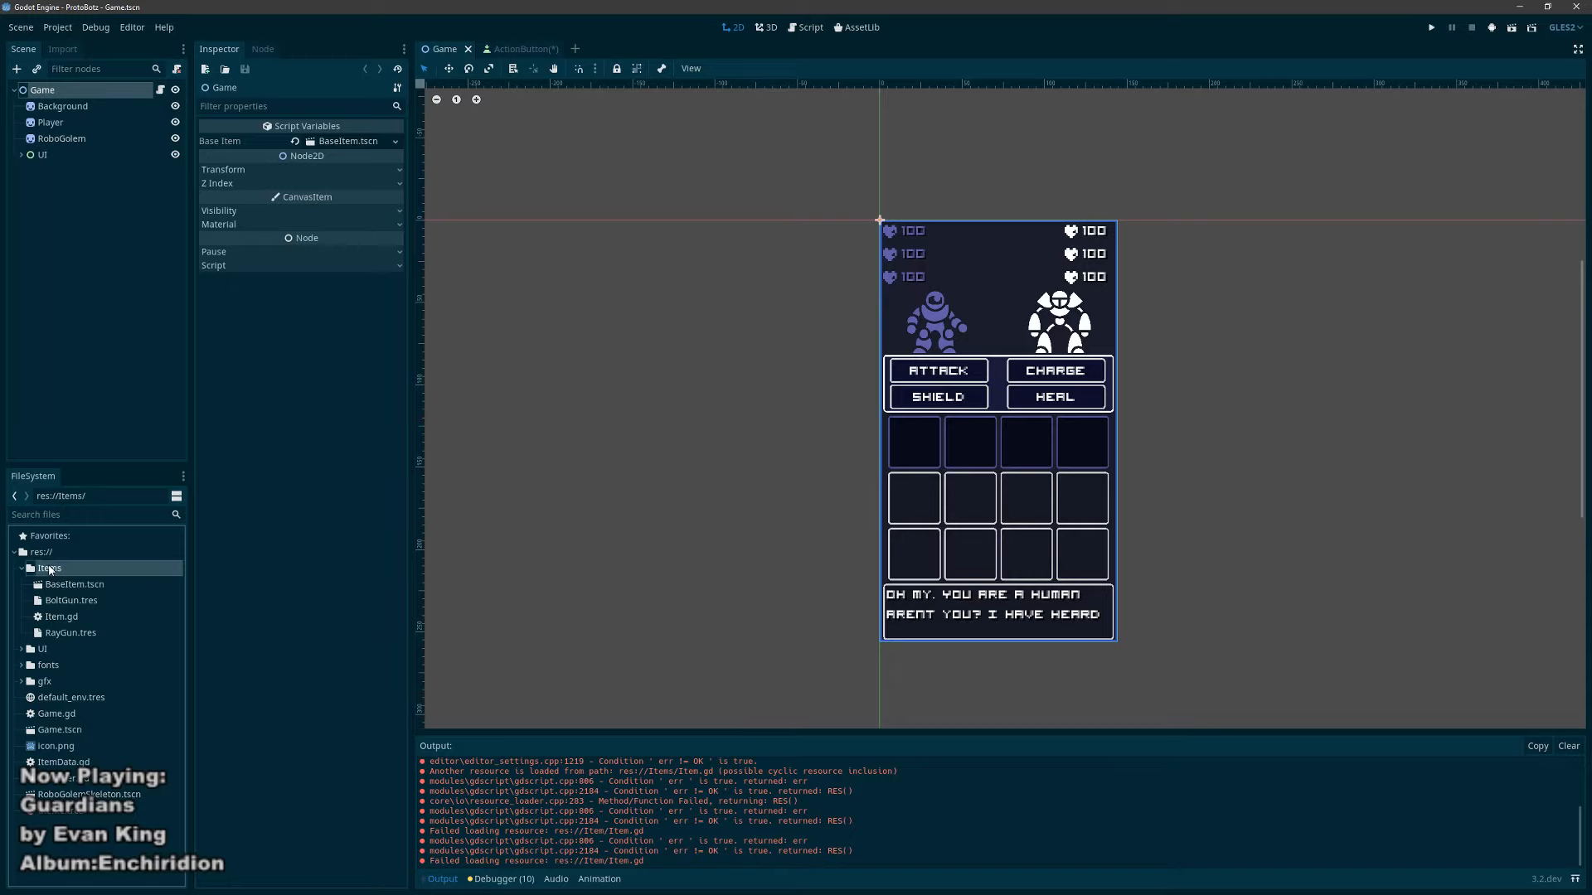
{"action": "right_click", "coordinate": [50, 571]}
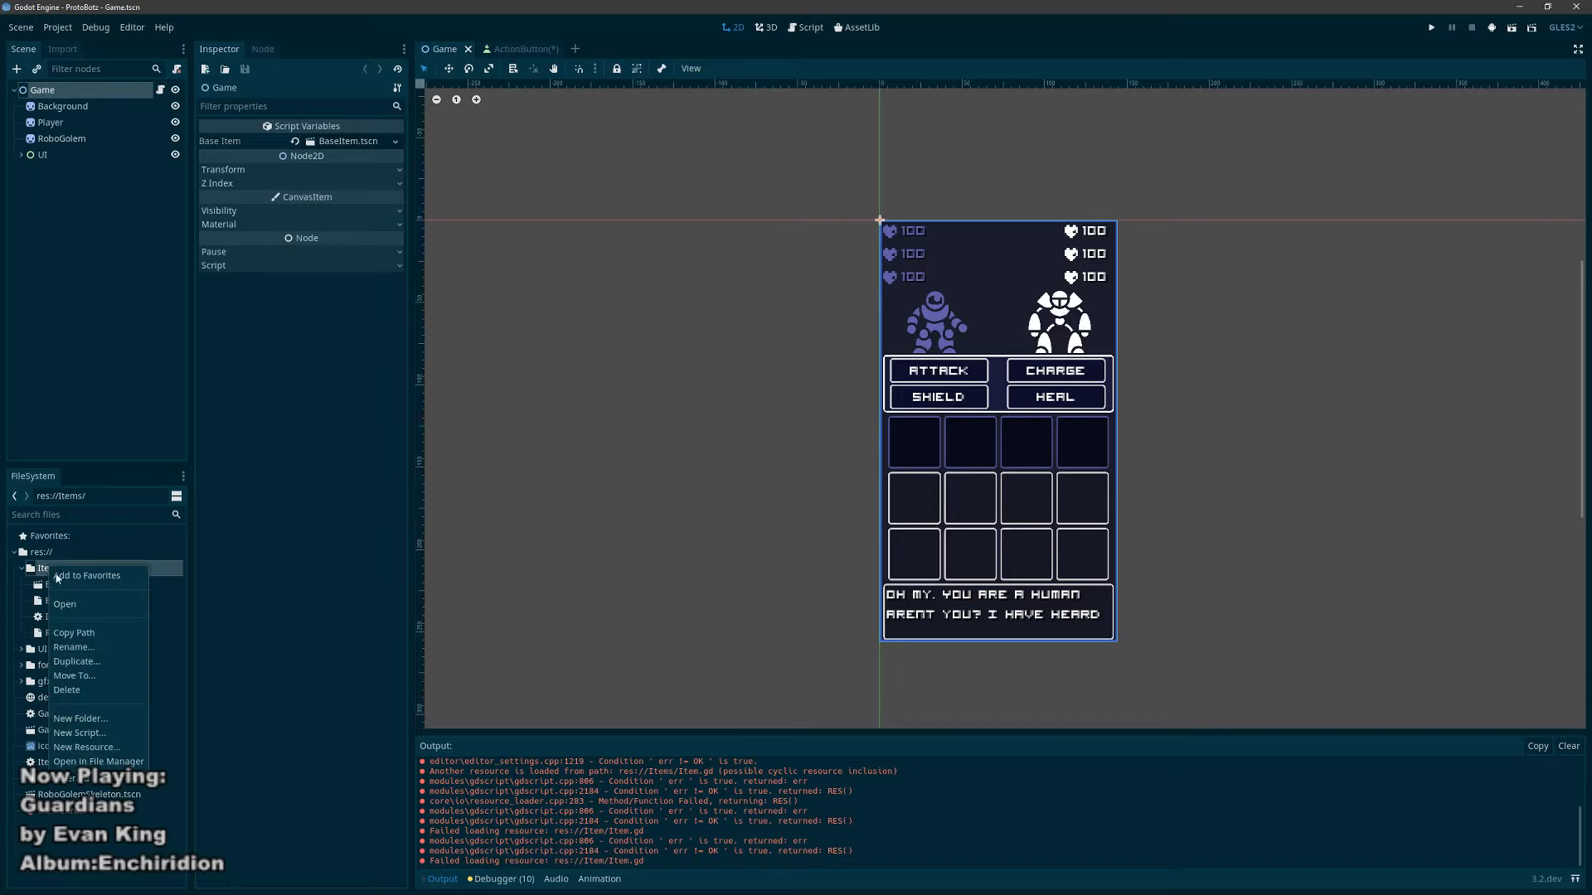
{"action": "left_click", "coordinate": [85, 651]}
{"action": "type", "text": "Item"}
{"action": "key", "text": "Return"}
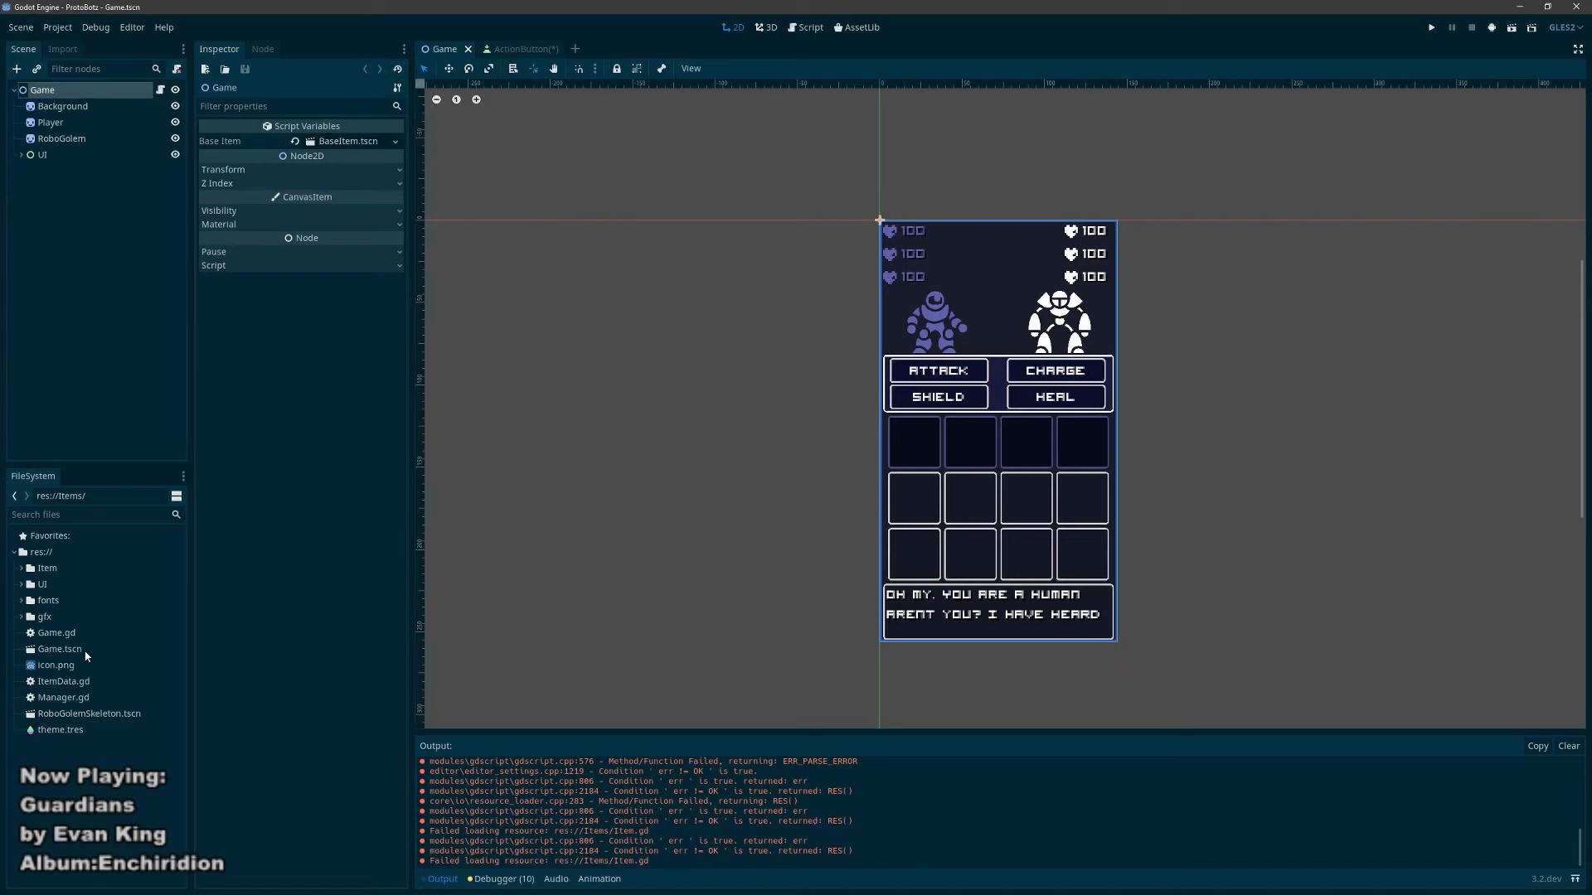
Step: Move ItemData.gd into the Item folder and create a new folder named ItemData in the project root
{"action": "left_click_drag", "start_coordinate": [54, 686], "coordinate": [47, 570]}
{"action": "right_click", "coordinate": [42, 554]}
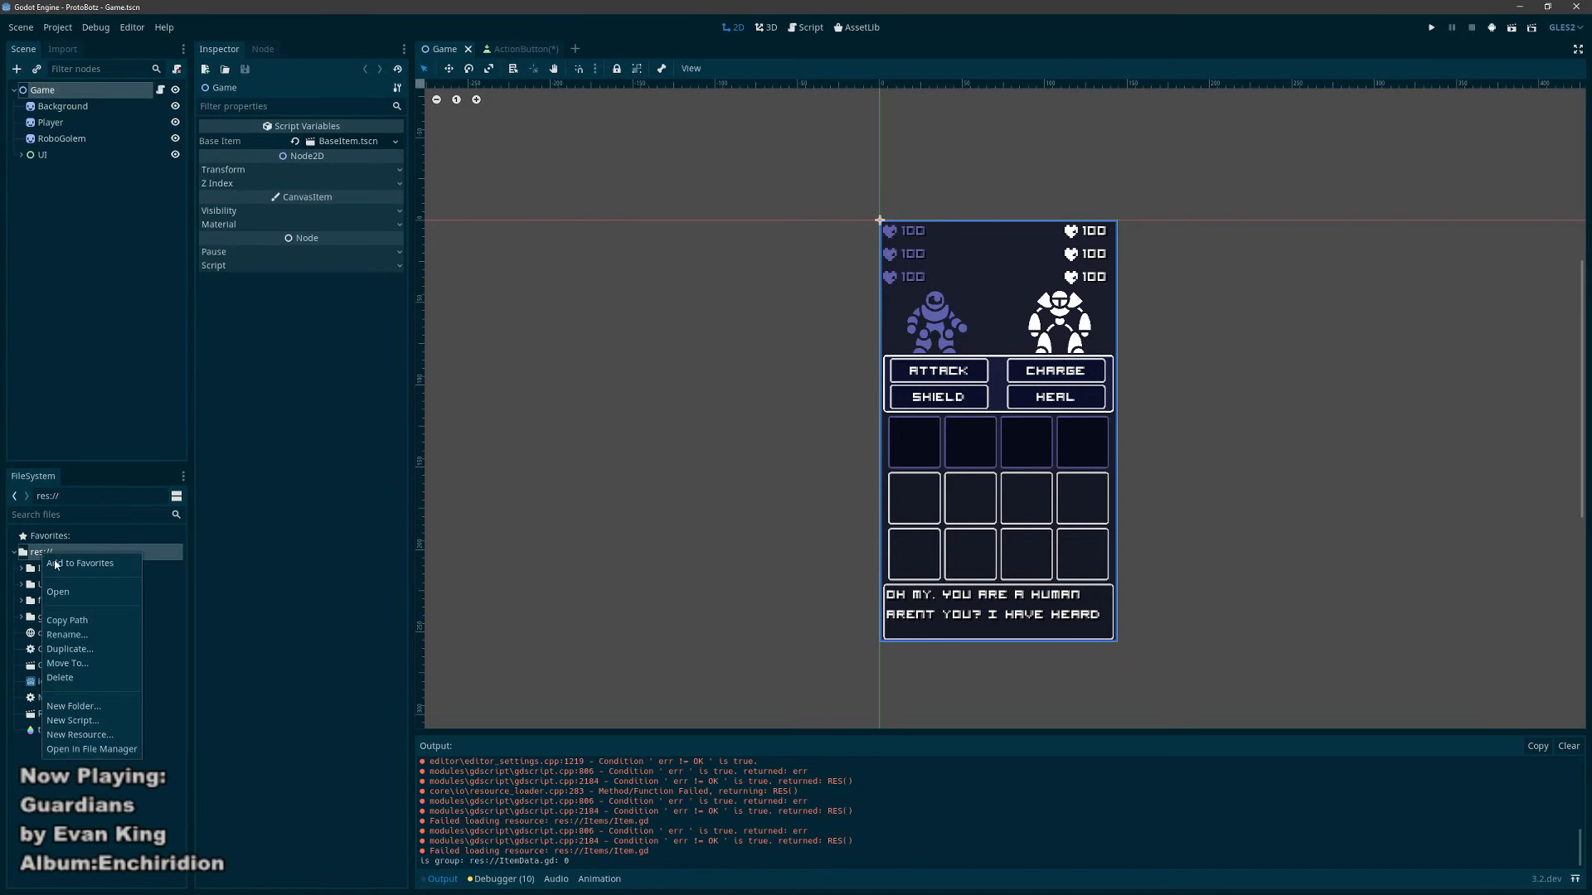
{"action": "left_click", "coordinate": [73, 706]}
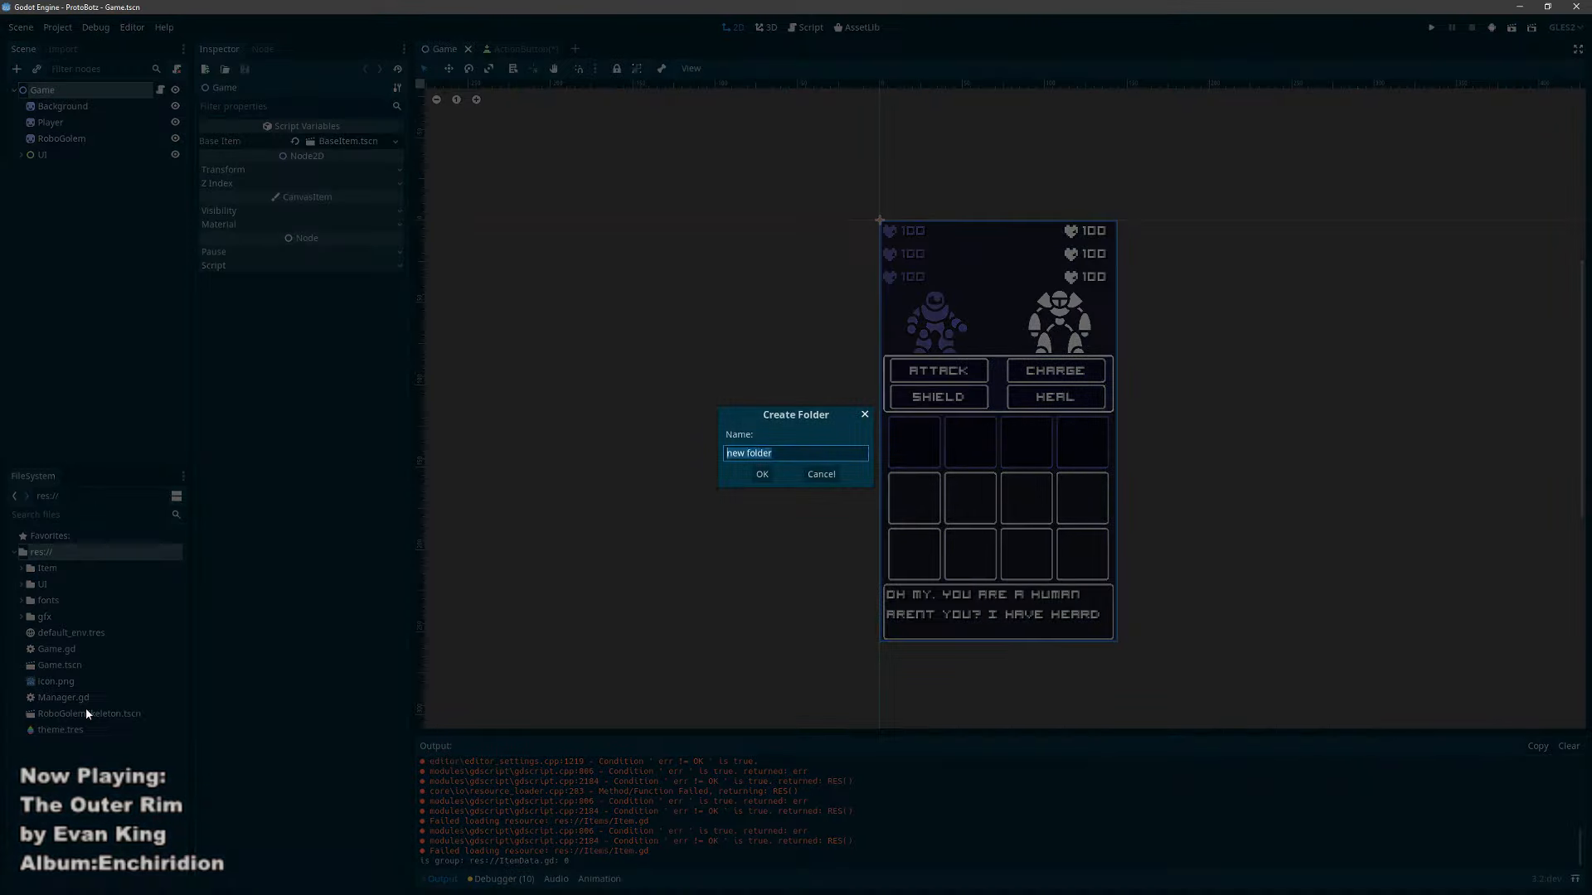
{"action": "type", "text": "ItemData"}
{"action": "key", "text": "Return"}
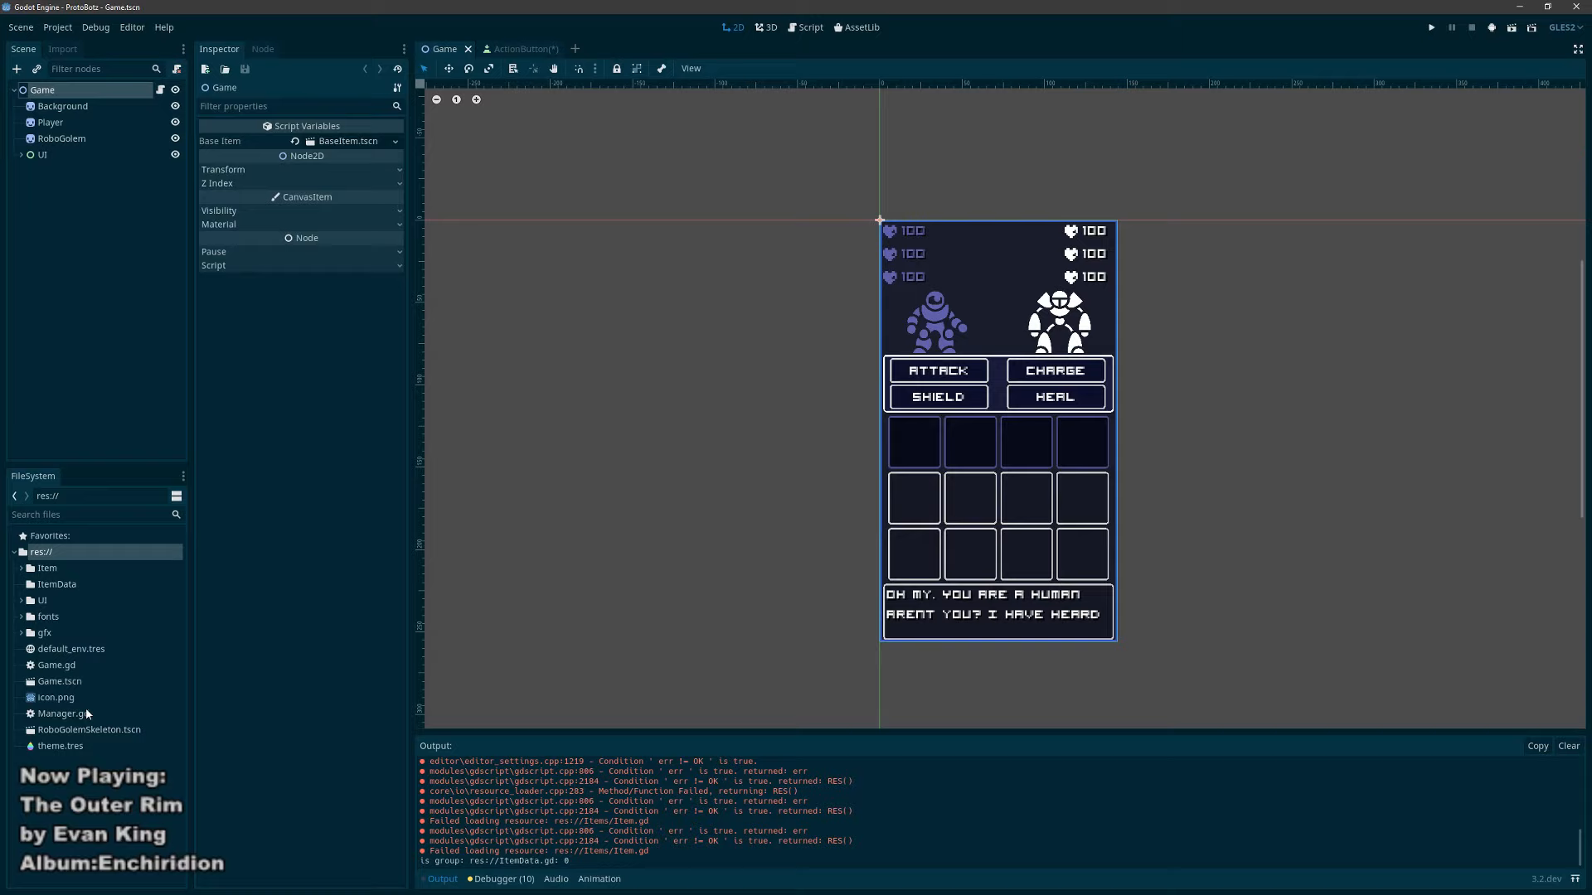
Step: Expand the Item folder and rename the ItemData folder as ItemResources
{"action": "left_click", "coordinate": [23, 569]}
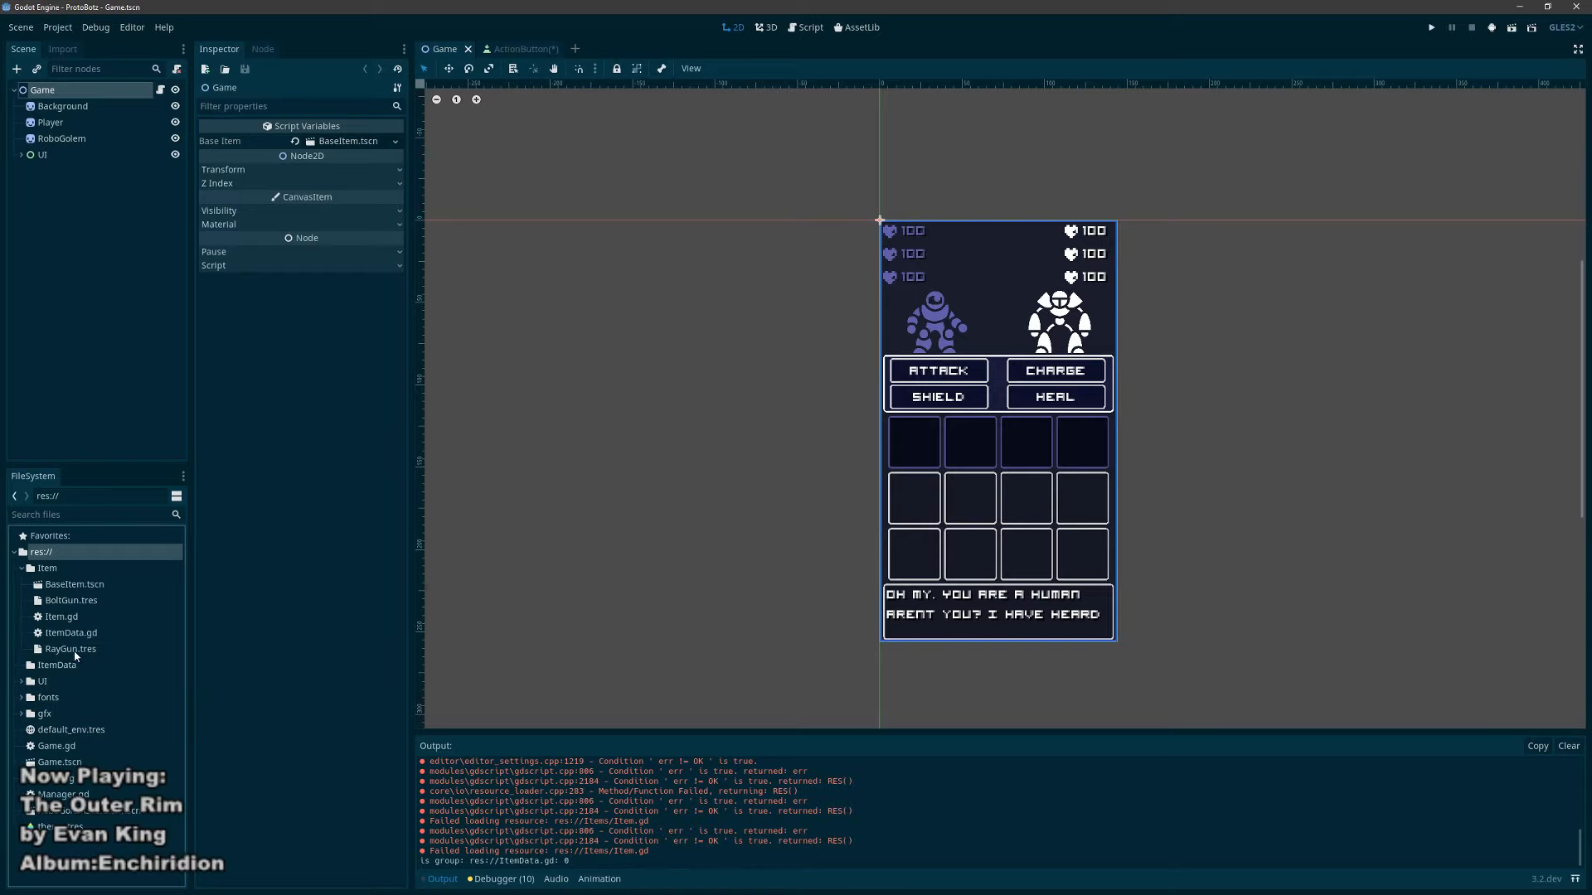
{"action": "left_click", "coordinate": [53, 665]}
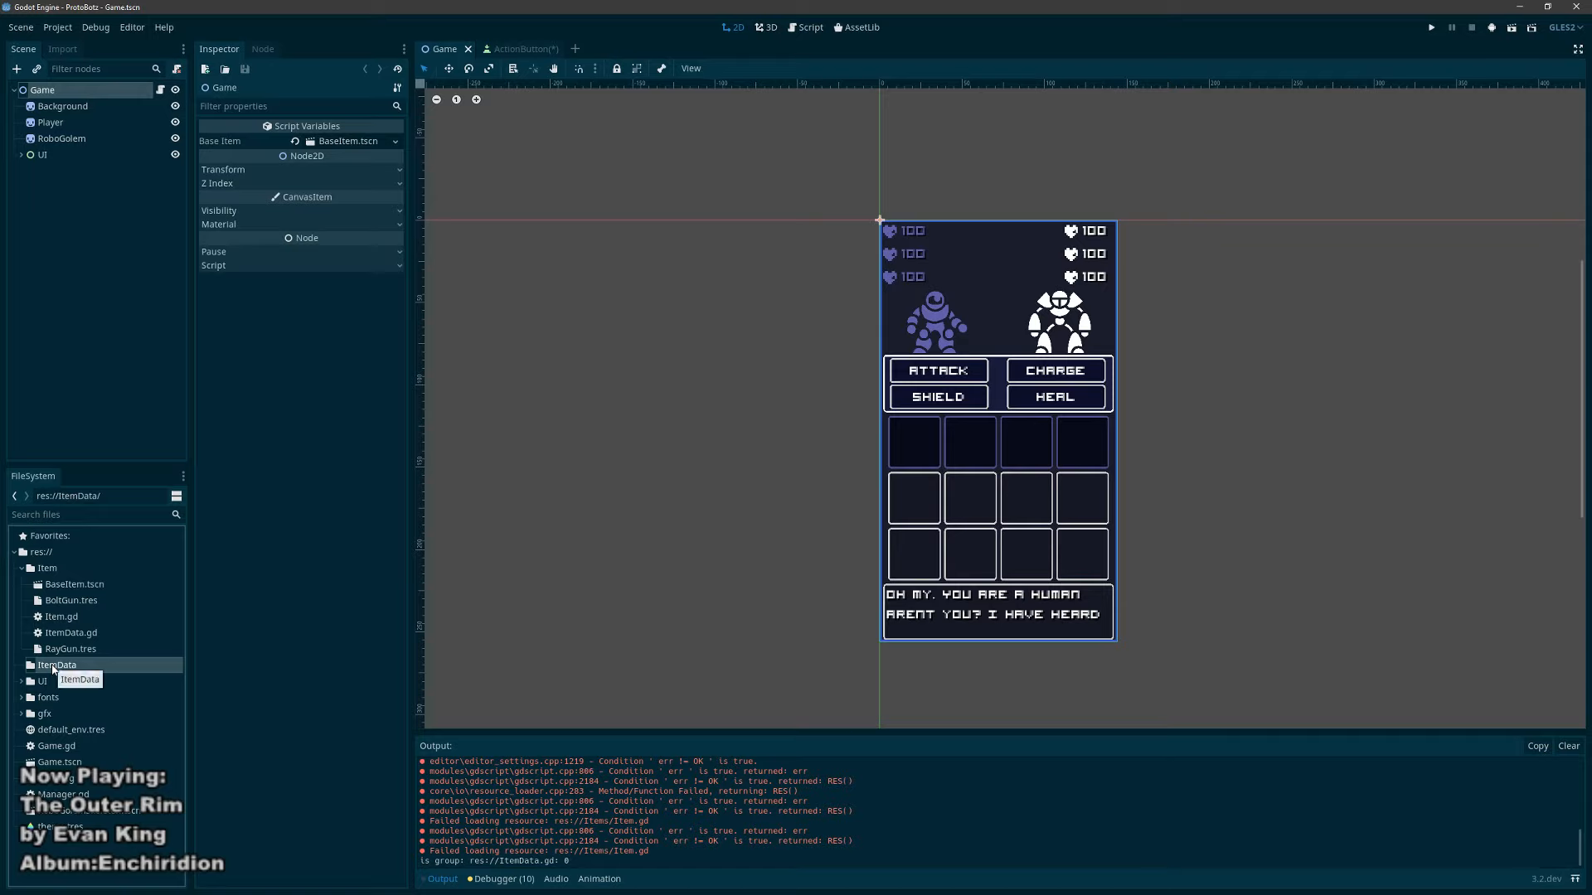
{"action": "right_click", "coordinate": [52, 665]}
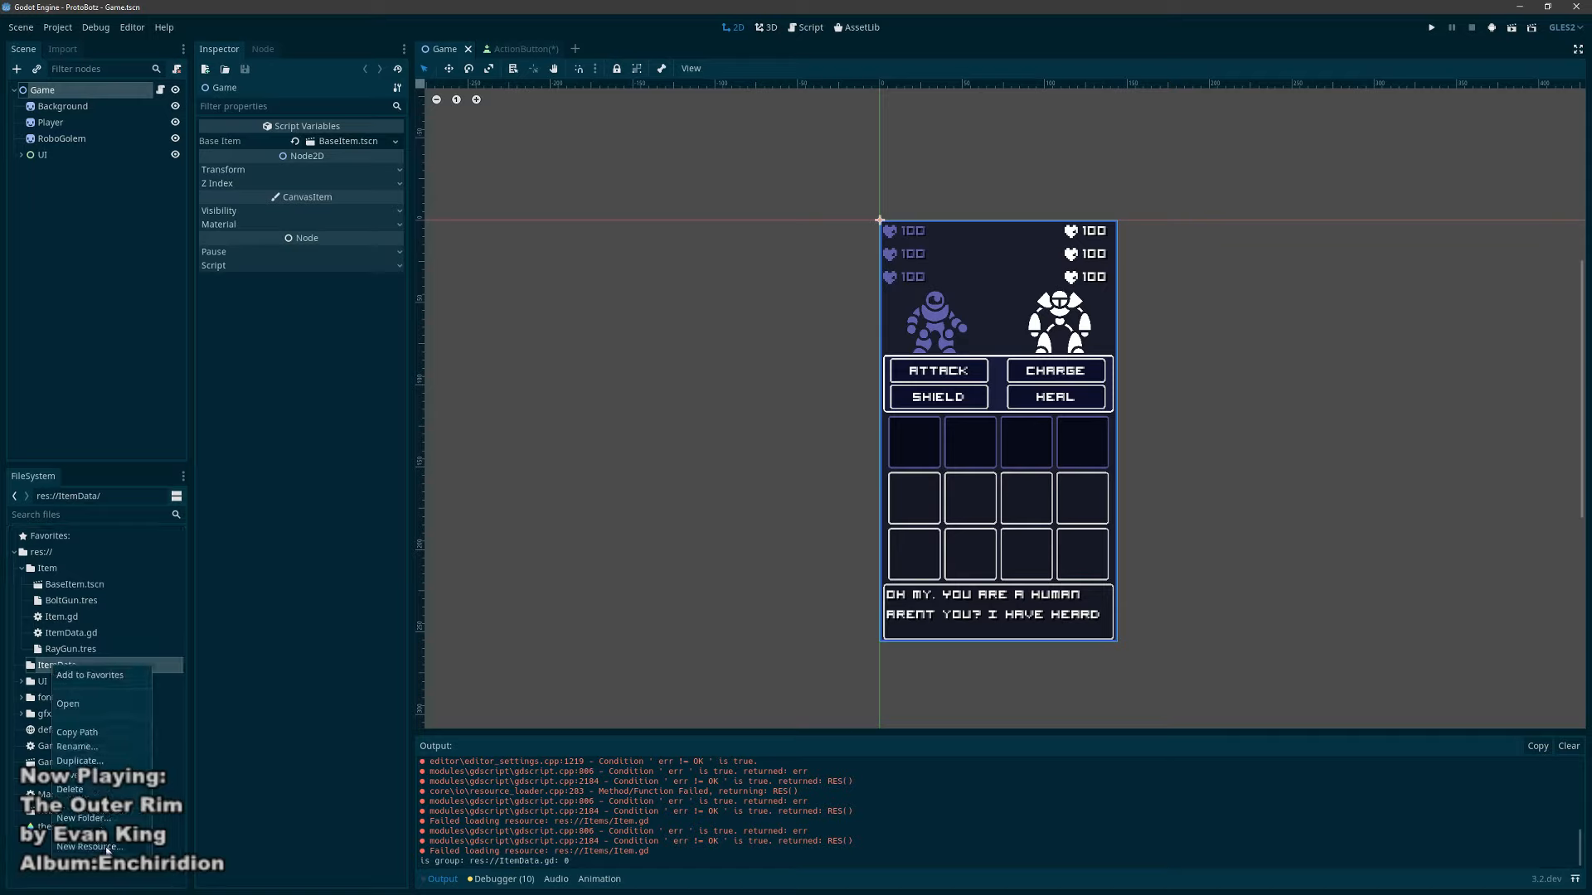
{"action": "left_click", "coordinate": [92, 746]}
{"action": "left_click", "coordinate": [92, 746]}
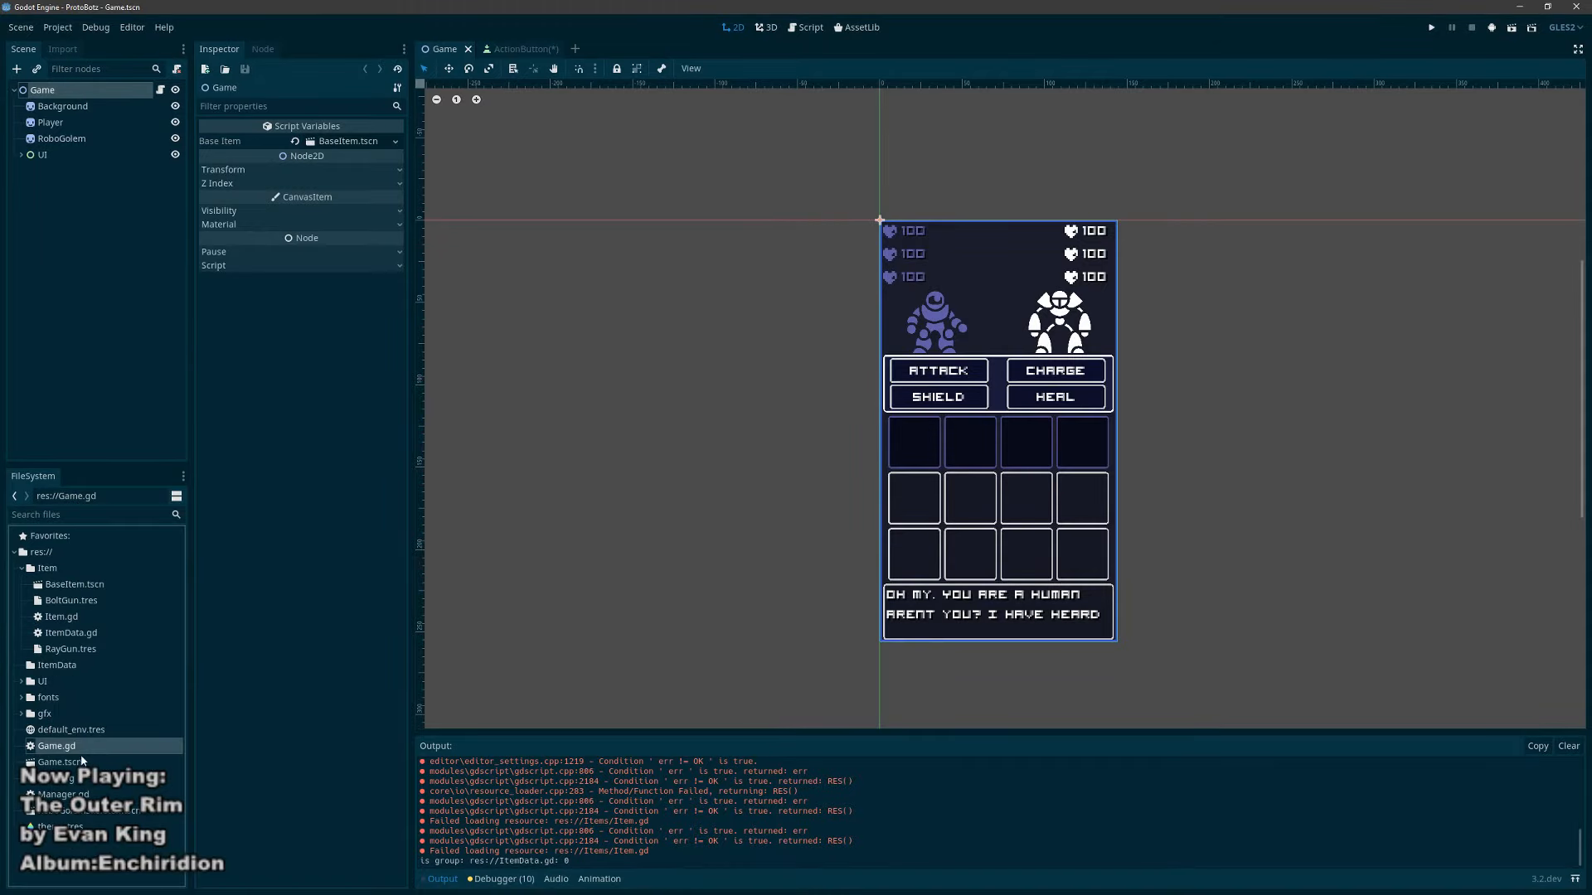
{"action": "right_click", "coordinate": [52, 665]}
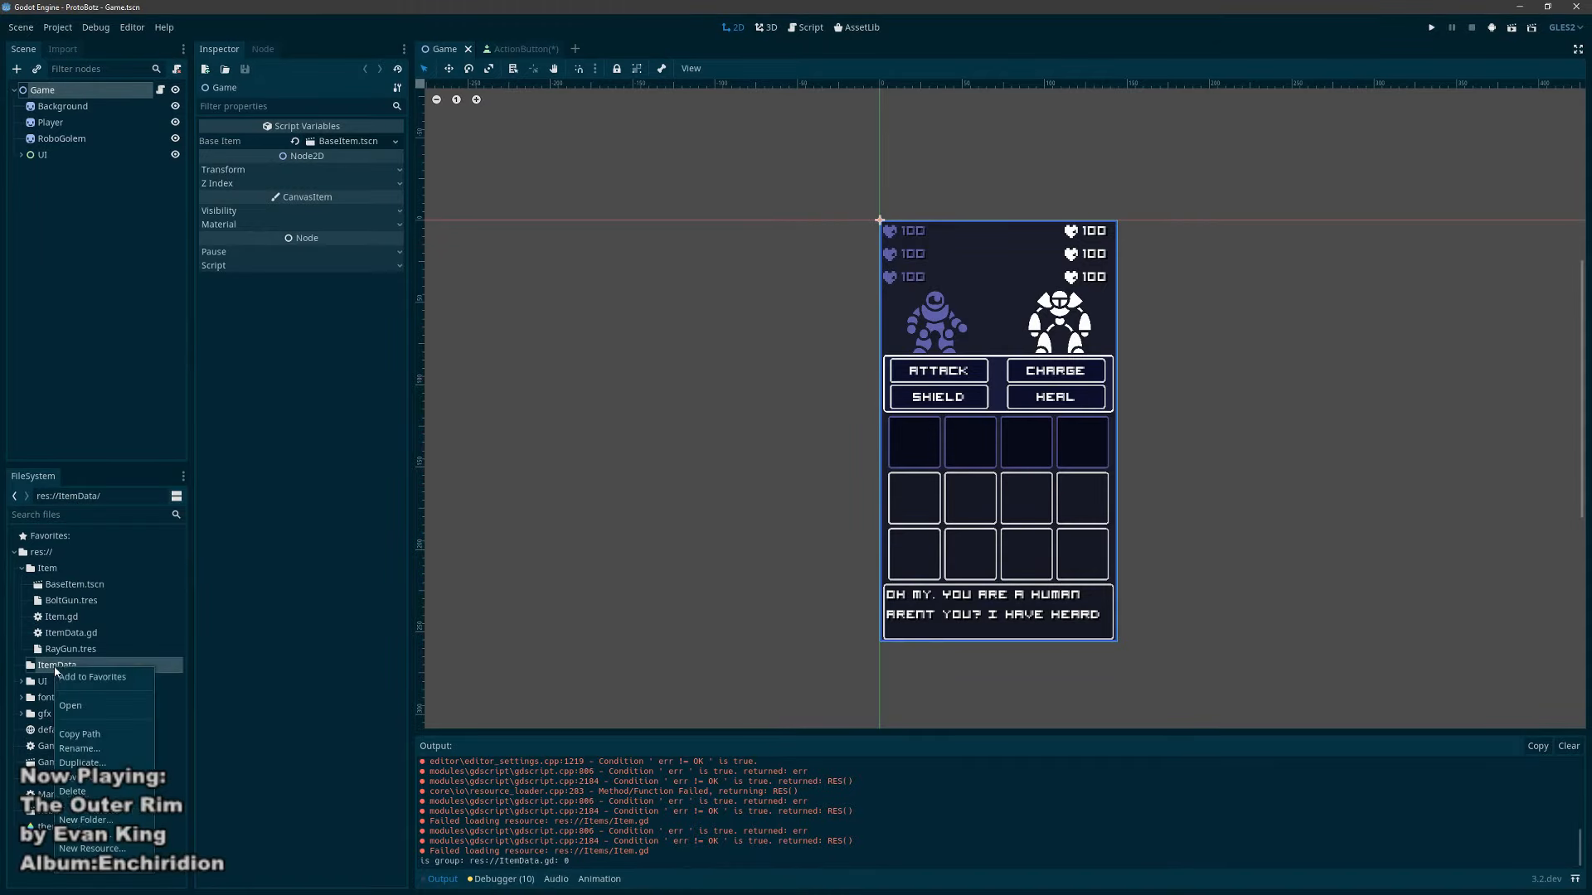
{"action": "left_click", "coordinate": [87, 746]}
{"action": "type", "text": "Item"}
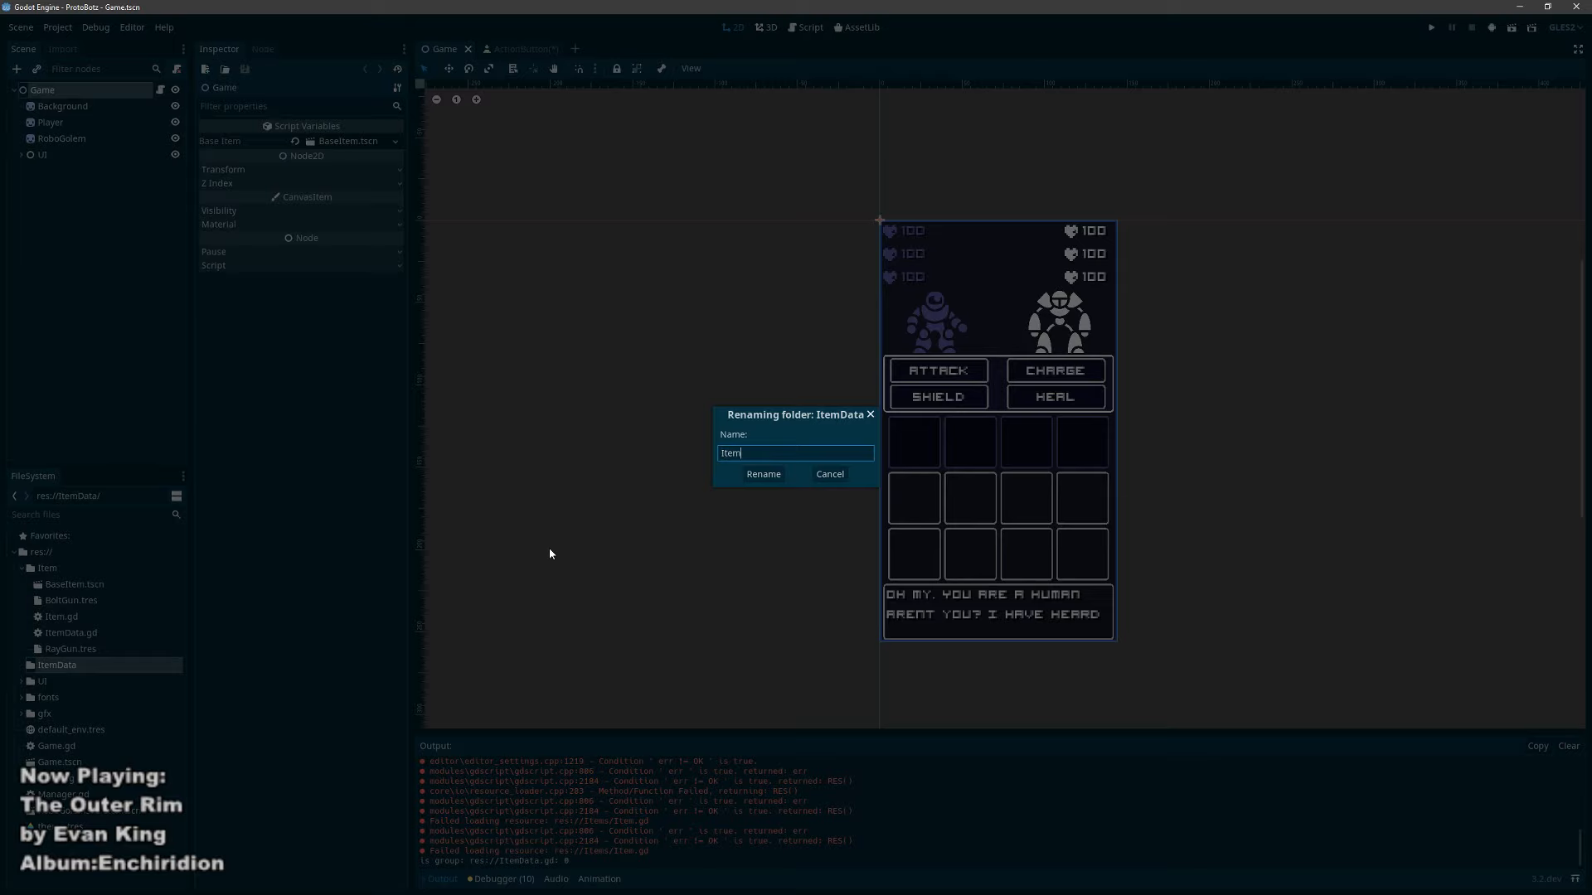
{"action": "type", "text": "Resources"}
{"action": "key", "text": "ctrl+a"}
{"action": "key", "text": "Return"}
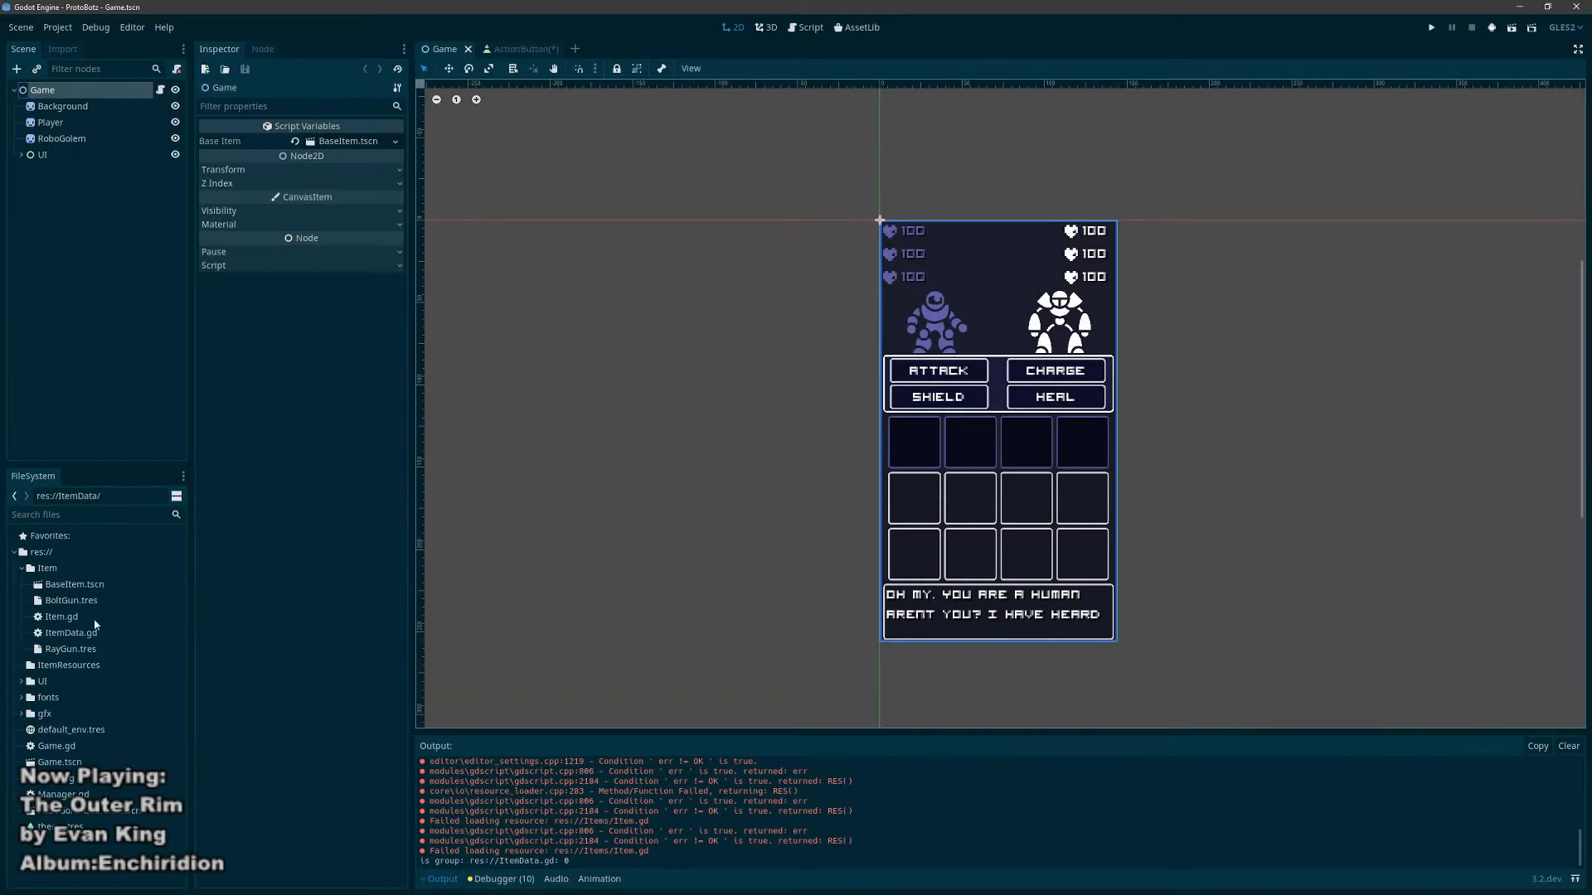
Step: Move RayGun.tres and BoltGun.tres from the Item folder into the ItemResources folder
{"action": "left_click_drag", "start_coordinate": [73, 648], "coordinate": [69, 665]}
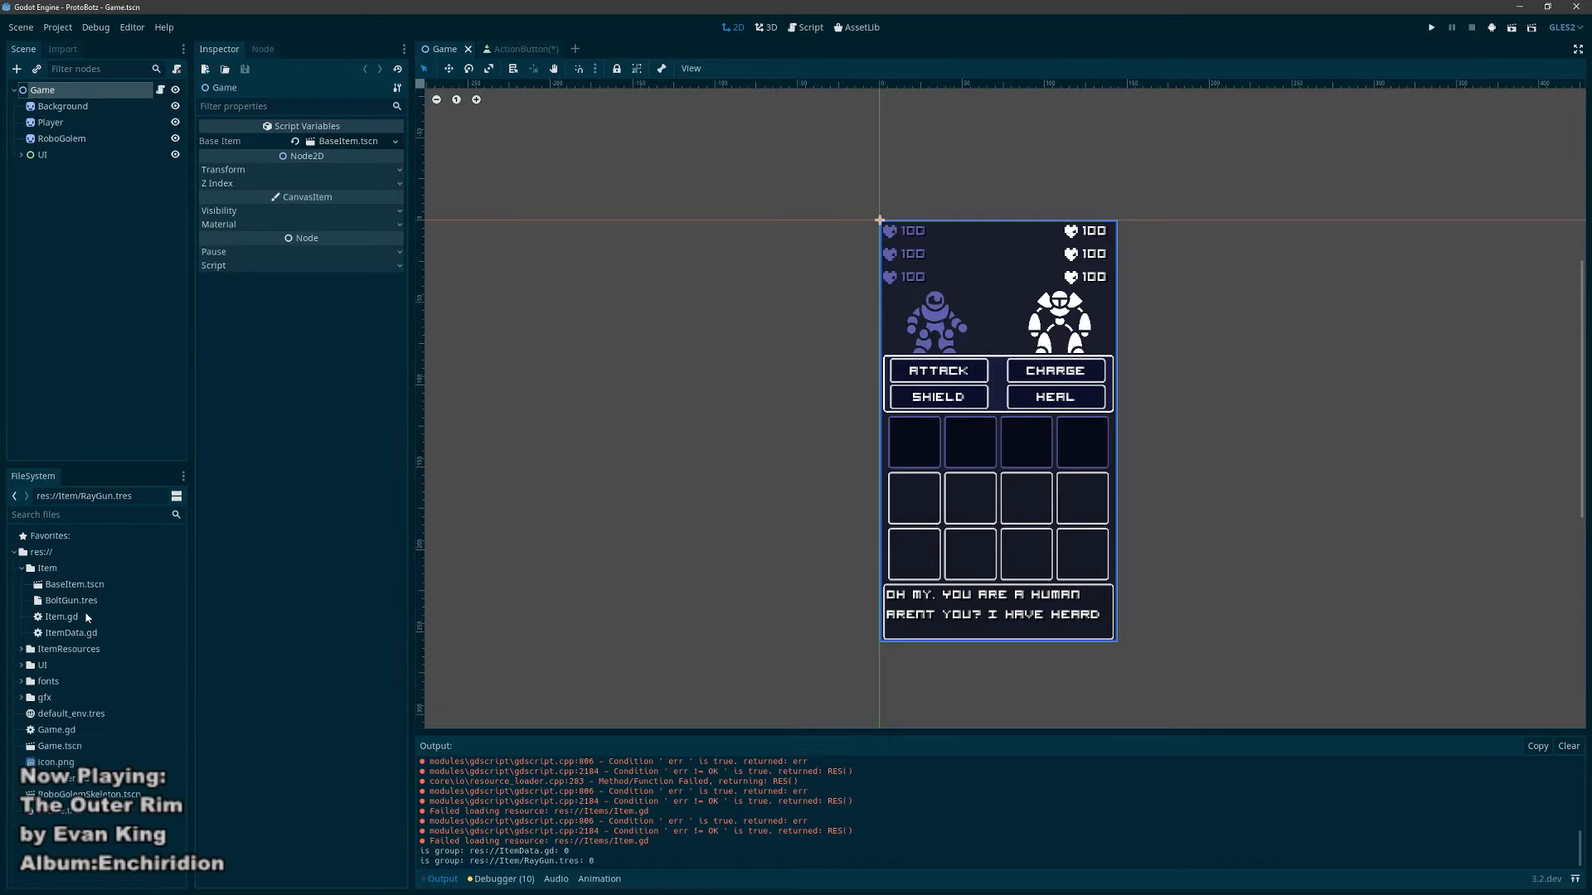
{"action": "left_click", "coordinate": [80, 602]}
{"action": "left_click_drag", "start_coordinate": [81, 608], "coordinate": [77, 649]}
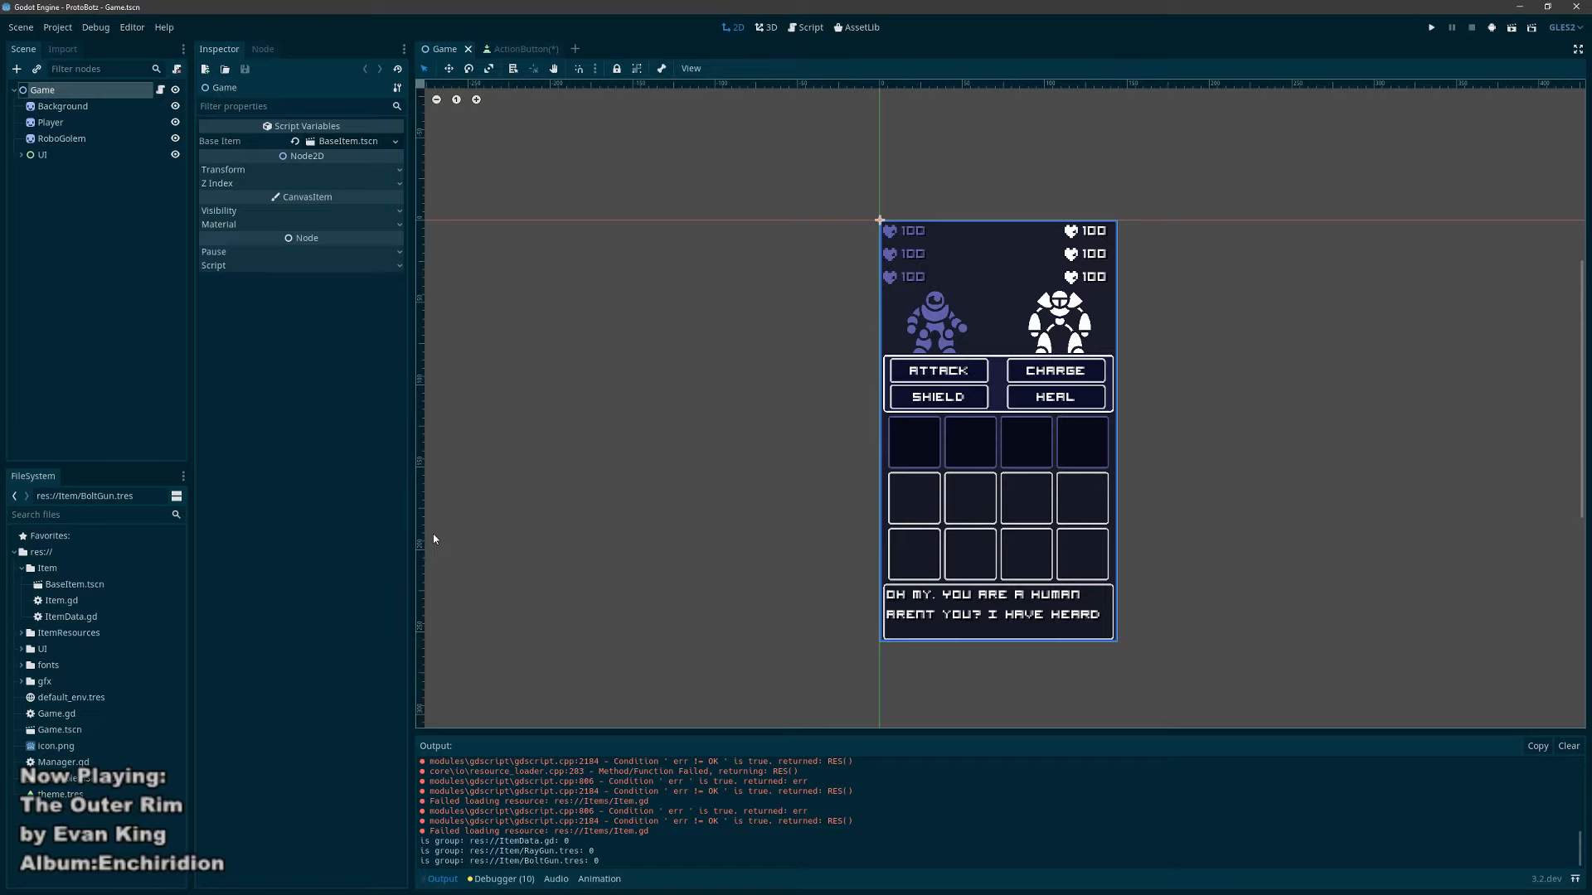
Step: In the Manager.gd script, change the directory the items are loaded from to "res://ItemResources" and save it
{"action": "key", "text": "F3"}
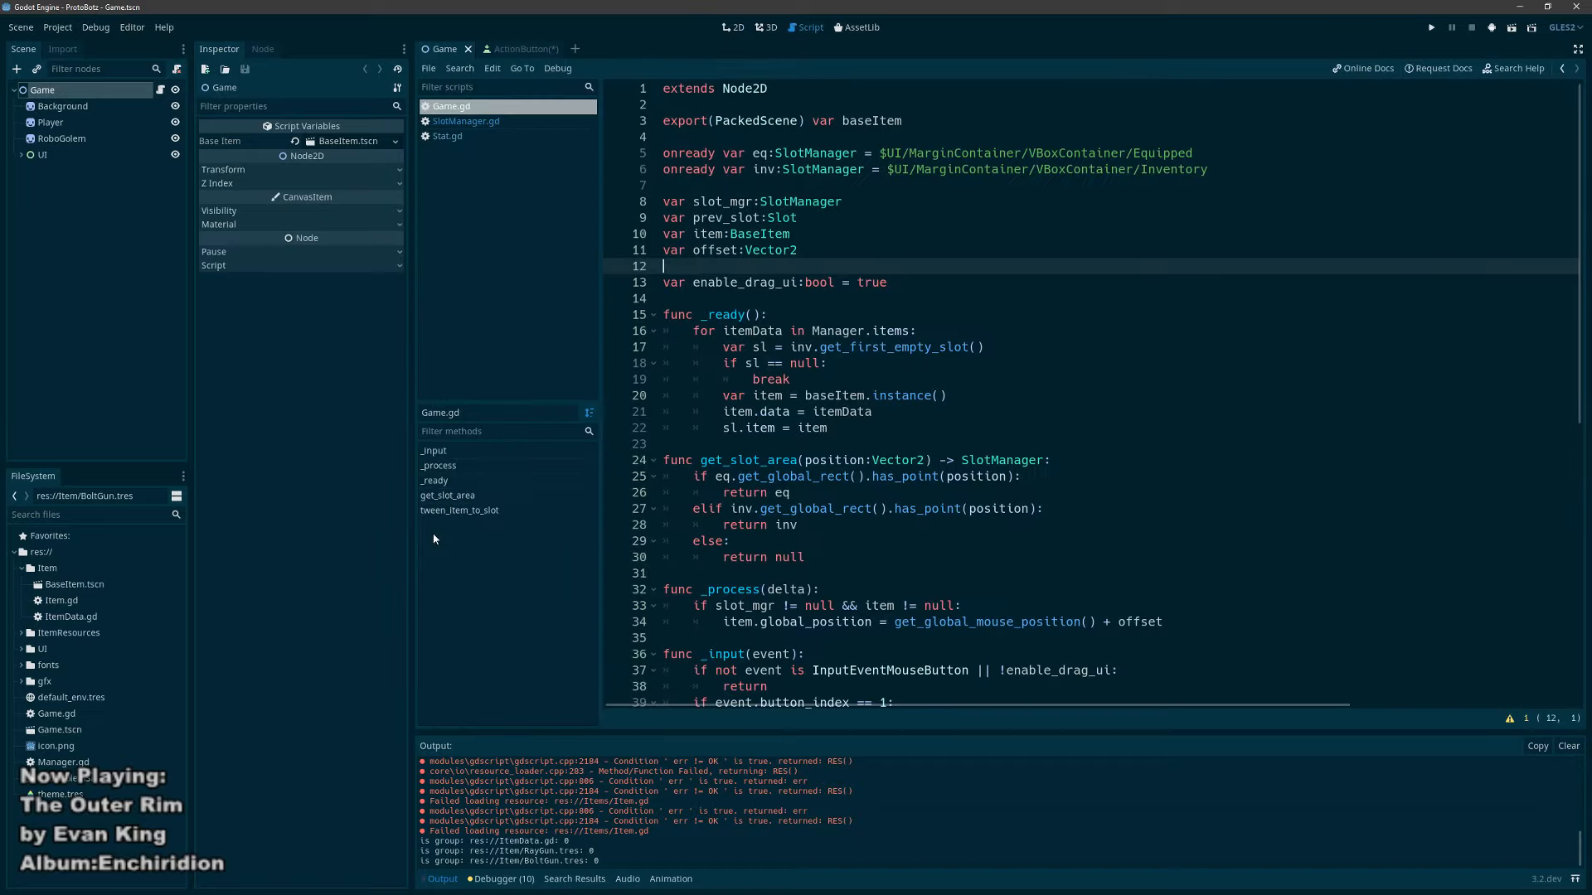
{"action": "key", "text": "ctrl+alt+o"}
{"action": "key", "text": "Down"}
{"action": "key", "text": "Down"}
{"action": "key", "text": "Down"}
{"action": "key", "text": "Down"}
{"action": "key", "text": "Down"}
{"action": "key", "text": "Down"}
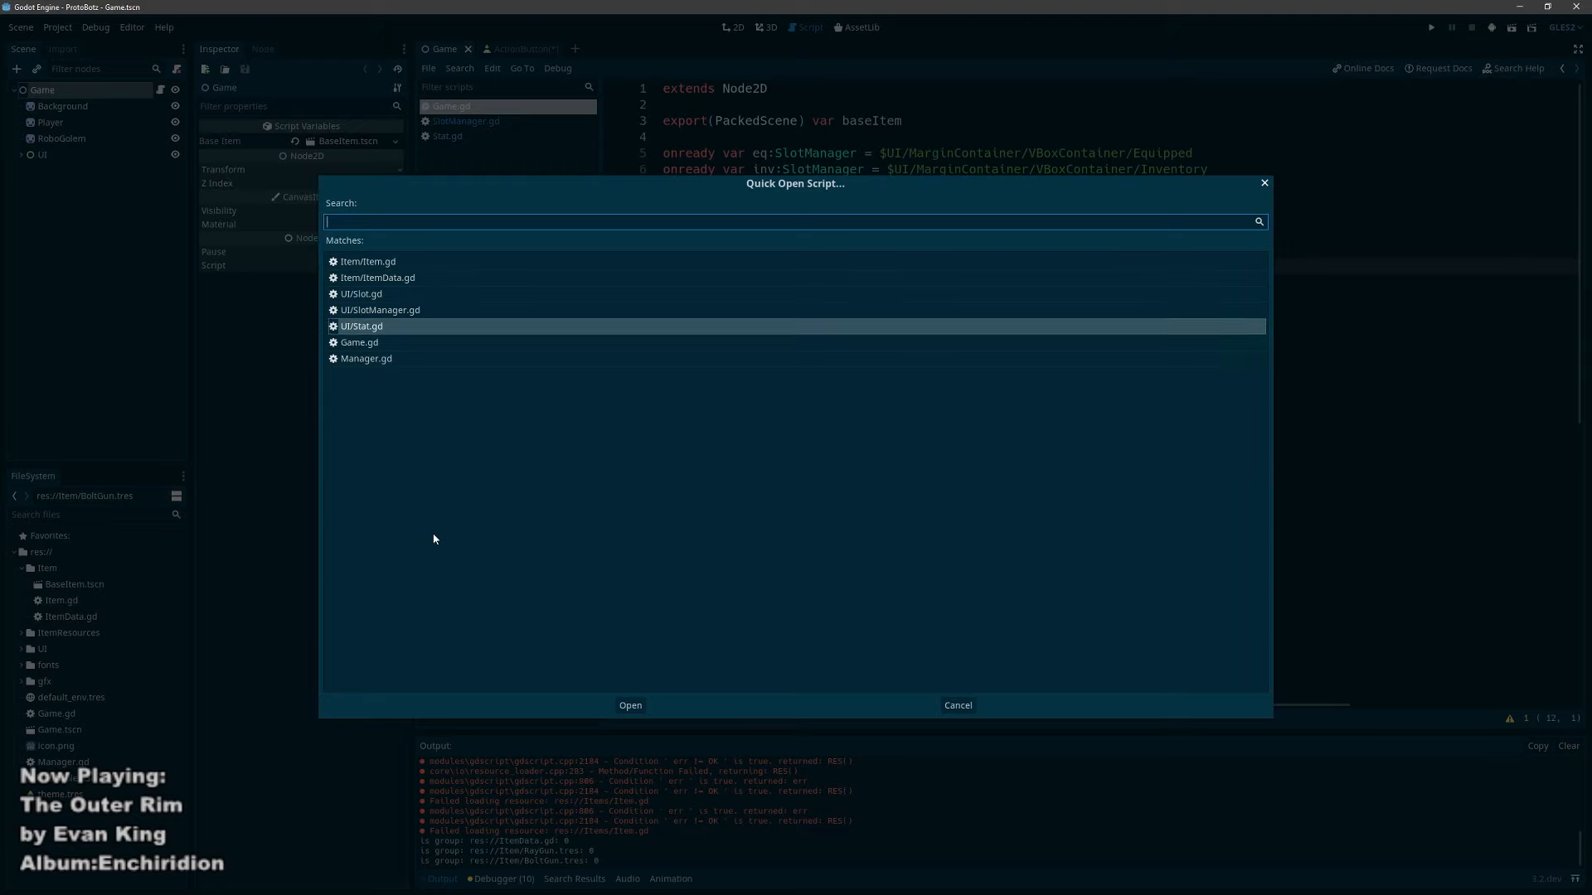
{"action": "key", "text": "Return"}
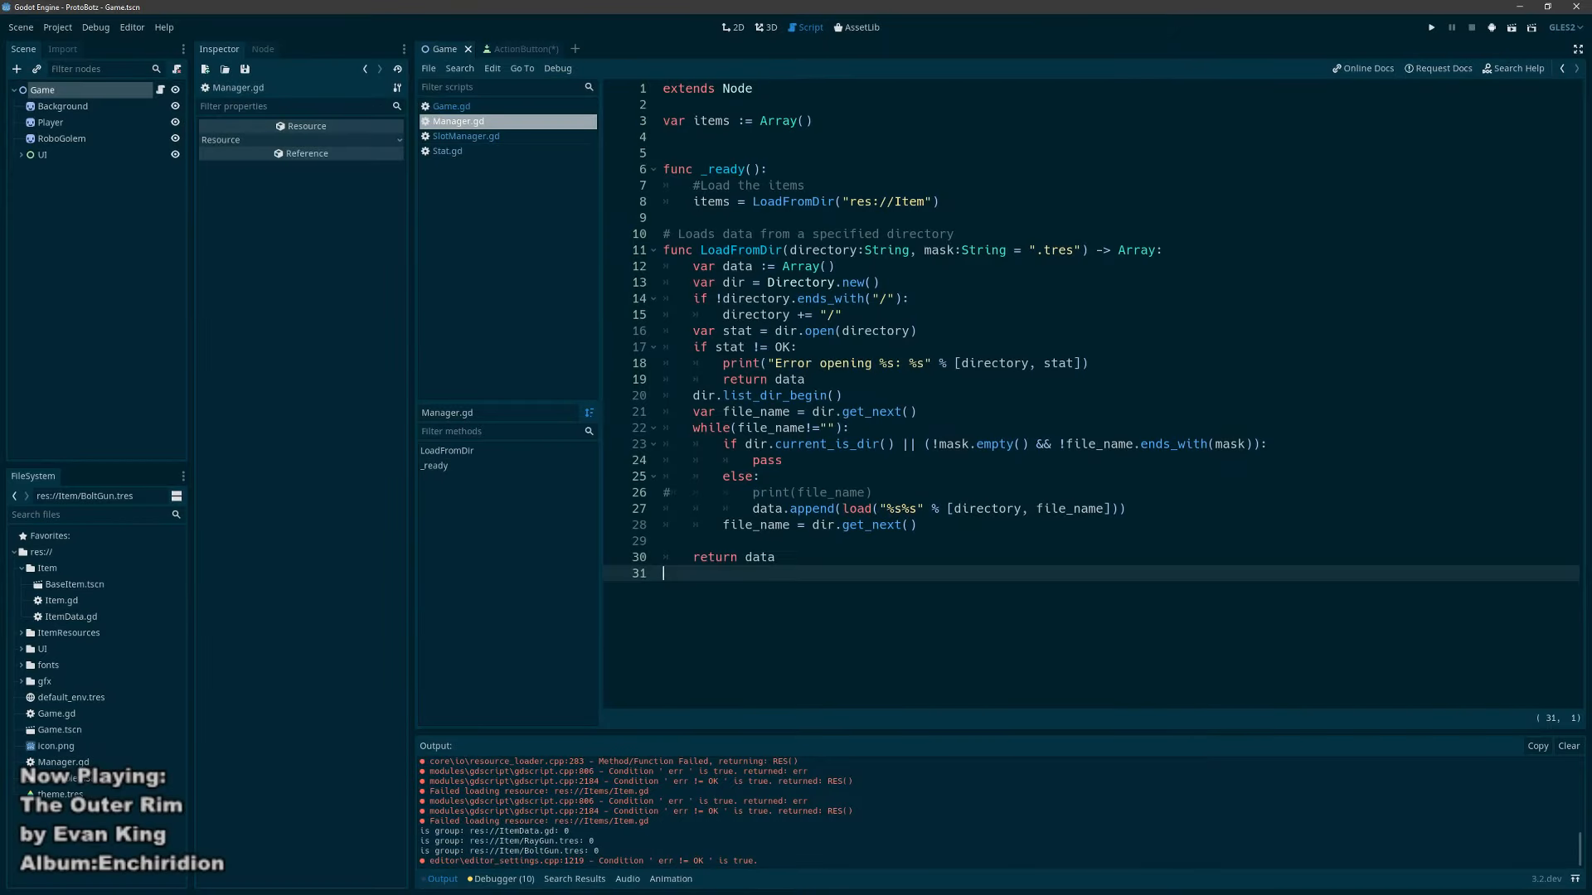
{"action": "left_click", "coordinate": [925, 201]}
{"action": "type", "text": "Resources"}
{"action": "key", "text": "ctrl+s"}
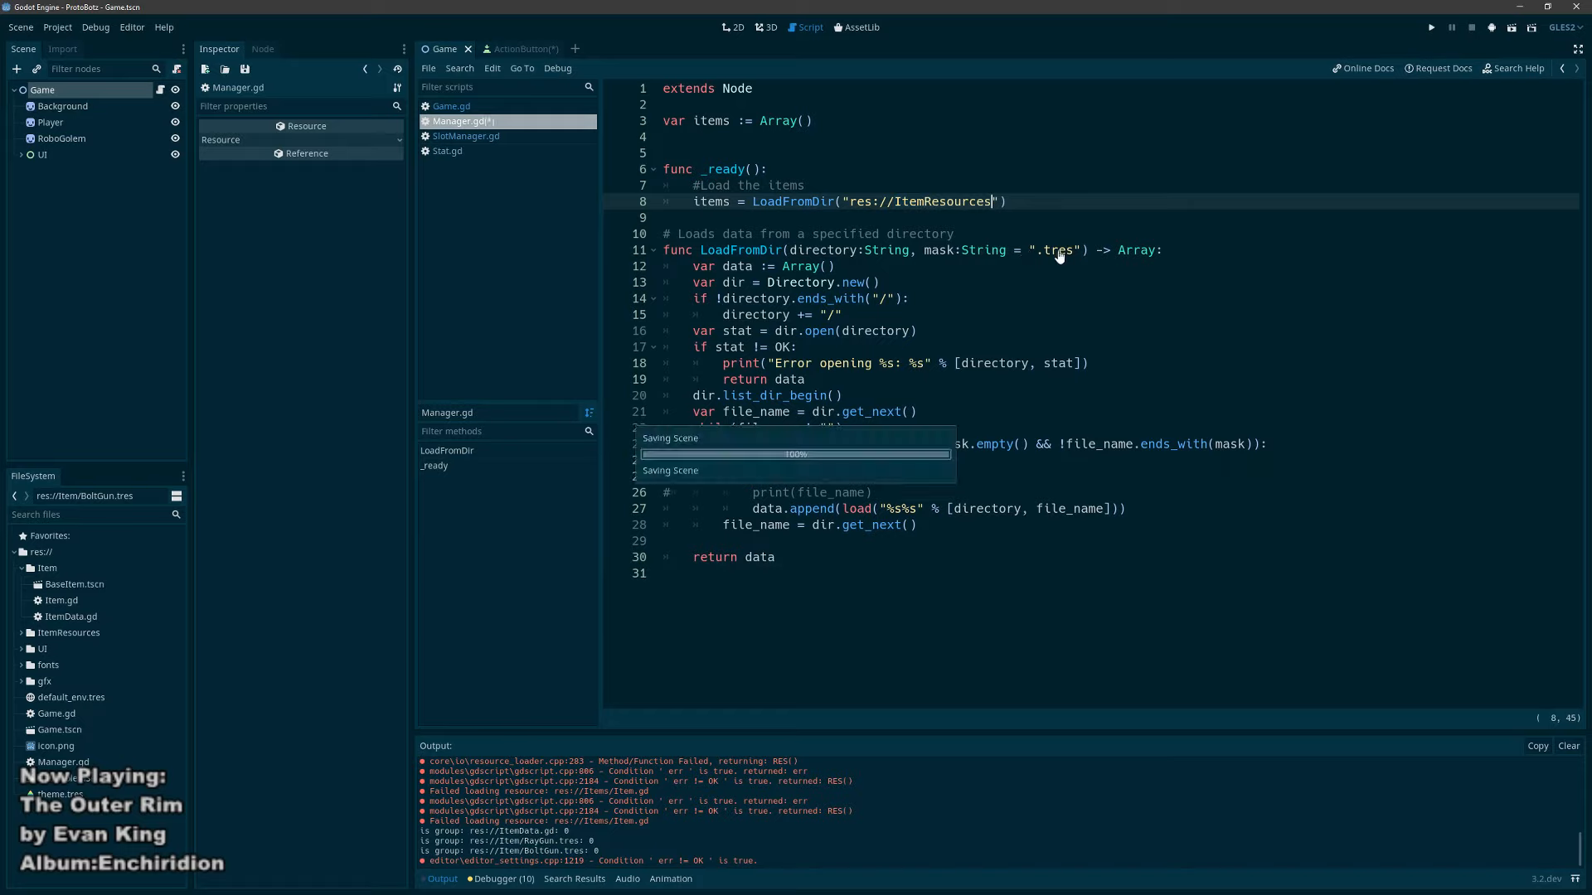
Step: Run the game, check that the gun items and the Ray Gun's description load, and close the game window
{"action": "key", "text": "F5"}
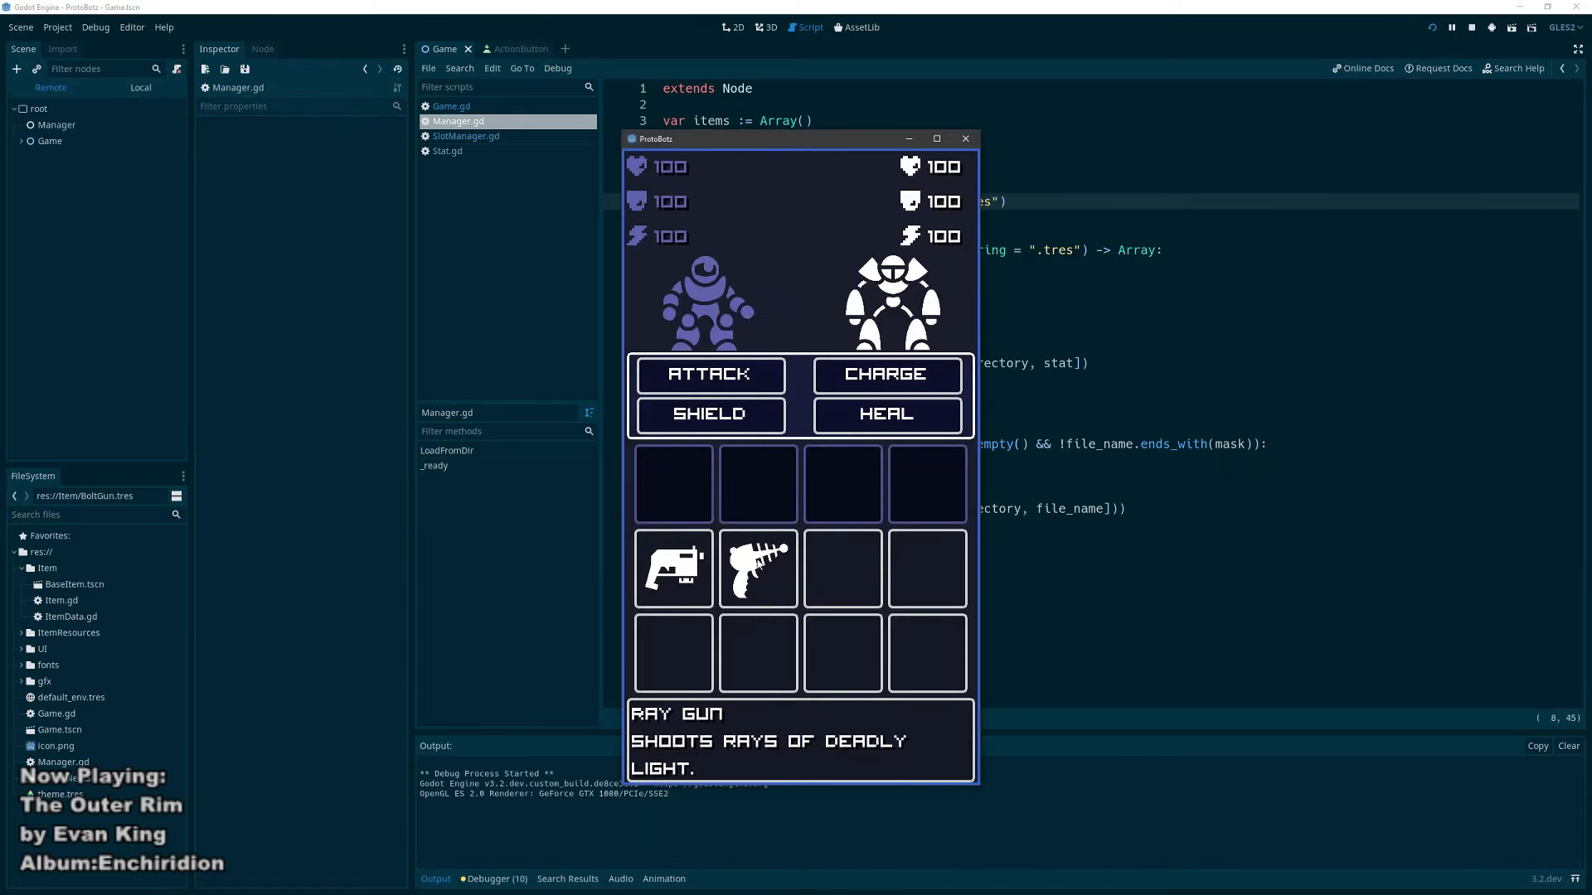
{"action": "mouse_move", "coordinate": [769, 571]}
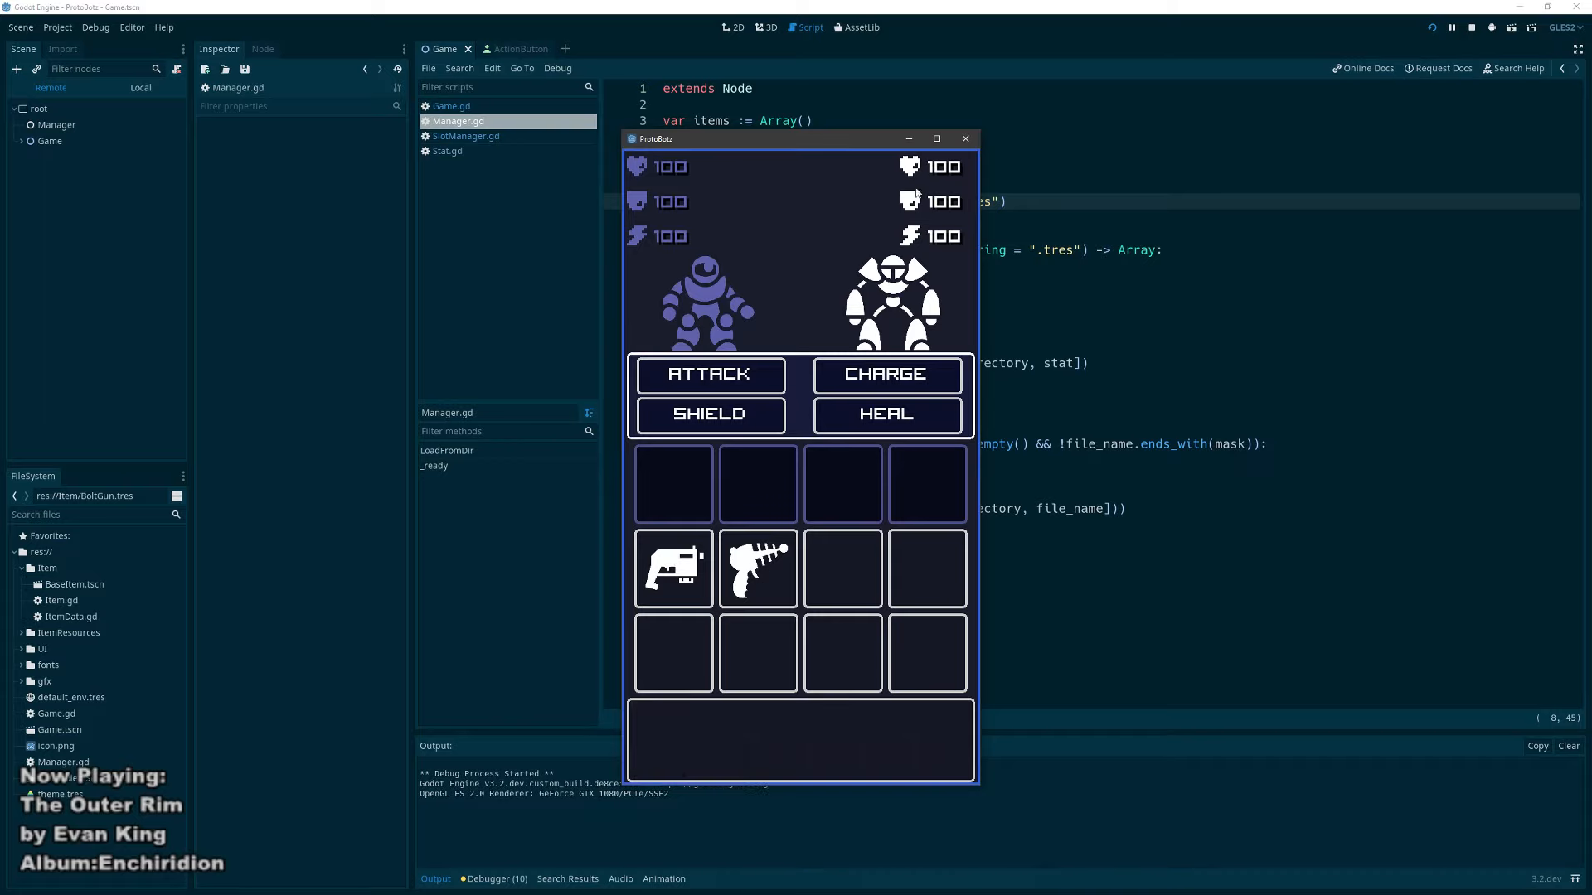
{"action": "left_click", "coordinate": [966, 139]}
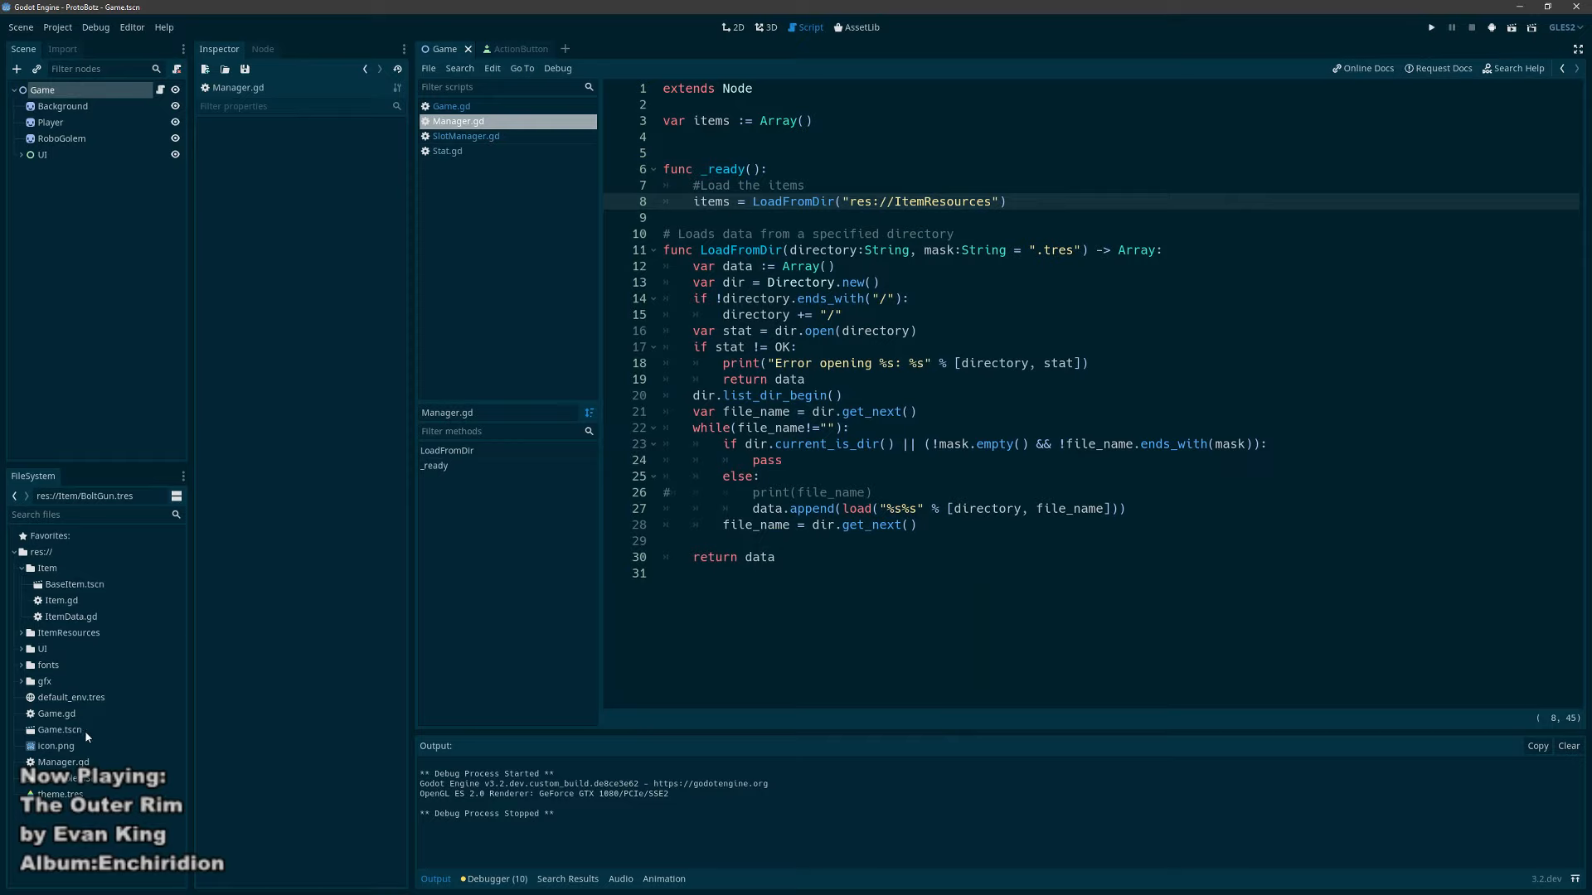
Step: In ItemData.gd, add blank lines after the image and description exports and delete the two commented-out MULTILINE exports
{"action": "double_click", "coordinate": [68, 617]}
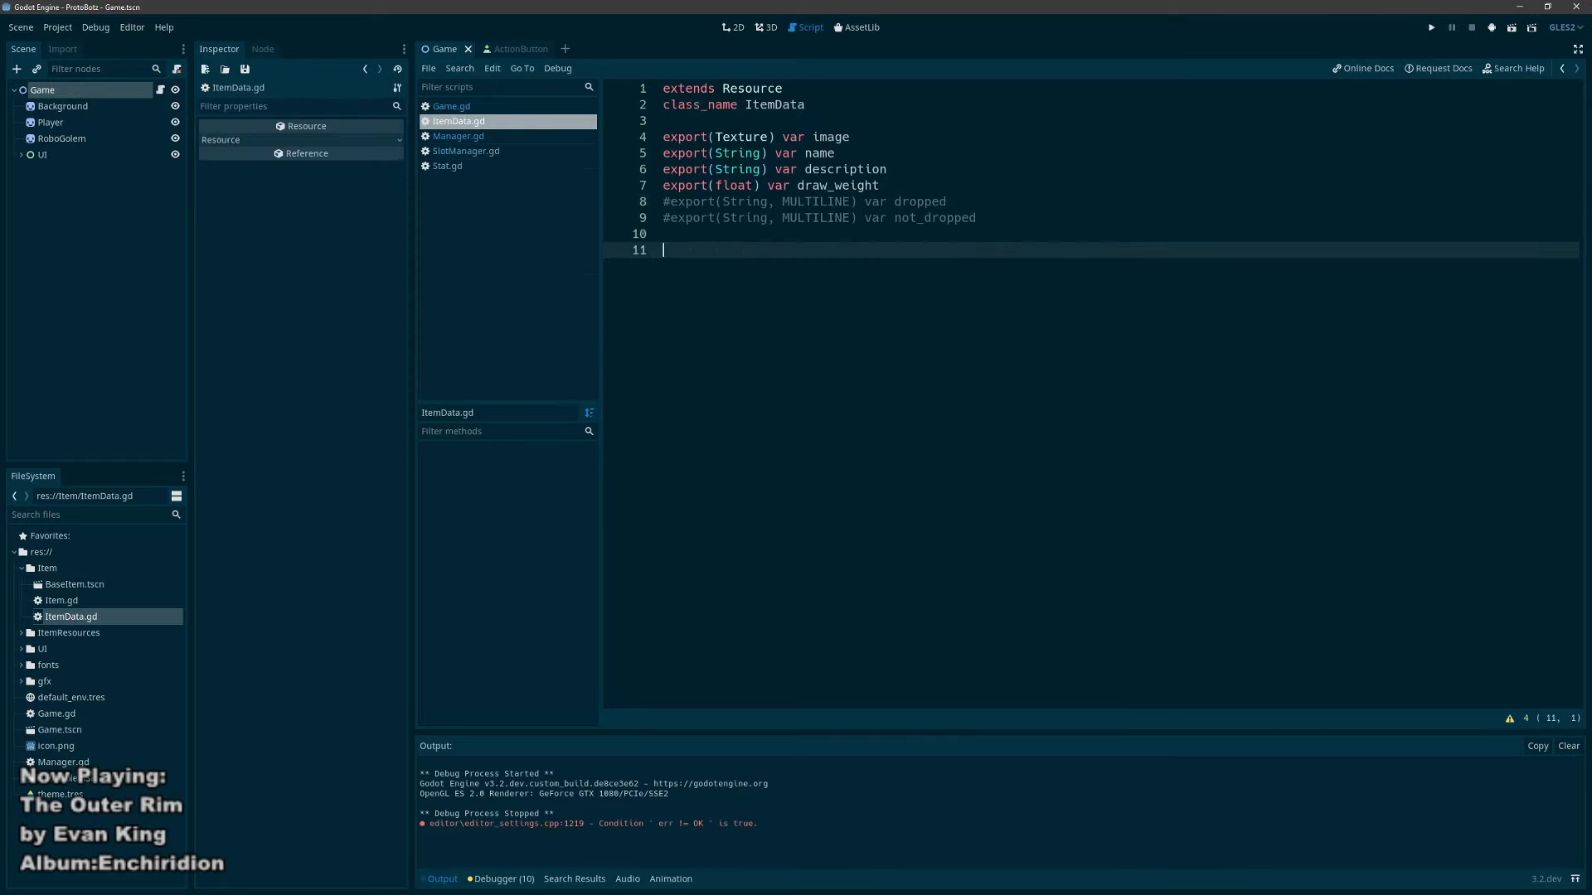
{"action": "left_click", "coordinate": [900, 170]}
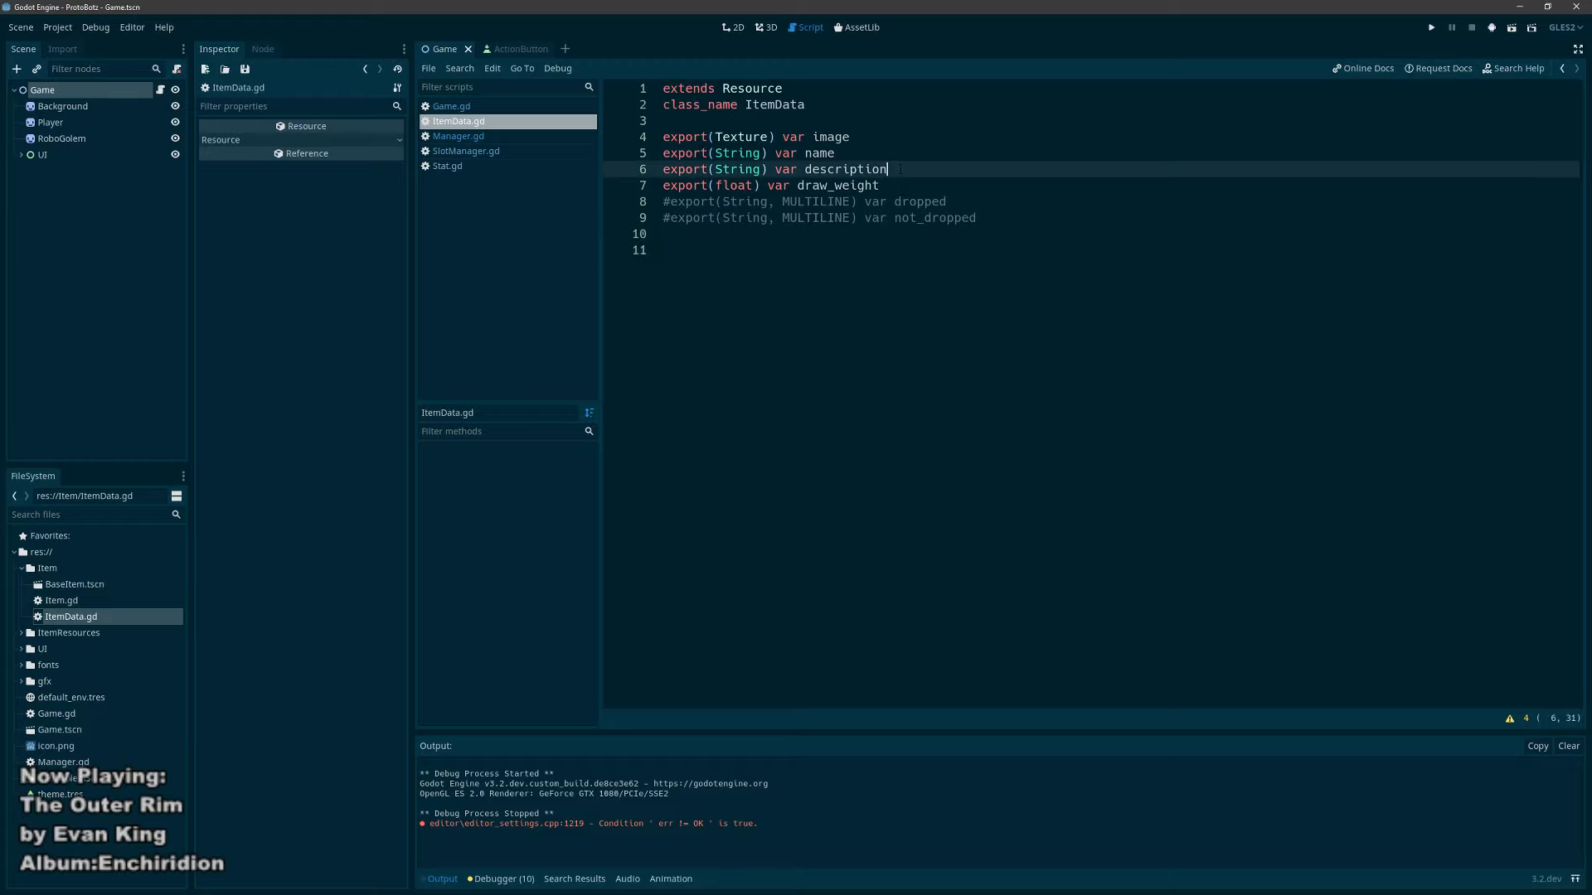
{"action": "key", "text": "Return"}
{"action": "left_click", "coordinate": [866, 137]}
{"action": "key", "text": "Return"}
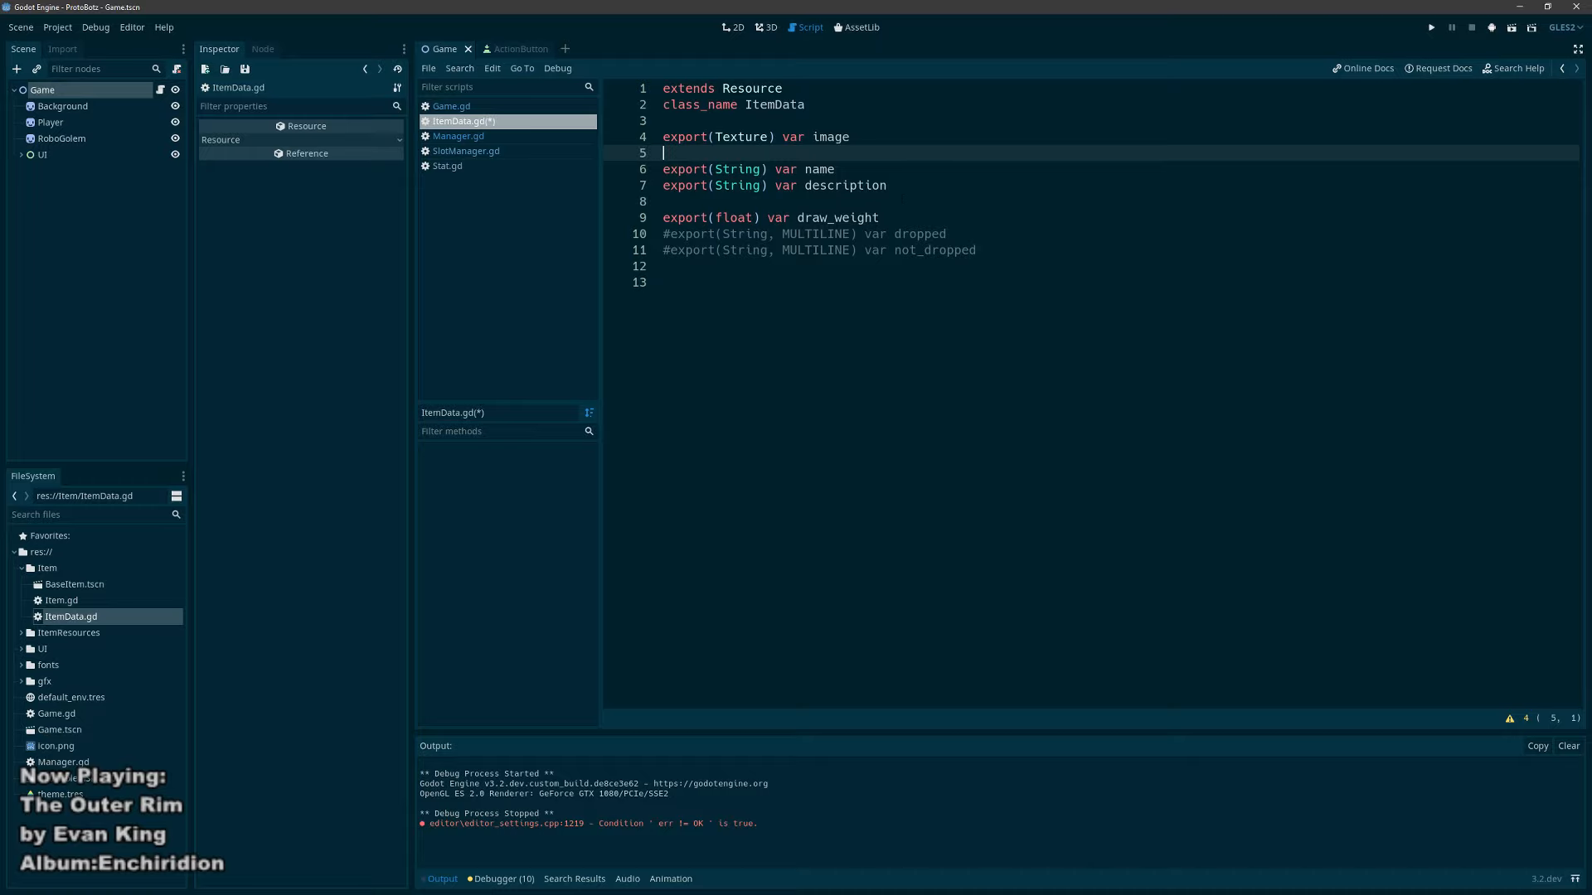
{"action": "left_click_drag", "start_coordinate": [979, 250], "coordinate": [655, 240]}
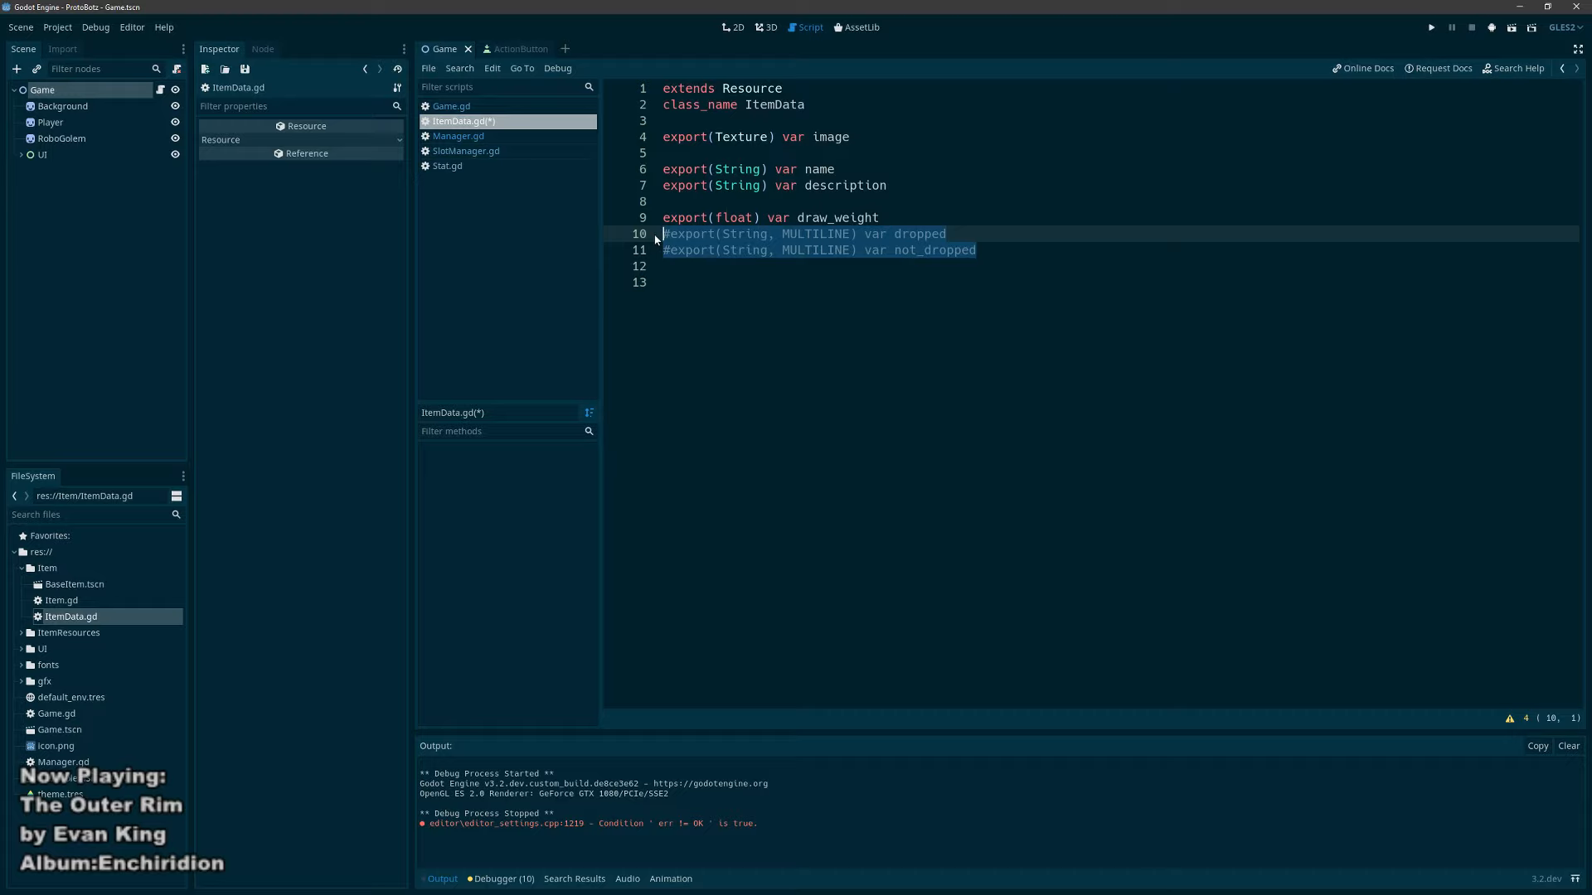
{"action": "key", "text": "BackSpace"}
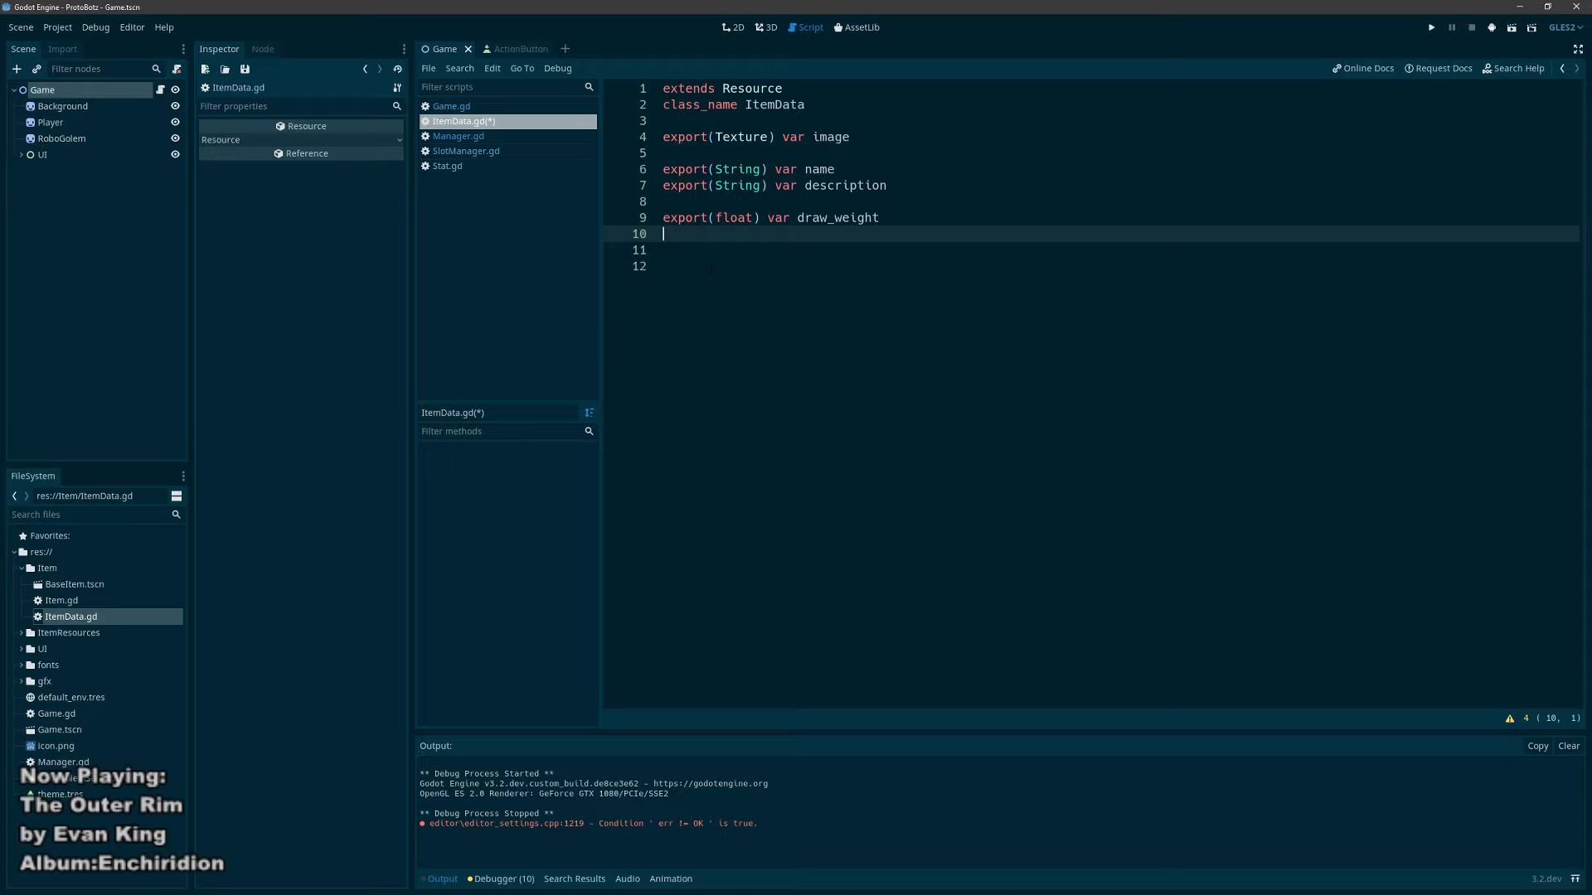
Step: Add the exported integer variable "export(int) var damage" below draw_weight in ItemData.gd
{"action": "key", "text": "Return"}
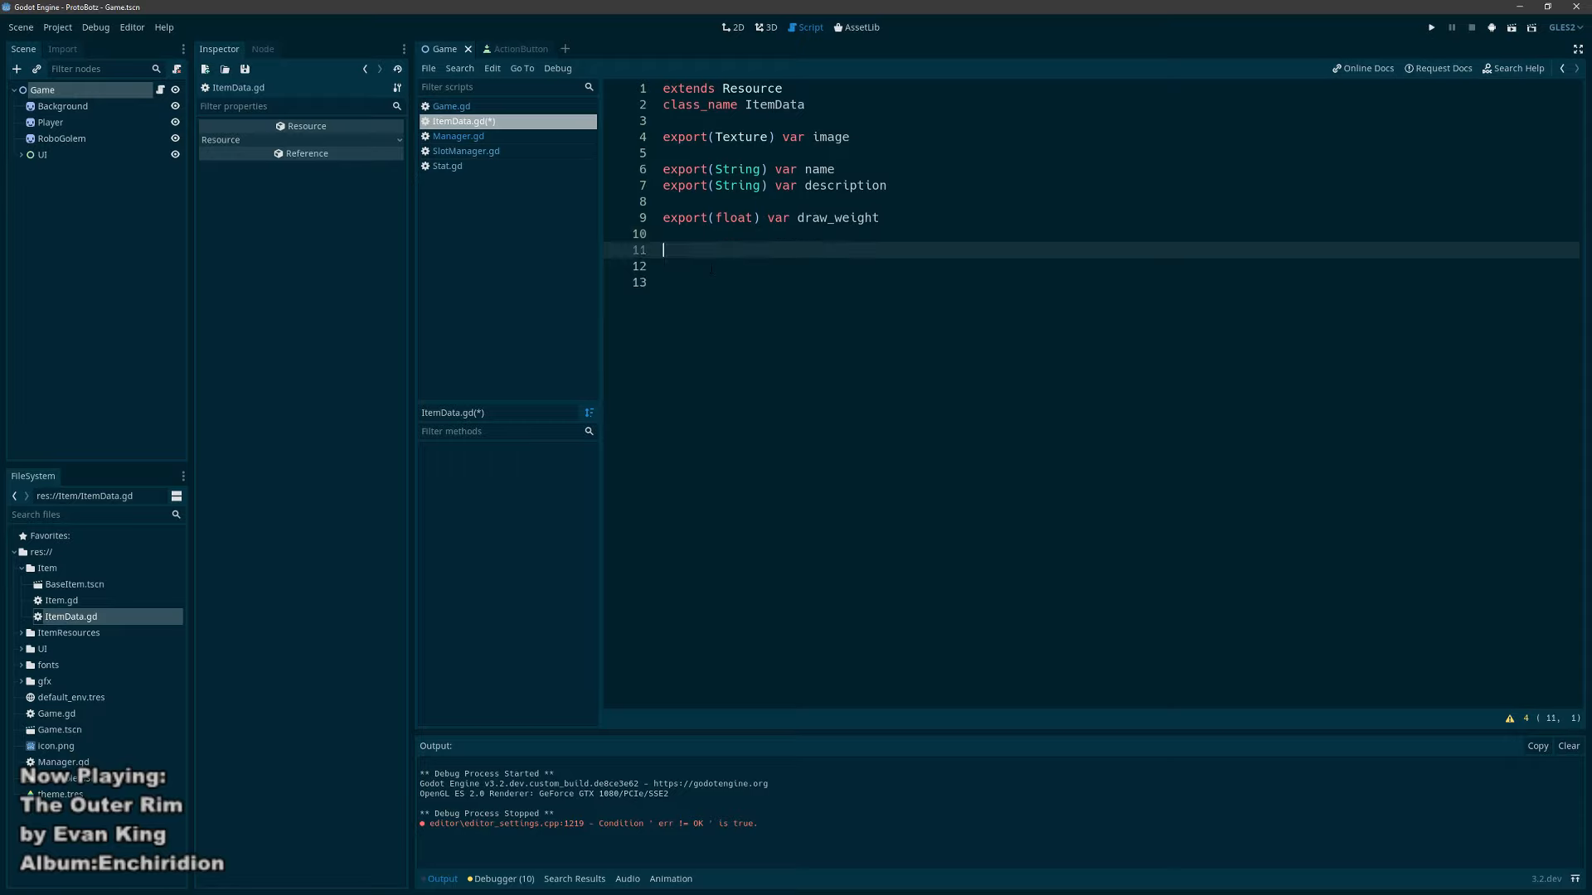
{"action": "type", "text": "export(int) damage"}
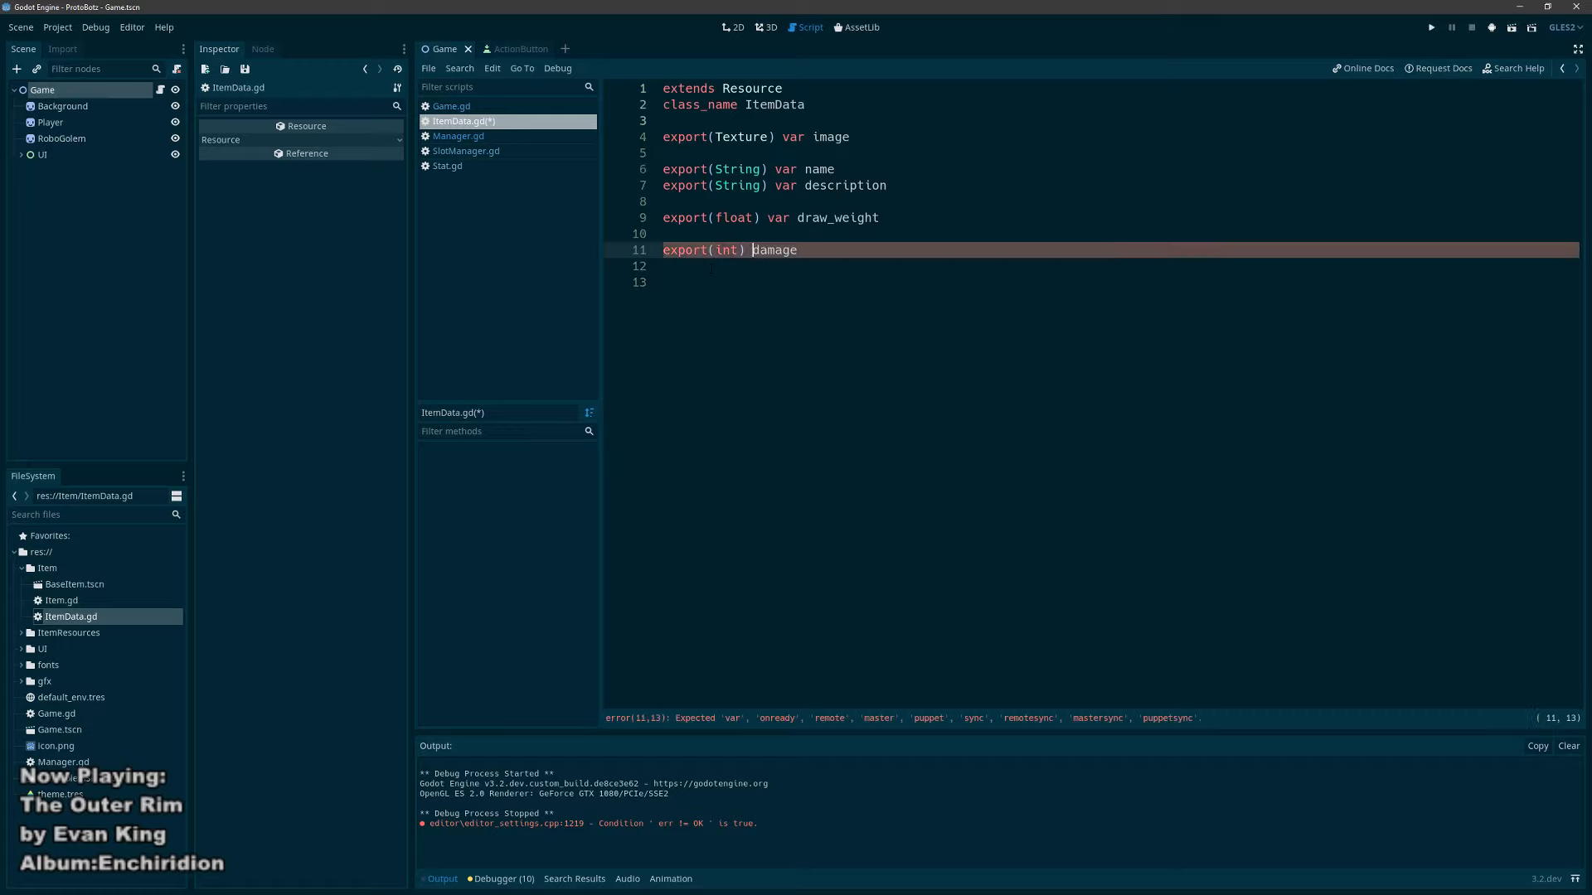
{"action": "type", "text": "var"}
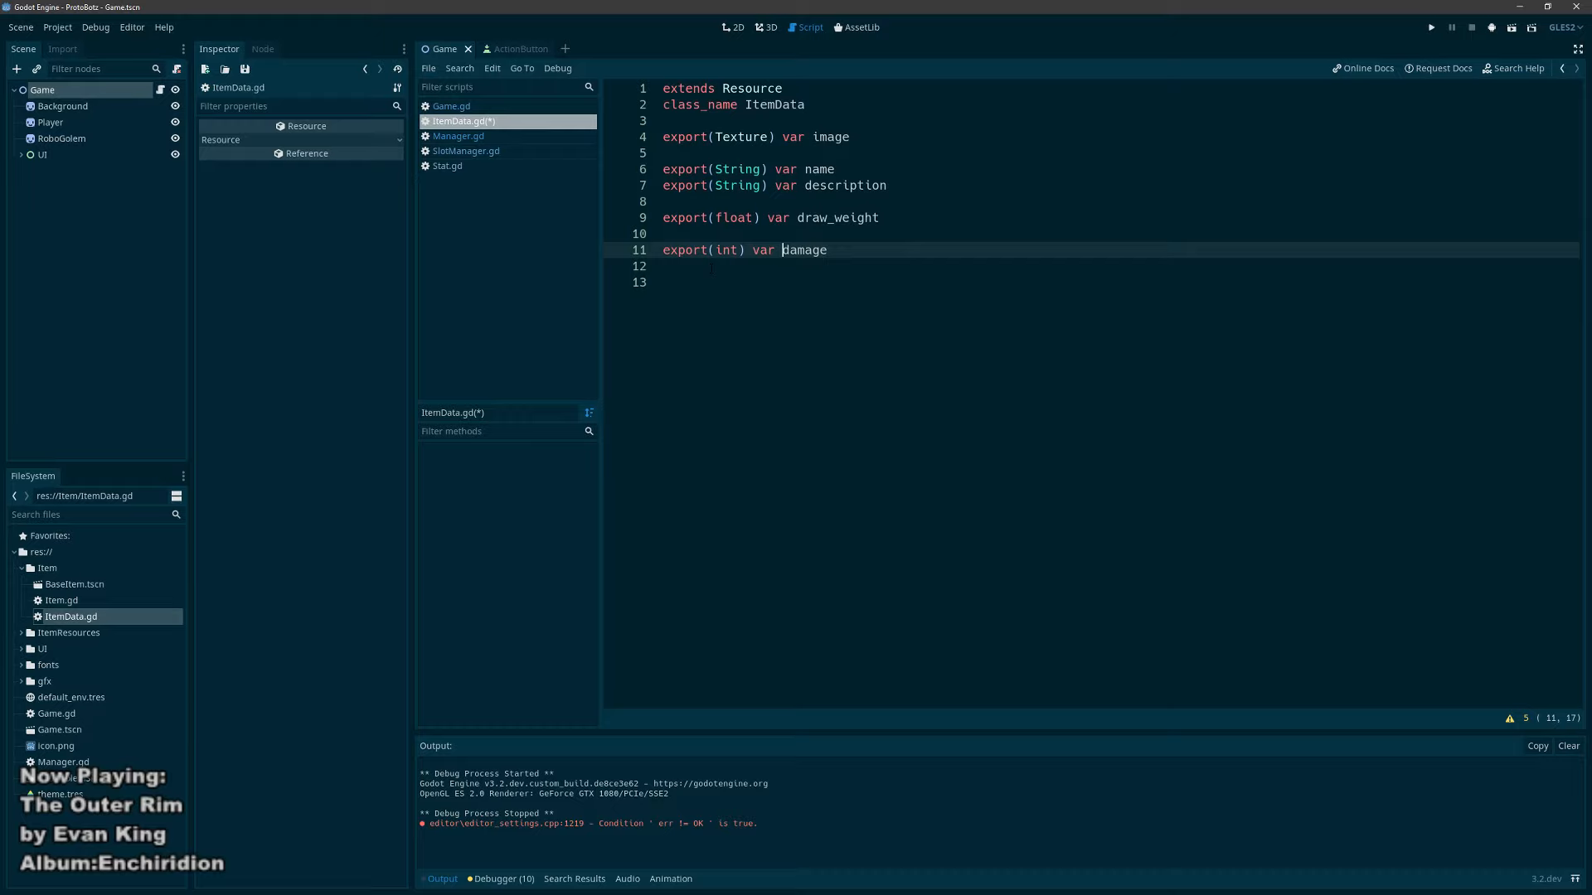
Step: Insert a new line directly above the damage export in ItemData.gd and start writing on it
{"action": "key", "text": "Up"}
{"action": "key", "text": "Return"}
{"action": "type", "text": "$"}
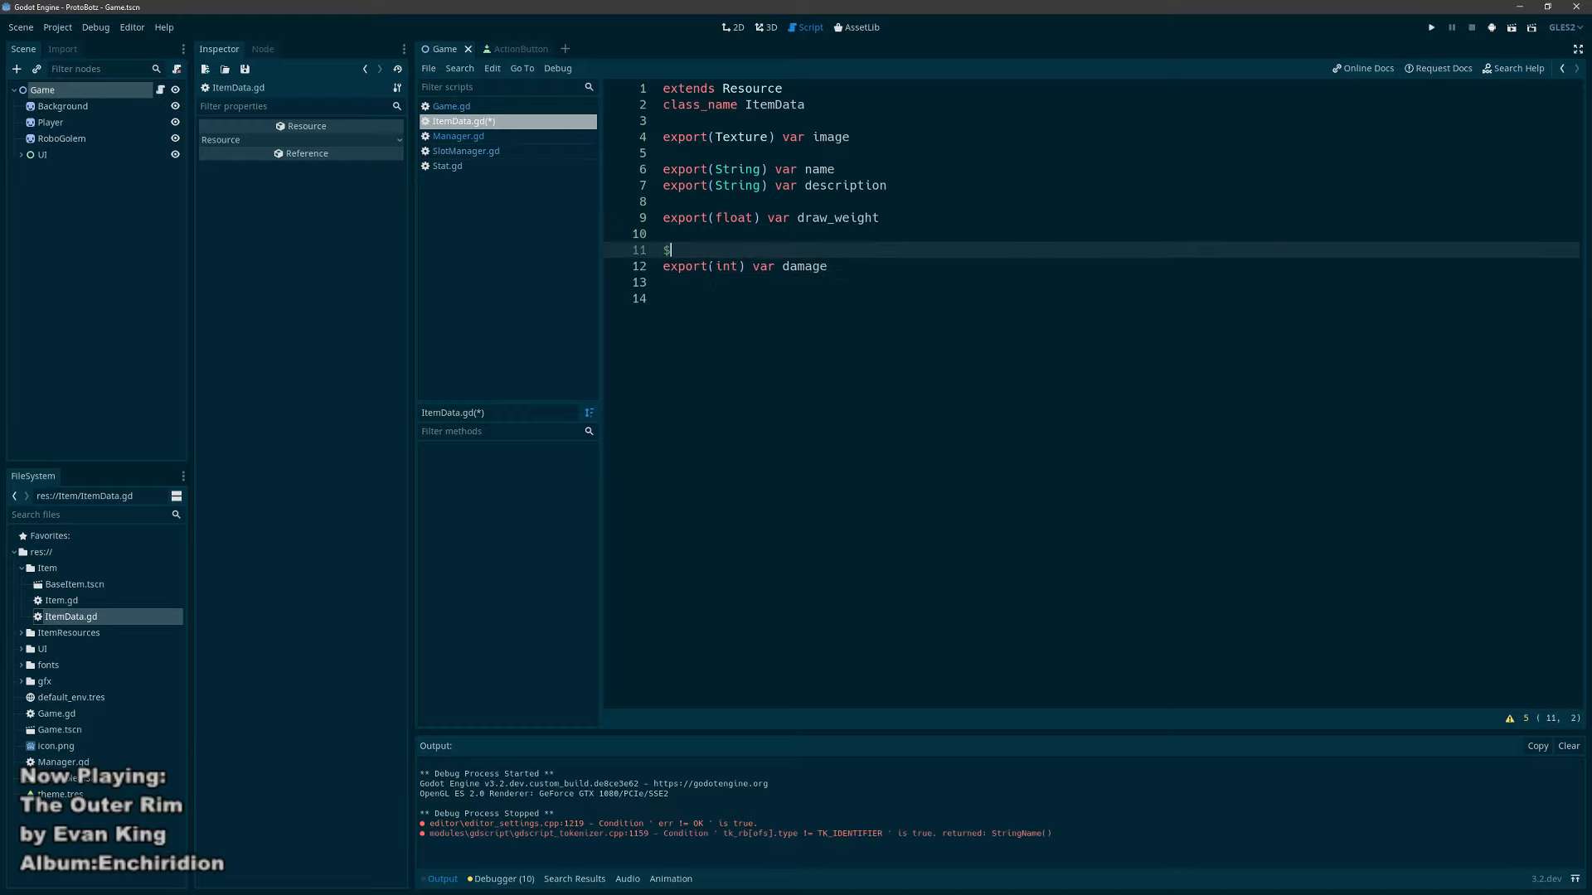